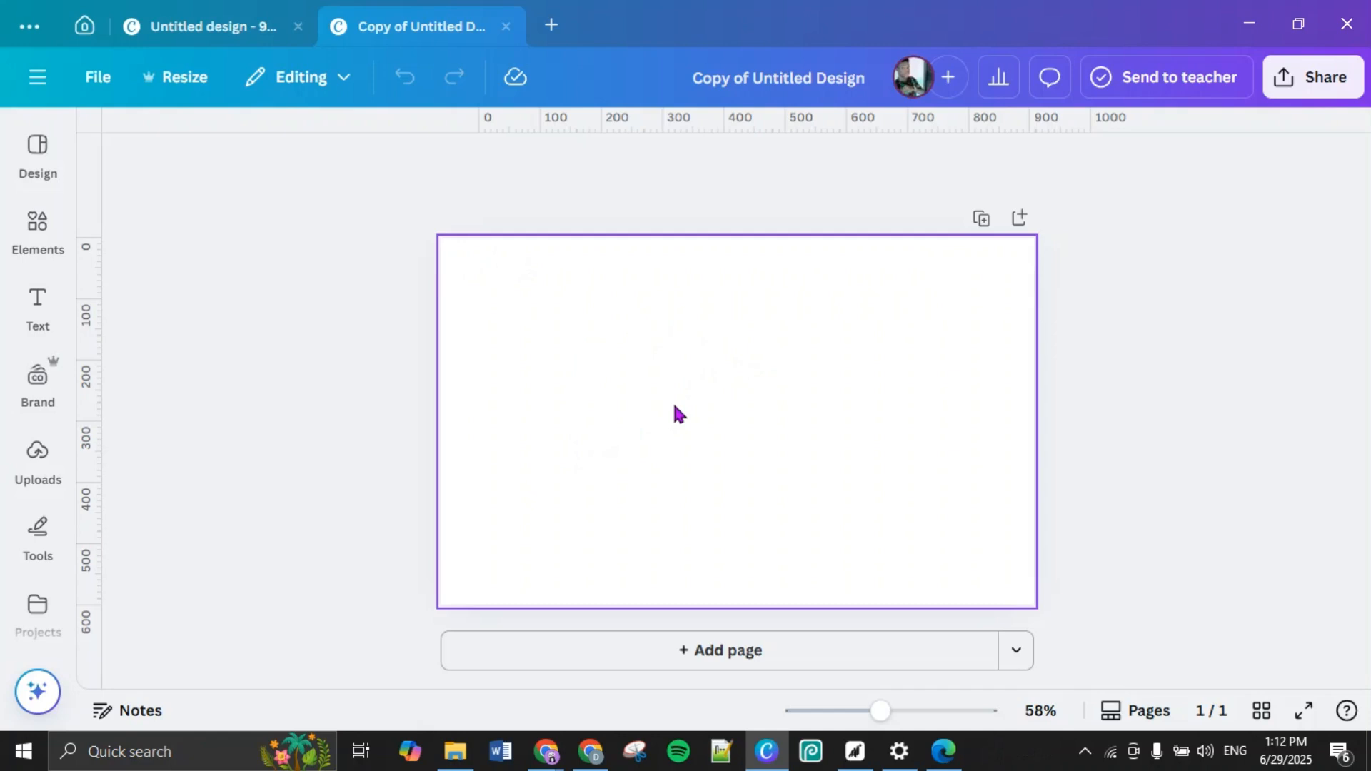
# Step: Switch to Chrome and examine the new A+ content details page in Kindle Direct Publishing
pyautogui.moveTo(193, 21)
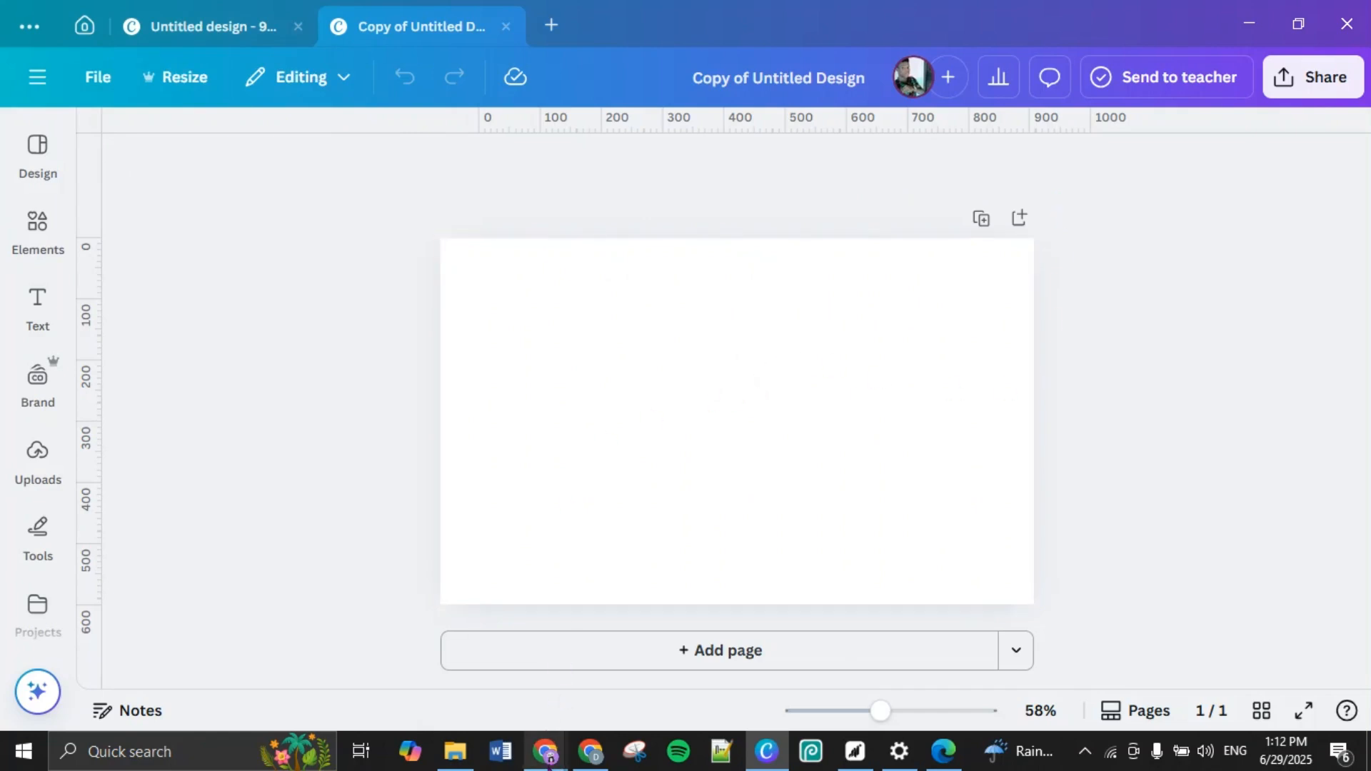
pyautogui.moveTo(547, 765)
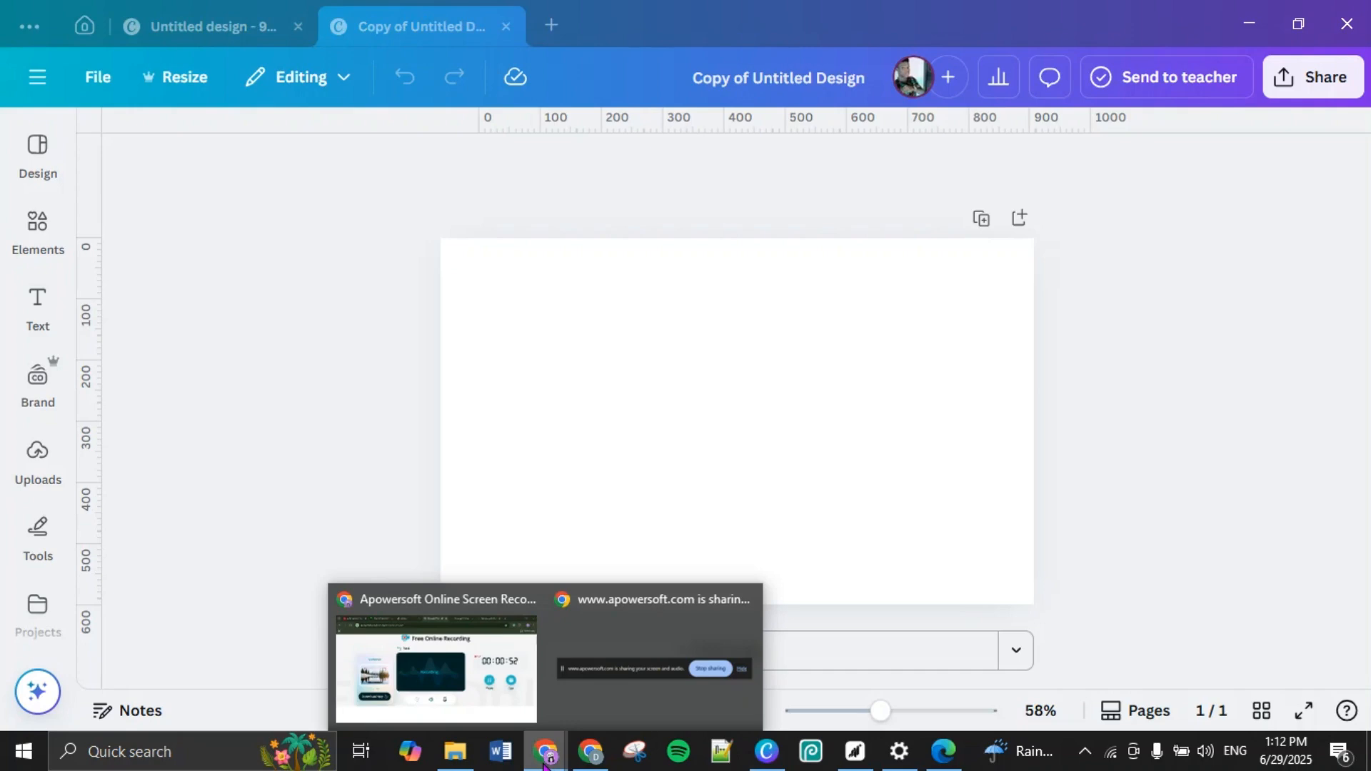
pyautogui.click(486, 693)
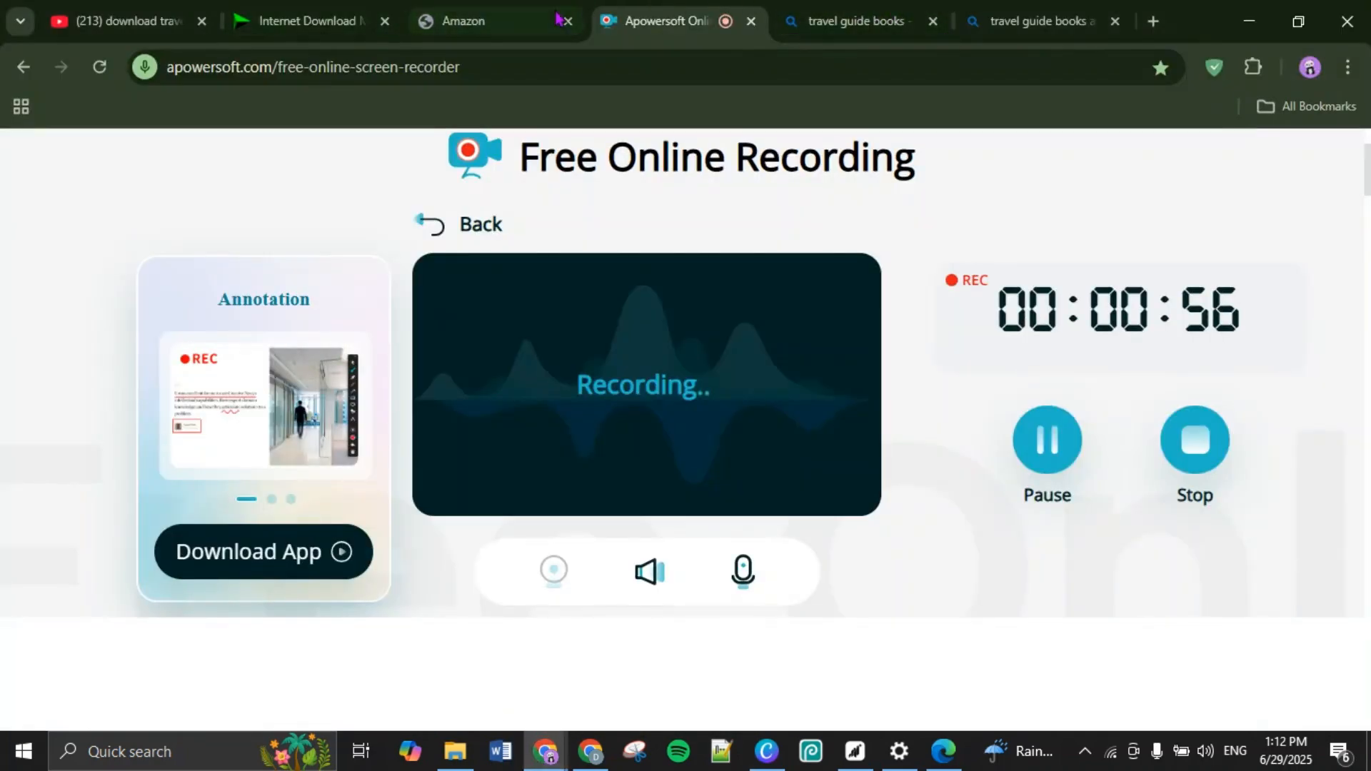
pyautogui.click(483, 32)
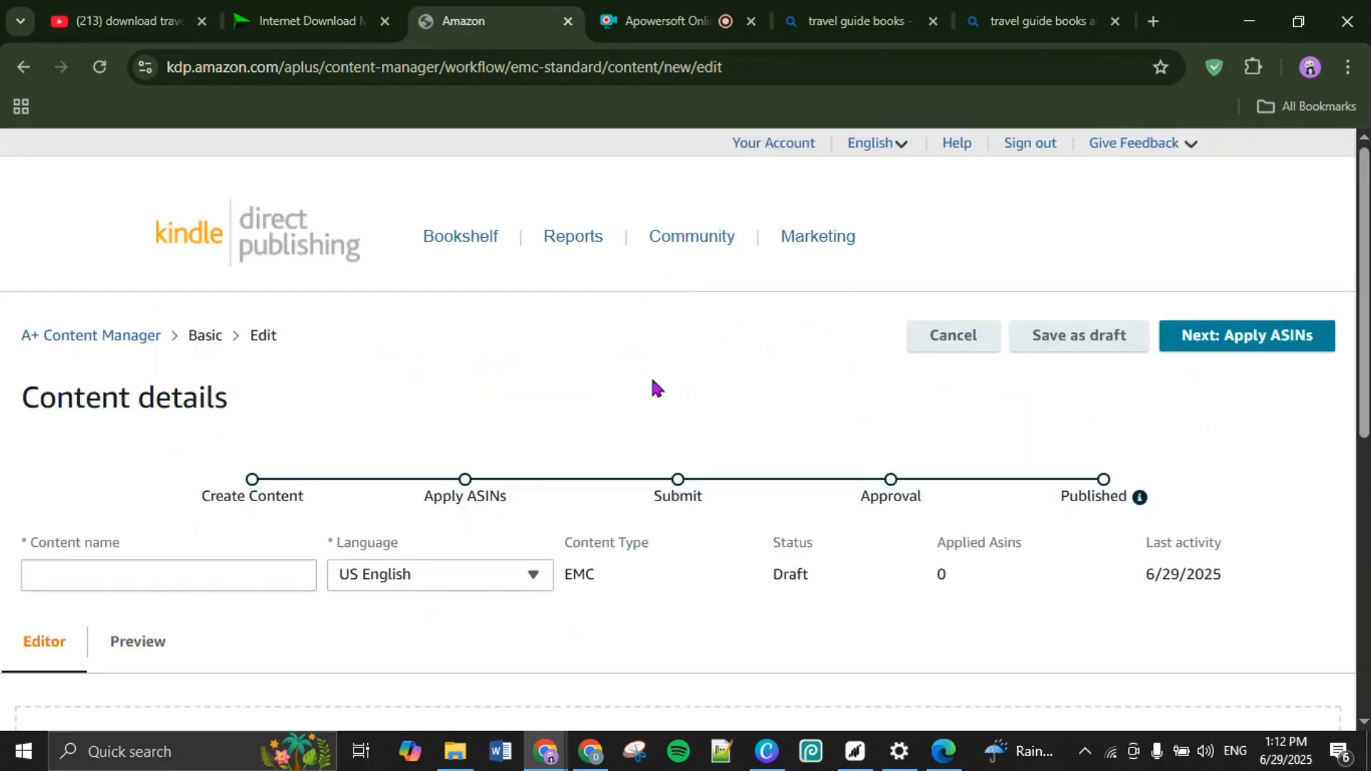
pyautogui.scroll(-7, 650, 387)
pyautogui.scroll(7, 372, 316)
pyautogui.scroll(-6, 788, 315)
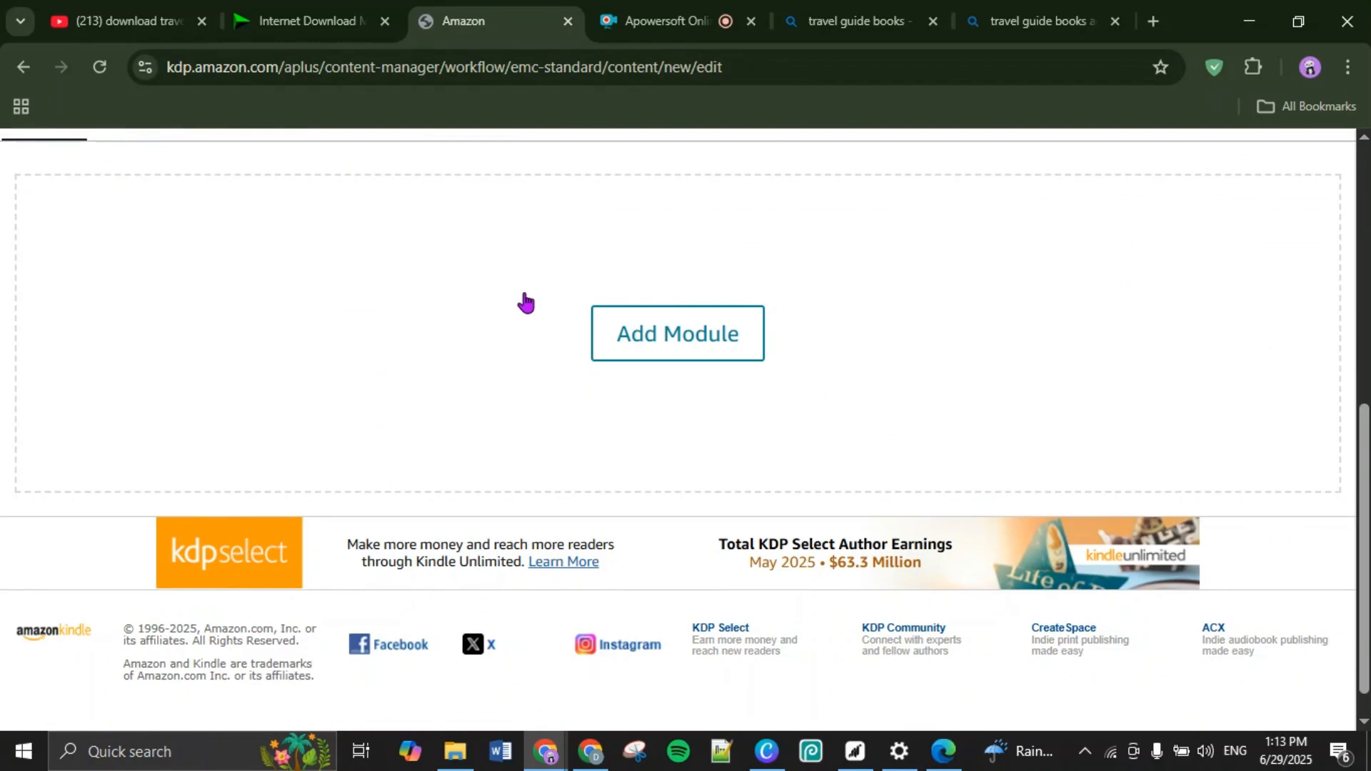
pyautogui.scroll(3, 682, 336)
pyautogui.scroll(-3, 682, 337)
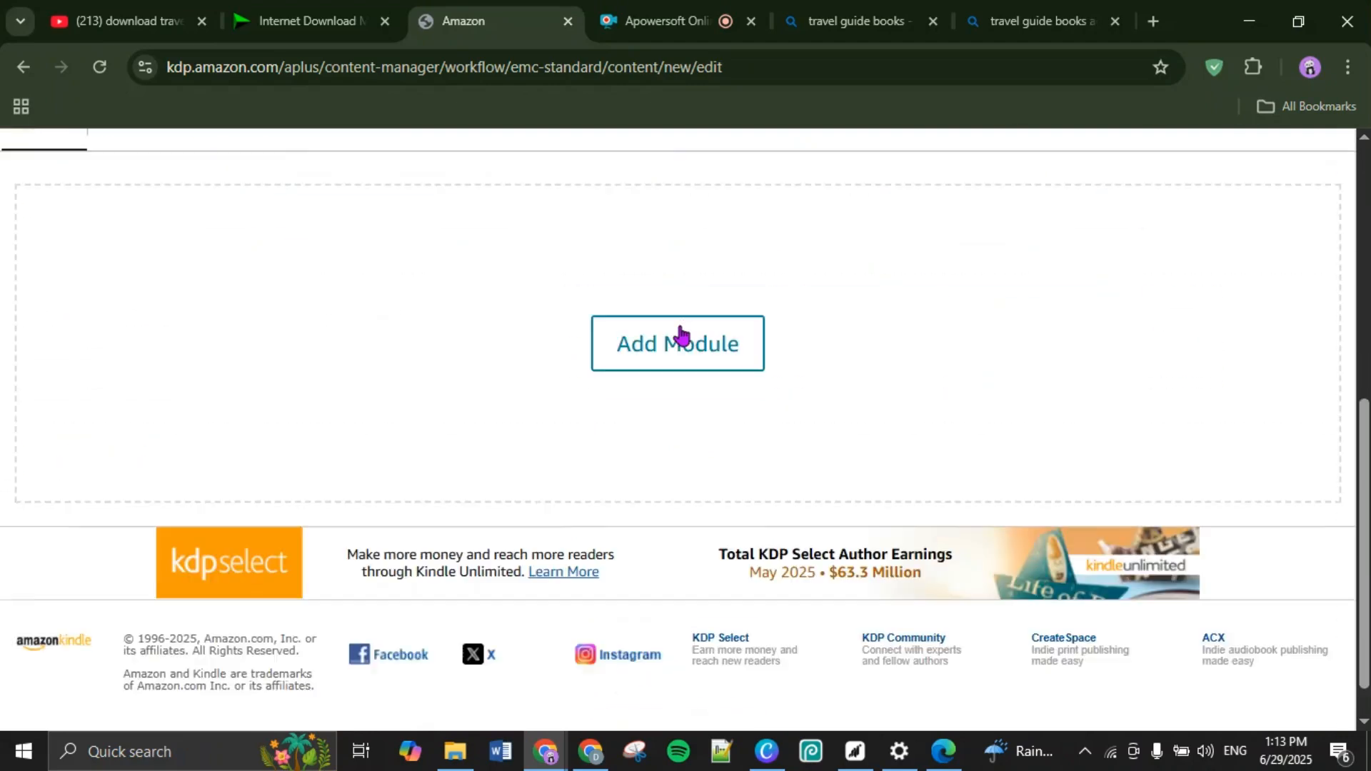
# Step: Add a Standard Image Header With Text module to the A+ content and check its required image size
pyautogui.click(678, 342)
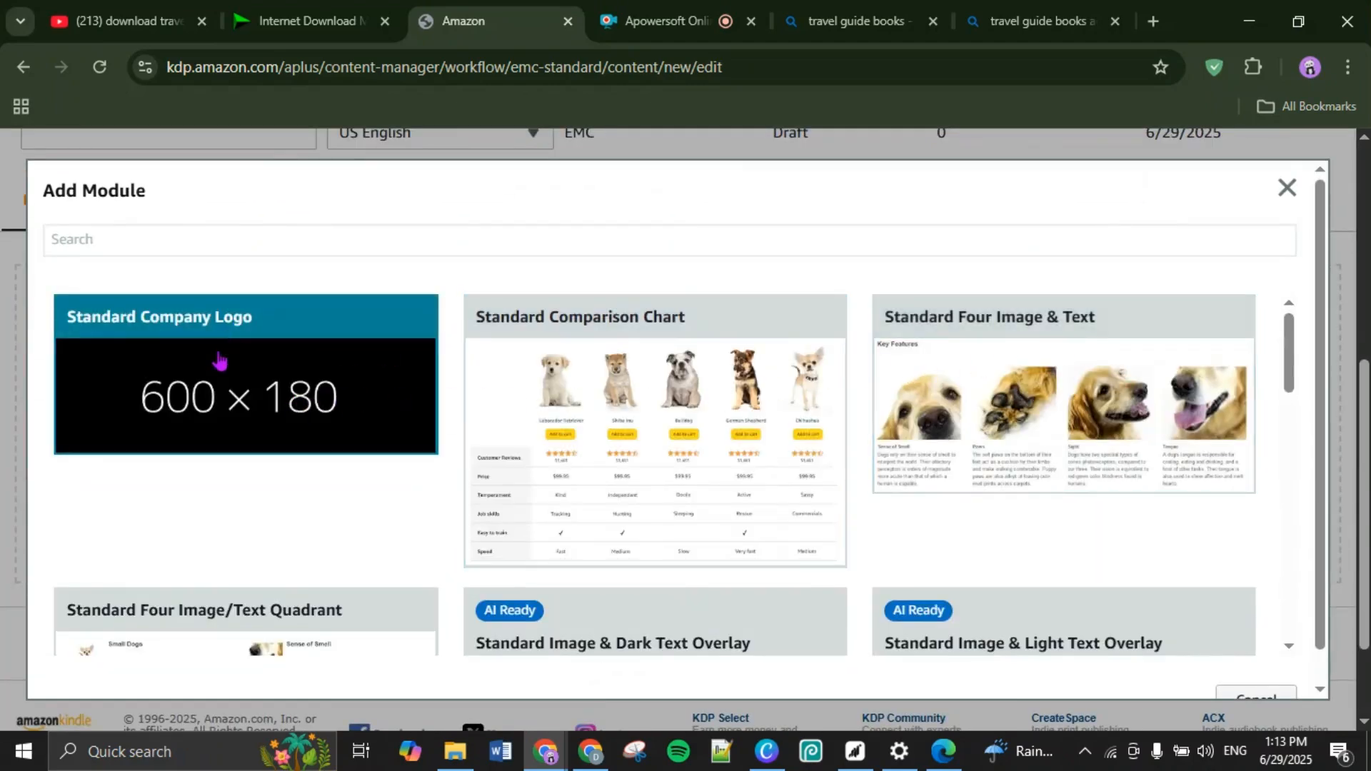
pyautogui.scroll(-5, 571, 386)
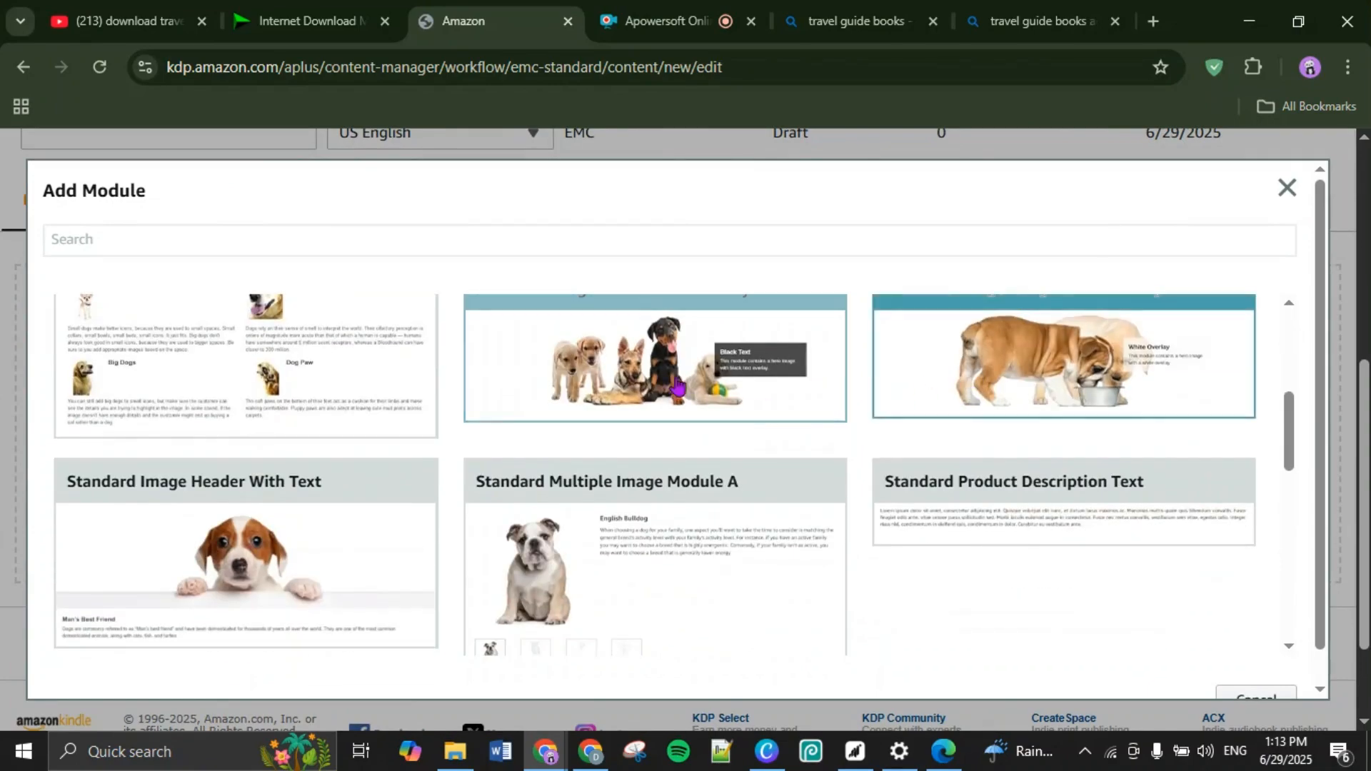
pyautogui.scroll(2, 544, 397)
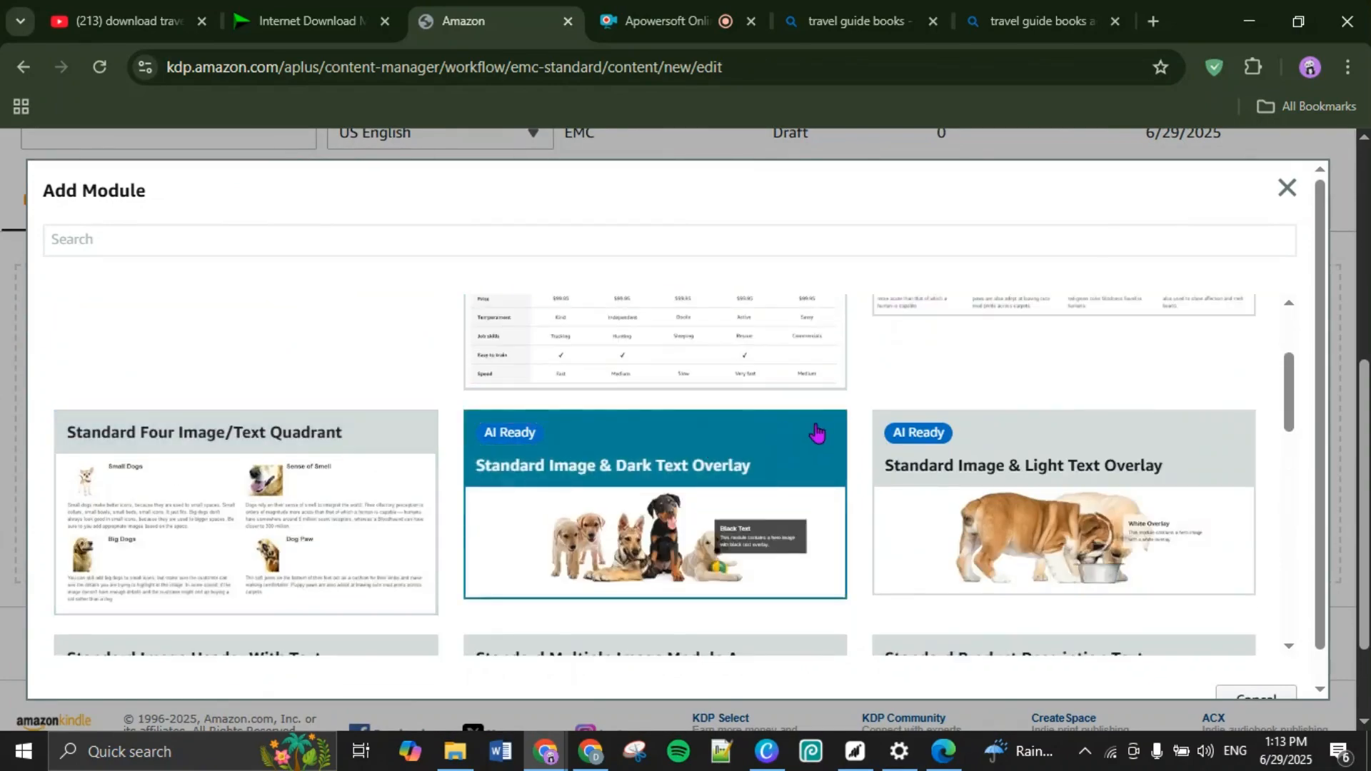
pyautogui.scroll(-10, 1066, 458)
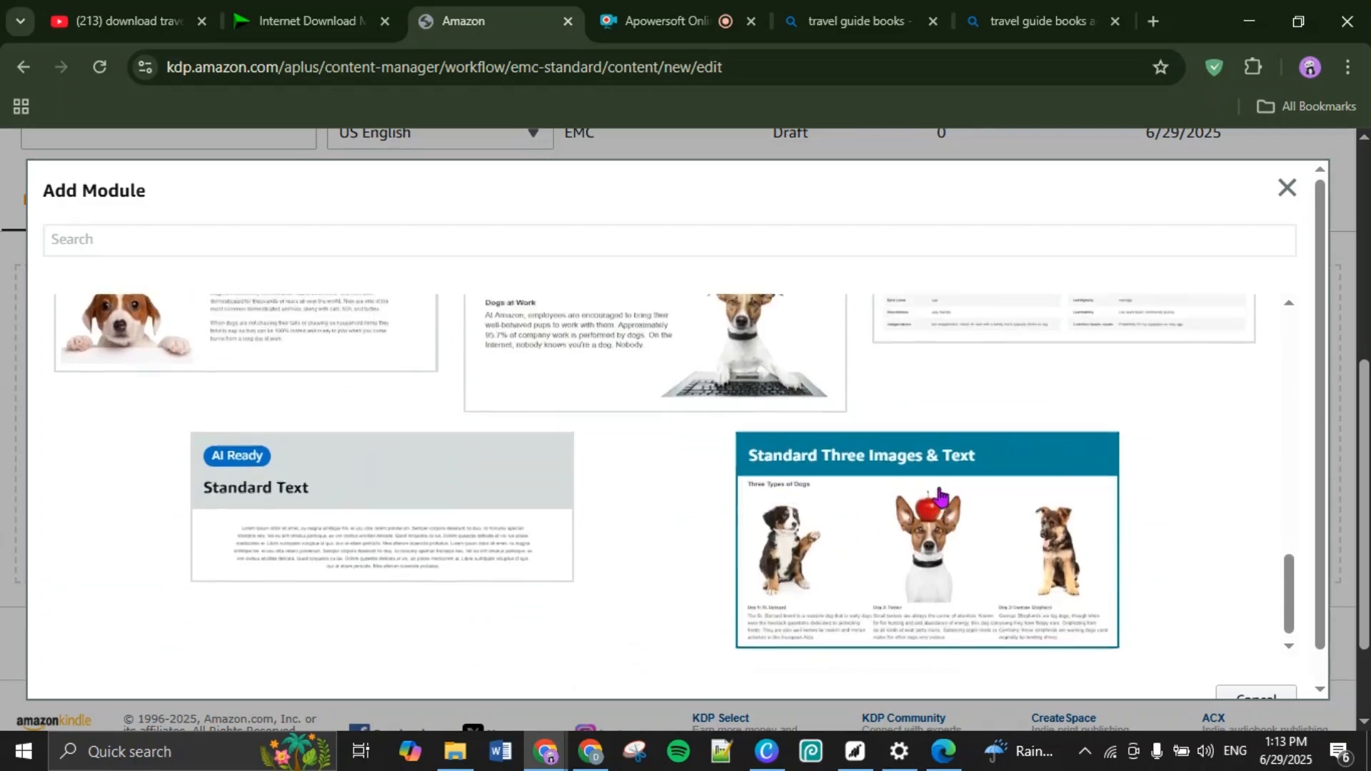
pyautogui.scroll(3, 939, 494)
pyautogui.scroll(-2, 676, 474)
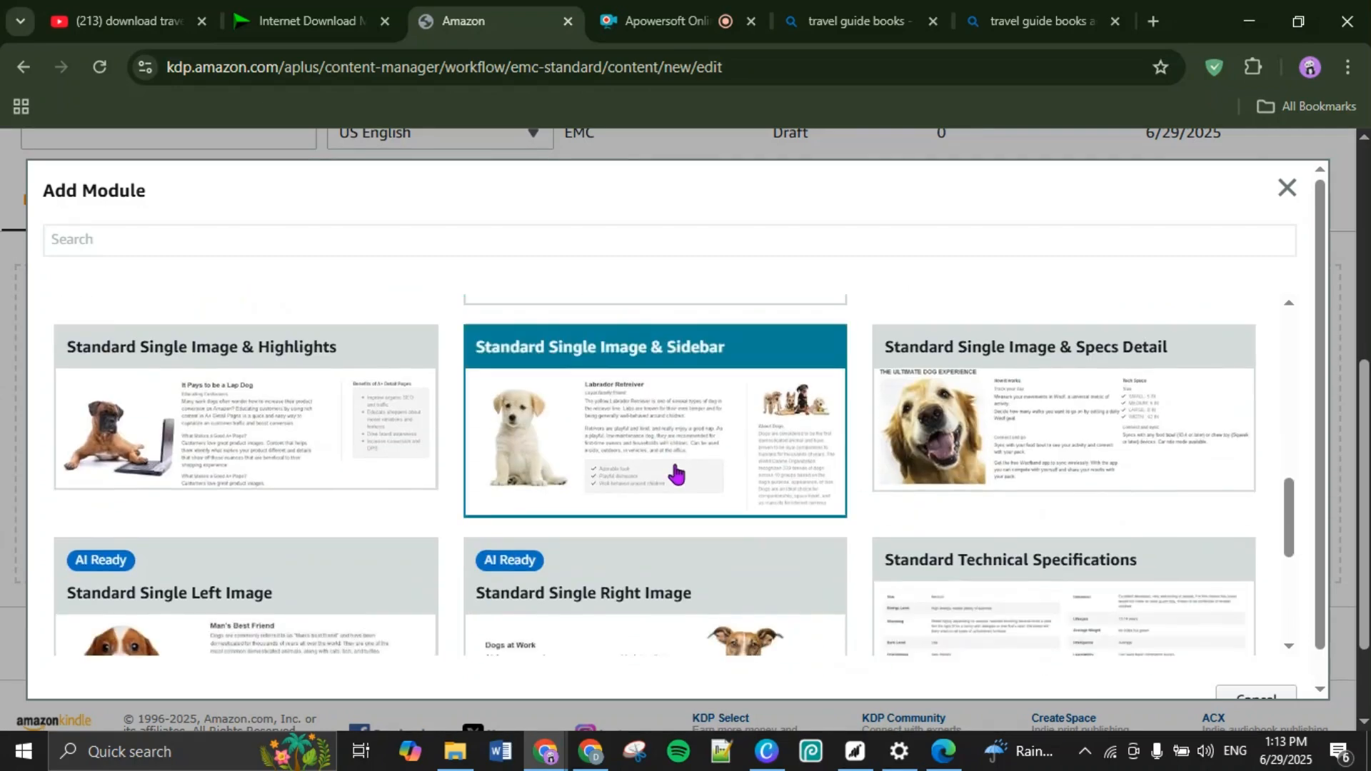
pyautogui.scroll(3, 676, 475)
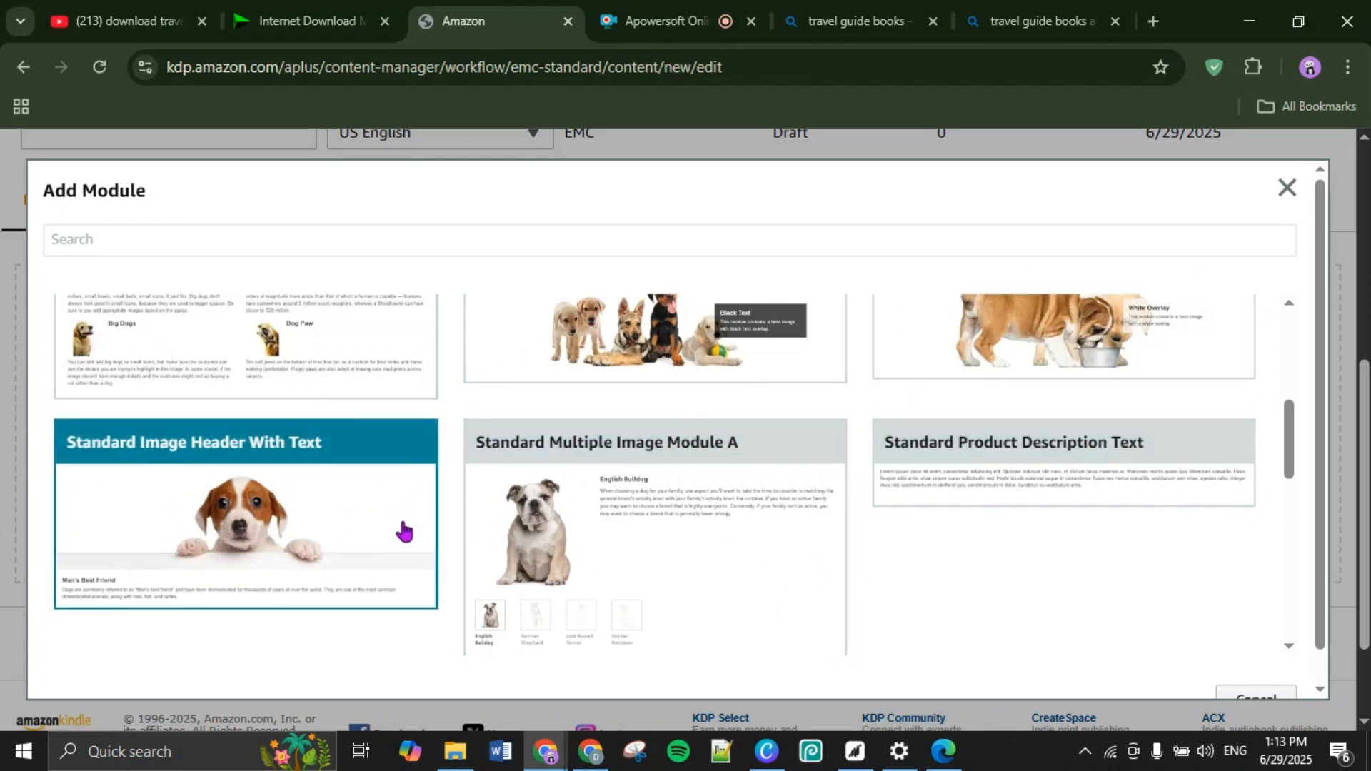
pyautogui.click(336, 513)
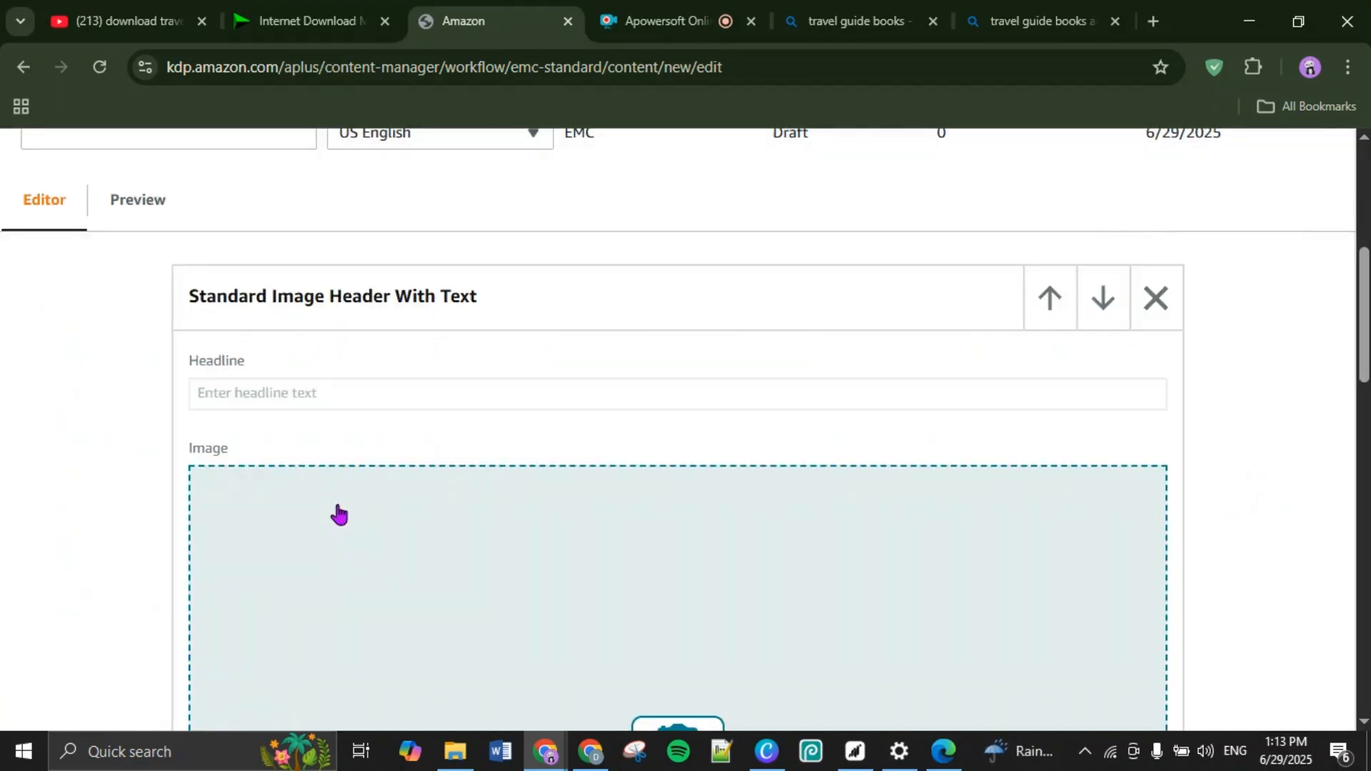
pyautogui.scroll(-2, 682, 457)
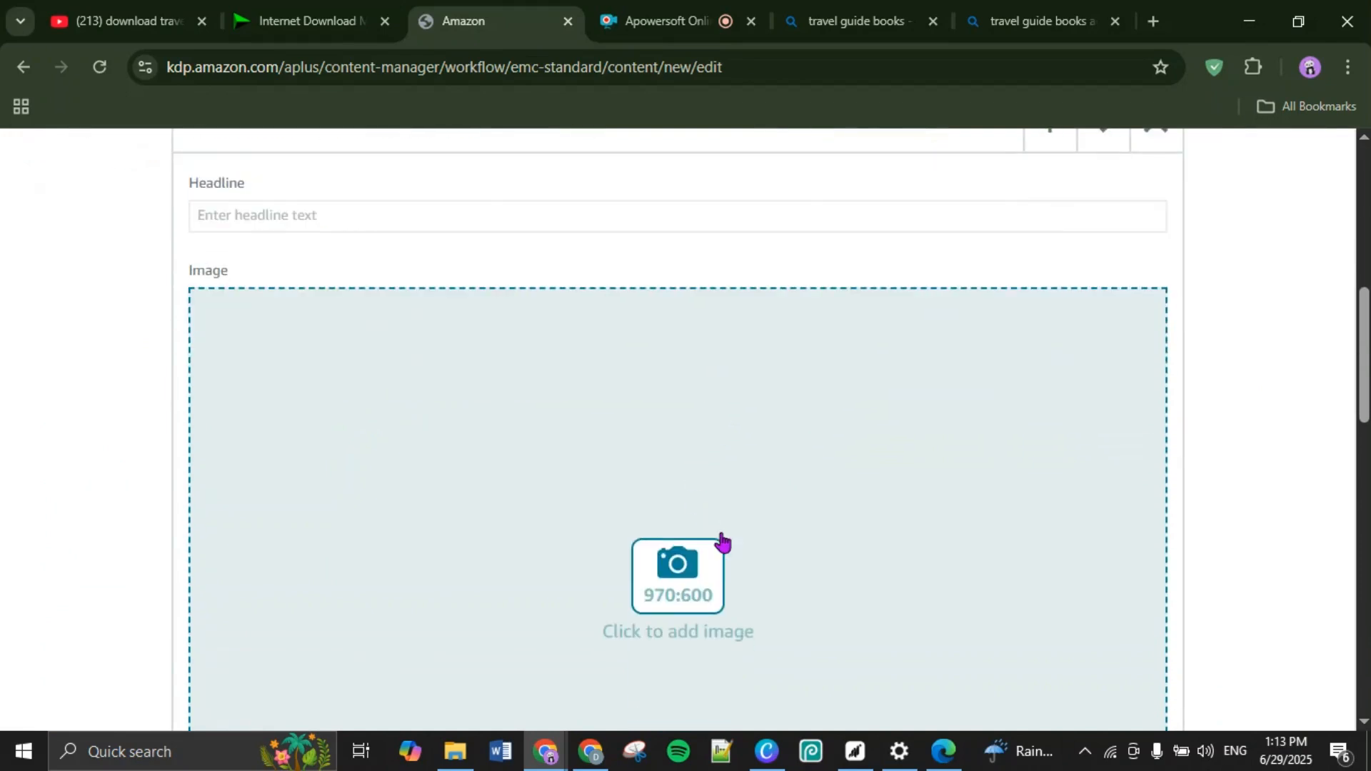
pyautogui.scroll(-2, 721, 543)
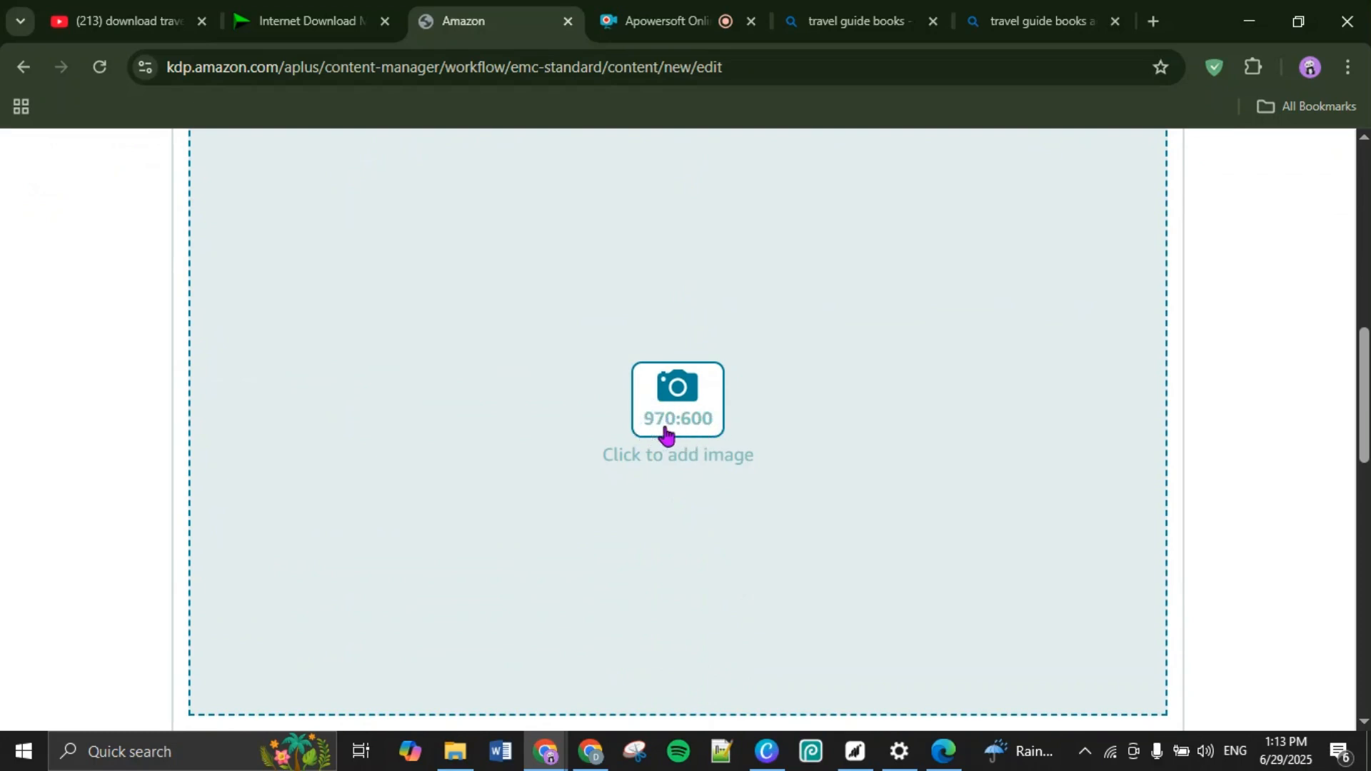
# Step: Switch to Canva and check the custom resize dimensions of the blank design
pyautogui.click(766, 752)
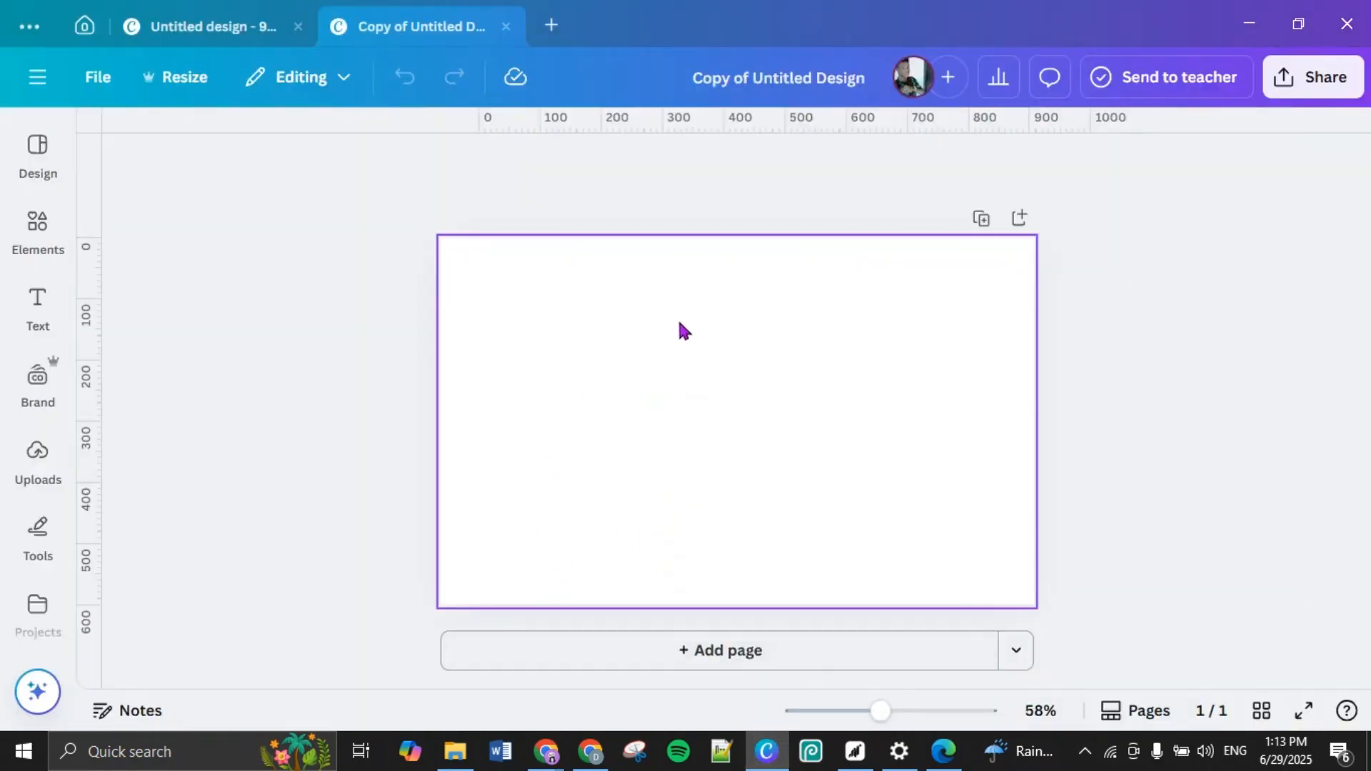
pyautogui.click(183, 91)
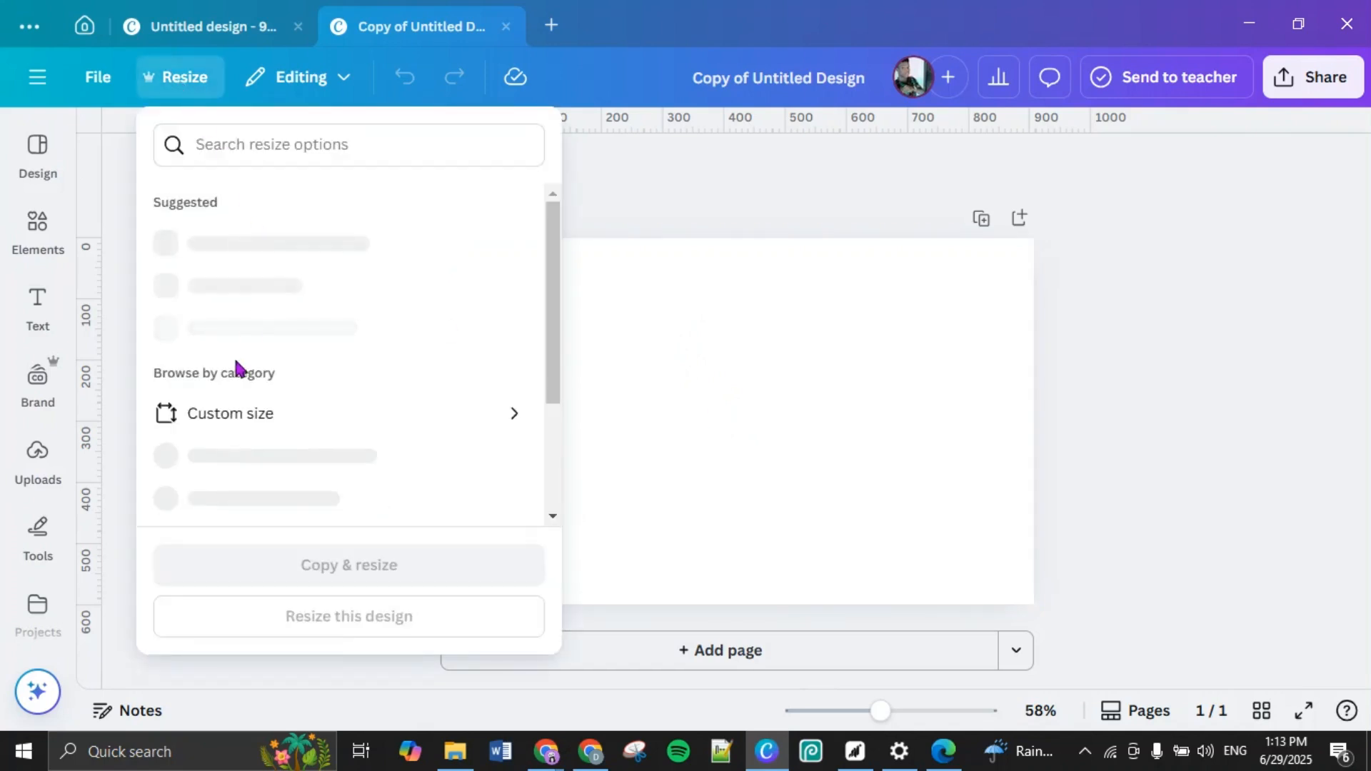
pyautogui.click(232, 414)
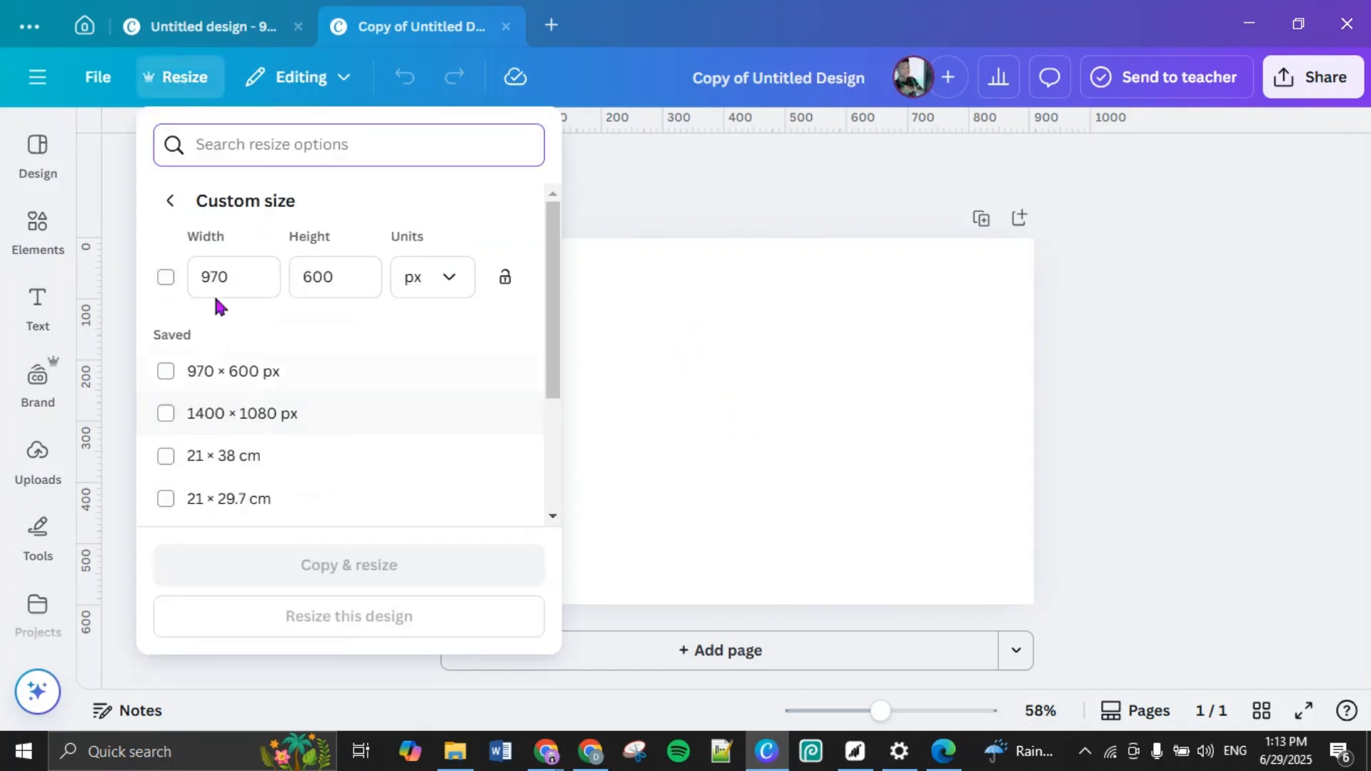
pyautogui.click(856, 328)
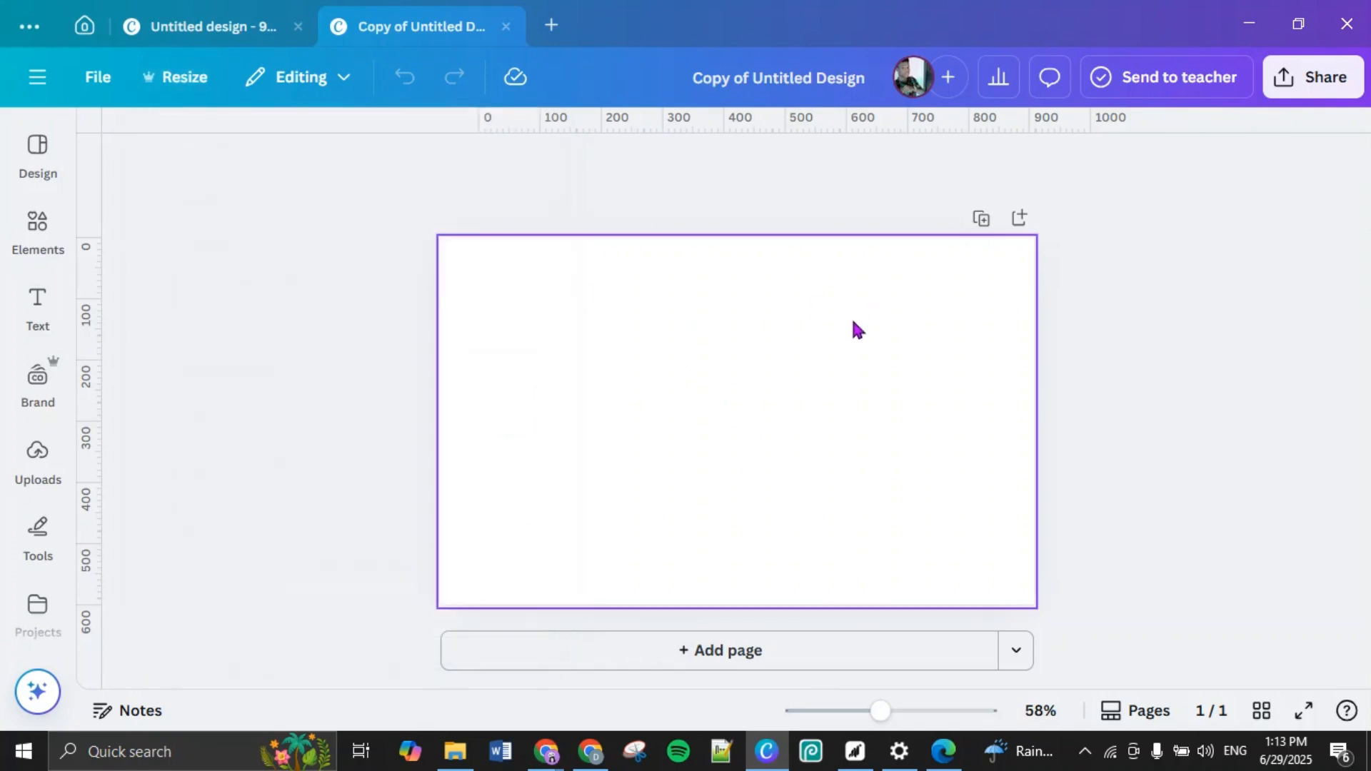
# Step: Open the Untitled design with the Scotland travel guide pages and delete its plain blue second page
pyautogui.click(218, 27)
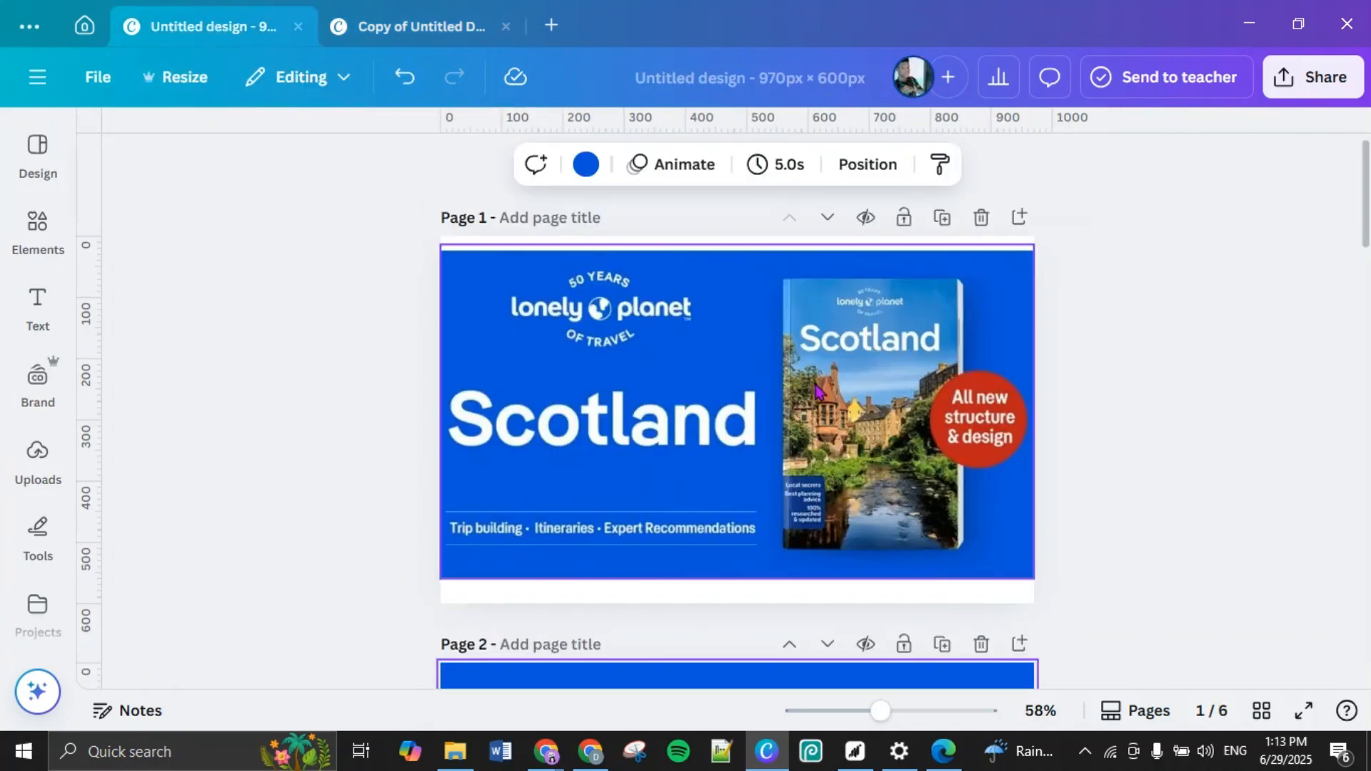
pyautogui.scroll(-5, 863, 368)
pyautogui.scroll(5, 860, 379)
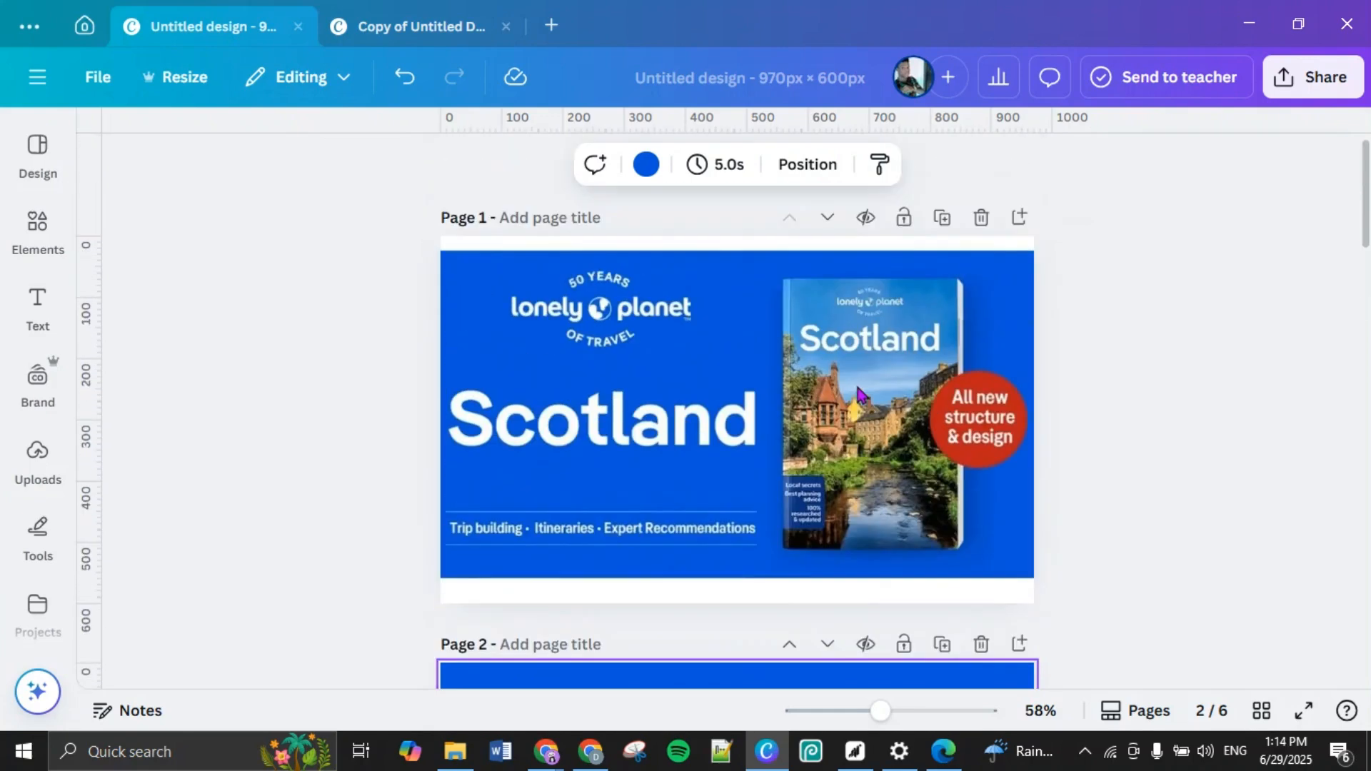
pyautogui.click(858, 392)
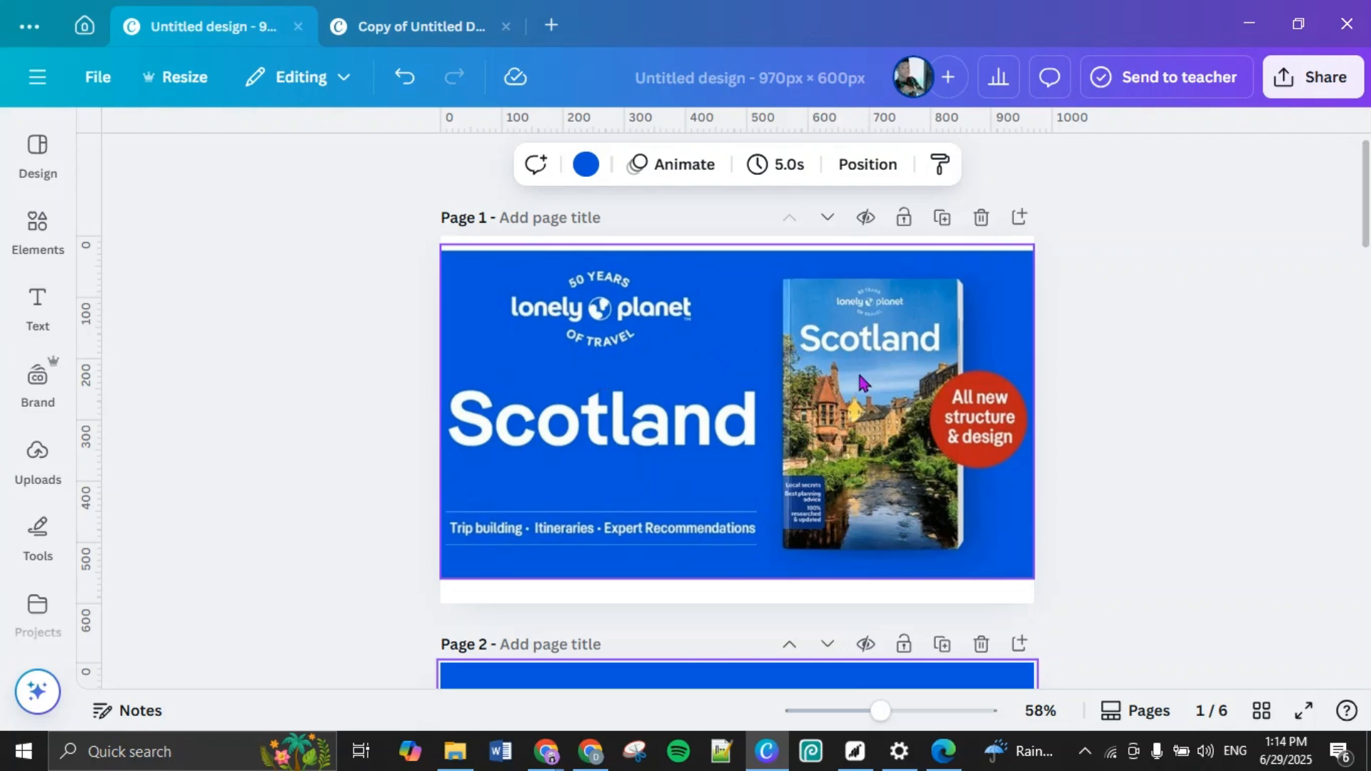
pyautogui.scroll(-10, 861, 382)
pyautogui.scroll(8, 860, 379)
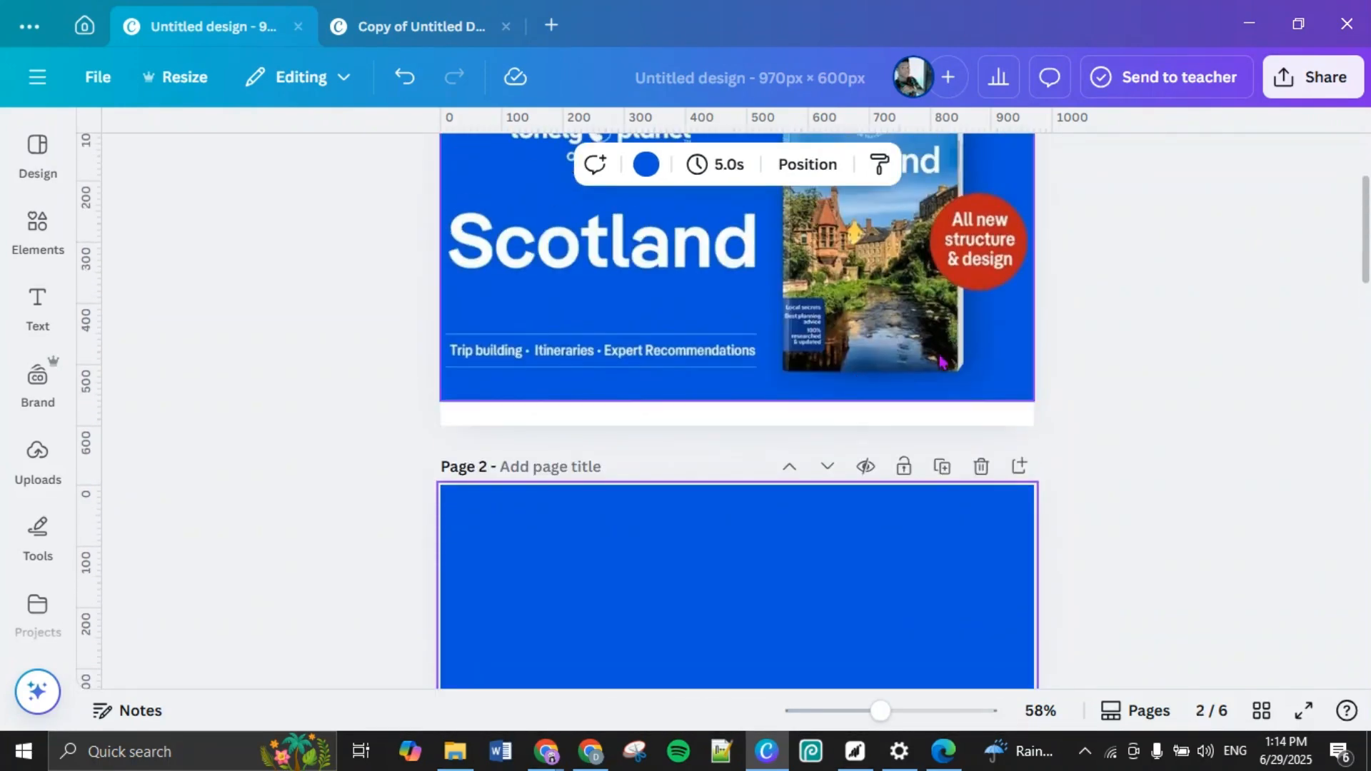
pyautogui.click(979, 468)
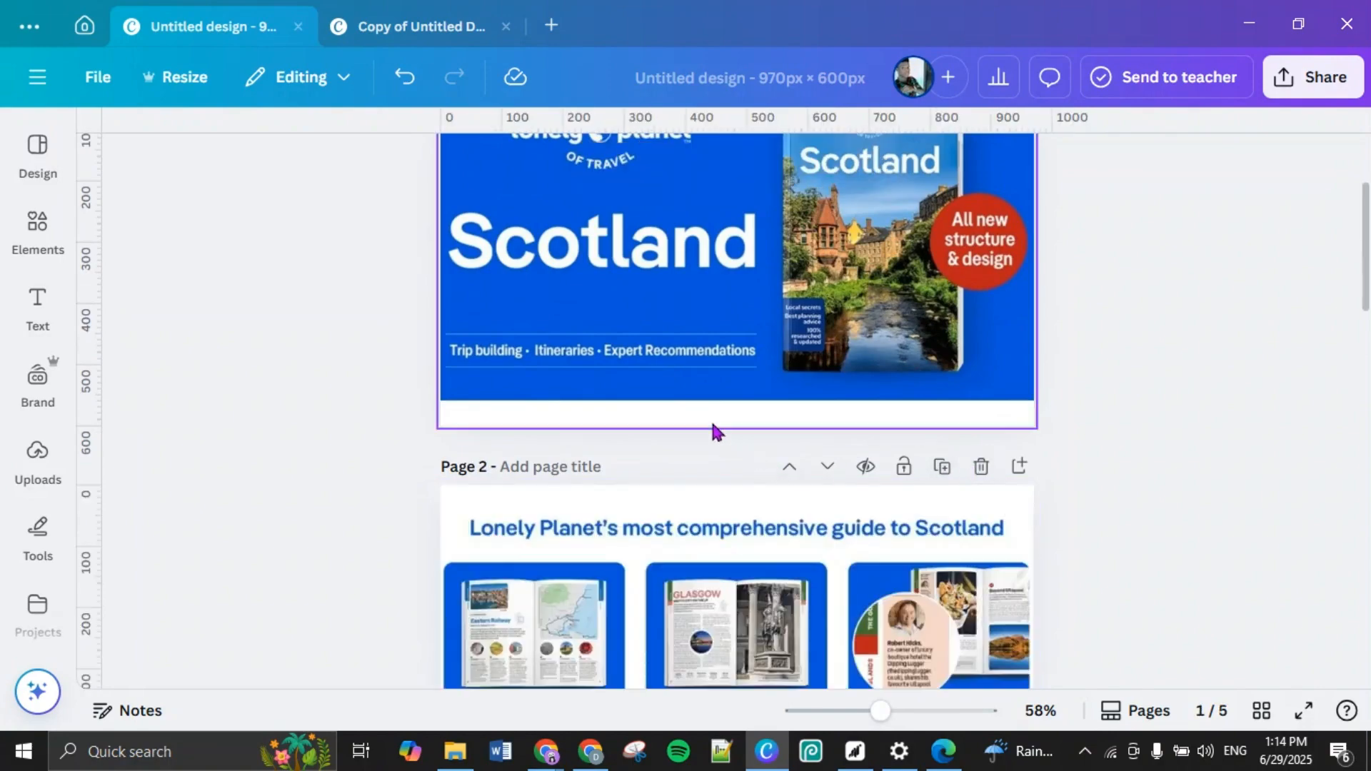
# Step: Review the Scotland guide pages from the cover banner through to the last page
pyautogui.scroll(3, 571, 400)
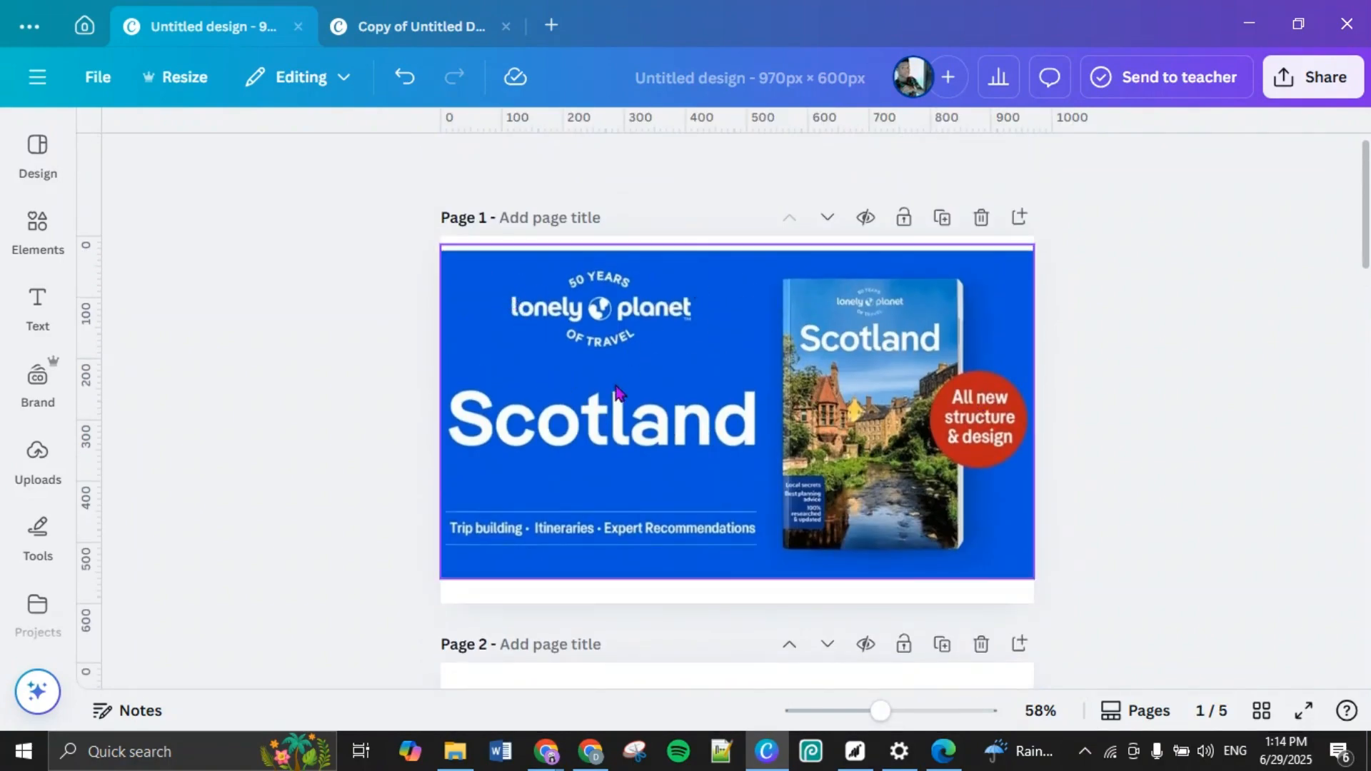
pyautogui.scroll(-10, 726, 378)
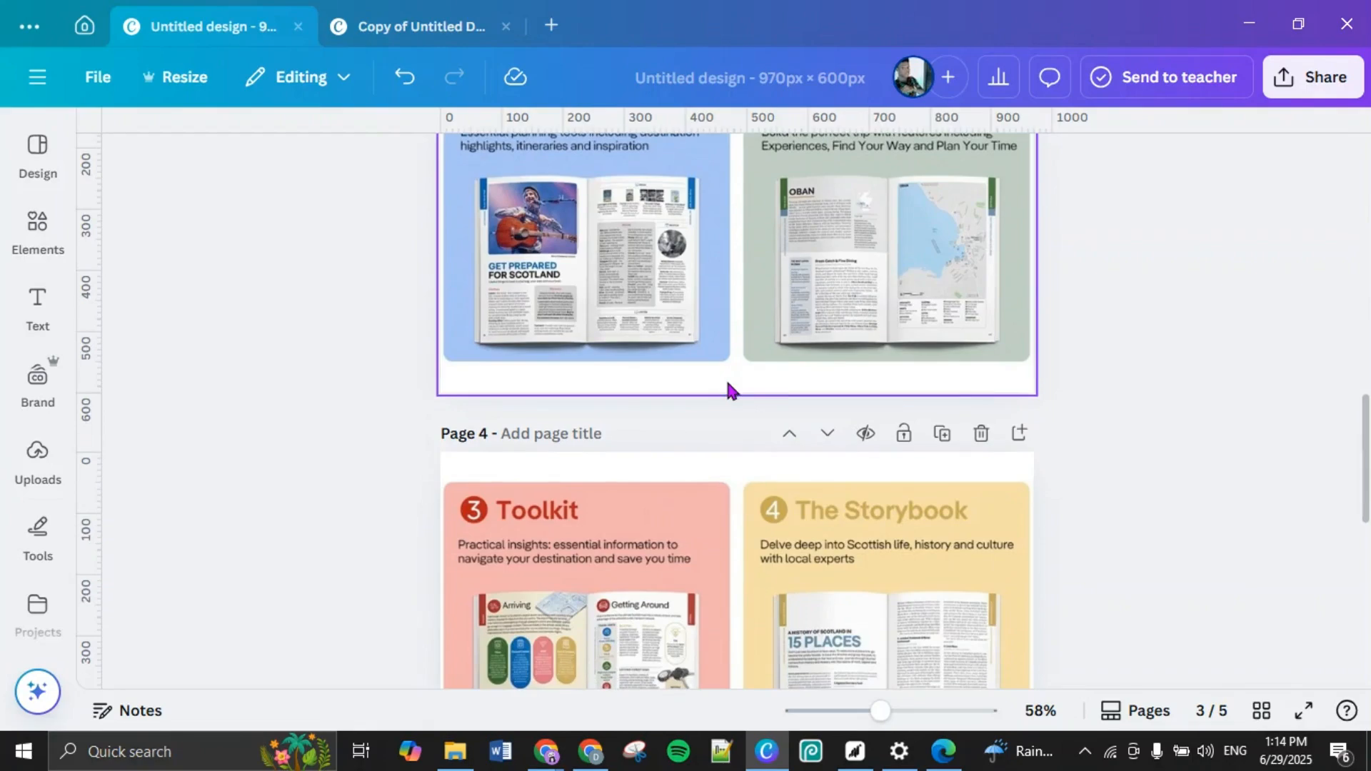
pyautogui.scroll(-8, 728, 391)
pyautogui.scroll(5, 728, 390)
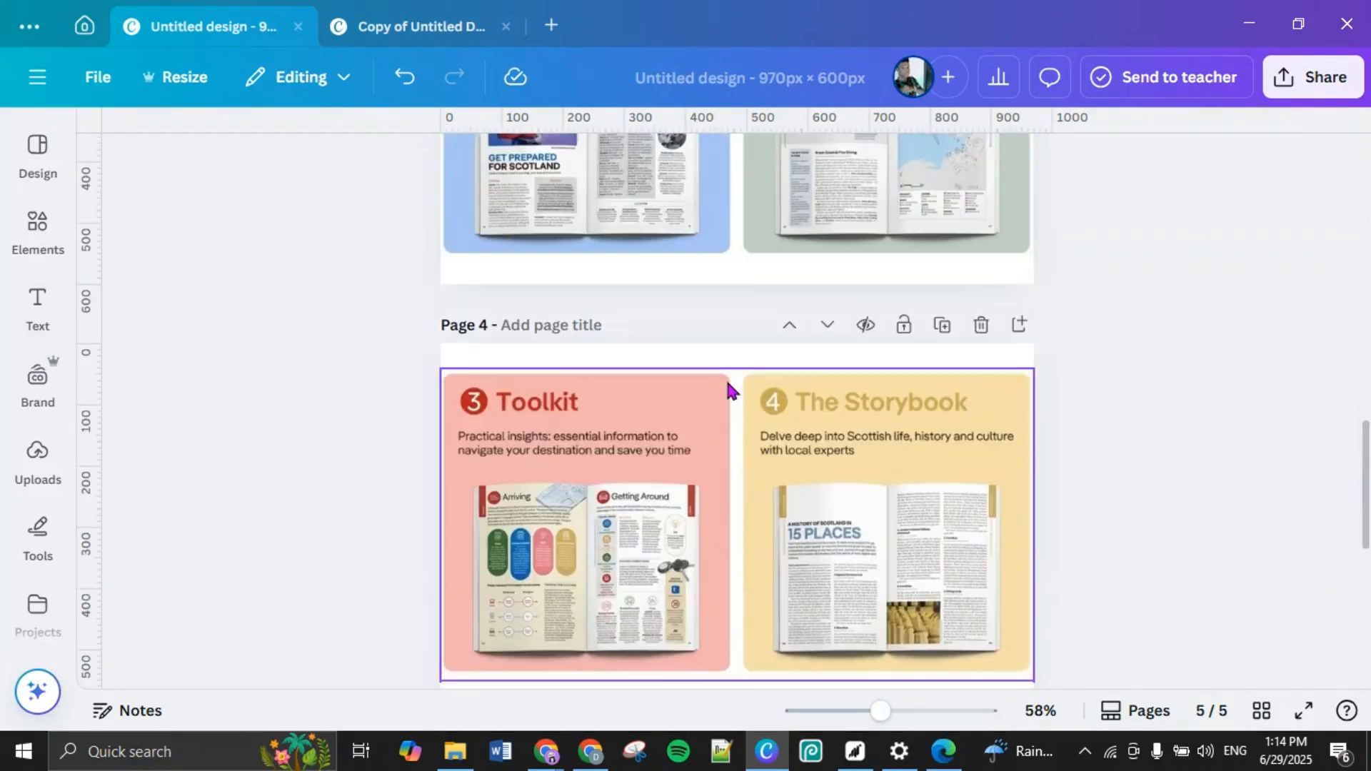
pyautogui.scroll(-5, 728, 387)
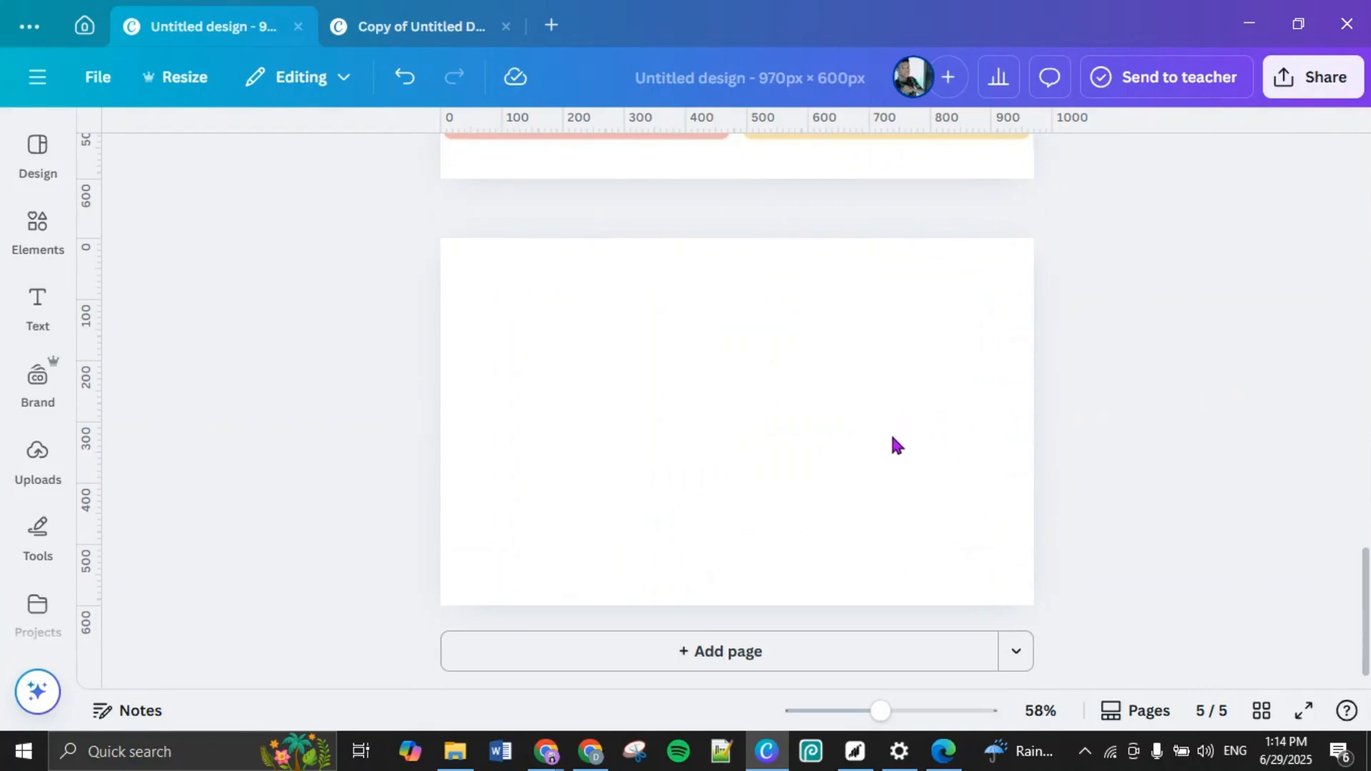
pyautogui.scroll(5, 936, 369)
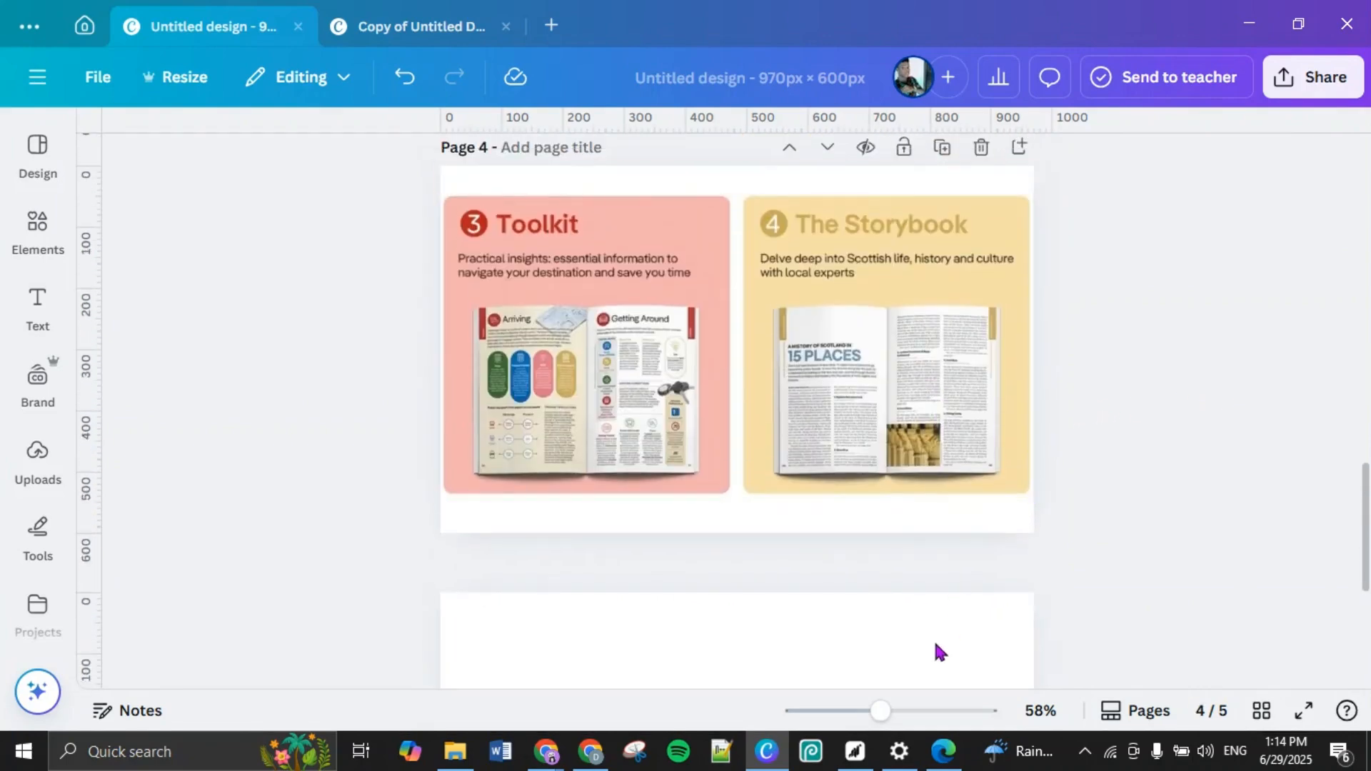
# Step: Move the Toolkit and Storybook page below the last page, and restore it to fourth place
pyautogui.click(878, 438)
pyautogui.scroll(4, 879, 438)
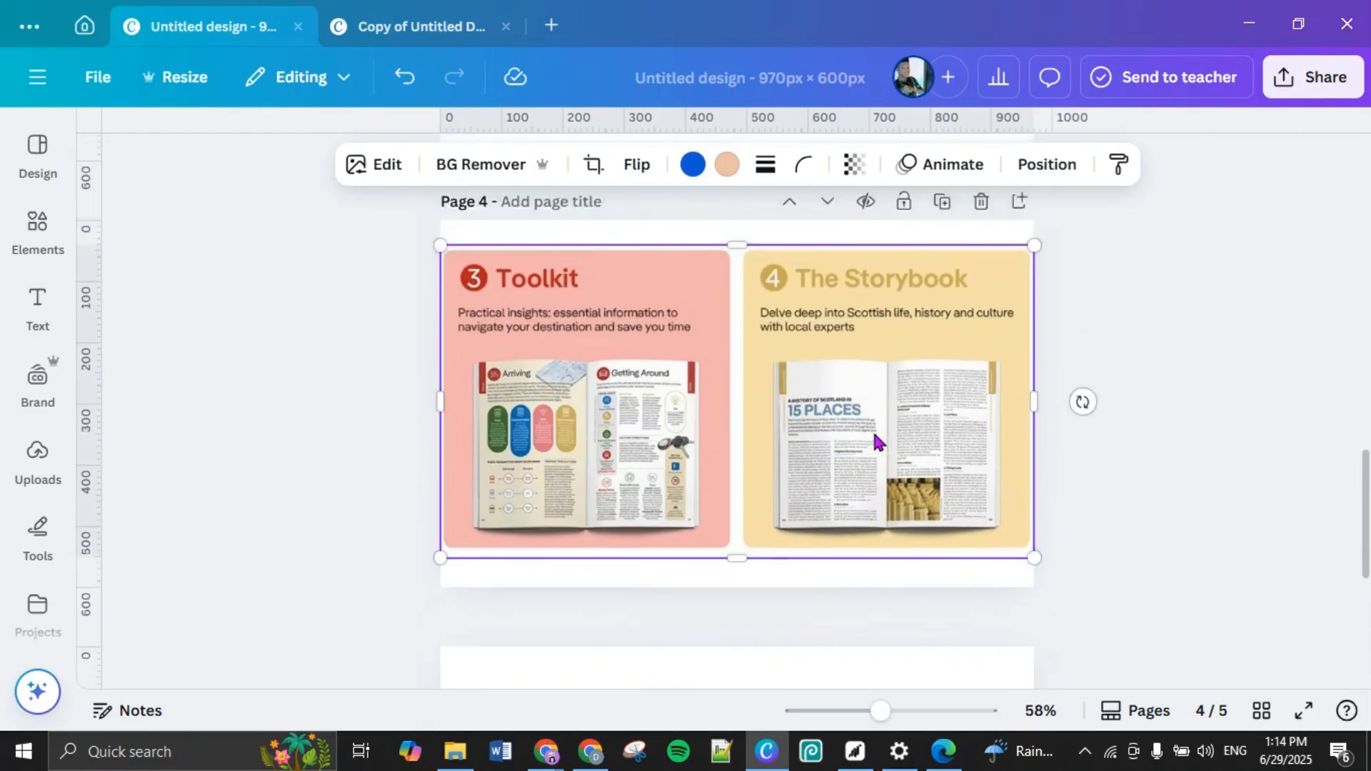
pyautogui.click(826, 503)
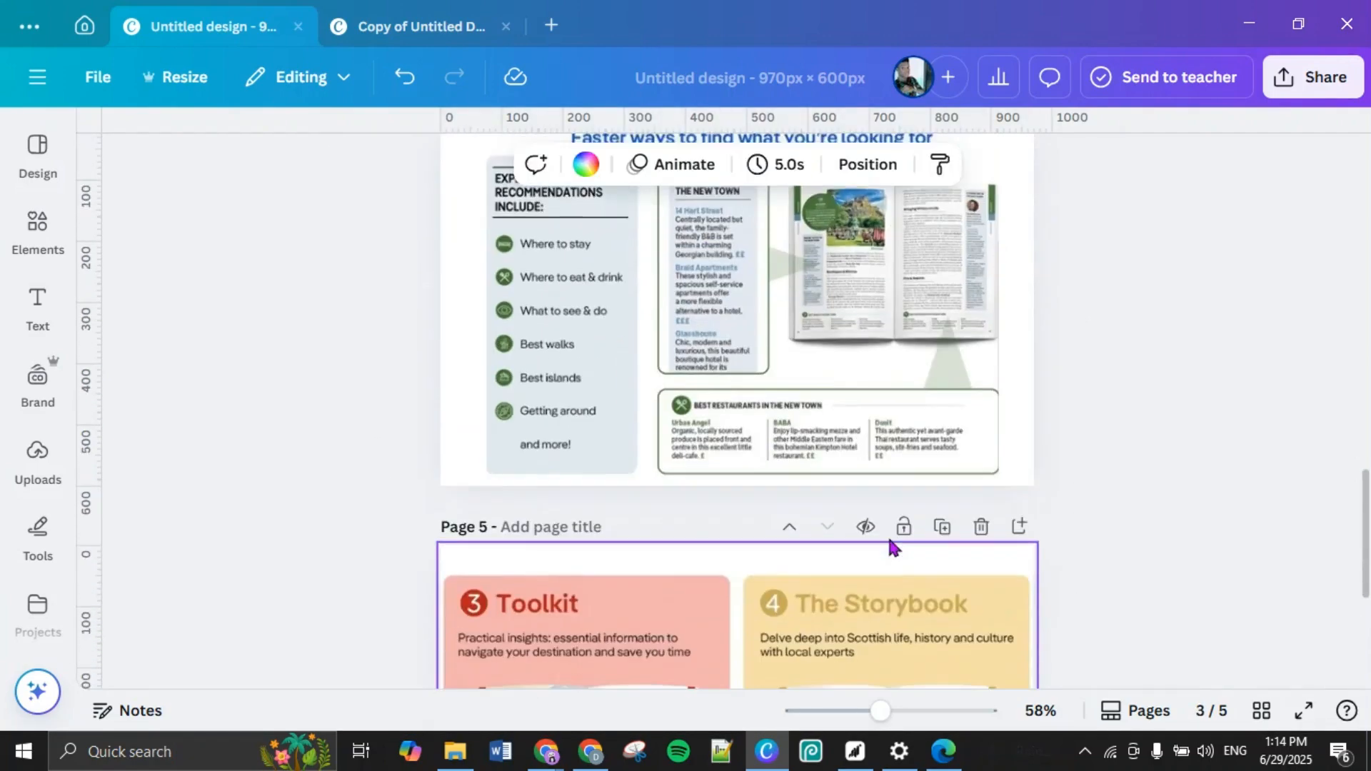
pyautogui.scroll(5, 853, 535)
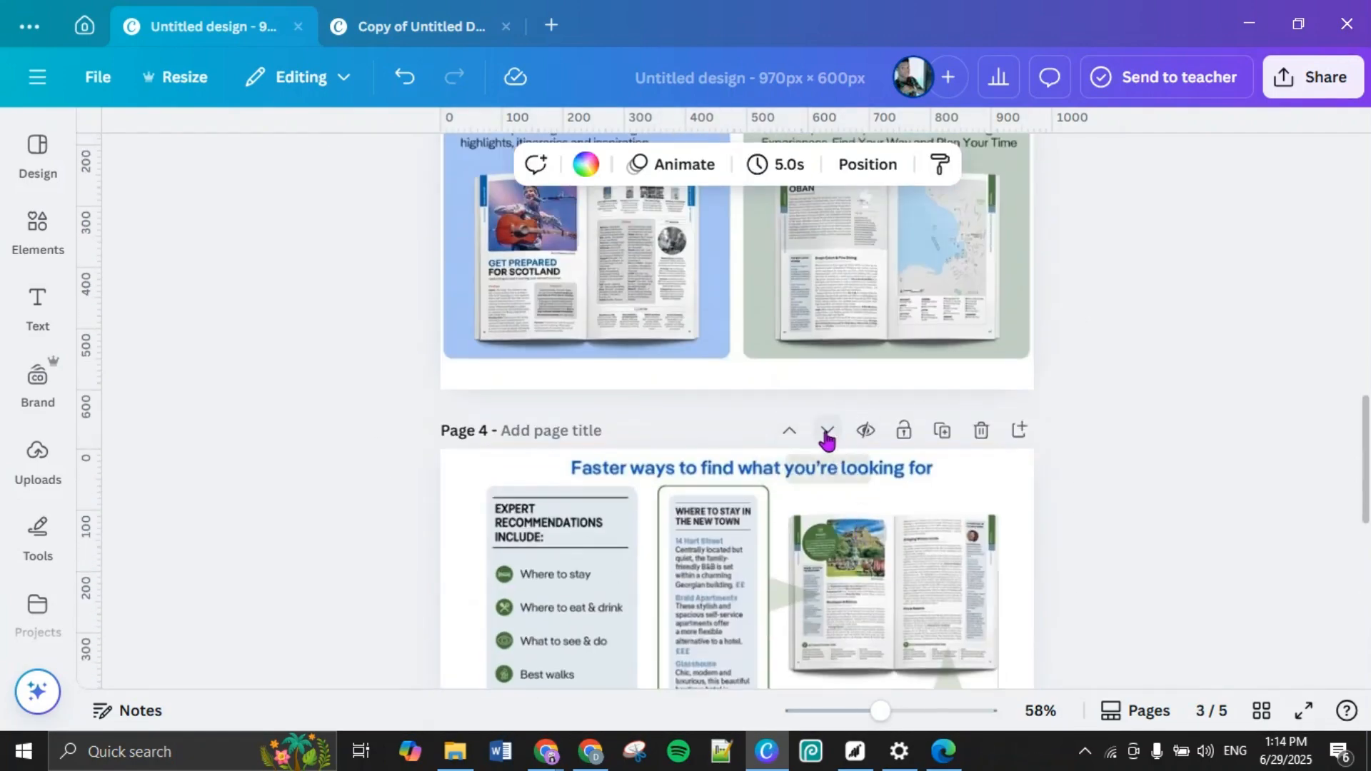
pyautogui.click(826, 434)
pyautogui.scroll(4, 848, 484)
pyautogui.scroll(-8, 850, 478)
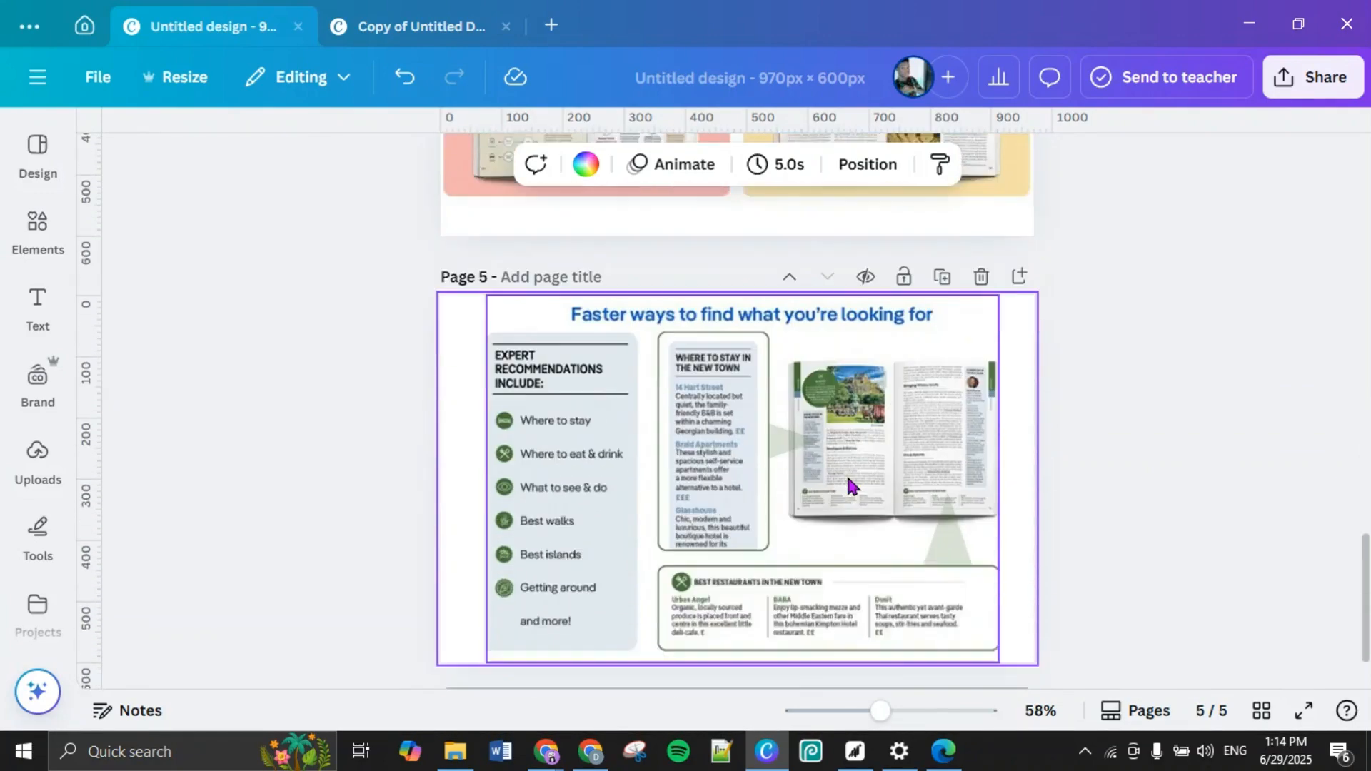
pyautogui.scroll(10, 788, 473)
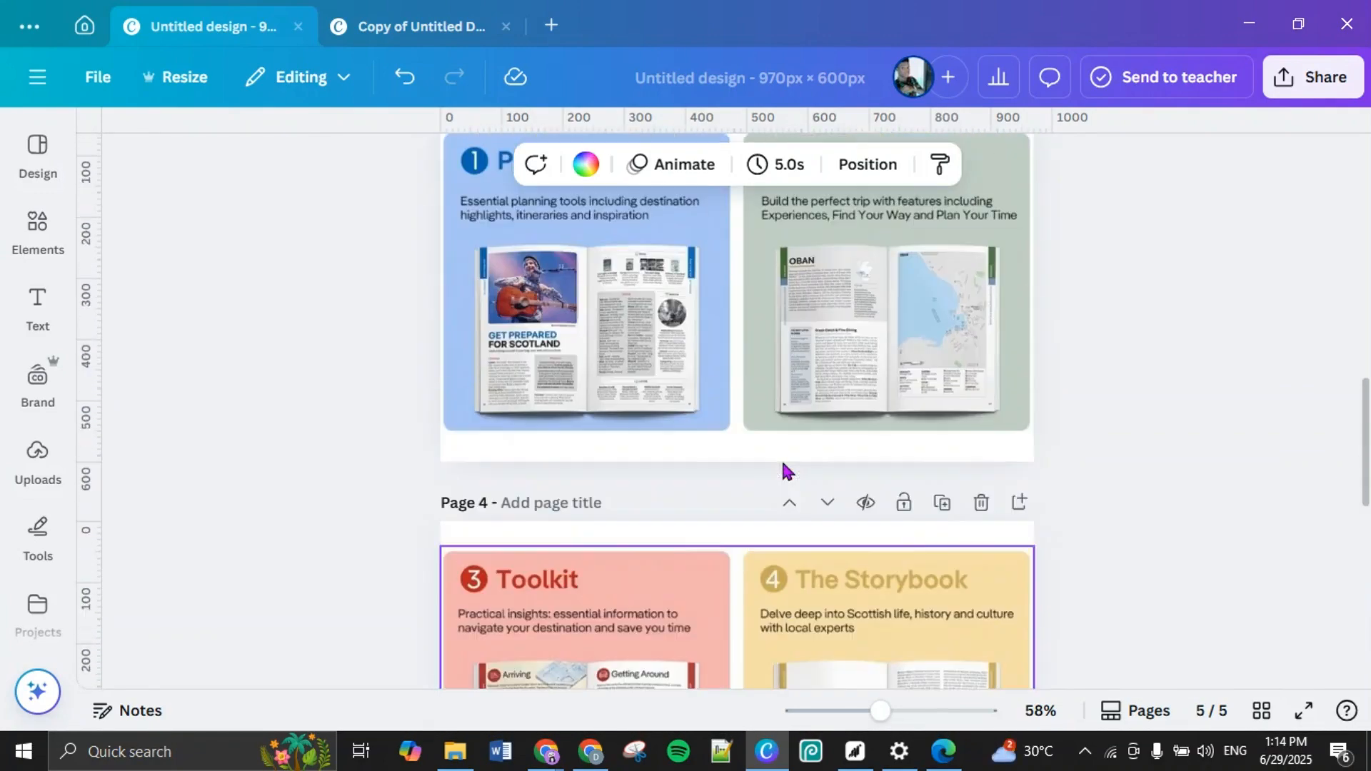
pyautogui.scroll(10, 785, 471)
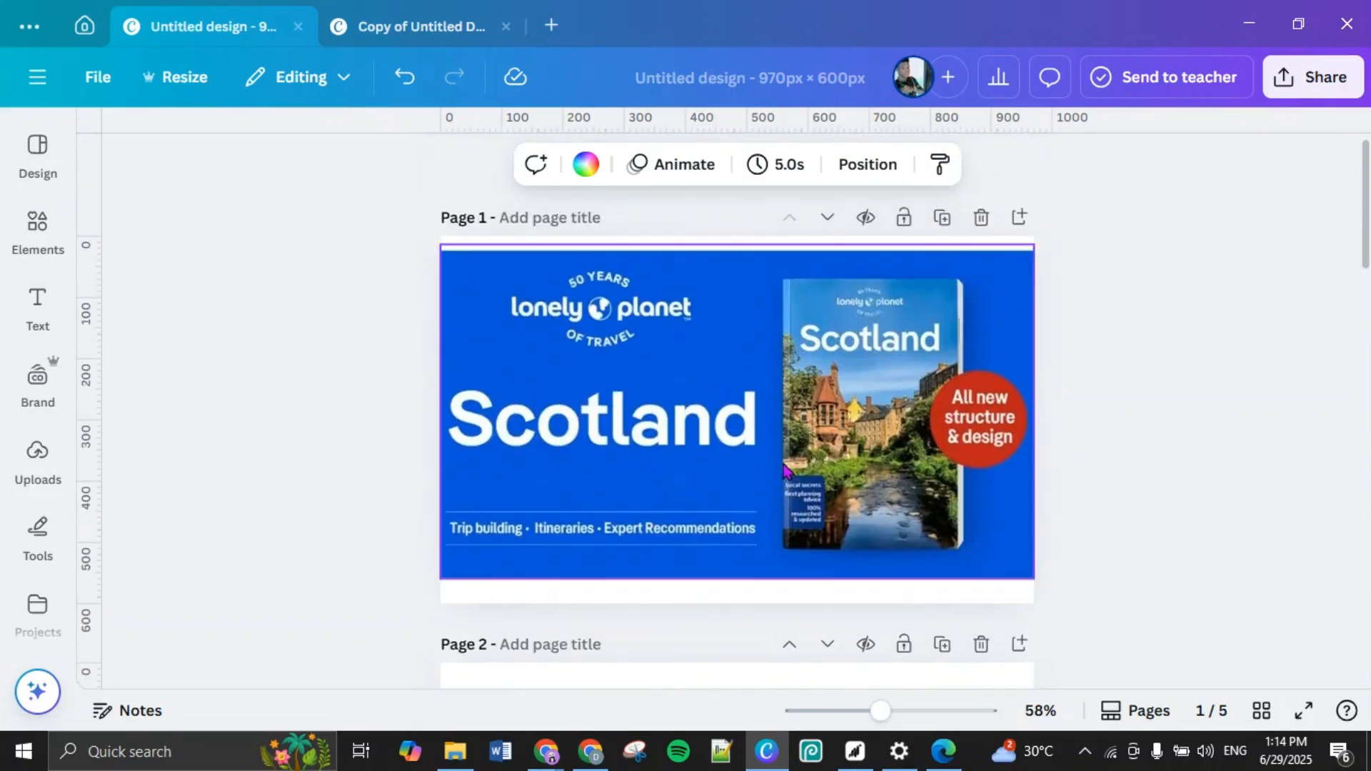
# Step: Review the Scotland cover banner on page 1 and the guidebook features on page 2
pyautogui.scroll(-7, 783, 470)
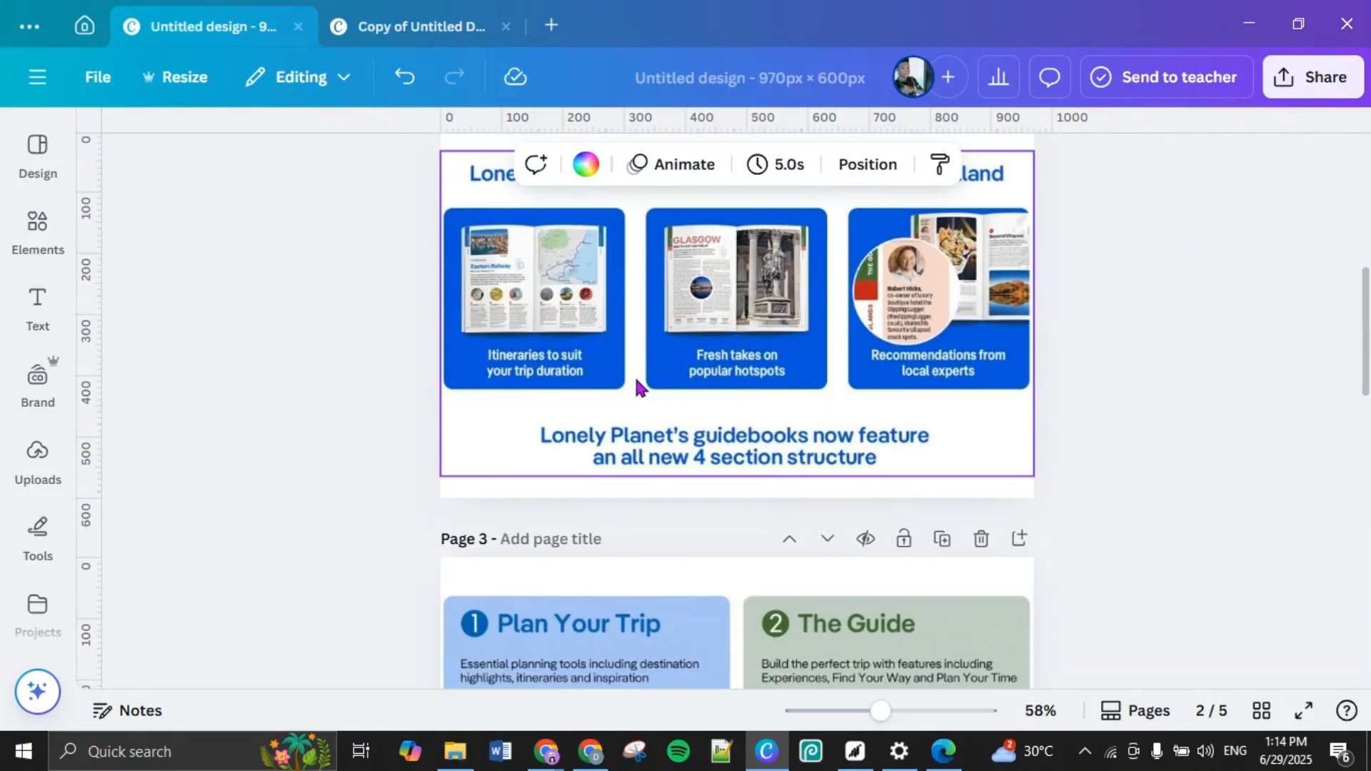
pyautogui.scroll(5, 635, 376)
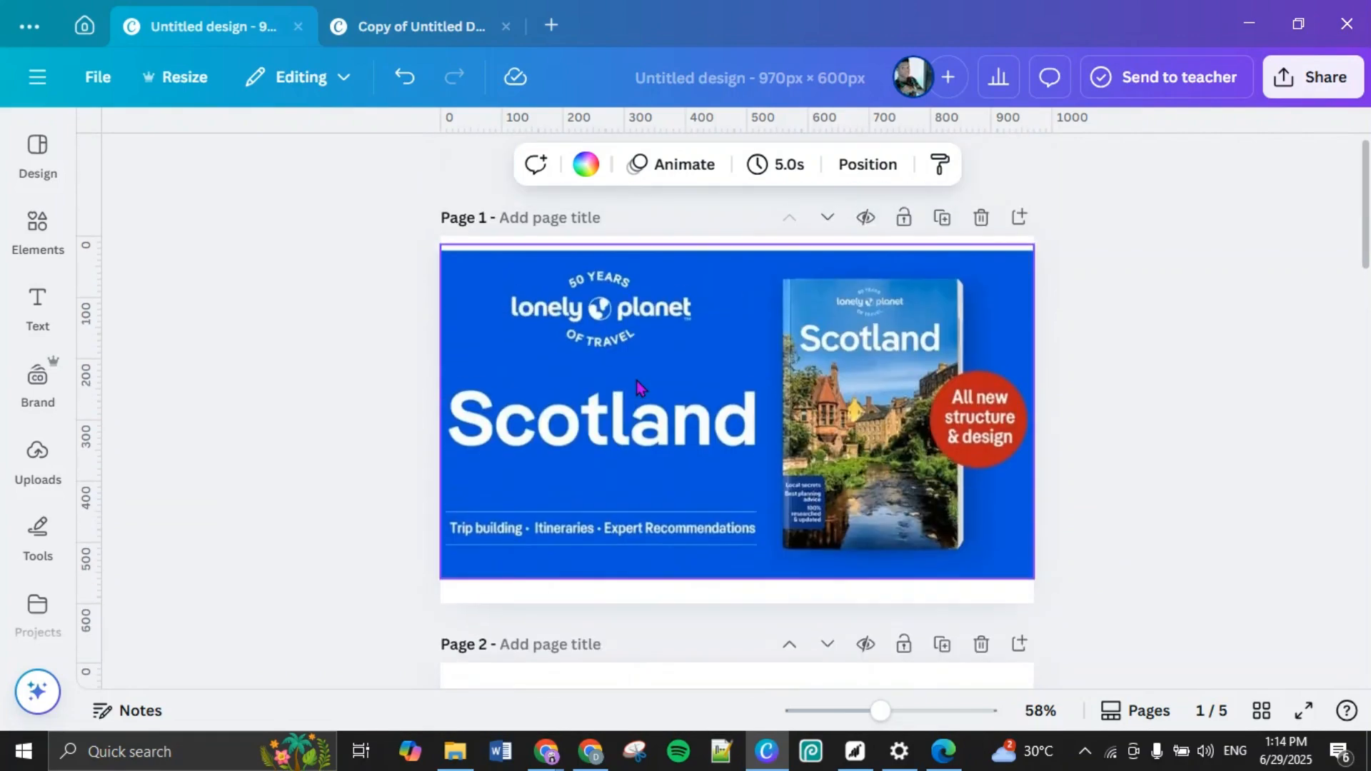
pyautogui.scroll(-3, 636, 382)
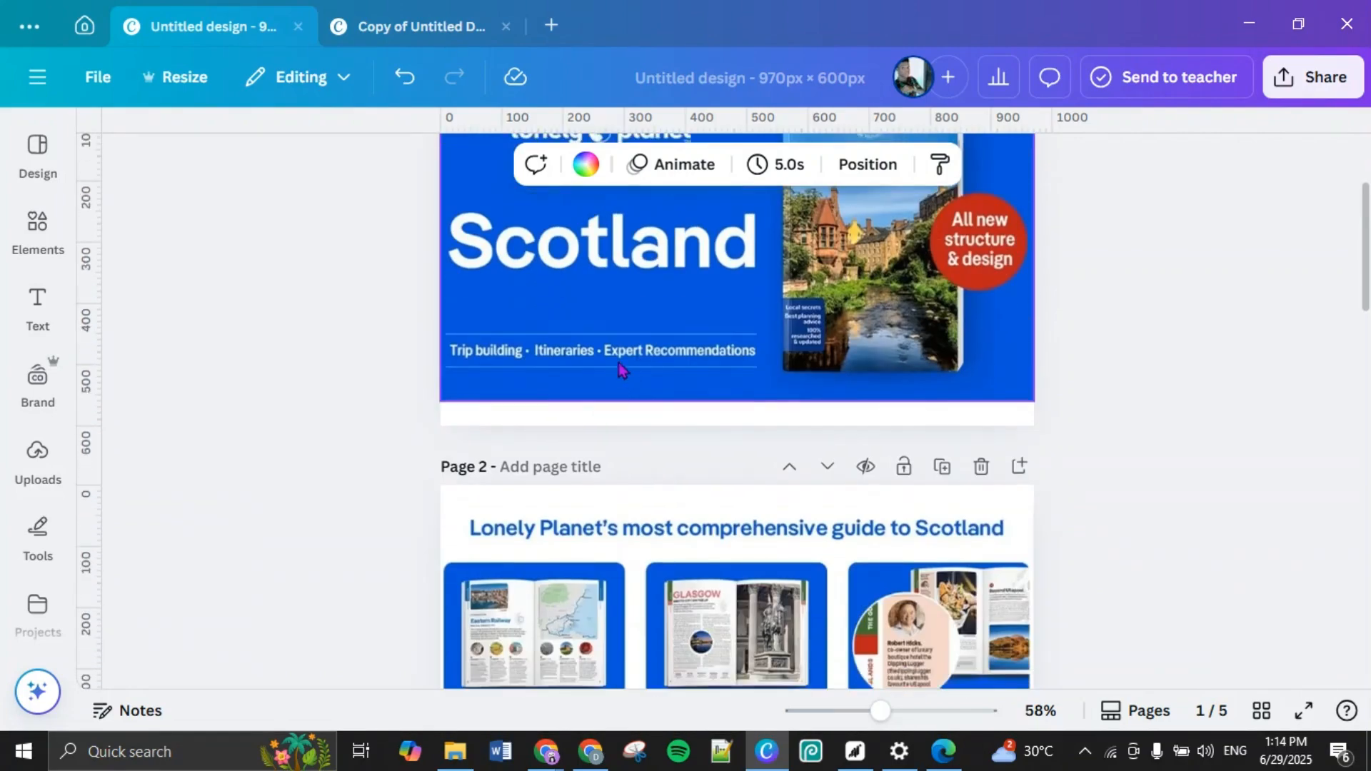
pyautogui.scroll(3, 619, 368)
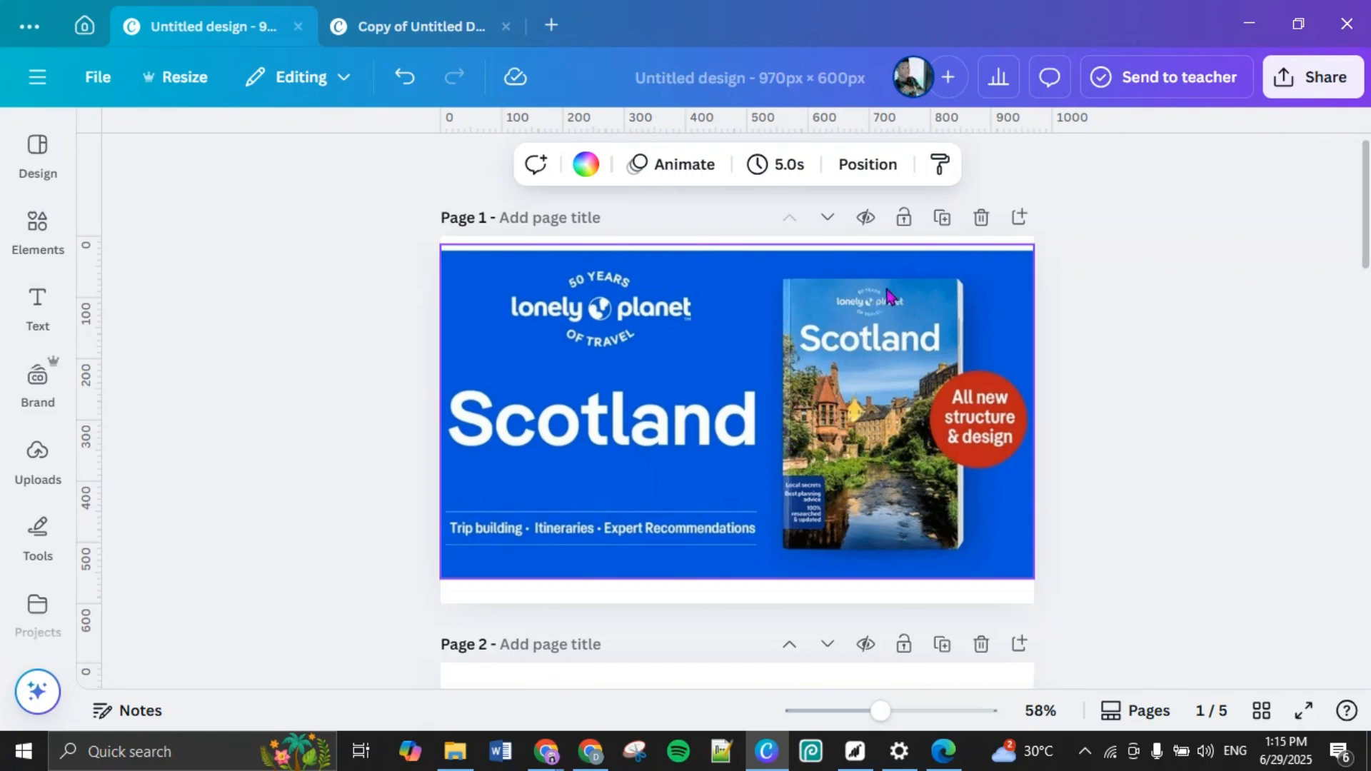
pyautogui.scroll(-3, 860, 375)
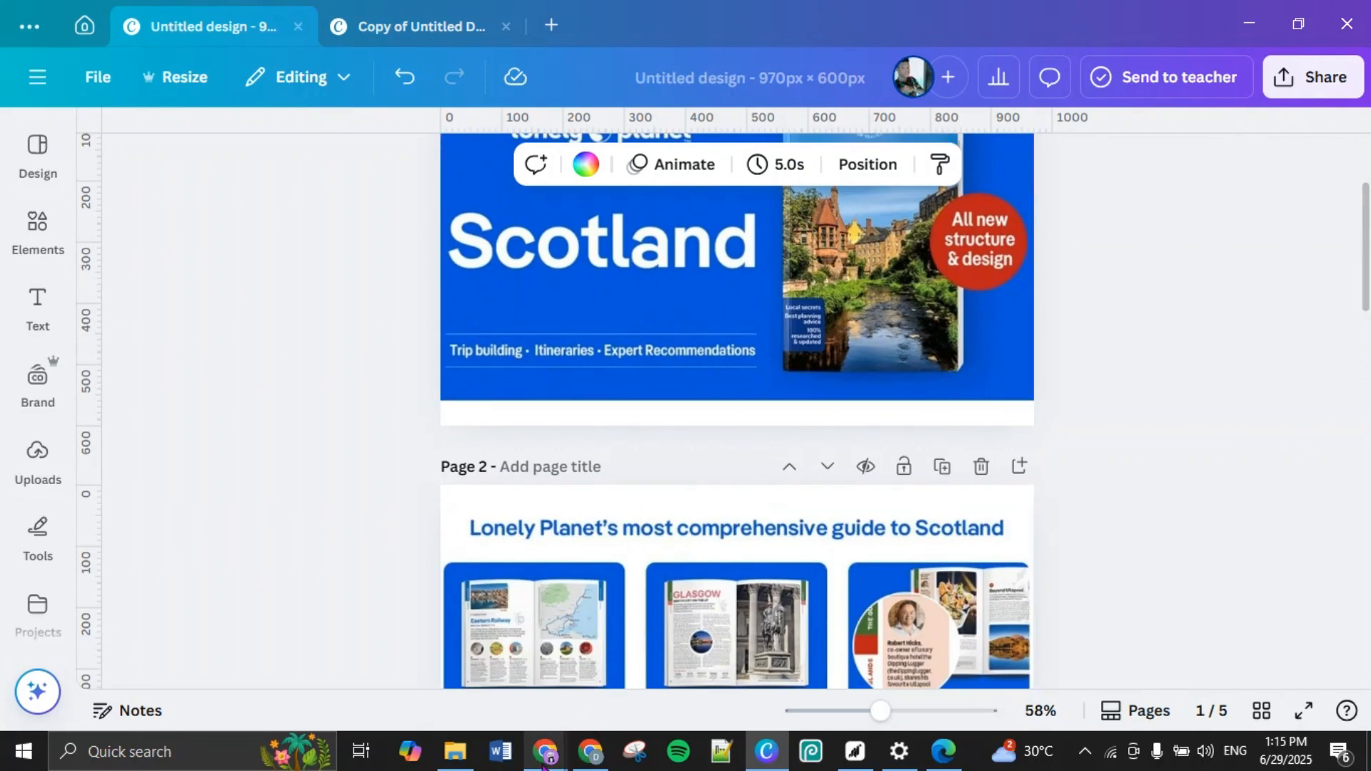
# Step: Switch to the DIY Book Design cover mockups page in Chrome and browse its Single 3D mockup templates
pyautogui.moveTo(545, 757)
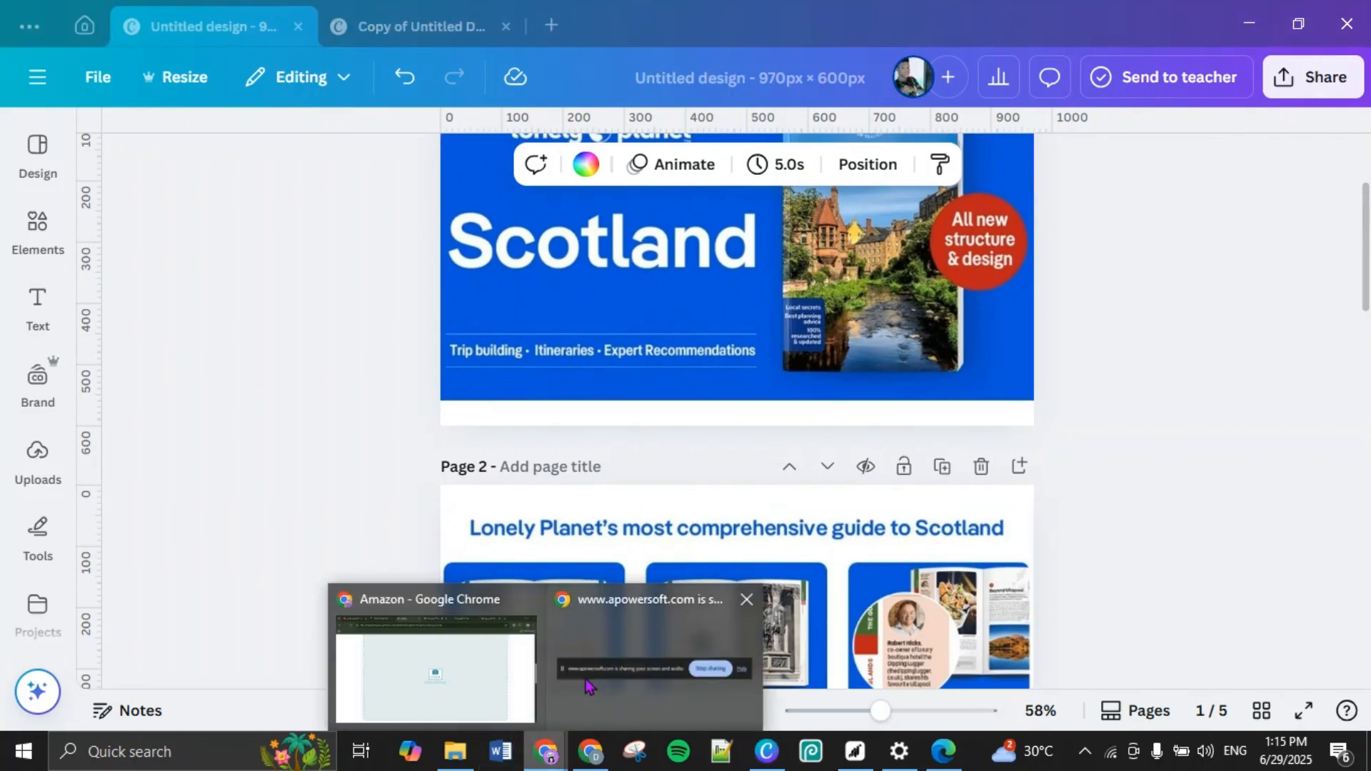
pyautogui.click(483, 696)
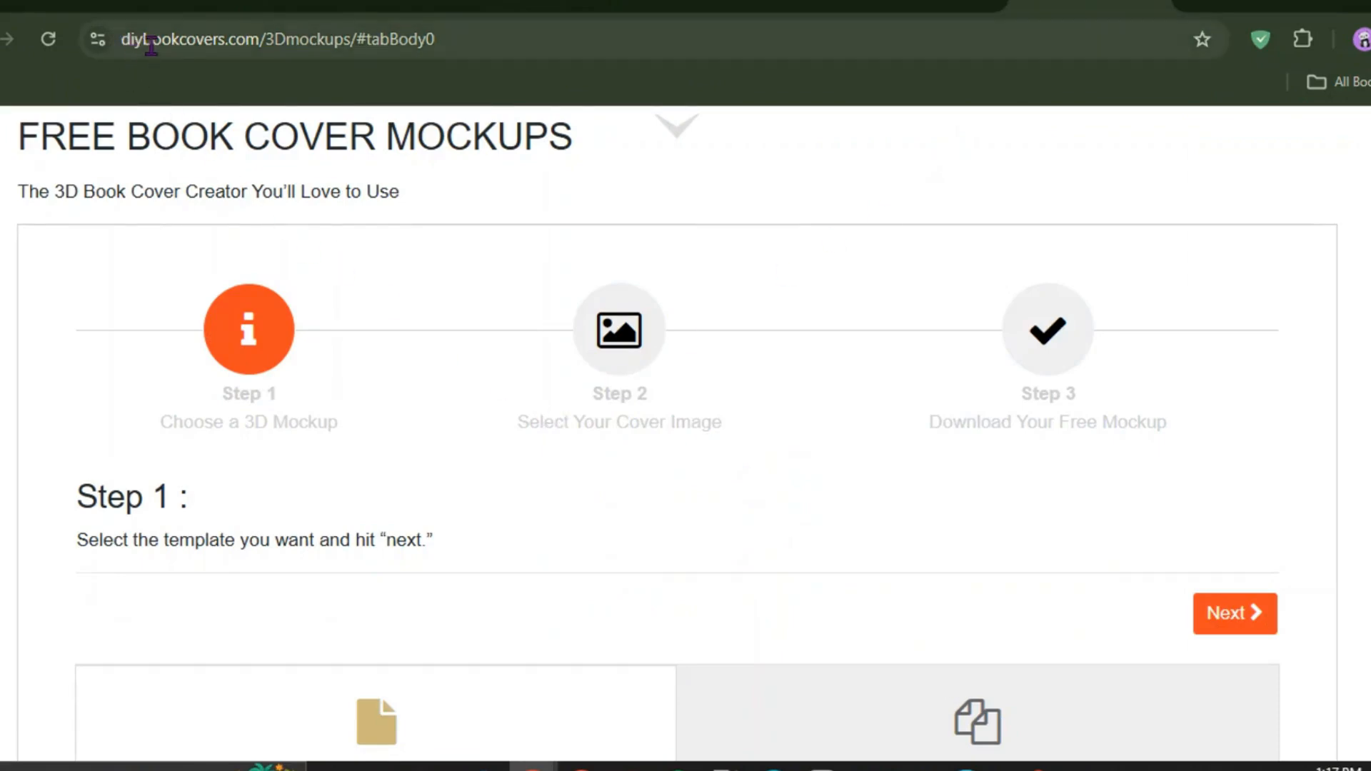
pyautogui.scroll(2, 452, 256)
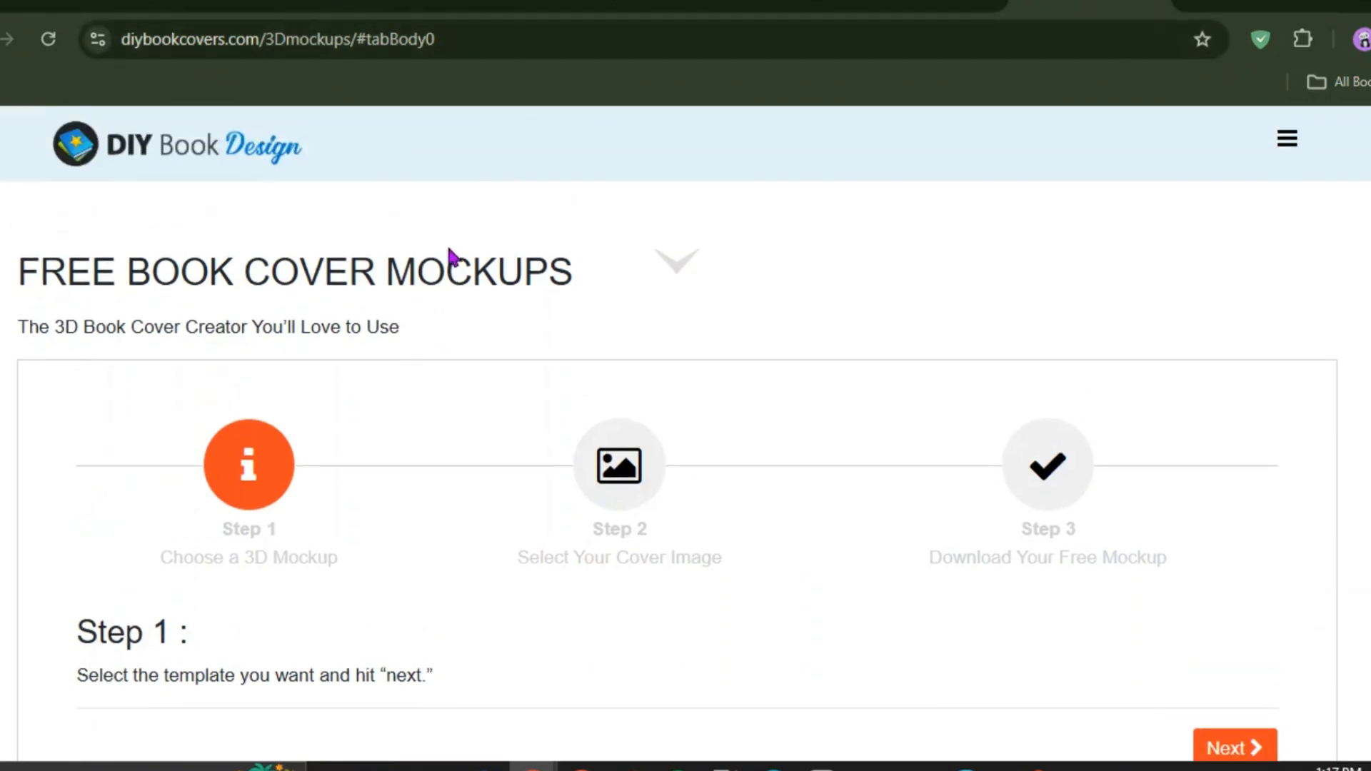
pyautogui.scroll(-11, 452, 256)
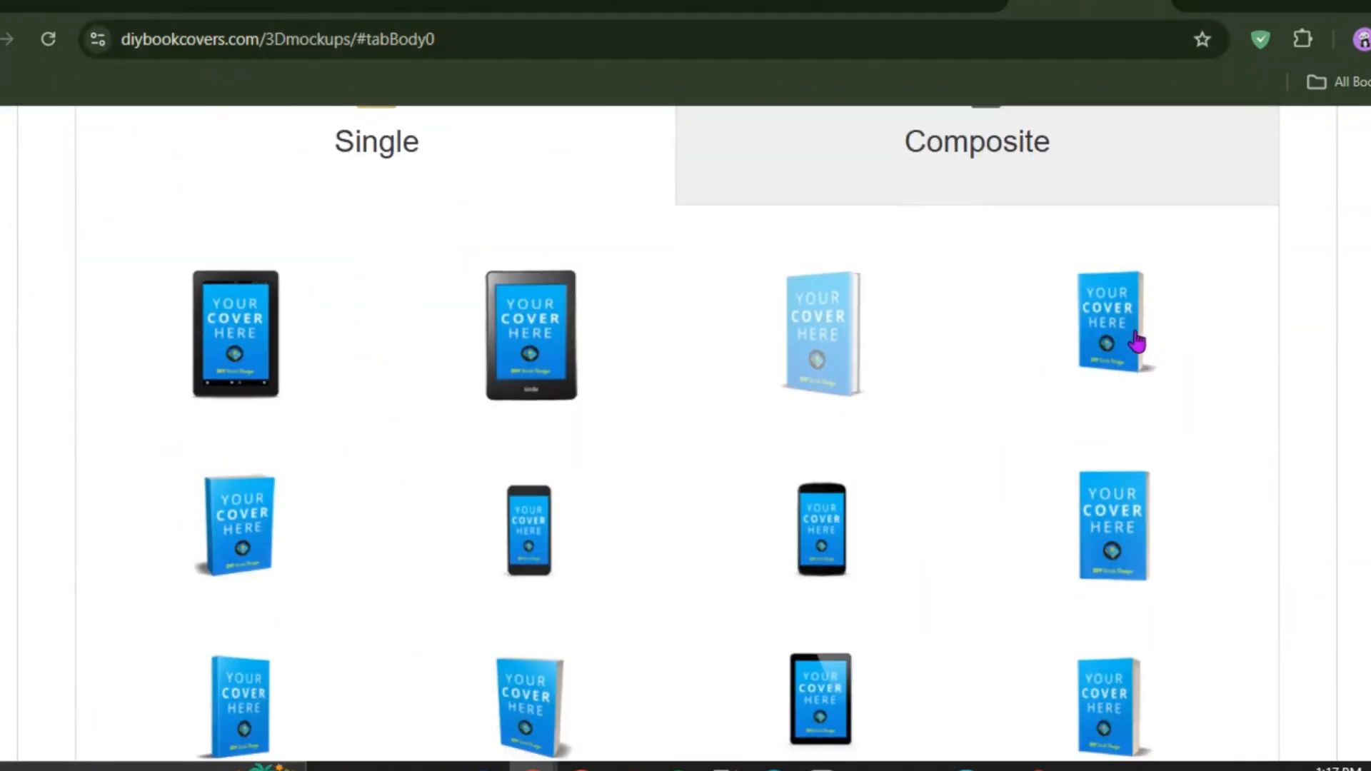
pyautogui.scroll(-5, 1122, 486)
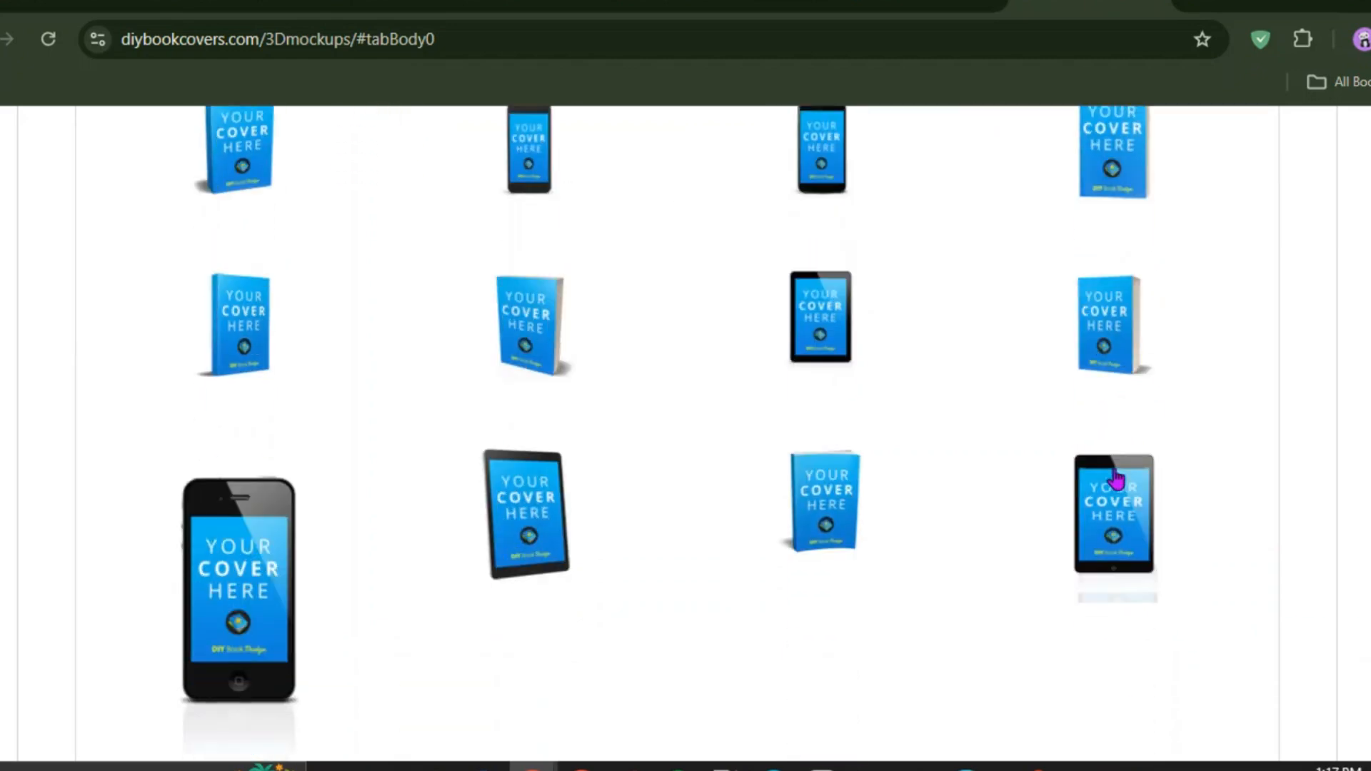
pyautogui.scroll(5, 741, 355)
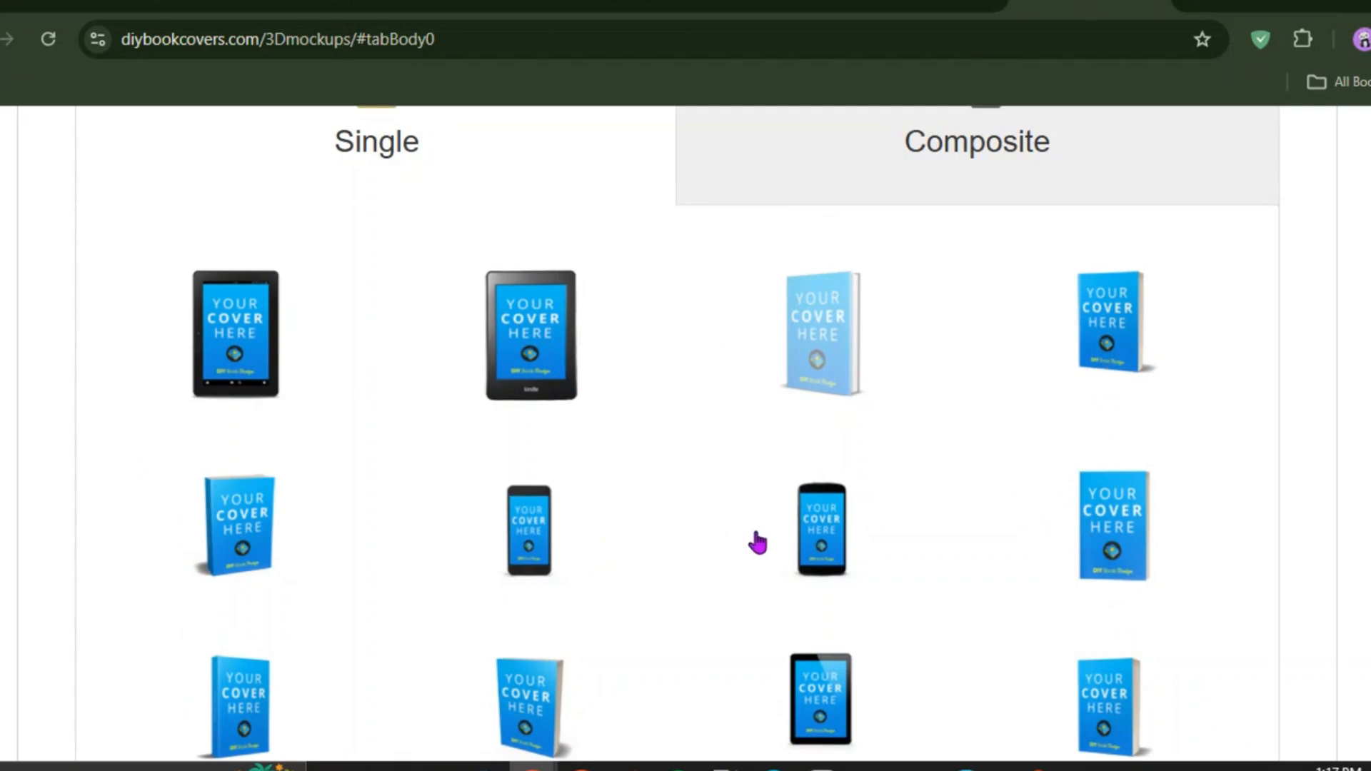
pyautogui.scroll(5, 756, 541)
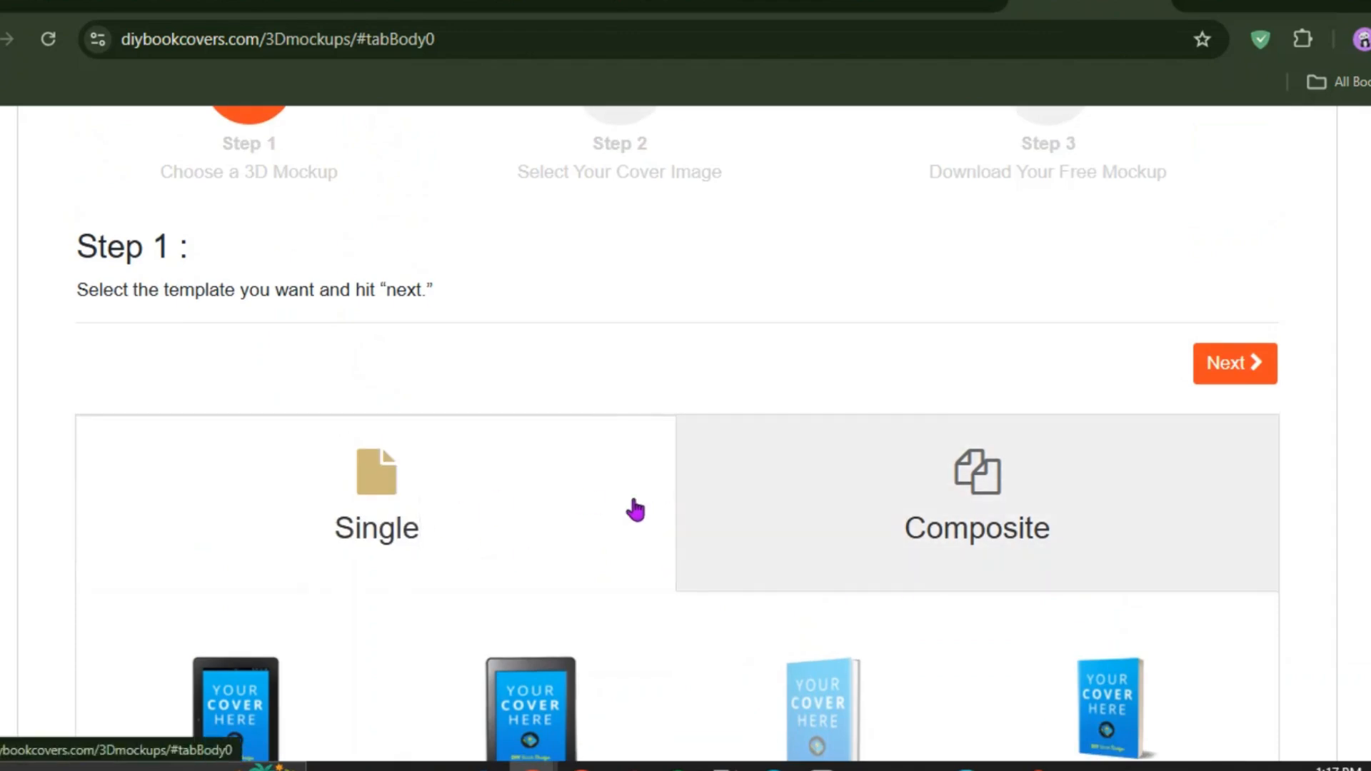
pyautogui.scroll(-7, 635, 509)
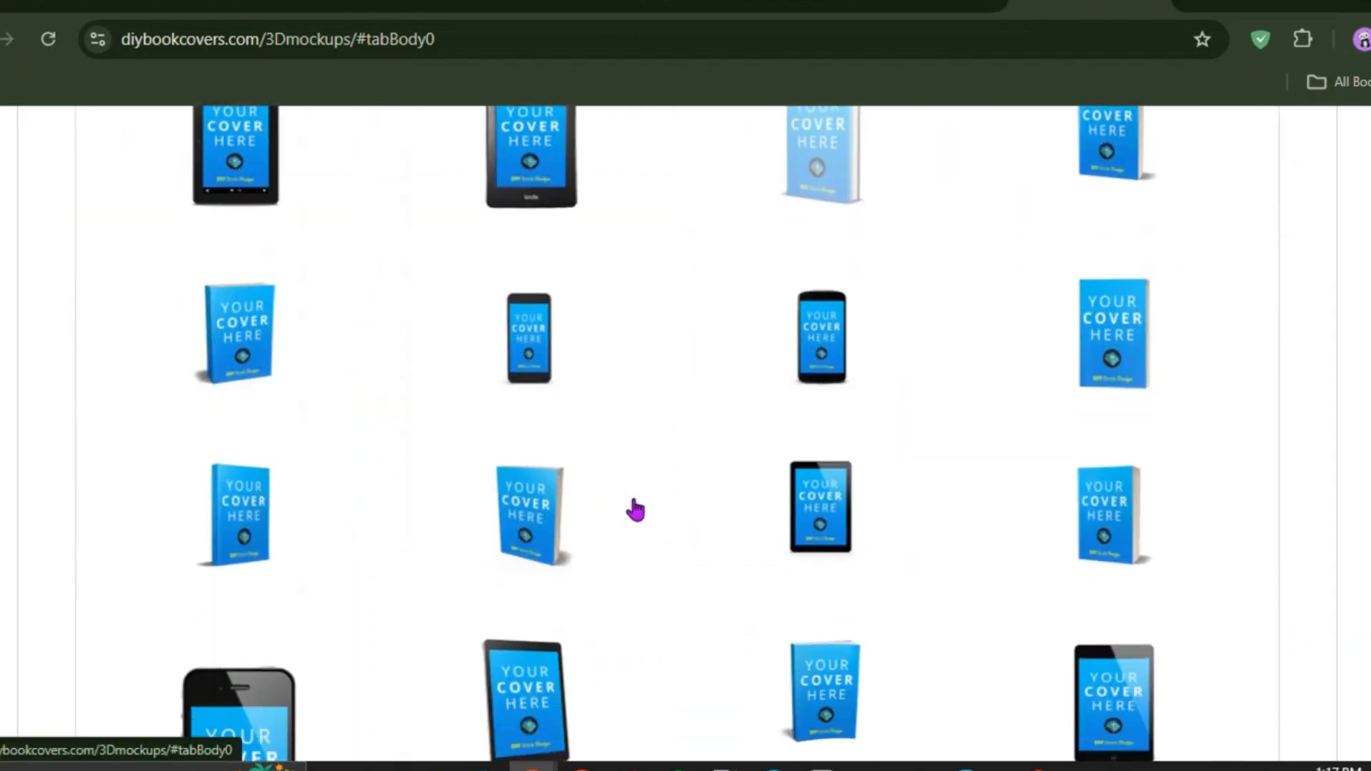
pyautogui.scroll(7, 635, 509)
pyautogui.scroll(5, 634, 509)
pyautogui.scroll(-9, 635, 510)
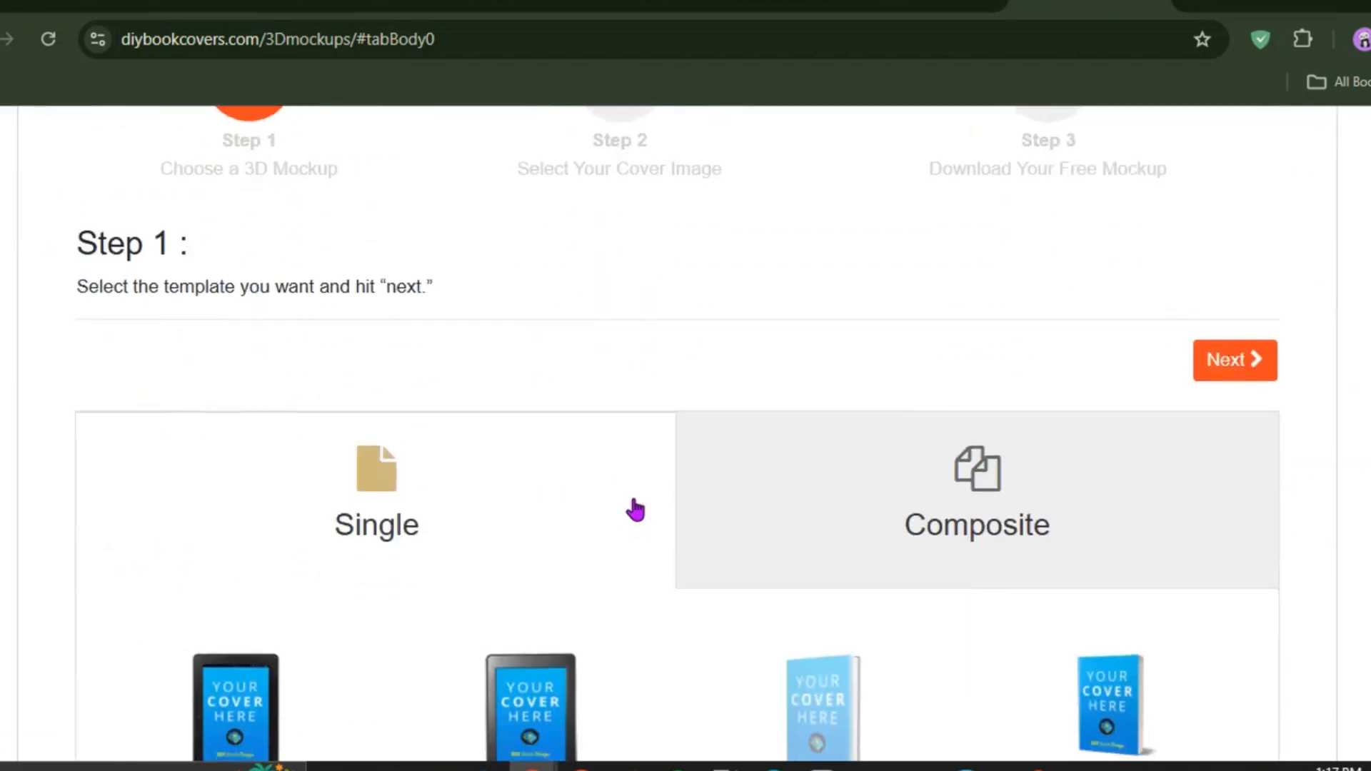
pyautogui.scroll(5, 635, 509)
pyautogui.scroll(-2, 635, 509)
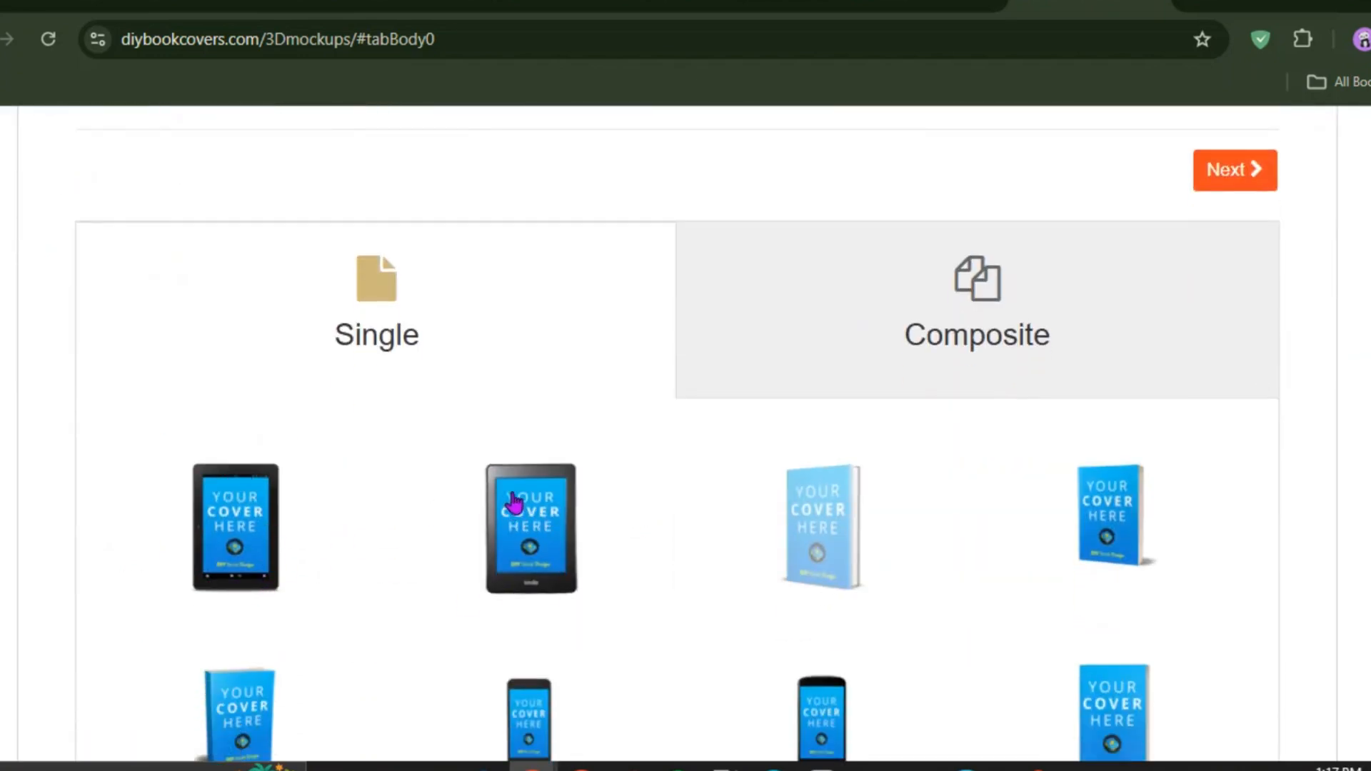
# Step: Choose the front-facing book template at the end of the second Single row and continue to the cover image stage
pyautogui.click(849, 508)
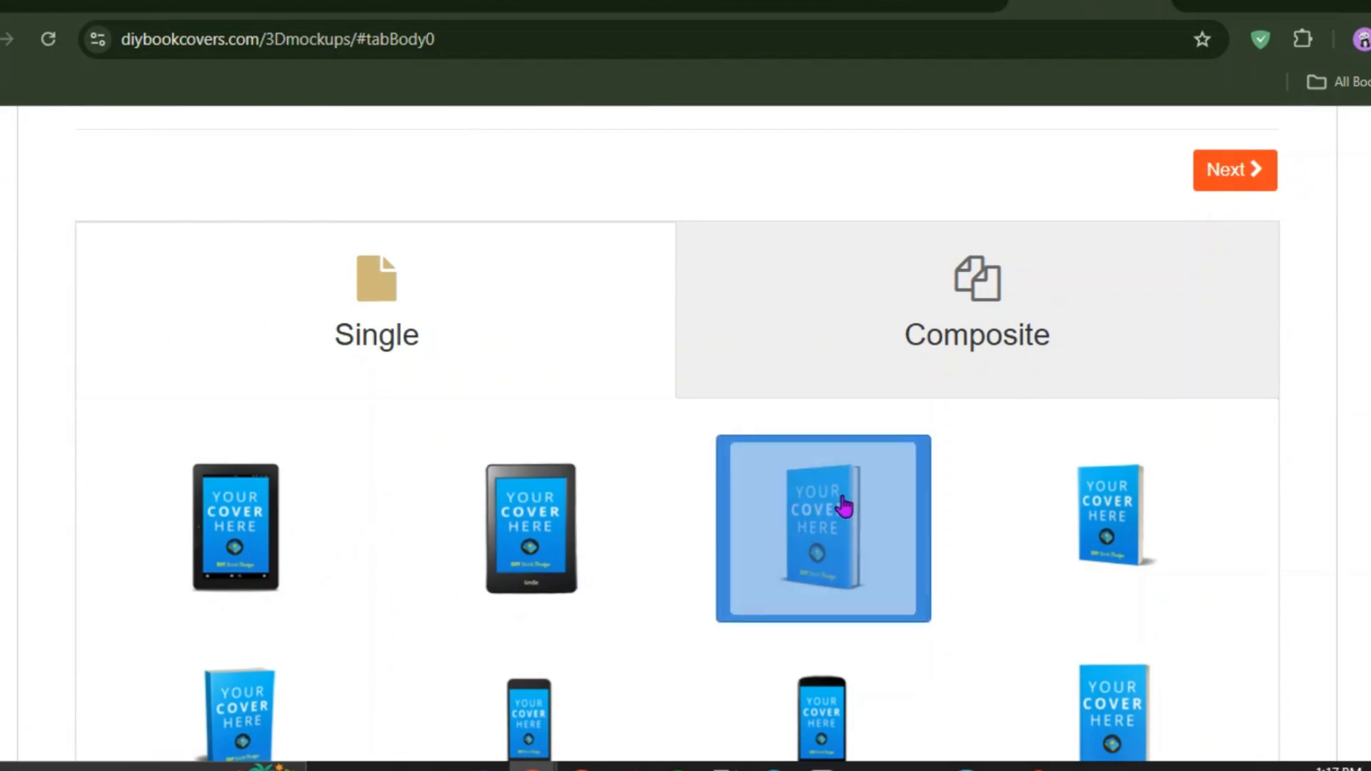
pyautogui.scroll(-8, 1013, 517)
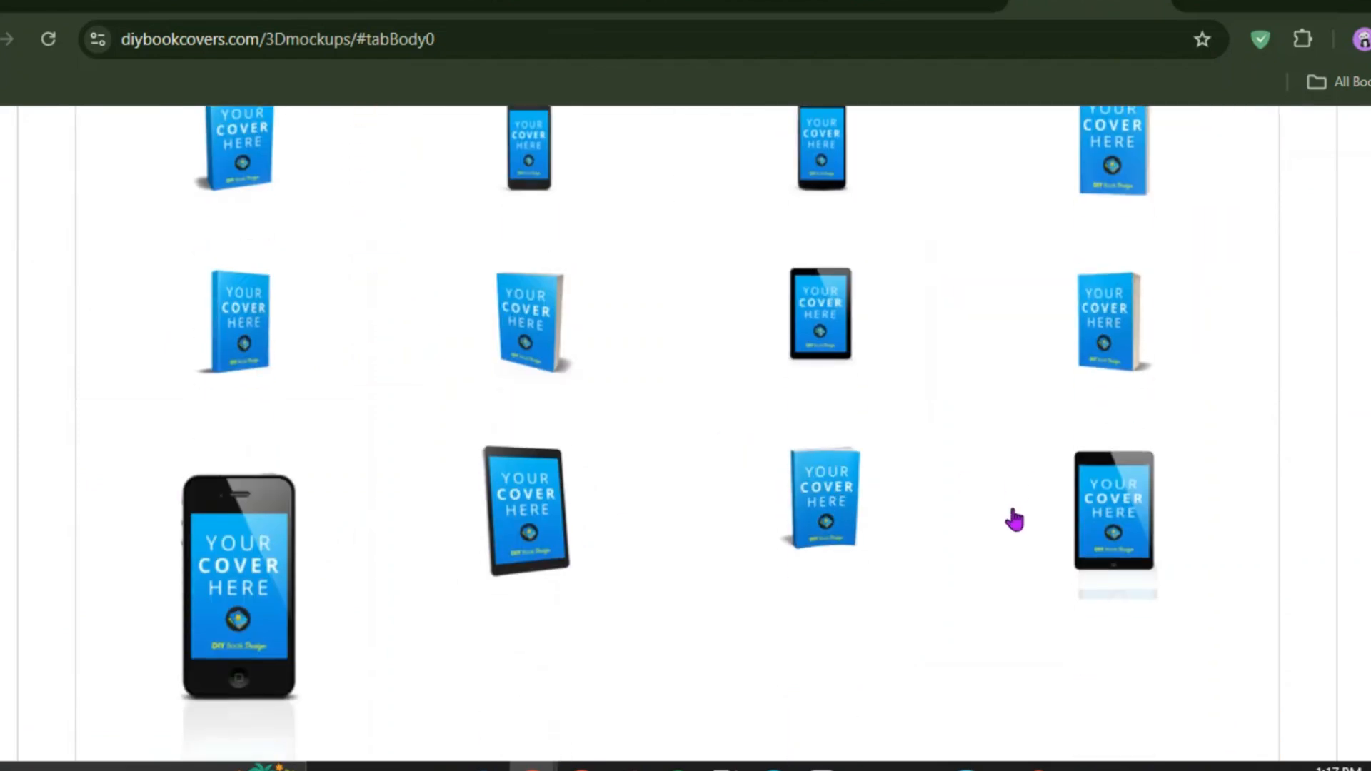
pyautogui.scroll(3, 878, 286)
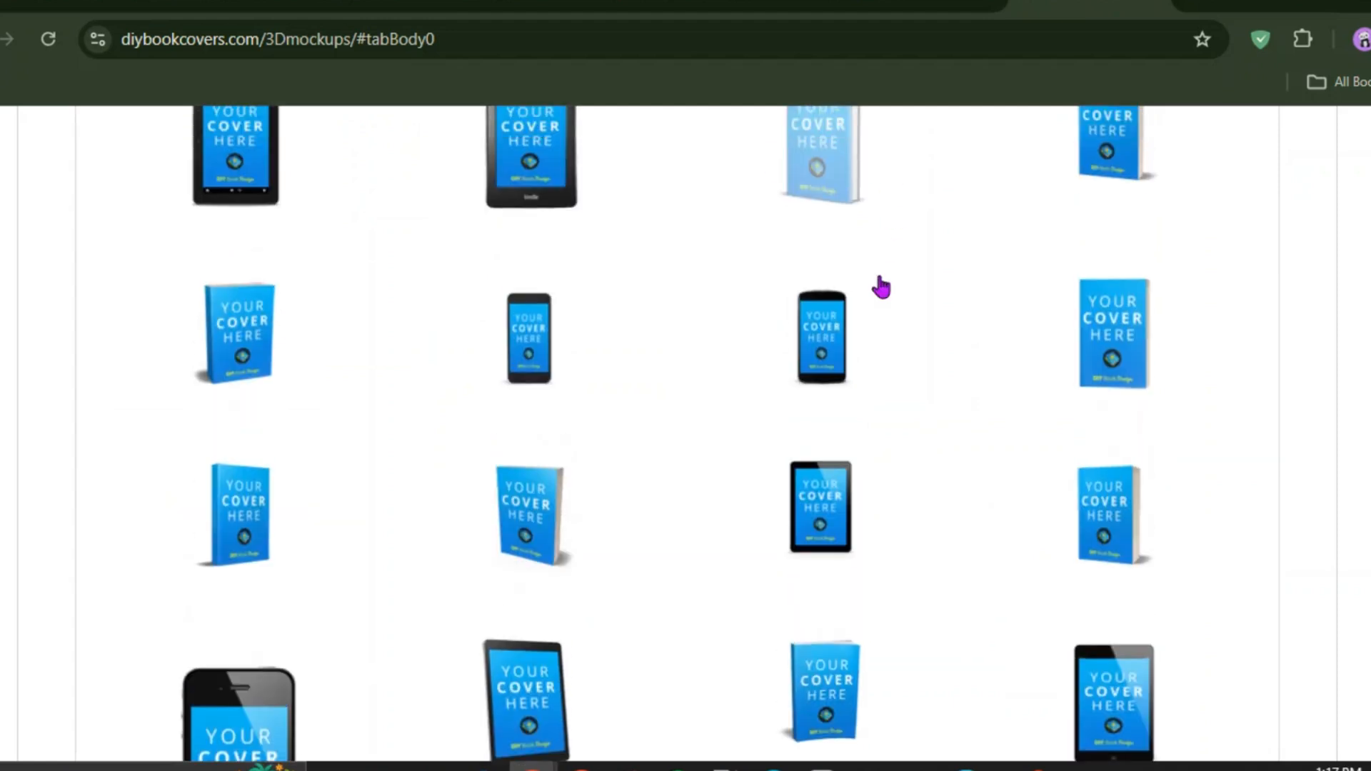
pyautogui.scroll(3, 930, 307)
pyautogui.click(1122, 530)
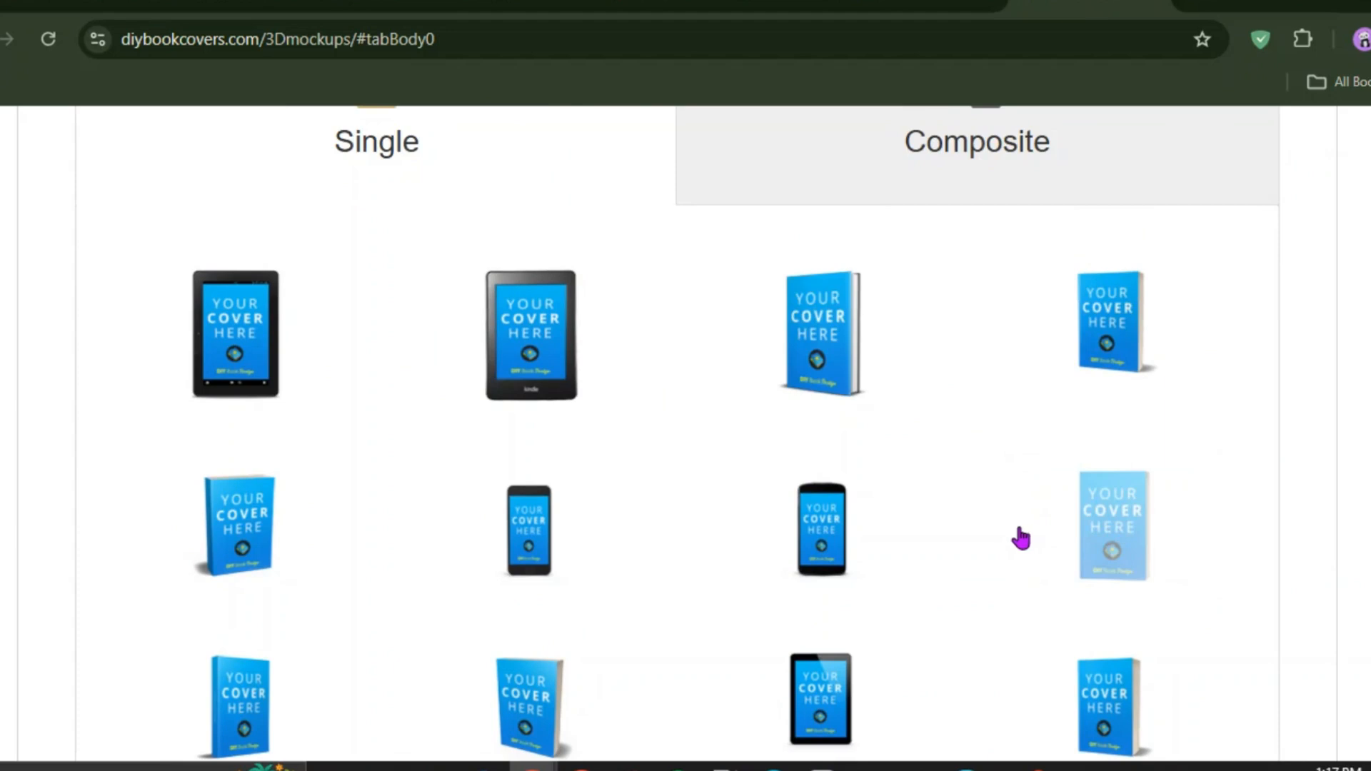
pyautogui.scroll(5, 1021, 539)
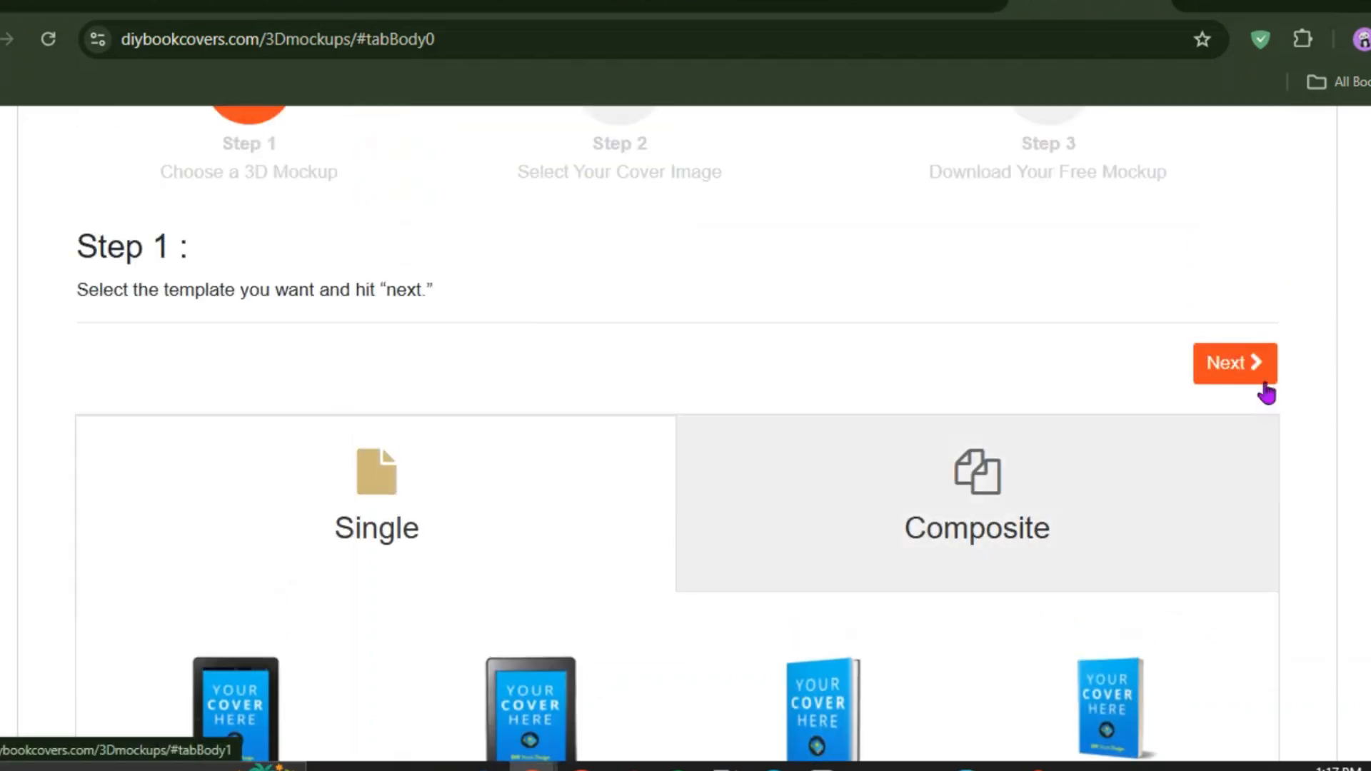
pyautogui.click(1234, 361)
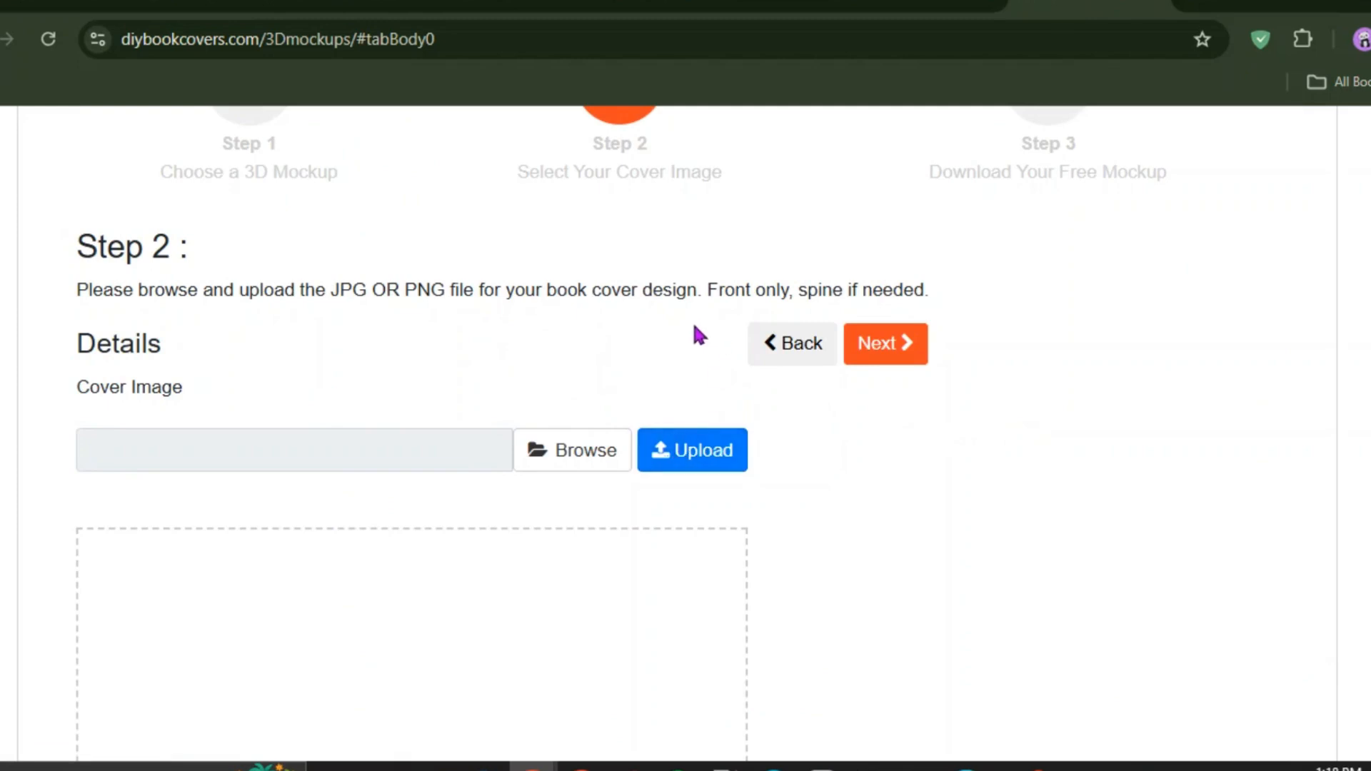
# Step: Upload travel cover dk.jpg as the mockup's cover image and check its preview
pyautogui.click(584, 454)
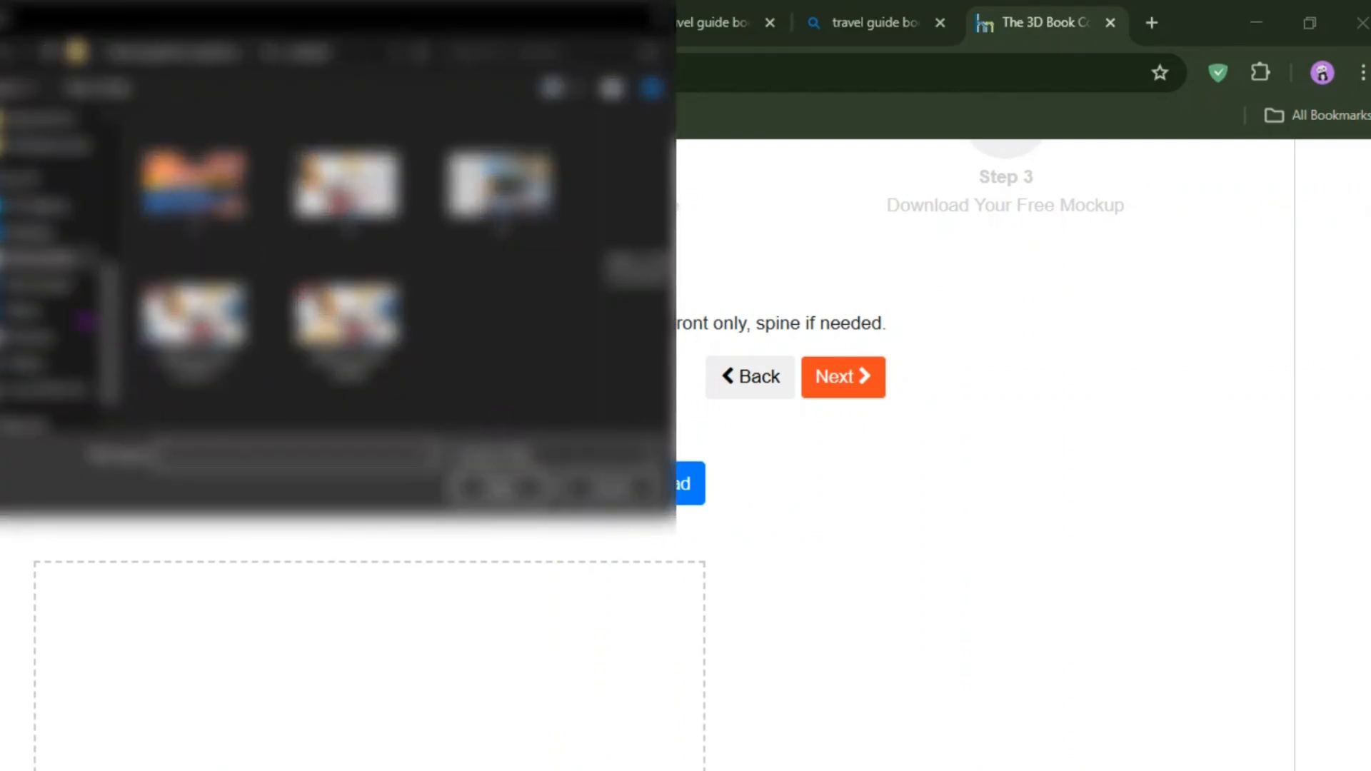
pyautogui.scroll(5, 53, 193)
pyautogui.click(54, 191)
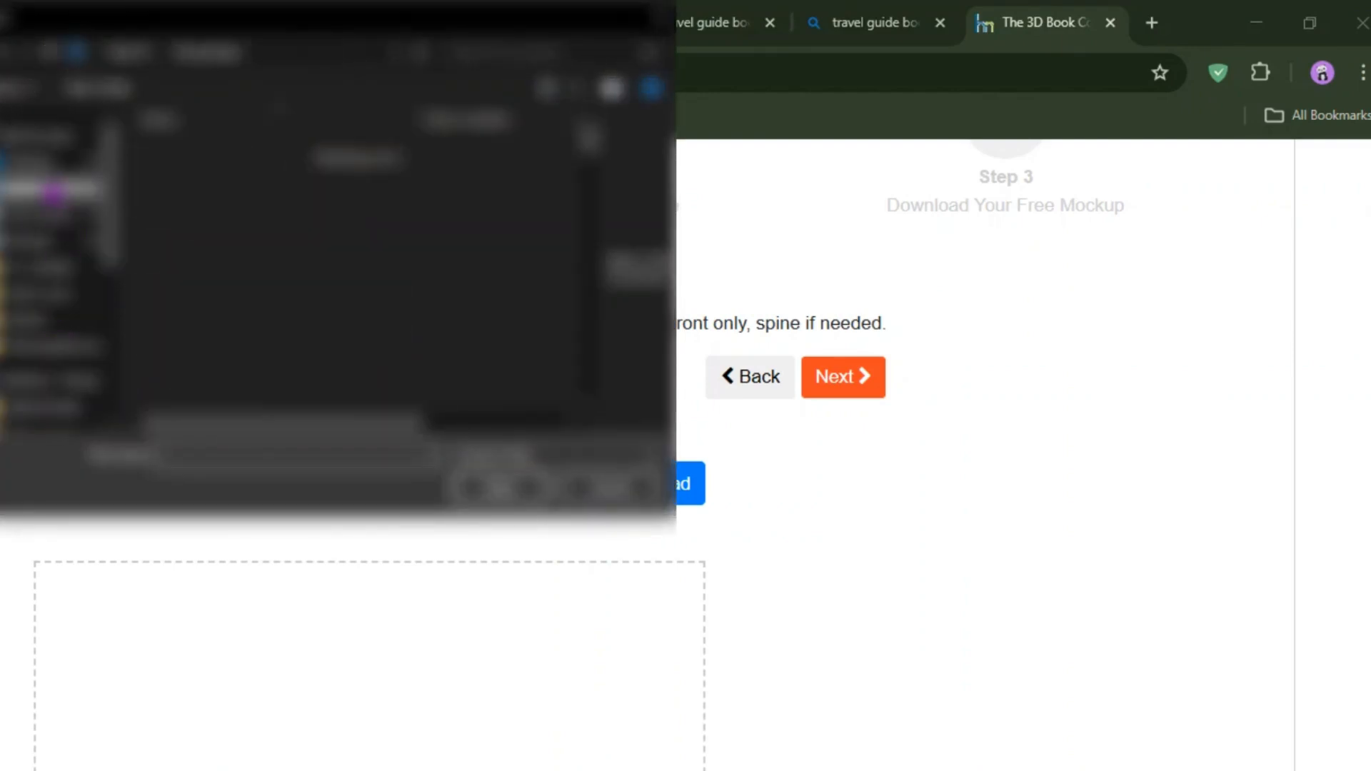
pyautogui.click(220, 187)
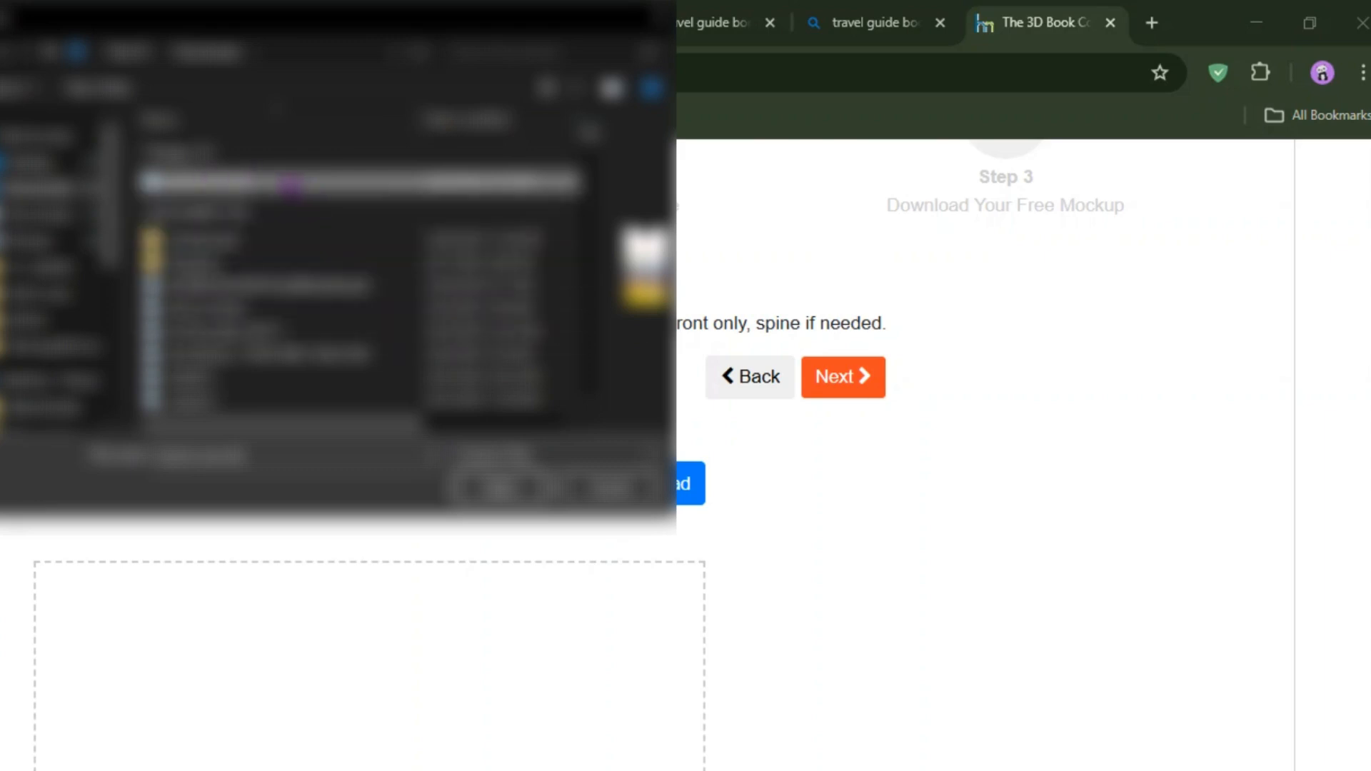
pyautogui.click(493, 490)
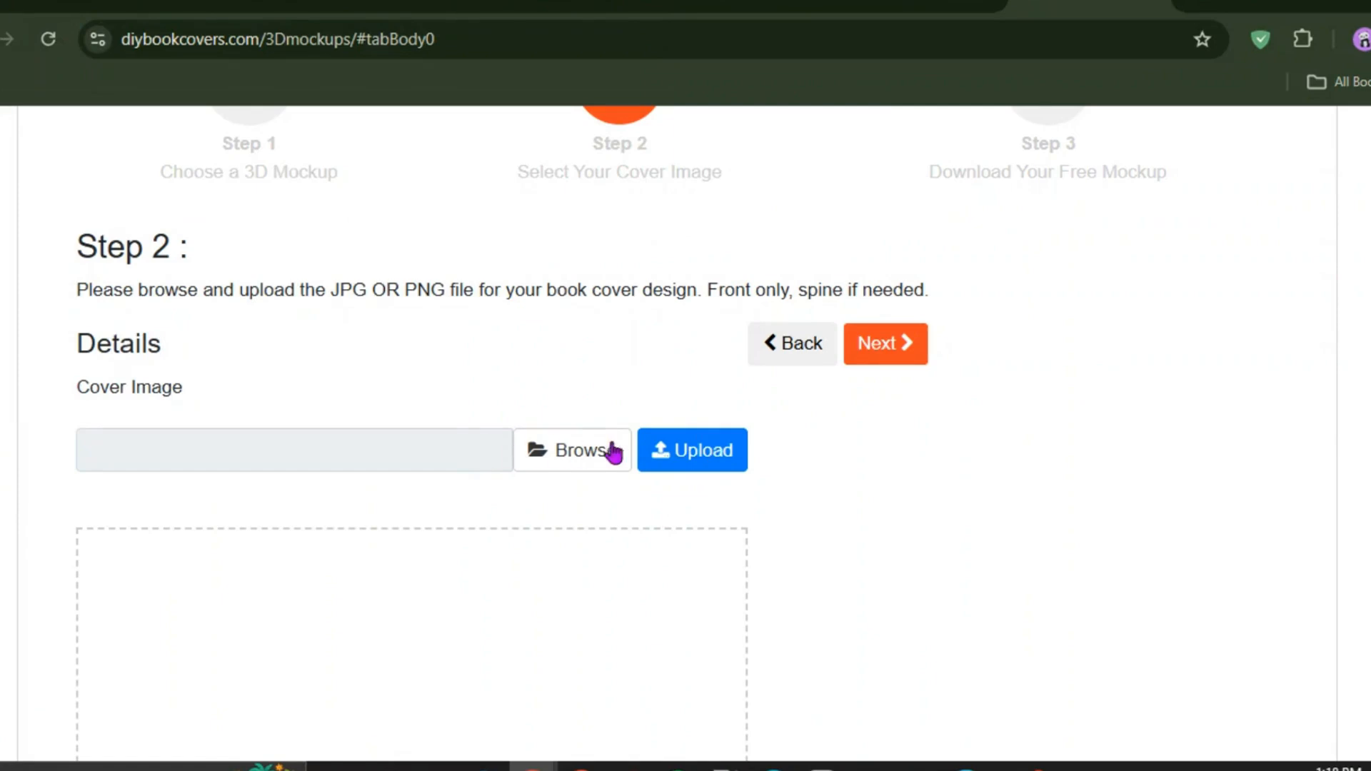
pyautogui.click(691, 455)
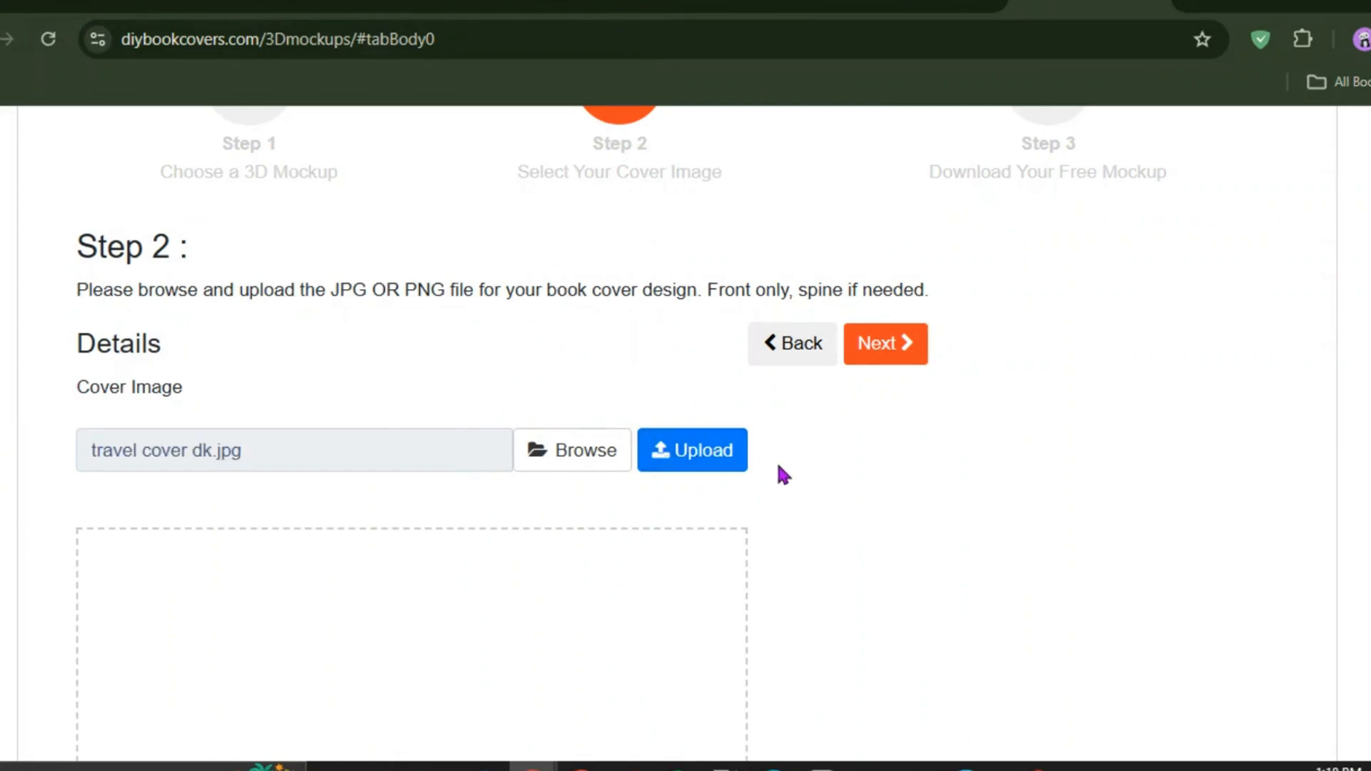
pyautogui.scroll(-5, 777, 474)
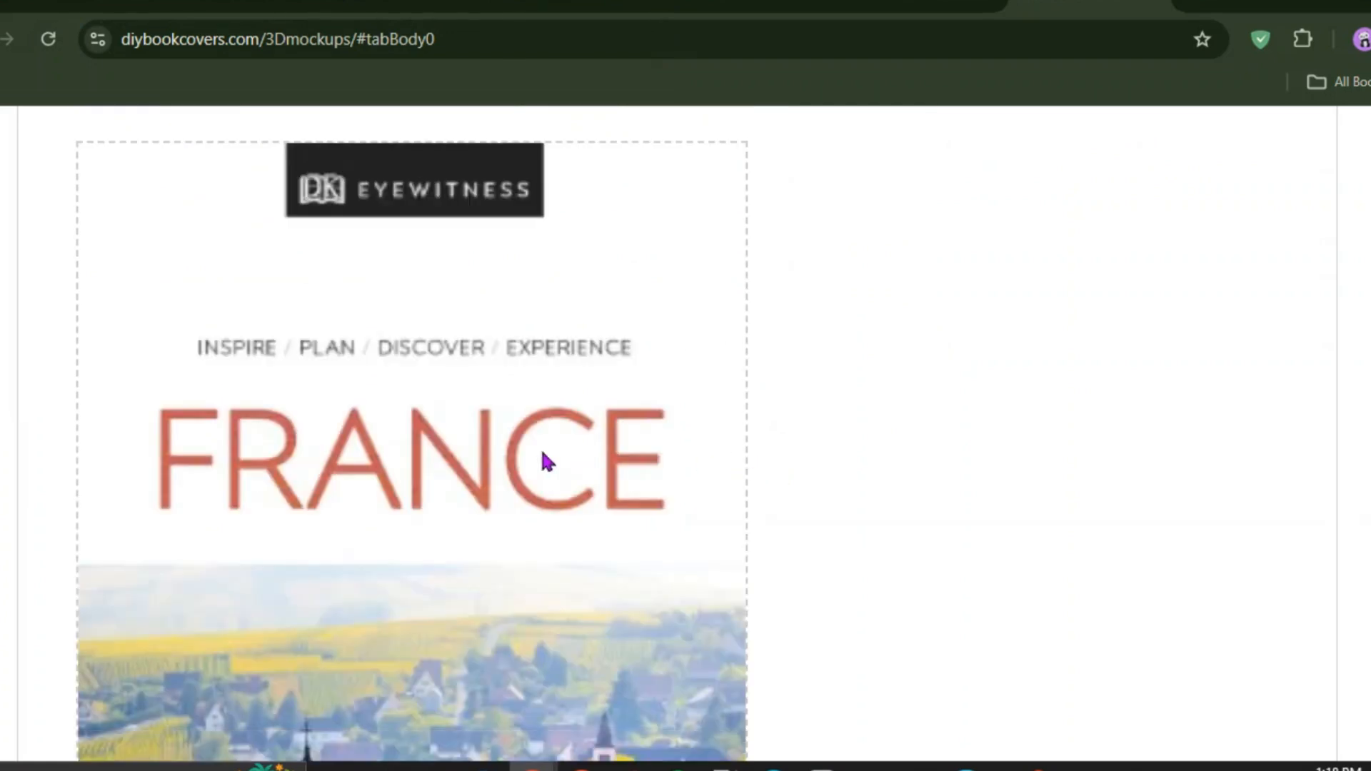
pyautogui.scroll(-9, 544, 459)
pyautogui.scroll(10, 545, 460)
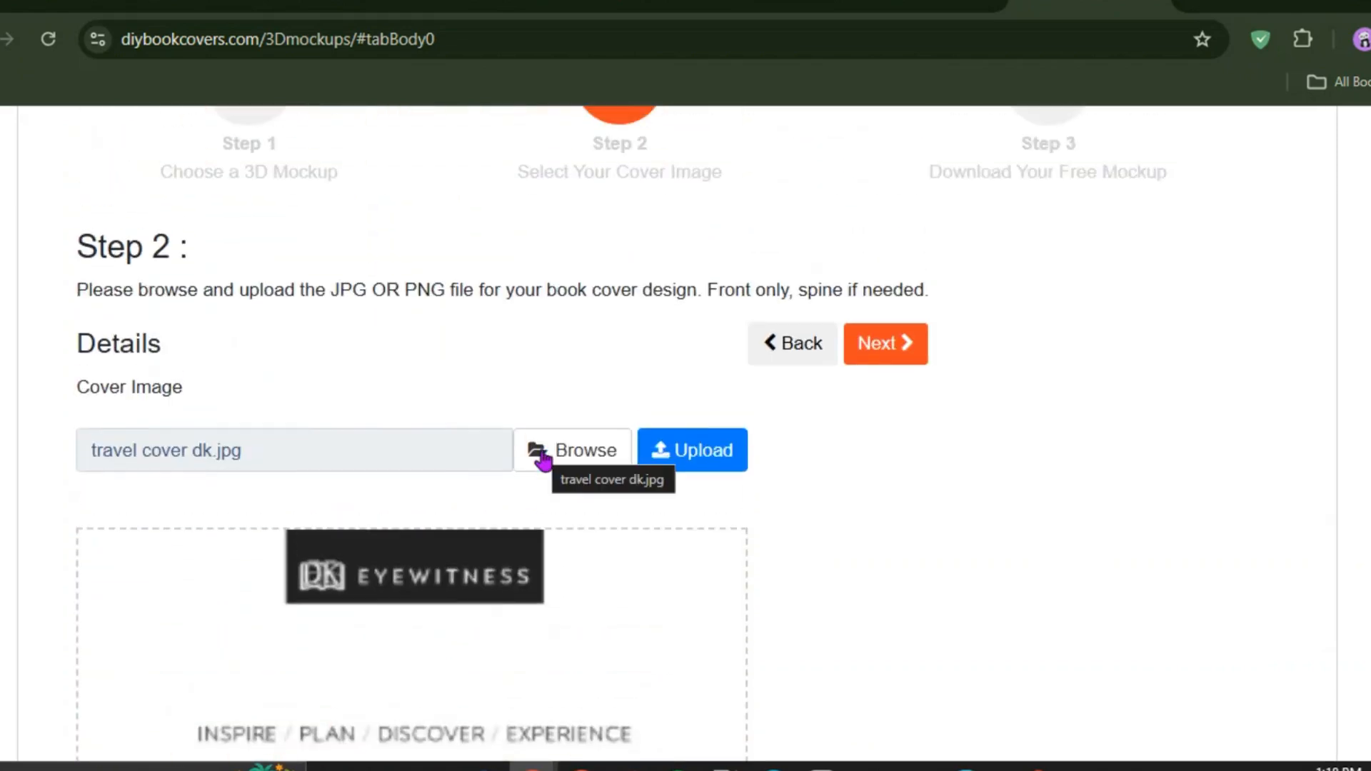
# Step: Continue to the final mockup stage and download the 3D book cover as a PNG
pyautogui.click(886, 344)
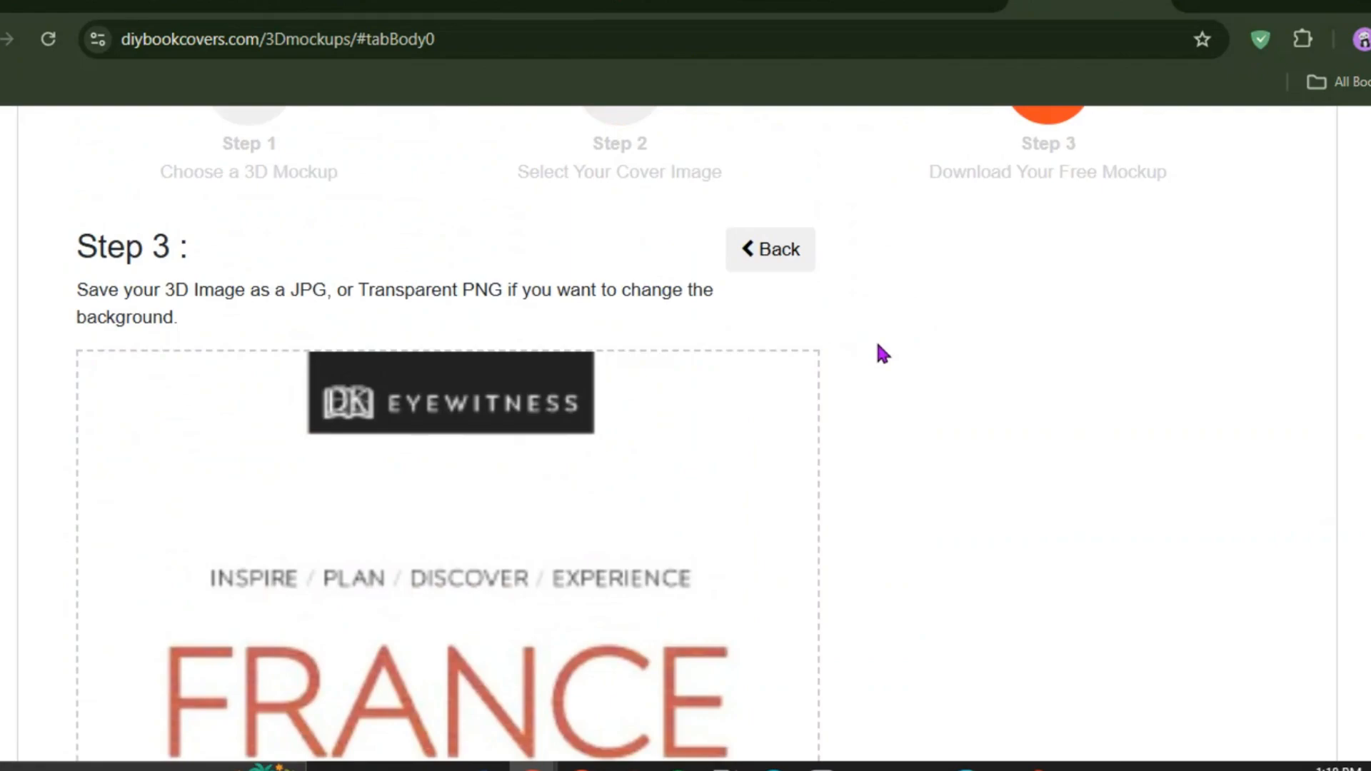
pyautogui.scroll(-12, 879, 344)
pyautogui.scroll(-3, 879, 349)
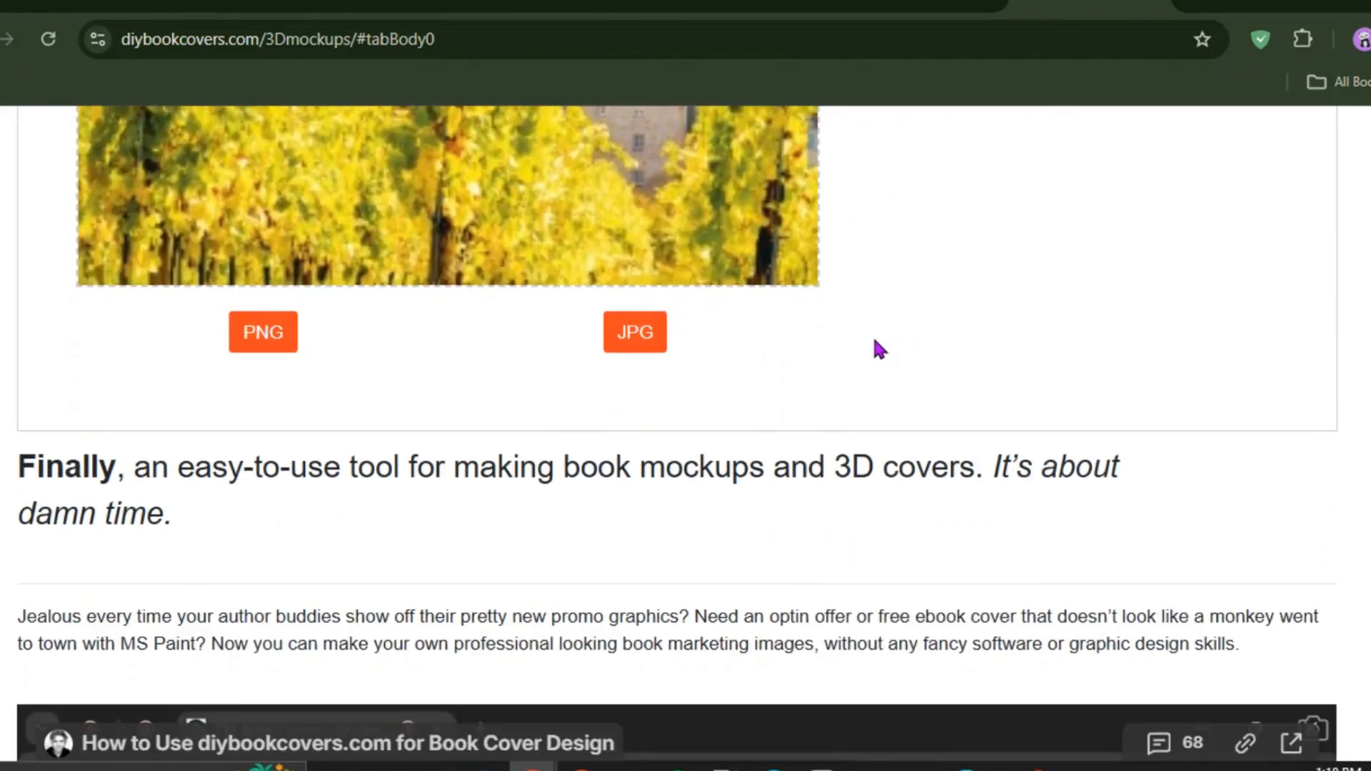
pyautogui.click(250, 332)
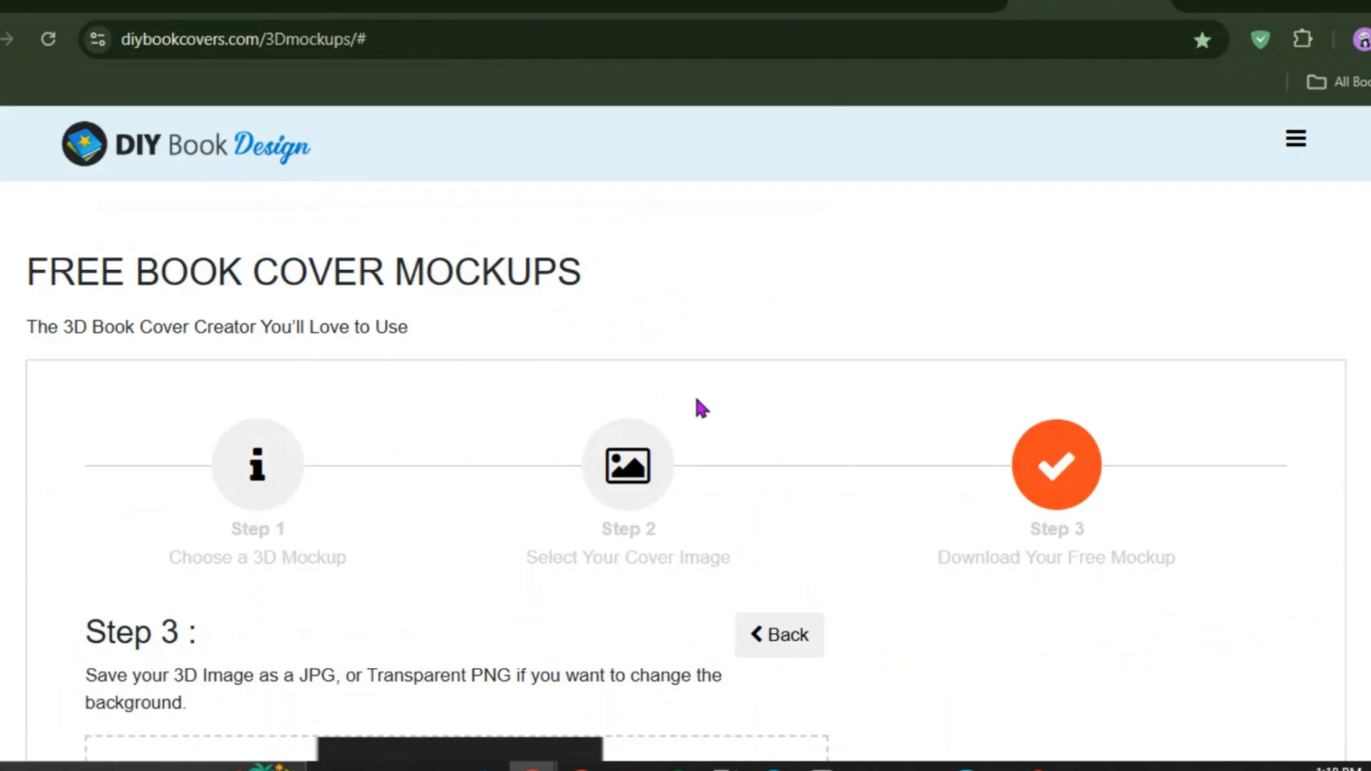
pyautogui.scroll(-4, 696, 400)
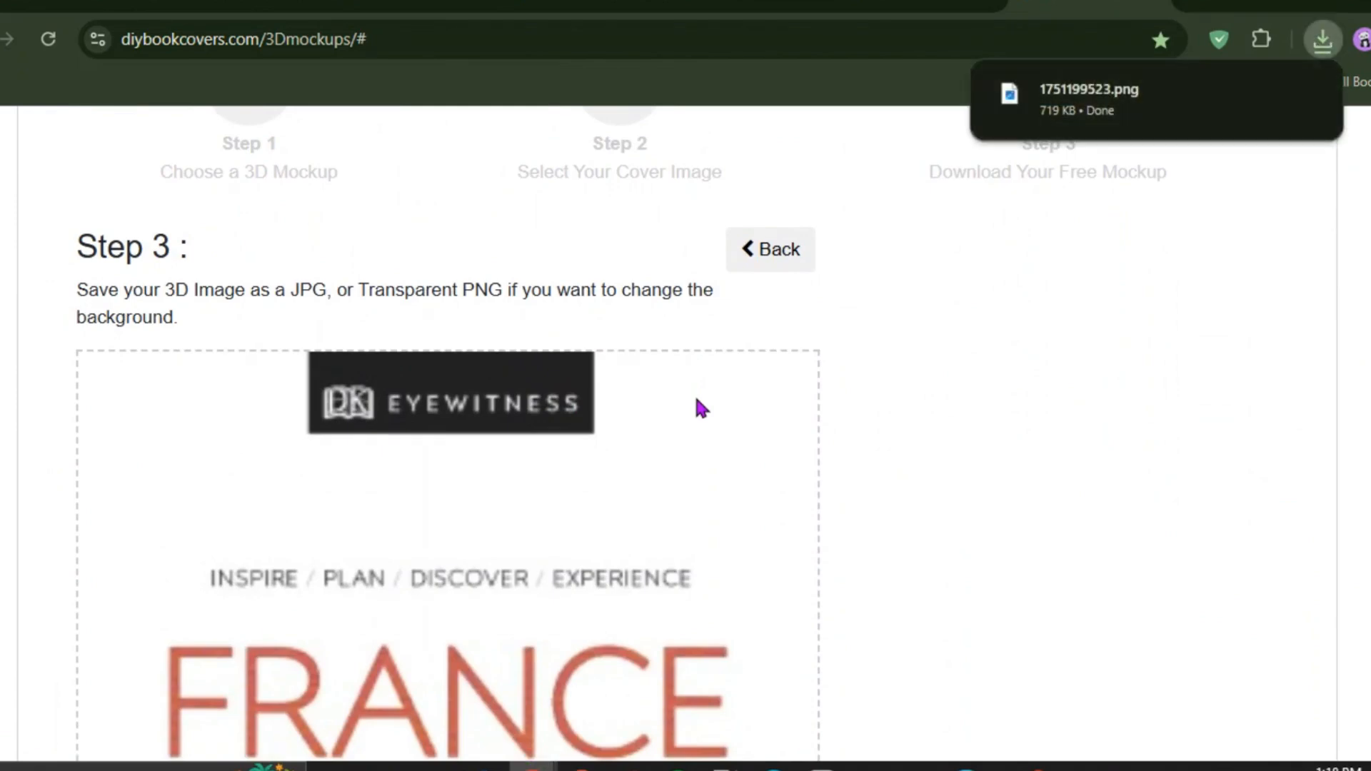
pyautogui.moveTo(1150, 110)
# Step: Switch back to the Canva design and upload the downloaded France cover mockup PNG to the image library
pyautogui.click(774, 769)
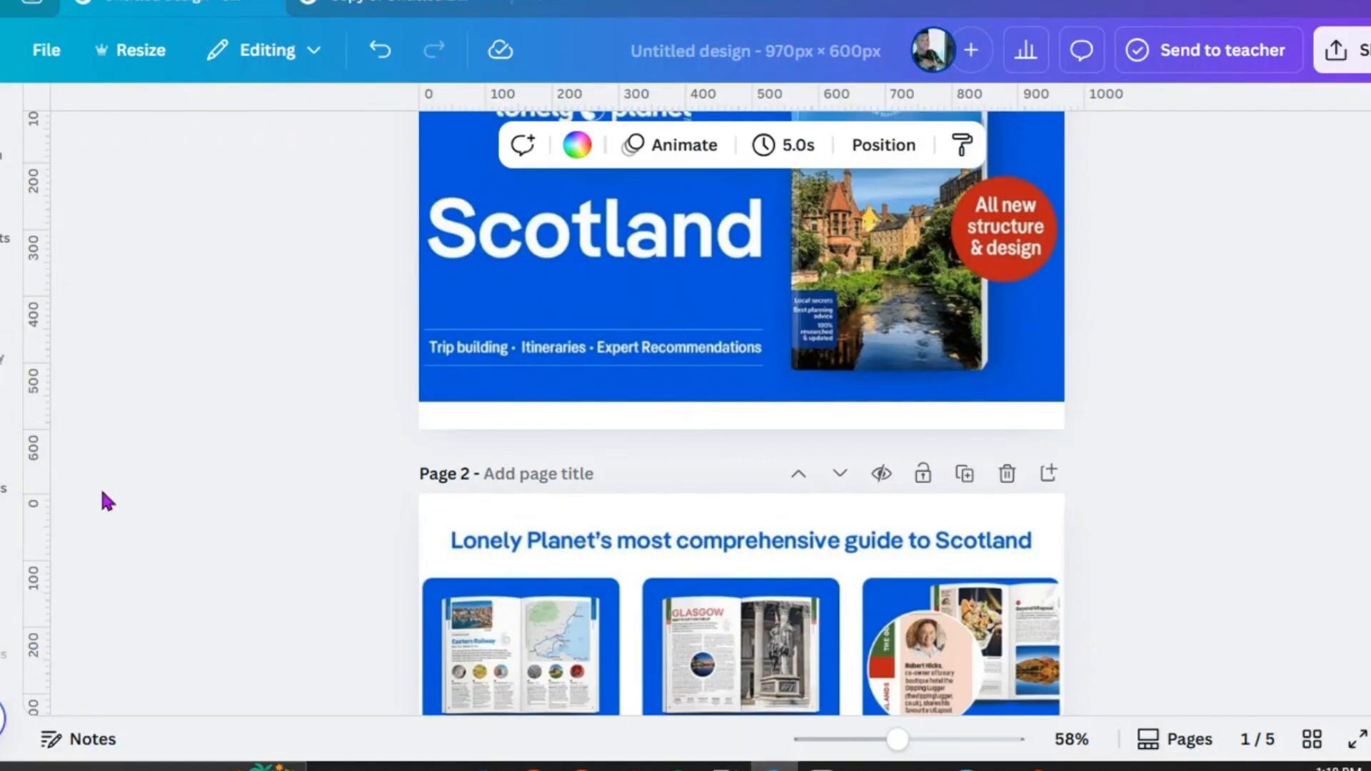
pyautogui.click(15, 472)
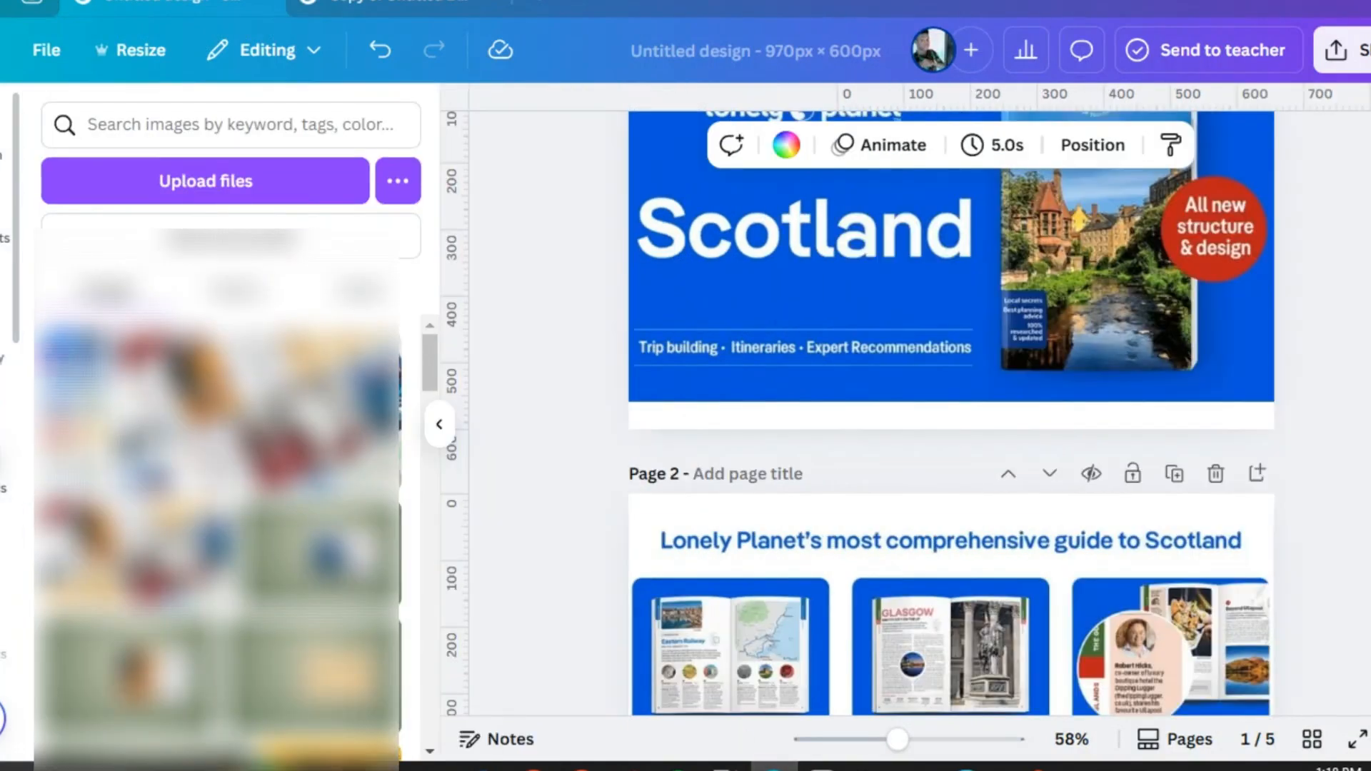
pyautogui.click(100, 191)
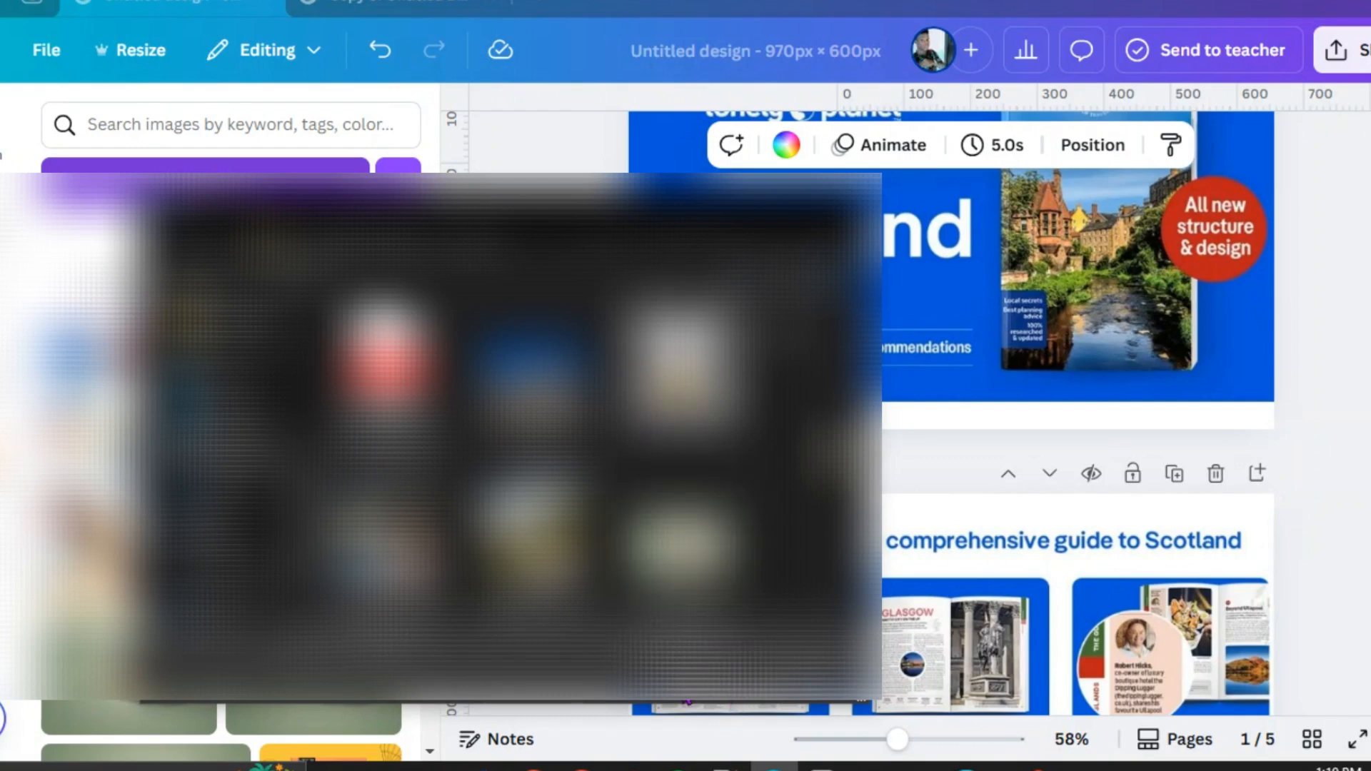
pyautogui.click(679, 679)
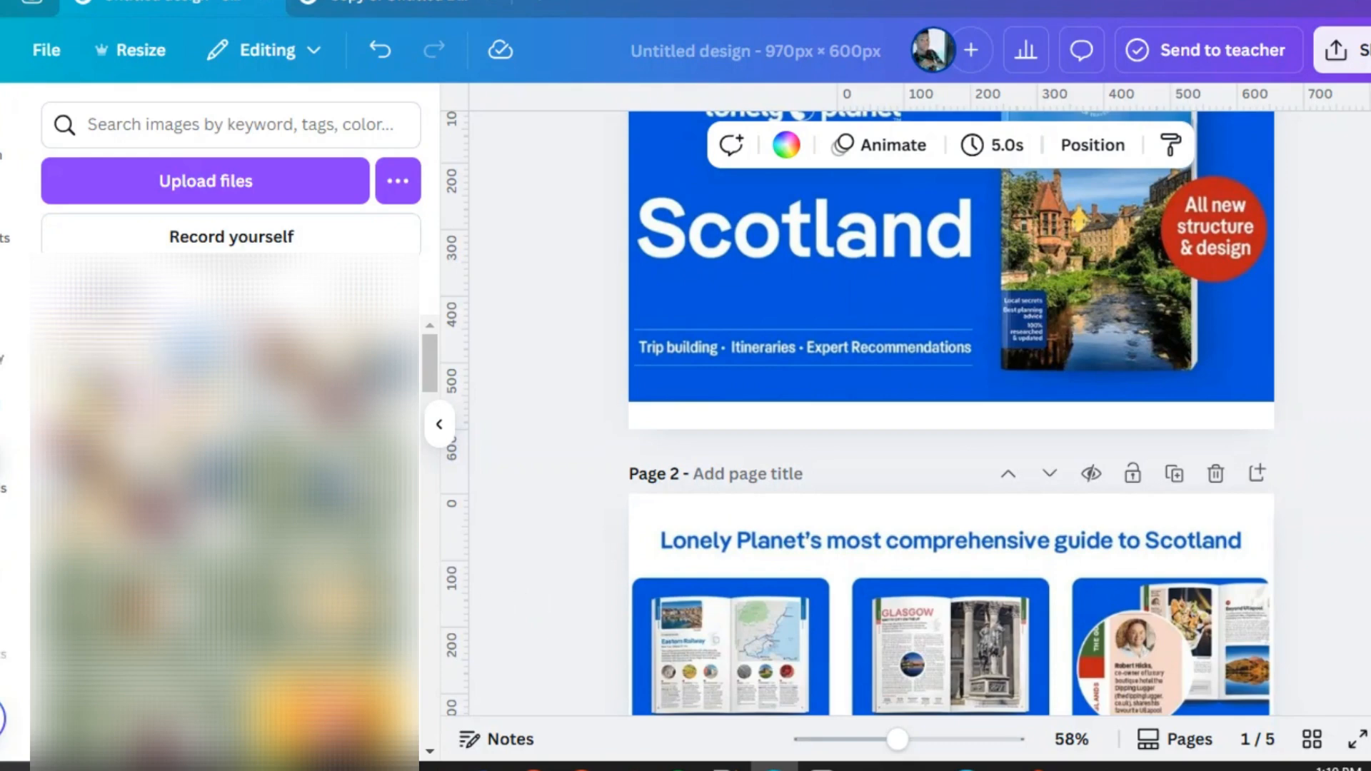
pyautogui.click(118, 400)
pyautogui.moveTo(908, 307); pyautogui.dragTo(898, 368)
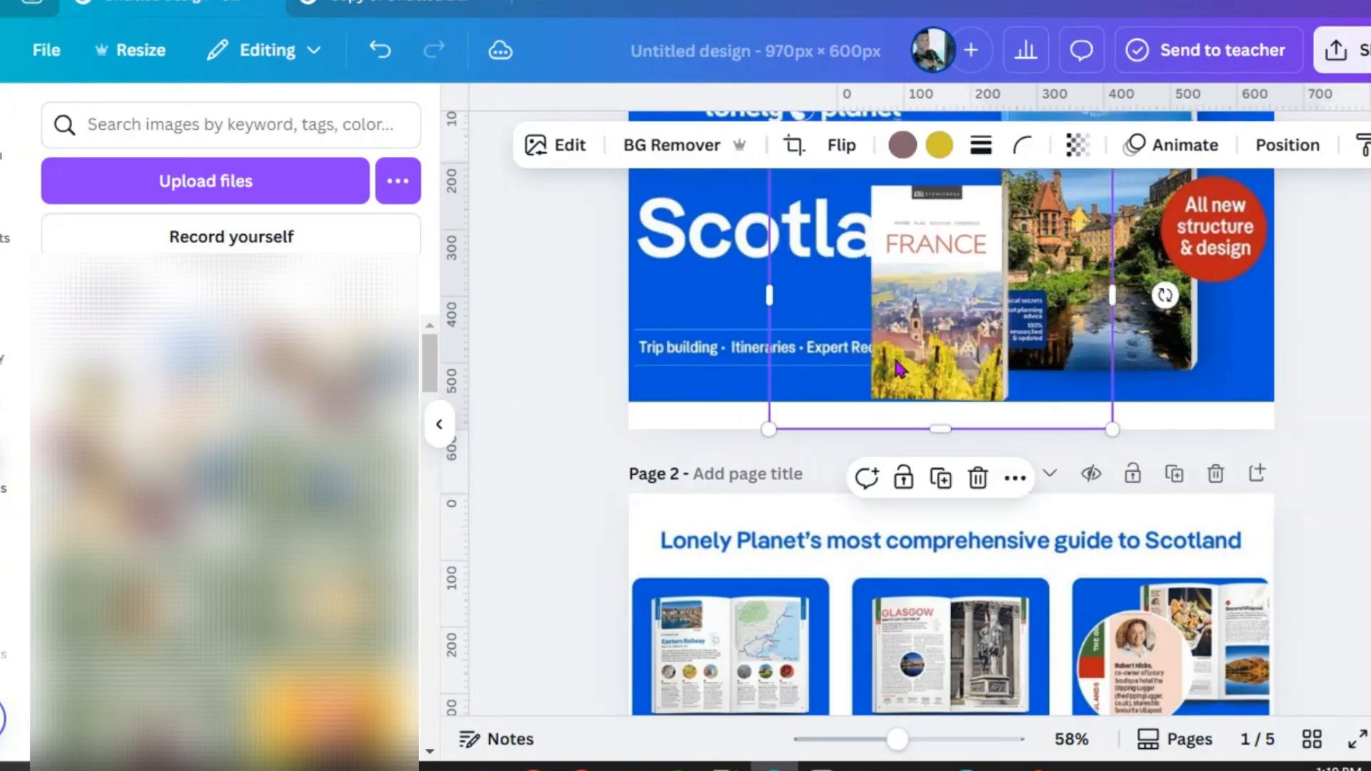
pyautogui.scroll(3, 929, 343)
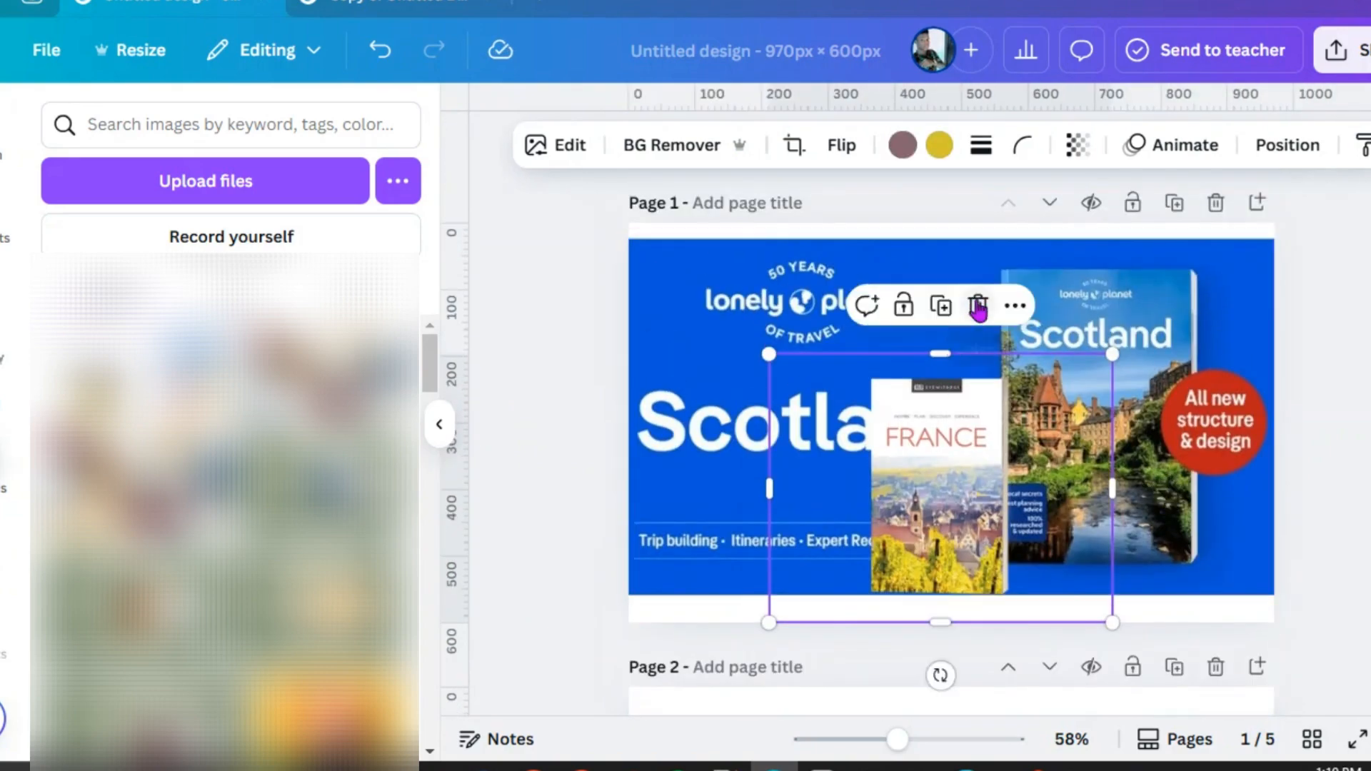
pyautogui.click(979, 306)
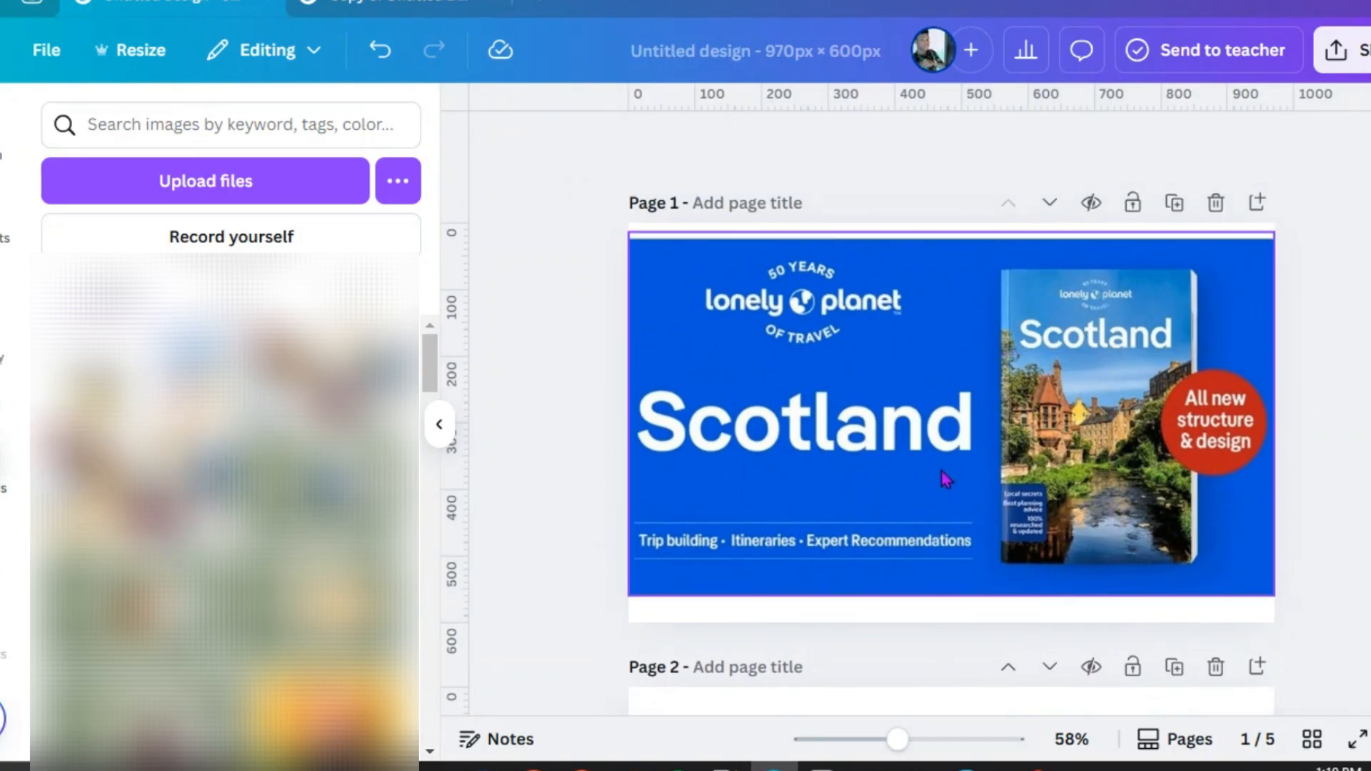
pyautogui.click(439, 425)
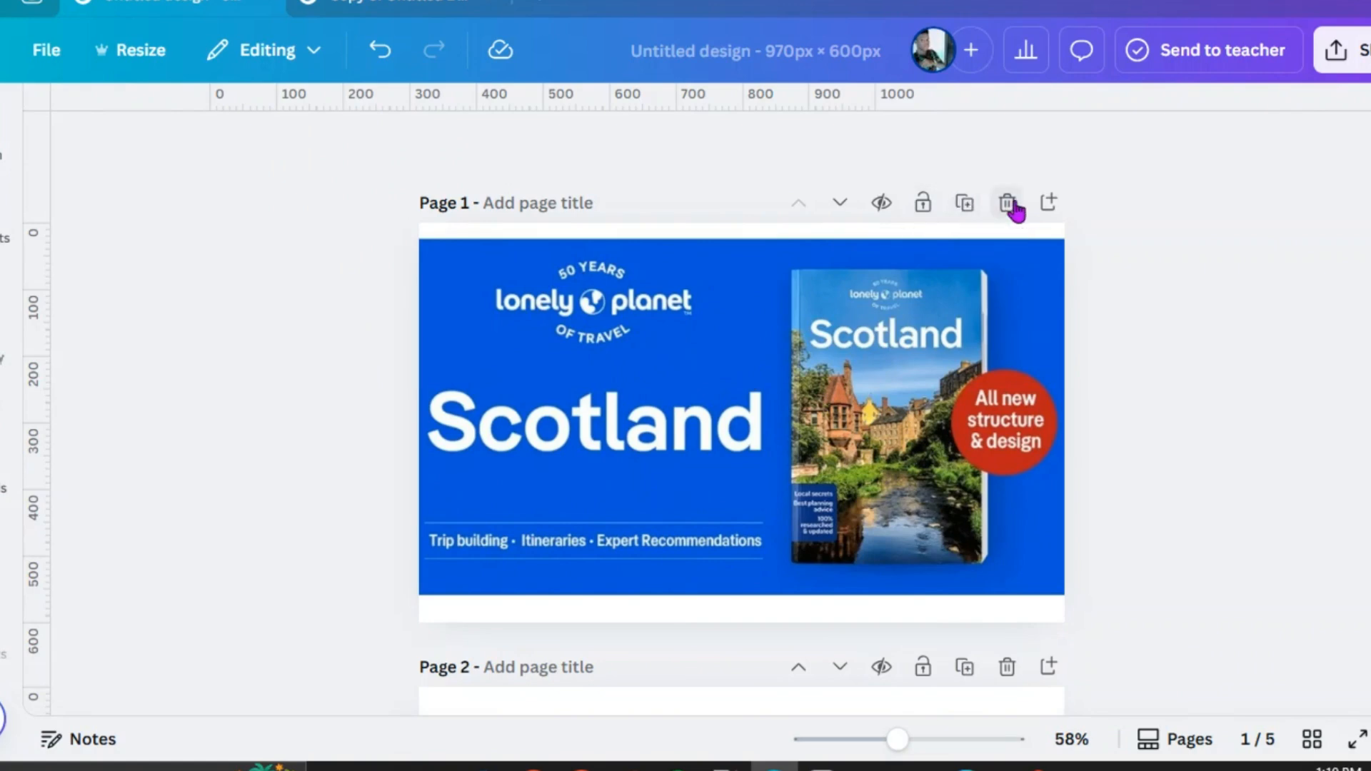
# Step: Add a blank page after the Scotland banner page and place the uploaded France cover mockup on it
pyautogui.click(1049, 203)
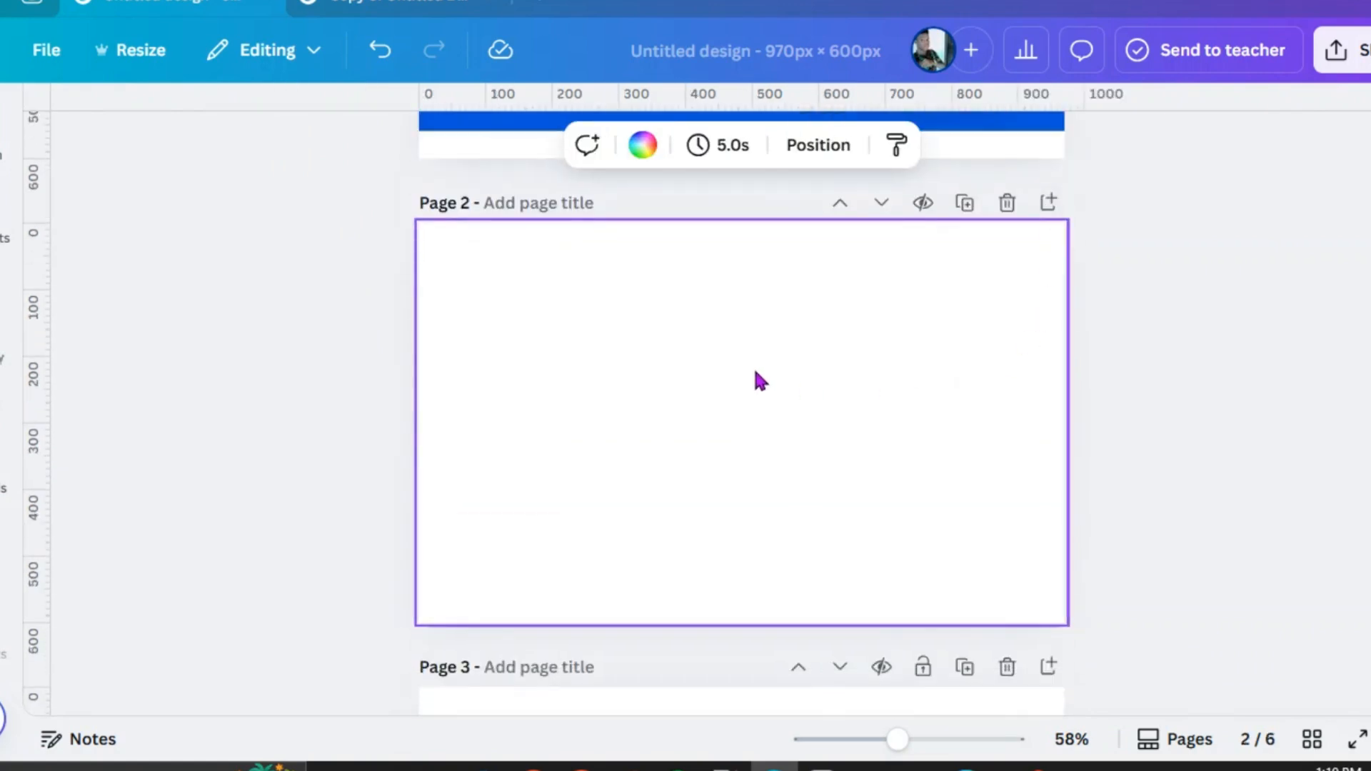
pyautogui.scroll(5, 756, 379)
pyautogui.scroll(-3, 668, 368)
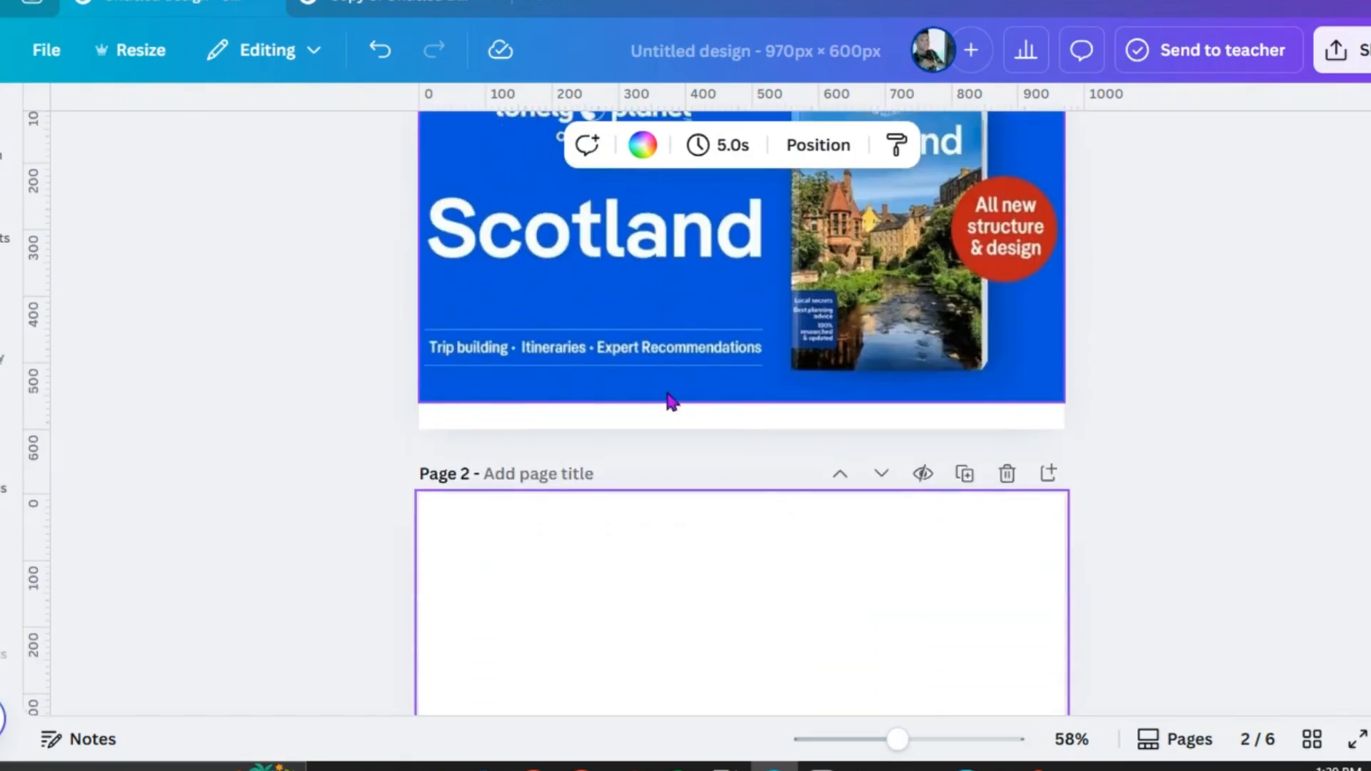
pyautogui.scroll(-3, 703, 497)
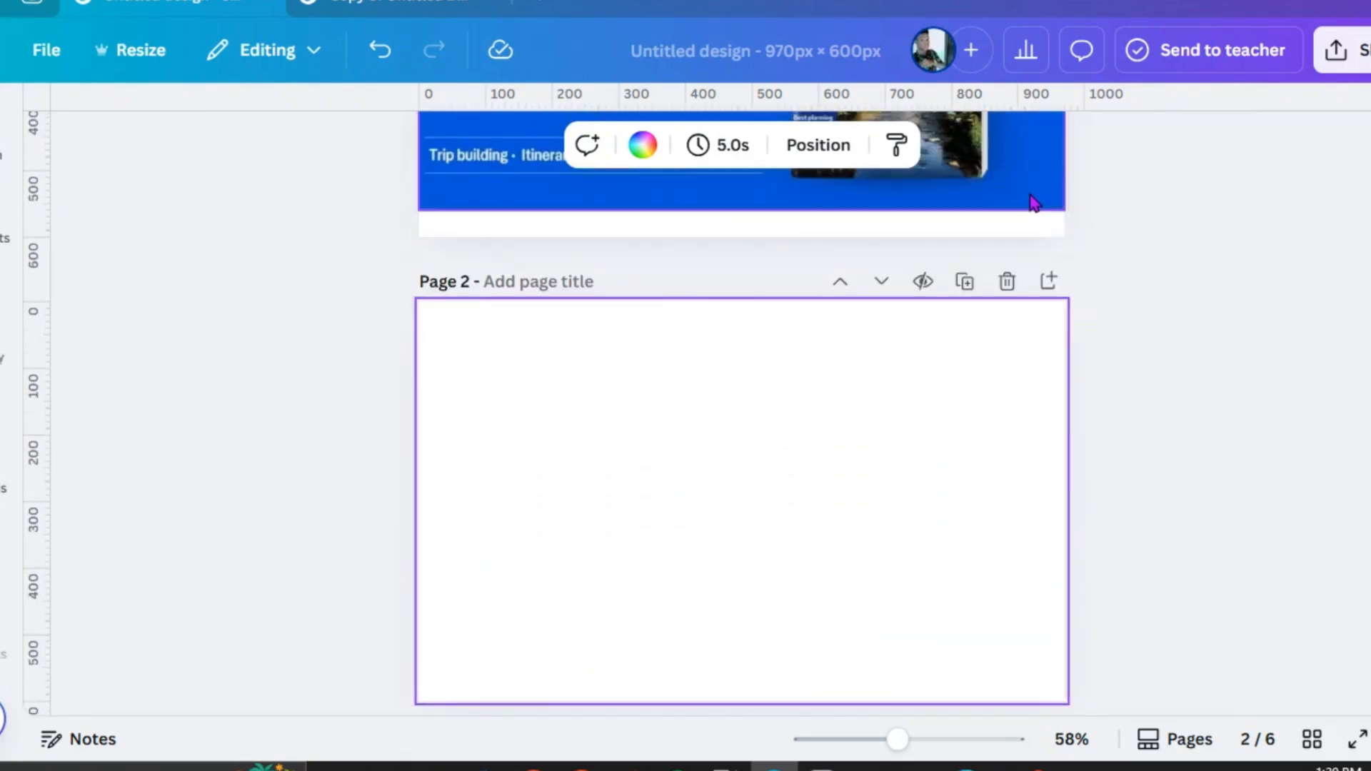
pyautogui.scroll(3, 773, 521)
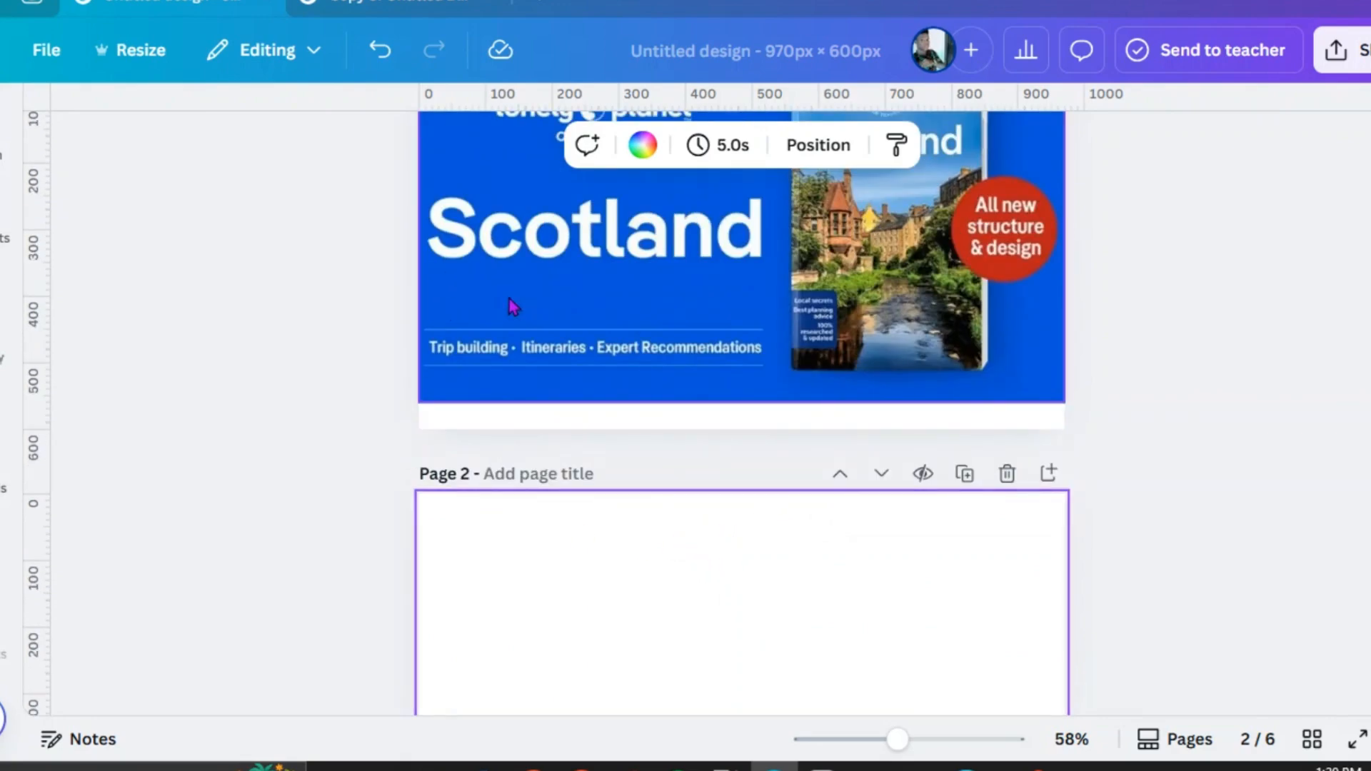
pyautogui.moveTo(1, 480)
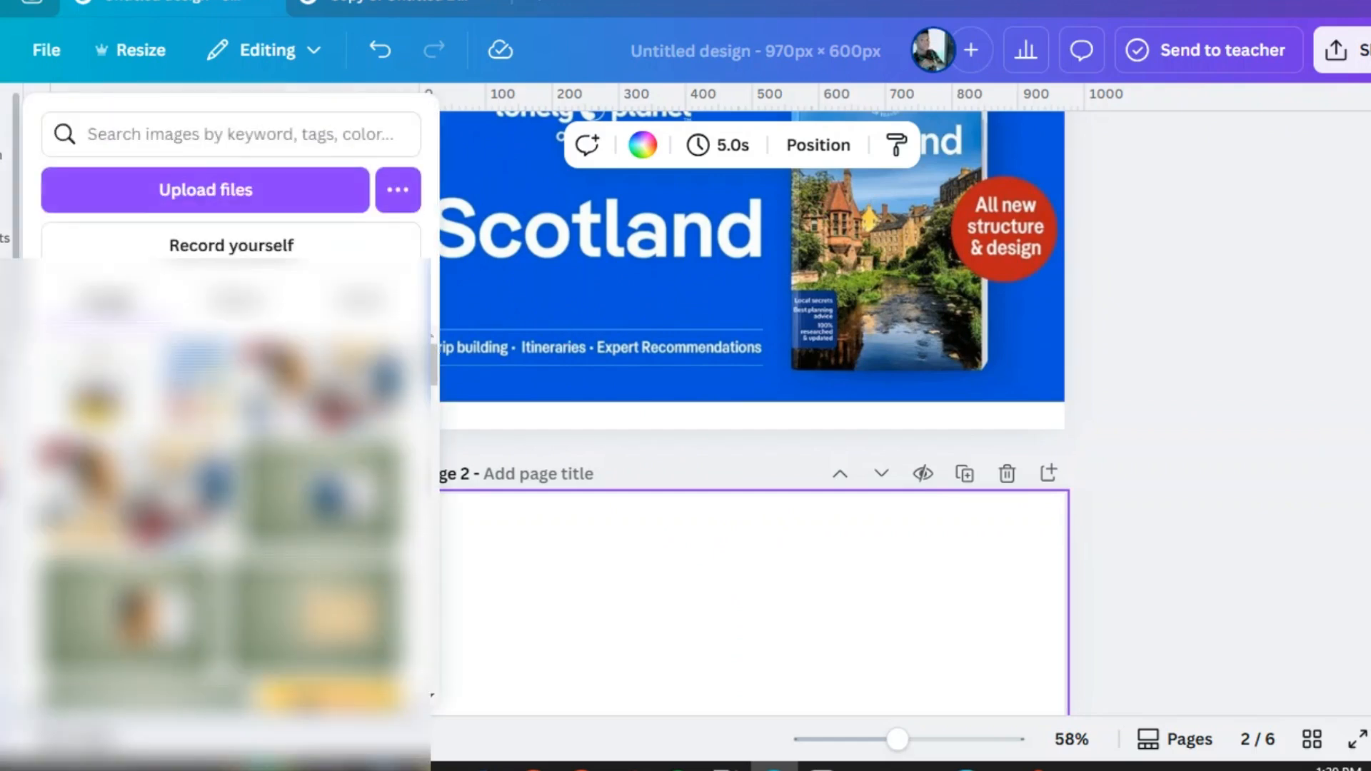
pyautogui.click(109, 397)
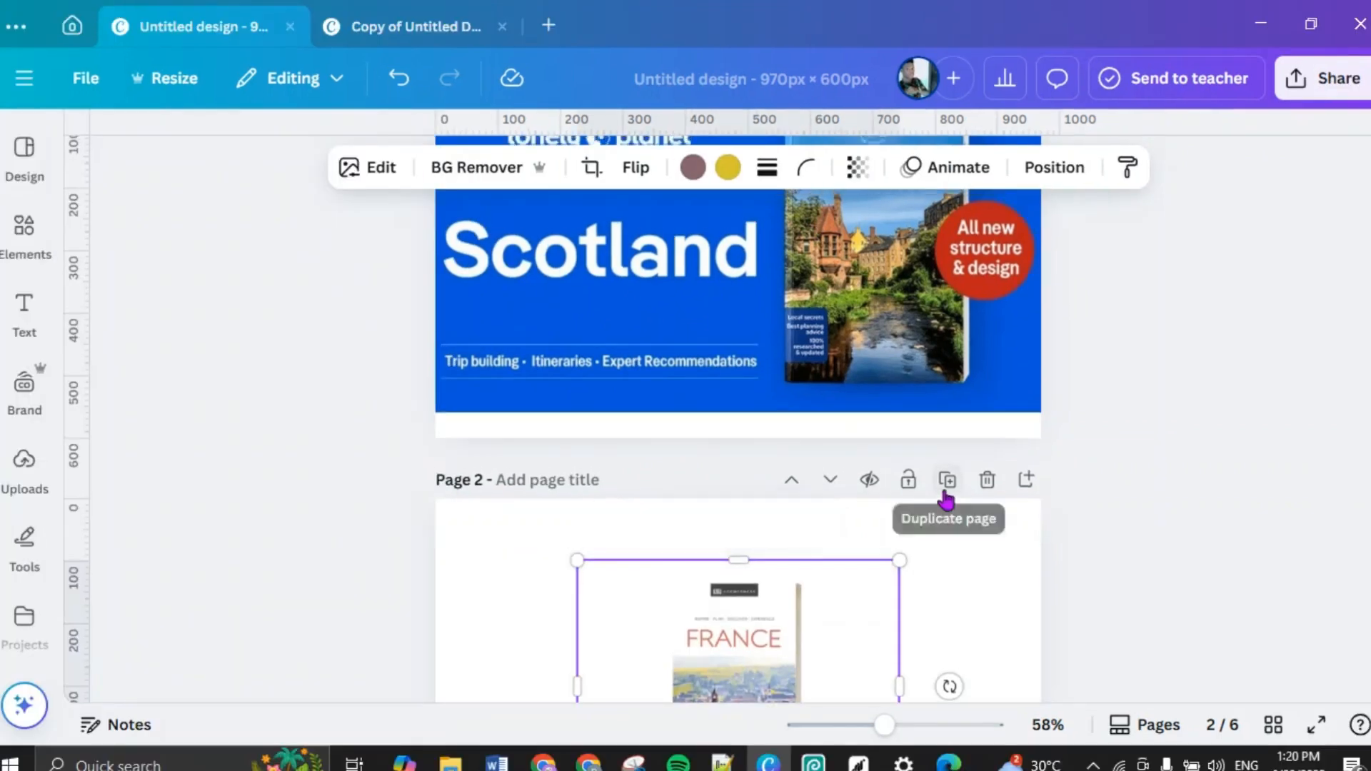
# Step: Move the France cover mockup to the right side of page 2, matching the book's placement in the Scotland banner
pyautogui.scroll(3, 946, 500)
pyautogui.scroll(-8, 946, 496)
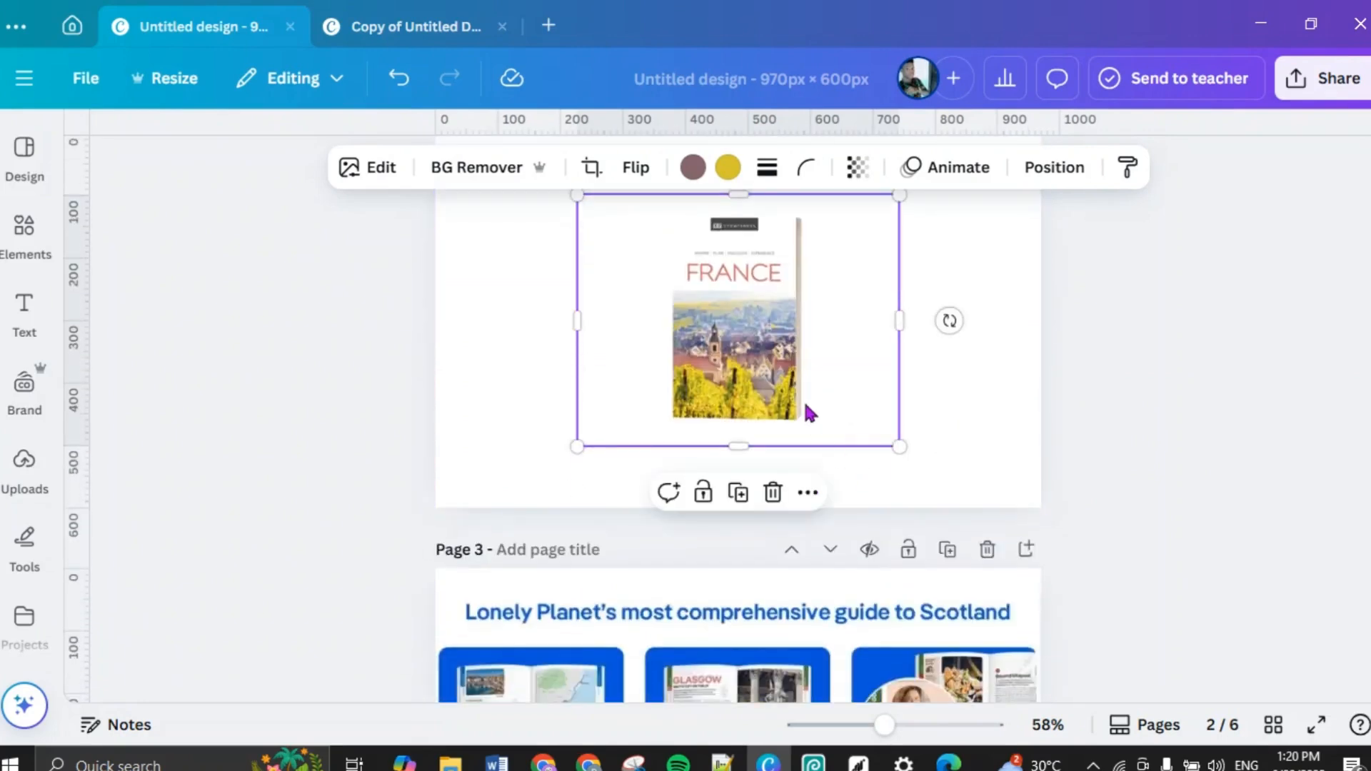
pyautogui.moveTo(810, 400); pyautogui.dragTo(999, 394)
pyautogui.click(699, 395)
pyautogui.scroll(3, 698, 396)
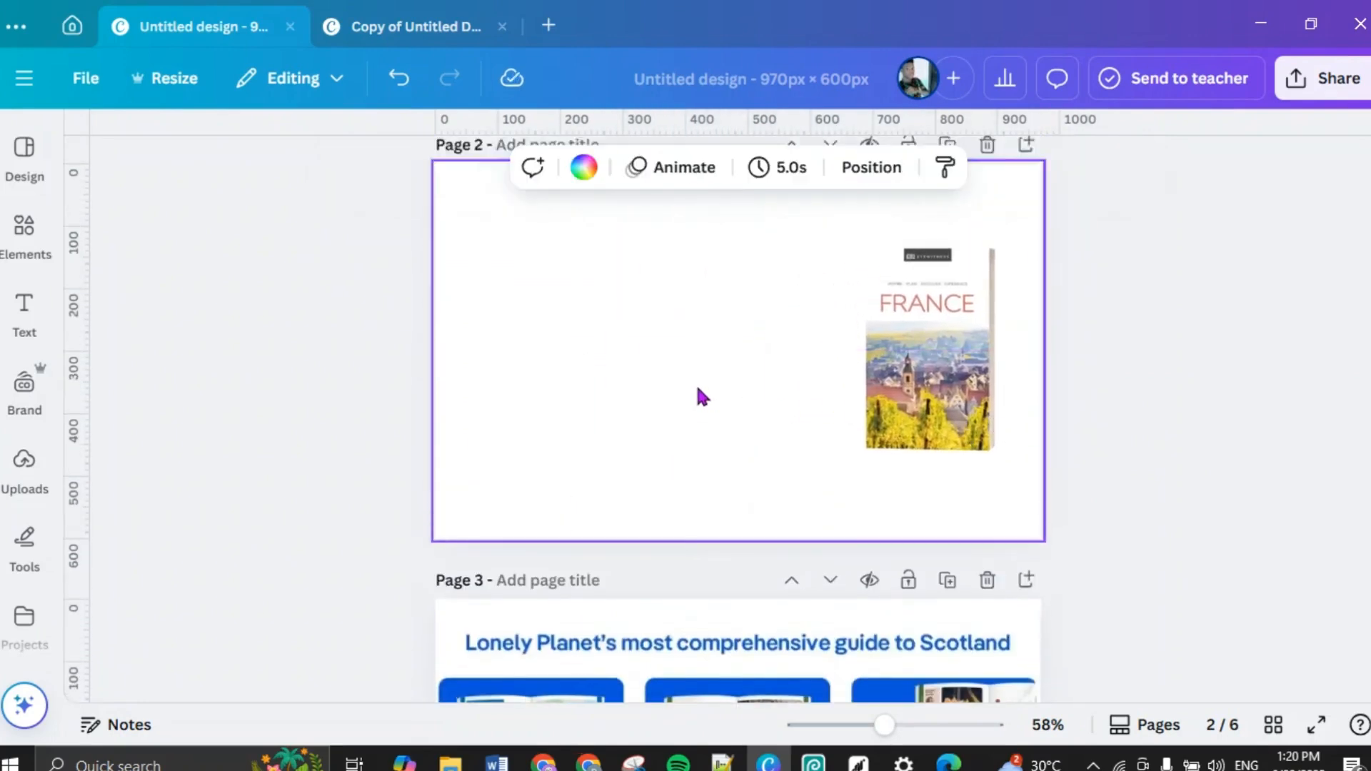
pyautogui.scroll(3, 704, 397)
pyautogui.scroll(-6, 703, 397)
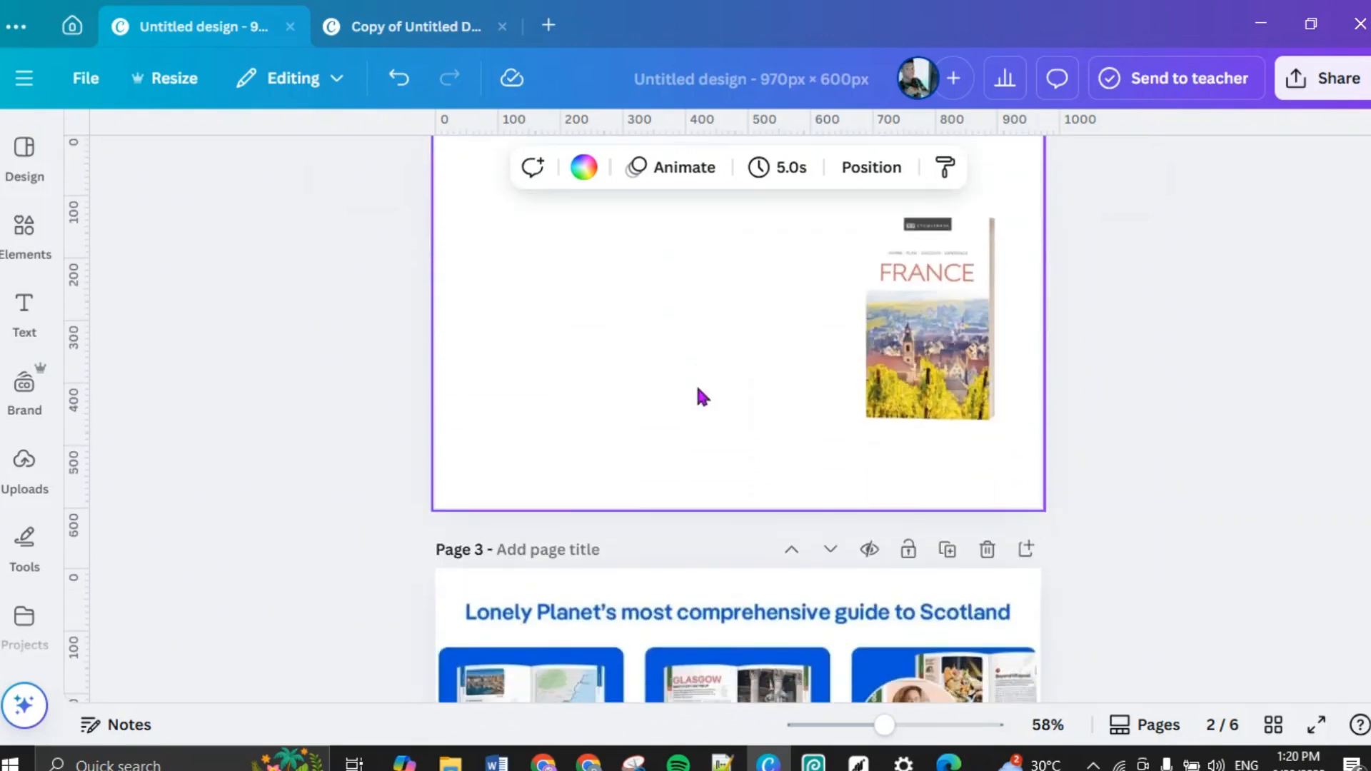
pyautogui.scroll(3, 703, 397)
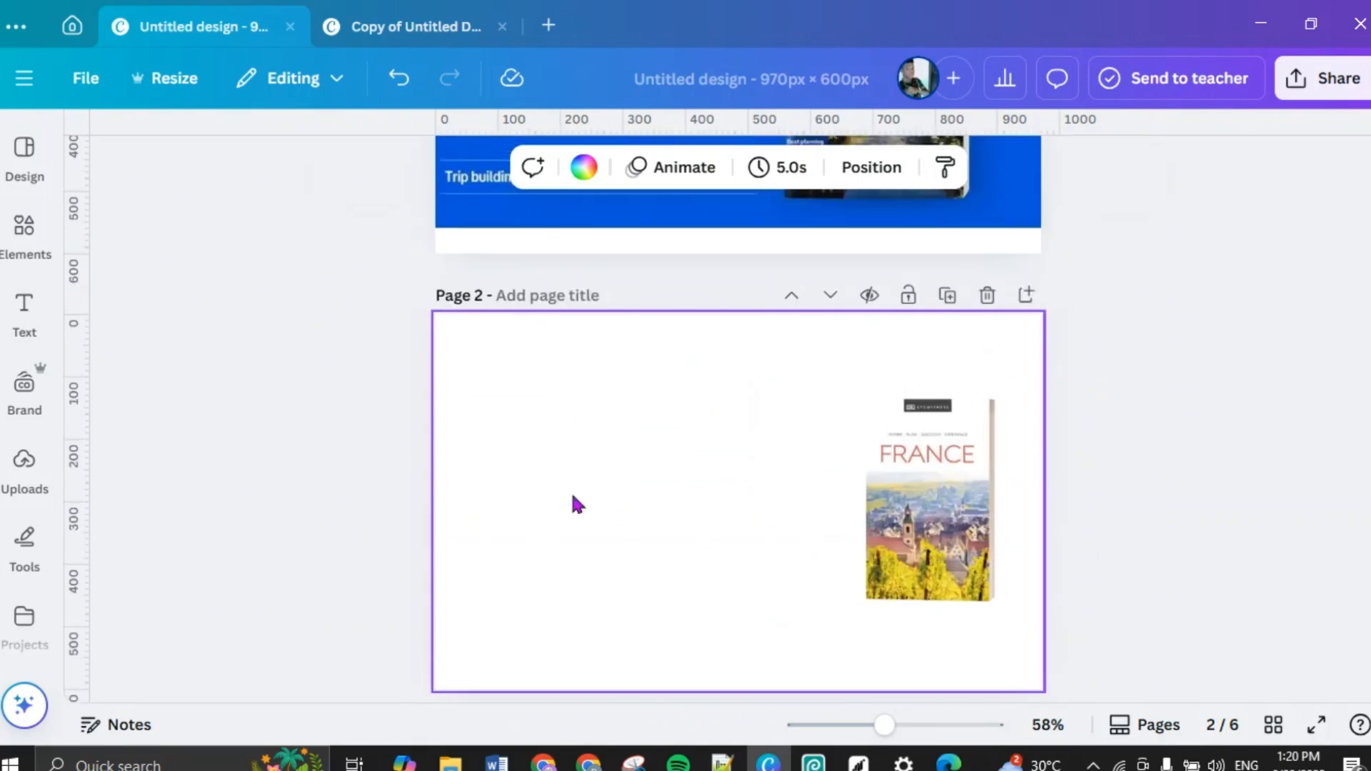
# Step: Try the yellow and mauve photo colors as page 2's background, and apply the dark gold from the France cover
pyautogui.click(584, 167)
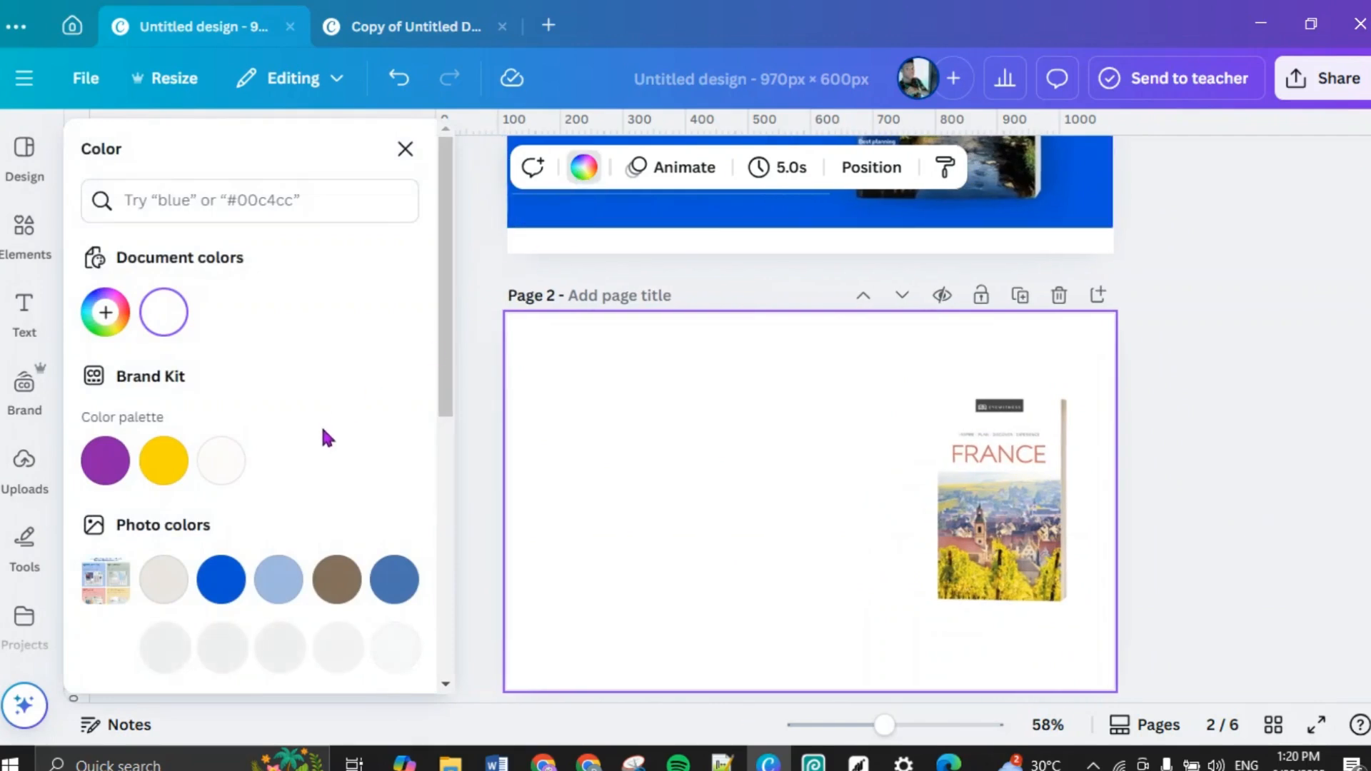
pyautogui.scroll(-3, 315, 446)
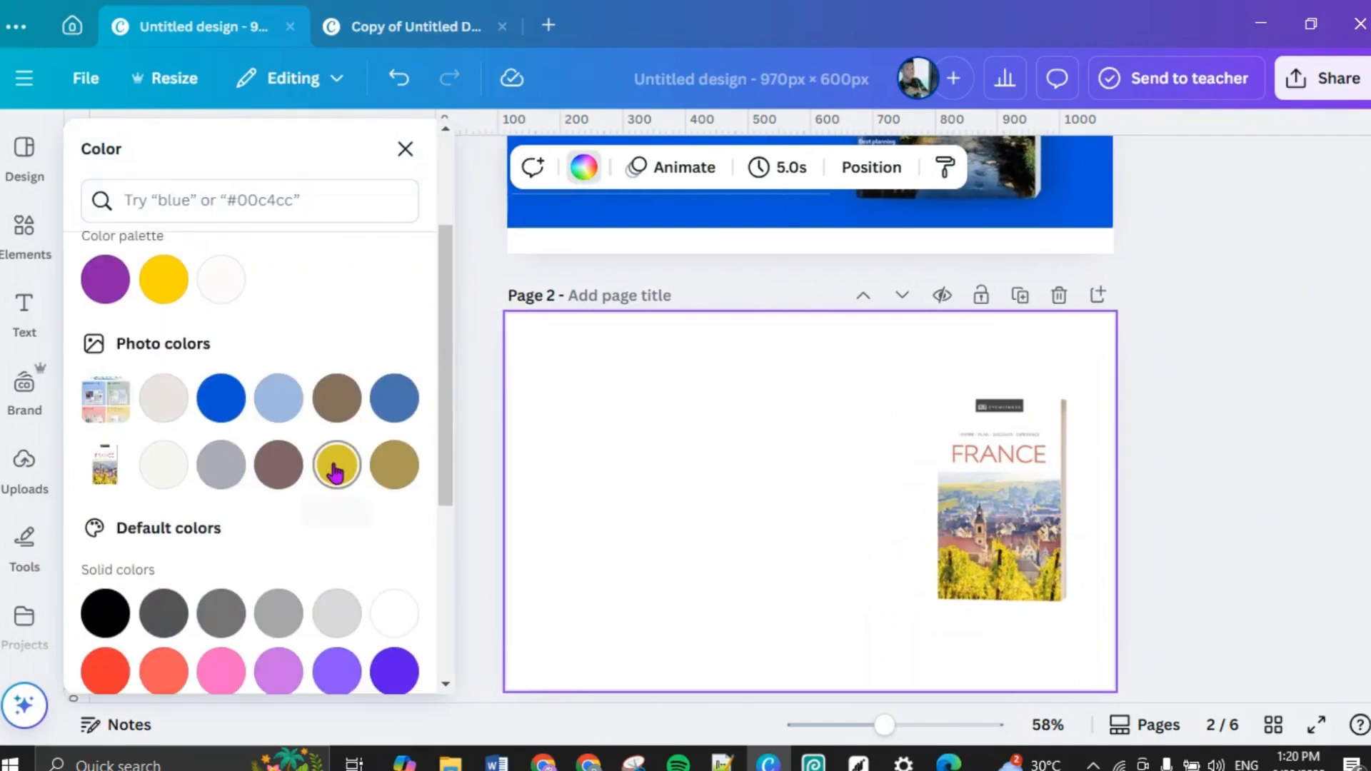
pyautogui.click(335, 471)
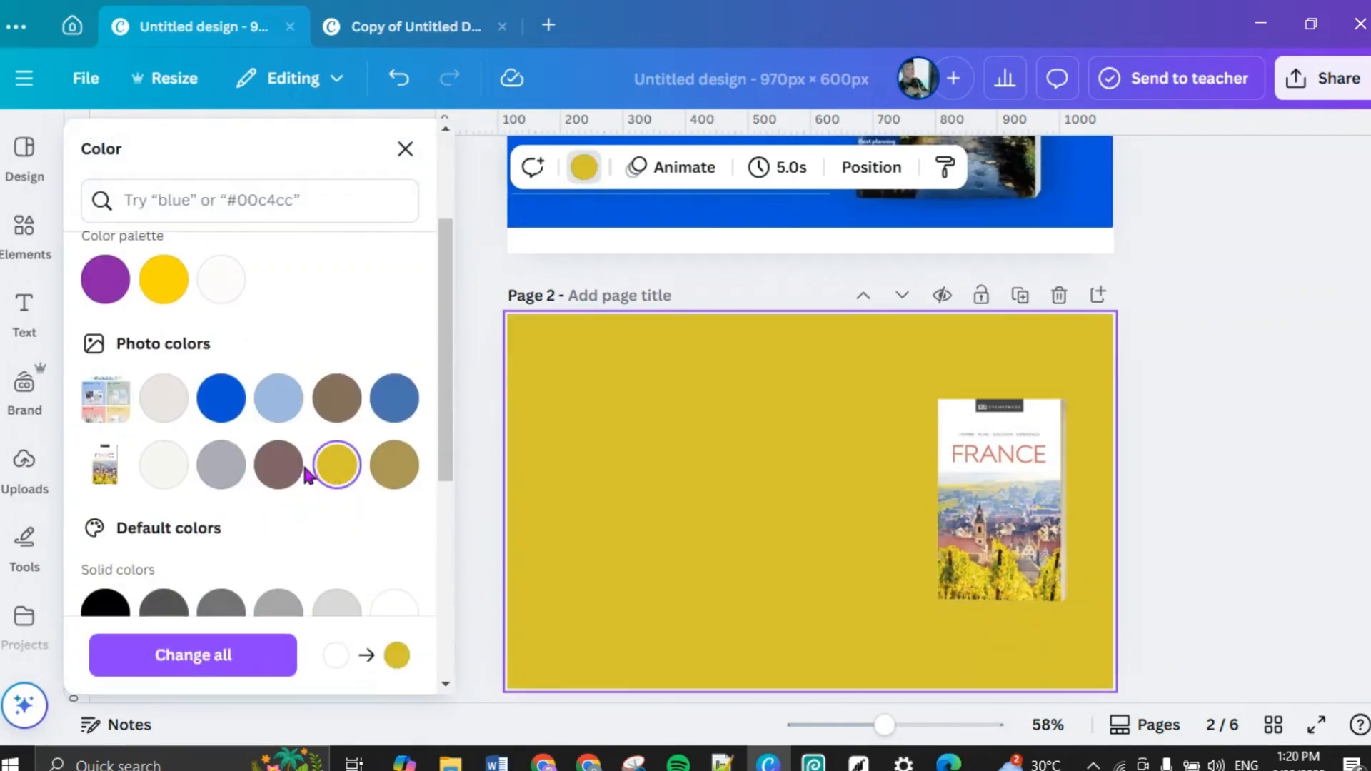
pyautogui.click(280, 468)
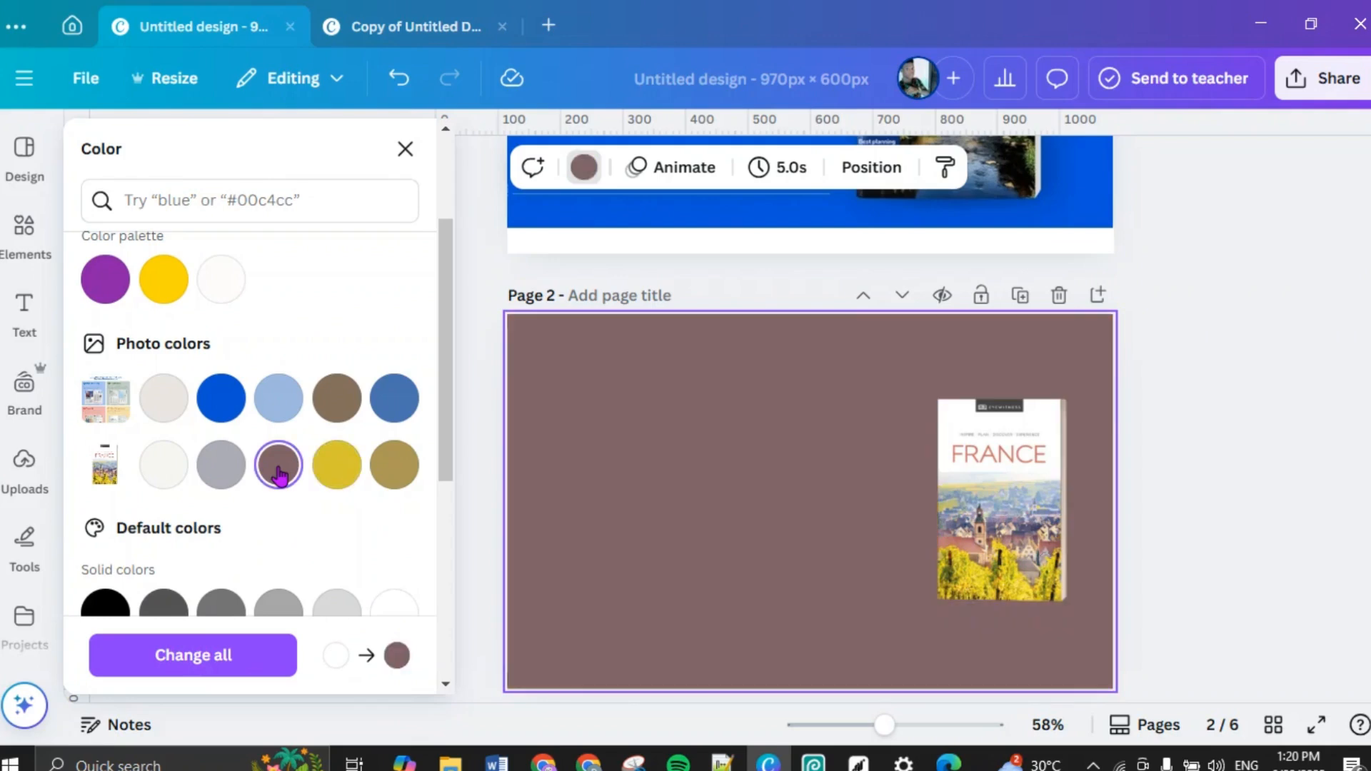
pyautogui.click(393, 472)
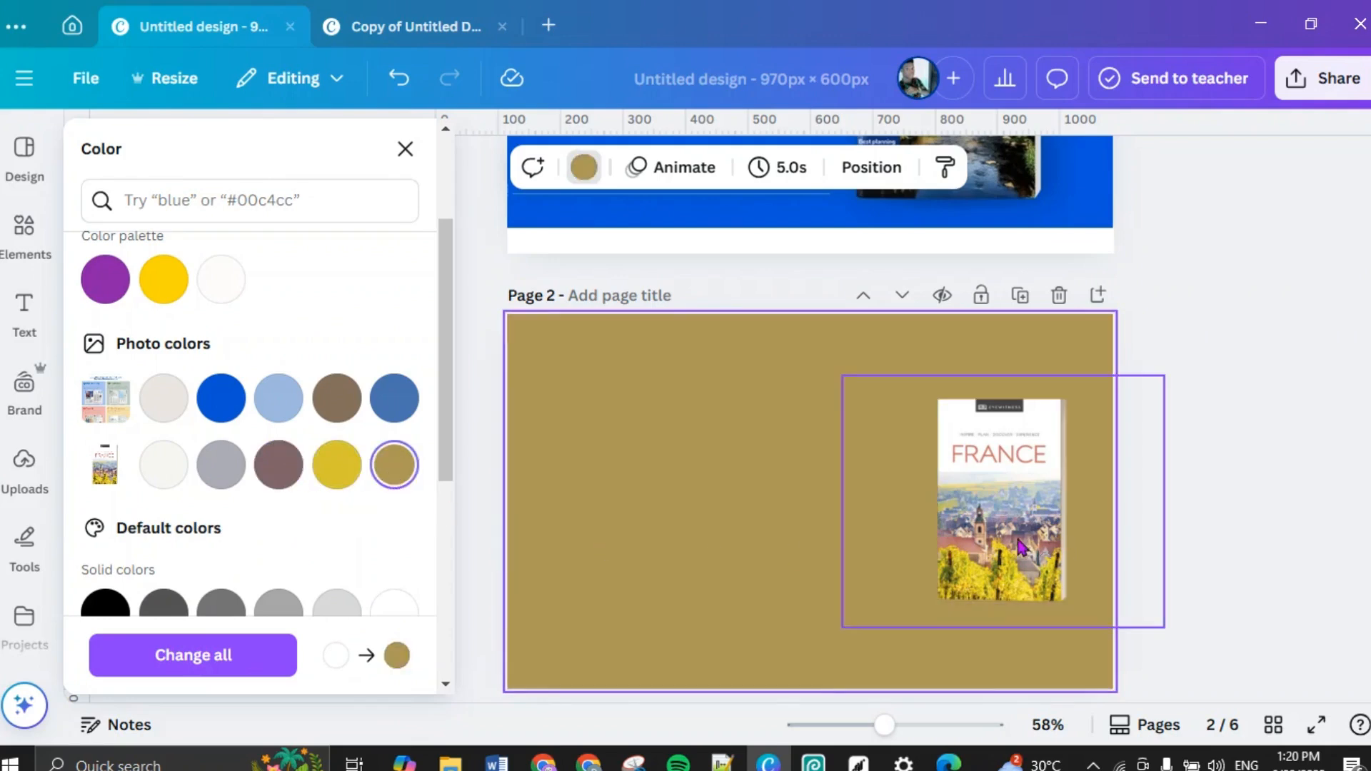
# Step: Enlarge the France cover mockup to fill most of page 2's height and position it in the right half of the page
pyautogui.moveTo(1009, 538); pyautogui.dragTo(980, 541)
pyautogui.scroll(3, 986, 549)
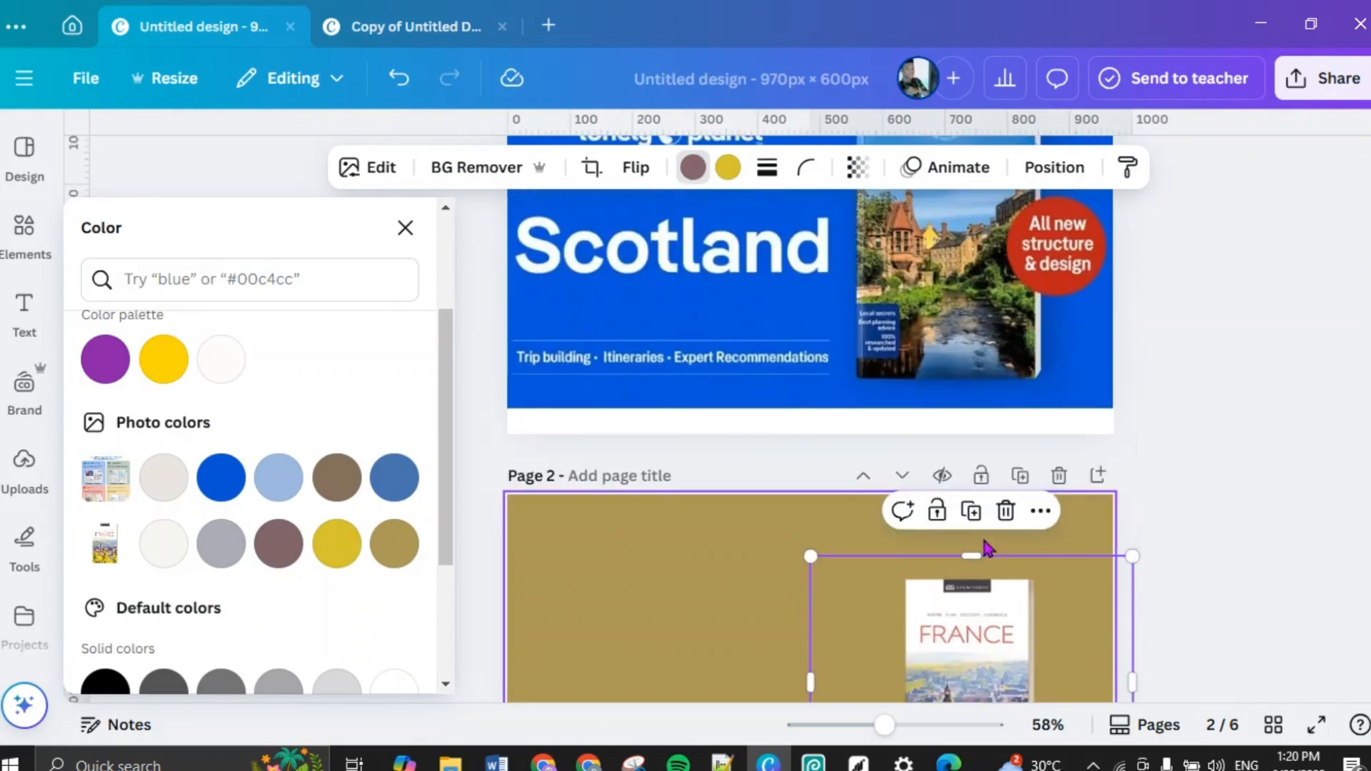
pyautogui.scroll(3, 986, 548)
pyautogui.scroll(-3, 986, 548)
pyautogui.scroll(-3, 986, 547)
pyautogui.scroll(6, 912, 505)
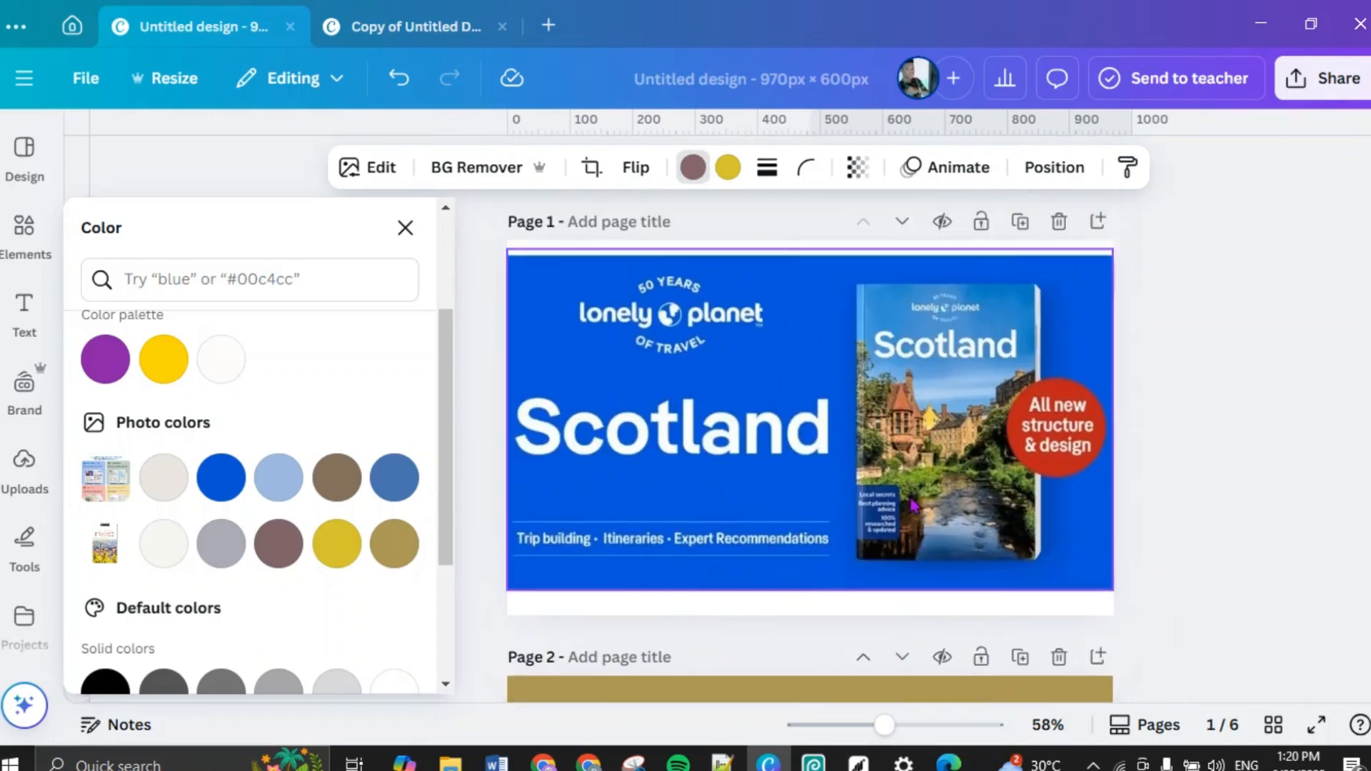
pyautogui.scroll(-6, 912, 506)
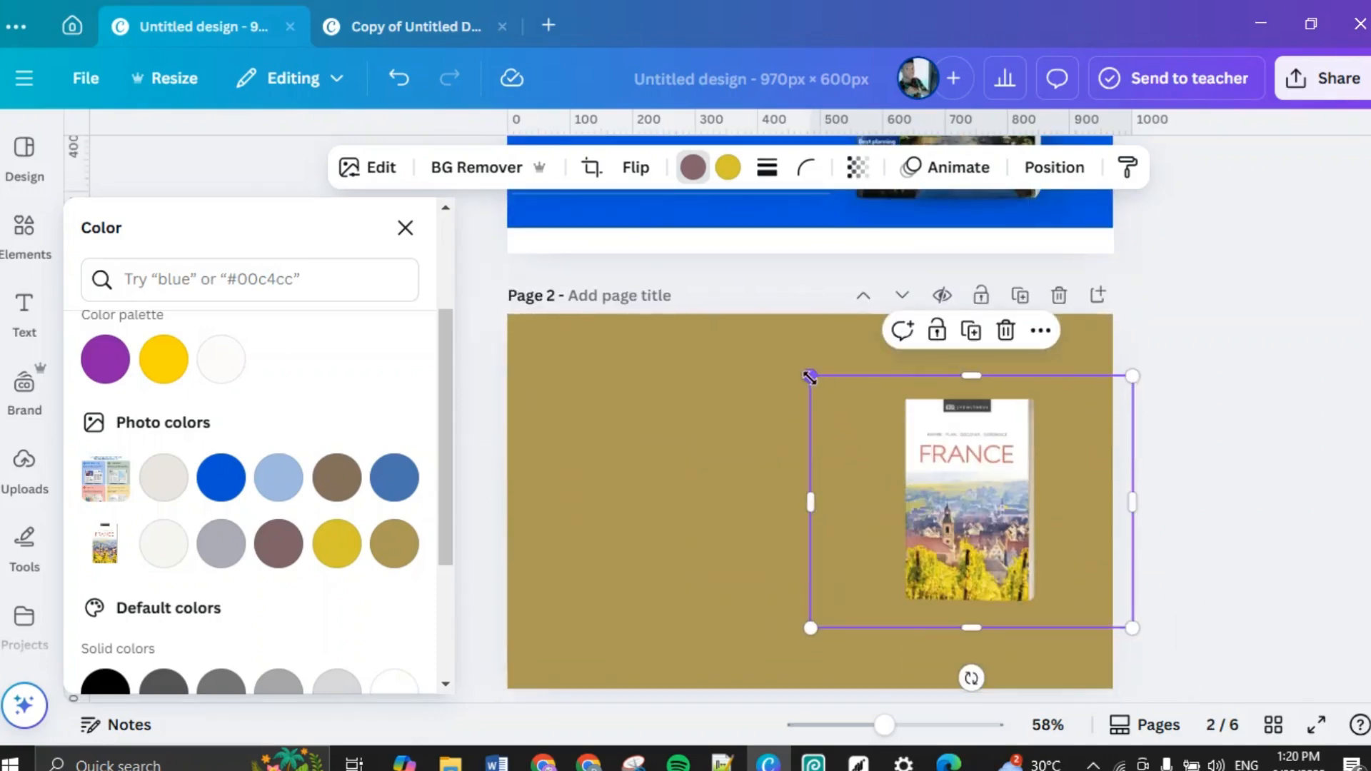
pyautogui.moveTo(810, 377); pyautogui.dragTo(679, 352)
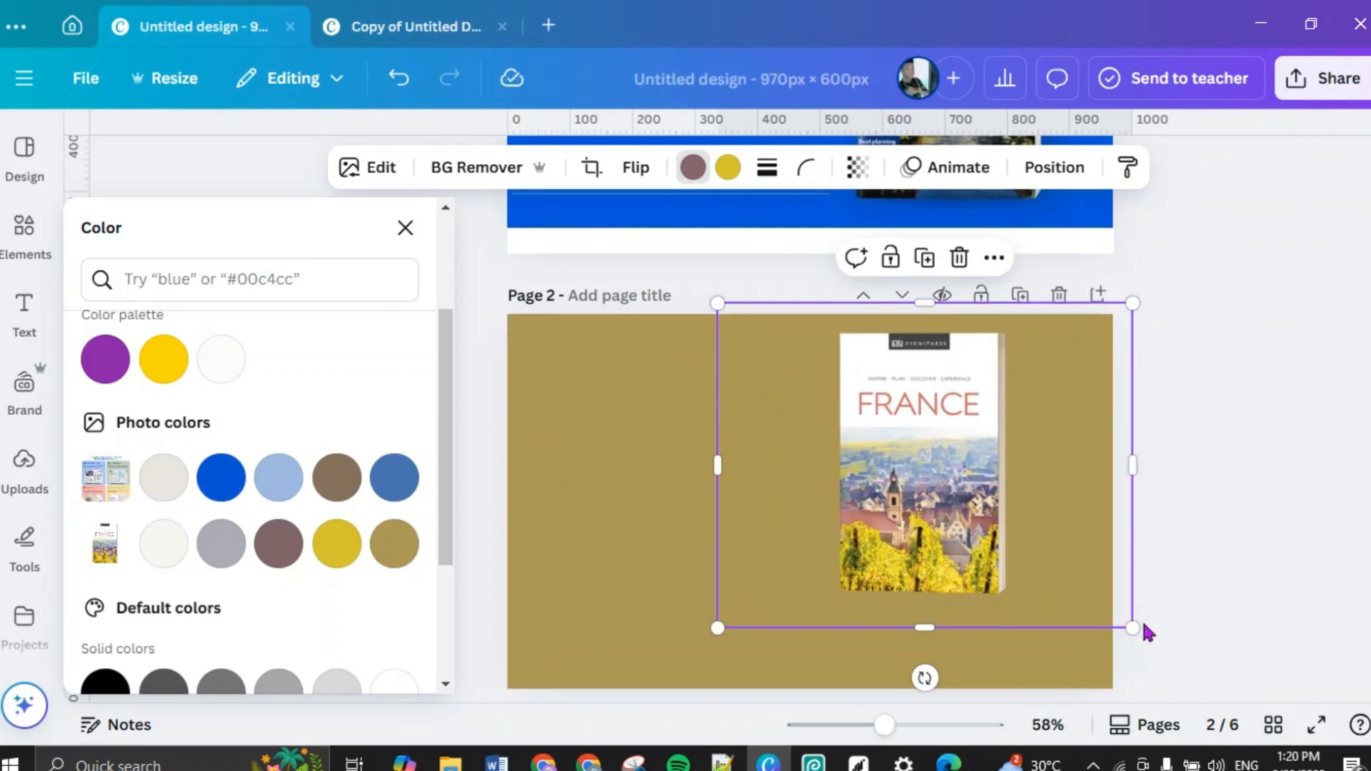
pyautogui.moveTo(1131, 627); pyautogui.dragTo(1188, 667)
pyautogui.moveTo(981, 529); pyautogui.dragTo(993, 547)
pyautogui.click(1276, 448)
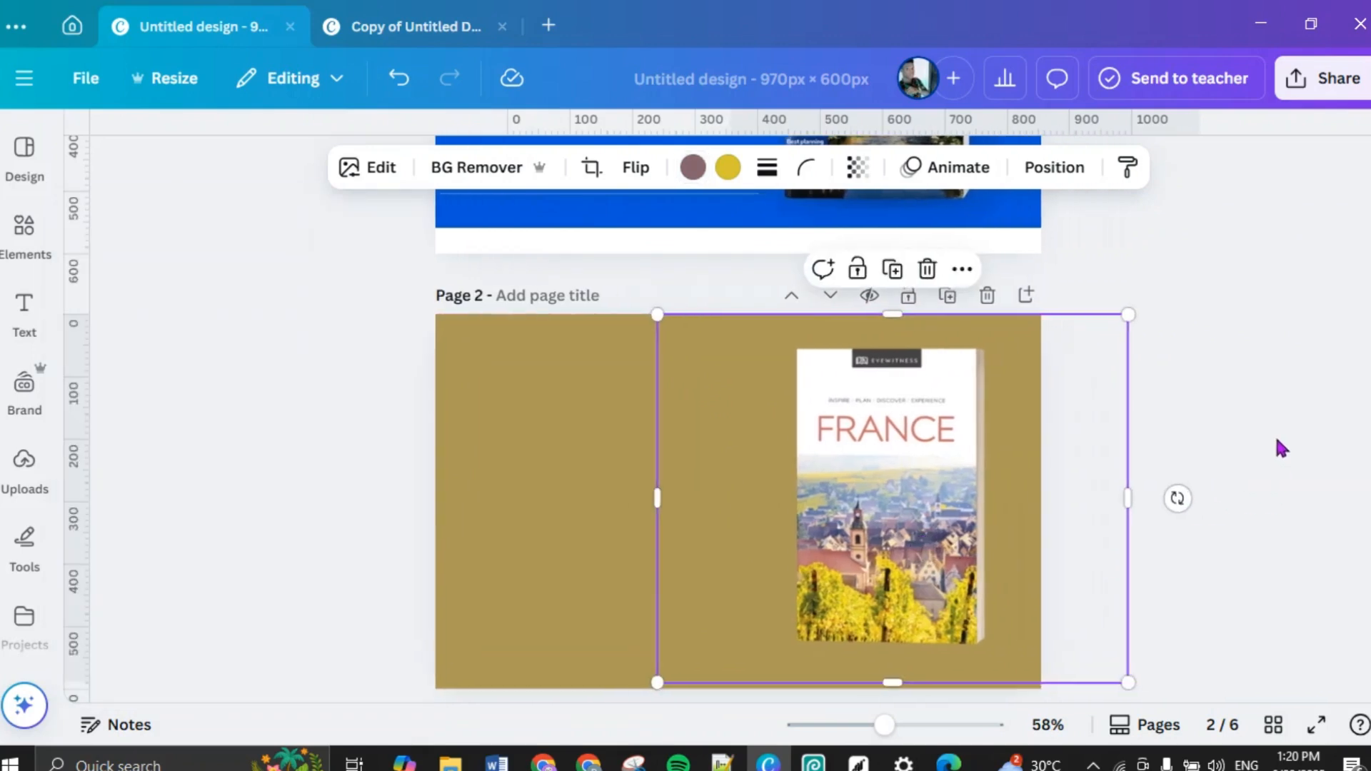
pyautogui.click(1279, 446)
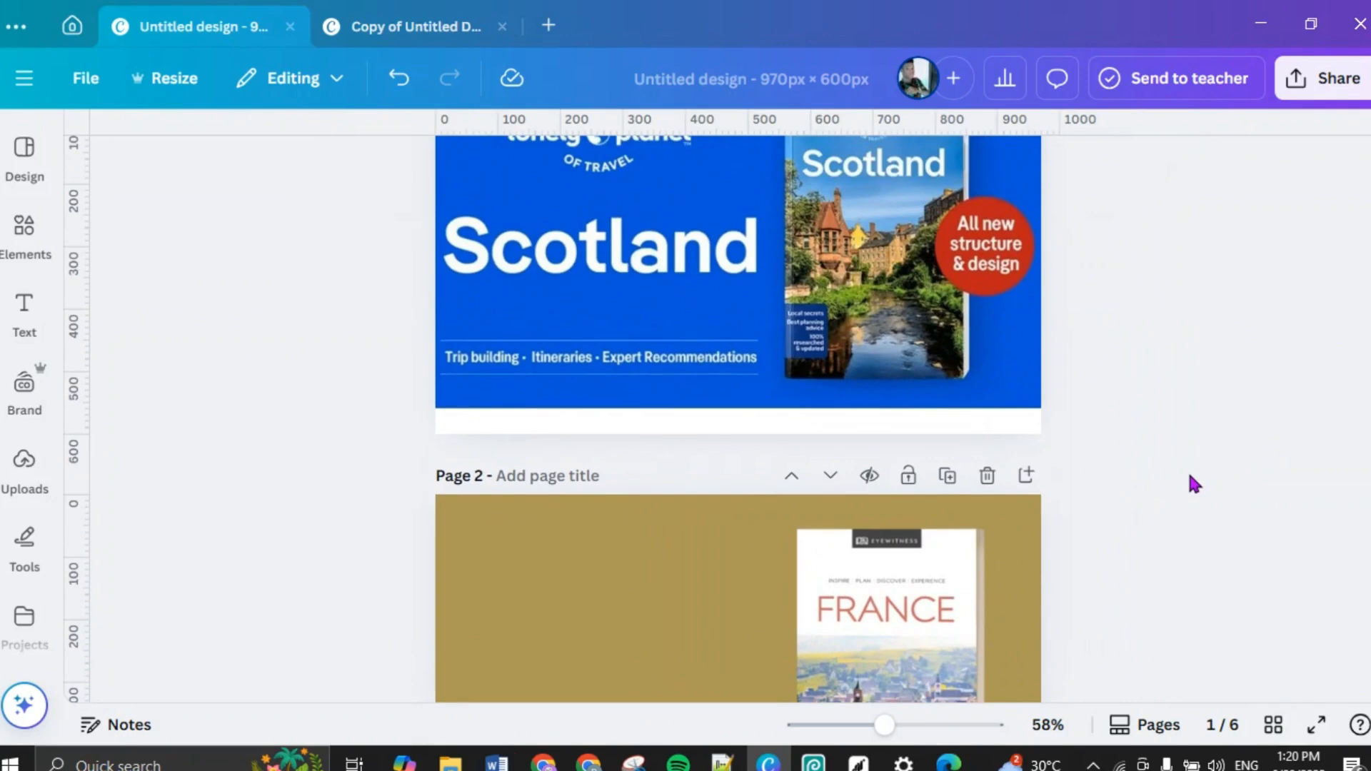
# Step: Add a circle shape to page 2 and place it over the France cover's right side at mid-height, touching the page edge
pyautogui.scroll(-3, 1195, 484)
pyautogui.click(24, 463)
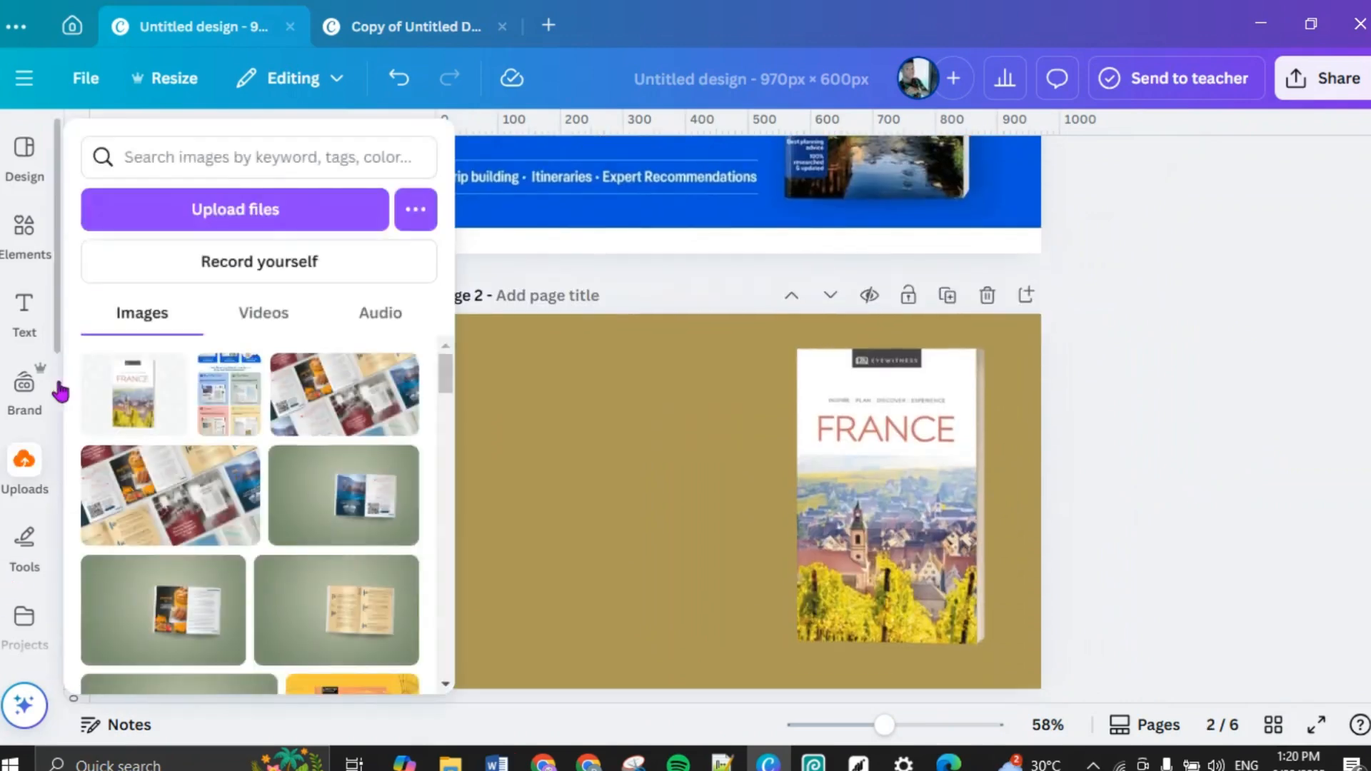
pyautogui.click(22, 303)
pyautogui.click(20, 246)
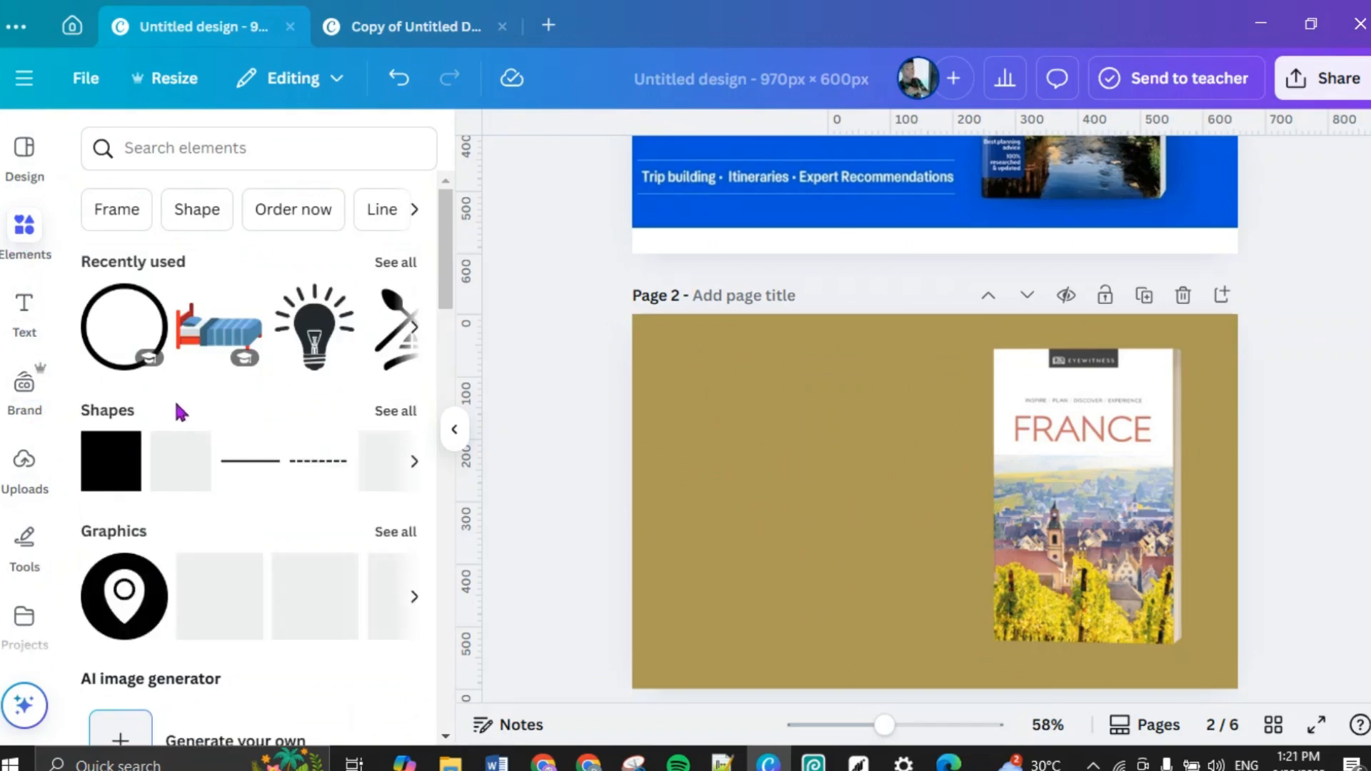
pyautogui.click(377, 475)
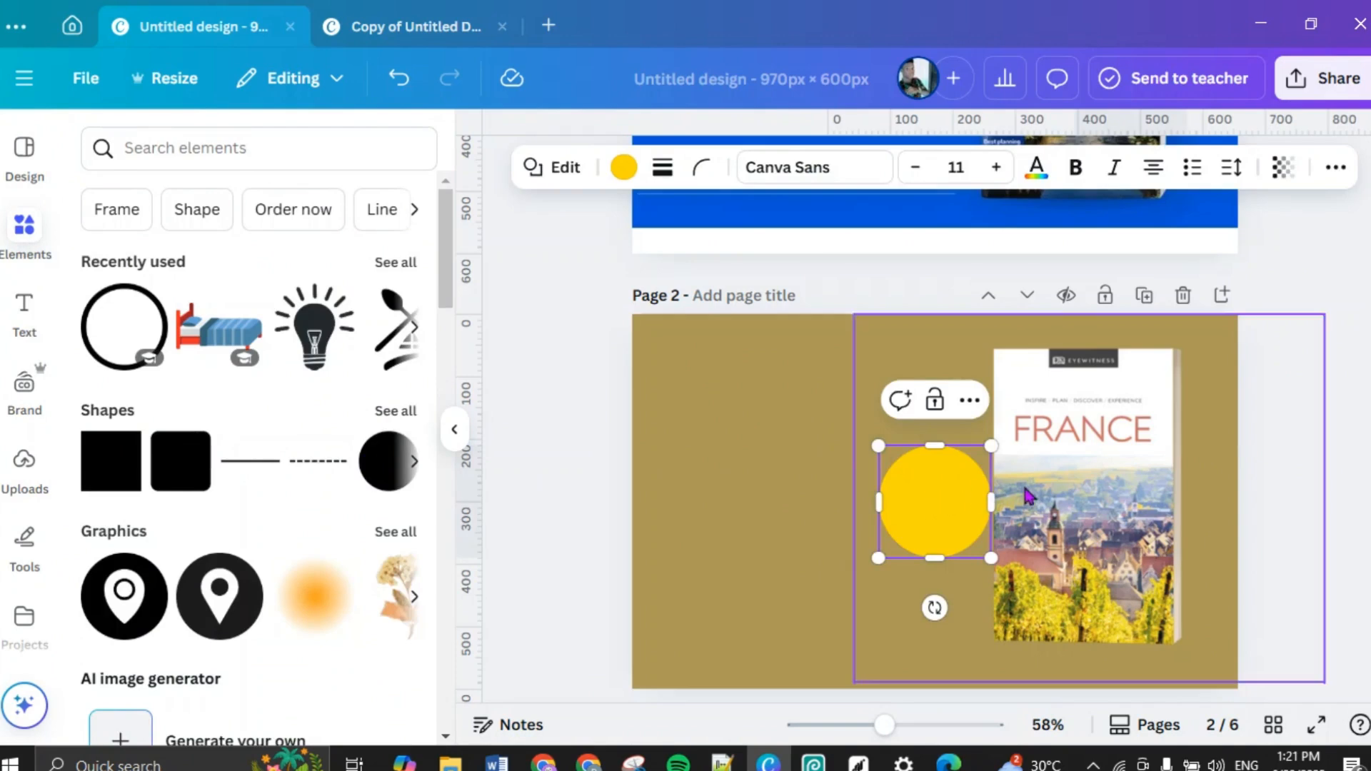
pyautogui.click(782, 500)
pyautogui.moveTo(914, 514); pyautogui.dragTo(1155, 502)
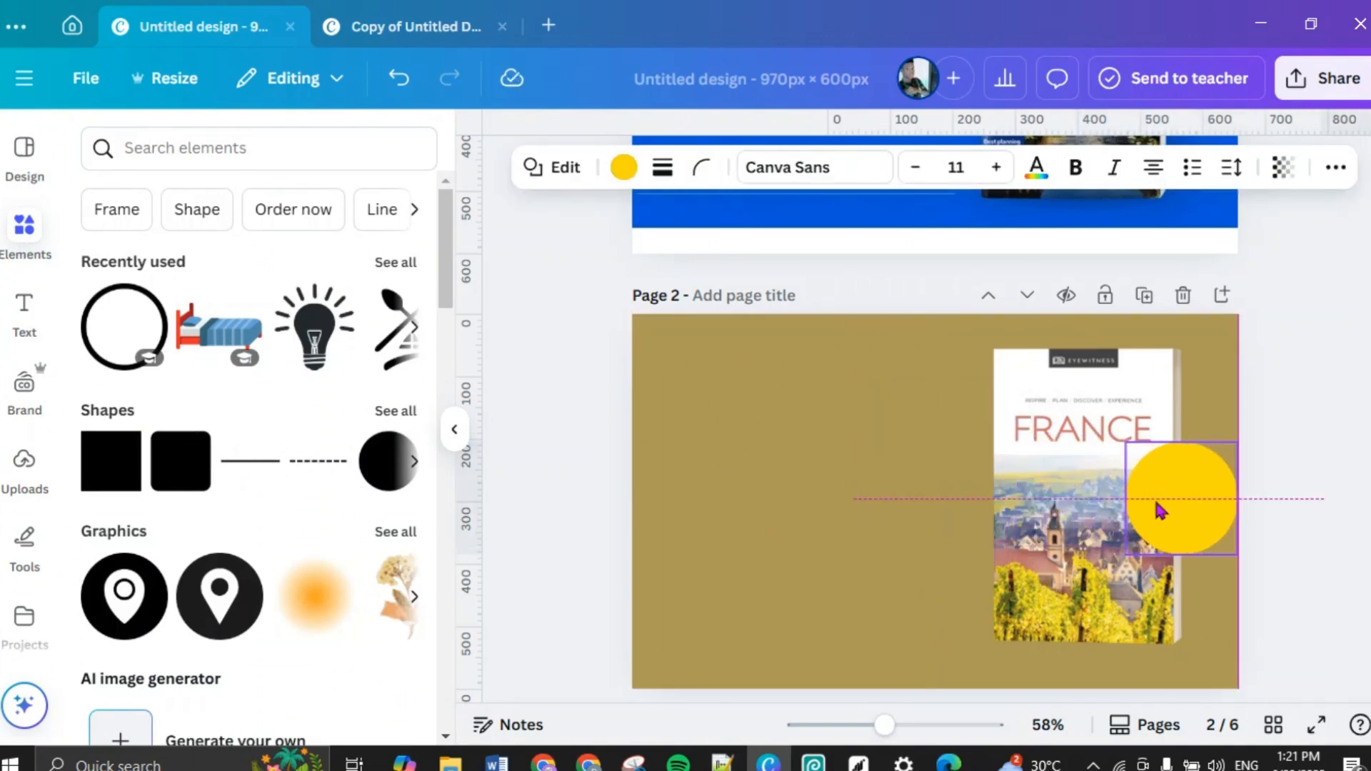
pyautogui.scroll(3, 795, 523)
pyautogui.scroll(-3, 797, 523)
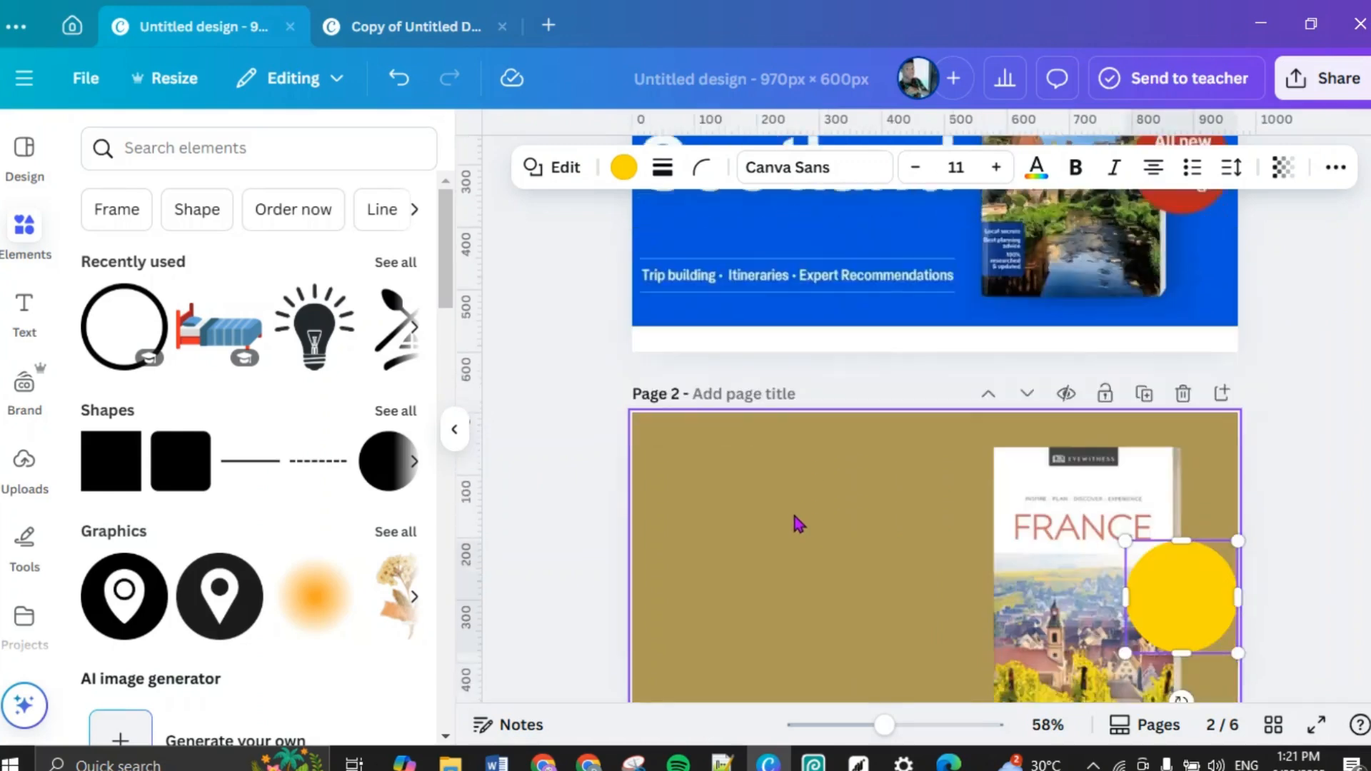
pyautogui.click(1077, 535)
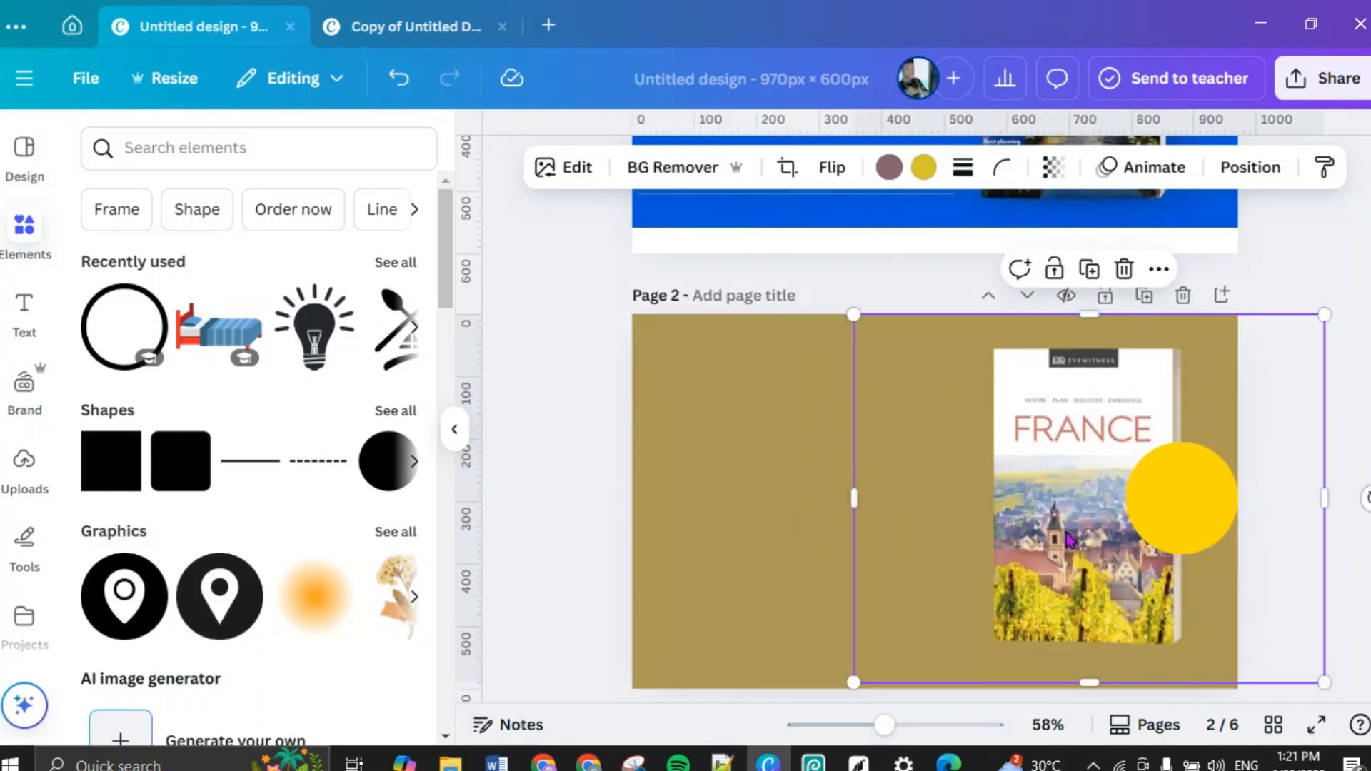
# Step: Shift the France cover mockup and the yellow circle slightly left on page 2 so the circle clears the page edge
pyautogui.moveTo(1069, 541); pyautogui.dragTo(1054, 544)
pyautogui.moveTo(1189, 522); pyautogui.dragTo(1179, 514)
pyautogui.click(1285, 514)
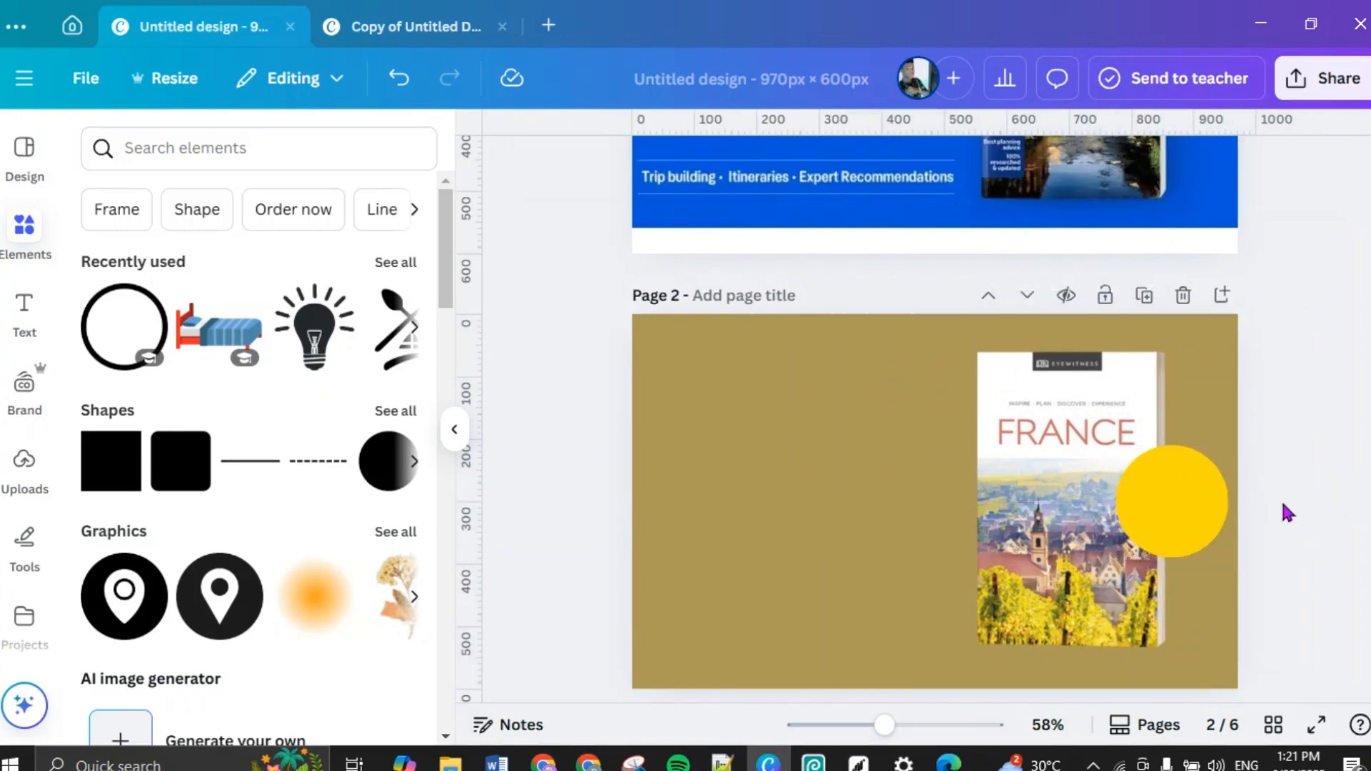
# Step: Add a heading reading "FRANCE" in the empty area left of the book cover on page 2
pyautogui.scroll(5, 1289, 512)
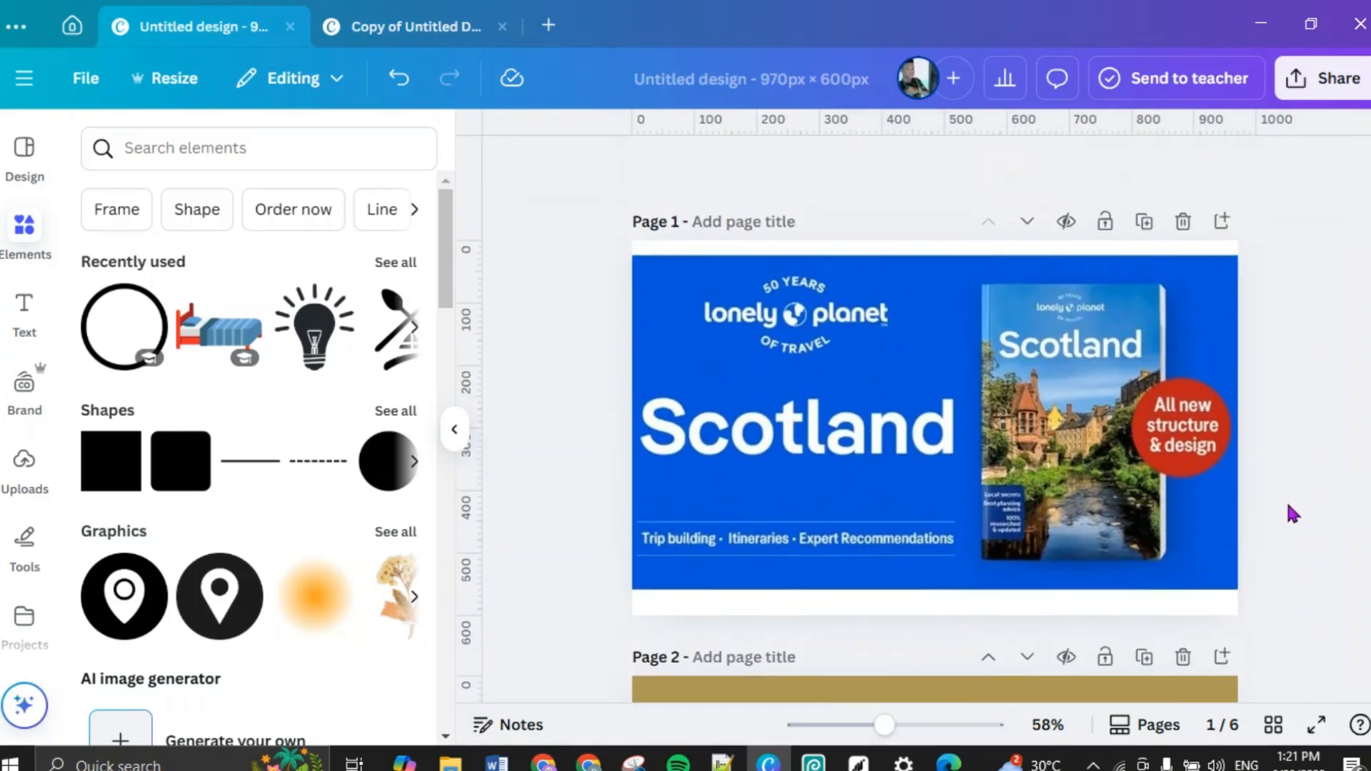
pyautogui.scroll(-5, 1289, 512)
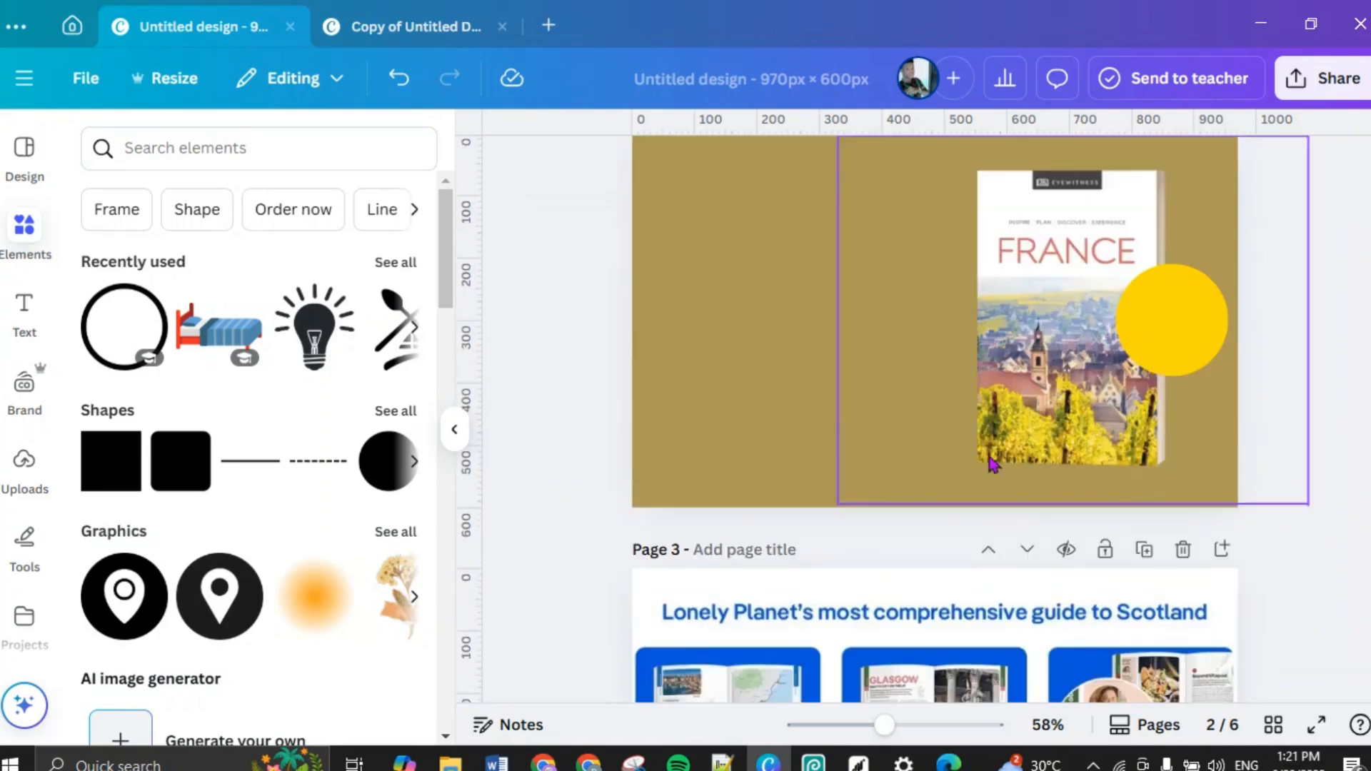
pyautogui.click(24, 311)
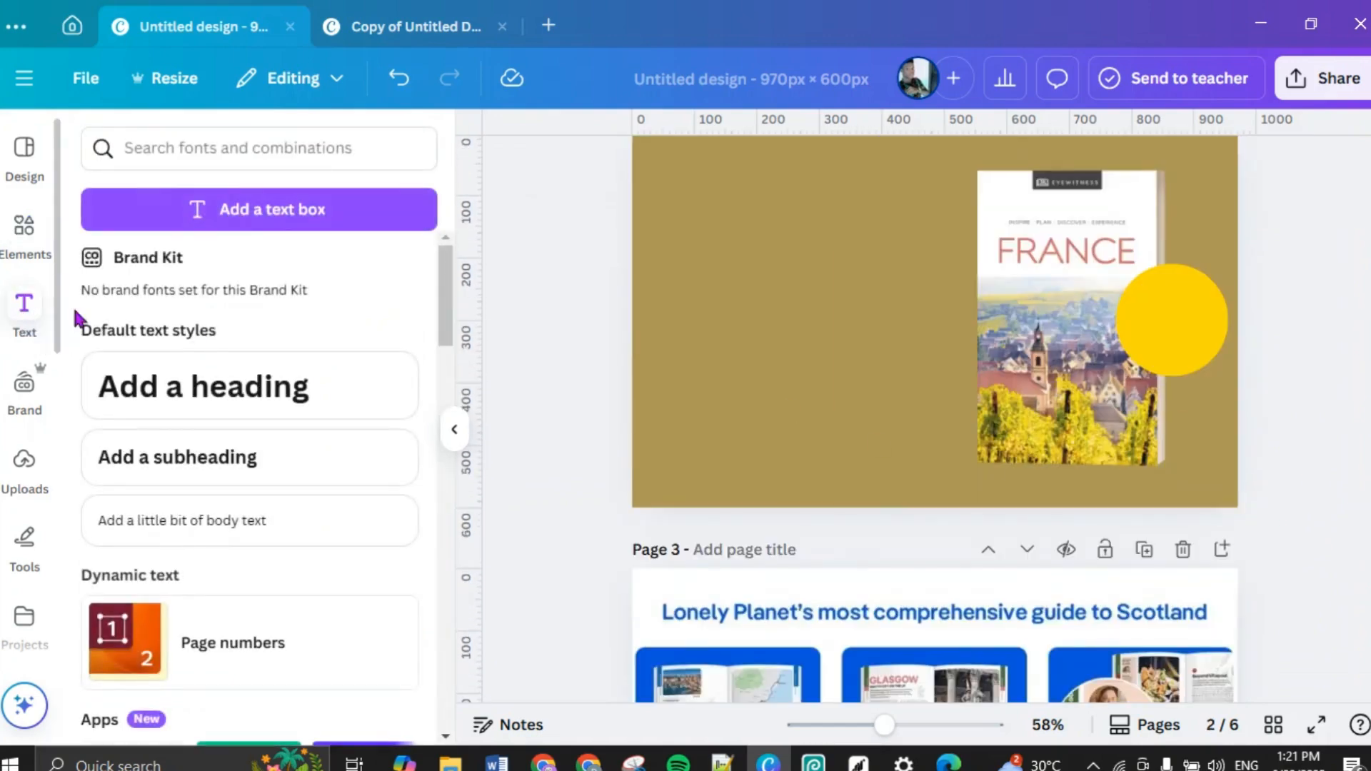
pyautogui.click(201, 389)
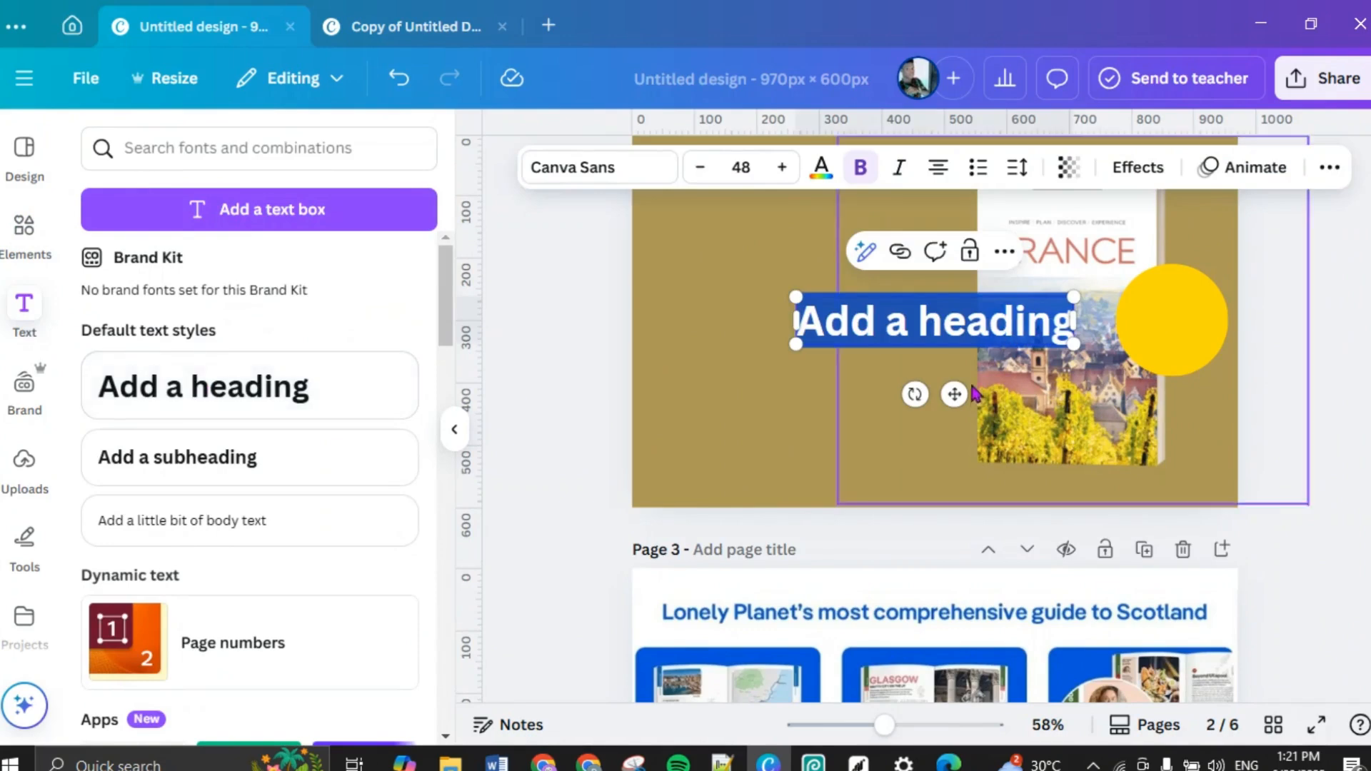
pyautogui.moveTo(957, 392); pyautogui.dragTo(829, 392)
pyautogui.press('BackSpace')
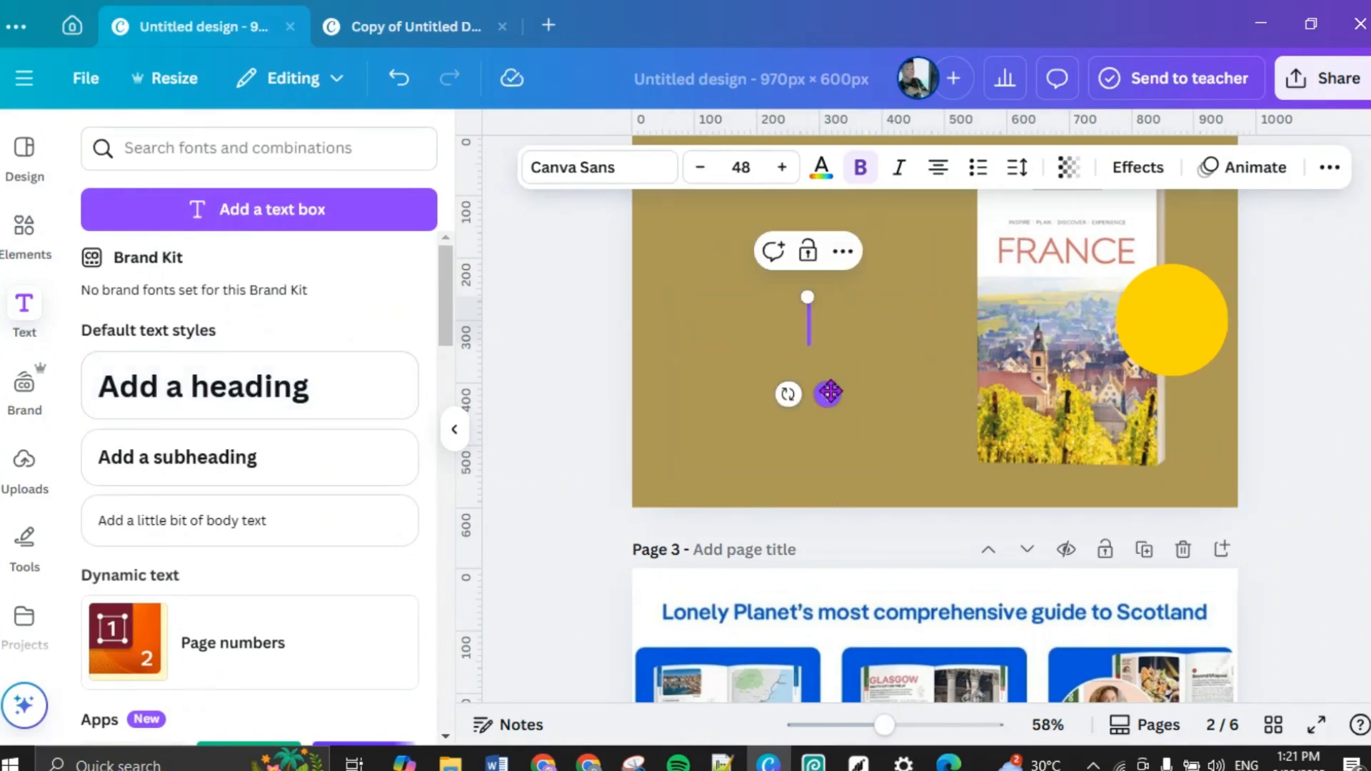
pyautogui.write('Fra')
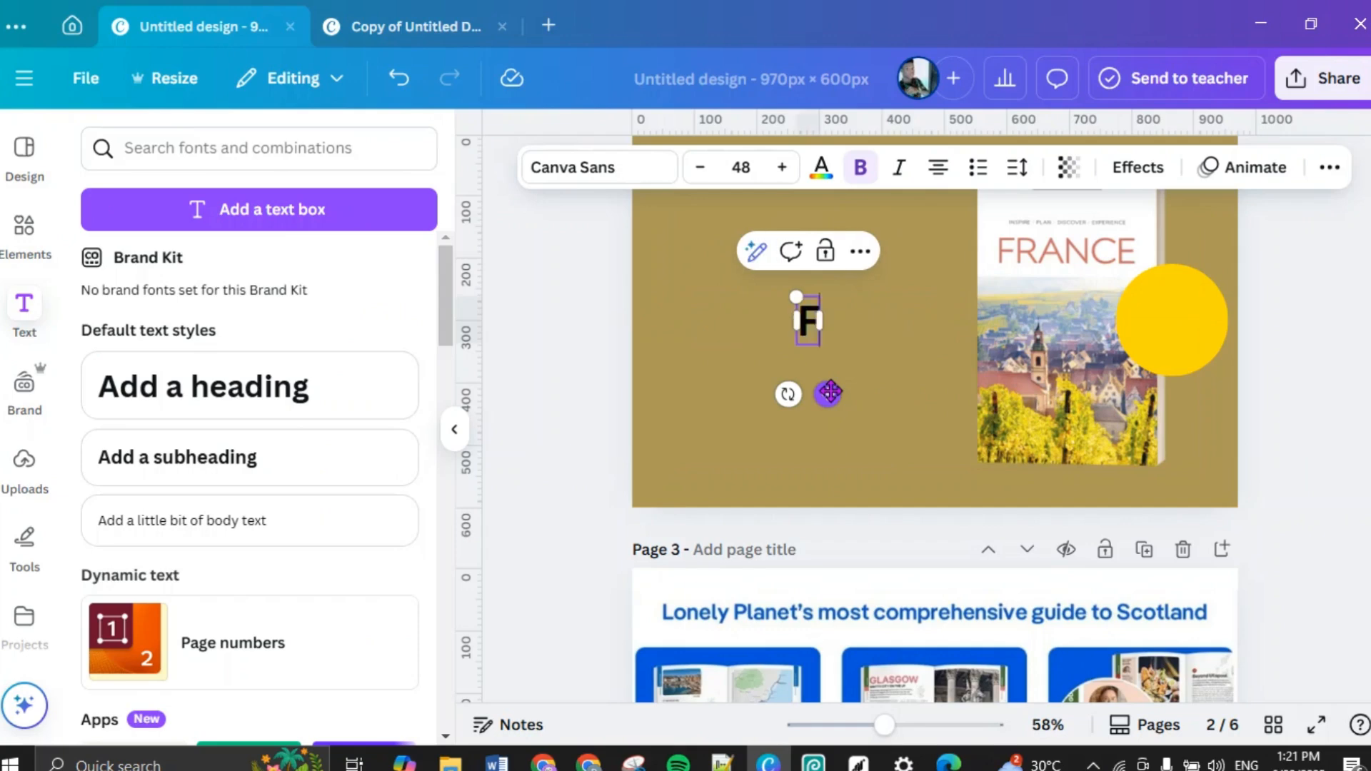
pyautogui.press('BackSpace')
pyautogui.press('BackSpace')
pyautogui.press('BackSpace')
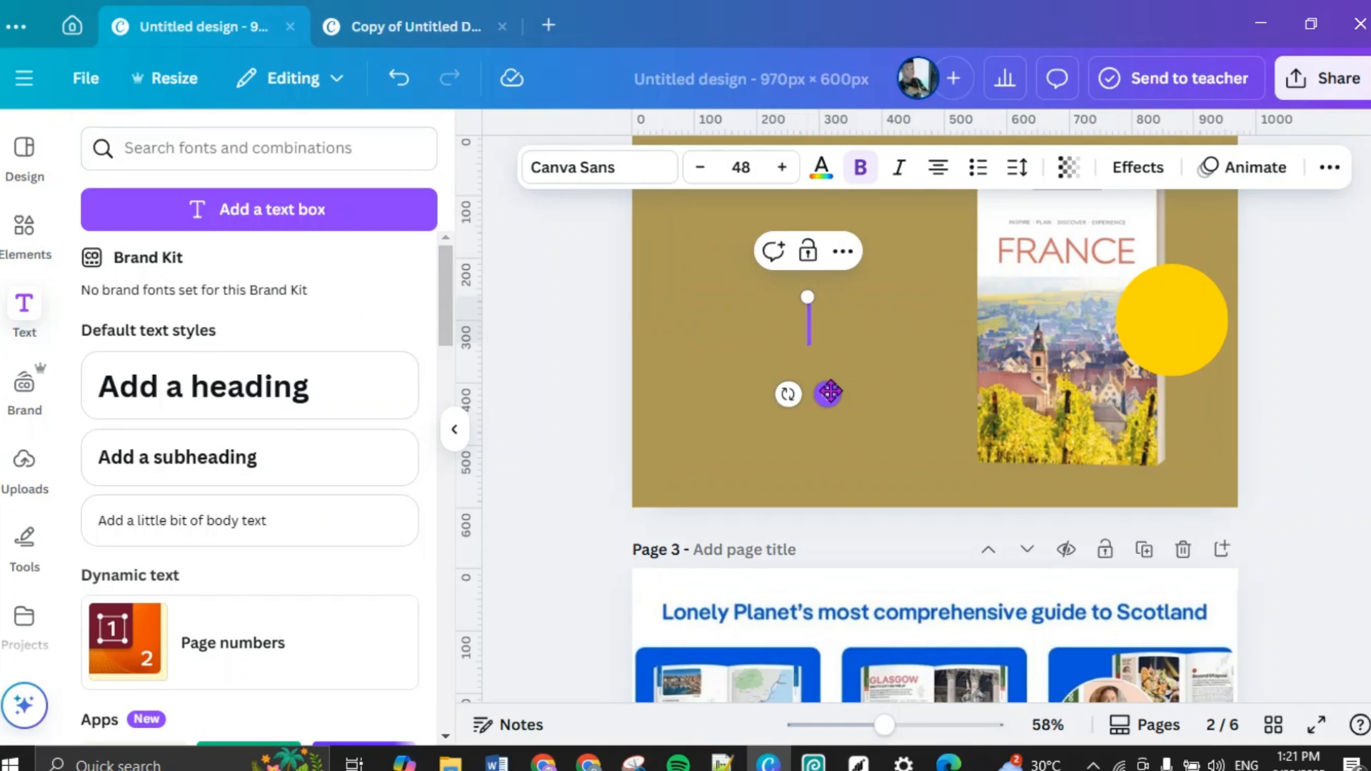
pyautogui.write('FRAN')
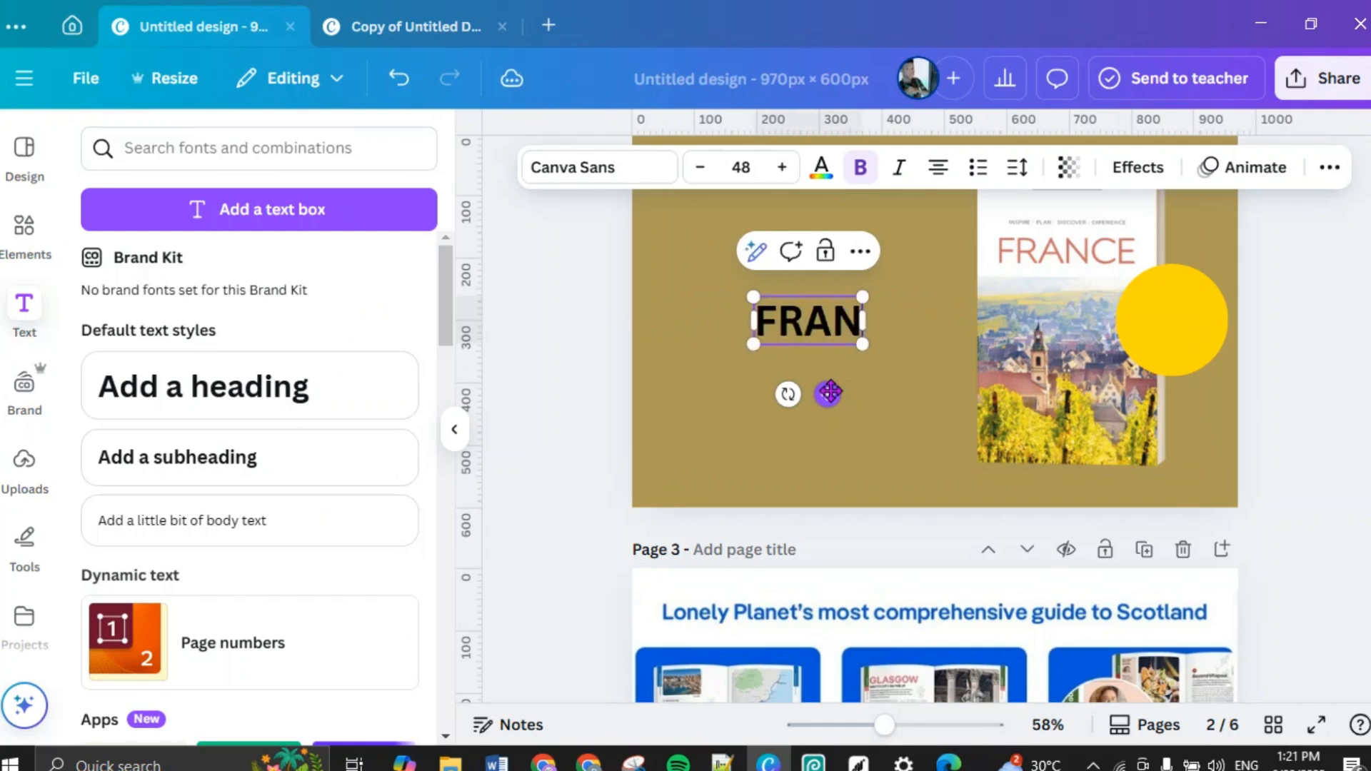
pyautogui.write('CE')
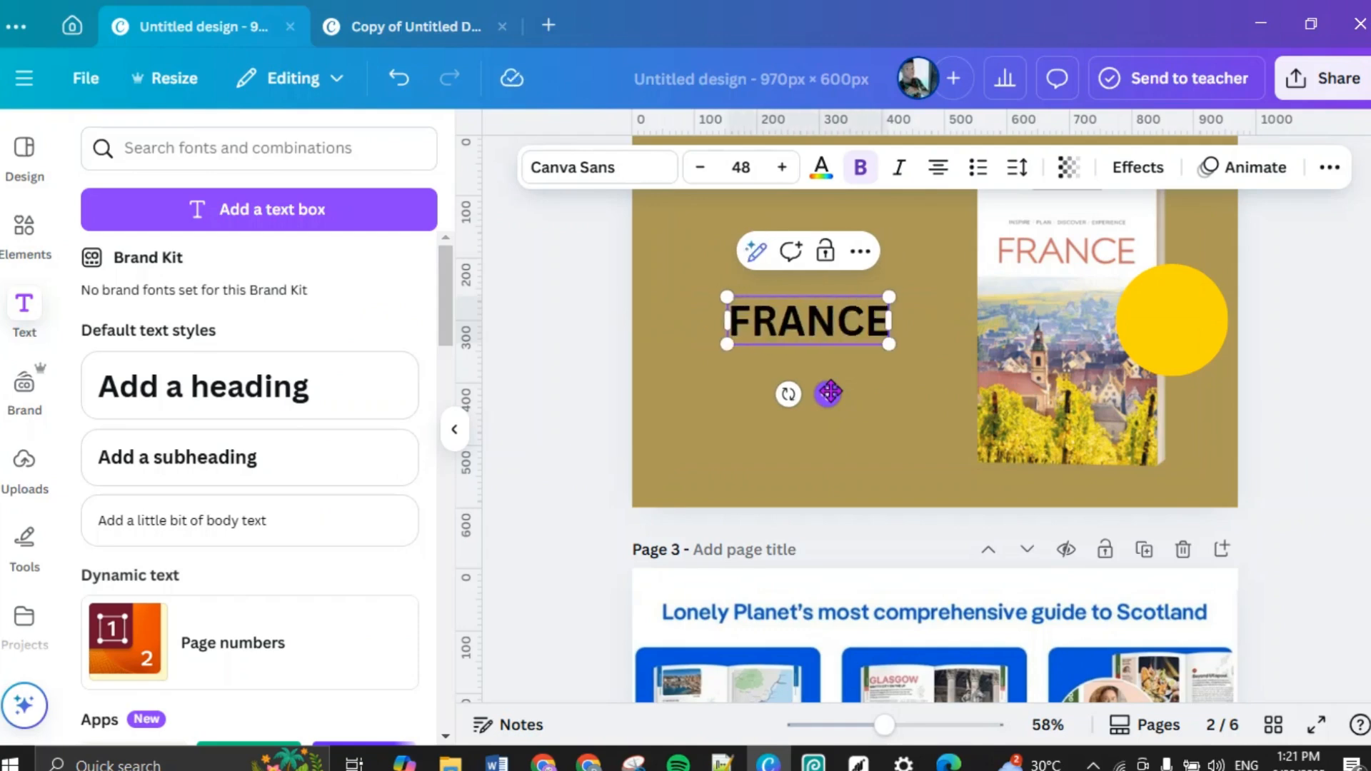
# Step: Retype the page 2 heading as "France" to match the capitalization of the Scotland banner's title
pyautogui.scroll(2, 829, 392)
pyautogui.scroll(5, 821, 389)
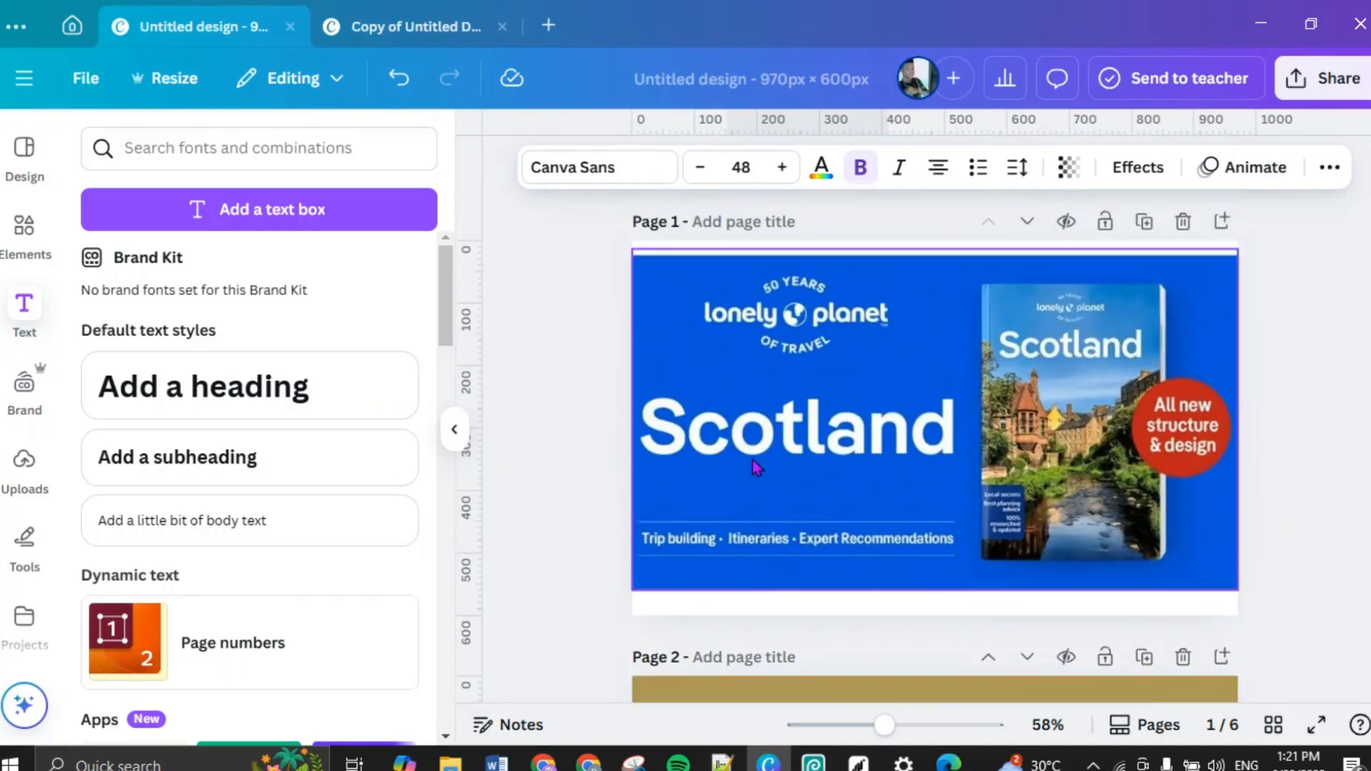
pyautogui.scroll(-7, 755, 465)
pyautogui.scroll(3, 821, 433)
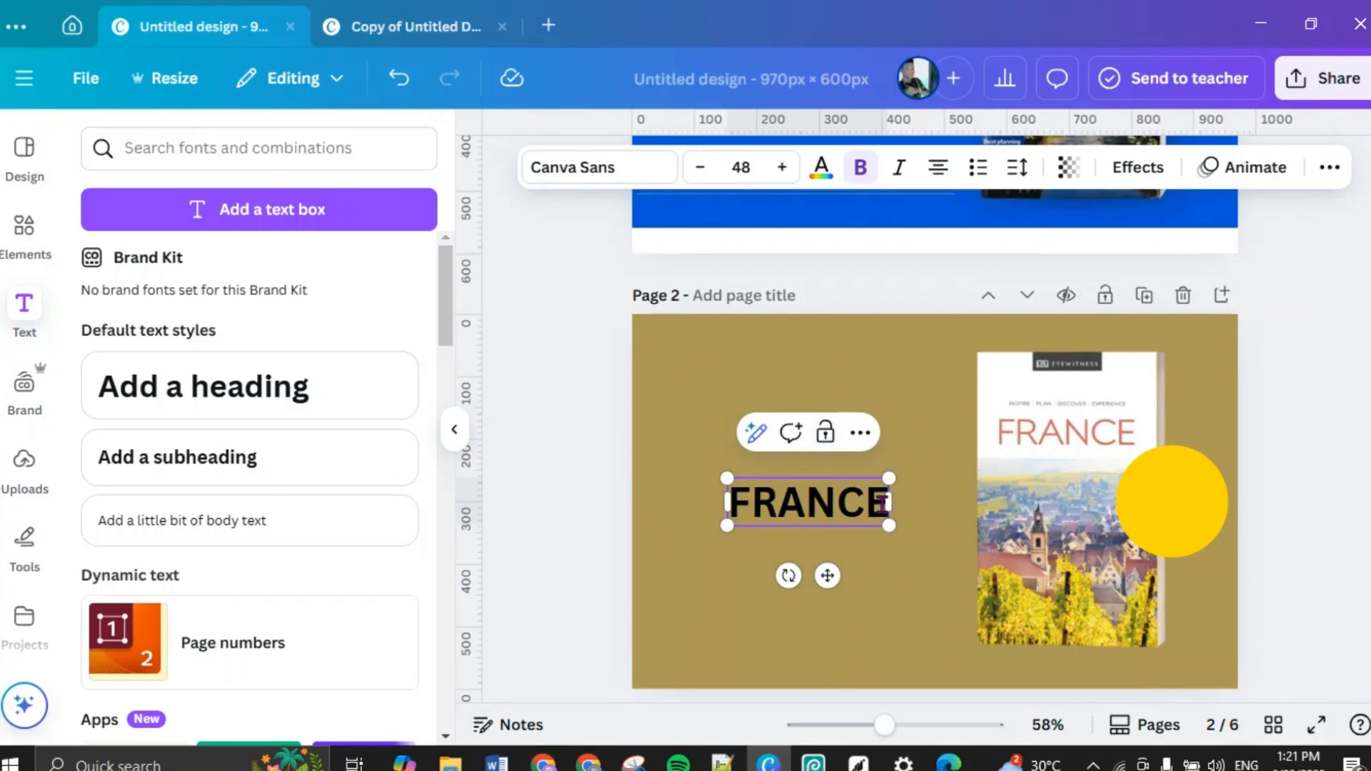
pyautogui.press('BackSpace')
pyautogui.press('BackSpace')
pyautogui.press('BackSpace')
pyautogui.press('BackSpace')
pyautogui.press('BackSpace')
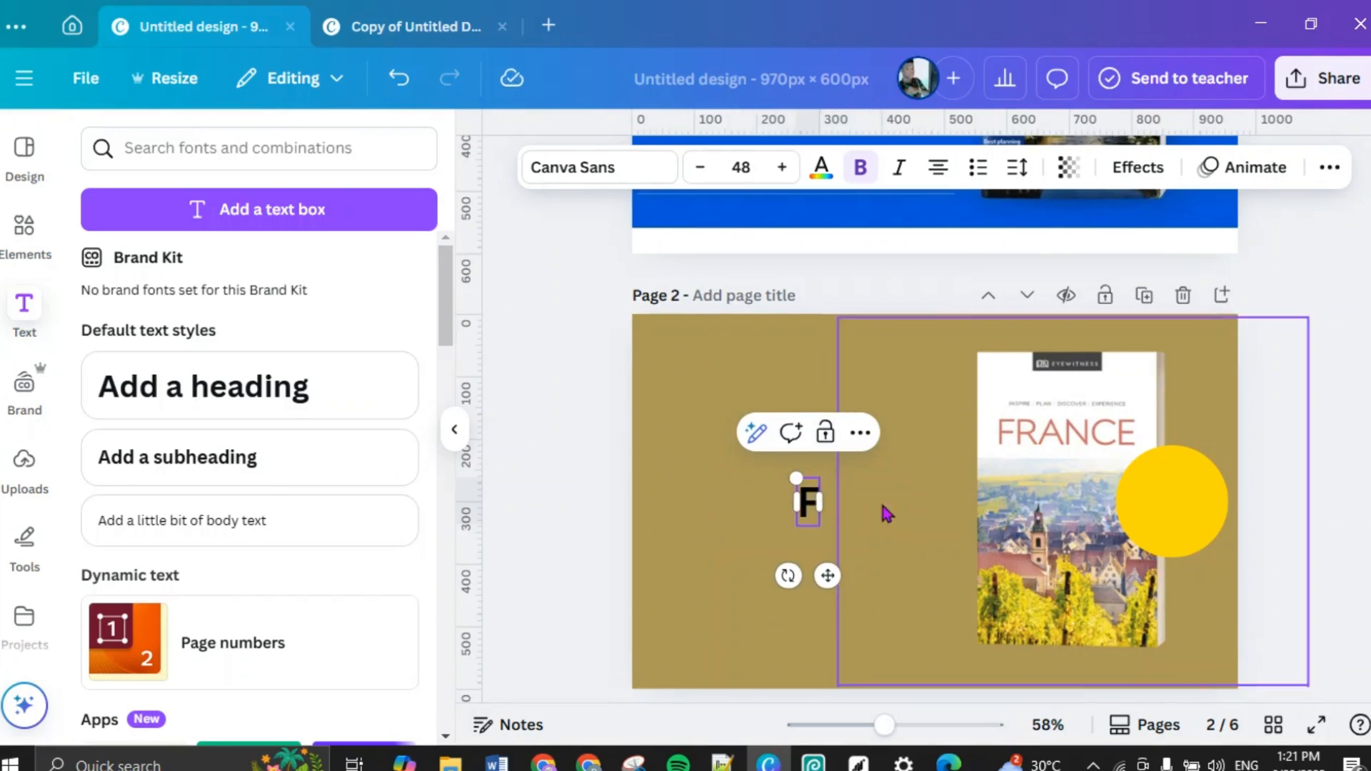
pyautogui.write('rance')
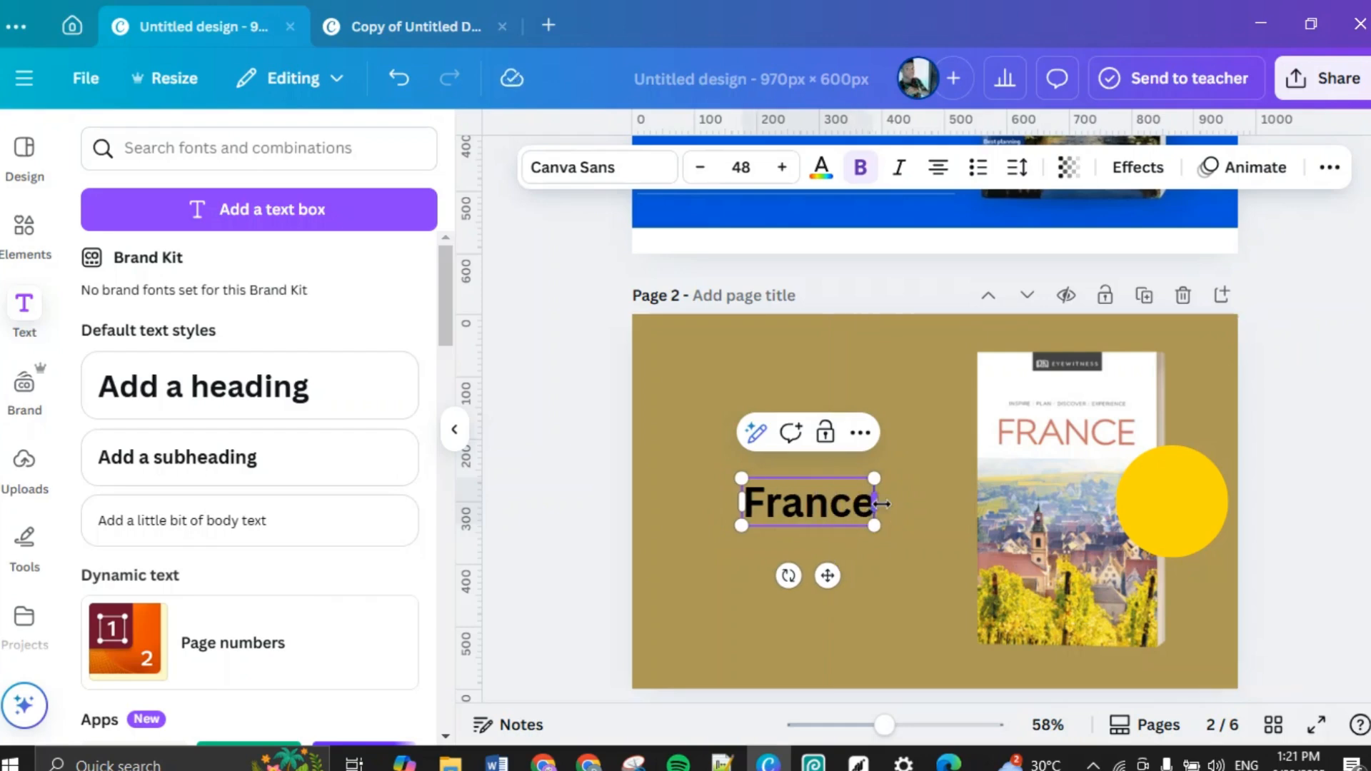
# Step: Enlarge the France heading to font size 104 so it fills the space beside the book cover
pyautogui.click(773, 171)
pyautogui.click(774, 175)
pyautogui.click(774, 175)
pyautogui.click(774, 175)
pyautogui.click(774, 175)
pyautogui.click(776, 177)
pyautogui.click(777, 178)
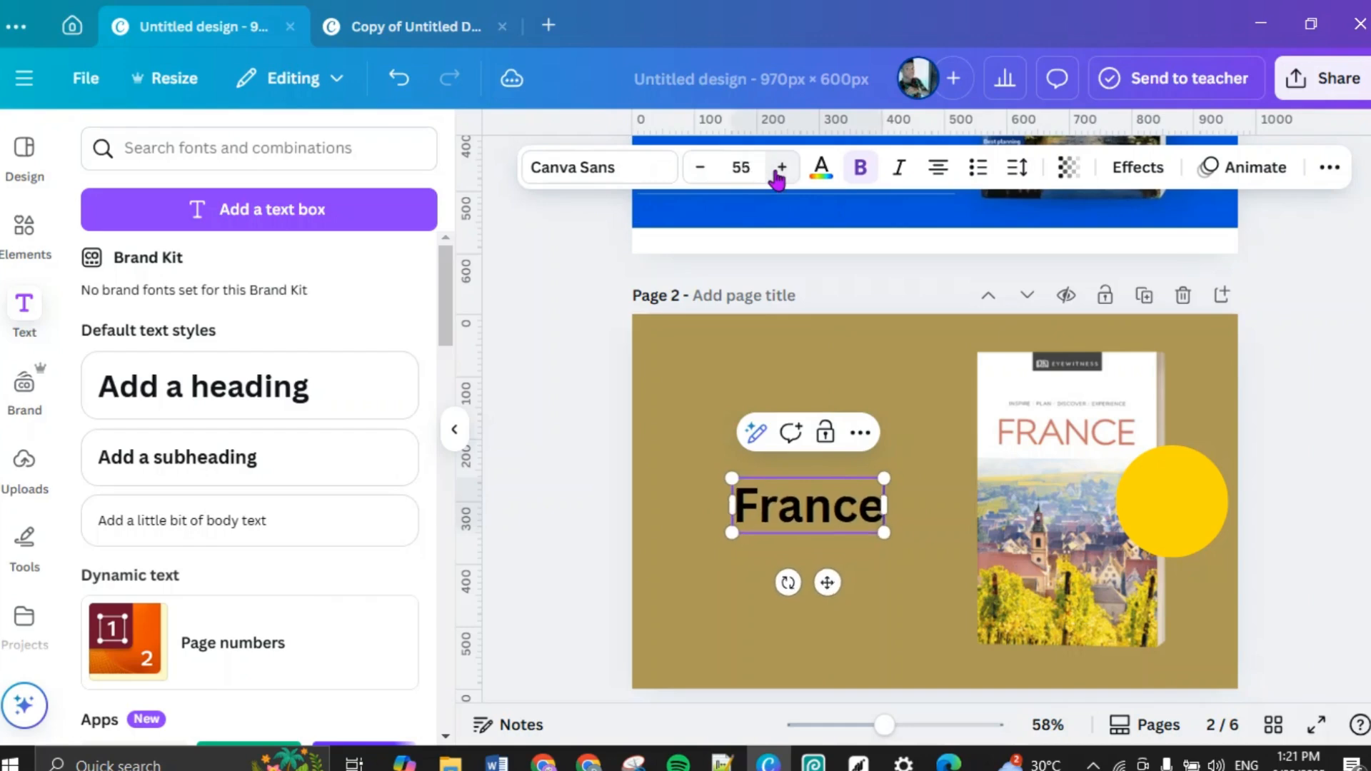
pyautogui.click(777, 177)
pyautogui.click(778, 177)
pyautogui.click(778, 177)
pyautogui.click(778, 178)
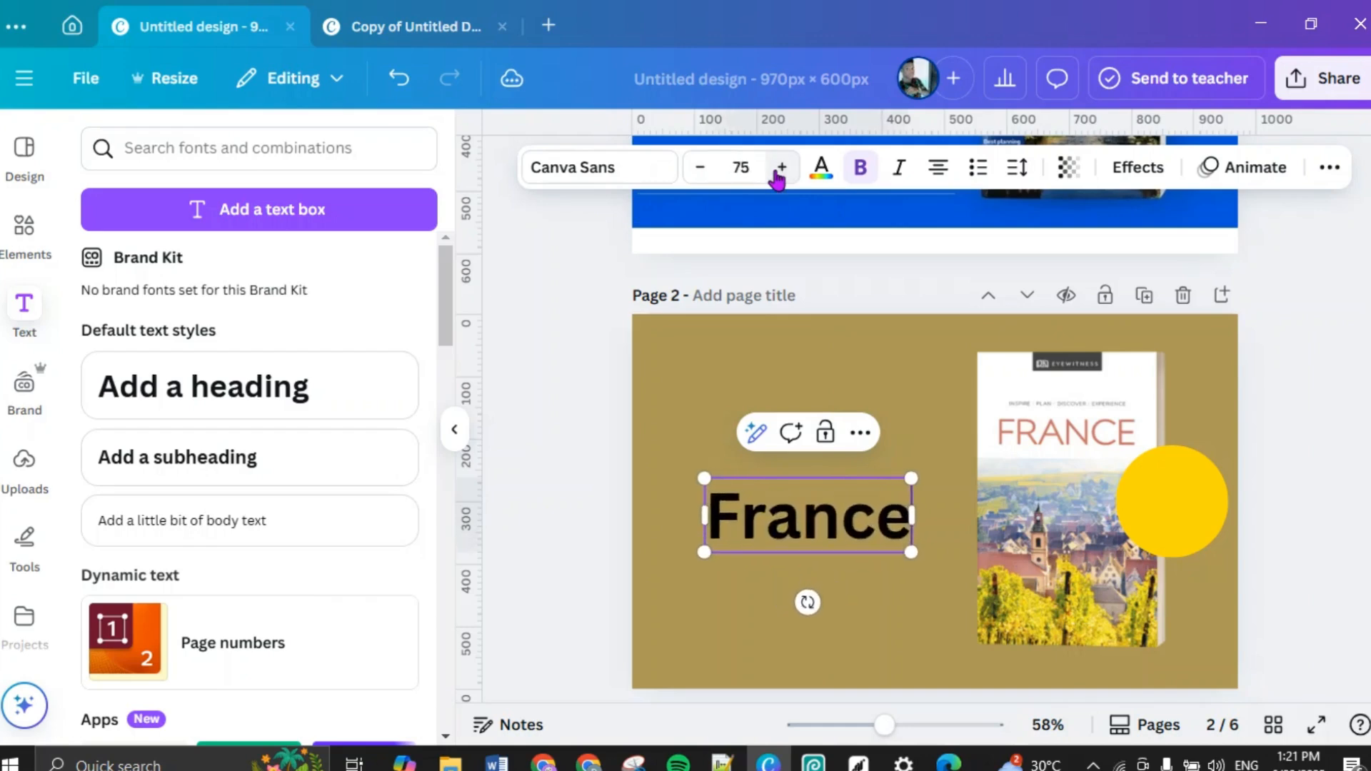
pyautogui.click(778, 177)
pyautogui.click(778, 177)
pyautogui.click(778, 177)
pyautogui.click(778, 177)
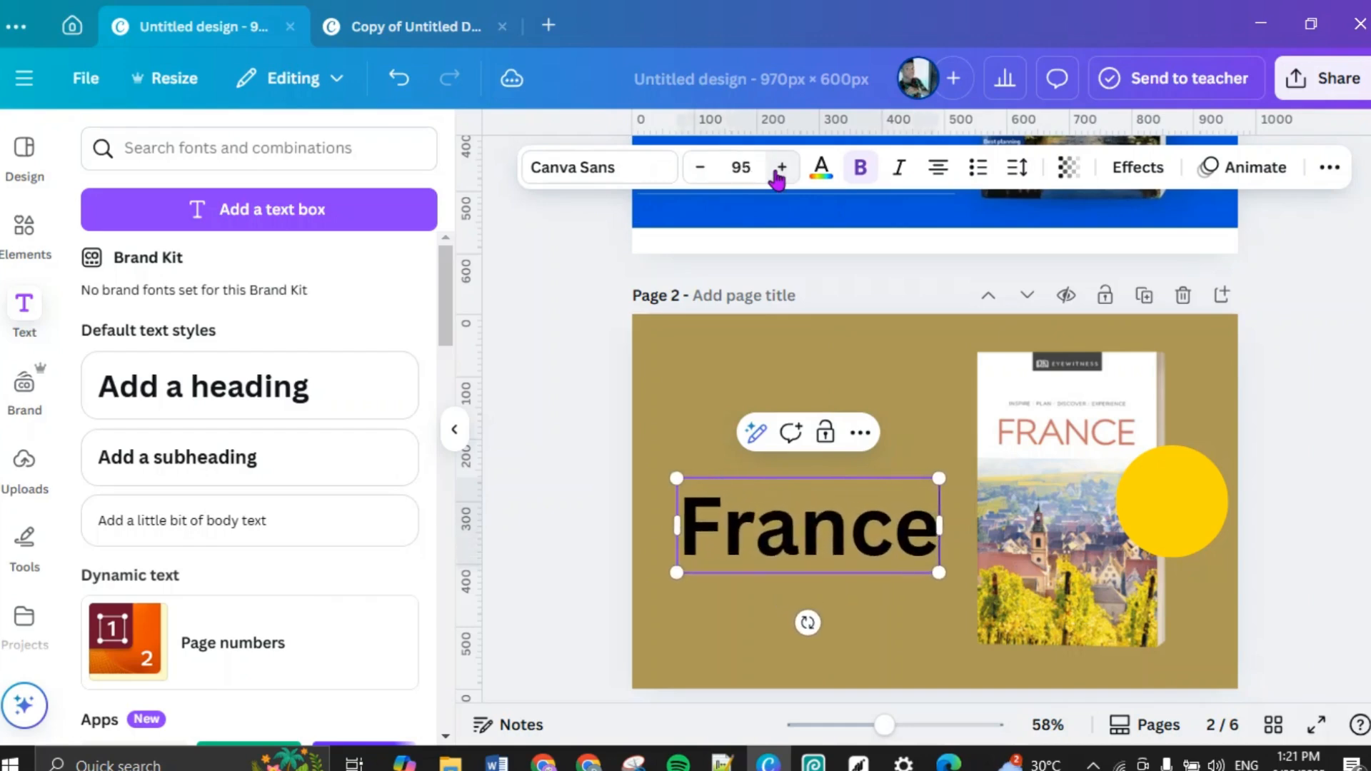
pyautogui.click(778, 177)
pyautogui.click(778, 177)
pyautogui.click(778, 177)
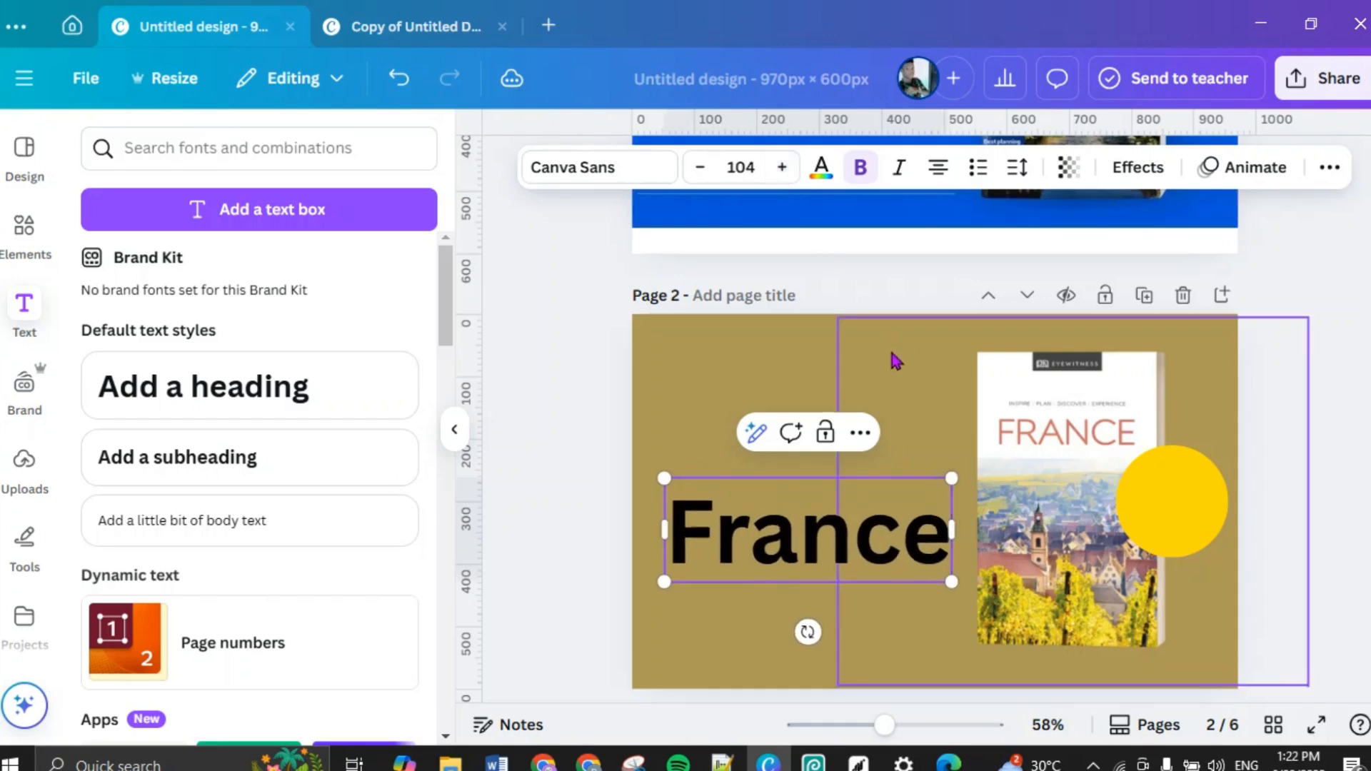
pyautogui.click(970, 520)
# Step: Change the France heading's text color to white (#ffffff)
pyautogui.click(761, 566)
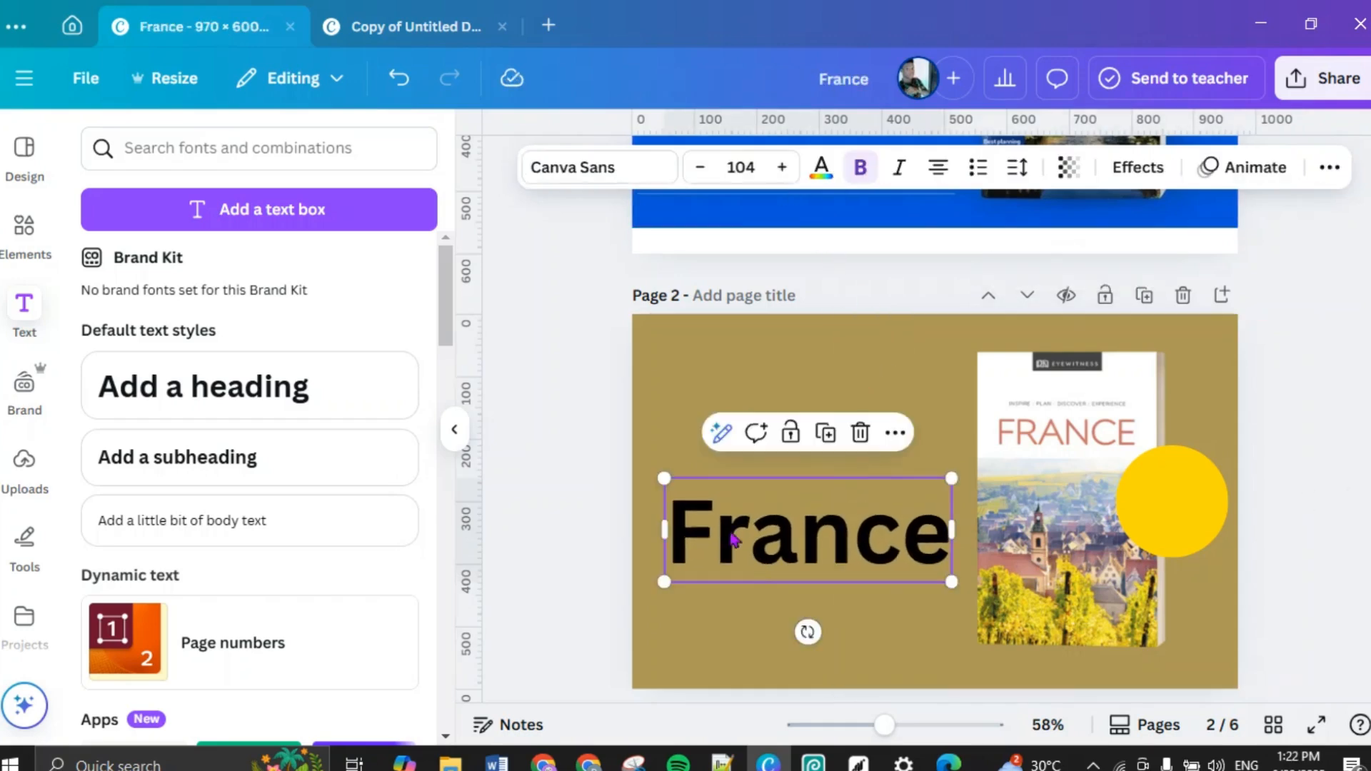
pyautogui.click(819, 178)
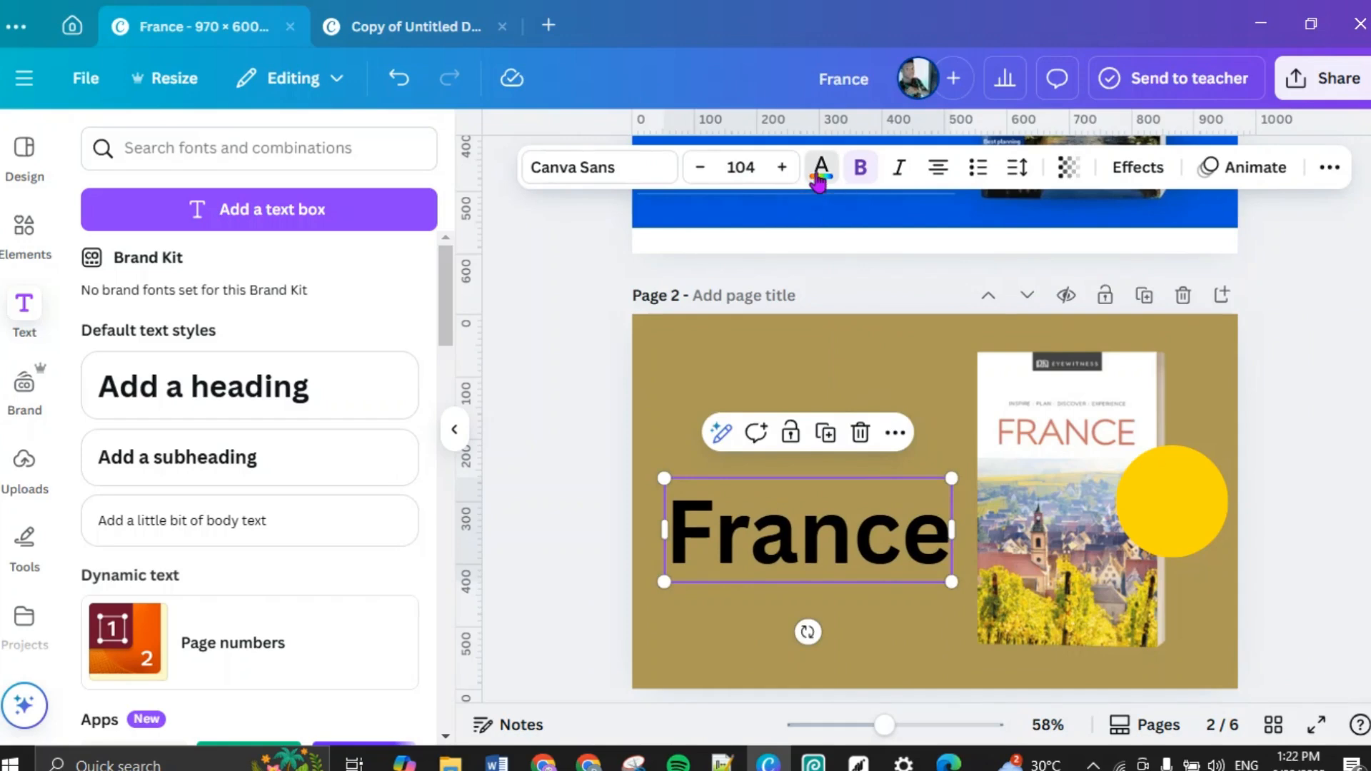
pyautogui.click(341, 307)
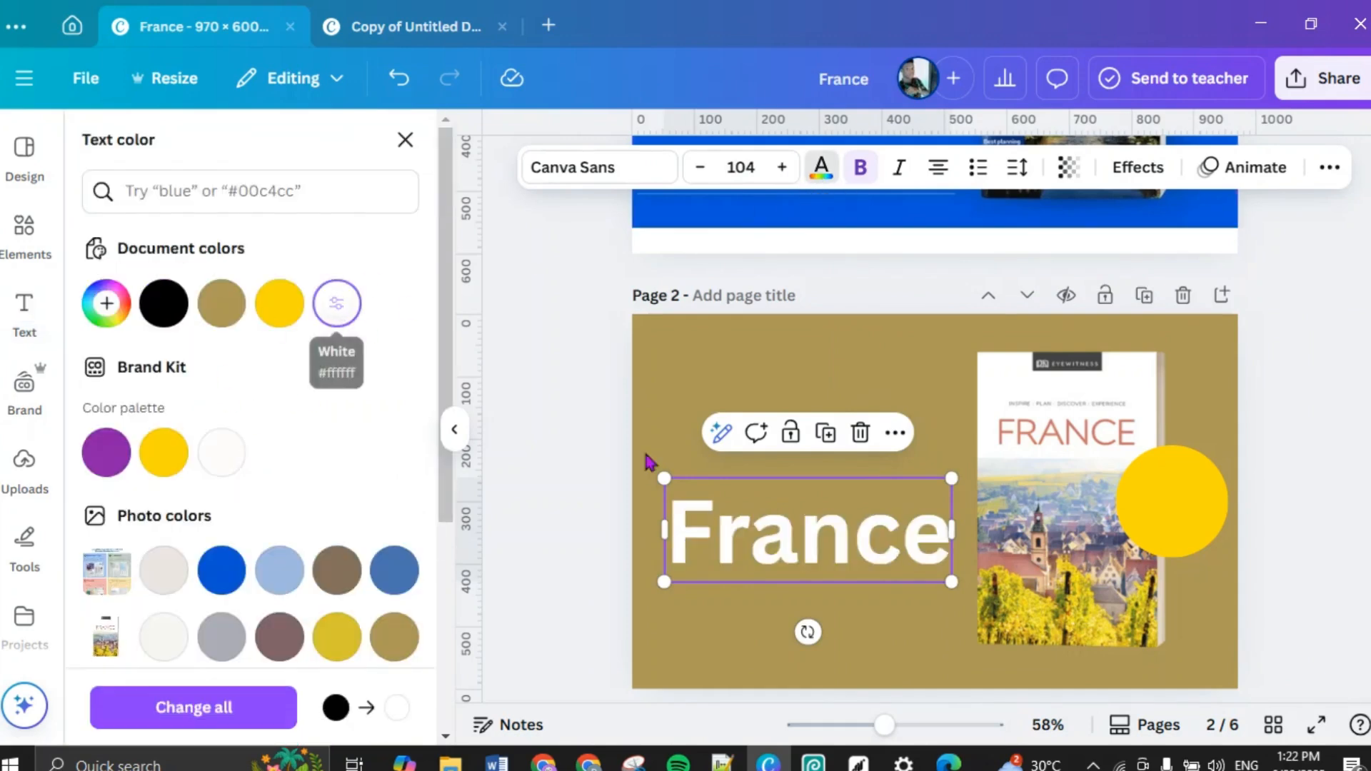
pyautogui.click(1227, 432)
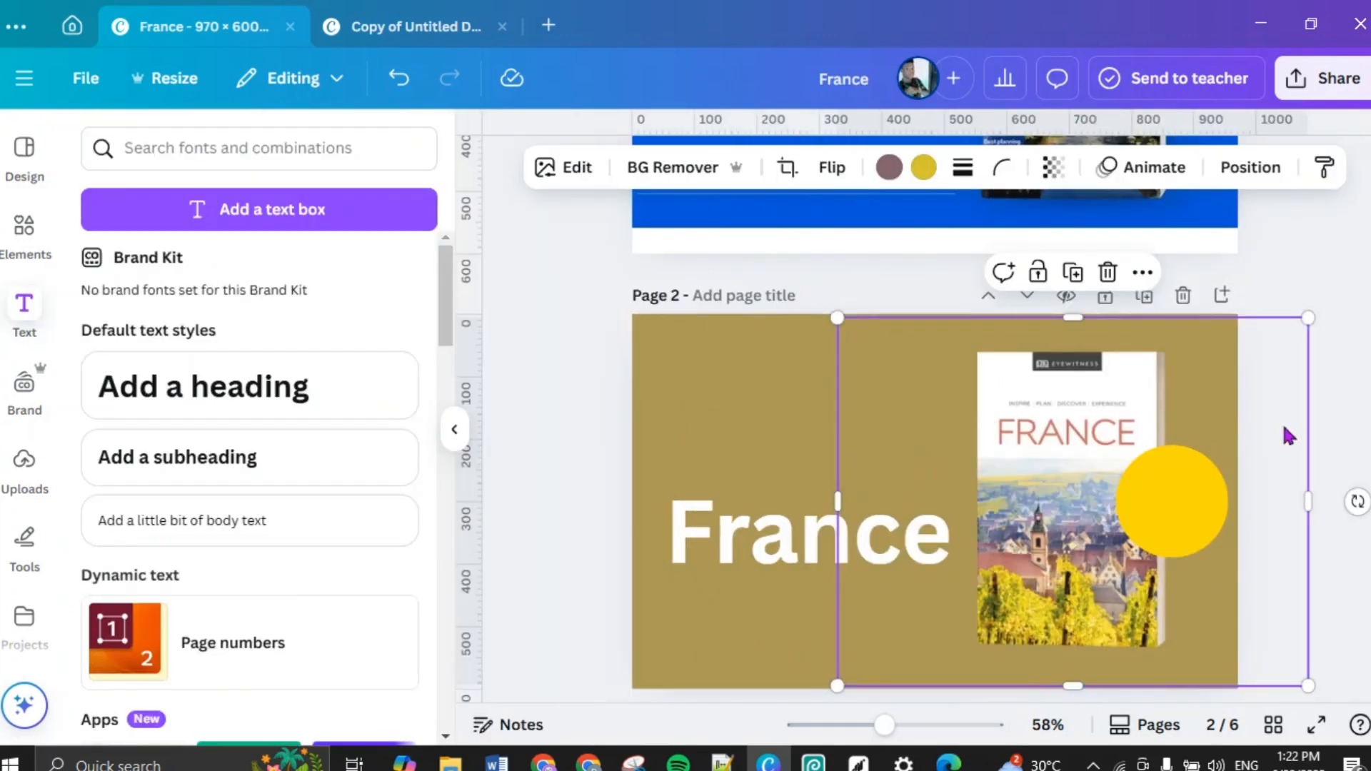
pyautogui.click(1356, 438)
# Step: Move the France heading slightly up and left, level with the yellow circle, following the Scotland banner's title placement
pyautogui.scroll(3, 1355, 440)
pyautogui.scroll(2, 1352, 438)
pyautogui.scroll(-5, 1351, 438)
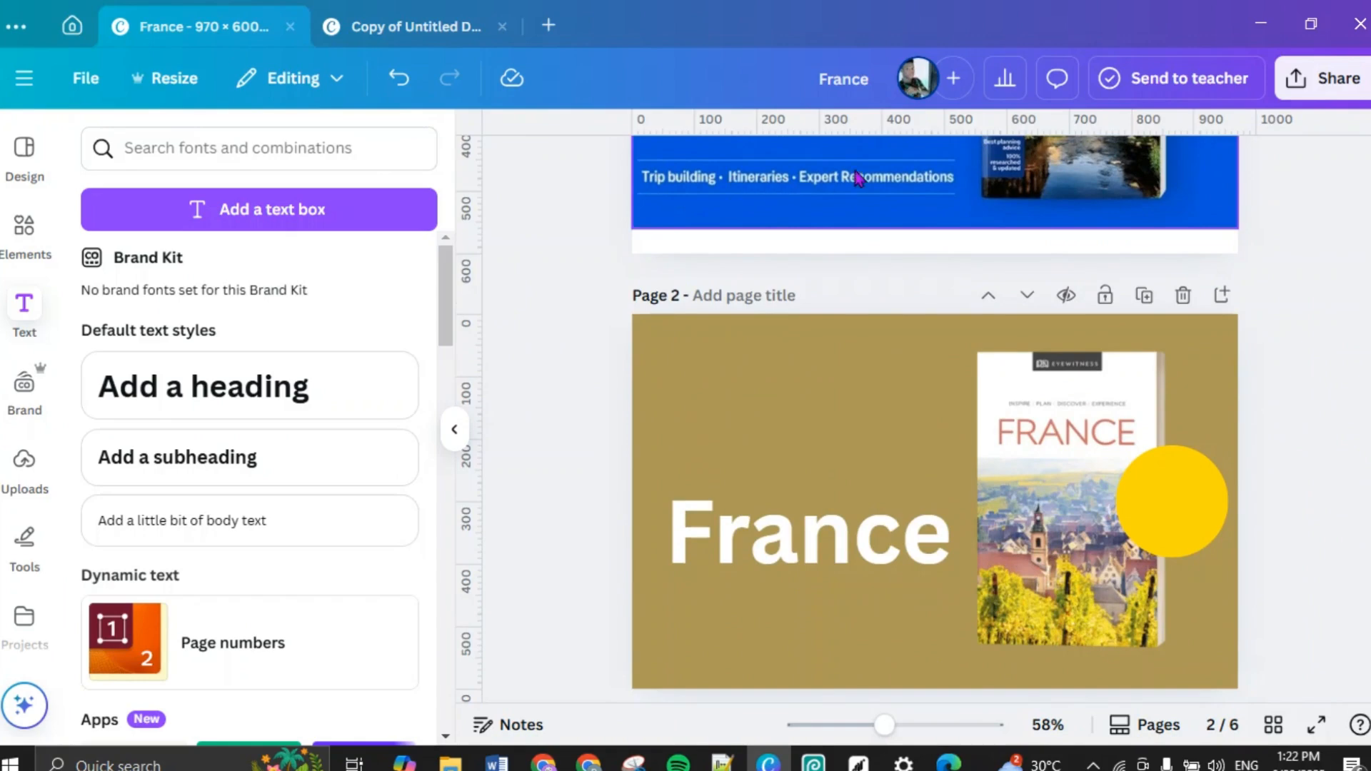
pyautogui.scroll(-3, 873, 228)
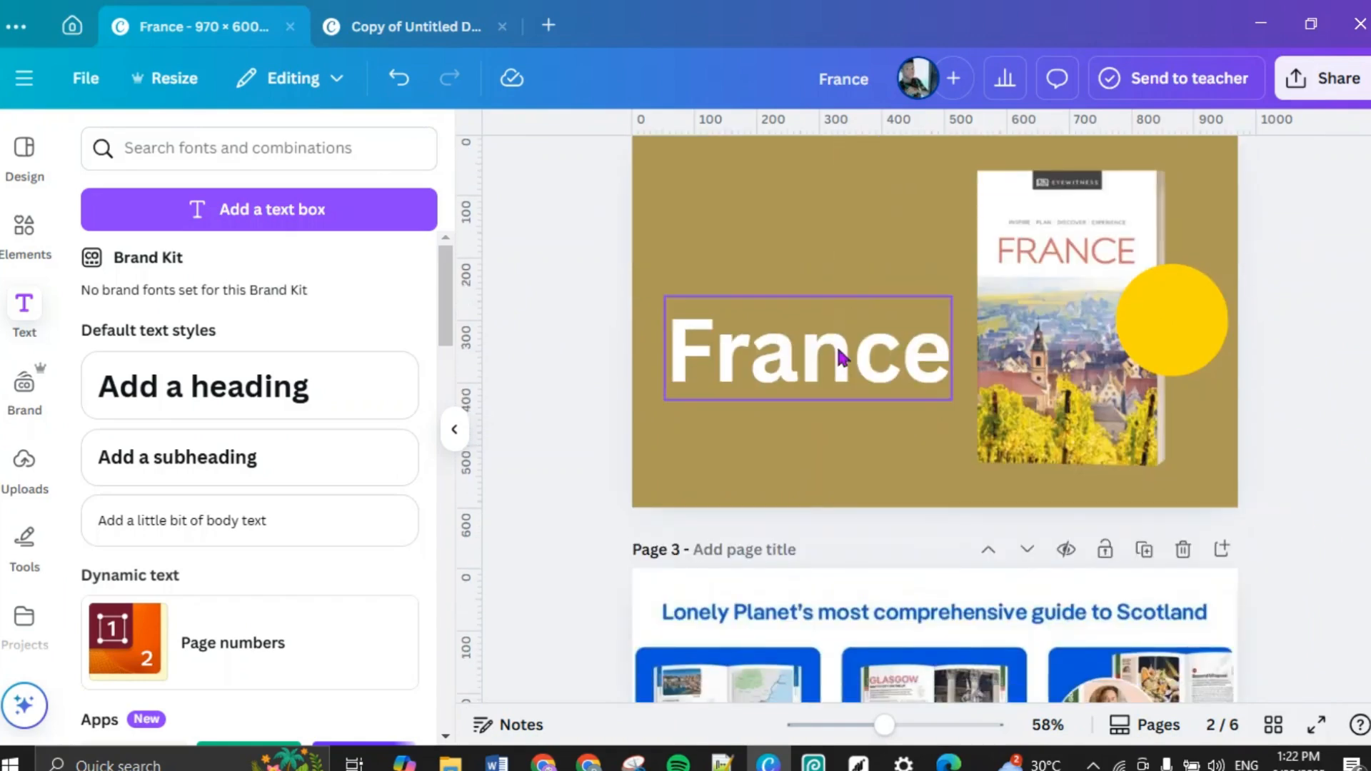
pyautogui.click(823, 333)
pyautogui.moveTo(823, 333)
pyautogui.mouseDown()
pyautogui.moveTo(826, 310)
pyautogui.moveTo(814, 315)
pyautogui.moveTo(826, 306)
pyautogui.mouseUp()
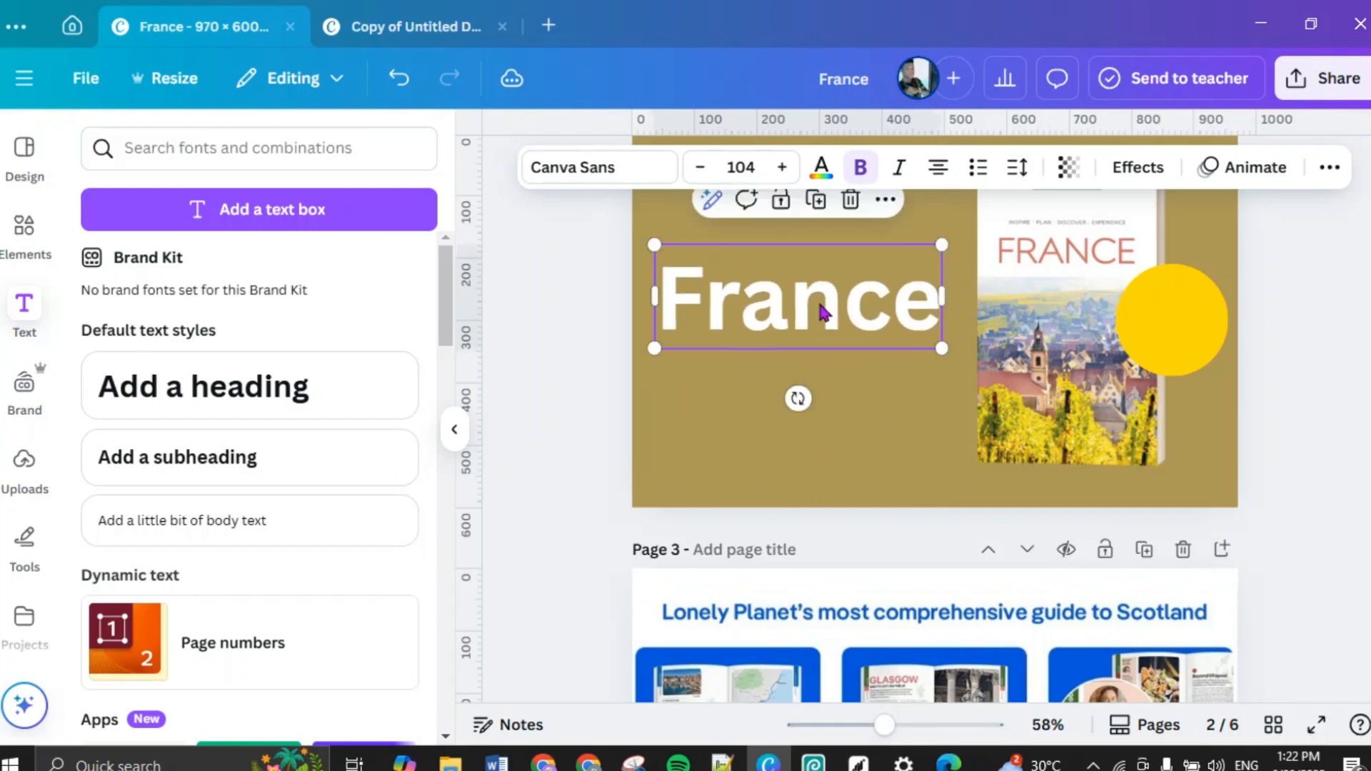
pyautogui.scroll(2, 825, 314)
pyautogui.moveTo(843, 484); pyautogui.dragTo(840, 504)
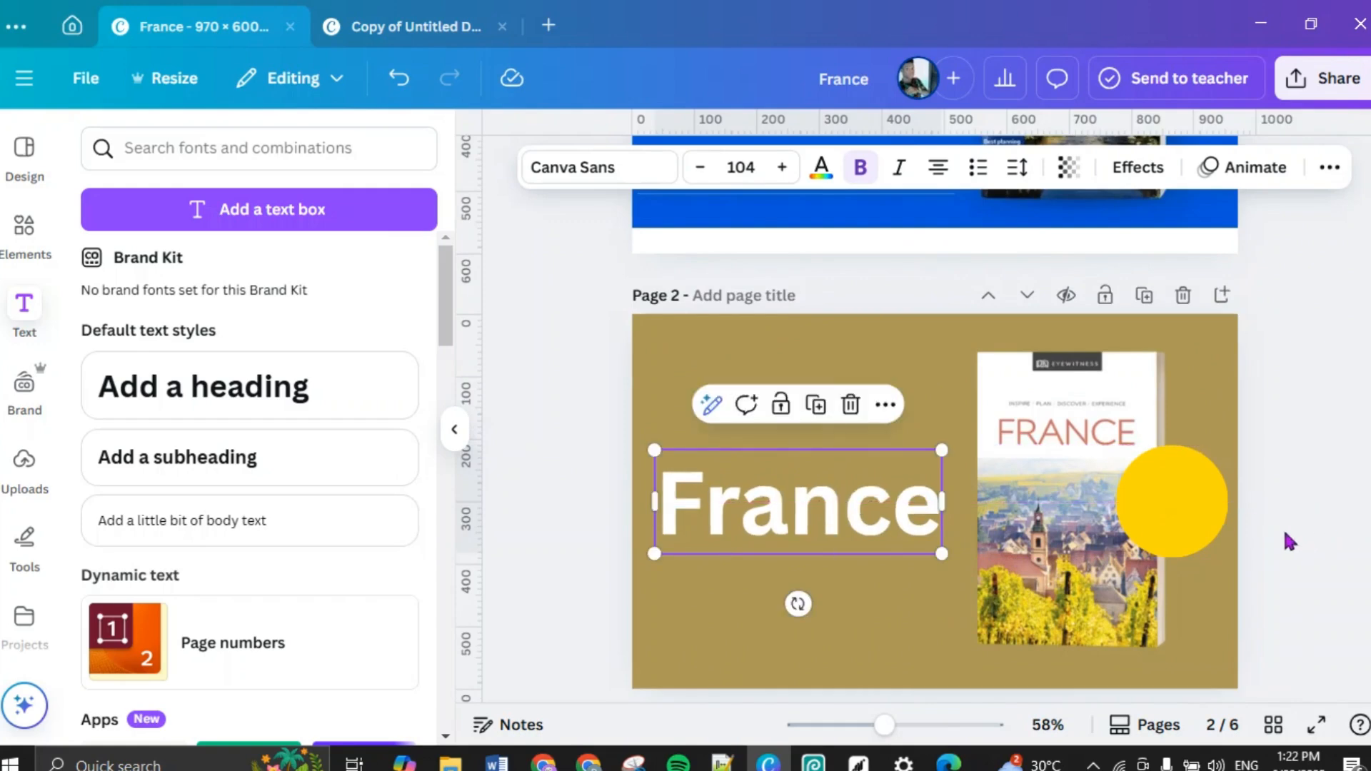
# Step: Add a subheading to page 2 and place it below the France heading, like the tagline in the Scotland banner
pyautogui.click(179, 481)
pyautogui.scroll(3, 725, 500)
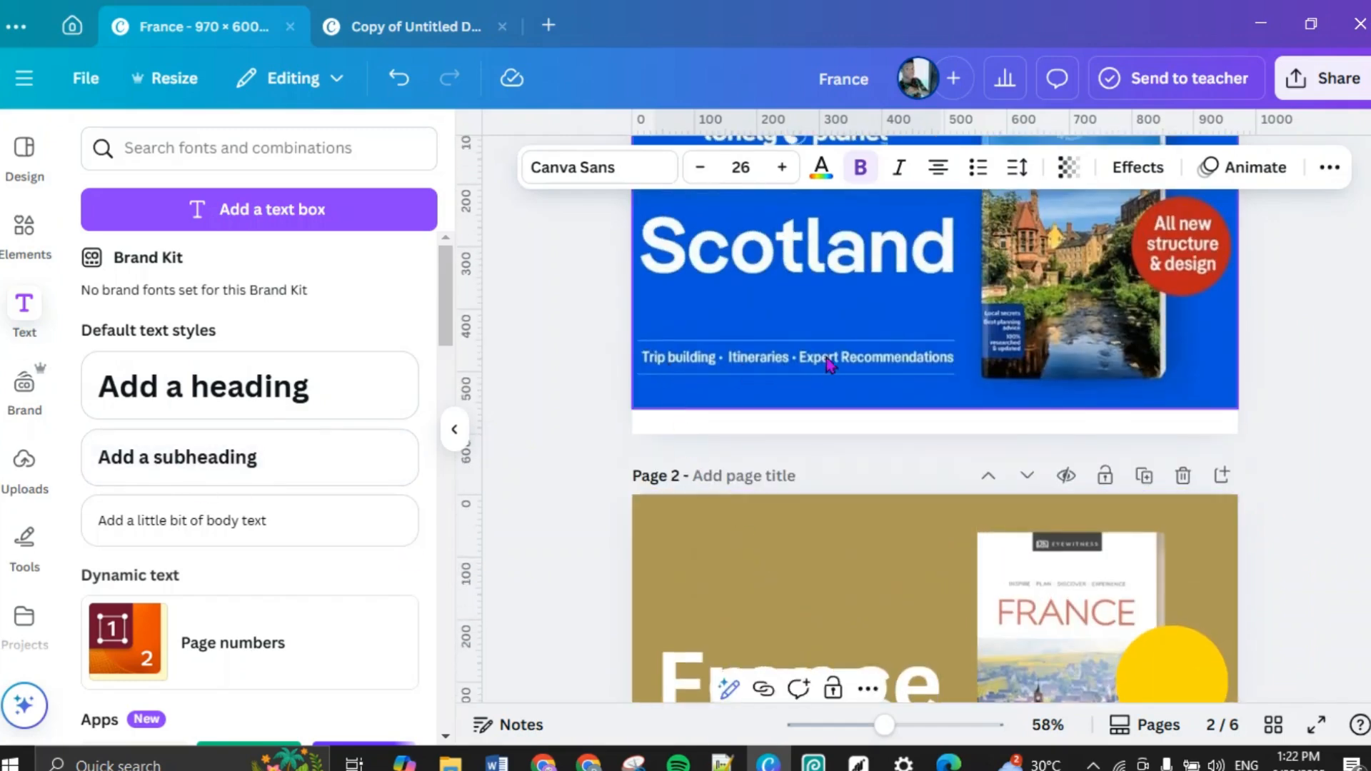
pyautogui.scroll(-6, 821, 368)
pyautogui.moveTo(816, 451); pyautogui.dragTo(819, 504)
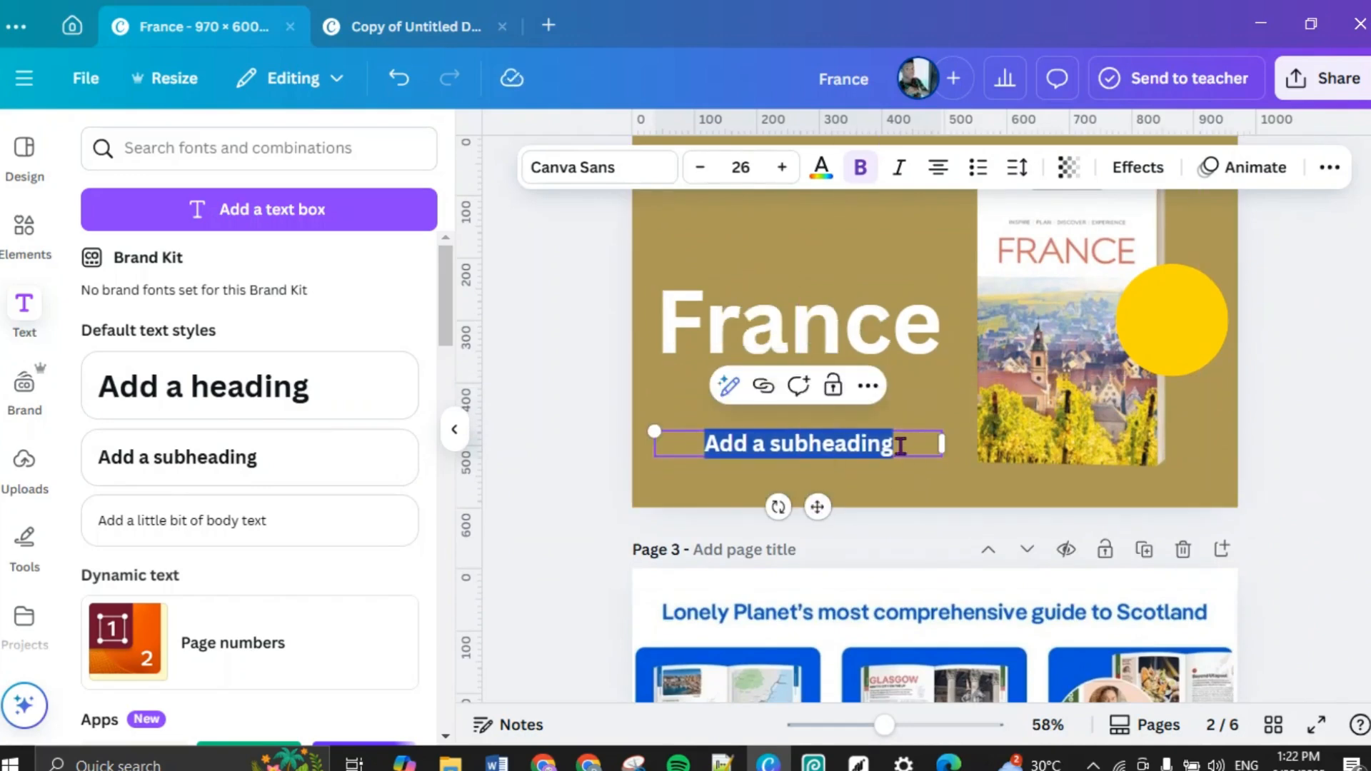
# Step: Replace the subheading placeholder on page 2 with "Trip buildings Iteneraries Expert Recommendation"
pyautogui.press('BackSpace')
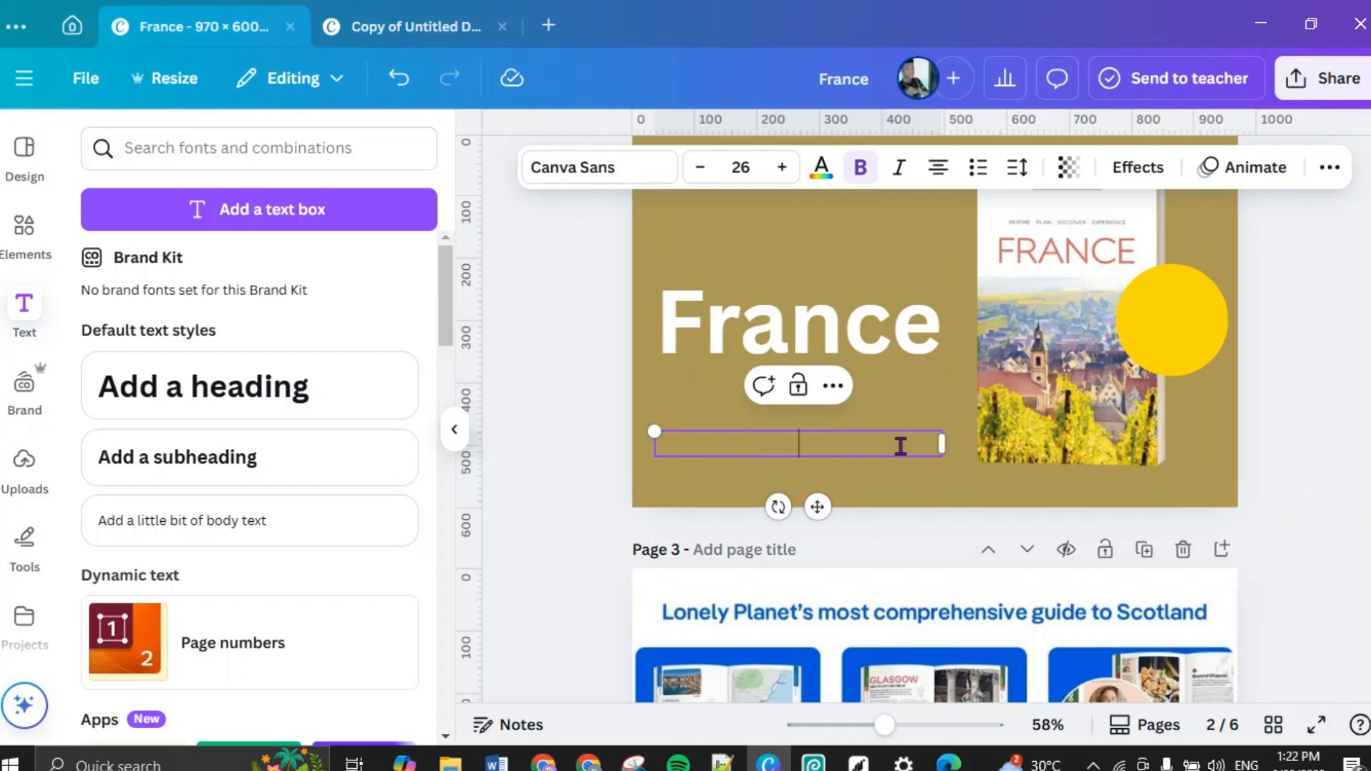
pyautogui.write('Tri')
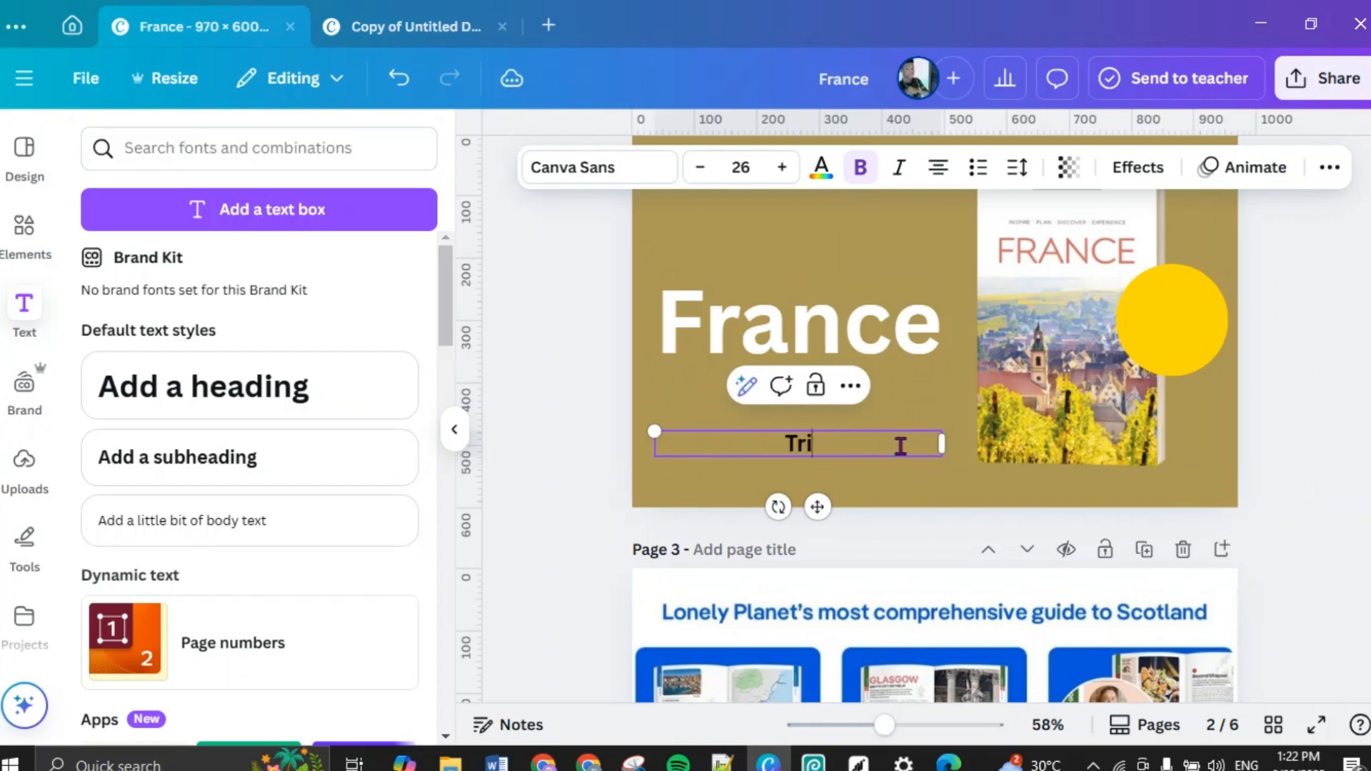
pyautogui.write('p buil')
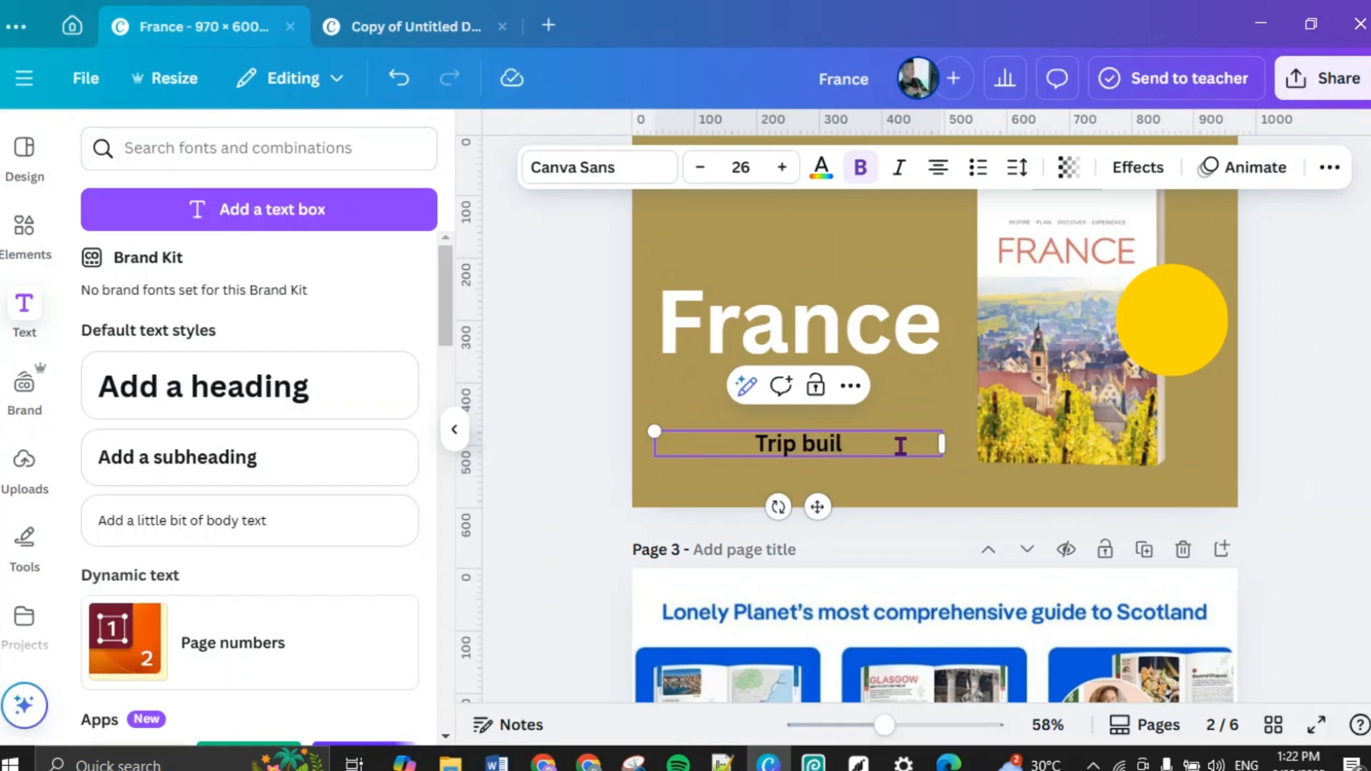
pyautogui.write('ding')
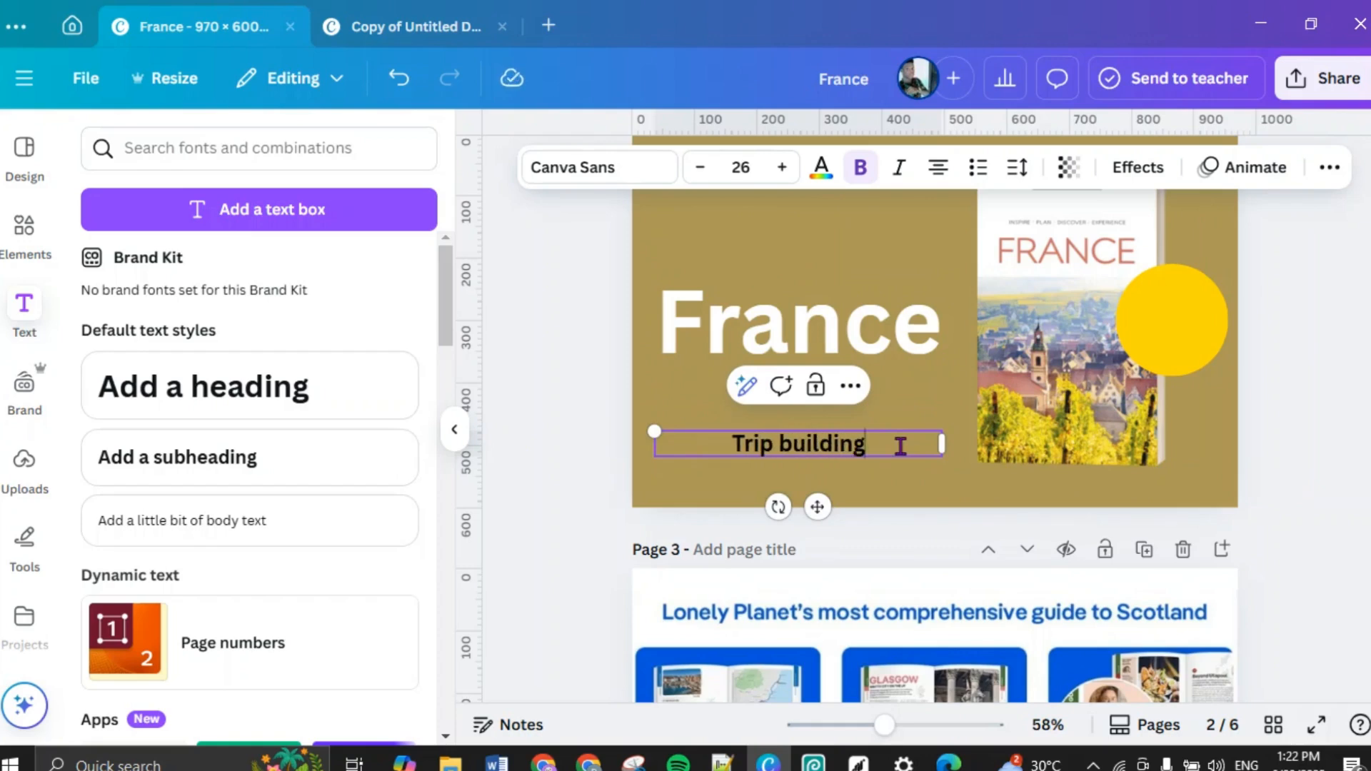
pyautogui.write('d')
pyautogui.press('BackSpace')
pyautogui.write('s')
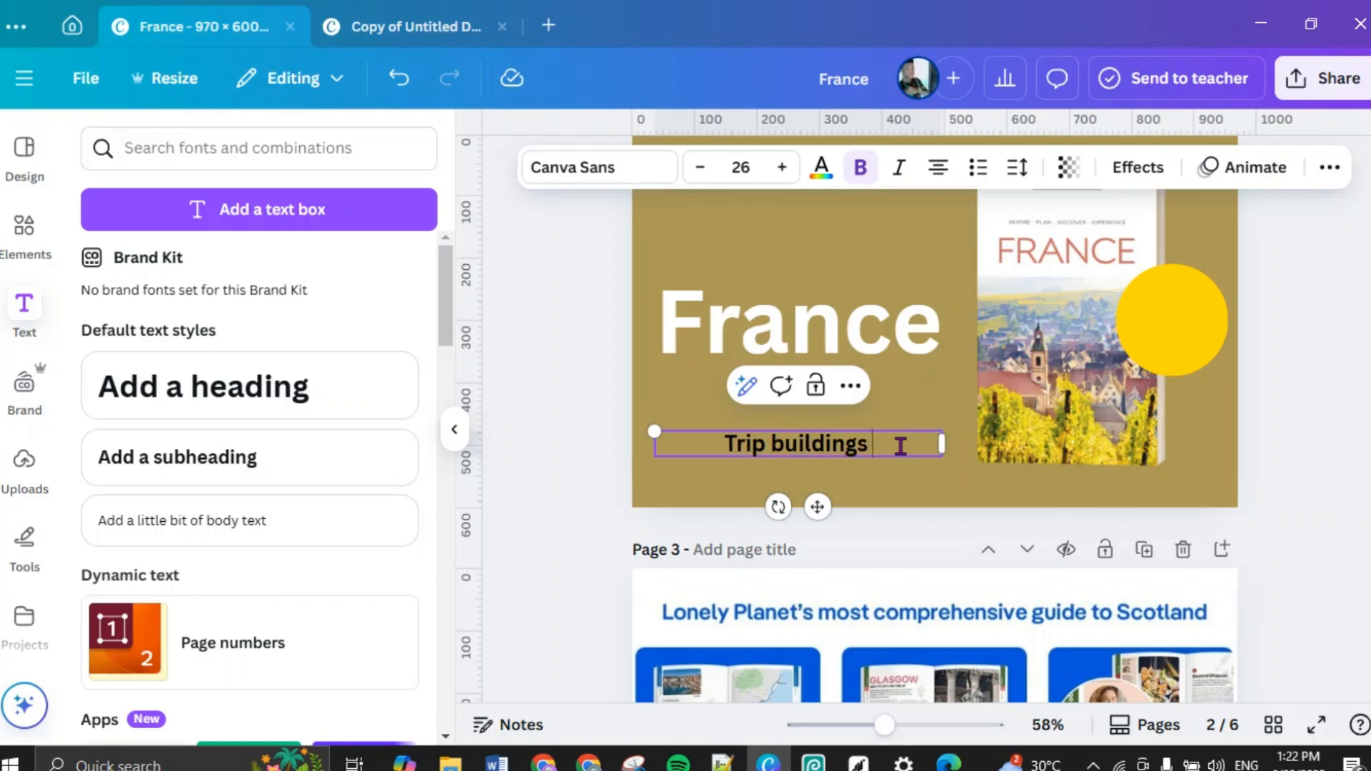
pyautogui.write(' i')
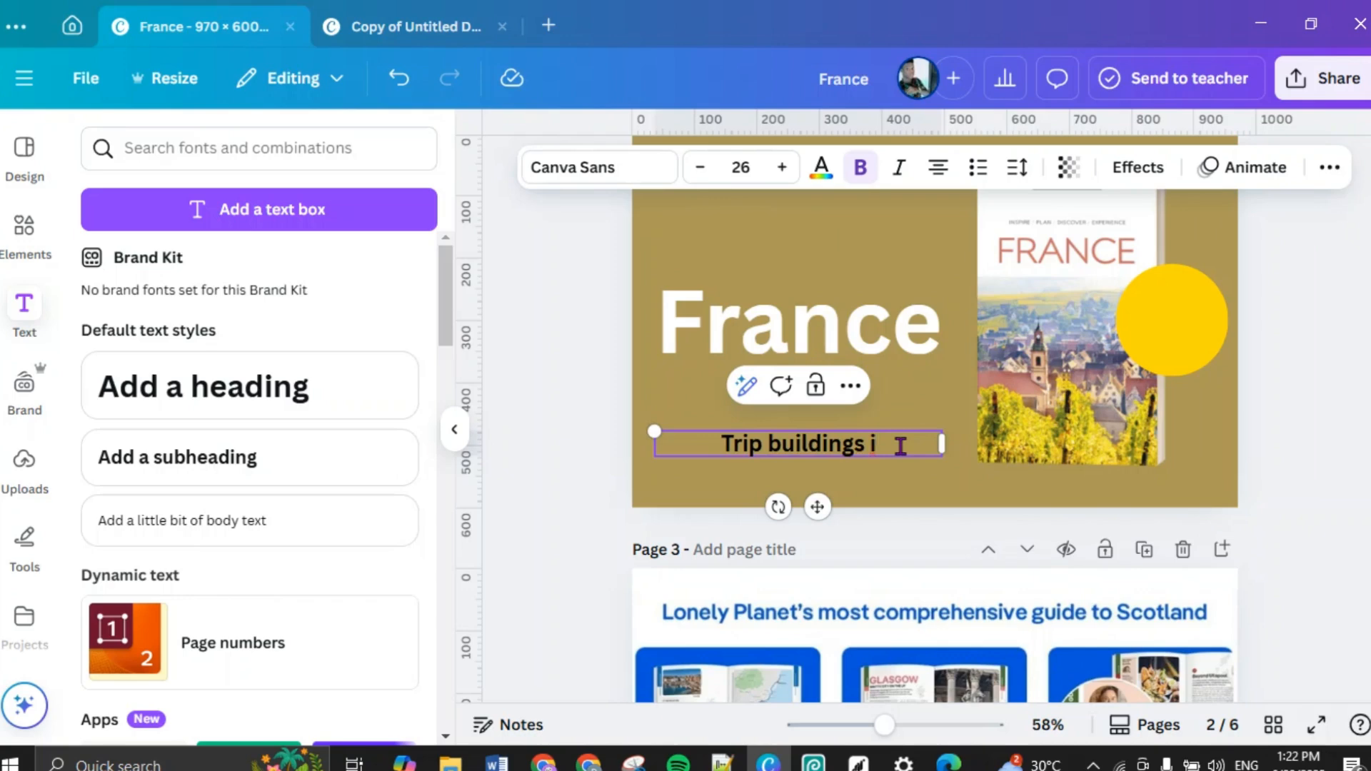
pyautogui.write('te')
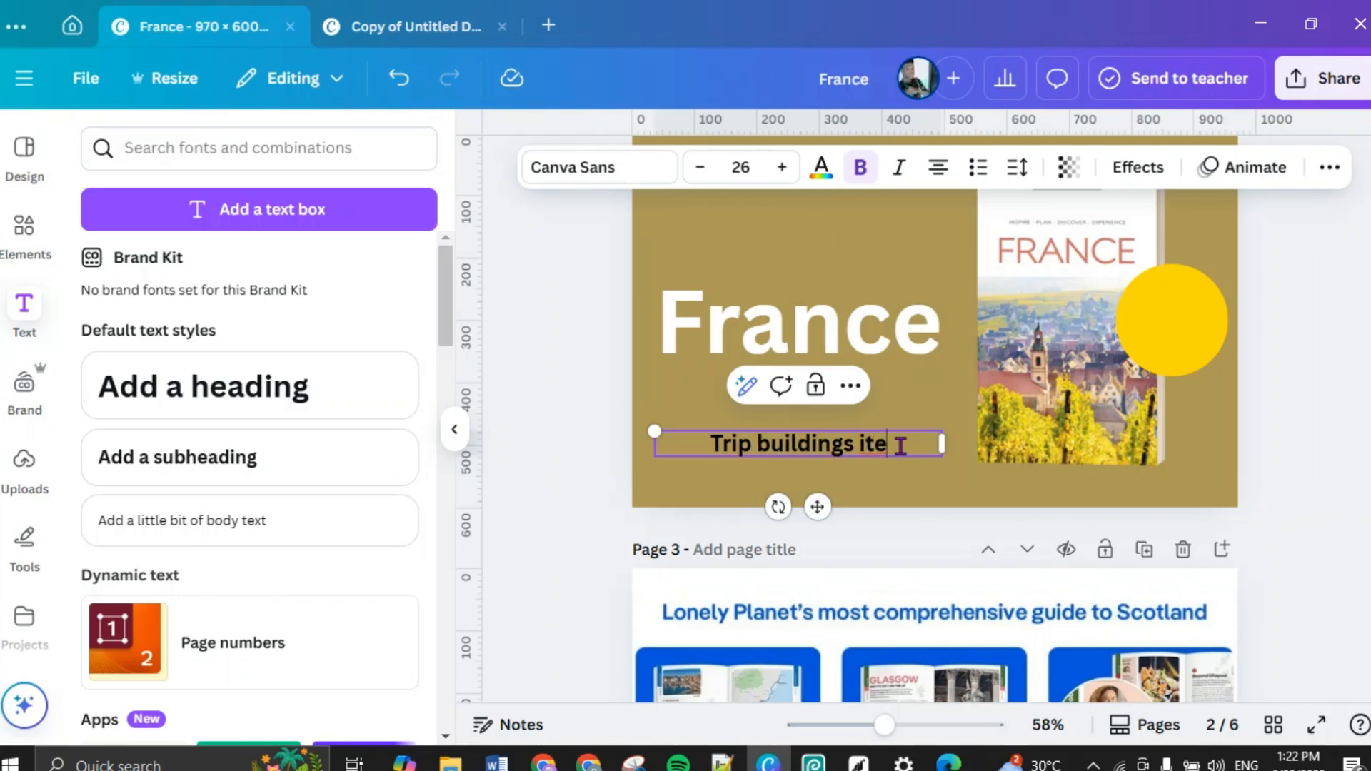
pyautogui.press('BackSpace')
pyautogui.press('BackSpace')
pyautogui.press('BackSpace')
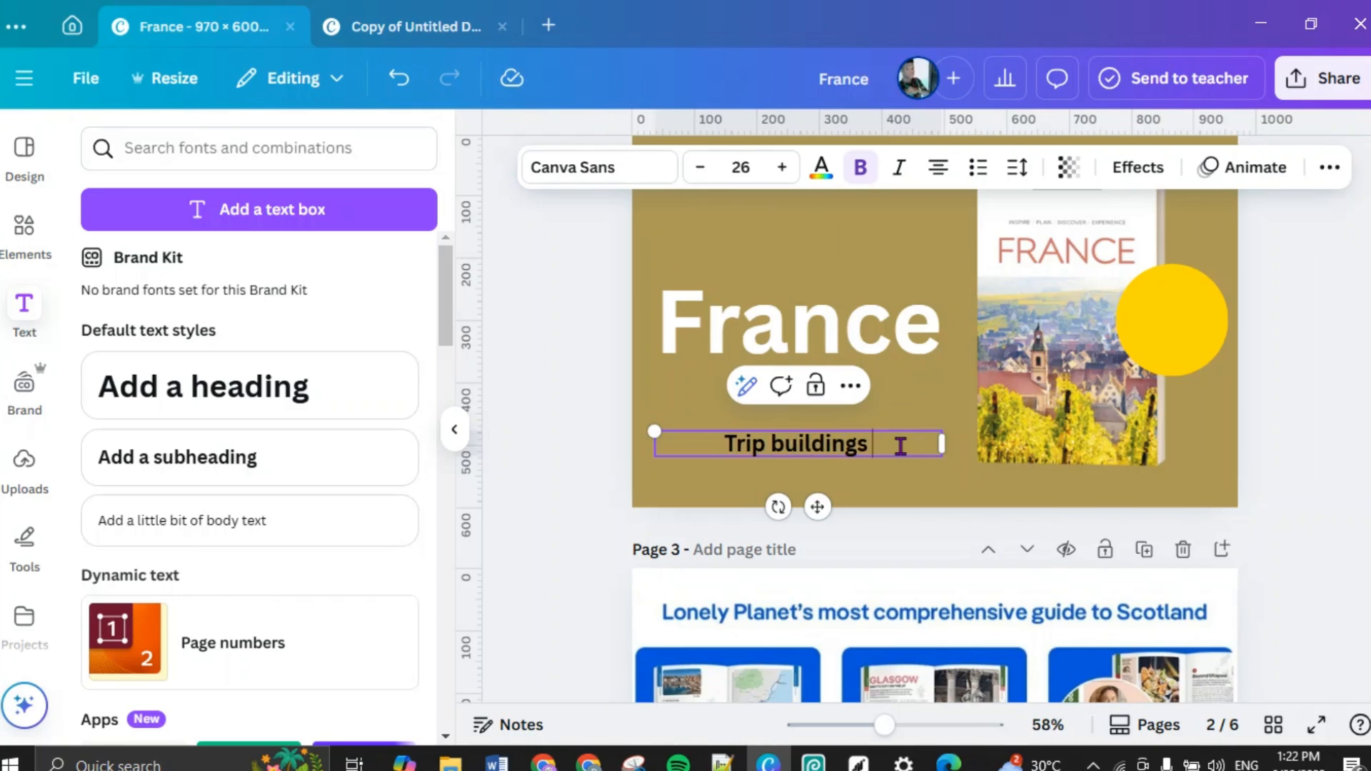
pyautogui.write('Itenerar')
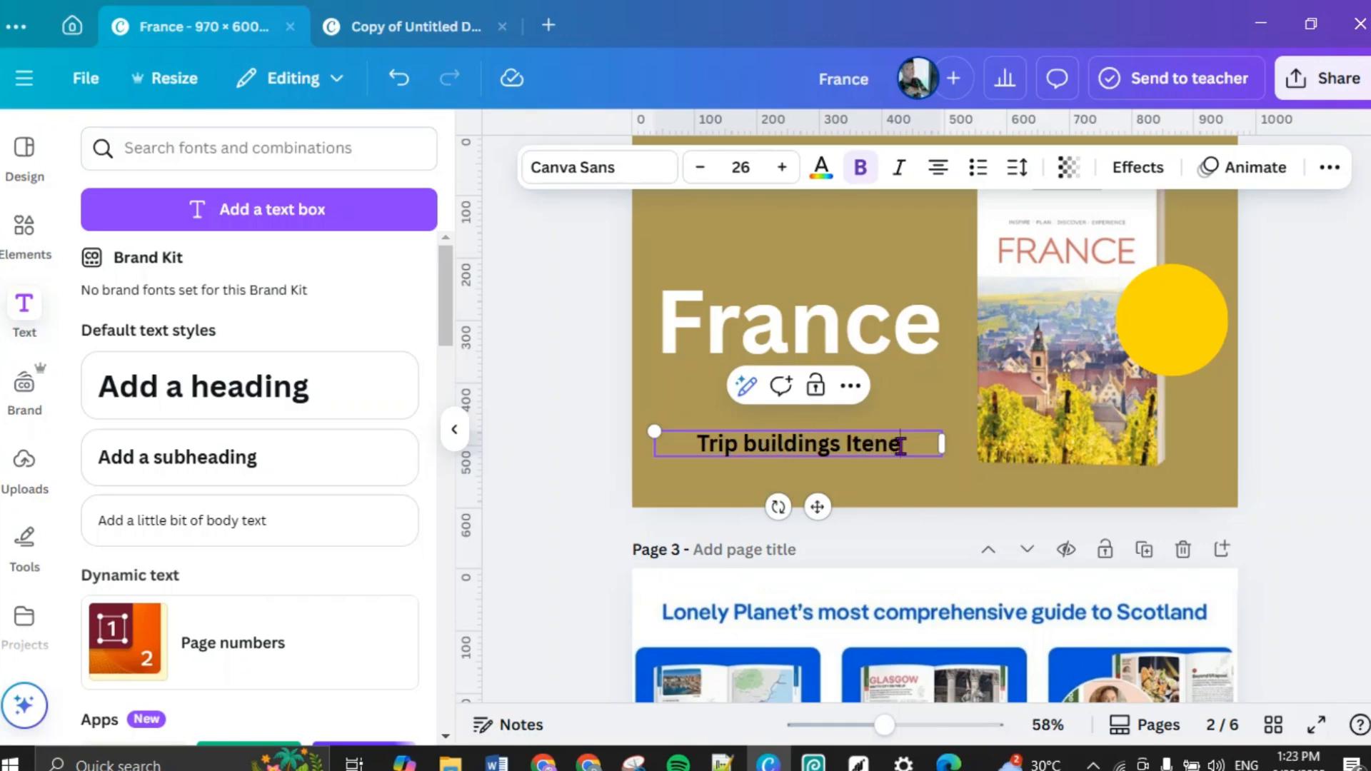
pyautogui.write('ies')
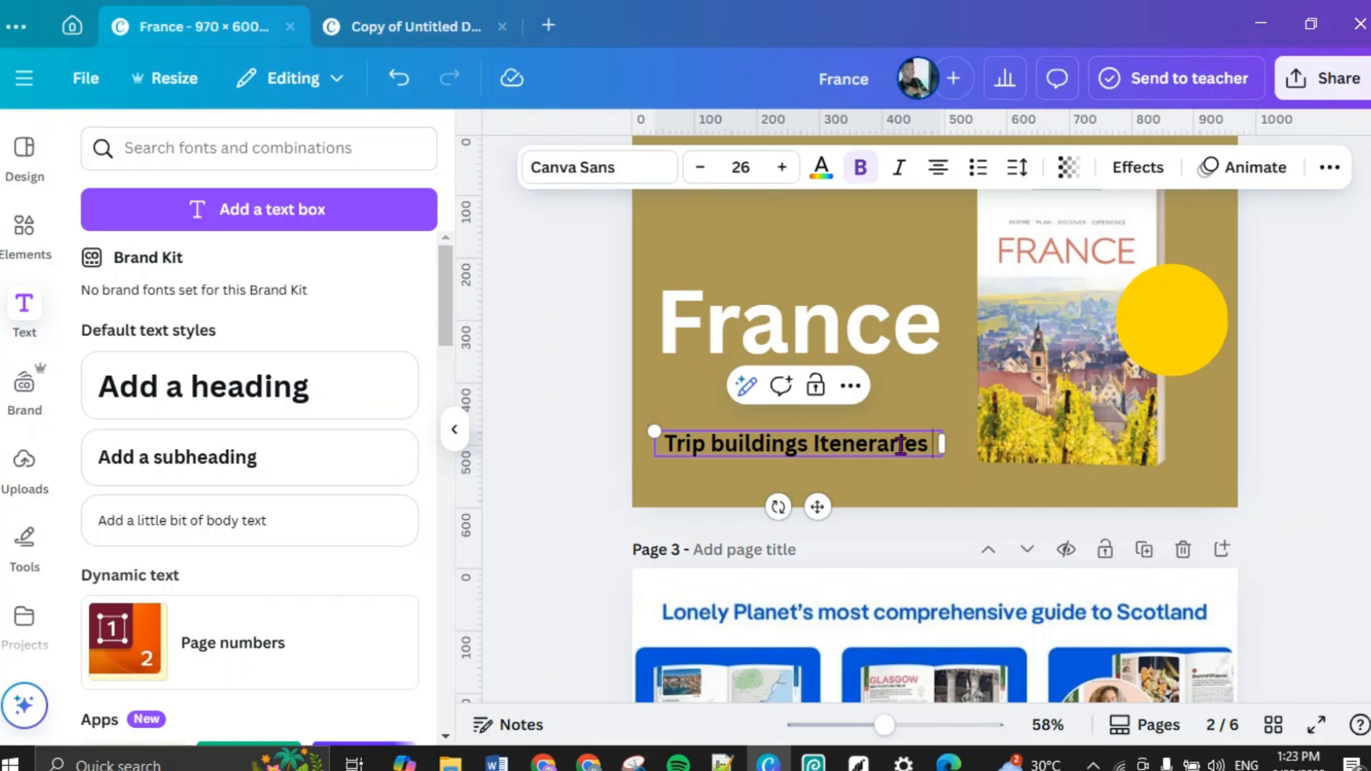
pyautogui.write(' E')
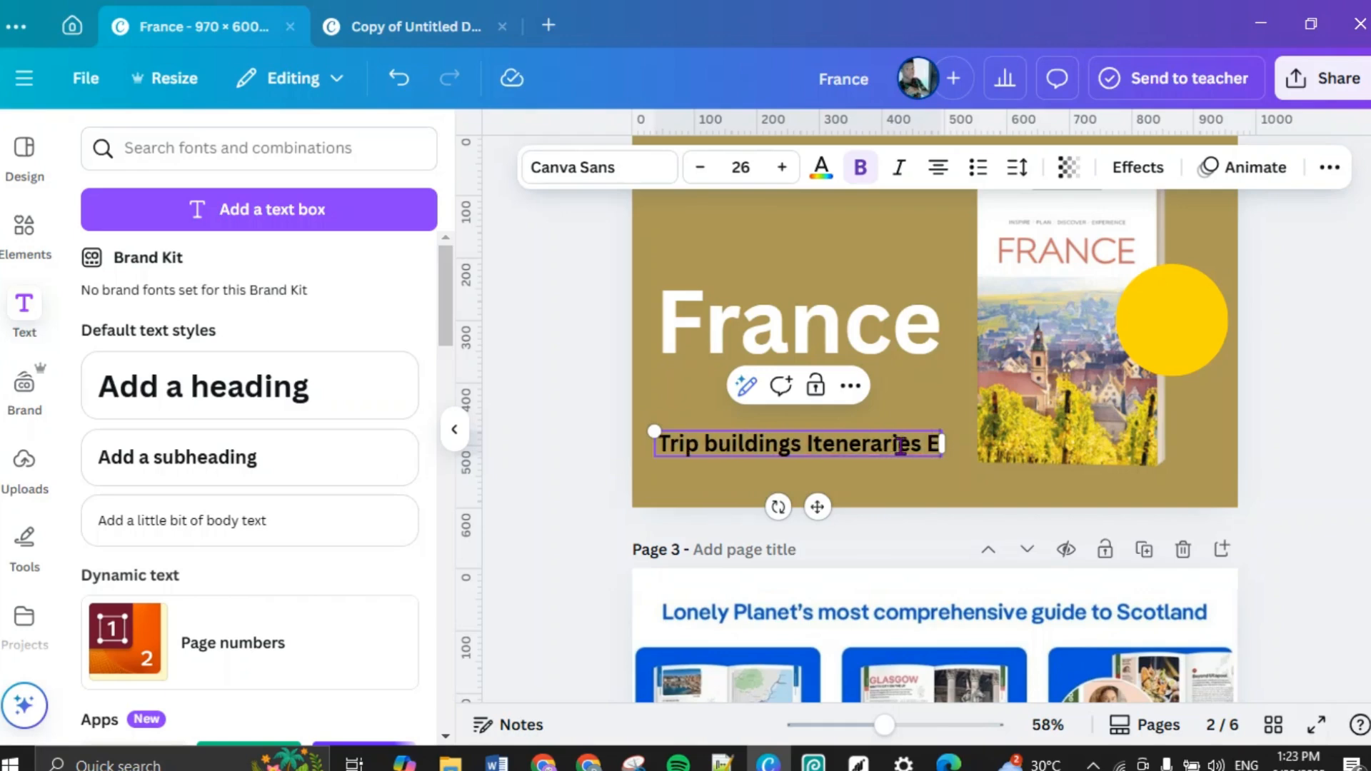
pyautogui.write('xper')
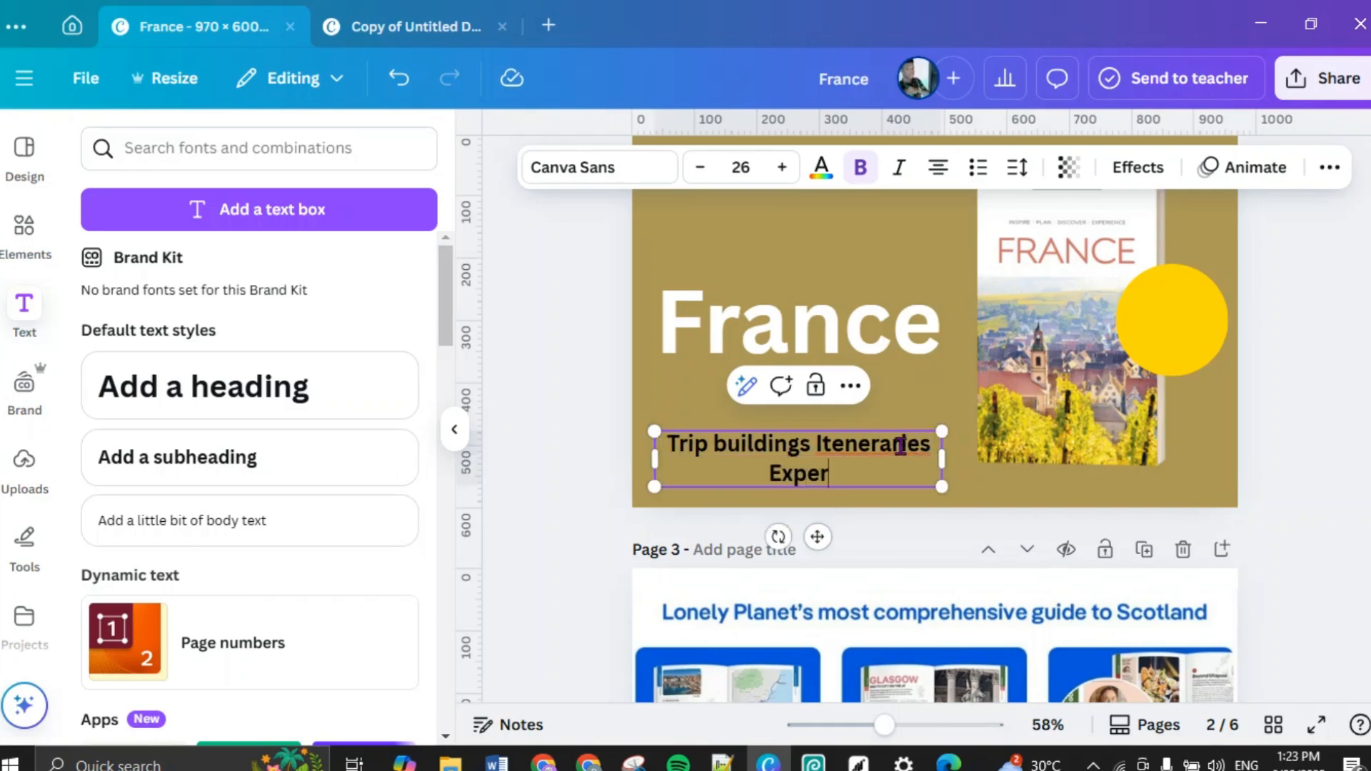
pyautogui.write('t Rec')
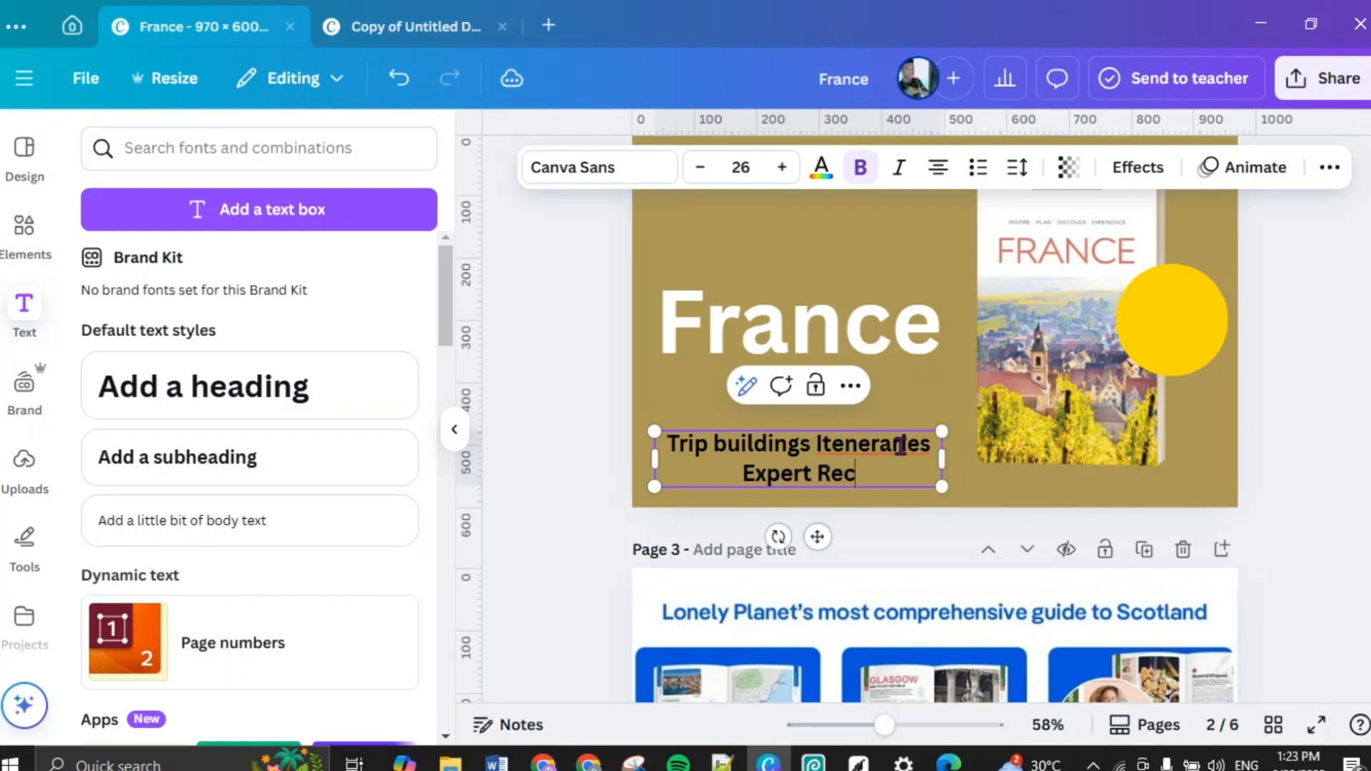
pyautogui.write('omm')
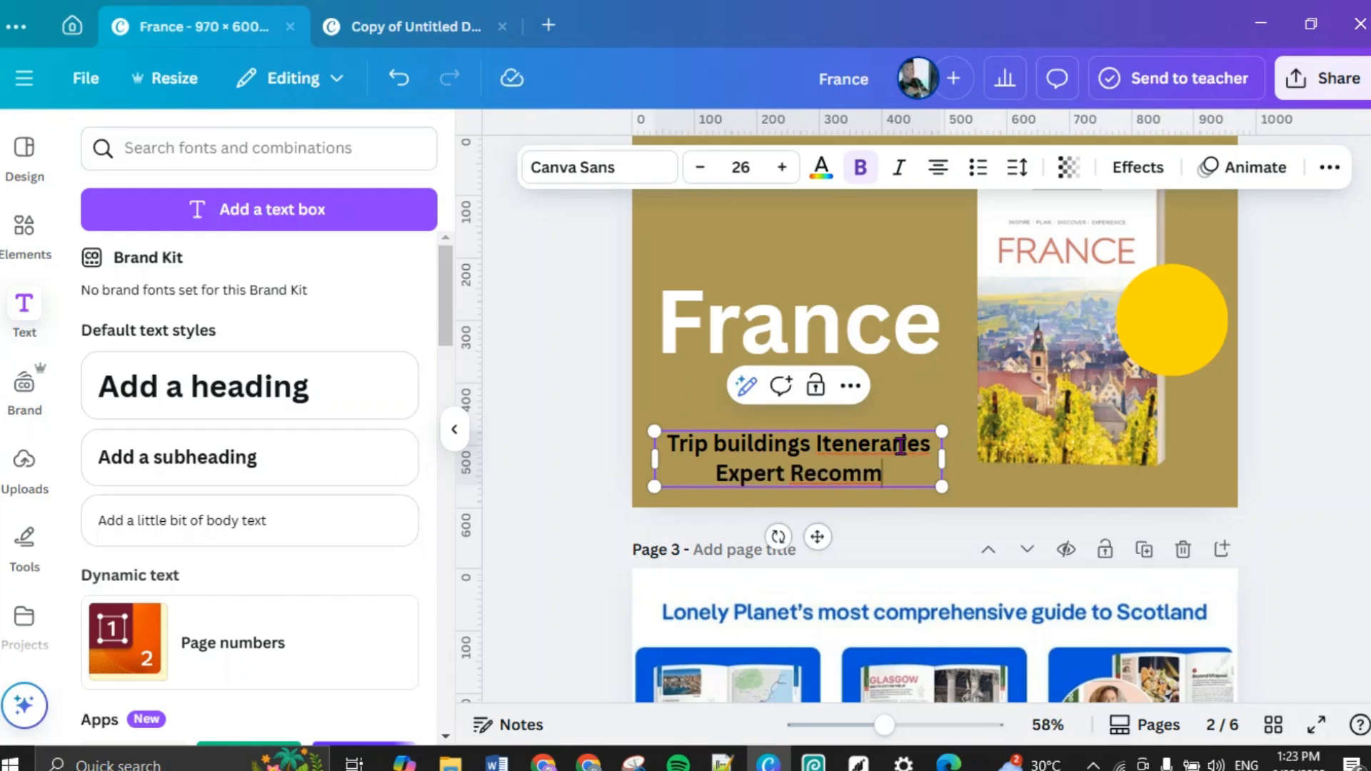
pyautogui.write('endation')
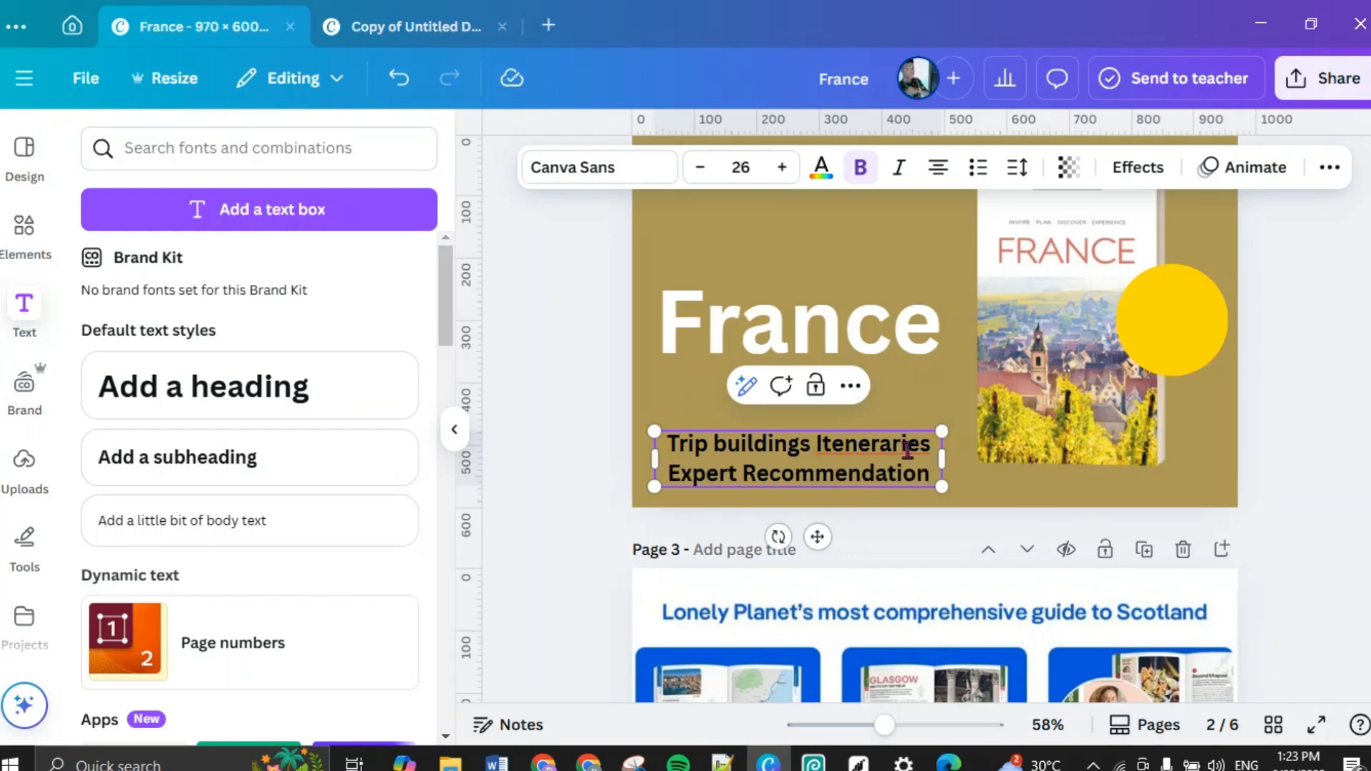
# Step: Correct "buildings" to "building" in the page 2 tagline, following the Scotland banner's wording
pyautogui.scroll(-3, 917, 444)
pyautogui.scroll(8, 917, 472)
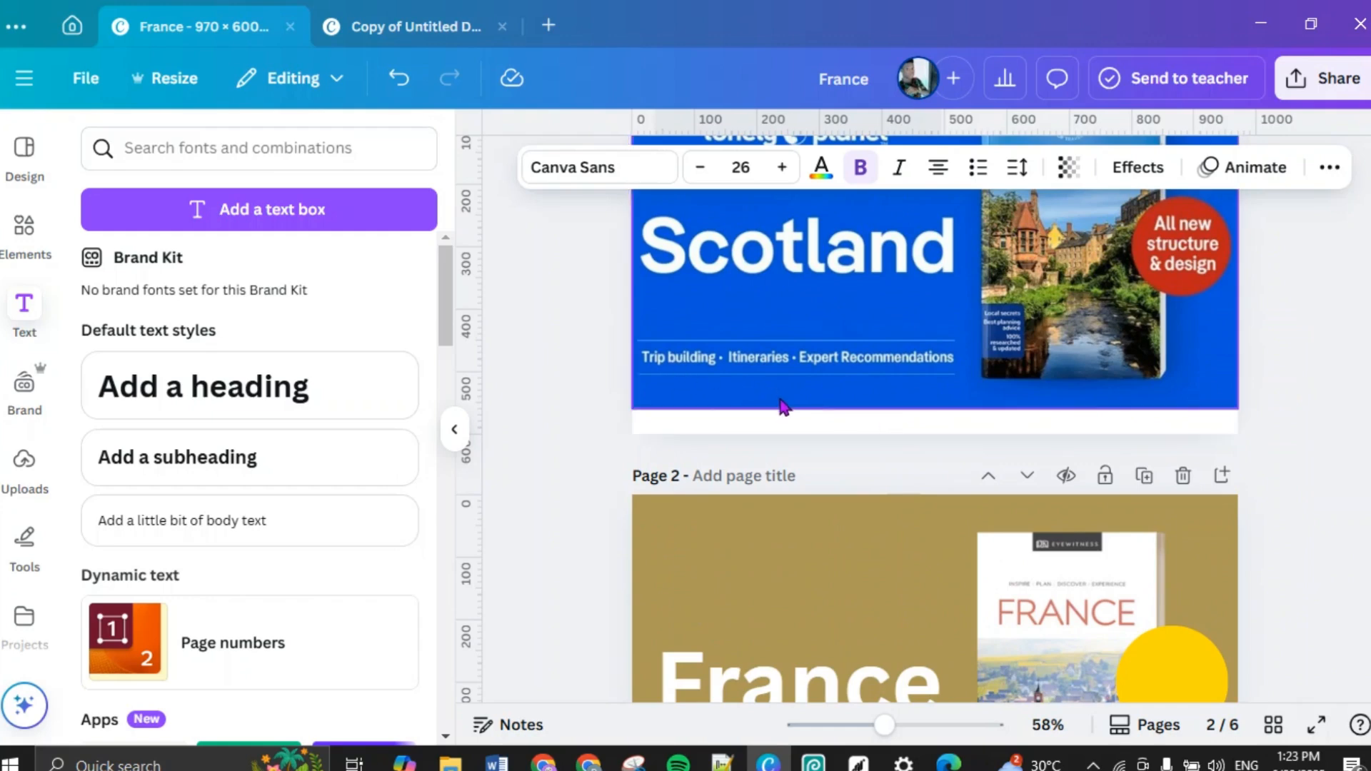
pyautogui.scroll(-3, 783, 405)
pyautogui.scroll(-2, 784, 405)
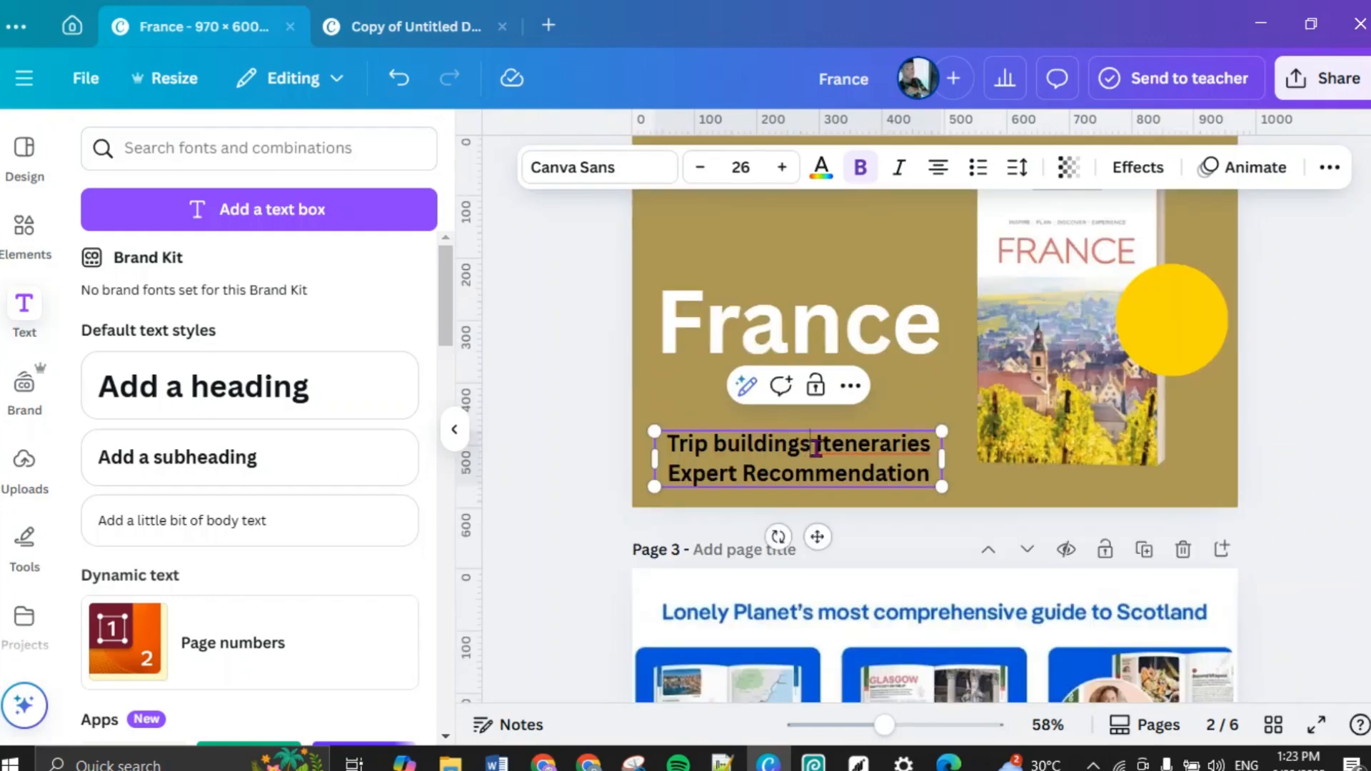
pyautogui.press('BackSpace')
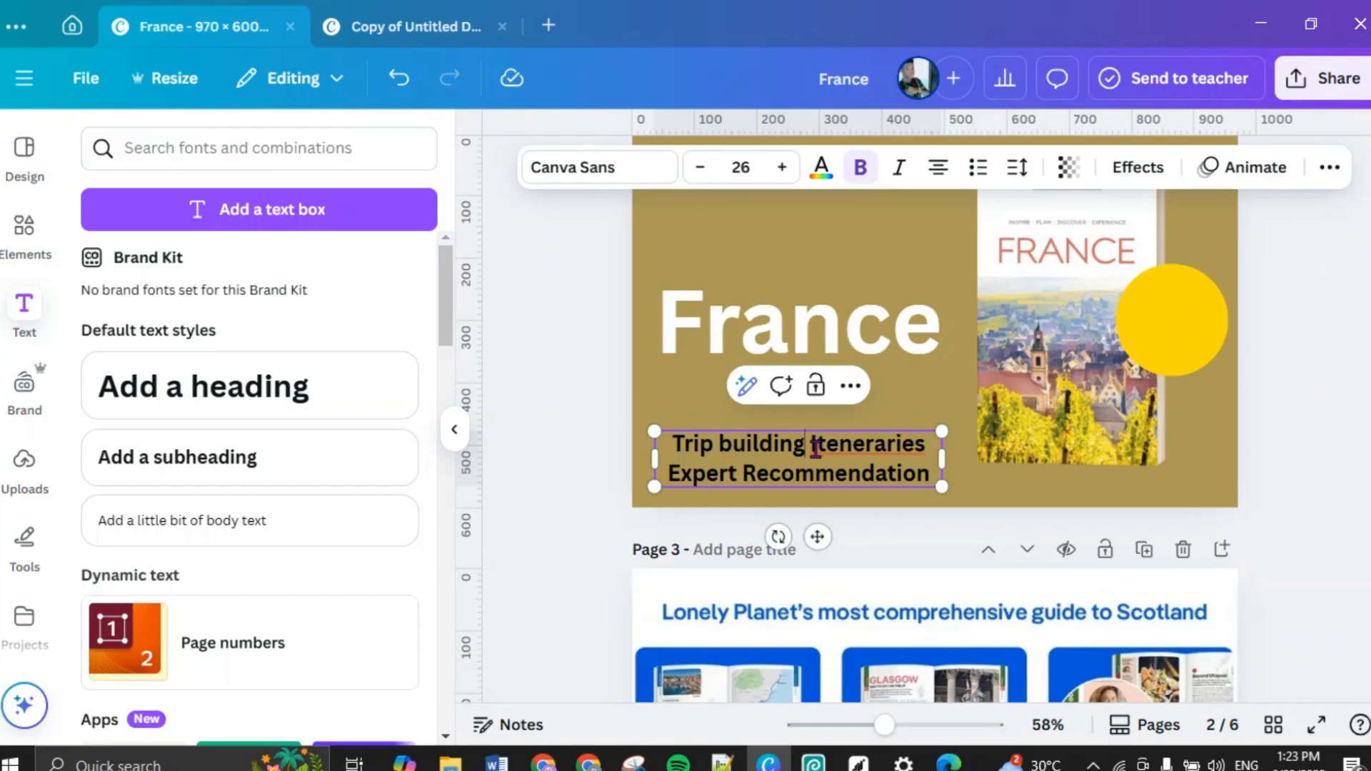
# Step: Widen the tagline's text box across the book cover so that its text fits on a single line
pyautogui.moveTo(943, 468); pyautogui.dragTo(815, 474)
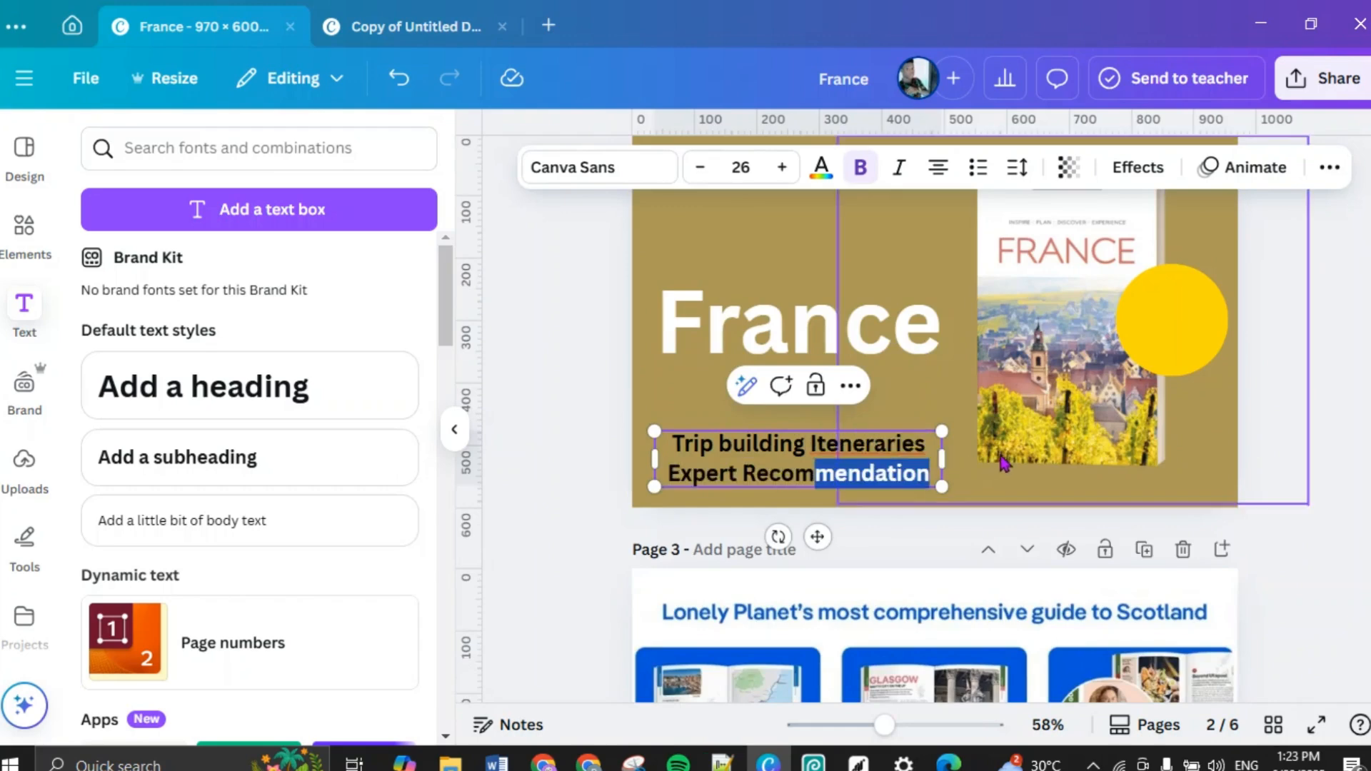
pyautogui.click(1327, 521)
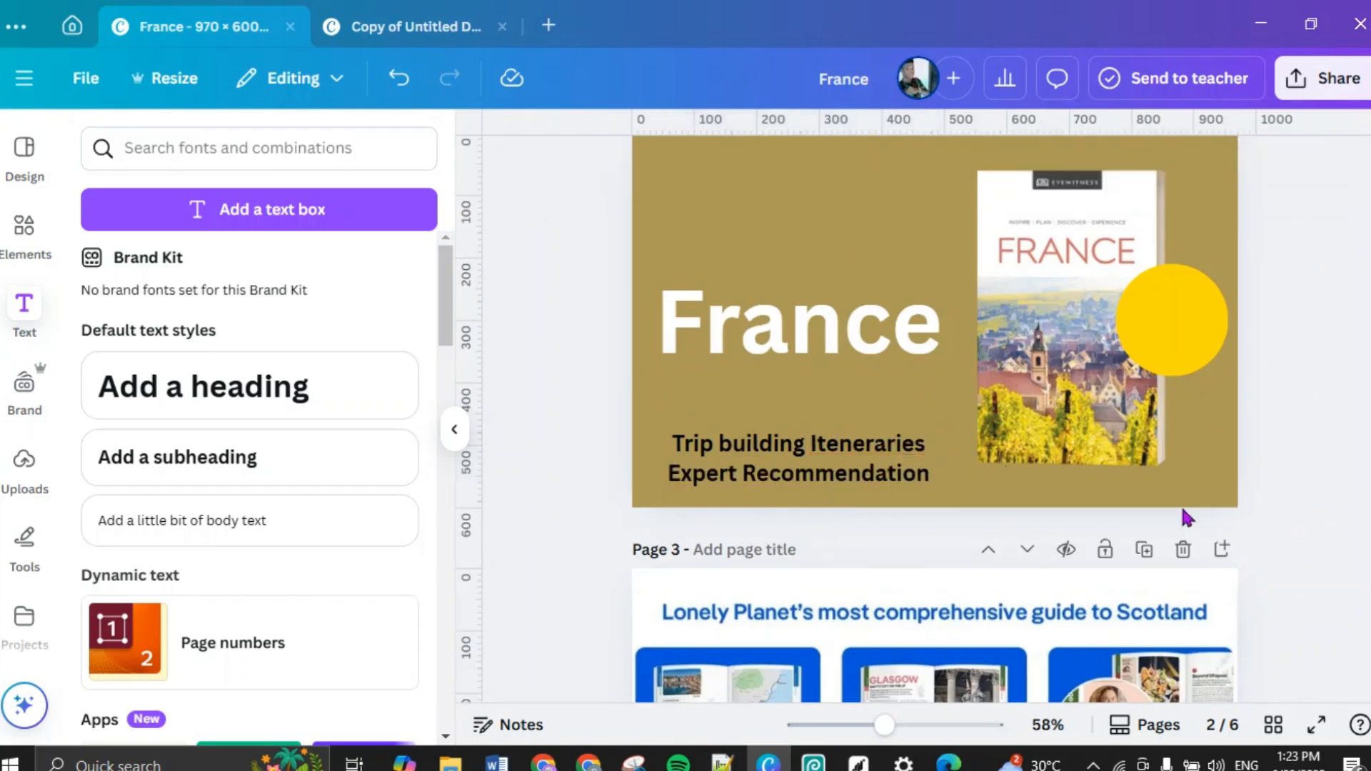
pyautogui.click(914, 464)
pyautogui.moveTo(942, 461); pyautogui.dragTo(1230, 470)
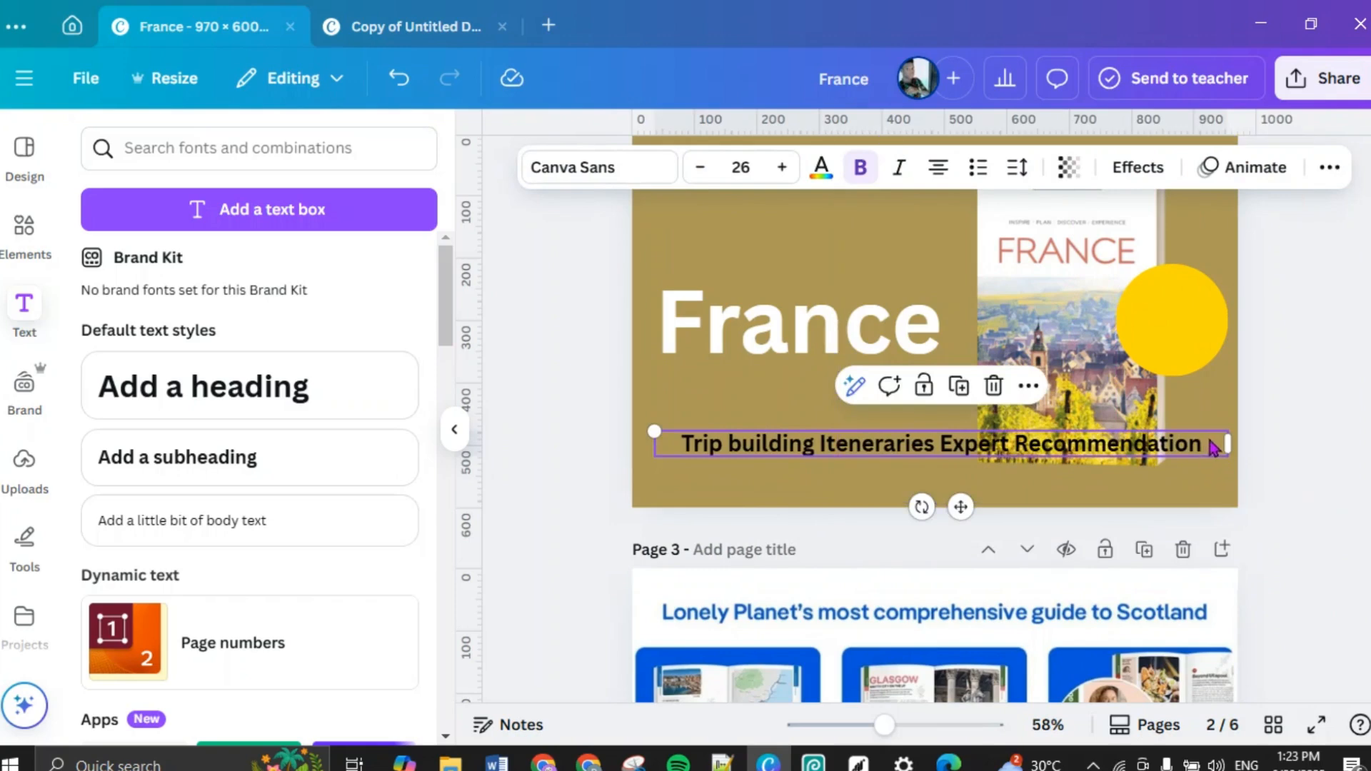
pyautogui.click(1329, 523)
# Step: Left-align the tagline and reduce its font size to 16
pyautogui.click(1194, 453)
pyautogui.click(938, 168)
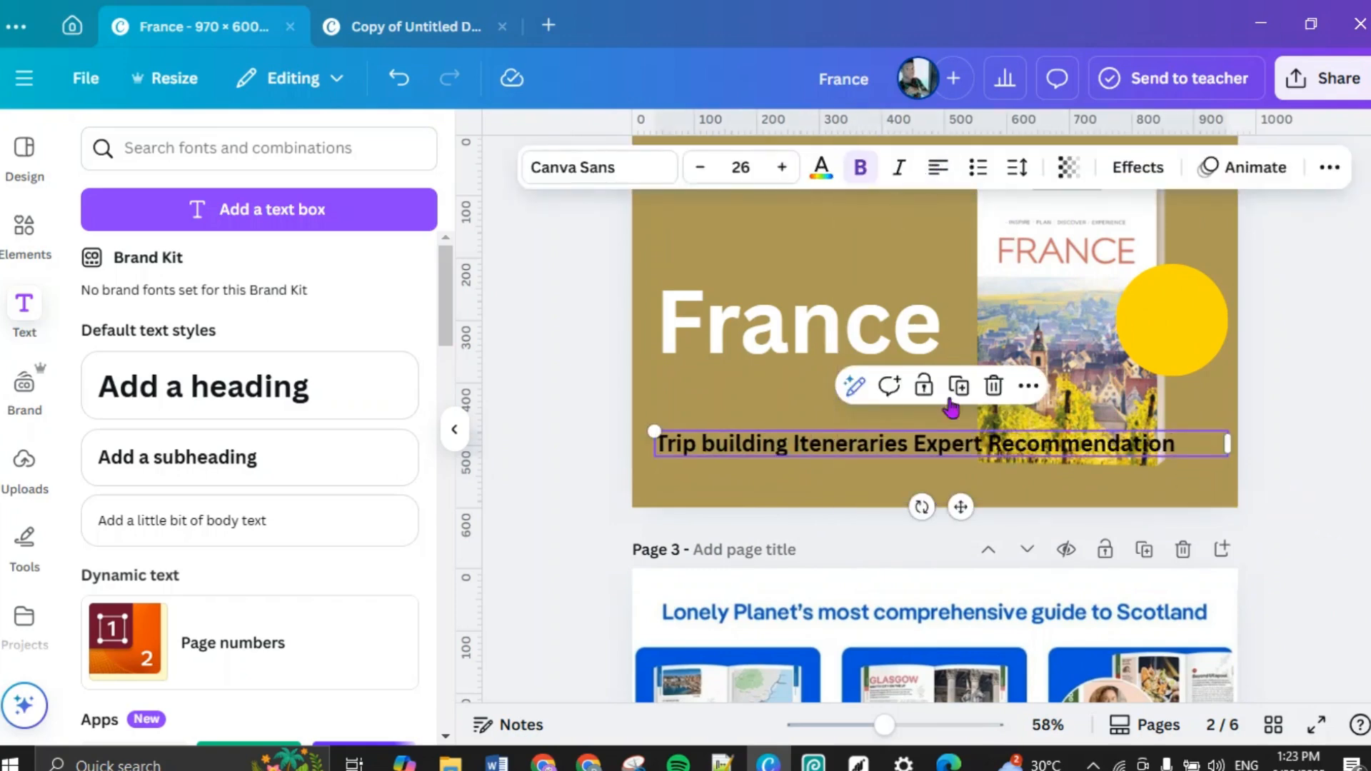
pyautogui.click(701, 168)
pyautogui.click(701, 169)
pyautogui.click(701, 168)
pyautogui.click(701, 168)
pyautogui.click(700, 169)
pyautogui.click(701, 168)
pyautogui.click(700, 169)
pyautogui.click(700, 168)
pyautogui.click(701, 169)
pyautogui.click(701, 169)
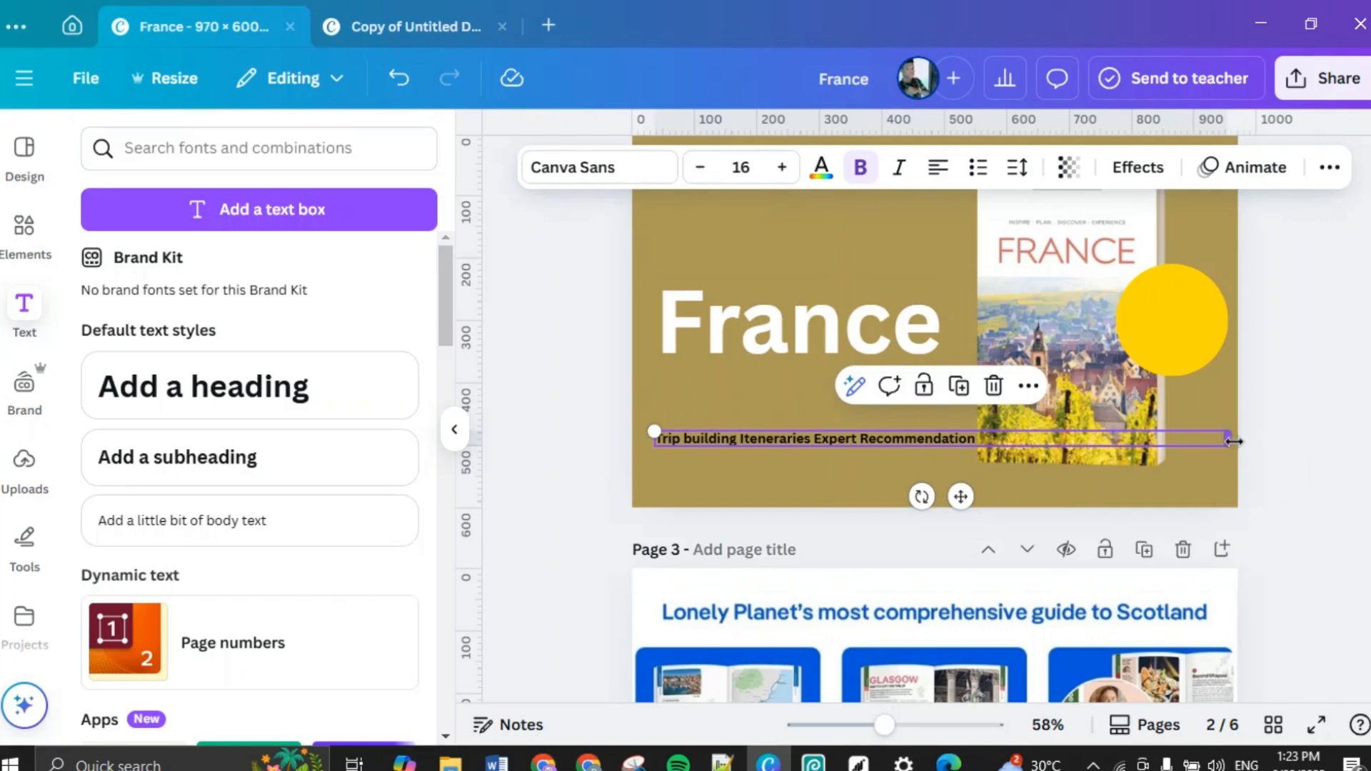
# Step: Narrow the tagline's text box to the width of its text and move it slightly down and left on the page
pyautogui.moveTo(1228, 438); pyautogui.dragTo(986, 443)
pyautogui.click(897, 475)
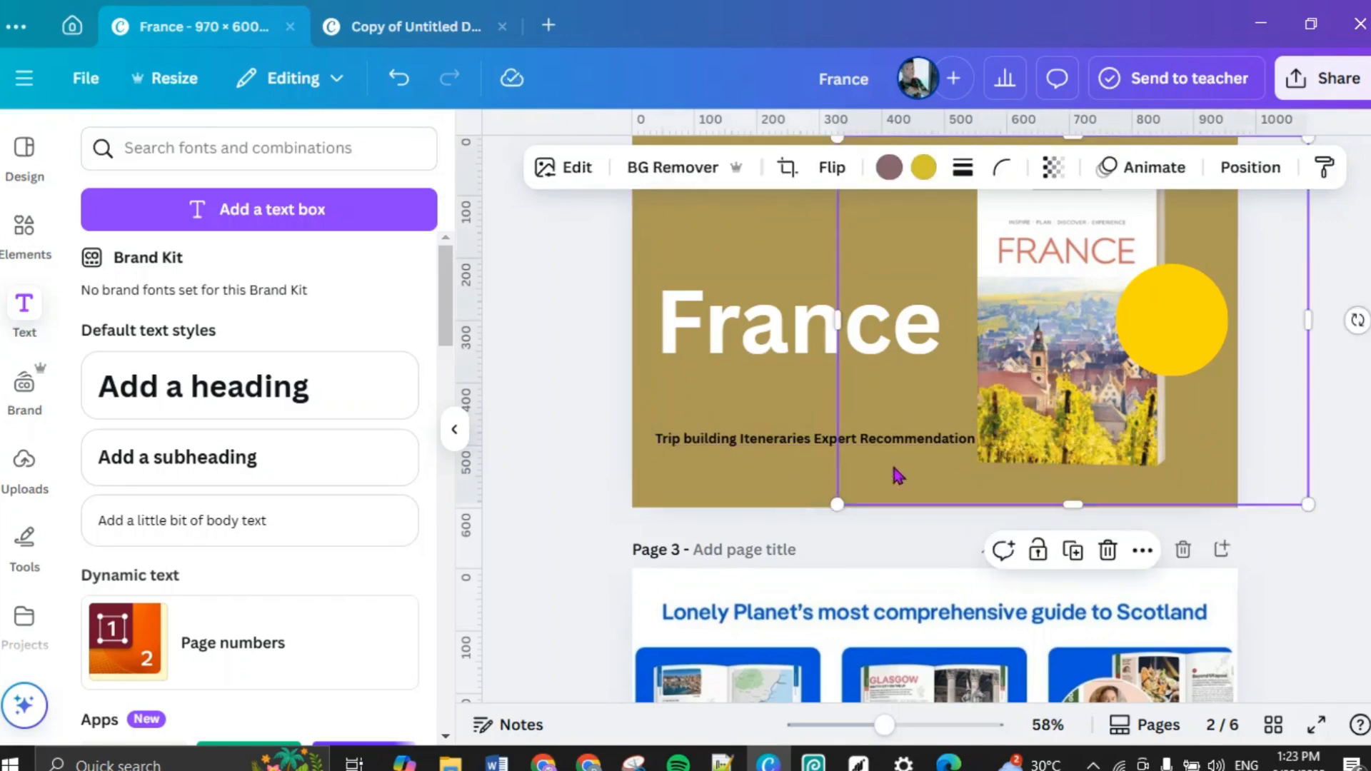
pyautogui.click(788, 444)
pyautogui.moveTo(836, 496)
pyautogui.mouseDown()
pyautogui.moveTo(821, 505)
pyautogui.moveTo(829, 520)
pyautogui.mouseUp()
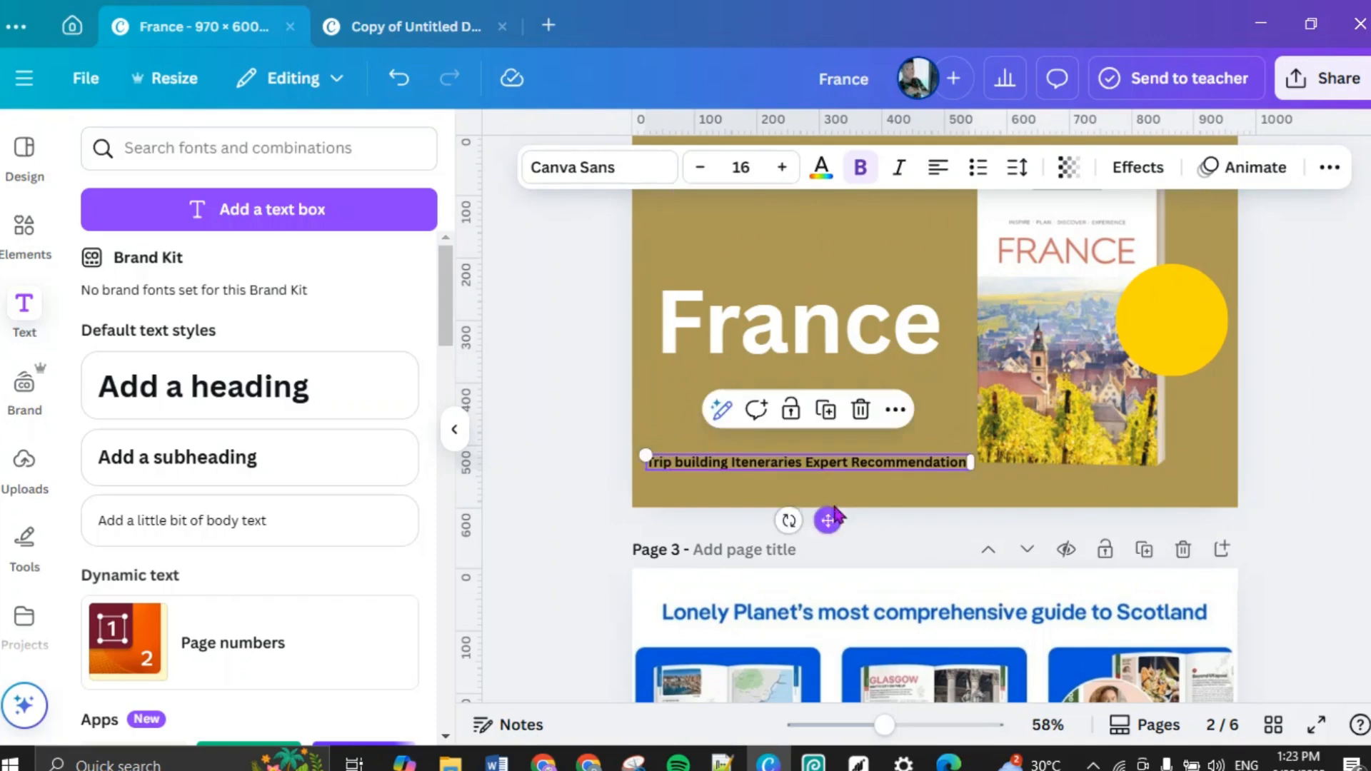
# Step: Add extra spaces between "building" and "Iteneraries" and widen the text box to keep the tagline on one line
pyautogui.click(734, 464)
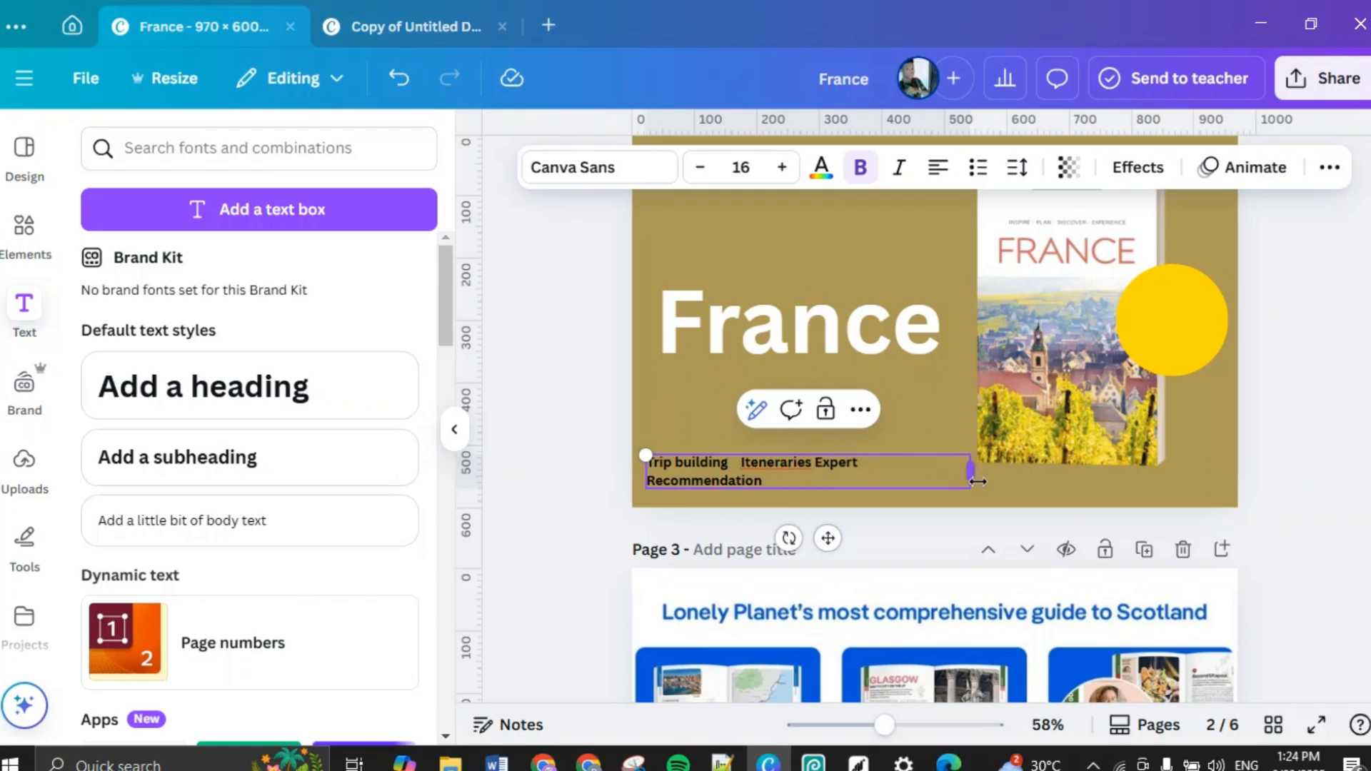
pyautogui.moveTo(987, 477); pyautogui.dragTo(997, 480)
pyautogui.click(997, 479)
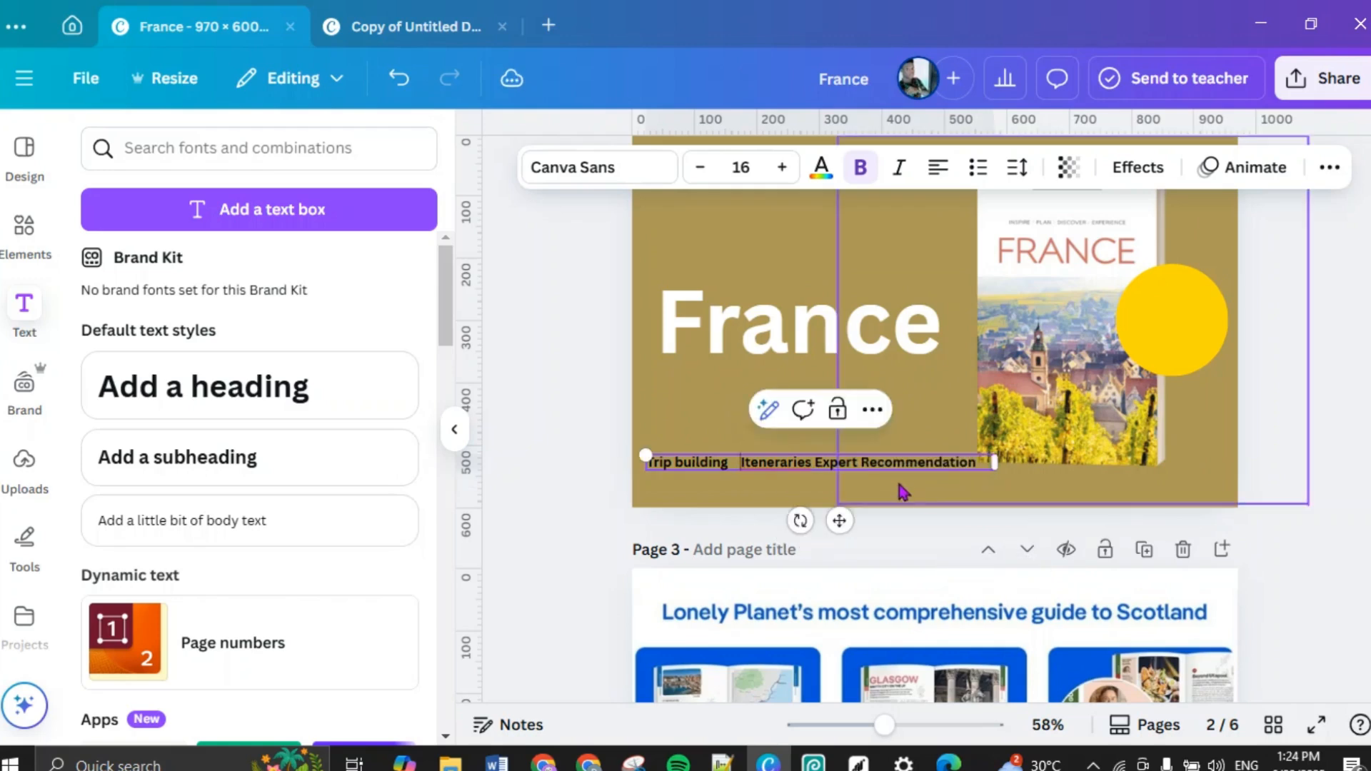
# Step: Scale down the France book cover and center it vertically on page 2, clear of the tagline
pyautogui.scroll(7, 1146, 337)
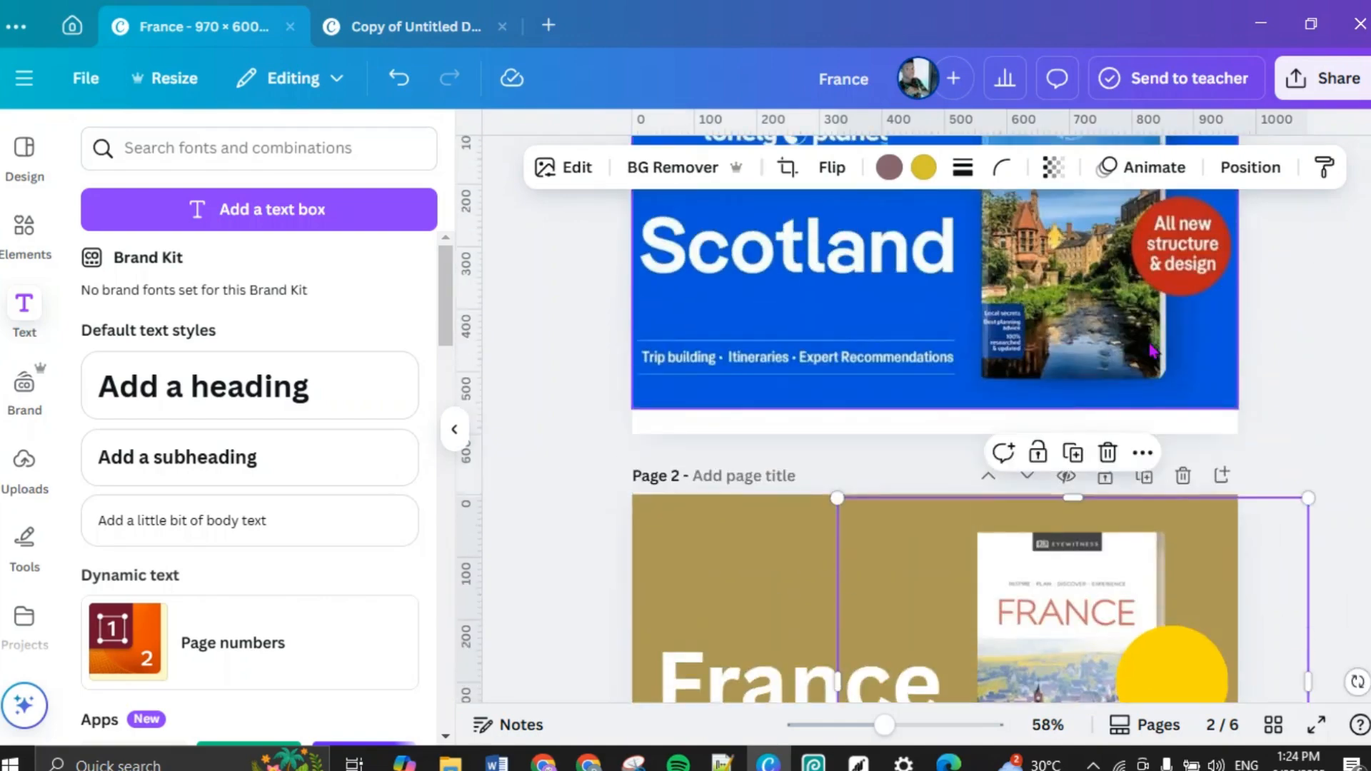
pyautogui.scroll(-6, 1152, 345)
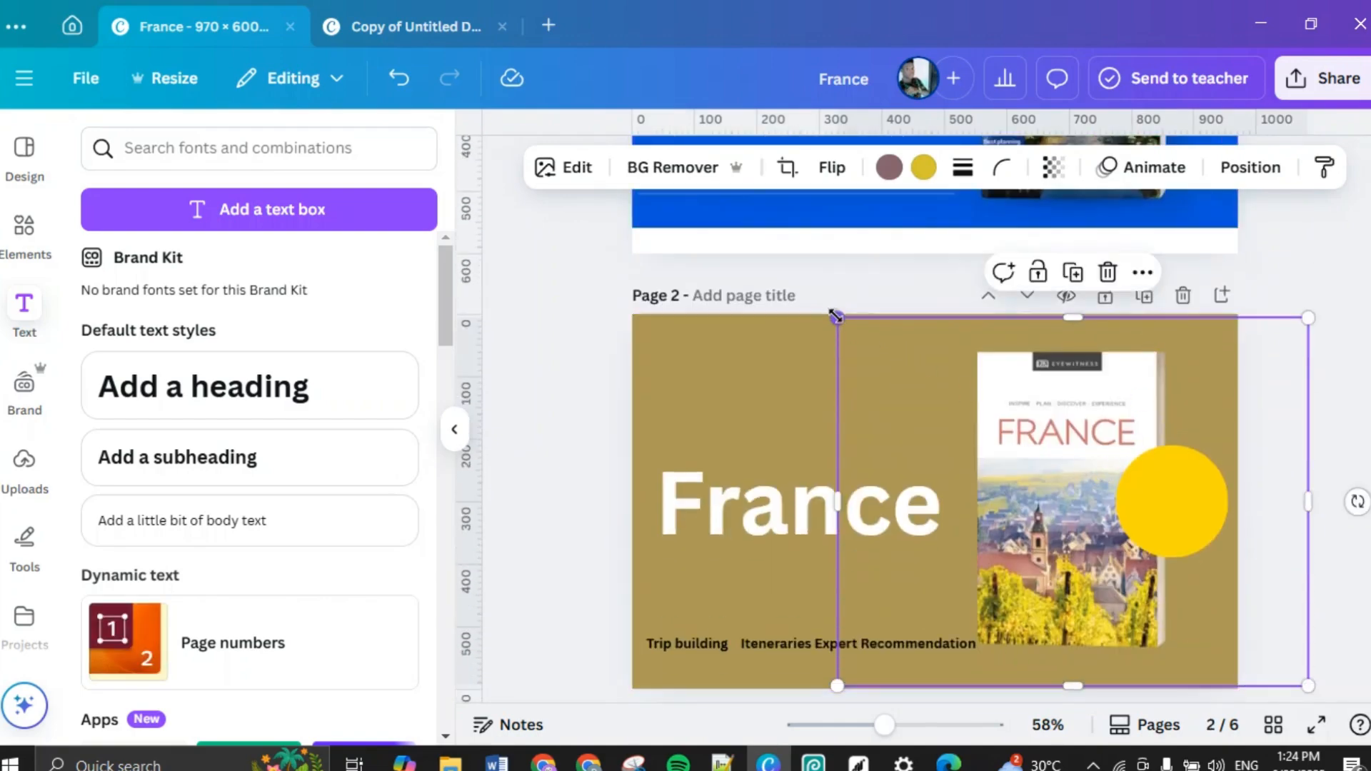
pyautogui.moveTo(835, 316); pyautogui.dragTo(877, 365)
pyautogui.moveTo(1062, 526); pyautogui.dragTo(1058, 518)
# Step: Move the yellow circle flush with the page's right edge, still overlapping the smaller book cover and vertically centered
pyautogui.click(1148, 511)
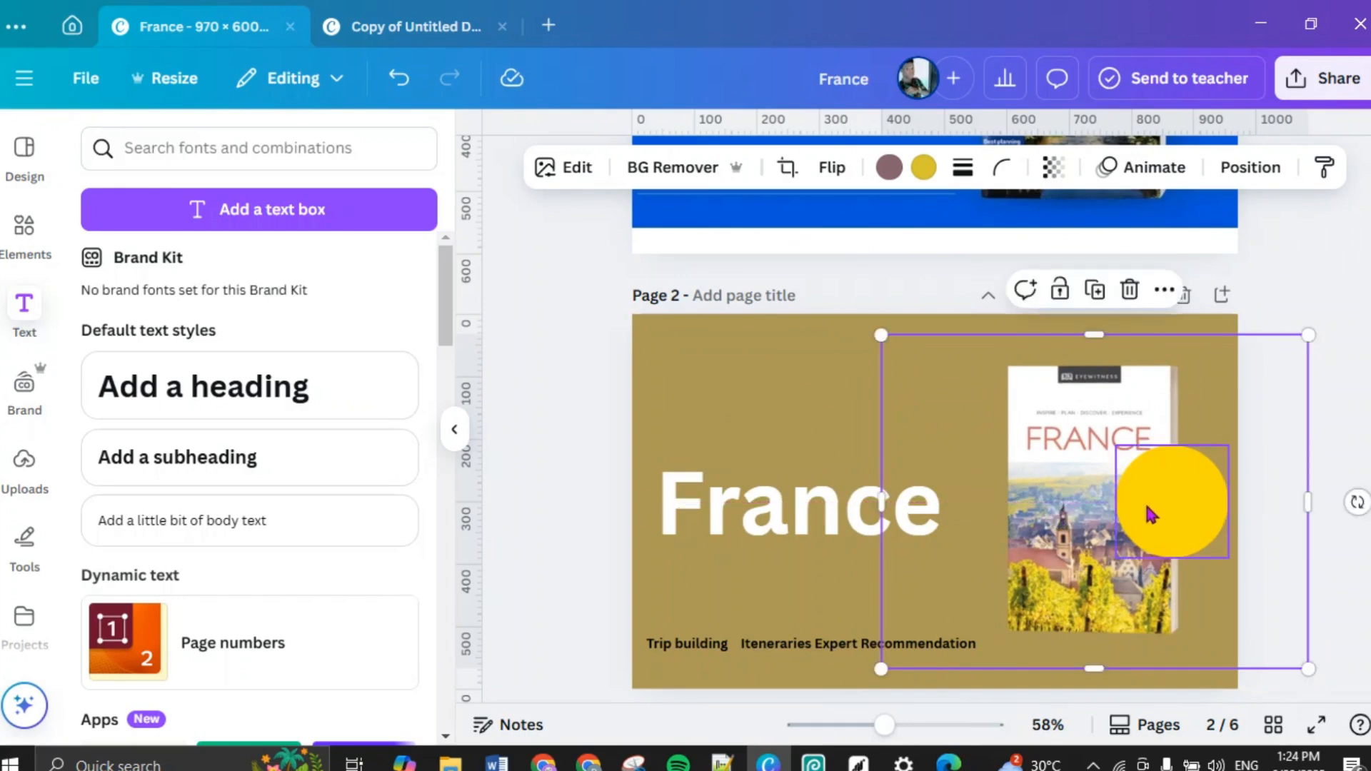
pyautogui.moveTo(1157, 512); pyautogui.dragTo(1153, 502)
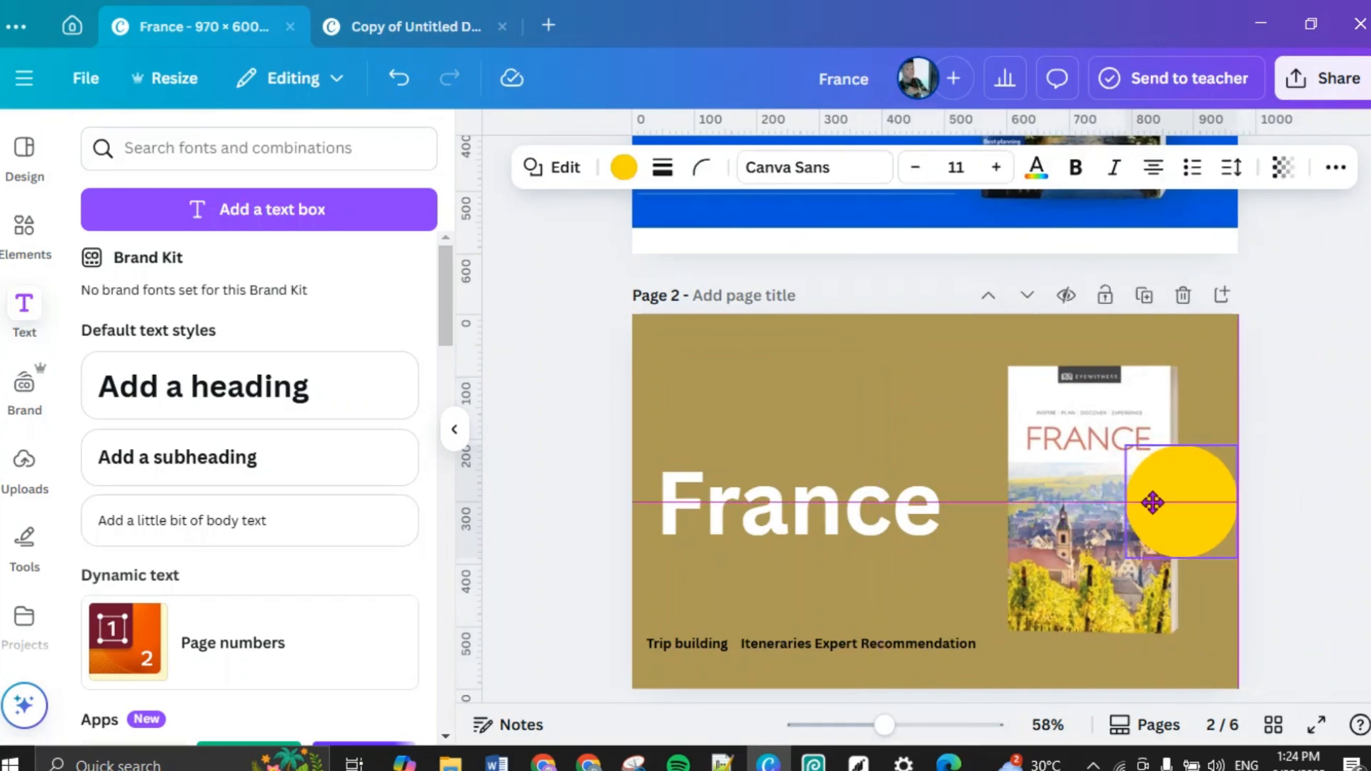
pyautogui.click(1246, 579)
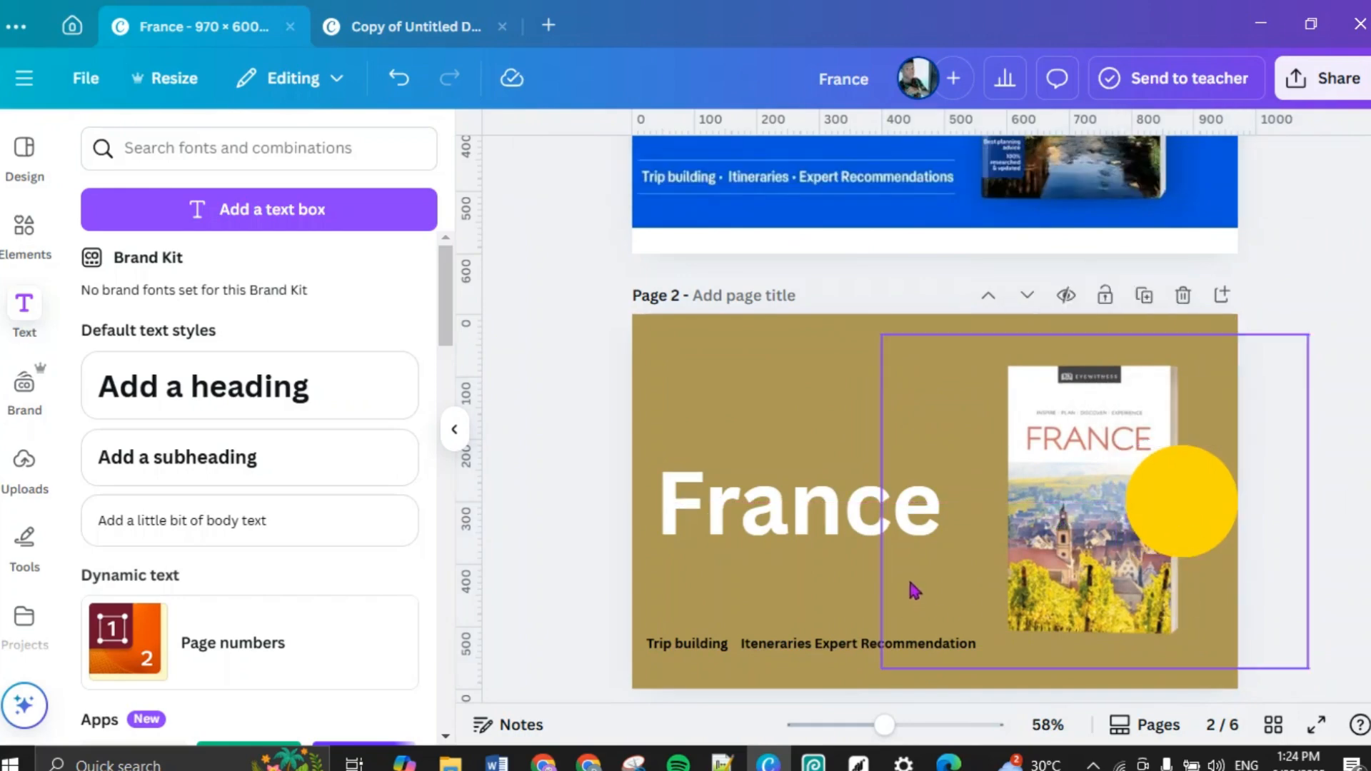
pyautogui.click(779, 646)
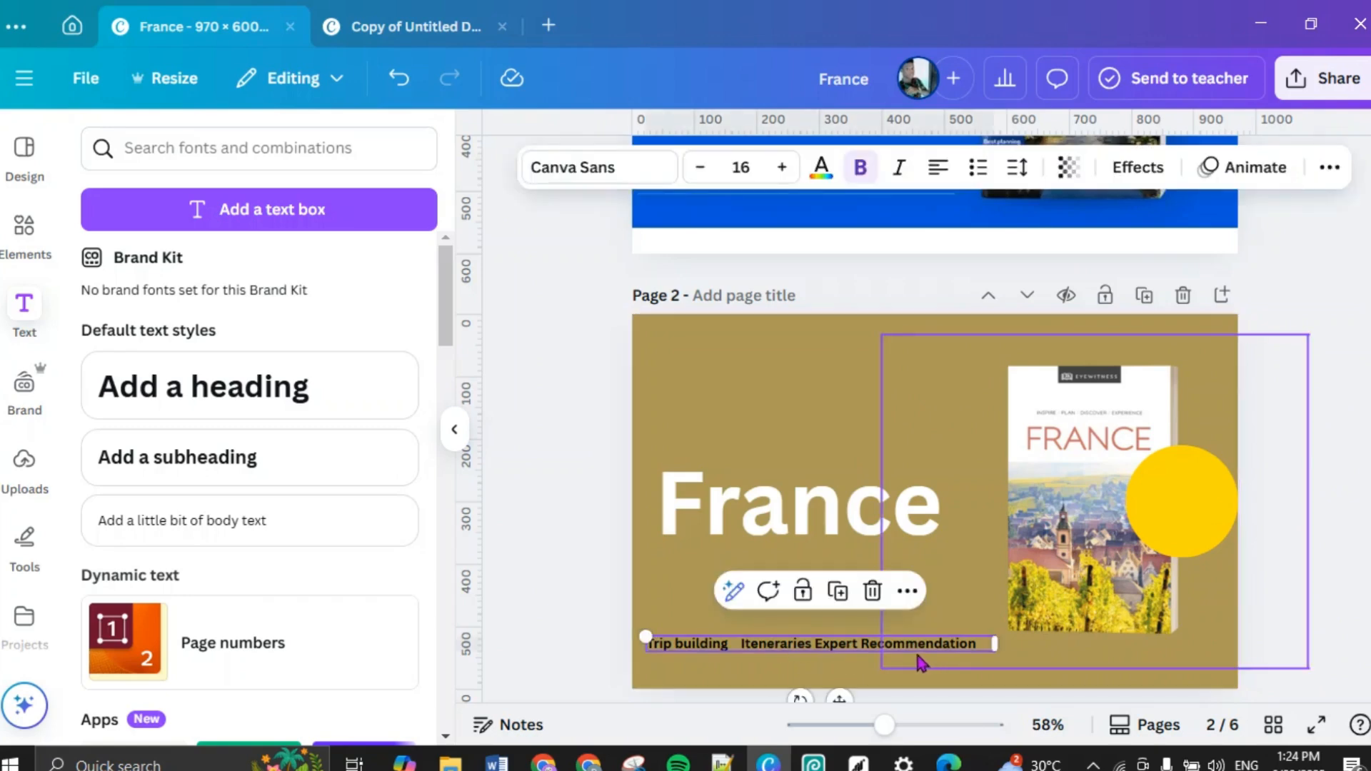
pyautogui.click(1064, 525)
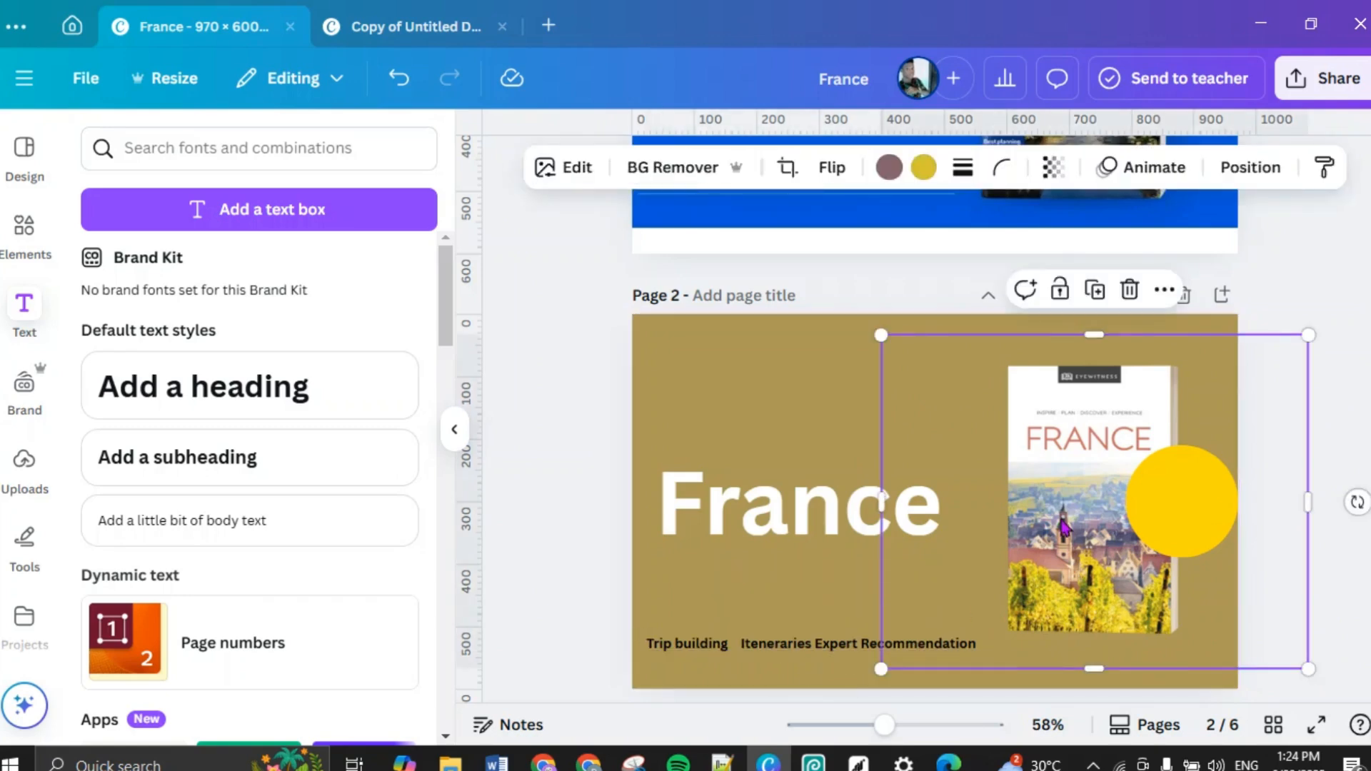
pyautogui.scroll(2, 807, 543)
pyautogui.scroll(-4, 807, 531)
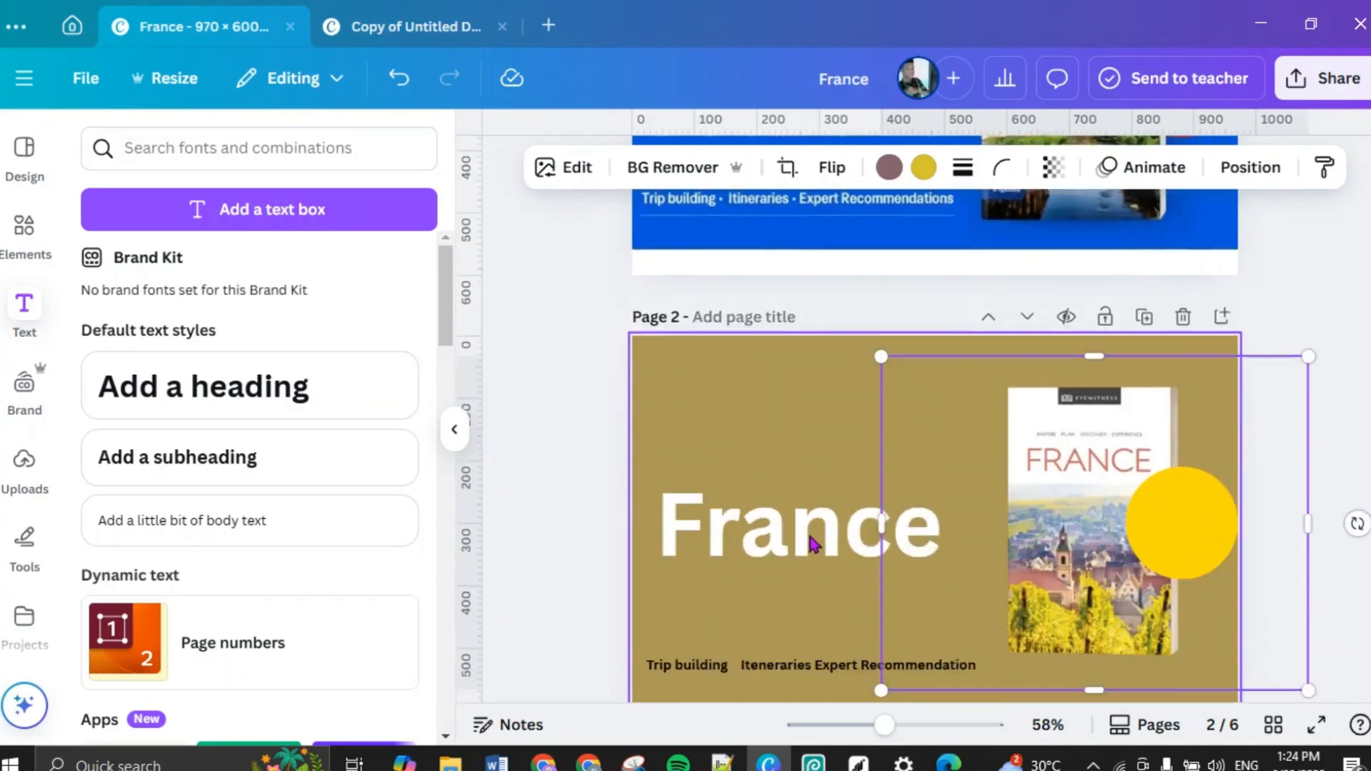
# Step: Move the tagline slightly up on page 2 and add extra spaces between "Expert" and "Recommendation"
pyautogui.click(750, 464)
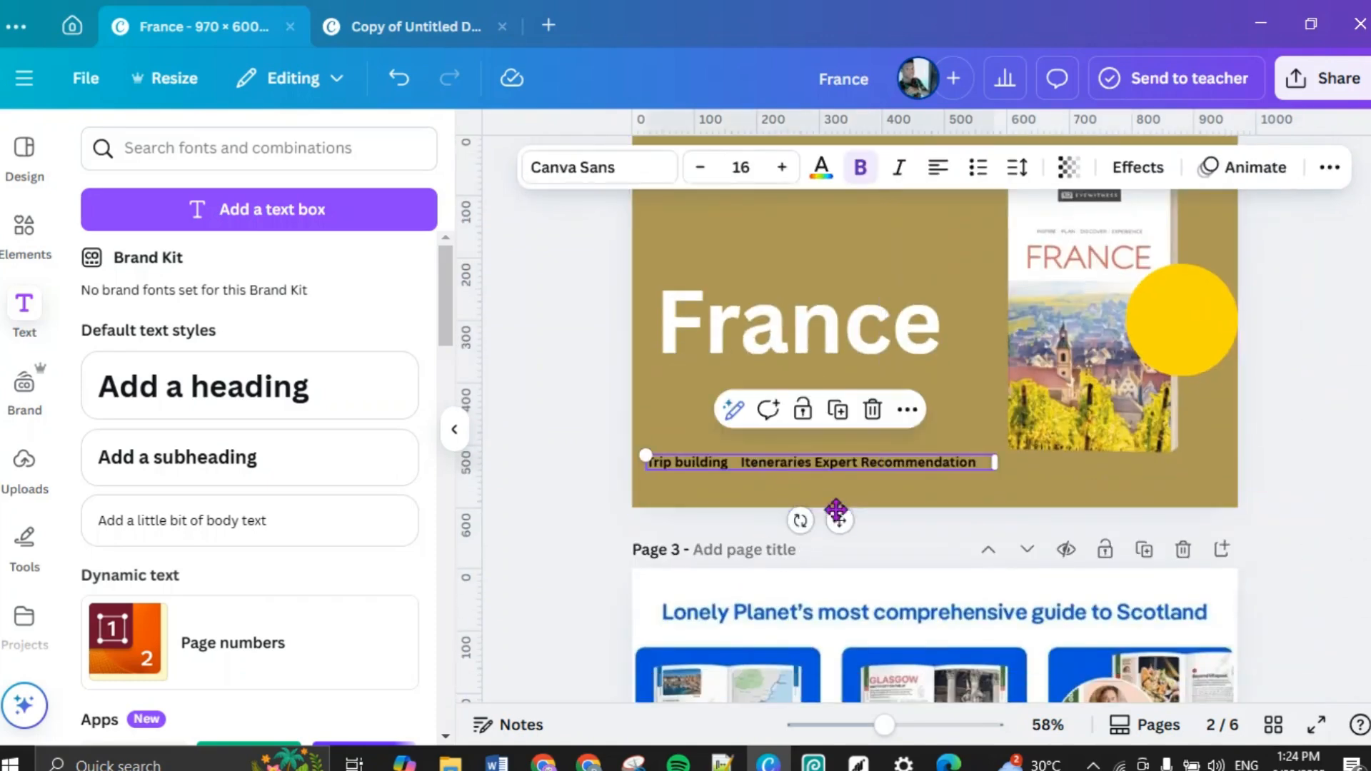
pyautogui.moveTo(841, 522); pyautogui.dragTo(841, 503)
pyautogui.click(729, 437)
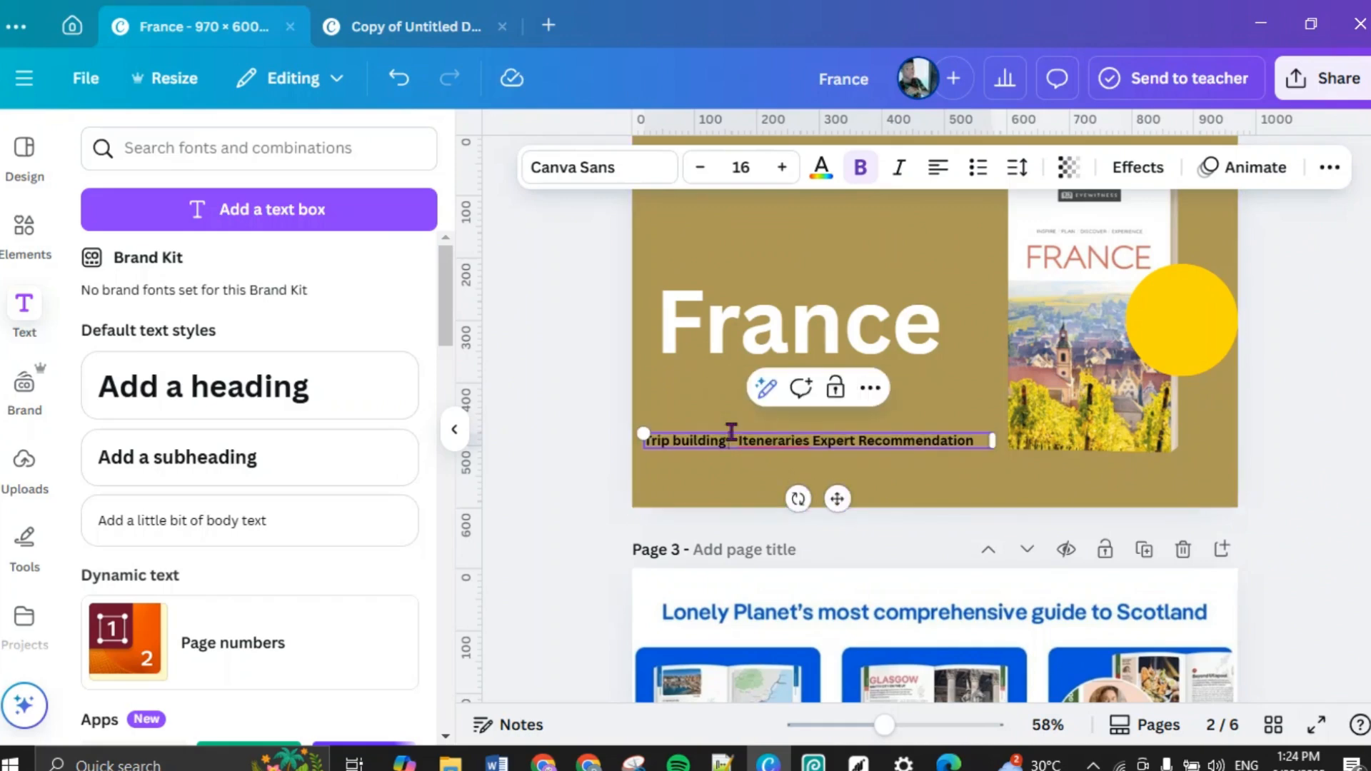
pyautogui.click(860, 446)
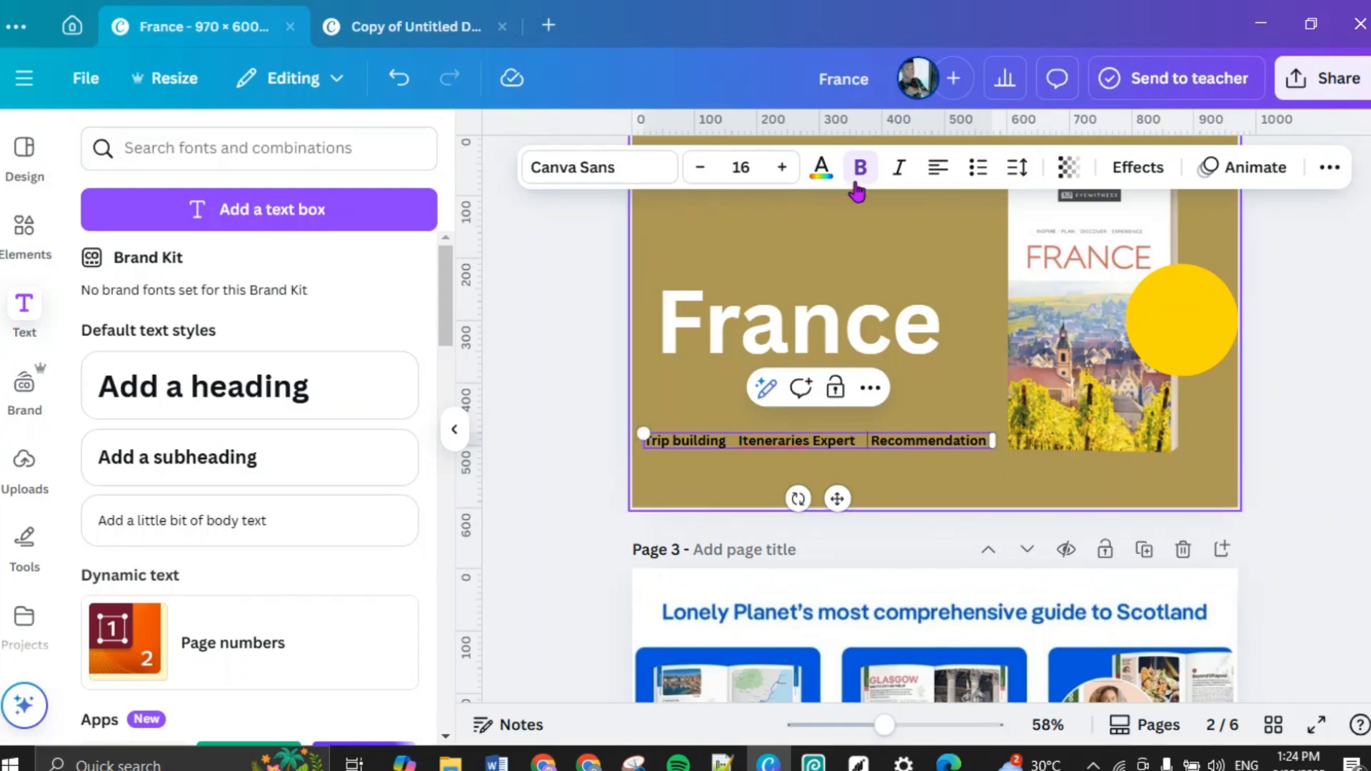
# Step: Set the tagline's font size to 17 and widen its text box to keep the text on one line
pyautogui.click(783, 169)
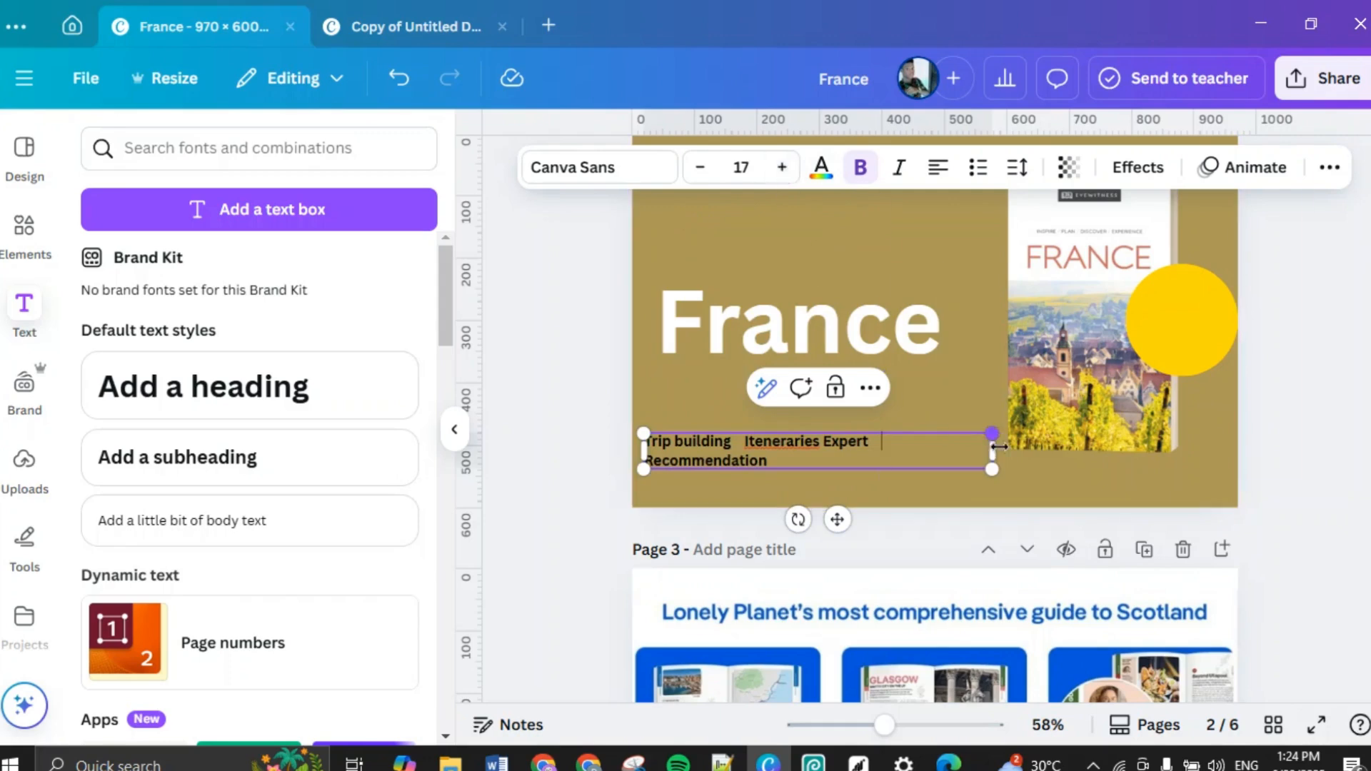
pyautogui.moveTo(992, 452); pyautogui.dragTo(848, 443)
pyautogui.click(1007, 457)
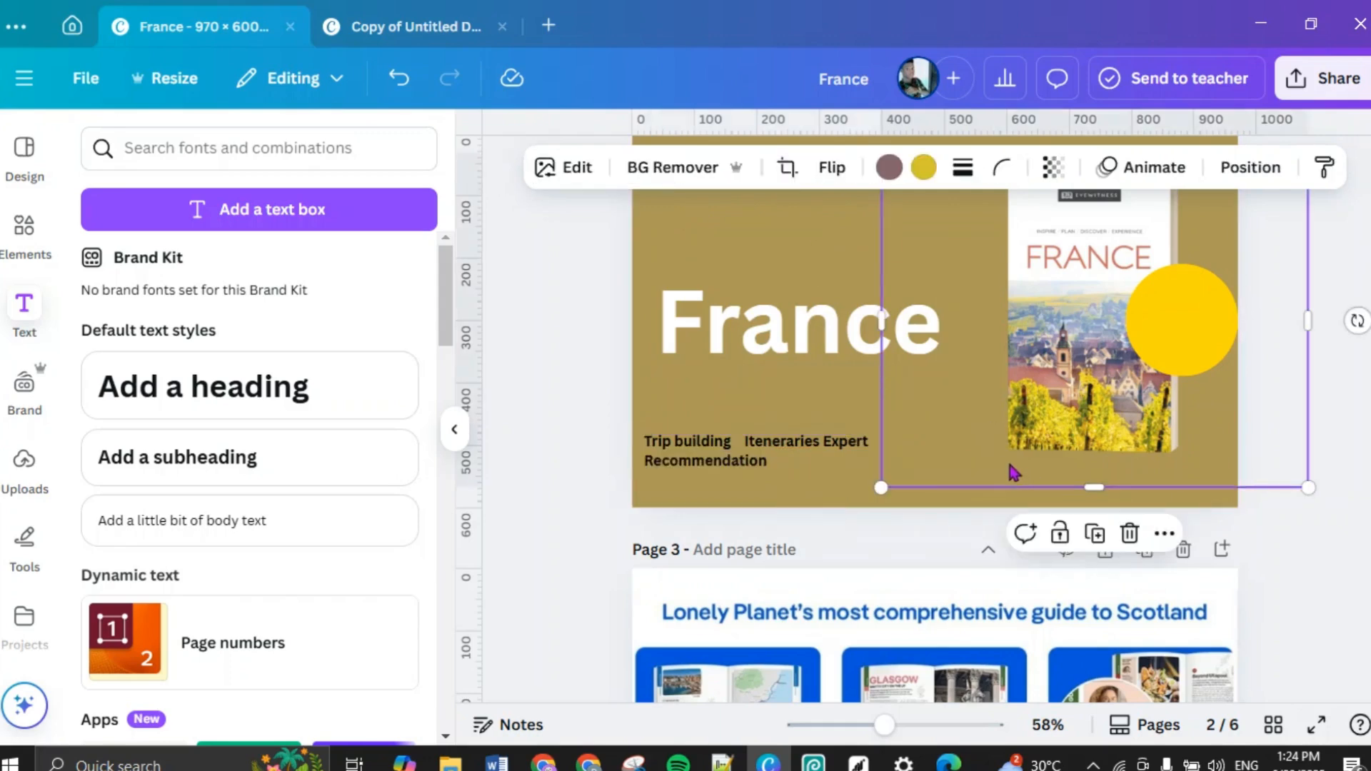
pyautogui.click(836, 460)
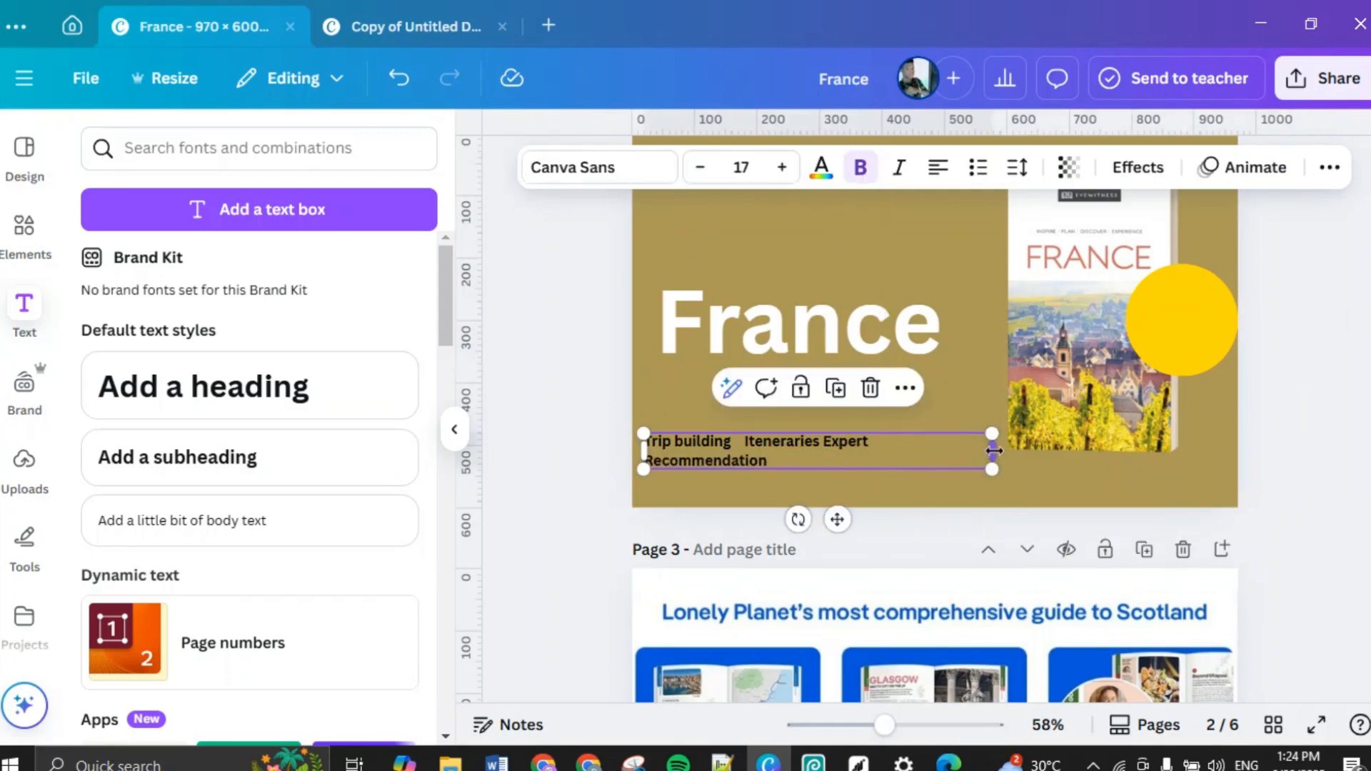
pyautogui.moveTo(993, 450); pyautogui.dragTo(1021, 461)
# Step: Move the France book cover slightly to the right, clear of the end of the tagline
pyautogui.click(1062, 369)
pyautogui.moveTo(1067, 379); pyautogui.dragTo(1076, 371)
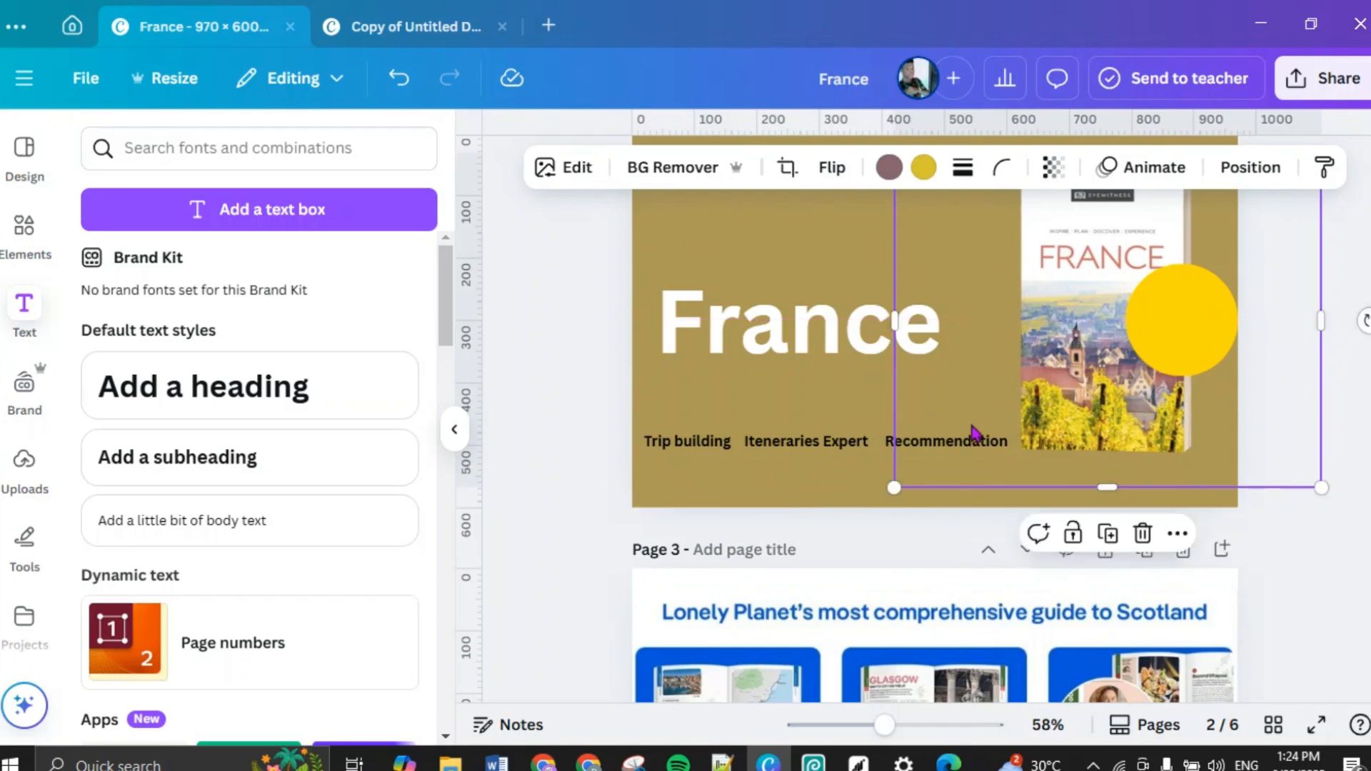
pyautogui.click(1352, 436)
# Step: Shrink the yellow circle slightly and shift it left off the page's right edge, vertically centered over the book cover's edge
pyautogui.click(1178, 321)
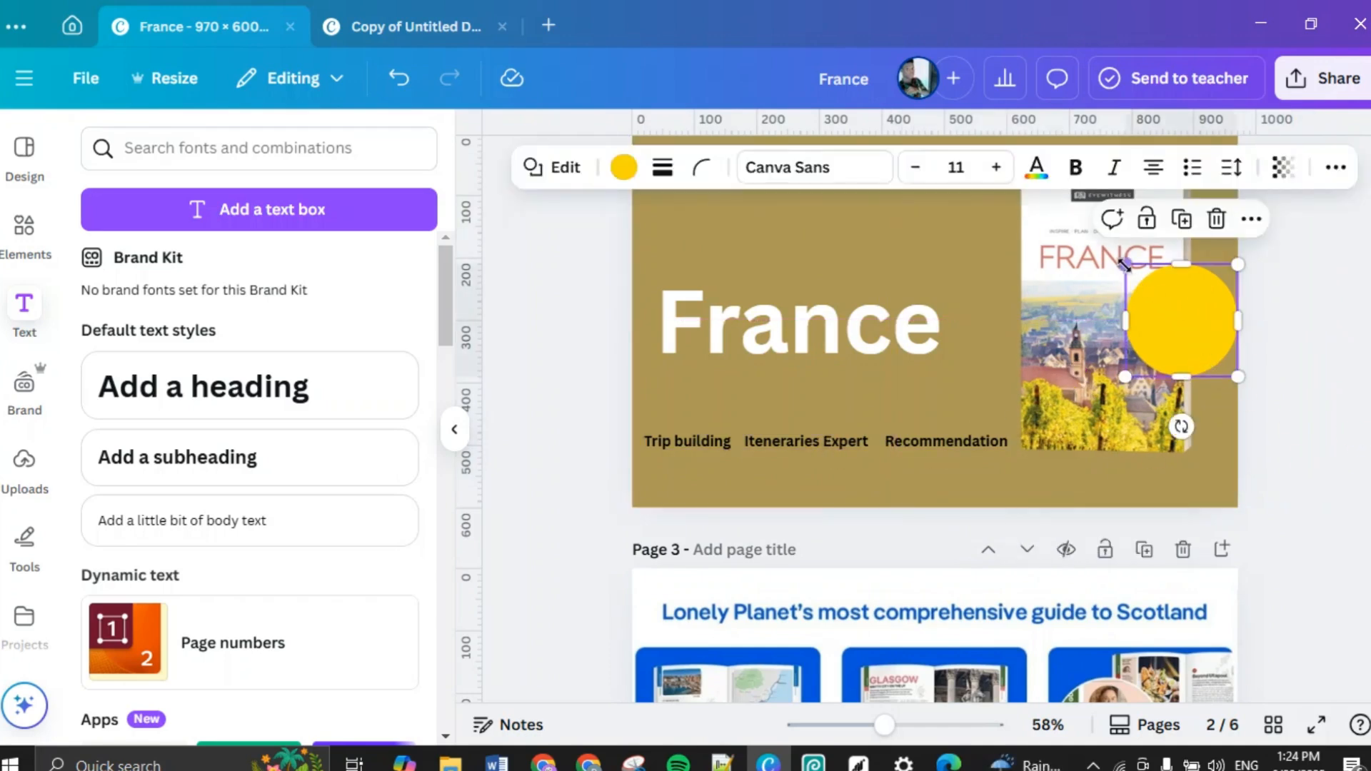
pyautogui.moveTo(1124, 266); pyautogui.dragTo(1135, 275)
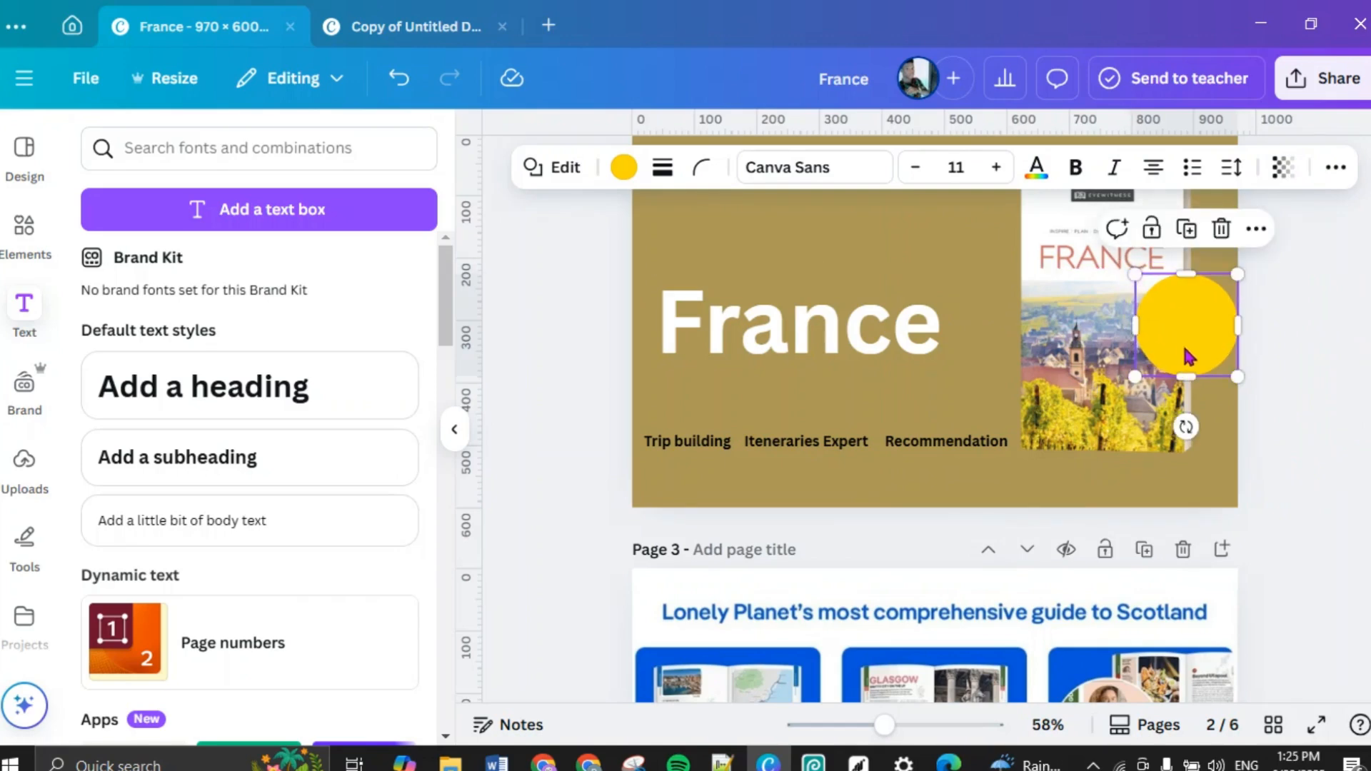
pyautogui.moveTo(1183, 354); pyautogui.dragTo(1174, 347)
pyautogui.click(1291, 433)
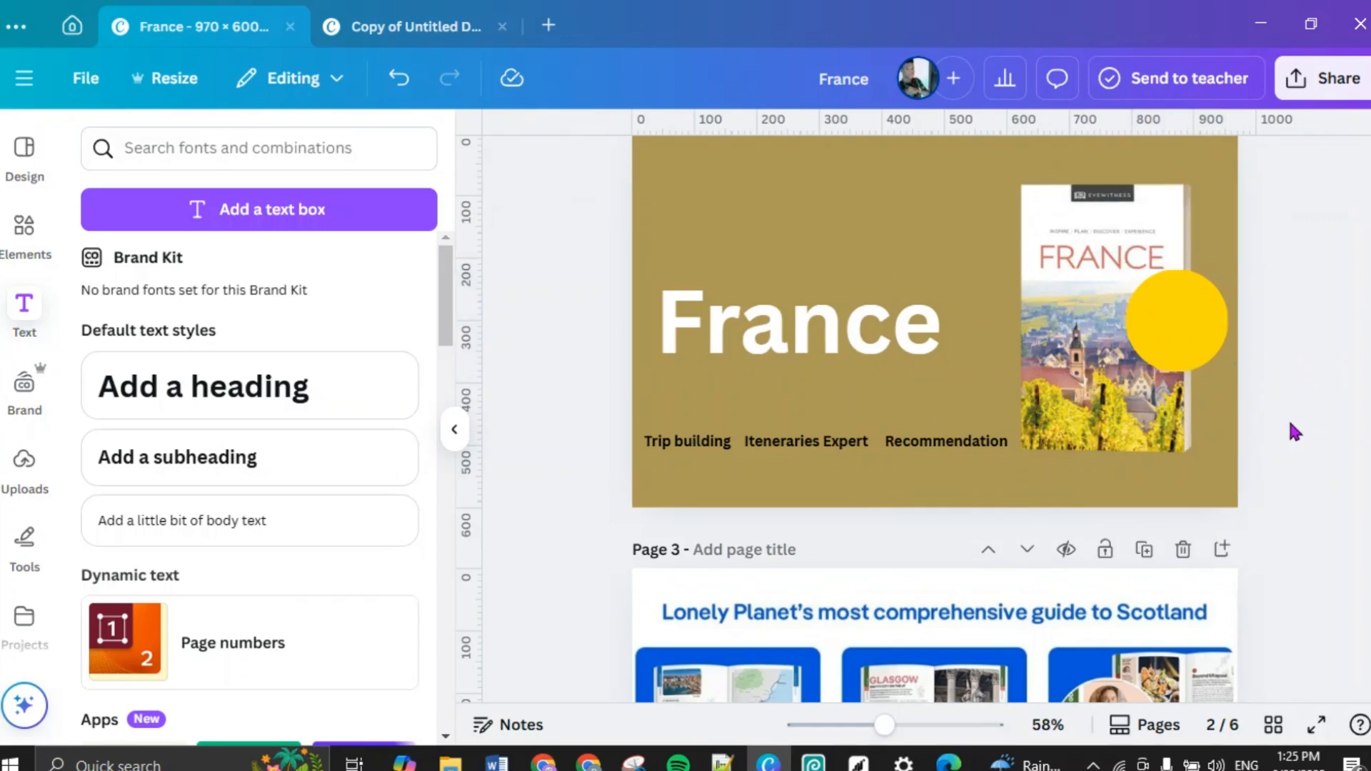
# Step: Duplicate the yellow circle, place the copy above the France title and scale it down to a small dot
pyautogui.scroll(5, 725, 454)
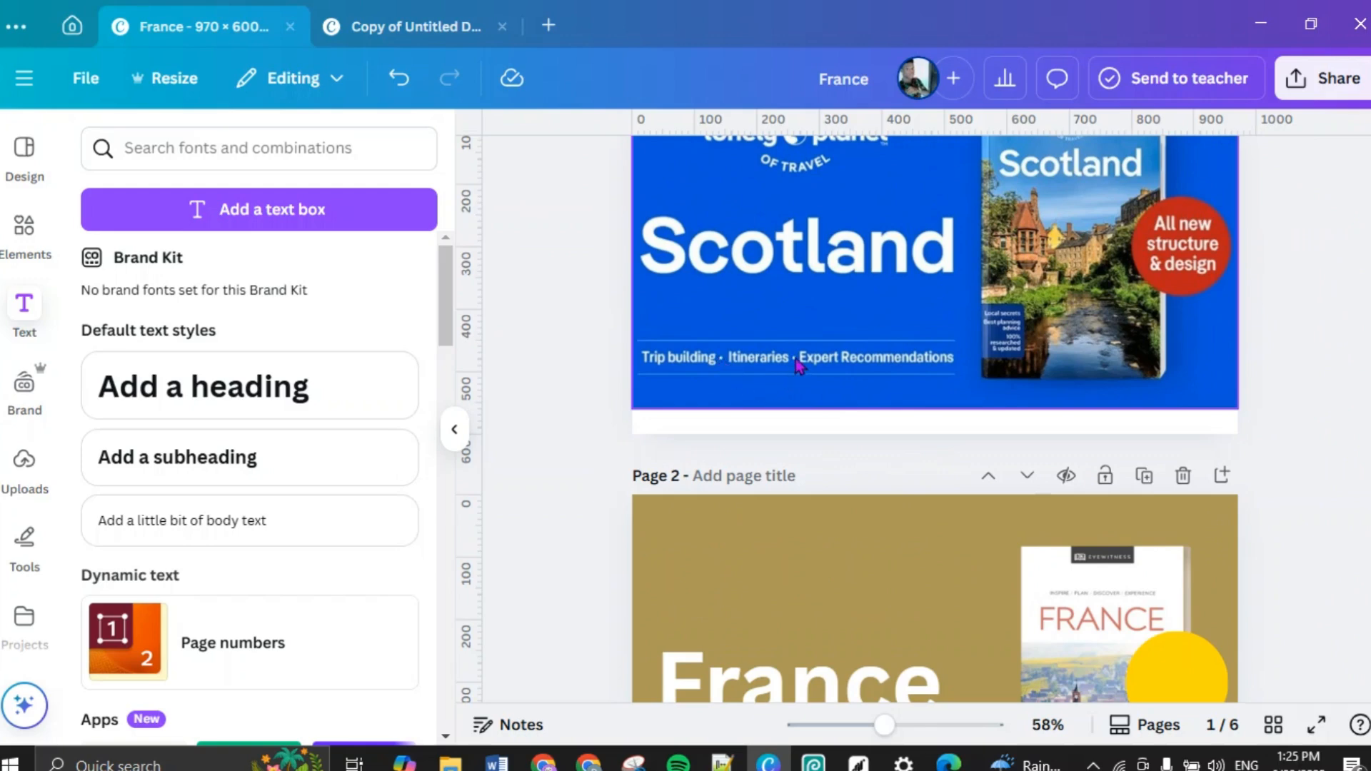
pyautogui.scroll(-3, 902, 420)
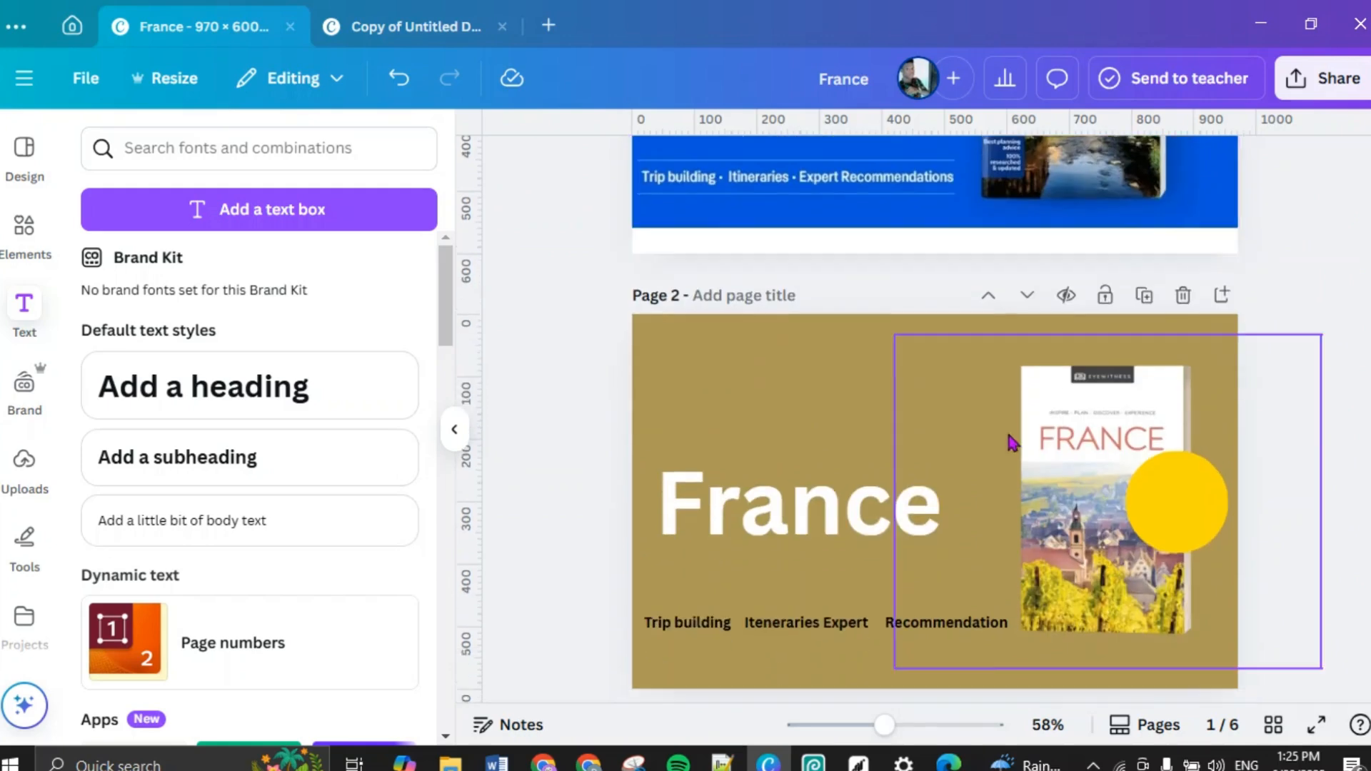
pyautogui.click(1177, 512)
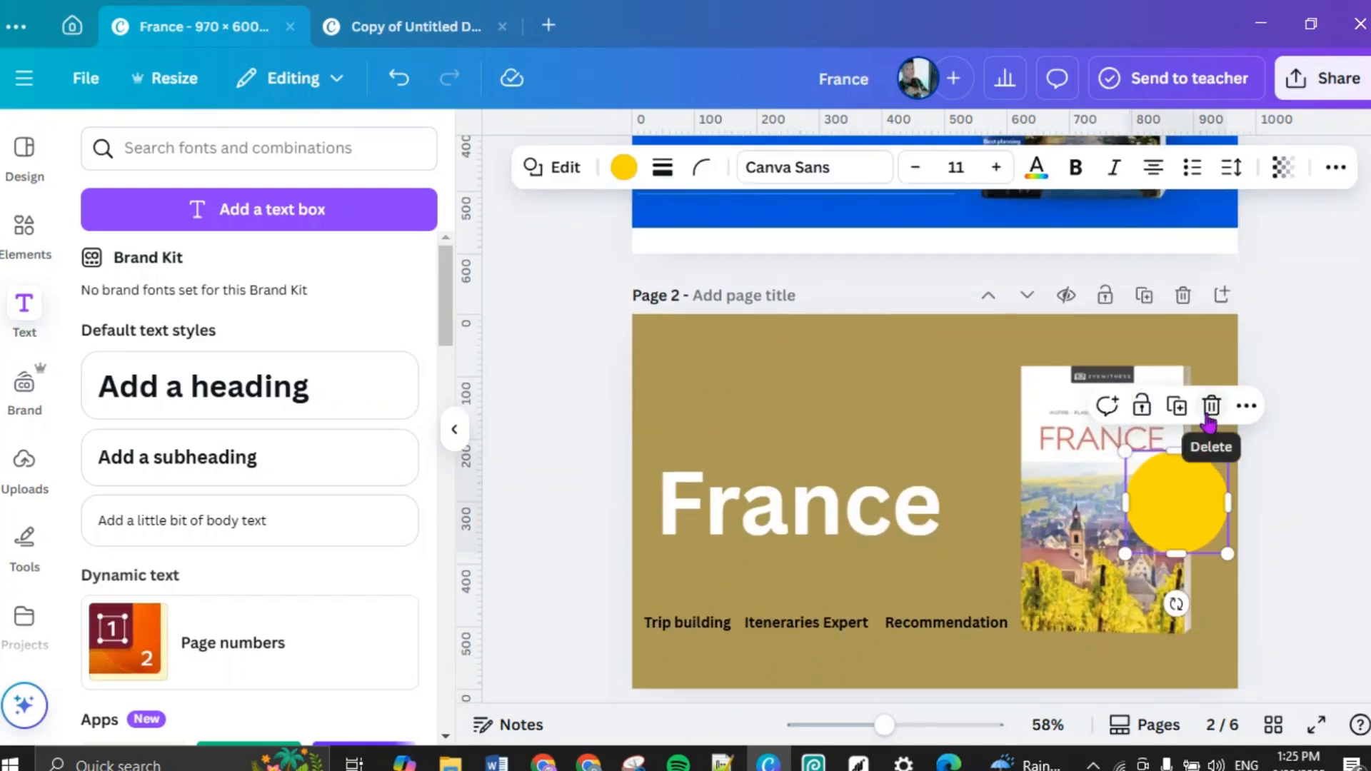
pyautogui.click(1177, 406)
pyautogui.moveTo(1198, 546); pyautogui.dragTo(830, 454)
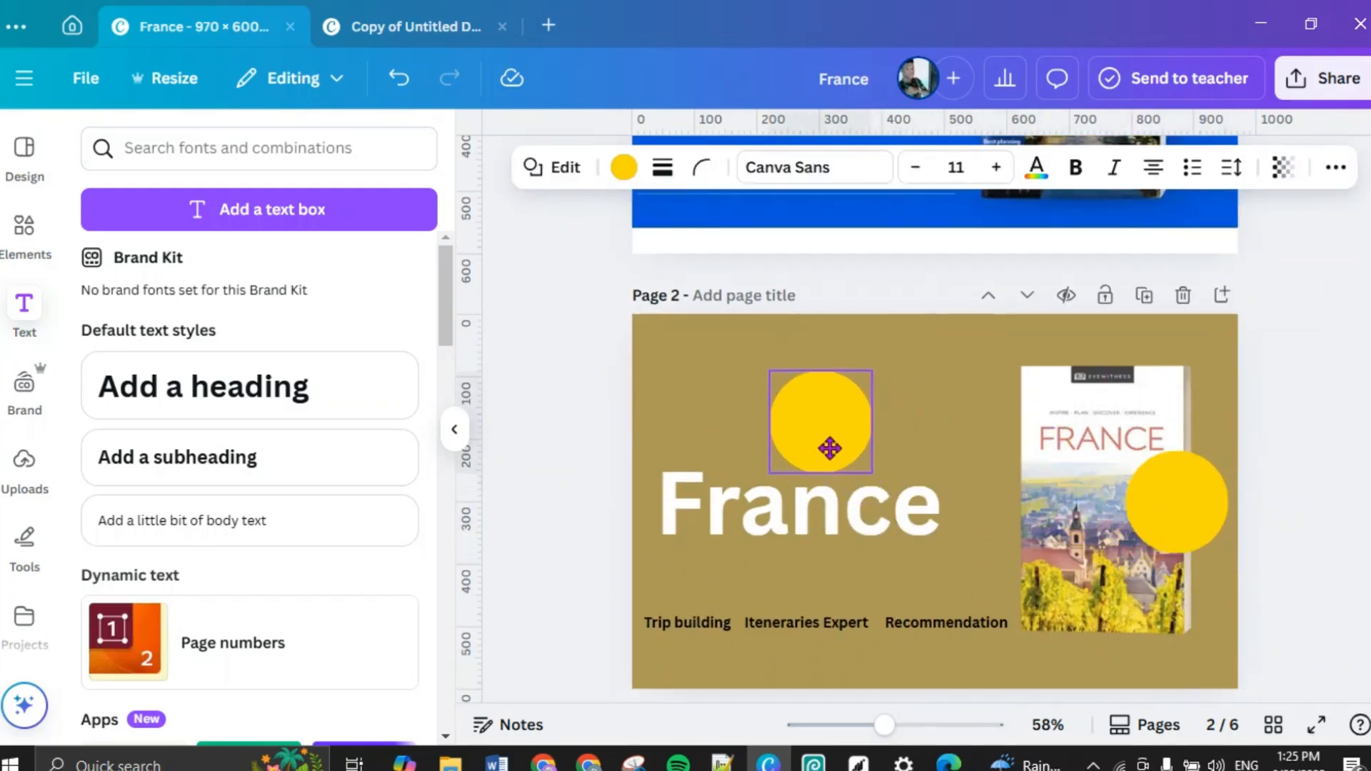
pyautogui.moveTo(871, 370); pyautogui.dragTo(775, 473)
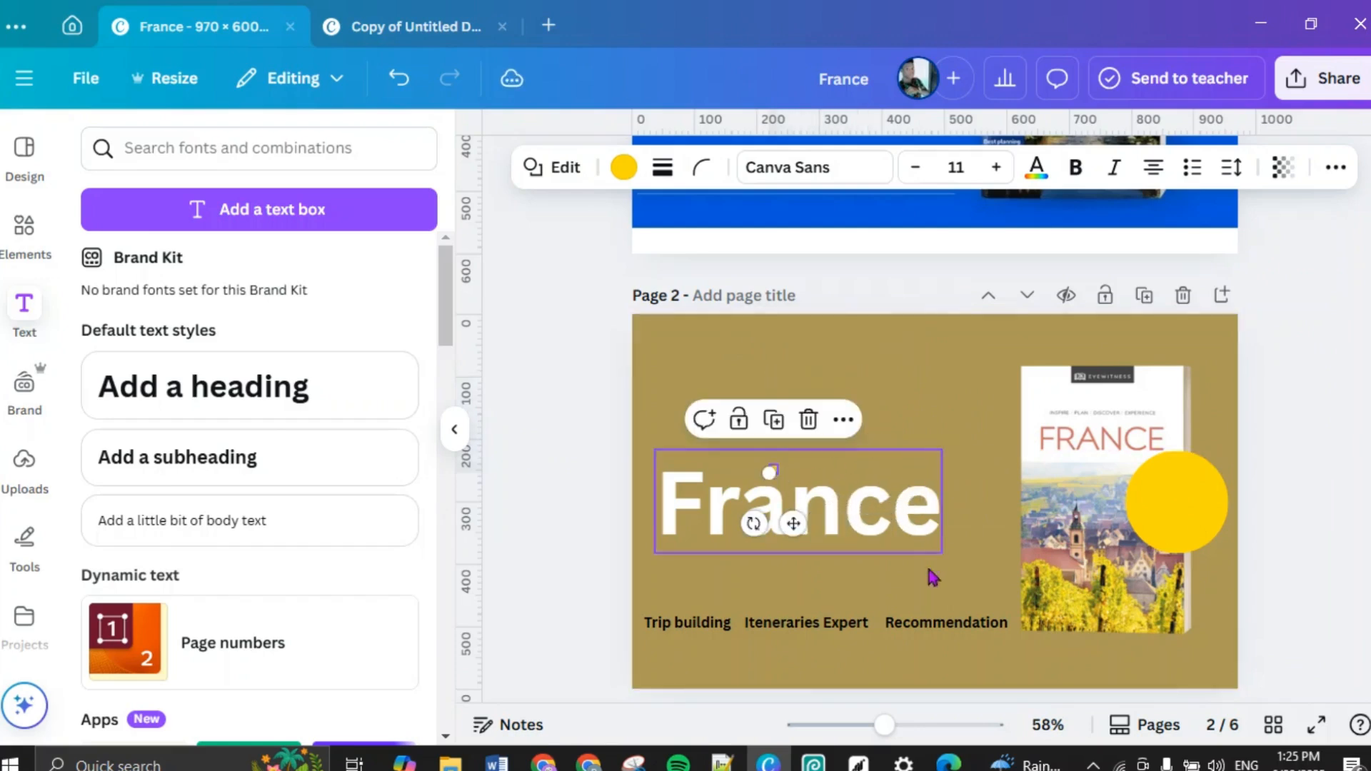
# Step: Zoom in to 202% on the small yellow circle and scale it down further to a tiny bullet-sized dot
pyautogui.click(951, 727)
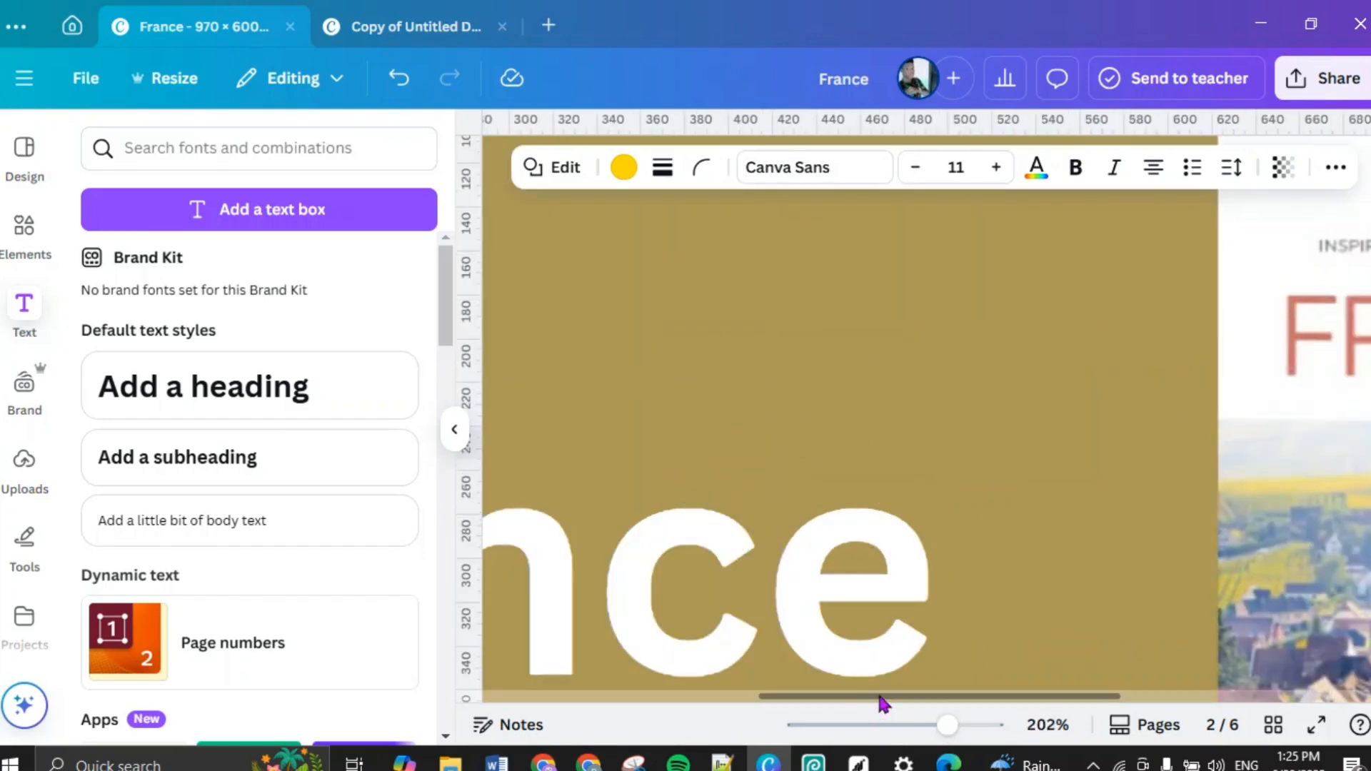
pyautogui.moveTo(878, 699); pyautogui.dragTo(741, 712)
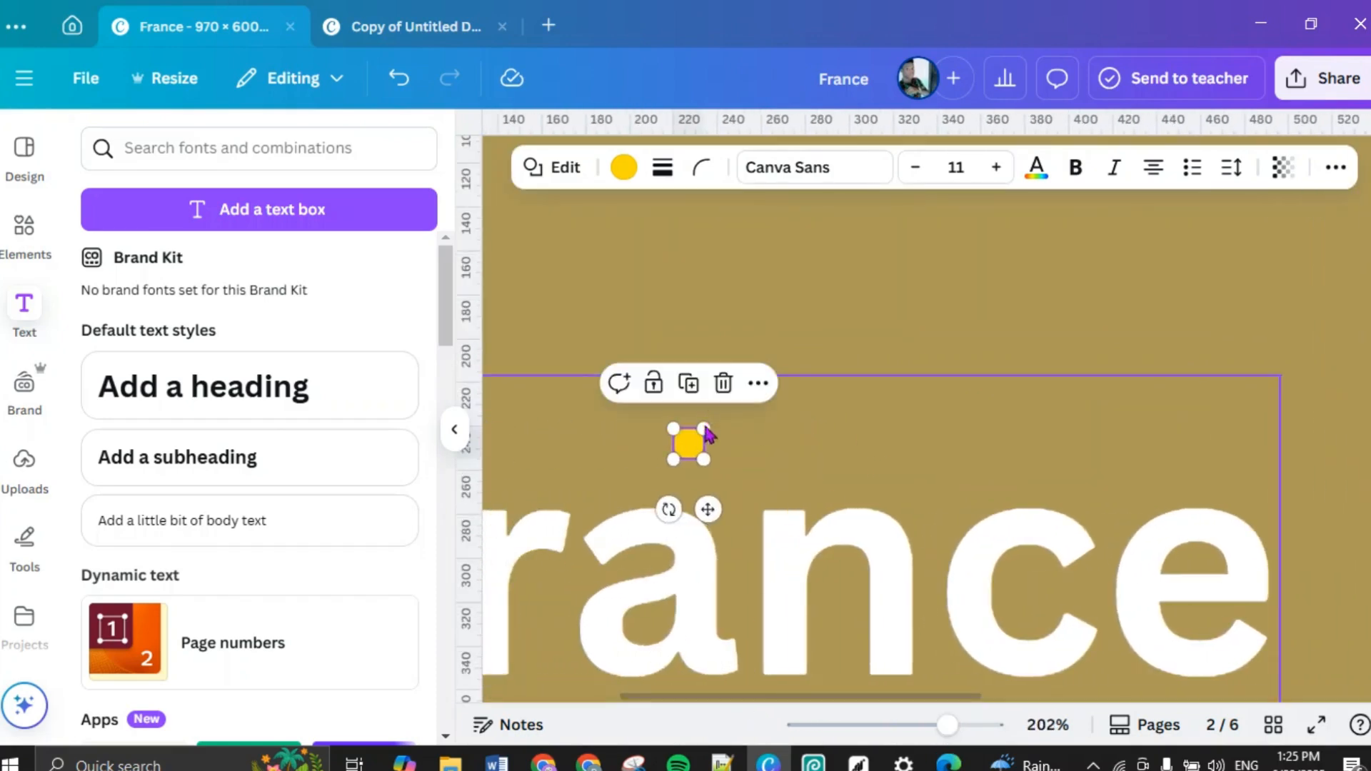
pyautogui.moveTo(704, 430); pyautogui.dragTo(680, 455)
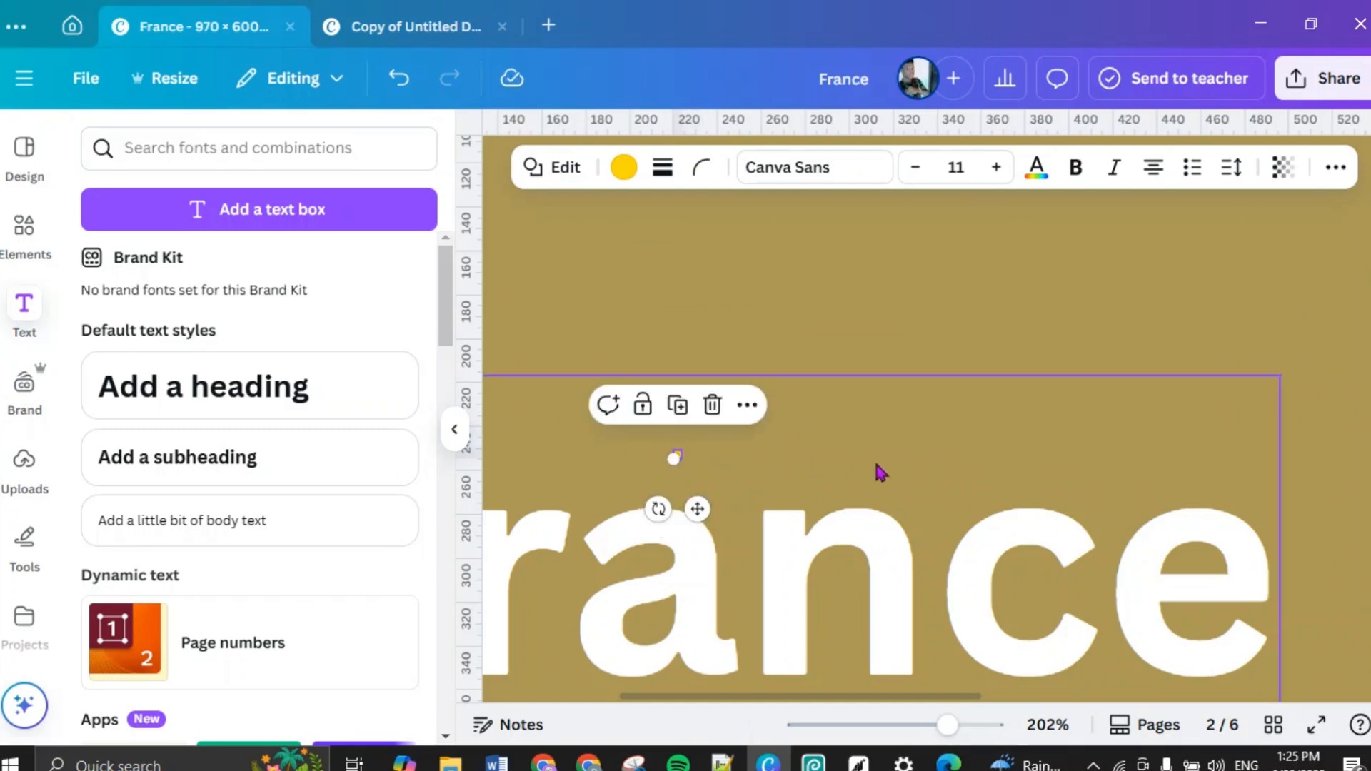
# Step: Move the tiny yellow dot down onto the "a" of the France title, closer to the tagline
pyautogui.scroll(-3, 939, 490)
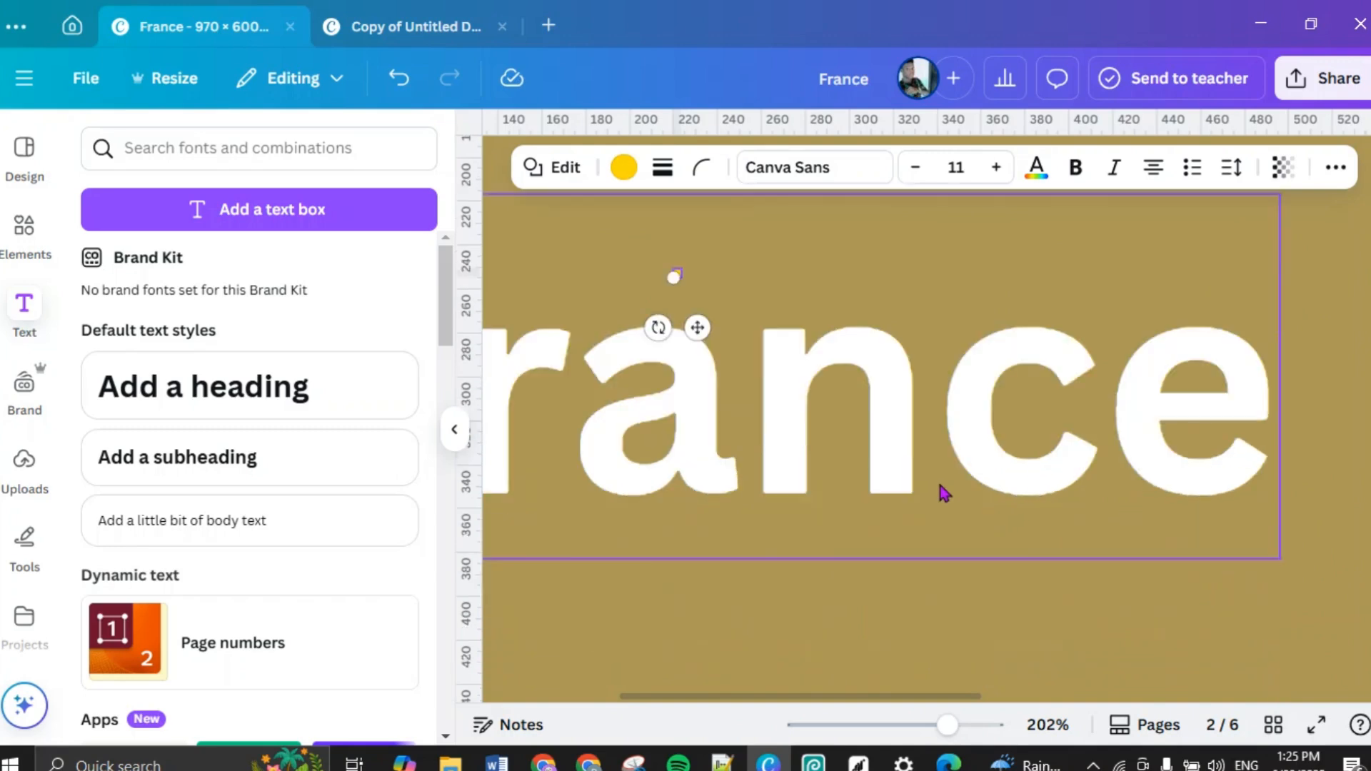
pyautogui.scroll(-3, 869, 397)
pyautogui.scroll(-5, 855, 384)
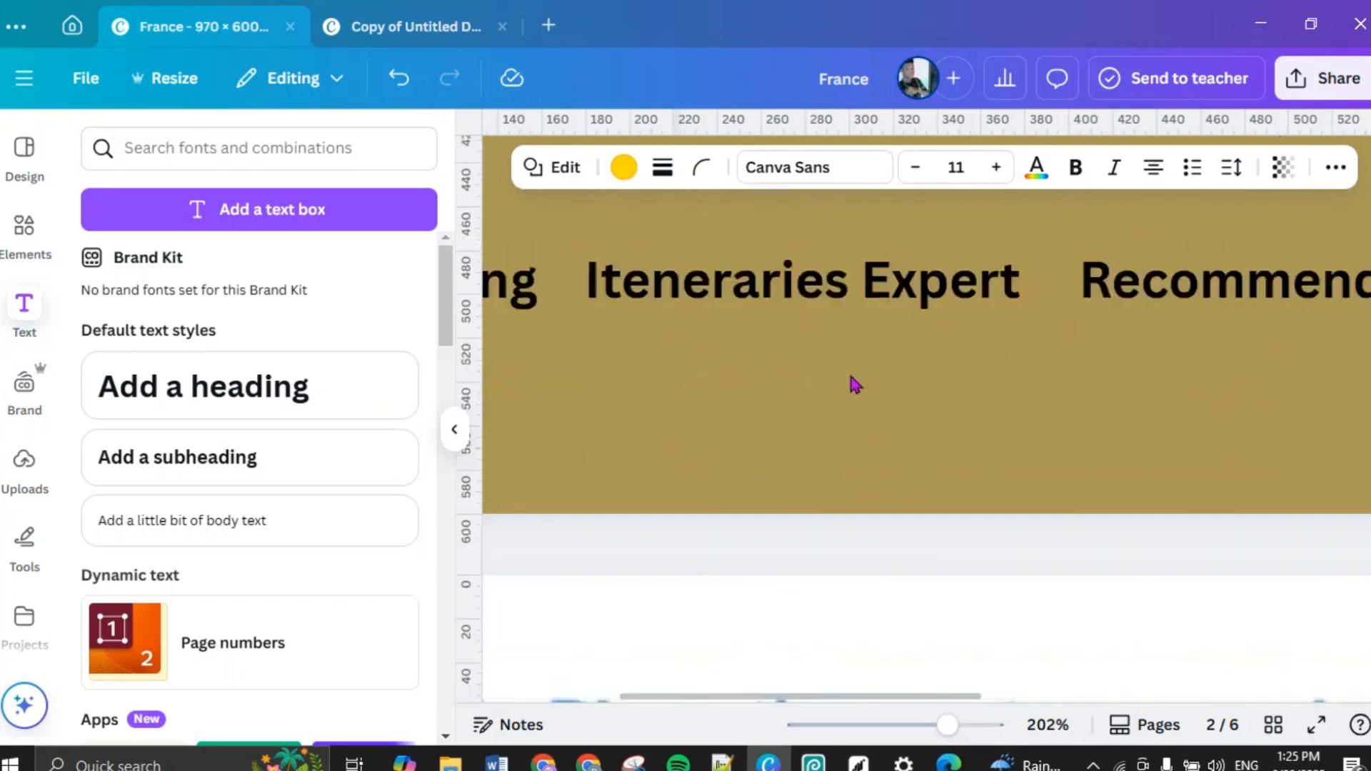
pyautogui.scroll(4, 855, 385)
pyautogui.scroll(9, 854, 384)
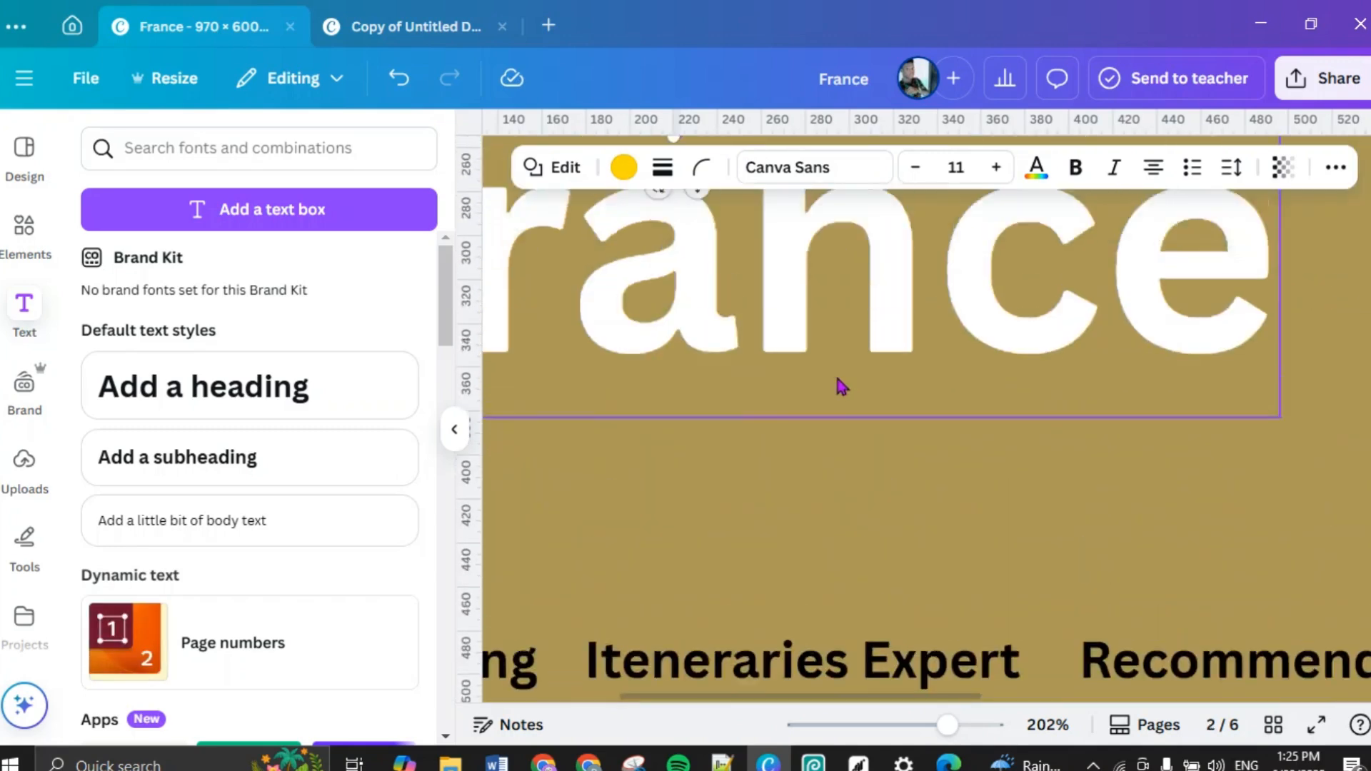
pyautogui.click(698, 578)
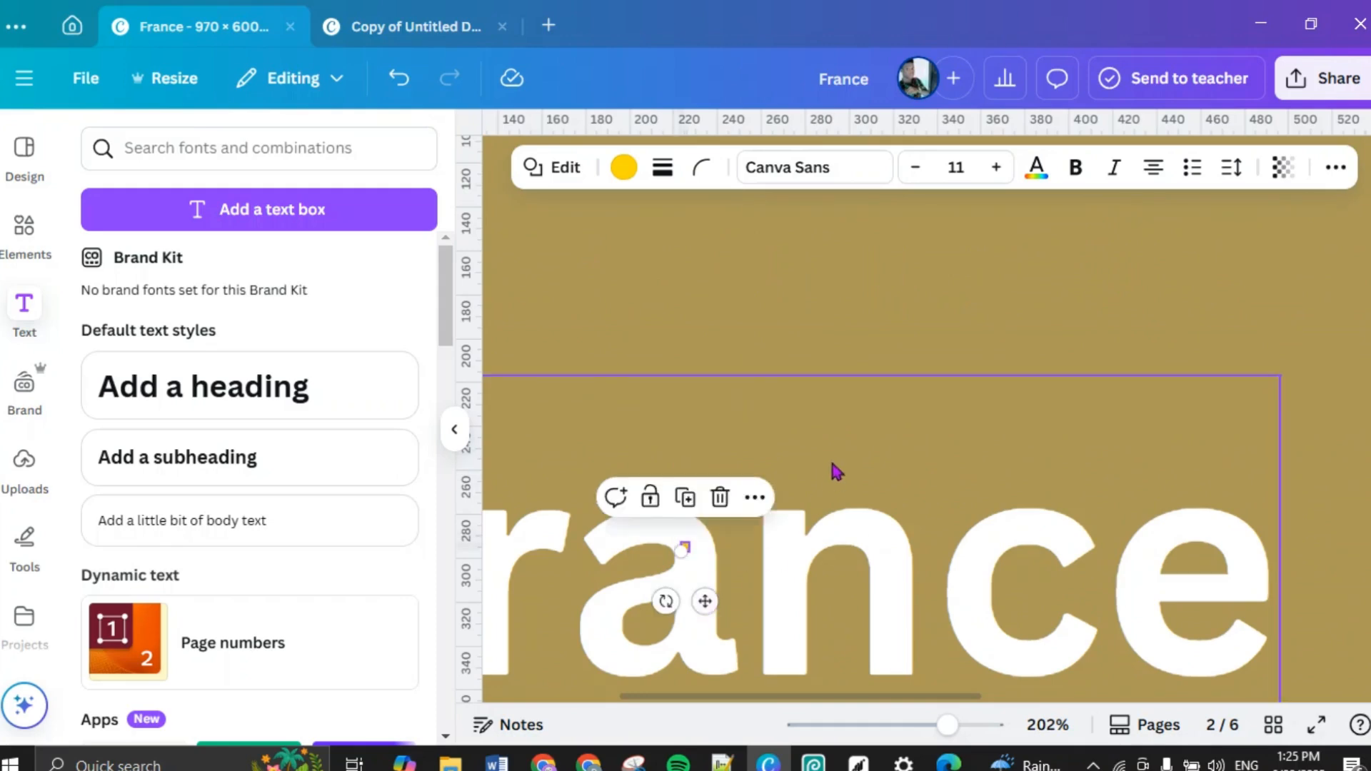
pyautogui.scroll(-5, 821, 450)
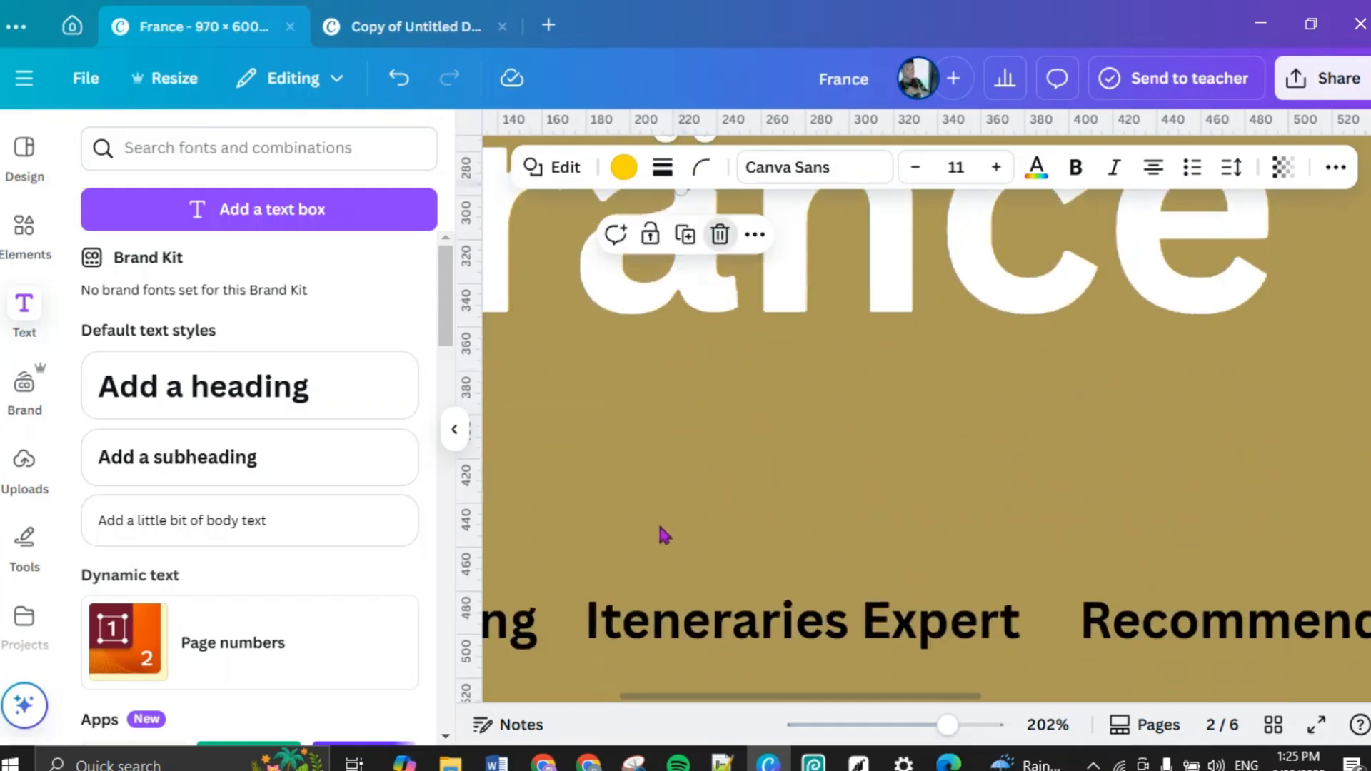
pyautogui.click(856, 394)
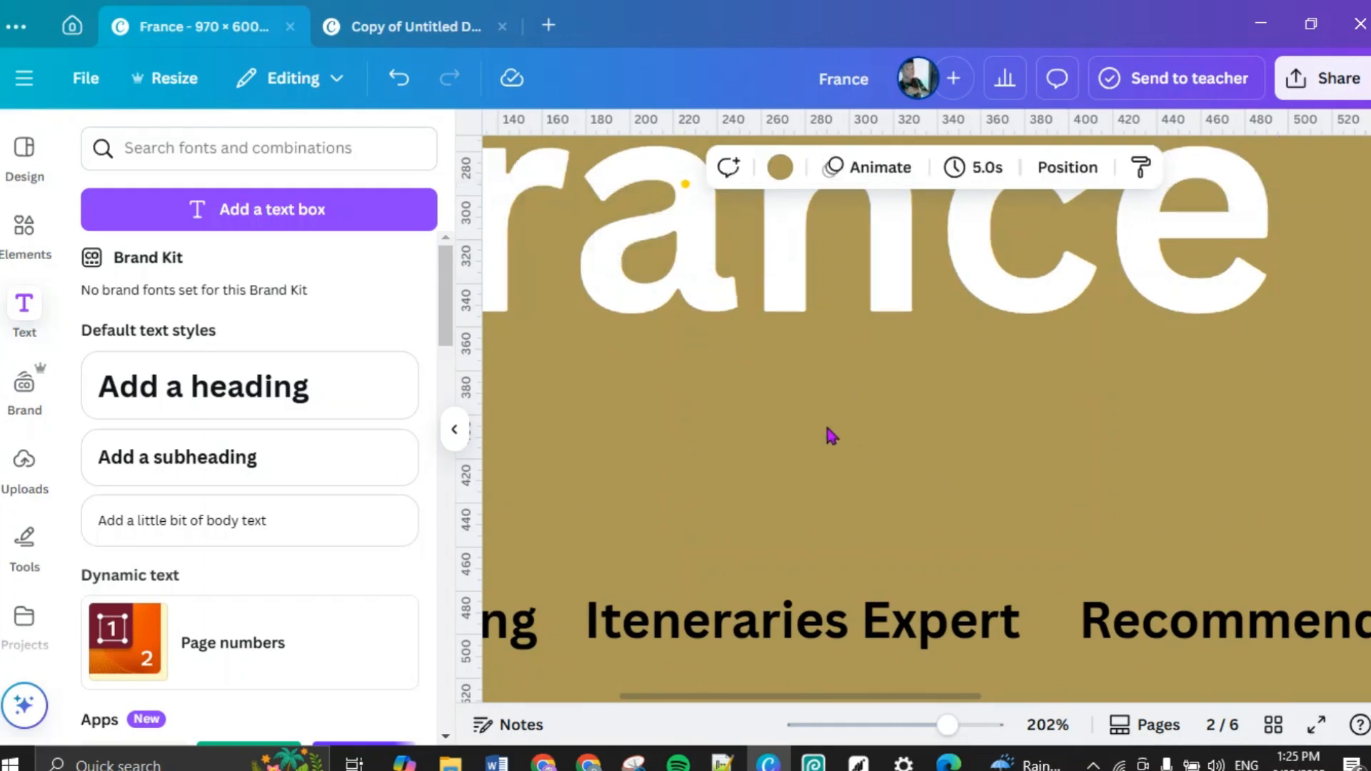
# Step: Place the tiny yellow dot in the gap just before "Iteneraries", centered on the tagline's height
pyautogui.click(687, 191)
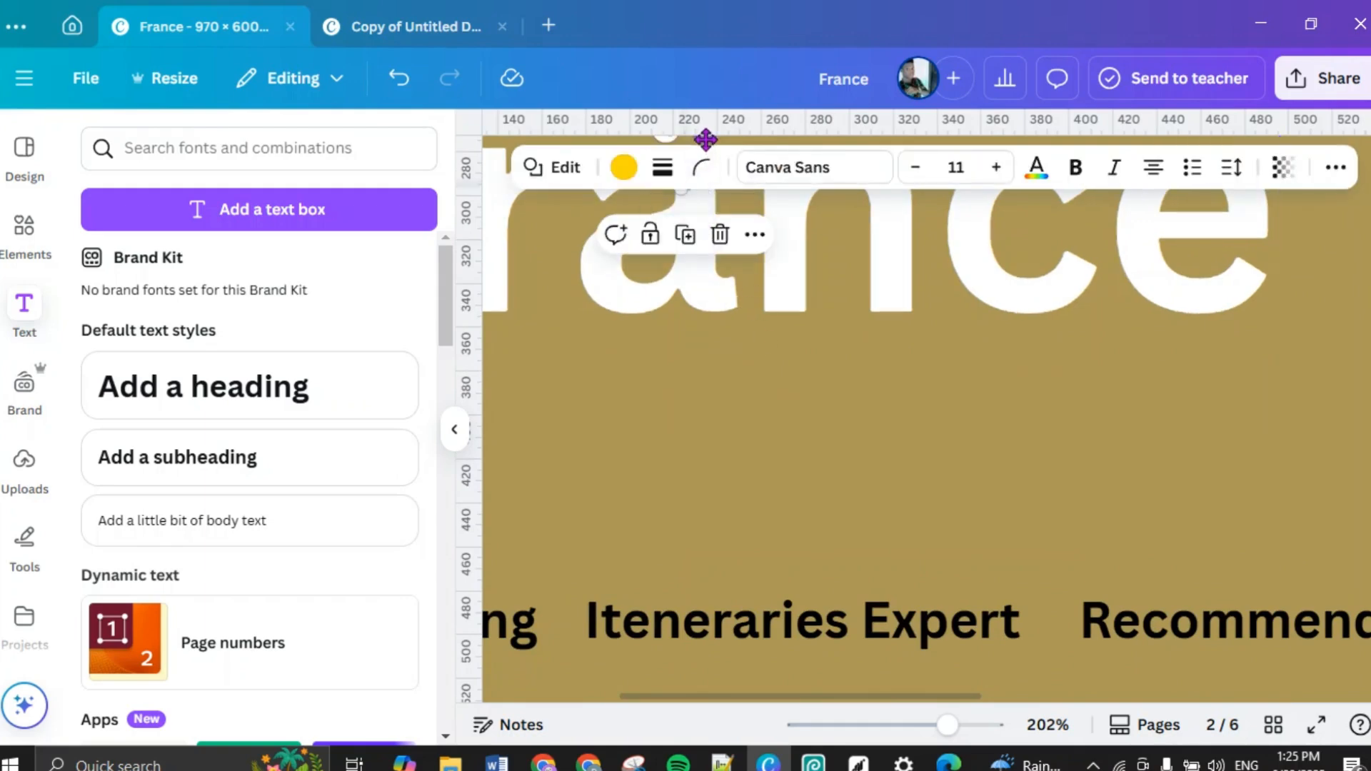
pyautogui.moveTo(706, 140); pyautogui.dragTo(601, 567)
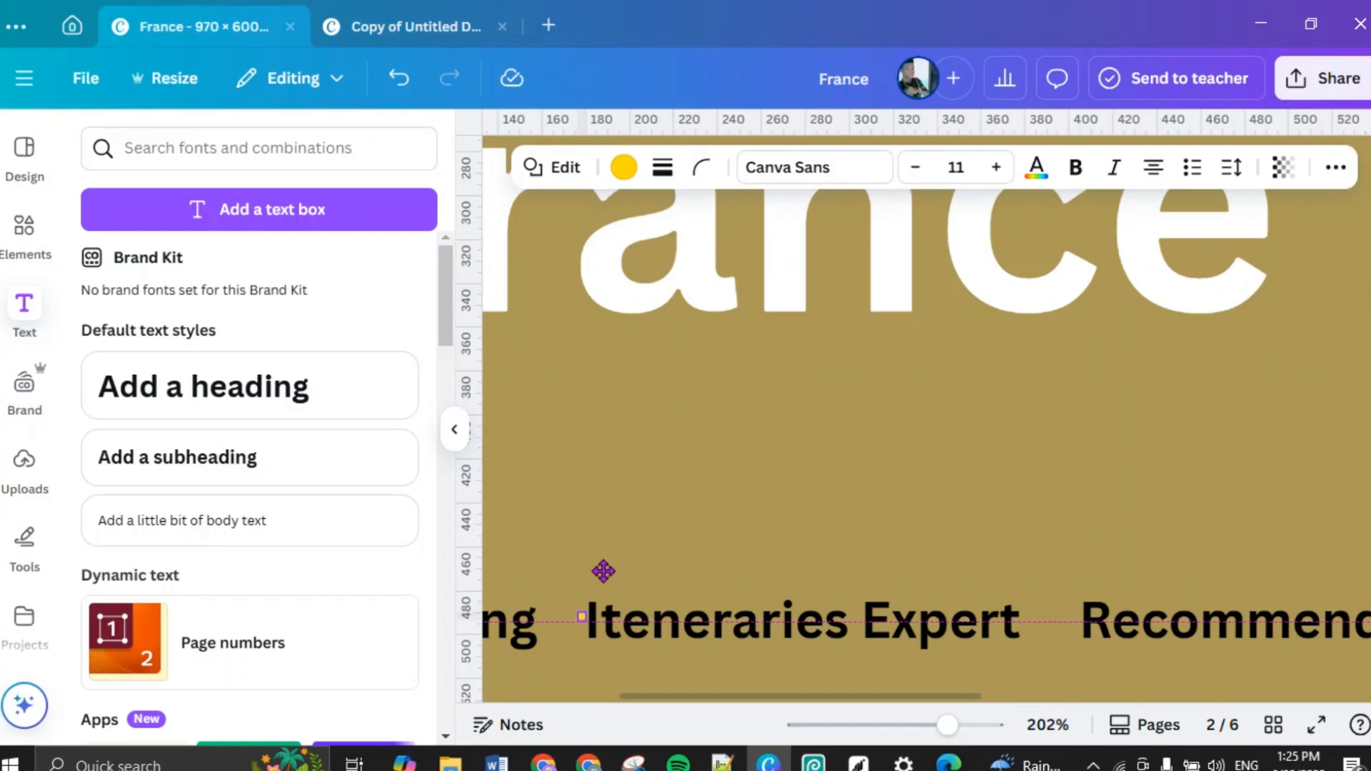
pyautogui.moveTo(603, 572); pyautogui.dragTo(604, 572)
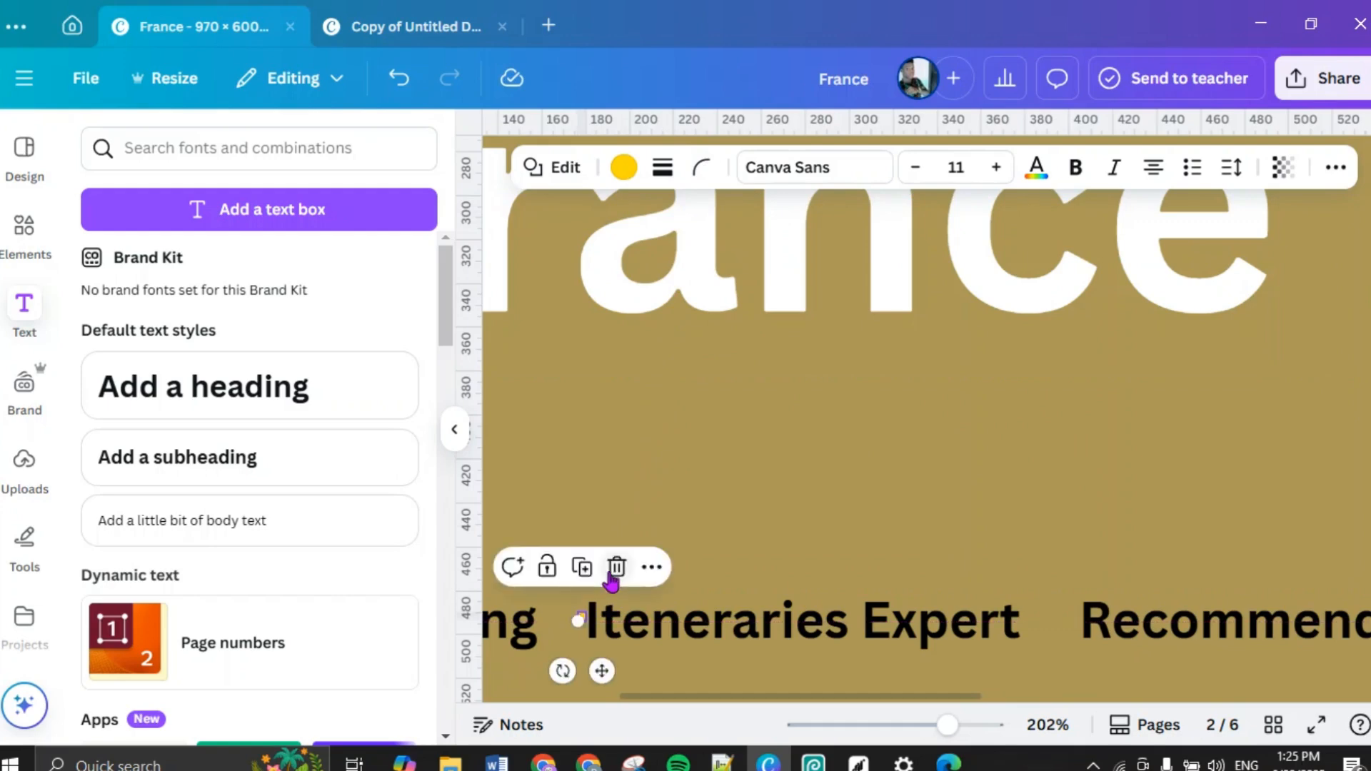
pyautogui.click(873, 558)
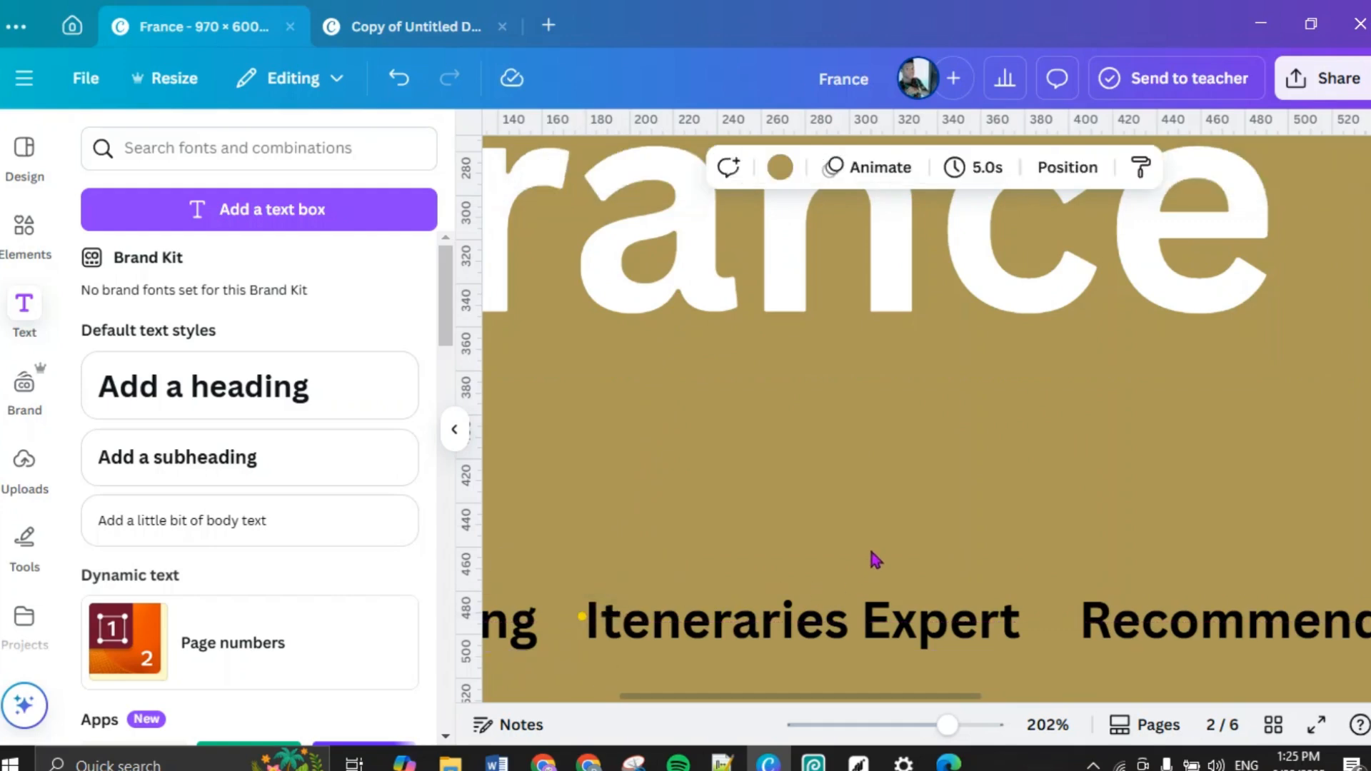
pyautogui.click(579, 618)
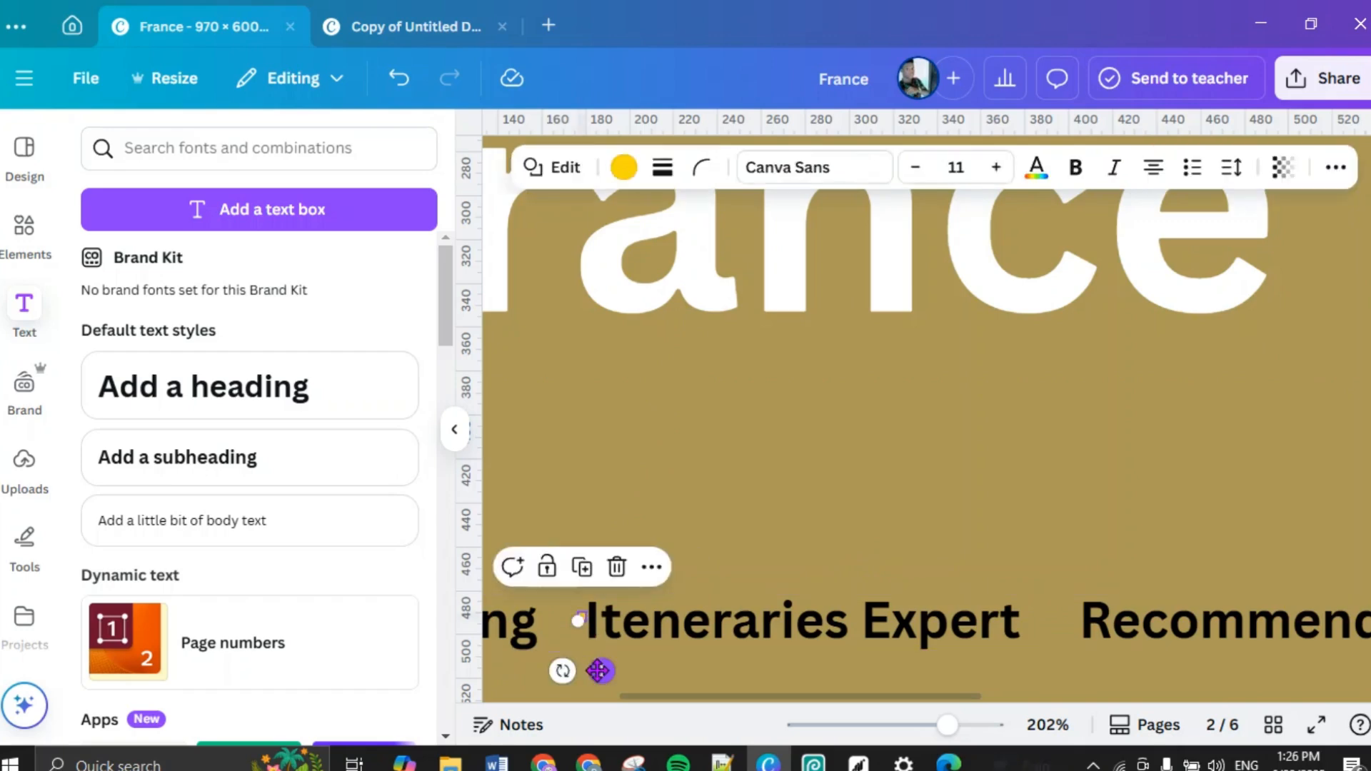
pyautogui.moveTo(597, 672); pyautogui.dragTo(597, 674)
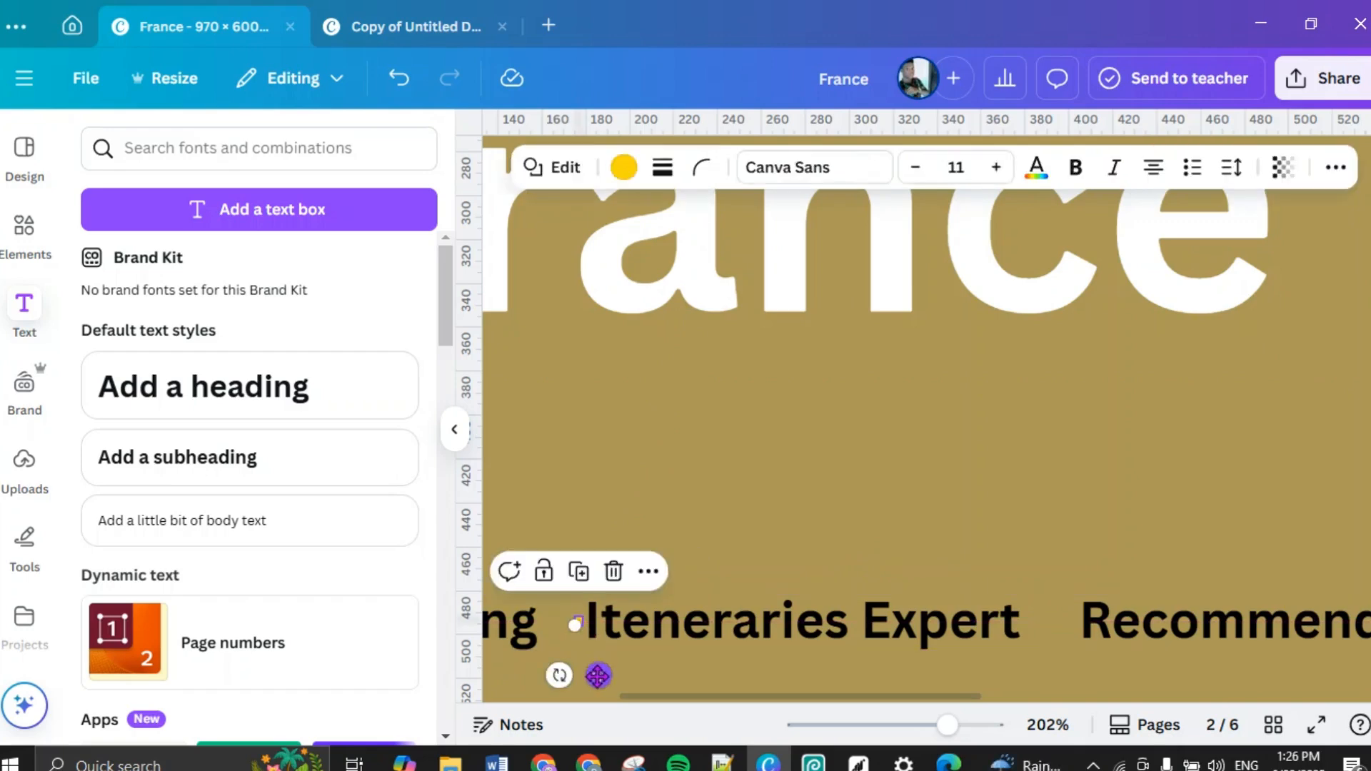
# Step: Duplicate the yellow dot and place the copy just before "Recommendation", level with the first dot
pyautogui.click(581, 572)
pyautogui.scroll(-3, 759, 603)
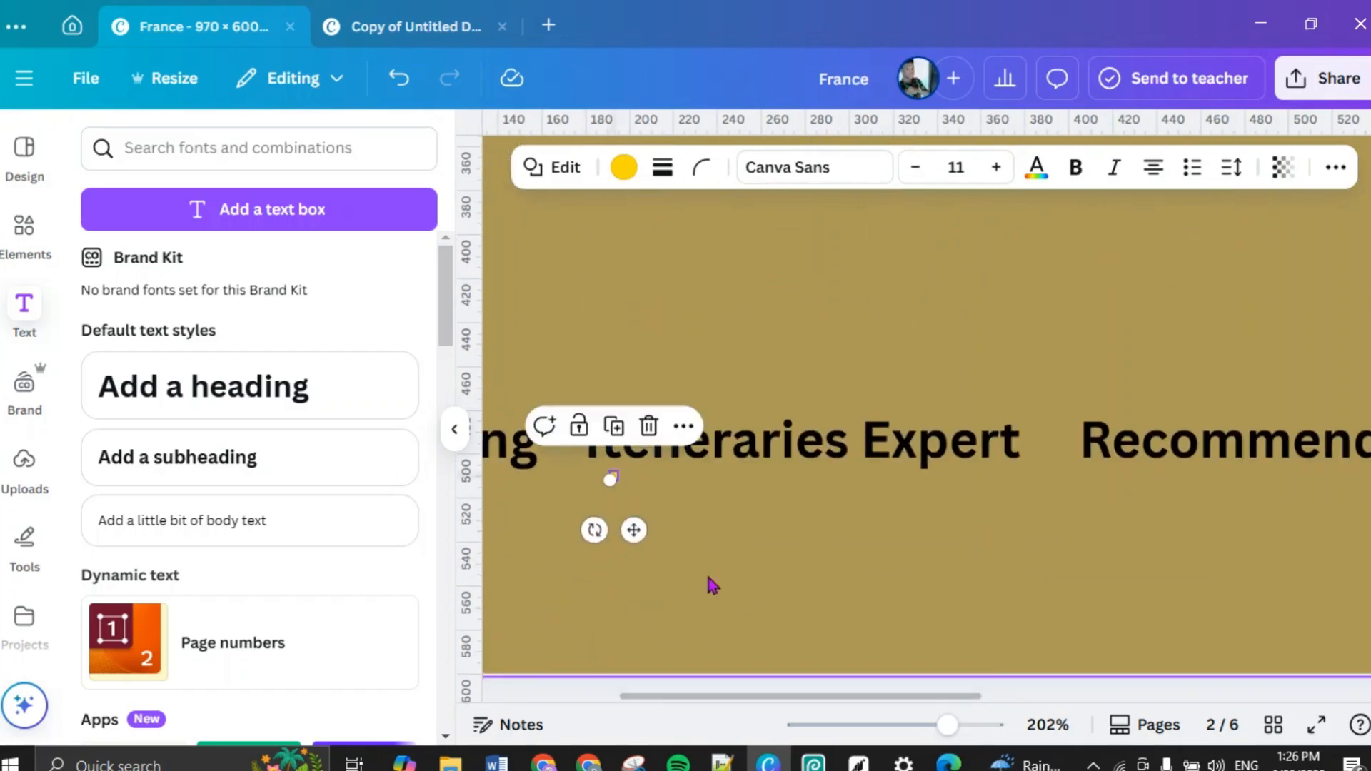
pyautogui.moveTo(633, 528); pyautogui.dragTo(1093, 497)
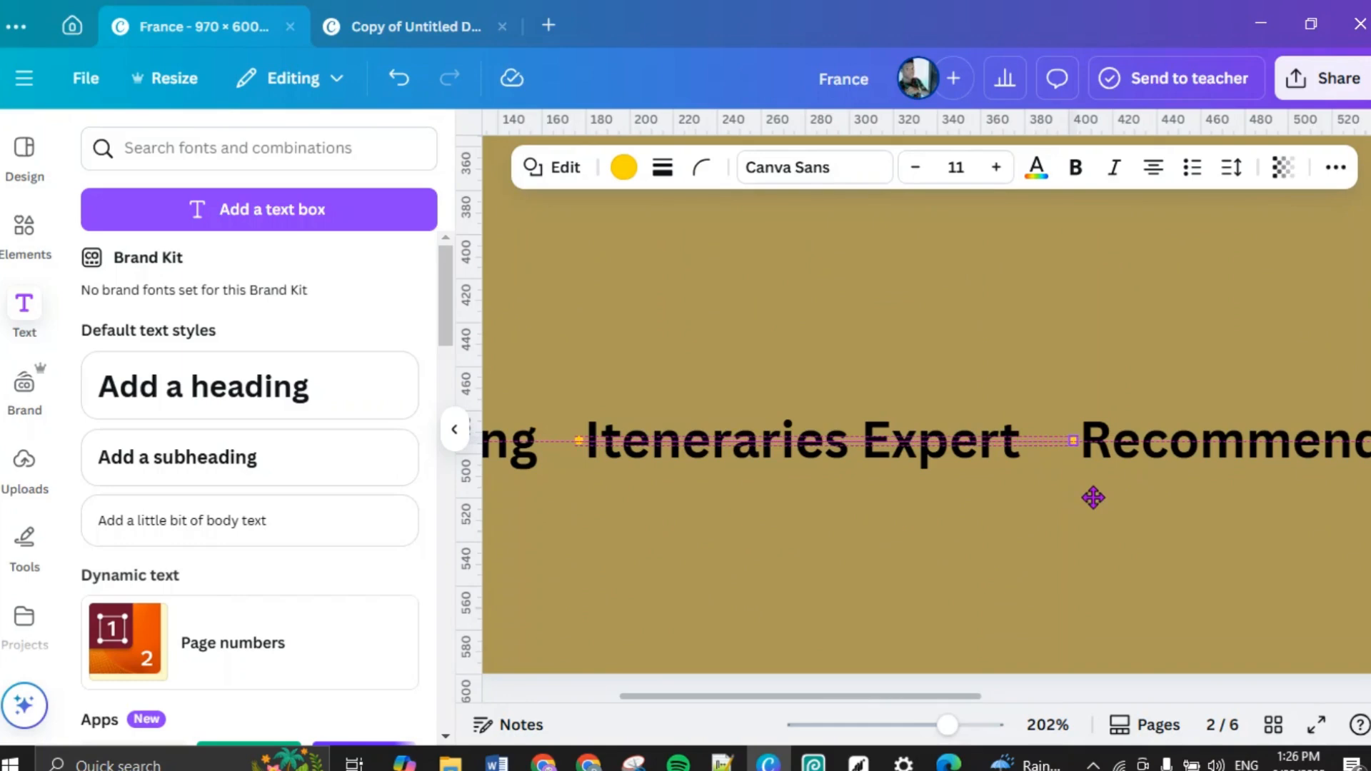
pyautogui.moveTo(1093, 497); pyautogui.dragTo(1093, 497)
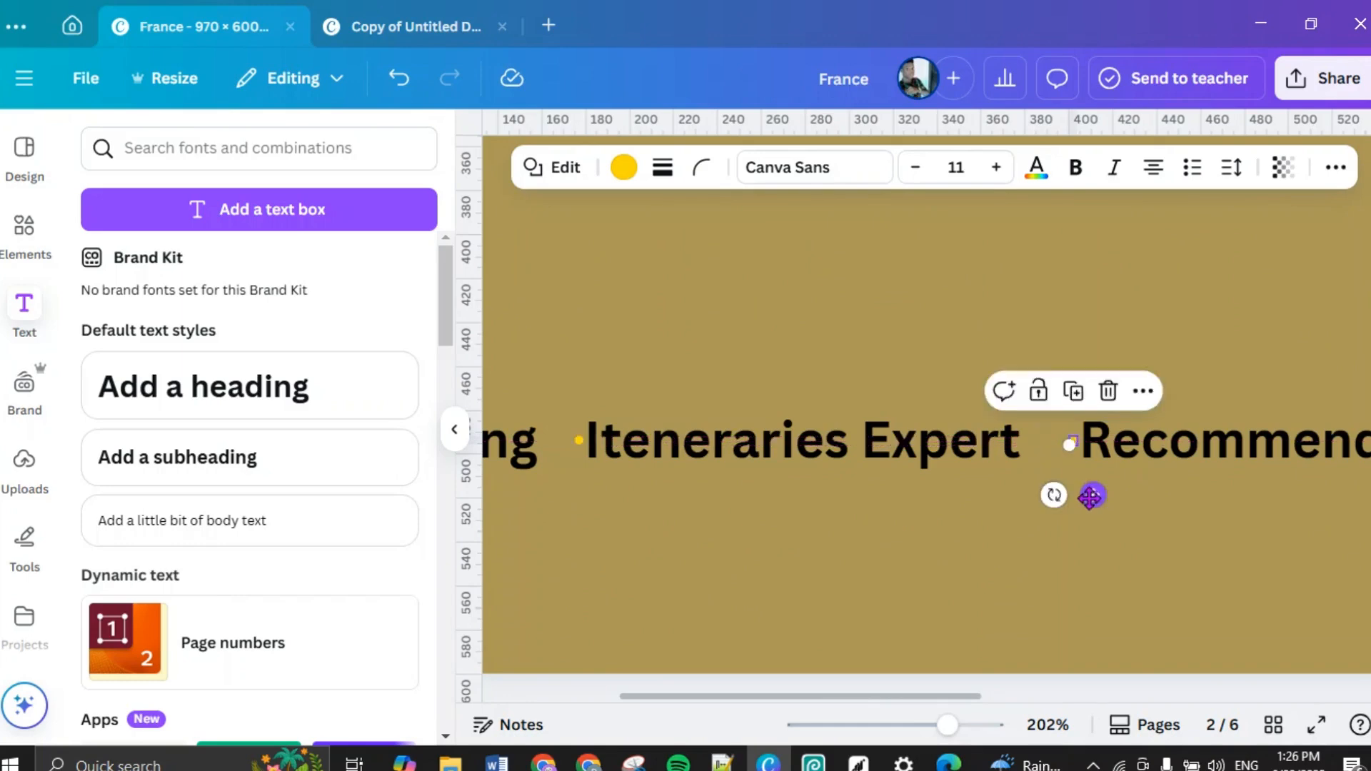
pyautogui.click(875, 554)
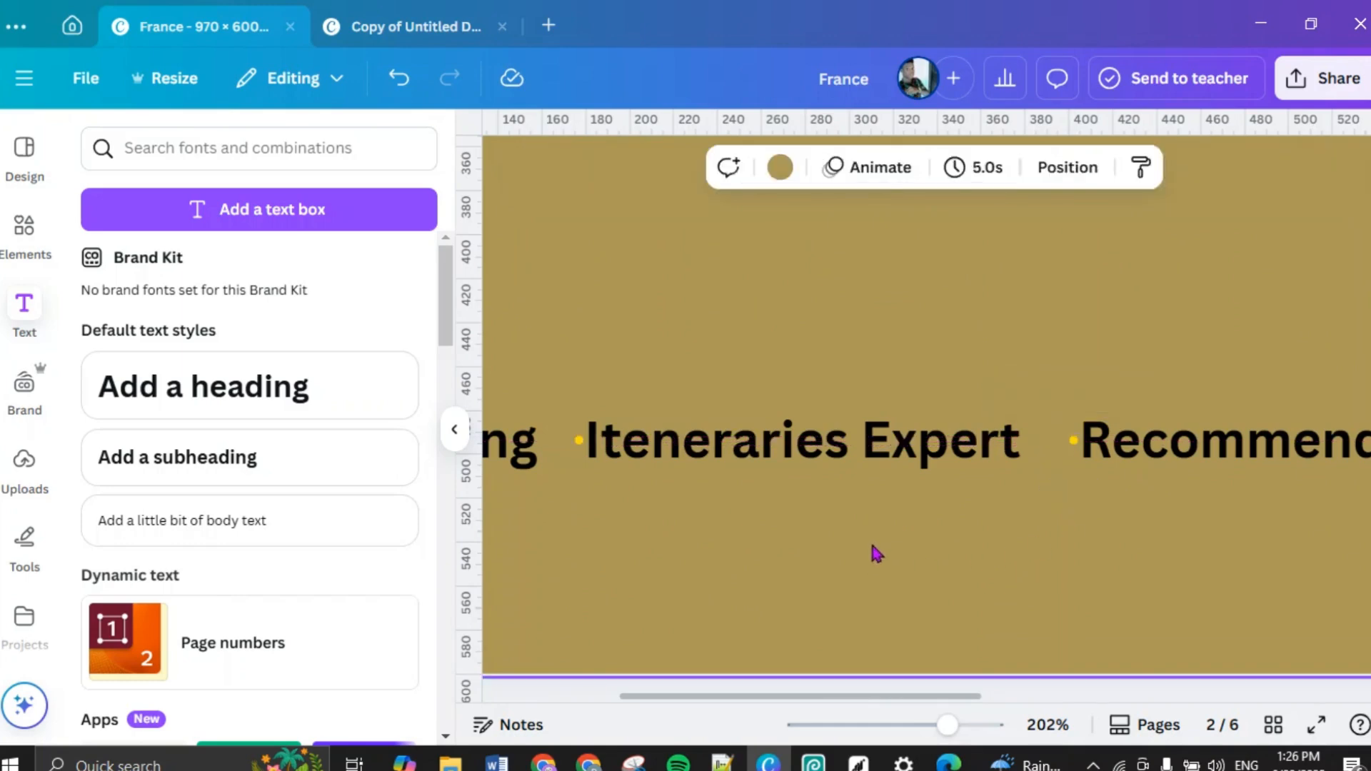
# Step: Recolor both yellow bullet dots in the tagline with the white from the Brand Kit palette
pyautogui.click(575, 438)
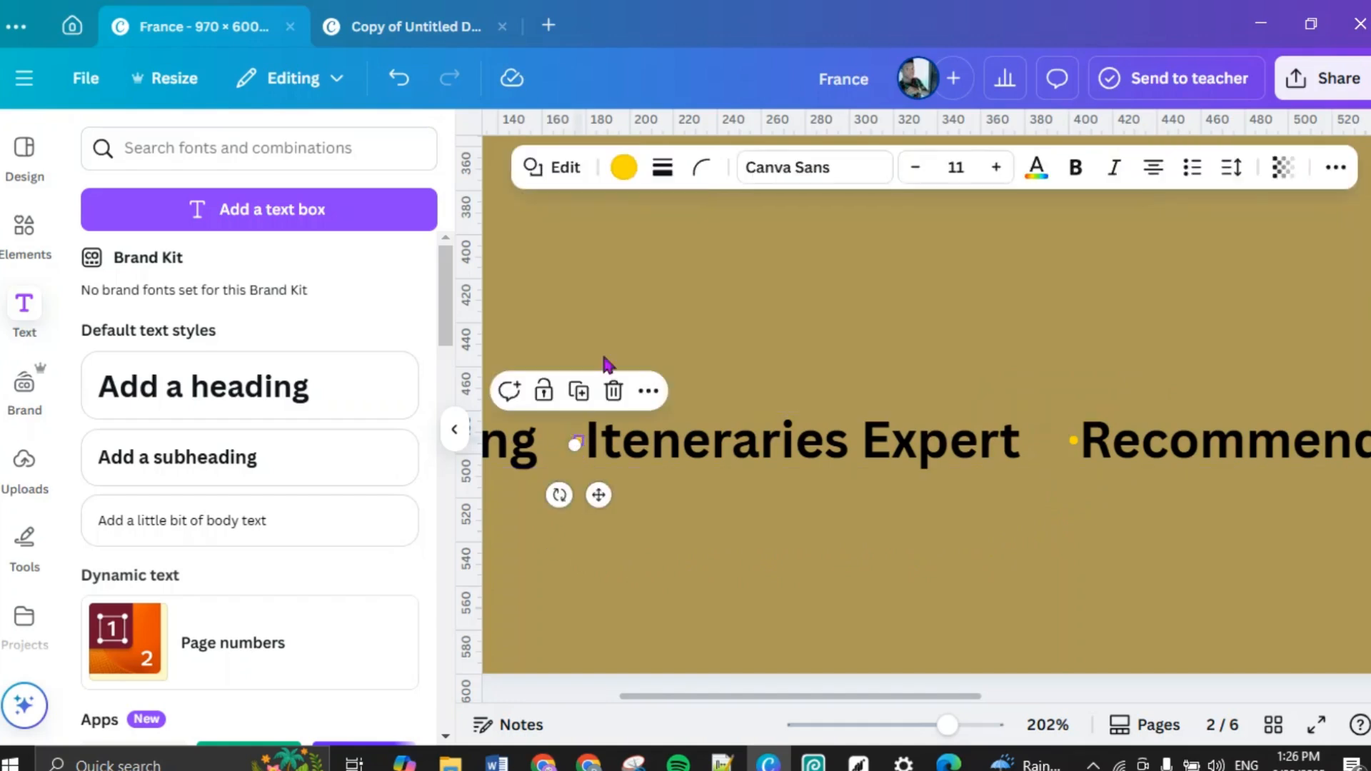
pyautogui.click(624, 169)
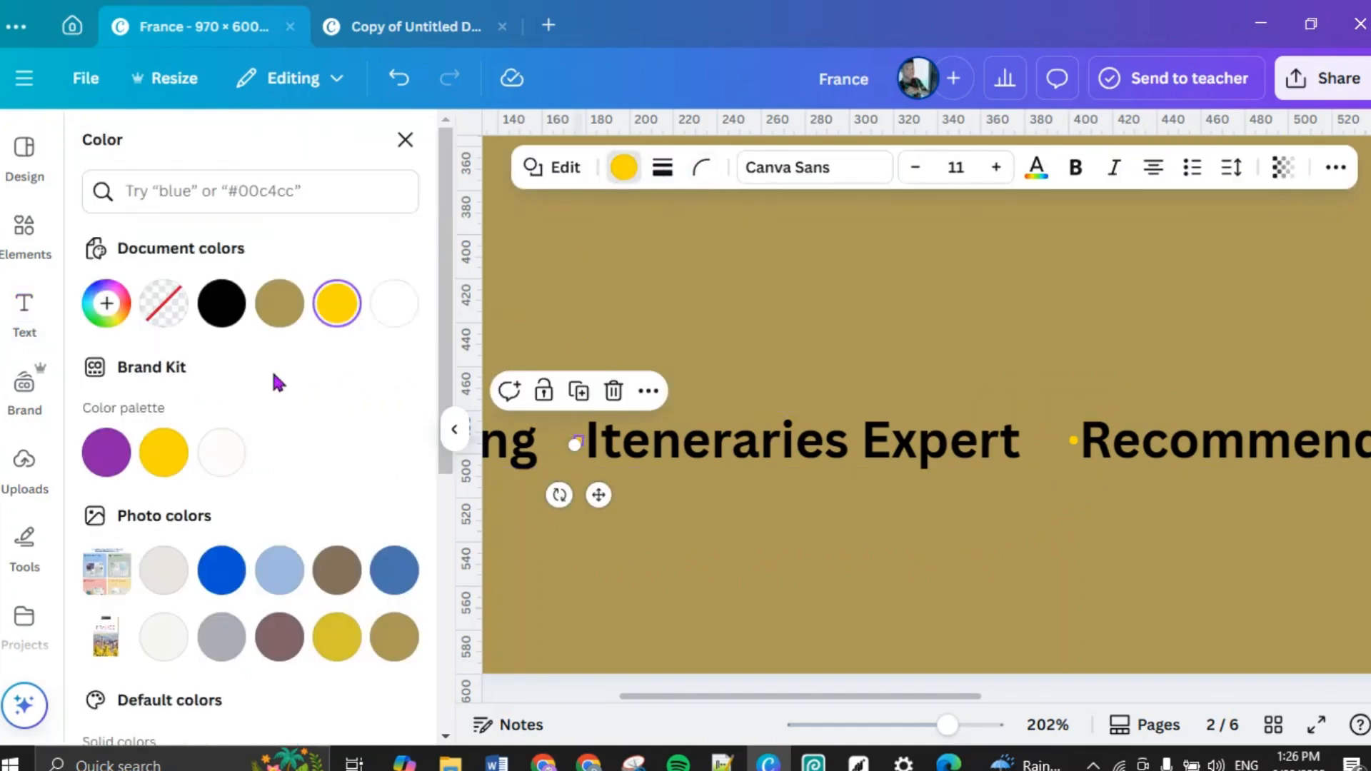
pyautogui.click(221, 452)
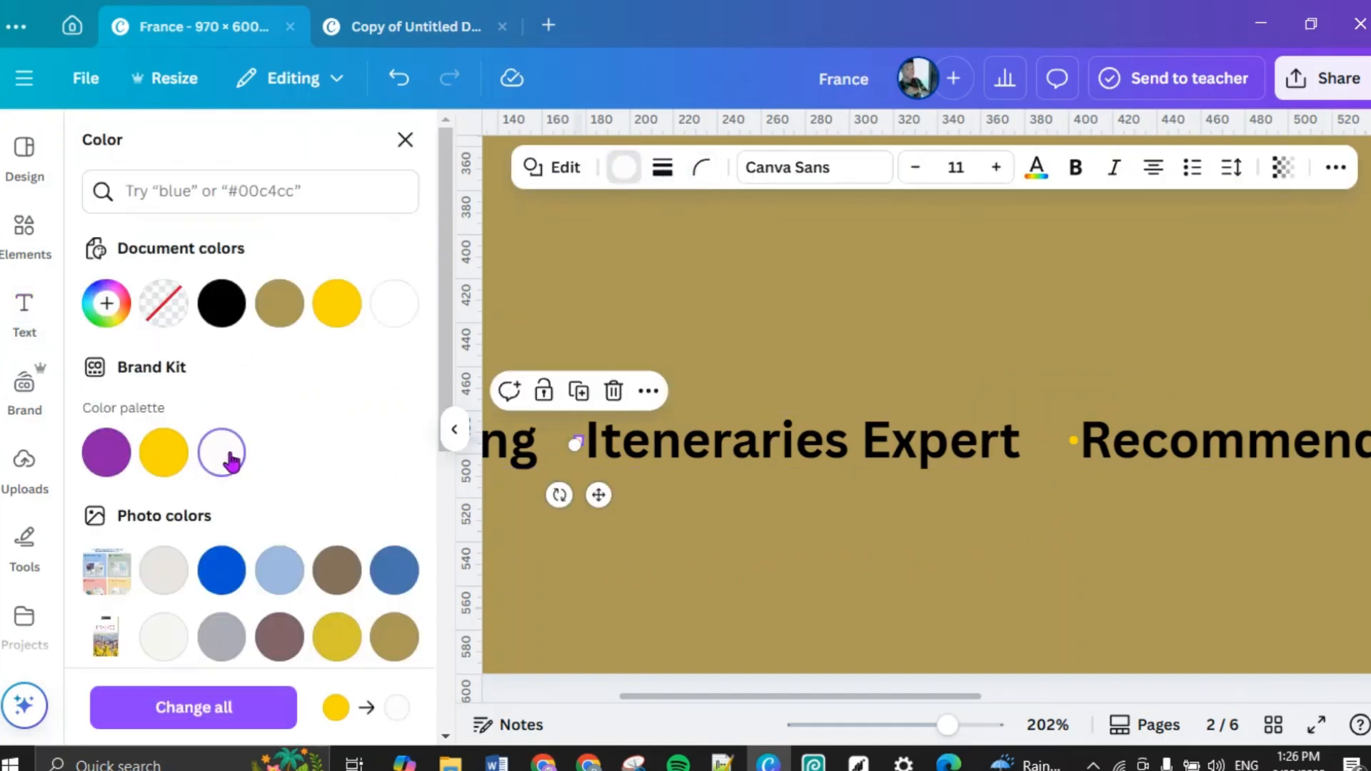
pyautogui.click(1075, 443)
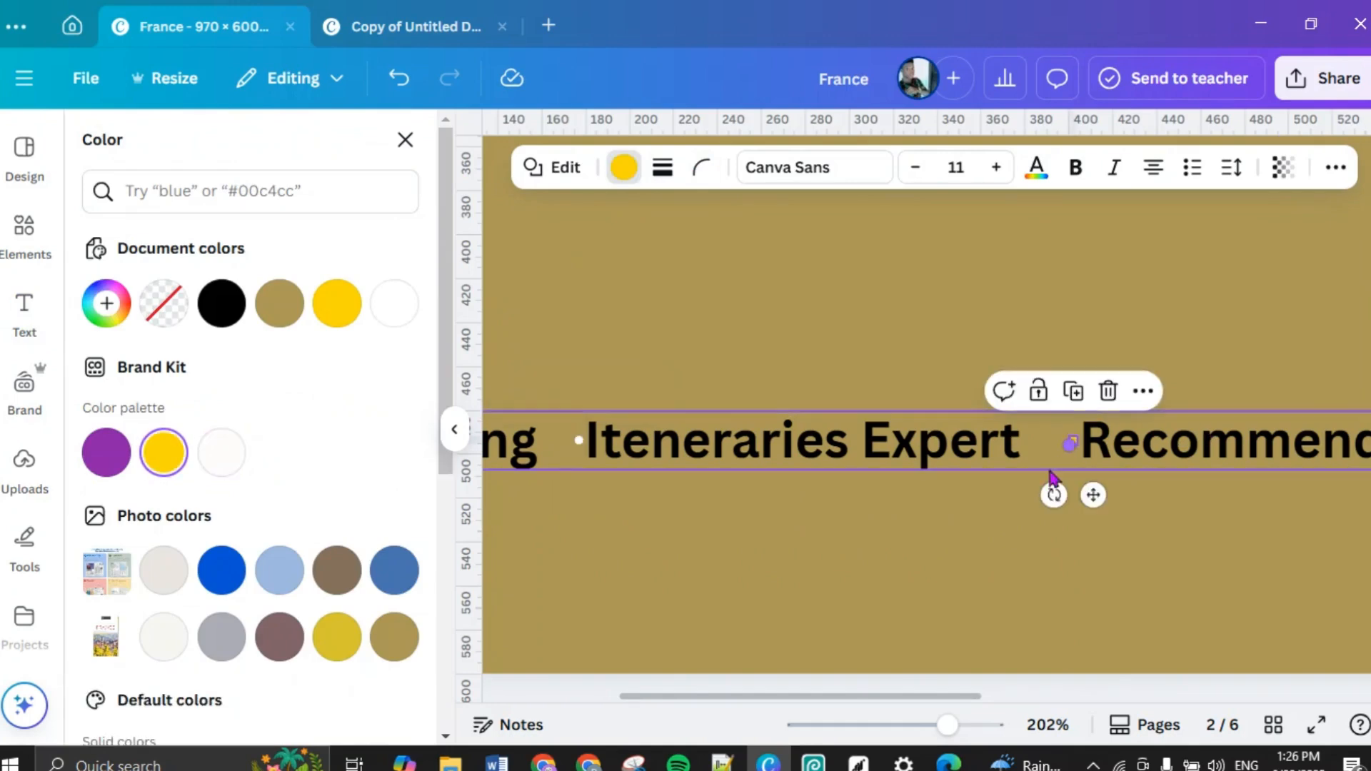
pyautogui.click(222, 455)
pyautogui.click(1191, 448)
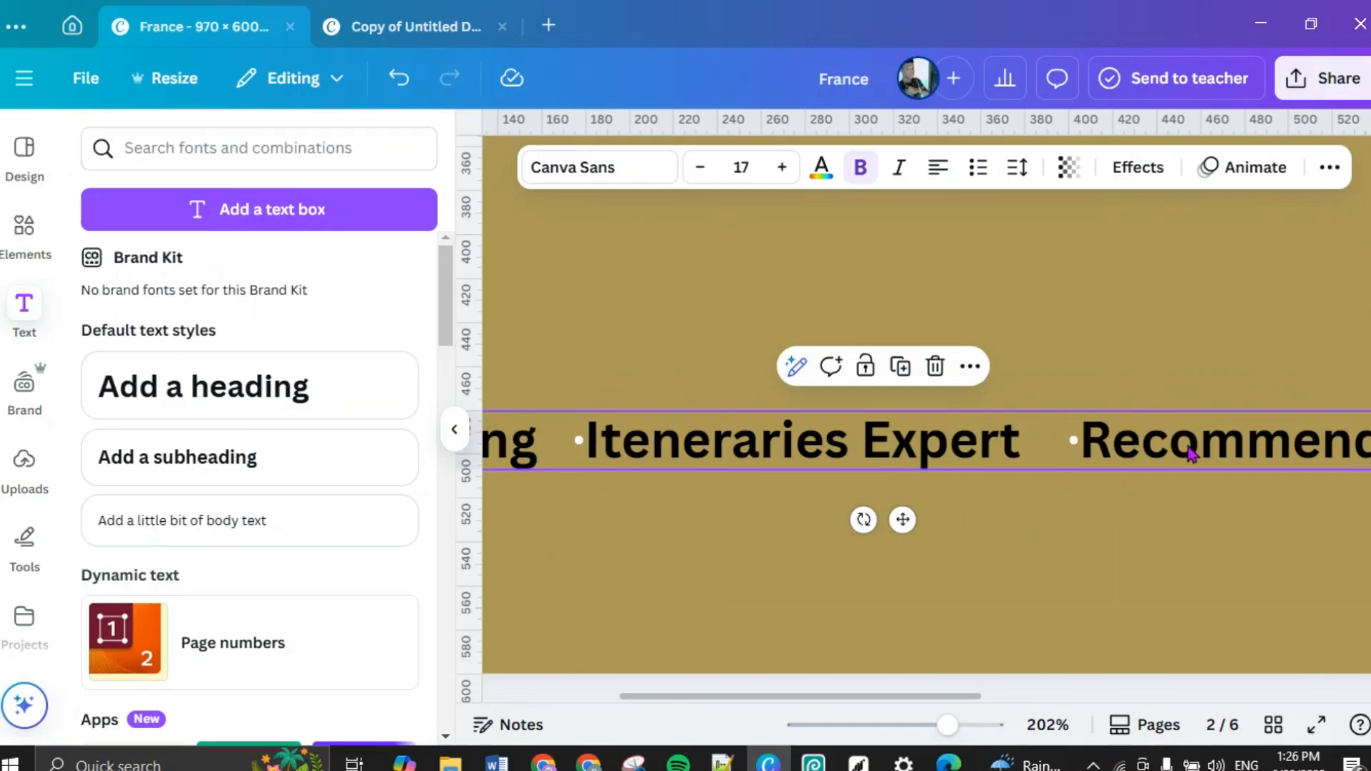
# Step: Change the text color of the "Trip building Iteneraries Expert Recommendation" tagline to the Brand Kit white
pyautogui.click(884, 726)
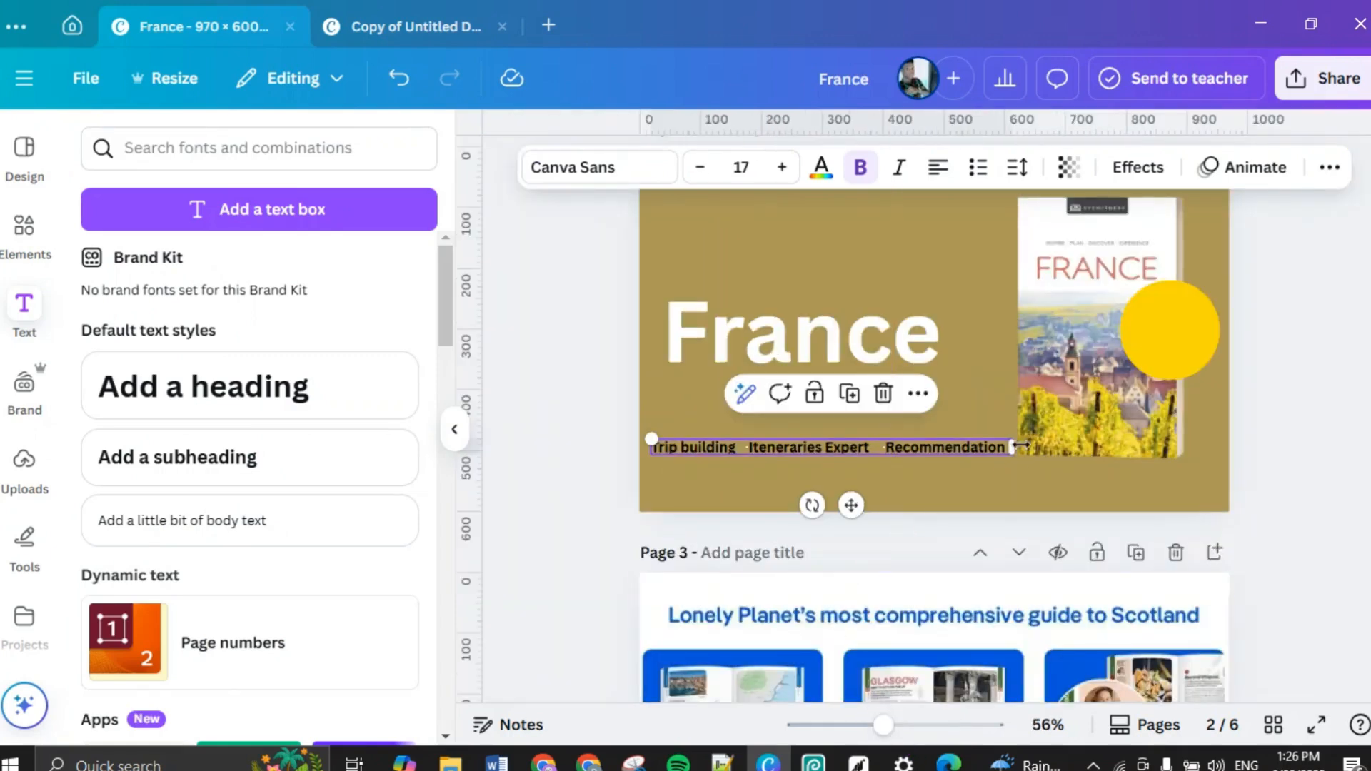
pyautogui.click(727, 487)
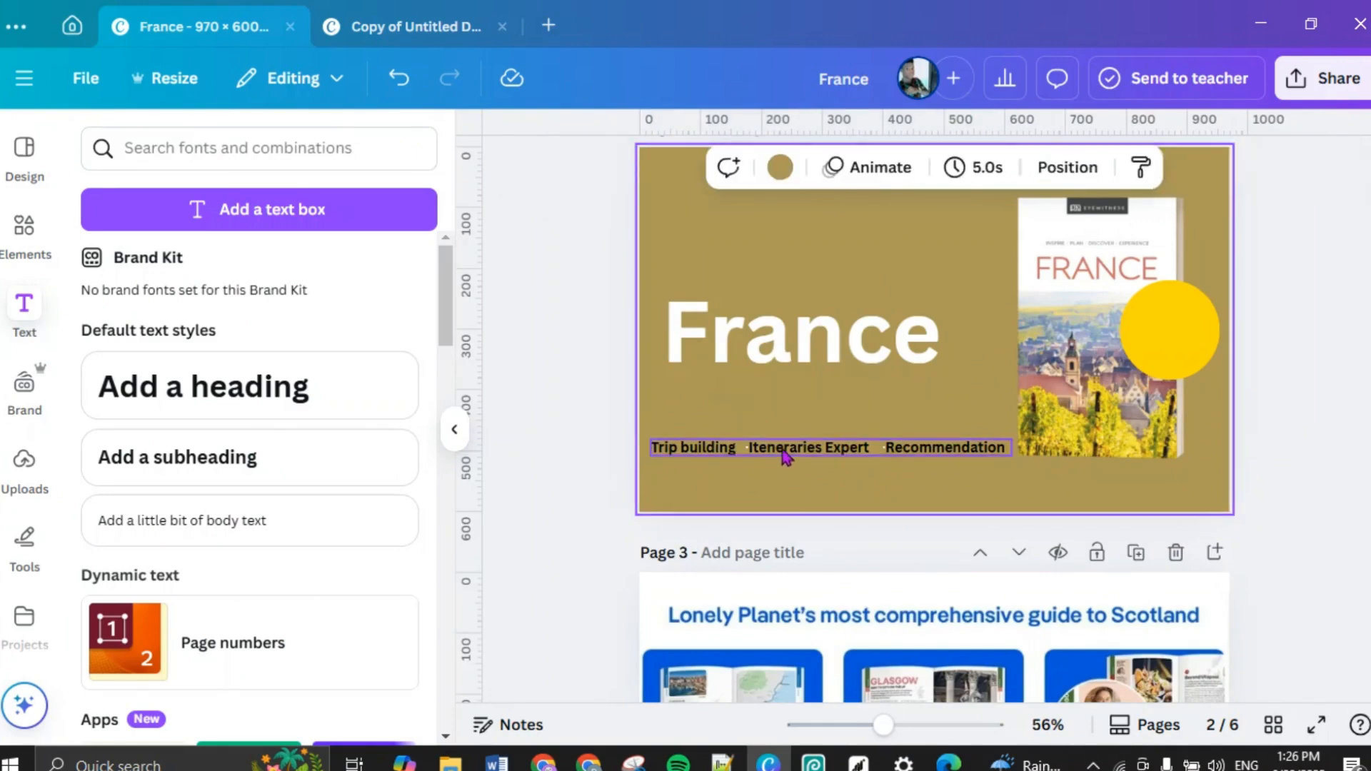
pyautogui.click(704, 450)
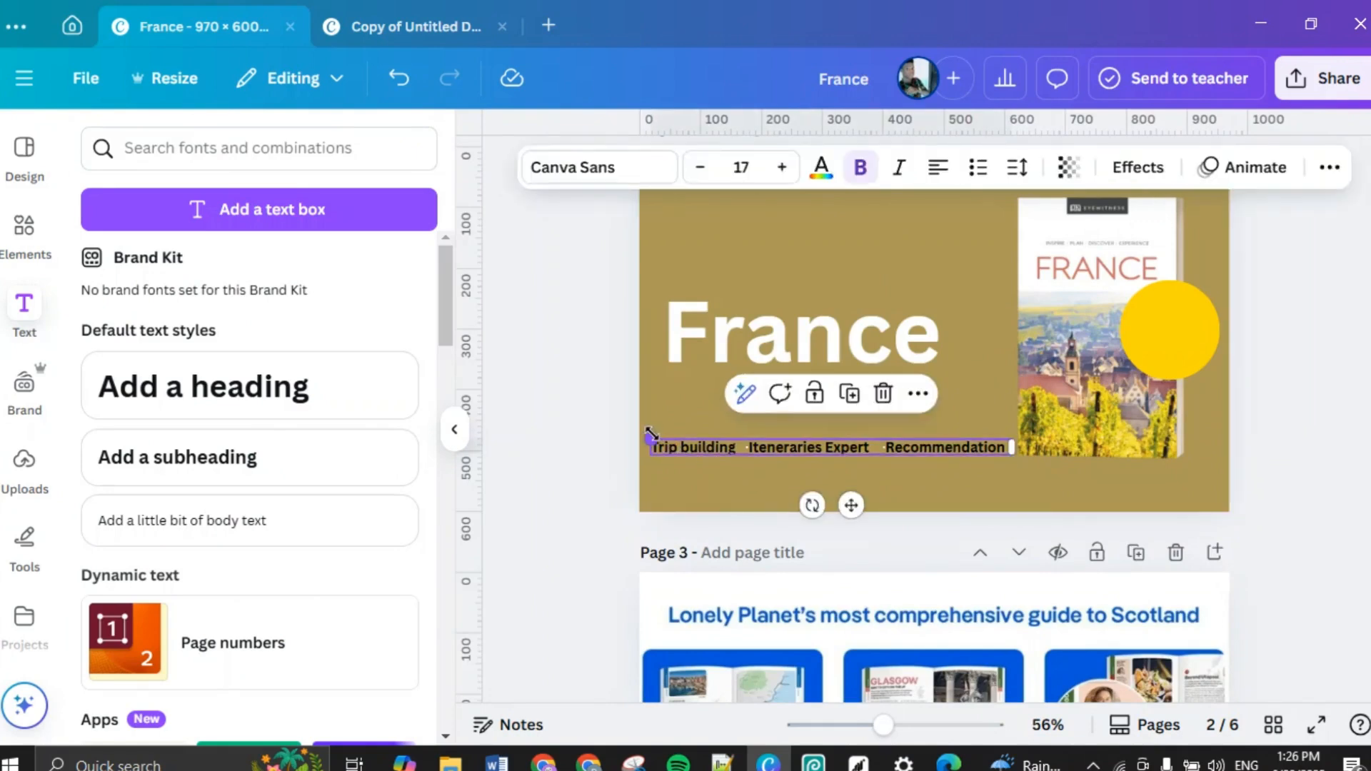
pyautogui.click(821, 168)
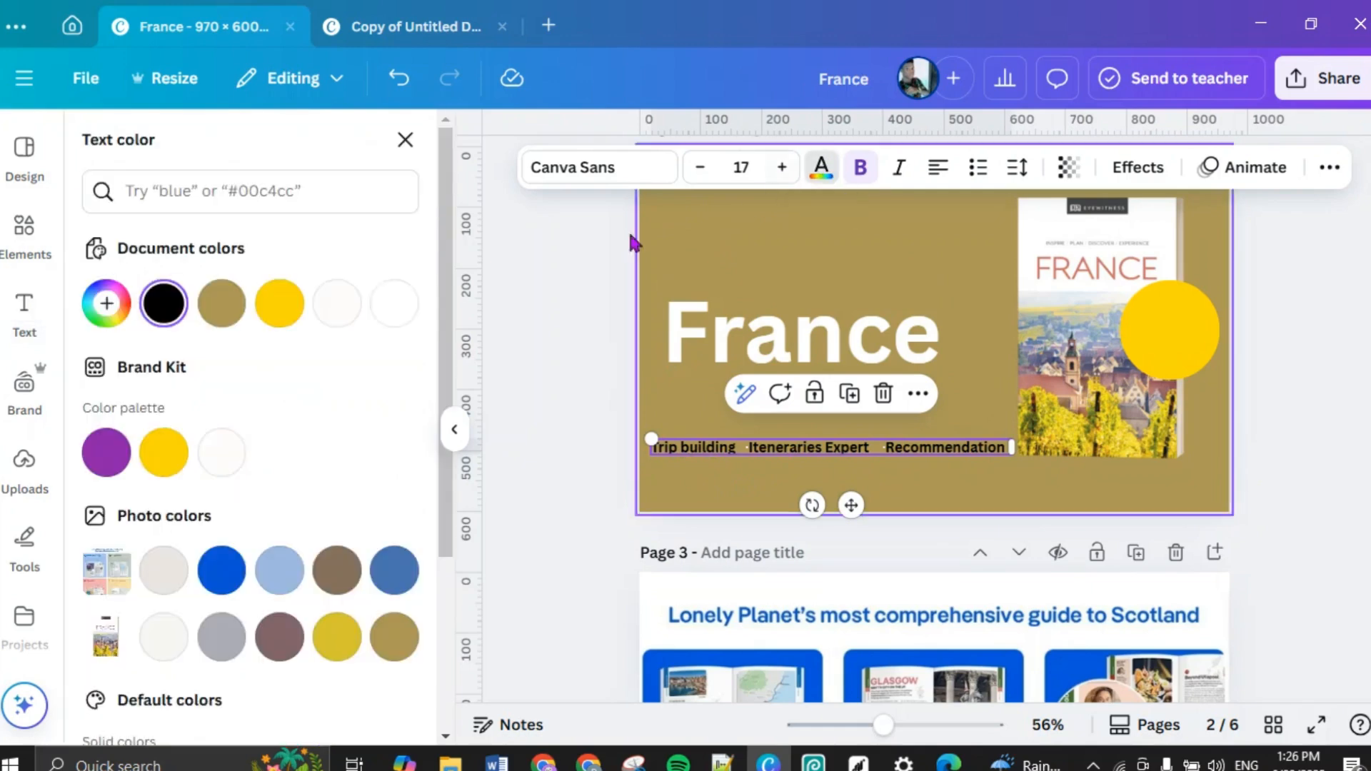
pyautogui.click(222, 452)
pyautogui.click(1289, 510)
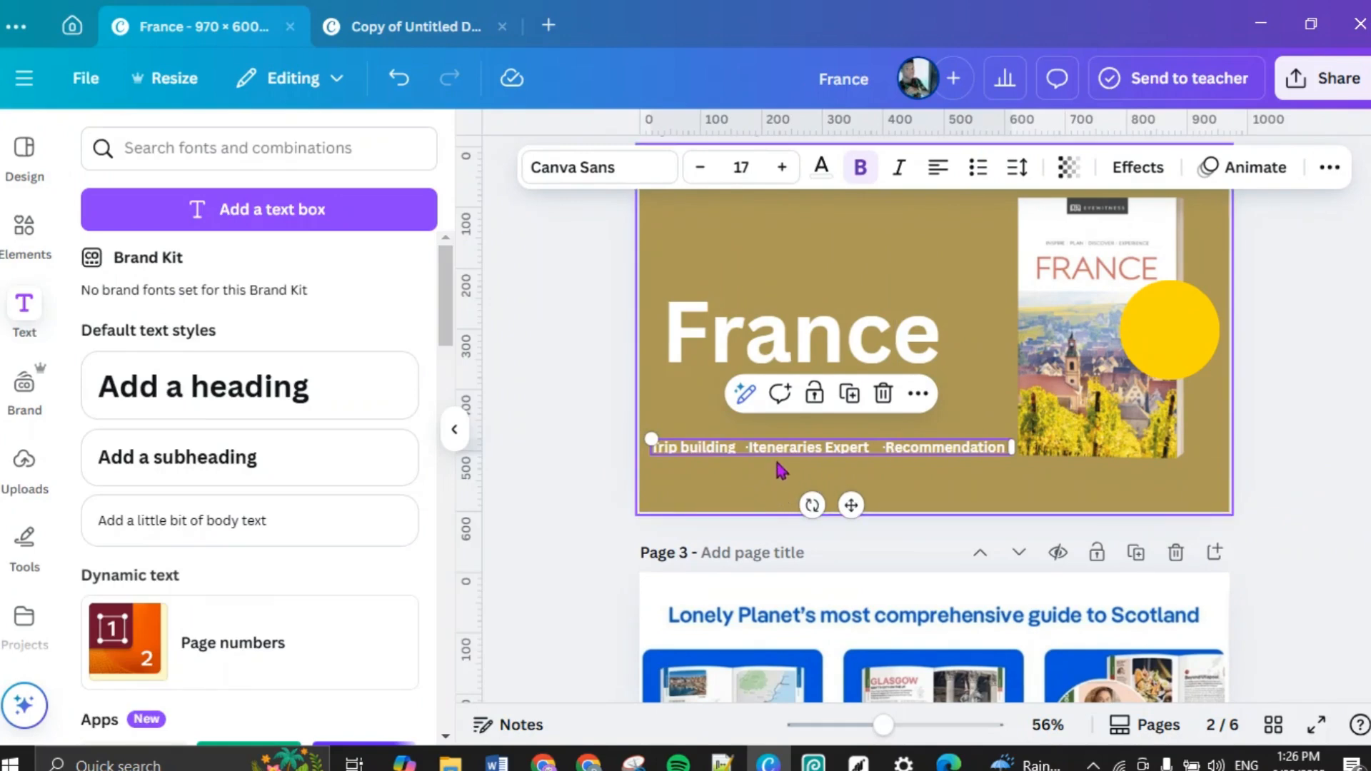
pyautogui.click(1291, 490)
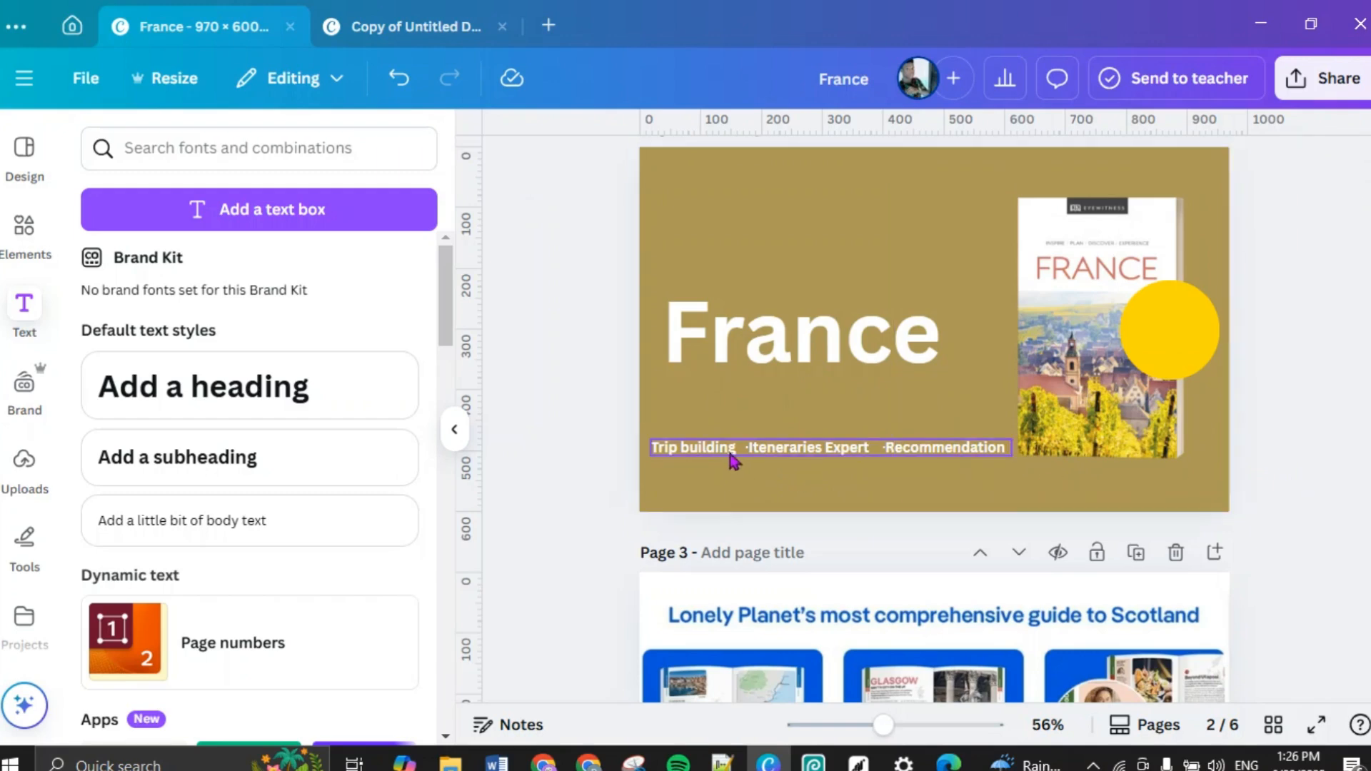
# Step: Add a solid line to the France banner and place it above the tagline, aligned with the start of "Trip building"
pyautogui.scroll(5, 789, 363)
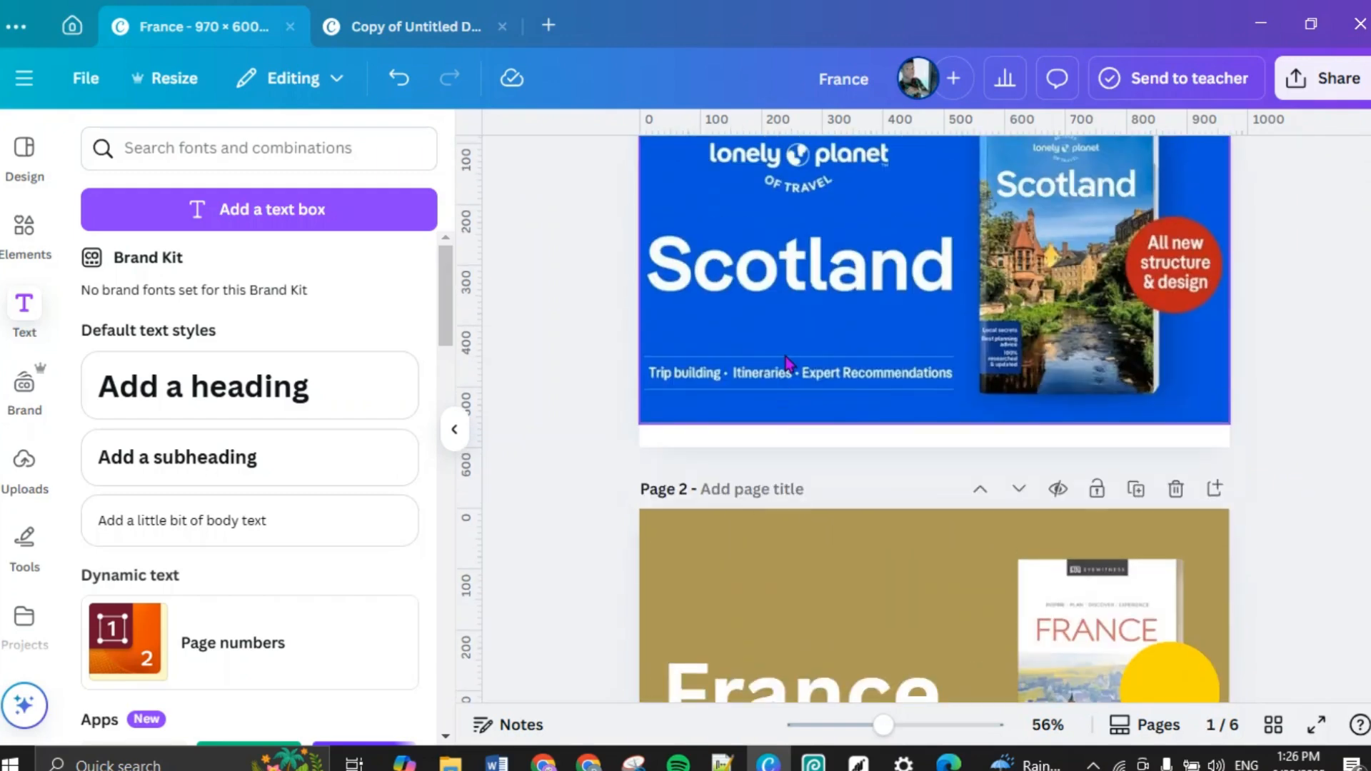
pyautogui.scroll(-3, 833, 451)
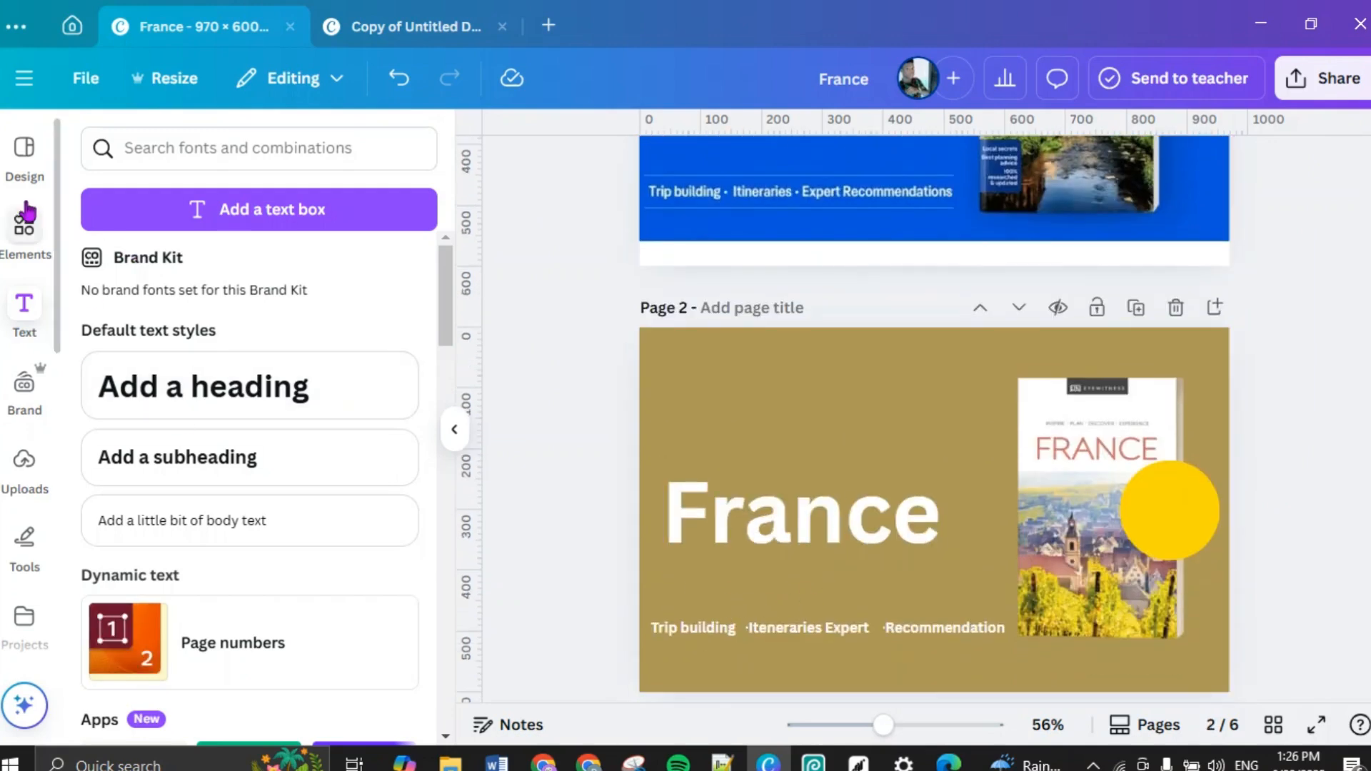
pyautogui.click(17, 229)
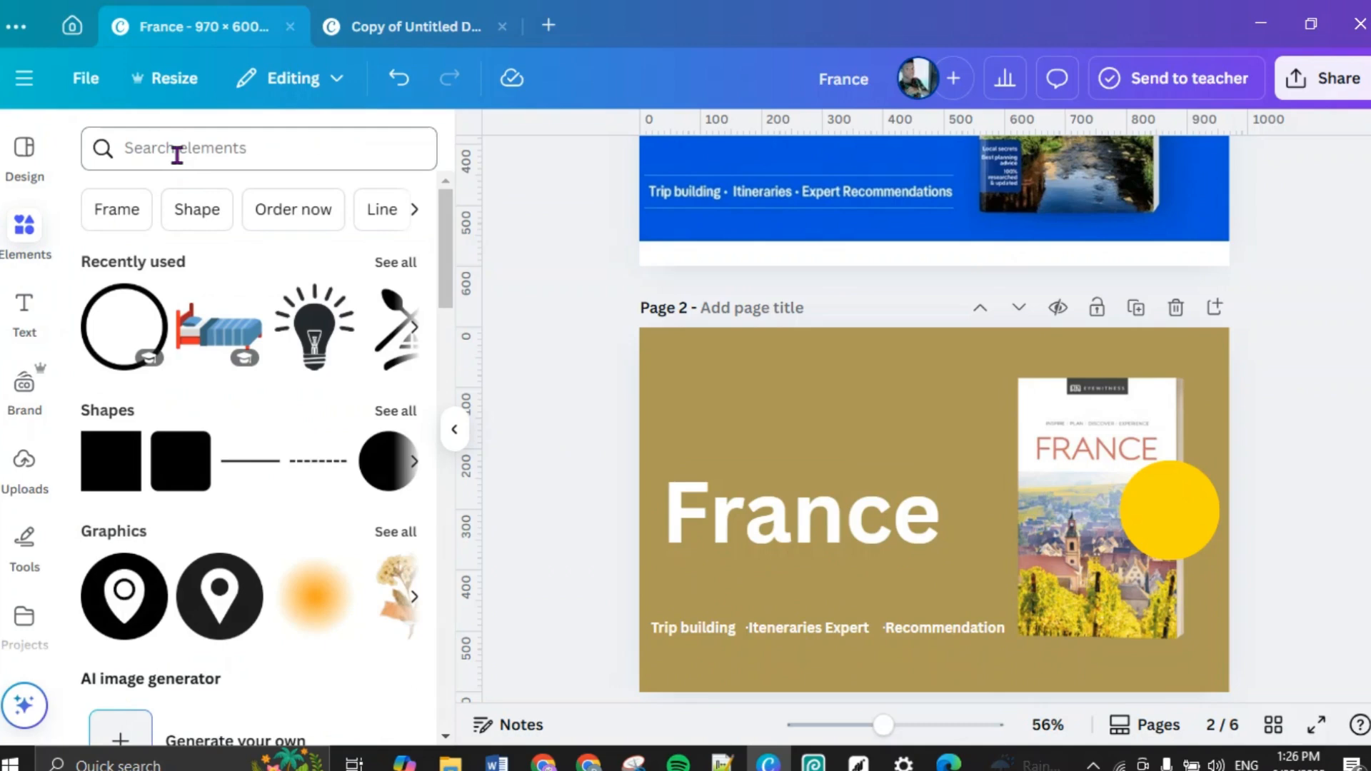
pyautogui.click(248, 464)
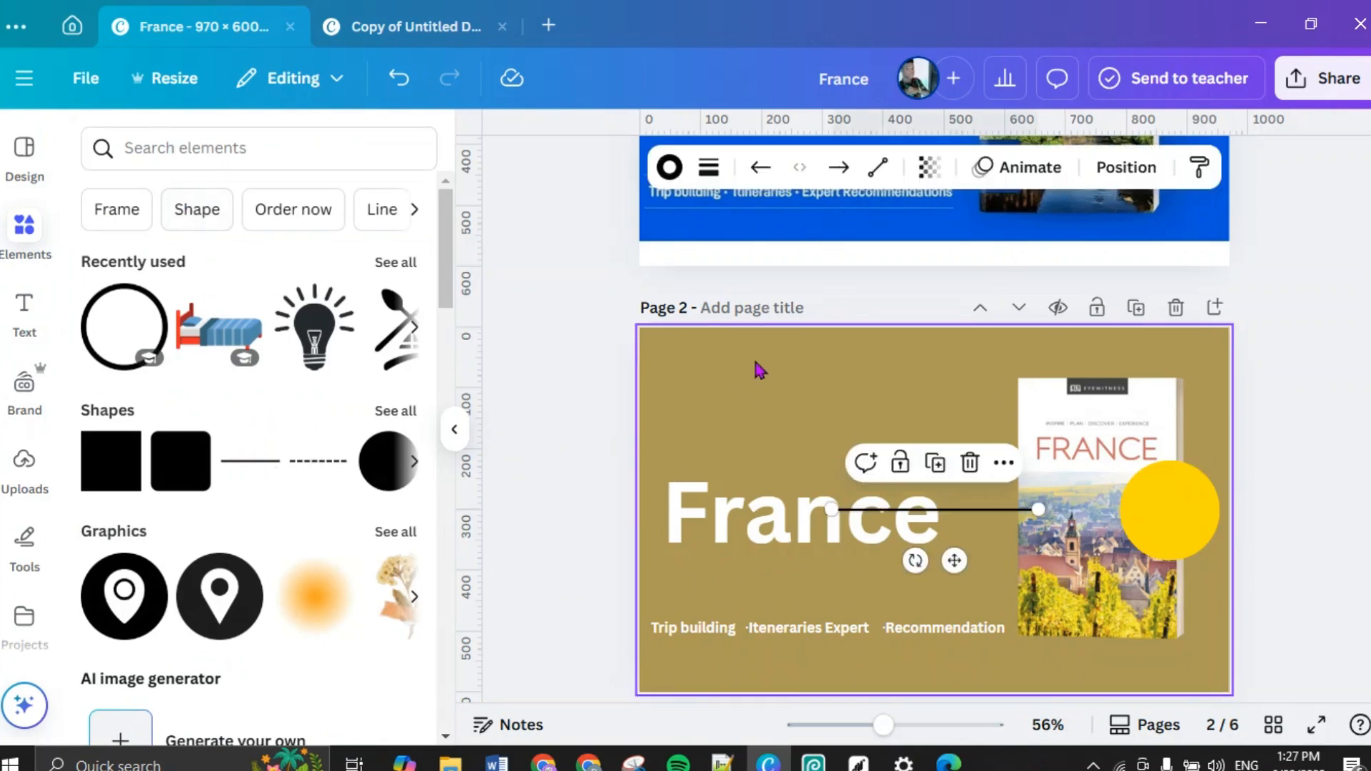
pyautogui.scroll(-5, 756, 367)
pyautogui.scroll(5, 828, 298)
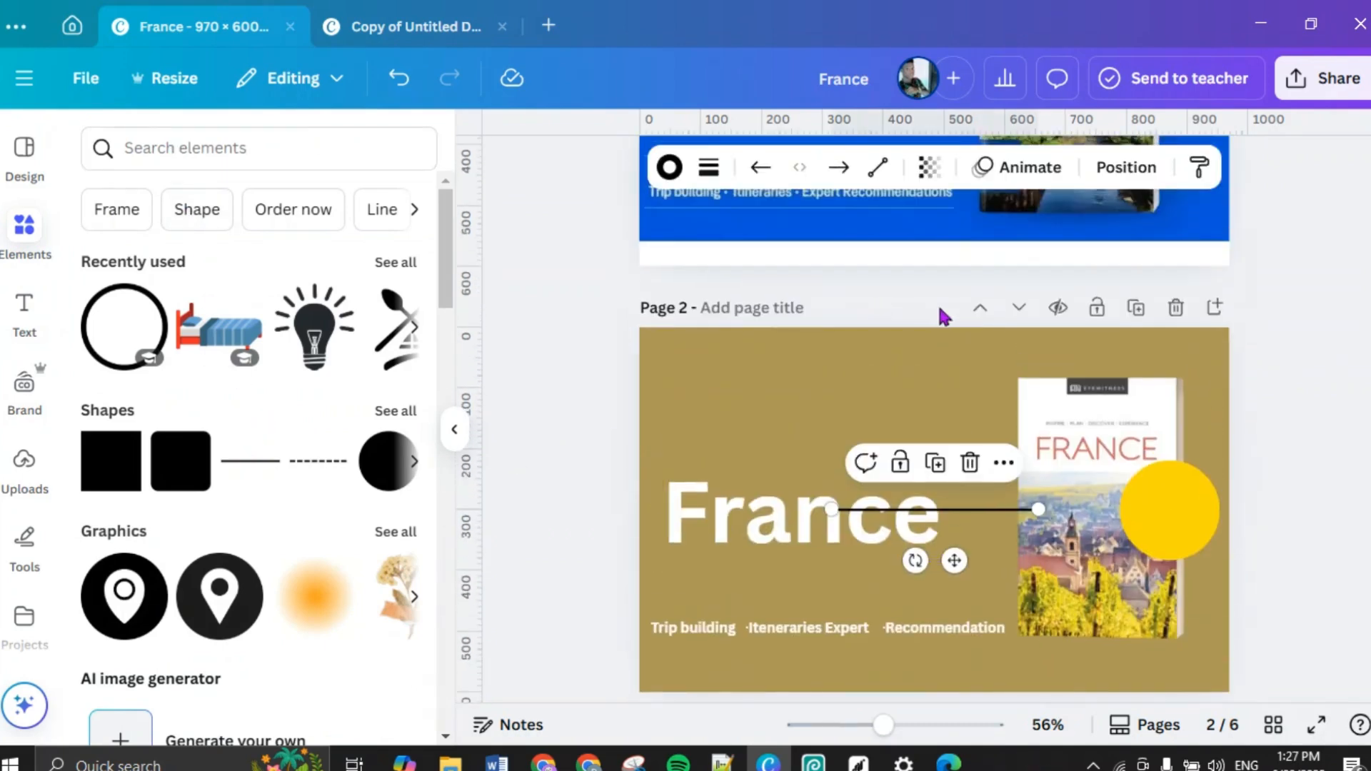
pyautogui.moveTo(954, 560); pyautogui.dragTo(771, 658)
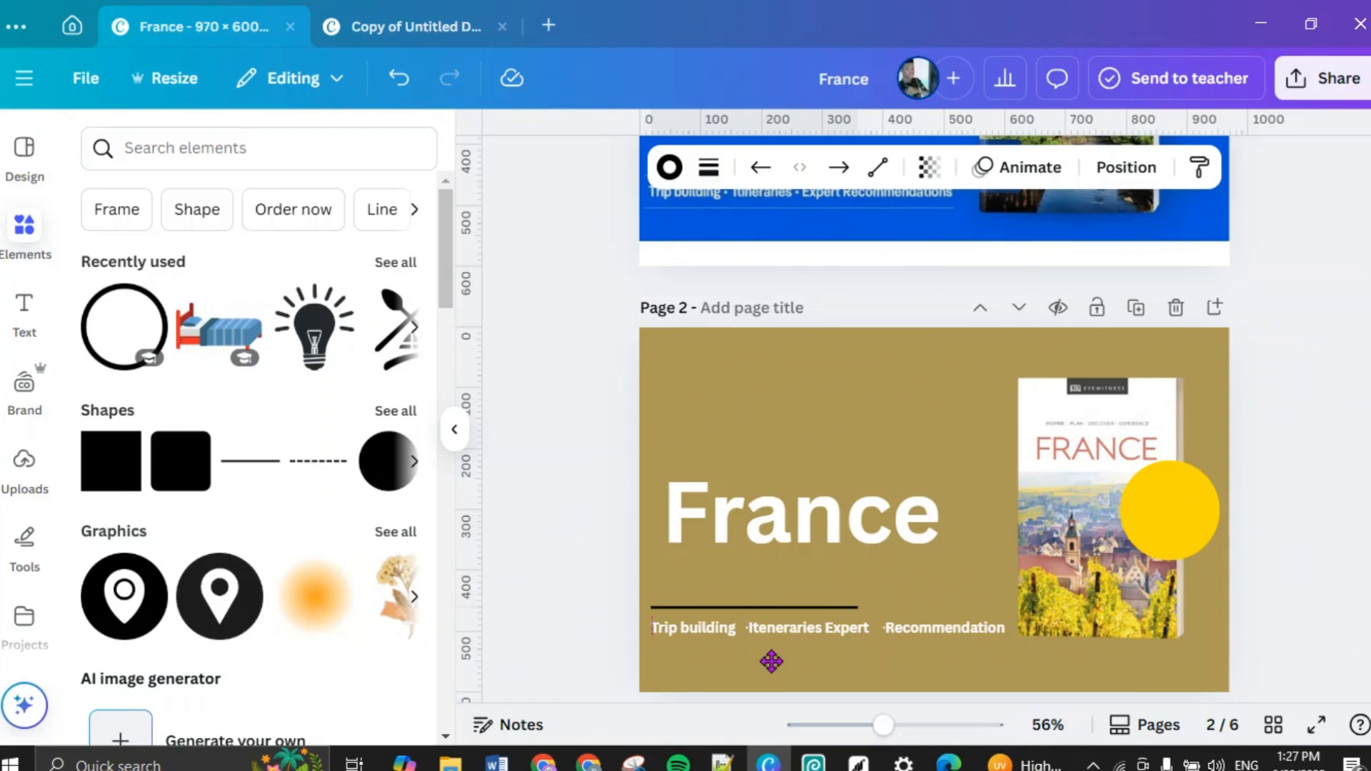
# Step: Move the line down closer to the tagline and extend it to just past the end of "Recommendation"
pyautogui.moveTo(890, 726); pyautogui.dragTo(912, 726)
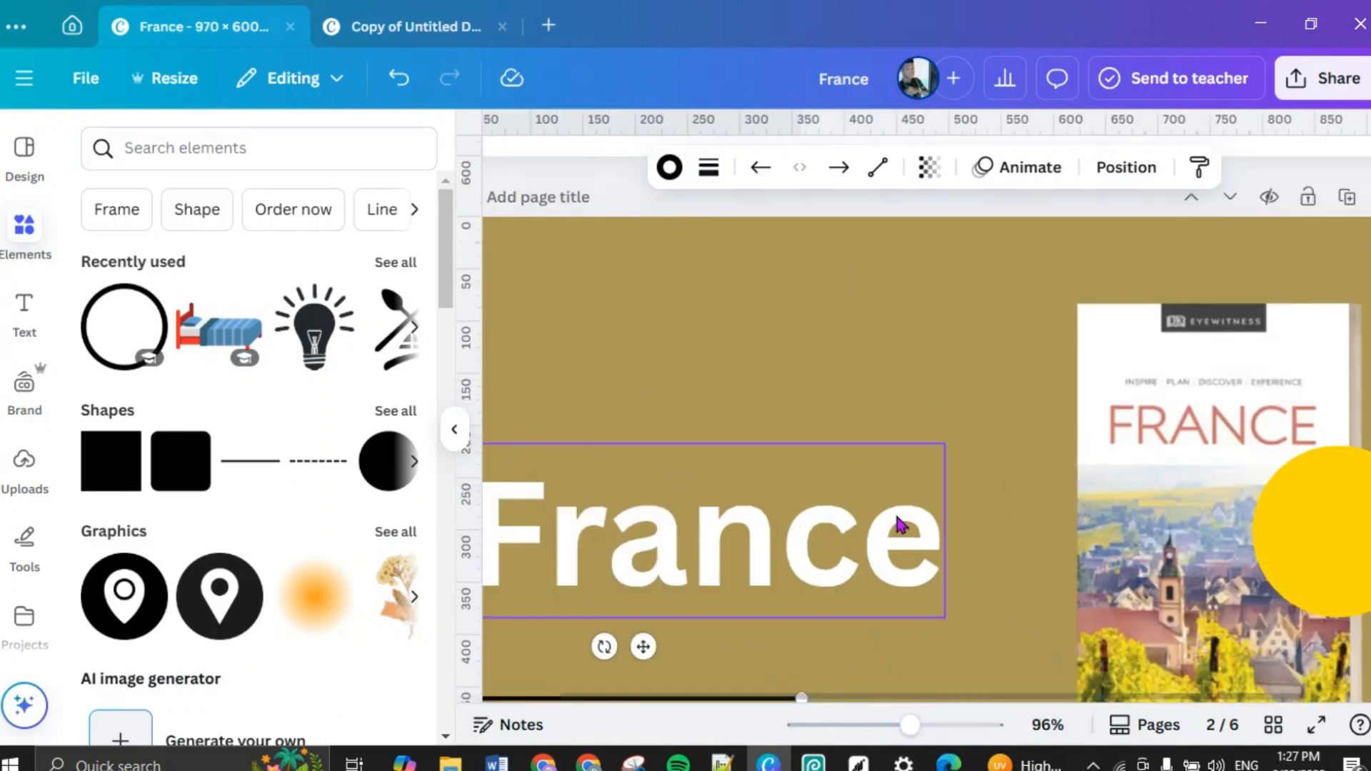
pyautogui.scroll(-5, 897, 527)
pyautogui.click(454, 432)
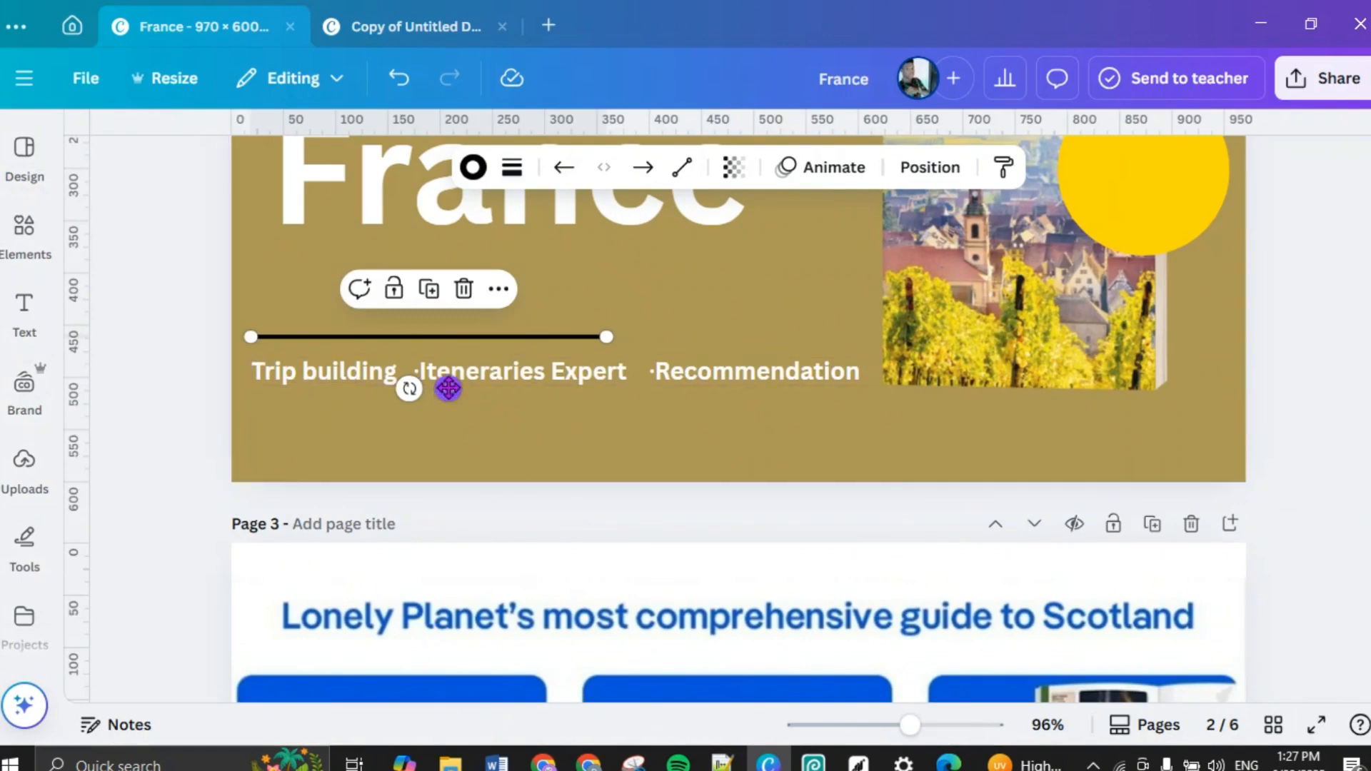
pyautogui.moveTo(448, 388); pyautogui.dragTo(451, 399)
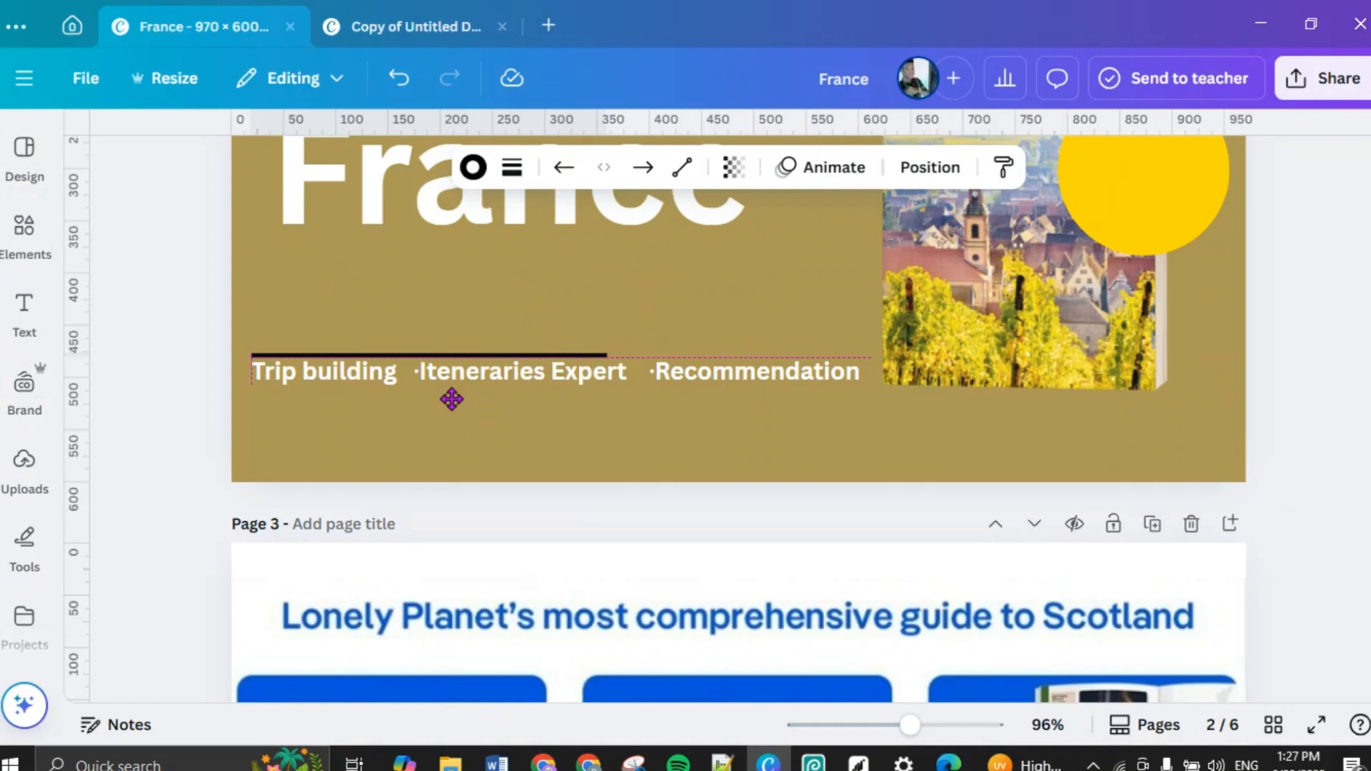
pyautogui.moveTo(453, 399)
pyautogui.mouseDown()
pyautogui.moveTo(453, 379)
pyautogui.moveTo(447, 405)
pyautogui.mouseUp()
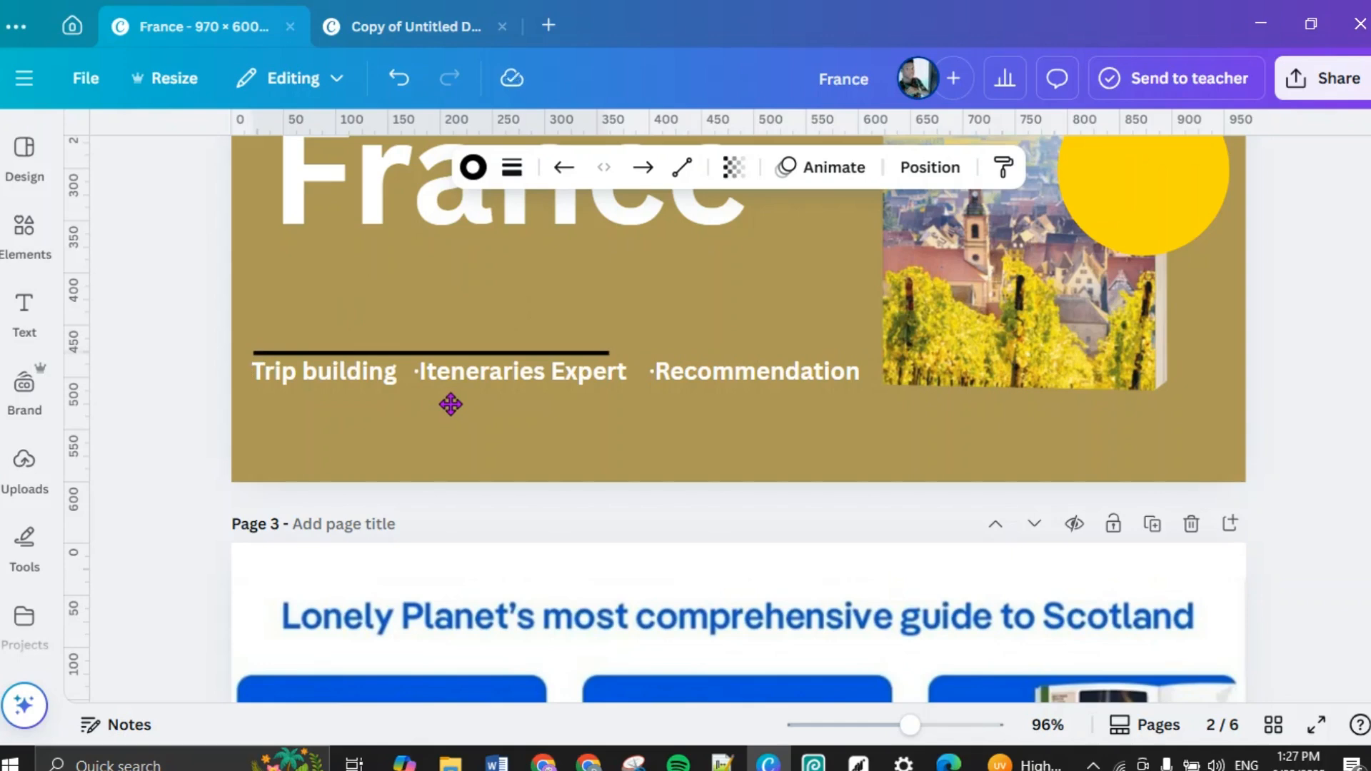
pyautogui.moveTo(447, 405); pyautogui.dragTo(447, 405)
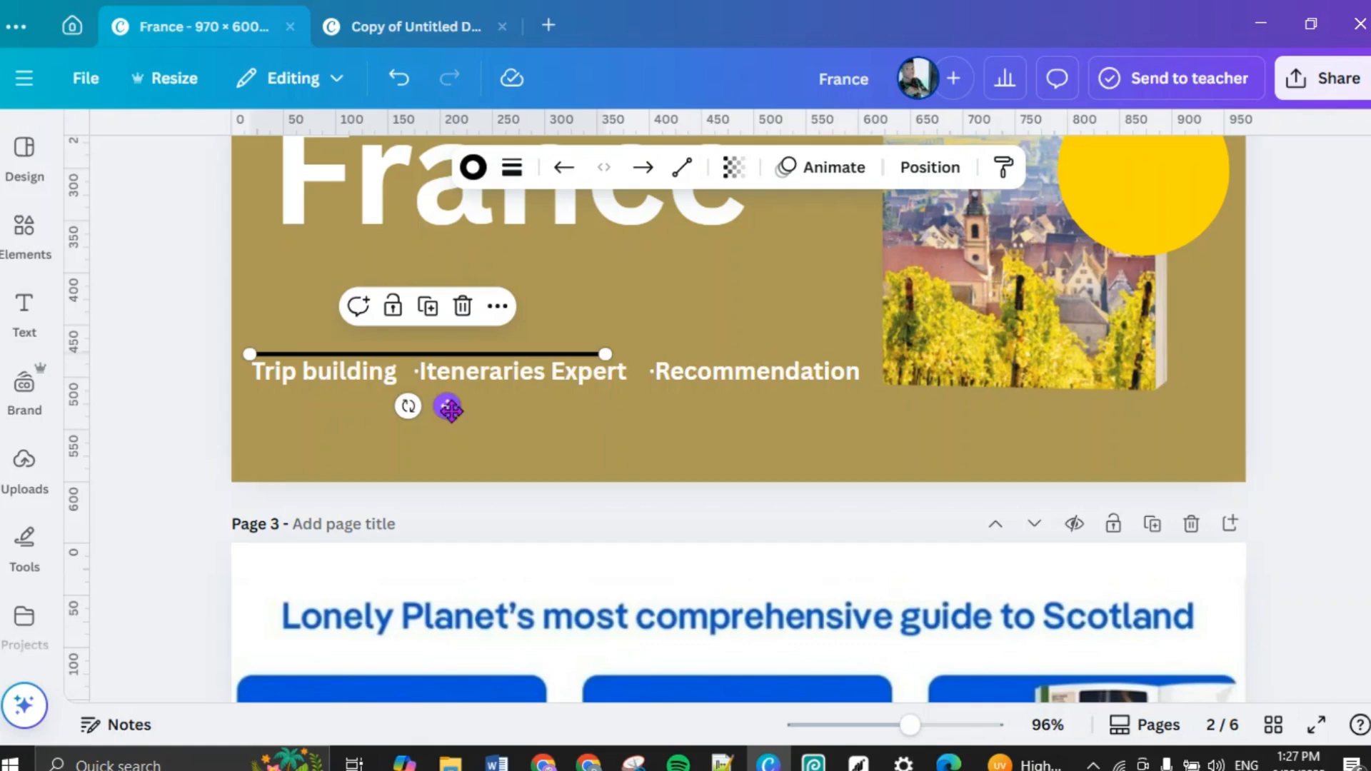
pyautogui.moveTo(610, 355); pyautogui.dragTo(868, 355)
pyautogui.click(406, 454)
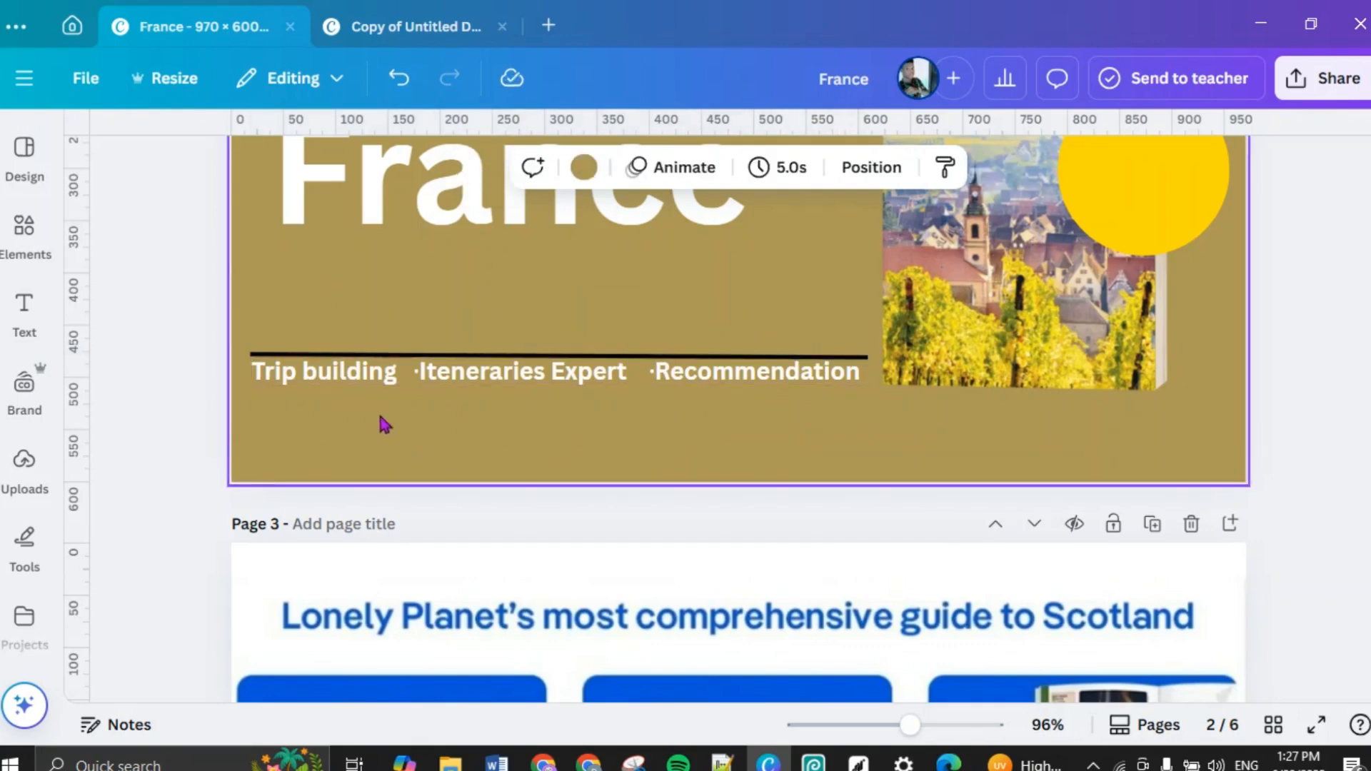
# Step: Duplicate the line above the tagline and align the copy directly below the text
pyautogui.click(378, 368)
pyautogui.click(558, 308)
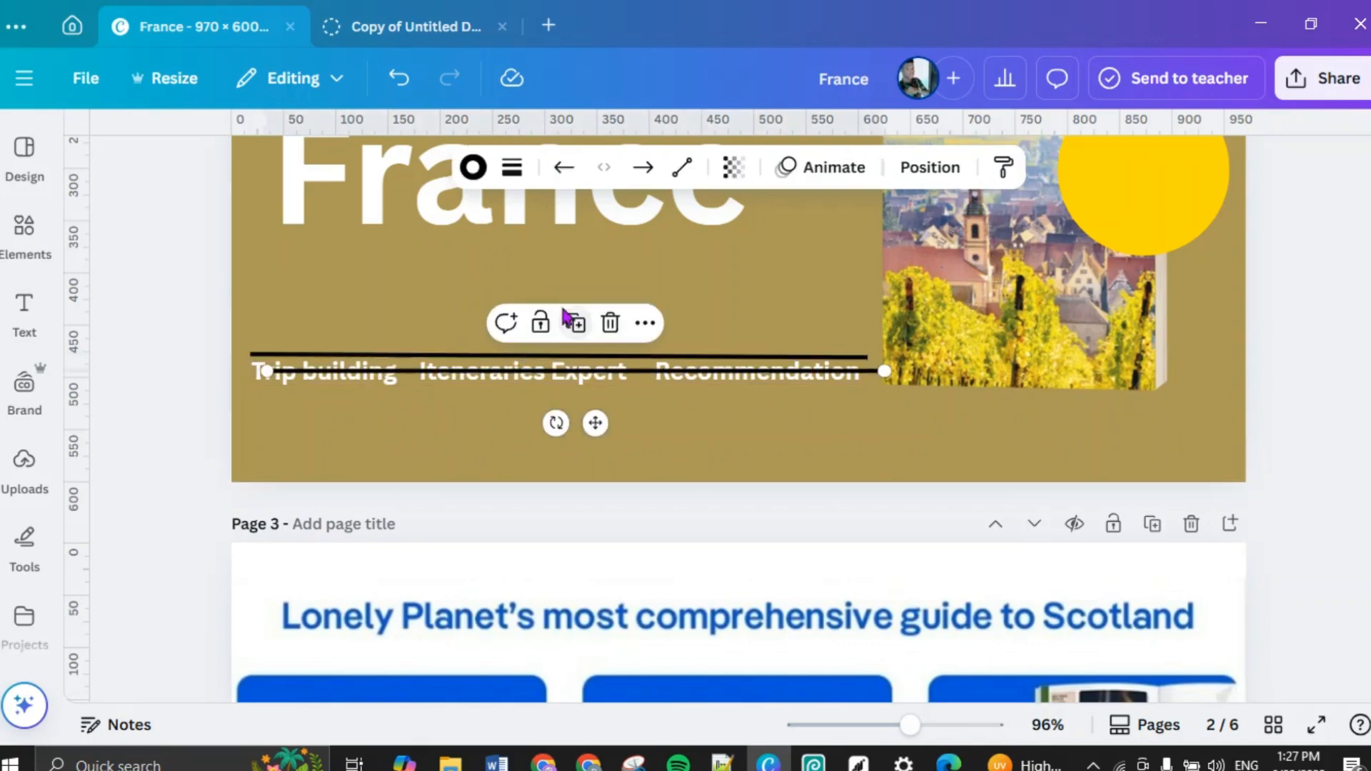
pyautogui.moveTo(595, 426); pyautogui.dragTo(577, 448)
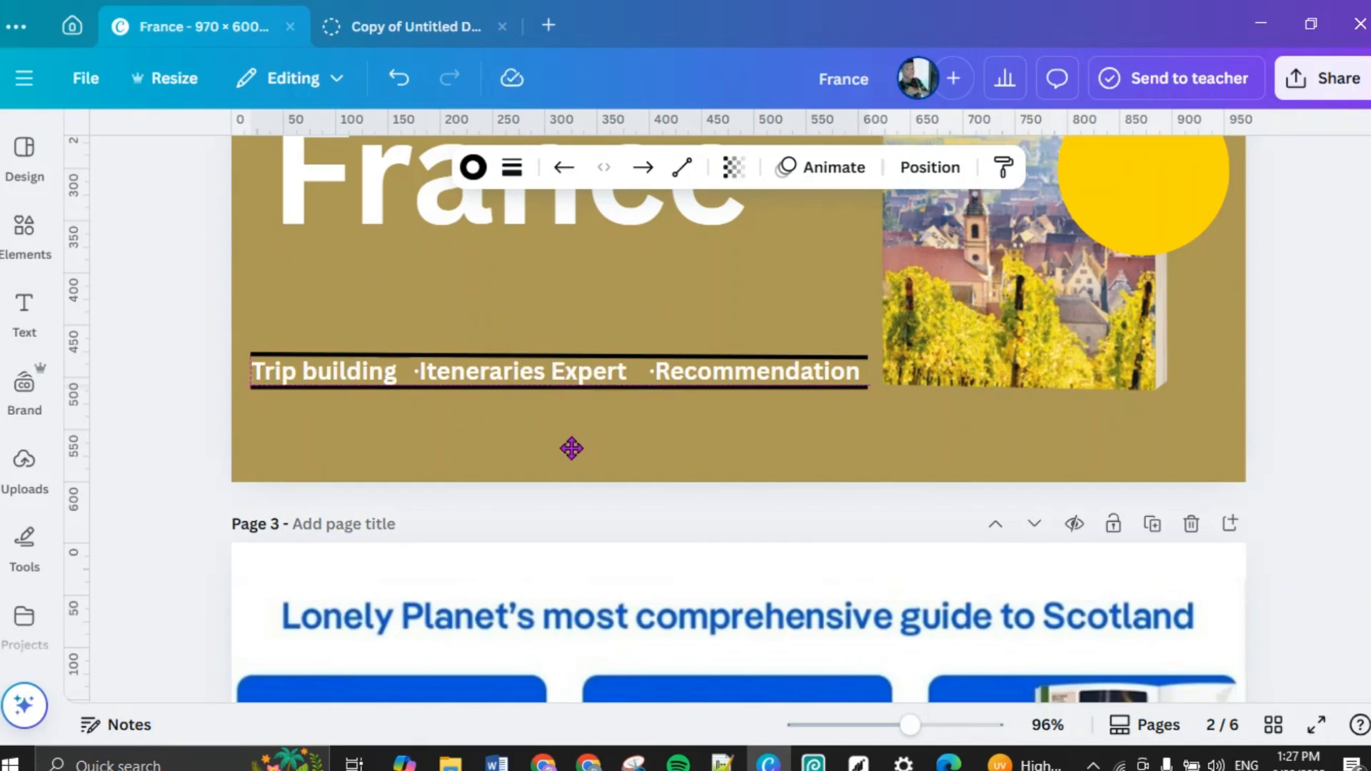
pyautogui.click(701, 427)
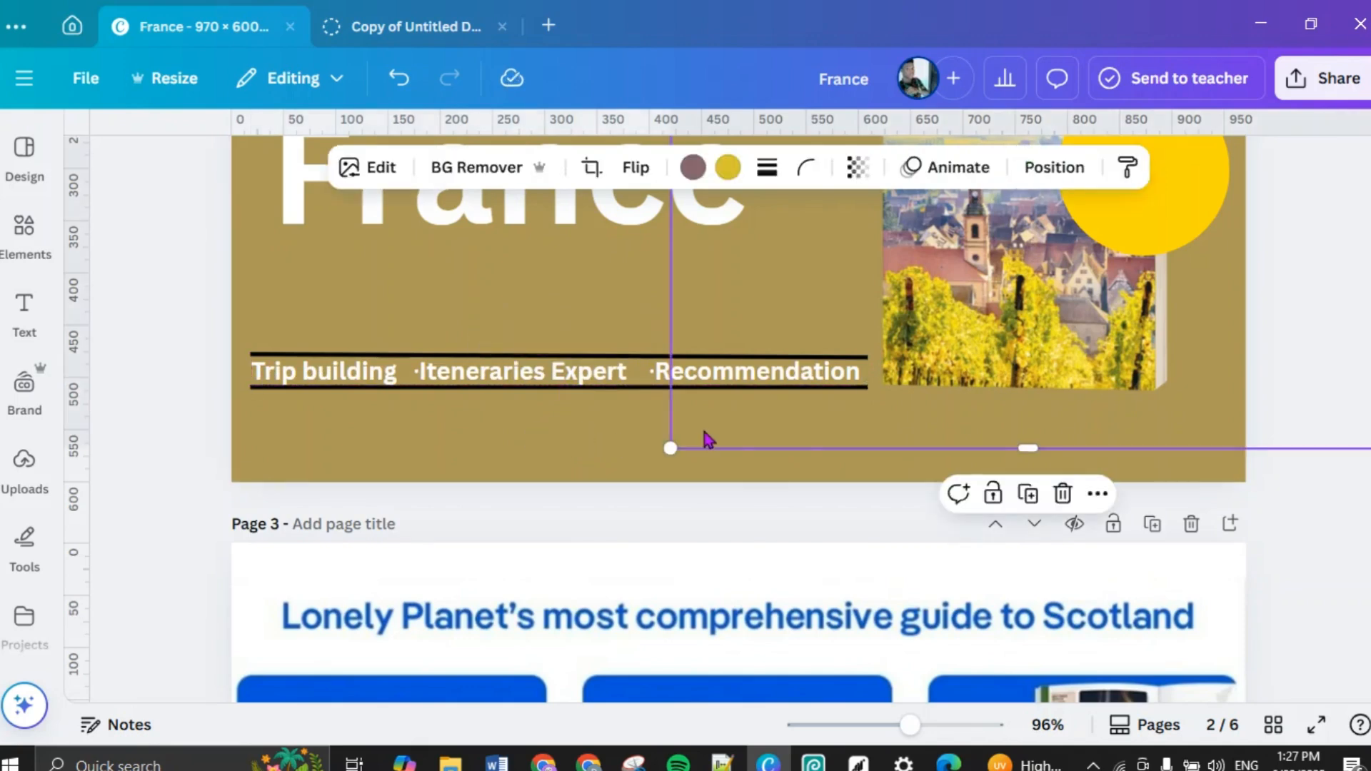
# Step: Set the stroke weight of the line below the tagline to 2
pyautogui.click(508, 389)
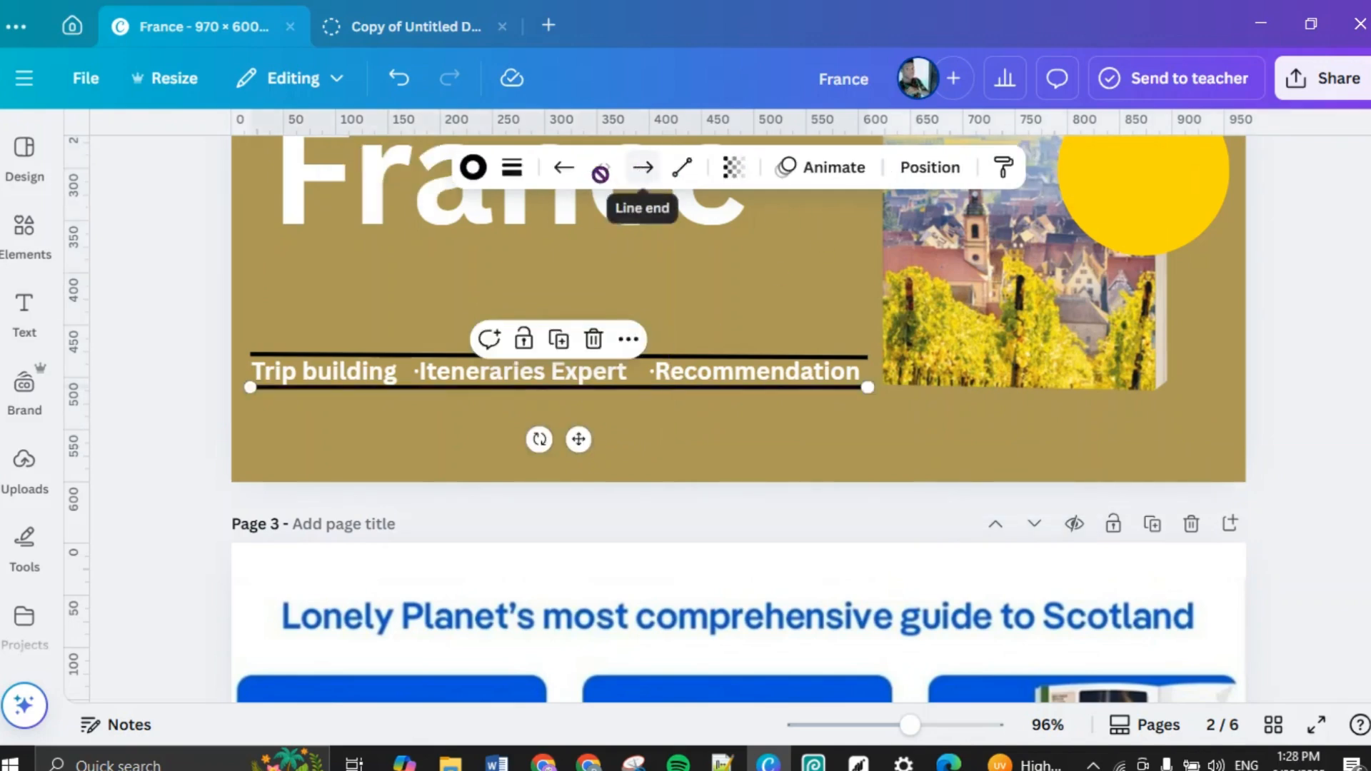
pyautogui.click(510, 170)
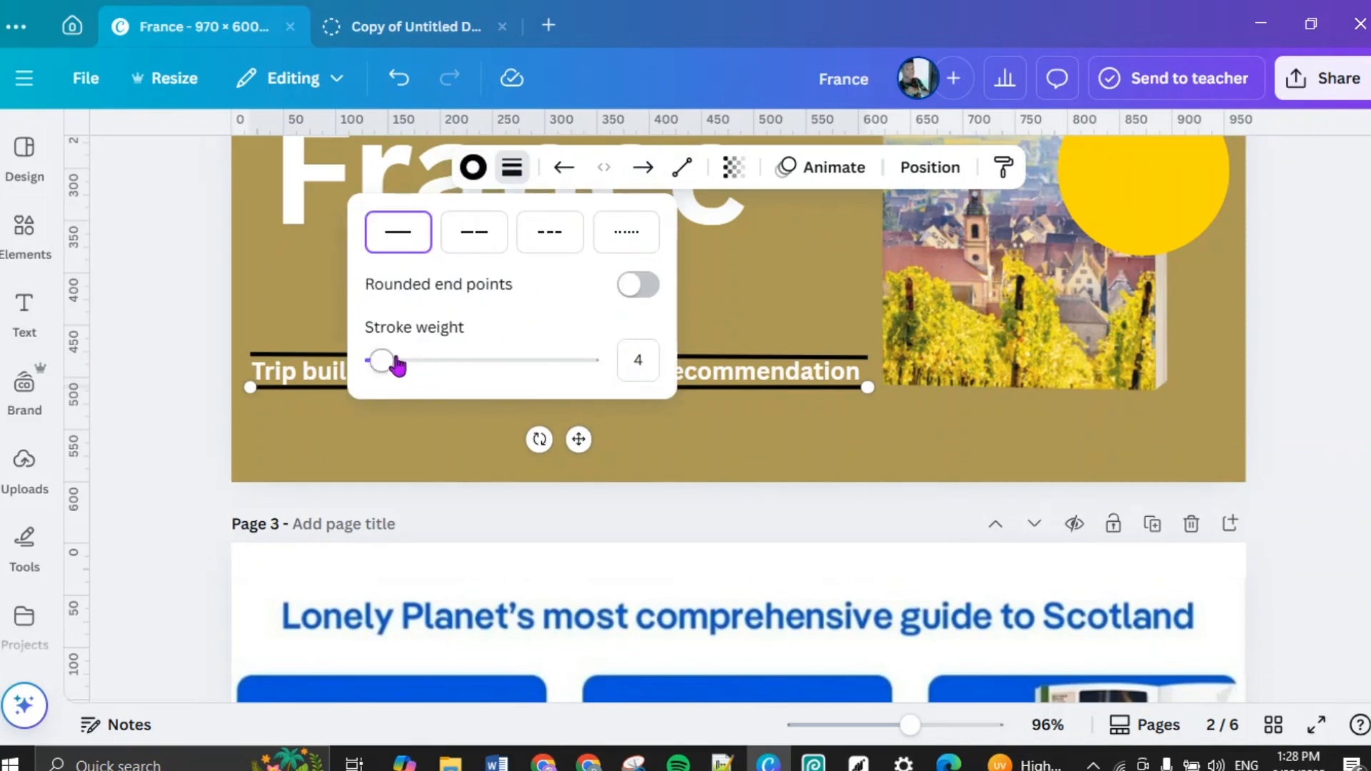
pyautogui.click(386, 363)
pyautogui.moveTo(382, 364); pyautogui.dragTo(370, 368)
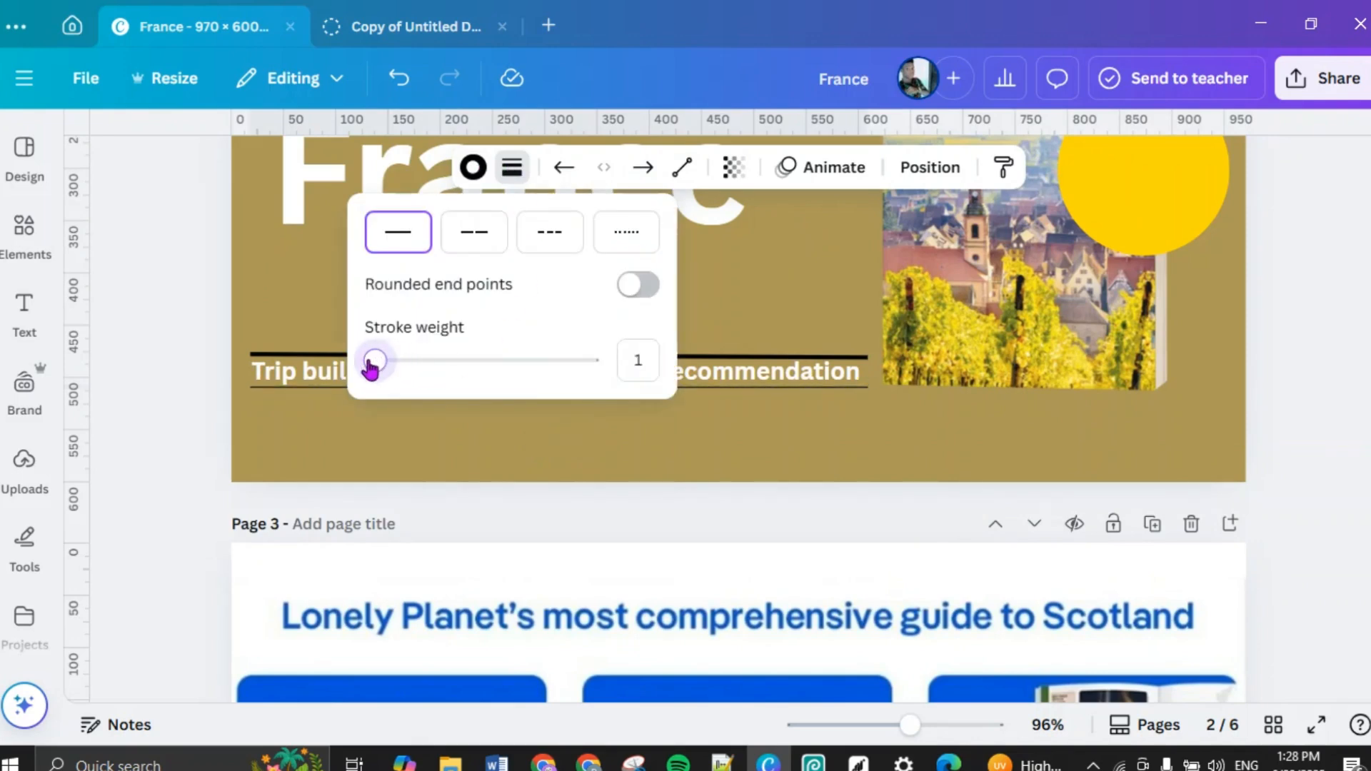
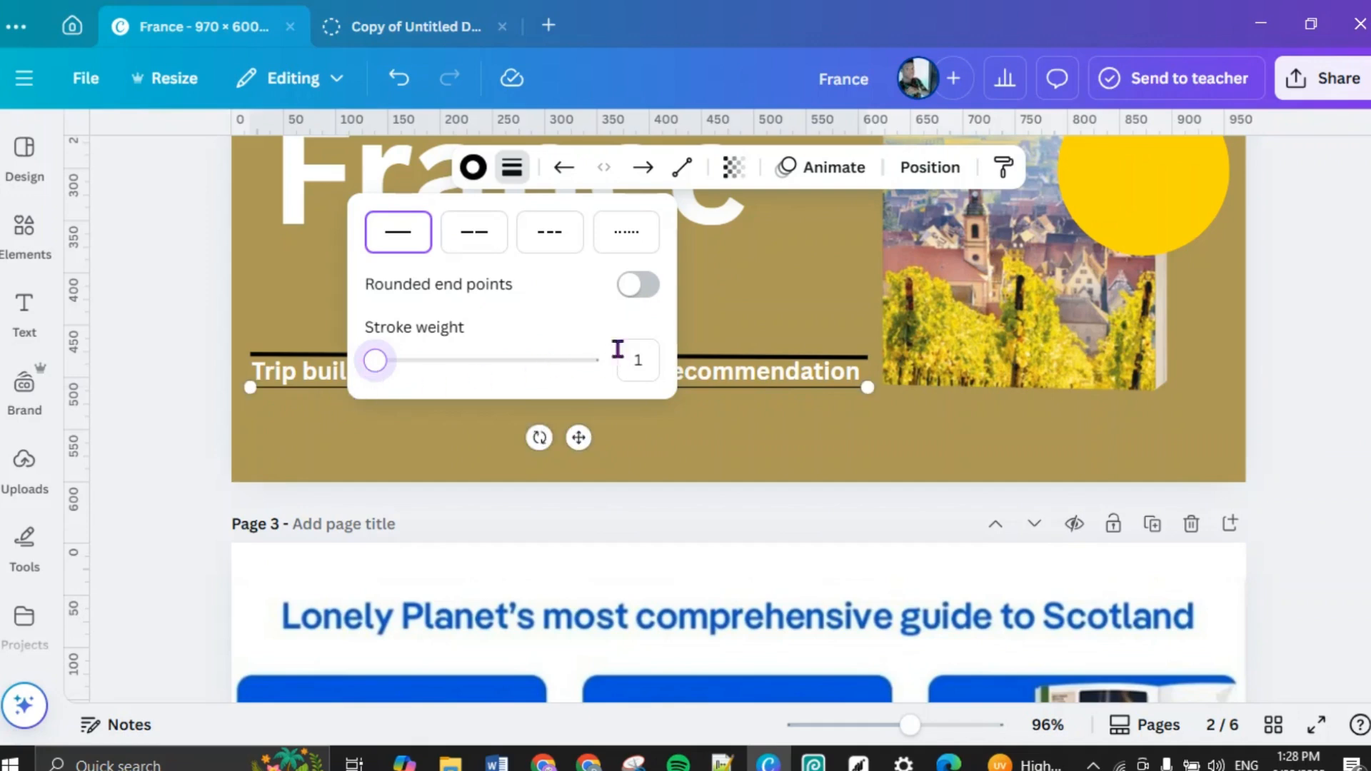
pyautogui.click(638, 360)
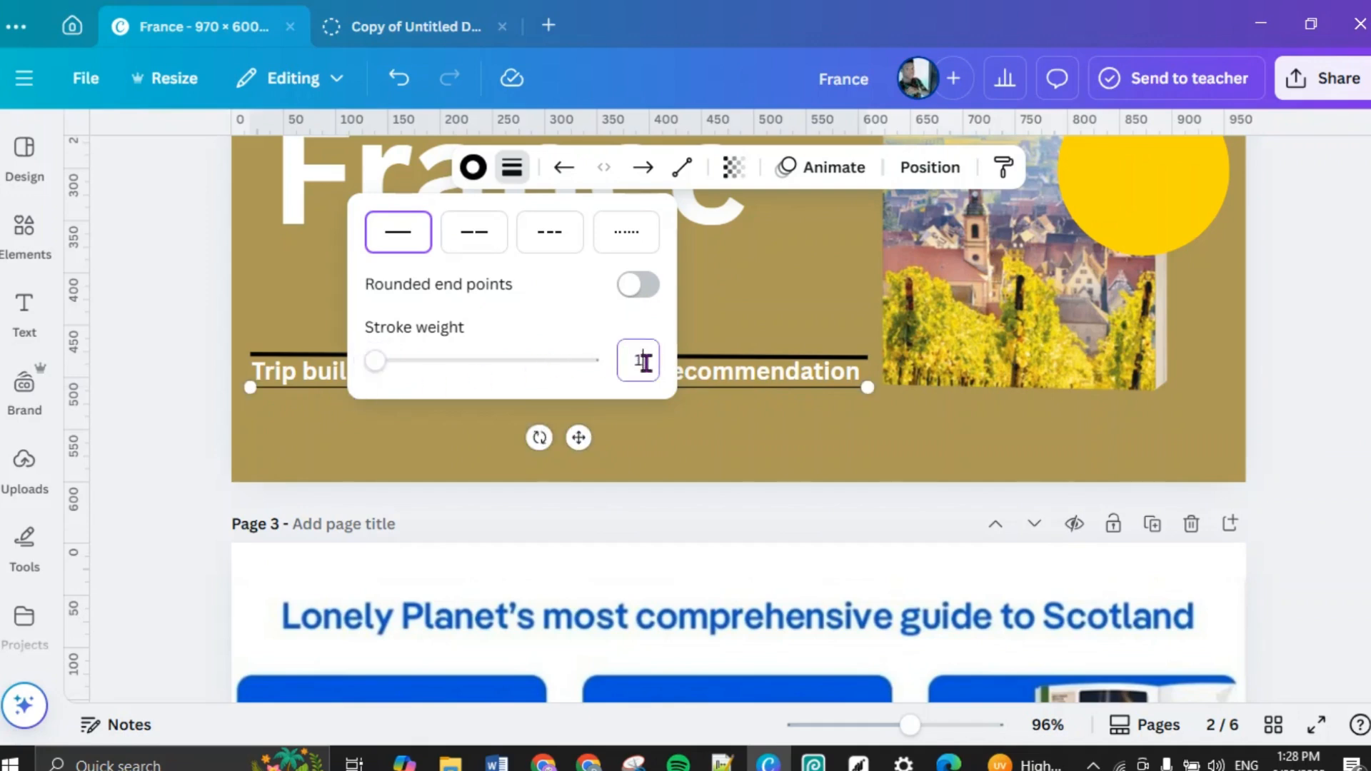
pyautogui.write('2')
pyautogui.press('Return')
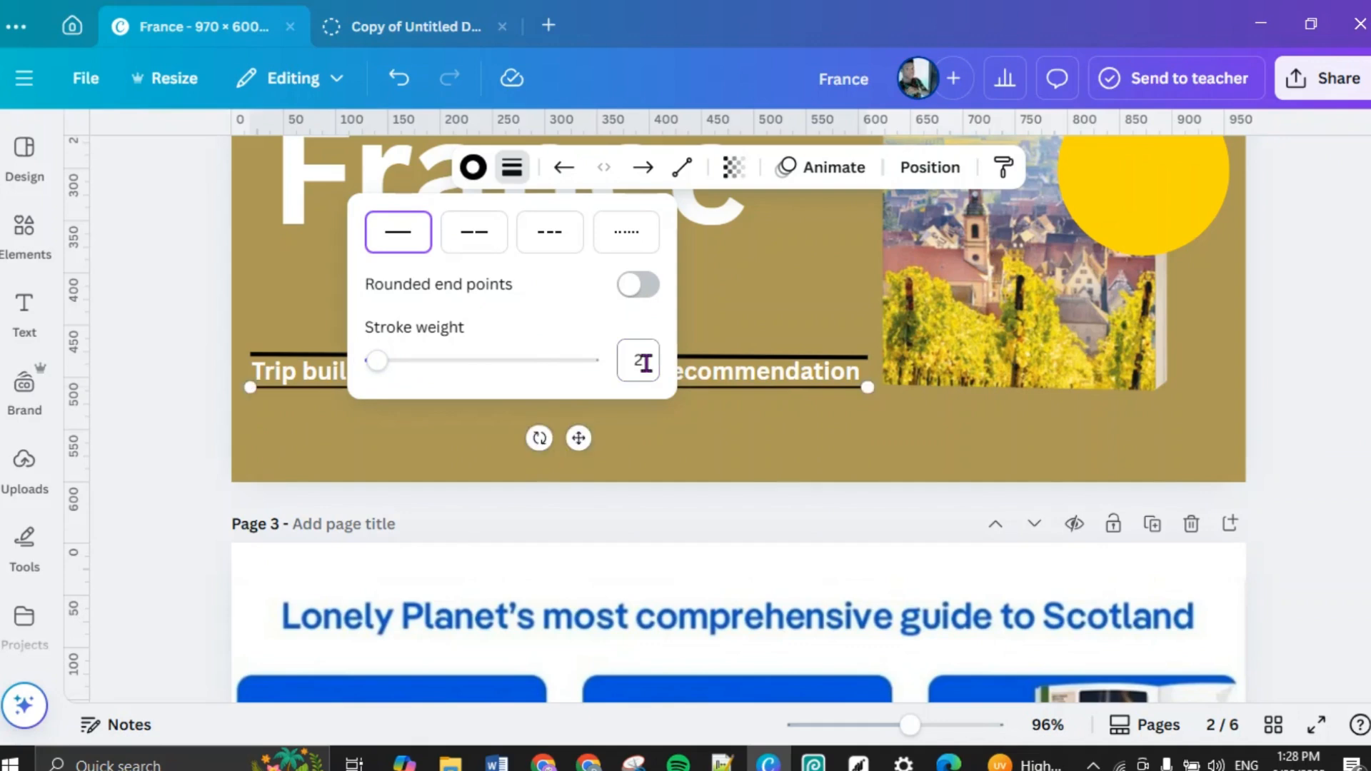
pyautogui.click(778, 466)
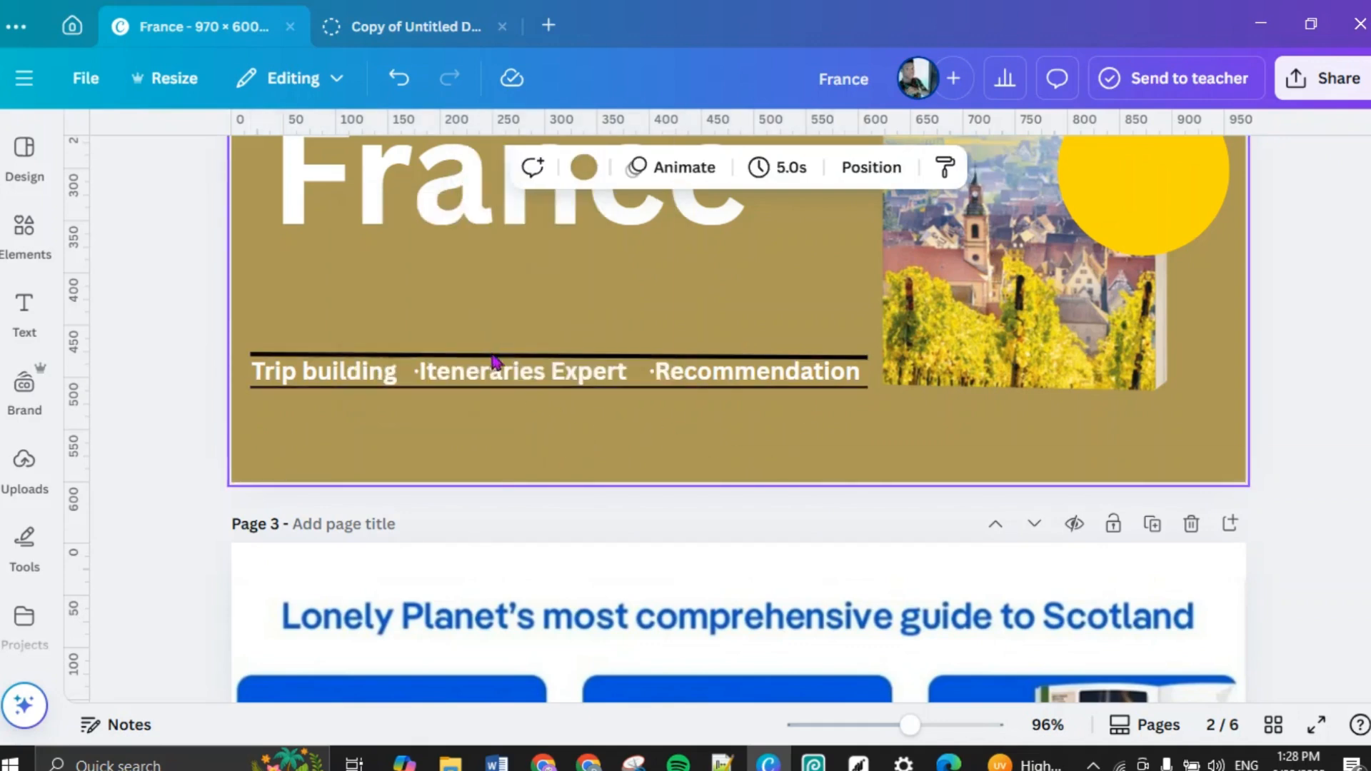
# Step: Set the stroke weight of the line above the tagline to 2
pyautogui.click(420, 361)
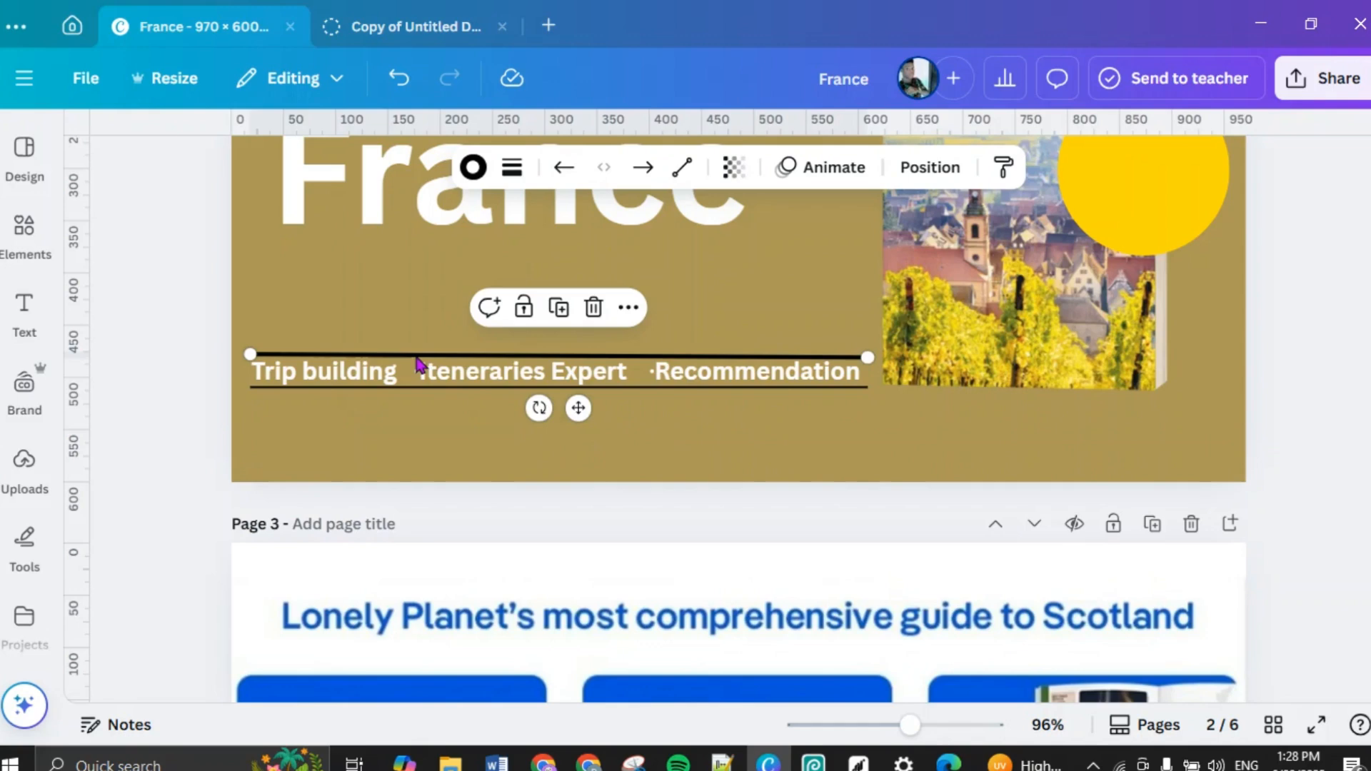
pyautogui.click(512, 167)
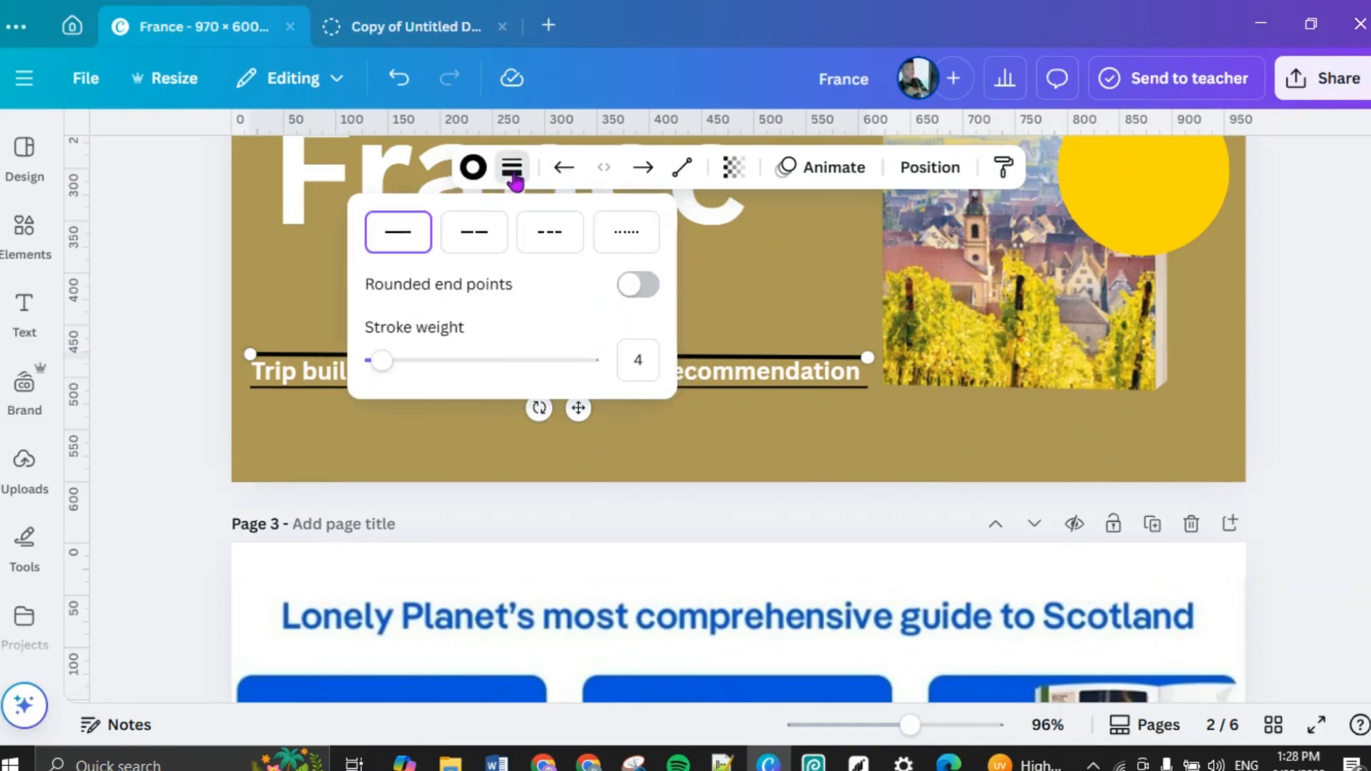
pyautogui.click(642, 361)
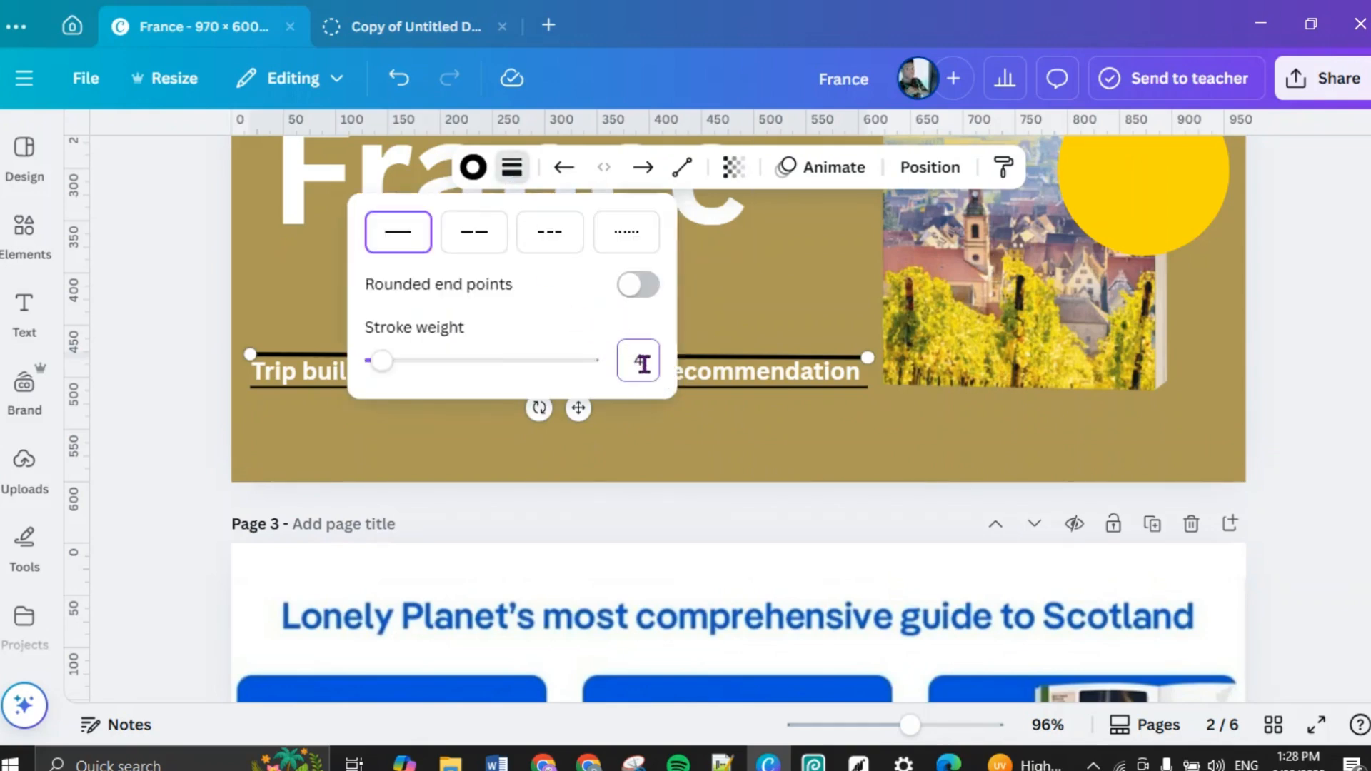
pyautogui.write('2')
pyautogui.press('Return')
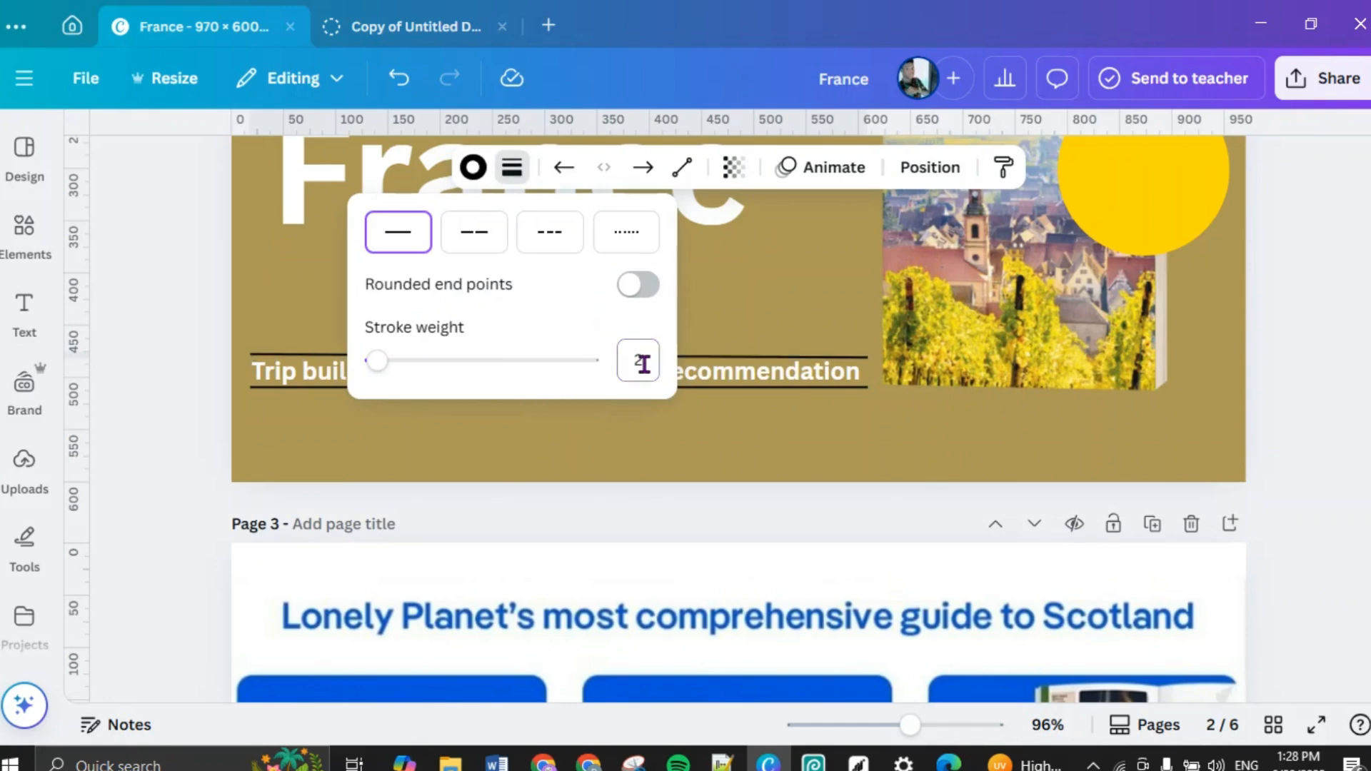
pyautogui.click(752, 431)
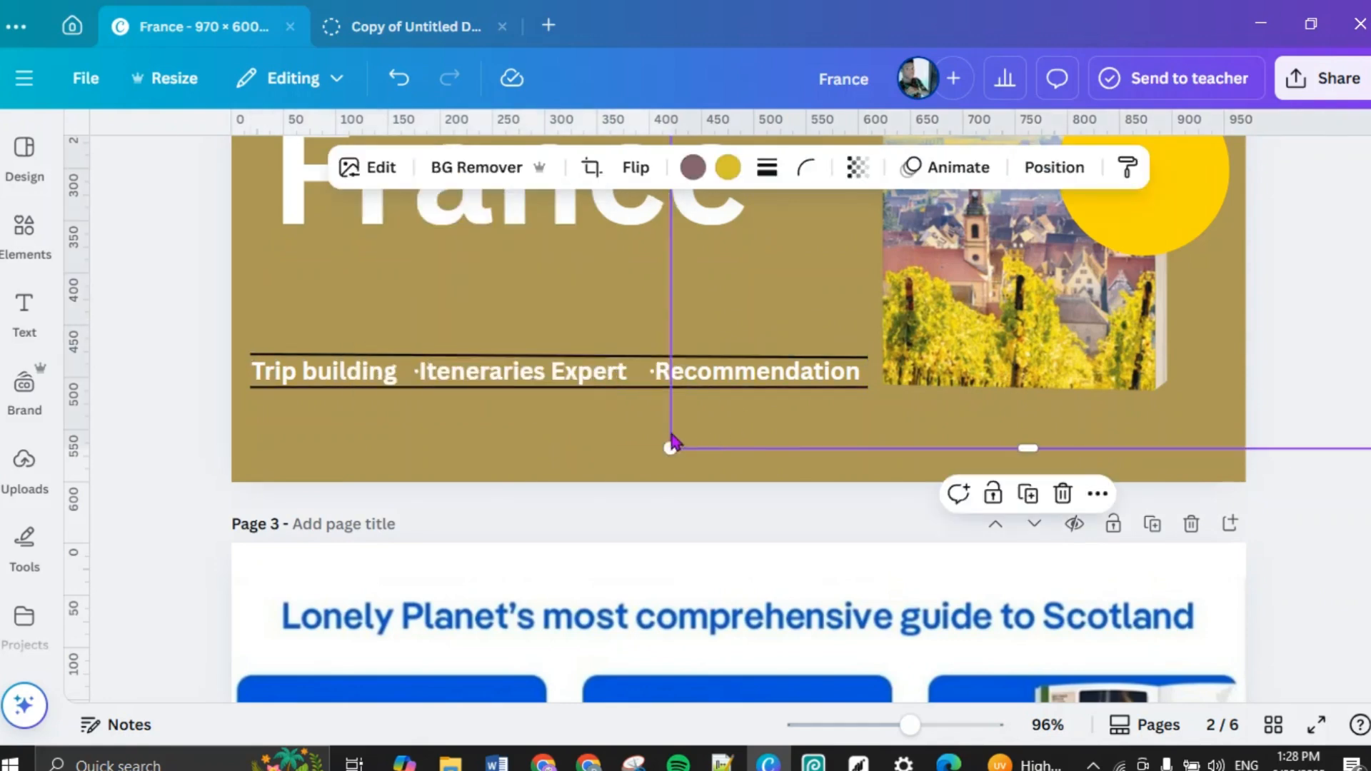
# Step: Recolor the lines below and above the France tagline to white (#ffffff)
pyautogui.click(457, 389)
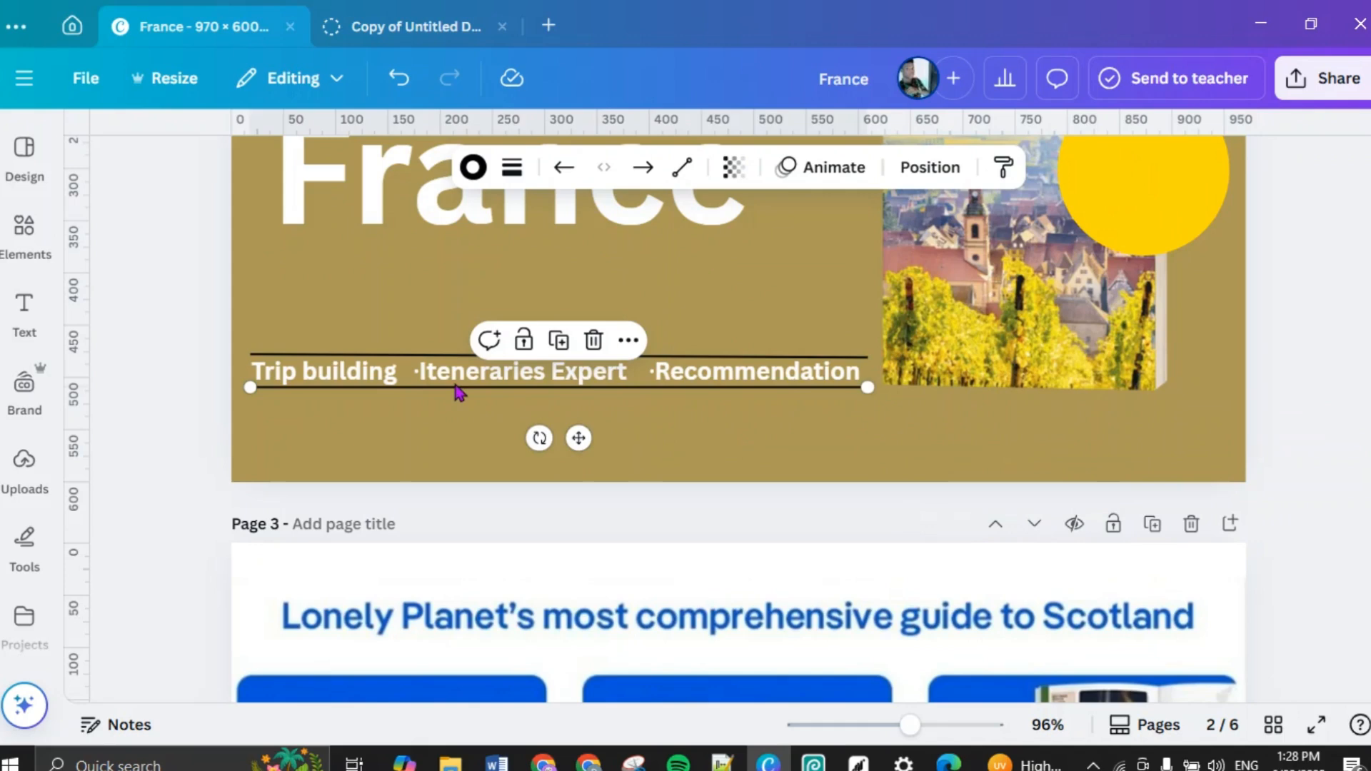
pyautogui.click(472, 175)
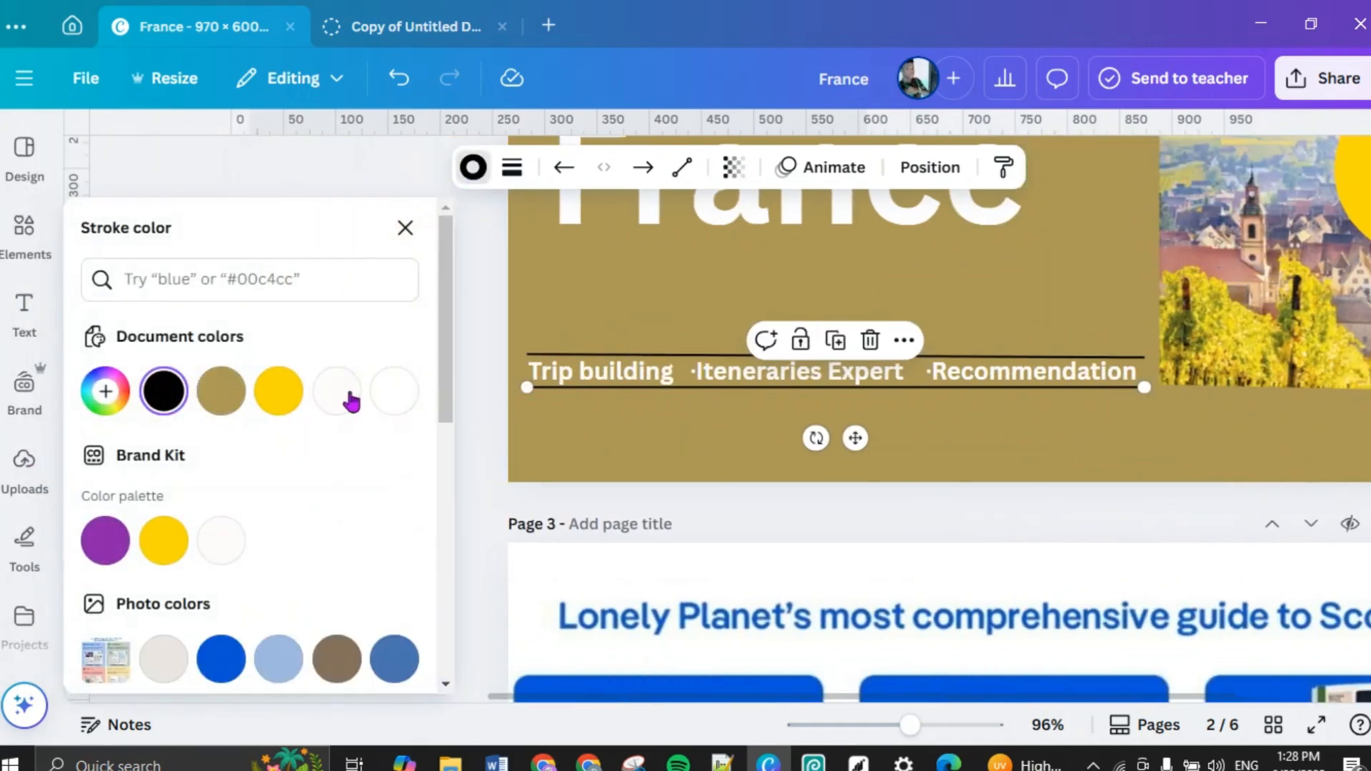
pyautogui.click(391, 391)
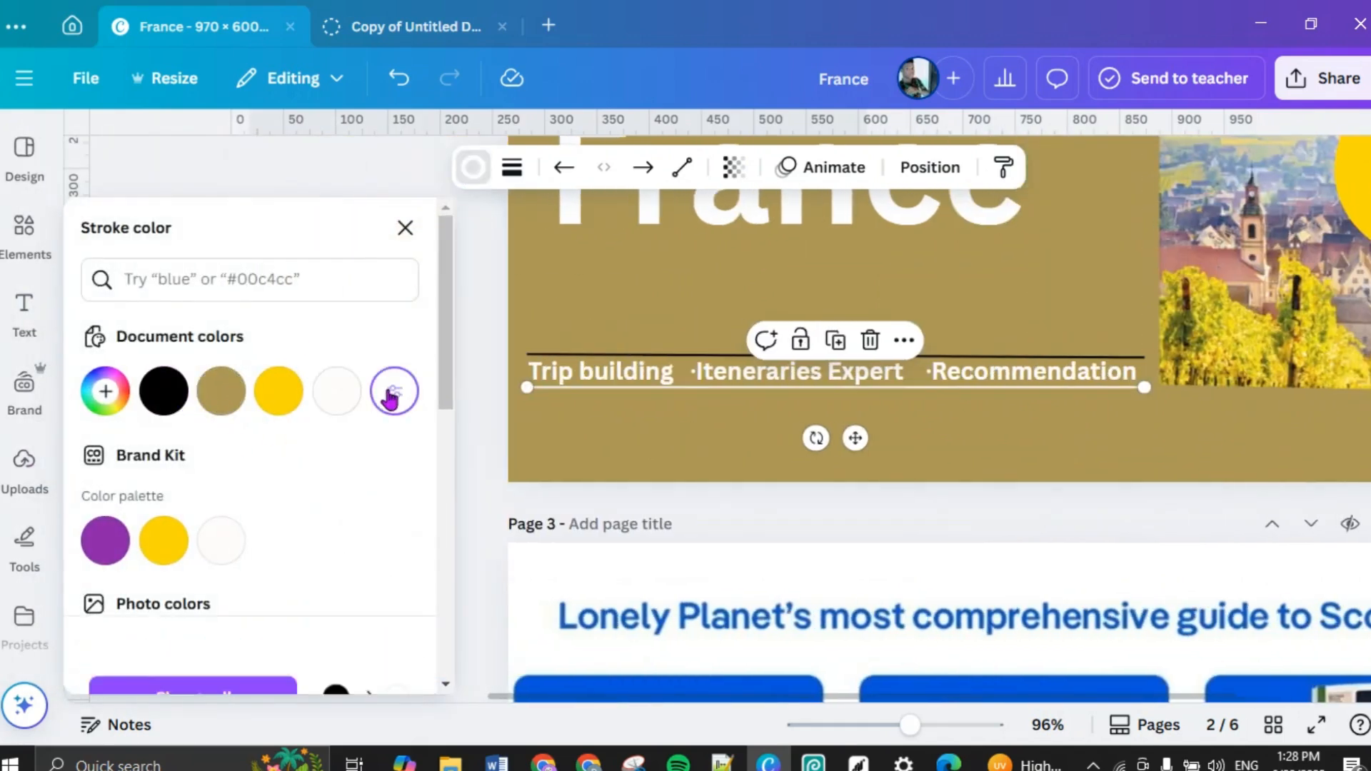
pyautogui.click(583, 357)
pyautogui.click(393, 391)
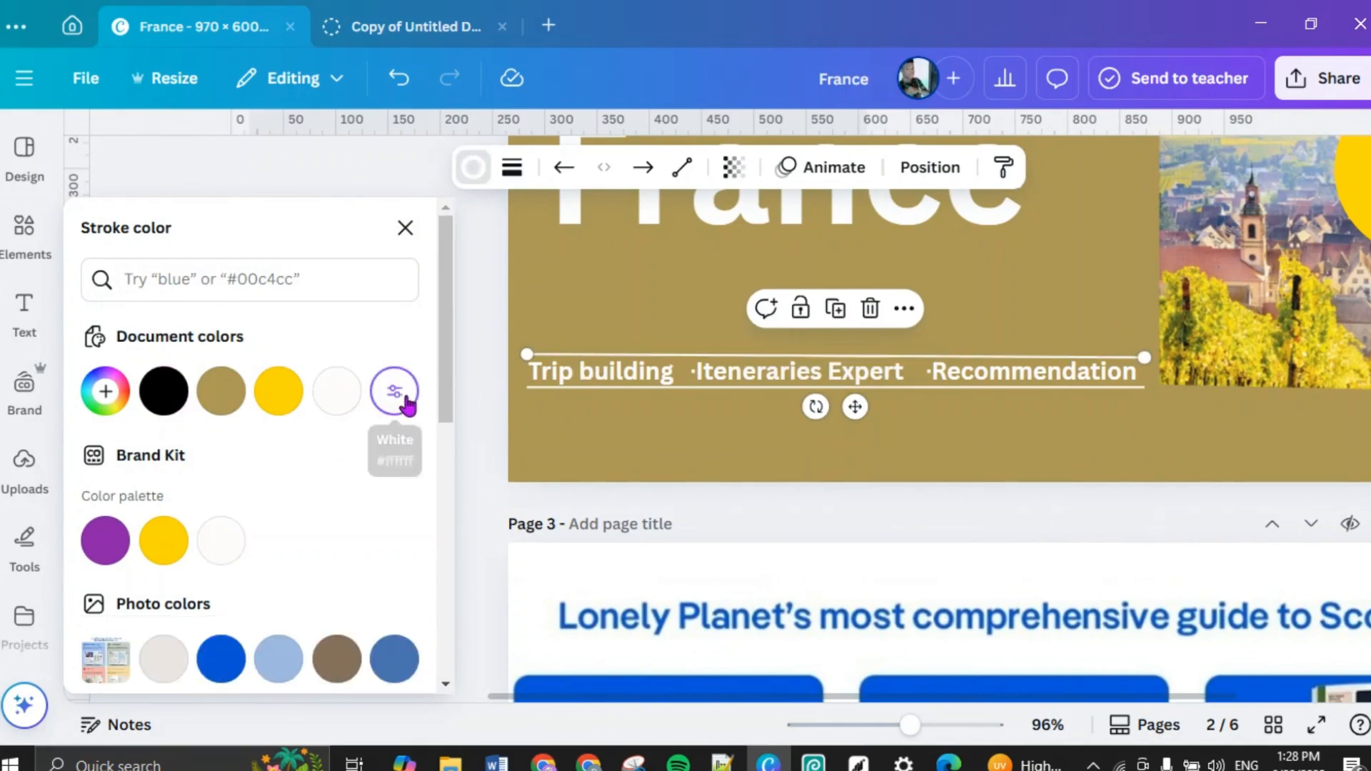
pyautogui.click(638, 436)
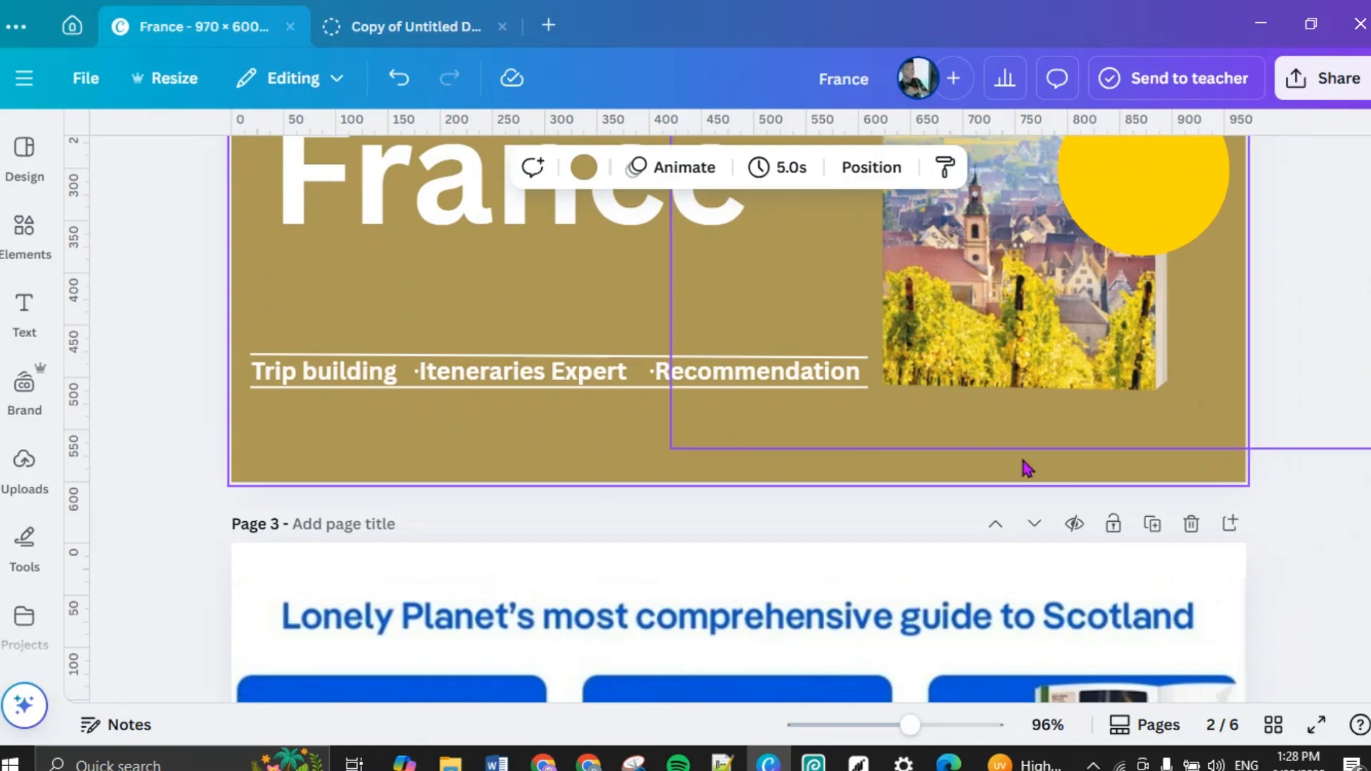
# Step: Compare the line spacing with the Scotland banner and move the line below the France tagline slightly down
pyautogui.click(882, 725)
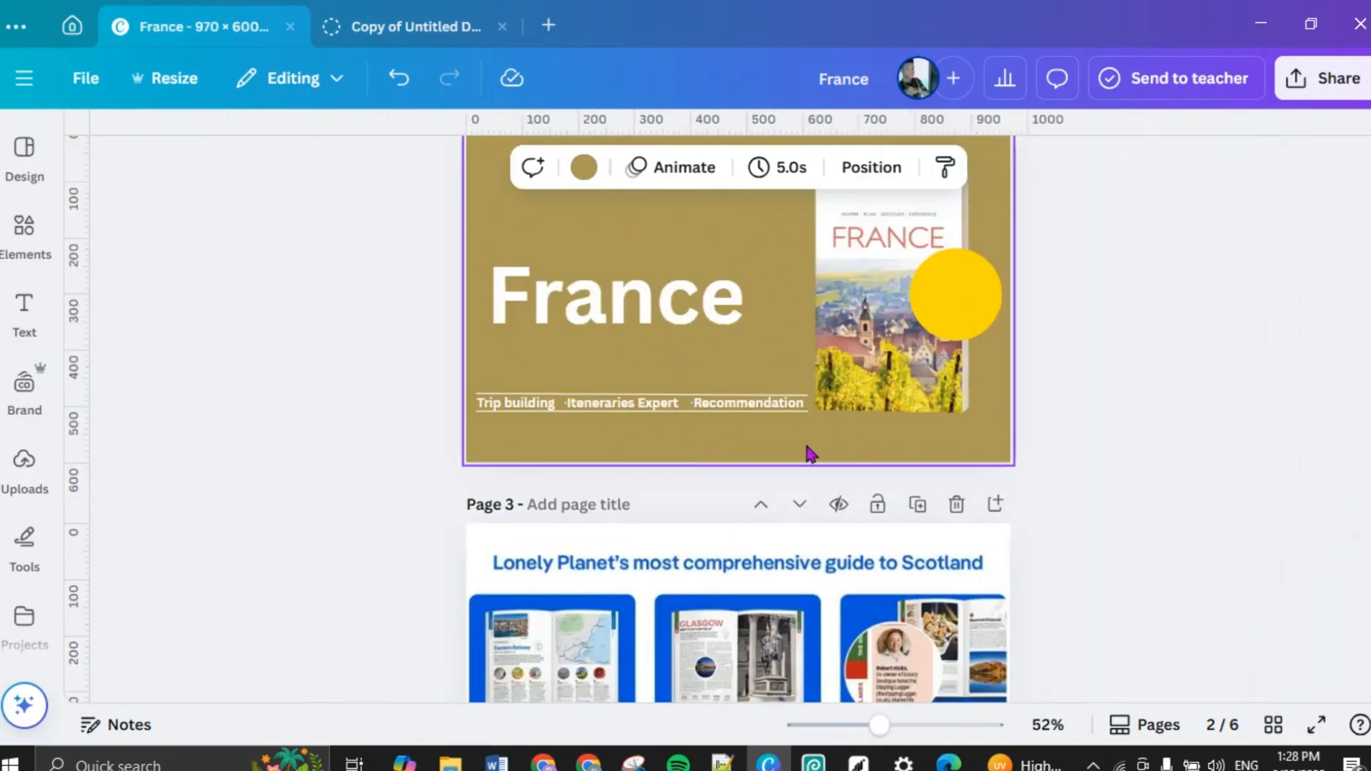
pyautogui.scroll(5, 809, 454)
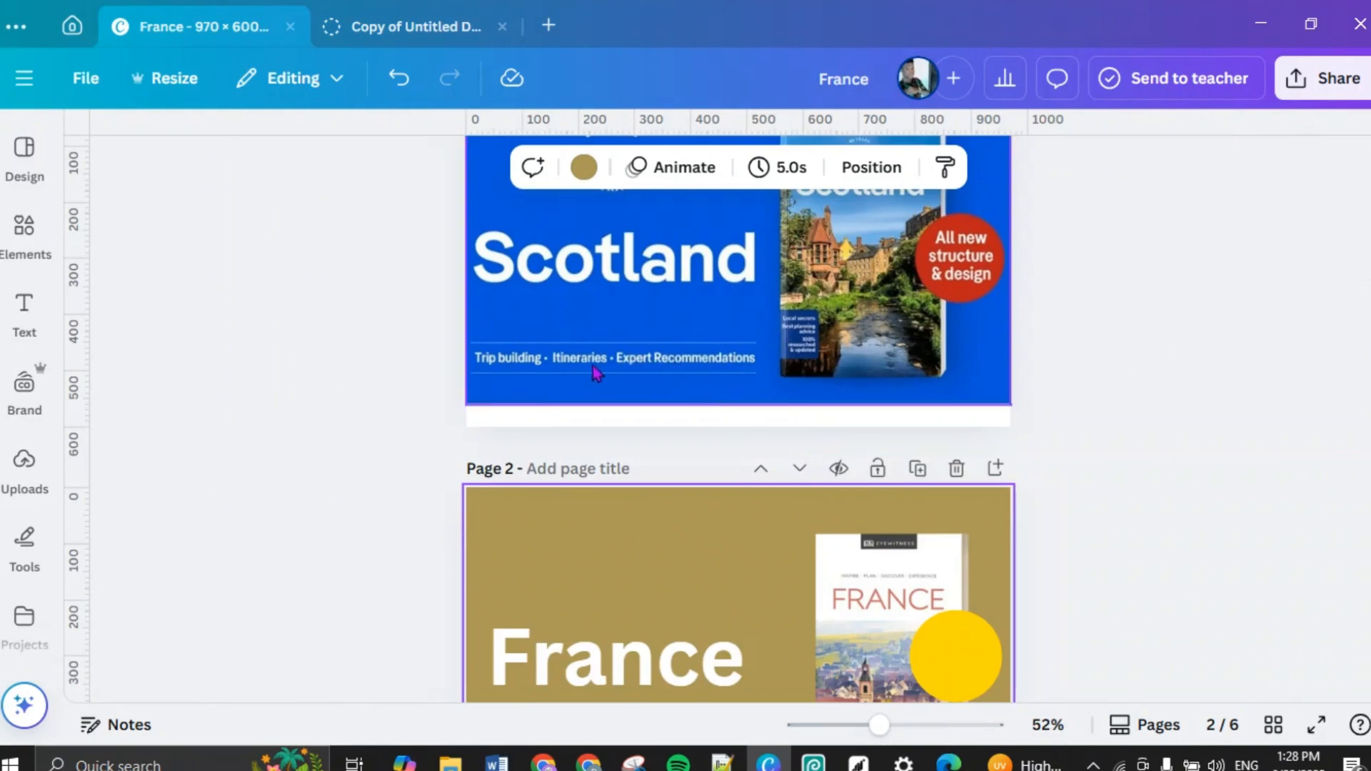
pyautogui.scroll(-5, 634, 379)
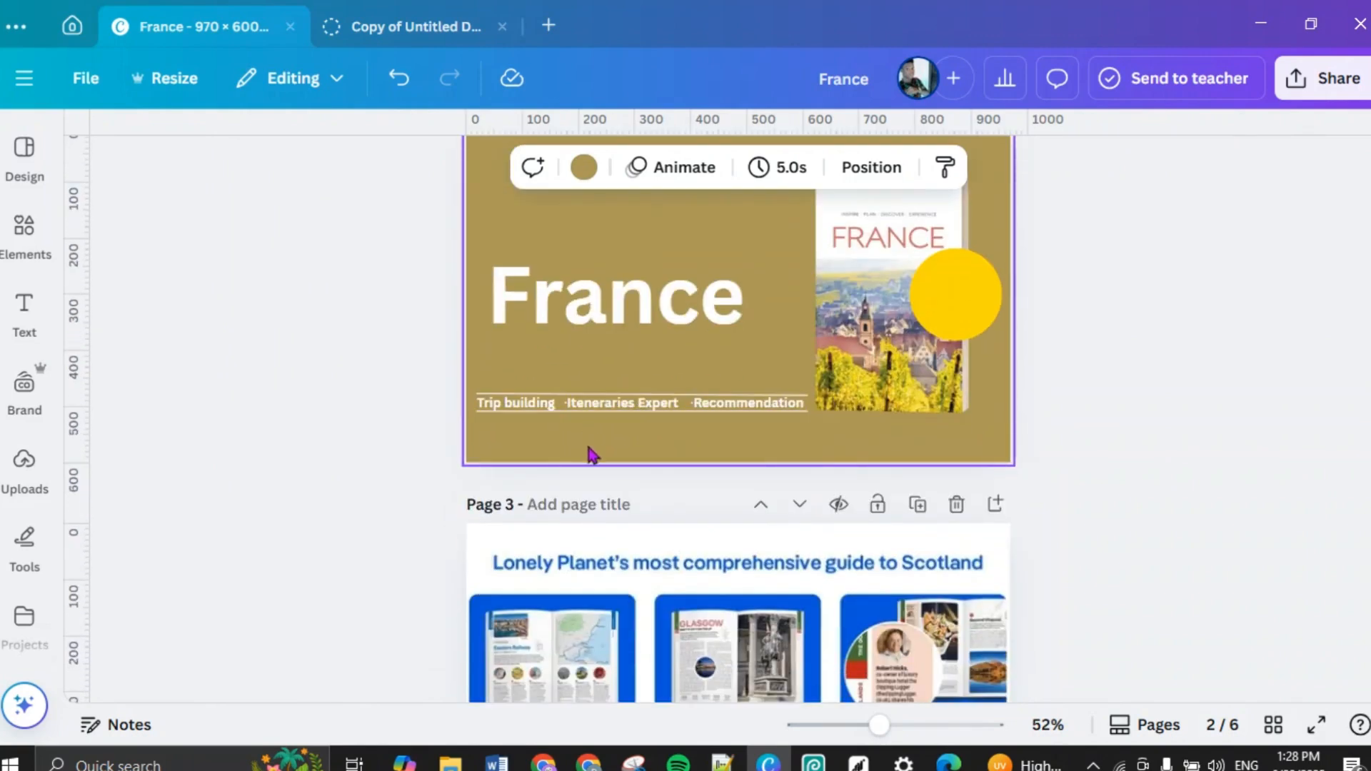
pyautogui.click(582, 409)
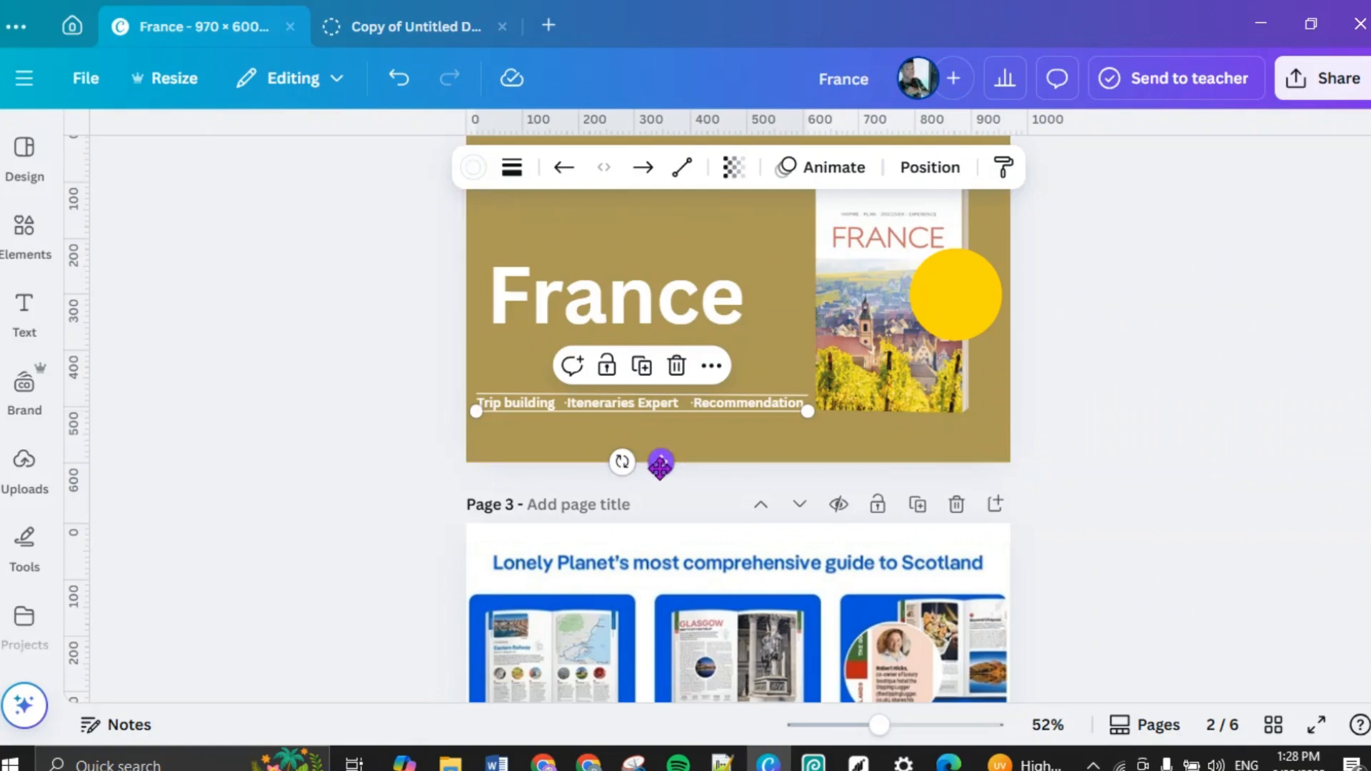
pyautogui.moveTo(660, 469); pyautogui.dragTo(658, 472)
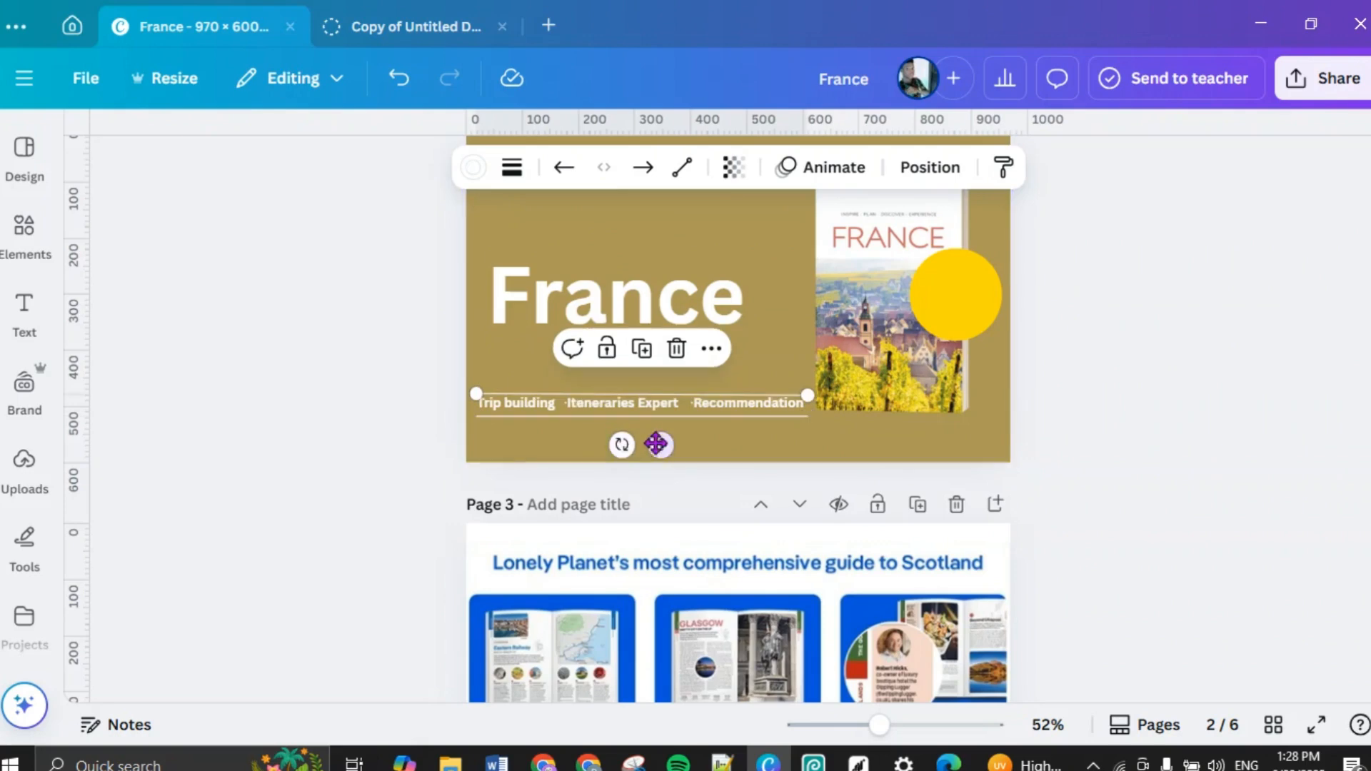
# Step: Try to move the line above the tagline slightly up to widen its gap to the text
pyautogui.moveTo(660, 444); pyautogui.dragTo(658, 440)
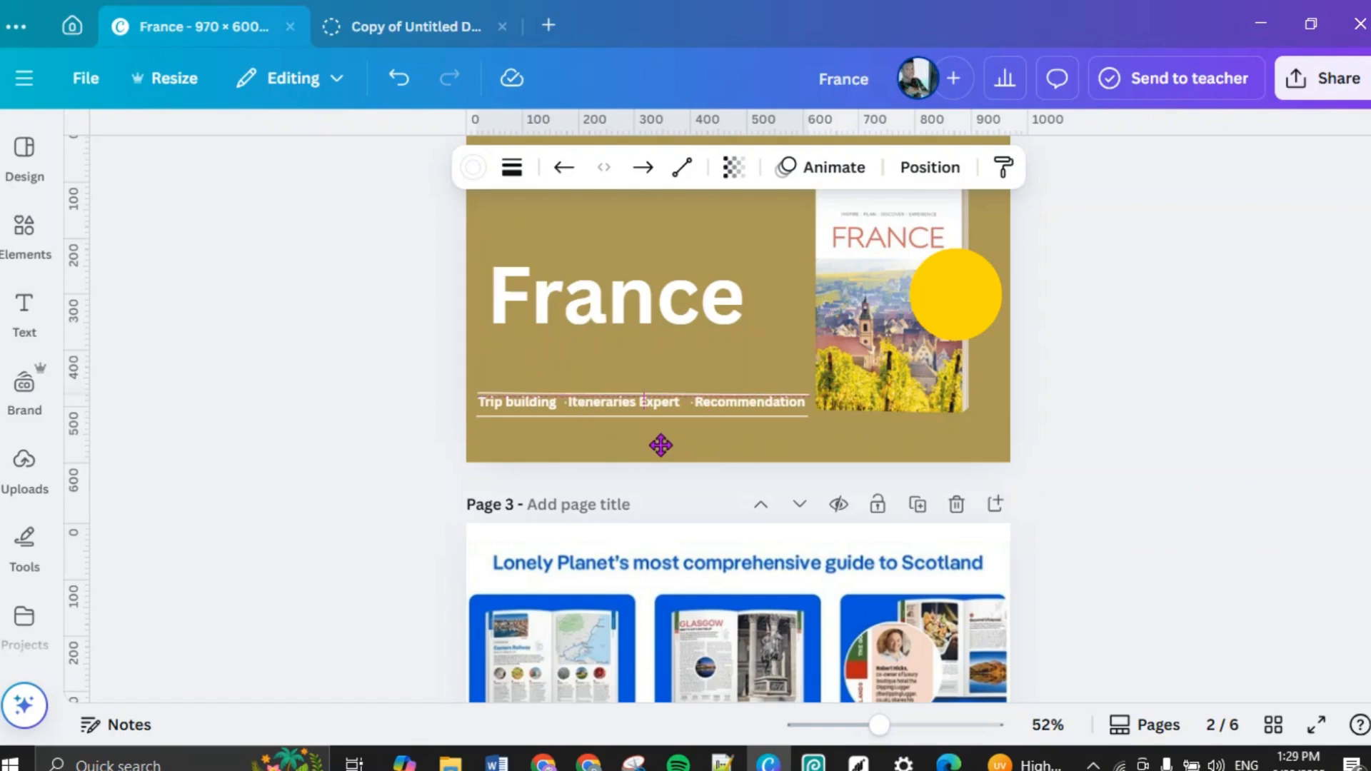
pyautogui.click(732, 455)
pyautogui.click(646, 402)
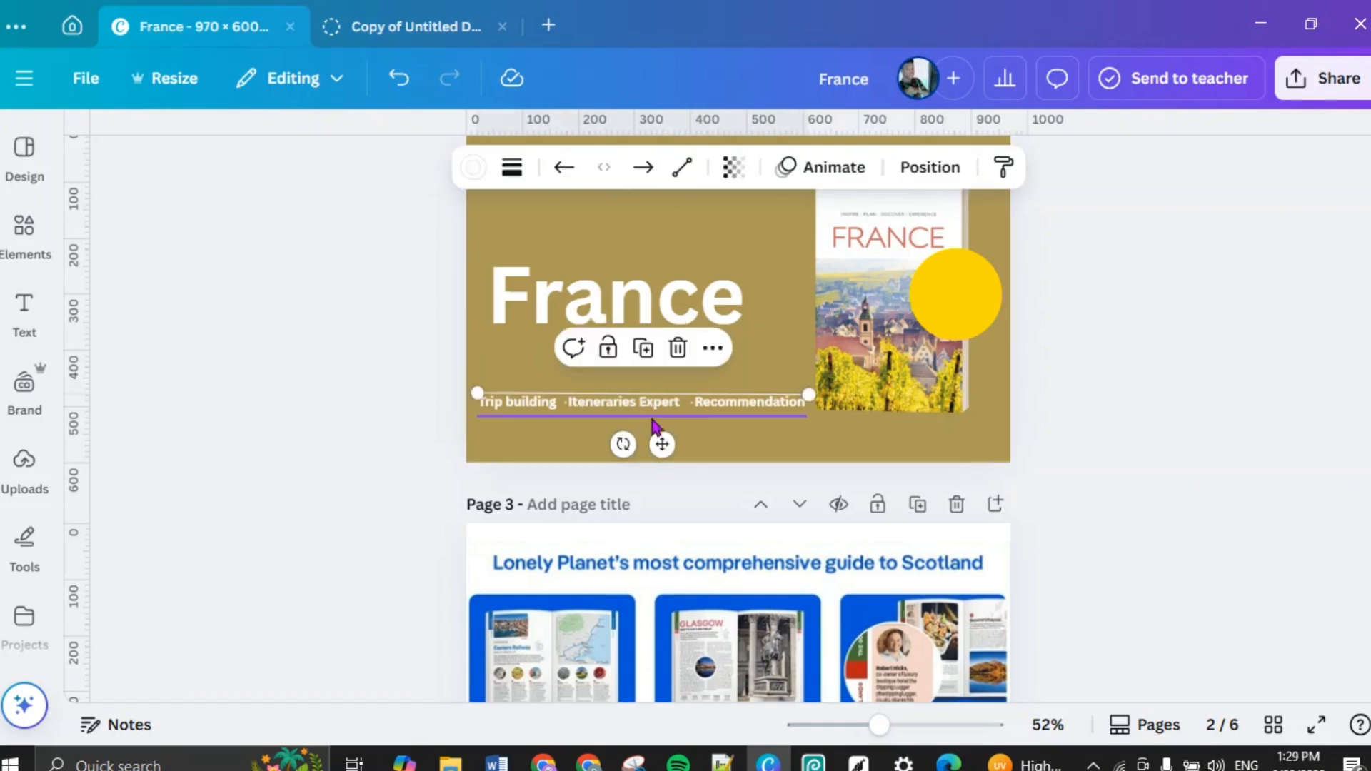
pyautogui.moveTo(657, 444); pyautogui.dragTo(668, 443)
pyautogui.click(726, 453)
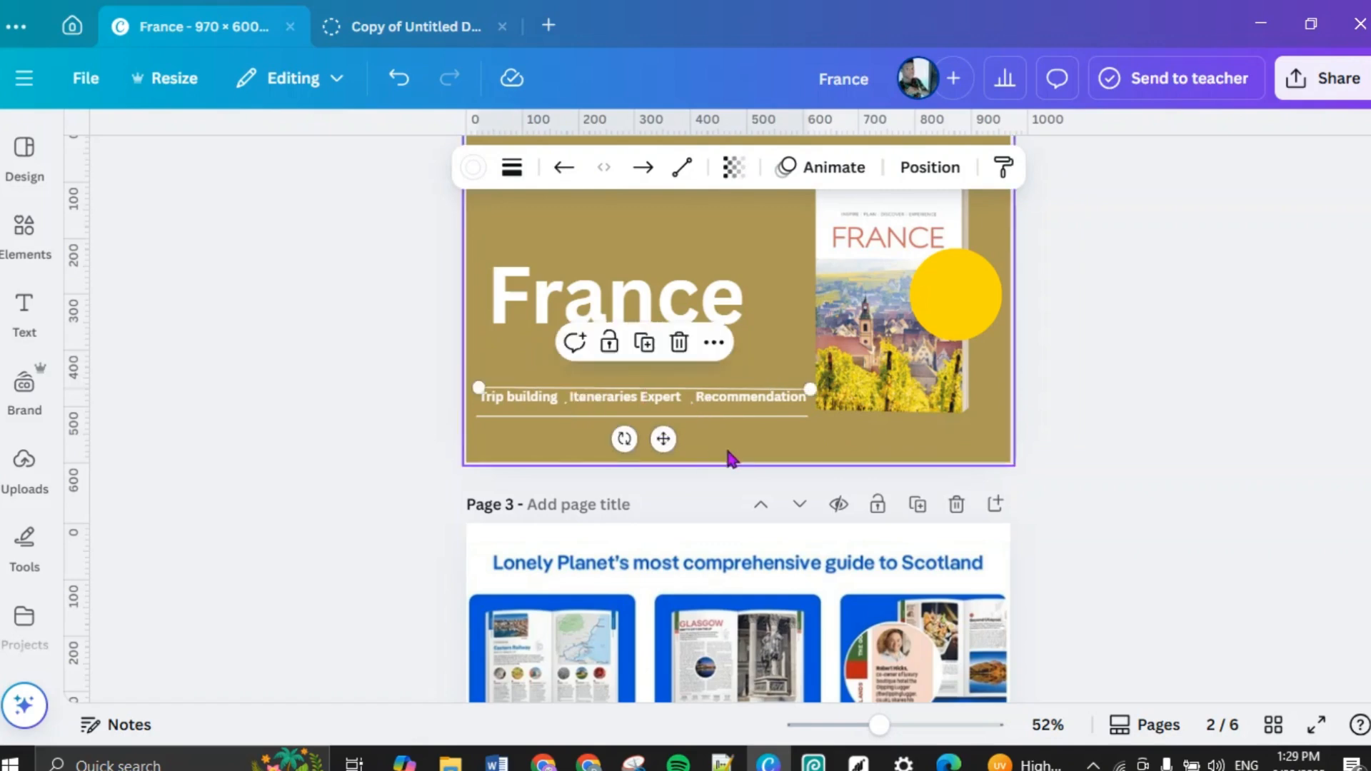
# Step: Move the tagline text down between the two lines and shift it to line up with the start of the lower line
pyautogui.click(684, 400)
pyautogui.moveTo(880, 725); pyautogui.dragTo(919, 726)
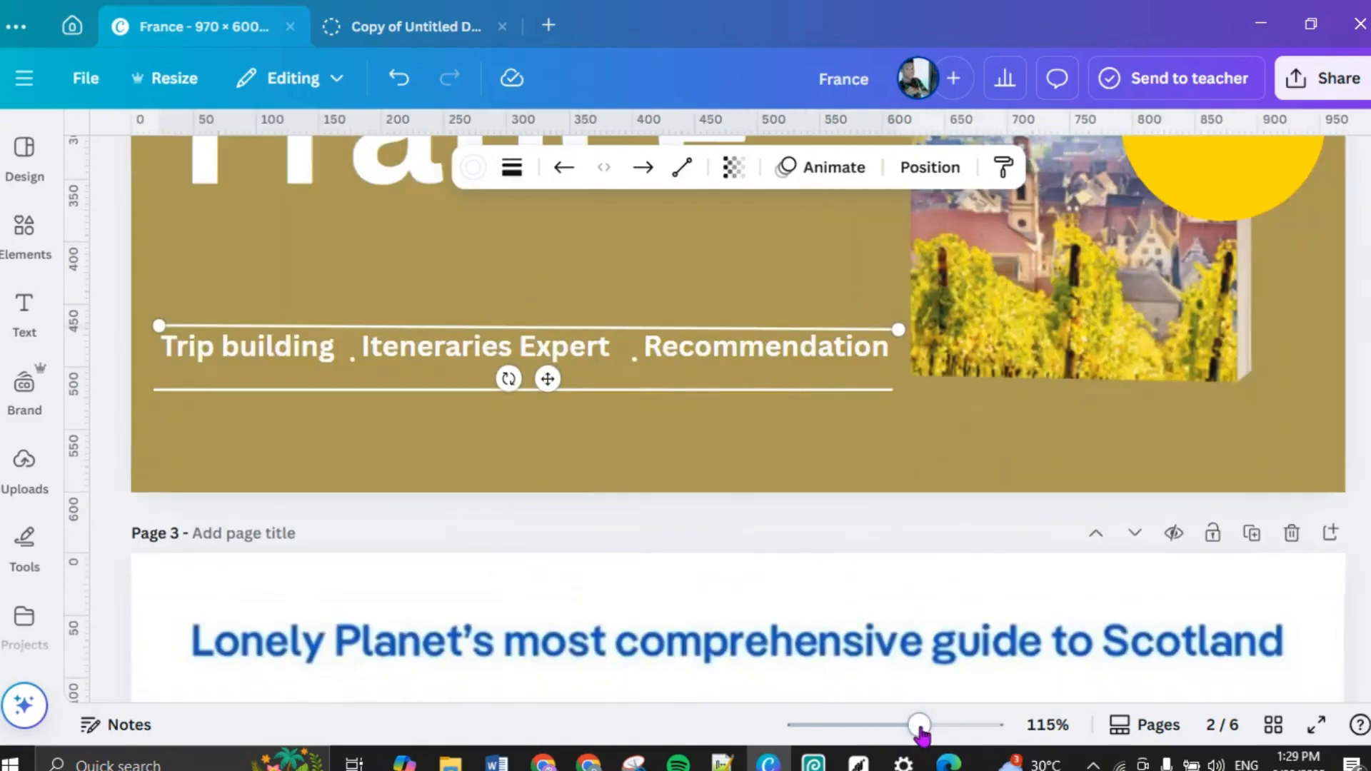
pyautogui.click(288, 363)
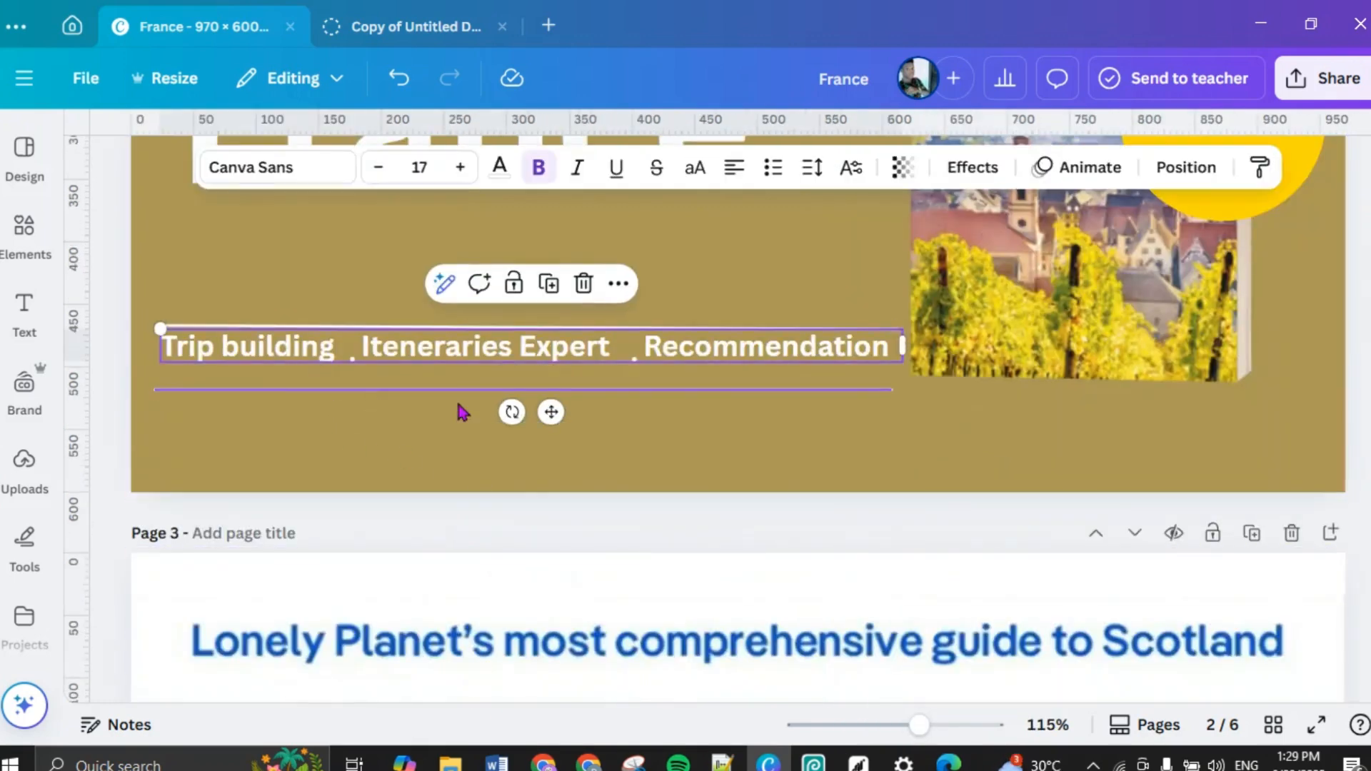
pyautogui.moveTo(547, 419); pyautogui.dragTo(547, 421)
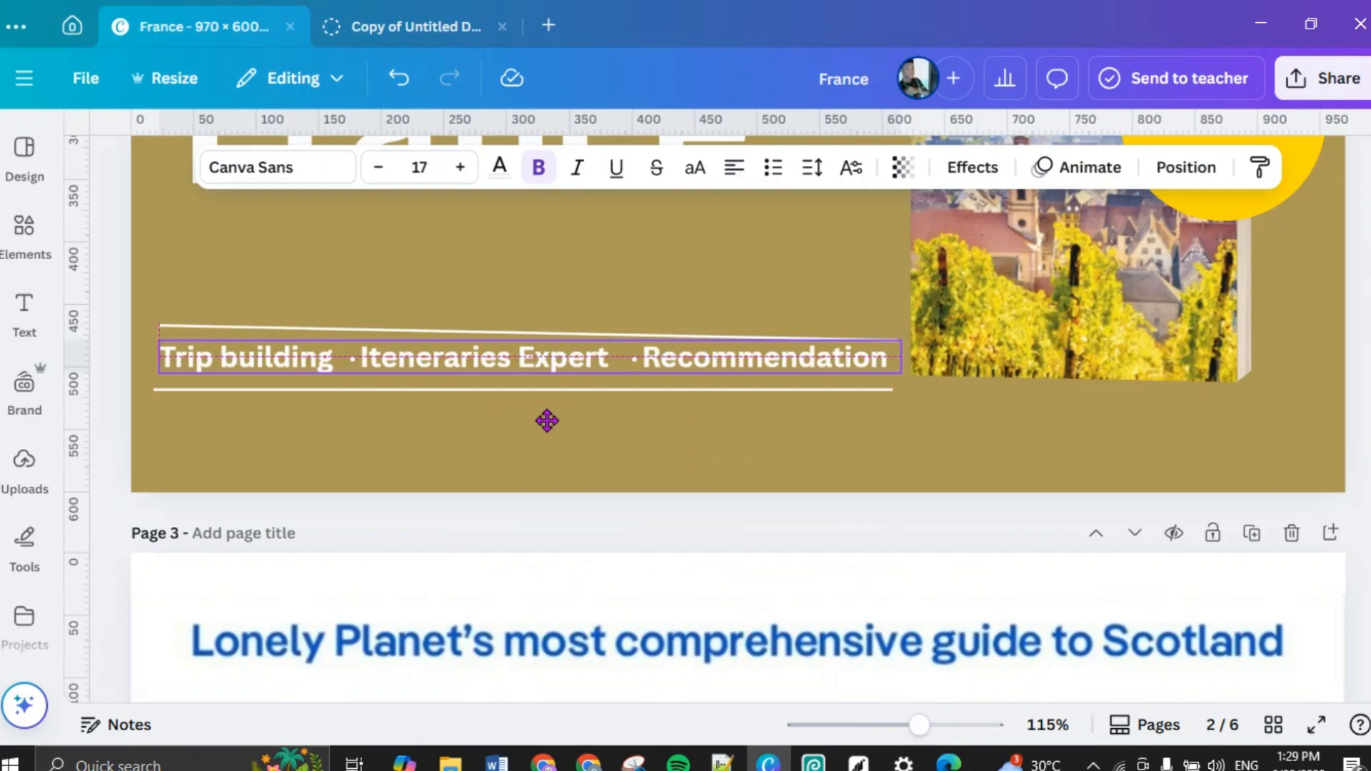
pyautogui.moveTo(547, 422); pyautogui.dragTo(547, 421)
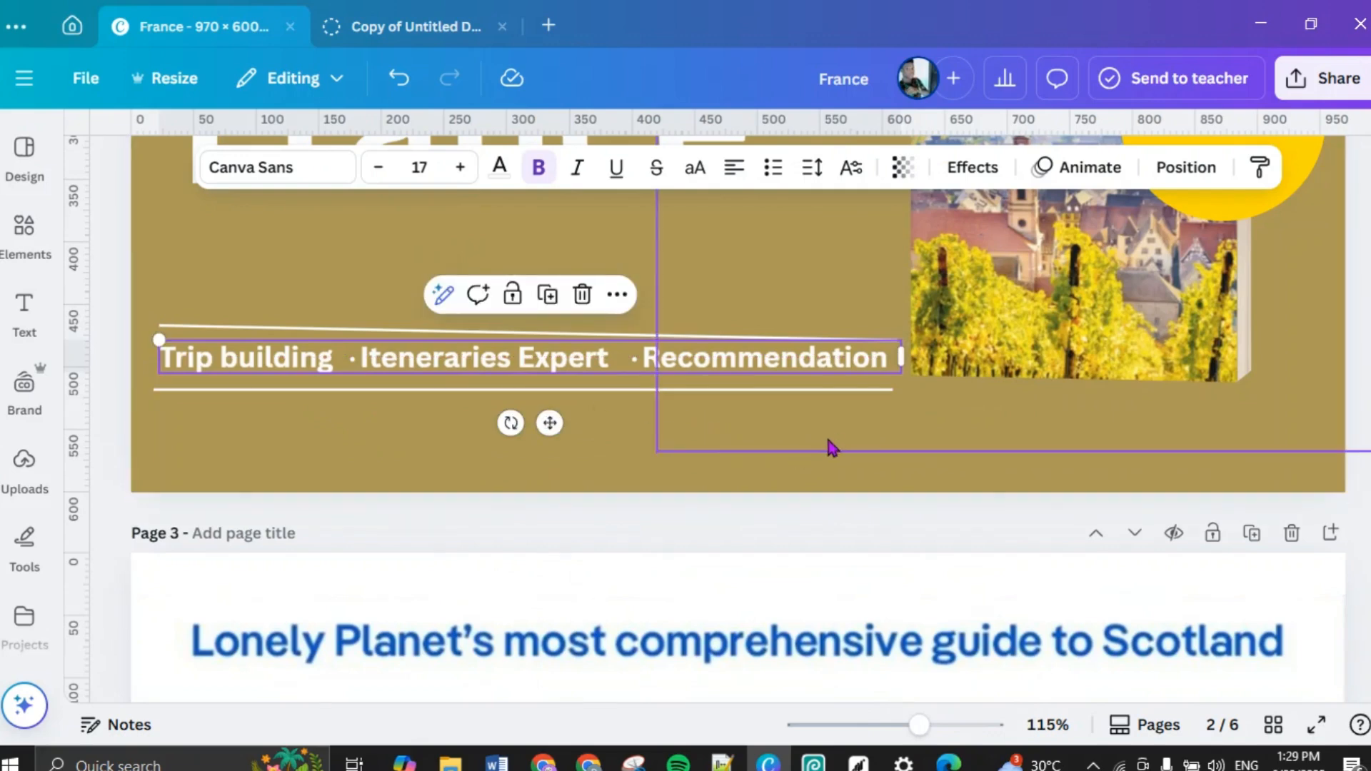
pyautogui.click(829, 449)
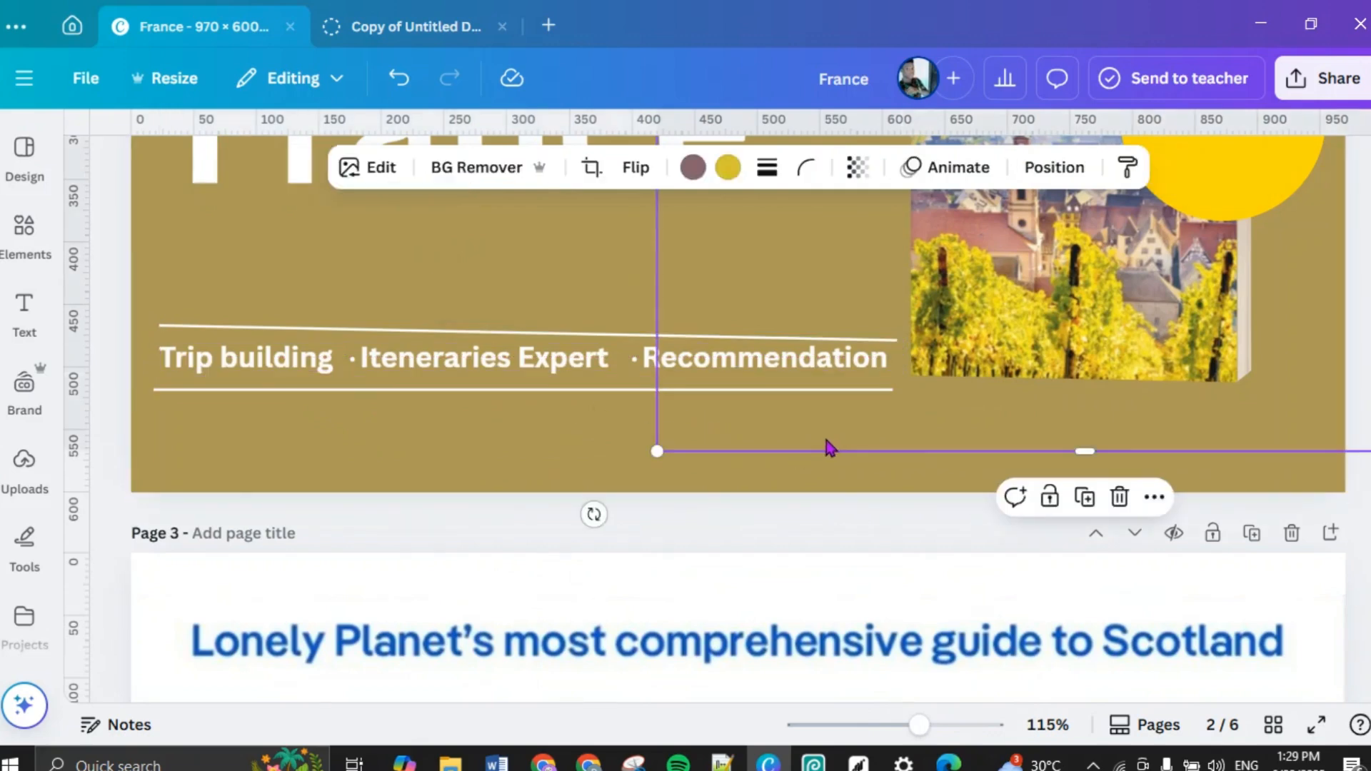
pyautogui.click(502, 376)
pyautogui.moveTo(550, 424); pyautogui.dragTo(542, 432)
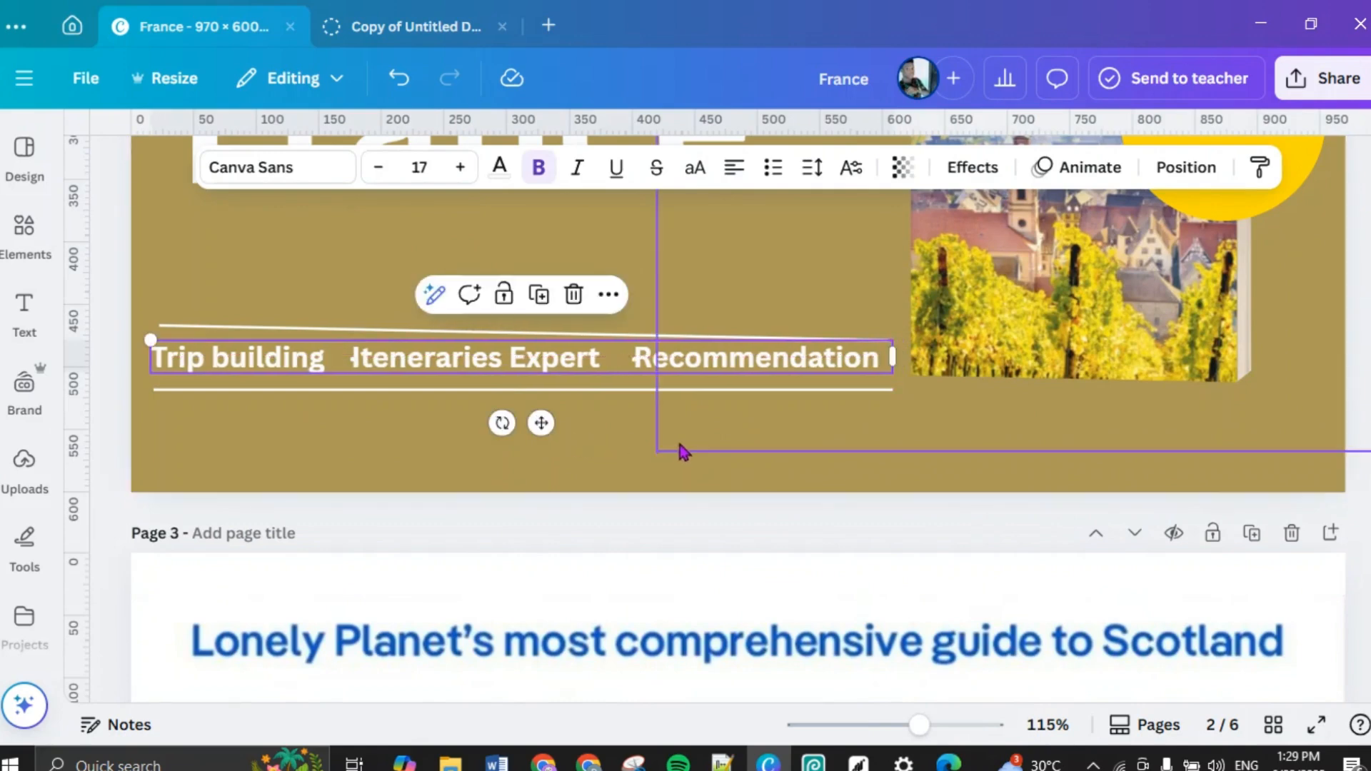
pyautogui.click(617, 454)
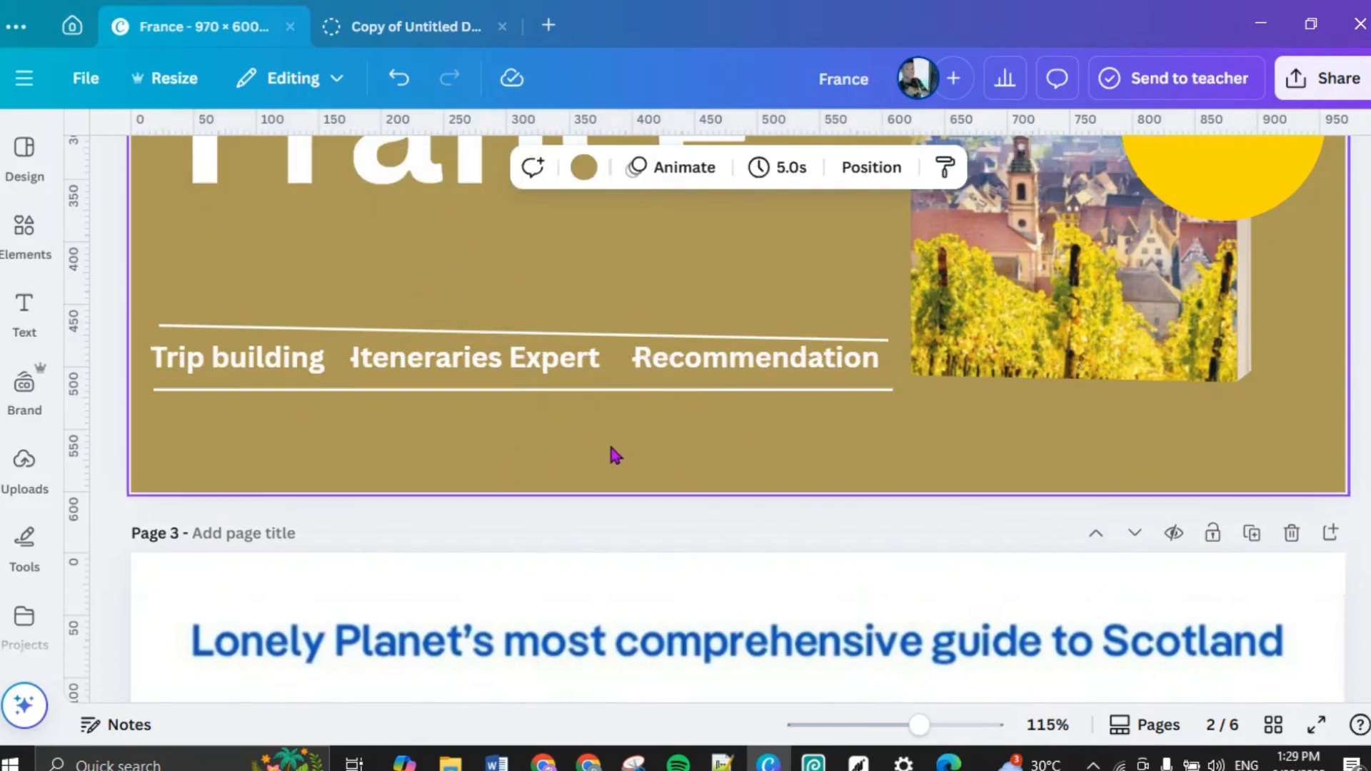
# Step: Replace the slanted line above the tagline with a duplicate of the lower line, aligned with the start of "Trip building"
pyautogui.click(223, 329)
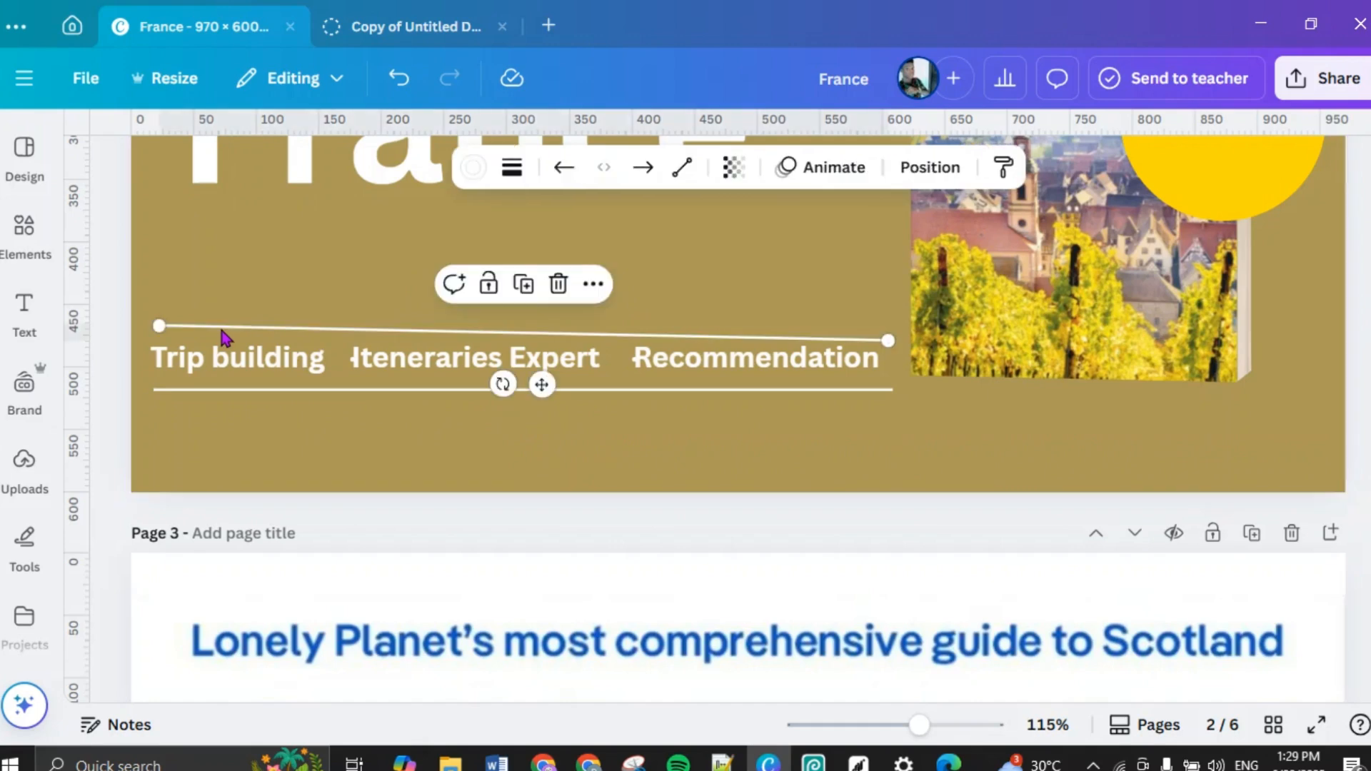
pyautogui.click(558, 287)
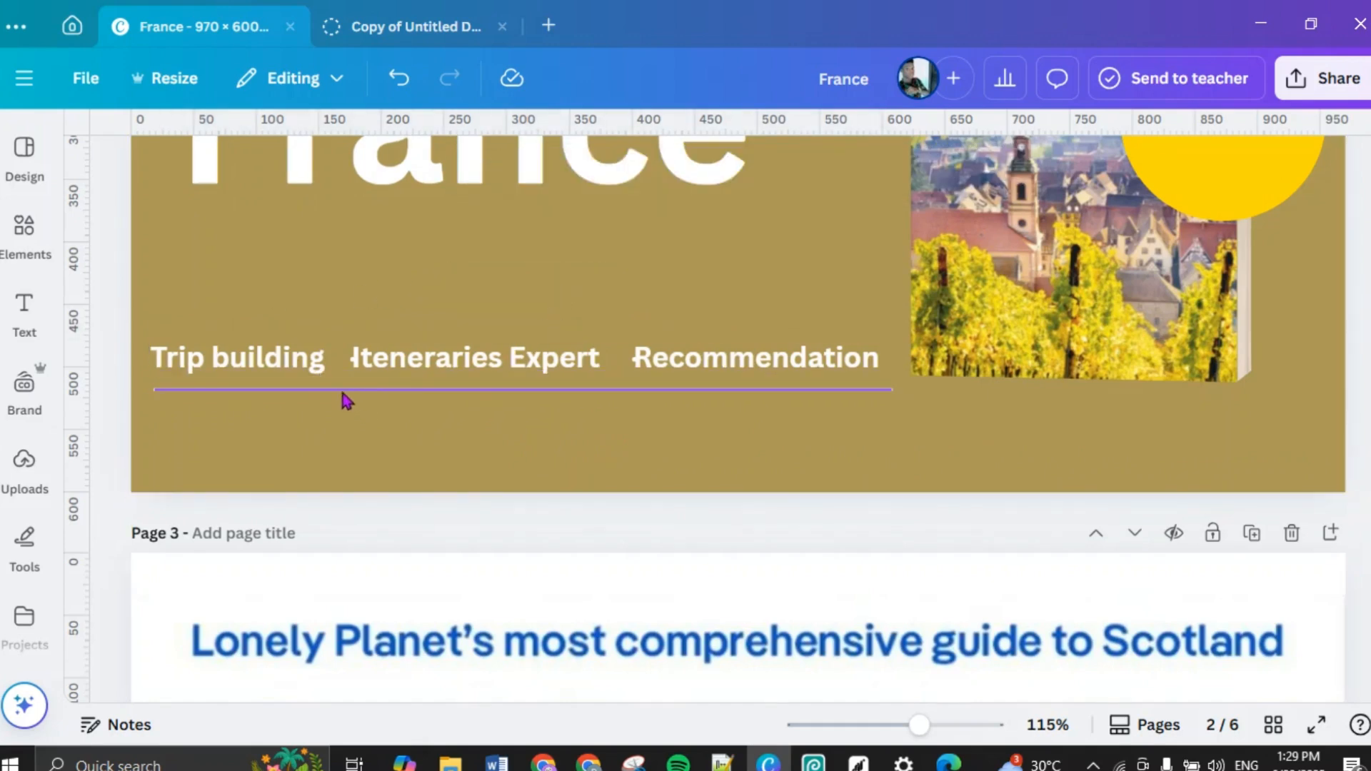
pyautogui.click(357, 391)
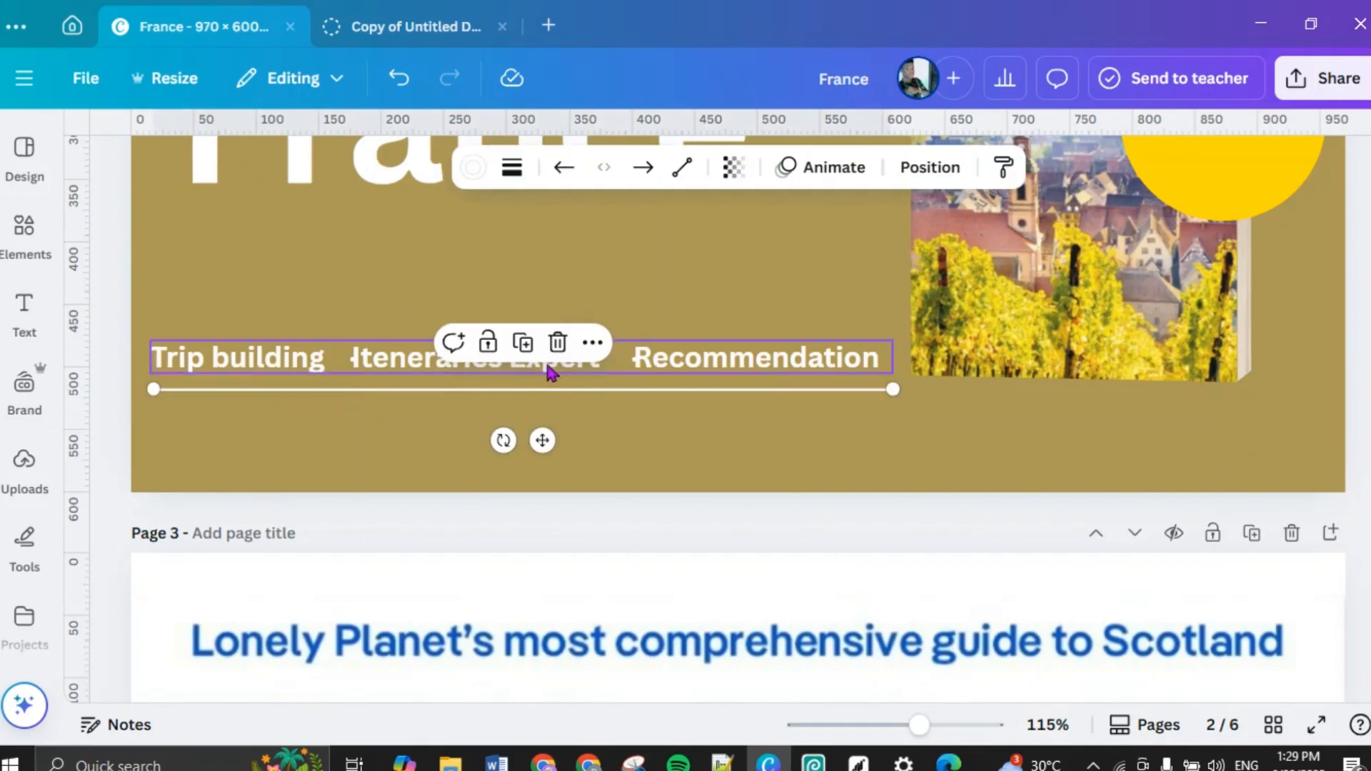
pyautogui.click(524, 345)
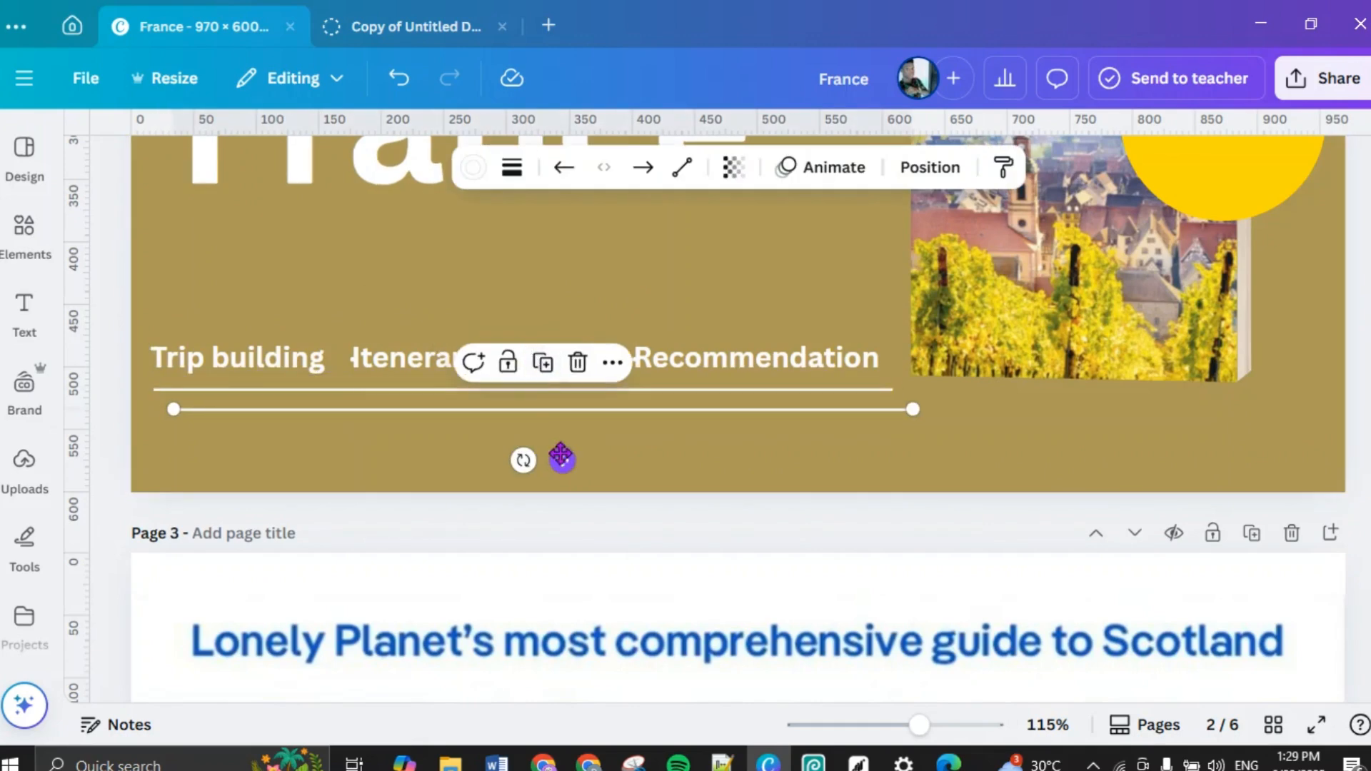
pyautogui.moveTo(563, 456); pyautogui.dragTo(537, 381)
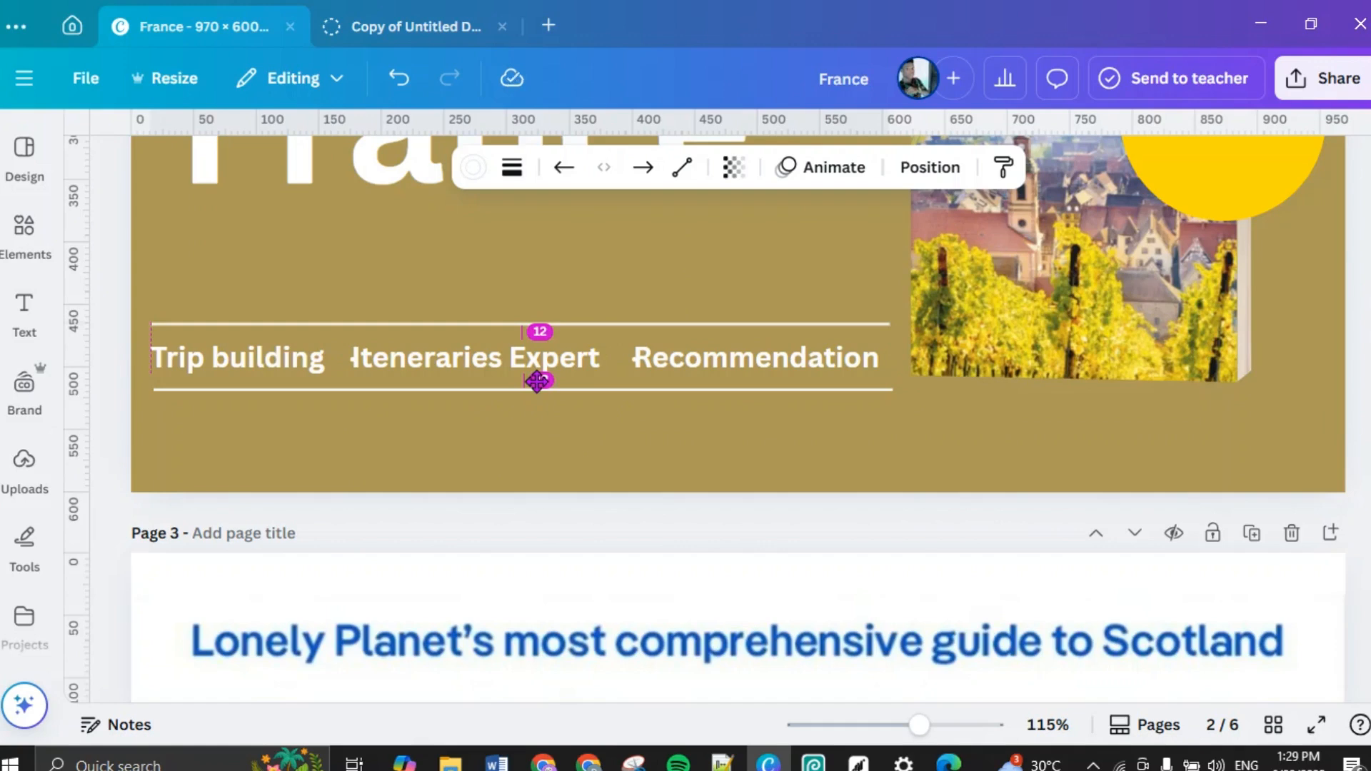
pyautogui.moveTo(537, 380); pyautogui.dragTo(539, 376)
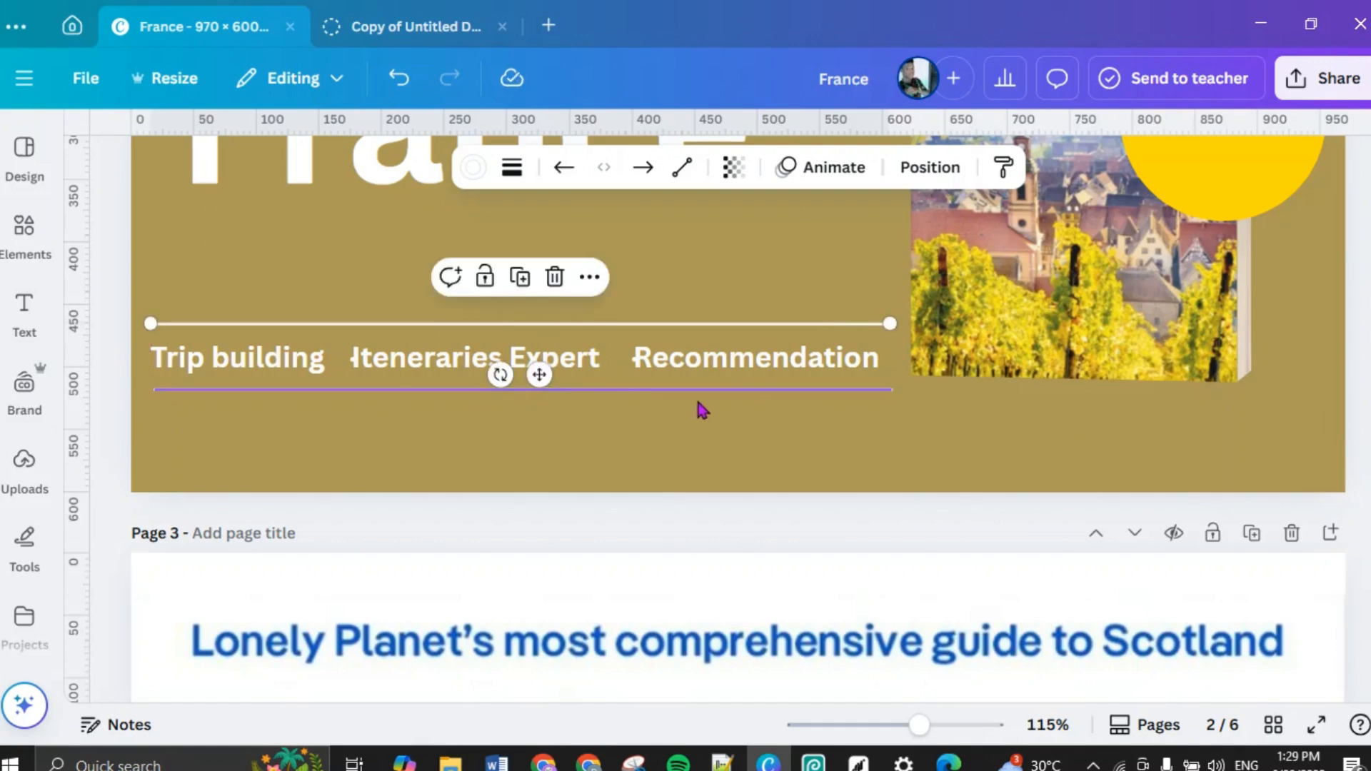
pyautogui.click(696, 396)
# Step: Shift the two bullet dots left so they sit just before "Iteneraries Expert" and "Recommendation" without overlapping the text
pyautogui.click(355, 365)
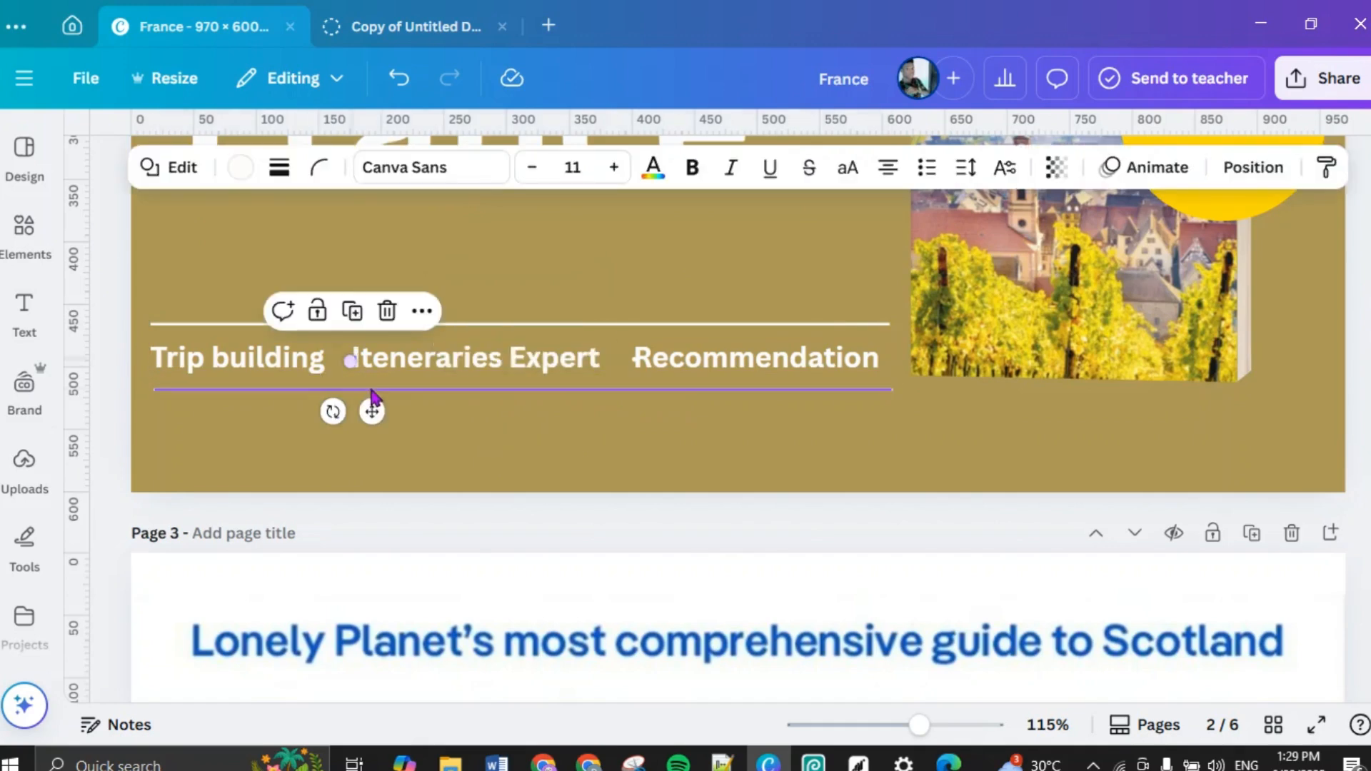
pyautogui.moveTo(375, 413); pyautogui.dragTo(371, 413)
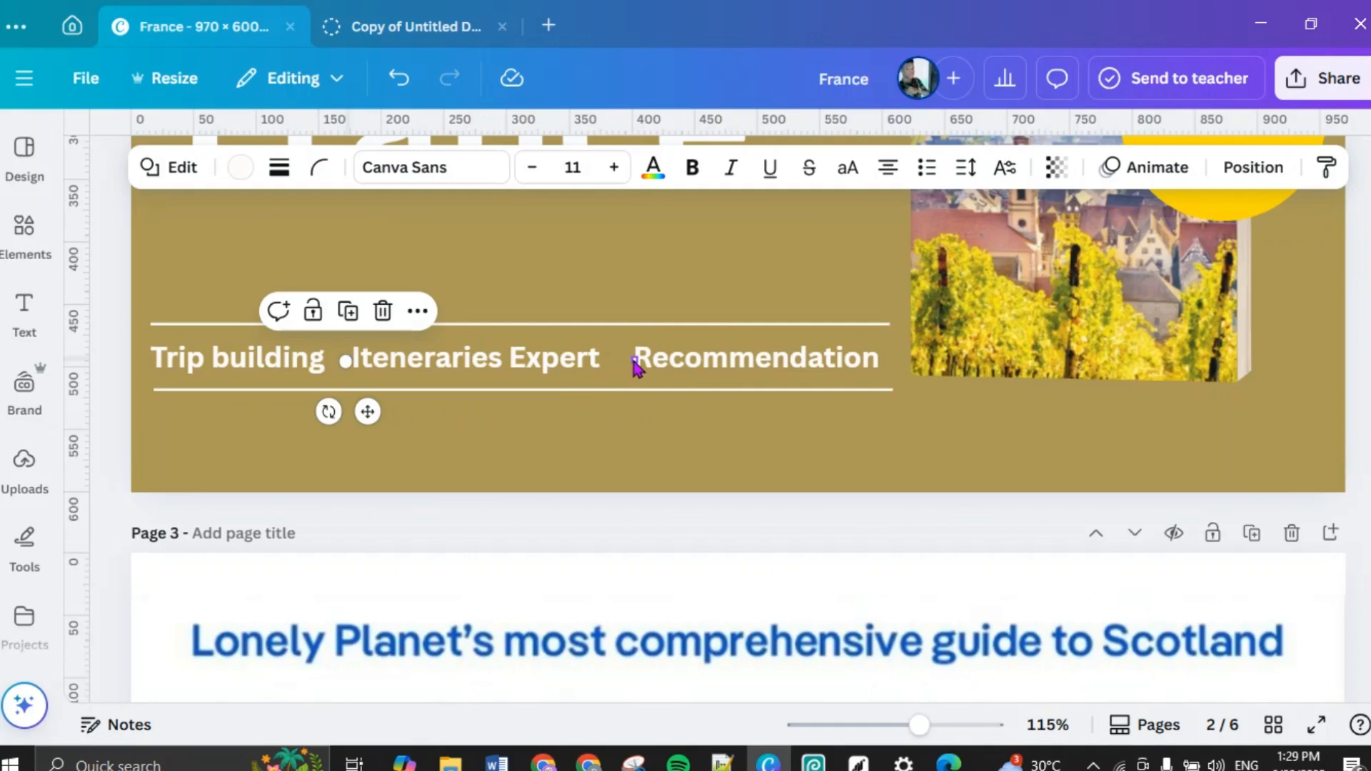
pyautogui.click(629, 358)
pyautogui.moveTo(652, 409); pyautogui.dragTo(651, 410)
pyautogui.click(841, 417)
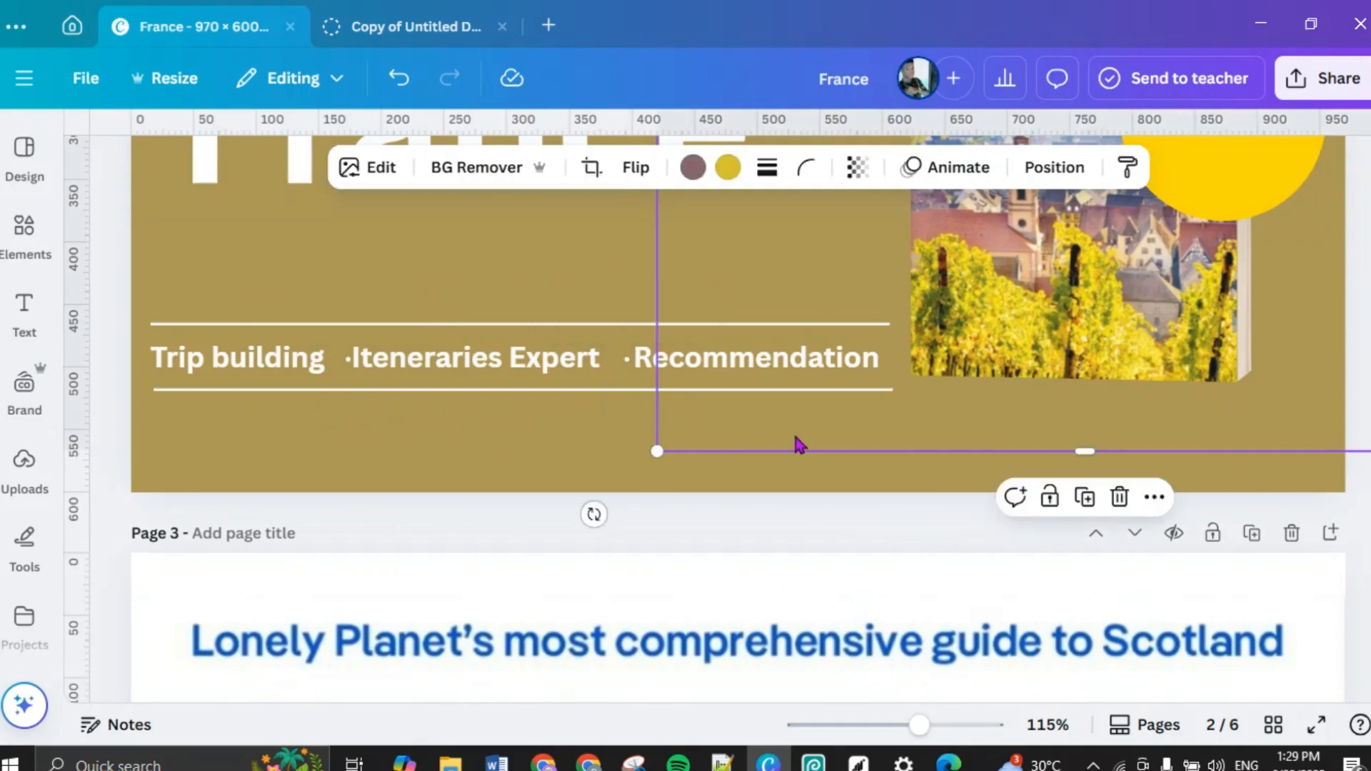
pyautogui.click(477, 439)
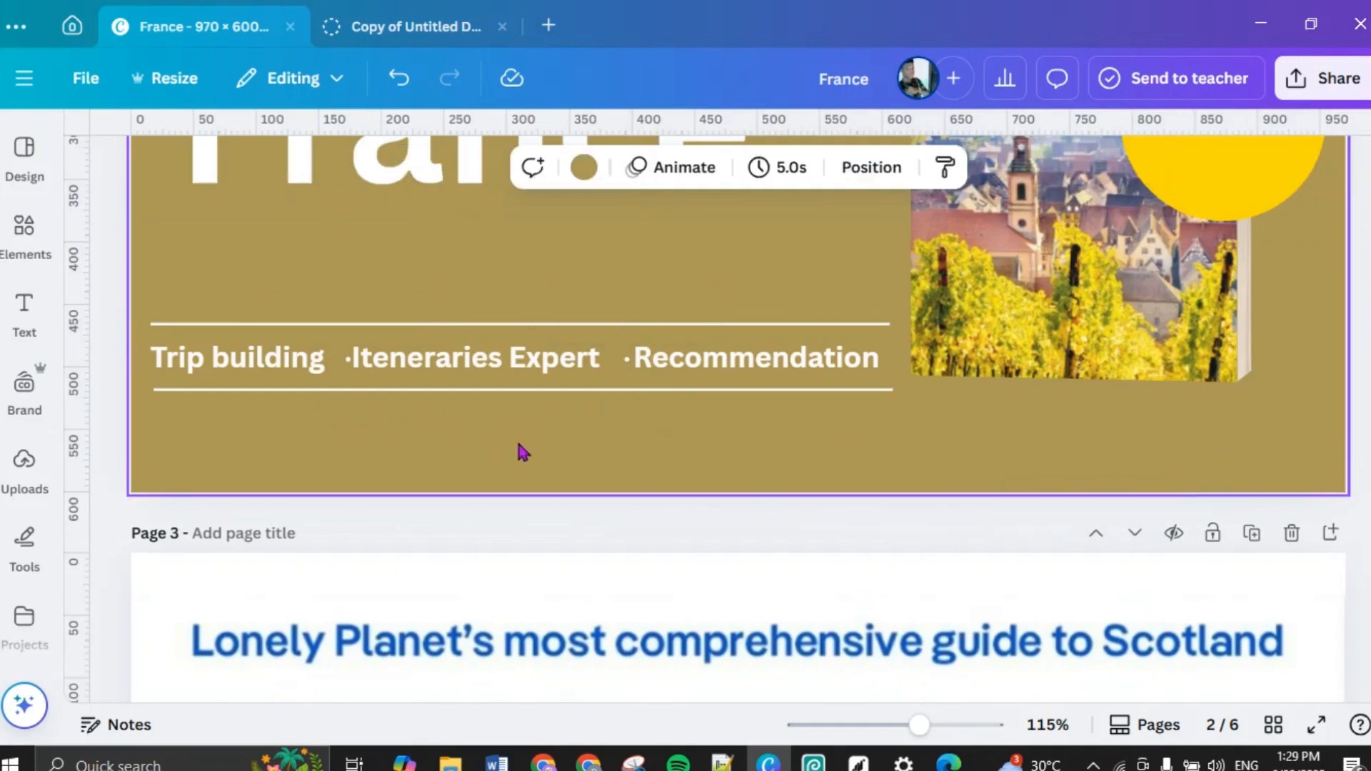
# Step: Nudge the France guidebook image slightly down and to the right on page 2
pyautogui.click(900, 726)
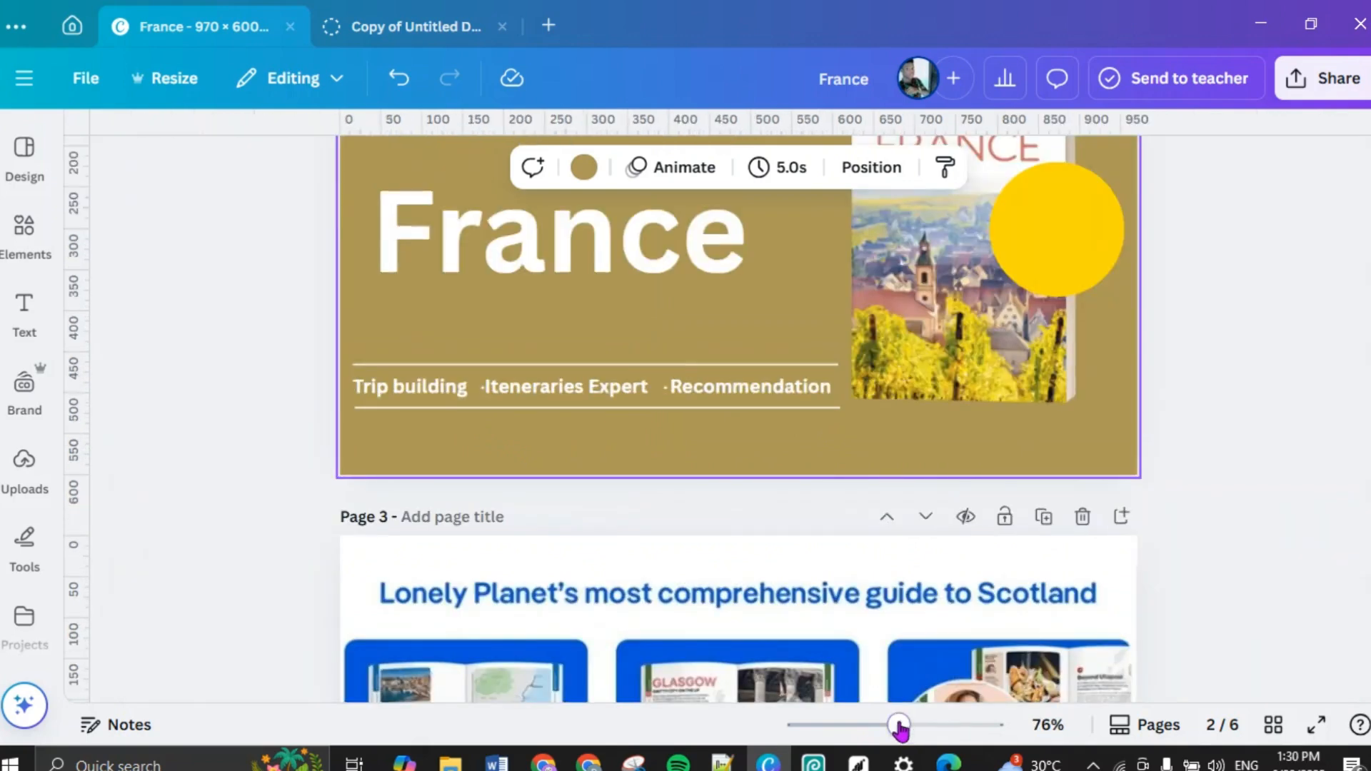
pyautogui.click(962, 372)
pyautogui.moveTo(964, 360); pyautogui.dragTo(969, 371)
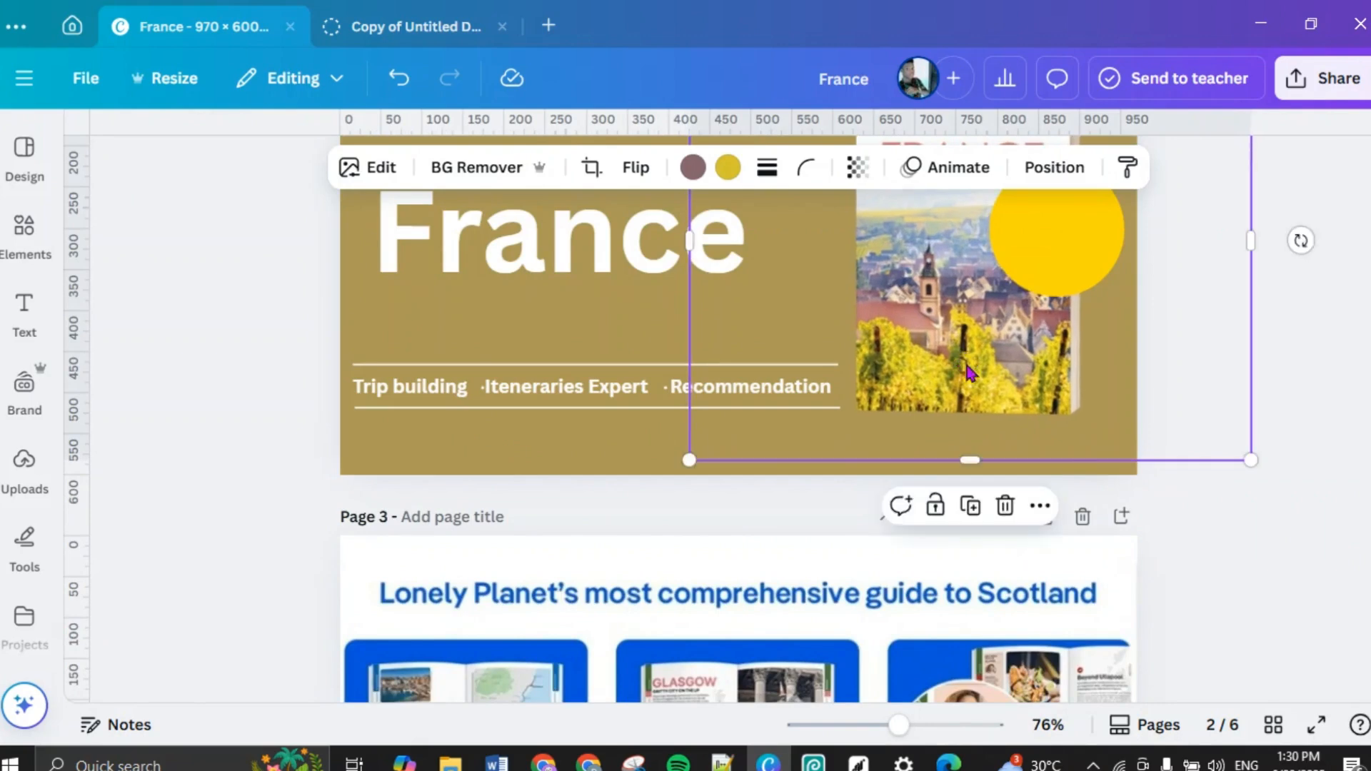
pyautogui.click(1284, 506)
# Step: Add a heading text box to page 2 and place it above the "France" title, as the Scotland example does with its logo
pyautogui.scroll(8, 1284, 500)
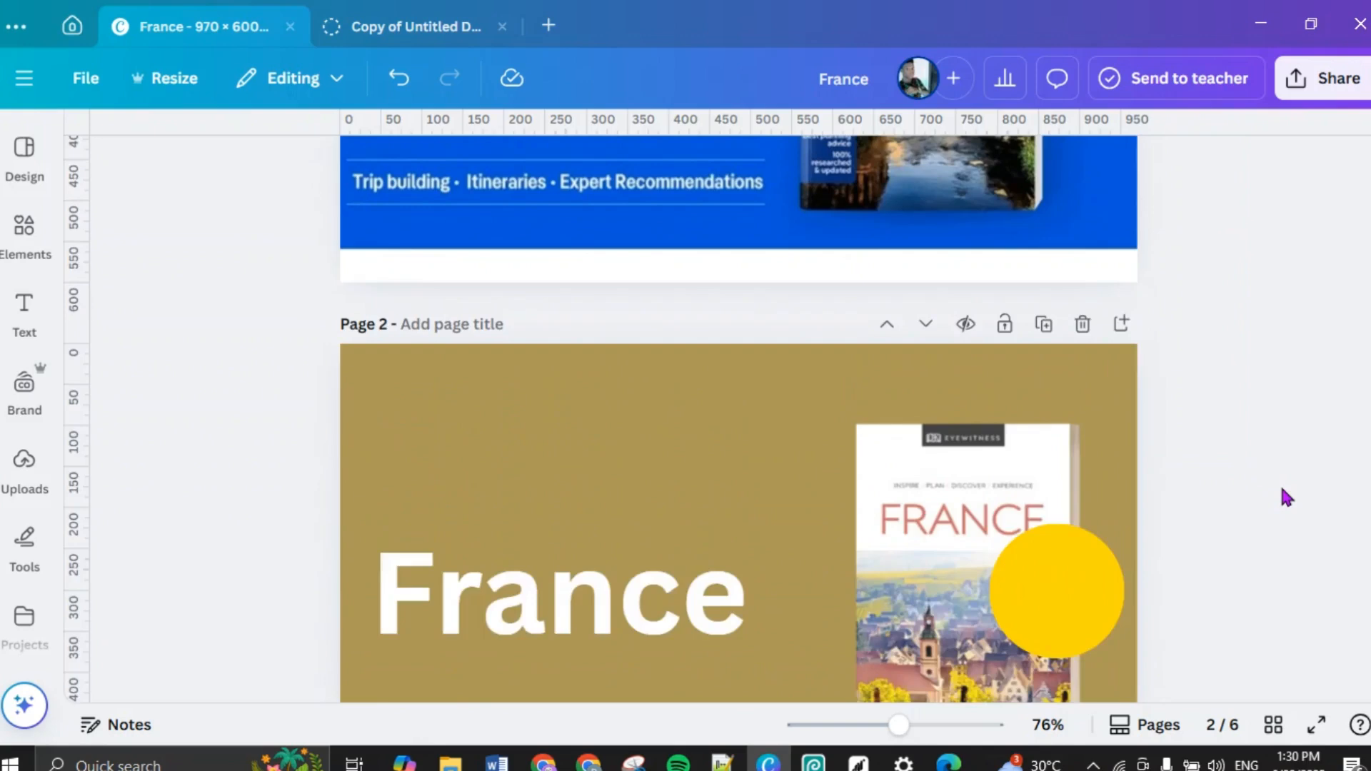
pyautogui.scroll(3, 1280, 482)
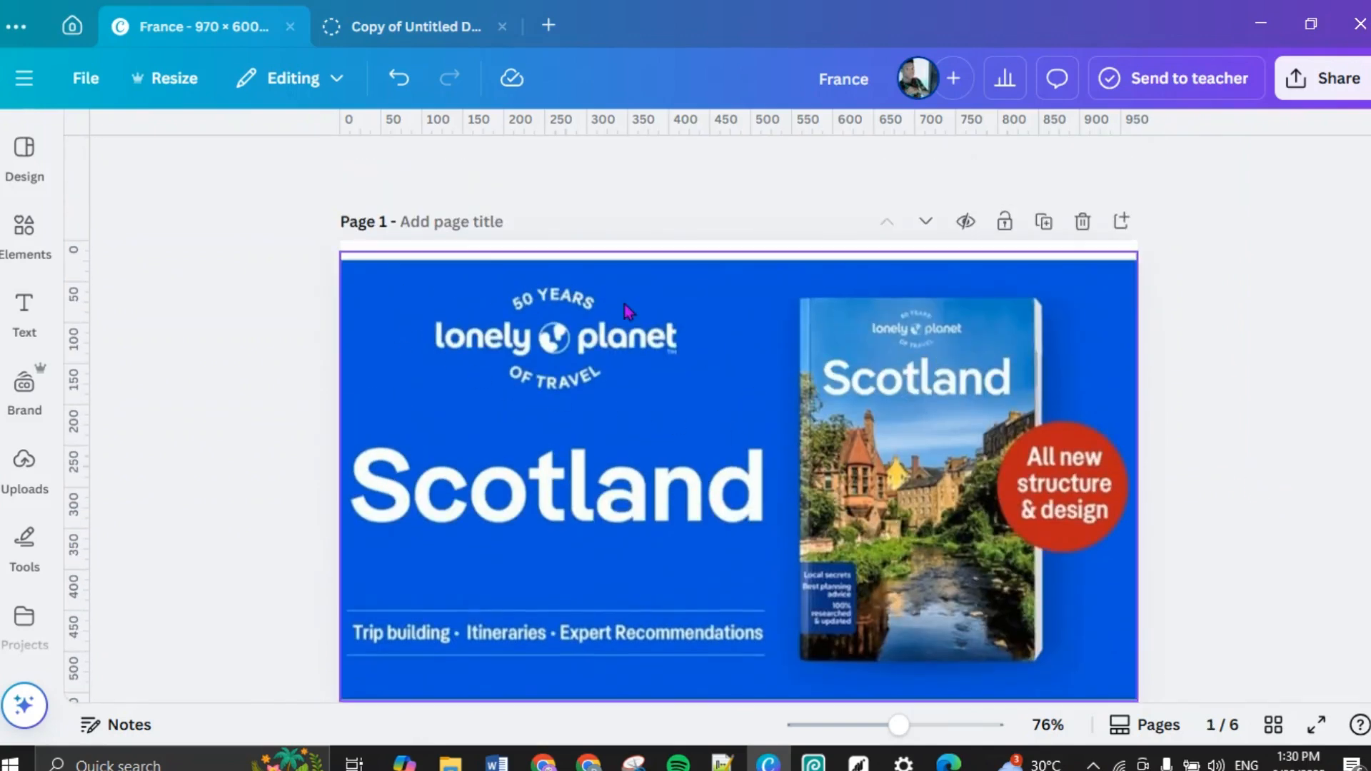
pyautogui.scroll(-3, 625, 306)
pyautogui.scroll(-5, 626, 310)
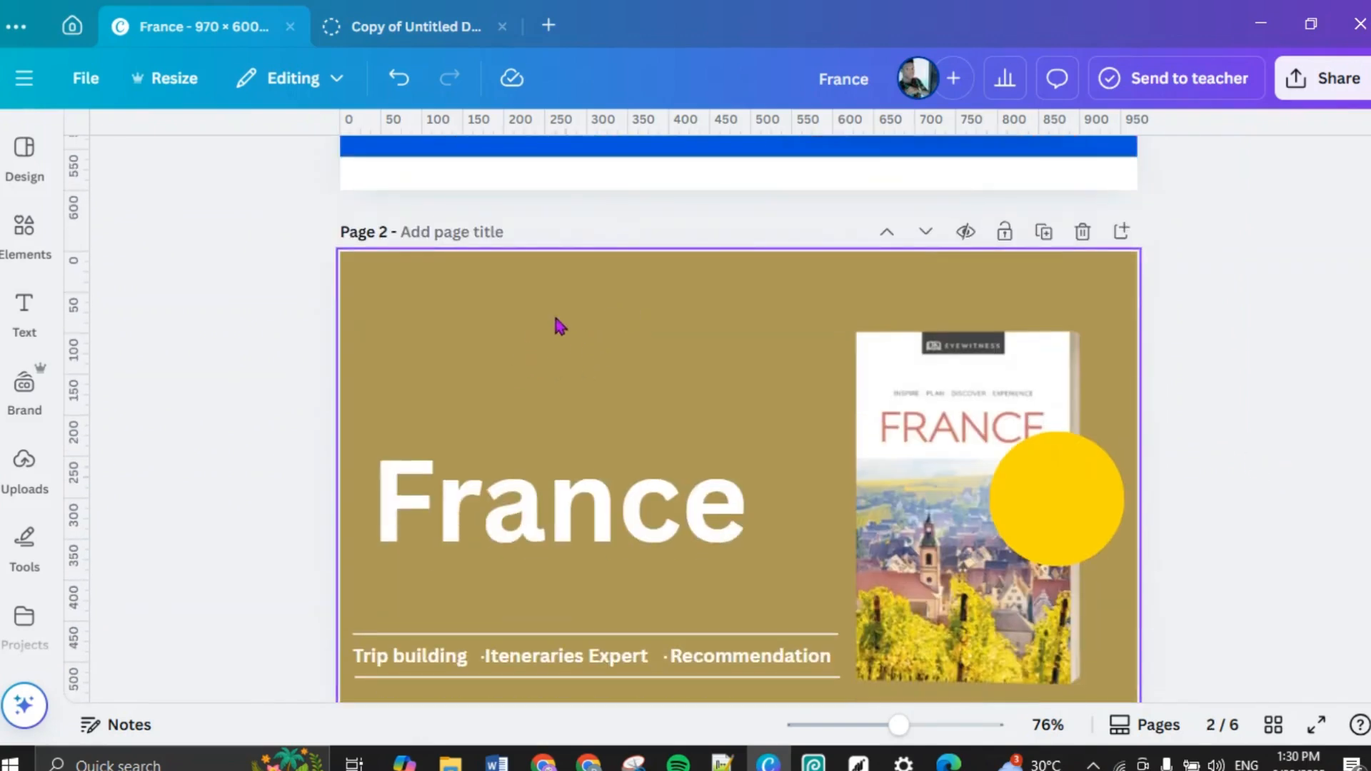
pyautogui.click(559, 325)
pyautogui.click(23, 314)
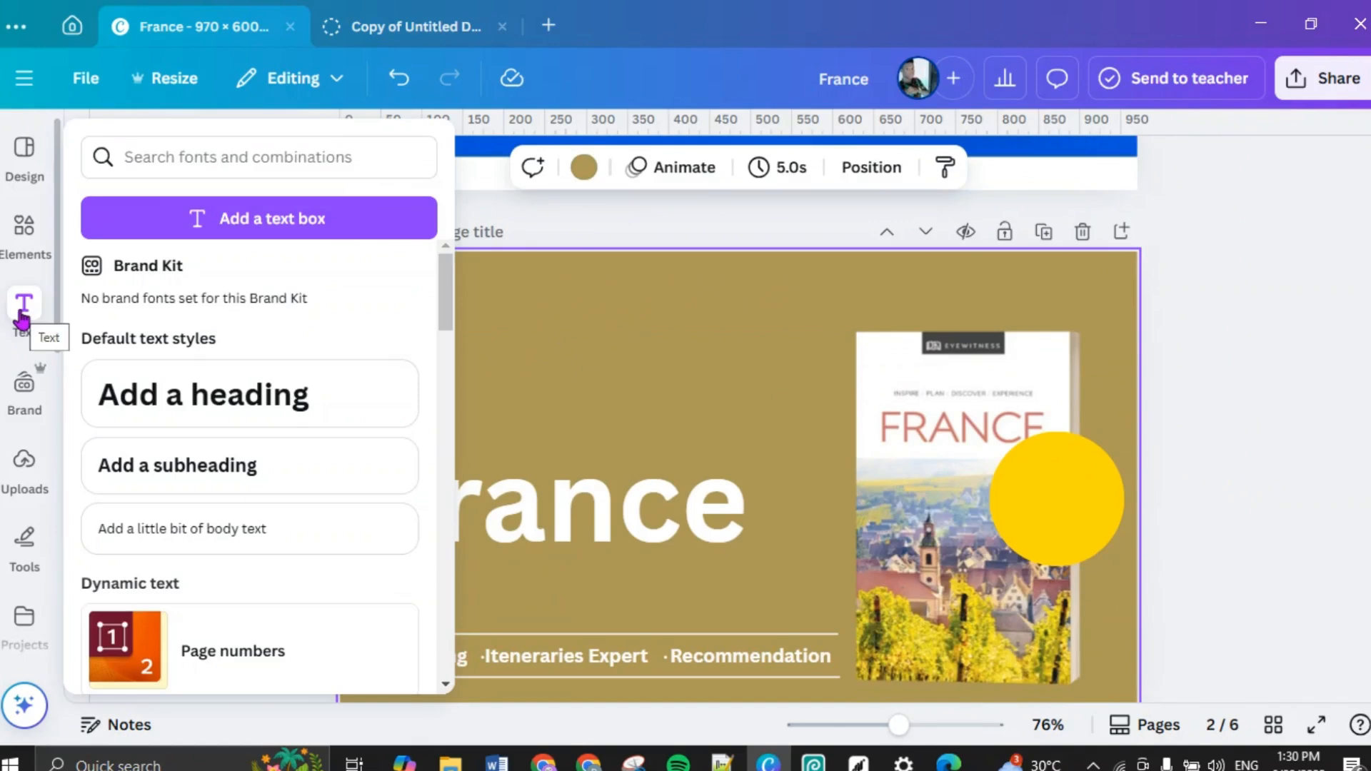
pyautogui.click(178, 402)
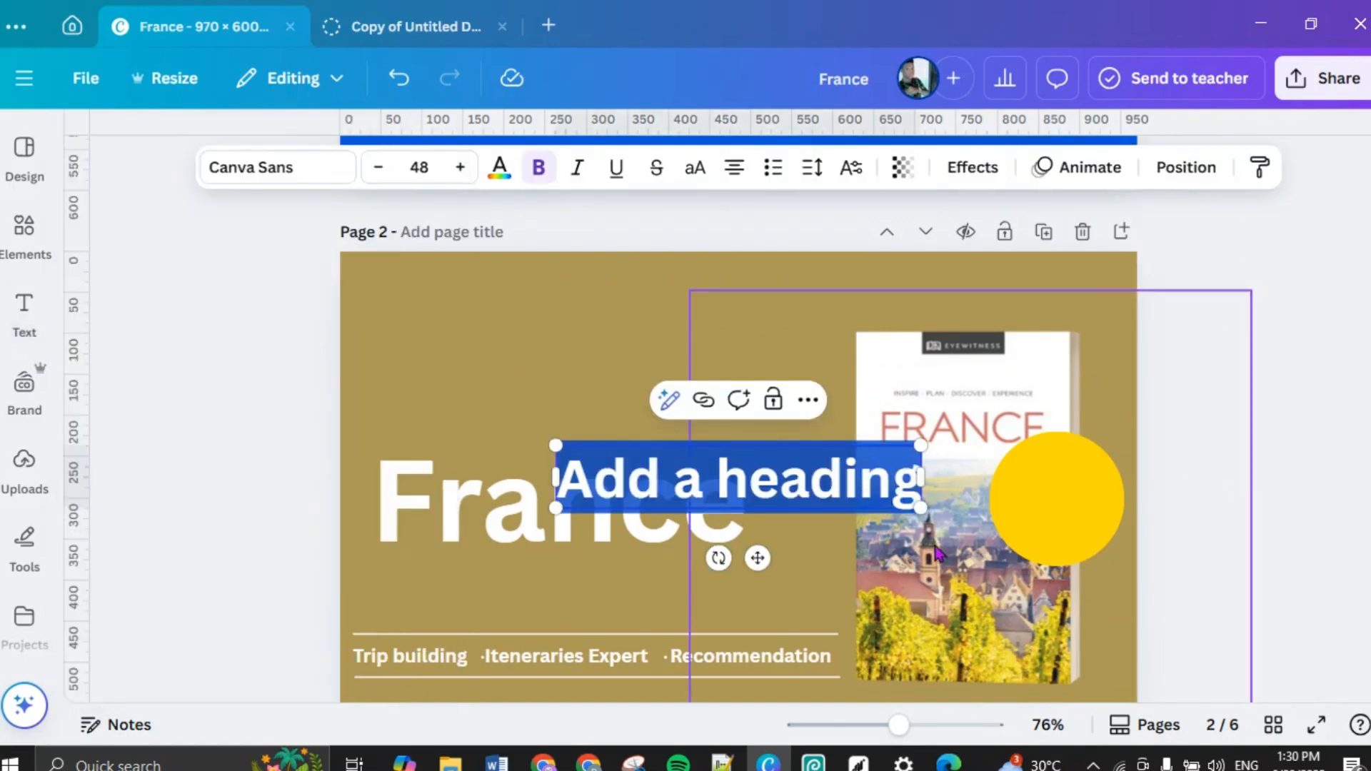
pyautogui.moveTo(757, 558); pyautogui.dragTo(598, 423)
# Step: Replace the heading placeholder with the author's name and shift it to line up with the "France" title
pyautogui.press('BackSpace')
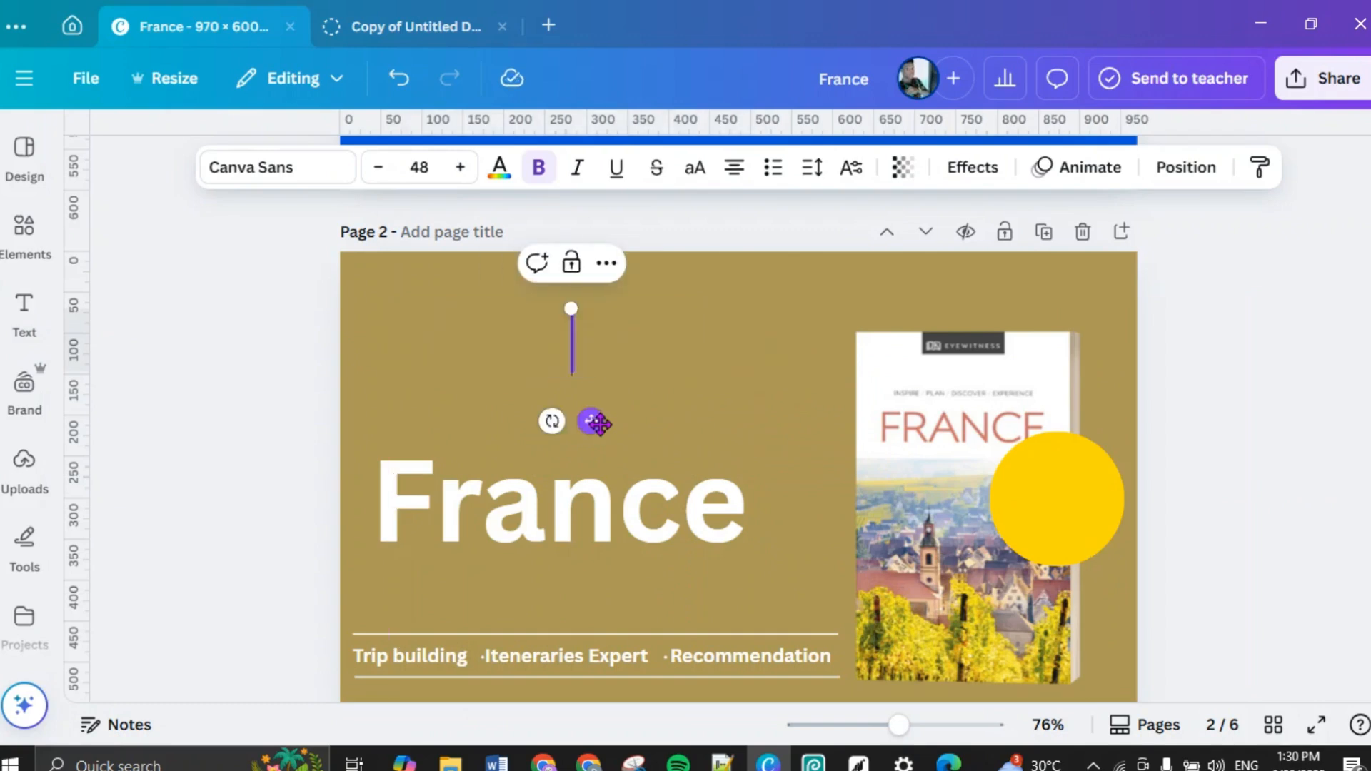
pyautogui.write('James')
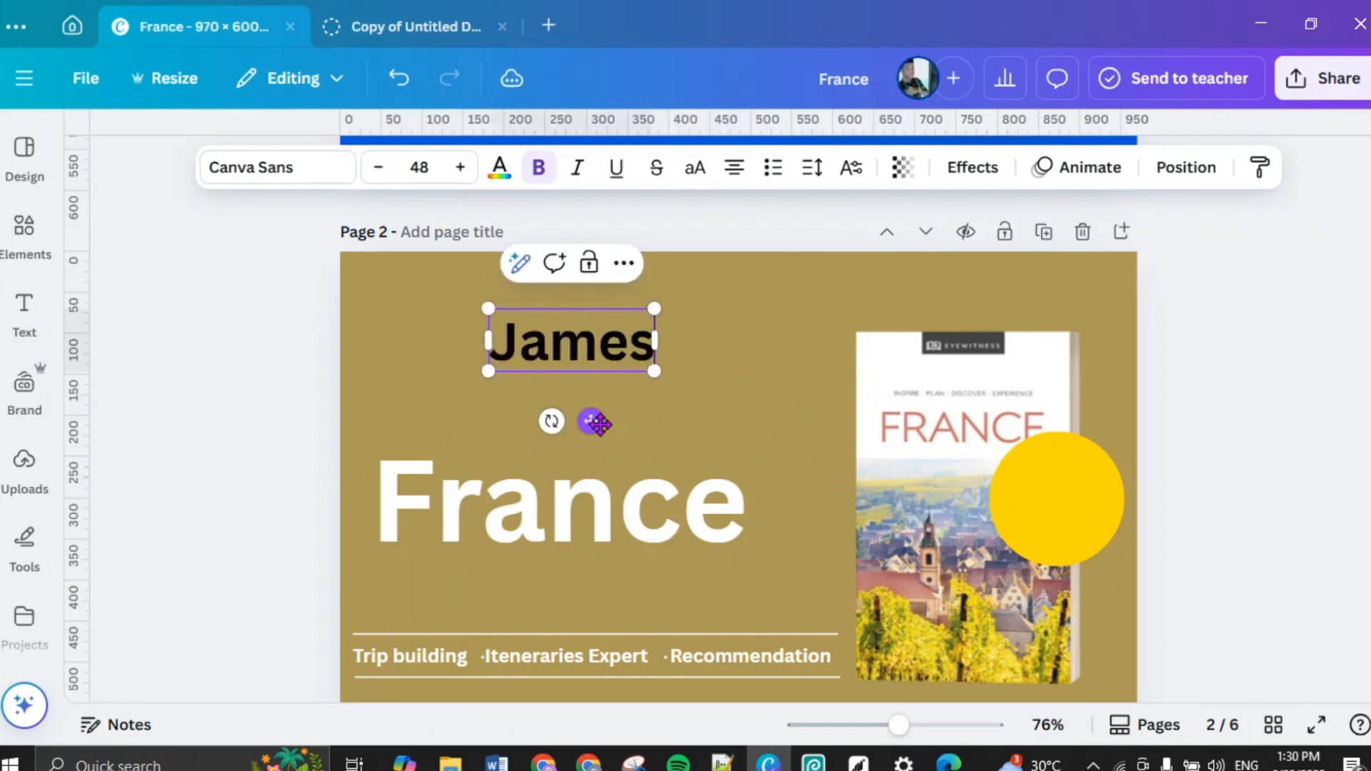
pyautogui.write(' the')
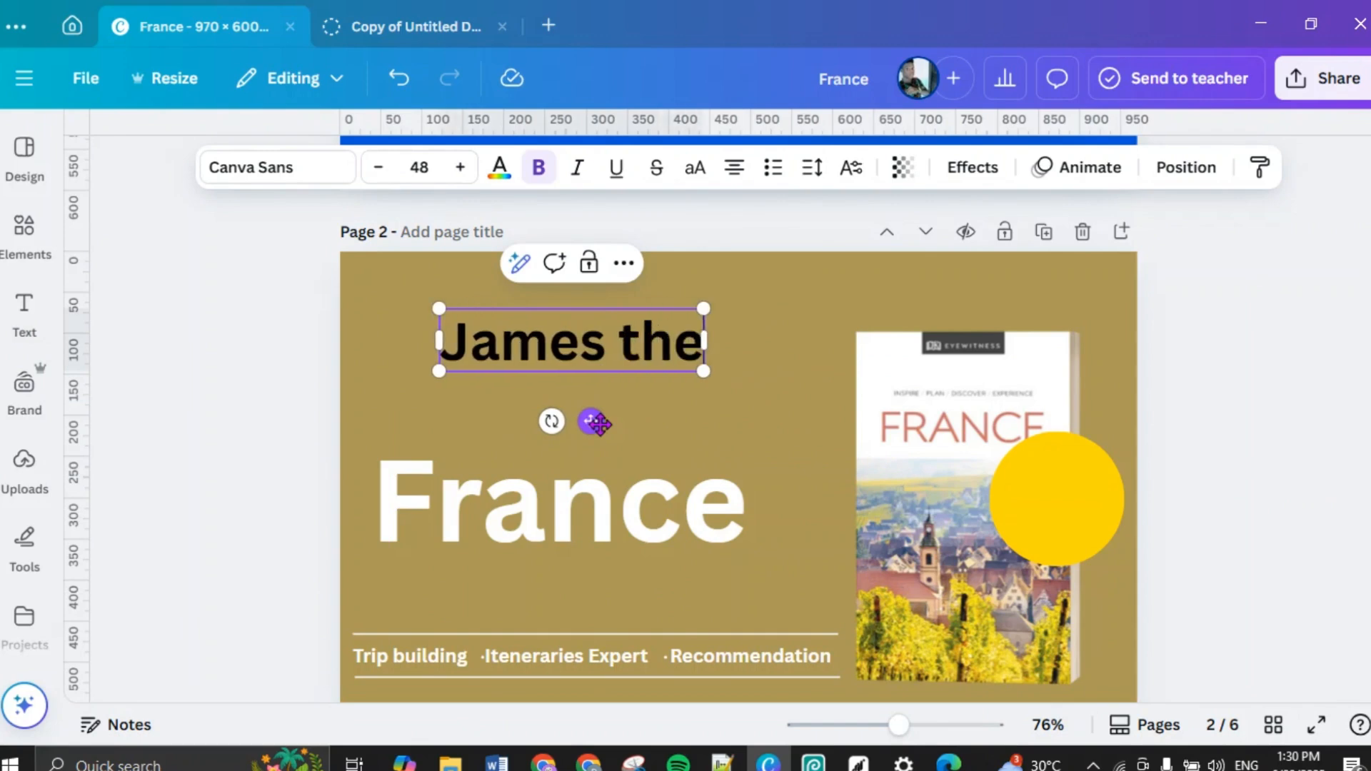
pyautogui.write(' Gay')
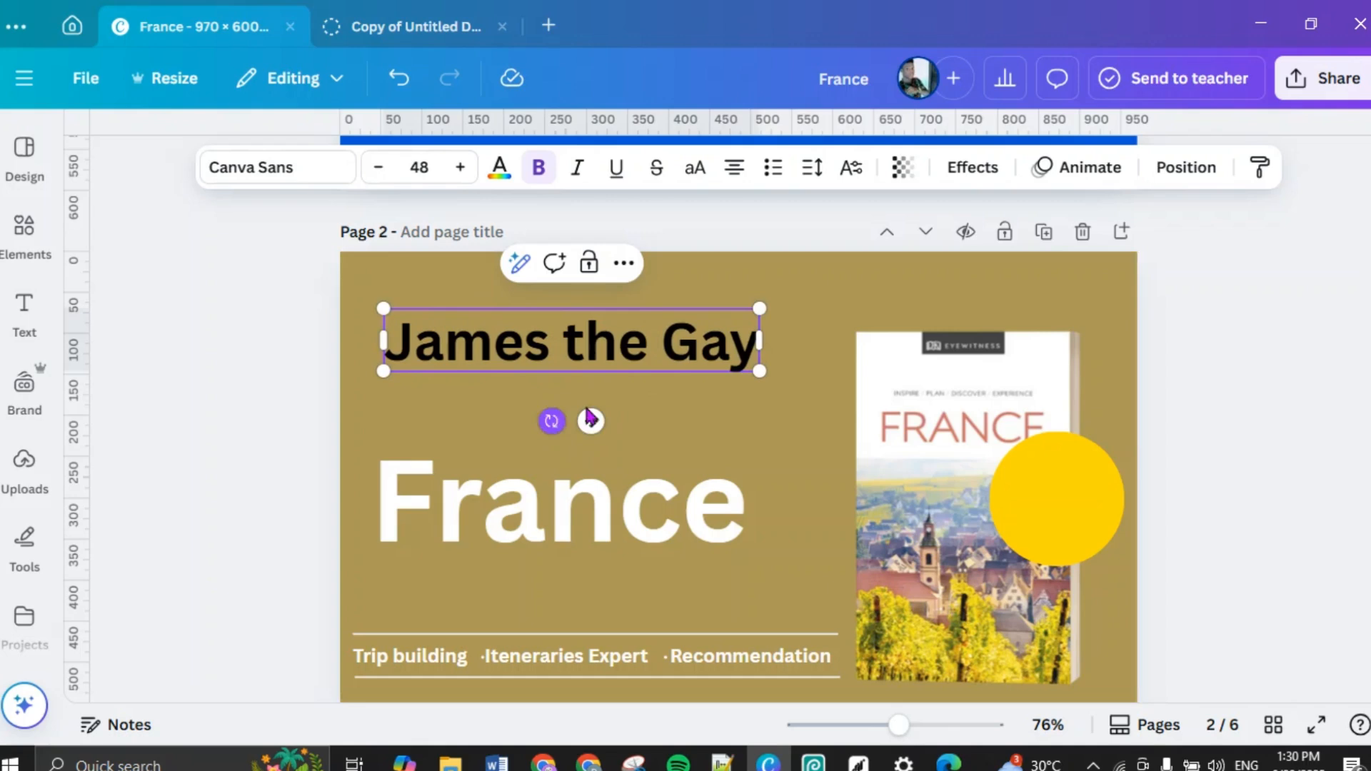
pyautogui.moveTo(591, 422); pyautogui.dragTo(580, 421)
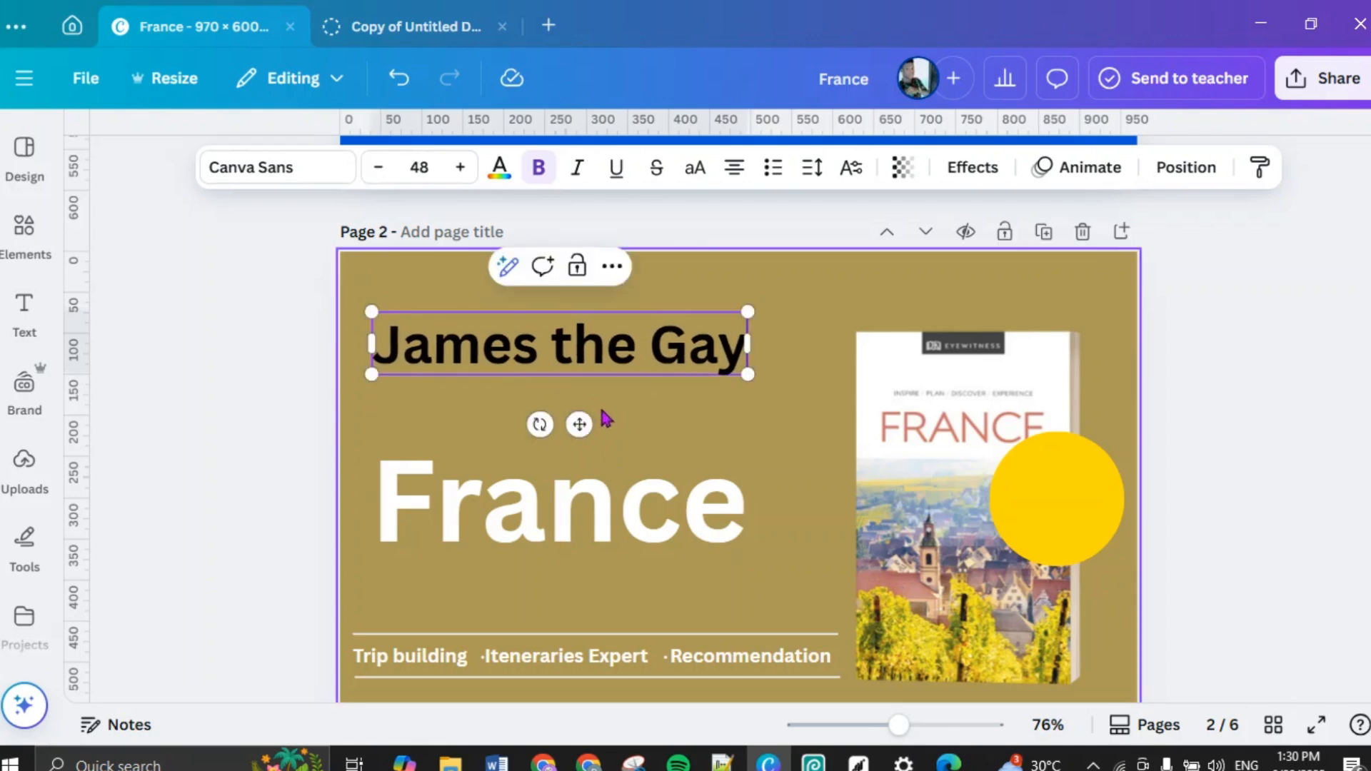
# Step: Change the text colour of the author-name heading to the off-white document colour
pyautogui.scroll(6, 599, 410)
pyautogui.scroll(-6, 599, 410)
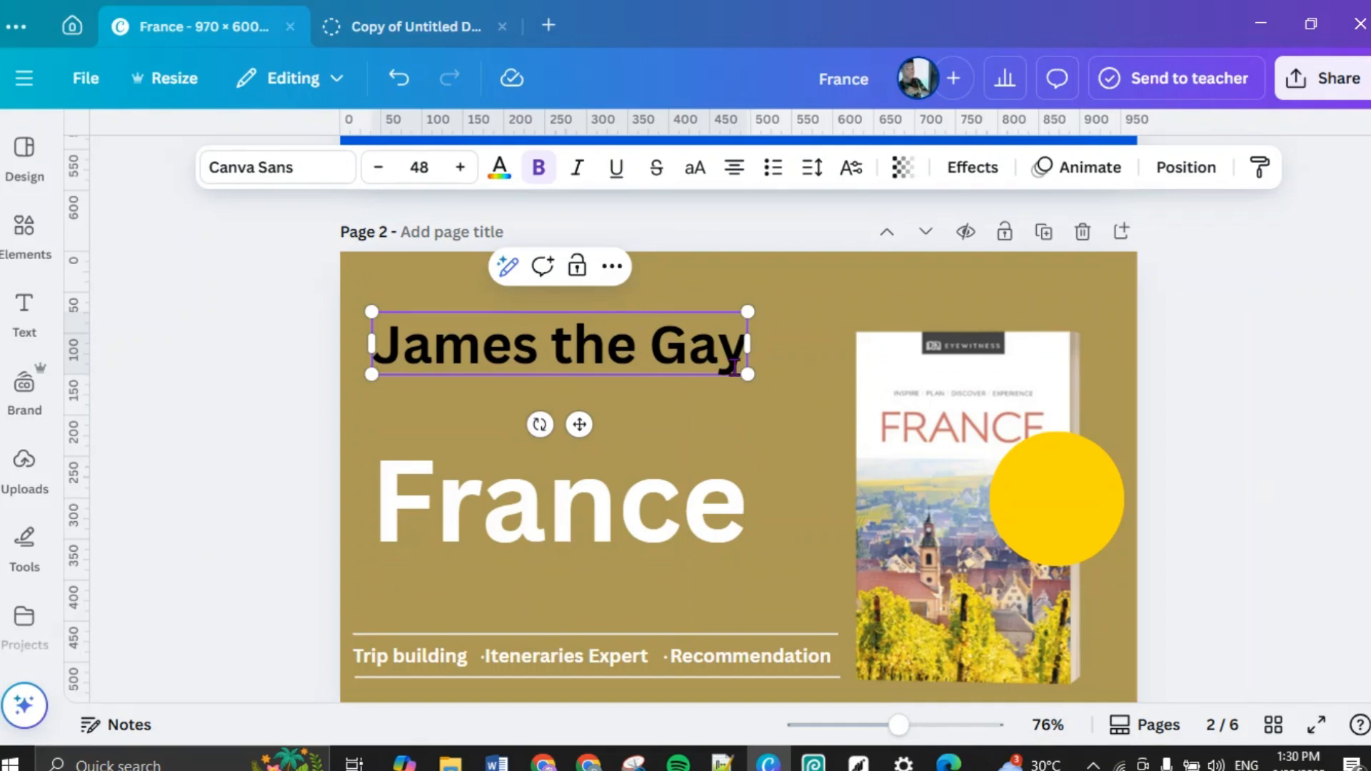
pyautogui.moveTo(745, 357); pyautogui.dragTo(426, 350)
pyautogui.click(679, 461)
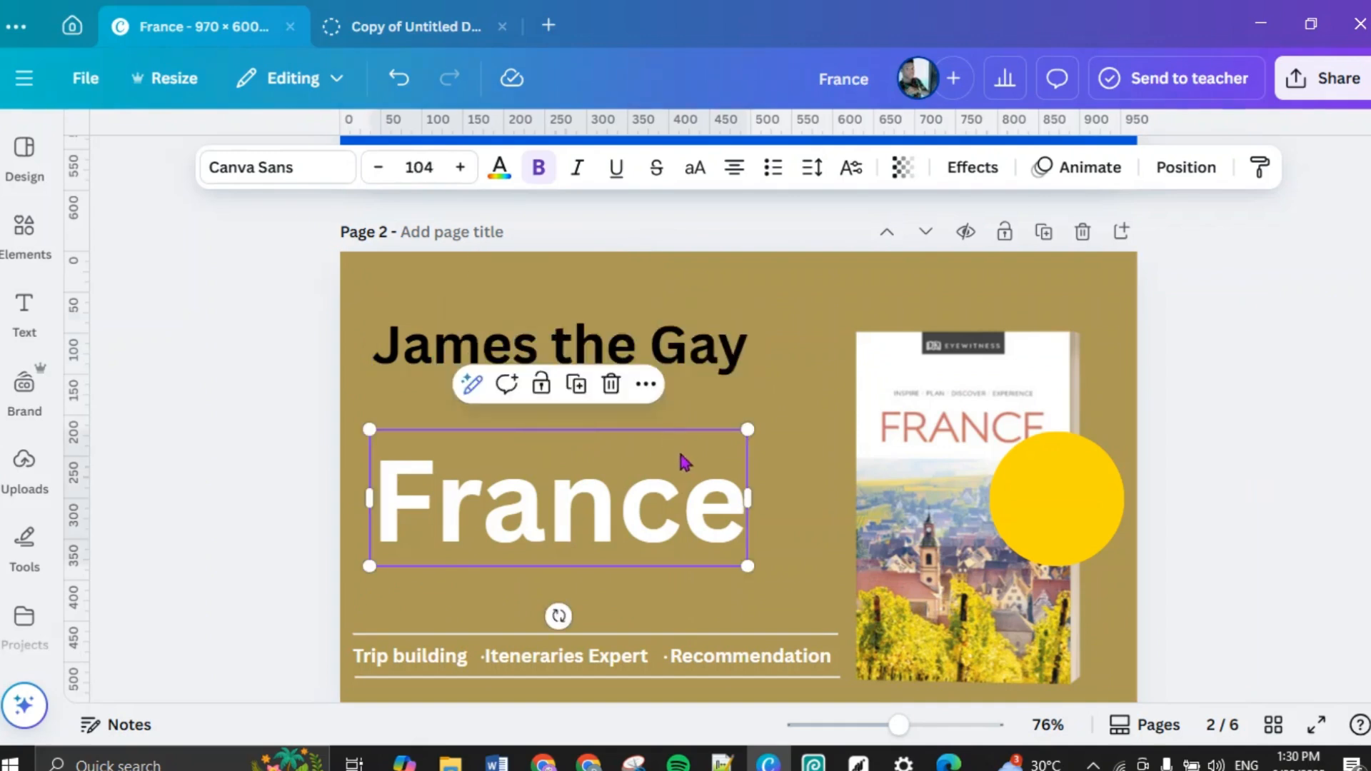
pyautogui.click(682, 353)
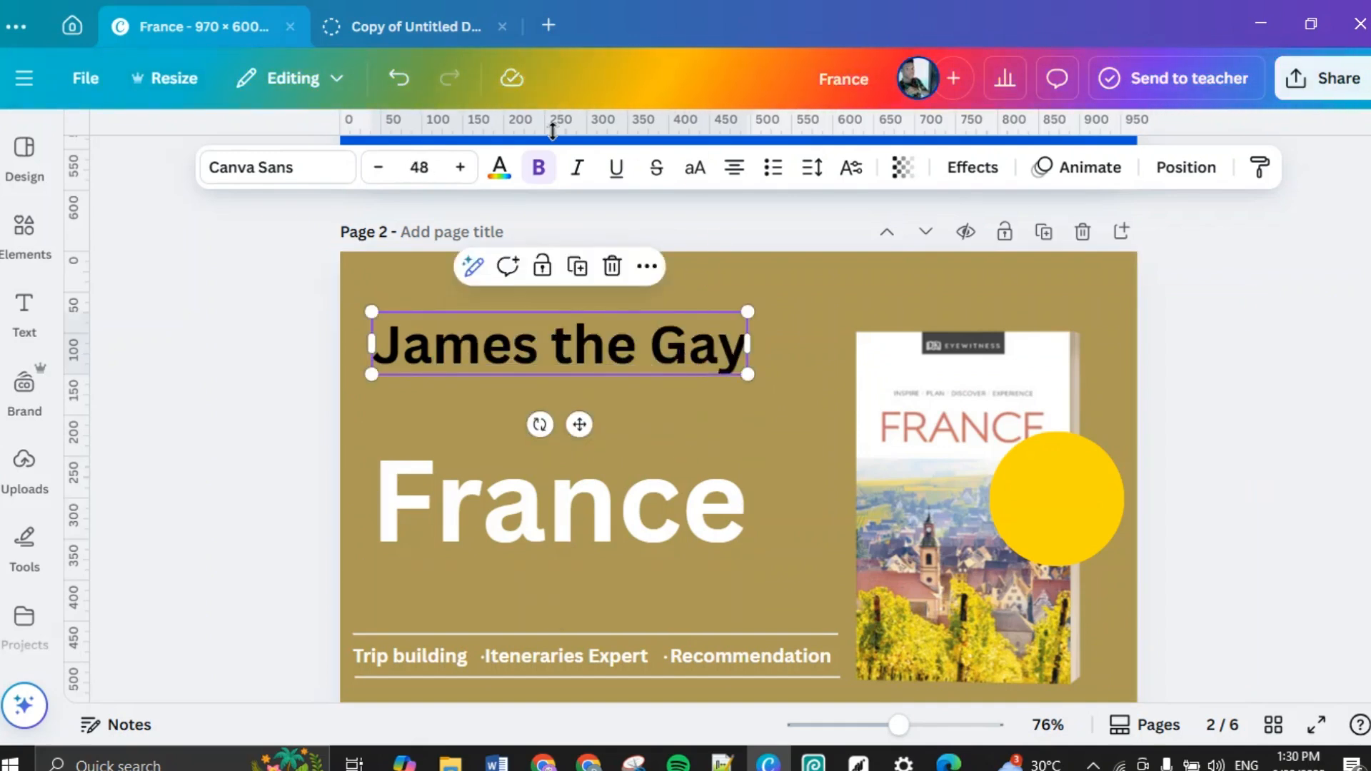
pyautogui.click(500, 172)
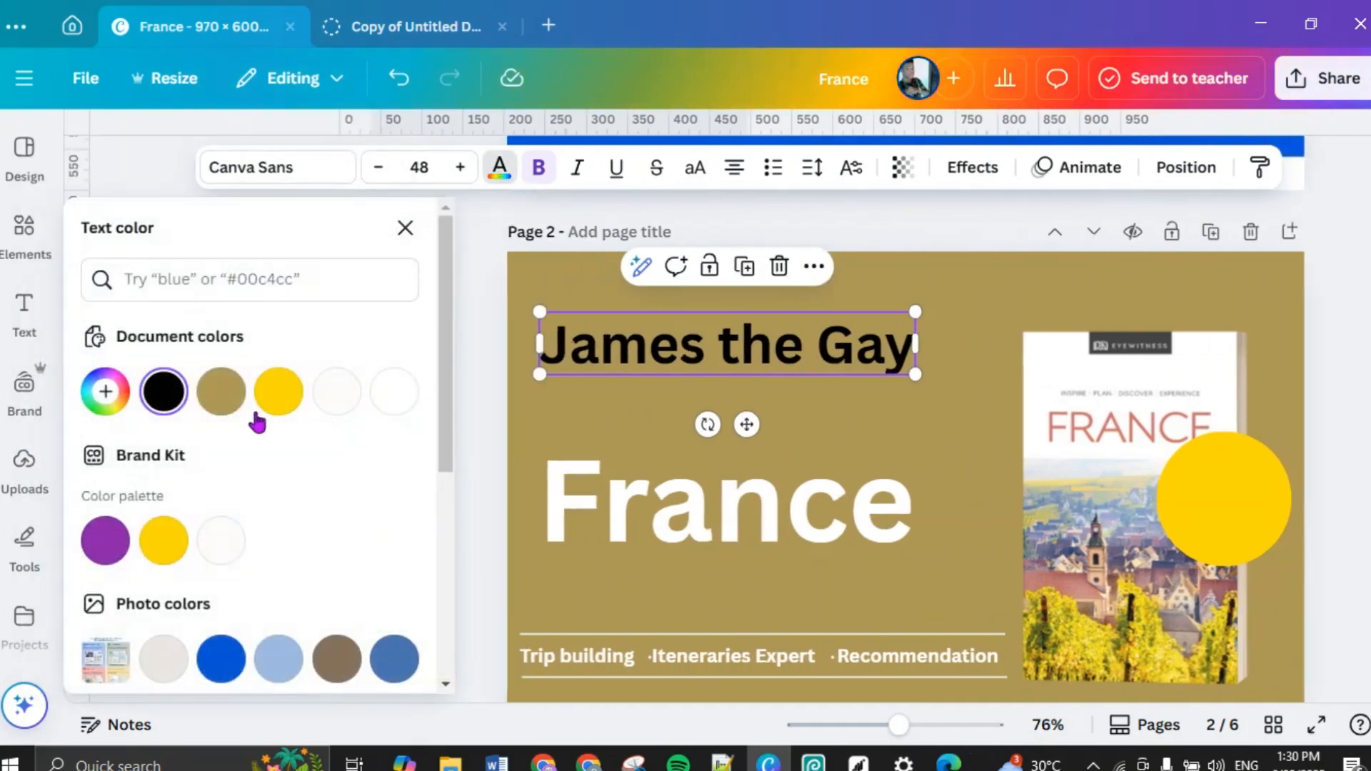
pyautogui.click(340, 404)
pyautogui.click(870, 436)
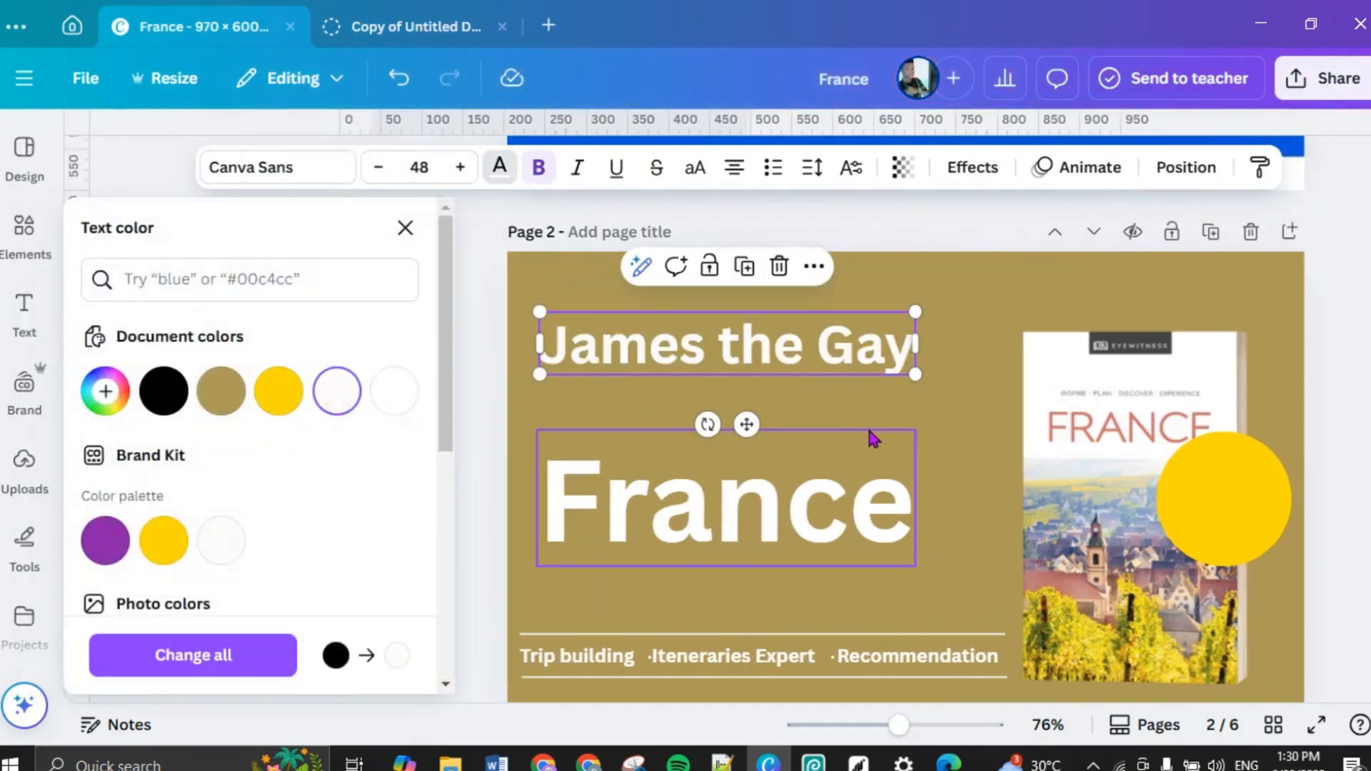
pyautogui.click(1354, 444)
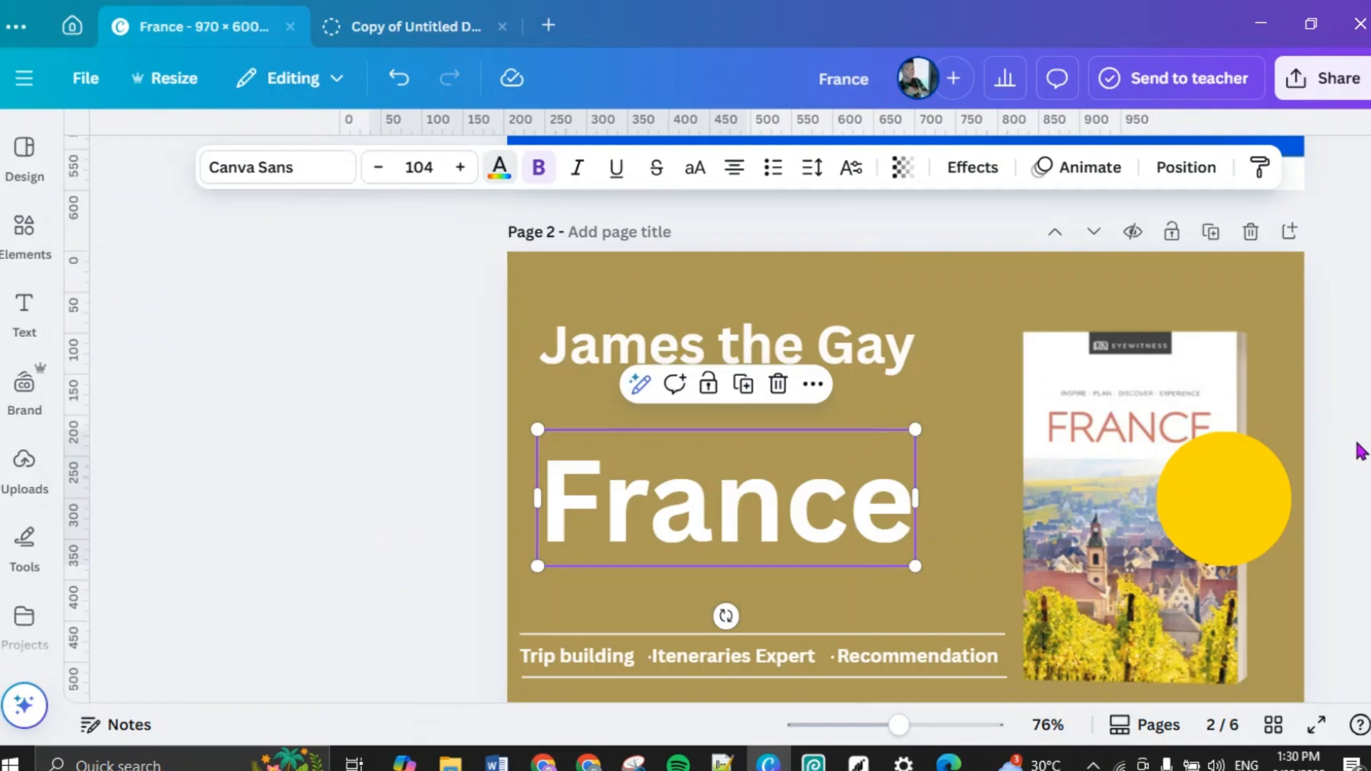
# Step: Add a subheading text box to page 2 and move it over the "France" title for editing
pyautogui.scroll(7, 1357, 452)
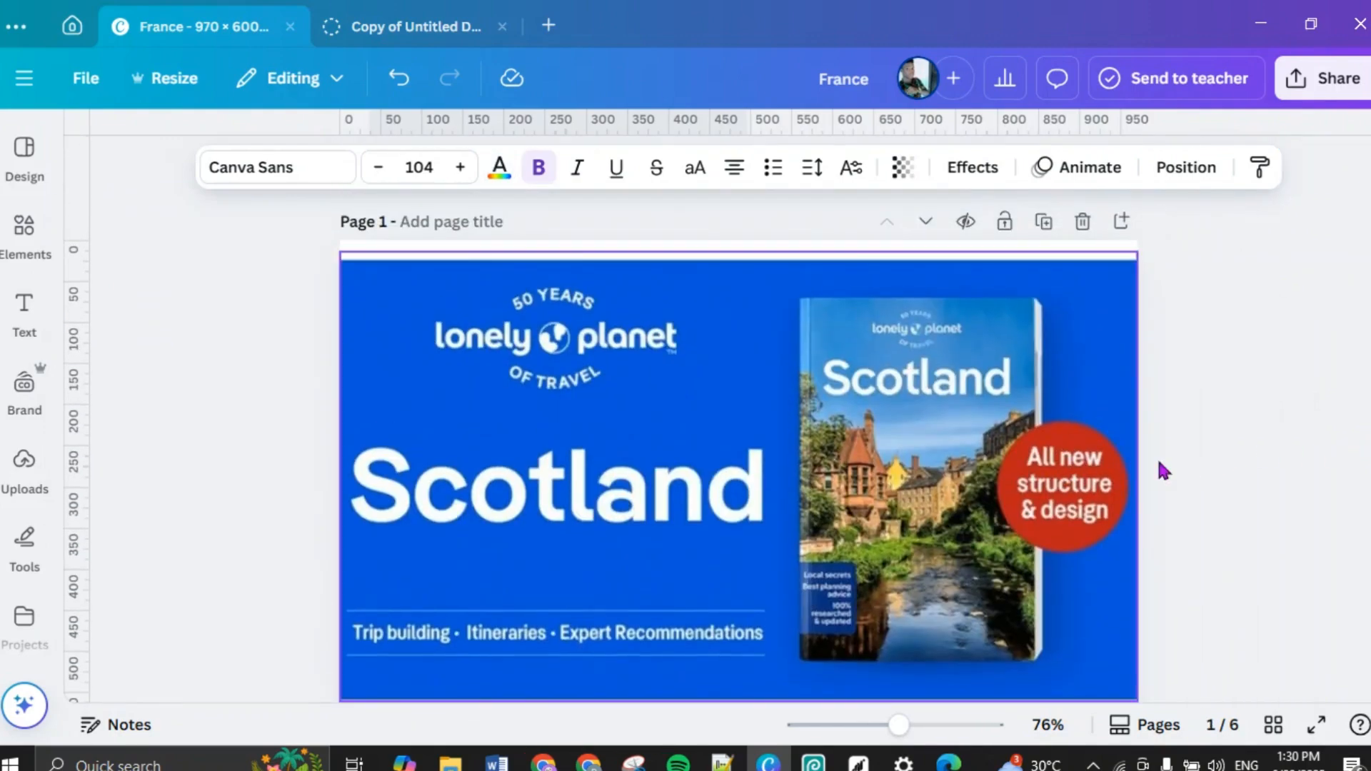
pyautogui.scroll(-2, 1185, 464)
pyautogui.scroll(-7, 1207, 483)
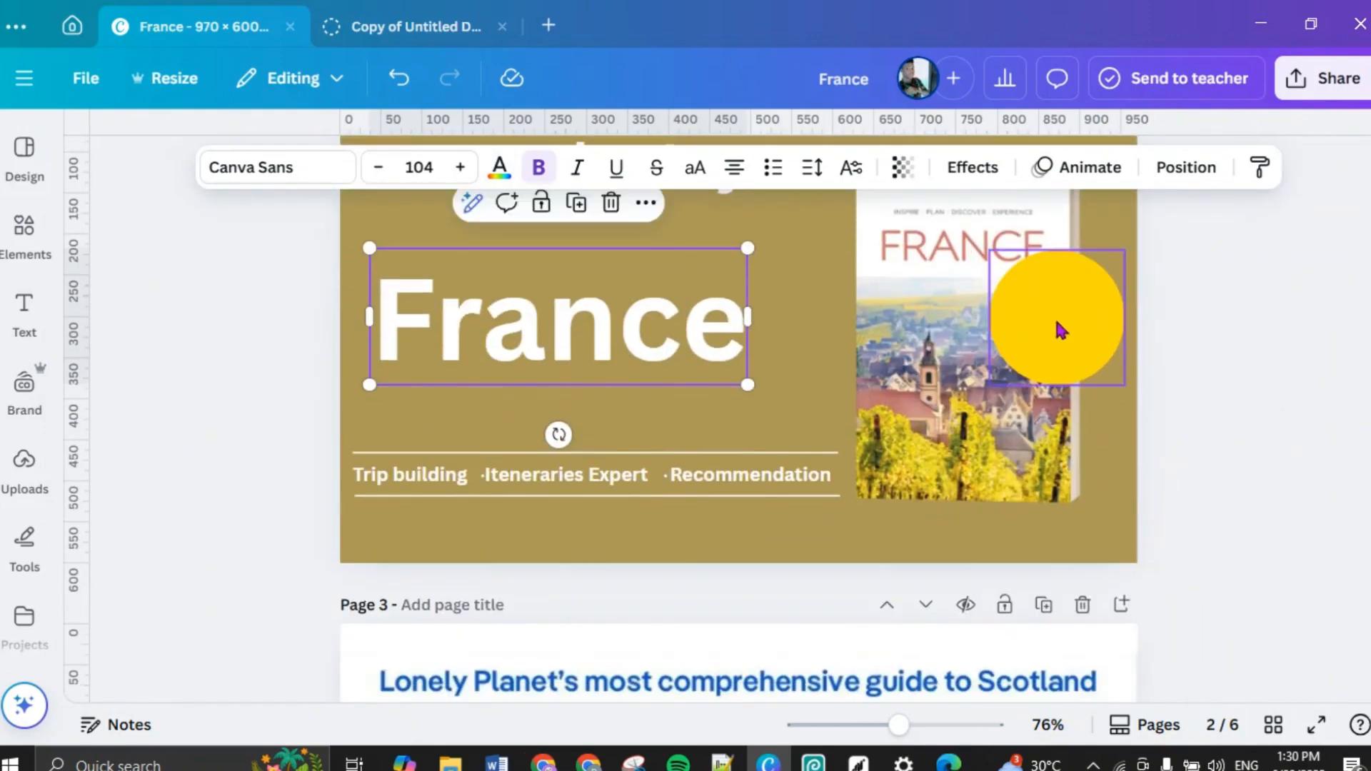
pyautogui.click(1059, 331)
pyautogui.click(23, 314)
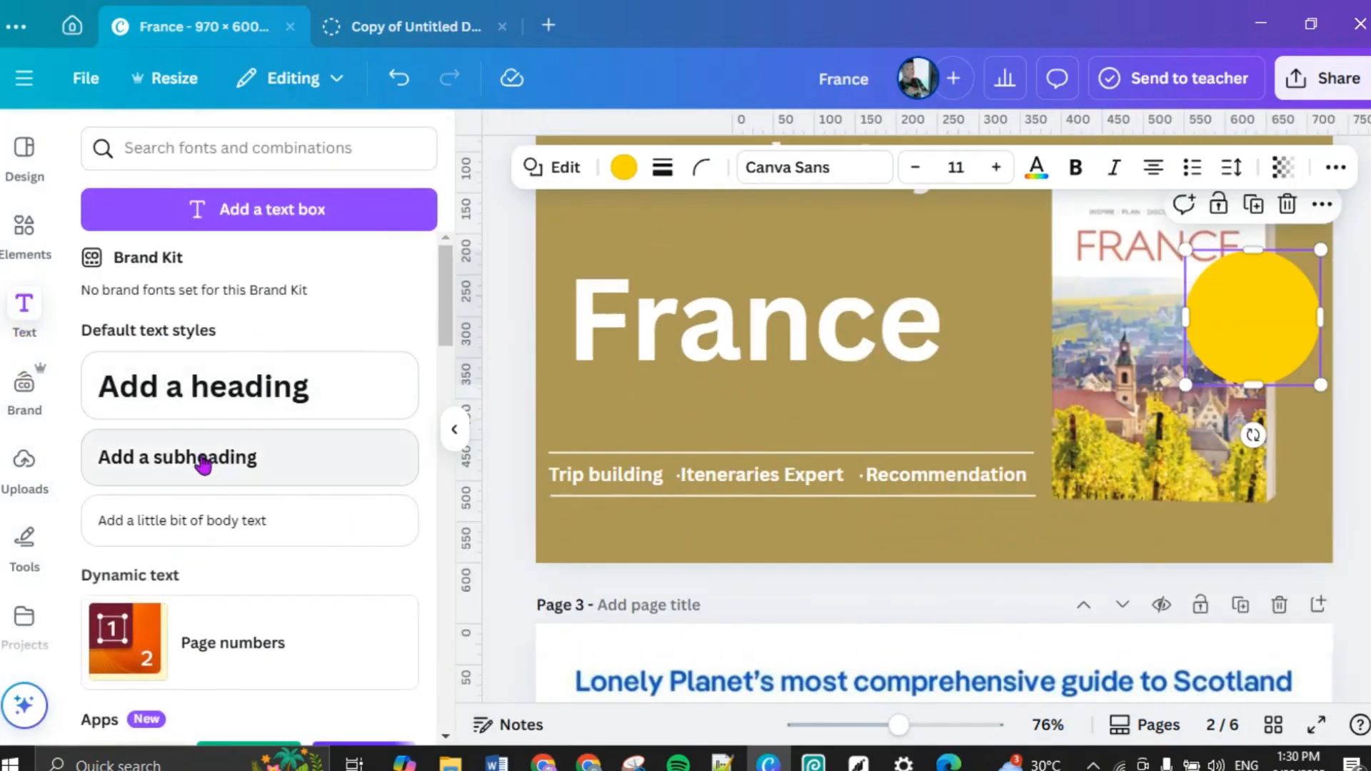
pyautogui.click(204, 461)
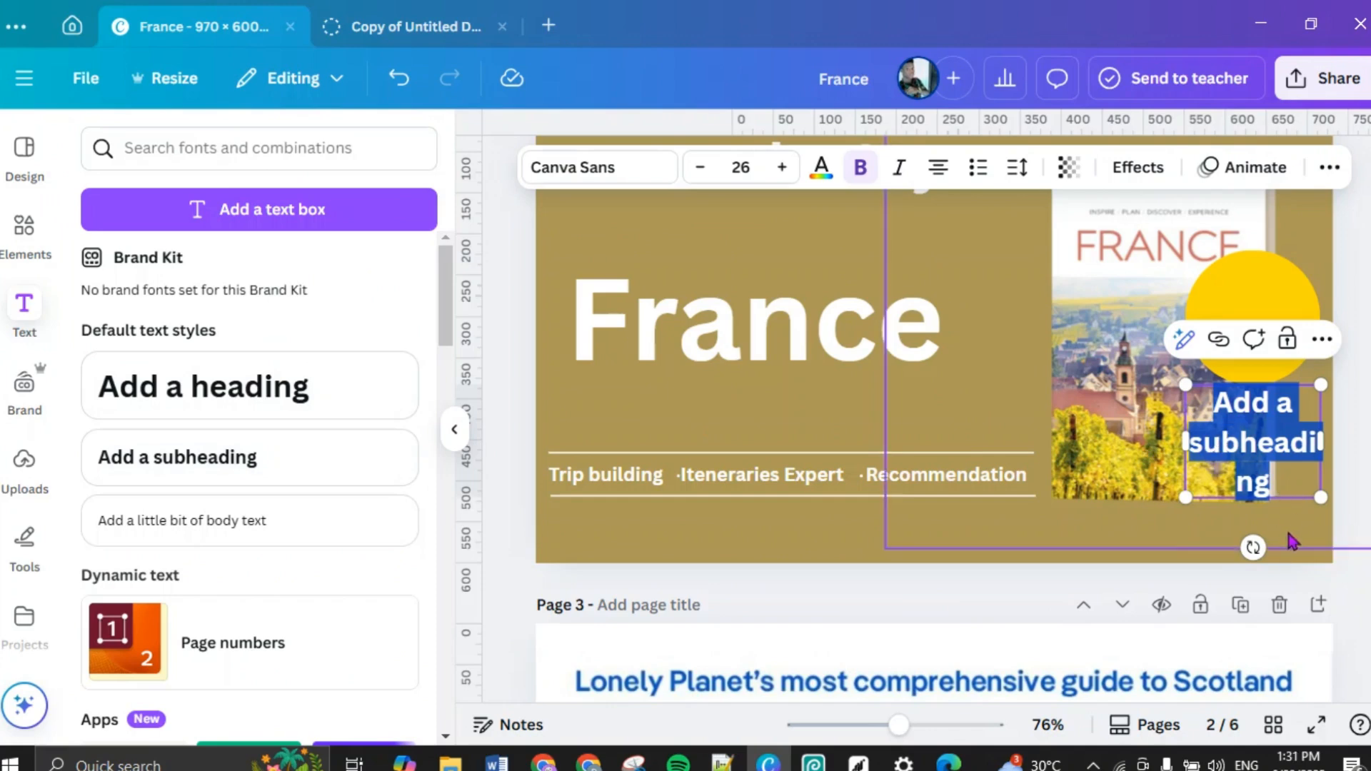
pyautogui.moveTo(1255, 447); pyautogui.dragTo(811, 266)
# Step: Replace the subheading placeholder with "How To Travel like a Gay"
pyautogui.doubleClick(830, 294)
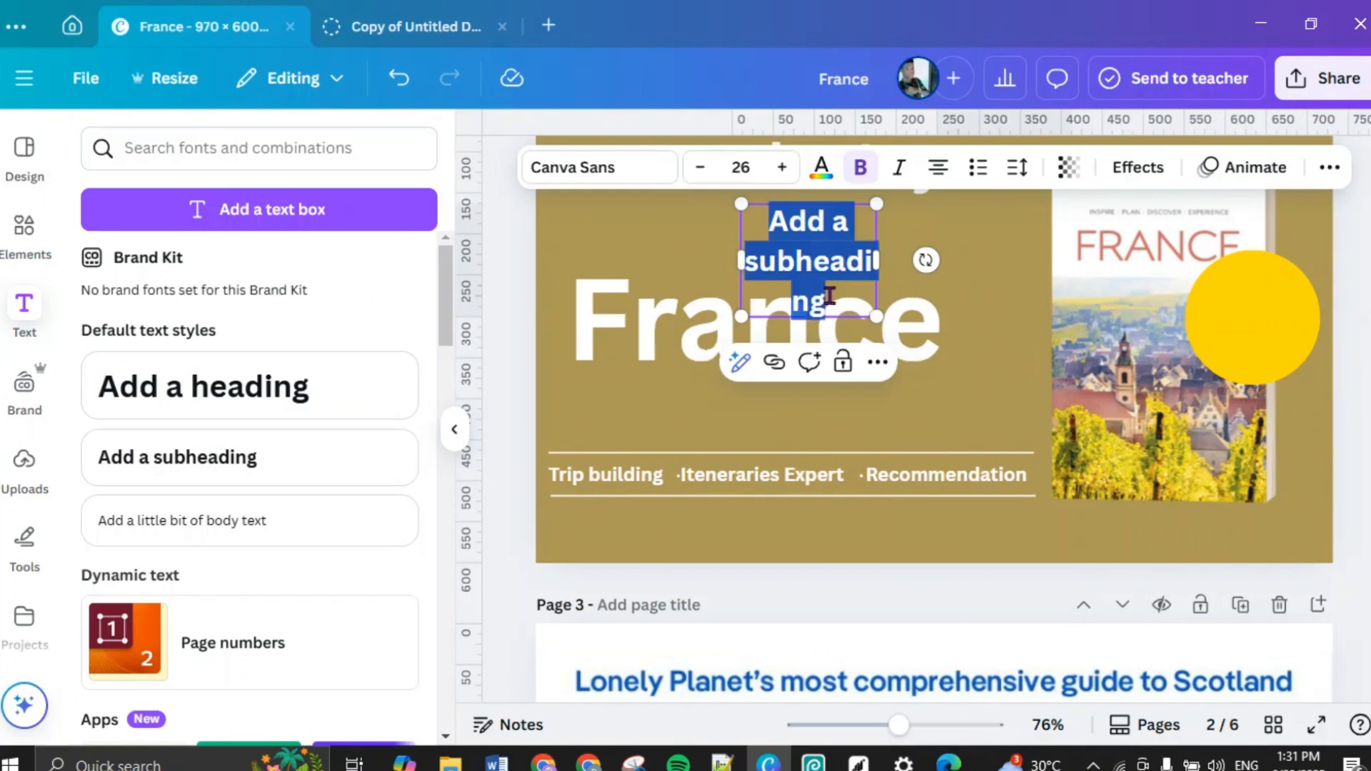
pyautogui.press('BackSpace')
pyautogui.write('Hoe')
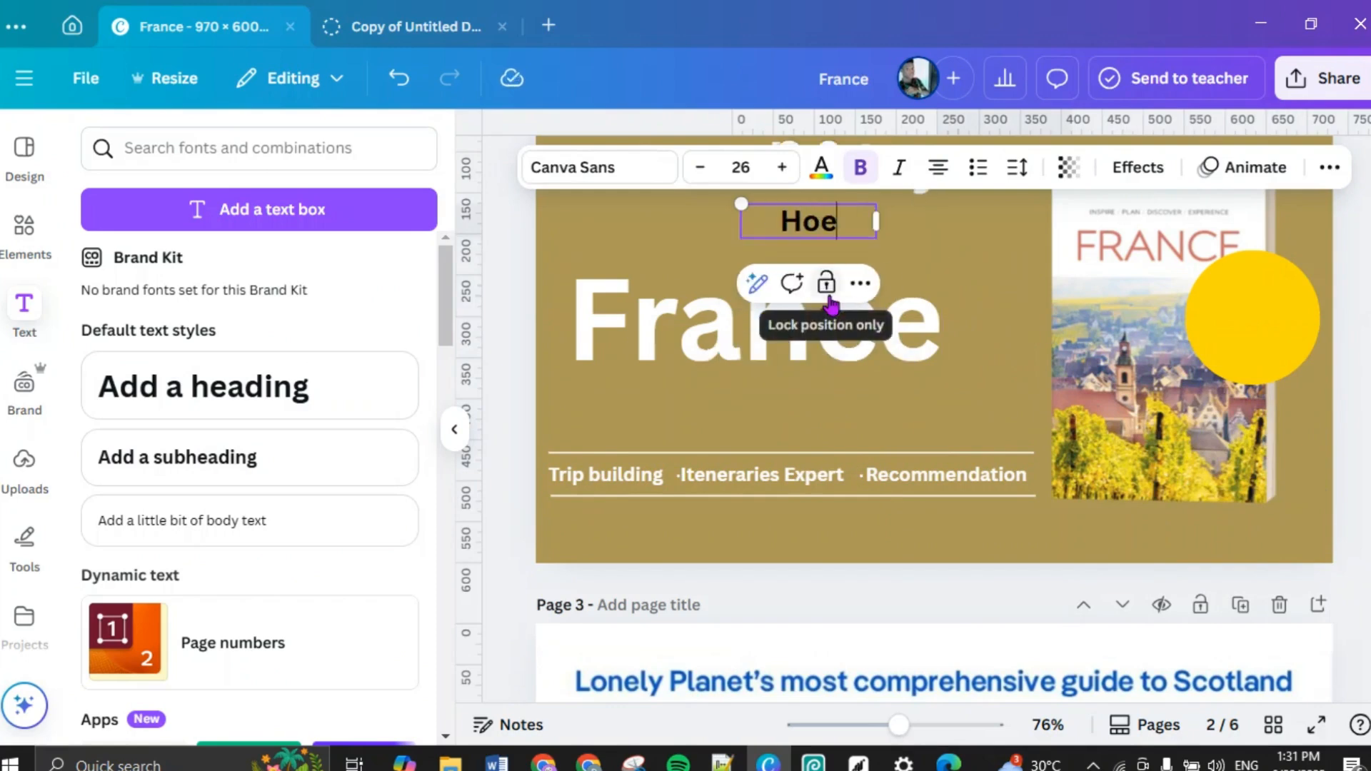
pyautogui.press('BackSpace')
pyautogui.write('w')
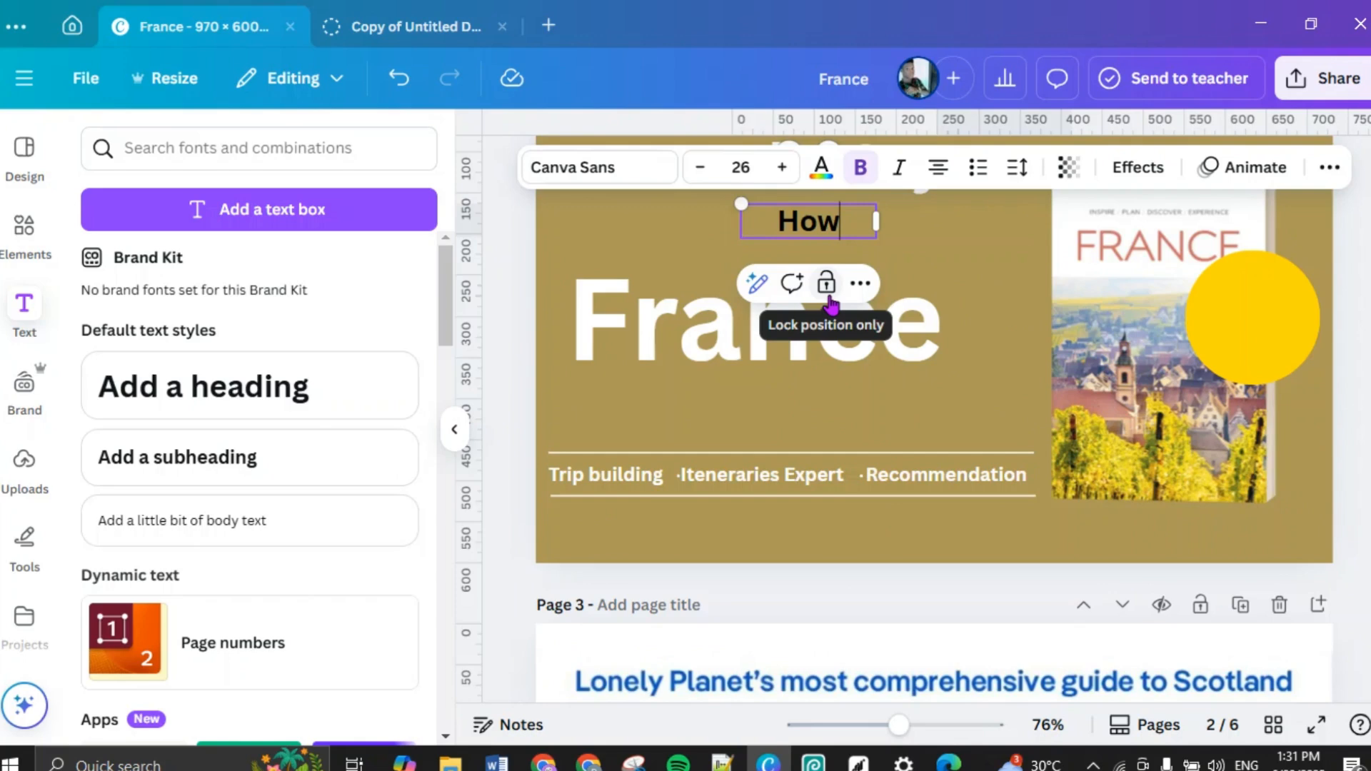
pyautogui.write(' To')
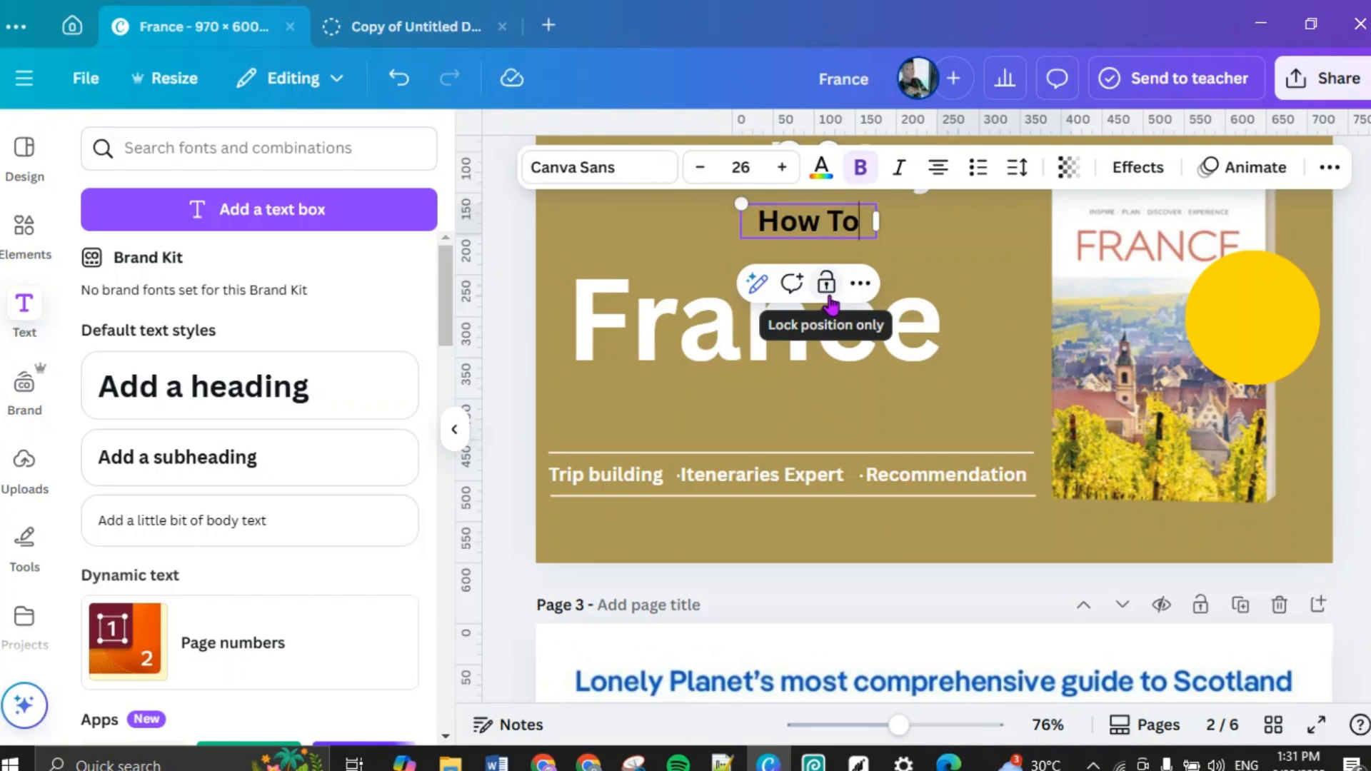
pyautogui.write(' Trave')
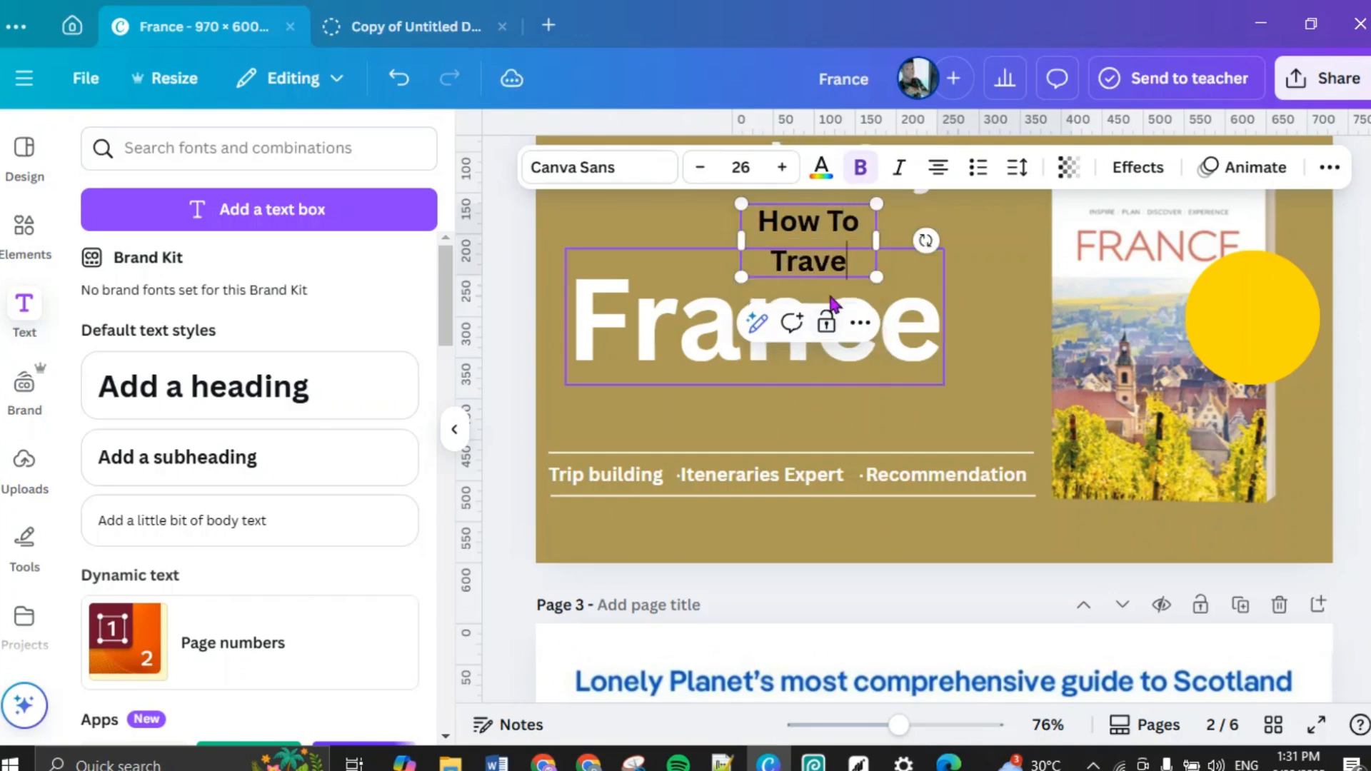
pyautogui.write('l li')
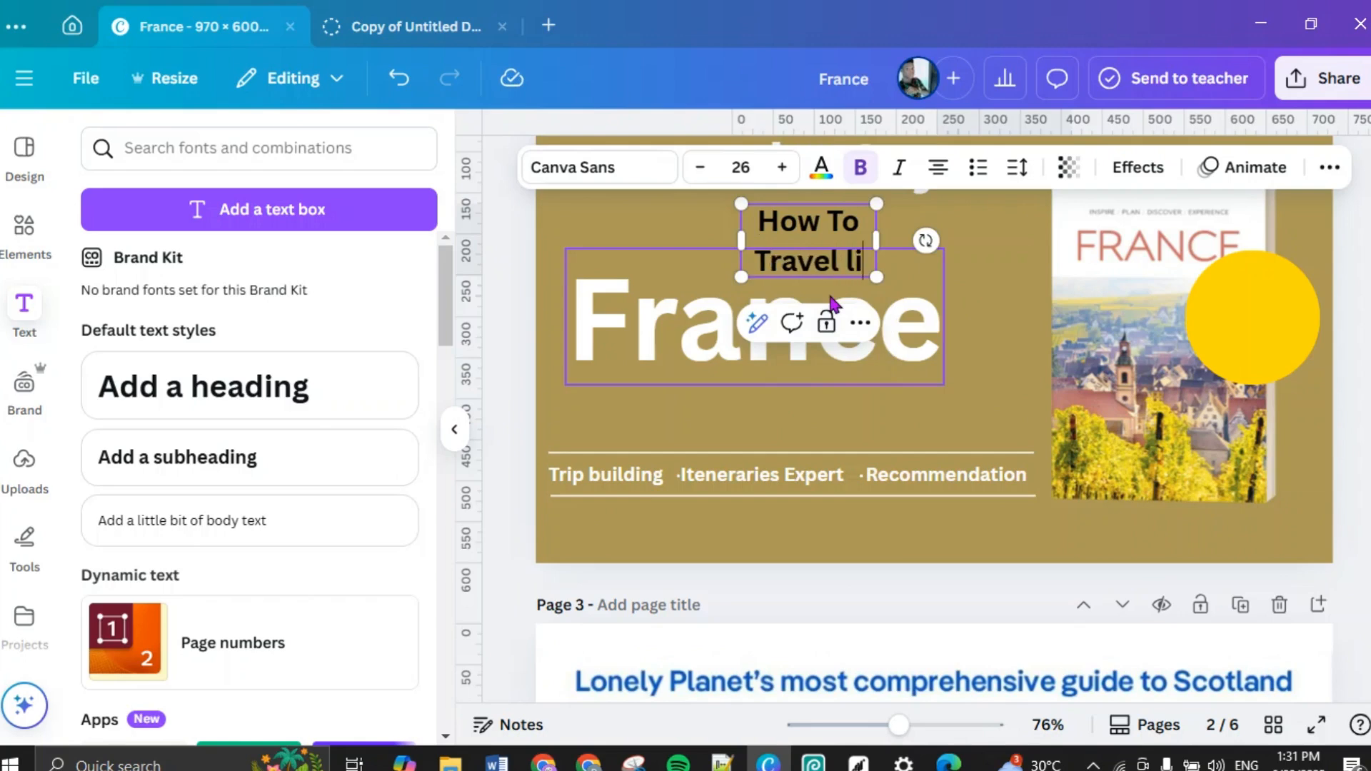
pyautogui.write('ke a')
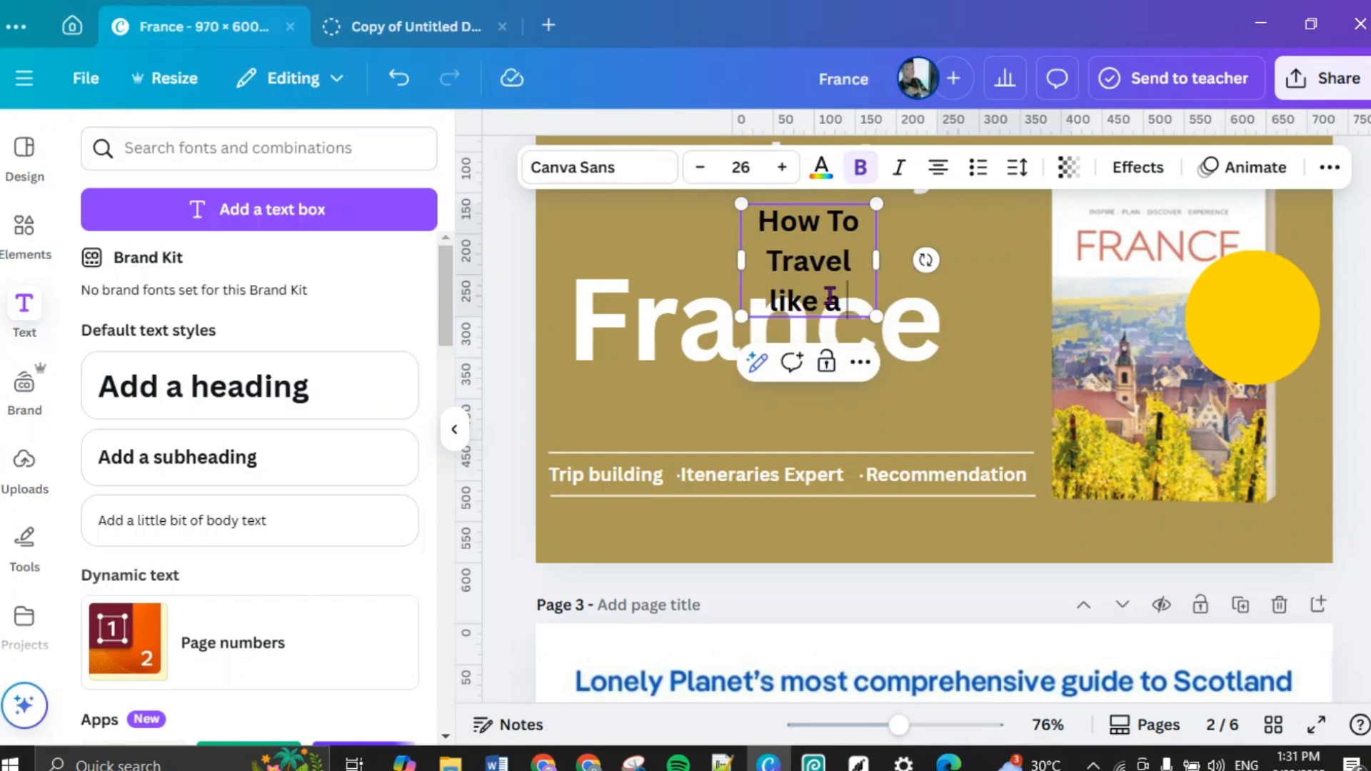
pyautogui.write(' Gay')
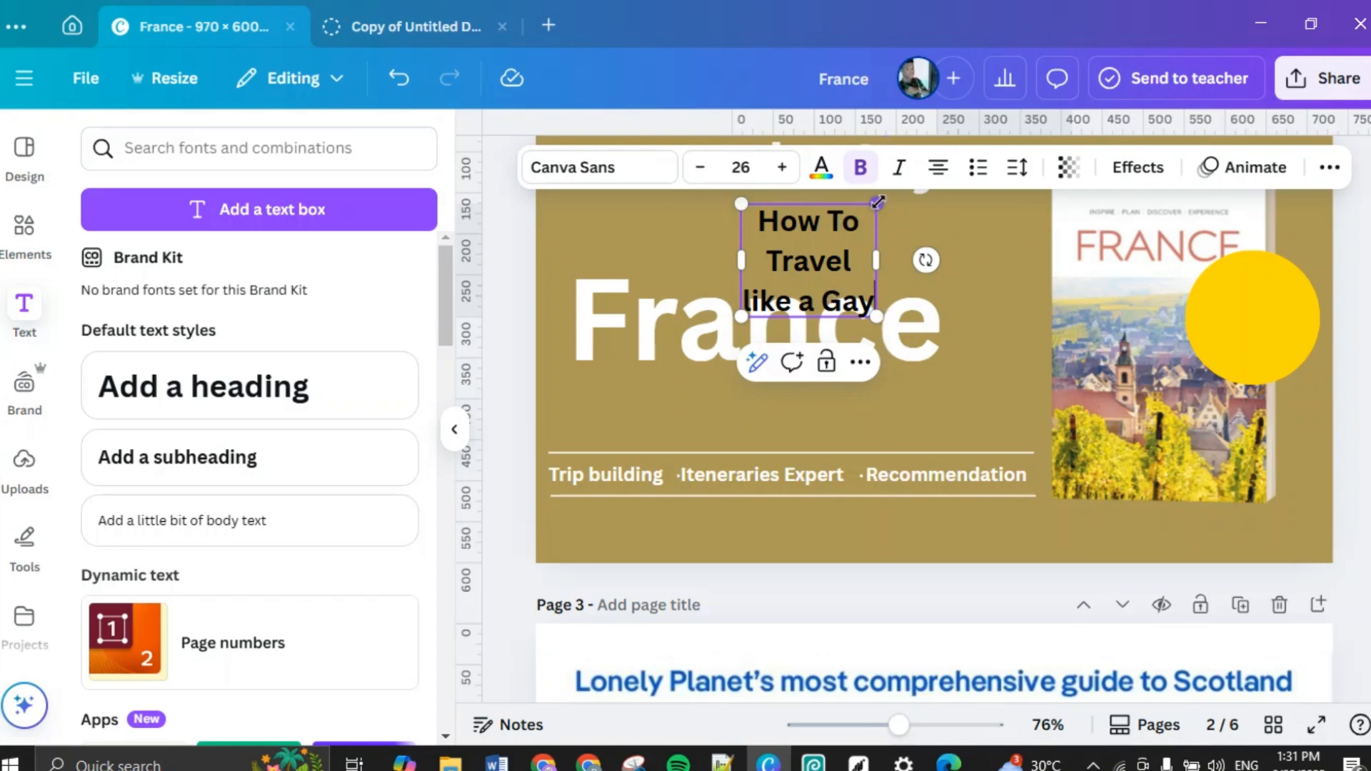
# Step: Shrink the "How To Travel like a Gay" text to size 19.8 and centre it inside the yellow circle
pyautogui.moveTo(876, 203); pyautogui.dragTo(844, 230)
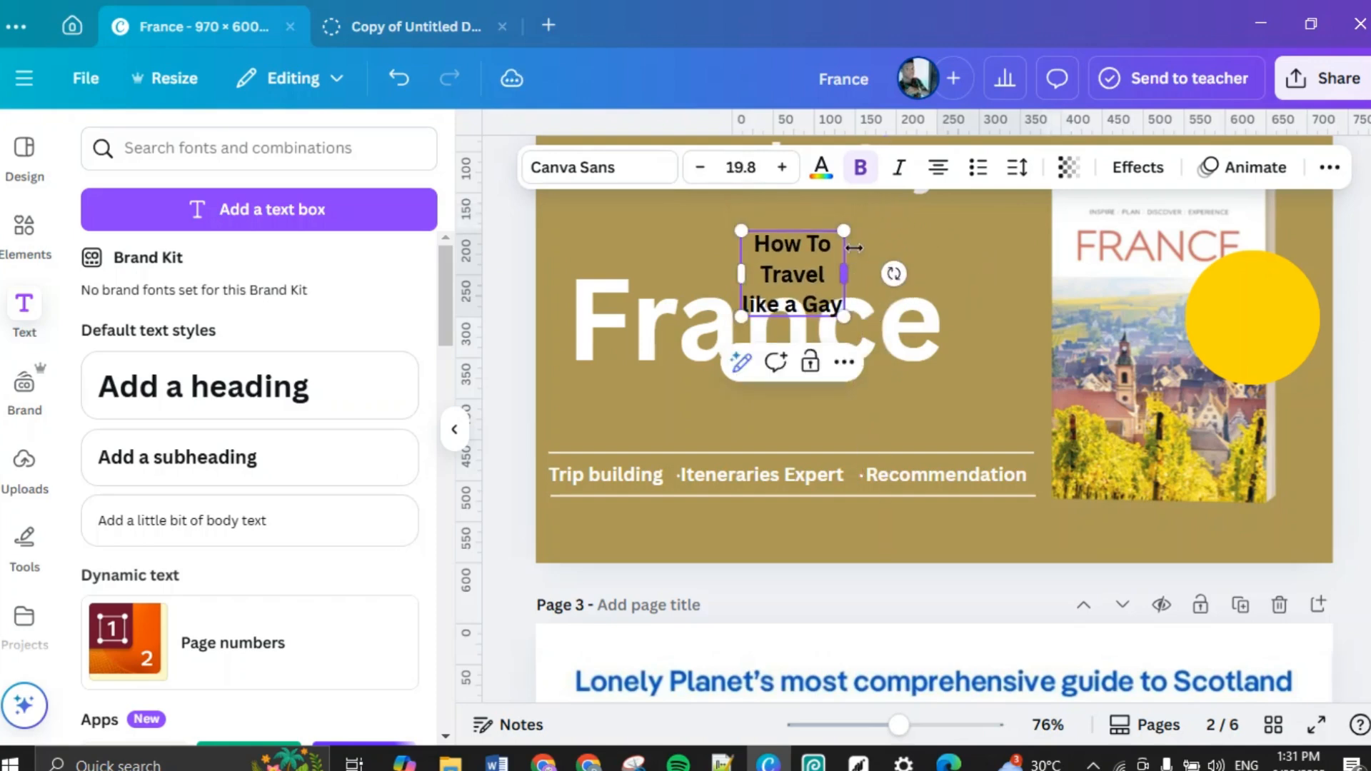
pyautogui.click(945, 271)
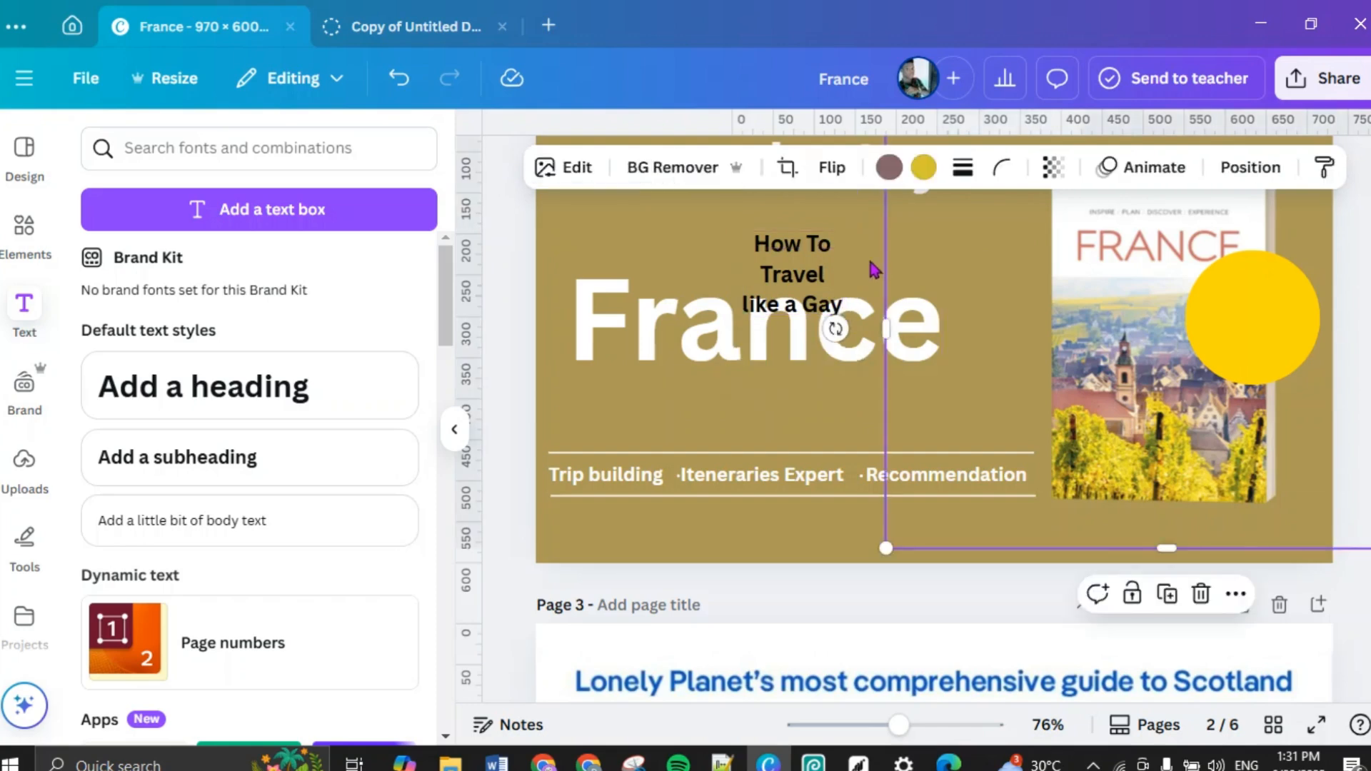
pyautogui.moveTo(791, 274); pyautogui.dragTo(1253, 307)
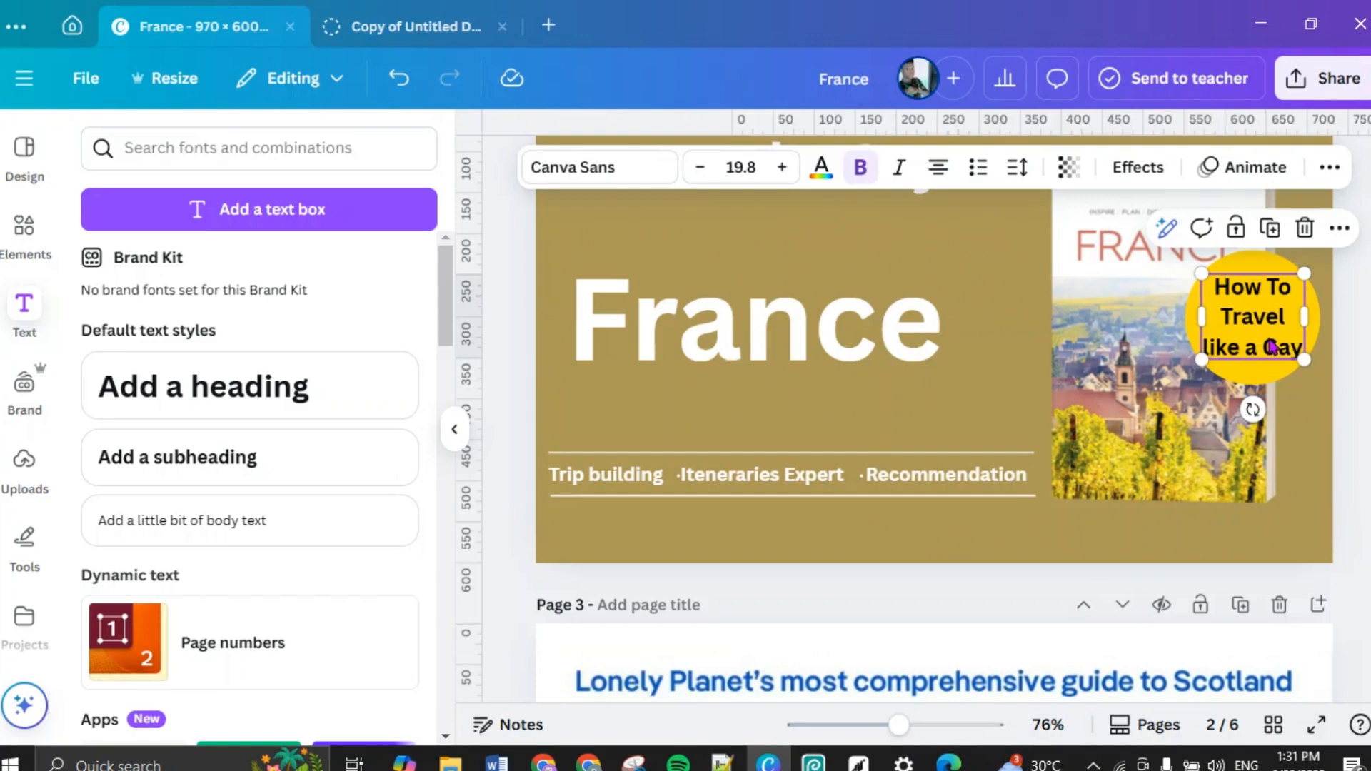
pyautogui.click(1304, 435)
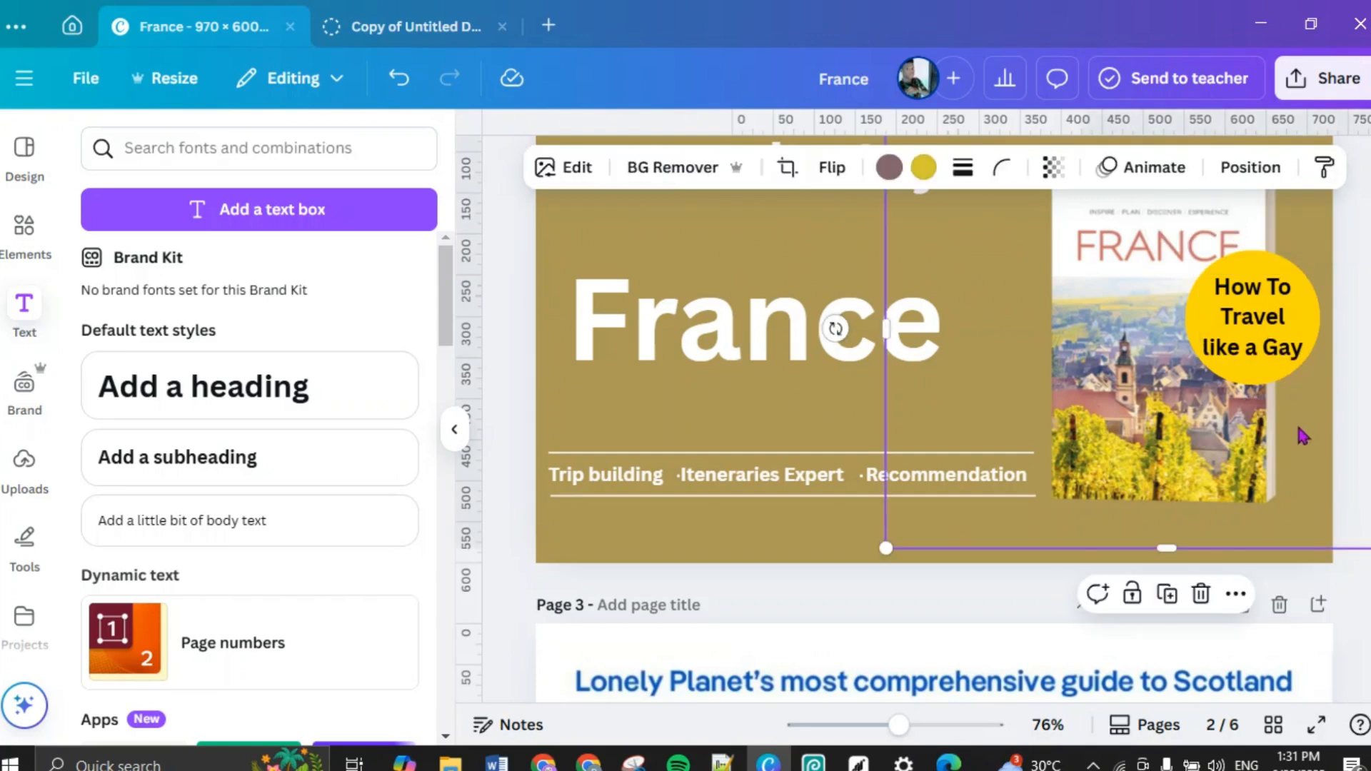
pyautogui.scroll(4, 1304, 434)
pyautogui.scroll(-4, 995, 526)
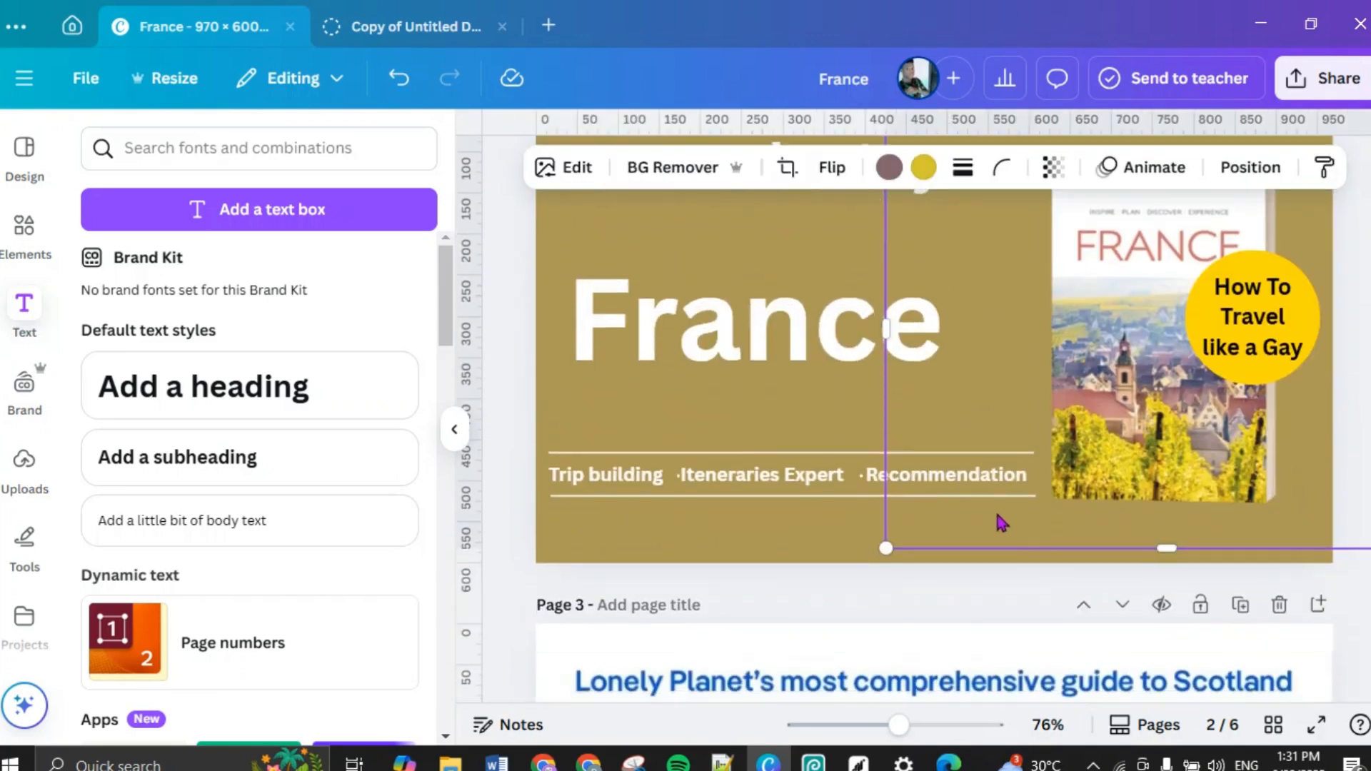
# Step: Change the text colour of "How To Travel like a Gay" in the yellow circle to the white document colour
pyautogui.click(1255, 334)
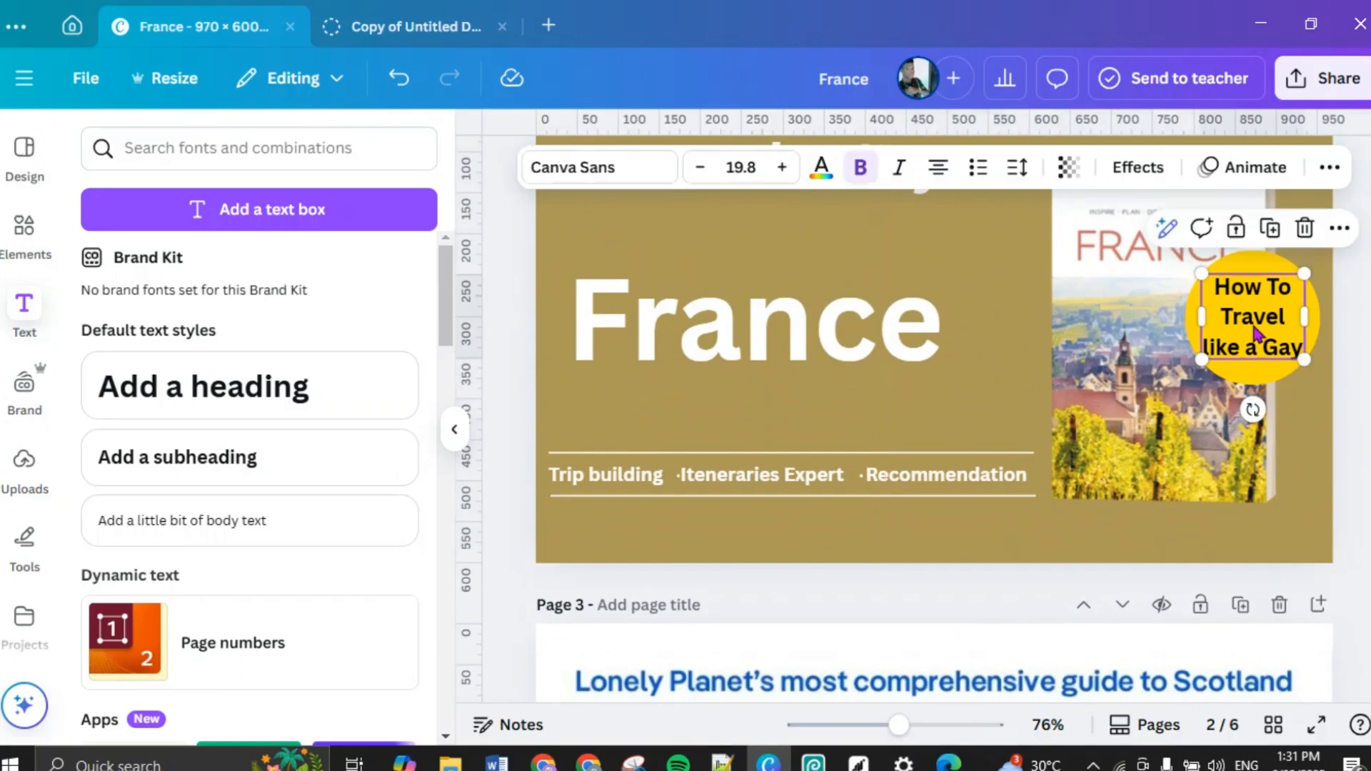
pyautogui.click(821, 172)
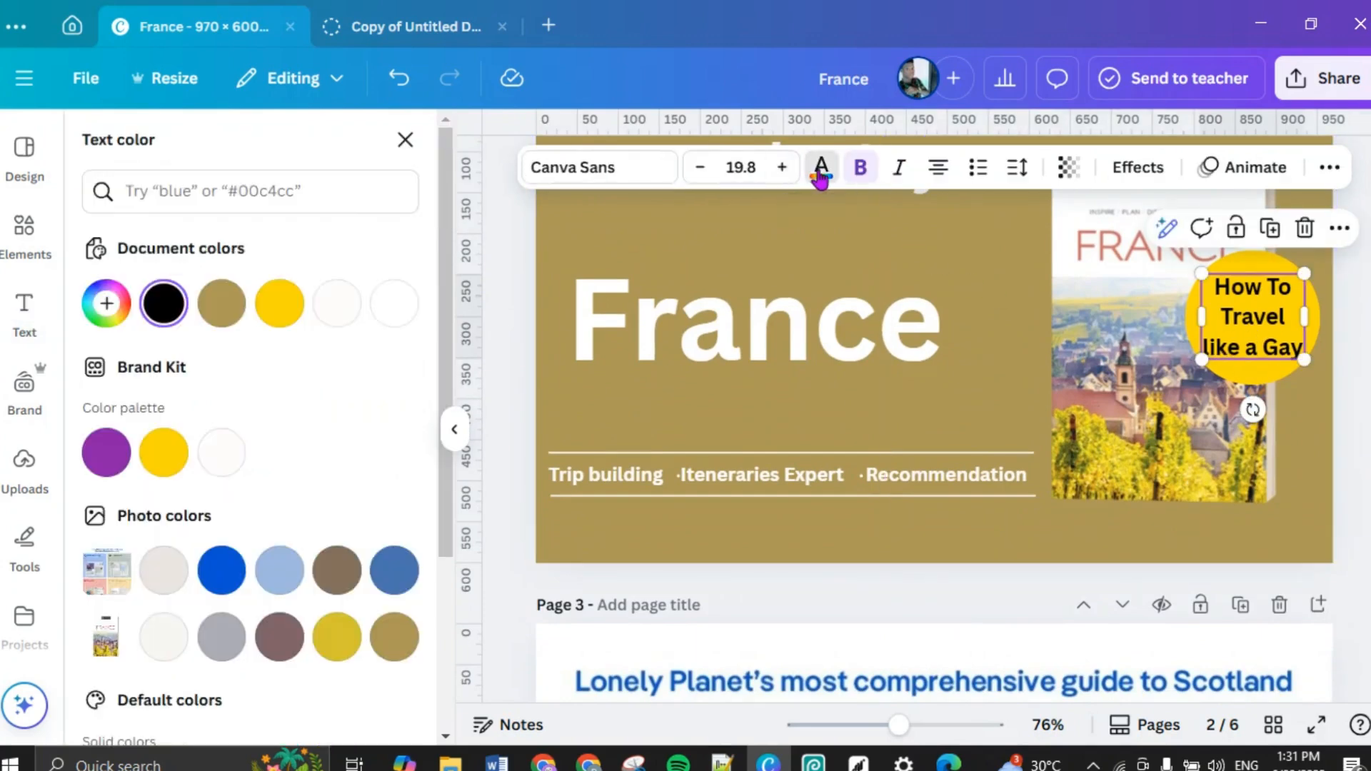
pyautogui.click(395, 304)
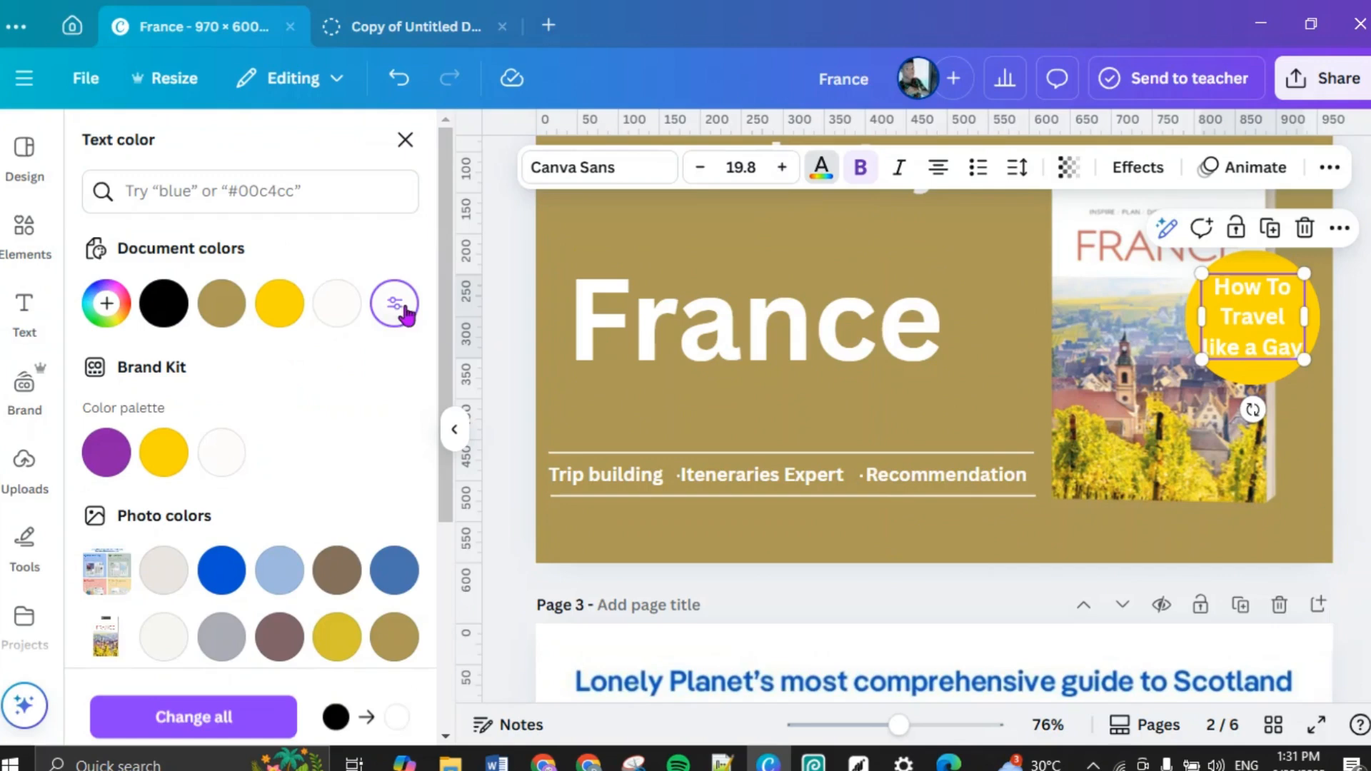
pyautogui.click(1303, 437)
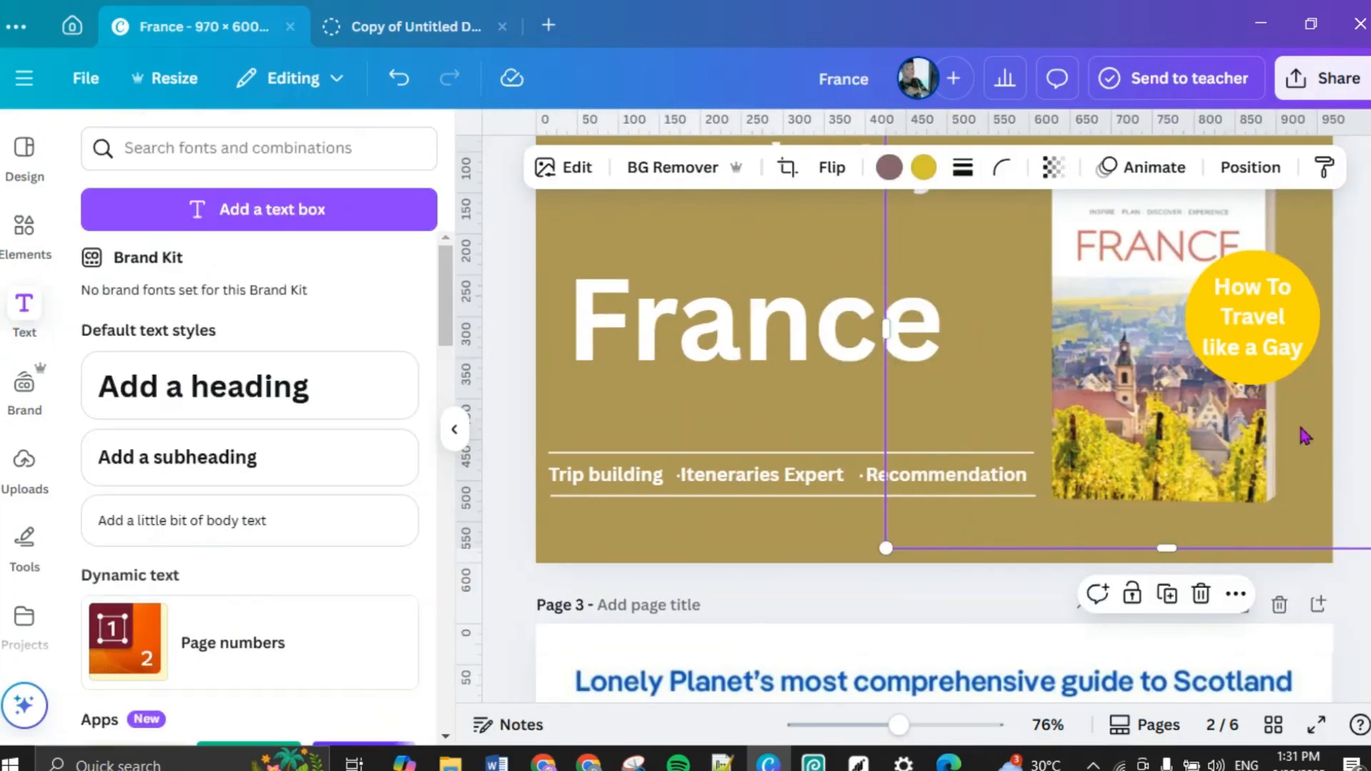
# Step: Compare the France banner on page 2 with the Scotland example on page 1 and examine the page 3 example
pyautogui.click(862, 726)
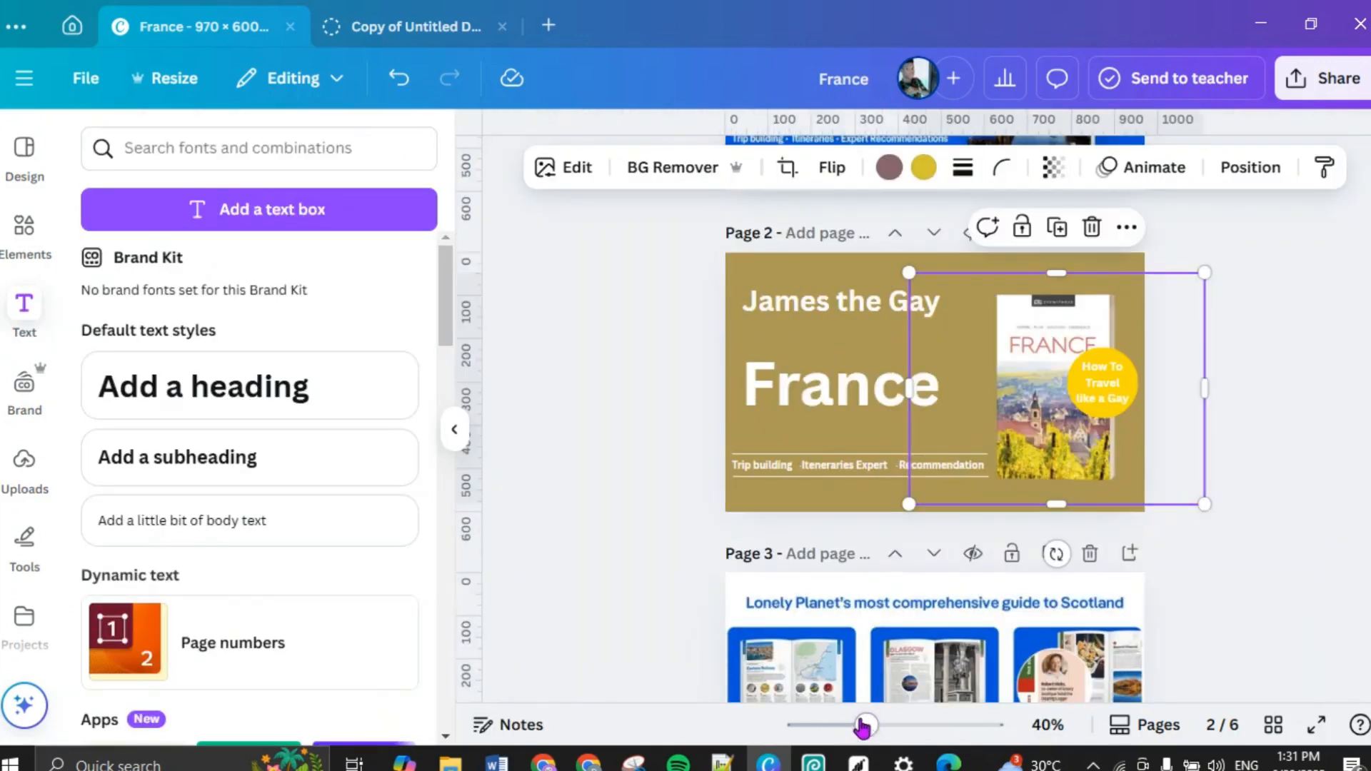
pyautogui.click(1307, 461)
pyautogui.scroll(5, 1301, 459)
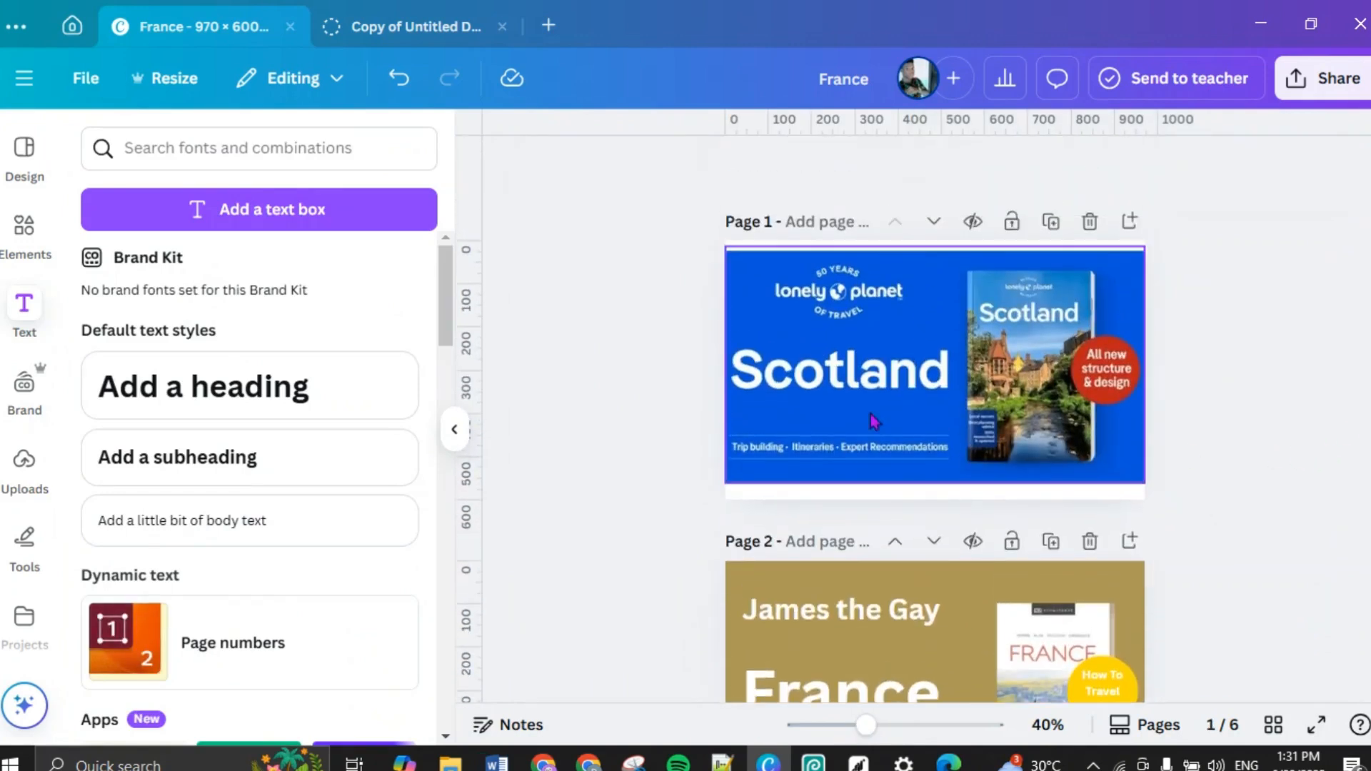
pyautogui.scroll(-5, 859, 389)
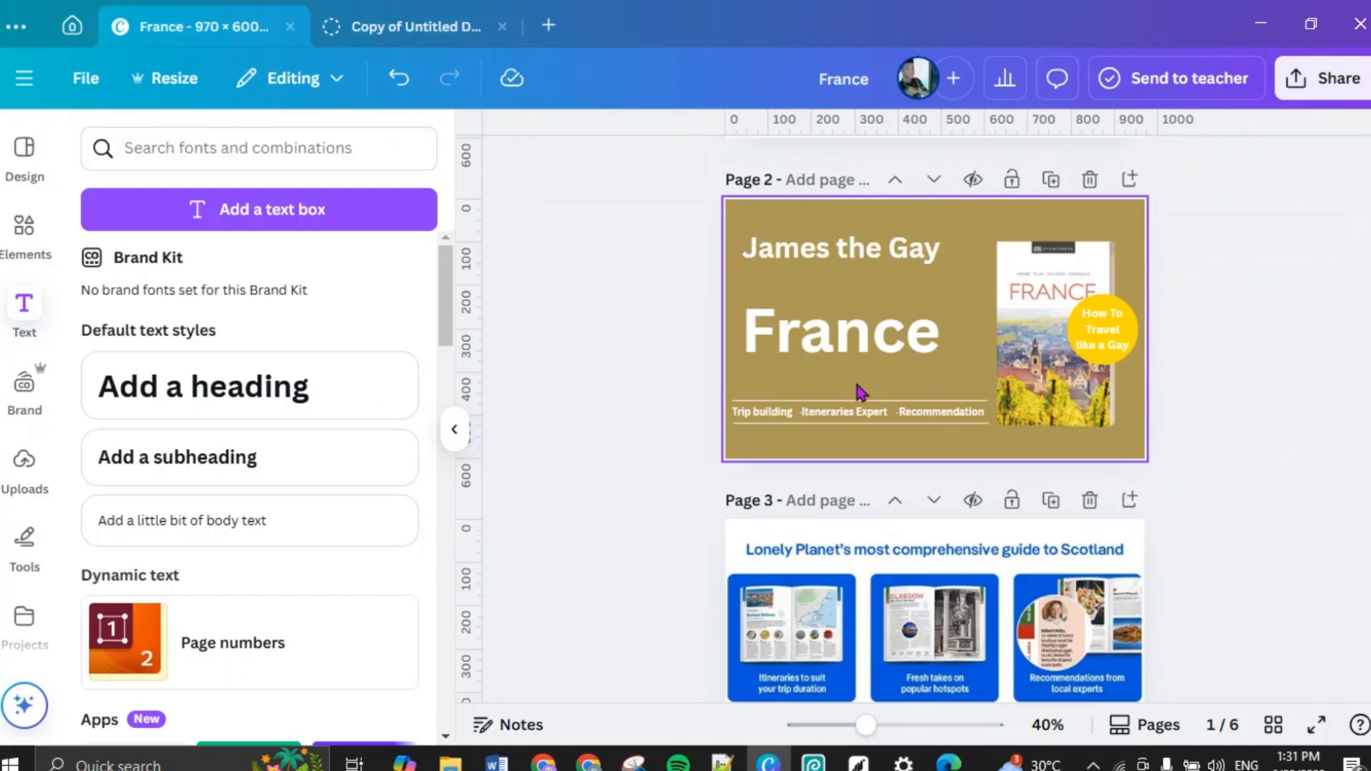
pyautogui.scroll(-2, 859, 389)
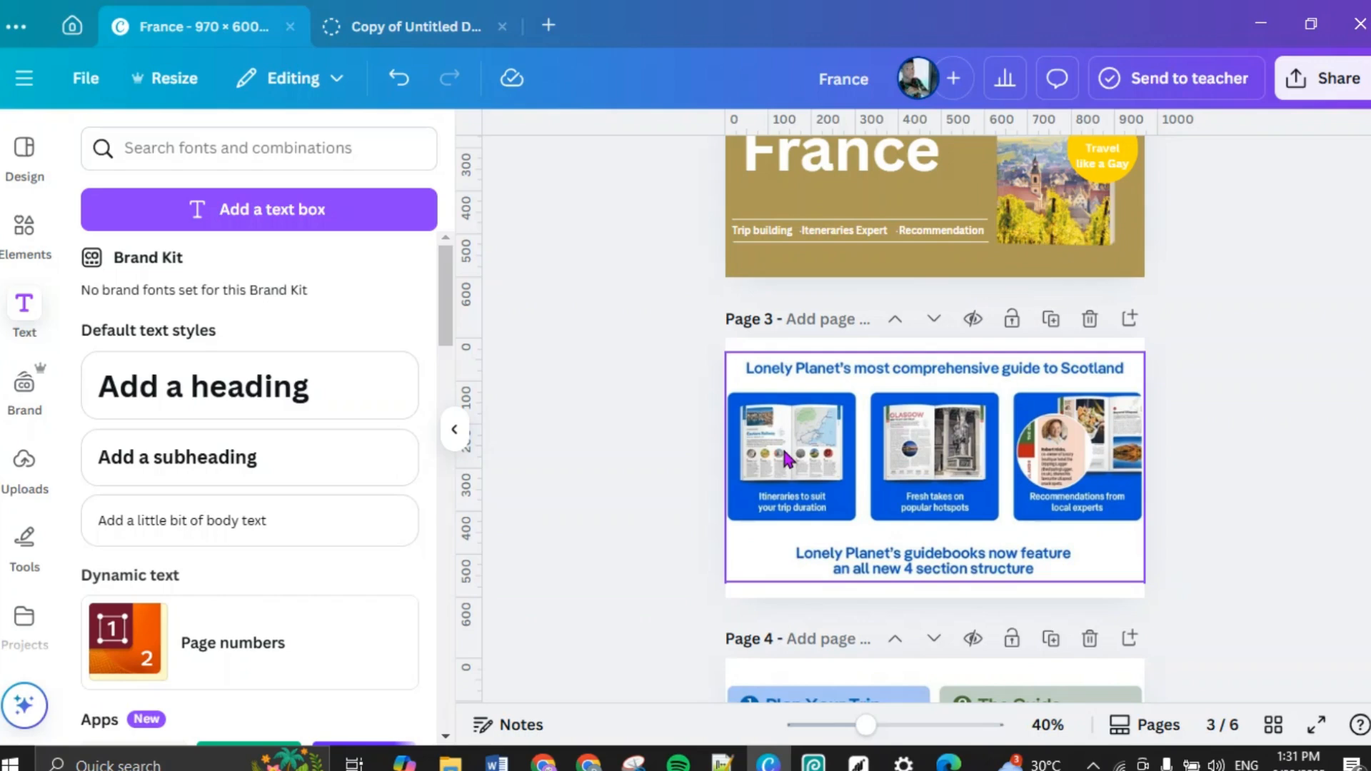
pyautogui.scroll(3, 784, 457)
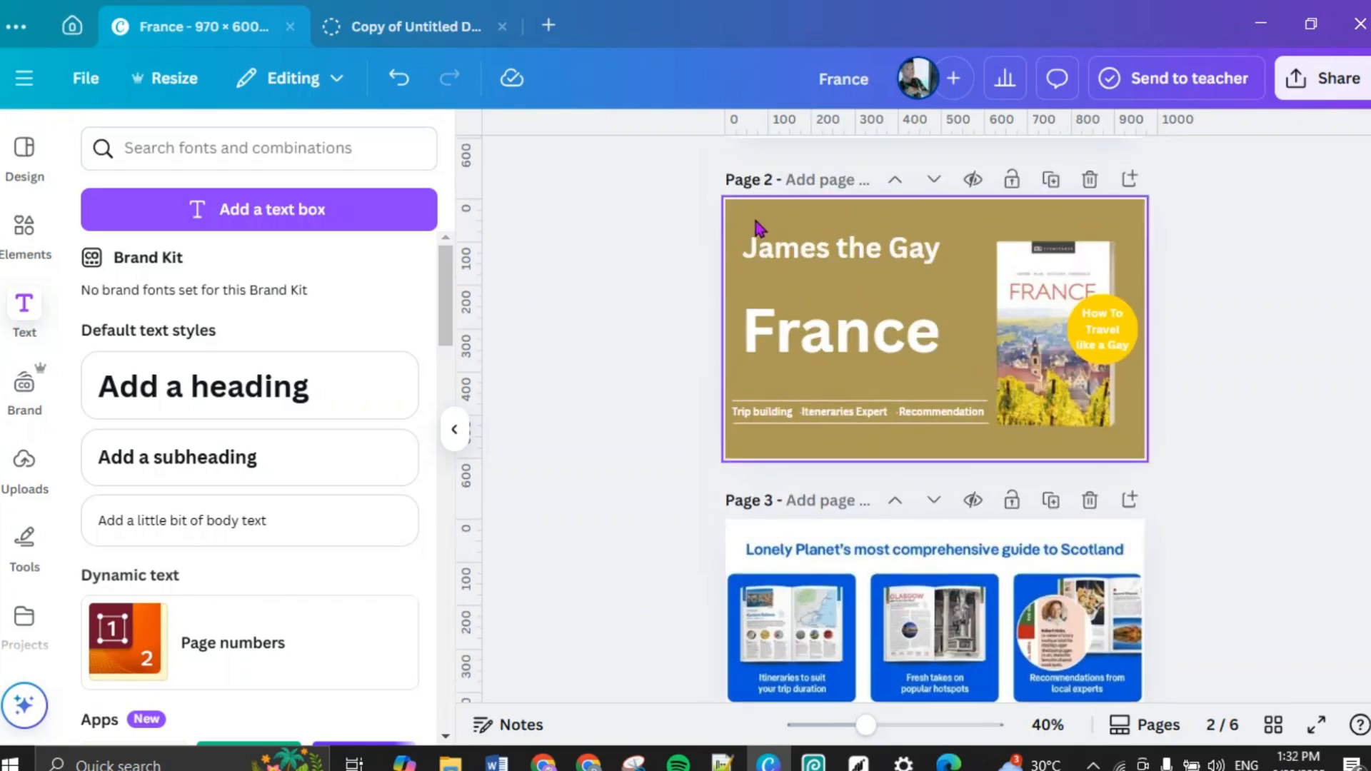
pyautogui.click(758, 228)
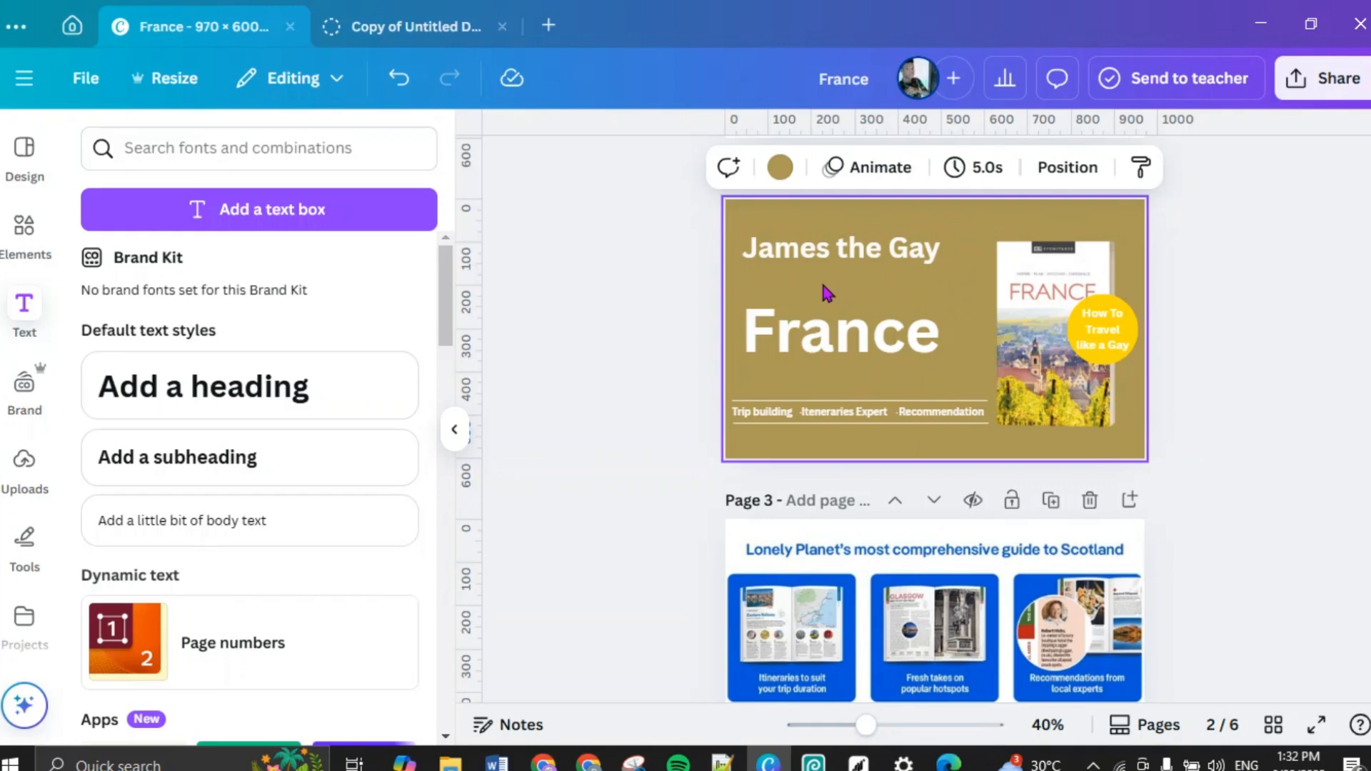
pyautogui.scroll(5, 827, 292)
pyautogui.scroll(-5, 827, 296)
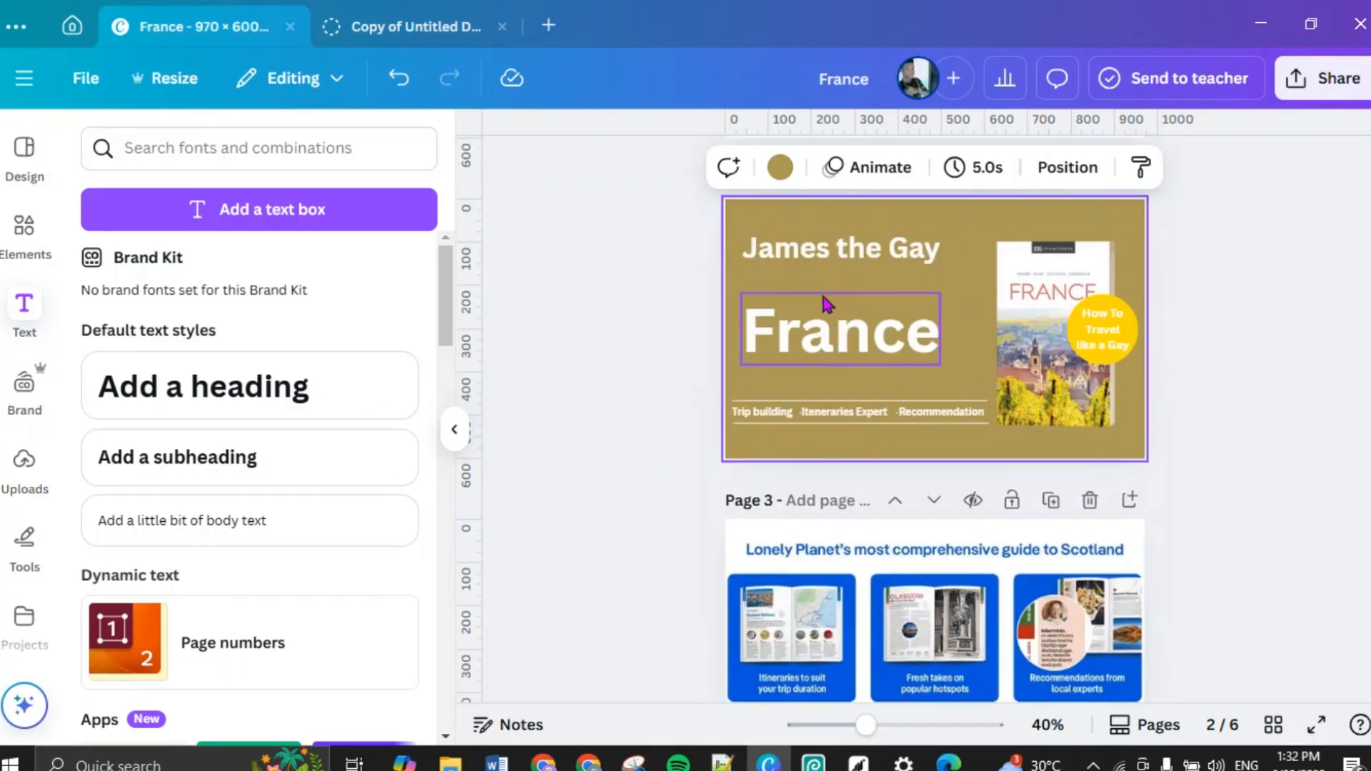
# Step: Add a blank page directly after the "Lonely Planet's most comprehensive guide to Scotland" example on page 3
pyautogui.scroll(-3, 843, 307)
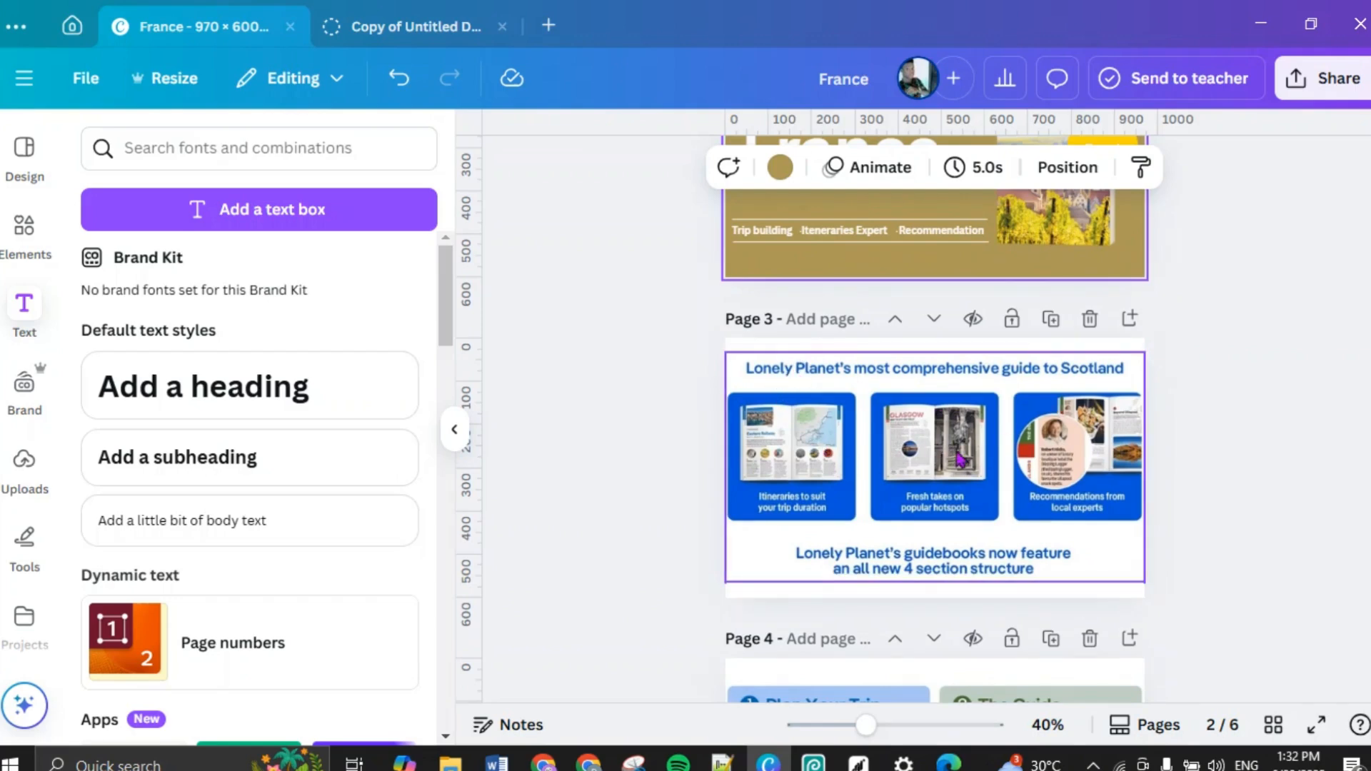
pyautogui.scroll(3, 996, 446)
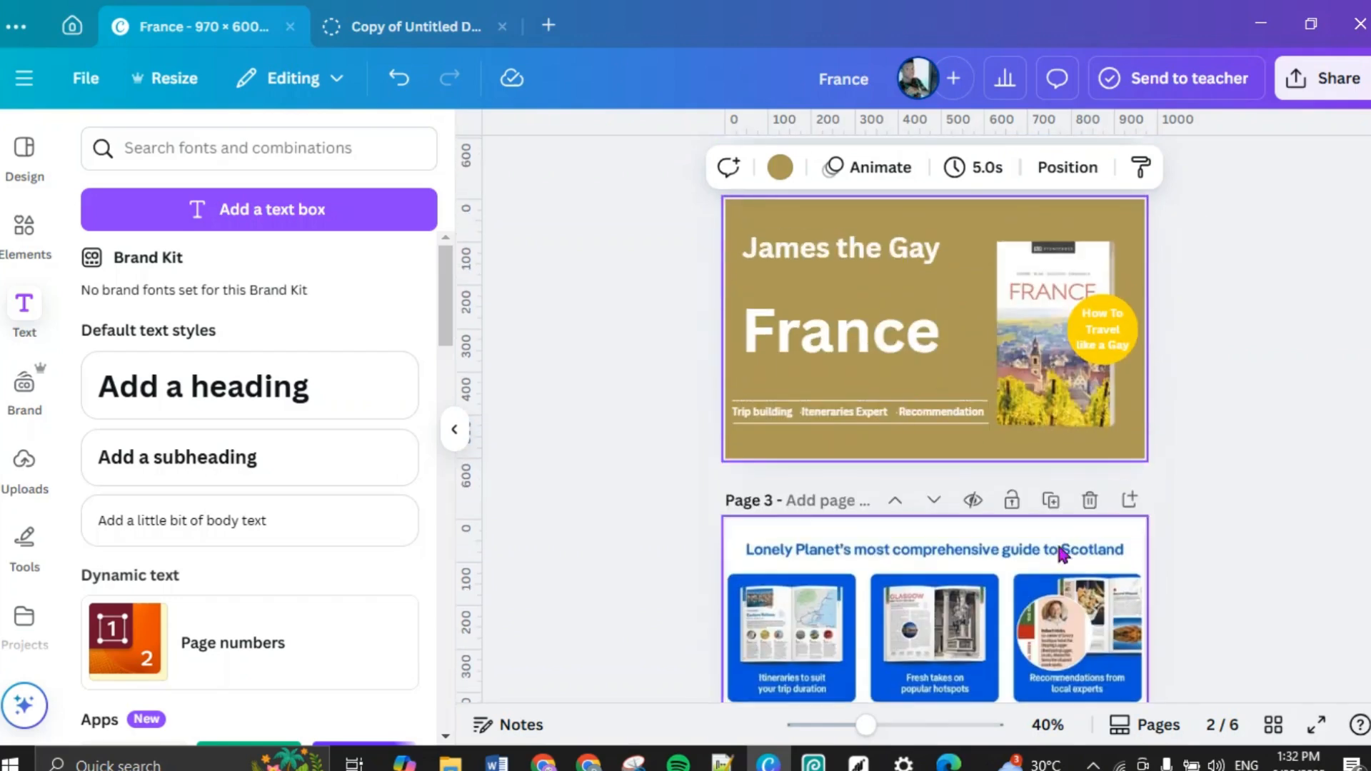
pyautogui.scroll(-3, 1061, 553)
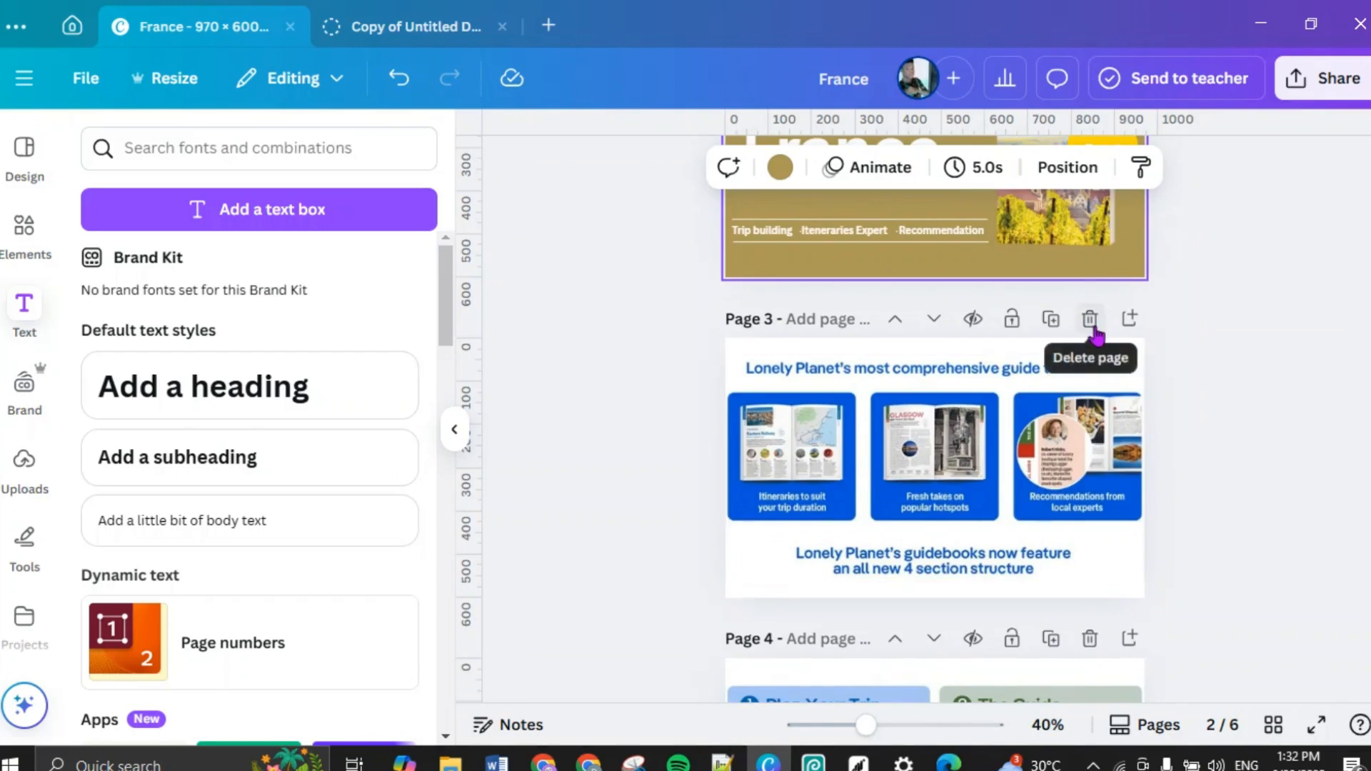
pyautogui.click(1130, 325)
pyautogui.scroll(6, 1038, 453)
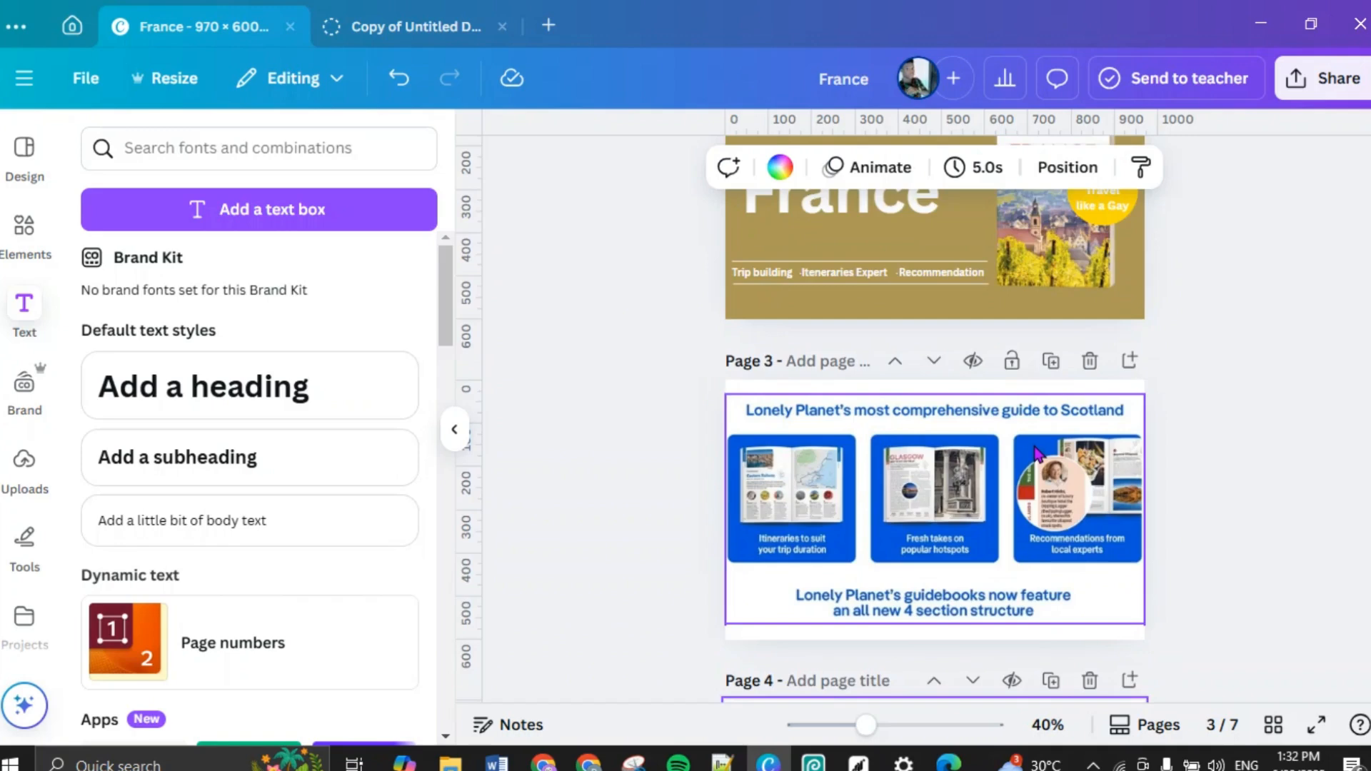
pyautogui.scroll(-3, 1038, 453)
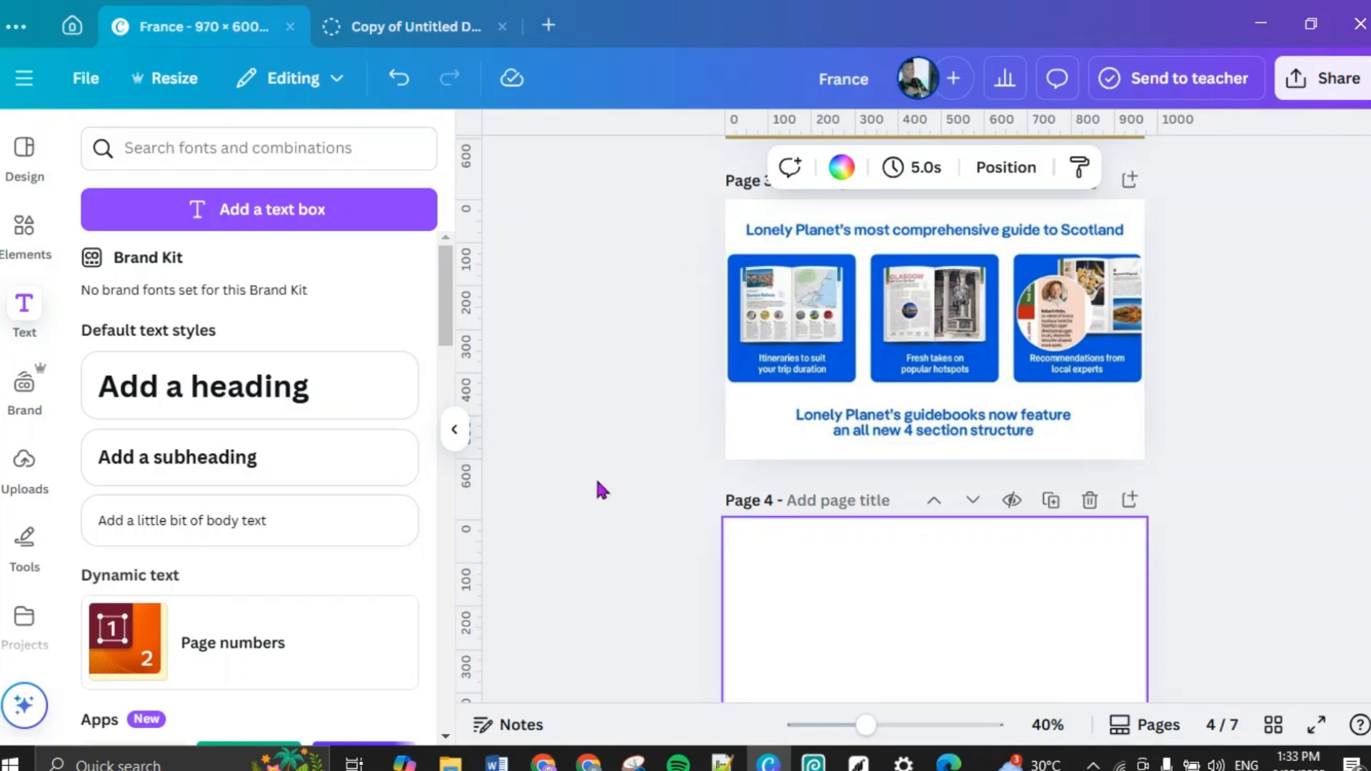
# Step: Switch to Photopea and open the file "Book Mockup-Freebie-by PuneDesign" from the "my psd files" folder
pyautogui.click(813, 762)
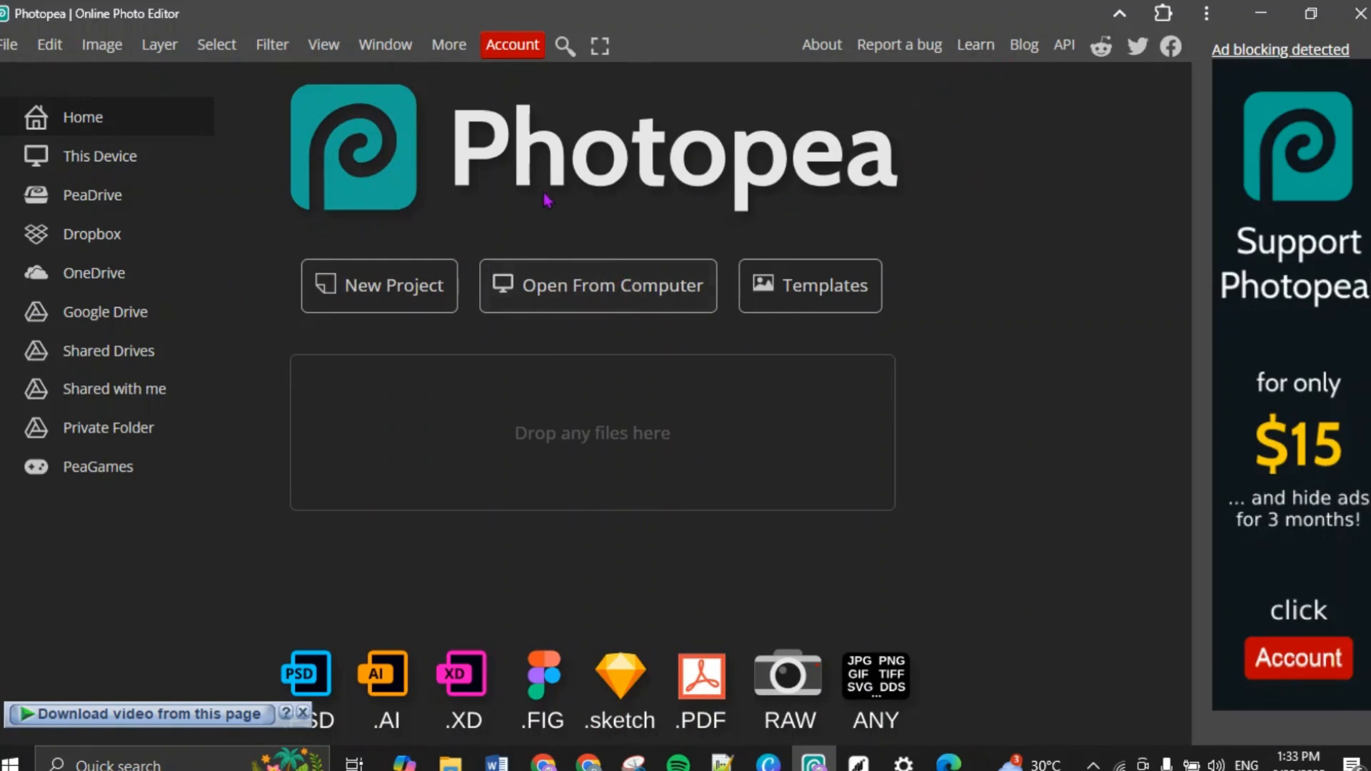
pyautogui.click(599, 300)
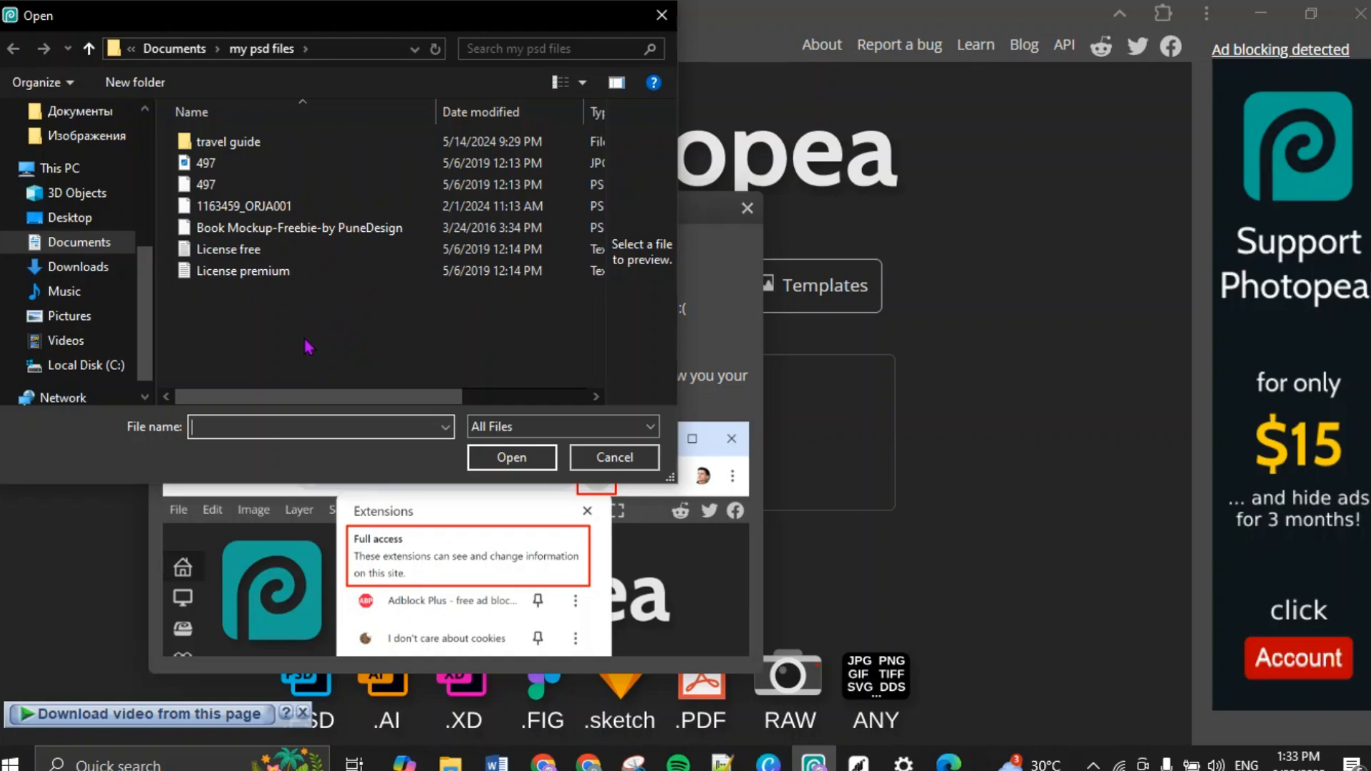
pyautogui.click(368, 229)
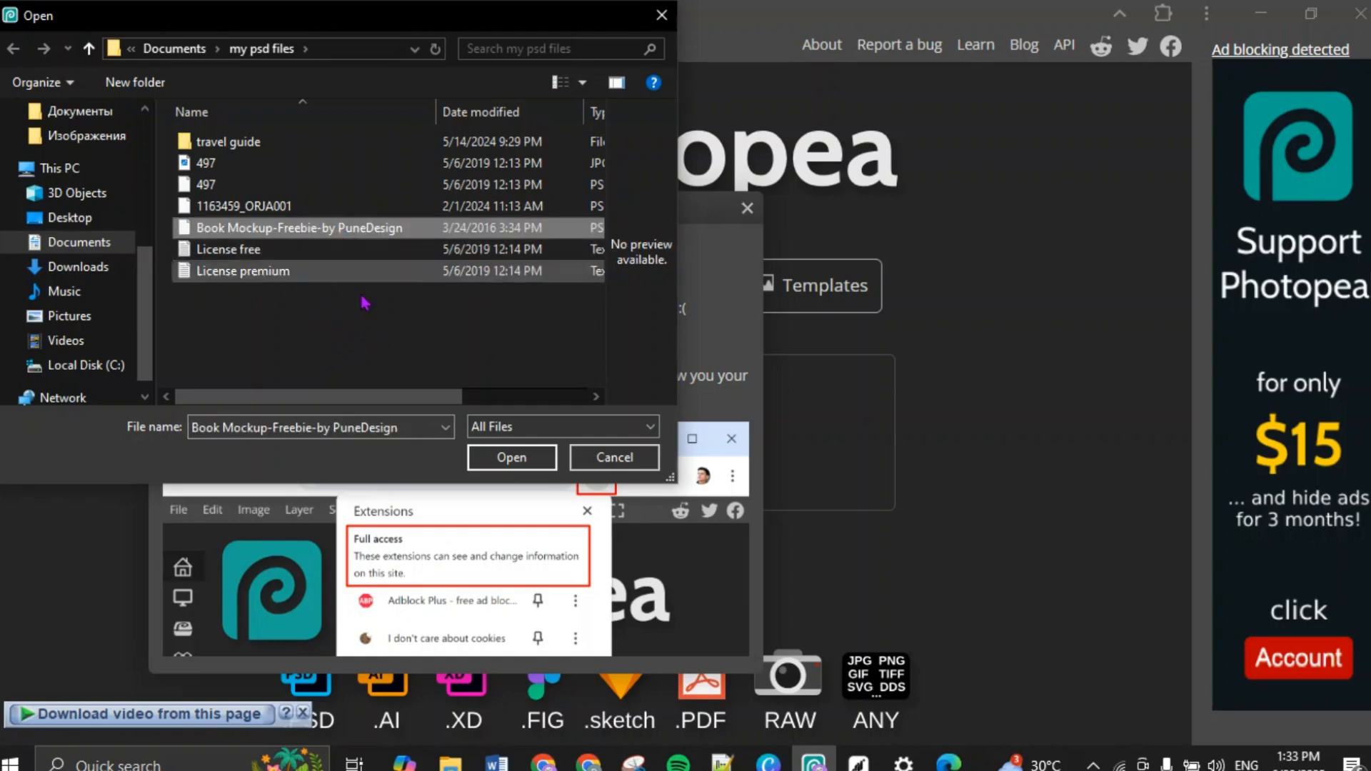
pyautogui.click(515, 458)
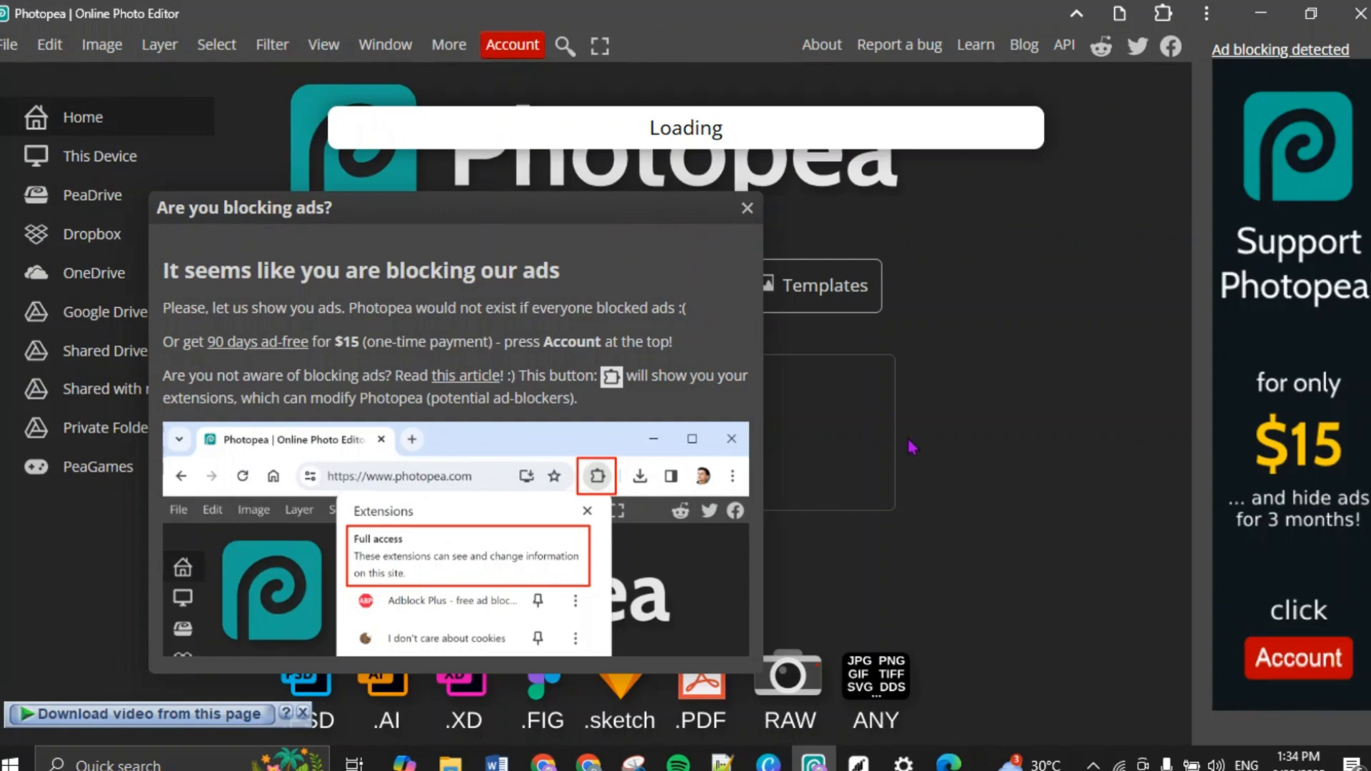
pyautogui.click(304, 714)
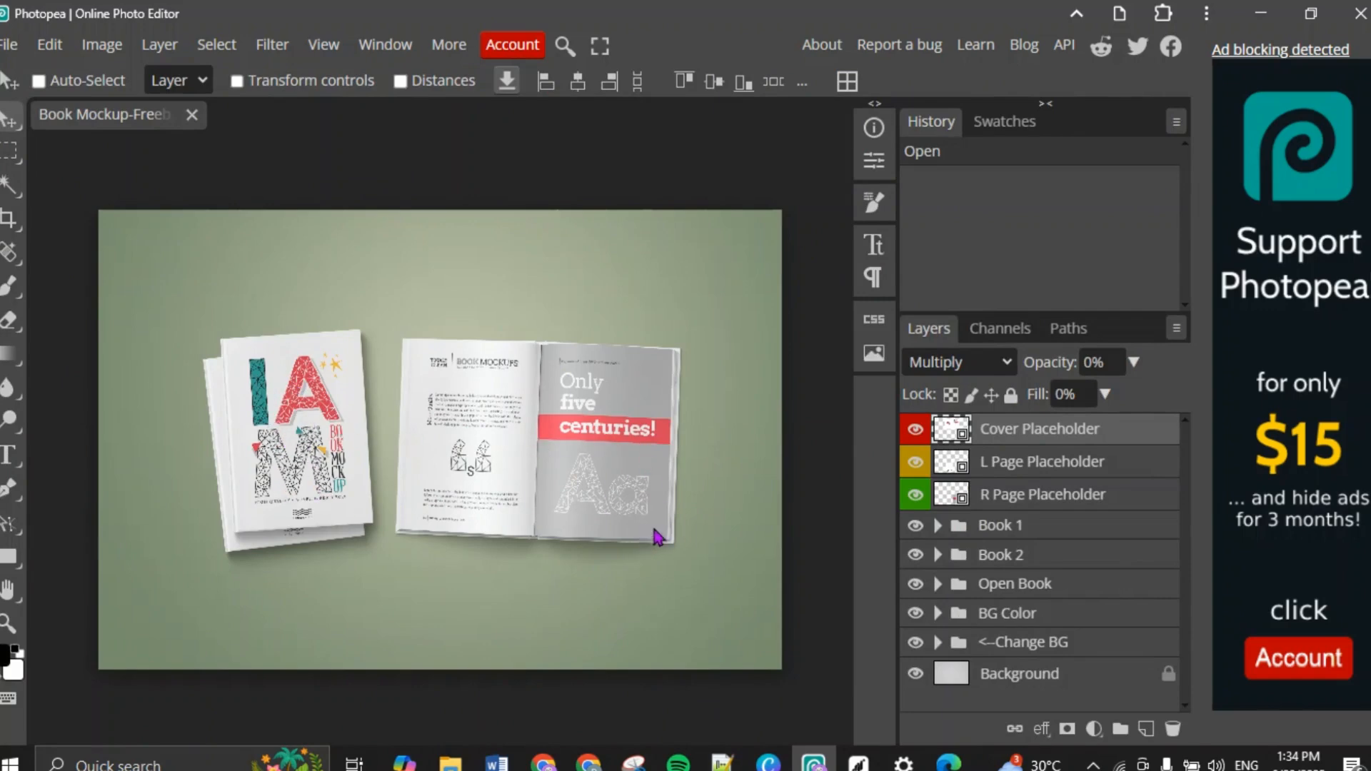
# Step: Hide the Book 1 and Book 2 groups of the mockup, keeping the Cover Placeholder layer visible
pyautogui.click(916, 431)
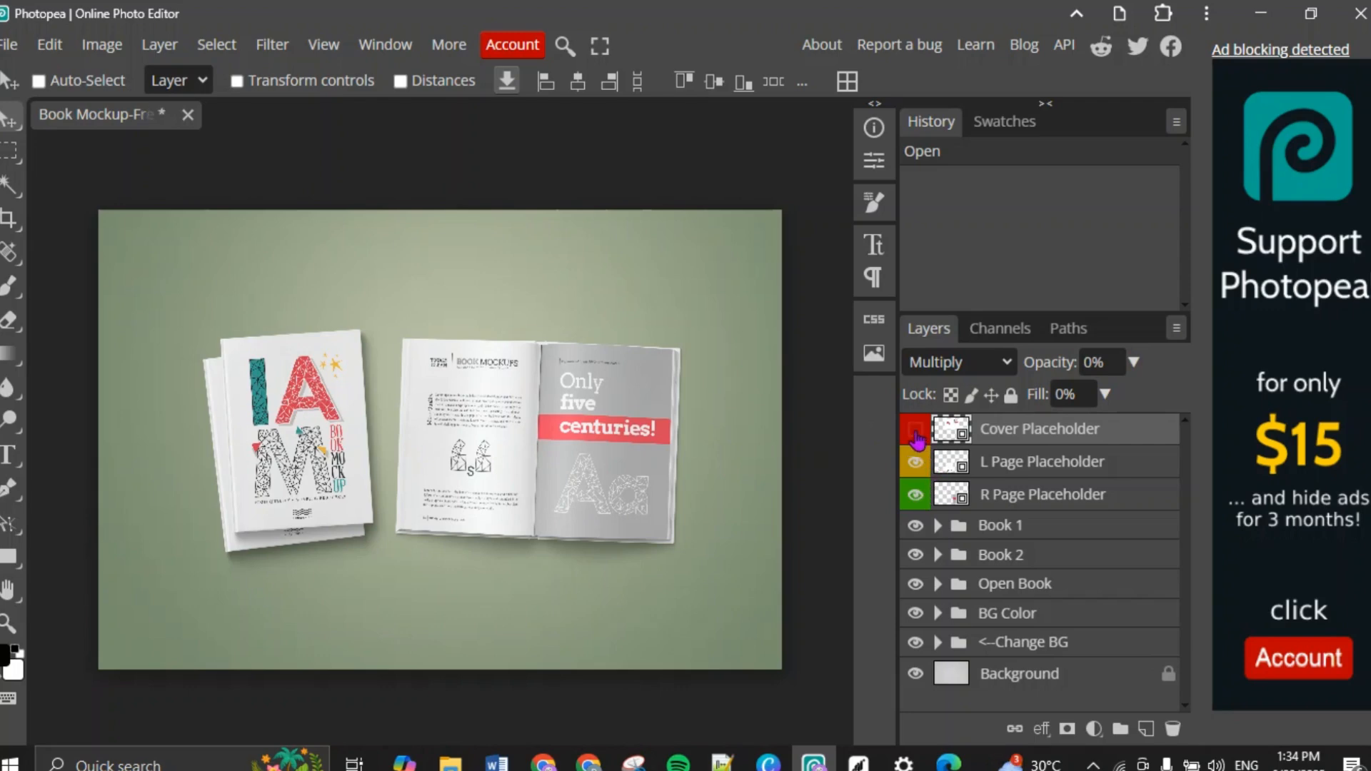
pyautogui.click(916, 433)
pyautogui.click(915, 527)
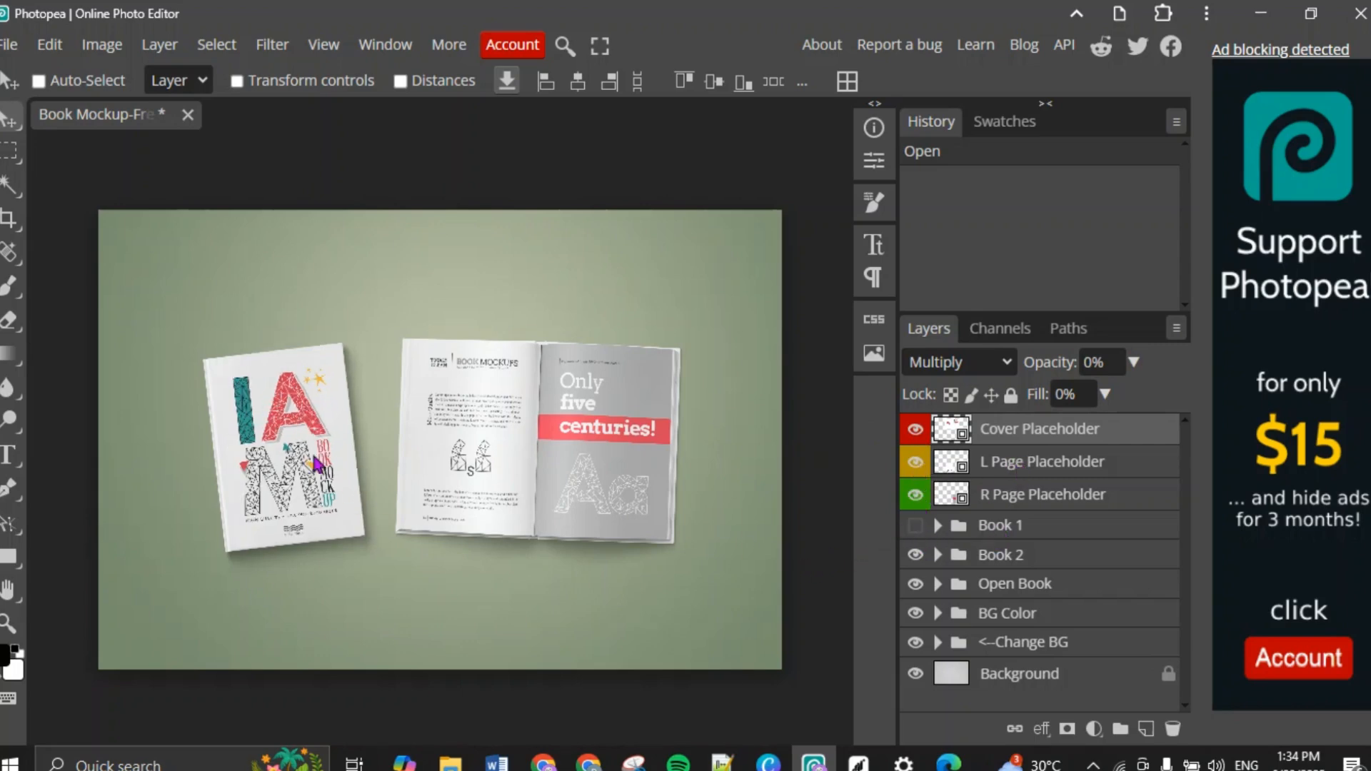
pyautogui.click(916, 556)
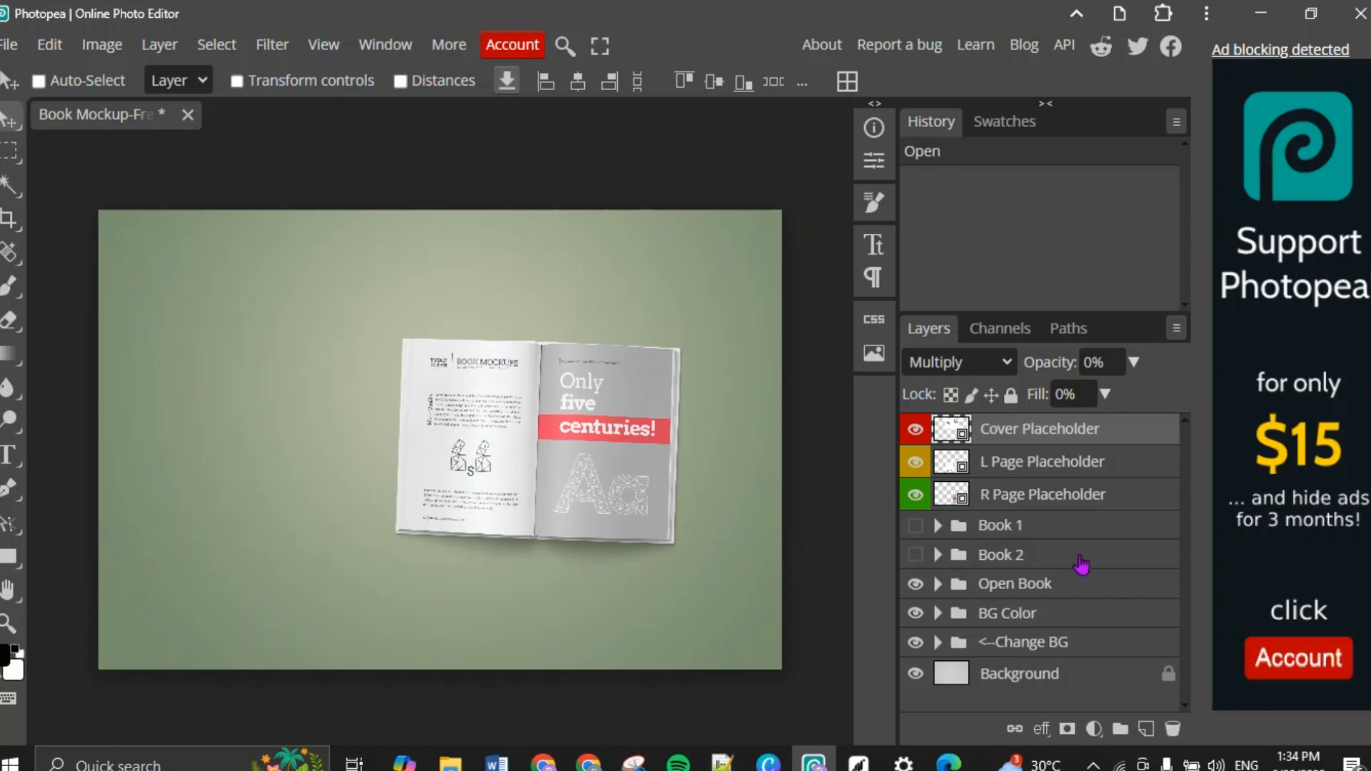
# Step: Expand the Open Book group and open the contents of its L Page Placeholder smart object
pyautogui.click(937, 584)
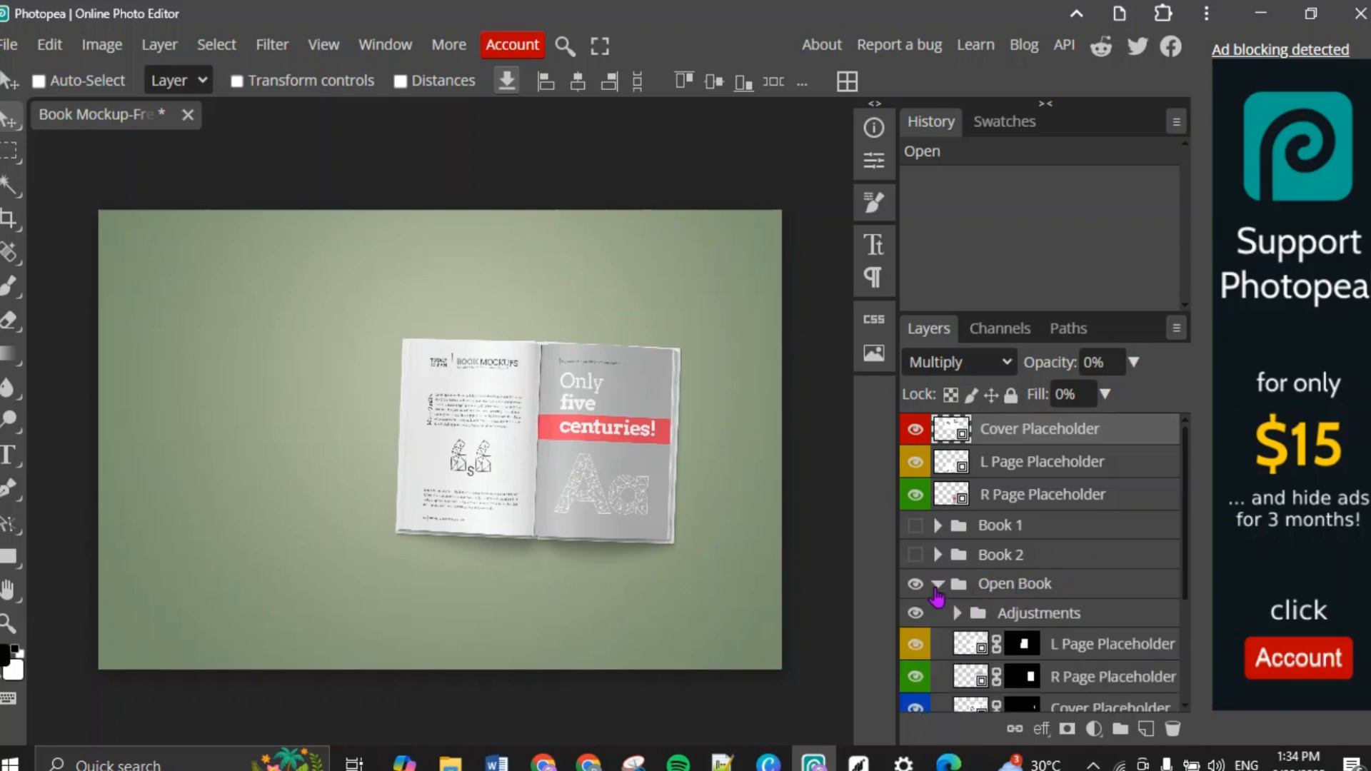
pyautogui.scroll(-3, 1014, 592)
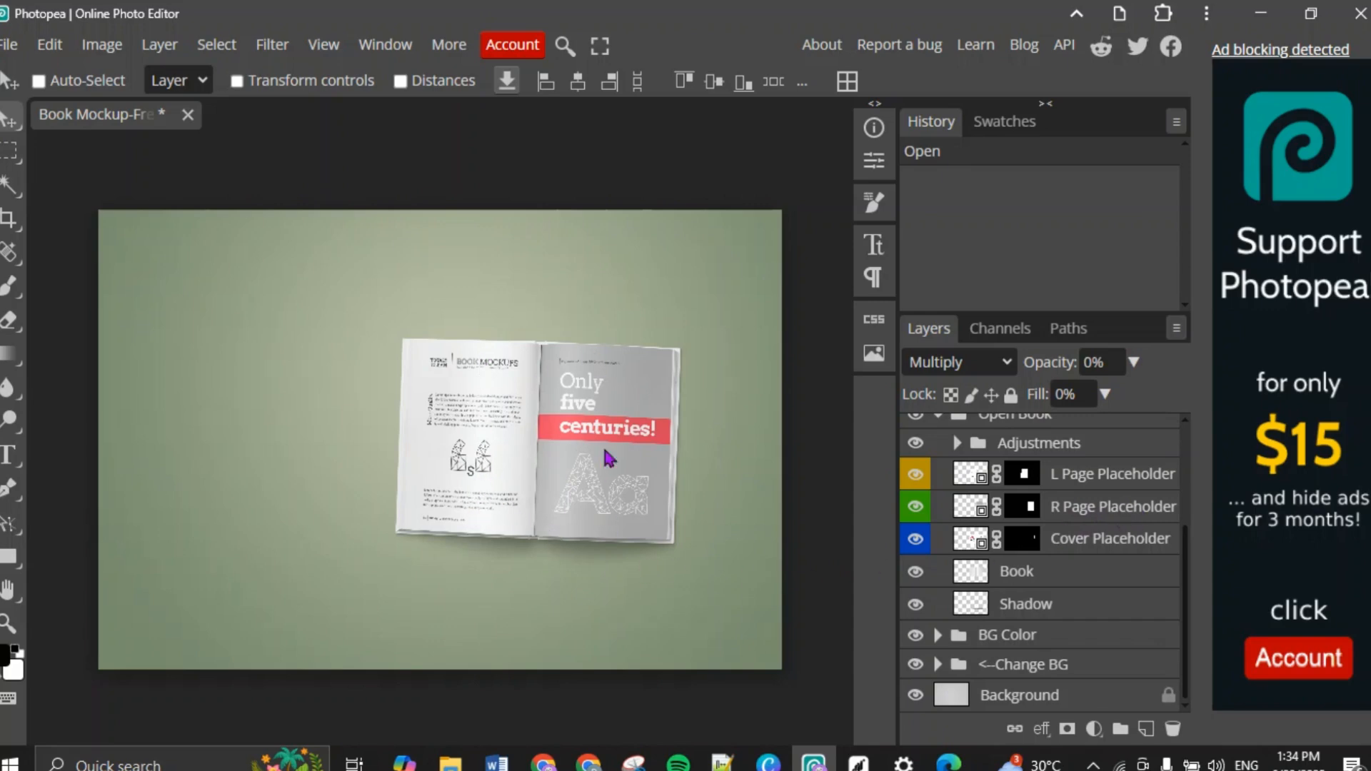
pyautogui.doubleClick(965, 483)
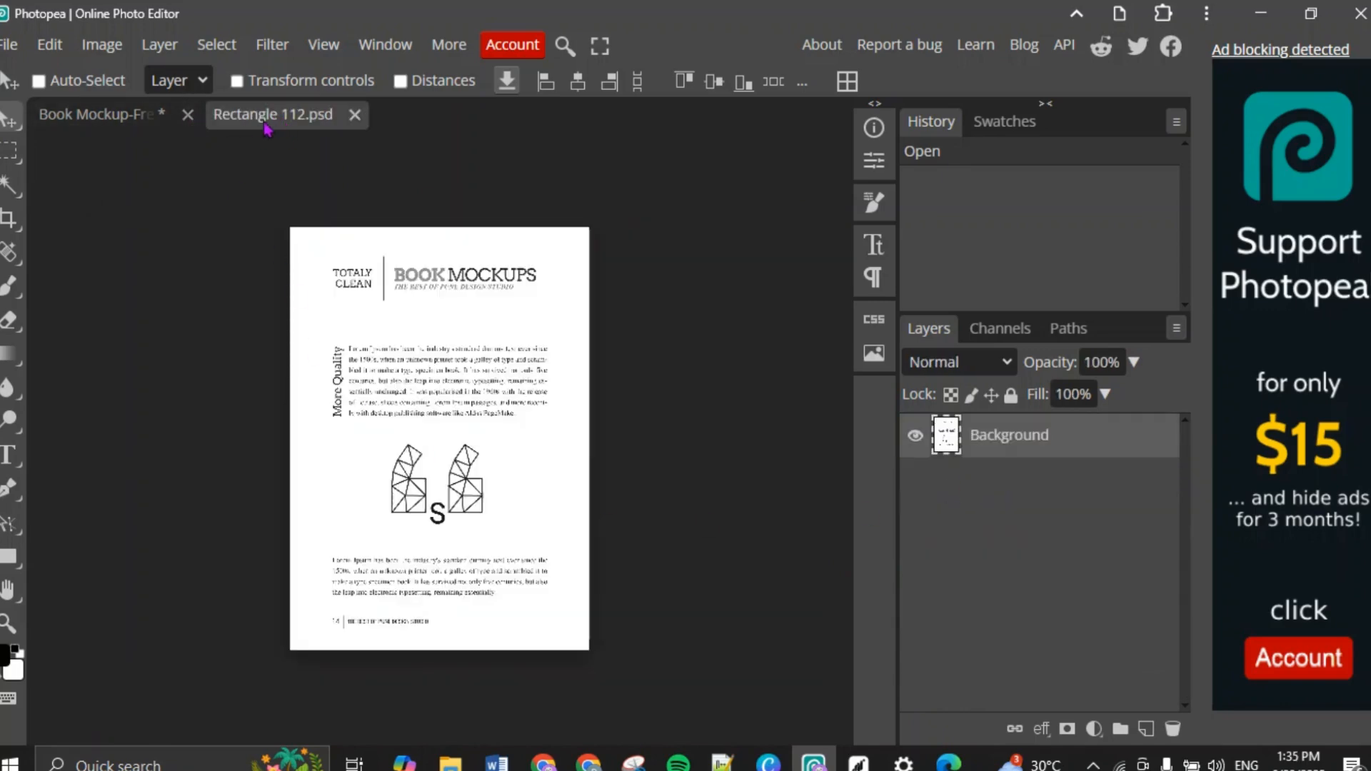
# Step: Open the contents of the Open Book group's R Page Placeholder smart object and return to the left-page document
pyautogui.click(79, 115)
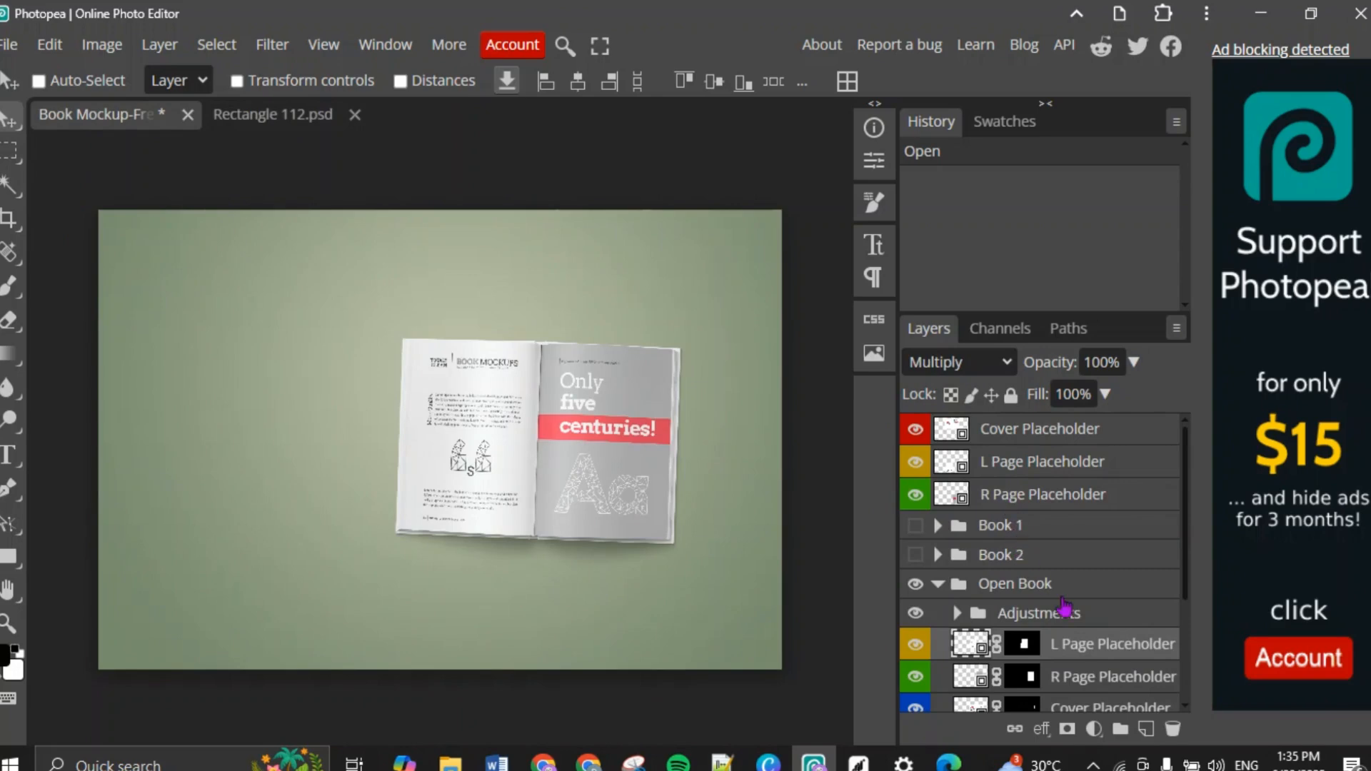
pyautogui.click(971, 678)
pyautogui.doubleClick(971, 678)
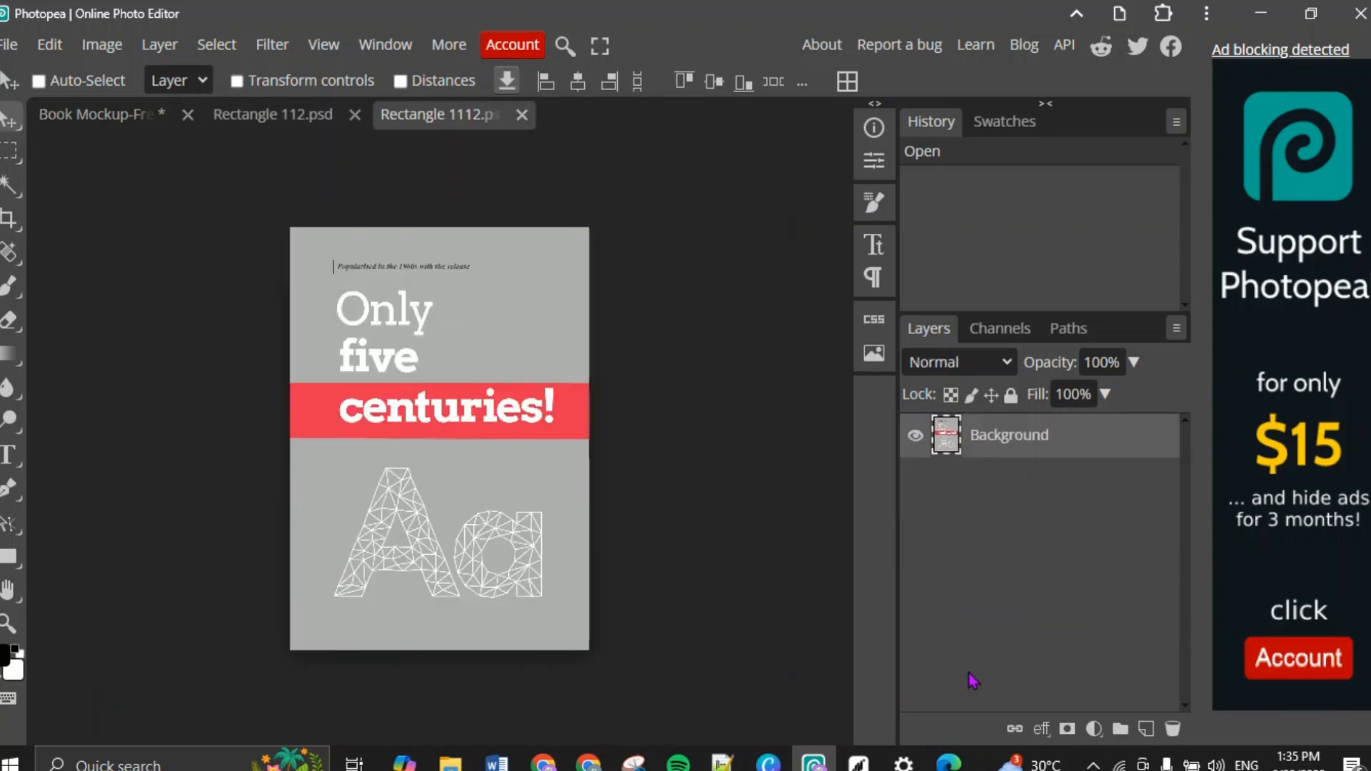
pyautogui.click(270, 122)
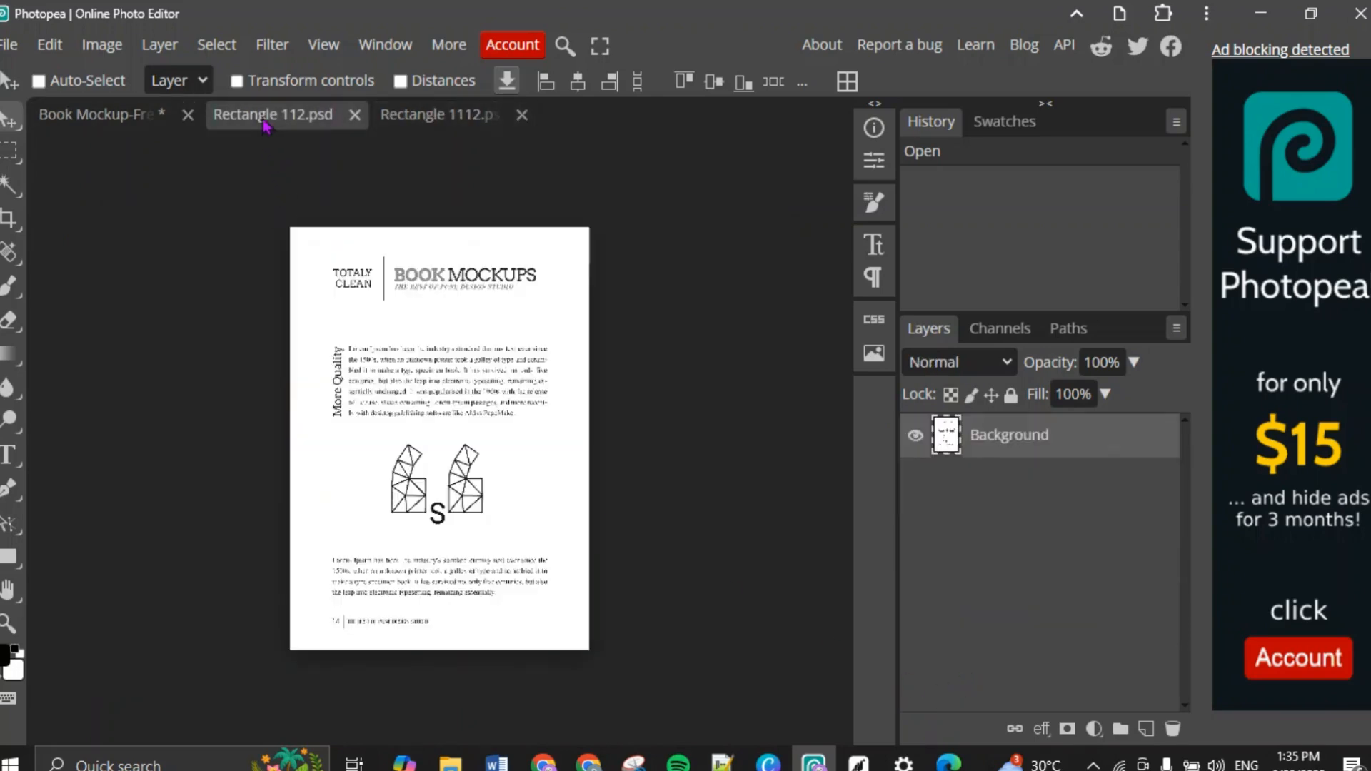
pyautogui.click(425, 123)
pyautogui.click(100, 116)
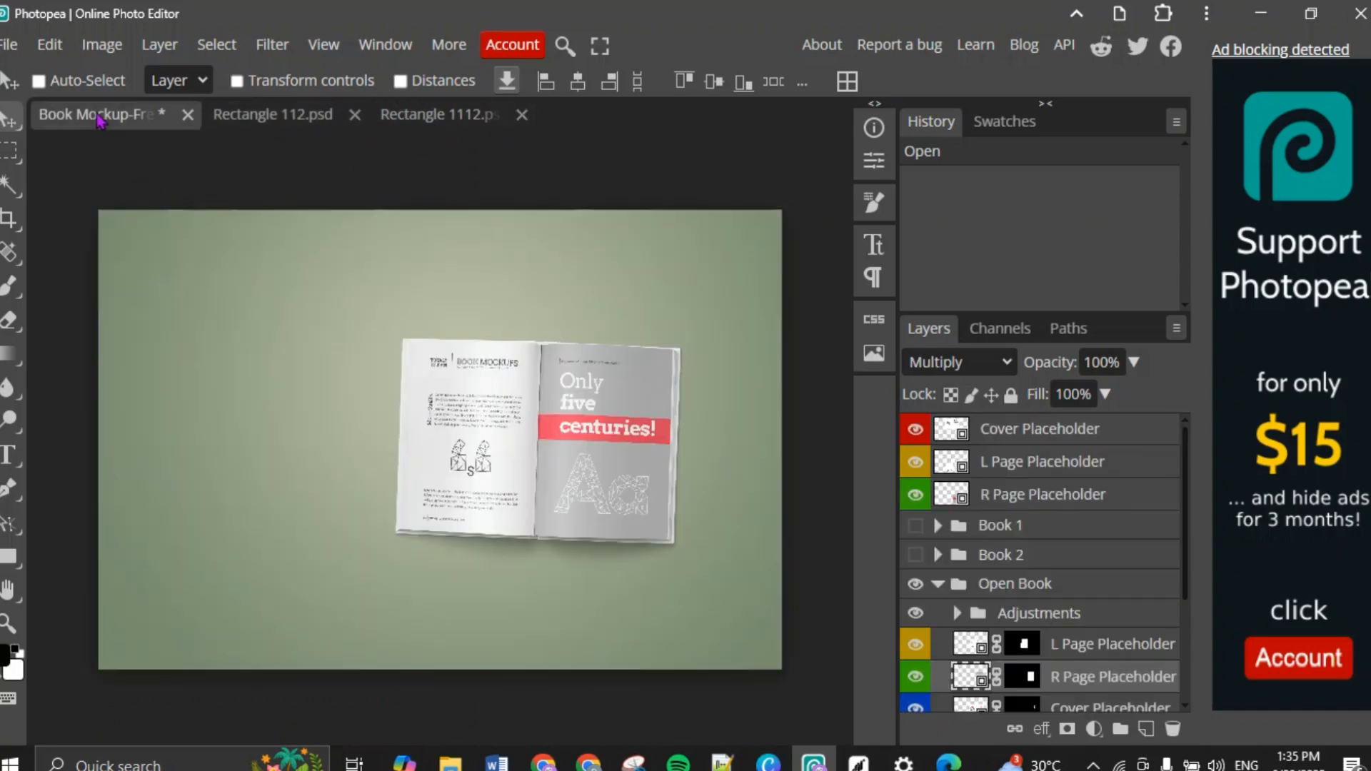
pyautogui.click(261, 123)
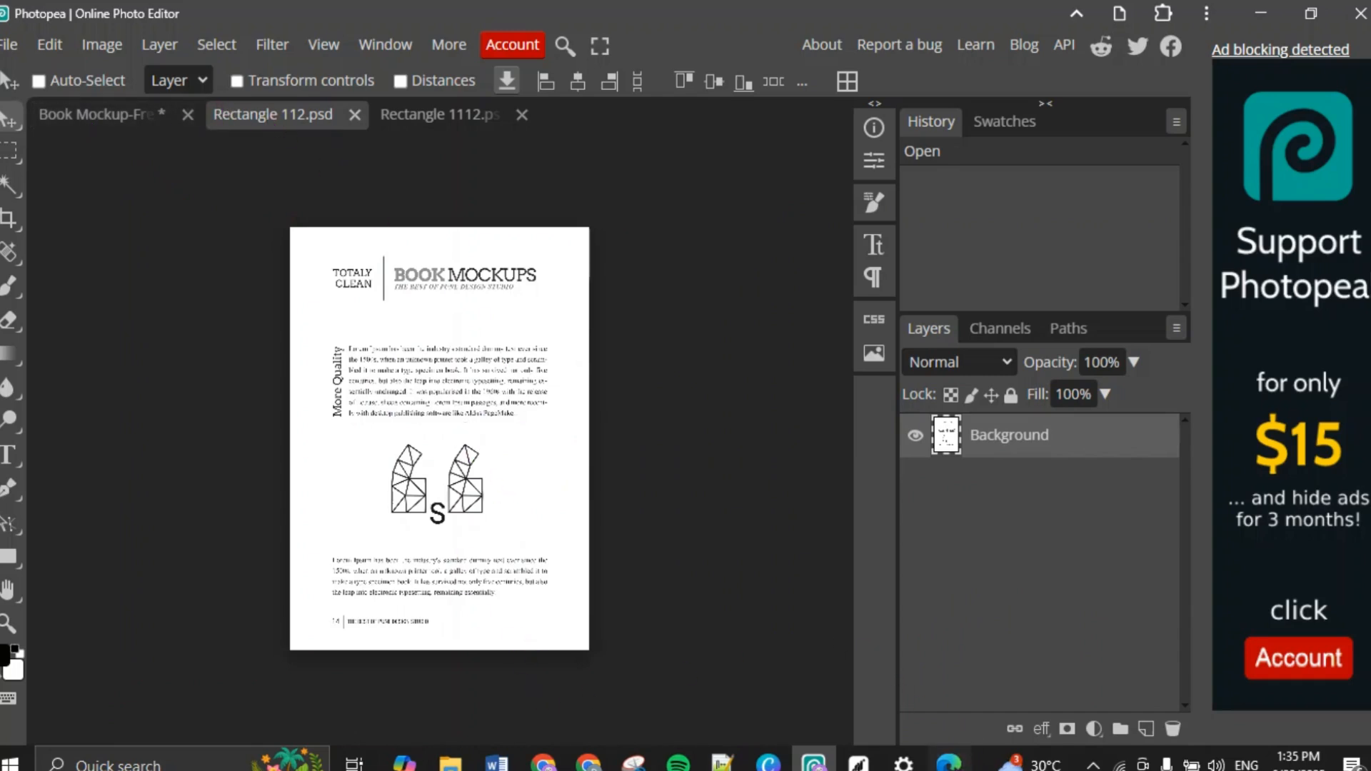
# Step: Switch to the Paris Travel Guide PDF in Edge and find the Chapter 11 opening spread on pages 91 and 92
pyautogui.click(949, 762)
pyautogui.scroll(15, 585, 379)
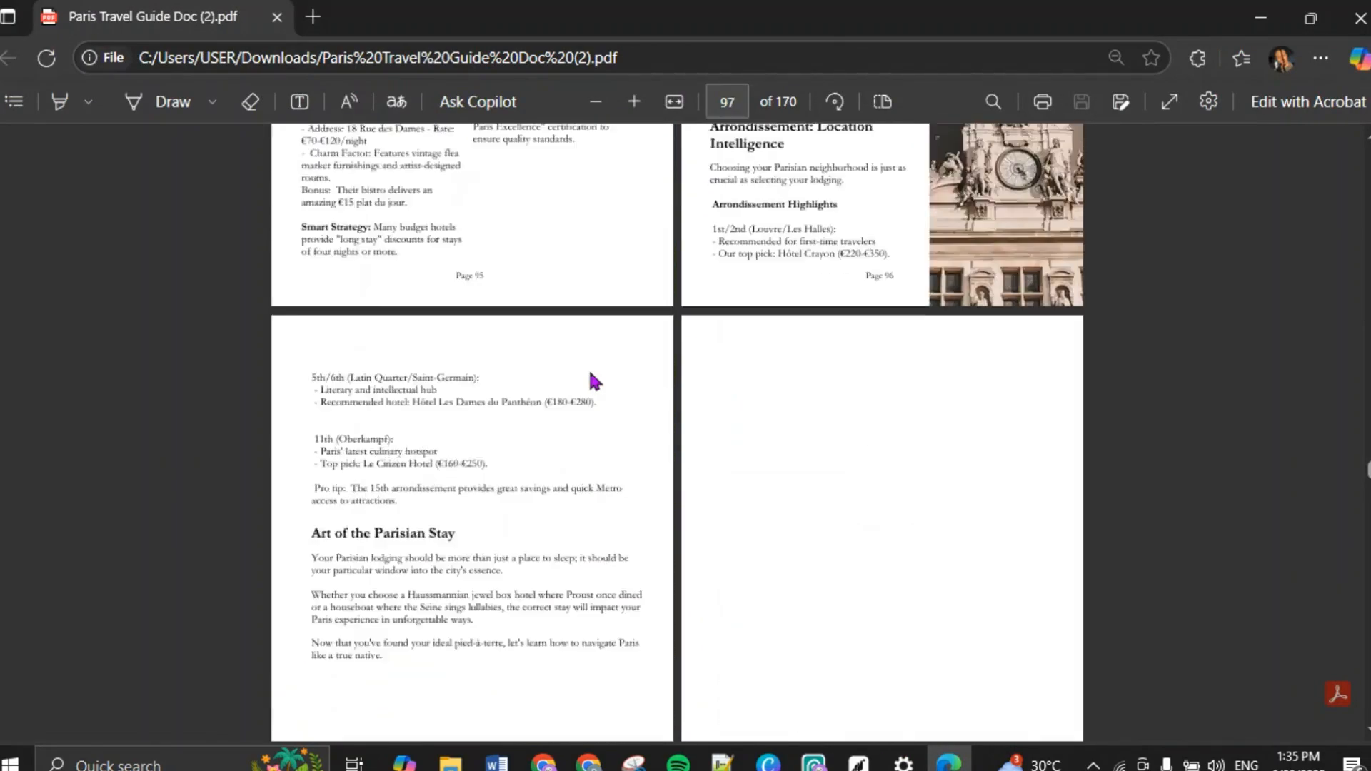
pyautogui.scroll(10, 590, 381)
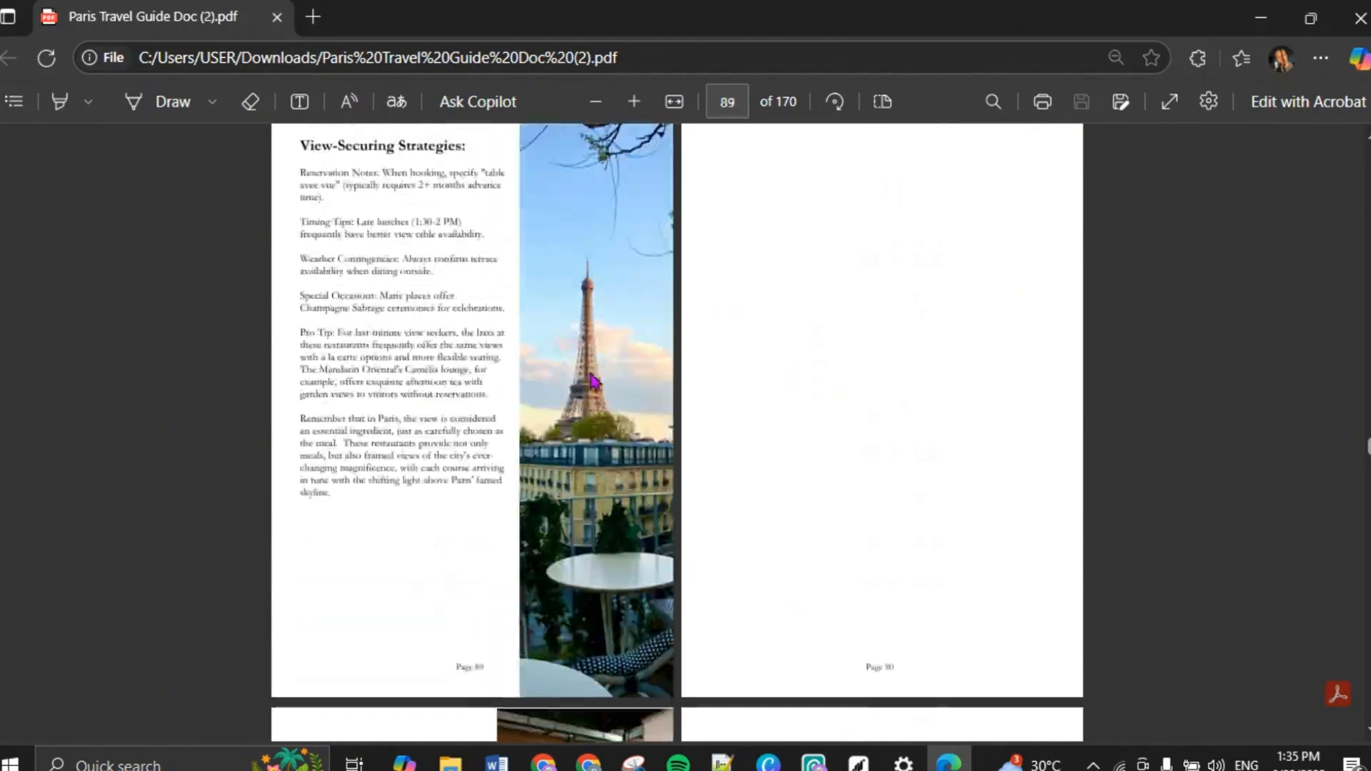
pyautogui.scroll(-7, 589, 382)
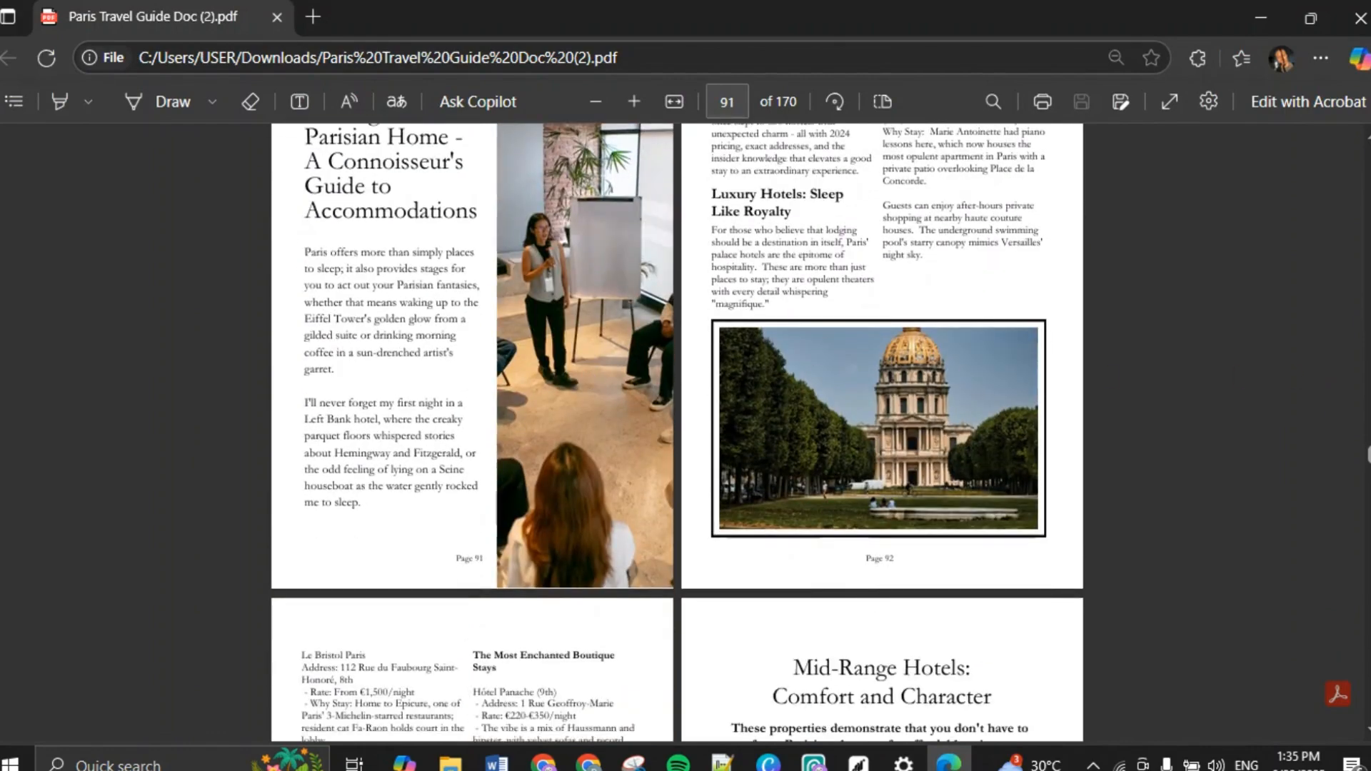
pyautogui.scroll(-1, 677, 432)
pyautogui.scroll(4, 677, 432)
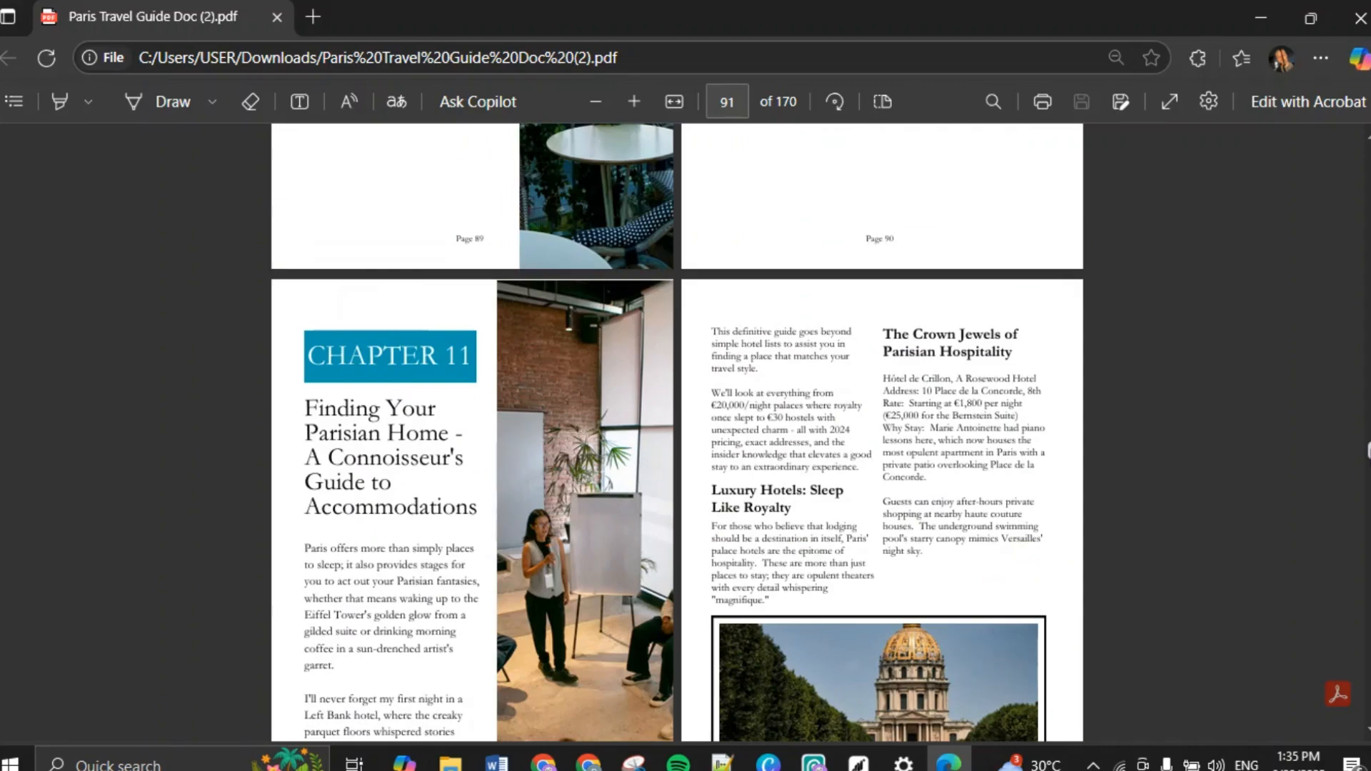
pyautogui.scroll(-1, 677, 433)
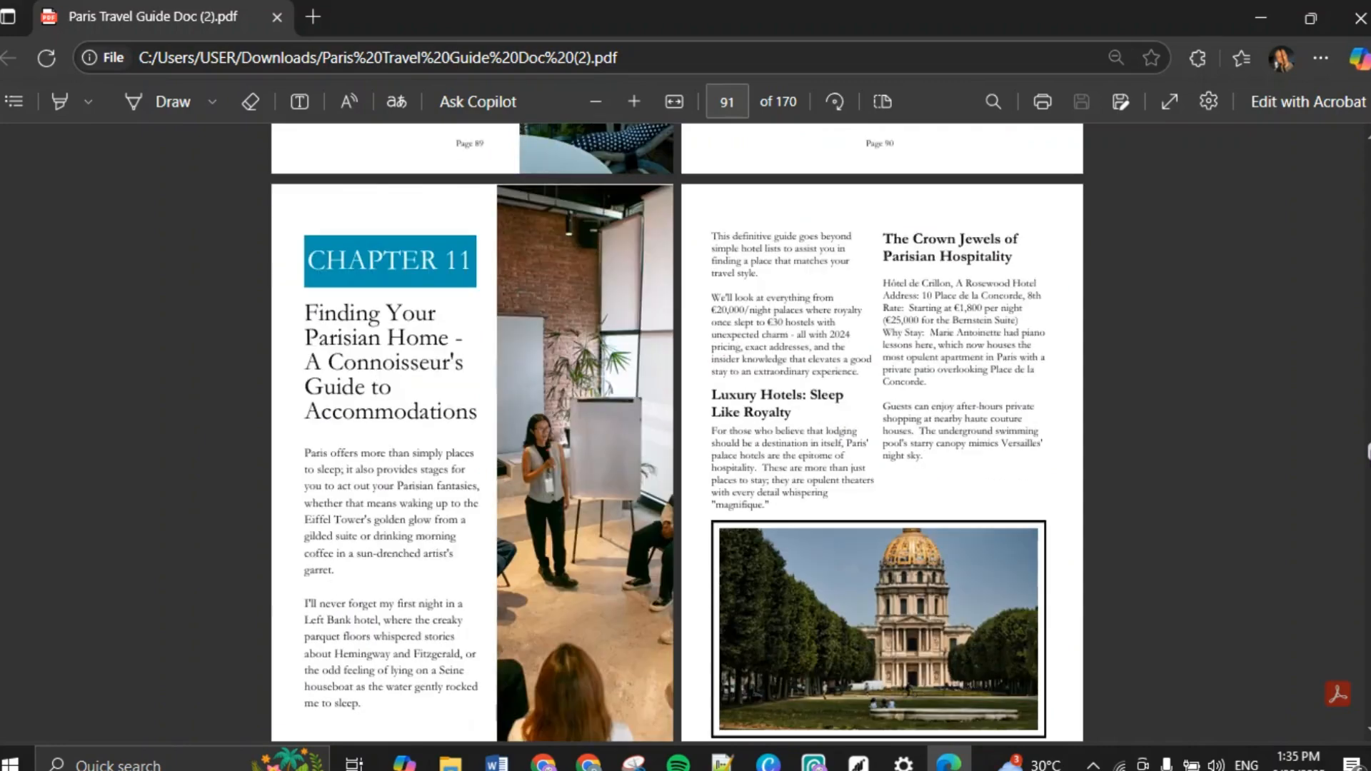
pyautogui.scroll(4, 1267, 343)
pyautogui.middleClick(1262, 335)
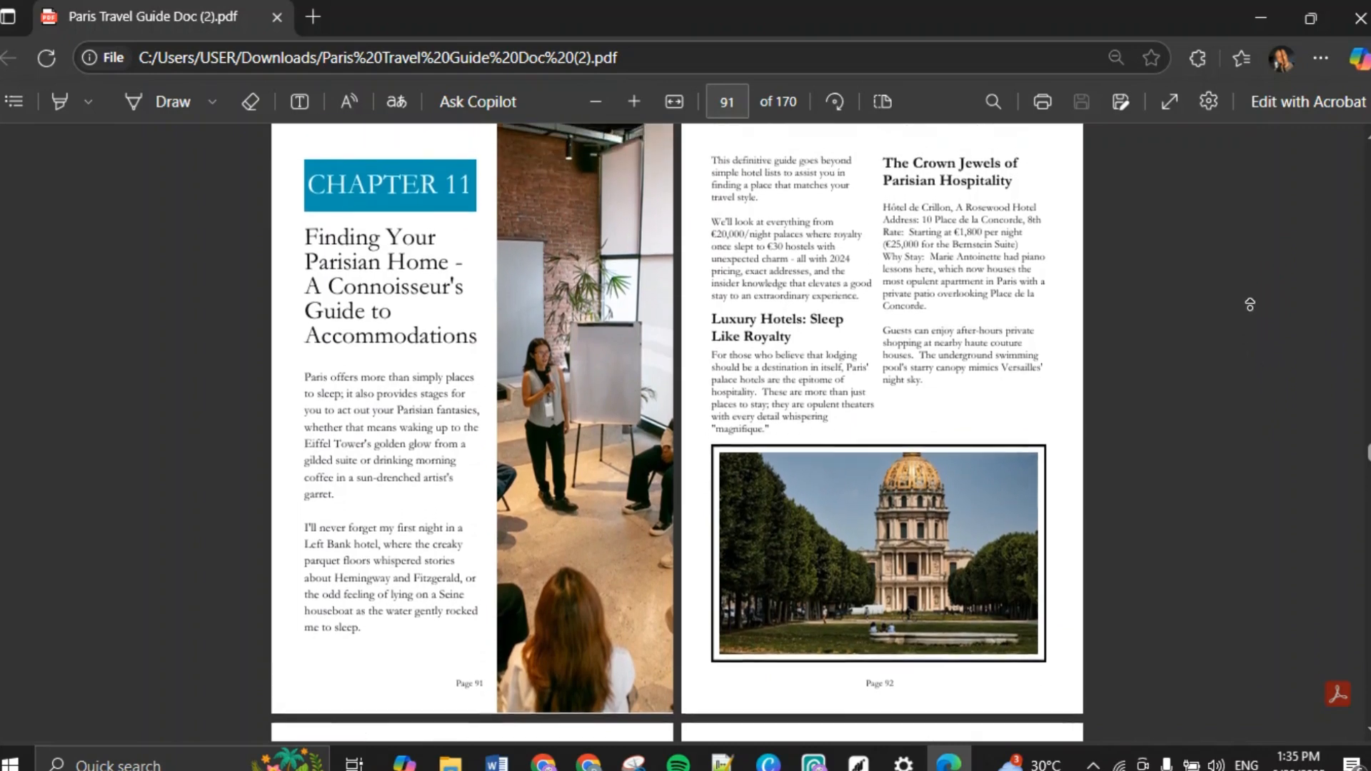
pyautogui.click(1255, 319)
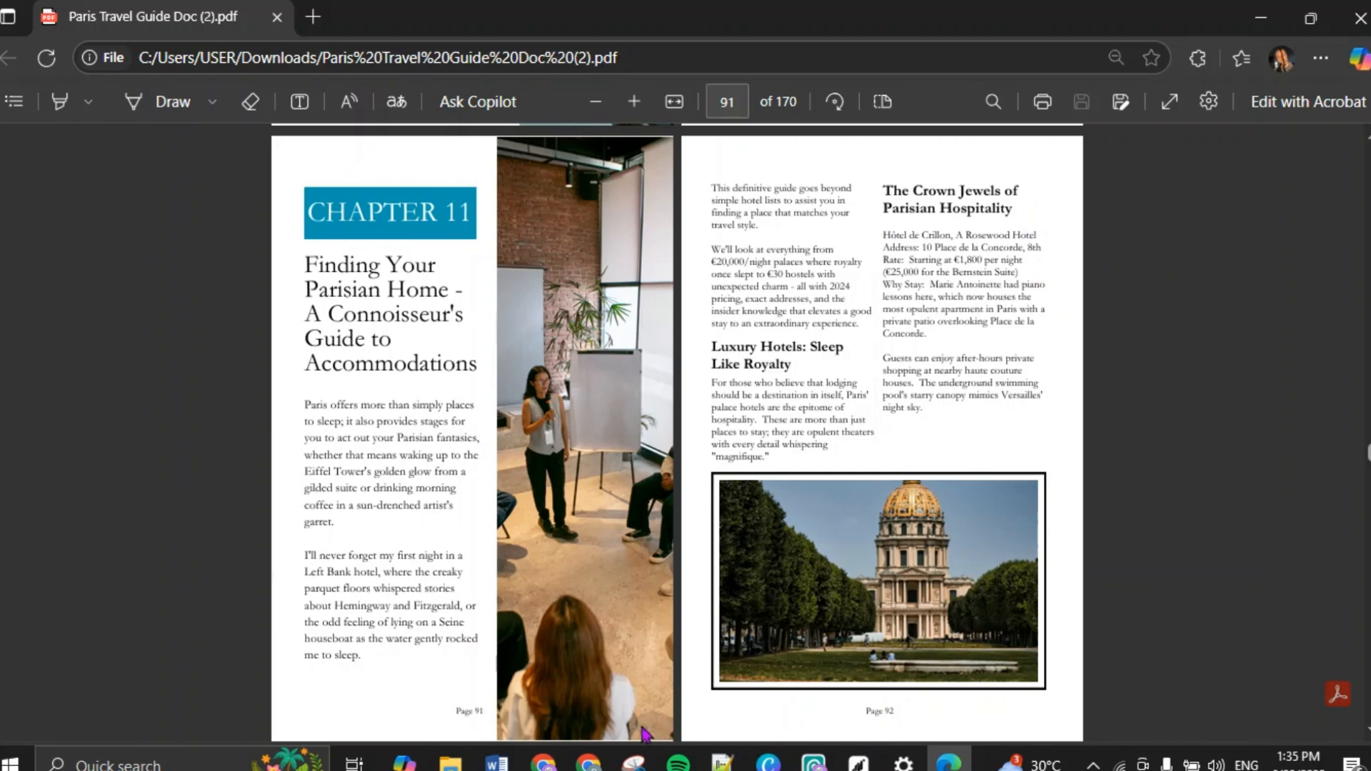
# Step: Capture the whole of page 91 with a rectangular snip in Snipping Tool and copy it
pyautogui.click(637, 766)
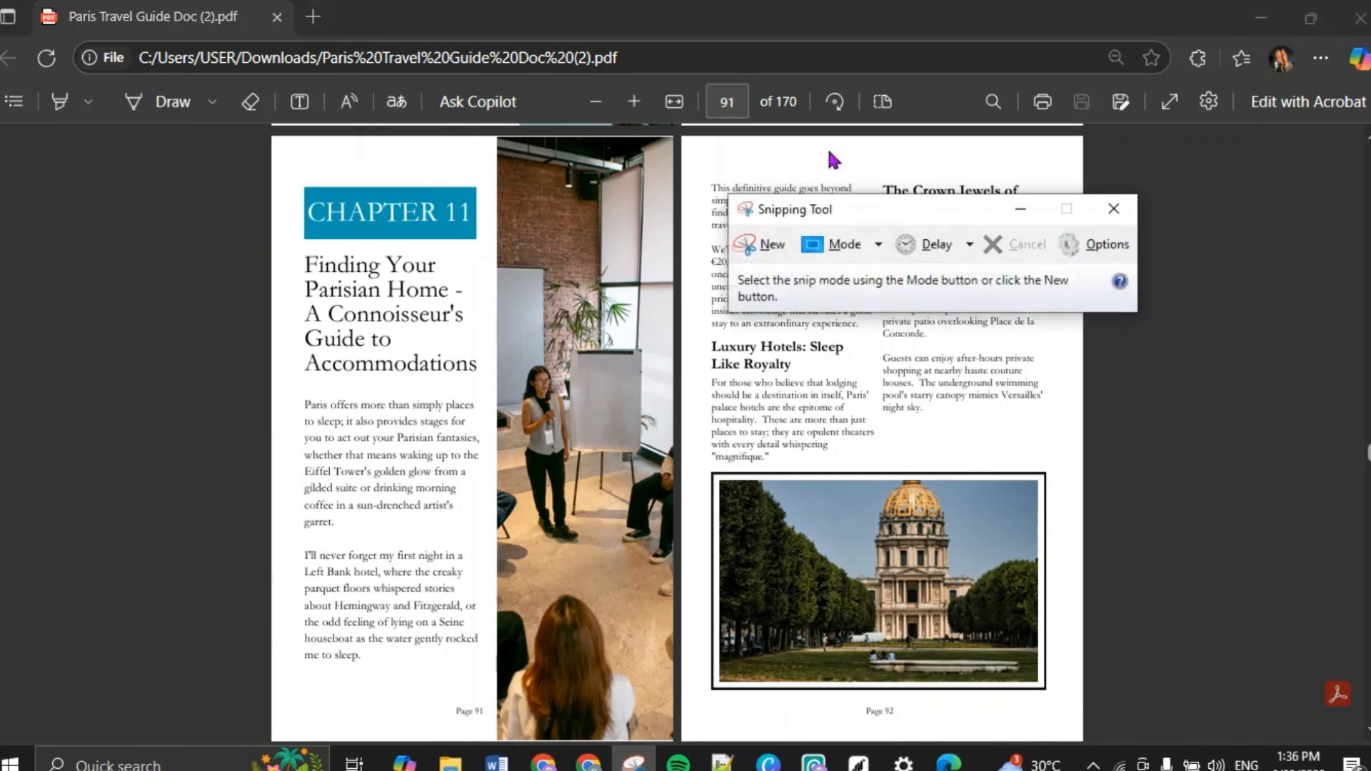
pyautogui.moveTo(915, 213); pyautogui.dragTo(1048, 208)
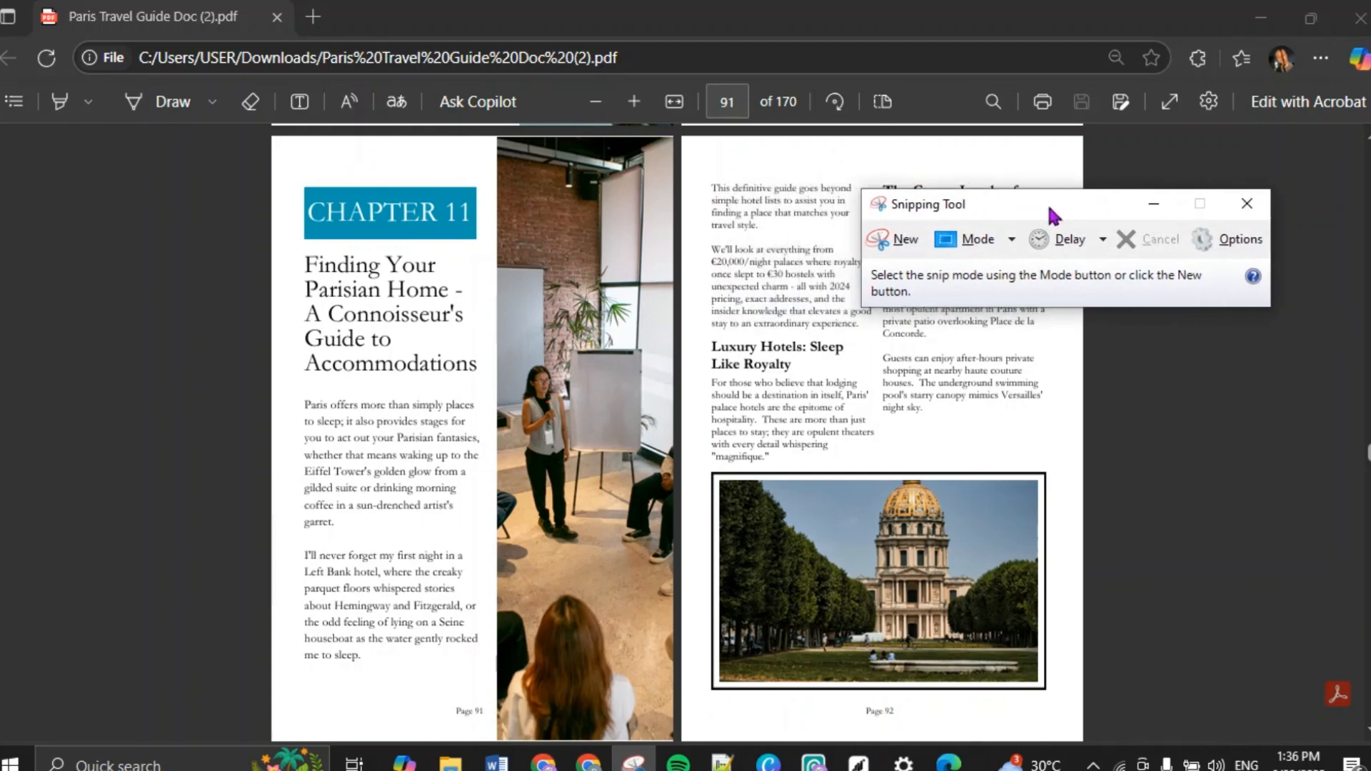
pyautogui.click(900, 244)
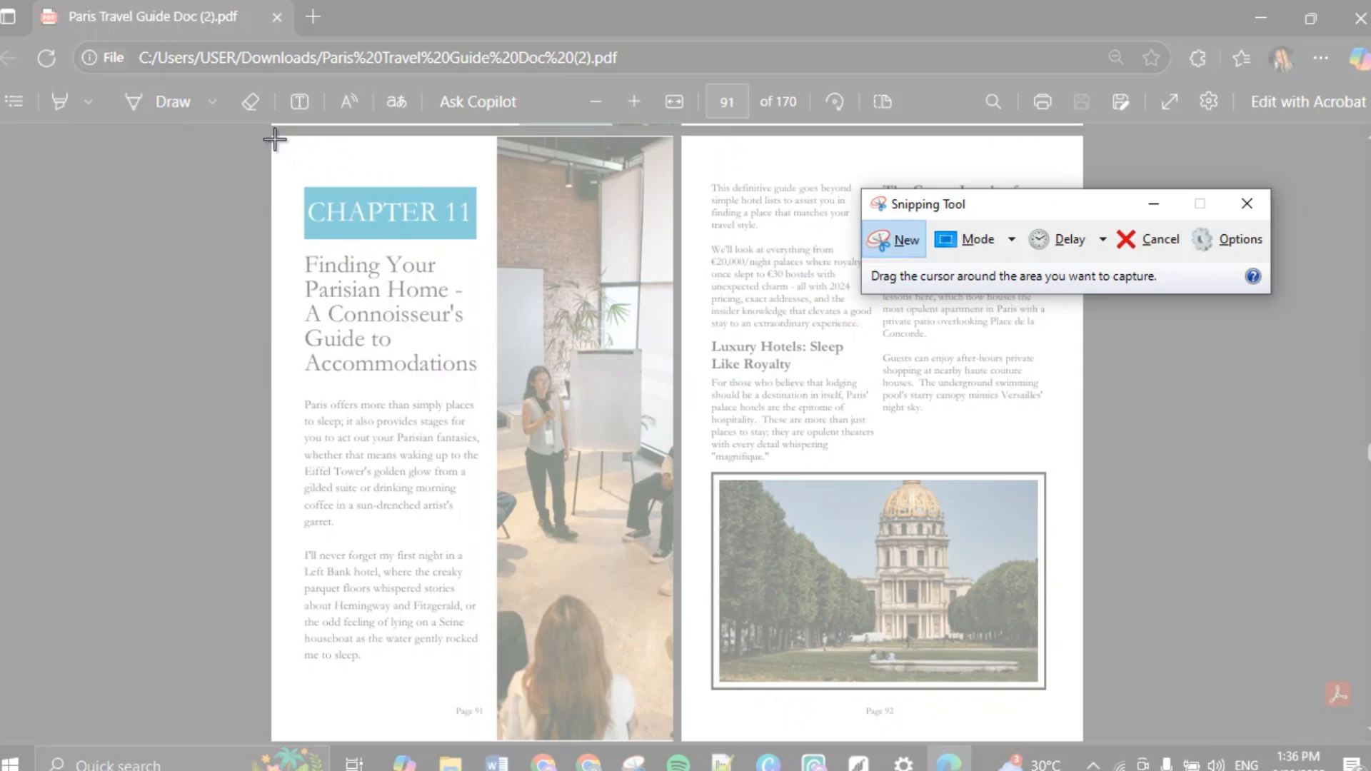
pyautogui.moveTo(274, 139); pyautogui.dragTo(672, 741)
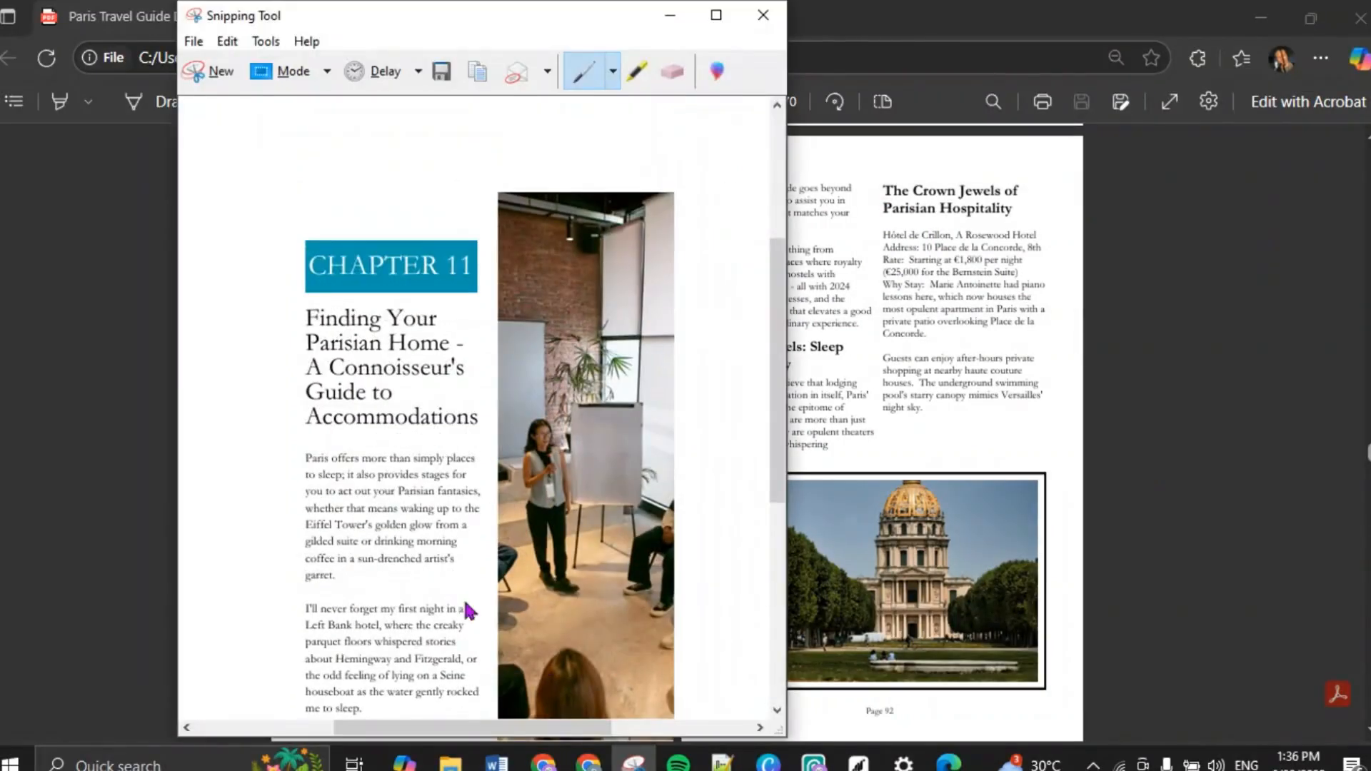
pyautogui.click(480, 76)
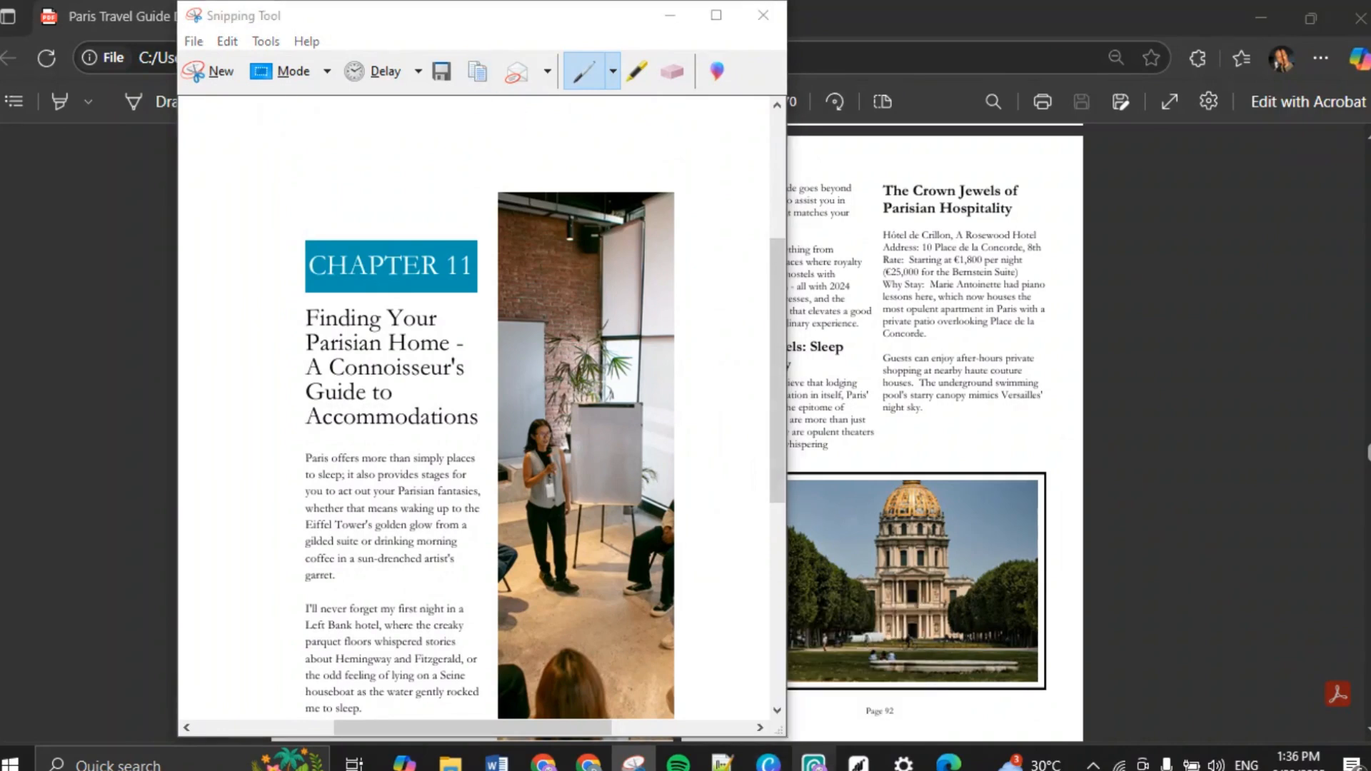
# Step: Switch to Photopea, paste the page 91 snip into the left-page document and free-transform it to cover the page, about 450% wide and 422% high
pyautogui.click(814, 761)
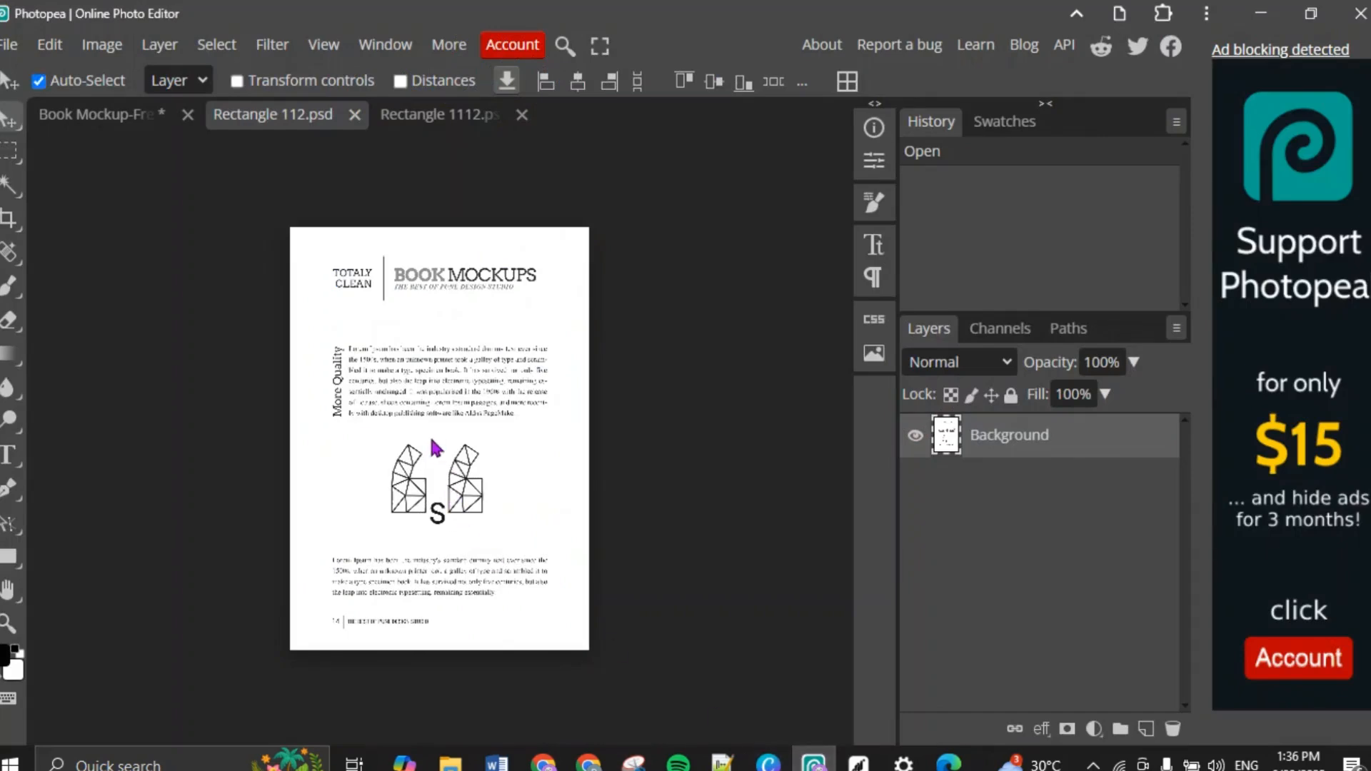
pyautogui.hotkey('ctrl', 'v')
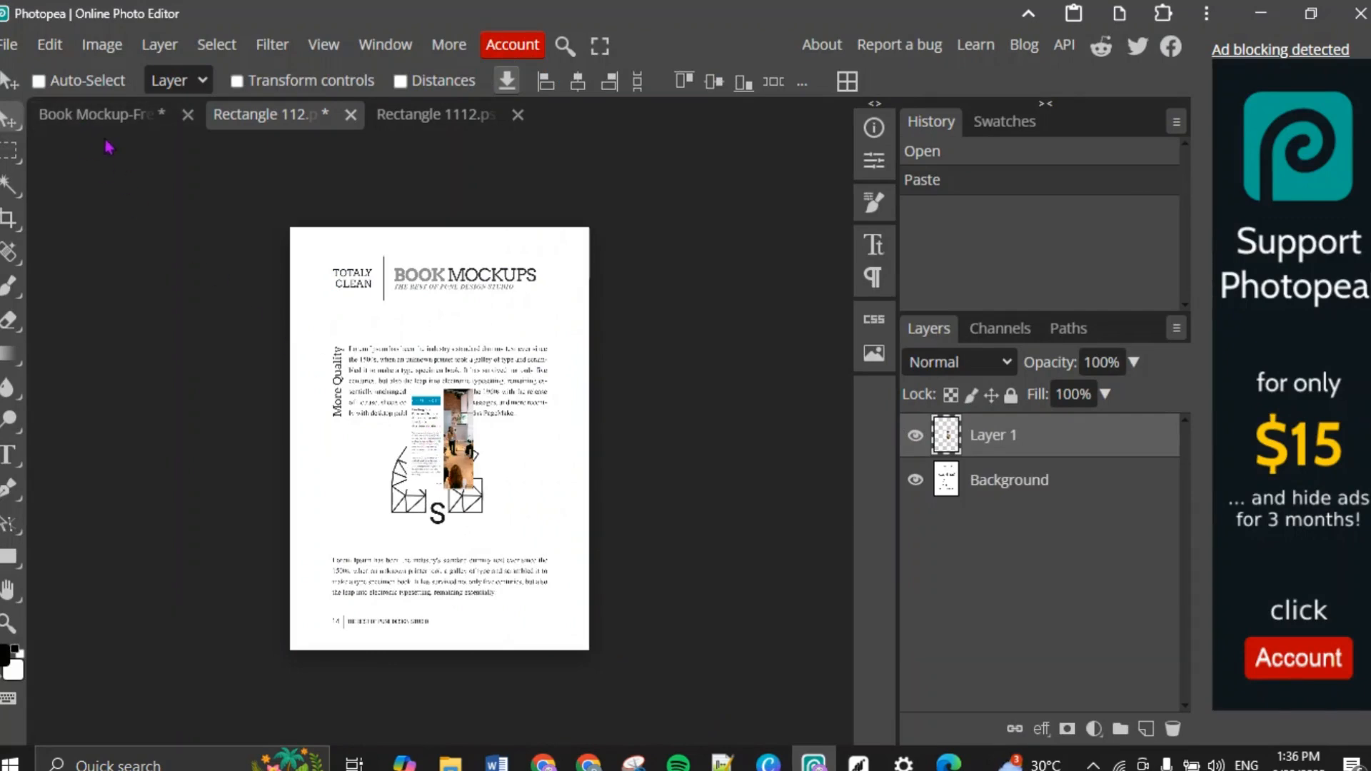
pyautogui.click(43, 45)
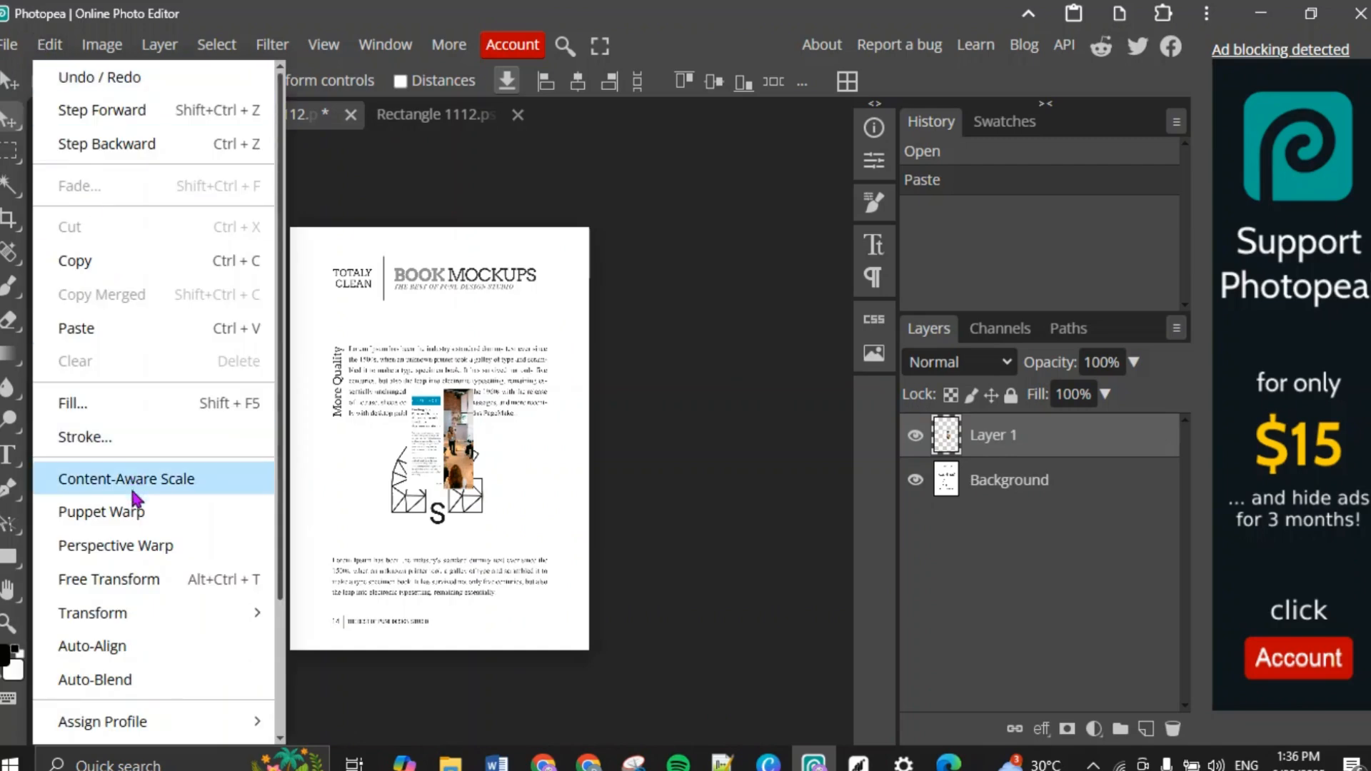
pyautogui.click(142, 582)
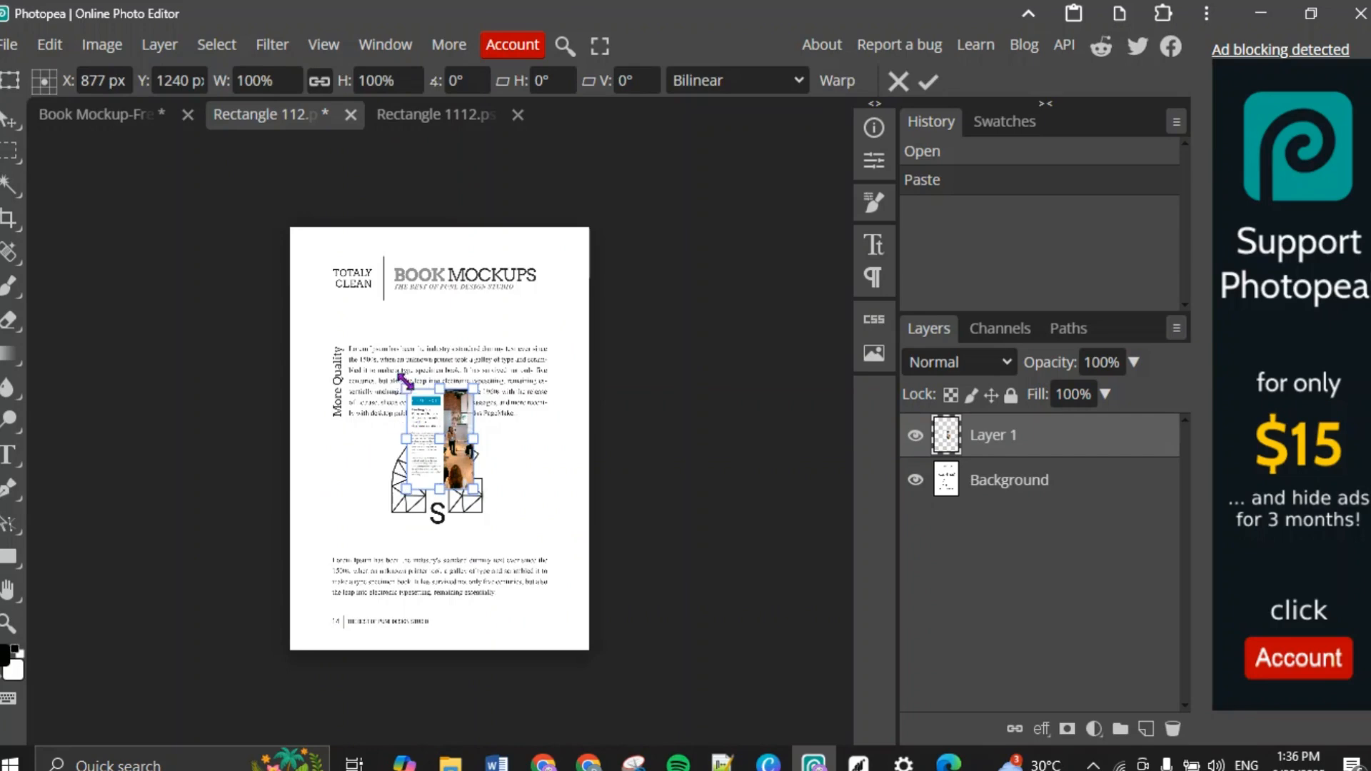
pyautogui.moveTo(404, 391); pyautogui.dragTo(268, 240)
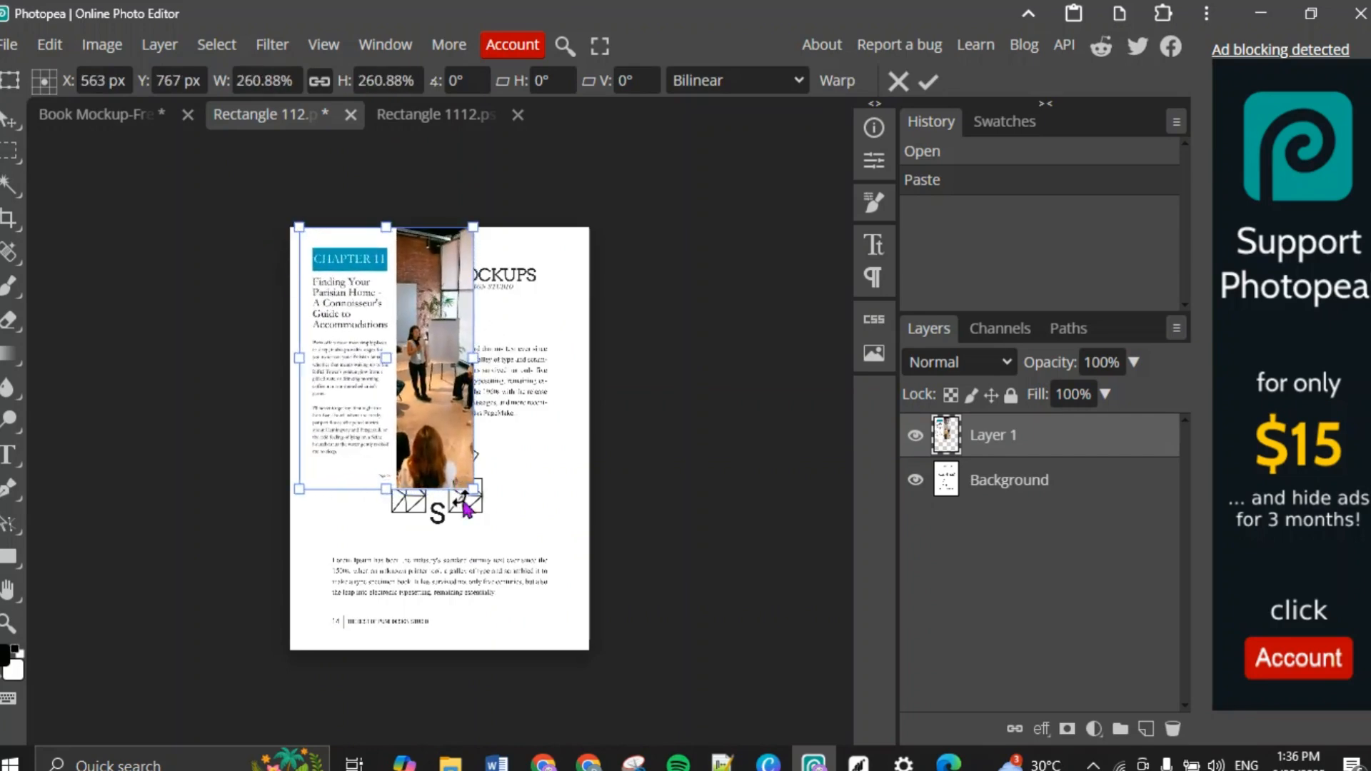
pyautogui.moveTo(473, 504); pyautogui.dragTo(581, 650)
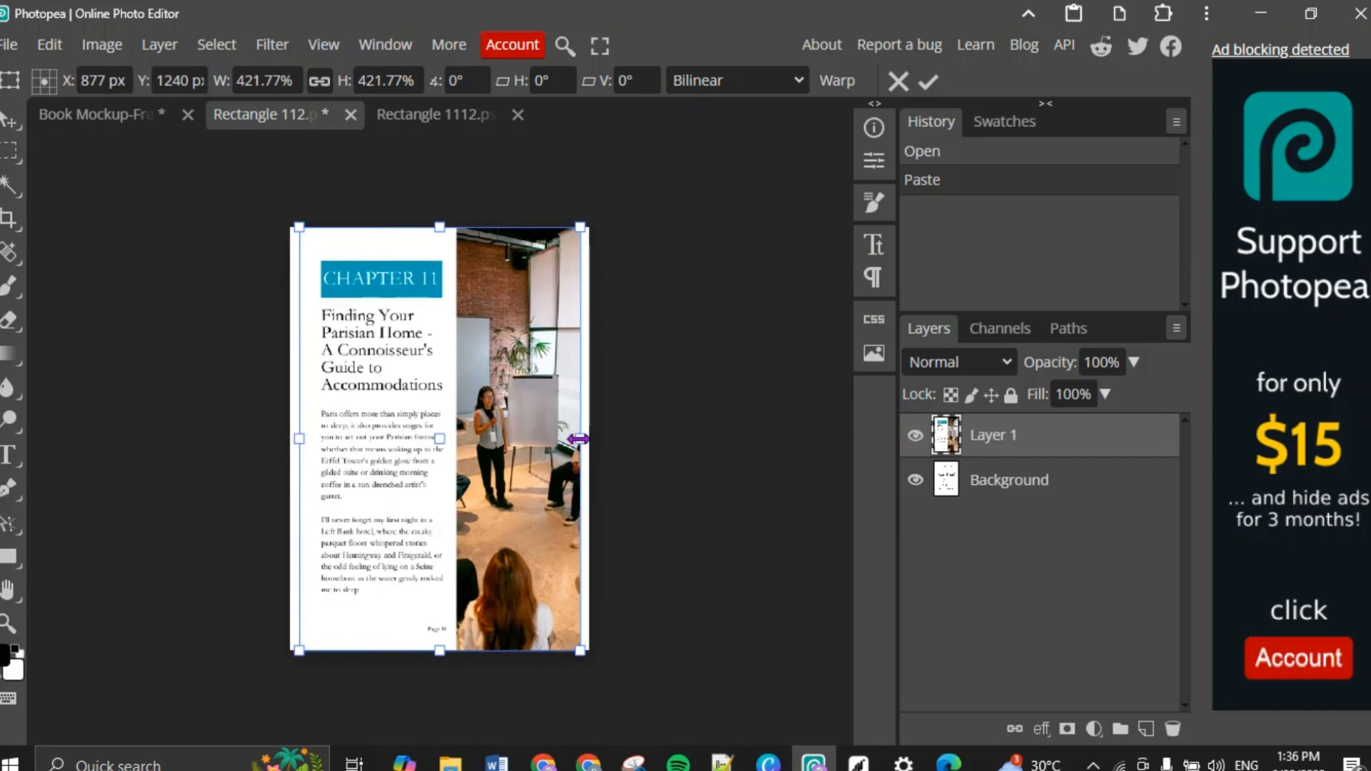
pyautogui.moveTo(578, 439); pyautogui.dragTo(589, 440)
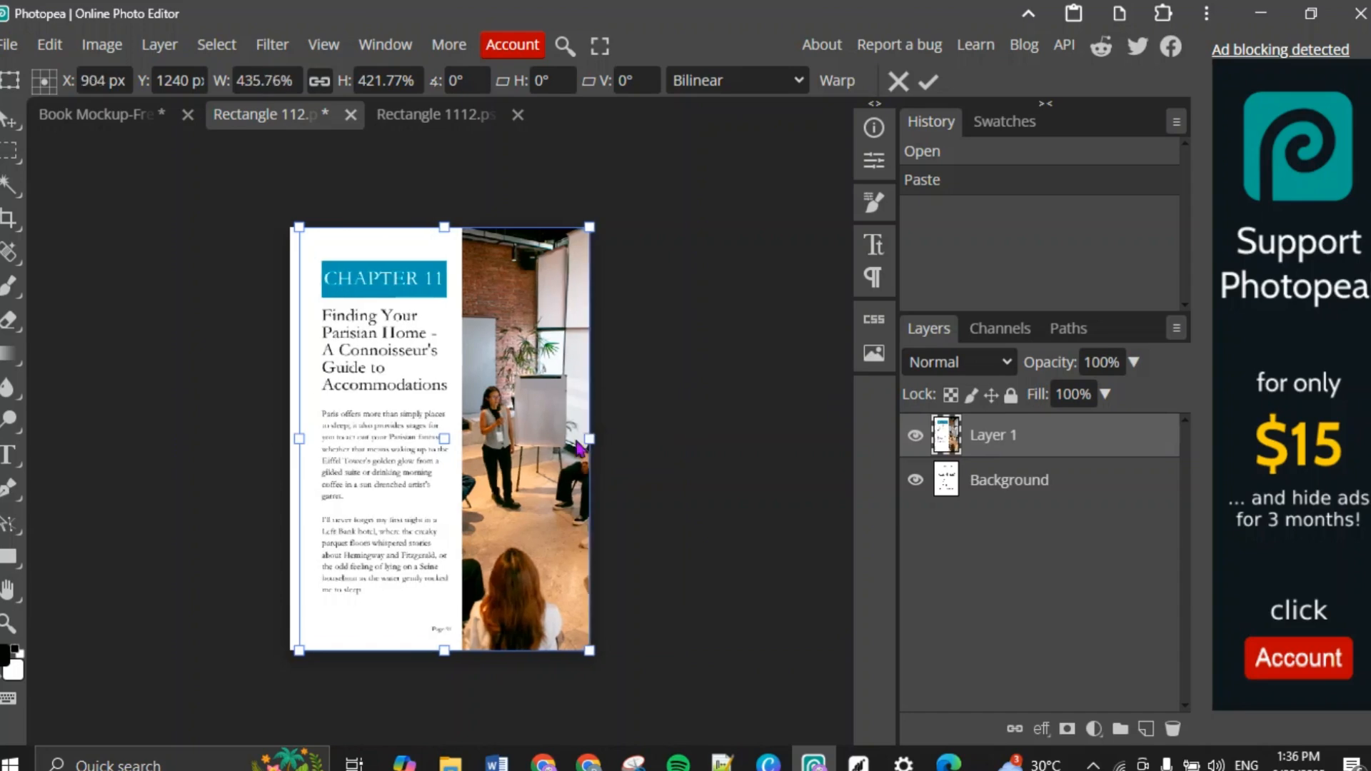
pyautogui.moveTo(300, 436); pyautogui.dragTo(290, 438)
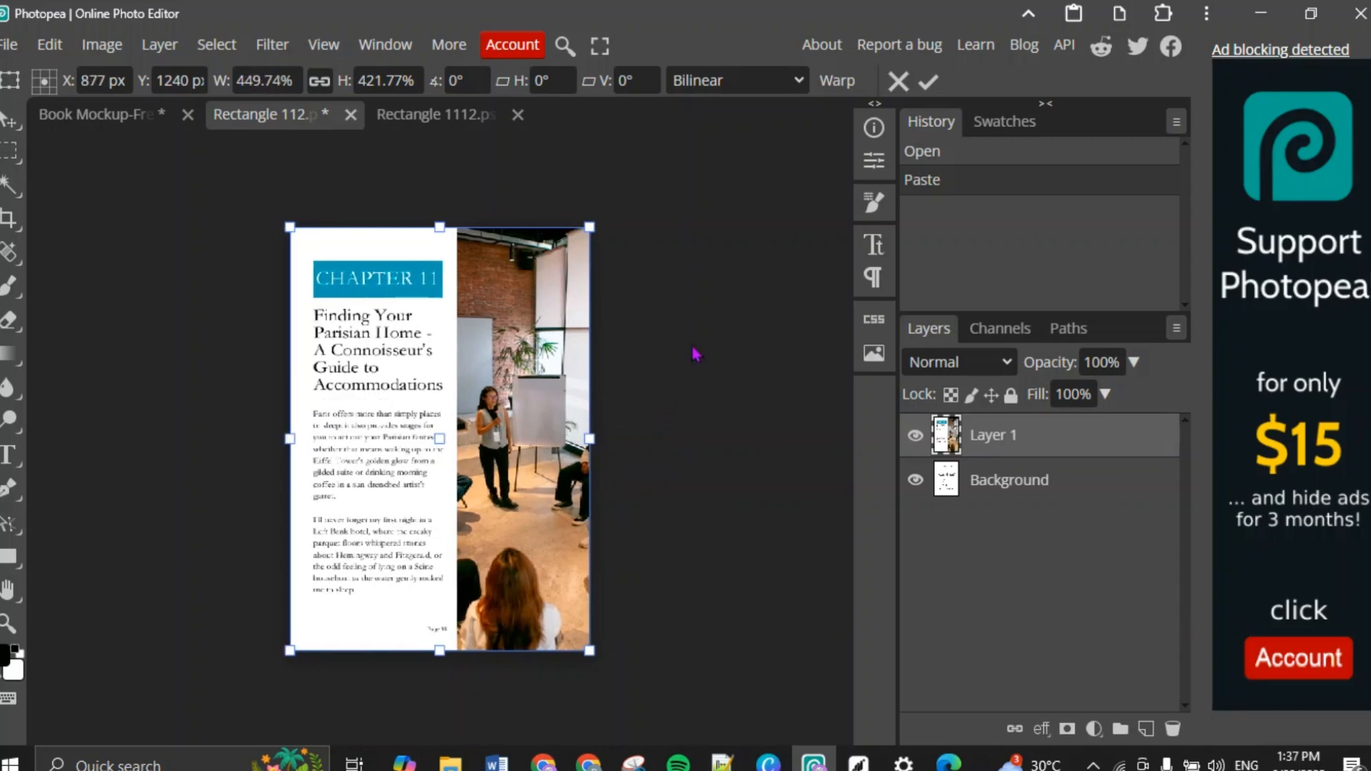
pyautogui.click(928, 82)
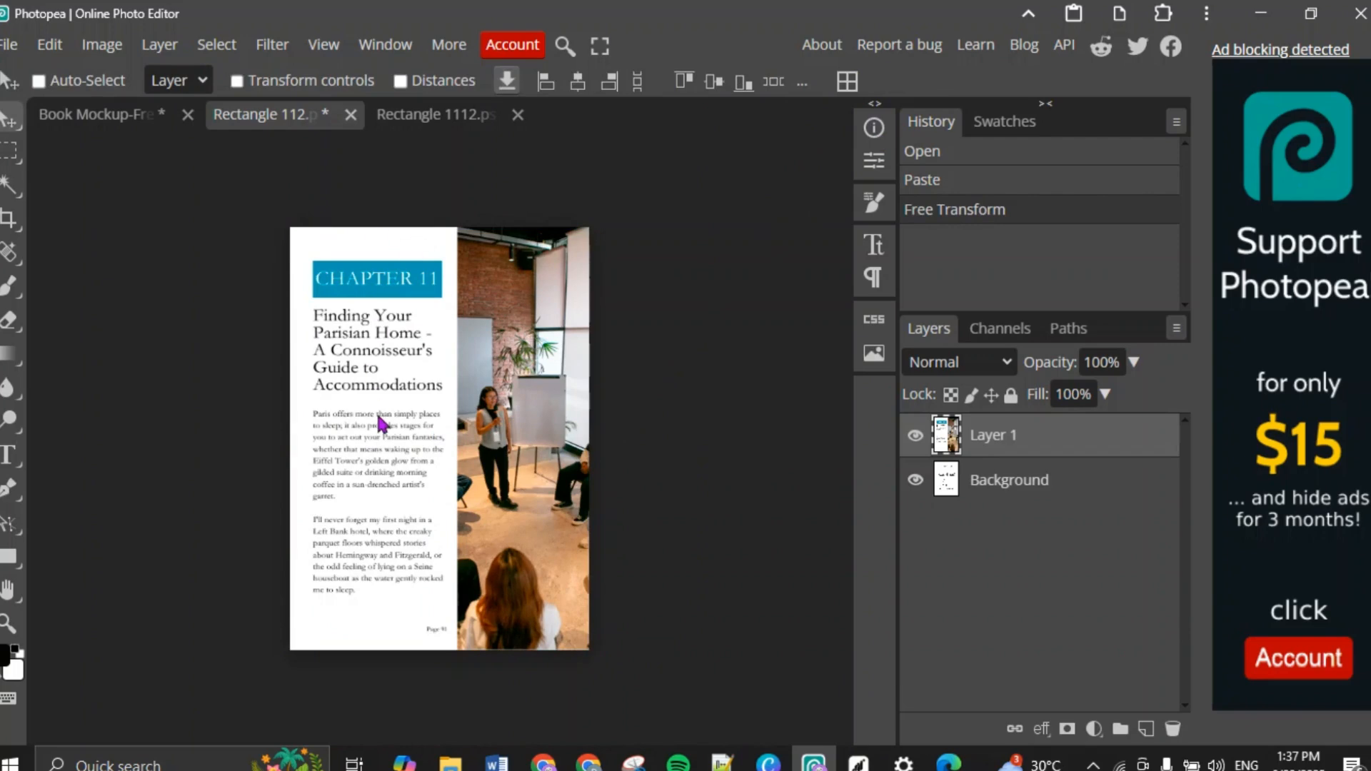
# Step: Save the left-page smart object and check the updated page in the book mockup
pyautogui.click(67, 115)
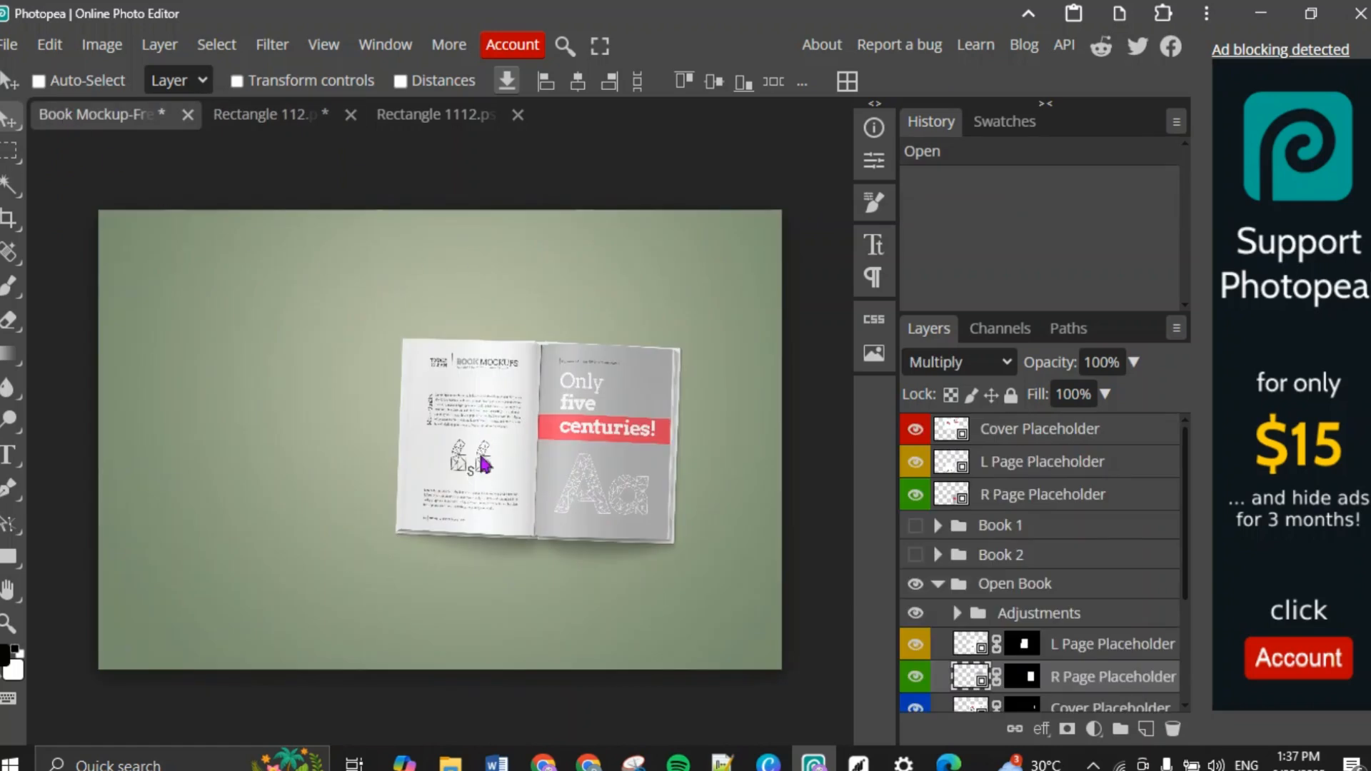
pyautogui.click(268, 115)
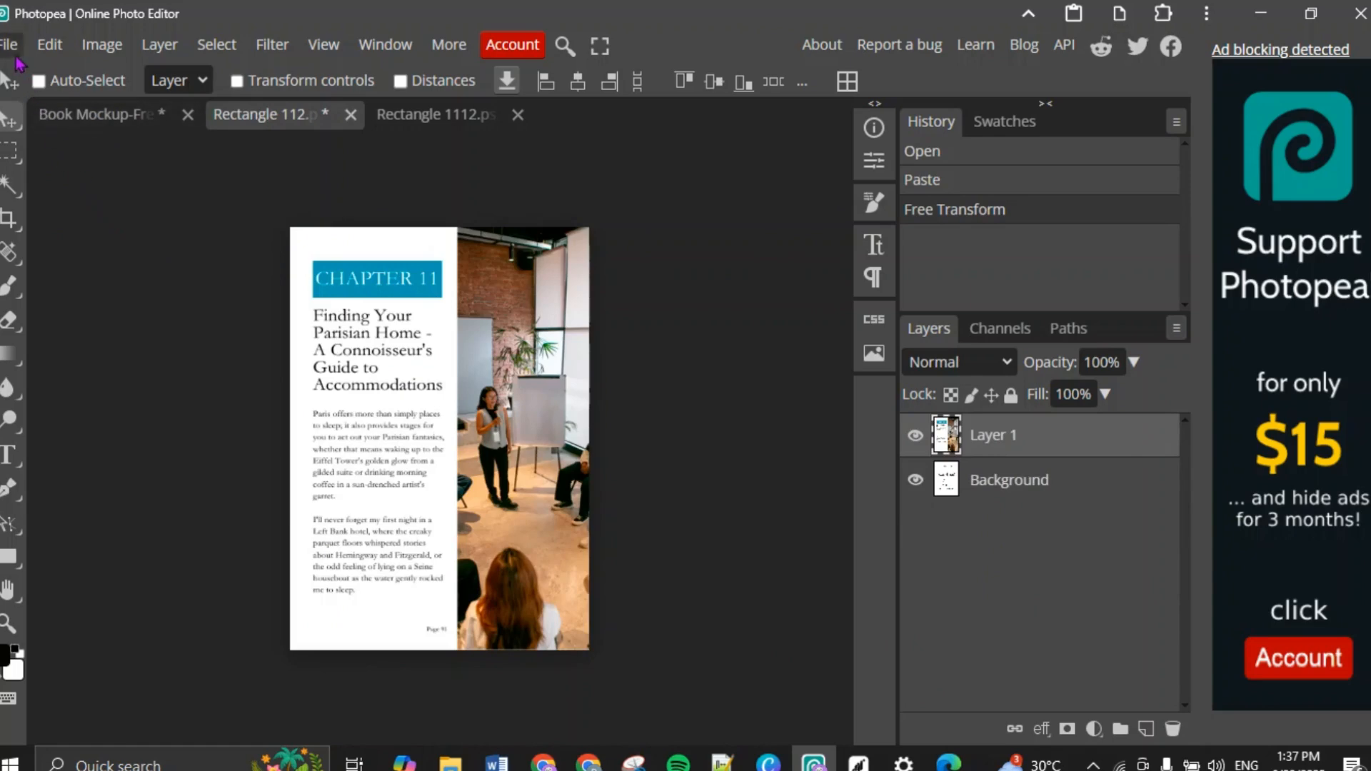
pyautogui.click(9, 45)
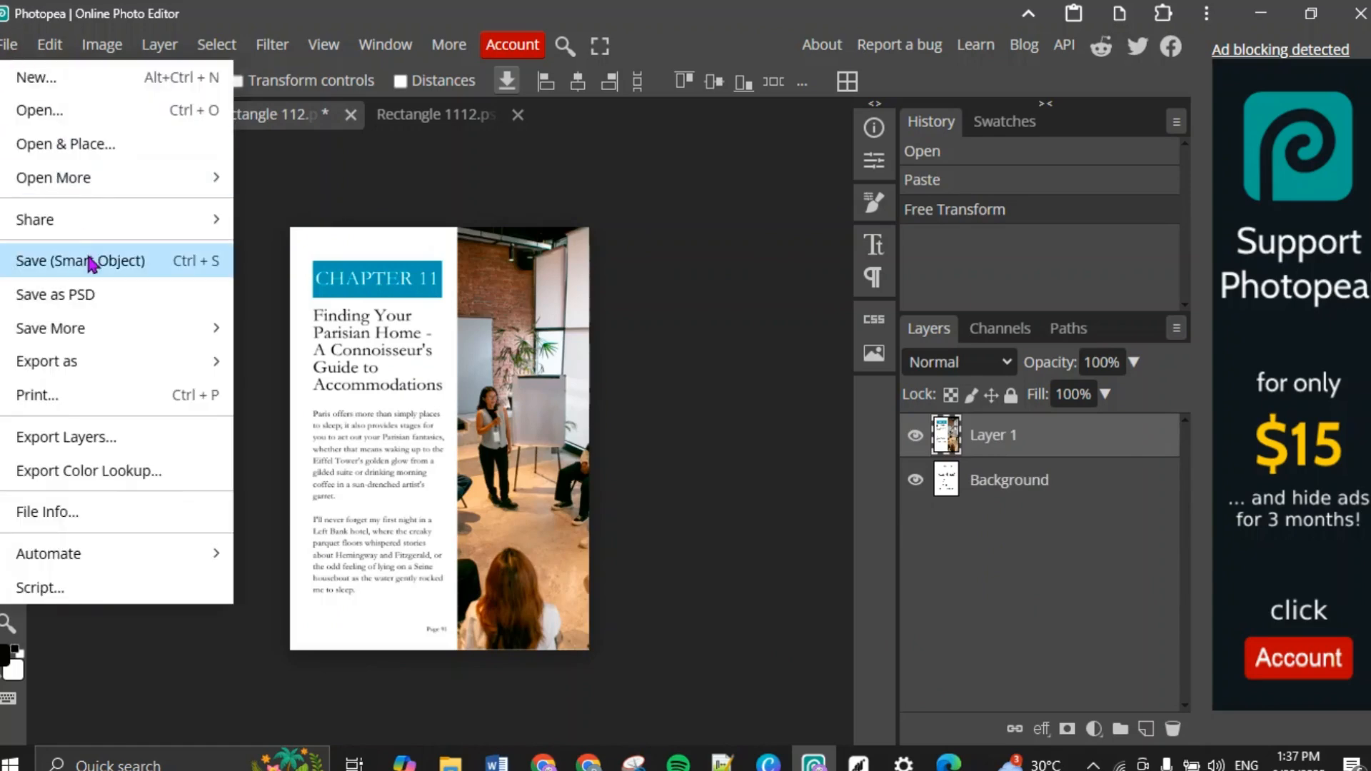
pyautogui.click(124, 281)
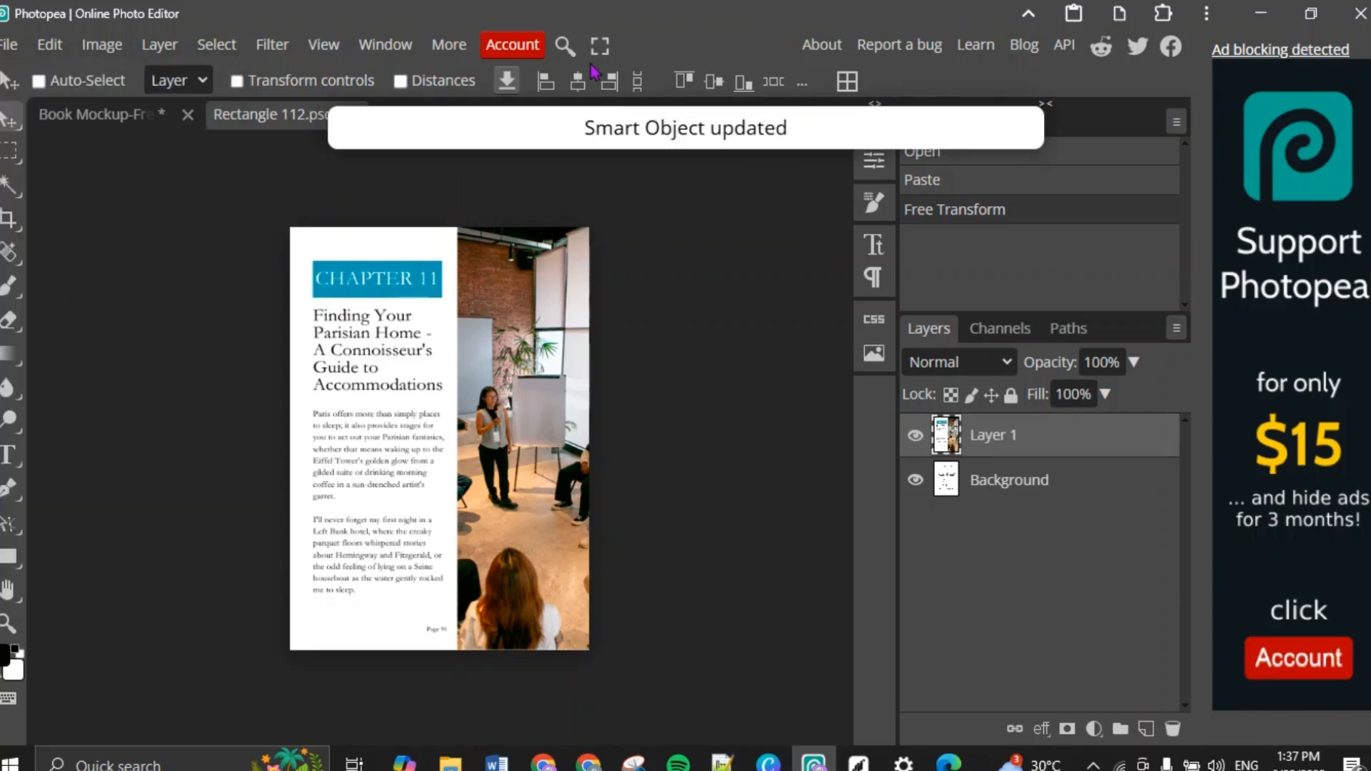
pyautogui.click(97, 120)
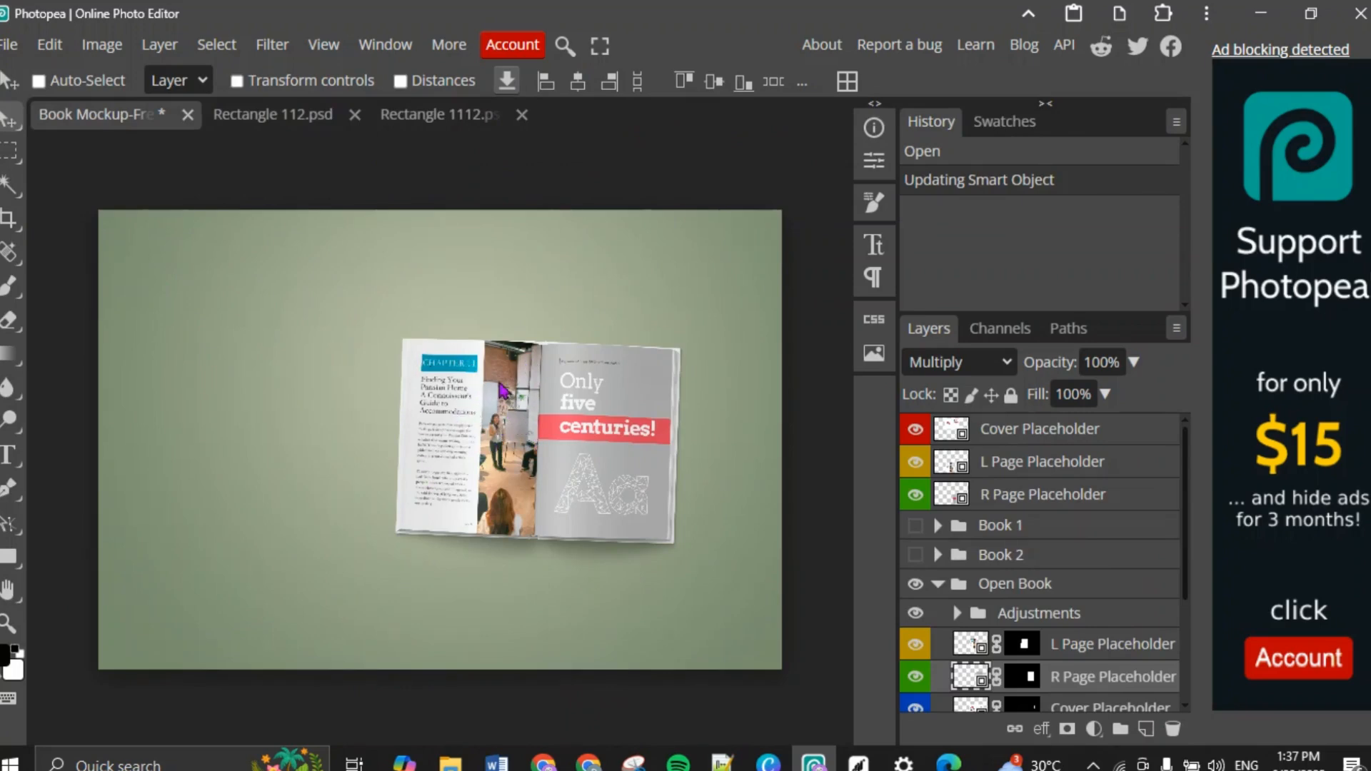
# Step: Bring up the right-page document, switch to the PDF, and capture and copy the whole of page 92 with Snipping Tool
pyautogui.click(426, 123)
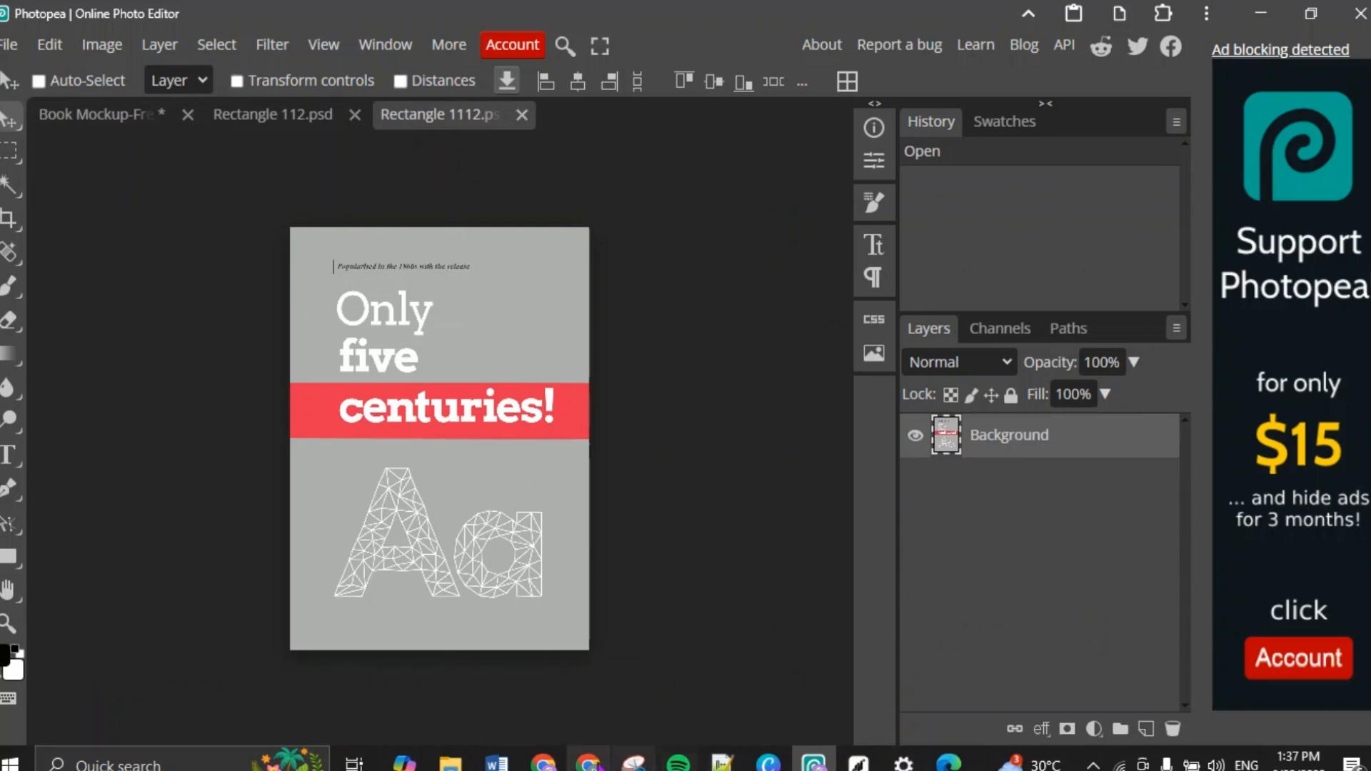
pyautogui.moveTo(812, 764)
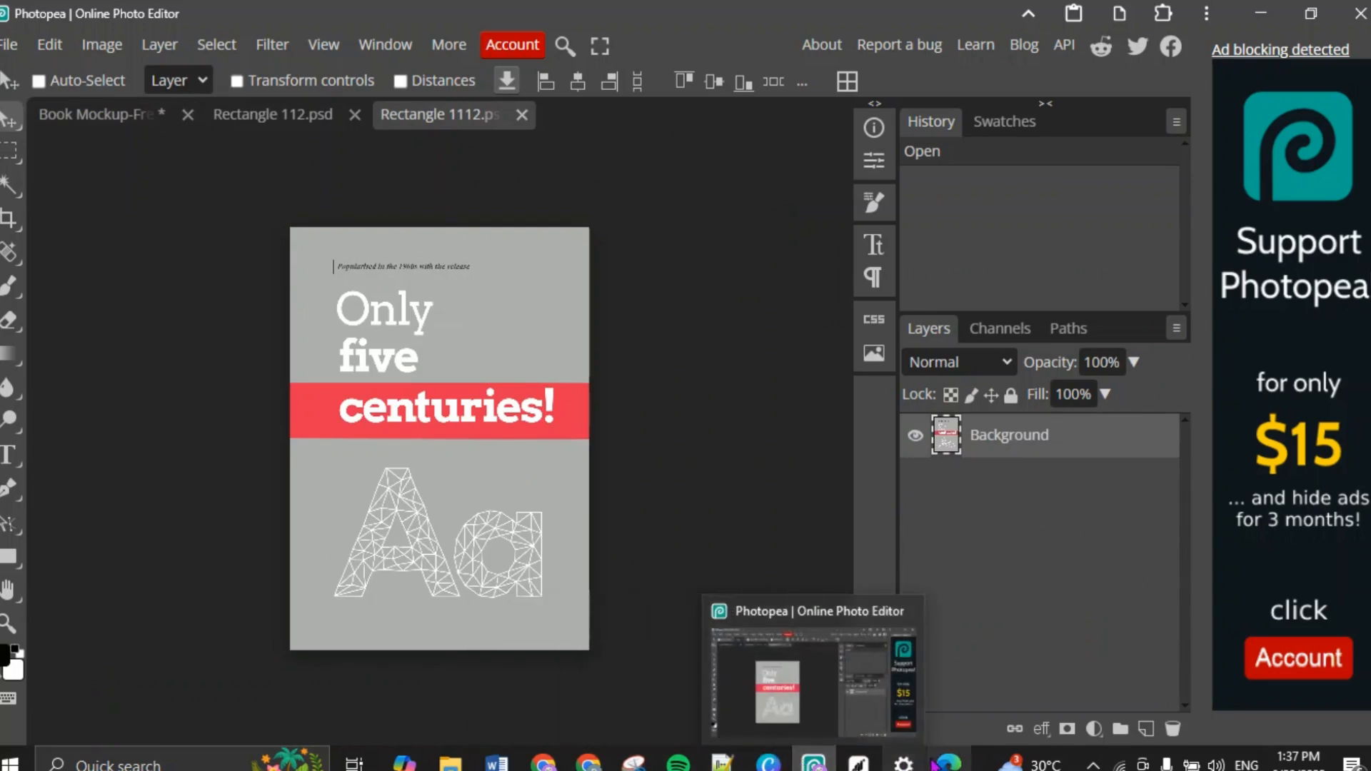
pyautogui.click(948, 763)
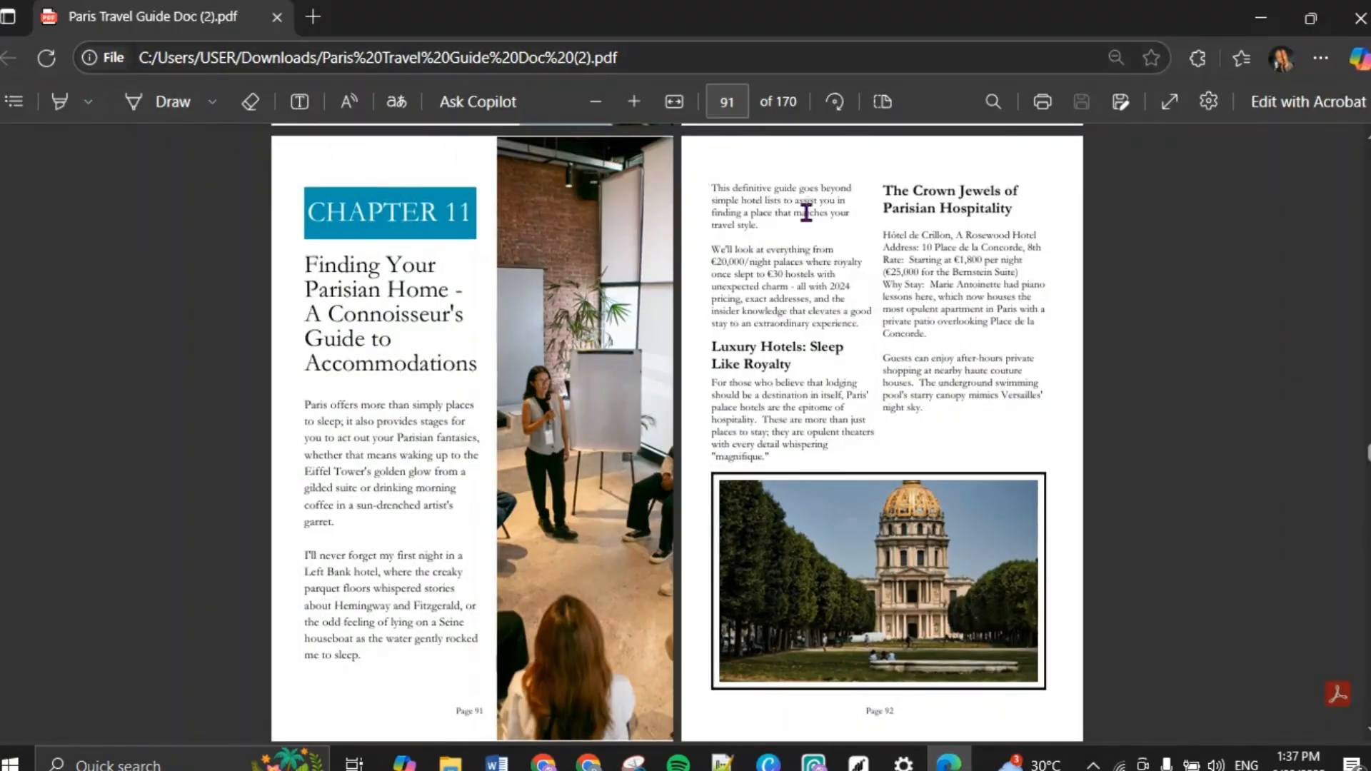
pyautogui.click(632, 761)
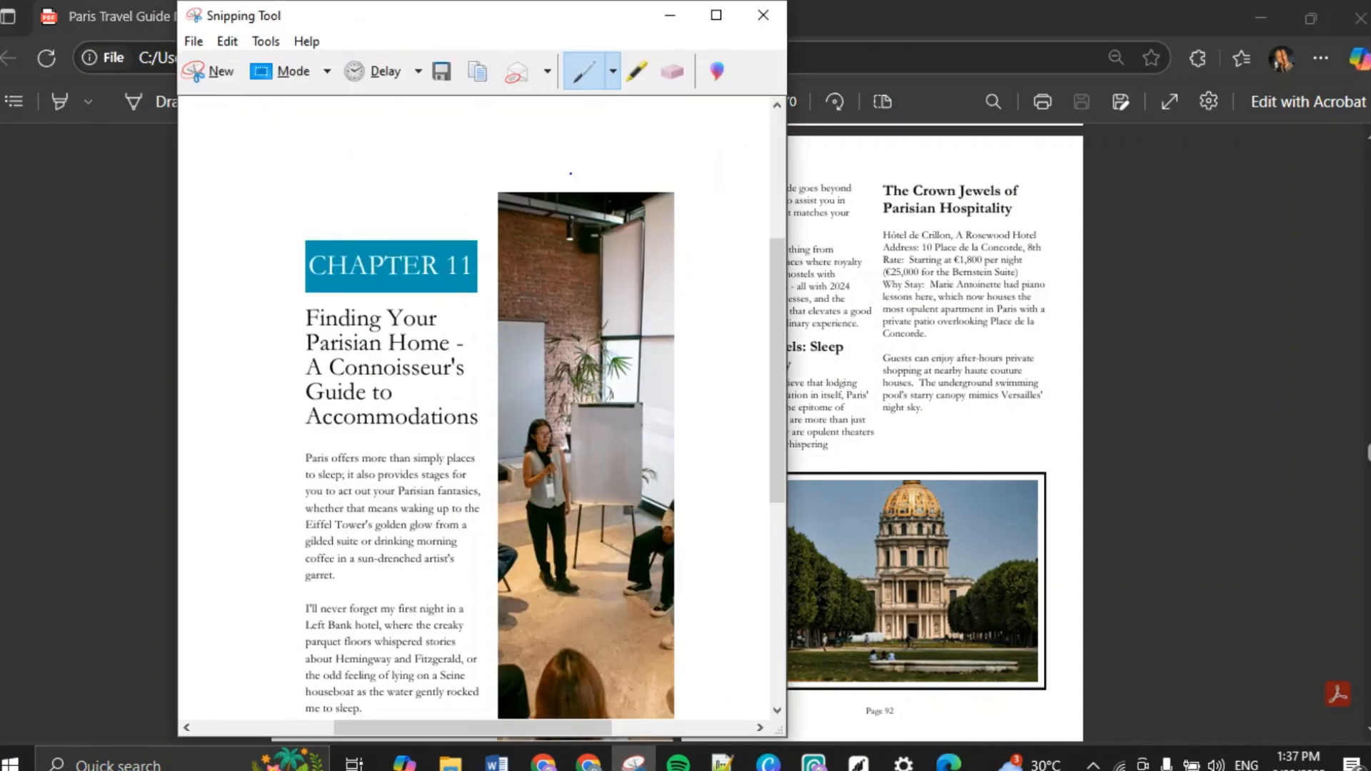
pyautogui.click(204, 70)
pyautogui.moveTo(1056, 210); pyautogui.dragTo(347, 198)
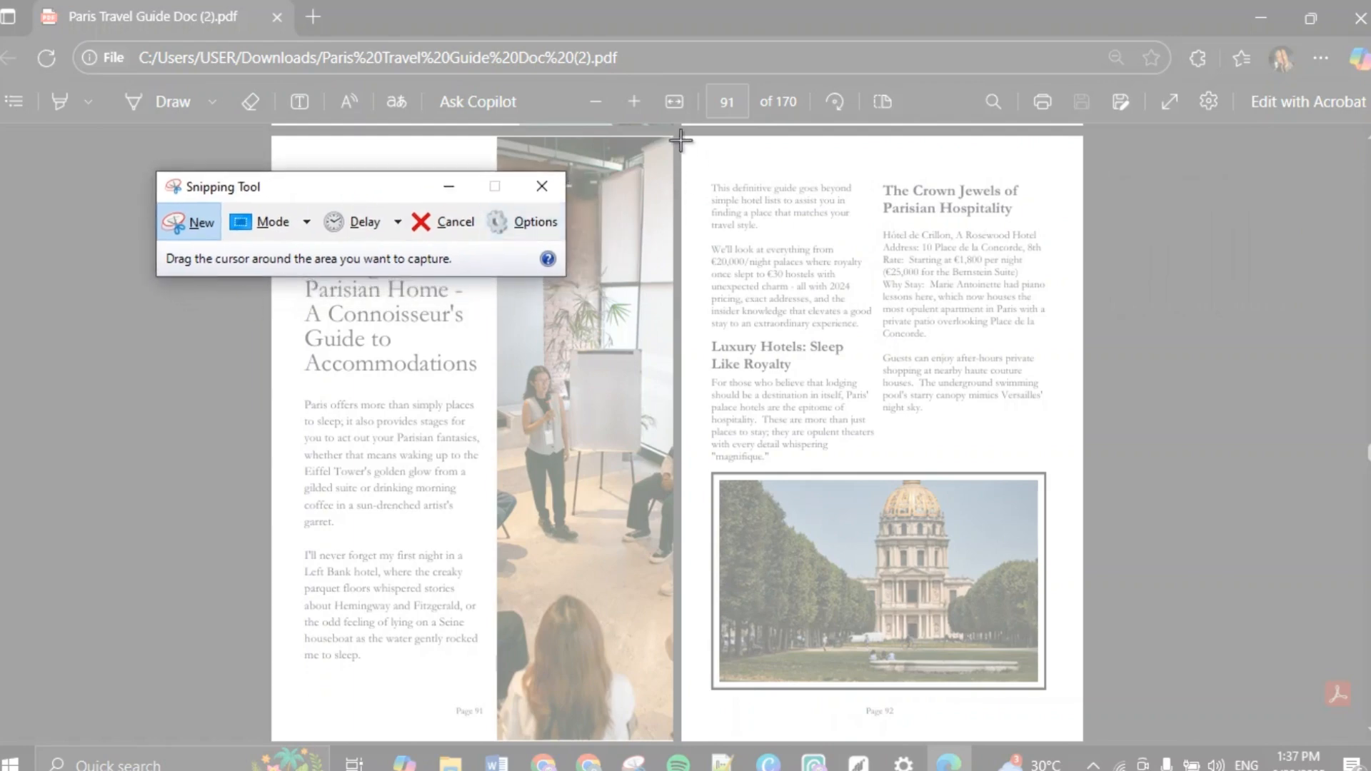
pyautogui.moveTo(681, 140); pyautogui.dragTo(1082, 740)
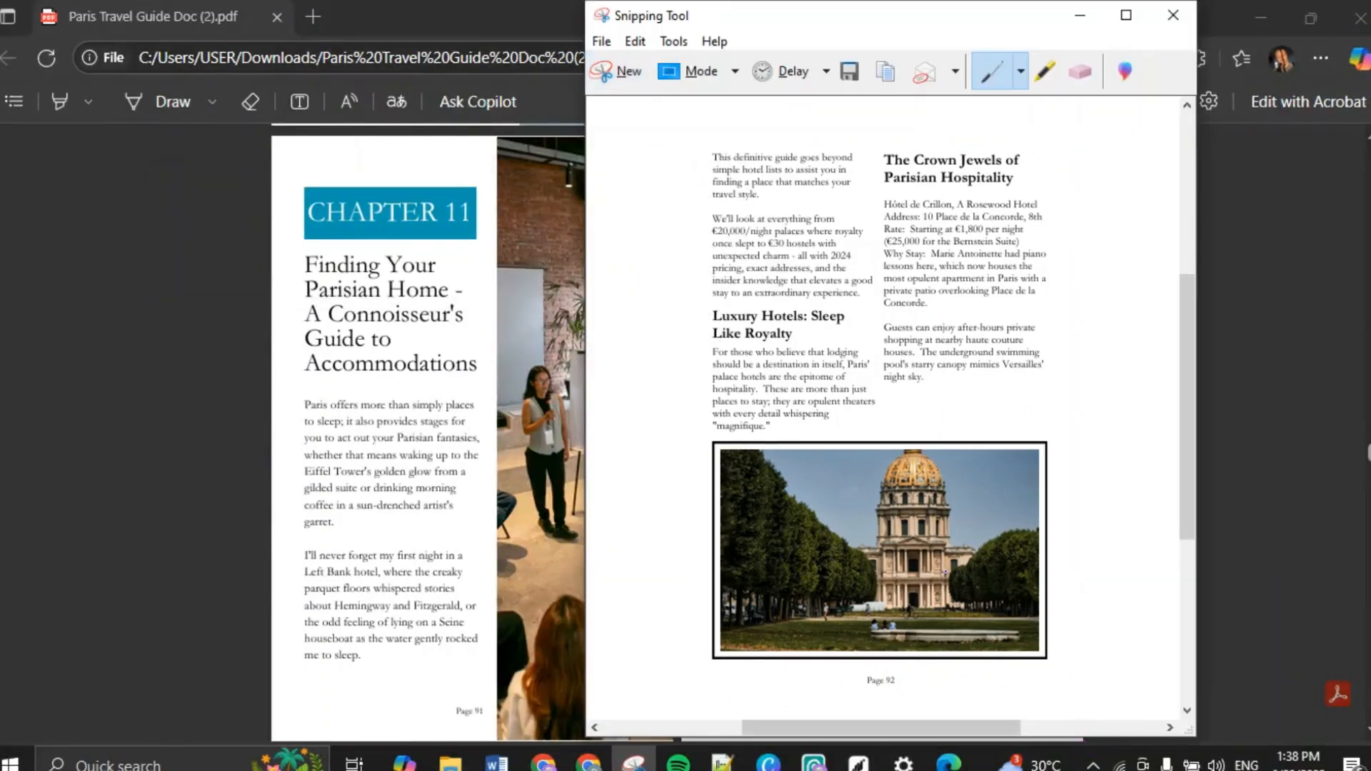
pyautogui.click(889, 73)
# Step: Switch to Photopea, paste the page 92 snip into the right-page document and free-transform it proportionally to about 423%, matching the page height
pyautogui.click(814, 762)
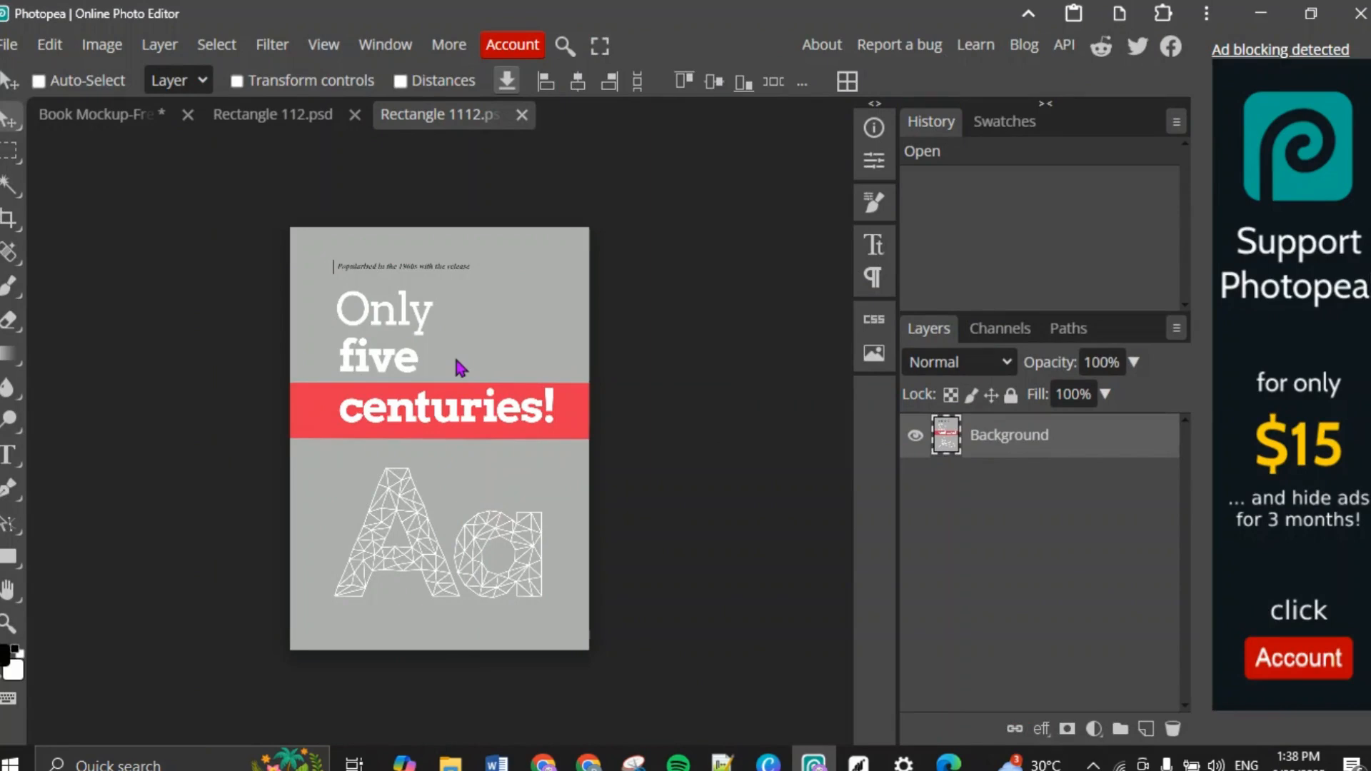
pyautogui.hotkey('ctrl', 'v')
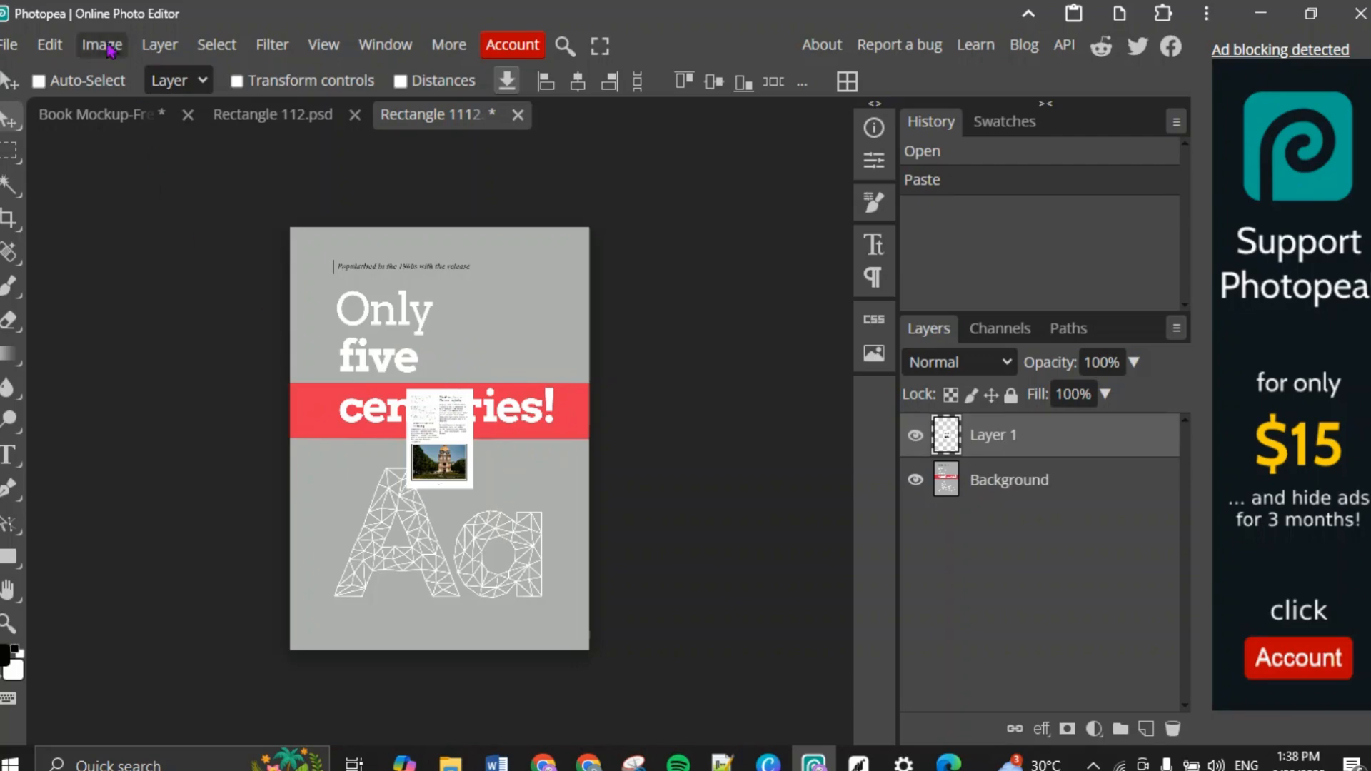
pyautogui.click(49, 44)
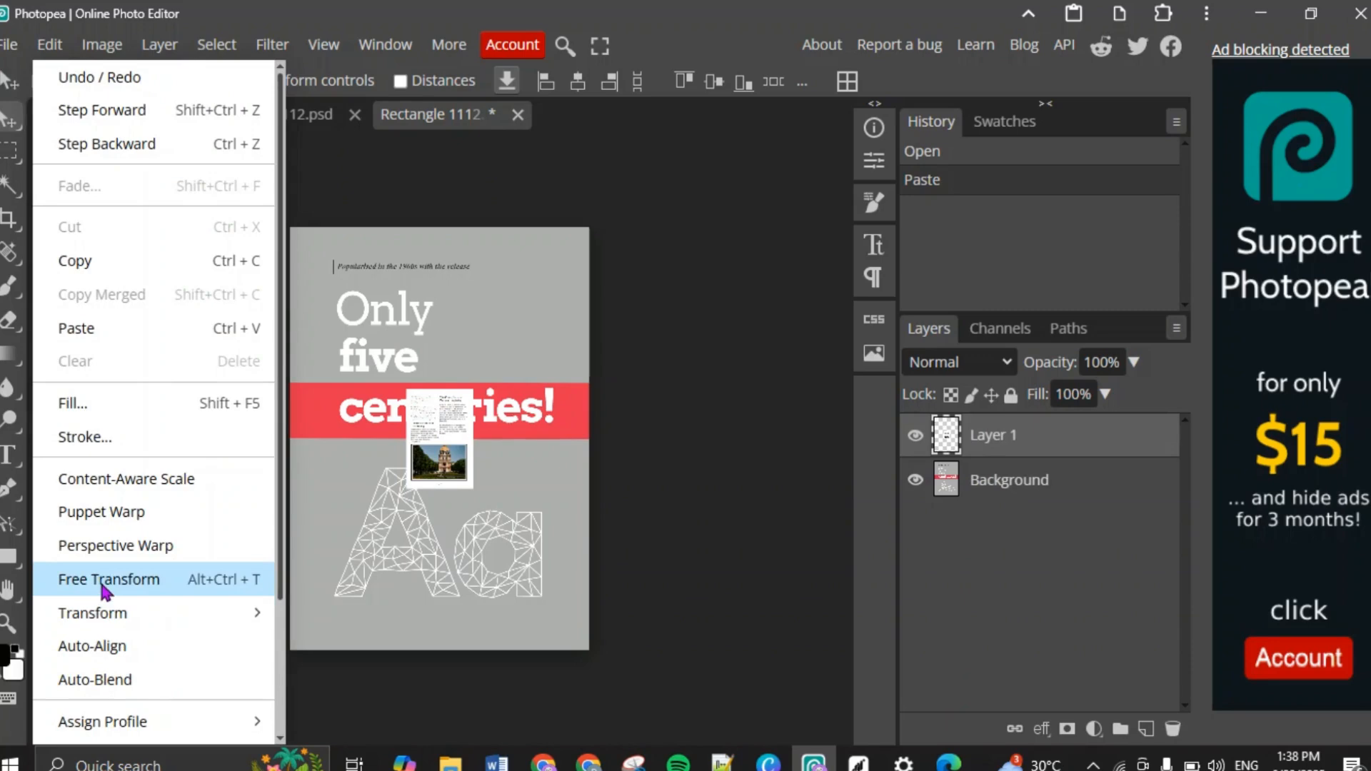
pyautogui.click(122, 580)
pyautogui.moveTo(406, 389); pyautogui.dragTo(275, 236)
pyautogui.moveTo(473, 488); pyautogui.dragTo(590, 668)
pyautogui.moveTo(299, 438); pyautogui.dragTo(300, 438)
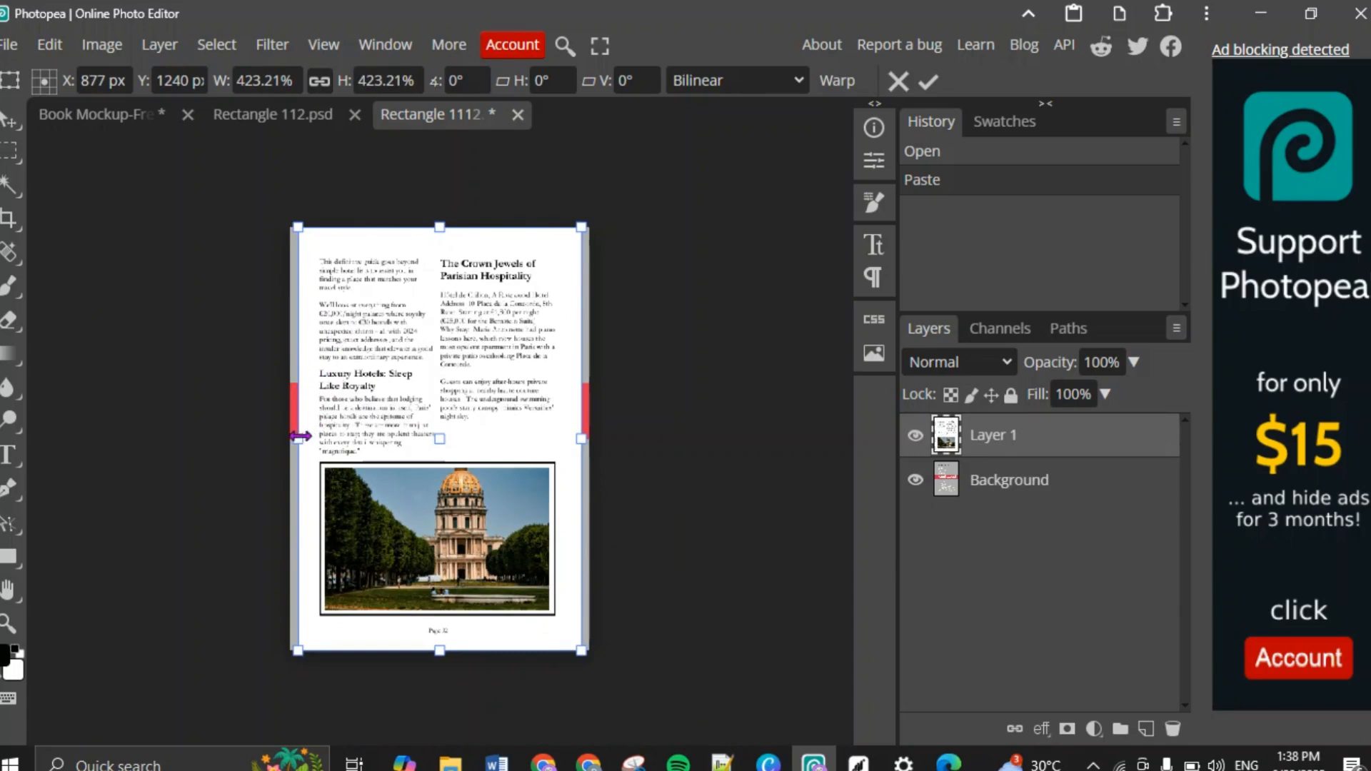
# Step: Try to make the page 92 snip fill the page width and height using proportional edge scaling
pyautogui.moveTo(300, 438); pyautogui.dragTo(290, 438)
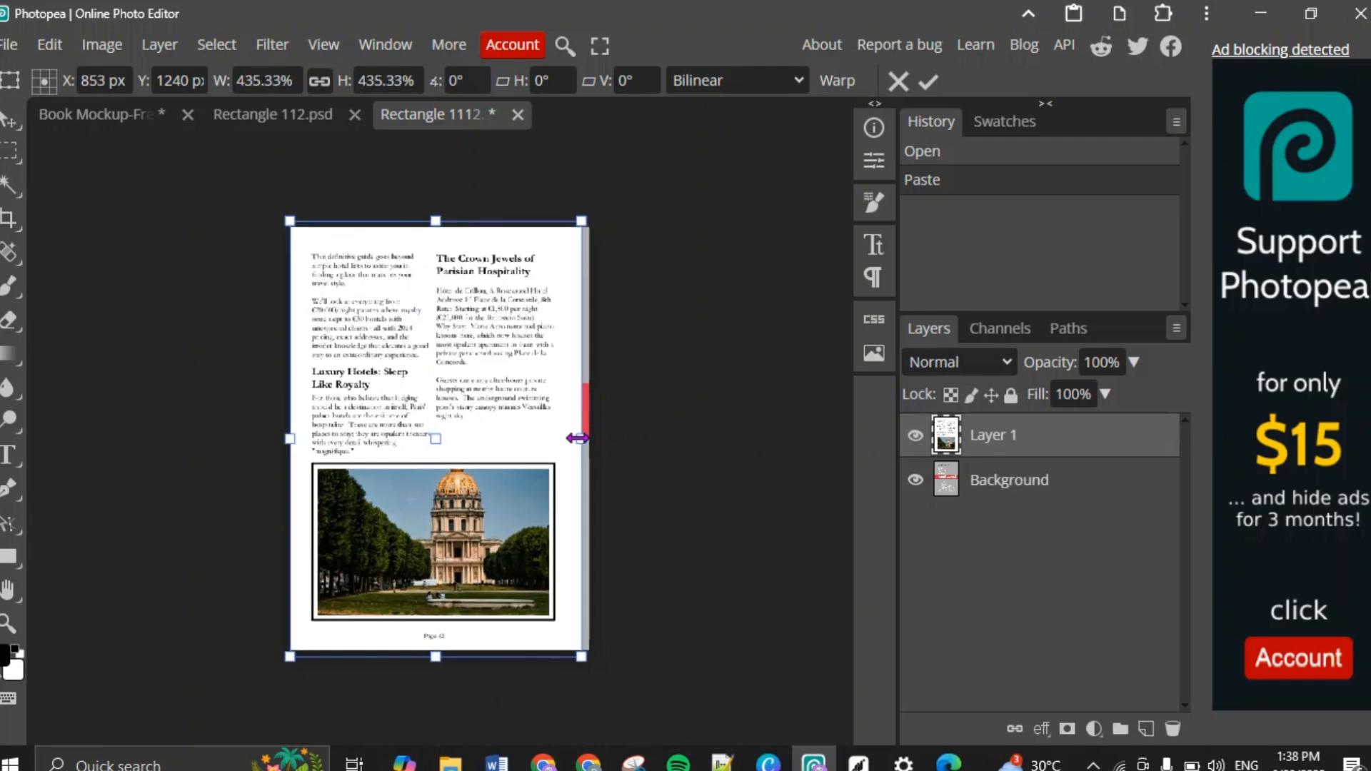
pyautogui.moveTo(577, 437); pyautogui.dragTo(585, 440)
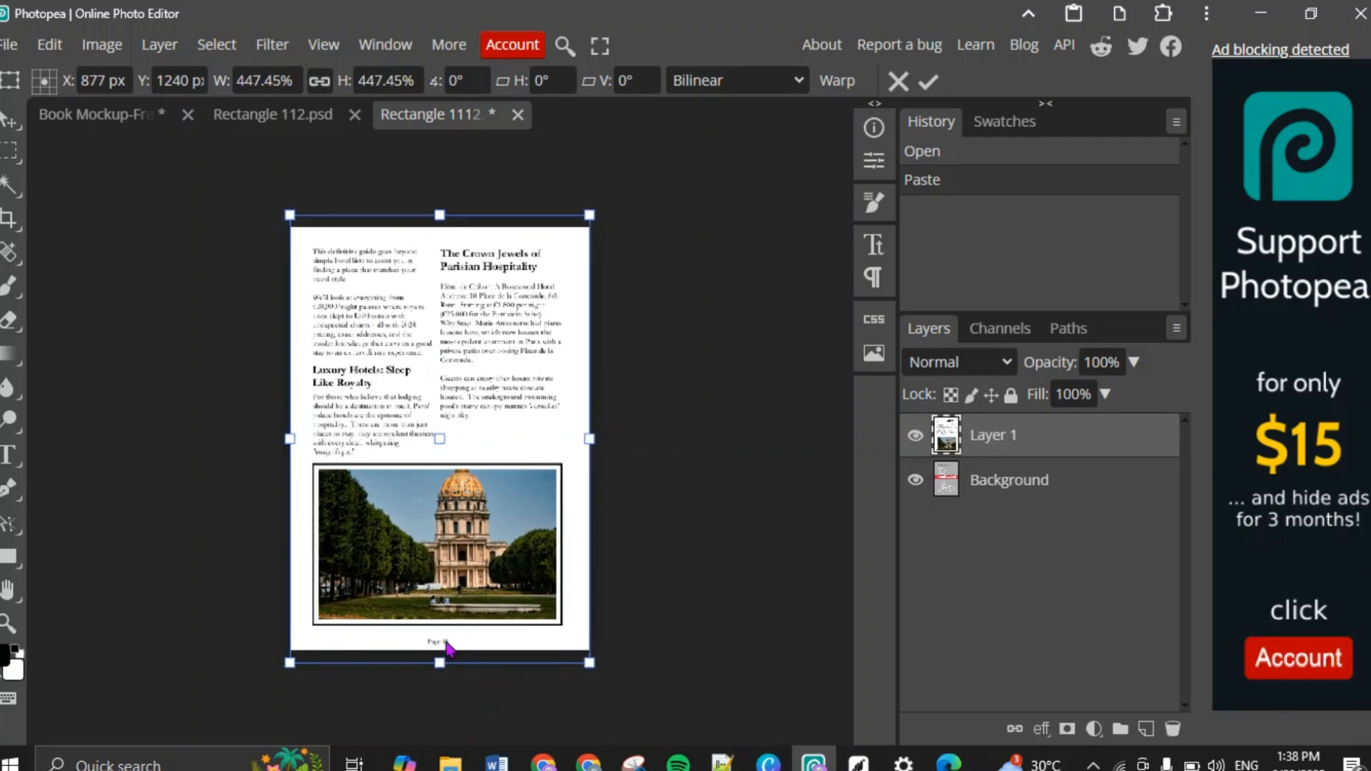
pyautogui.moveTo(437, 215); pyautogui.dragTo(439, 227)
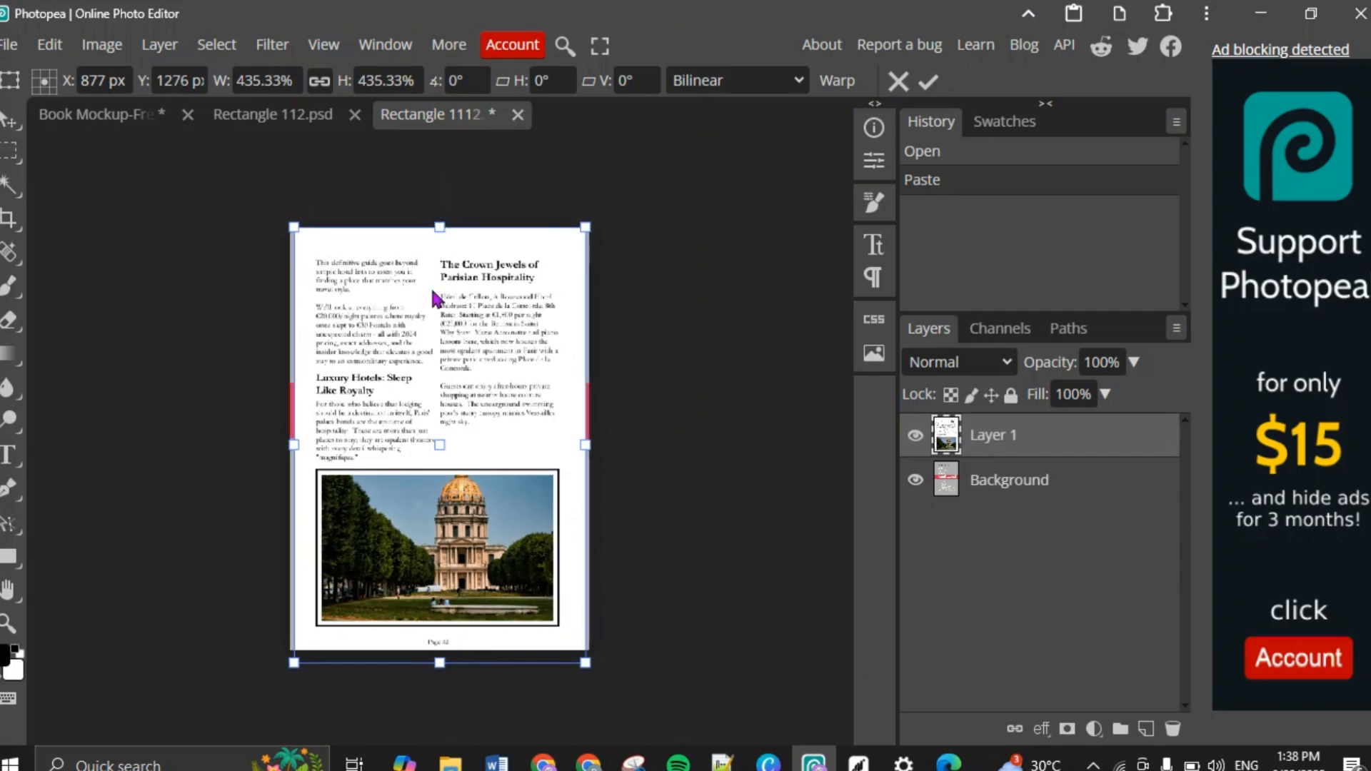
pyautogui.moveTo(440, 669); pyautogui.dragTo(438, 652)
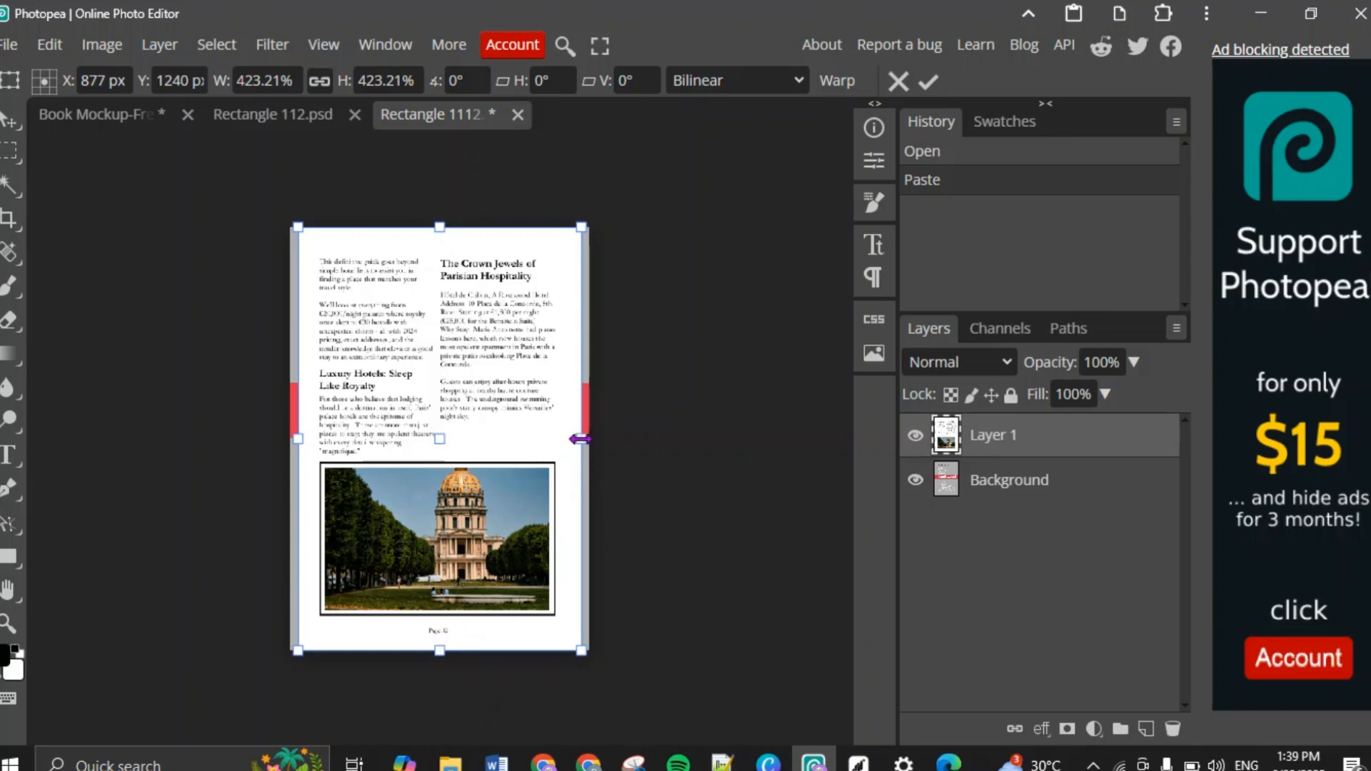
# Step: Stretch the page 92 snip horizontally to about 447% to cover the page width, apply the transform and save the smart object
pyautogui.moveTo(580, 440); pyautogui.dragTo(588, 440)
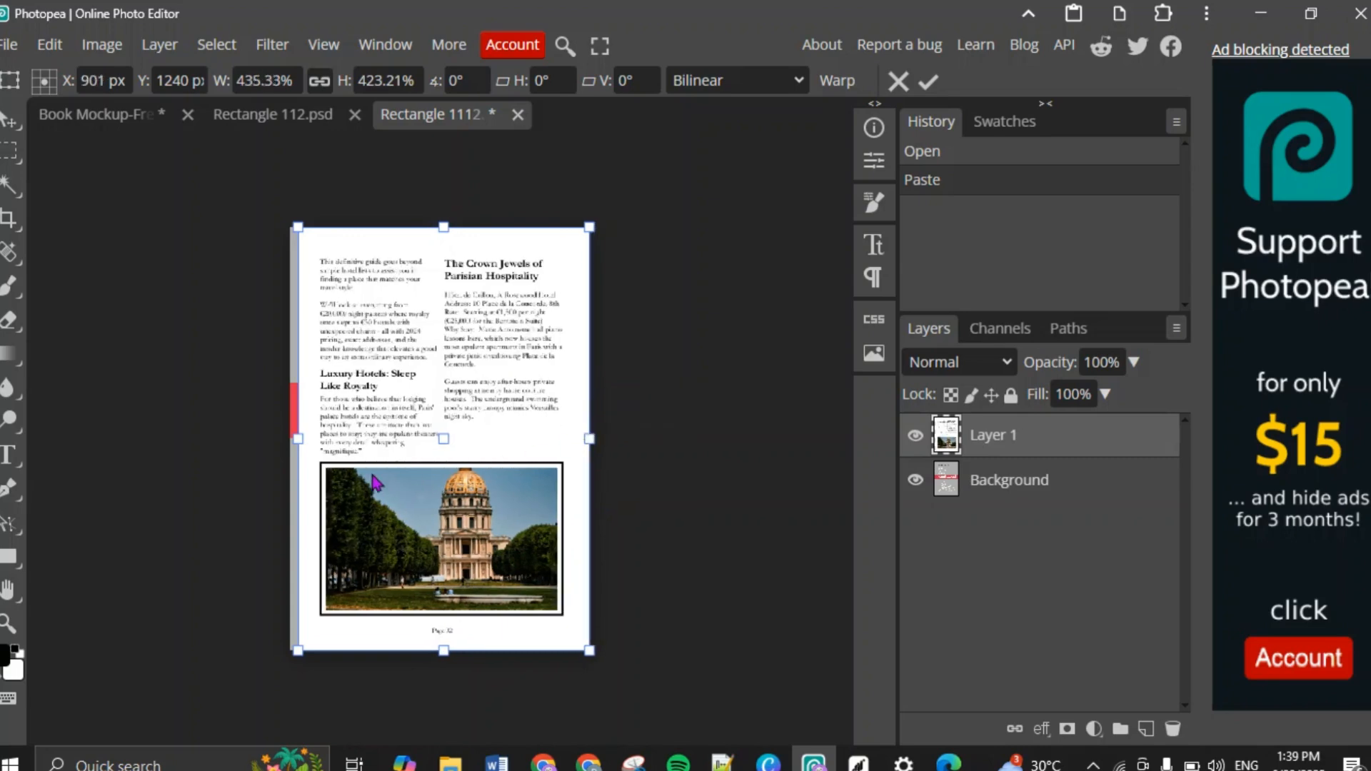
pyautogui.moveTo(298, 440); pyautogui.dragTo(289, 441)
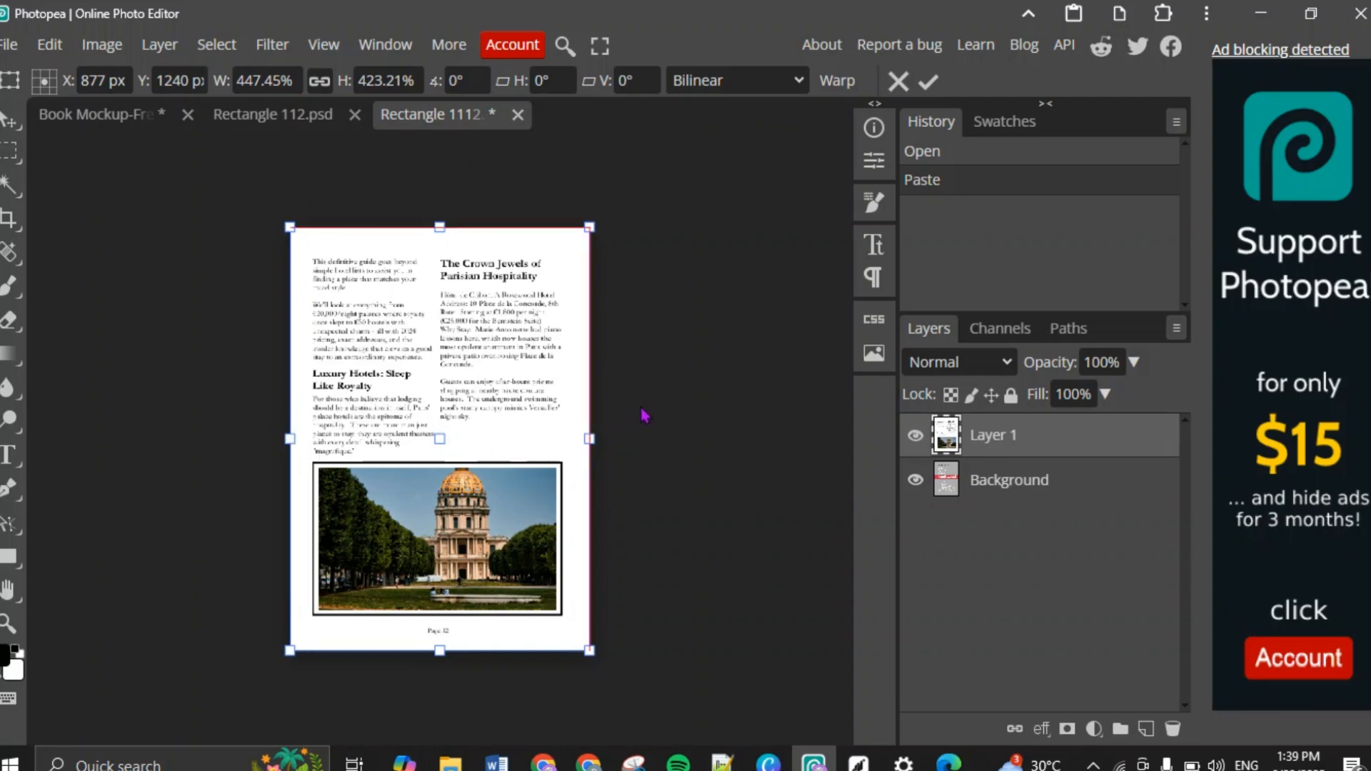
pyautogui.click(929, 82)
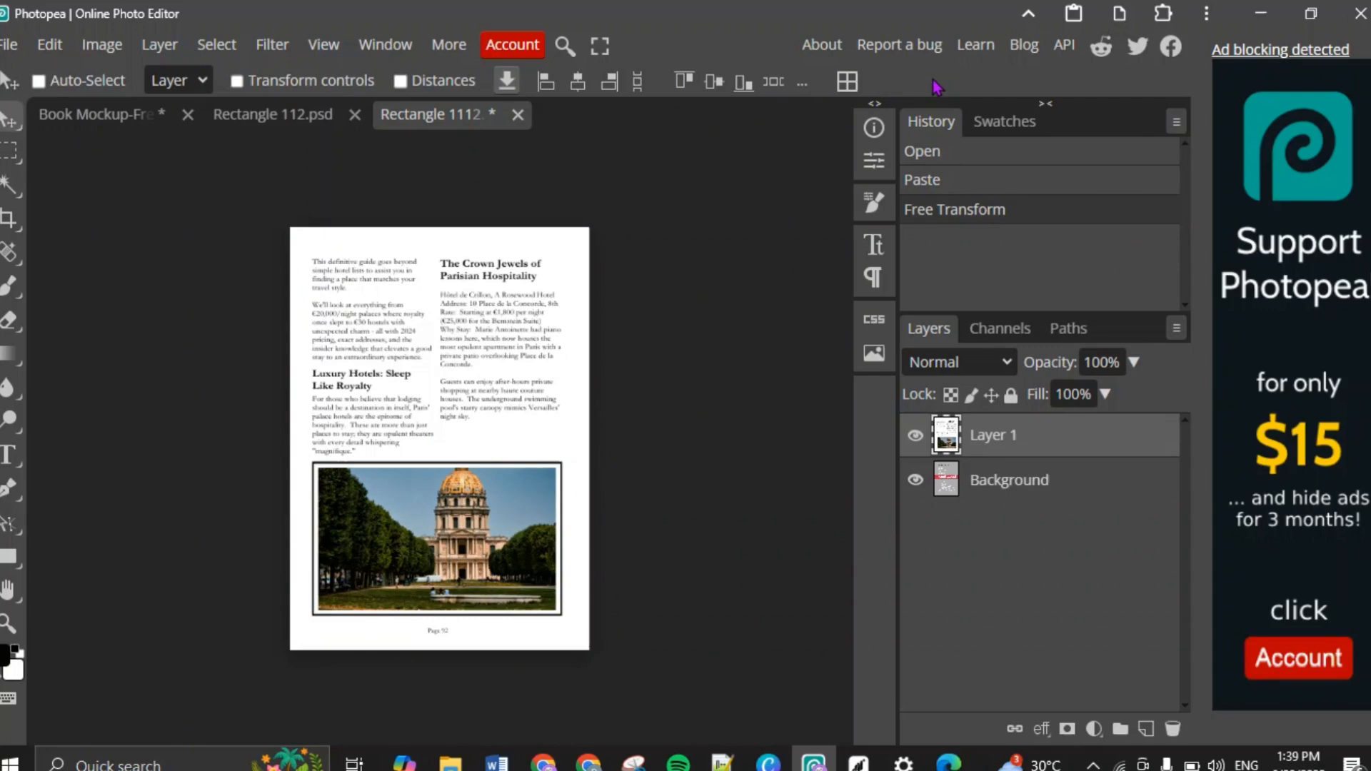
pyautogui.click(11, 46)
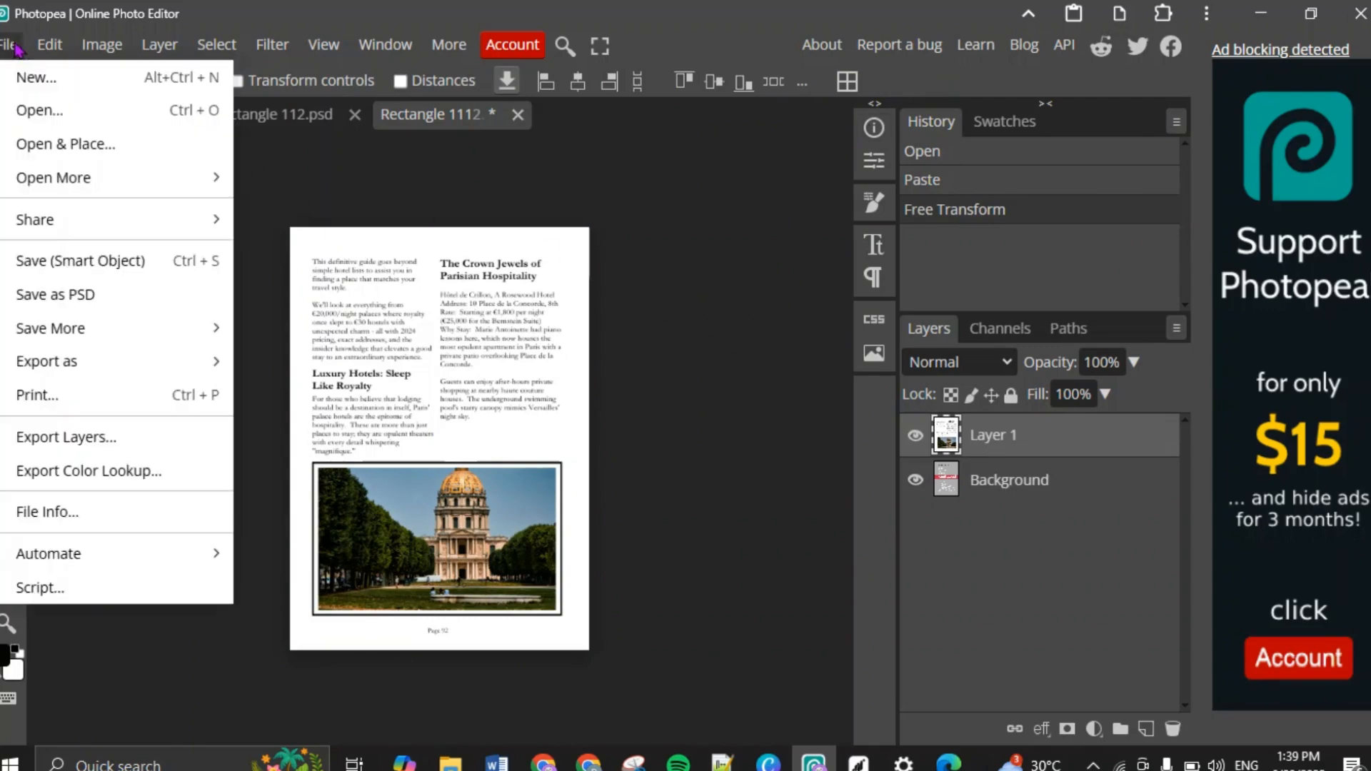
pyautogui.click(72, 268)
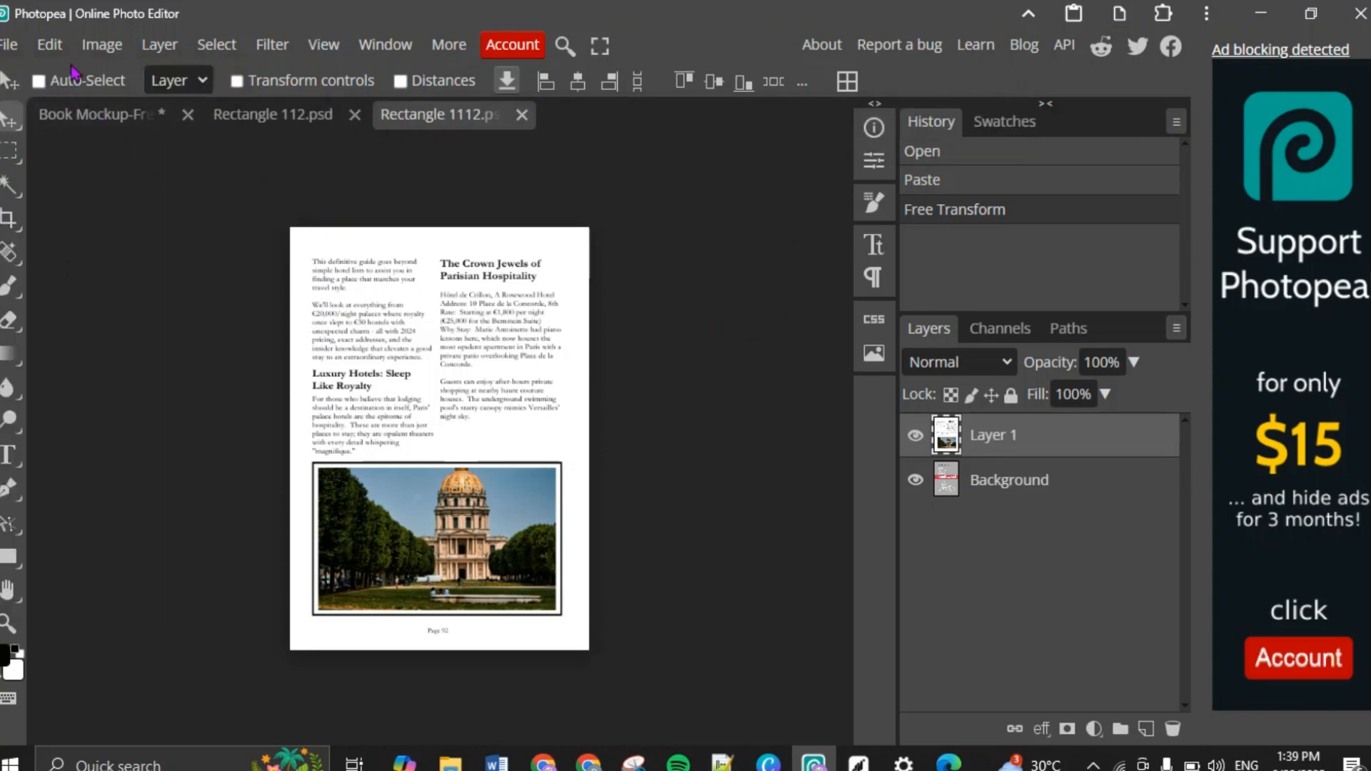
# Step: Export the open-book mockup document as a PNG at 4000 × 2692 px and 100% quality
pyautogui.click(79, 117)
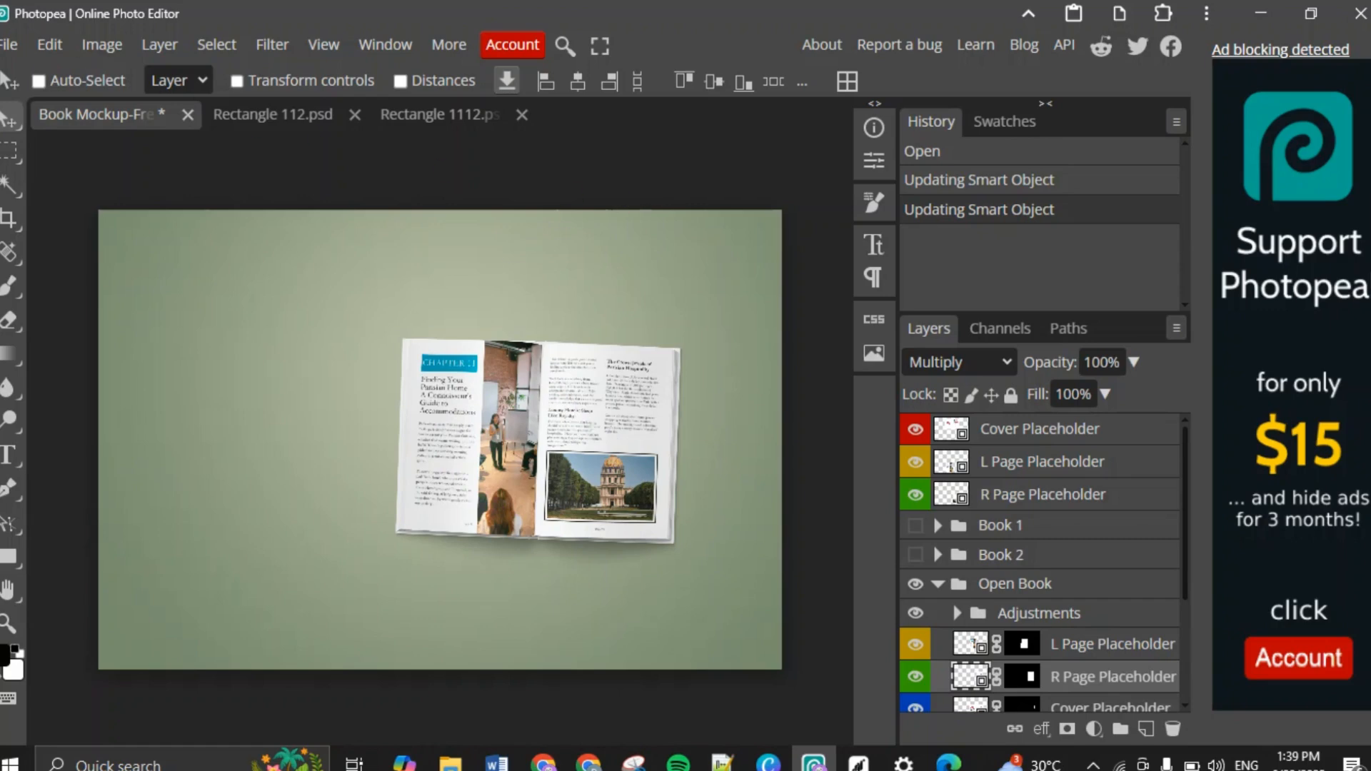
pyautogui.click(11, 46)
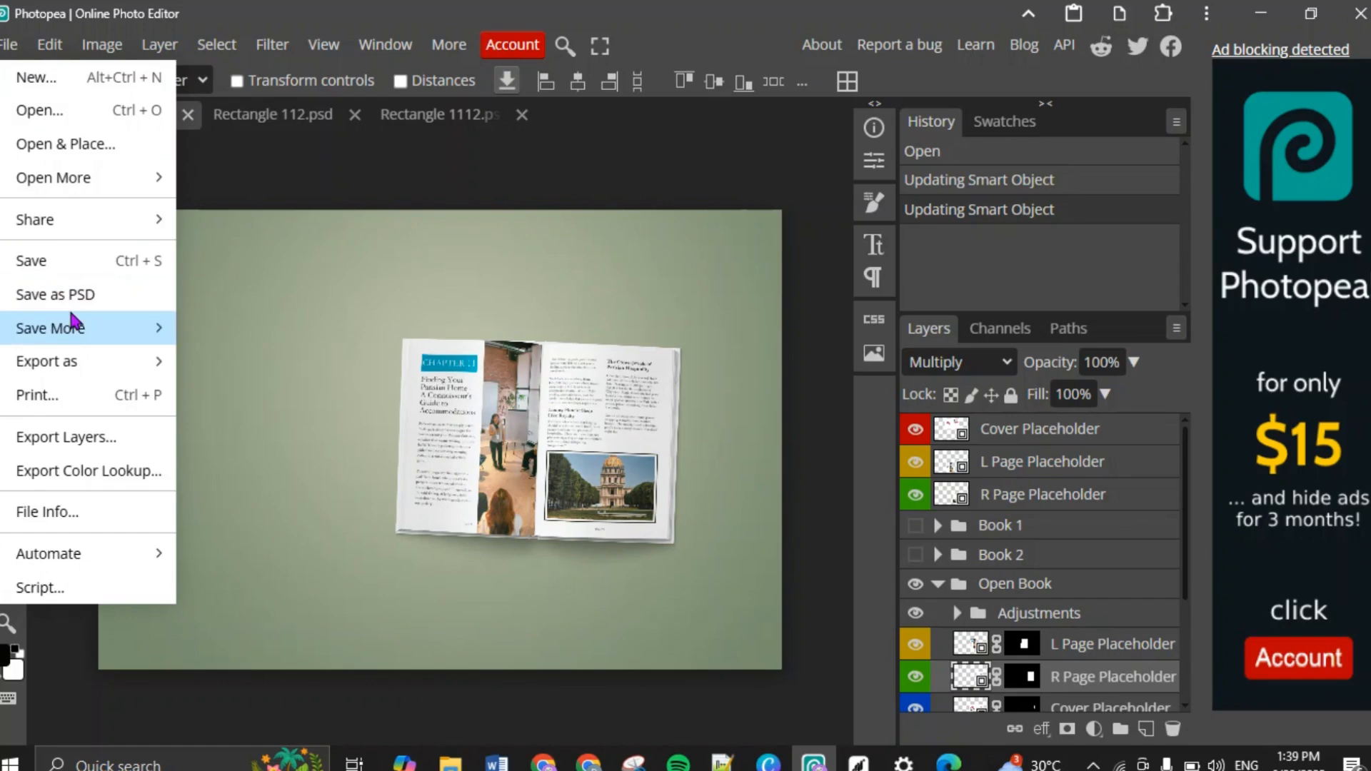
pyautogui.moveTo(69, 323)
pyautogui.moveTo(67, 362)
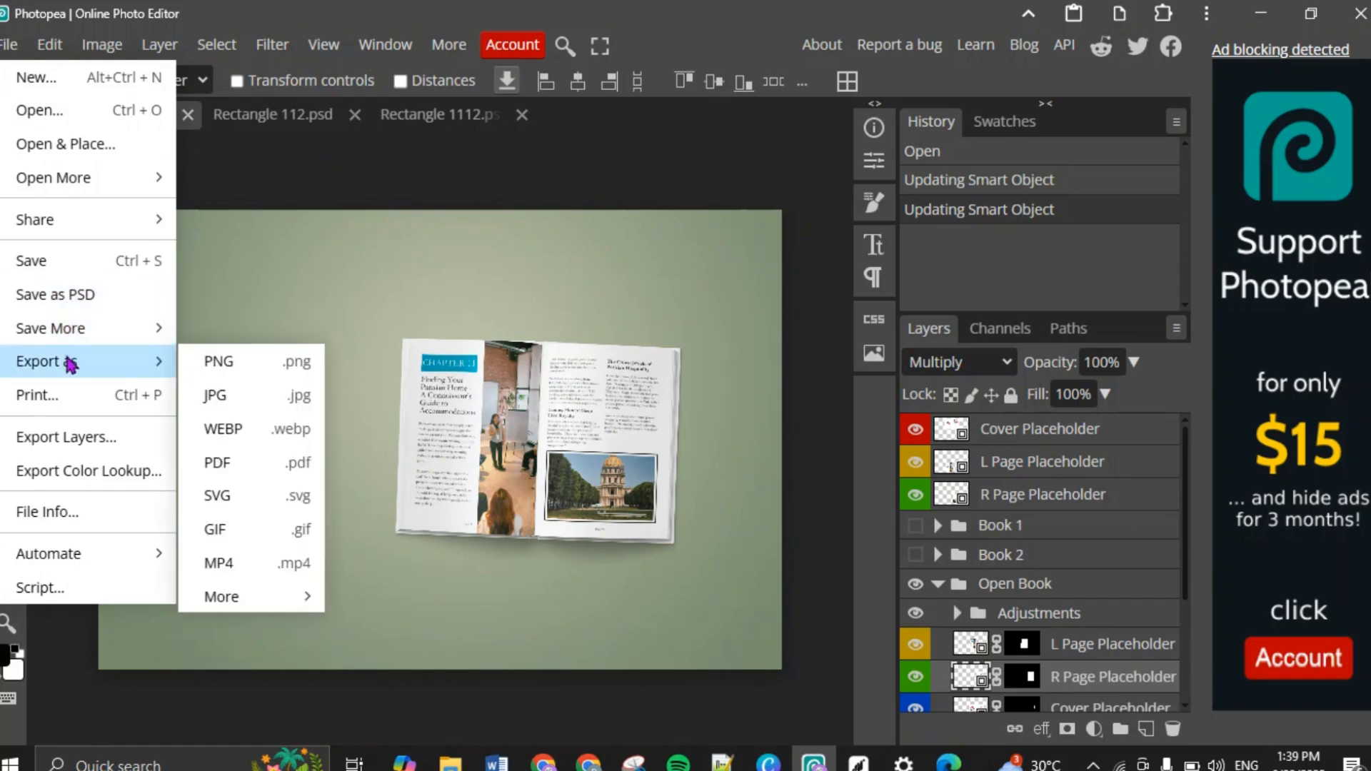
pyautogui.click(238, 363)
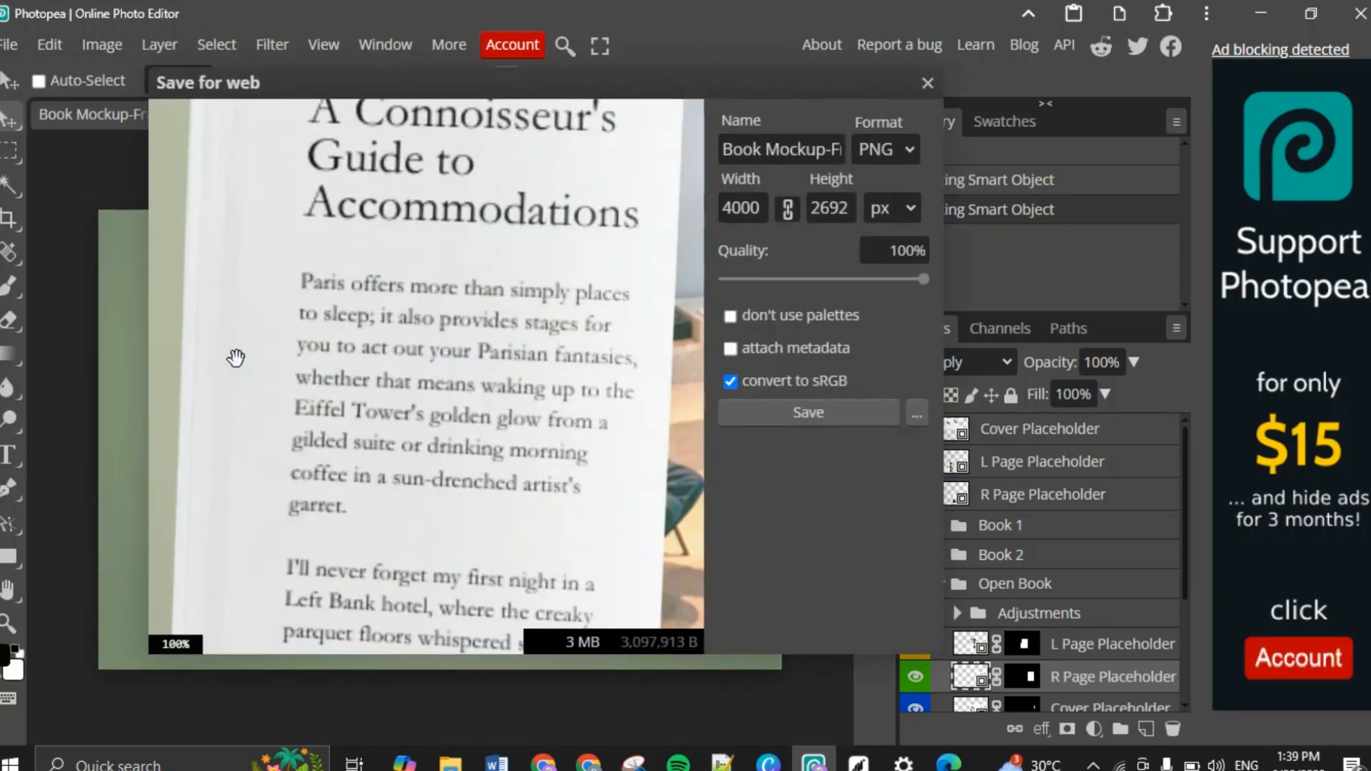
pyautogui.click(808, 412)
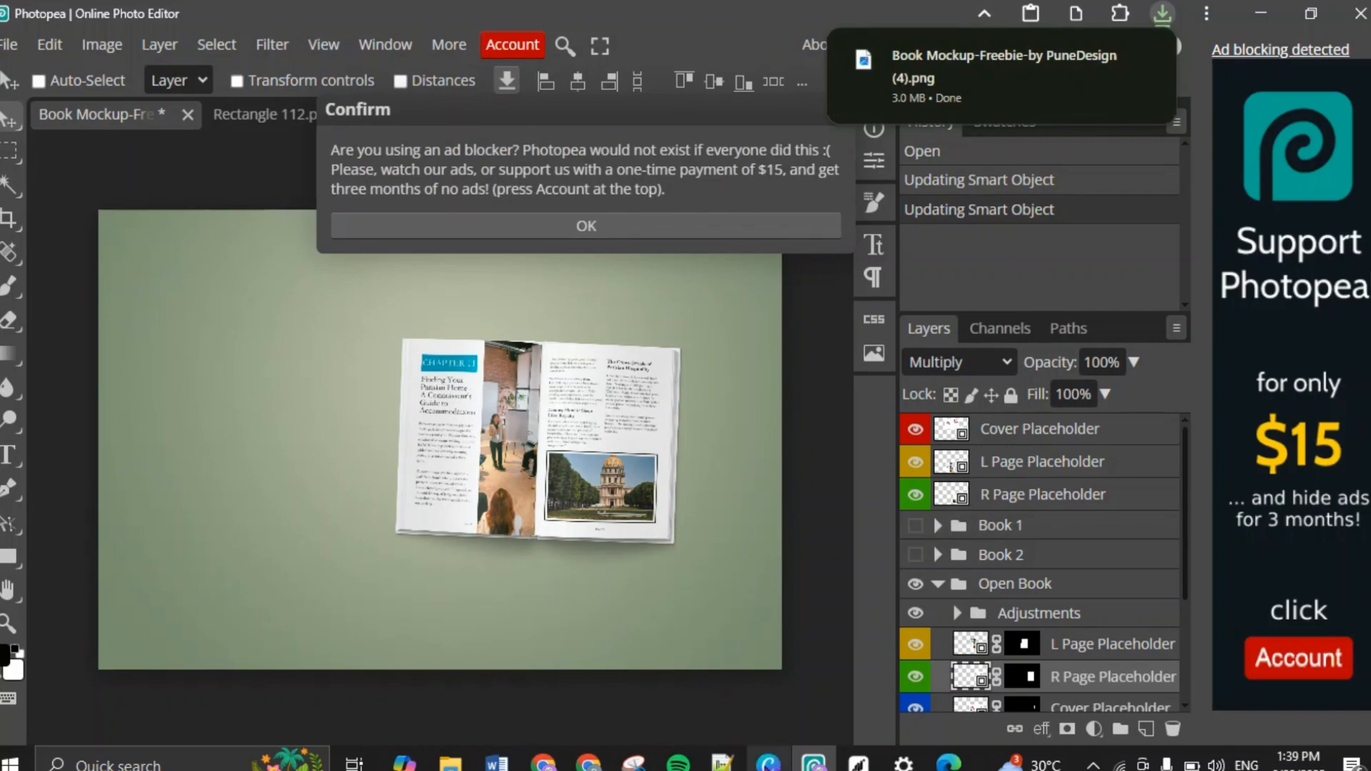
# Step: Switch to Canva and upload the exported open-book mockup PNG to the France design
pyautogui.click(768, 761)
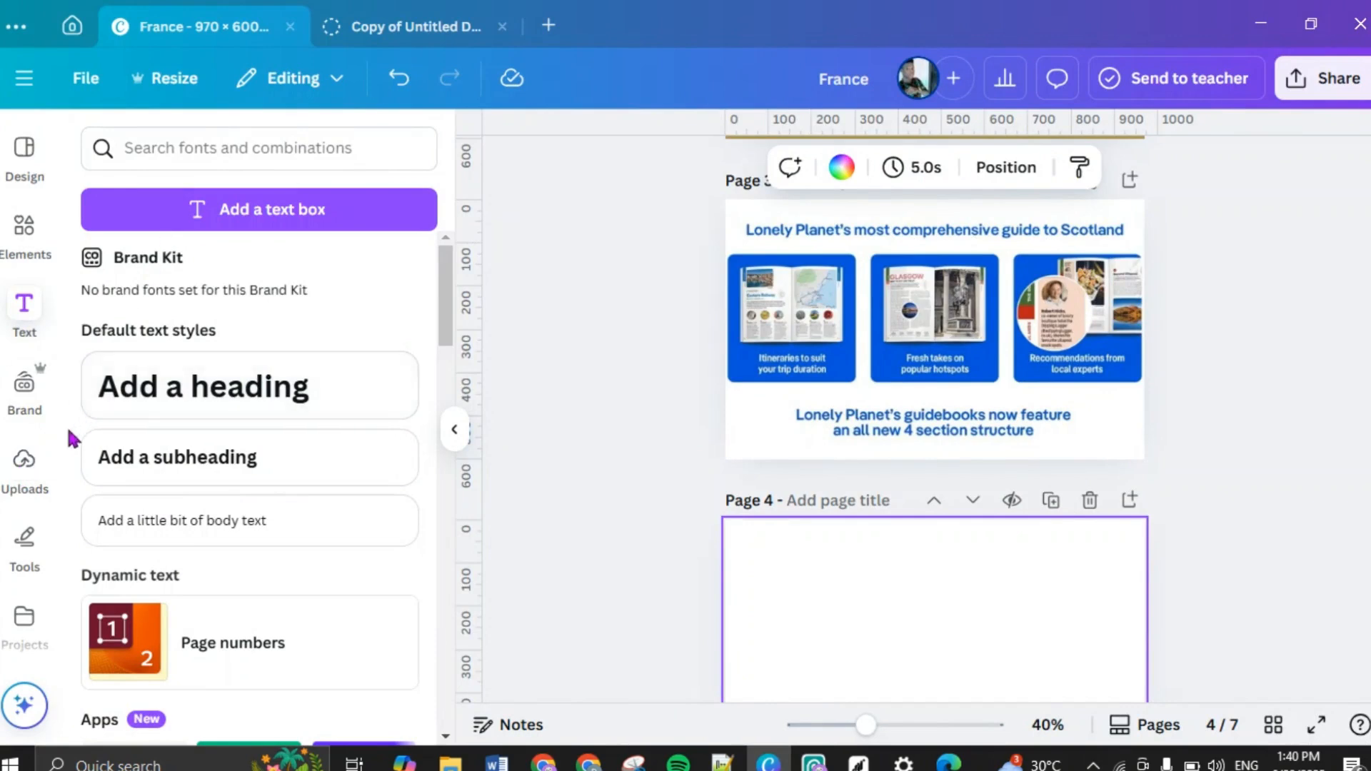
pyautogui.click(24, 459)
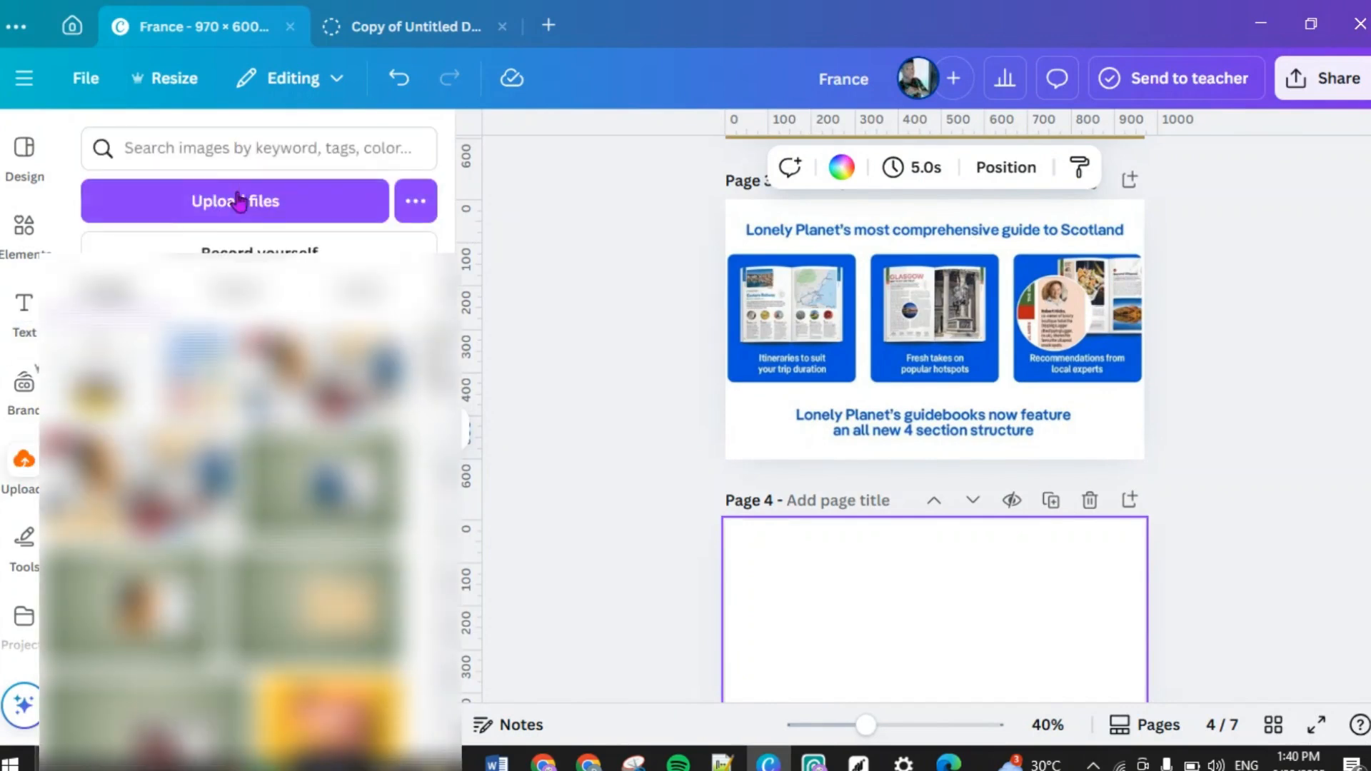
pyautogui.click(240, 202)
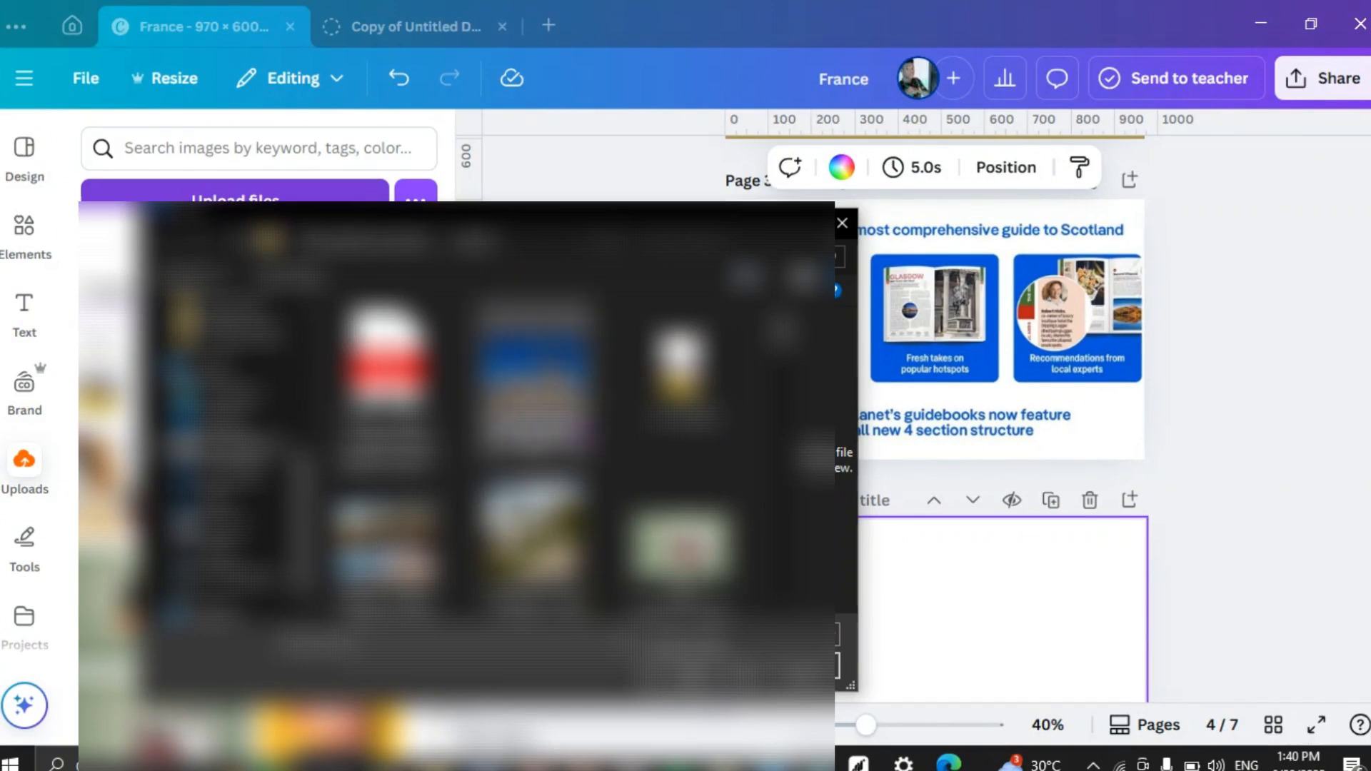
pyautogui.scroll(-3, 533, 452)
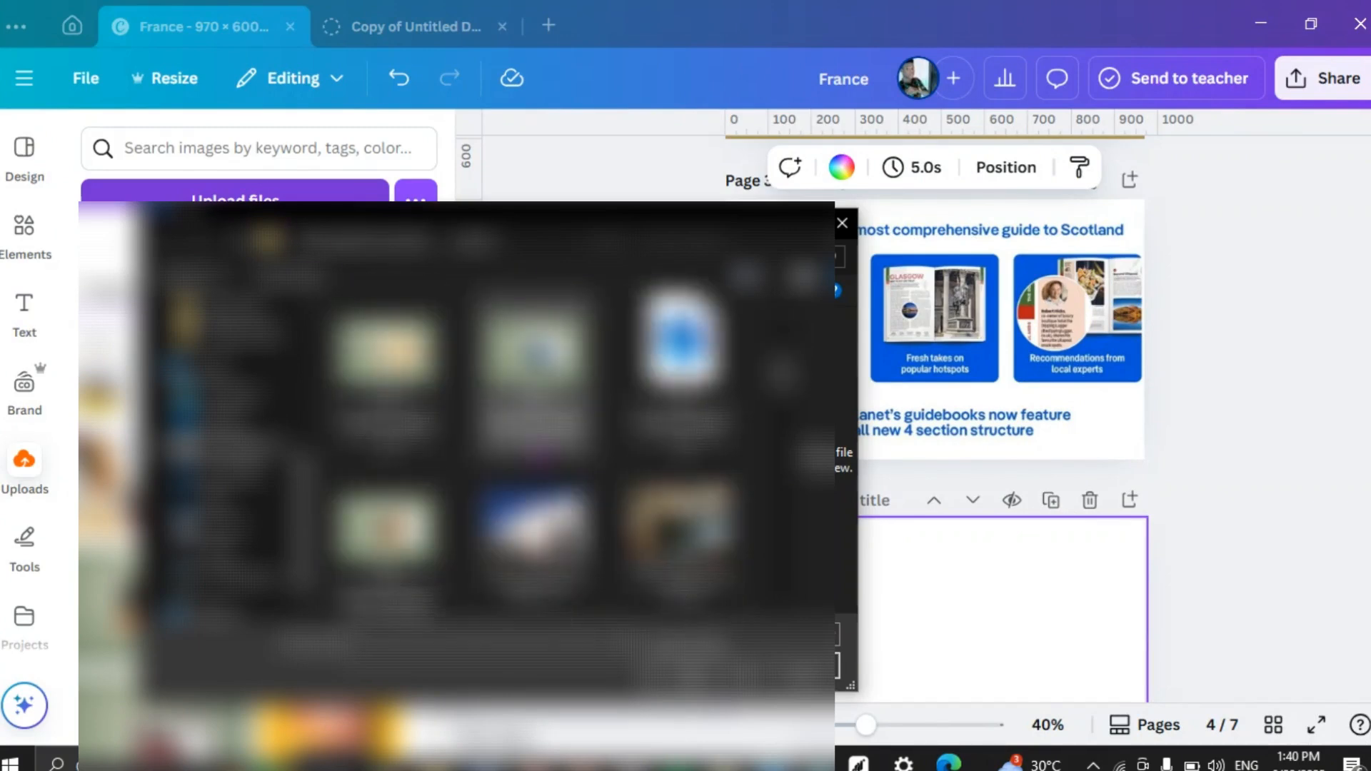
pyautogui.scroll(-2, 533, 443)
pyautogui.scroll(-3, 534, 442)
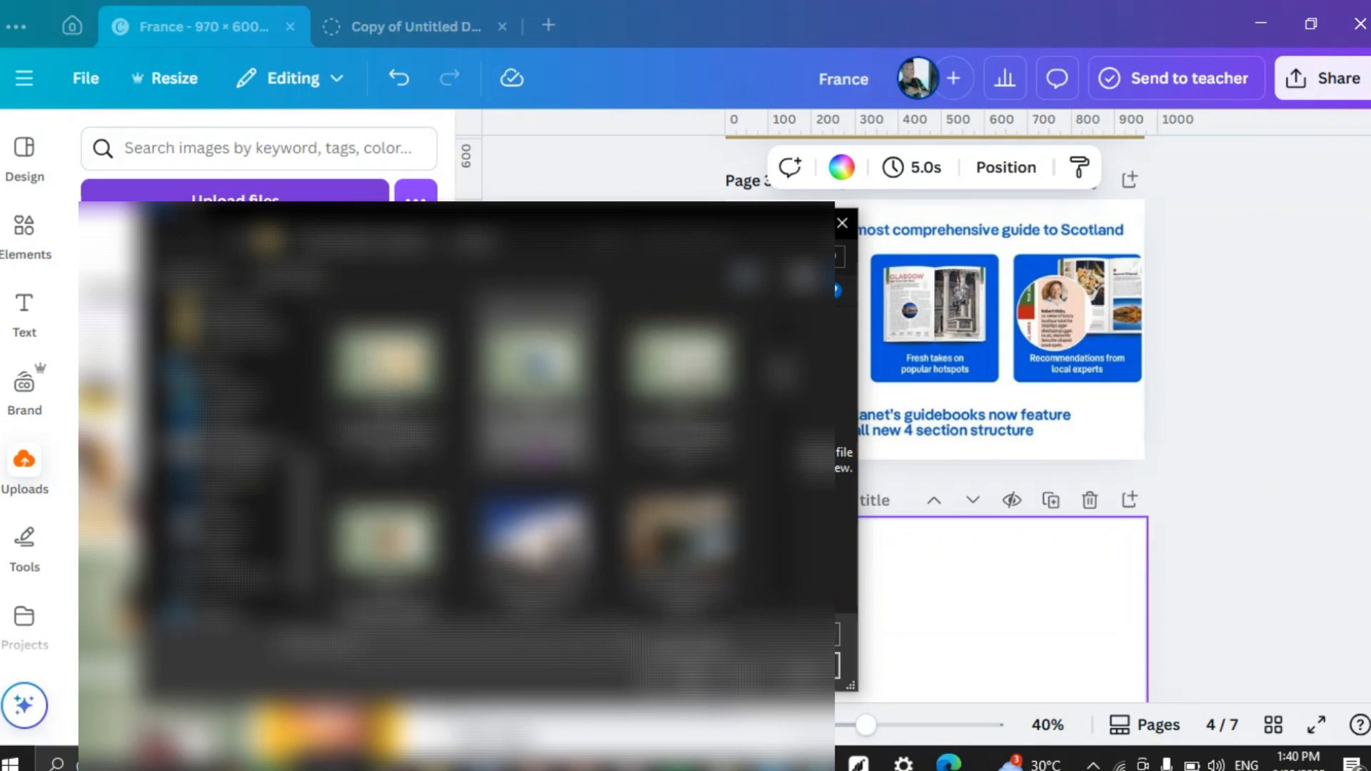
pyautogui.scroll(-3, 533, 443)
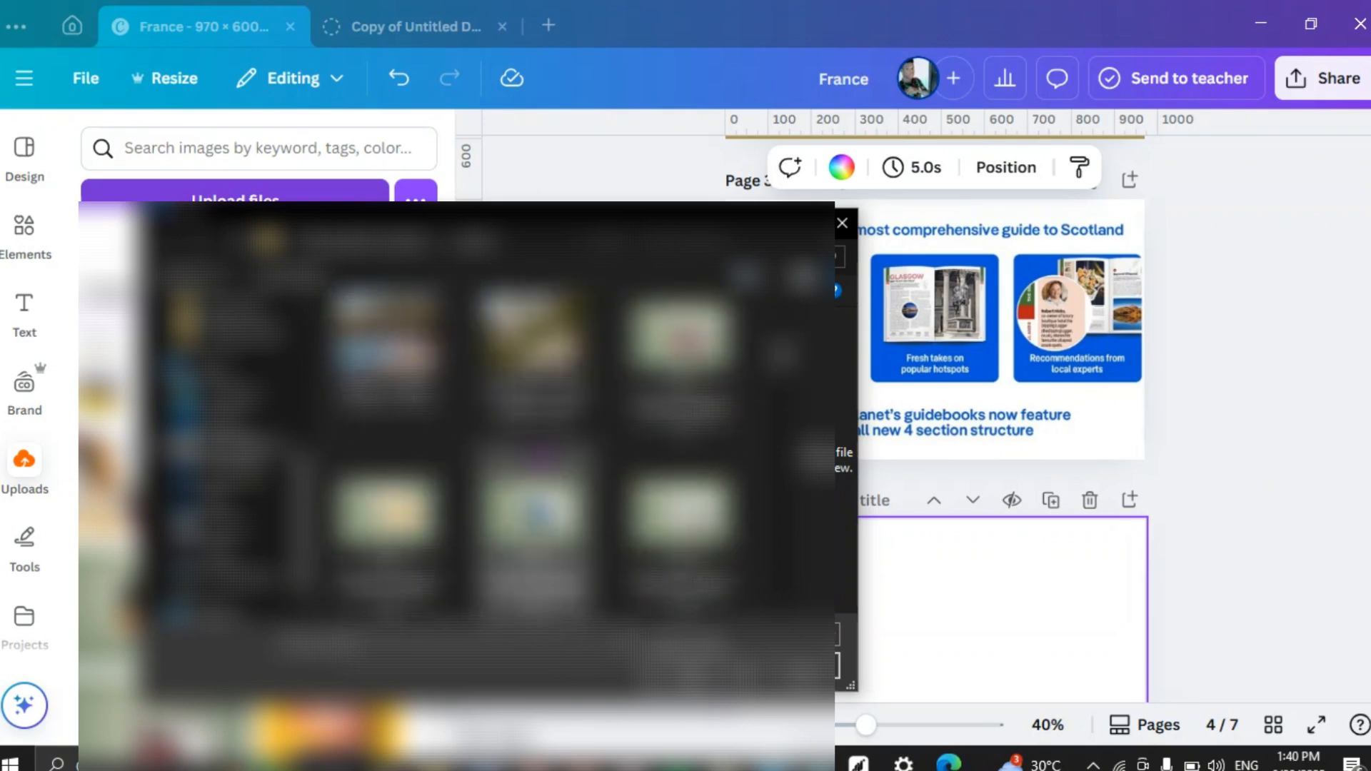
pyautogui.click(682, 378)
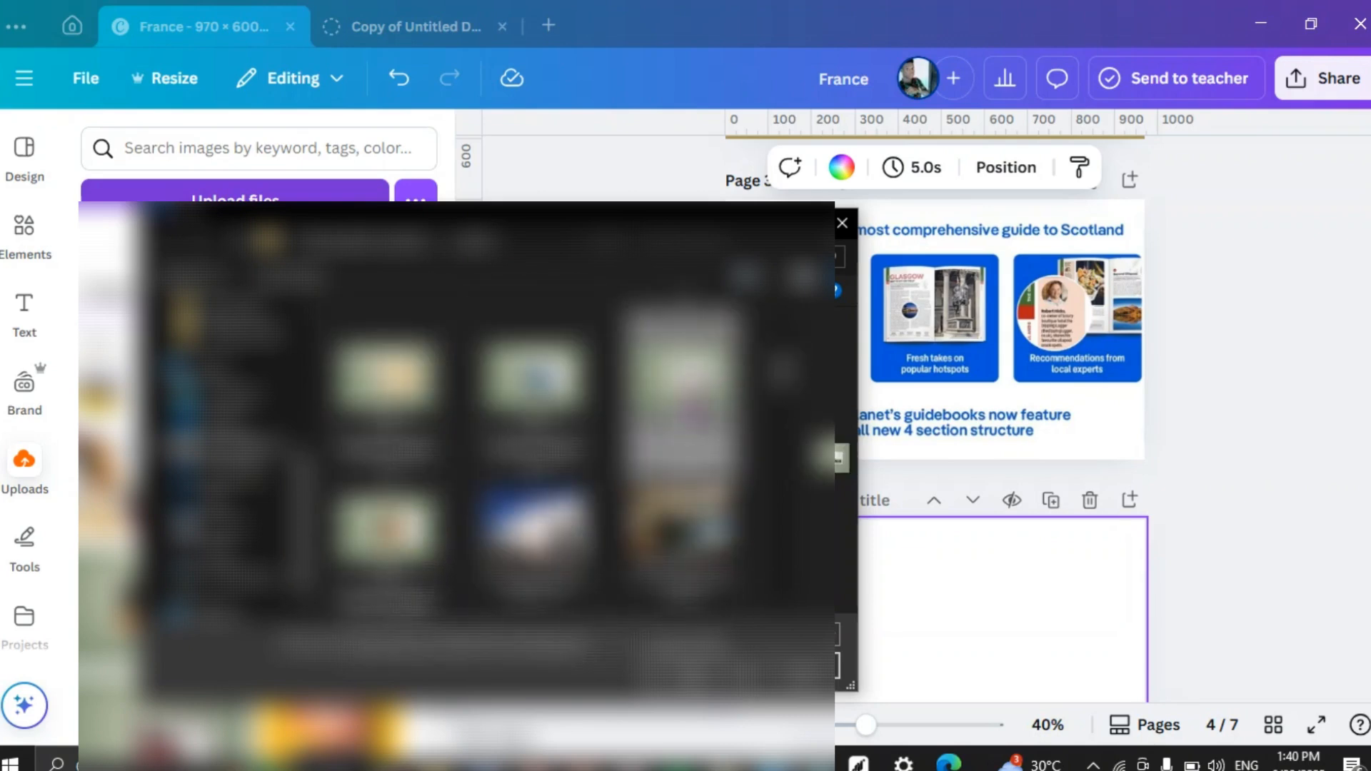
pyautogui.click(704, 675)
# Step: Place the uploaded open-book mockup on blank page 4 and enlarge it beyond the page's left edge
pyautogui.scroll(-2, 698, 673)
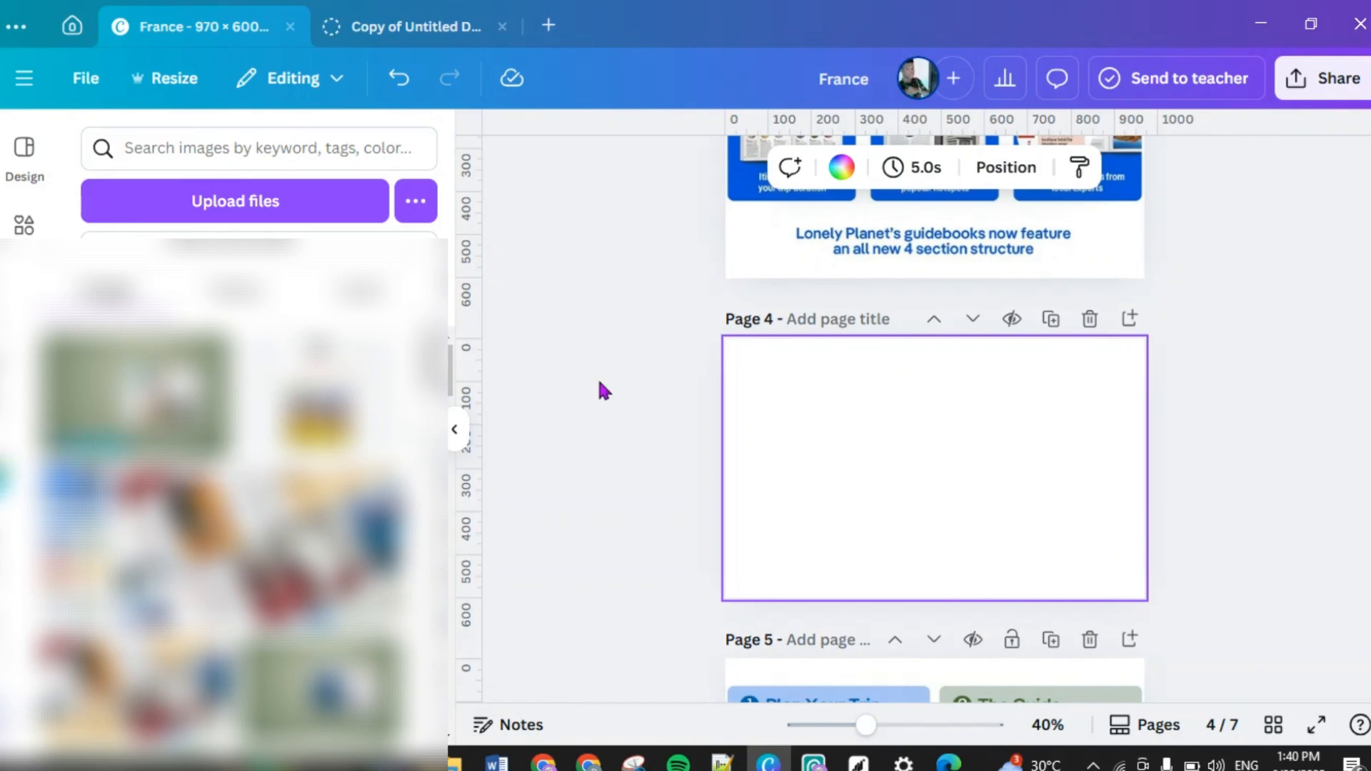
pyautogui.scroll(8, 590, 391)
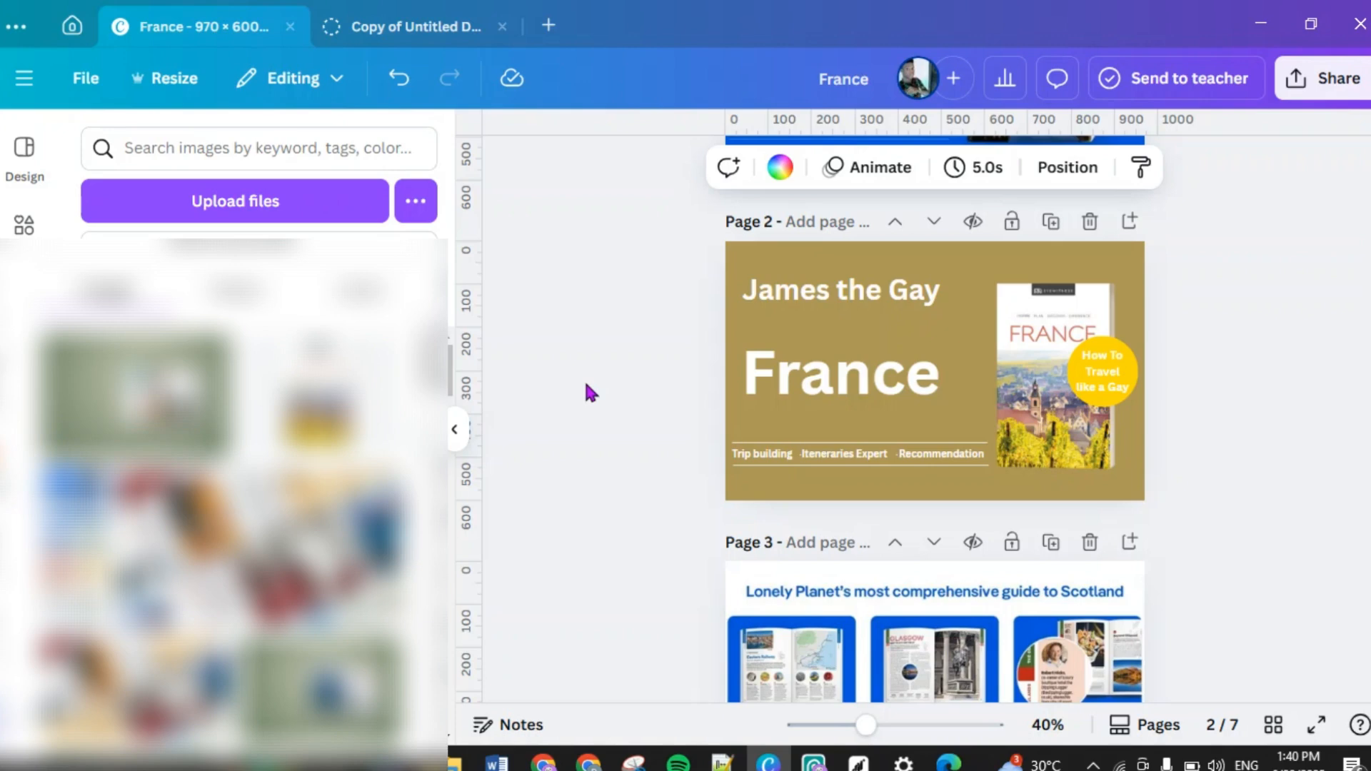
pyautogui.scroll(-5, 588, 392)
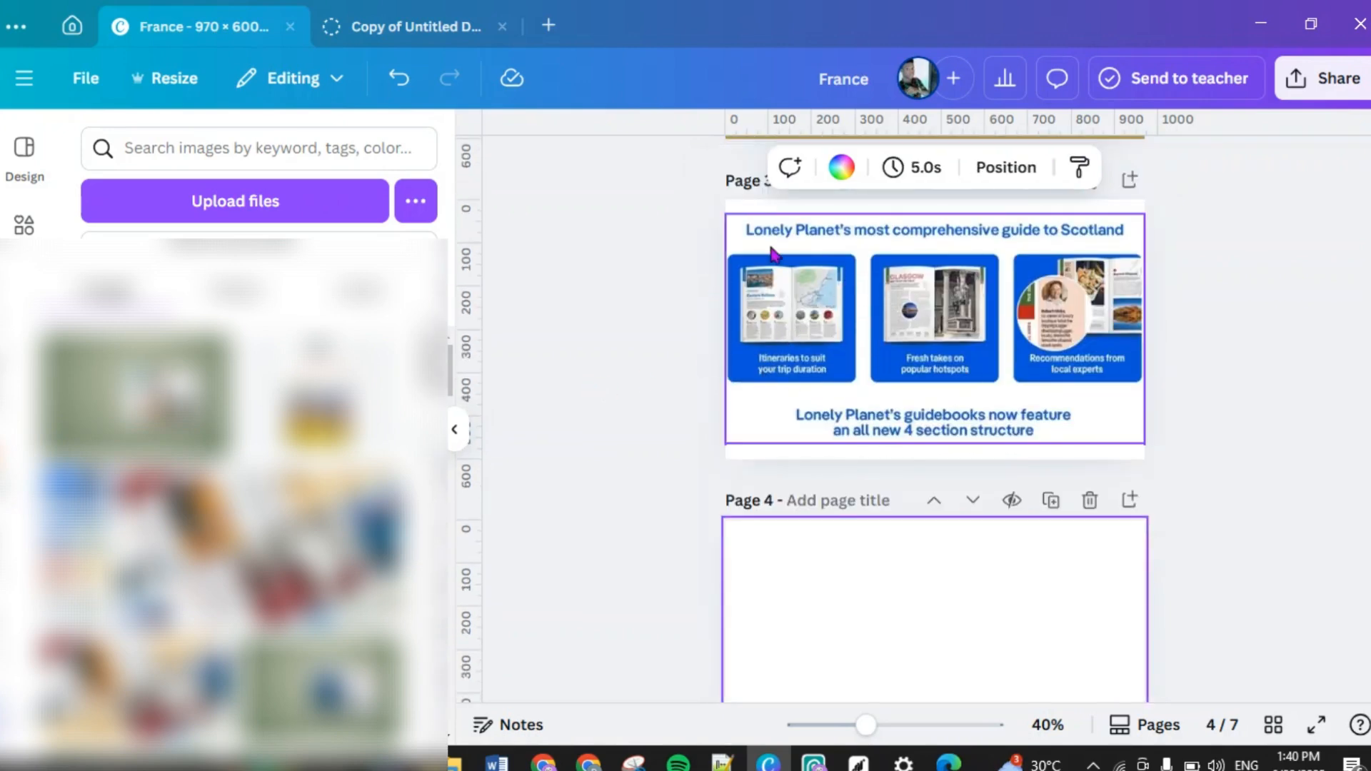
pyautogui.scroll(5, 928, 428)
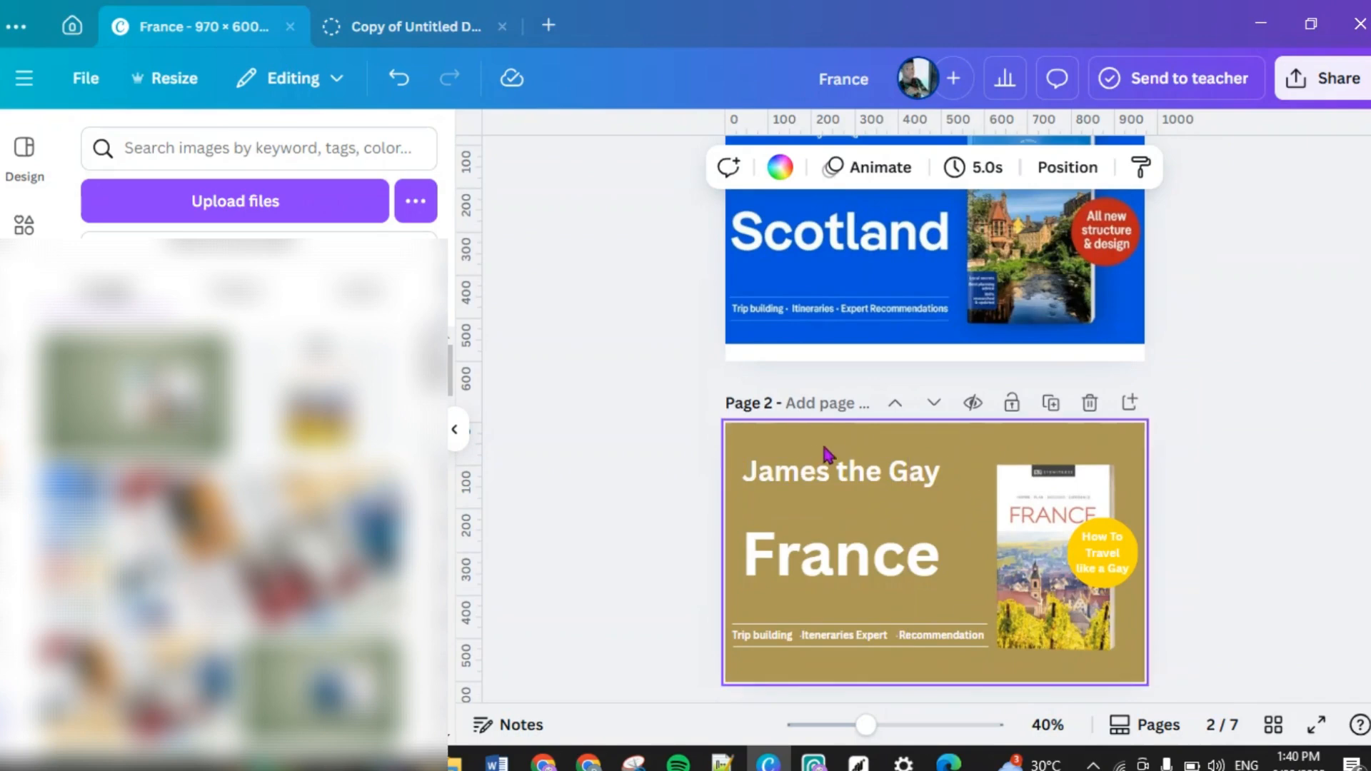
pyautogui.scroll(-10, 936, 520)
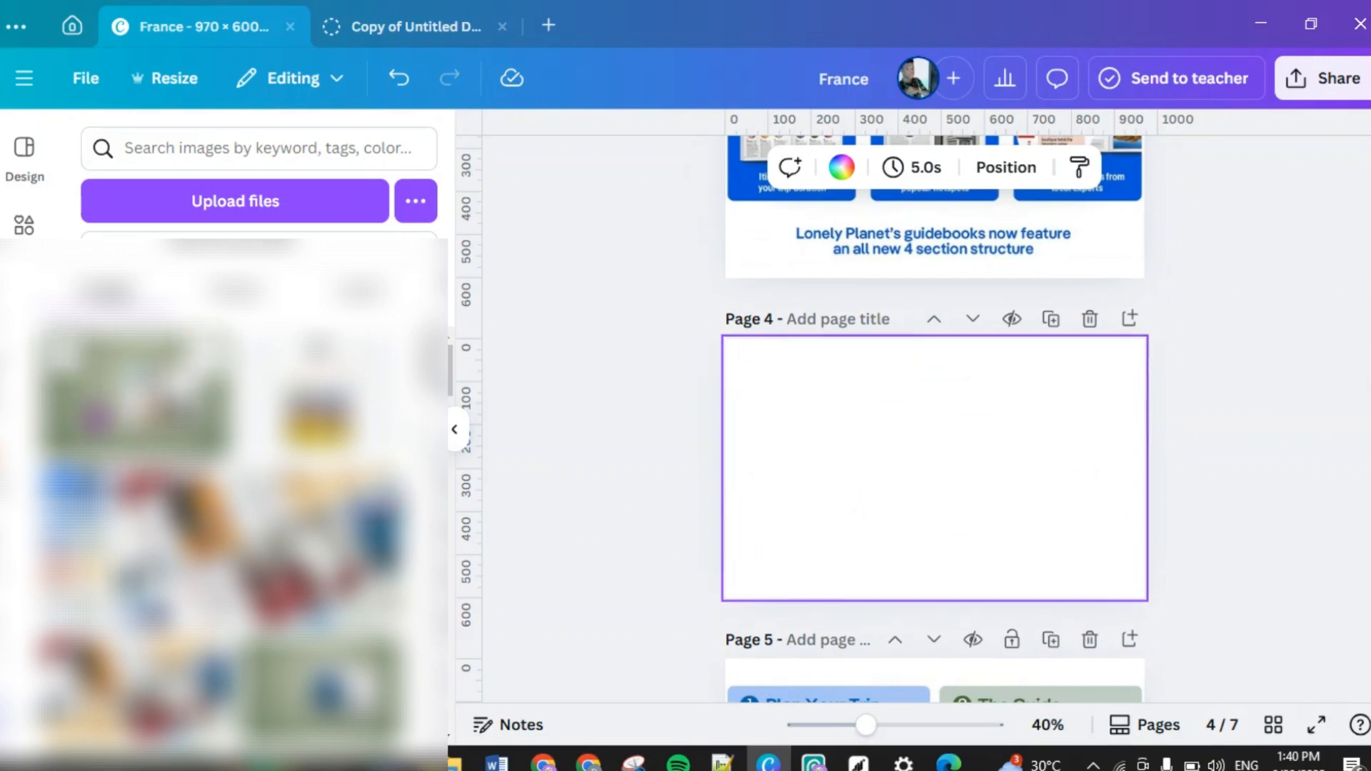
pyautogui.click(95, 416)
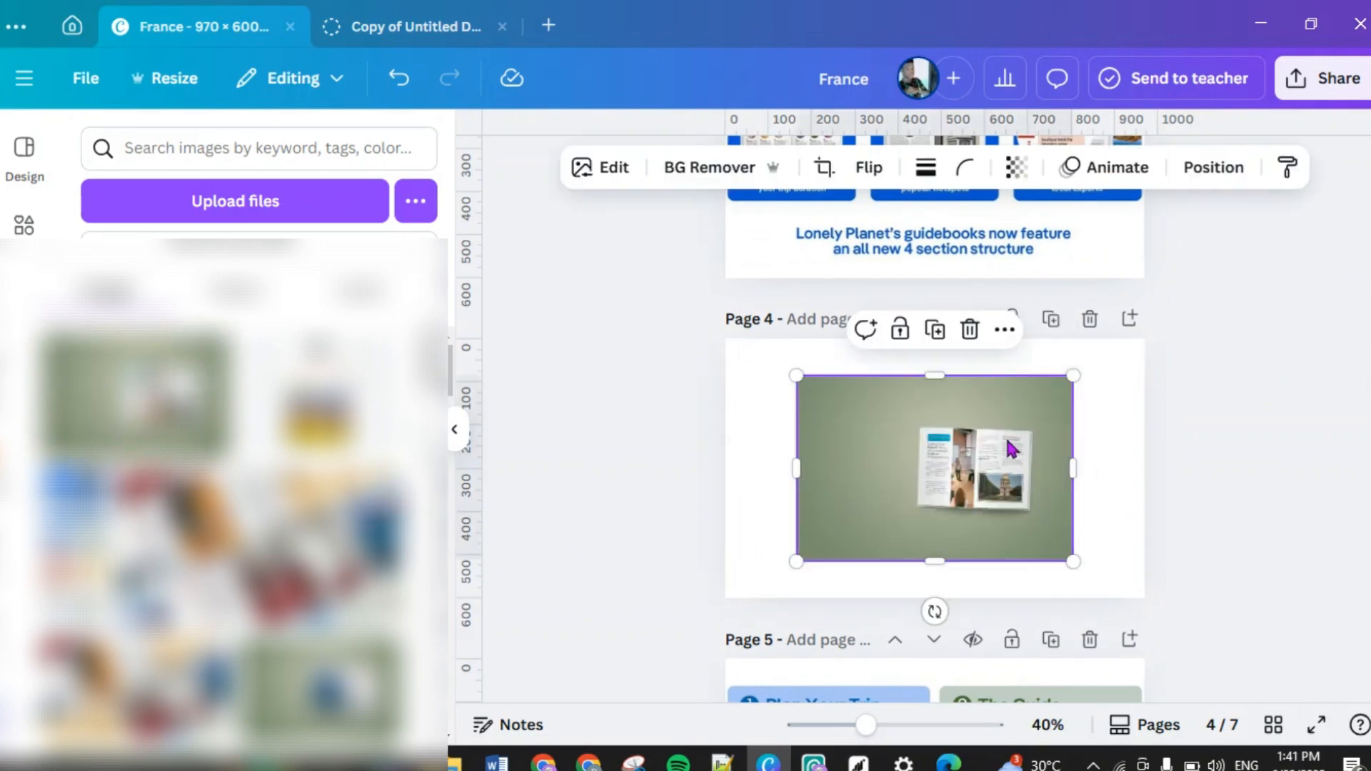
pyautogui.moveTo(796, 376); pyautogui.dragTo(587, 370)
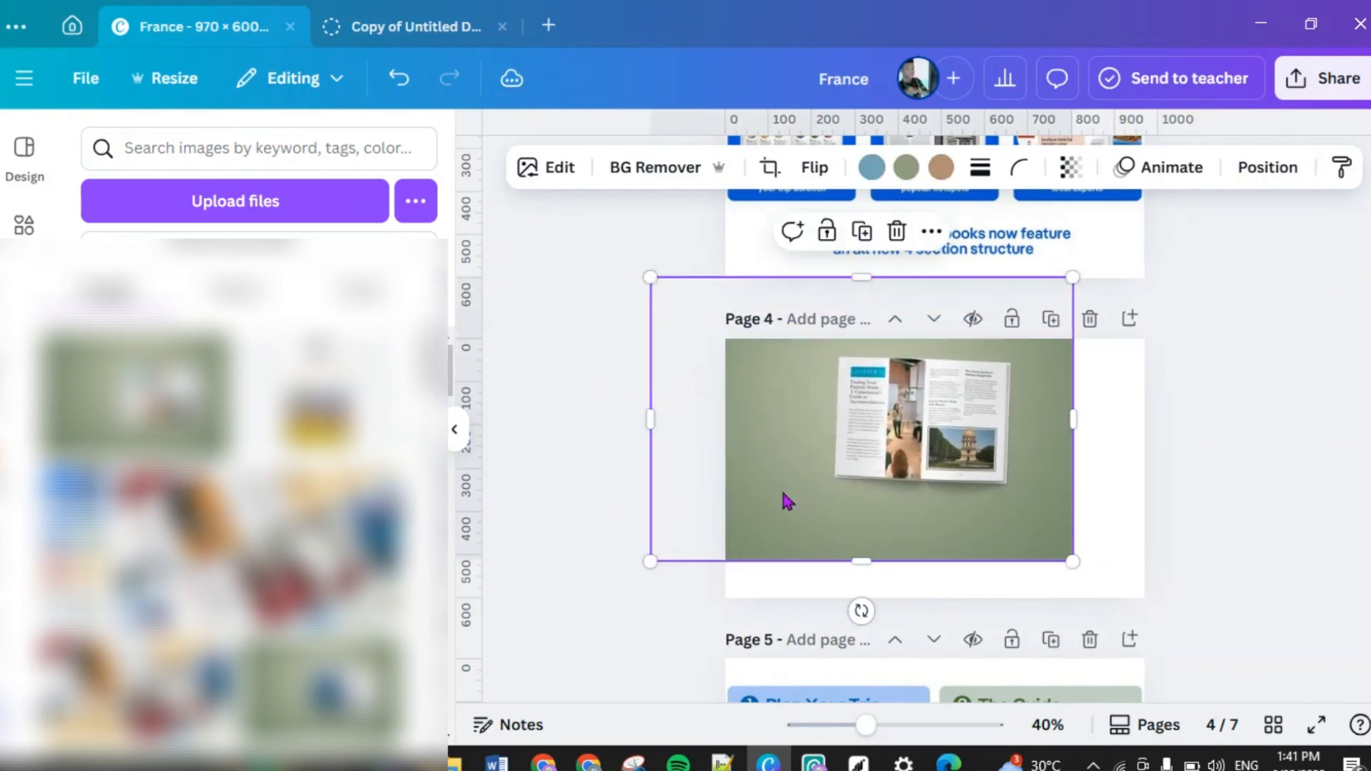
# Step: Remove the green background from the mockup image and move the book down and left on page 4
pyautogui.click(629, 165)
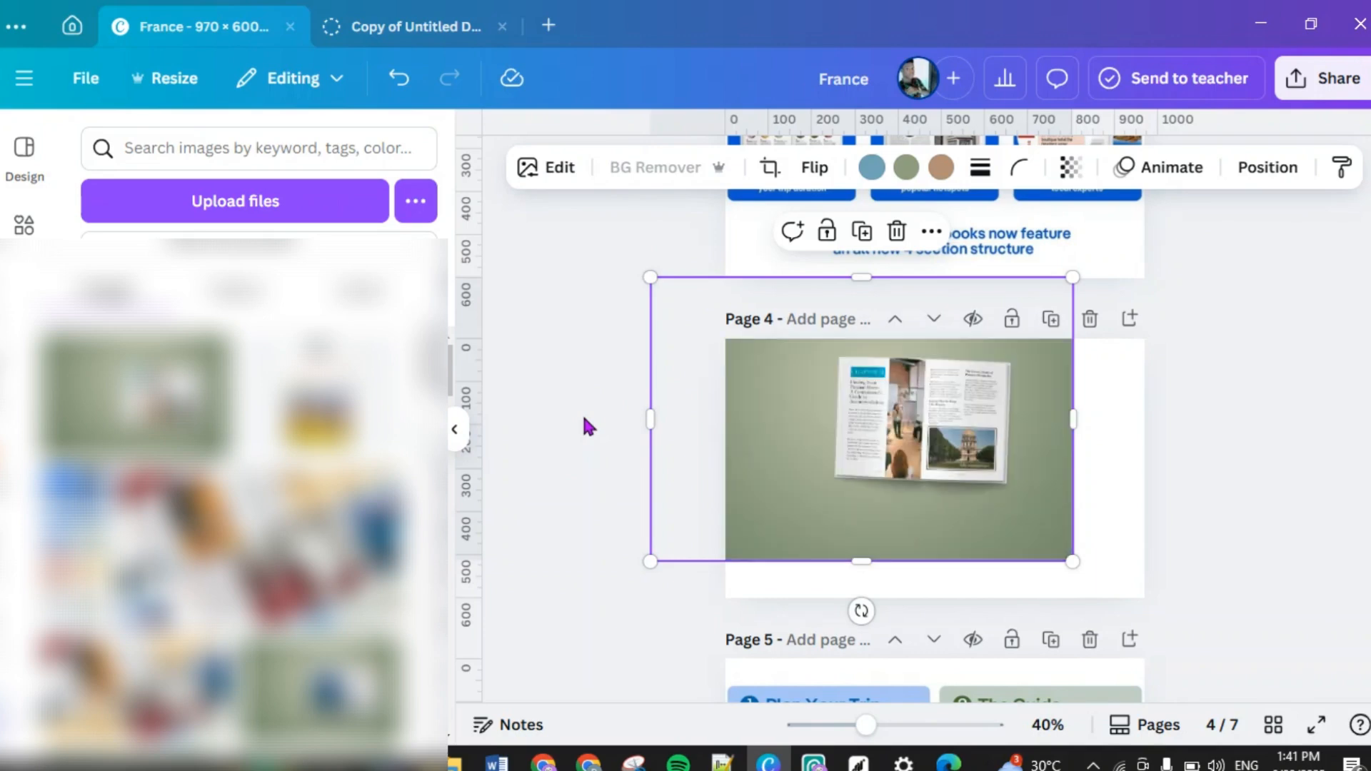
pyautogui.moveTo(962, 432); pyautogui.dragTo(889, 461)
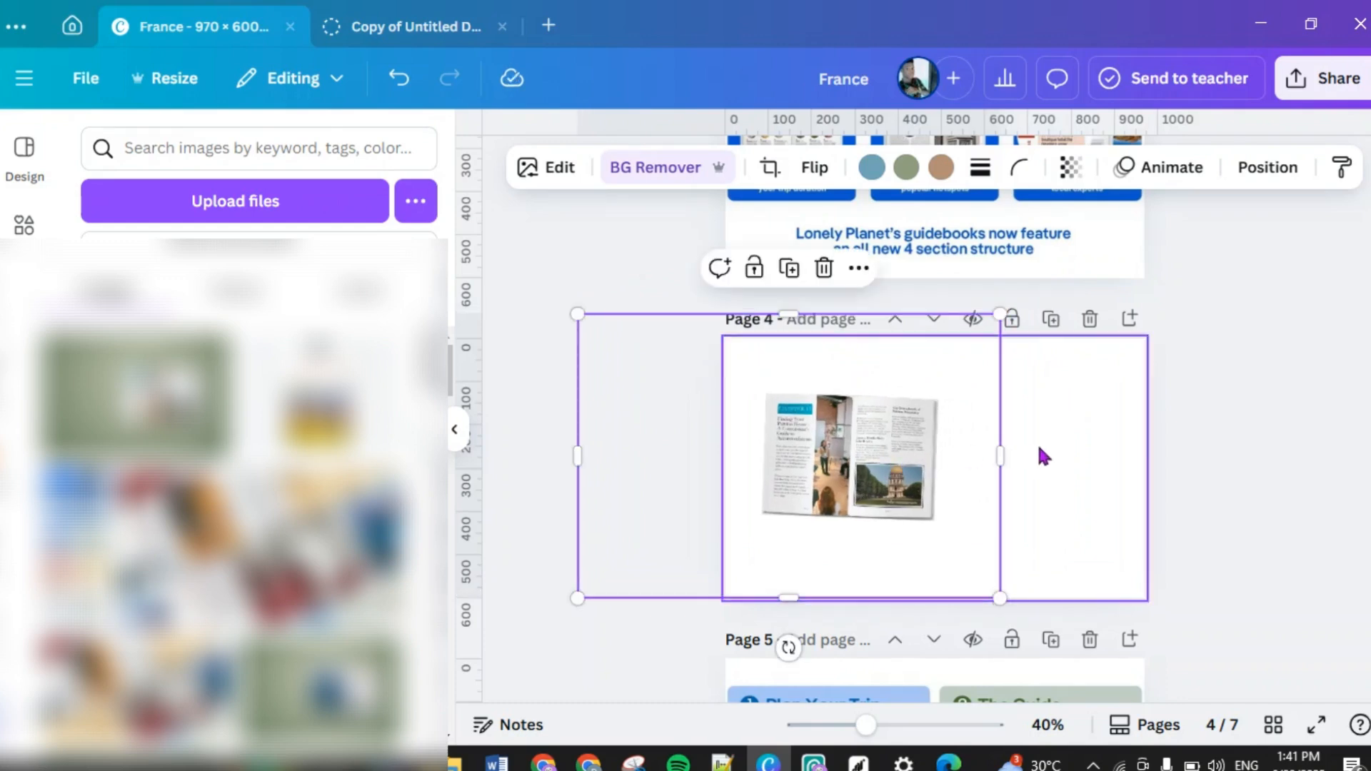
pyautogui.click(897, 725)
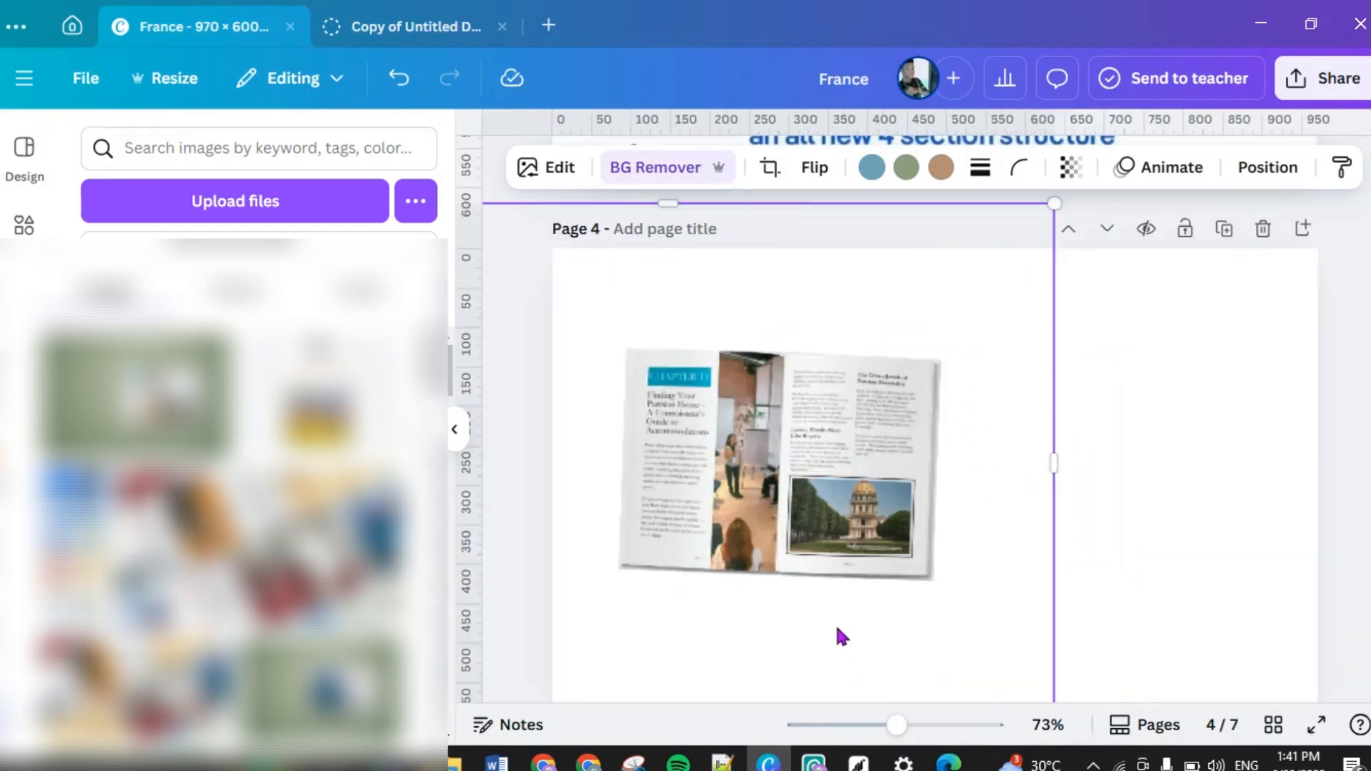
pyautogui.click(868, 726)
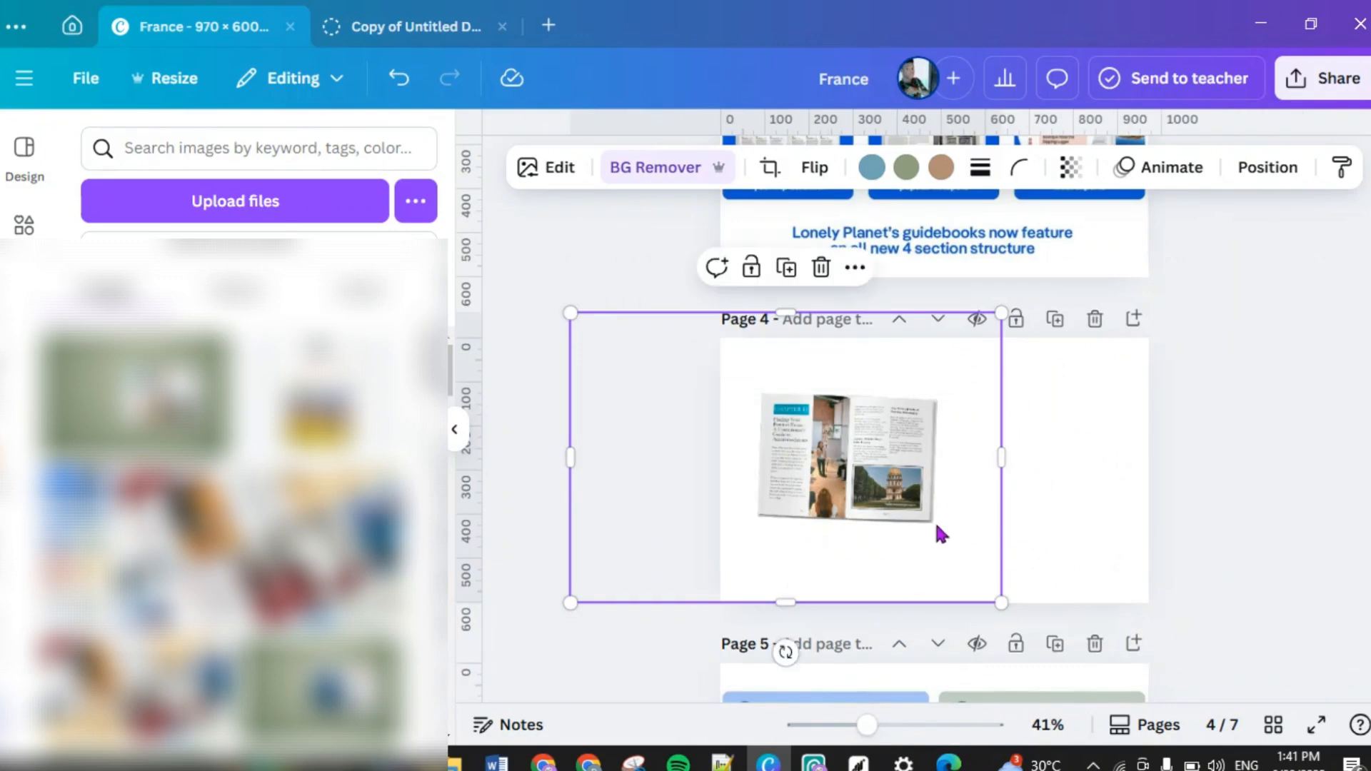
# Step: Compare page 4 with the three-card Scotland reference layout on page 3
pyautogui.scroll(10, 939, 530)
pyautogui.scroll(-3, 938, 534)
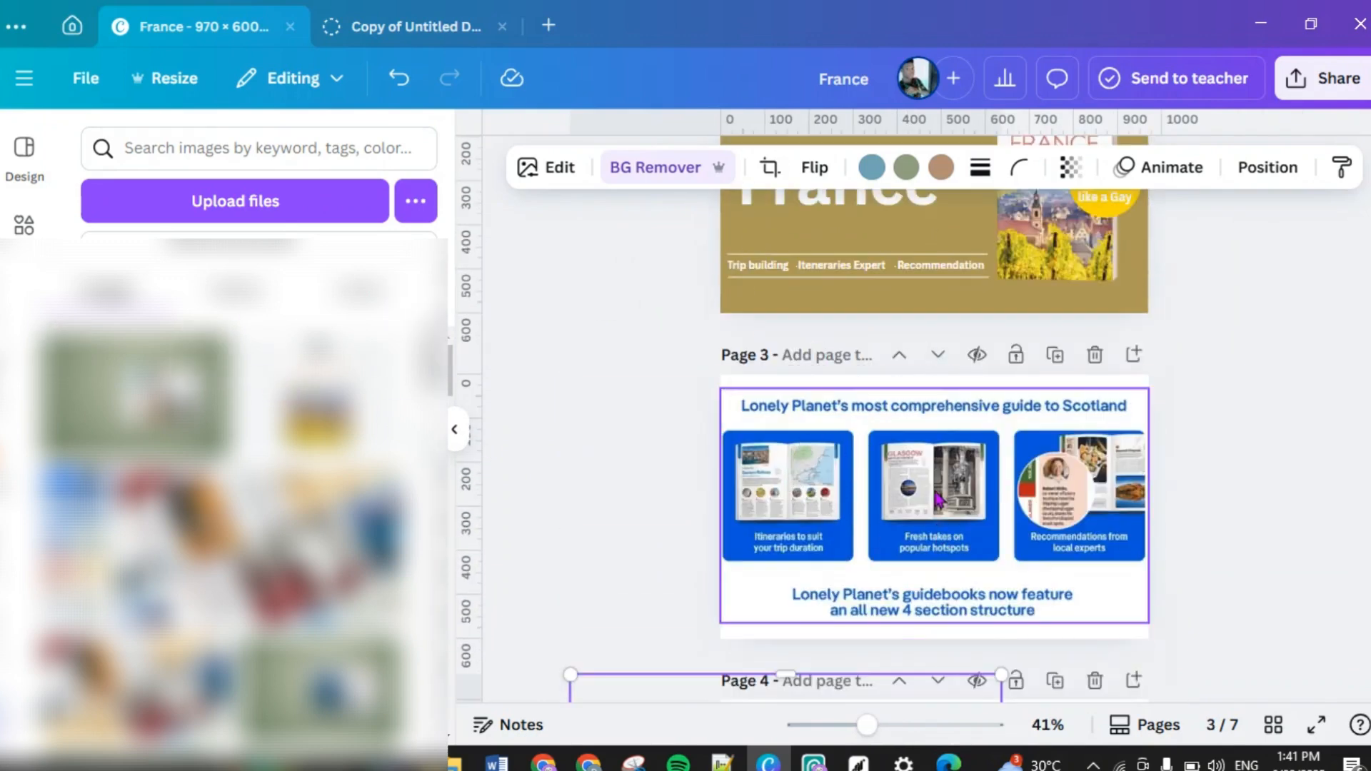
pyautogui.scroll(-3, 927, 486)
pyautogui.scroll(-3, 927, 487)
pyautogui.scroll(6, 979, 490)
pyautogui.scroll(-6, 1026, 411)
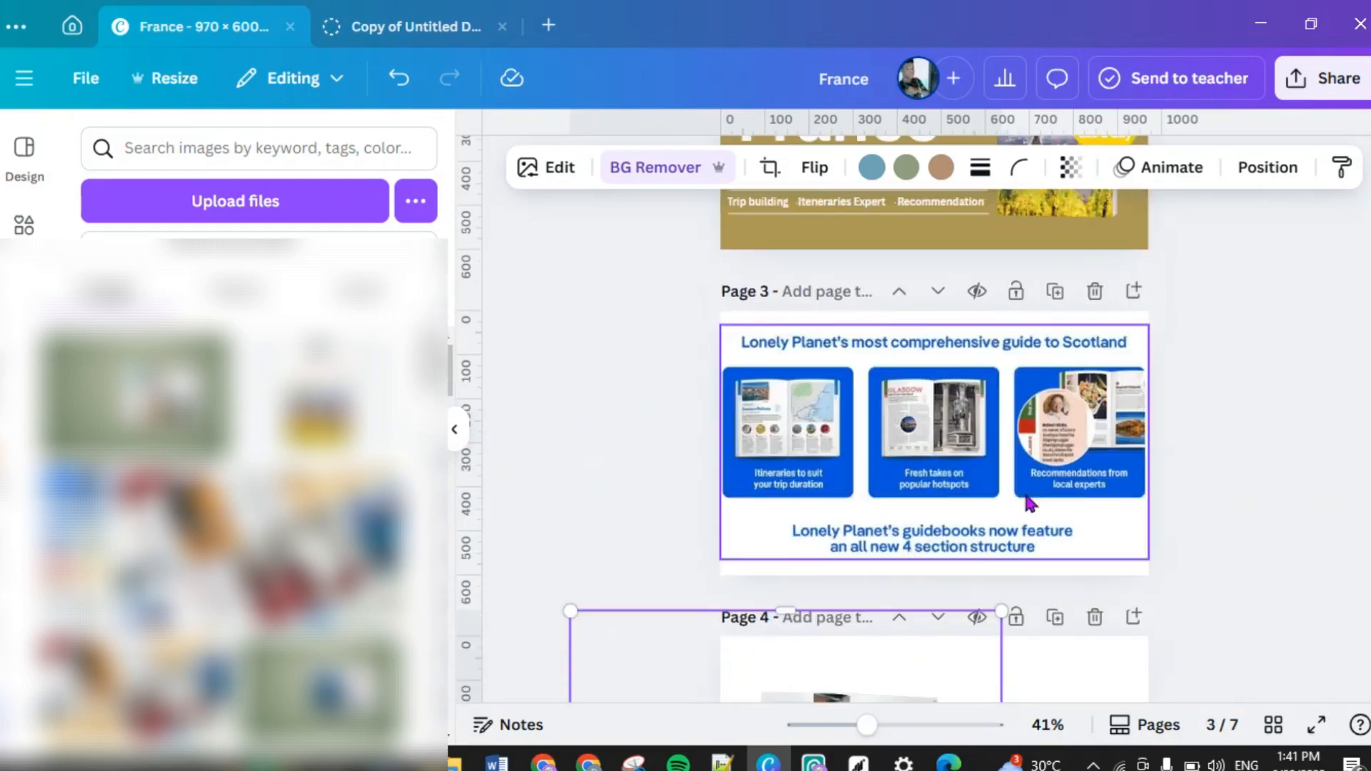
pyautogui.scroll(3, 1019, 496)
pyautogui.scroll(-3, 1017, 438)
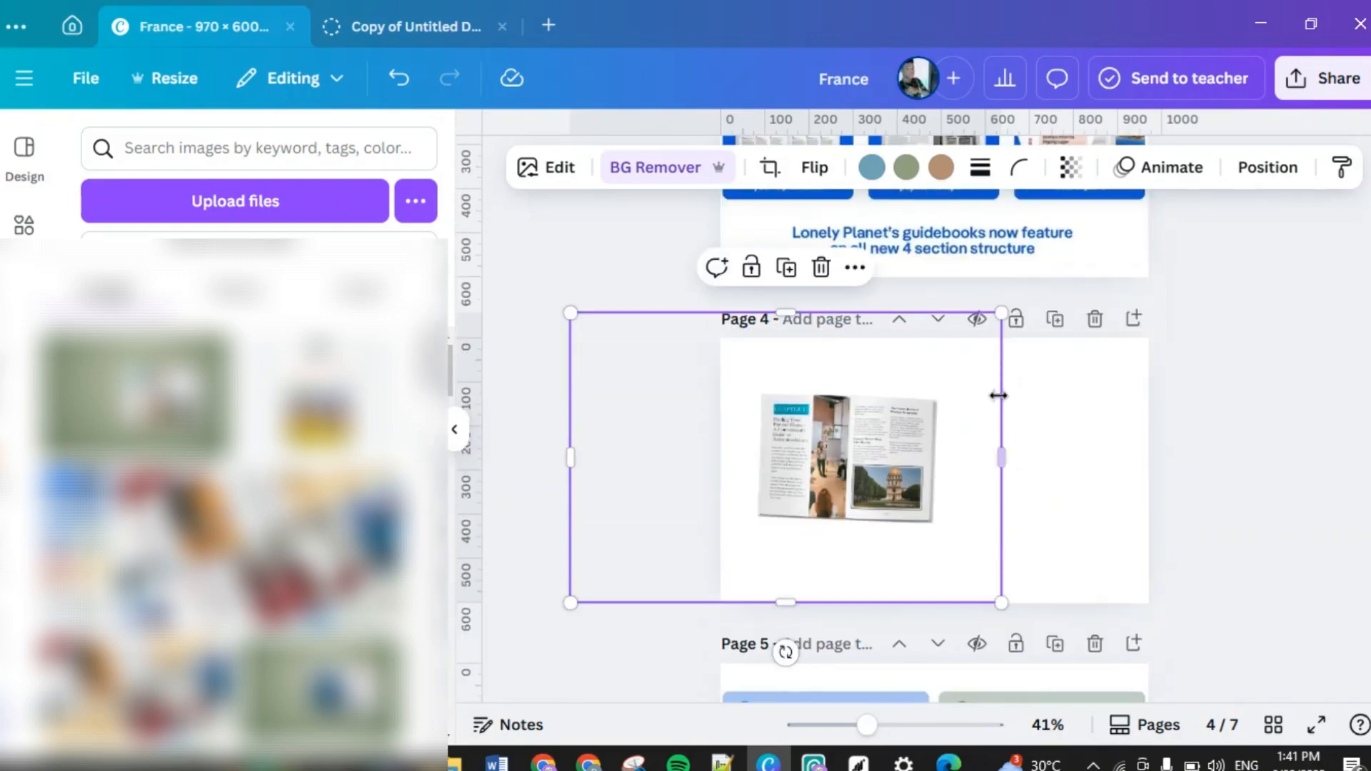
# Step: Shrink the open-book image, reposition it in the left half of page 4, and rotate it slightly to straighten it
pyautogui.click(455, 429)
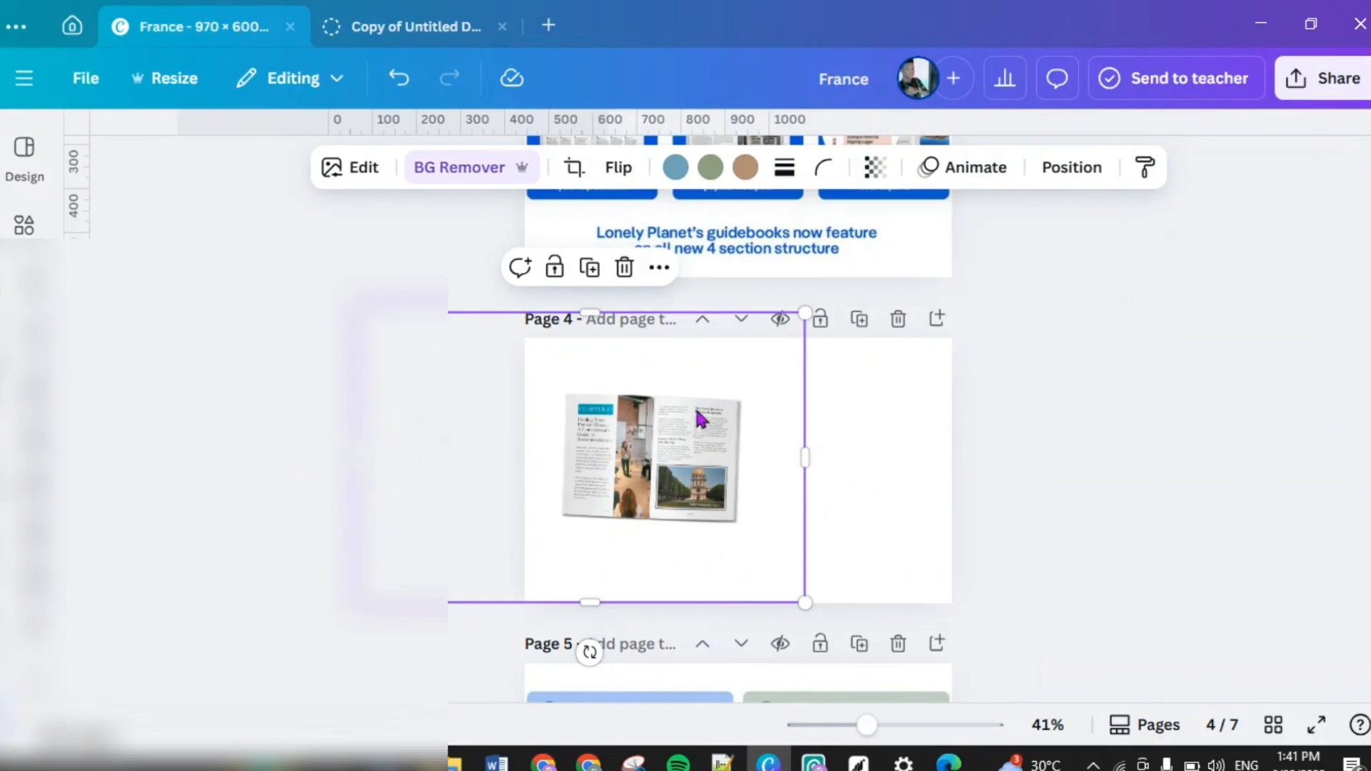
pyautogui.moveTo(805, 314); pyautogui.dragTo(698, 385)
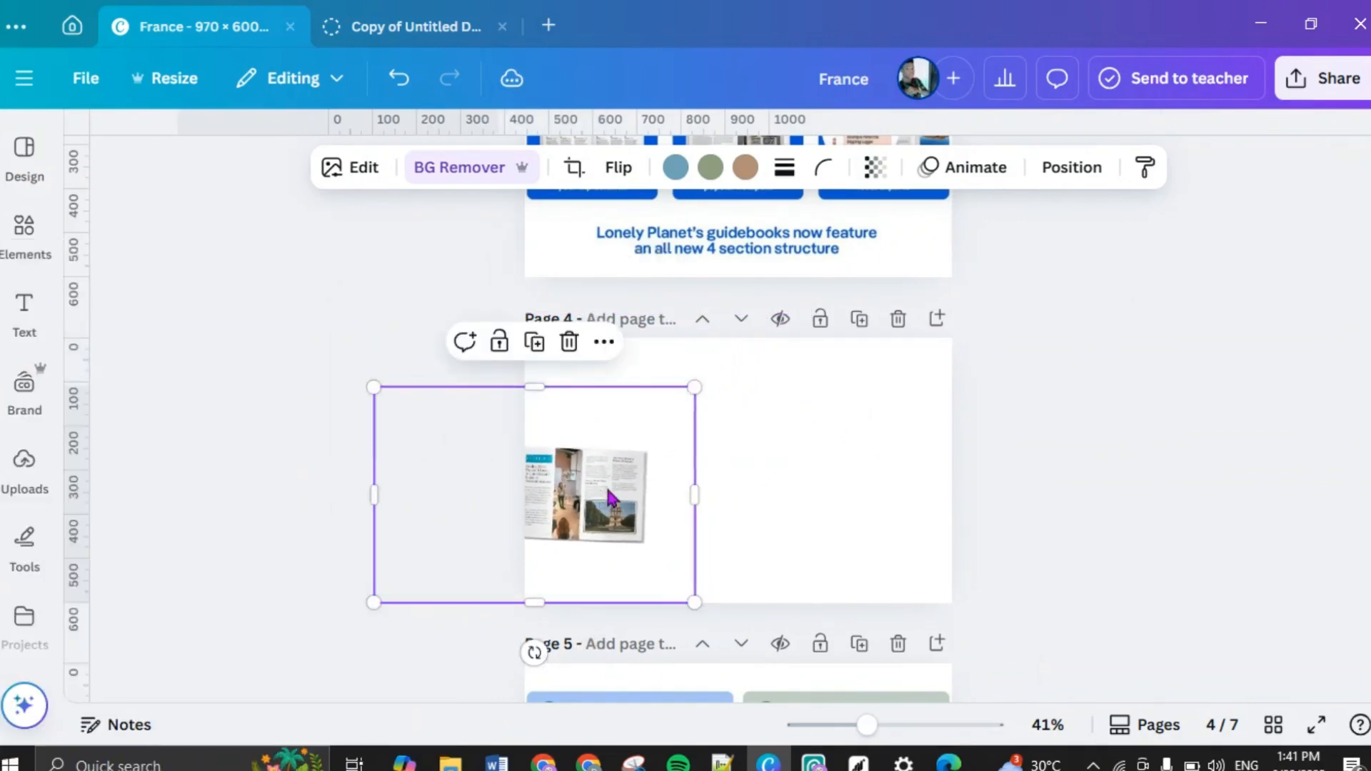
pyautogui.moveTo(597, 486); pyautogui.dragTo(640, 448)
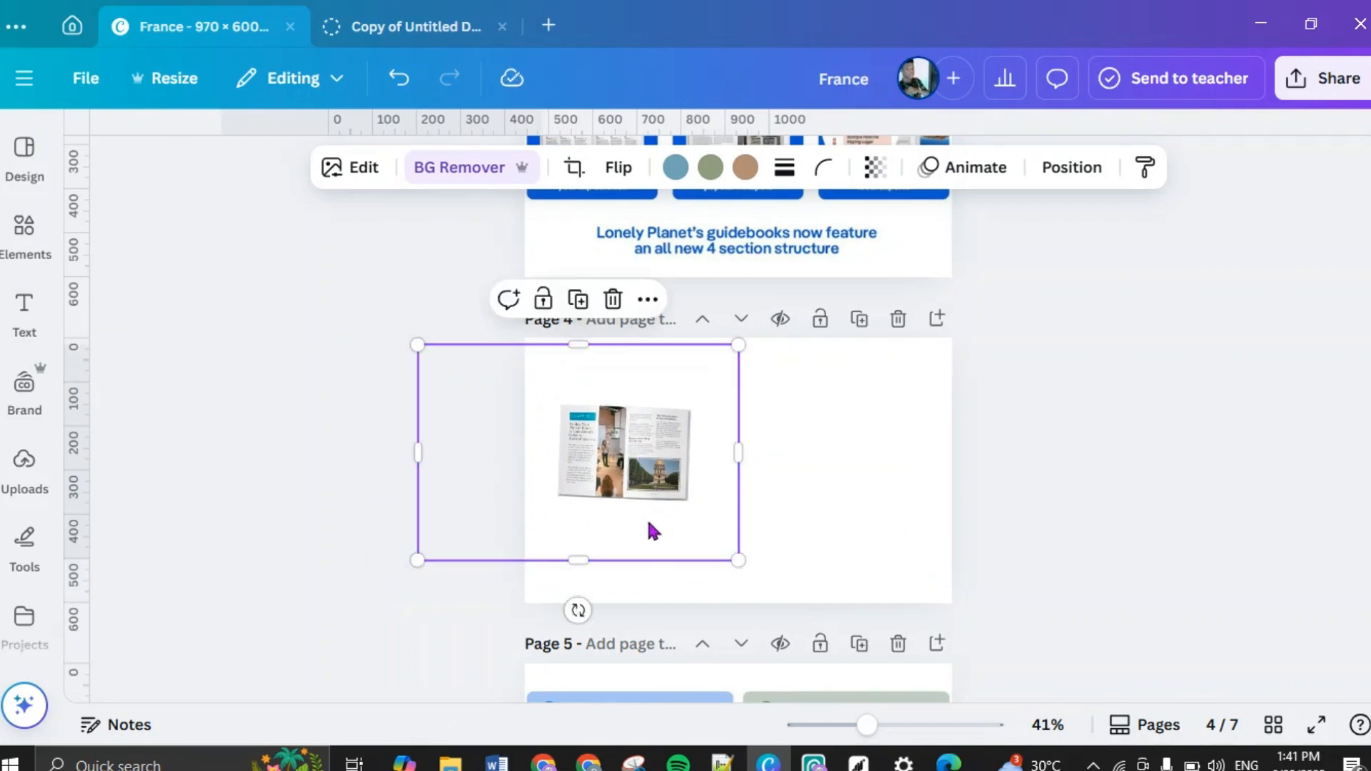
pyautogui.moveTo(577, 610); pyautogui.dragTo(582, 615)
pyautogui.click(792, 462)
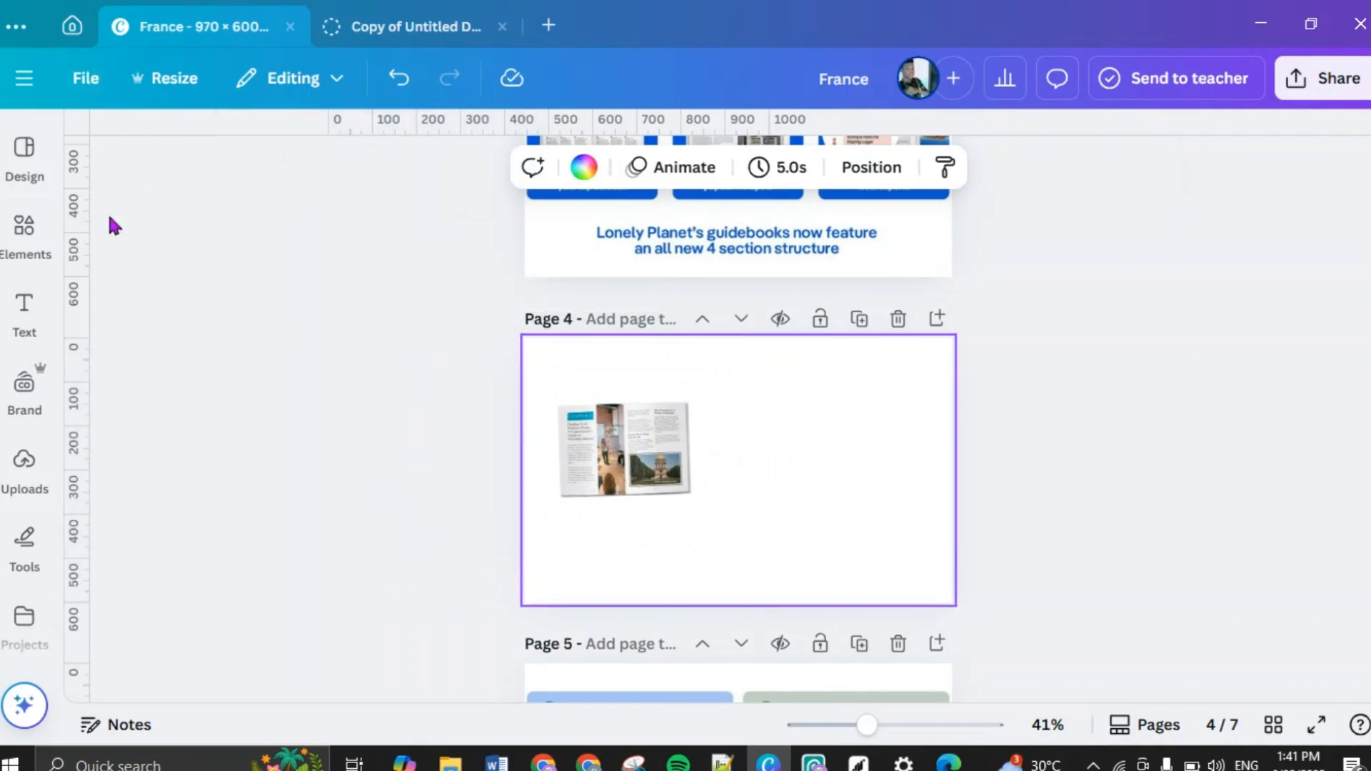
# Step: Add a square shape to page 4 and resize it into a card along the page's left edge, covering the book image
pyautogui.click(14, 242)
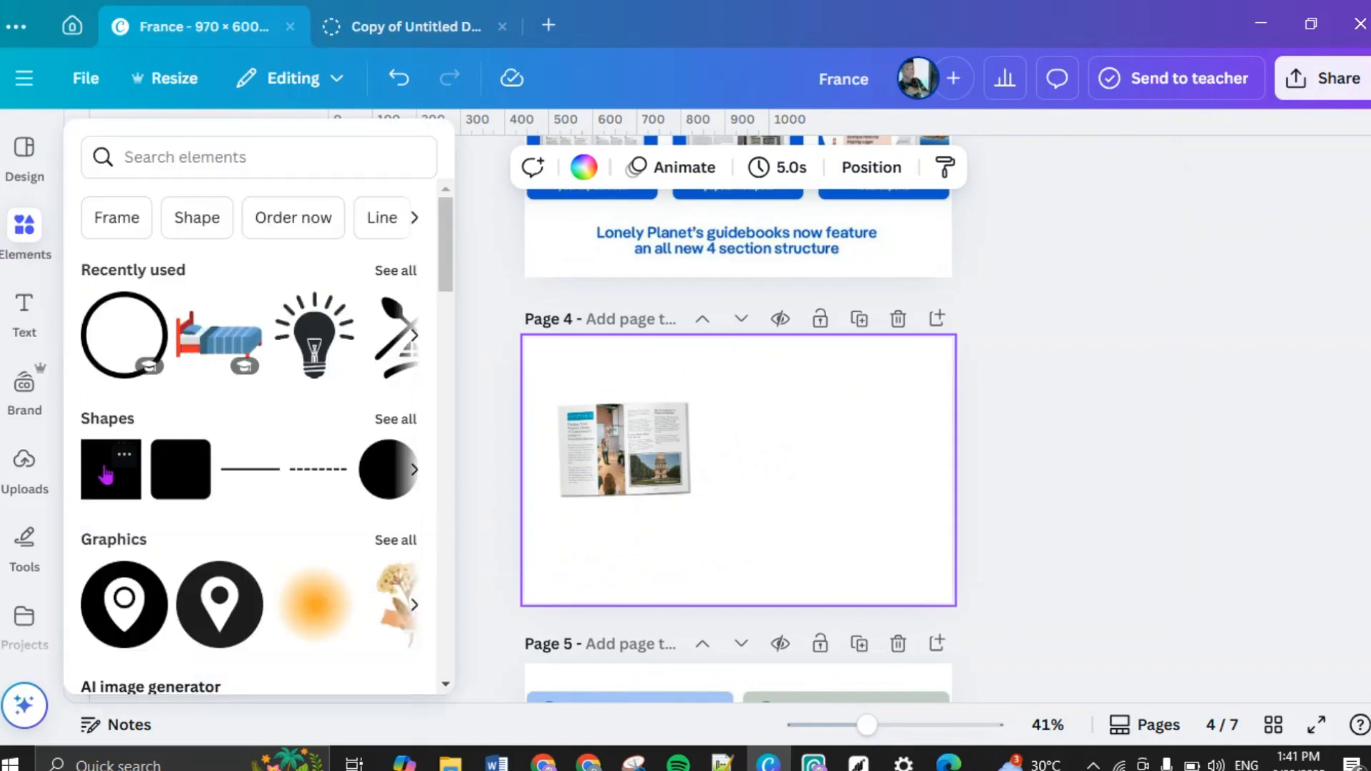
pyautogui.click(105, 474)
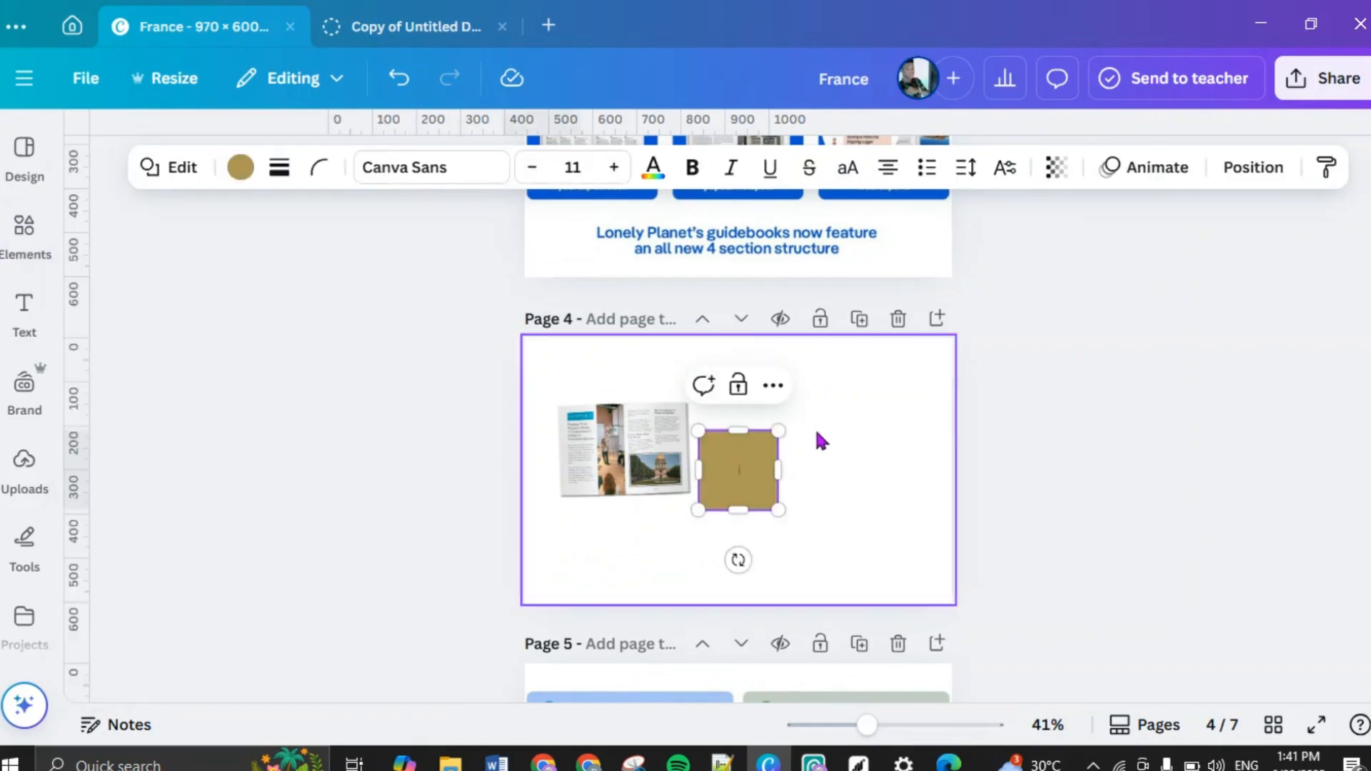
pyautogui.scroll(12, 714, 400)
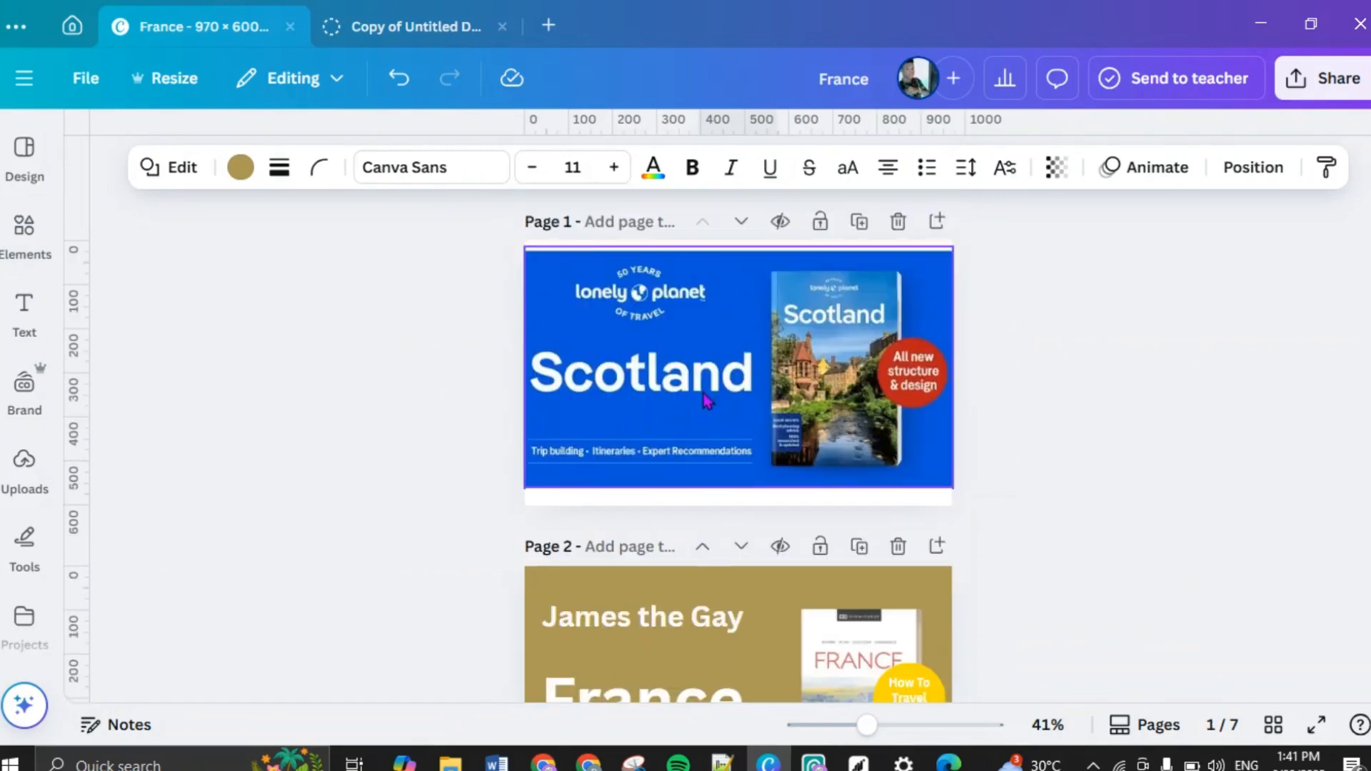
pyautogui.scroll(-12, 704, 393)
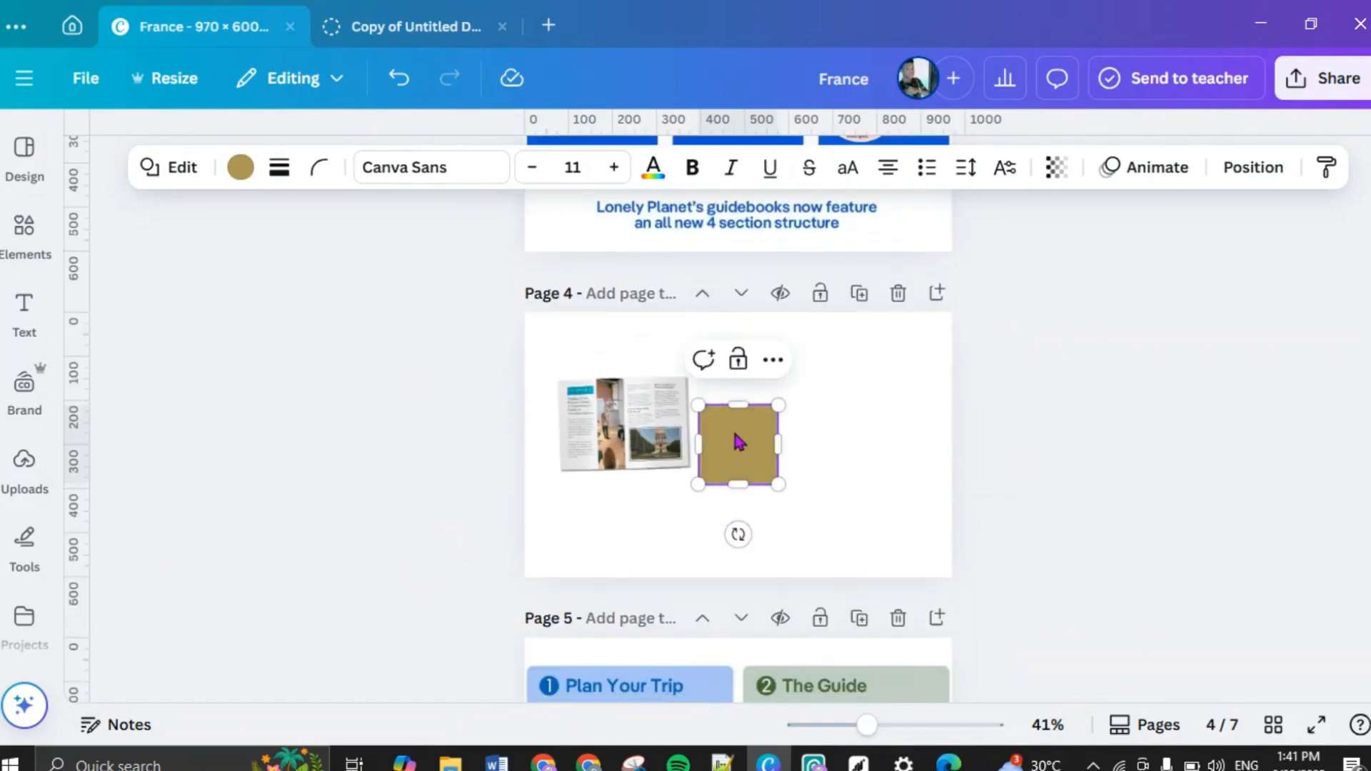
pyautogui.moveTo(738, 441); pyautogui.dragTo(528, 439)
pyautogui.moveTo(651, 386); pyautogui.dragTo(650, 339)
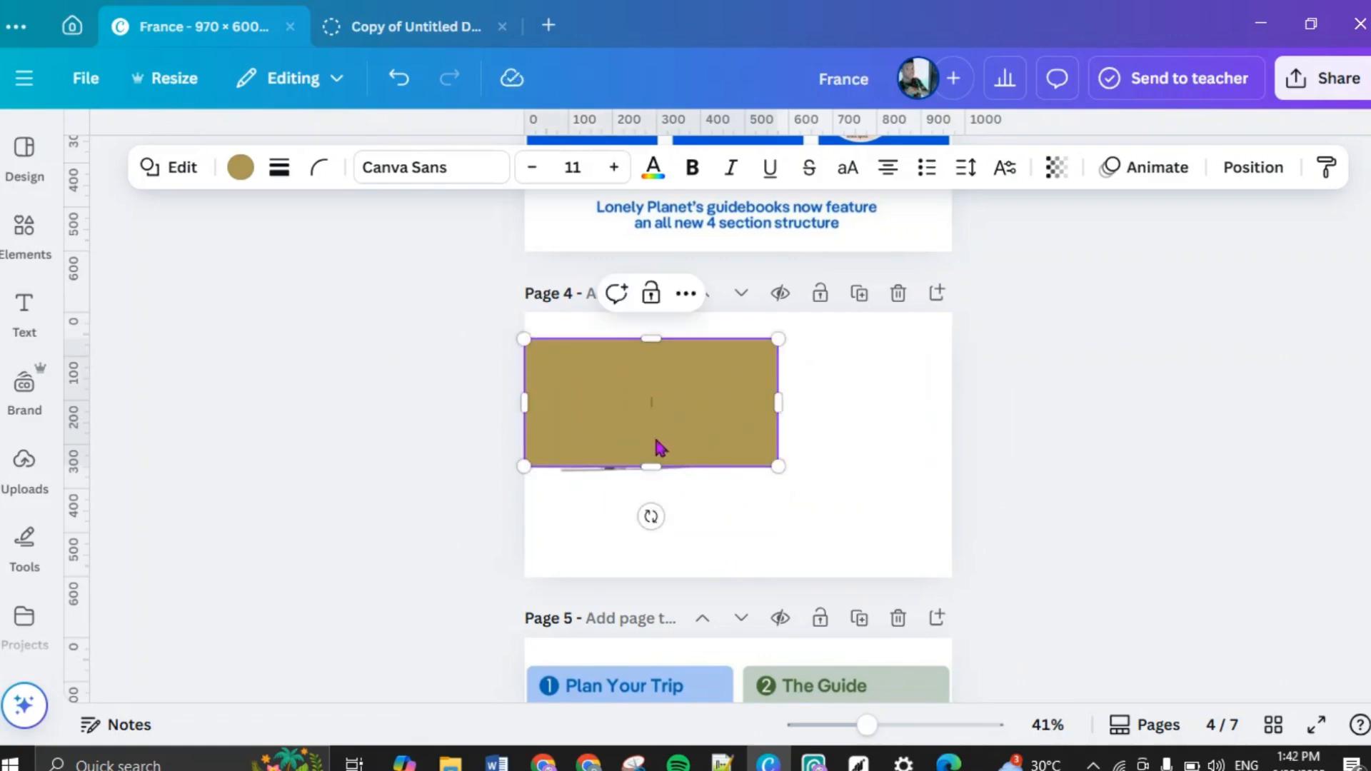
pyautogui.moveTo(649, 466); pyautogui.dragTo(652, 532)
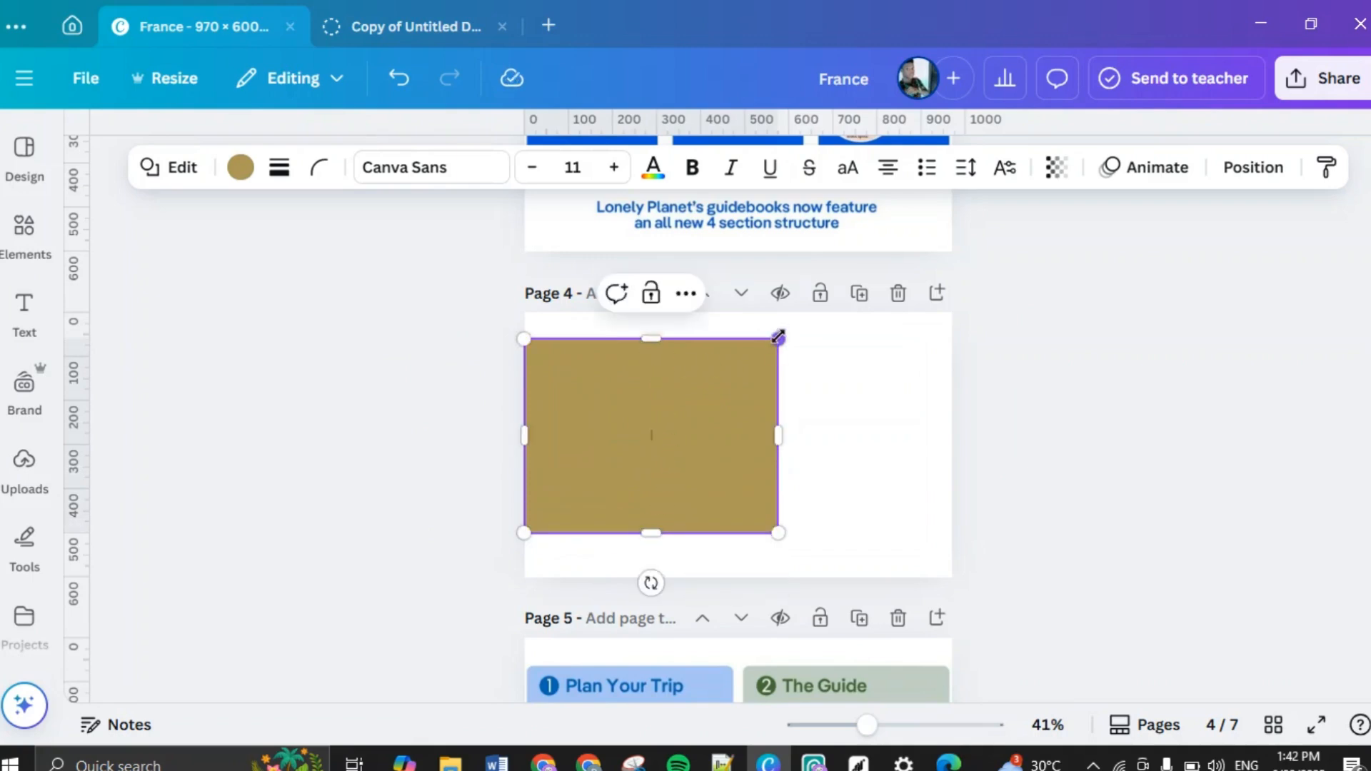
pyautogui.moveTo(779, 335); pyautogui.dragTo(706, 385)
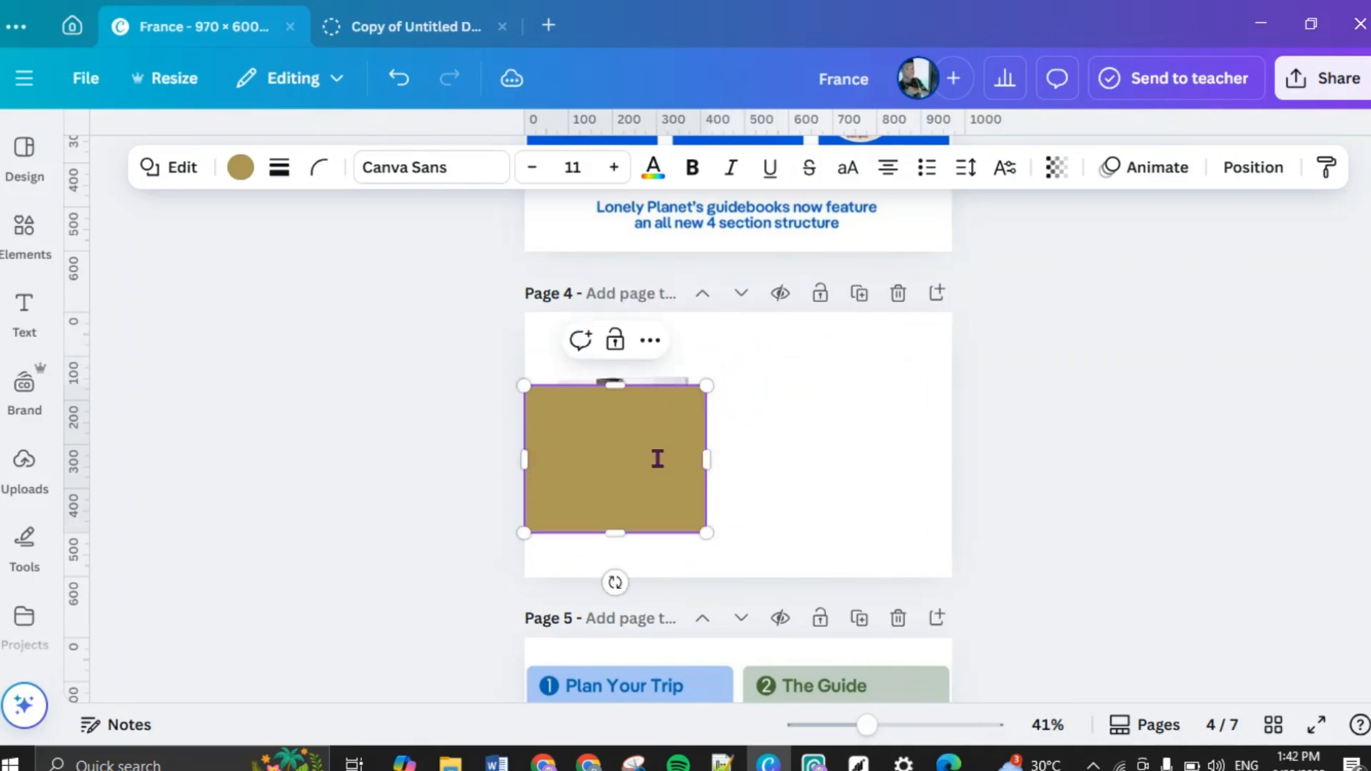
# Step: Duplicate the gold card and place the copy beside it on page 4
pyautogui.click(657, 459)
pyautogui.click(818, 410)
pyautogui.moveTo(614, 474); pyautogui.dragTo(812, 428)
pyautogui.click(615, 327)
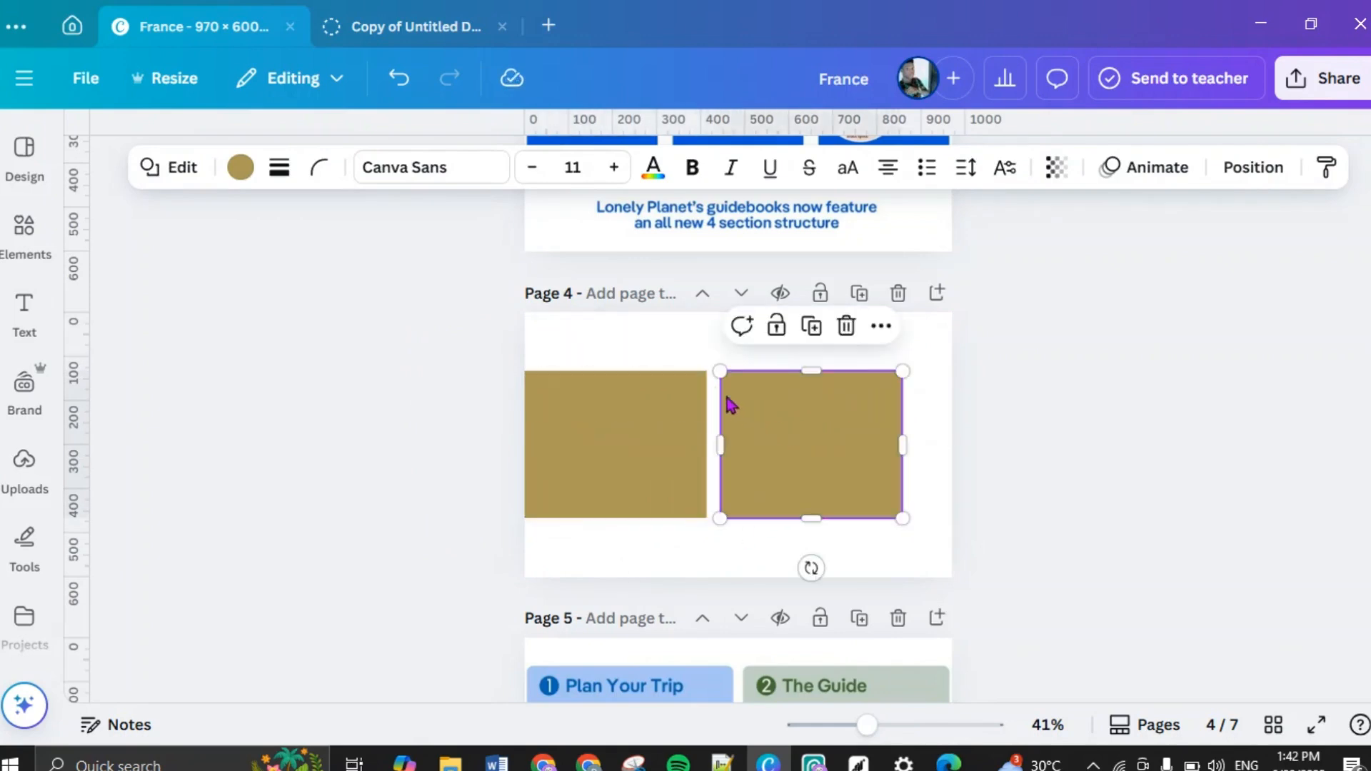
# Step: Shrink the first gold card to nearly a third of the page width and delete the larger copies beside it
pyautogui.click(691, 404)
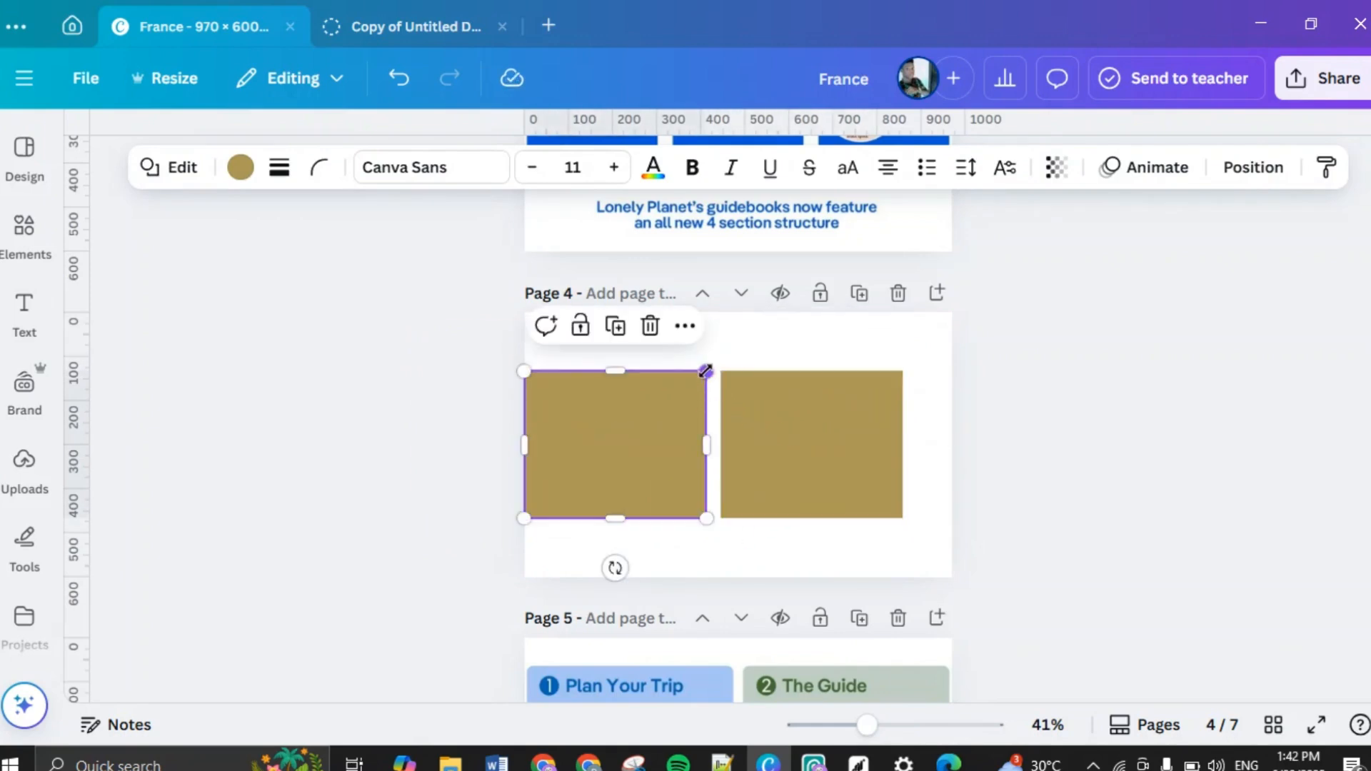
pyautogui.moveTo(694, 378); pyautogui.dragTo(657, 386)
pyautogui.moveTo(807, 437); pyautogui.dragTo(772, 444)
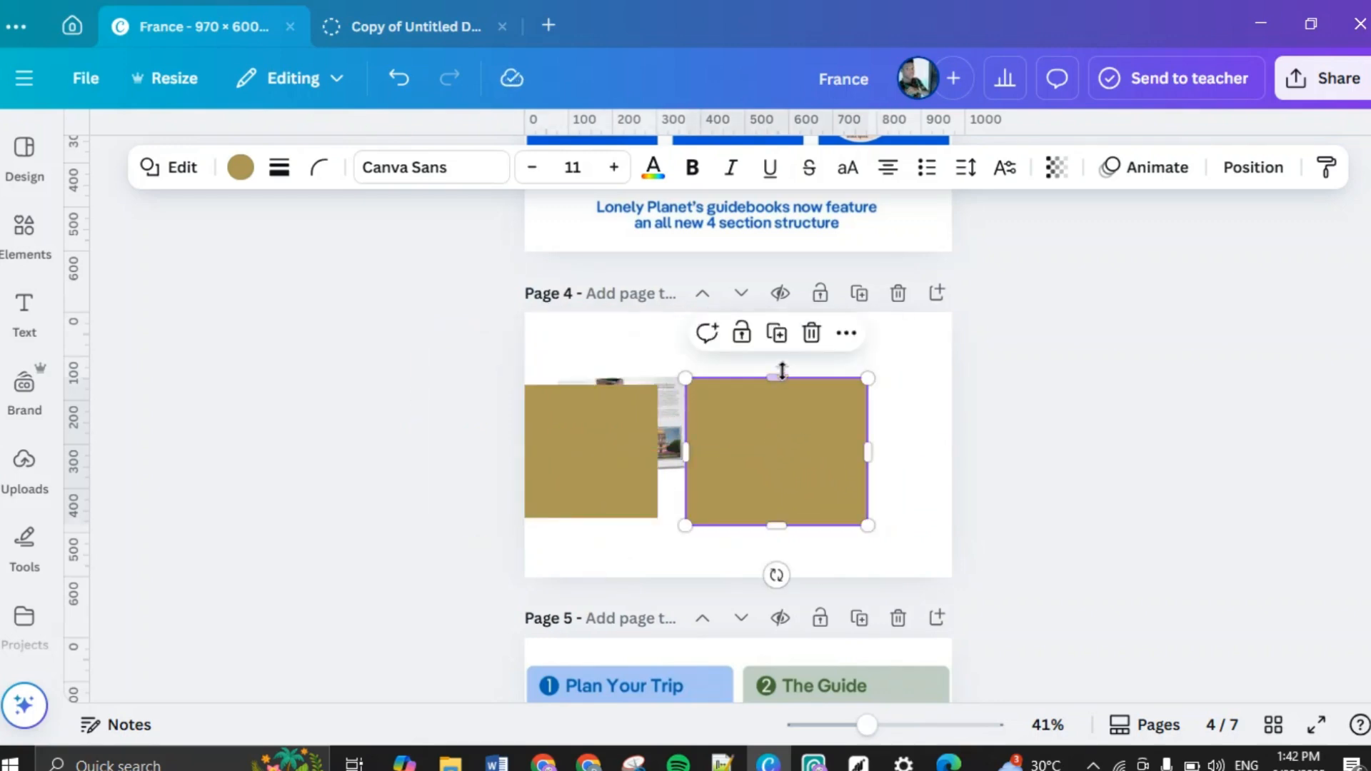
pyautogui.click(777, 334)
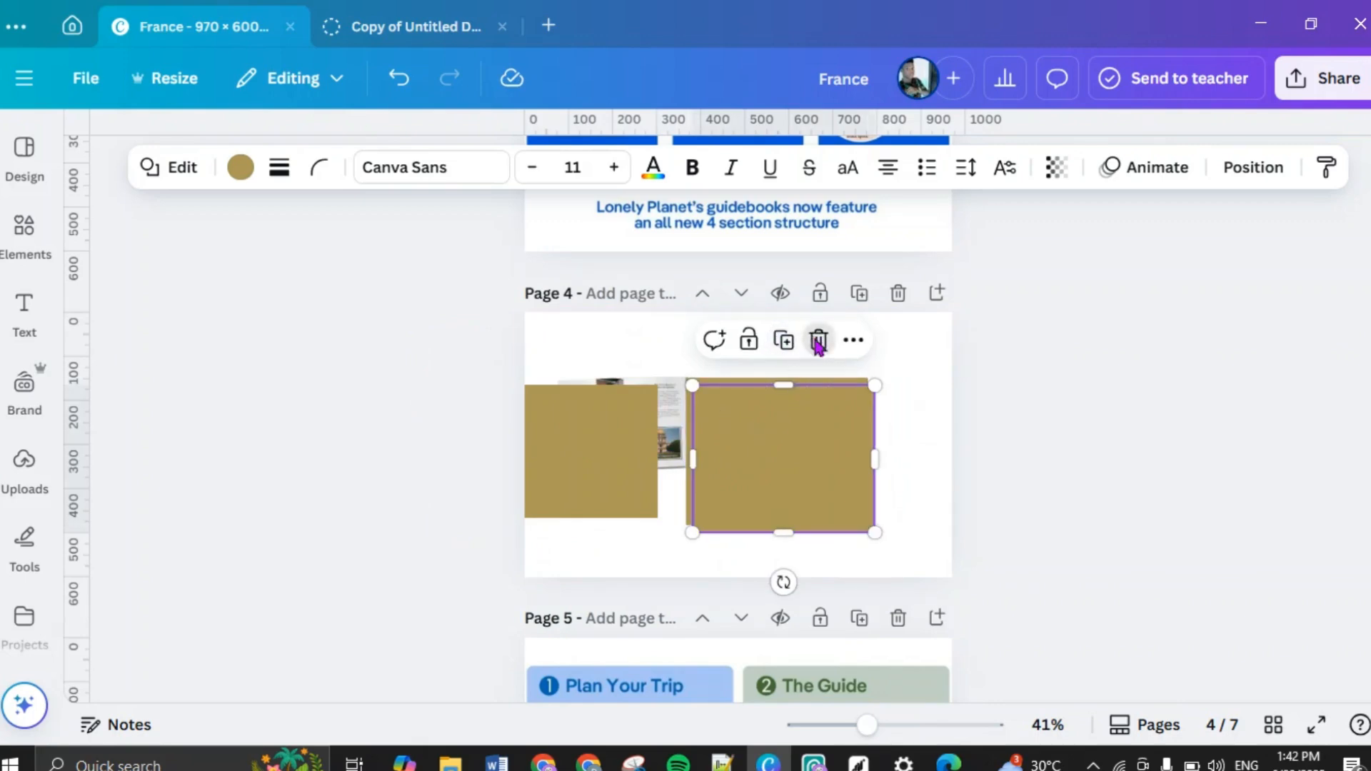
pyautogui.click(817, 337)
pyautogui.click(786, 453)
pyautogui.click(812, 335)
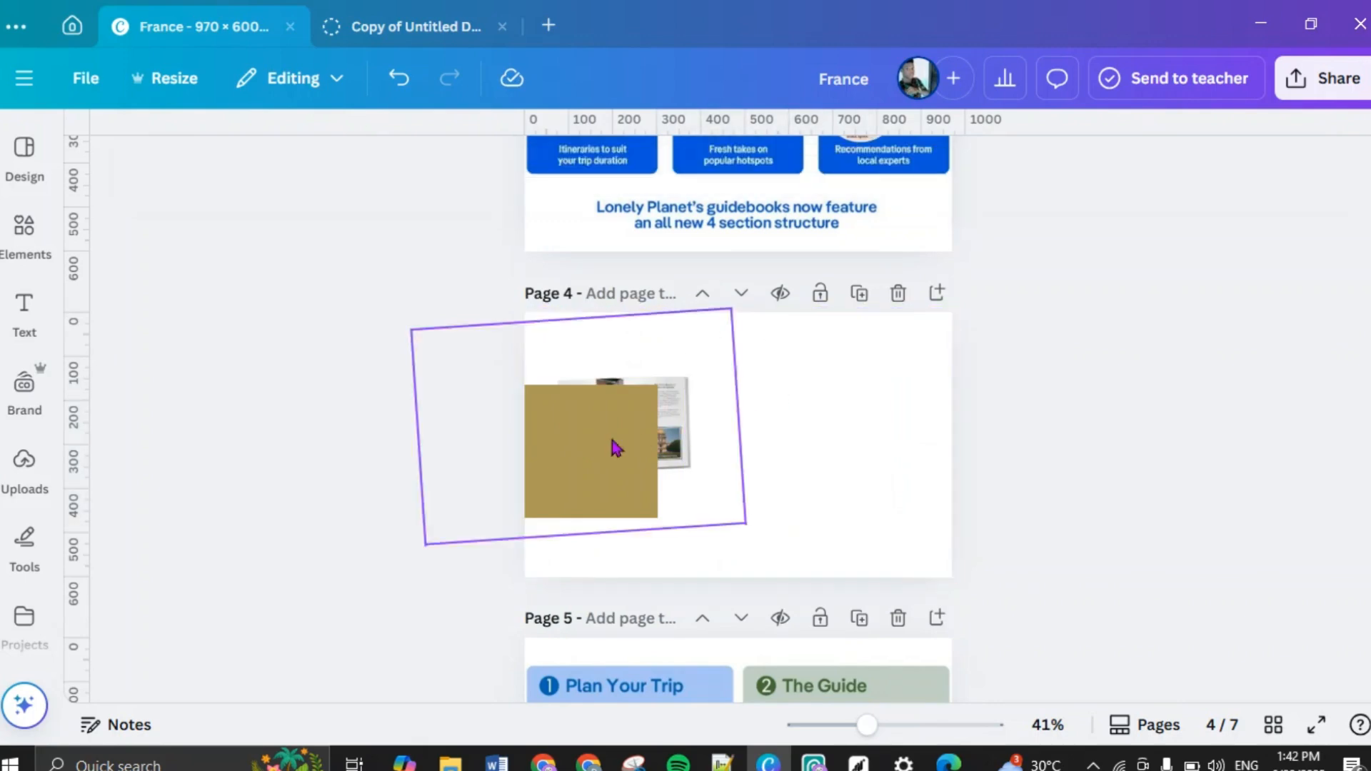
# Step: Duplicate the smaller gold card twice and line up the three cards in a row across page 4
pyautogui.click(614, 439)
pyautogui.click(597, 348)
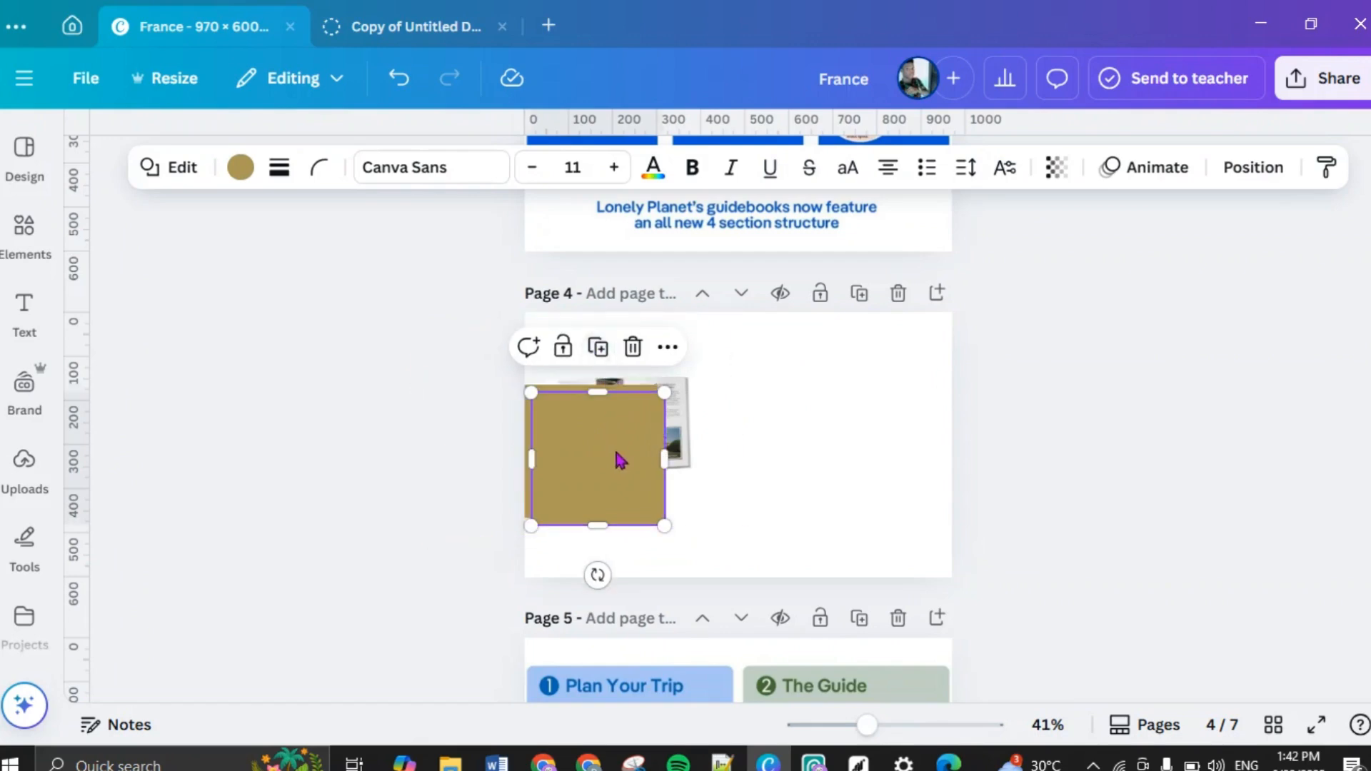
pyautogui.moveTo(621, 459); pyautogui.dragTo(768, 453)
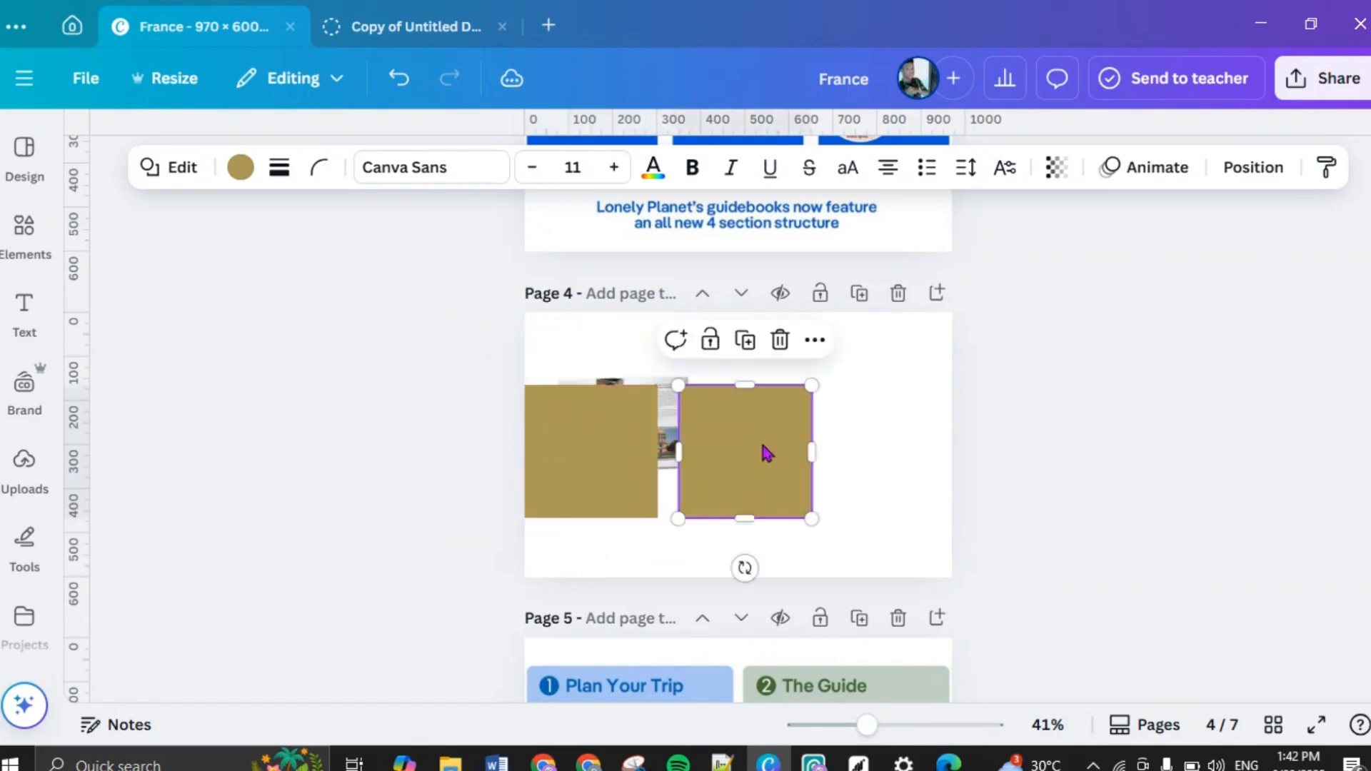
pyautogui.click(745, 341)
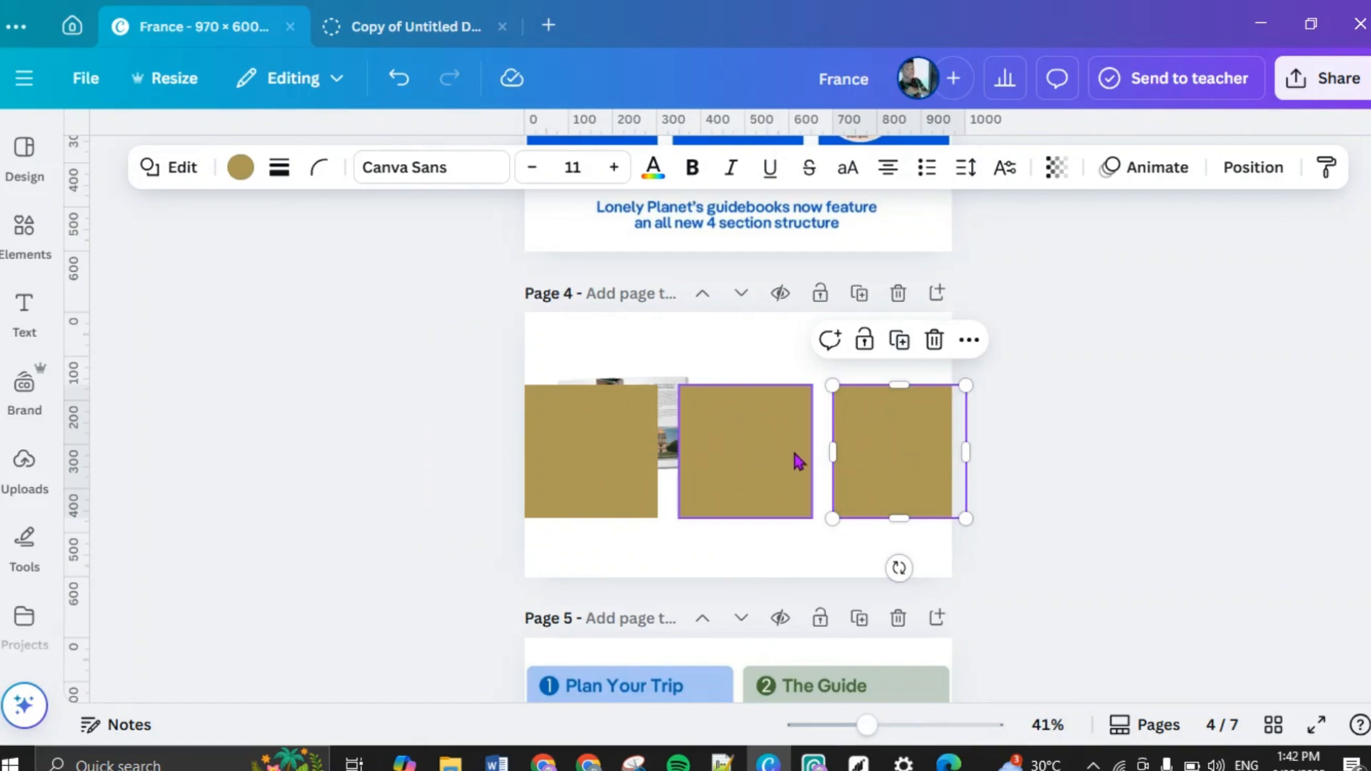
pyautogui.moveTo(747, 461); pyautogui.dragTo(737, 458)
pyautogui.moveTo(894, 459); pyautogui.dragTo(875, 465)
# Step: Move the two outer cards slightly inward from the page edges, leaving narrow gaps around the middle card
pyautogui.scroll(3, 864, 465)
pyautogui.scroll(-1, 861, 465)
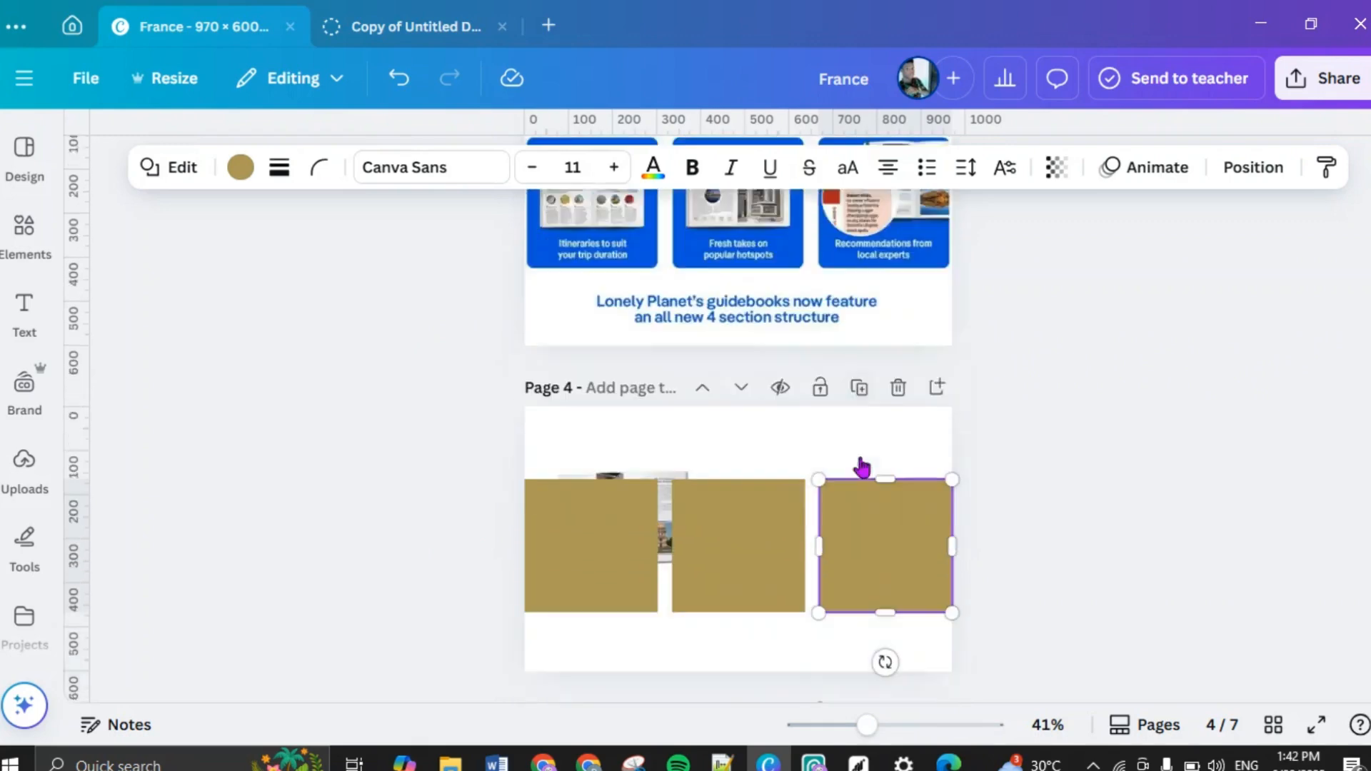
pyautogui.scroll(-2, 862, 468)
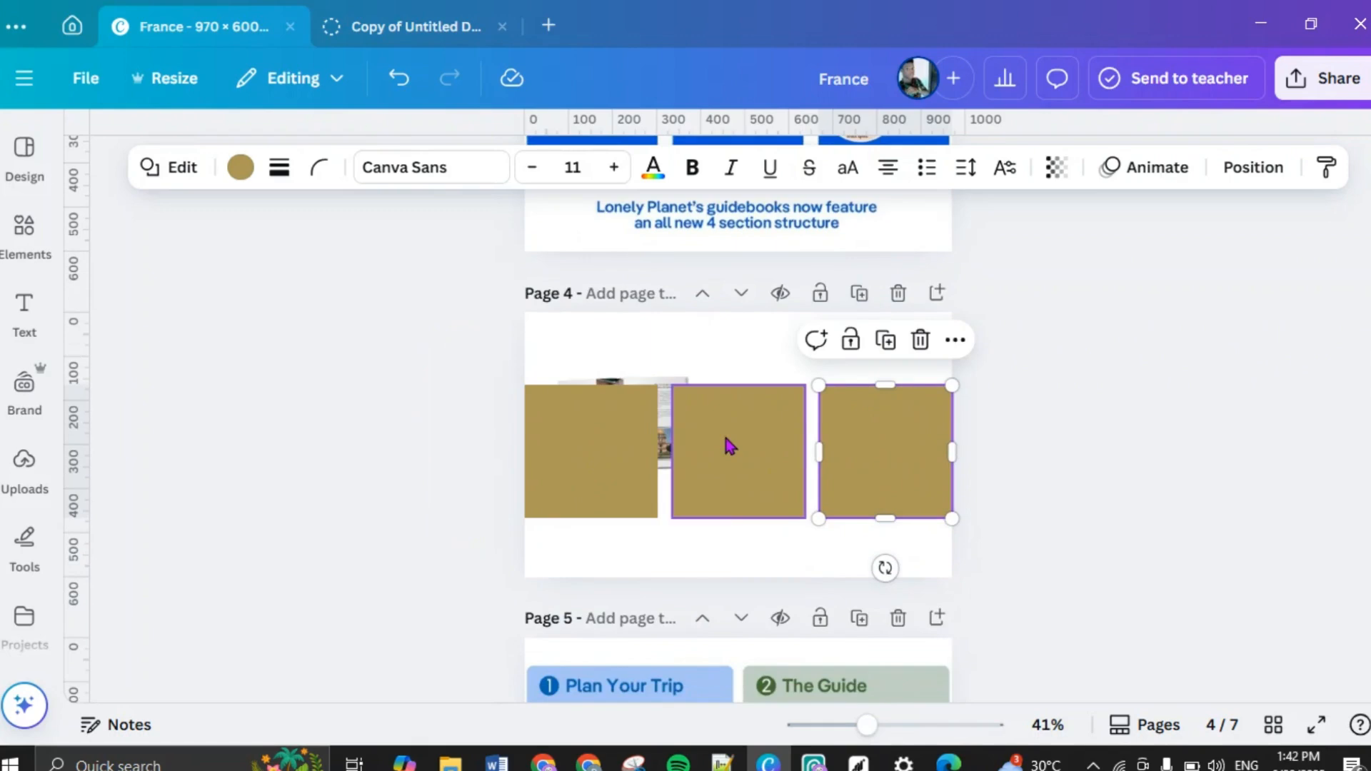
pyautogui.moveTo(725, 459)
pyautogui.mouseDown()
pyautogui.moveTo(718, 451)
pyautogui.moveTo(726, 459)
pyautogui.mouseUp()
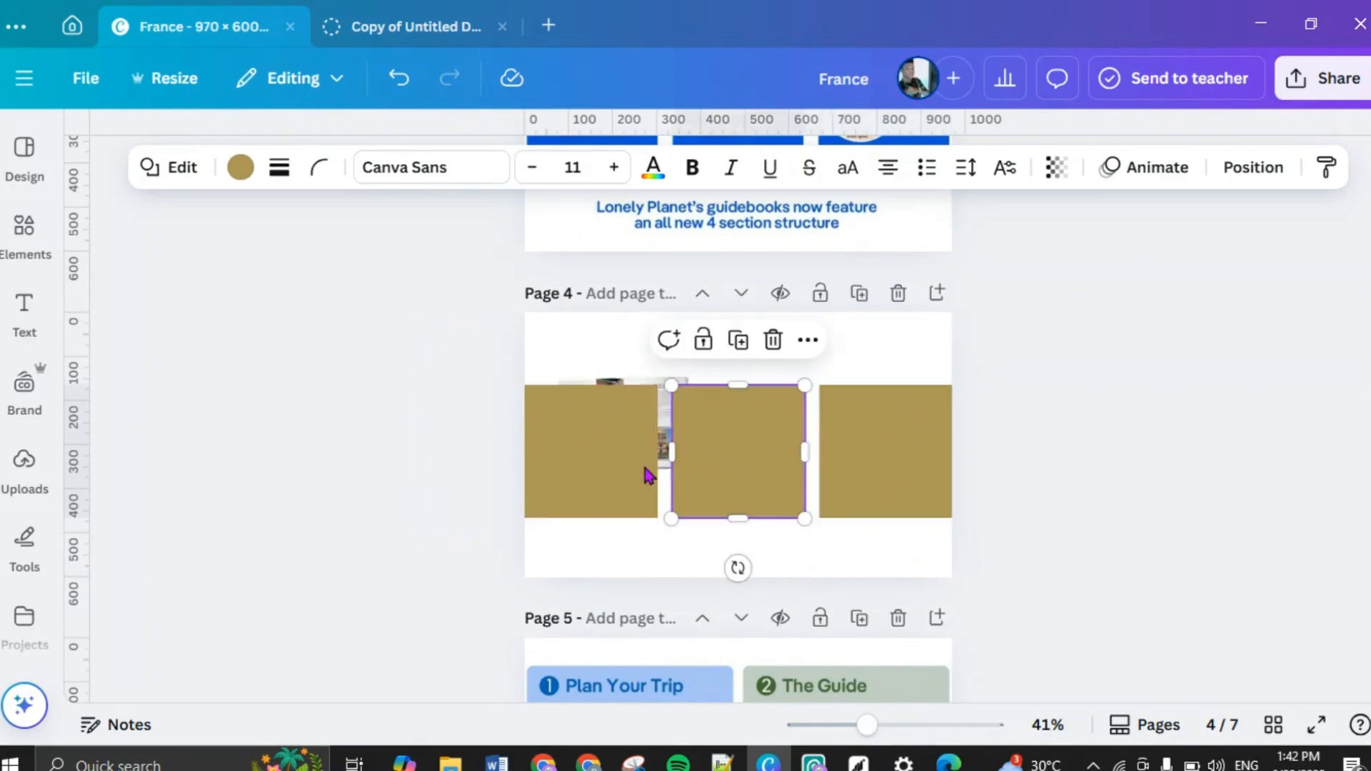
pyautogui.moveTo(625, 461); pyautogui.dragTo(628, 460)
pyautogui.click(740, 453)
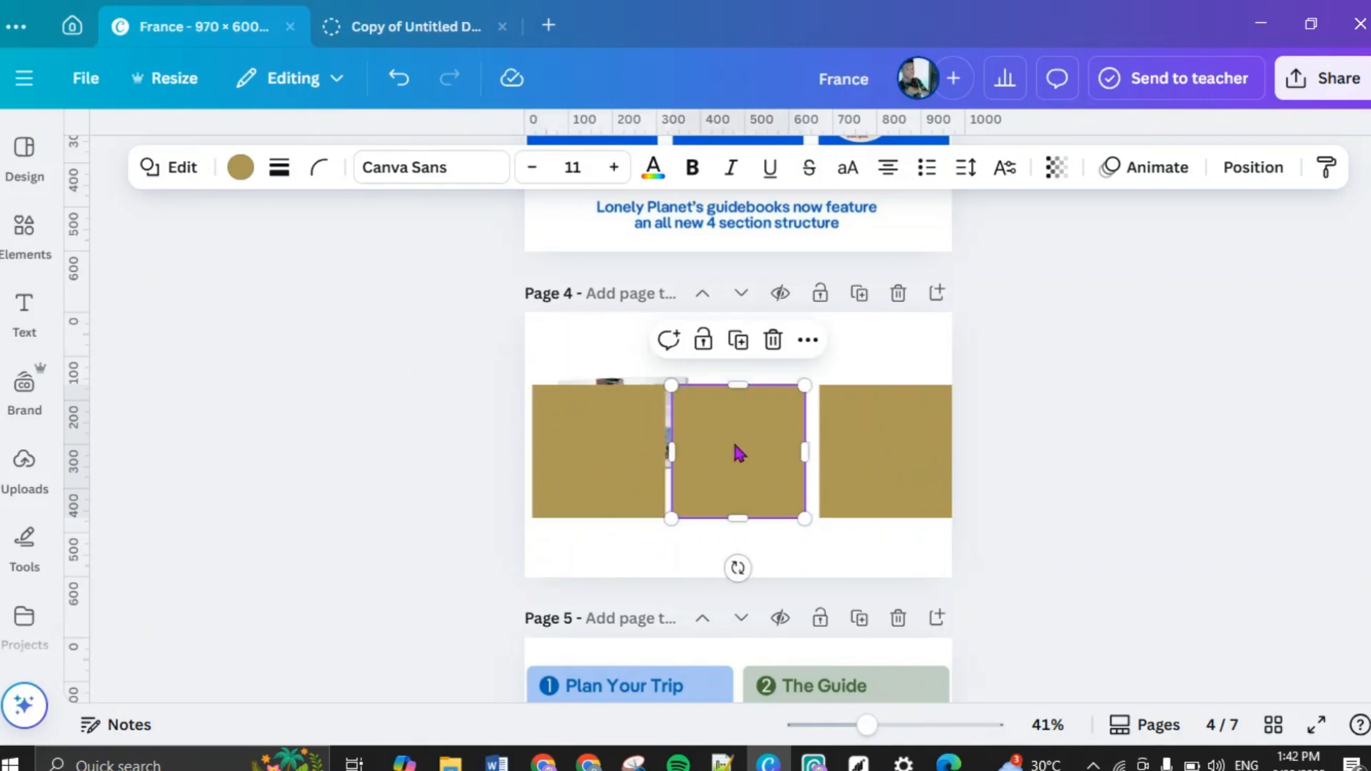
pyautogui.click(861, 446)
pyautogui.moveTo(852, 437); pyautogui.dragTo(845, 438)
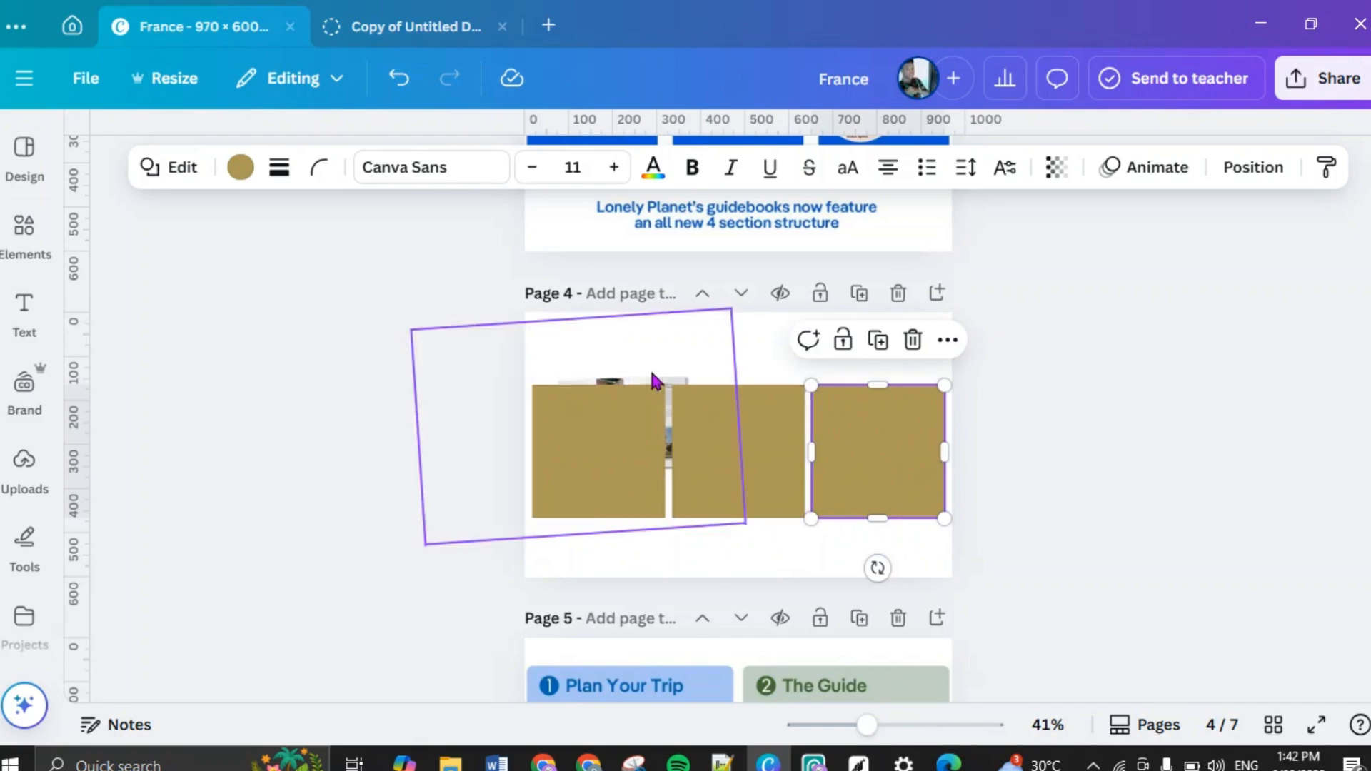
# Step: Make the first gold card taller by extending its upper and lower edges, and widen it slightly toward the middle card
pyautogui.click(1089, 456)
pyautogui.click(894, 725)
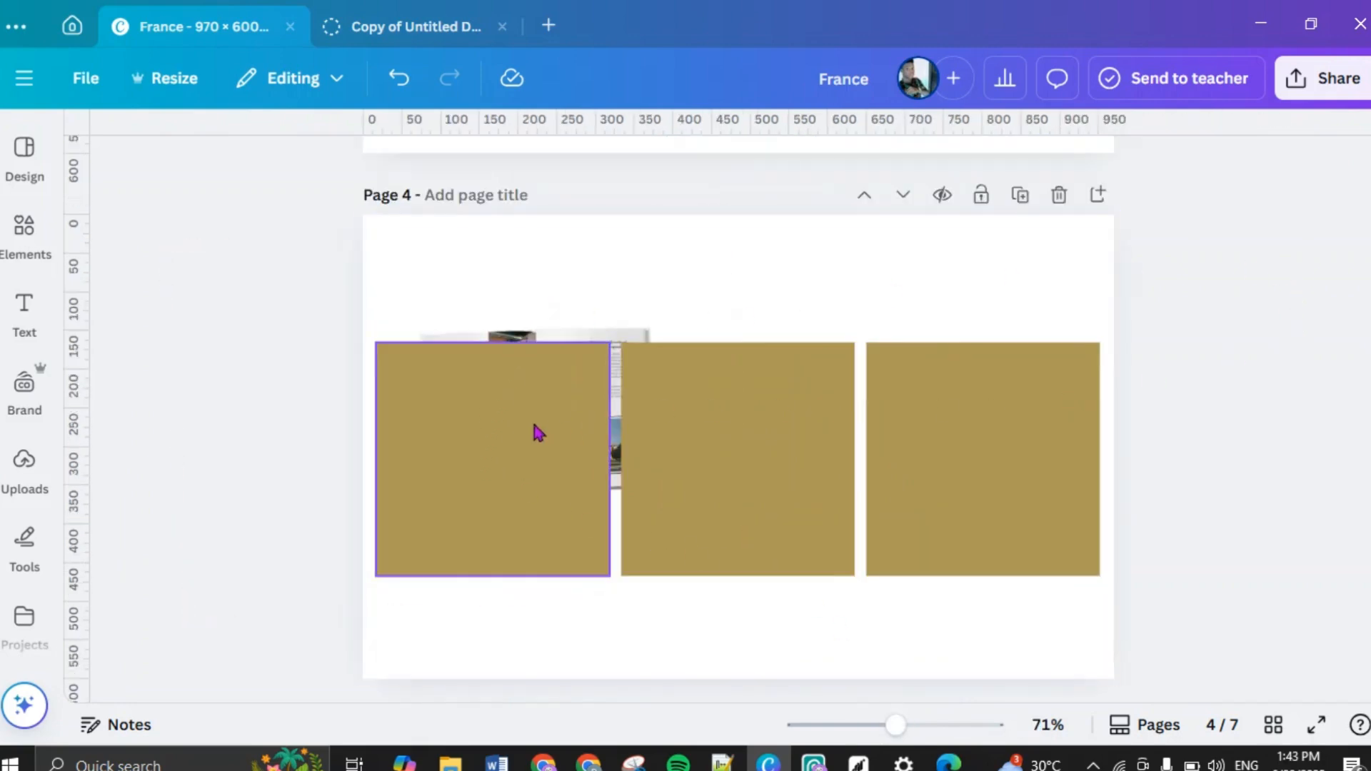
pyautogui.scroll(5, 539, 433)
pyautogui.scroll(-5, 537, 431)
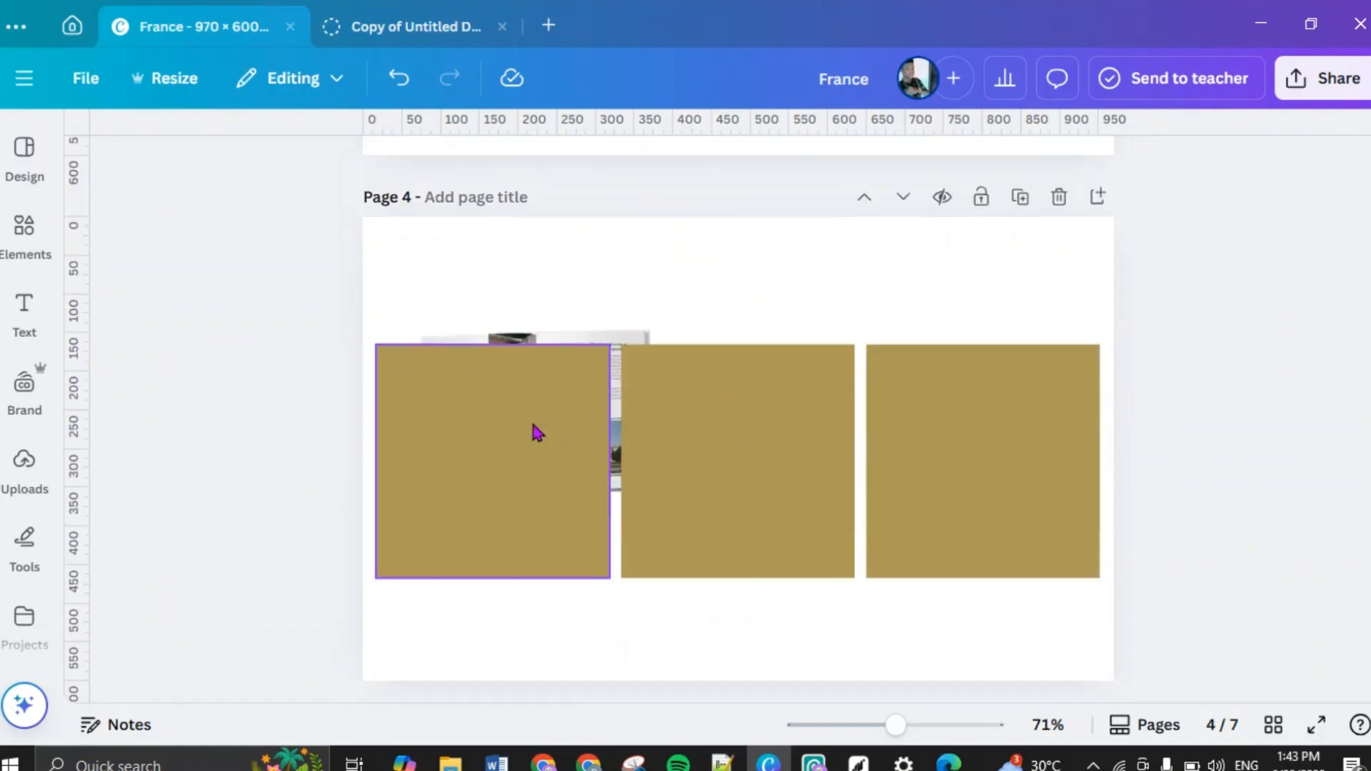
pyautogui.click(506, 397)
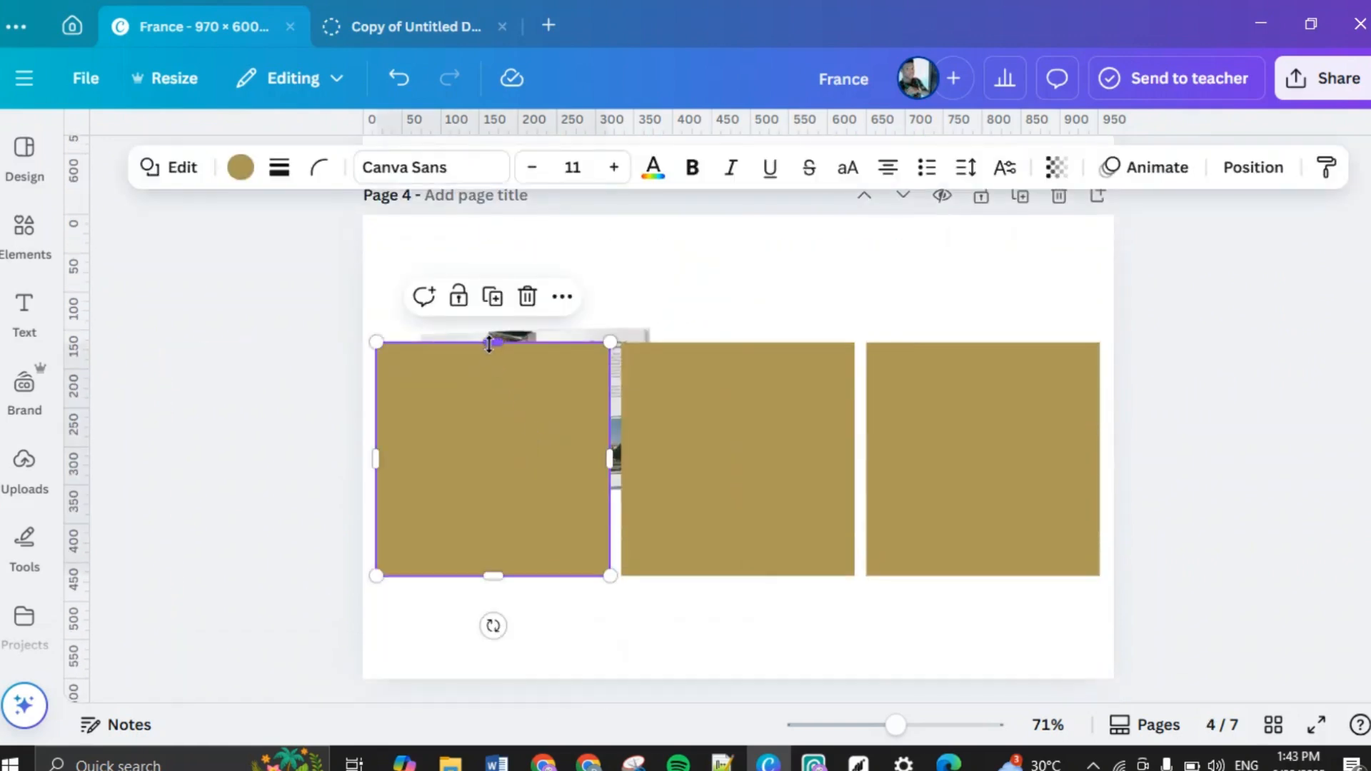
pyautogui.moveTo(490, 344); pyautogui.dragTo(490, 310)
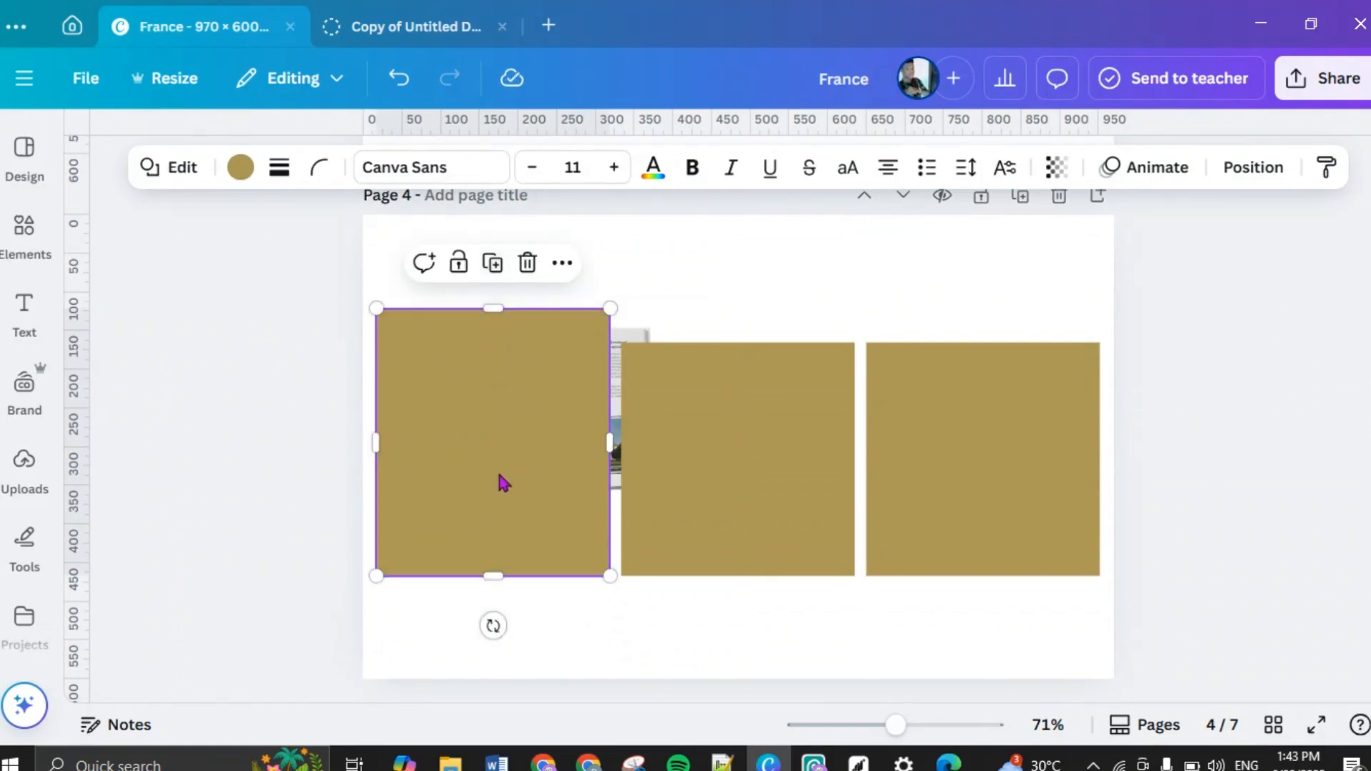
pyautogui.moveTo(493, 582); pyautogui.dragTo(494, 597)
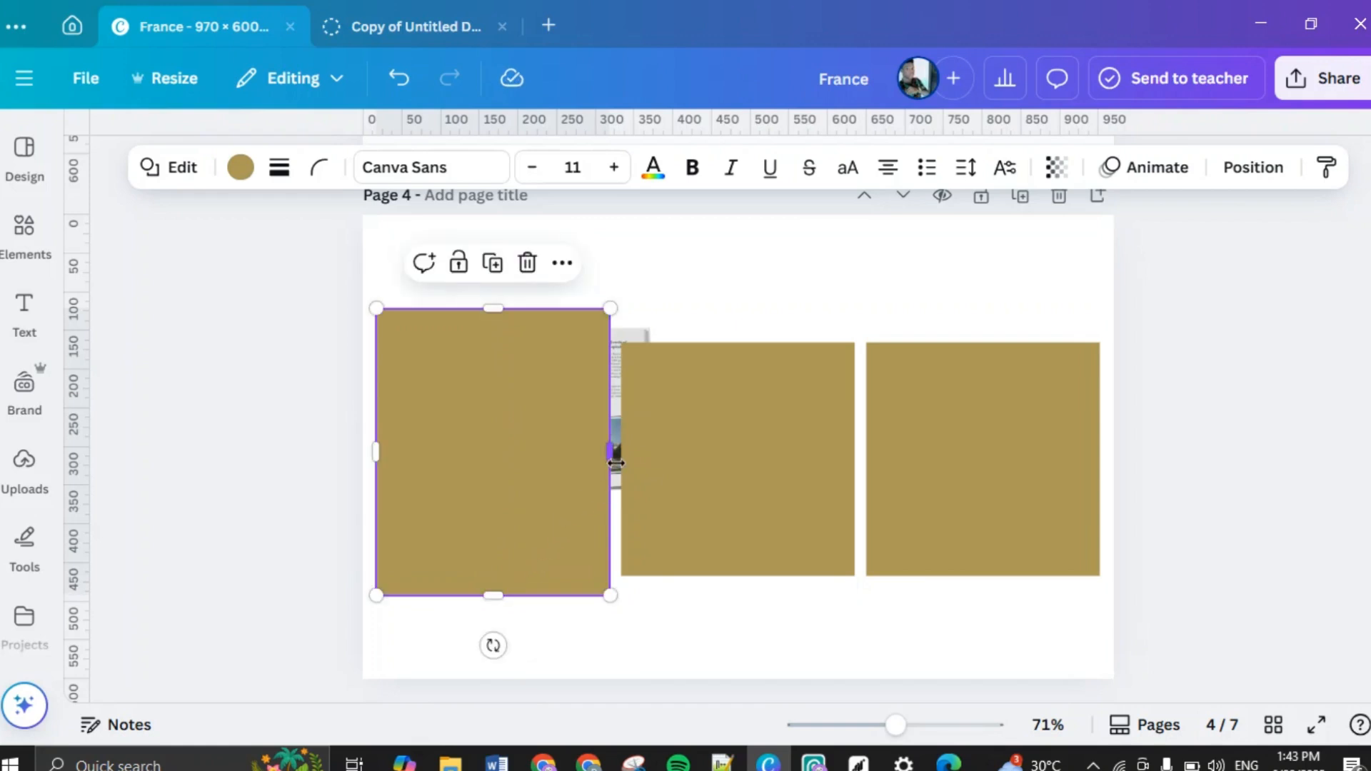
pyautogui.moveTo(607, 450); pyautogui.dragTo(609, 463)
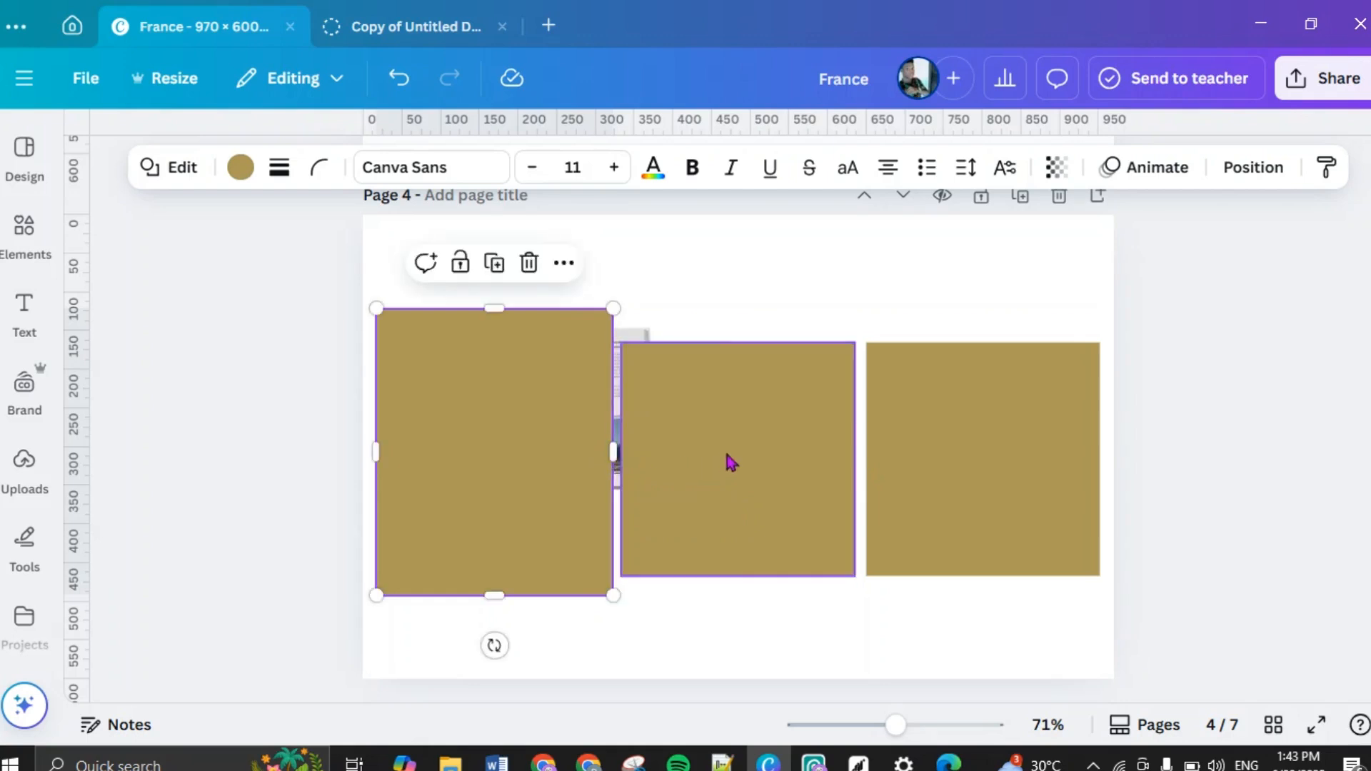
# Step: Delete the shorter middle and right gold cards from page 4
pyautogui.click(741, 459)
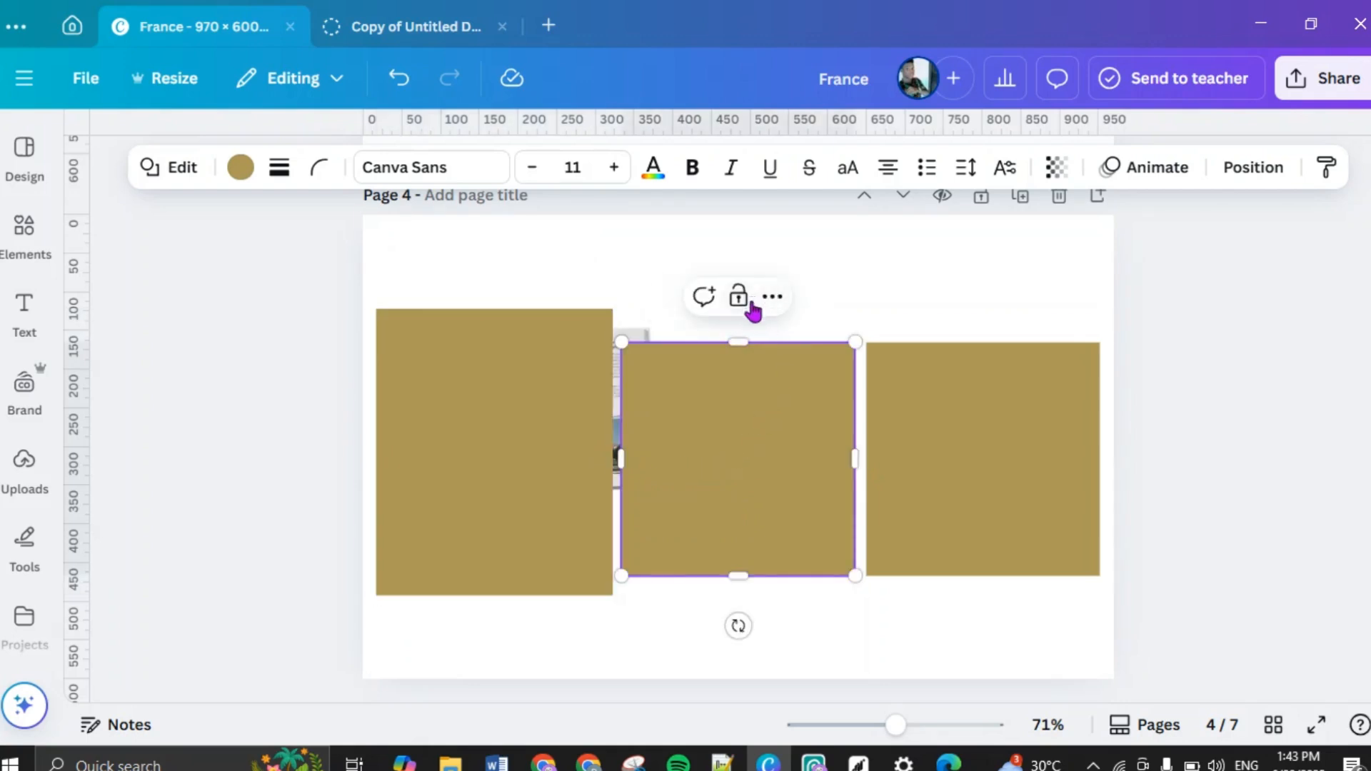
pyautogui.click(772, 298)
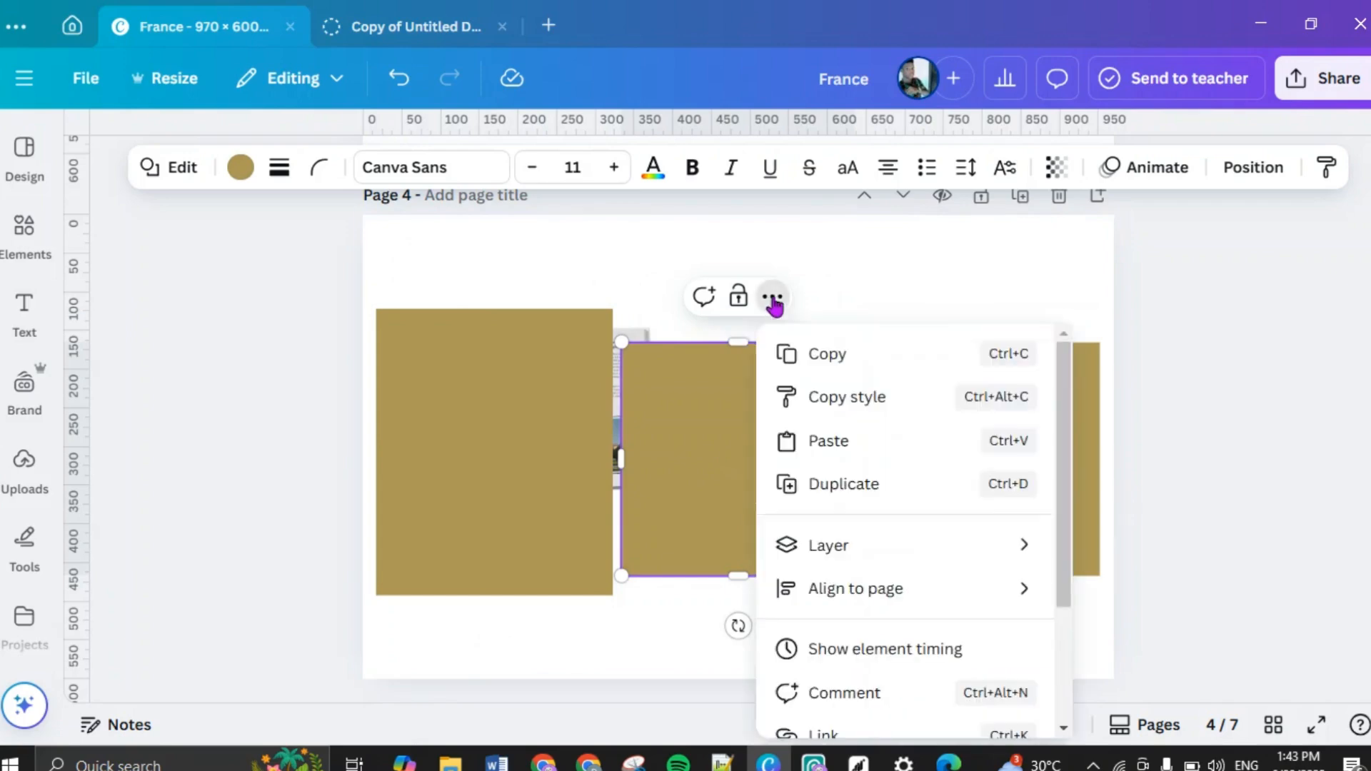
pyautogui.click(731, 456)
pyautogui.click(738, 297)
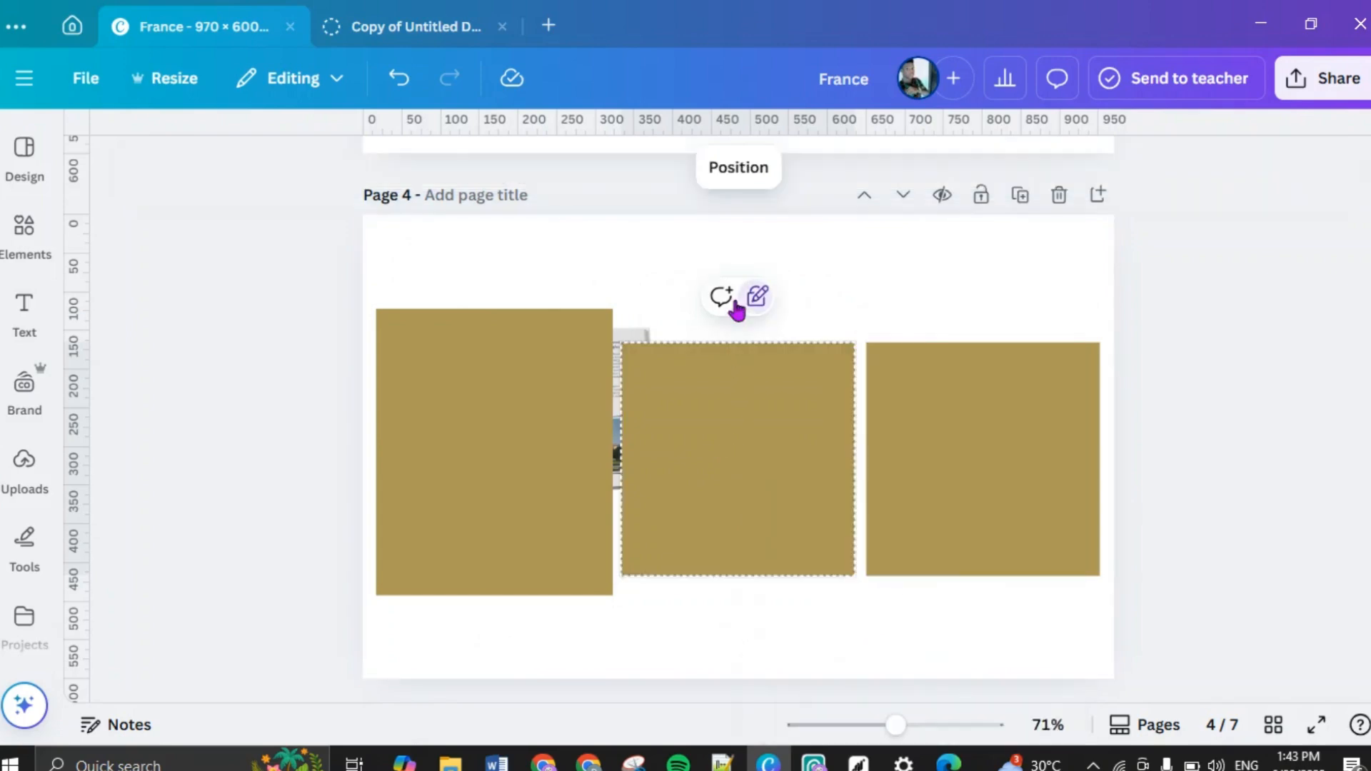
pyautogui.click(757, 296)
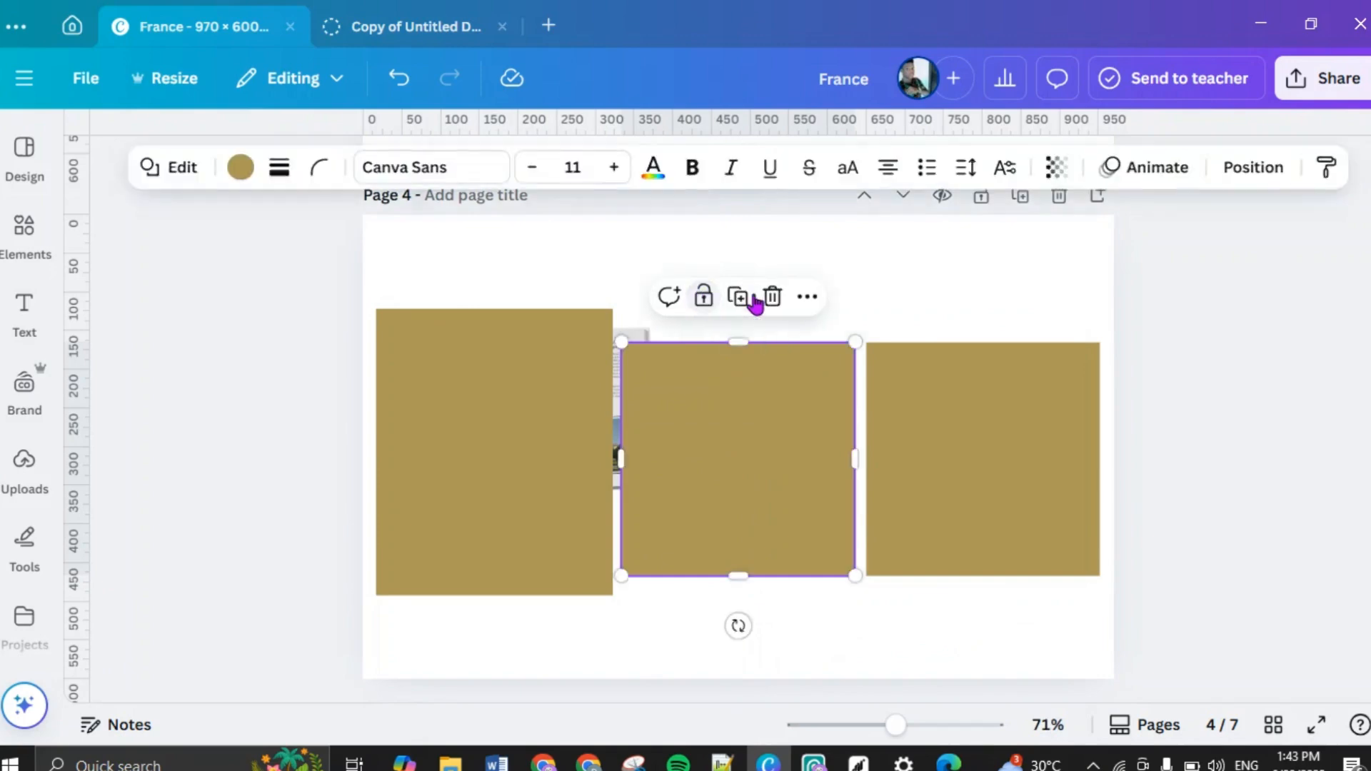
pyautogui.click(774, 296)
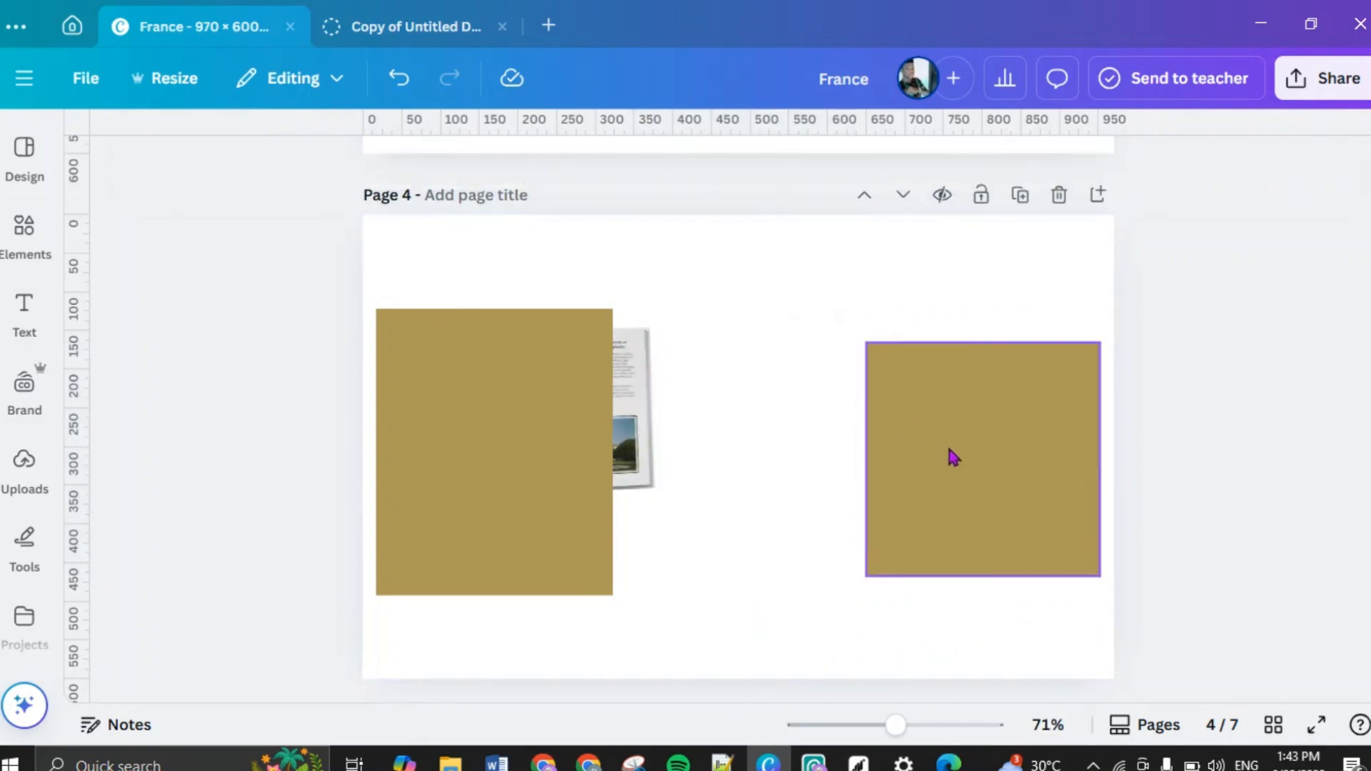
pyautogui.click(952, 456)
pyautogui.click(1018, 296)
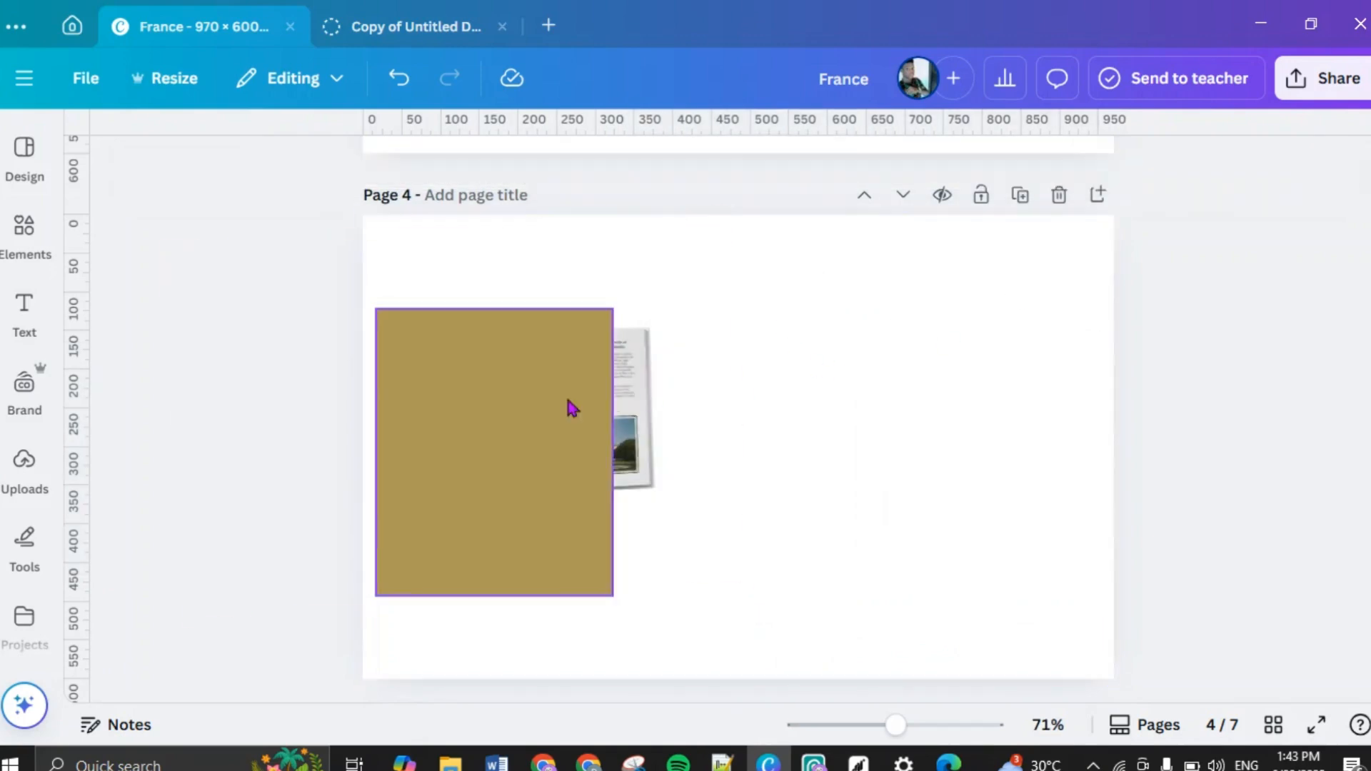
# Step: Duplicate the taller gold card twice and place the copies beside it in an aligned, evenly spaced row
pyautogui.click(495, 413)
pyautogui.click(492, 265)
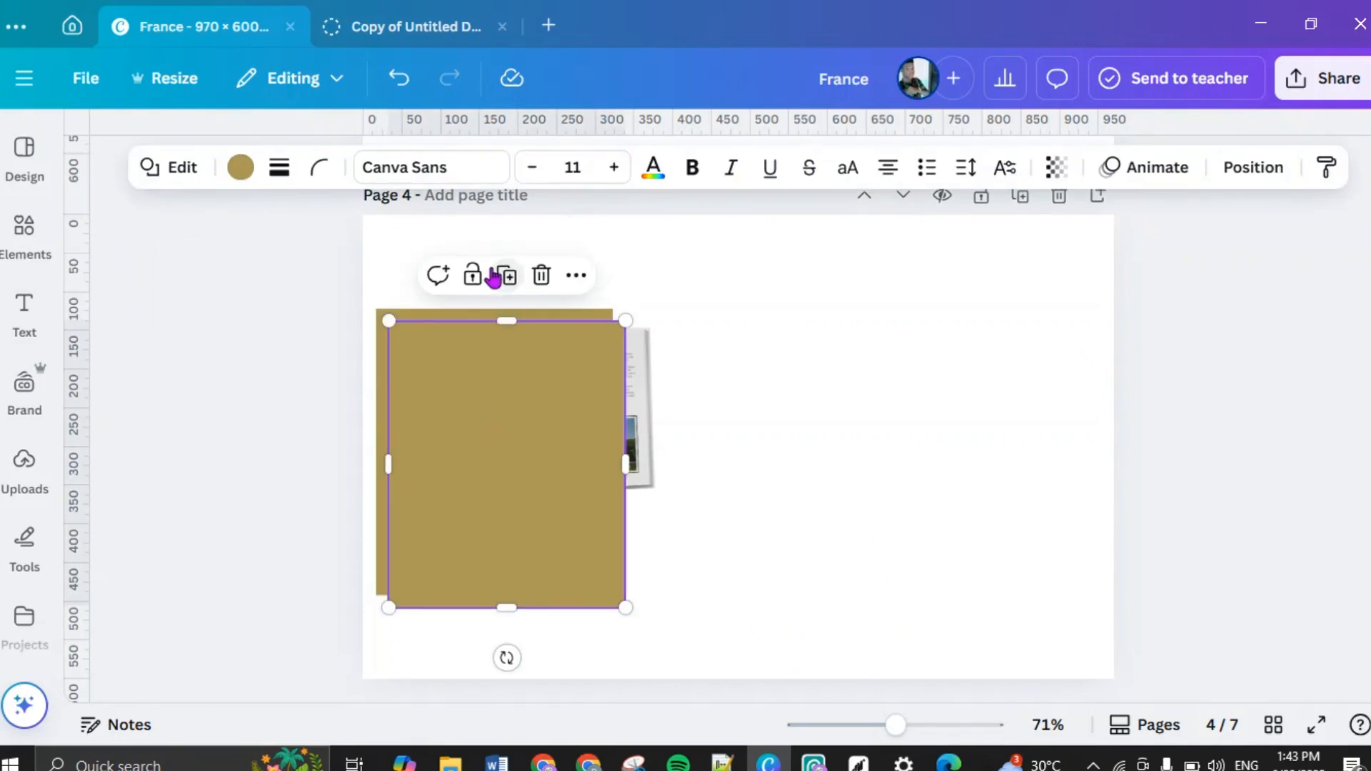
pyautogui.moveTo(532, 451); pyautogui.dragTo(739, 444)
pyautogui.click(737, 265)
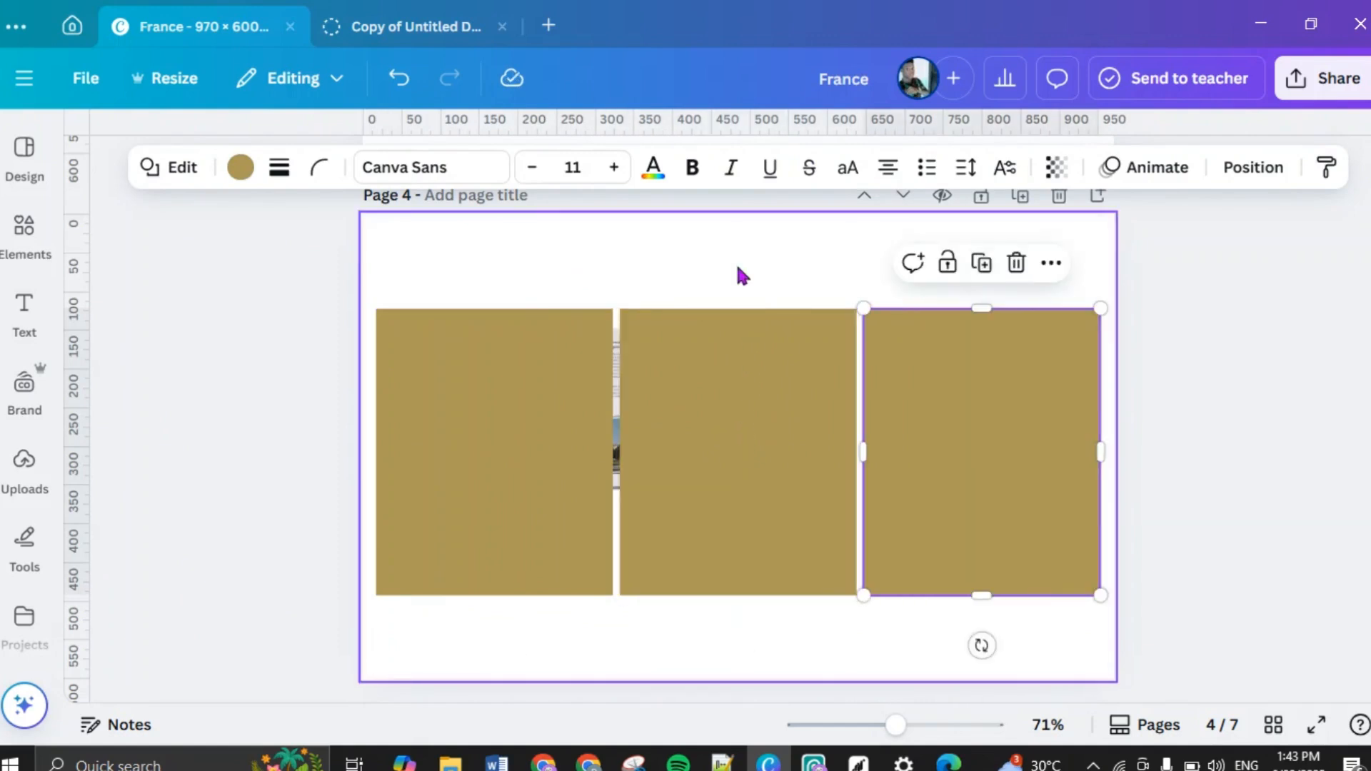
pyautogui.click(1170, 482)
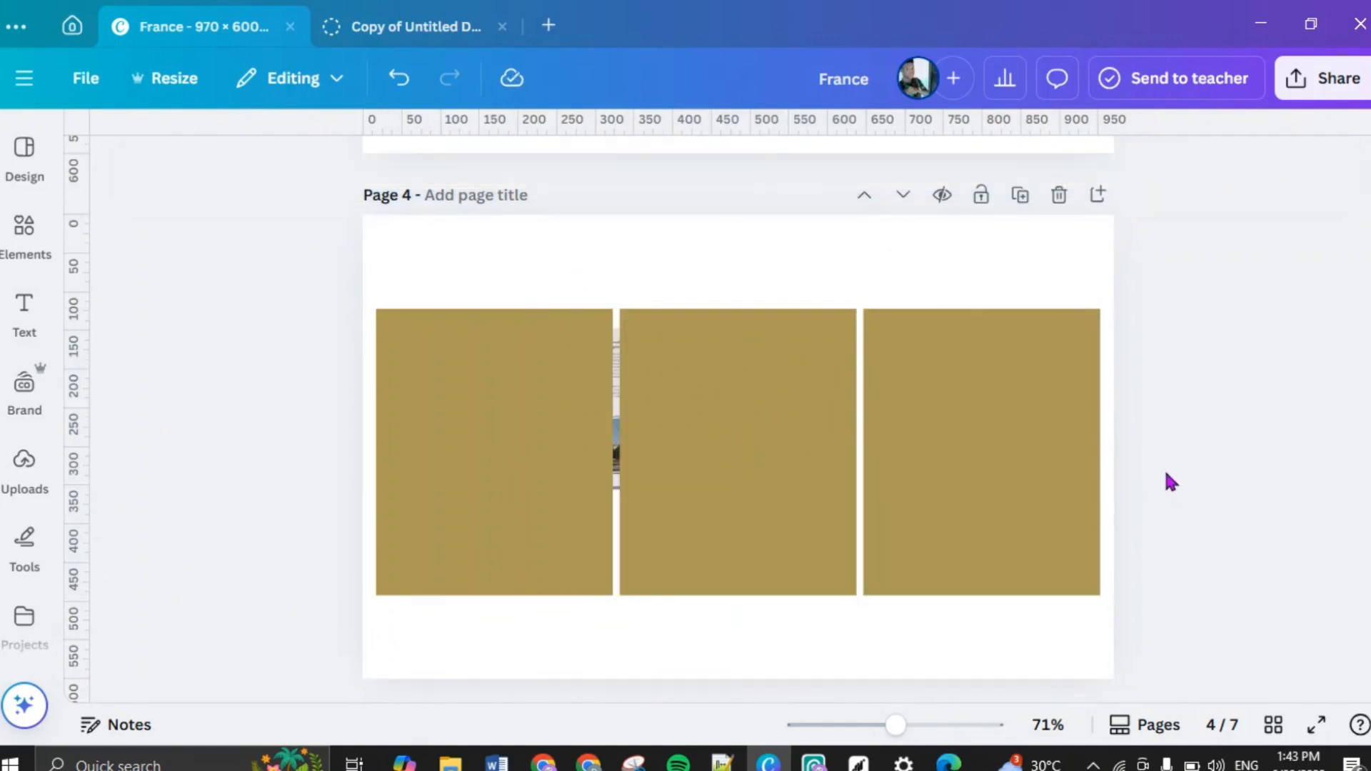
# Step: Bring the open-book mockup to the front of page 4's layers, above the three gold cards
pyautogui.click(547, 404)
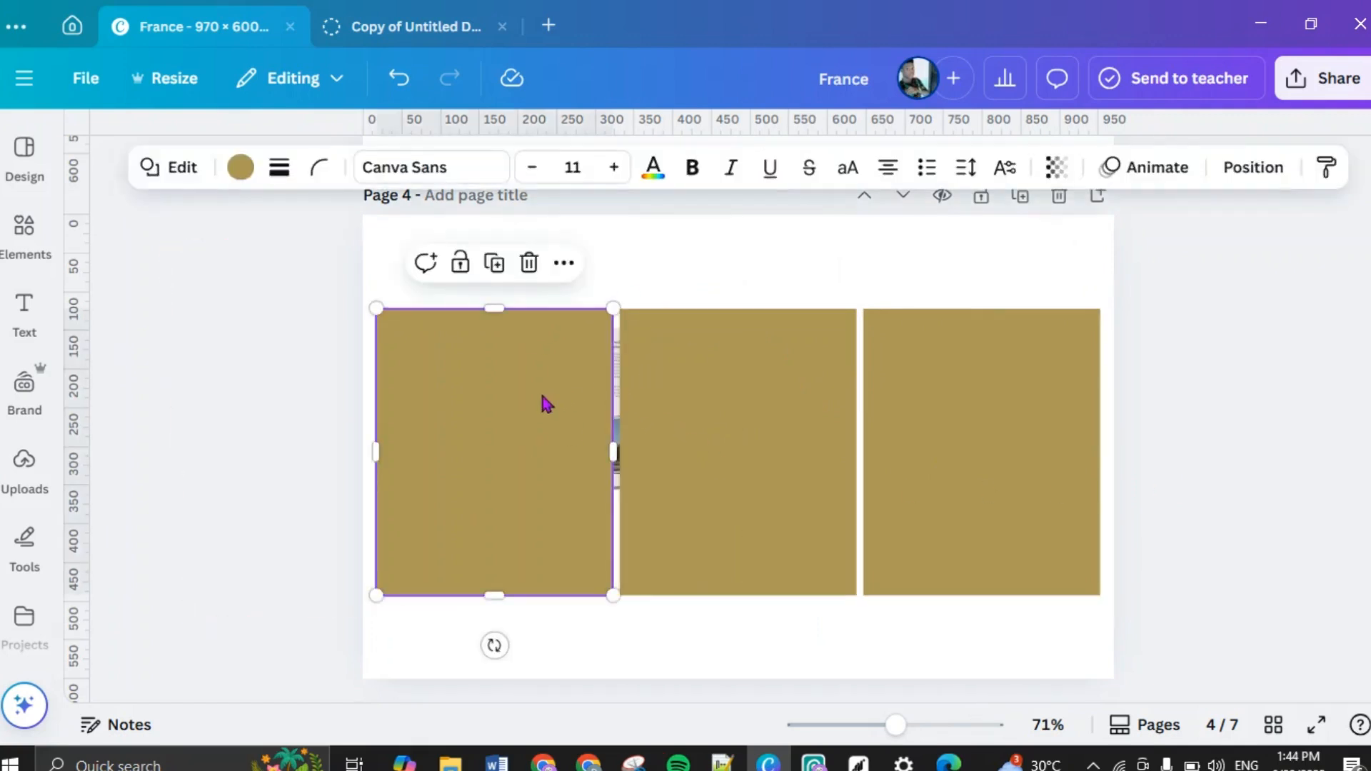
pyautogui.click(1254, 171)
pyautogui.click(320, 286)
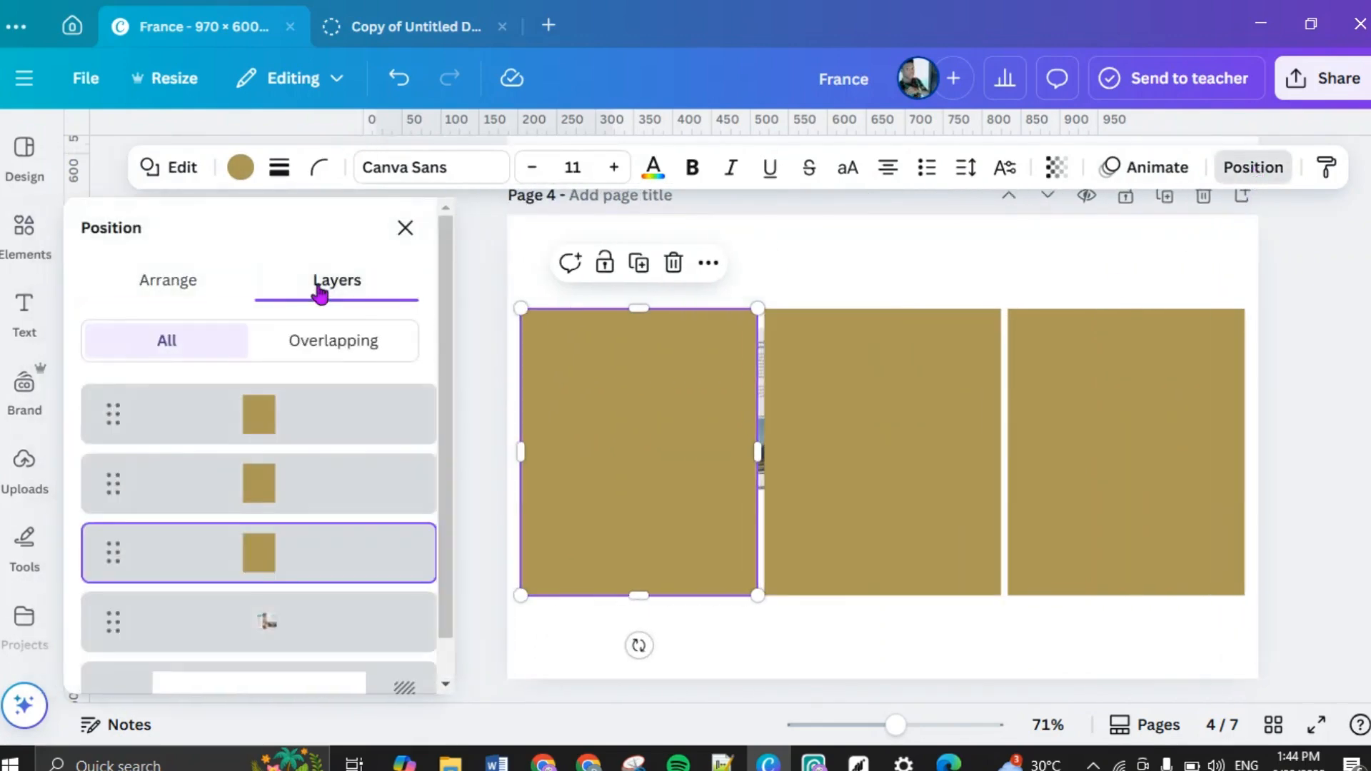
pyautogui.moveTo(289, 592); pyautogui.dragTo(299, 404)
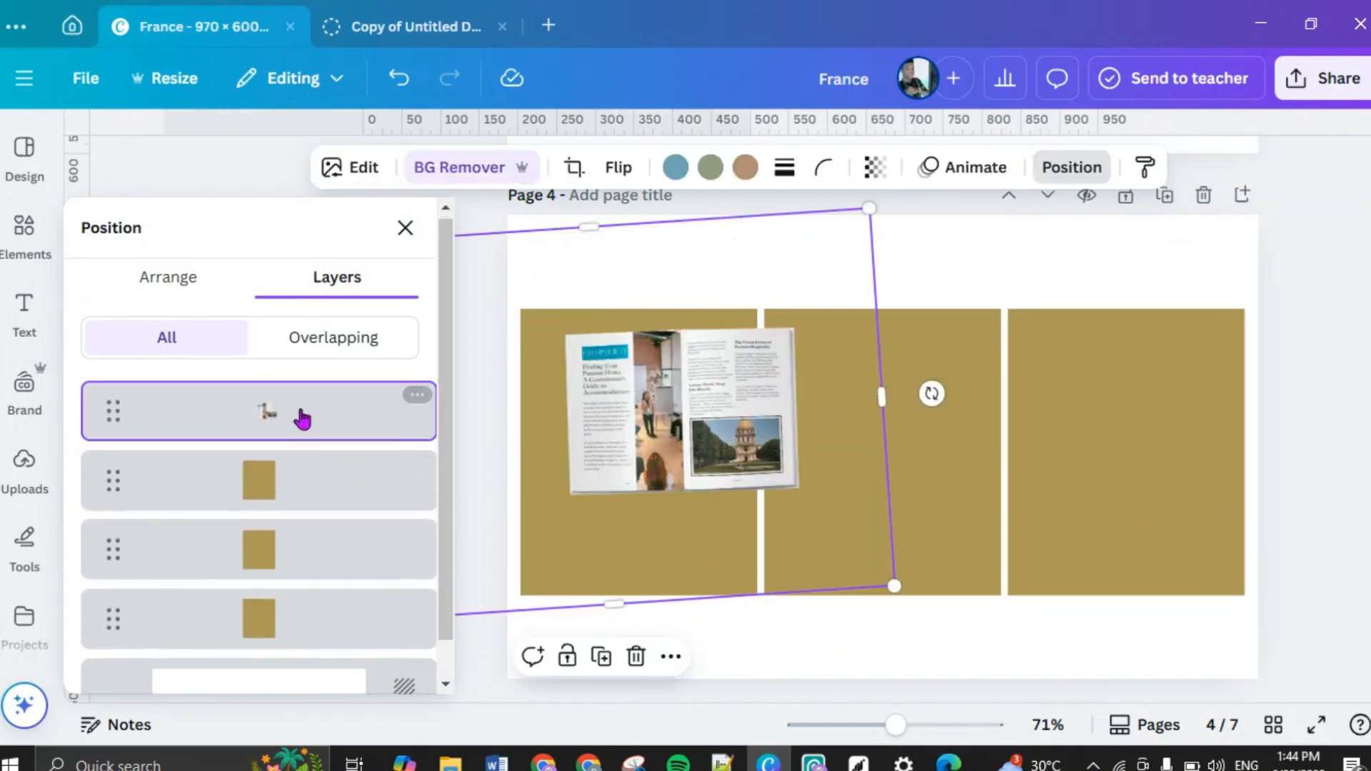
# Step: Shrink the open-book mockup slightly, straighten its tilt and fit it within the first gold card
pyautogui.moveTo(638, 434); pyautogui.dragTo(606, 454)
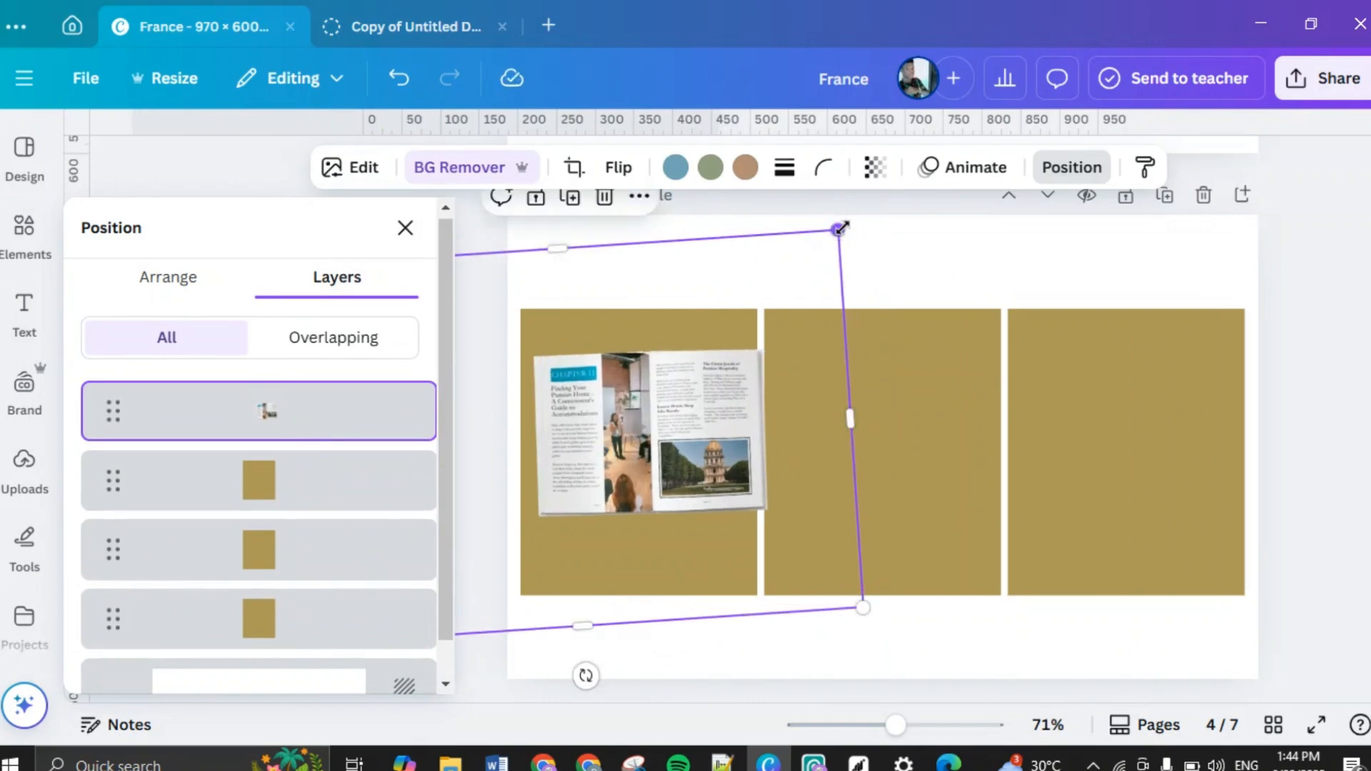
pyautogui.moveTo(842, 227); pyautogui.dragTo(820, 244)
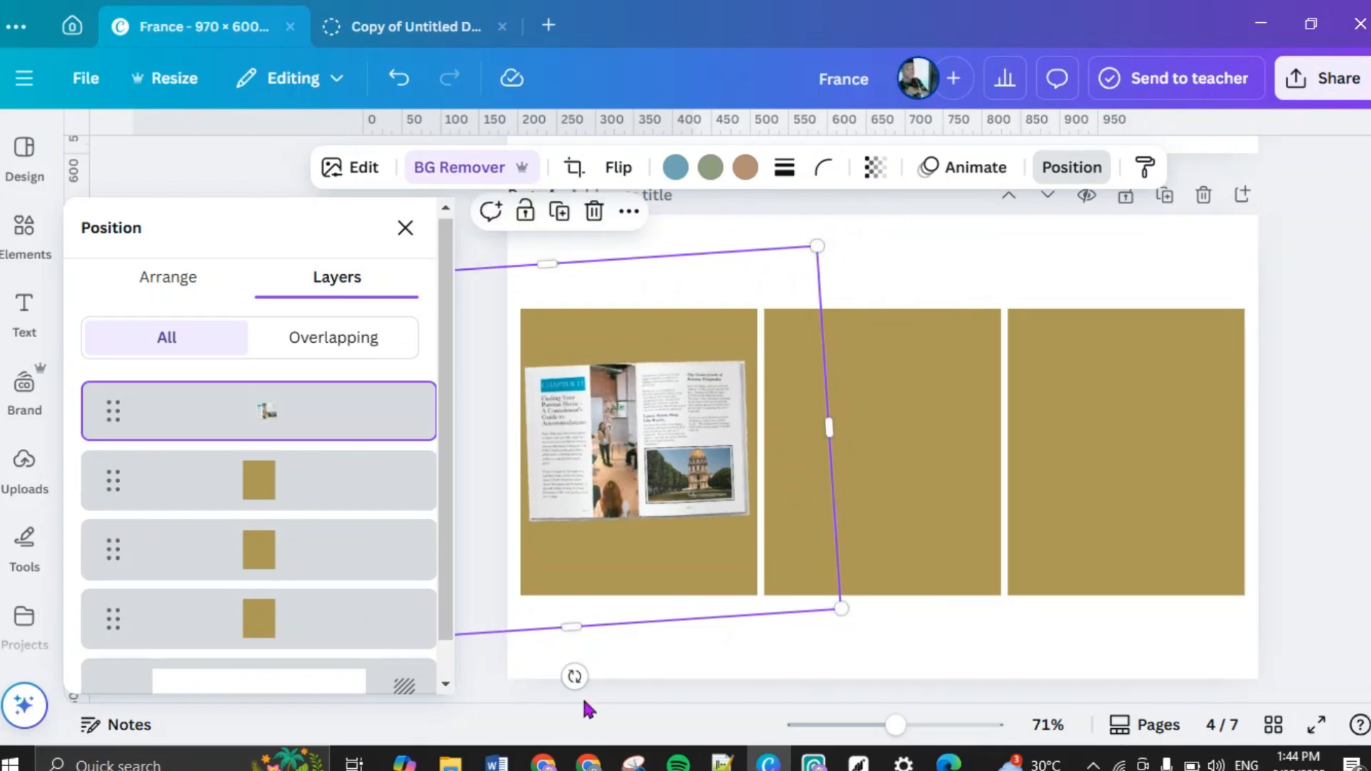
pyautogui.moveTo(574, 676); pyautogui.dragTo(567, 677)
pyautogui.click(871, 625)
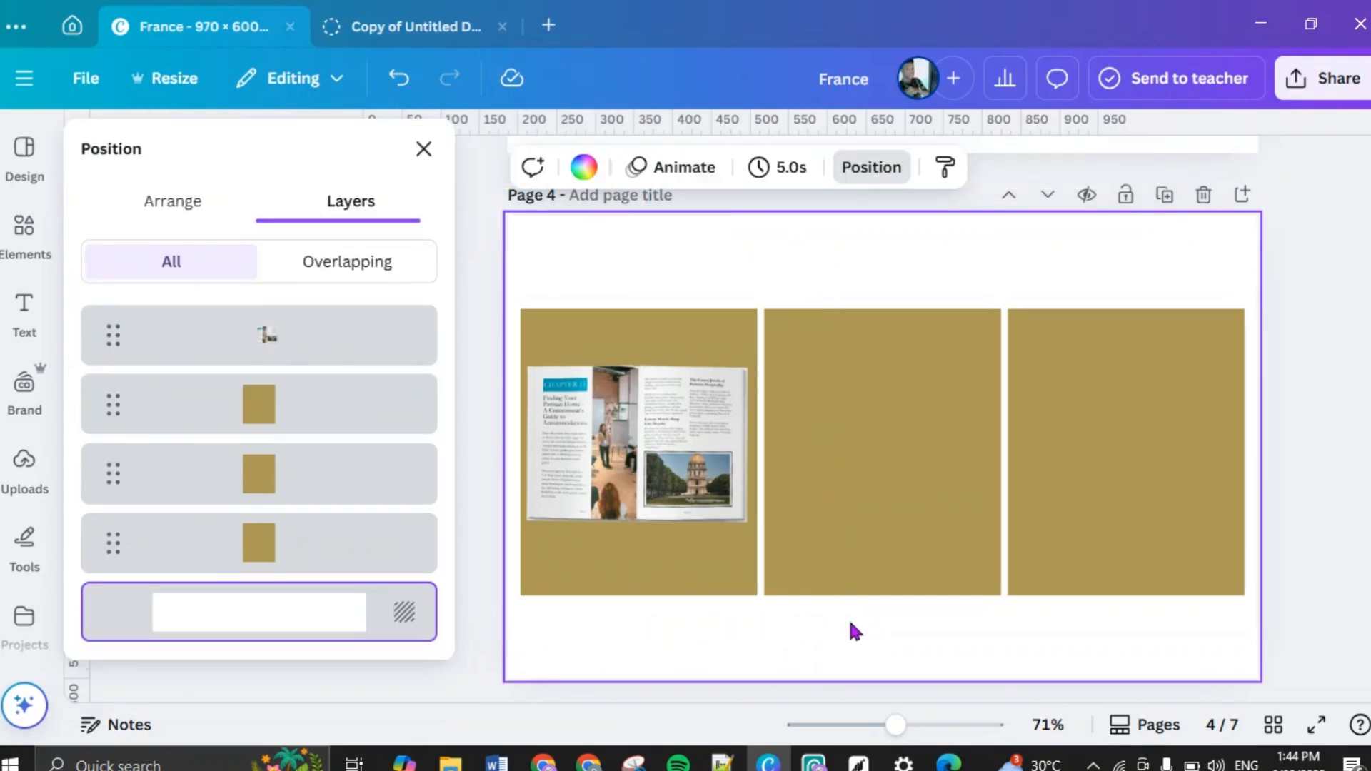
# Step: Duplicate the open-book mockup twice, placing one copy on the middle gold card and one on the third, aligned with the first
pyautogui.click(654, 411)
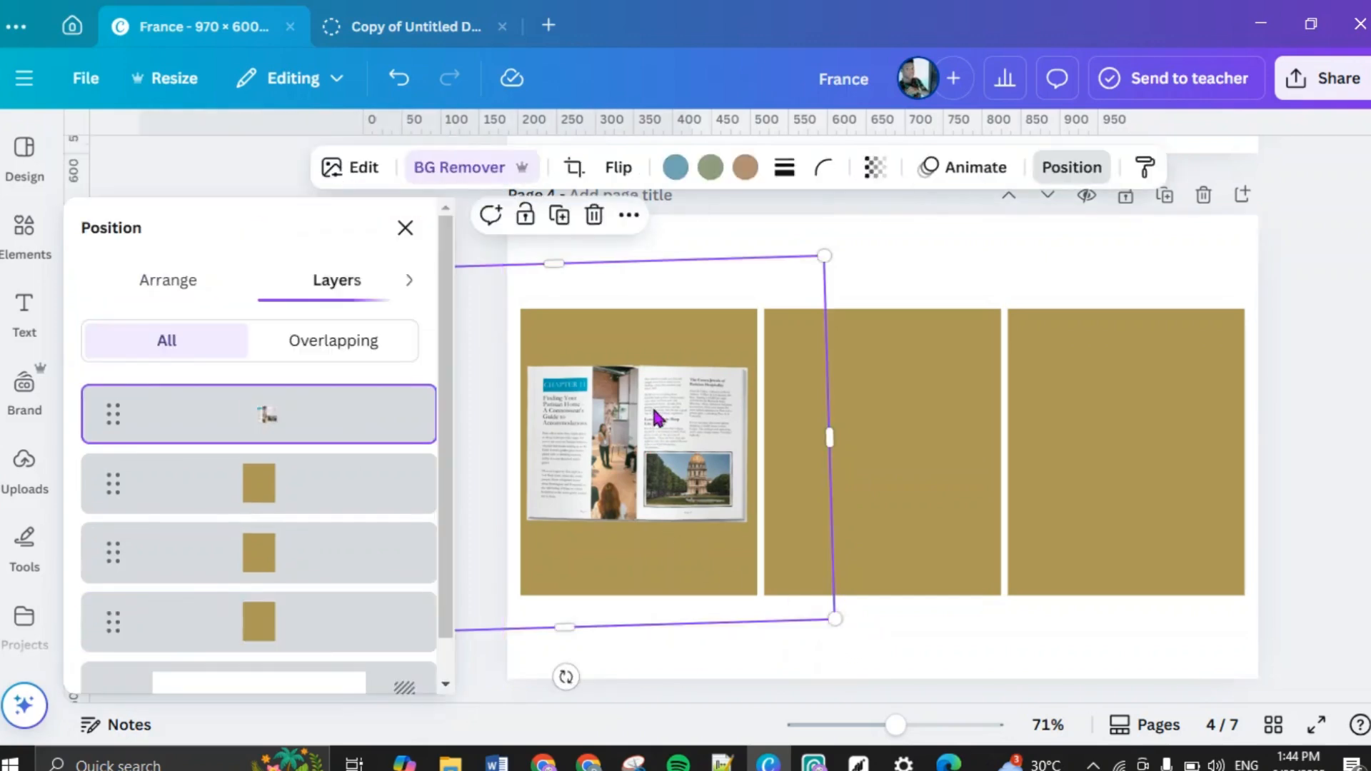
pyautogui.click(572, 215)
pyautogui.moveTo(638, 482); pyautogui.dragTo(866, 464)
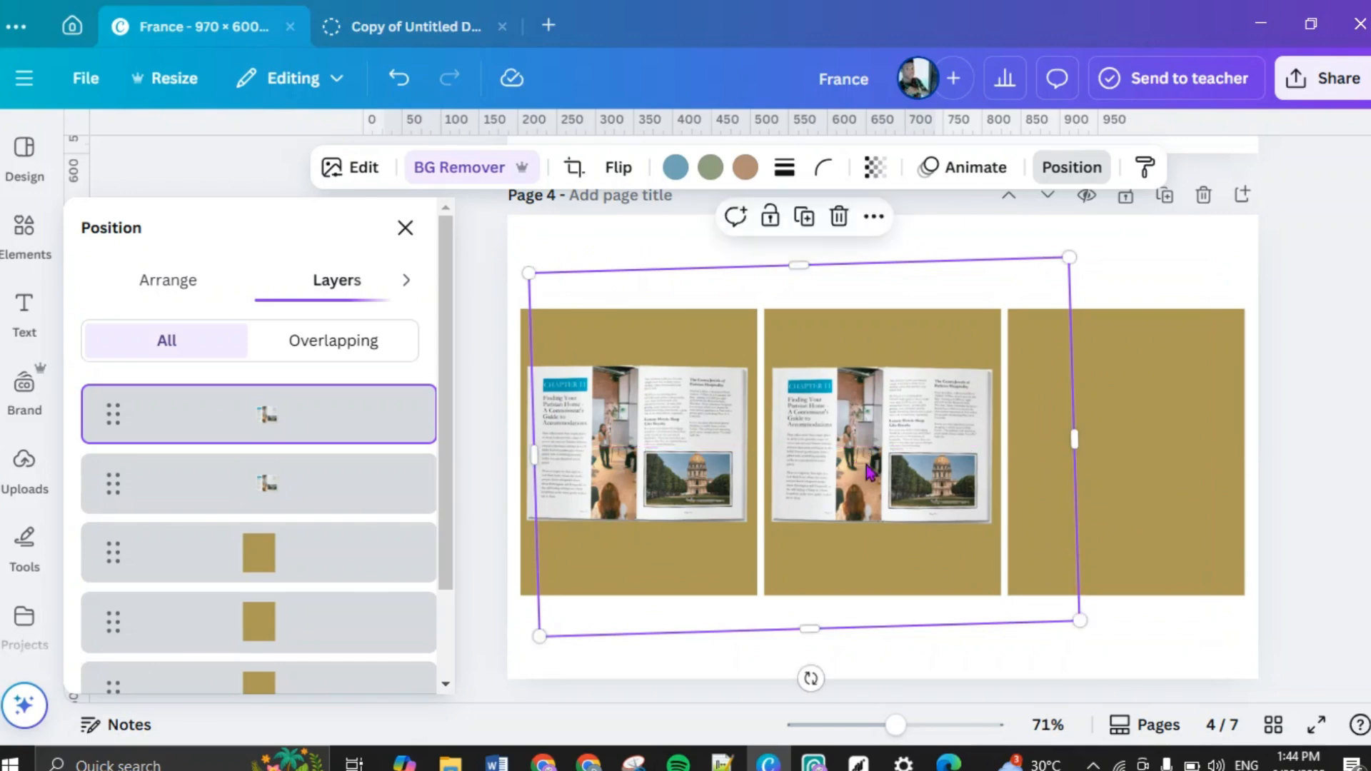
pyautogui.click(803, 217)
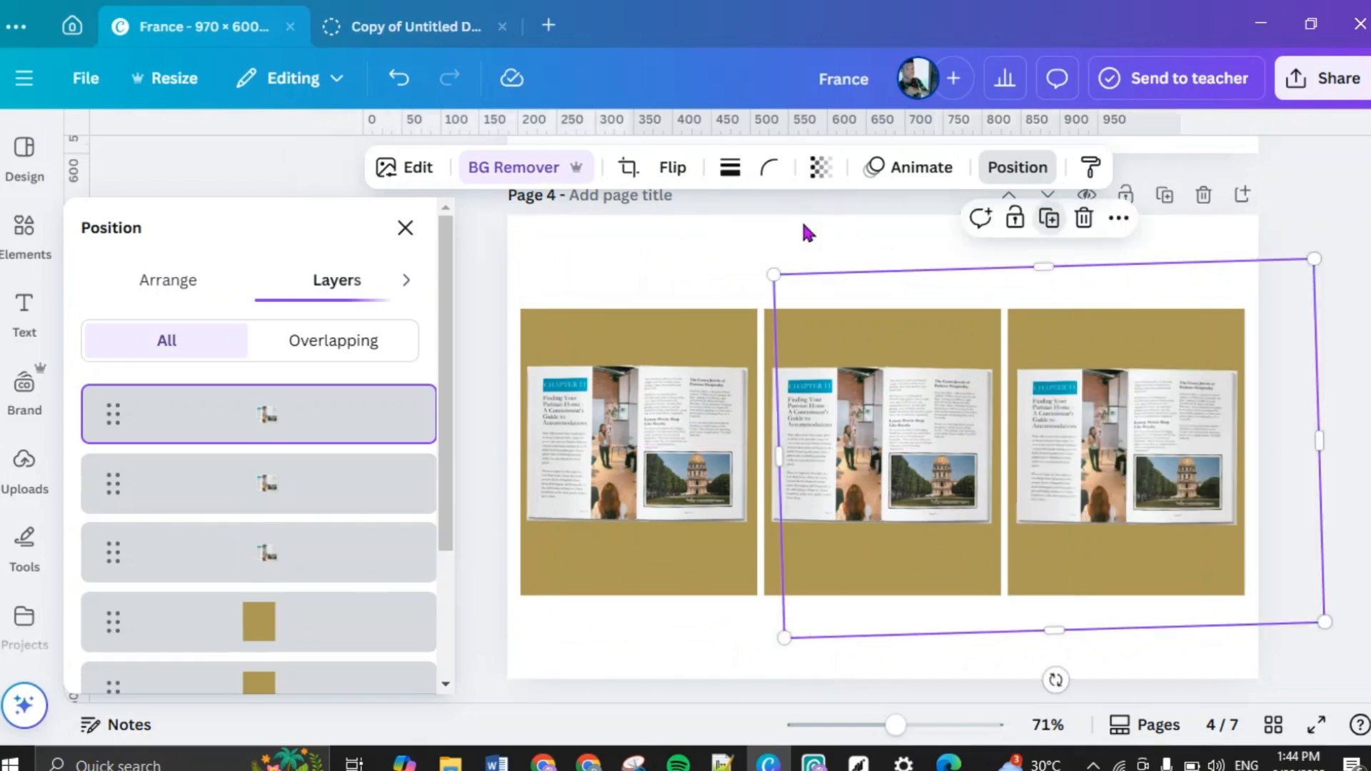
pyautogui.click(1346, 303)
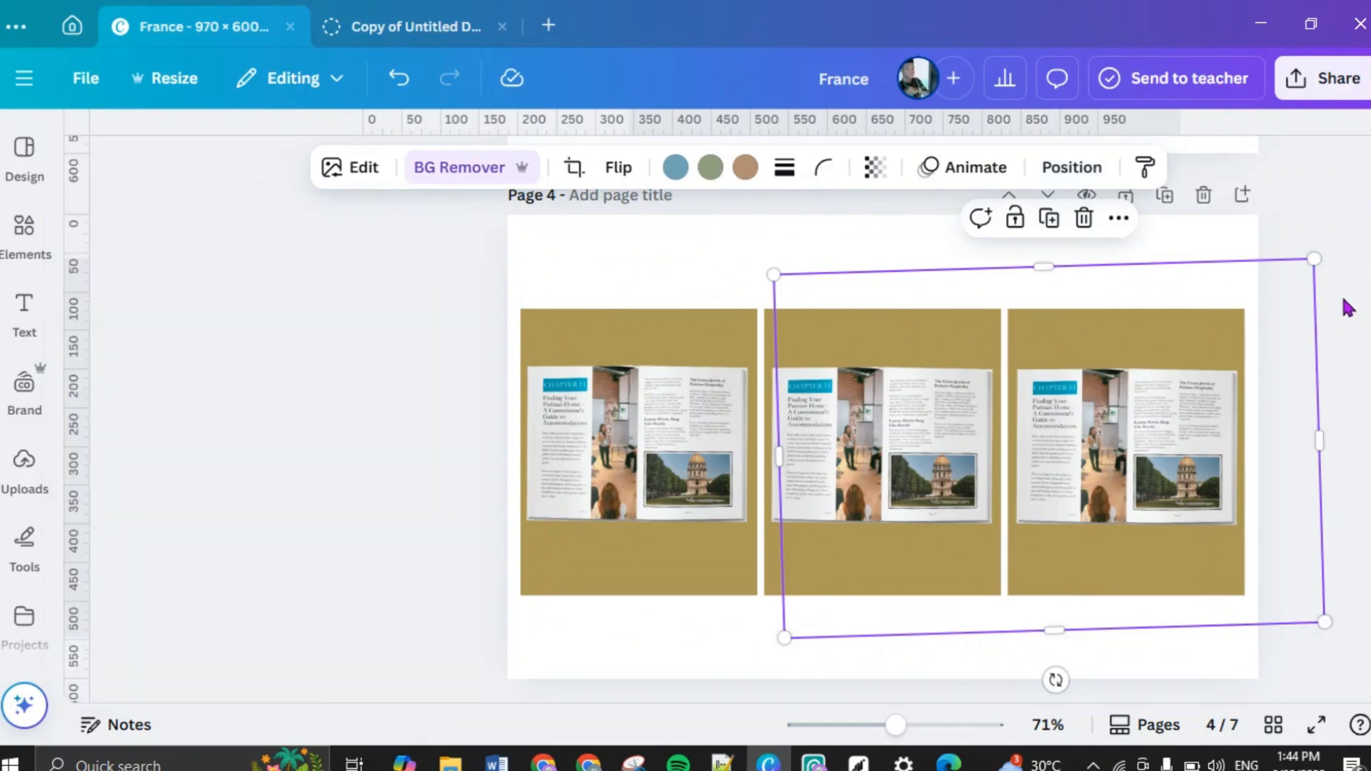
pyautogui.click(1298, 340)
# Step: Compare page 4's cards with the Scotland reference on page 3, examining the books and the captions beneath them
pyautogui.scroll(8, 1299, 340)
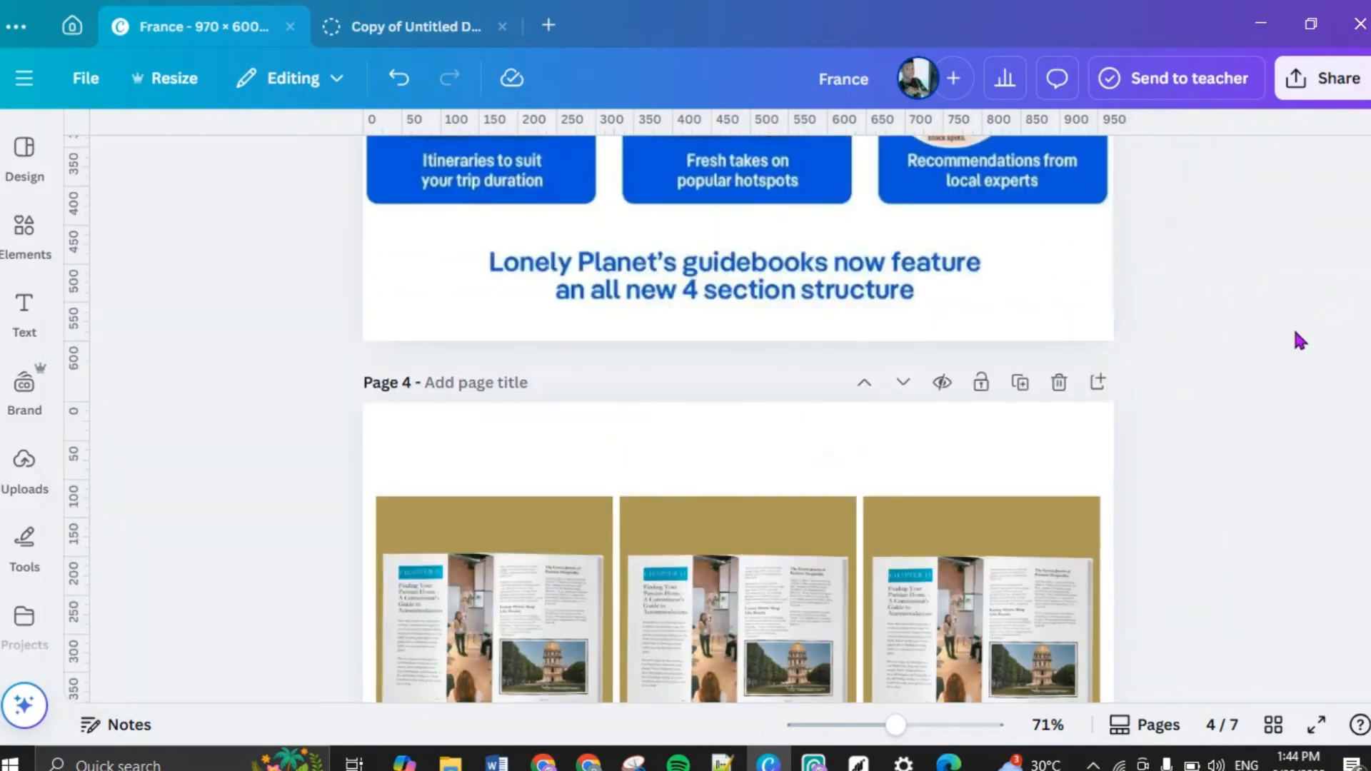
pyautogui.scroll(-3, 1295, 332)
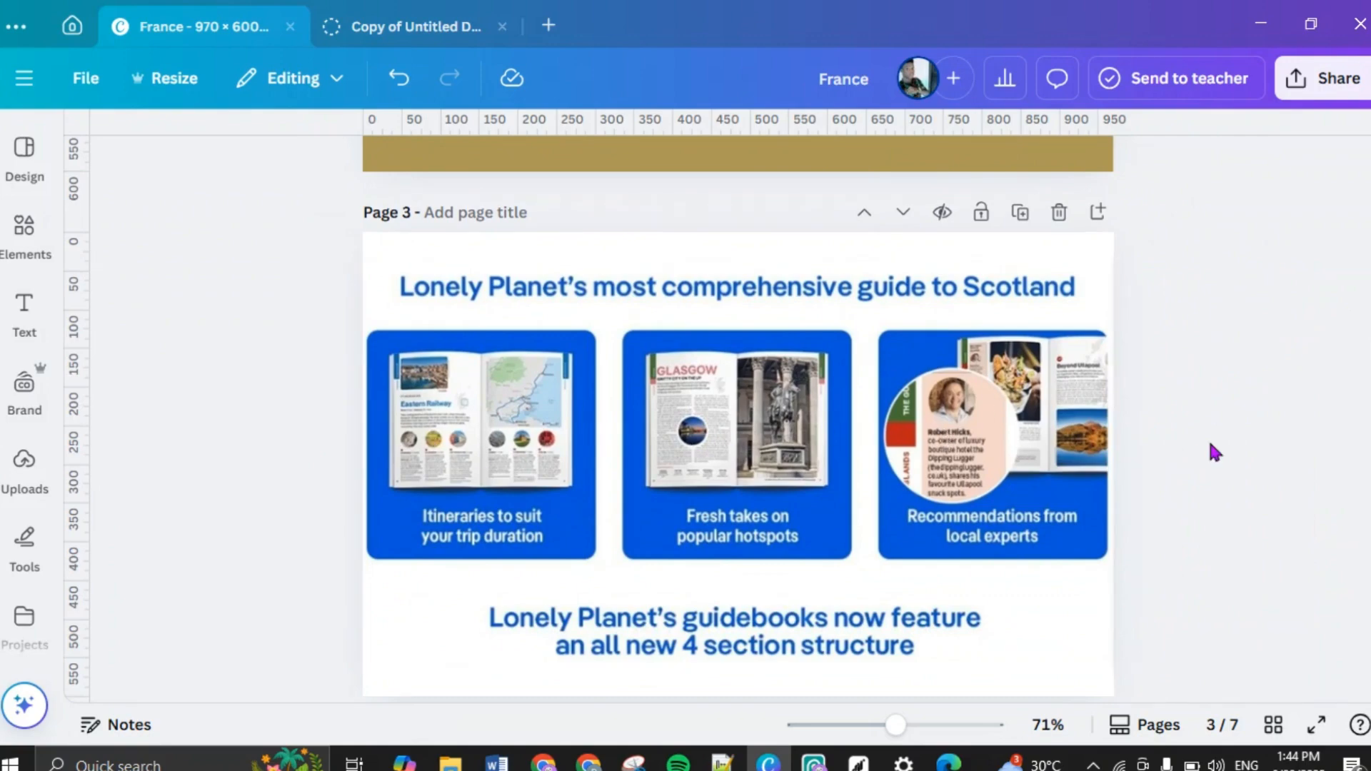
pyautogui.scroll(-5, 1211, 445)
pyautogui.scroll(5, 1214, 452)
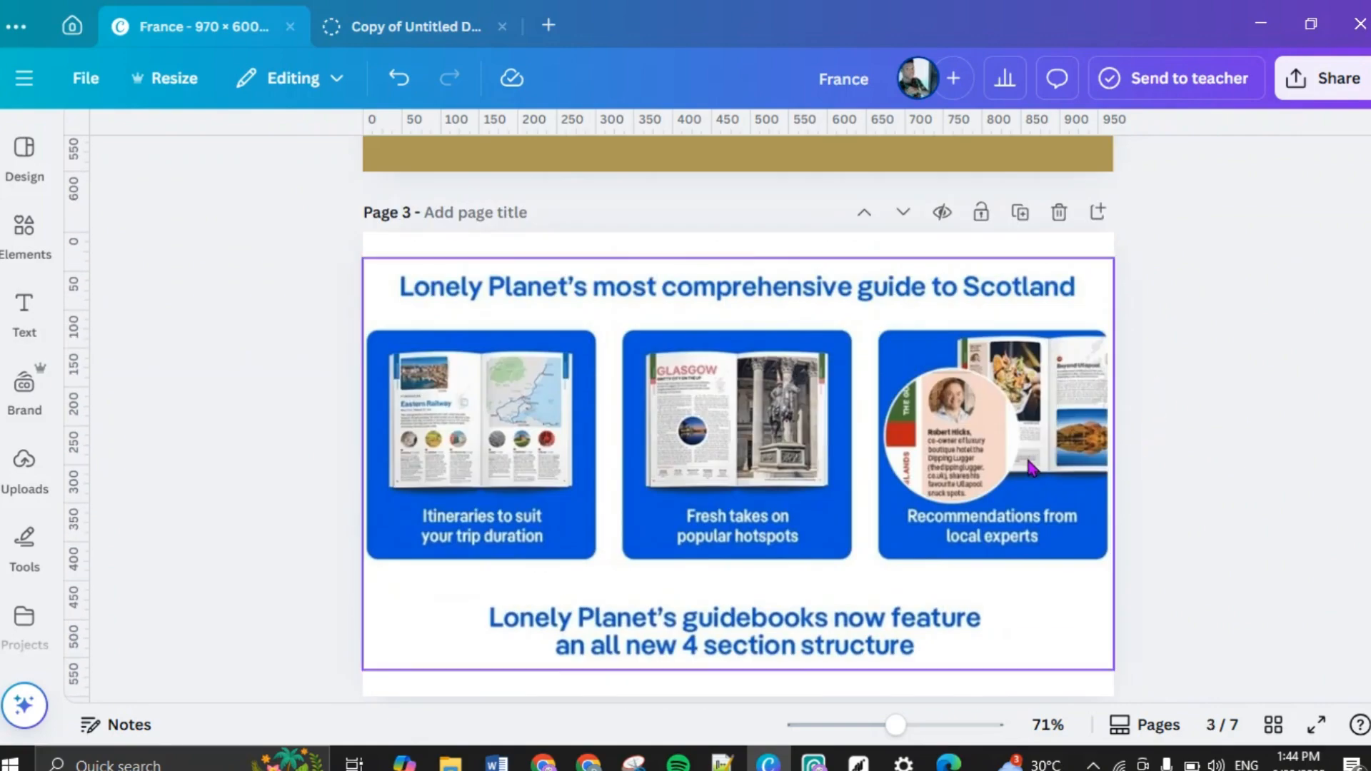
pyautogui.click(1031, 468)
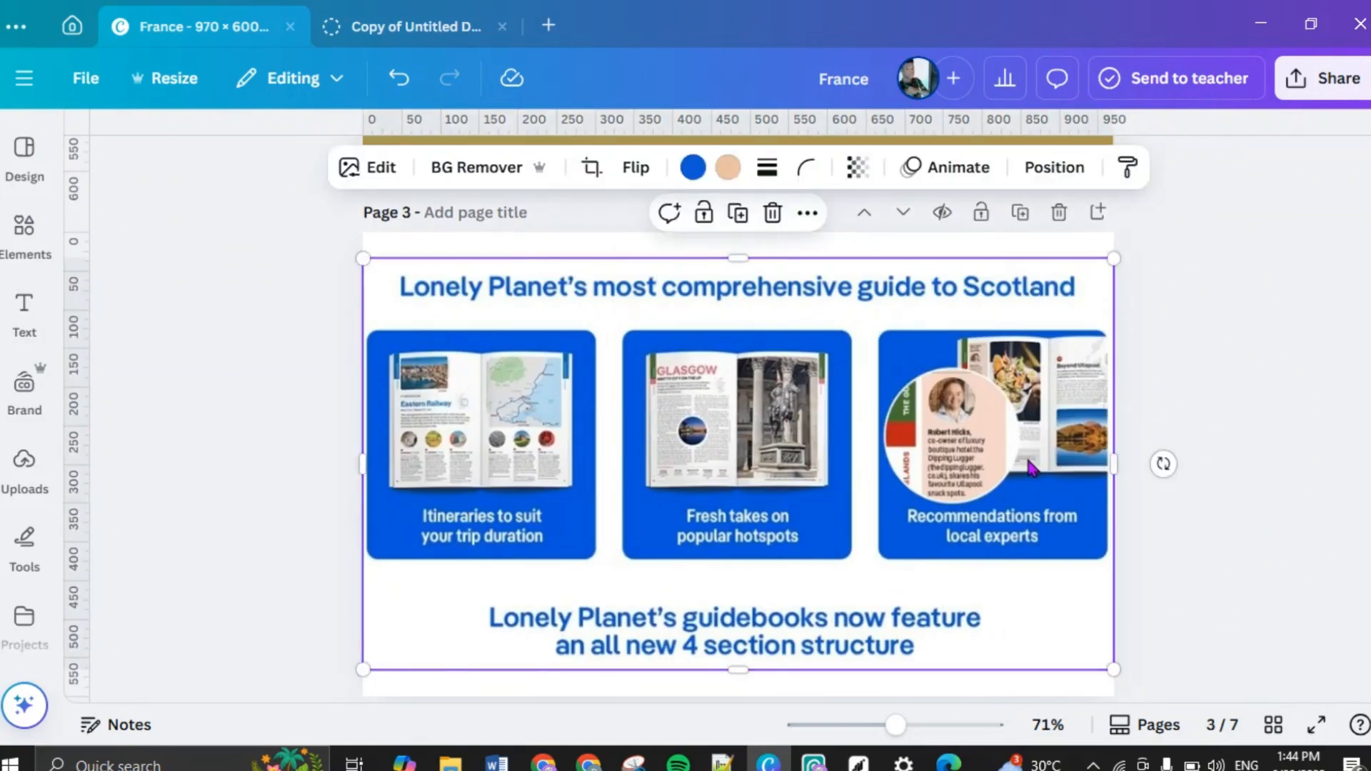
pyautogui.scroll(6, 1032, 468)
pyautogui.scroll(-6, 1032, 467)
pyautogui.scroll(-7, 1031, 467)
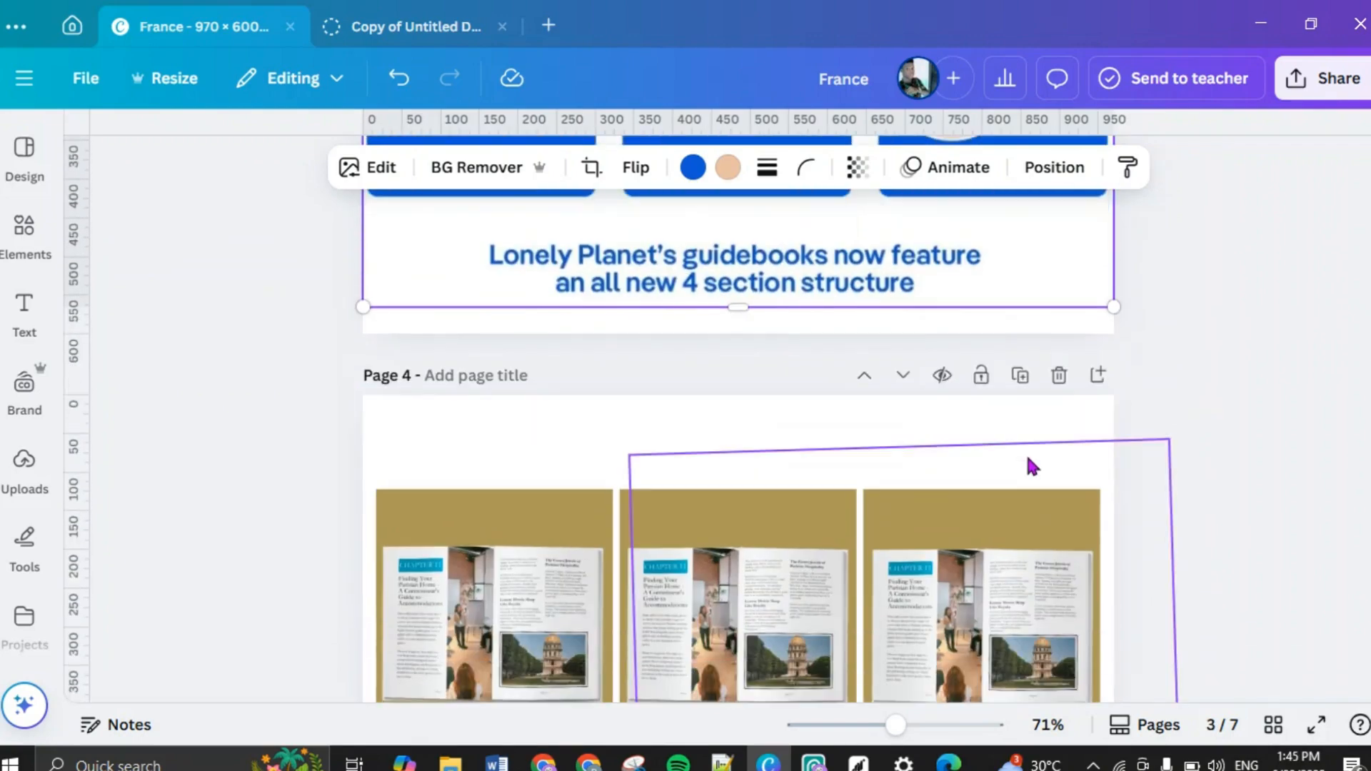
pyautogui.scroll(-1, 1031, 465)
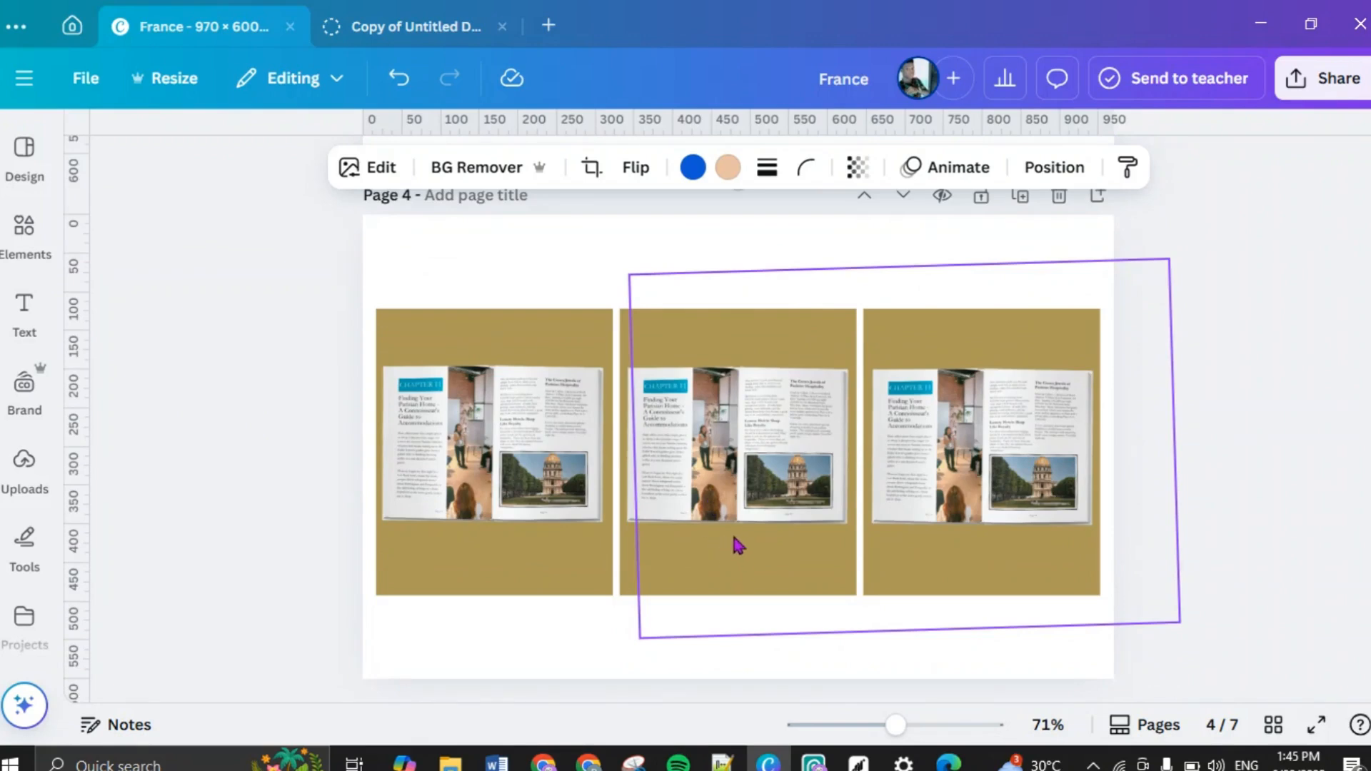
pyautogui.scroll(7, 1311, 480)
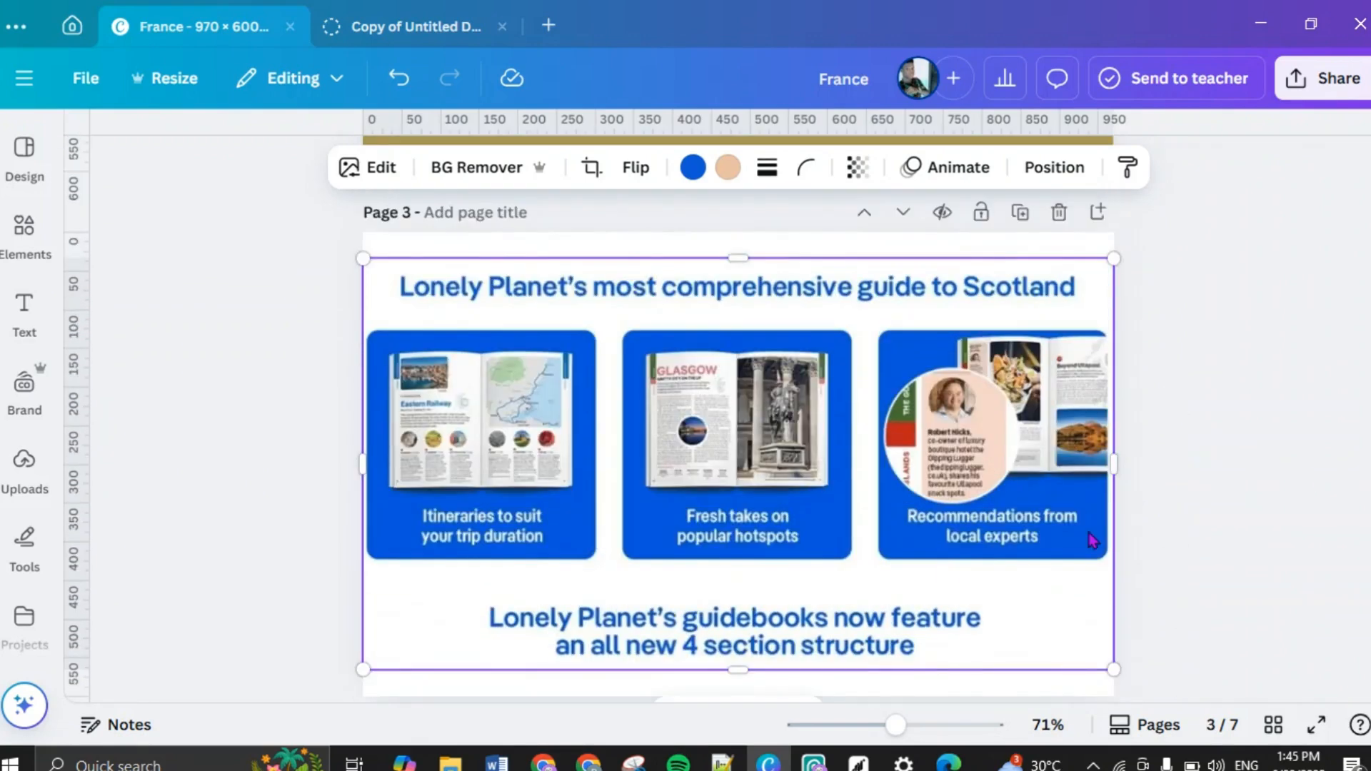
pyautogui.click(457, 539)
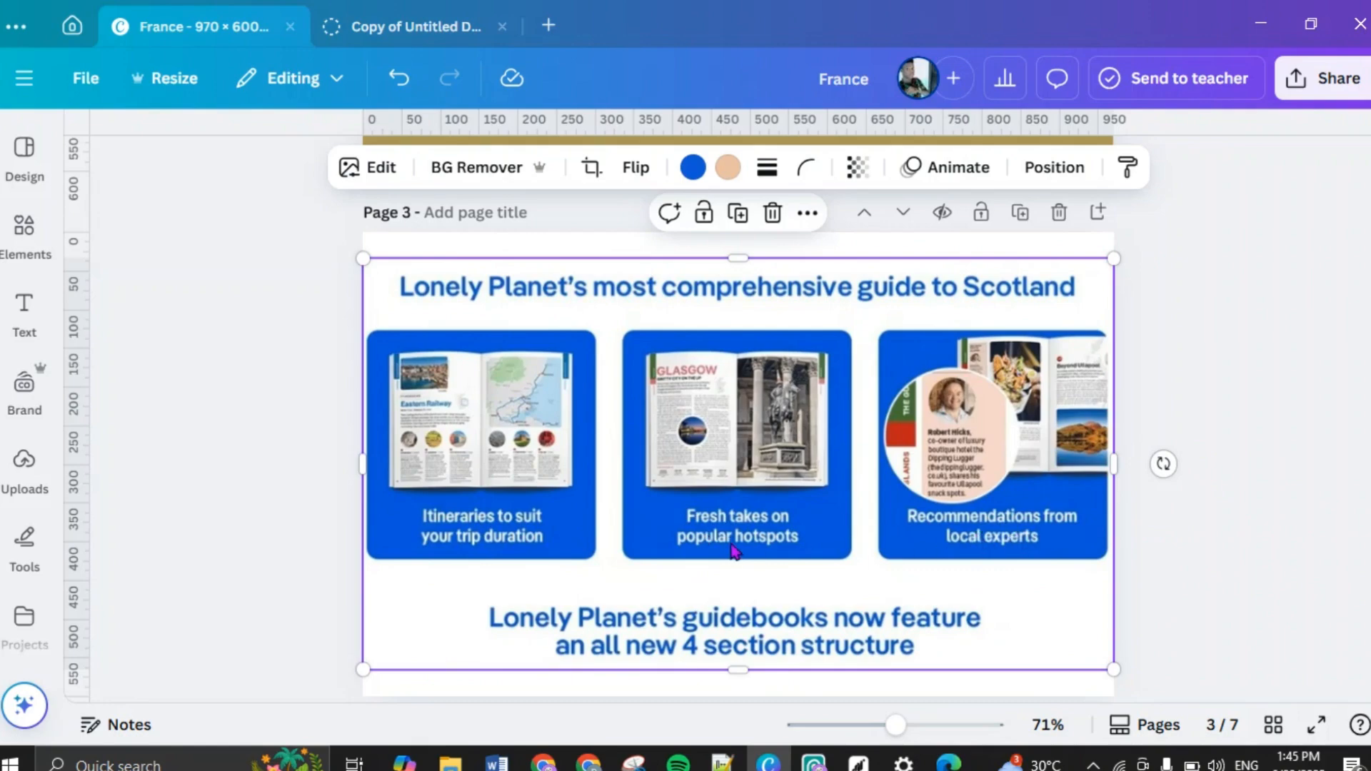
pyautogui.scroll(-10, 733, 550)
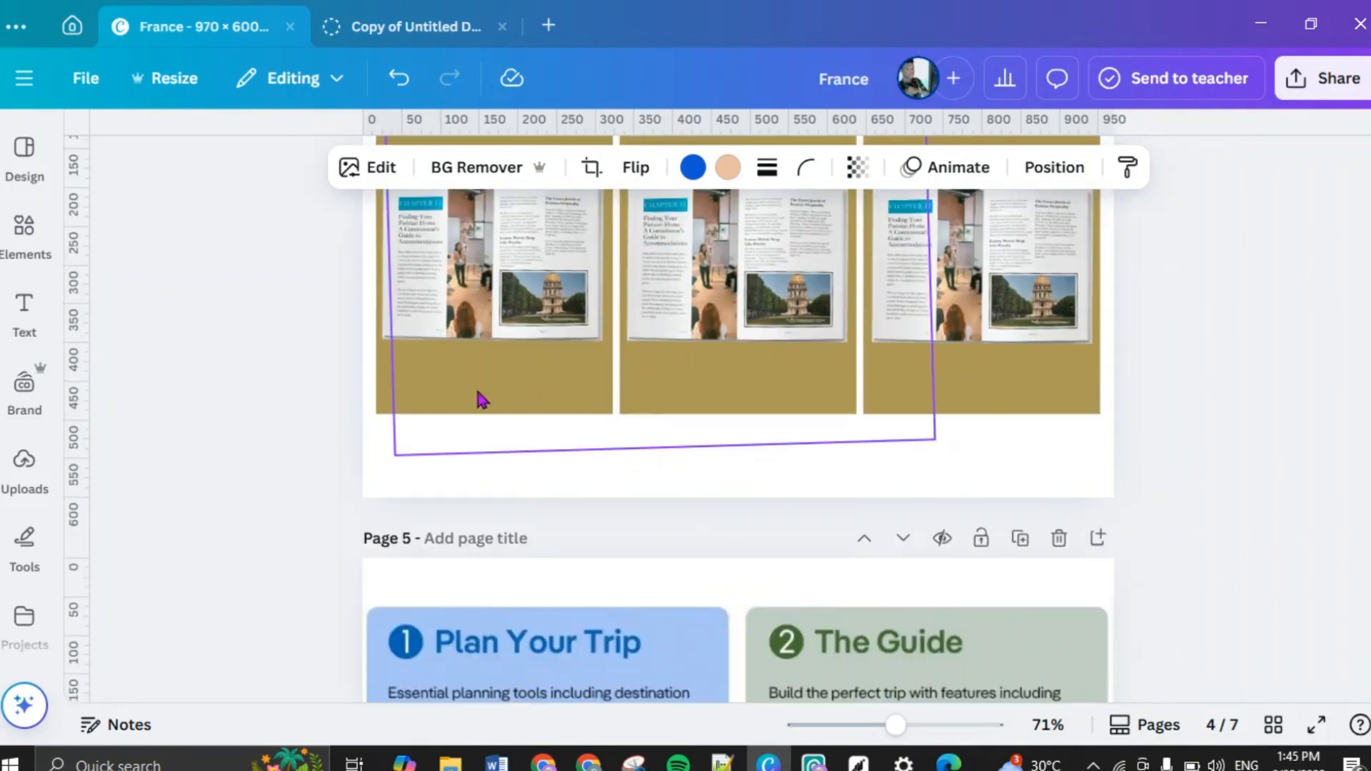
pyautogui.click(478, 397)
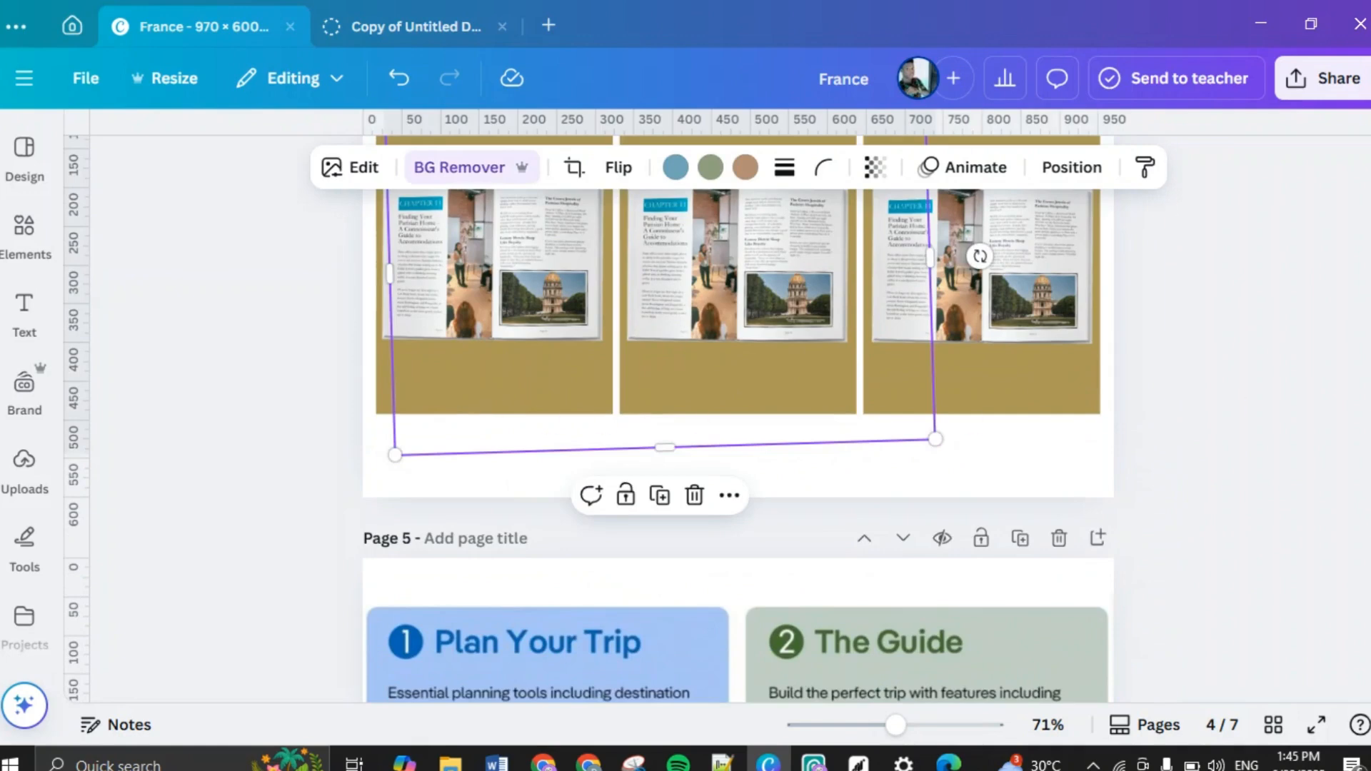
pyautogui.click(1270, 369)
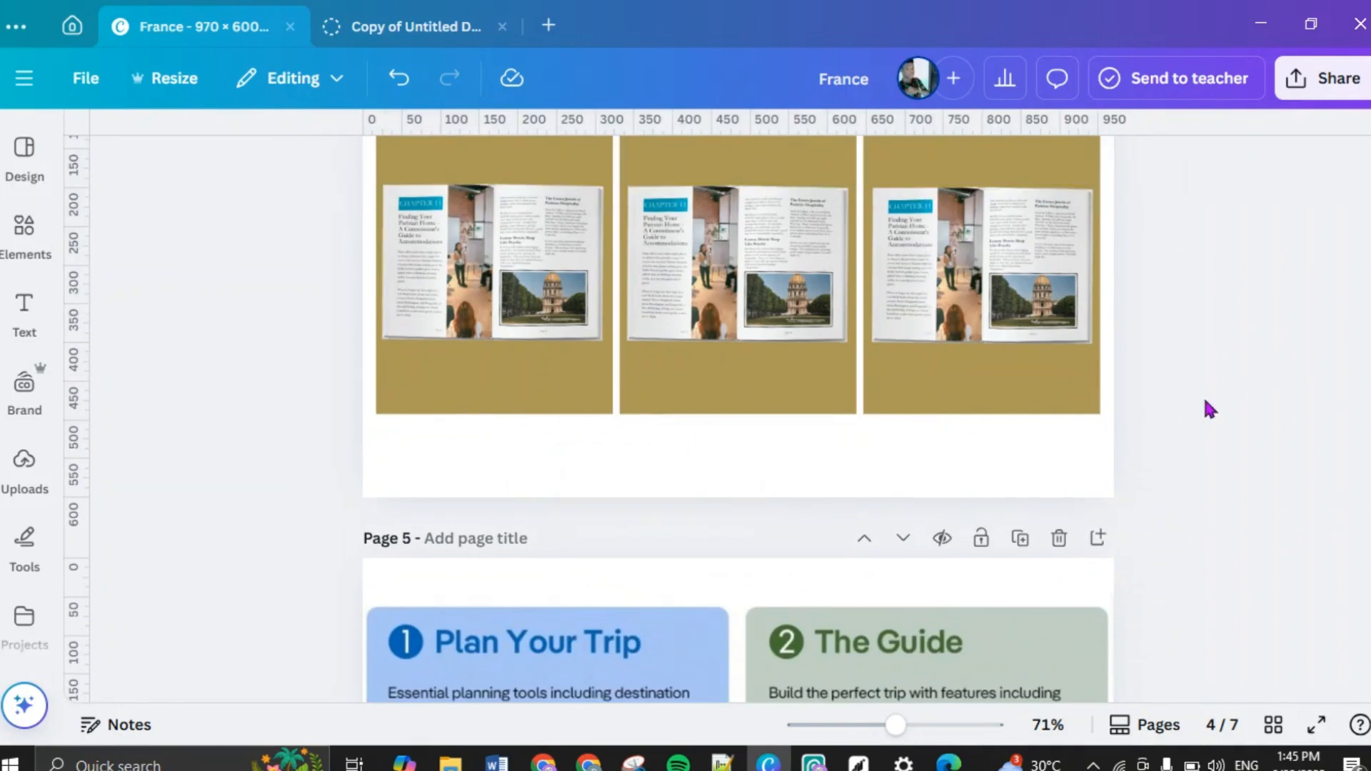
# Step: Add a subheading text box, scale it down to size 23 and centre it below the book on the first gold card
pyautogui.click(24, 313)
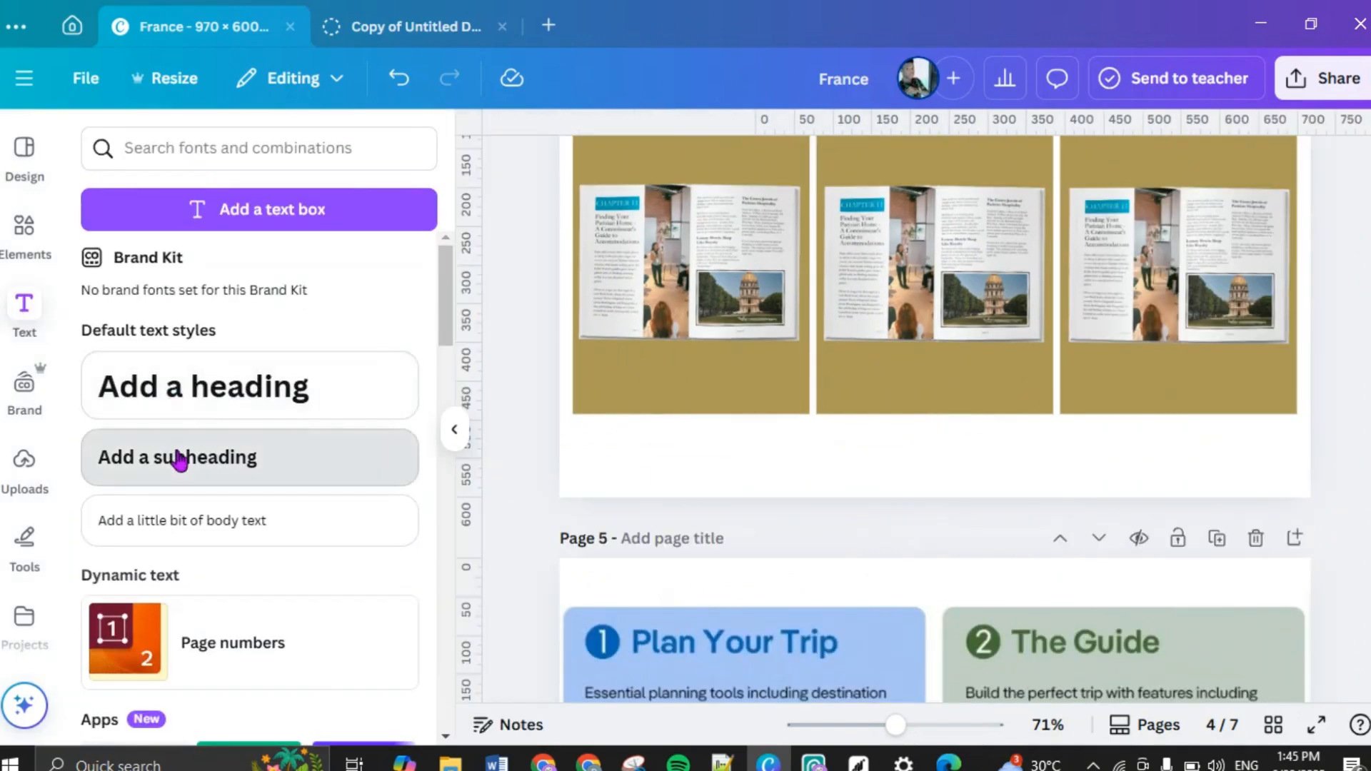
pyautogui.click(179, 459)
pyautogui.moveTo(954, 369); pyautogui.dragTo(741, 437)
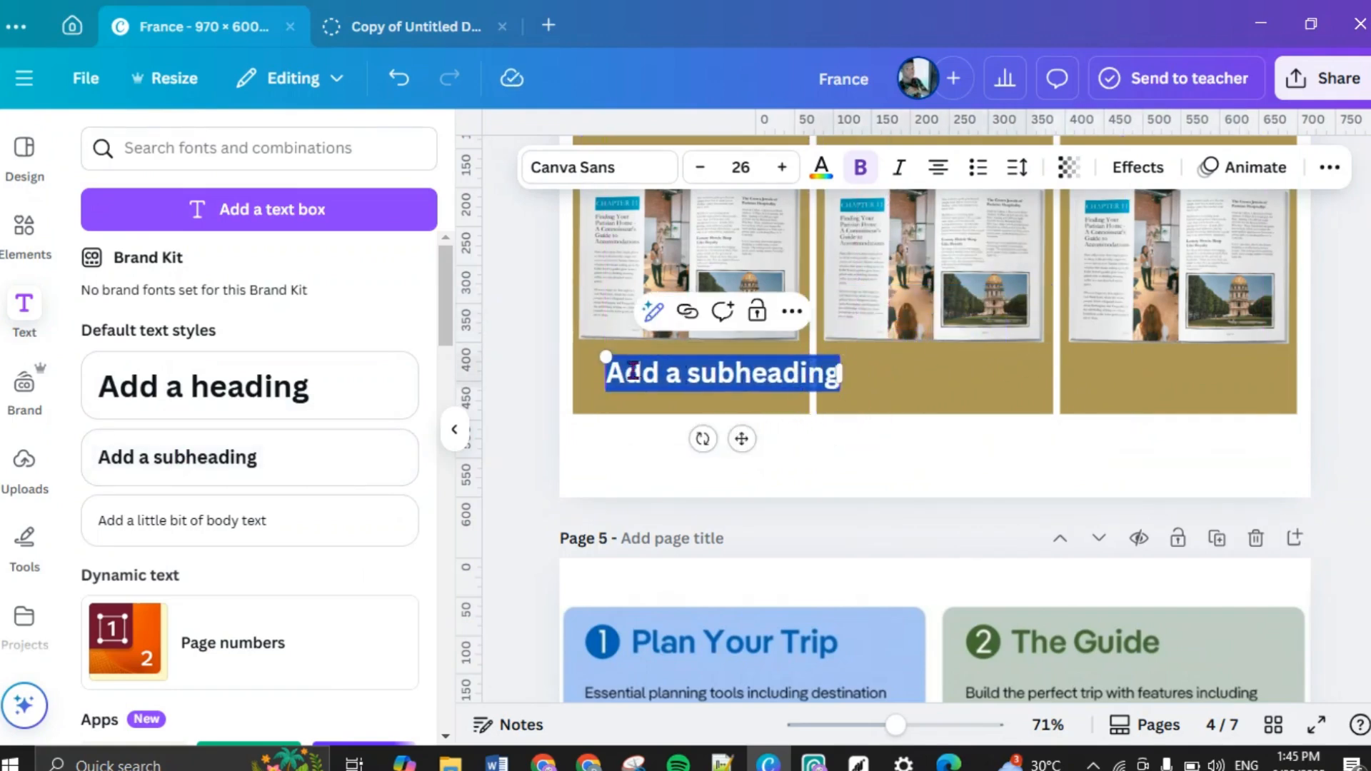
pyautogui.moveTo(602, 356); pyautogui.dragTo(632, 360)
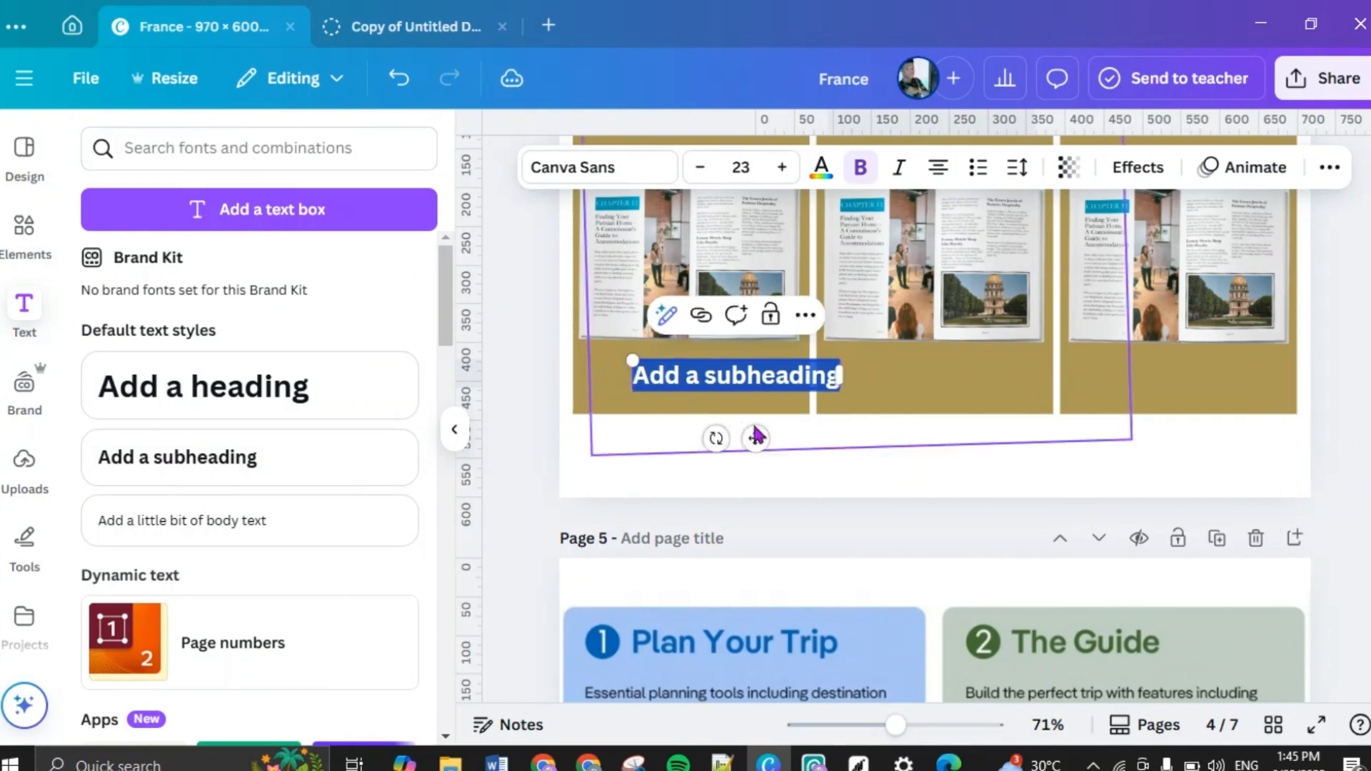
pyautogui.moveTo(754, 440); pyautogui.dragTo(707, 442)
pyautogui.click(719, 413)
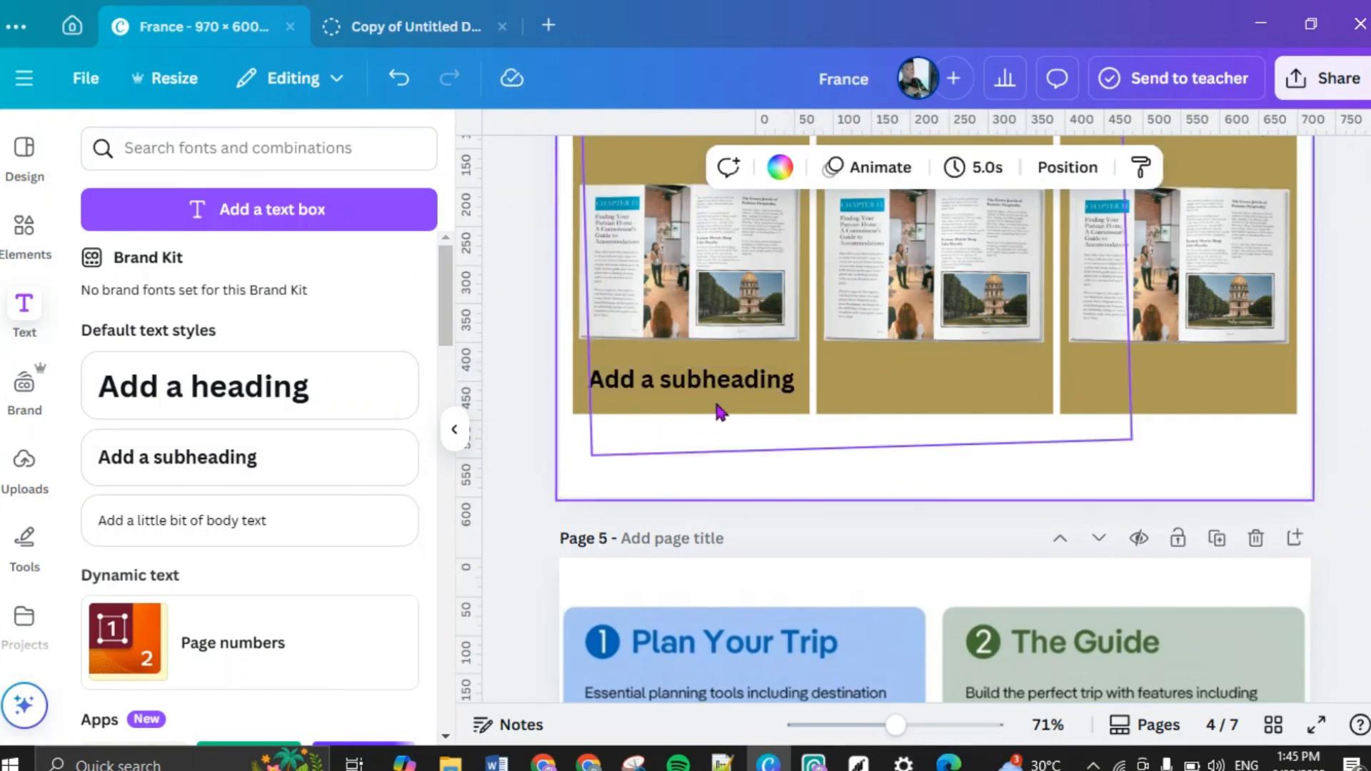
# Step: Duplicate the subheading twice, placing the copies below the books on the middle and third gold cards
pyautogui.click(721, 382)
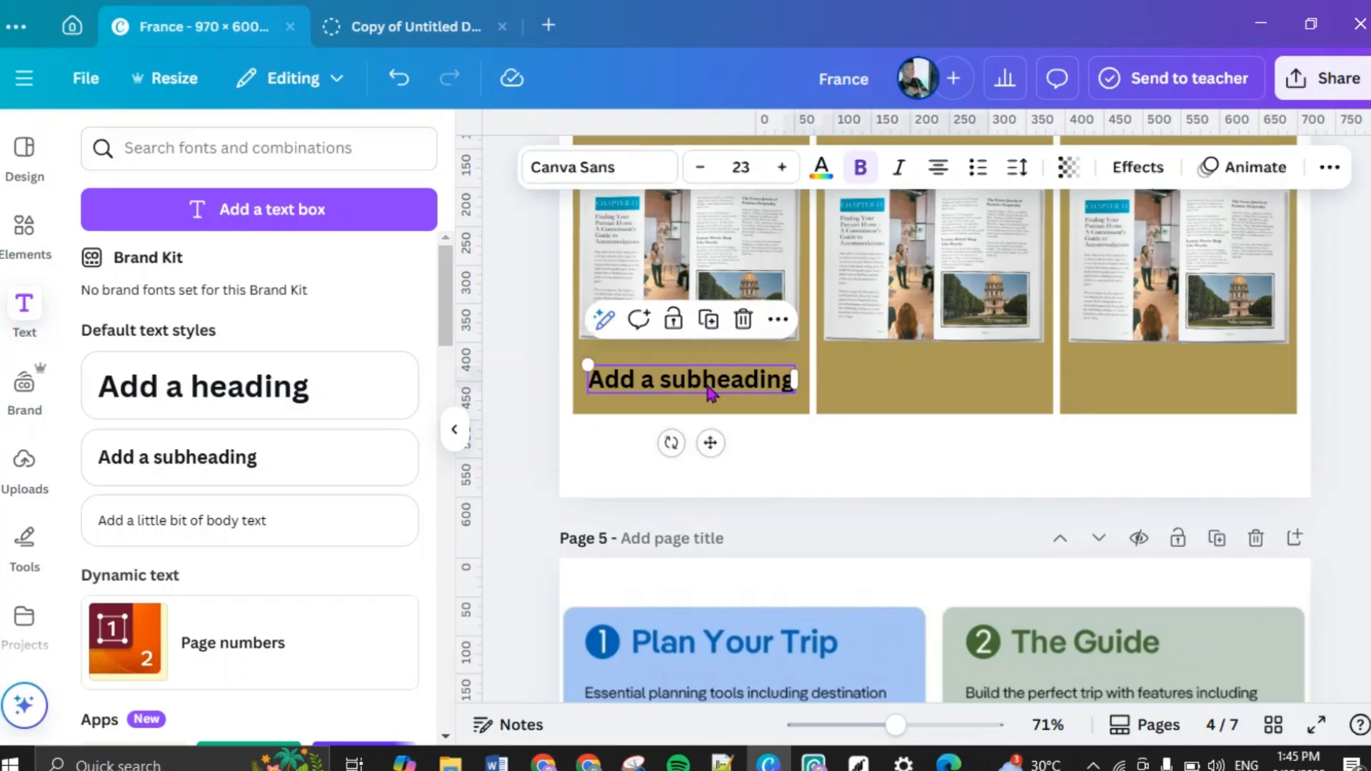
pyautogui.click(709, 320)
pyautogui.moveTo(722, 453); pyautogui.dragTo(952, 443)
pyautogui.click(952, 319)
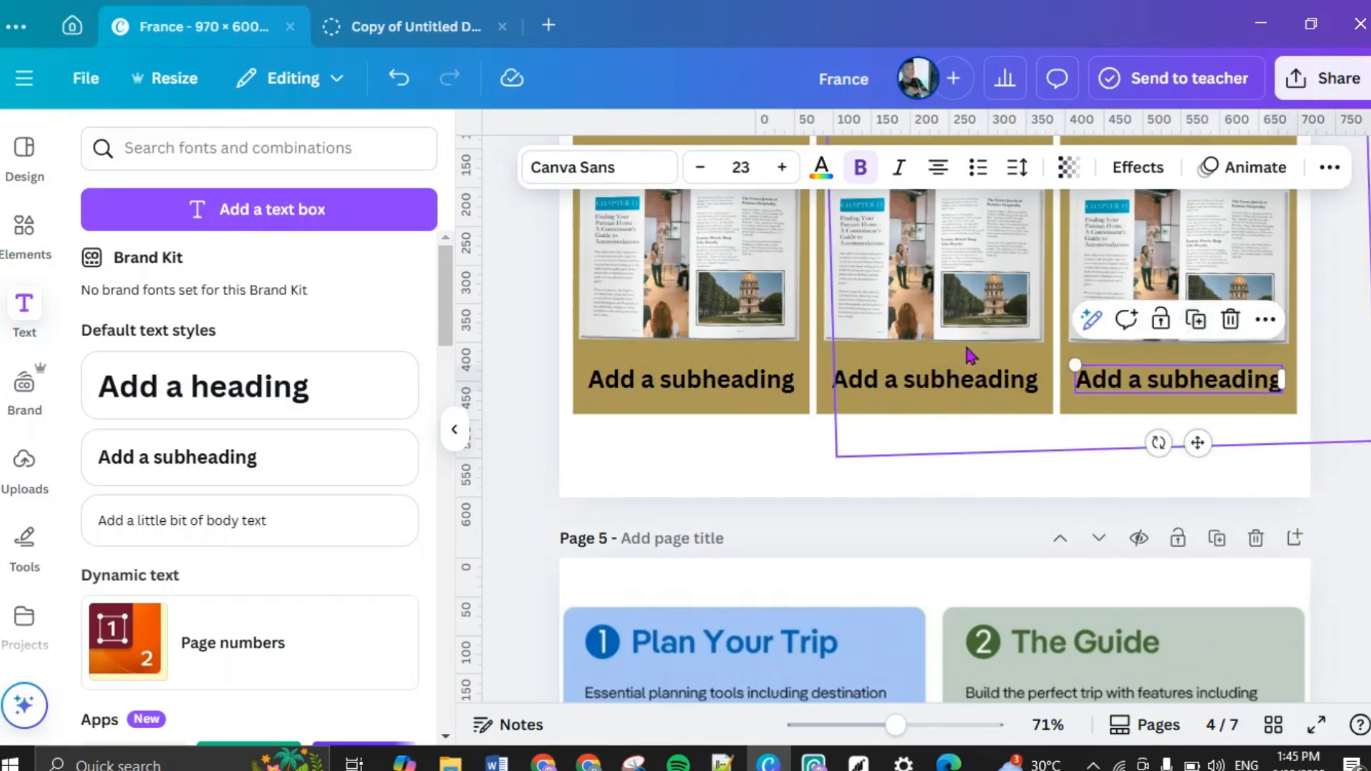
pyautogui.click(1331, 517)
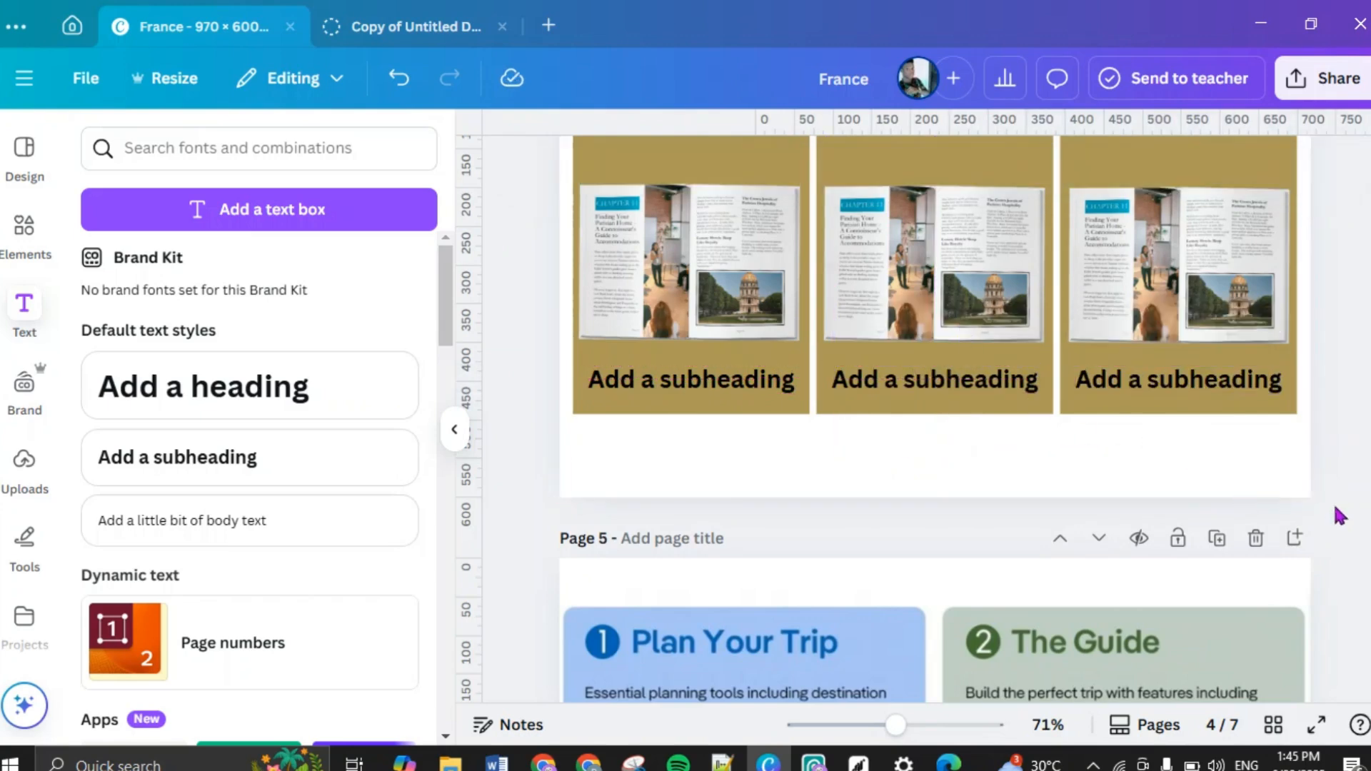
# Step: Change the text colour of all three card subheadings to the off-white #fffbfb
pyautogui.click(1172, 395)
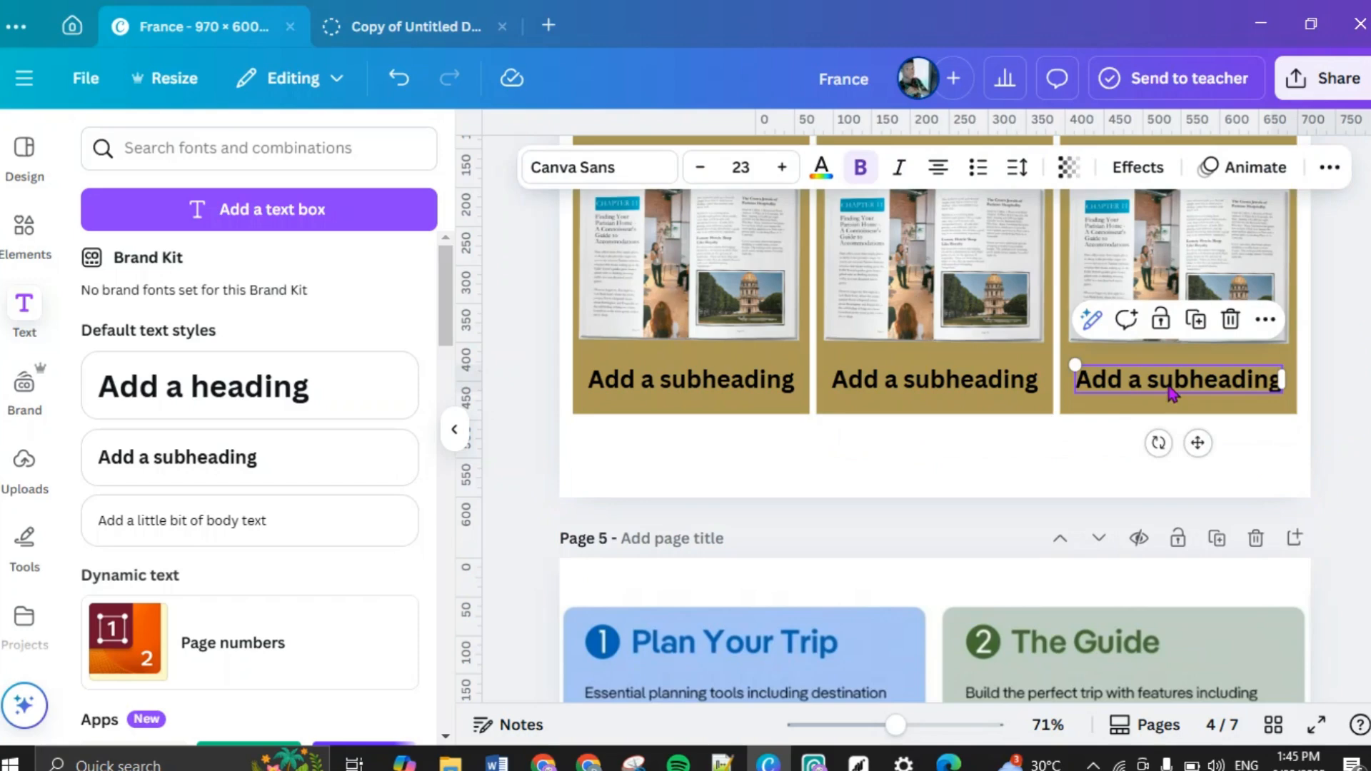
pyautogui.click(821, 175)
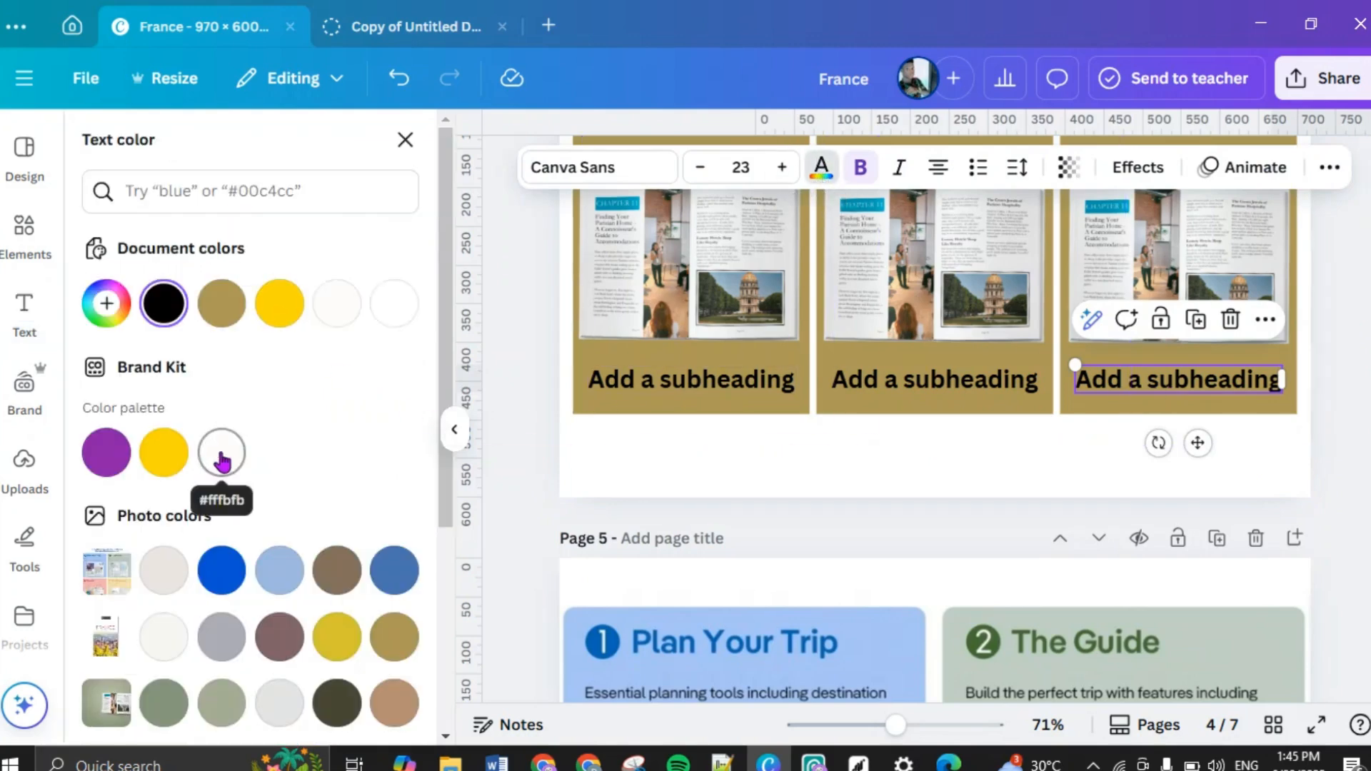
pyautogui.click(221, 455)
pyautogui.click(909, 391)
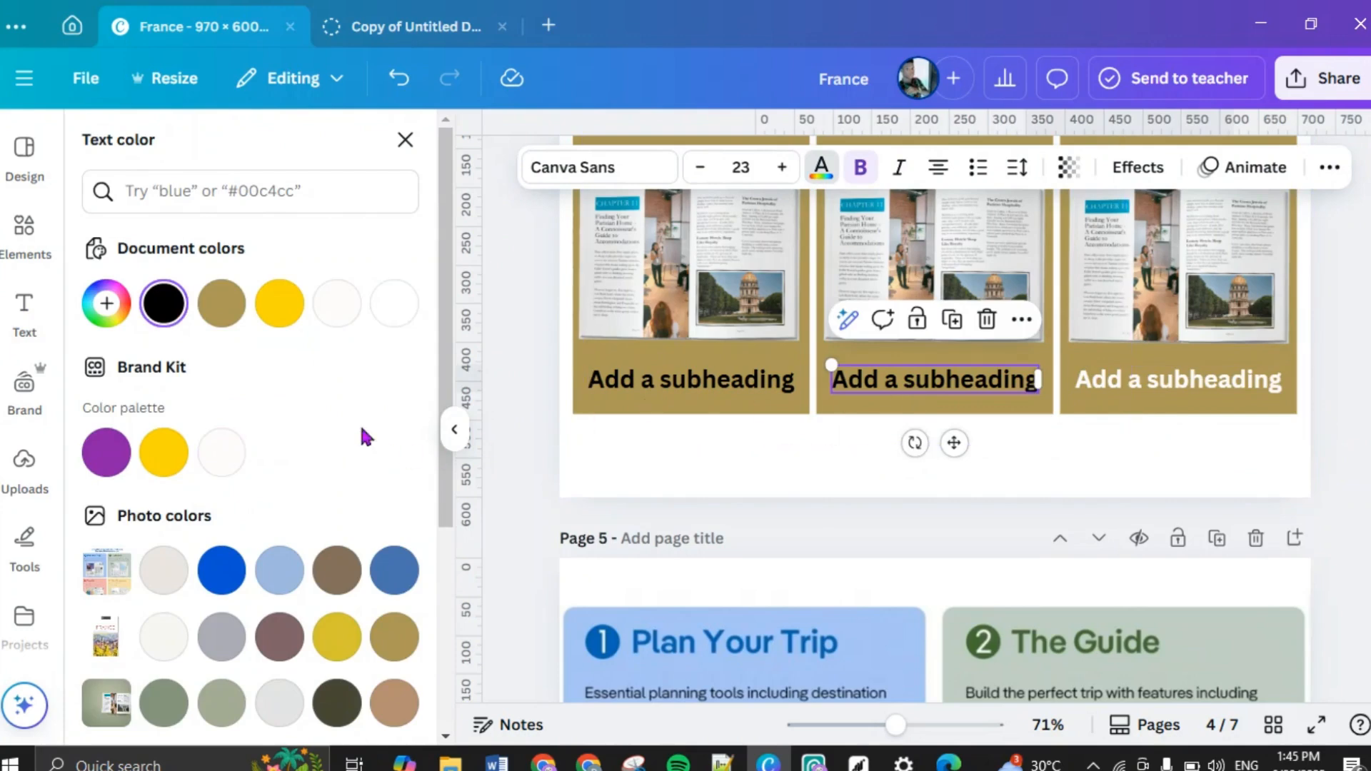
pyautogui.click(230, 461)
pyautogui.click(691, 379)
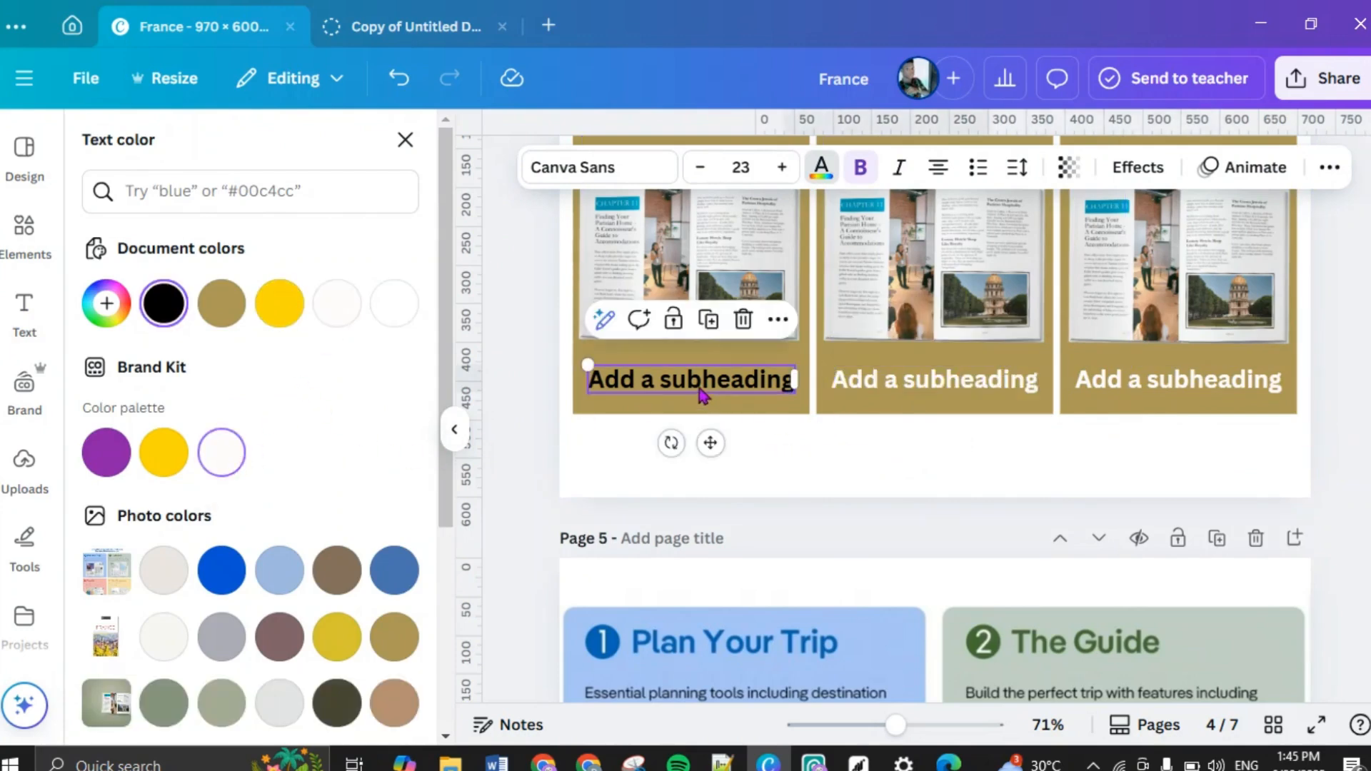
pyautogui.click(223, 464)
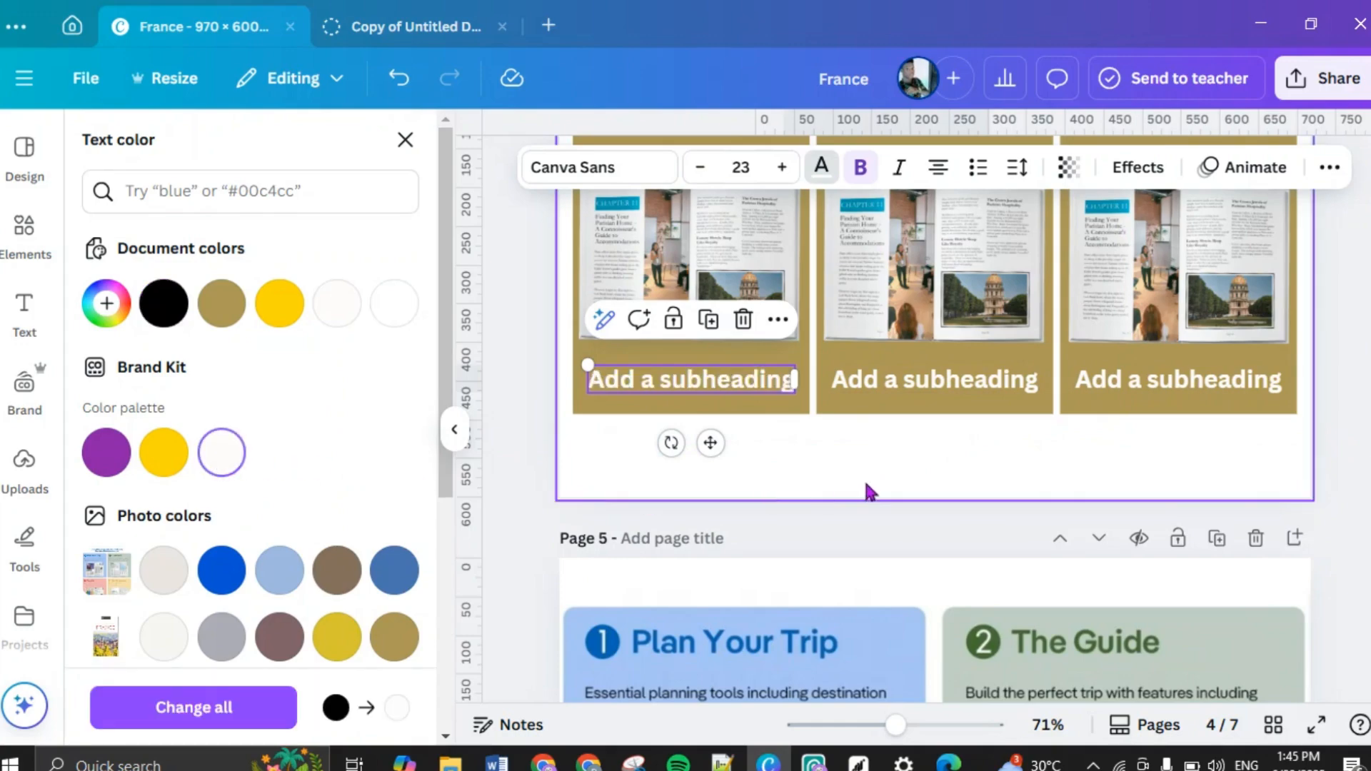
# Step: Add a heading text box to page 4 and centre it above the three gold cards, as in the Scotland reference
pyautogui.scroll(7, 864, 475)
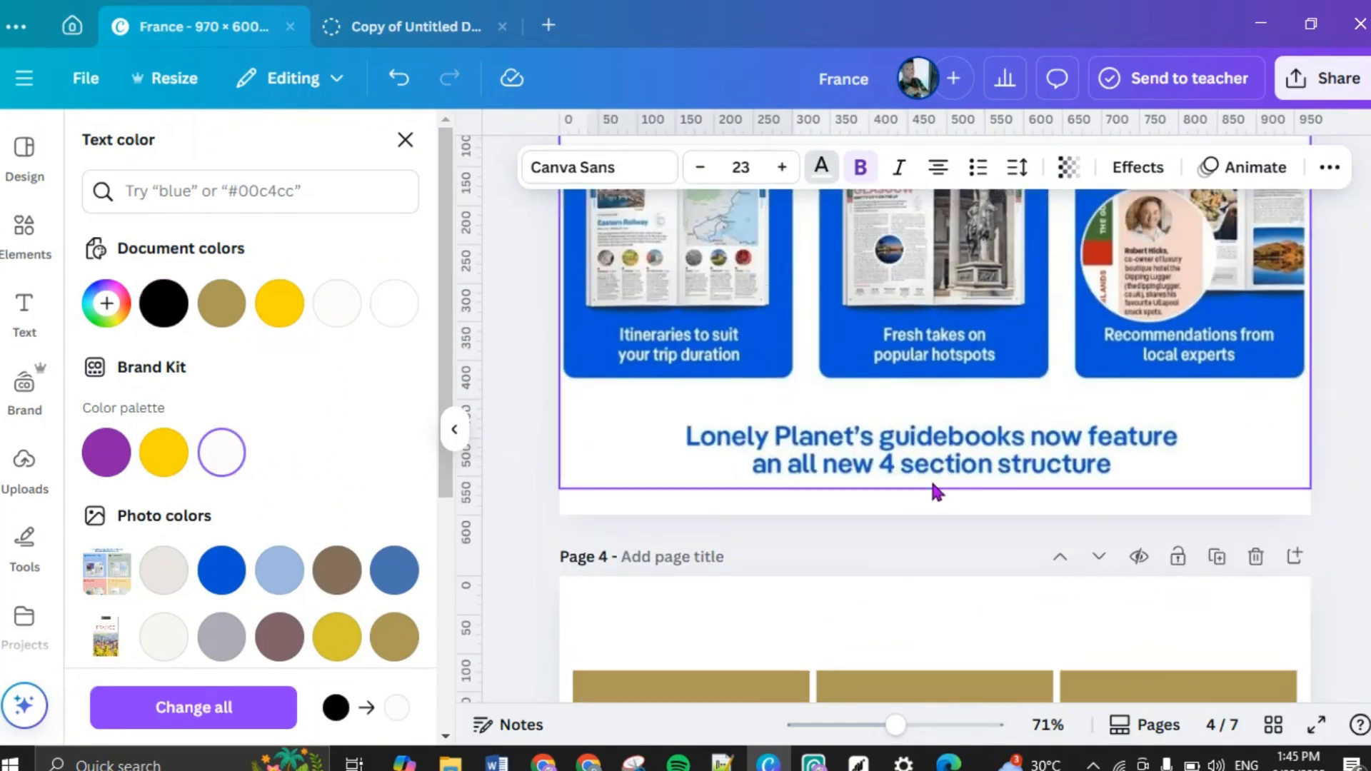
pyautogui.scroll(3, 926, 493)
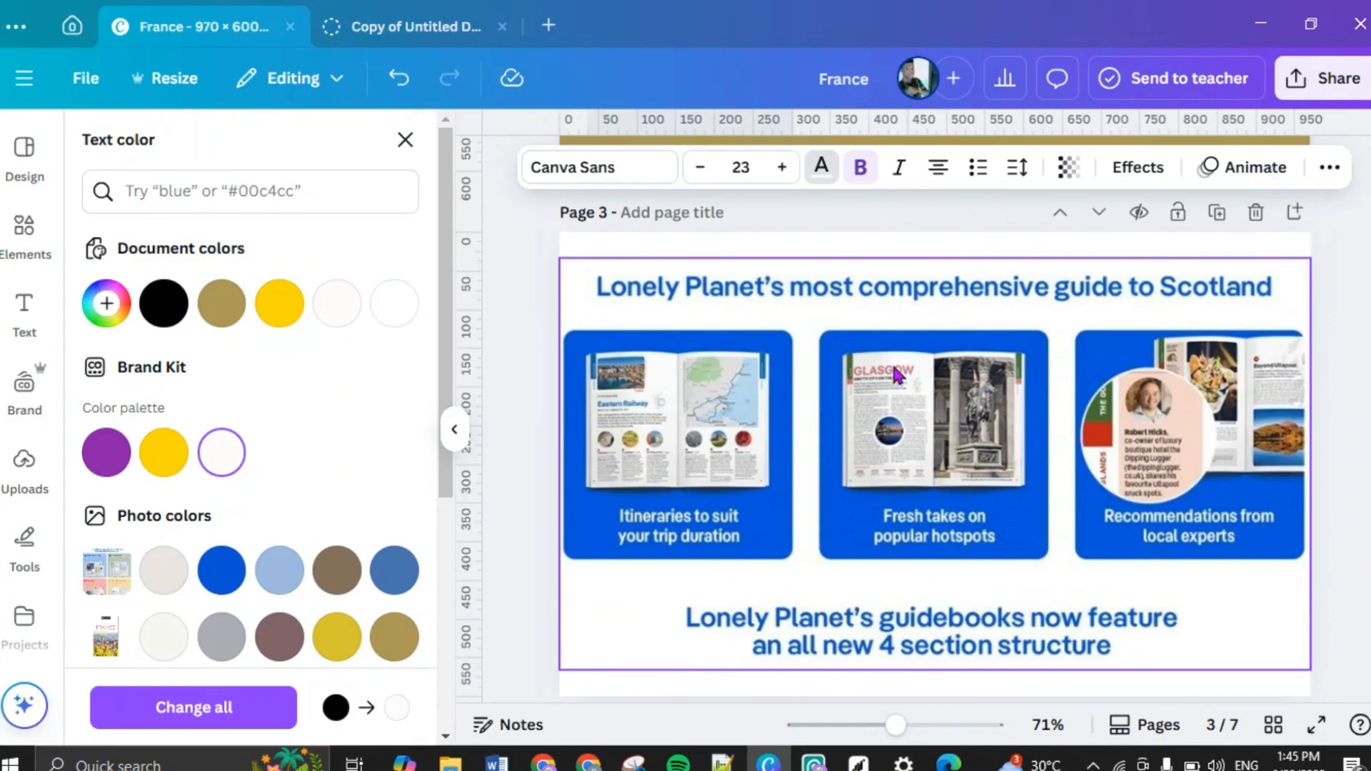
pyautogui.scroll(-3, 896, 373)
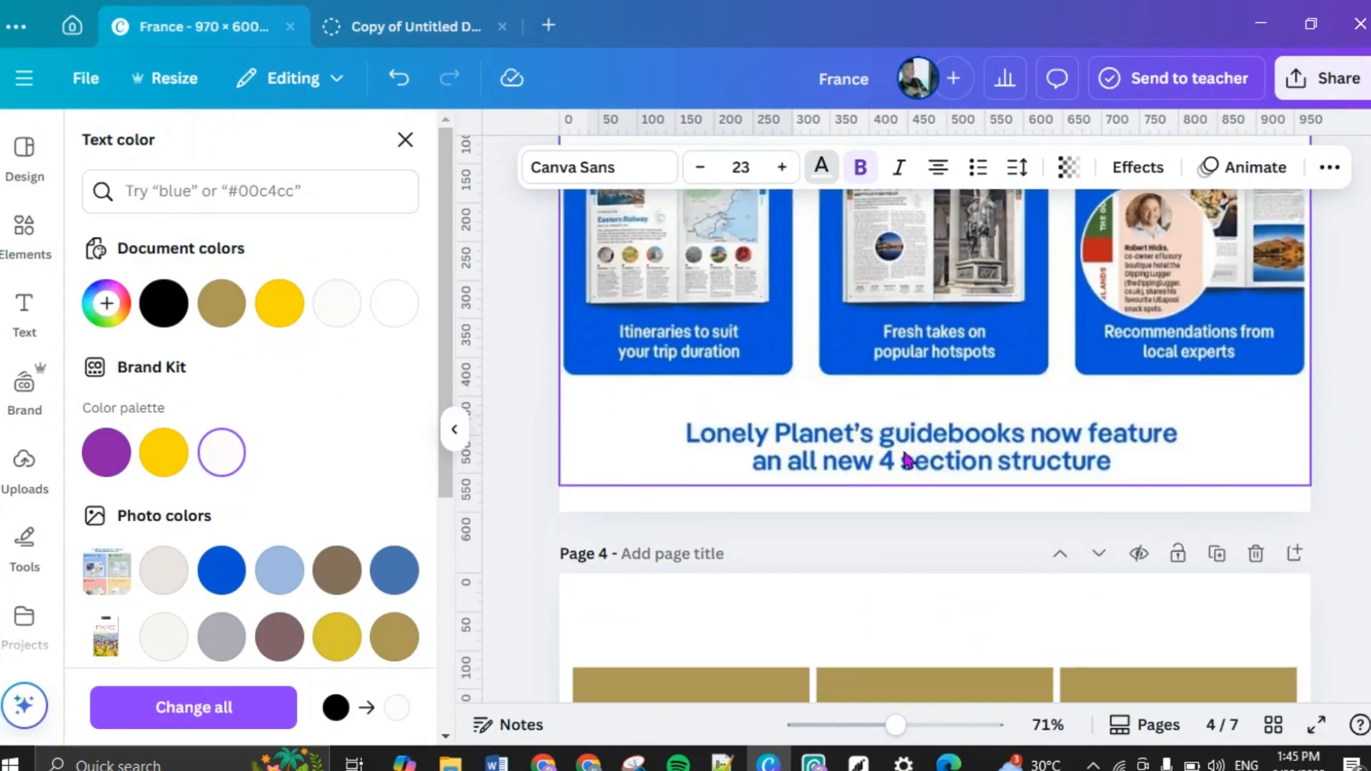
pyautogui.scroll(-6, 943, 464)
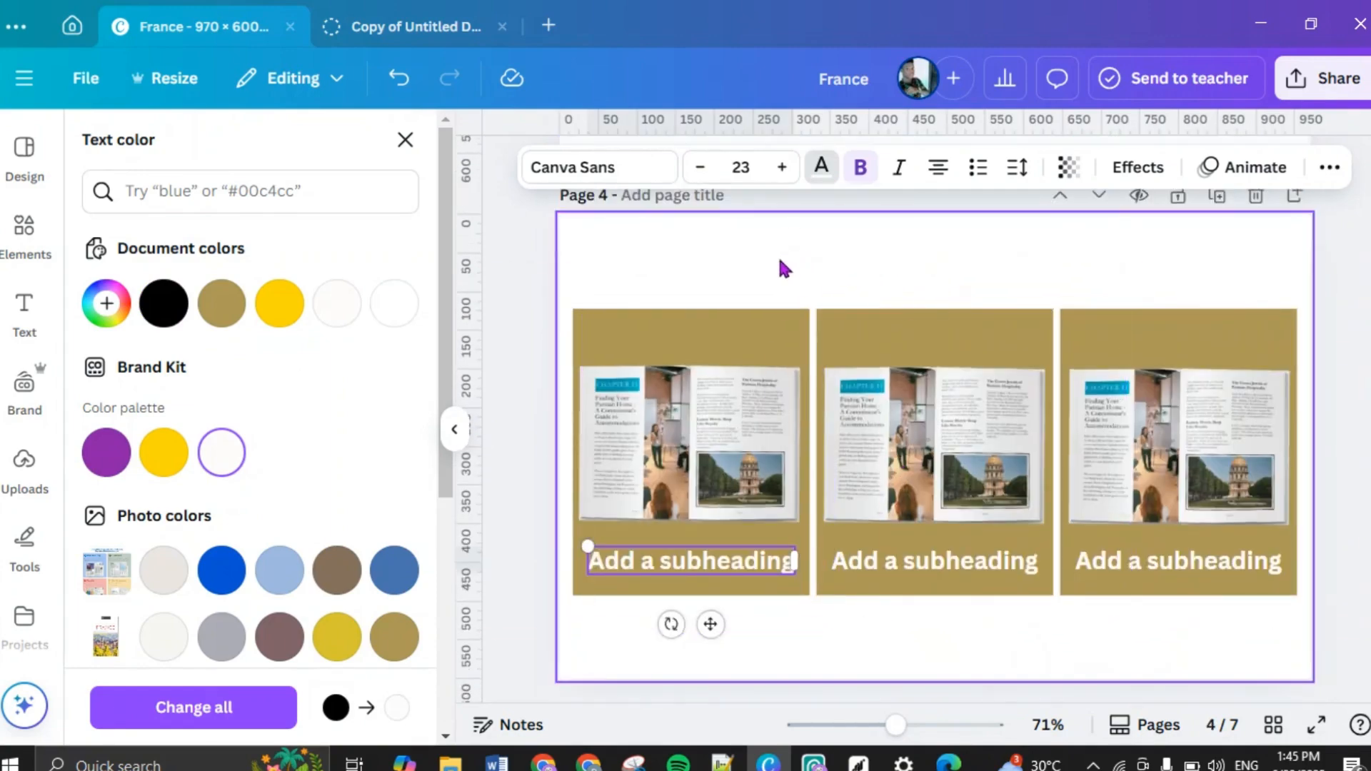
pyautogui.click(18, 312)
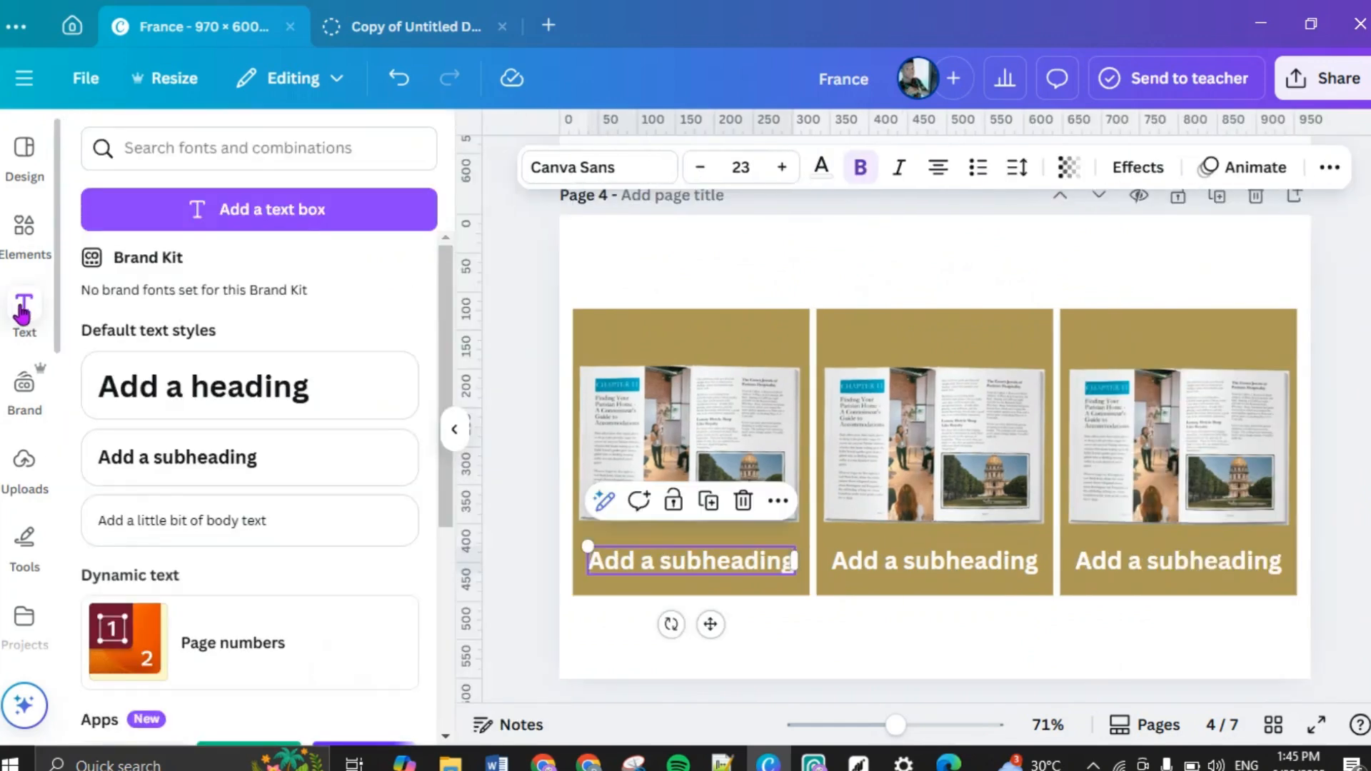
pyautogui.click(241, 393)
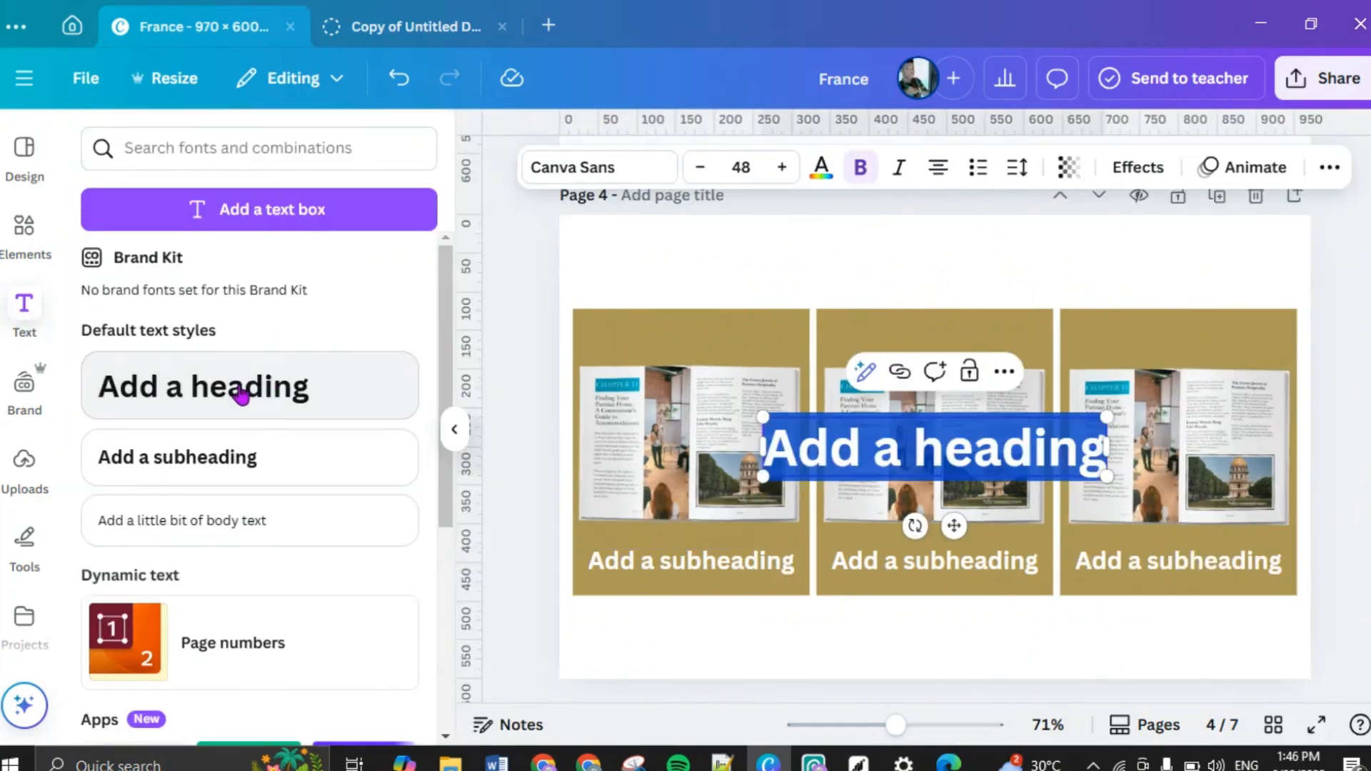
pyautogui.moveTo(954, 526); pyautogui.dragTo(962, 346)
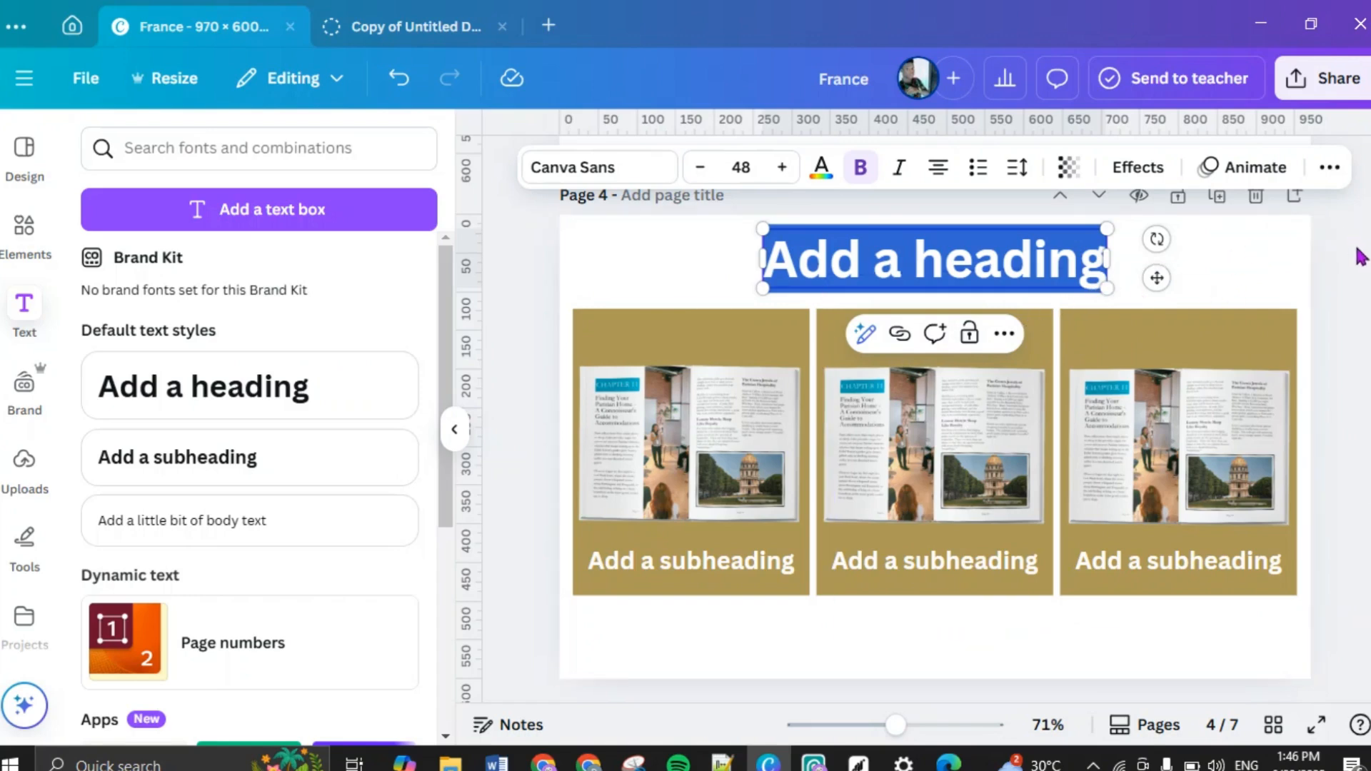
pyautogui.click(1293, 278)
# Step: Duplicate the heading and centre the copy below the three gold cards
pyautogui.click(993, 264)
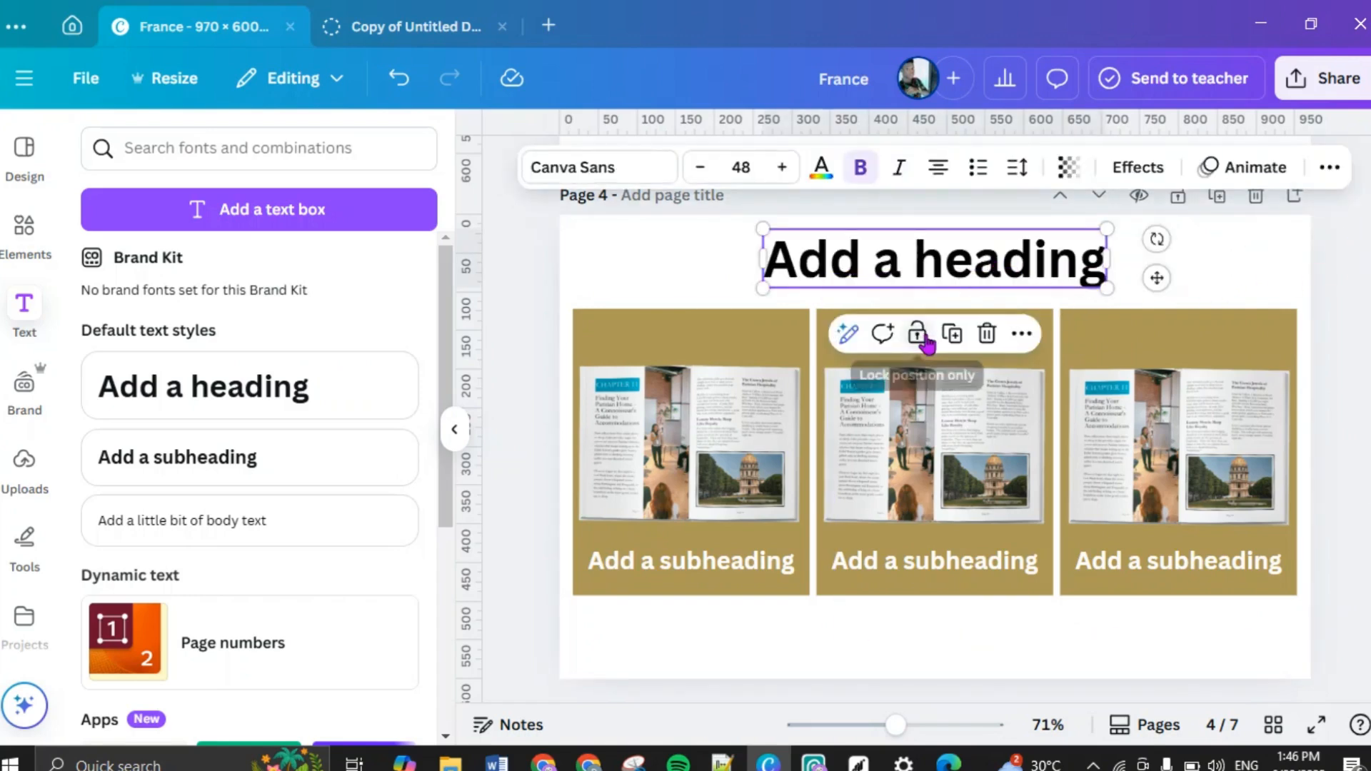
pyautogui.click(952, 335)
pyautogui.moveTo(963, 349); pyautogui.dragTo(953, 720)
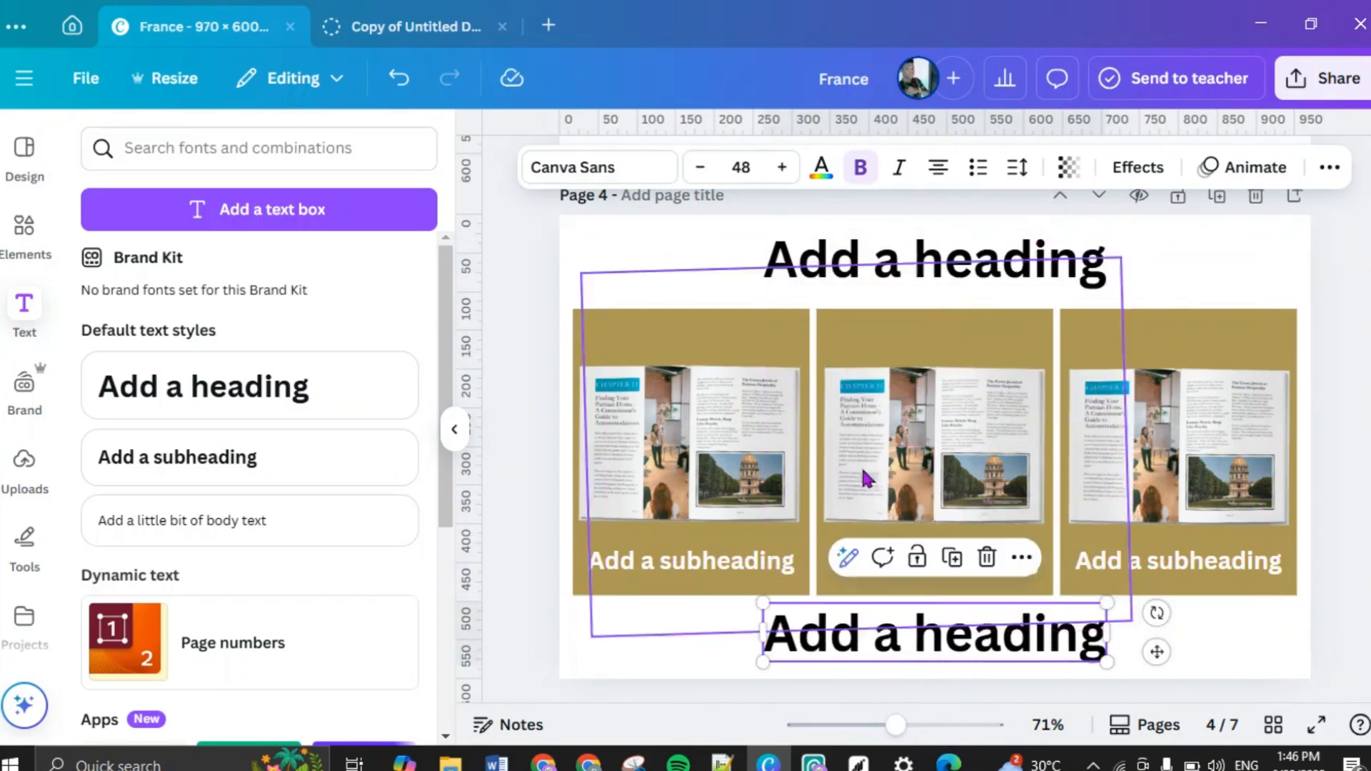
# Step: Change the text colour of both page 4 headings to the gold used on the cards
pyautogui.click(954, 281)
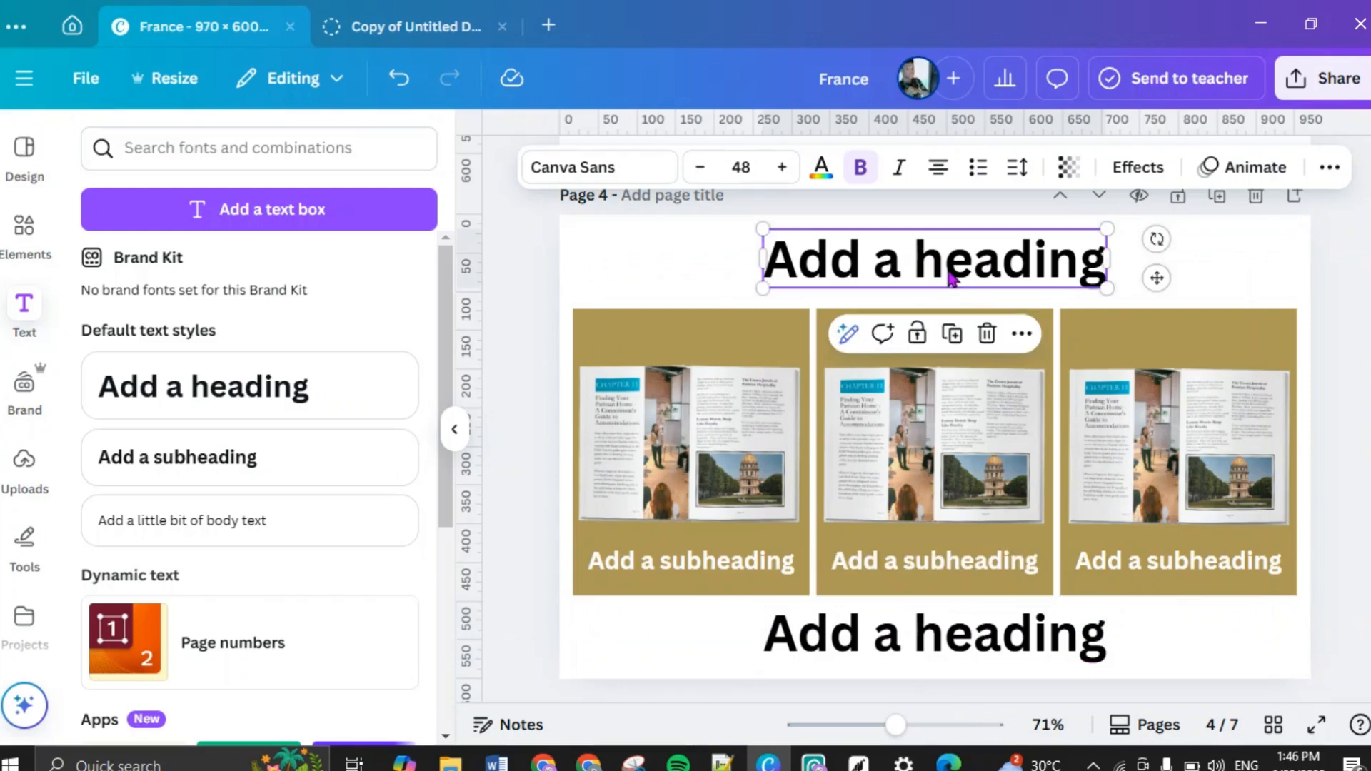
pyautogui.click(820, 171)
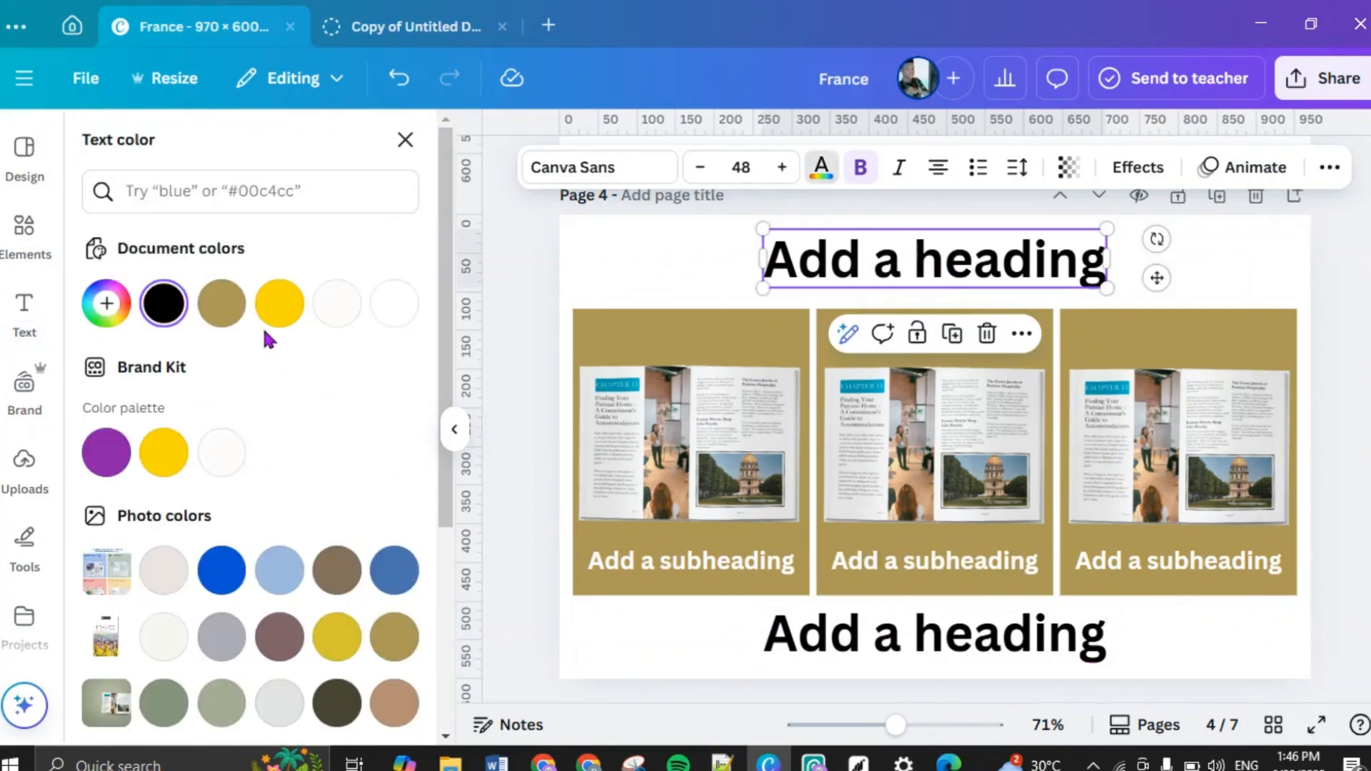
pyautogui.click(220, 307)
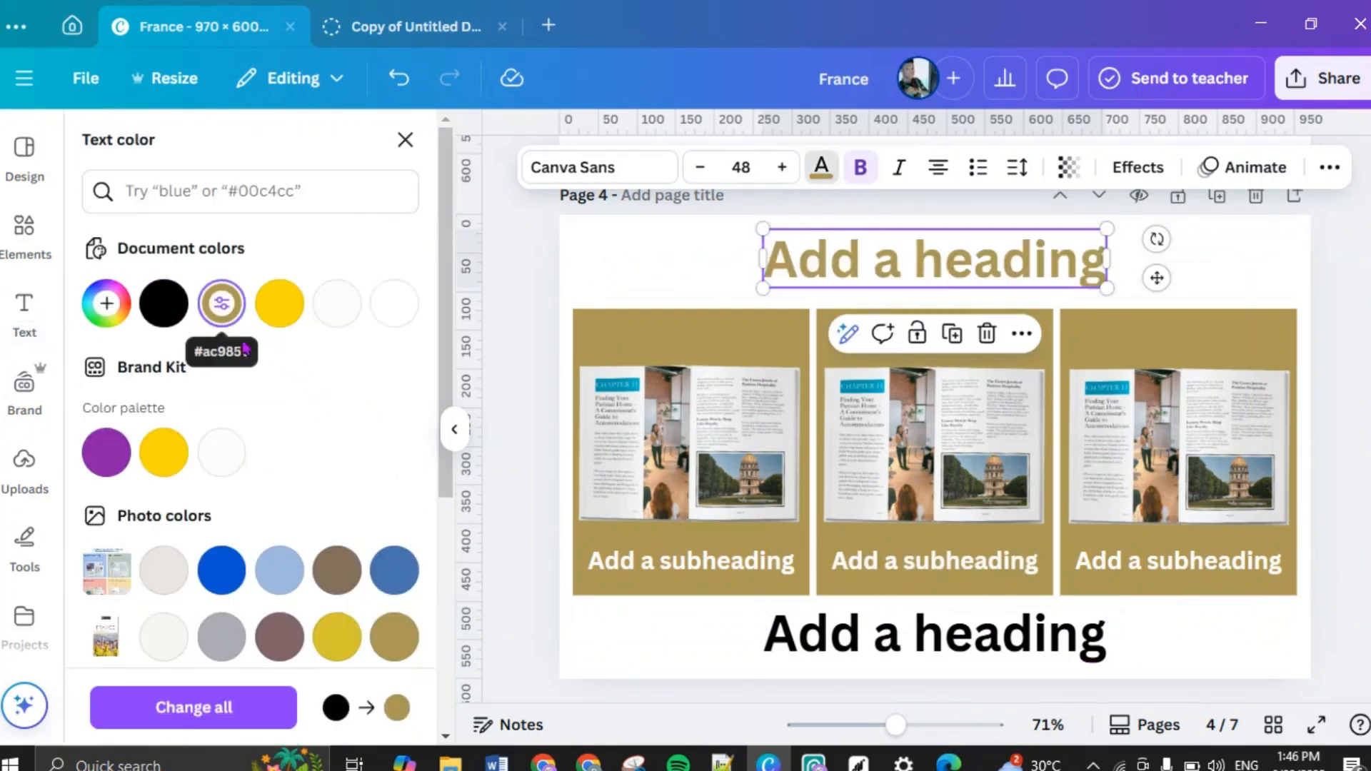
pyautogui.click(861, 656)
pyautogui.click(222, 308)
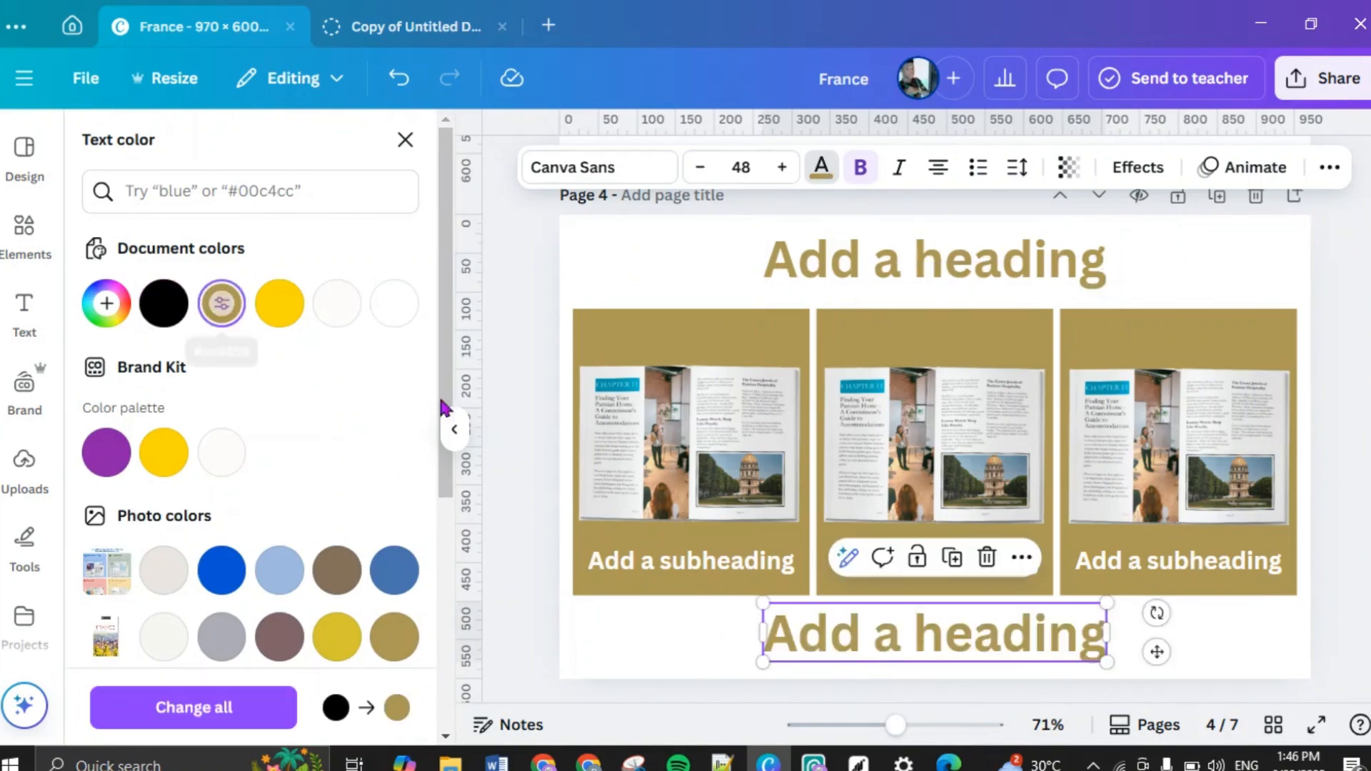
pyautogui.press('Escape')
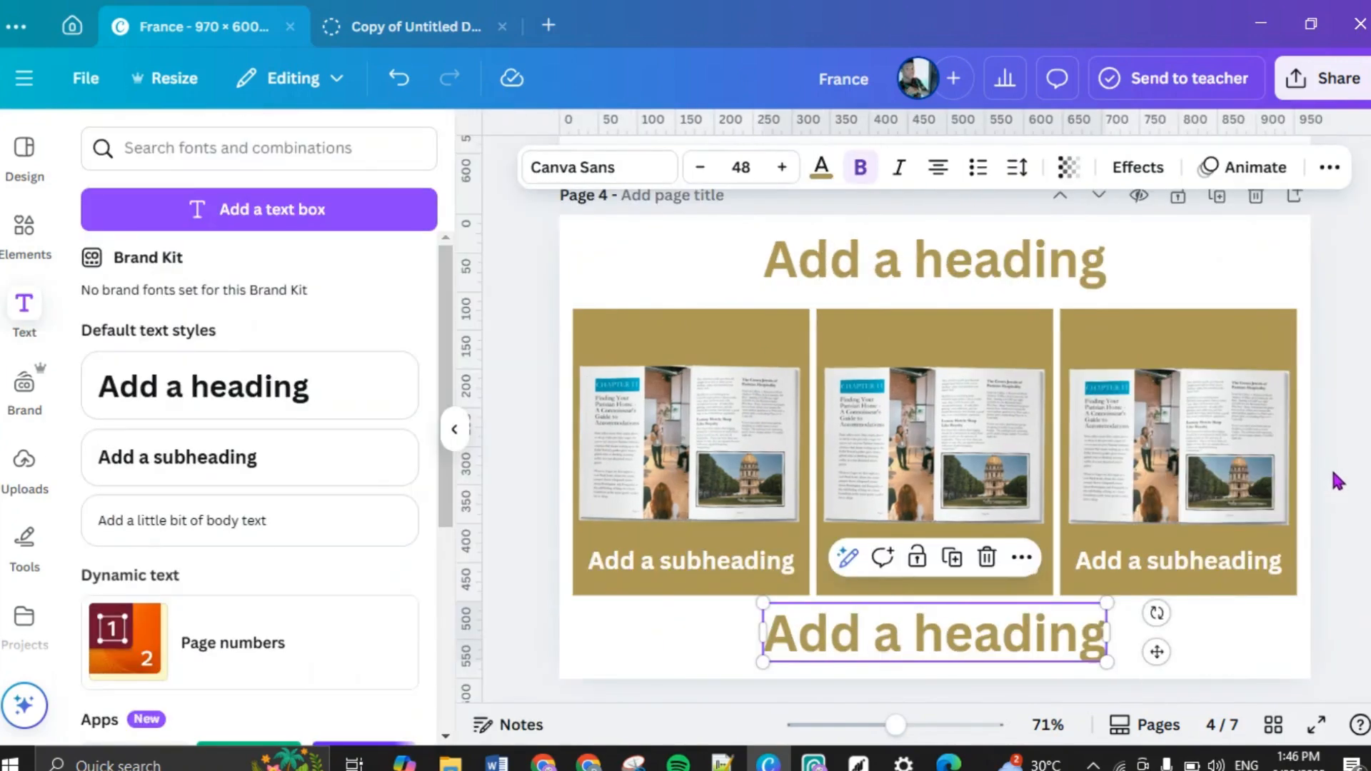
# Step: Search the elements for "circle frame" and add the green-outlined circular frame with a white inner ring to page 4's third card
pyautogui.scroll(5, 1337, 481)
pyautogui.scroll(3, 1345, 476)
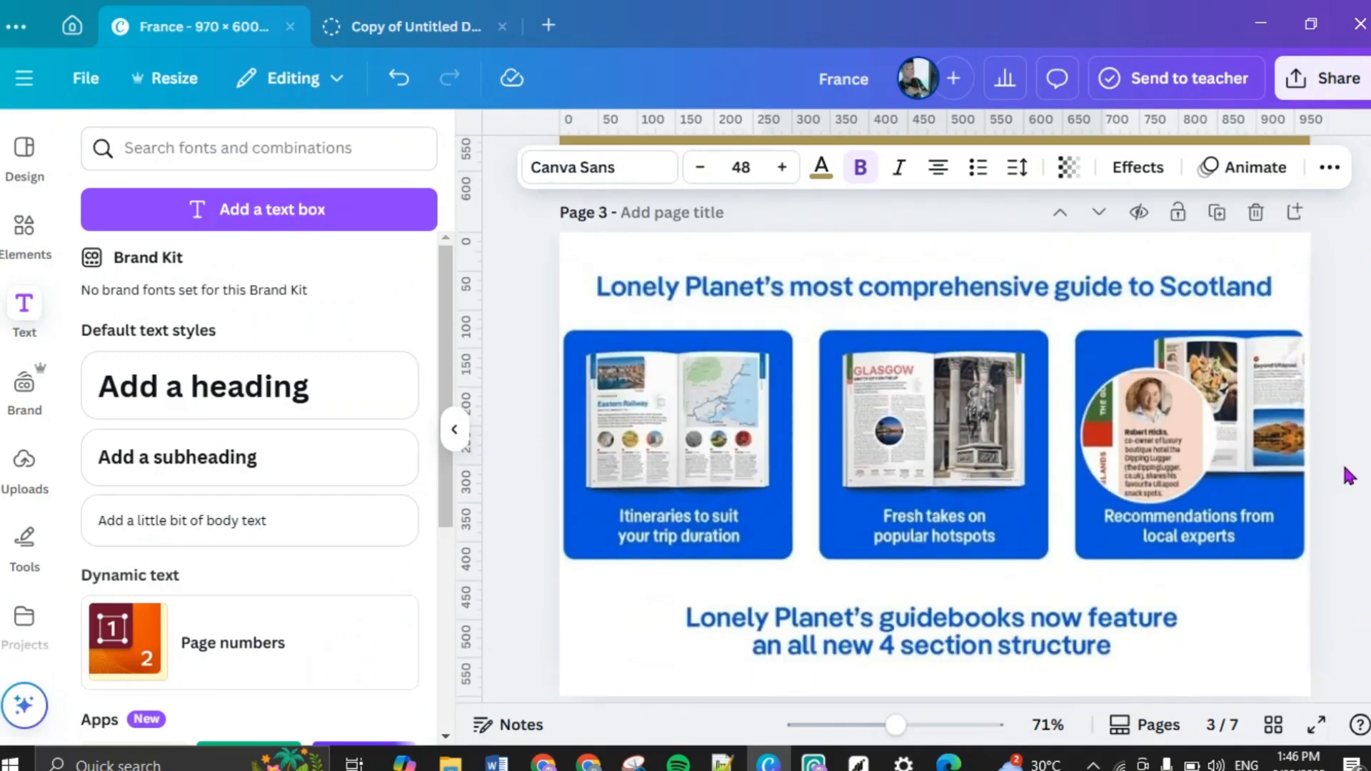
pyautogui.scroll(5, 1348, 475)
pyautogui.scroll(-8, 1349, 475)
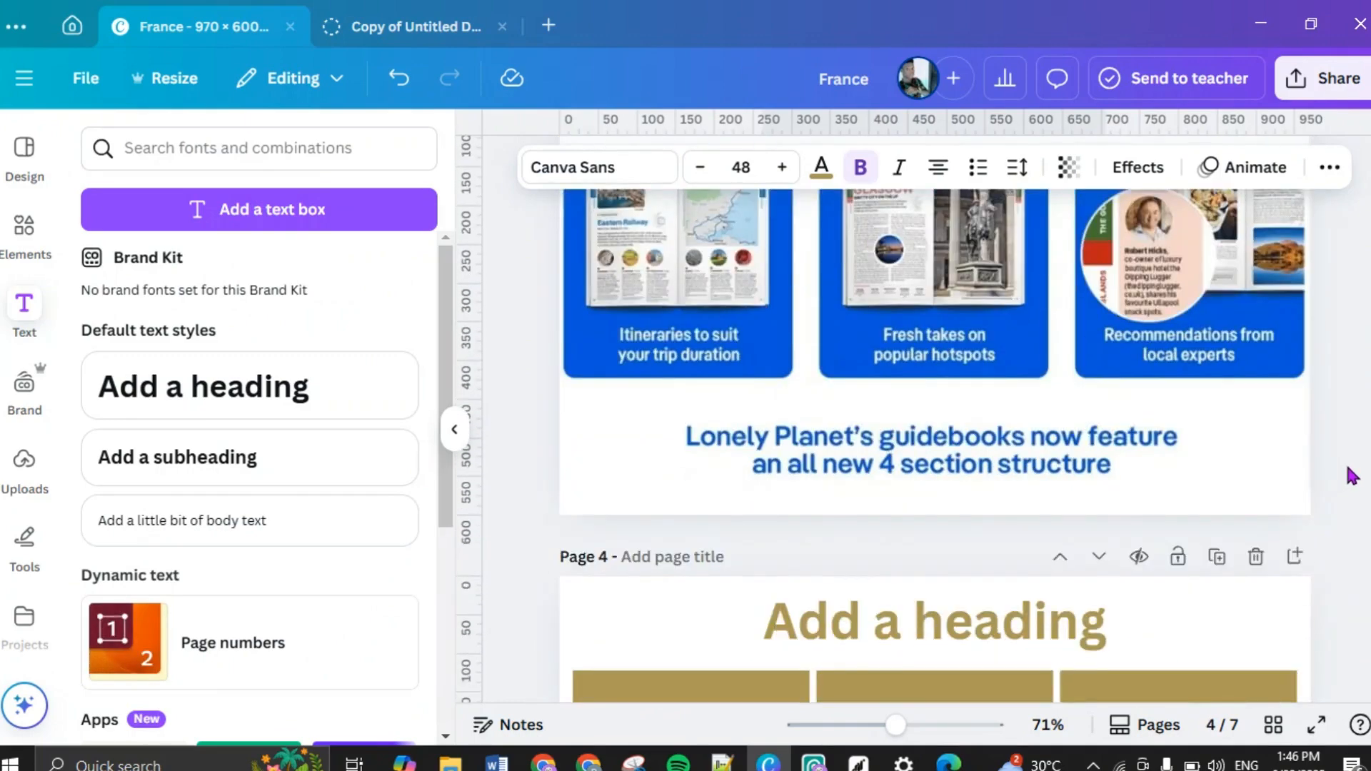
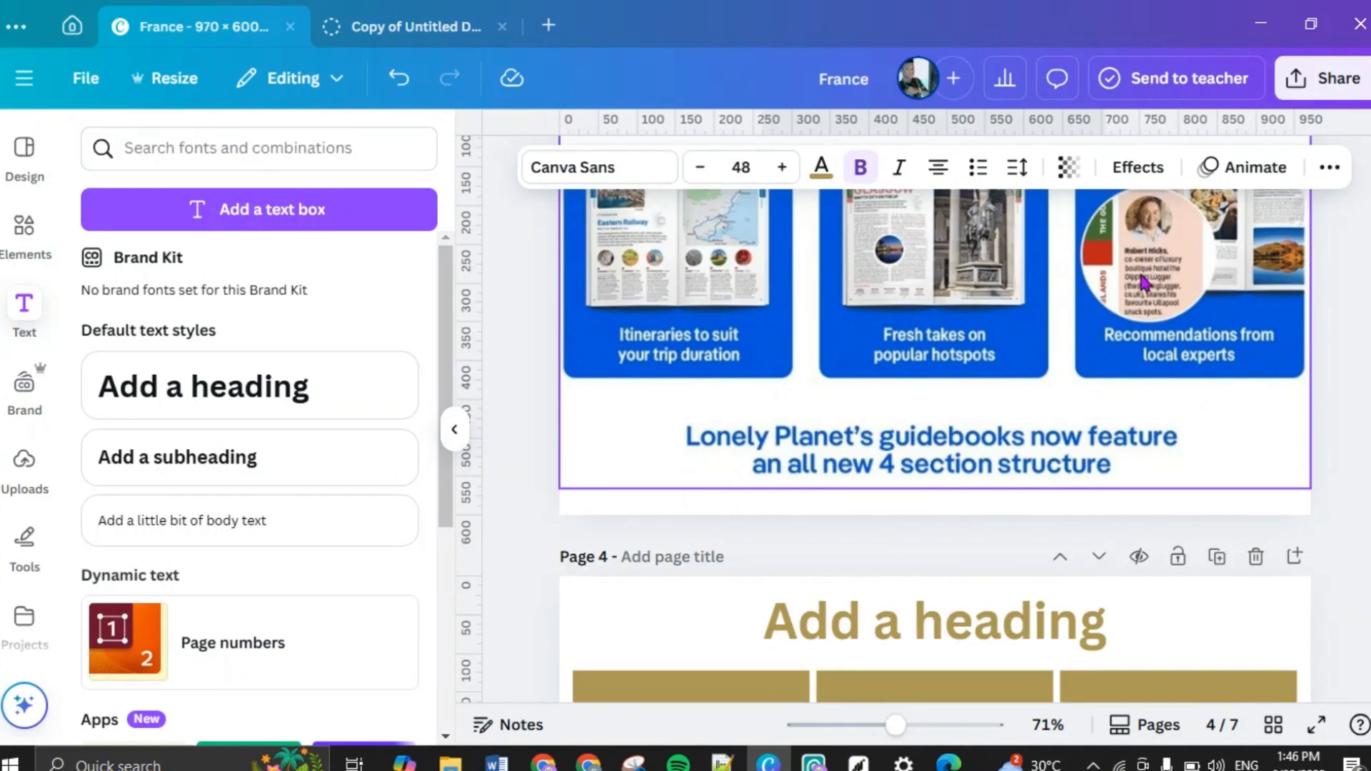
pyautogui.scroll(-5, 1146, 281)
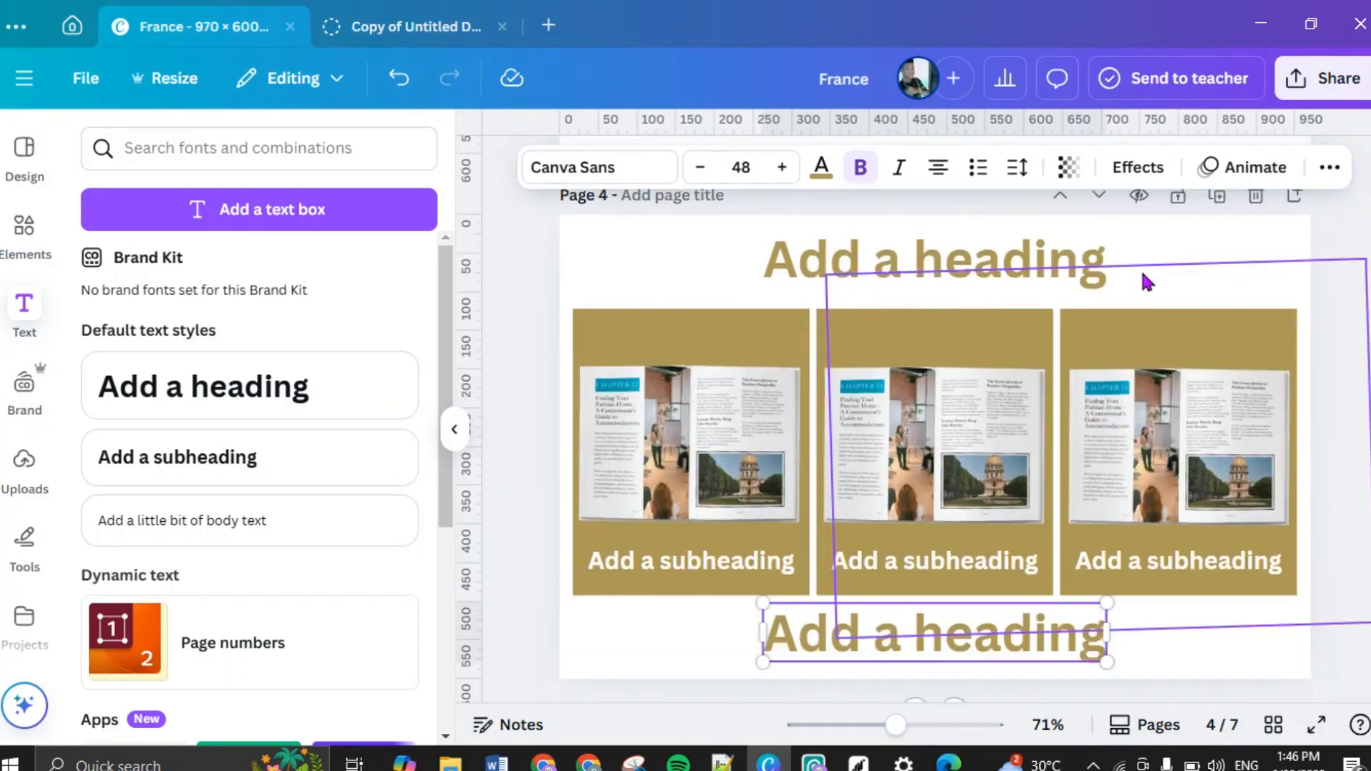
pyautogui.click(22, 239)
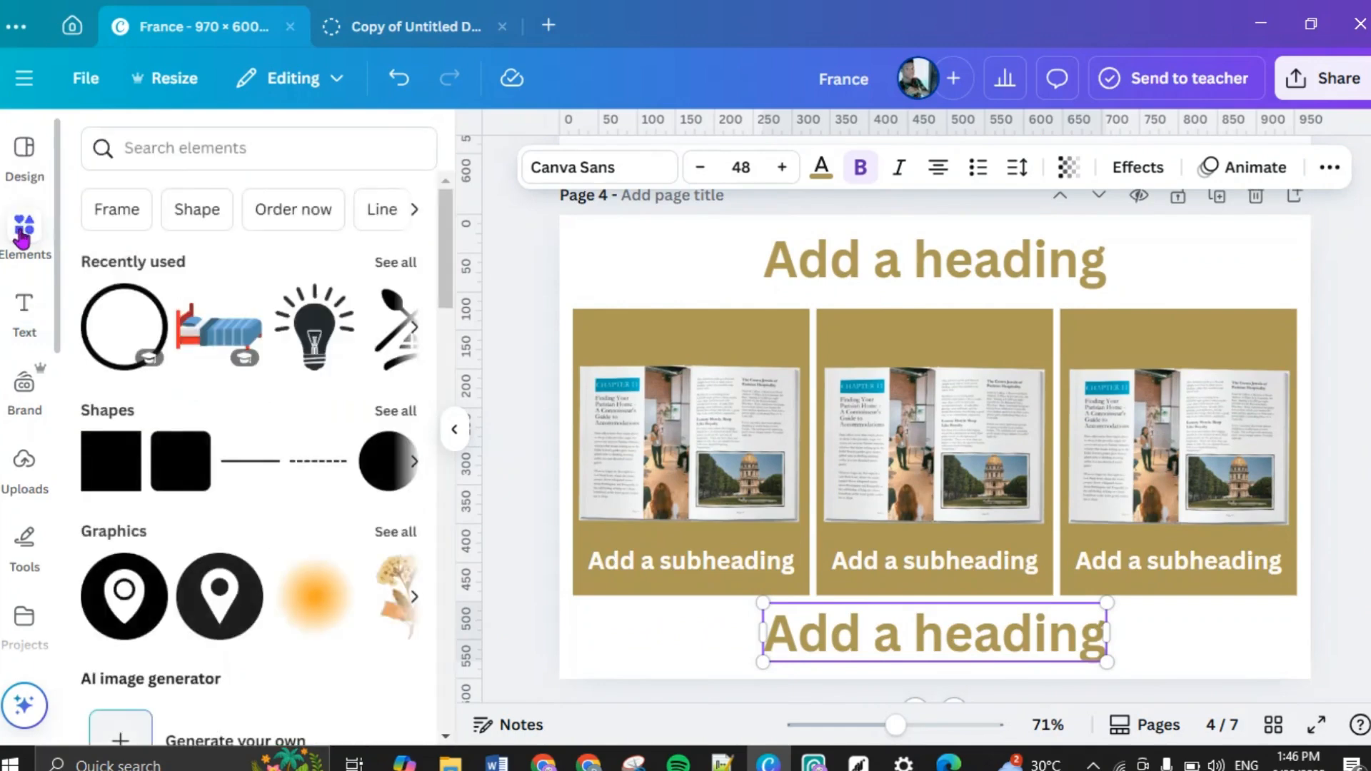
pyautogui.click(207, 150)
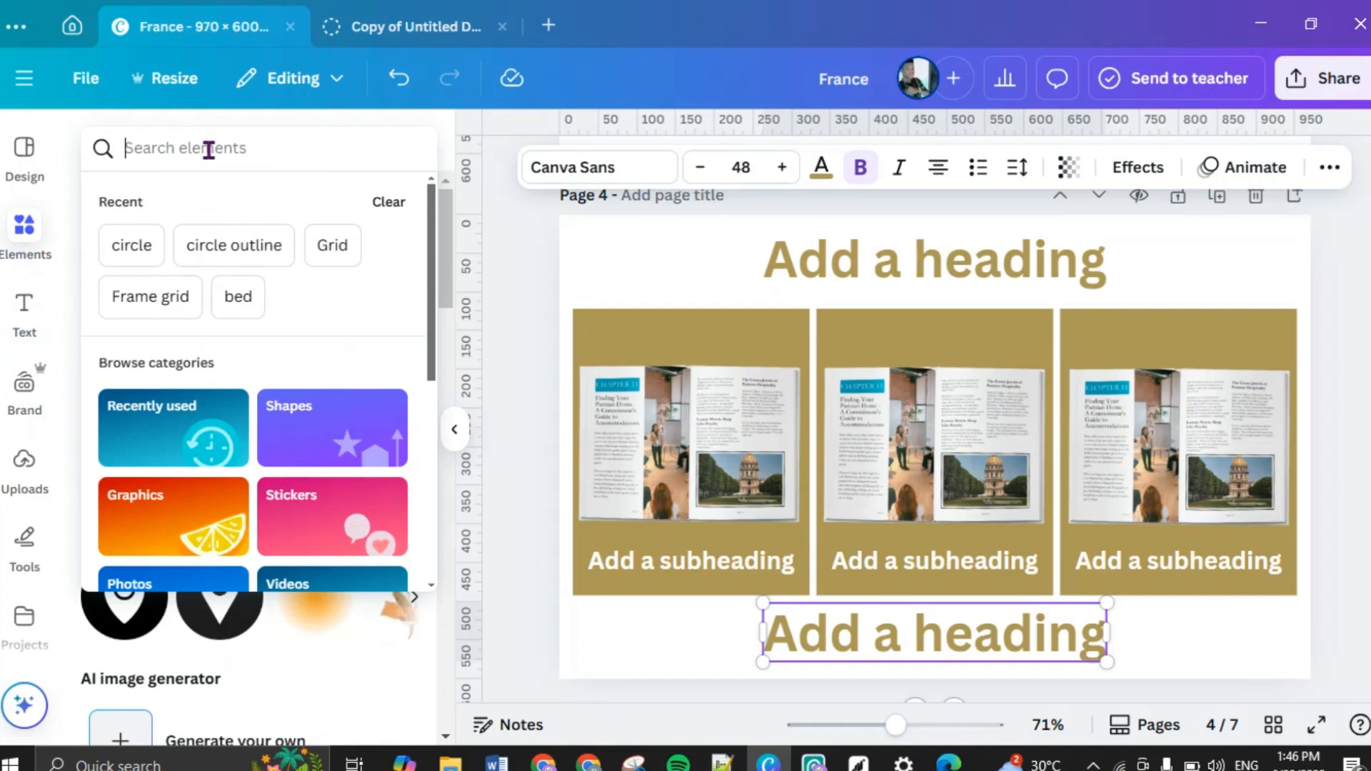
pyautogui.write('cir')
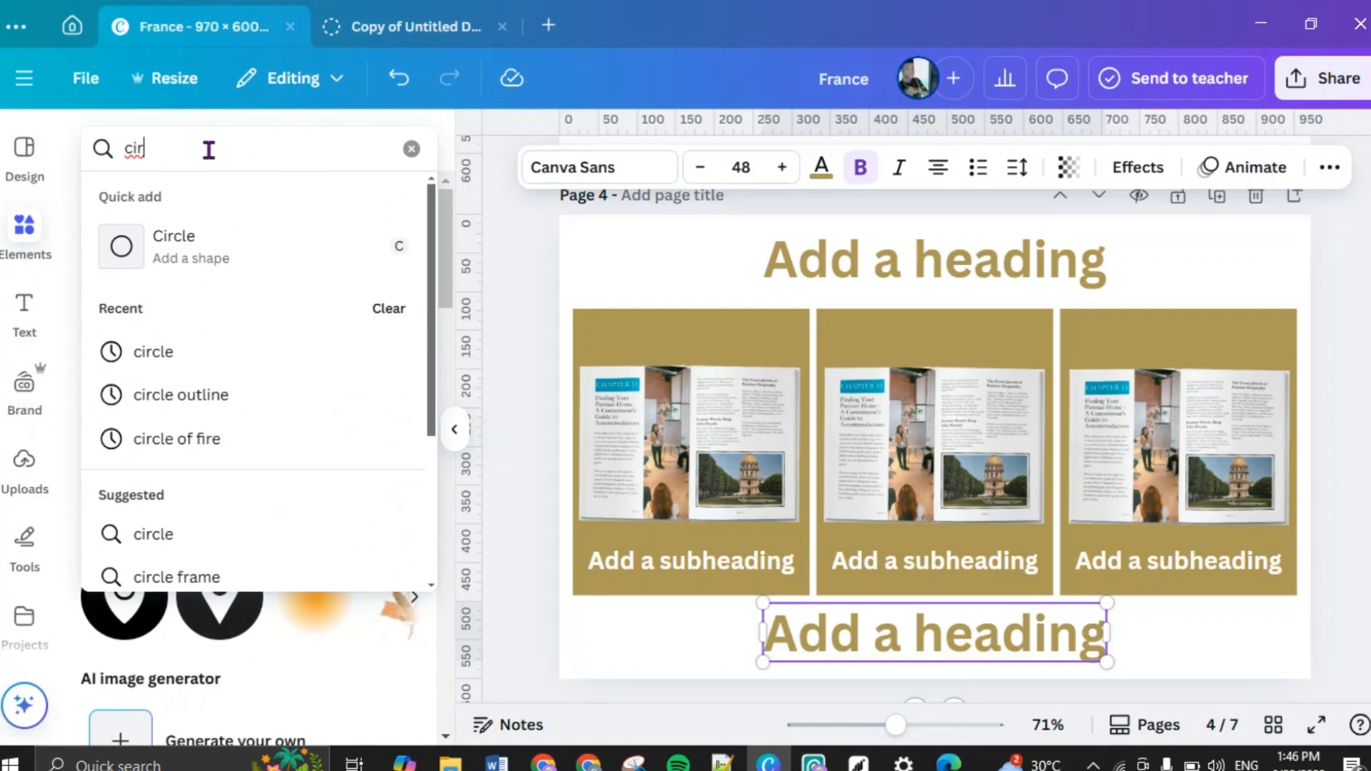
pyautogui.click(163, 576)
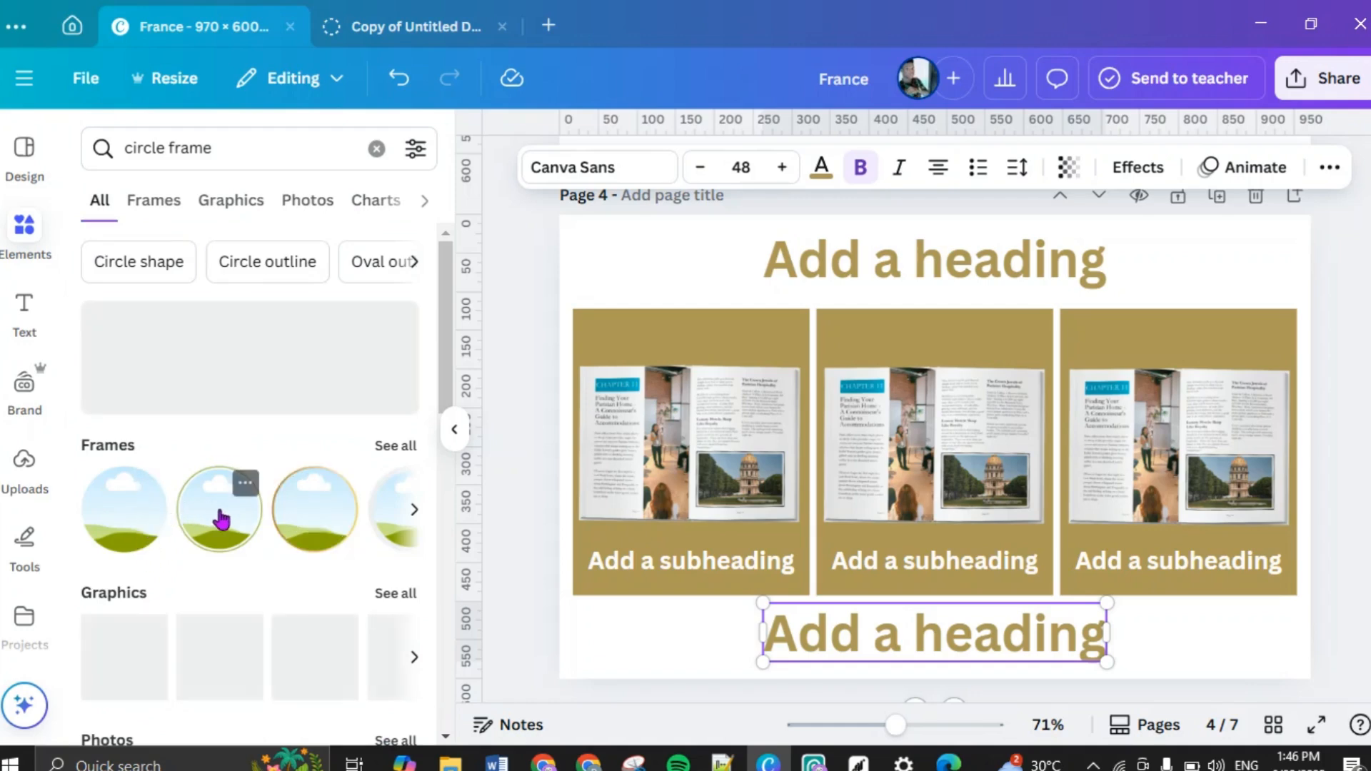
pyautogui.moveTo(221, 507); pyautogui.dragTo(1112, 444)
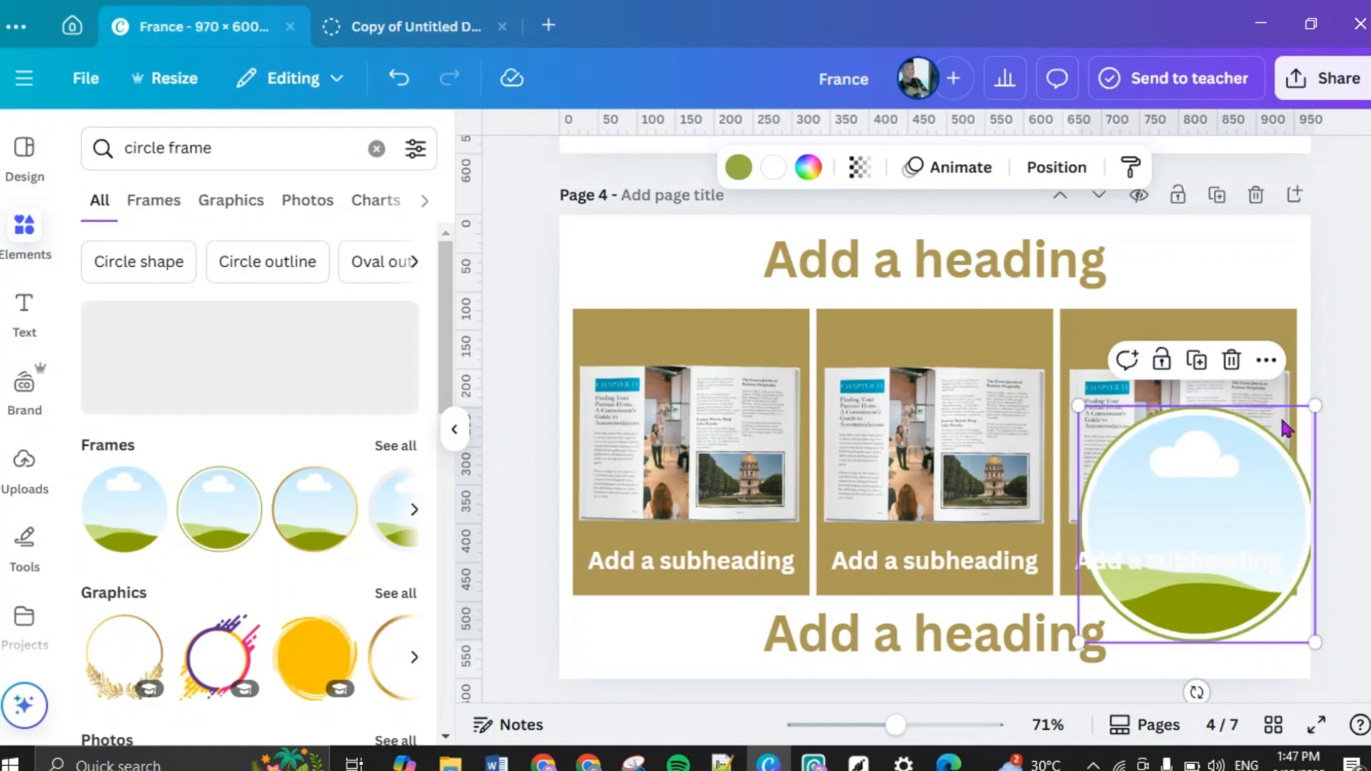
# Step: Scale the circle frame down to about half the third card's width and place it over the left part of the book
pyautogui.moveTo(1318, 403); pyautogui.dragTo(1263, 491)
pyautogui.scroll(3, 1264, 436)
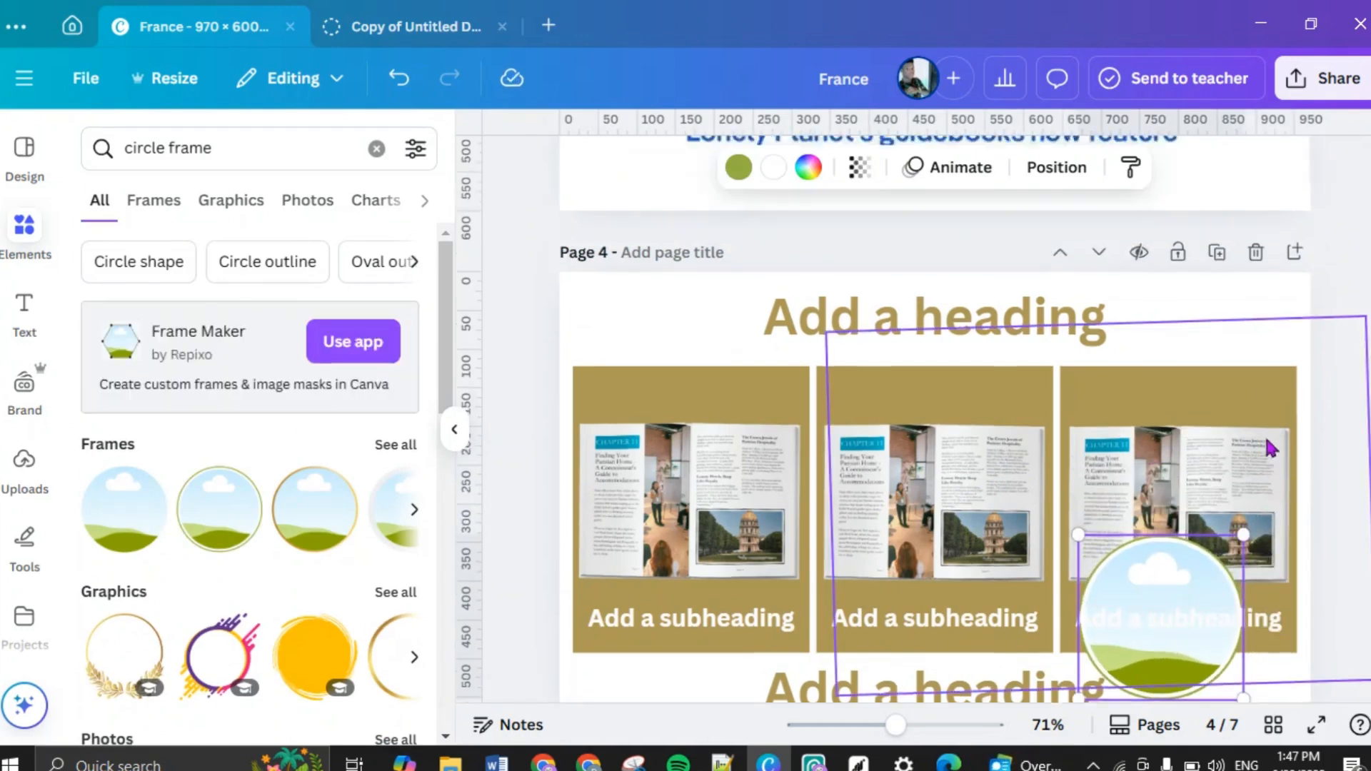
pyautogui.scroll(4, 1268, 441)
pyautogui.scroll(-6, 1267, 437)
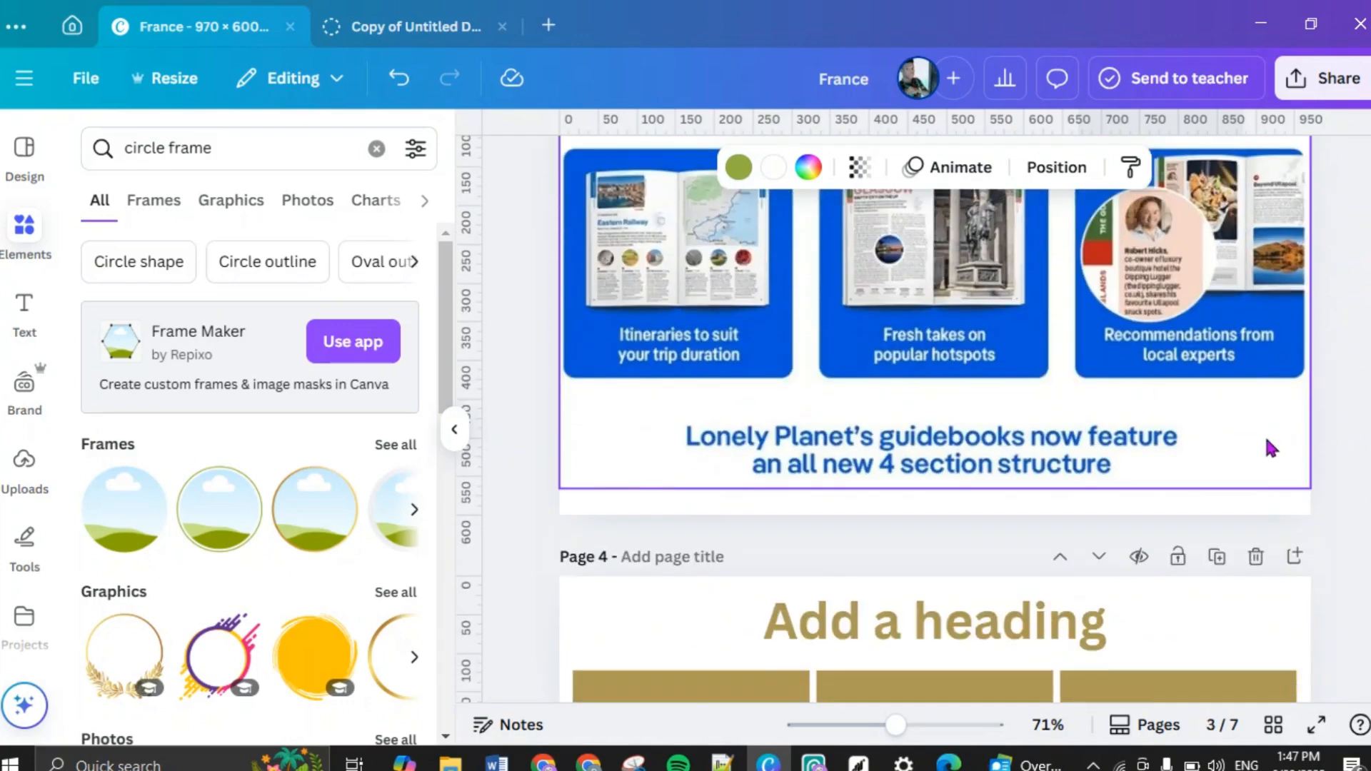
pyautogui.scroll(-3, 1267, 447)
pyautogui.moveTo(1181, 379); pyautogui.dragTo(1166, 283)
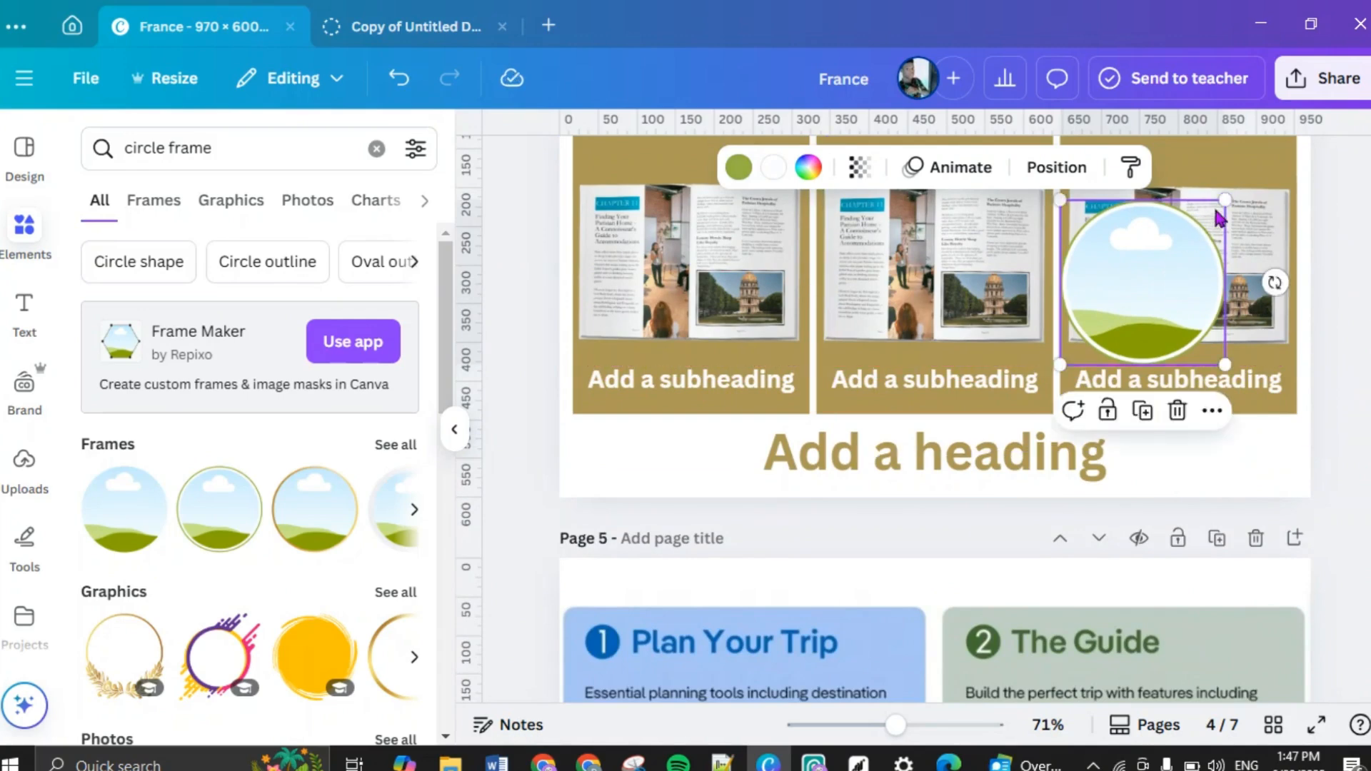
pyautogui.moveTo(1224, 199); pyautogui.dragTo(1185, 240)
# Step: Shift the third card's book past the card's right edge and place the circle frame over the book's lower-left corner
pyautogui.scroll(3, 1243, 286)
pyautogui.moveTo(1246, 441); pyautogui.dragTo(1274, 421)
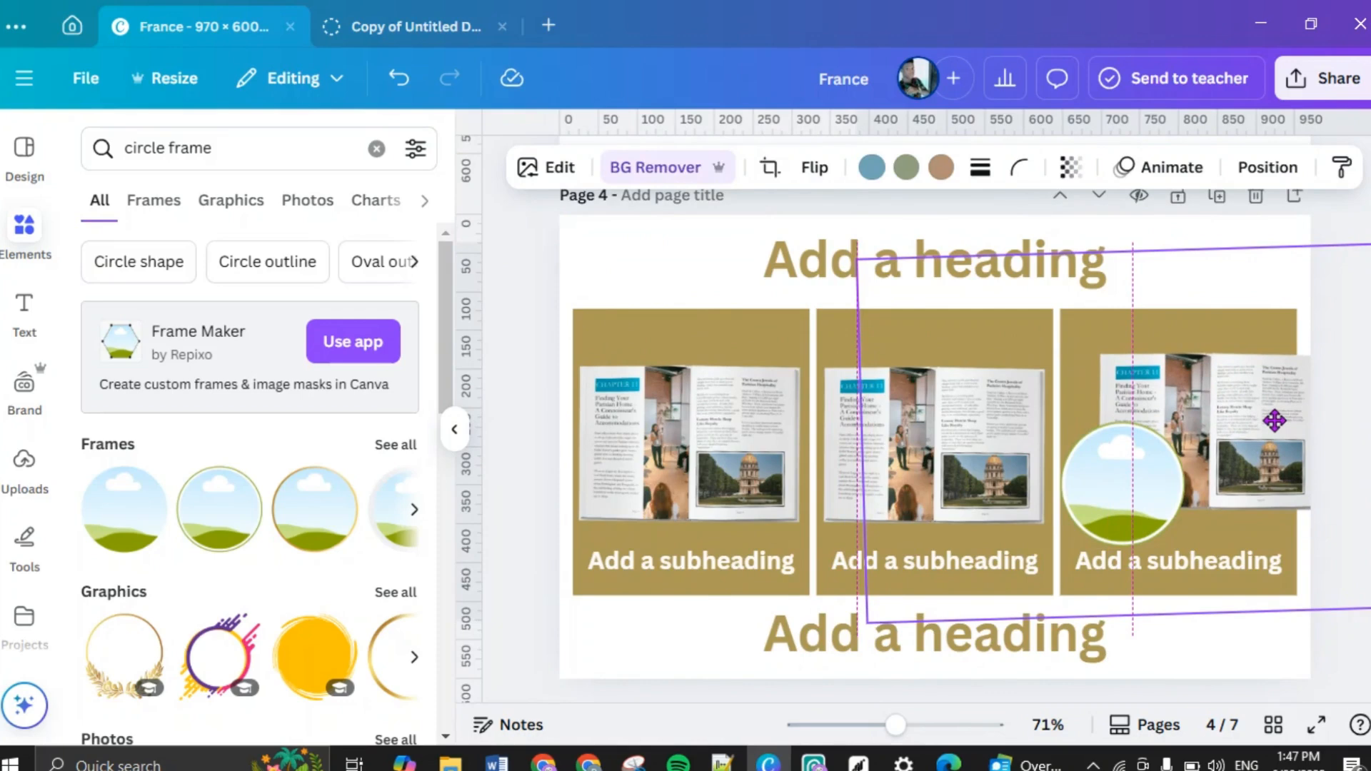
pyautogui.click(1148, 483)
pyautogui.moveTo(1148, 484); pyautogui.dragTo(1151, 464)
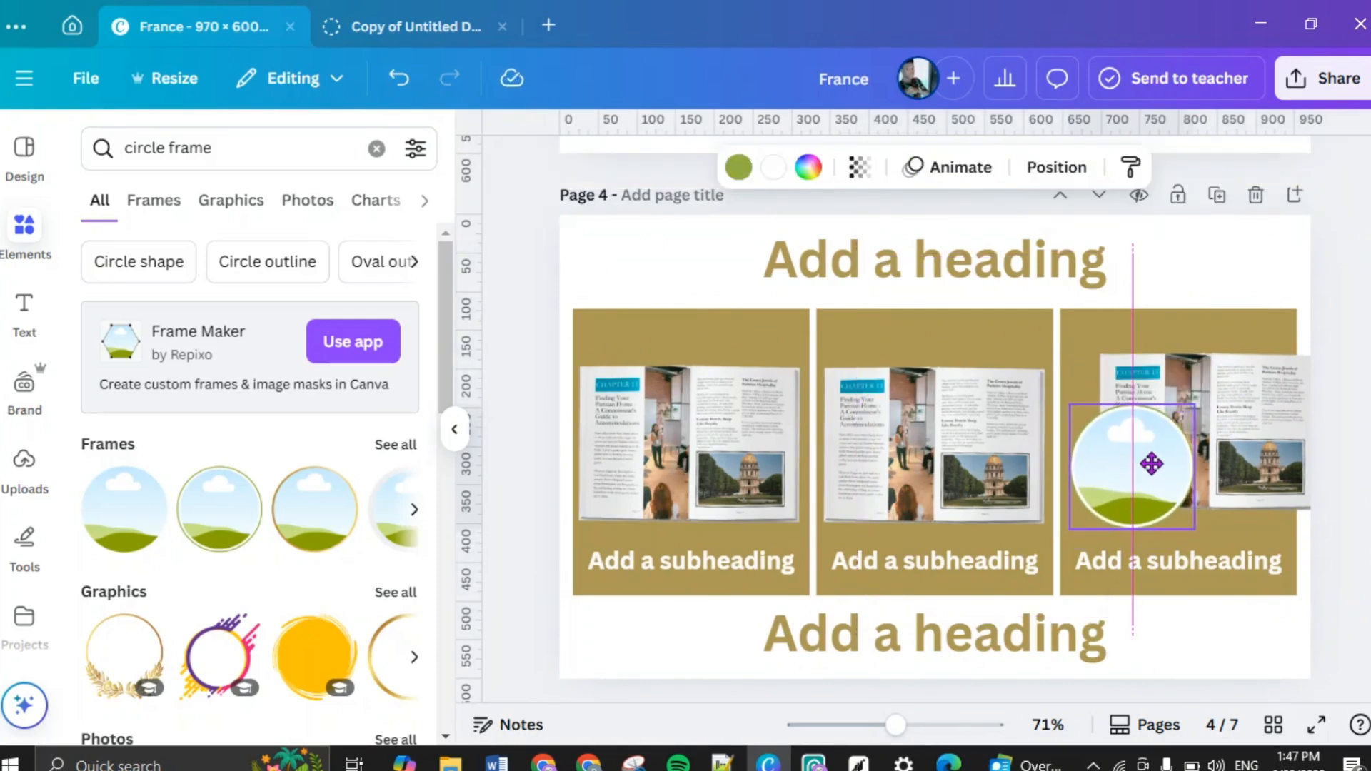
pyautogui.moveTo(1151, 464); pyautogui.dragTo(1151, 464)
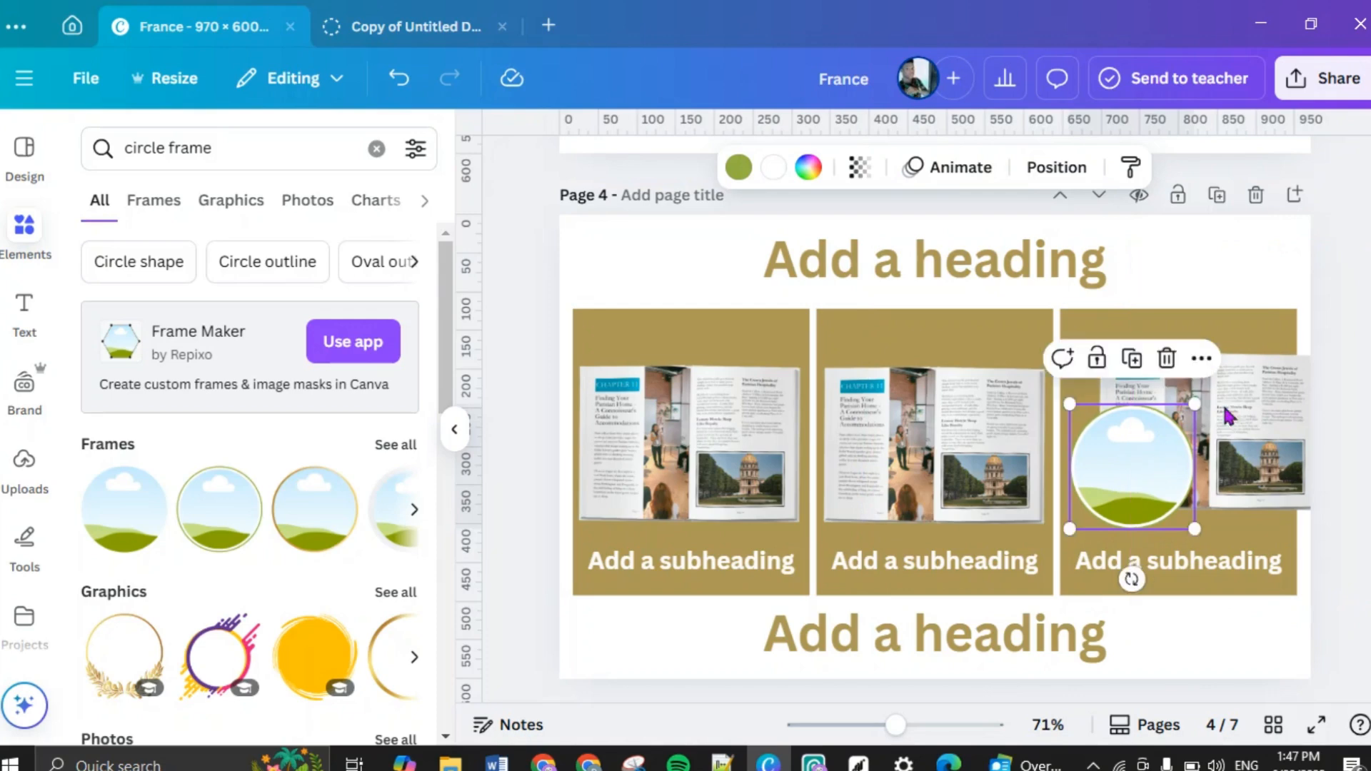
pyautogui.click(1343, 296)
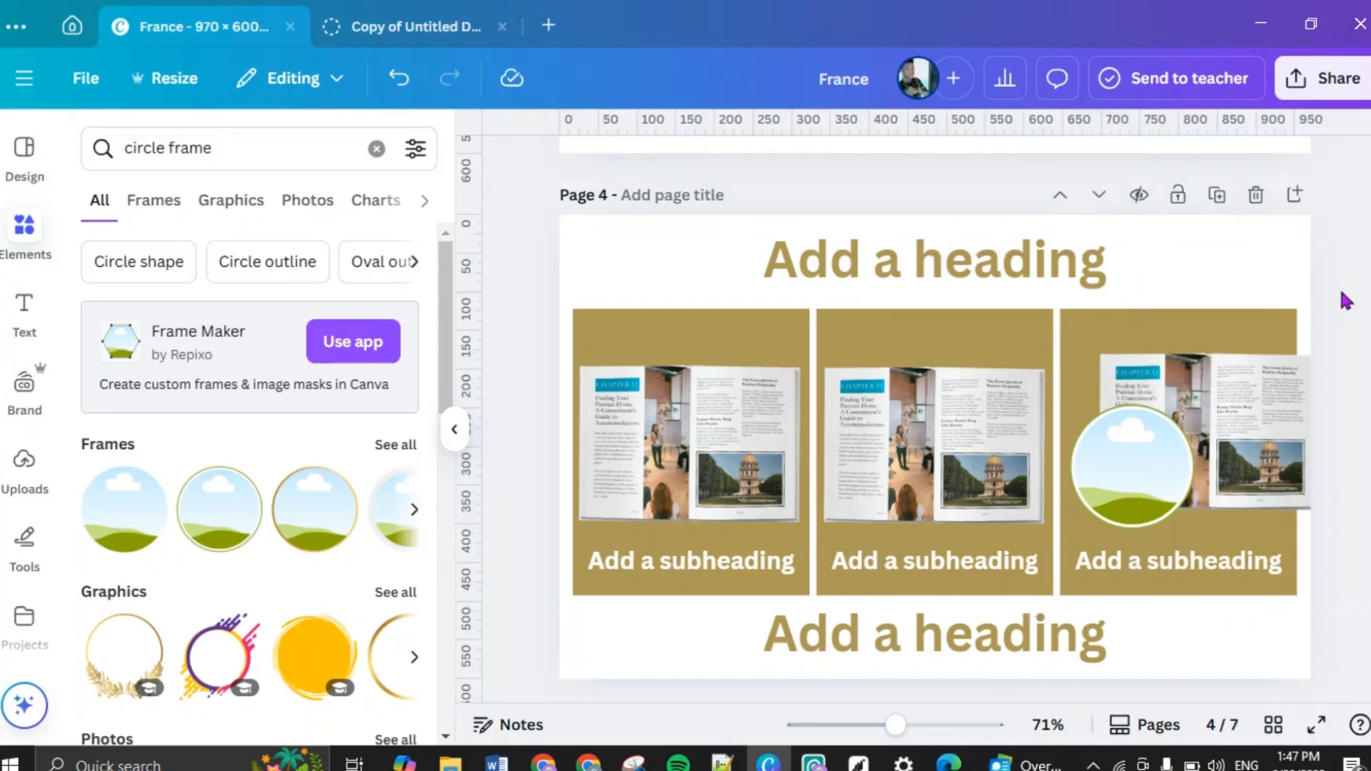
# Step: Compare the third card's book and circle frame with the Recommendations card in the Scotland reference on page 3
pyautogui.scroll(5, 1346, 300)
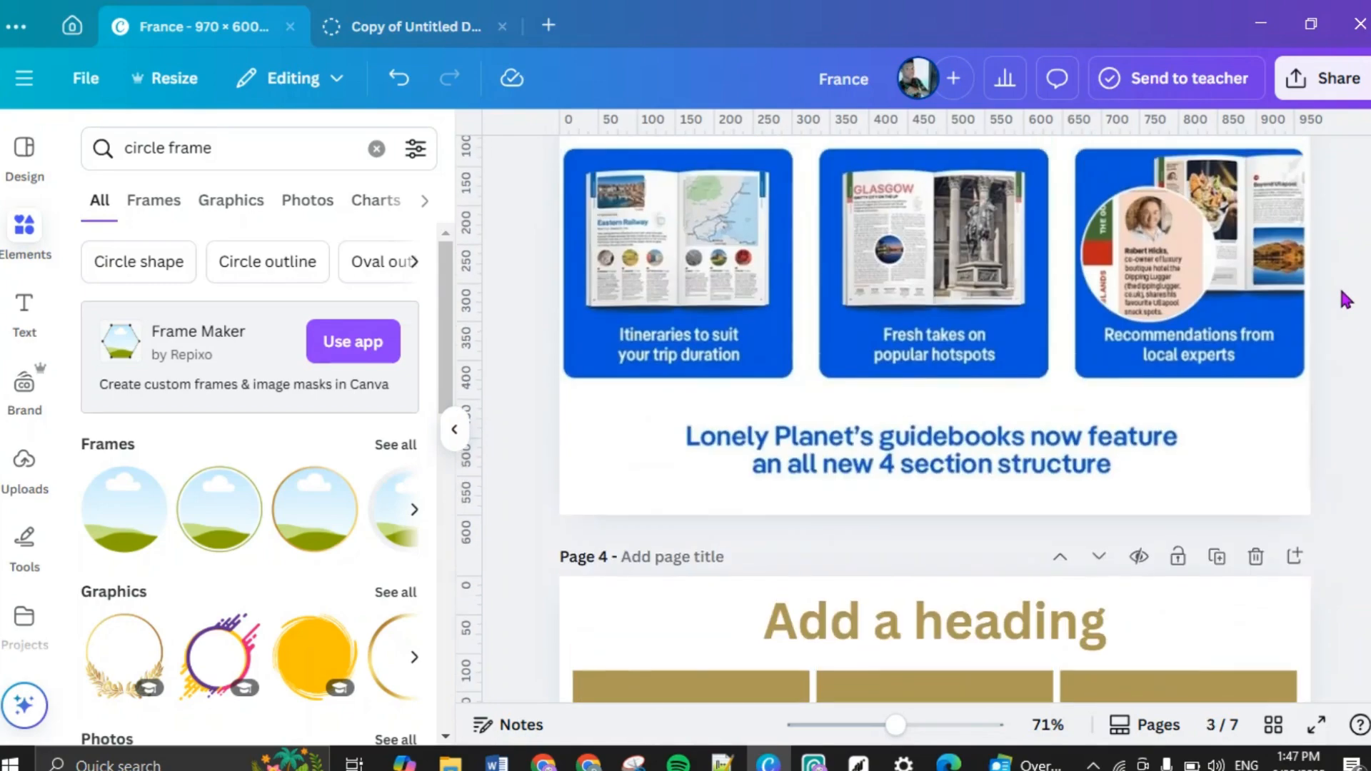
pyautogui.scroll(3, 1343, 298)
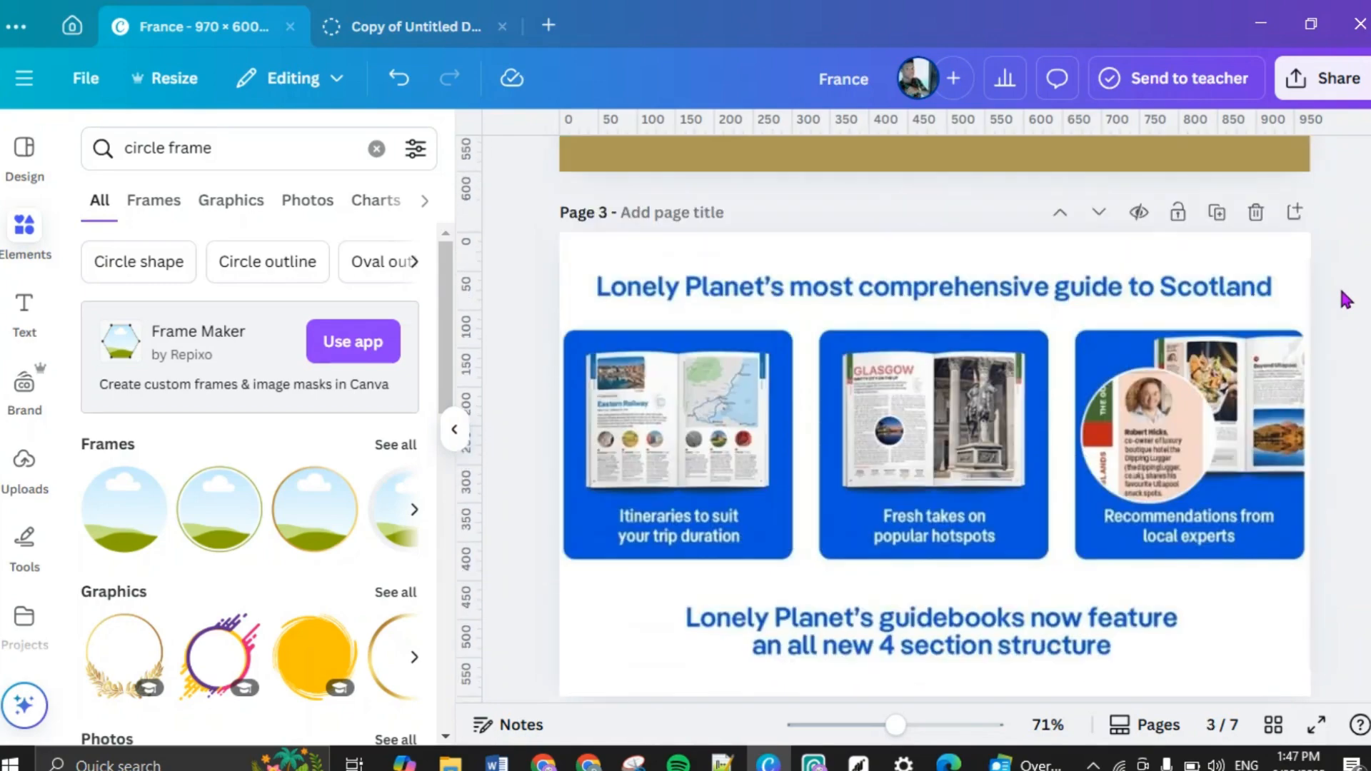
pyautogui.scroll(-7, 1341, 297)
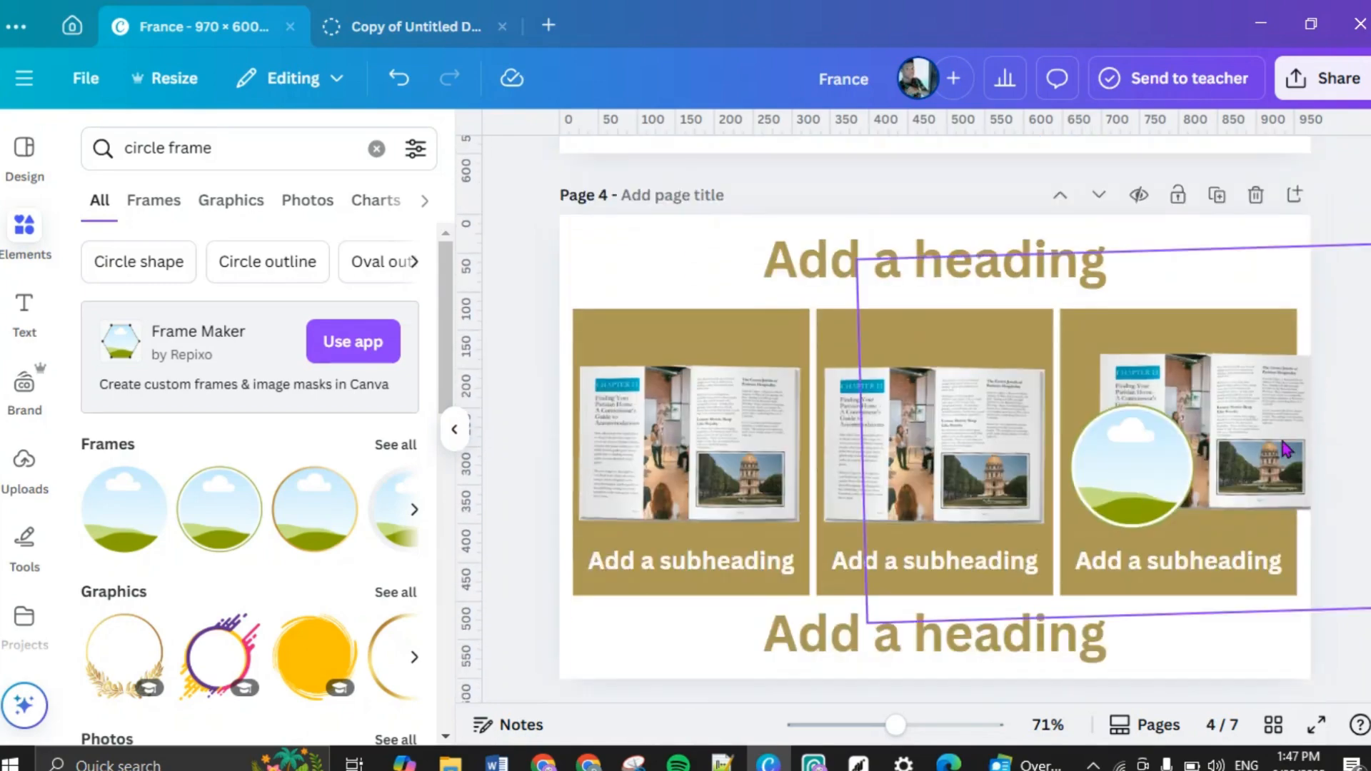
pyautogui.click(1286, 449)
pyautogui.scroll(5, 1285, 448)
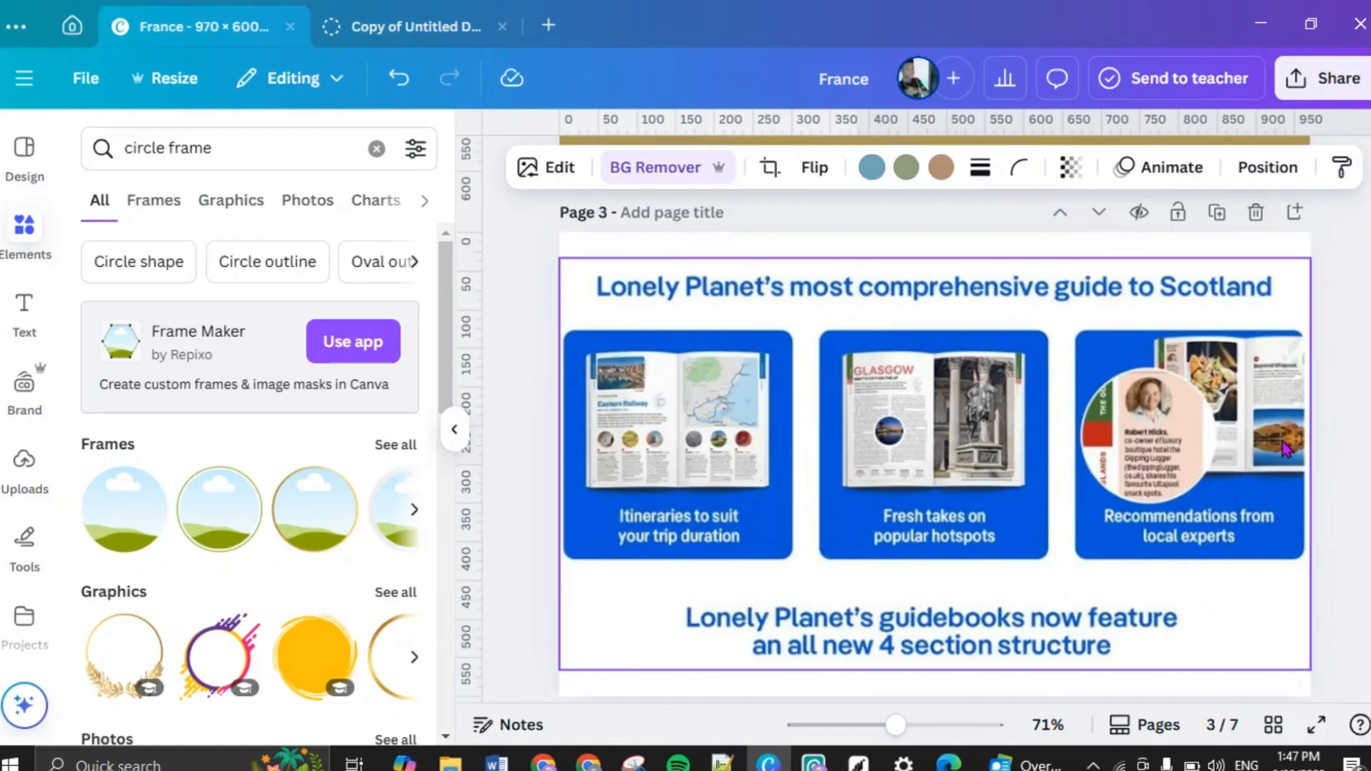
pyautogui.scroll(-3, 1285, 448)
pyautogui.scroll(-2, 1280, 435)
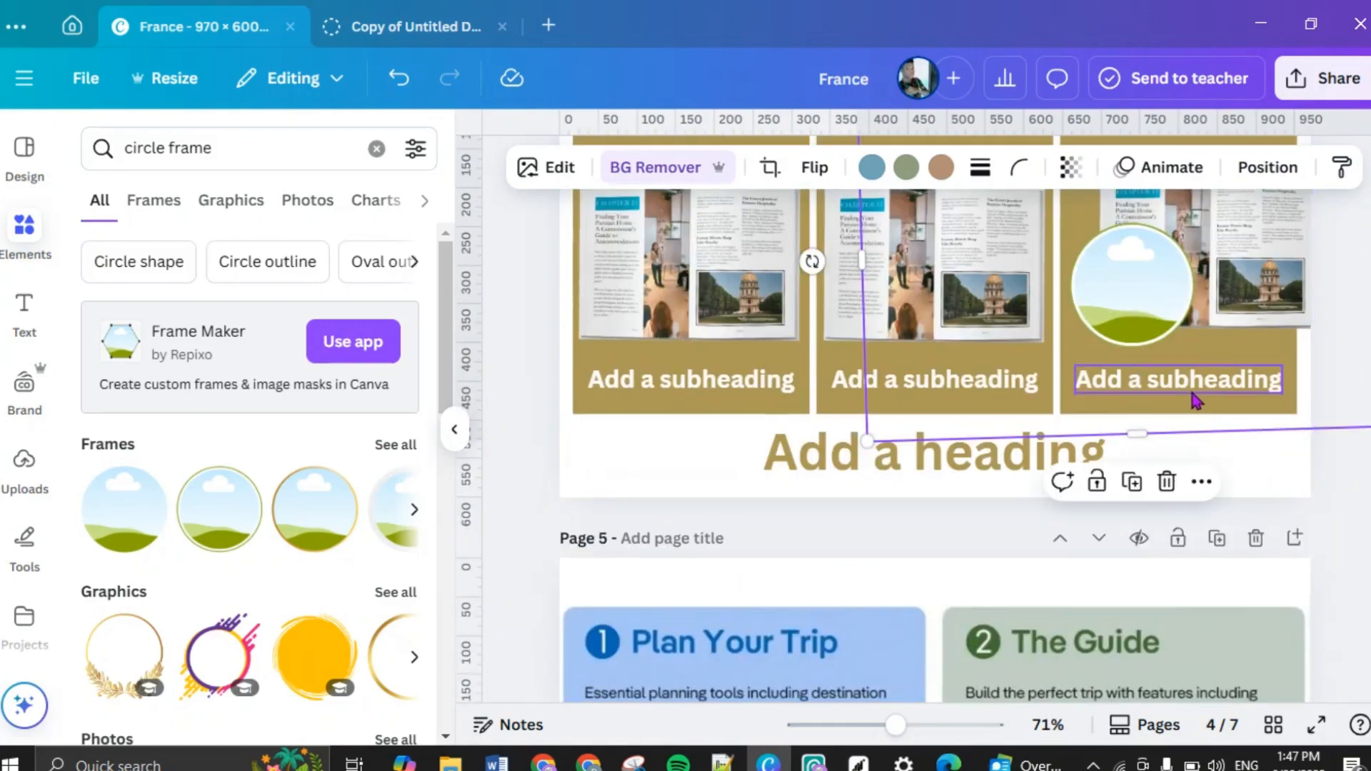
# Step: Try to fill the third card's circle frame with the uploaded book image on a green background
pyautogui.scroll(2, 921, 423)
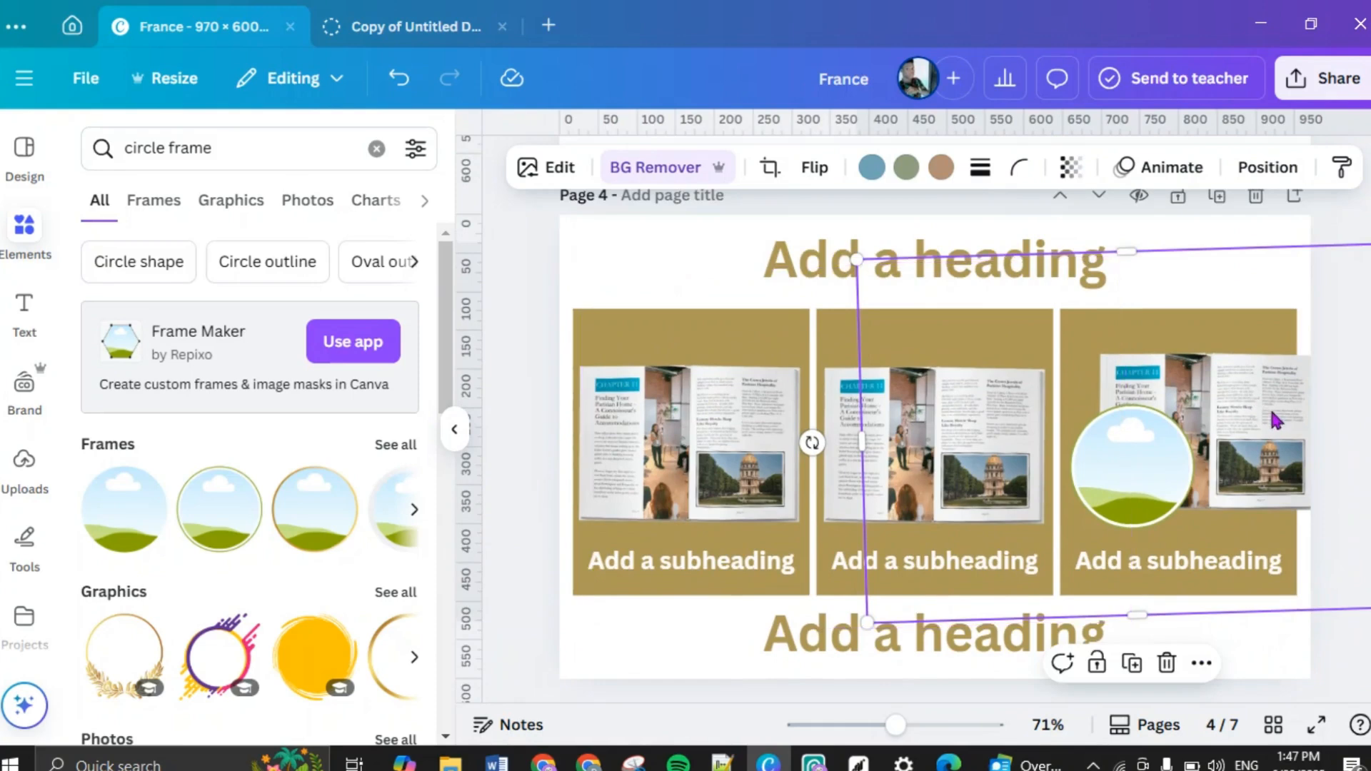
pyautogui.click(21, 468)
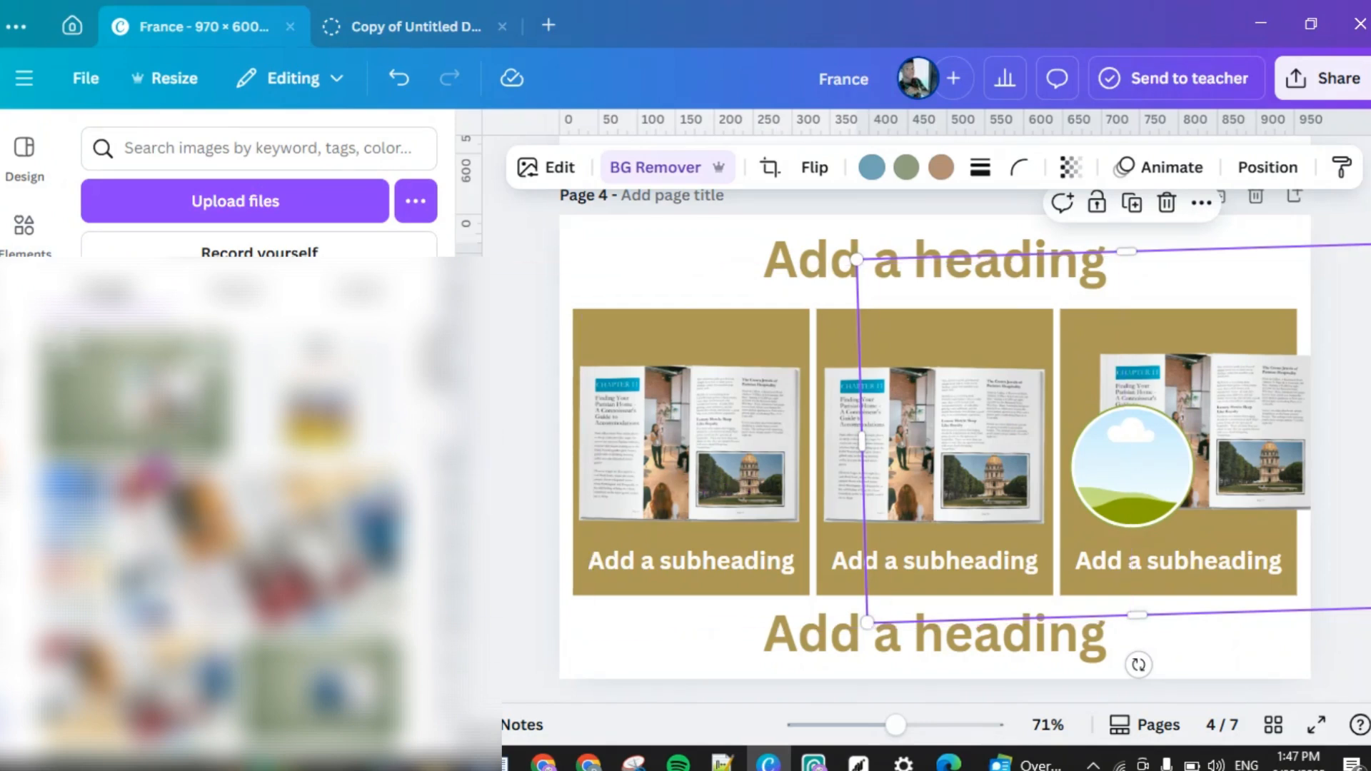
pyautogui.moveTo(171, 418); pyautogui.dragTo(1096, 473)
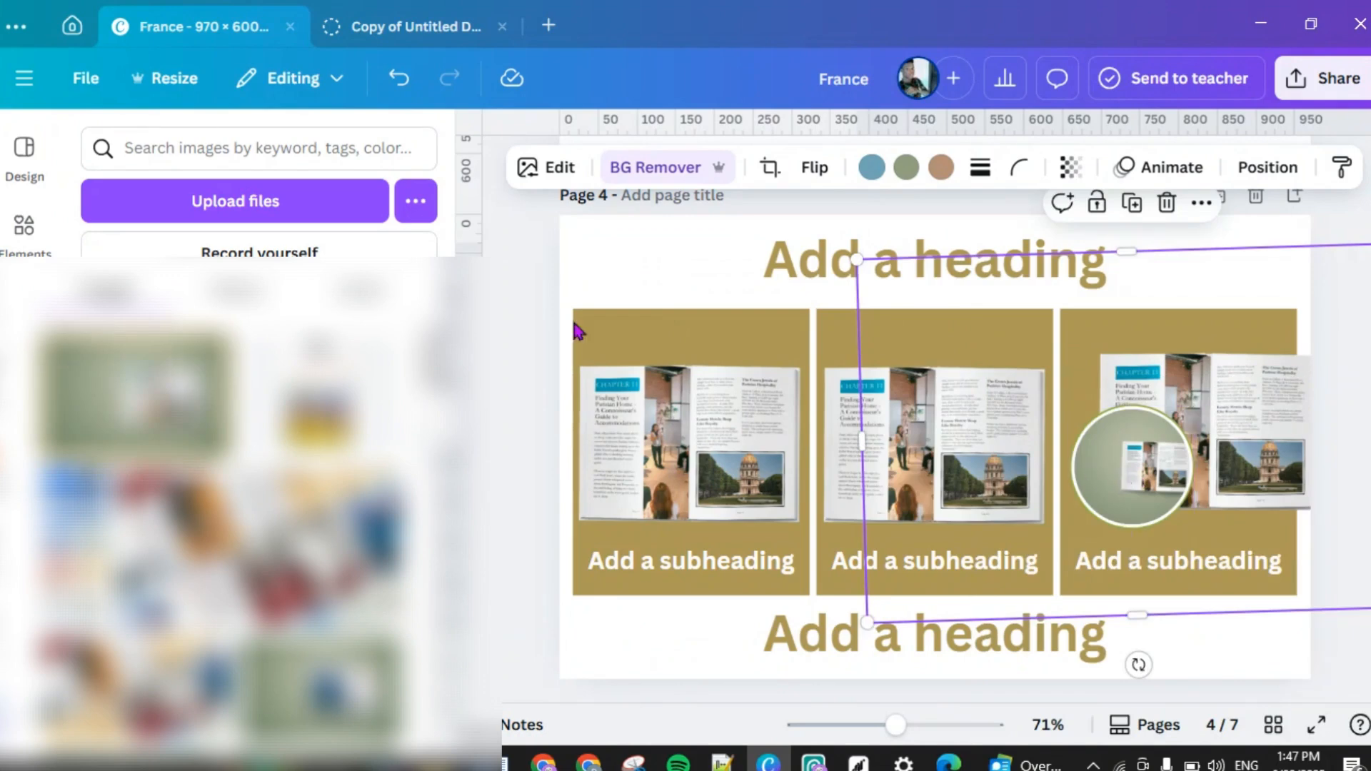
pyautogui.click(405, 78)
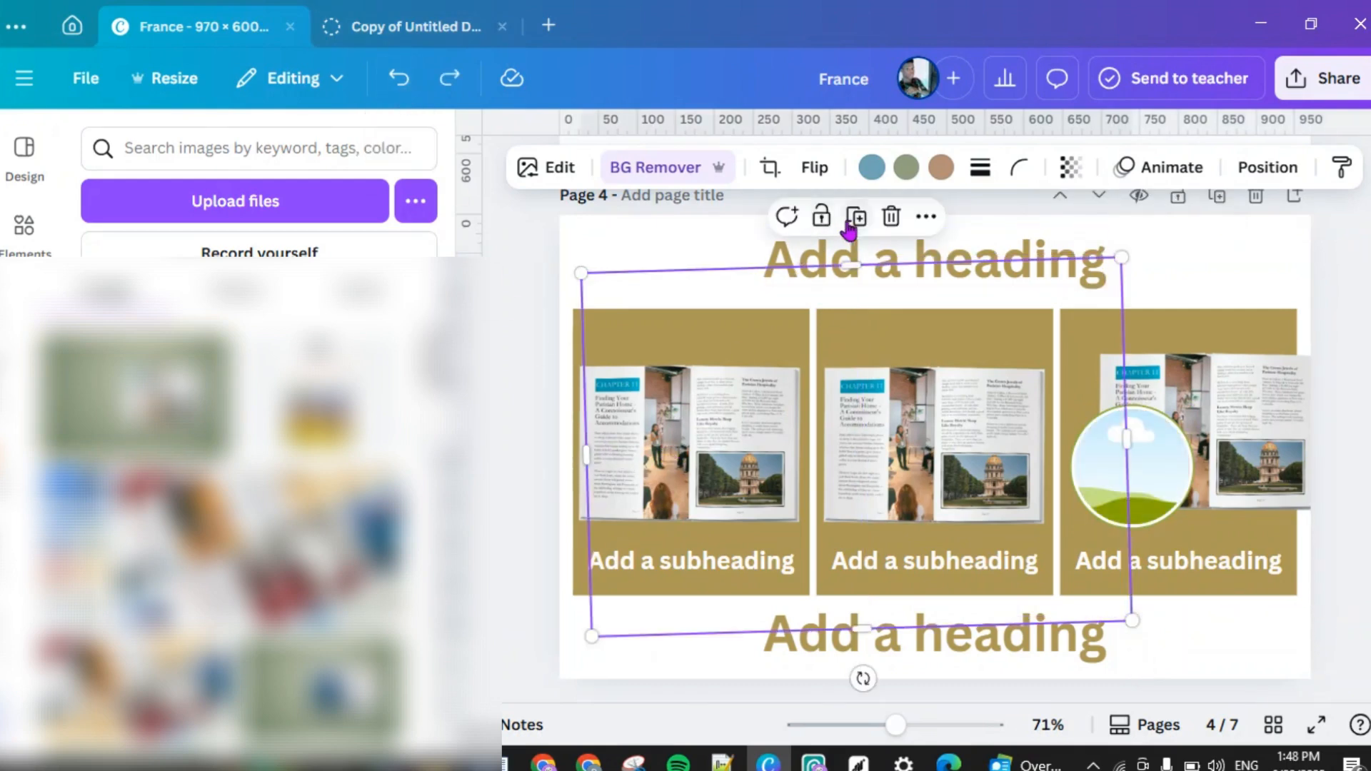
# Step: Duplicate the middle card's book and drop the copy into the circle frame on the third card
pyautogui.click(859, 227)
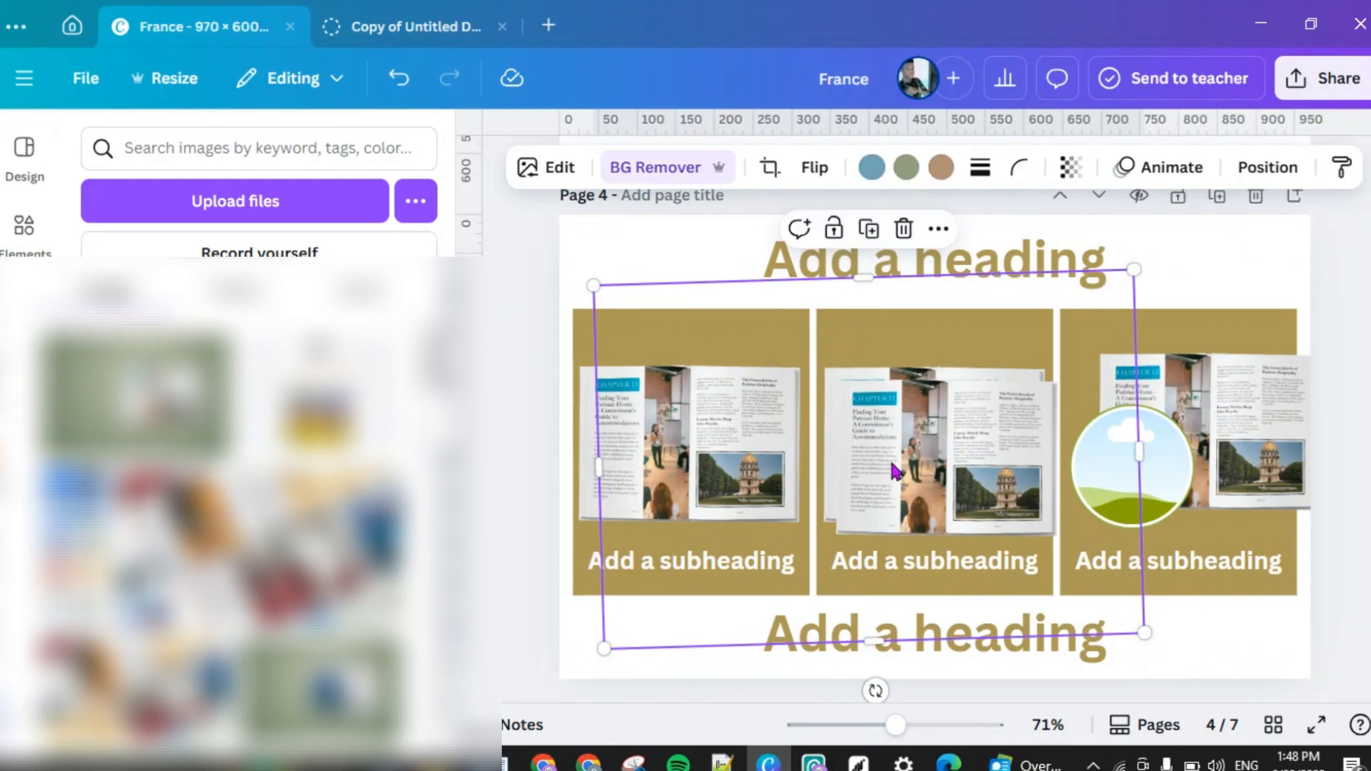
pyautogui.moveTo(893, 474); pyautogui.dragTo(1152, 525)
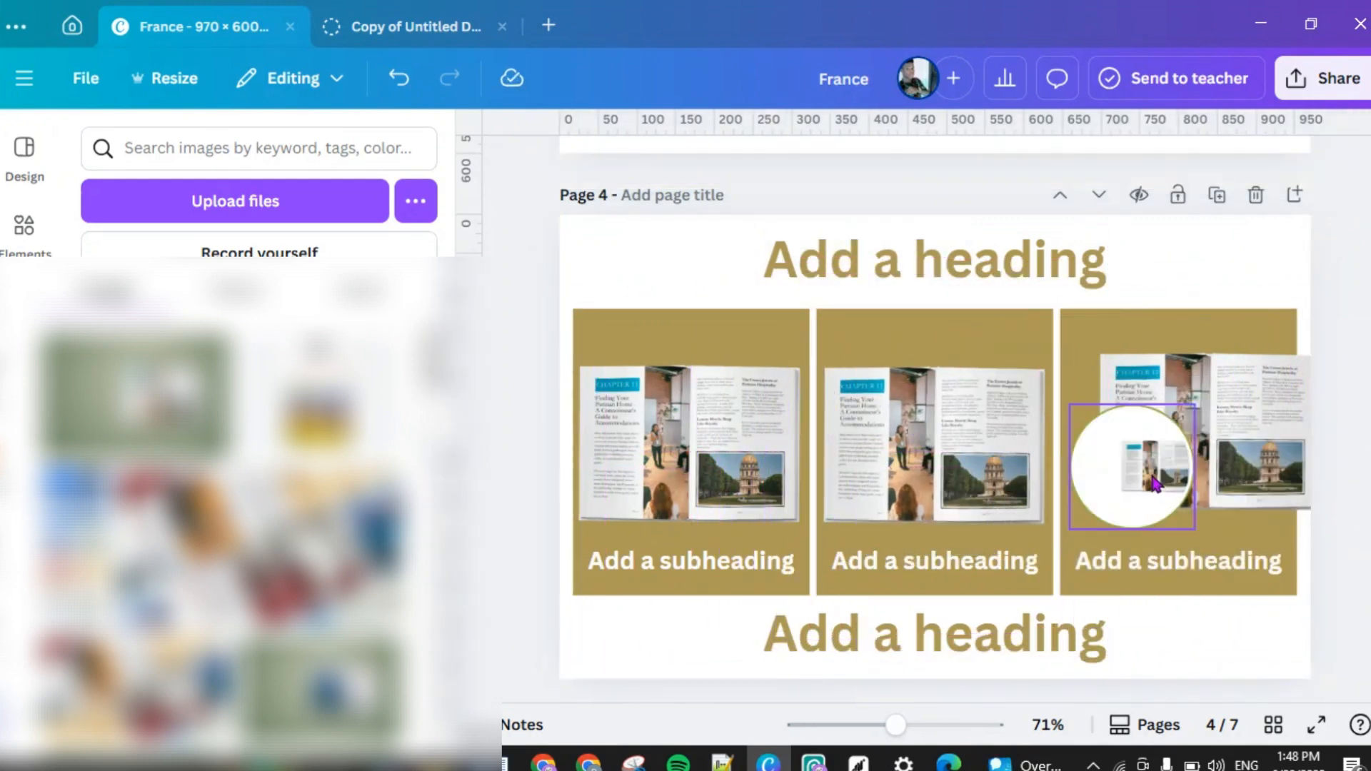
pyautogui.click(1155, 483)
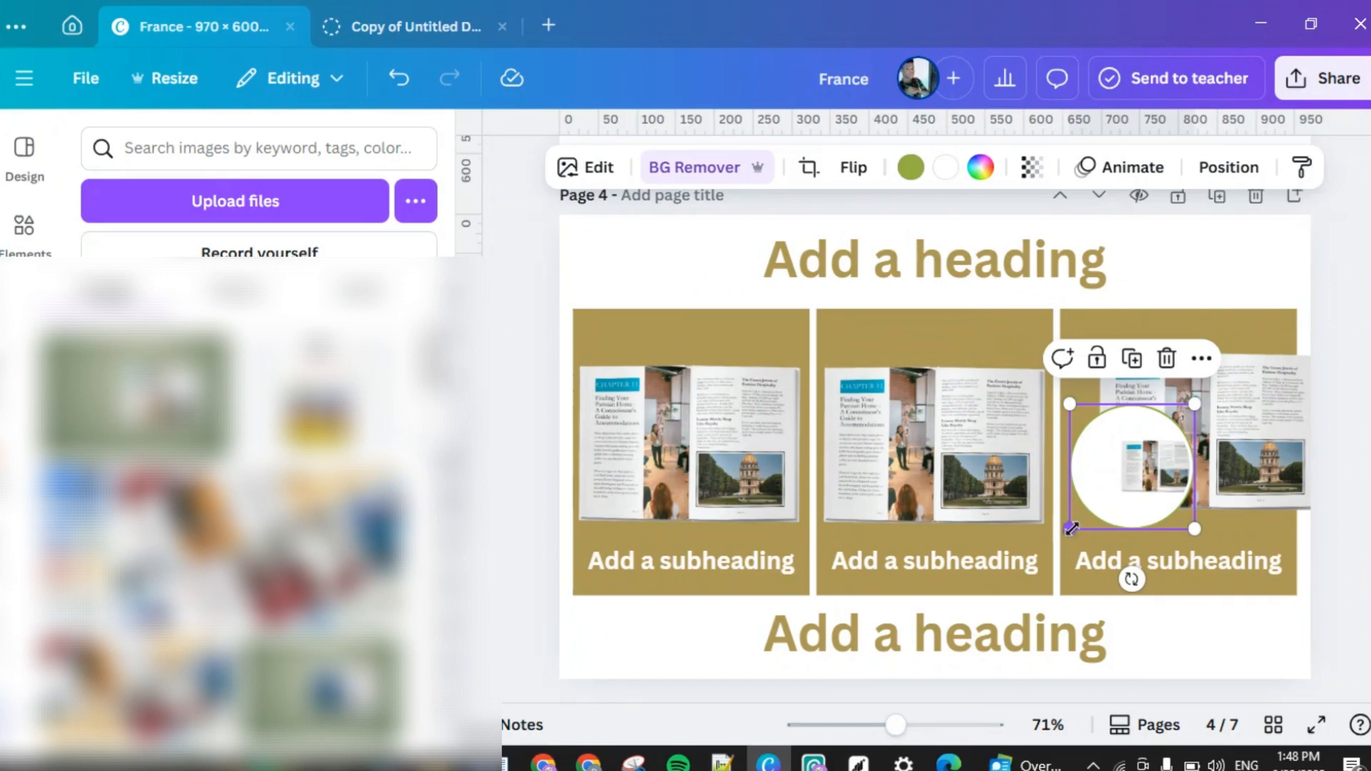
# Step: Enlarge the book image inside the circle frame and shift it so the left page's text fills most of the circle
pyautogui.doubleClick(1148, 458)
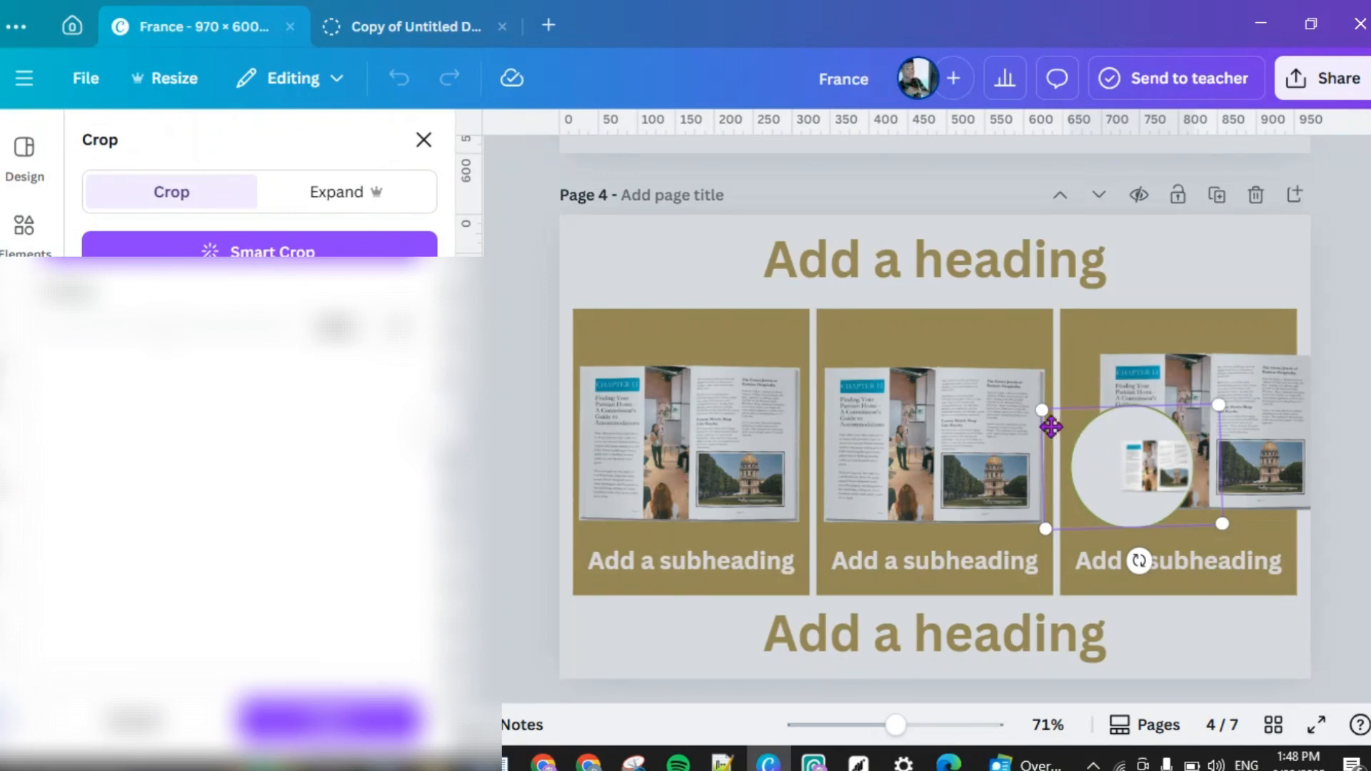
pyautogui.moveTo(1044, 413); pyautogui.dragTo(803, 355)
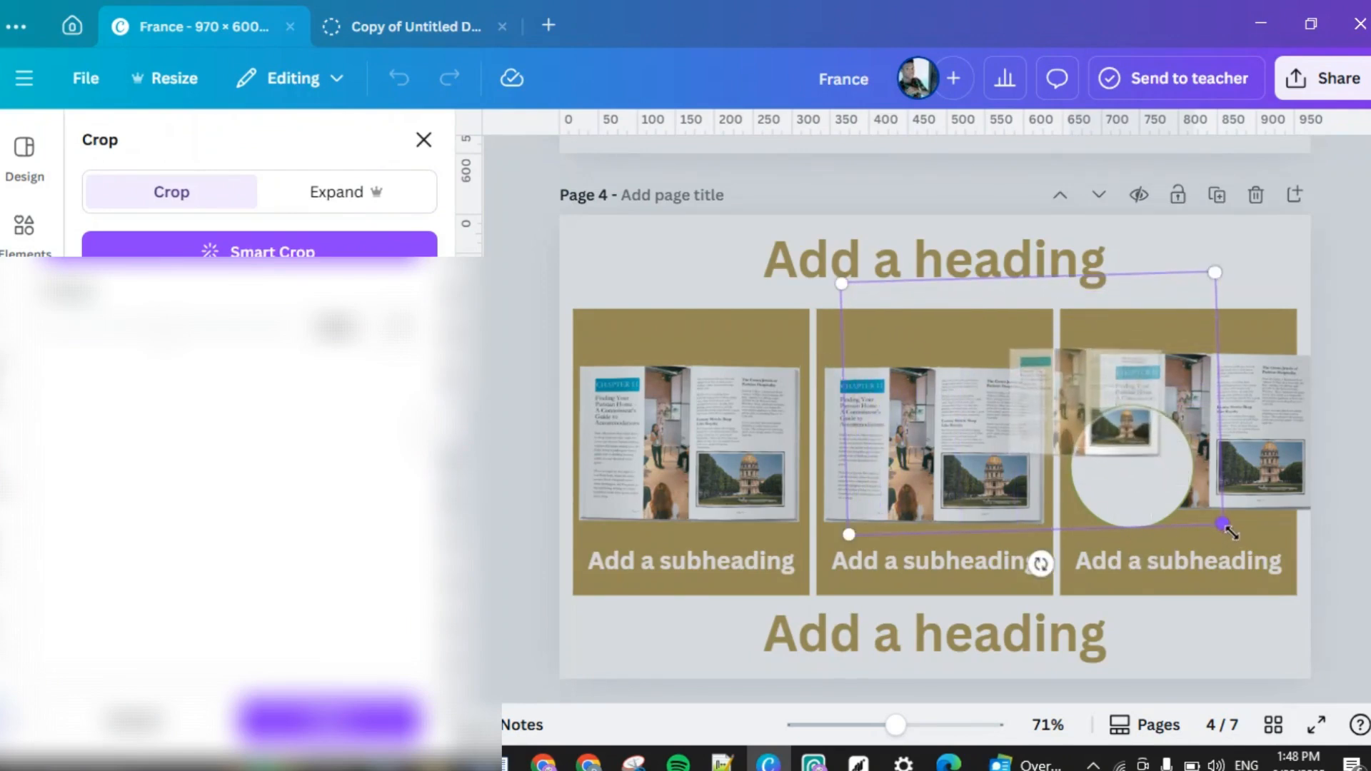
pyautogui.moveTo(1223, 525); pyautogui.dragTo(1361, 694)
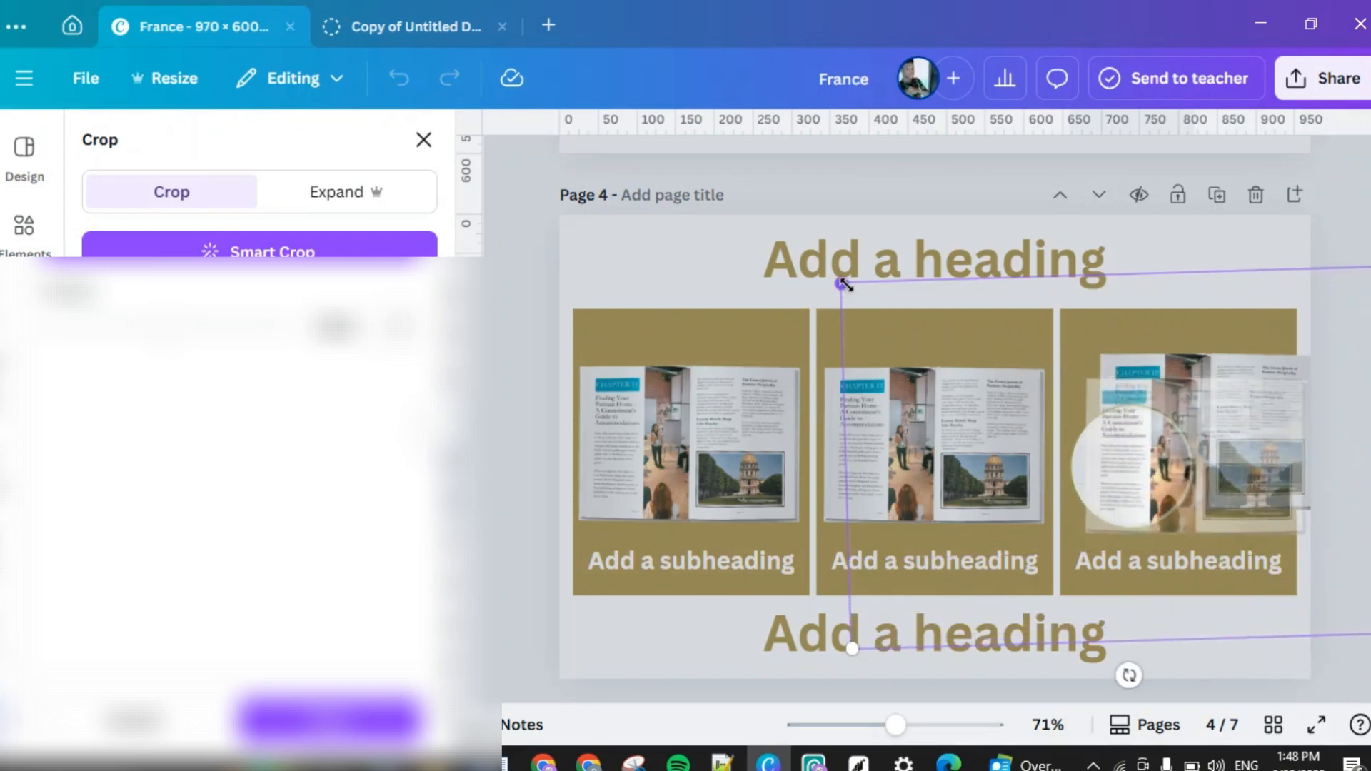
pyautogui.moveTo(842, 284); pyautogui.dragTo(732, 273)
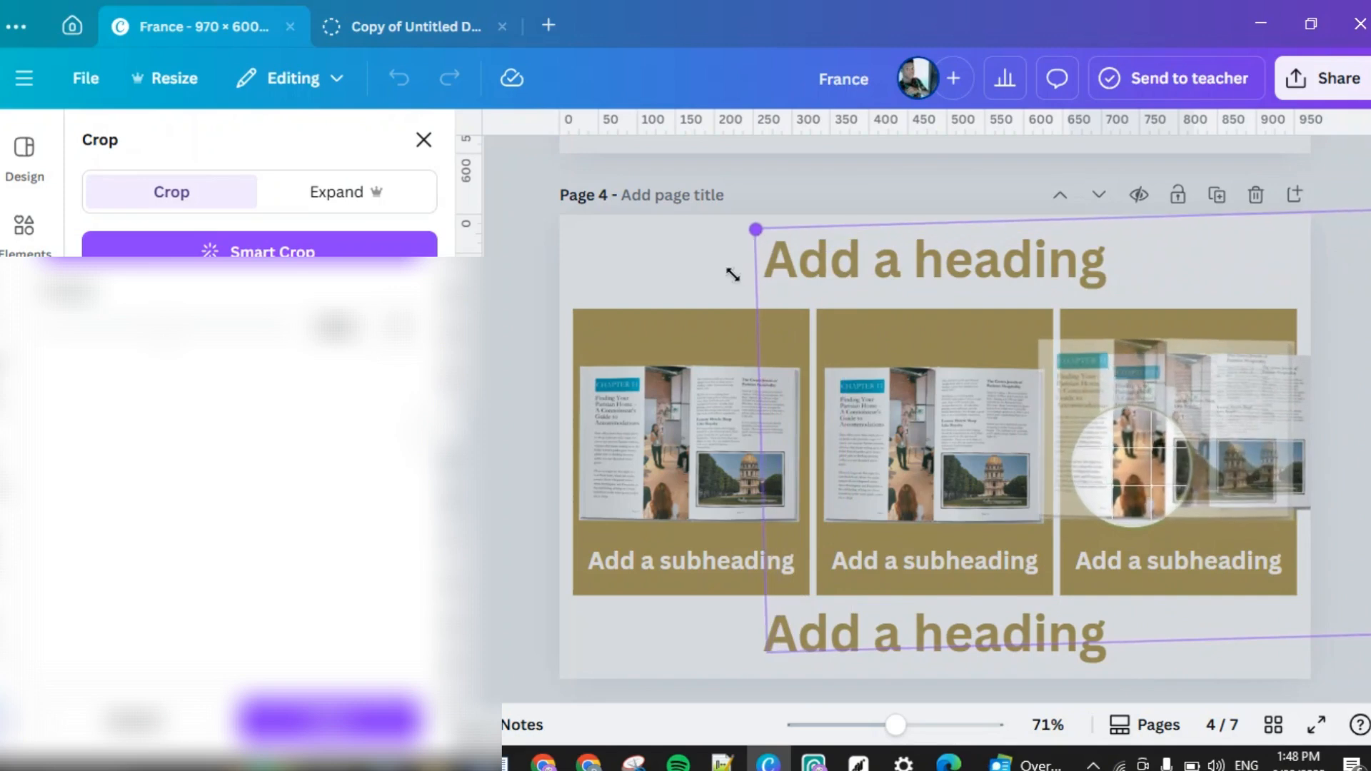
pyautogui.moveTo(1224, 420); pyautogui.dragTo(1287, 415)
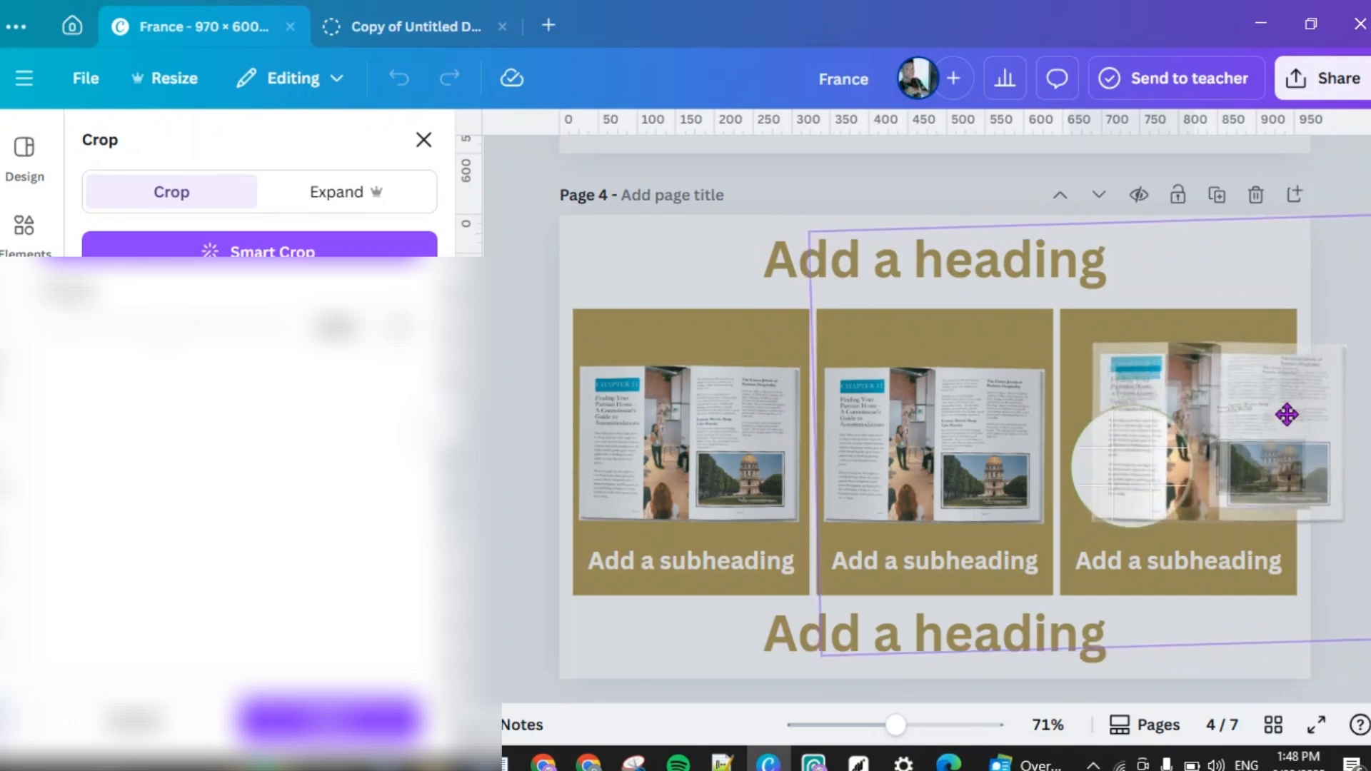
pyautogui.click(551, 269)
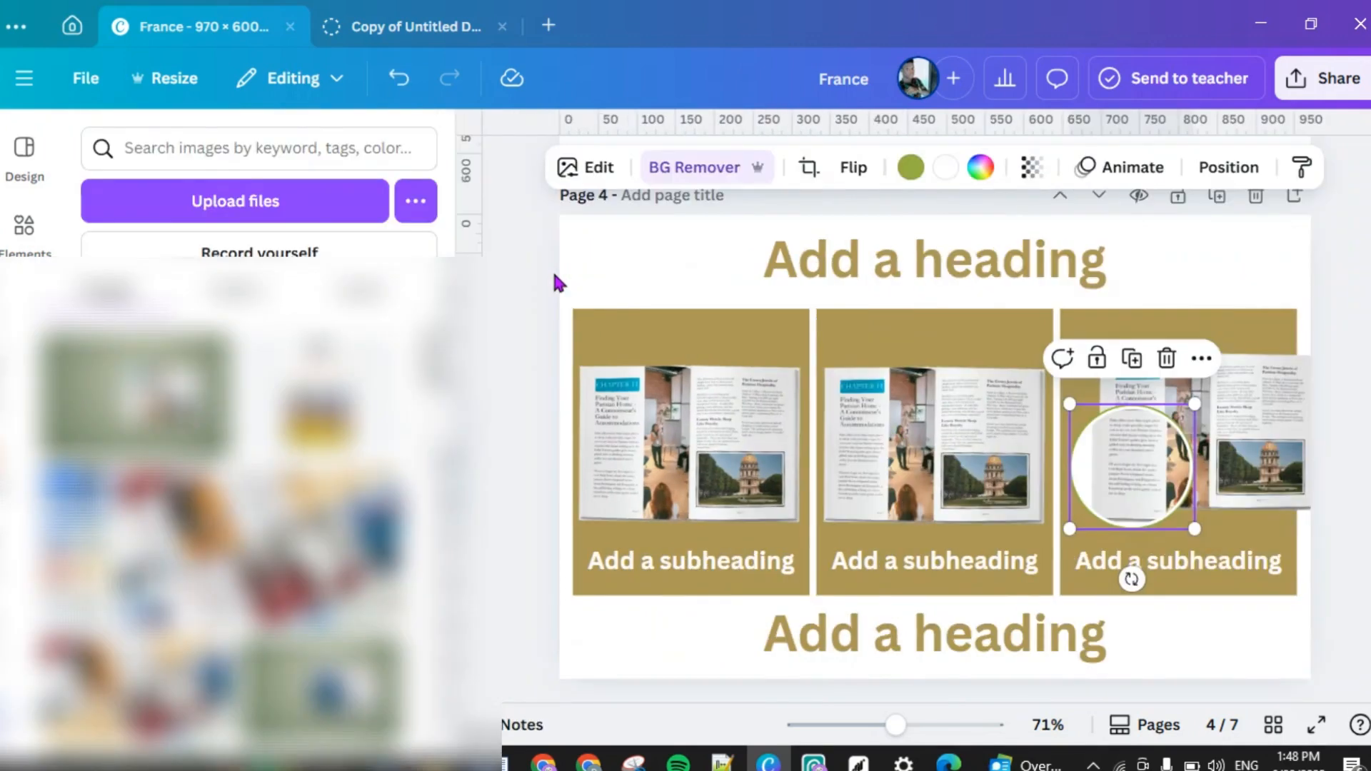
pyautogui.click(1338, 307)
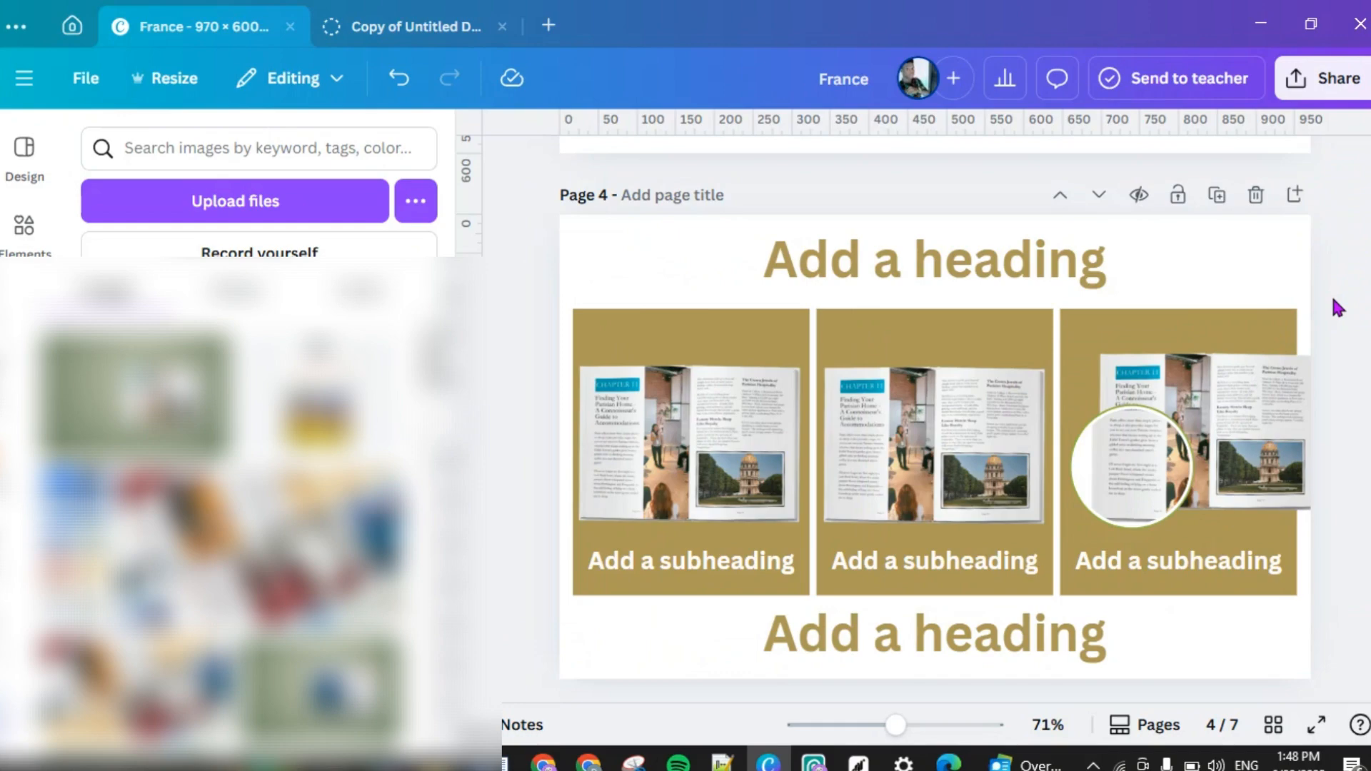
# Step: Round the corners of page 4's third gold card to 23, following the Scotland reference on page 3
pyautogui.scroll(5, 1337, 308)
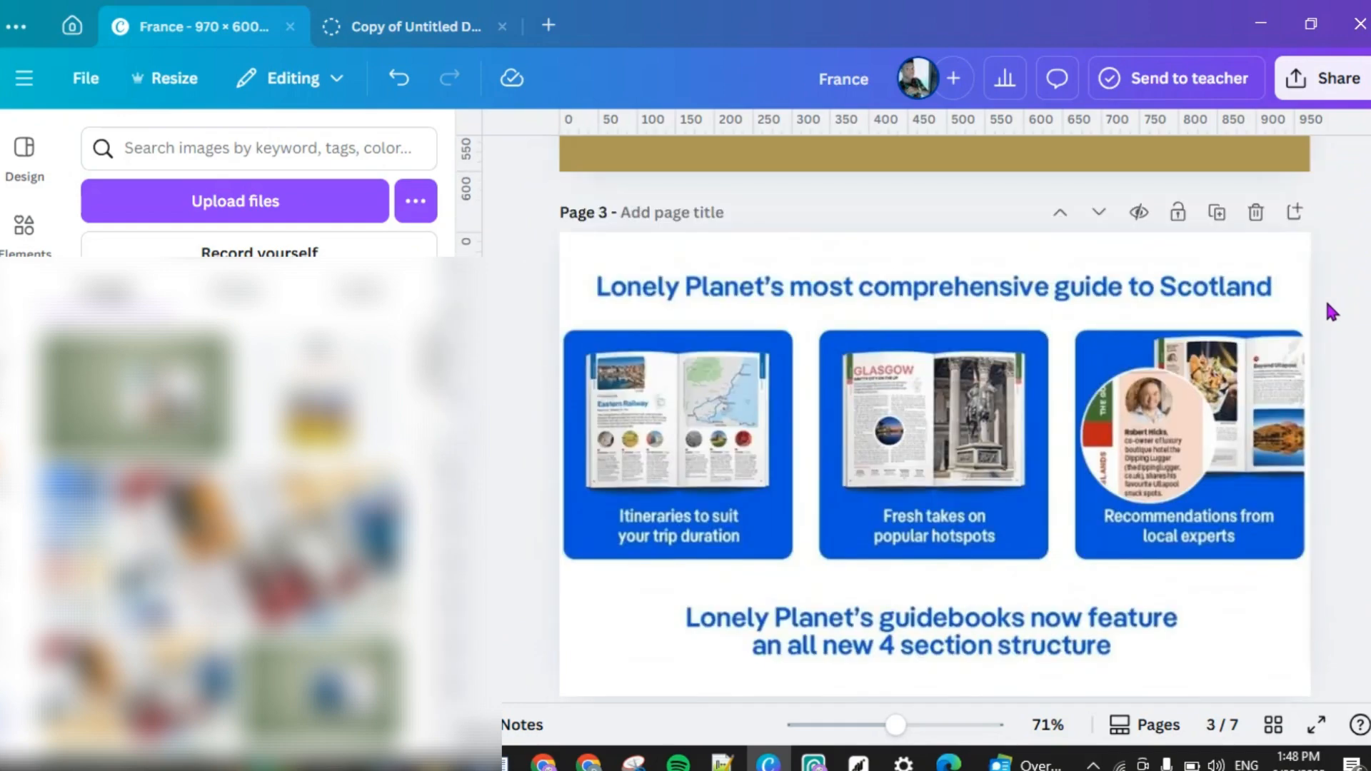
pyautogui.scroll(-5, 1332, 312)
pyautogui.scroll(5, 1332, 312)
pyautogui.scroll(-5, 1332, 312)
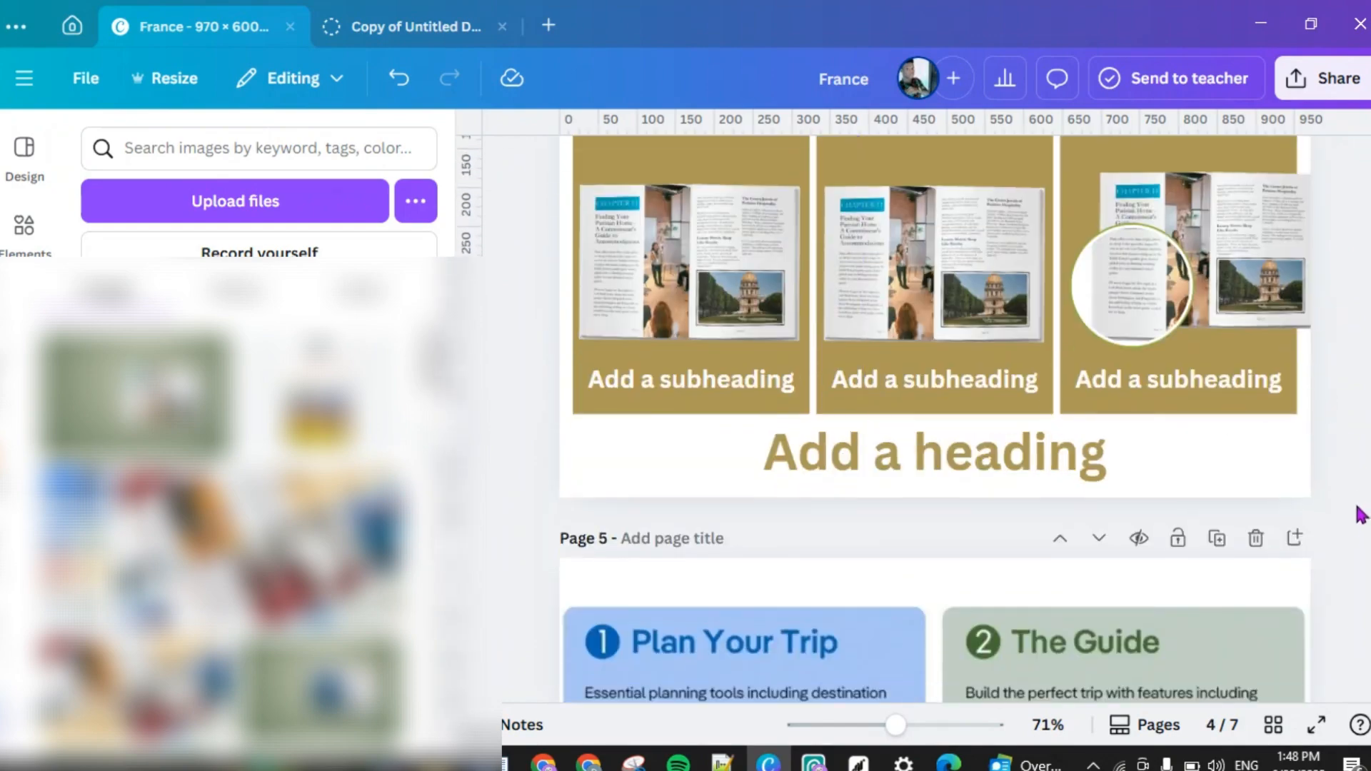
pyautogui.click(866, 229)
pyautogui.scroll(3, 686, 386)
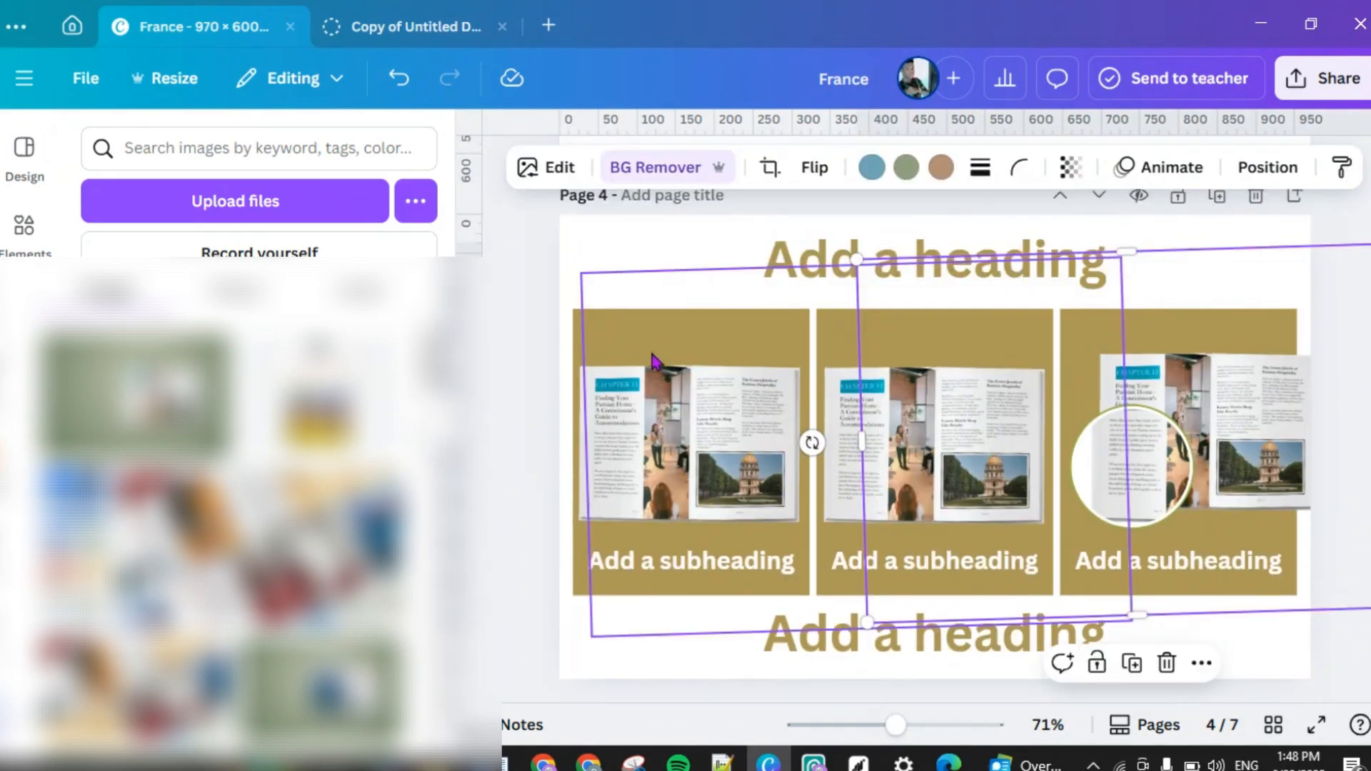
pyautogui.click(687, 266)
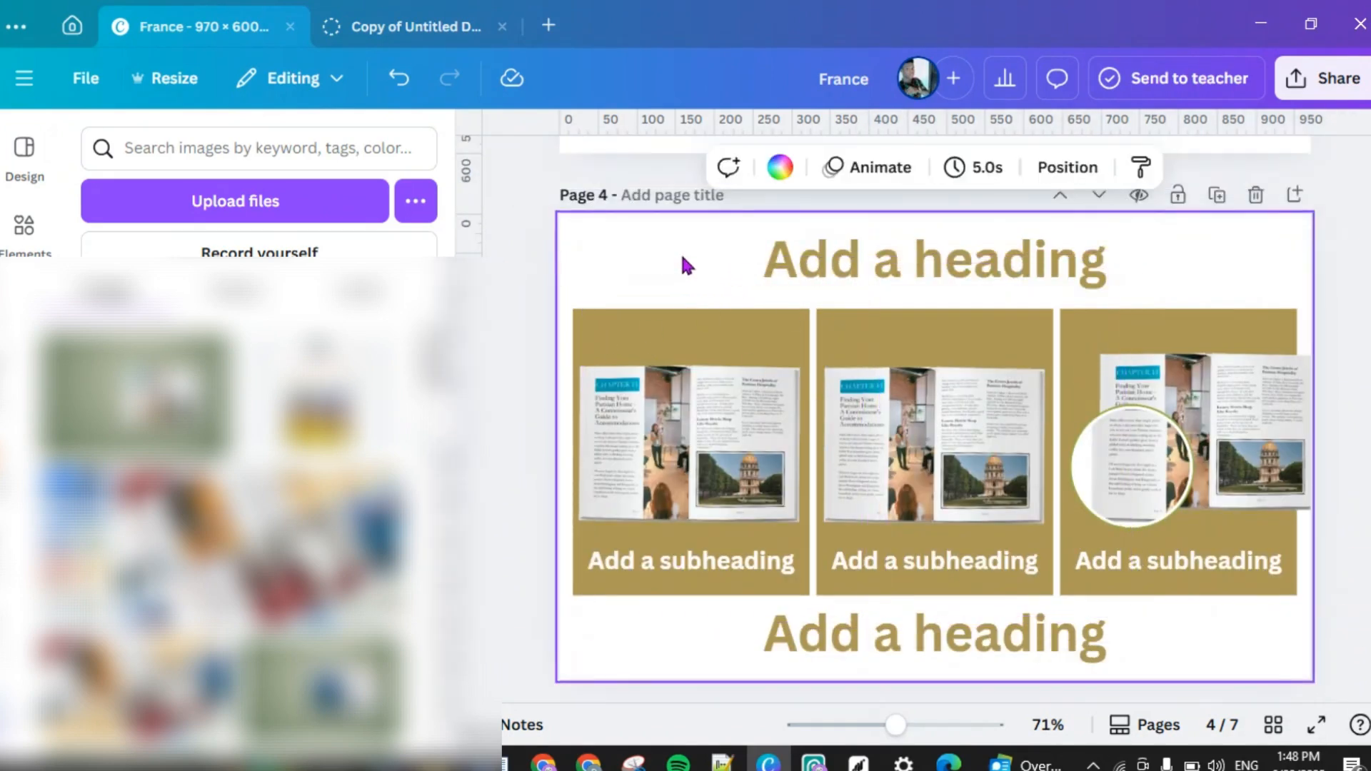
pyautogui.click(1072, 168)
pyautogui.scroll(-5, 245, 434)
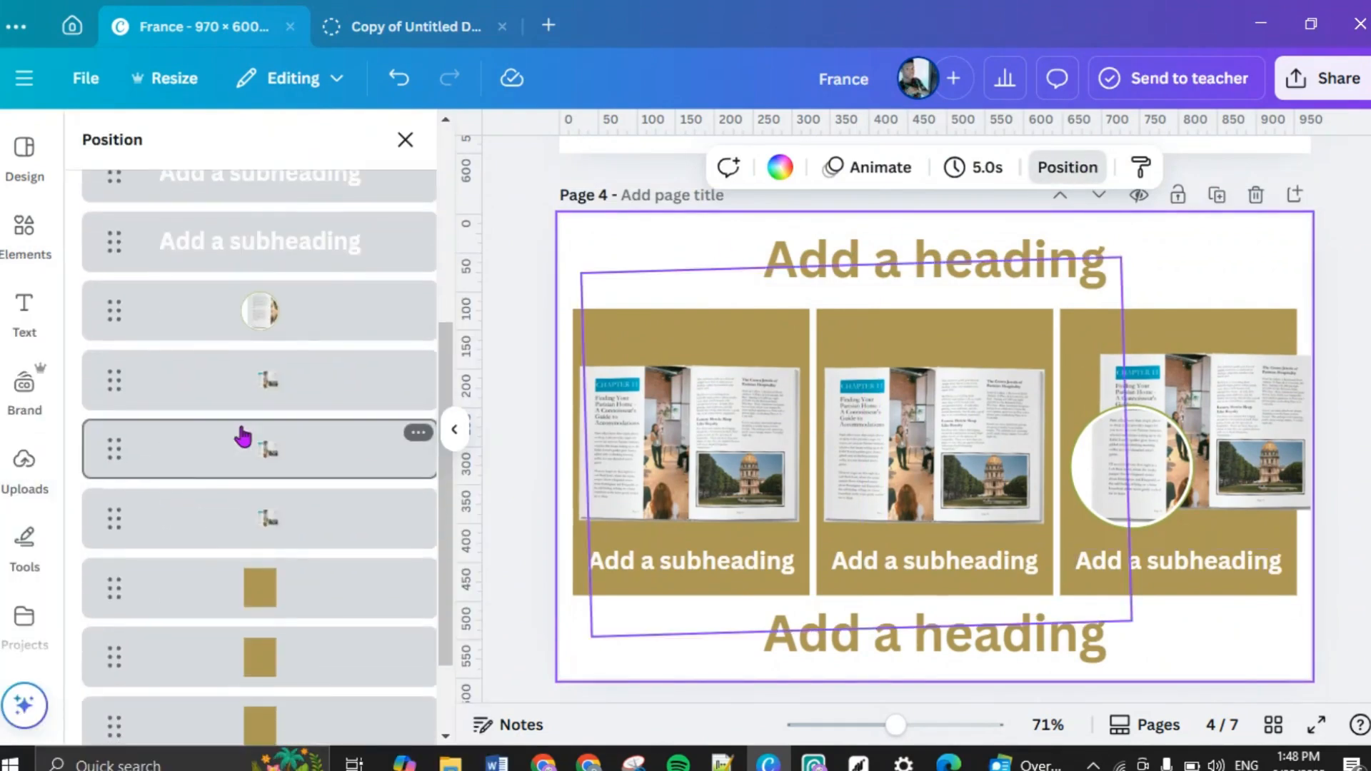
pyautogui.click(303, 588)
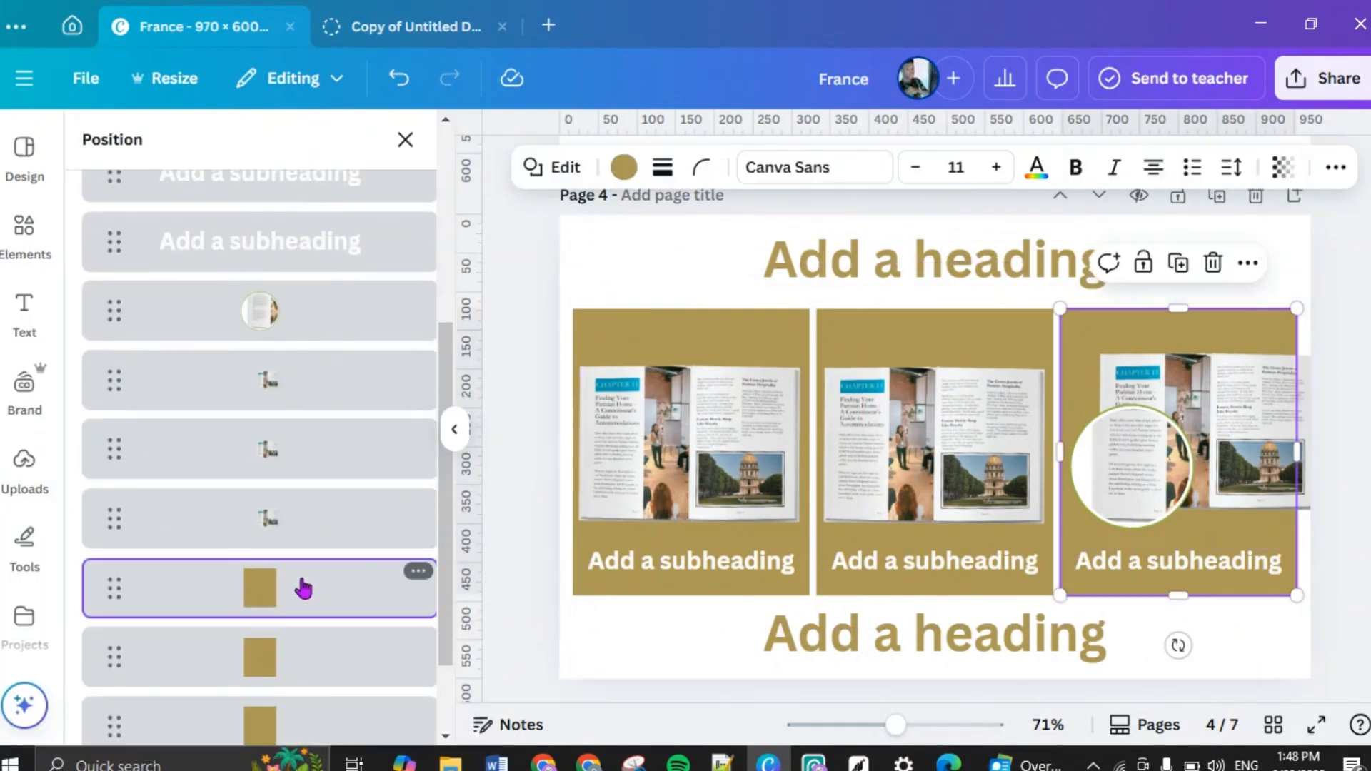
pyautogui.click(703, 170)
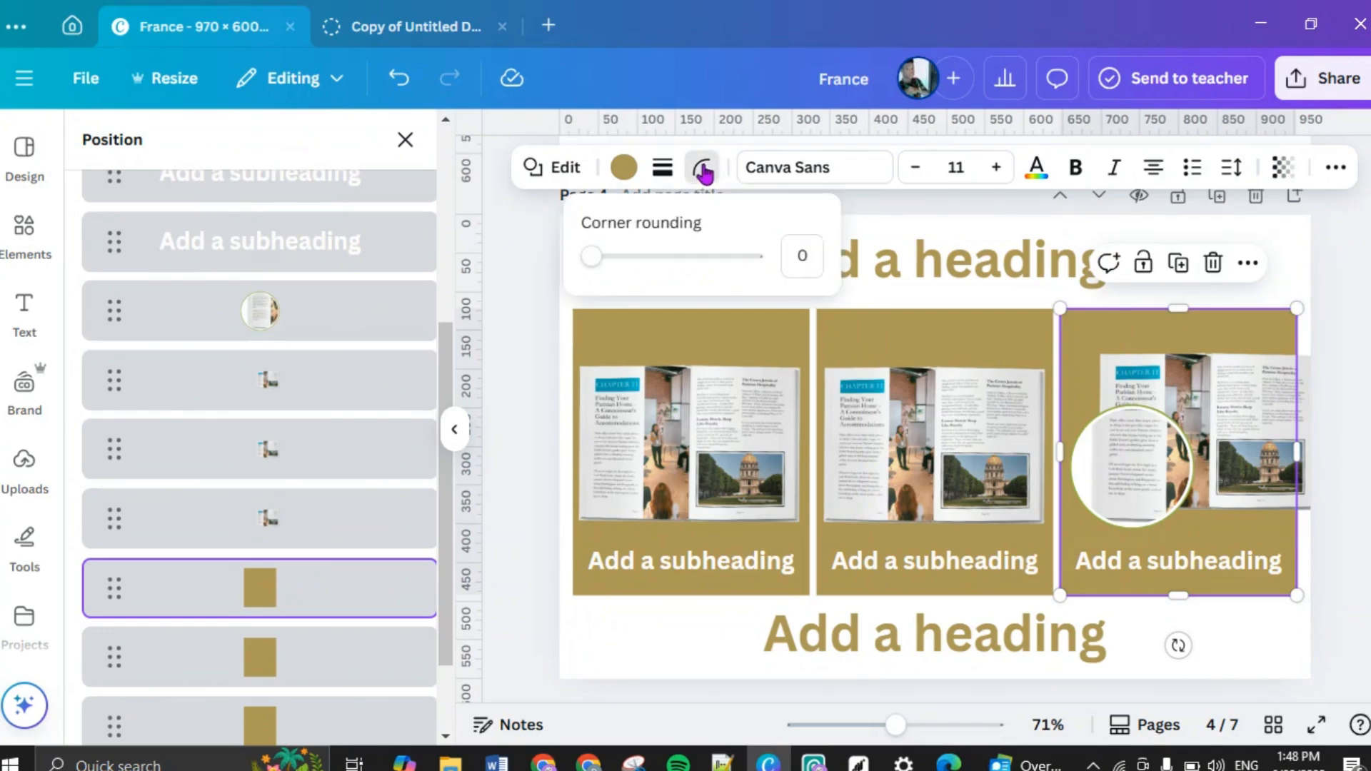
pyautogui.moveTo(586, 259); pyautogui.dragTo(628, 267)
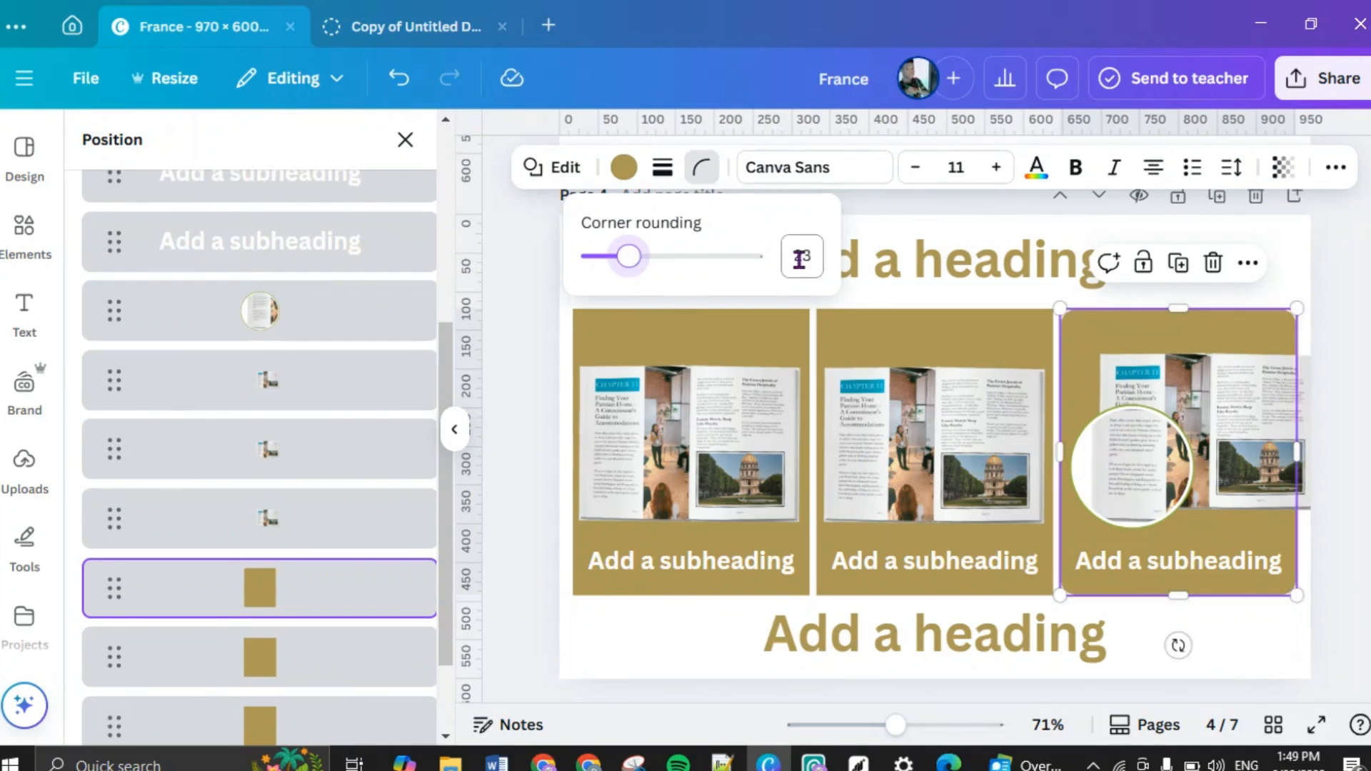
# Step: Open the corner rounding value of the middle gold card for editing
pyautogui.click(307, 663)
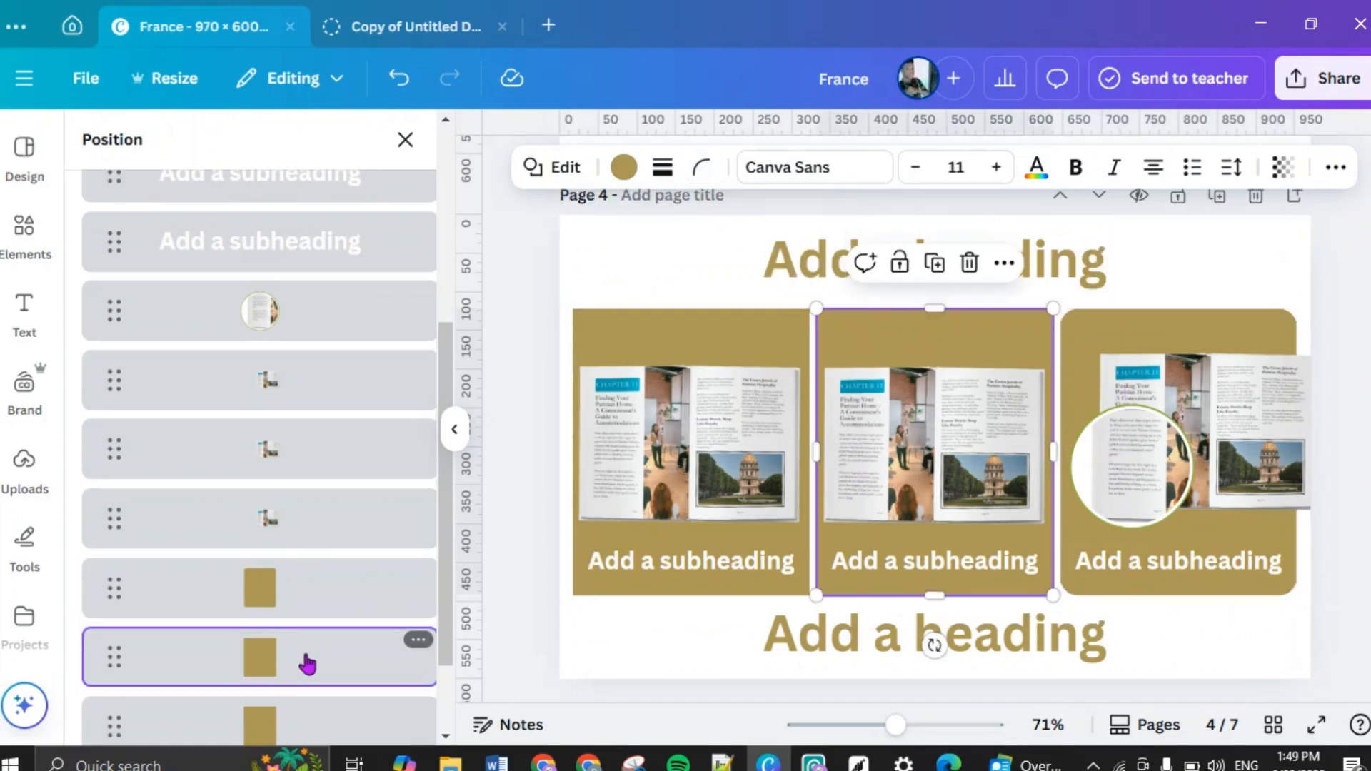
pyautogui.click(700, 168)
pyautogui.click(815, 255)
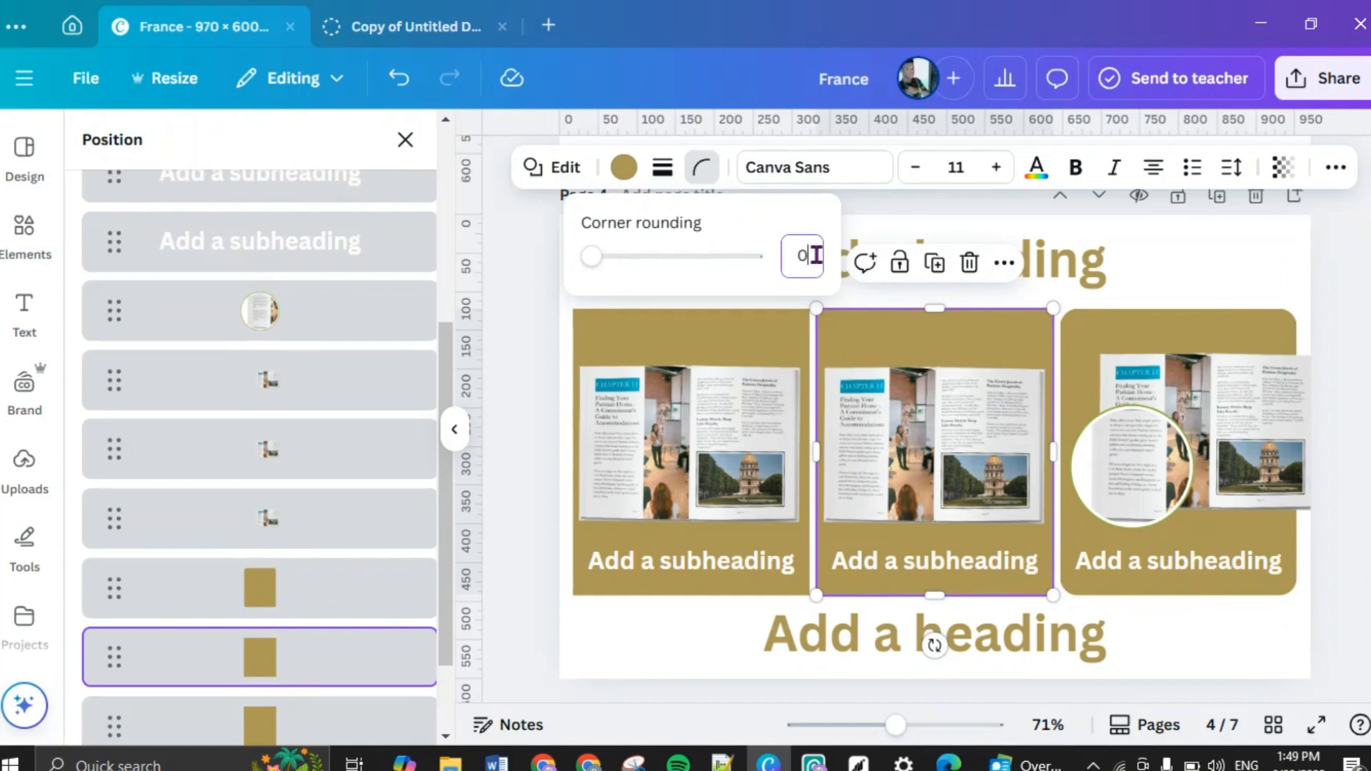
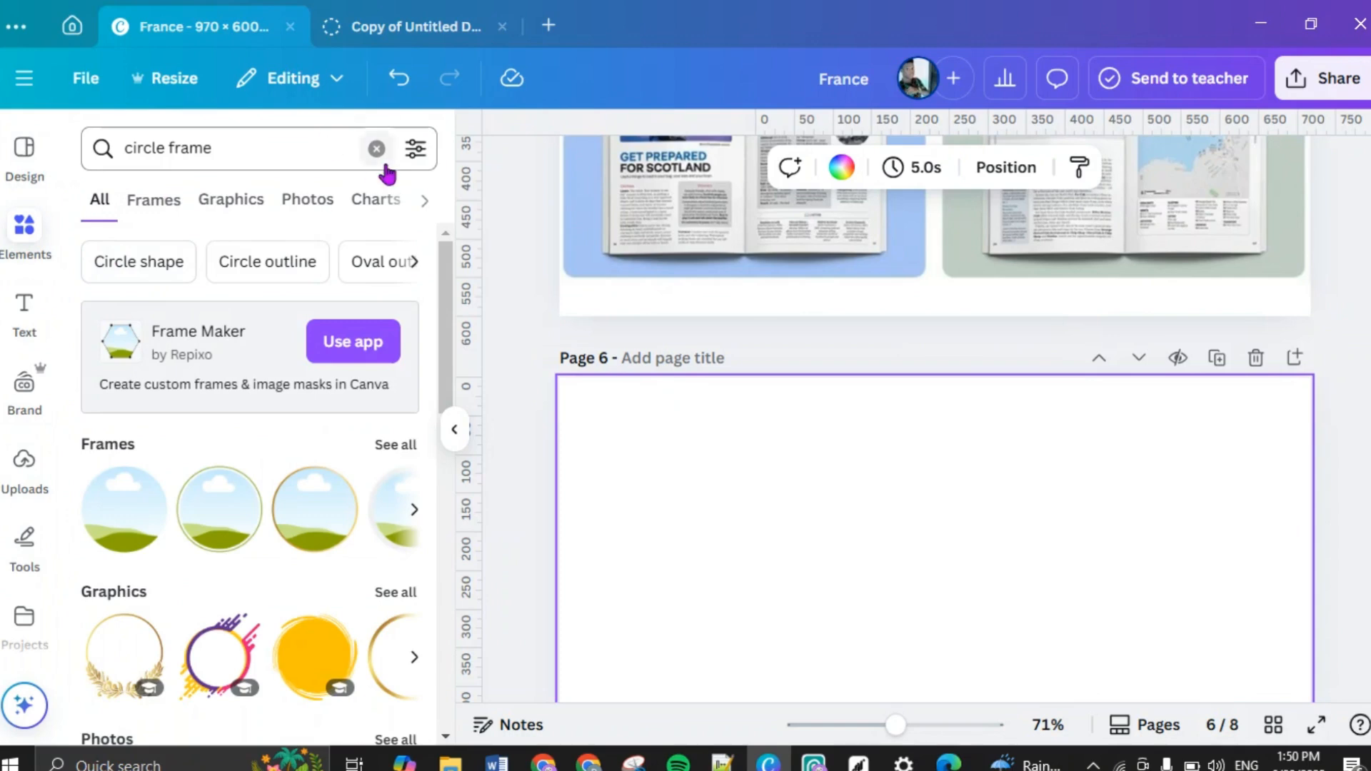
# Step: Clear the "circle frame" search, add a square shape to the blank page 6 and place it near the page's left edge
pyautogui.click(377, 149)
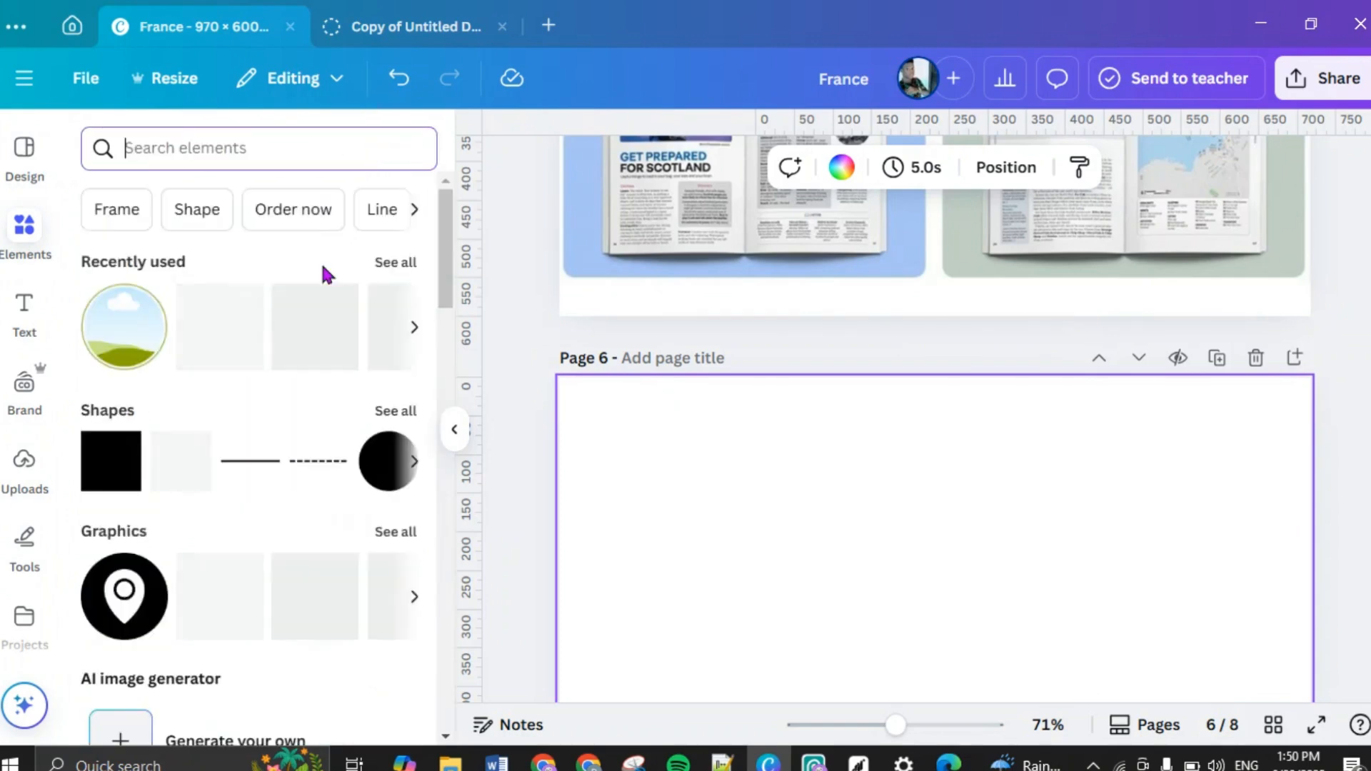
pyautogui.click(107, 469)
pyautogui.scroll(3, 707, 491)
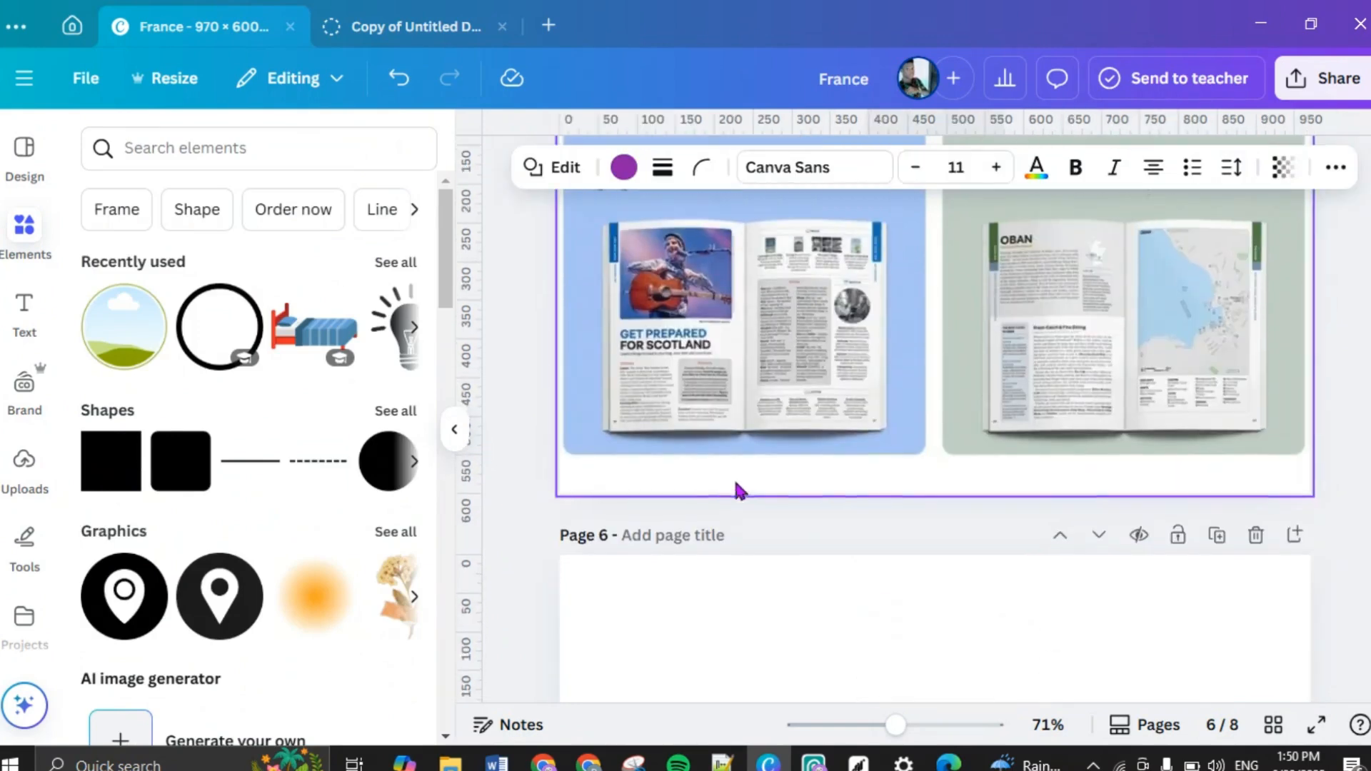
pyautogui.scroll(-4, 735, 483)
pyautogui.moveTo(930, 445); pyautogui.dragTo(649, 404)
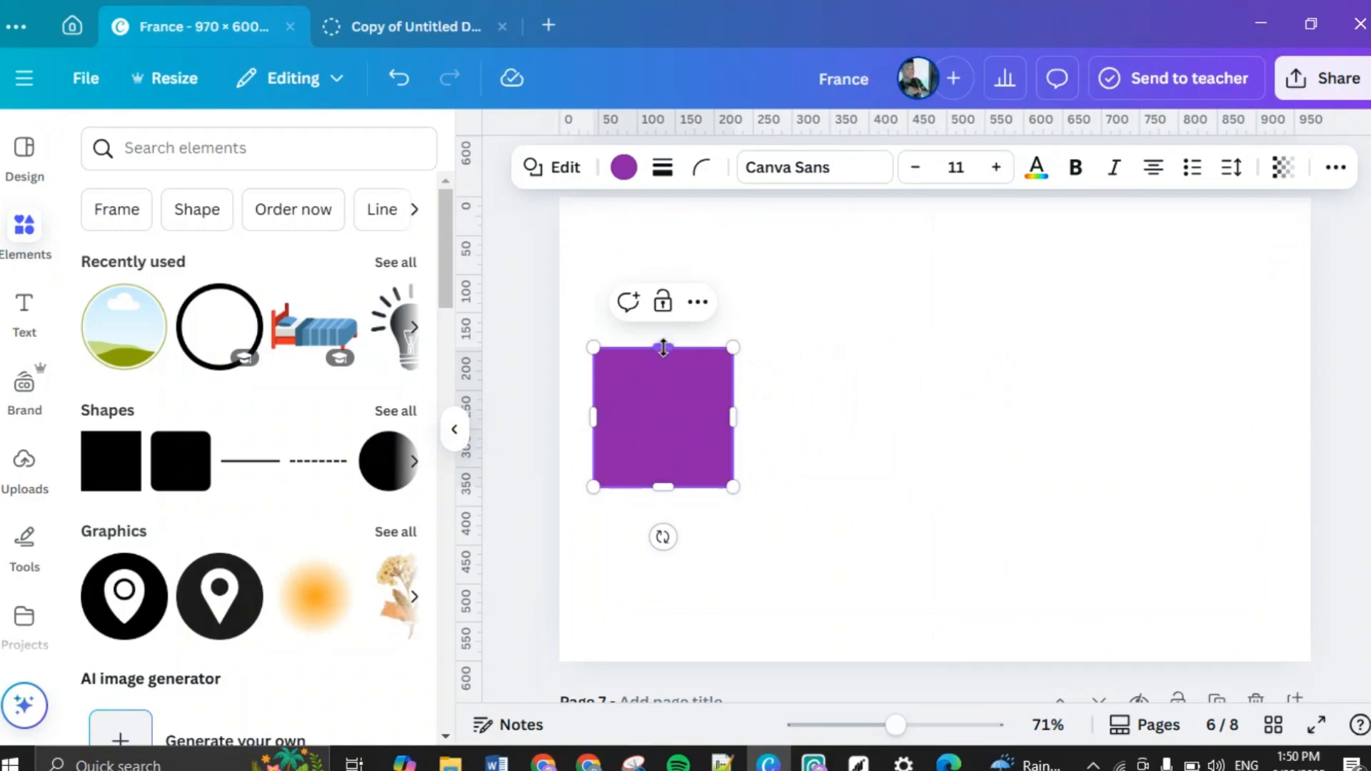
# Step: Stretch page 6's purple square into a large card covering about half the page's width and most of its height, like page 5's cards
pyautogui.moveTo(664, 348); pyautogui.dragTo(663, 243)
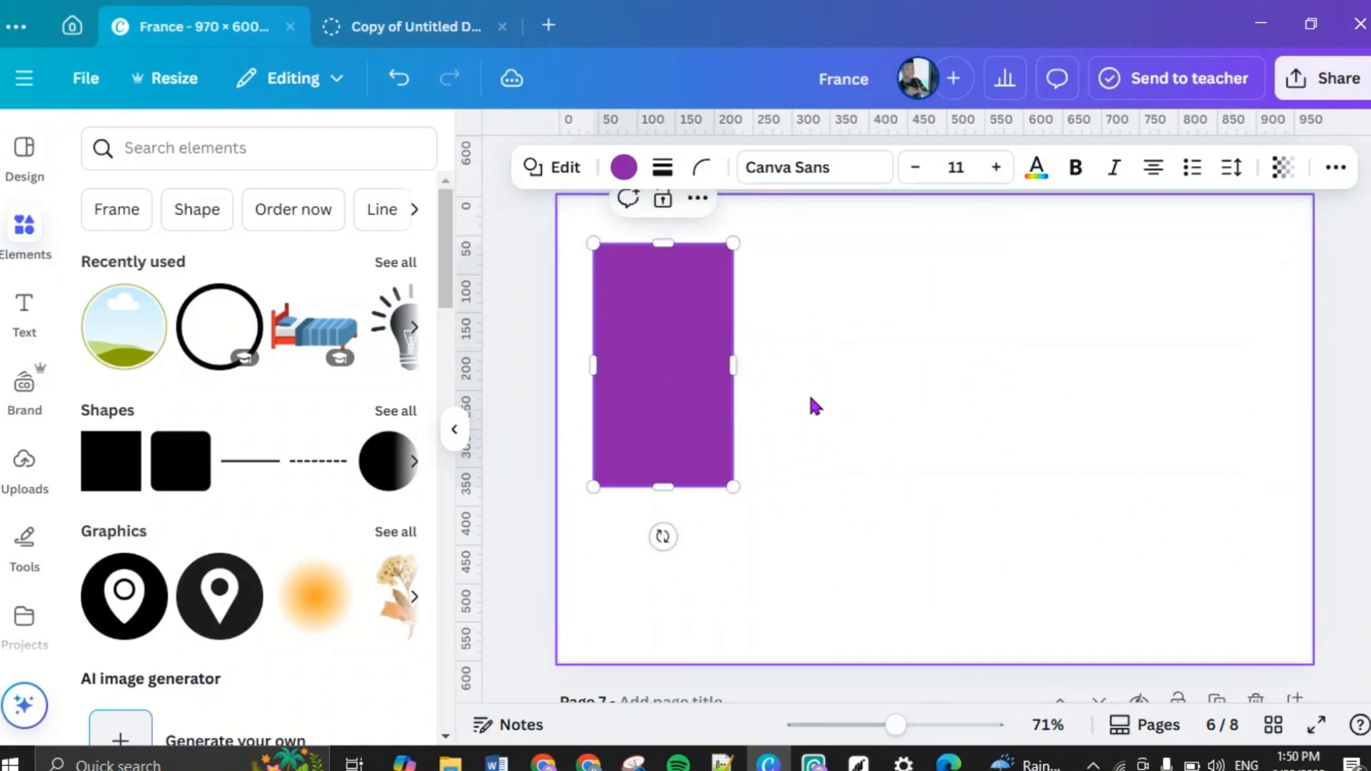
pyautogui.scroll(10, 815, 405)
pyautogui.scroll(-2, 816, 405)
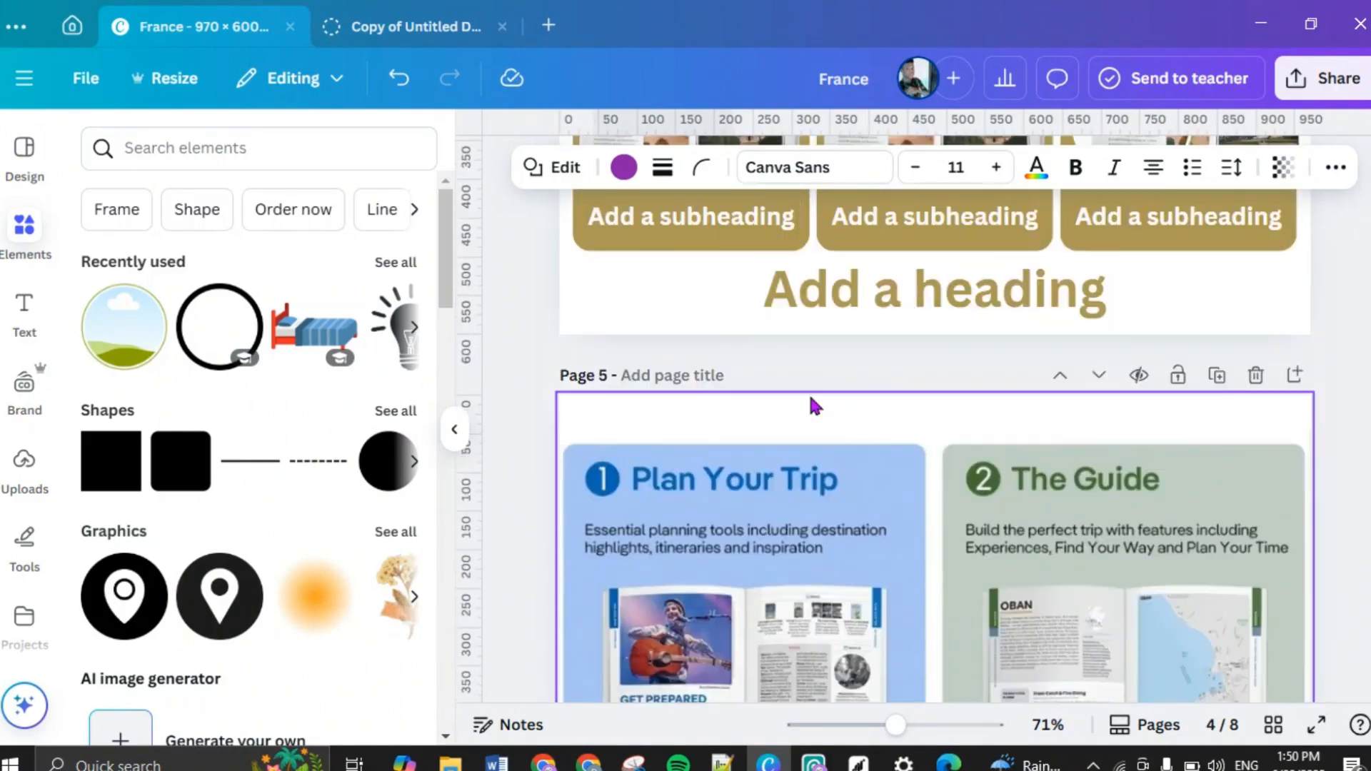
pyautogui.scroll(-10, 816, 406)
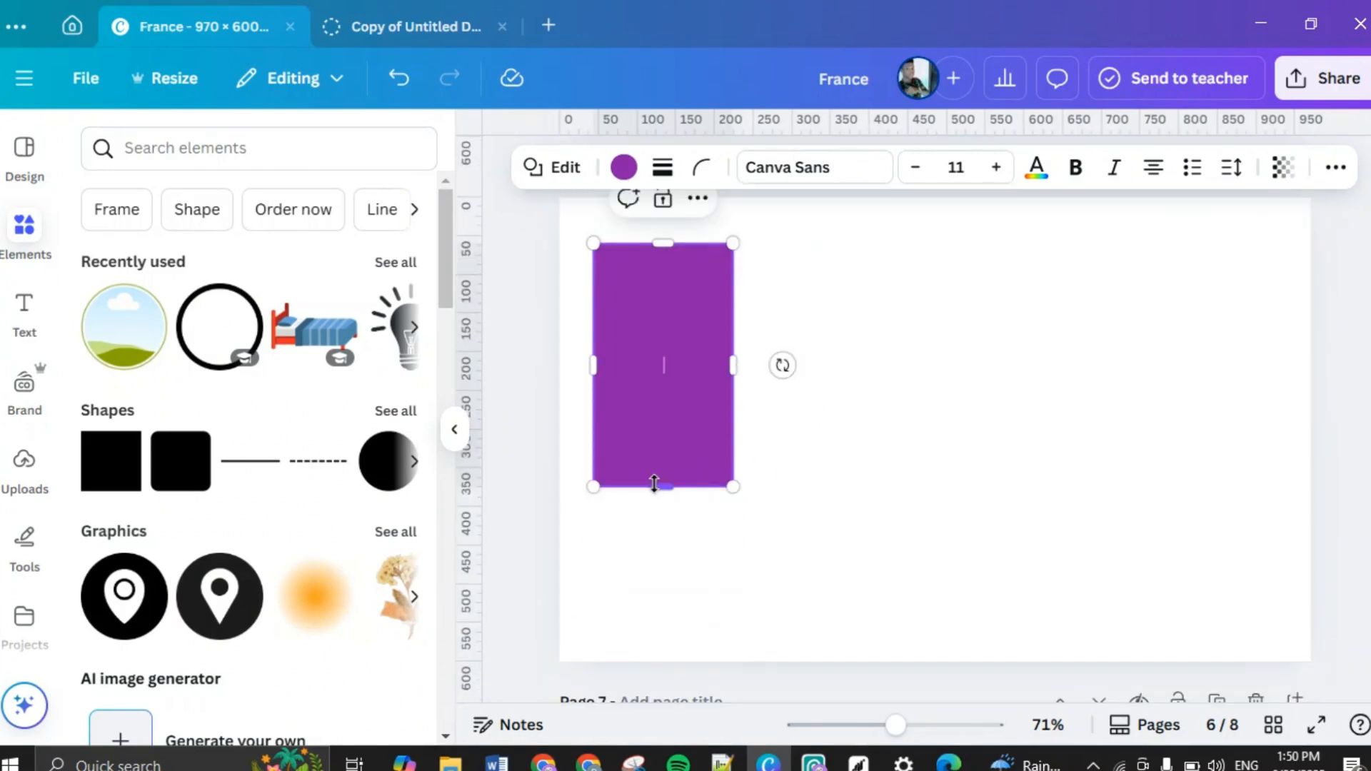
pyautogui.moveTo(654, 485); pyautogui.dragTo(663, 631)
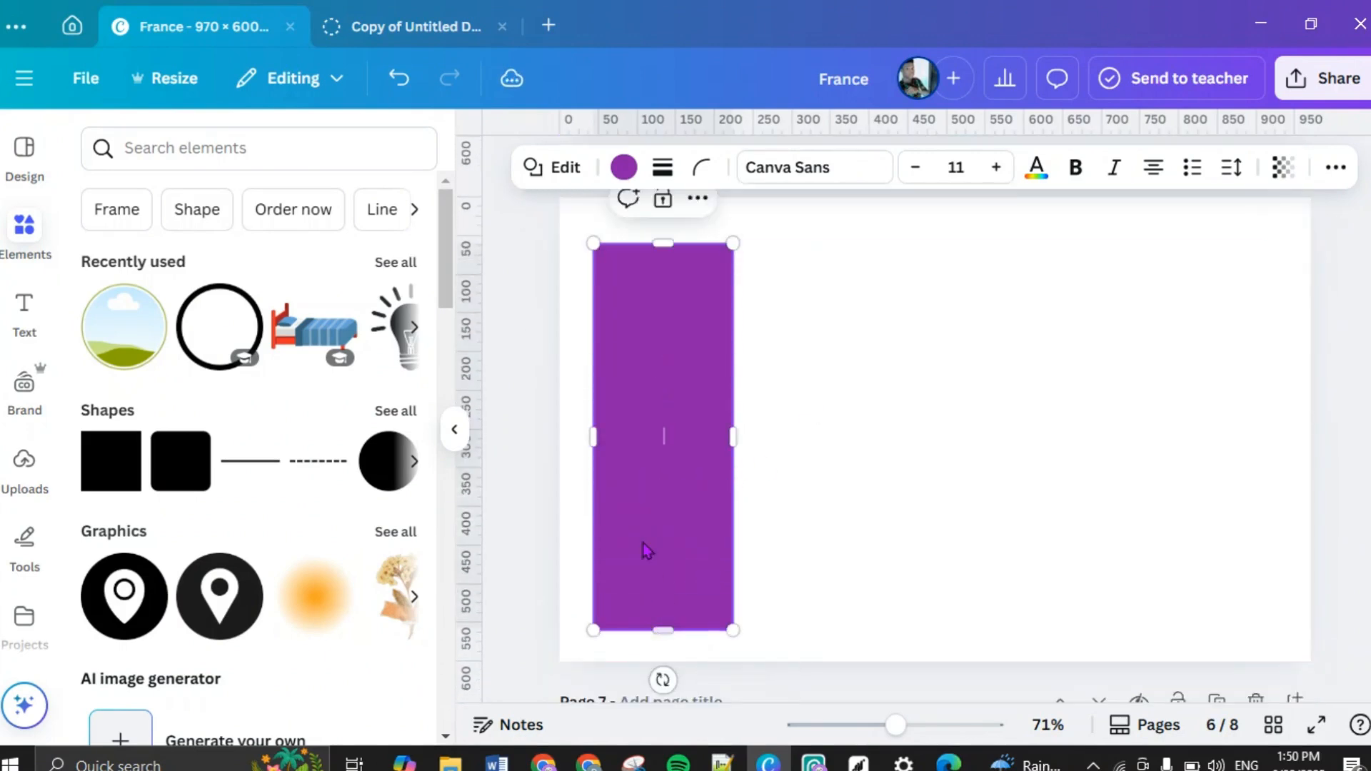
pyautogui.moveTo(595, 438); pyautogui.dragTo(580, 438)
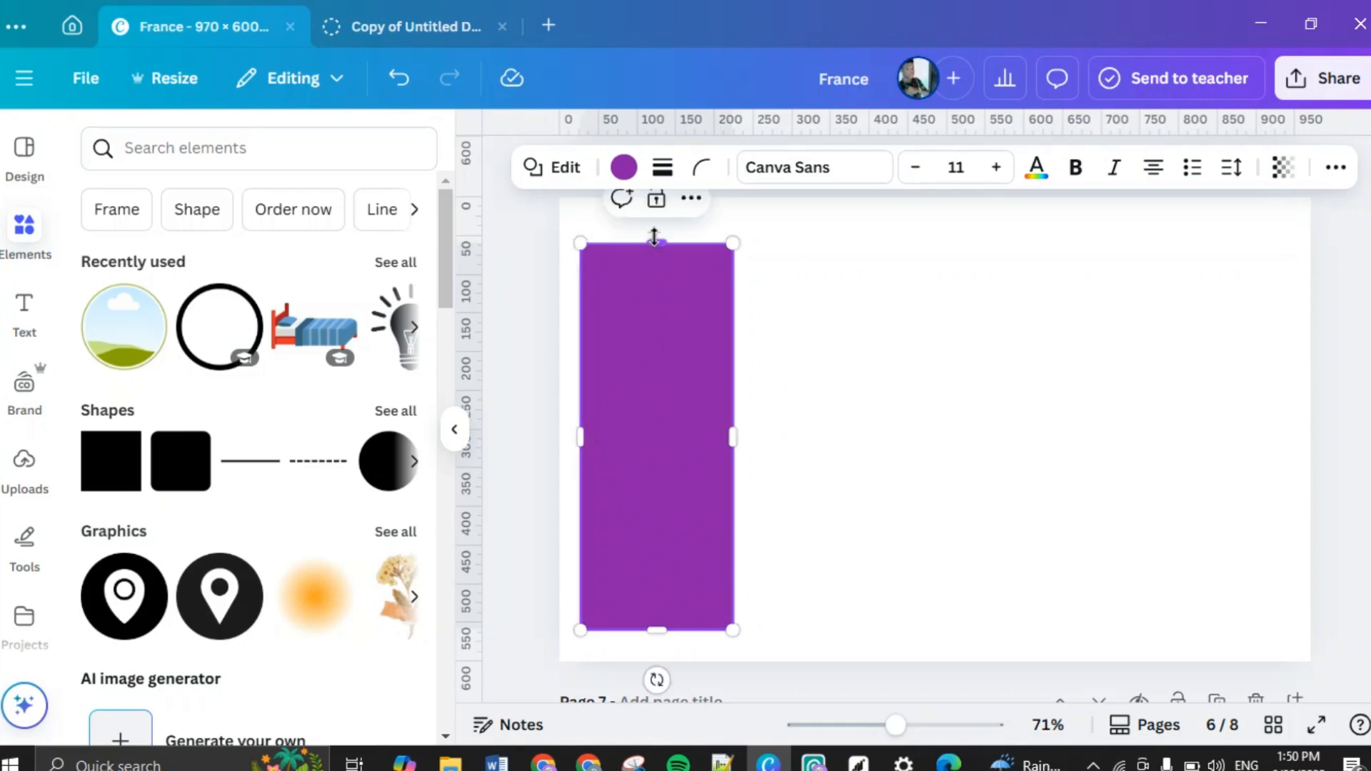
pyautogui.moveTo(653, 239); pyautogui.dragTo(653, 227)
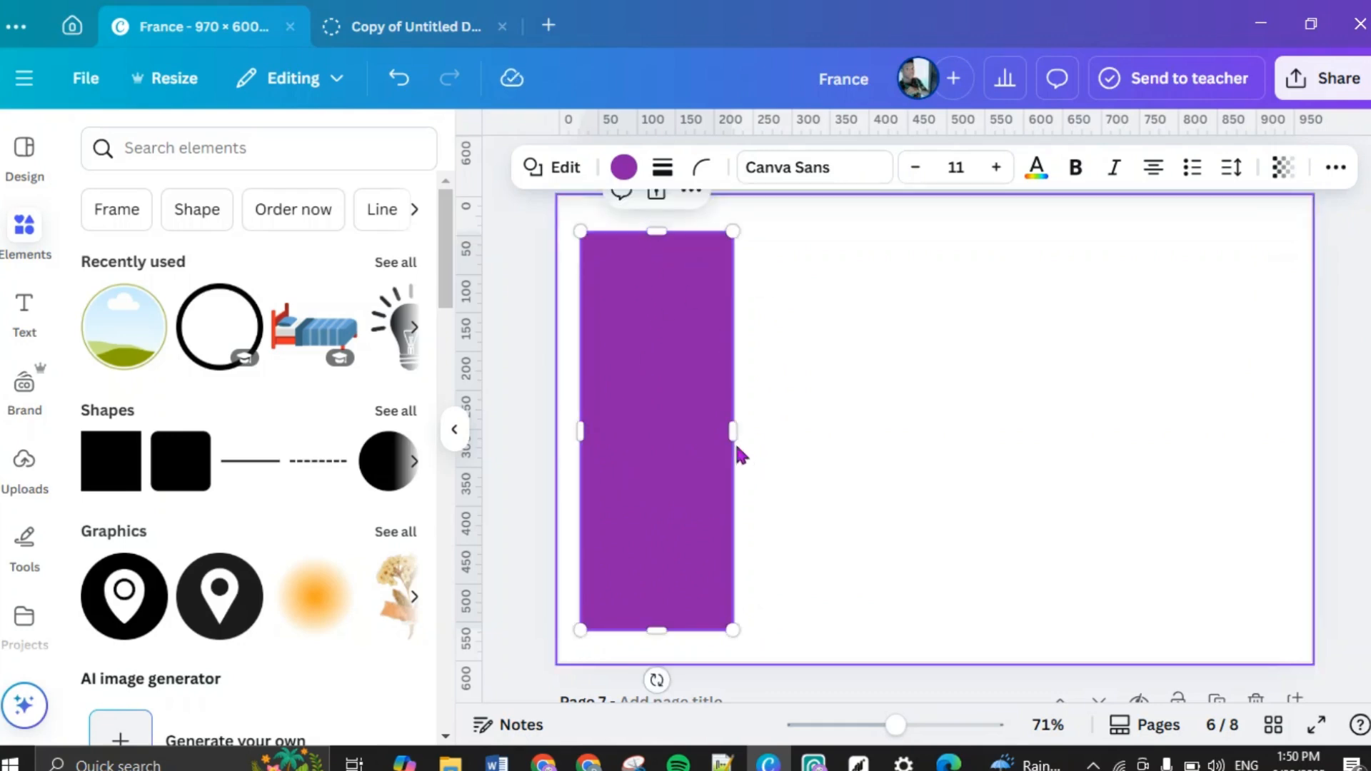
pyautogui.moveTo(735, 432); pyautogui.dragTo(957, 438)
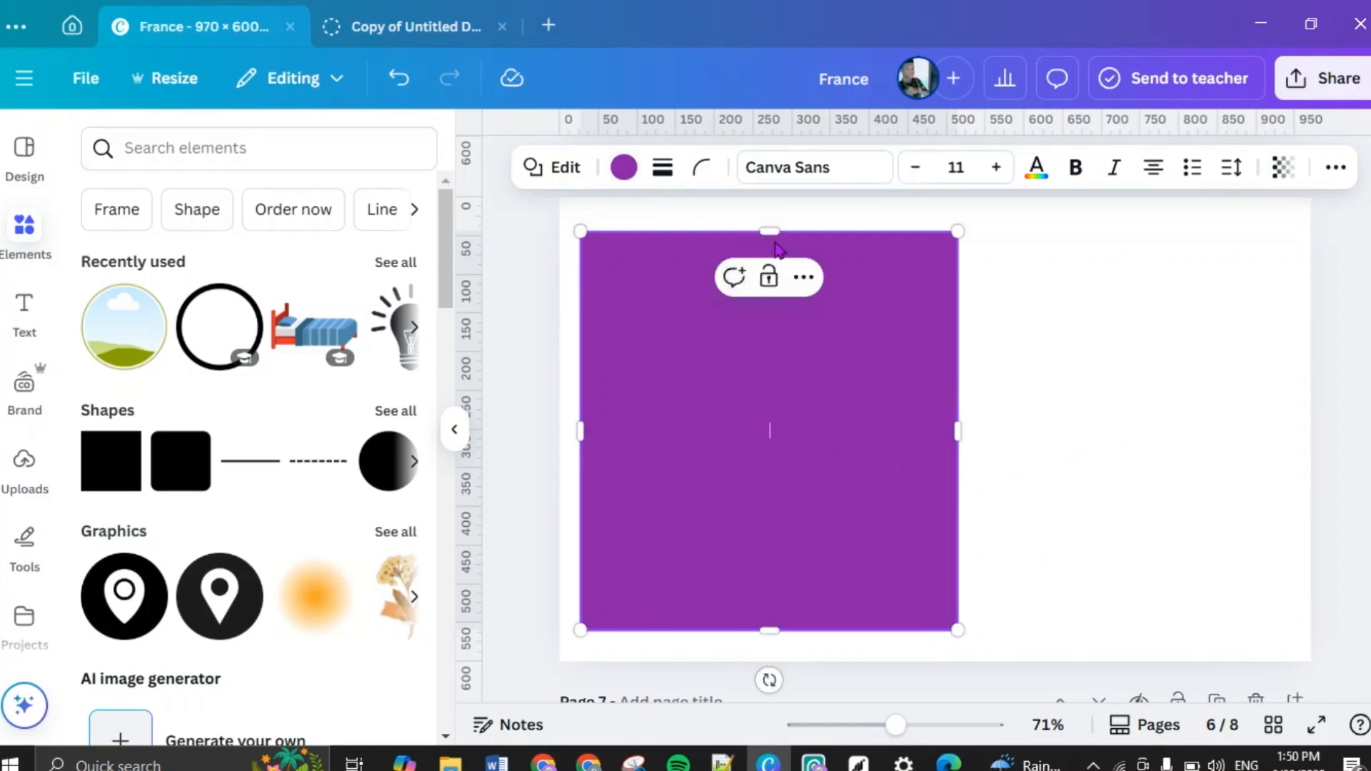
# Step: Stretch the top edge of page 6's purple card slightly upward, nearer to the page's top edge
pyautogui.moveTo(769, 231); pyautogui.dragTo(767, 218)
# Step: Review the France cover on page 2, page 4's gold cards and the Scotland reference pages around the purple card page
pyautogui.scroll(10, 778, 315)
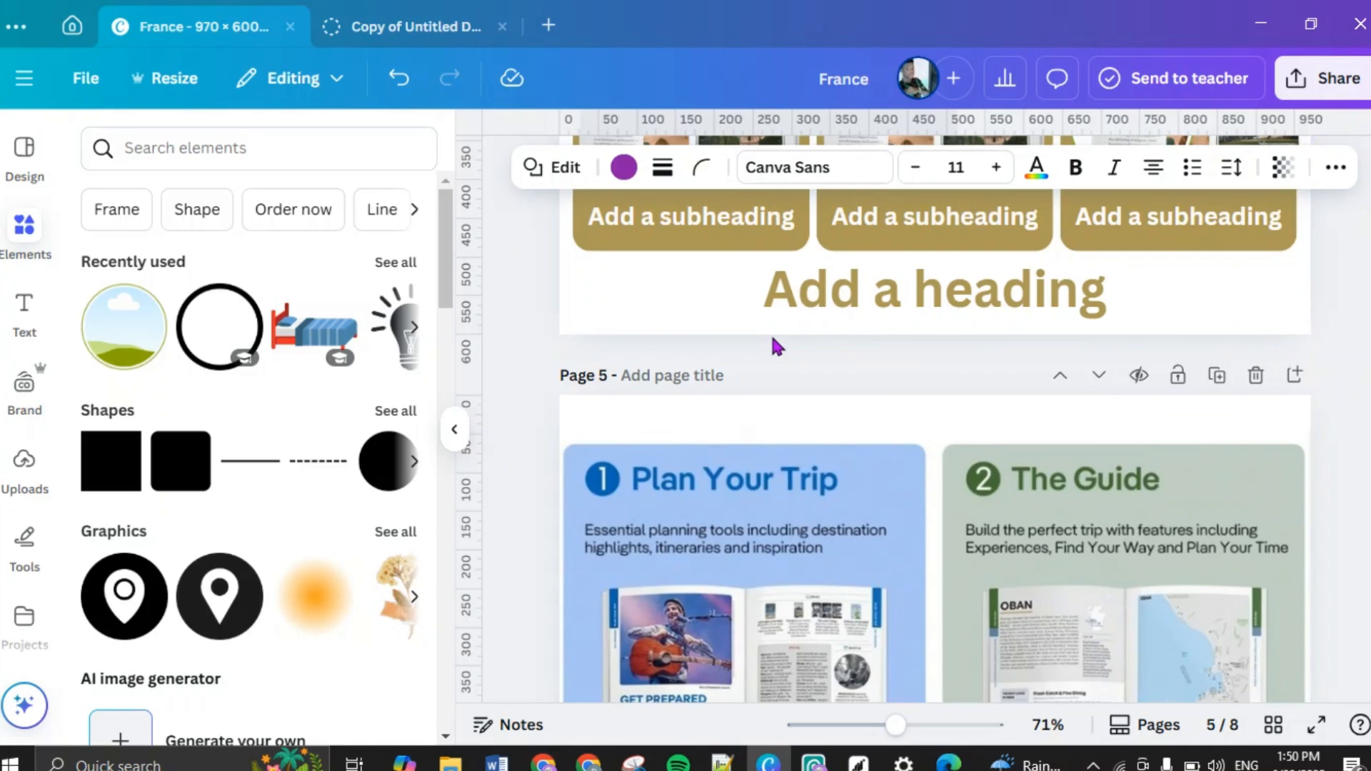
pyautogui.scroll(5, 777, 346)
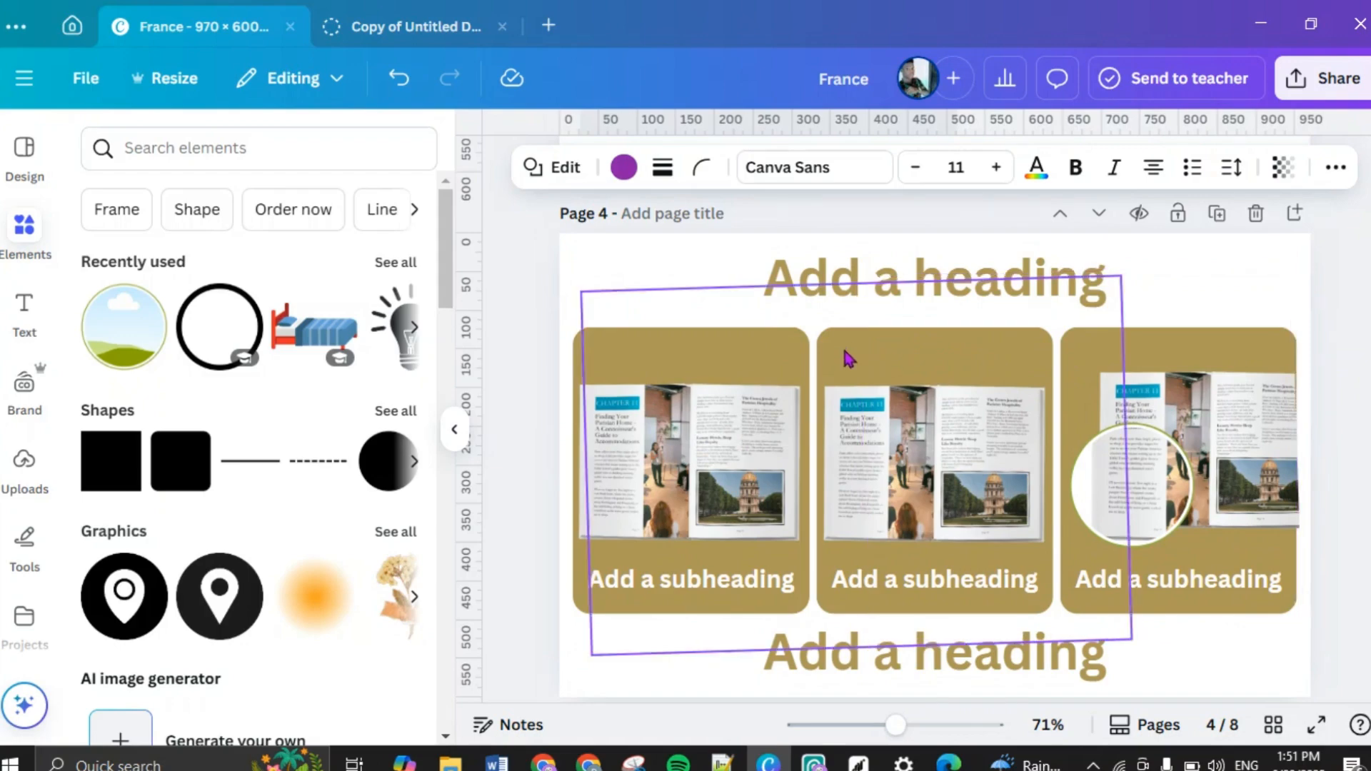
pyautogui.scroll(8, 845, 355)
pyautogui.scroll(5, 820, 375)
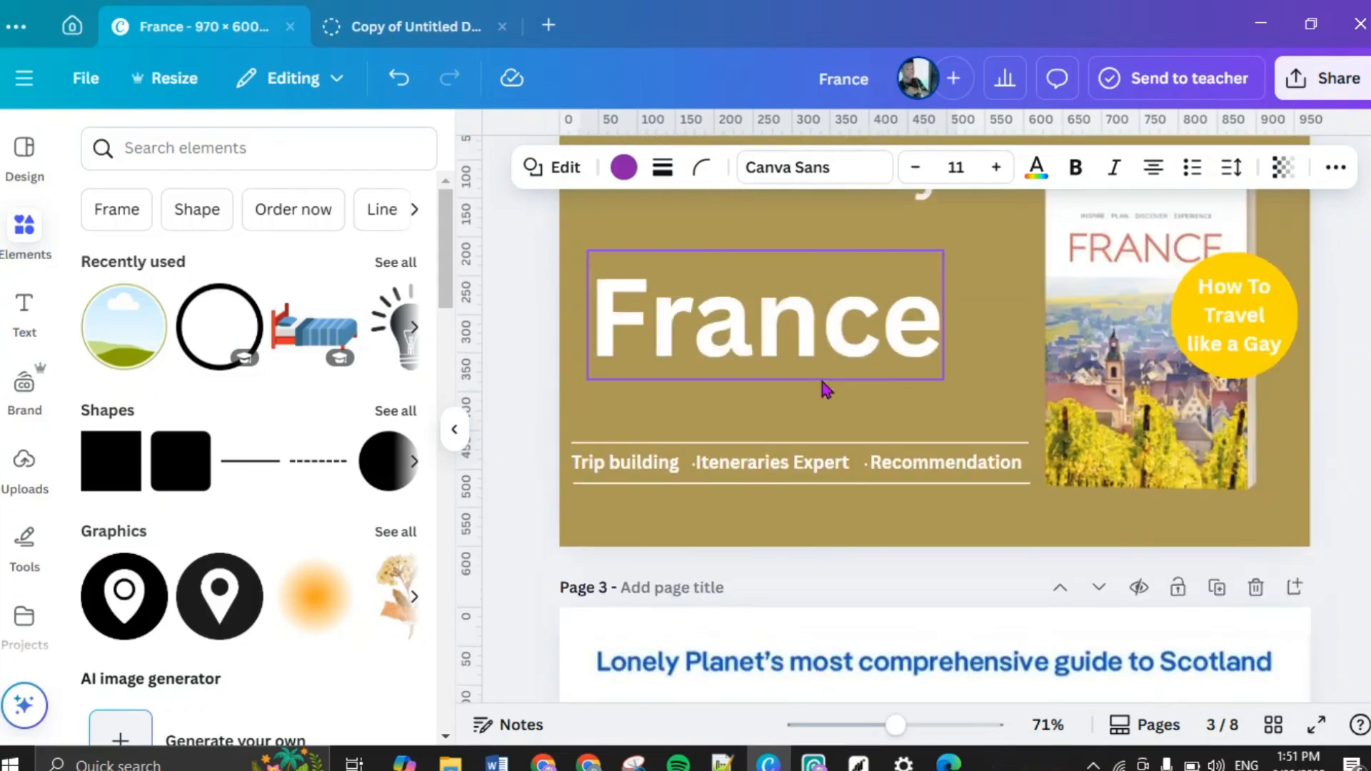
pyautogui.scroll(-2, 819, 374)
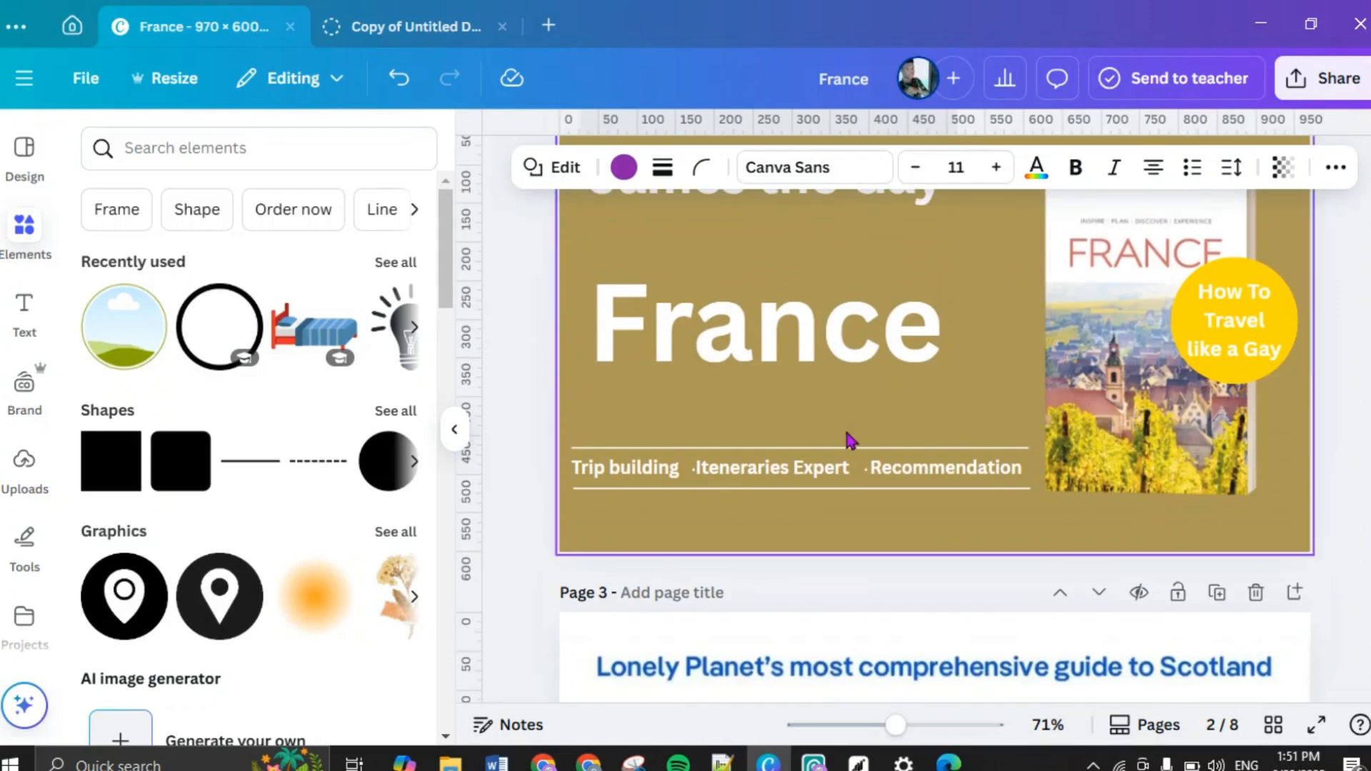
pyautogui.scroll(3, 764, 367)
pyautogui.scroll(-10, 763, 335)
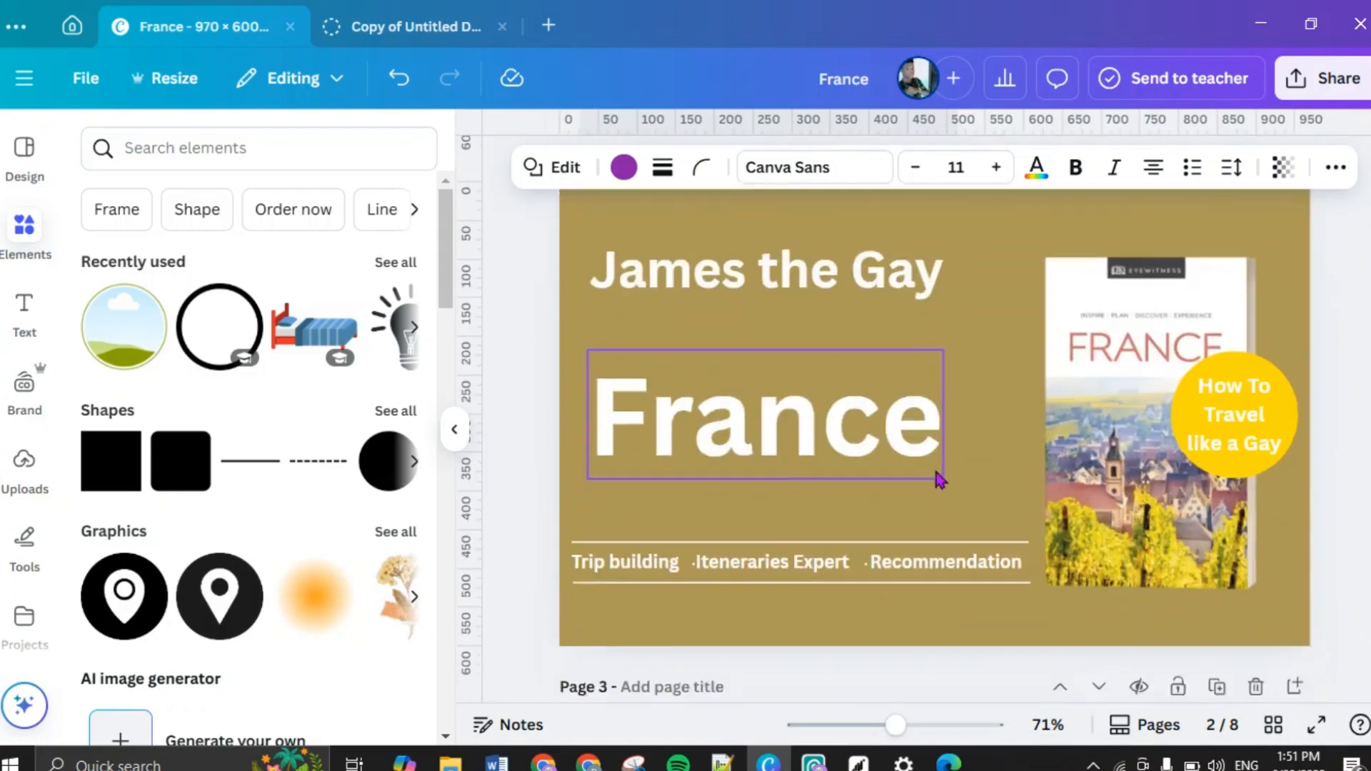
pyautogui.scroll(-20, 892, 428)
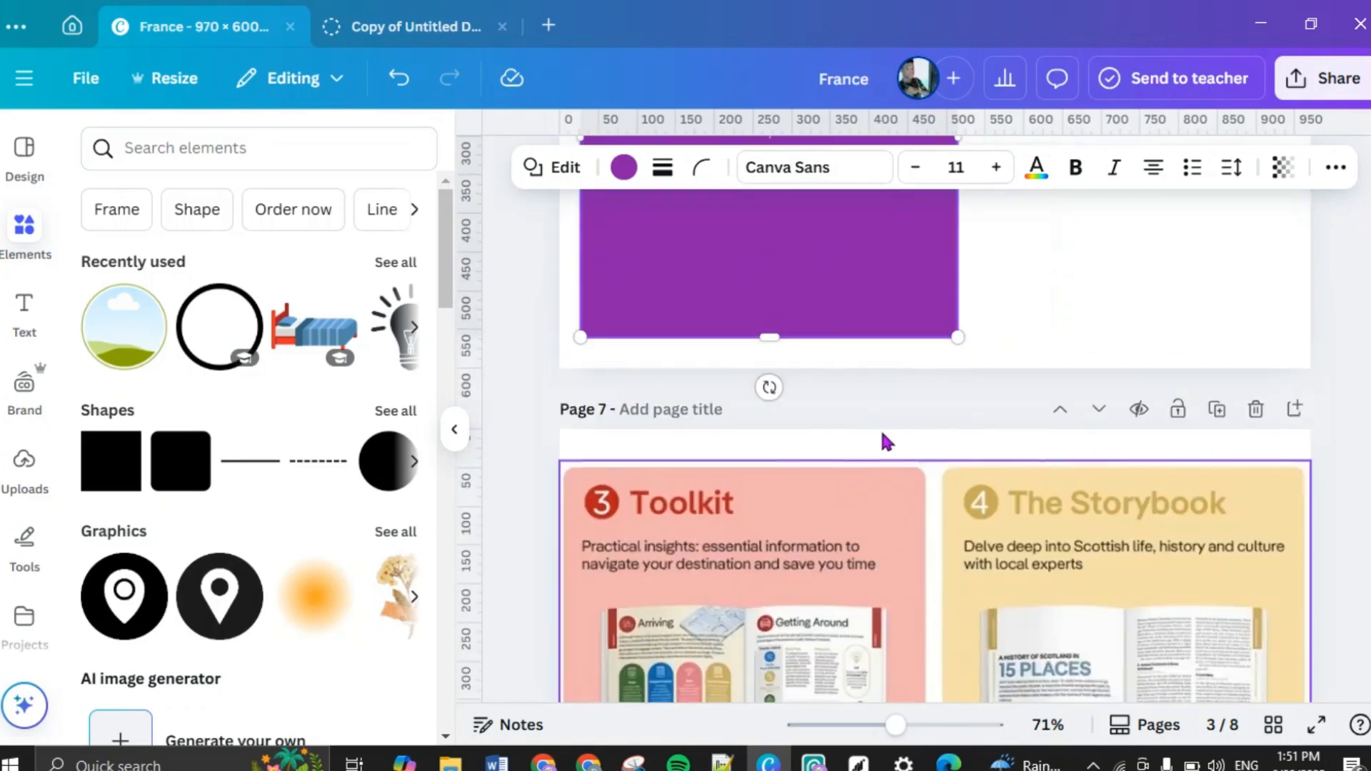
pyautogui.scroll(6, 870, 417)
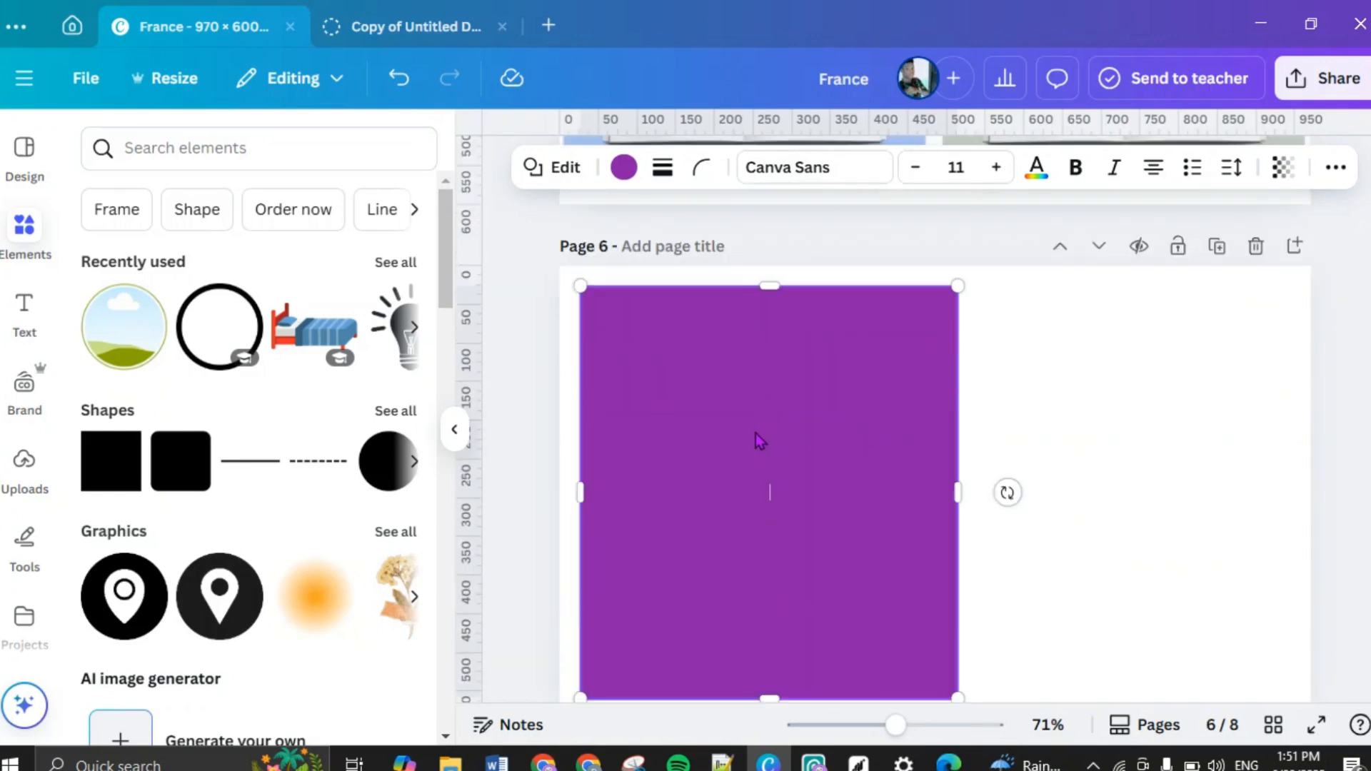
# Step: Duplicate page 6's purple card and place the copy directly beside the original, aligned with its top edge
pyautogui.click(777, 454)
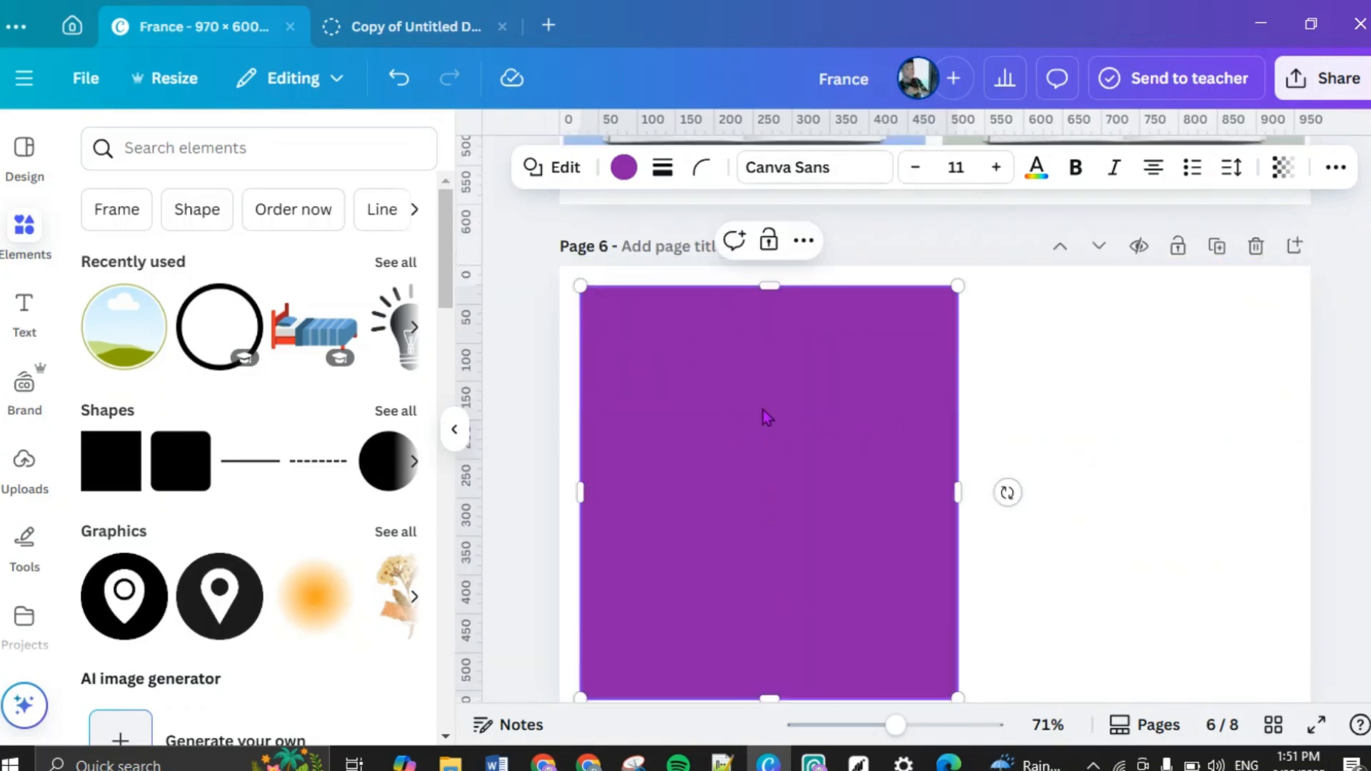
pyautogui.click(1200, 477)
pyautogui.click(829, 487)
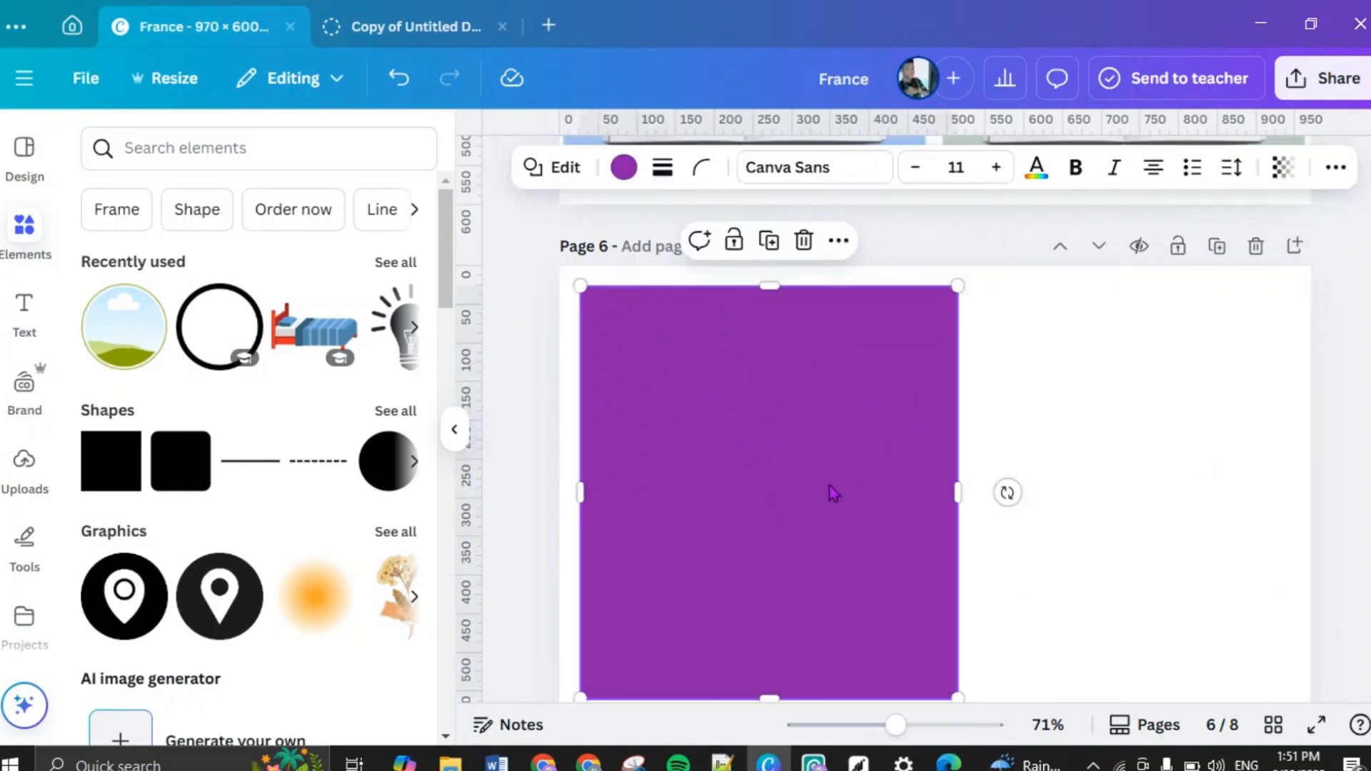
pyautogui.click(769, 241)
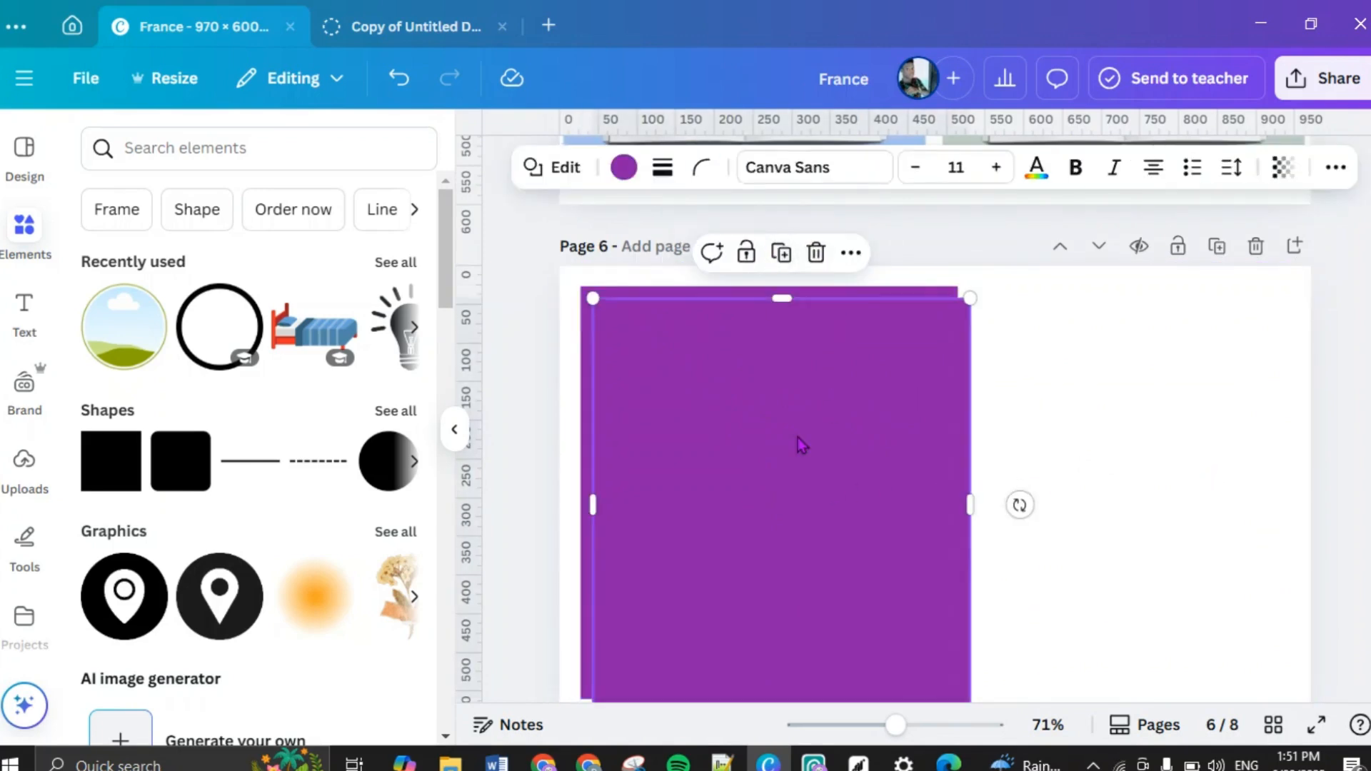
pyautogui.moveTo(870, 506); pyautogui.dragTo(1147, 491)
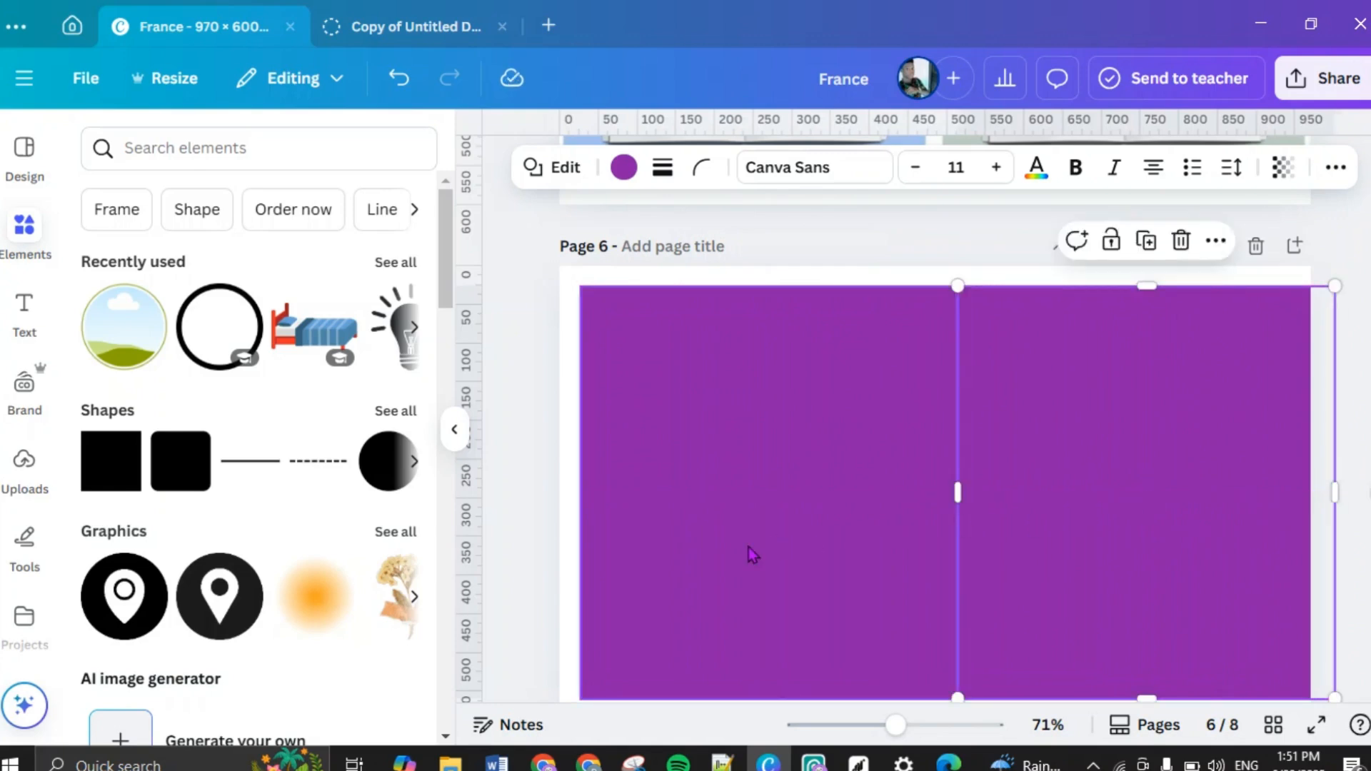
# Step: Shift page 6's left card slightly left to leave a narrow gap, and stretch its top to the page's top edge
pyautogui.moveTo(748, 547); pyautogui.dragTo(737, 547)
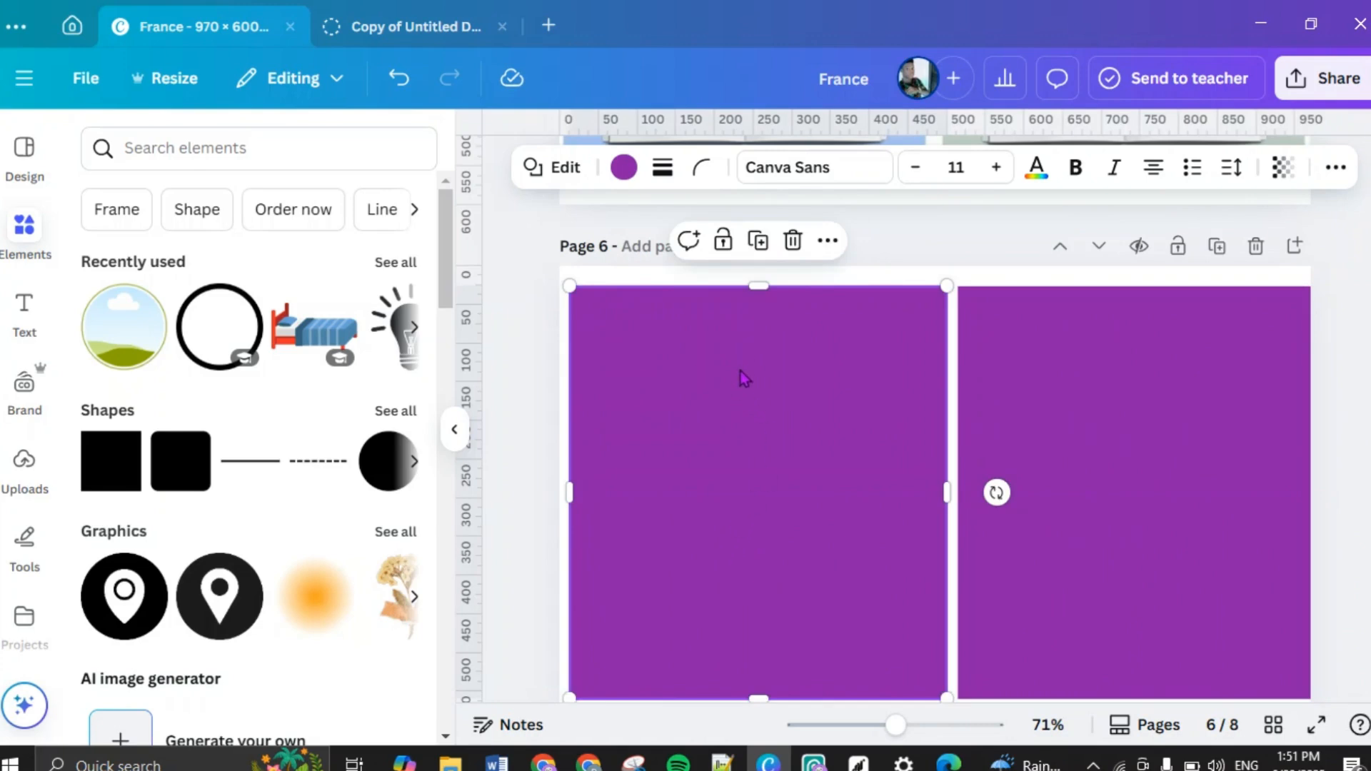
pyautogui.moveTo(740, 376); pyautogui.dragTo(740, 375)
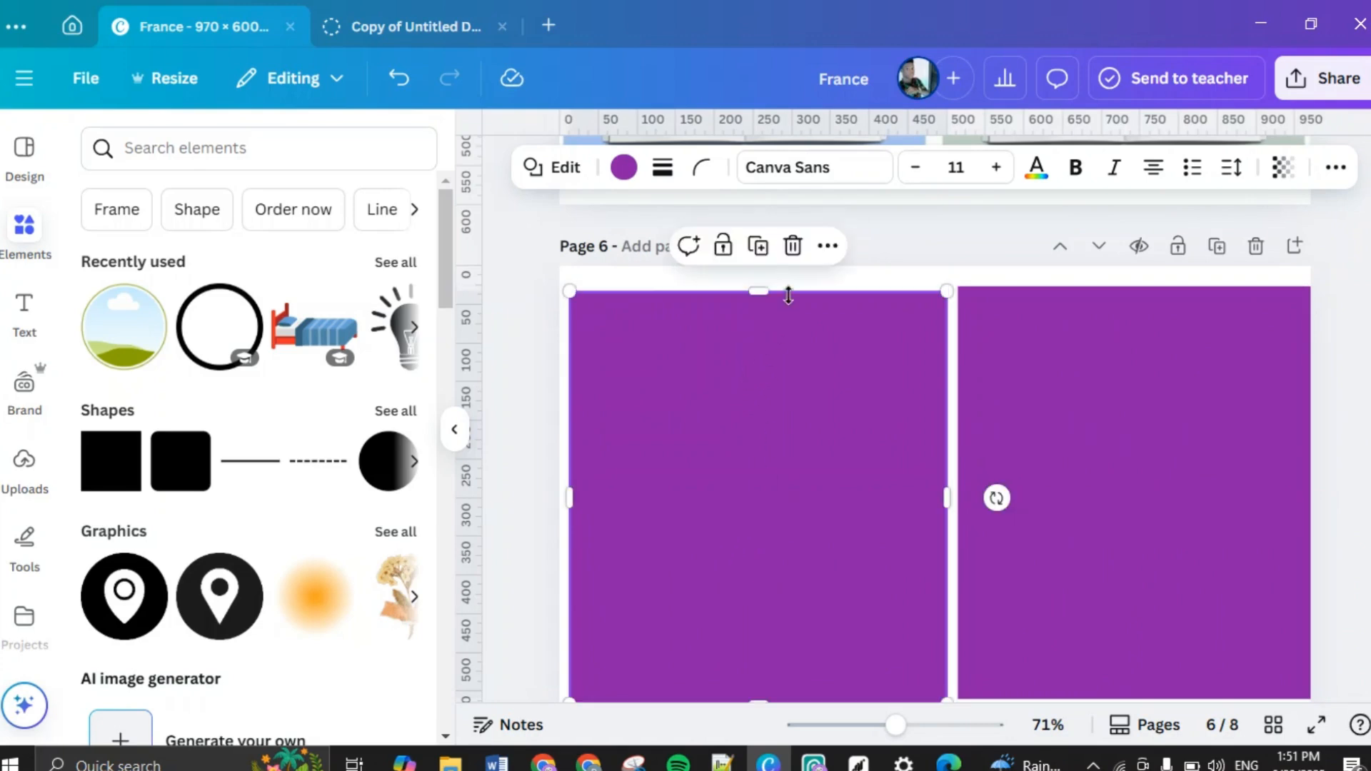
pyautogui.moveTo(760, 290); pyautogui.dragTo(759, 266)
# Step: Stretch page 6's right purple card vertically so it spans from the page's top edge to its bottom edge
pyautogui.click(1157, 430)
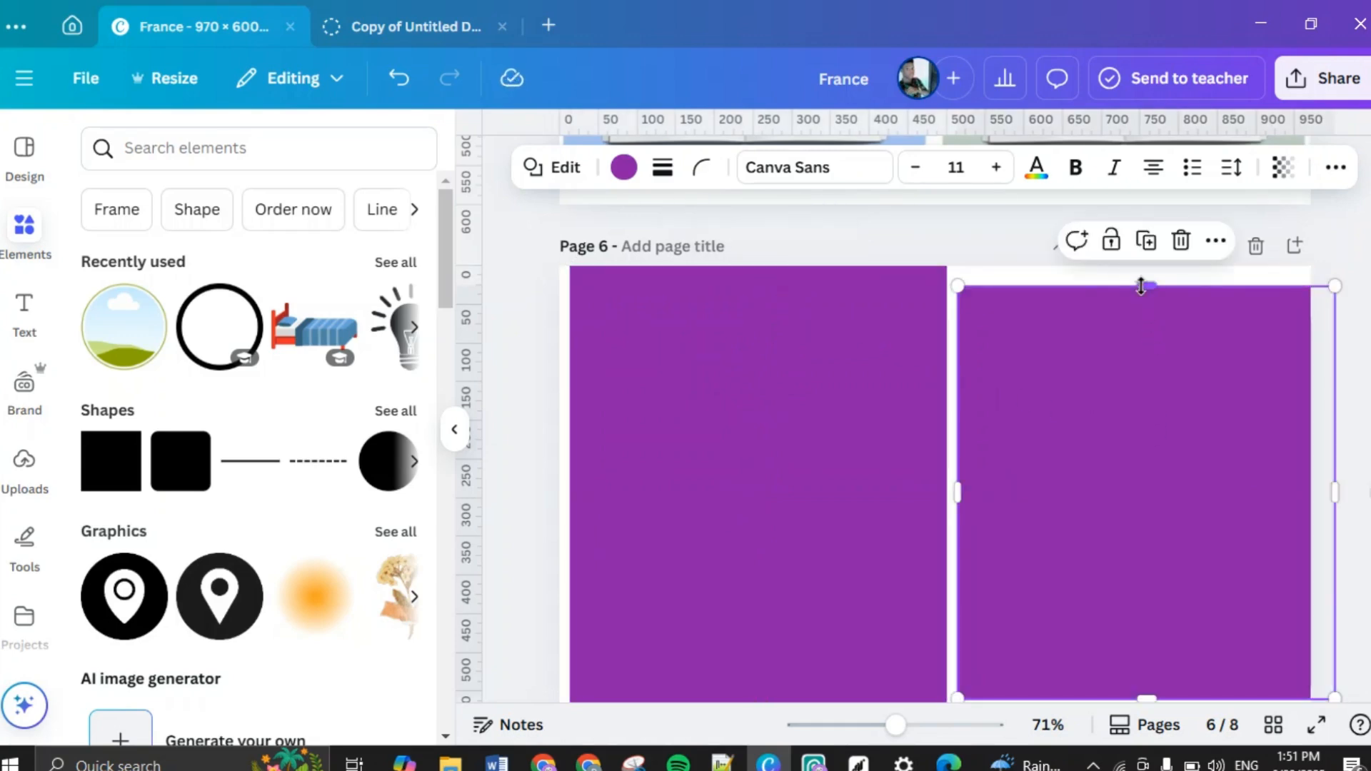
pyautogui.moveTo(1138, 284)
pyautogui.mouseDown()
pyautogui.moveTo(1137, 270)
pyautogui.moveTo(1135, 285)
pyautogui.mouseUp()
pyautogui.scroll(-3, 1139, 343)
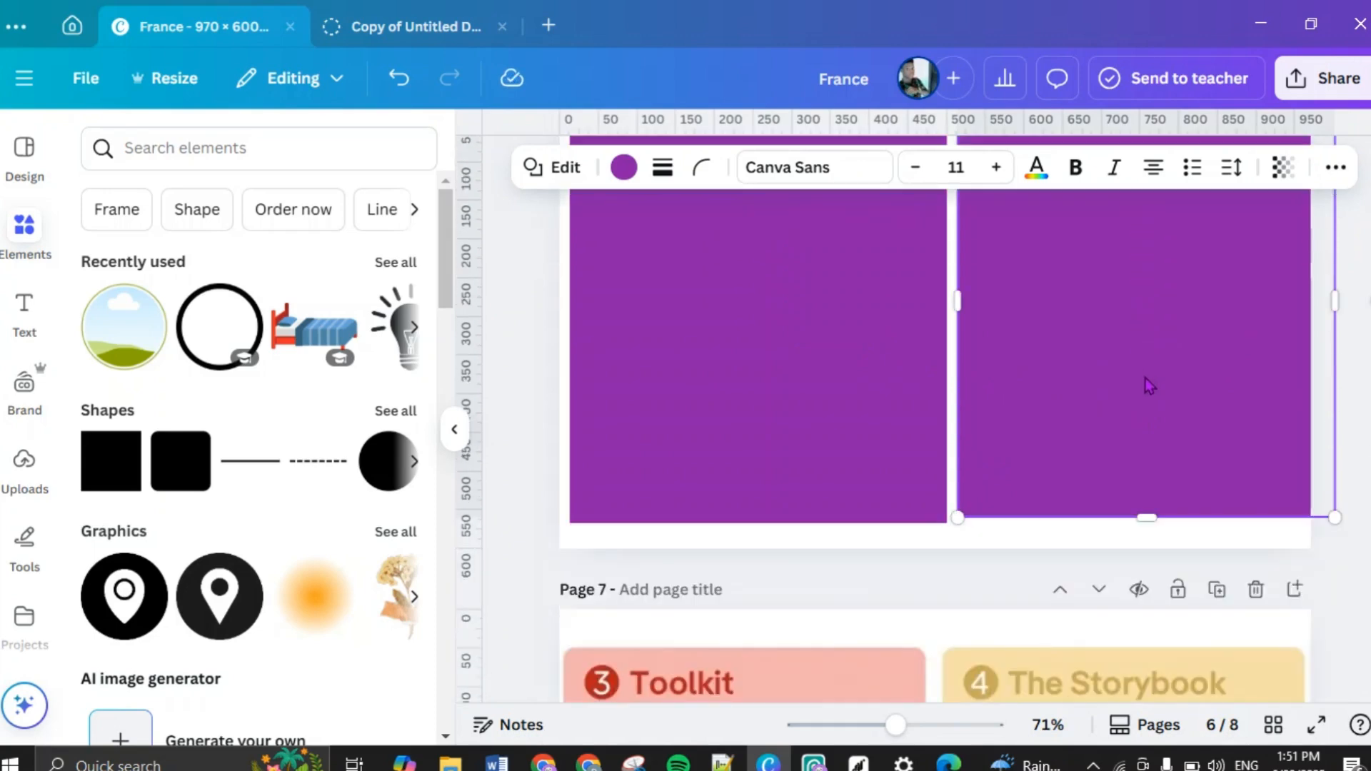
pyautogui.moveTo(1147, 513); pyautogui.dragTo(1146, 548)
# Step: Extend page 6's left purple card to the page's bottom and left edges, comparing it with the page 5 reference
pyautogui.click(771, 444)
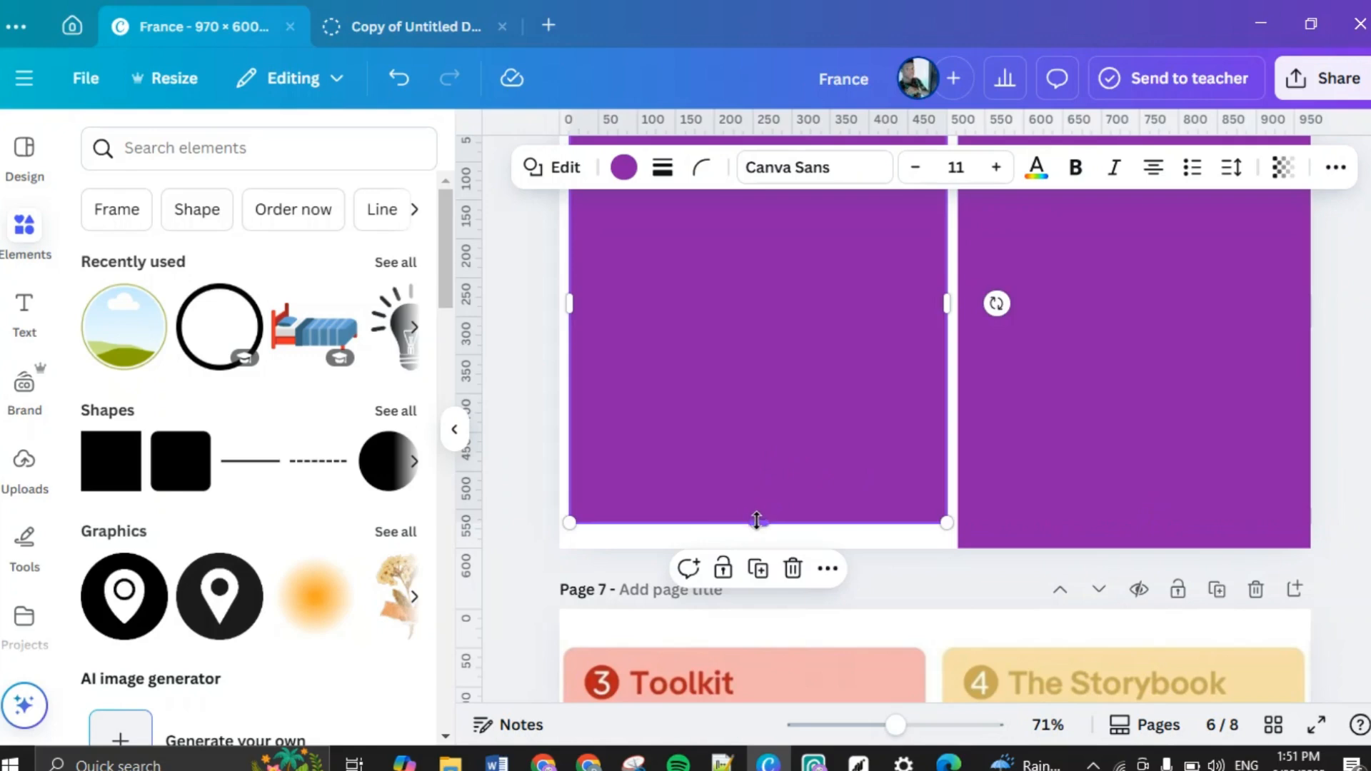
pyautogui.moveTo(756, 519); pyautogui.dragTo(757, 549)
pyautogui.scroll(4, 1046, 473)
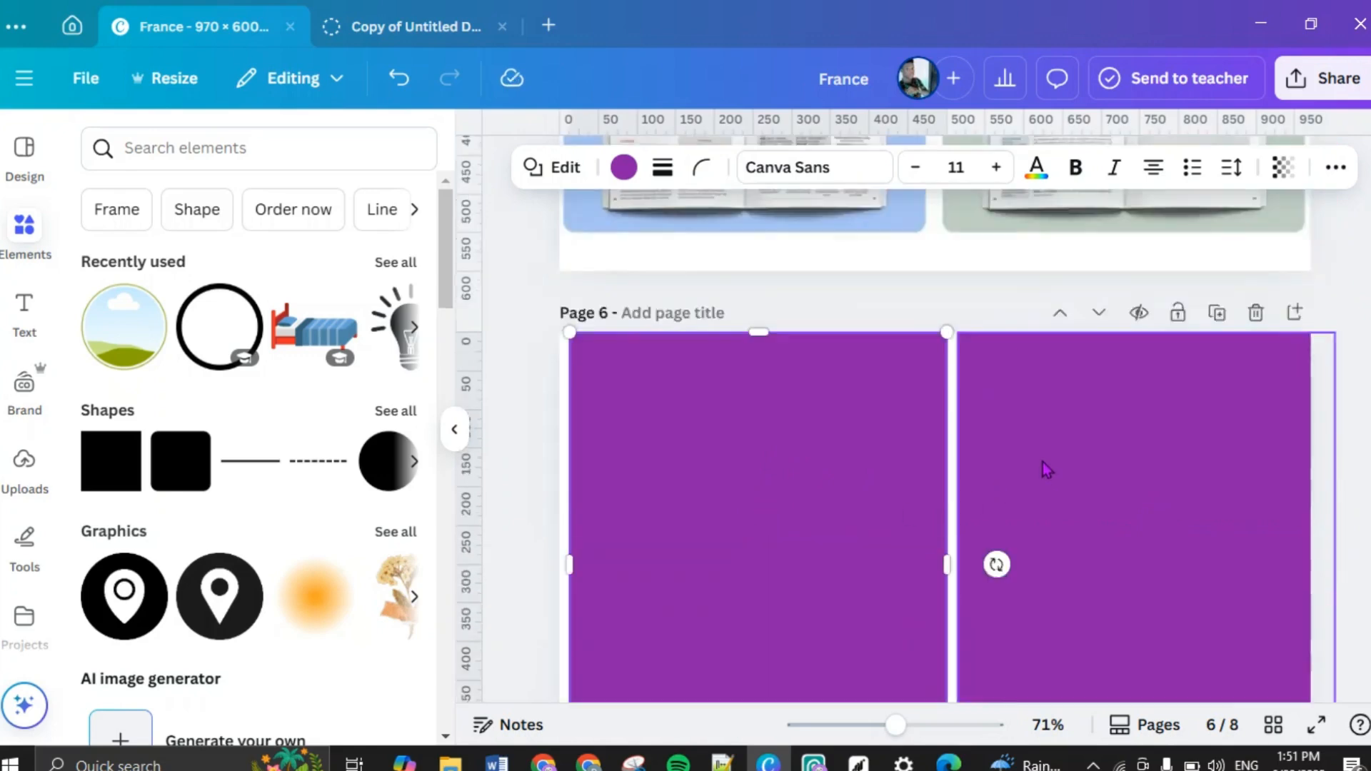
pyautogui.scroll(4, 1044, 468)
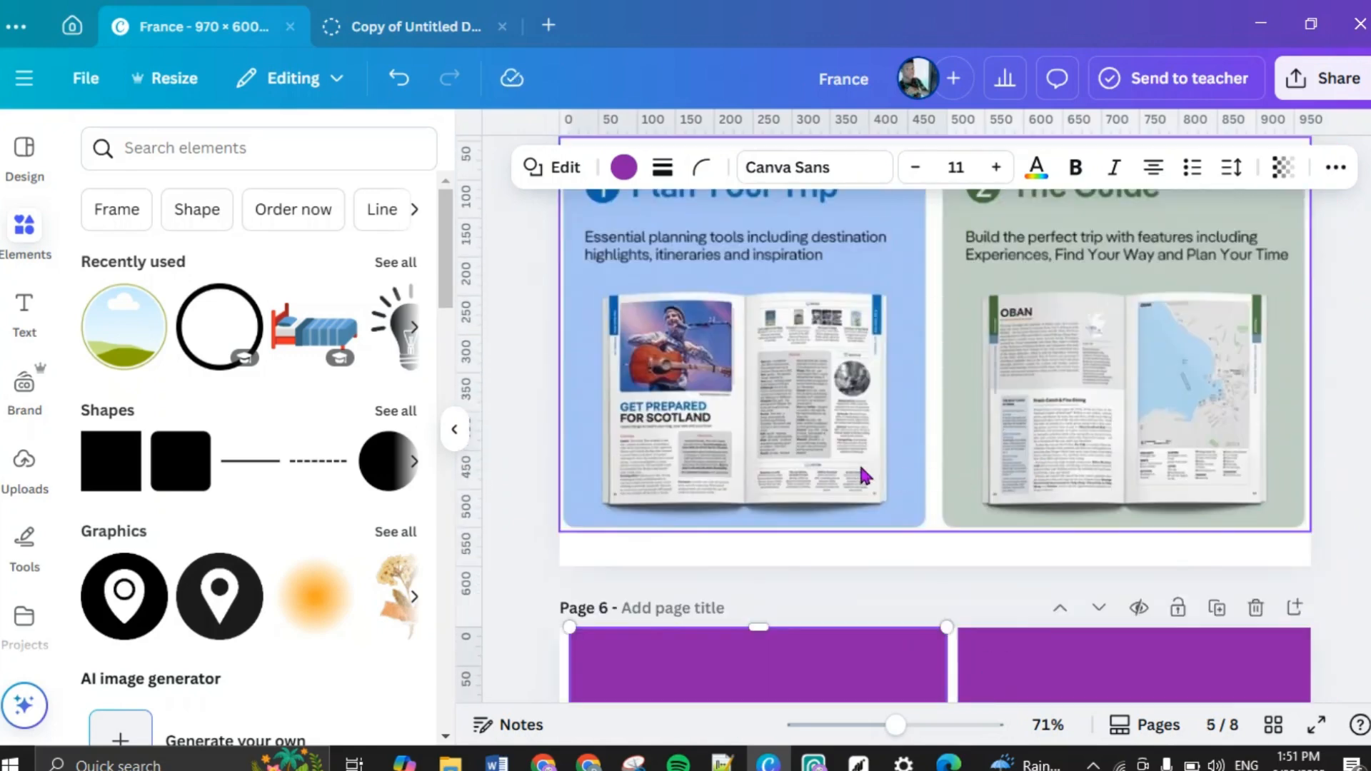
pyautogui.scroll(4, 862, 467)
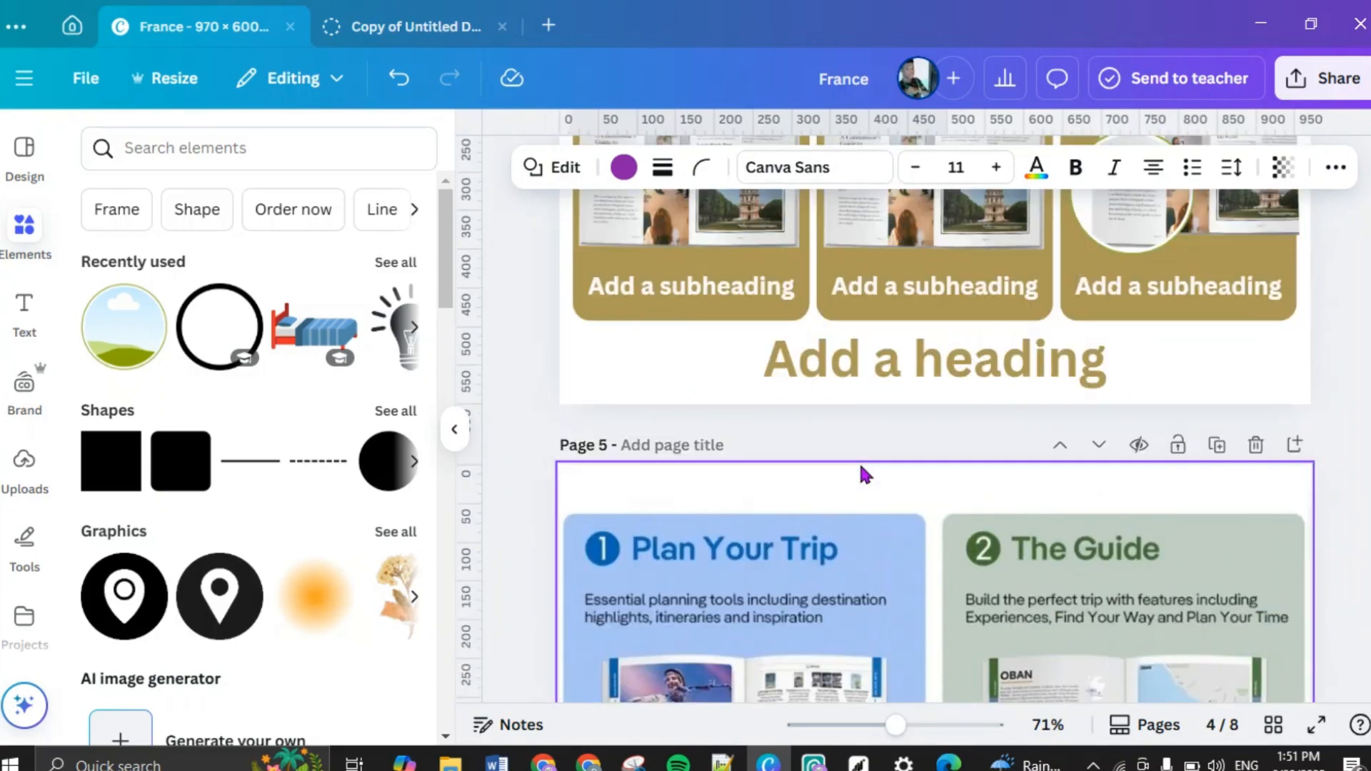
pyautogui.scroll(-4, 862, 467)
pyautogui.scroll(-5, 864, 472)
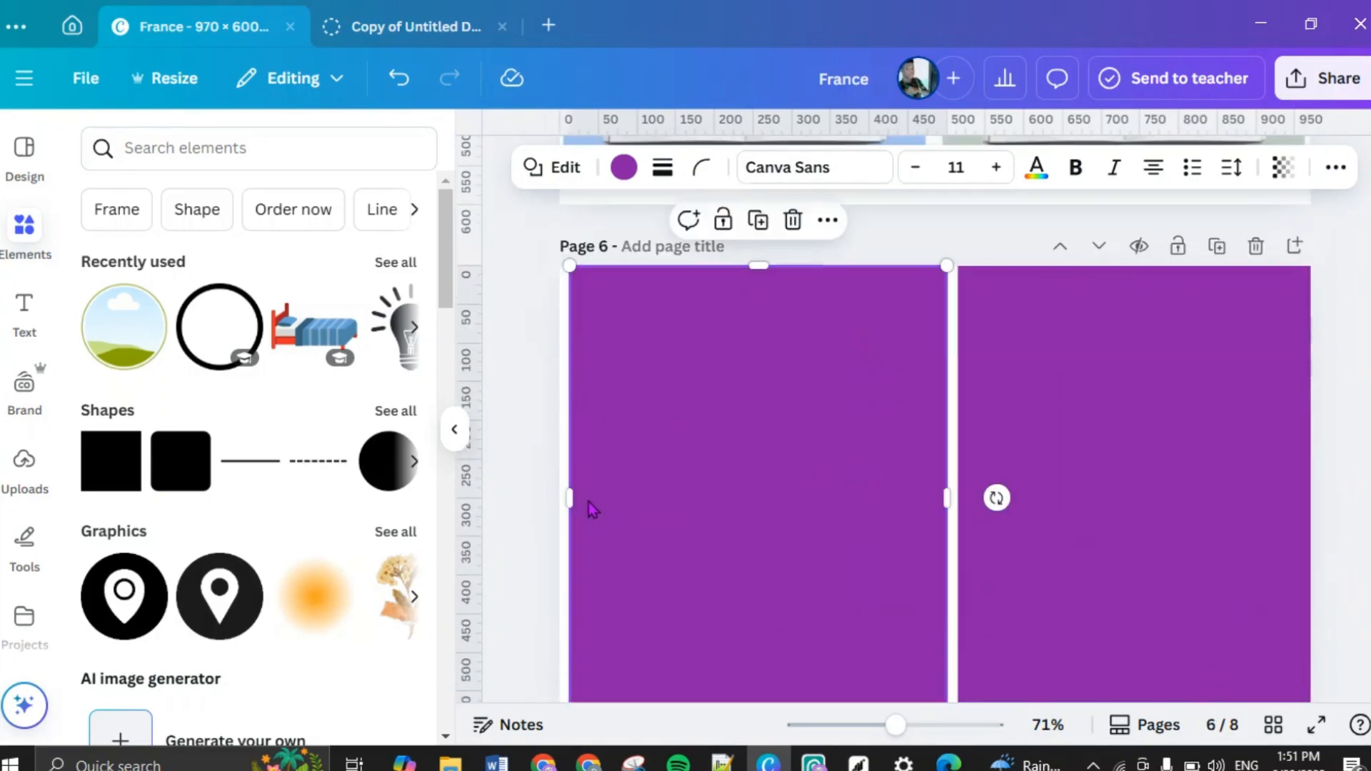
pyautogui.moveTo(573, 498); pyautogui.dragTo(559, 498)
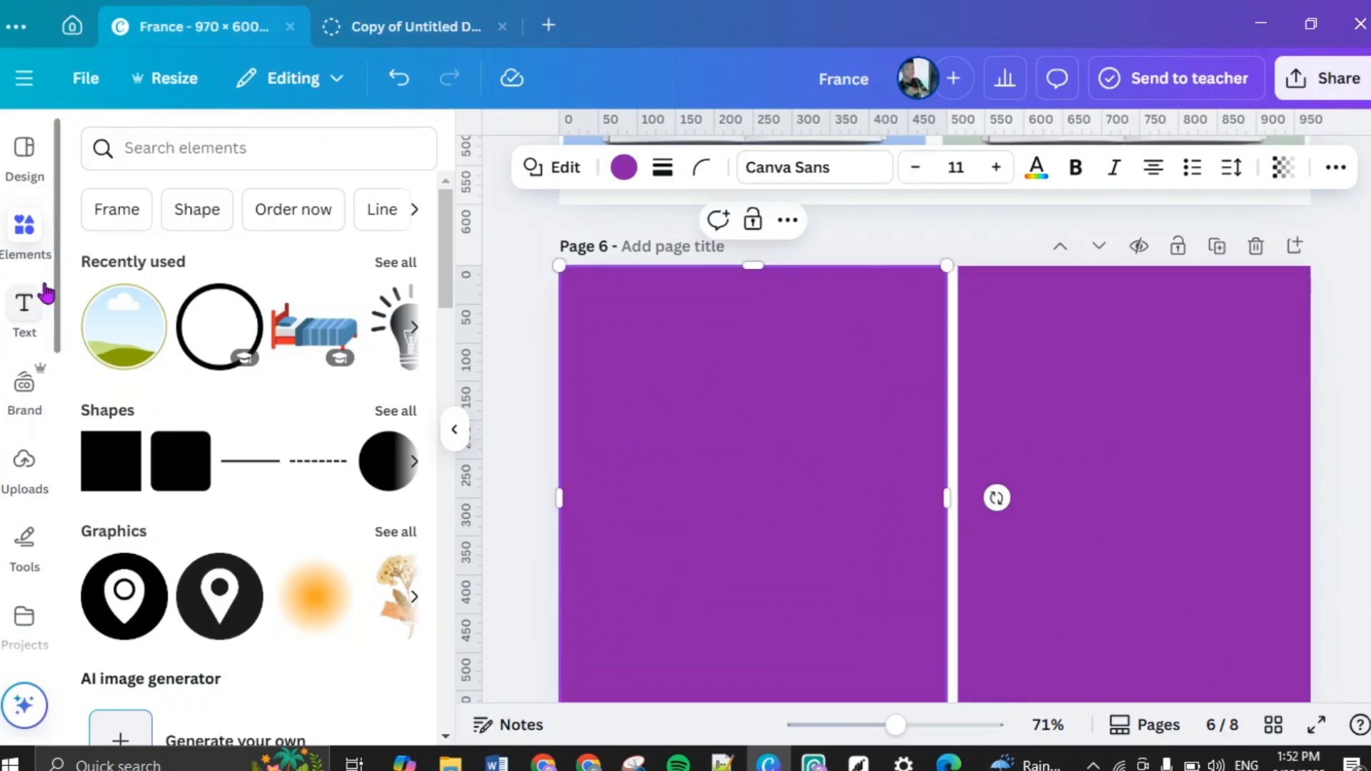
# Step: Fill page 6's left card with the document's gold and the right card with the brown photo color
pyautogui.click(622, 169)
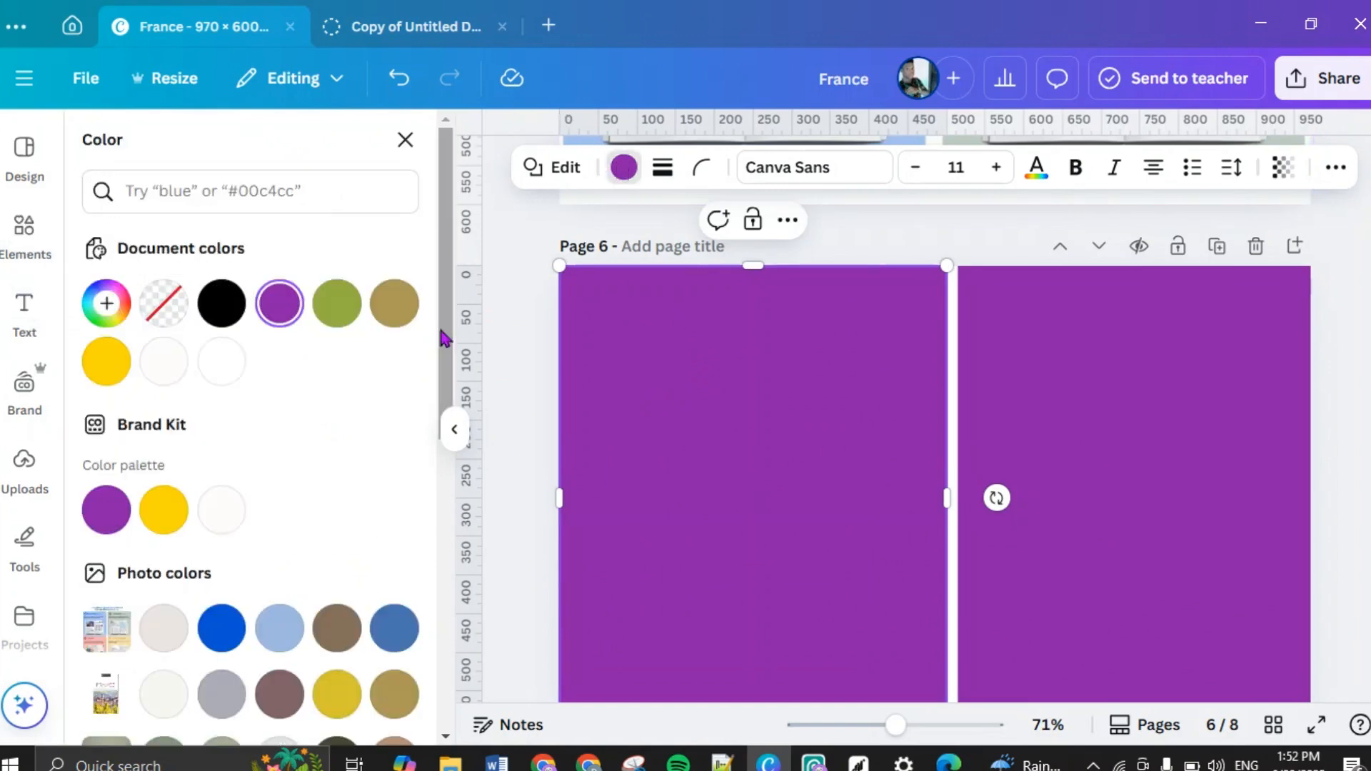
pyautogui.click(397, 319)
pyautogui.click(1116, 394)
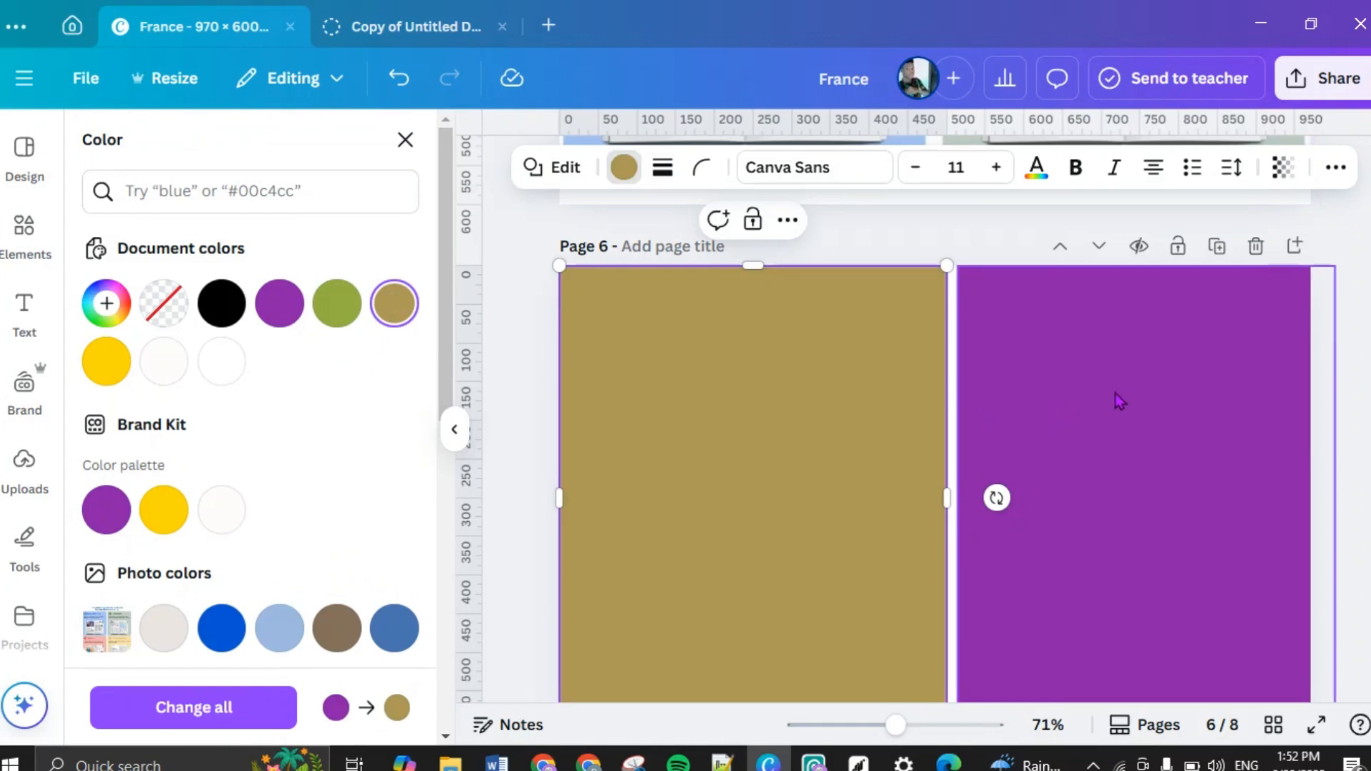
pyautogui.click(334, 632)
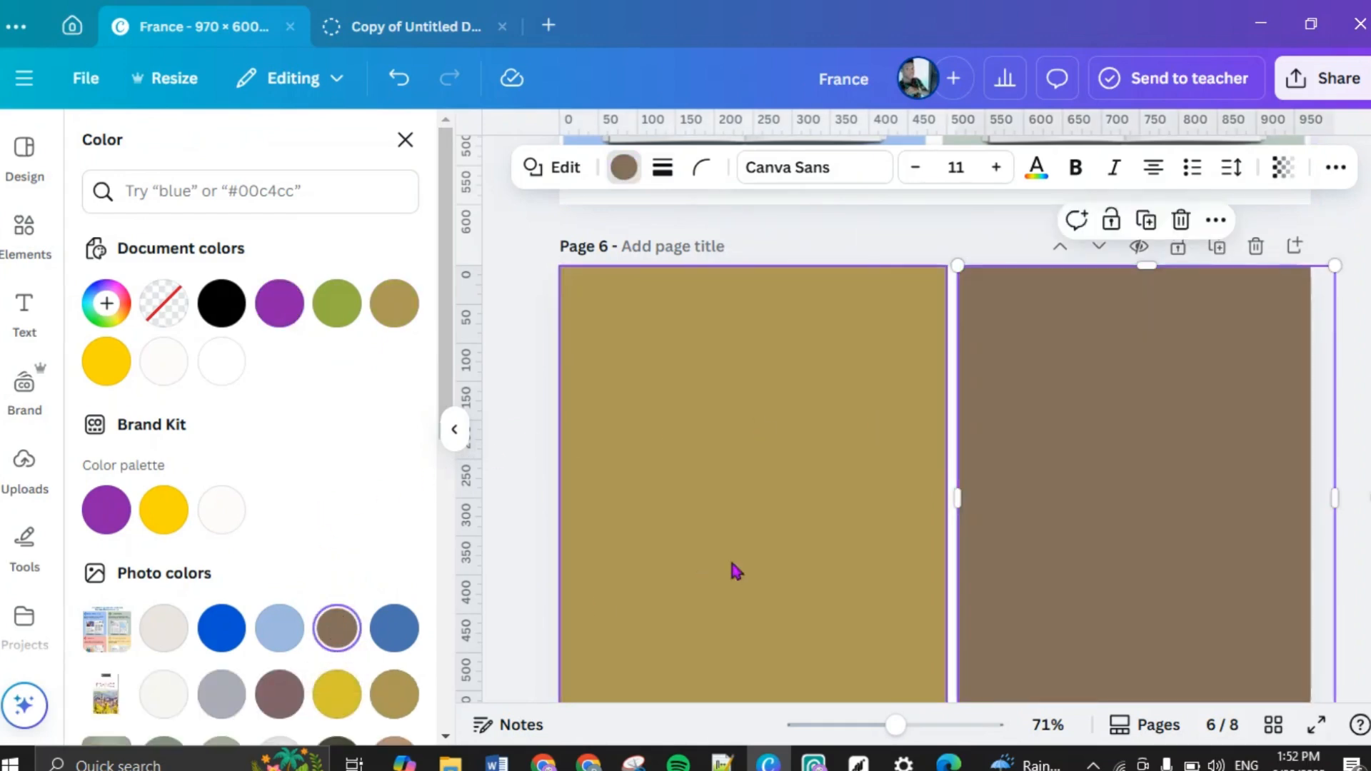
pyautogui.click(1360, 457)
# Step: Try to move page 4's top heading onto the bottom of the page 3 reference
pyautogui.scroll(4, 989, 439)
pyautogui.scroll(8, 985, 436)
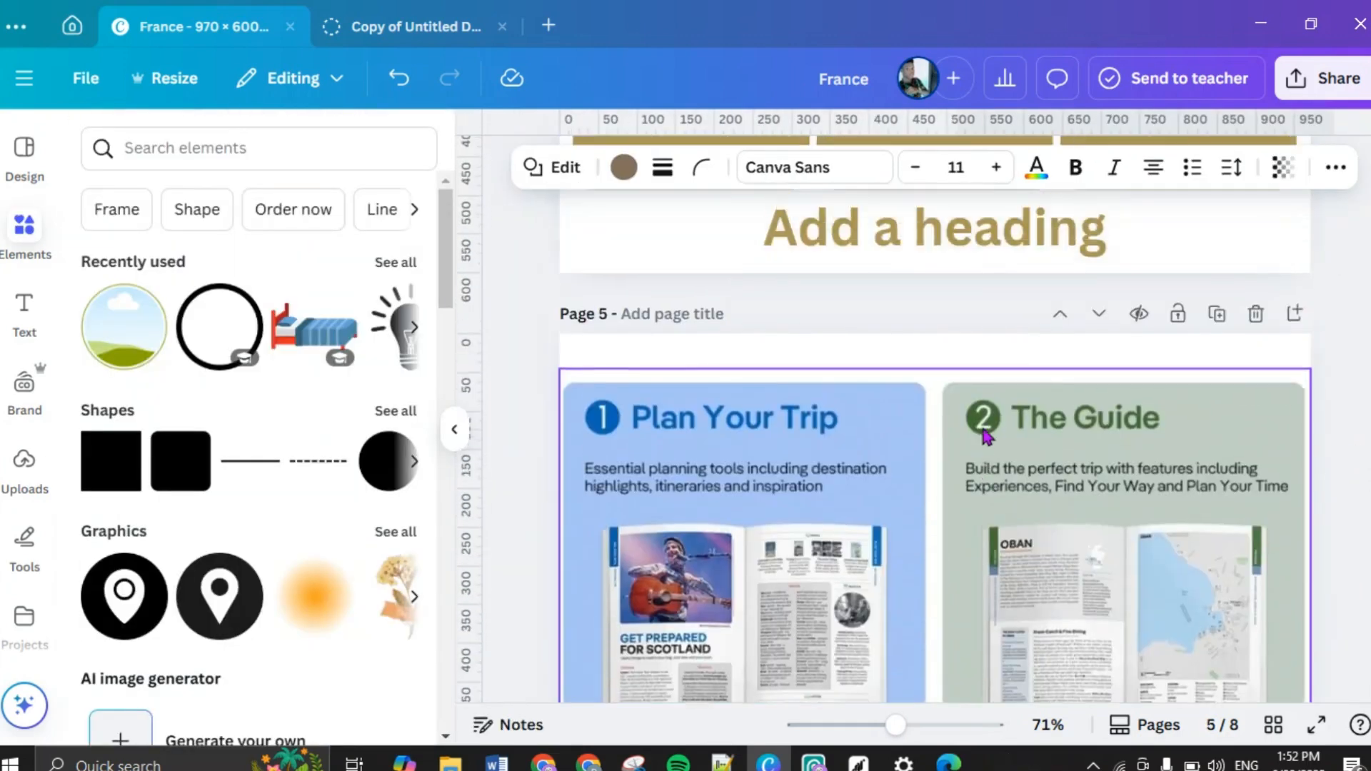
pyautogui.scroll(3, 691, 261)
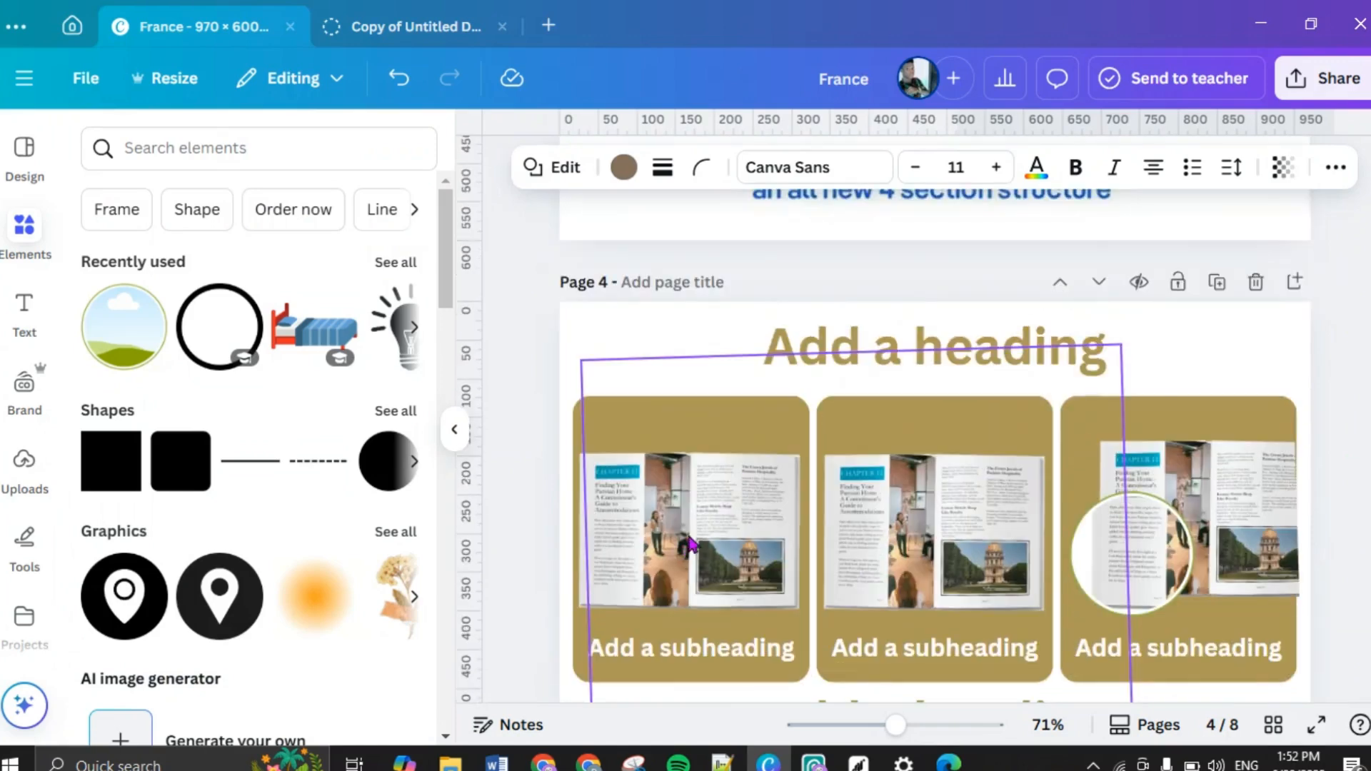
pyautogui.click(930, 345)
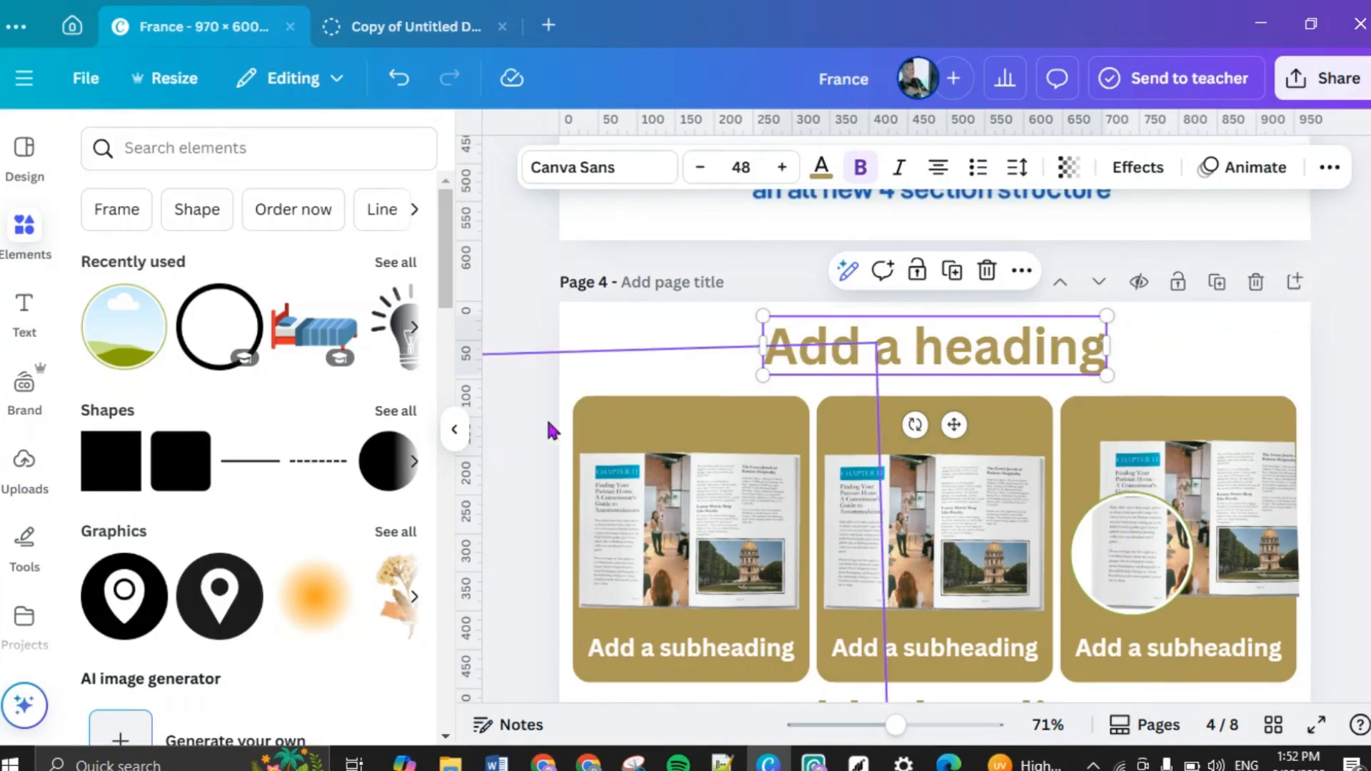
pyautogui.scroll(3, 971, 379)
pyautogui.moveTo(960, 352); pyautogui.dragTo(984, 407)
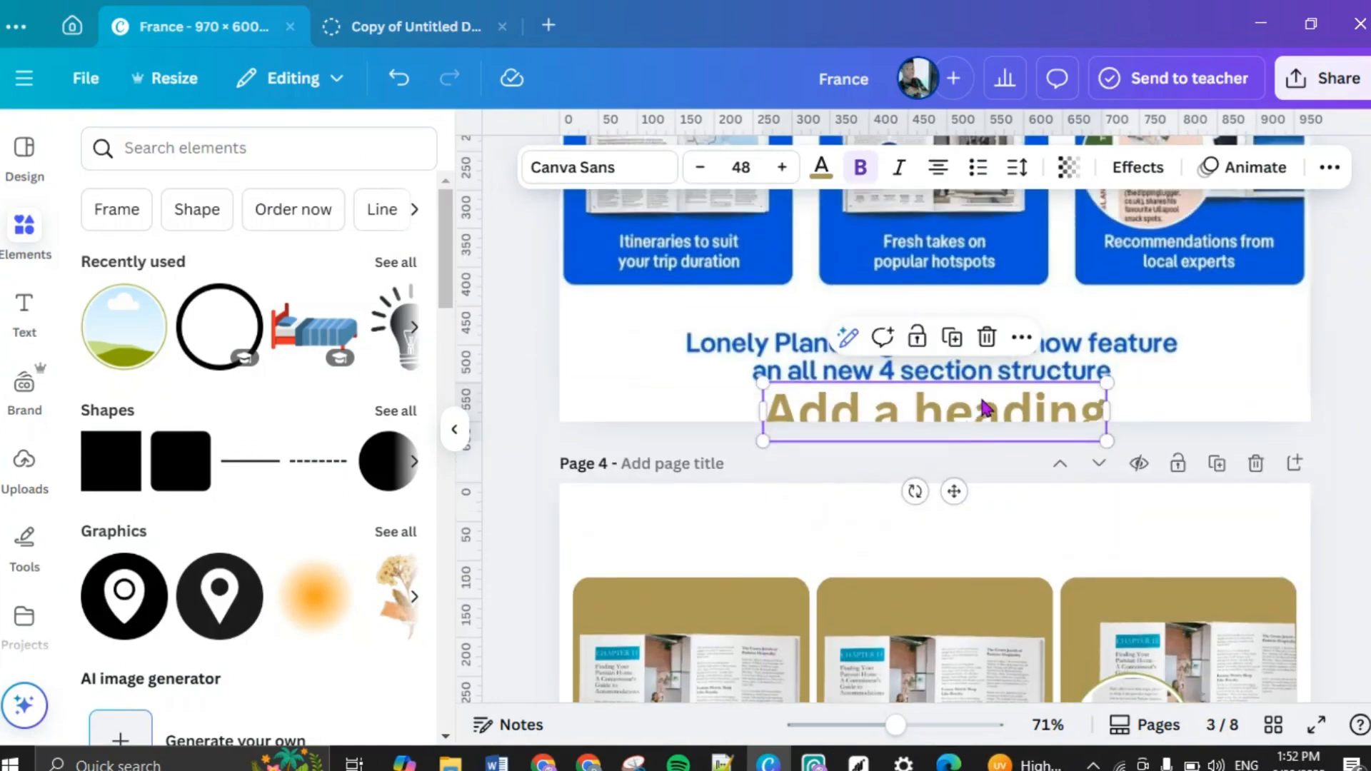
pyautogui.click(399, 78)
# Step: Move page 4's top heading slightly upward, closer to the page's top edge, and compare it with the page 3 heading
pyautogui.click(955, 526)
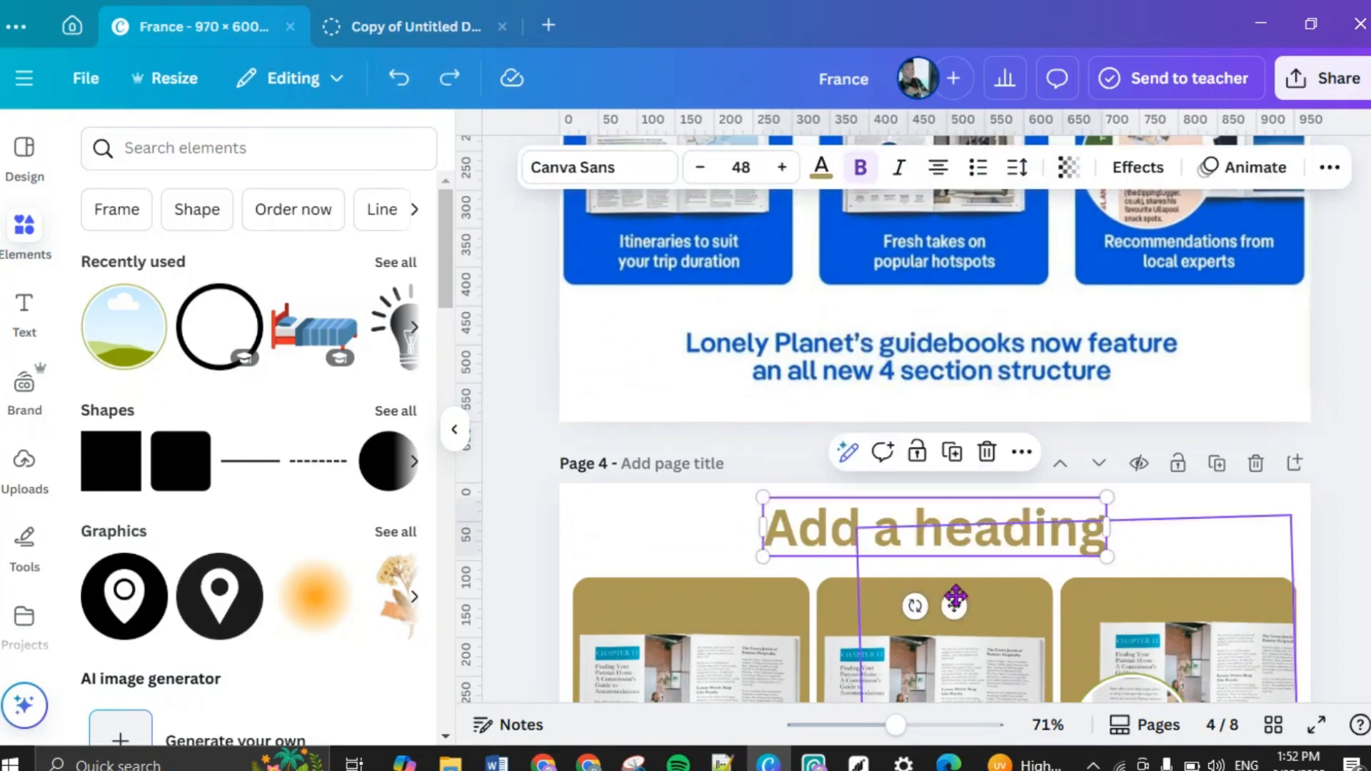
pyautogui.moveTo(953, 606); pyautogui.dragTo(942, 593)
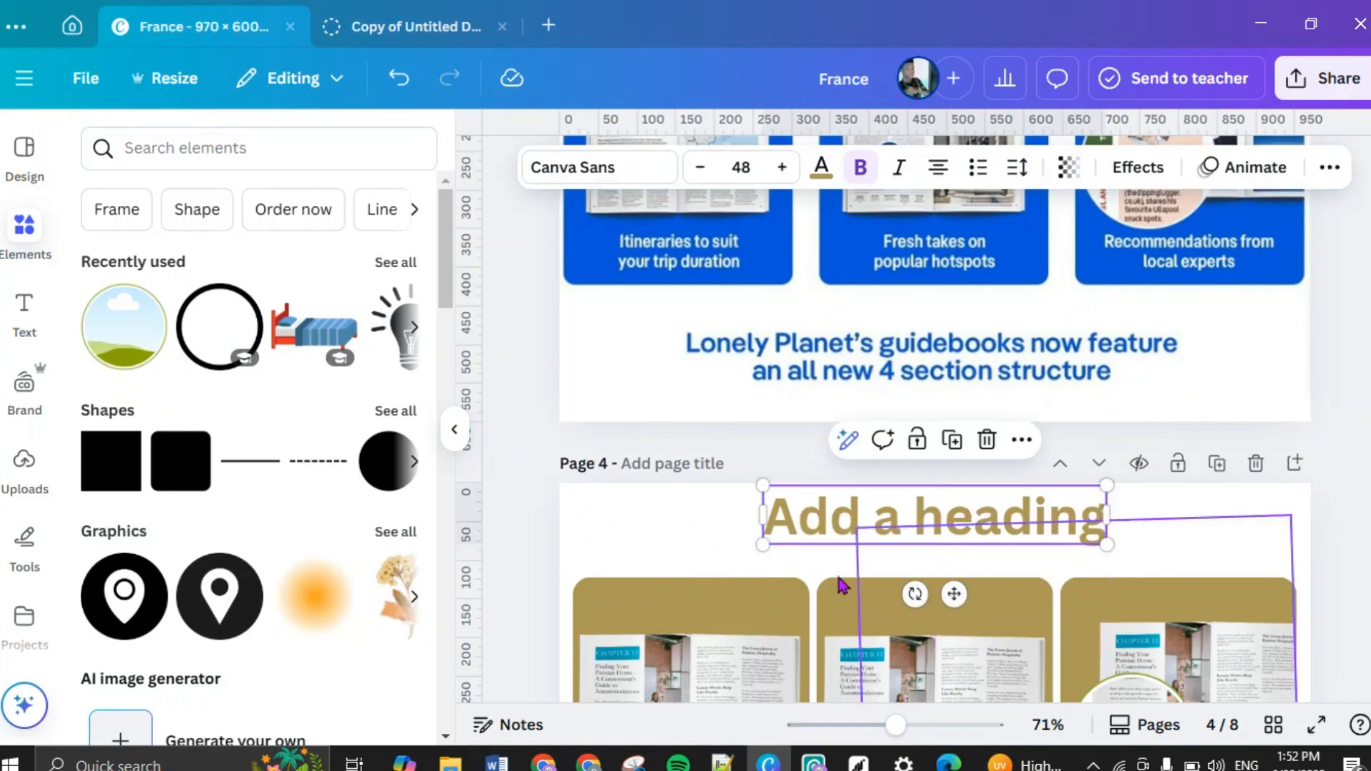
pyautogui.scroll(6, 978, 576)
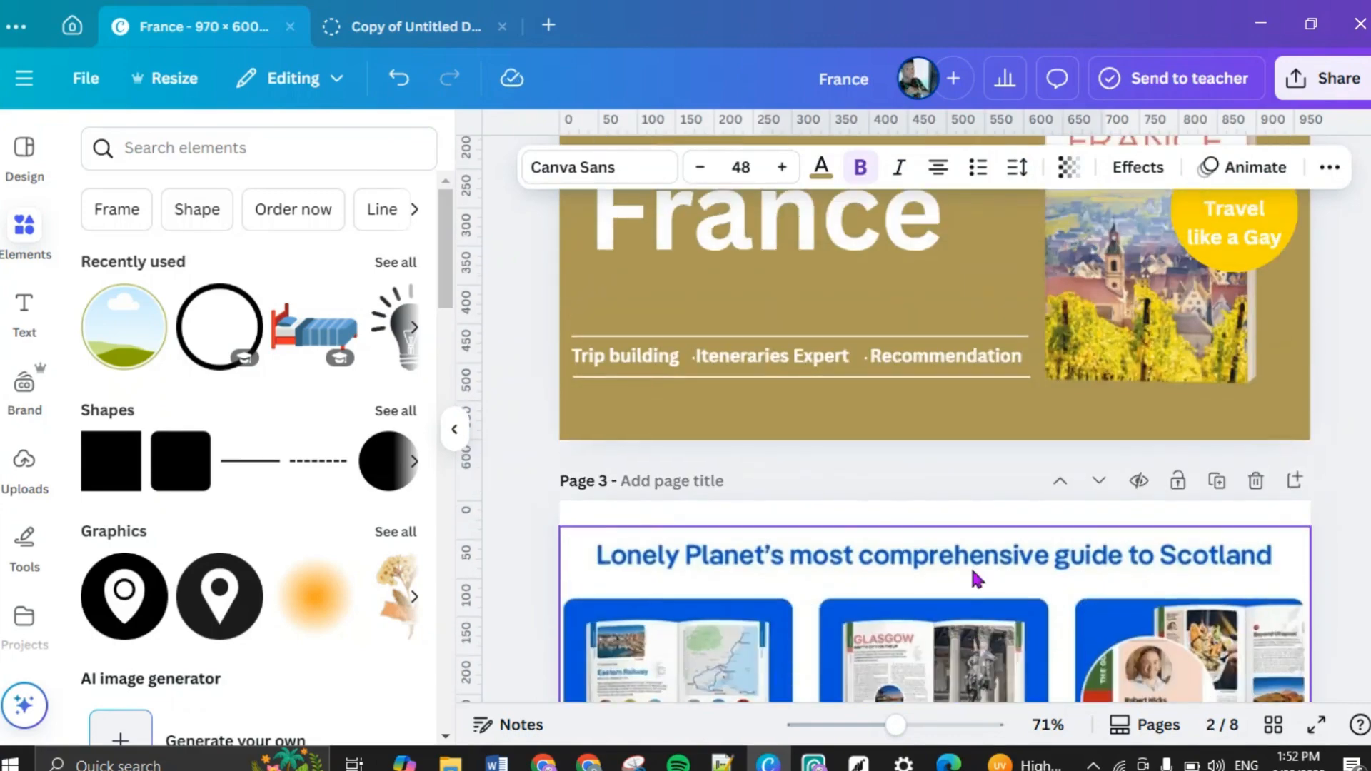
pyautogui.scroll(-4, 976, 577)
pyautogui.scroll(-2, 975, 577)
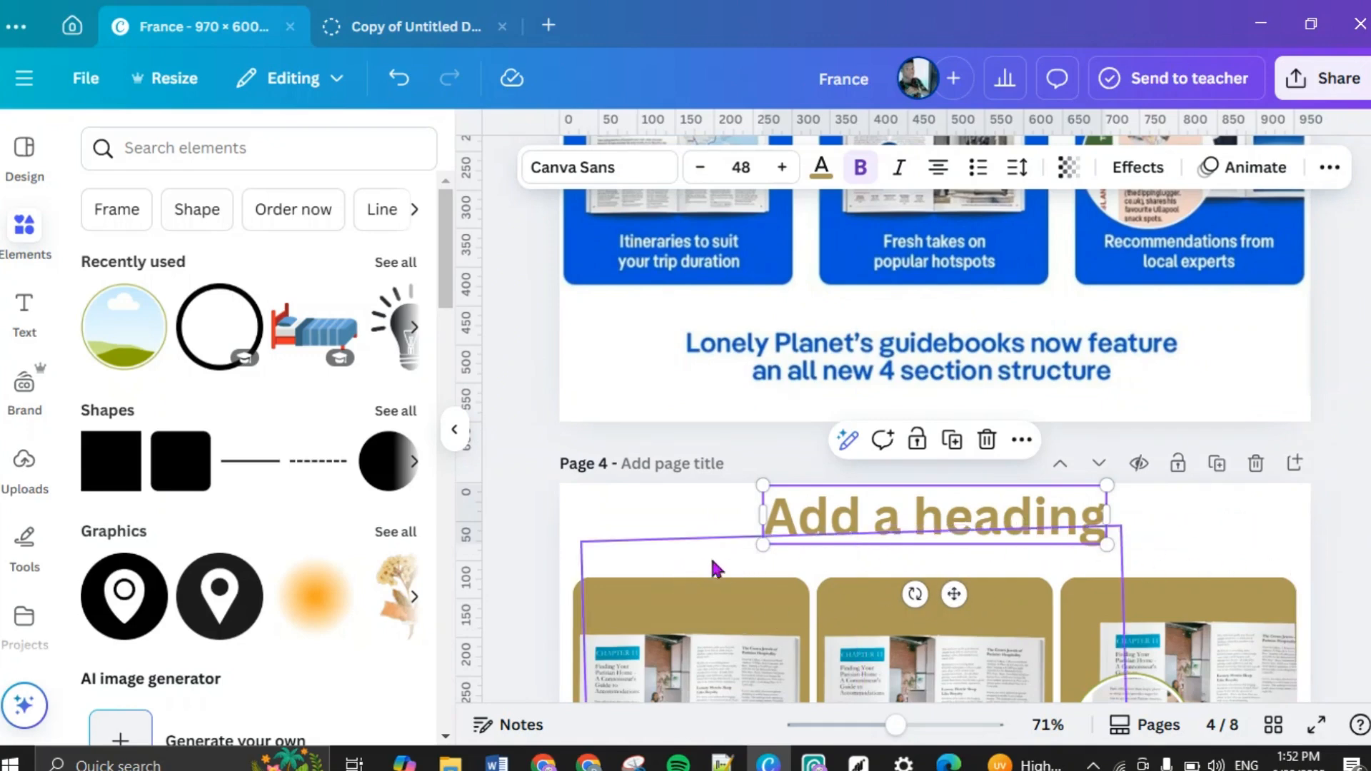
pyautogui.click(1340, 529)
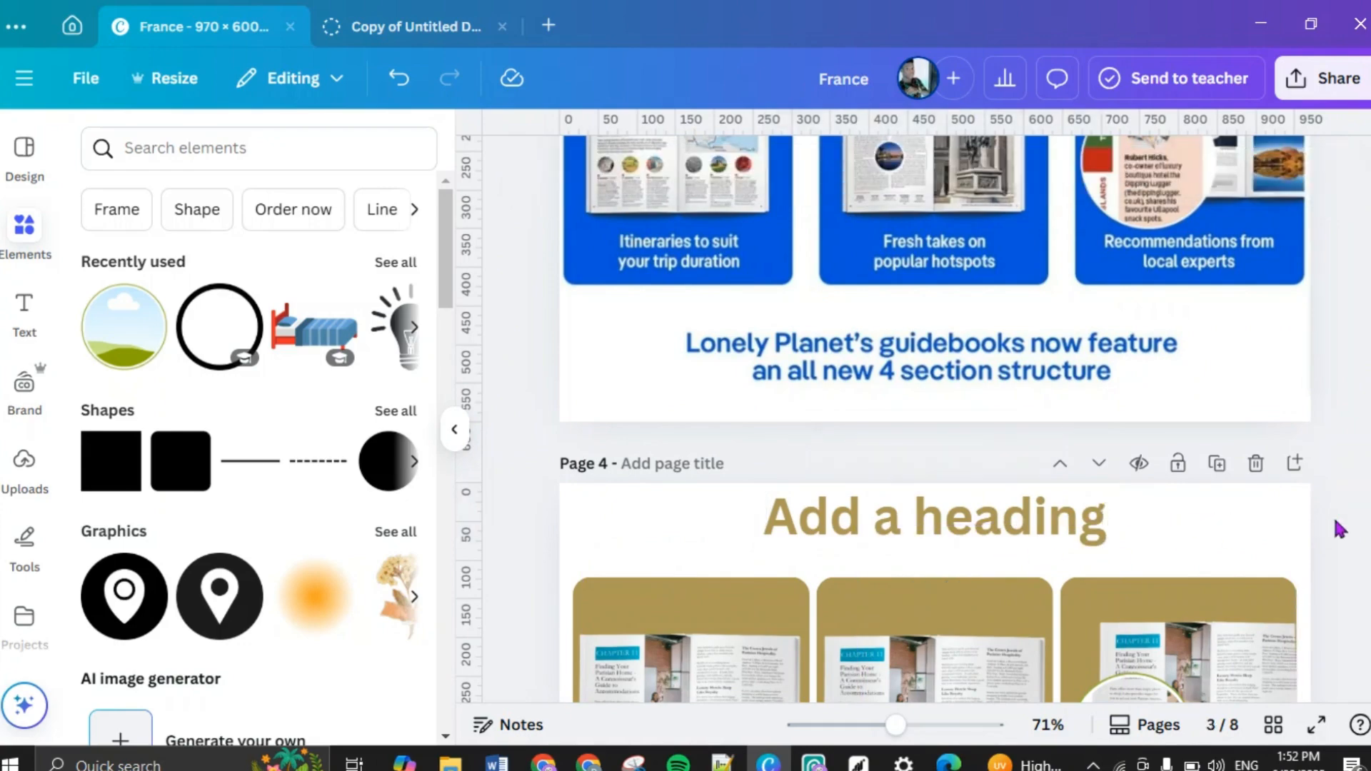
# Step: Move page 4's lower heading slightly down, closer to the page's bottom edge and away from the gold cards
pyautogui.scroll(-5, 1340, 529)
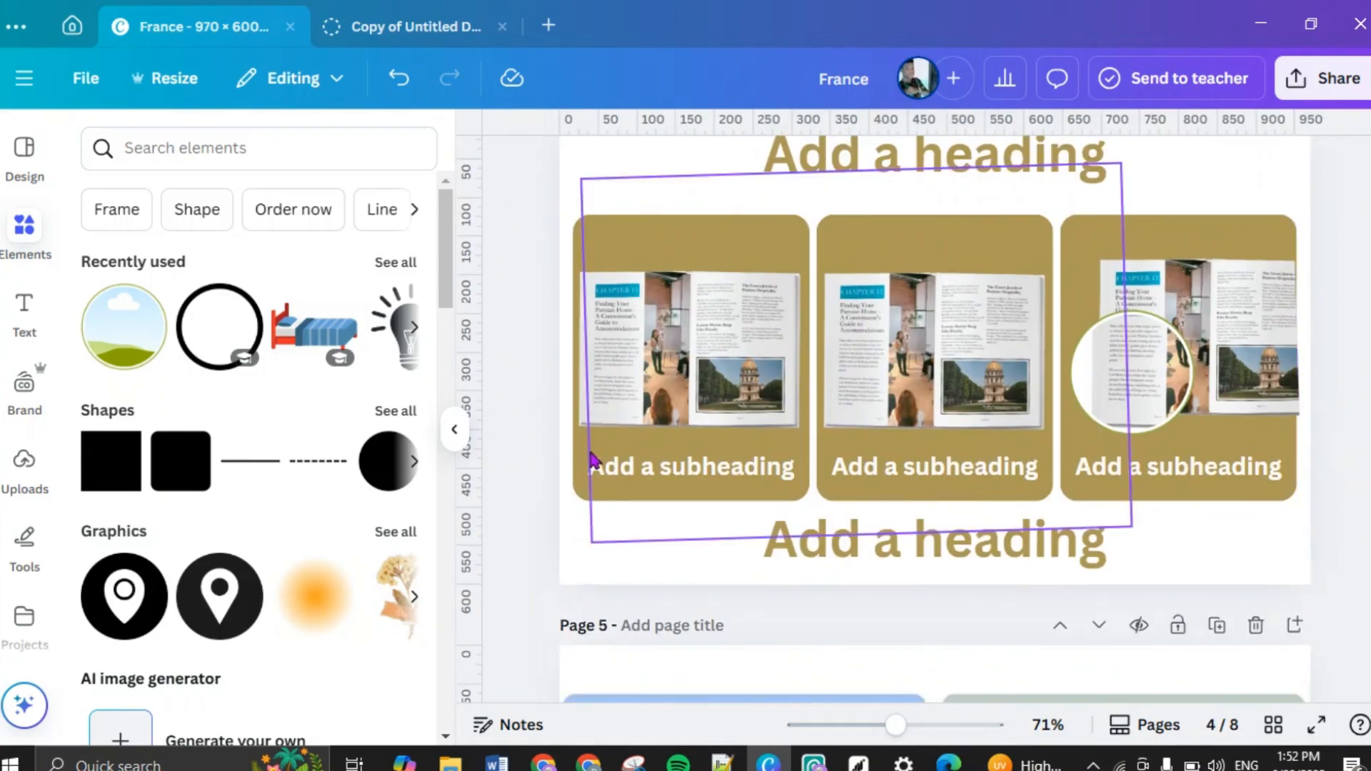
pyautogui.click(578, 490)
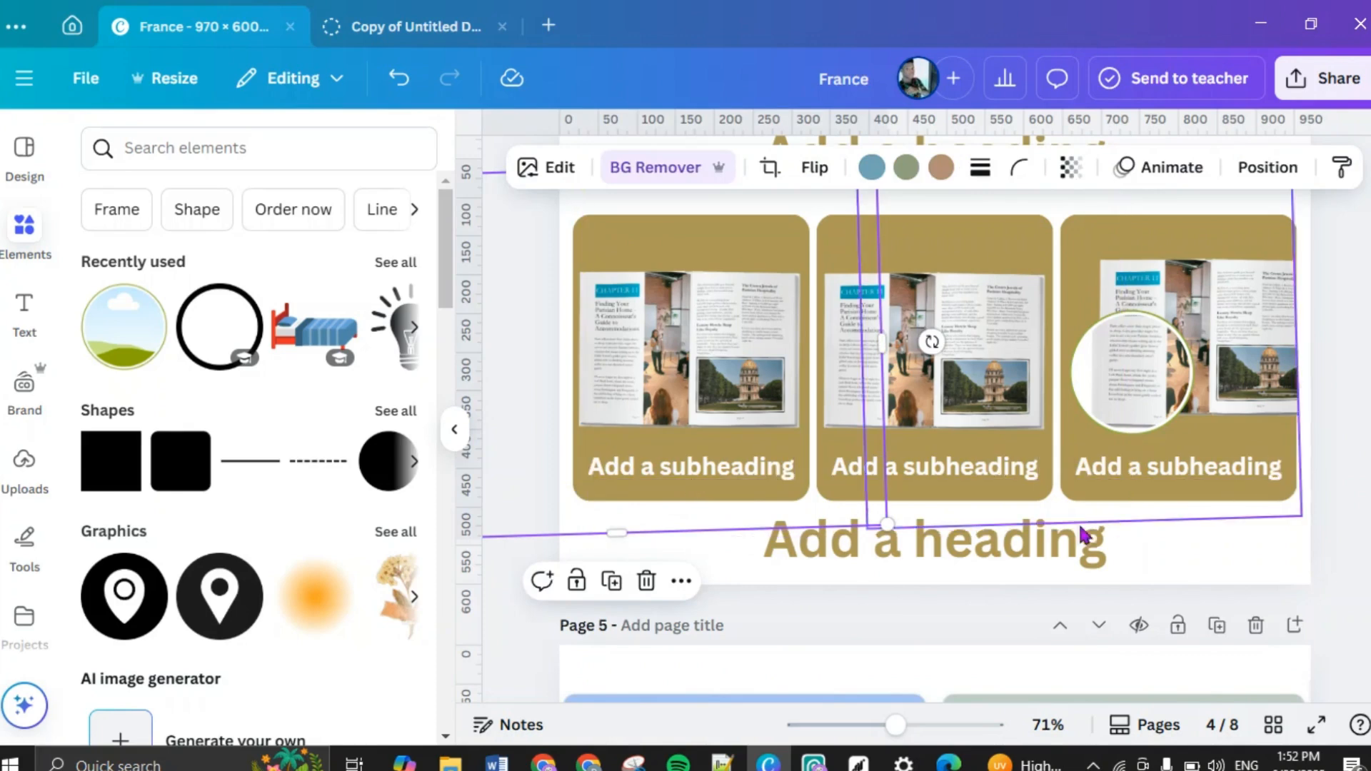
pyautogui.click(1035, 546)
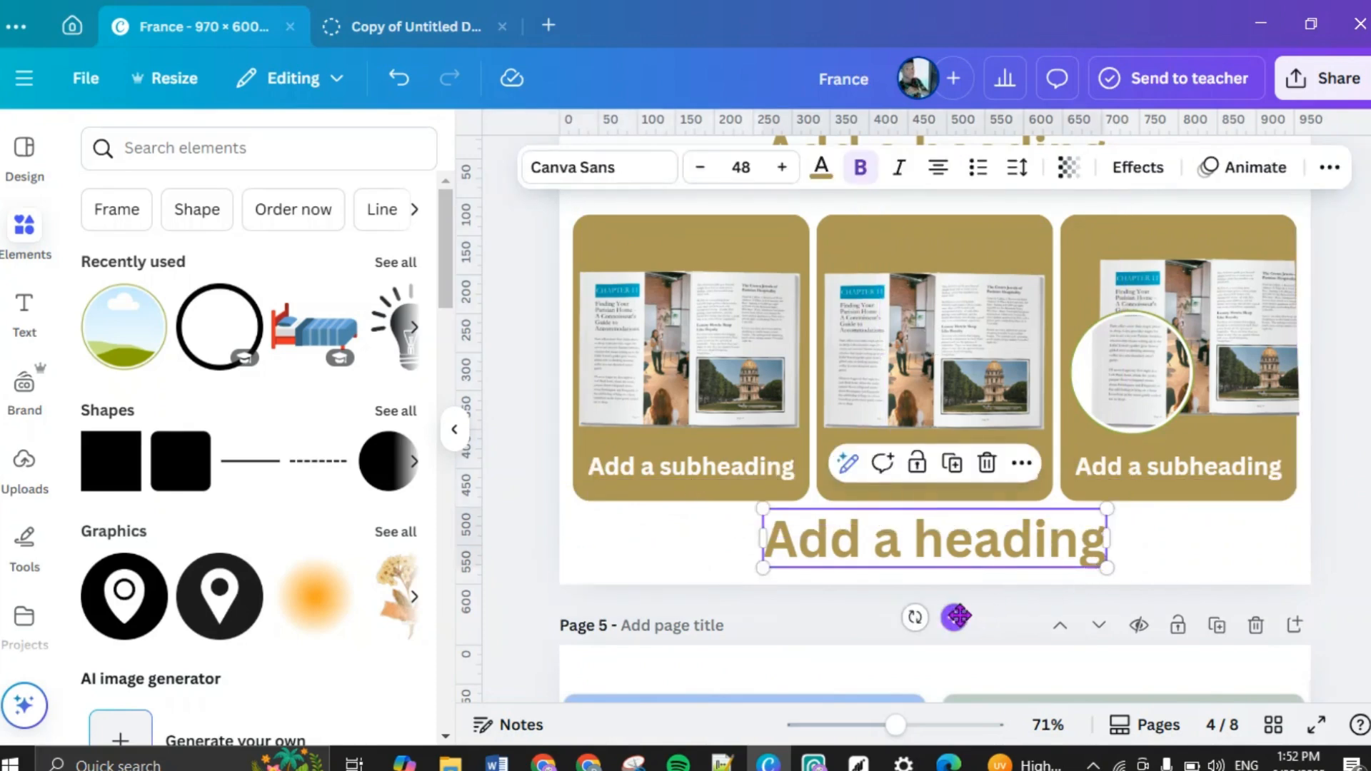
pyautogui.moveTo(957, 618); pyautogui.dragTo(955, 634)
pyautogui.click(1357, 491)
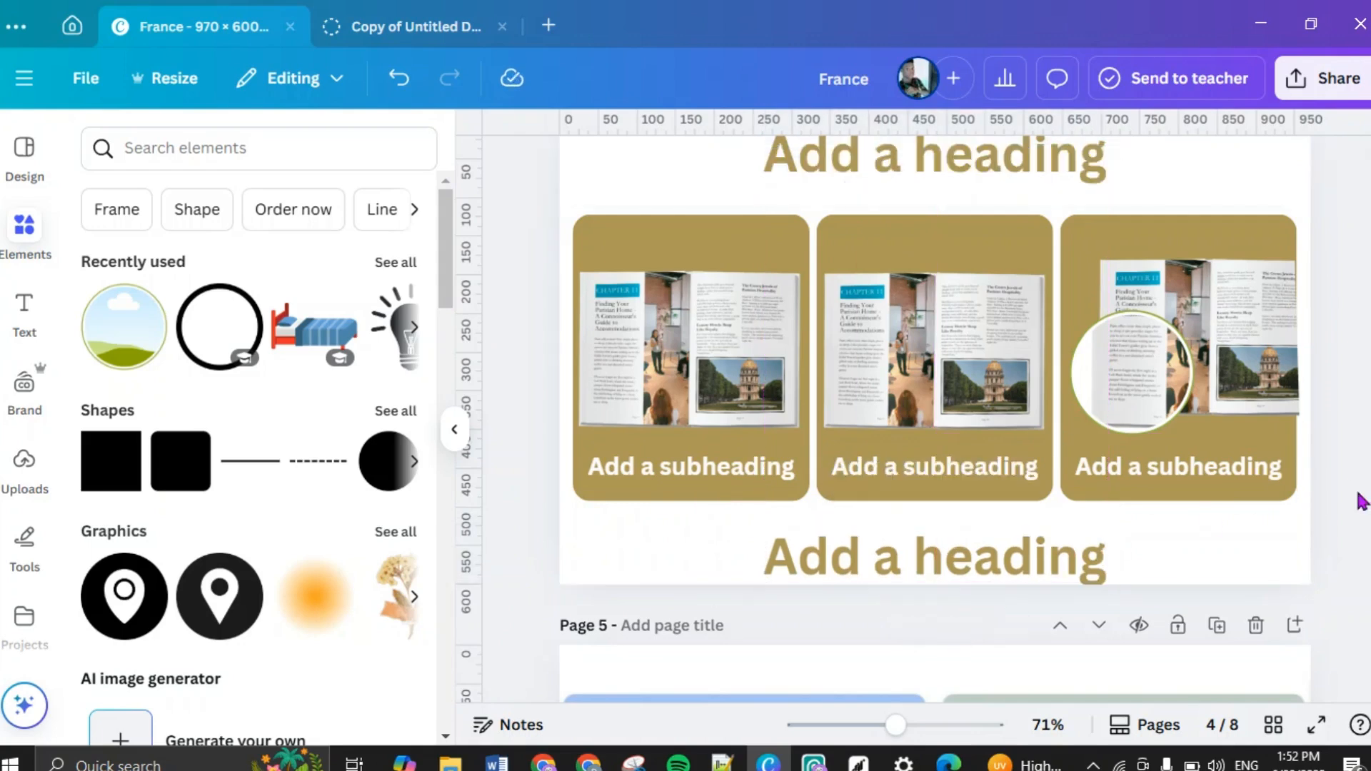
# Step: Select the gold card behind page 4's rightmost book through the layer list and extend its bottom edge slightly downward
pyautogui.click(1291, 455)
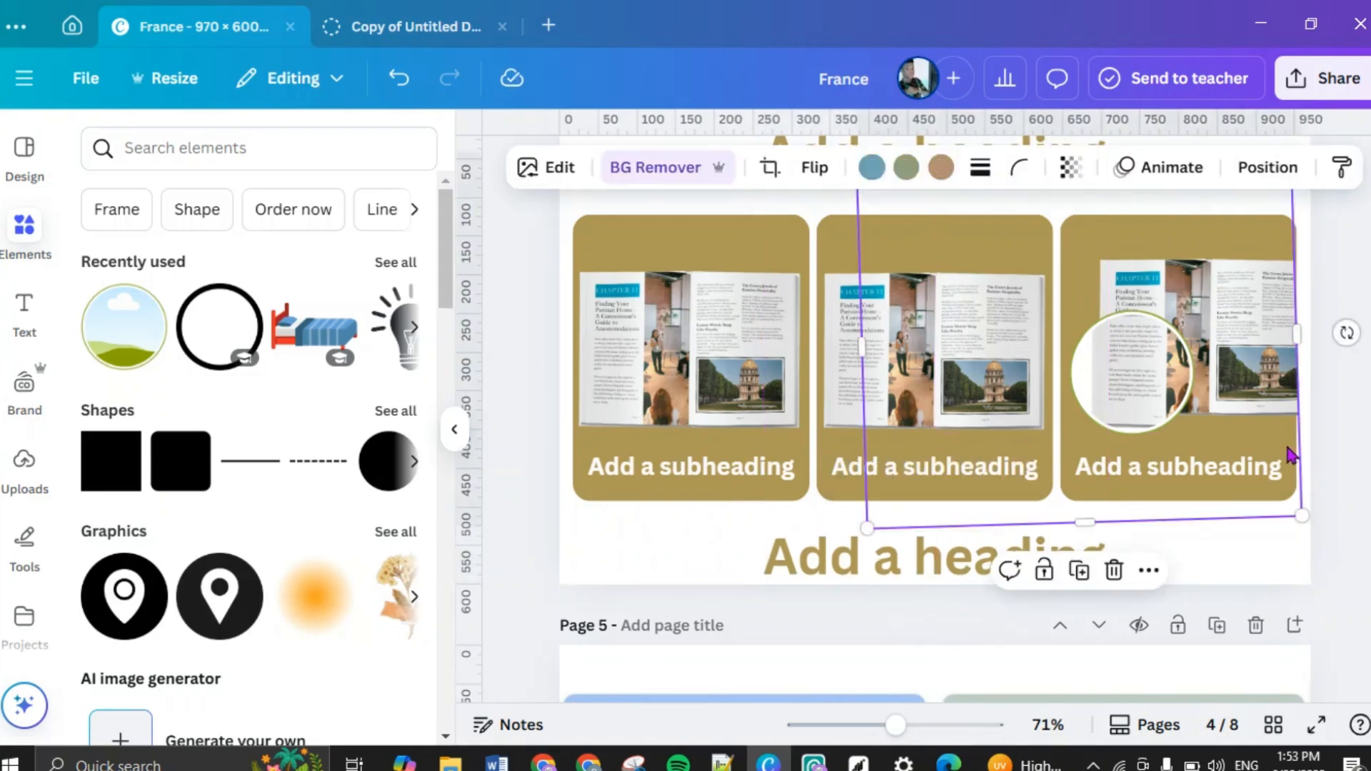
pyautogui.click(1269, 169)
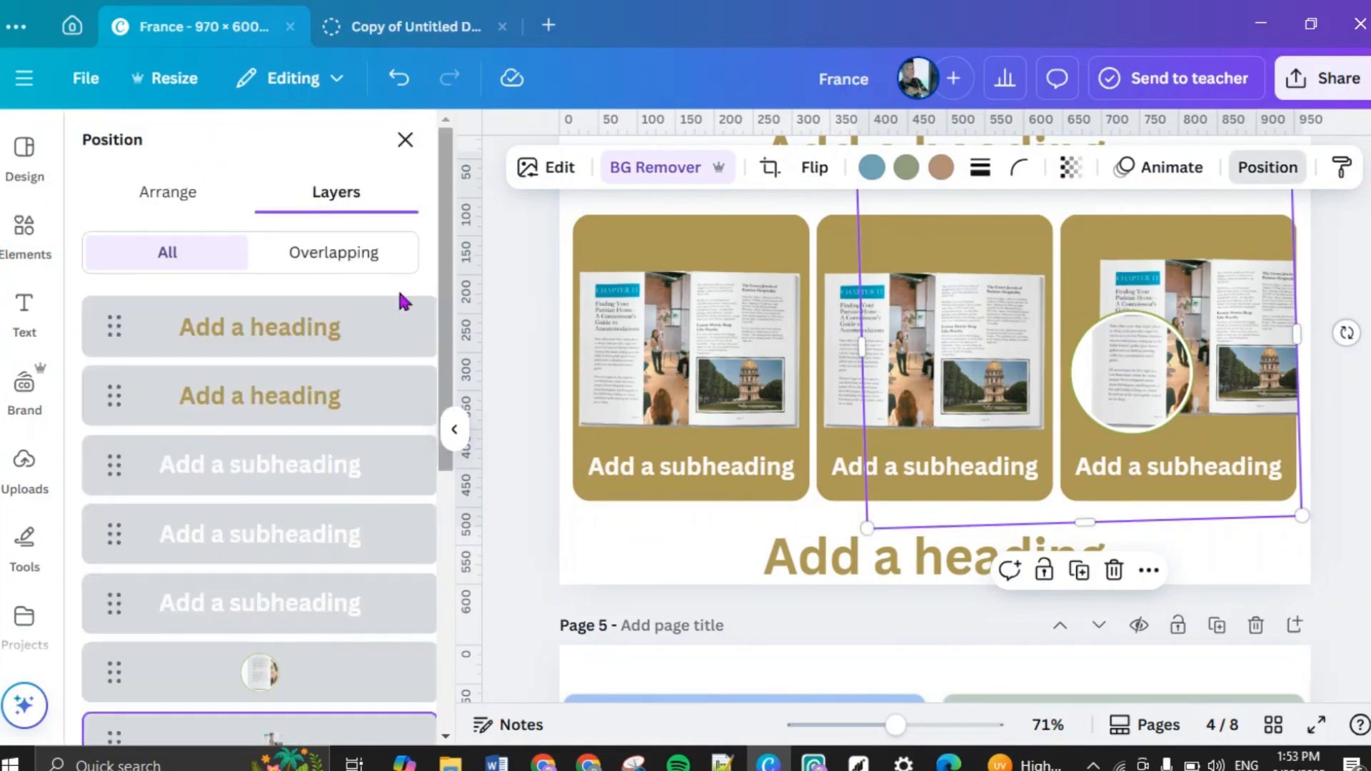
pyautogui.scroll(-5, 293, 376)
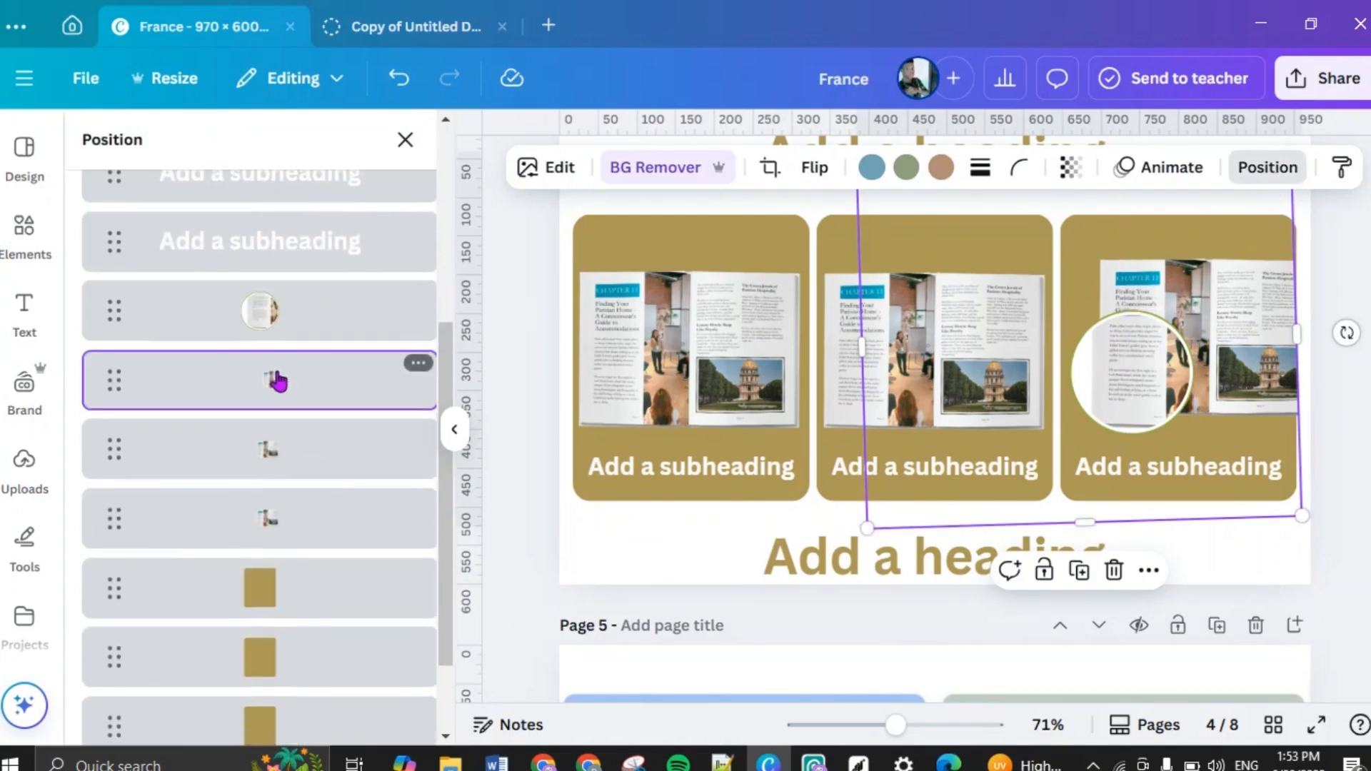
pyautogui.click(295, 582)
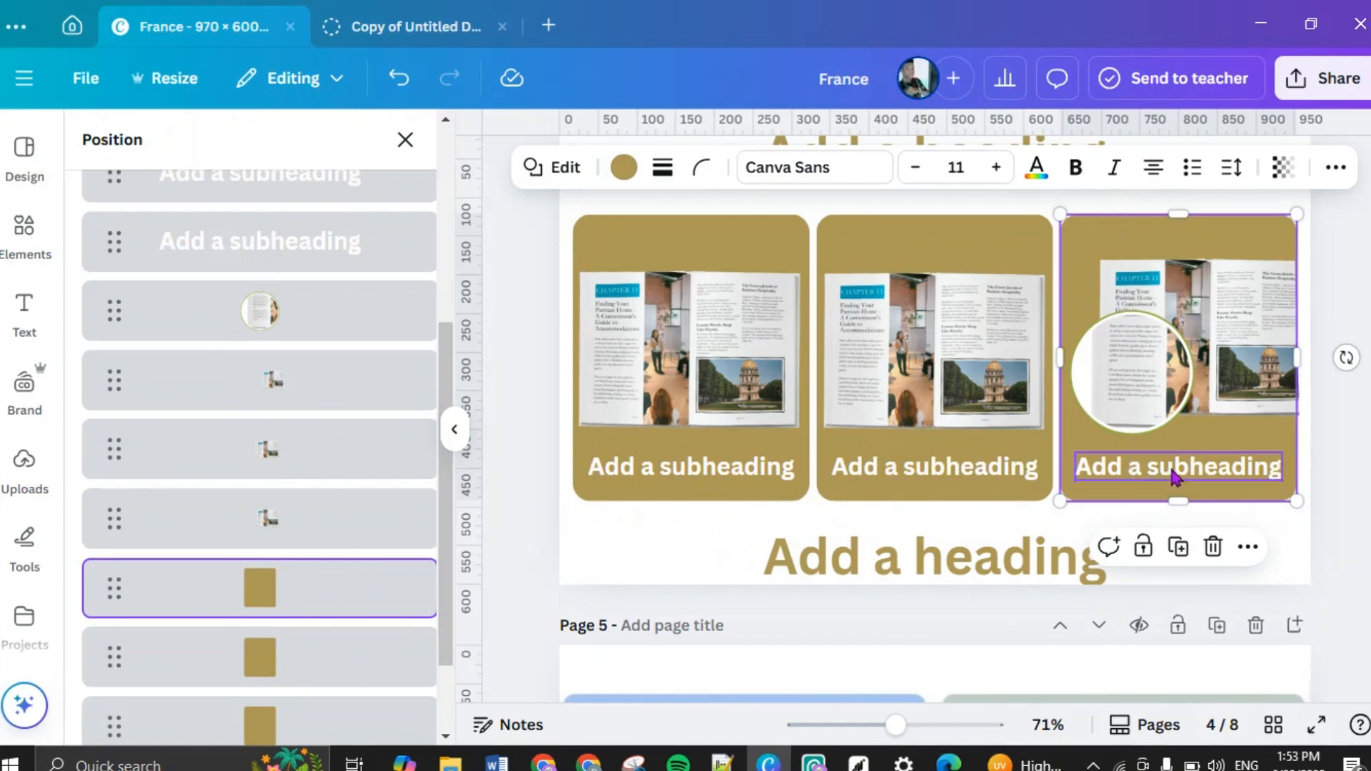
pyautogui.moveTo(1182, 502); pyautogui.dragTo(1182, 521)
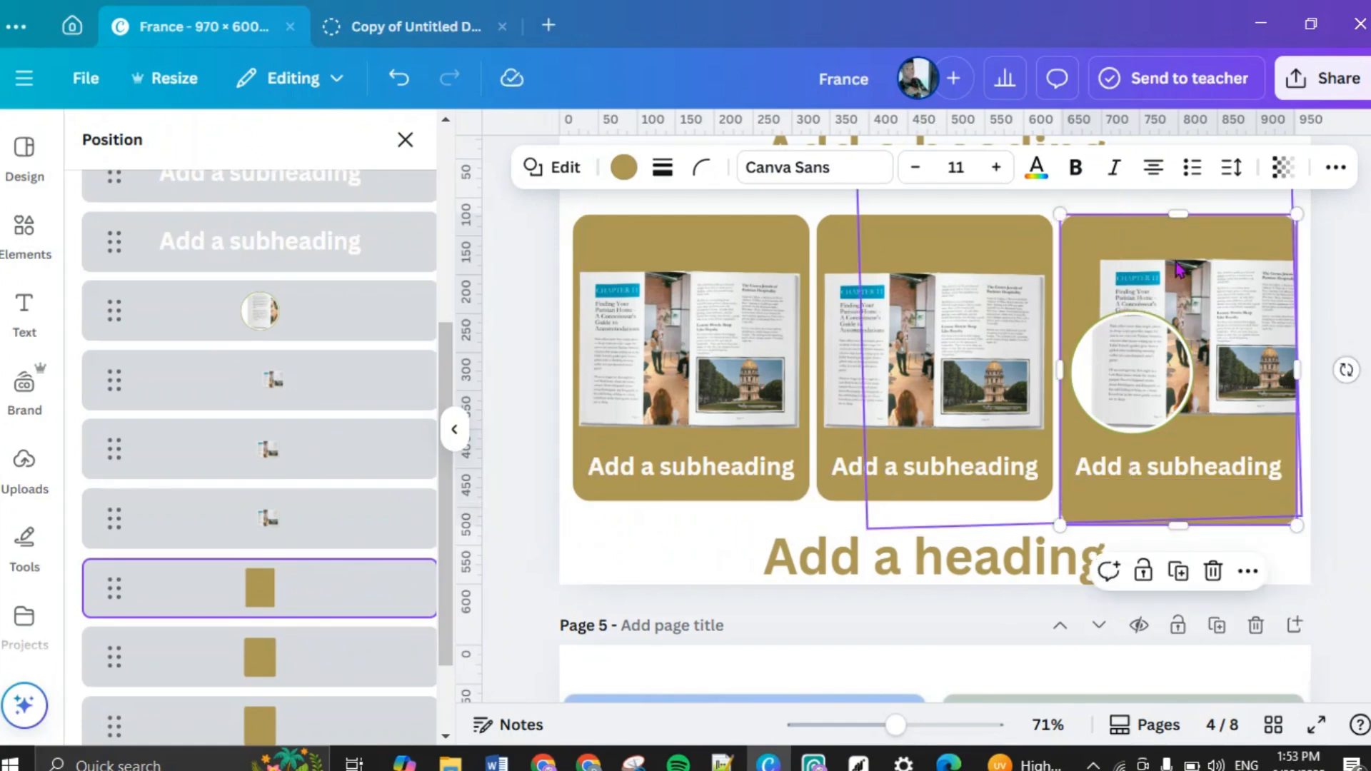
pyautogui.scroll(5, 1200, 388)
pyautogui.scroll(-3, 1214, 460)
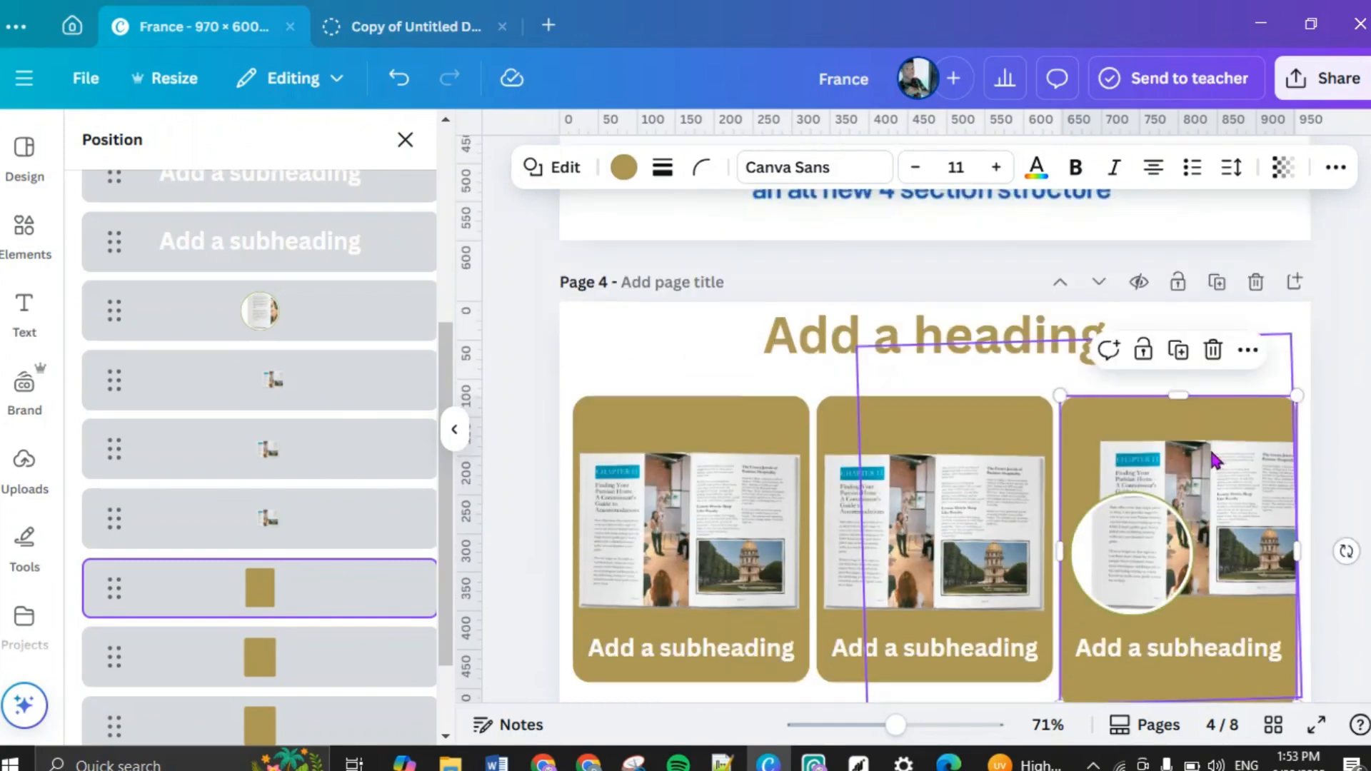
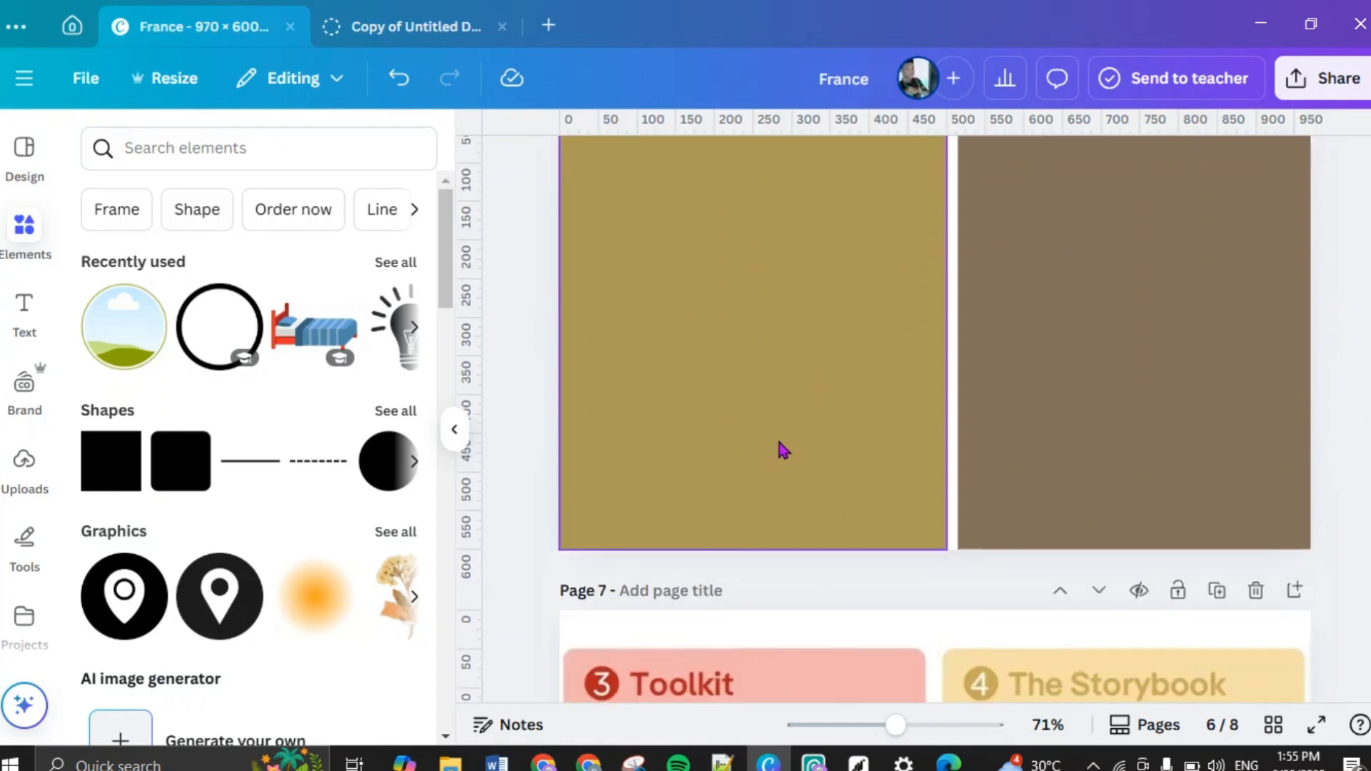
# Step: Set the corner rounding of page 6's gold and brown cards to 23
pyautogui.click(772, 444)
pyautogui.click(704, 171)
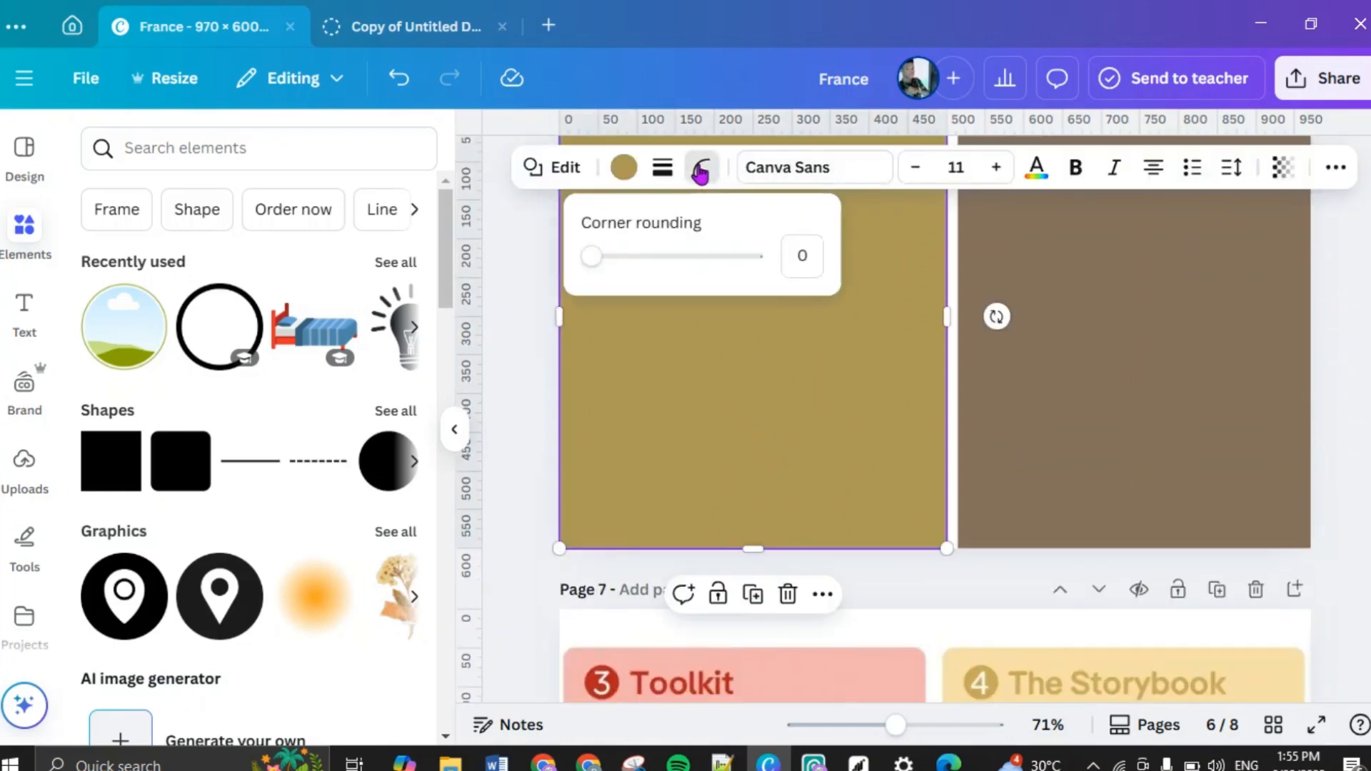
pyautogui.click(812, 255)
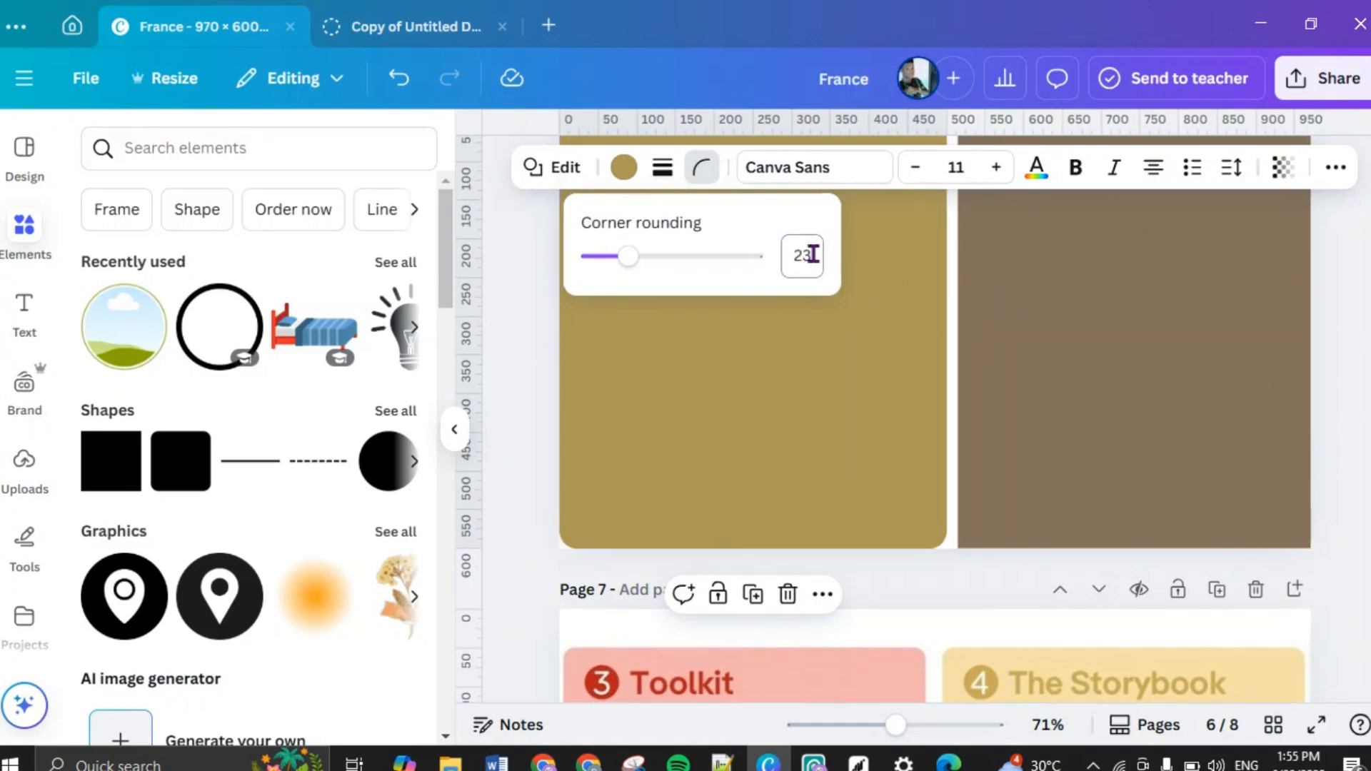
pyautogui.click(1103, 410)
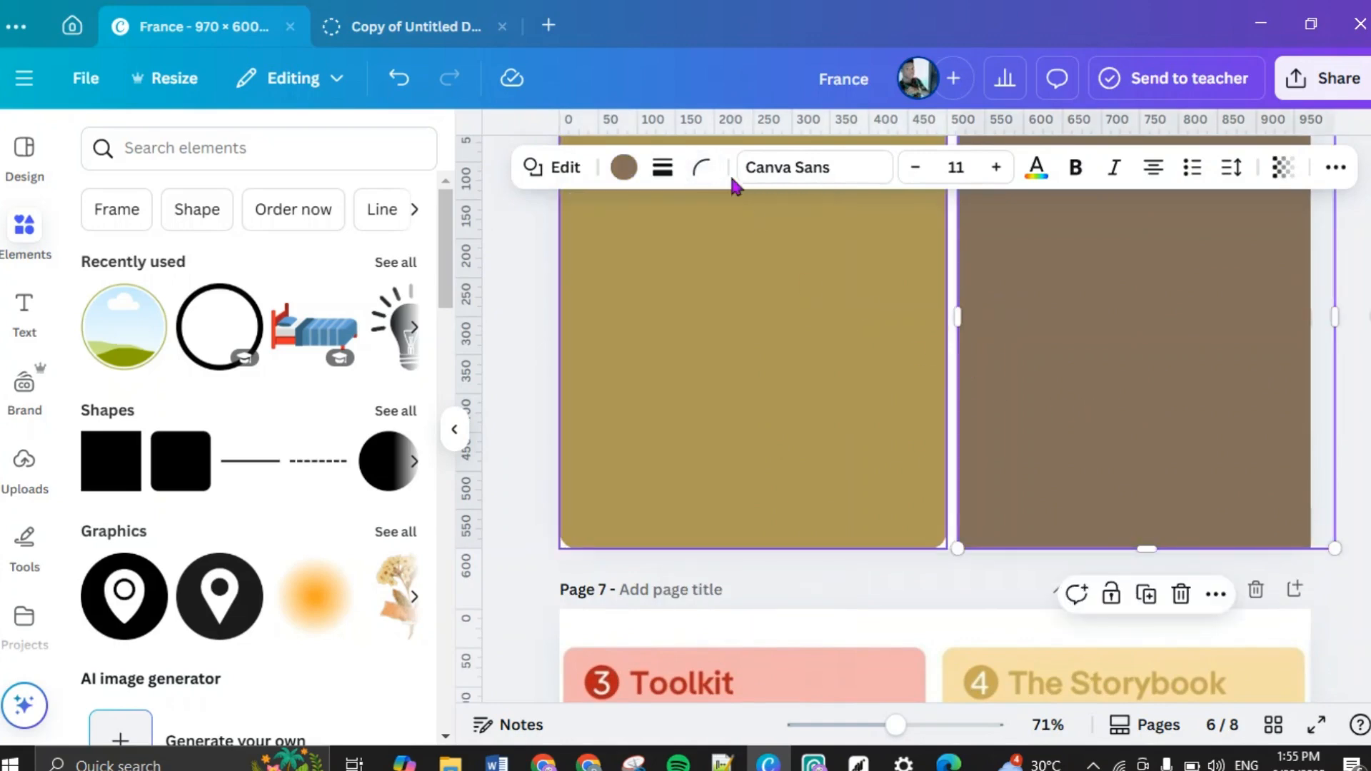
pyautogui.click(700, 169)
pyautogui.click(814, 255)
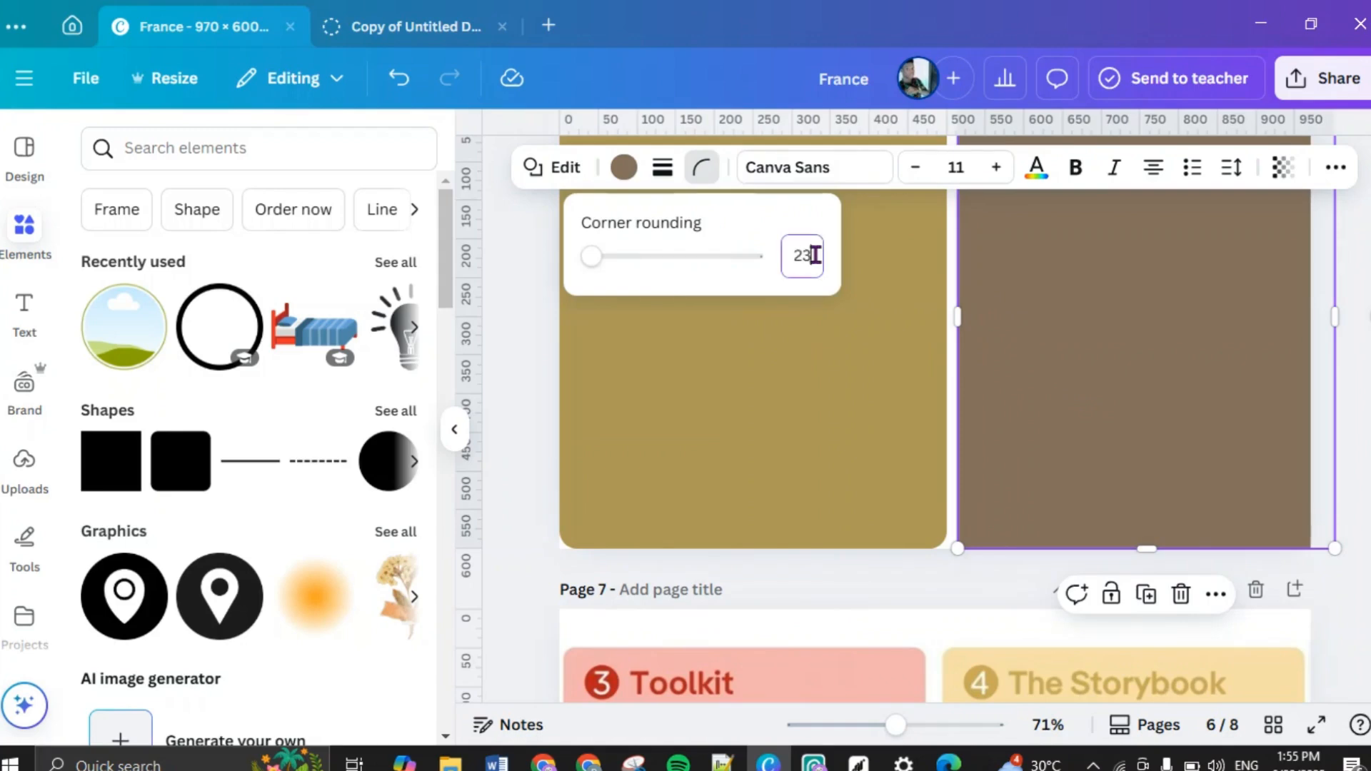
pyautogui.write('23')
pyautogui.press('Return')
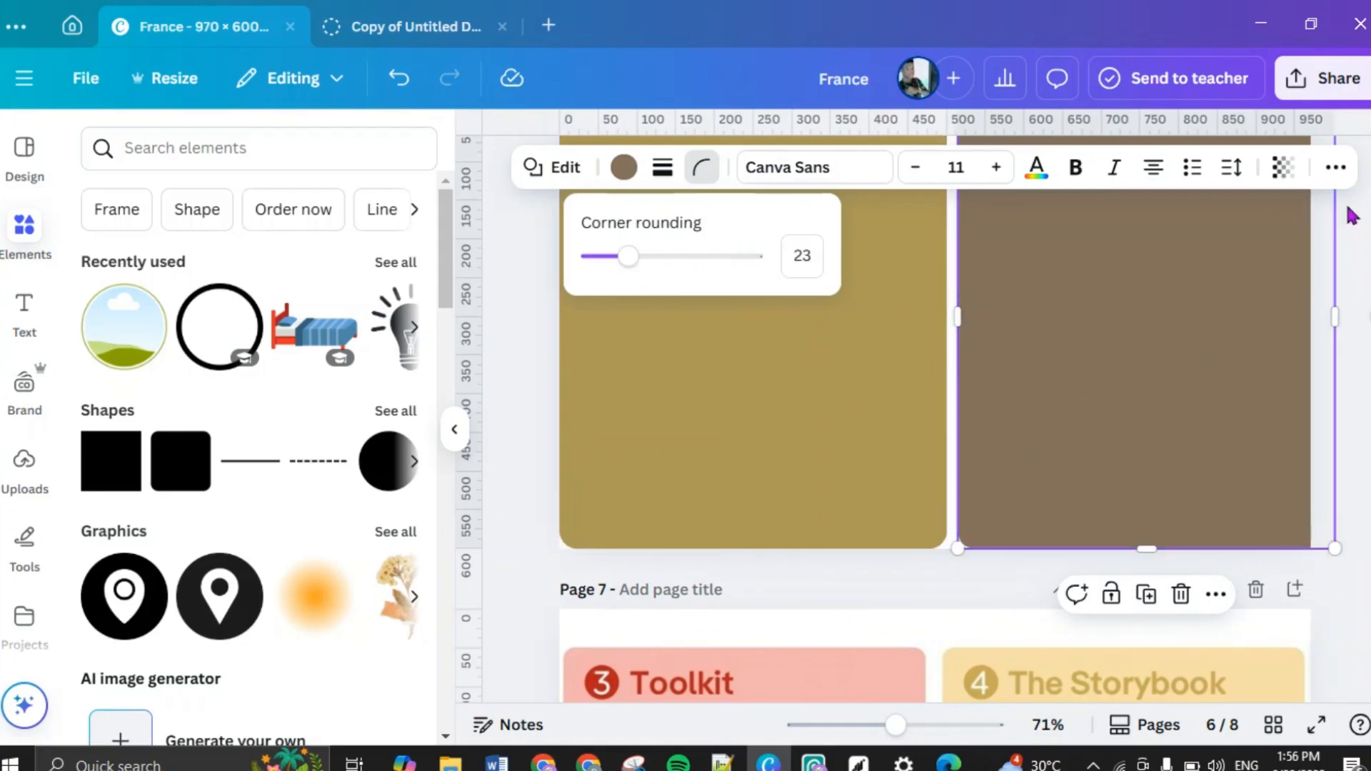
# Step: Narrow page 6's brown card to end at the page's right edge and compare the cards with the page 5 reference
pyautogui.moveTo(1335, 316); pyautogui.dragTo(1311, 328)
pyautogui.click(1359, 388)
pyautogui.scroll(5, 1353, 382)
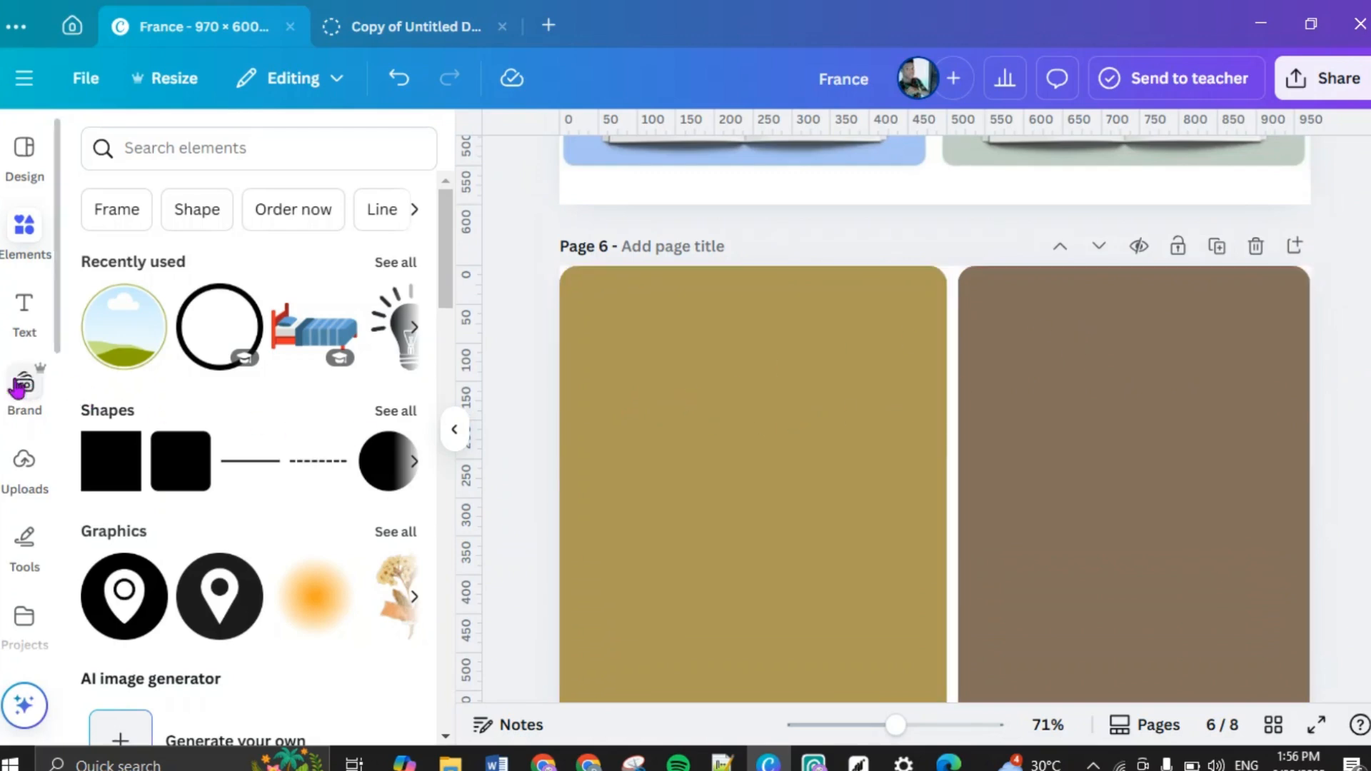
pyautogui.scroll(3, 607, 457)
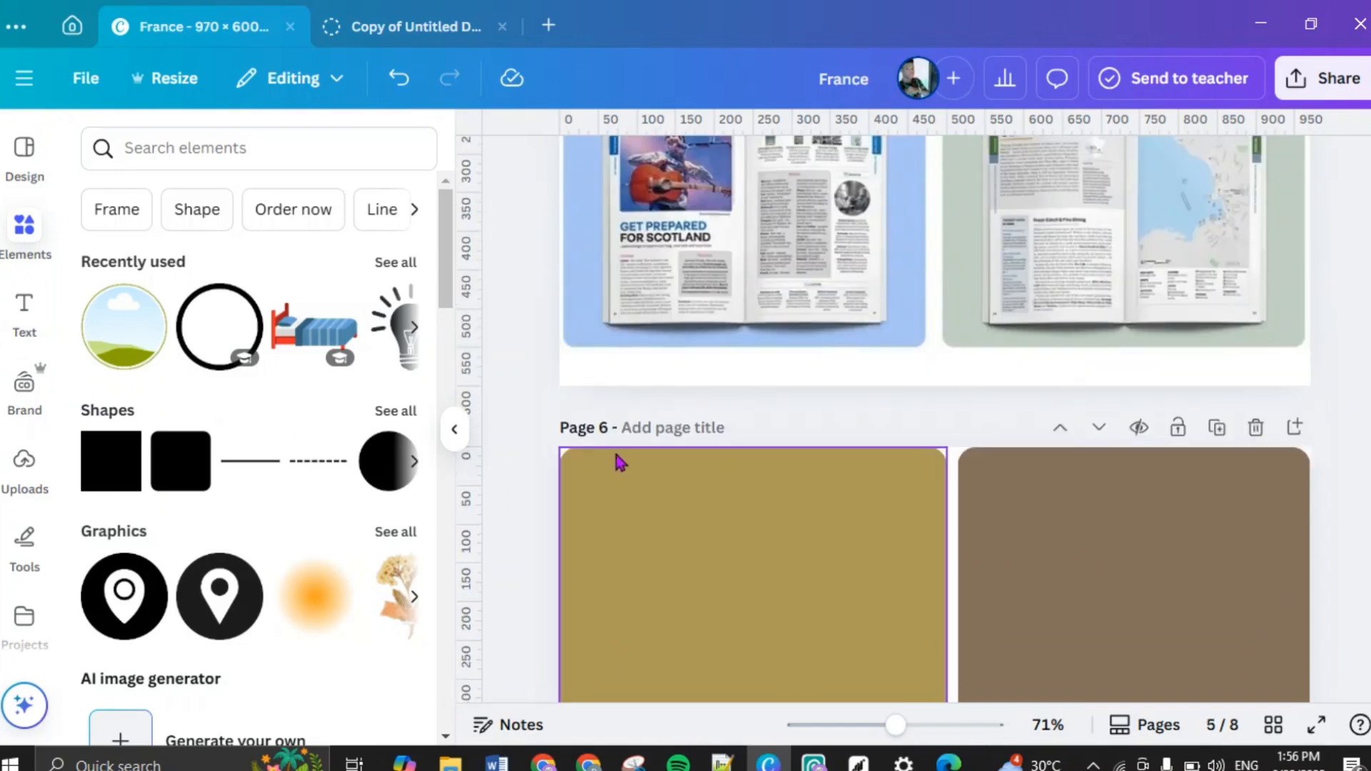
pyautogui.scroll(5, 620, 462)
pyautogui.scroll(-7, 620, 462)
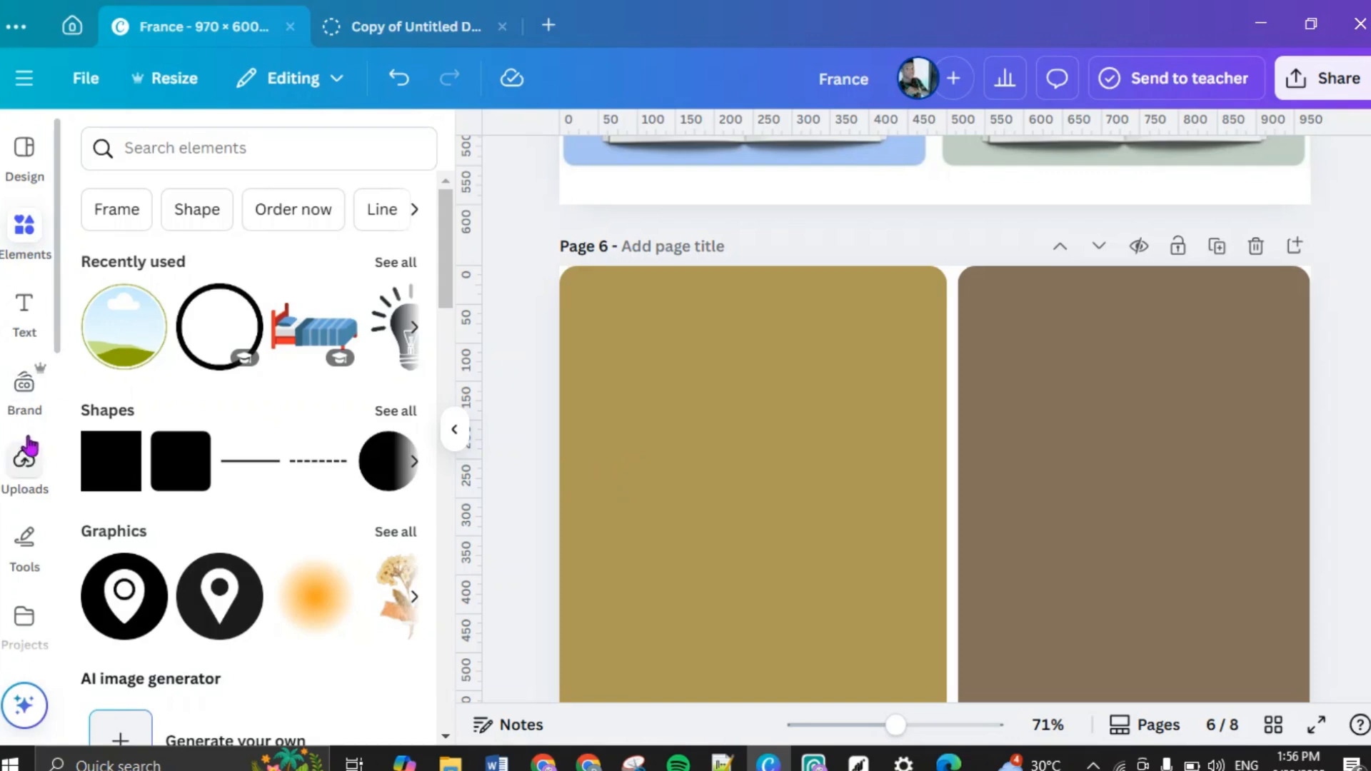
# Step: Add the uploaded open-book photo with the green background to page 6 and enlarge it over the gold card
pyautogui.click(23, 461)
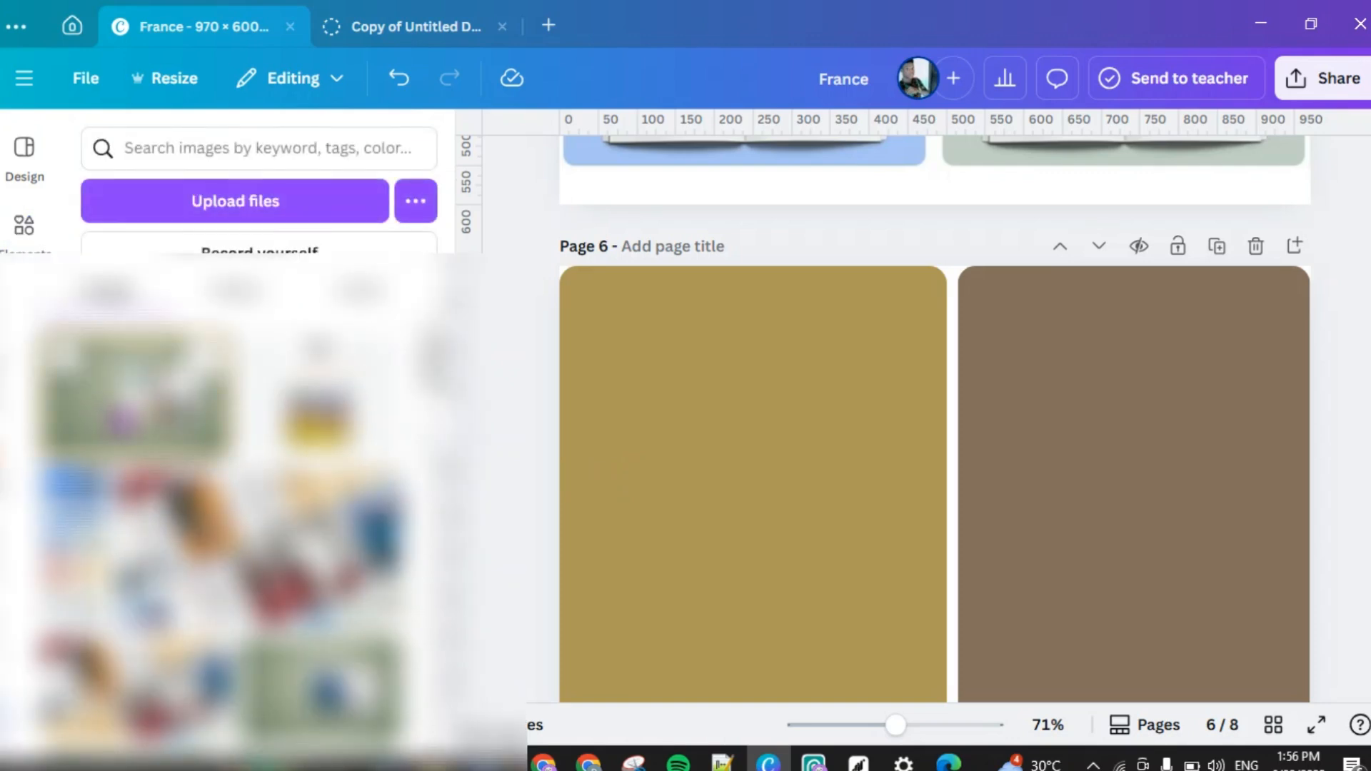
pyautogui.click(136, 393)
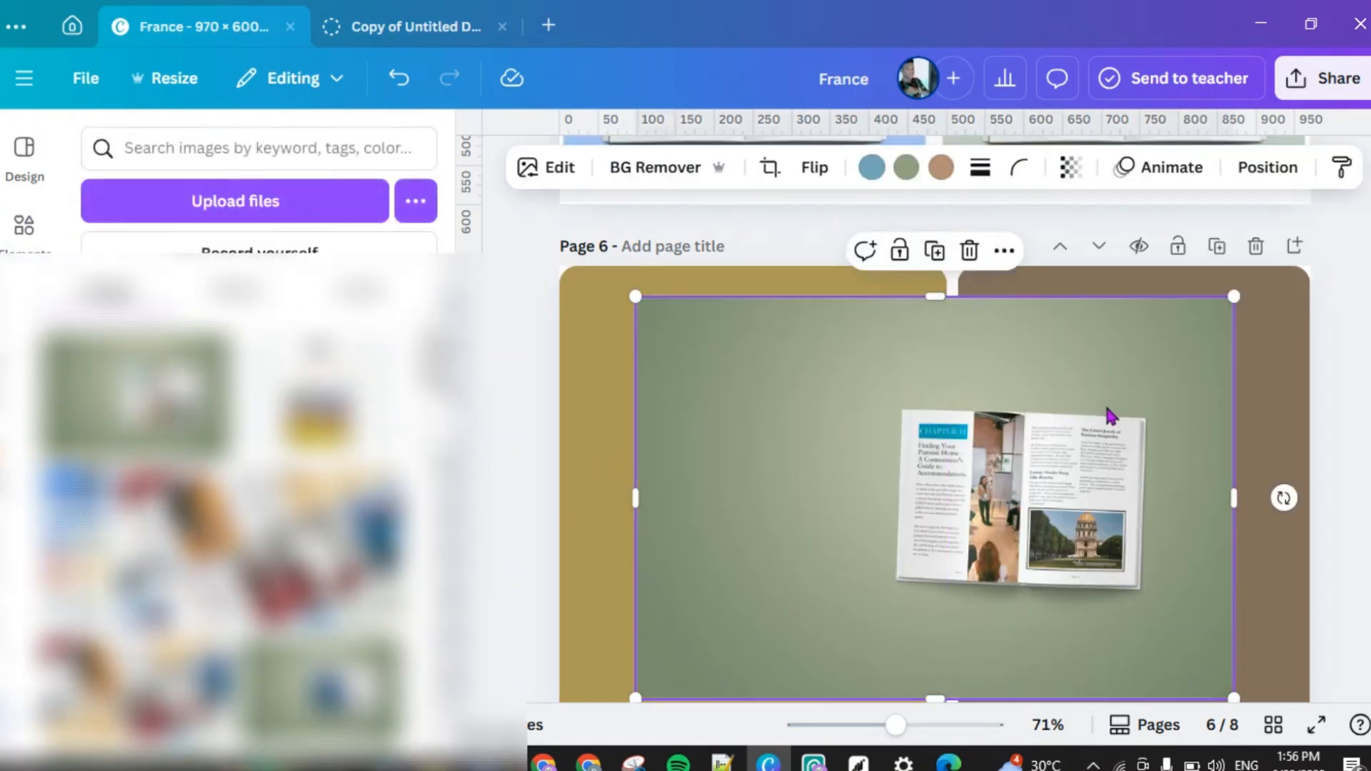
pyautogui.moveTo(1109, 415); pyautogui.dragTo(811, 431)
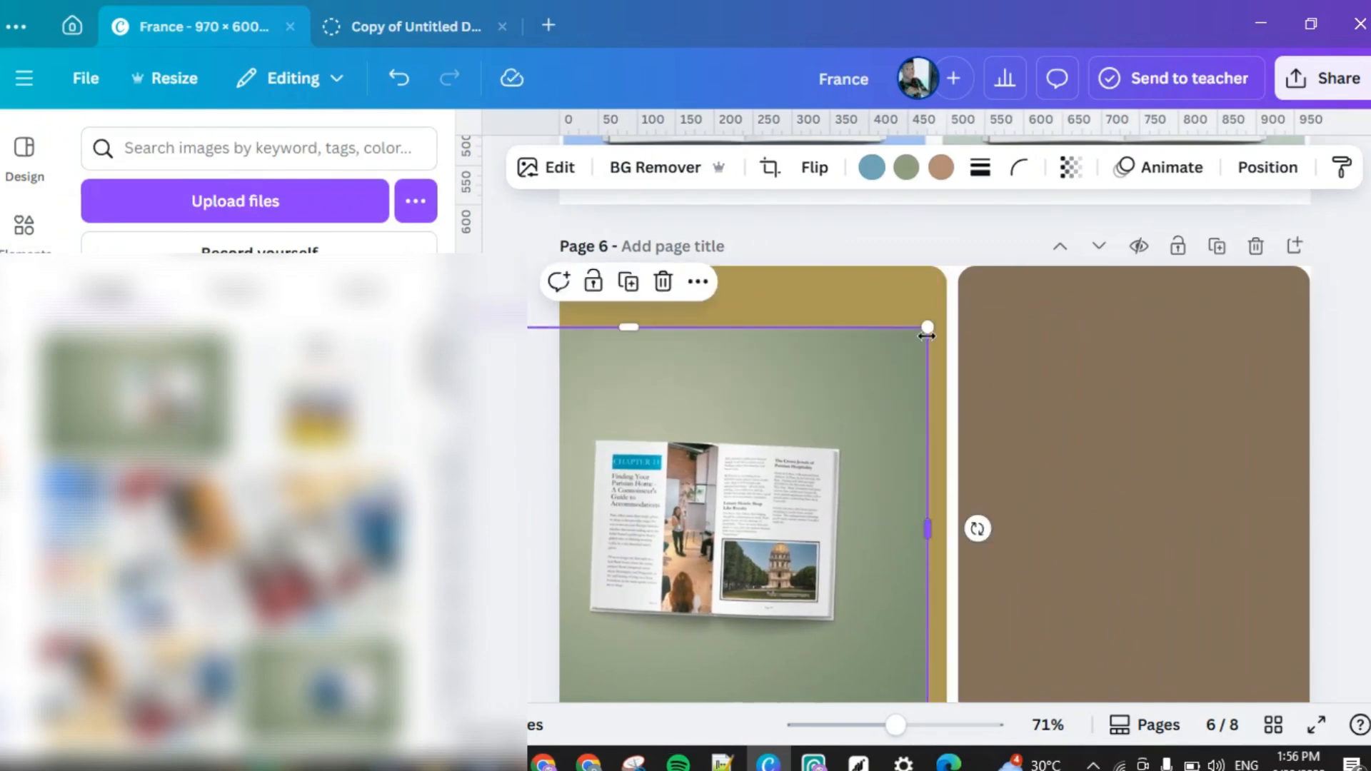
pyautogui.moveTo(925, 328); pyautogui.dragTo(1111, 198)
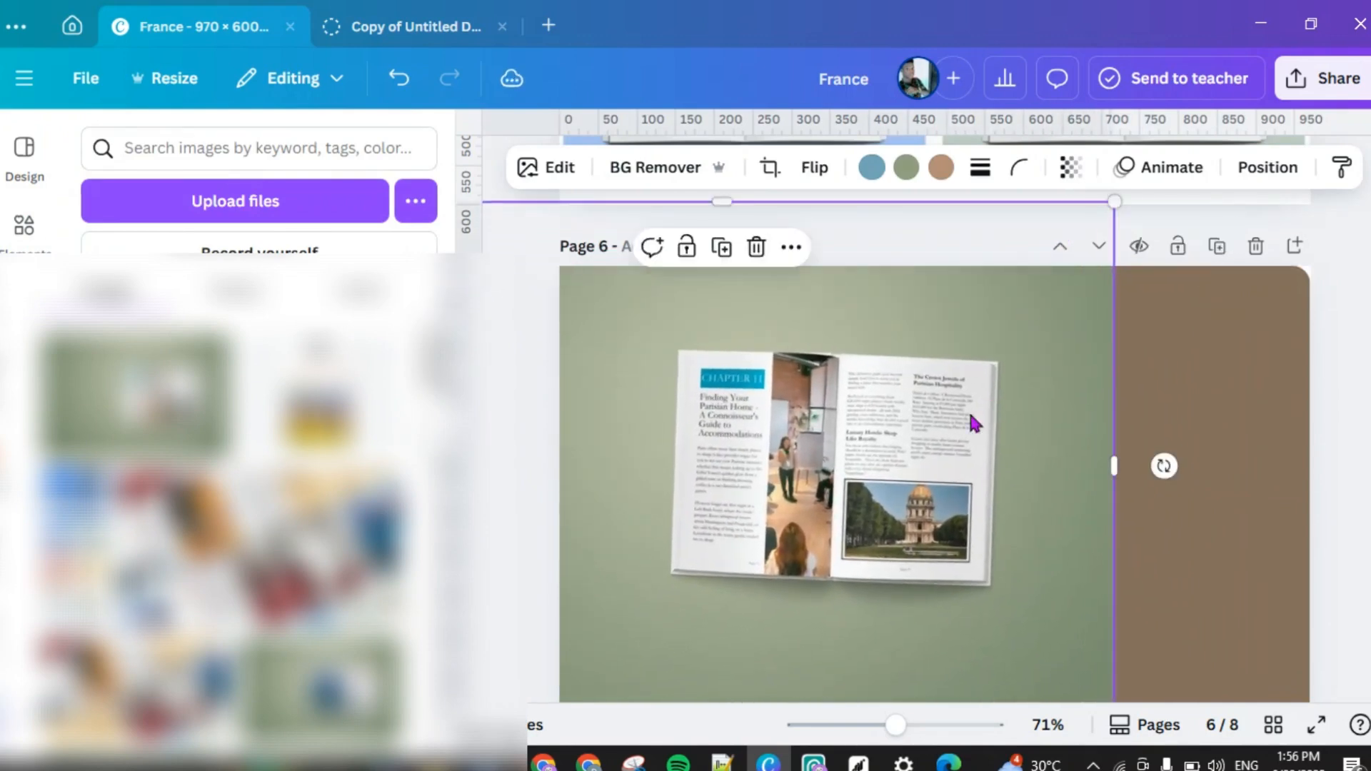
pyautogui.moveTo(974, 420); pyautogui.dragTo(828, 479)
# Step: Remove the book photo's background, then enlarge and position the book to span the gold card's width
pyautogui.click(662, 169)
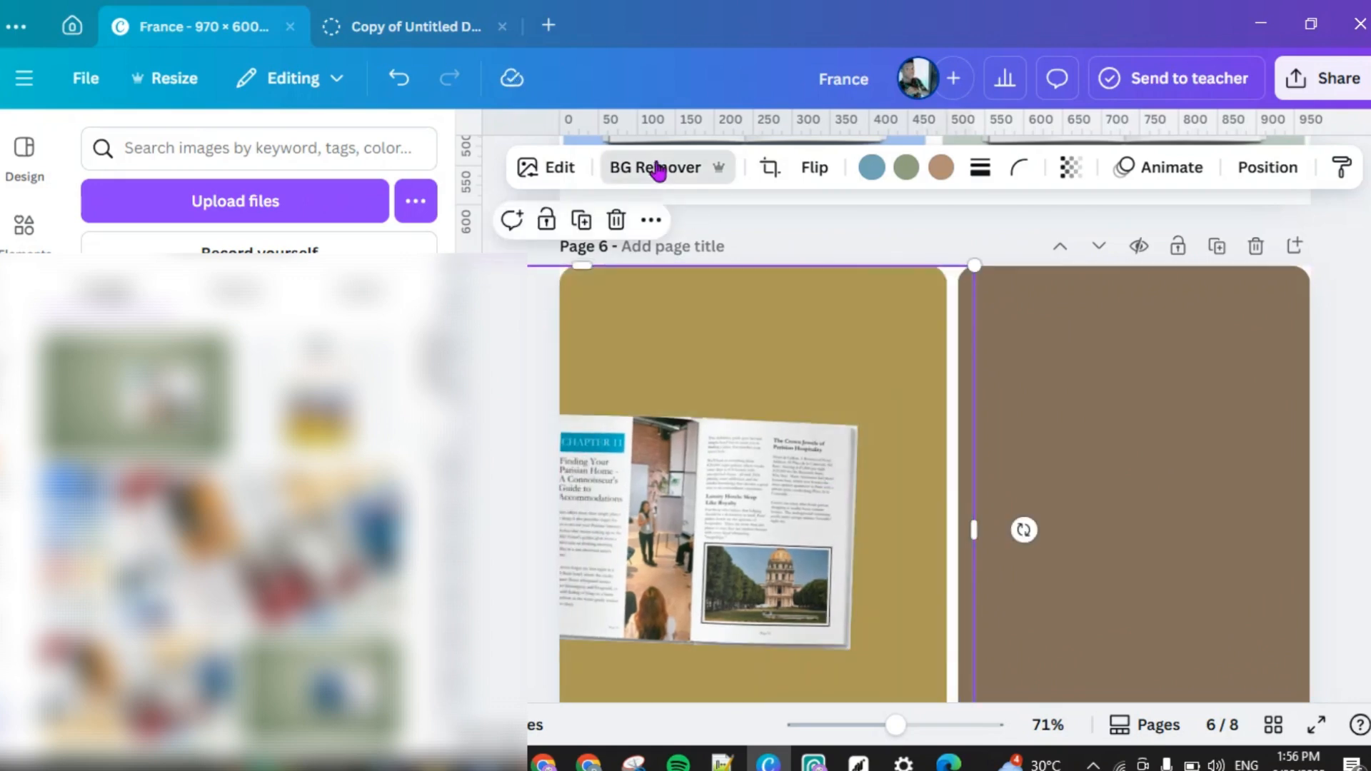
pyautogui.moveTo(709, 508); pyautogui.dragTo(757, 489)
pyautogui.scroll(2, 756, 490)
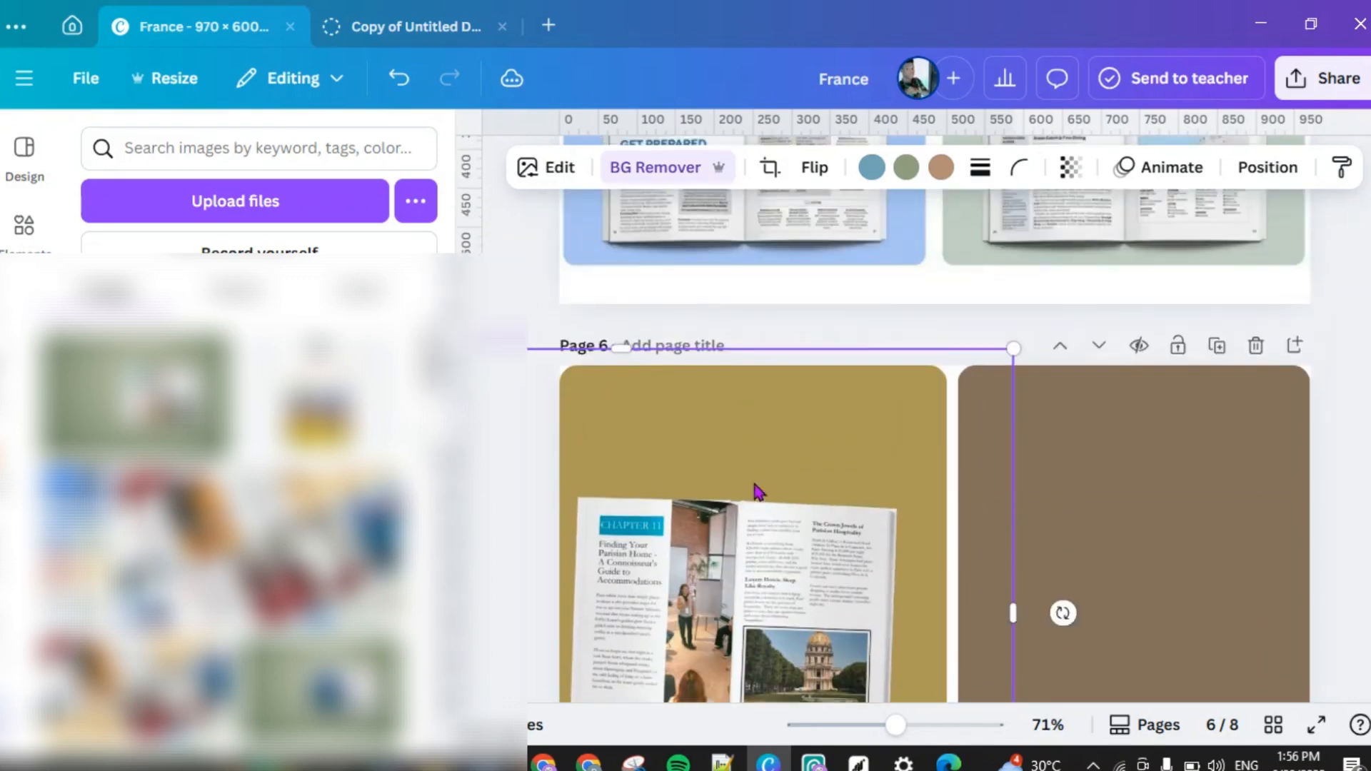
pyautogui.scroll(-3, 757, 490)
pyautogui.scroll(-2, 757, 490)
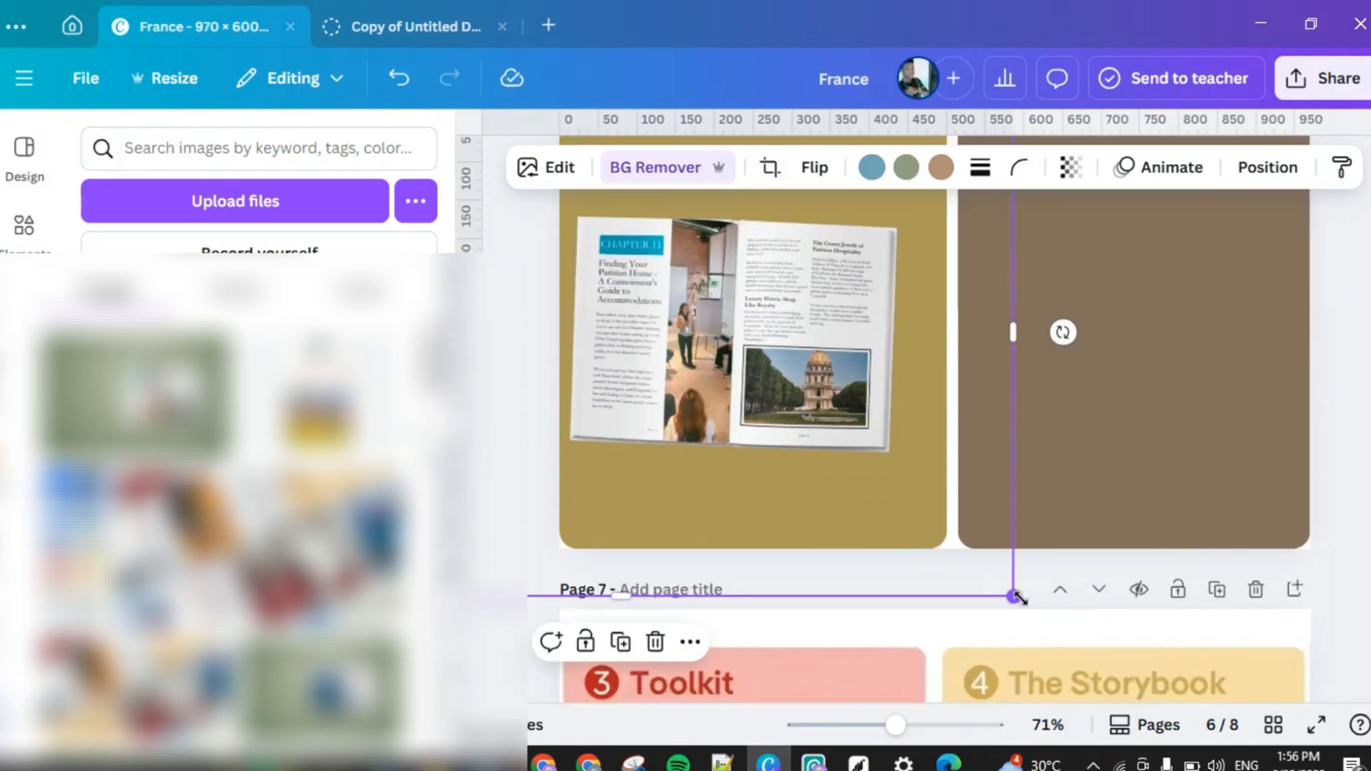
pyautogui.moveTo(1013, 593); pyautogui.dragTo(1091, 644)
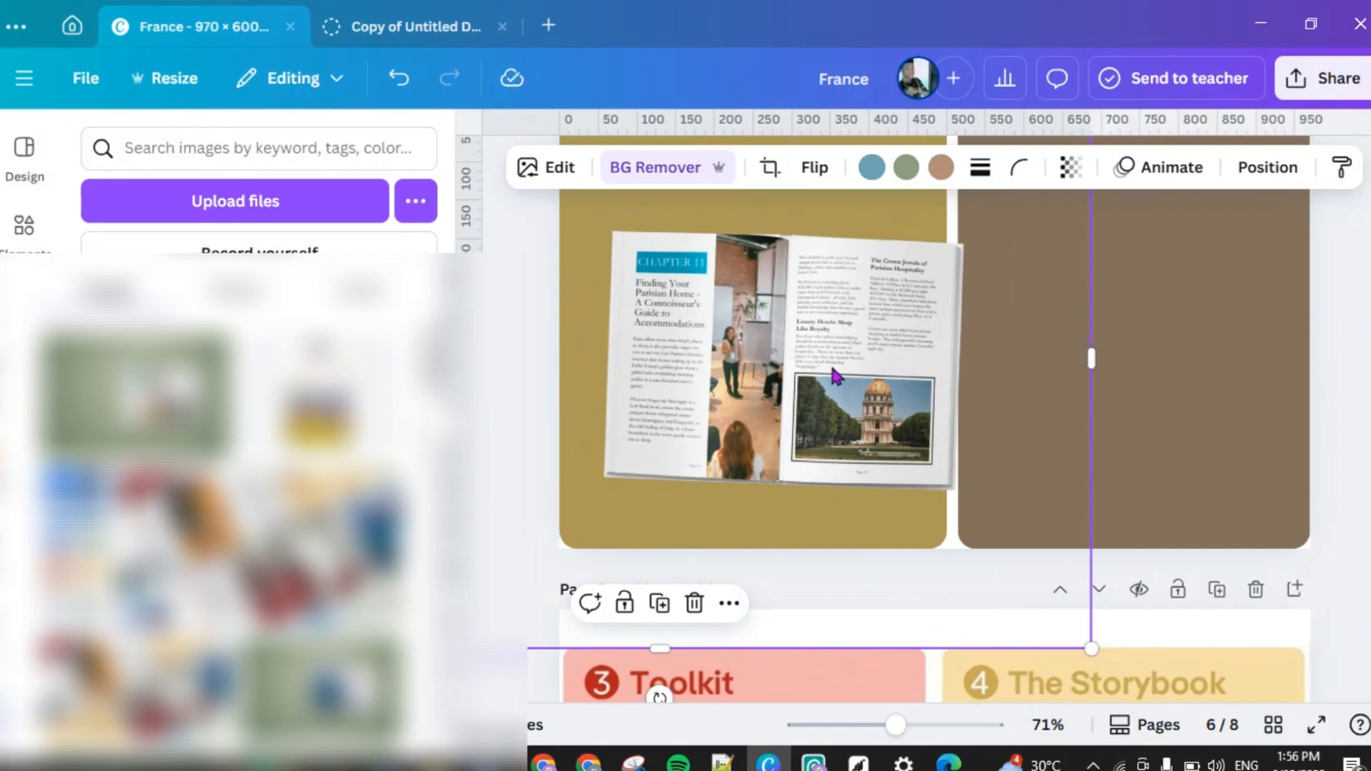
pyautogui.moveTo(833, 373); pyautogui.dragTo(799, 315)
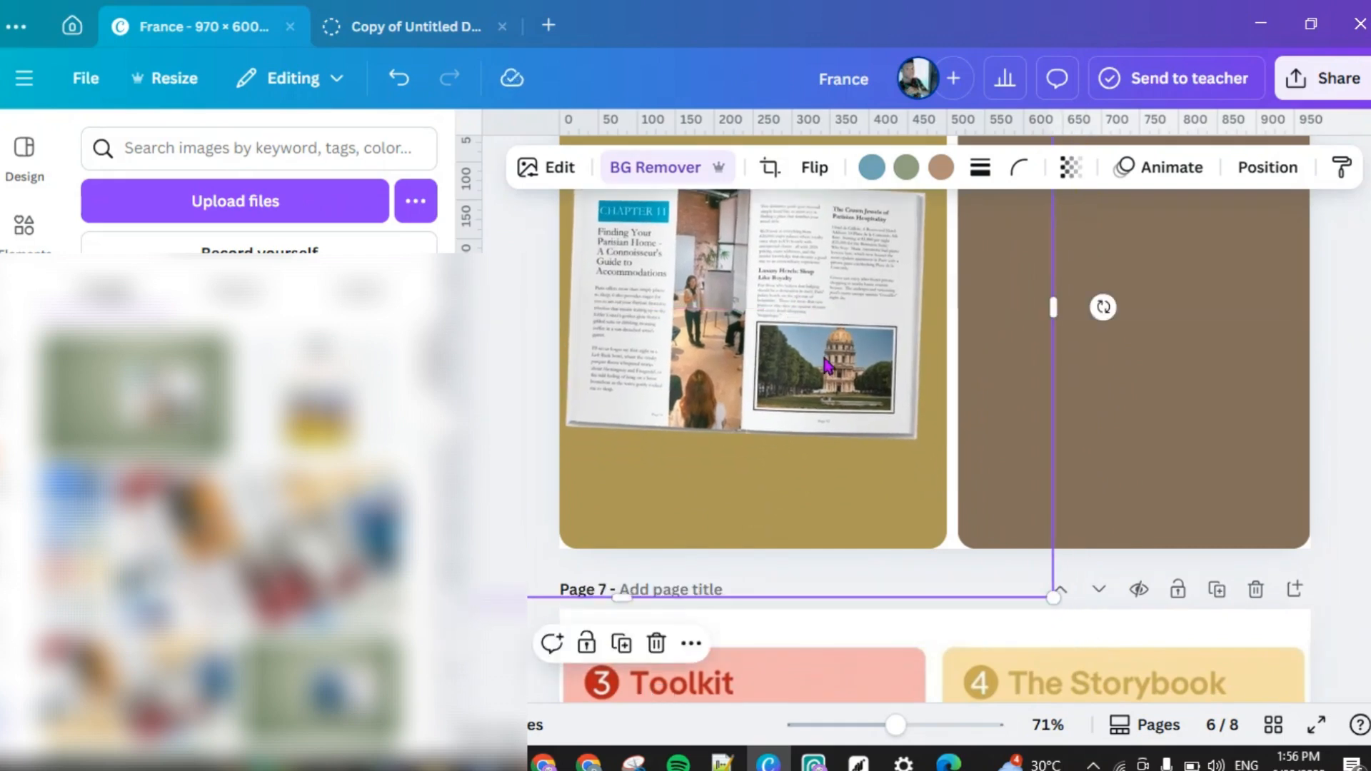
pyautogui.scroll(3, 827, 365)
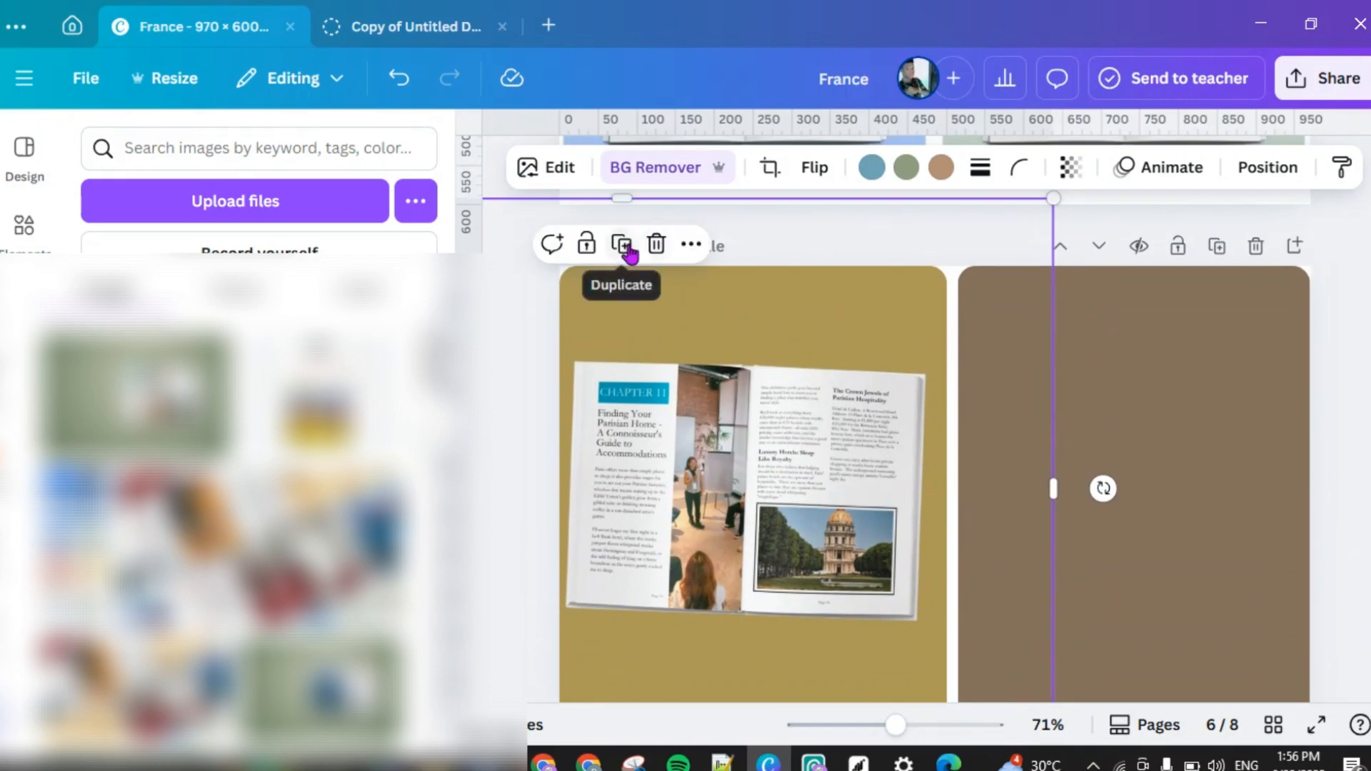
# Step: Duplicate the book onto page 6's brown card and shift the copy slightly lower, checking the page 5 reference
pyautogui.click(632, 255)
pyautogui.moveTo(714, 522); pyautogui.dragTo(1091, 498)
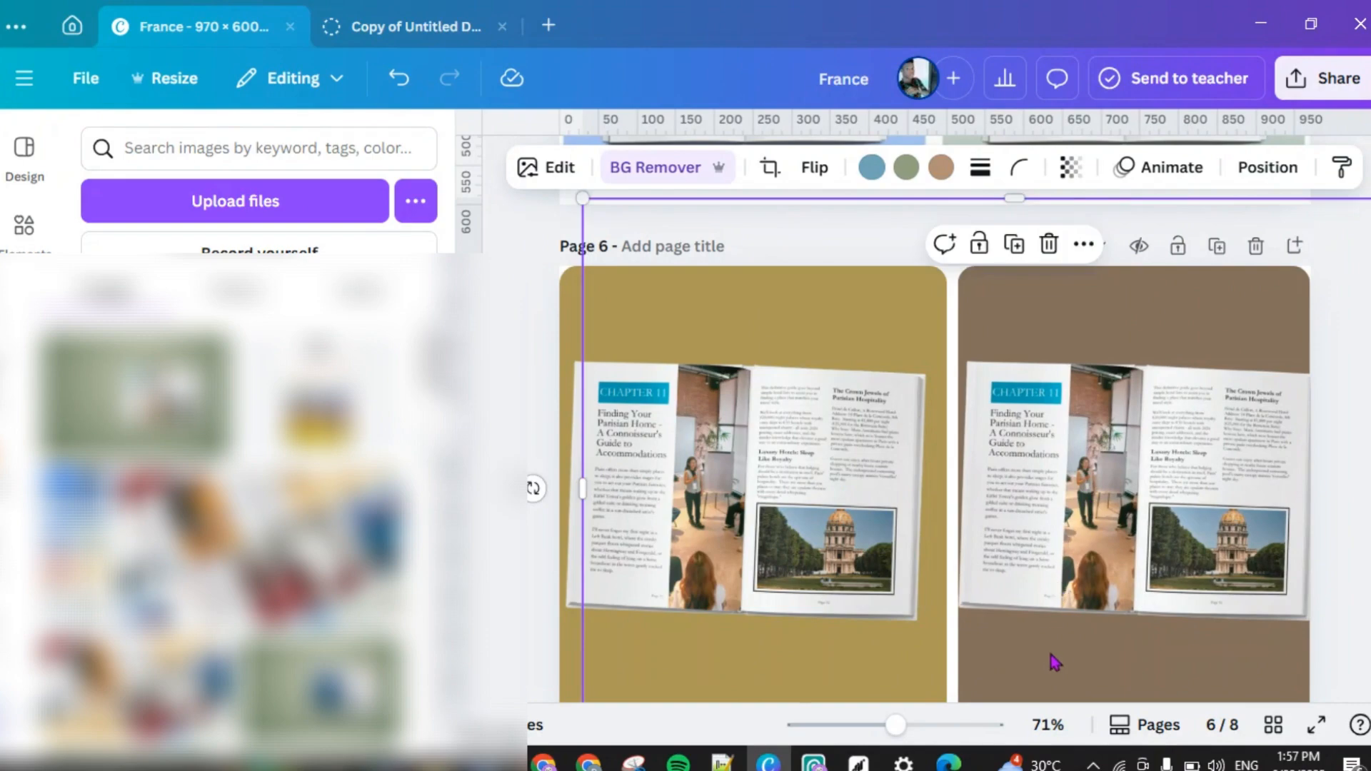
pyautogui.scroll(8, 1067, 534)
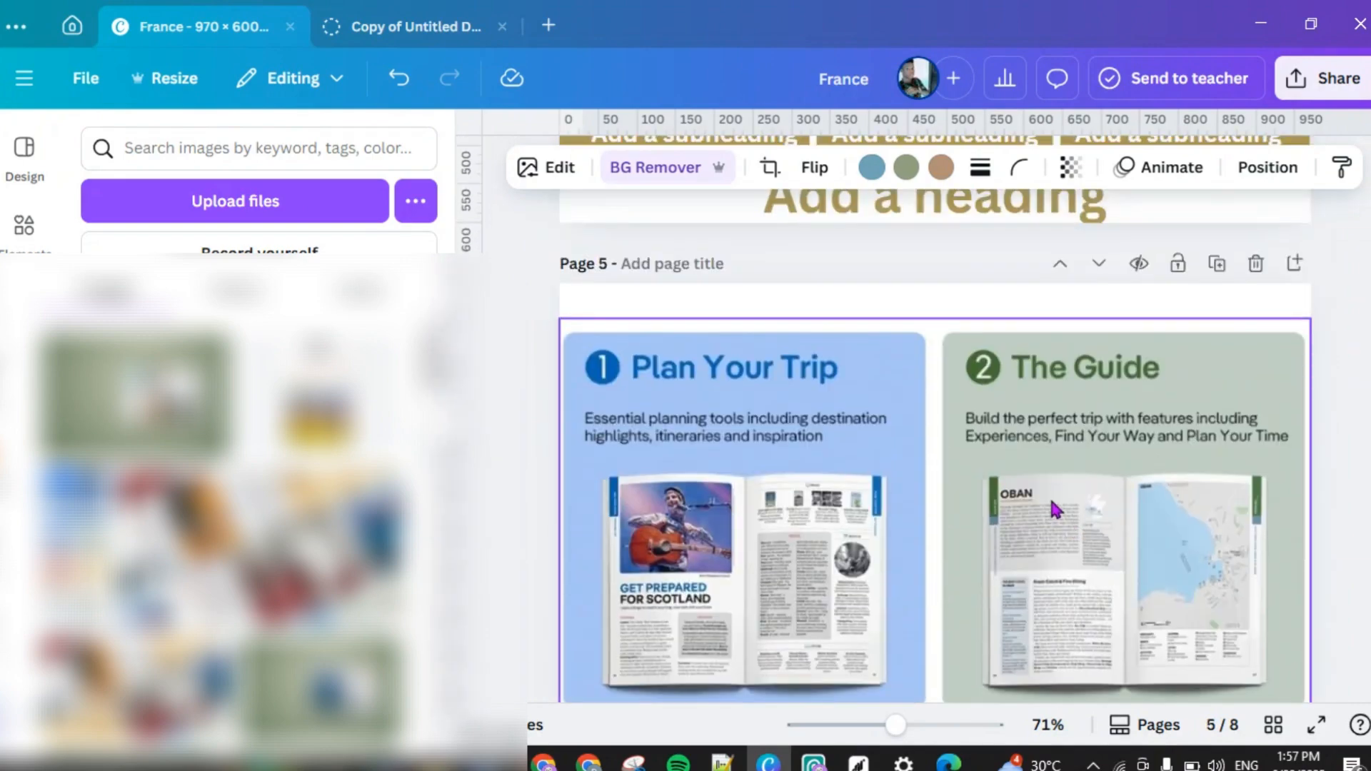
pyautogui.scroll(-10, 1055, 509)
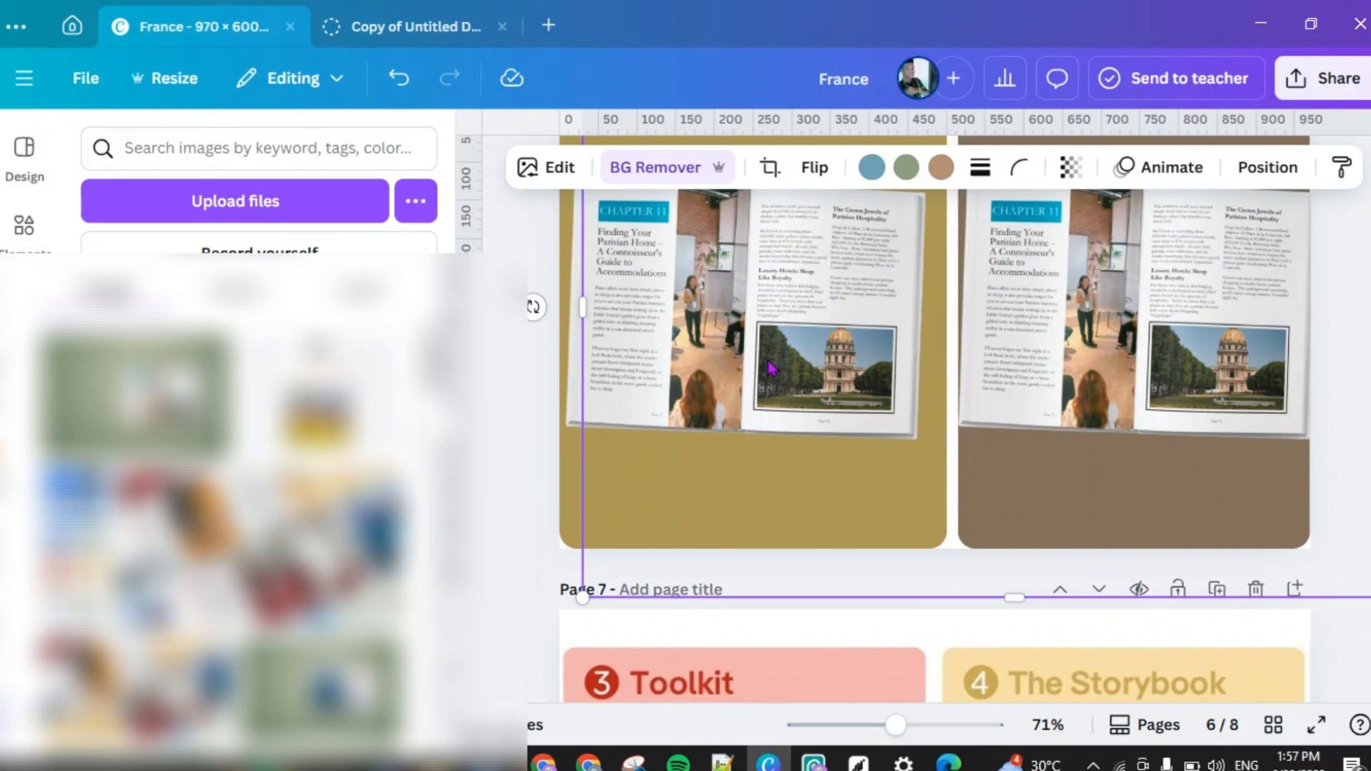
pyautogui.moveTo(770, 367); pyautogui.dragTo(771, 386)
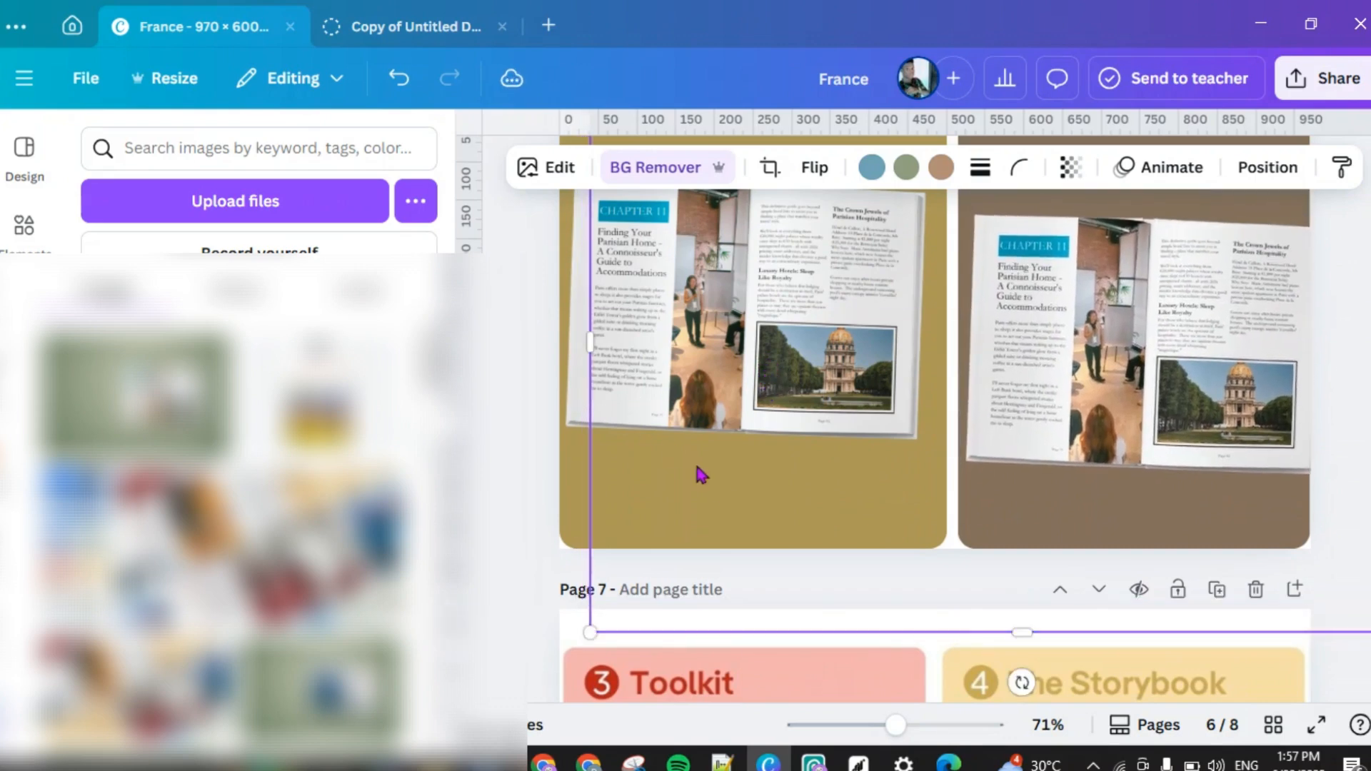
pyautogui.click(631, 387)
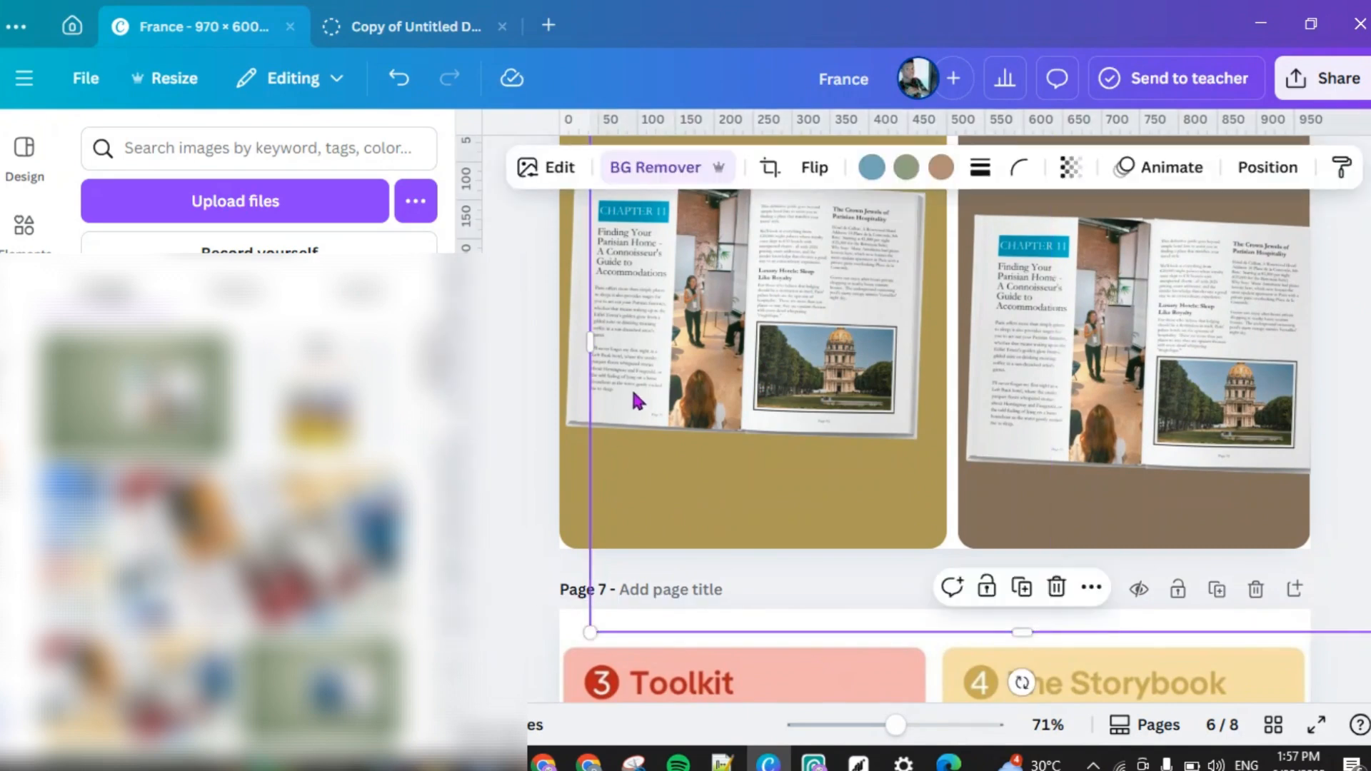
pyautogui.click(532, 453)
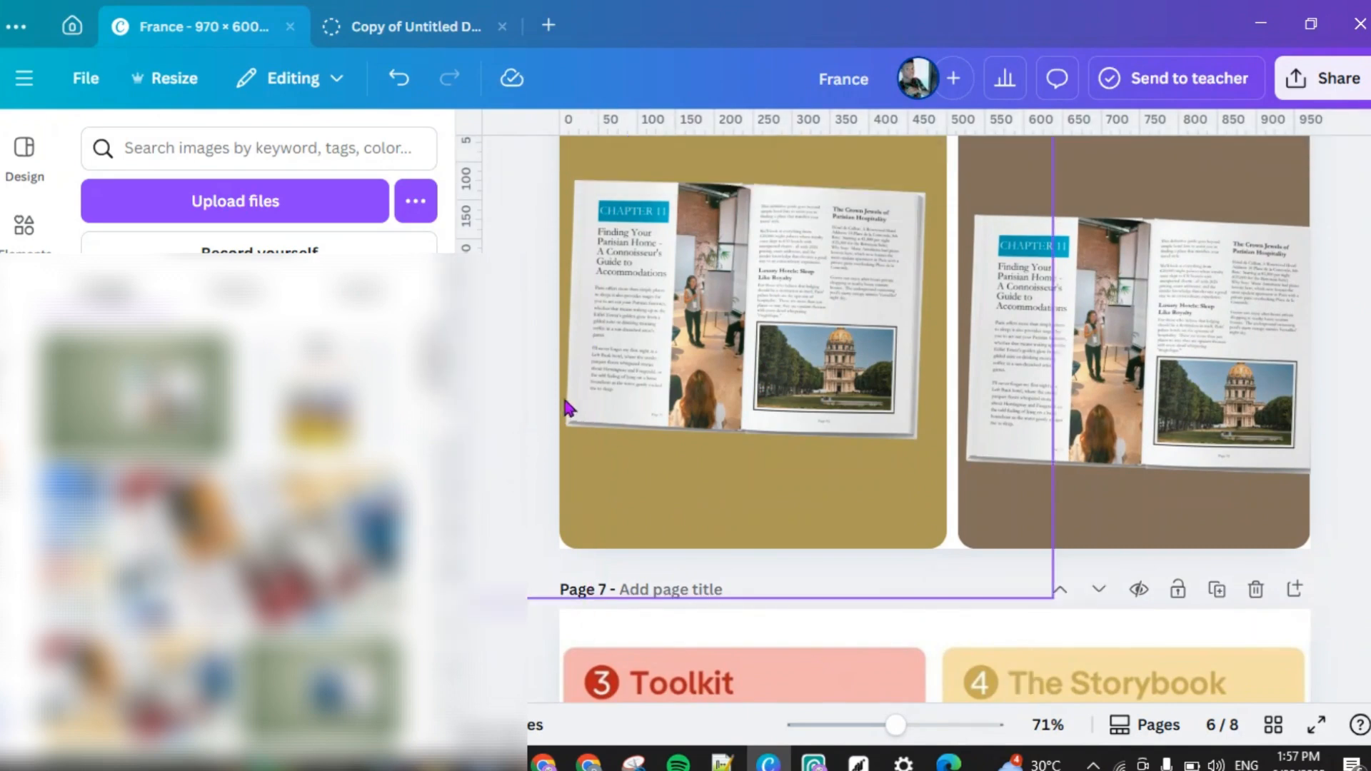
# Step: Lower the gold card's book on page 6 level with the brown card's book and compare with the page 5 reference
pyautogui.moveTo(577, 405); pyautogui.dragTo(572, 426)
pyautogui.scroll(5, 632, 464)
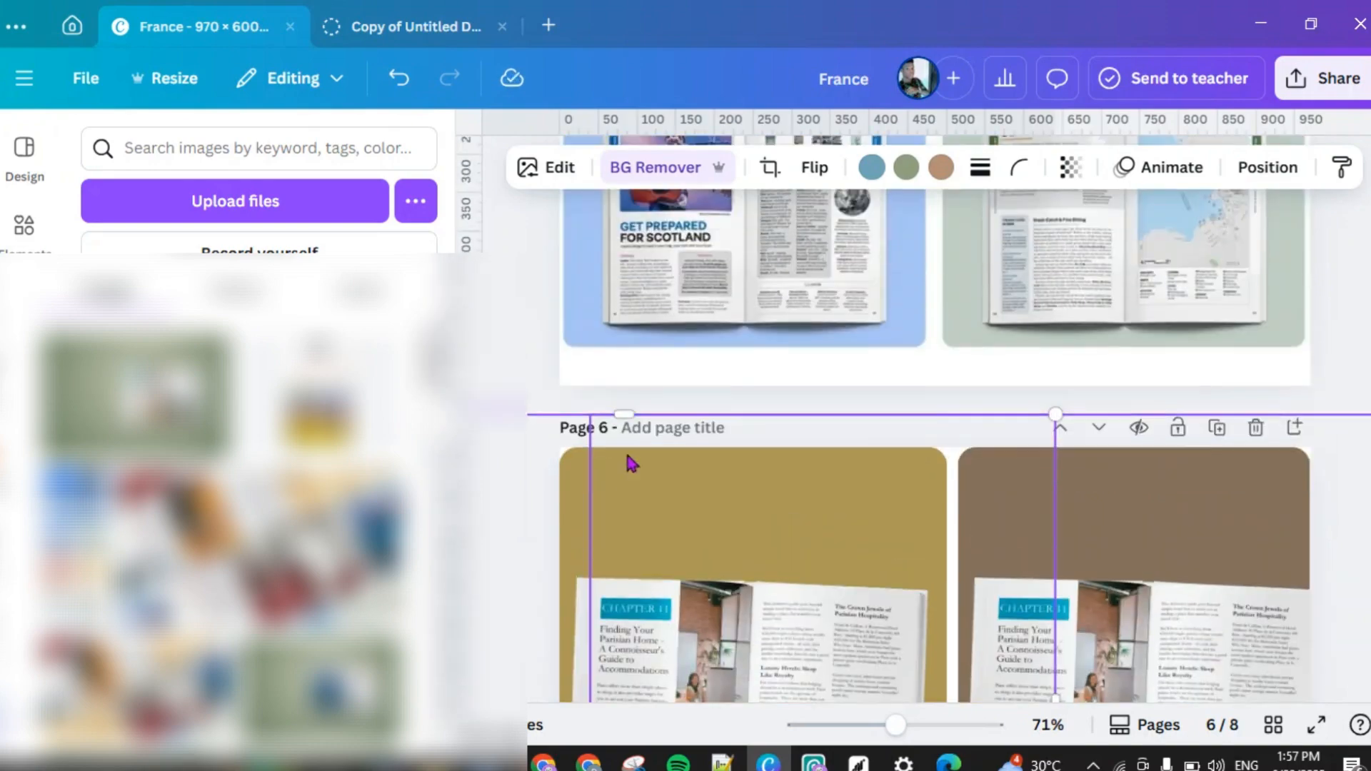
pyautogui.scroll(5, 1293, 428)
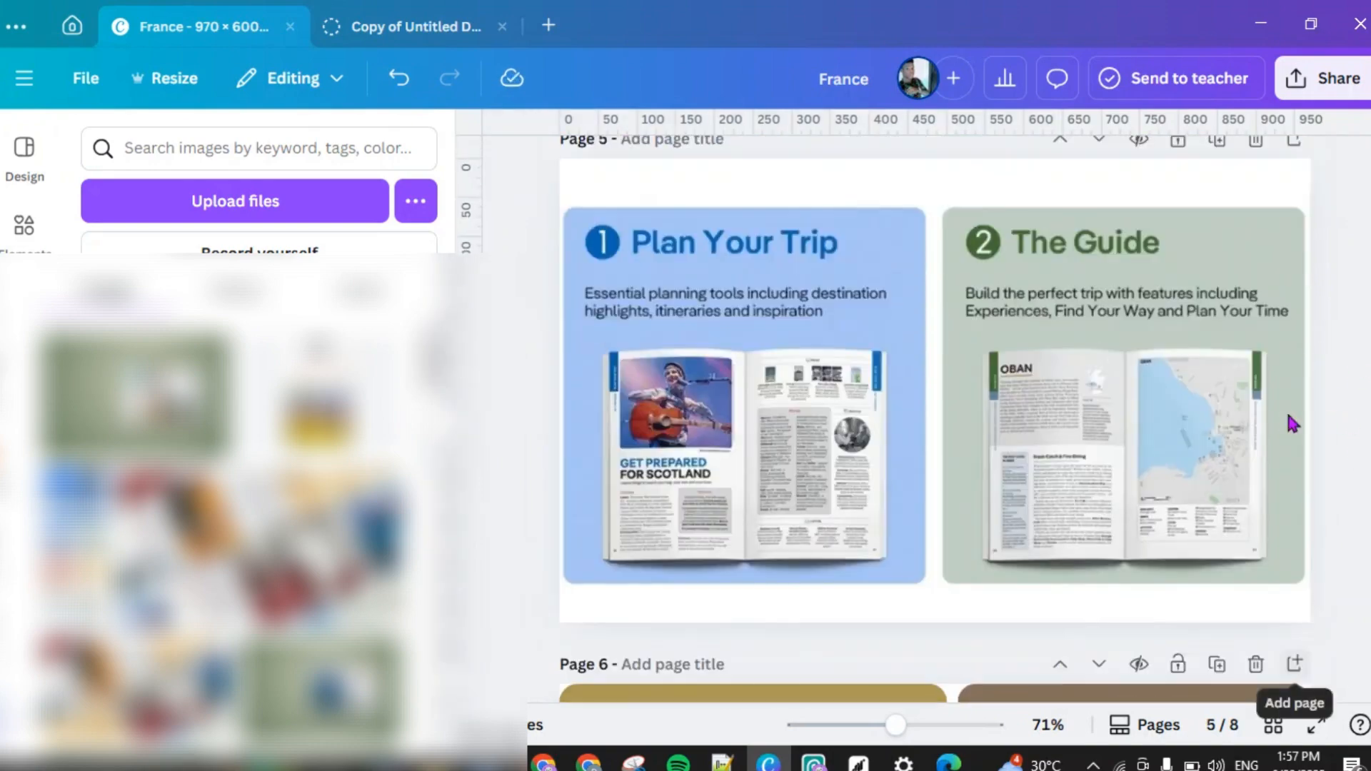
pyautogui.scroll(-5, 1293, 424)
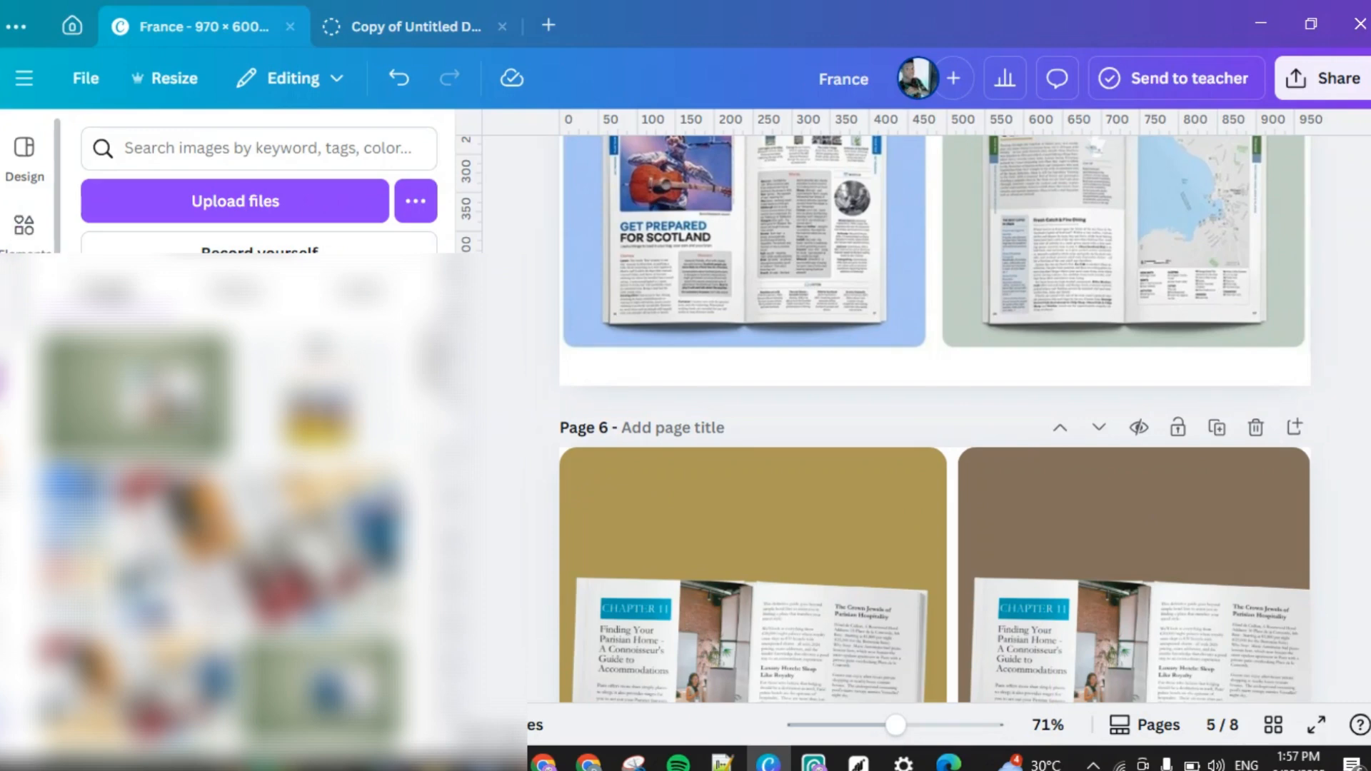
# Step: Add a body text box to page 6 and place it above the book on the gold card
pyautogui.click(24, 307)
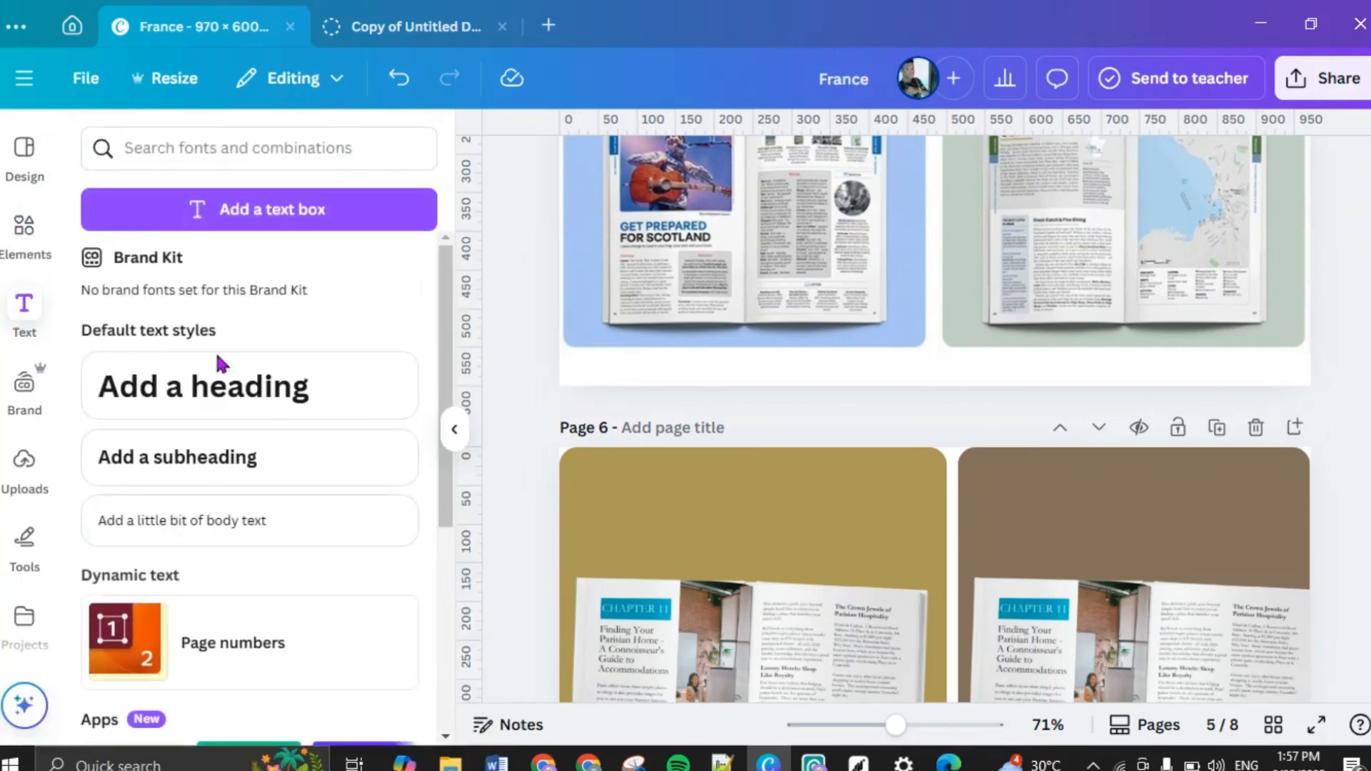
pyautogui.click(214, 522)
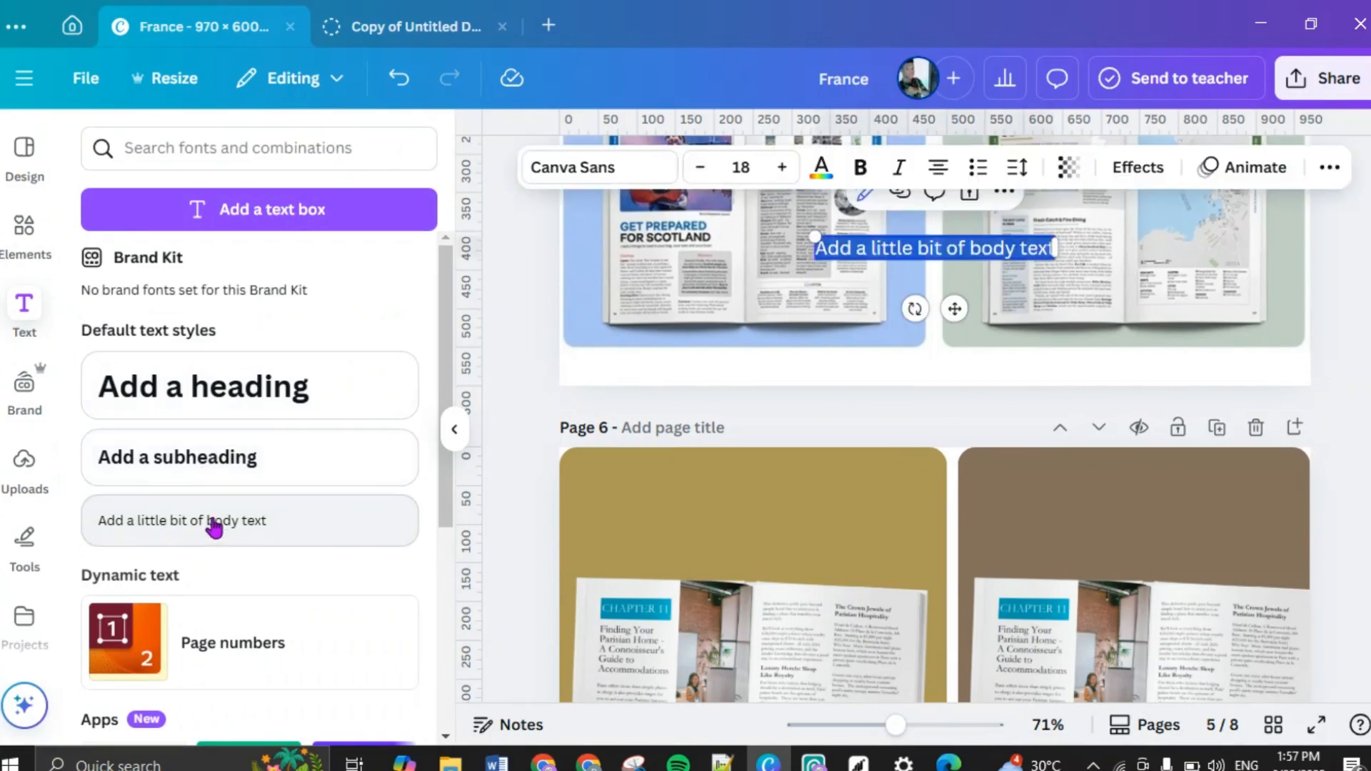
pyautogui.moveTo(954, 308); pyautogui.dragTo(758, 575)
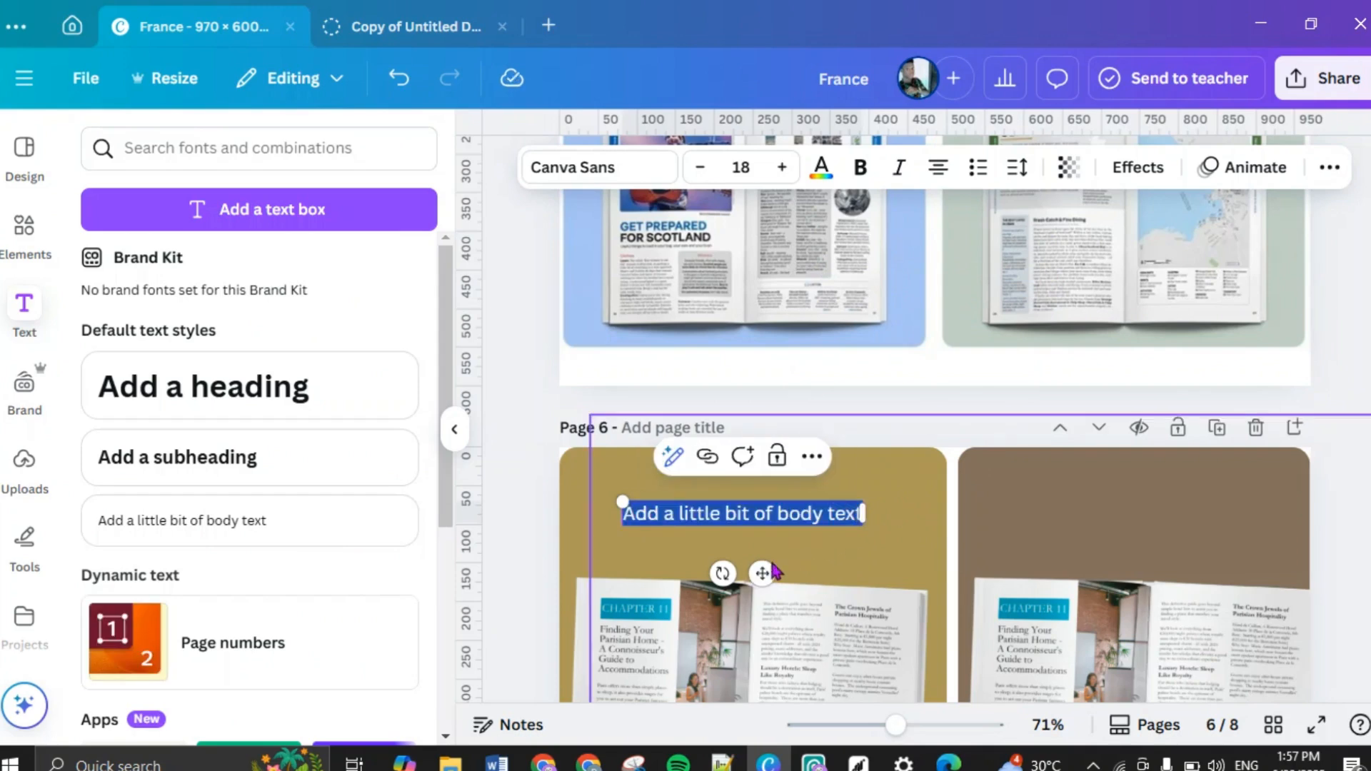
pyautogui.moveTo(762, 573); pyautogui.dragTo(747, 580)
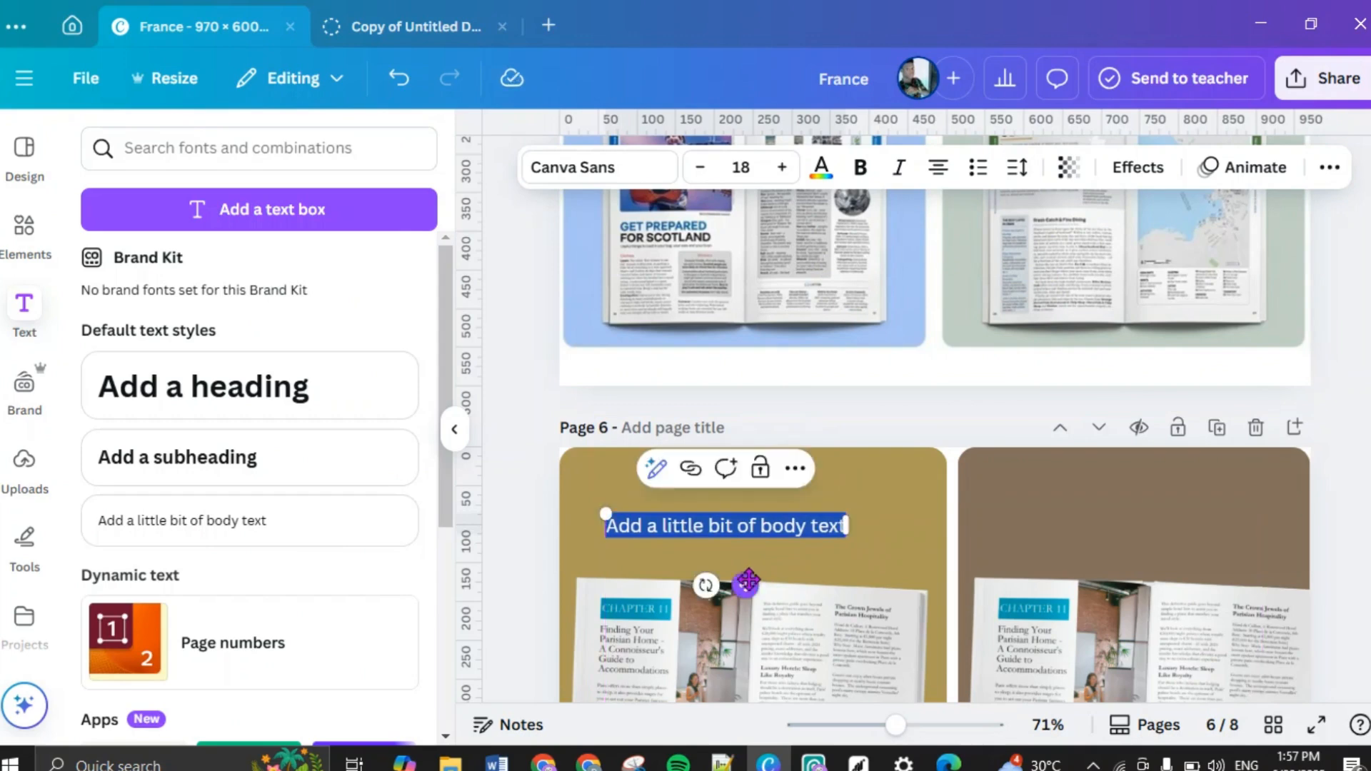
pyautogui.click(1355, 398)
# Step: Duplicate the gold card's body text and place the copy at the same height on the brown card
pyautogui.click(735, 532)
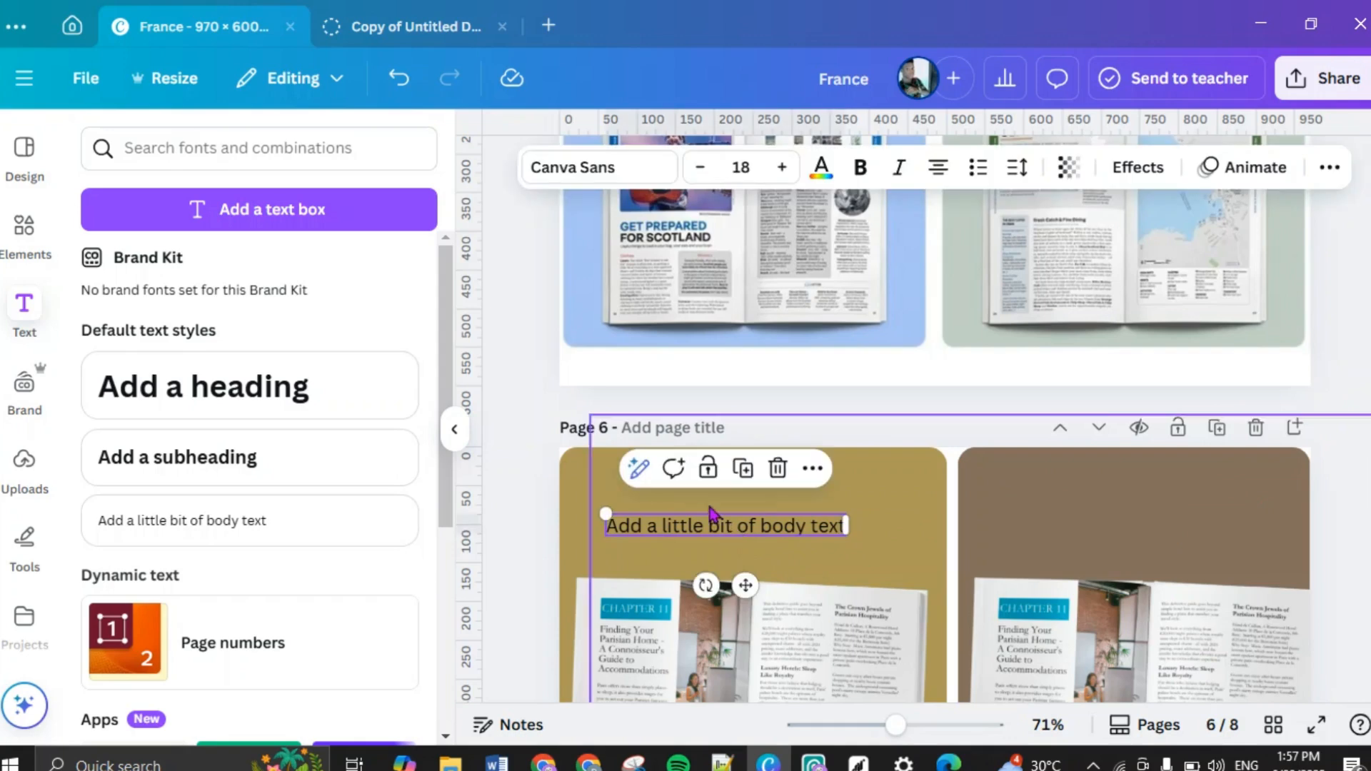
pyautogui.click(743, 469)
pyautogui.moveTo(752, 597); pyautogui.dragTo(1173, 588)
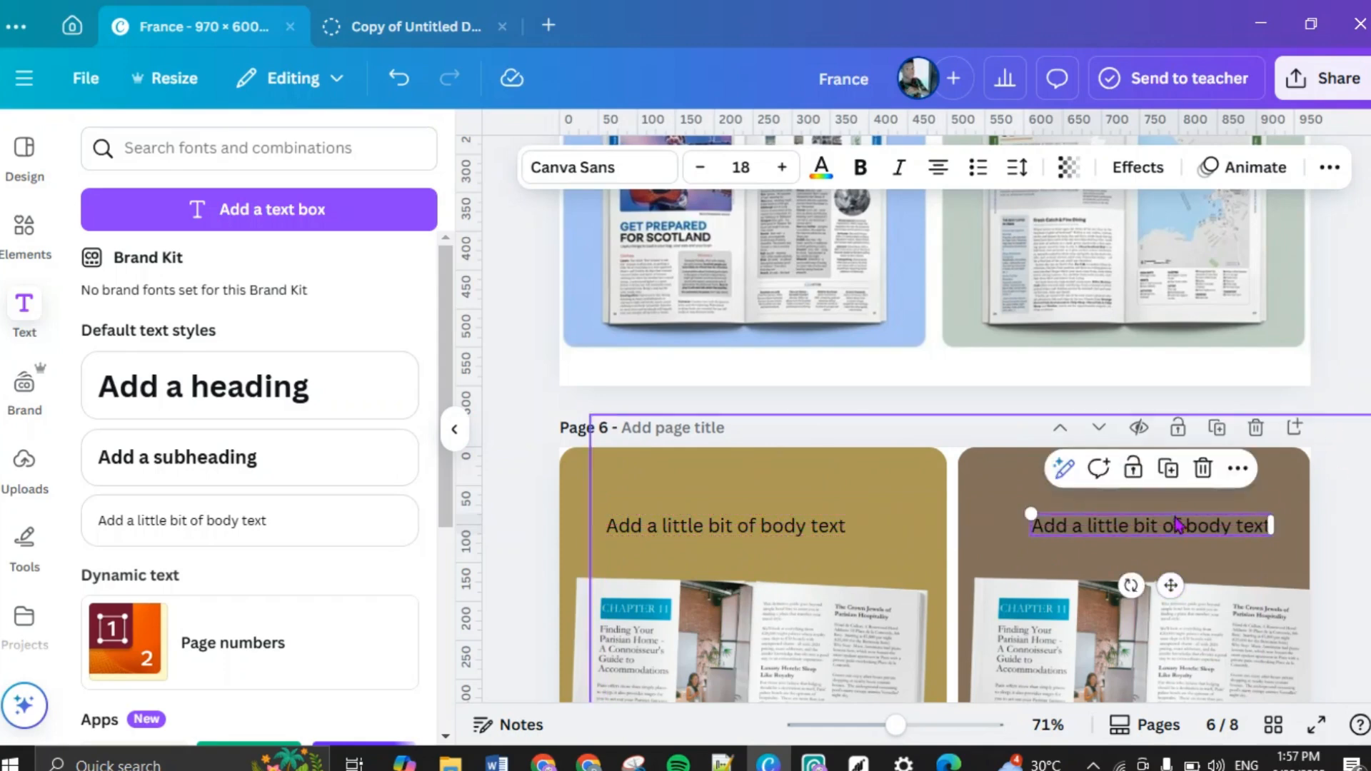
# Step: Set the text colour of both body text boxes on page 6 to white
pyautogui.click(821, 169)
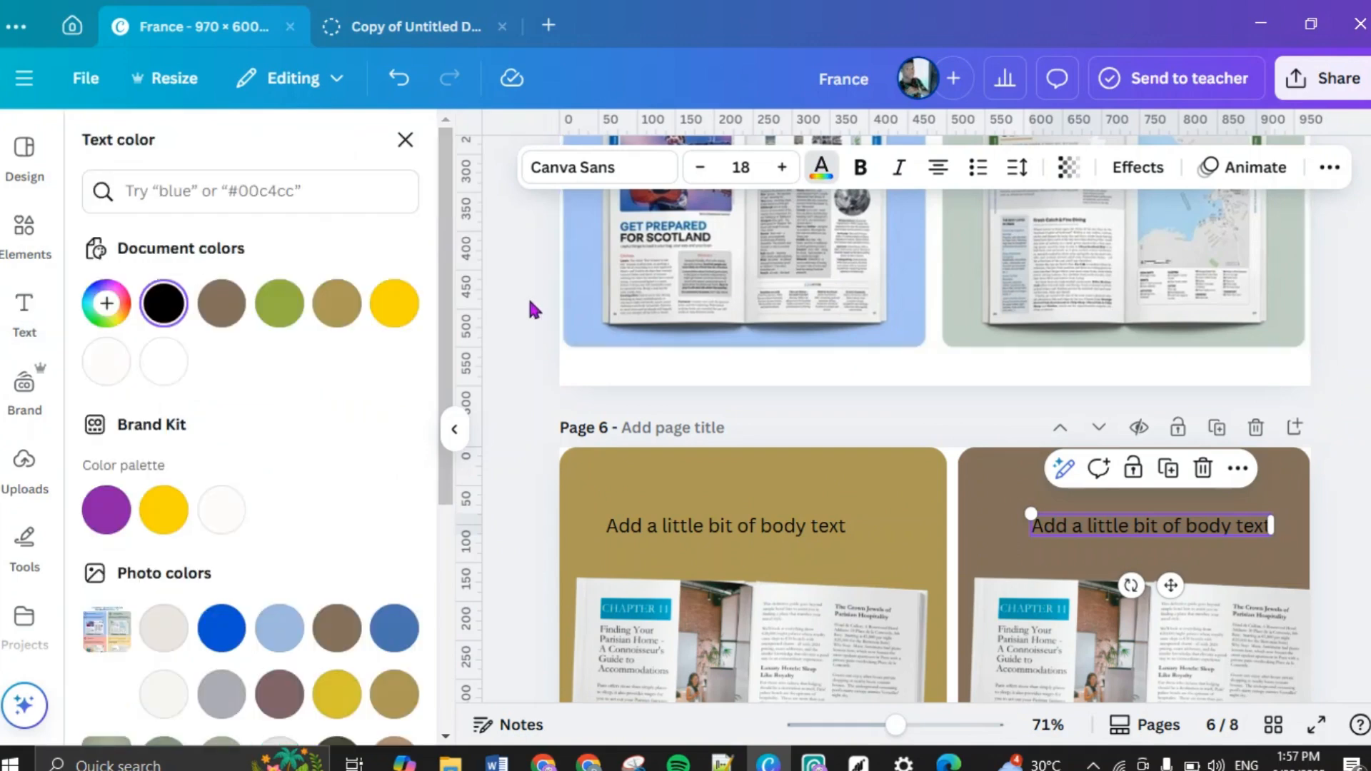
pyautogui.click(164, 360)
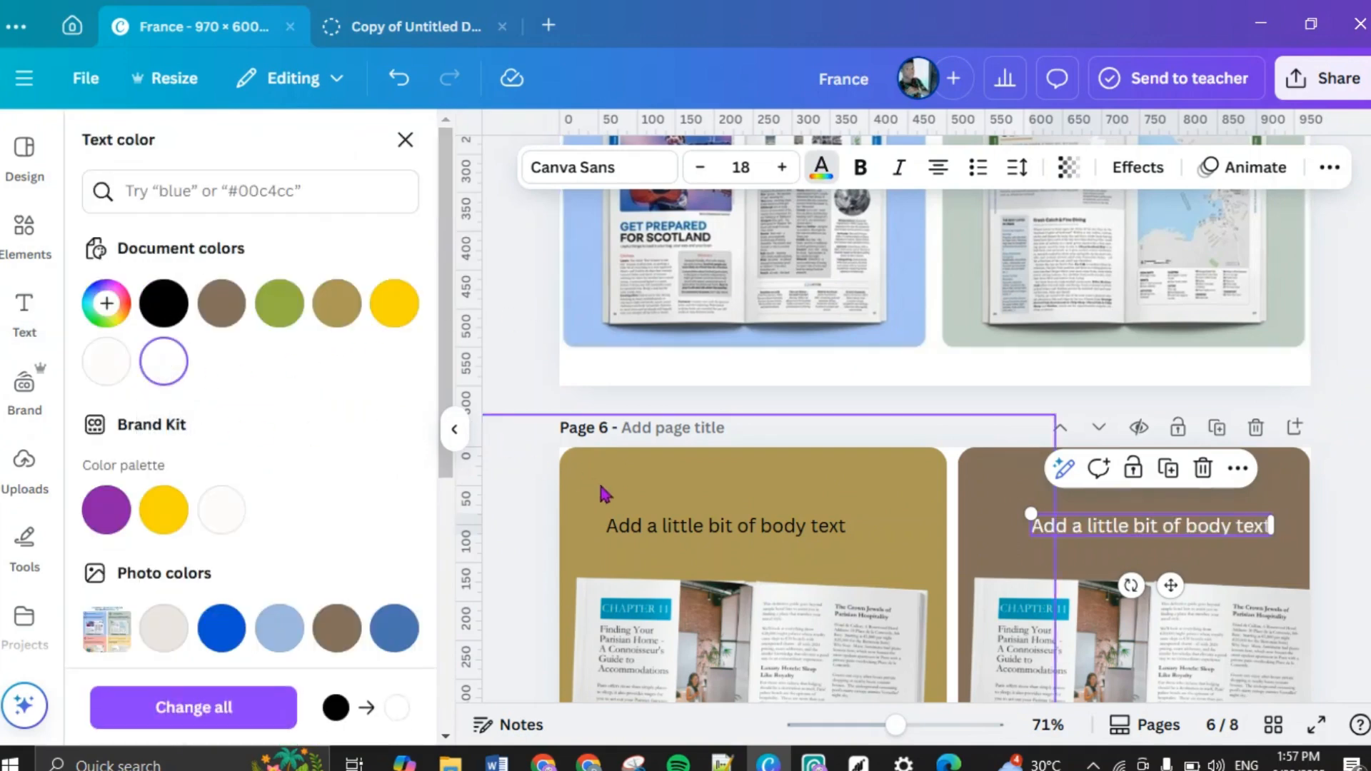
pyautogui.click(667, 530)
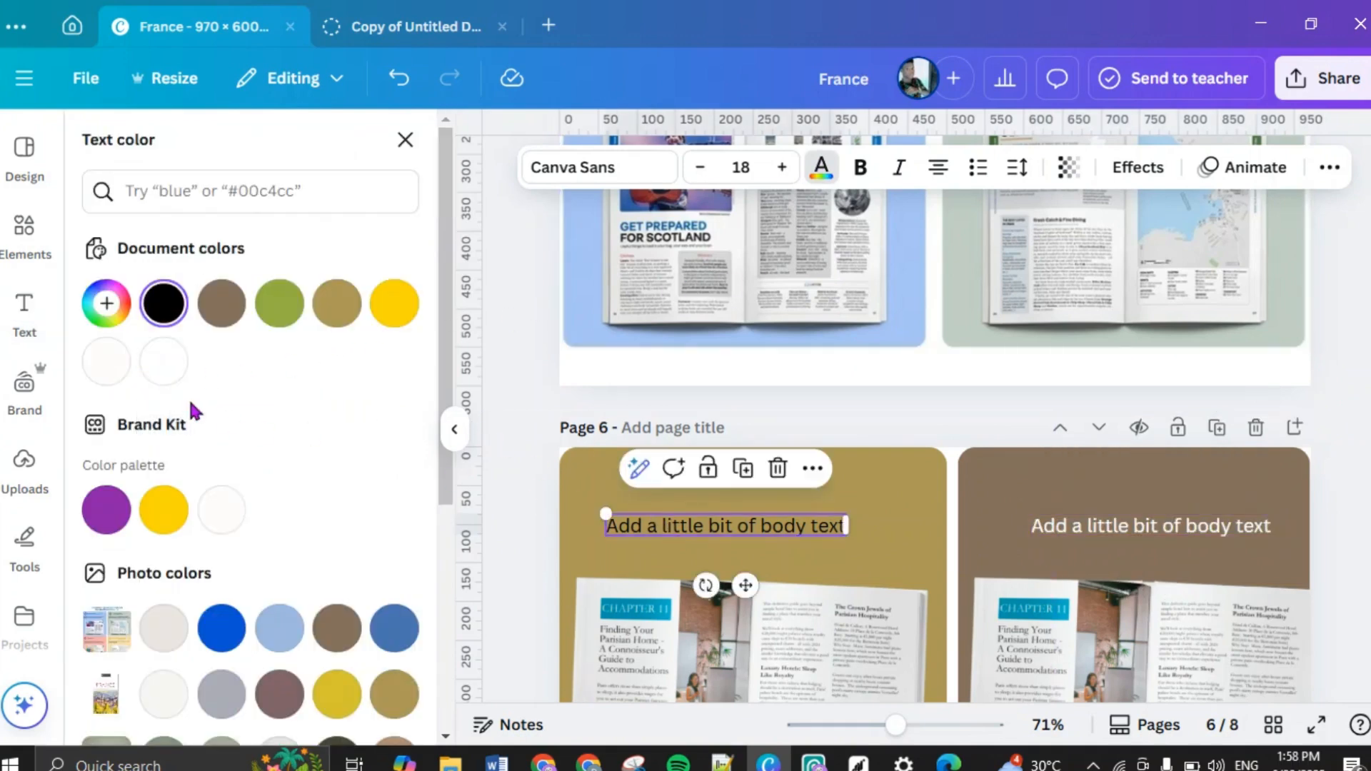
pyautogui.click(164, 360)
pyautogui.press('Escape')
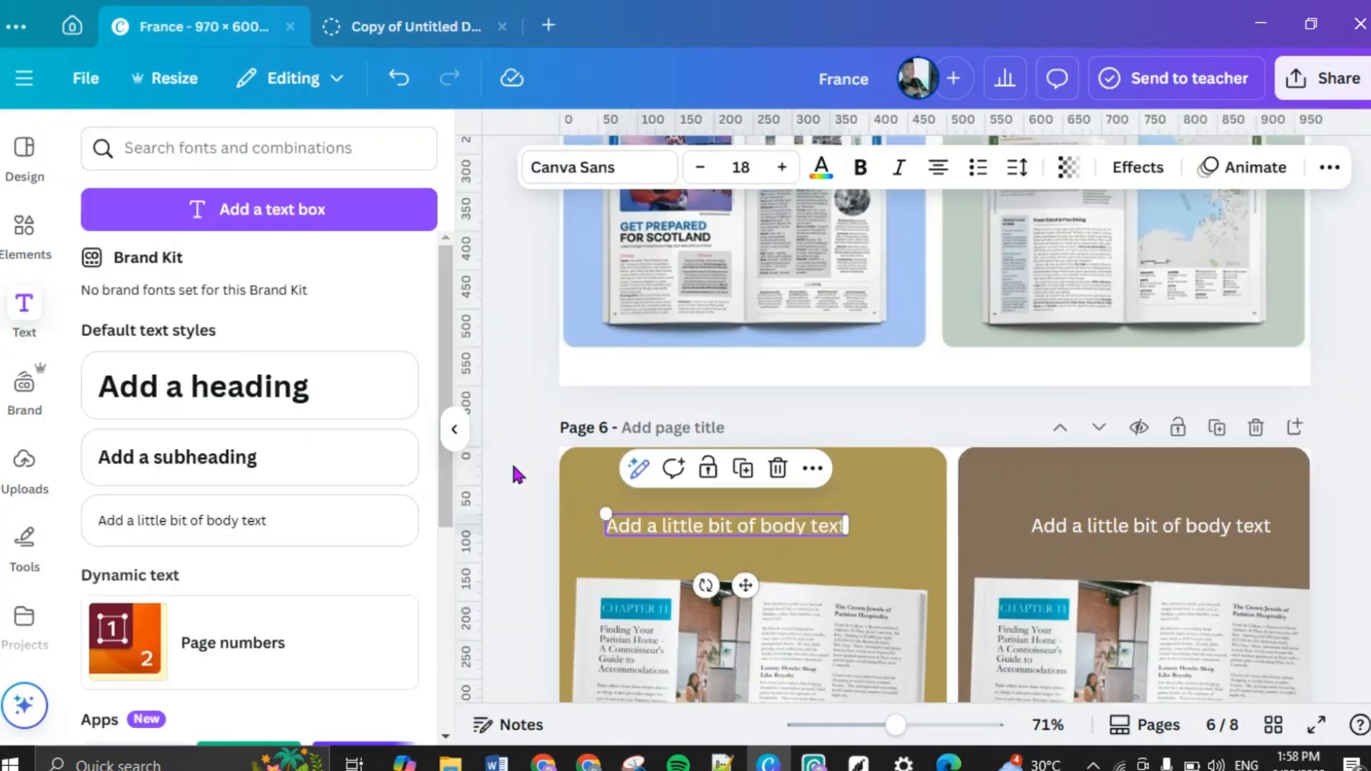
pyautogui.click(518, 475)
# Step: Check the page 5 reference, then add a heading text box and place it at the top of page 6's gold card
pyautogui.scroll(5, 518, 475)
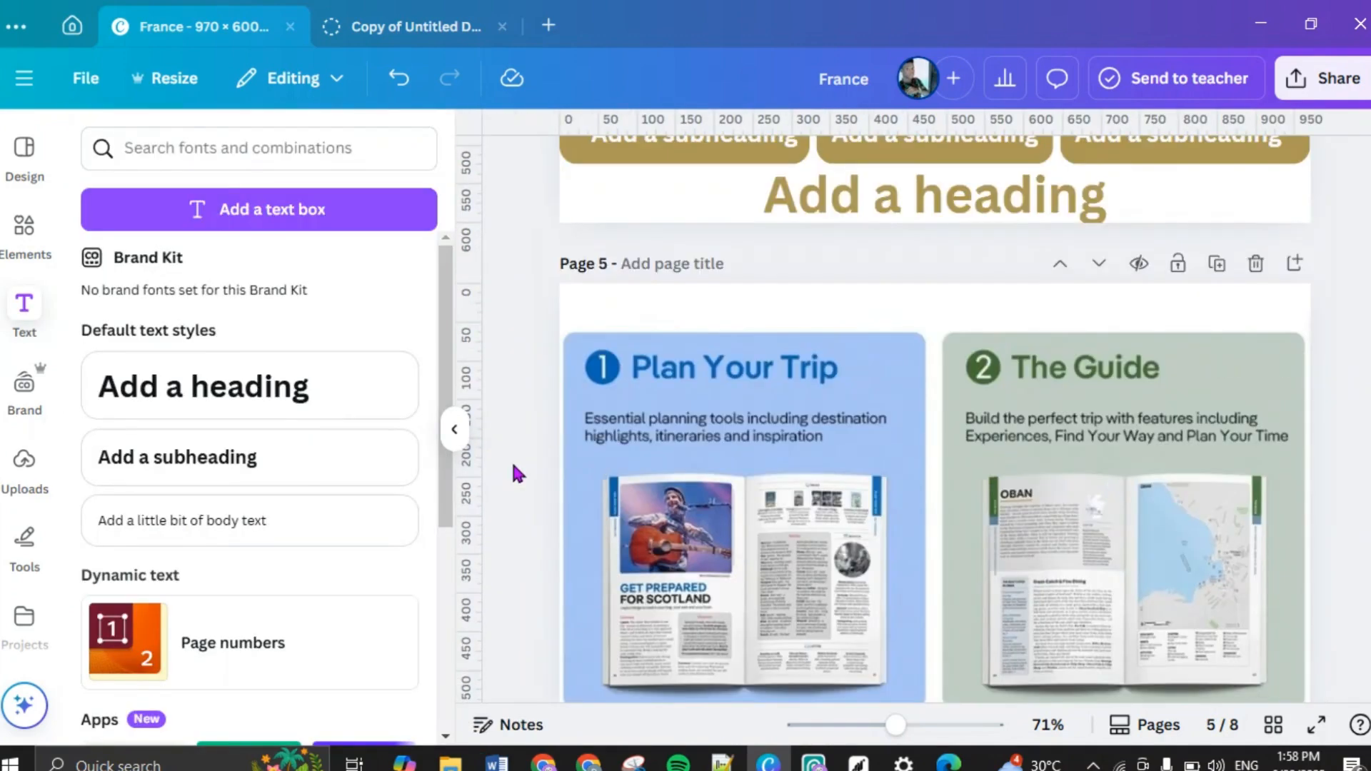
pyautogui.scroll(-5, 514, 468)
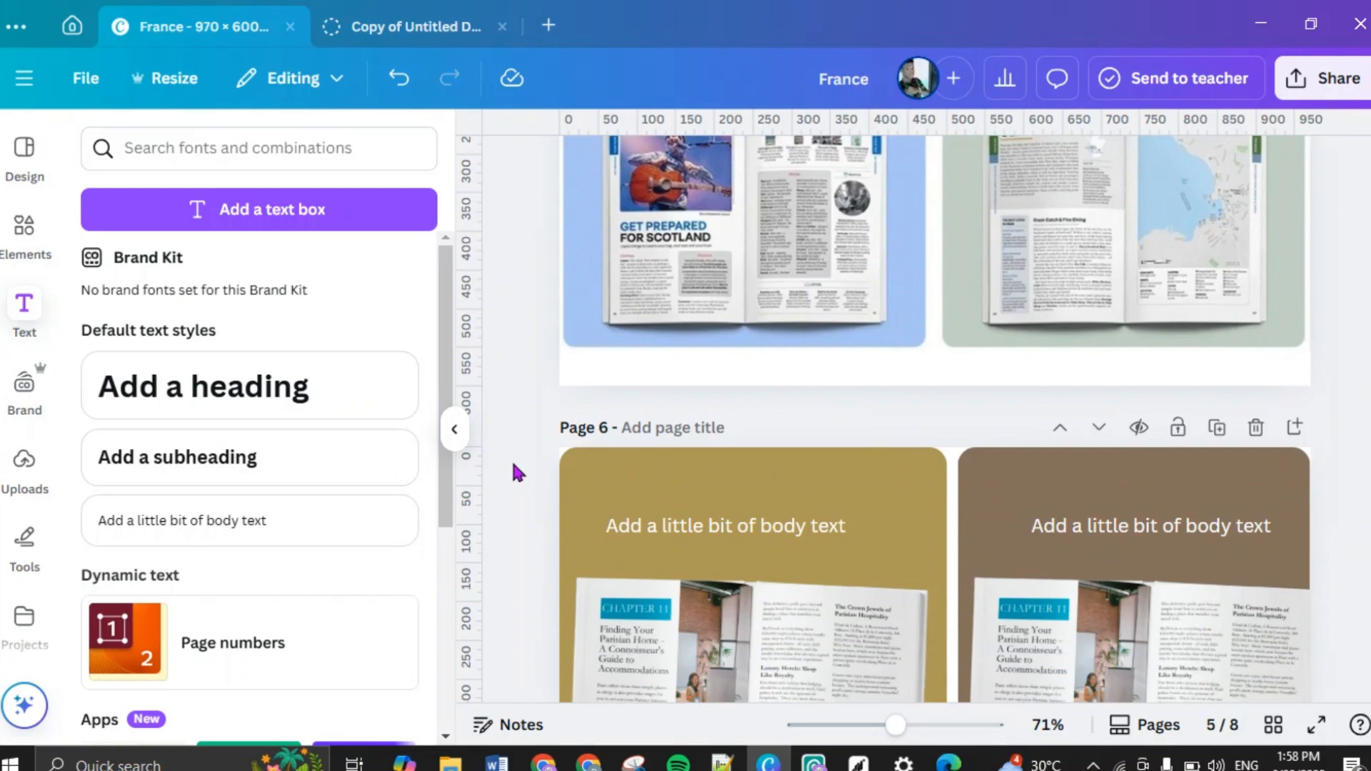
pyautogui.scroll(5, 517, 471)
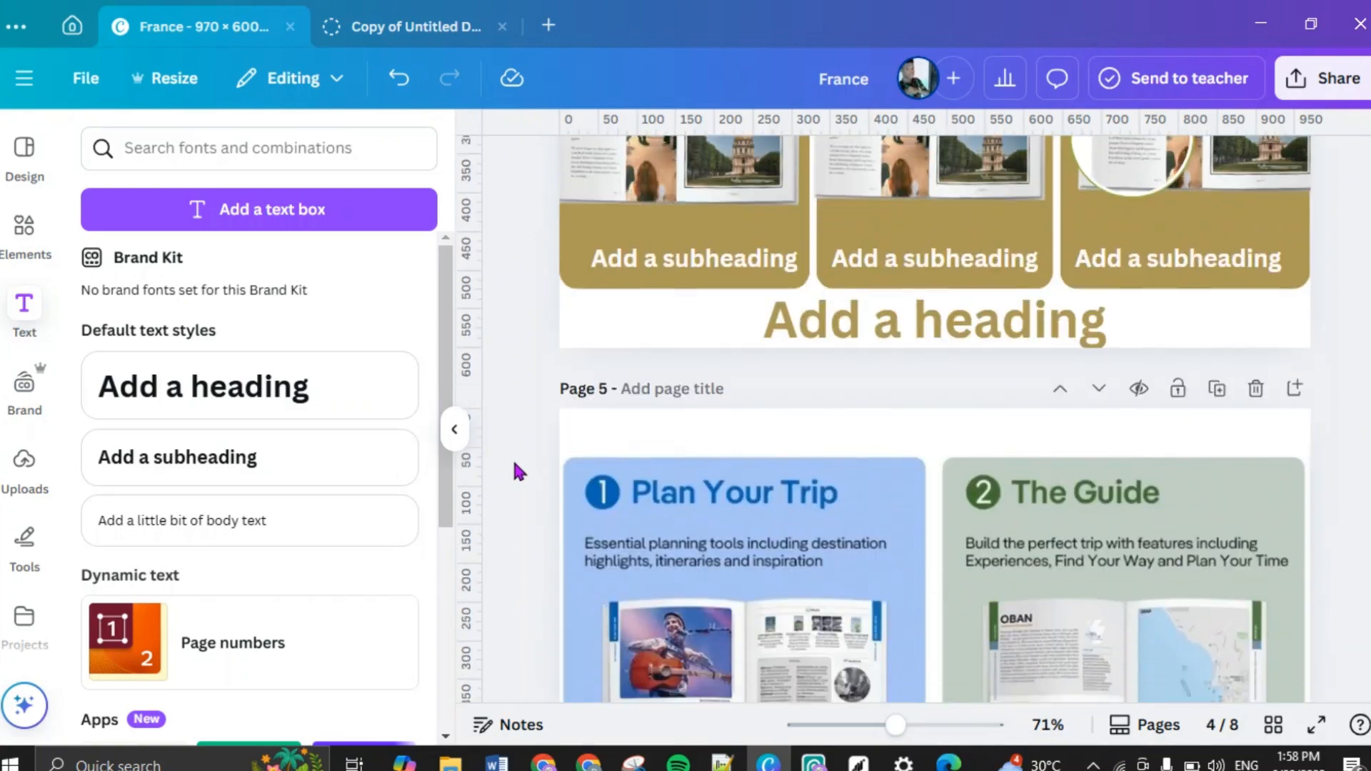
pyautogui.scroll(-2, 517, 473)
pyautogui.scroll(-8, 511, 461)
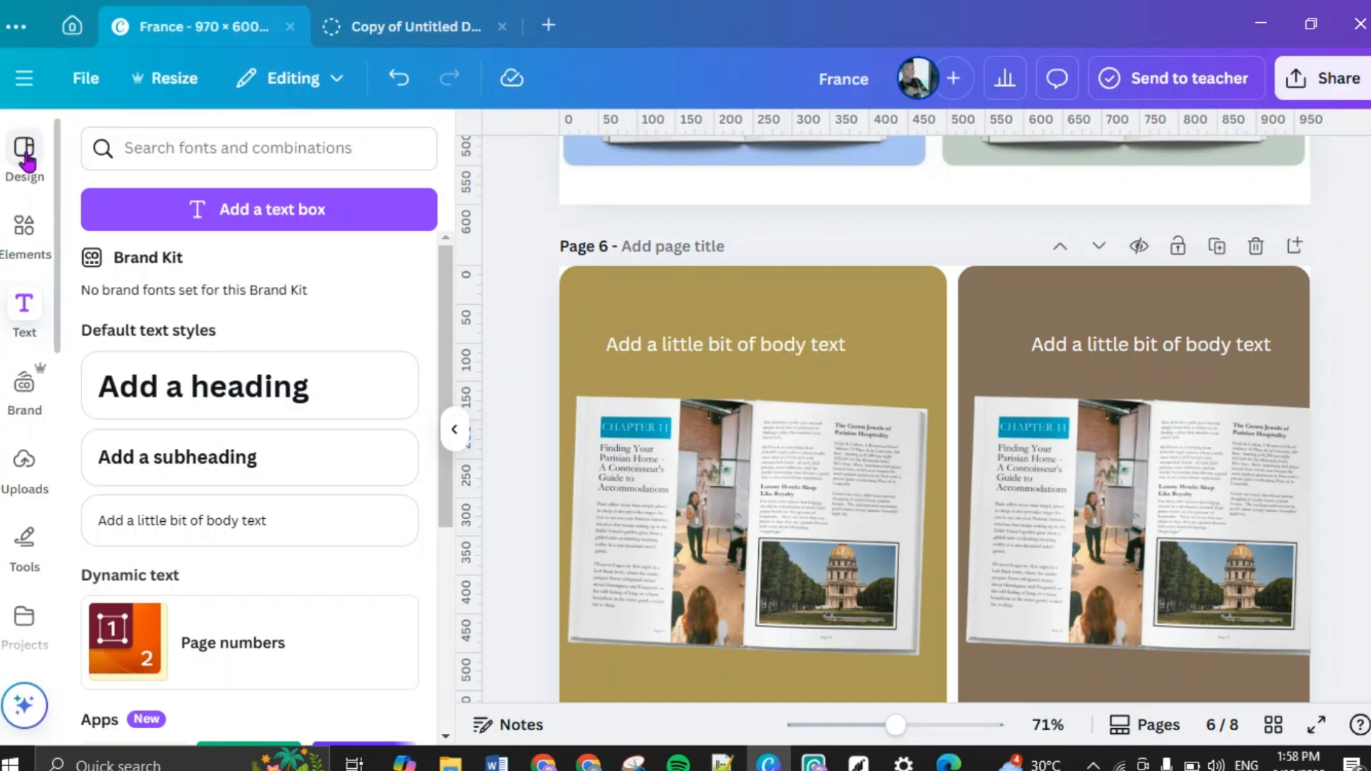
pyautogui.click(27, 230)
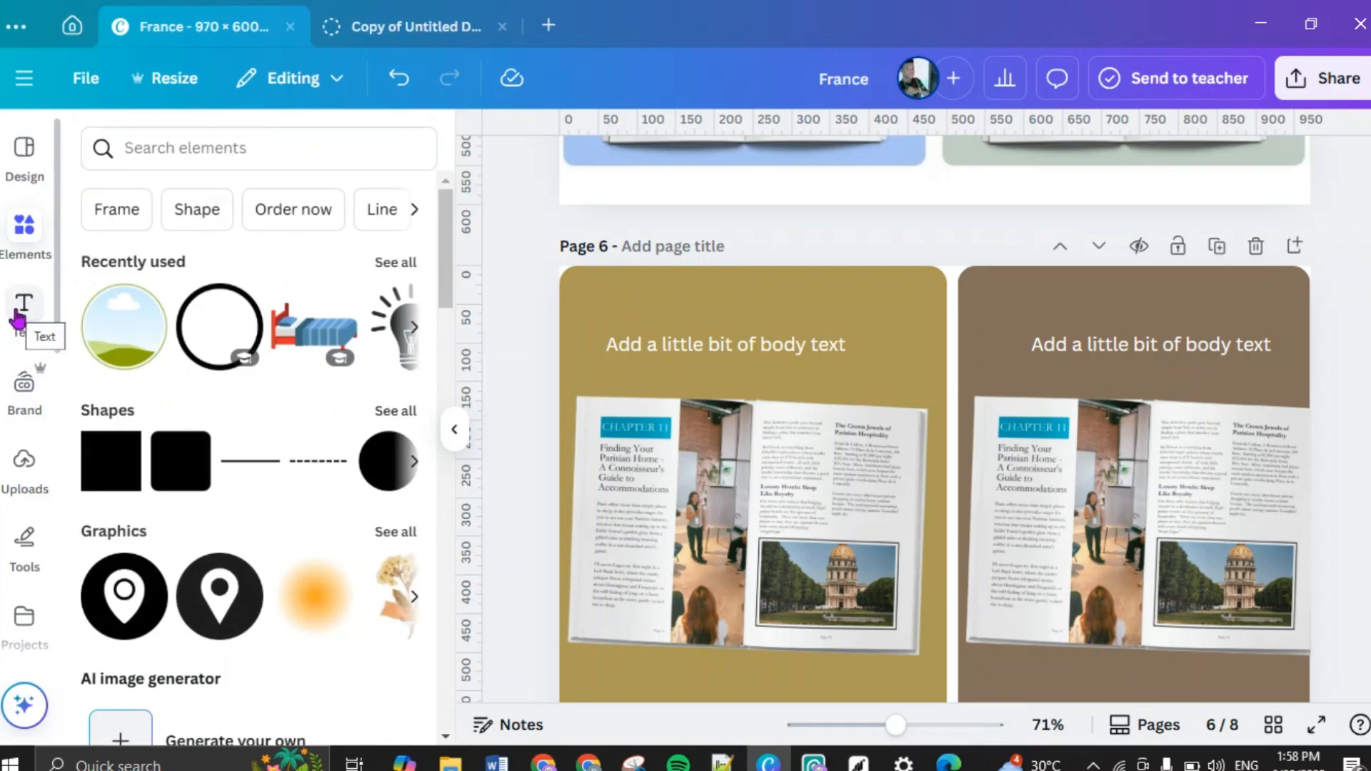
pyautogui.click(23, 314)
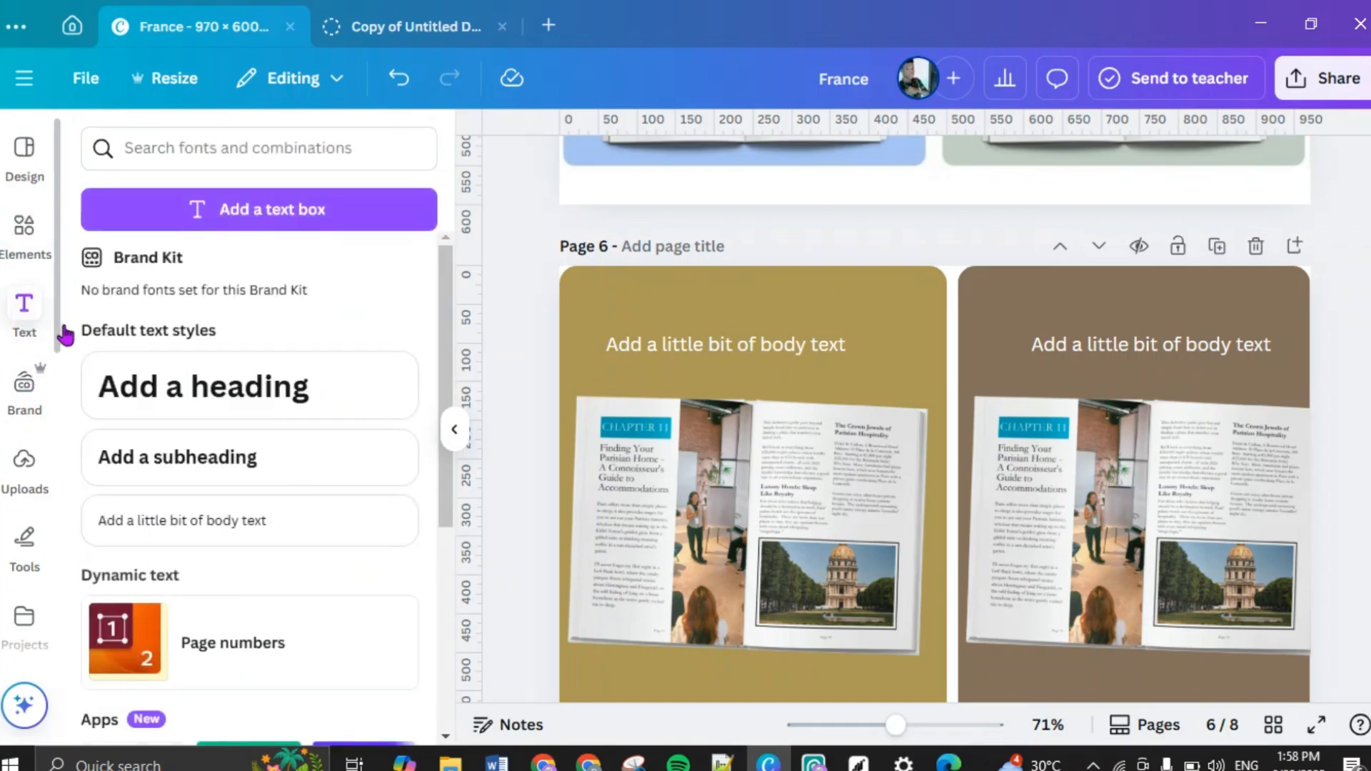
pyautogui.click(178, 390)
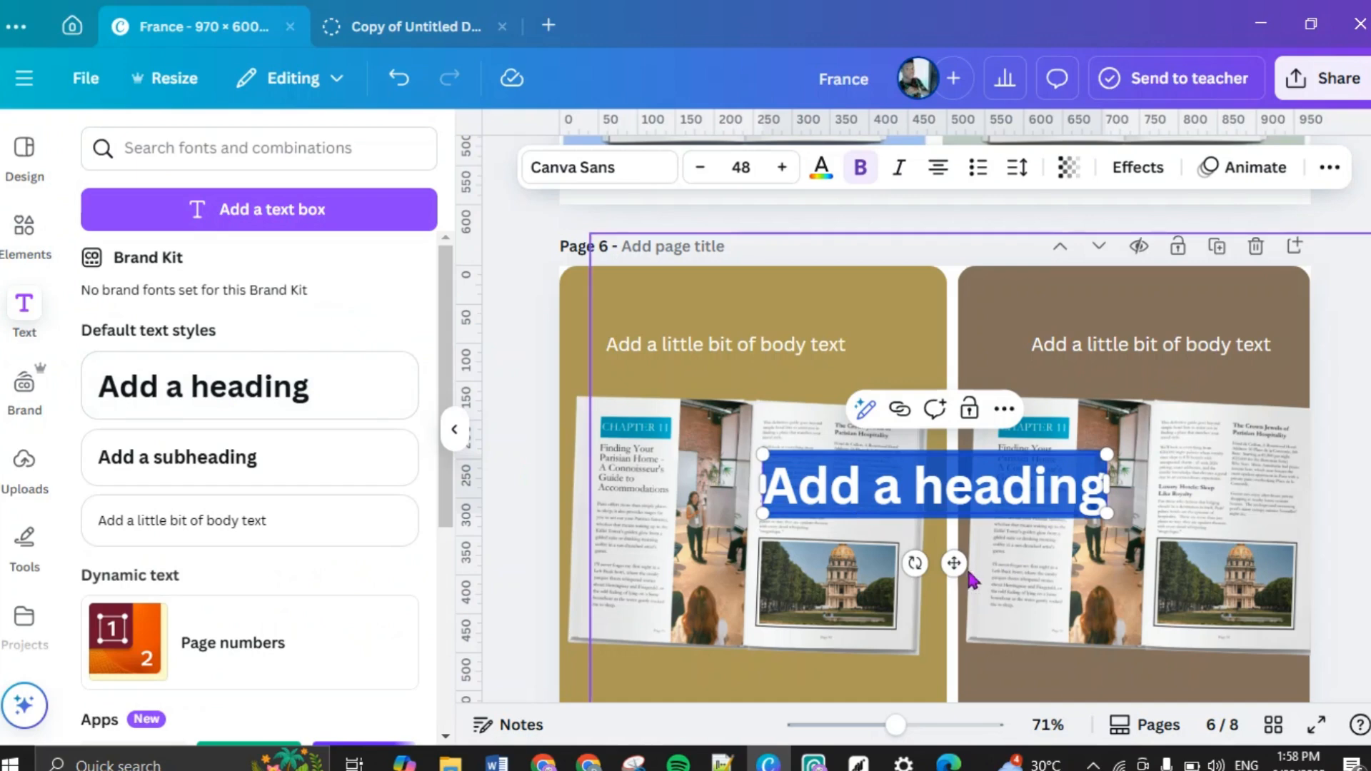
pyautogui.moveTo(954, 564); pyautogui.dragTo(772, 393)
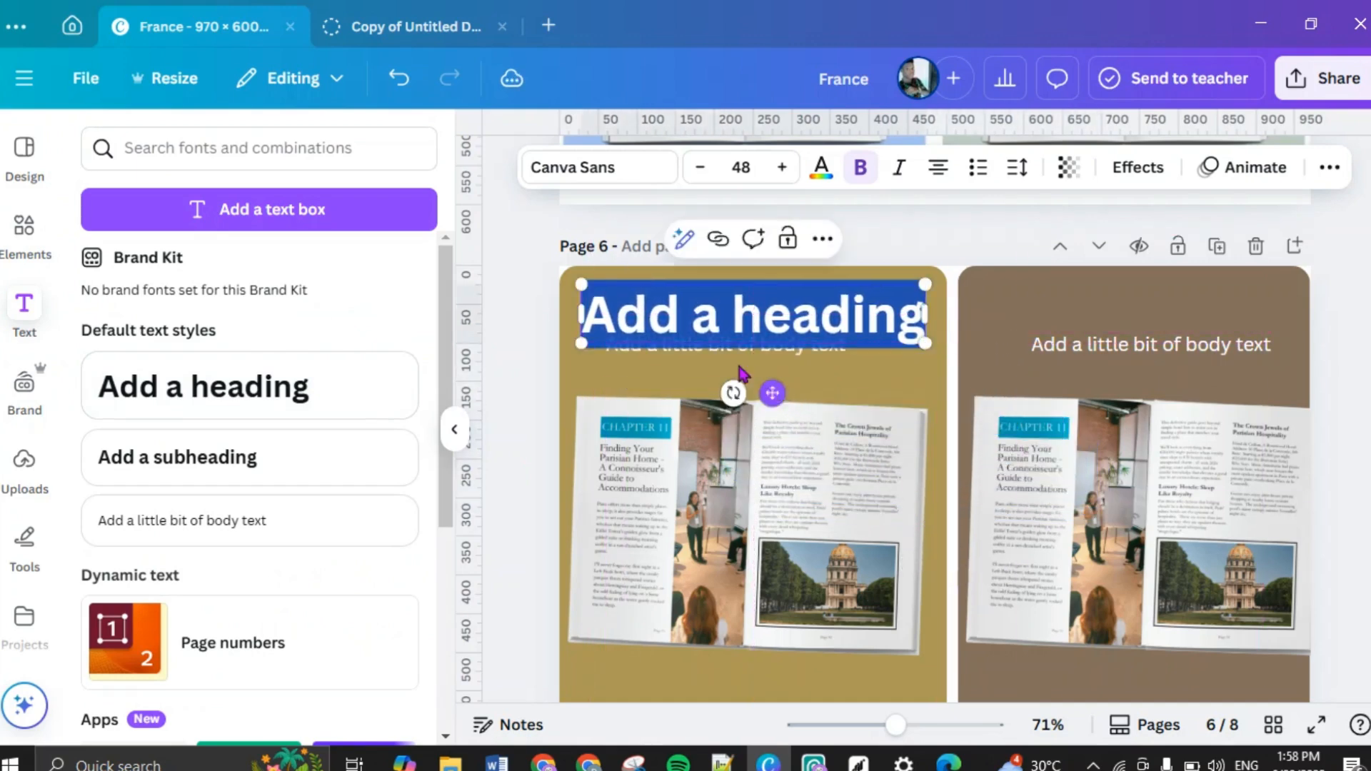
# Step: Scale the gold card's heading down to size 32.1 and left-align it just above the body text
pyautogui.moveTo(582, 289); pyautogui.dragTo(631, 294)
pyautogui.moveTo(792, 393); pyautogui.dragTo(772, 374)
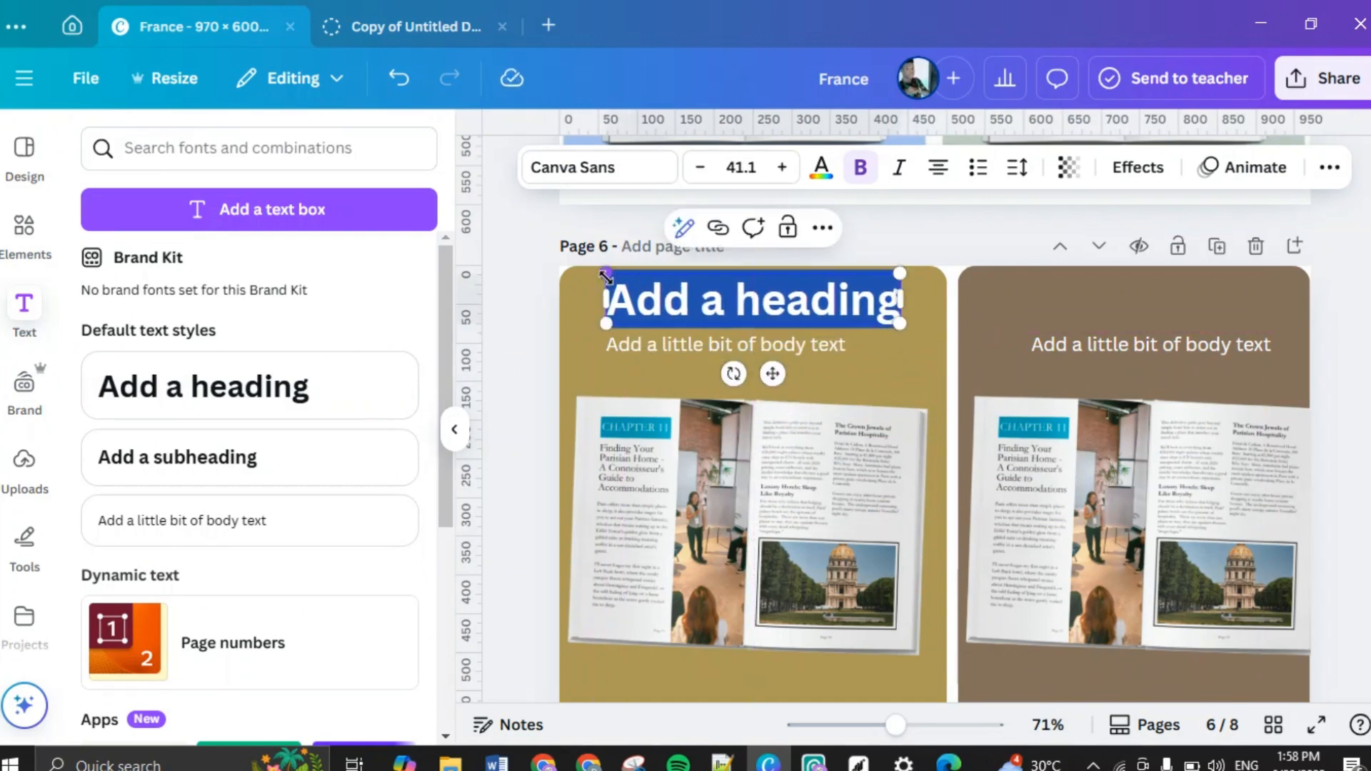
pyautogui.moveTo(606, 277); pyautogui.dragTo(659, 335)
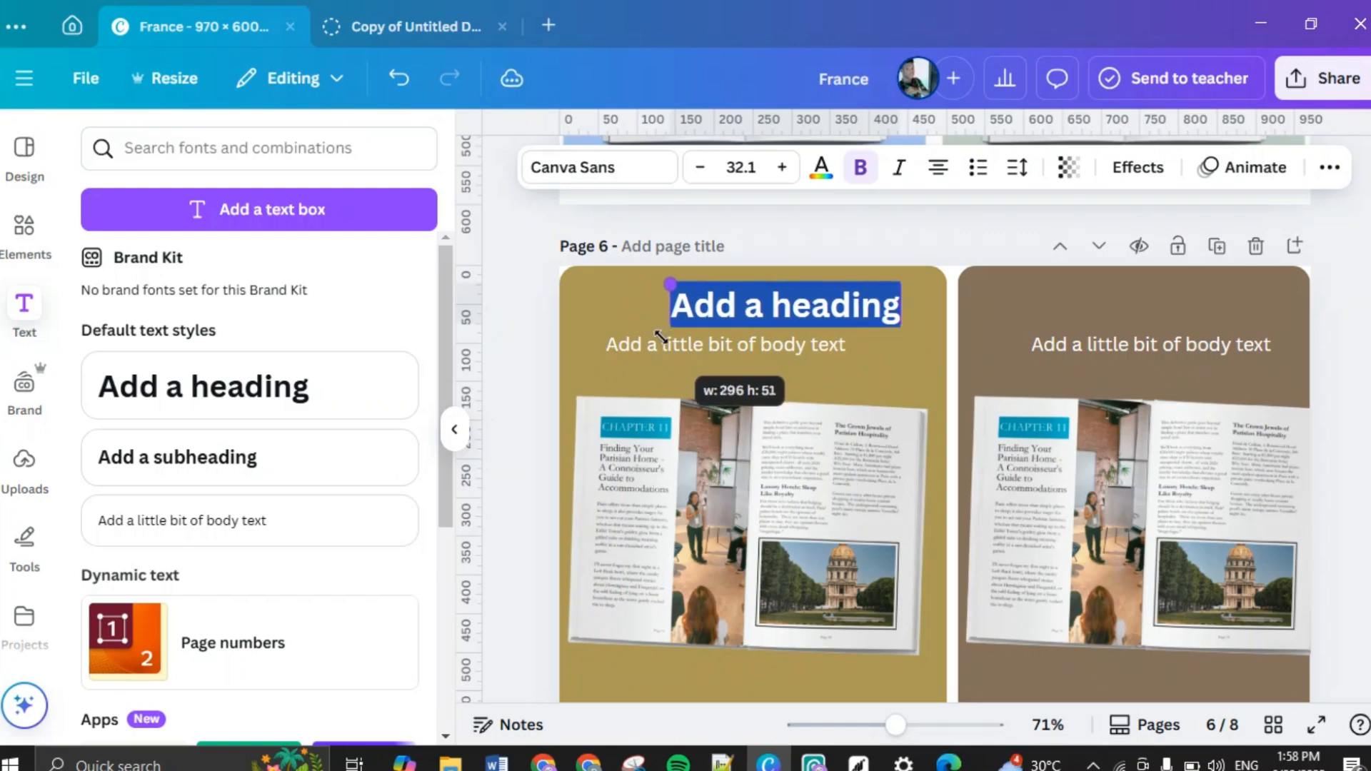
pyautogui.moveTo(805, 374); pyautogui.dragTo(741, 370)
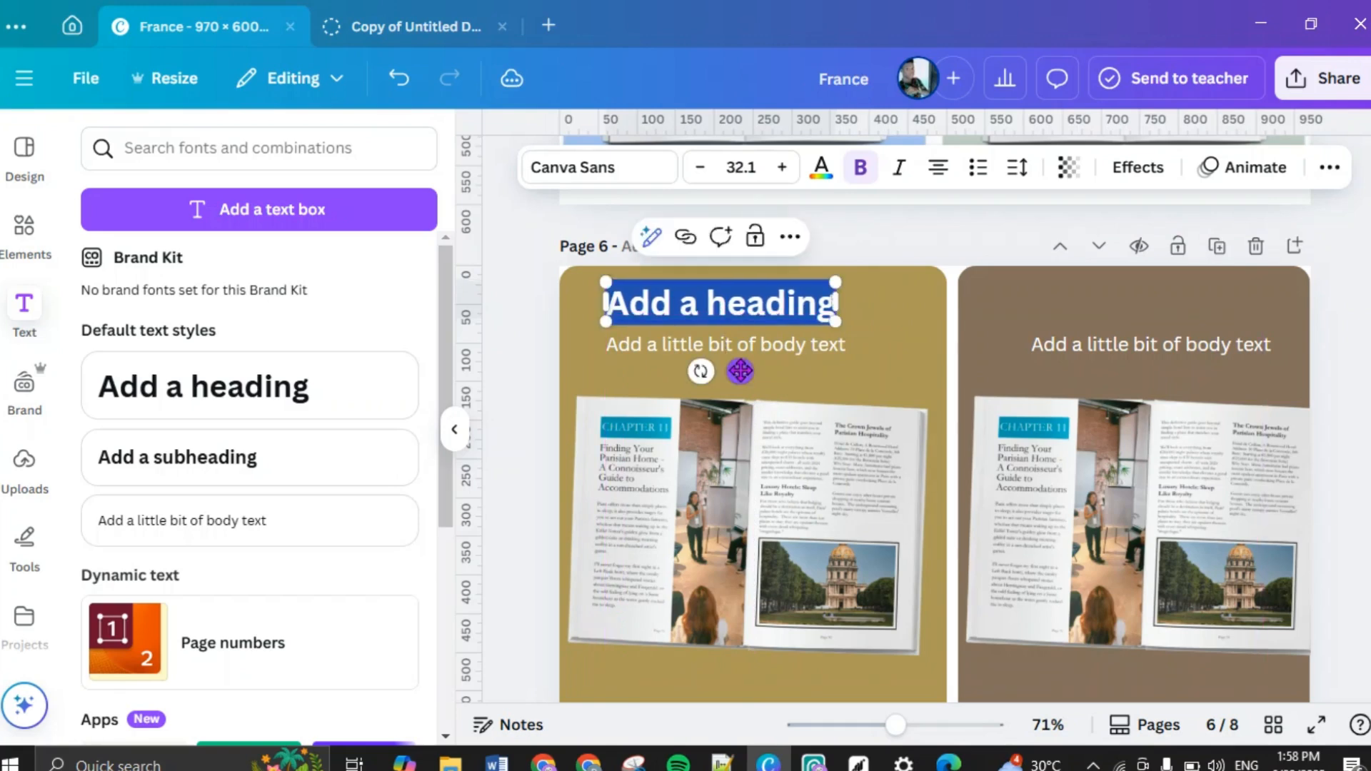
pyautogui.click(802, 371)
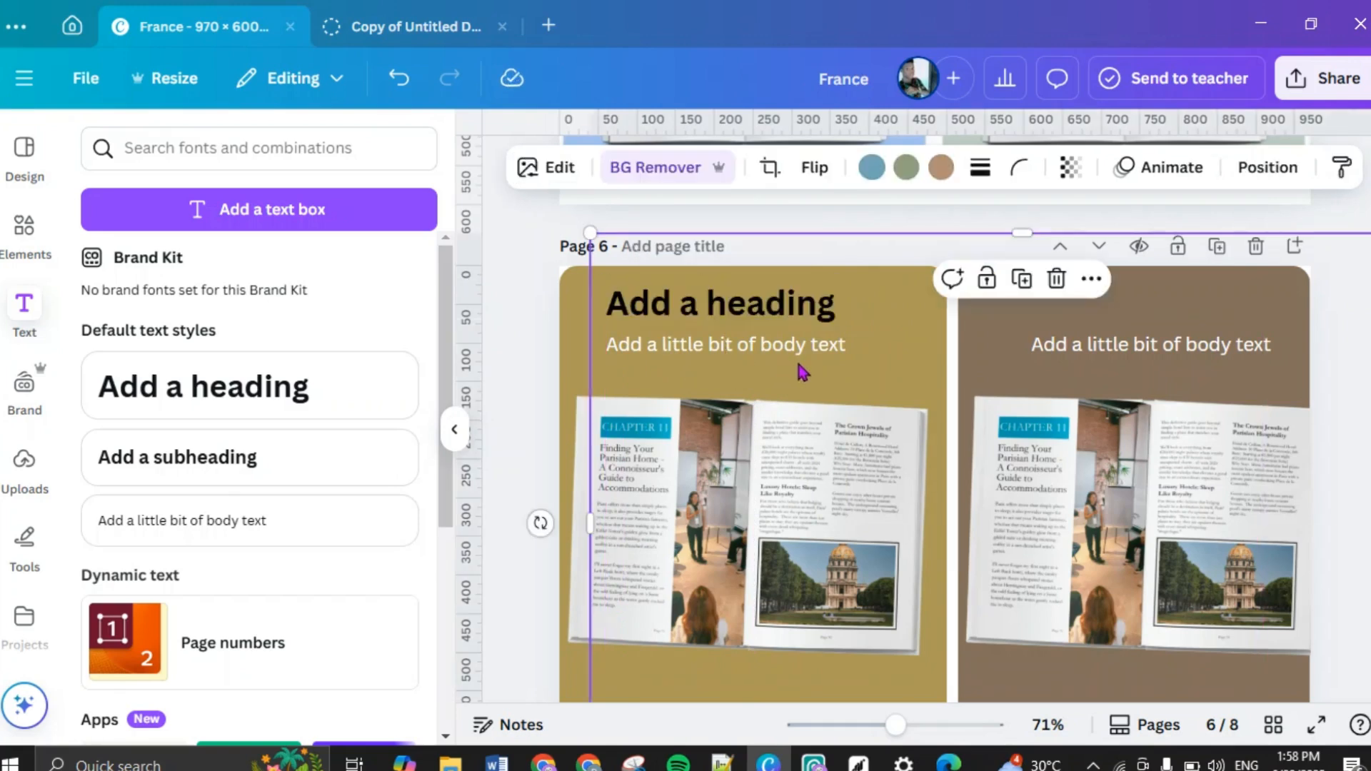
# Step: Duplicate the gold card's heading and place the copy above the brown card's body text, level with the original
pyautogui.click(702, 311)
pyautogui.click(738, 237)
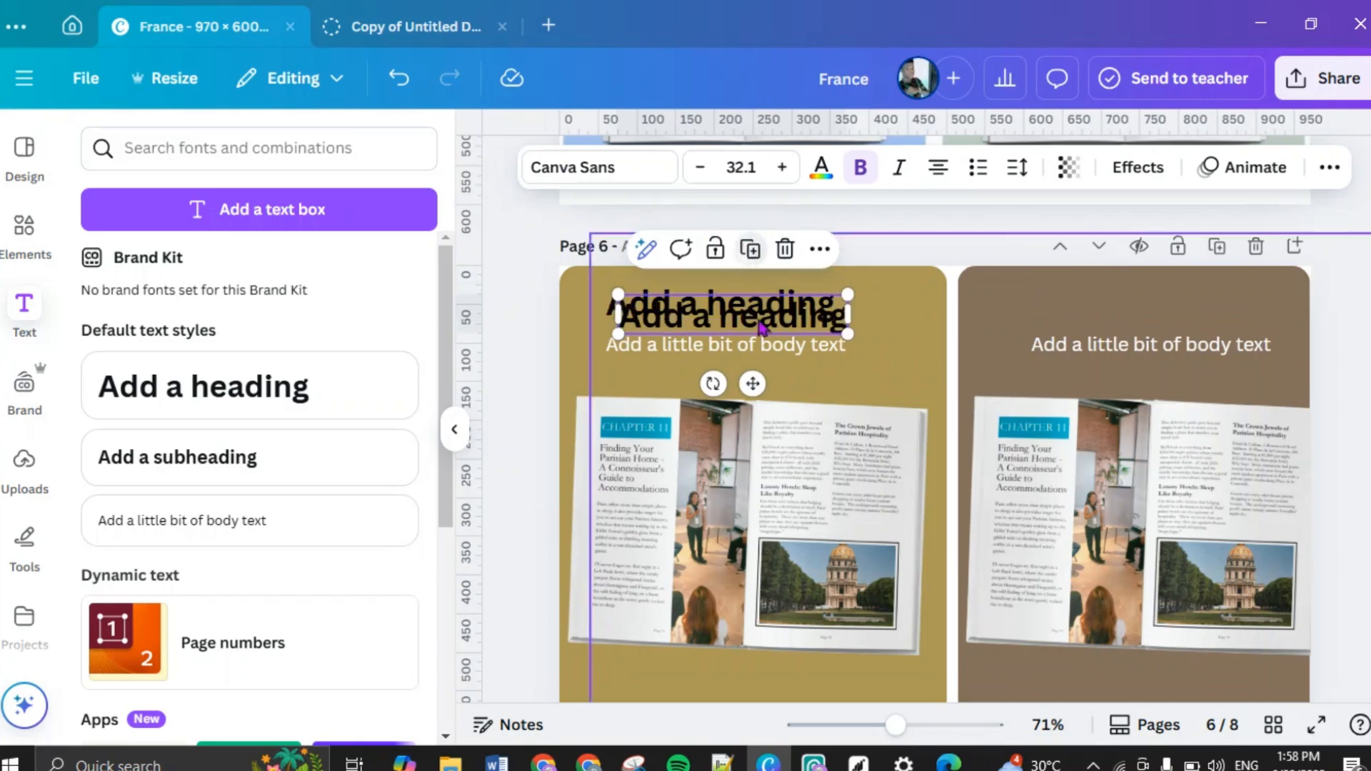
pyautogui.moveTo(753, 383); pyautogui.dragTo(1151, 374)
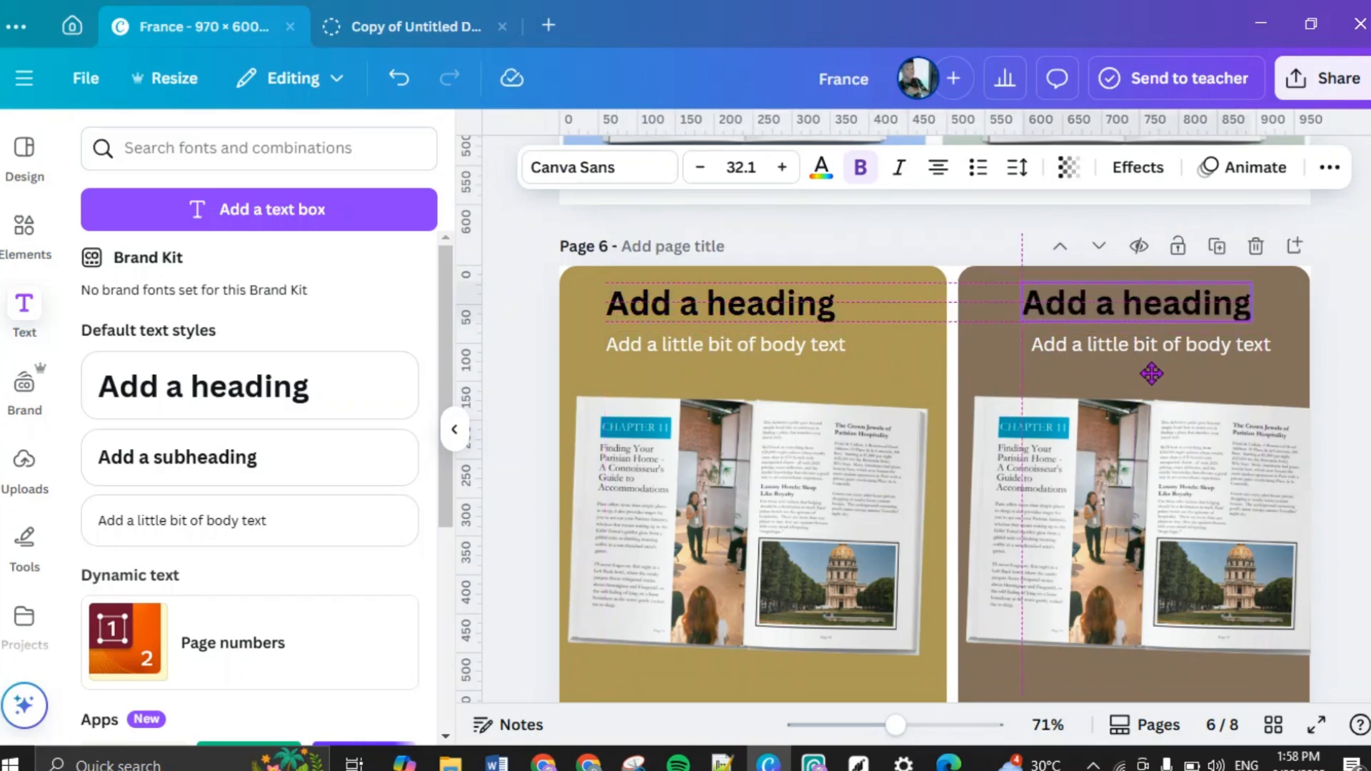
pyautogui.moveTo(1151, 374); pyautogui.dragTo(1153, 374)
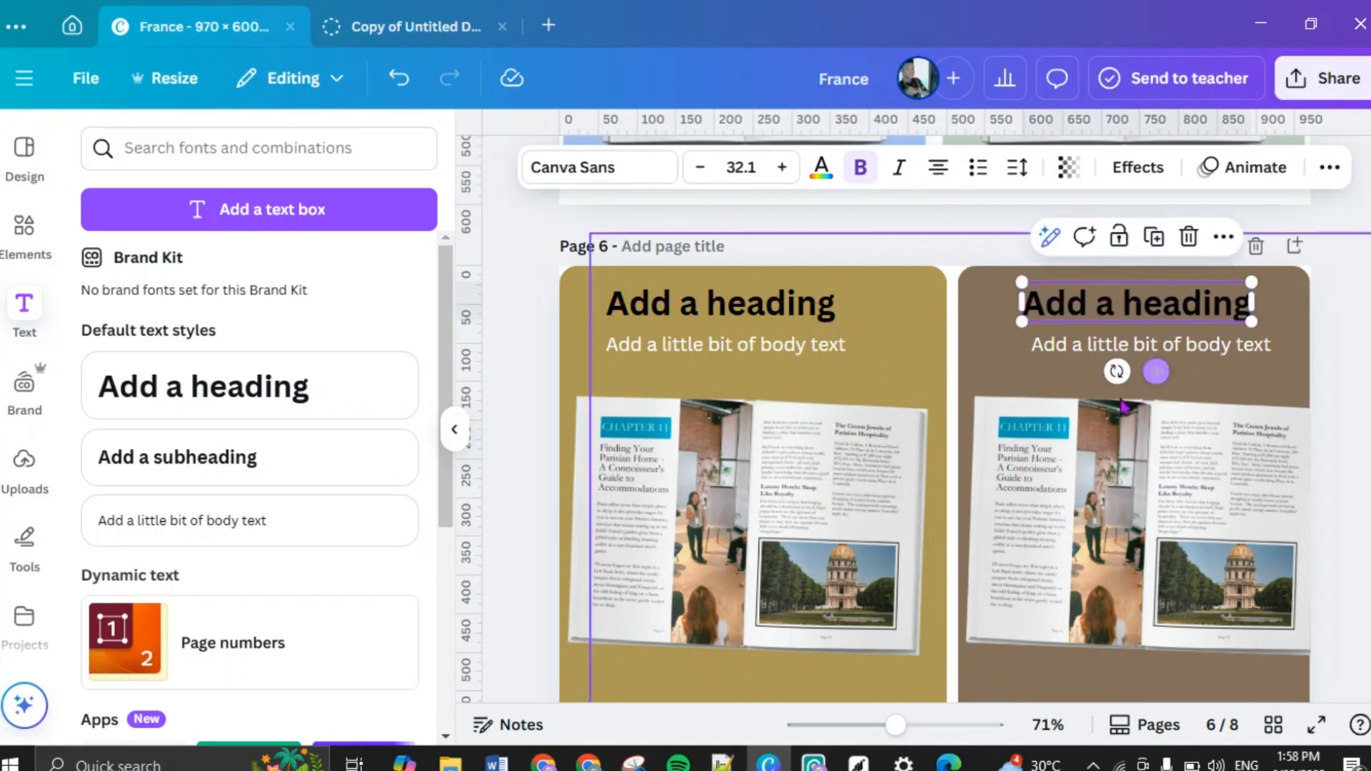
pyautogui.click(1321, 373)
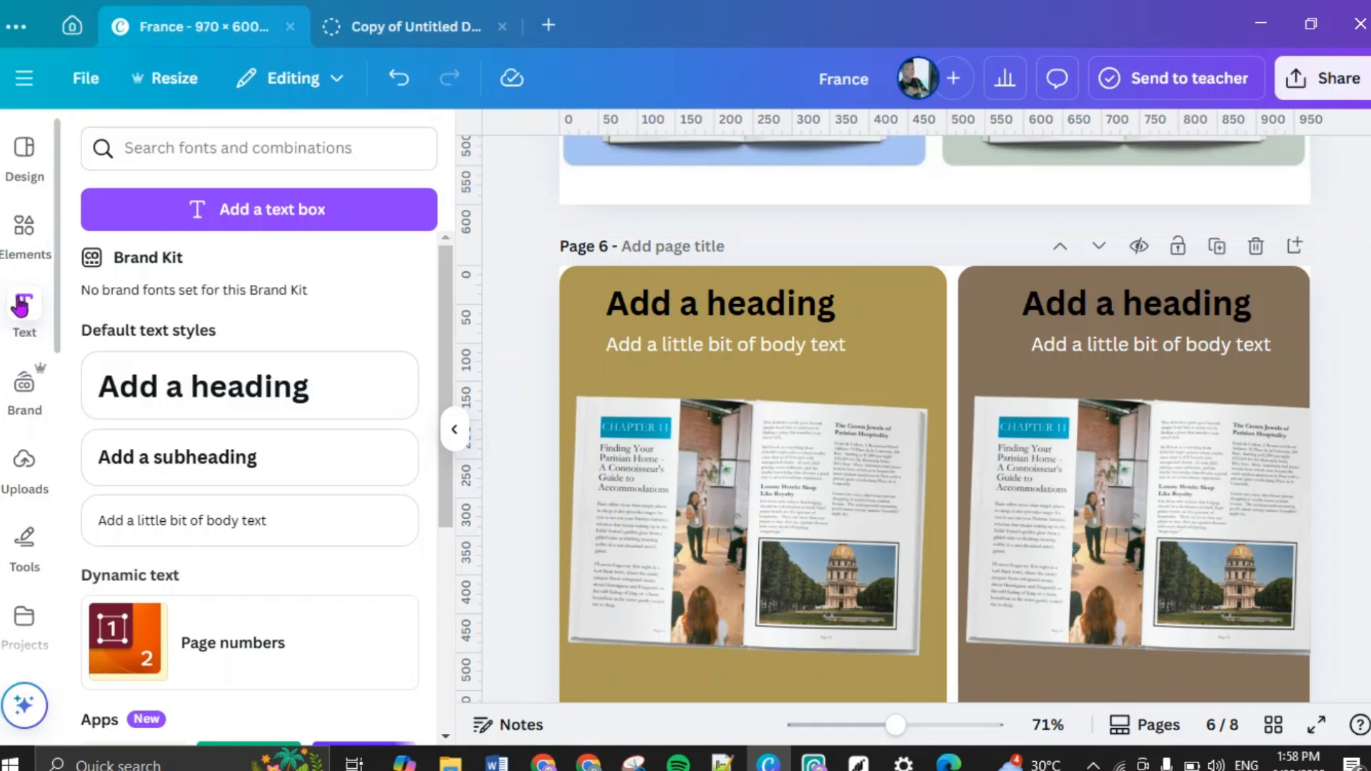
# Step: Add another heading text box to page 6 and set its font size to 32.1
pyautogui.click(136, 398)
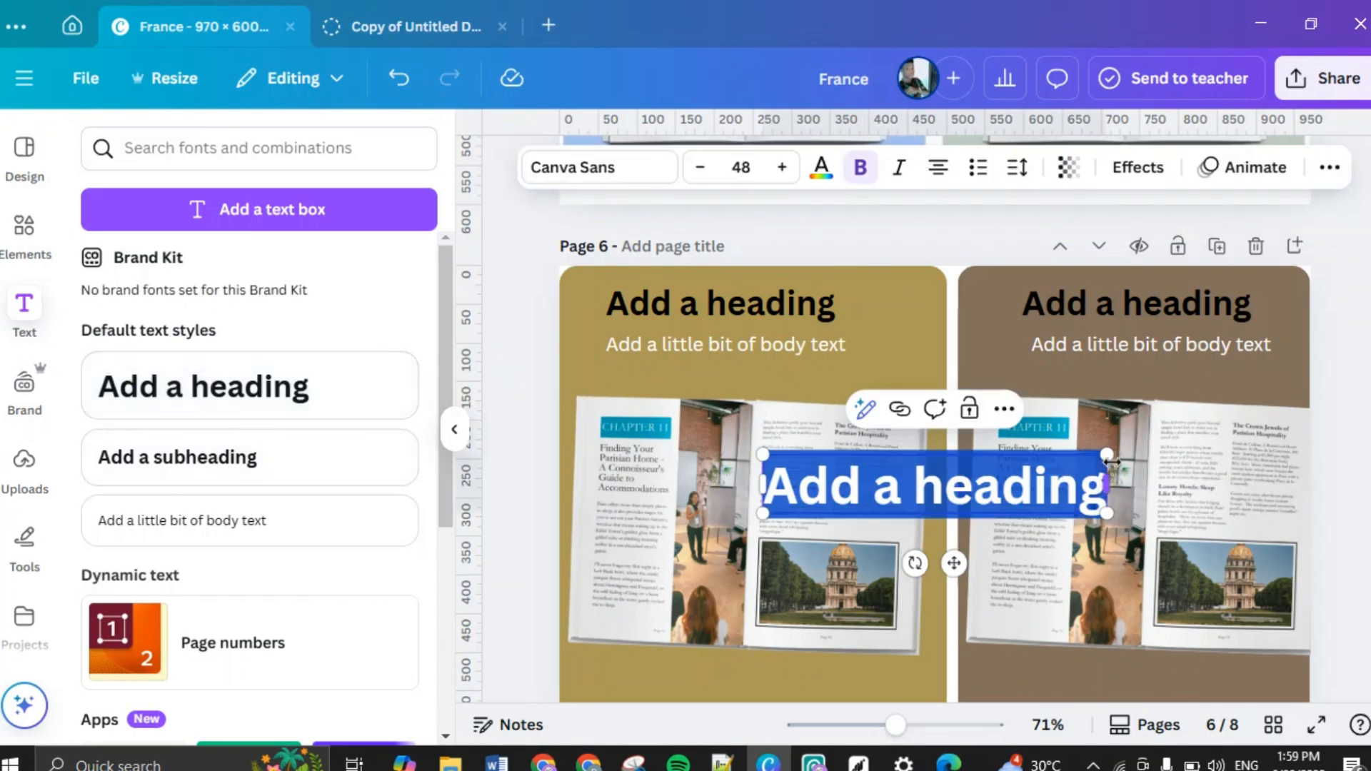
pyautogui.click(667, 314)
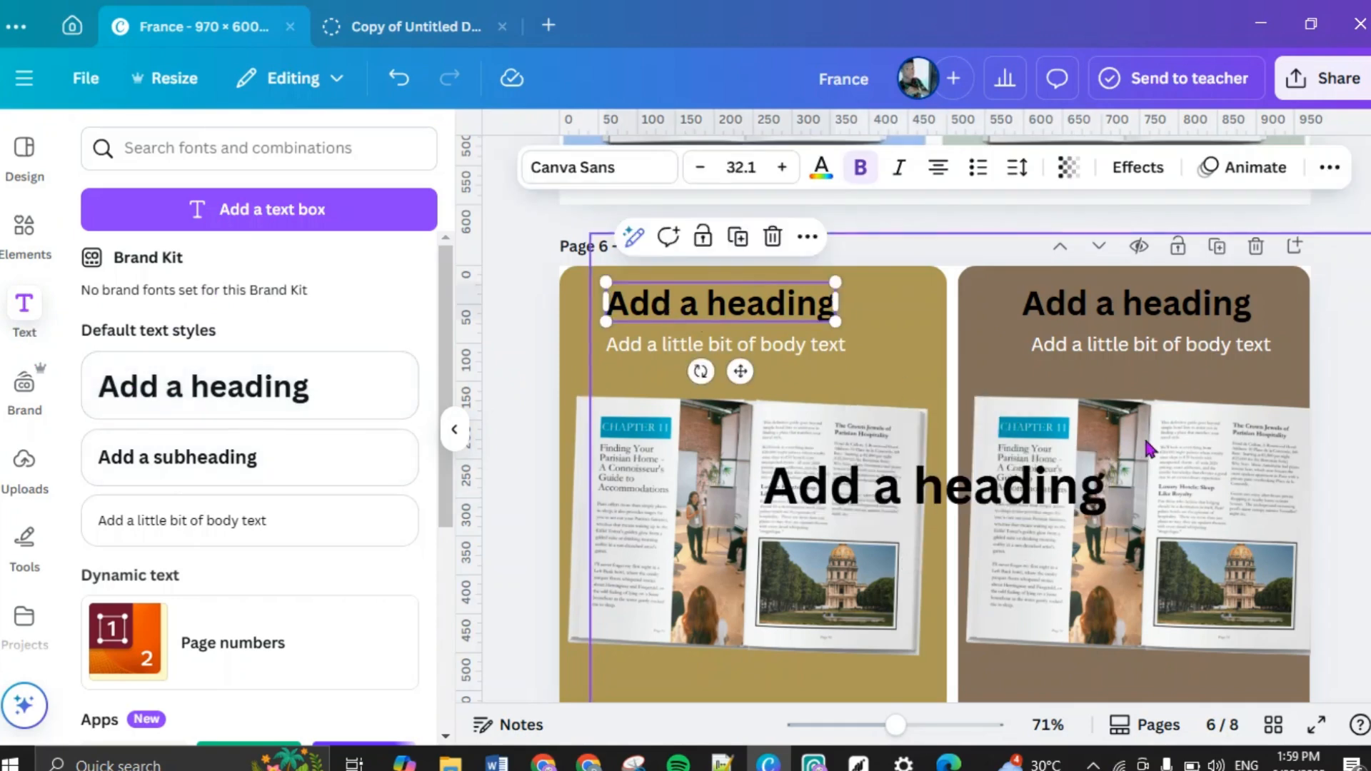
pyautogui.click(977, 491)
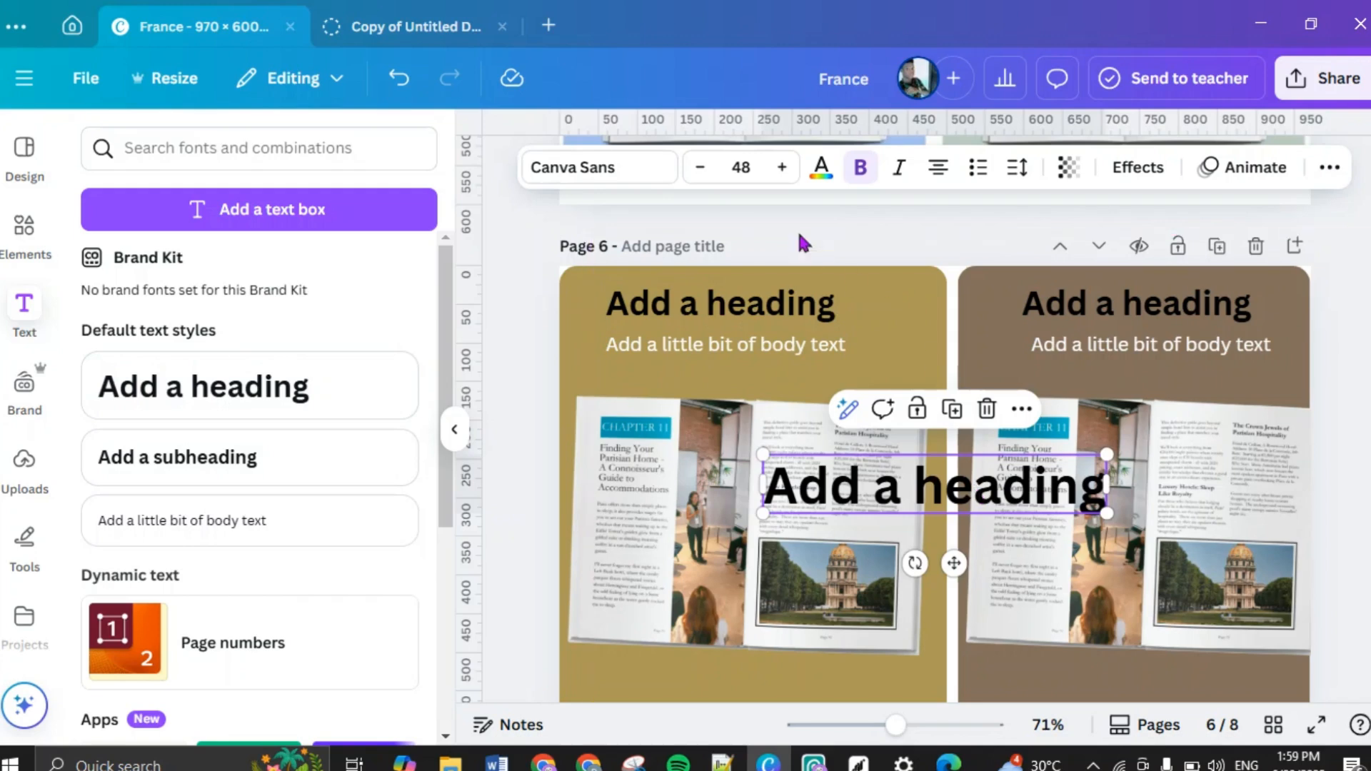
pyautogui.click(749, 166)
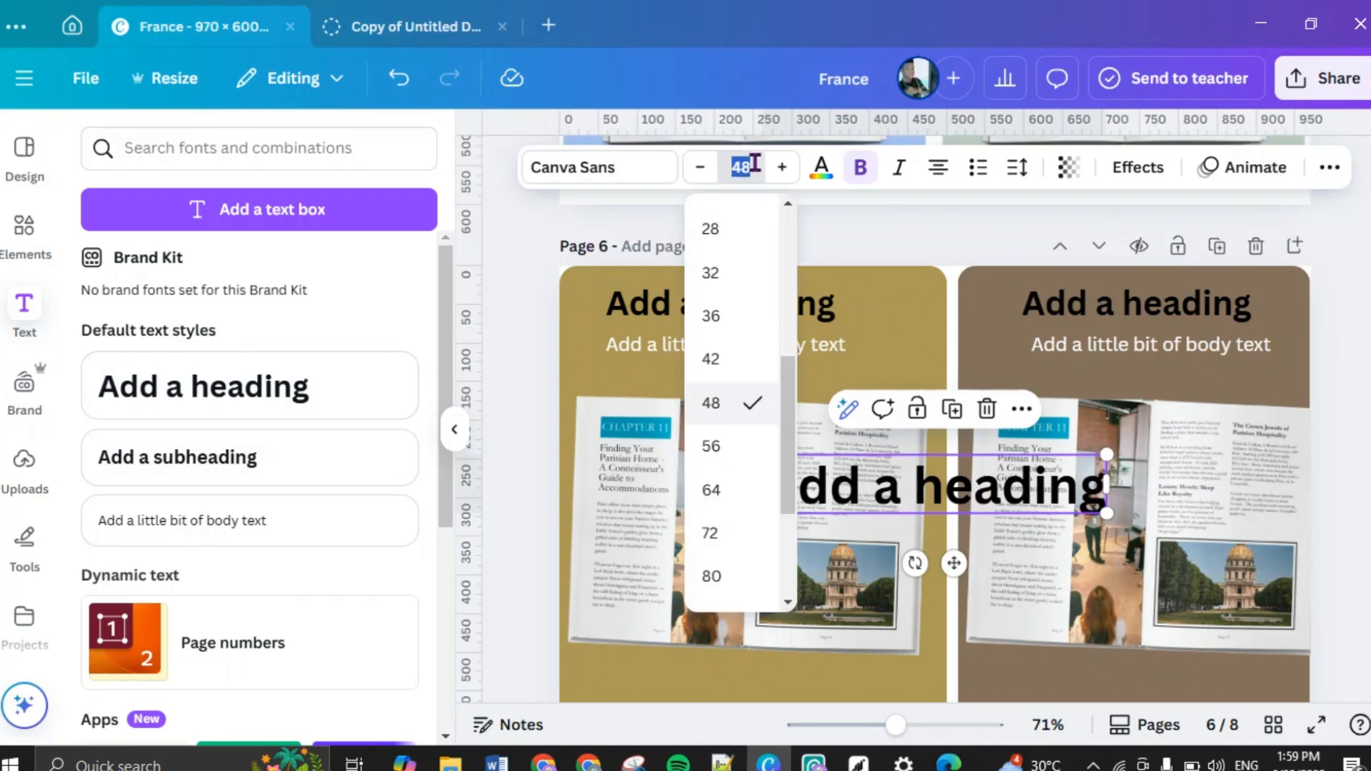
pyautogui.press('BackSpace')
pyautogui.press('Return')
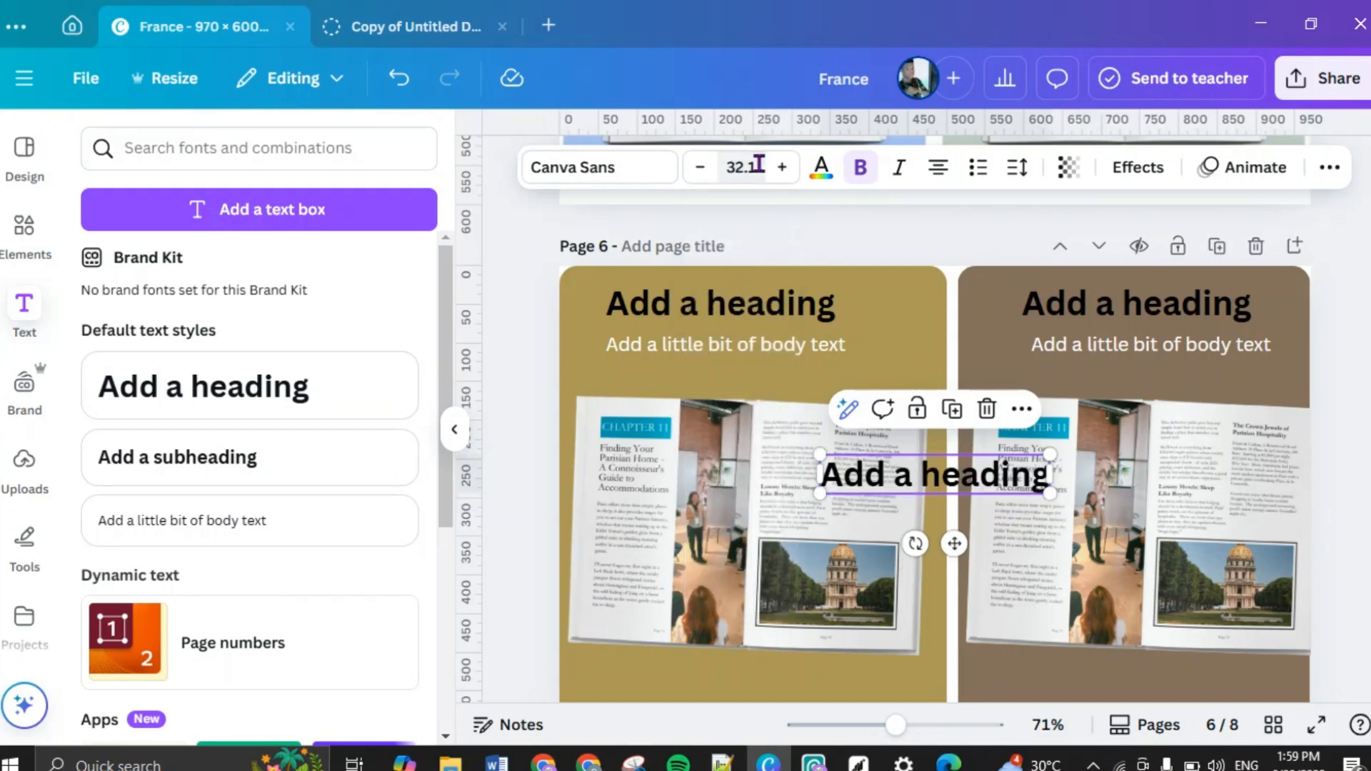
# Step: Replace the new heading's text with "1" and place it just left of the gold card's heading
pyautogui.doubleClick(1043, 479)
pyautogui.press('BackSpace')
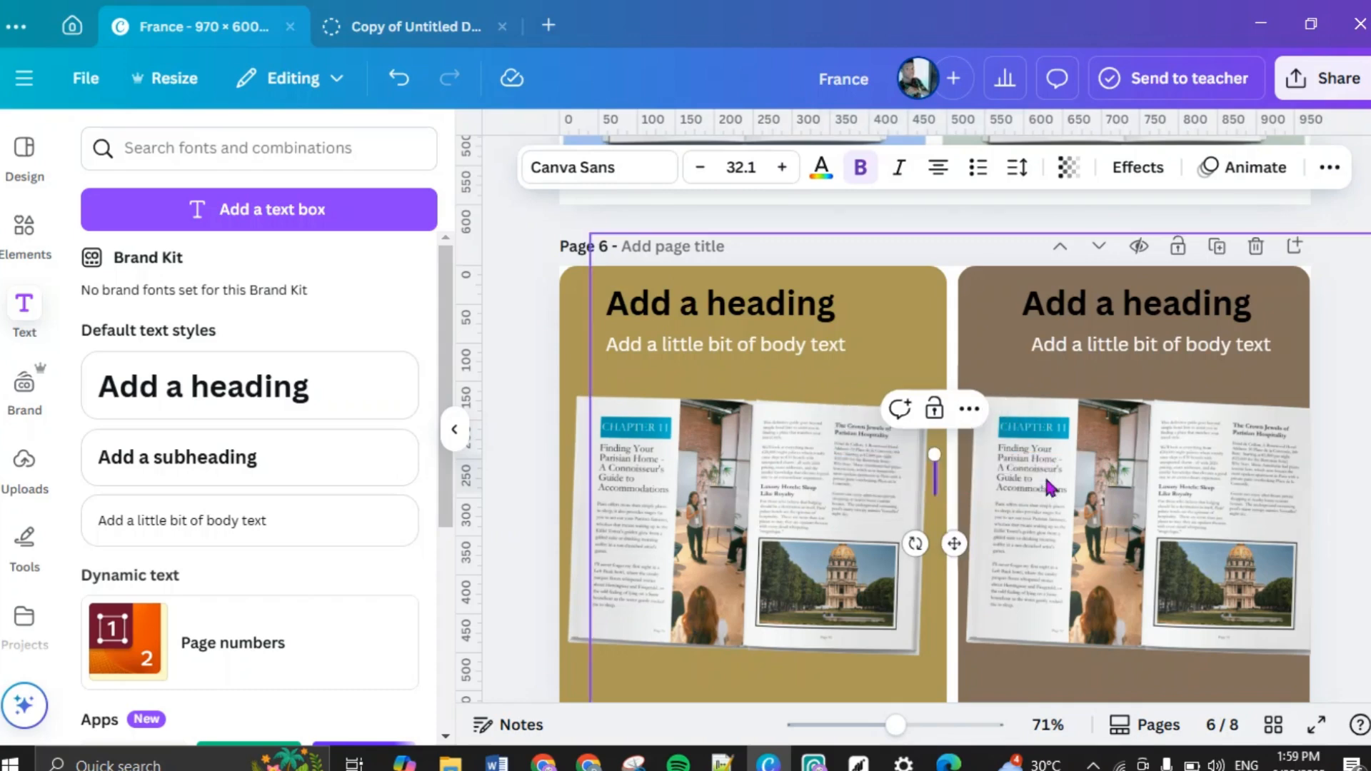
pyautogui.write('1')
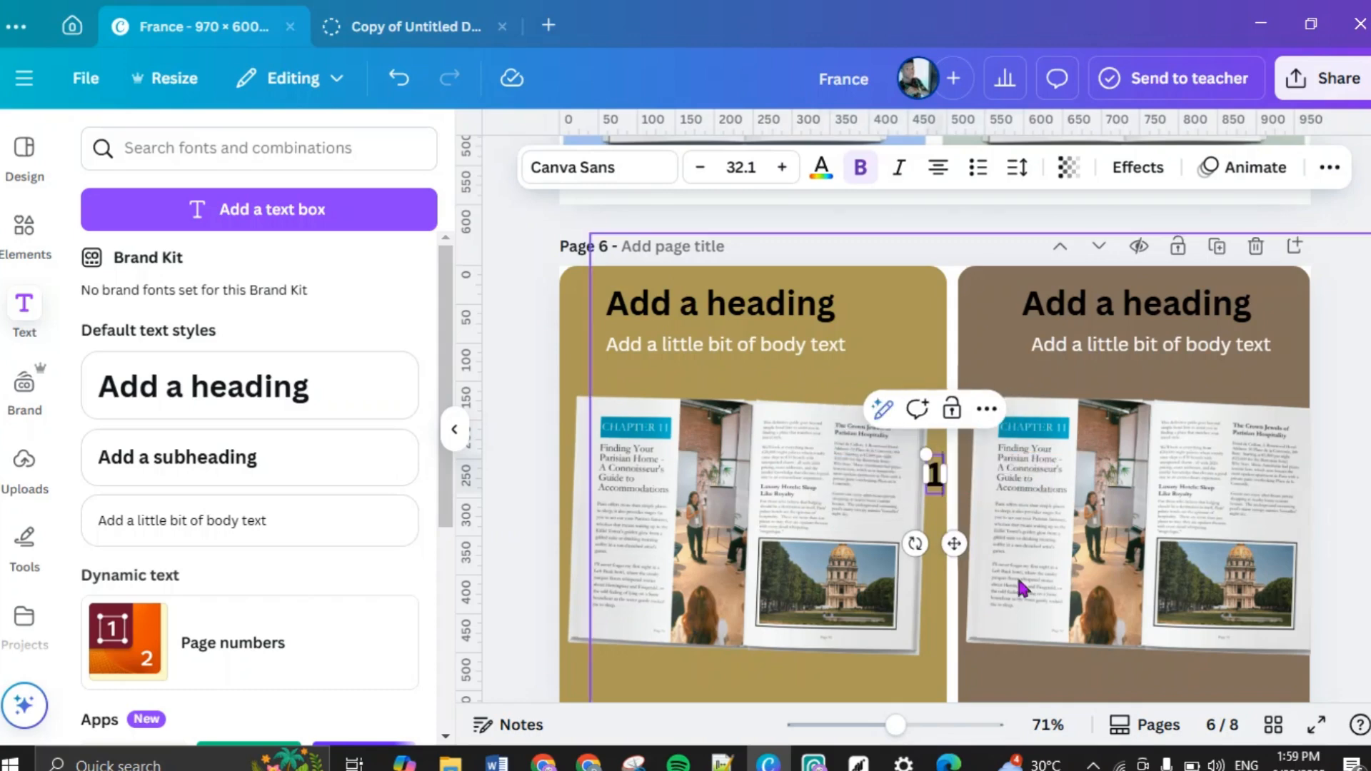
pyautogui.moveTo(954, 543); pyautogui.dragTo(619, 371)
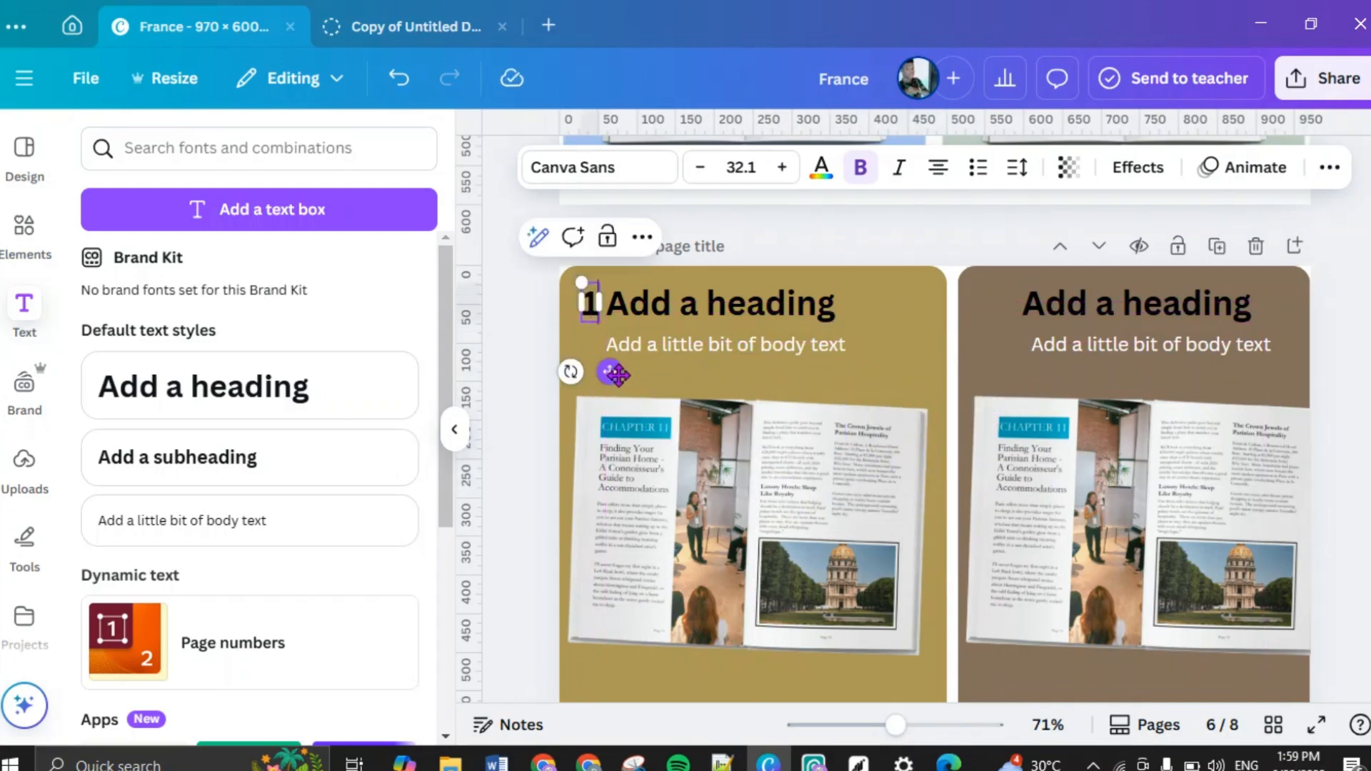
# Step: Check the numbered headings in the page 5 reference, then add a circle shape over the gold card's book mockup on page 6
pyautogui.click(830, 357)
pyautogui.scroll(5, 821, 386)
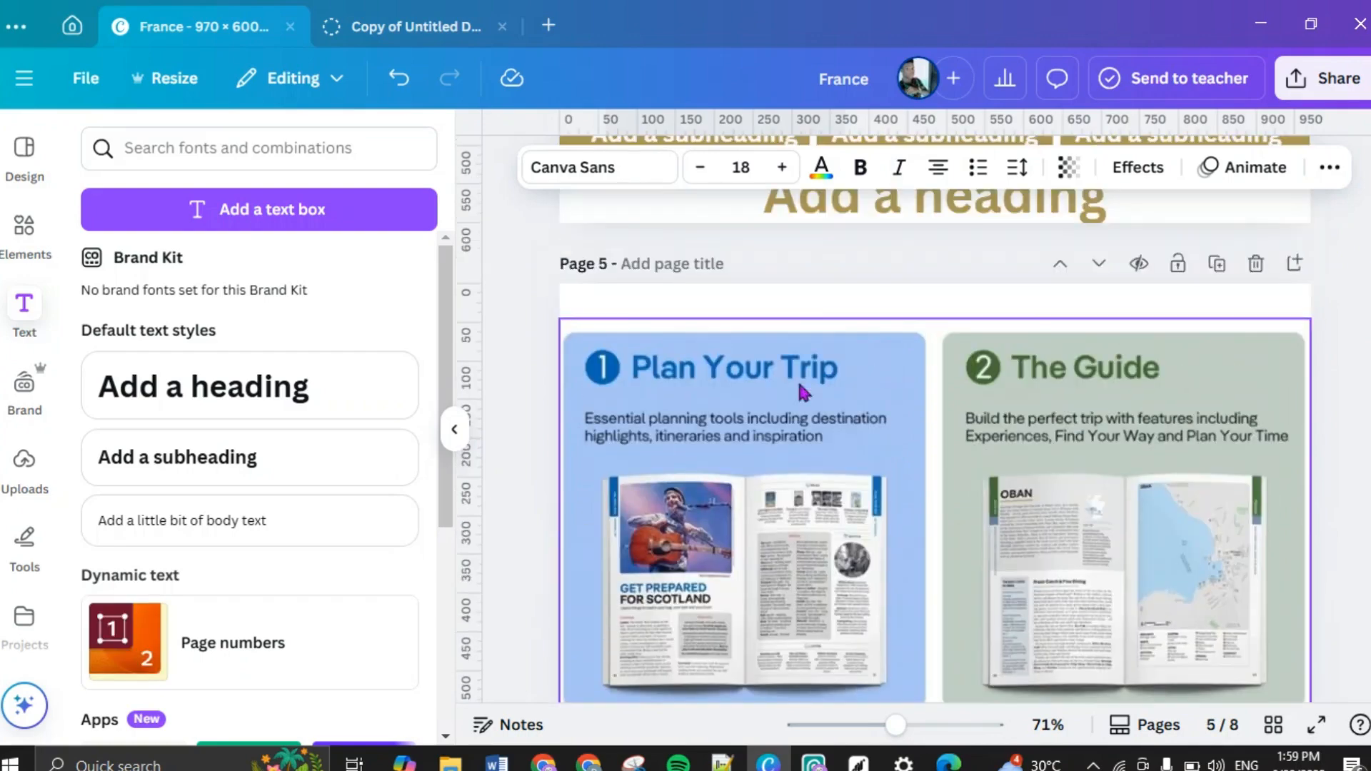
pyautogui.scroll(2, 736, 457)
pyautogui.scroll(-7, 736, 457)
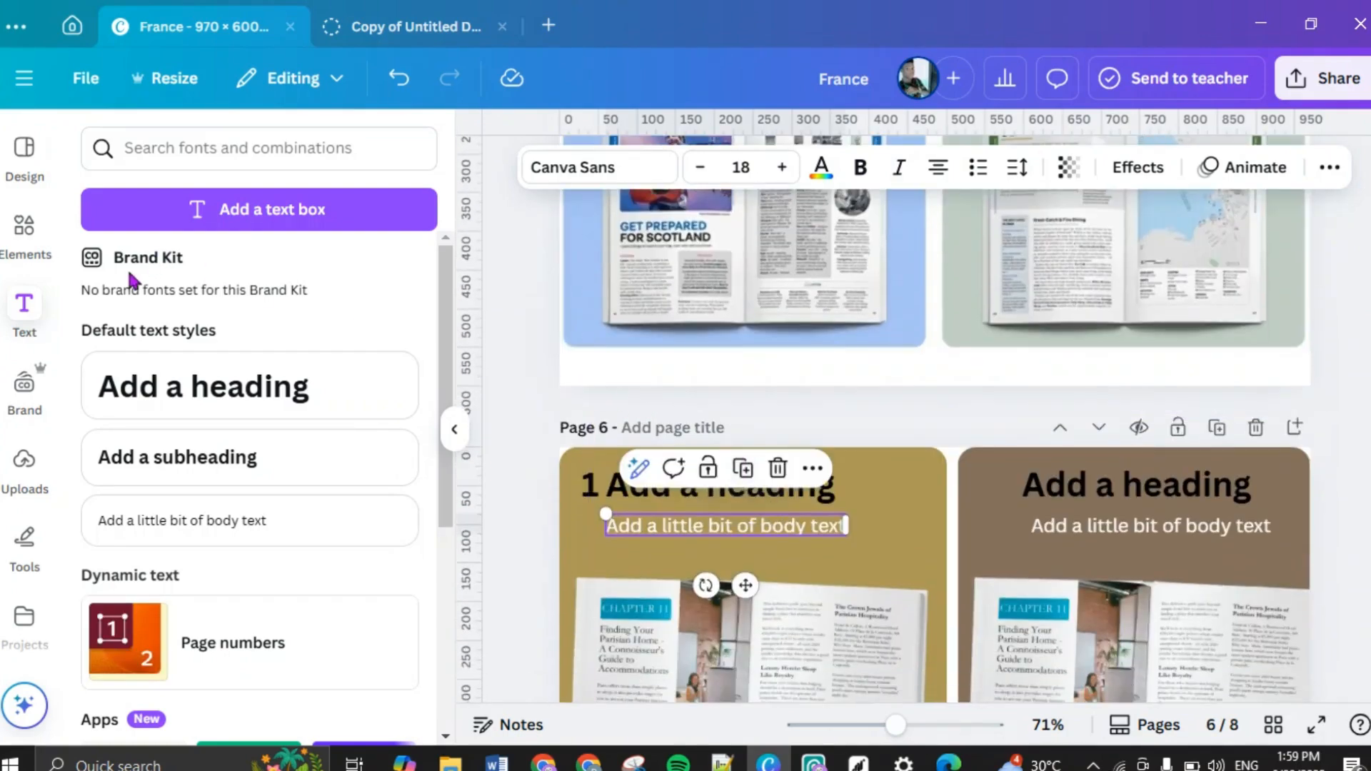
pyautogui.click(24, 312)
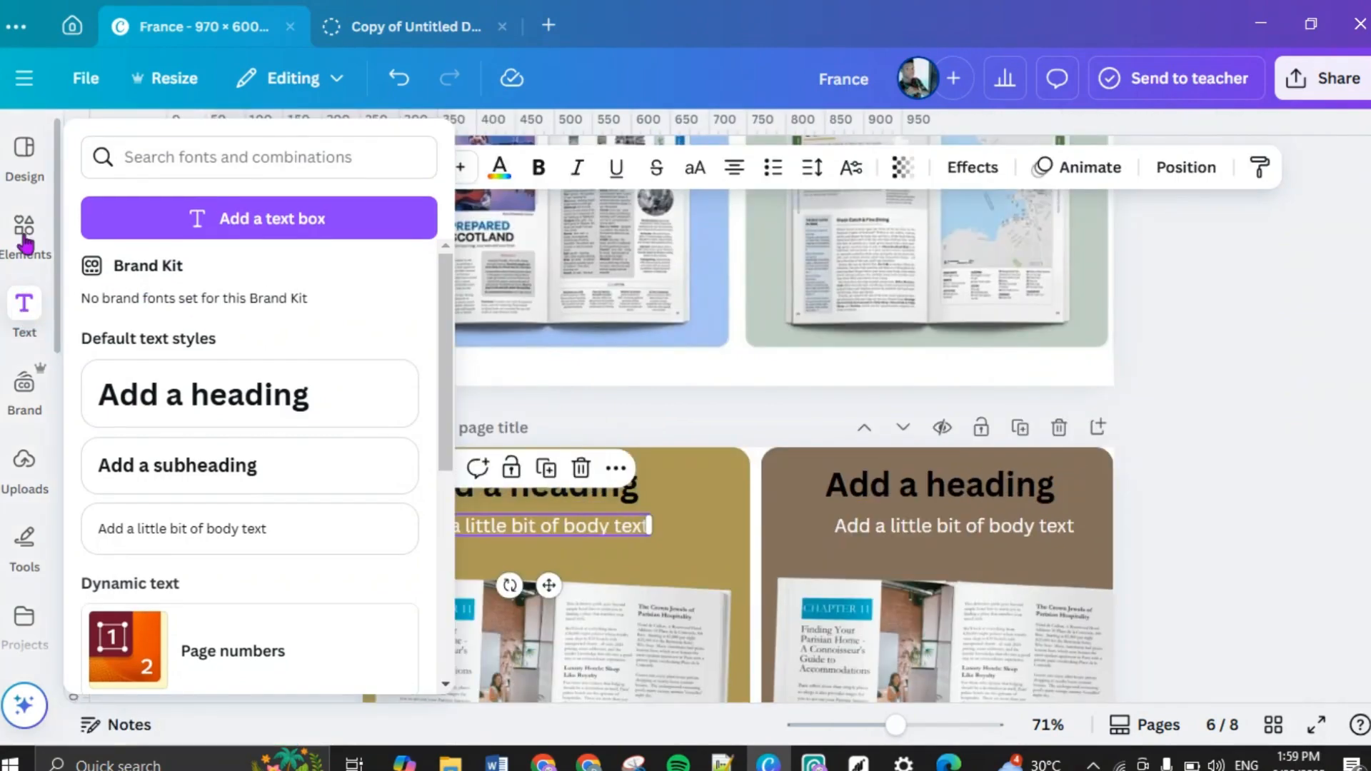
pyautogui.click(24, 229)
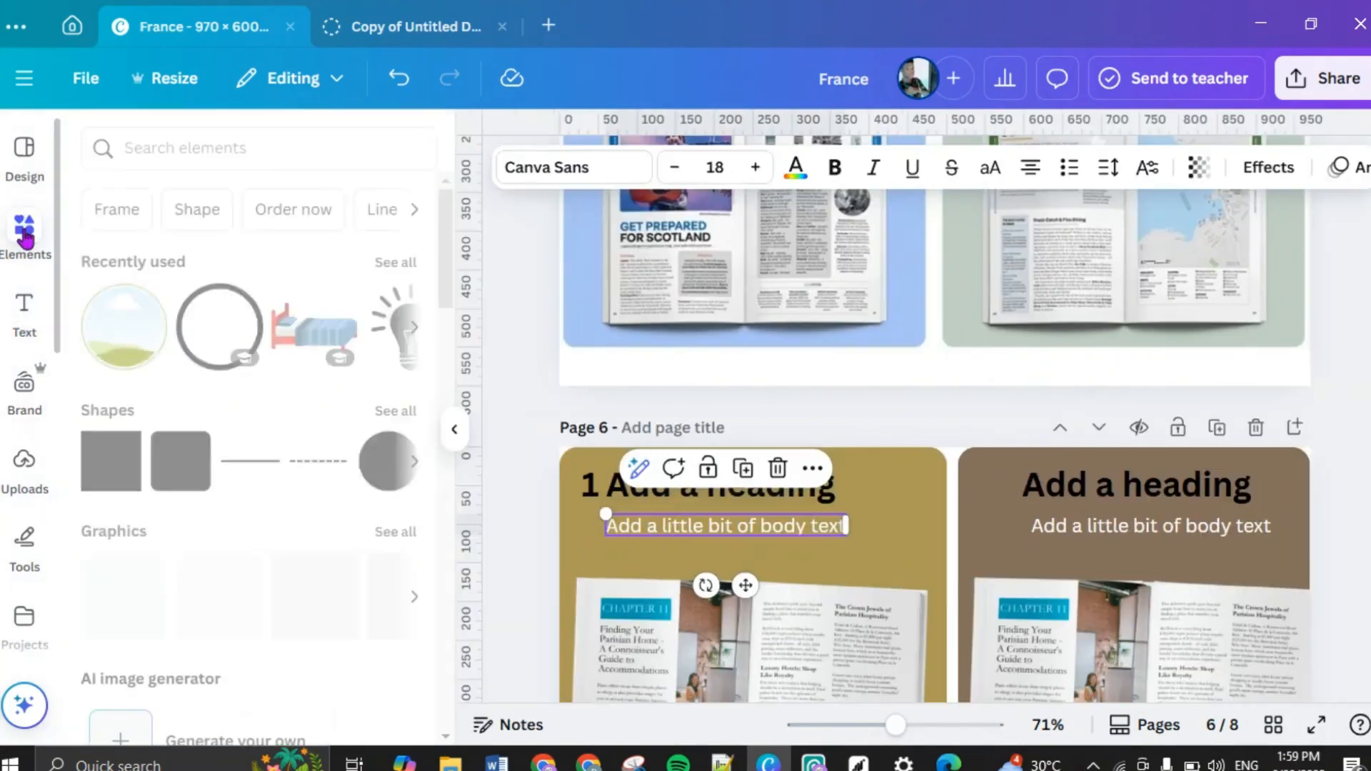
pyautogui.click(385, 461)
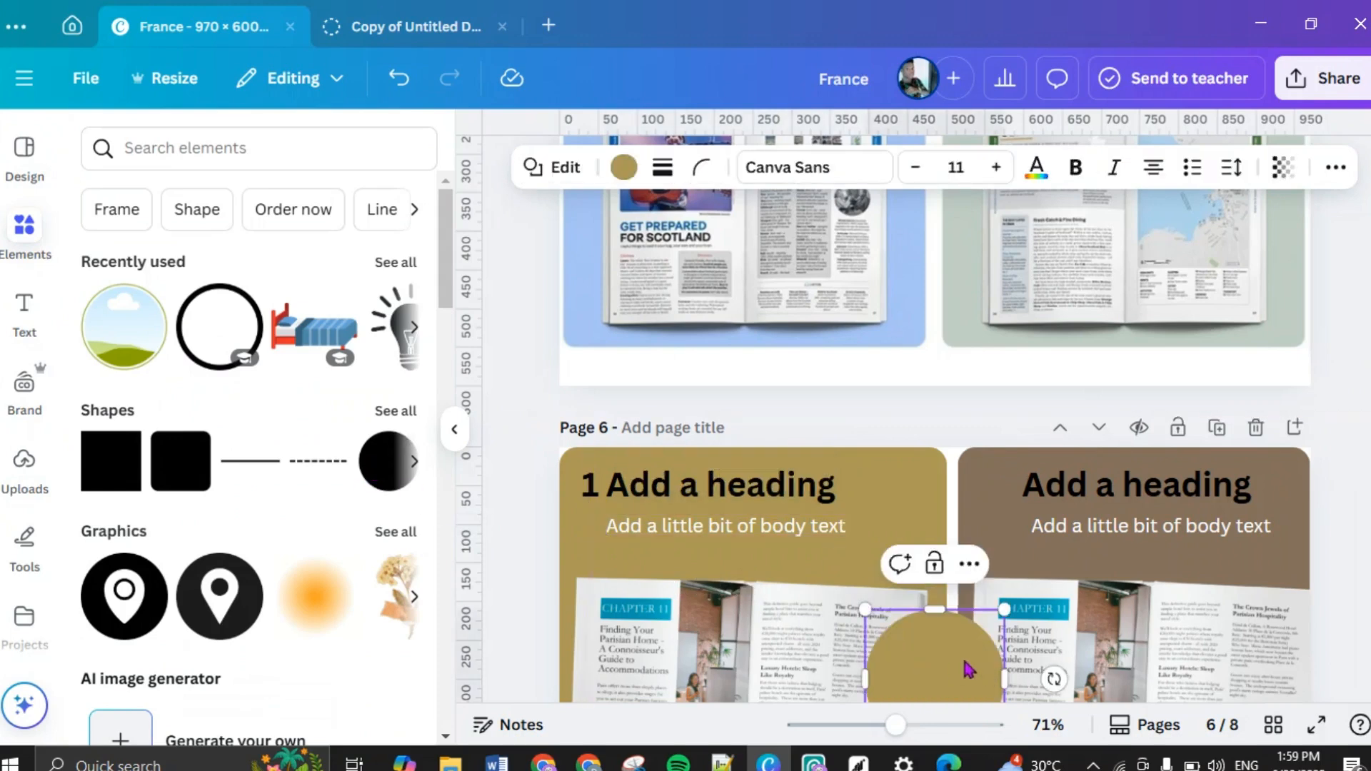
pyautogui.moveTo(964, 664); pyautogui.dragTo(869, 642)
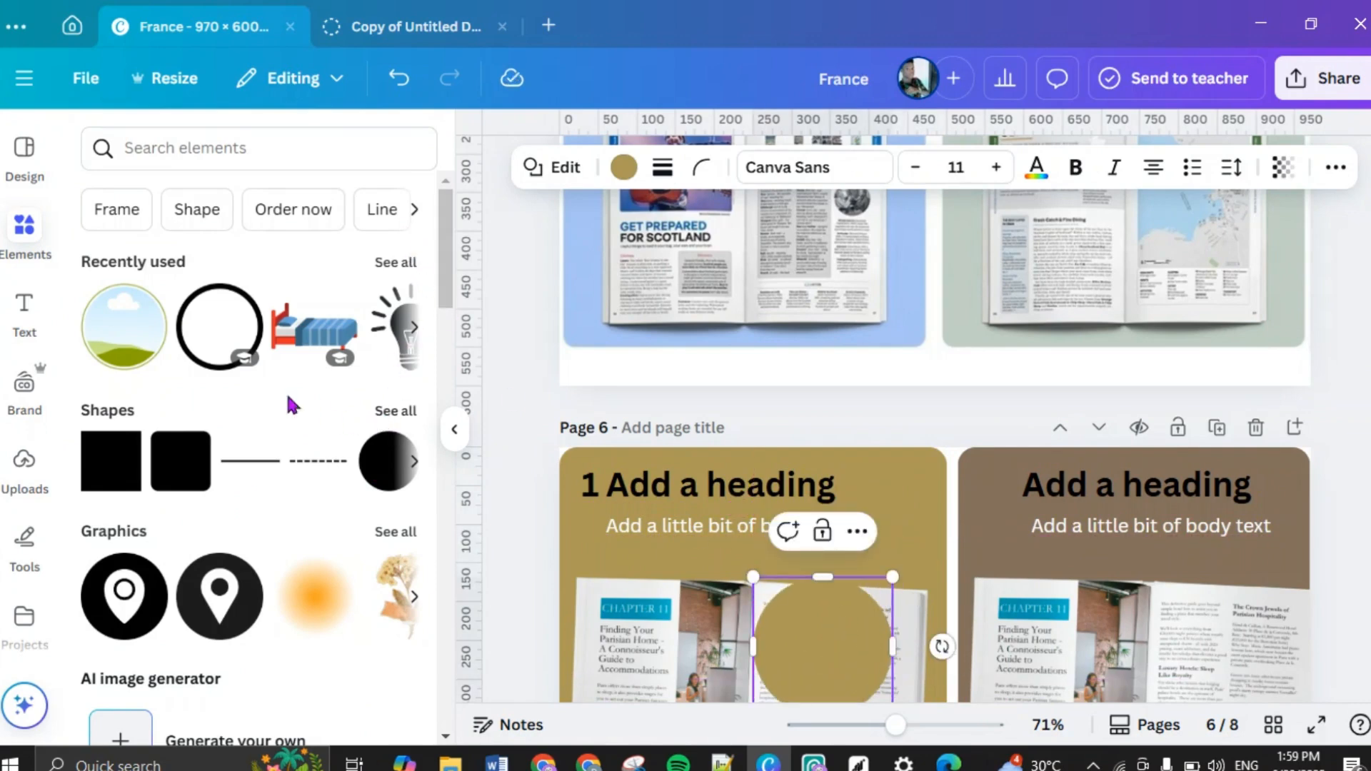
# Step: Fill the circle with the yellow document colour
pyautogui.click(623, 167)
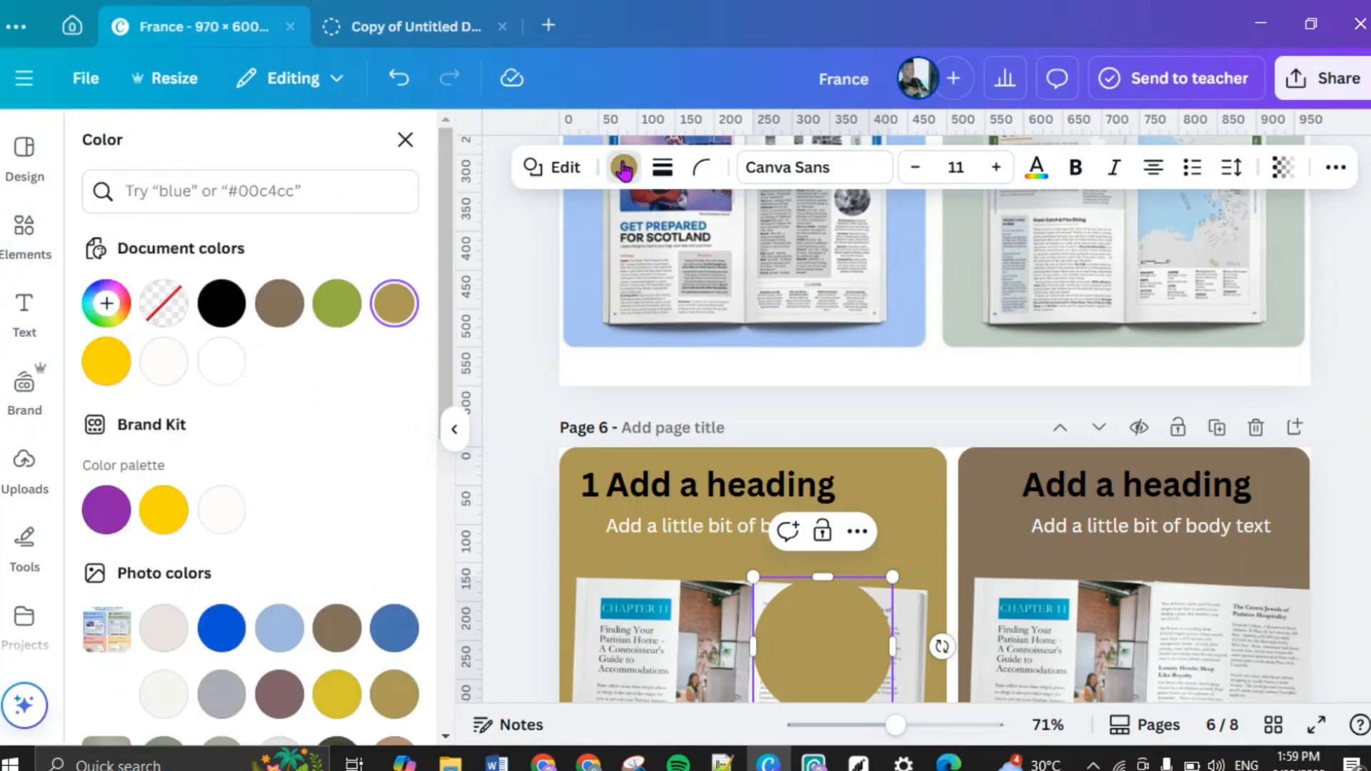
pyautogui.click(108, 363)
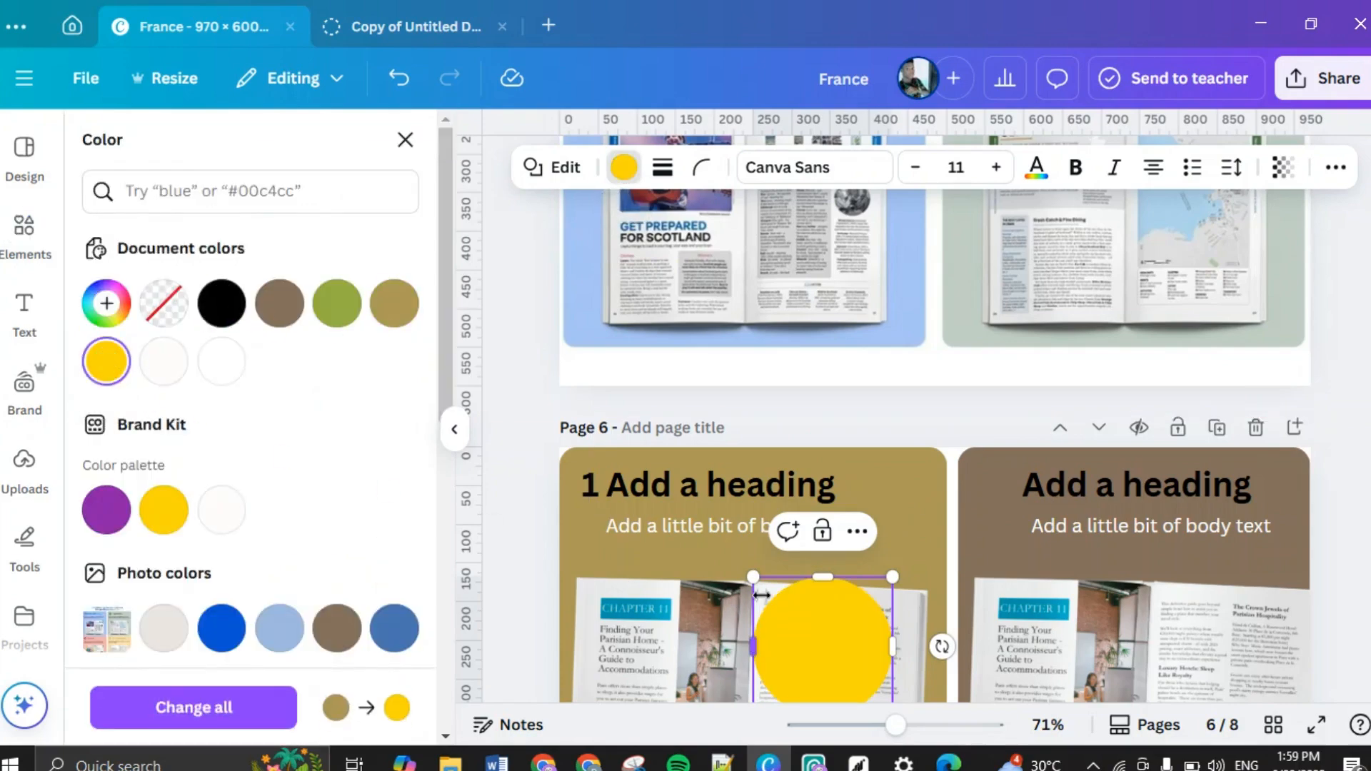
pyautogui.scroll(5, 733, 542)
pyautogui.scroll(-6, 736, 542)
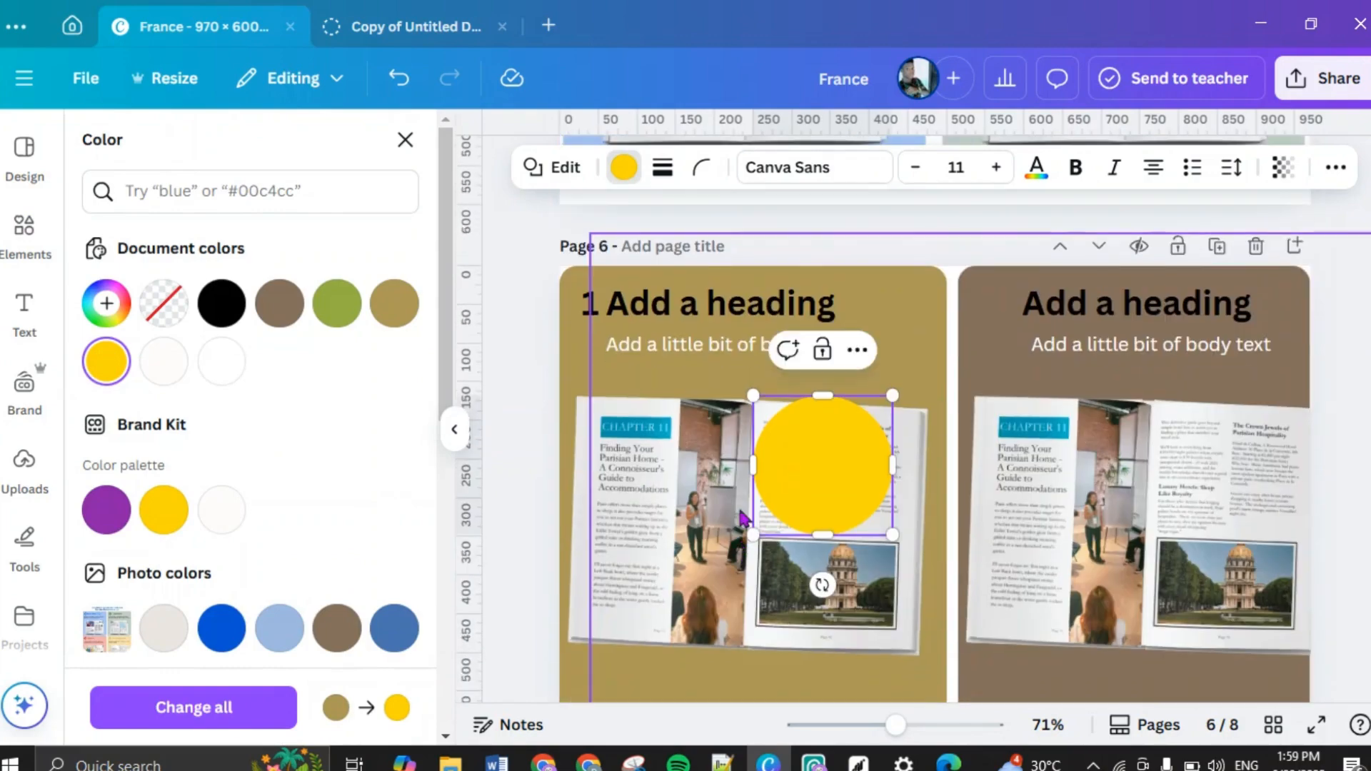
# Step: Move the number 1 from beside the heading onto the centre of the yellow circle
pyautogui.click(585, 318)
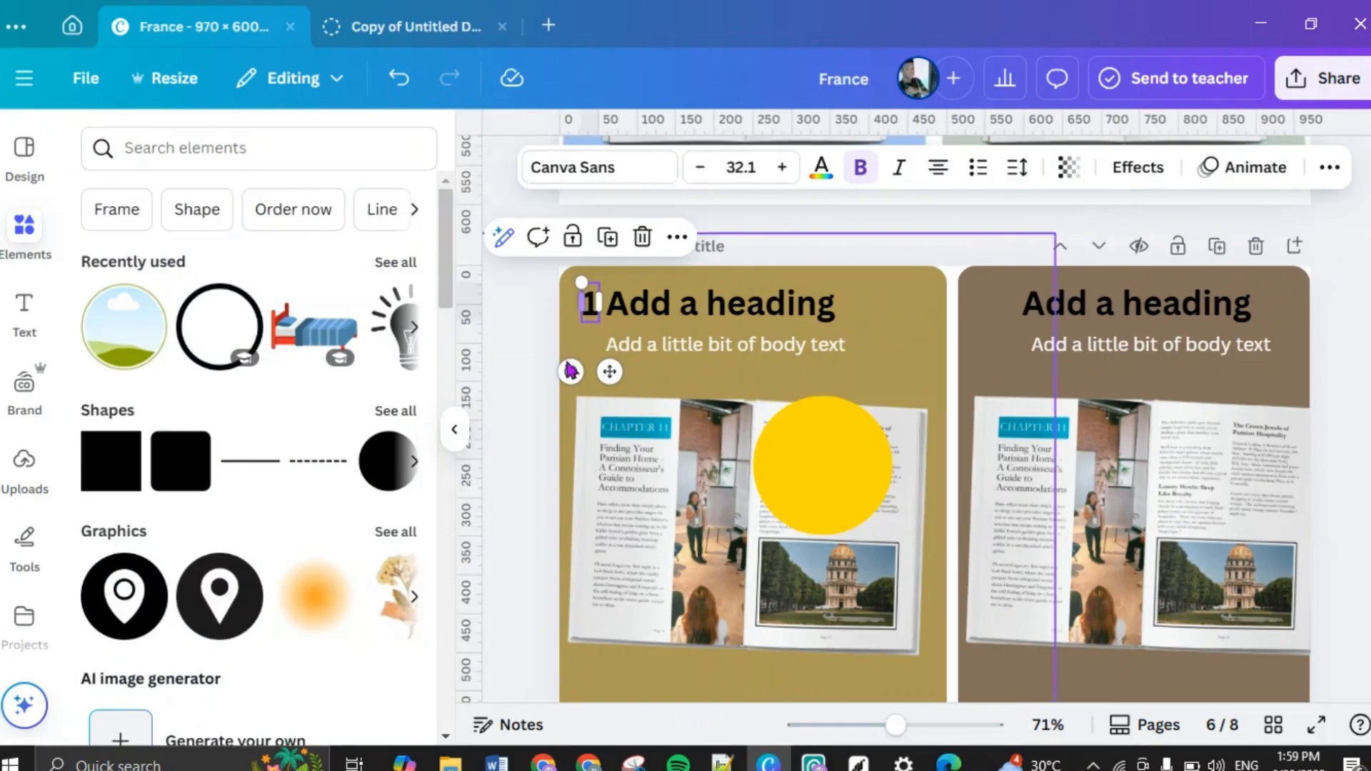
pyautogui.moveTo(609, 374); pyautogui.dragTo(843, 544)
pyautogui.click(866, 460)
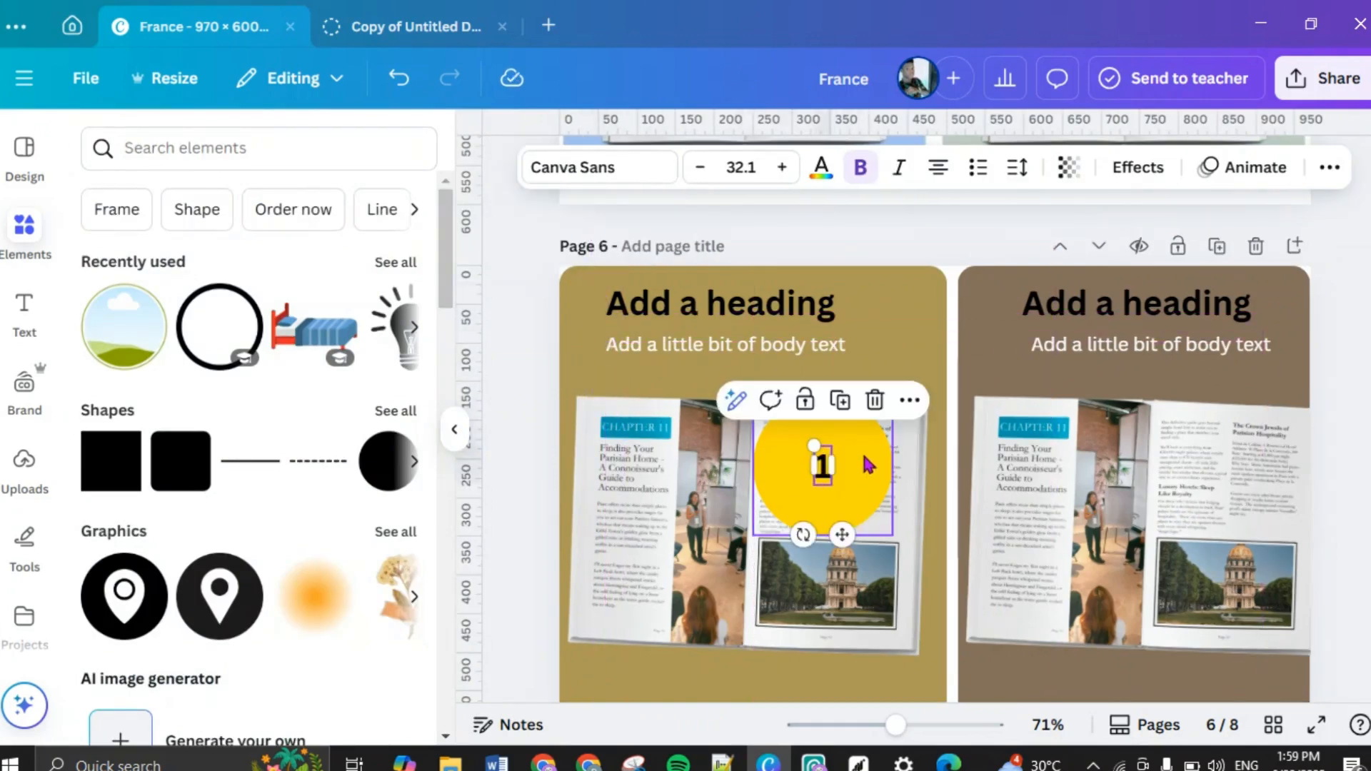
# Step: Shrink the yellow circle to a small badge that fits closely around the number 1, repositioning the number inside it
pyautogui.moveTo(891, 397); pyautogui.dragTo(795, 579)
pyautogui.click(821, 468)
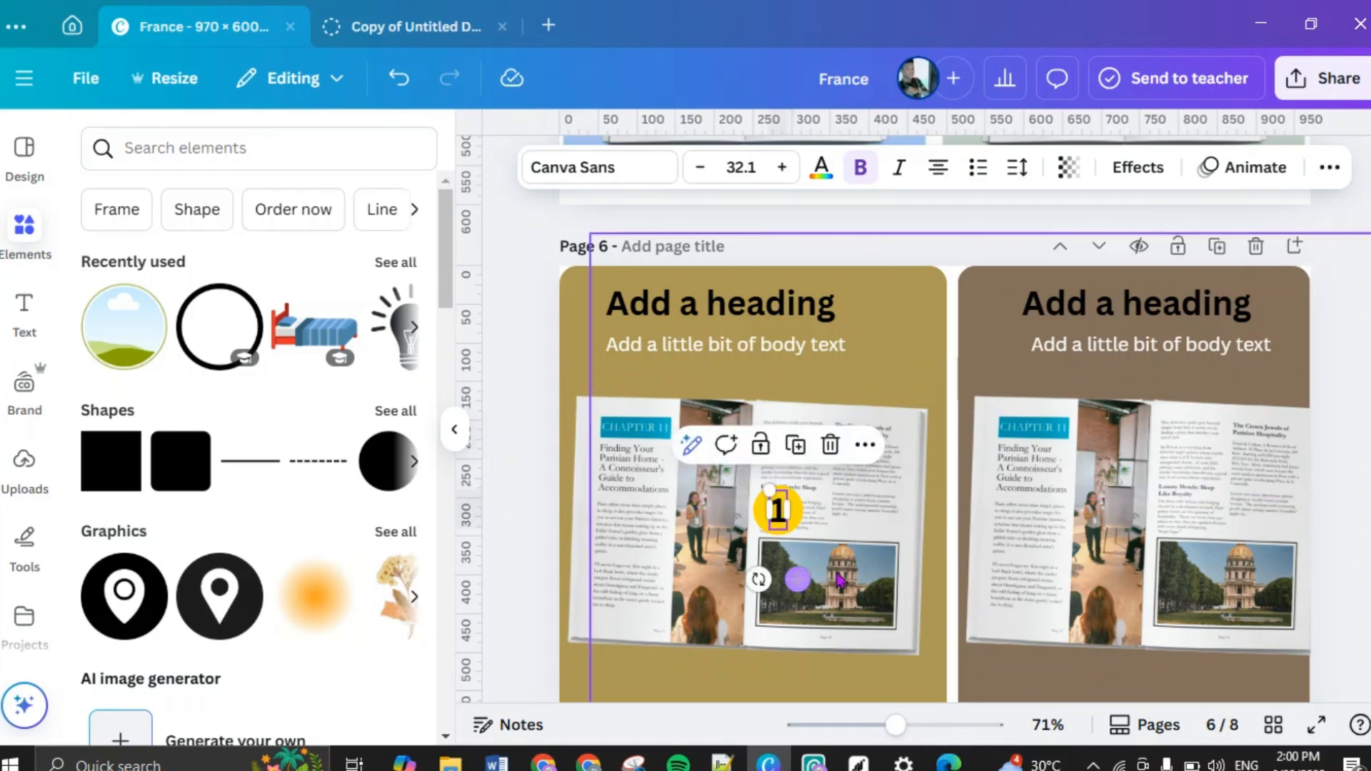
pyautogui.click(845, 517)
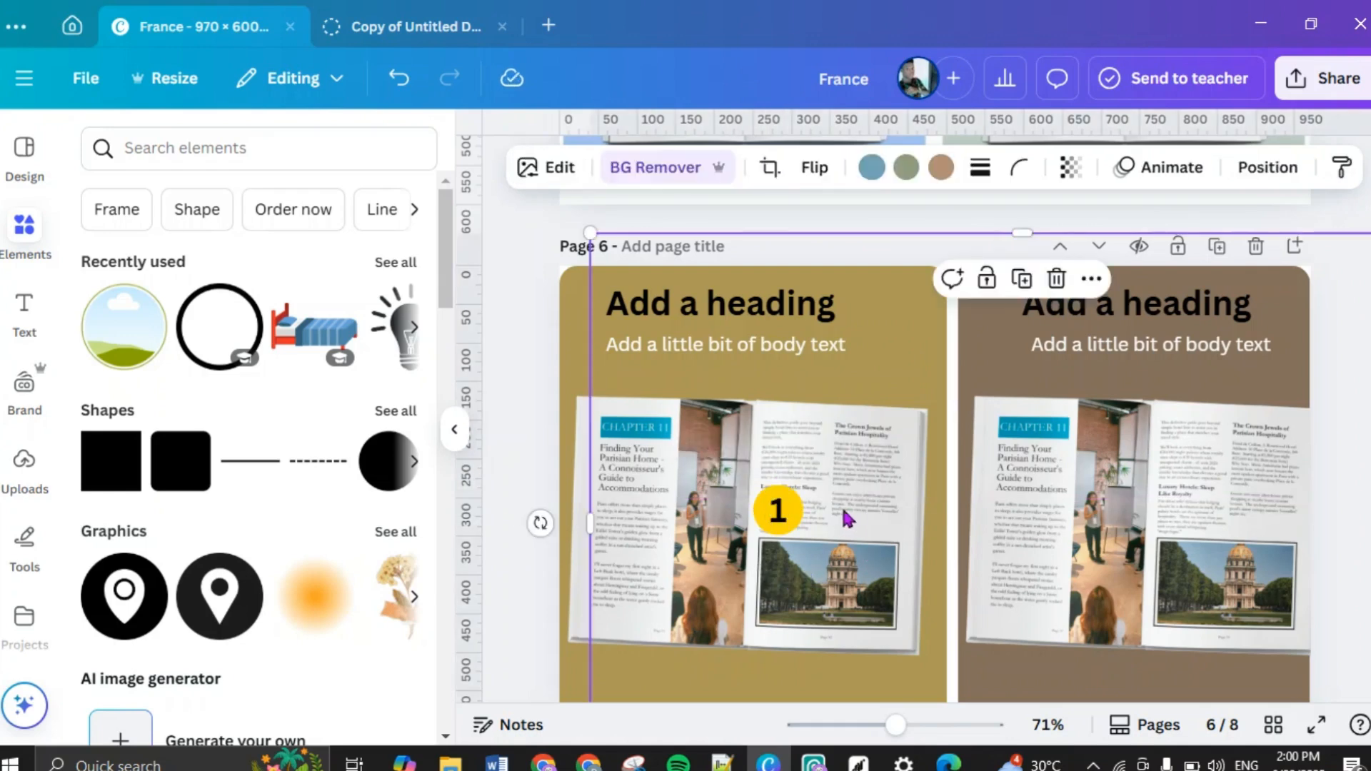
pyautogui.click(800, 527)
pyautogui.moveTo(806, 484); pyautogui.dragTo(799, 491)
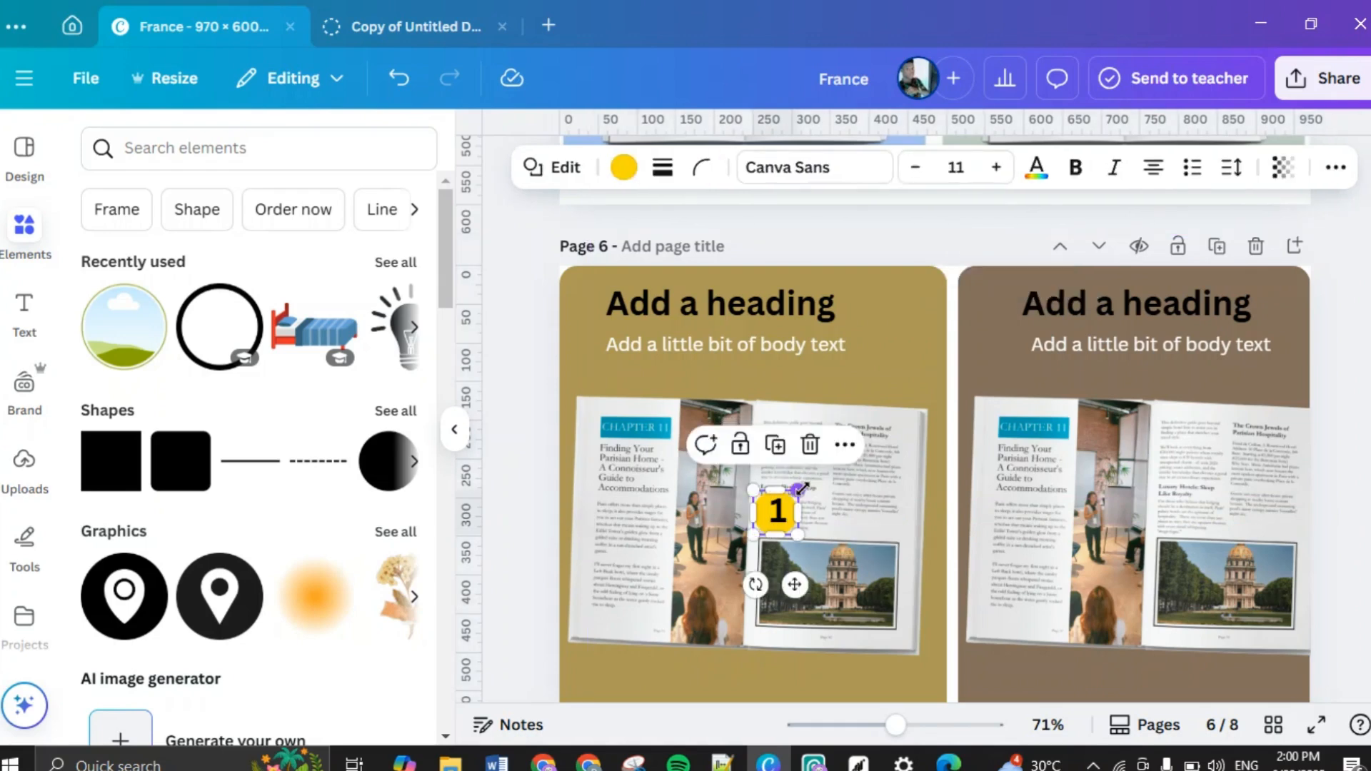
# Step: Fine-tune the number 1 so it is centred in the yellow circle, and group the two together
pyautogui.click(920, 722)
pyautogui.scroll(-3, 909, 569)
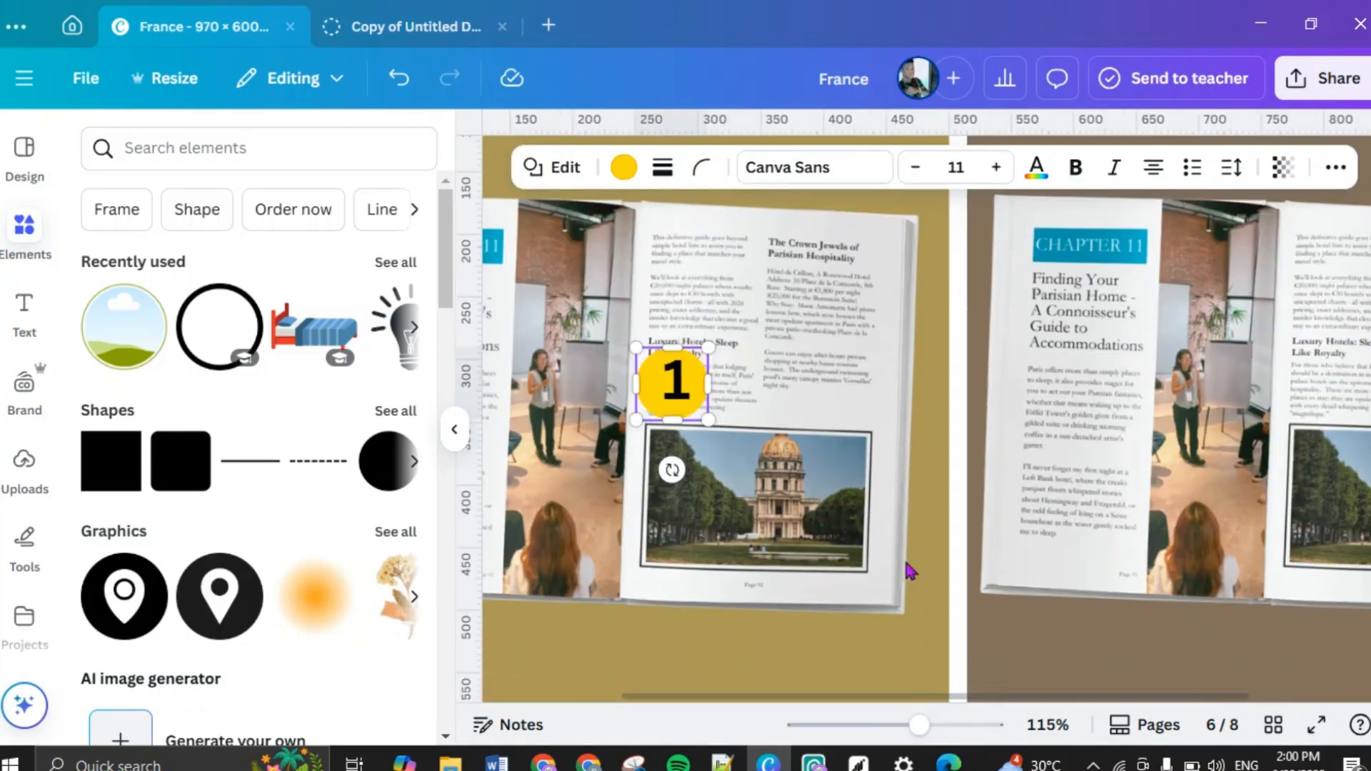
pyautogui.click(682, 392)
pyautogui.moveTo(695, 463); pyautogui.dragTo(693, 465)
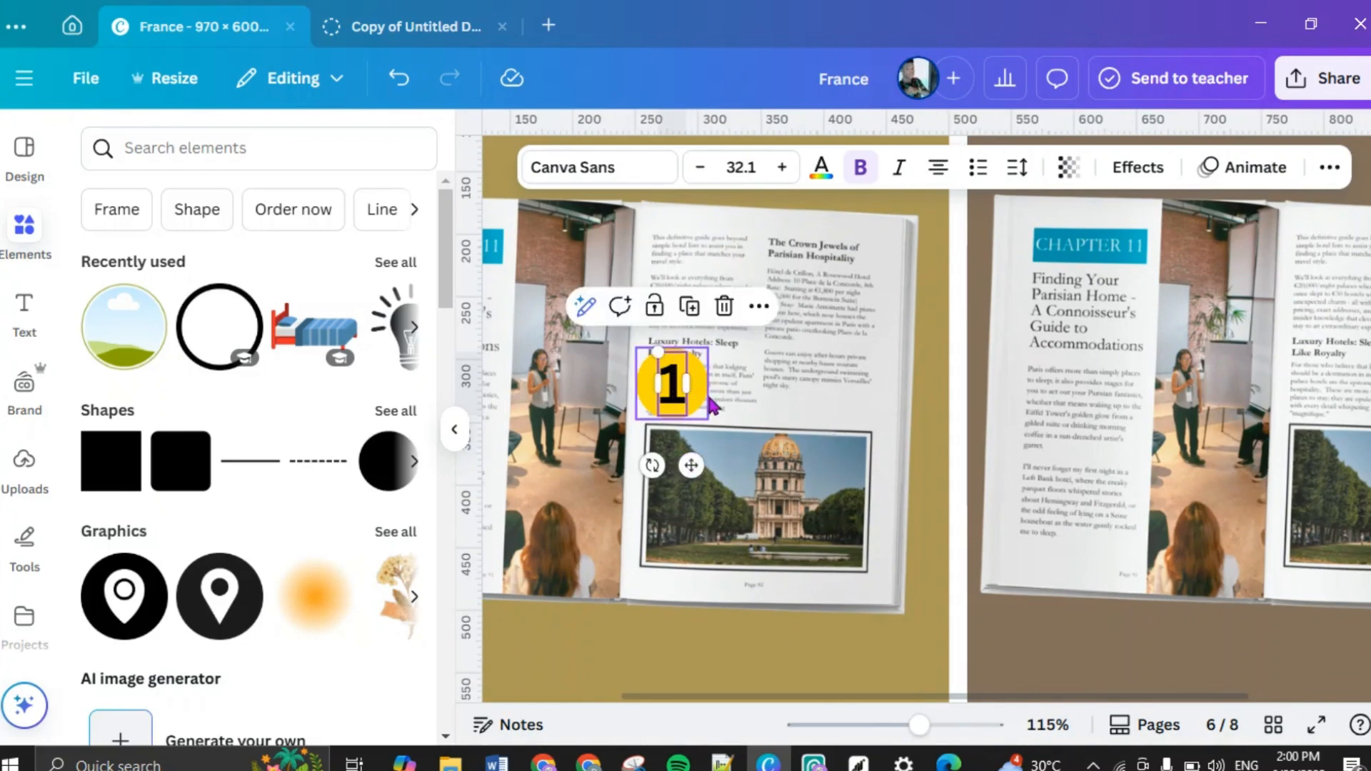
pyautogui.keyDown('shift'); pyautogui.click(710, 402); pyautogui.keyUp('shift')
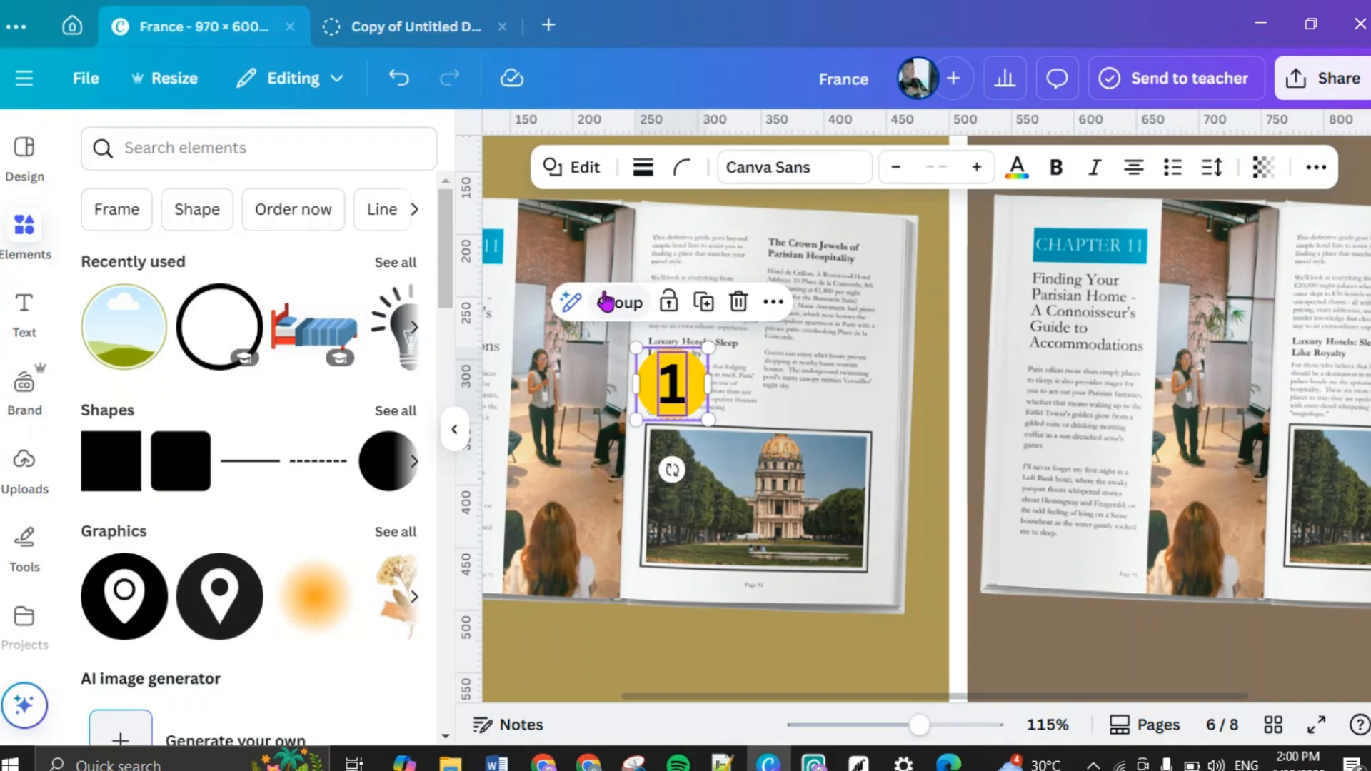
pyautogui.click(619, 302)
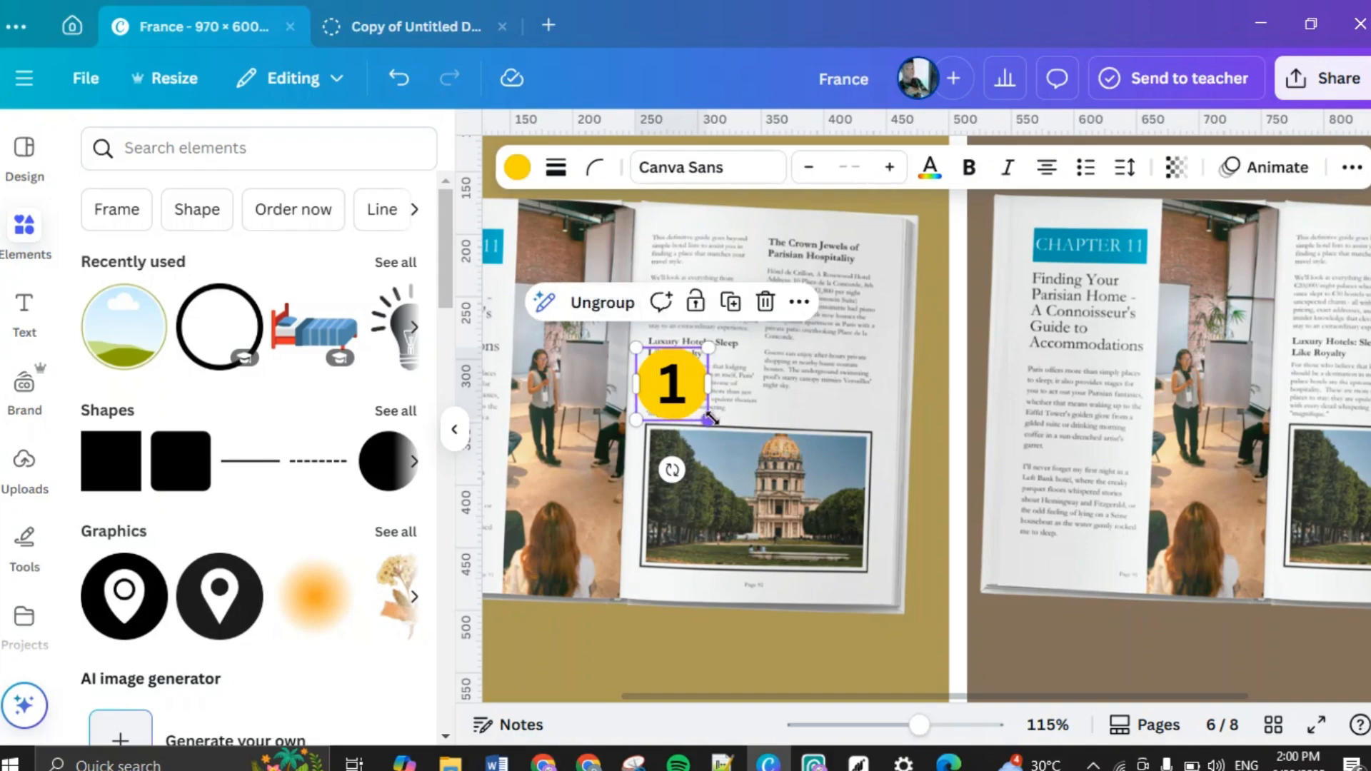
pyautogui.click(454, 429)
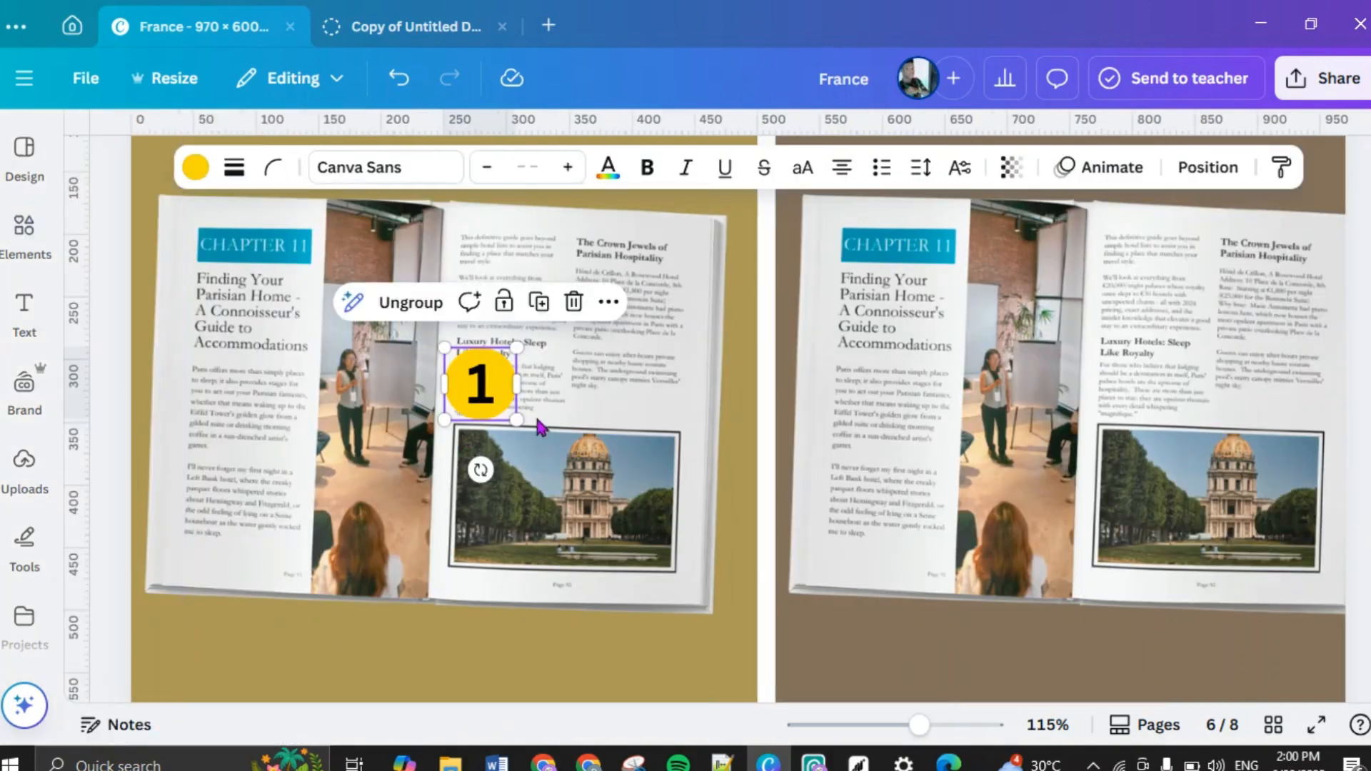
# Step: Move the grouped number 1 badge to the gold card's upper left corner, beside the heading
pyautogui.scroll(3, 561, 429)
pyautogui.click(581, 579)
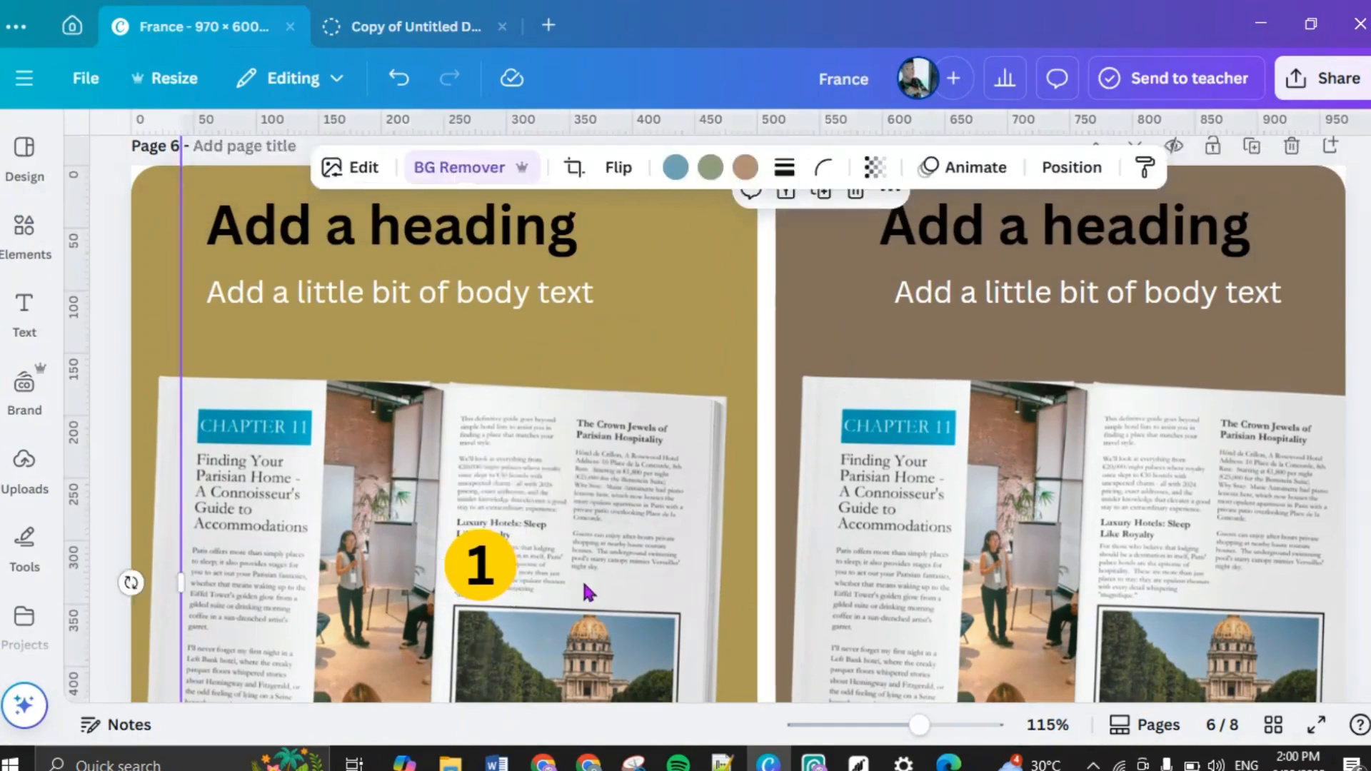
pyautogui.scroll(-5, 519, 564)
pyautogui.scroll(8, 518, 564)
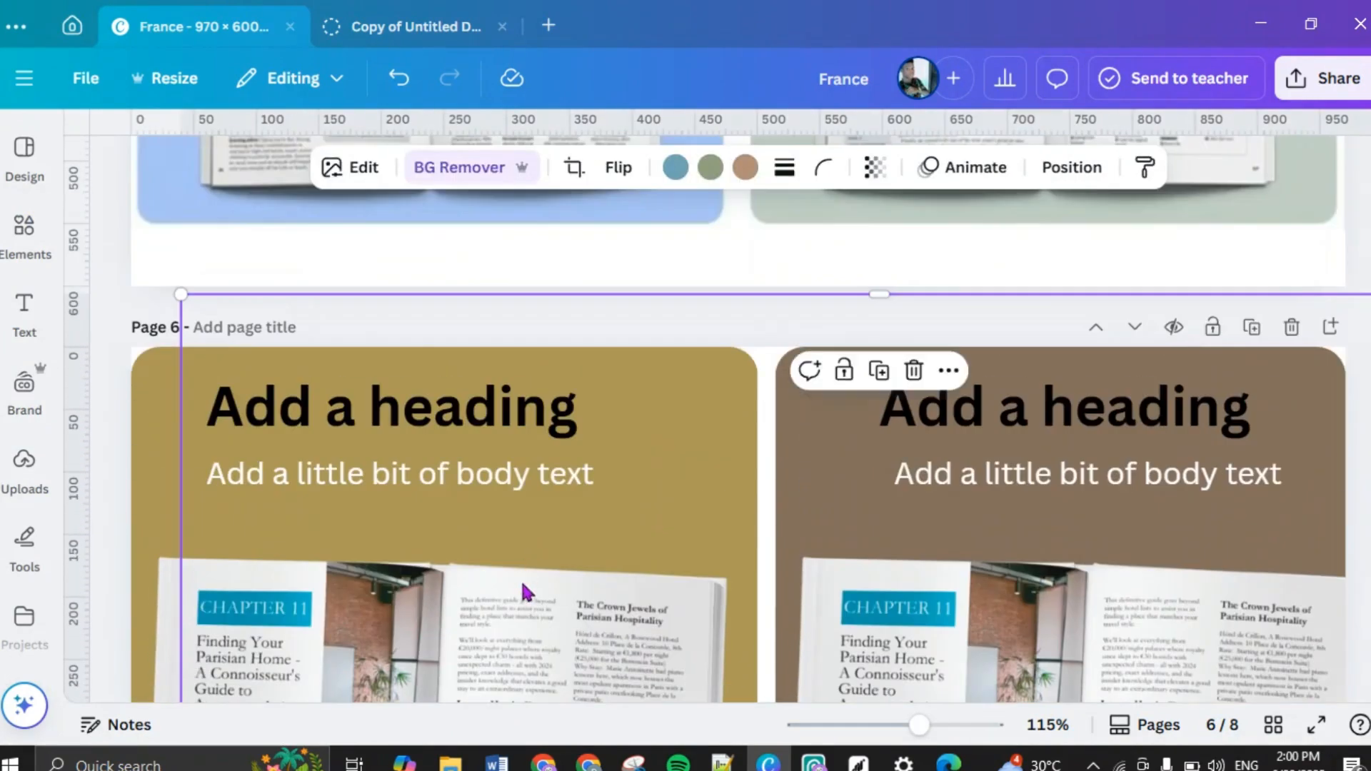
pyautogui.scroll(-3, 526, 601)
pyautogui.click(481, 559)
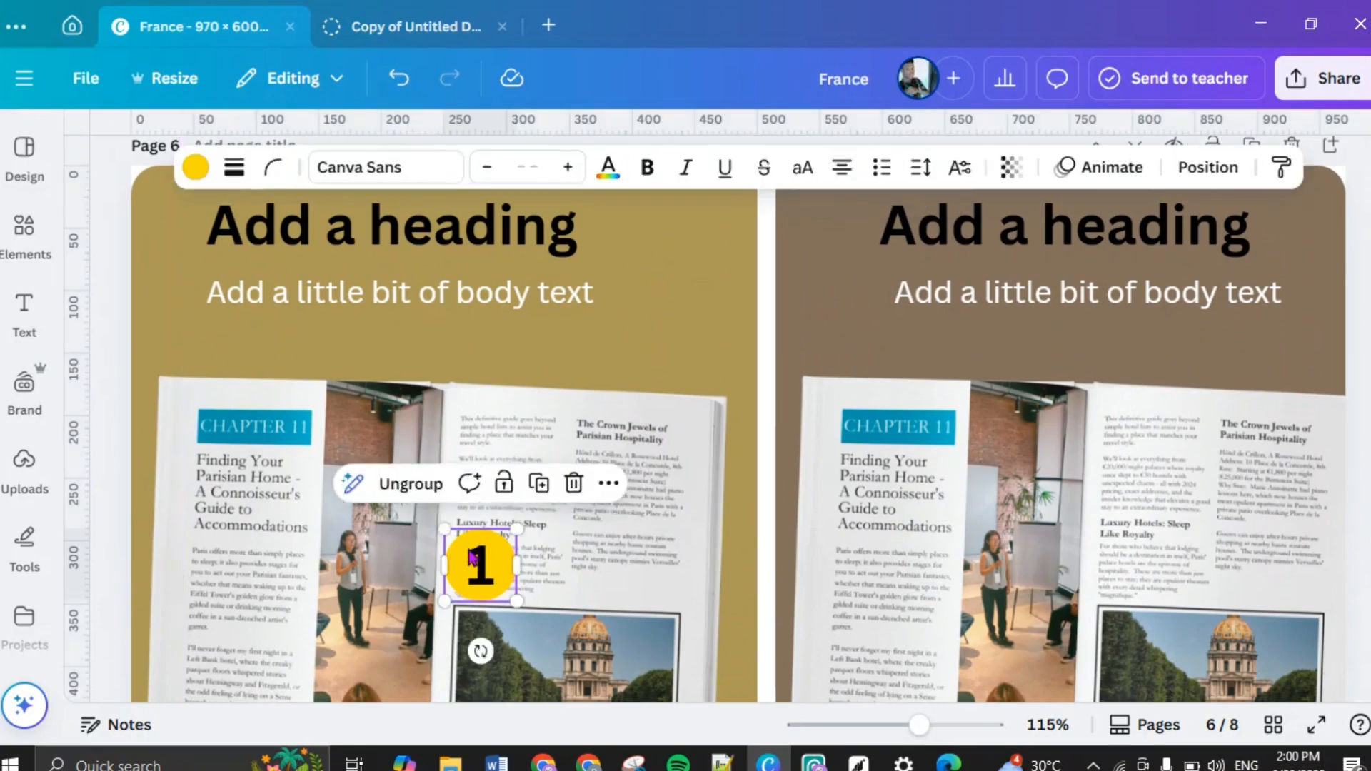
pyautogui.moveTo(481, 560); pyautogui.dragTo(198, 216)
# Step: Shift the gold card's heading right so it clears the number 1 badge and sits level with it
pyautogui.click(269, 221)
pyautogui.click(349, 230)
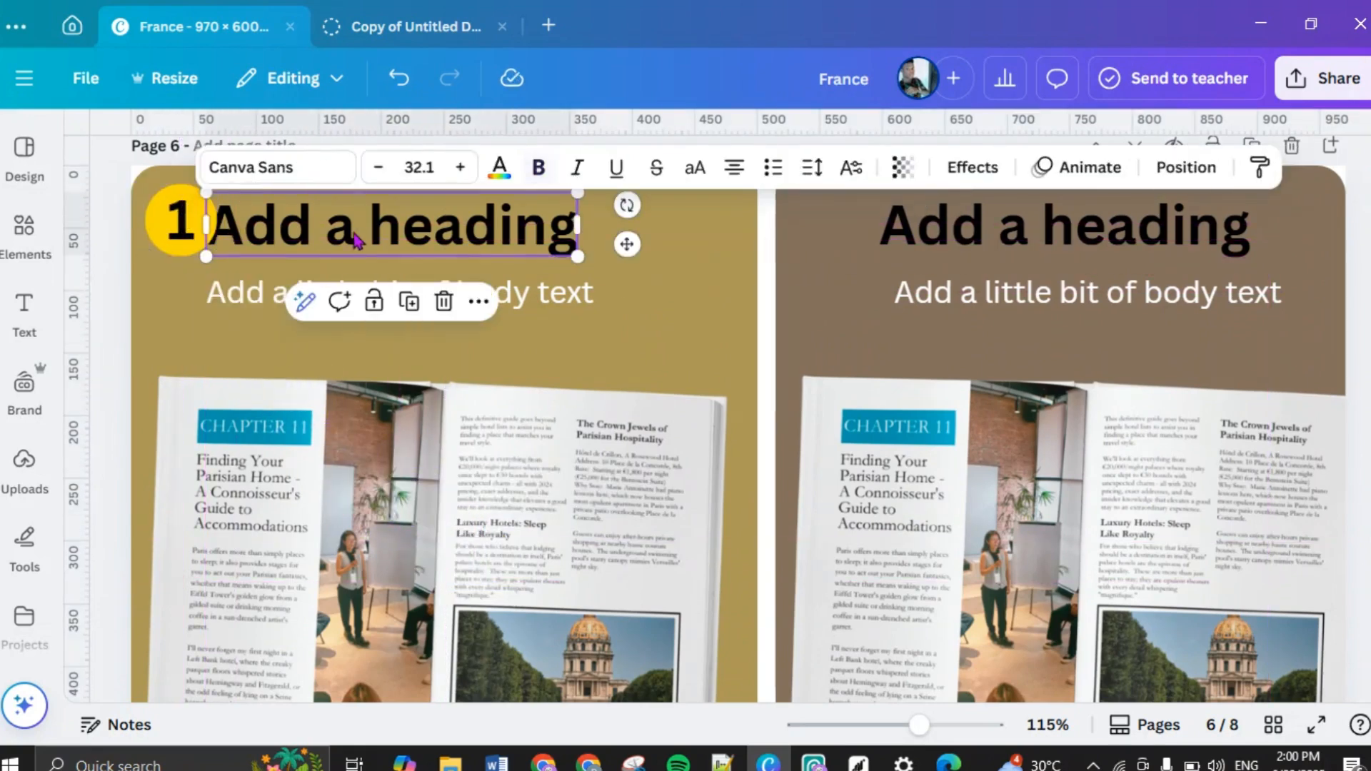
pyautogui.moveTo(630, 243); pyautogui.dragTo(657, 239)
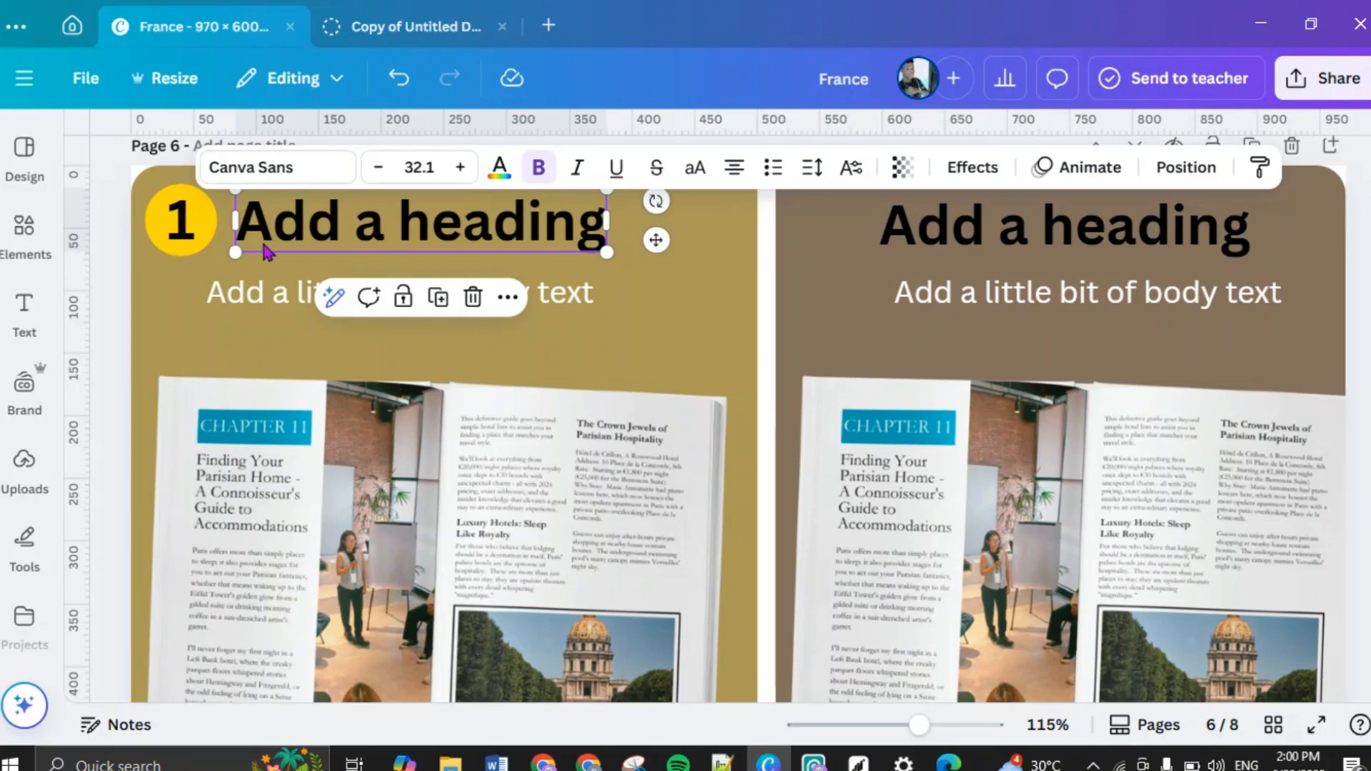
pyautogui.click(197, 235)
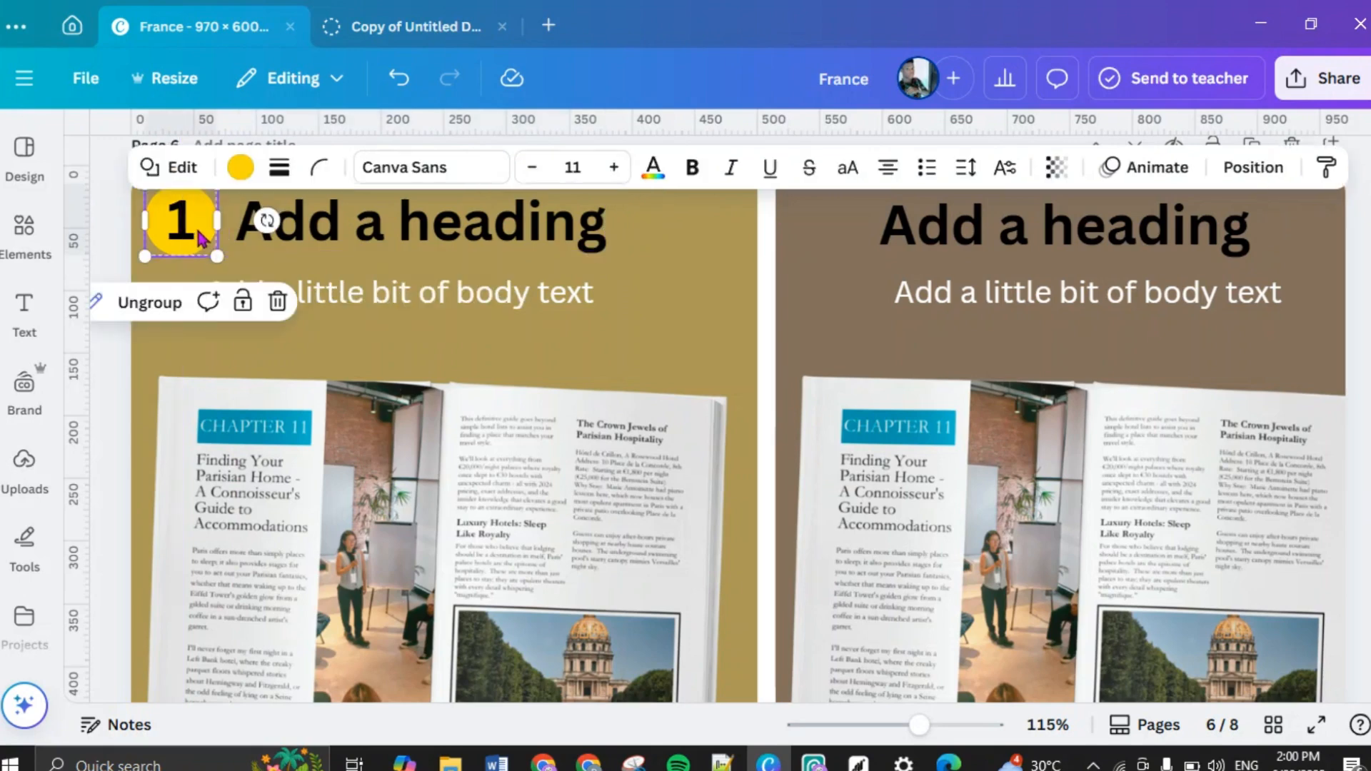
pyautogui.moveTo(195, 225); pyautogui.dragTo(200, 228)
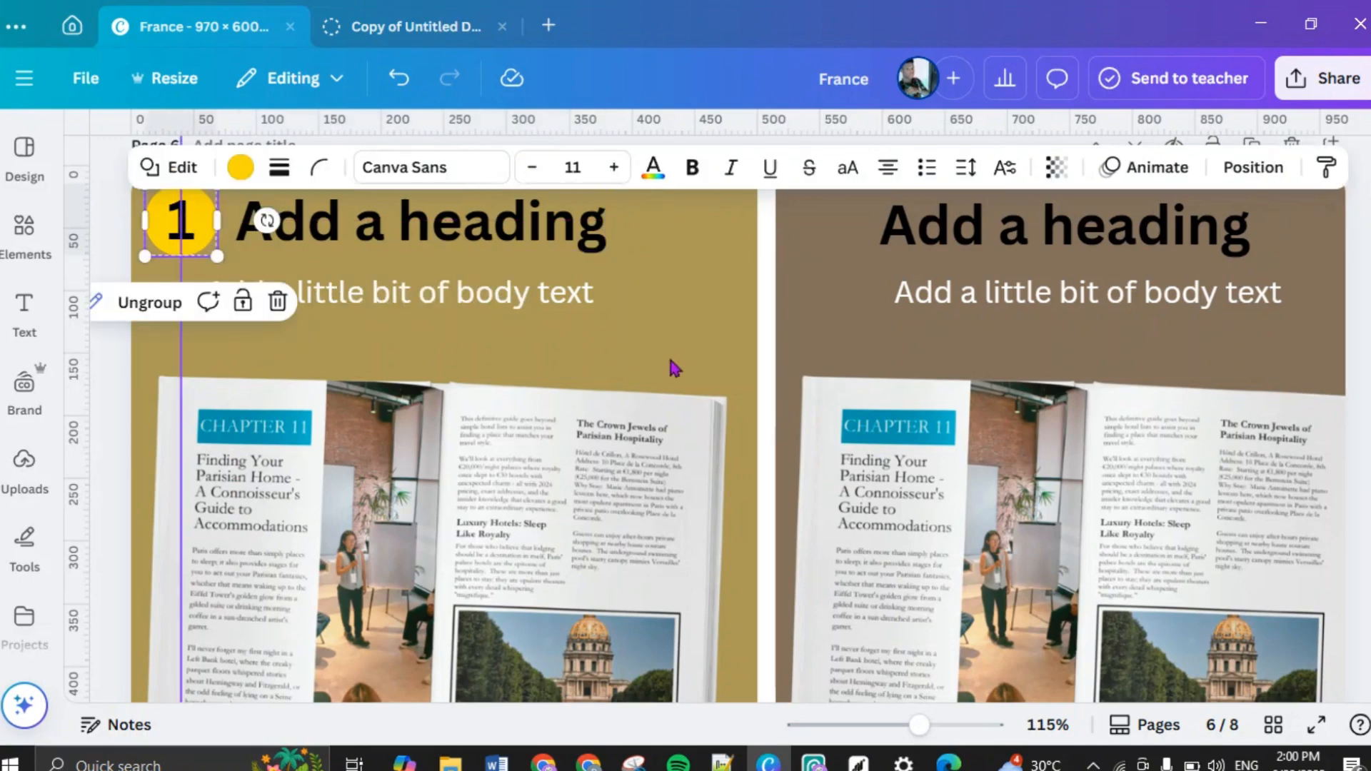
pyautogui.click(651, 353)
pyautogui.scroll(3, 650, 336)
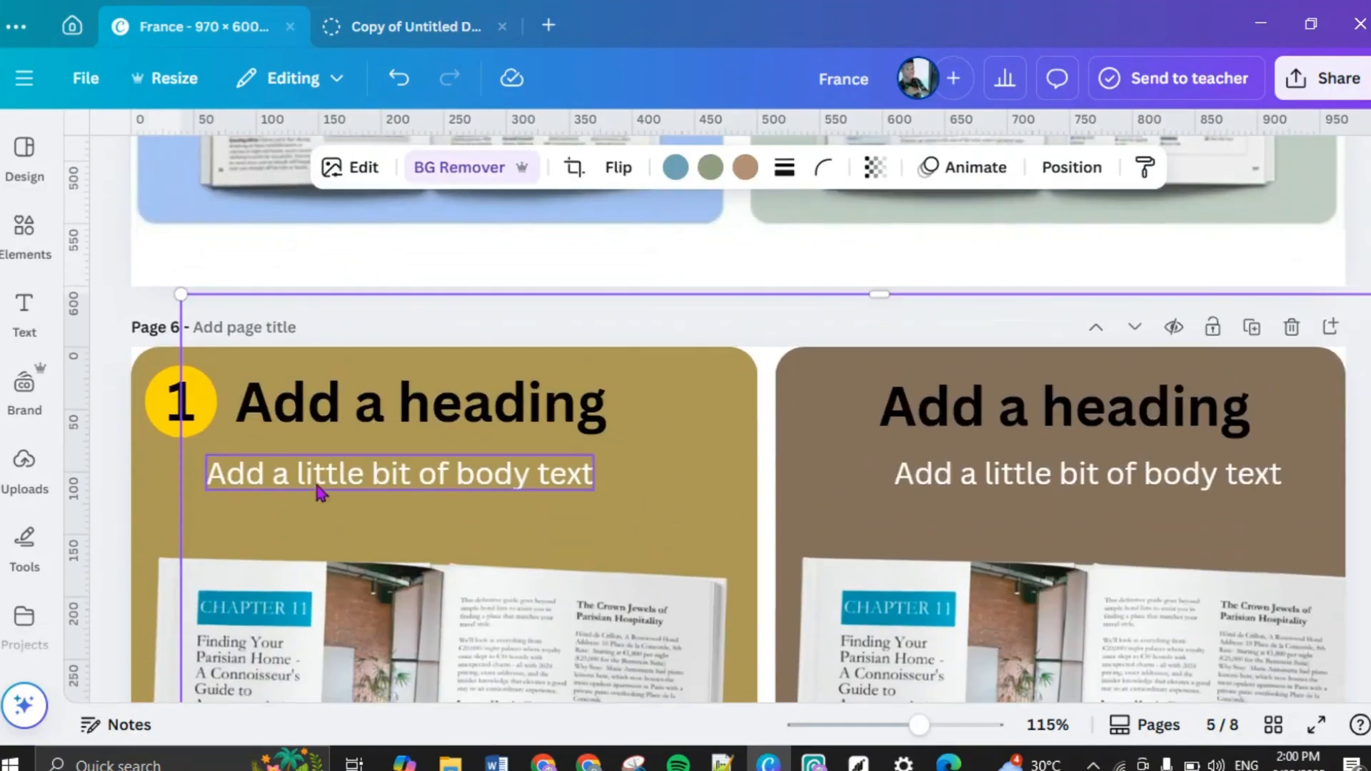
# Step: Duplicate the grouped number 1 badge and place the copy in the brown card's upper left corner, beside its heading
pyautogui.click(156, 402)
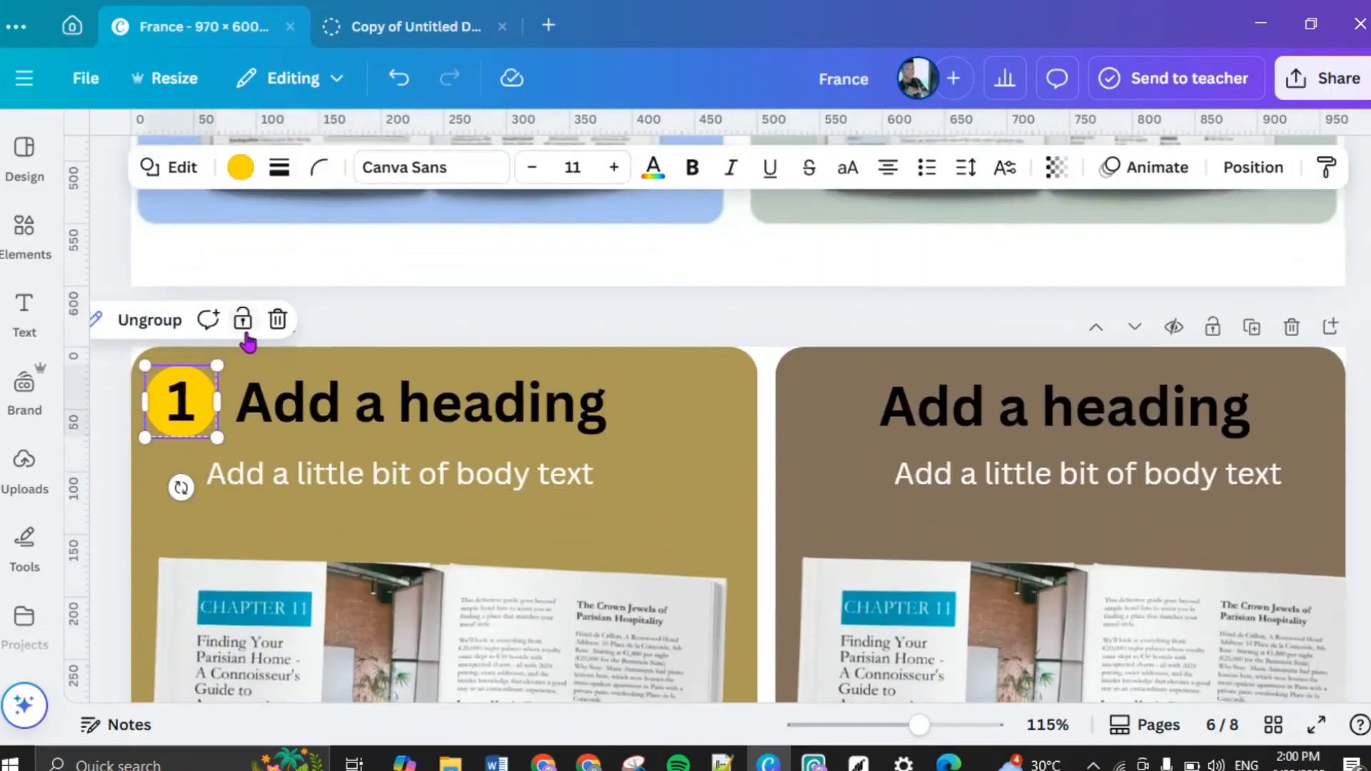
pyautogui.click(479, 449)
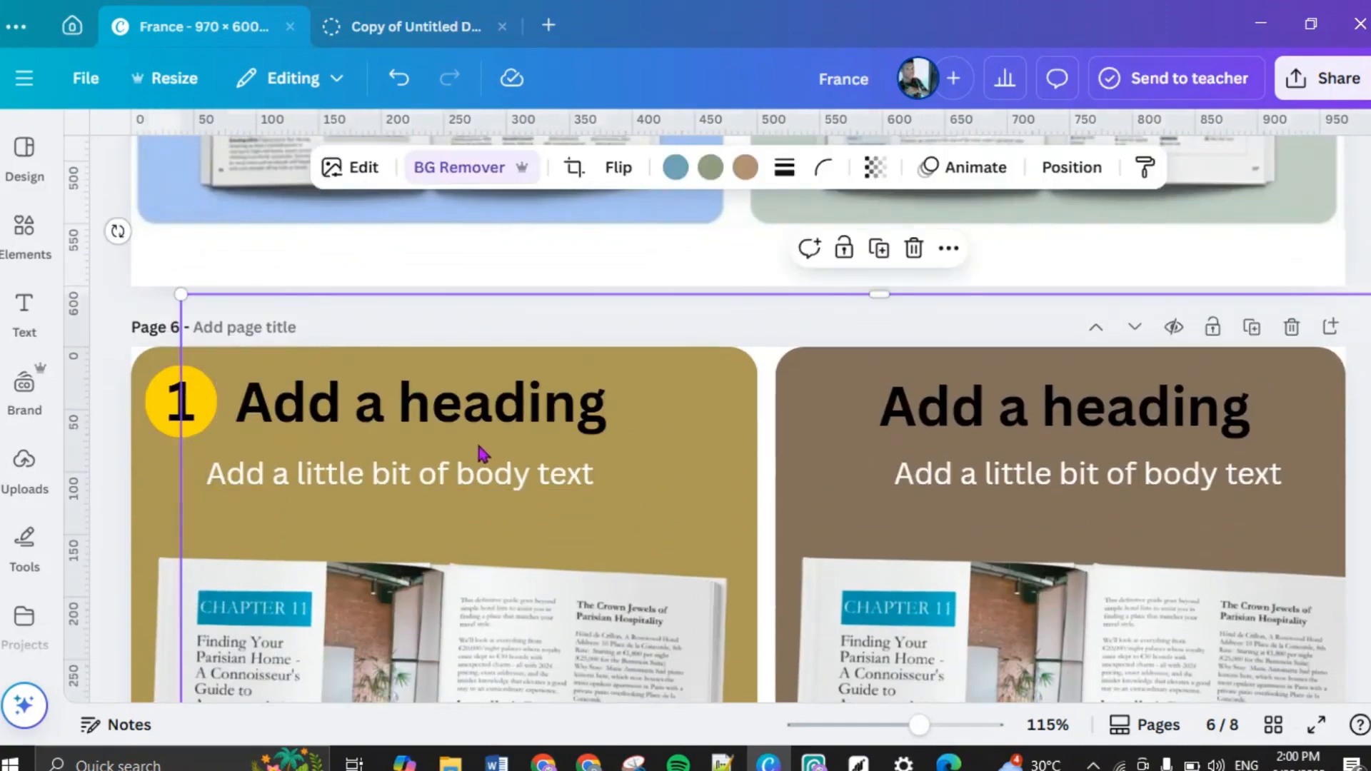
pyautogui.click(163, 426)
pyautogui.click(216, 436)
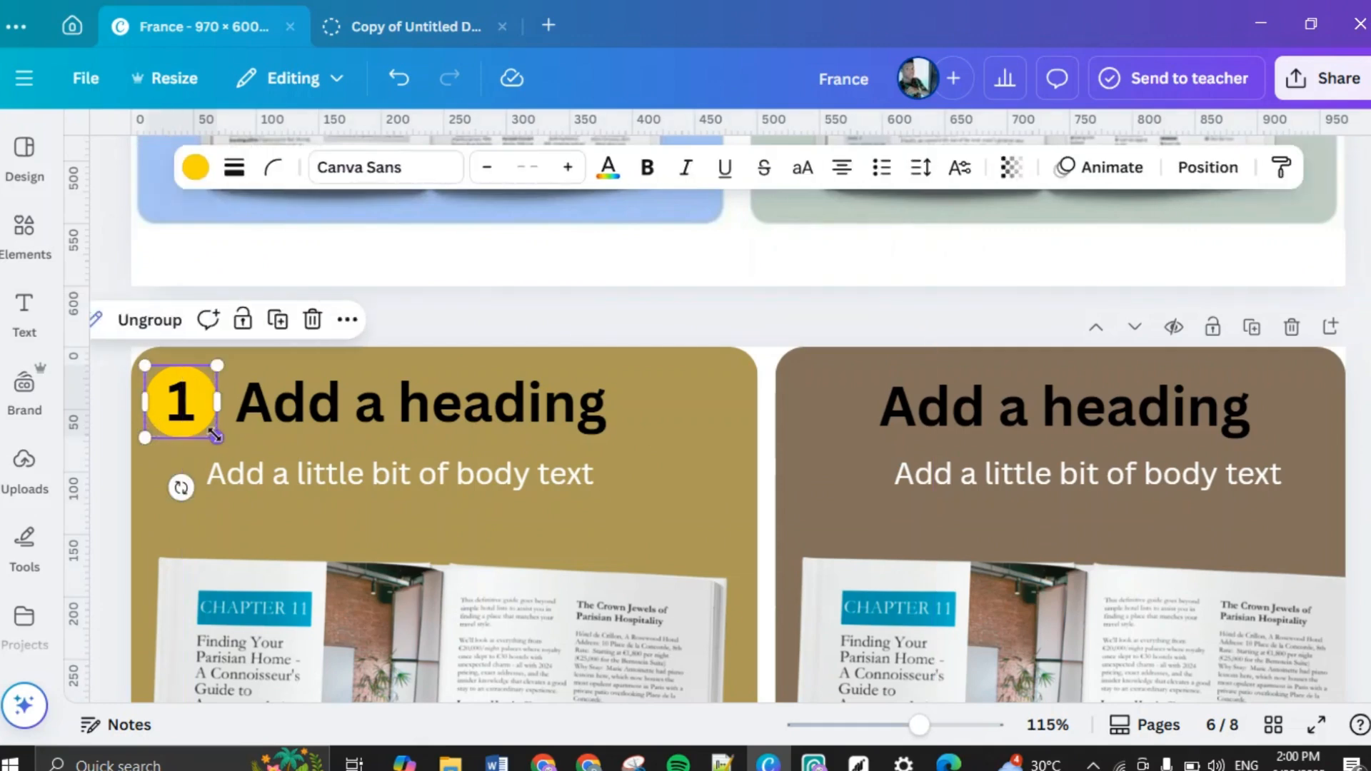
pyautogui.click(278, 320)
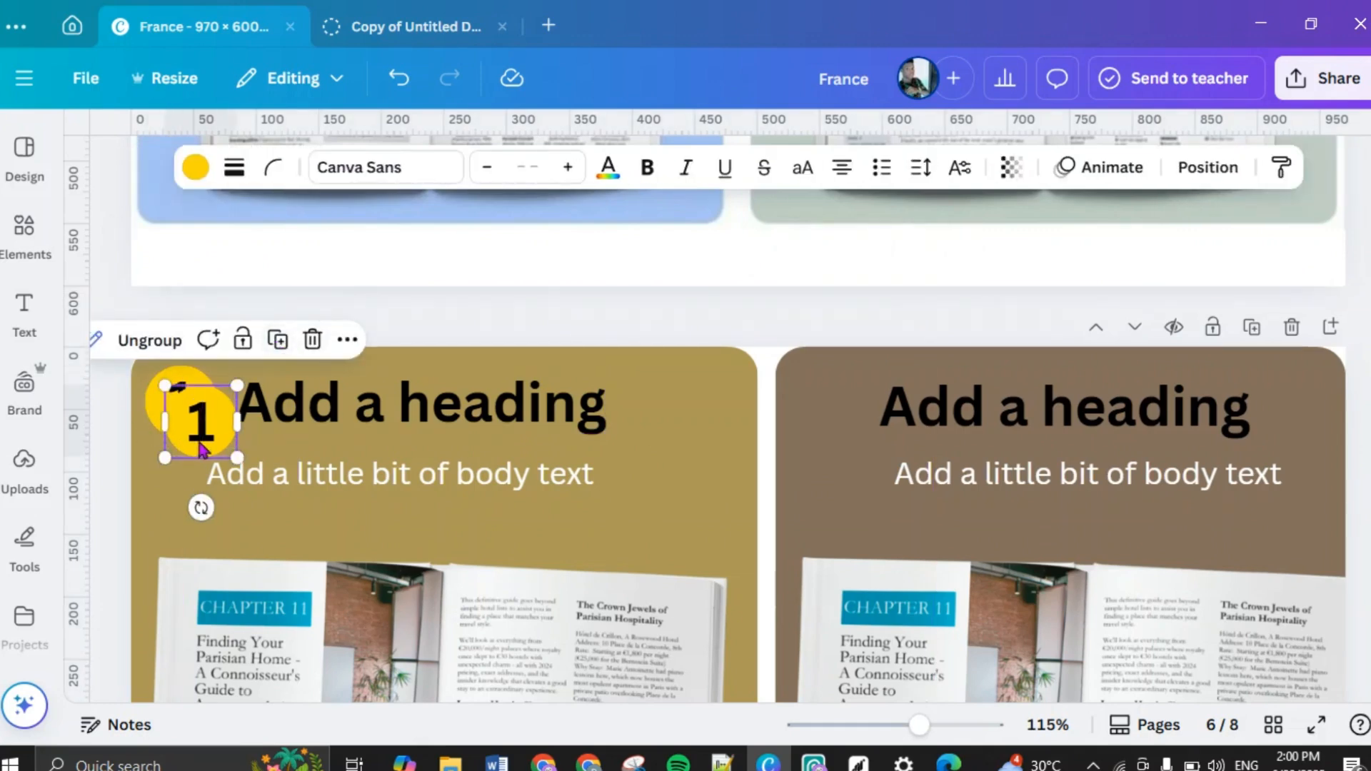
pyautogui.moveTo(222, 435); pyautogui.dragTo(826, 423)
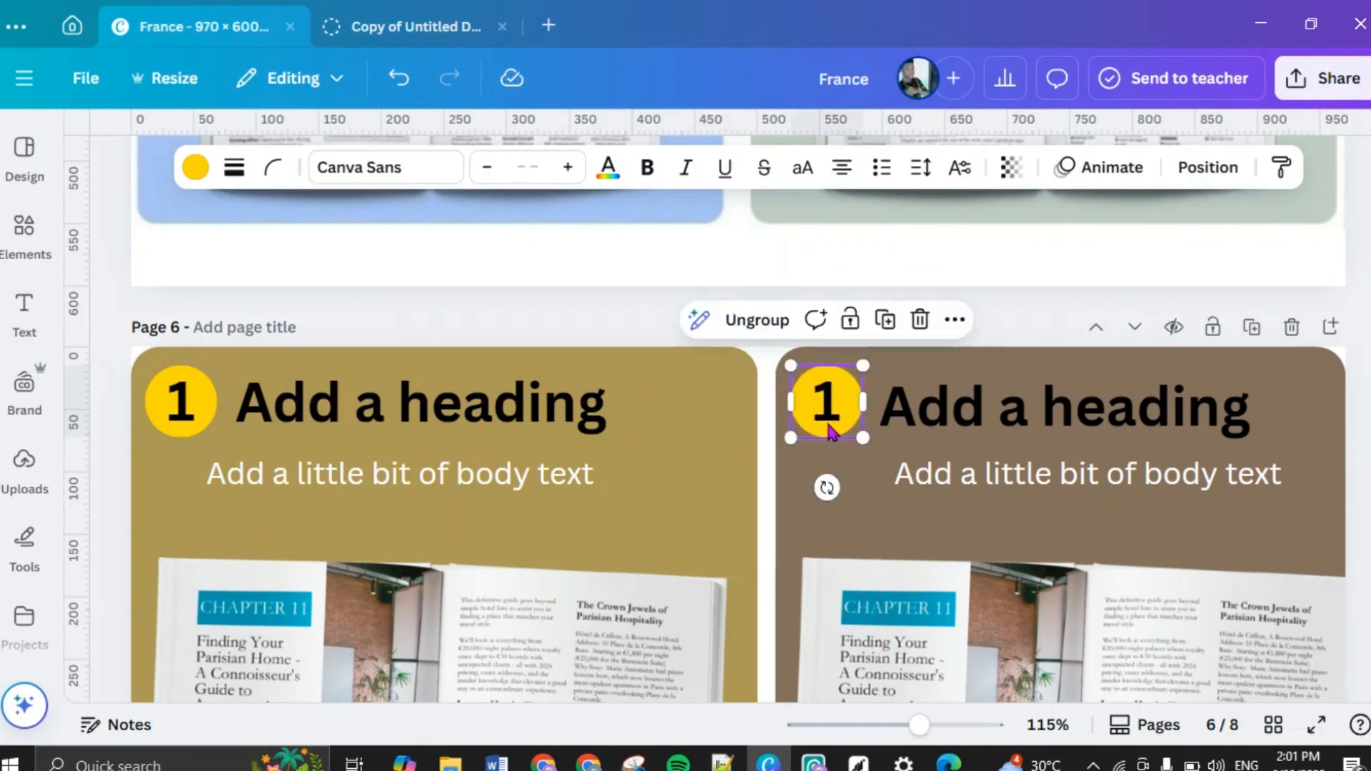
# Step: Change the number in the brown card's badge to 2
pyautogui.click(835, 420)
pyautogui.doubleClick(832, 409)
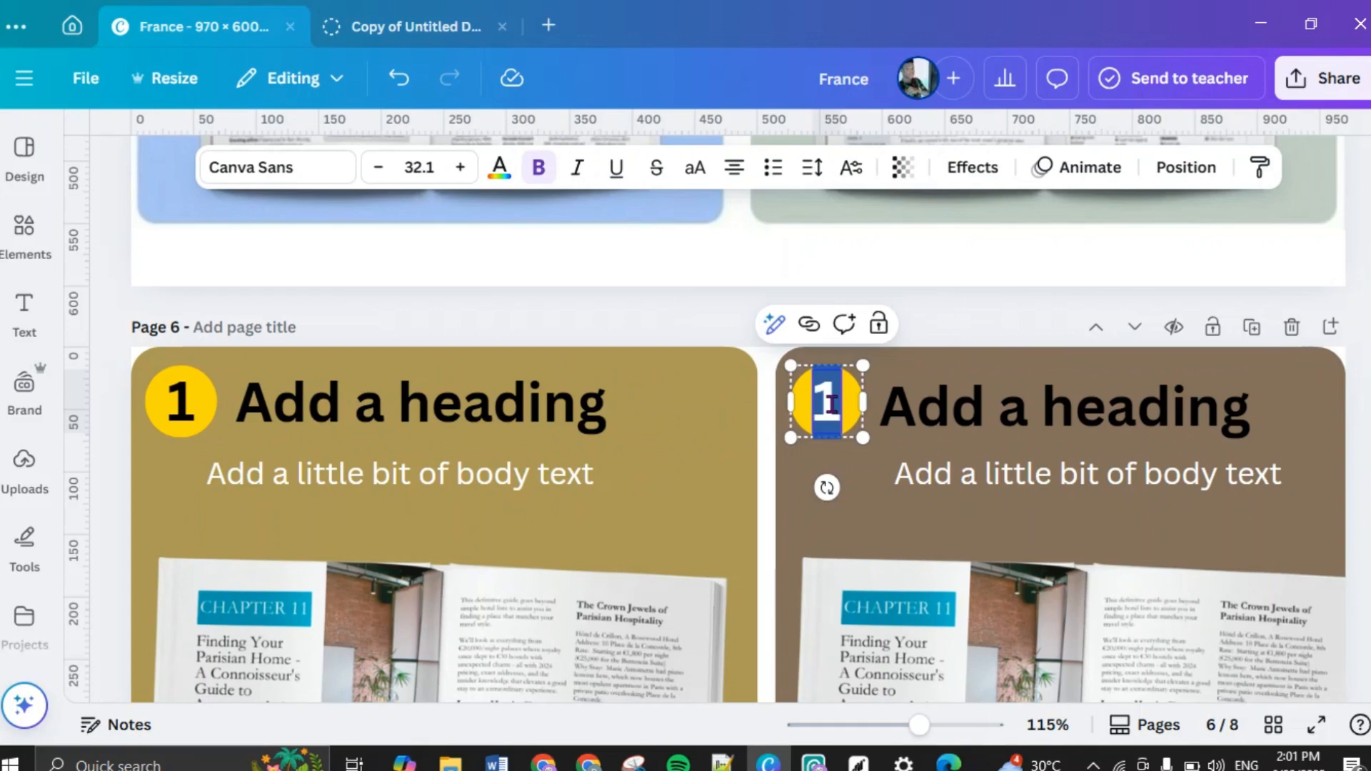
pyautogui.click(831, 405)
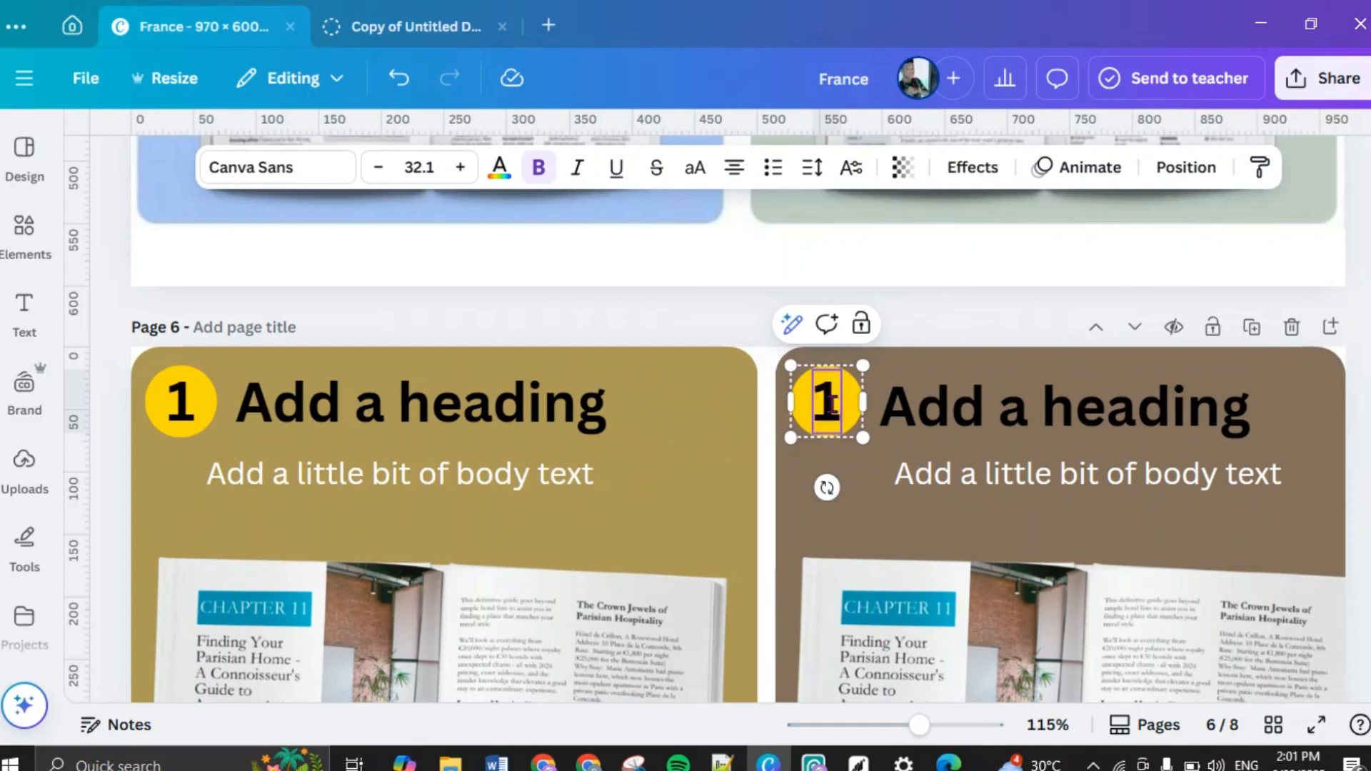
pyautogui.press('BackSpace')
pyautogui.write('2')
pyautogui.click(636, 323)
# Step: Compare the finished cards on page 6 with the Scotland reference cards on the neighbouring pages
pyautogui.scroll(-5, 703, 376)
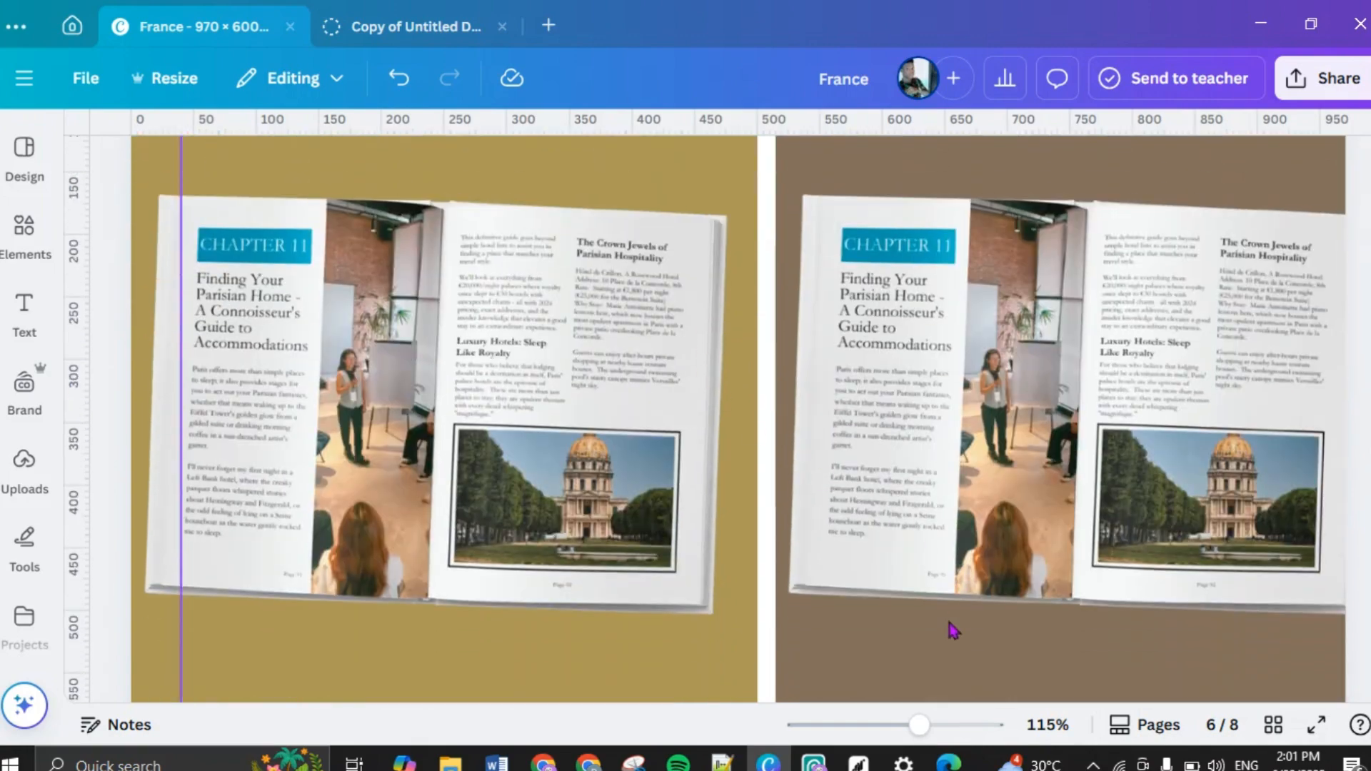
pyautogui.click(884, 725)
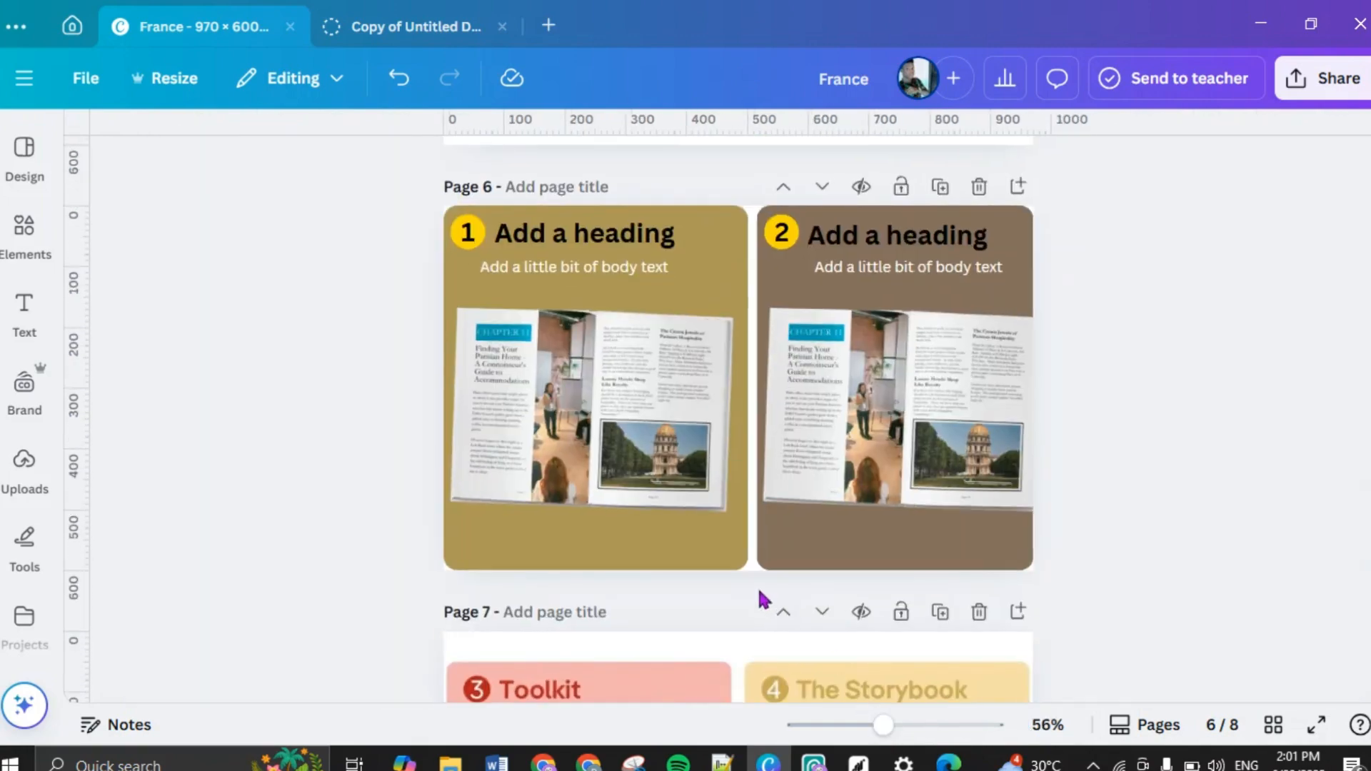
pyautogui.scroll(7, 762, 600)
pyautogui.scroll(2, 759, 598)
pyautogui.scroll(-8, 759, 599)
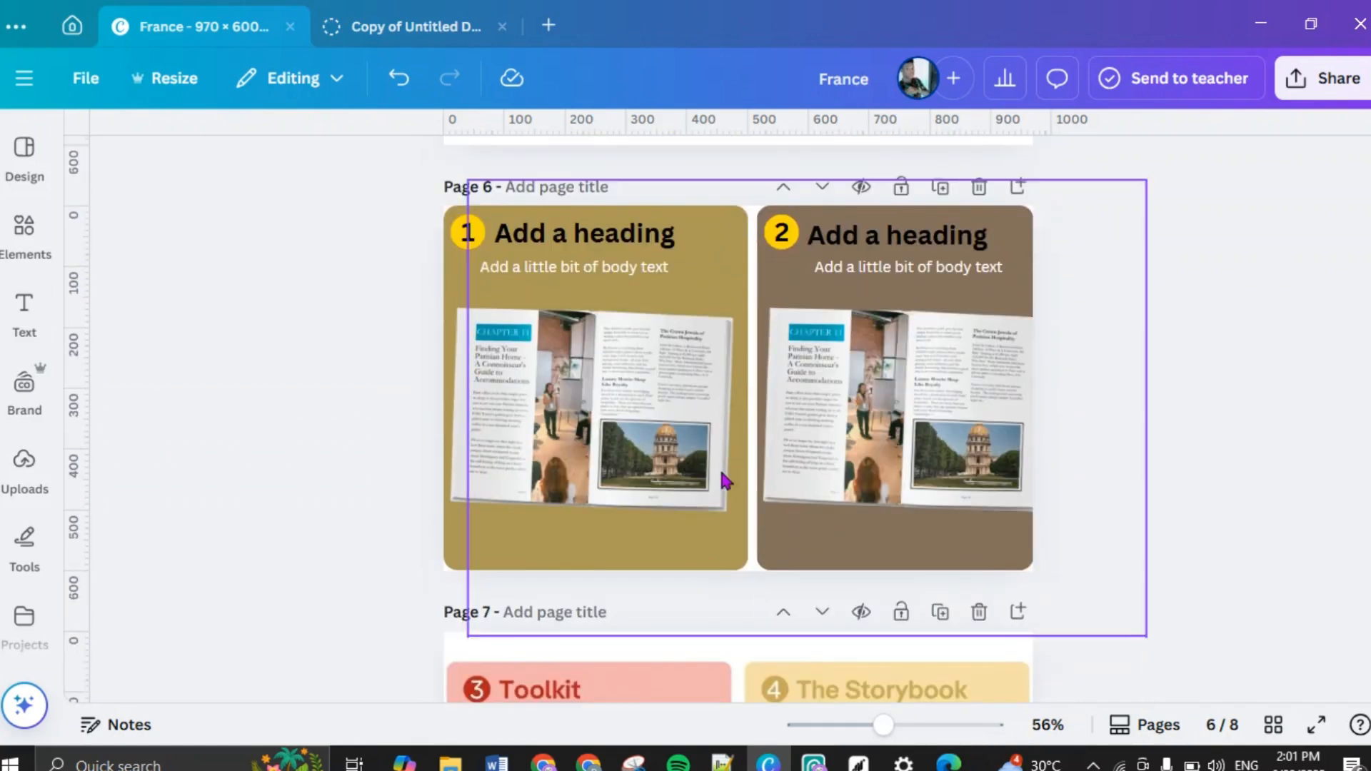
pyautogui.scroll(-3, 943, 505)
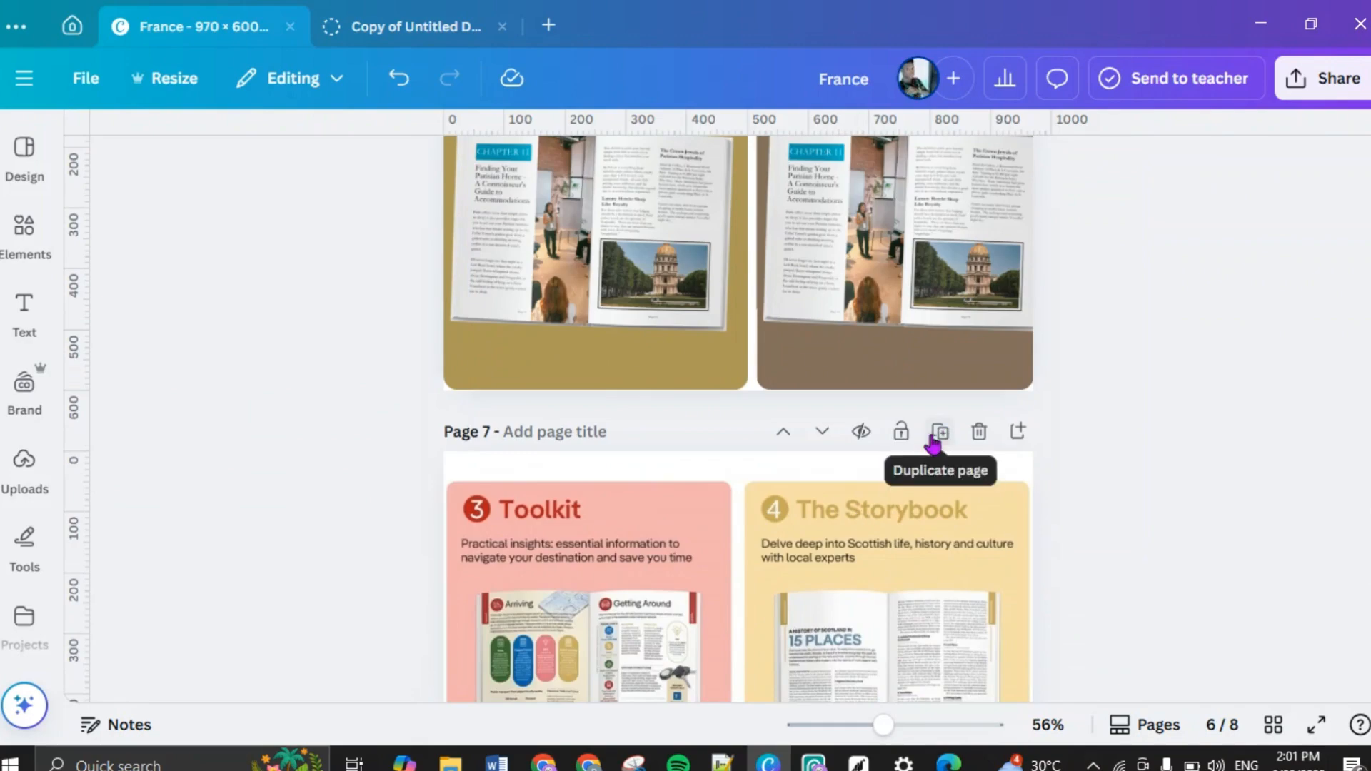
pyautogui.scroll(3, 937, 441)
pyautogui.scroll(8, 921, 434)
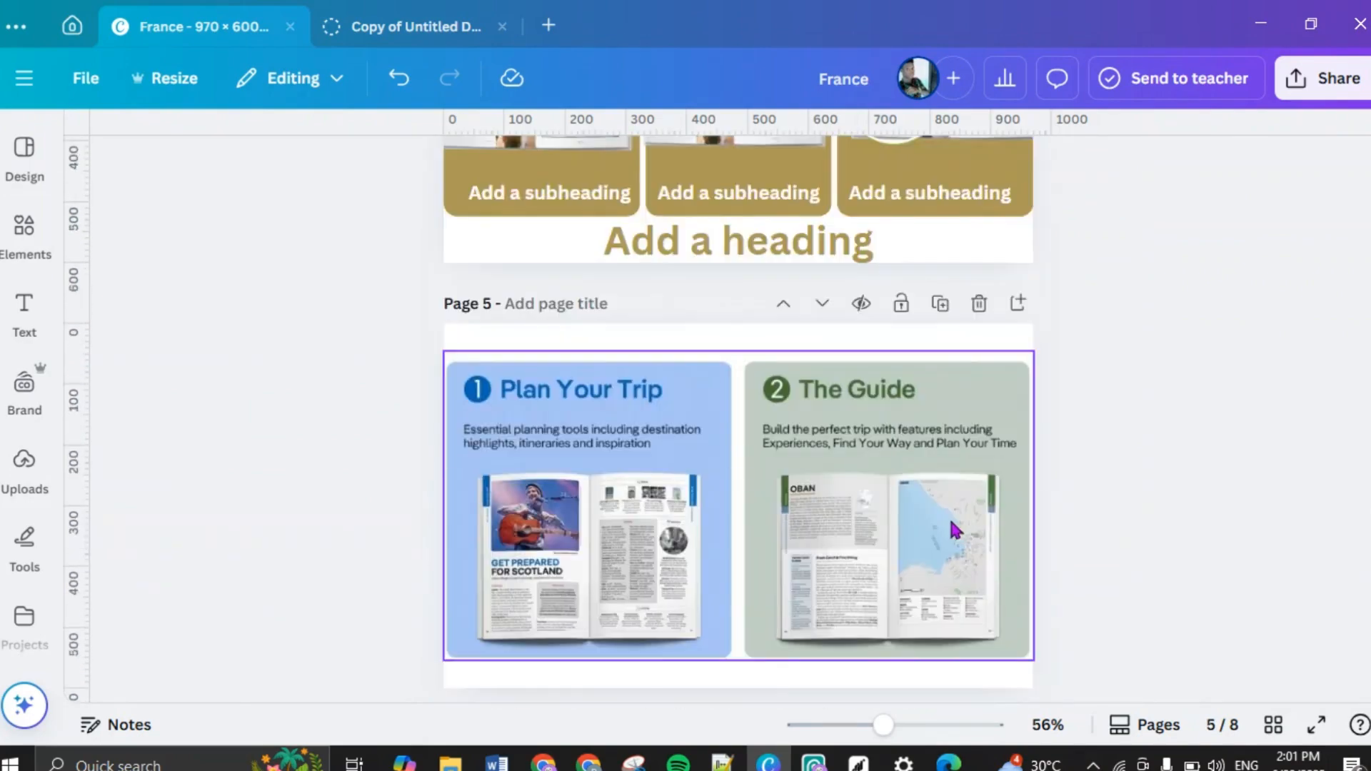
# Step: Duplicate page 6 and change the gold card's badge number on the copy to 3
pyautogui.scroll(-5, 950, 521)
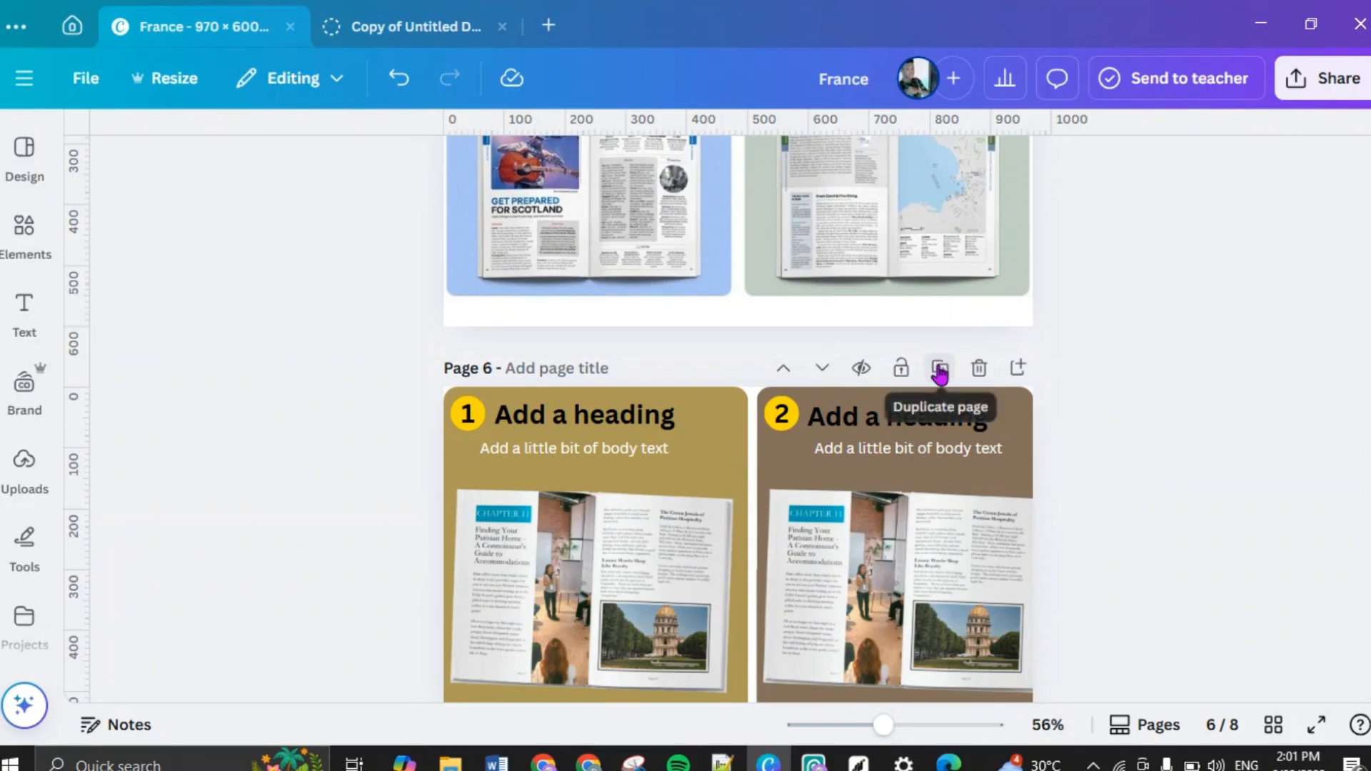
pyautogui.click(940, 369)
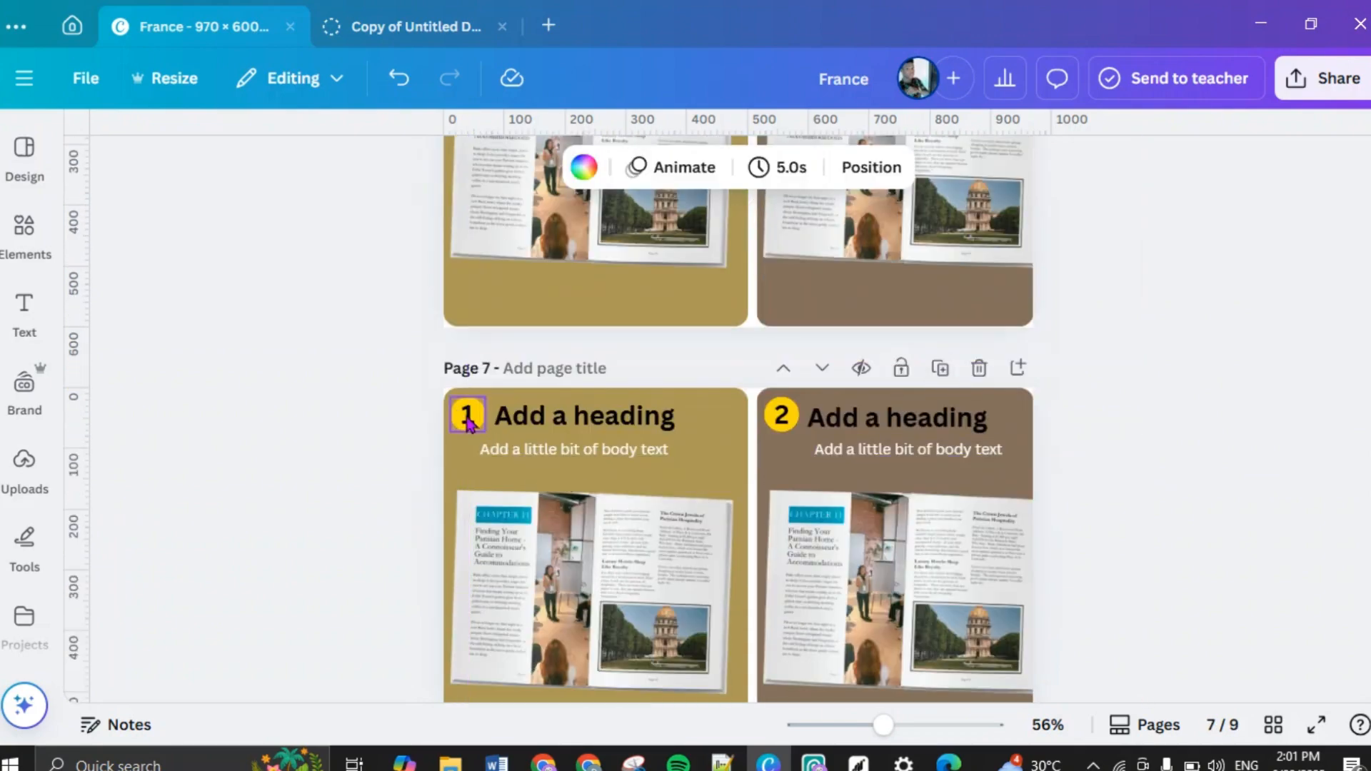
pyautogui.click(468, 424)
pyautogui.doubleClick(468, 421)
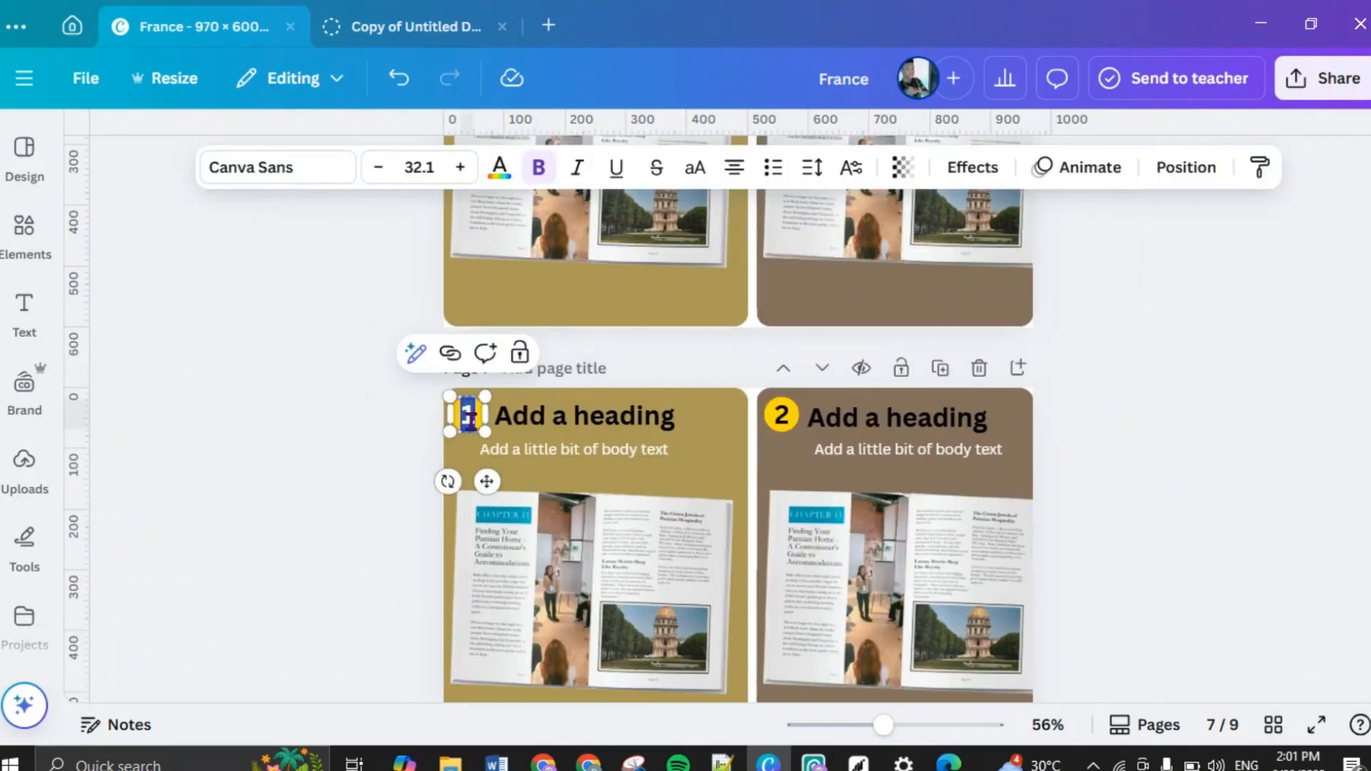
pyautogui.write('3')
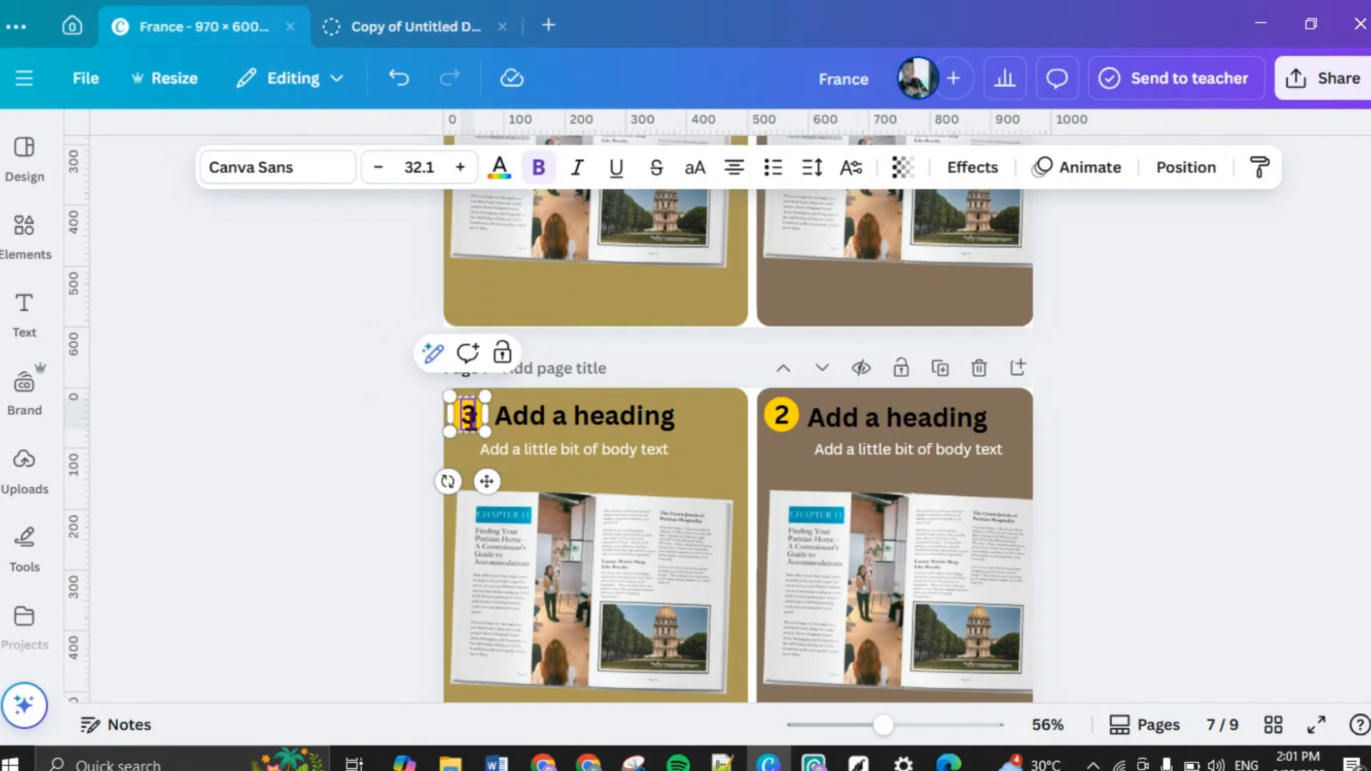
# Step: Change the brown card's badge number on page 7 to 4
pyautogui.click(782, 415)
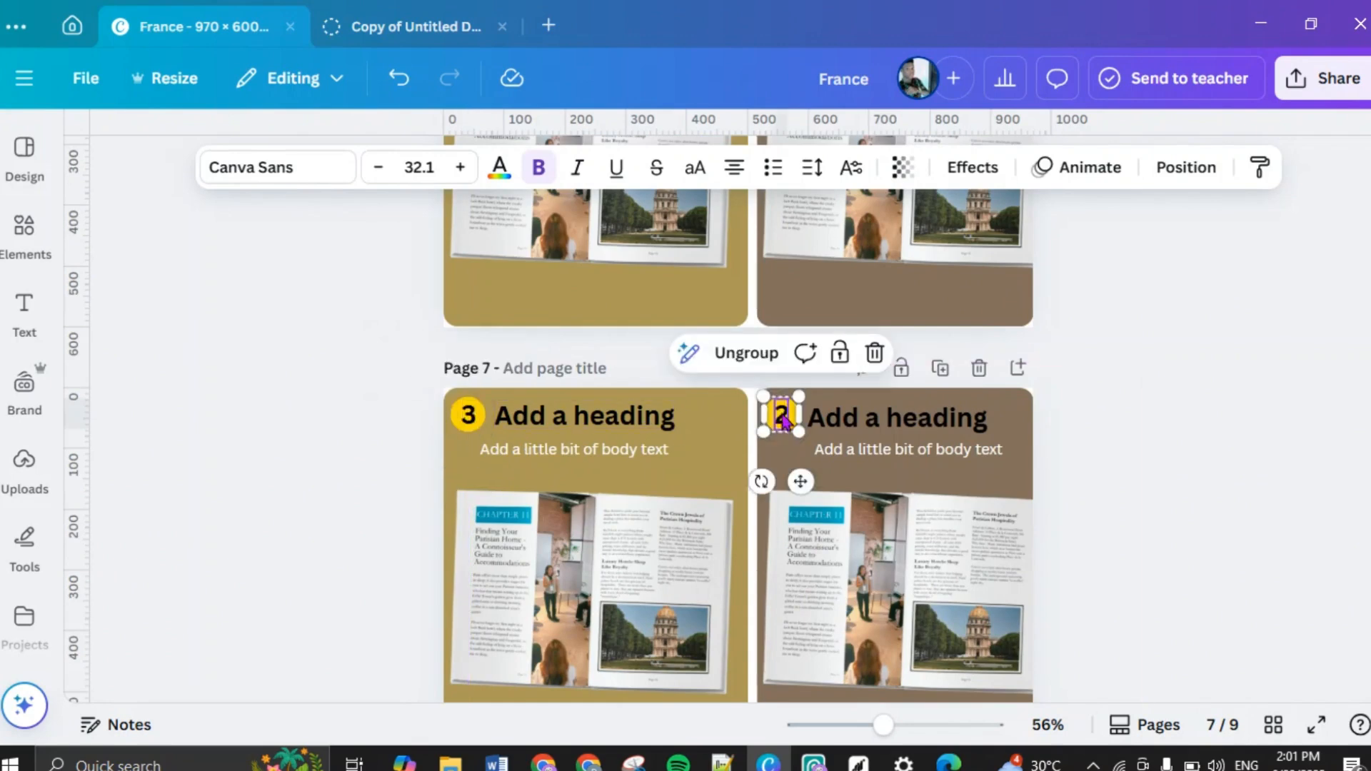
pyautogui.doubleClick(781, 413)
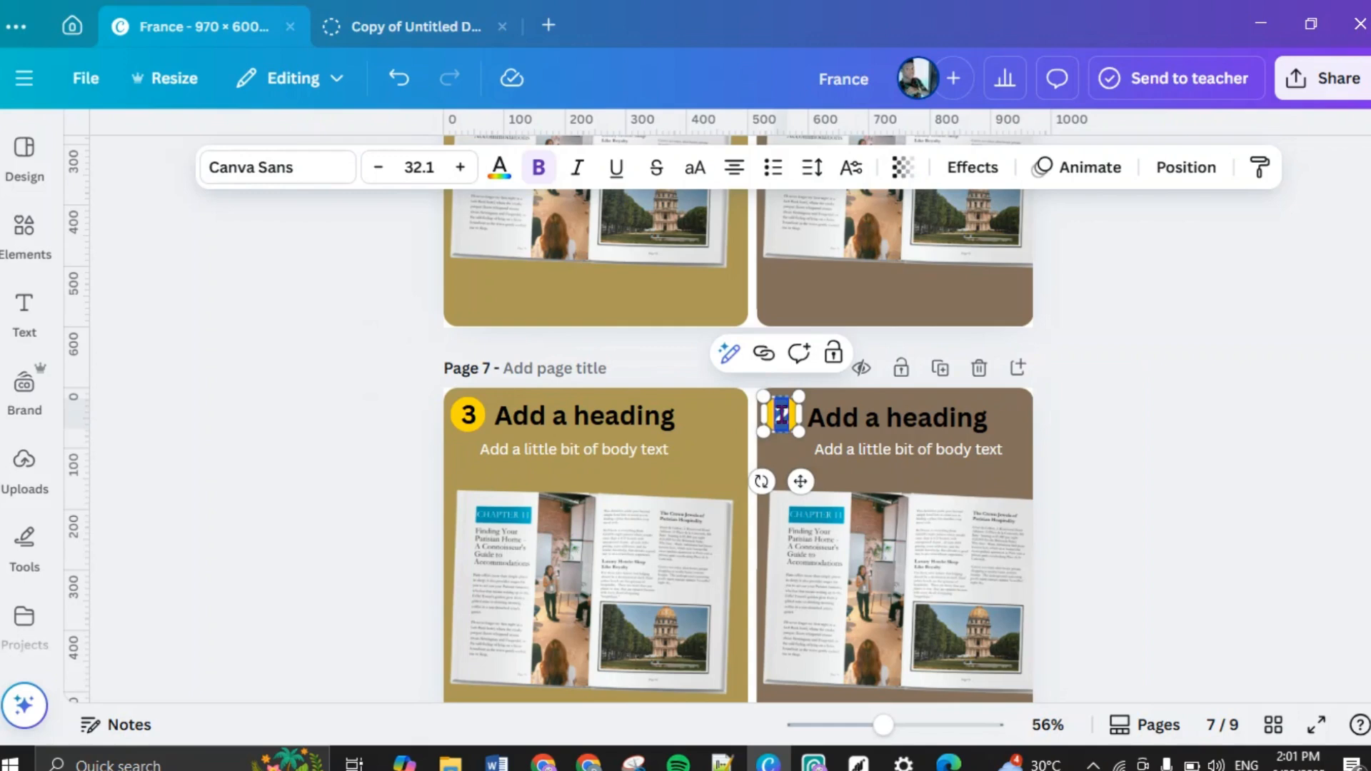
pyautogui.write('4')
pyautogui.click(1178, 454)
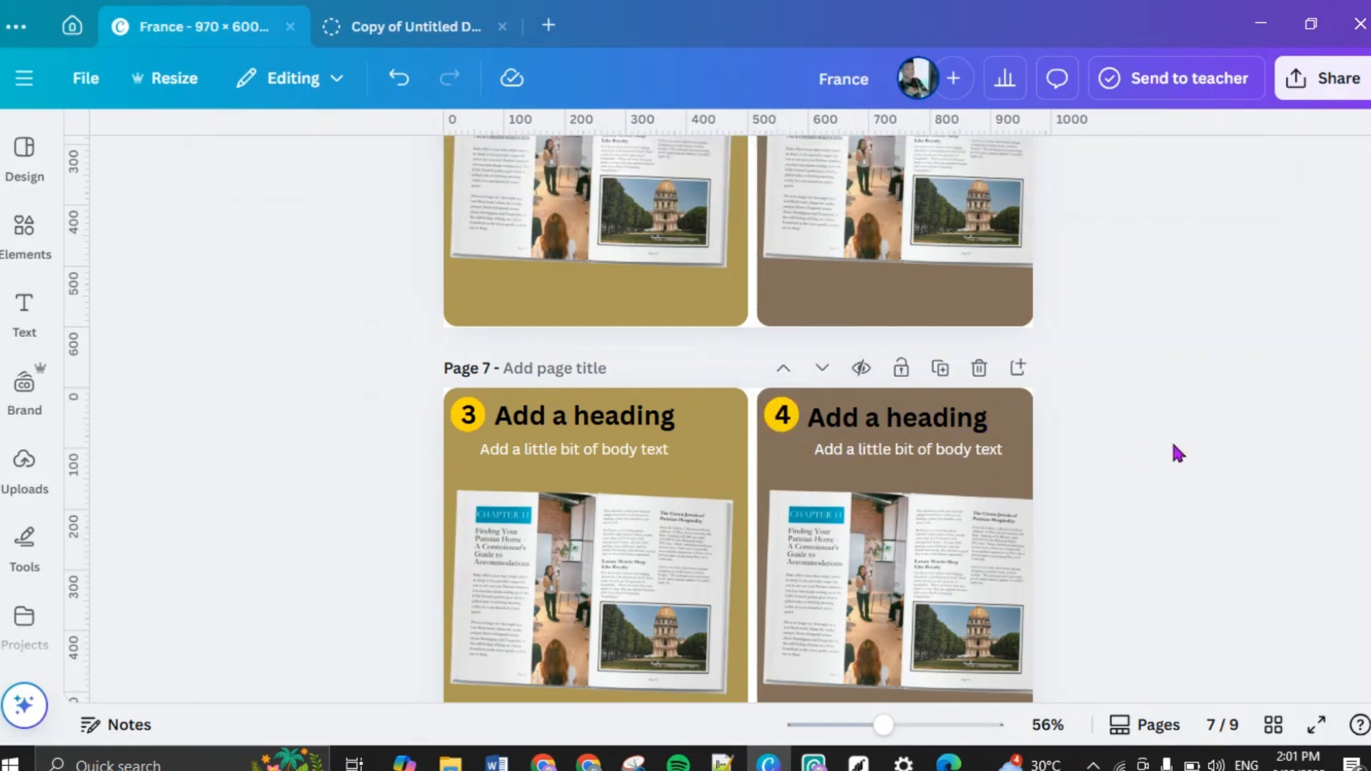
# Step: Review the numbered card pages against the Scotland references and examine the expert recommendations layout on page 9
pyautogui.scroll(5, 1178, 455)
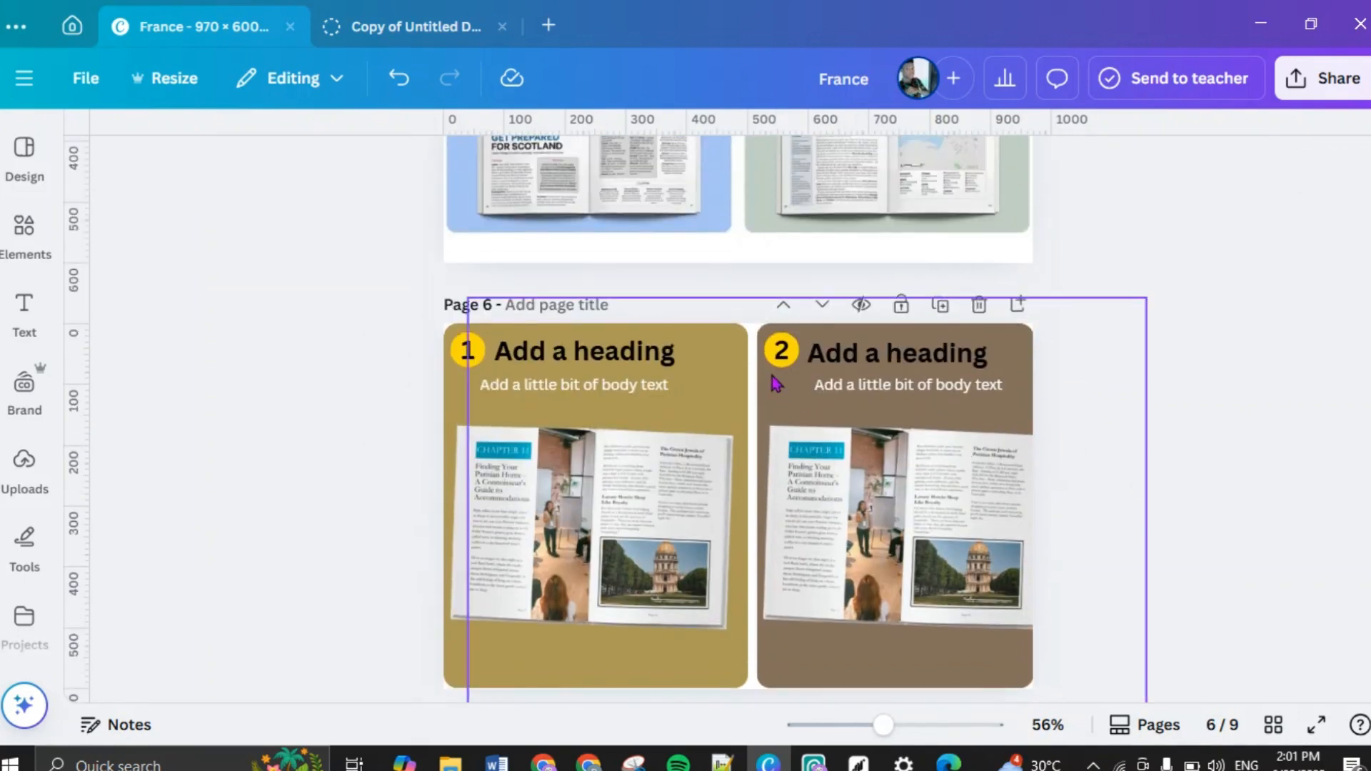
pyautogui.scroll(5, 884, 489)
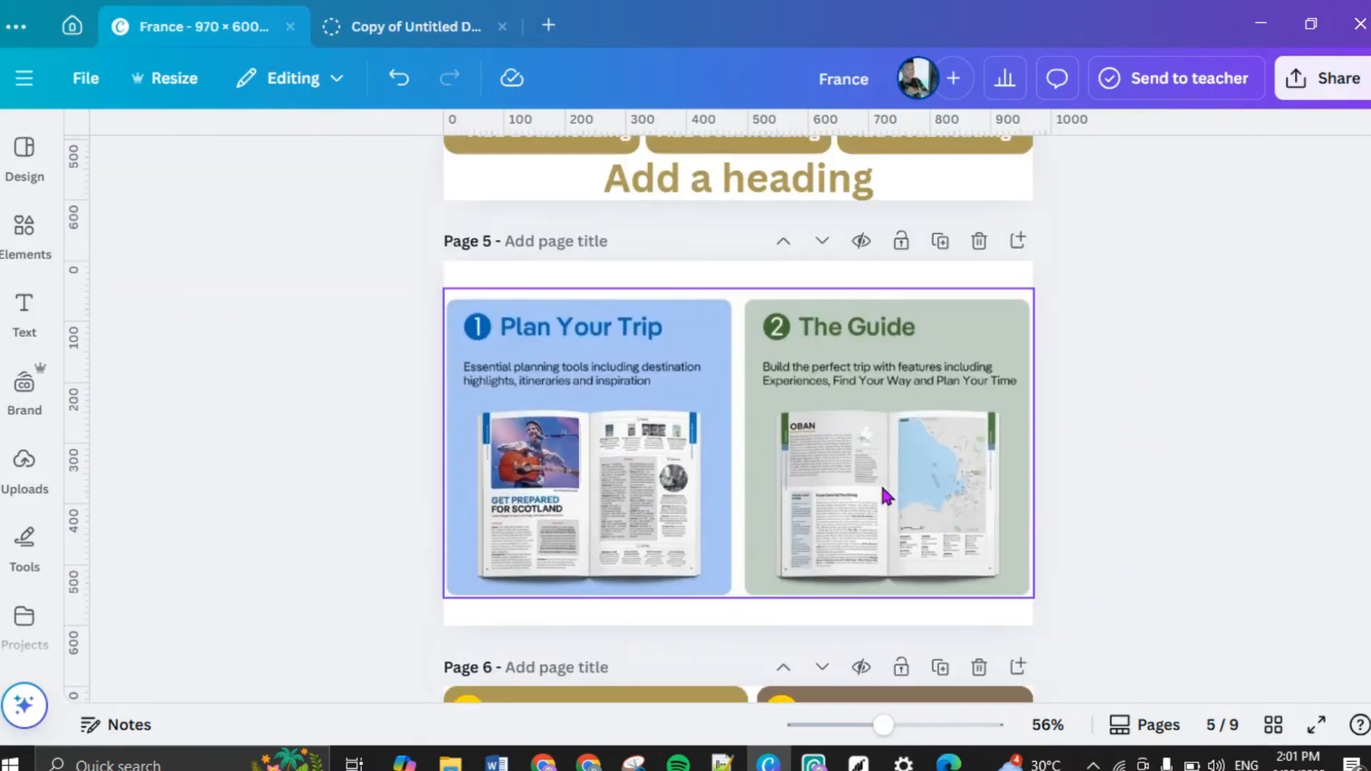
pyautogui.scroll(-12, 883, 489)
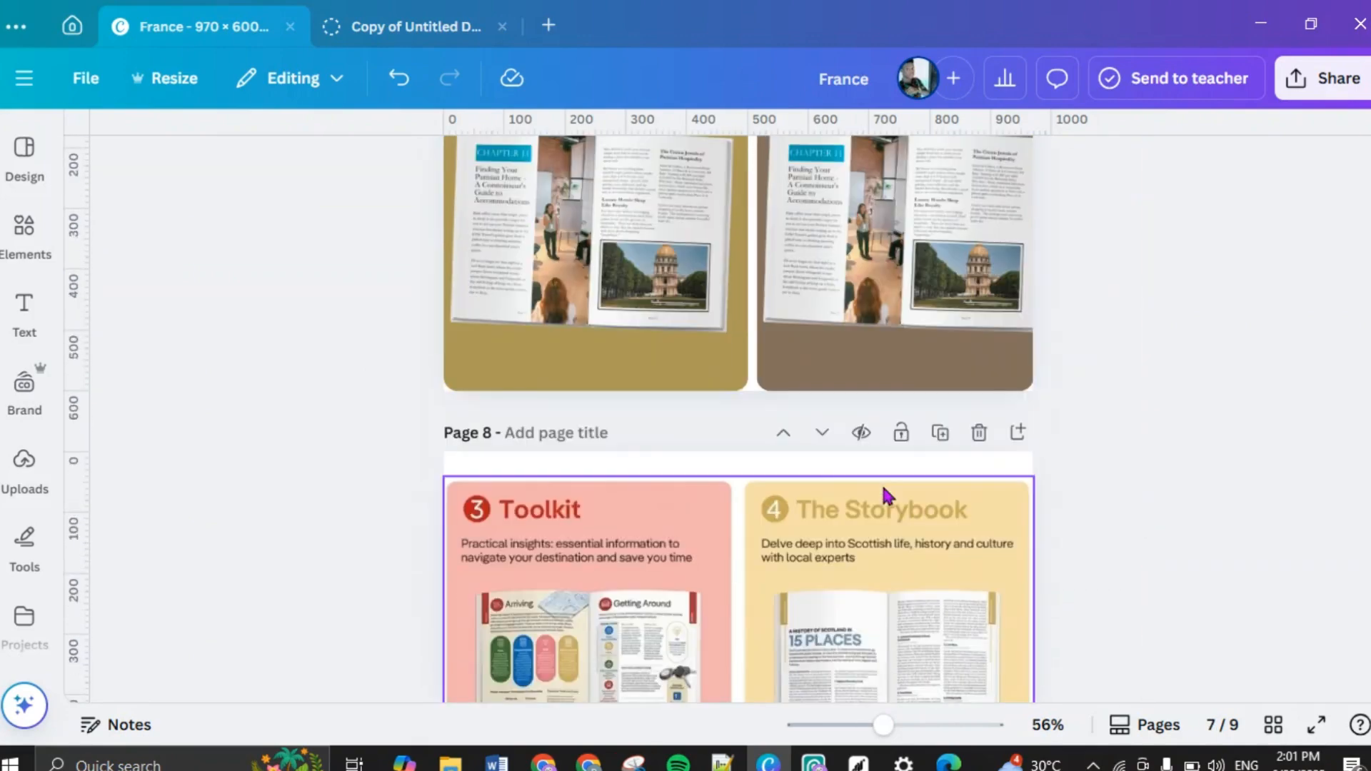
pyautogui.scroll(7, 883, 489)
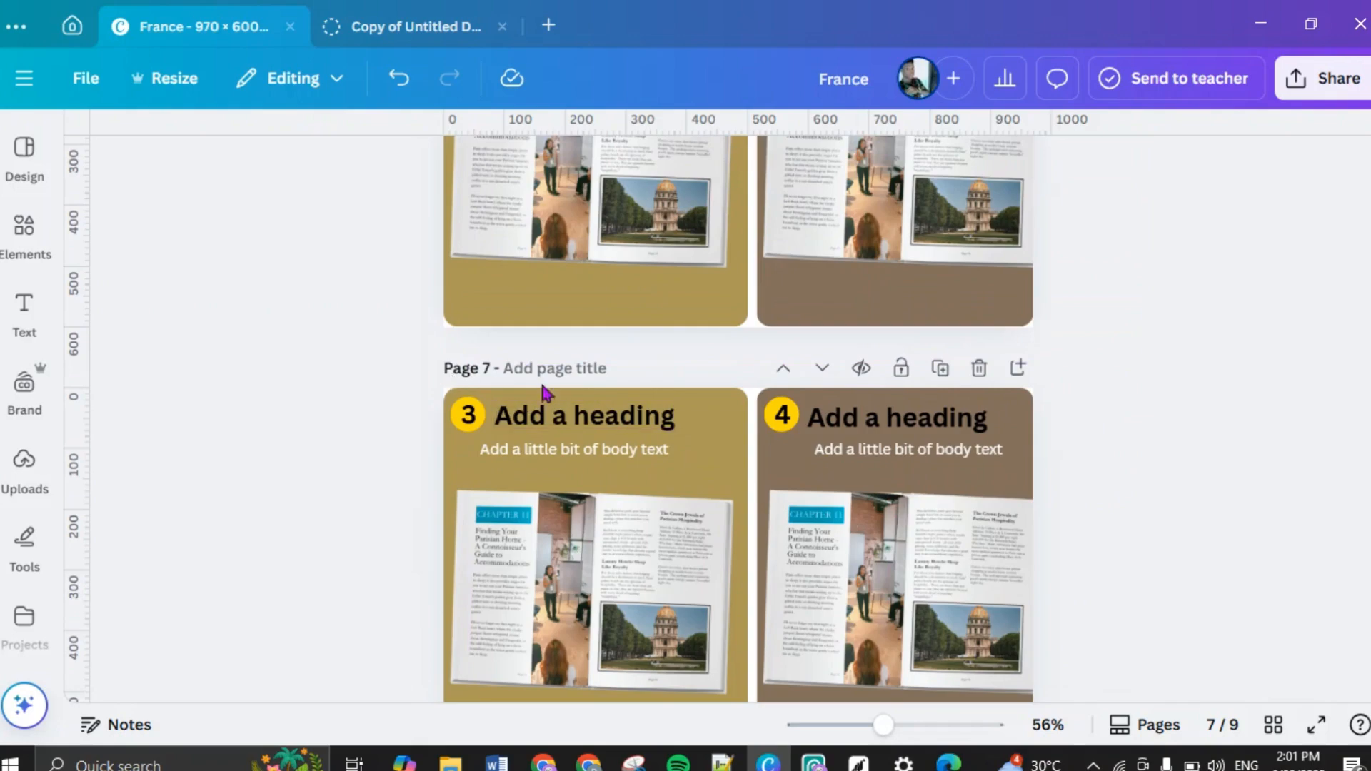
pyautogui.scroll(4, 667, 428)
pyautogui.scroll(-12, 667, 429)
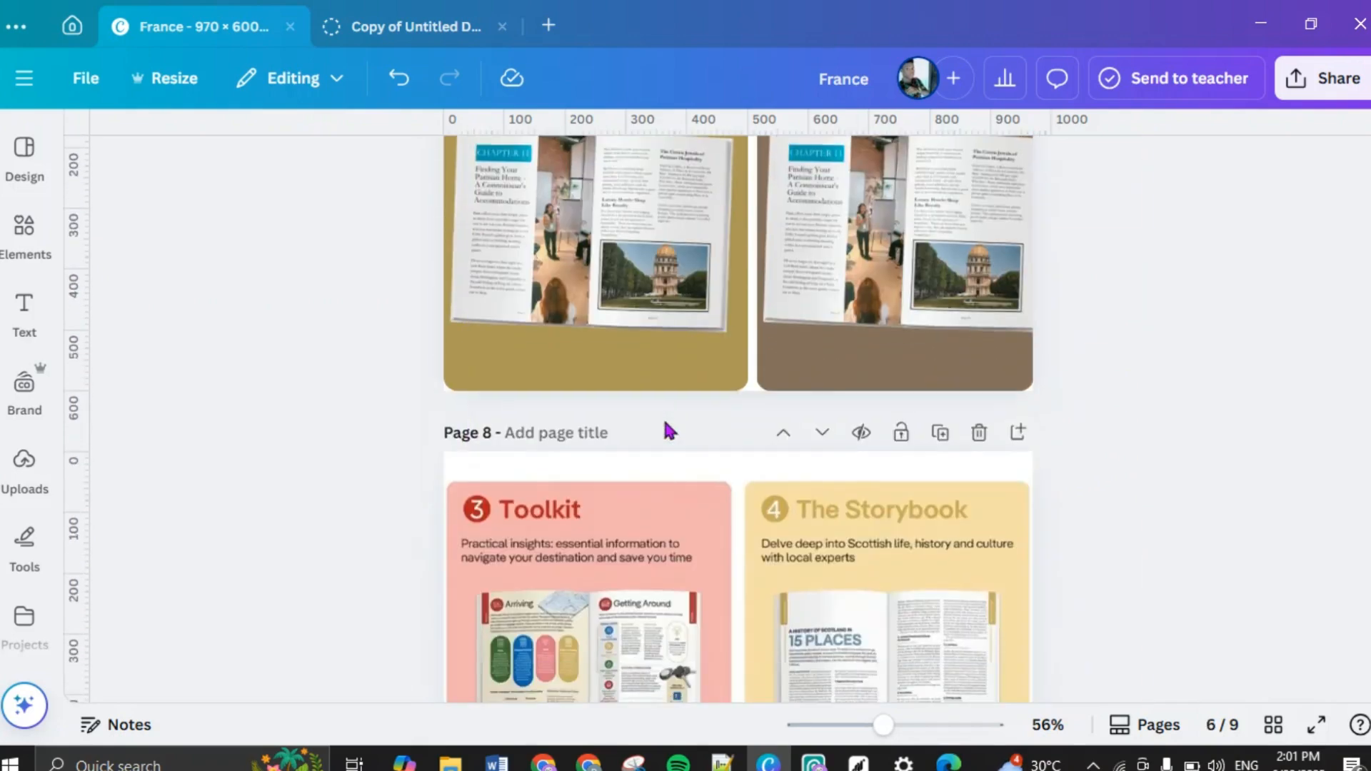
pyautogui.scroll(-3, 667, 429)
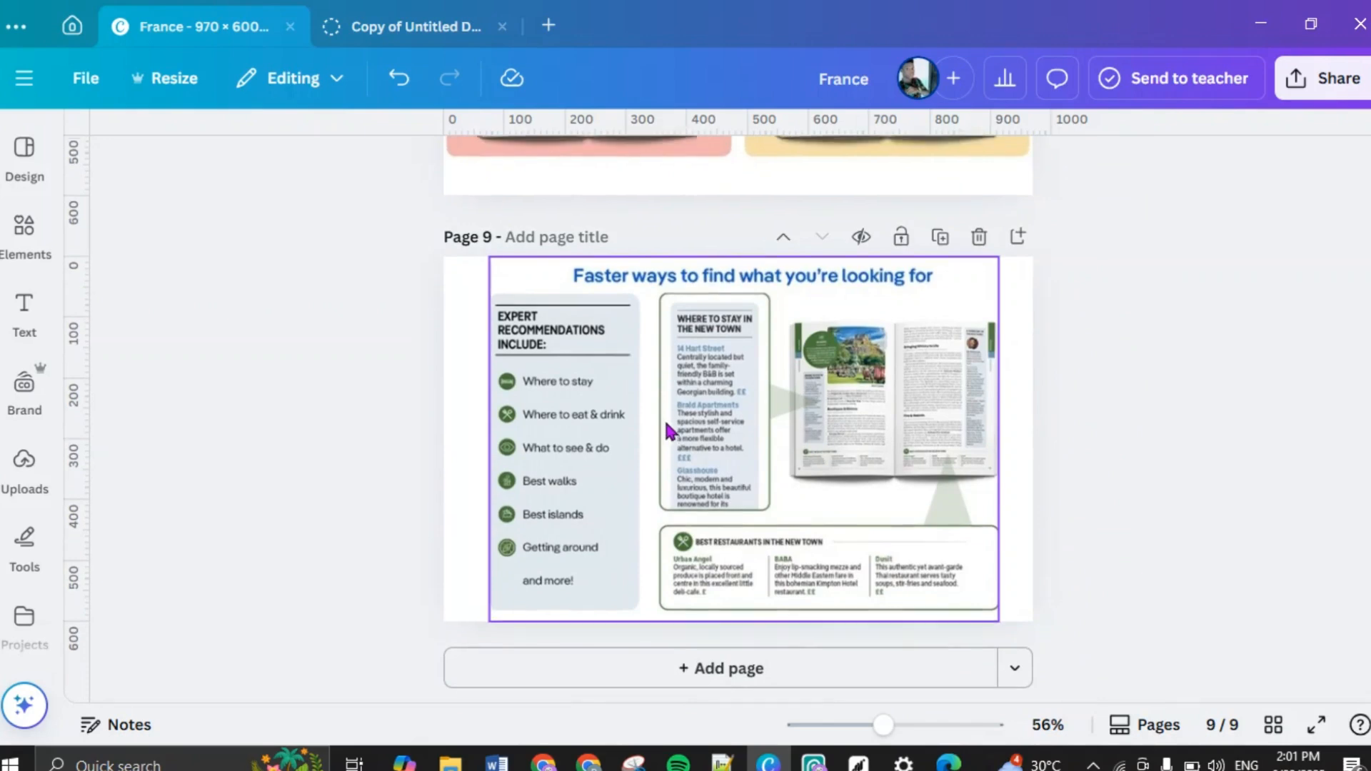
pyautogui.scroll(4, 665, 428)
pyautogui.scroll(2, 670, 431)
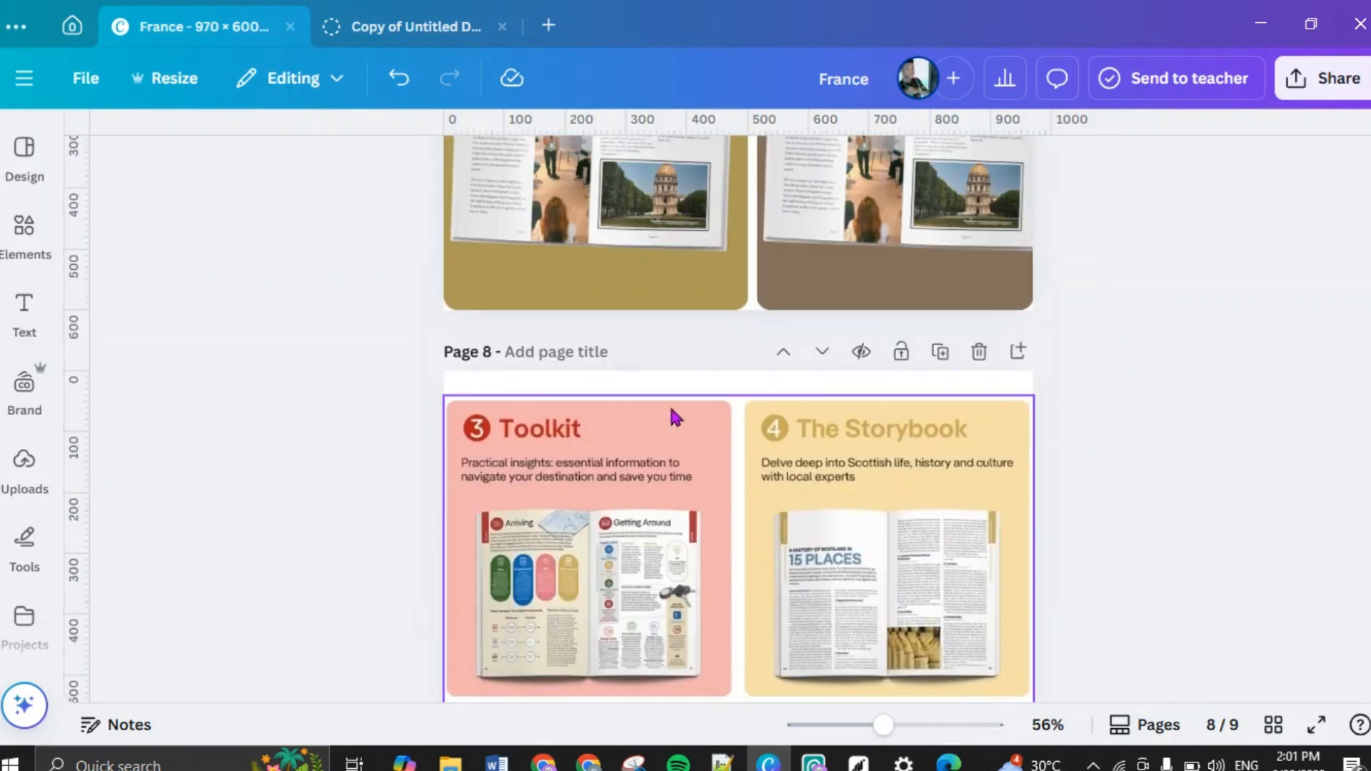
pyautogui.scroll(-6, 657, 386)
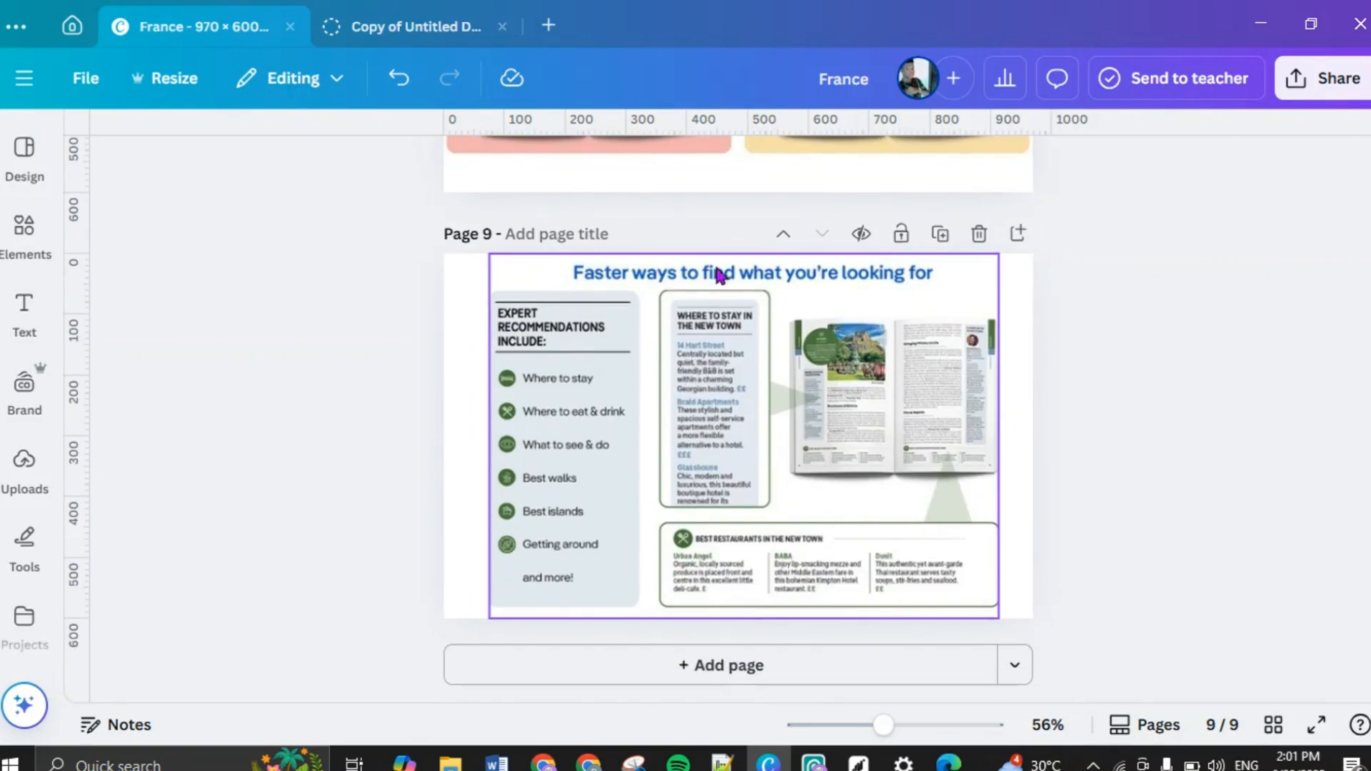
# Step: Add a blank page after the page 9 reference
pyautogui.click(487, 418)
pyautogui.click(1017, 233)
pyautogui.scroll(5, 775, 375)
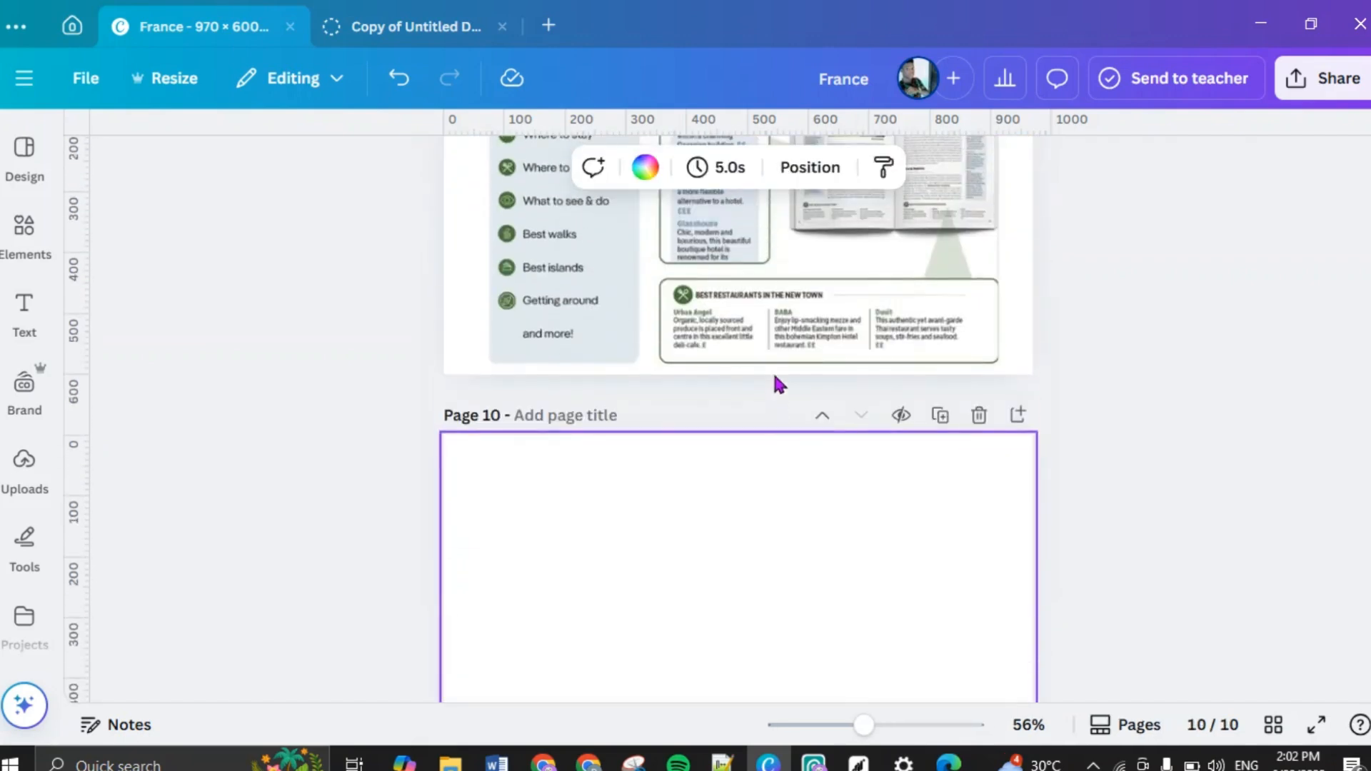
# Step: Insert a rounded square shape from the basic shapes
pyautogui.click(24, 313)
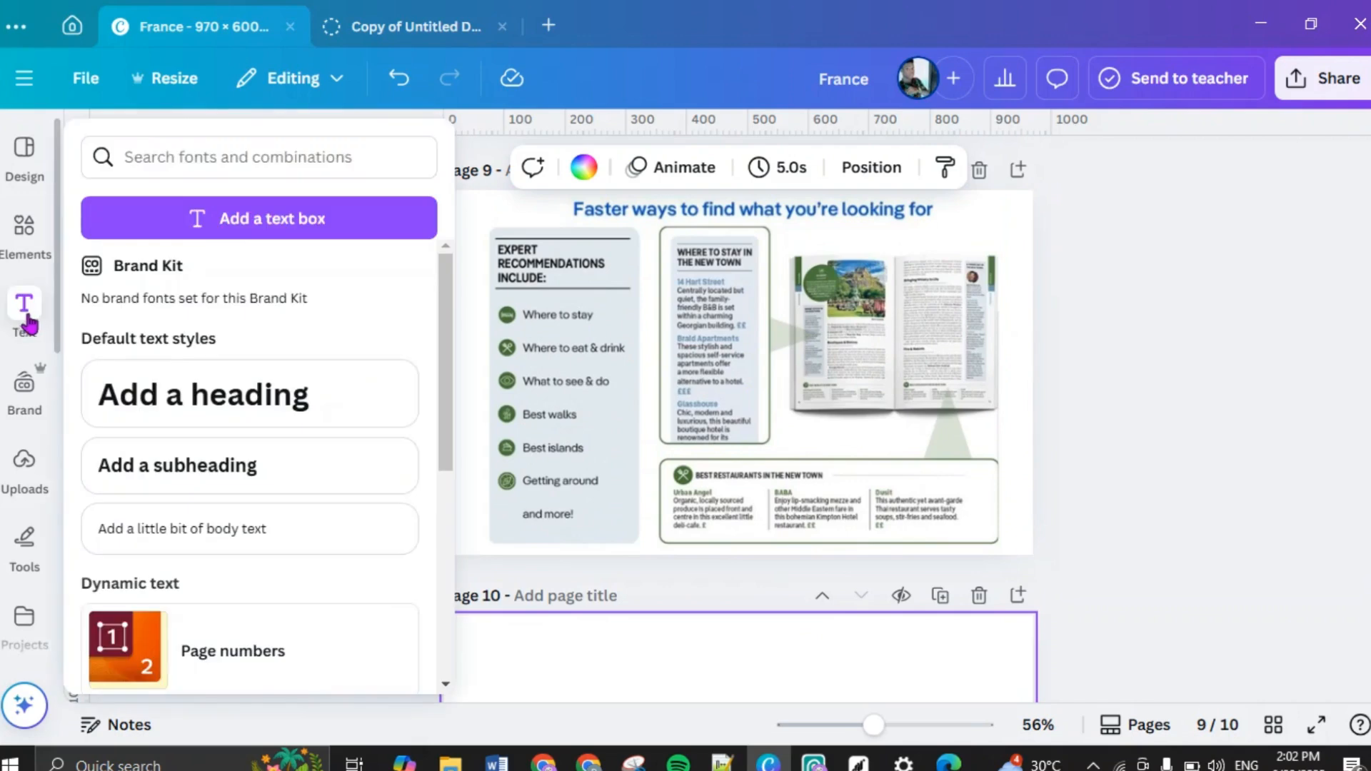
pyautogui.click(21, 243)
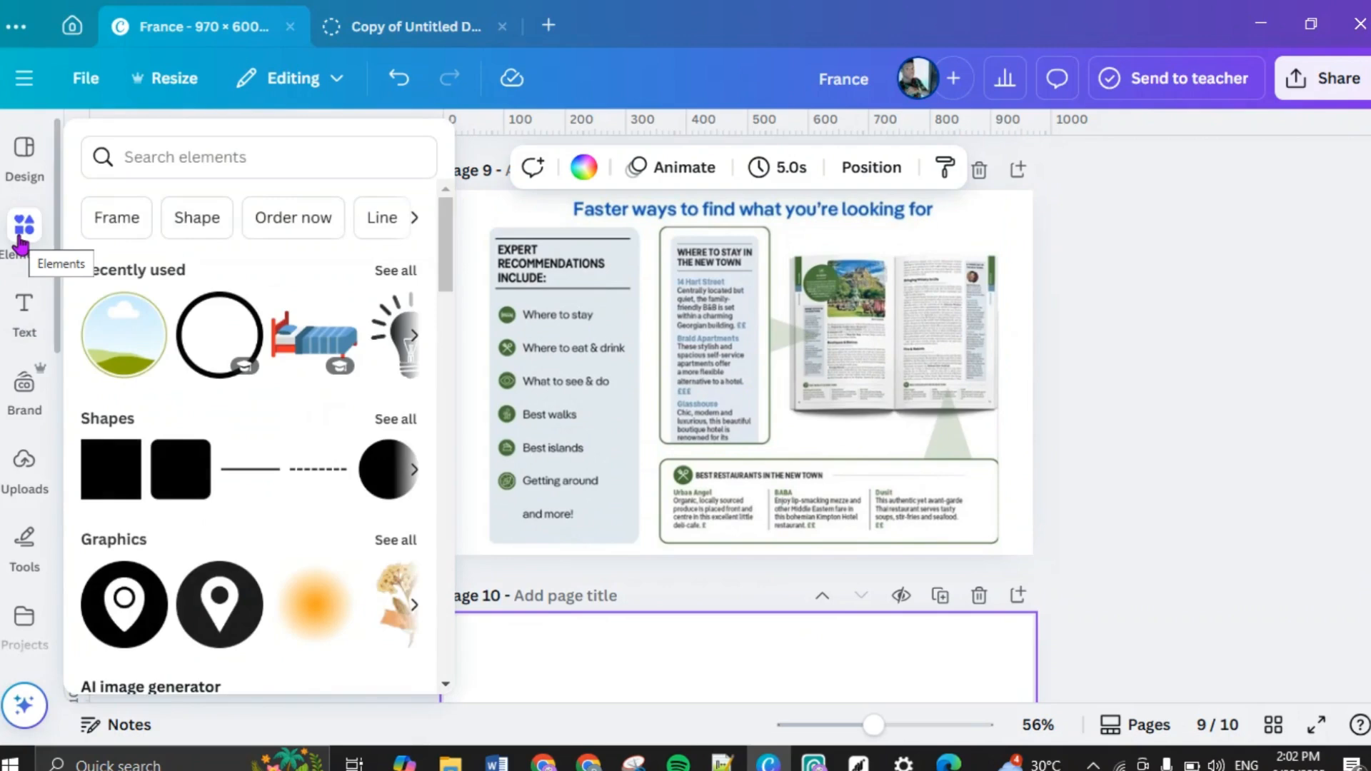
pyautogui.click(22, 242)
pyautogui.click(24, 230)
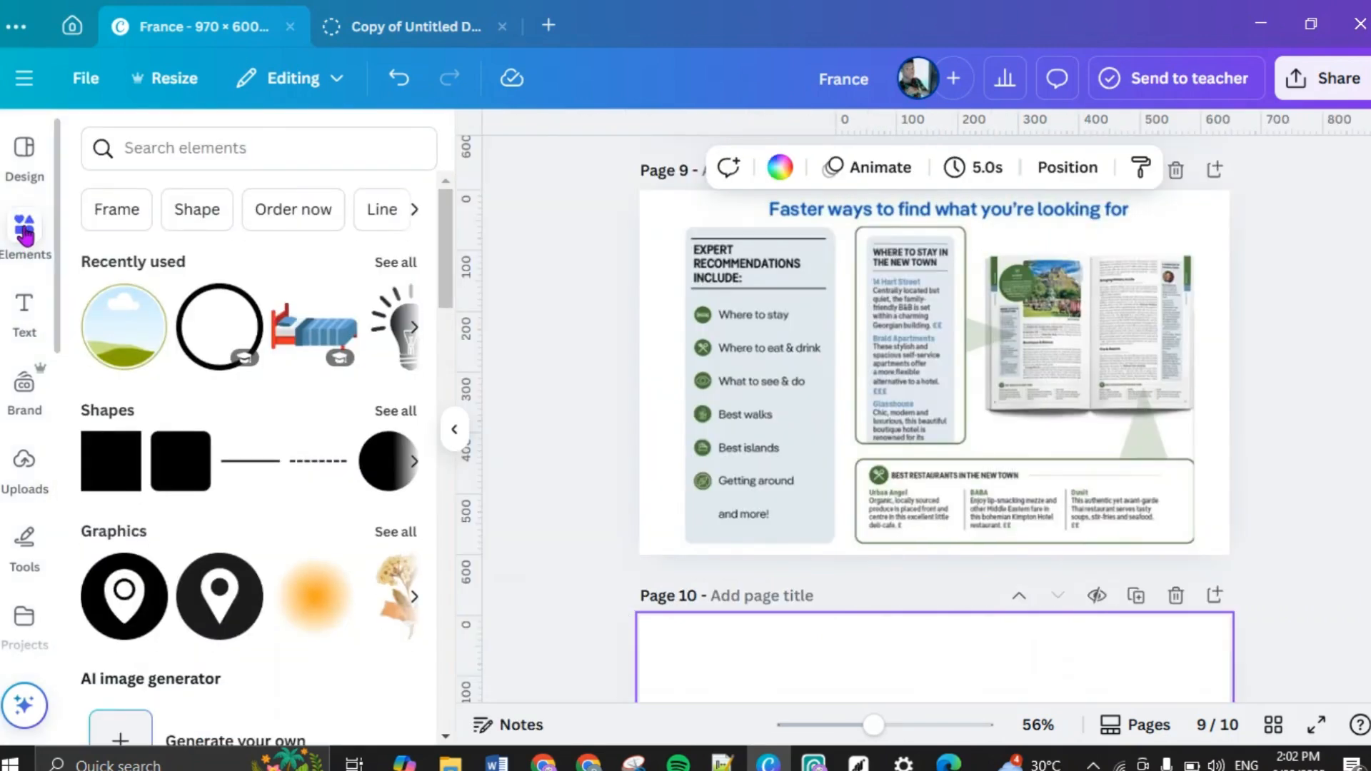
pyautogui.click(179, 464)
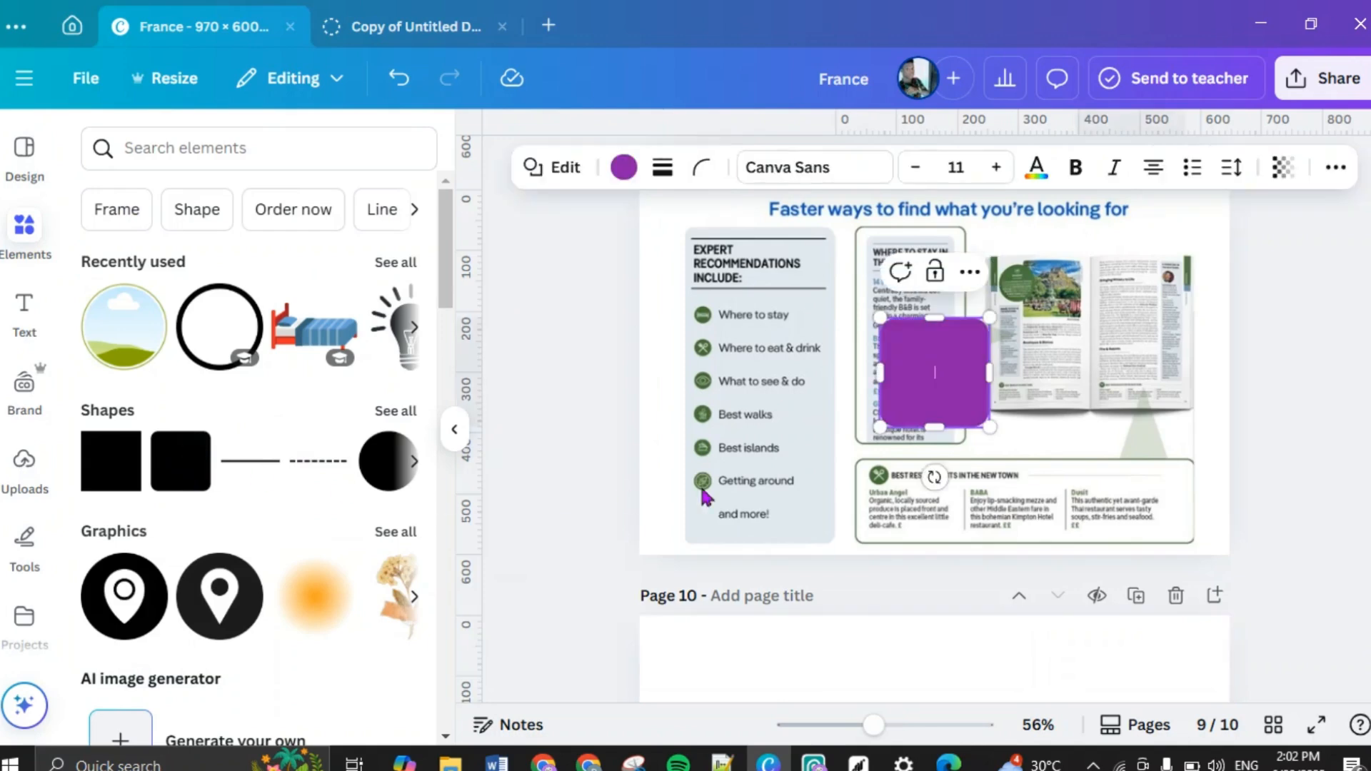
# Step: Move the purple rounded square to the upper left corner of blank page 10 and stretch it to the page's full height
pyautogui.scroll(-5, 826, 475)
pyautogui.scroll(3, 821, 466)
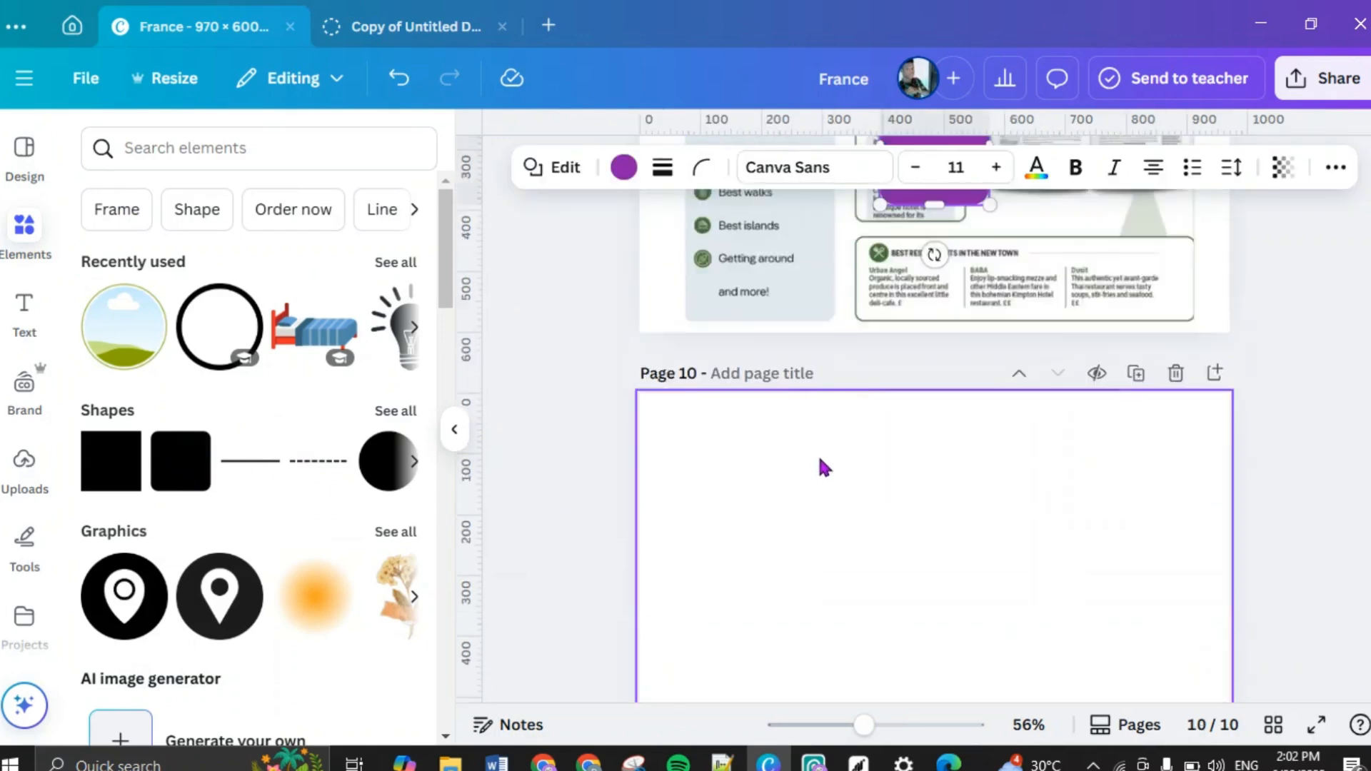
pyautogui.moveTo(916, 215); pyautogui.dragTo(673, 613)
pyautogui.moveTo(679, 549); pyautogui.dragTo(677, 438)
pyautogui.scroll(-3, 699, 474)
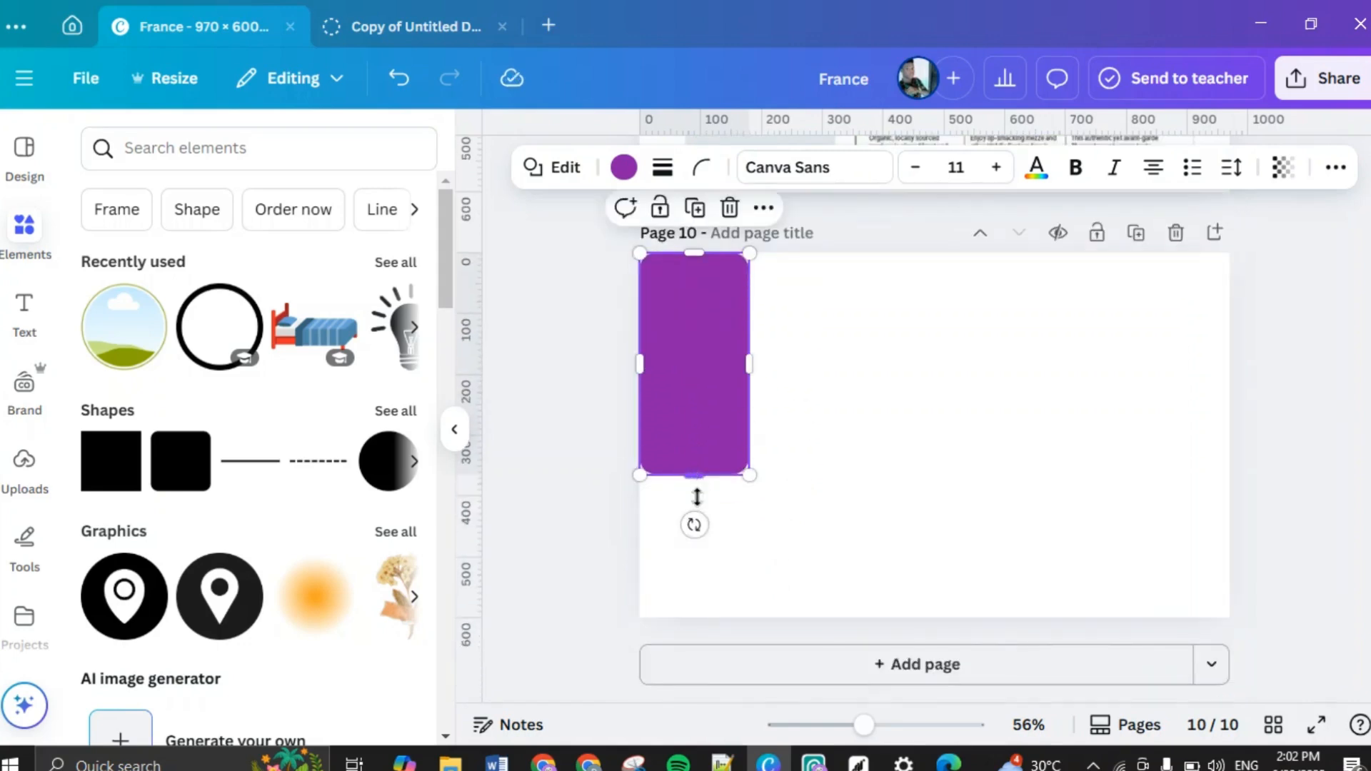
pyautogui.moveTo(697, 497); pyautogui.dragTo(699, 620)
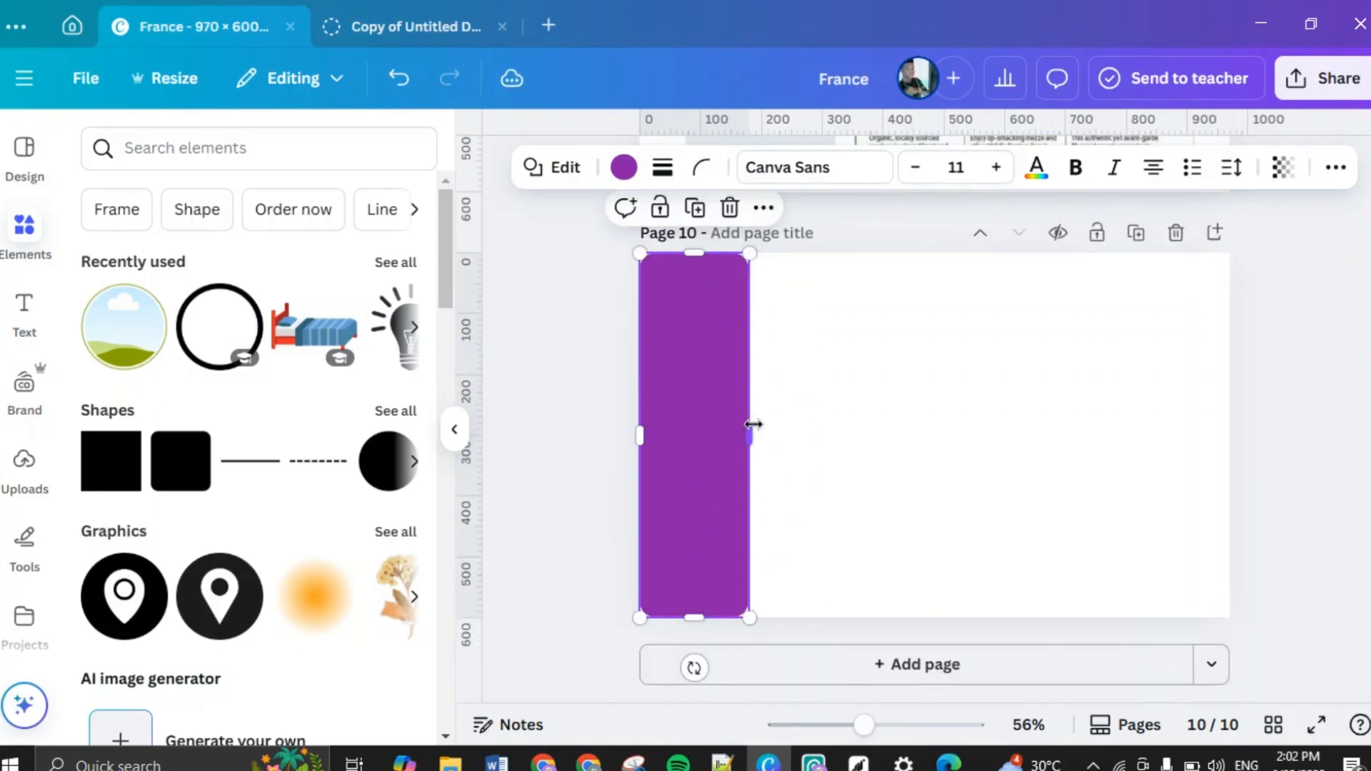
# Step: Widen the purple rounded shape on page 10 to about 205 px and lower its upper edge by about 60 px
pyautogui.moveTo(754, 425); pyautogui.dragTo(771, 437)
pyautogui.scroll(4, 906, 426)
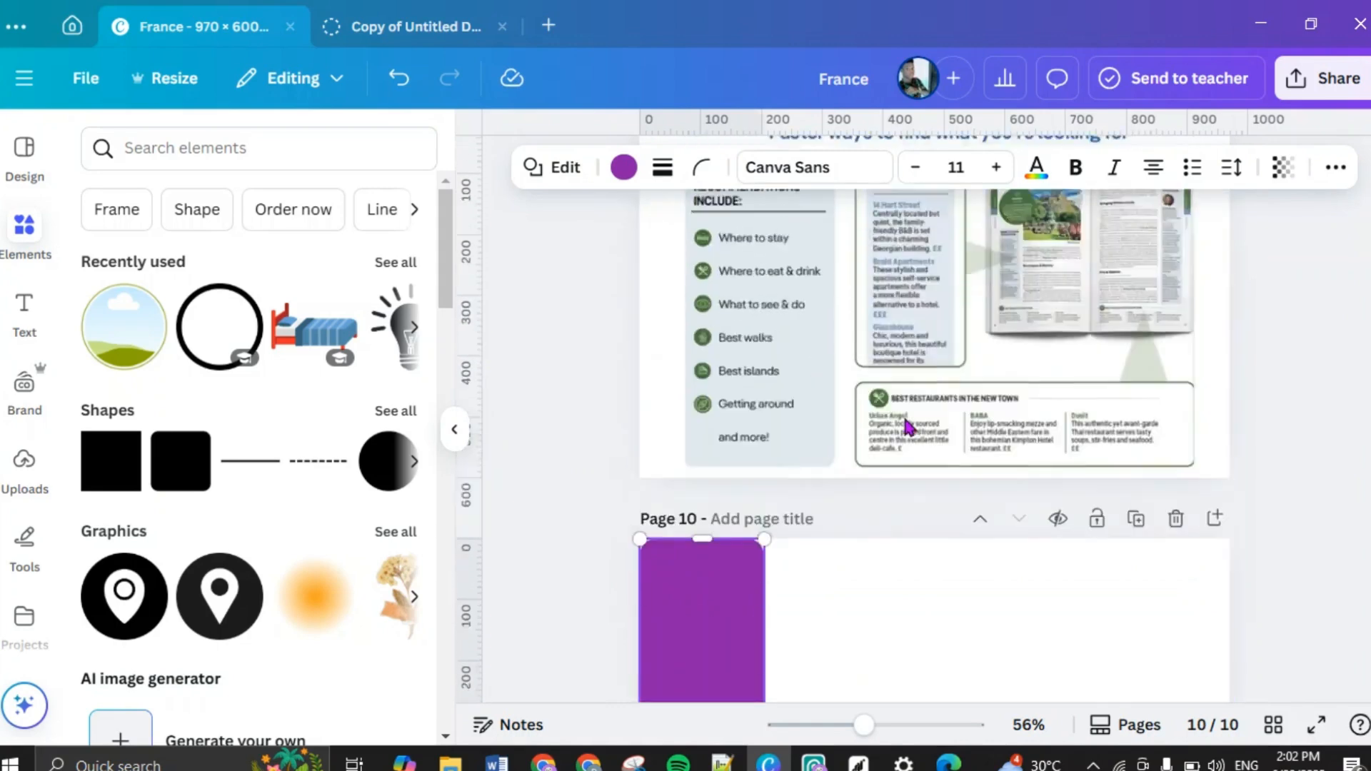
pyautogui.scroll(4, 906, 425)
pyautogui.scroll(3, 906, 426)
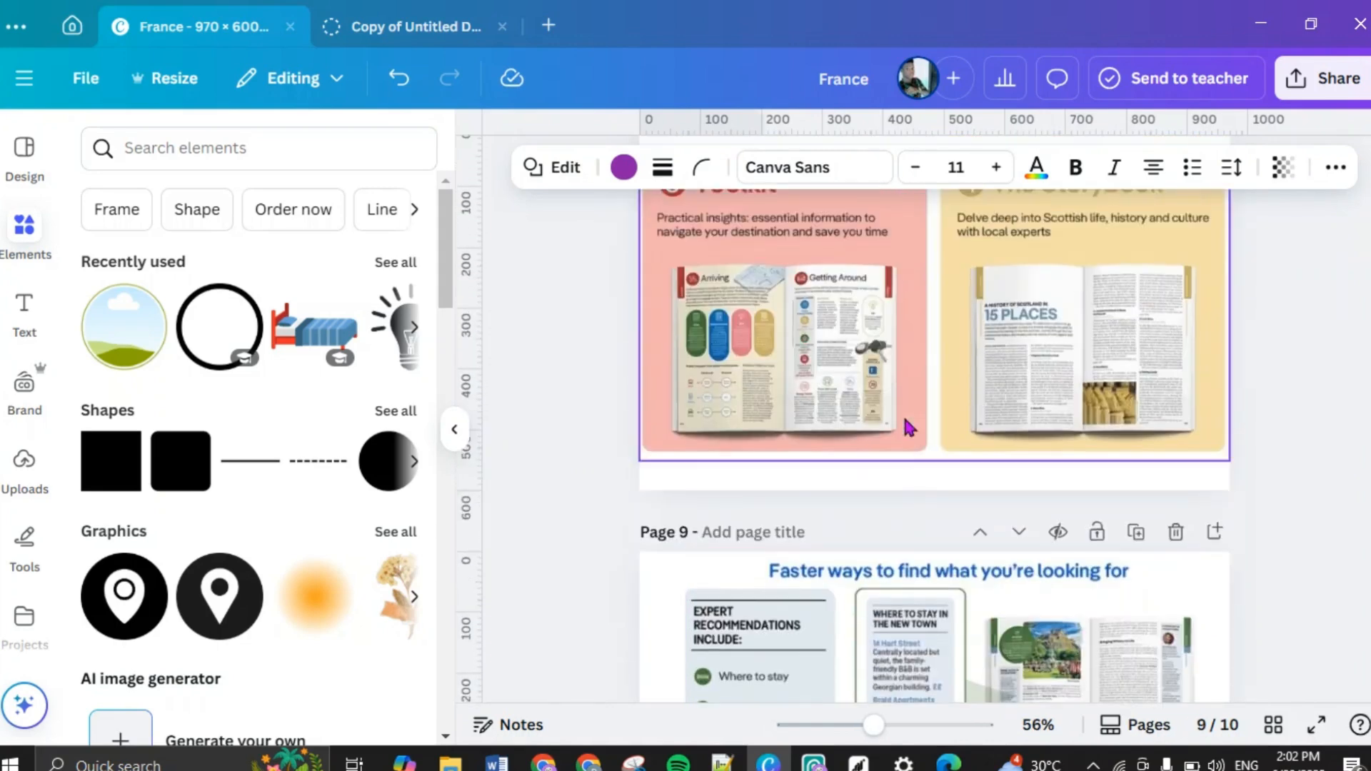
pyautogui.scroll(-12, 906, 425)
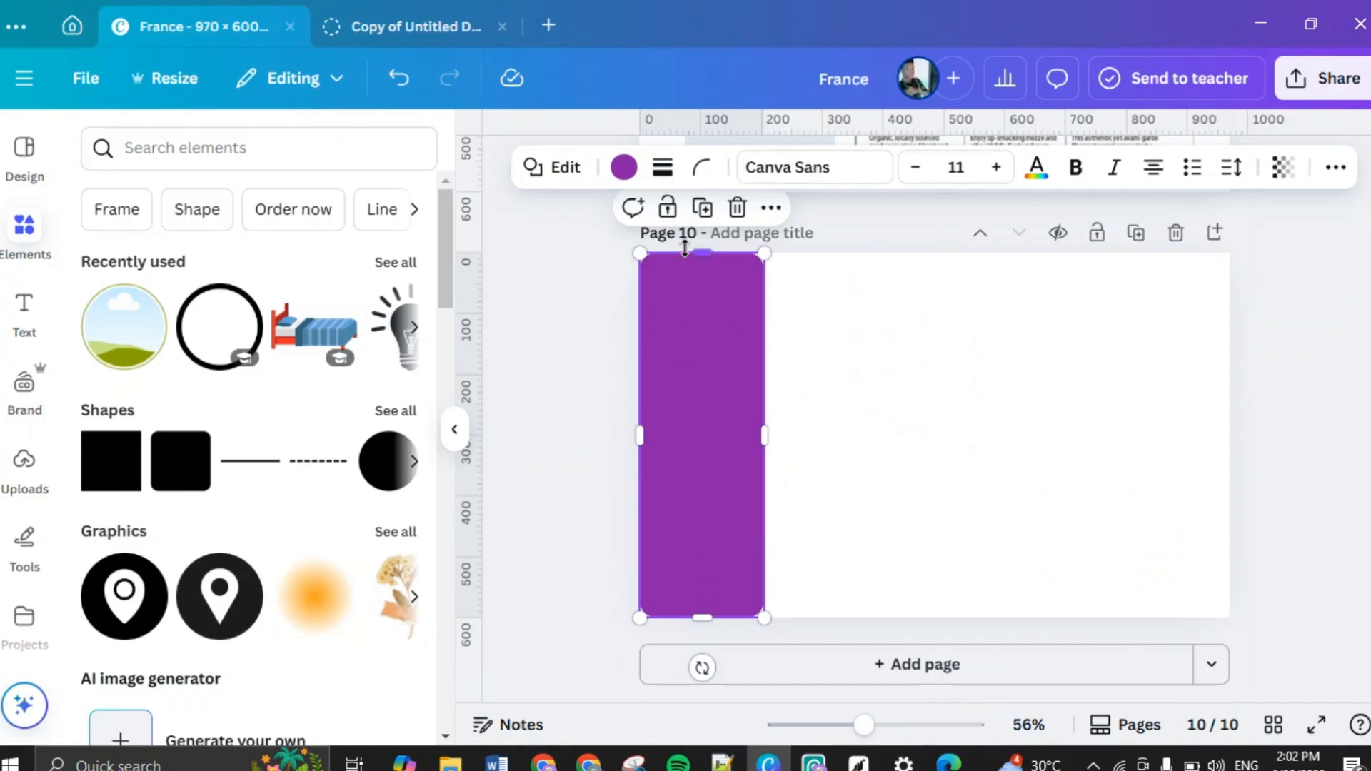
pyautogui.moveTo(699, 257); pyautogui.dragTo(705, 293)
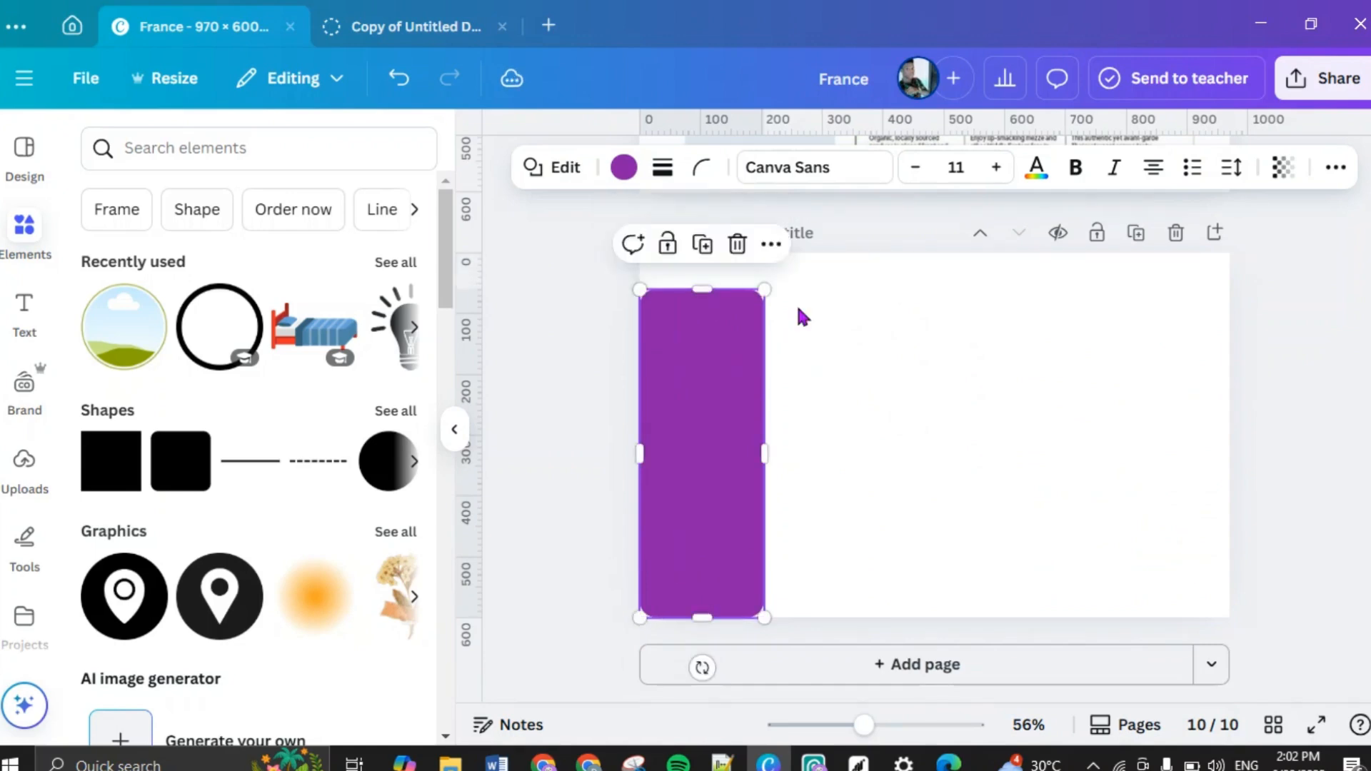
pyautogui.scroll(5, 804, 322)
pyautogui.scroll(1, 804, 321)
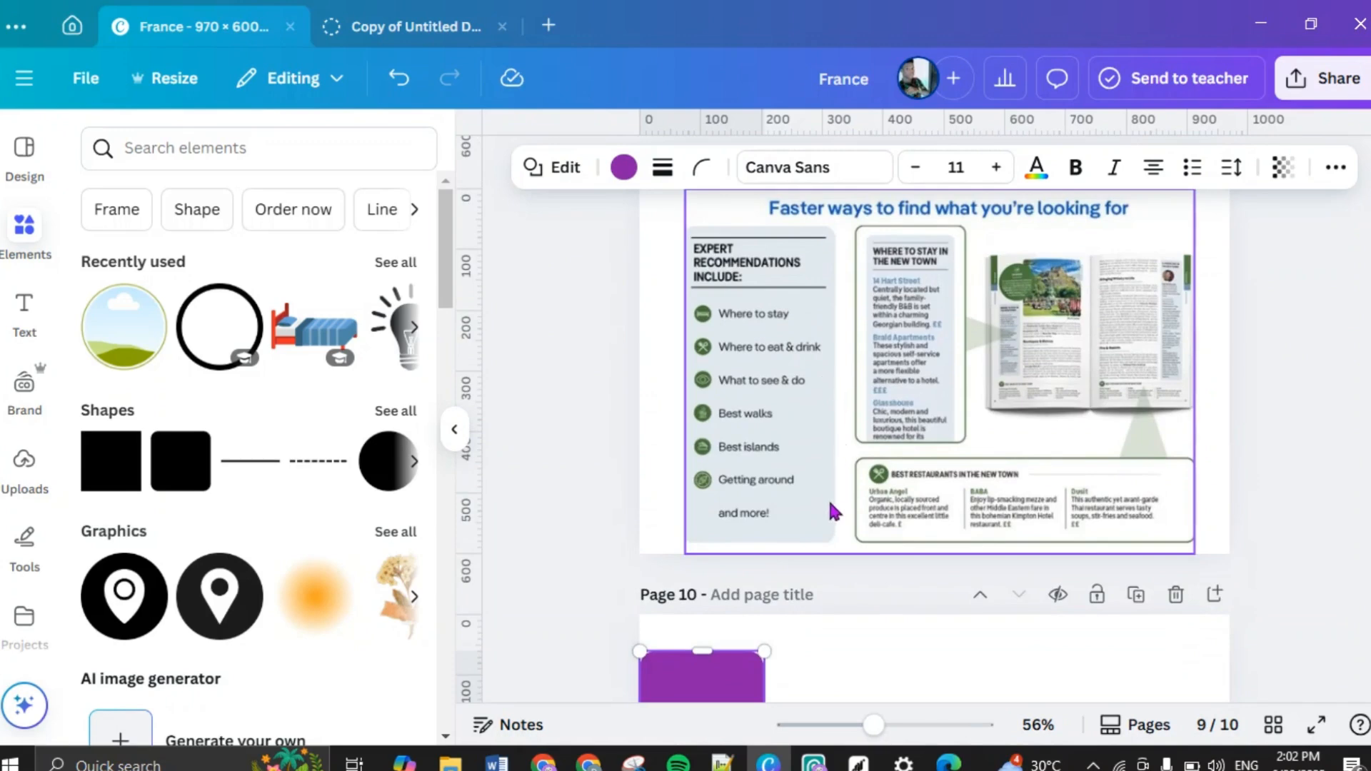
# Step: Duplicate the tall purple shape, place the copy just right of the original, and shorten it from below
pyautogui.scroll(-5, 800, 513)
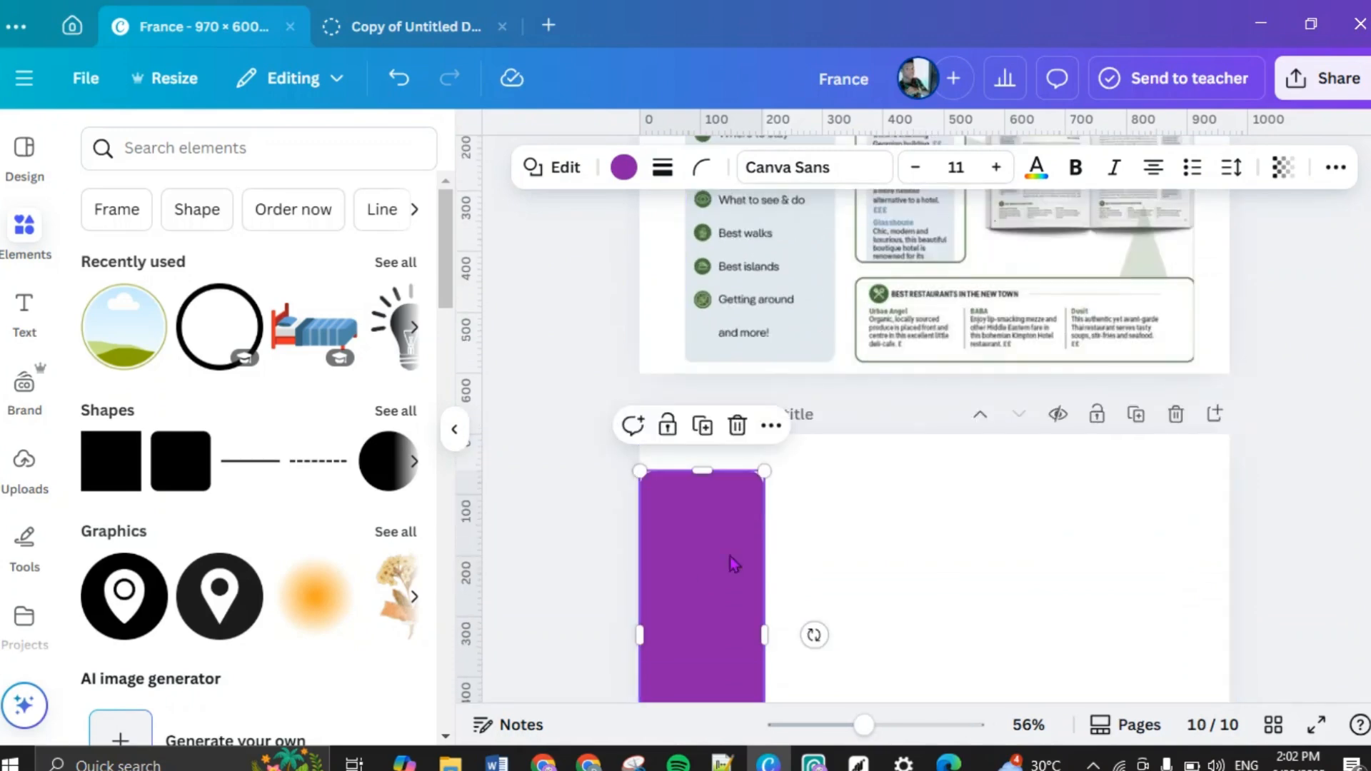
pyautogui.click(702, 427)
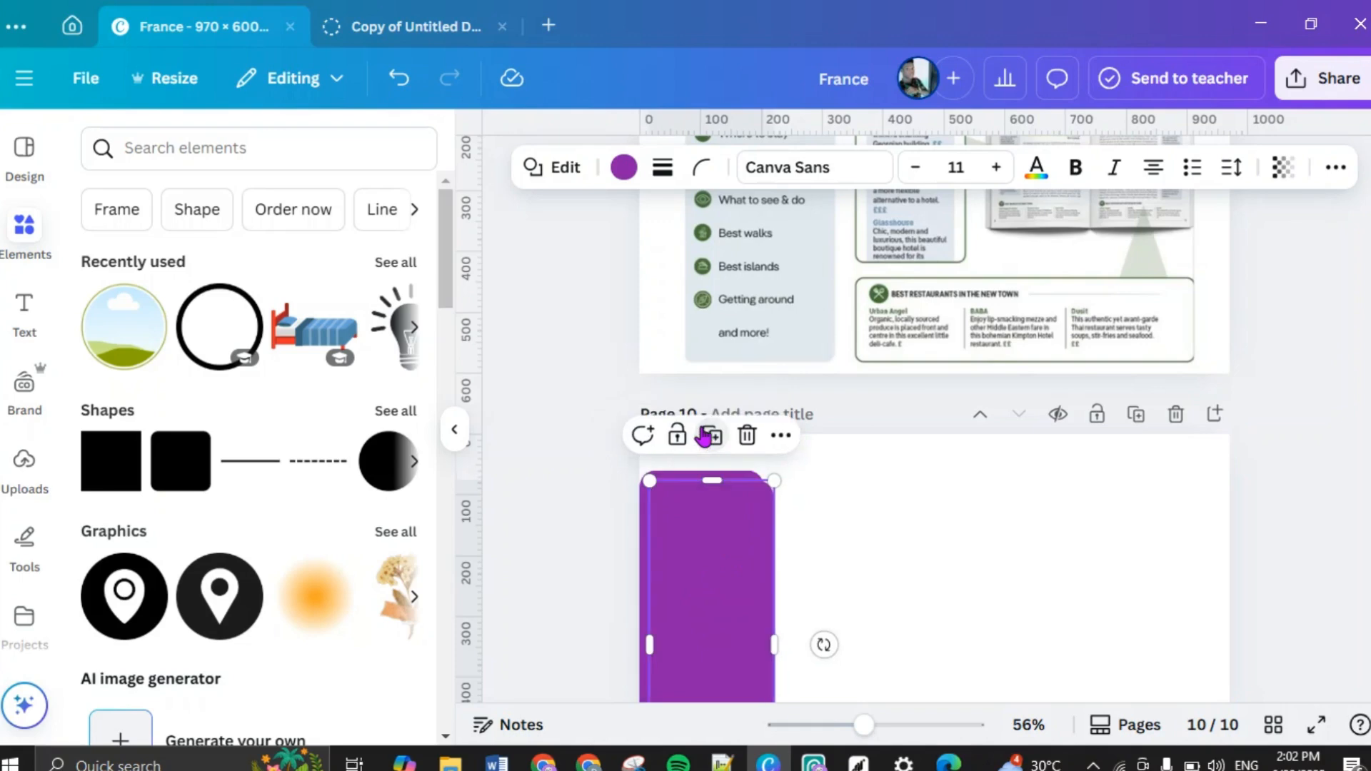
pyautogui.moveTo(720, 575); pyautogui.dragTo(847, 554)
pyautogui.scroll(-5, 850, 560)
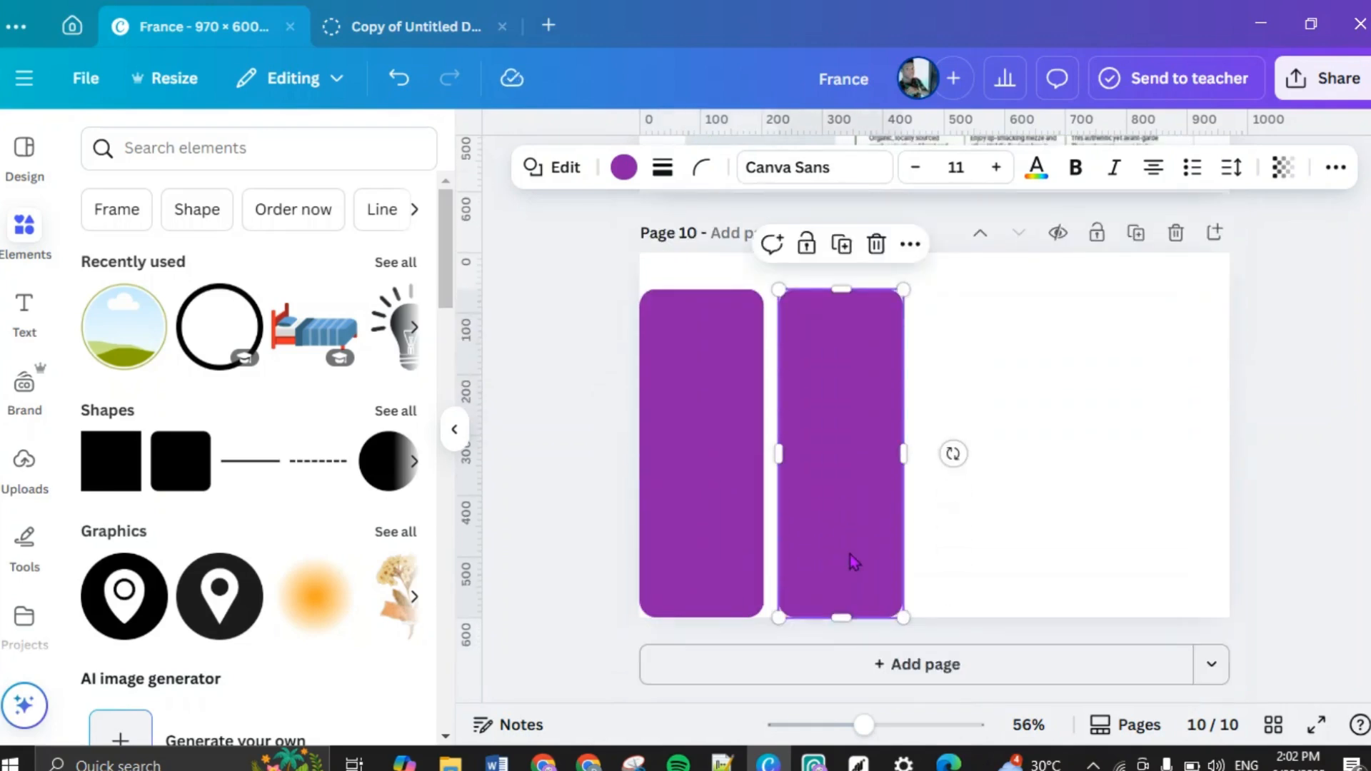
pyautogui.moveTo(842, 615); pyautogui.dragTo(839, 548)
pyautogui.scroll(5, 839, 546)
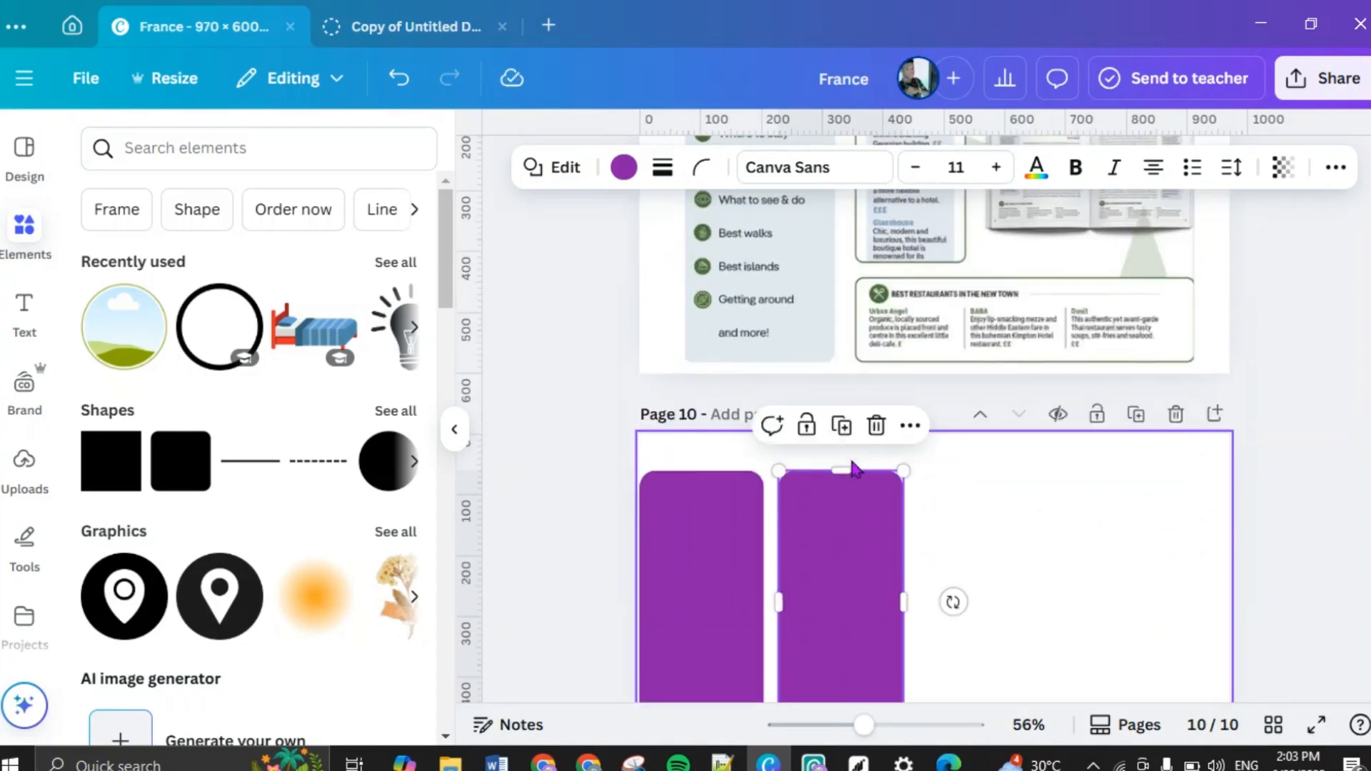
pyautogui.scroll(5, 833, 474)
pyautogui.moveTo(837, 470); pyautogui.dragTo(834, 477)
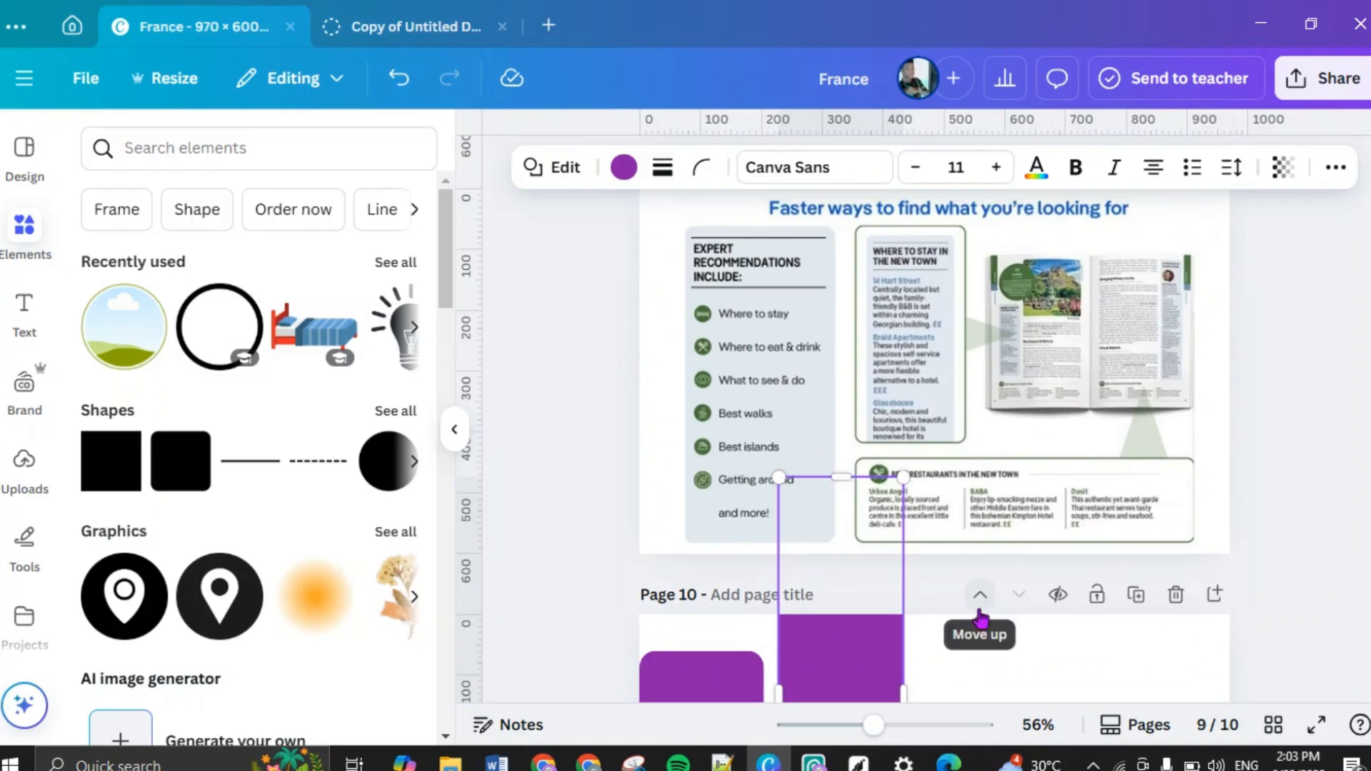
pyautogui.scroll(-10, 927, 467)
pyautogui.scroll(5, 891, 352)
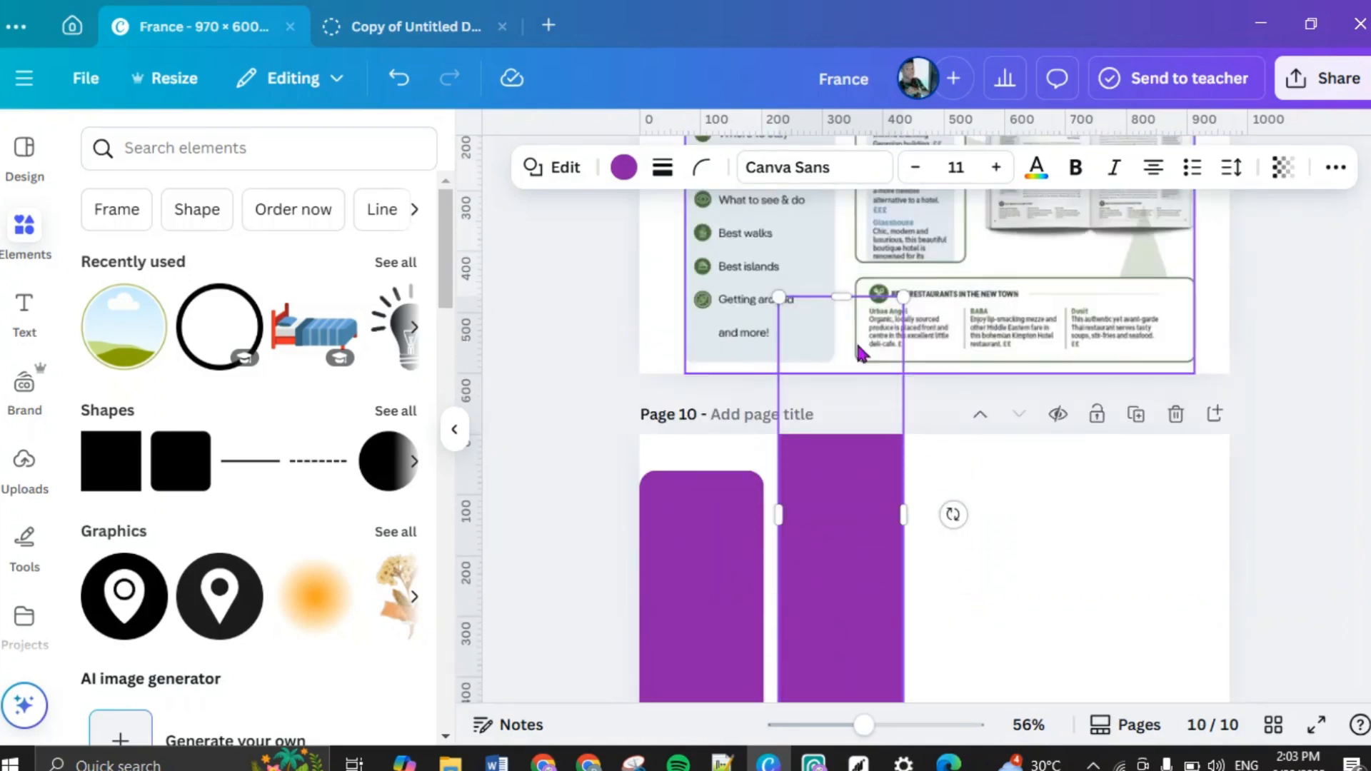
pyautogui.moveTo(841, 304); pyautogui.dragTo(844, 473)
# Step: Insert the uploaded open-book mockup with the Chapter 11 spread on page 10 and remove its background
pyautogui.click(992, 555)
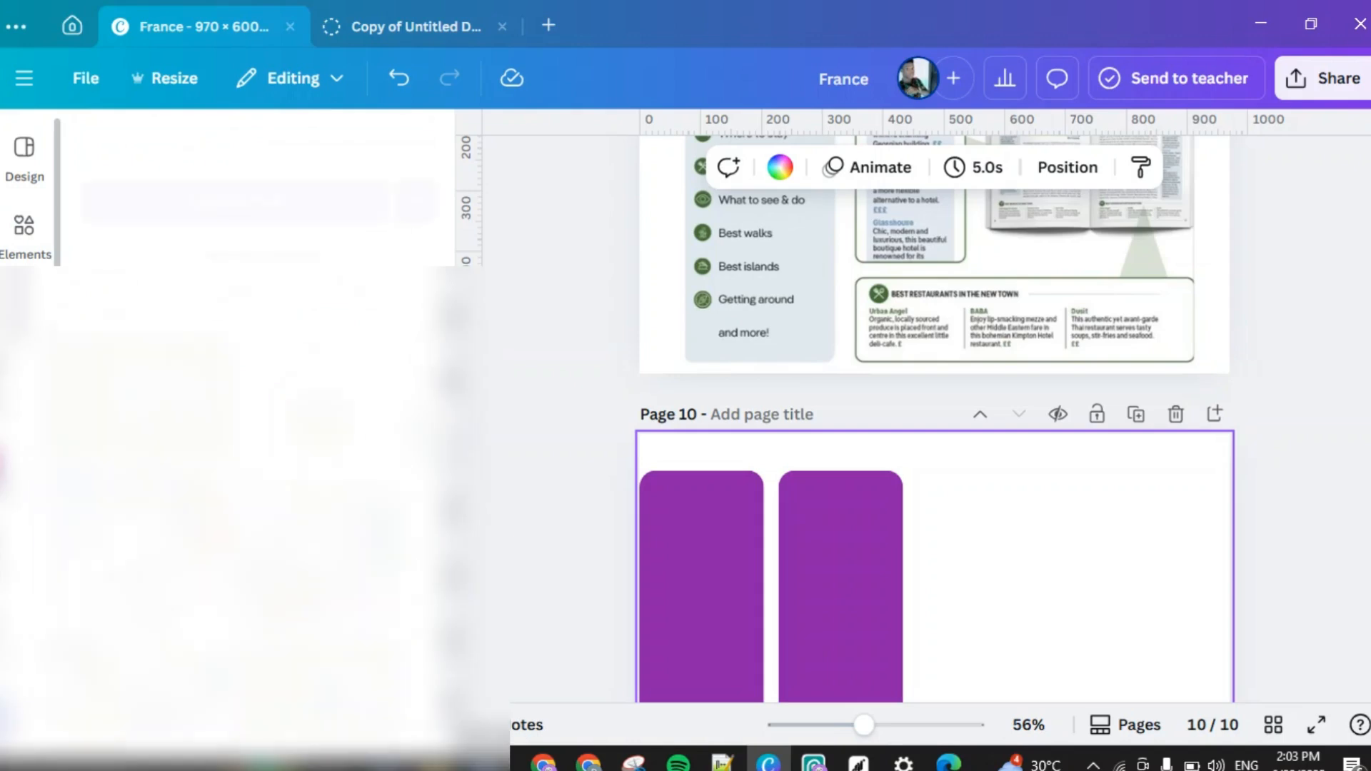
pyautogui.click(136, 393)
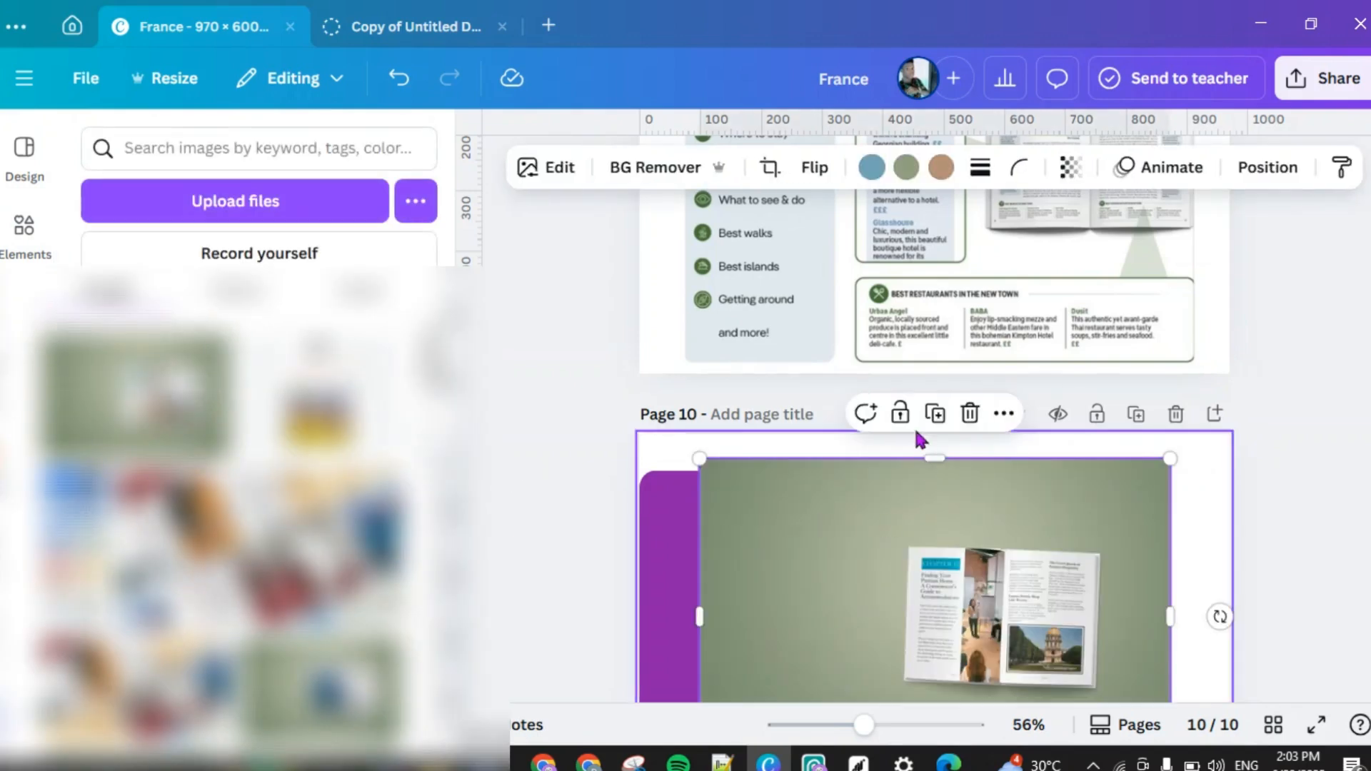
pyautogui.click(655, 171)
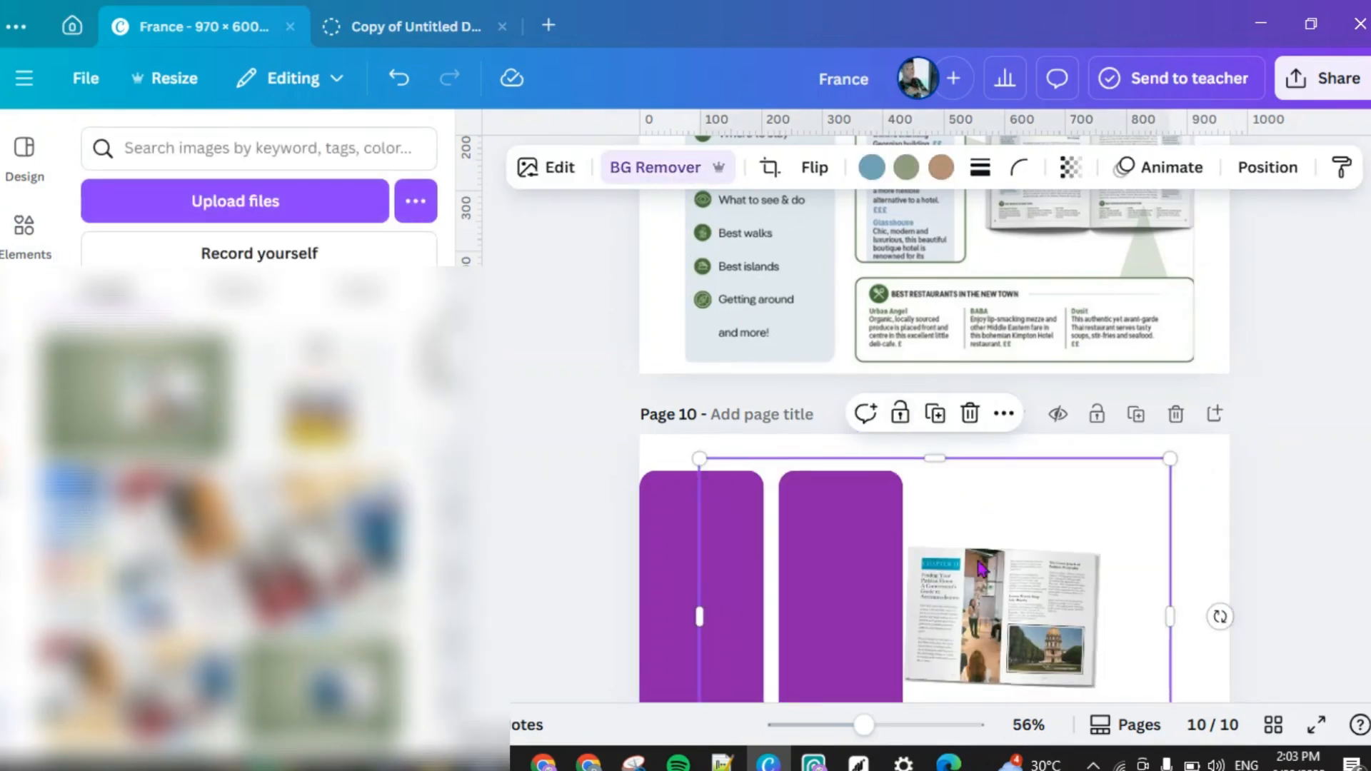
# Step: Enlarge the Chapter 11 book mockup and position it to the right of the two purple shapes
pyautogui.moveTo(979, 569); pyautogui.dragTo(1026, 524)
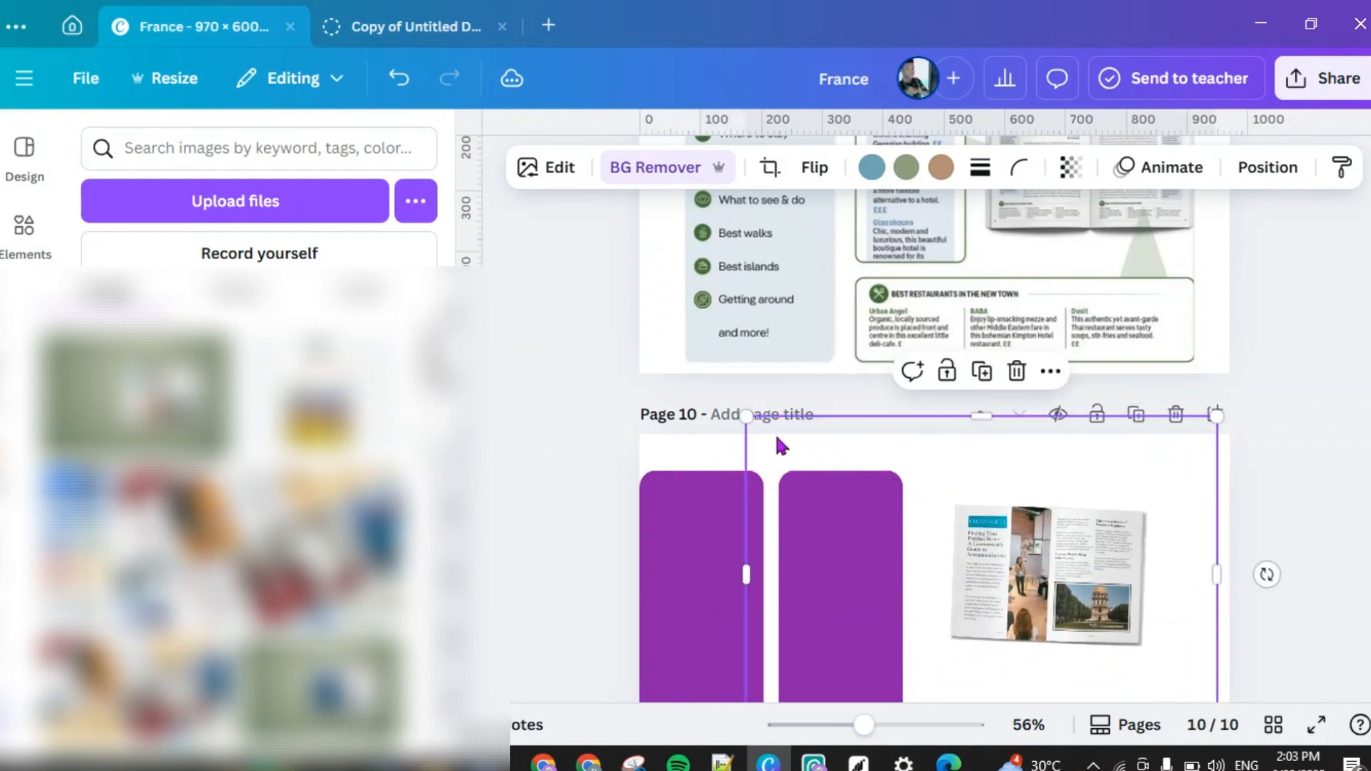
pyautogui.moveTo(742, 413); pyautogui.dragTo(510, 257)
pyautogui.moveTo(920, 567); pyautogui.dragTo(1017, 640)
pyautogui.scroll(-3, 1028, 628)
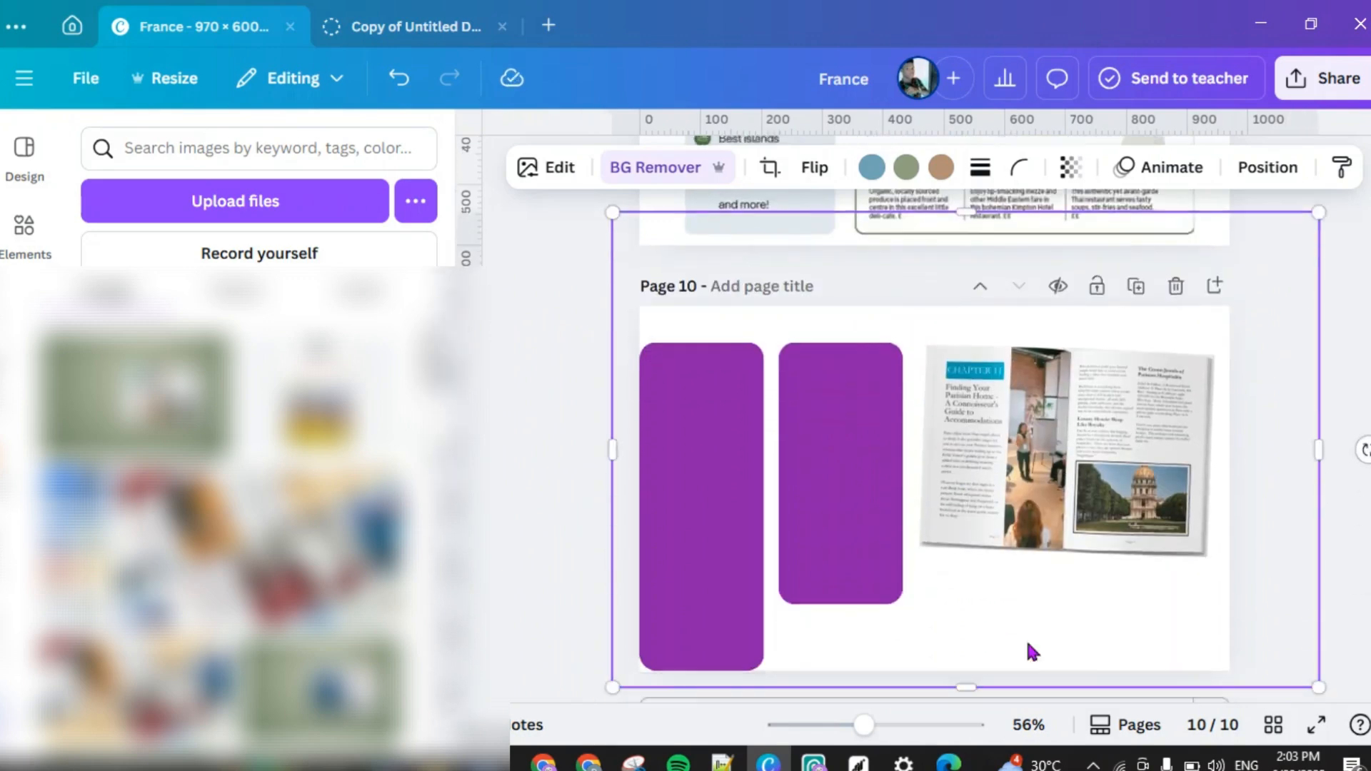
# Step: Reorder the page 10 layers so both purple shapes sit above the book mockup image
pyautogui.scroll(5, 1005, 590)
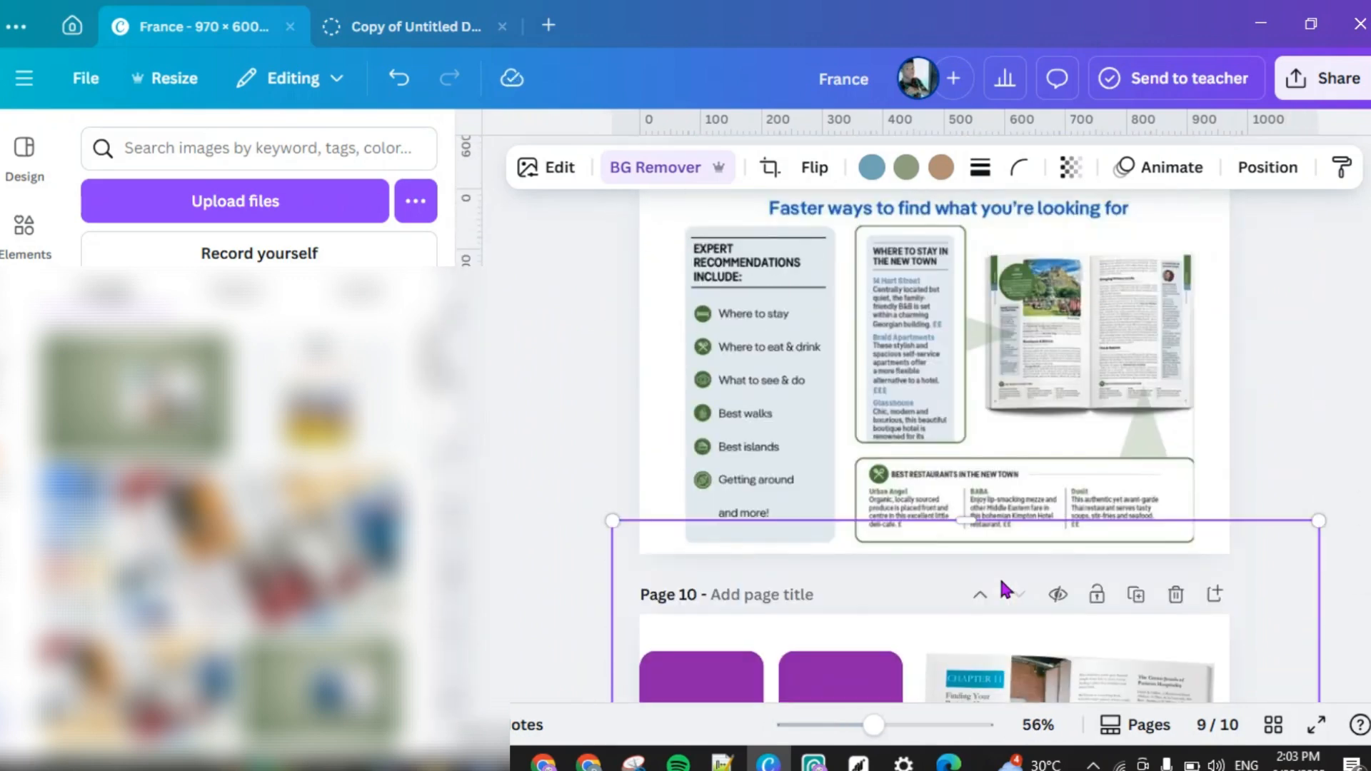
pyautogui.scroll(-5, 1006, 590)
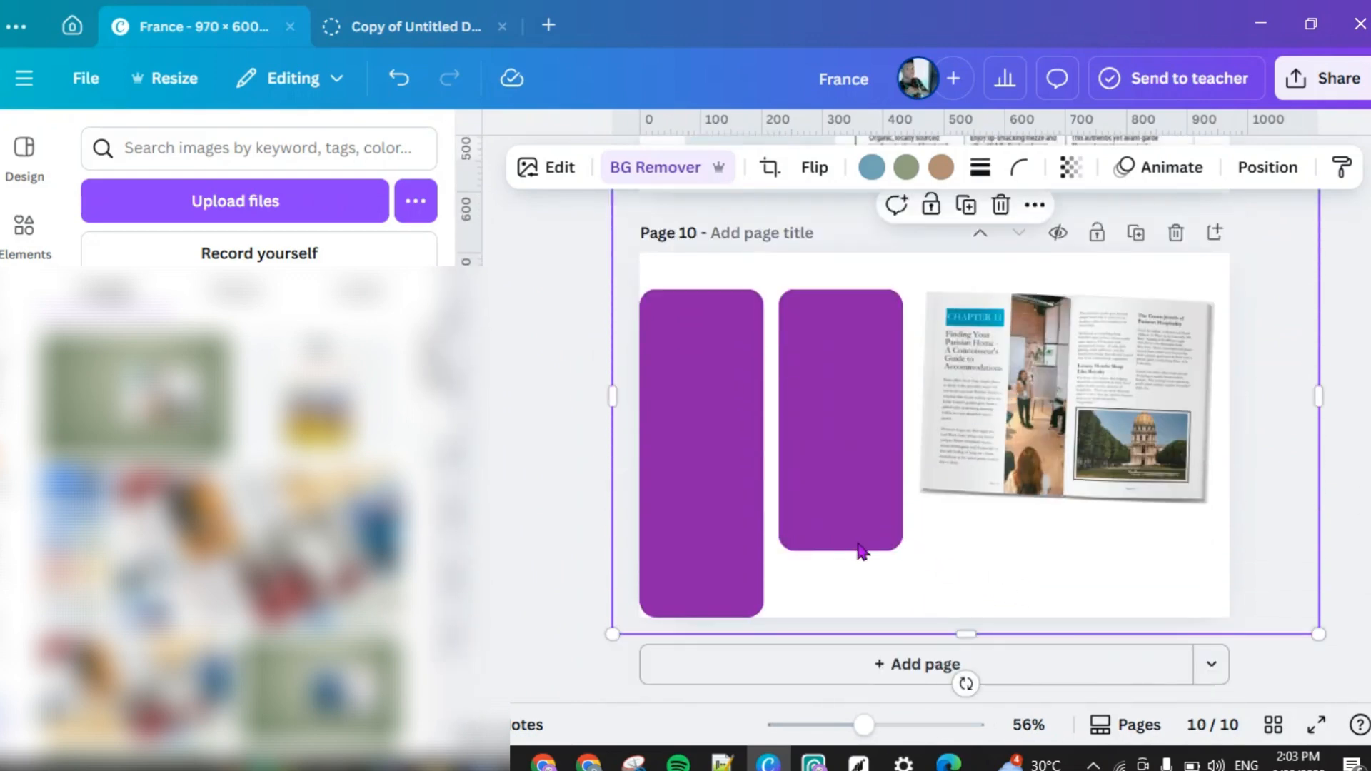
pyautogui.scroll(3, 835, 531)
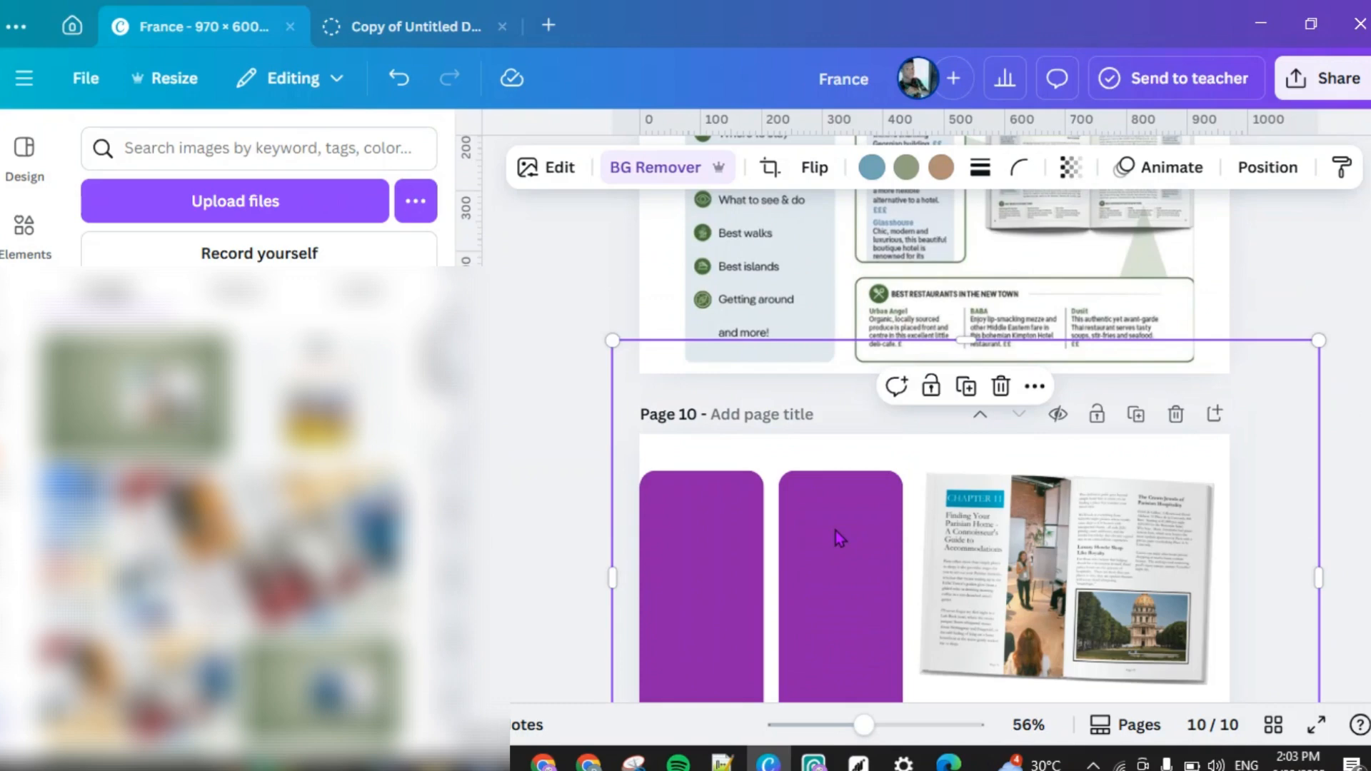
pyautogui.scroll(-3, 839, 546)
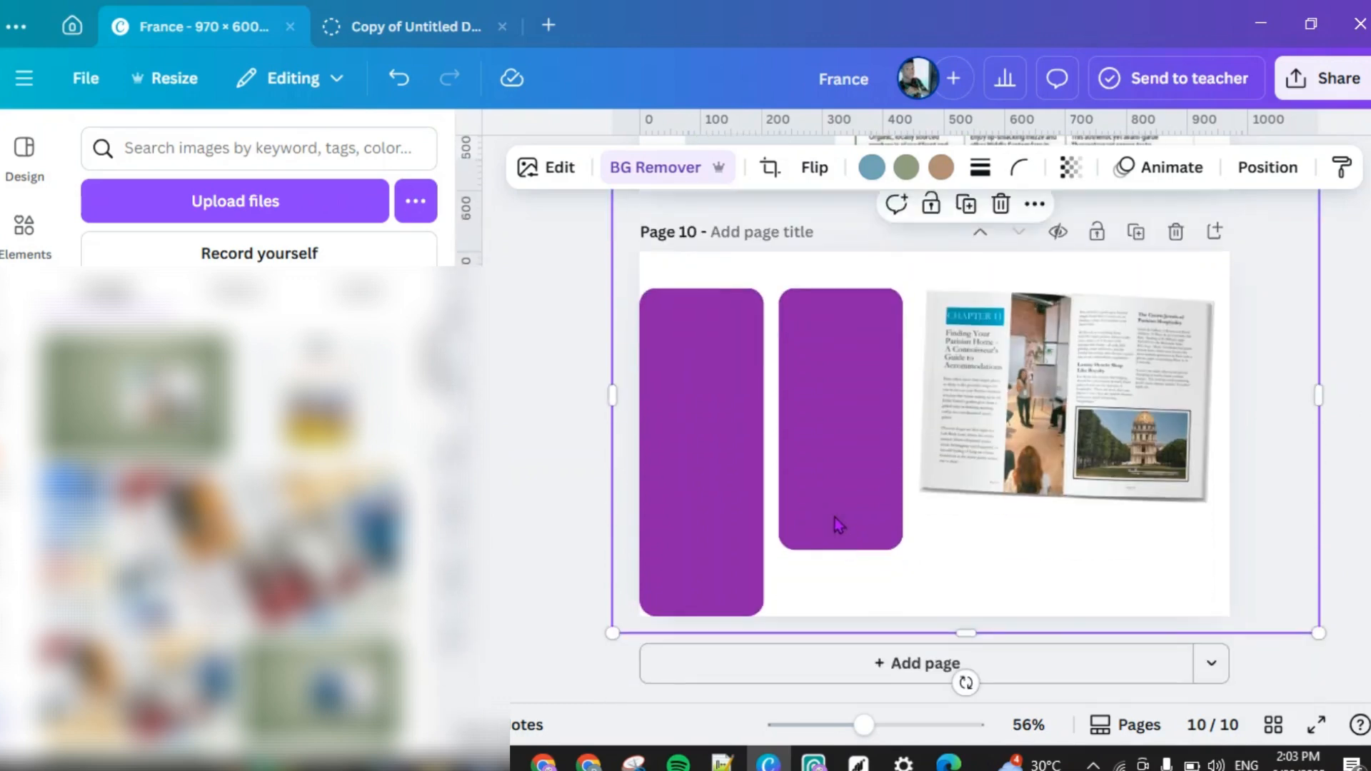
pyautogui.click(571, 578)
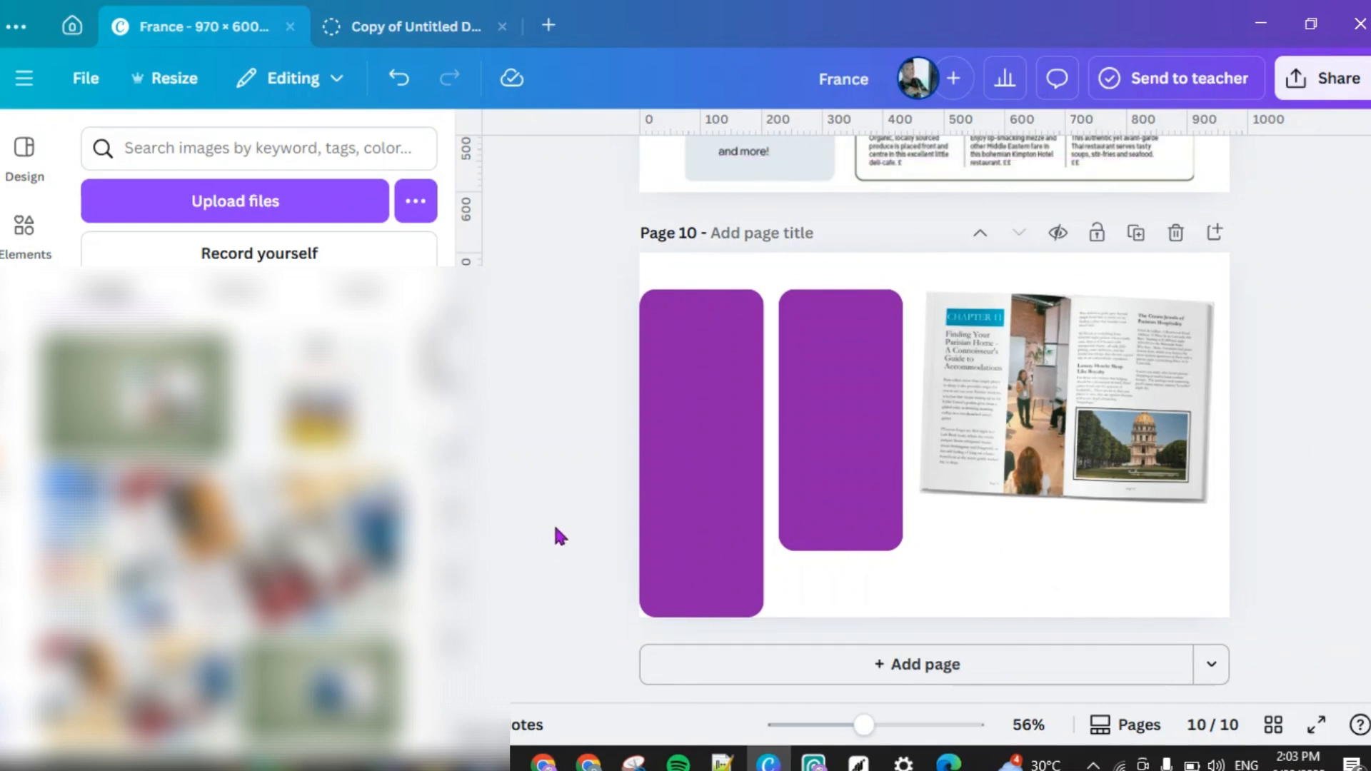
pyautogui.click(759, 494)
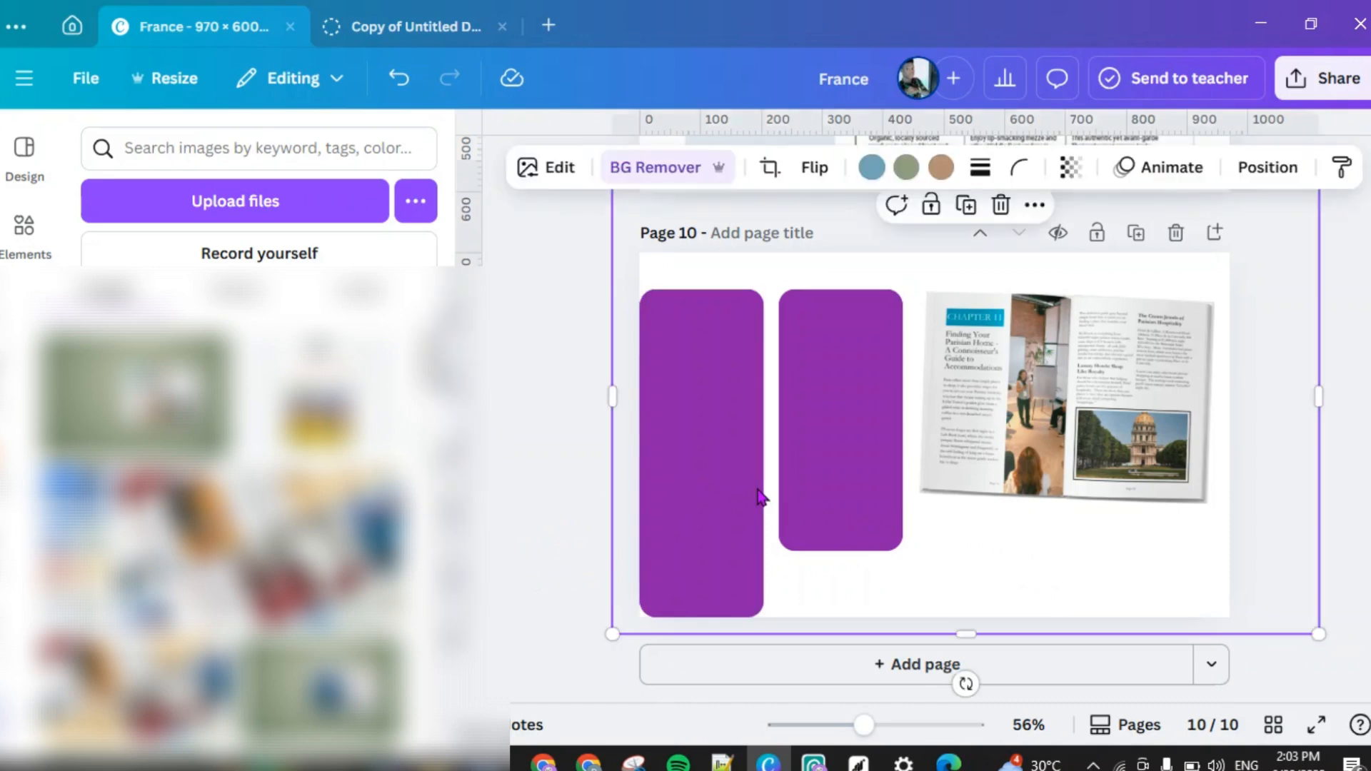
pyautogui.click(1265, 168)
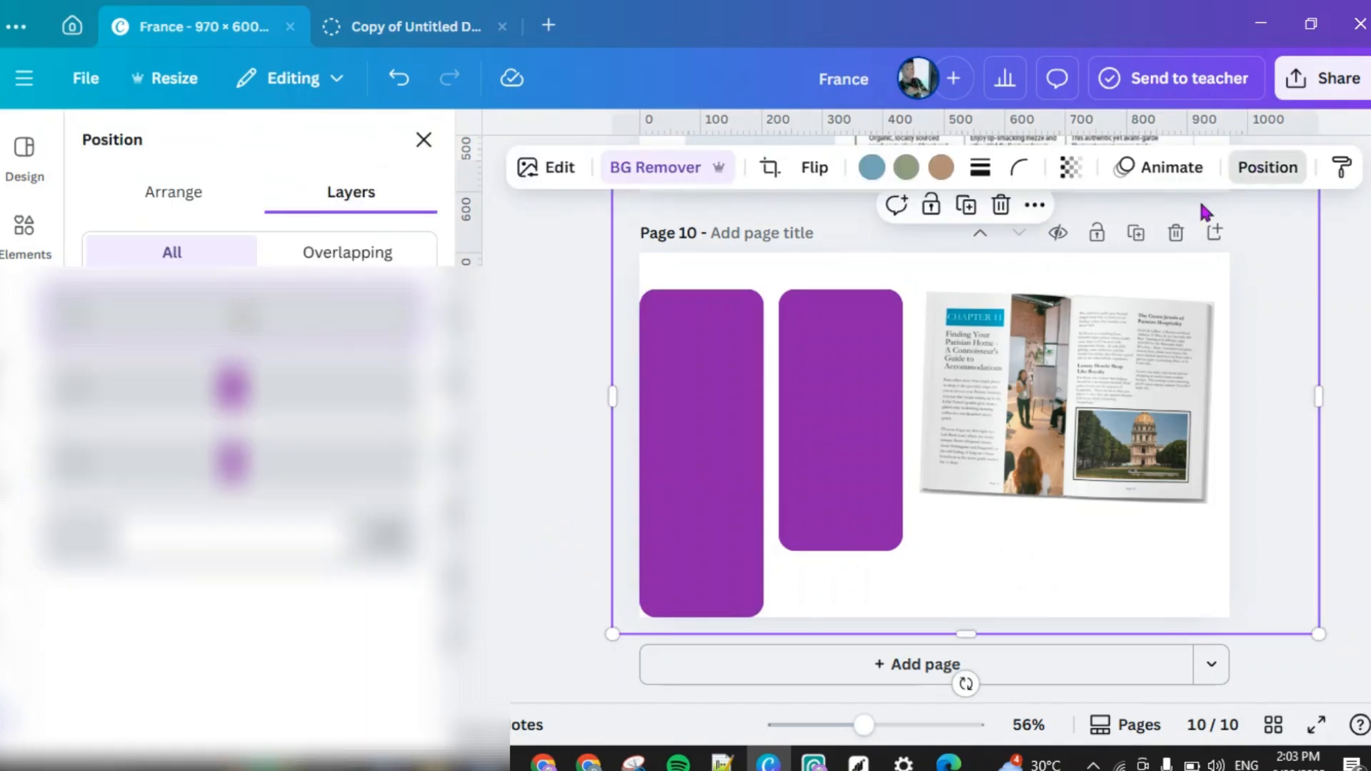
pyautogui.moveTo(285, 366); pyautogui.dragTo(275, 283)
pyautogui.moveTo(285, 467); pyautogui.dragTo(273, 370)
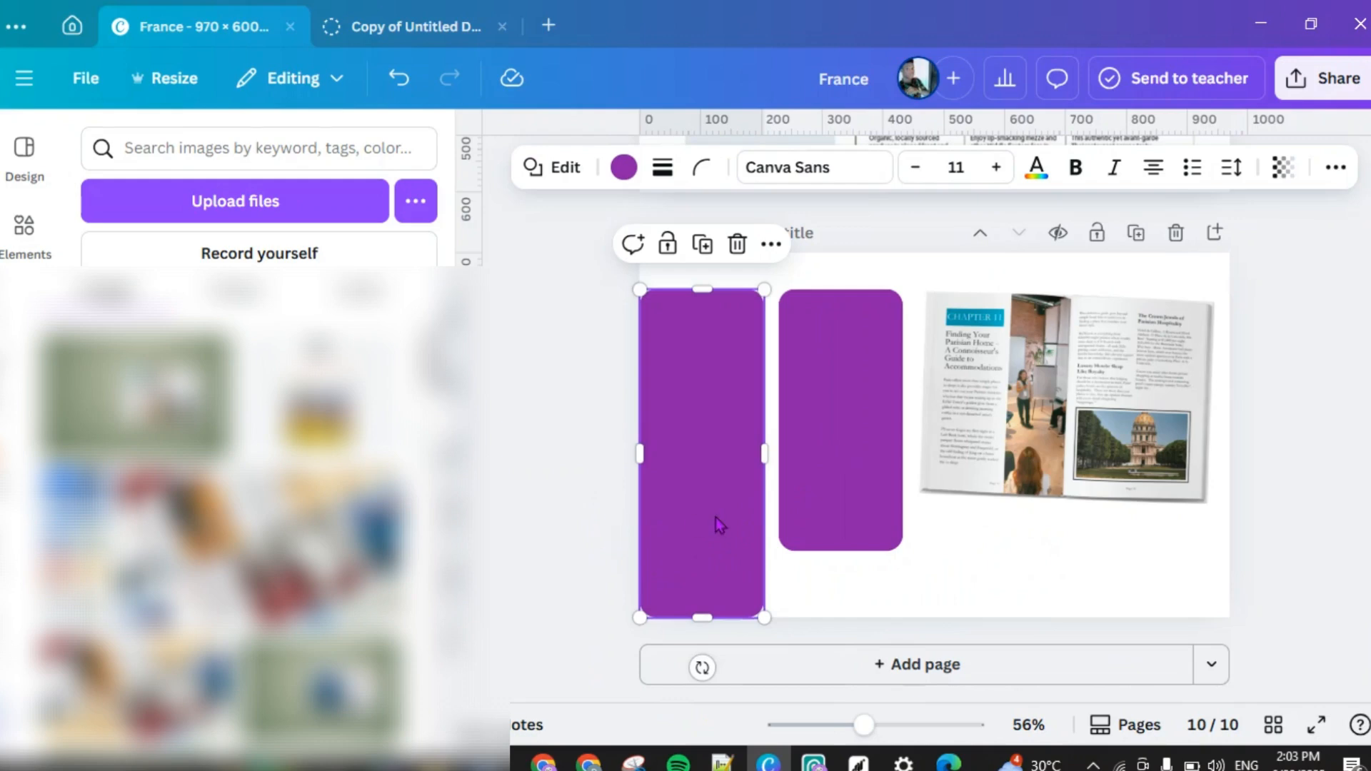
# Step: Duplicate the second purple shape, rotate the copy to horizontal, and place it along the page's lower edge as a slimmer bar
pyautogui.click(820, 490)
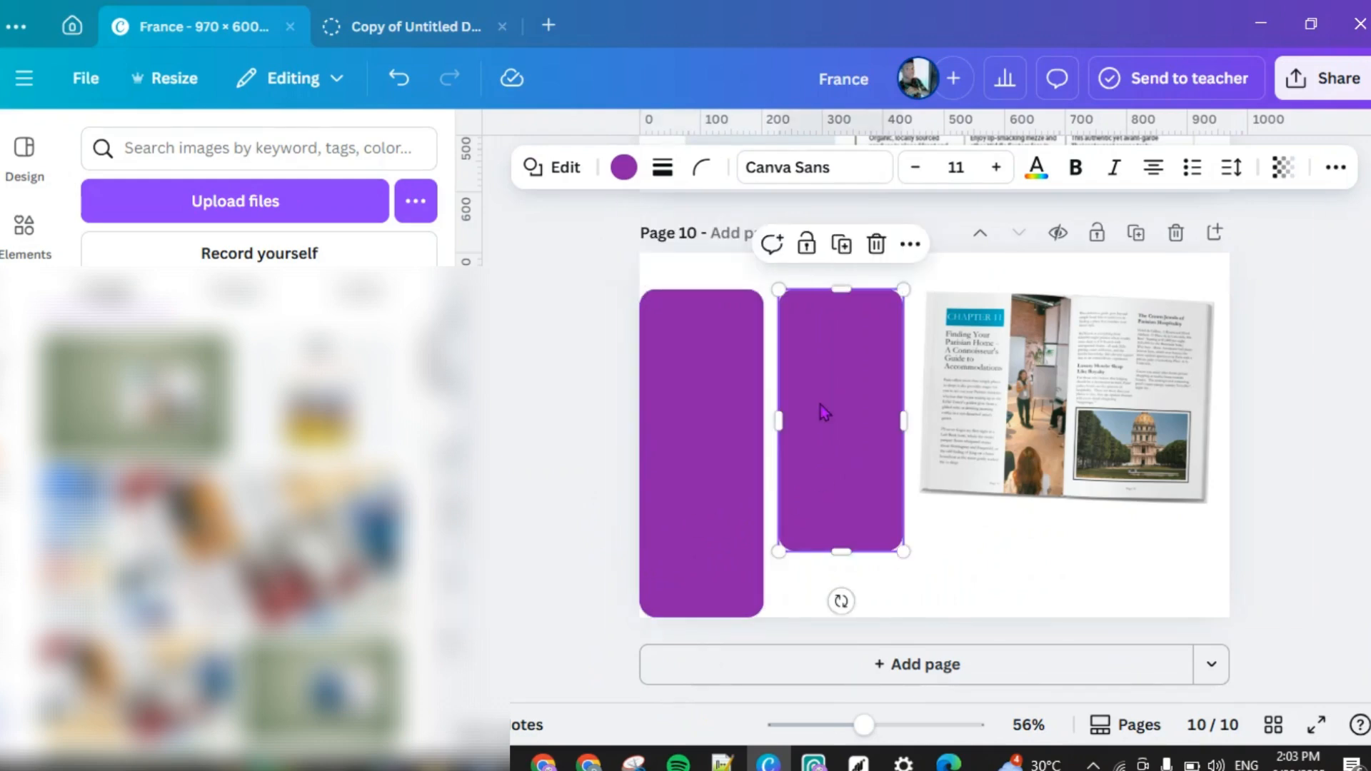
pyautogui.click(839, 256)
pyautogui.moveTo(837, 418); pyautogui.dragTo(866, 450)
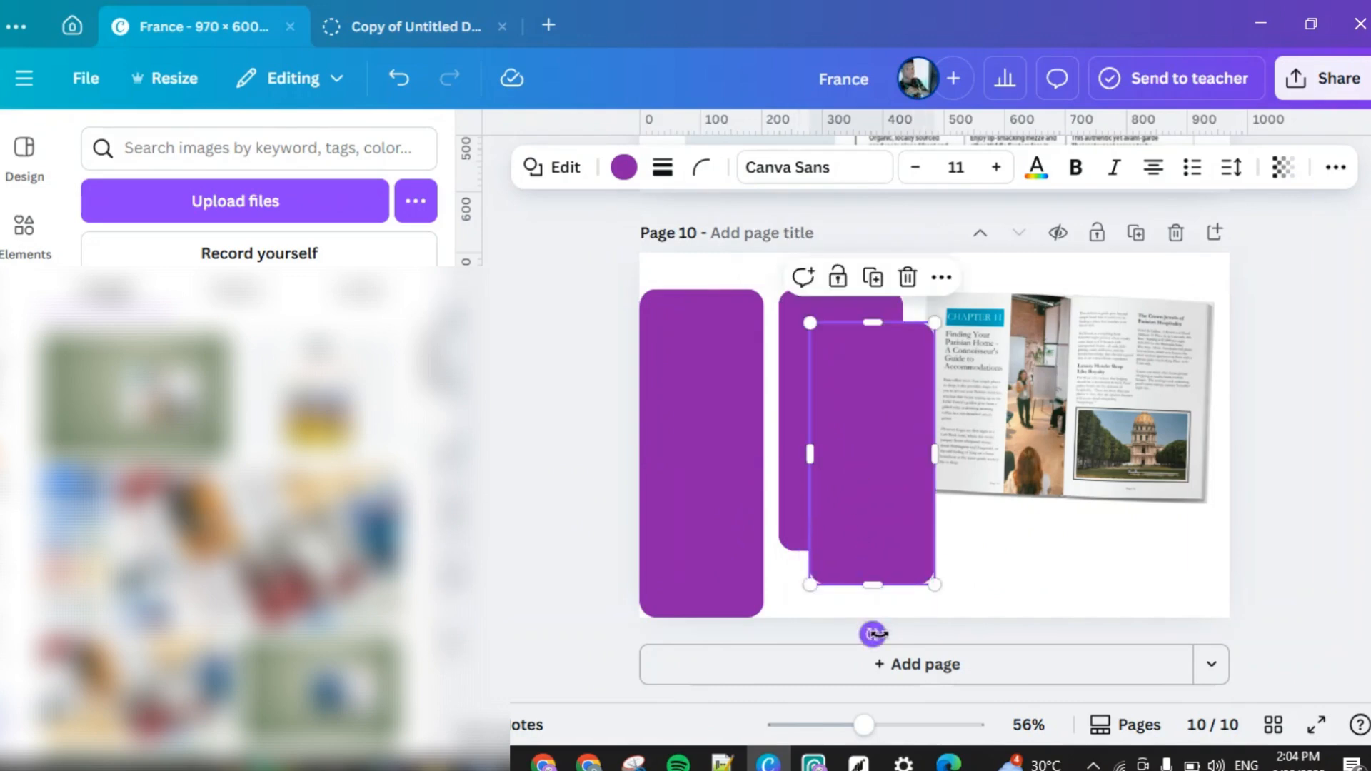
pyautogui.moveTo(873, 634); pyautogui.dragTo(995, 449)
pyautogui.moveTo(881, 465); pyautogui.dragTo(943, 557)
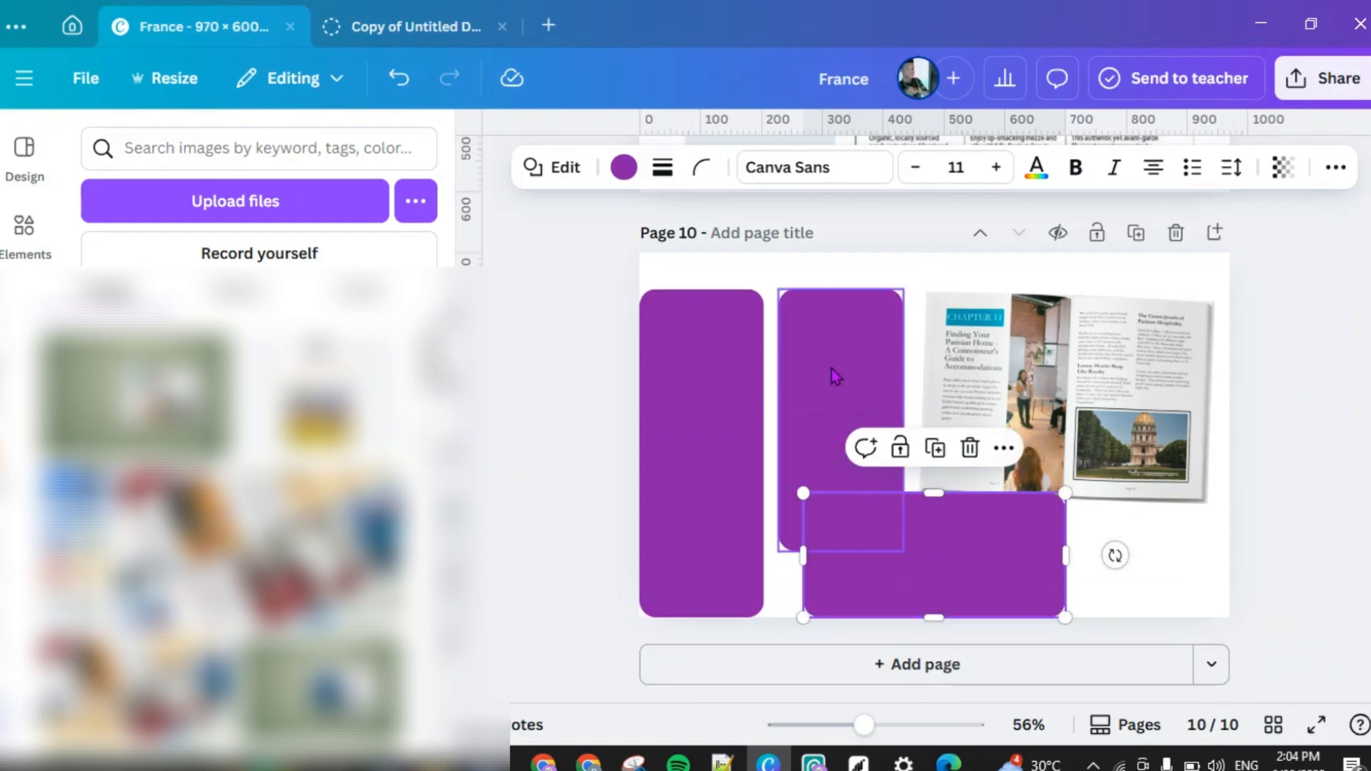
pyautogui.moveTo(936, 493); pyautogui.dragTo(944, 554)
# Step: Move the second purple shape closer to the first and shorten it from below to clear the horizontal bar
pyautogui.click(787, 444)
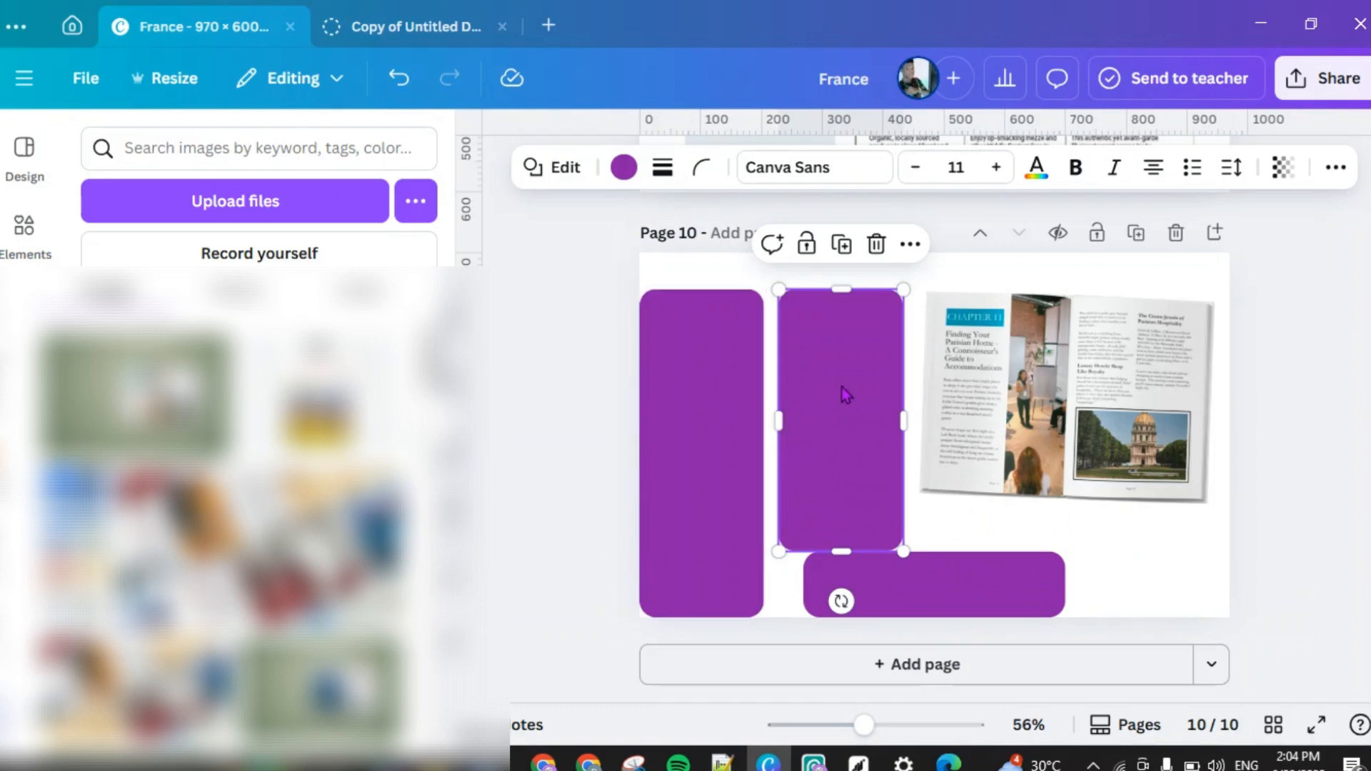
pyautogui.moveTo(842, 387); pyautogui.dragTo(836, 386)
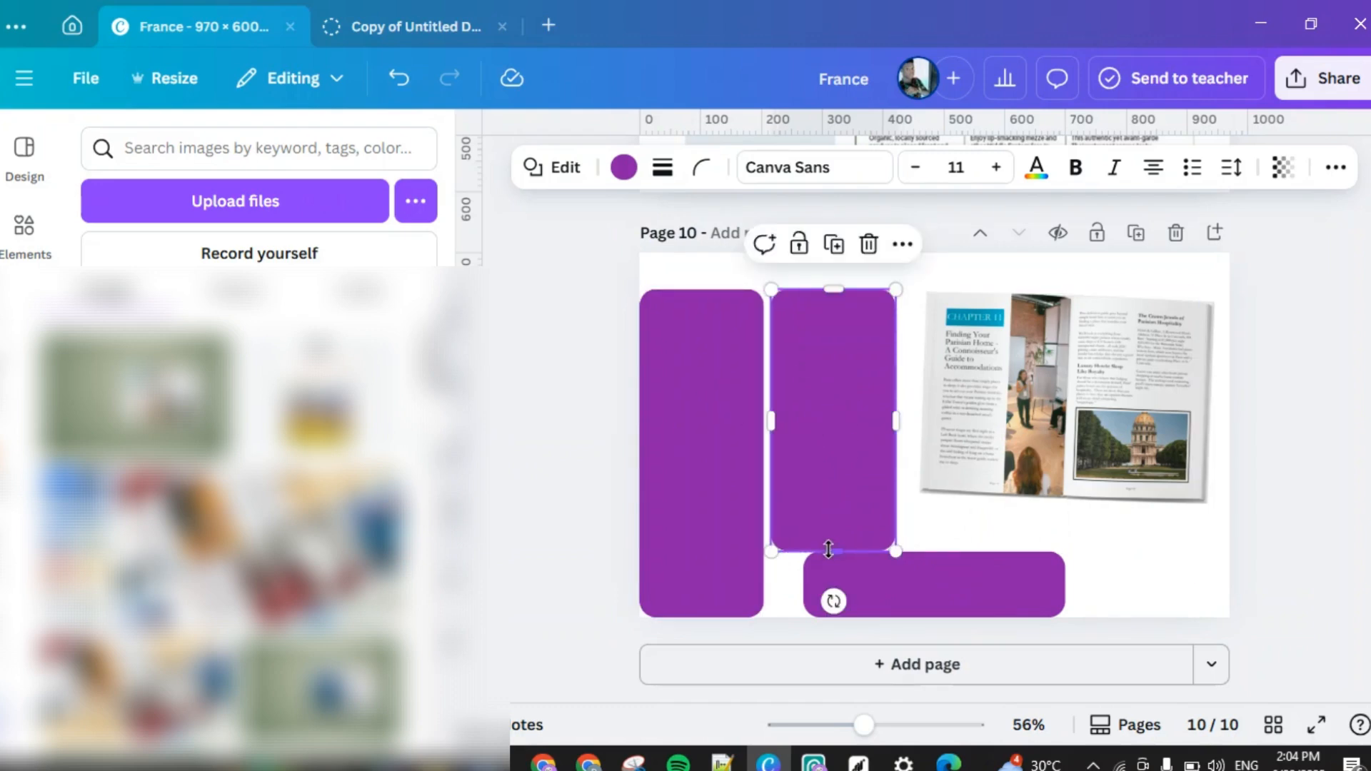
pyautogui.moveTo(828, 549); pyautogui.dragTo(828, 518)
# Step: Align the horizontal bar under the second purple shape, make it taller, and stretch it to the book mockup's right edge
pyautogui.click(896, 589)
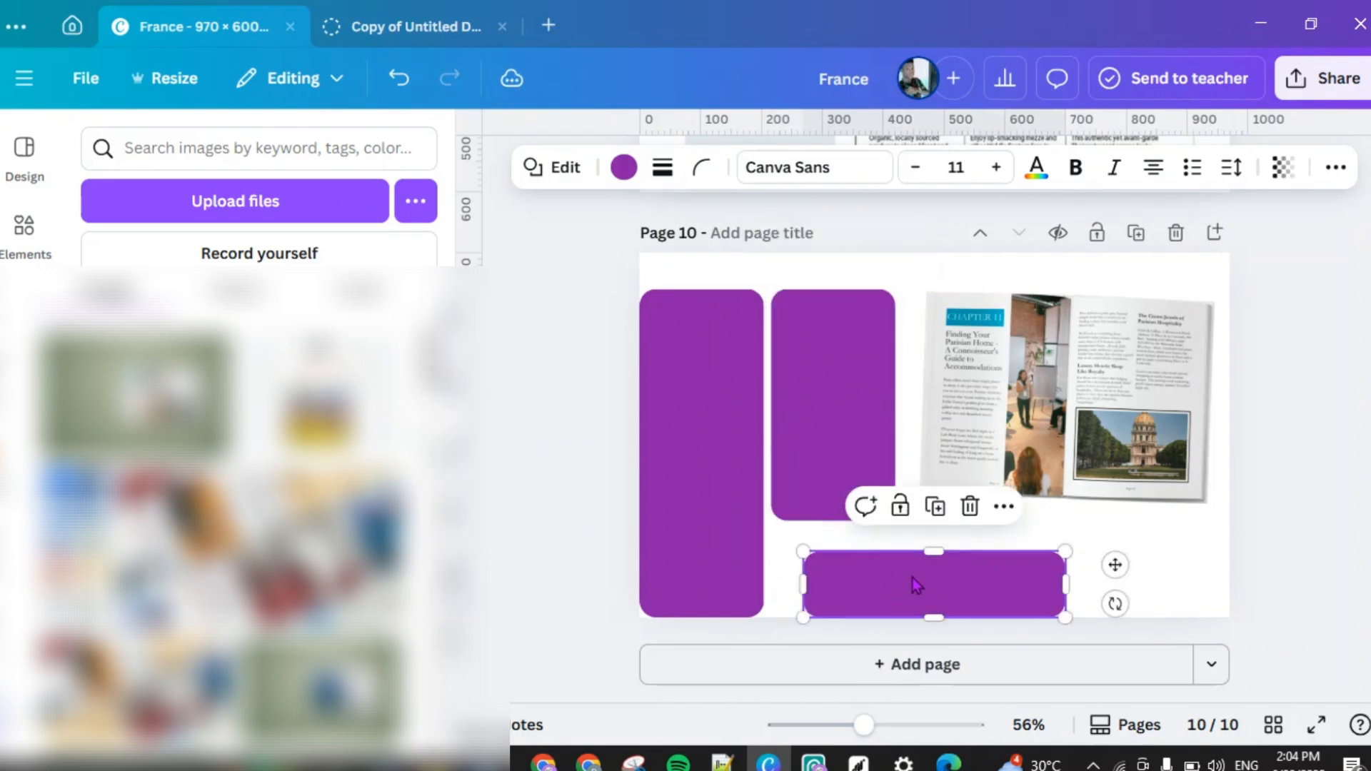
pyautogui.moveTo(892, 578); pyautogui.dragTo(899, 530)
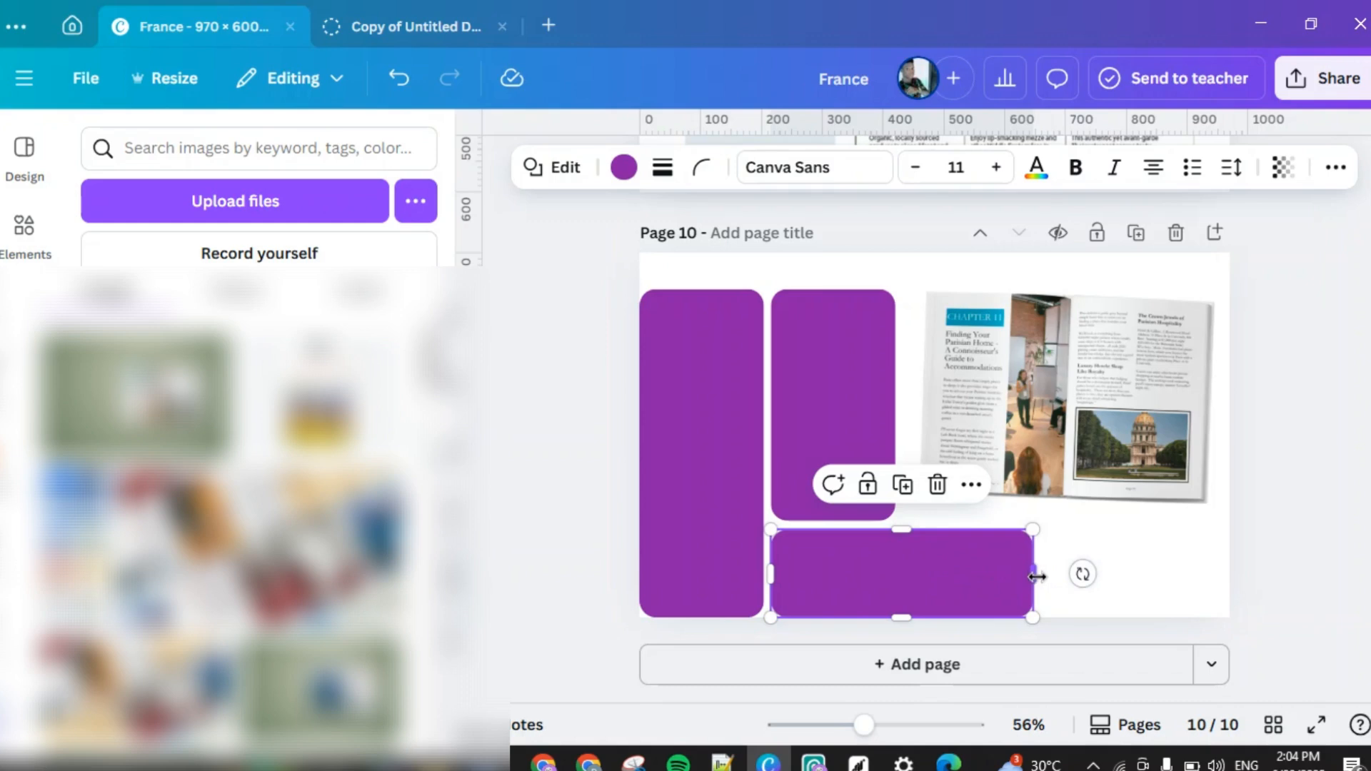
pyautogui.scroll(5, 1039, 574)
pyautogui.scroll(-3, 1040, 579)
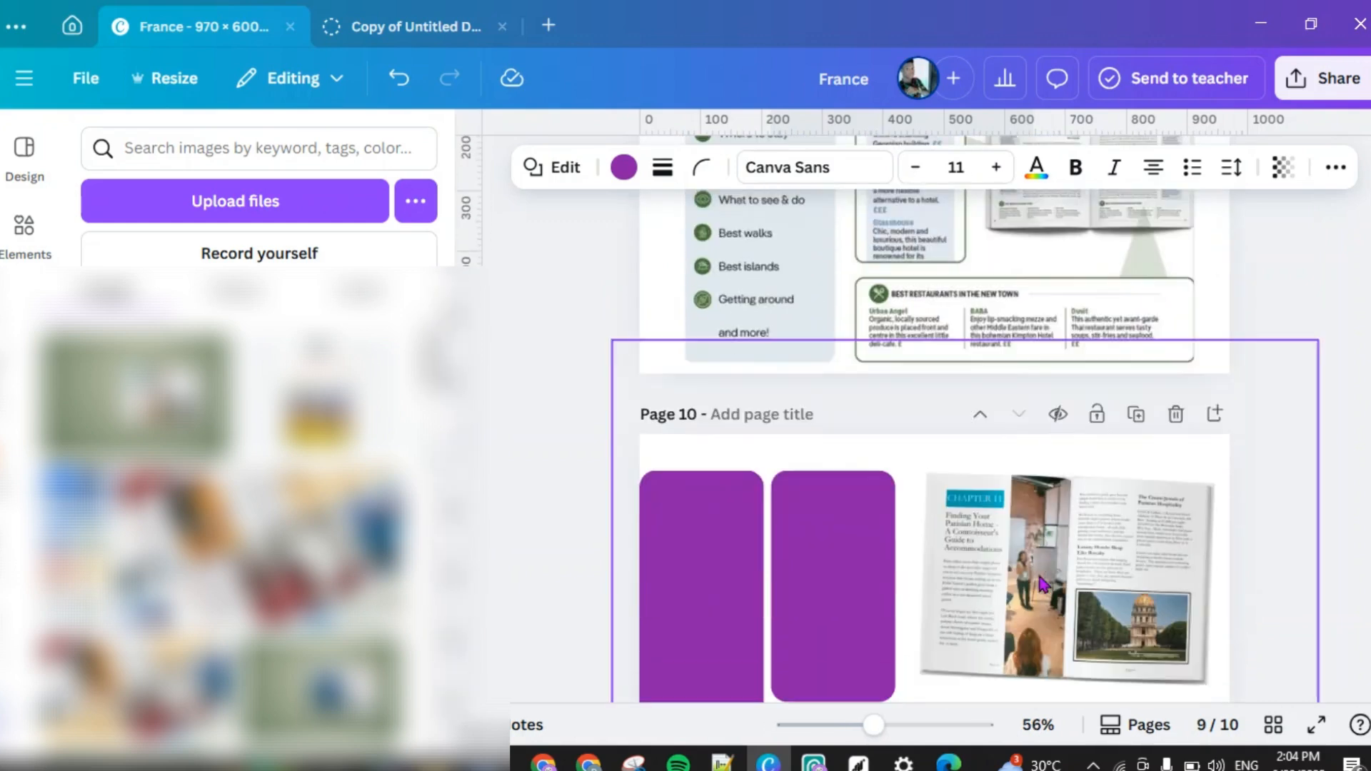
pyautogui.scroll(-3, 1039, 584)
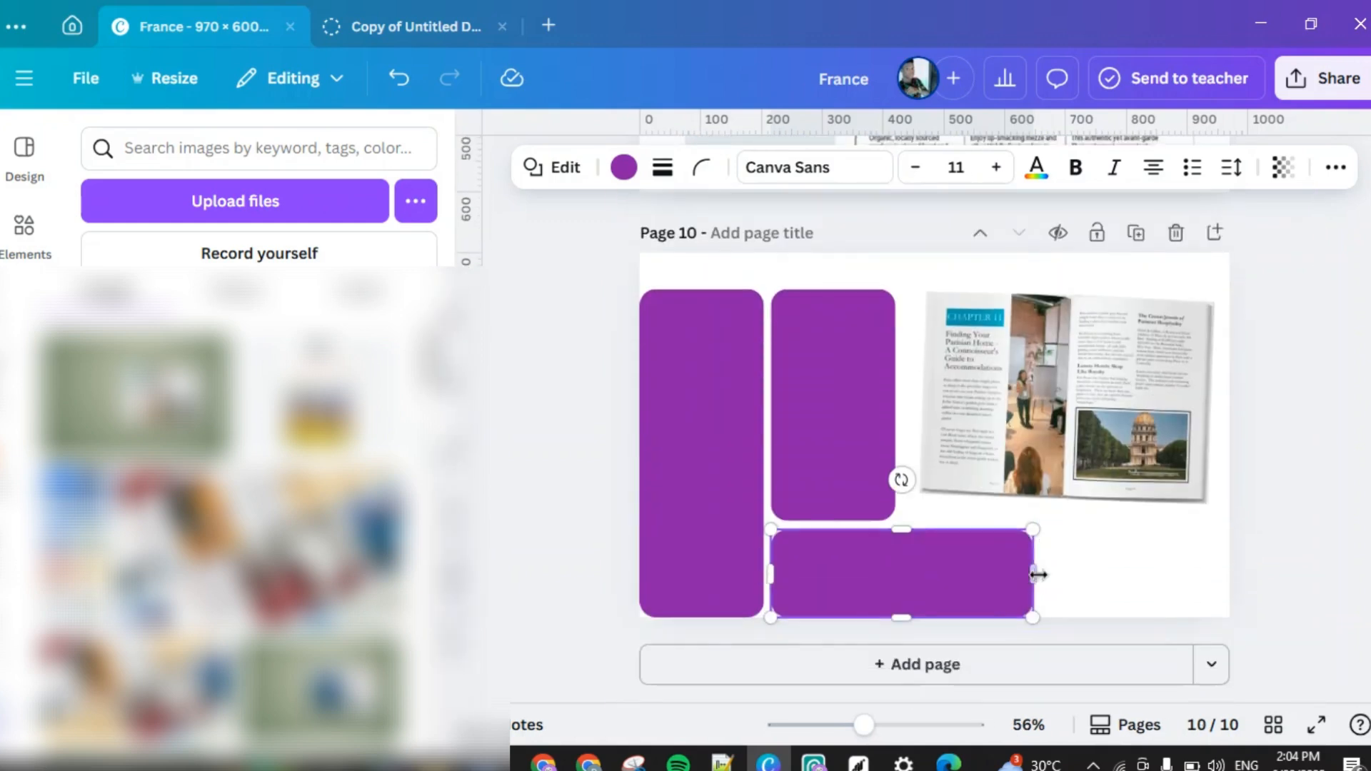
pyautogui.moveTo(1037, 575); pyautogui.dragTo(1215, 572)
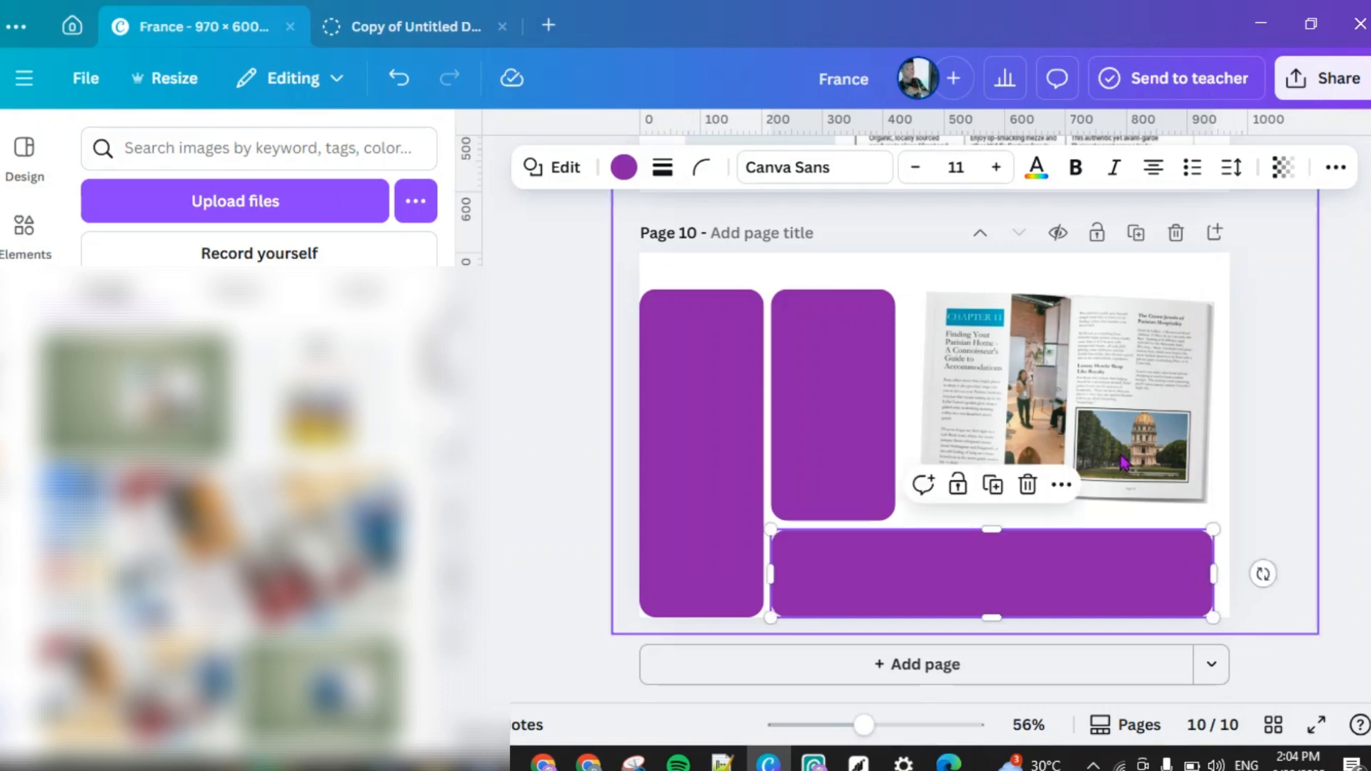
pyautogui.scroll(8, 1100, 452)
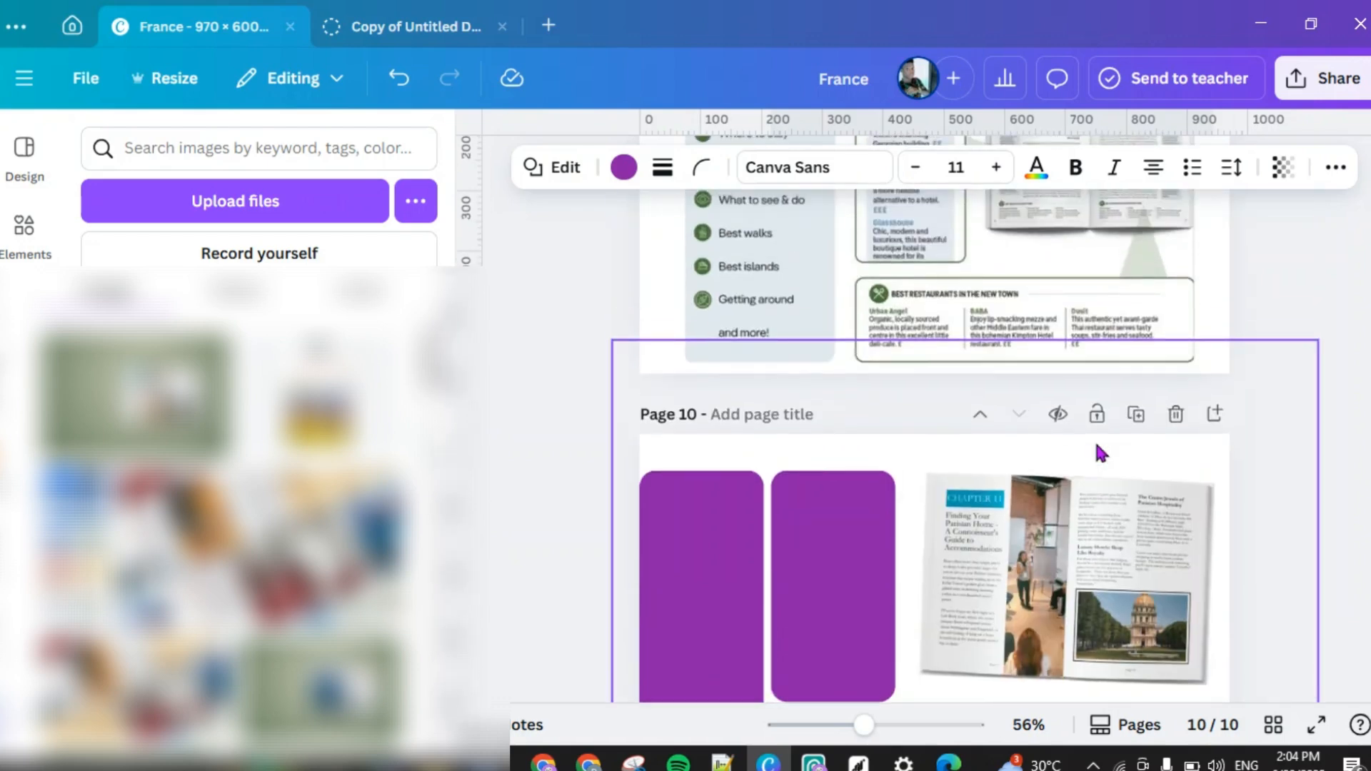
# Step: Compare the page 10 layout with the page 9 Scotland reference, examining its title and panel arrangement
pyautogui.scroll(-4, 1100, 451)
pyautogui.scroll(-3, 1100, 452)
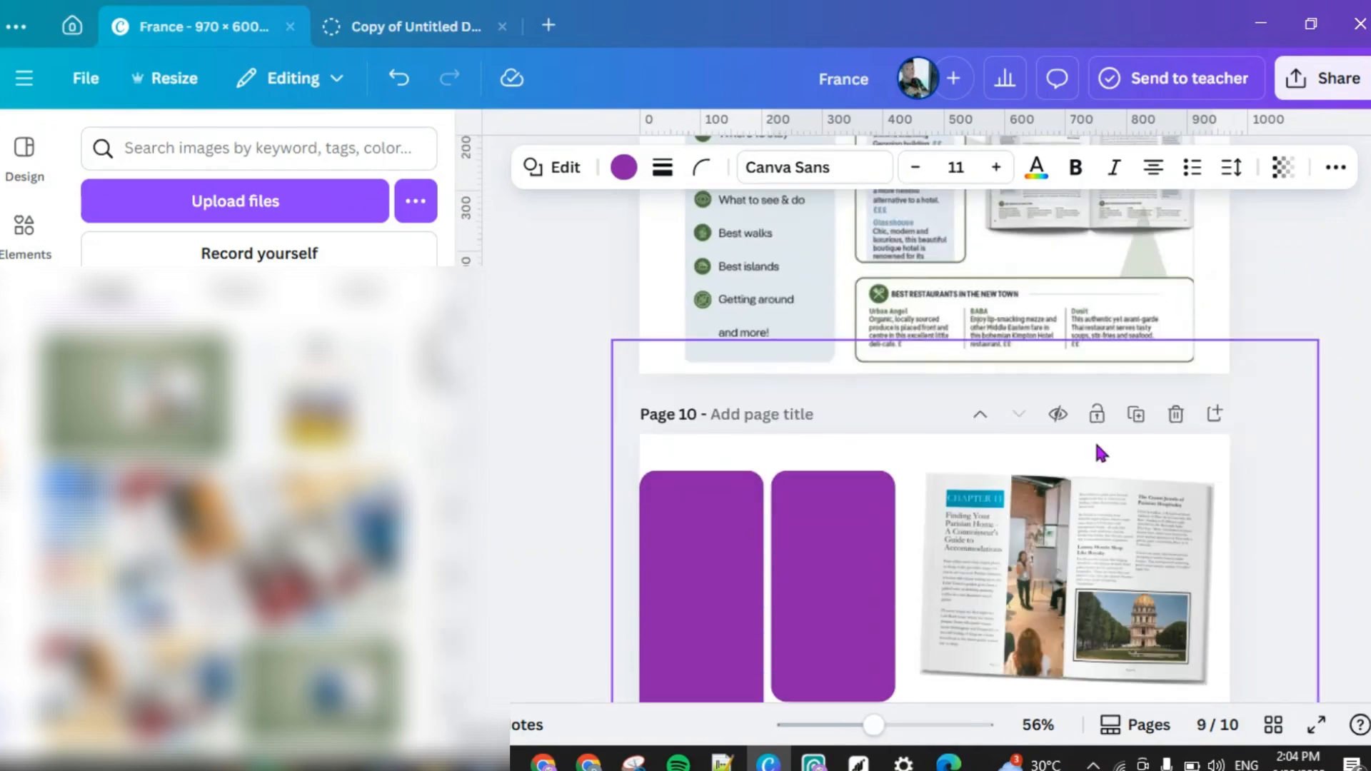
pyautogui.scroll(2, 1073, 520)
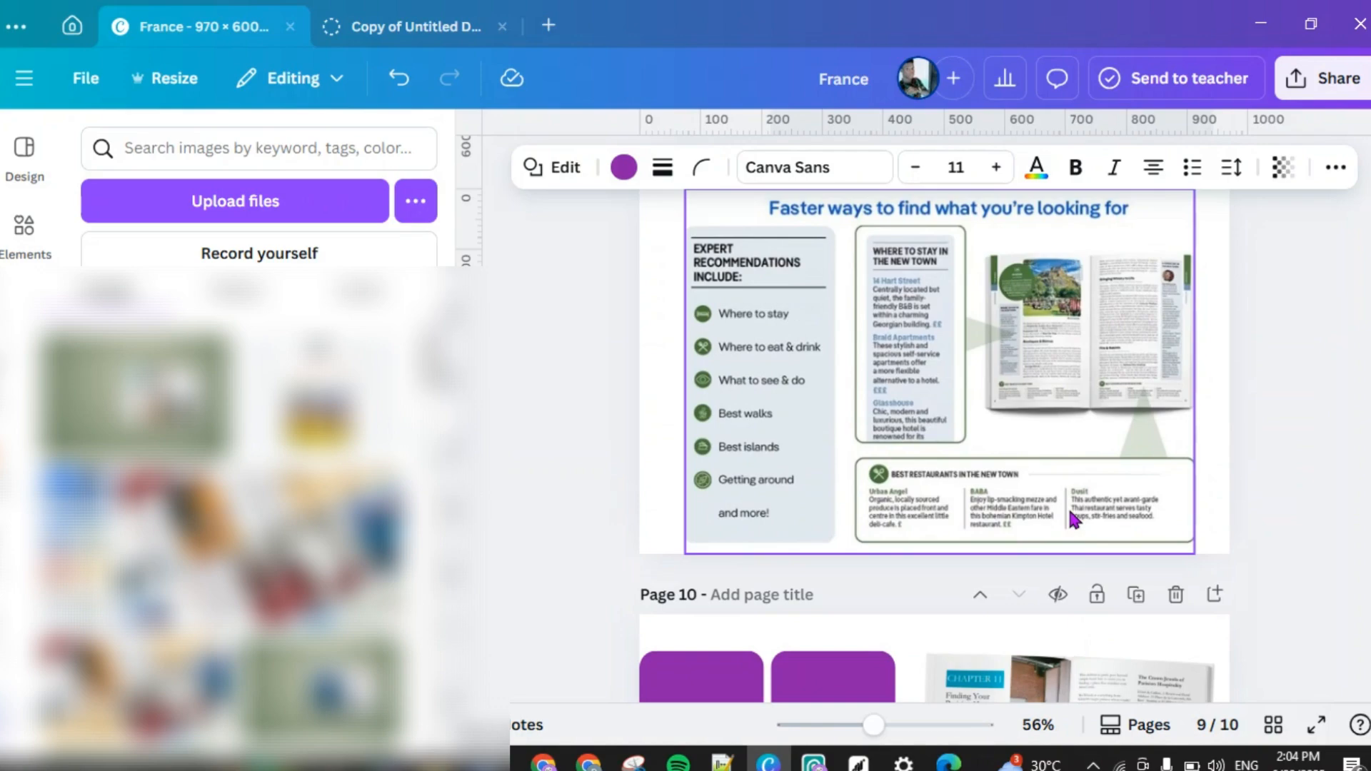
pyautogui.scroll(4, 1069, 508)
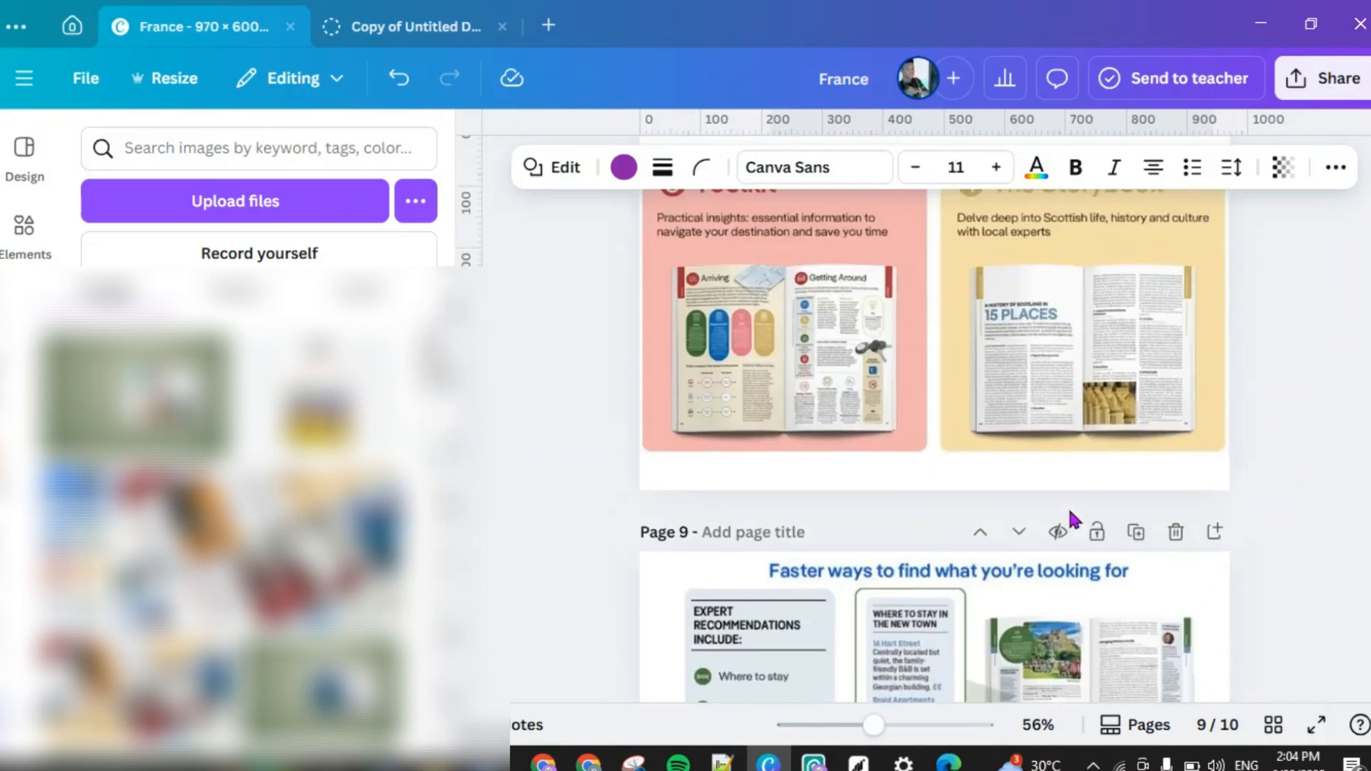
pyautogui.scroll(-5, 1069, 509)
pyautogui.scroll(-3, 1069, 506)
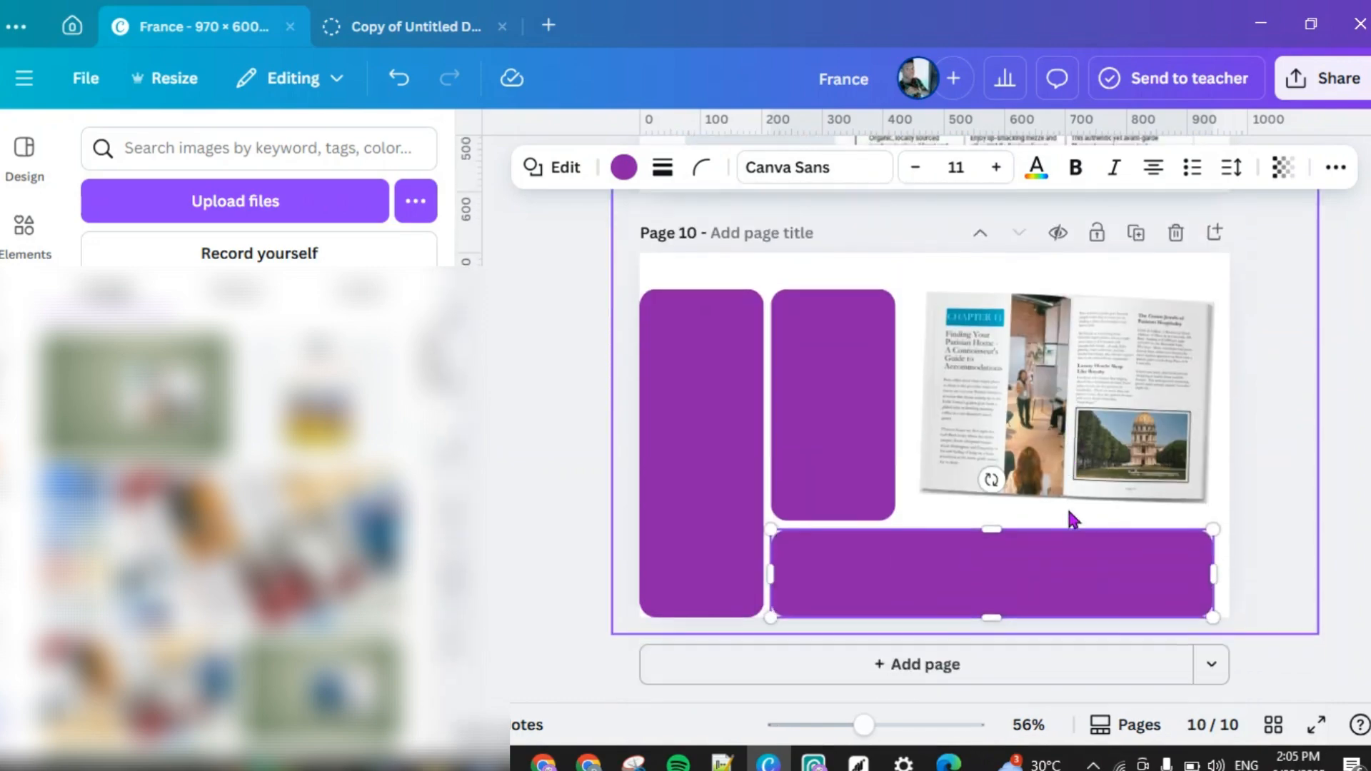
pyautogui.scroll(2, 1071, 519)
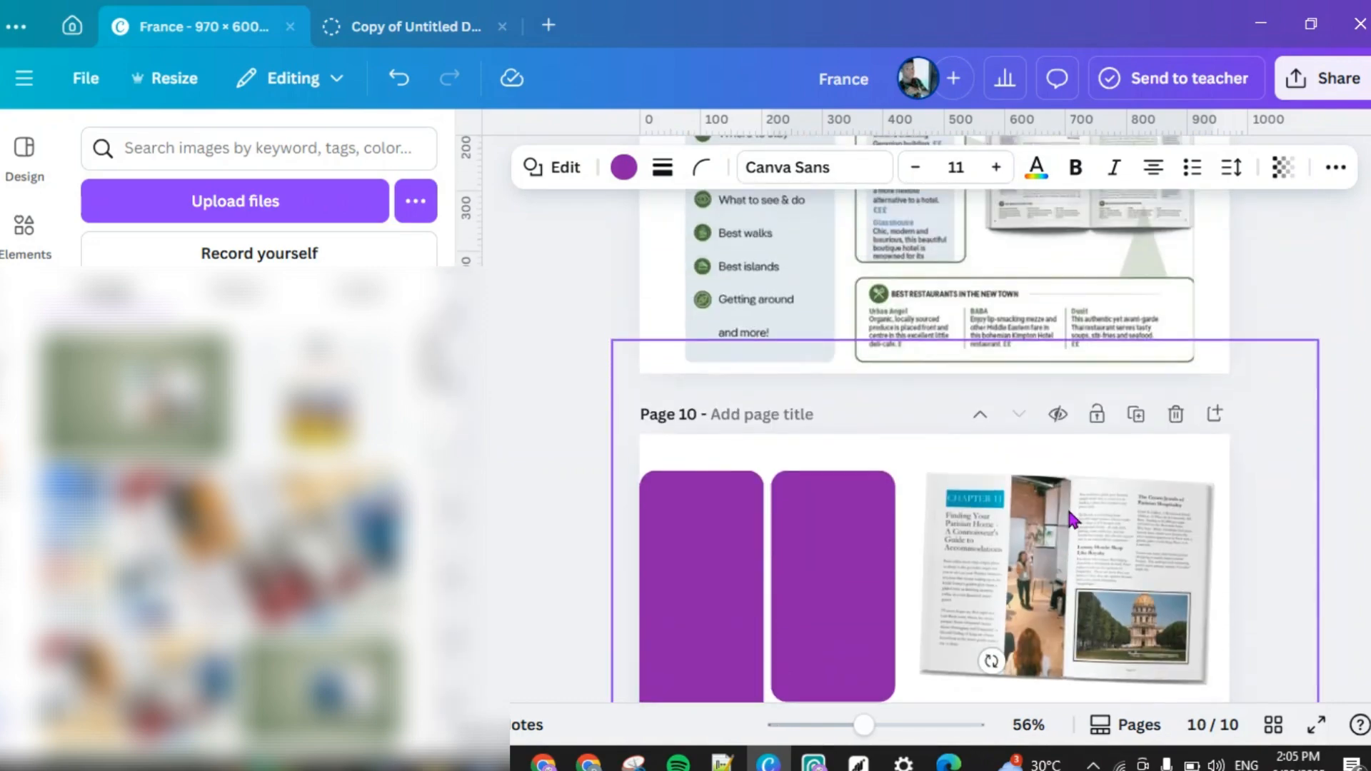
pyautogui.scroll(-2, 1071, 517)
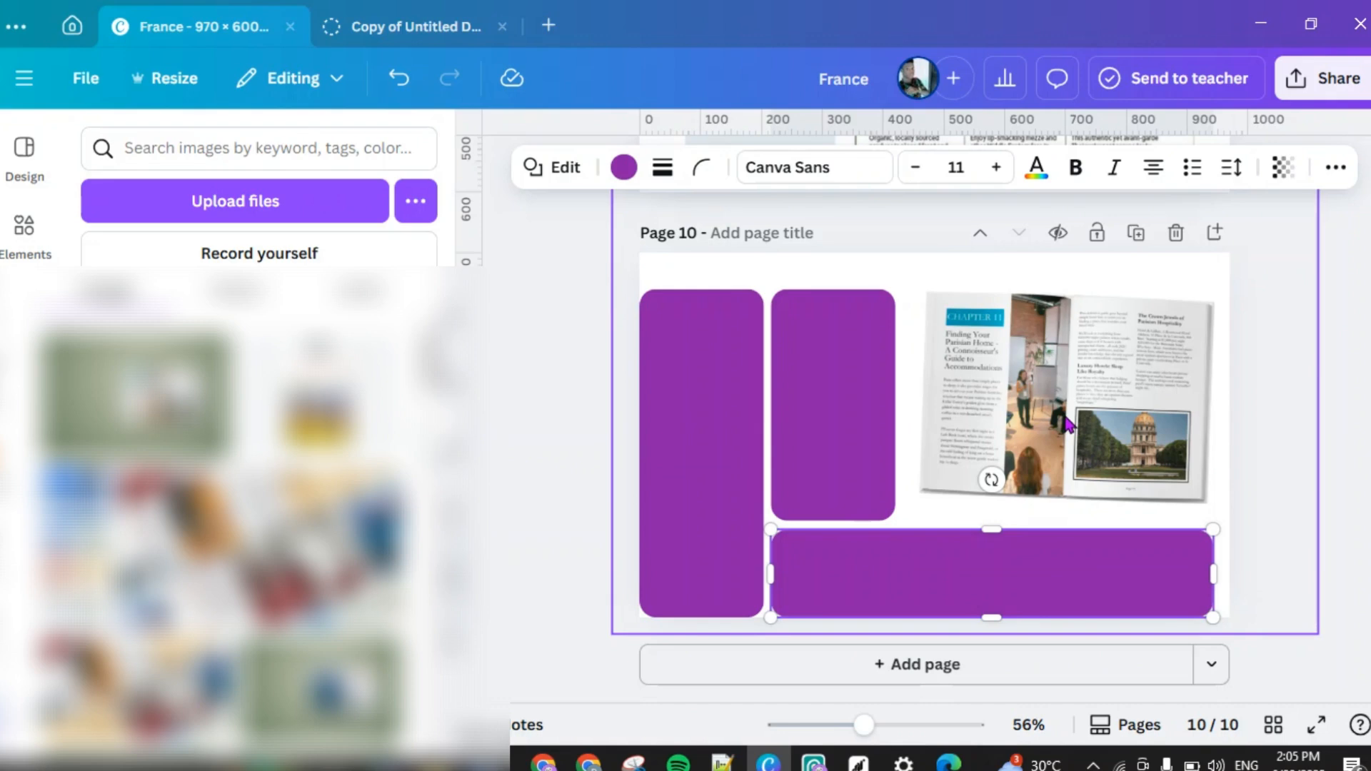
# Step: Add a default subheading text box to page 10 and place it in the blank strip above the purple shapes and book mockup
pyautogui.press('Escape')
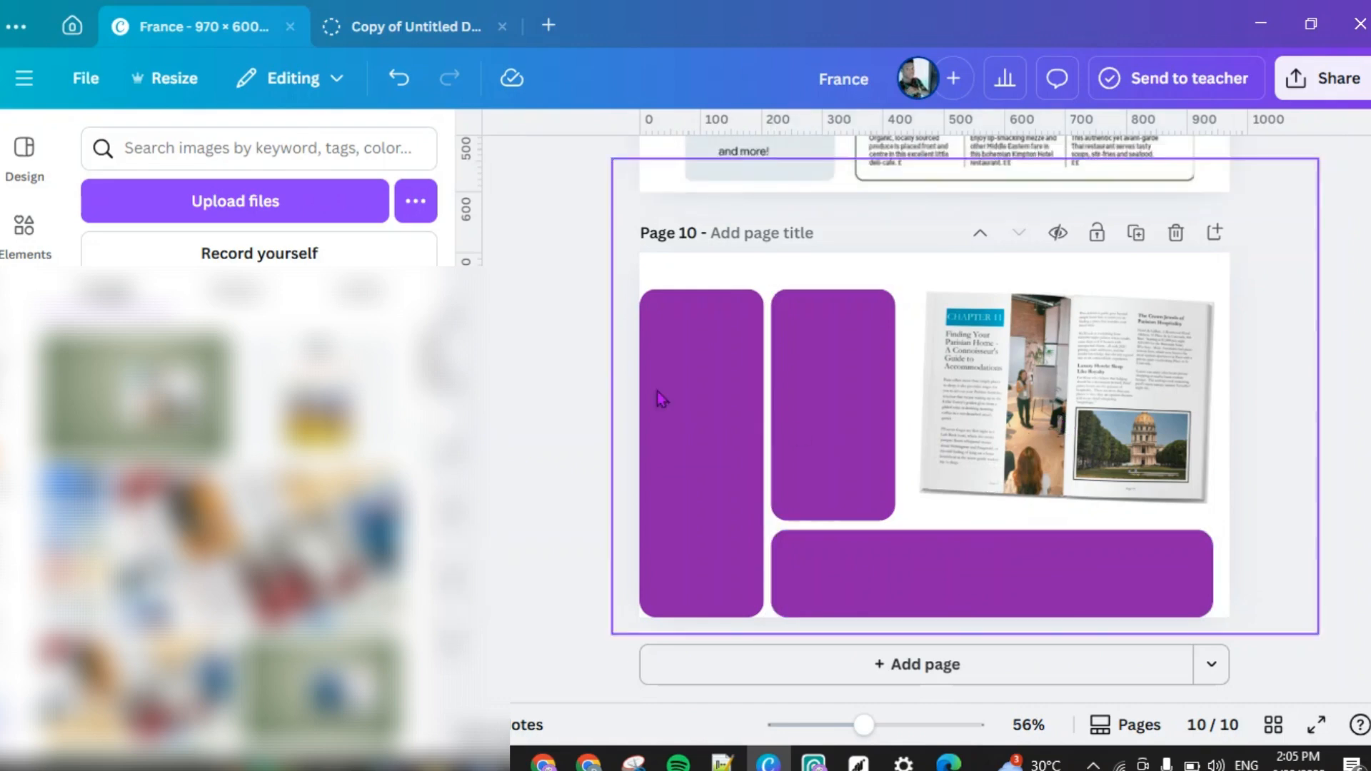
pyautogui.click(25, 307)
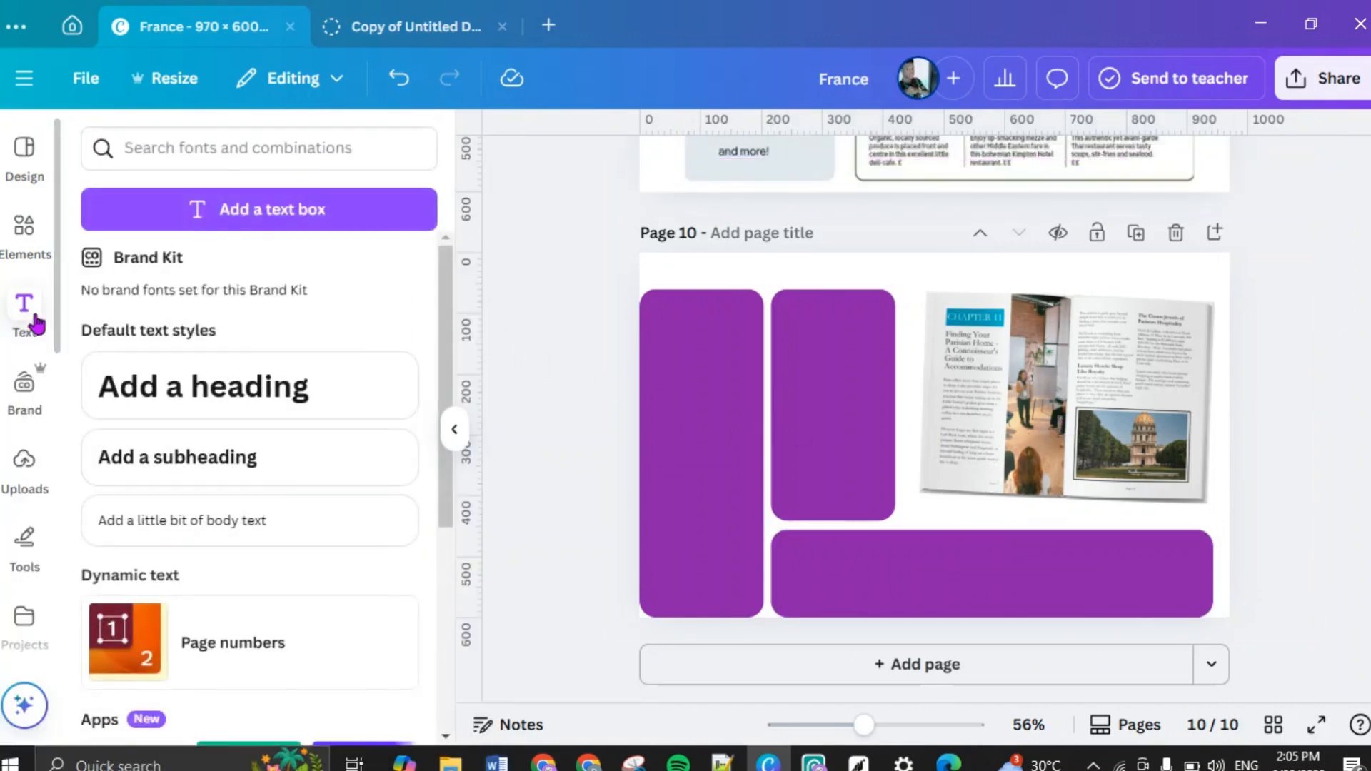
pyautogui.click(222, 465)
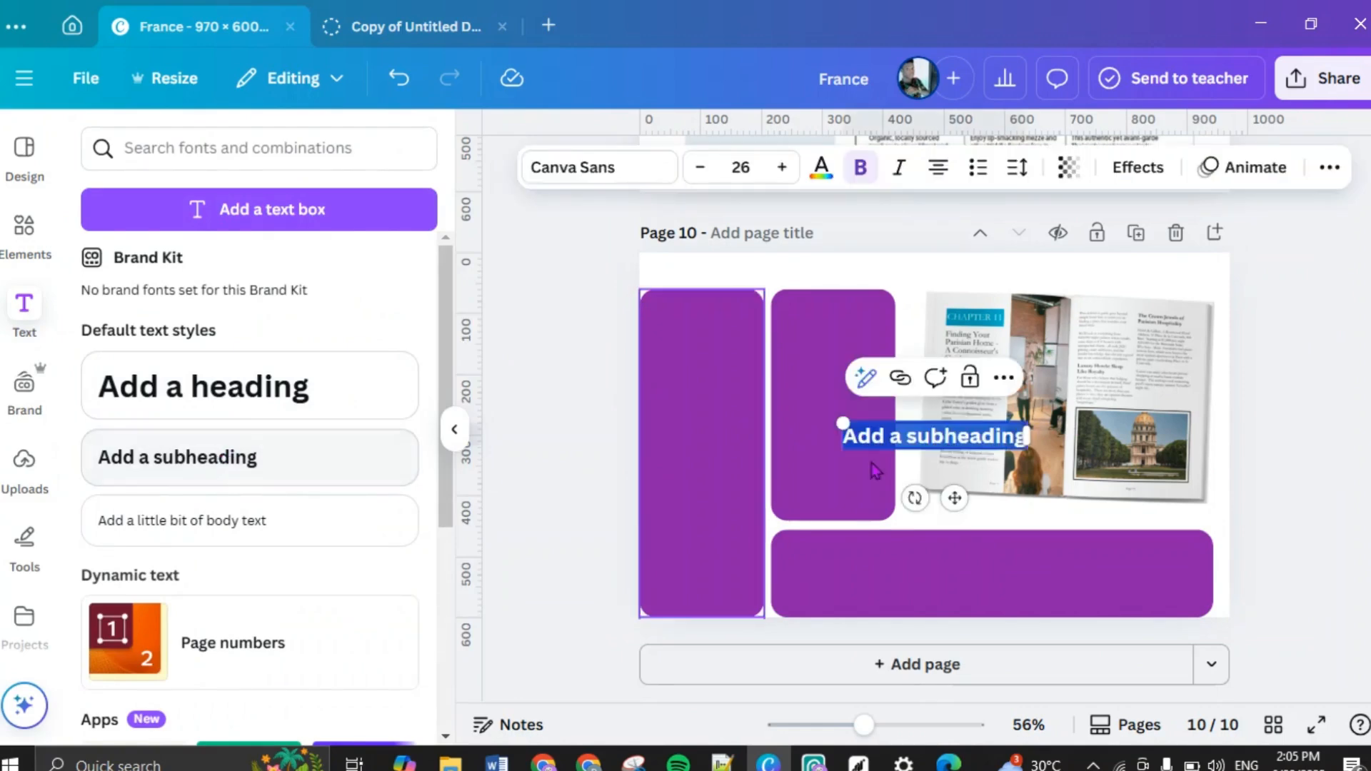
pyautogui.moveTo(950, 475); pyautogui.dragTo(896, 333)
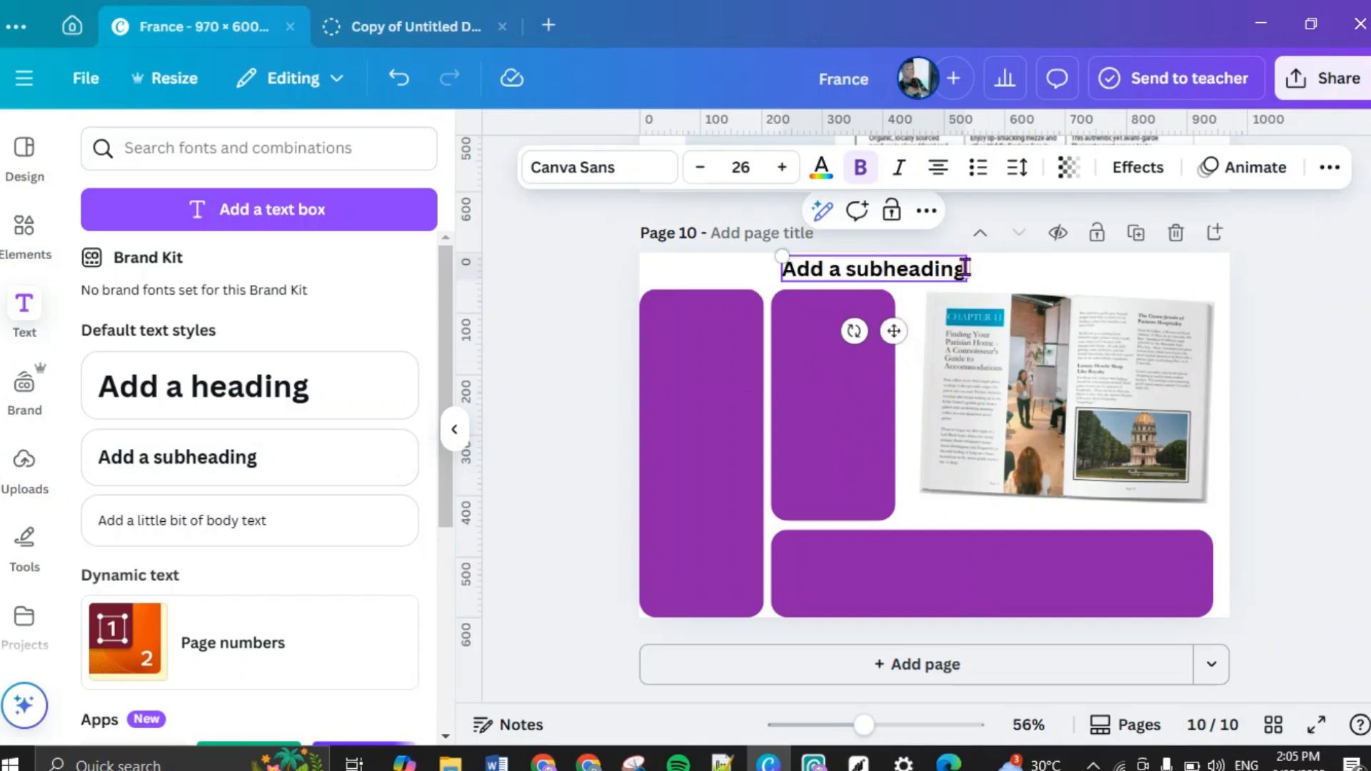
# Step: Widen the subheading text box on page 10 and append a copy of its "Add a subheading" text
pyautogui.doubleClick(961, 270)
pyautogui.moveTo(979, 270); pyautogui.dragTo(861, 270)
pyautogui.rightClick(879, 280)
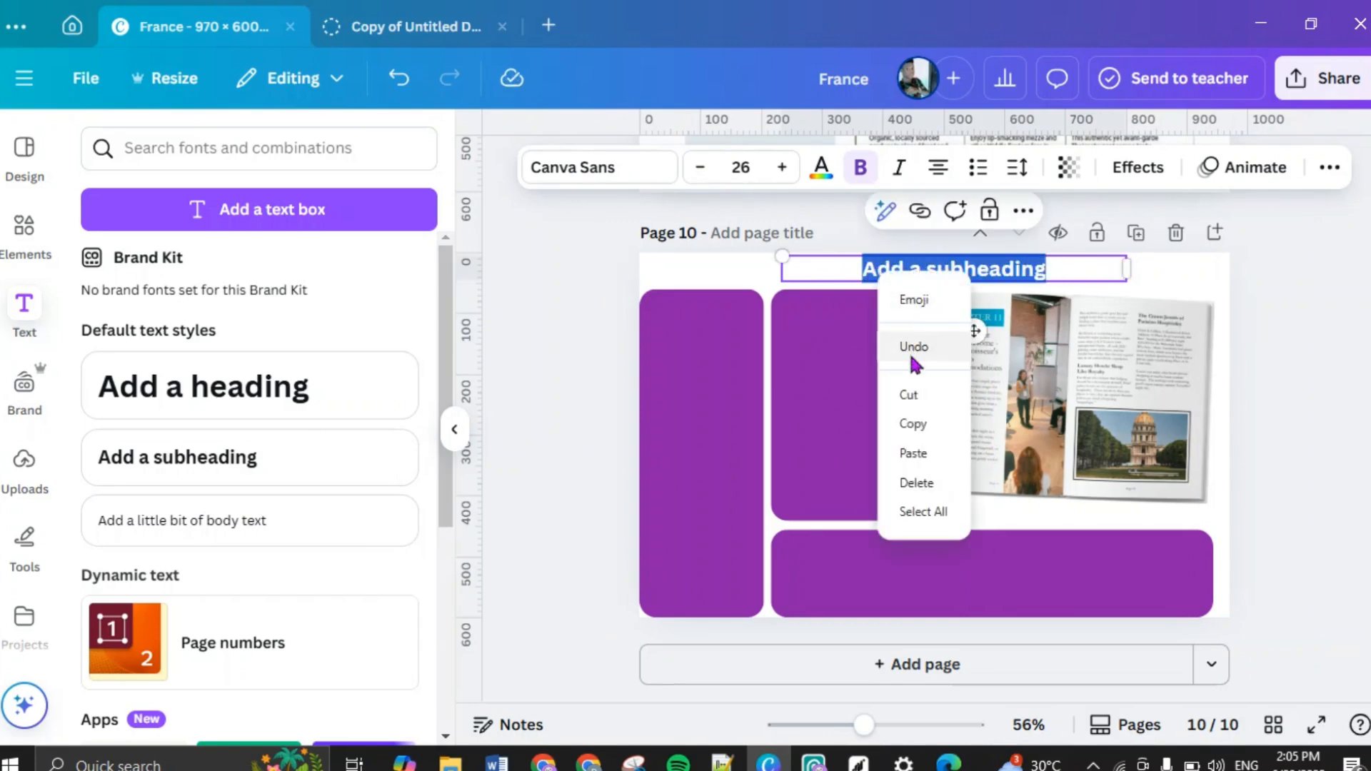
pyautogui.click(913, 424)
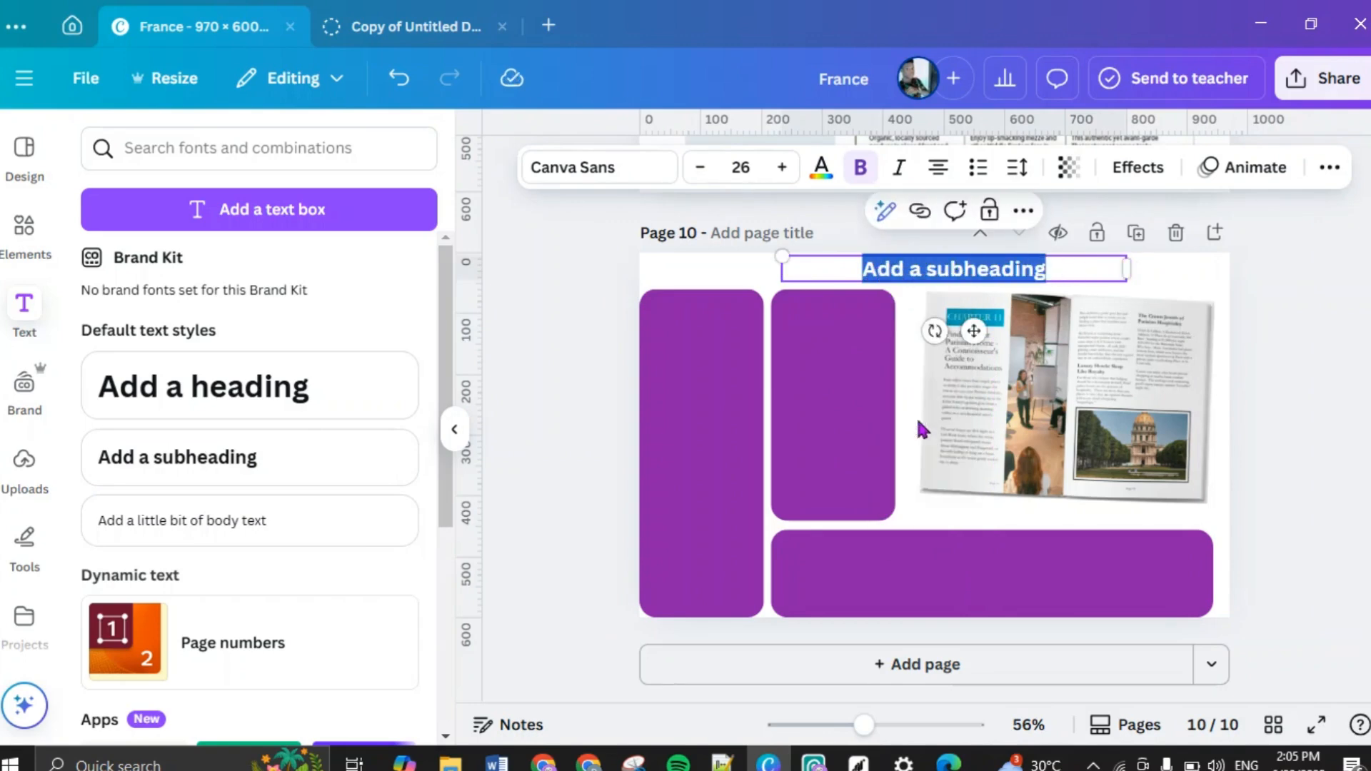
pyautogui.click(1063, 268)
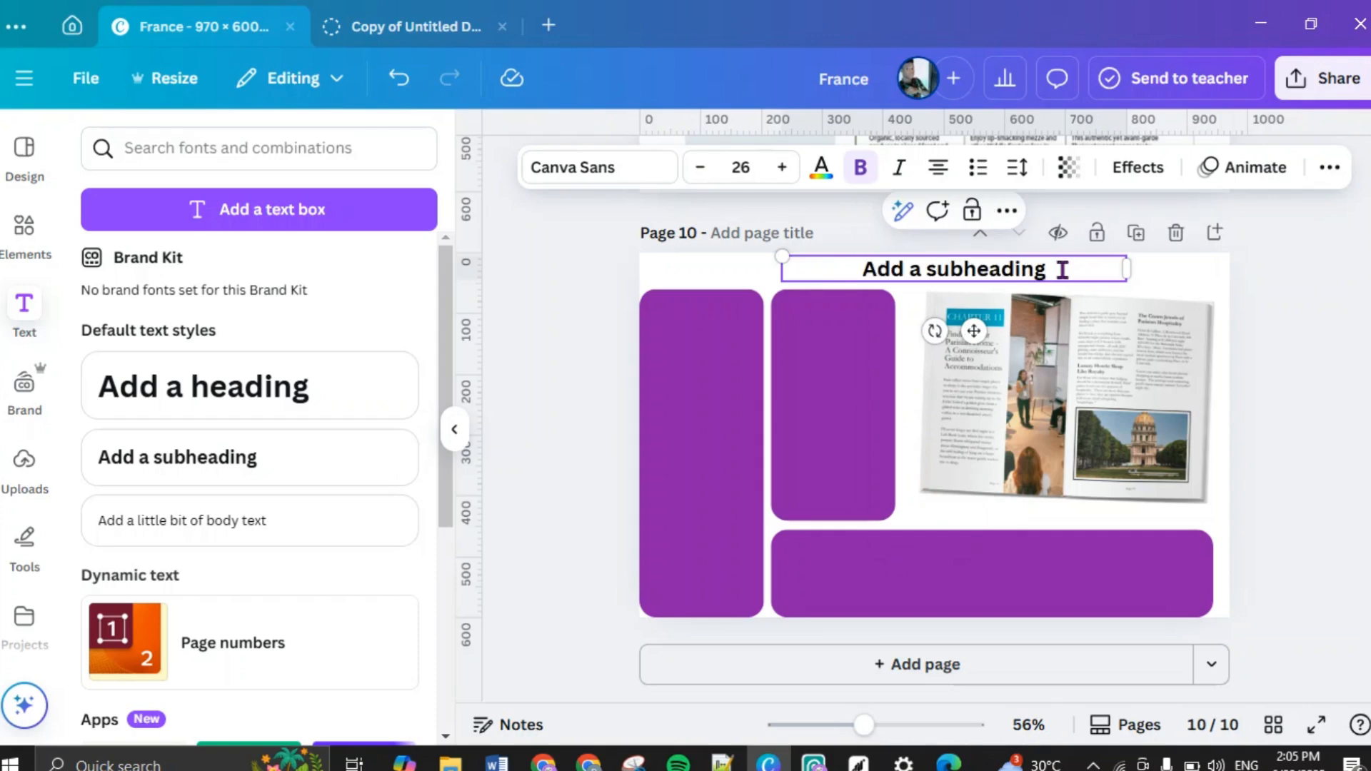
pyautogui.hotkey('ctrl', 'v')
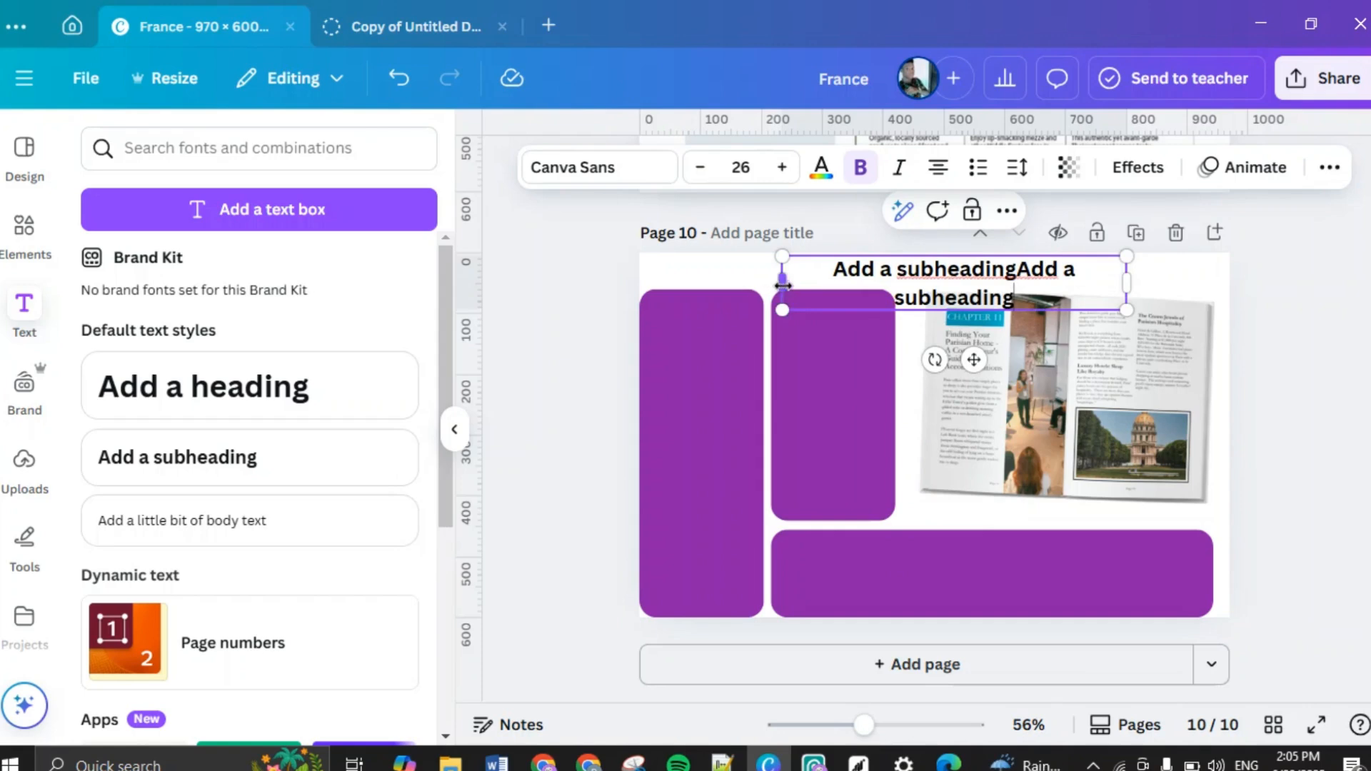
# Step: Left-align the doubled subheading text above the rectangles on page 10
pyautogui.moveTo(783, 285); pyautogui.dragTo(739, 292)
pyautogui.click(938, 168)
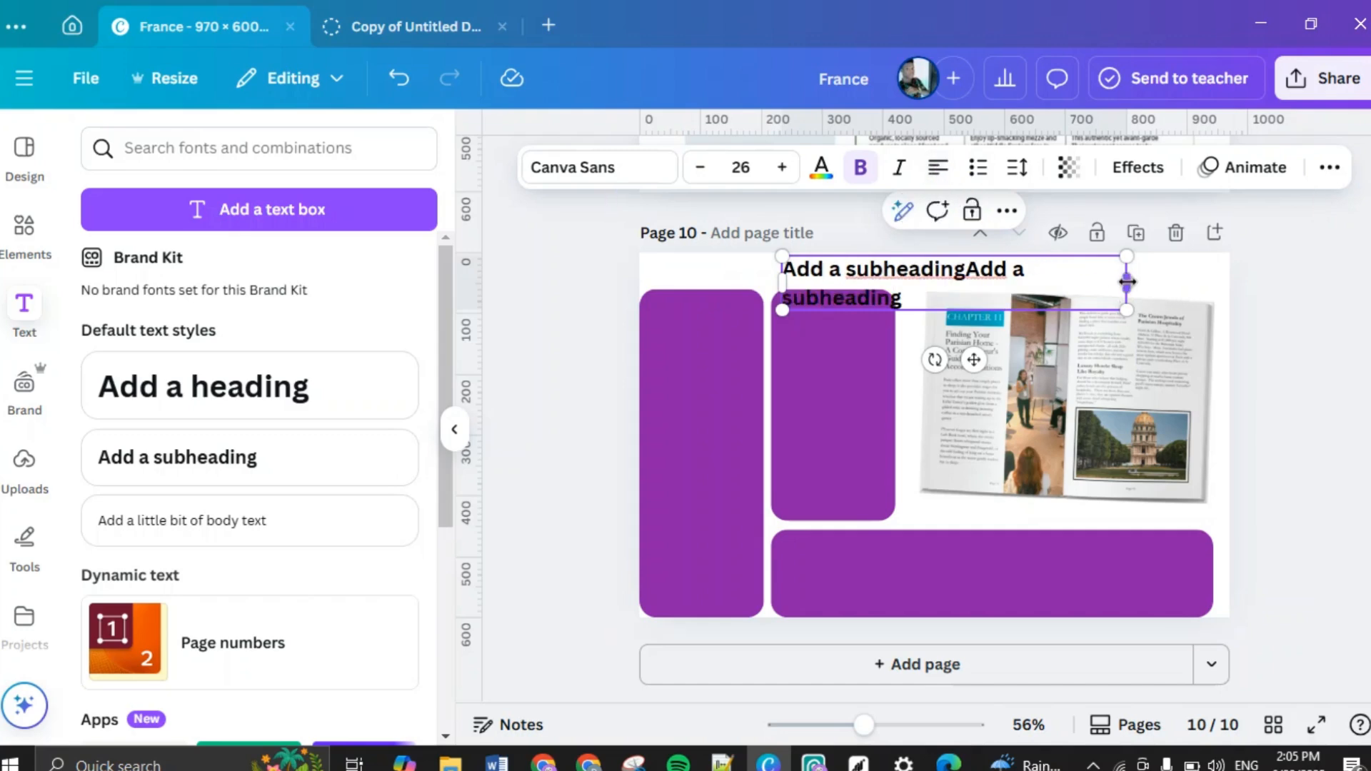
pyautogui.click(1162, 280)
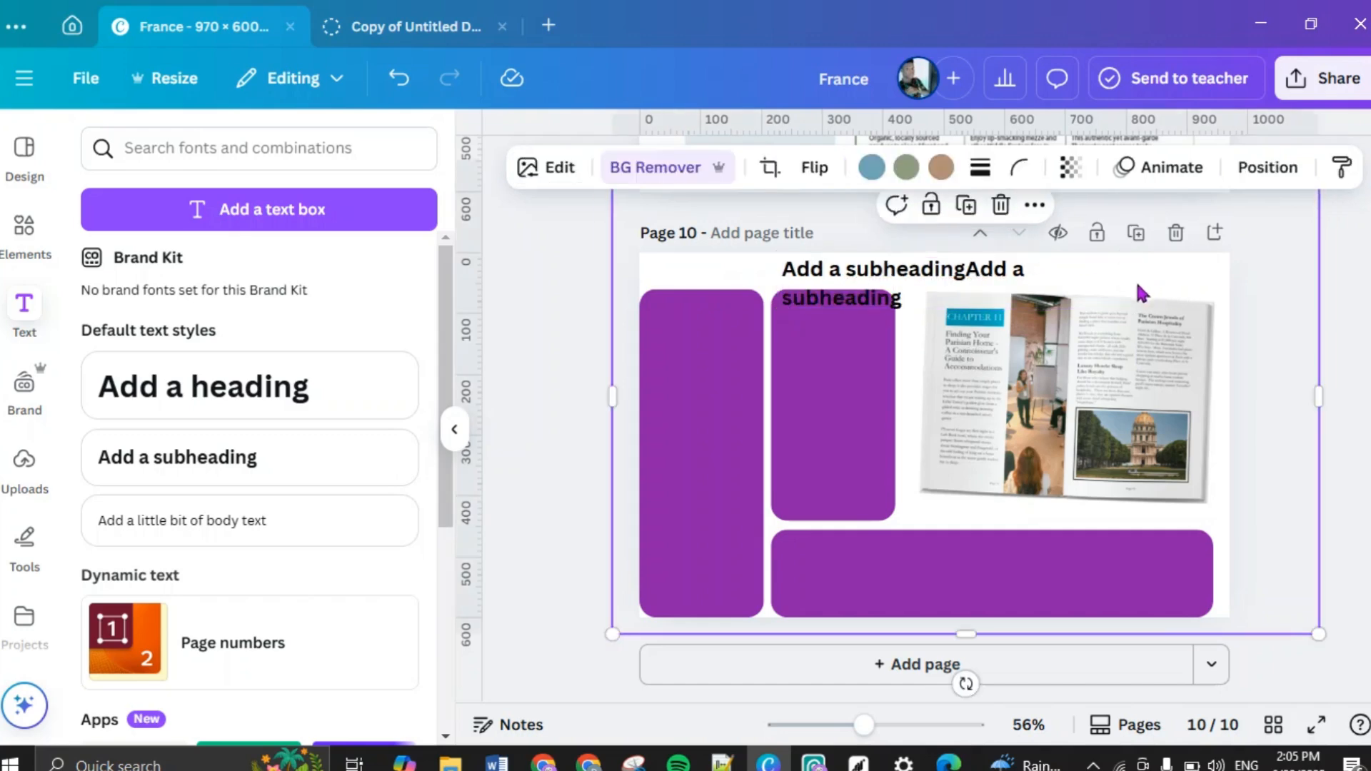
# Step: Reposition the subheading box and extend its left edge so "Add a subheading Add a subheading", with a separating space, fits on one line
pyautogui.click(993, 279)
pyautogui.moveTo(1124, 281)
pyautogui.mouseDown()
pyautogui.moveTo(1181, 272)
pyautogui.moveTo(1136, 284)
pyautogui.mouseUp()
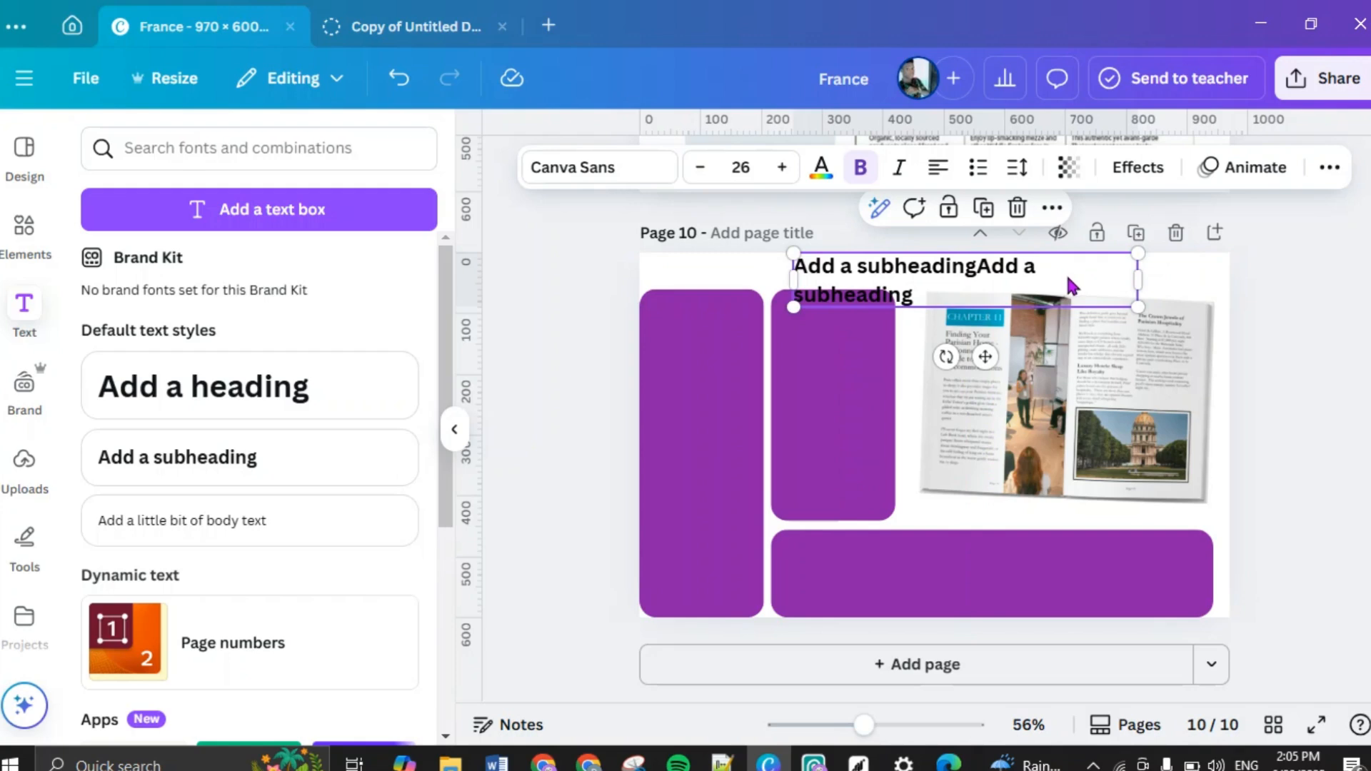
pyautogui.click(1068, 280)
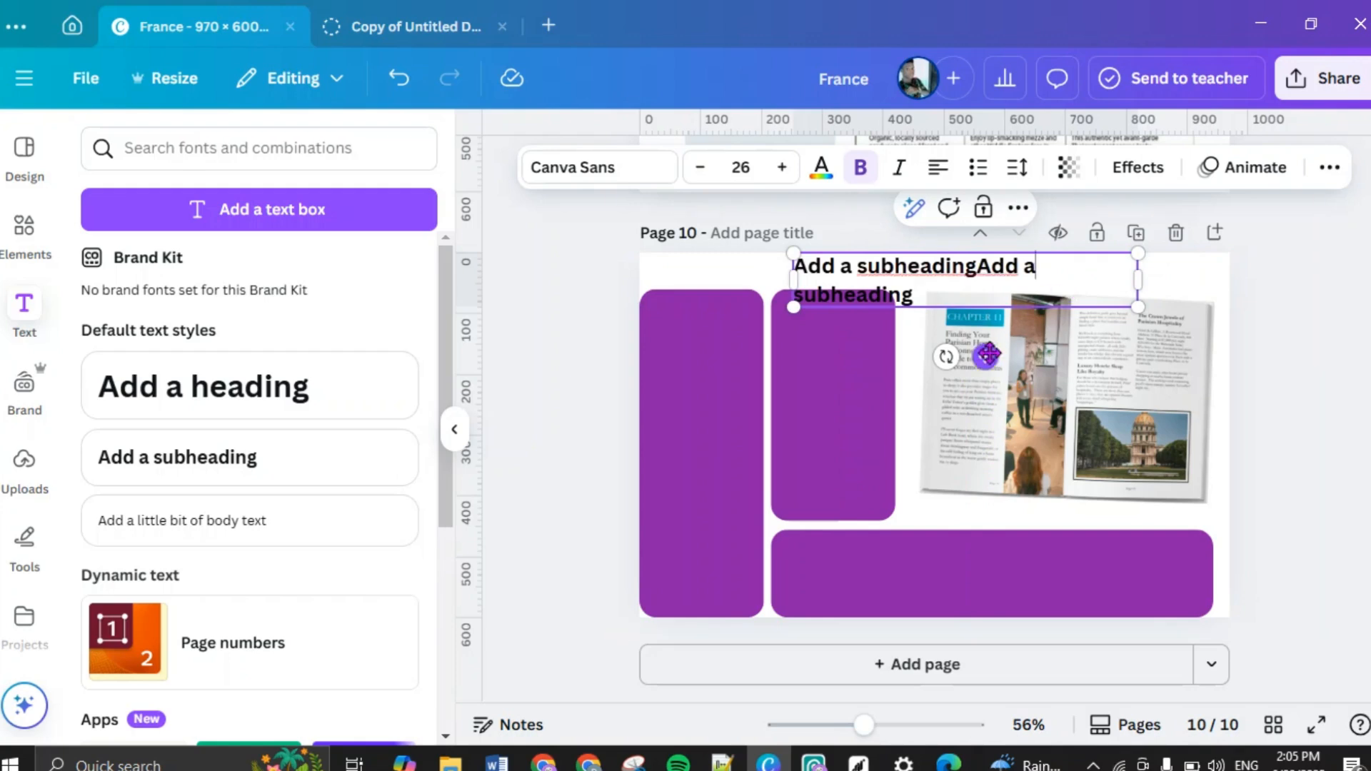
pyautogui.moveTo(988, 355); pyautogui.dragTo(987, 357)
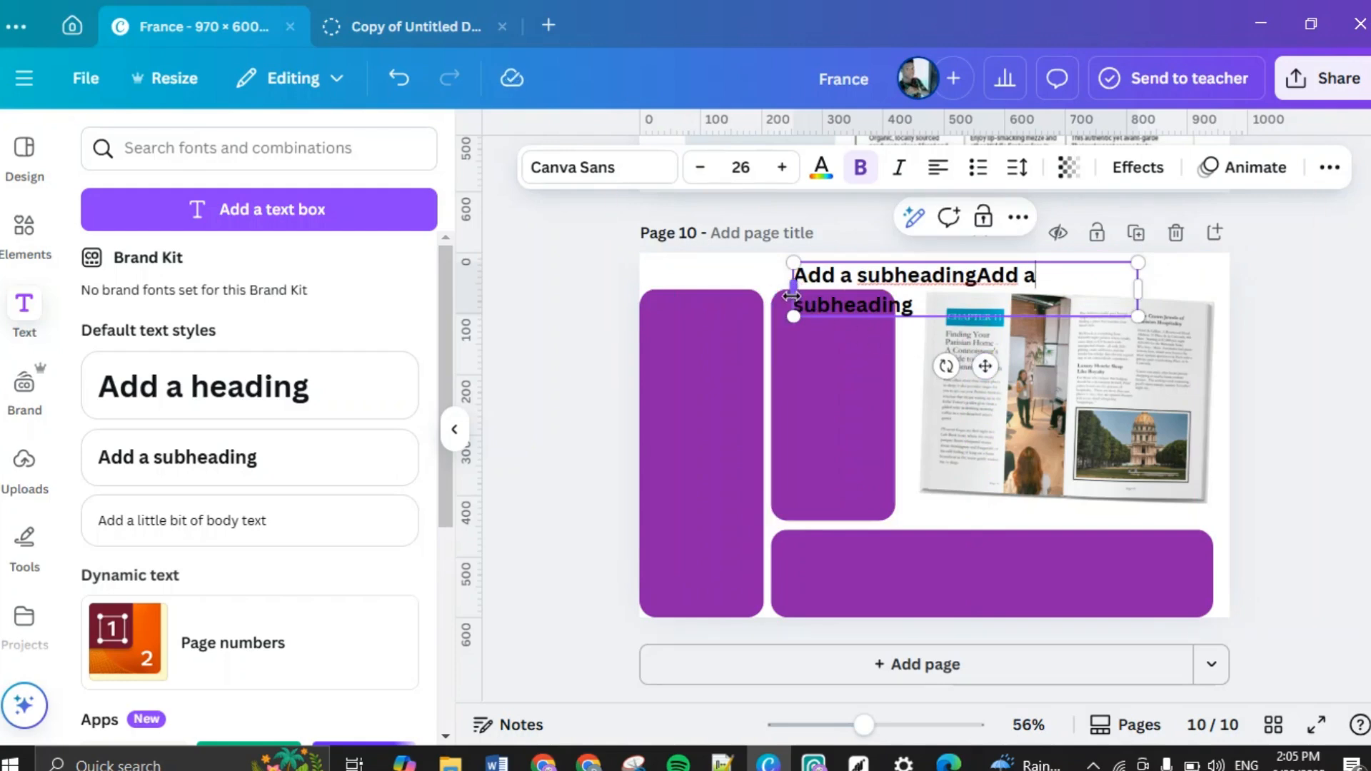
pyautogui.moveTo(786, 295); pyautogui.dragTo(751, 312)
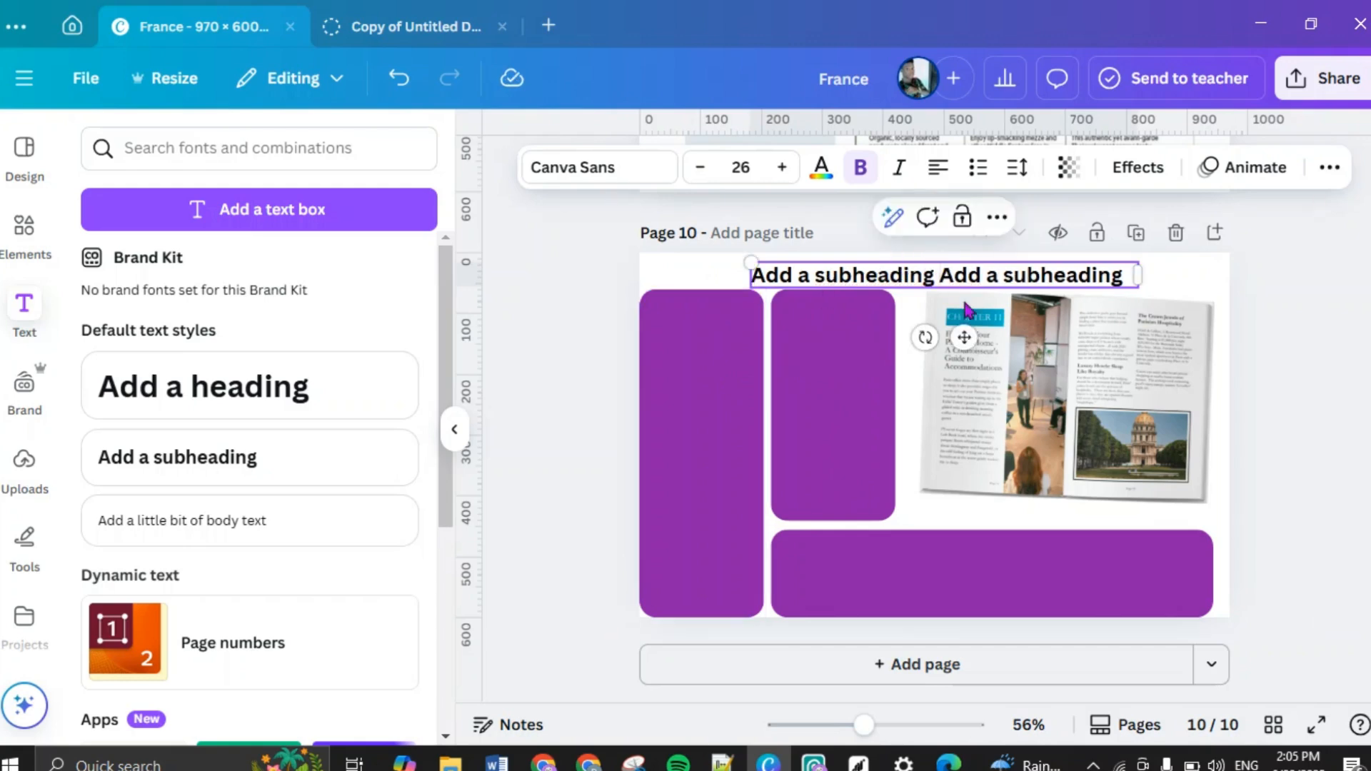
pyautogui.click(1303, 421)
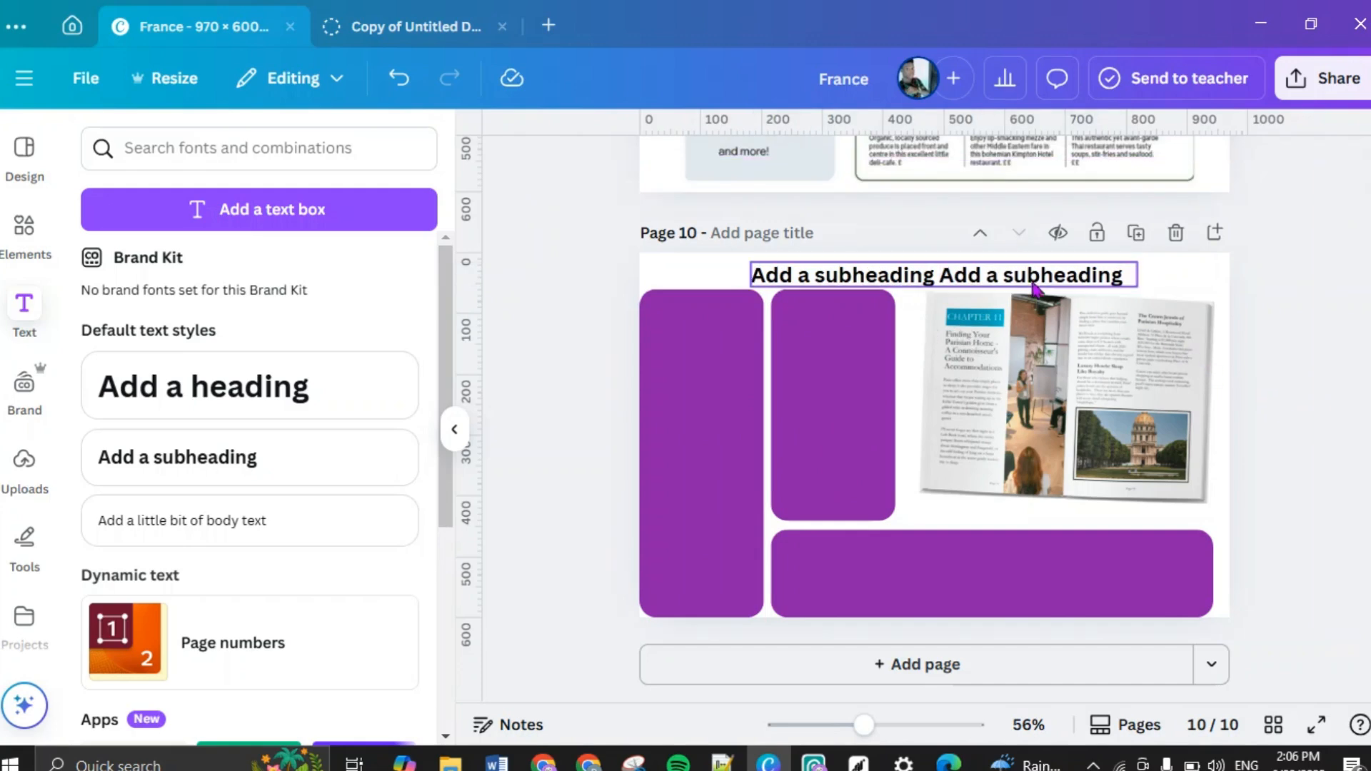
# Step: Change the page 10 subheading's text color to the gold document color #ac9856
pyautogui.scroll(5, 1028, 286)
pyautogui.scroll(-5, 1014, 283)
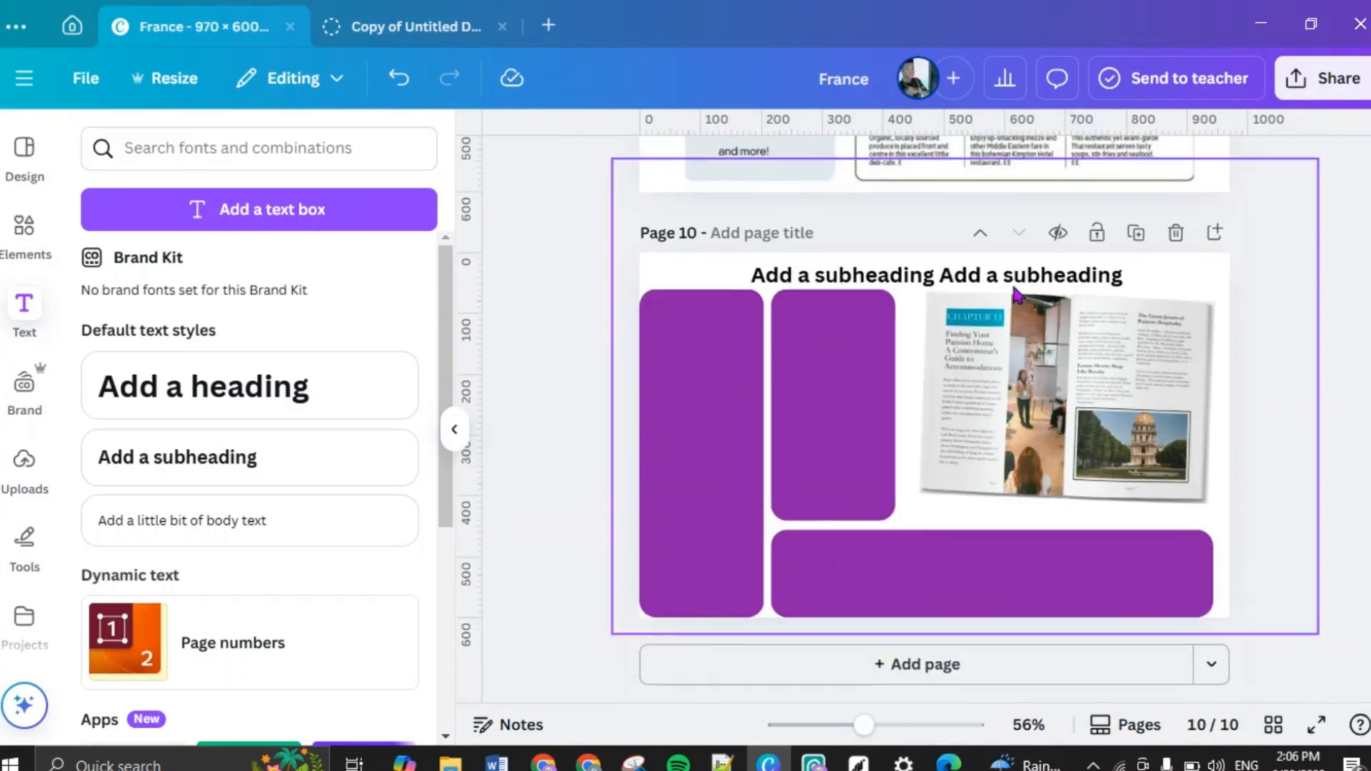
pyautogui.click(998, 280)
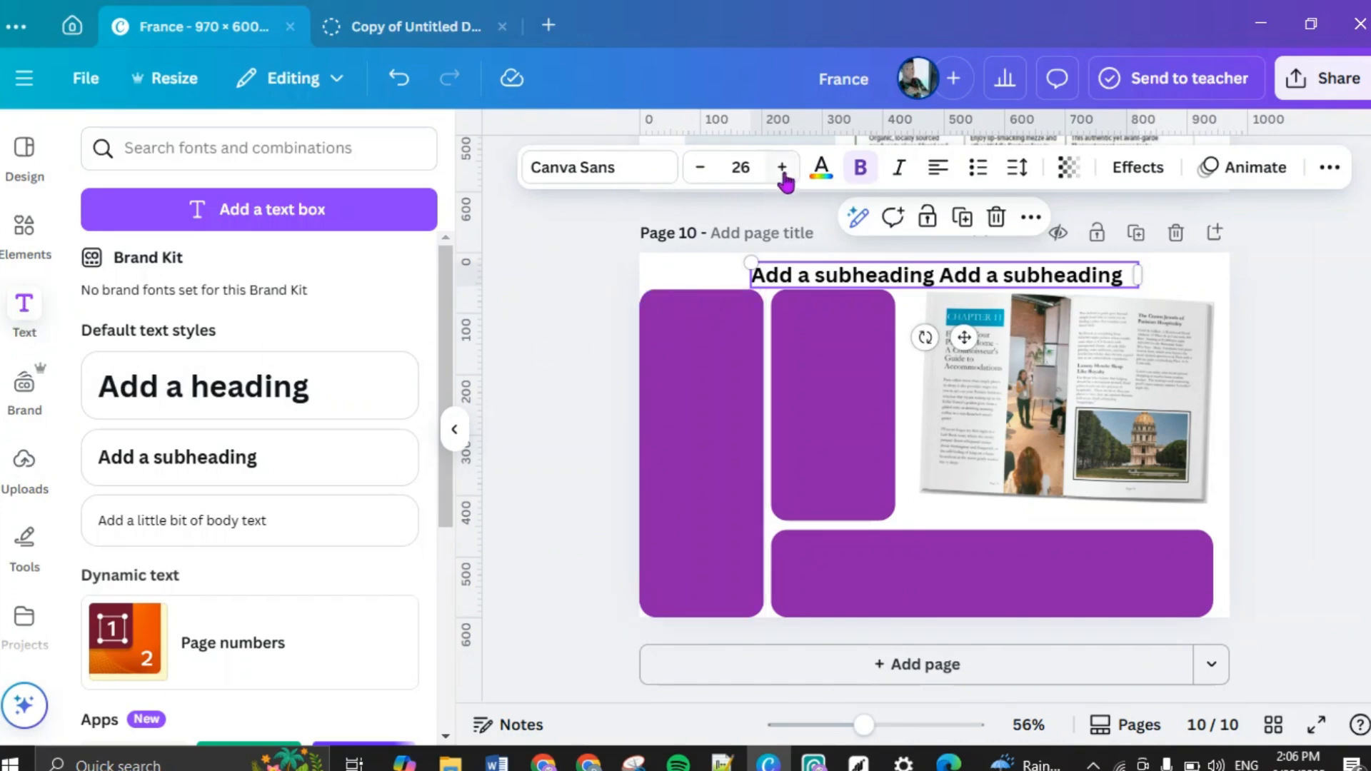
pyautogui.click(821, 168)
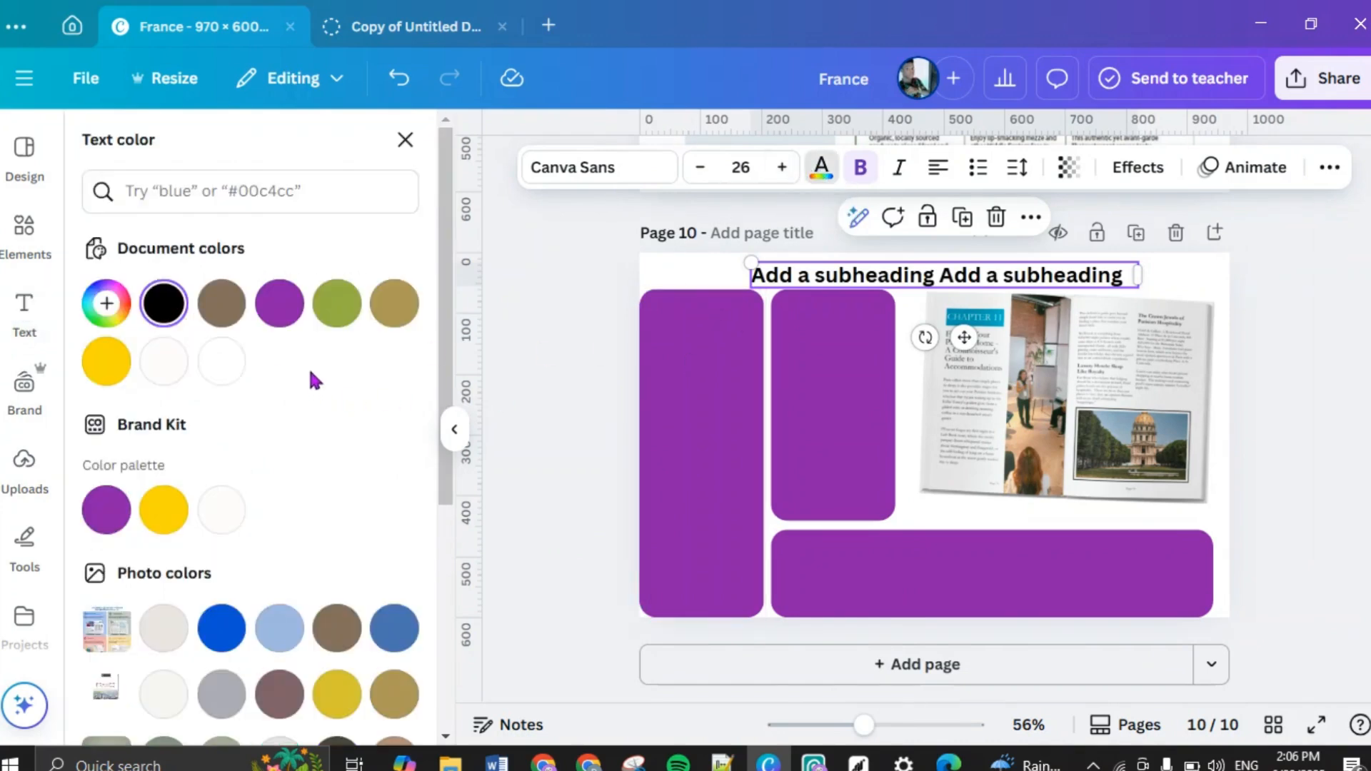
pyautogui.click(392, 304)
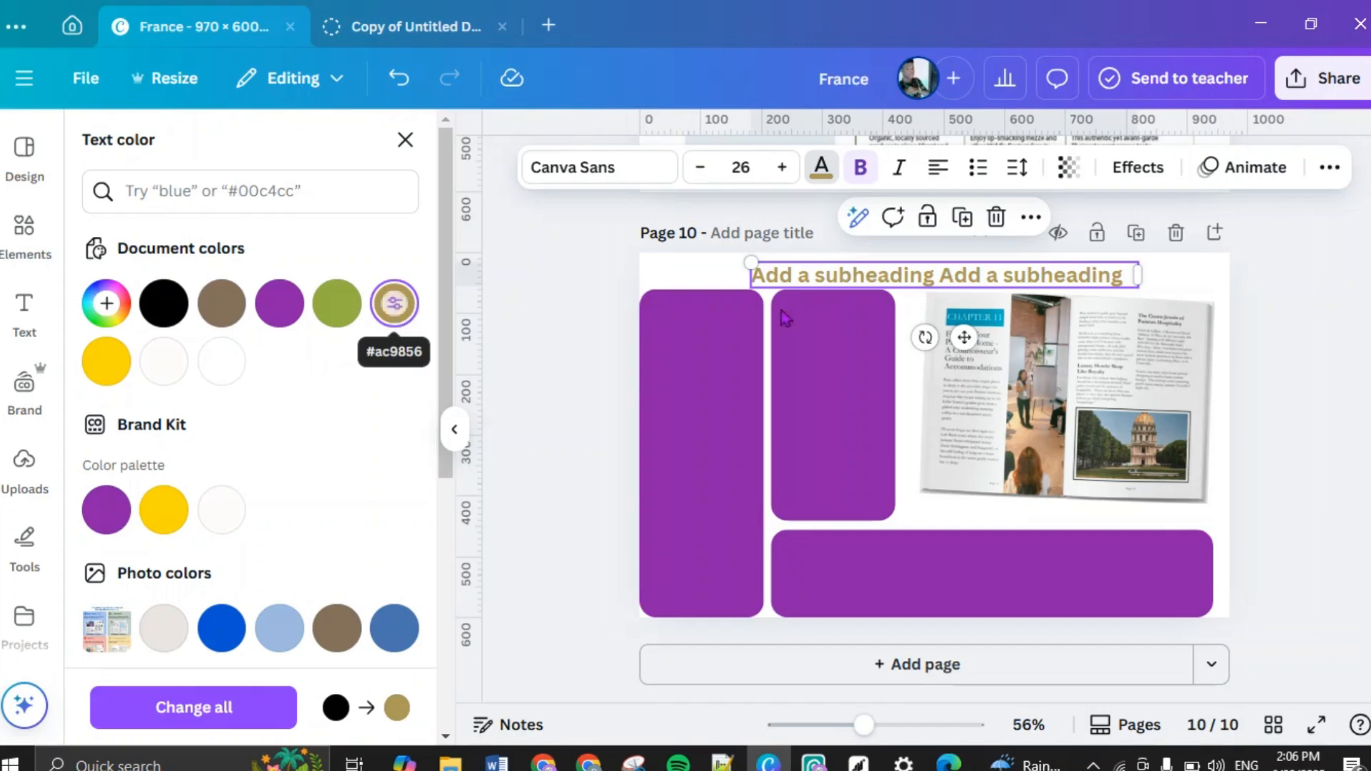
pyautogui.press('Escape')
pyautogui.click(1329, 420)
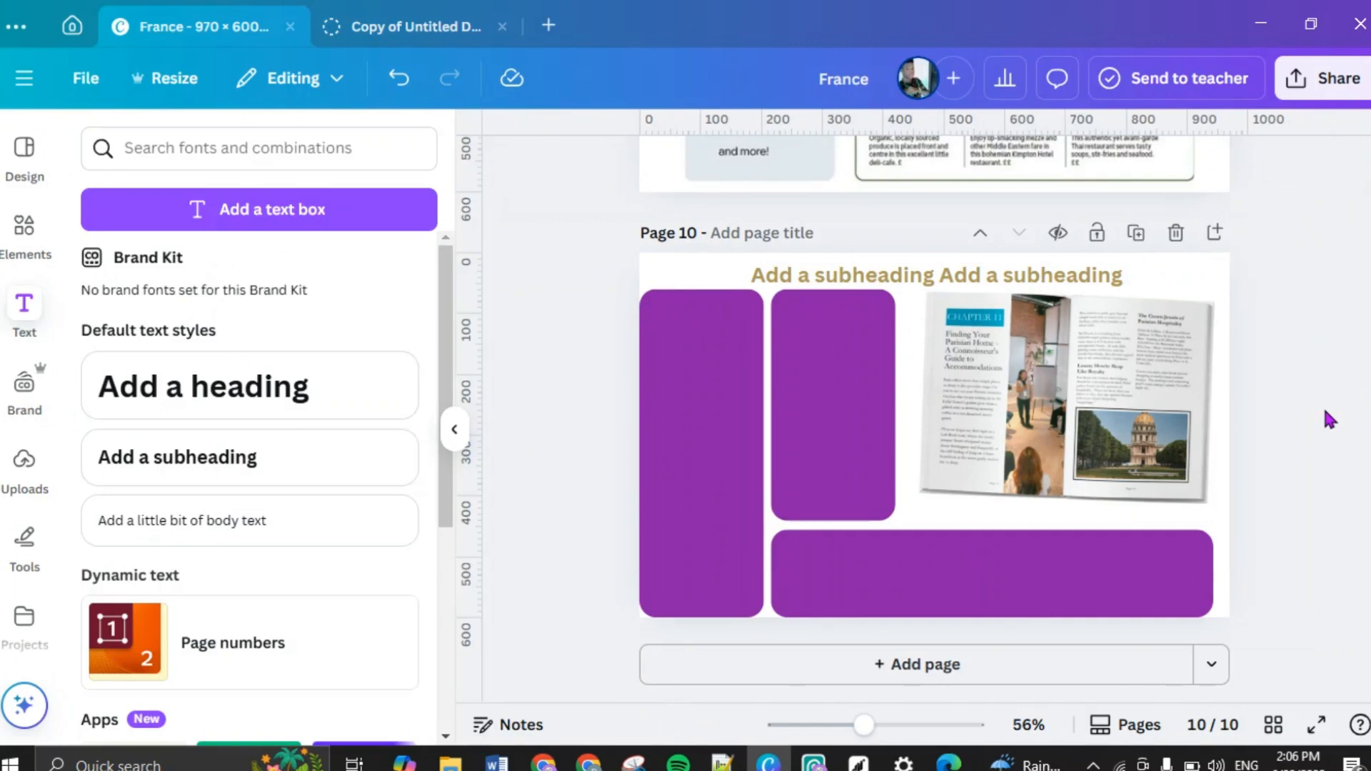
# Step: Recolor the tall leftmost rectangle on page 10 from purple to the gold shade #AB9859
pyautogui.scroll(3, 1328, 420)
pyautogui.scroll(3, 1328, 420)
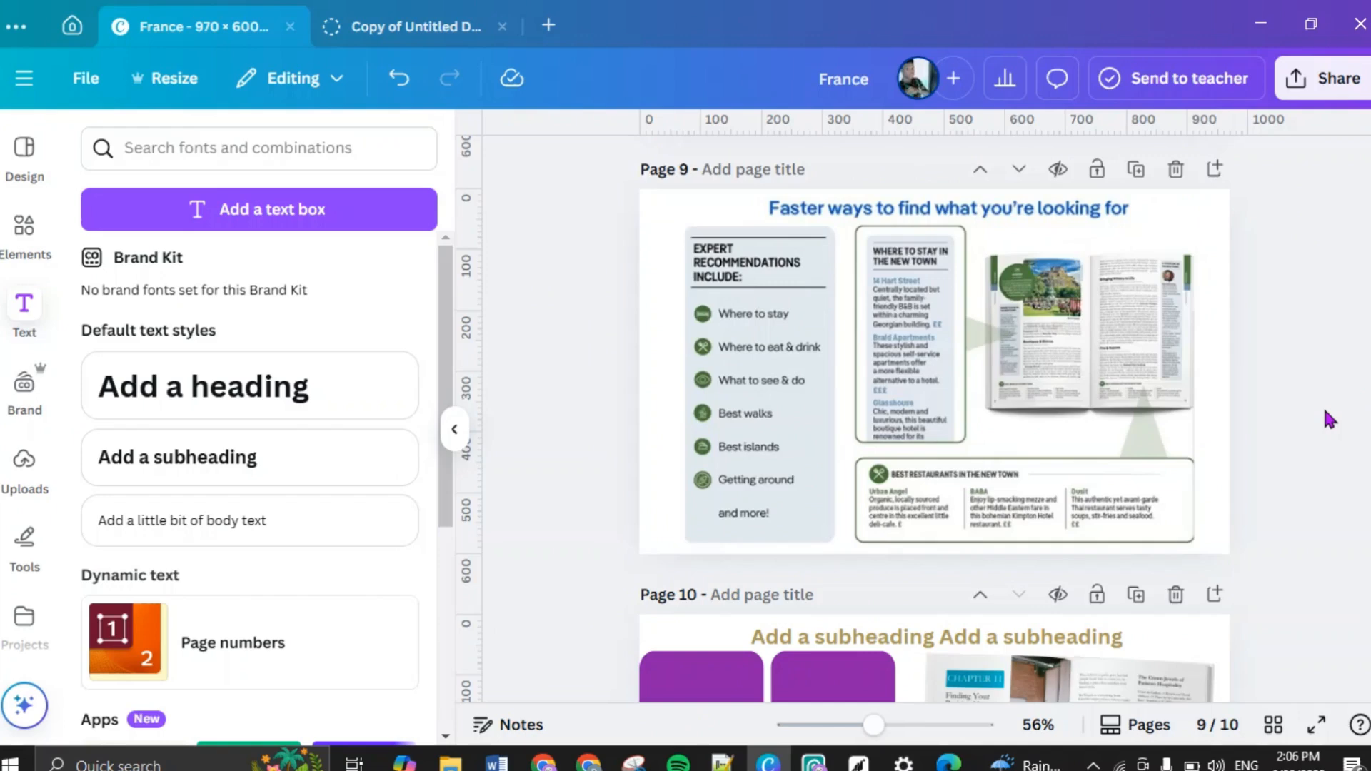
pyautogui.scroll(-6, 1328, 420)
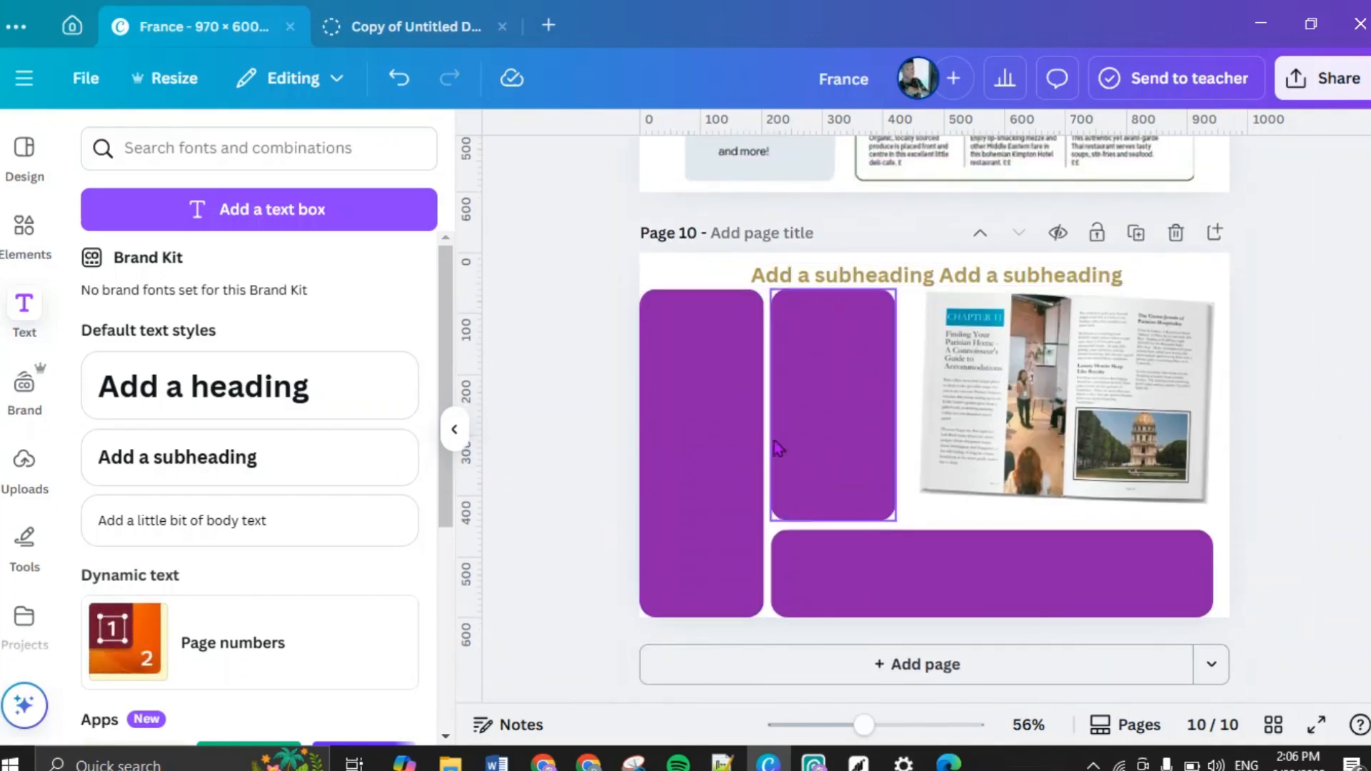
pyautogui.click(725, 447)
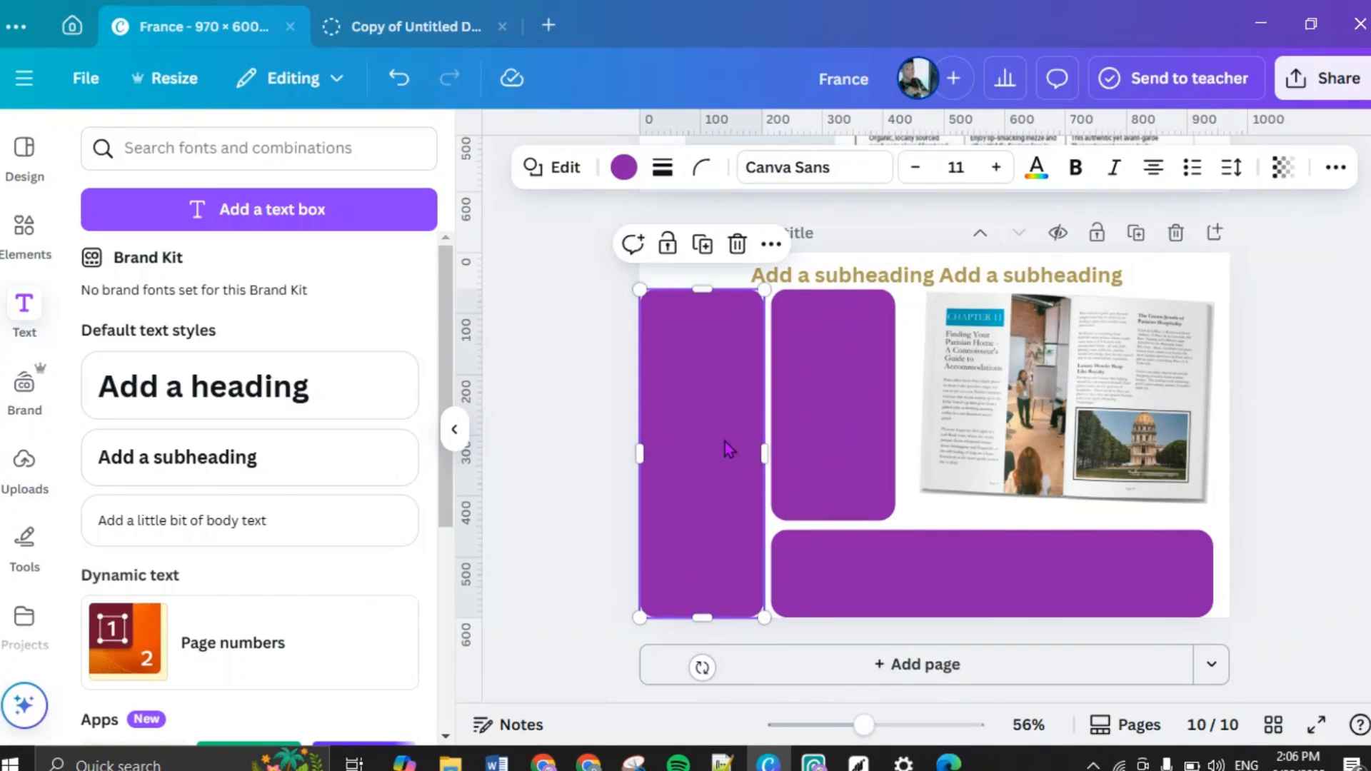
pyautogui.click(625, 170)
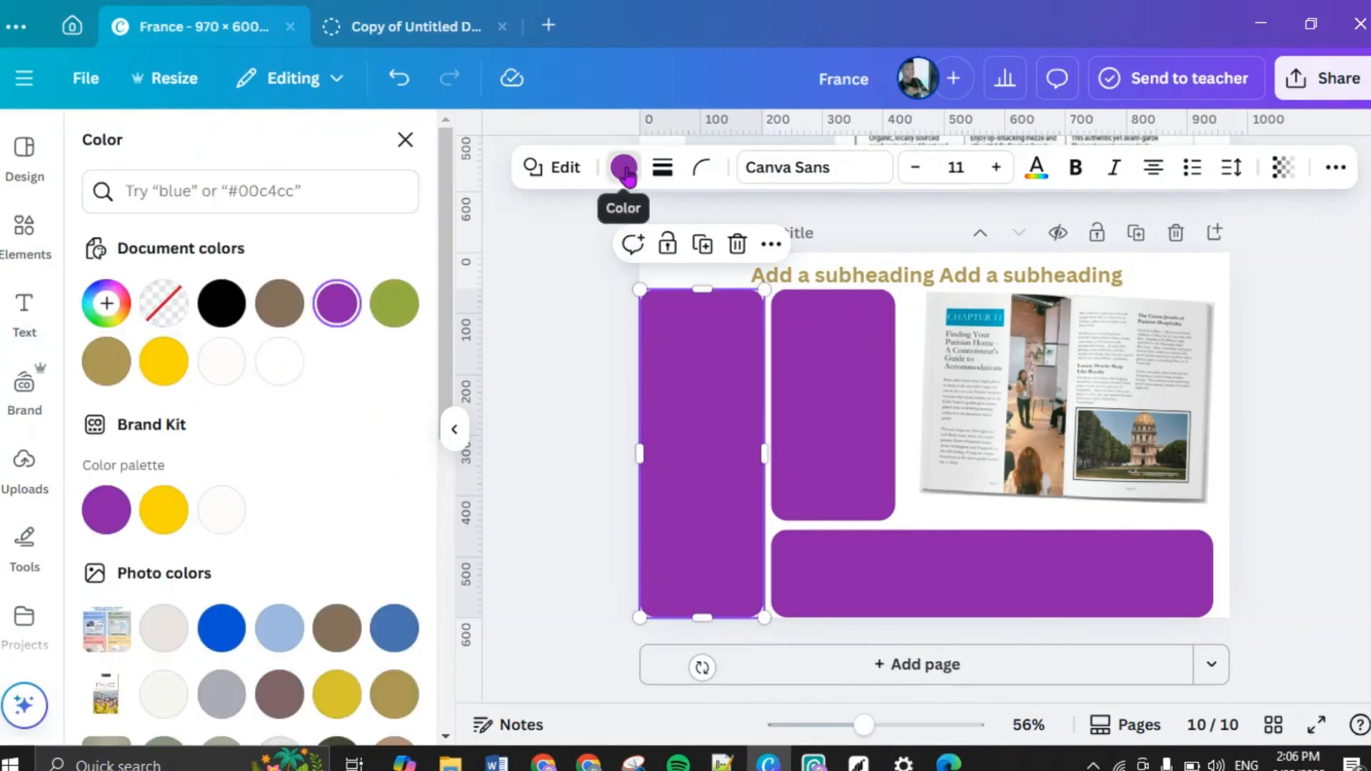
pyautogui.click(108, 366)
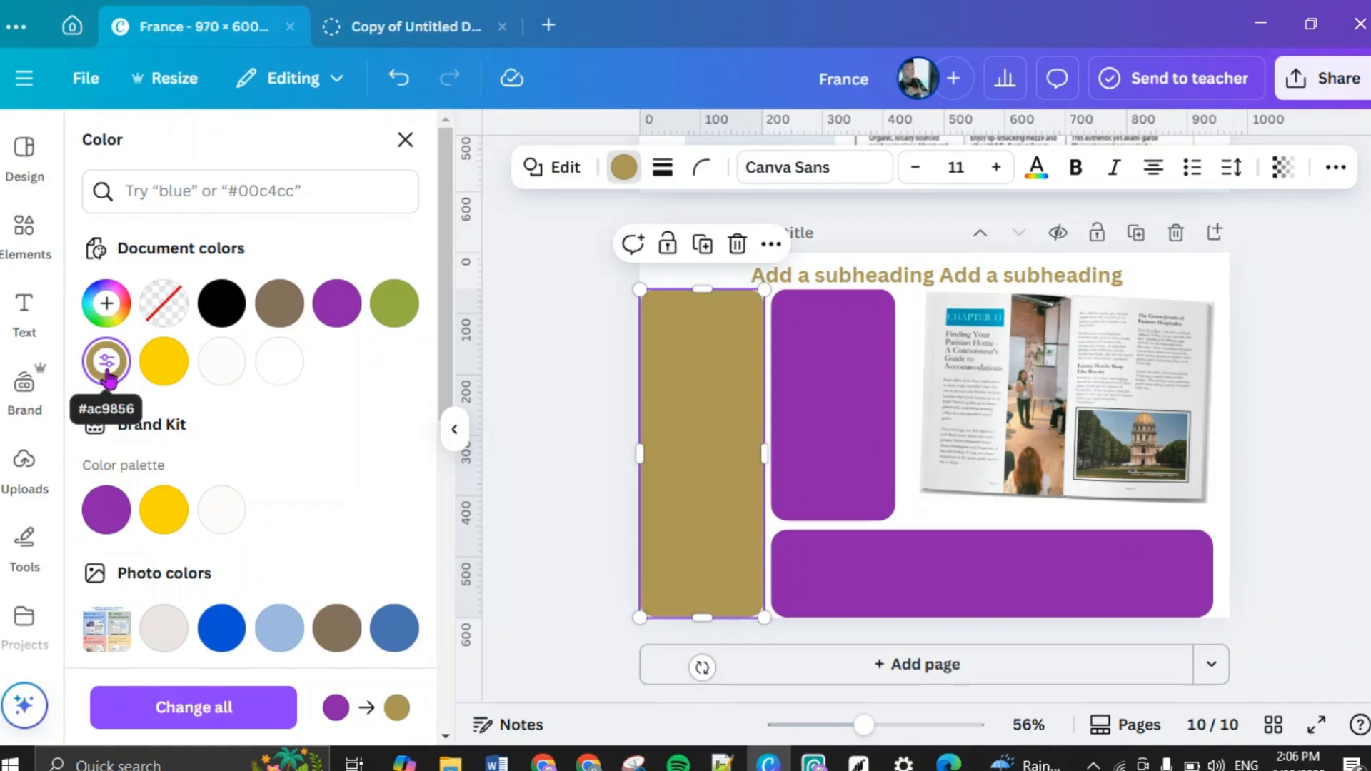
pyautogui.click(111, 314)
pyautogui.click(247, 448)
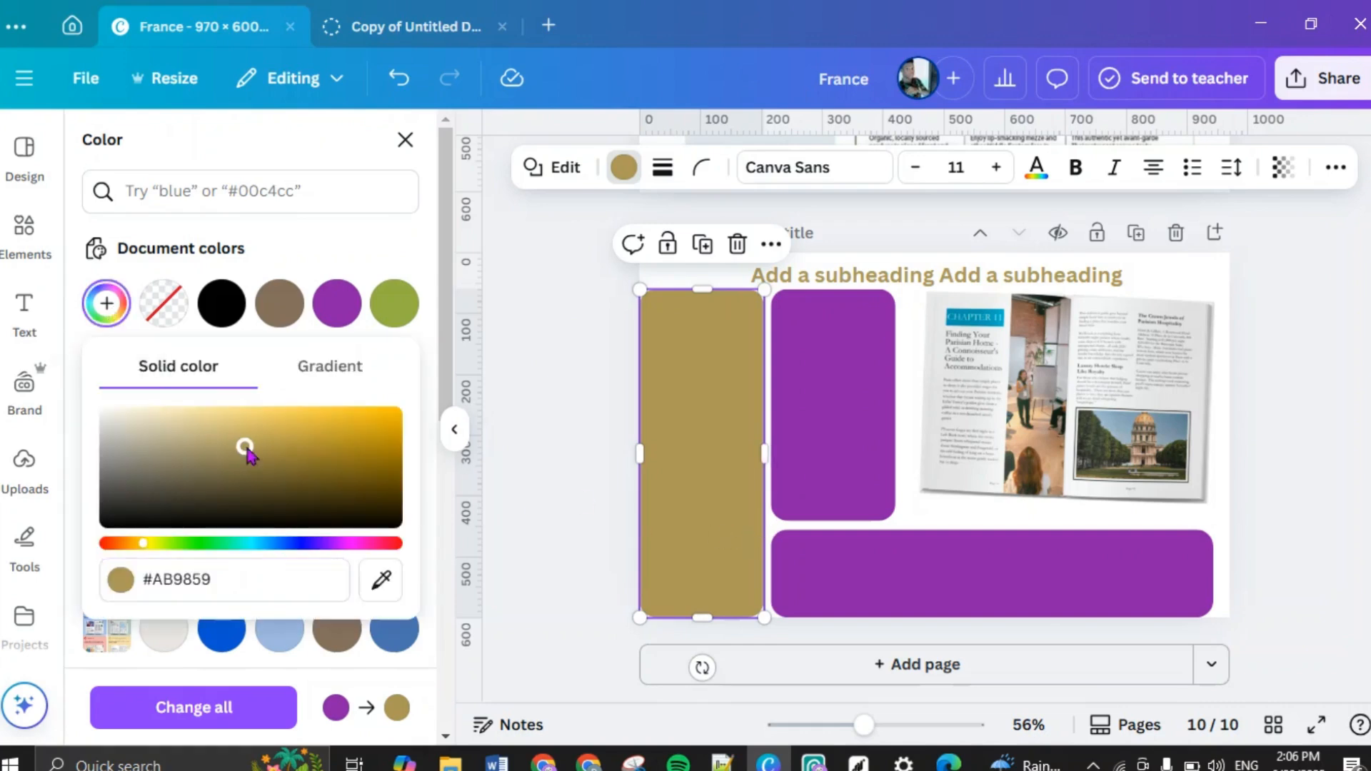
pyautogui.click(679, 471)
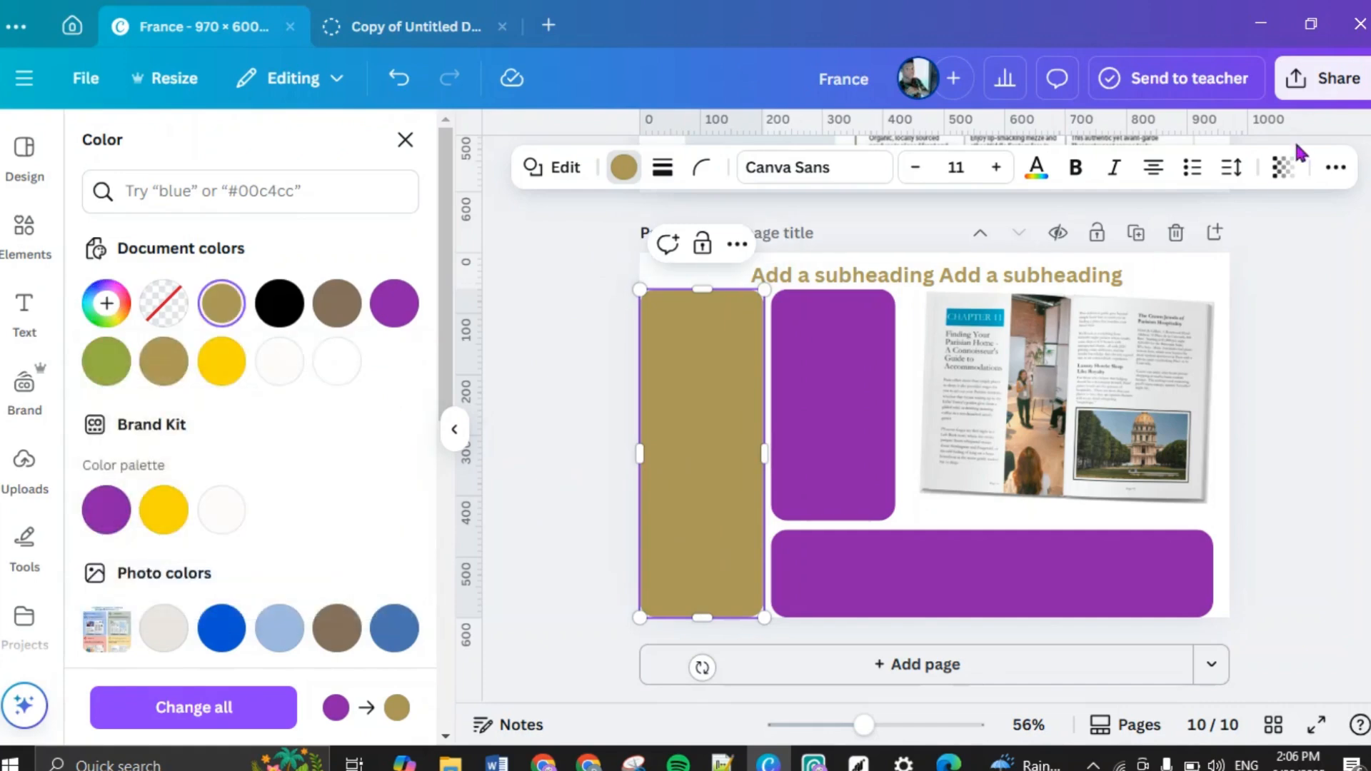
# Step: Set the gold rectangle's transparency to 82 and deselect it
pyautogui.click(1283, 168)
pyautogui.moveTo(1287, 257); pyautogui.dragTo(1262, 270)
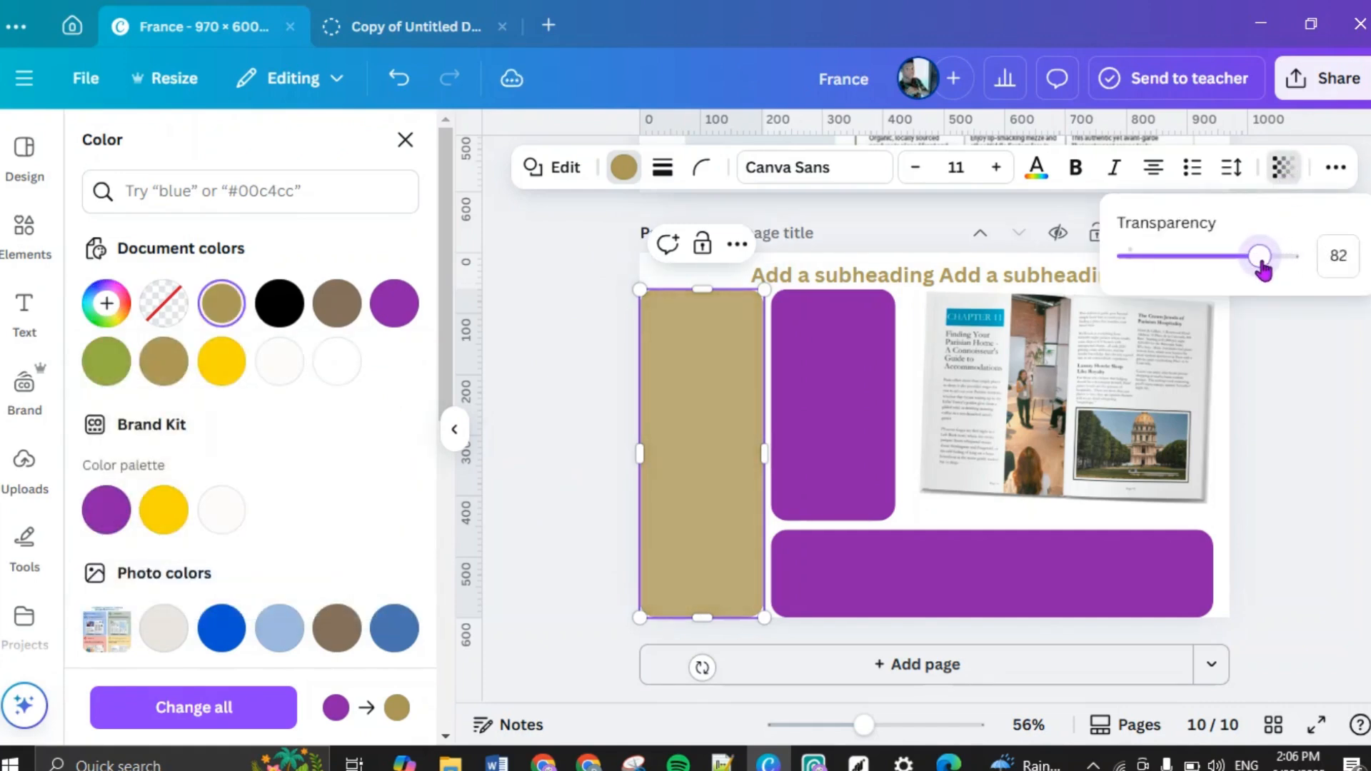
pyautogui.click(1336, 422)
pyautogui.click(1333, 430)
pyautogui.click(1333, 430)
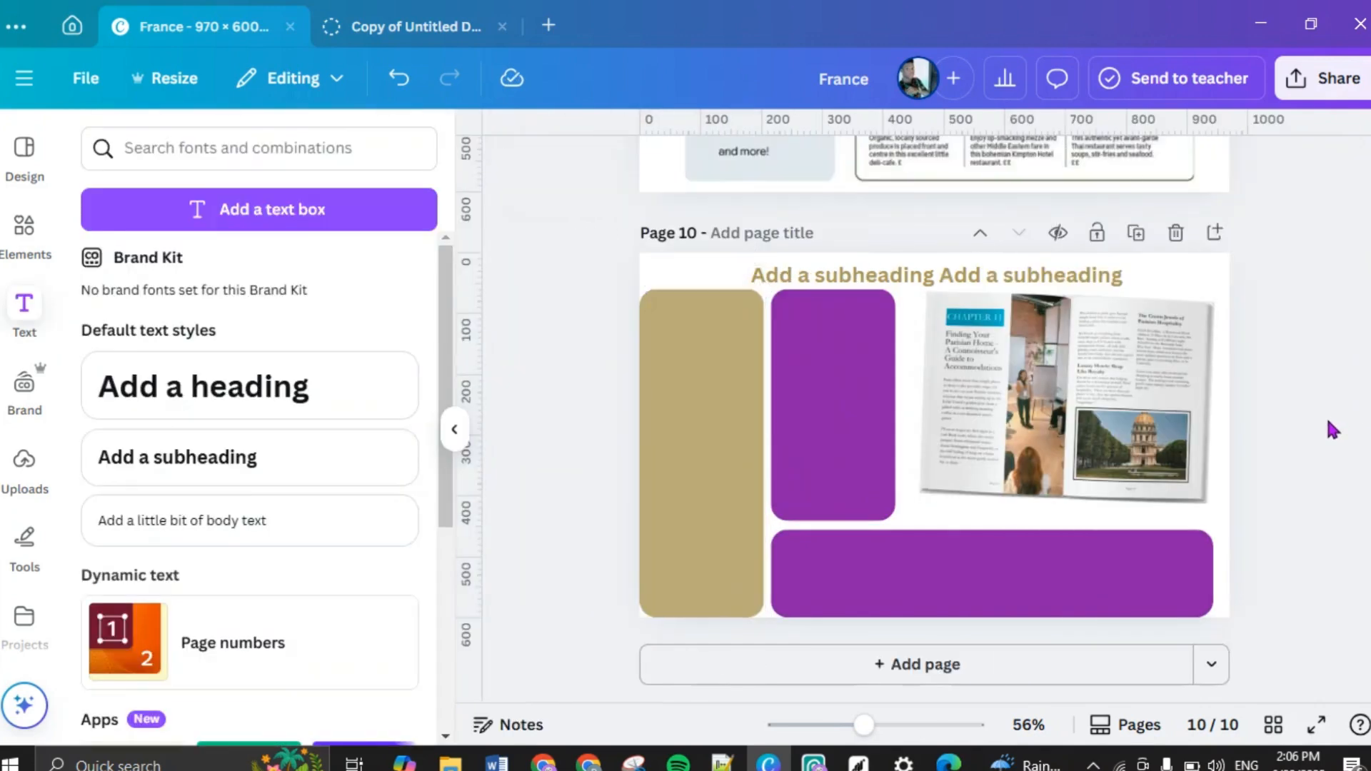
# Step: Add another default subheading text box to page 10, using page 9 as the layout reference
pyautogui.scroll(3, 1333, 430)
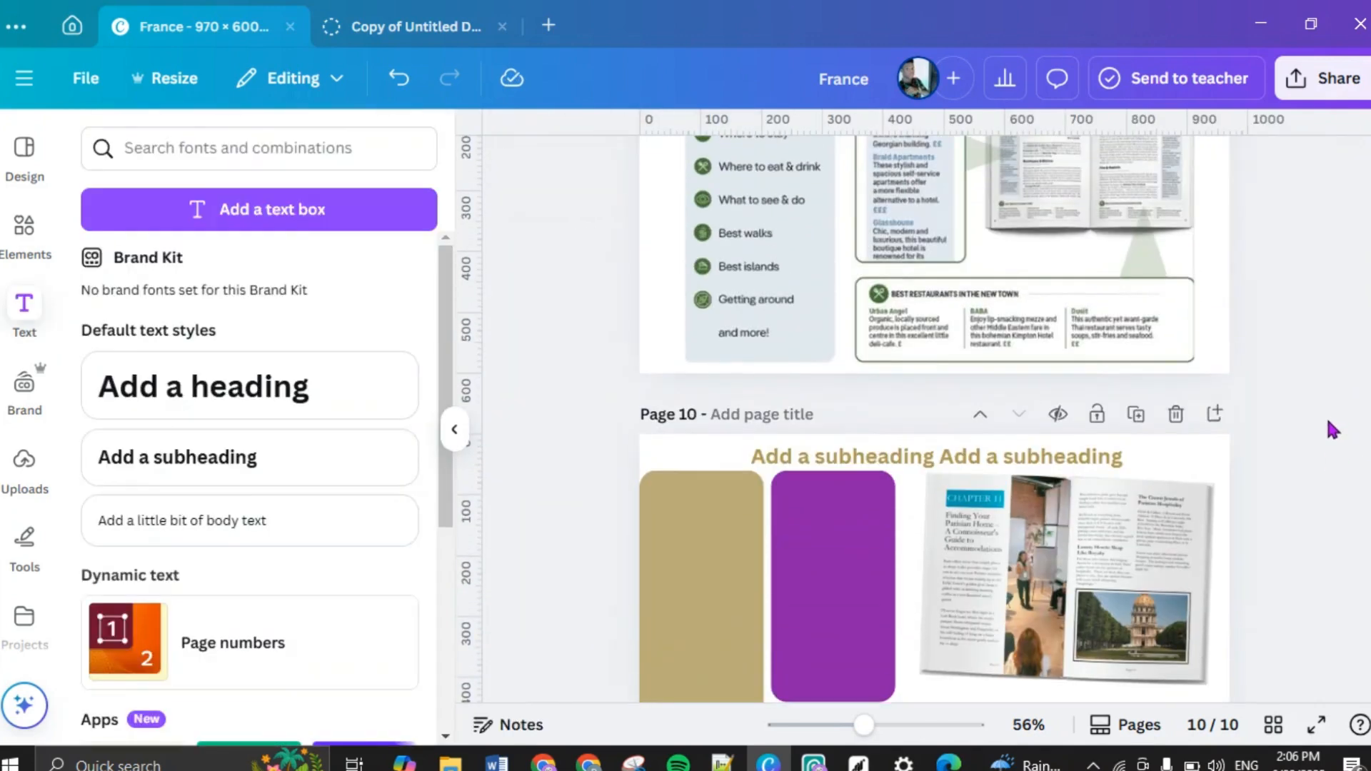
pyautogui.scroll(3, 1334, 430)
pyautogui.scroll(3, 1334, 430)
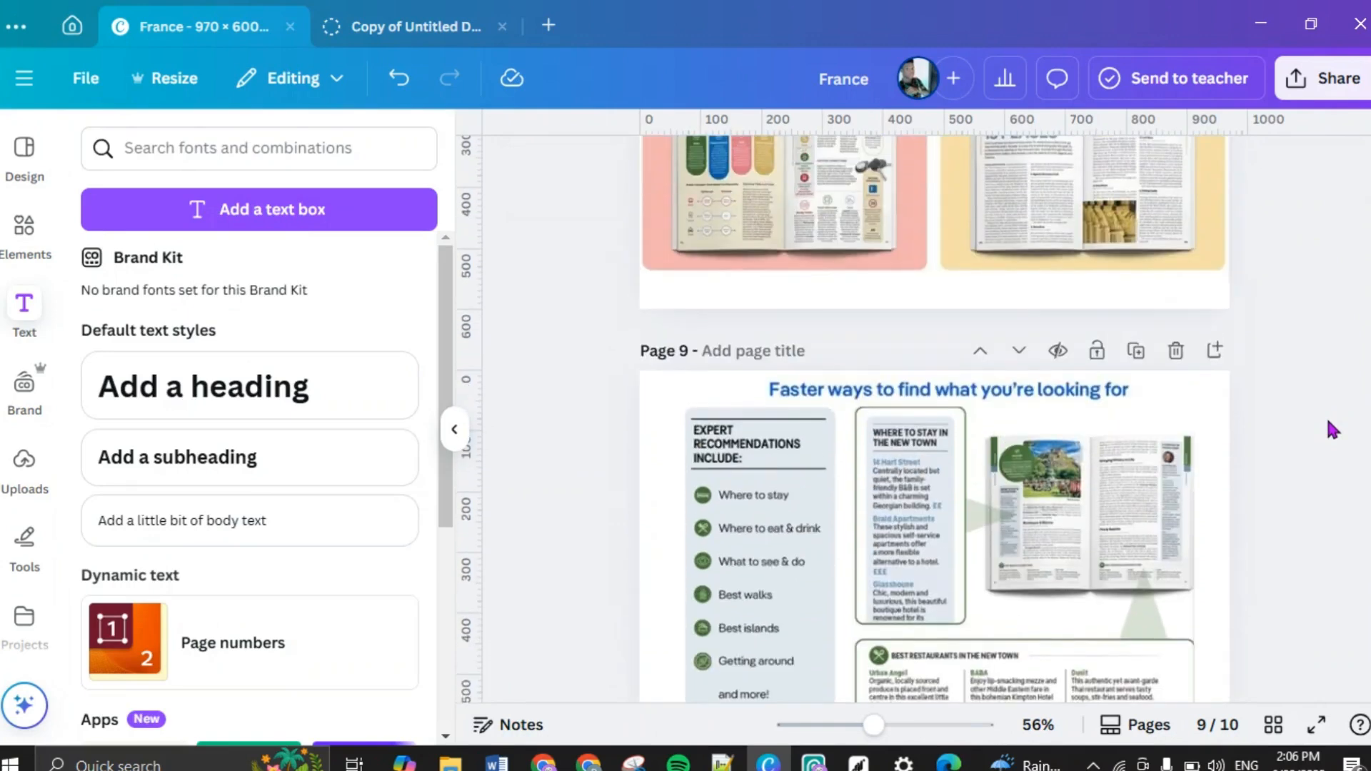
pyautogui.scroll(-3, 1328, 428)
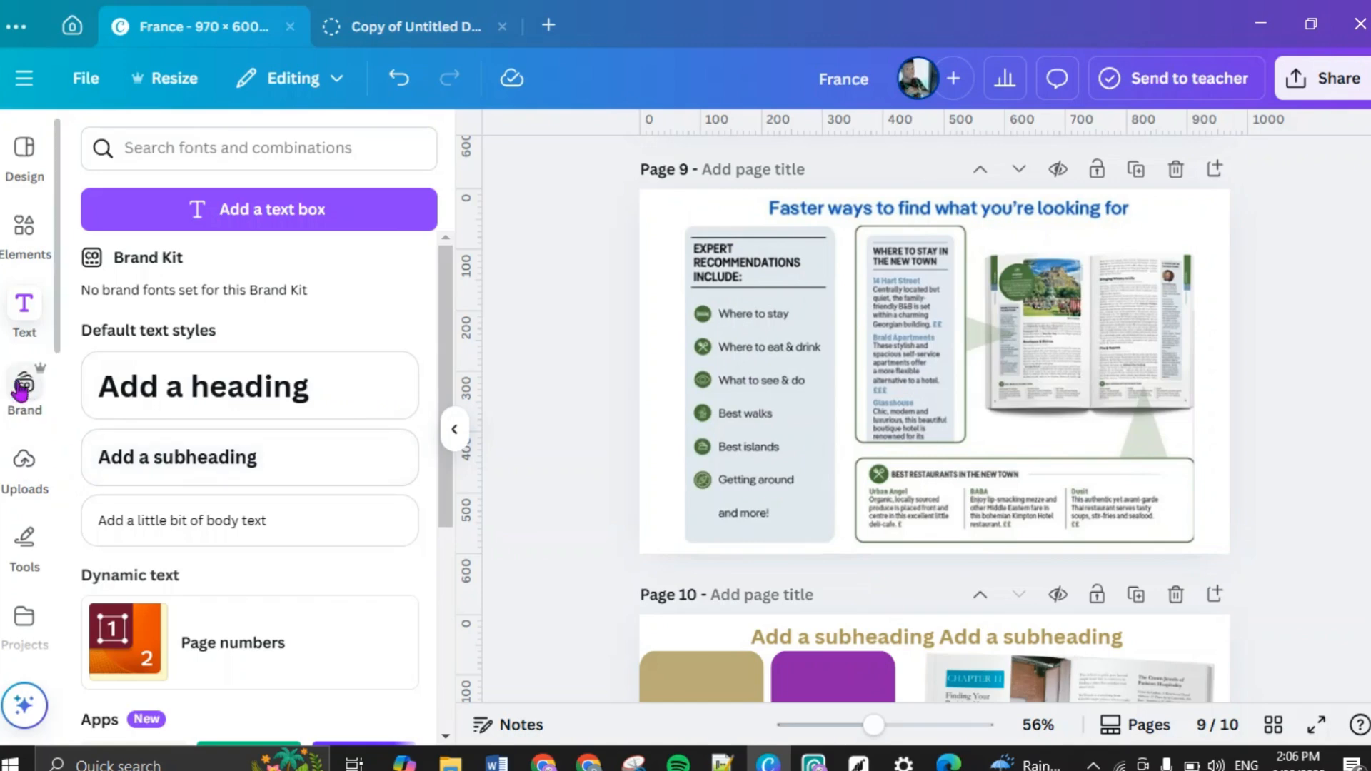
pyautogui.click(24, 314)
pyautogui.scroll(-2, 640, 537)
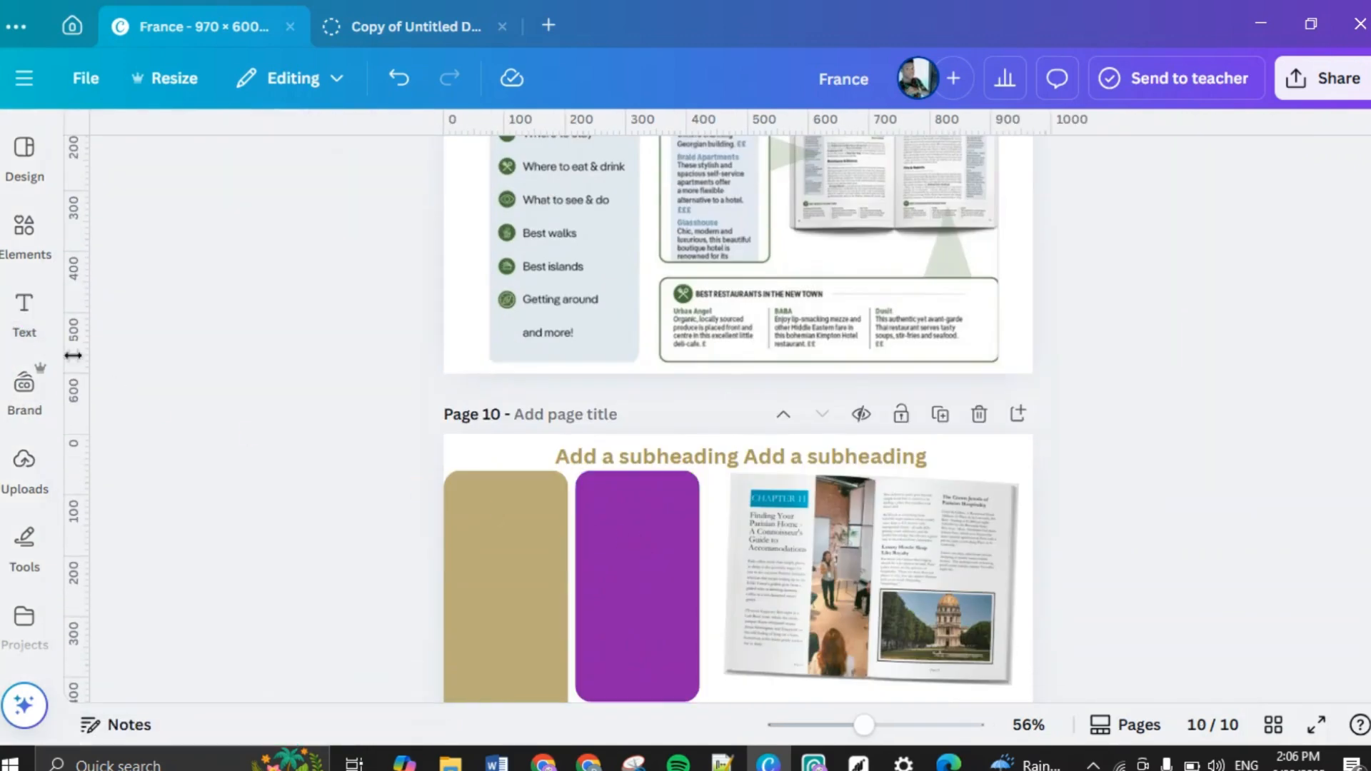
pyautogui.moveTo(24, 322)
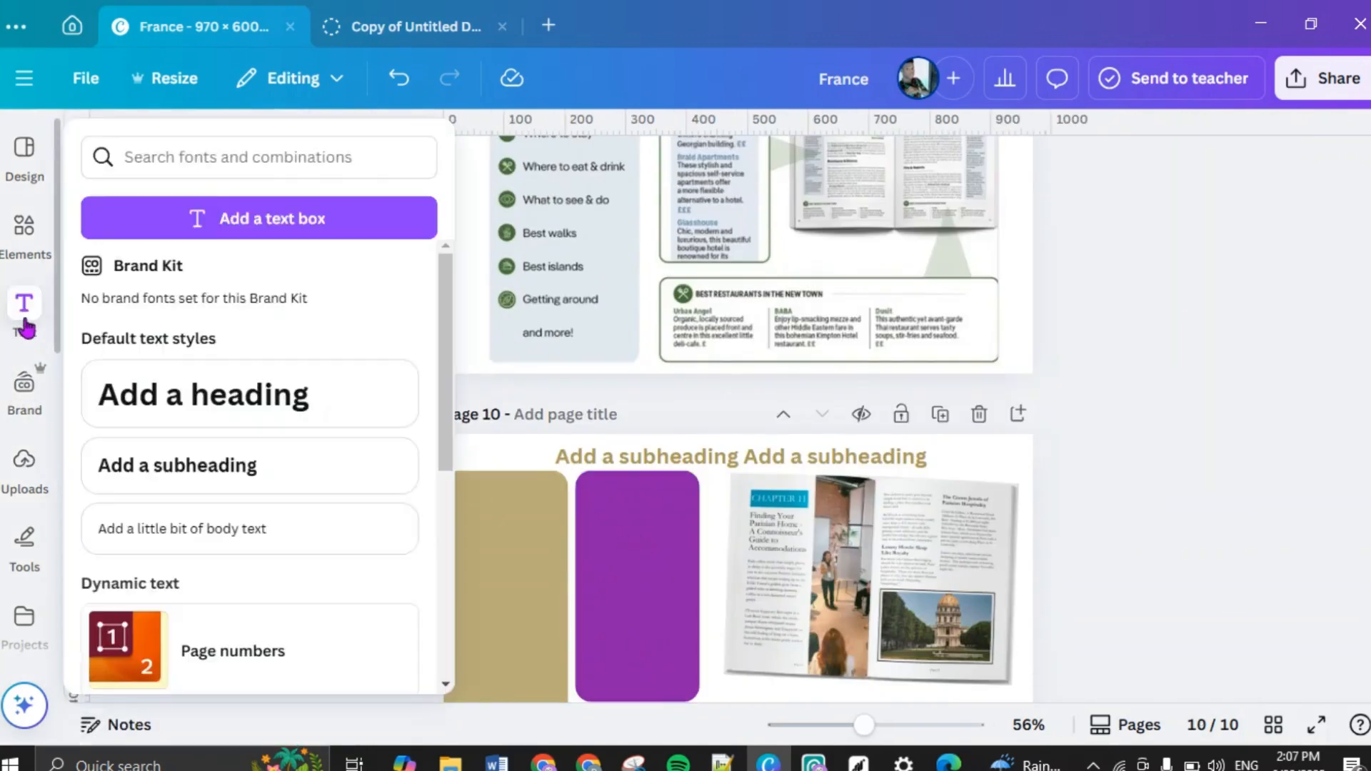
pyautogui.click(214, 465)
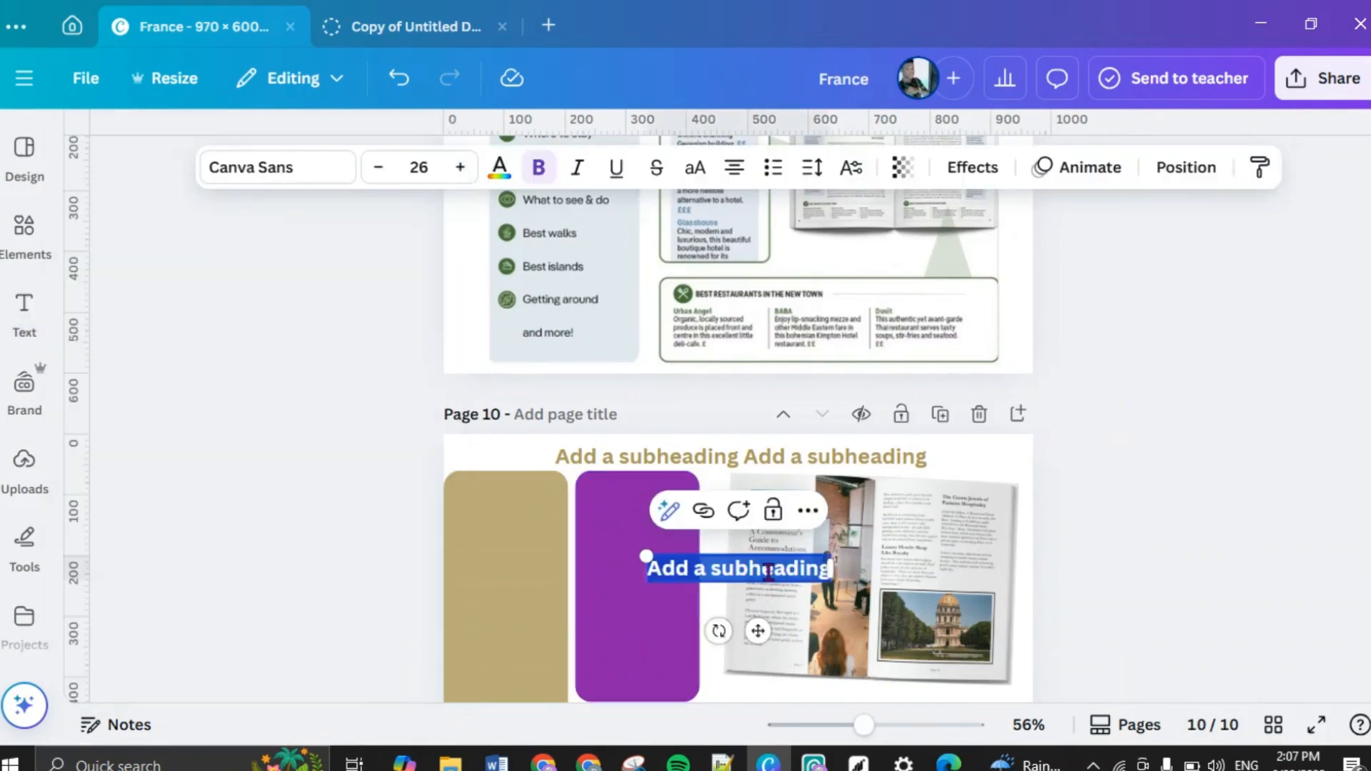
pyautogui.scroll(-3, 771, 564)
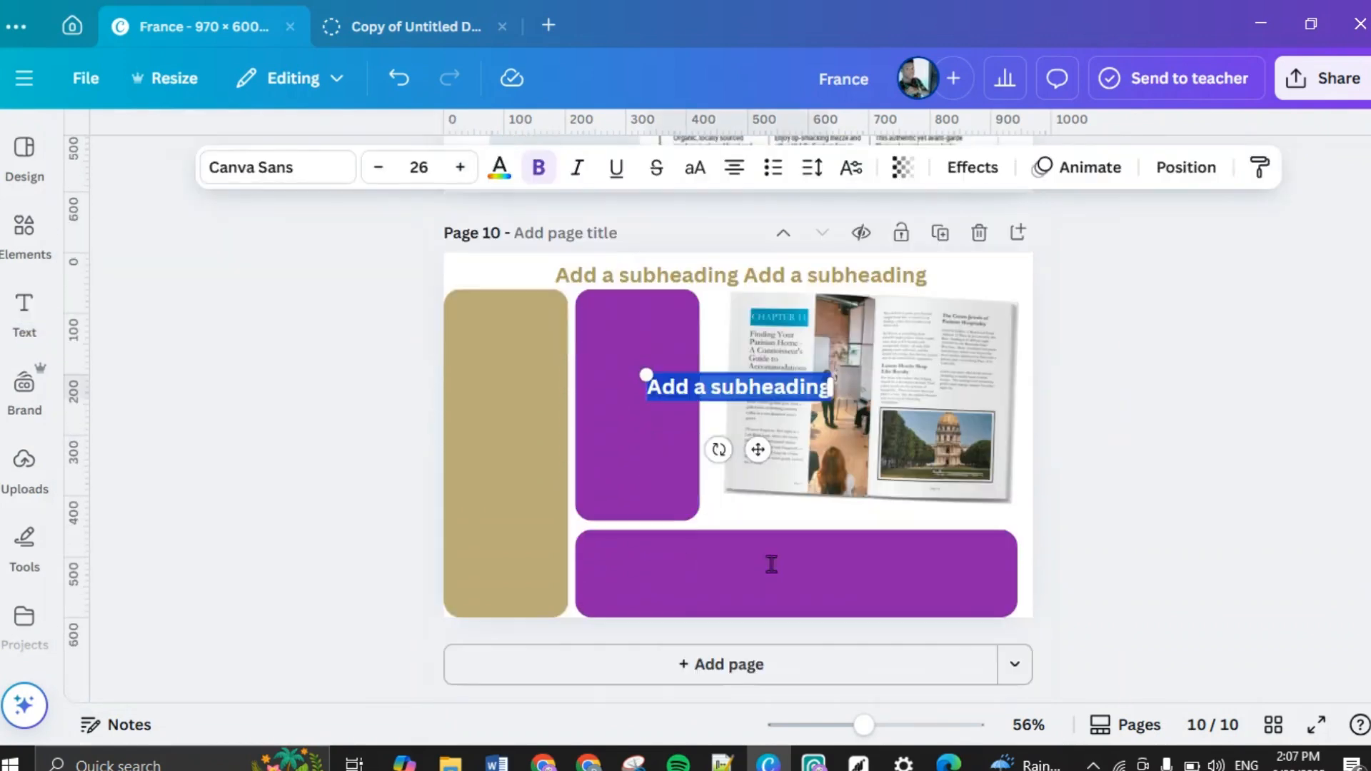
pyautogui.click(1183, 406)
# Step: Move the new subheading text box onto the upper part of the gold rectangle on page 10
pyautogui.click(718, 389)
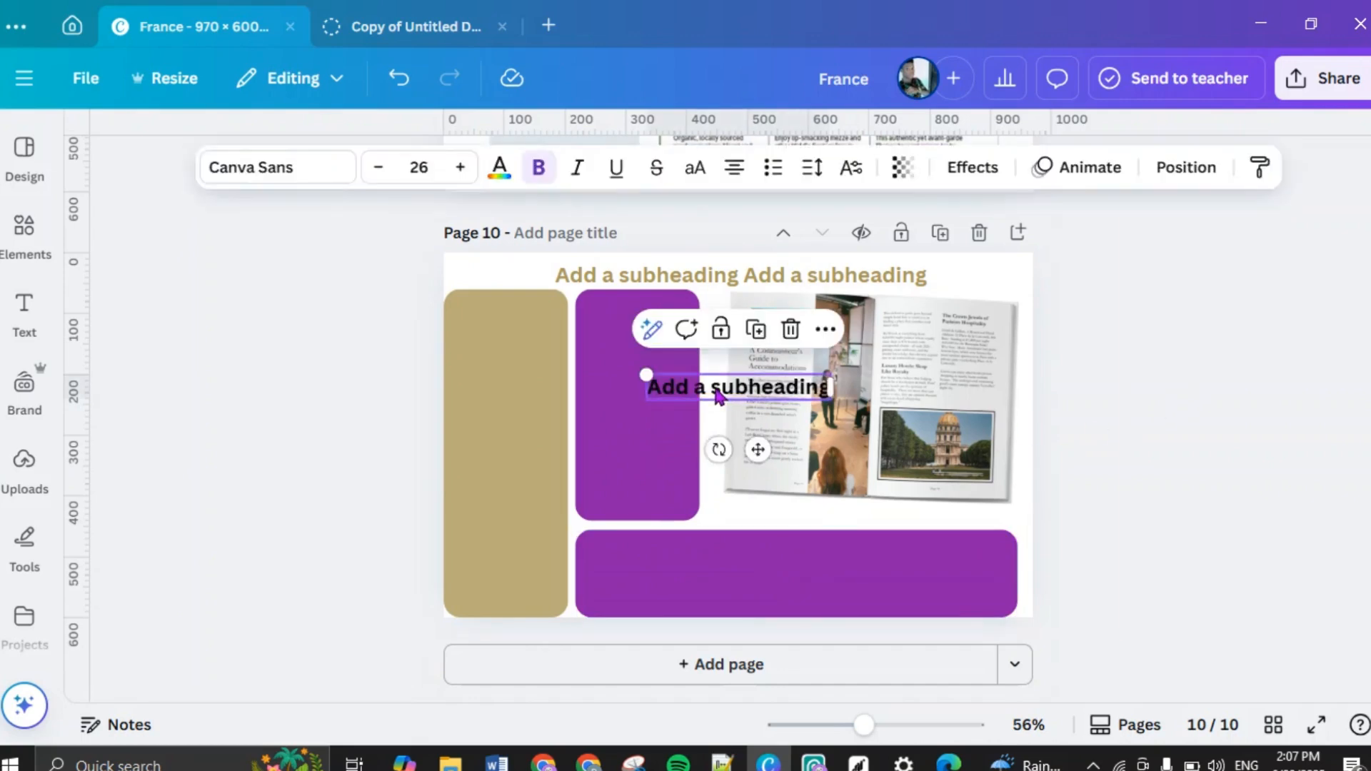
pyautogui.scroll(3, 718, 396)
pyautogui.scroll(4, 720, 397)
pyautogui.scroll(-4, 720, 397)
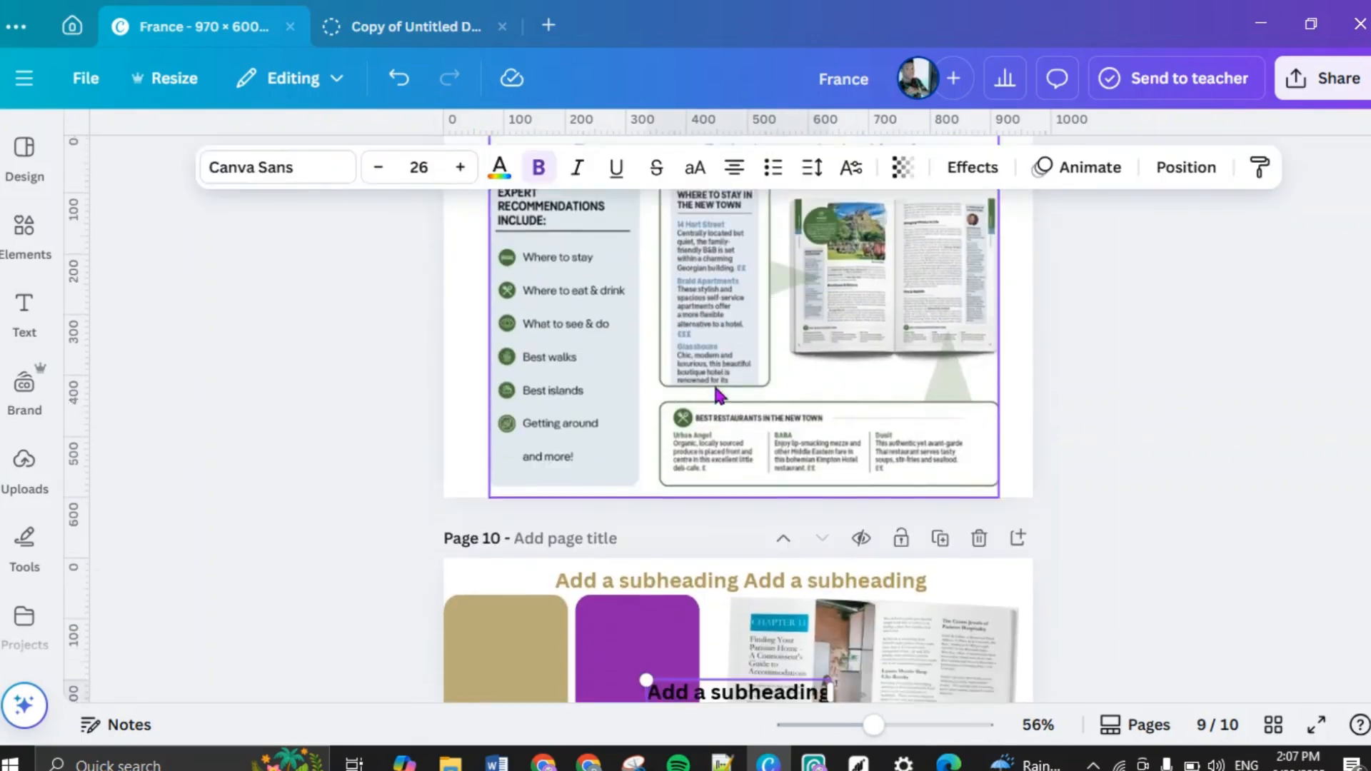
pyautogui.moveTo(757, 631); pyautogui.dragTo(576, 594)
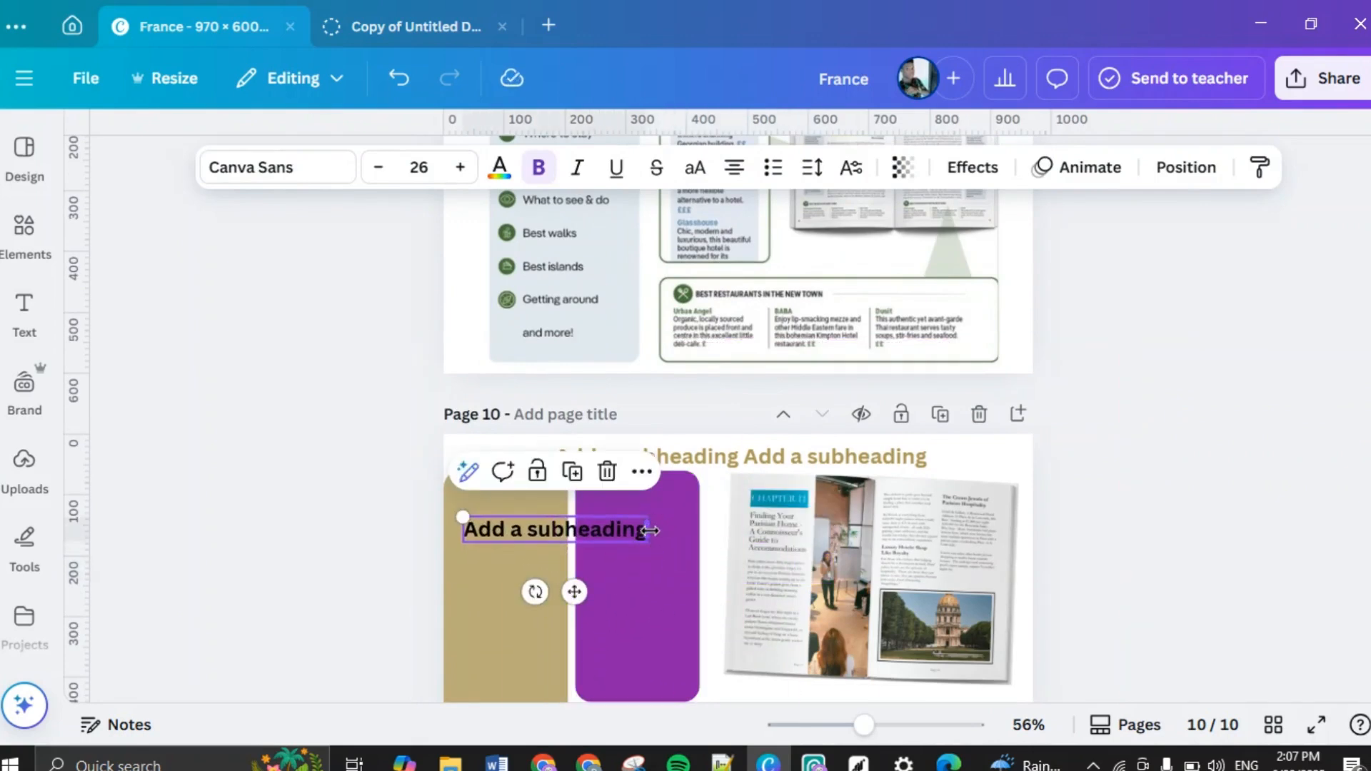
# Step: Scale the subheading text down to size 16.5 and fit it on one line across the upper part of page 10's gold rectangle
pyautogui.moveTo(642, 530); pyautogui.dragTo(557, 532)
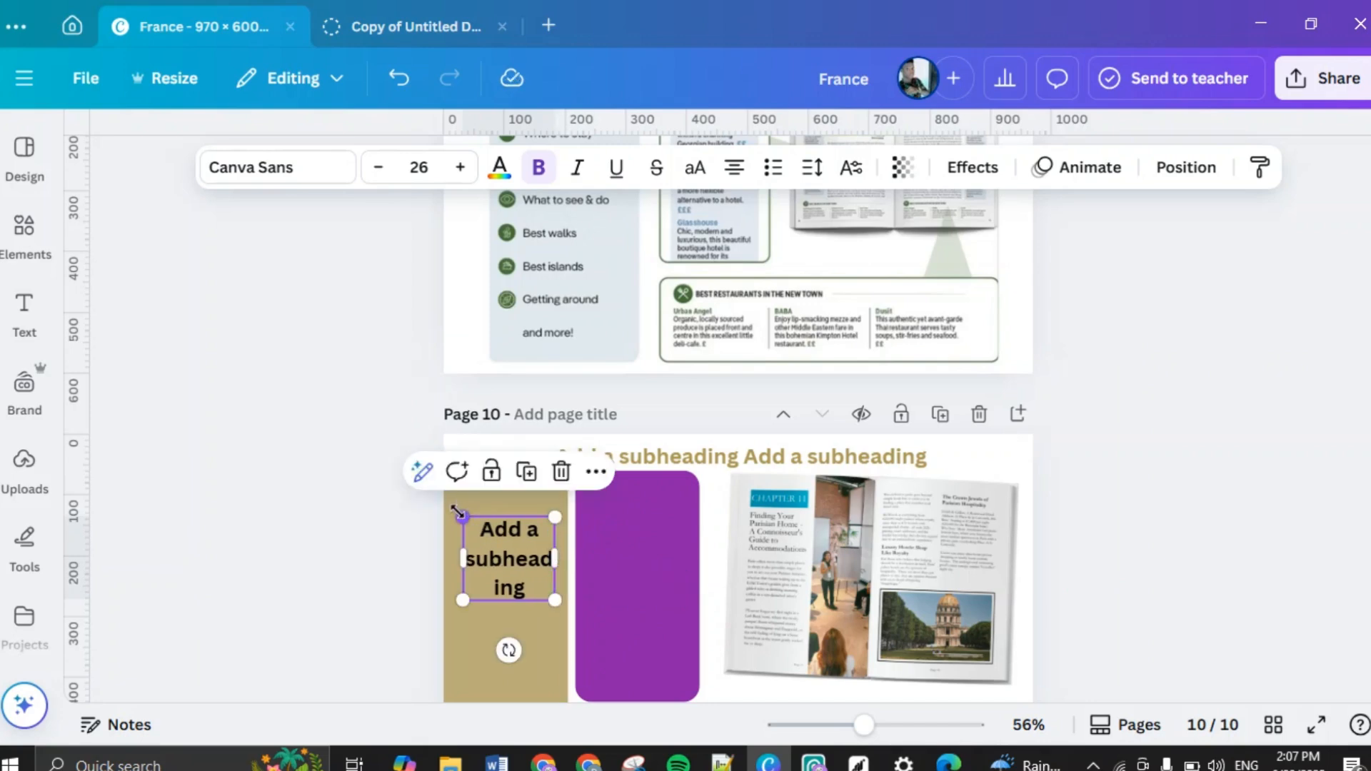
pyautogui.moveTo(473, 519); pyautogui.dragTo(483, 556)
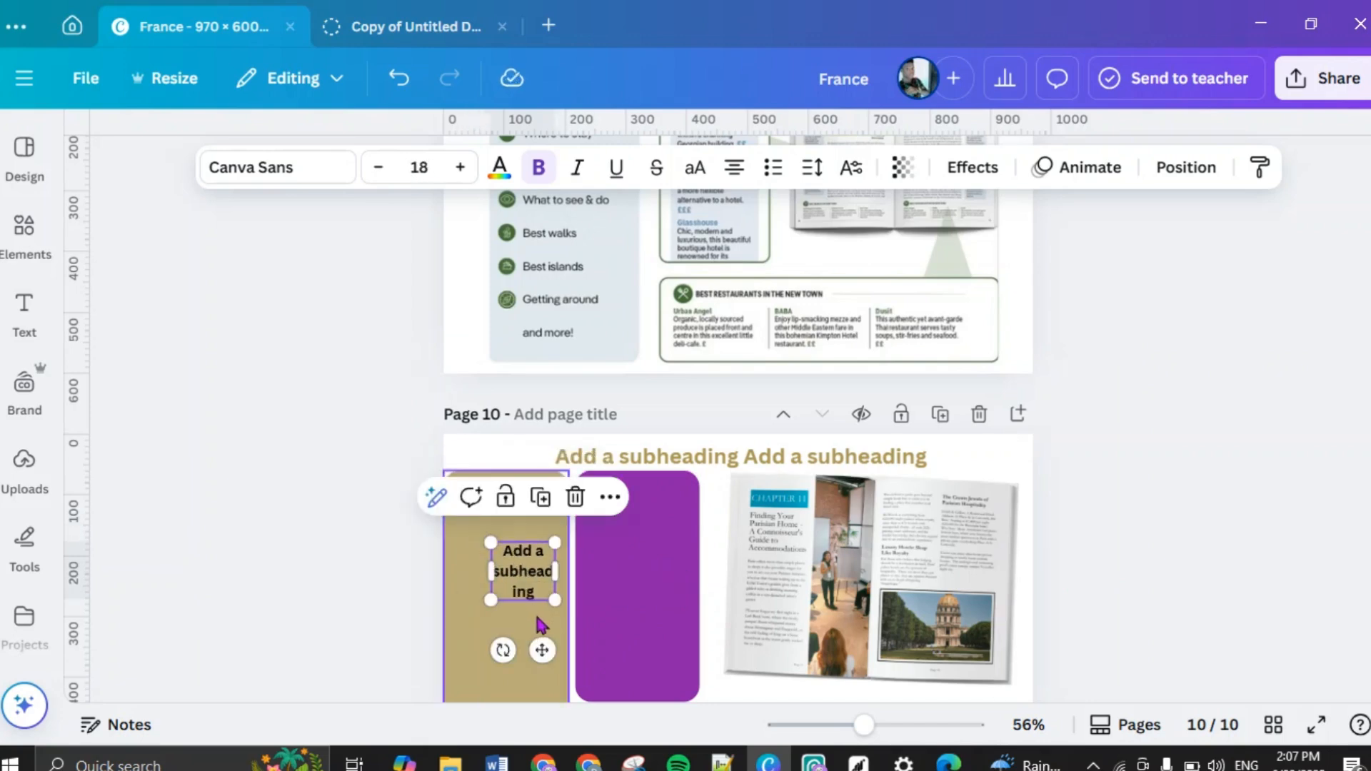
pyautogui.moveTo(553, 596); pyautogui.dragTo(548, 591)
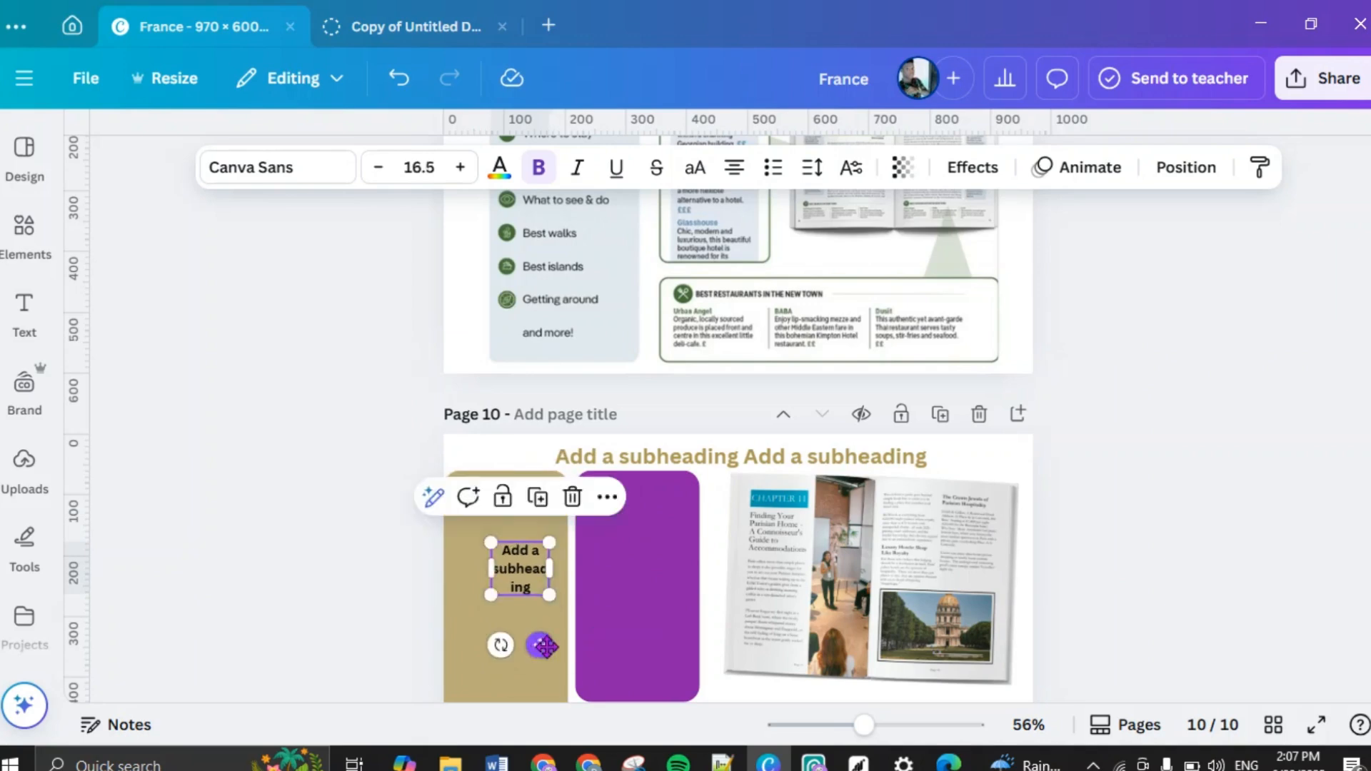
pyautogui.moveTo(538, 643); pyautogui.dragTo(508, 589)
pyautogui.moveTo(520, 527); pyautogui.dragTo(568, 534)
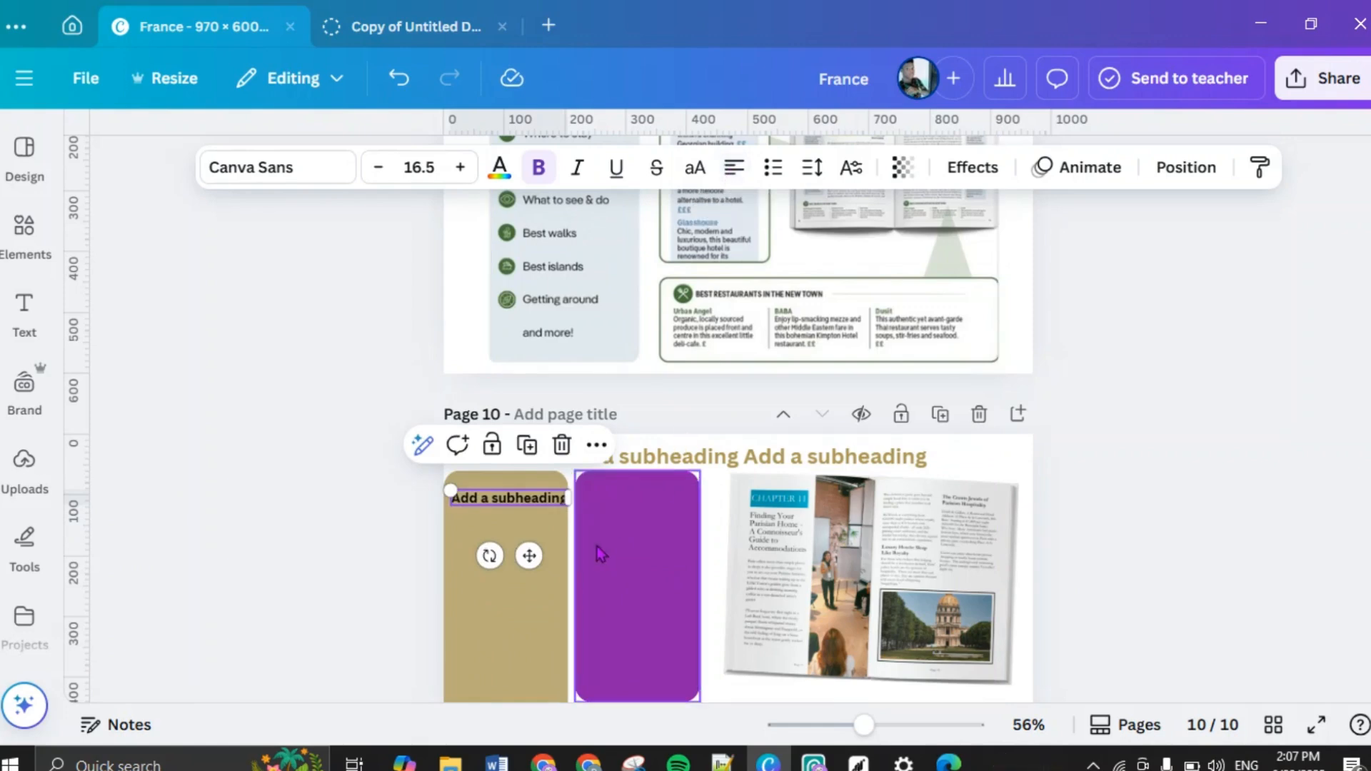
# Step: Replace the subheading with the two-line filler text "uie8hehheihhedhiheihihiehihiehihe", center it on the gold rectangle and deselect it
pyautogui.doubleClick(521, 497)
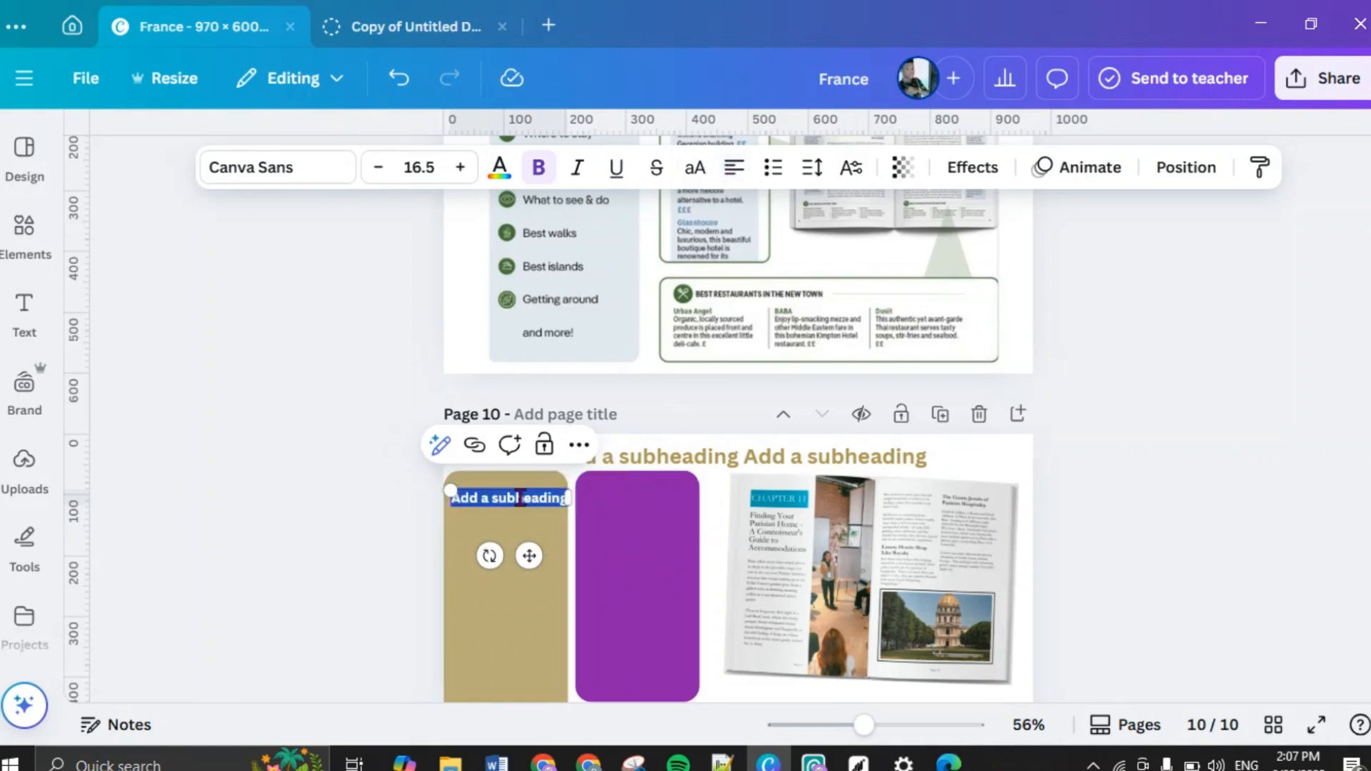
pyautogui.press('BackSpace')
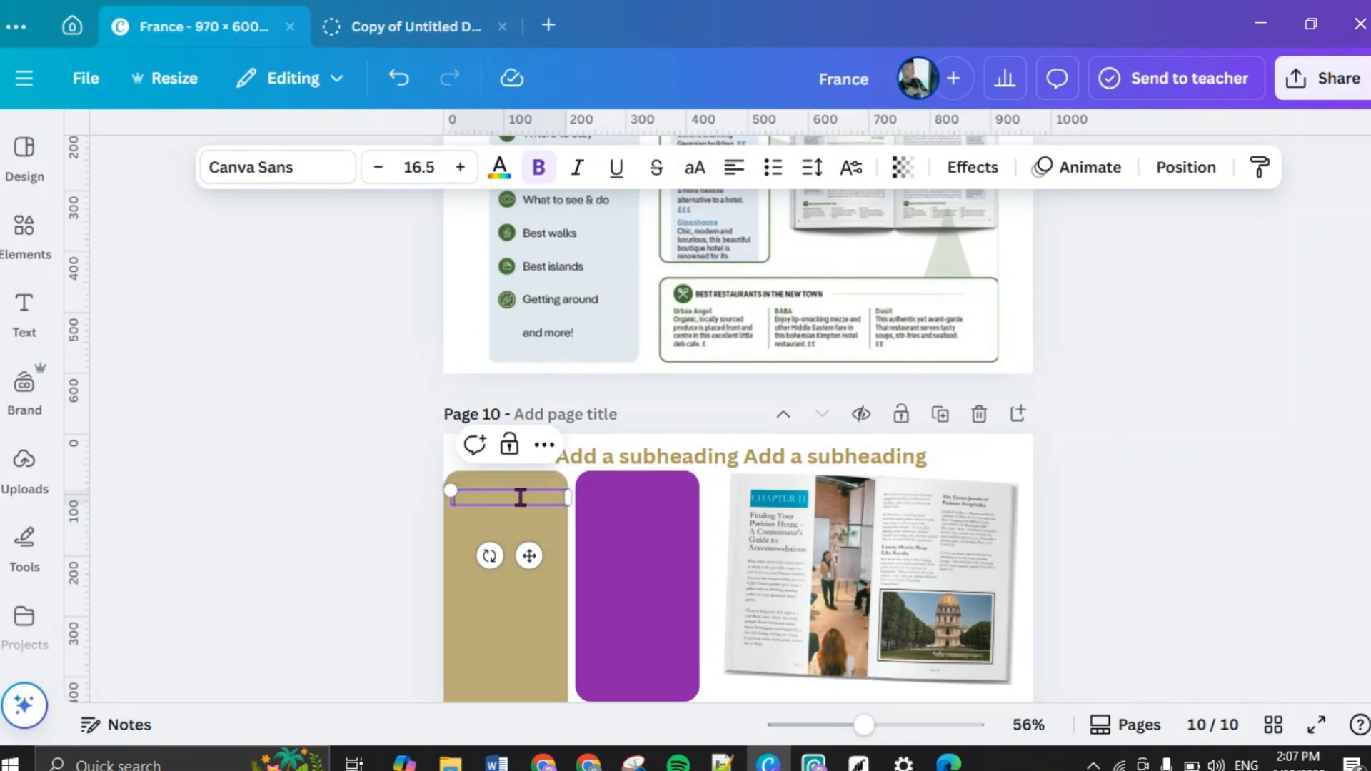
pyautogui.write('uie8hehheihhe')
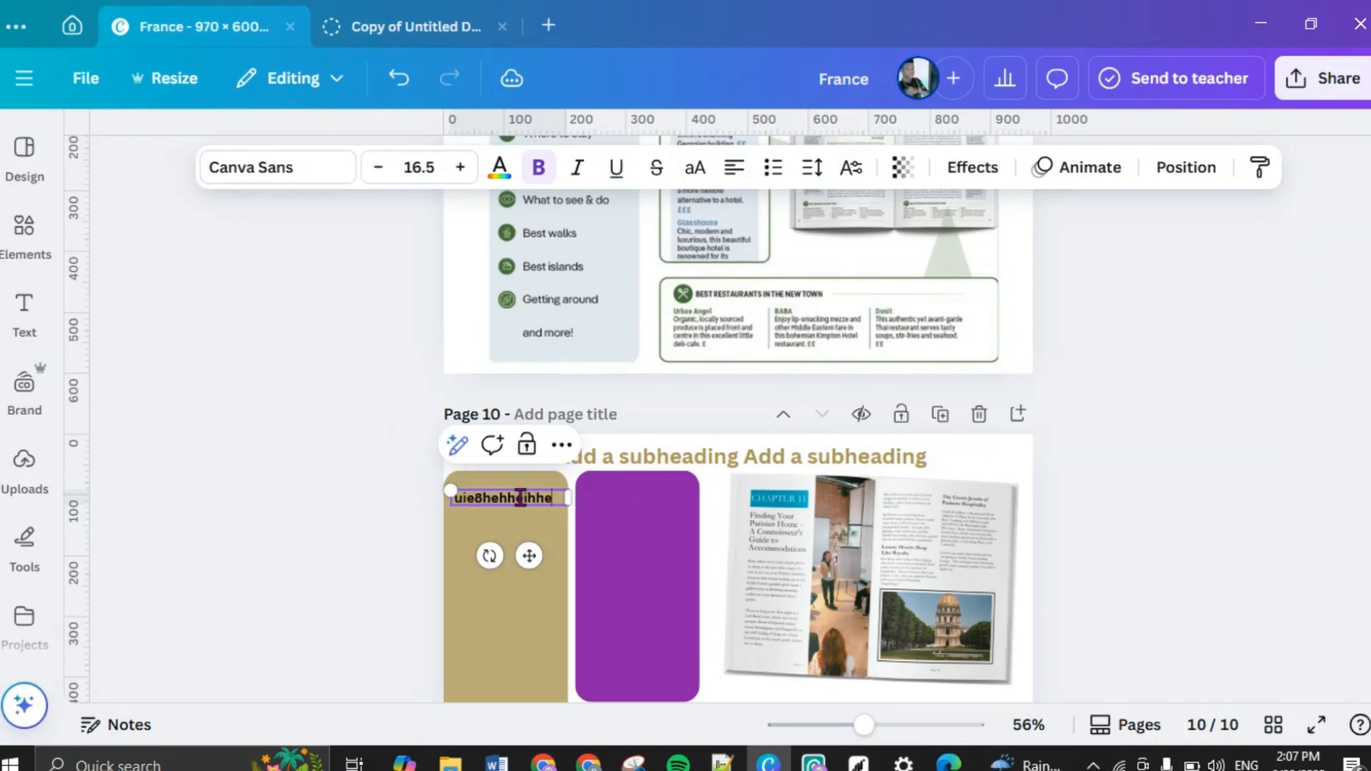
pyautogui.write('dhiheihihiehihiehihe')
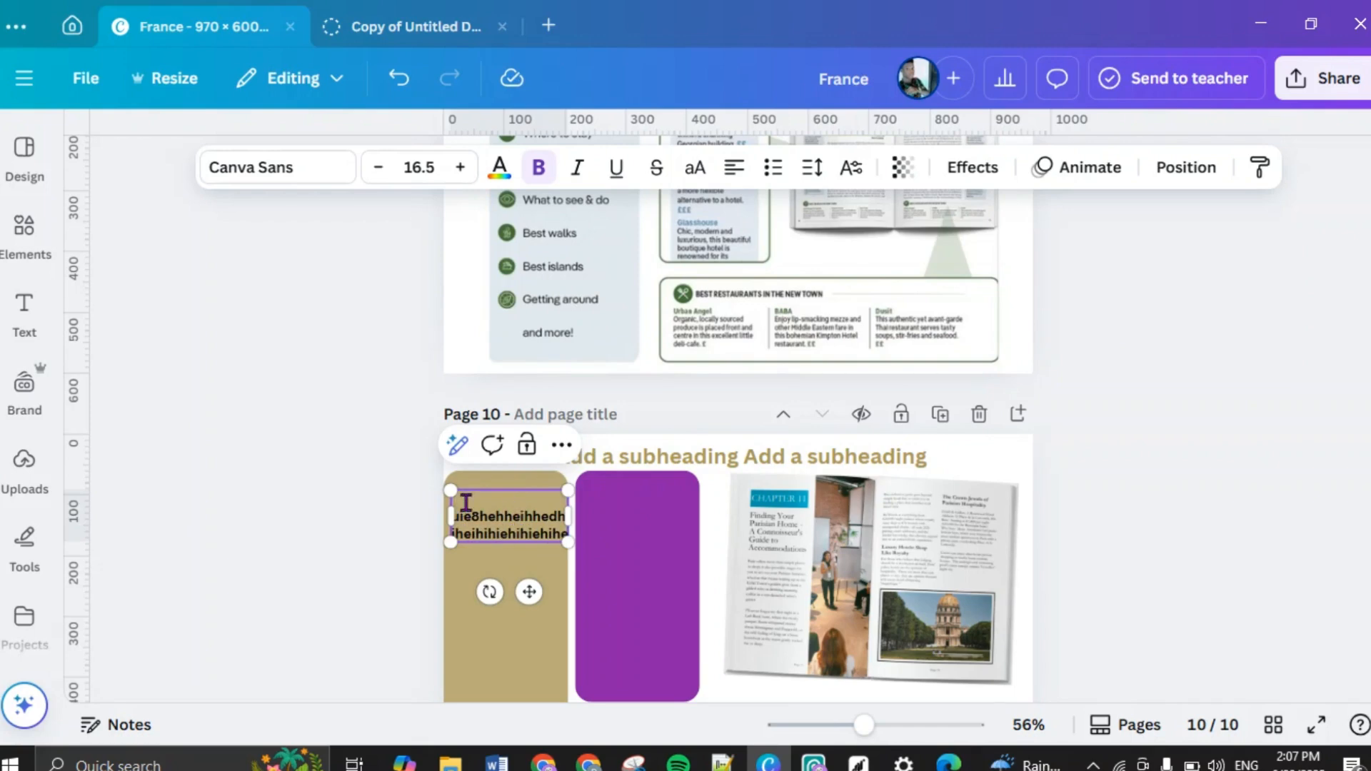
pyautogui.press('BackSpace')
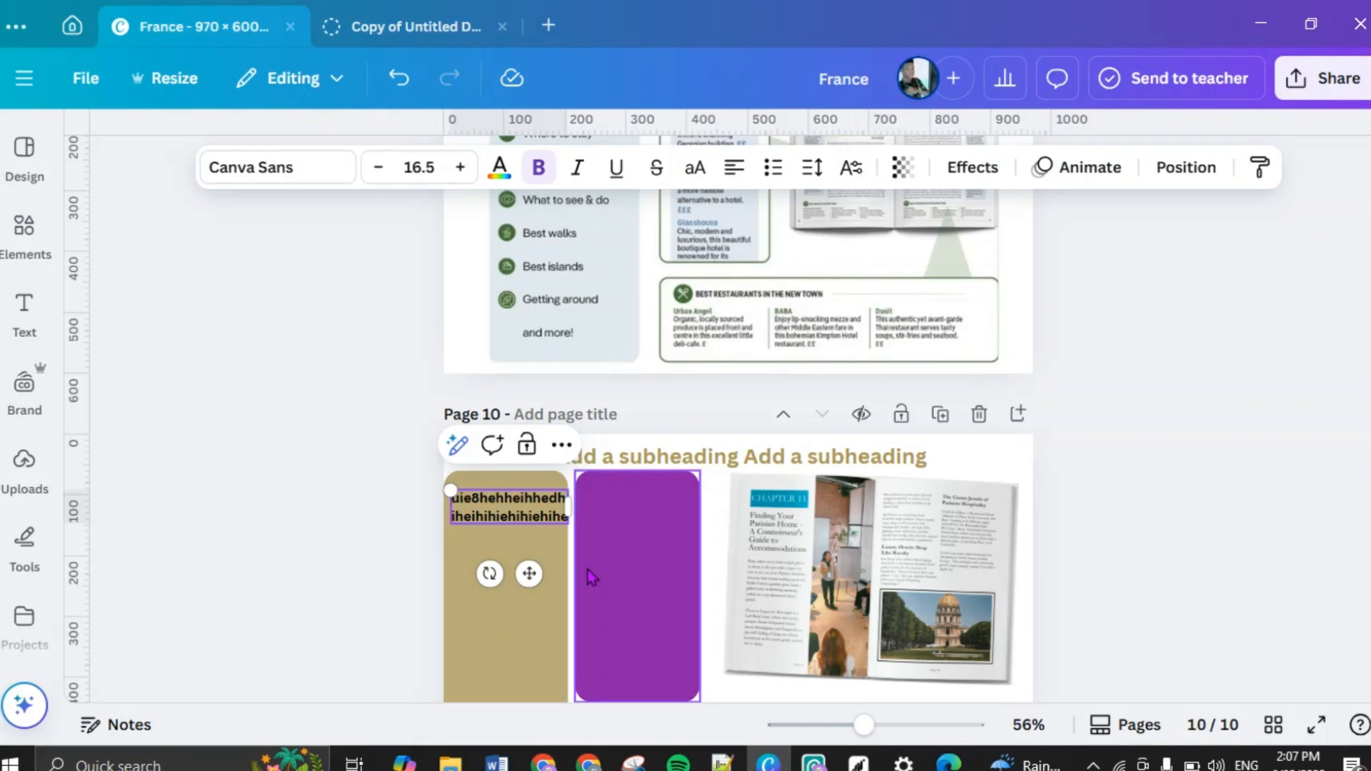
pyautogui.moveTo(530, 572); pyautogui.dragTo(526, 573)
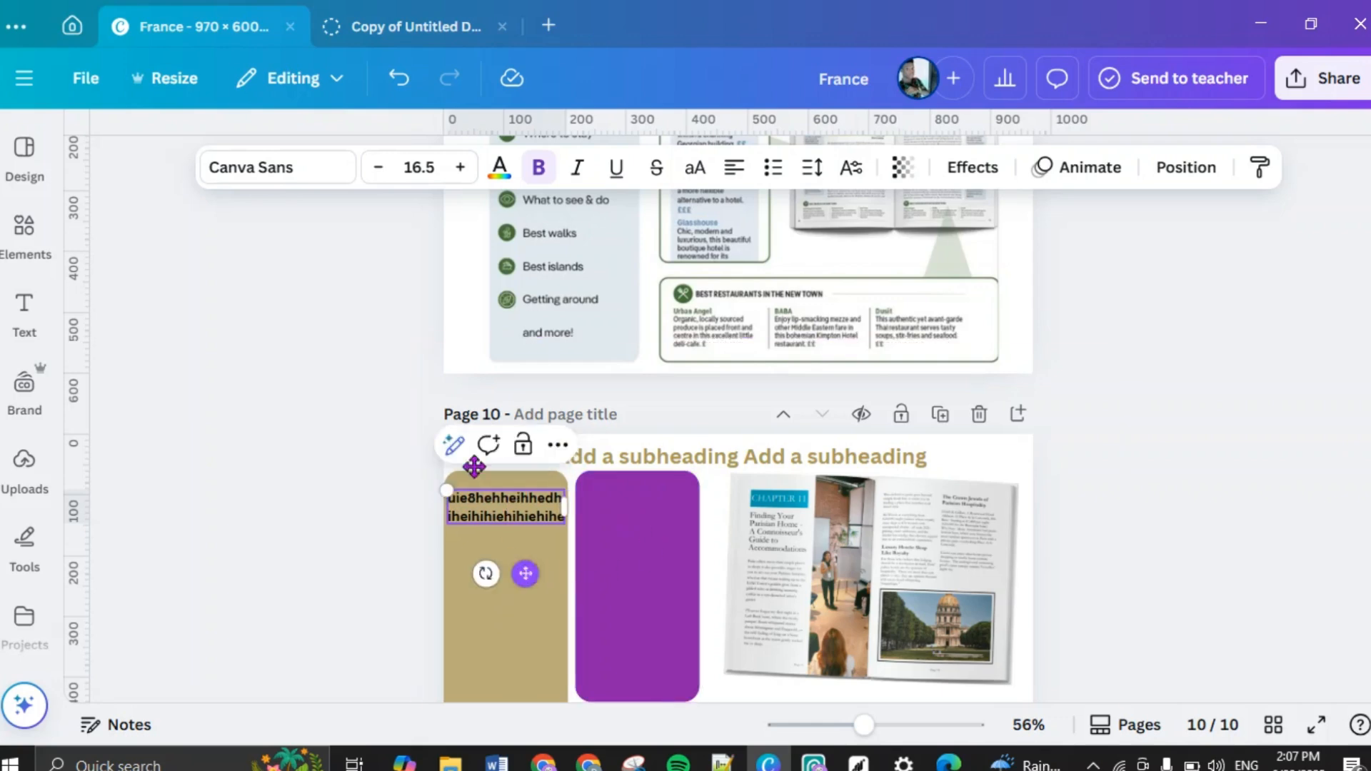
pyautogui.click(1104, 545)
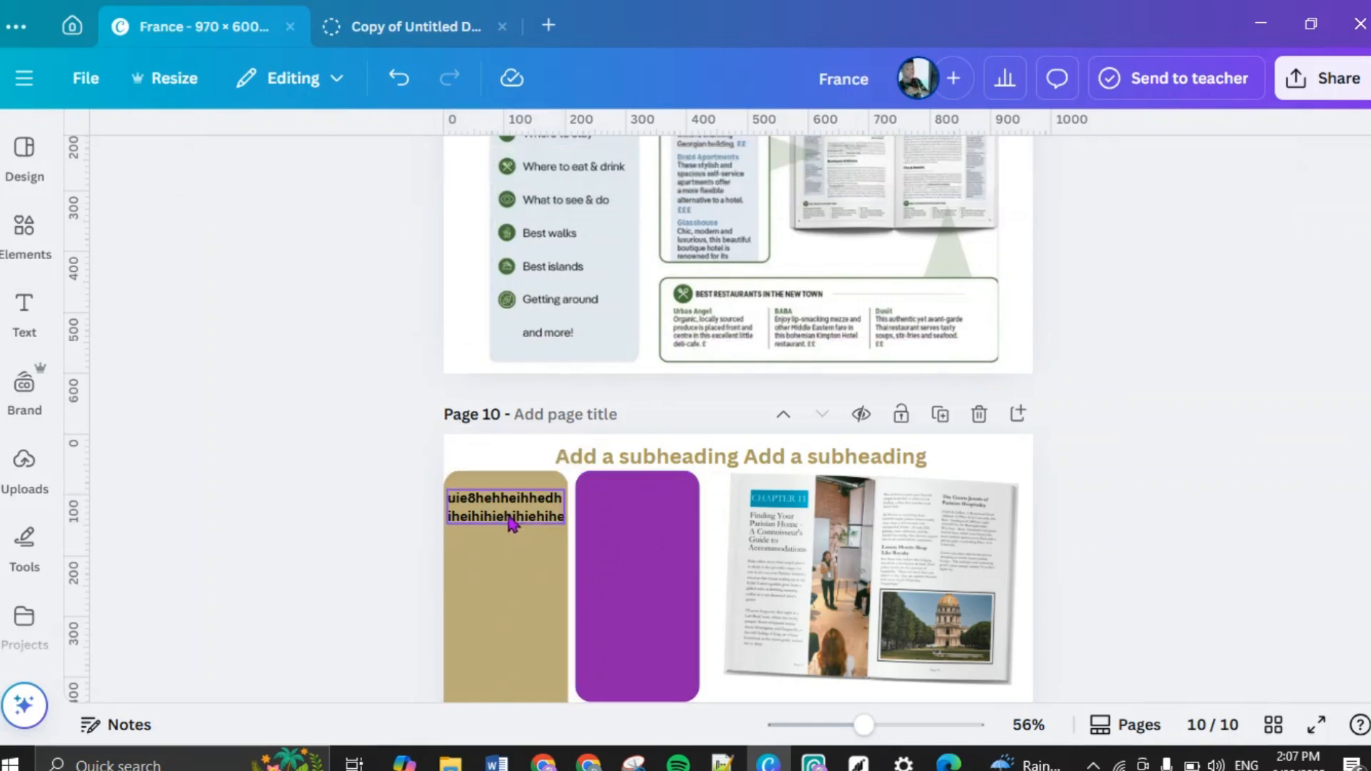
# Step: Add a solid line from the shapes, place it across the gold rectangle and set its stroke weight to 2
pyautogui.click(26, 258)
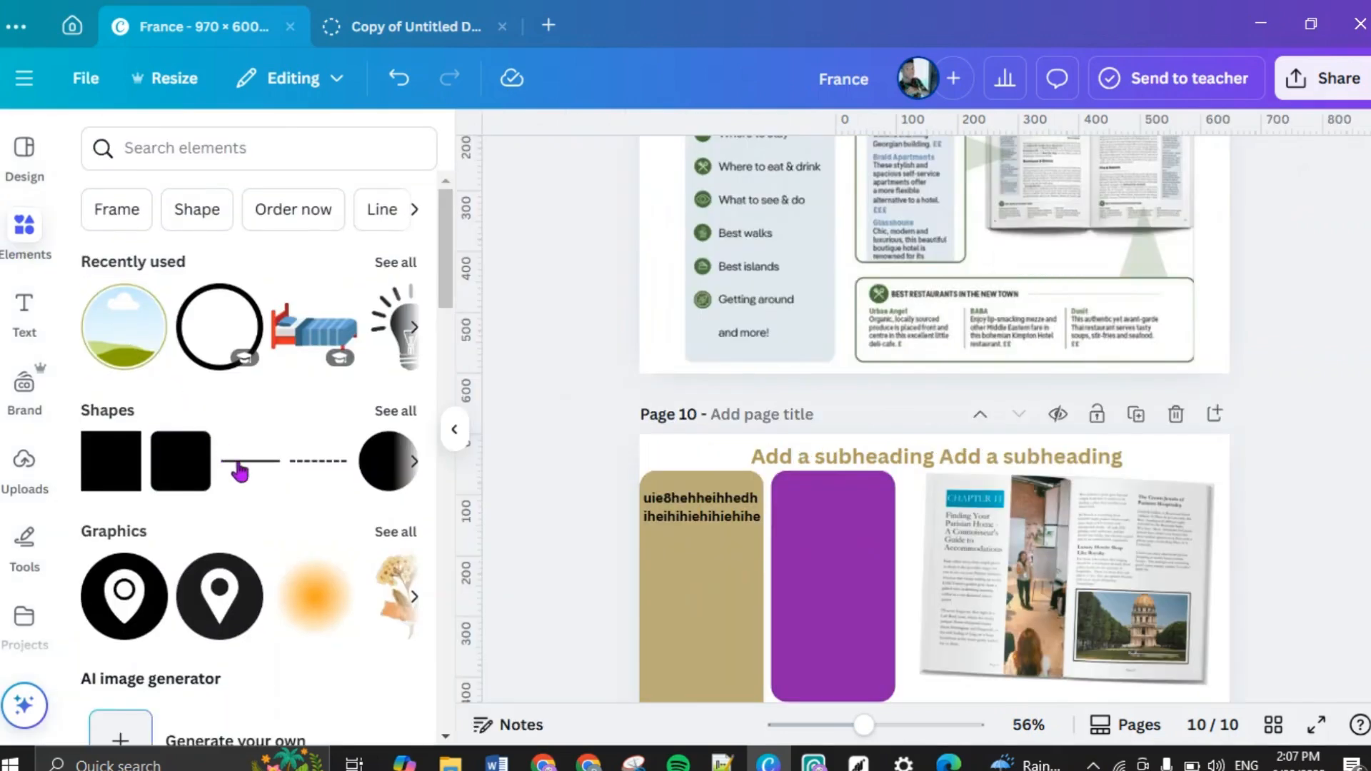
pyautogui.click(239, 468)
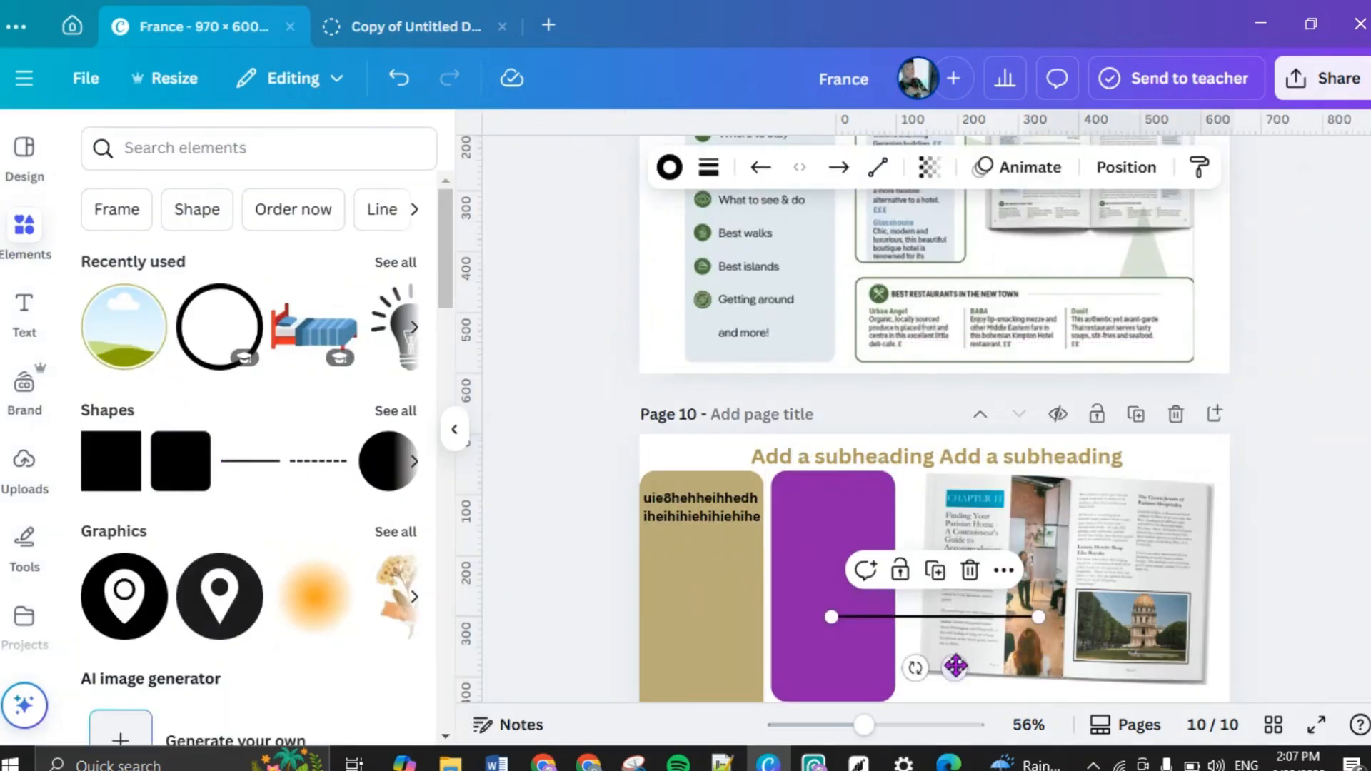
pyautogui.moveTo(954, 668); pyautogui.dragTo(764, 632)
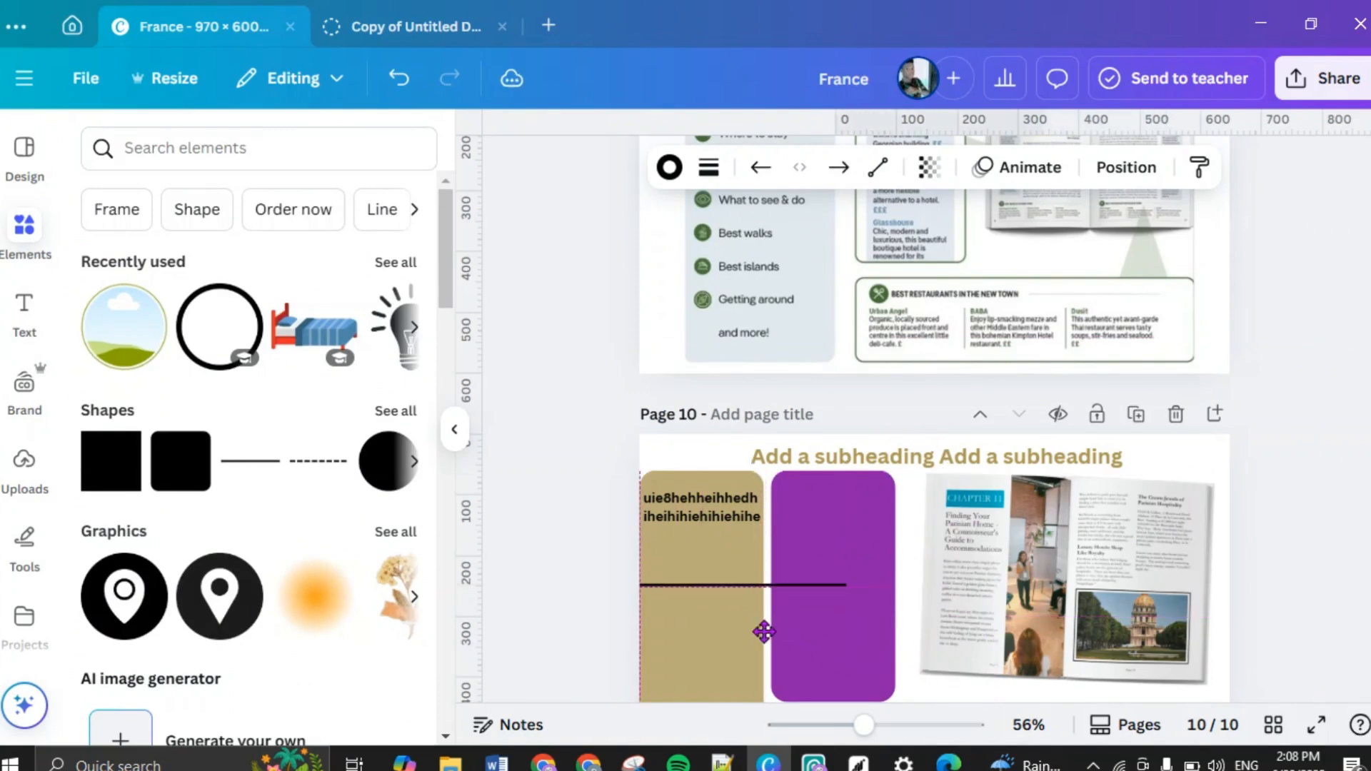
pyautogui.click(708, 167)
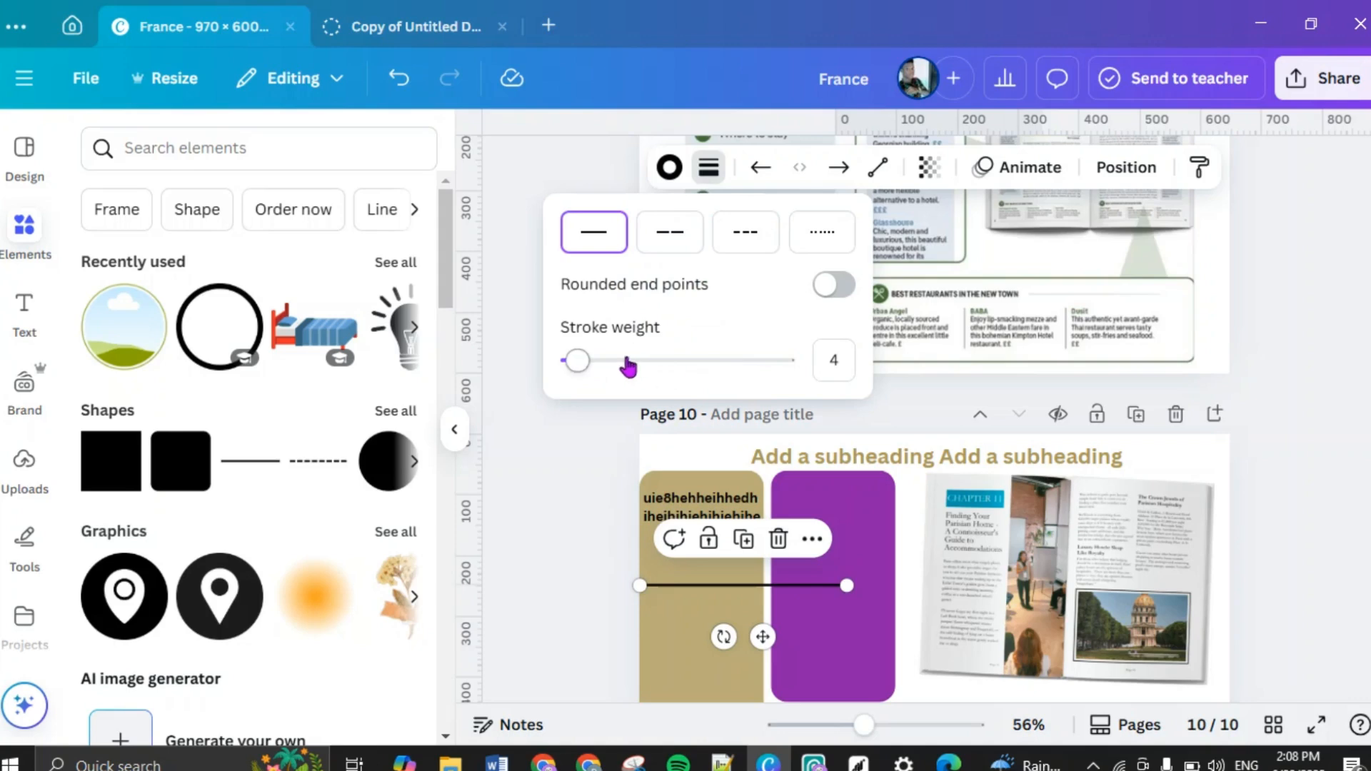
pyautogui.moveTo(576, 362); pyautogui.dragTo(570, 361)
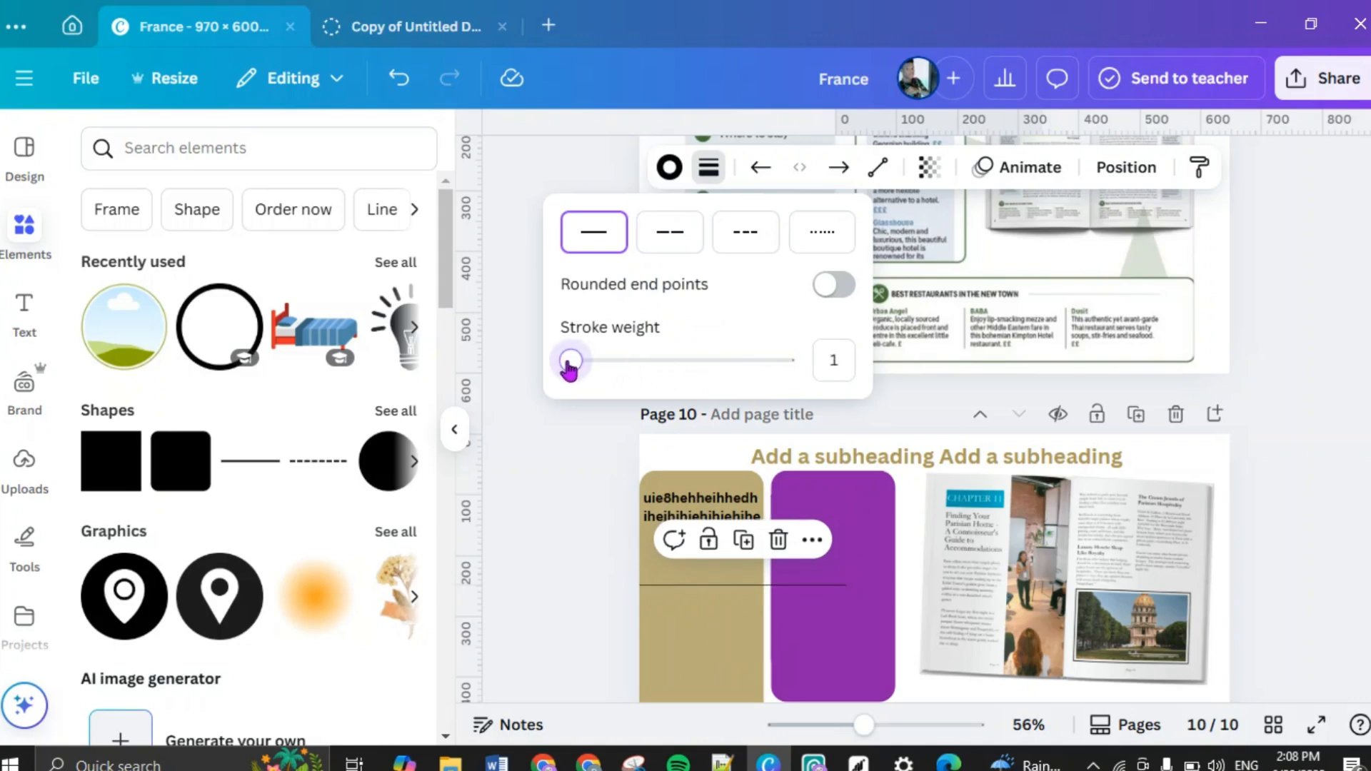
pyautogui.click(842, 362)
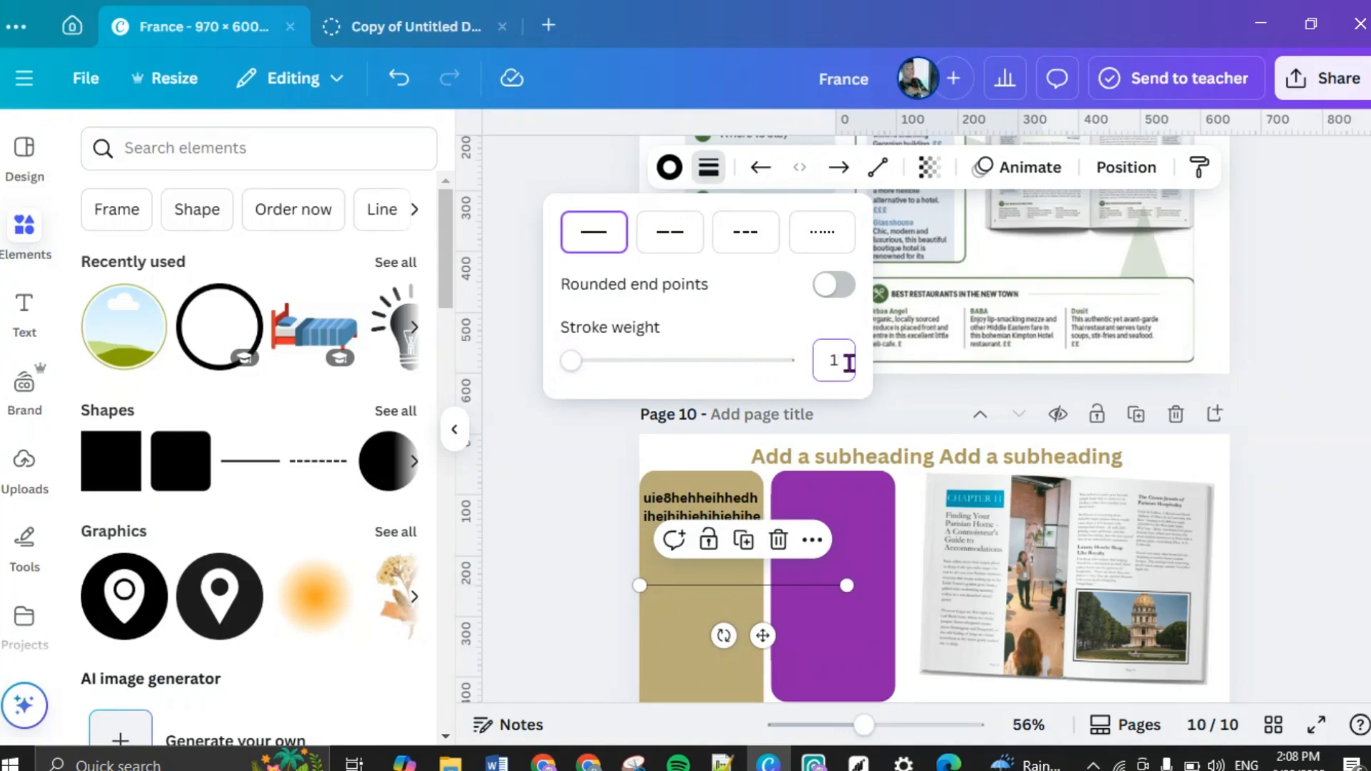
pyautogui.write('2')
pyautogui.press('Return')
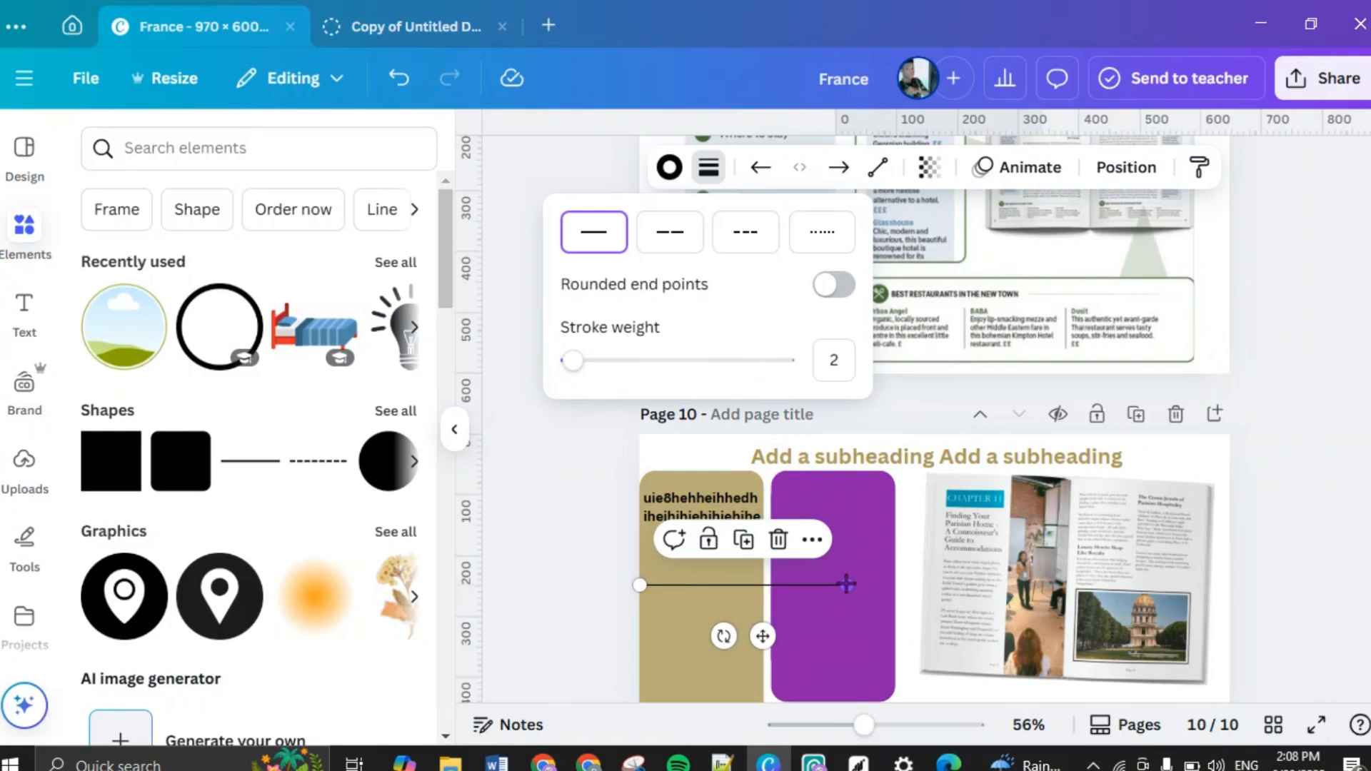
# Step: Shorten the line to the gold rectangle's width and level it, keeping the rectangle in place
pyautogui.moveTo(846, 584); pyautogui.dragTo(764, 593)
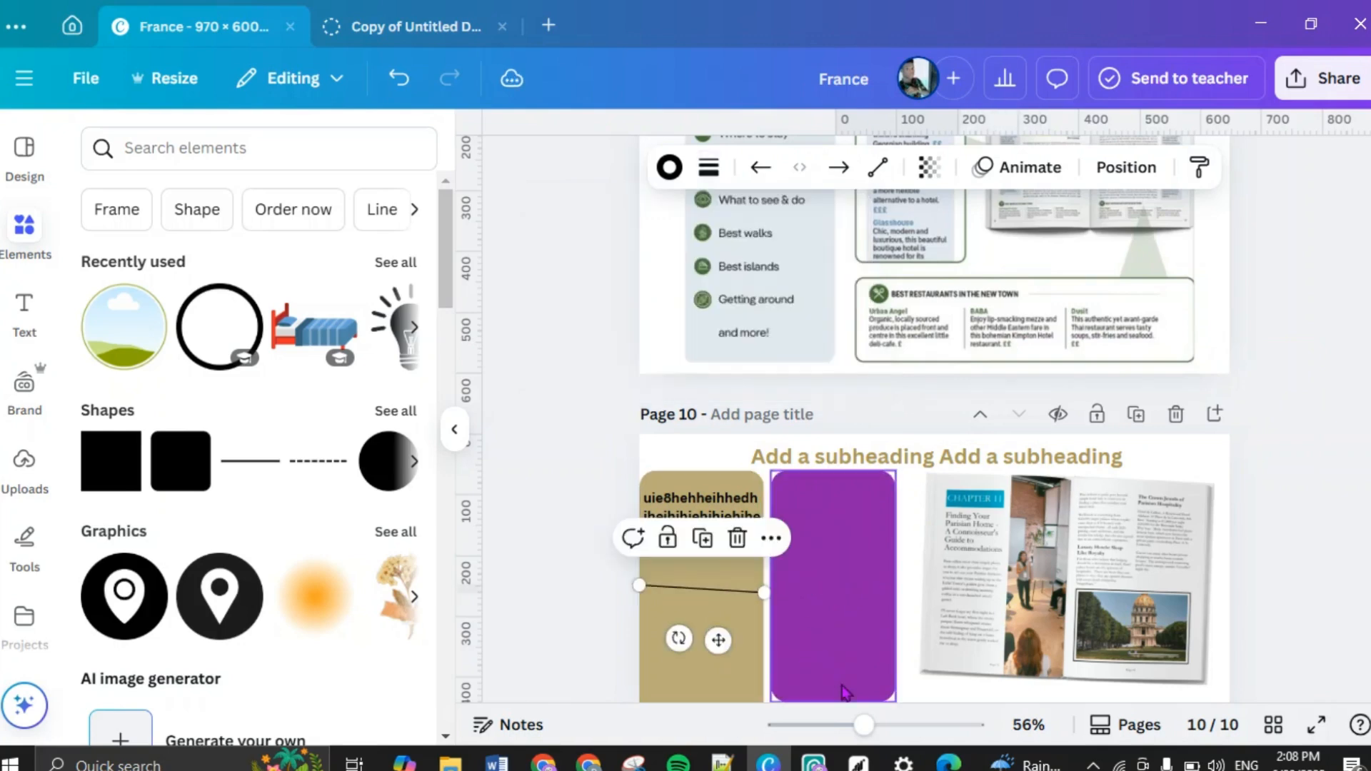
pyautogui.click(909, 726)
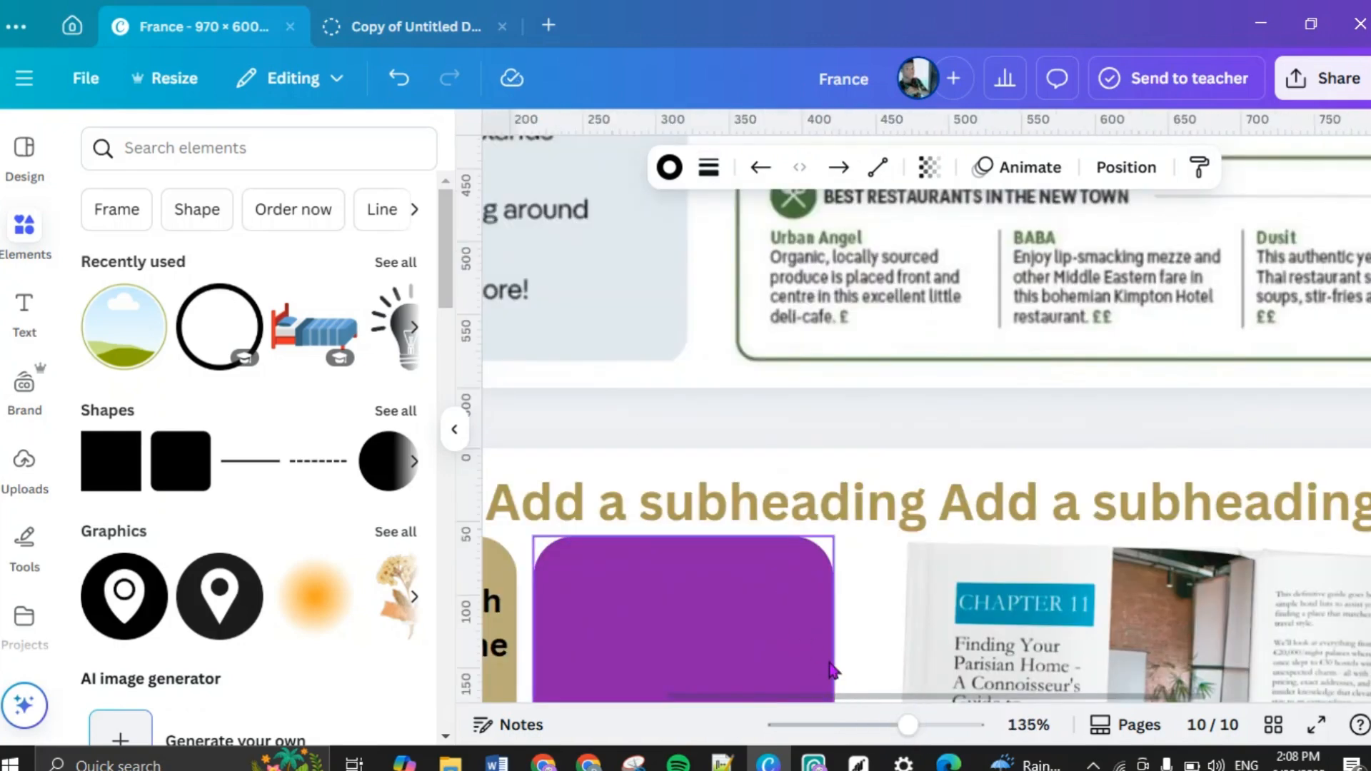
pyautogui.click(454, 429)
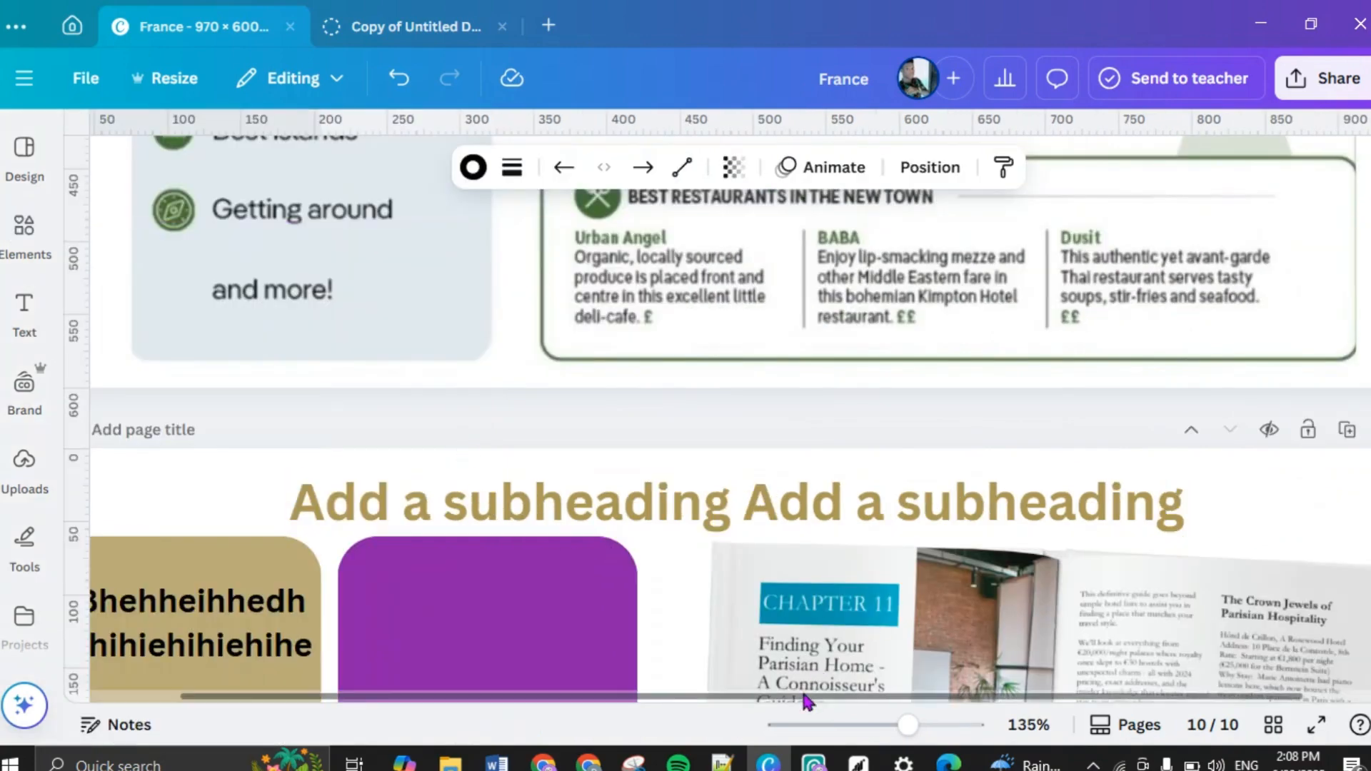
pyautogui.hscroll(-2, 806, 696)
pyautogui.scroll(3, 358, 643)
pyautogui.scroll(-5, 316, 612)
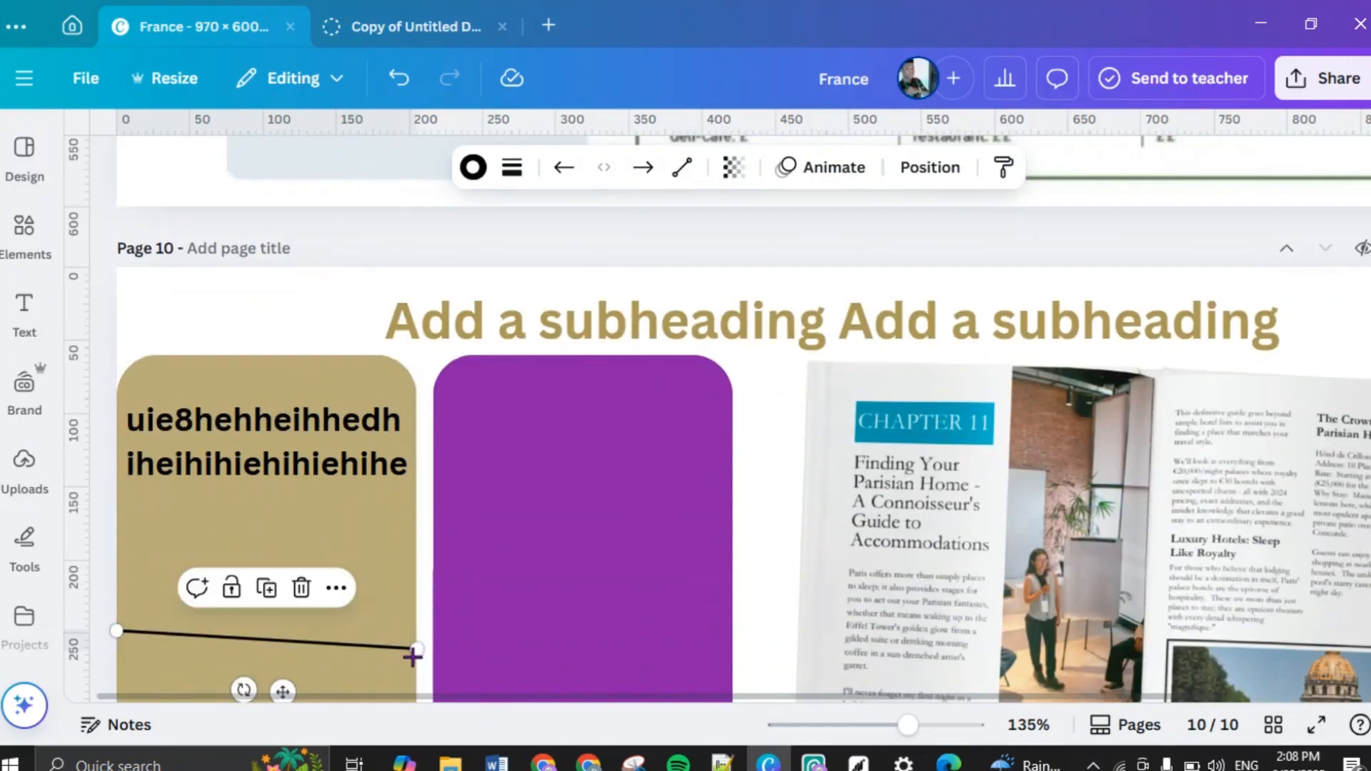
pyautogui.moveTo(414, 651); pyautogui.dragTo(414, 633)
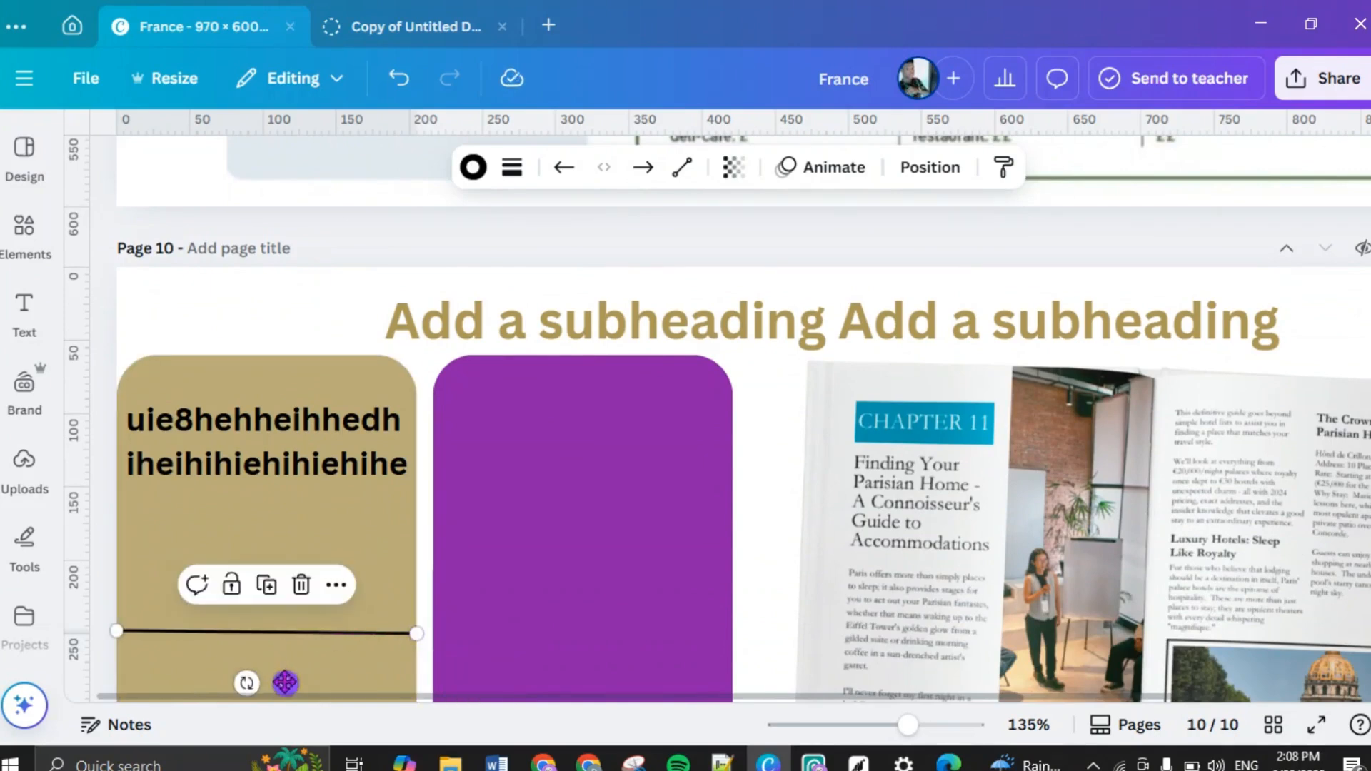
pyautogui.moveTo(288, 687); pyautogui.dragTo(294, 610)
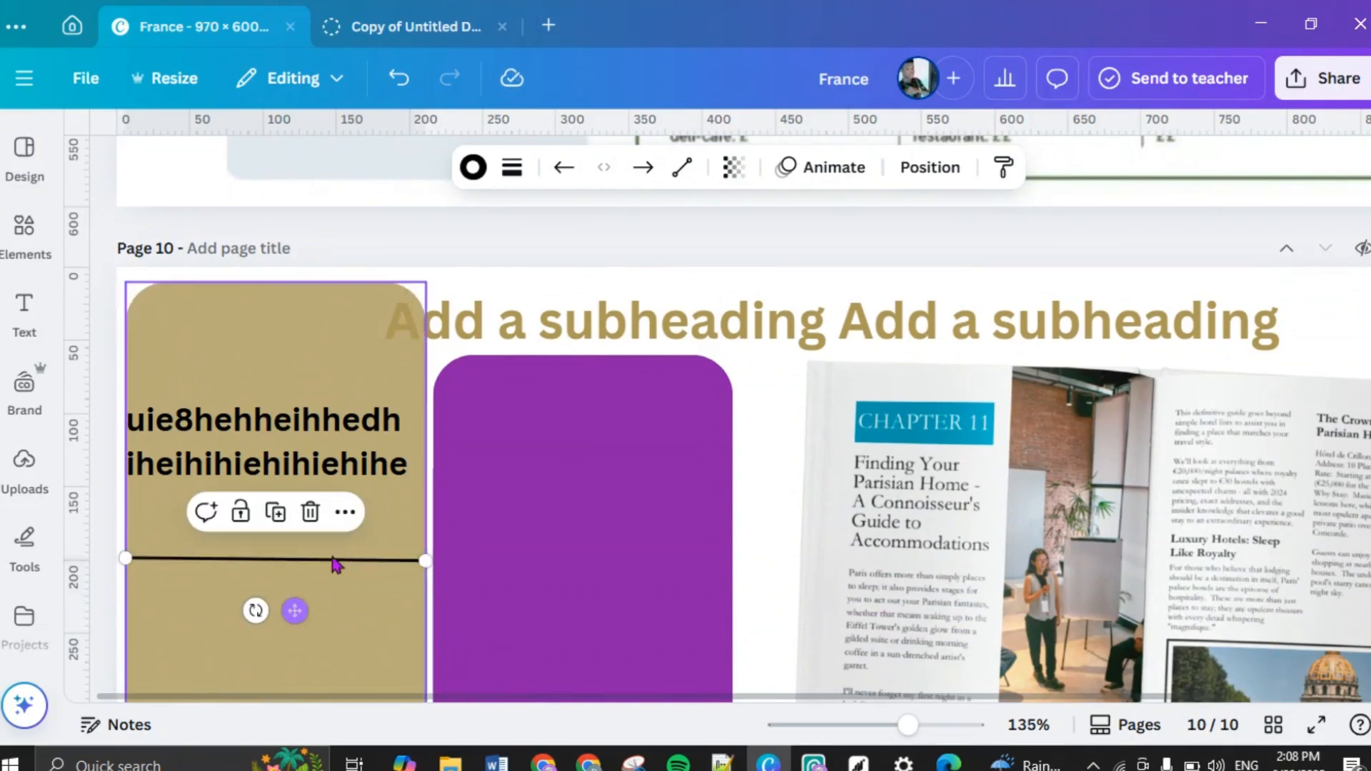
pyautogui.click(399, 77)
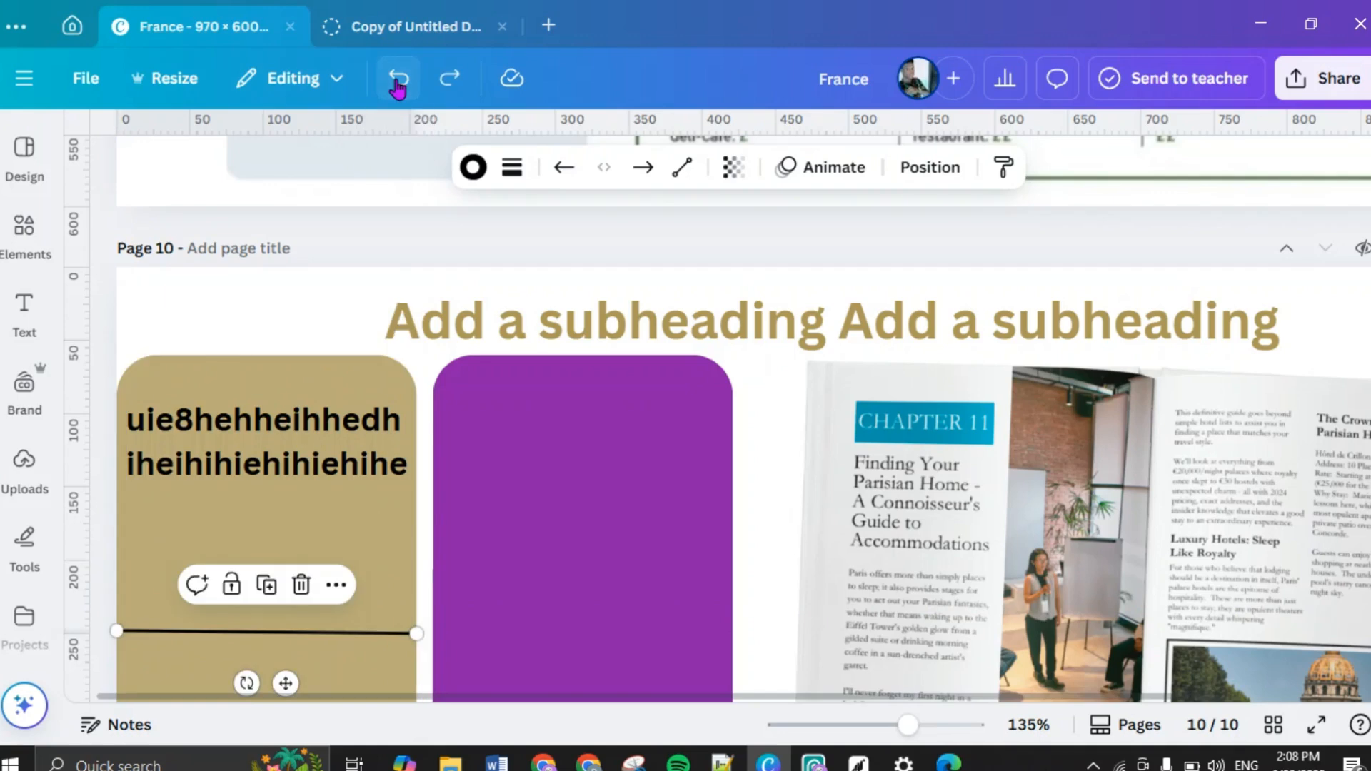
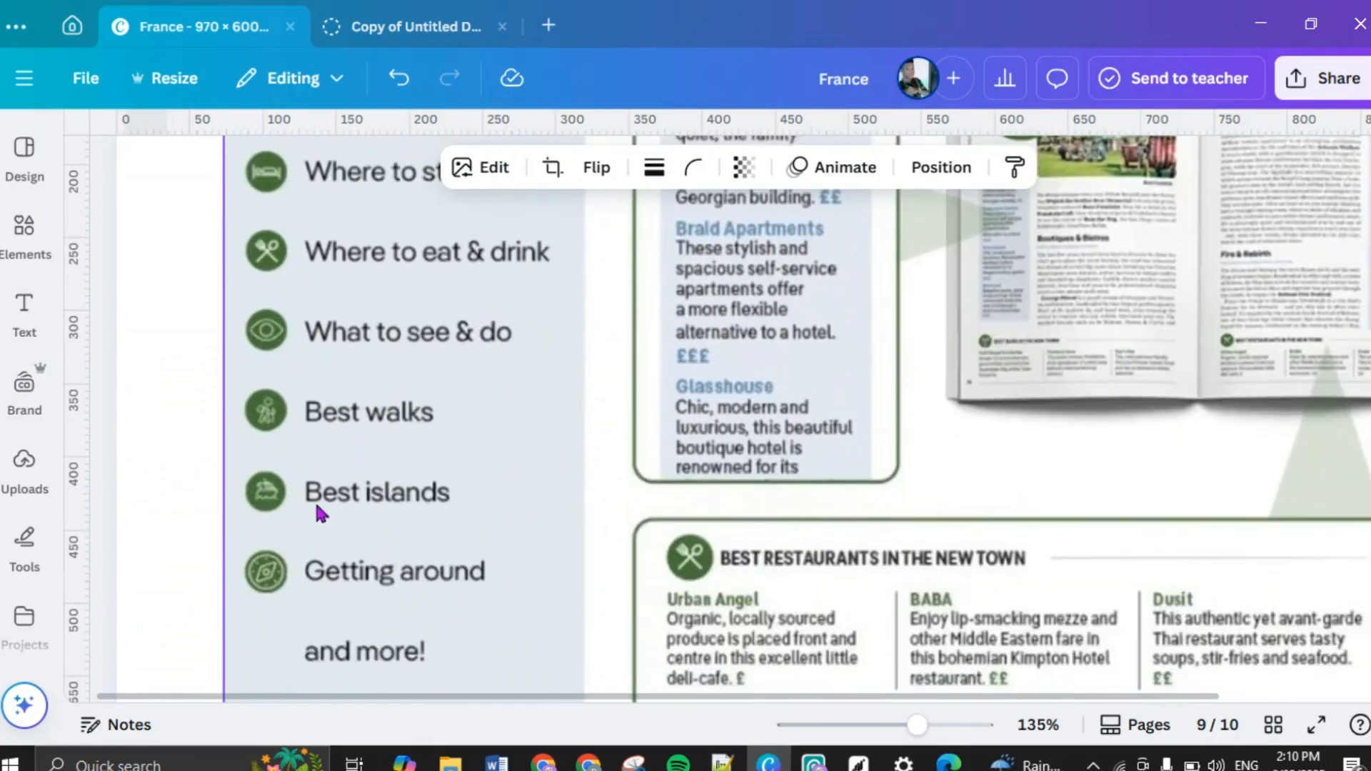
# Step: Duplicate the lowest bed icon on page 10's gold rectangle and move the copy further down the column
pyautogui.scroll(-12, 342, 582)
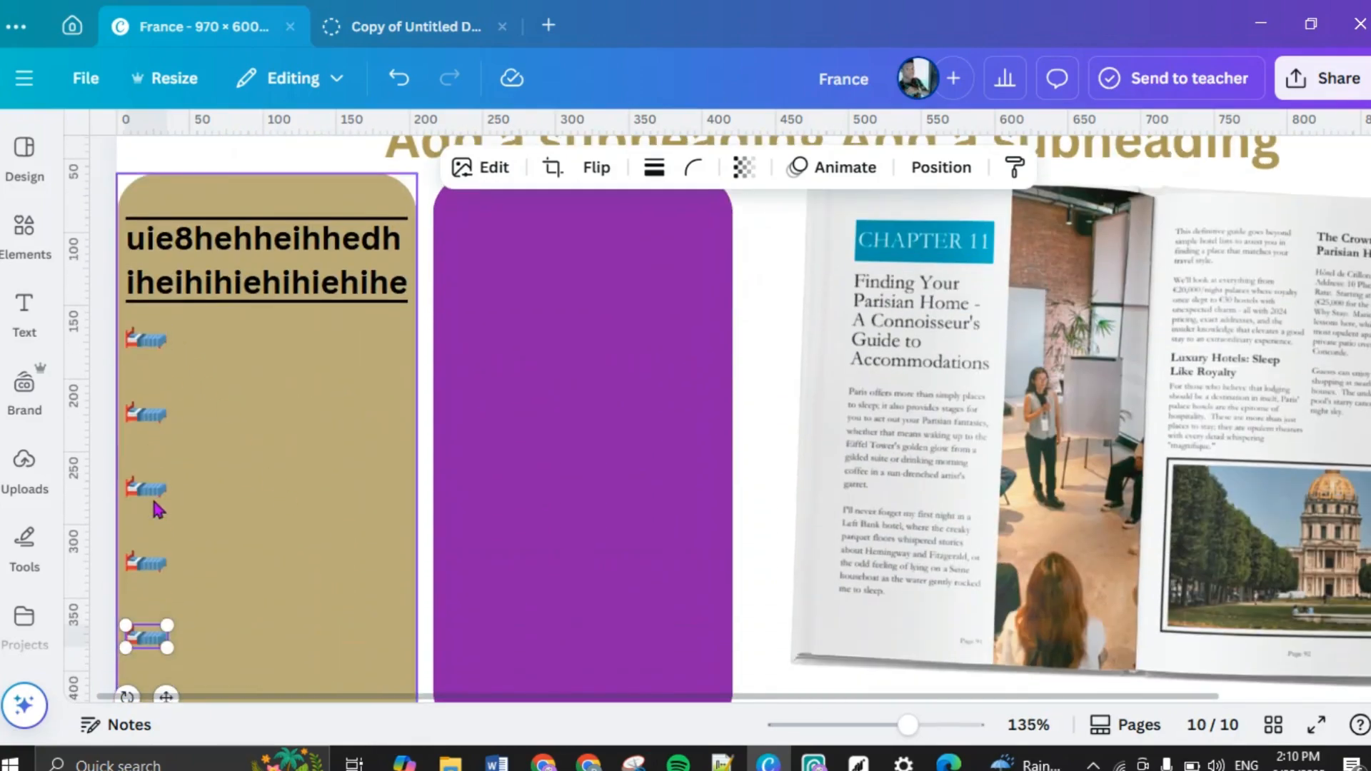
pyautogui.scroll(-3, 215, 625)
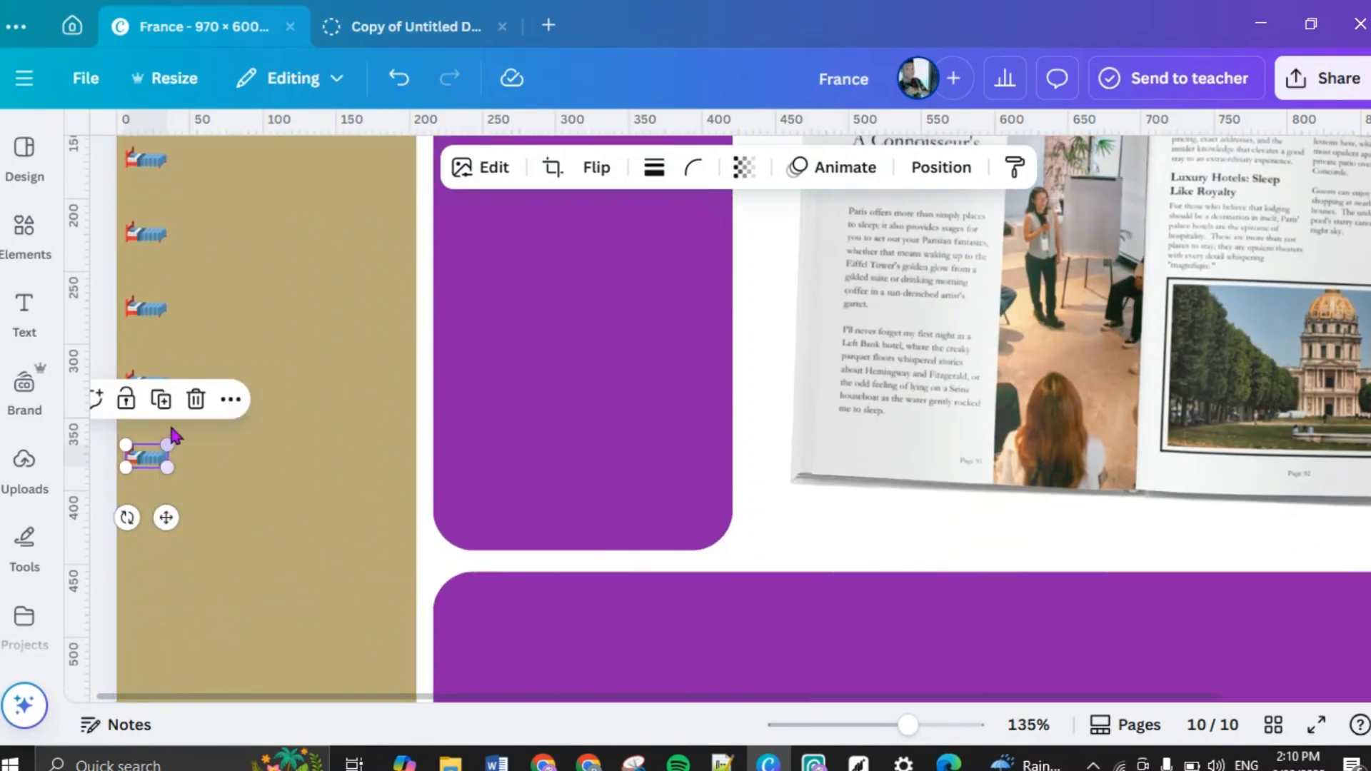
pyautogui.click(160, 413)
pyautogui.scroll(-3, 245, 542)
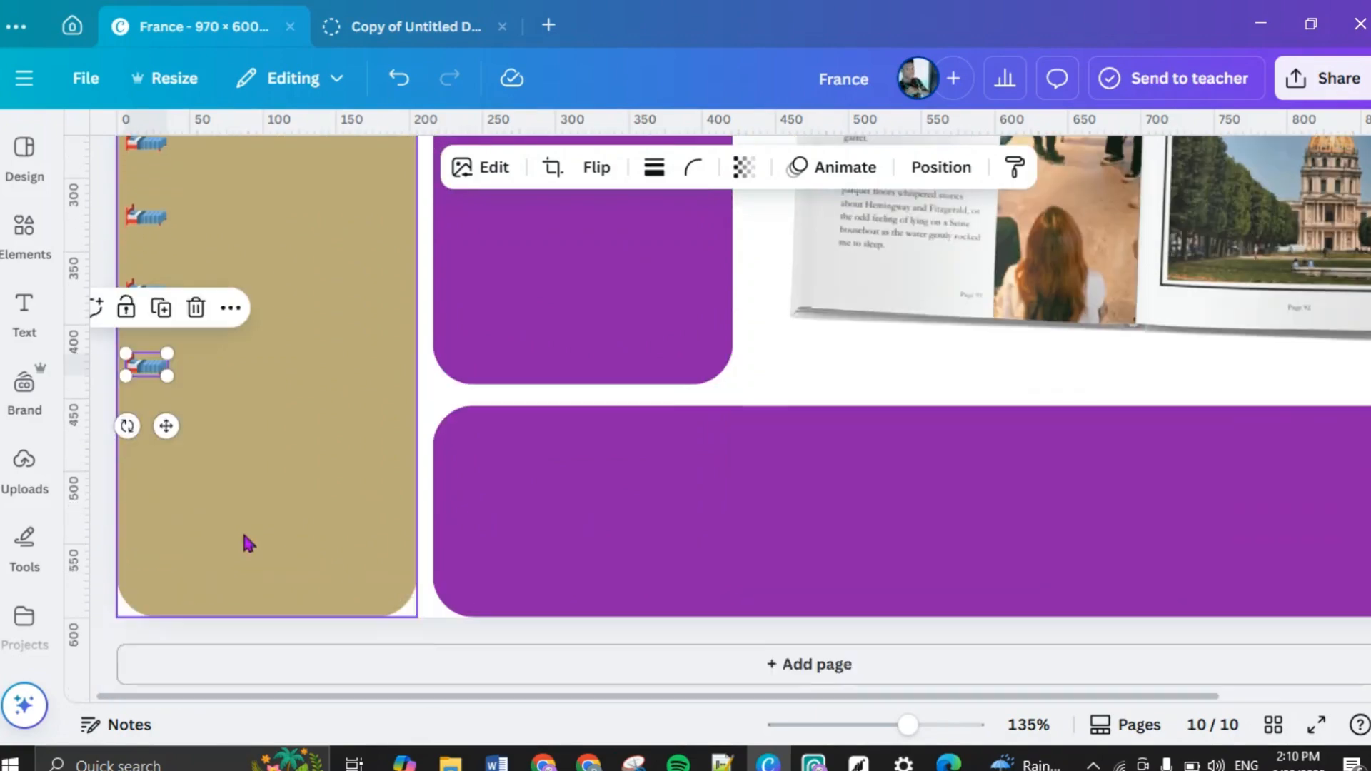
pyautogui.moveTo(217, 385); pyautogui.dragTo(224, 460)
# Step: Move the fifth and fourth bed icons down the gold rectangle to widen the gaps between them
pyautogui.click(147, 291)
pyautogui.moveTo(169, 352); pyautogui.dragTo(168, 409)
pyautogui.click(146, 216)
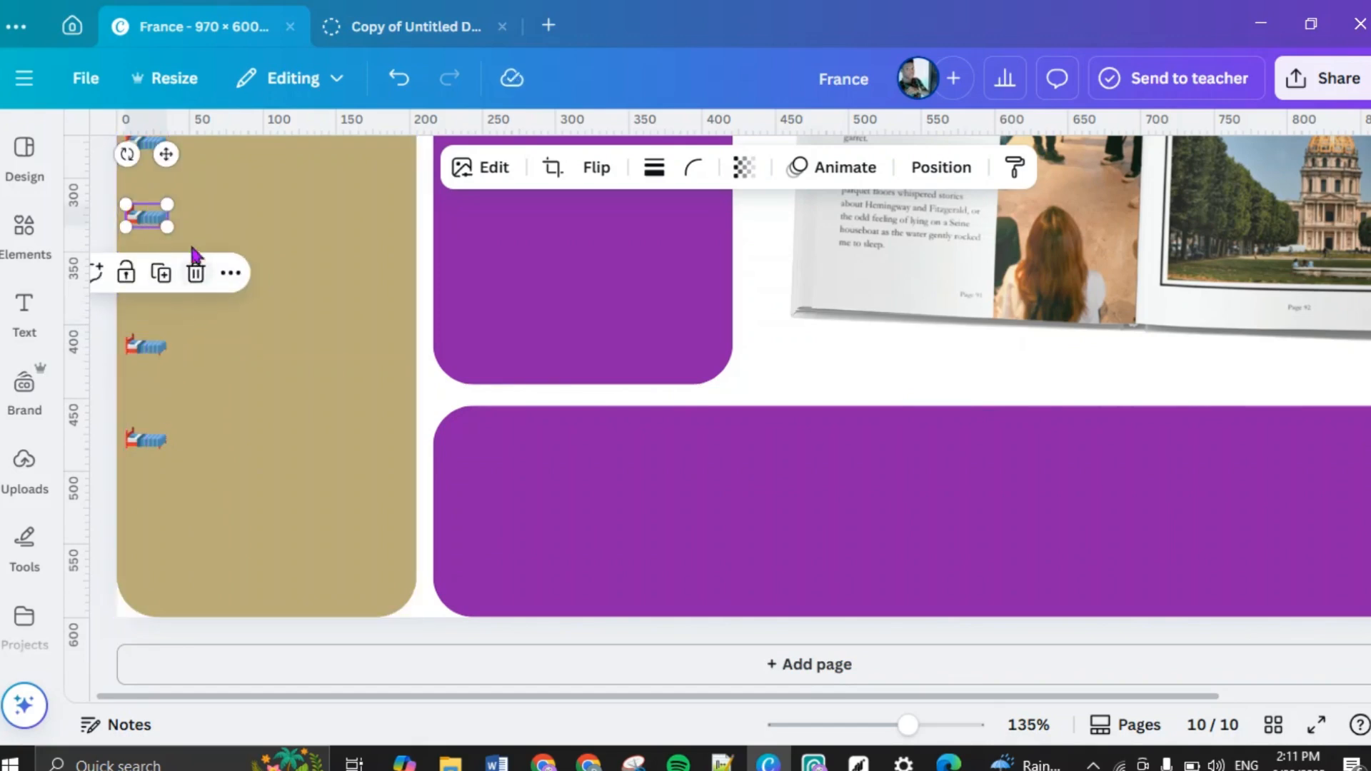
pyautogui.moveTo(165, 155); pyautogui.dragTo(171, 191)
# Step: Move the second bed icon down page 10's gold rectangle and nudge the top bed icon slightly lower
pyautogui.scroll(5, 230, 286)
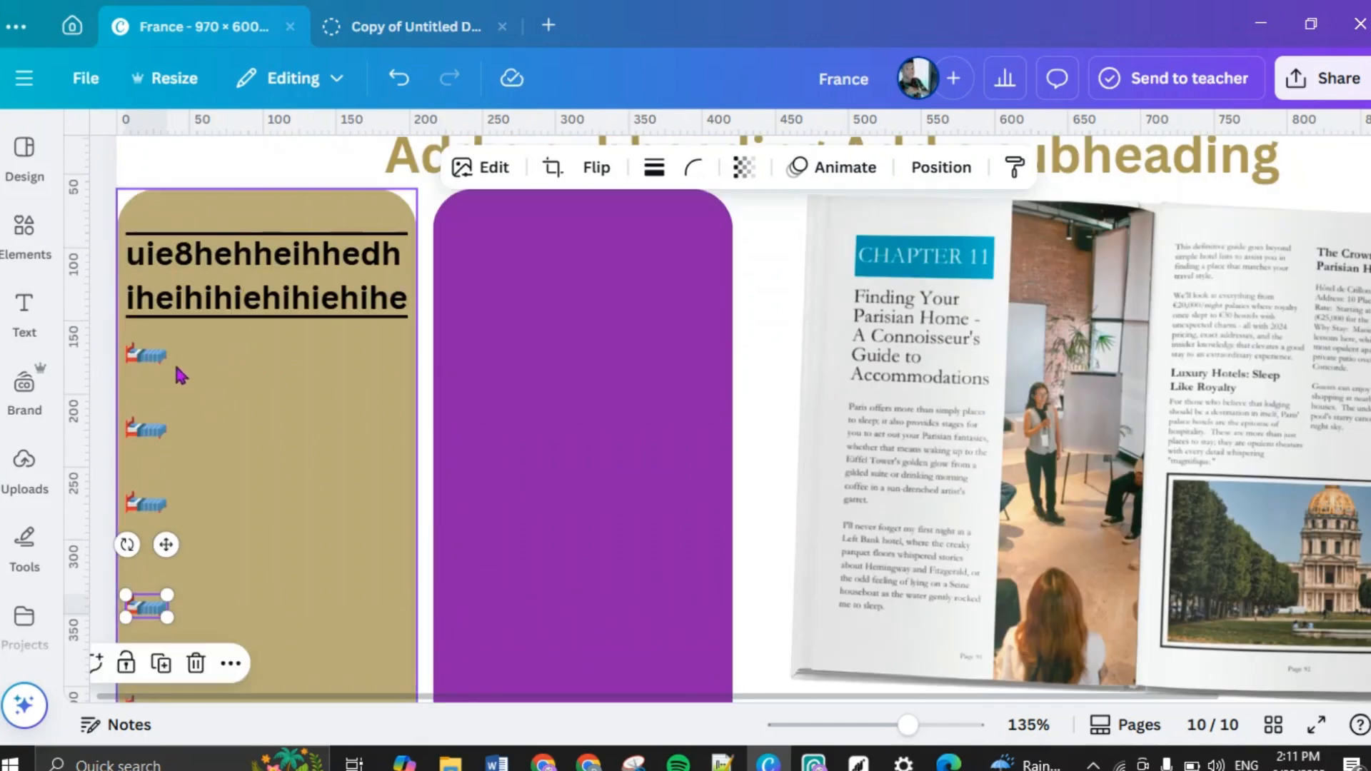
pyautogui.click(148, 429)
pyautogui.moveTo(169, 500); pyautogui.dragTo(170, 522)
pyautogui.click(148, 355)
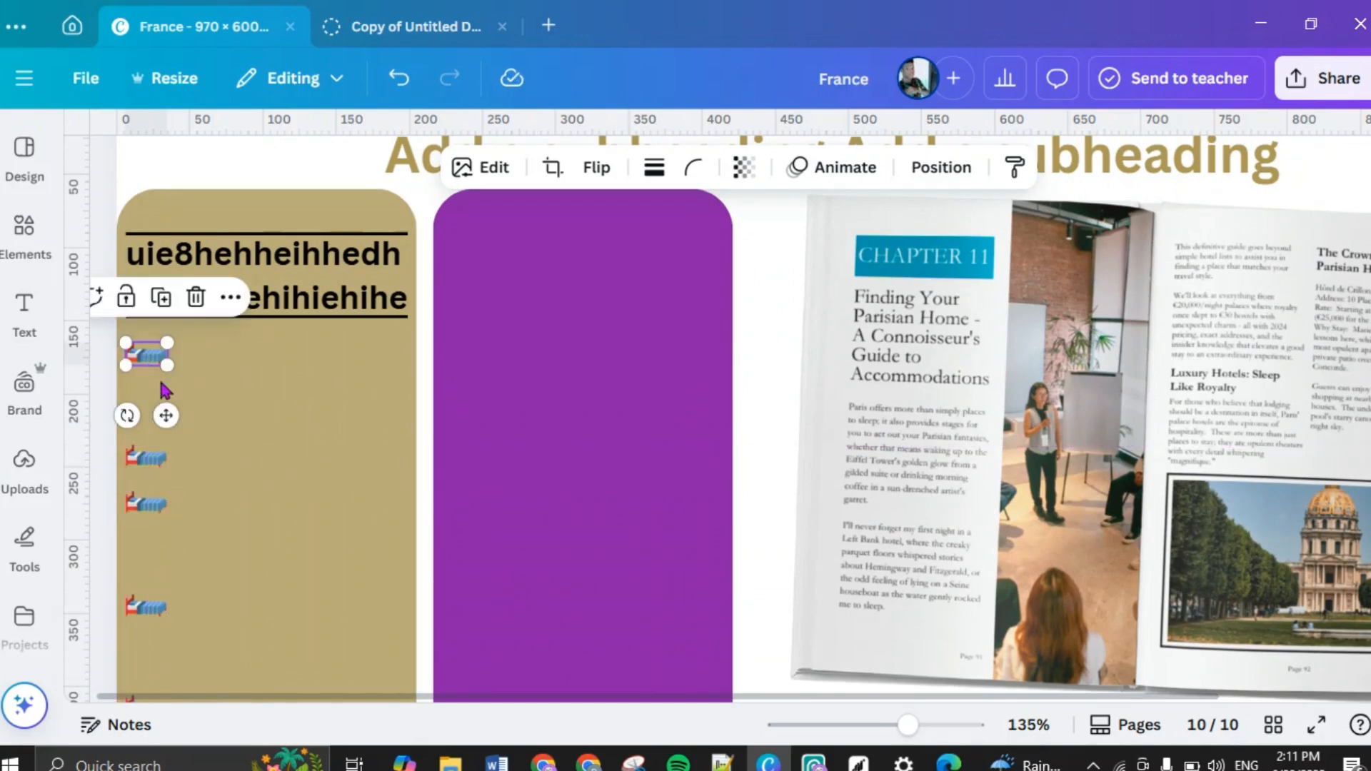
pyautogui.moveTo(166, 416); pyautogui.dragTo(166, 425)
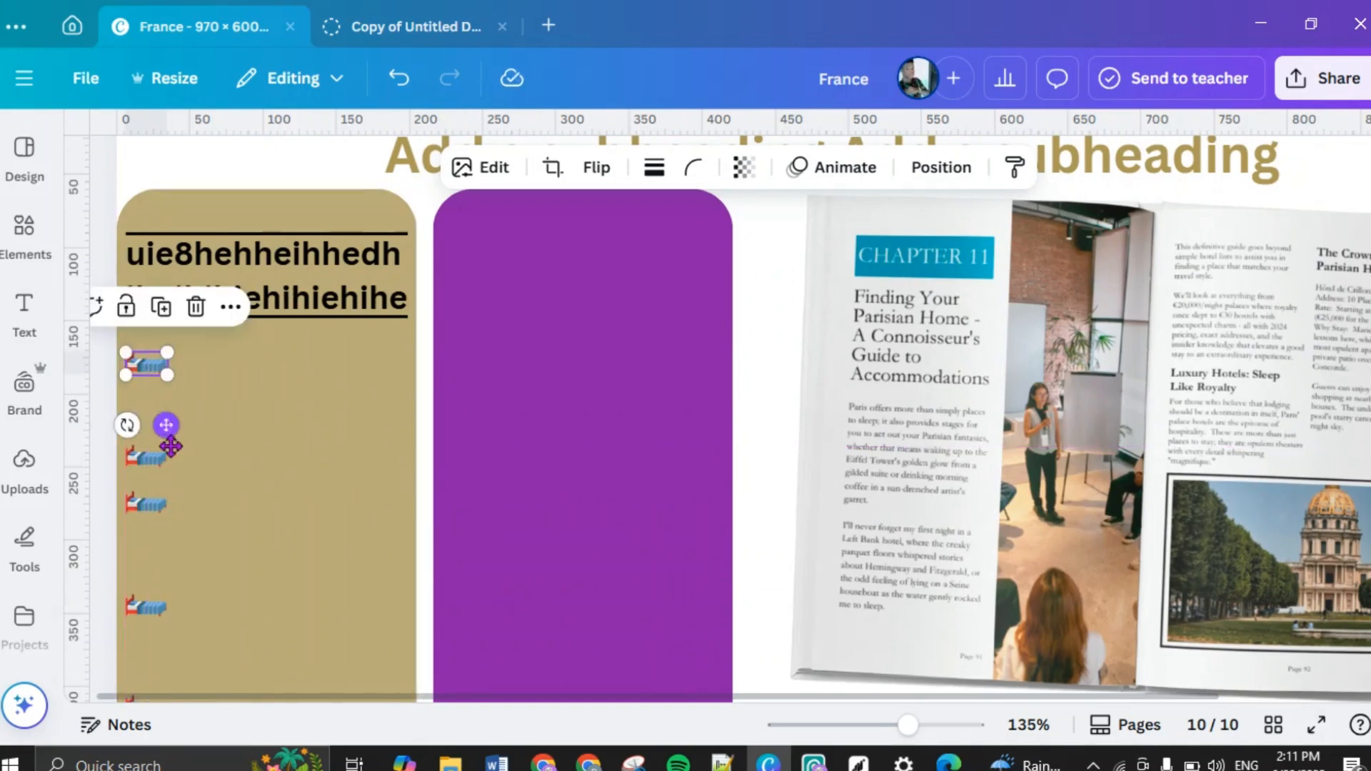
# Step: Move the third bed icon down to widen its gap from the second, and nudge the top bed icon back up
pyautogui.click(152, 511)
pyautogui.moveTo(166, 560); pyautogui.dragTo(164, 613)
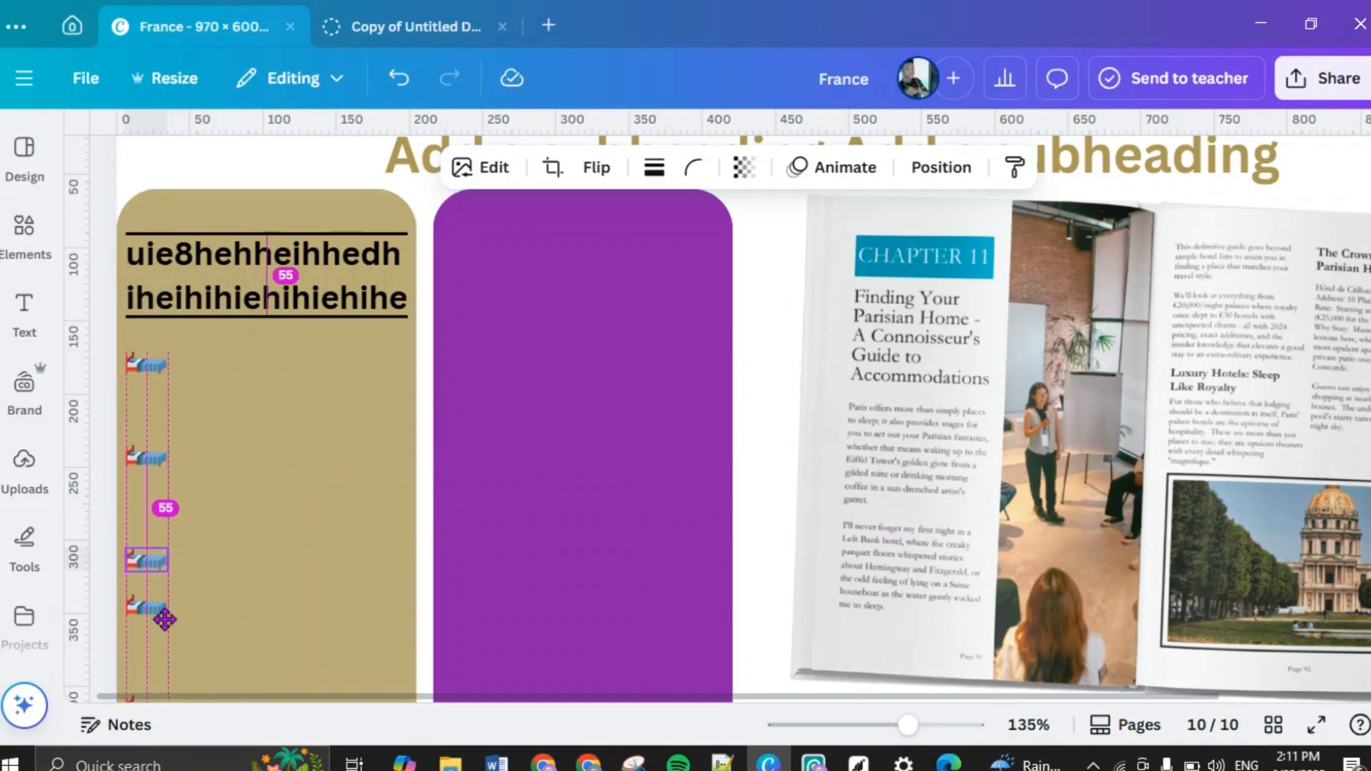
pyautogui.moveTo(164, 620); pyautogui.dragTo(165, 619)
pyautogui.click(146, 364)
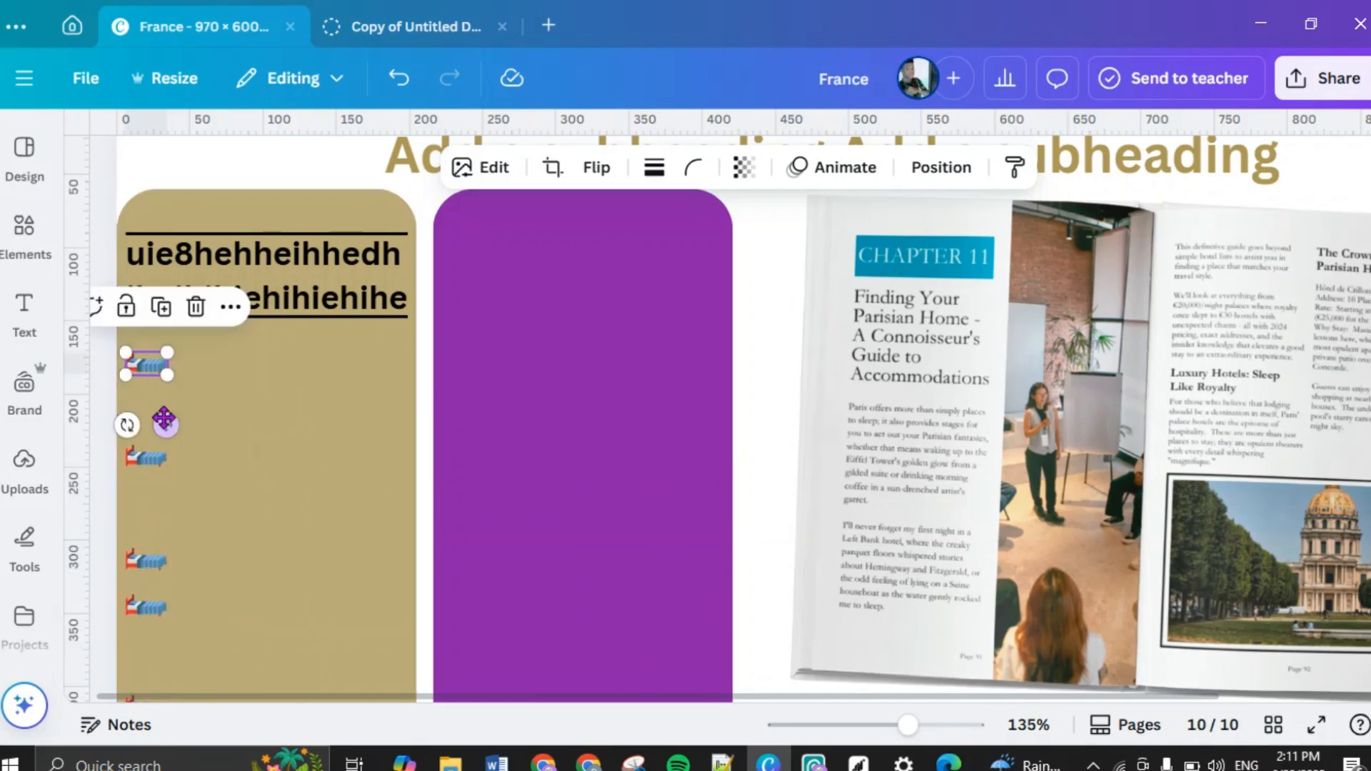
pyautogui.moveTo(166, 430); pyautogui.dragTo(166, 418)
# Step: Move the fourth bed icon down the gold rectangle to match the spacing of the icons above it
pyautogui.scroll(-3, 254, 431)
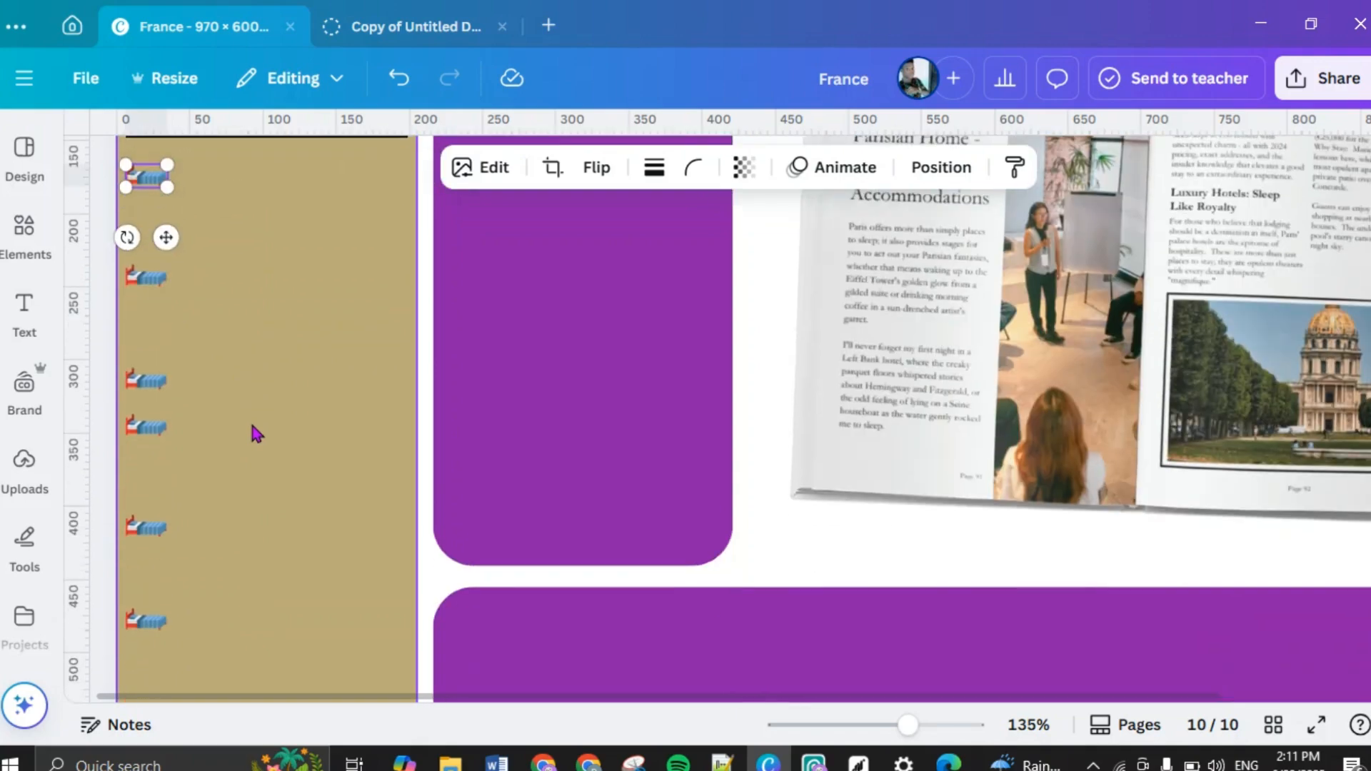
pyautogui.click(152, 429)
pyautogui.moveTo(168, 485); pyautogui.dragTo(168, 540)
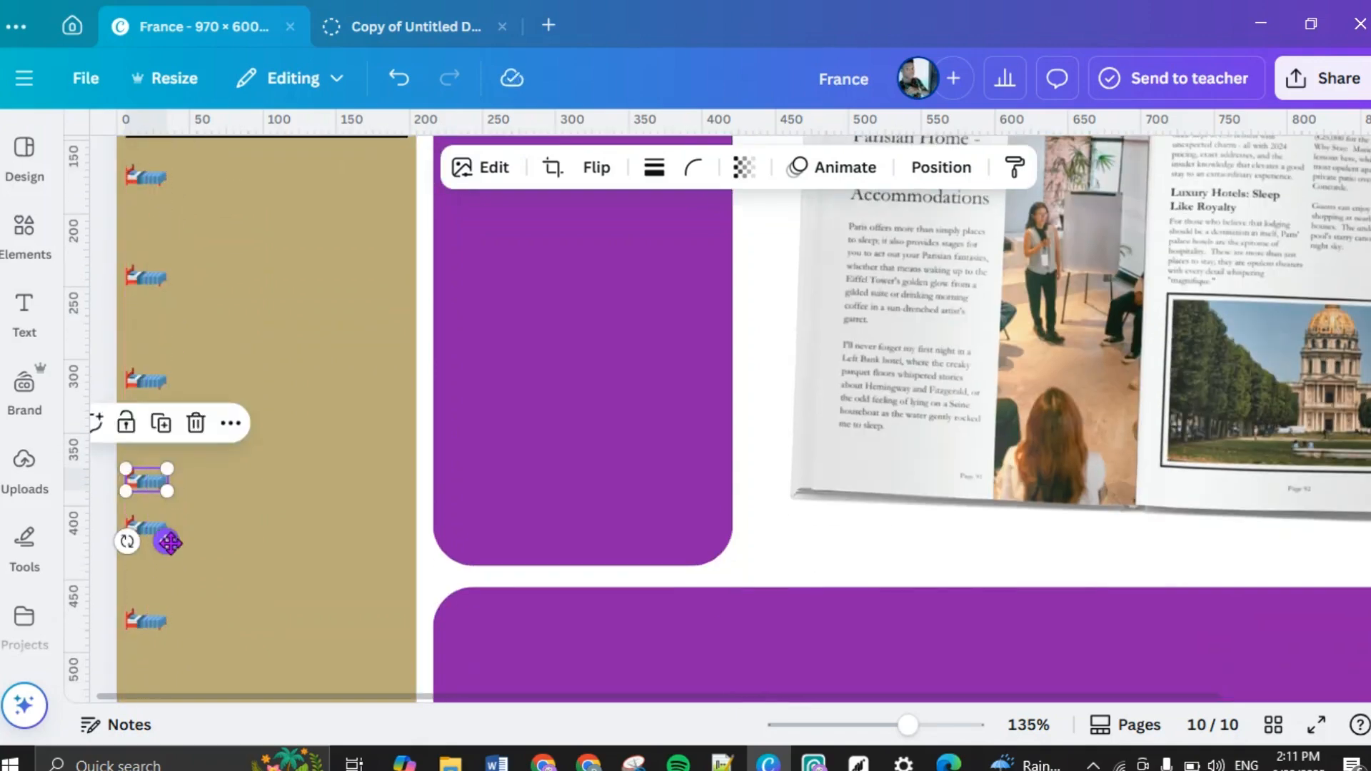
pyautogui.scroll(5, 263, 481)
pyautogui.scroll(-7, 264, 484)
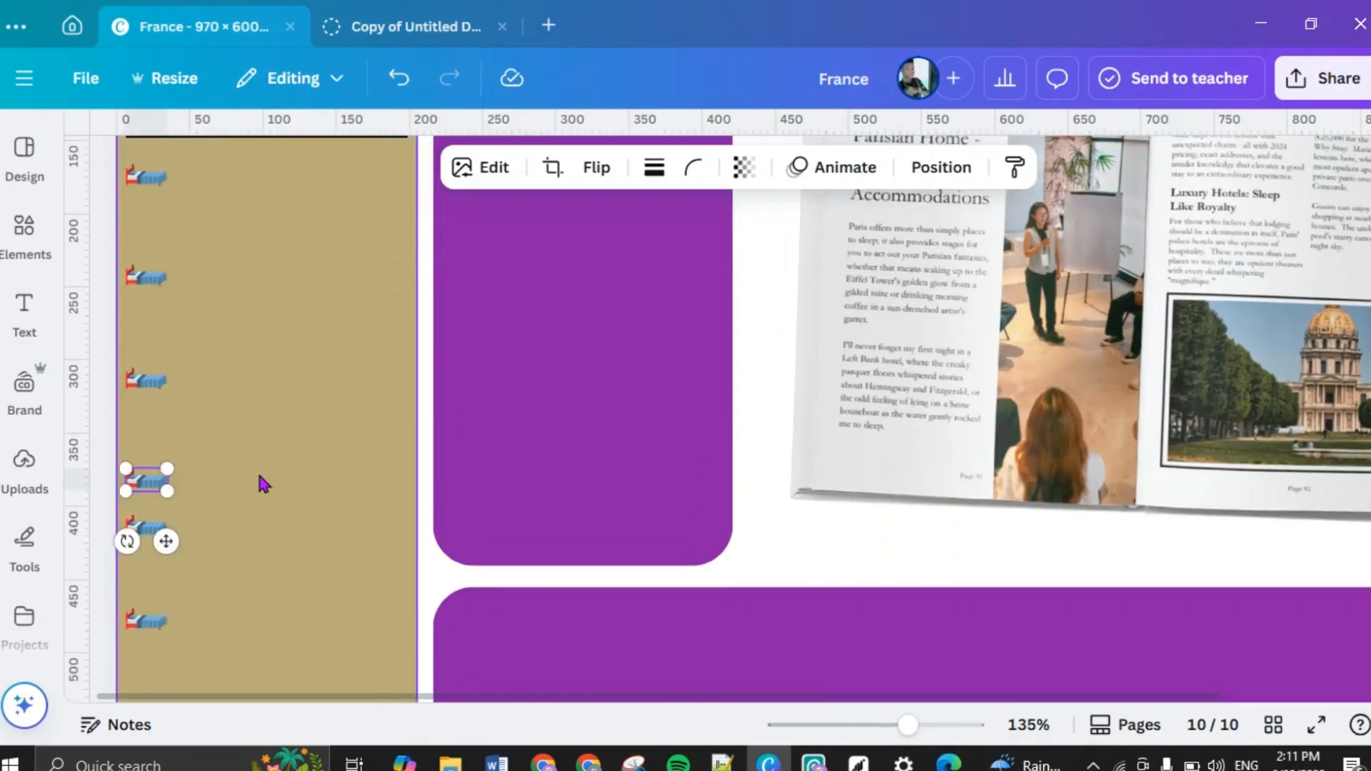
# Step: Move the sixth and fifth bed icons down the gold rectangle so the column is evenly spaced
pyautogui.click(148, 439)
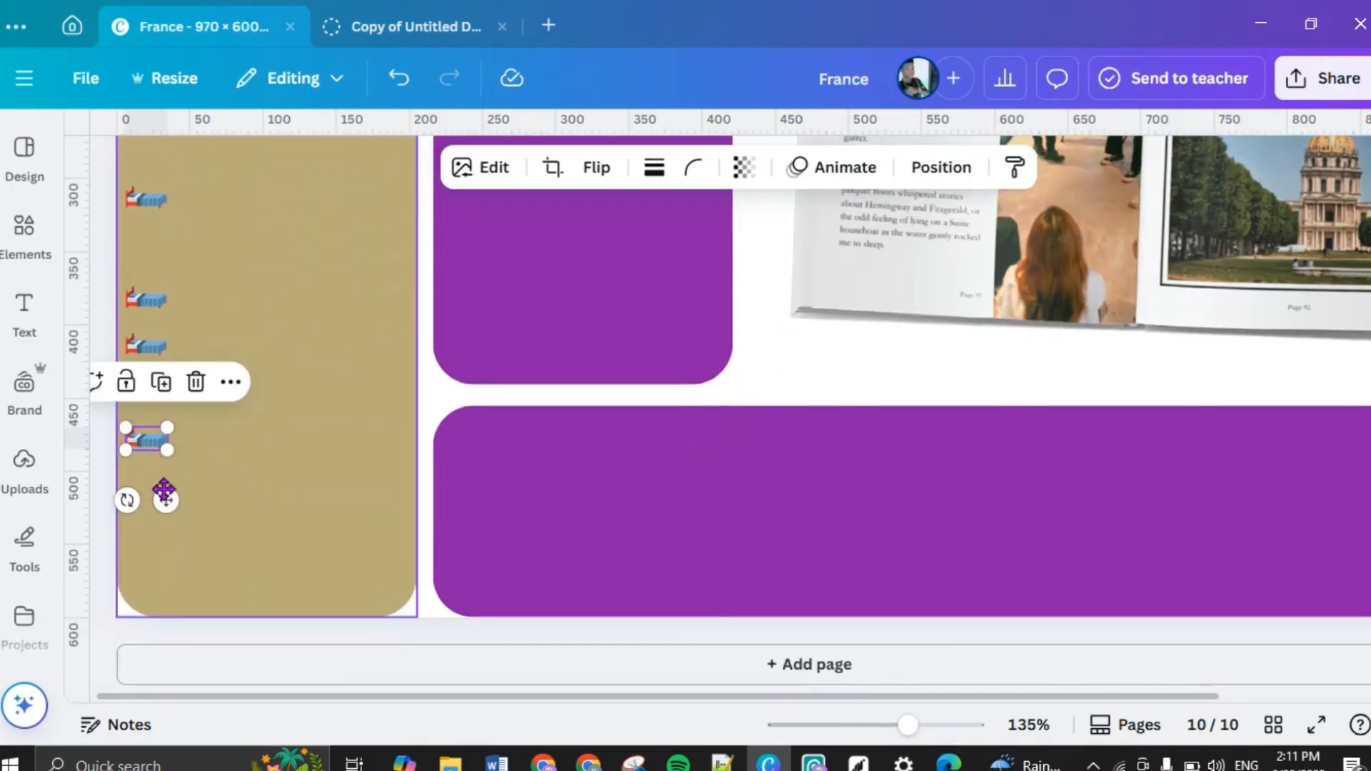
pyautogui.moveTo(167, 499); pyautogui.dragTo(163, 569)
pyautogui.click(146, 348)
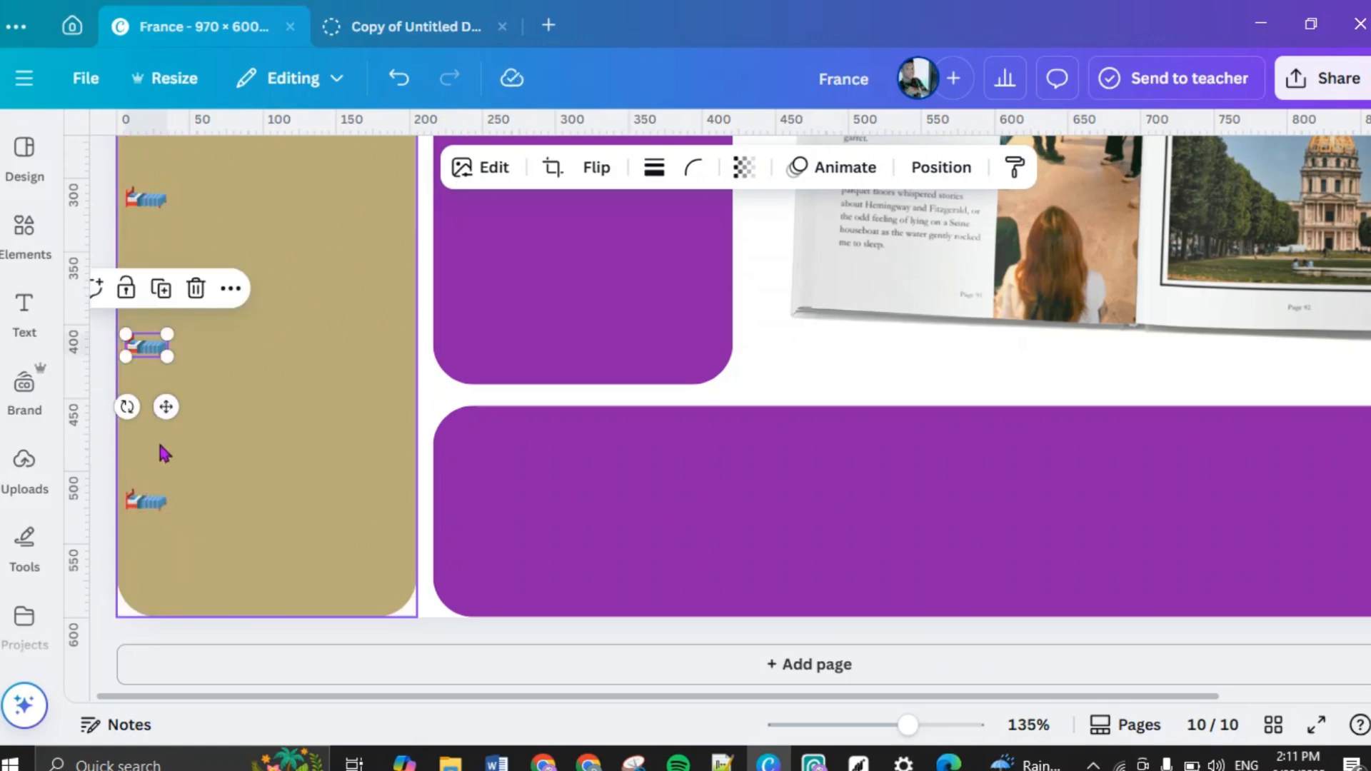
pyautogui.moveTo(168, 404); pyautogui.dragTo(178, 443)
pyautogui.scroll(3, 210, 447)
pyautogui.click(154, 392)
pyautogui.click(245, 442)
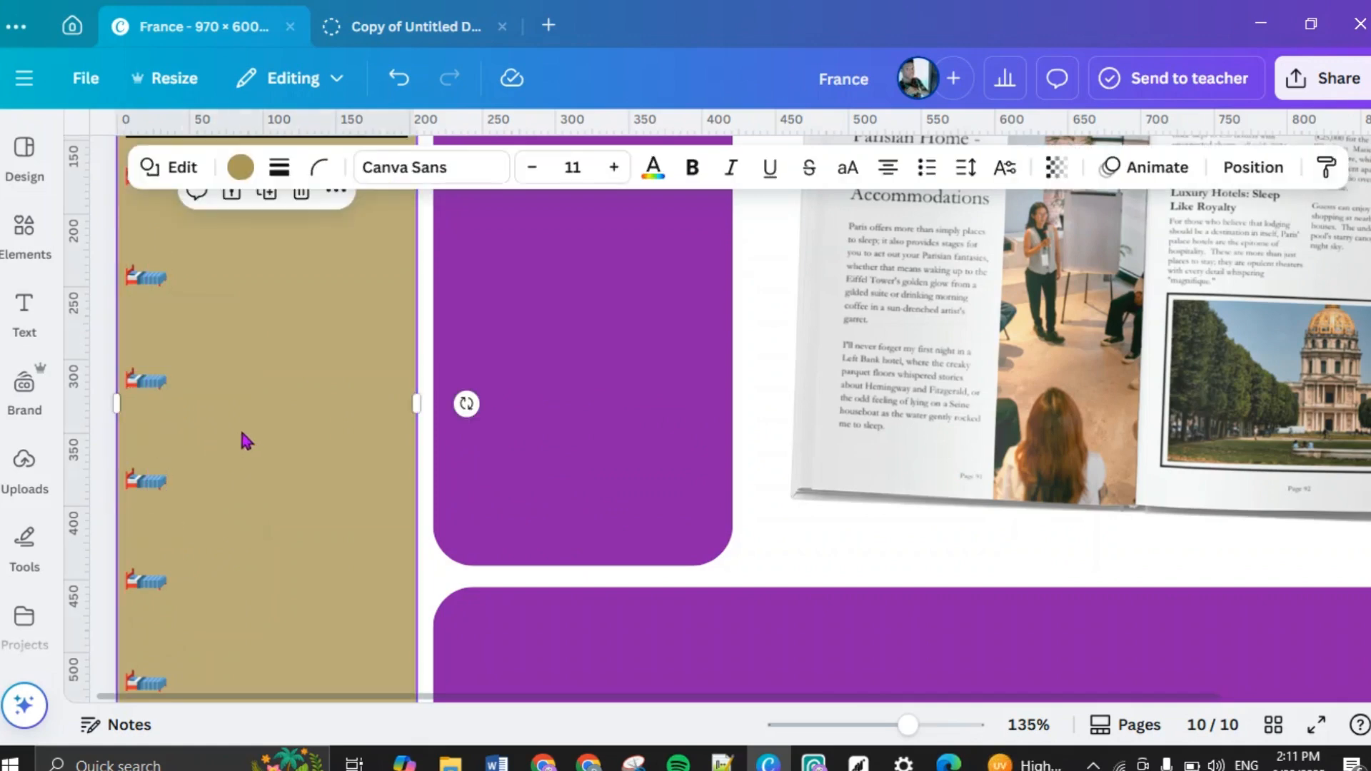
# Step: Add a body text box with the default placeholder to page 10 and left-align its text
pyautogui.scroll(5, 245, 439)
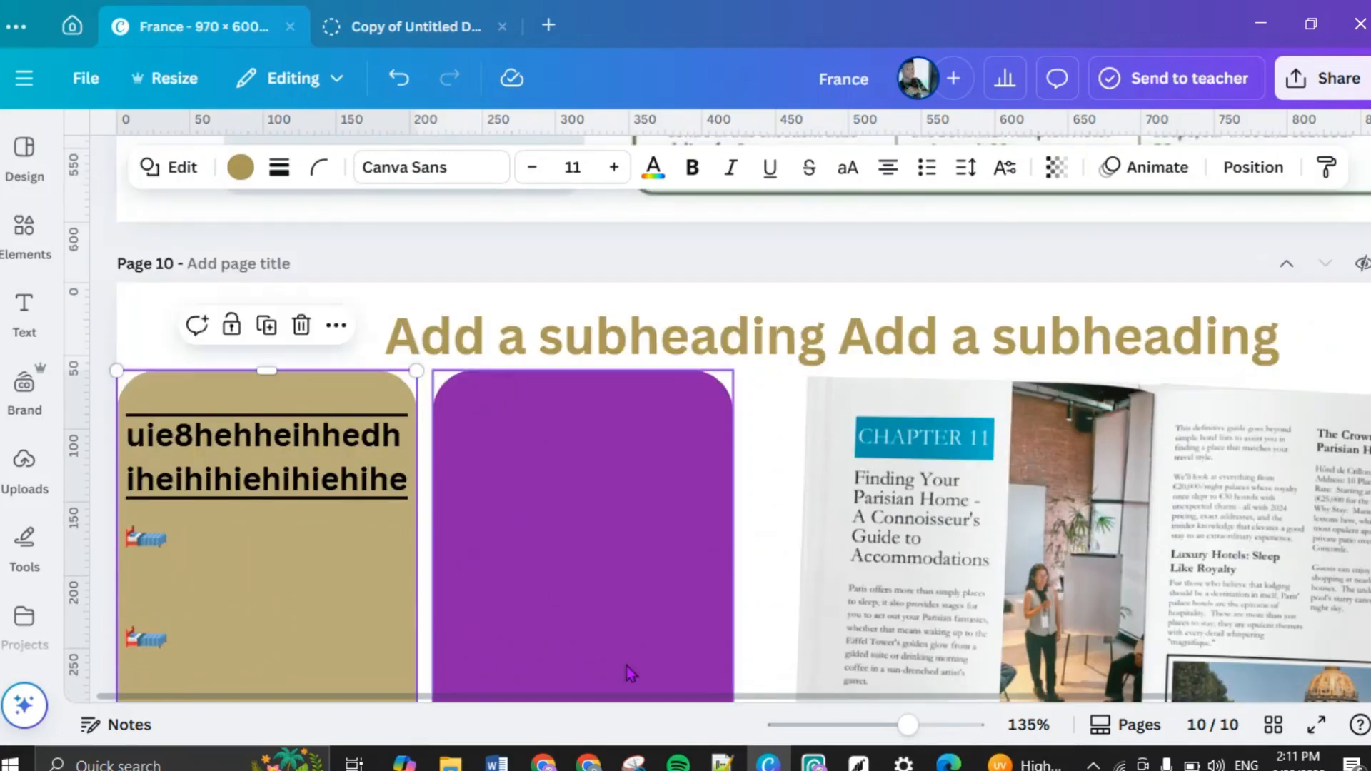
pyautogui.click(884, 726)
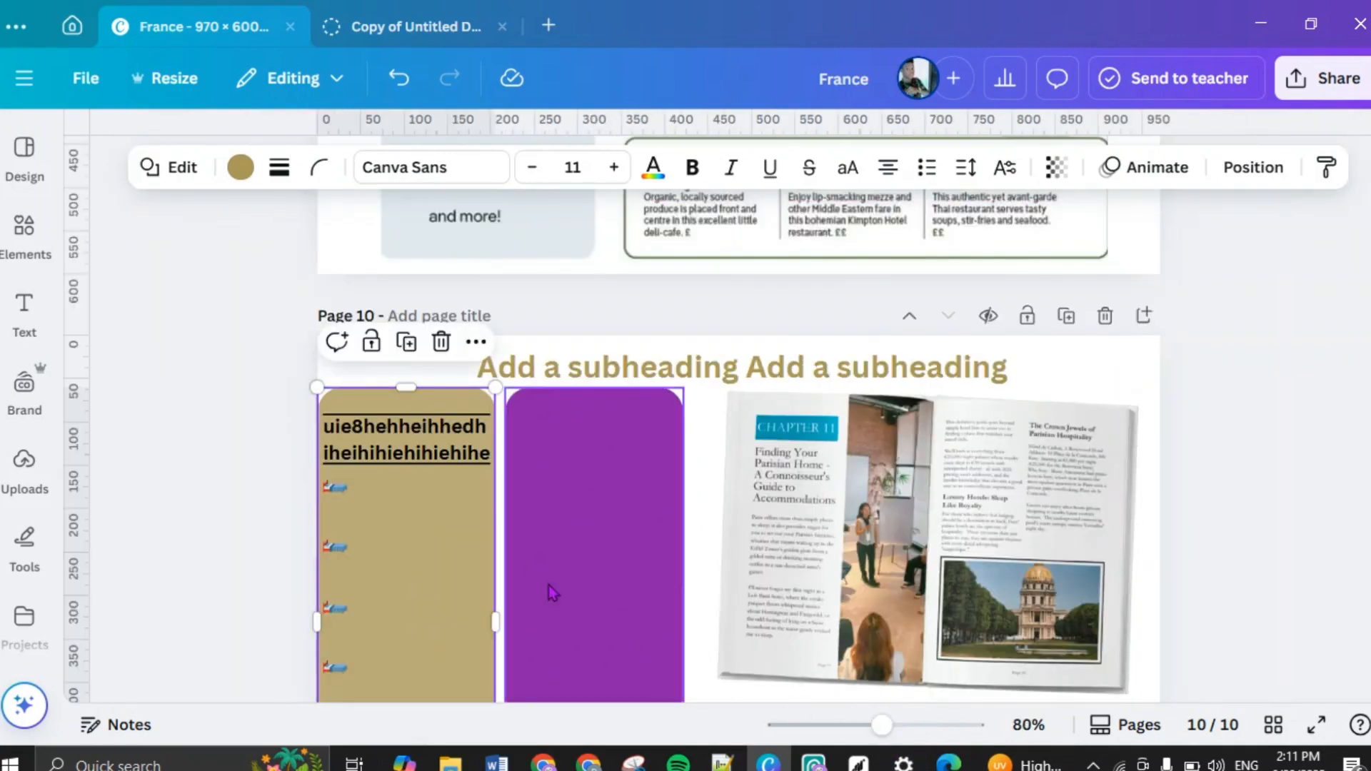
pyautogui.scroll(-2, 397, 516)
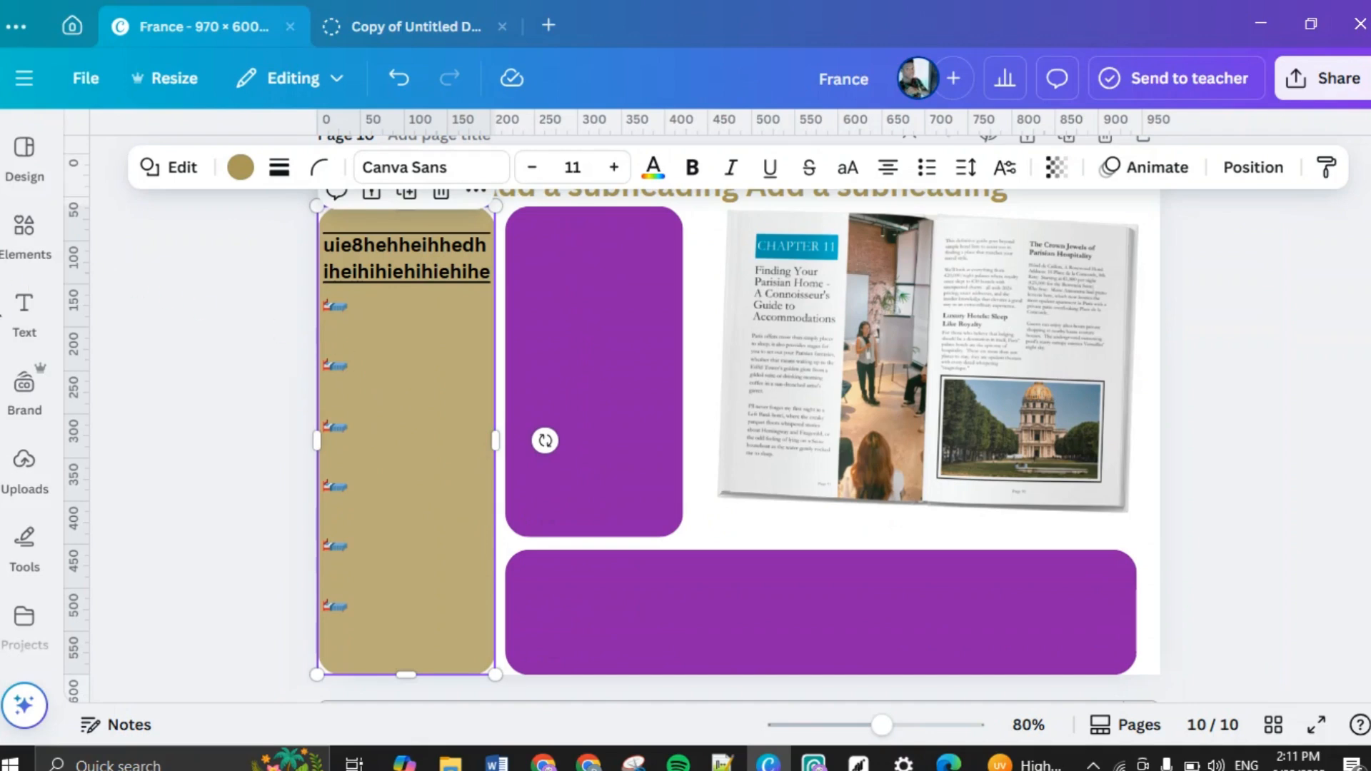
pyautogui.click(24, 307)
pyautogui.click(172, 522)
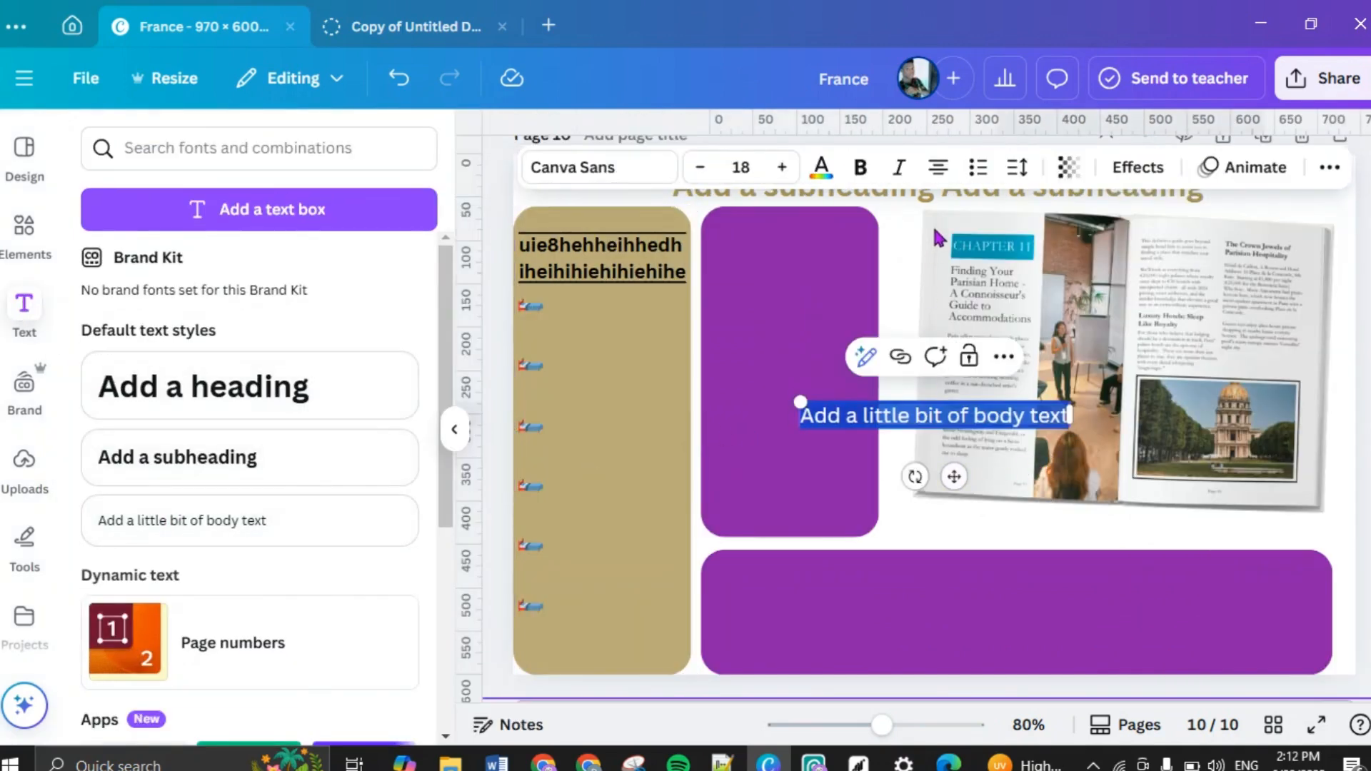
pyautogui.click(938, 167)
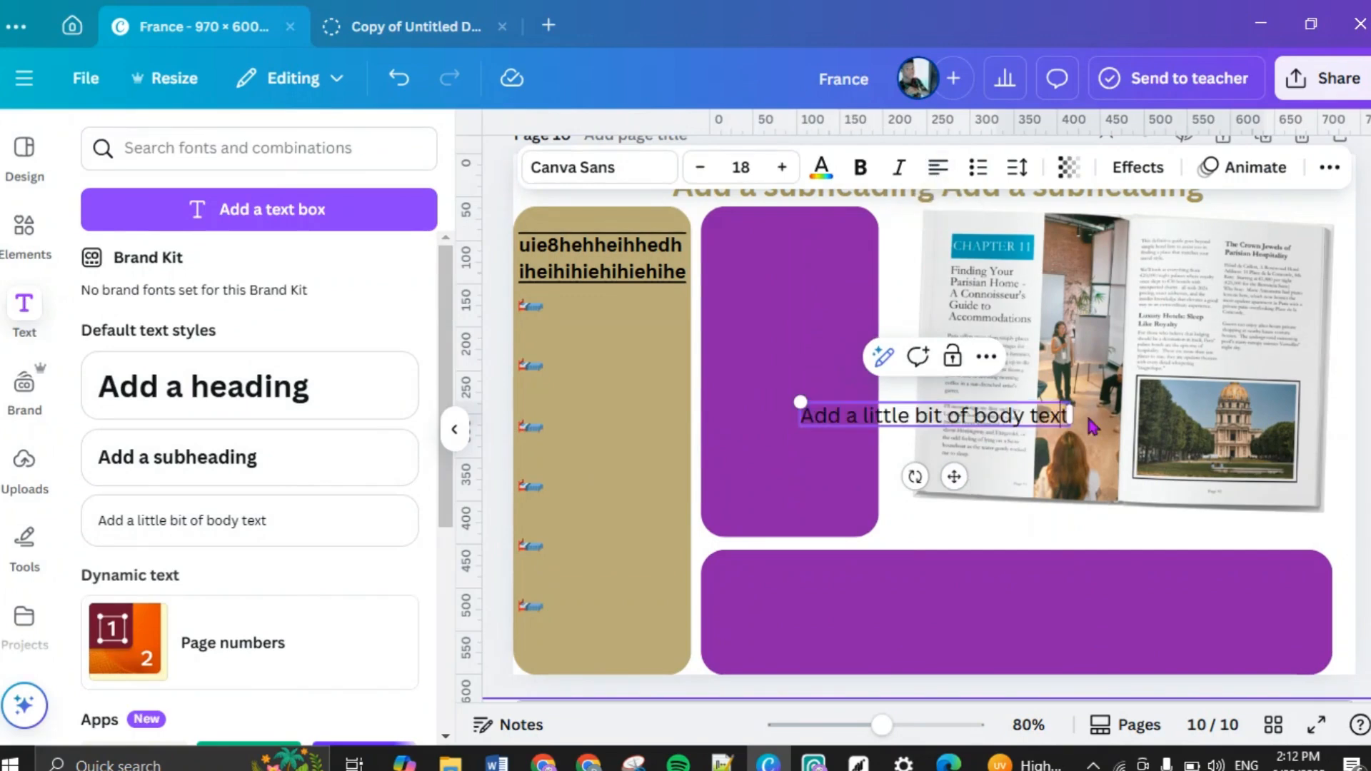
# Step: Shrink the body text to size 13.6, wrap it onto two lines and place it beside the top bed icon
pyautogui.moveTo(1069, 414); pyautogui.dragTo(979, 428)
pyautogui.moveTo(913, 506); pyautogui.dragTo(652, 388)
pyautogui.moveTo(543, 284); pyautogui.dragTo(587, 298)
pyautogui.moveTo(674, 387); pyautogui.dragTo(637, 383)
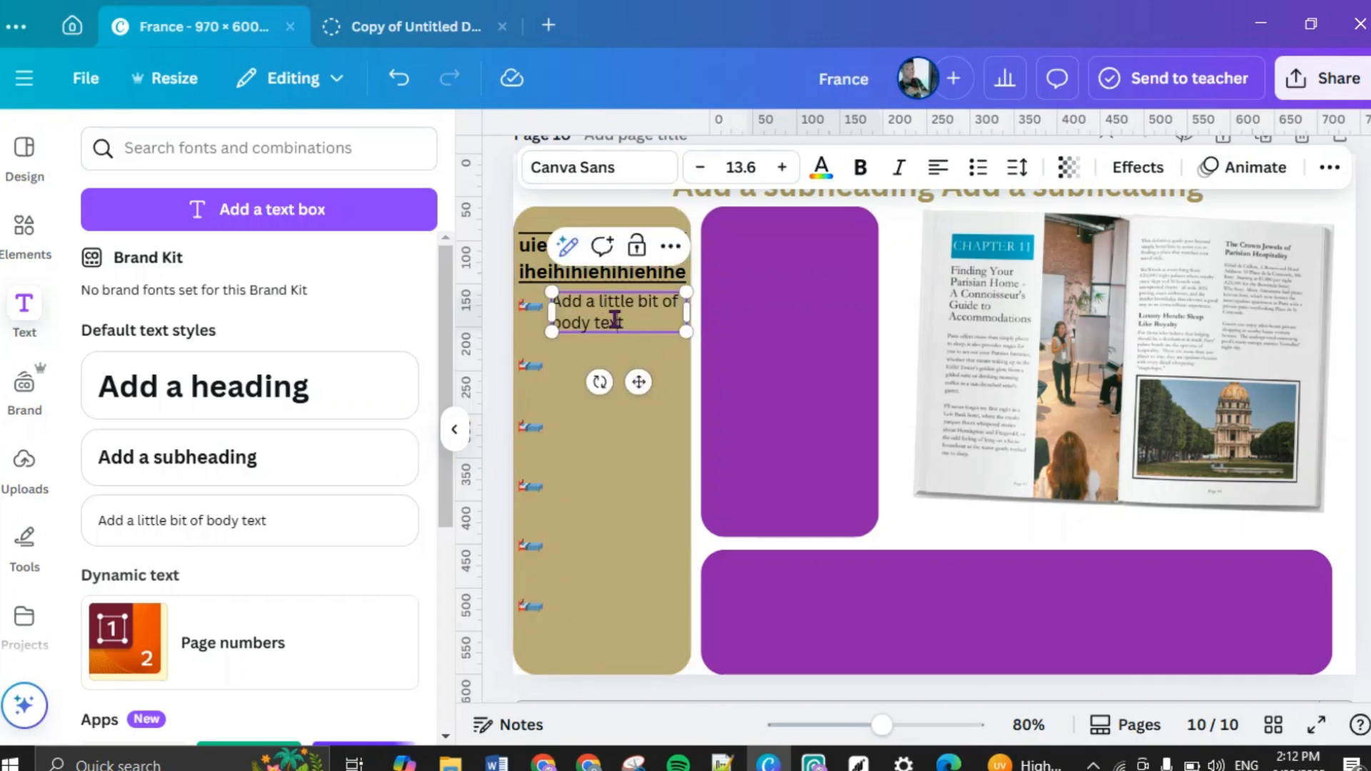
pyautogui.click(640, 472)
# Step: Duplicate the body text five times and place one copy beside each of the remaining bed icons
pyautogui.click(611, 320)
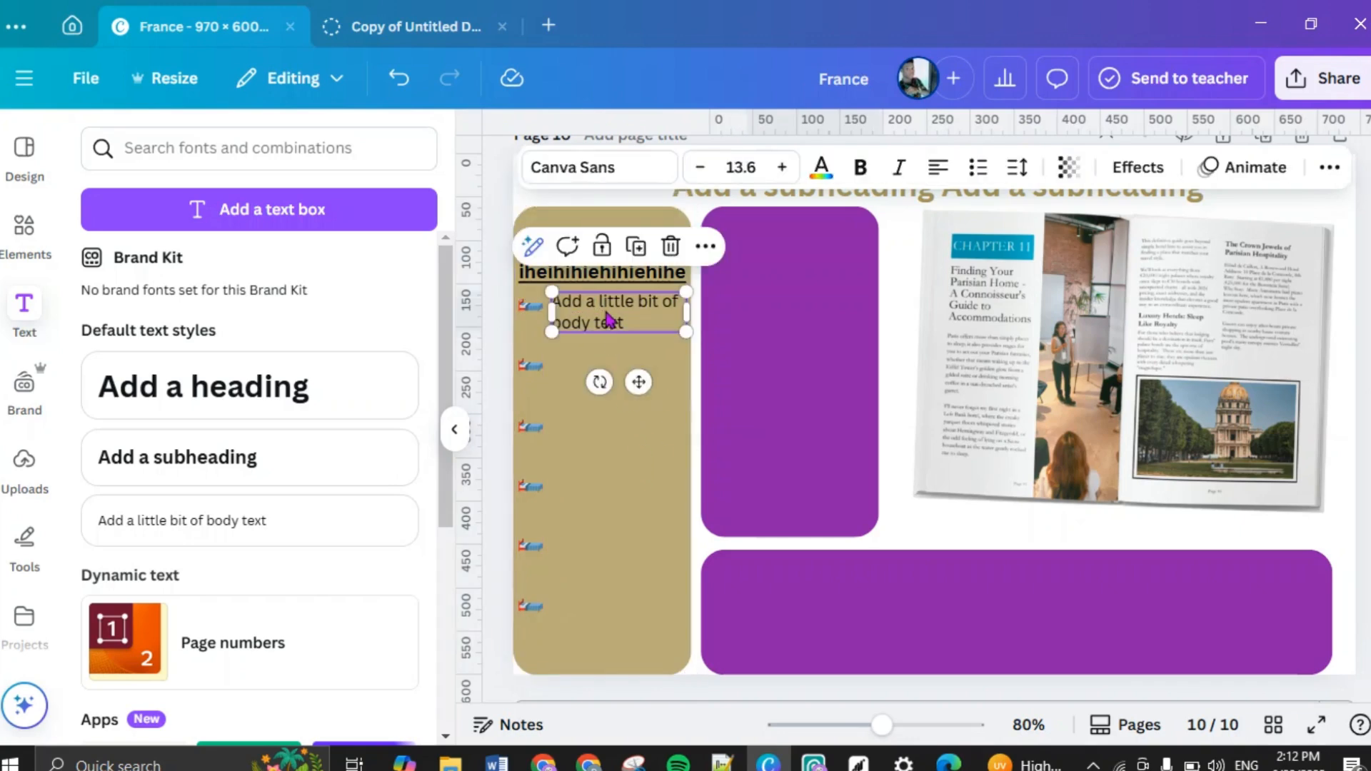
pyautogui.click(635, 249)
pyautogui.moveTo(652, 392); pyautogui.dragTo(635, 449)
pyautogui.click(635, 312)
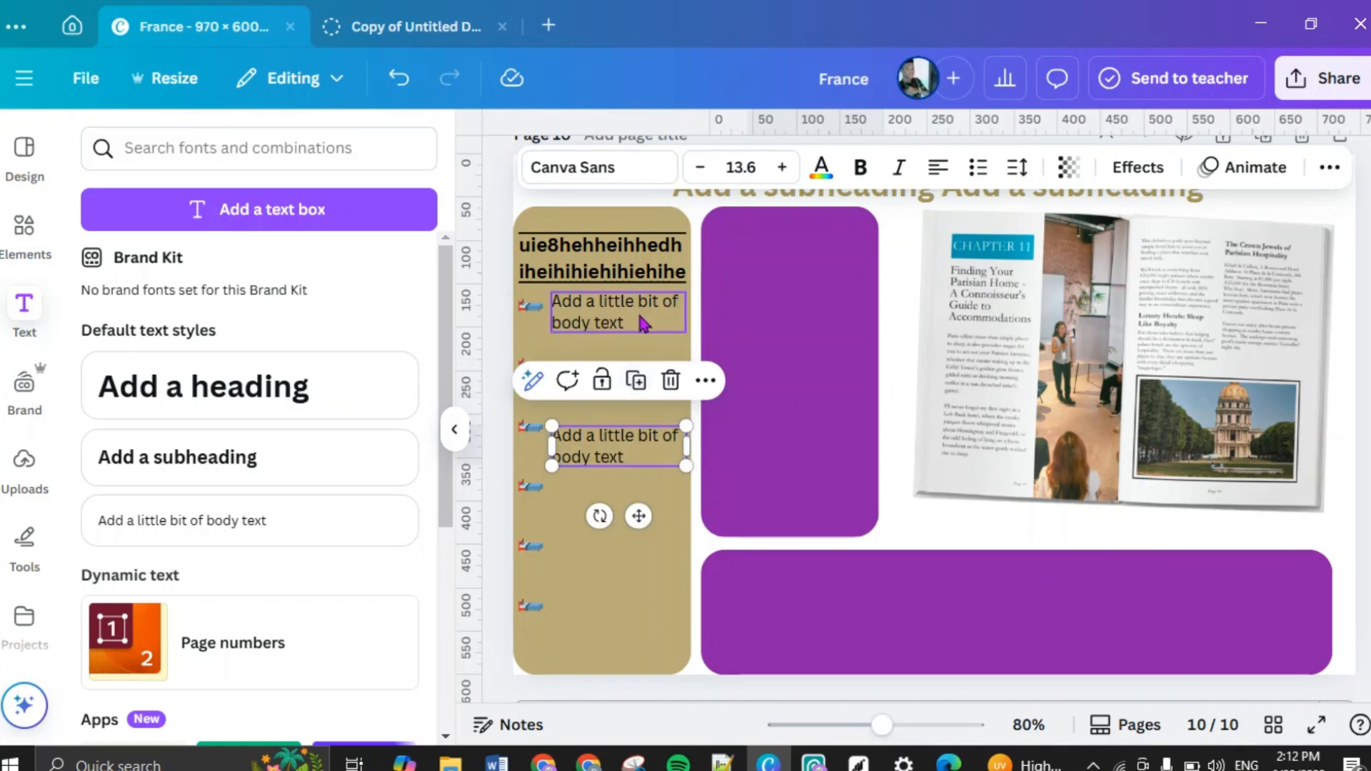
pyautogui.moveTo(639, 517); pyautogui.dragTo(639, 512)
pyautogui.click(636, 373)
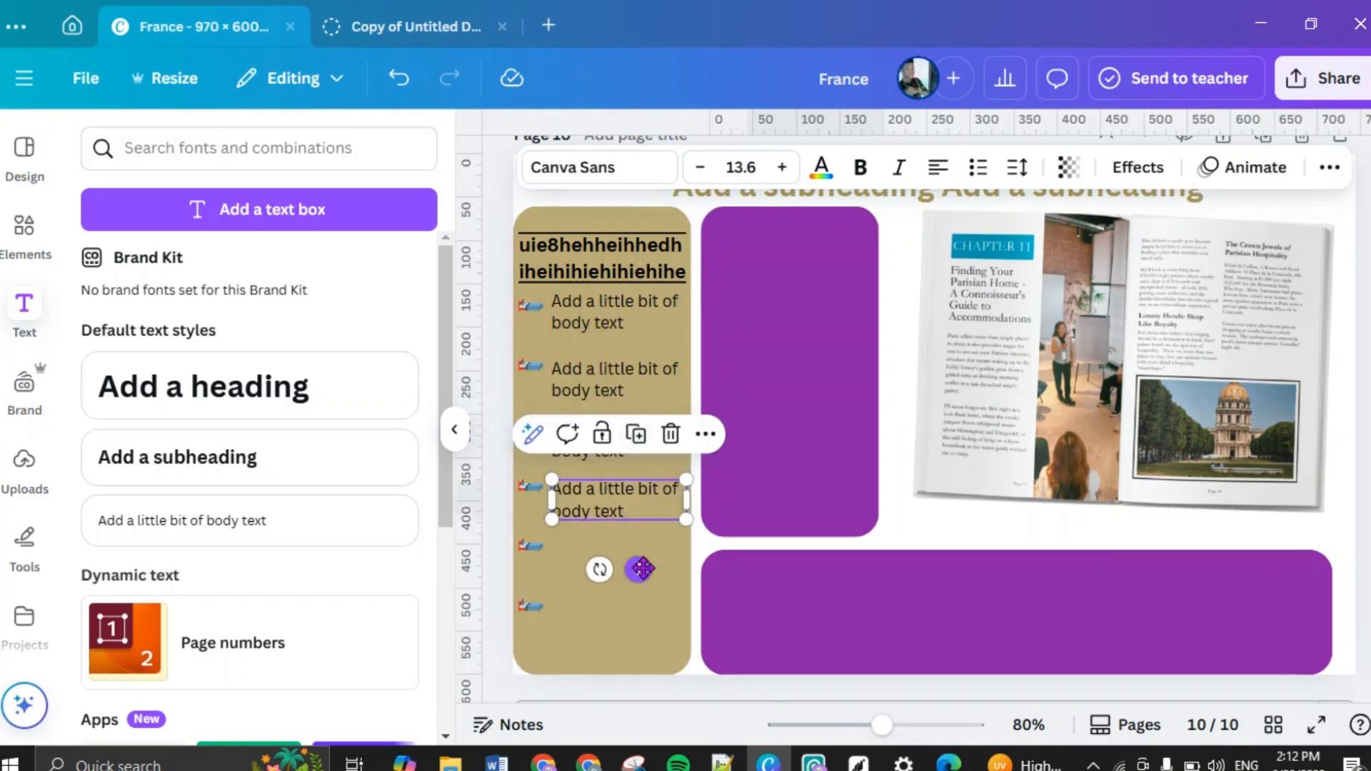
pyautogui.click(636, 435)
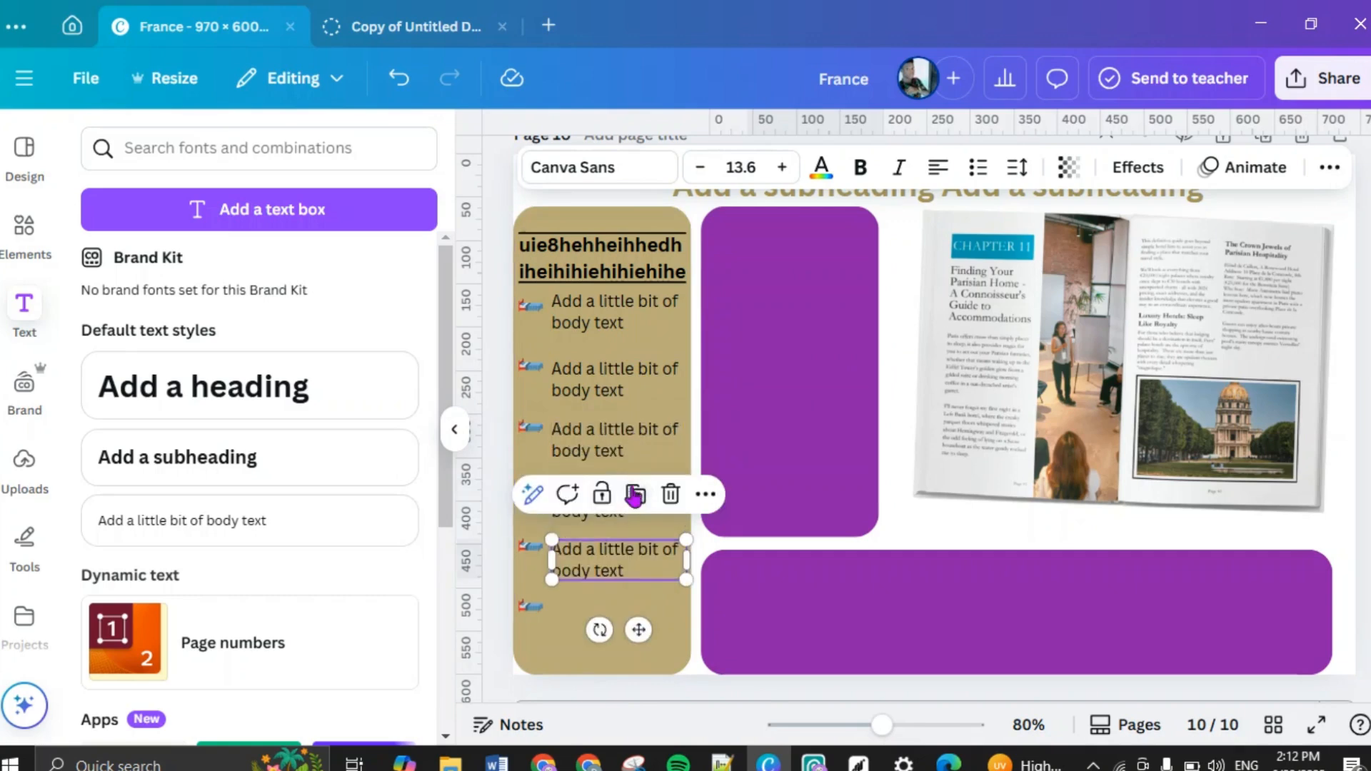
pyautogui.click(634, 492)
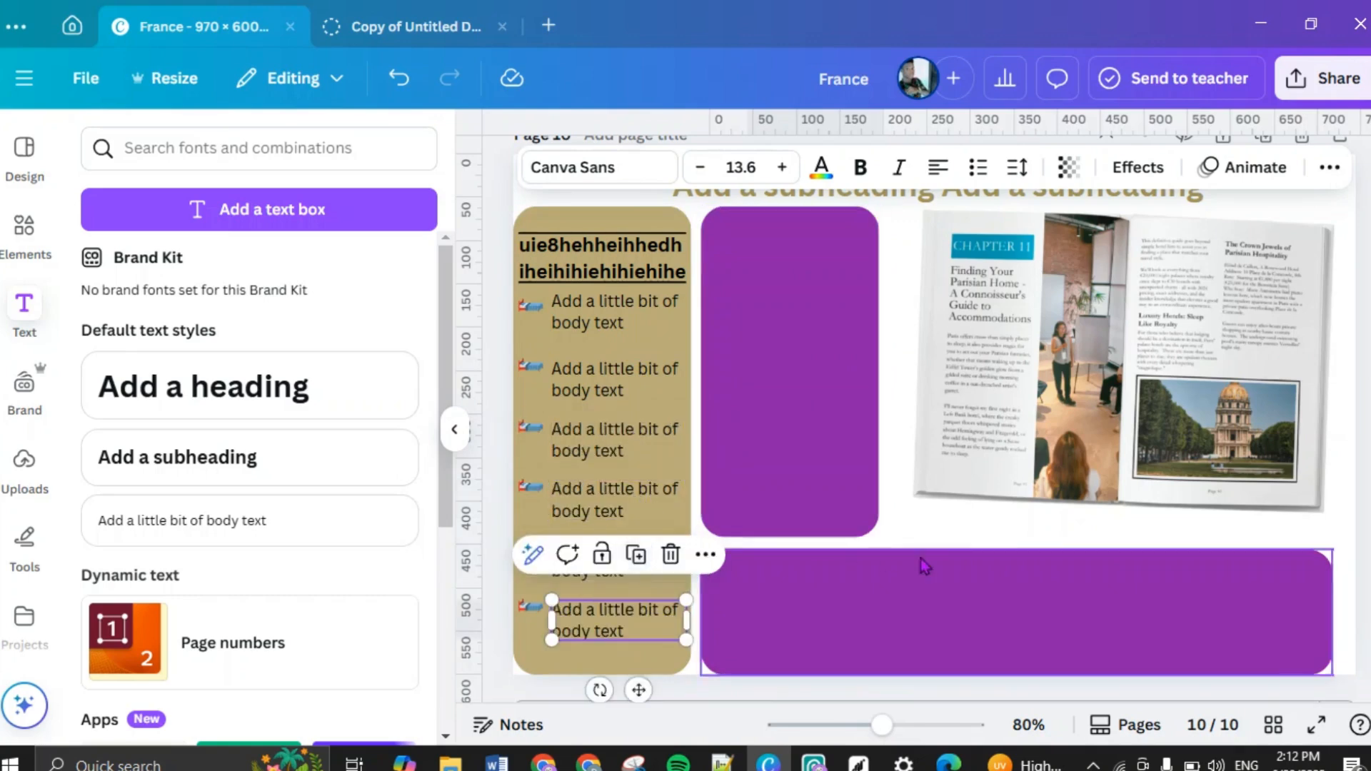
pyautogui.click(944, 525)
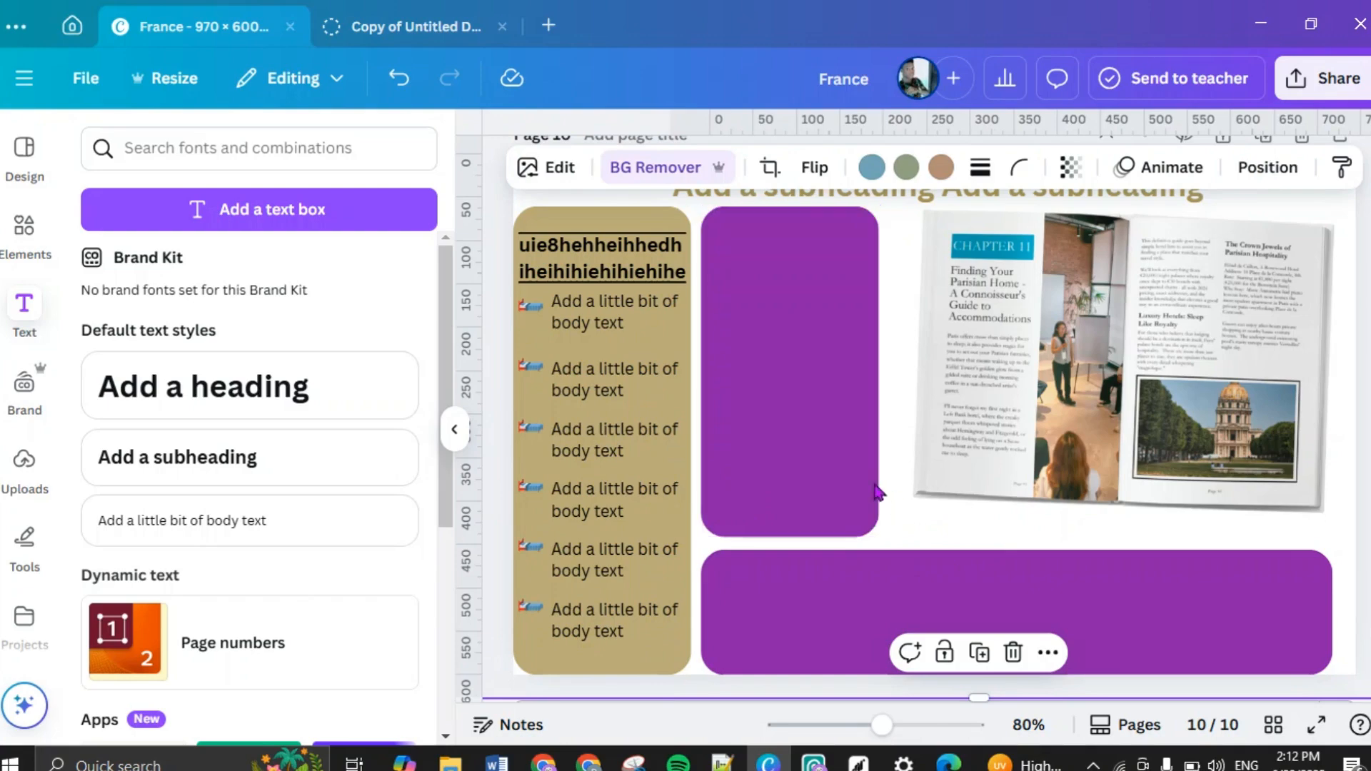
# Step: Compare page 10's layout with the reference layout on page 9
pyautogui.scroll(5, 599, 420)
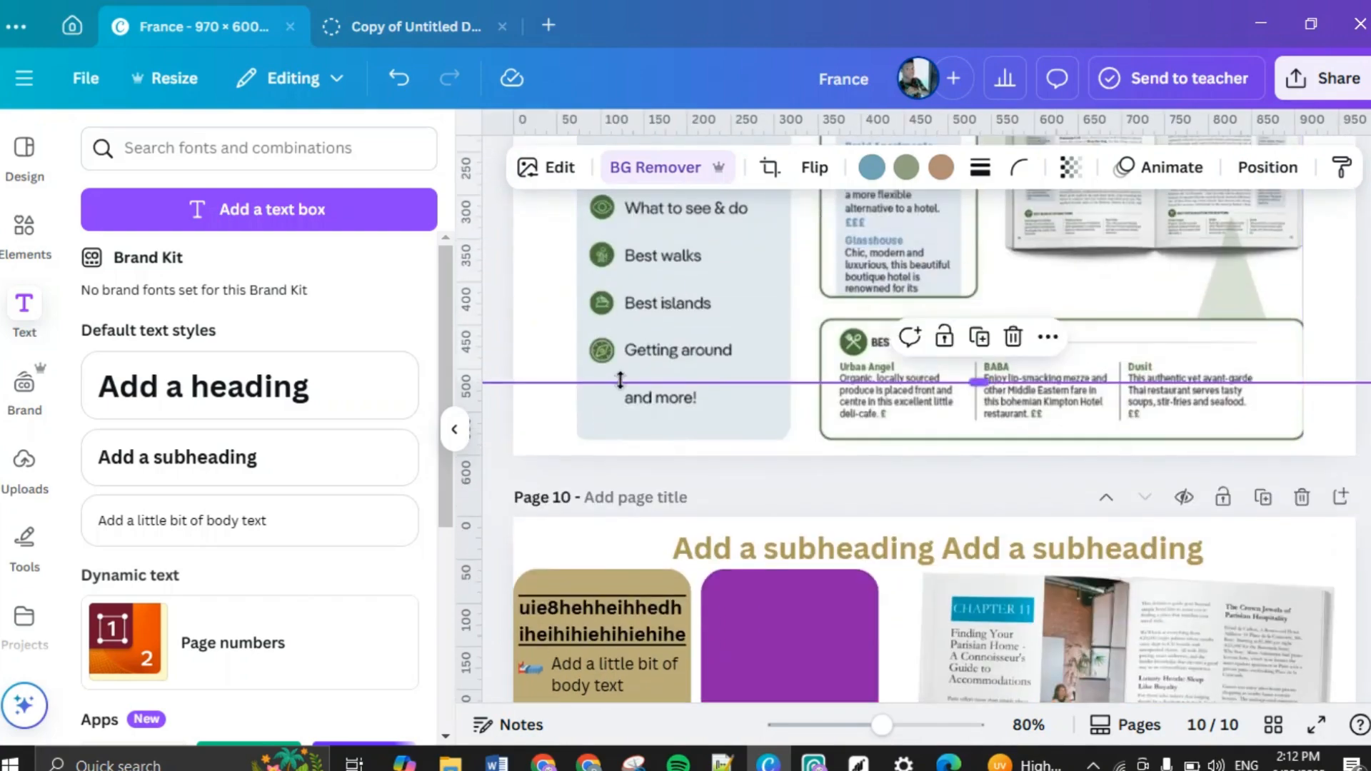
pyautogui.scroll(-3, 621, 389)
pyautogui.scroll(-3, 622, 389)
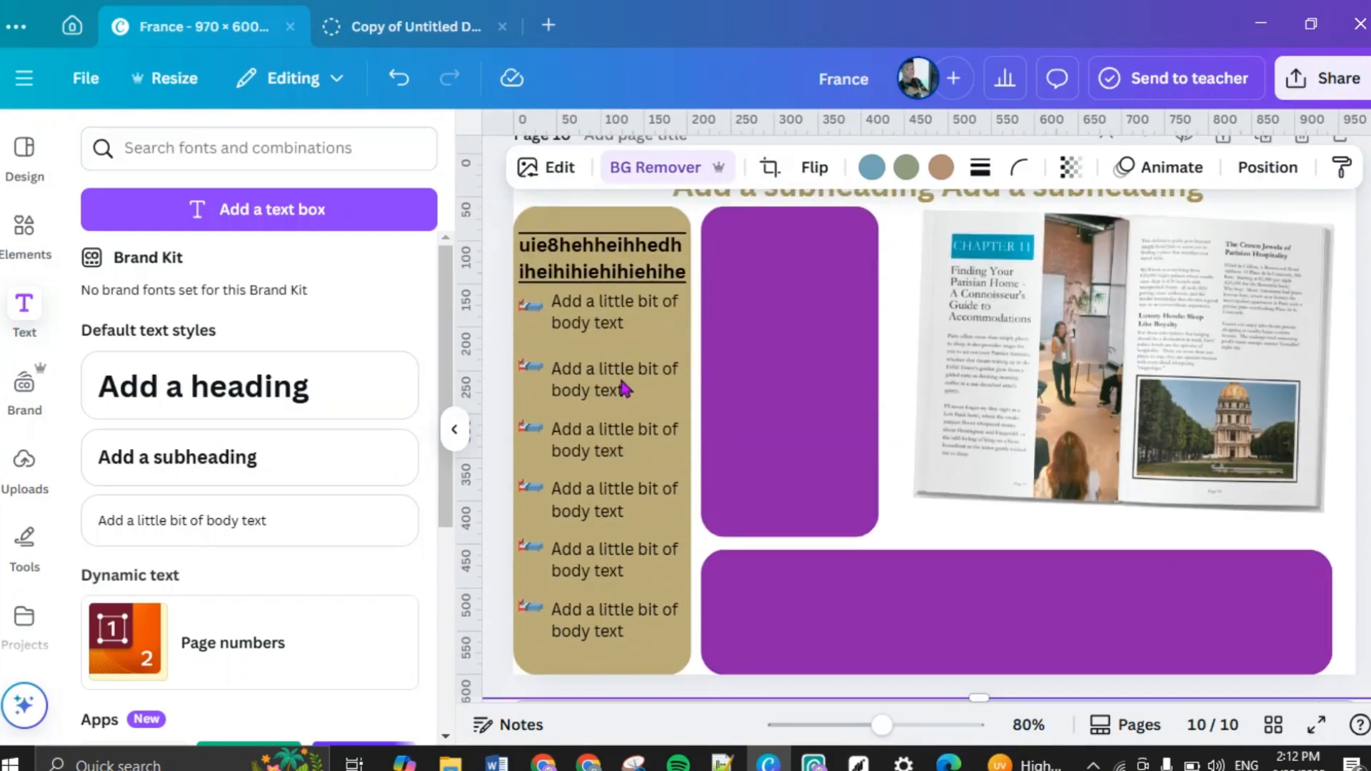
pyautogui.click(457, 430)
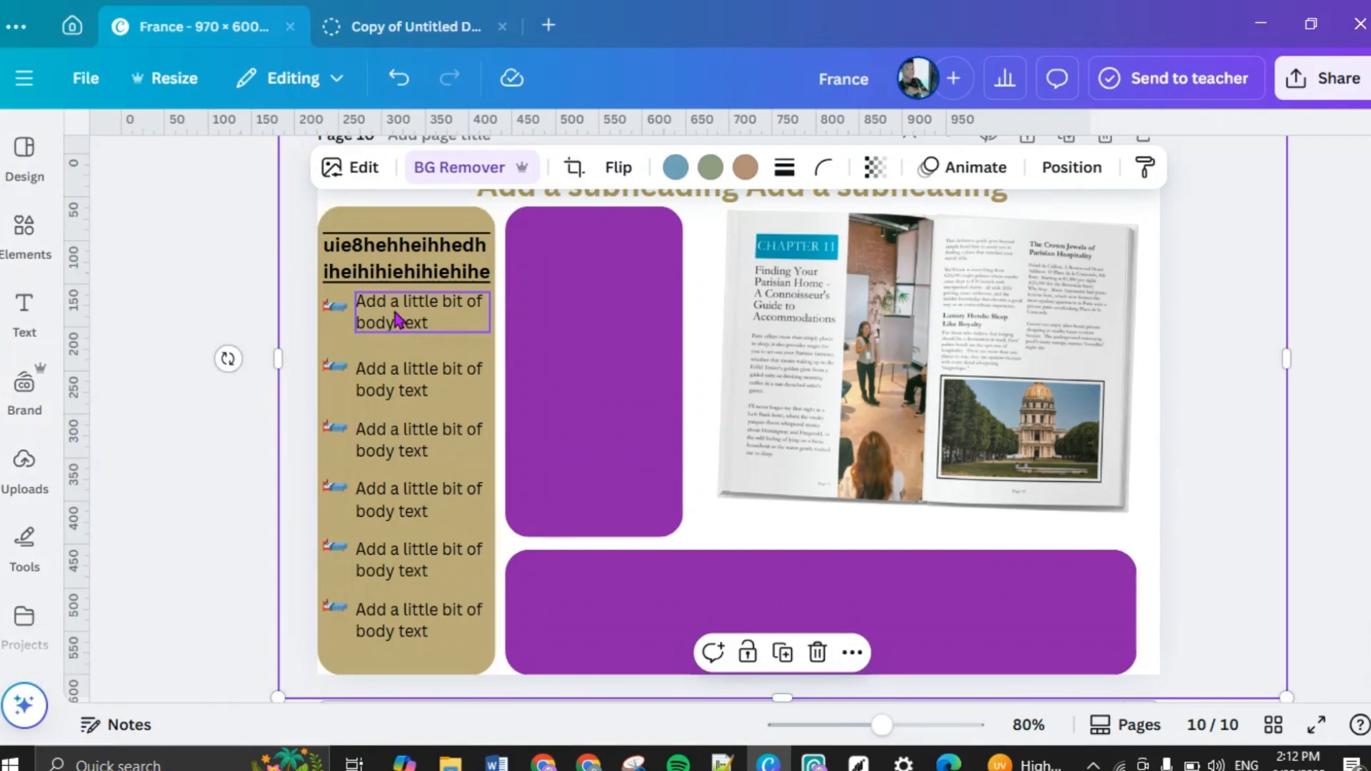
pyautogui.click(1339, 418)
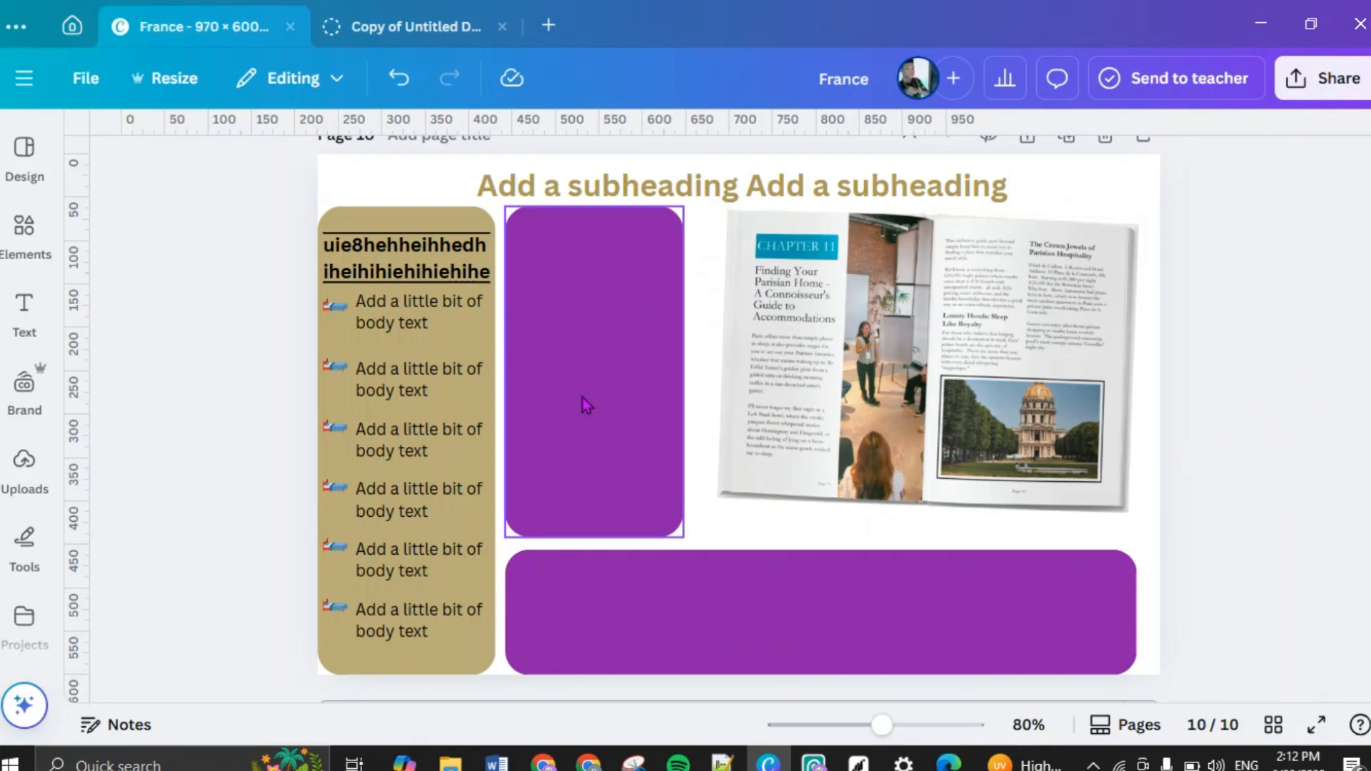
pyautogui.scroll(8, 582, 396)
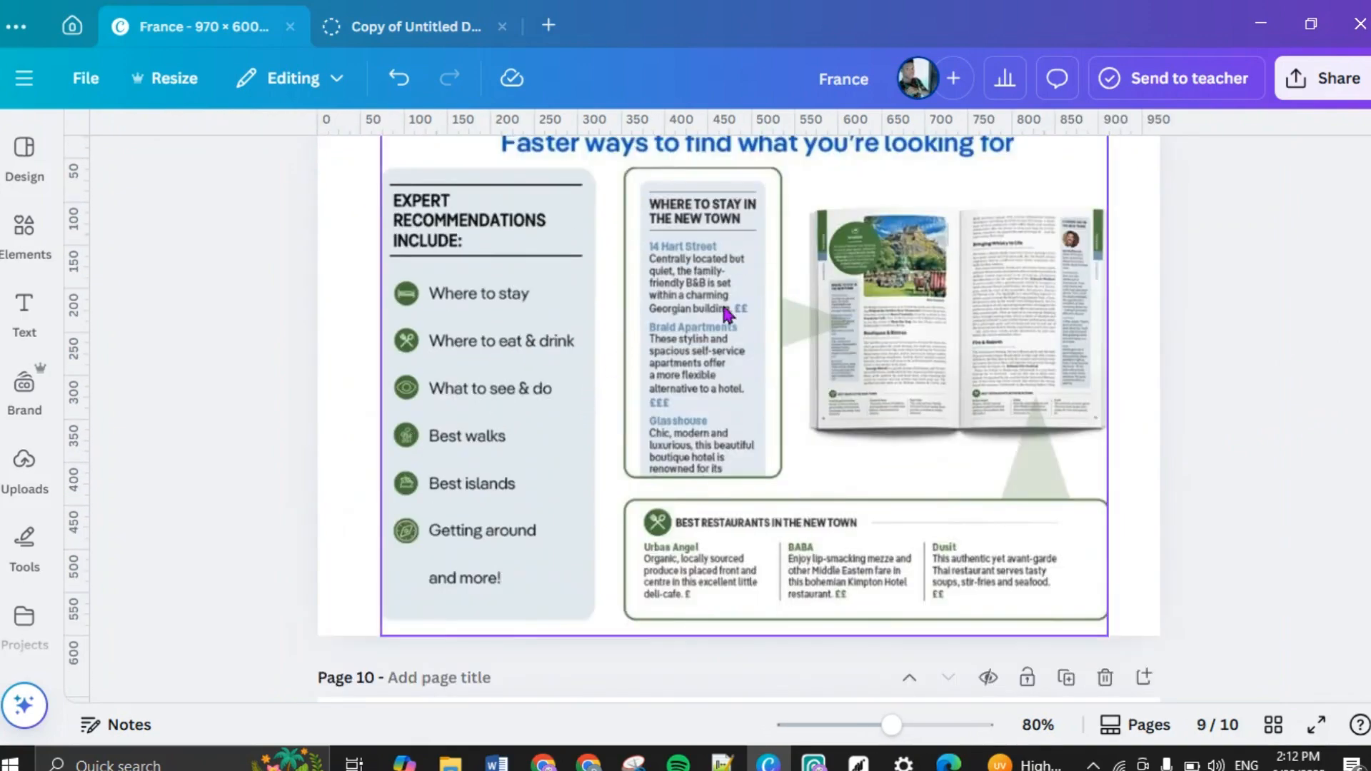
pyautogui.scroll(-4, 705, 283)
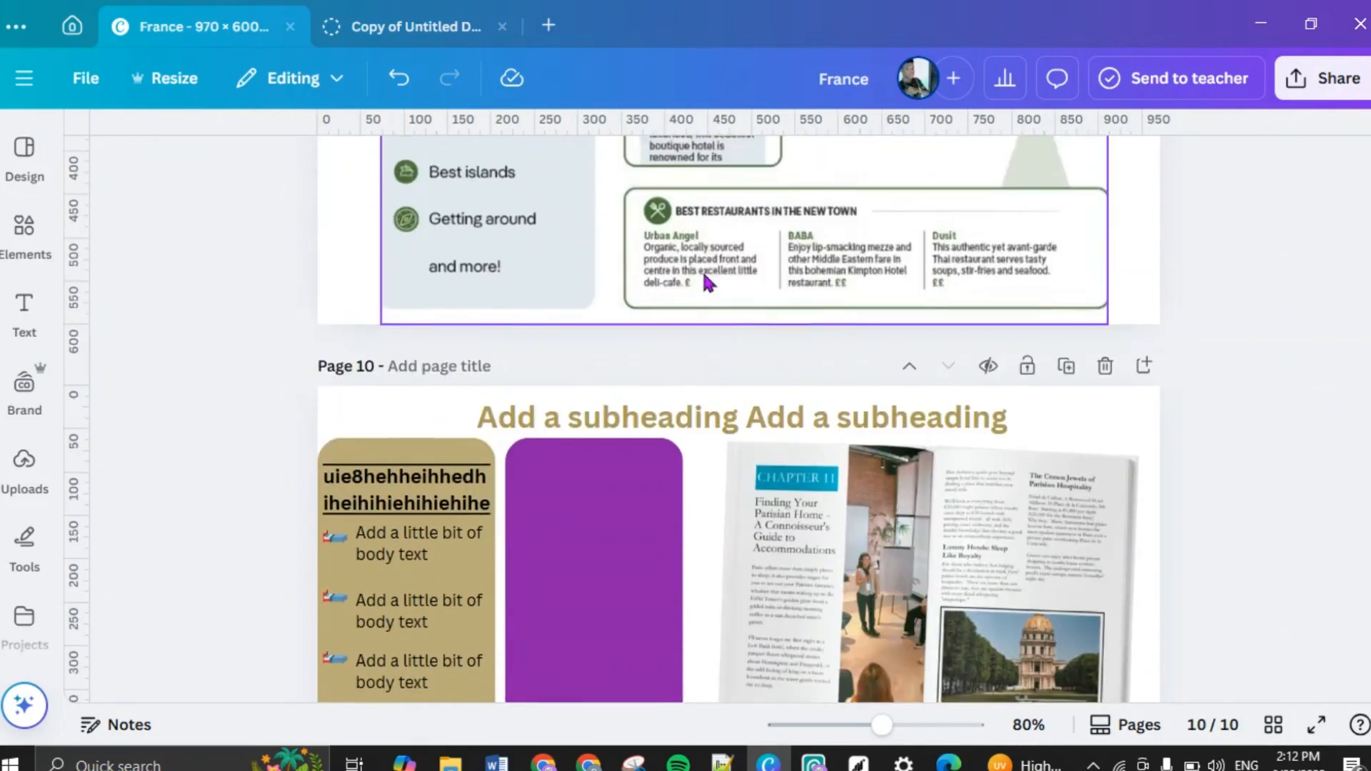
pyautogui.scroll(7, 705, 283)
pyautogui.scroll(-8, 704, 282)
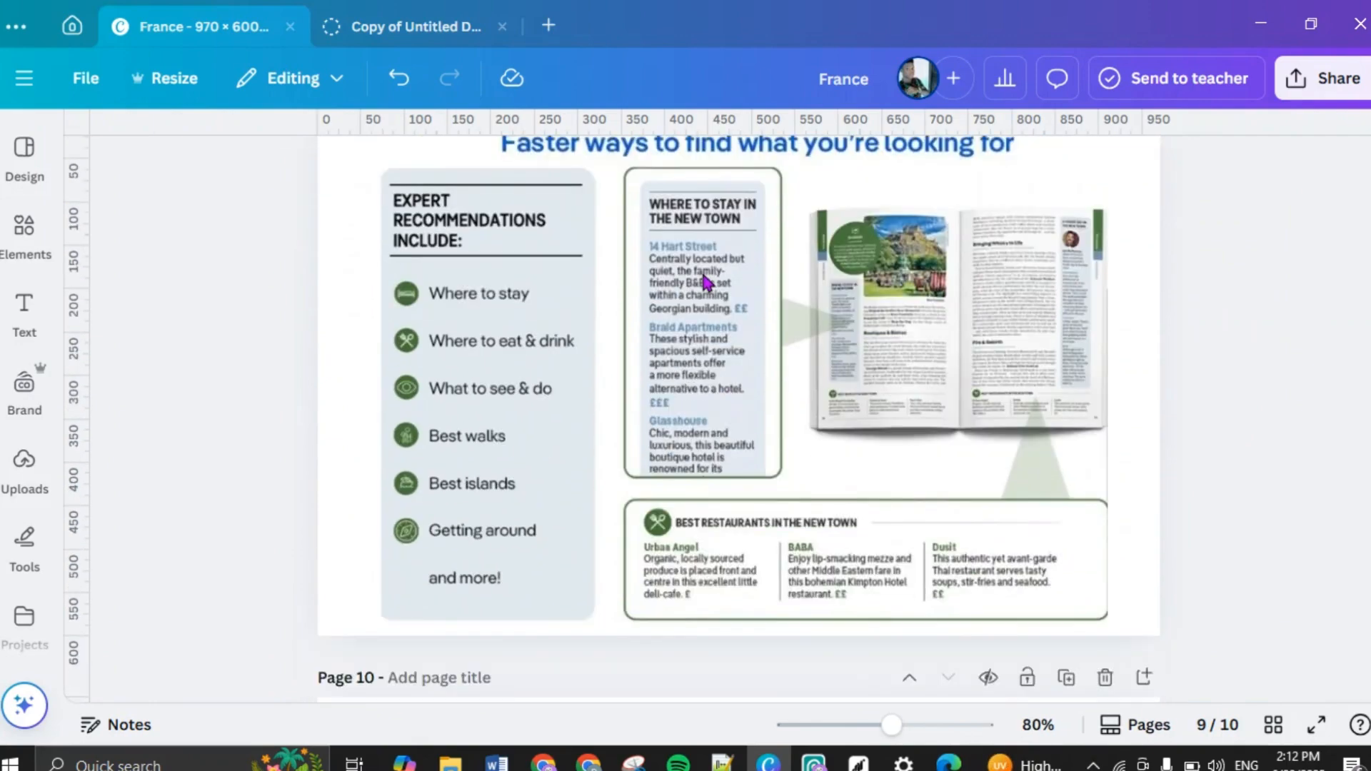
pyautogui.scroll(-1, 705, 283)
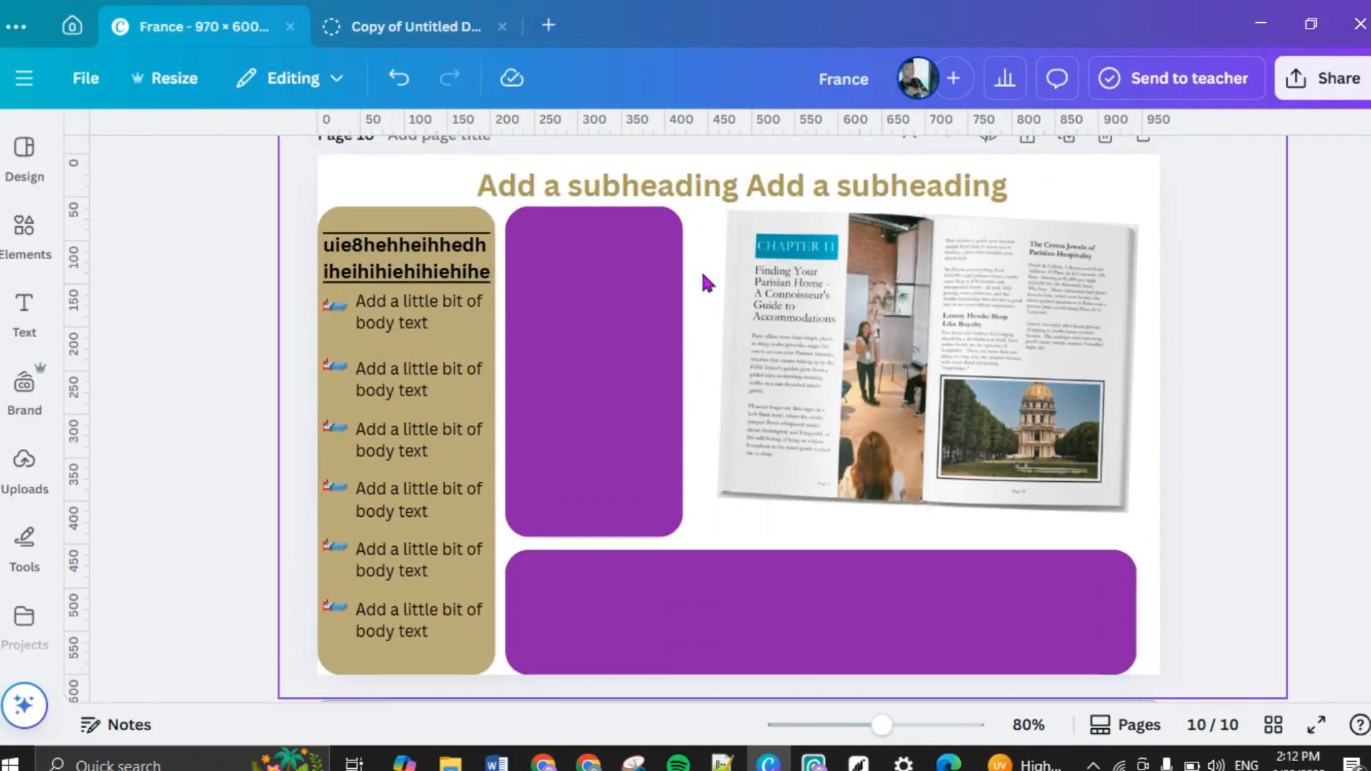
# Step: Give the tall purple rectangle on page 10 a solid outline with a stroke weight of 2
pyautogui.click(597, 311)
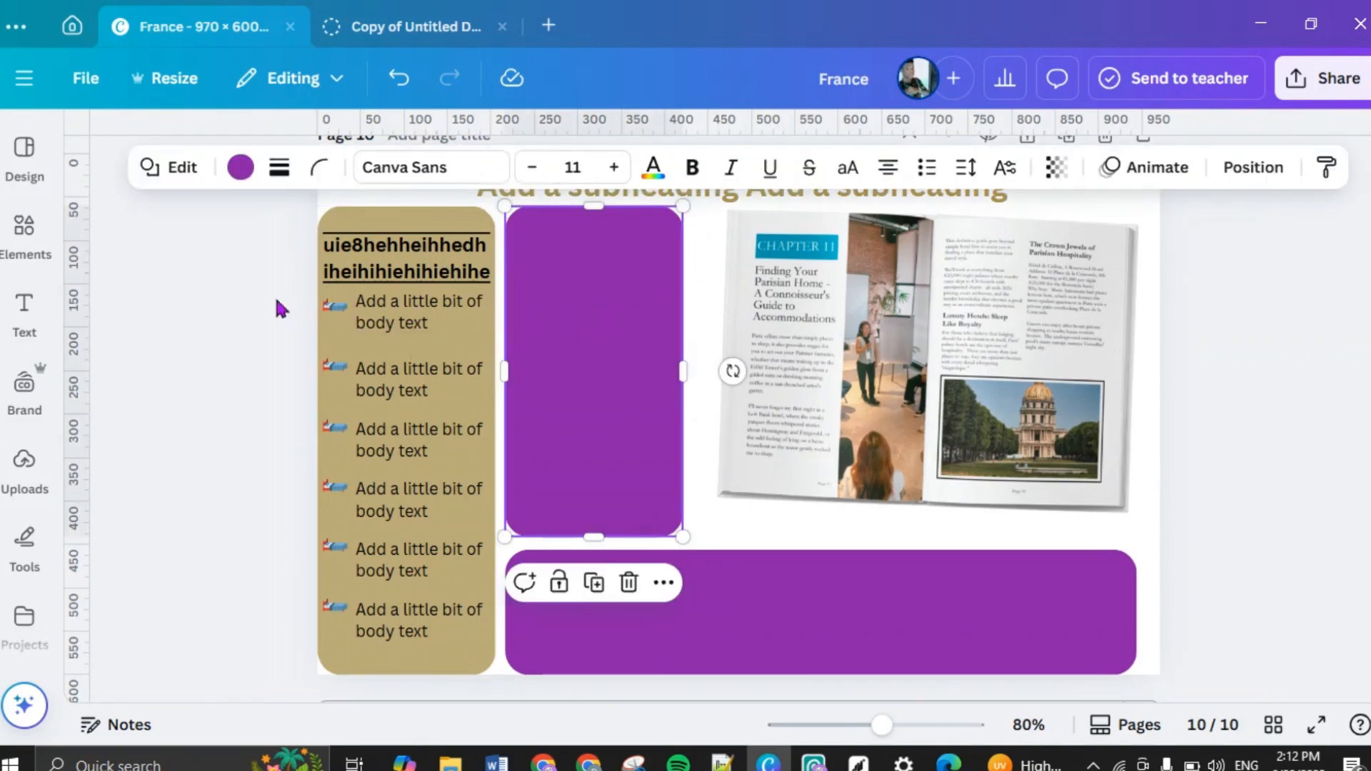
pyautogui.scroll(1, 495, 278)
pyautogui.scroll(10, 495, 278)
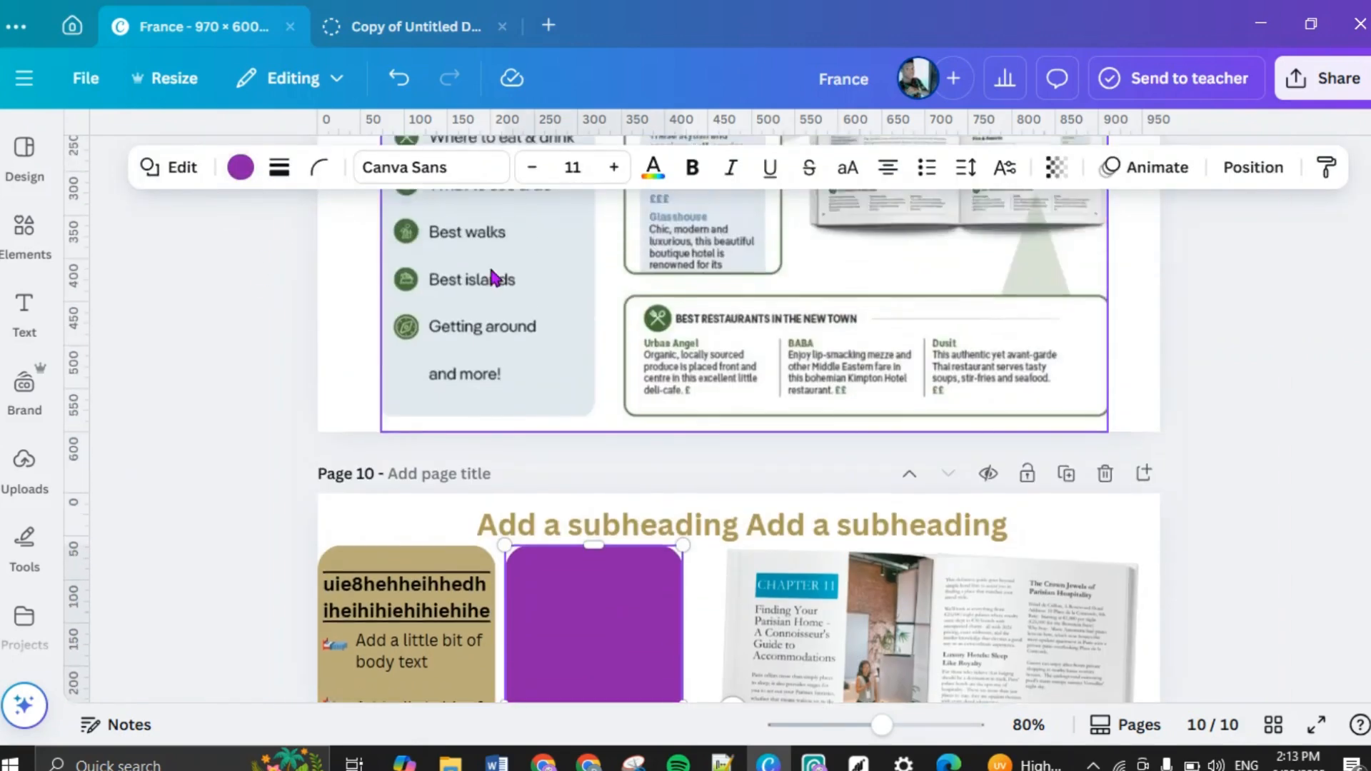
pyautogui.scroll(-5, 739, 375)
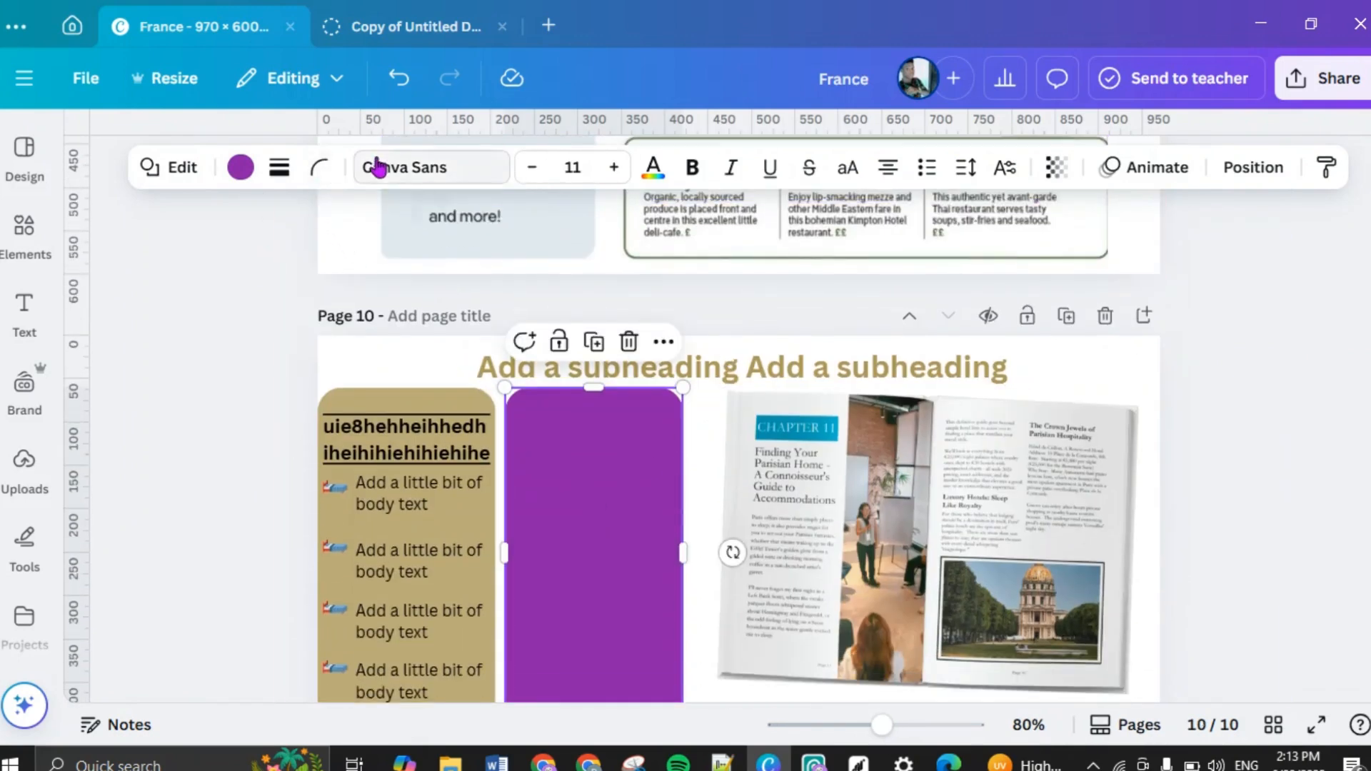
pyautogui.click(284, 175)
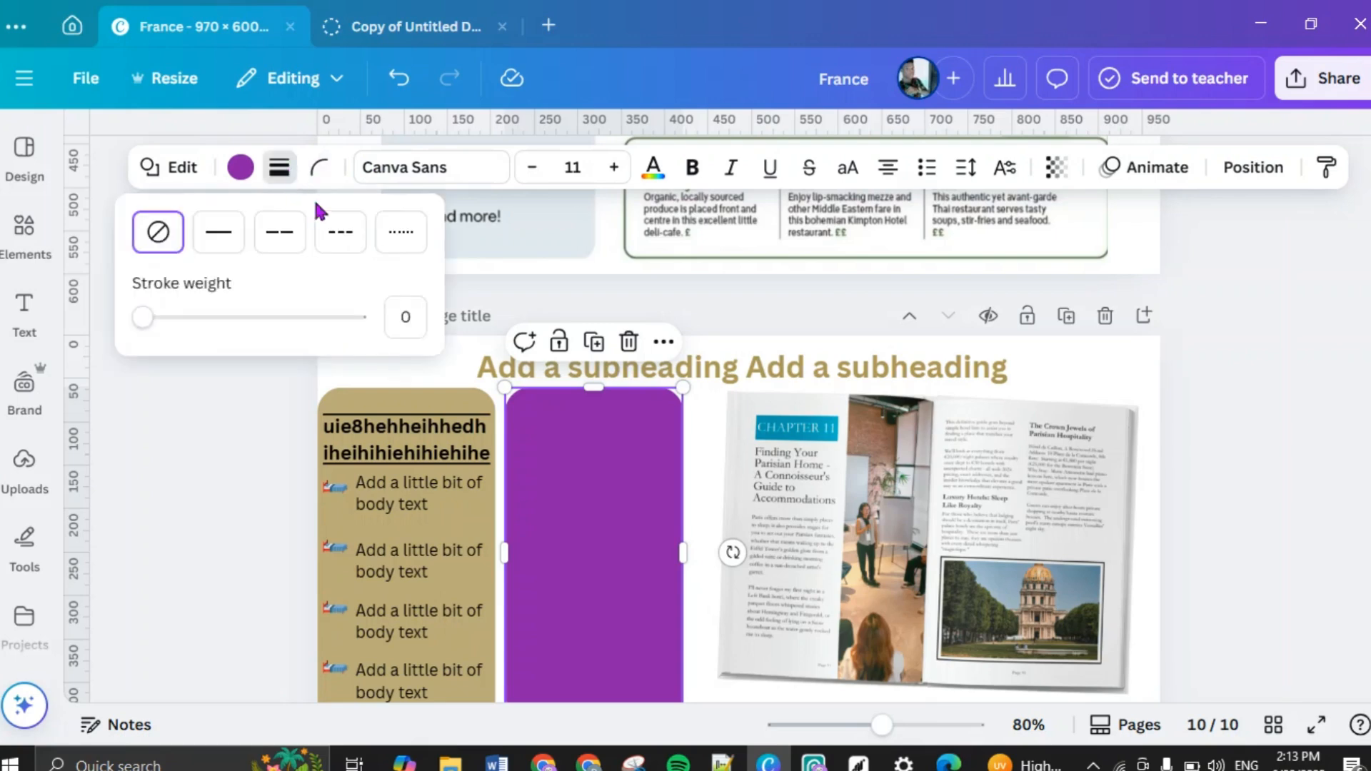
pyautogui.click(218, 235)
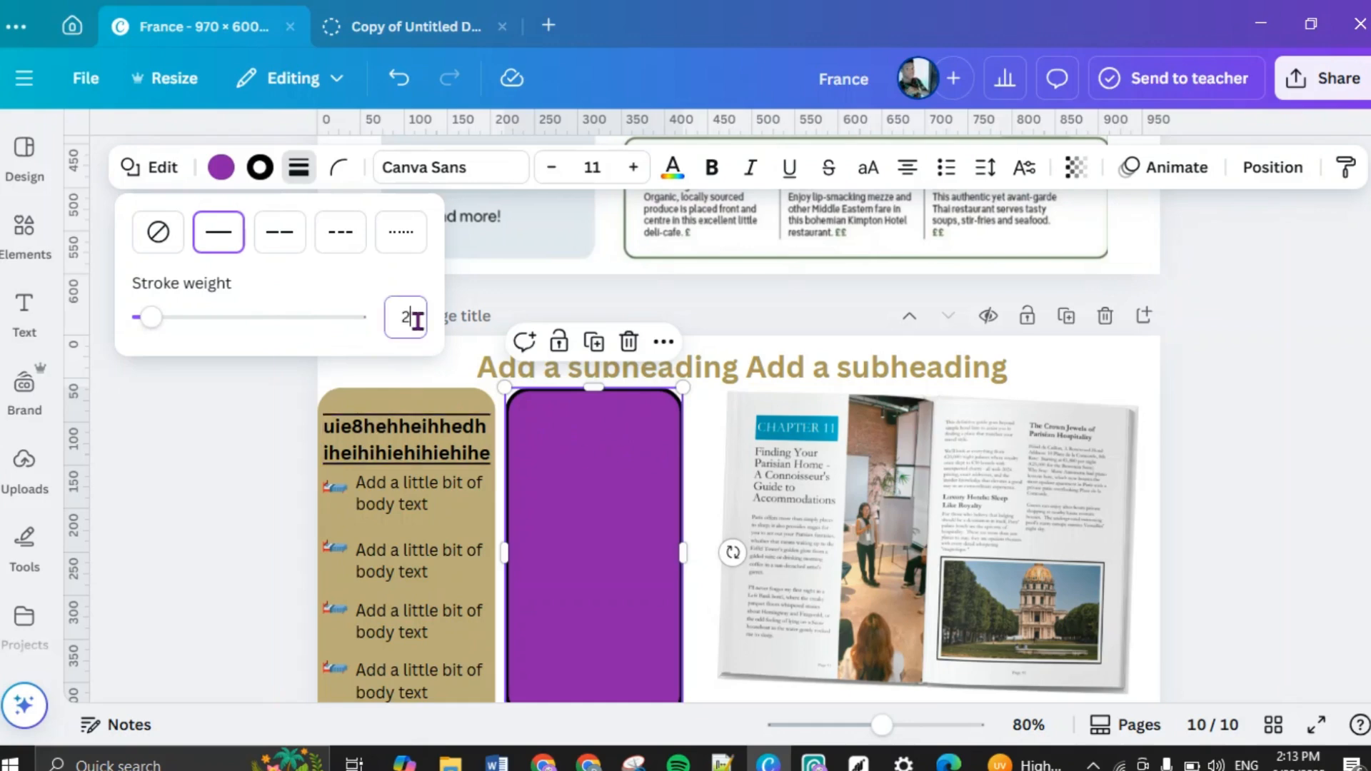
pyautogui.press('Return')
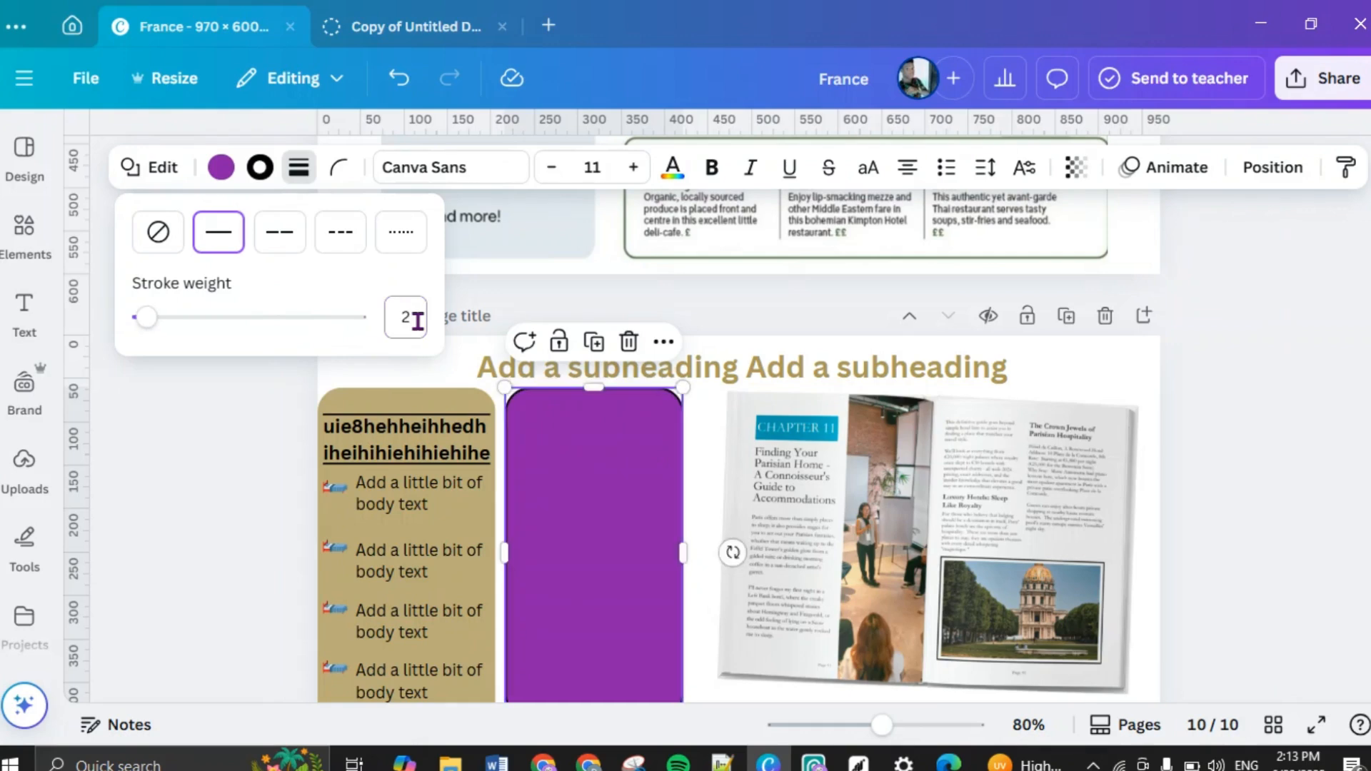
pyautogui.click(598, 491)
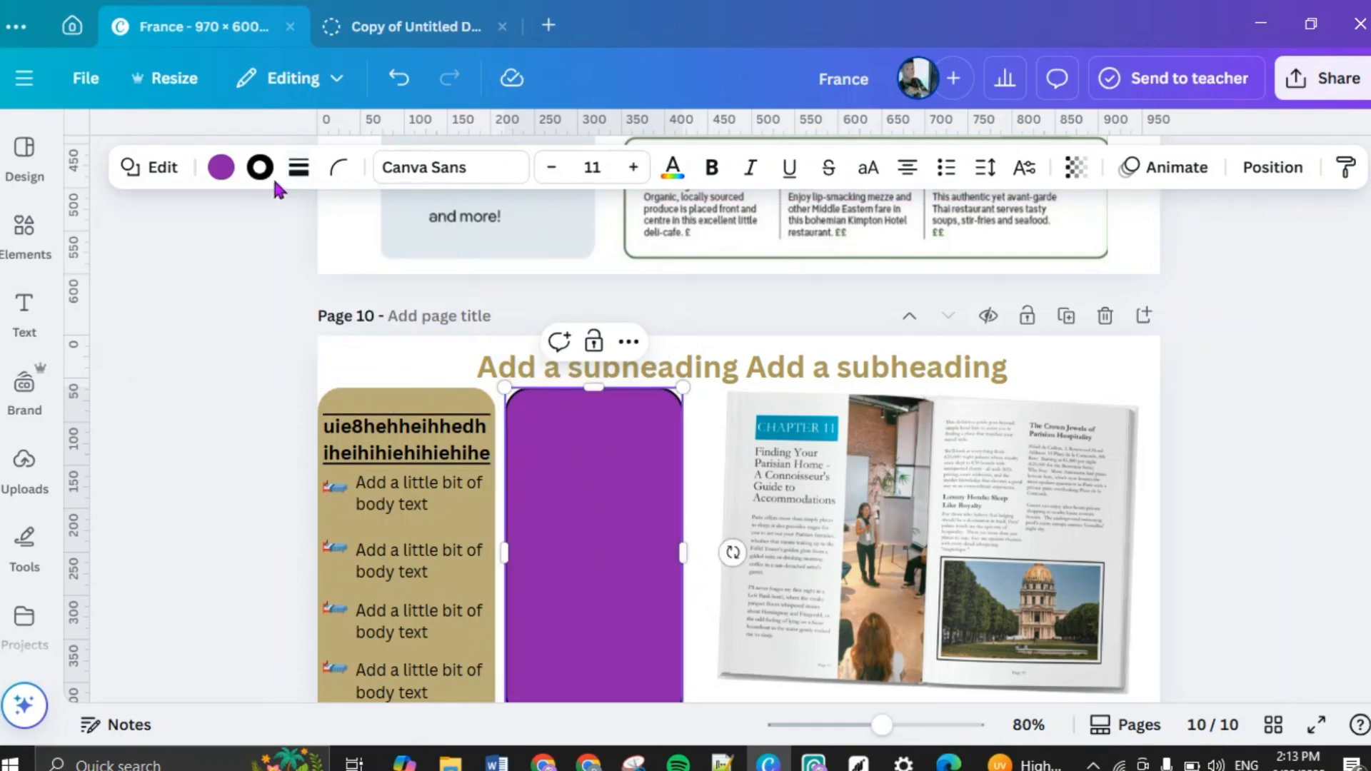
# Step: Change the fill of the tall outlined rectangle from purple to white
pyautogui.click(222, 167)
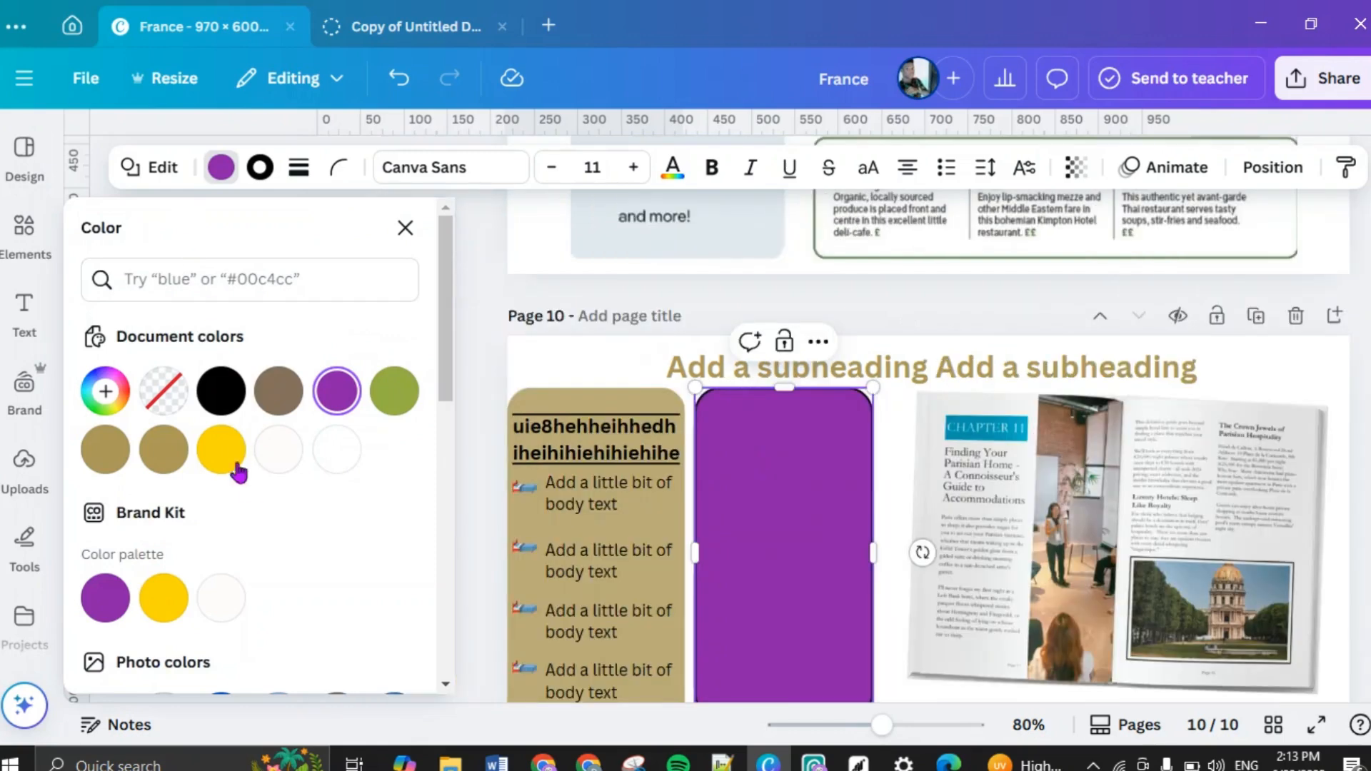
pyautogui.click(339, 451)
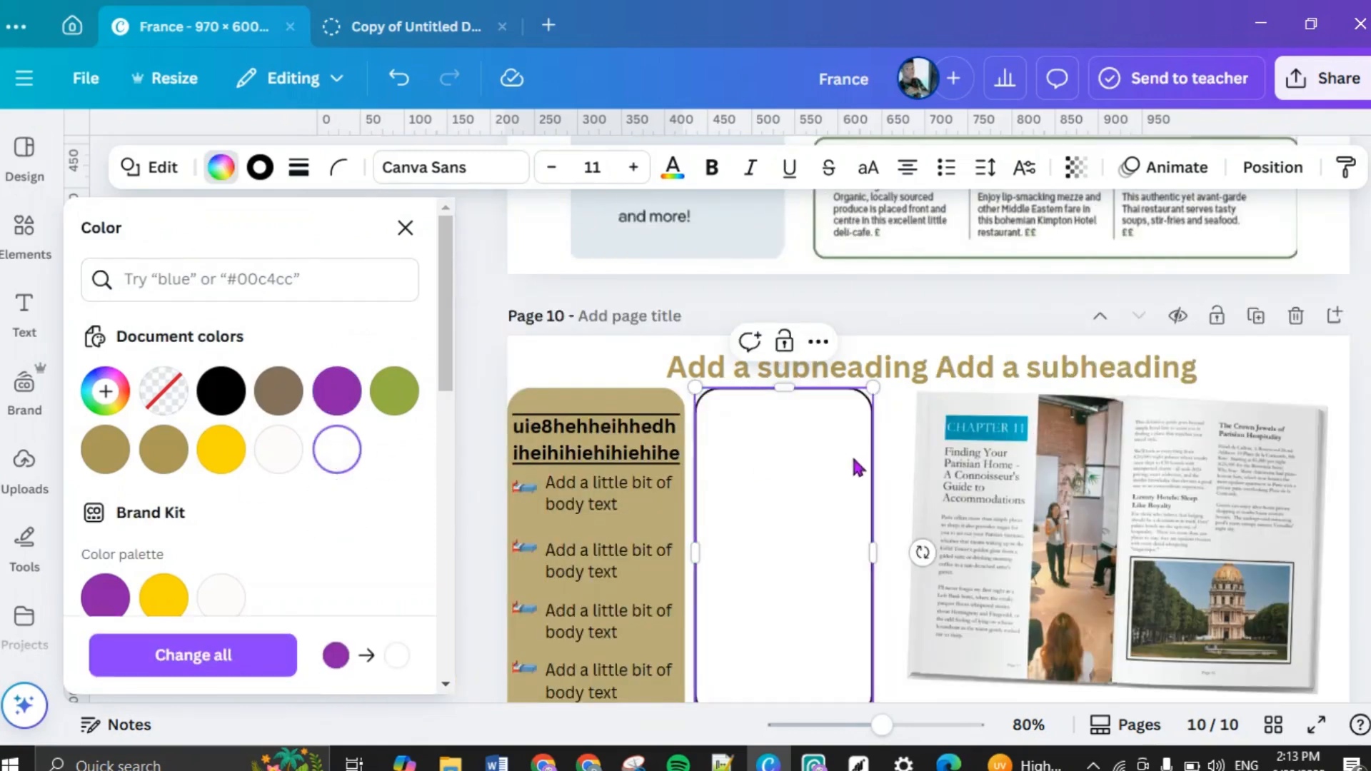
pyautogui.scroll(-3, 857, 468)
pyautogui.click(910, 522)
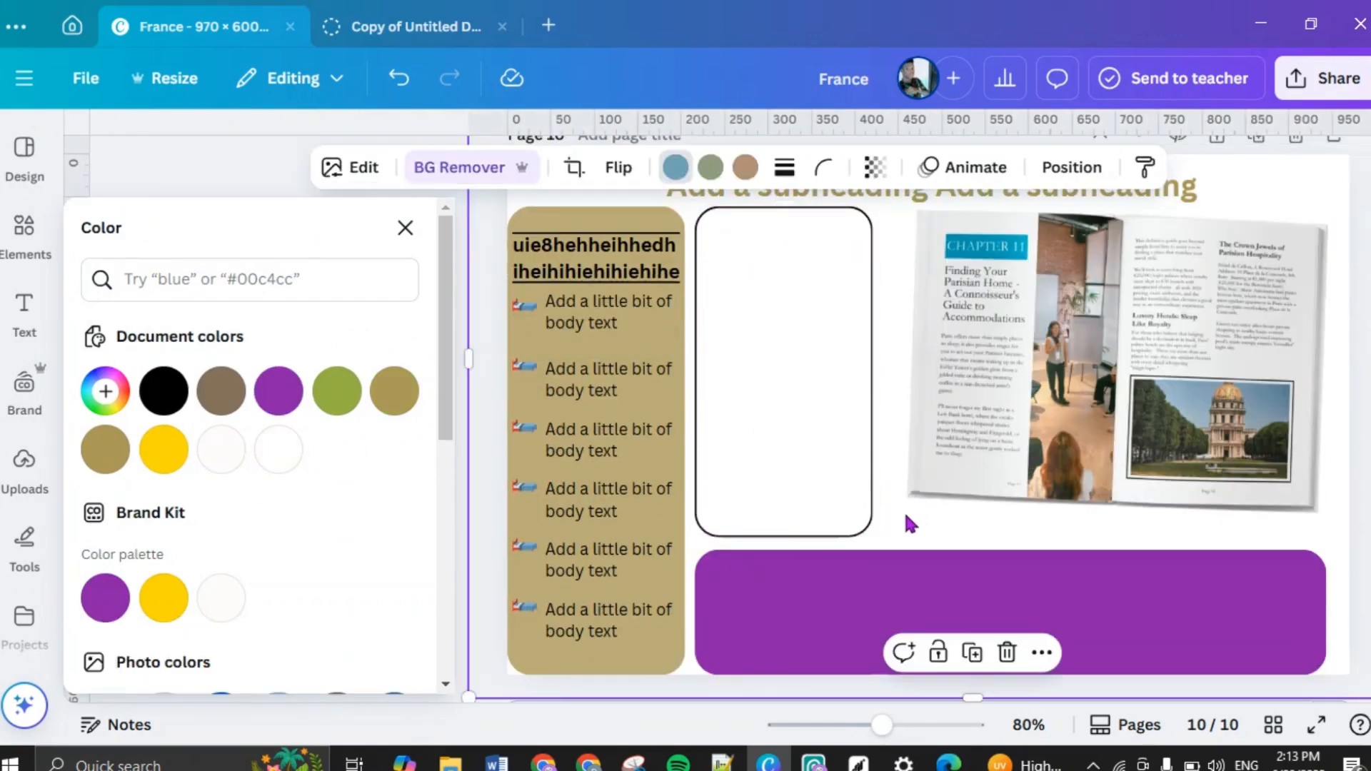
# Step: Duplicate the white outlined rectangle and check how the nested boxes are arranged on page 9
pyautogui.click(782, 429)
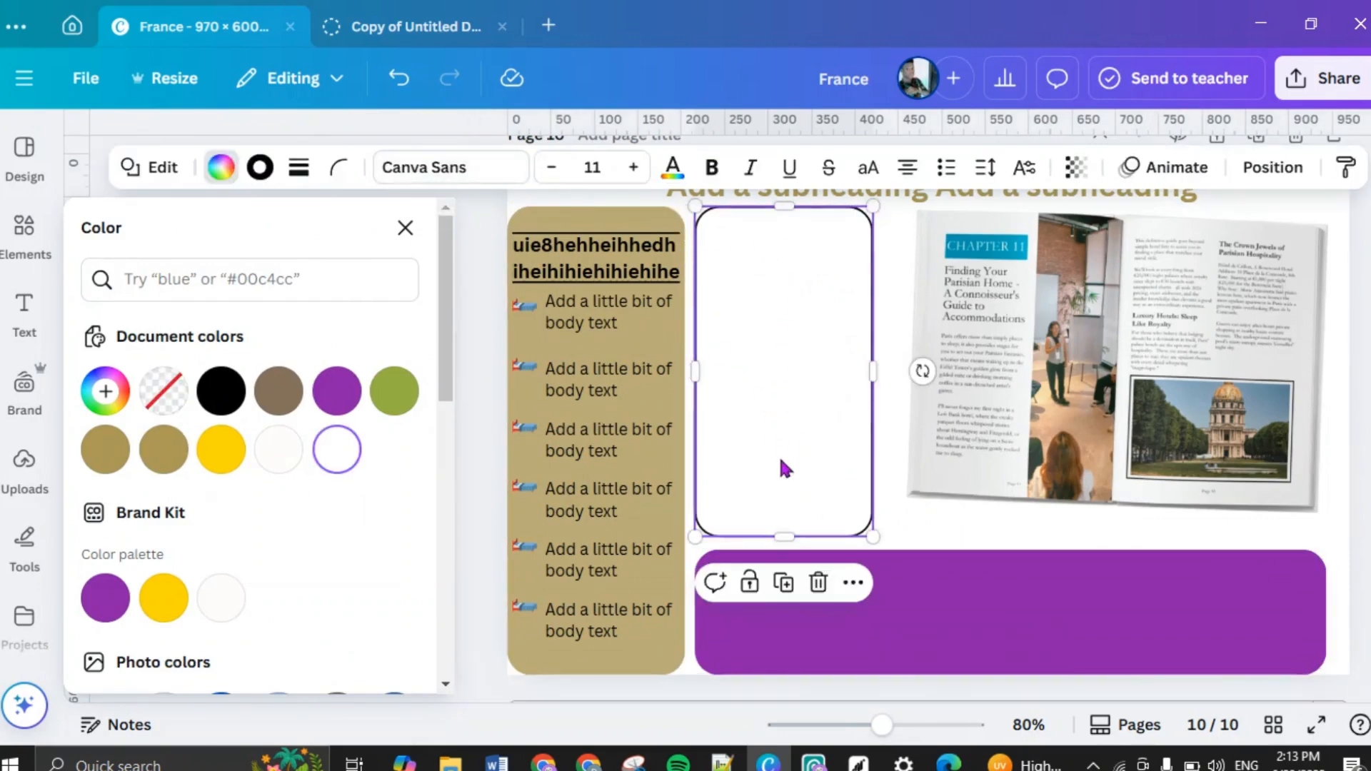
pyautogui.click(783, 584)
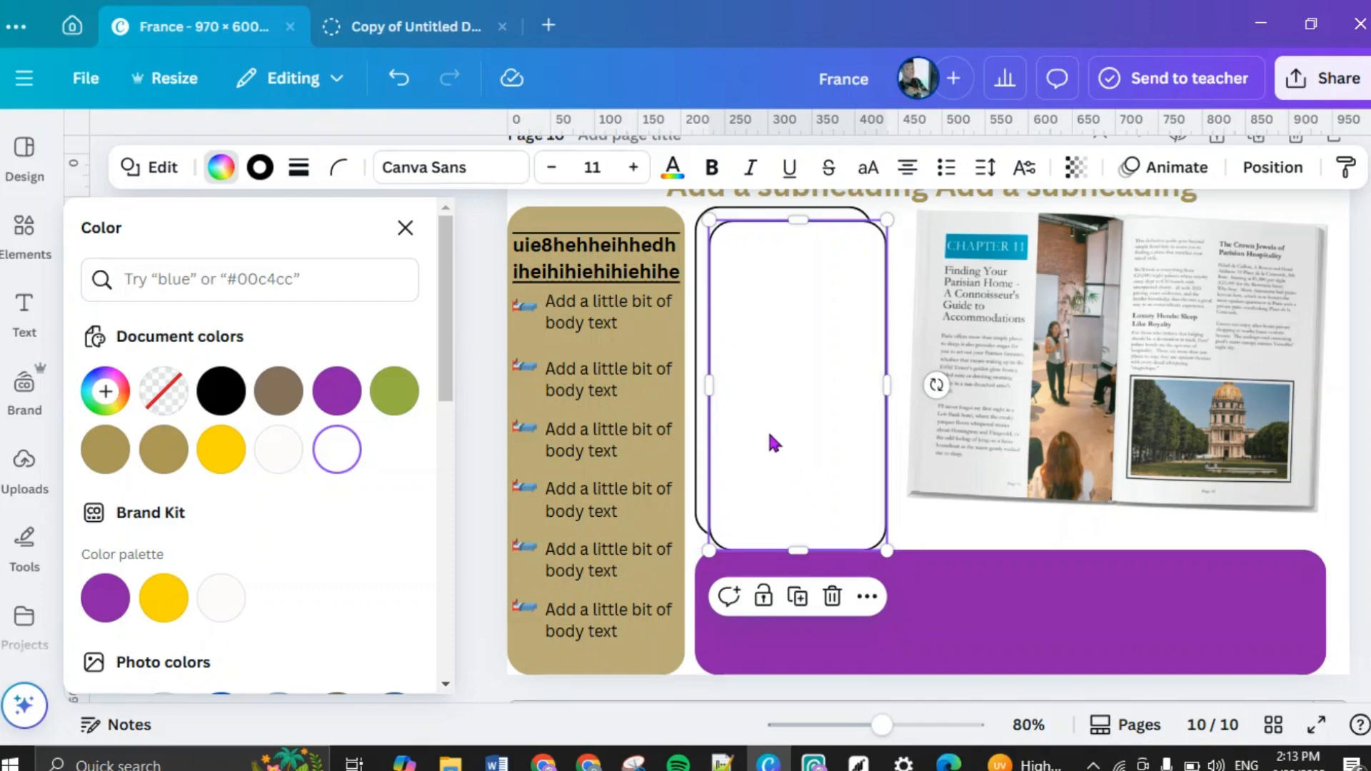
pyautogui.scroll(10, 774, 444)
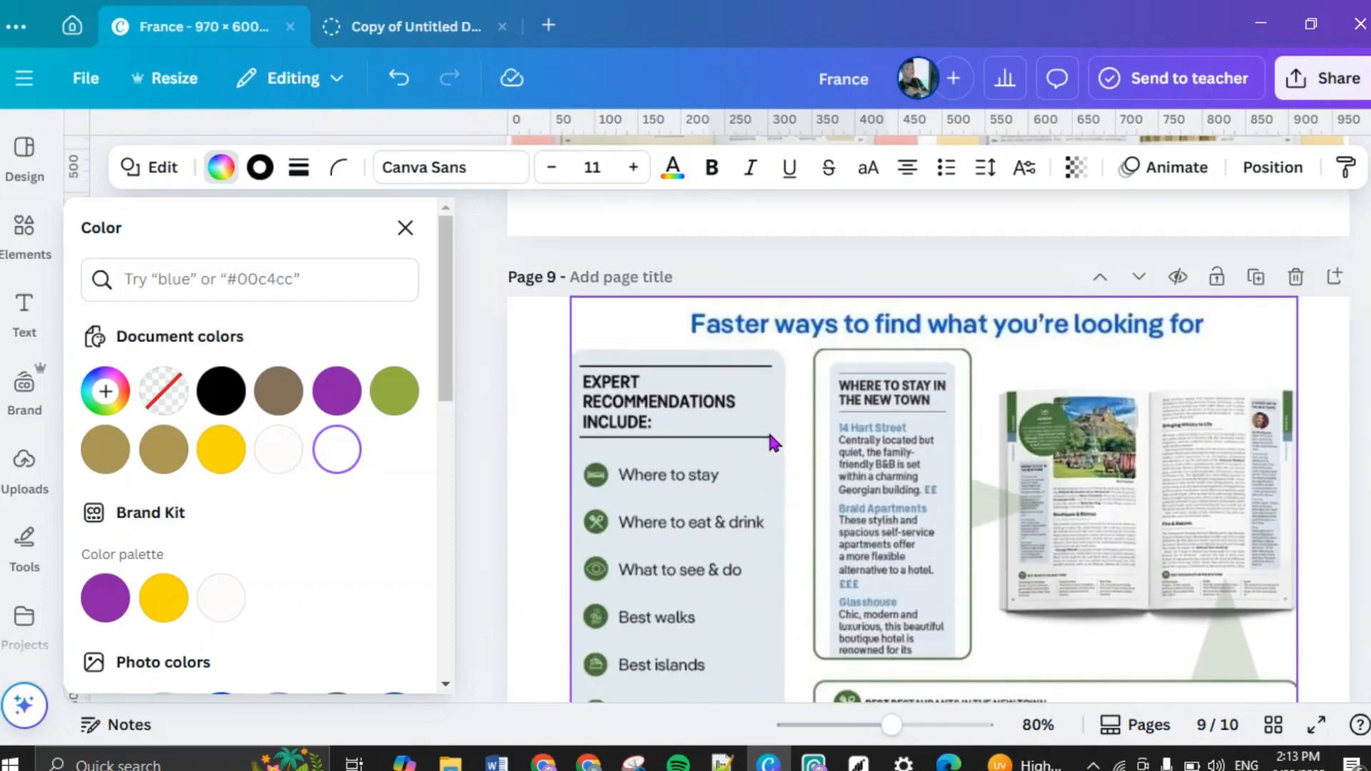
pyautogui.scroll(2, 769, 437)
pyautogui.scroll(-5, 907, 400)
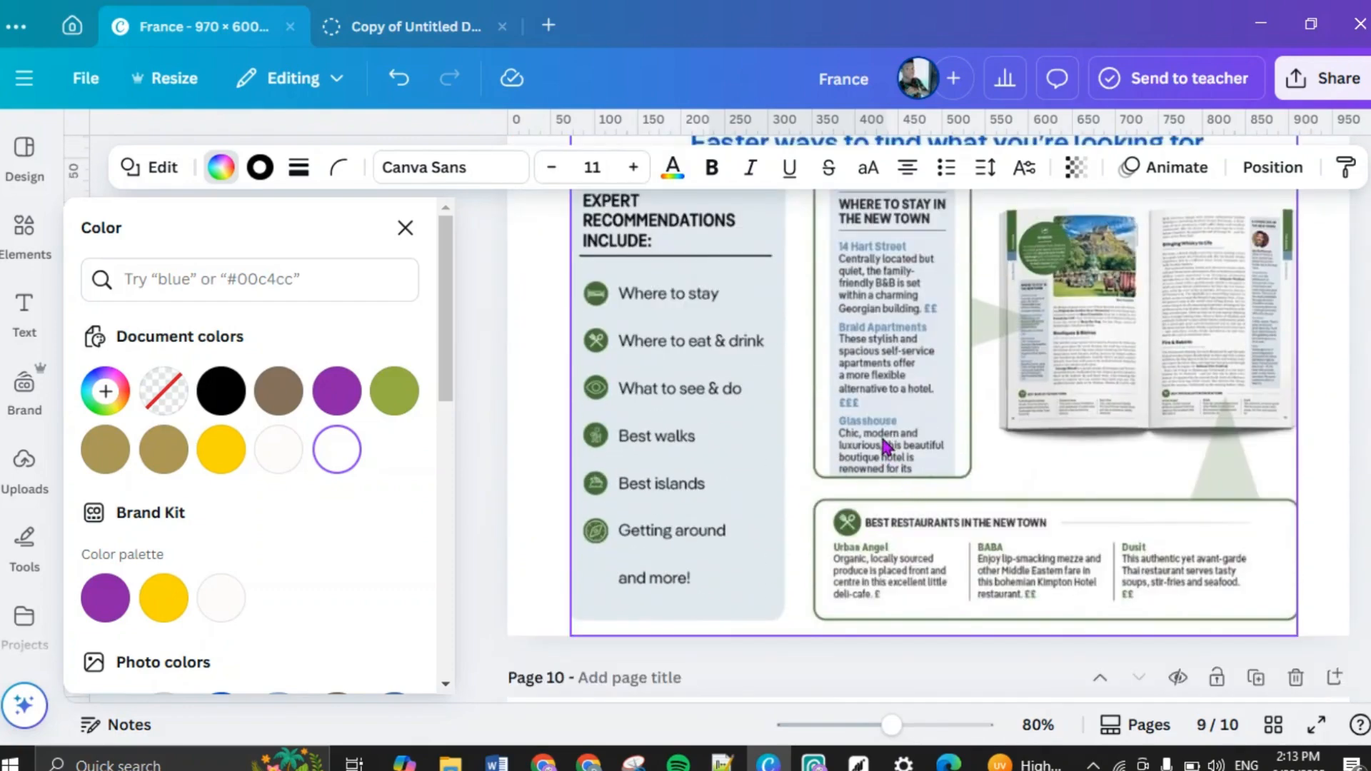
pyautogui.scroll(1, 886, 447)
pyautogui.scroll(-8, 886, 446)
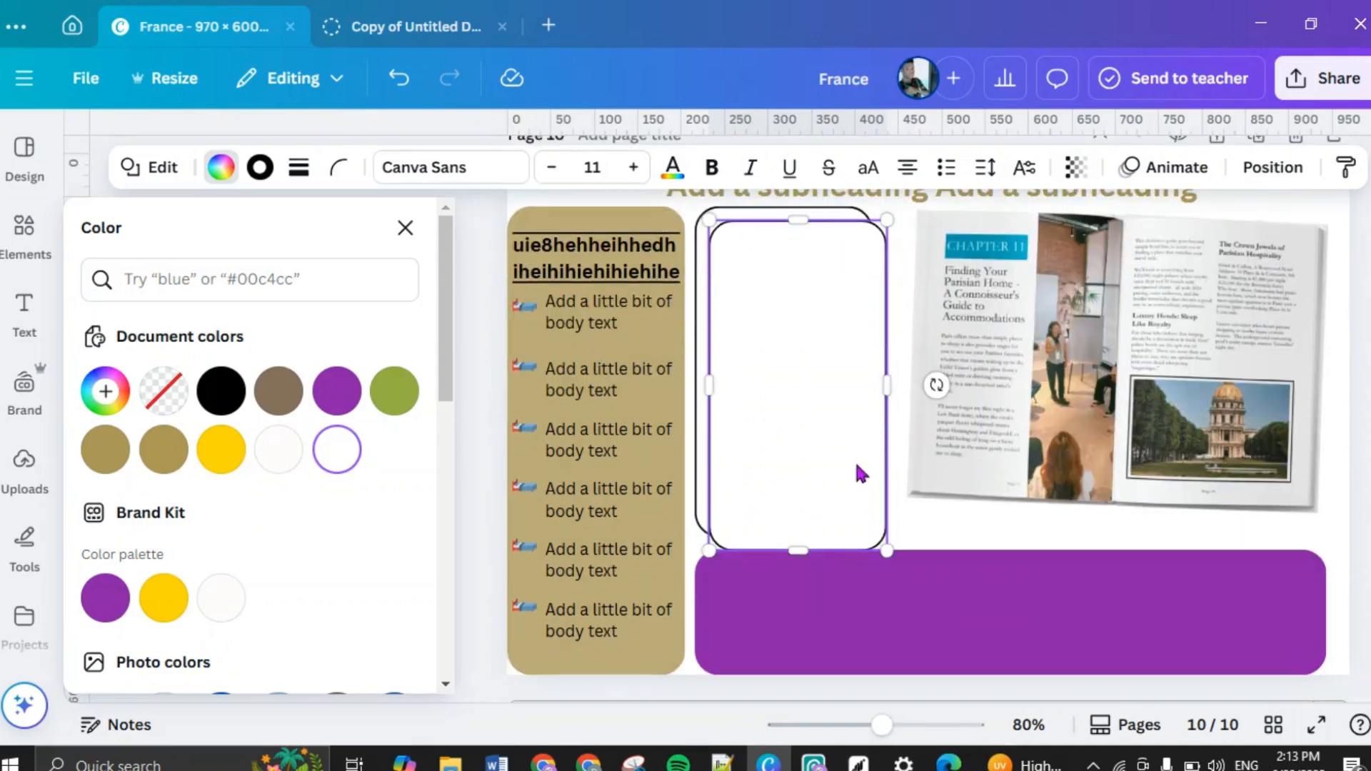
# Step: Narrow the duplicated rectangle, extend its lower edge slightly over the purple rectangle and centre it horizontally within the original
pyautogui.moveTo(823, 457); pyautogui.dragTo(811, 443)
pyautogui.moveTo(695, 382); pyautogui.dragTo(704, 381)
pyautogui.moveTo(870, 381); pyautogui.dragTo(852, 386)
pyautogui.moveTo(779, 543)
pyautogui.mouseDown()
pyautogui.moveTo(777, 496)
pyautogui.moveTo(775, 564)
pyautogui.mouseUp()
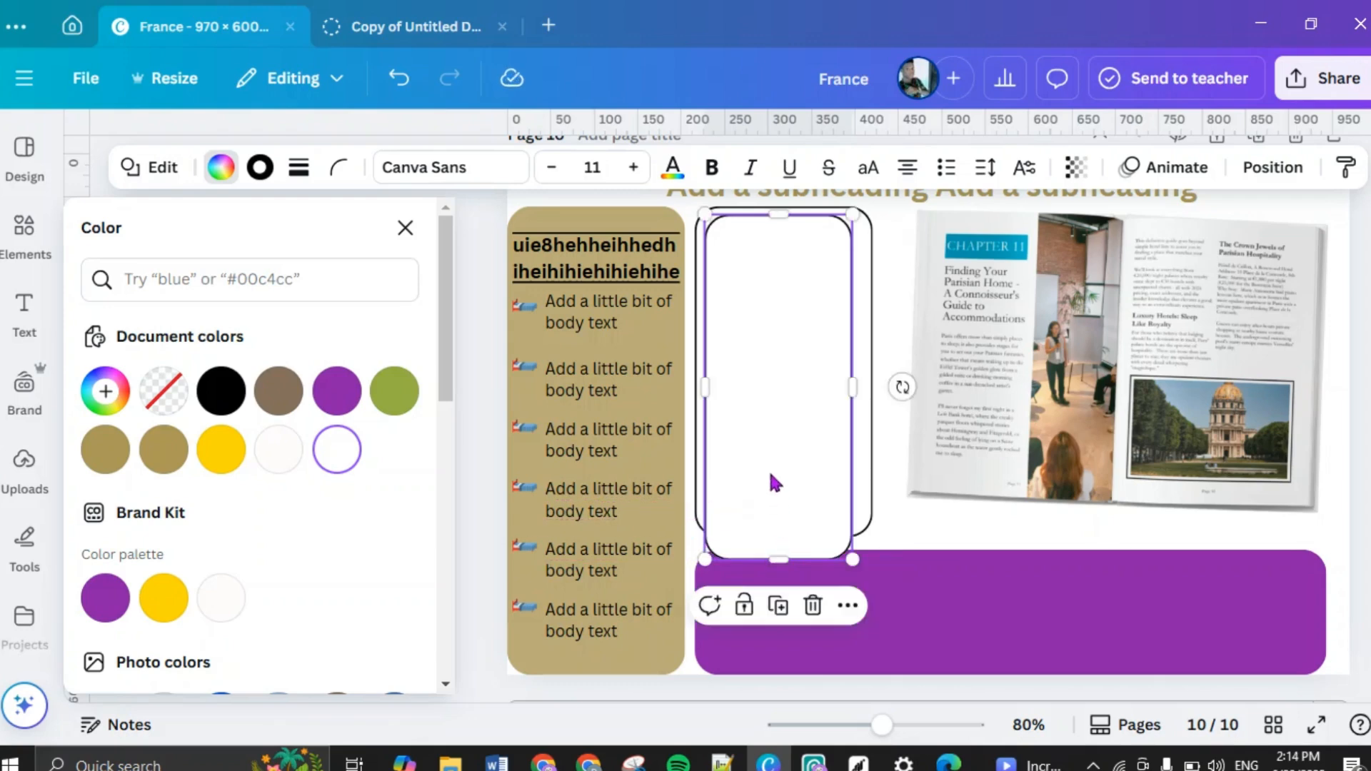
pyautogui.click(936, 529)
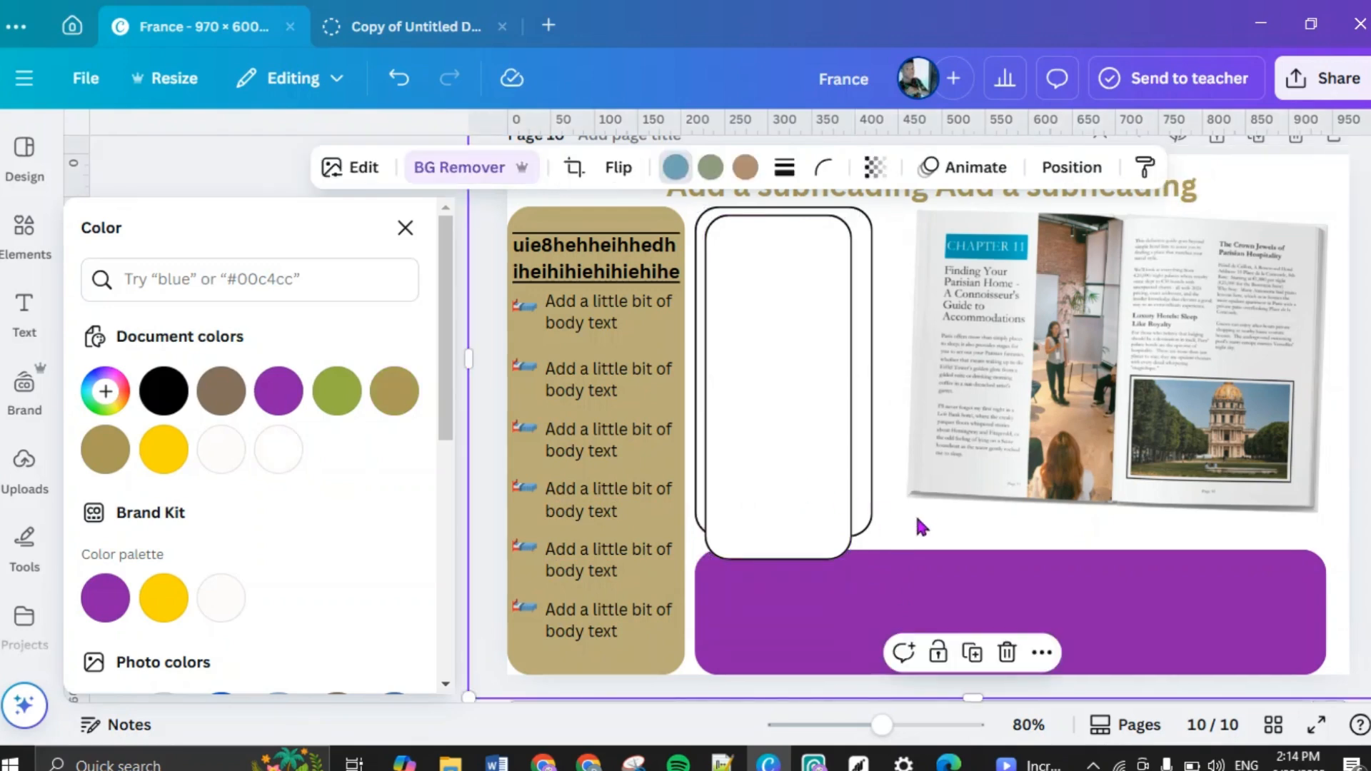
pyautogui.moveTo(783, 482); pyautogui.dragTo(792, 489)
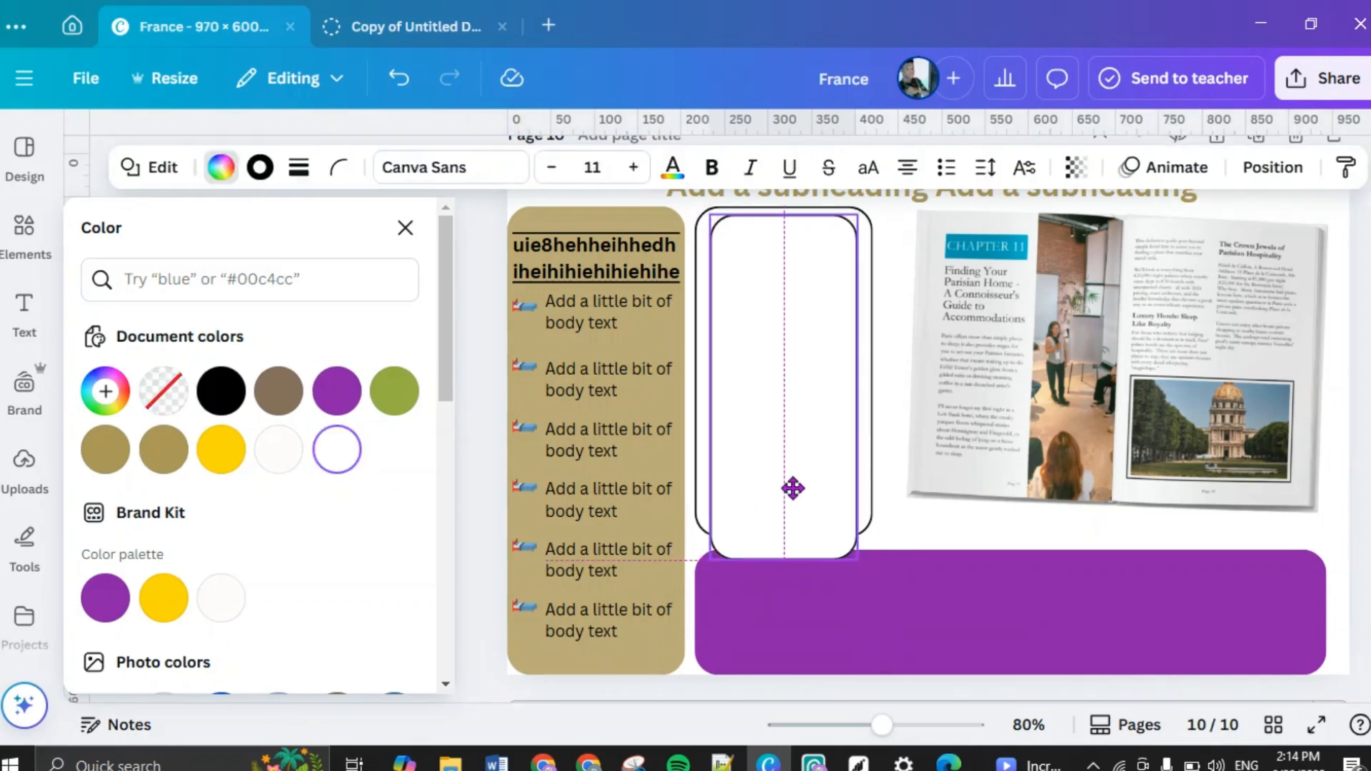
pyautogui.moveTo(798, 496); pyautogui.dragTo(798, 496)
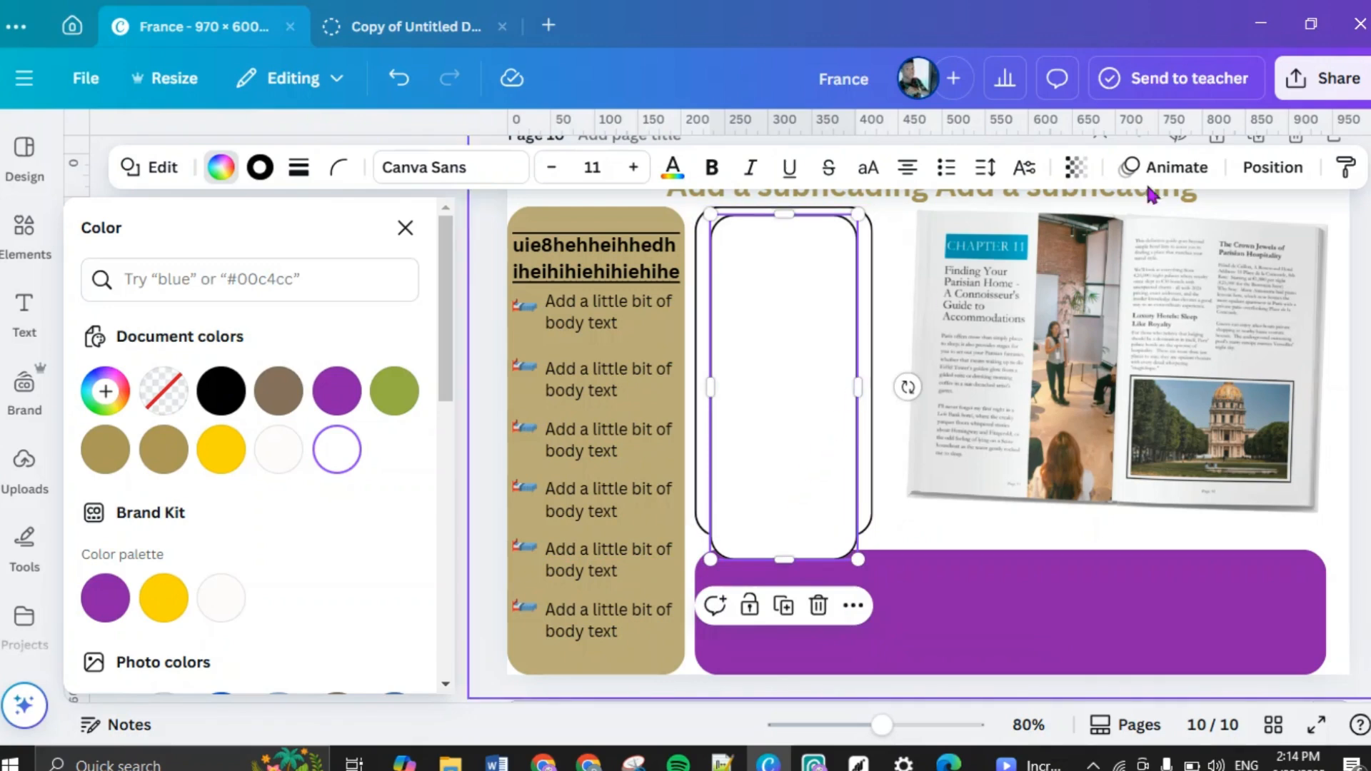
# Step: Reorder the layers so the narrow rectangle sits directly above the original white rectangle and beneath the purple one
pyautogui.click(1275, 171)
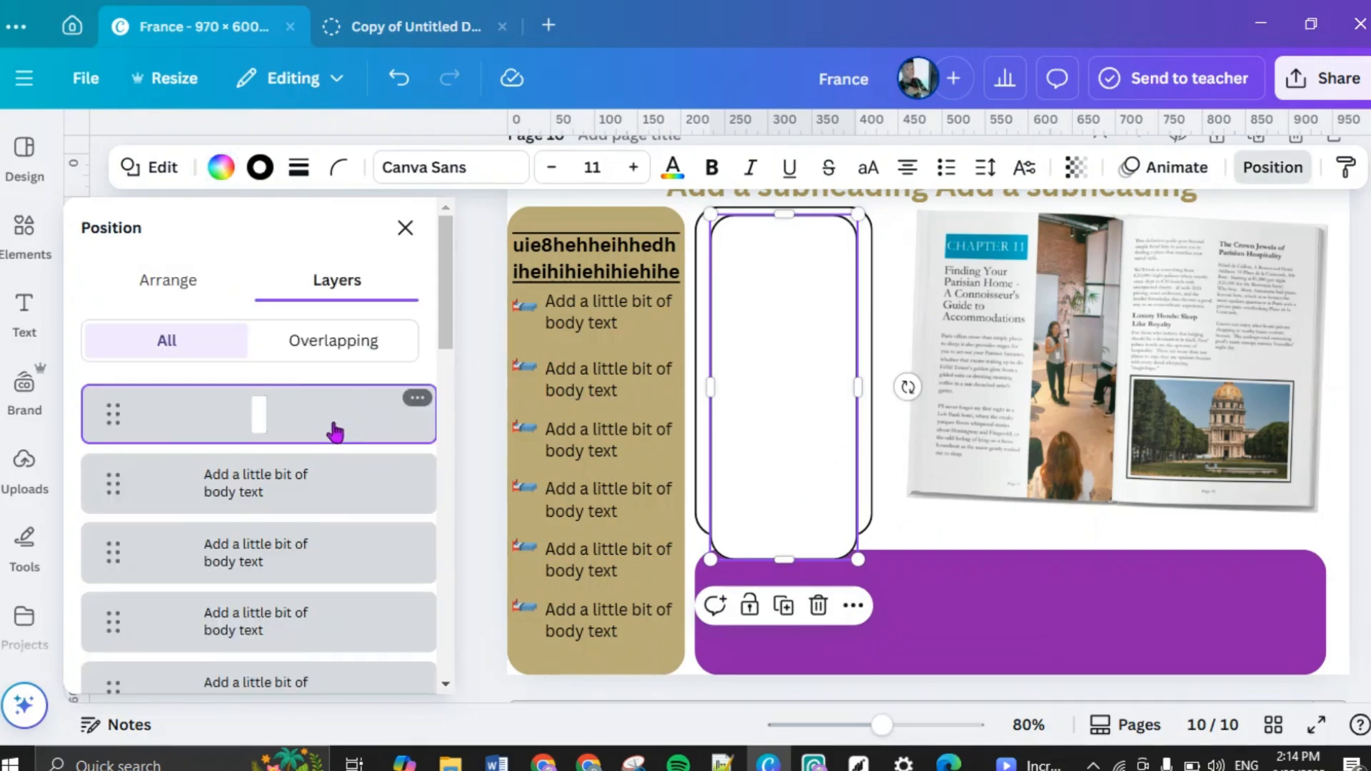
pyautogui.scroll(-5, 335, 432)
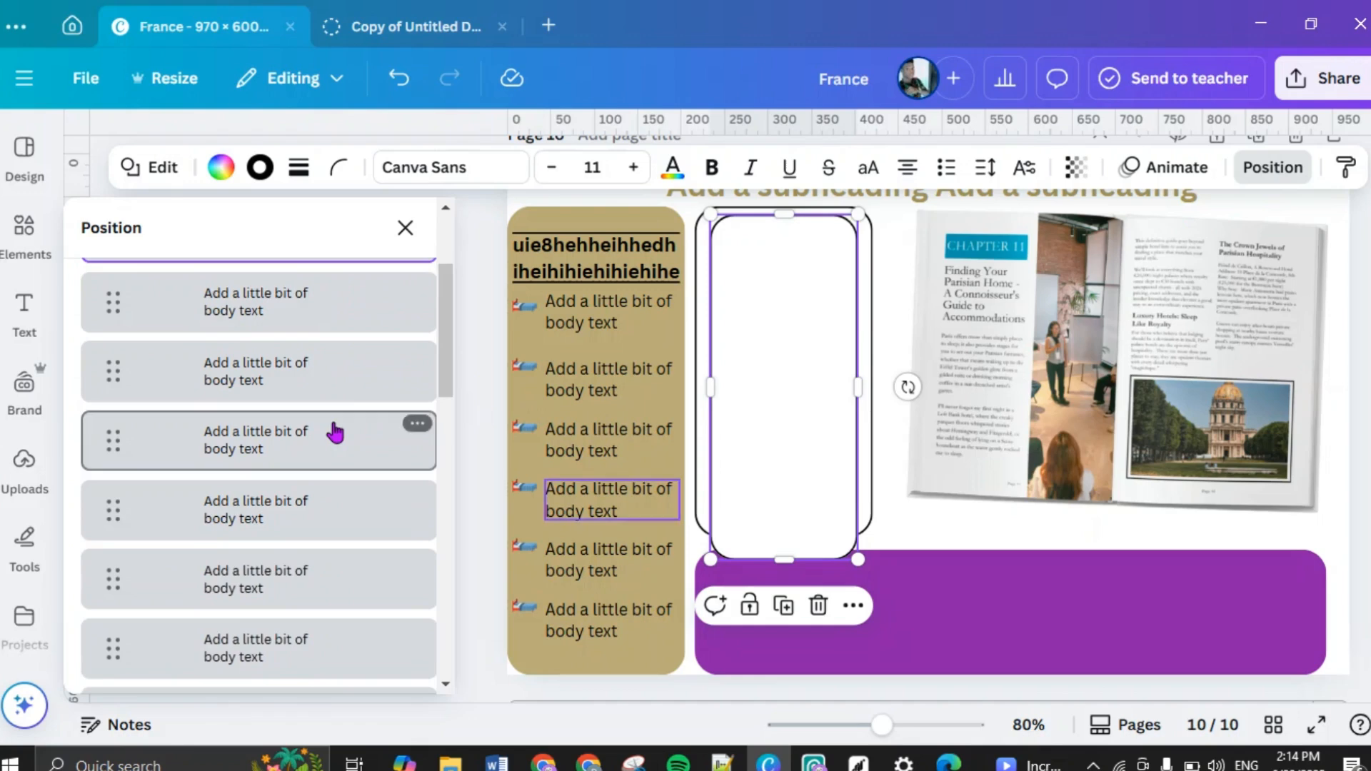
pyautogui.scroll(-7, 335, 432)
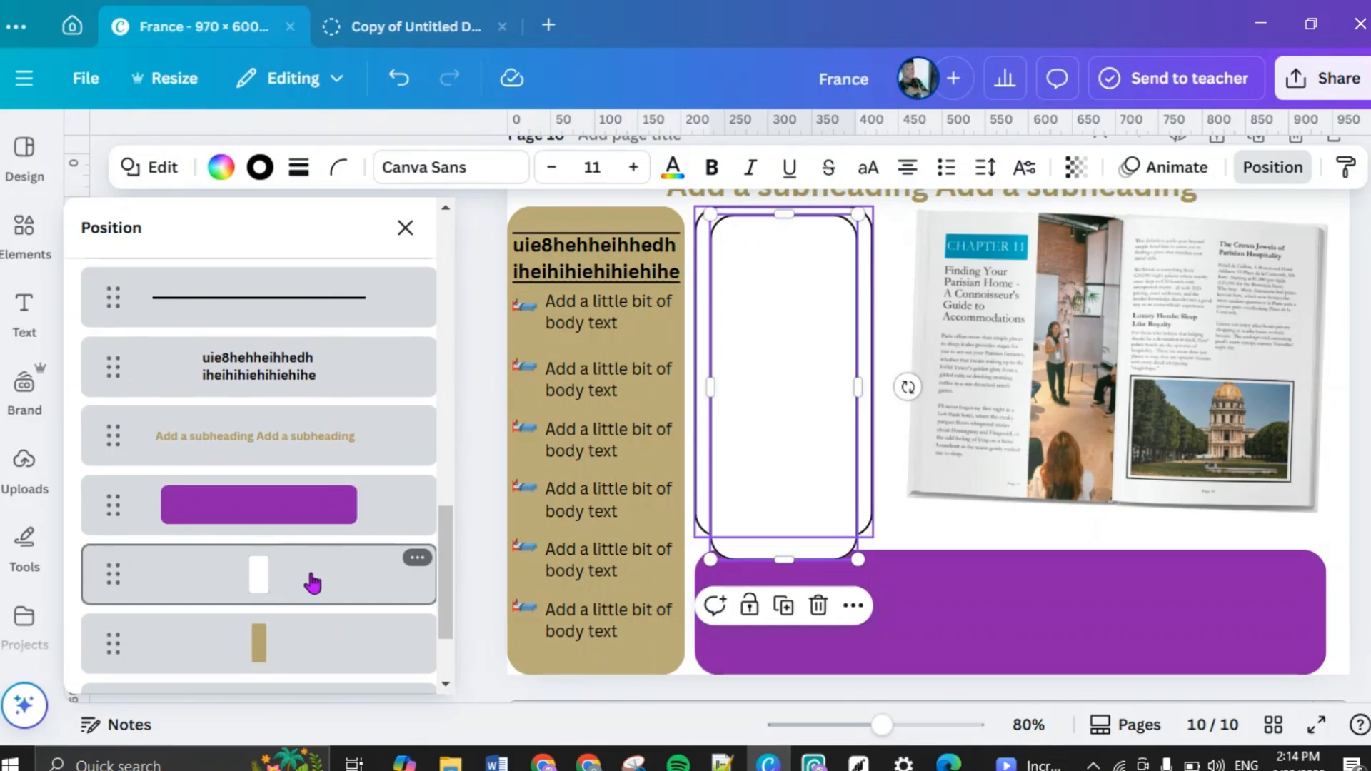
pyautogui.click(312, 583)
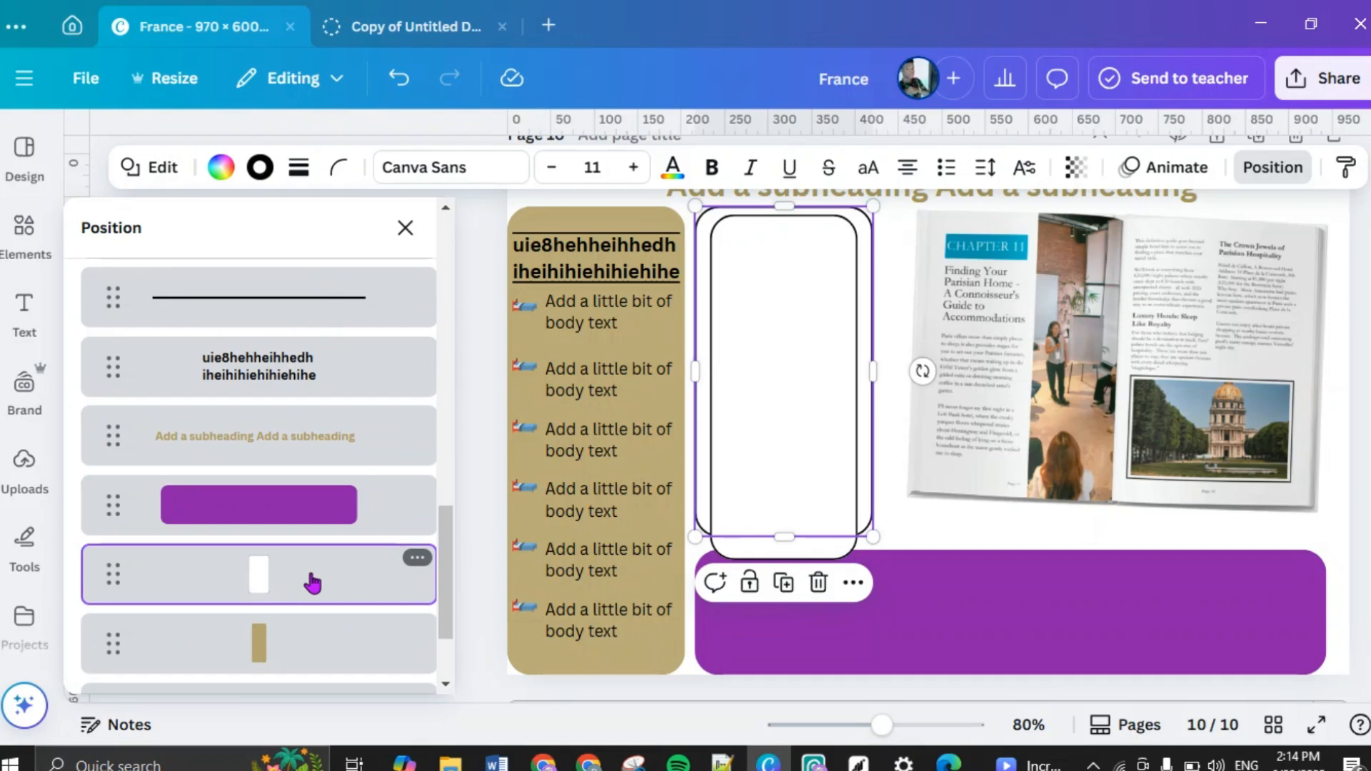
pyautogui.moveTo(317, 584)
pyautogui.mouseDown()
pyautogui.moveTo(307, 551)
pyautogui.moveTo(313, 571)
pyautogui.mouseUp()
pyautogui.scroll(10, 311, 564)
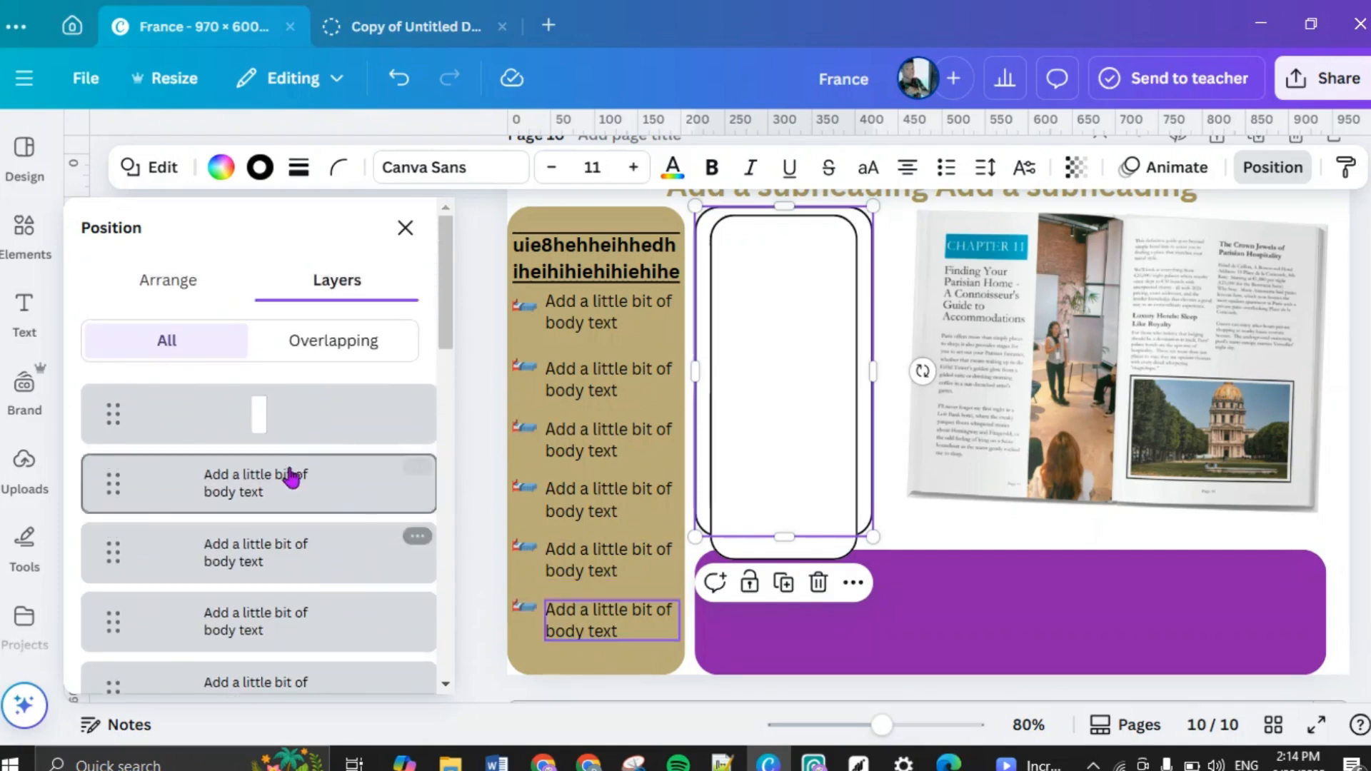
pyautogui.moveTo(286, 421); pyautogui.dragTo(304, 512)
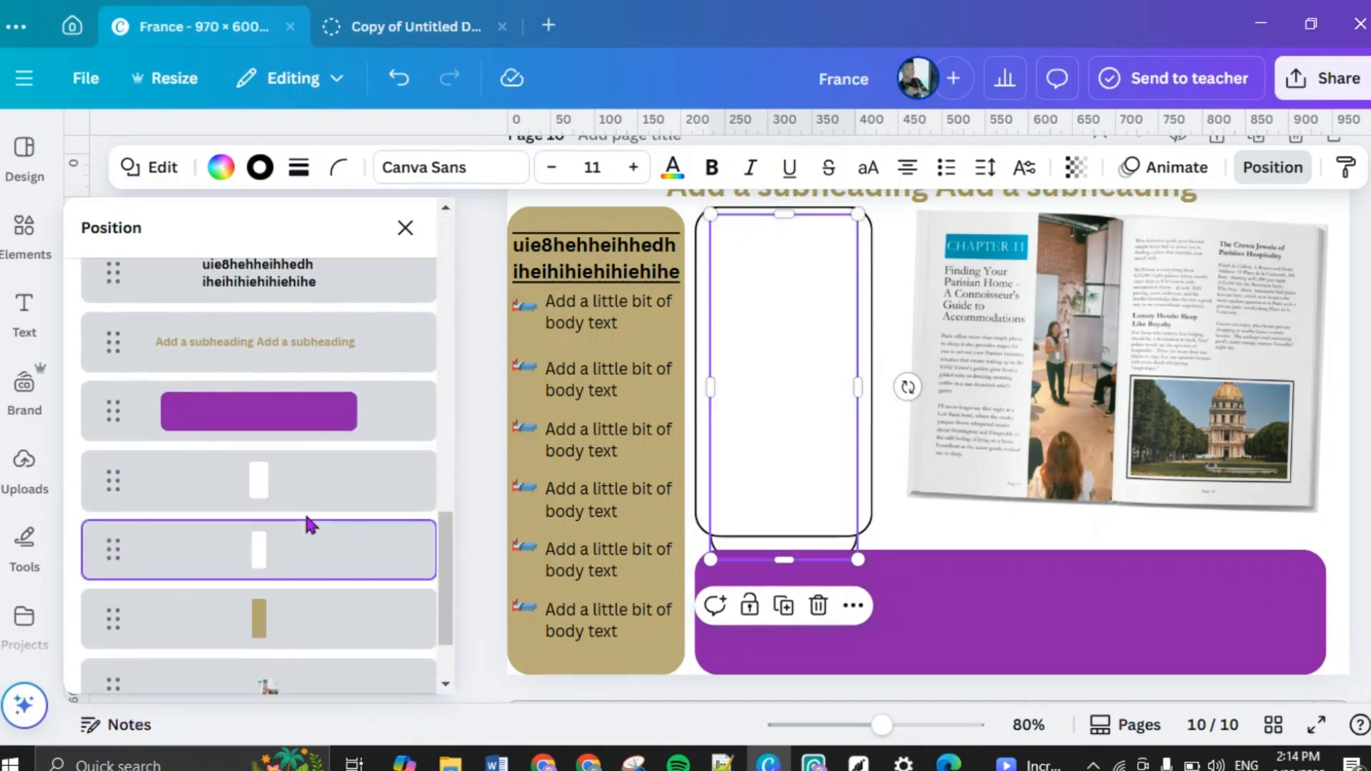
pyautogui.click(928, 532)
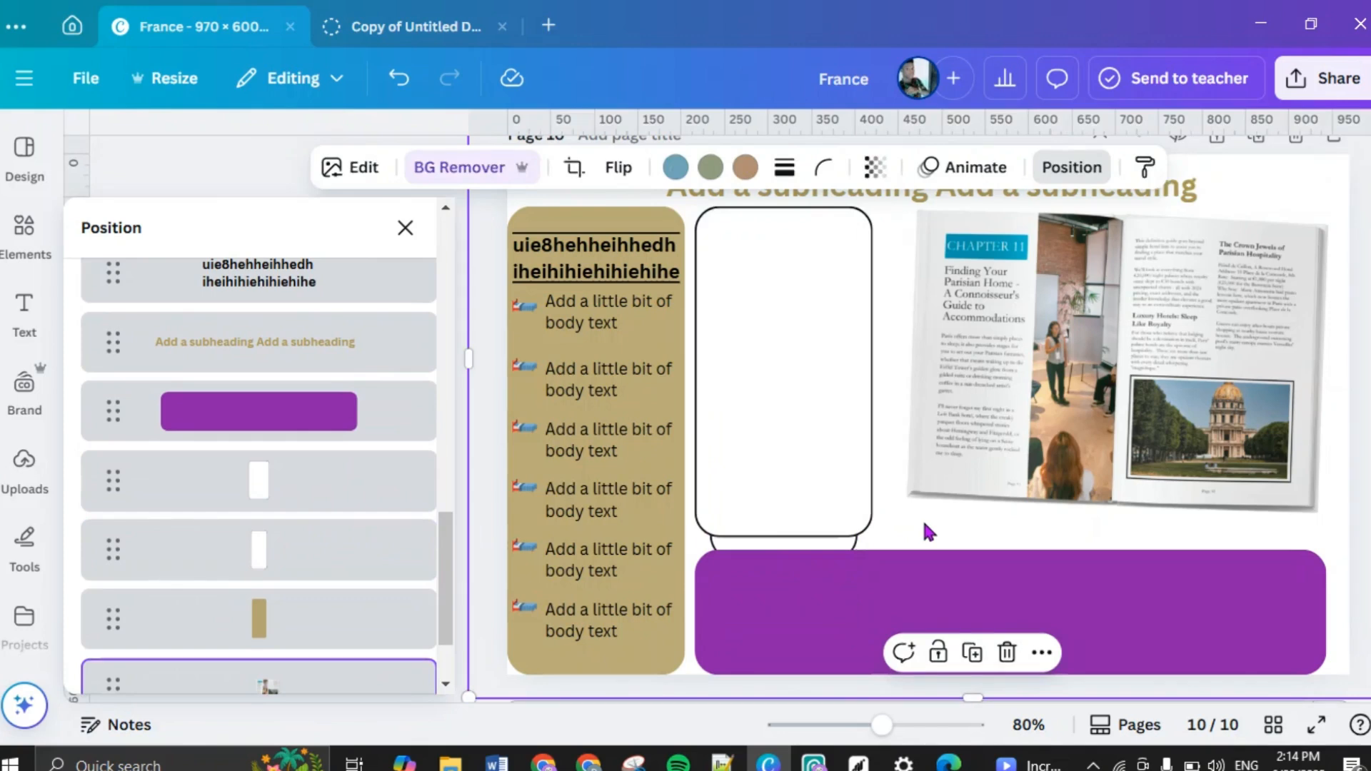
pyautogui.moveTo(290, 551); pyautogui.dragTo(289, 471)
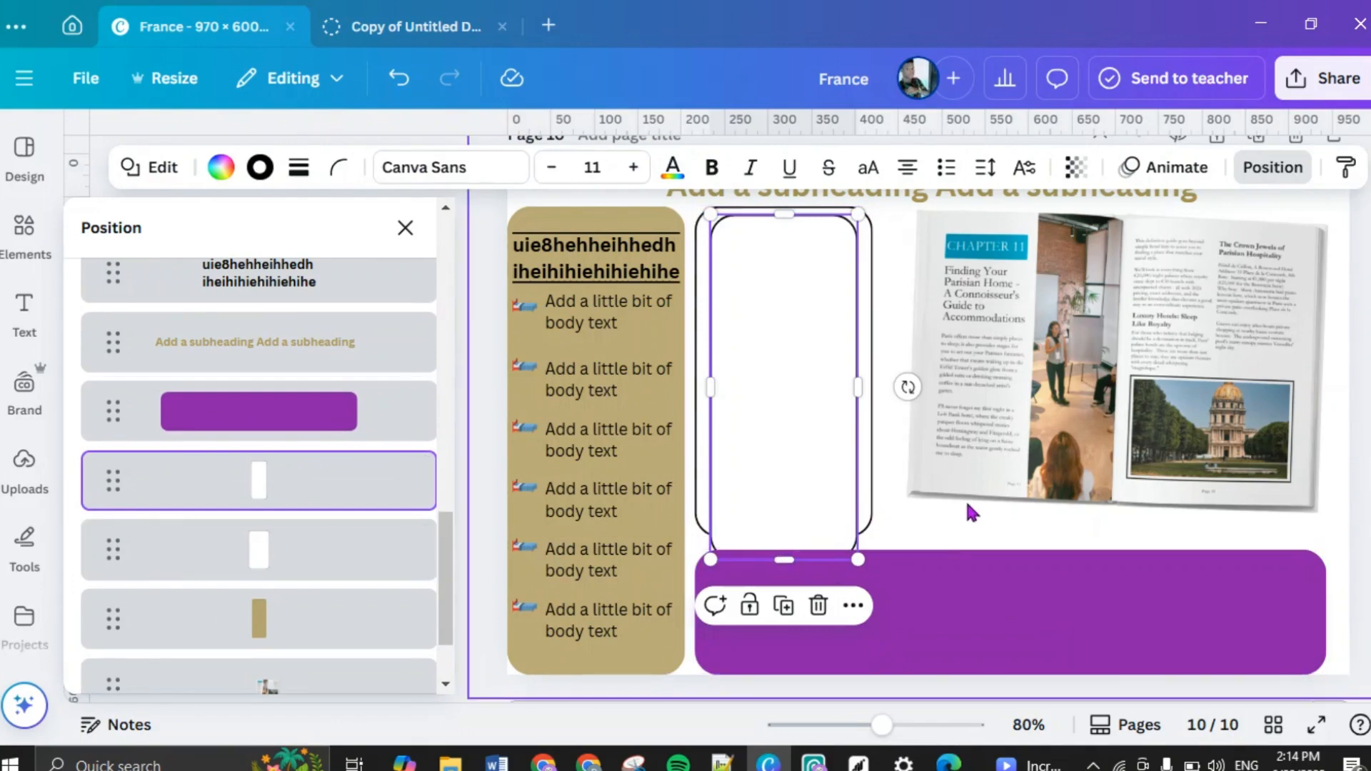
pyautogui.click(919, 508)
# Step: Lower the inner rectangle's upper edge to make it about 376 high, following the nested box on page 9
pyautogui.scroll(8, 916, 508)
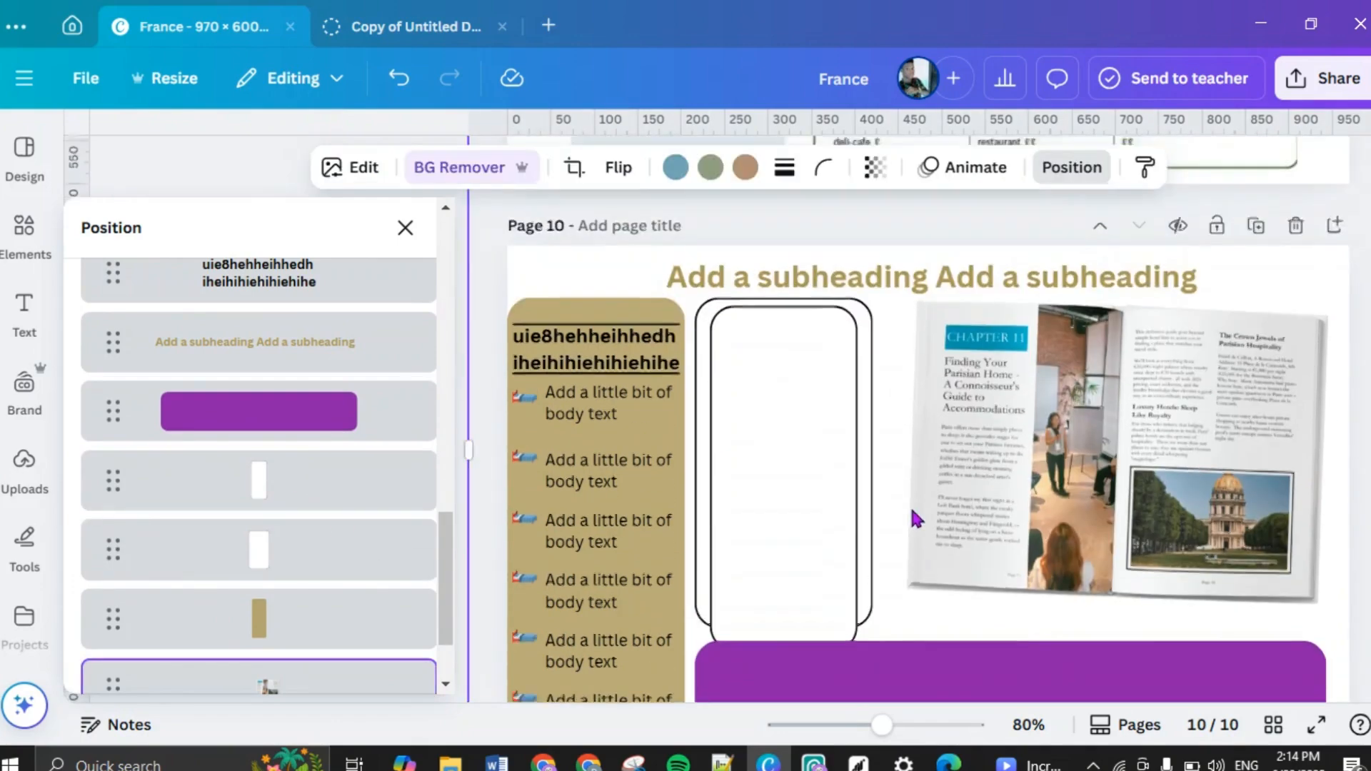
pyautogui.scroll(5, 916, 515)
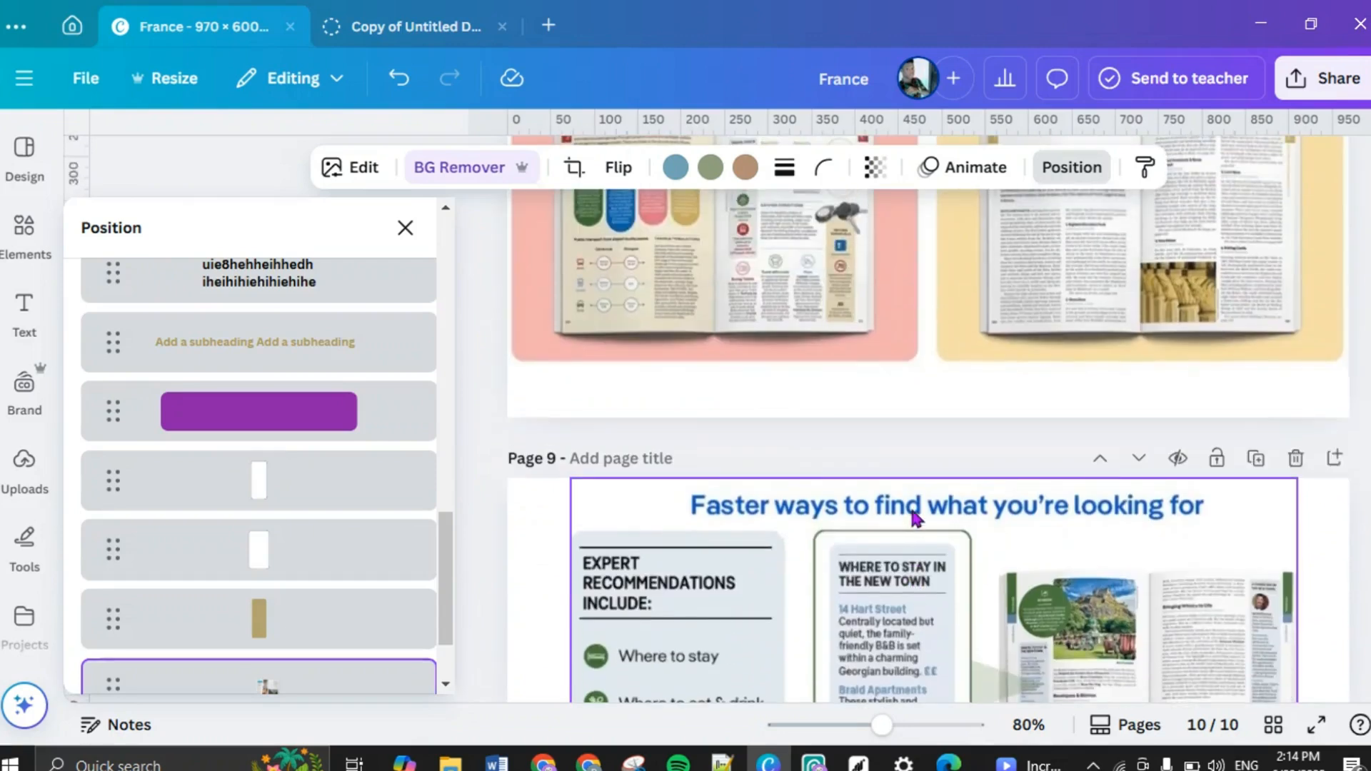
pyautogui.scroll(-8, 917, 516)
pyautogui.scroll(-3, 910, 505)
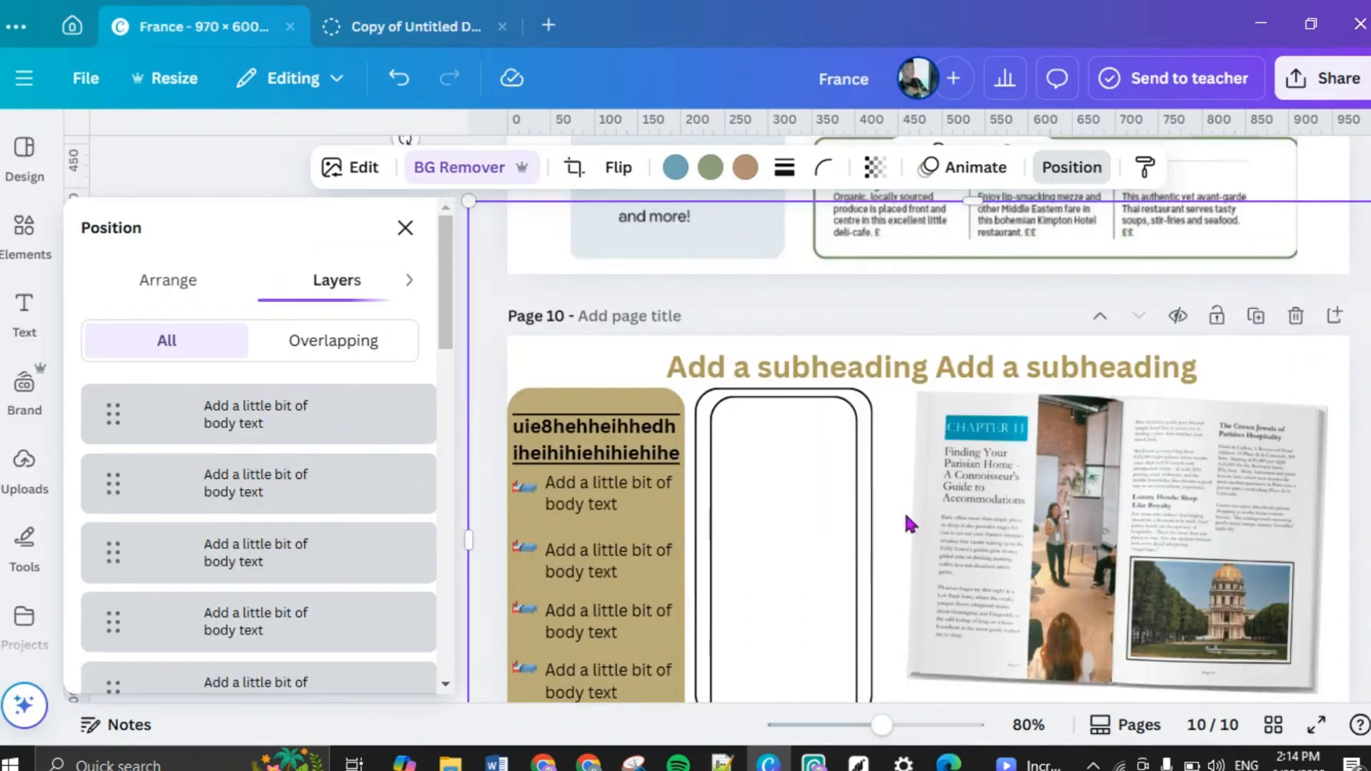
pyautogui.click(798, 500)
pyautogui.moveTo(784, 395); pyautogui.dragTo(772, 414)
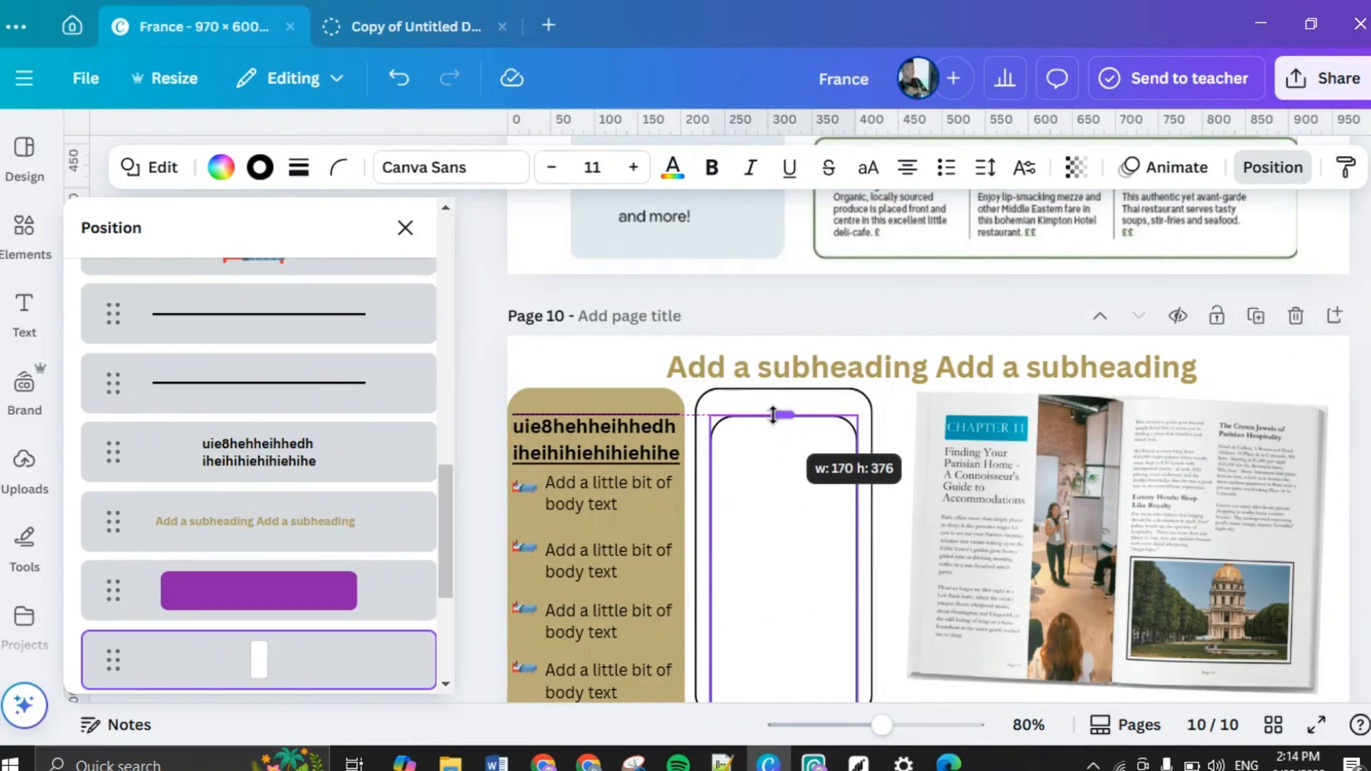
pyautogui.click(893, 456)
# Step: Raise the inner rectangle's lower edge to line up with the outer rectangle's lower edge
pyautogui.scroll(10, 893, 456)
pyautogui.scroll(5, 896, 464)
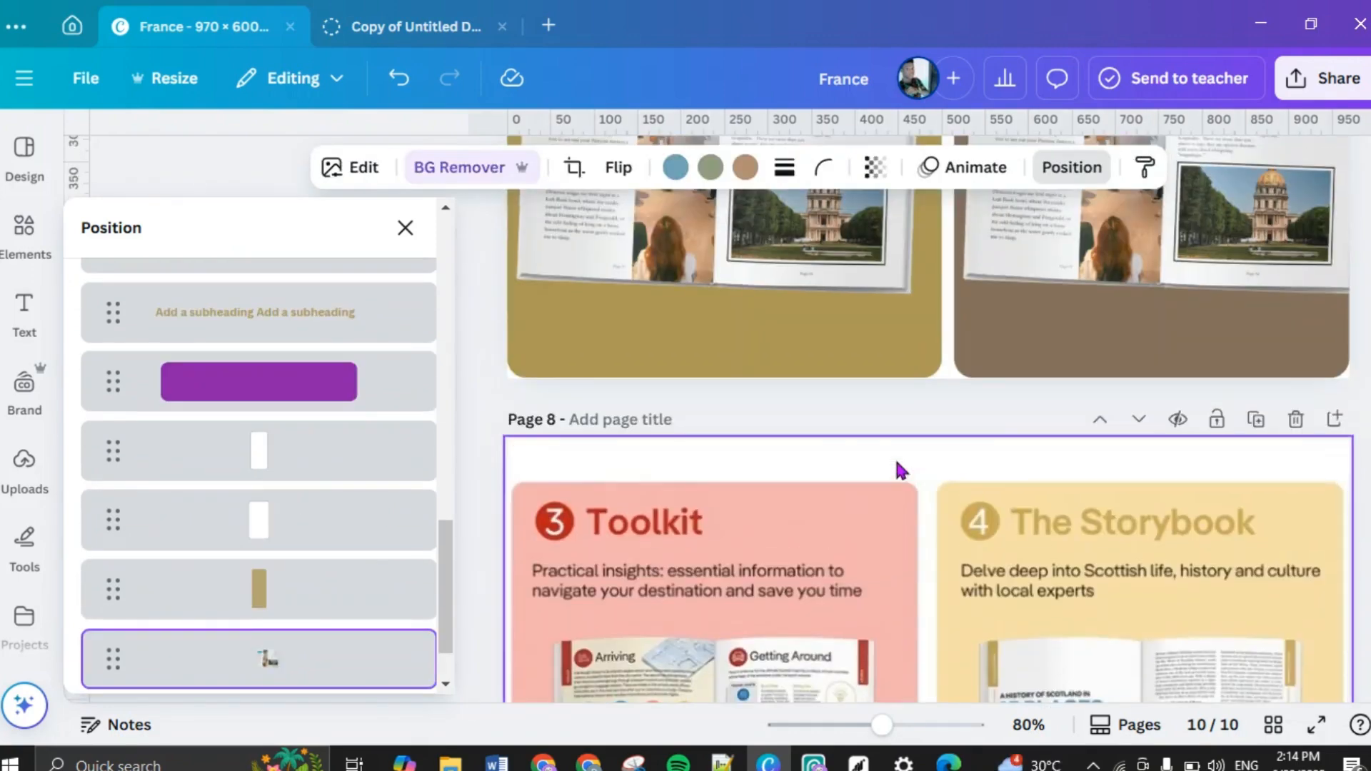
pyautogui.scroll(-8, 899, 461)
pyautogui.scroll(-8, 903, 474)
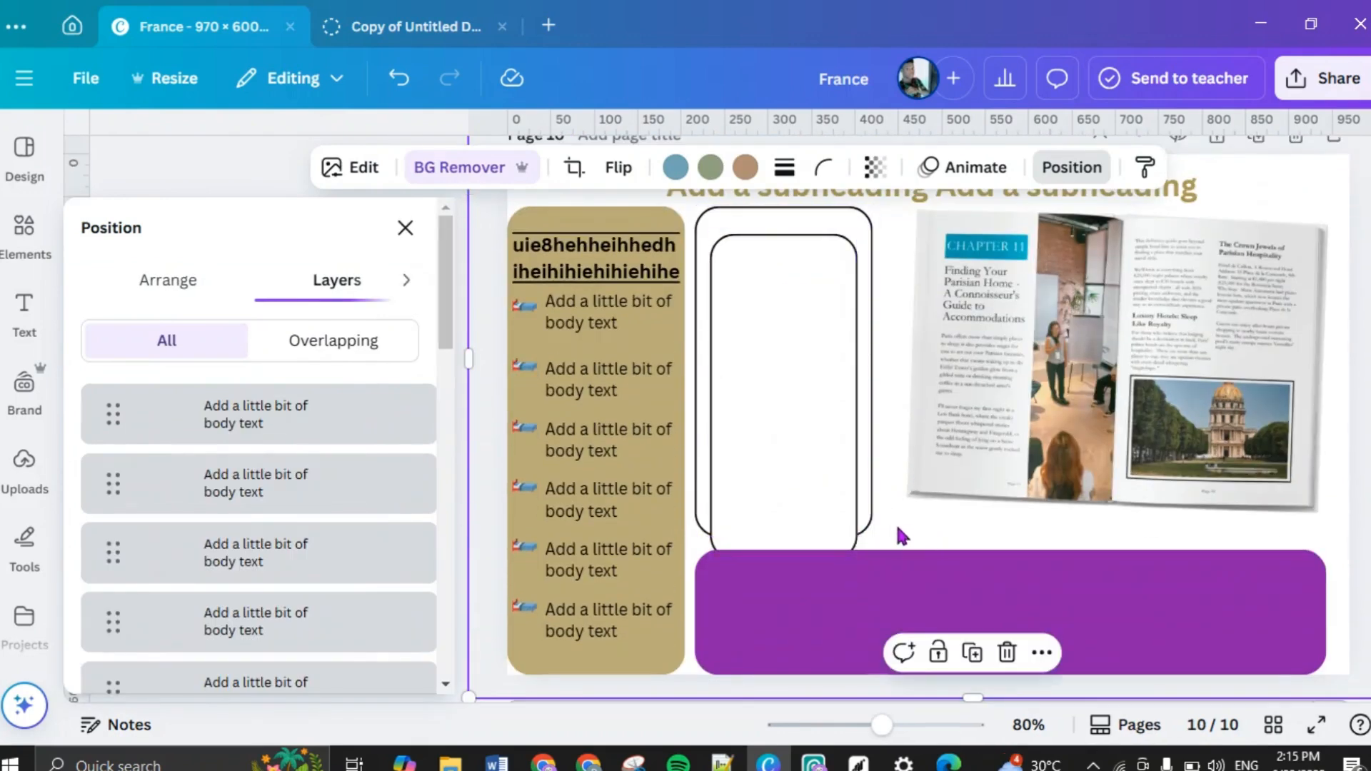
pyautogui.click(791, 520)
pyautogui.moveTo(781, 559); pyautogui.dragTo(784, 532)
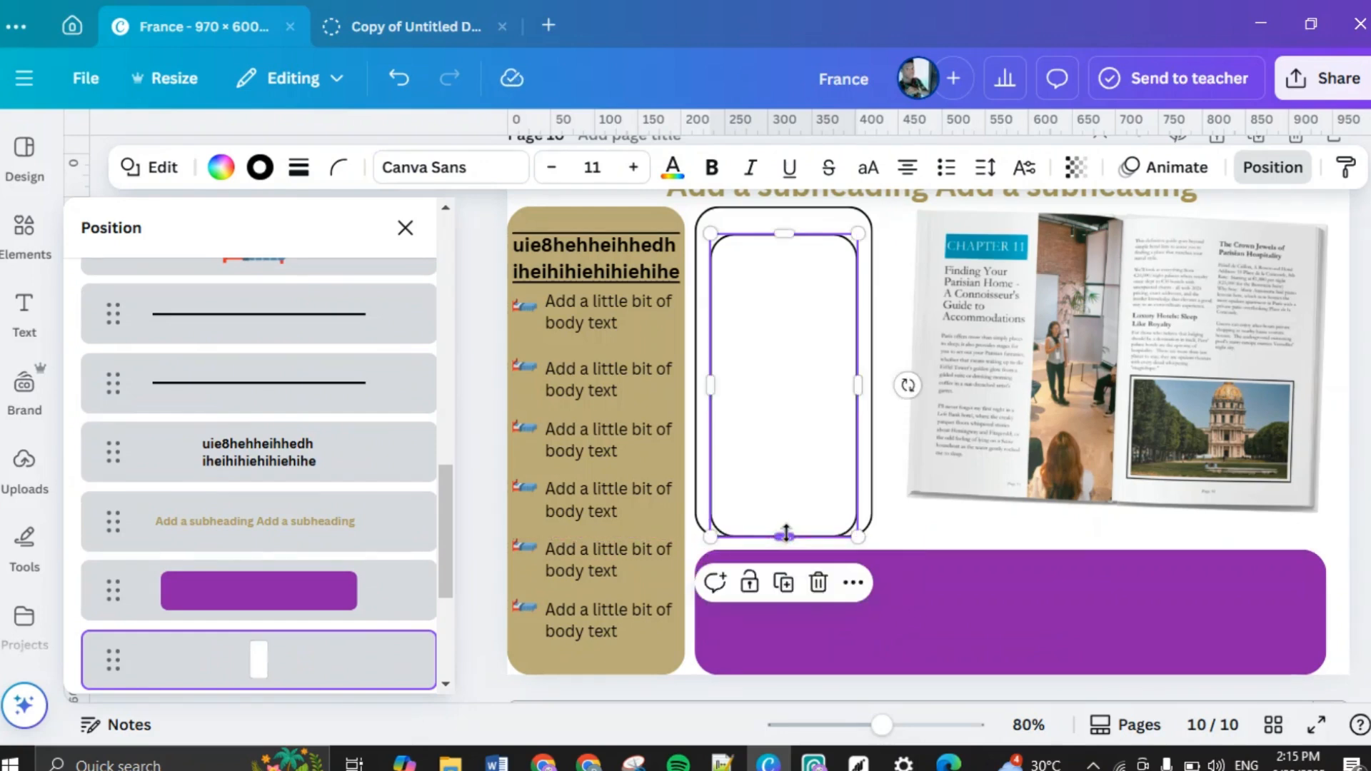
pyautogui.click(914, 541)
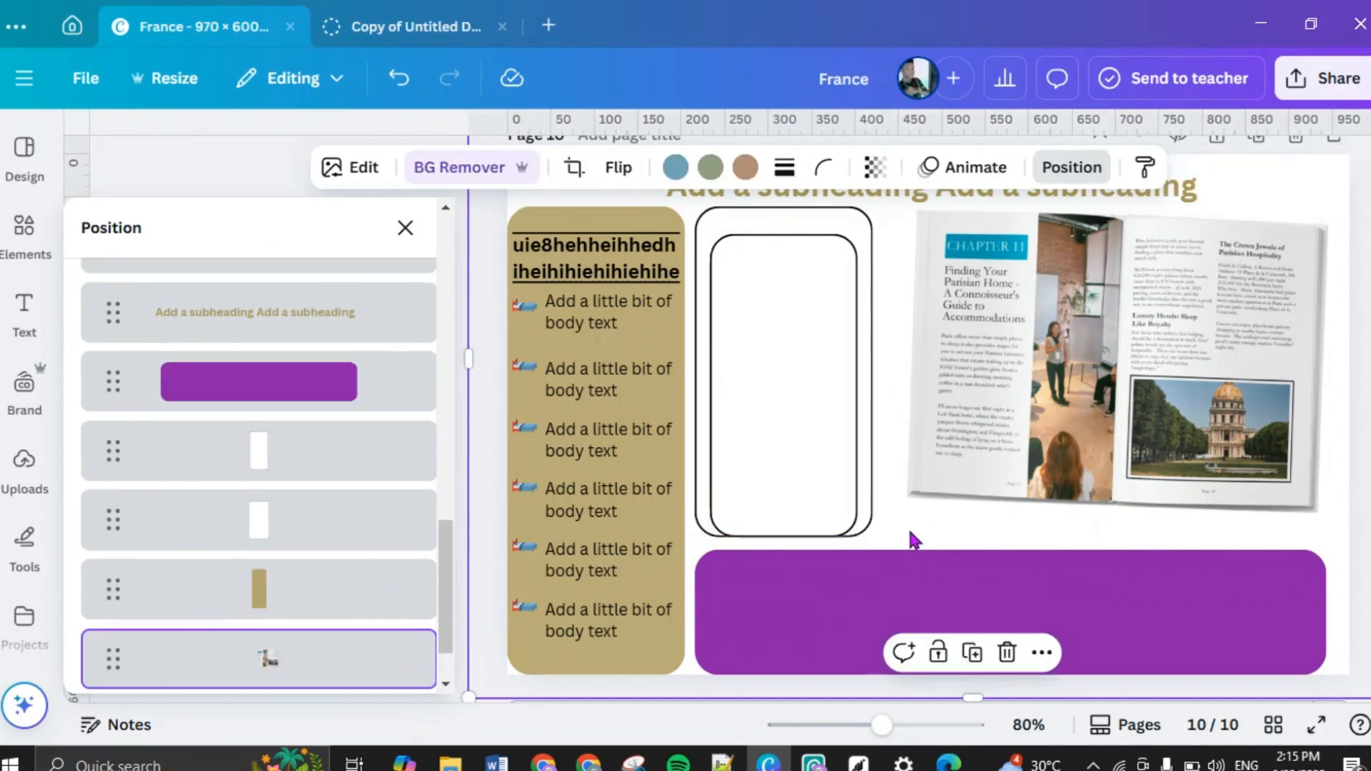
# Step: Try a gold #ab9859 outline on the inner rectangle, and restore the outline to black
pyautogui.scroll(3, 768, 528)
pyautogui.click(773, 520)
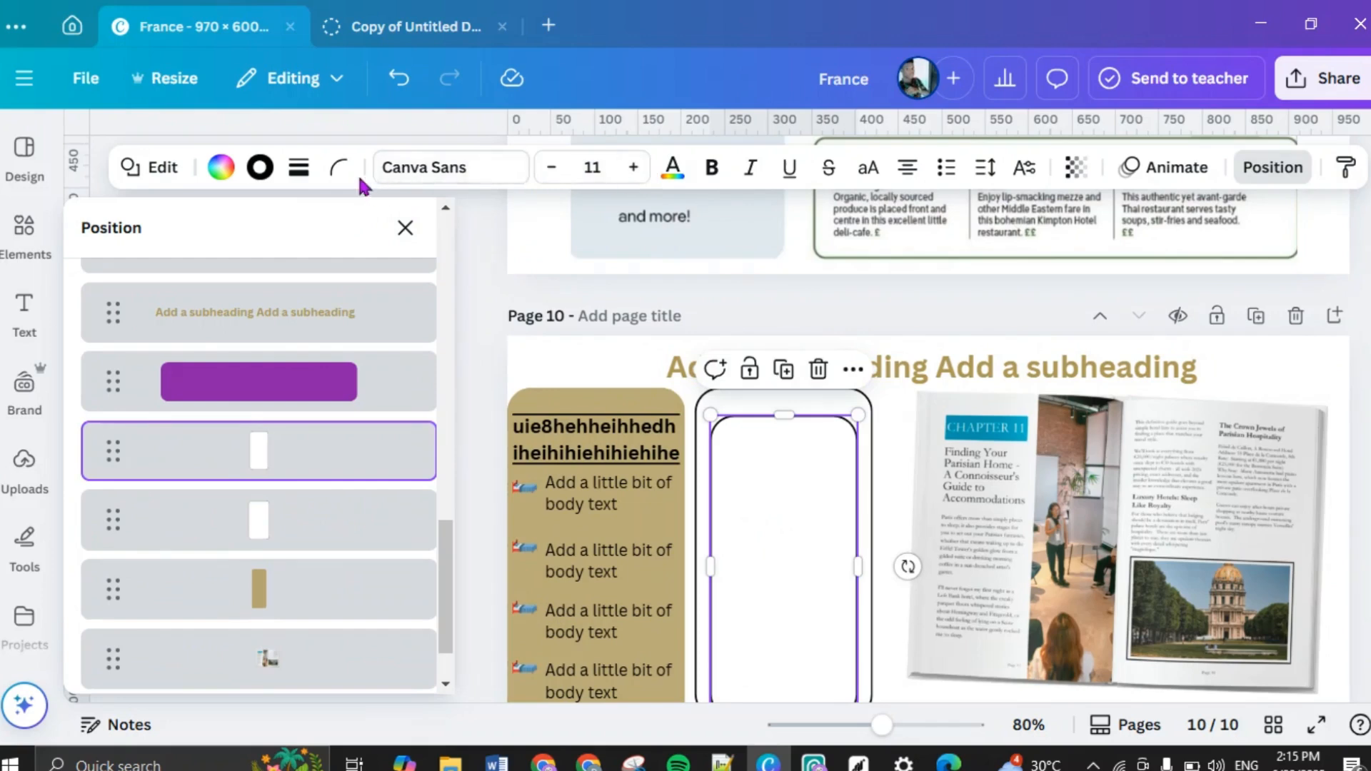
pyautogui.click(260, 167)
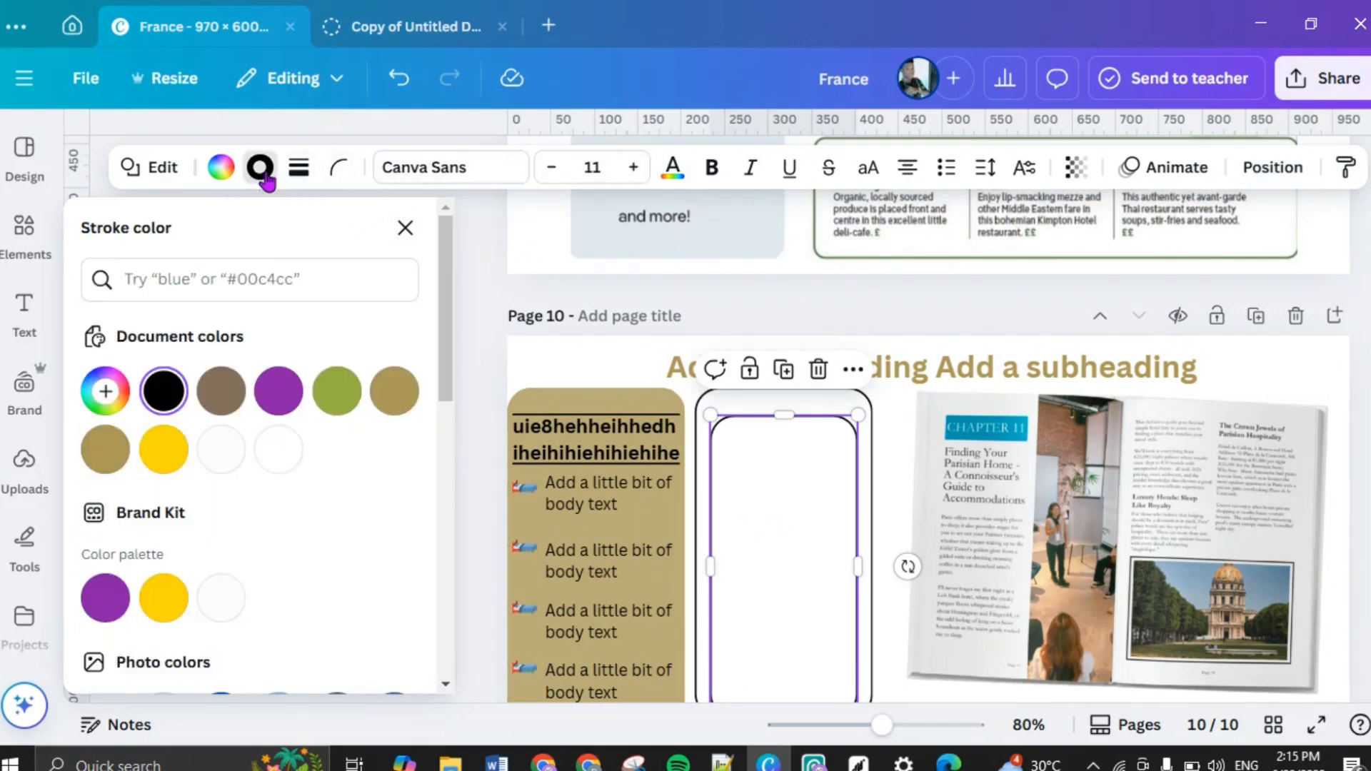
pyautogui.click(394, 392)
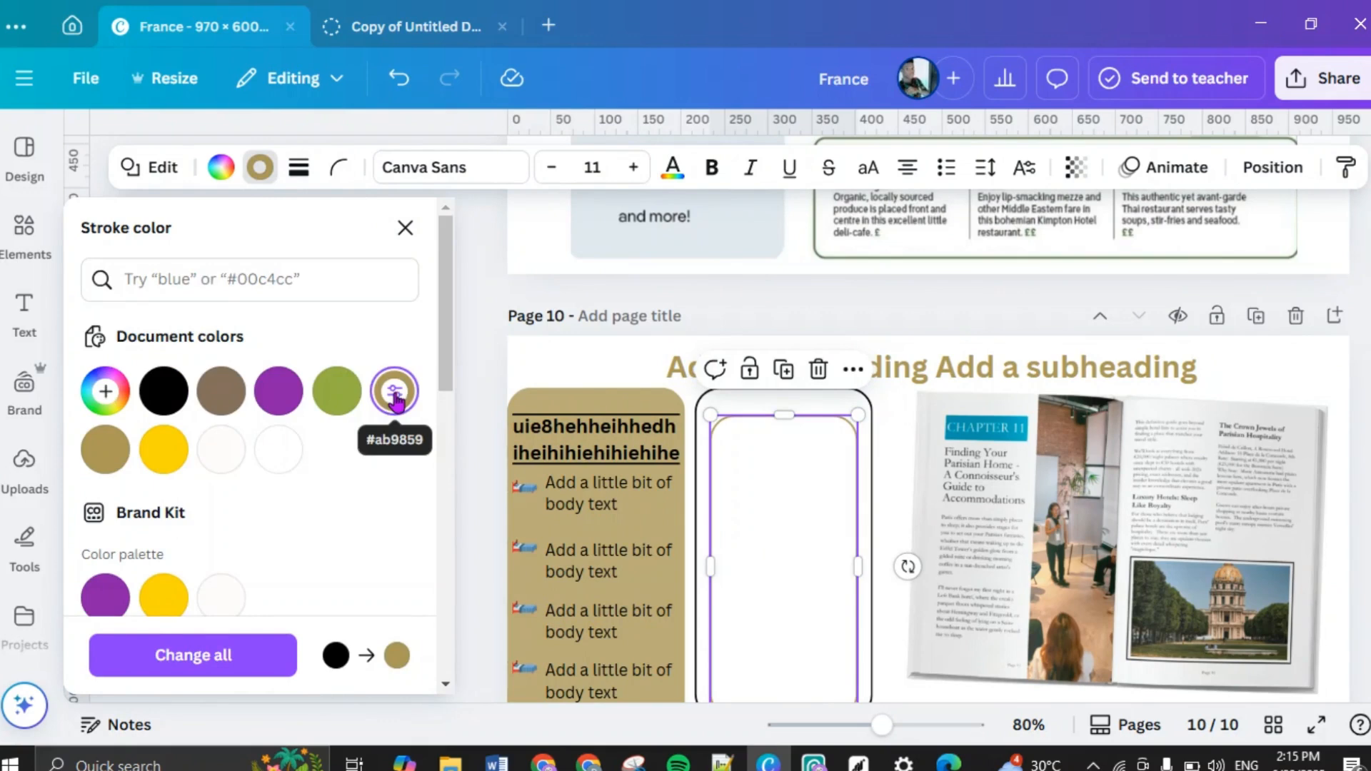
pyautogui.click(156, 398)
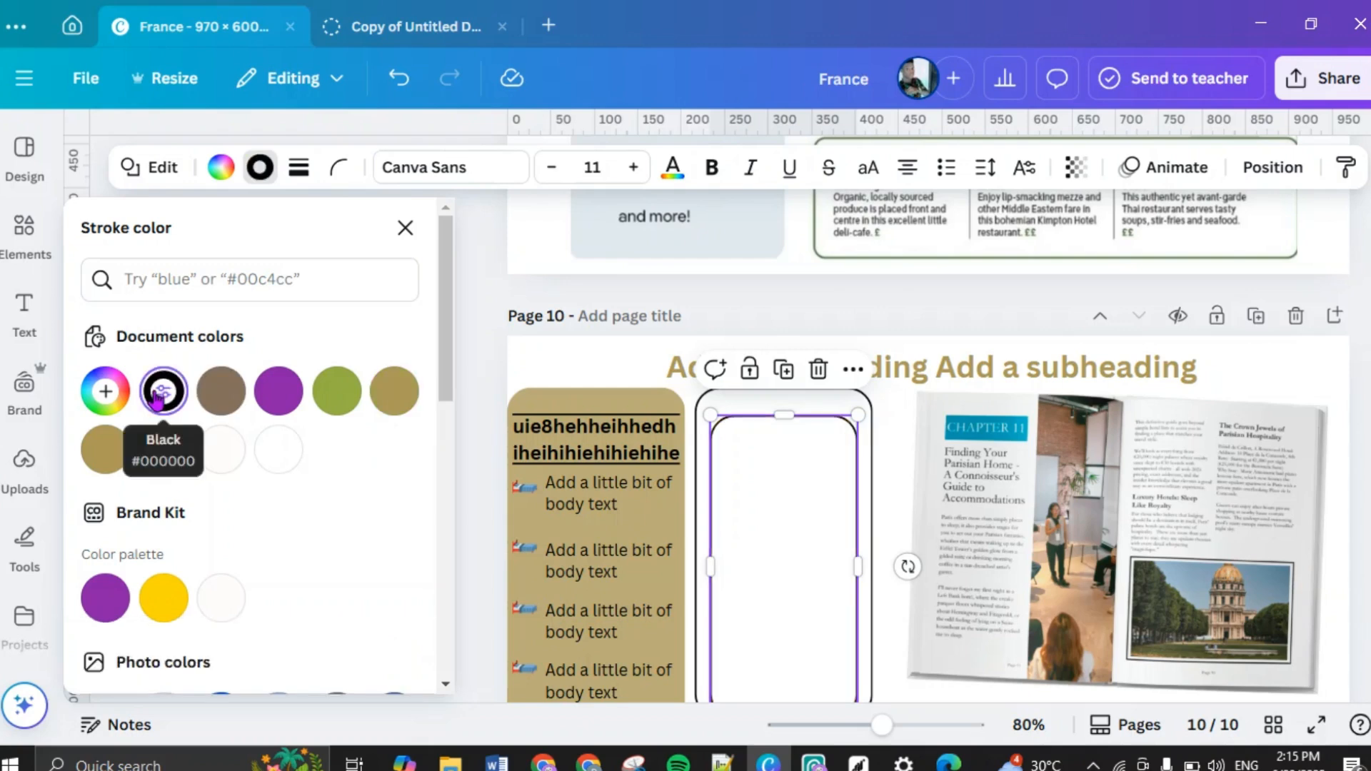
pyautogui.click(261, 170)
pyautogui.click(261, 170)
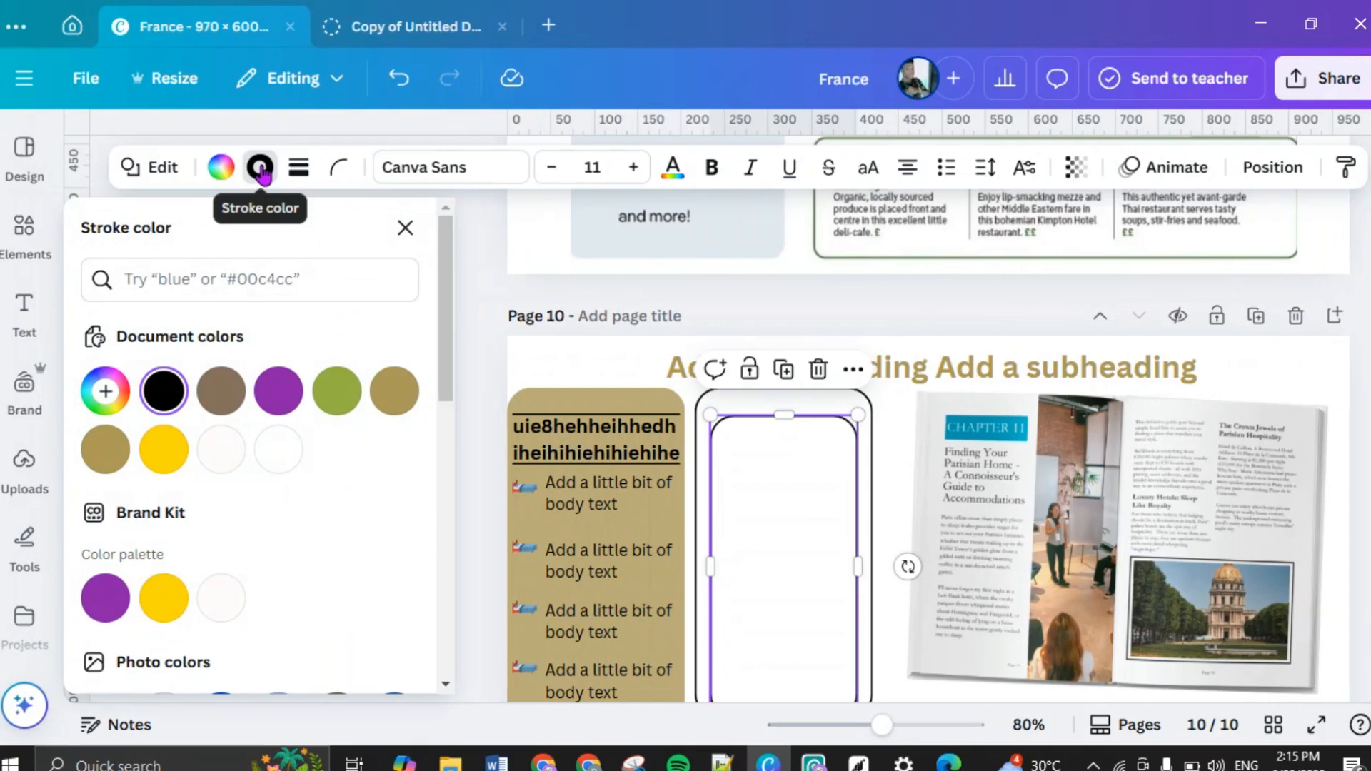
# Step: Fill the inner rectangle with gold #ac9856 and change its outline to gold #ab9859
pyautogui.click(221, 168)
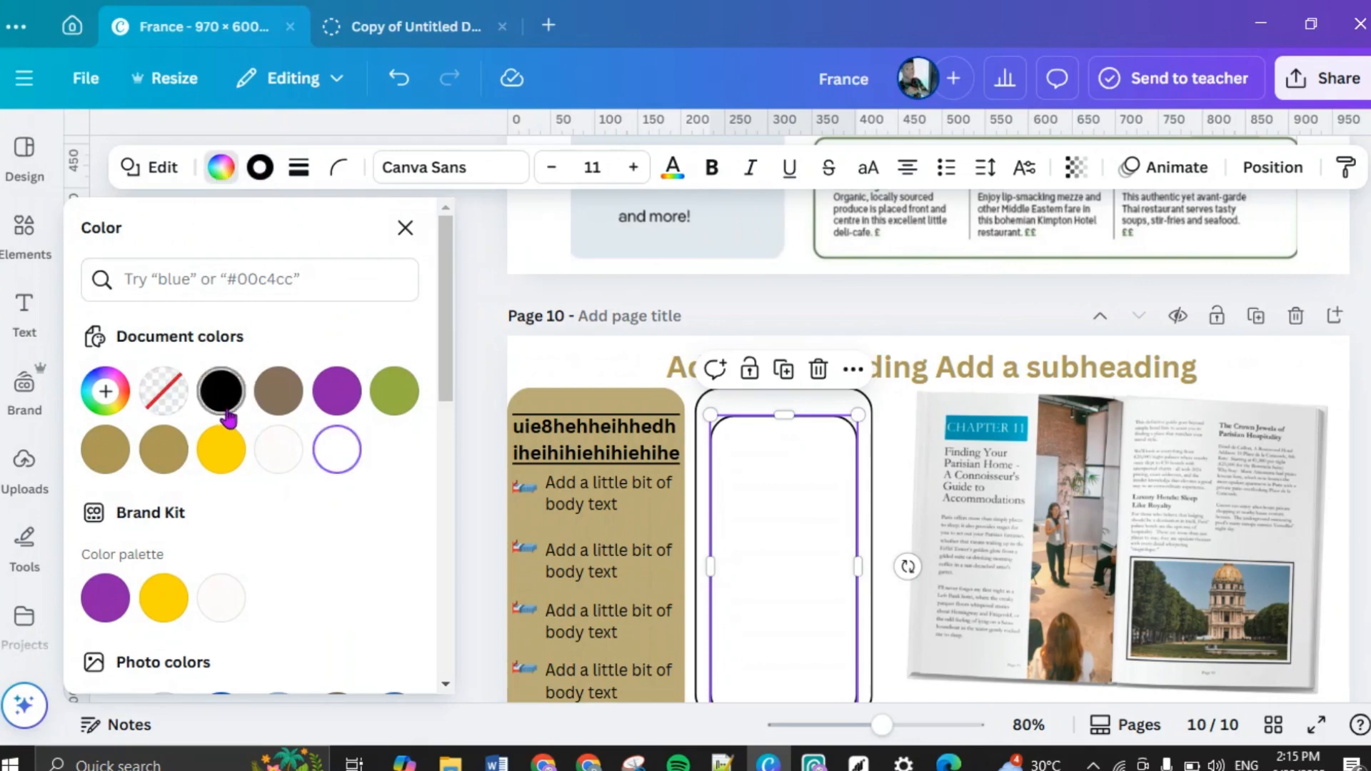
pyautogui.click(163, 450)
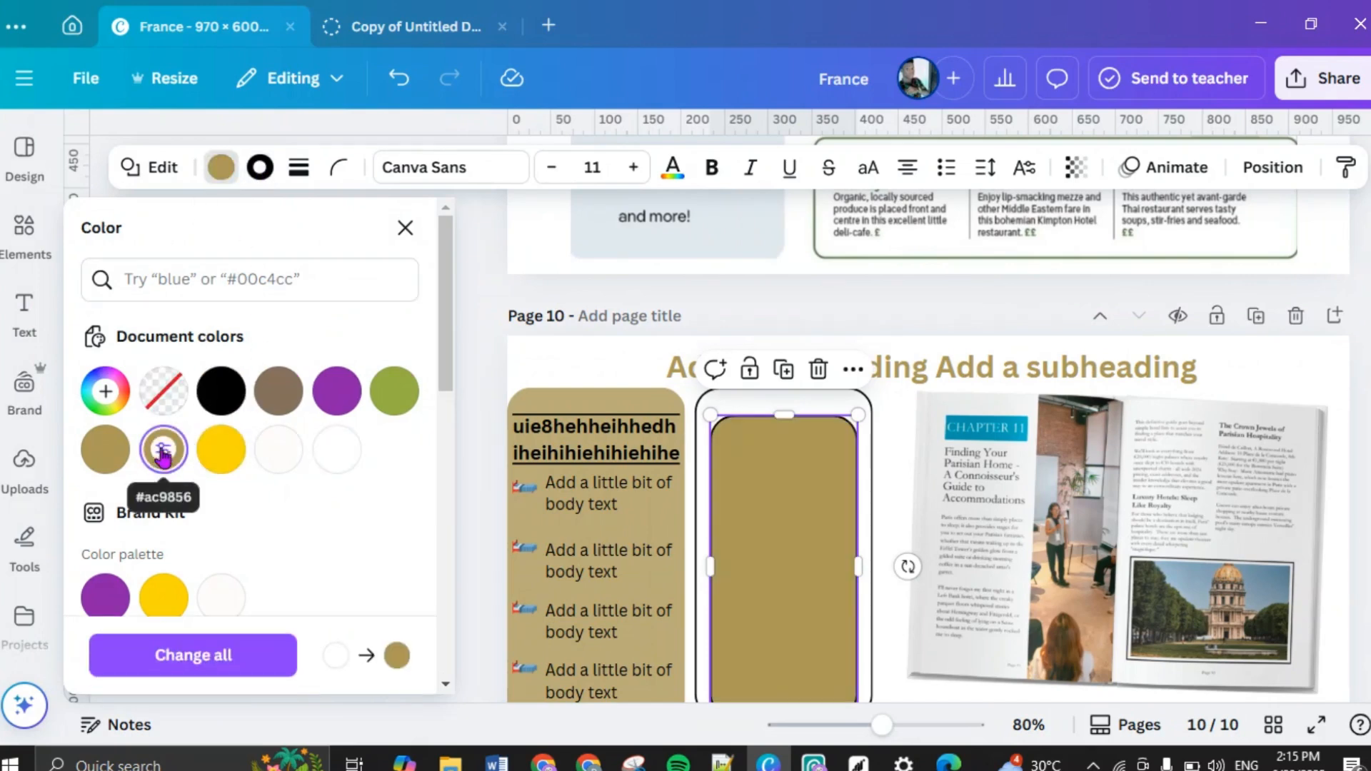
pyautogui.click(260, 169)
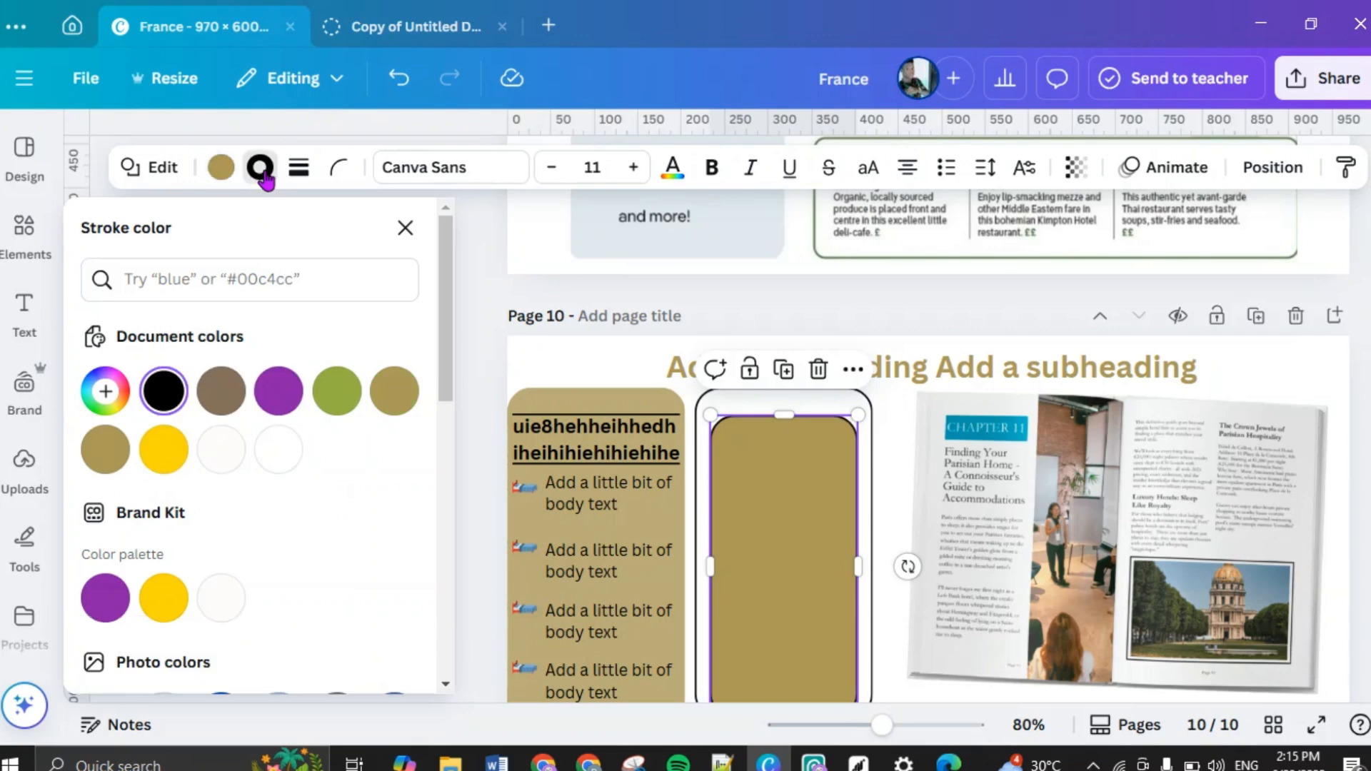
pyautogui.click(394, 393)
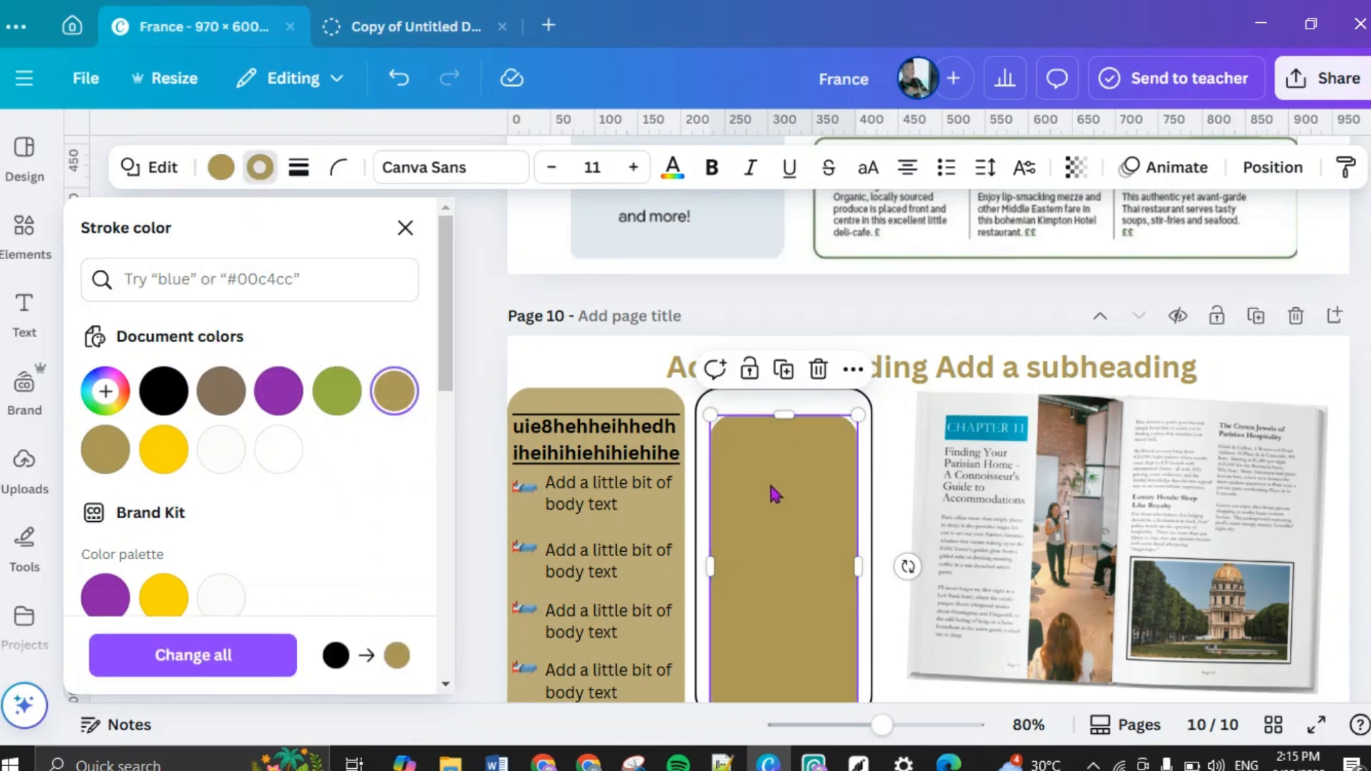
pyautogui.click(888, 509)
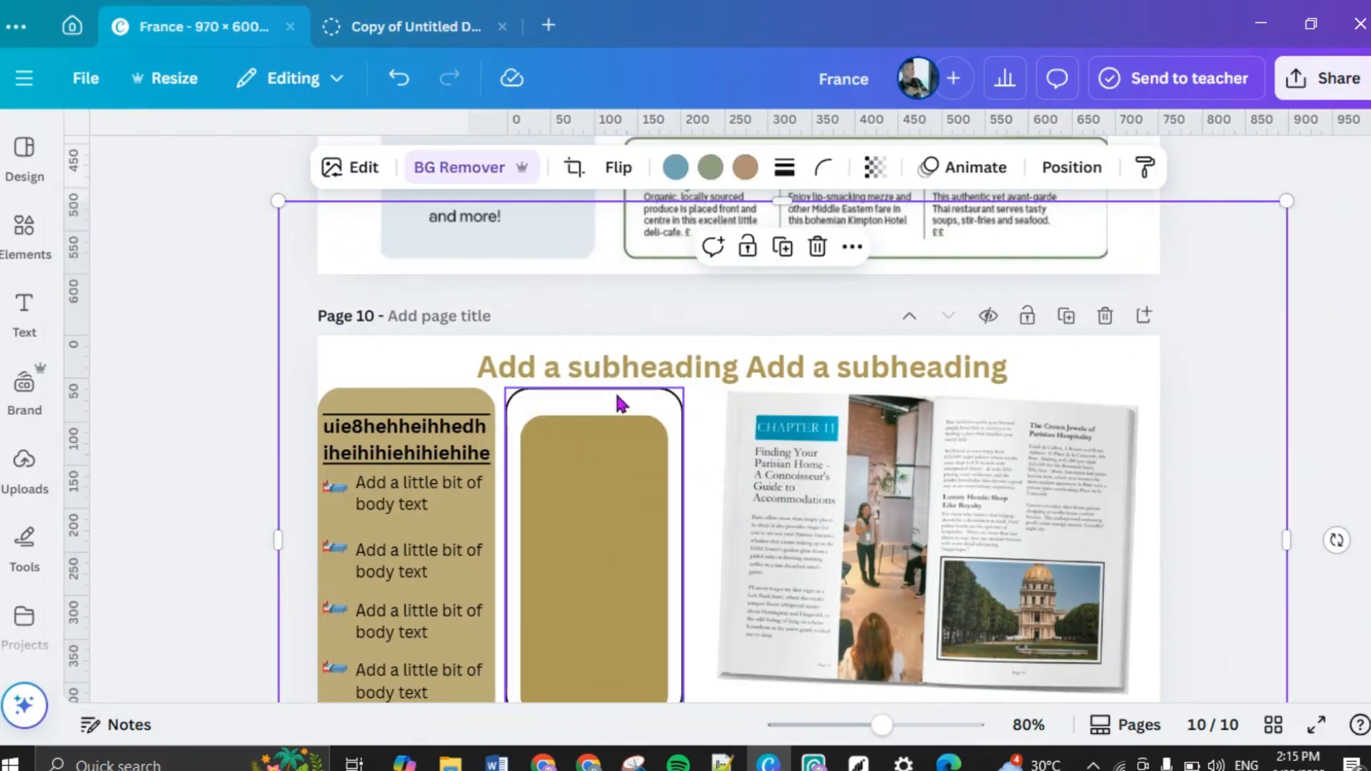
# Step: Make the inner gold rectangle slightly transparent so its shade is close to the gold list panel's
pyautogui.scroll(5, 616, 392)
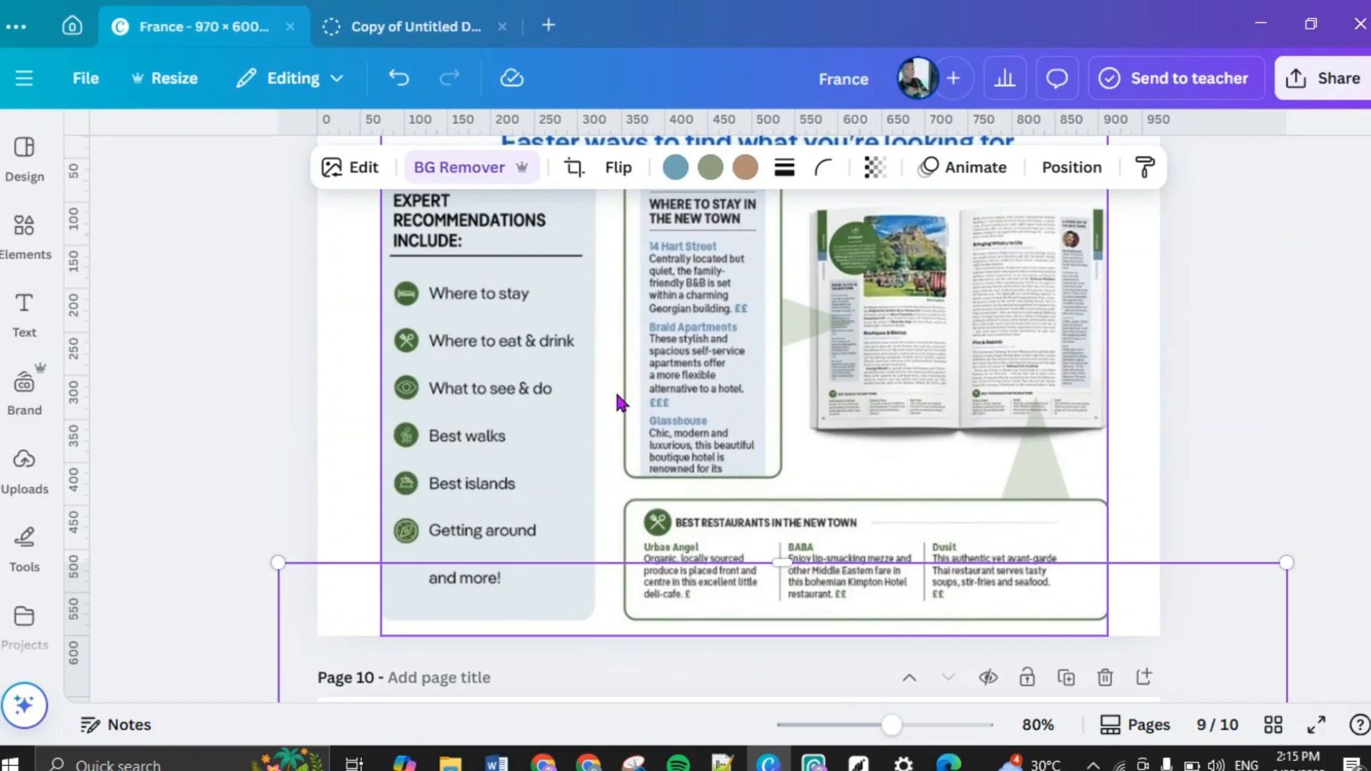
pyautogui.scroll(-5, 619, 402)
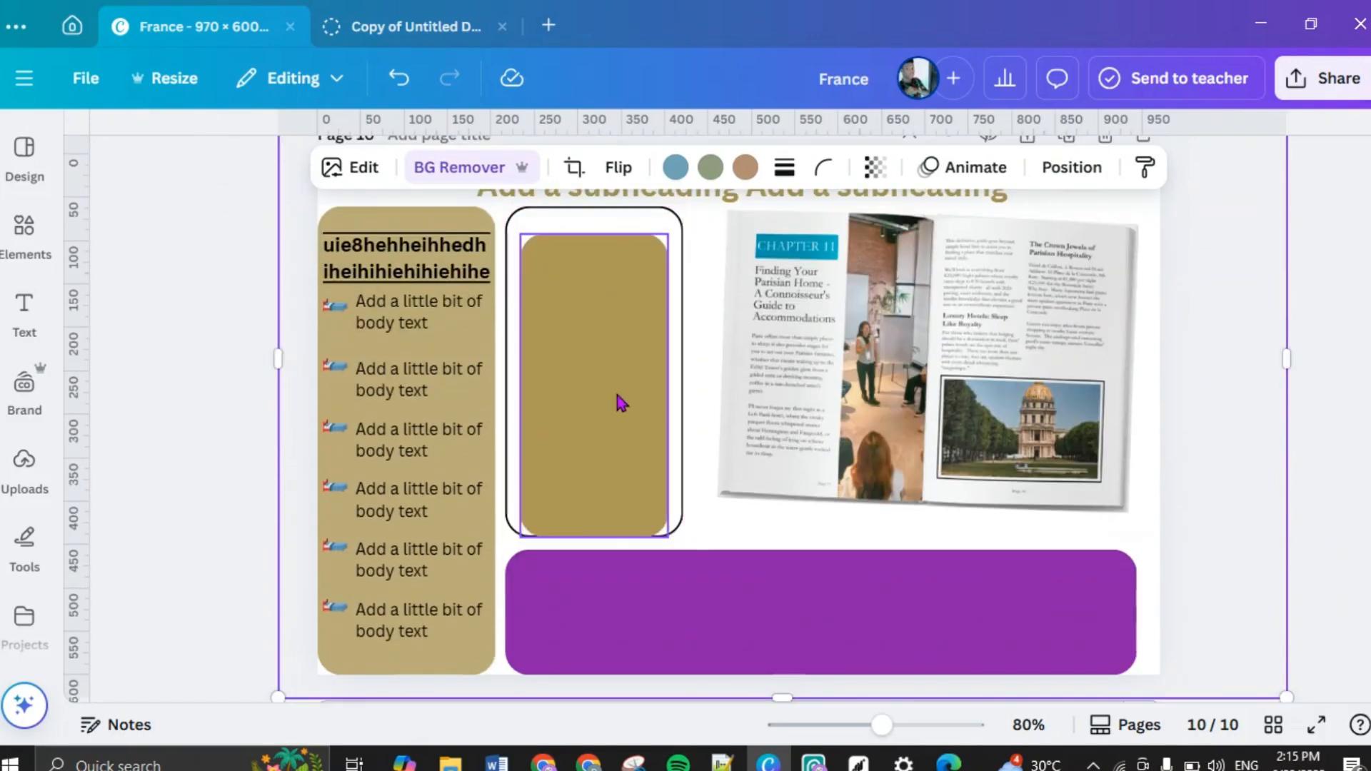
pyautogui.click(620, 404)
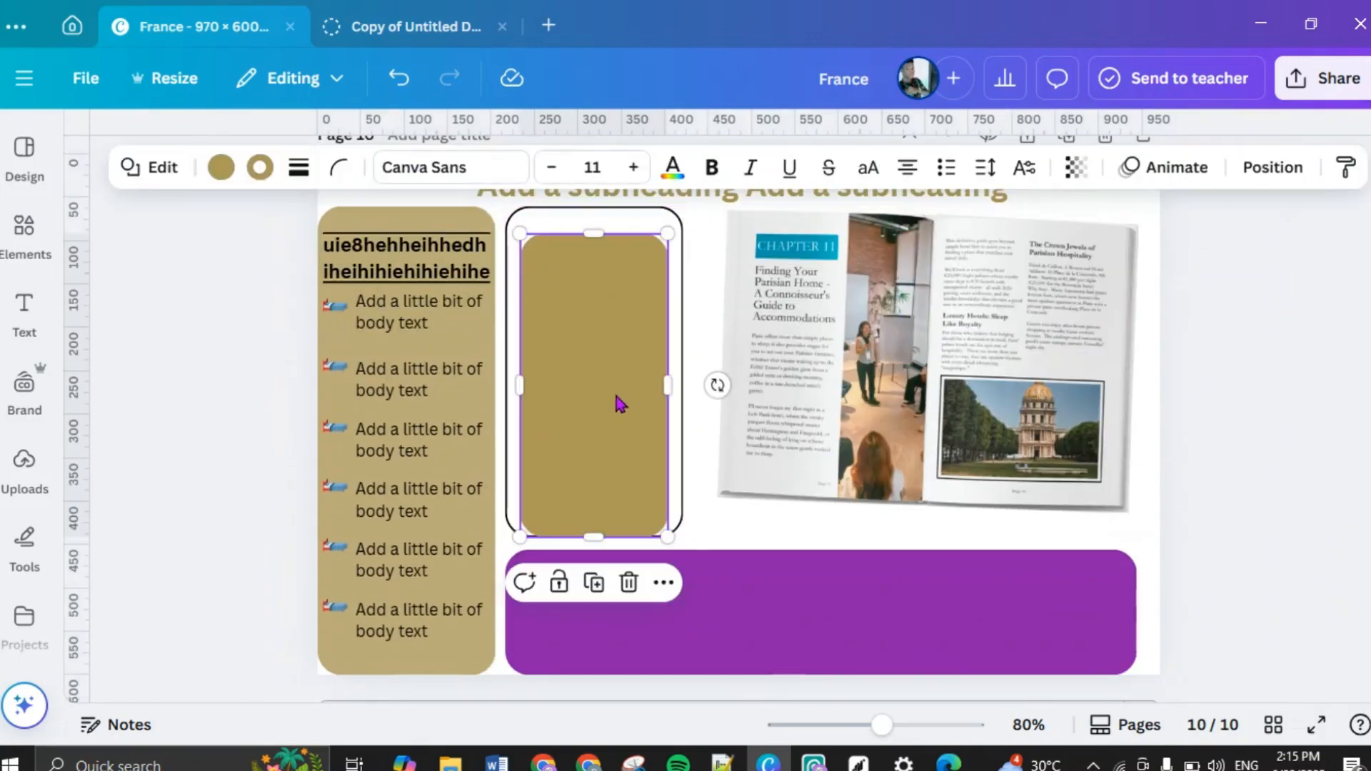
pyautogui.click(1077, 171)
pyautogui.moveTo(1127, 257); pyautogui.dragTo(1104, 270)
pyautogui.click(1304, 481)
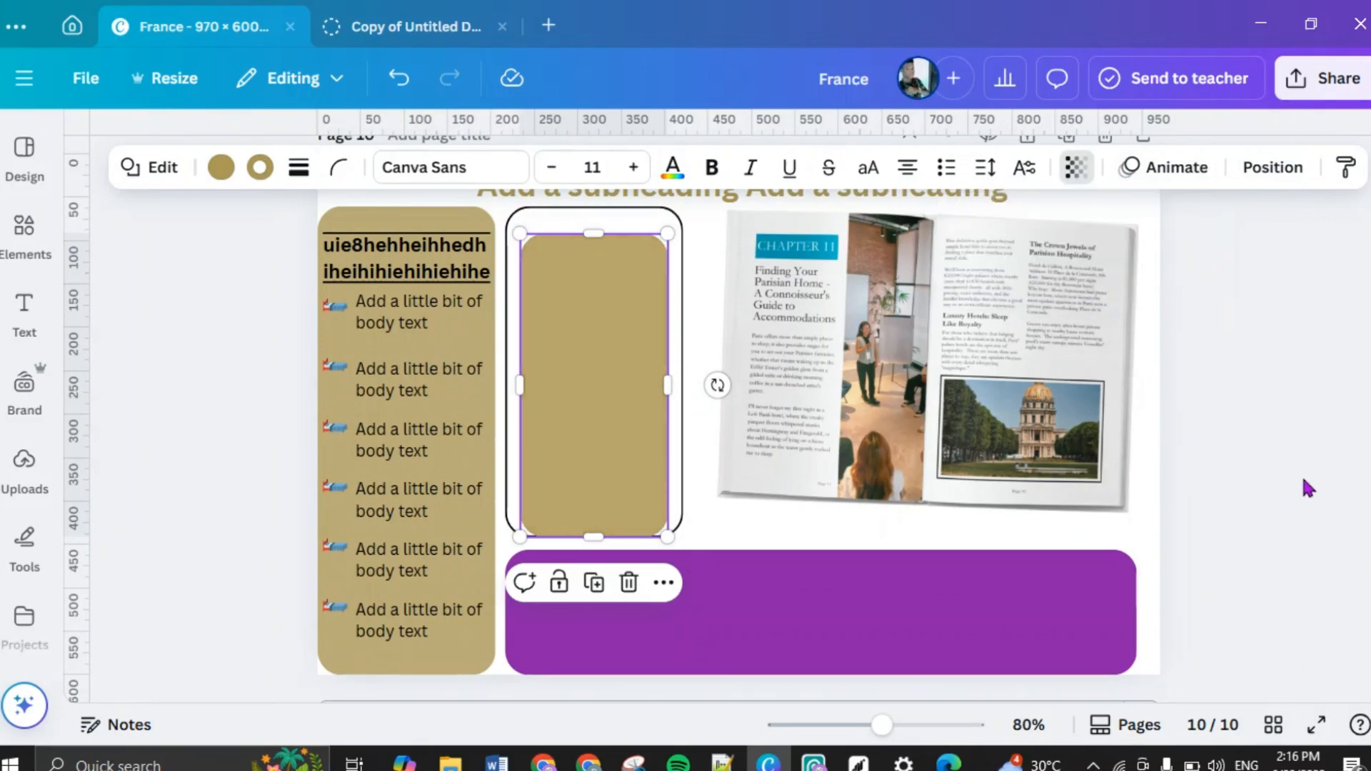
pyautogui.click(1307, 488)
pyautogui.scroll(5, 1307, 488)
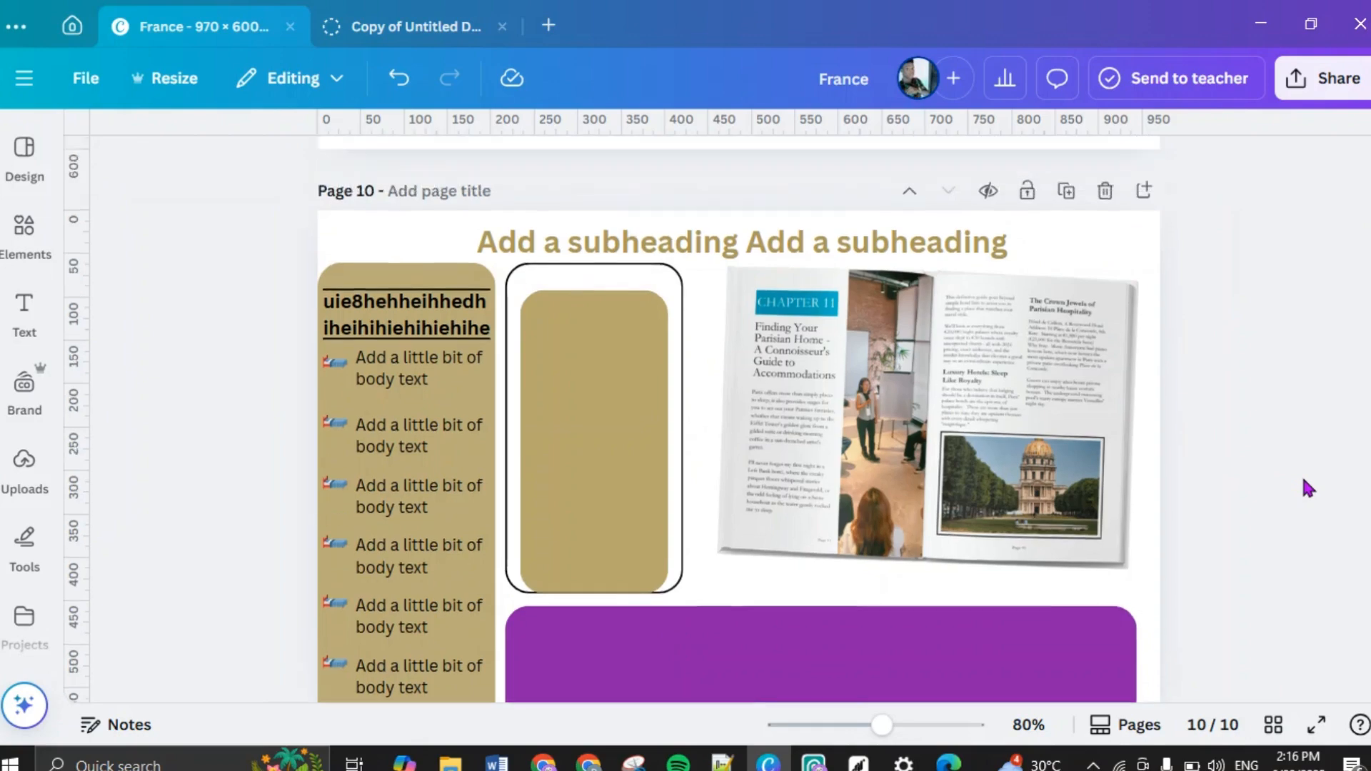
pyautogui.scroll(-3, 1307, 488)
pyautogui.scroll(-2, 1309, 488)
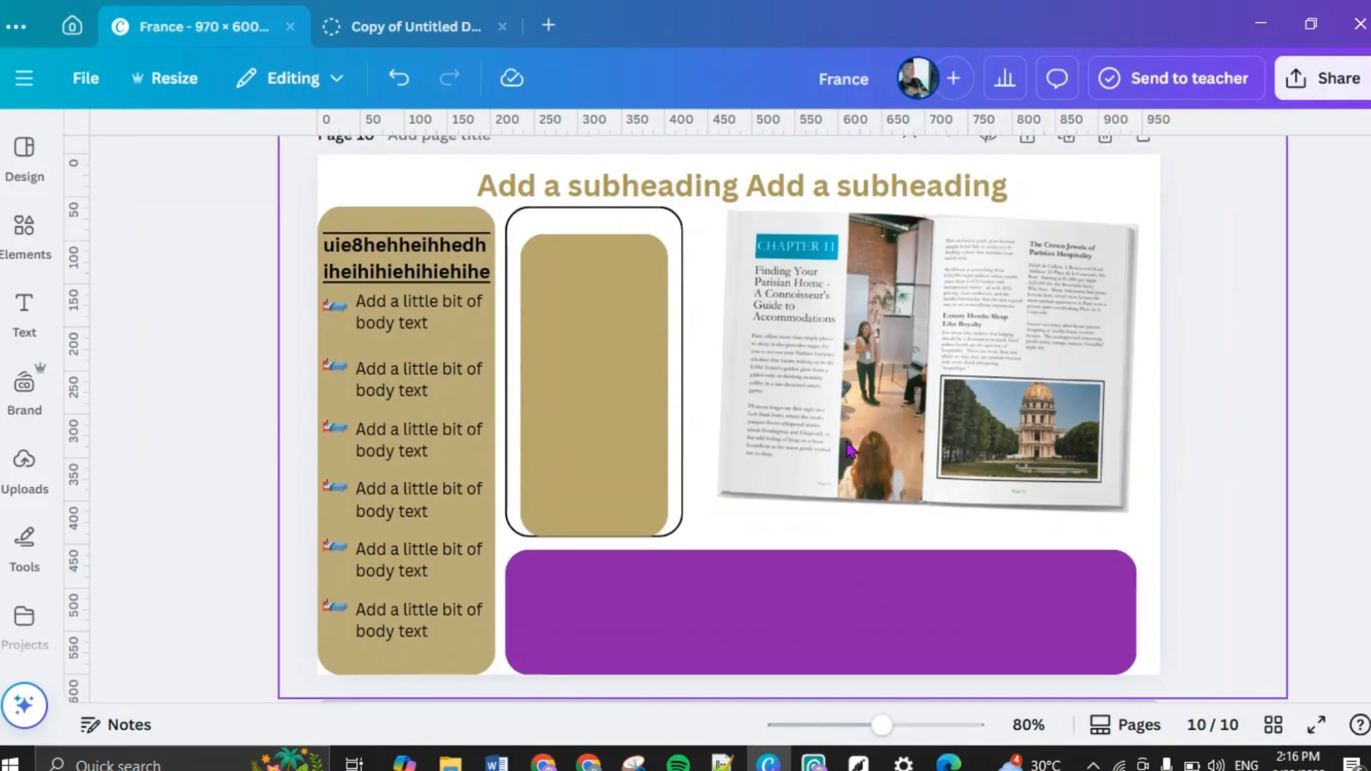
# Step: Copy the gold list panel's heading and its first four body text items, and paste them on page 10
pyautogui.click(613, 392)
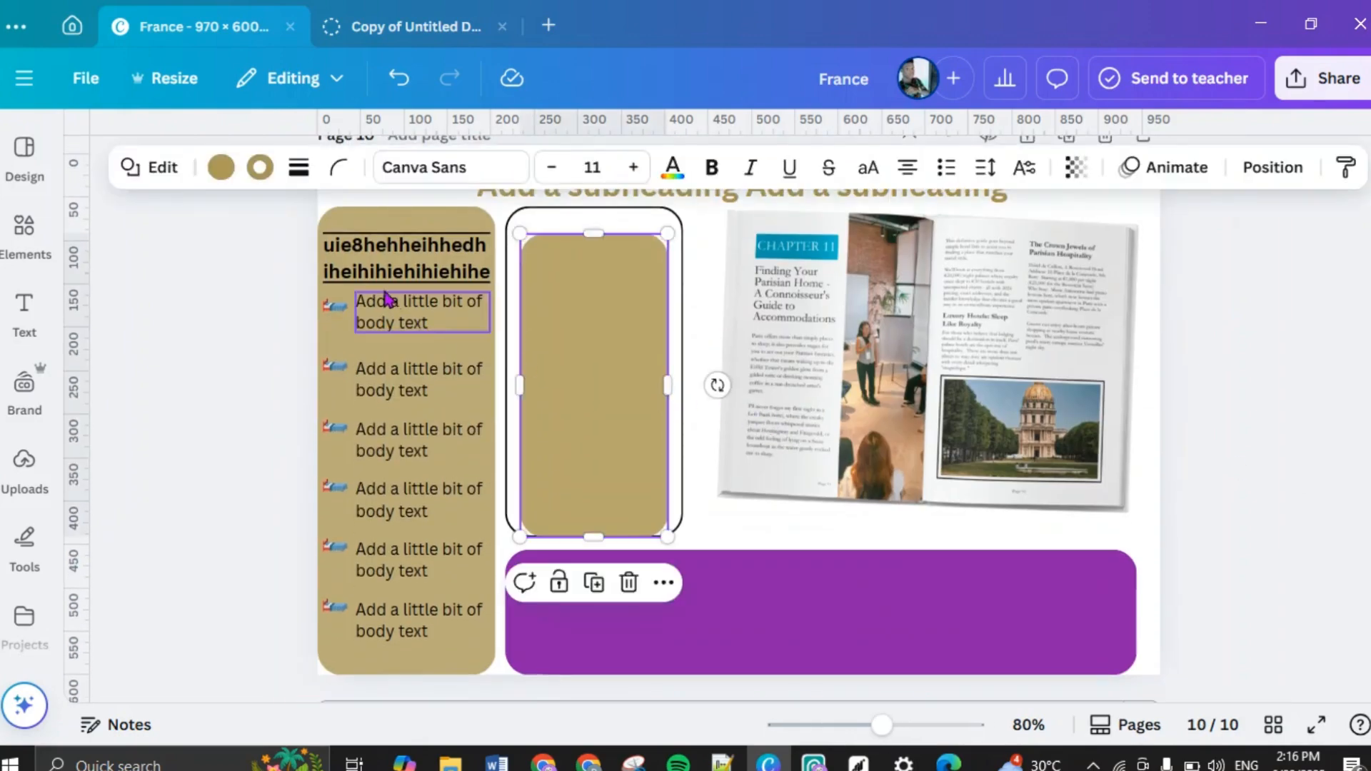
pyautogui.click(382, 271)
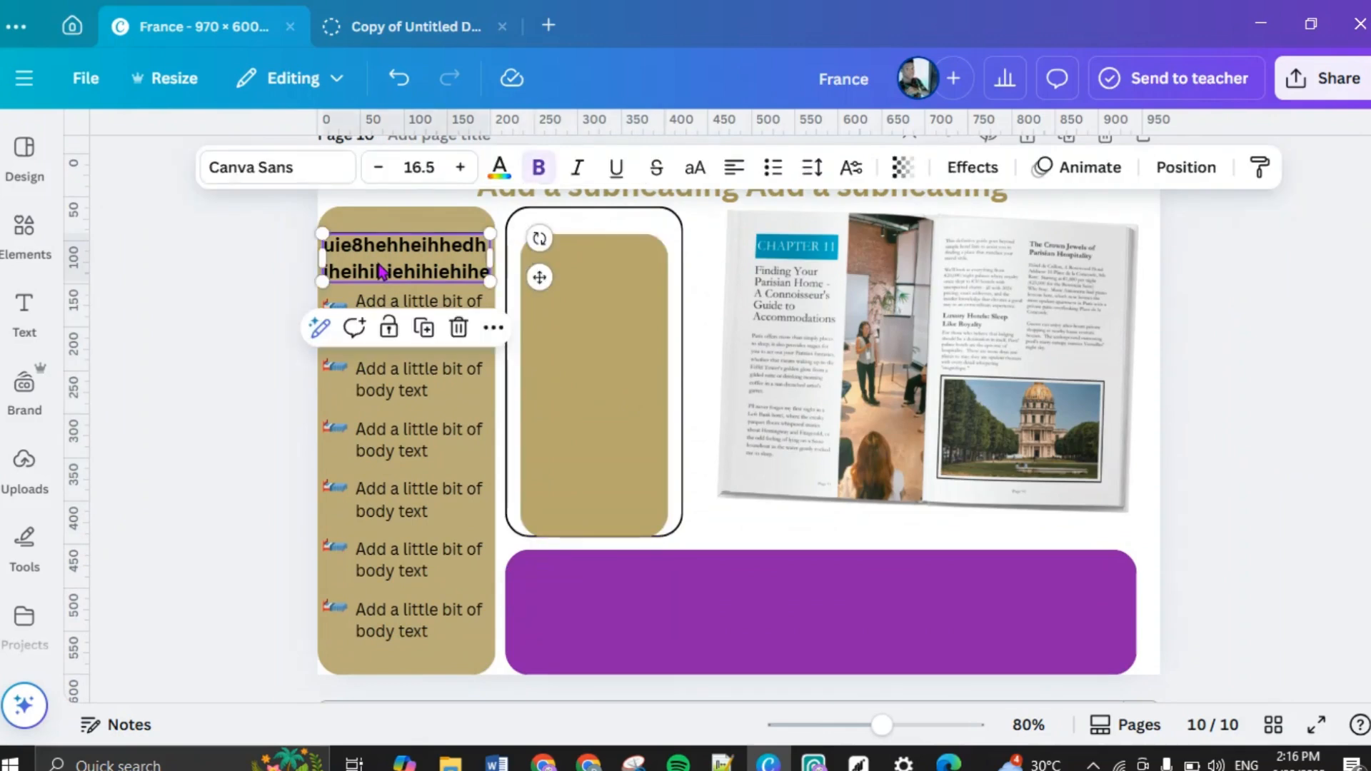
pyautogui.keyDown('shift'); pyautogui.click(400, 307); pyautogui.keyUp('shift')
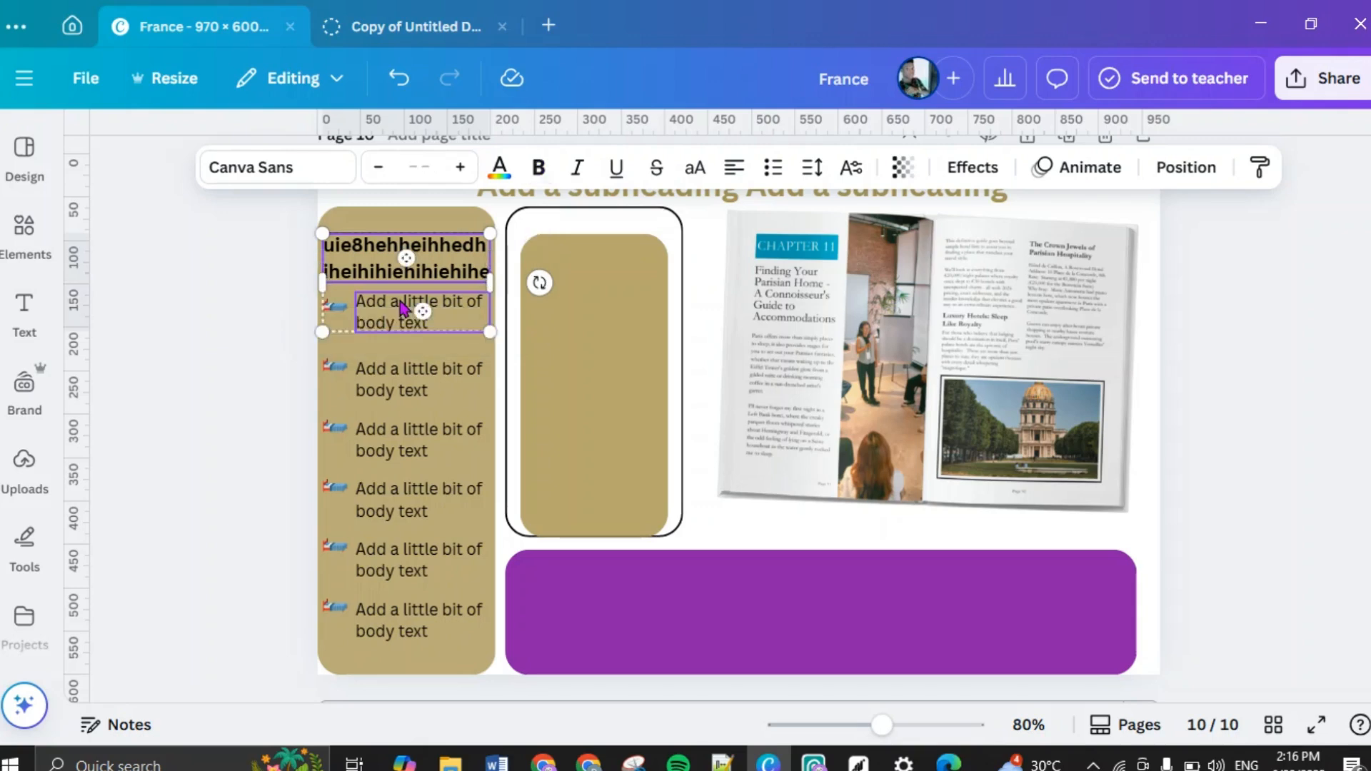
pyautogui.keyDown('shift'); pyautogui.click(398, 380); pyautogui.keyUp('shift')
pyautogui.keyDown('shift'); pyautogui.click(398, 431); pyautogui.keyUp('shift')
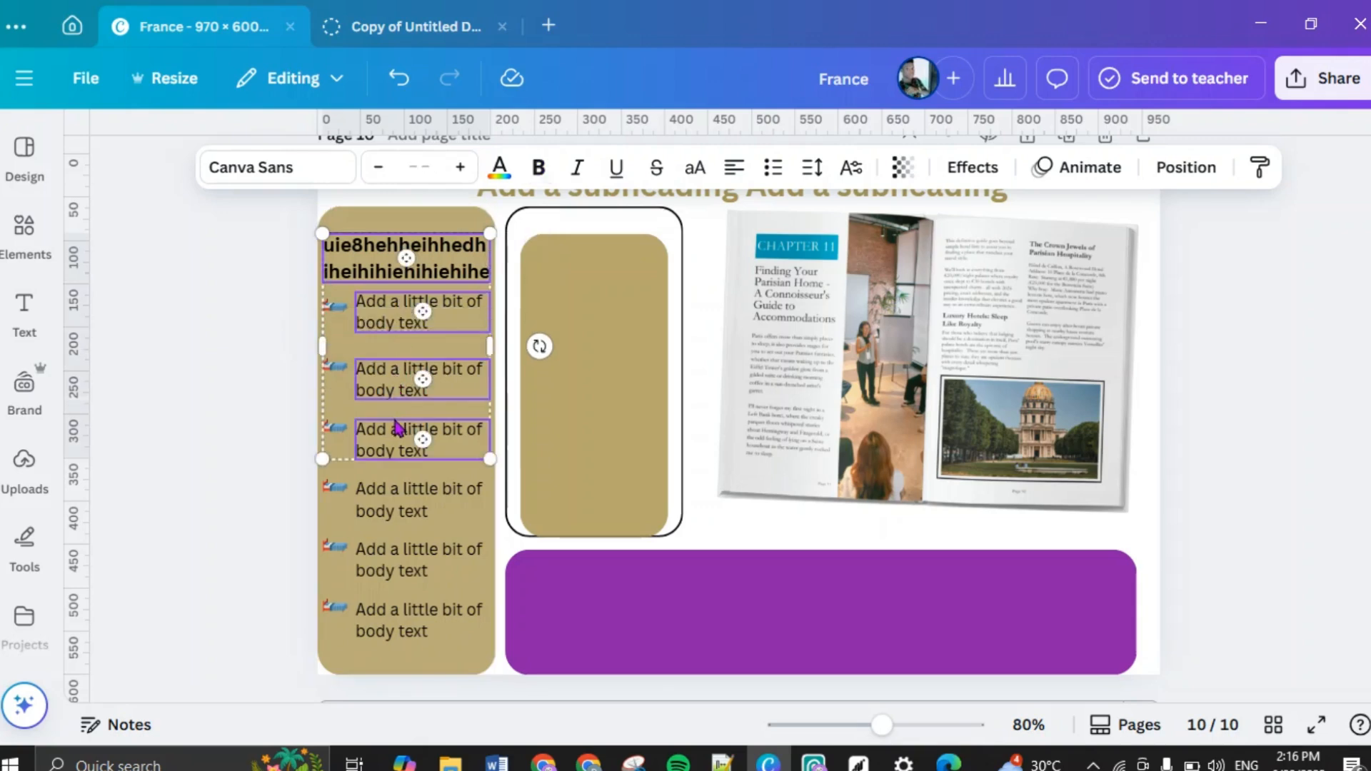
pyautogui.keyDown('shift'); pyautogui.click(393, 491); pyautogui.keyUp('shift')
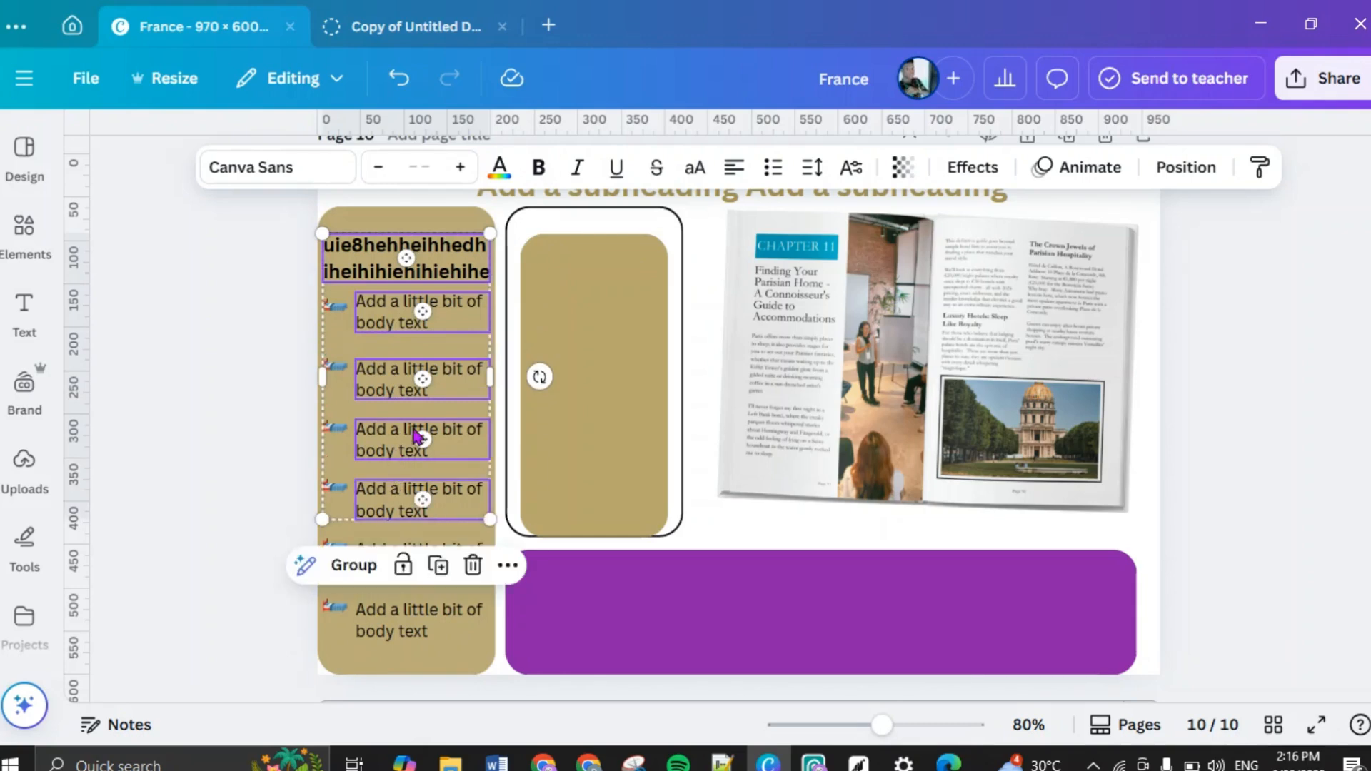
pyautogui.click(508, 564)
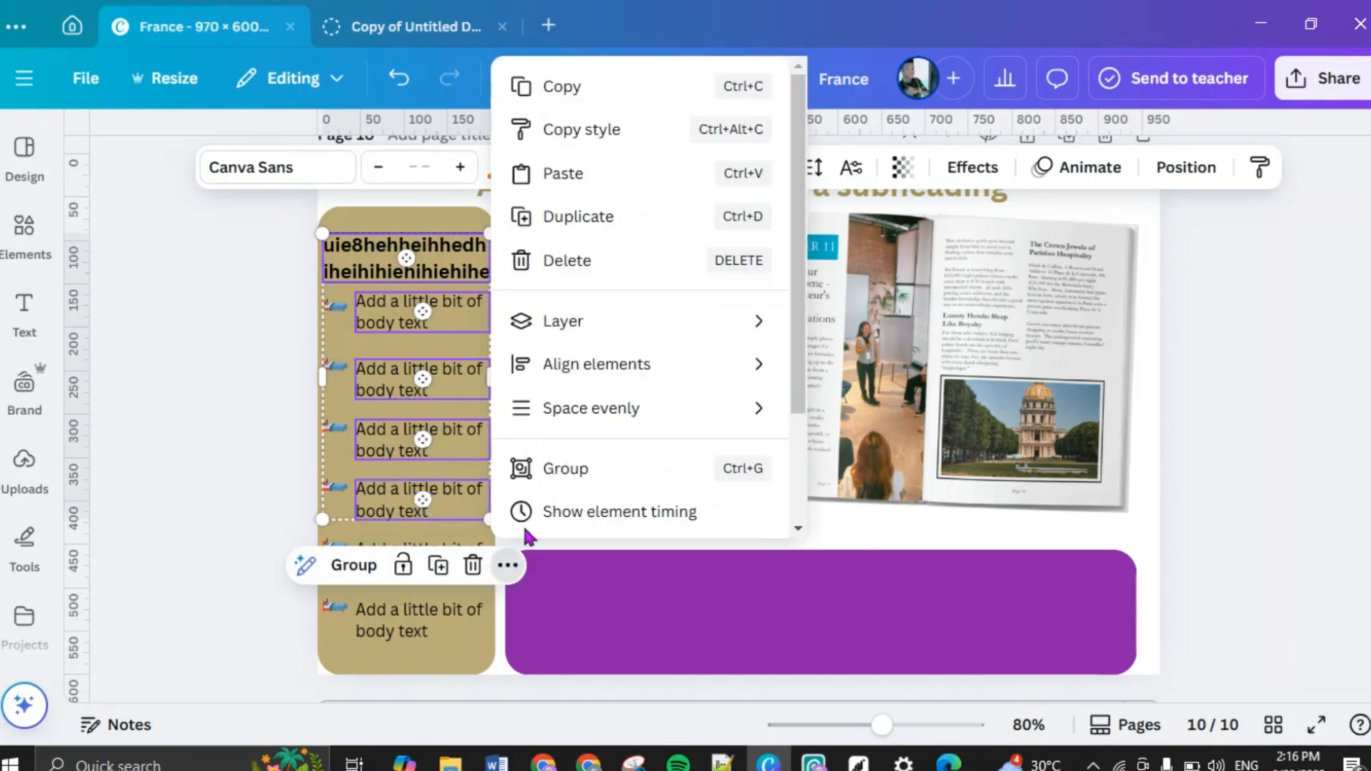
pyautogui.click(560, 89)
pyautogui.click(568, 319)
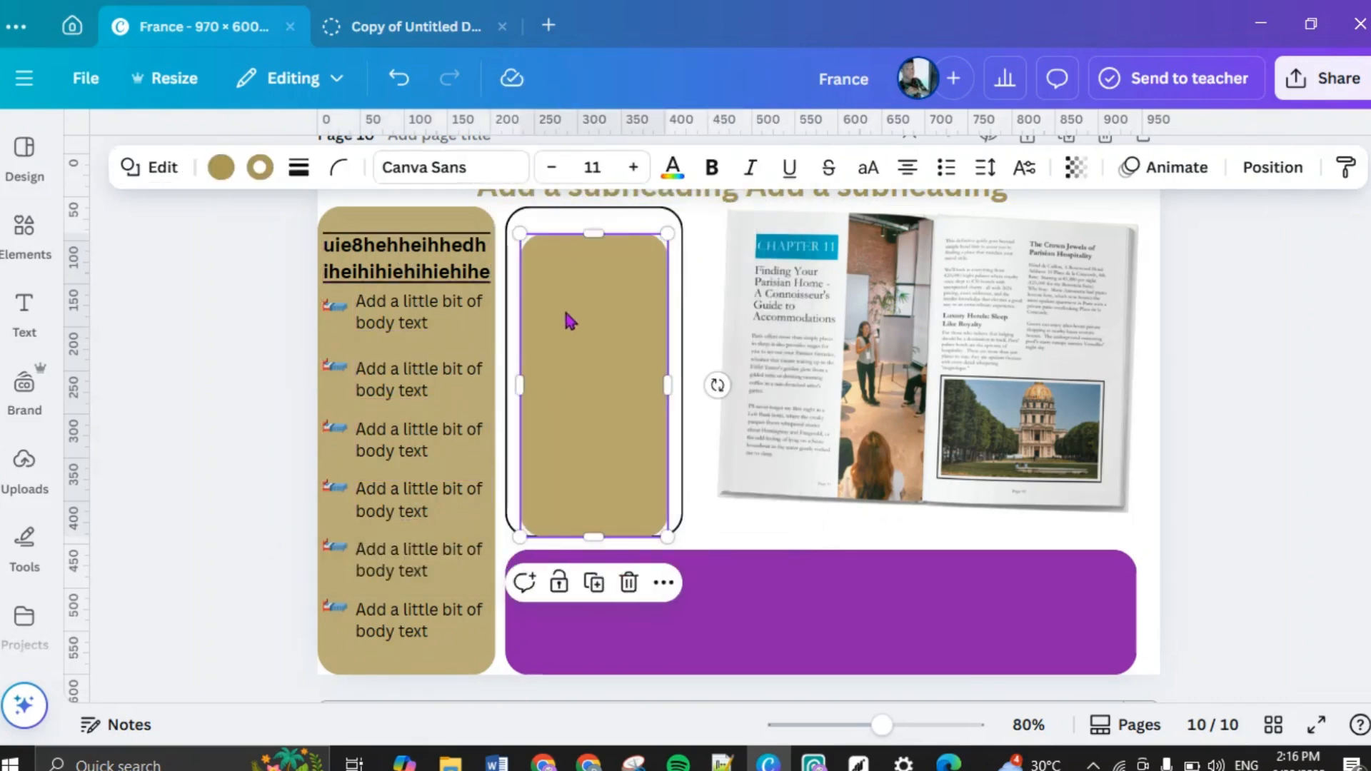
pyautogui.hotkey('ctrl', 'v')
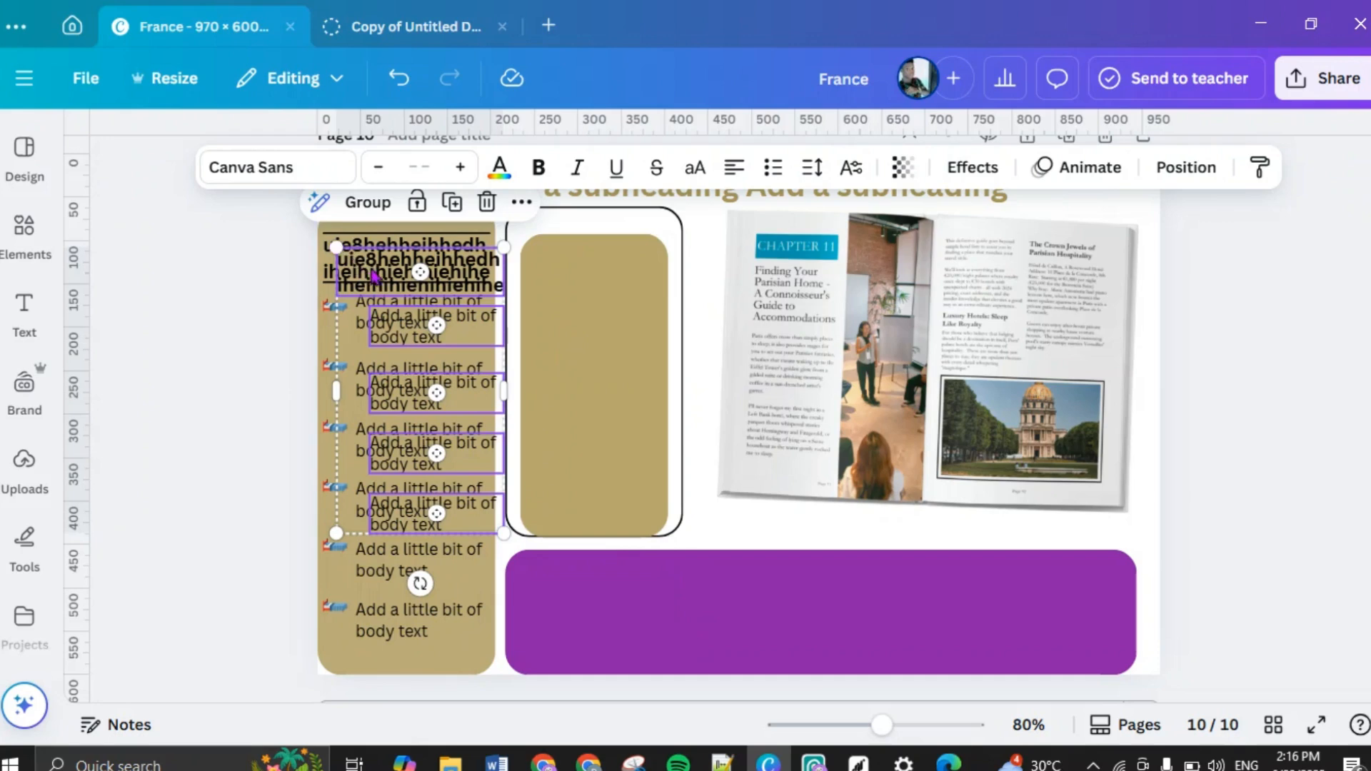
# Step: Shrink the pasted heading and body texts to about 13.2 and 10.9 point and fit them inside the inner gold rectangle
pyautogui.moveTo(362, 261); pyautogui.dragTo(551, 289)
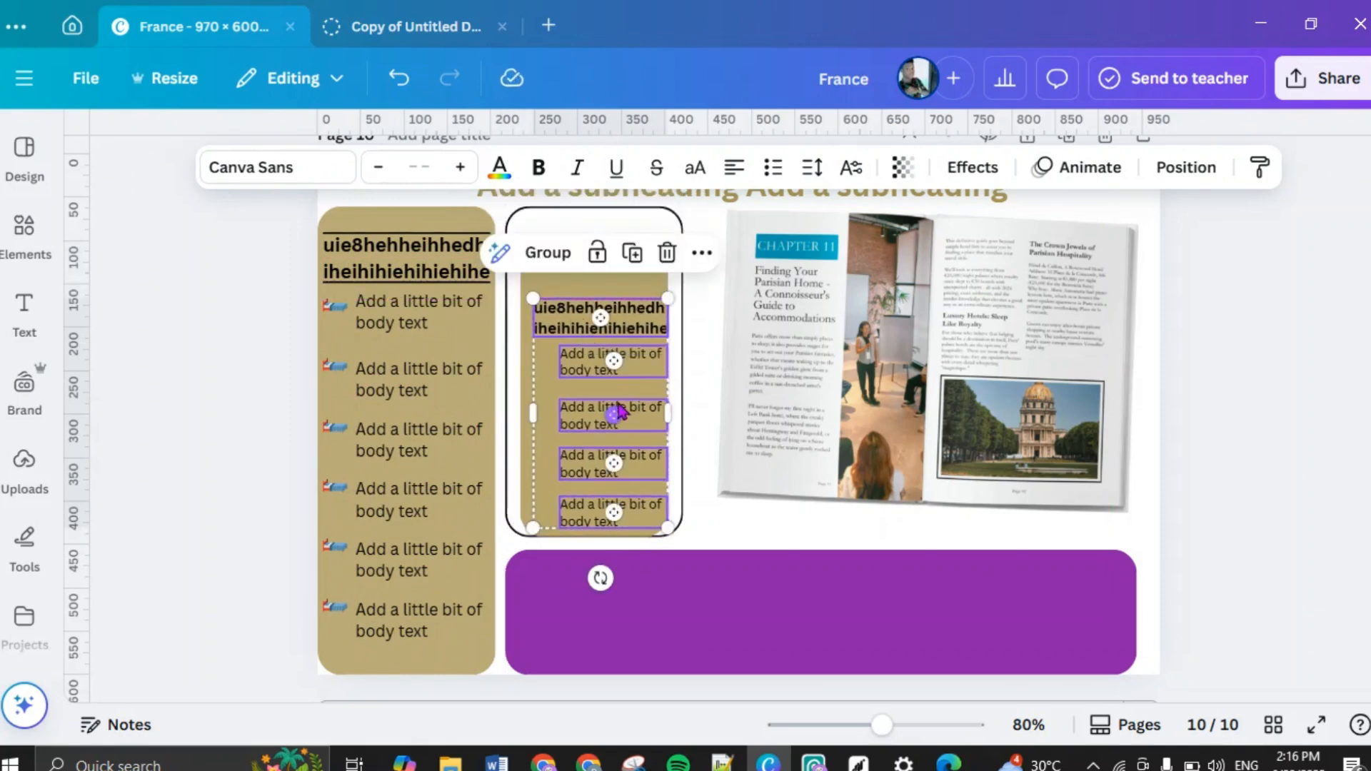
pyautogui.moveTo(629, 392); pyautogui.dragTo(623, 361)
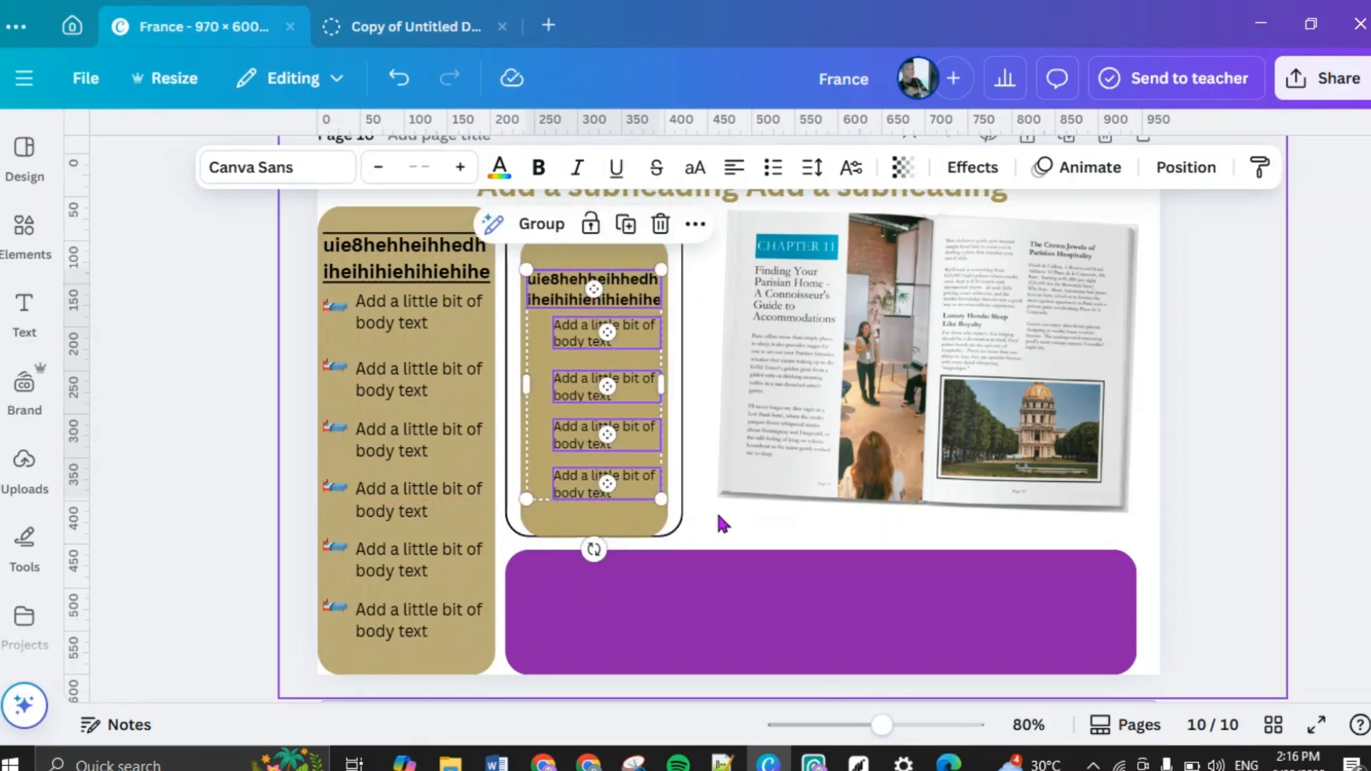
pyautogui.click(719, 518)
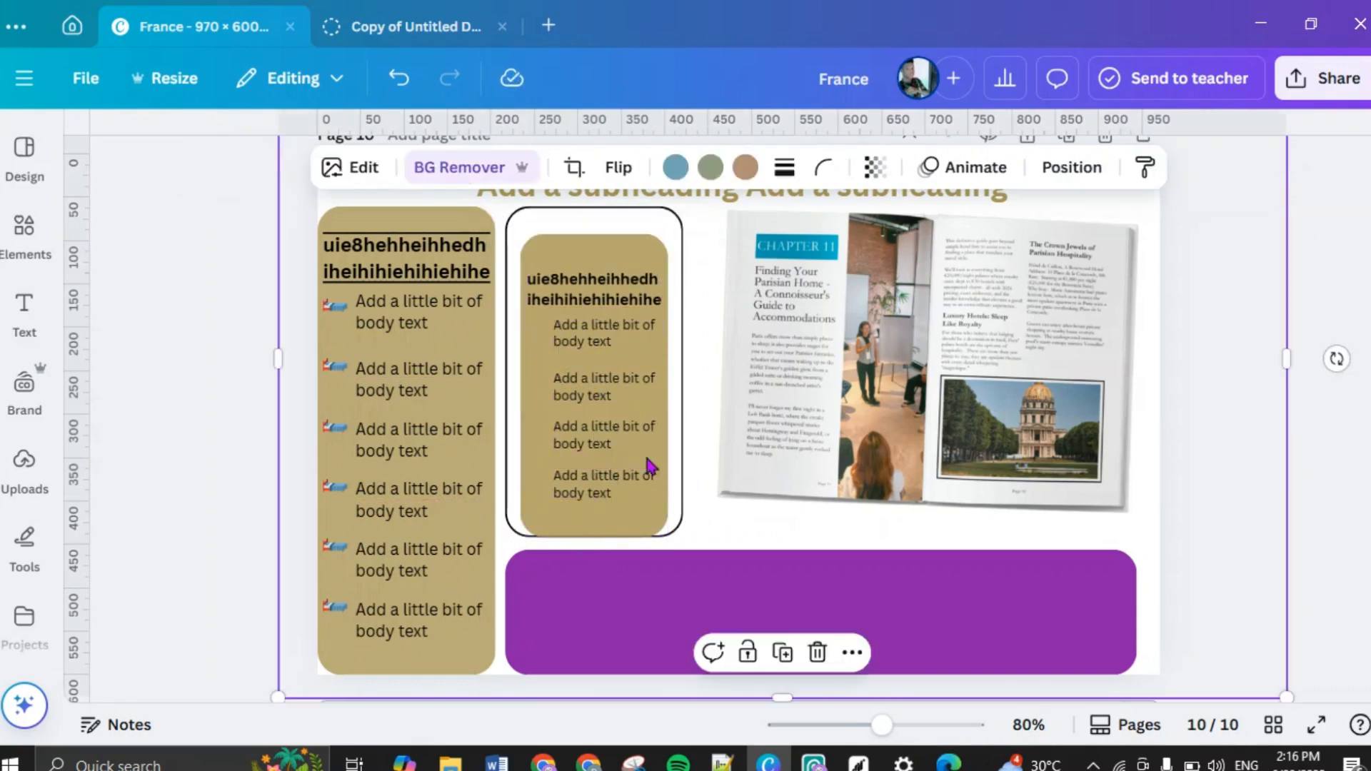
# Step: Shift the four body texts in the inner rectangle sideways so they line up with the left edge of their heading
pyautogui.click(584, 347)
pyautogui.moveTo(624, 399); pyautogui.dragTo(601, 399)
pyautogui.click(607, 400)
pyautogui.moveTo(621, 450); pyautogui.dragTo(602, 452)
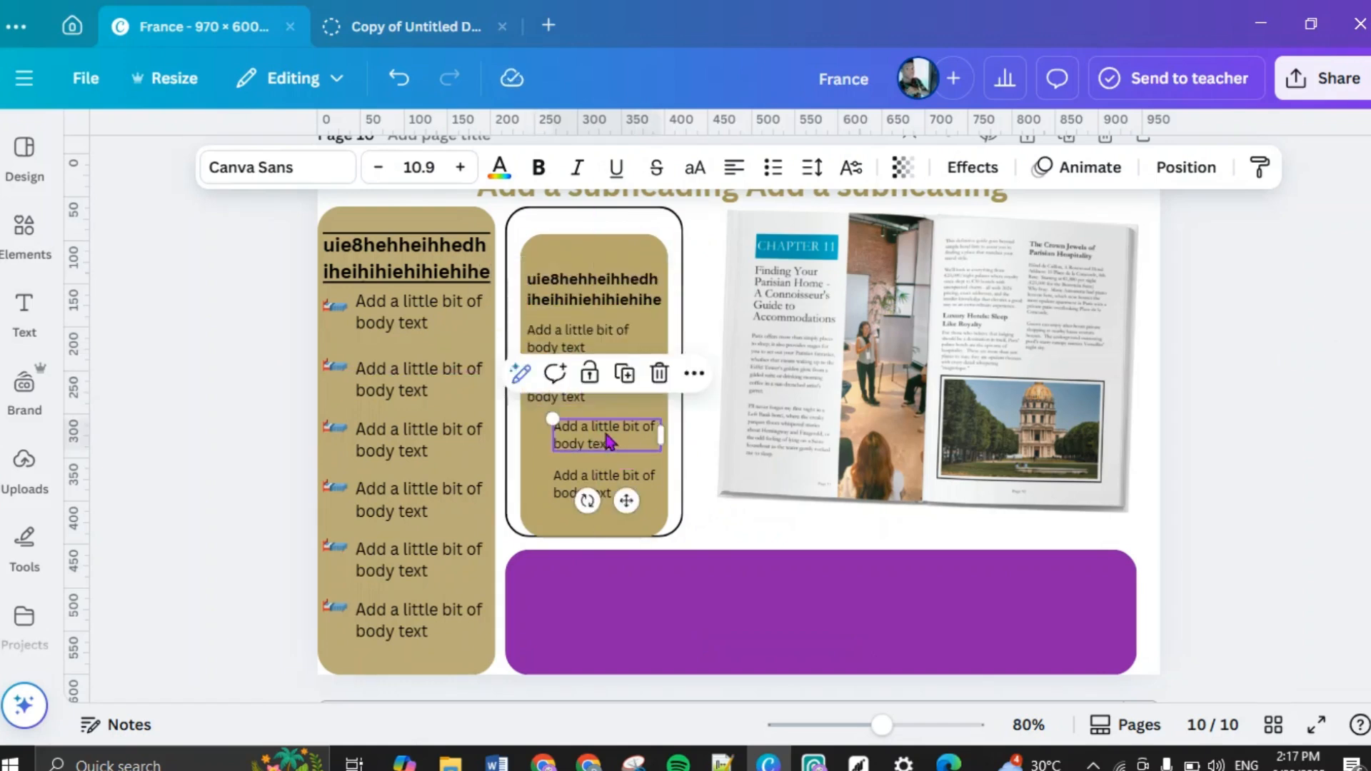
pyautogui.moveTo(624, 500); pyautogui.dragTo(600, 499)
pyautogui.click(600, 496)
pyautogui.moveTo(626, 551); pyautogui.dragTo(599, 552)
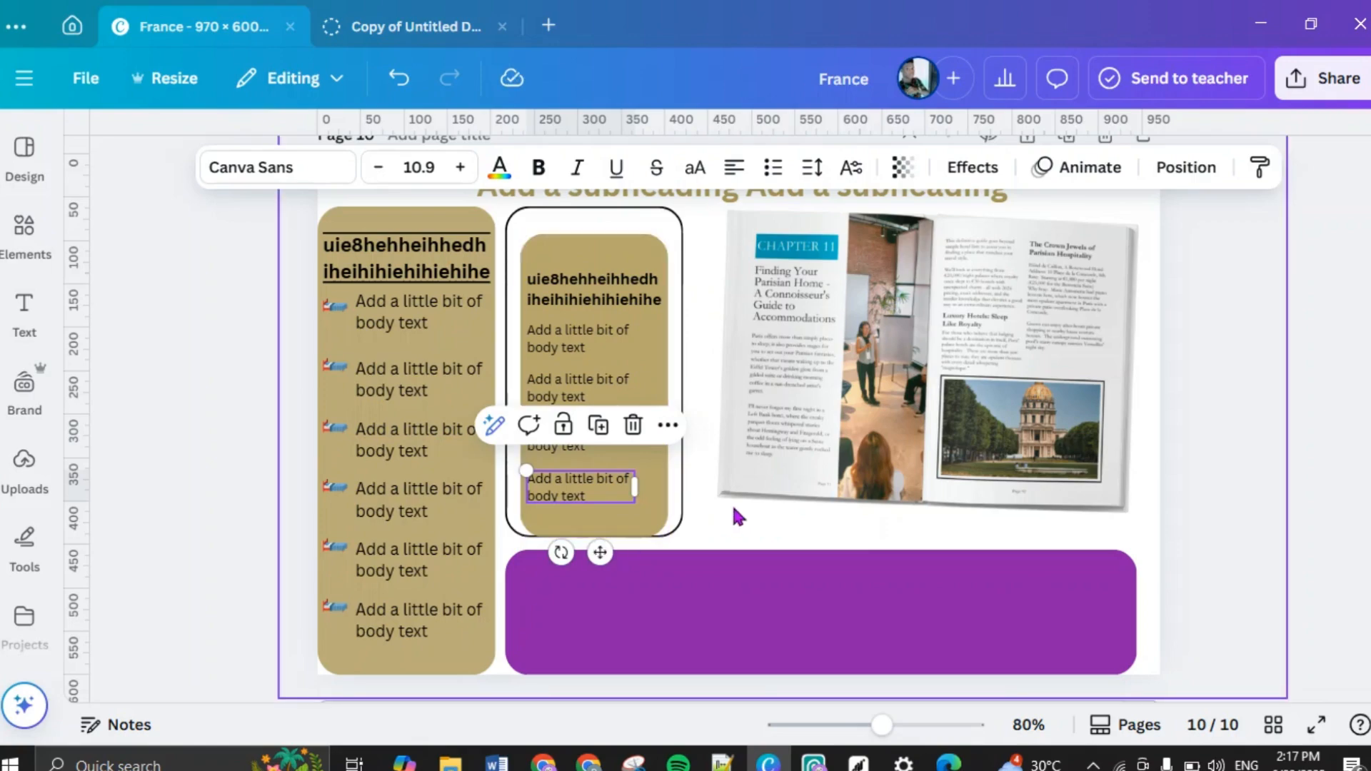
pyautogui.click(714, 526)
# Step: Compare page 10's inner text box and purple rectangle with the matching boxes in the page 9 layout
pyautogui.scroll(10, 714, 523)
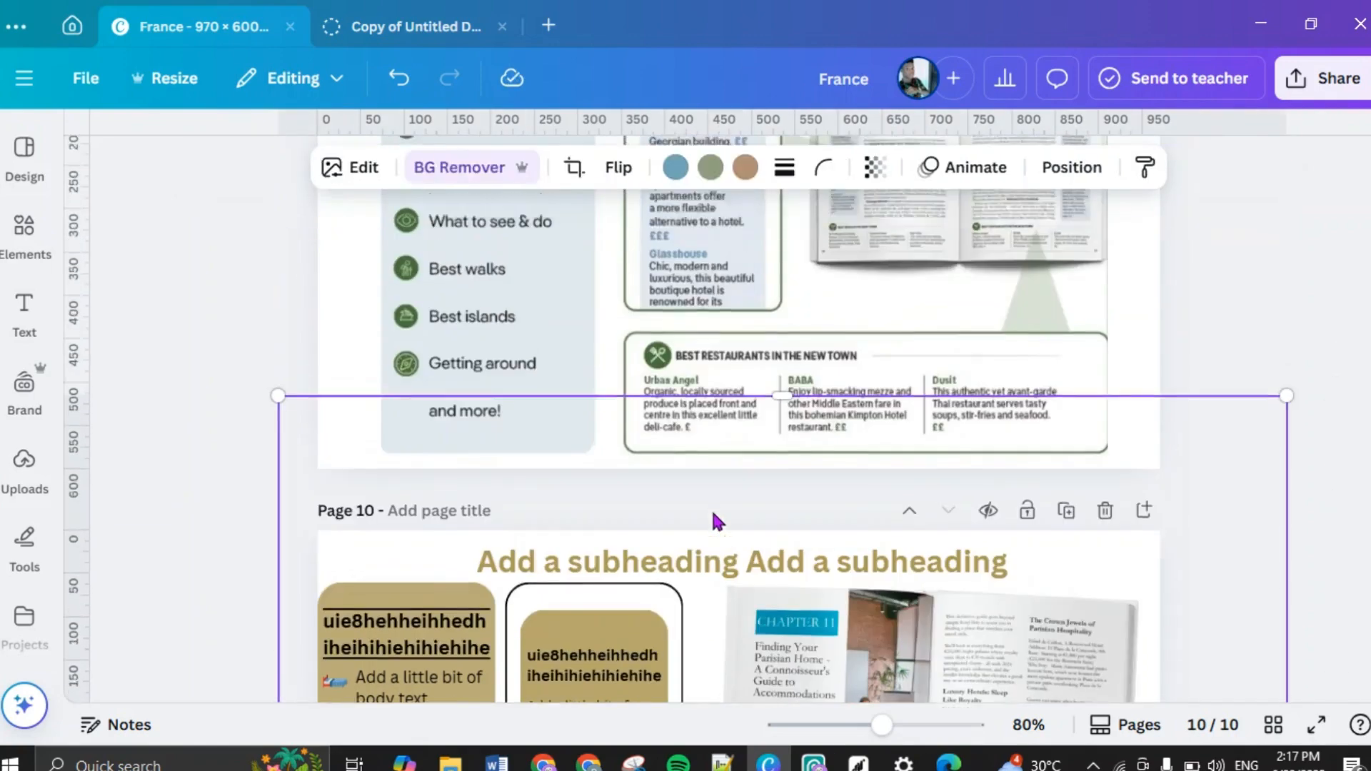
pyautogui.scroll(-10, 714, 521)
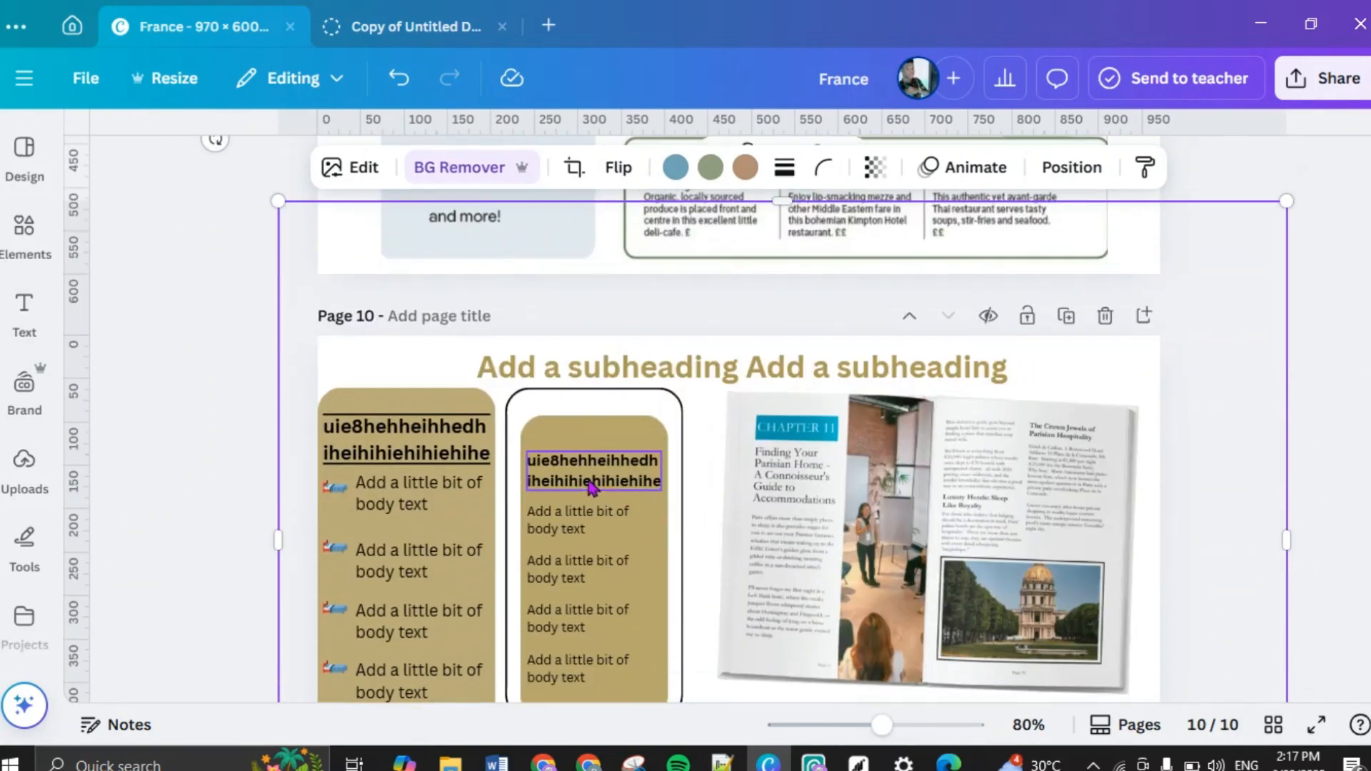
pyautogui.click(590, 488)
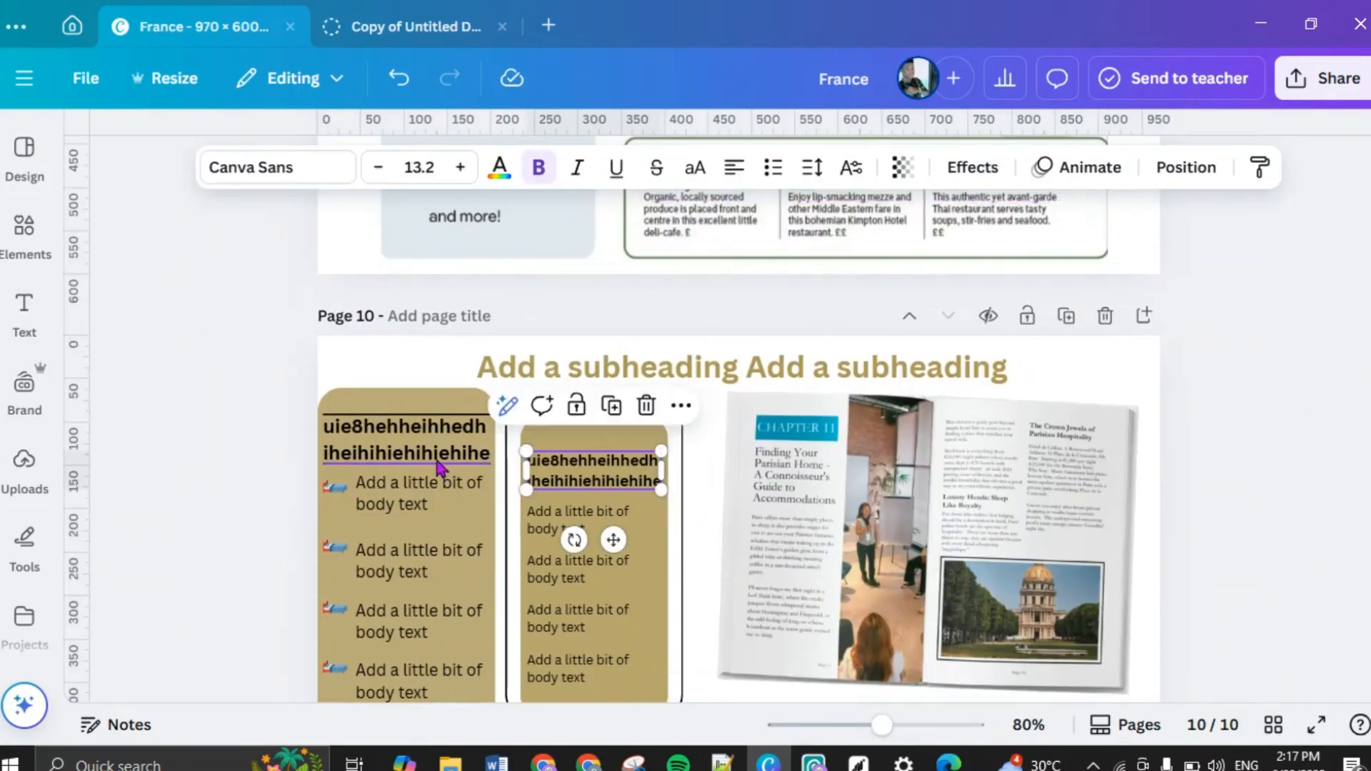
pyautogui.click(700, 495)
pyautogui.scroll(-3, 697, 487)
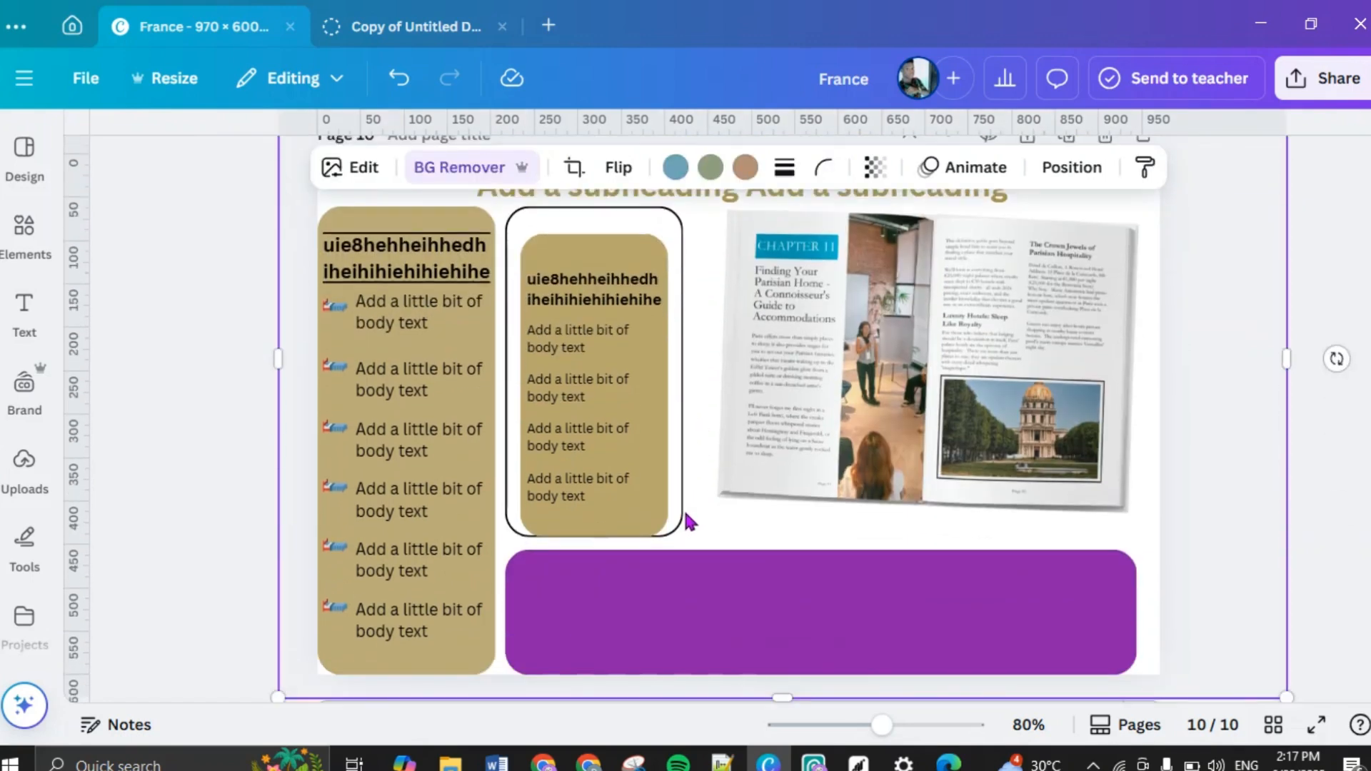
pyautogui.scroll(-1, 805, 490)
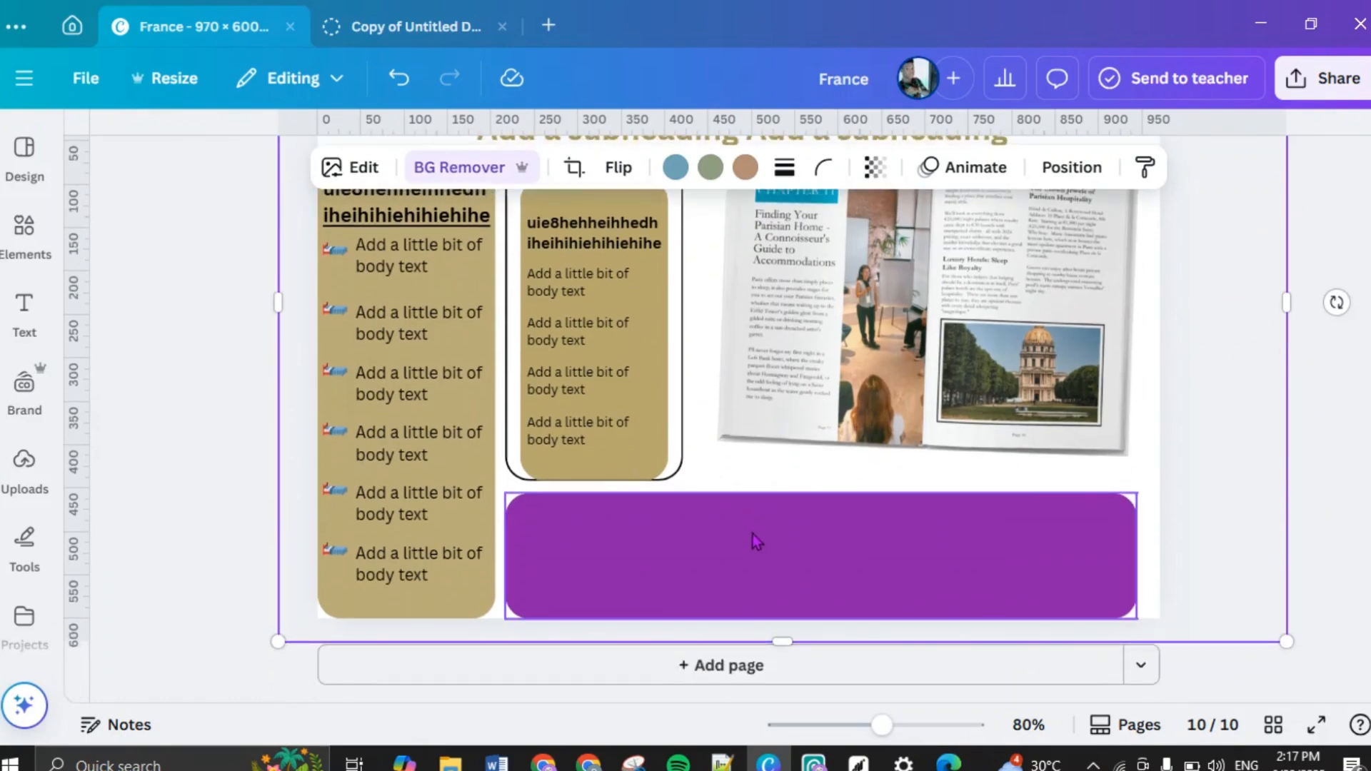
pyautogui.scroll(9, 753, 534)
pyautogui.scroll(-8, 753, 524)
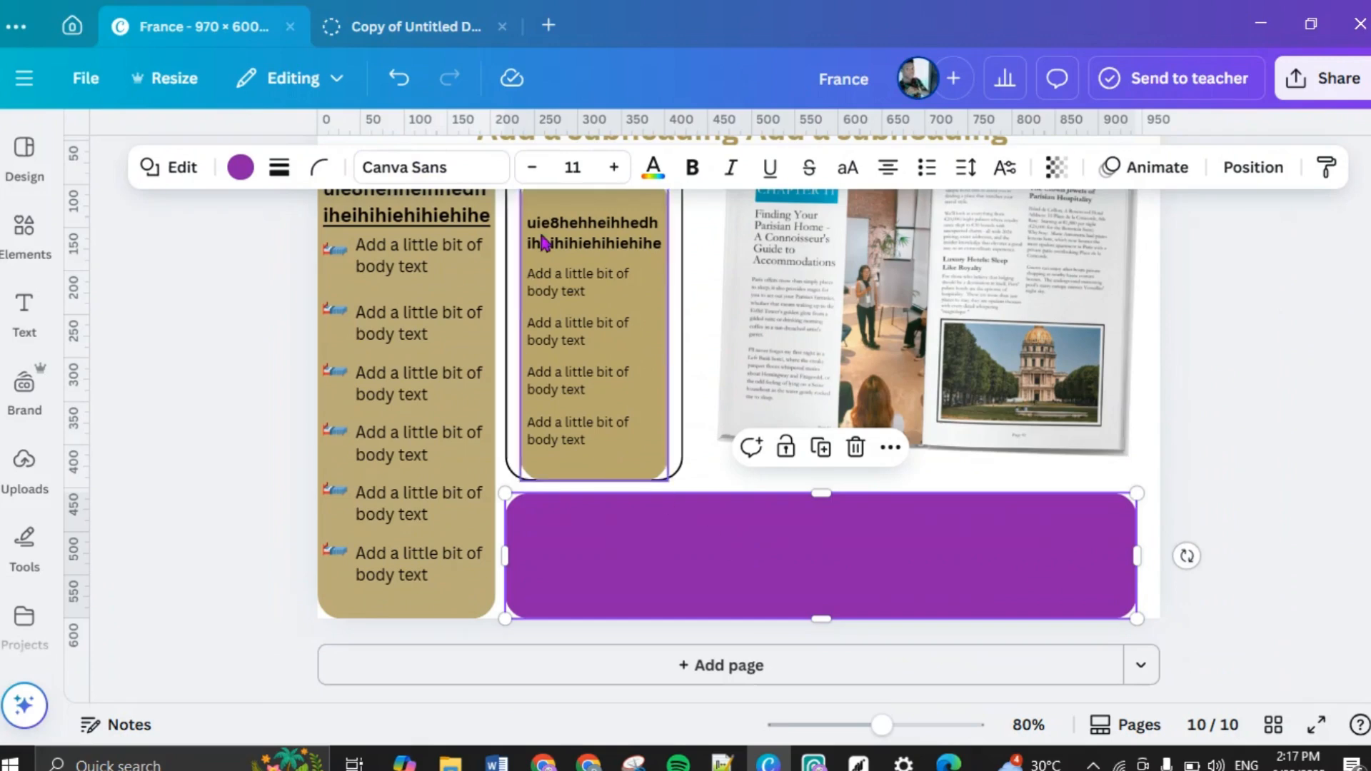
# Step: Give the purple rounded rectangle below the book image a solid black outline with stroke weight 3
pyautogui.click(241, 170)
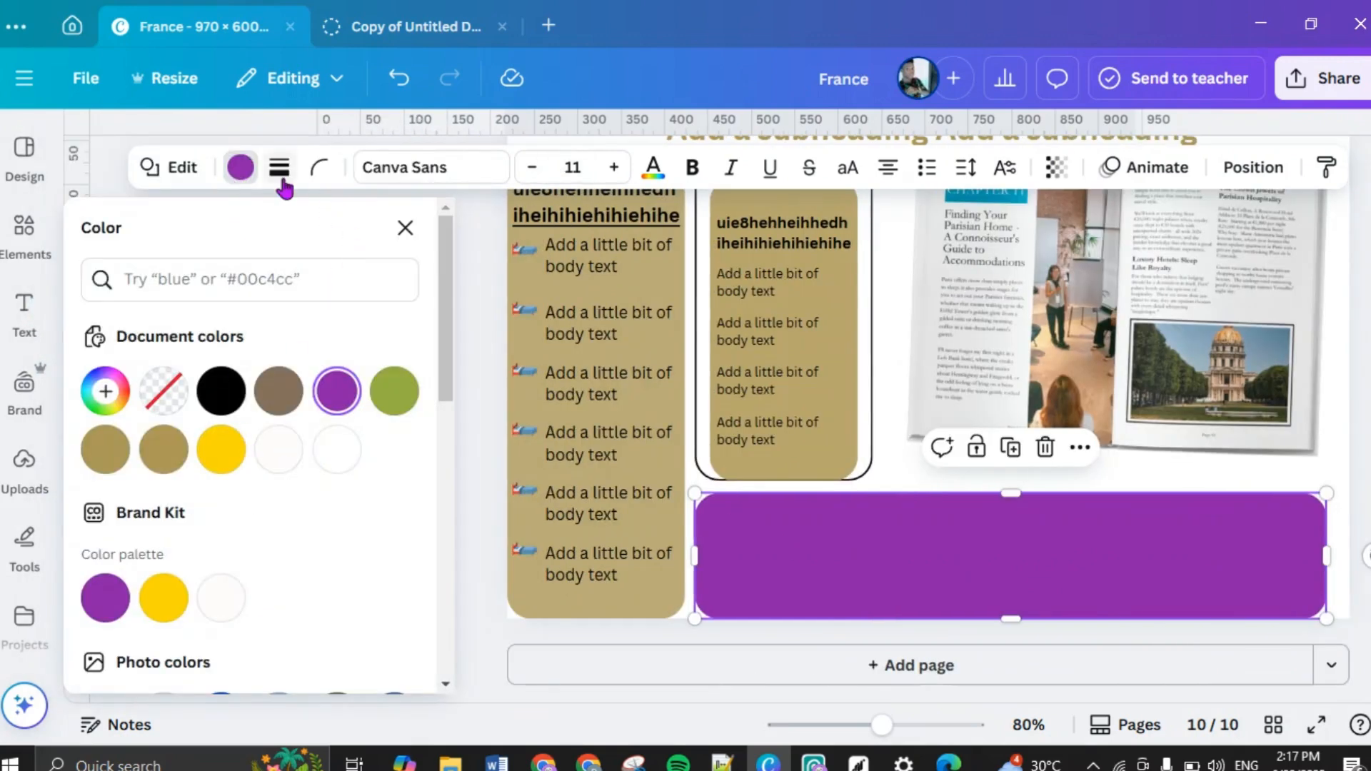
pyautogui.click(319, 170)
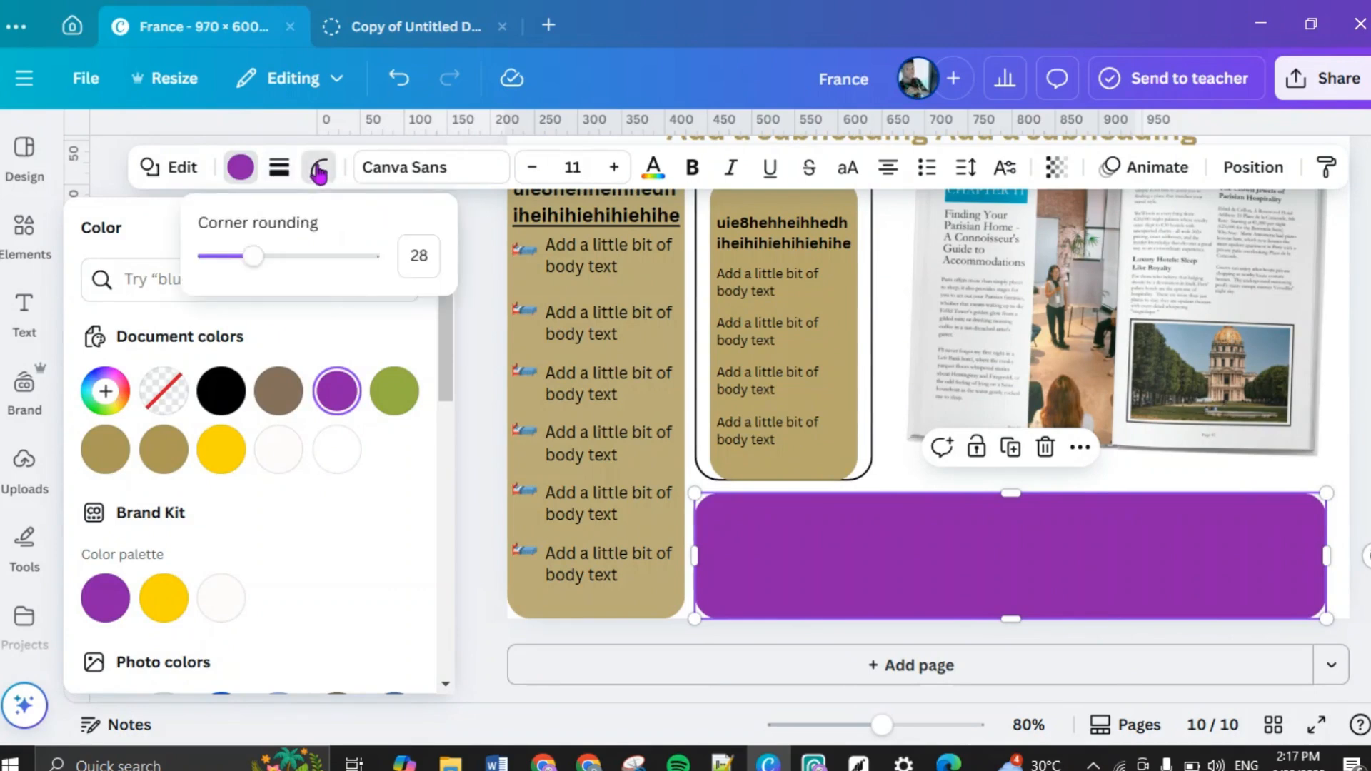
pyautogui.click(278, 171)
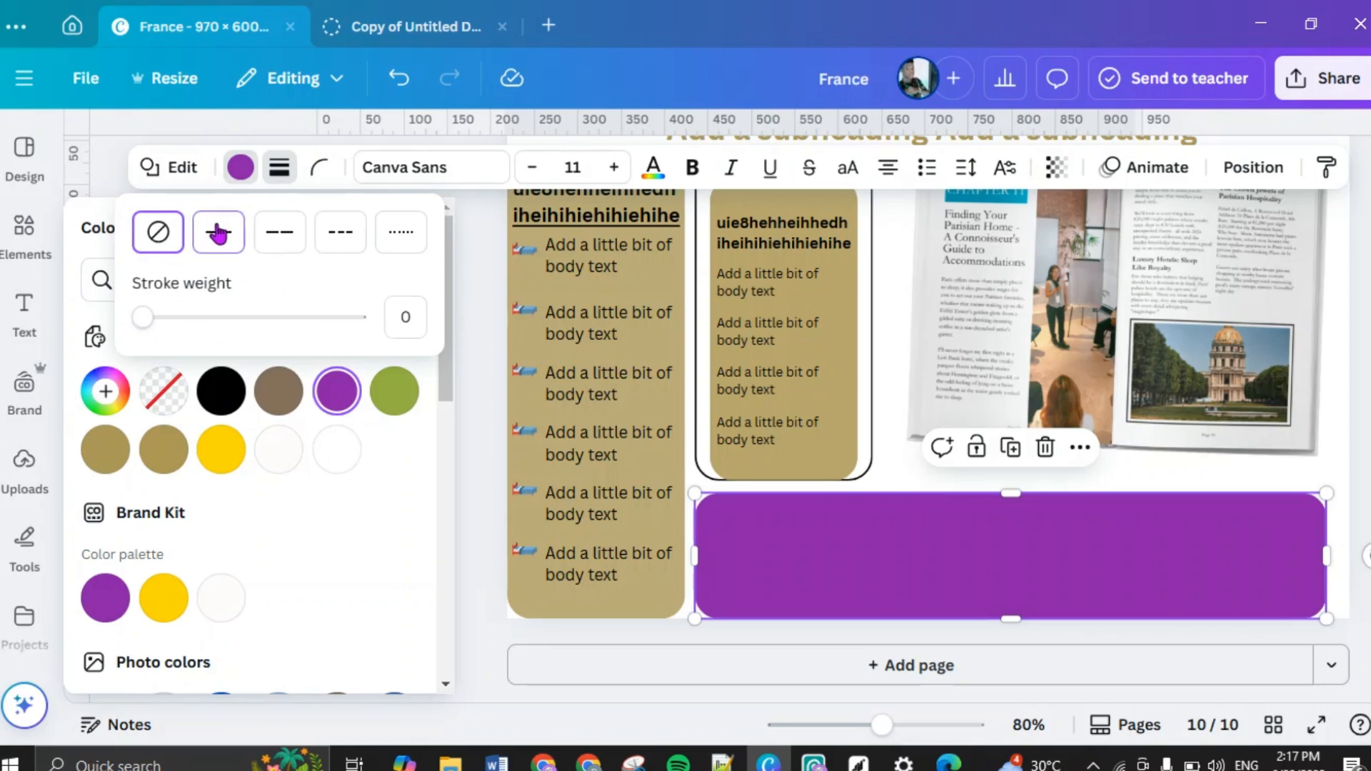
pyautogui.click(217, 234)
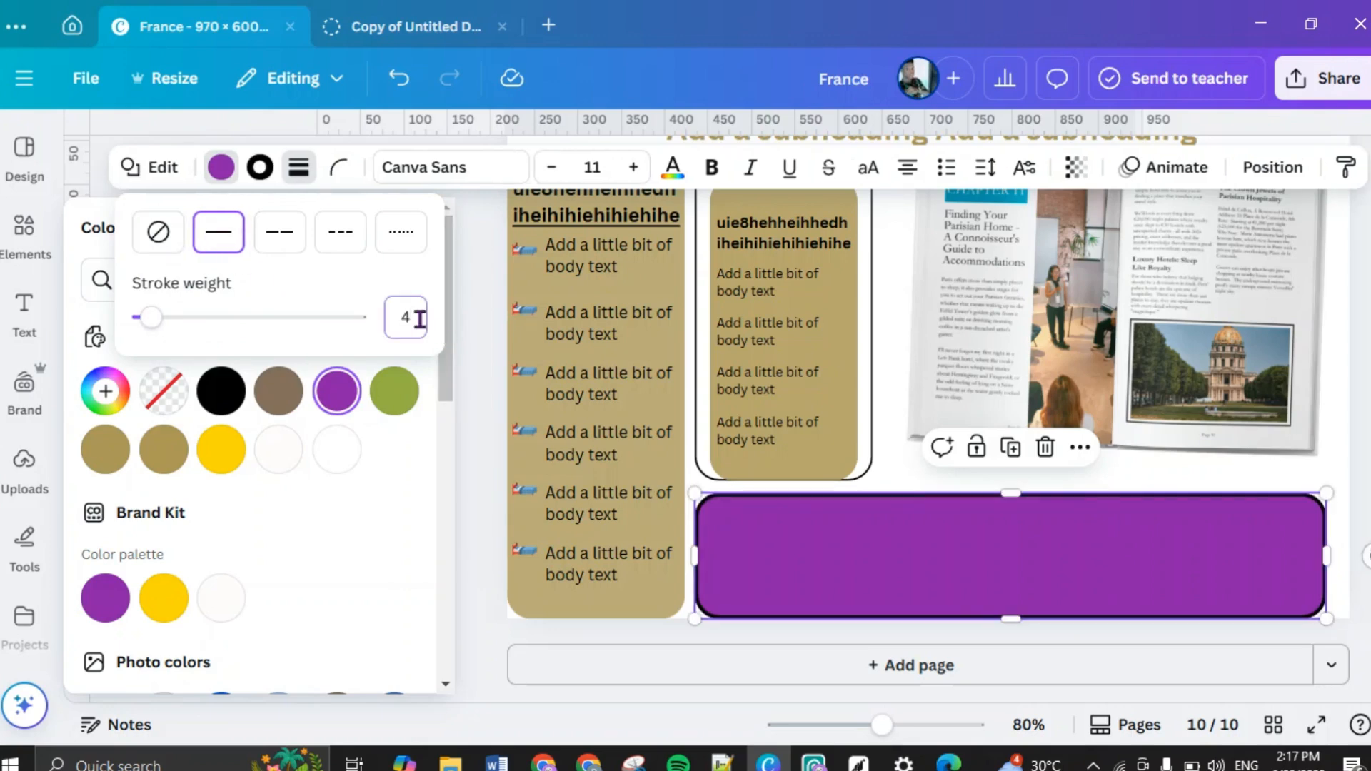
pyautogui.scroll(1, 652, 348)
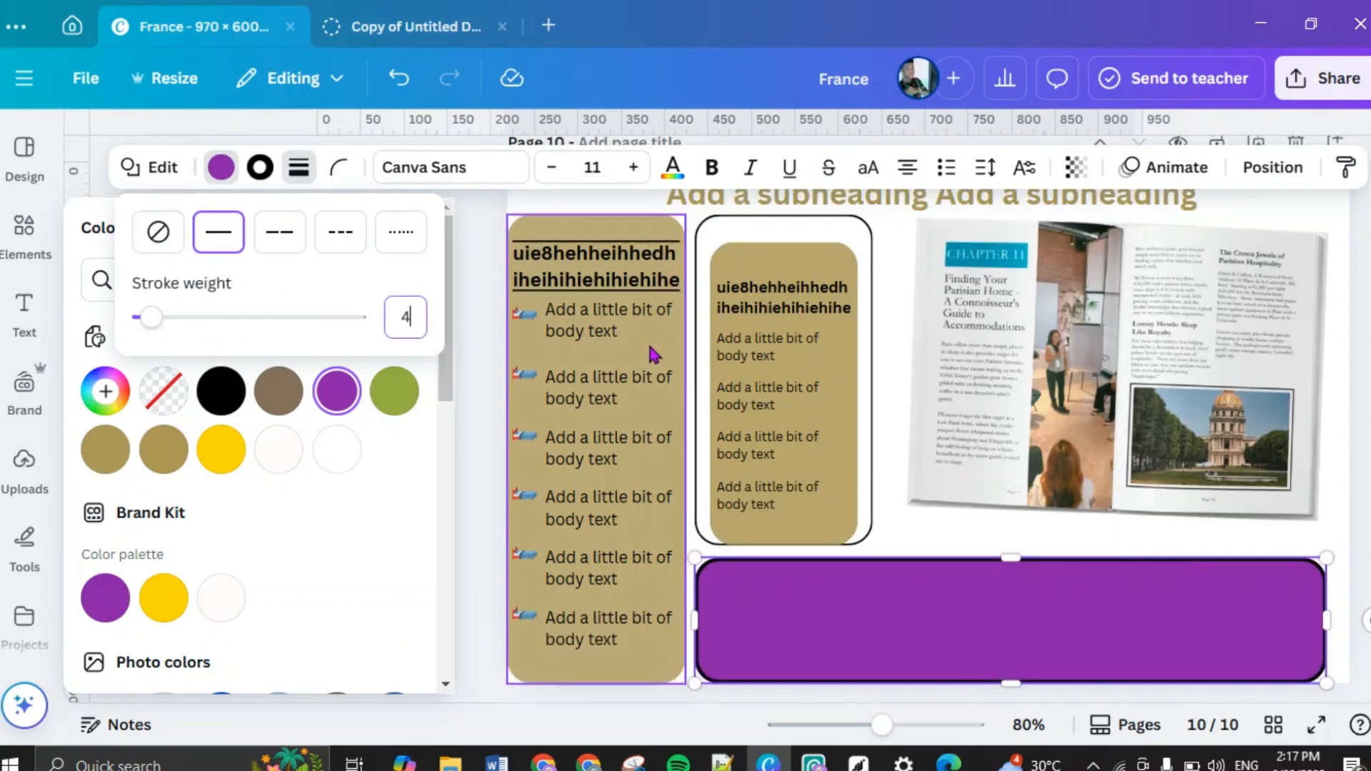
pyautogui.scroll(10, 896, 380)
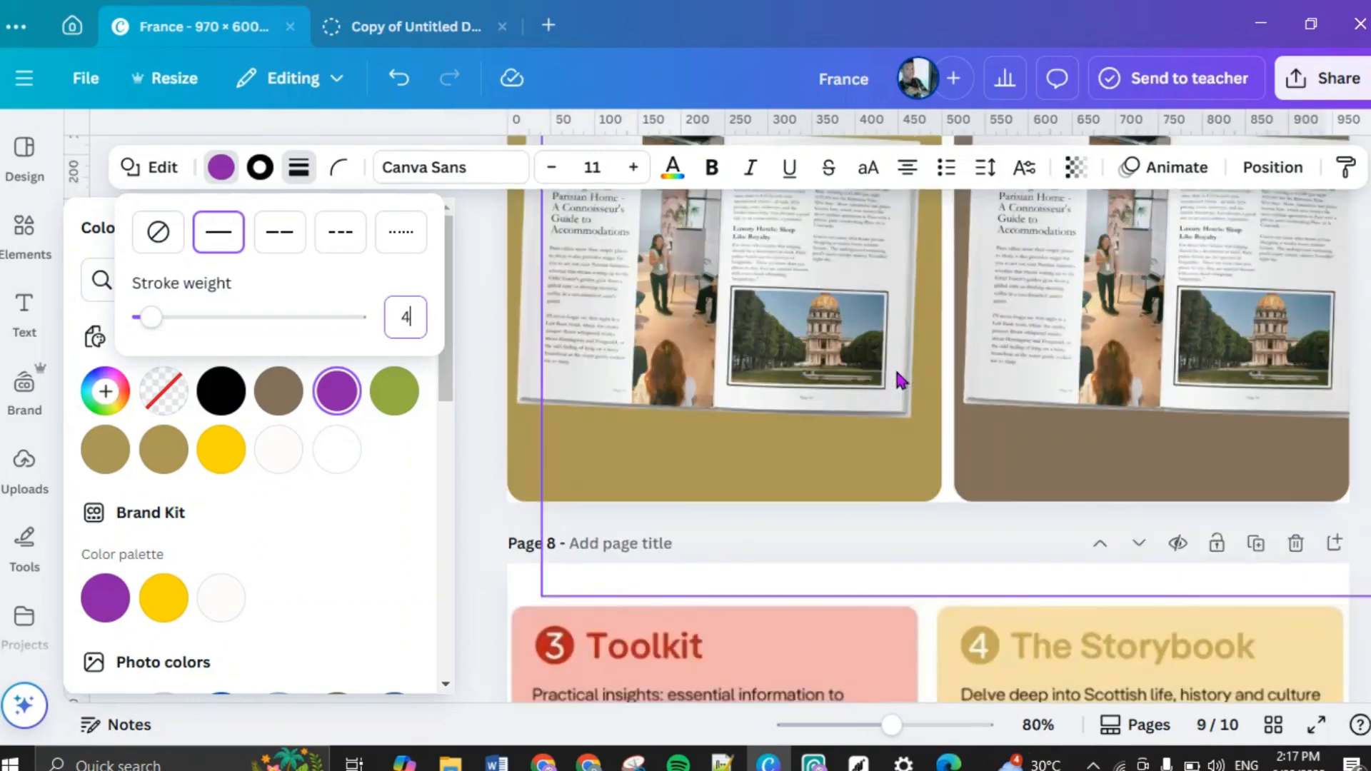
pyautogui.scroll(-10, 896, 380)
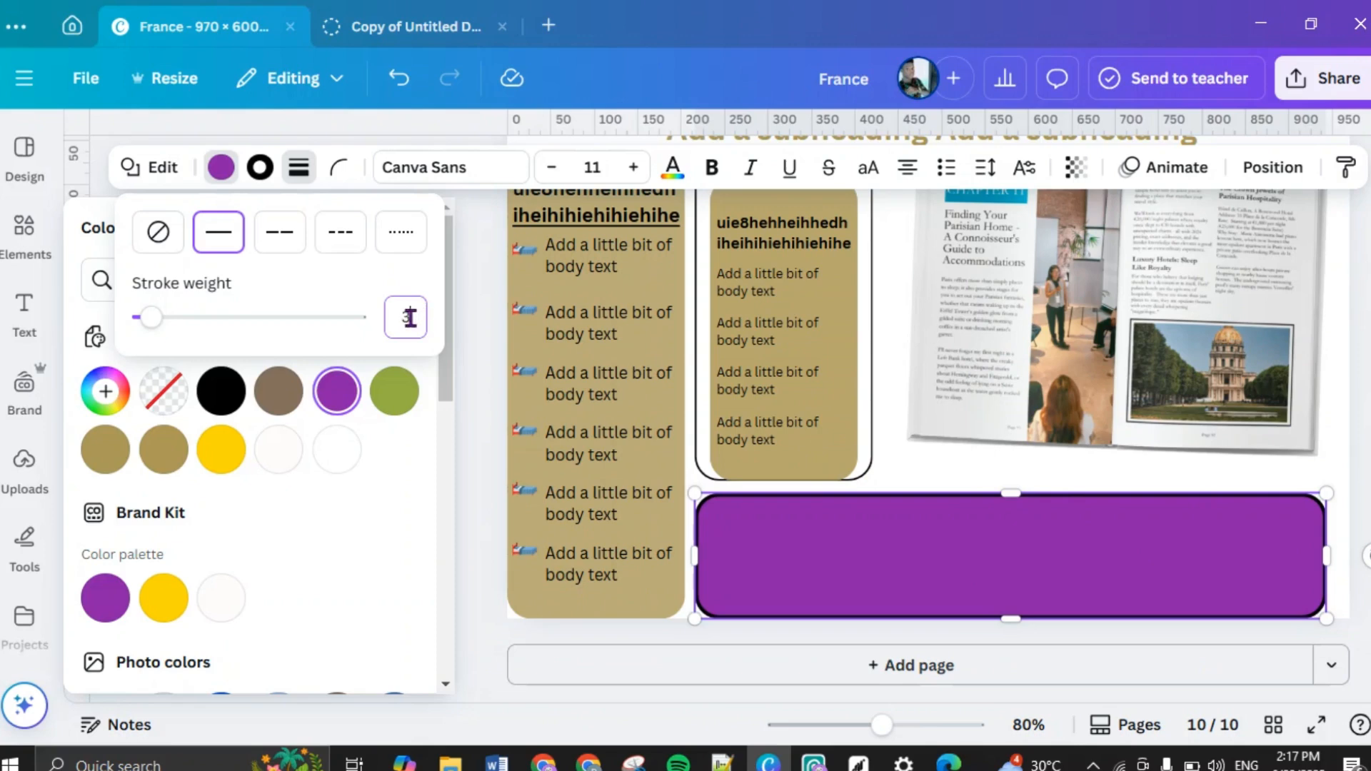
pyautogui.press('Return')
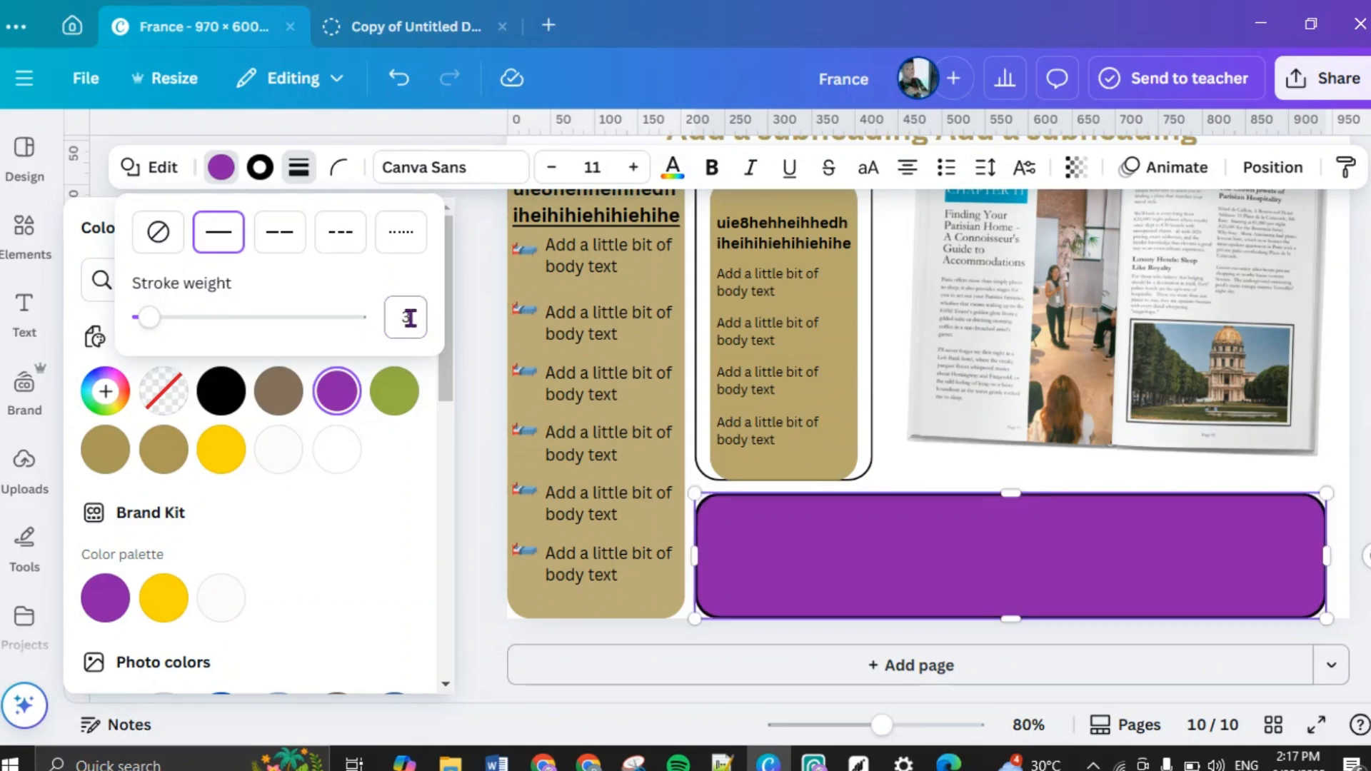
# Step: Fill the outlined purple rectangle with white (#ffffff) and deselect it
pyautogui.click(221, 167)
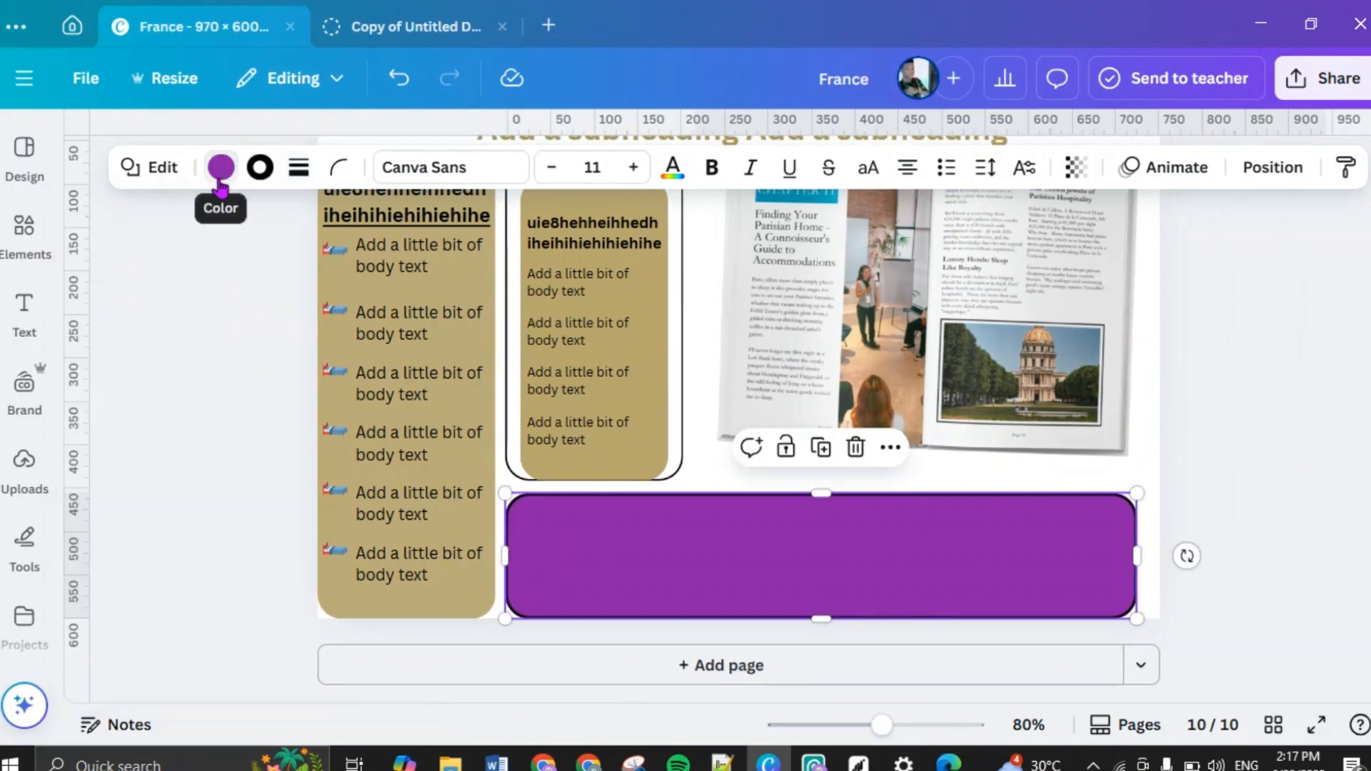
pyautogui.click(221, 167)
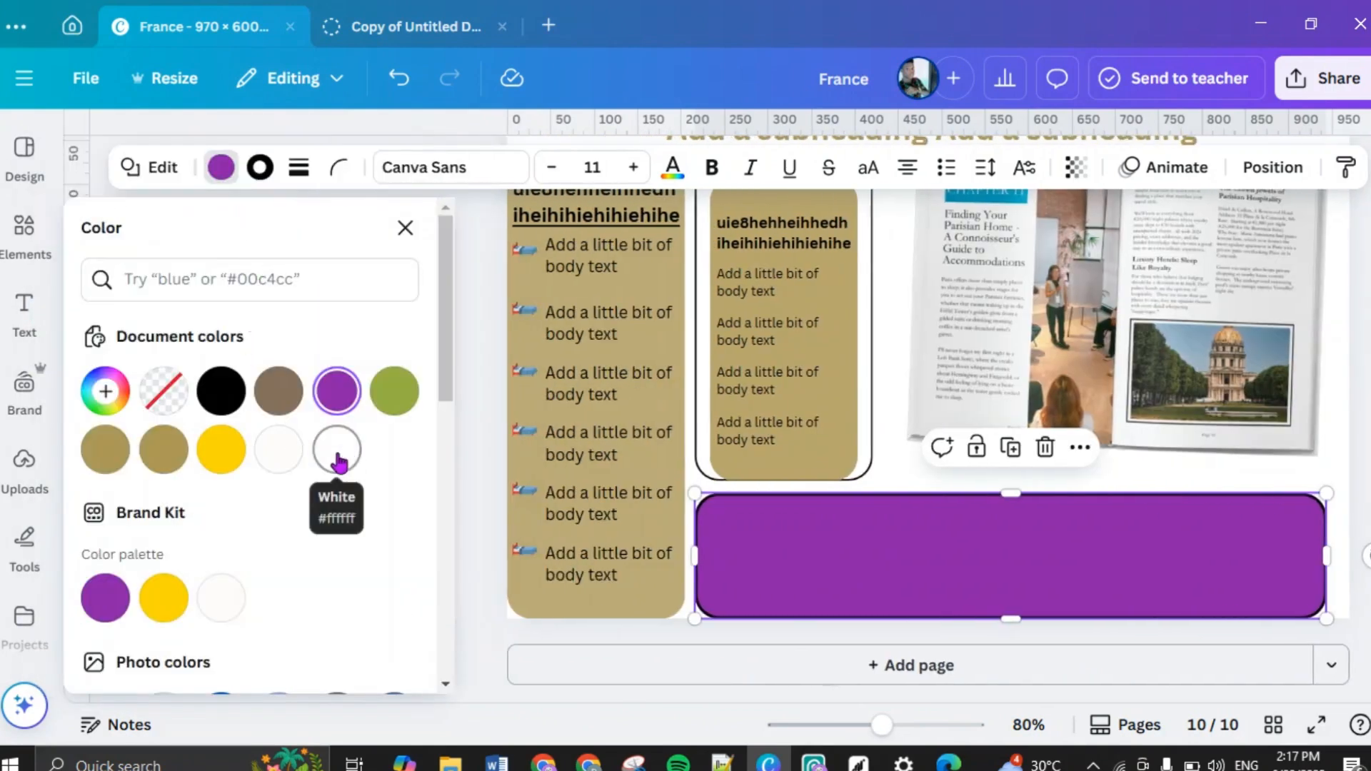
pyautogui.click(337, 451)
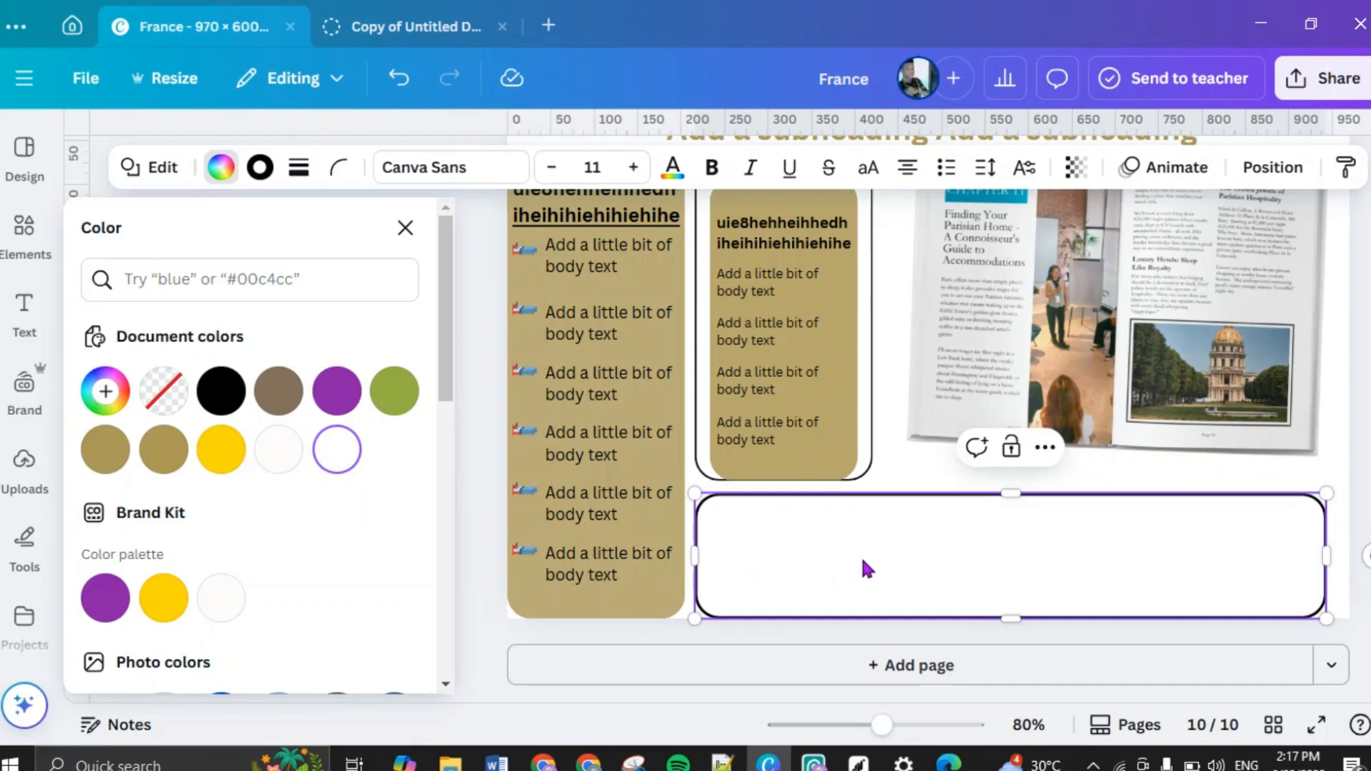
pyautogui.press('Escape')
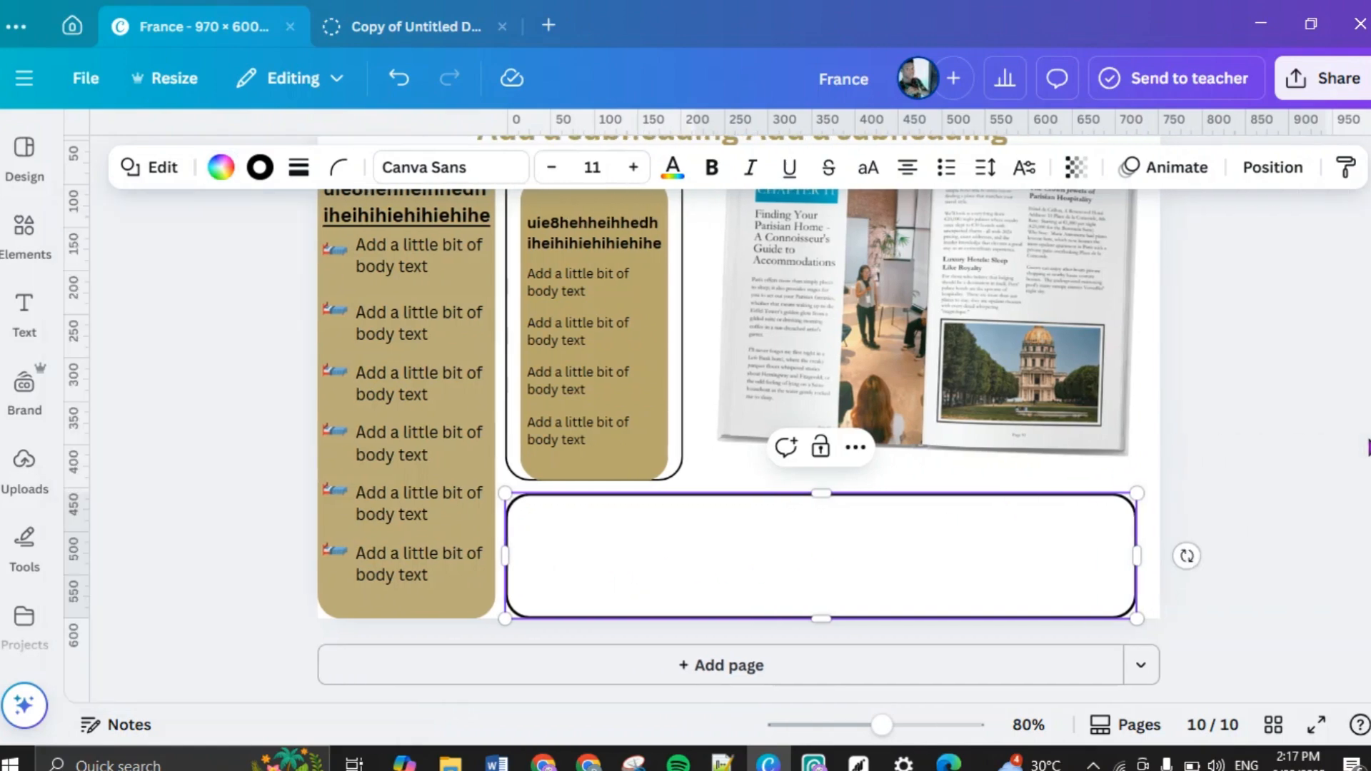
pyautogui.press('Escape')
# Step: Compare page 10's outlined boxes with the page 9 layout to see which elements are still missing
pyautogui.scroll(5, 1343, 440)
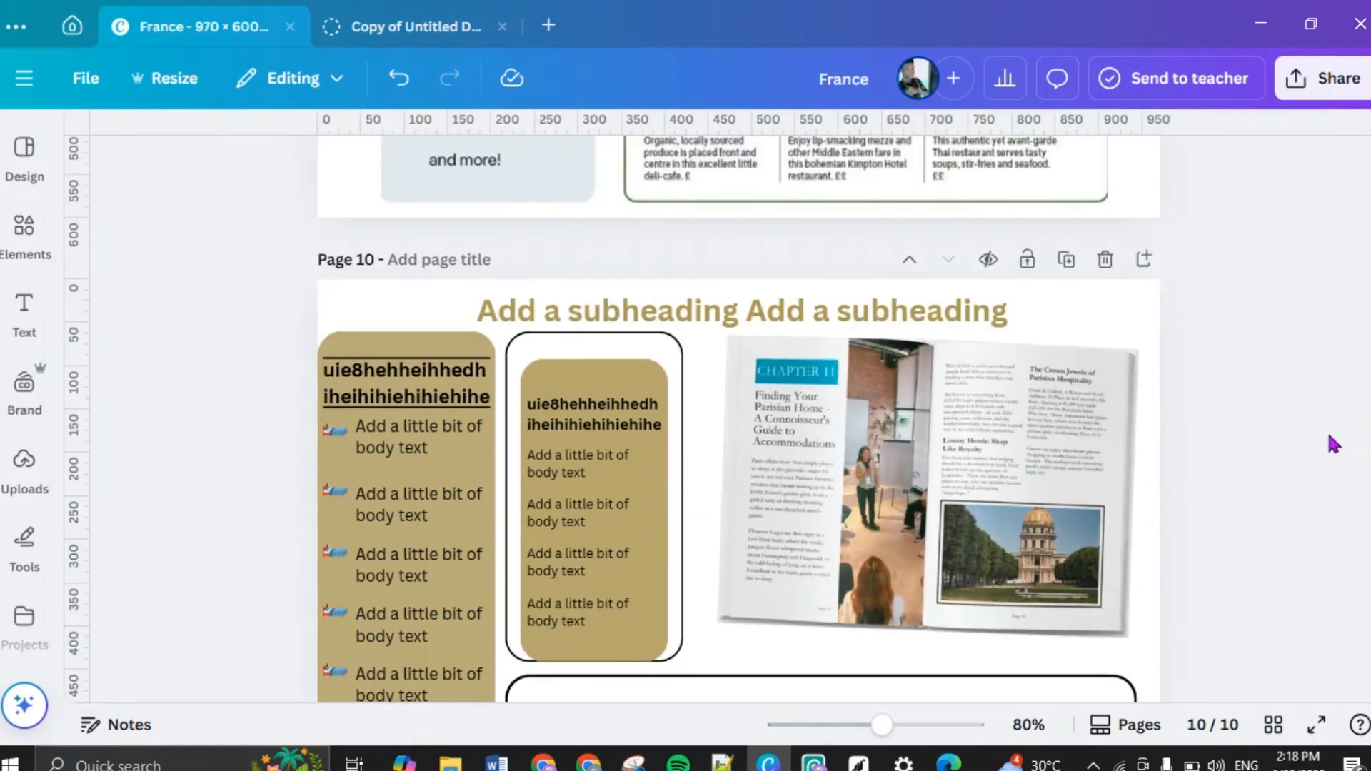
pyautogui.scroll(-5, 1333, 435)
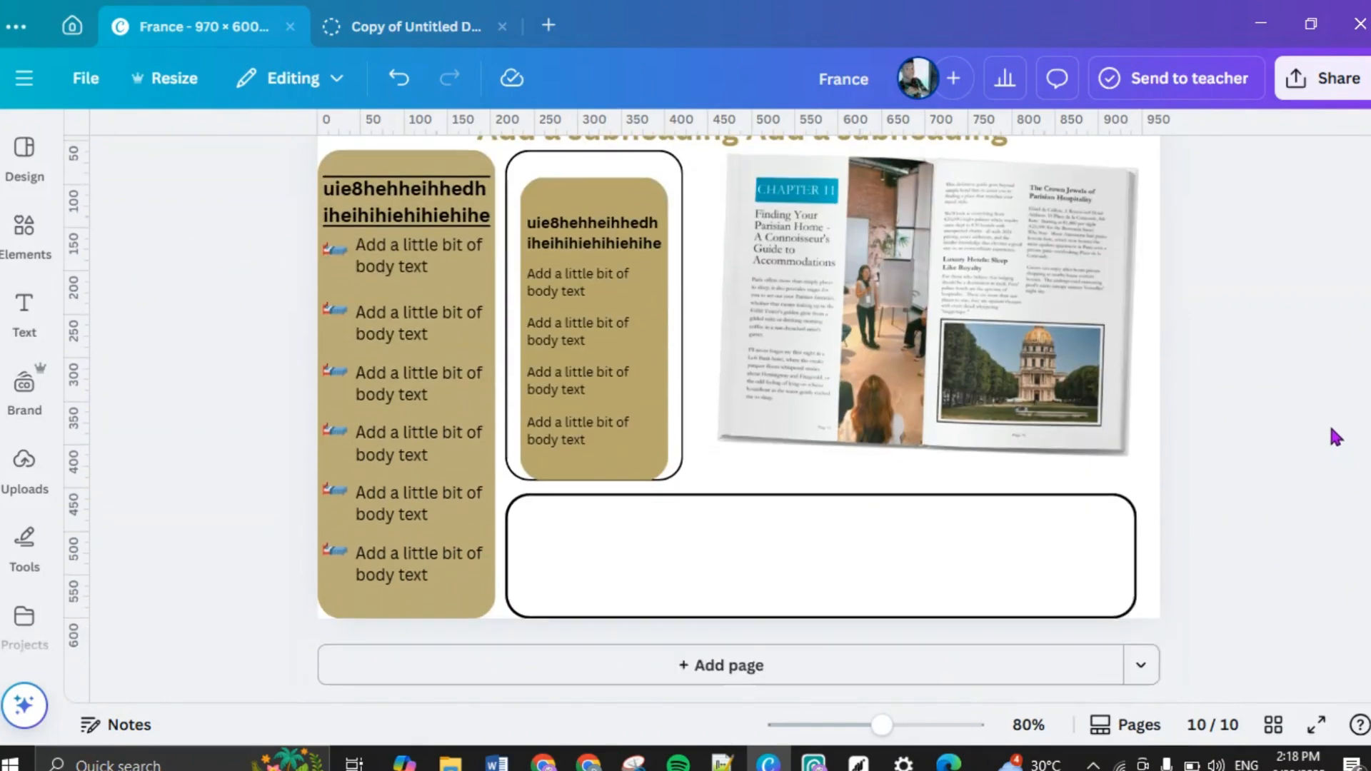
pyautogui.scroll(5, 571, 446)
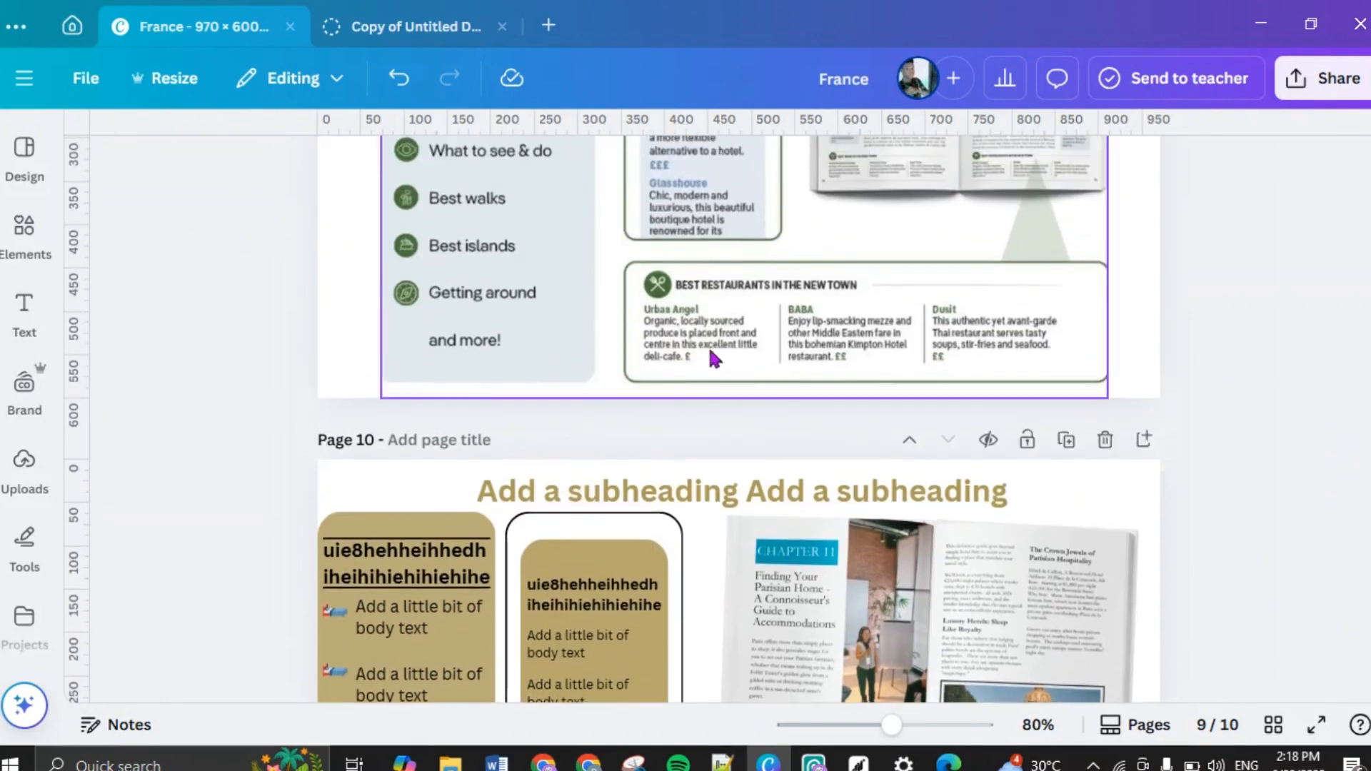
pyautogui.scroll(-5, 707, 348)
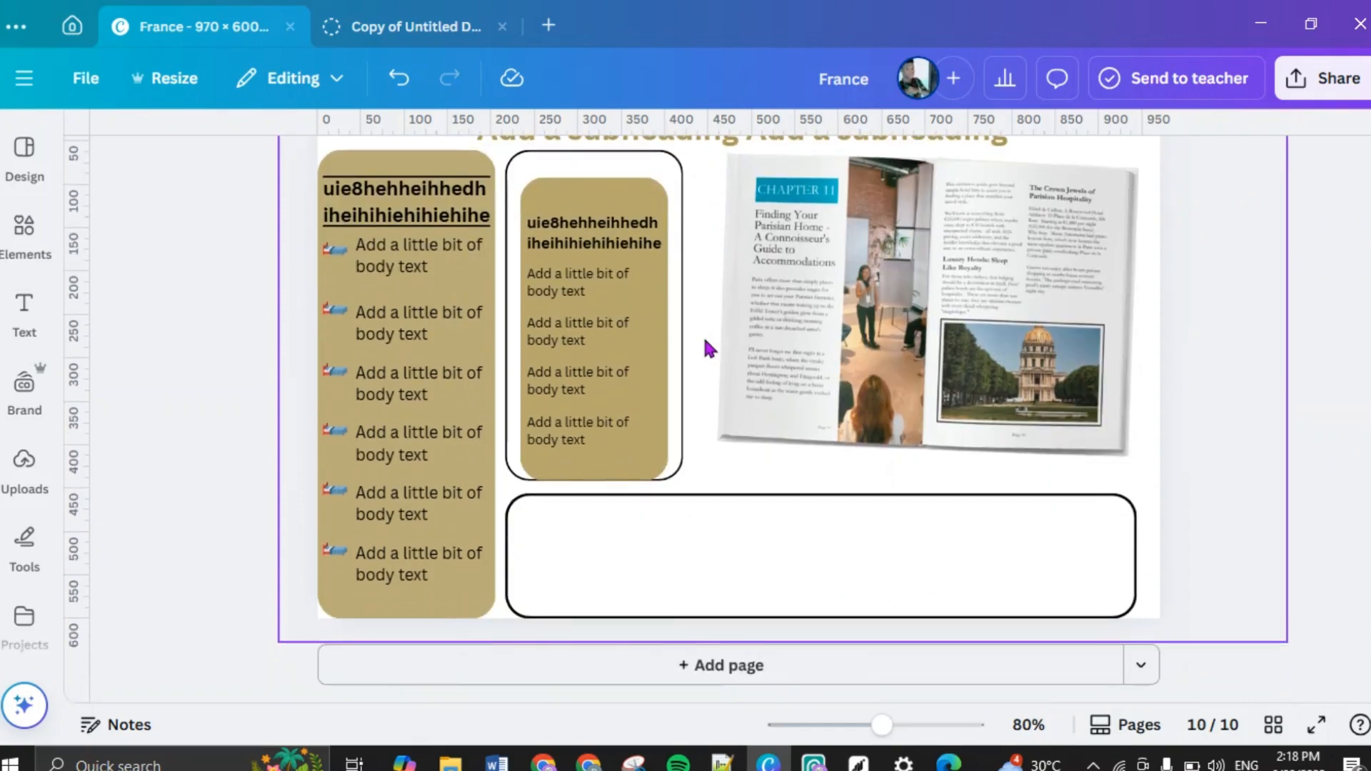
pyautogui.scroll(3, 728, 491)
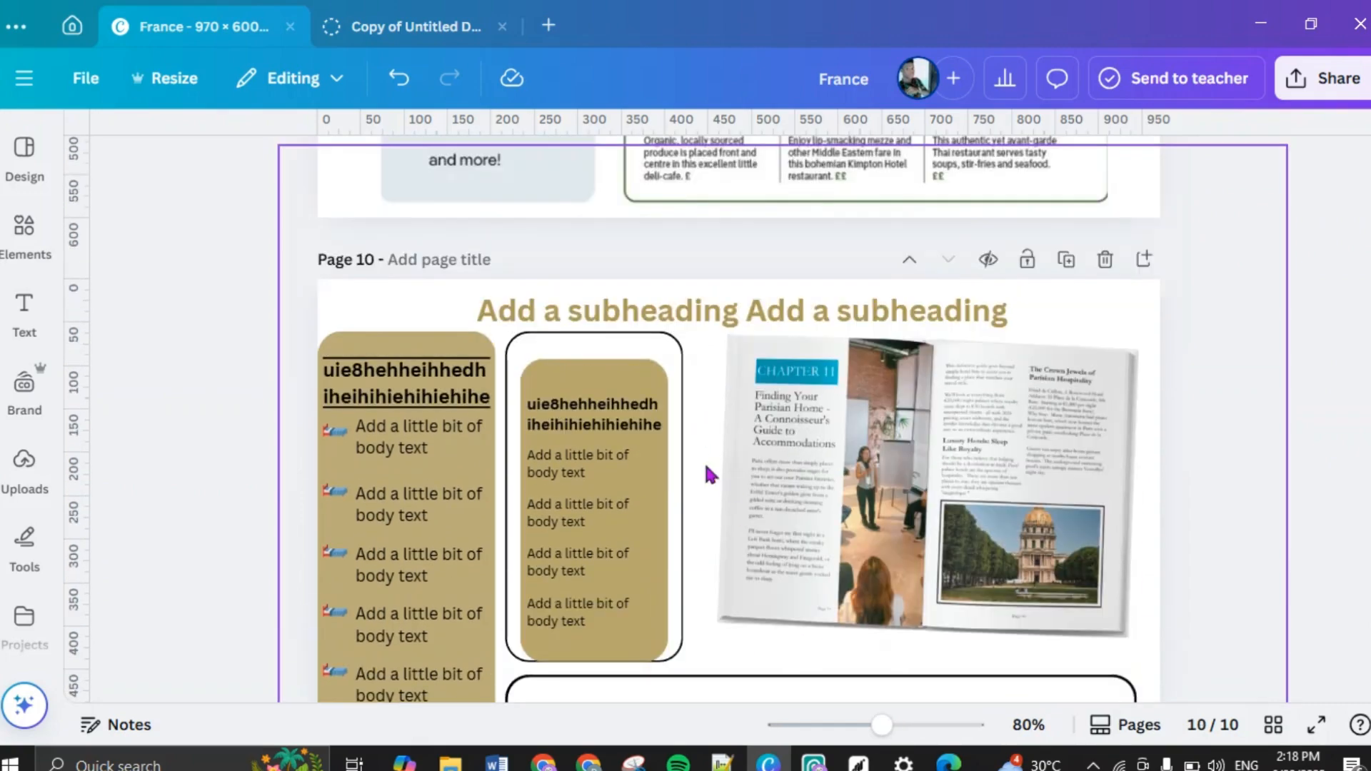
pyautogui.scroll(5, 714, 463)
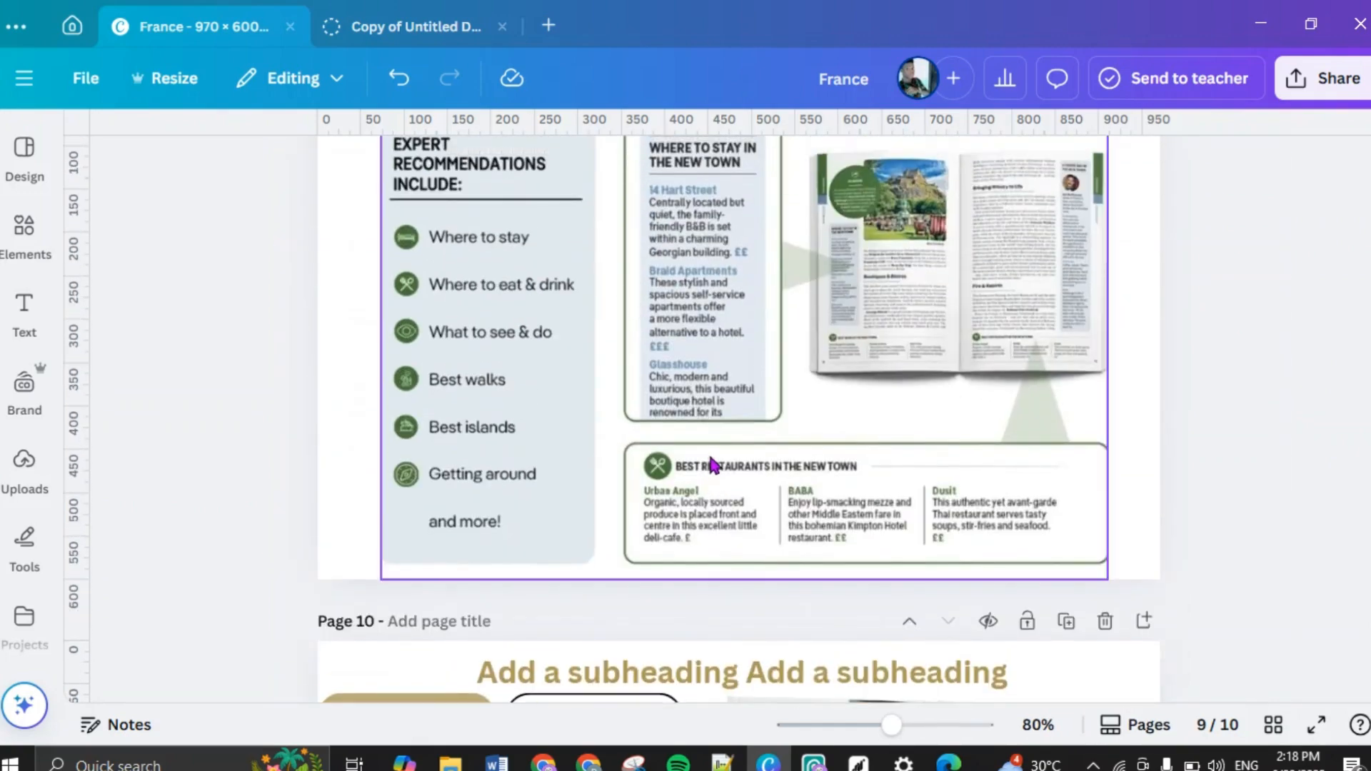
pyautogui.scroll(-8, 711, 464)
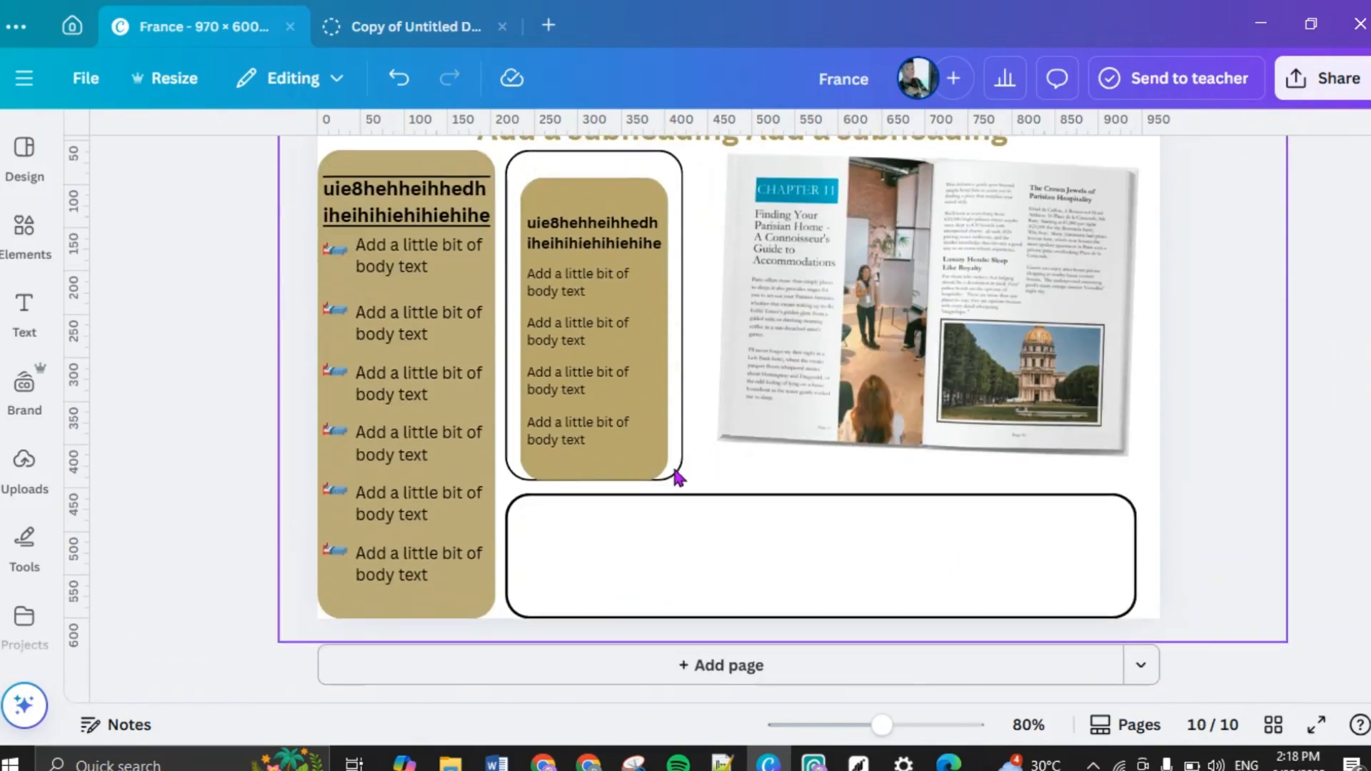
# Step: Add a square shape to page 10 and change it into a downward-pointing triangle
pyautogui.click(24, 169)
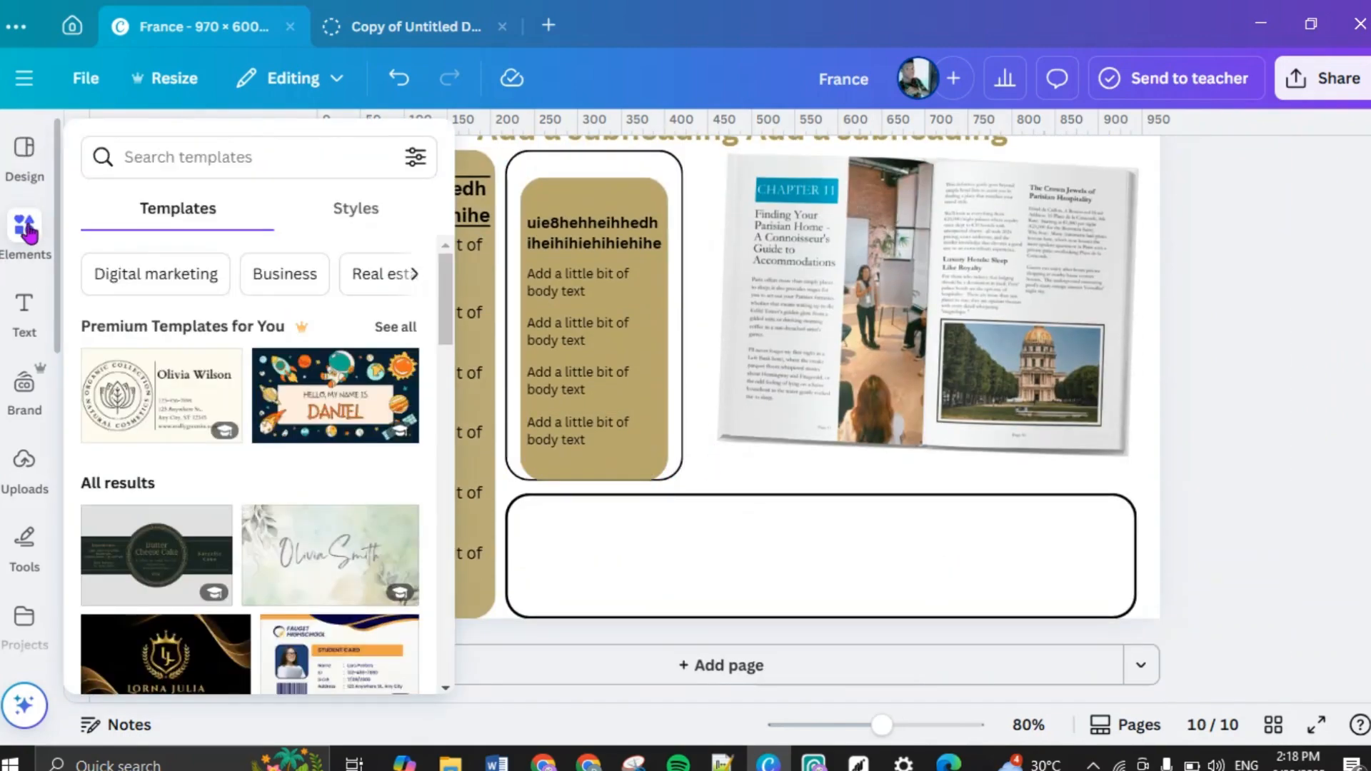
pyautogui.click(32, 242)
pyautogui.click(124, 448)
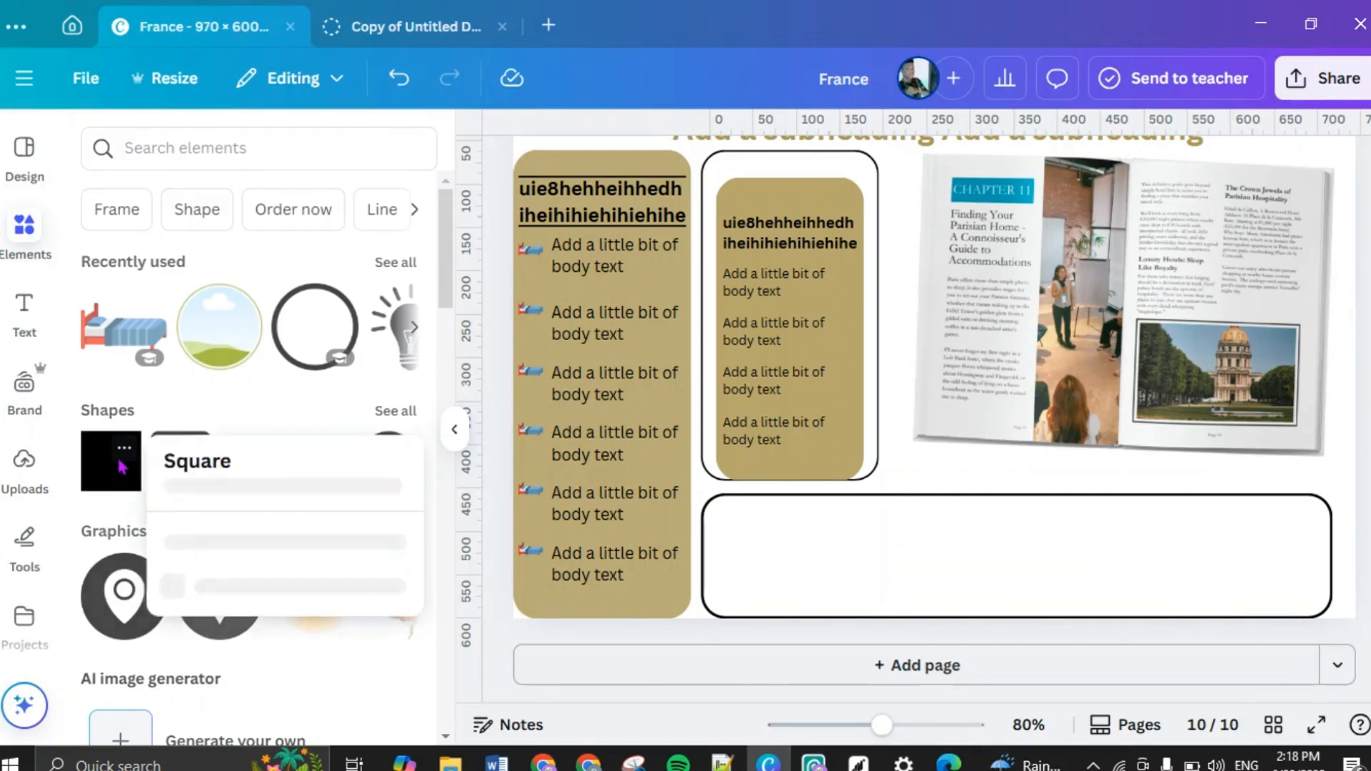
pyautogui.click(96, 471)
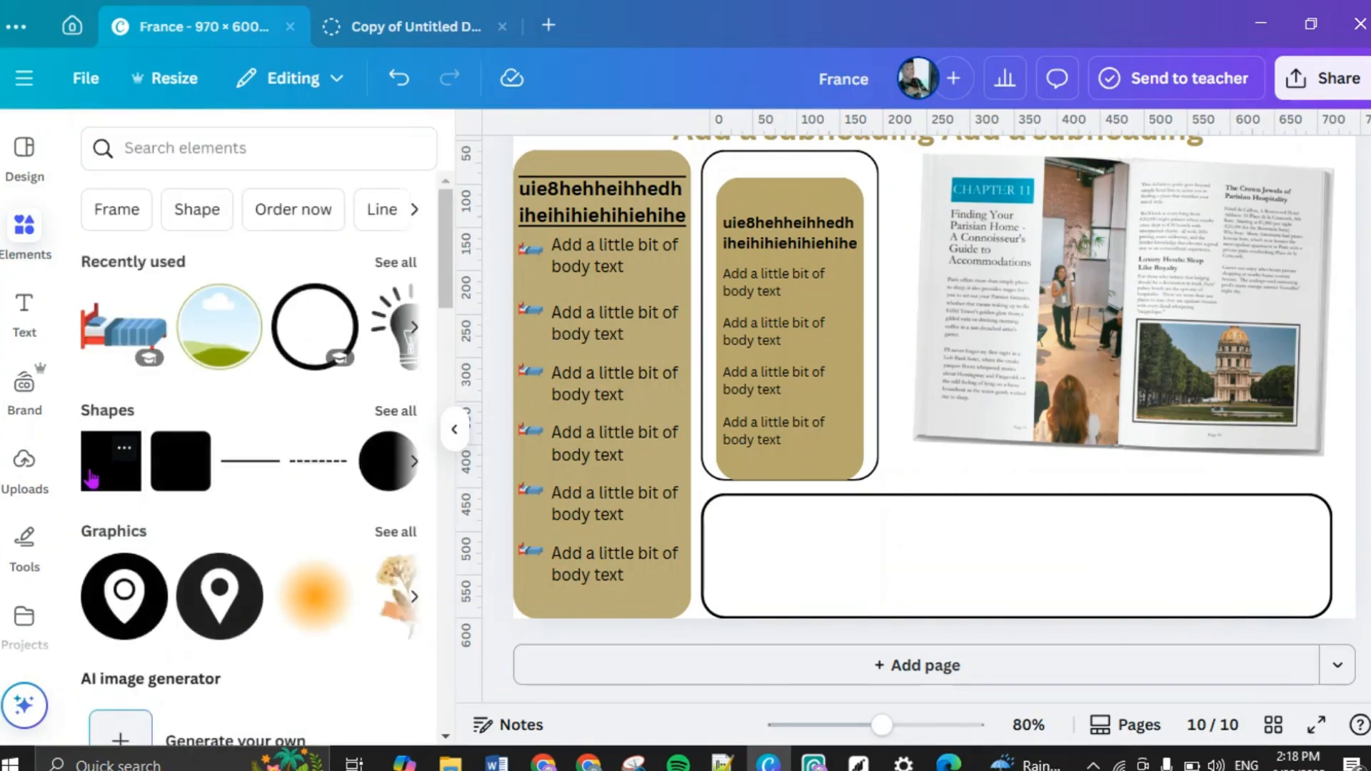
pyautogui.click(111, 477)
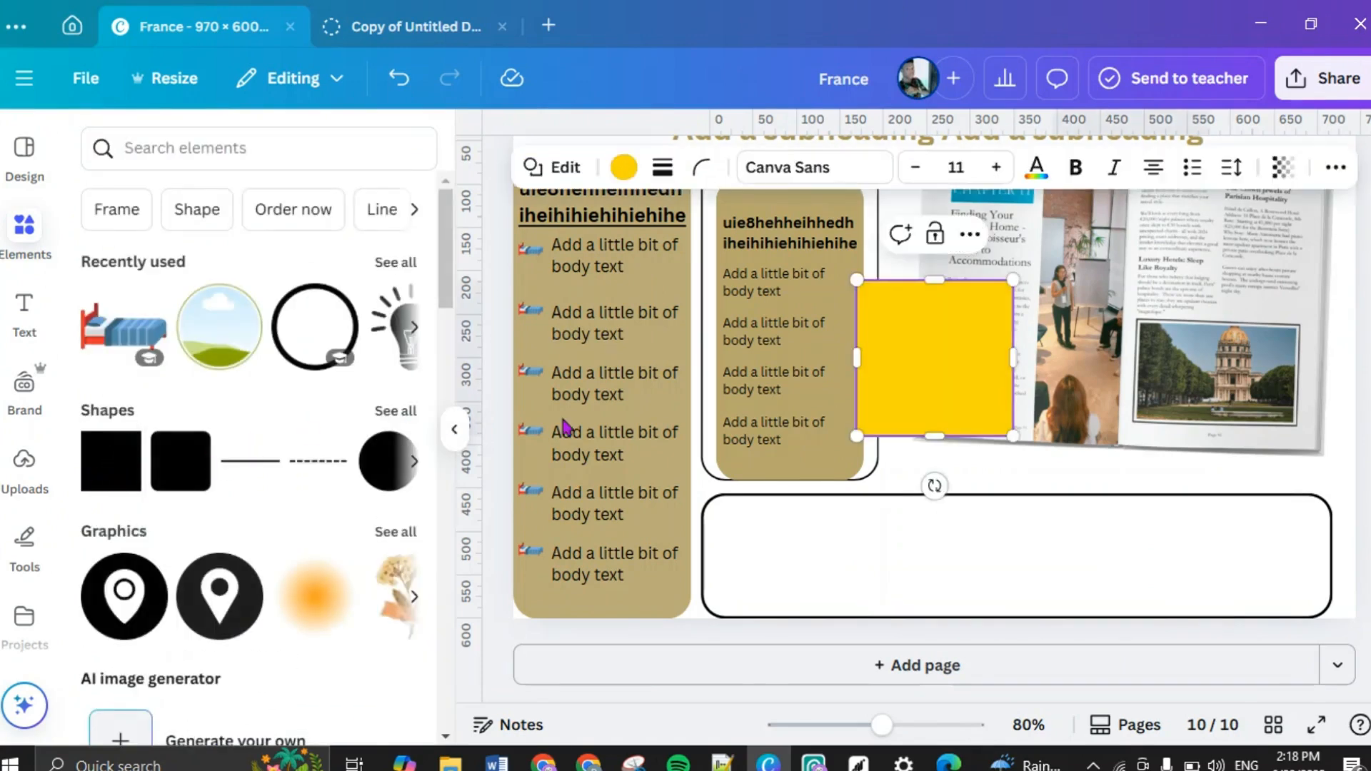
pyautogui.click(552, 170)
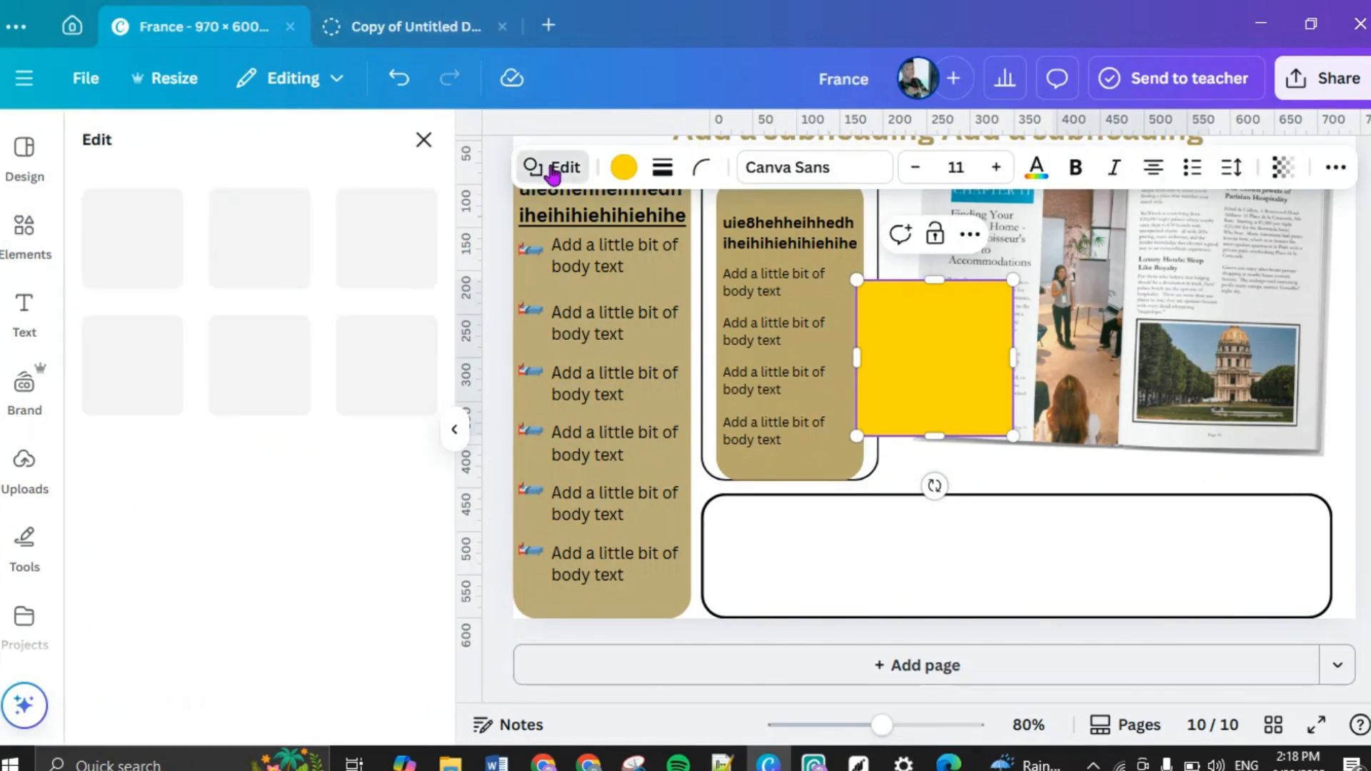
pyautogui.click(249, 347)
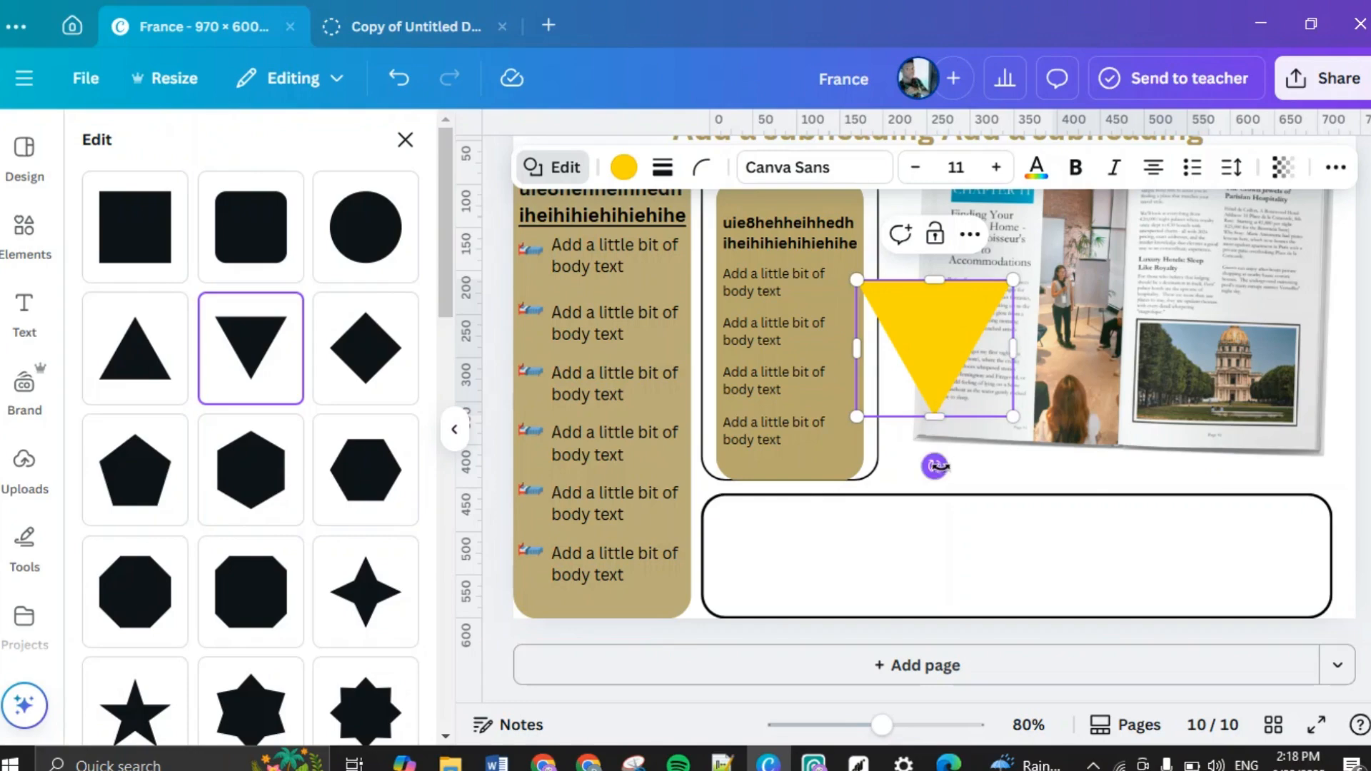
# Step: Rotate the yellow triangle so that its tip points sideways toward the book image
pyautogui.moveTo(936, 469); pyautogui.dragTo(942, 482)
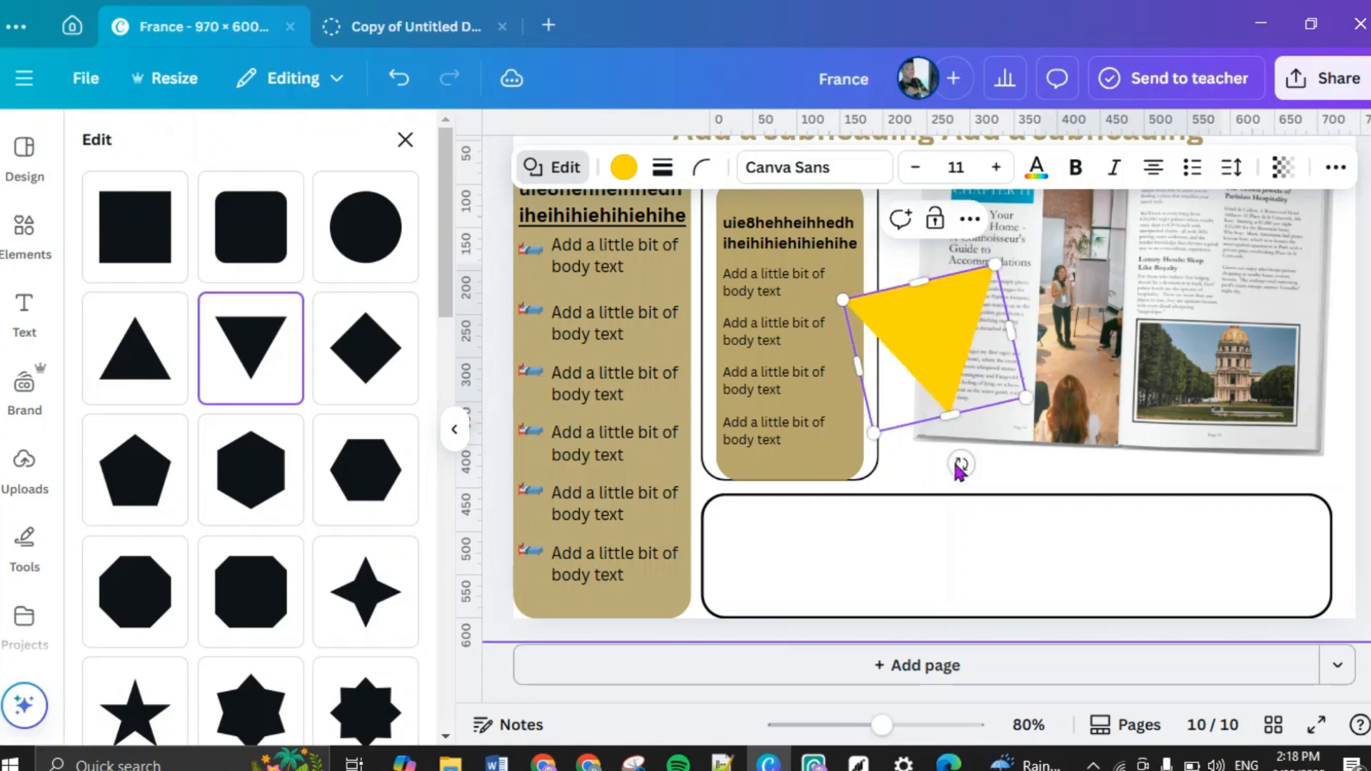
pyautogui.click(955, 465)
pyautogui.click(973, 409)
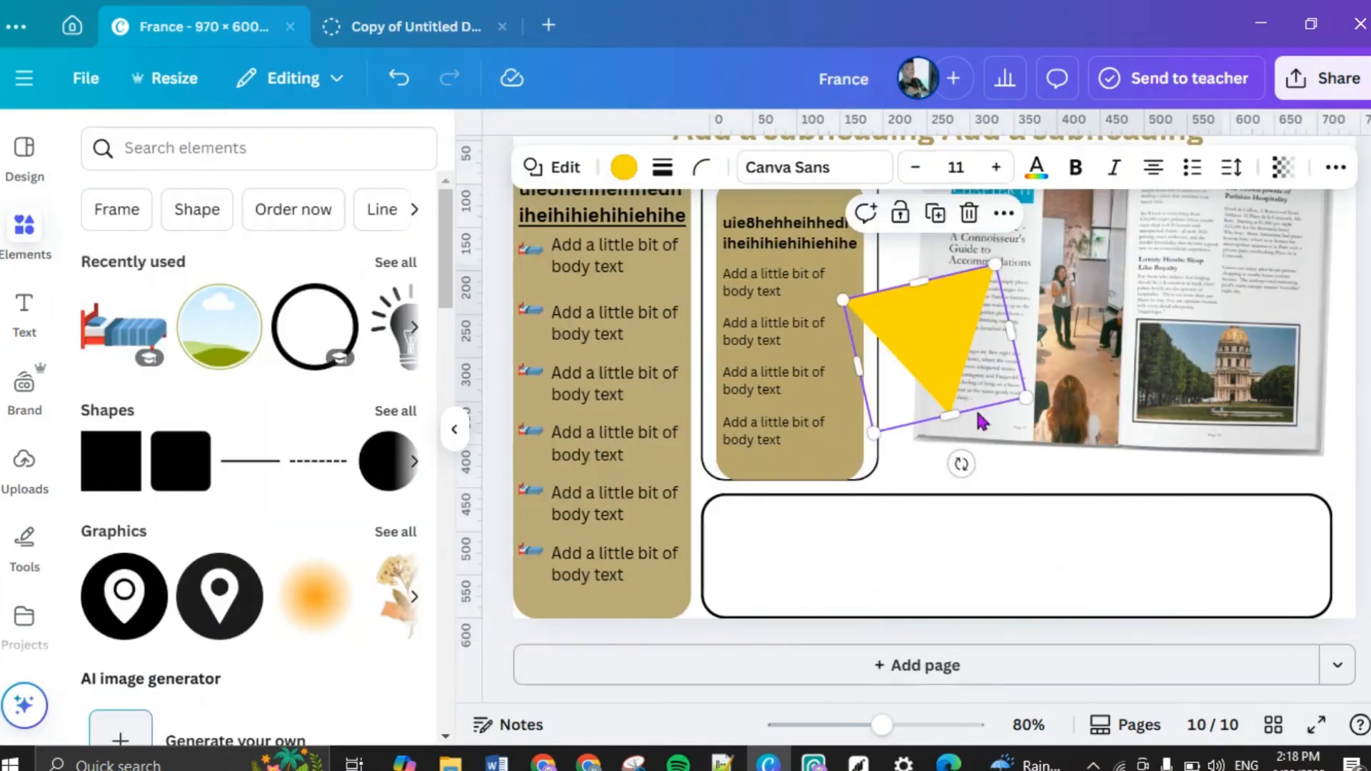
pyautogui.moveTo(961, 463); pyautogui.dragTo(1001, 347)
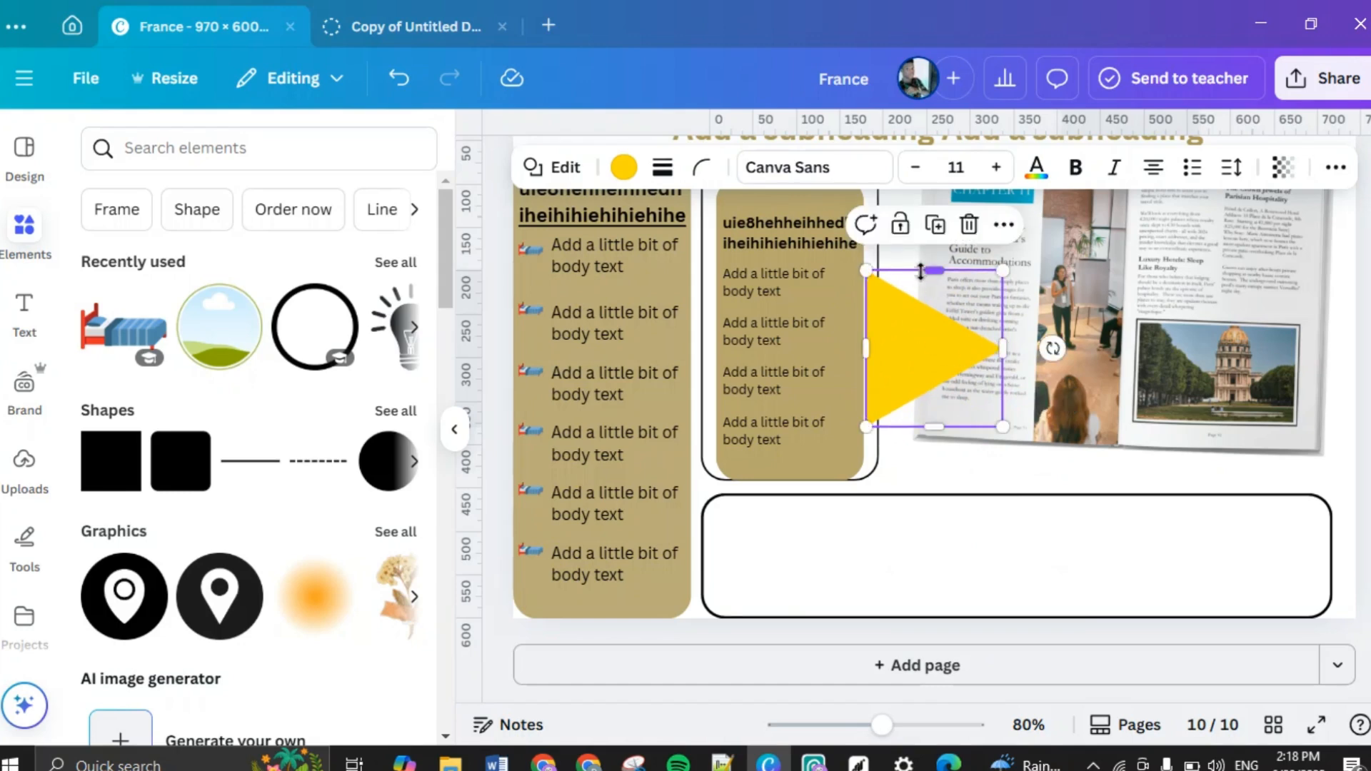
# Step: Shrink the triangle into a small pointer and place its base against the outlined text box, as on page 9
pyautogui.moveTo(937, 276); pyautogui.dragTo(981, 286)
pyautogui.scroll(6, 917, 306)
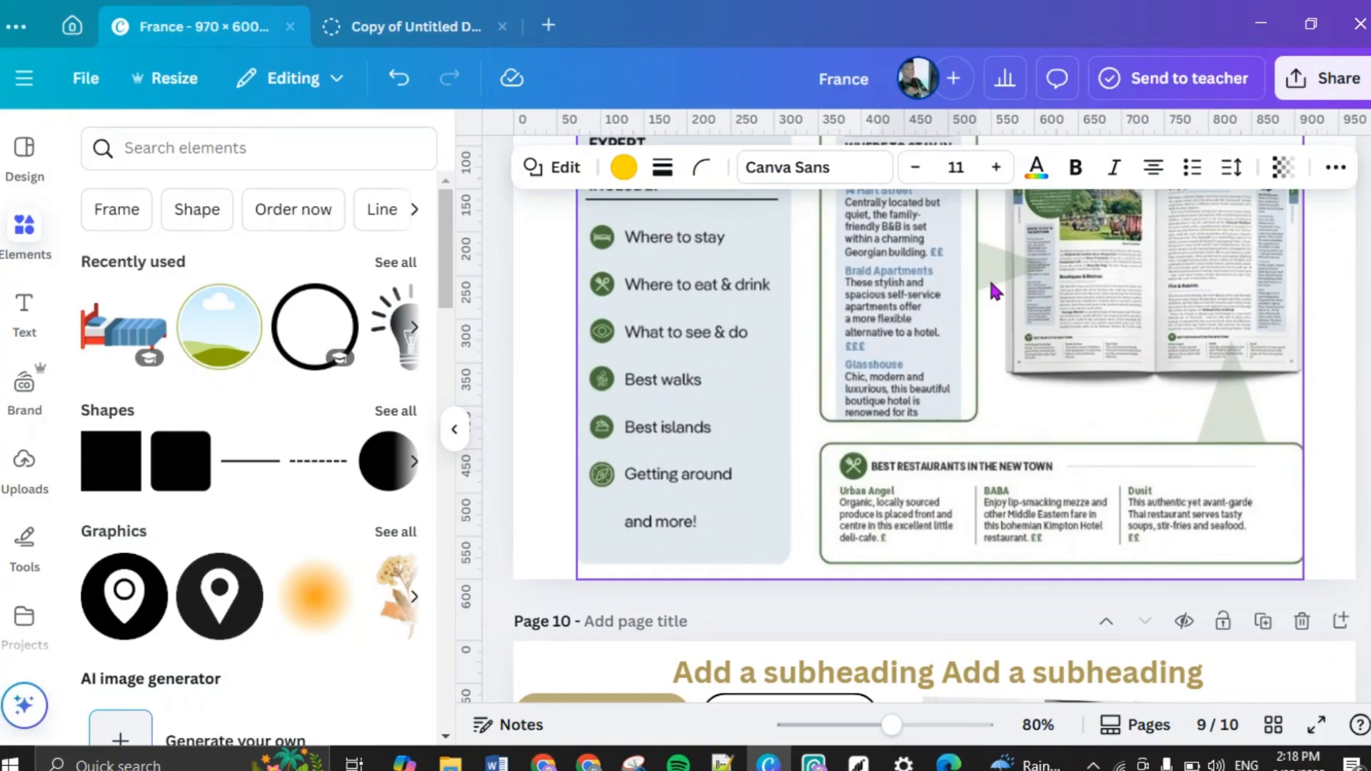
pyautogui.scroll(-6, 994, 290)
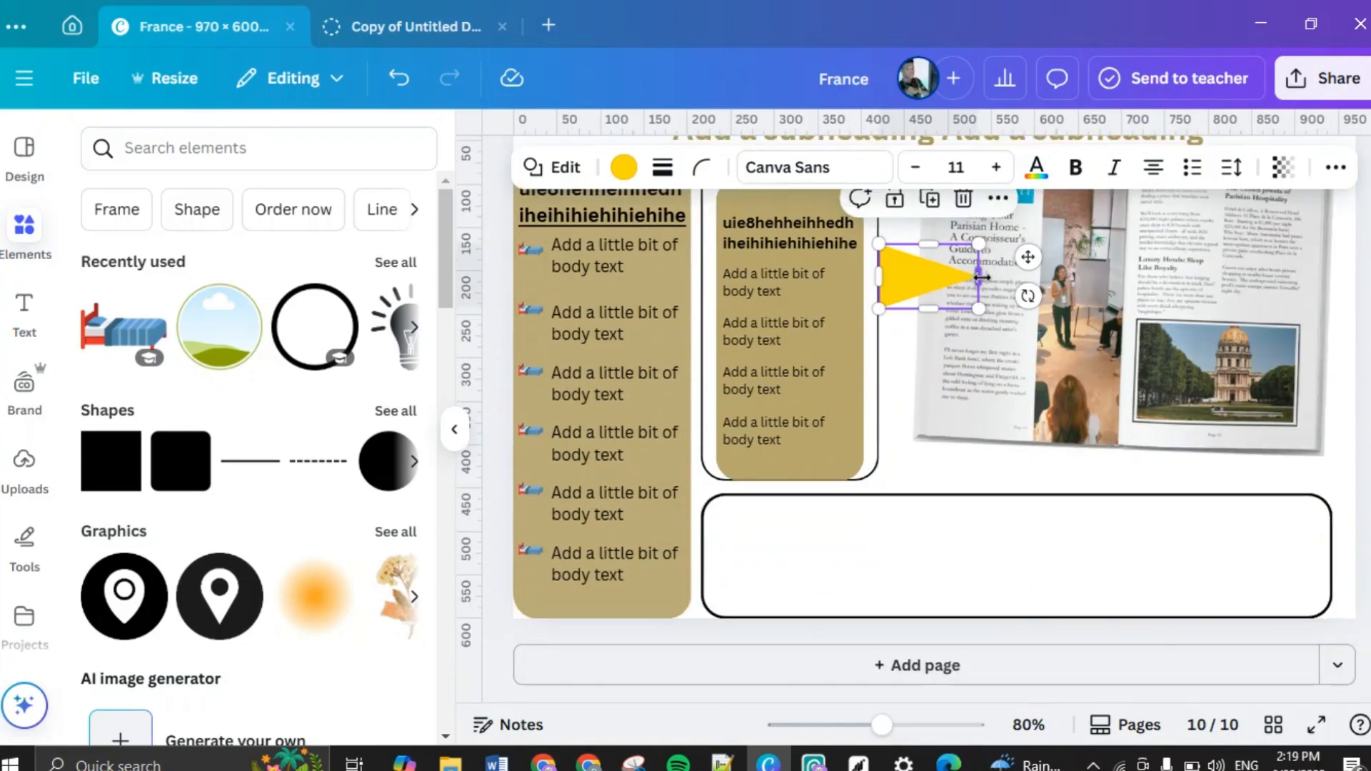
pyautogui.moveTo(979, 279); pyautogui.dragTo(969, 282)
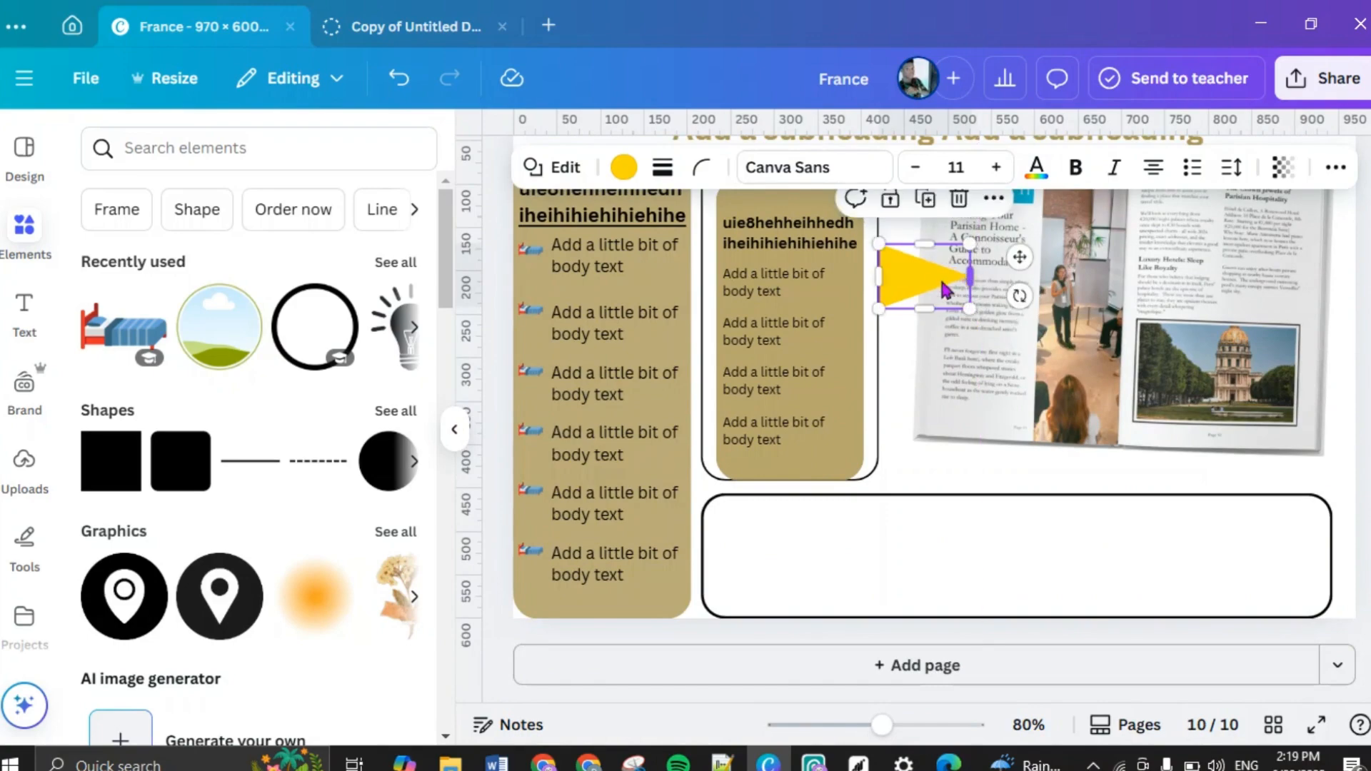
# Step: Recolor the yellow triangle pointer with the document's gold color to match the text panels
pyautogui.doubleClick(926, 282)
pyautogui.scroll(8, 927, 283)
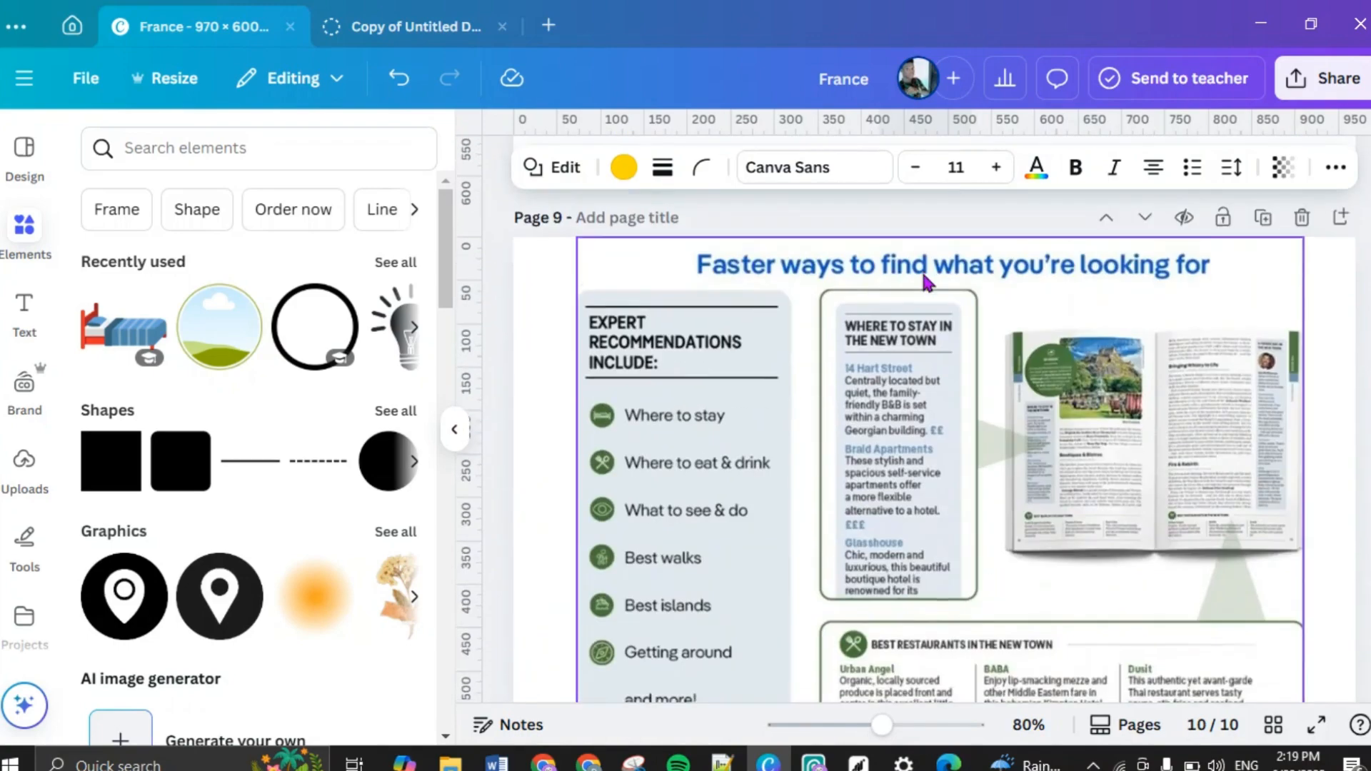
pyautogui.scroll(-6, 927, 277)
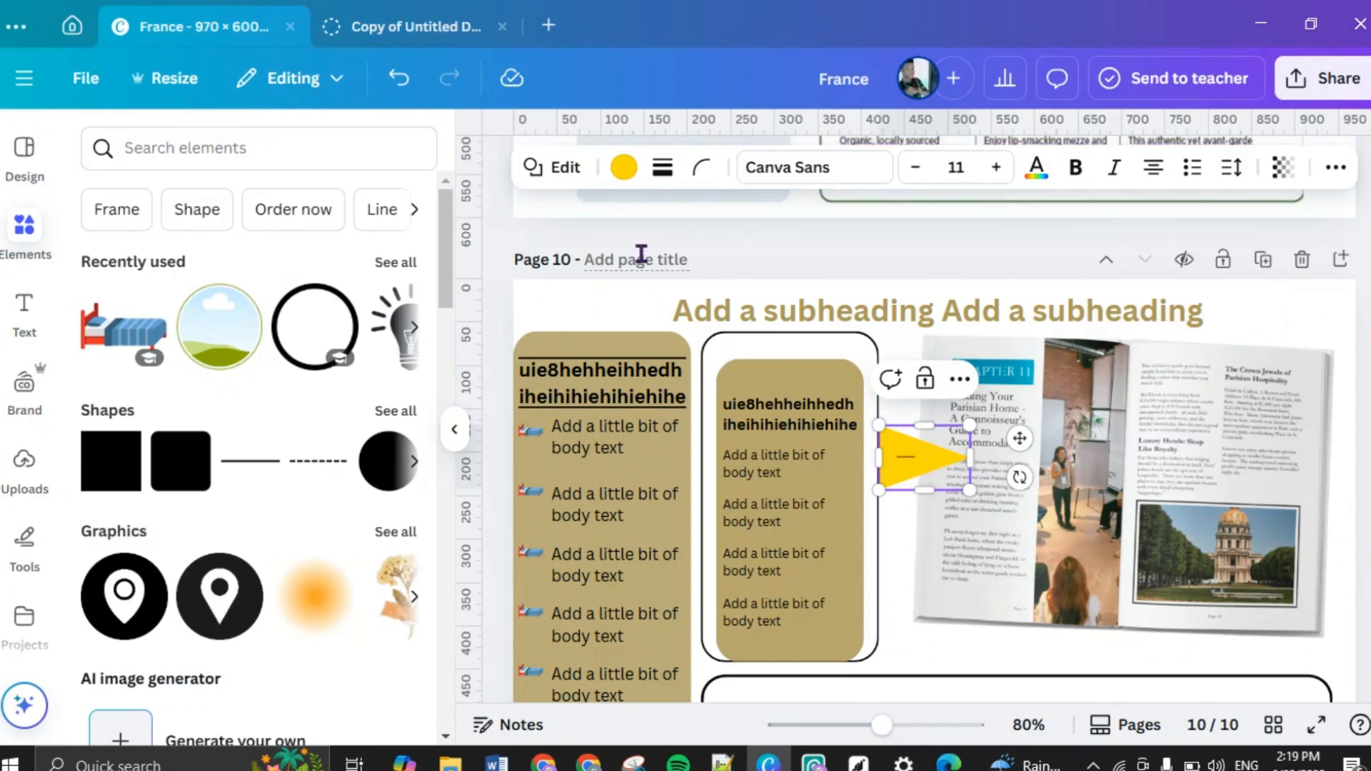
pyautogui.click(624, 169)
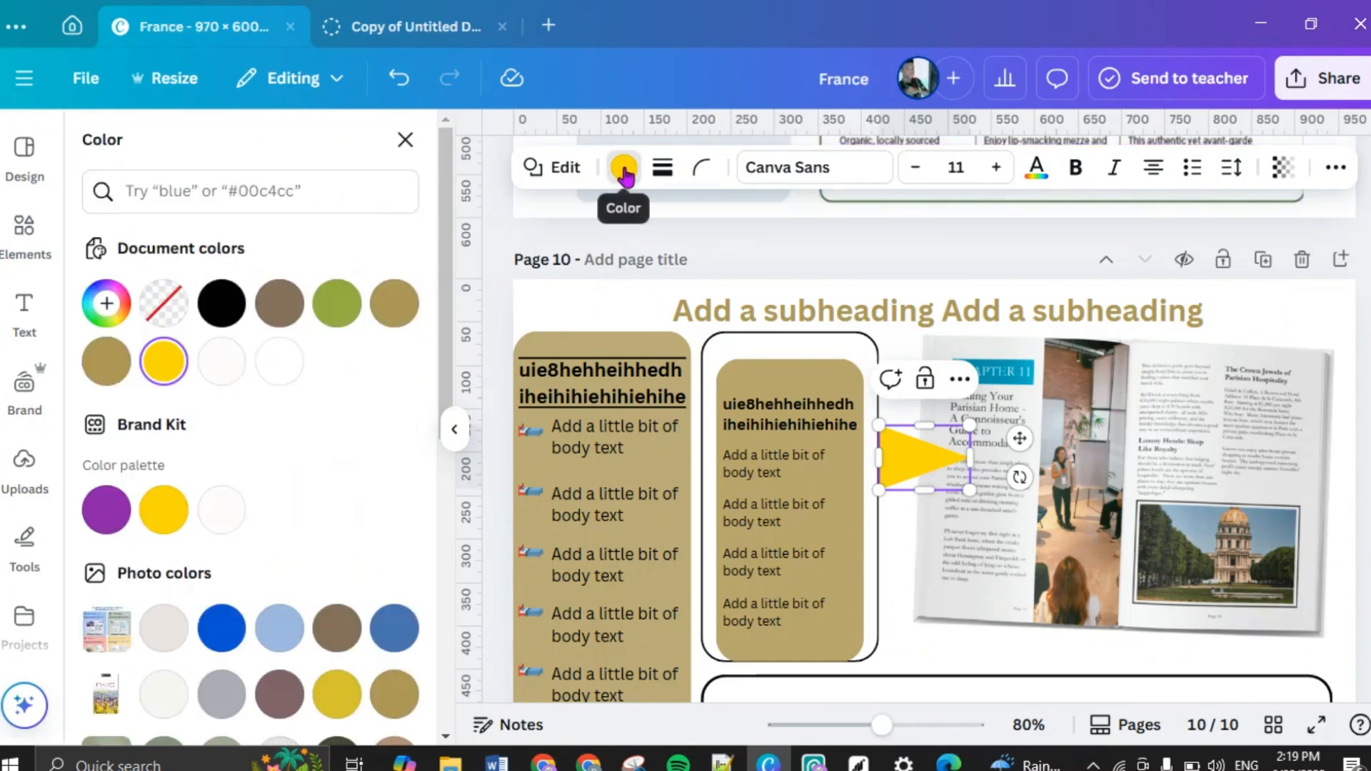
pyautogui.click(107, 362)
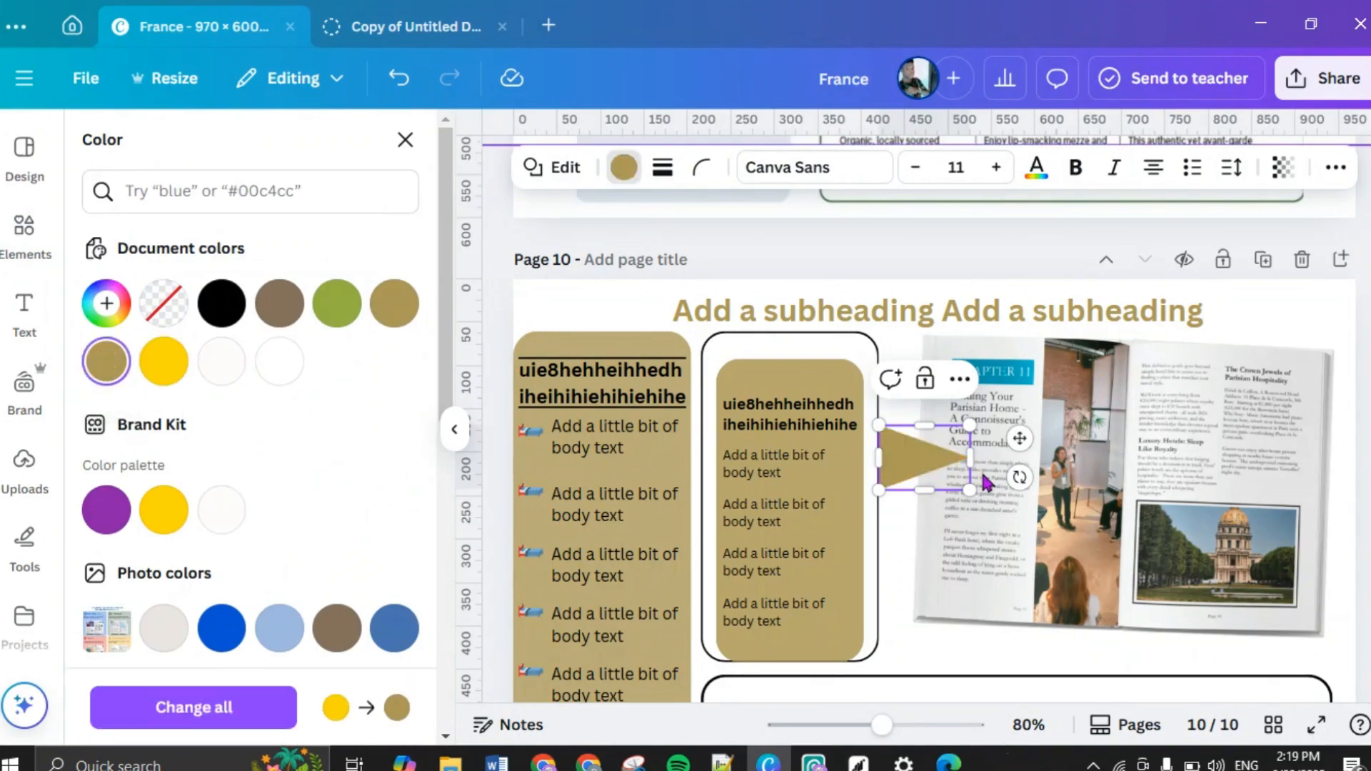
# Step: Set the transparency of the gold triangle pointer beside the book image to 38
pyautogui.scroll(3, 985, 482)
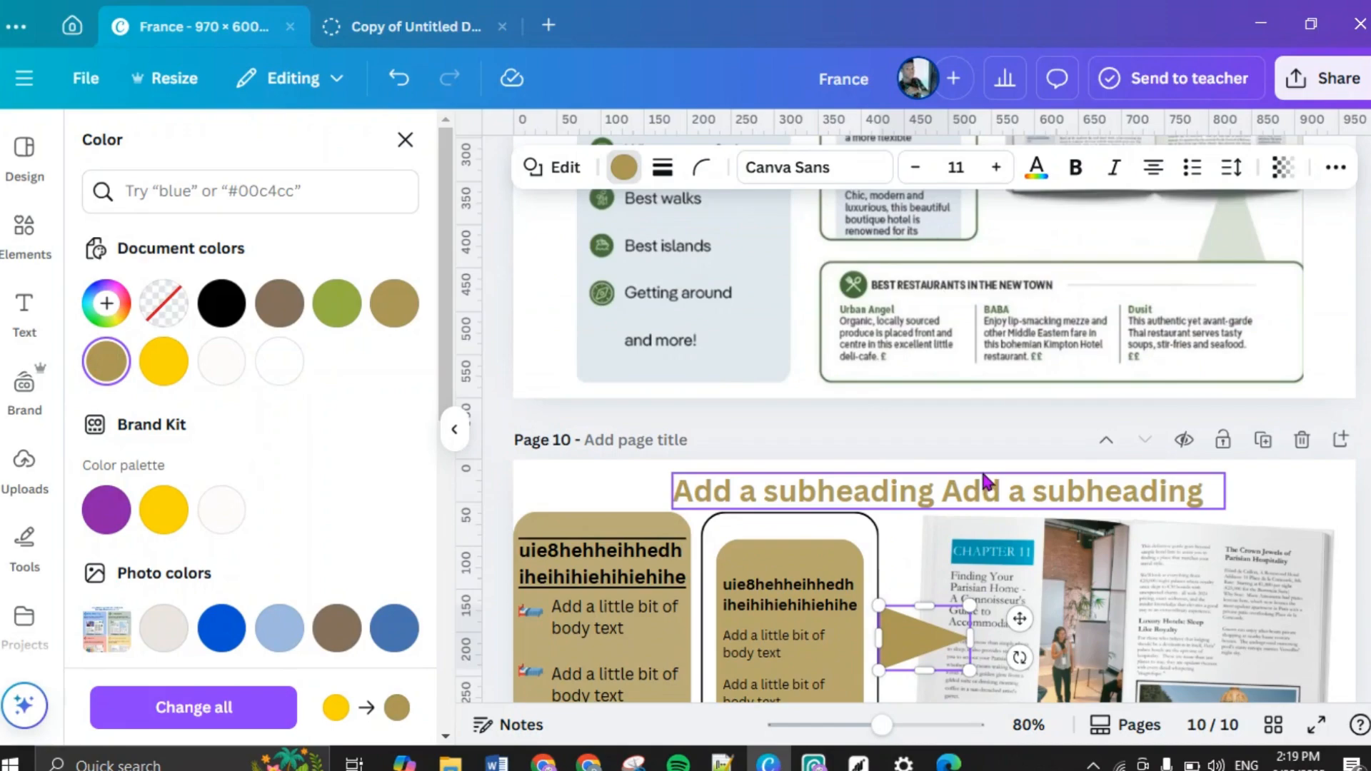
pyautogui.scroll(-5, 979, 466)
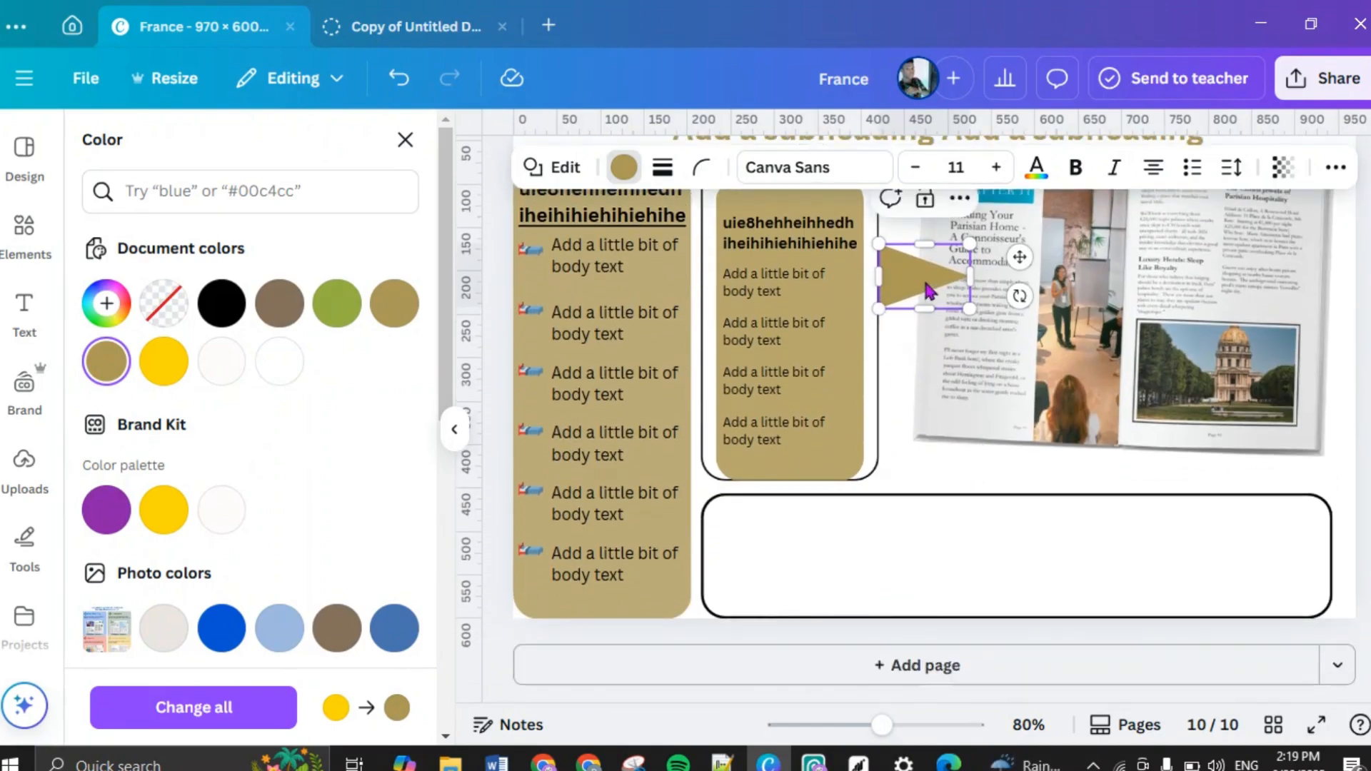
pyautogui.click(1281, 172)
pyautogui.moveTo(1289, 268); pyautogui.dragTo(1198, 278)
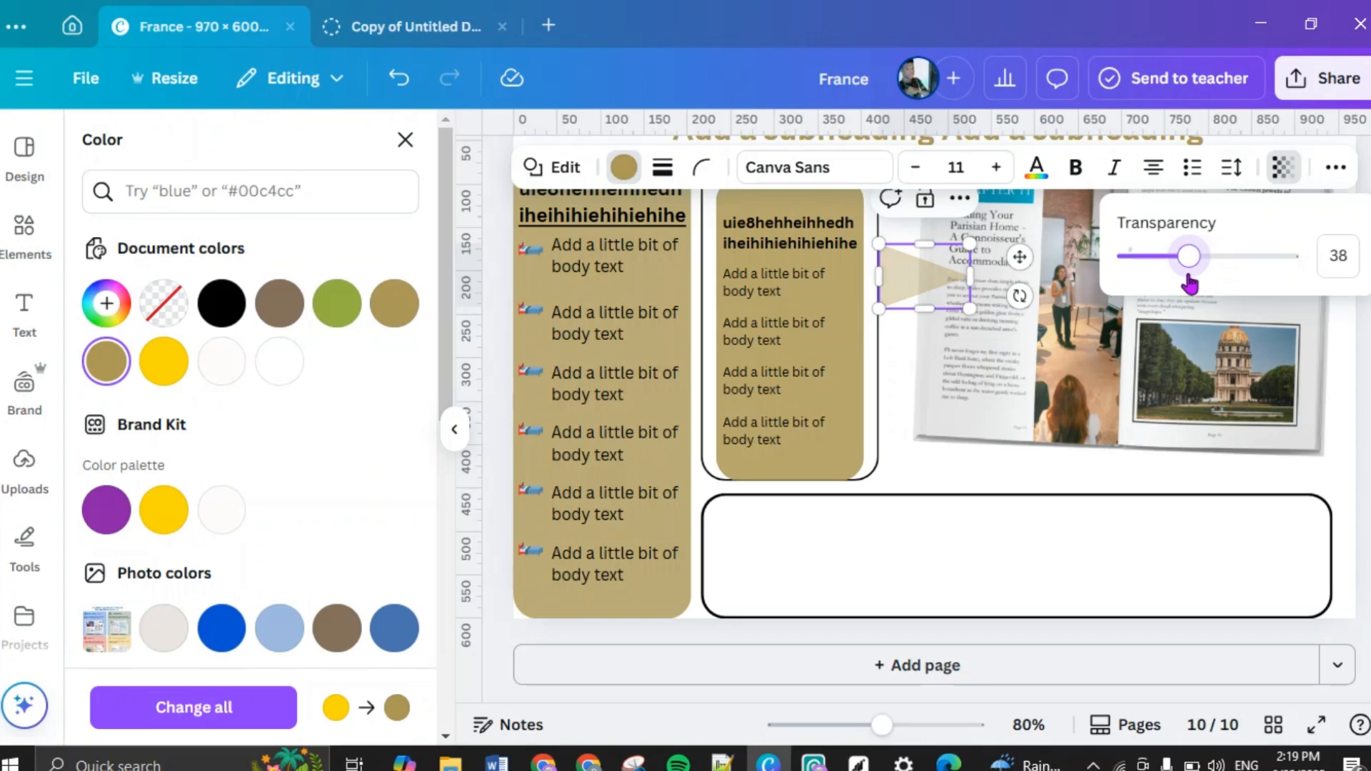
pyautogui.click(932, 281)
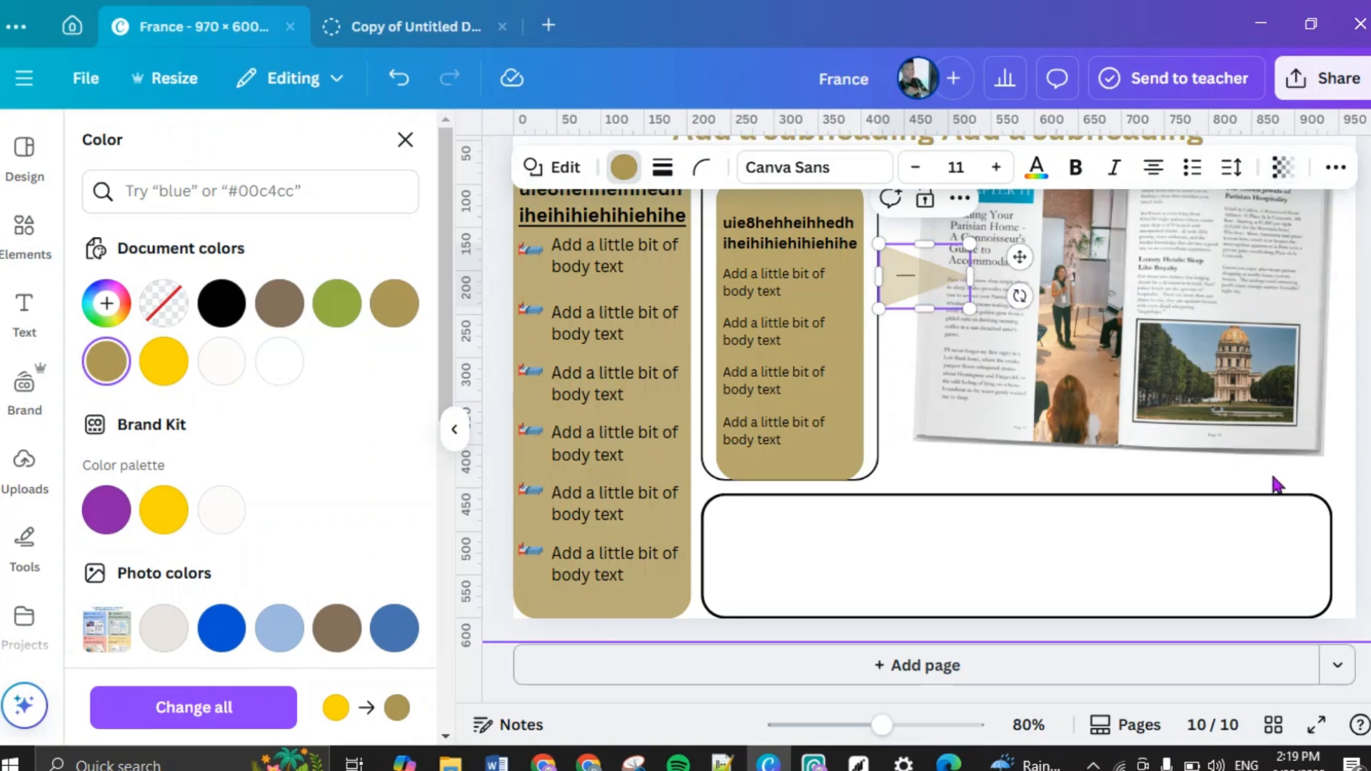
pyautogui.click(1277, 485)
# Step: Duplicate the faded triangle pointer, rotate the copy tip up, and stand it on the upper edge of the wide outlined box
pyautogui.click(939, 264)
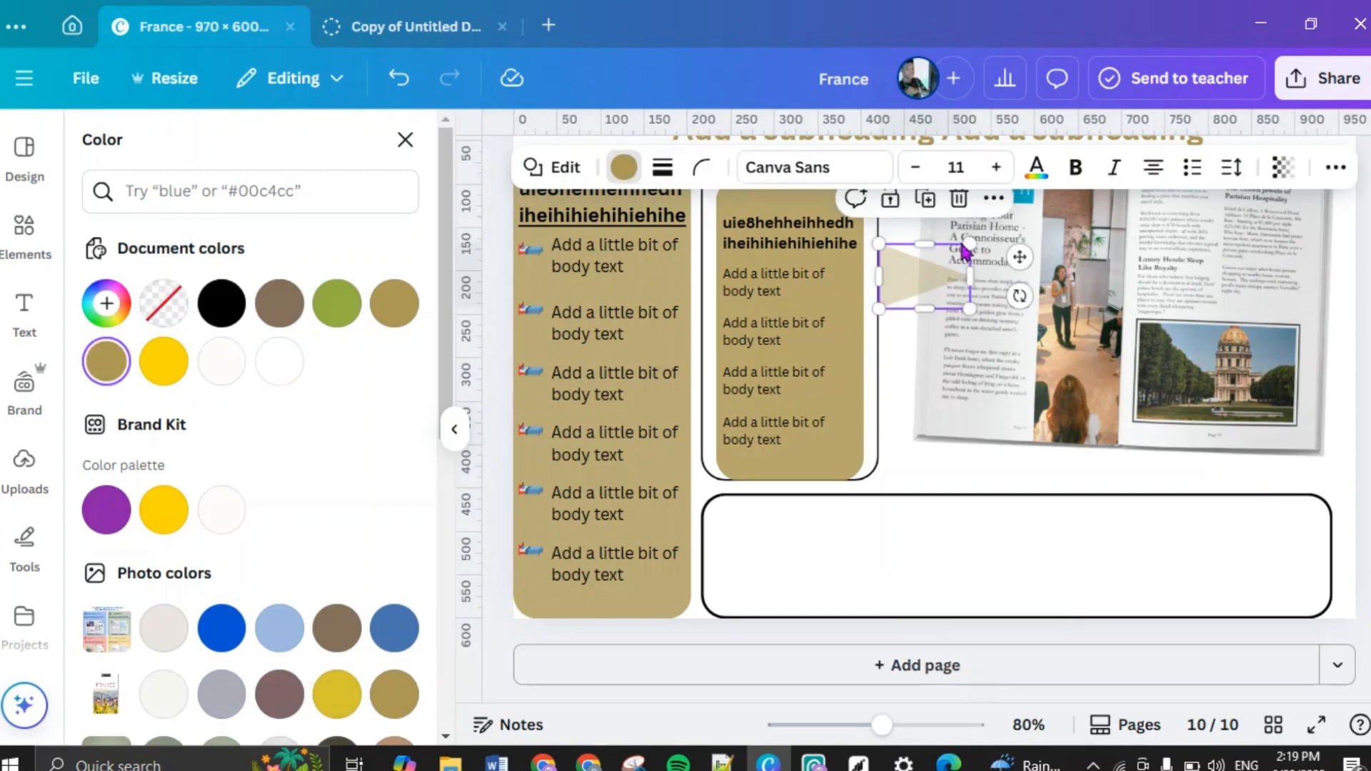
pyautogui.click(925, 199)
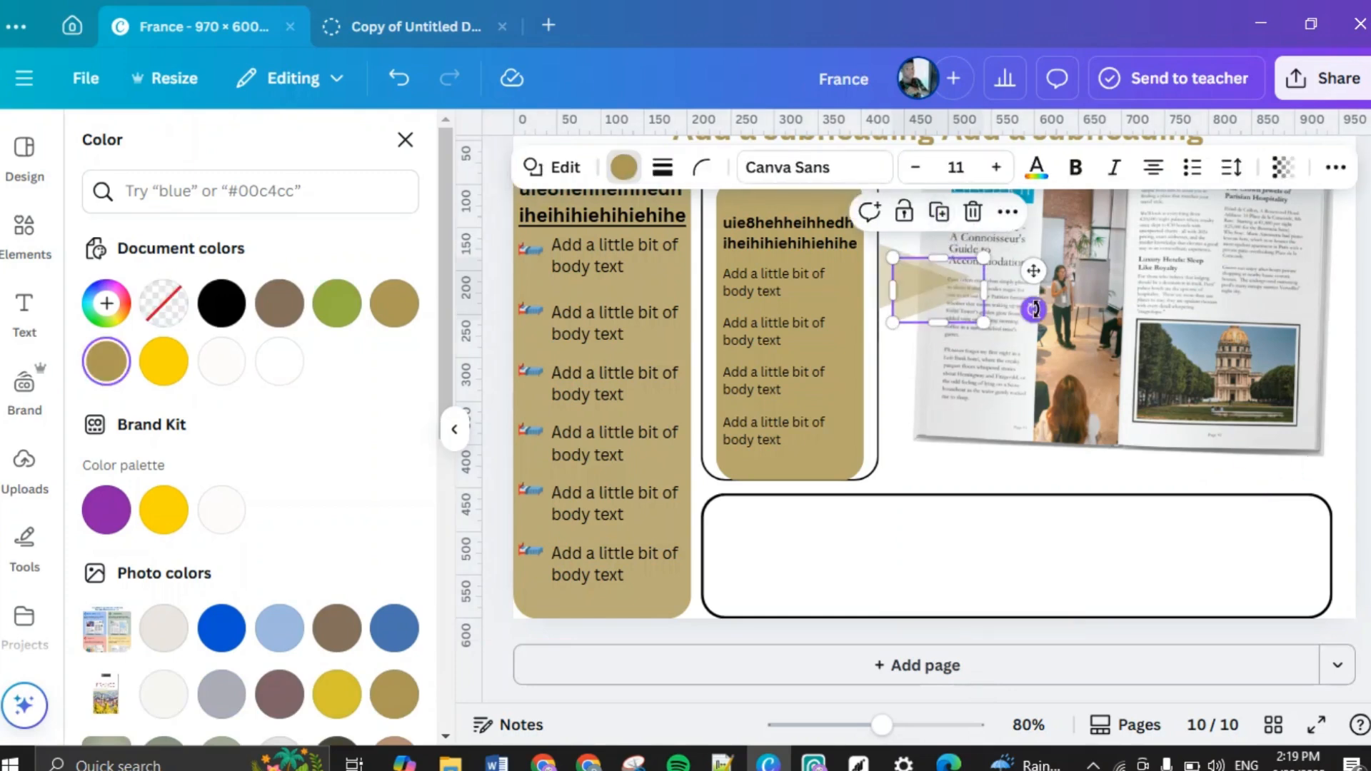
pyautogui.moveTo(1034, 270); pyautogui.dragTo(1185, 342)
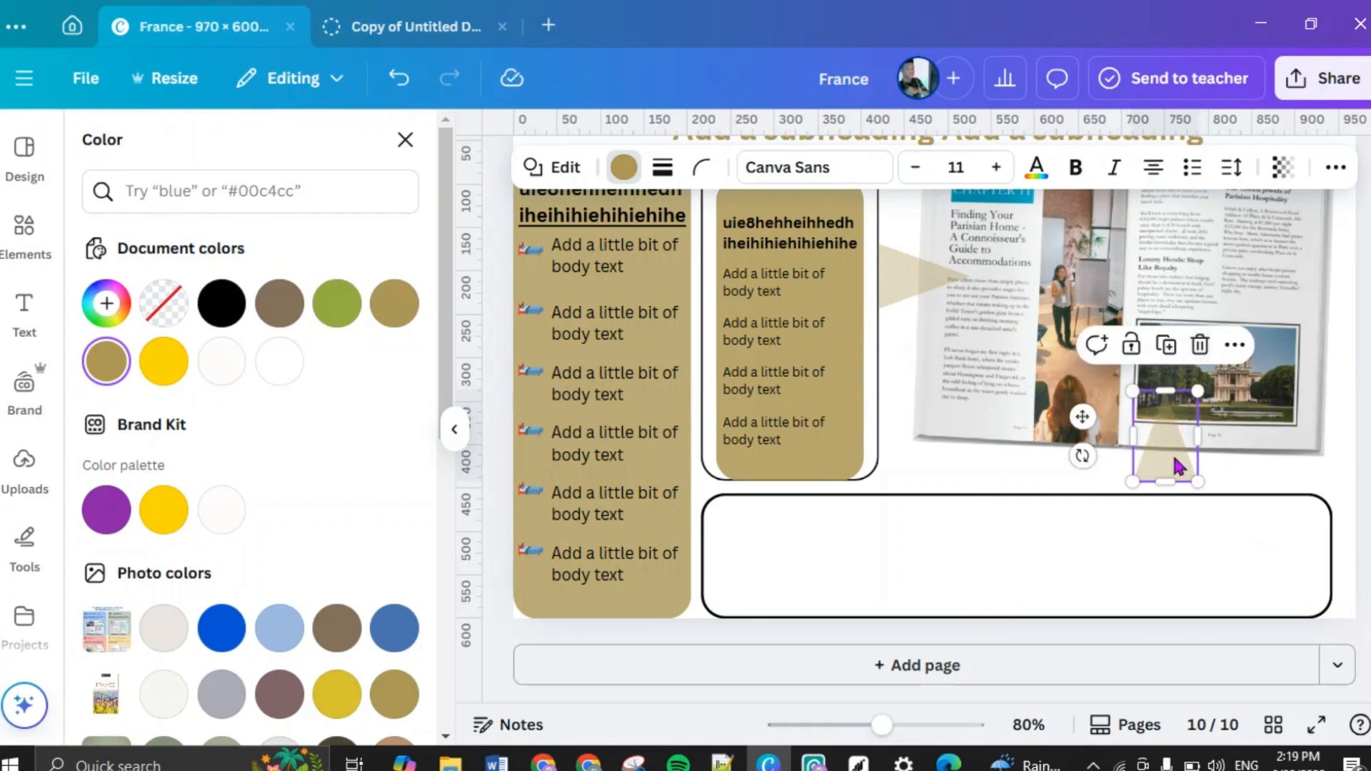
pyautogui.moveTo(1176, 457); pyautogui.dragTo(1241, 471)
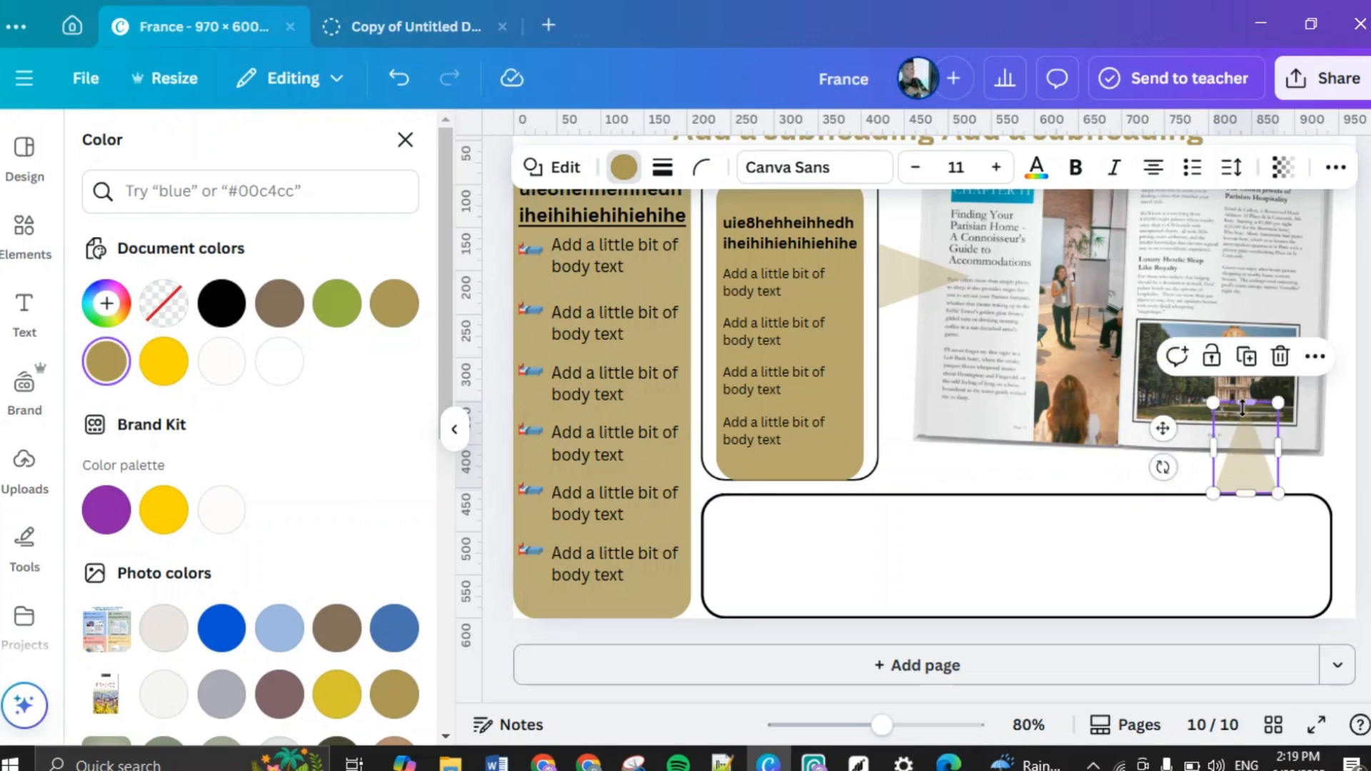
# Step: Make the upward-pointing triangle taller and wider so it reaches into the book image, using page 9 as reference
pyautogui.moveTo(1240, 402); pyautogui.dragTo(1240, 371)
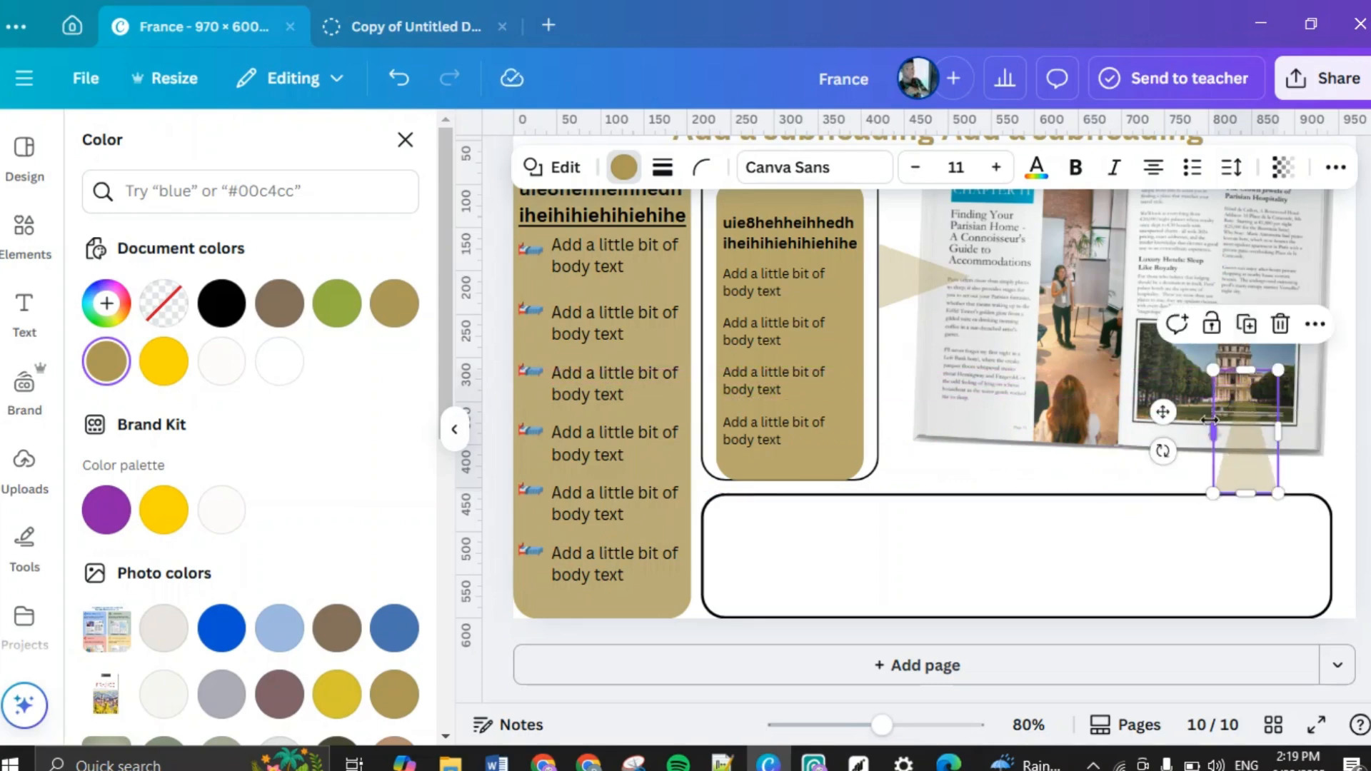
pyautogui.moveTo(1212, 426); pyautogui.dragTo(1186, 426)
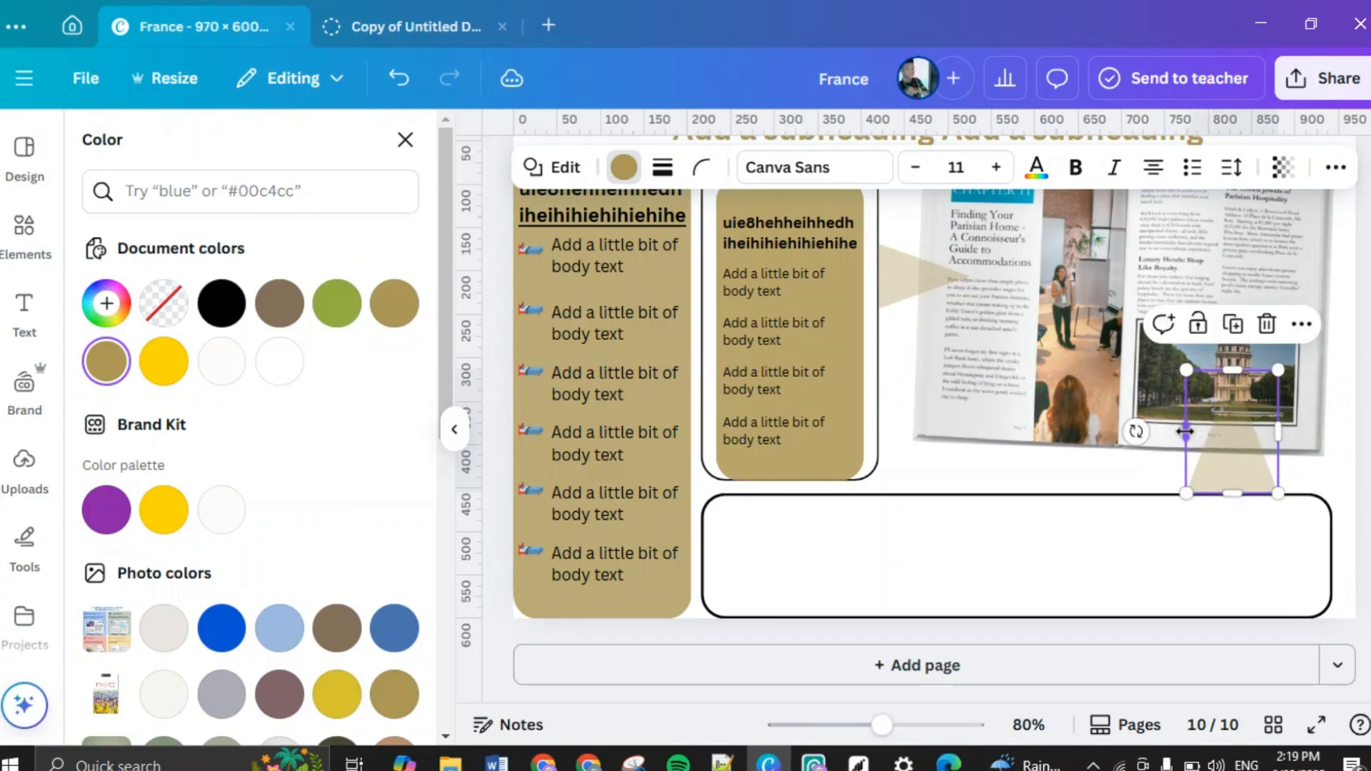
pyautogui.scroll(3, 1187, 437)
pyautogui.scroll(5, 1184, 426)
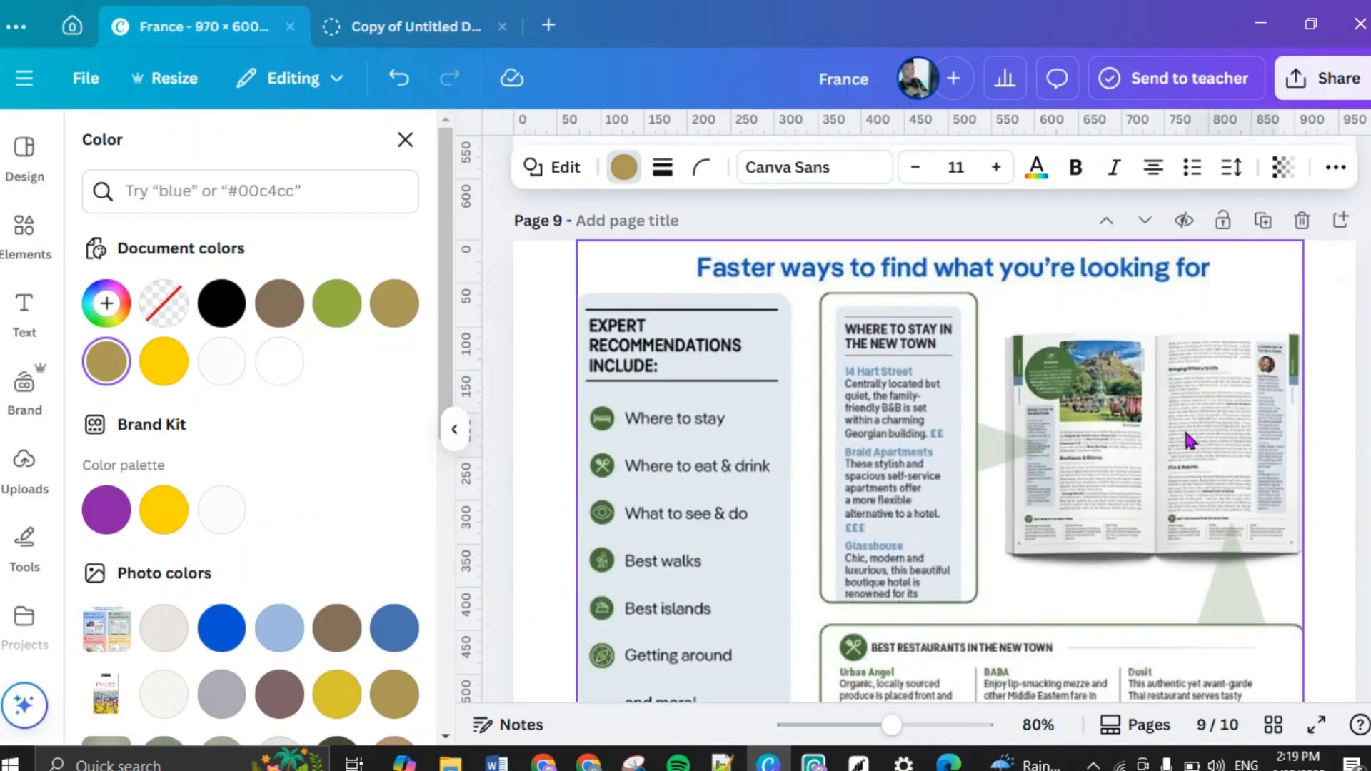
pyautogui.scroll(-2, 1184, 426)
pyautogui.scroll(-5, 1184, 424)
pyautogui.scroll(-3, 1184, 424)
pyautogui.scroll(3, 1184, 425)
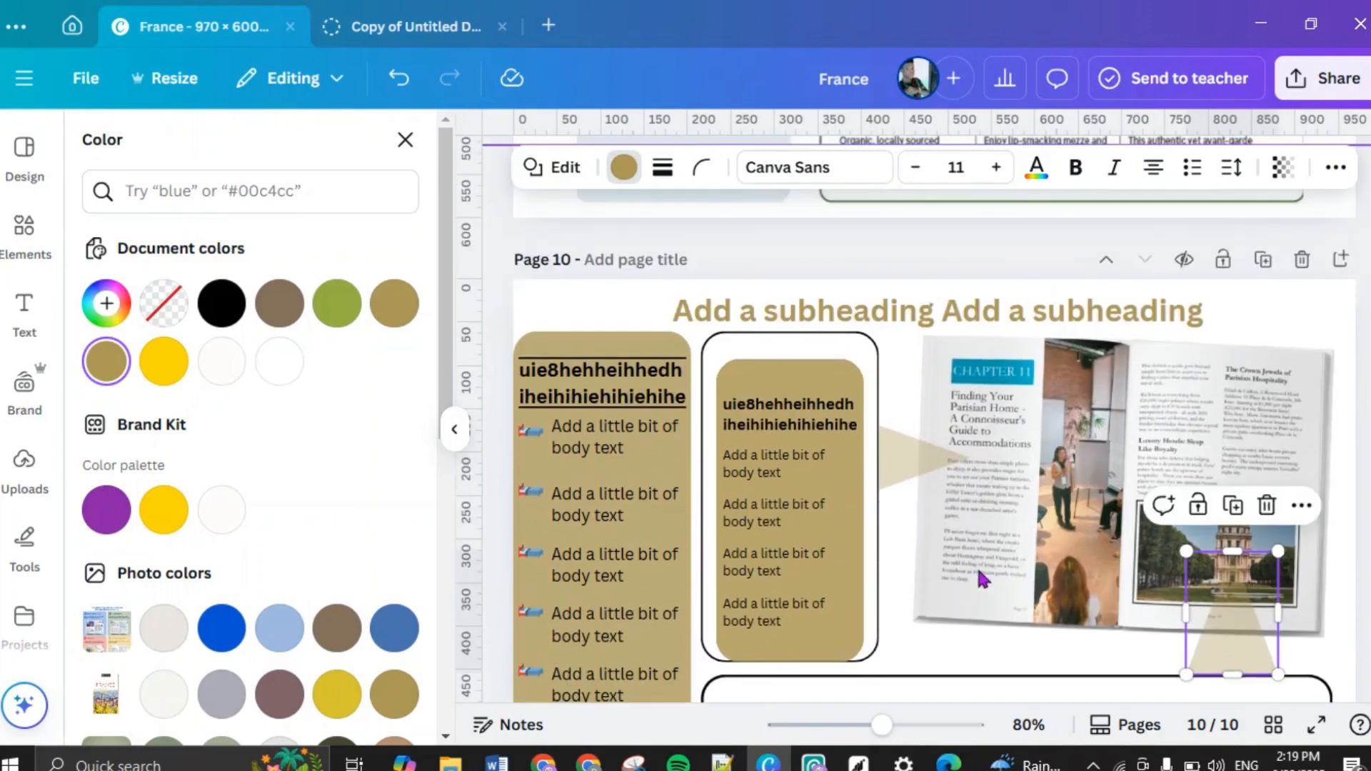
# Step: Set the transparency of the gold panel inside the tall outlined box to 57
pyautogui.click(842, 482)
pyautogui.scroll(3, 843, 471)
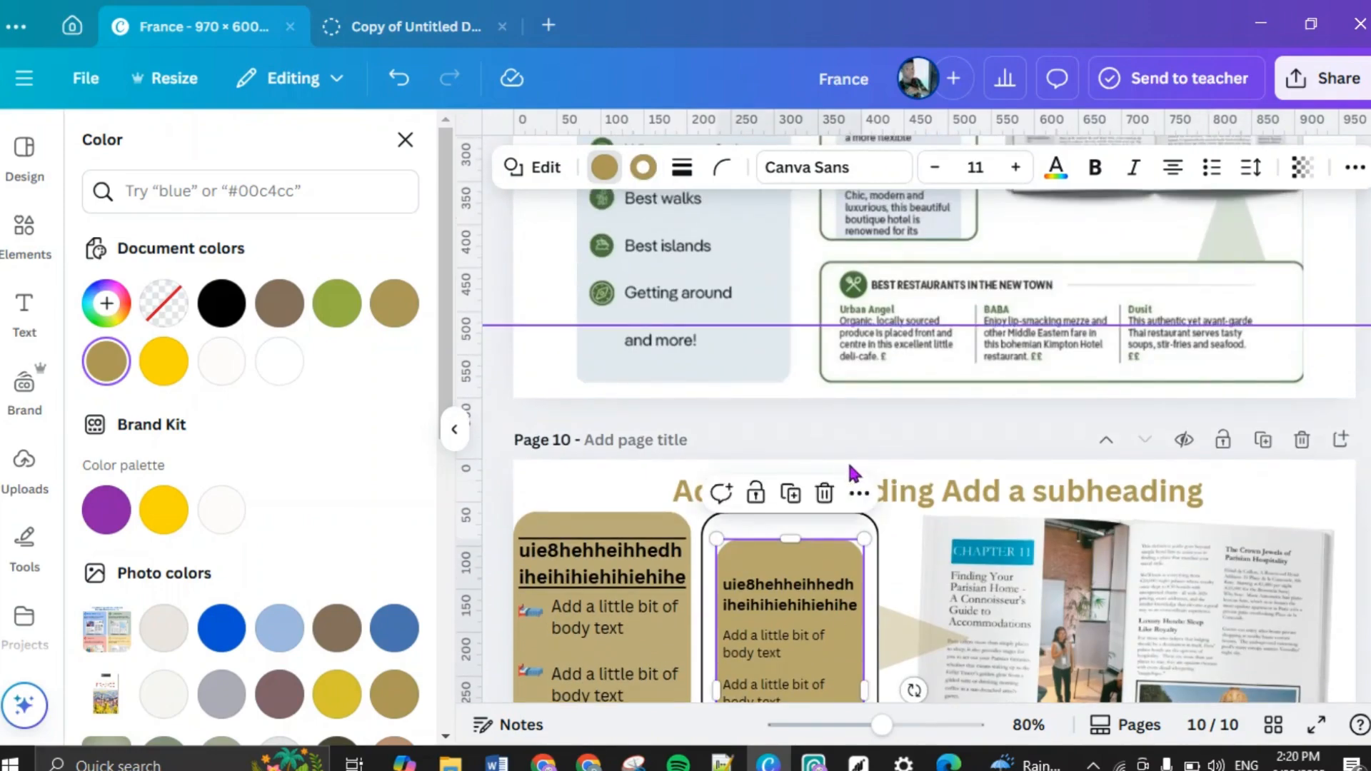
pyautogui.scroll(2, 855, 473)
pyautogui.scroll(-6, 993, 355)
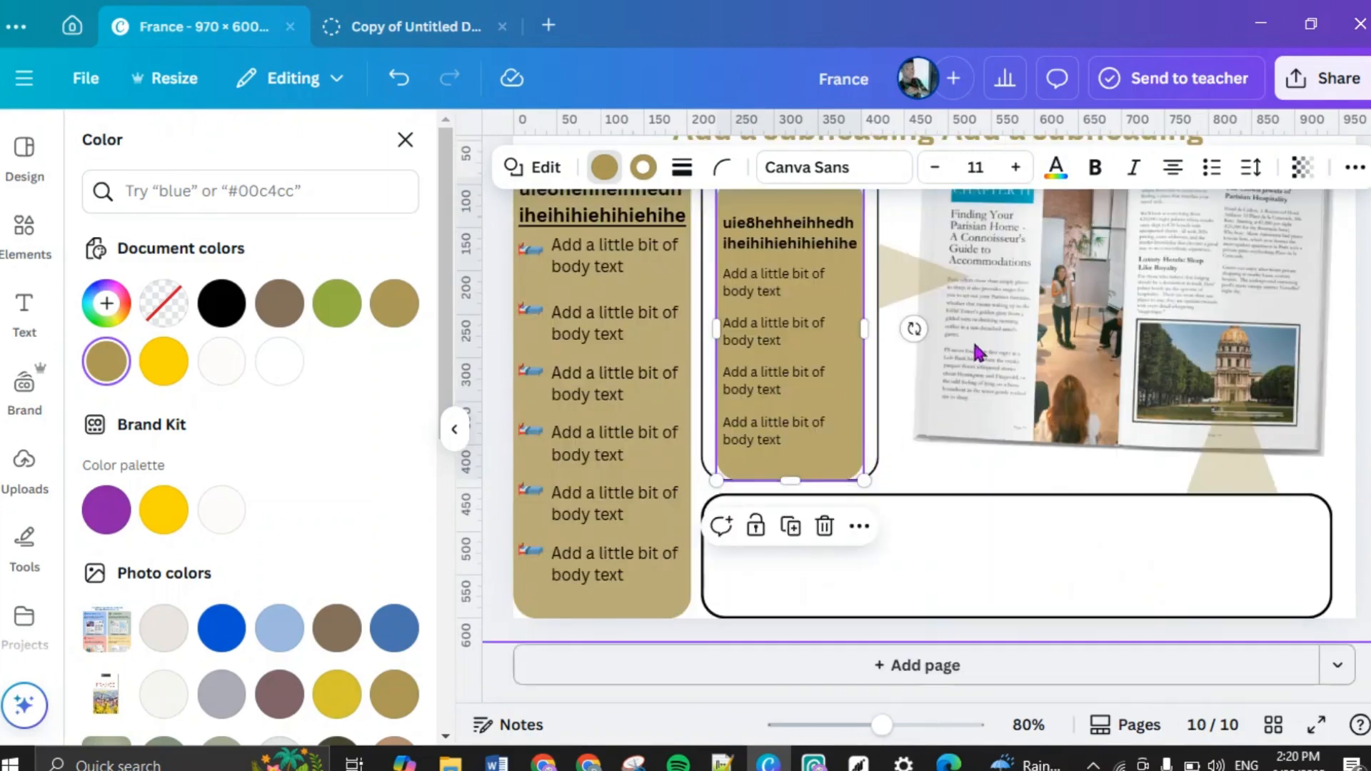
pyautogui.click(1302, 169)
pyautogui.moveTo(1270, 263); pyautogui.dragTo(1223, 265)
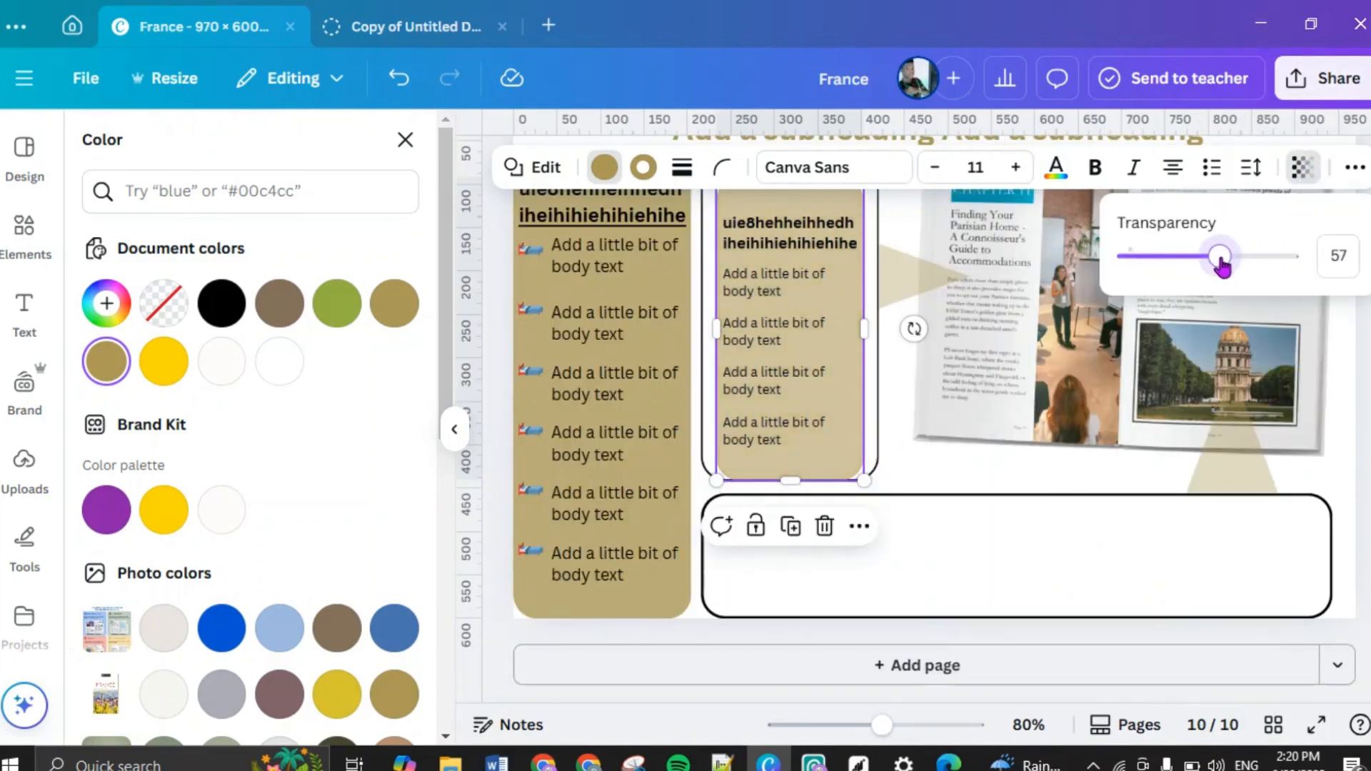
# Step: Set the transparency of the large gold panel behind the bed-icon list to 53
pyautogui.click(646, 291)
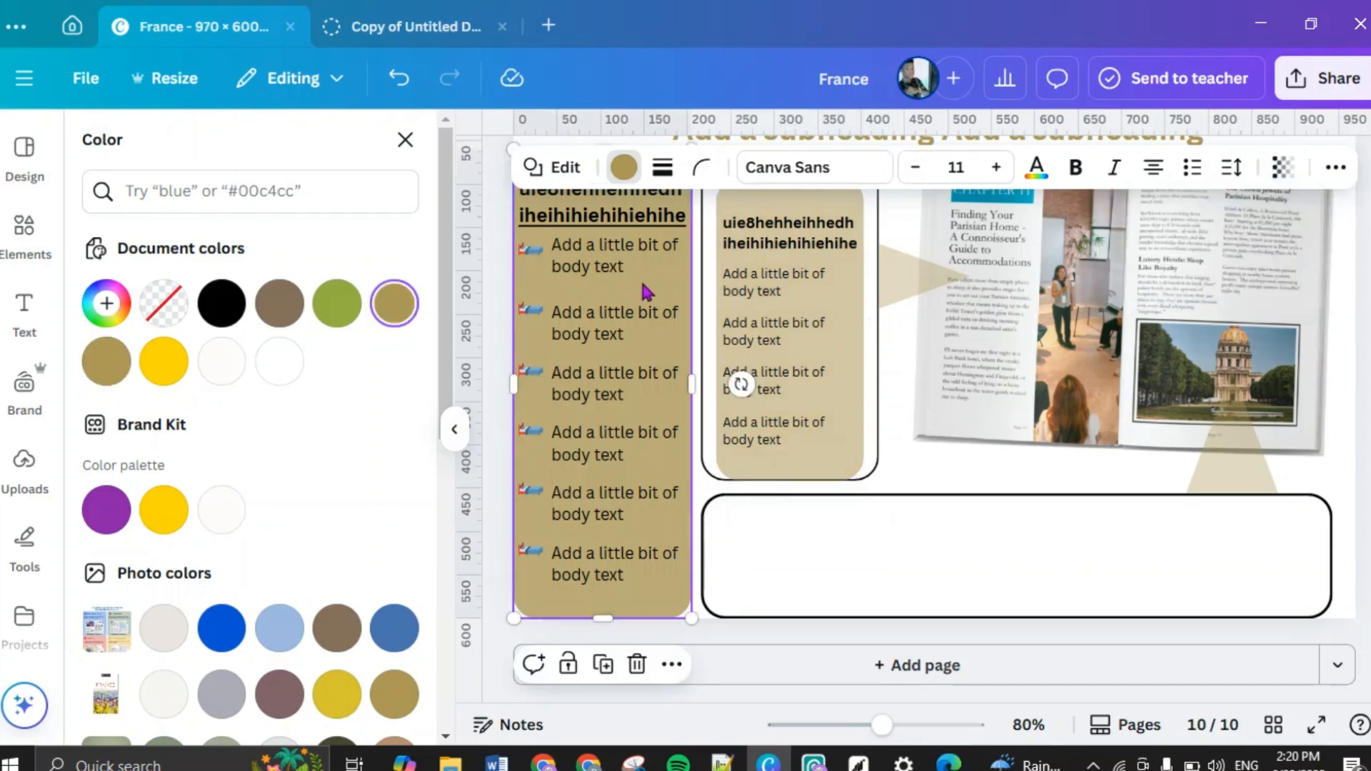
pyautogui.click(1283, 171)
pyautogui.moveTo(1270, 266); pyautogui.dragTo(1232, 272)
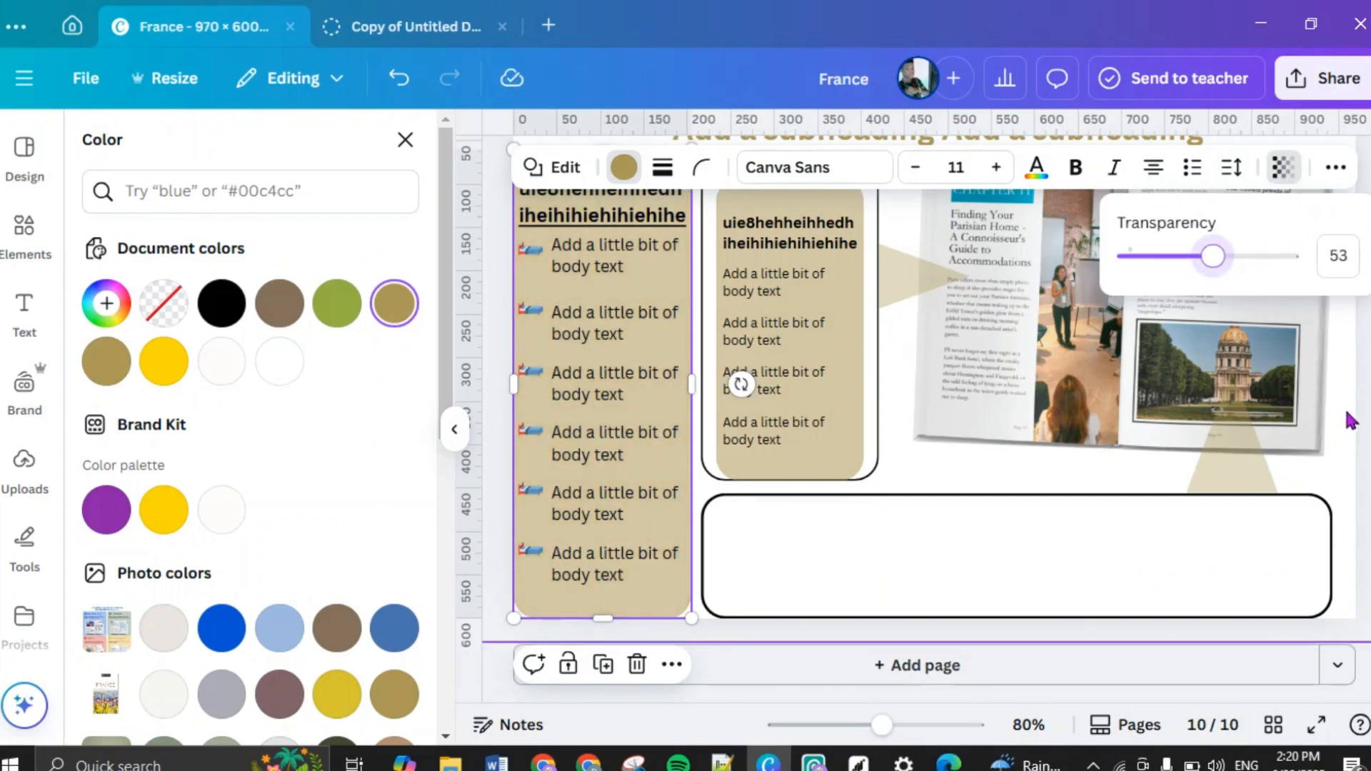
pyautogui.click(1363, 437)
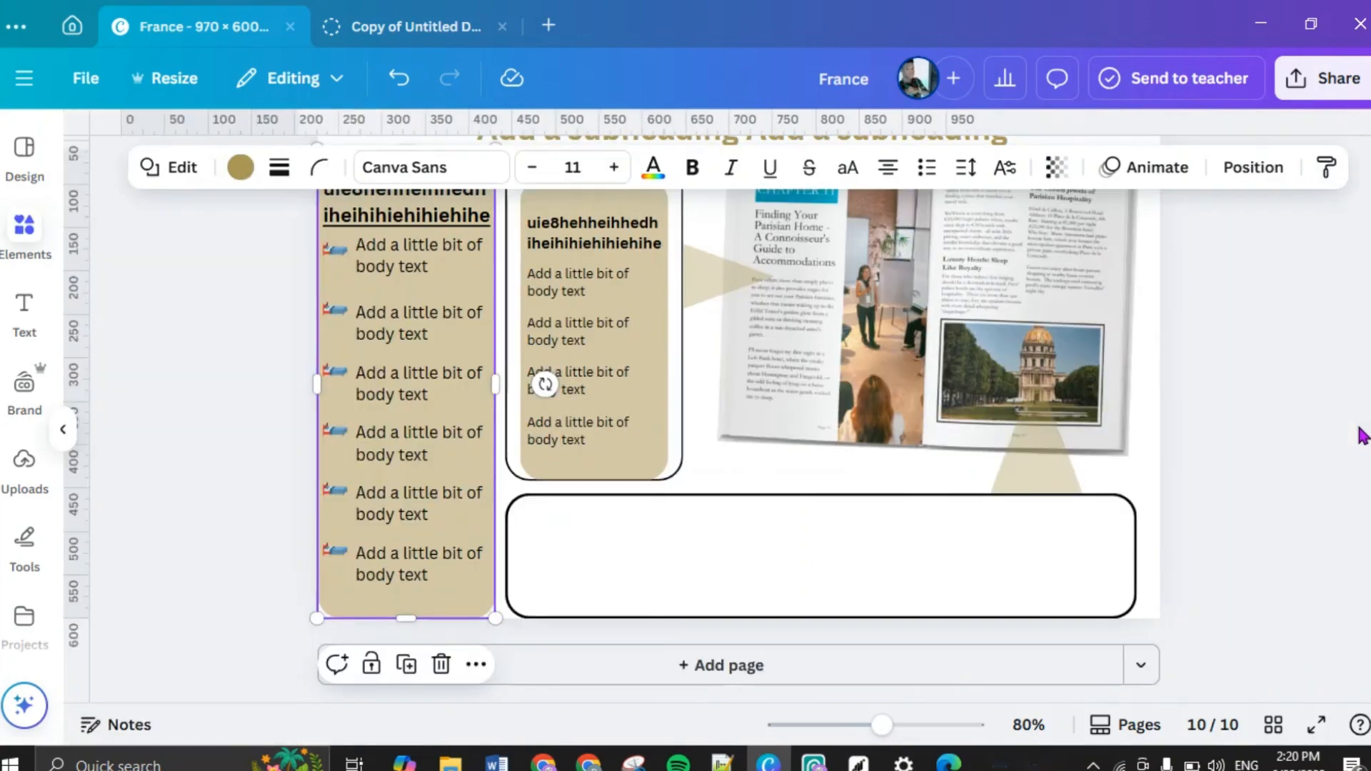
pyautogui.scroll(5, 1181, 386)
pyautogui.scroll(4, 1035, 372)
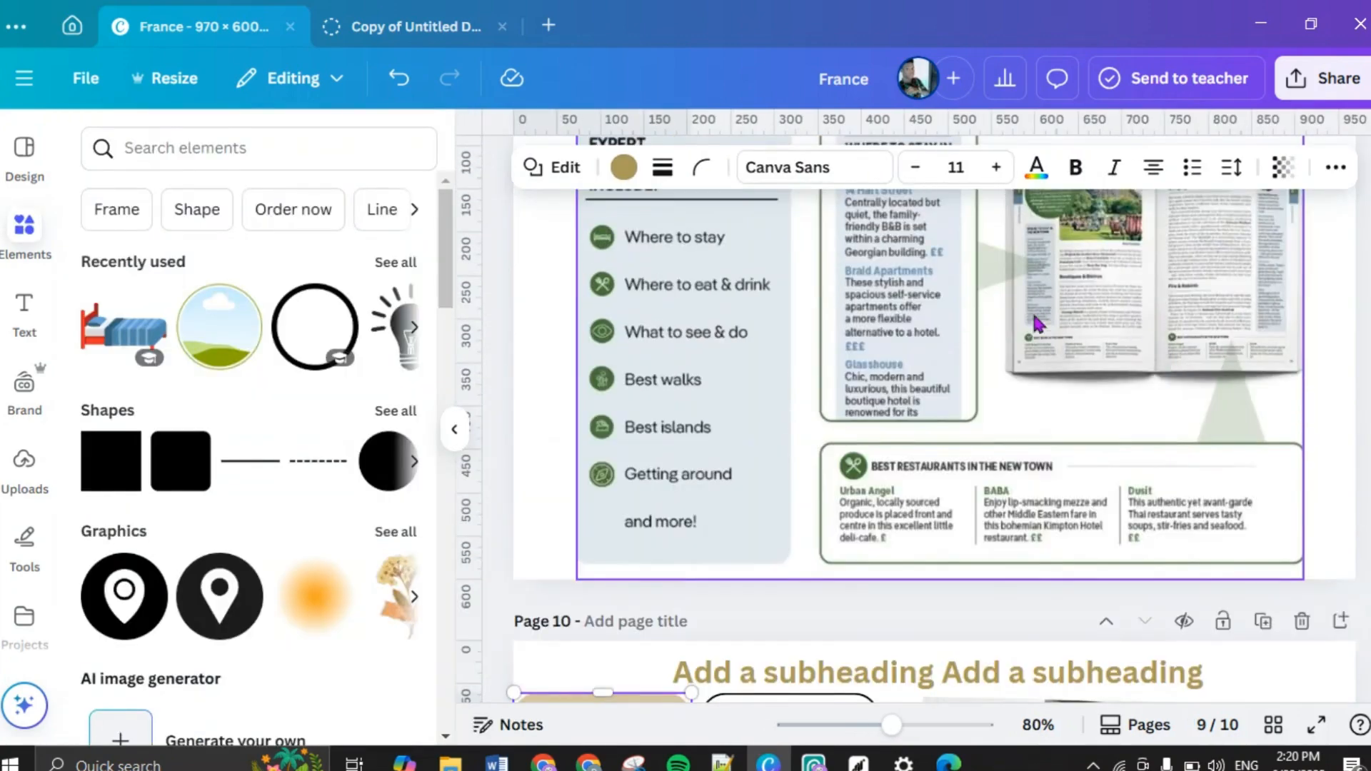
pyautogui.scroll(-5, 1032, 382)
pyautogui.scroll(-4, 1033, 382)
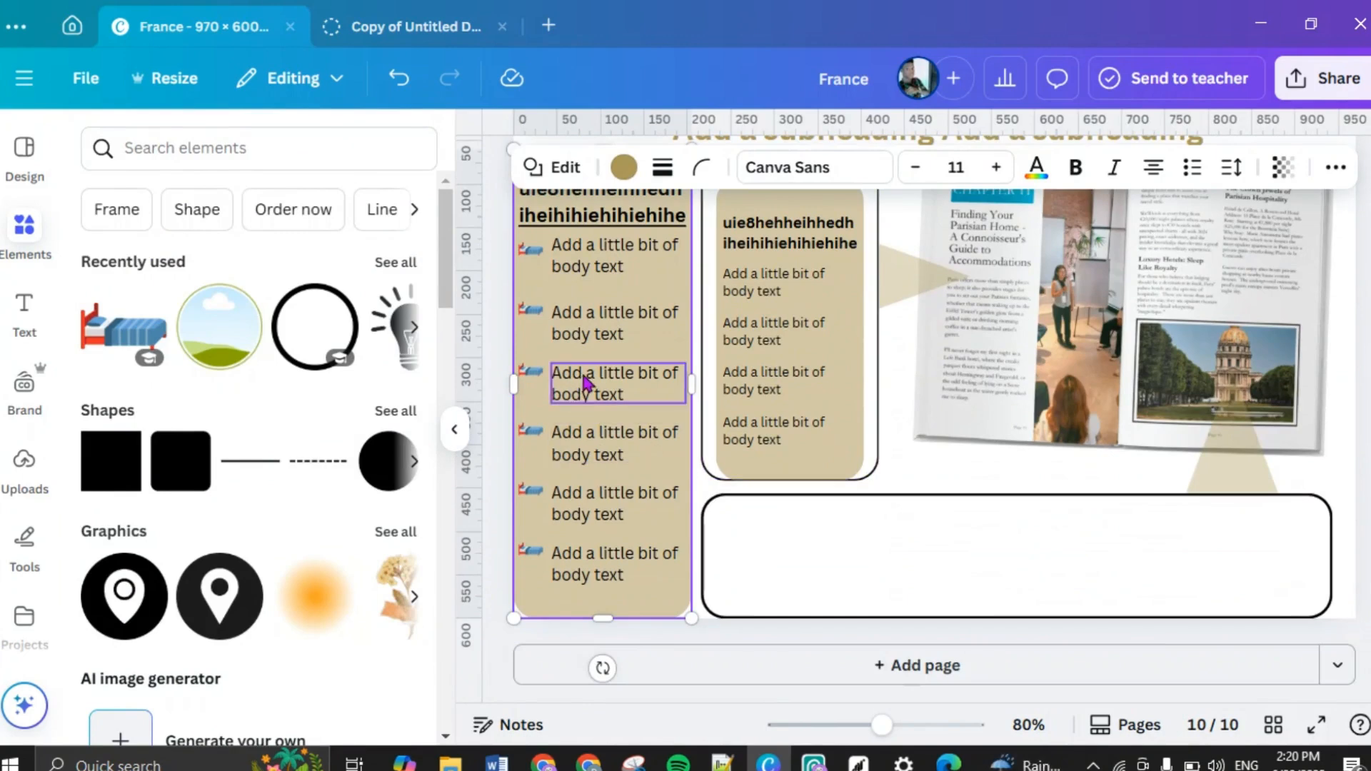
# Step: Make all six body text entries in the bed-icon list bold
pyautogui.click(612, 267)
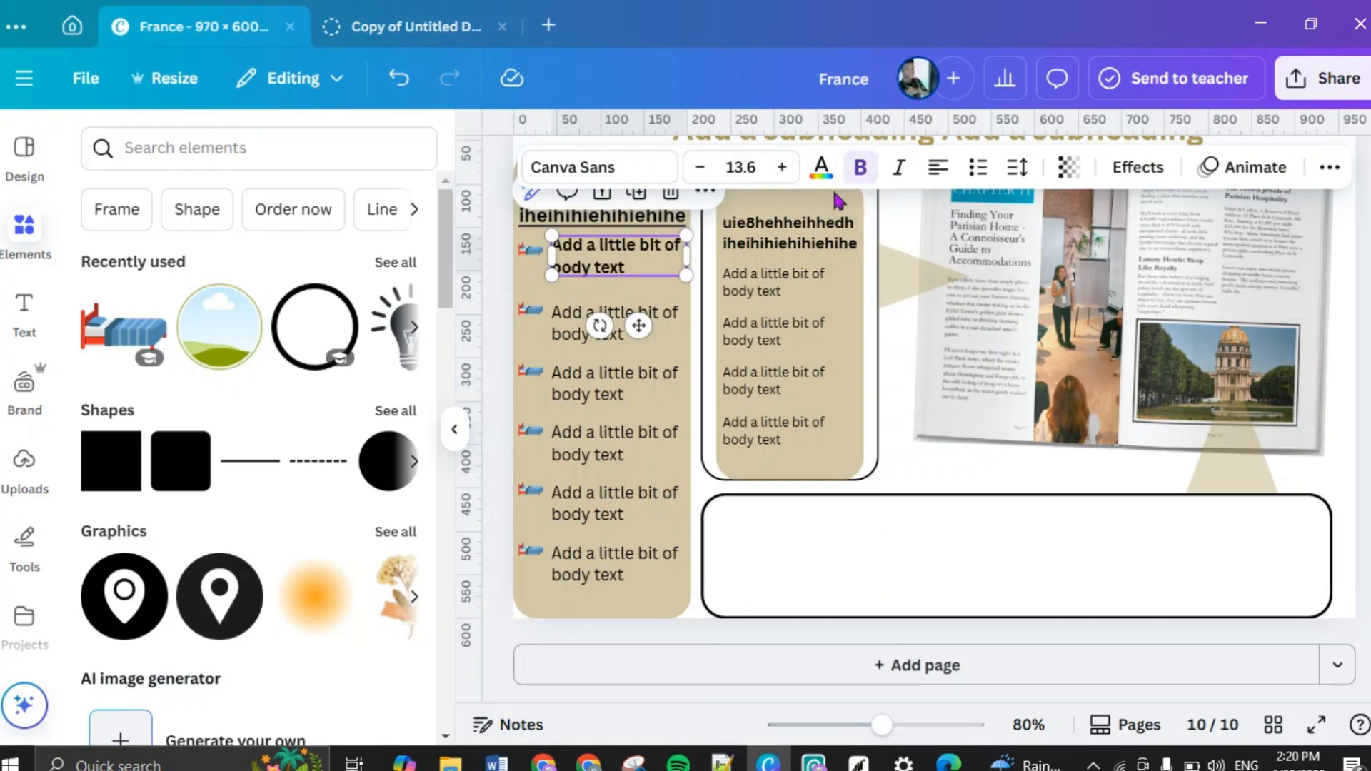
pyautogui.click(571, 332)
pyautogui.click(860, 167)
pyautogui.click(571, 391)
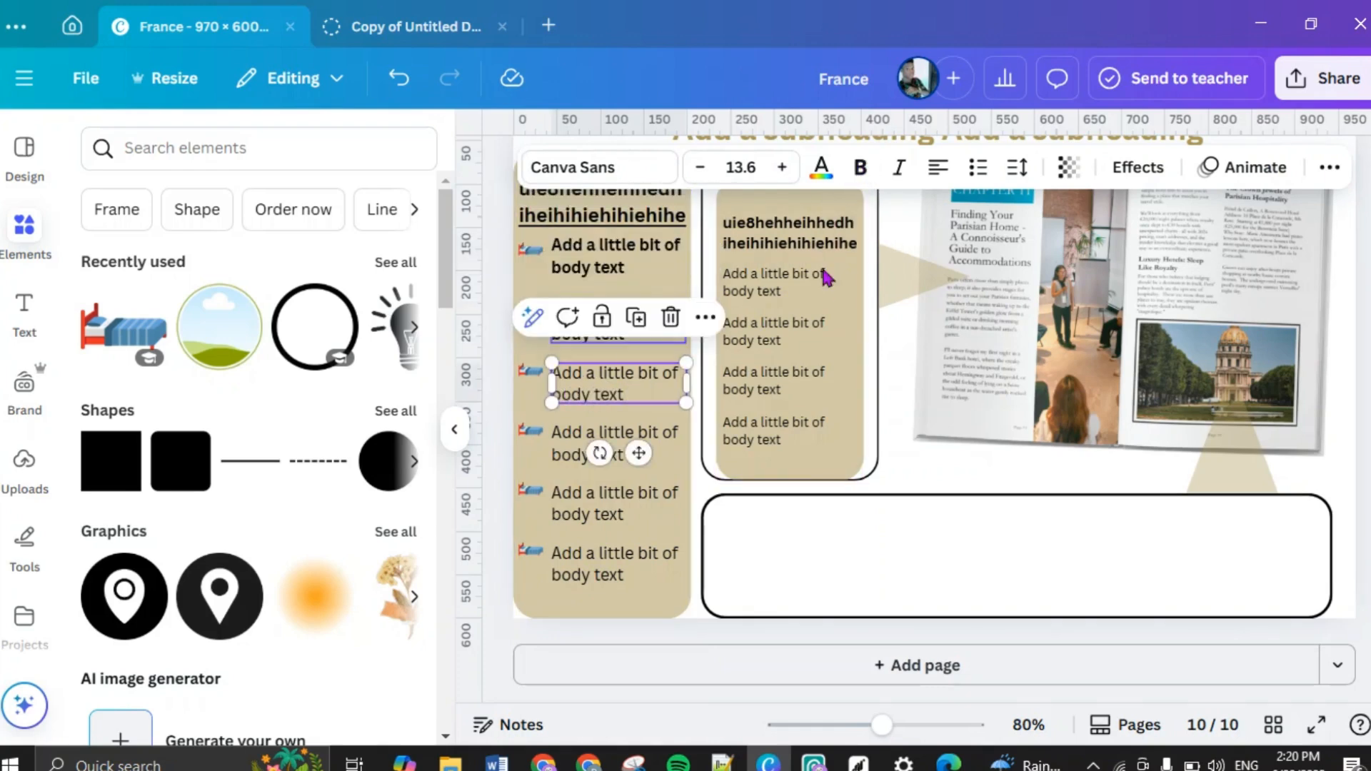
pyautogui.click(861, 167)
pyautogui.click(596, 442)
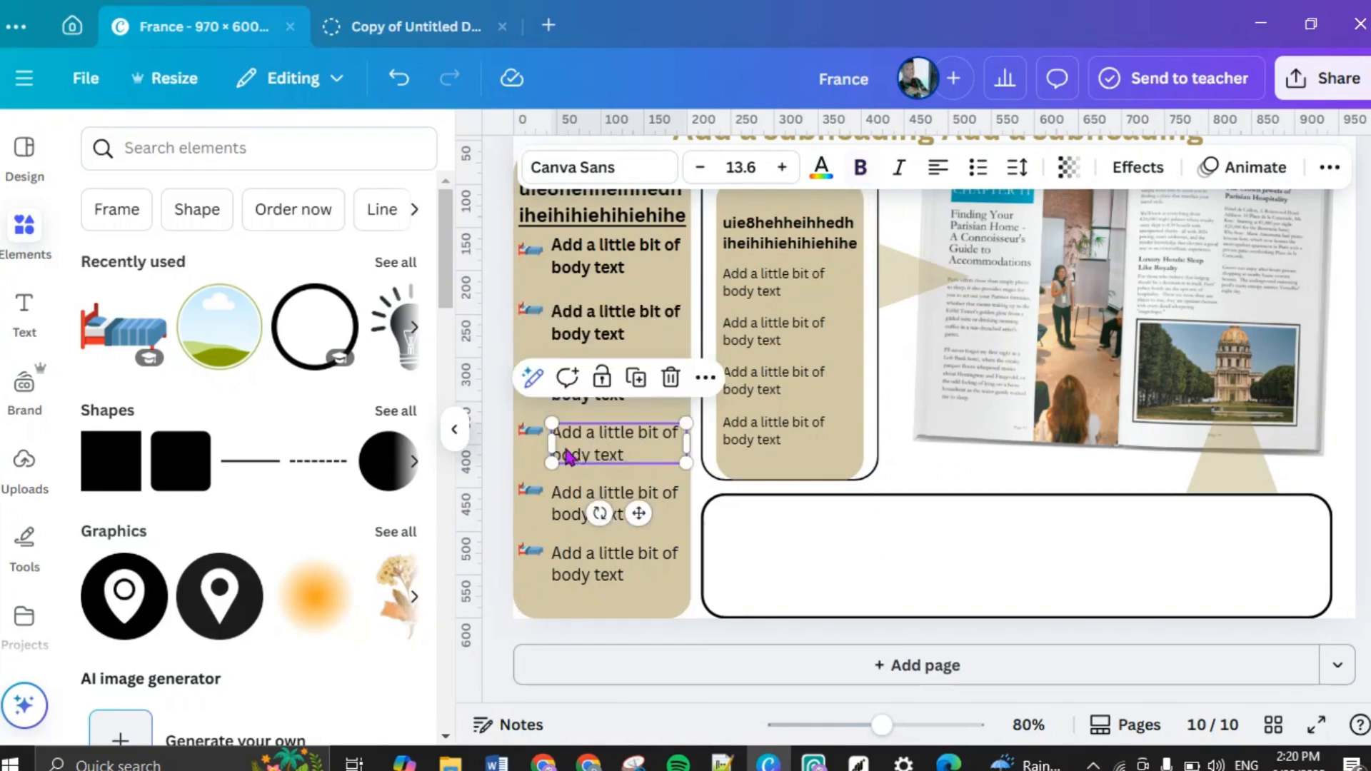
pyautogui.click(860, 167)
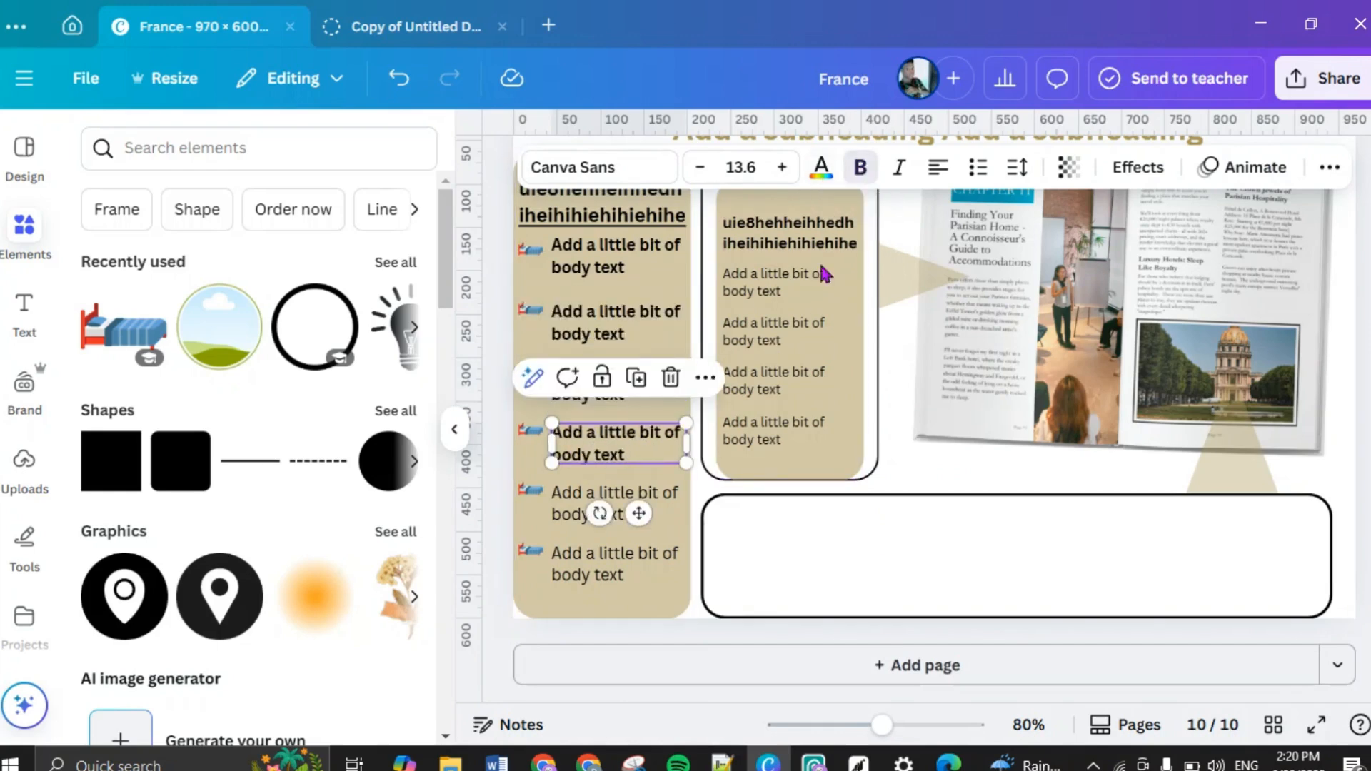
pyautogui.click(571, 502)
pyautogui.click(857, 168)
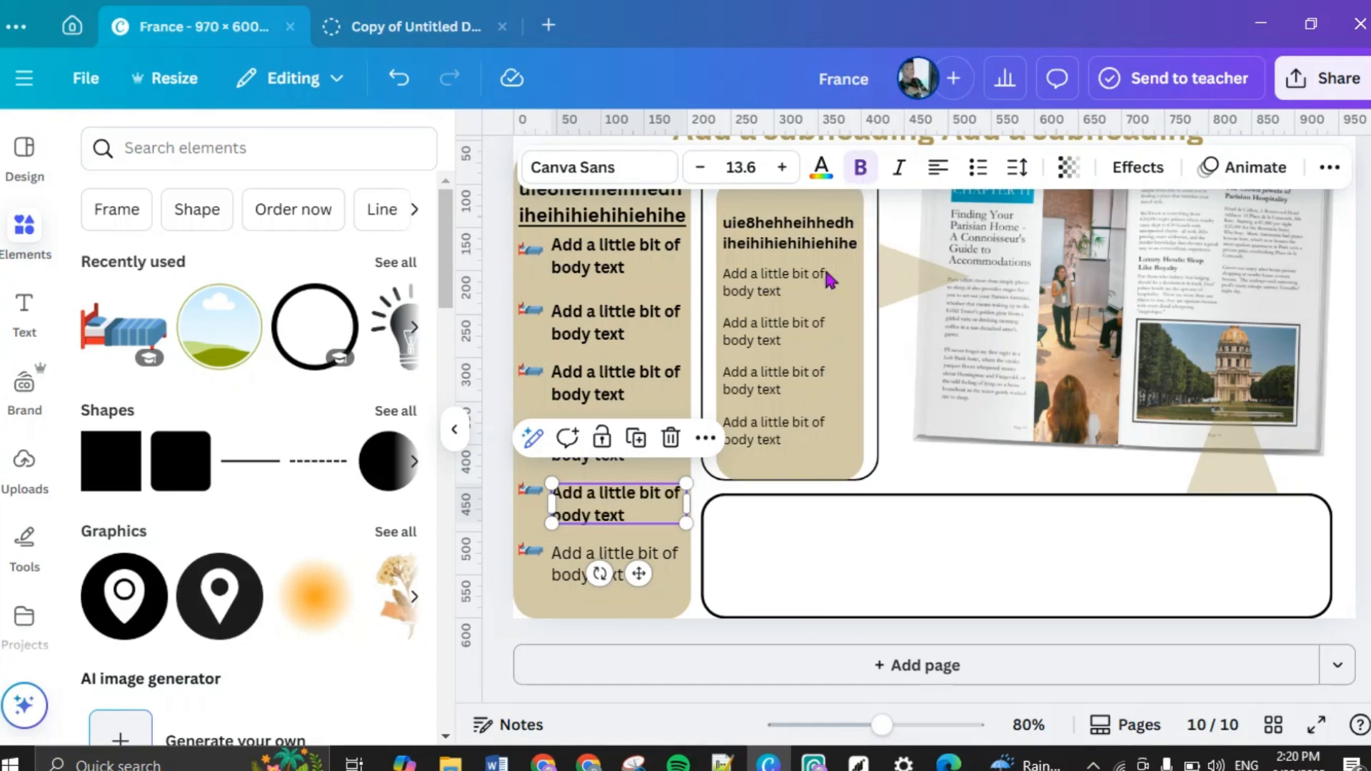
pyautogui.click(575, 563)
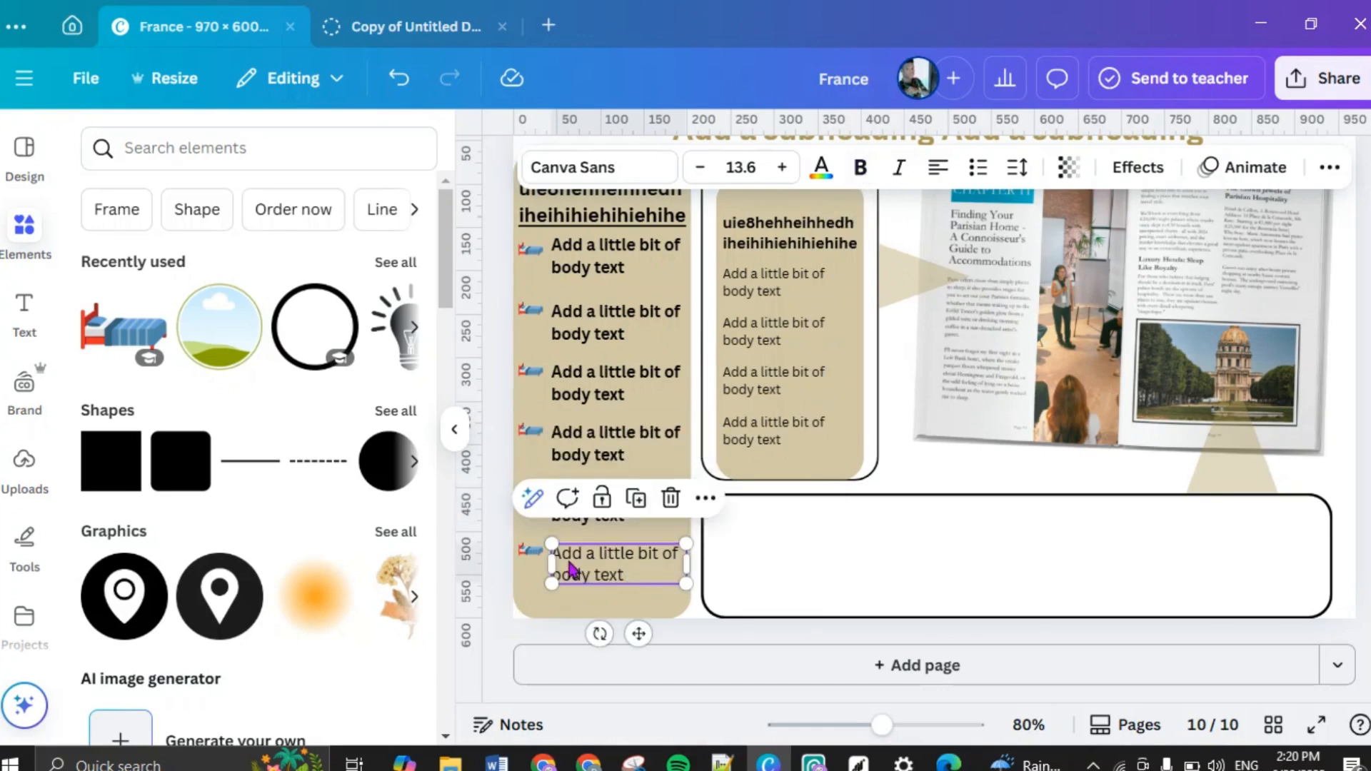
pyautogui.click(861, 167)
# Step: Make the four body text entries in the tall outlined box bold
pyautogui.click(771, 282)
pyautogui.click(861, 169)
pyautogui.click(746, 327)
pyautogui.click(860, 167)
pyautogui.click(757, 380)
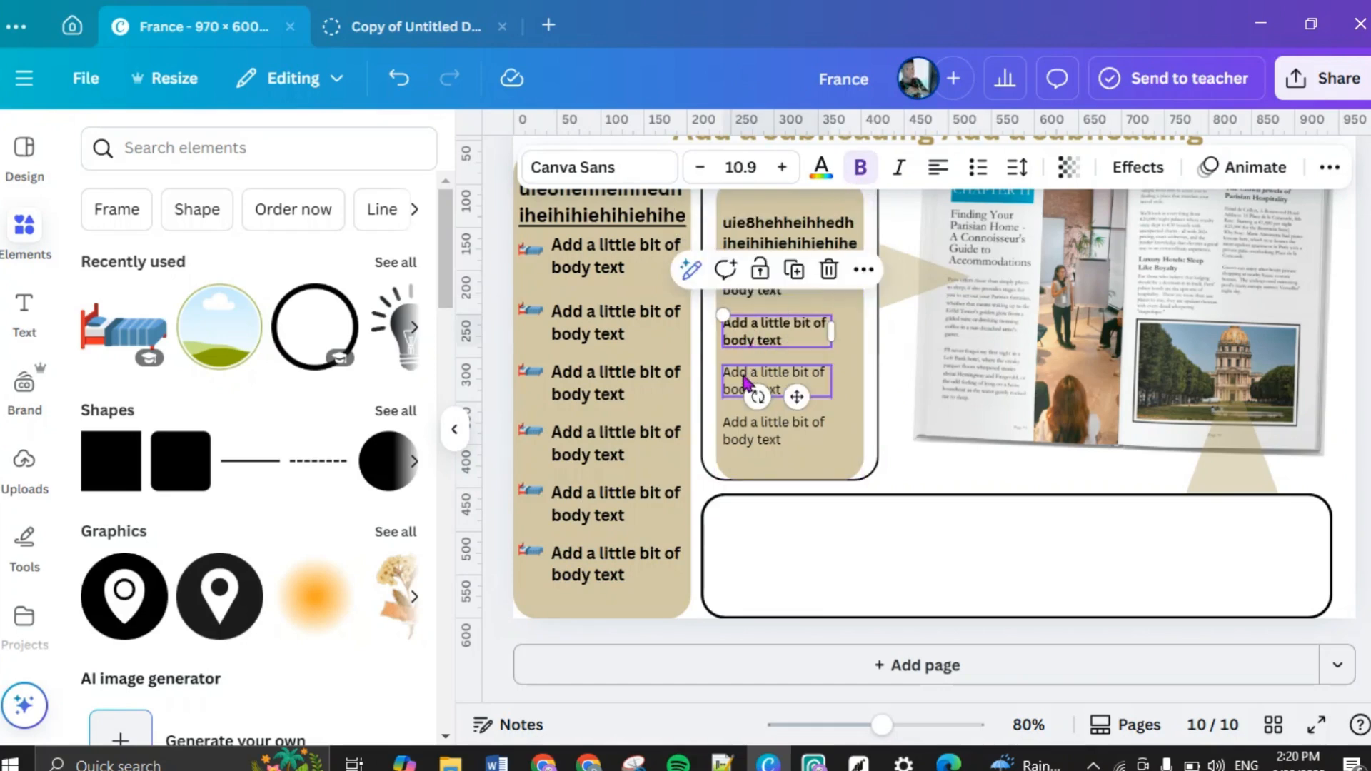
pyautogui.click(861, 167)
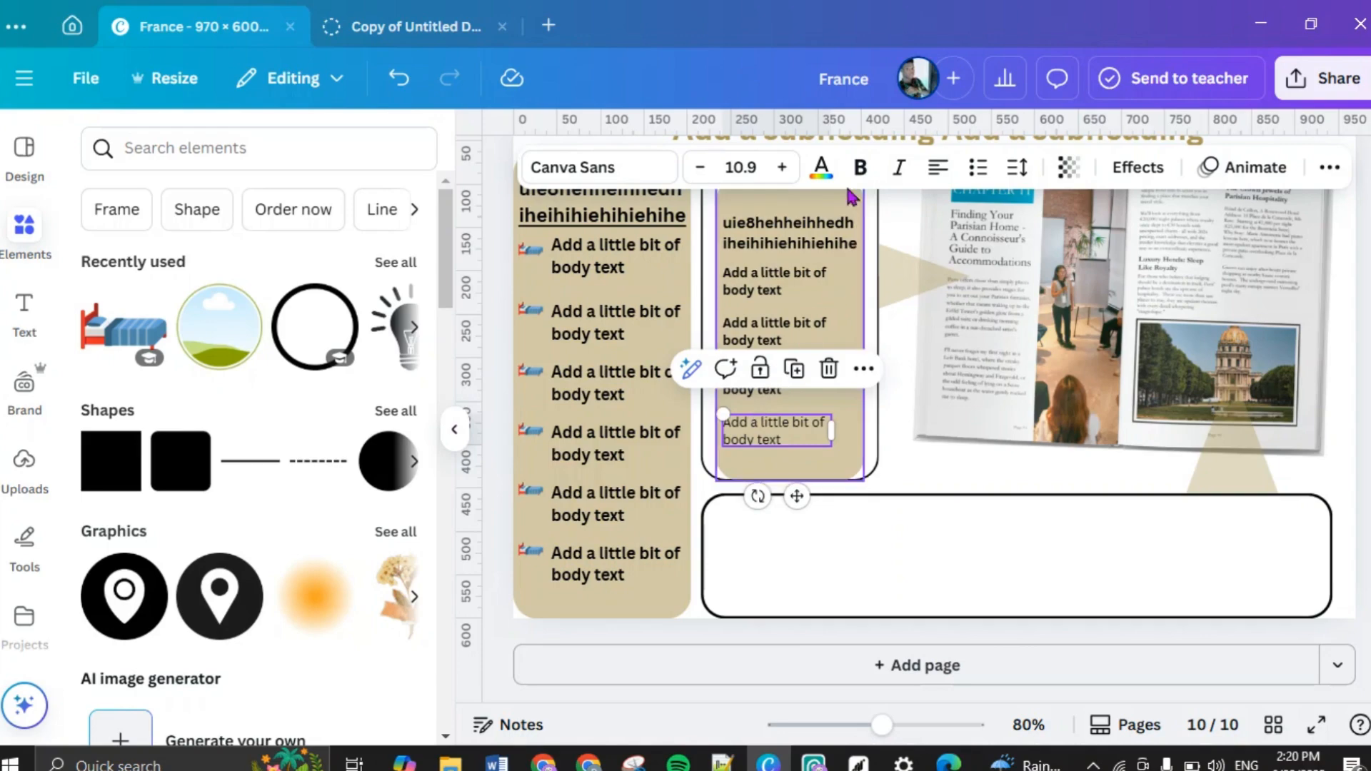
pyautogui.click(861, 167)
pyautogui.scroll(5, 861, 448)
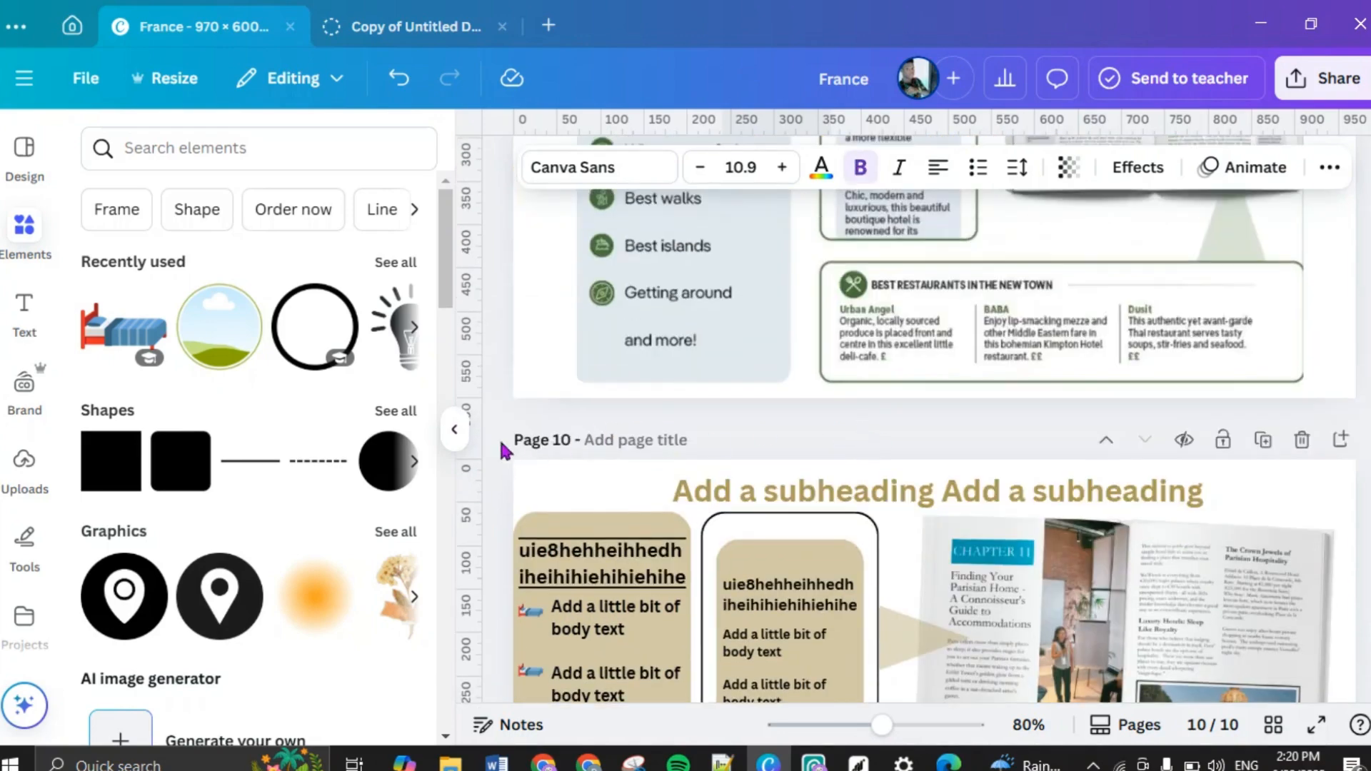
pyautogui.click(452, 434)
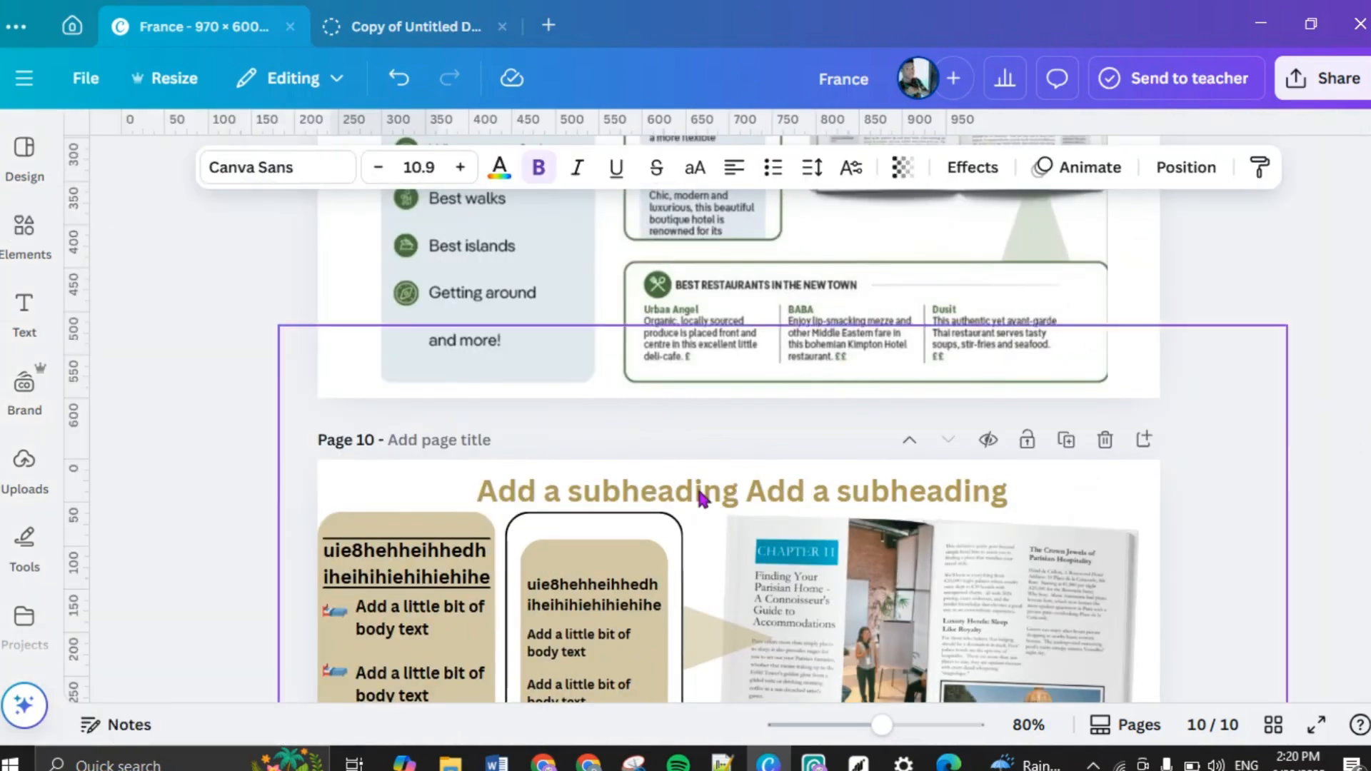
pyautogui.scroll(-5, 707, 499)
pyautogui.click(755, 535)
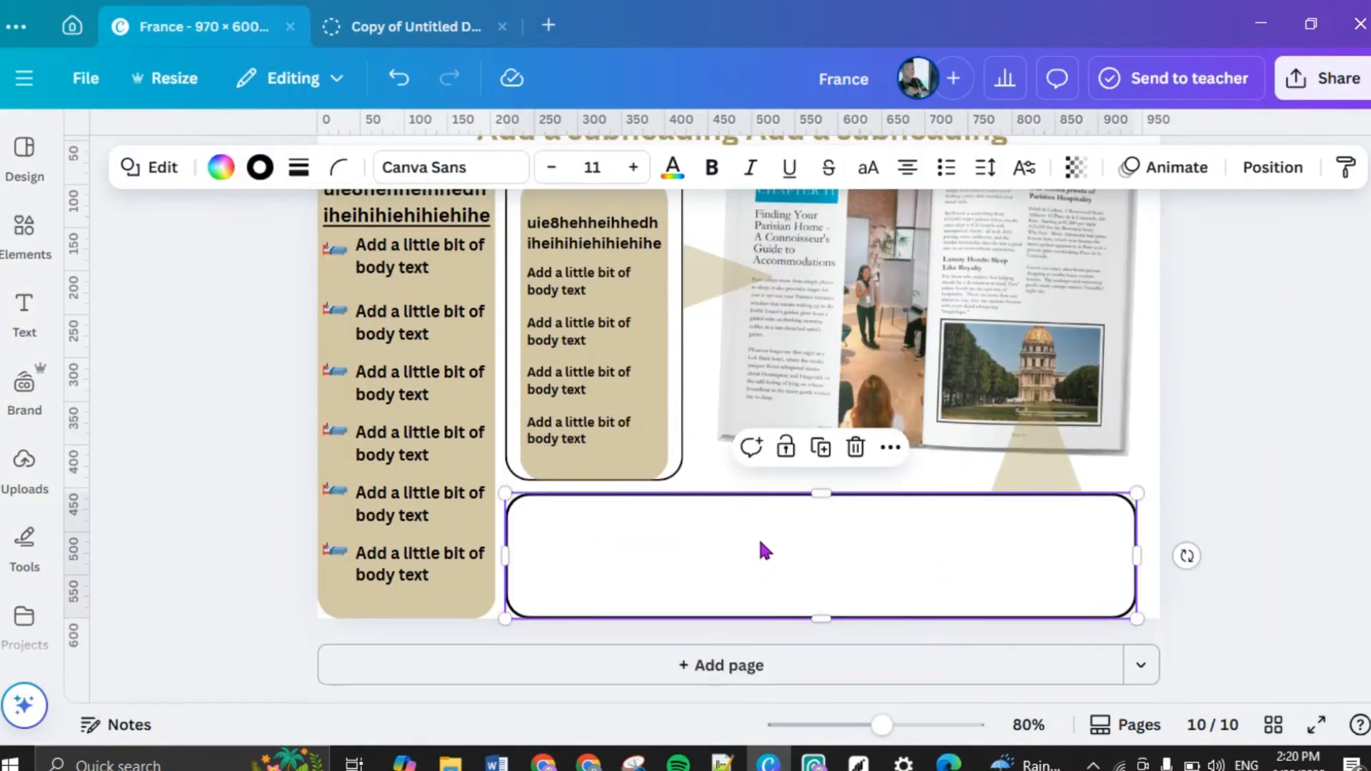
pyautogui.scroll(6, 854, 516)
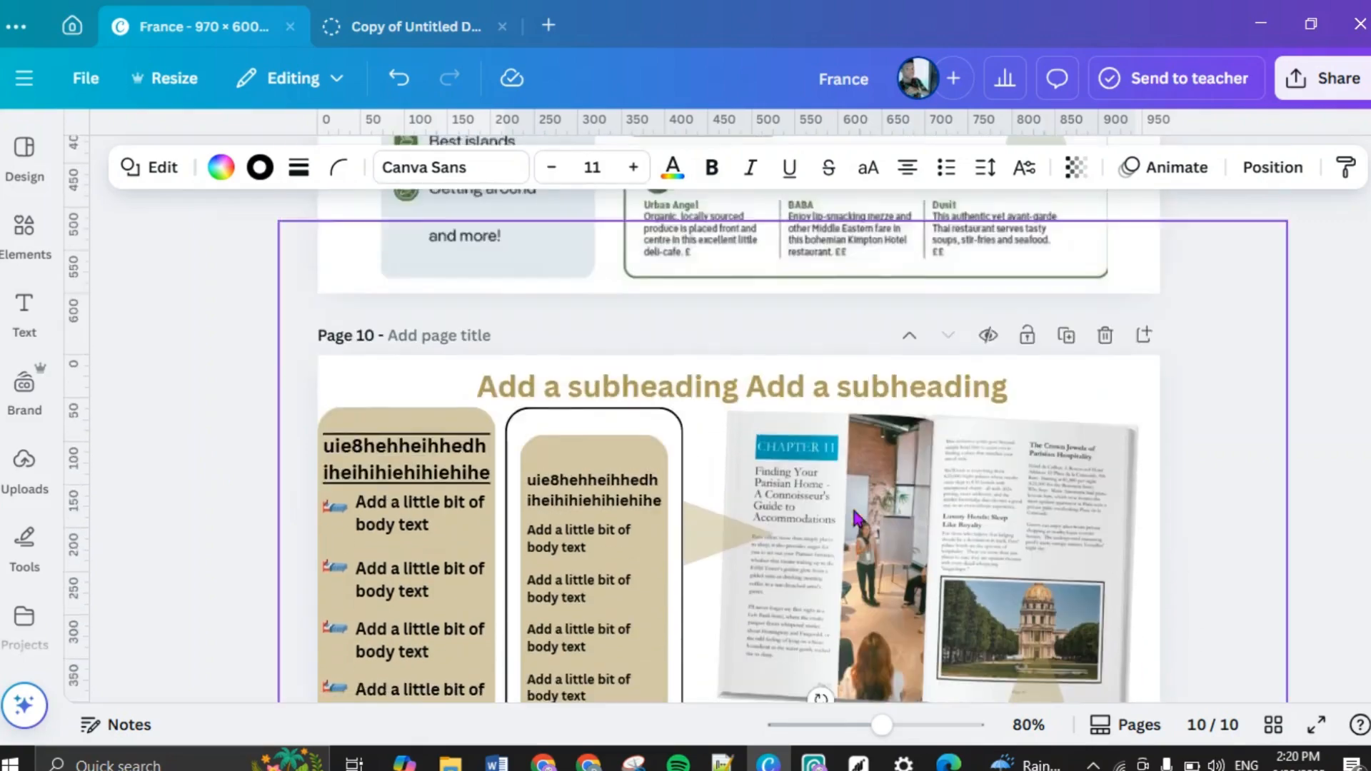
pyautogui.scroll(-5, 658, 489)
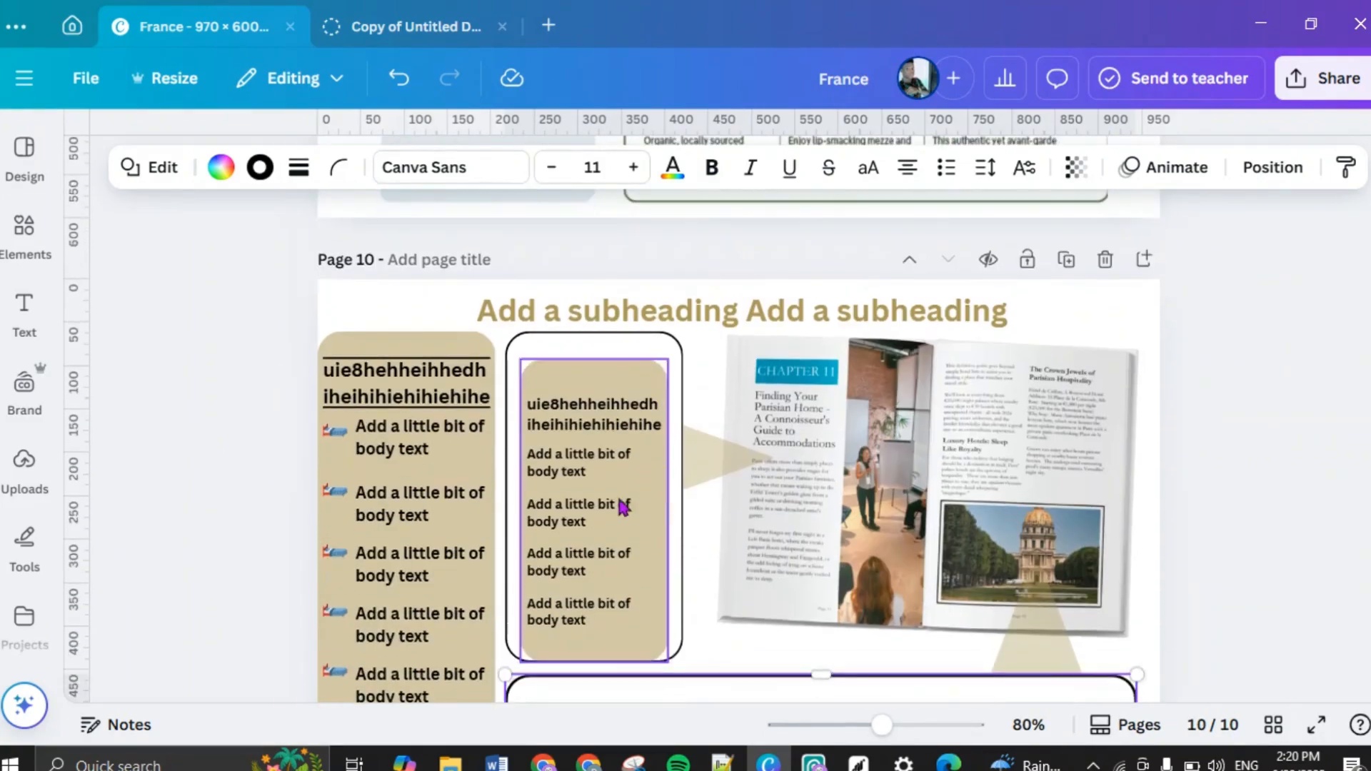
# Step: Duplicate a bed icon from the list, move the copy into the wide outlined box's upper-left corner and enlarge it
pyautogui.click(339, 496)
pyautogui.scroll(2, 539, 513)
pyautogui.scroll(-2, 546, 513)
pyautogui.scroll(1, 529, 500)
pyautogui.scroll(5, 486, 461)
pyautogui.scroll(-8, 571, 443)
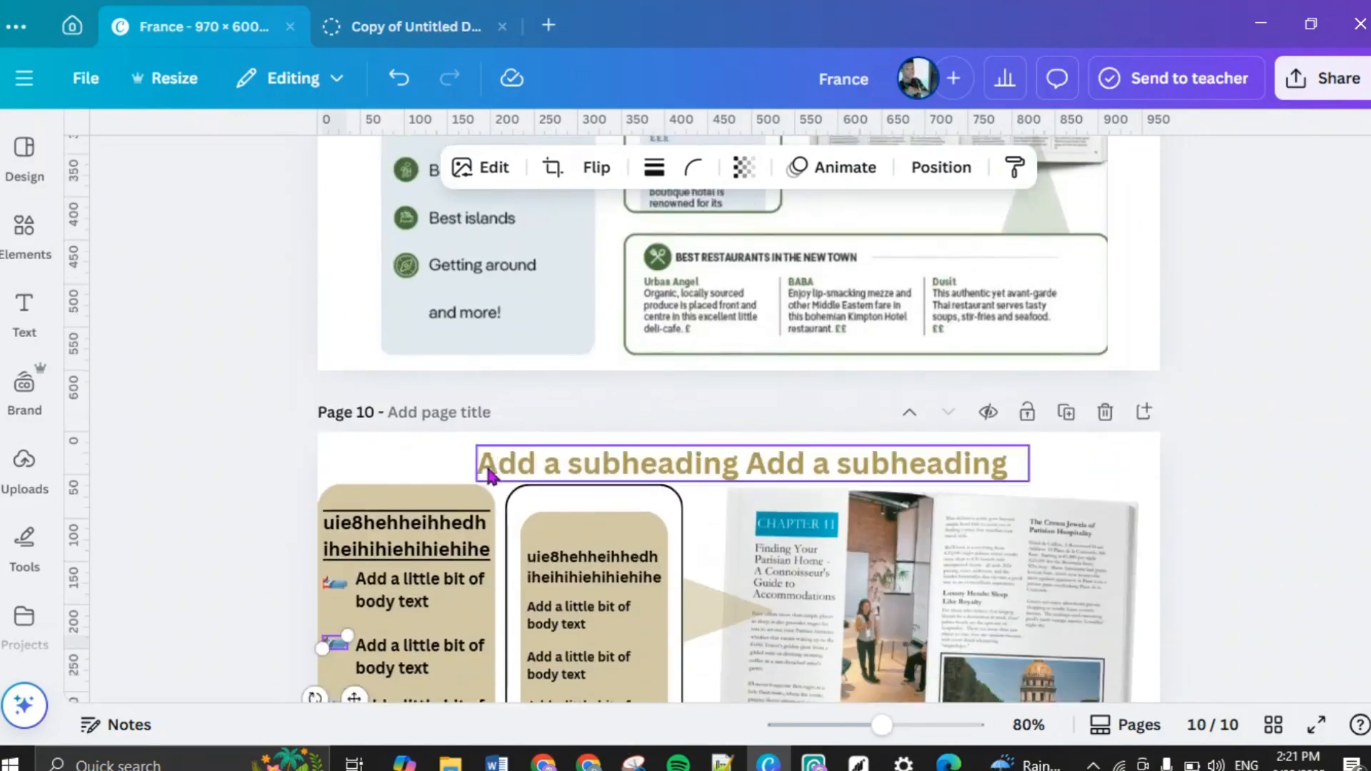
pyautogui.click(338, 261)
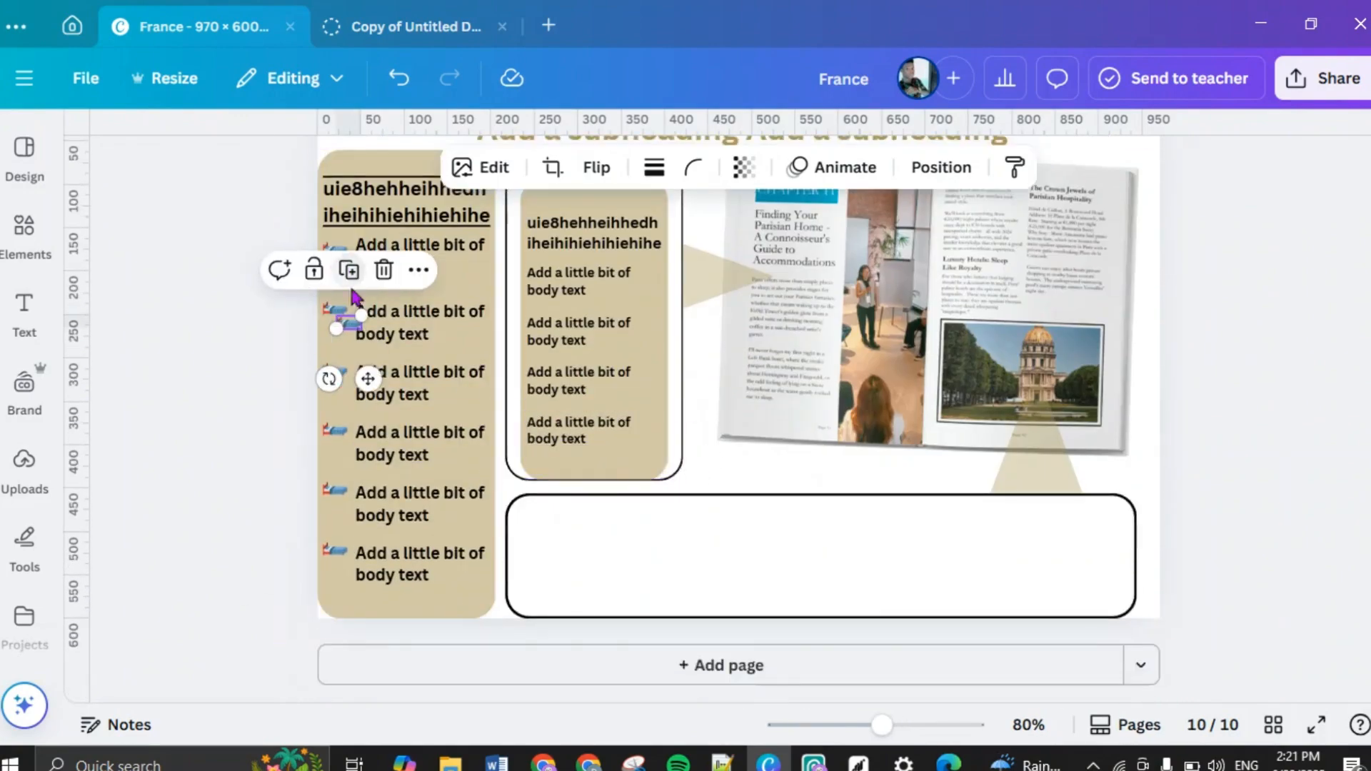
pyautogui.moveTo(369, 379); pyautogui.dragTo(562, 575)
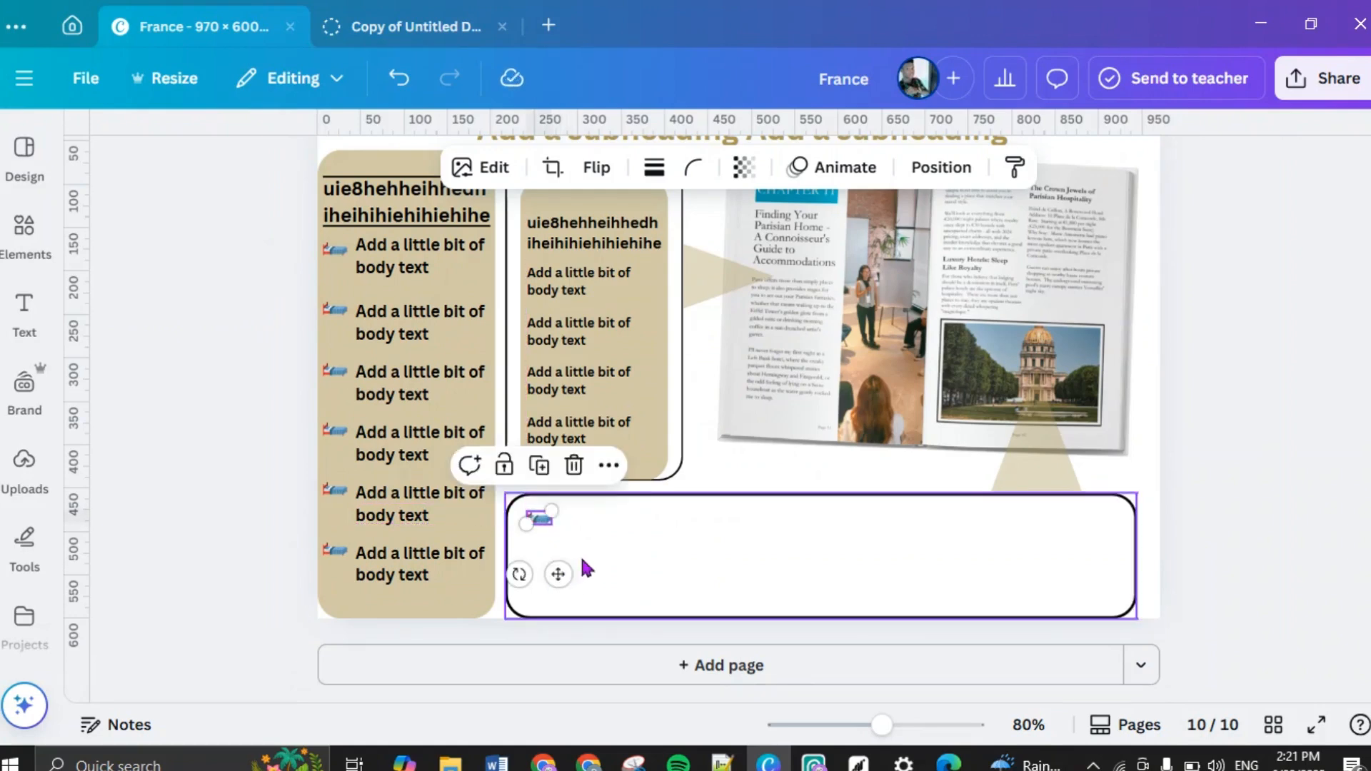
pyautogui.moveTo(525, 523); pyautogui.dragTo(505, 537)
pyautogui.moveTo(549, 586); pyautogui.dragTo(569, 582)
pyautogui.scroll(4, 639, 562)
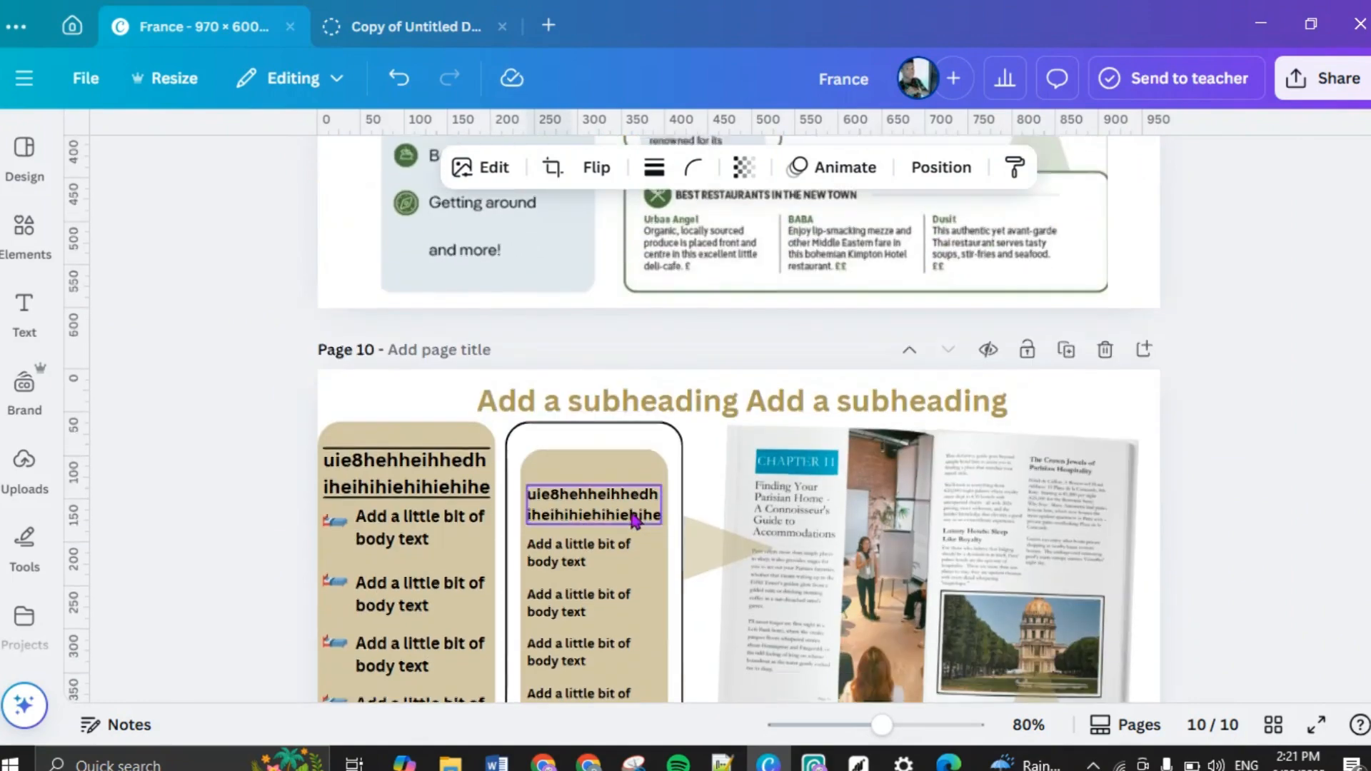
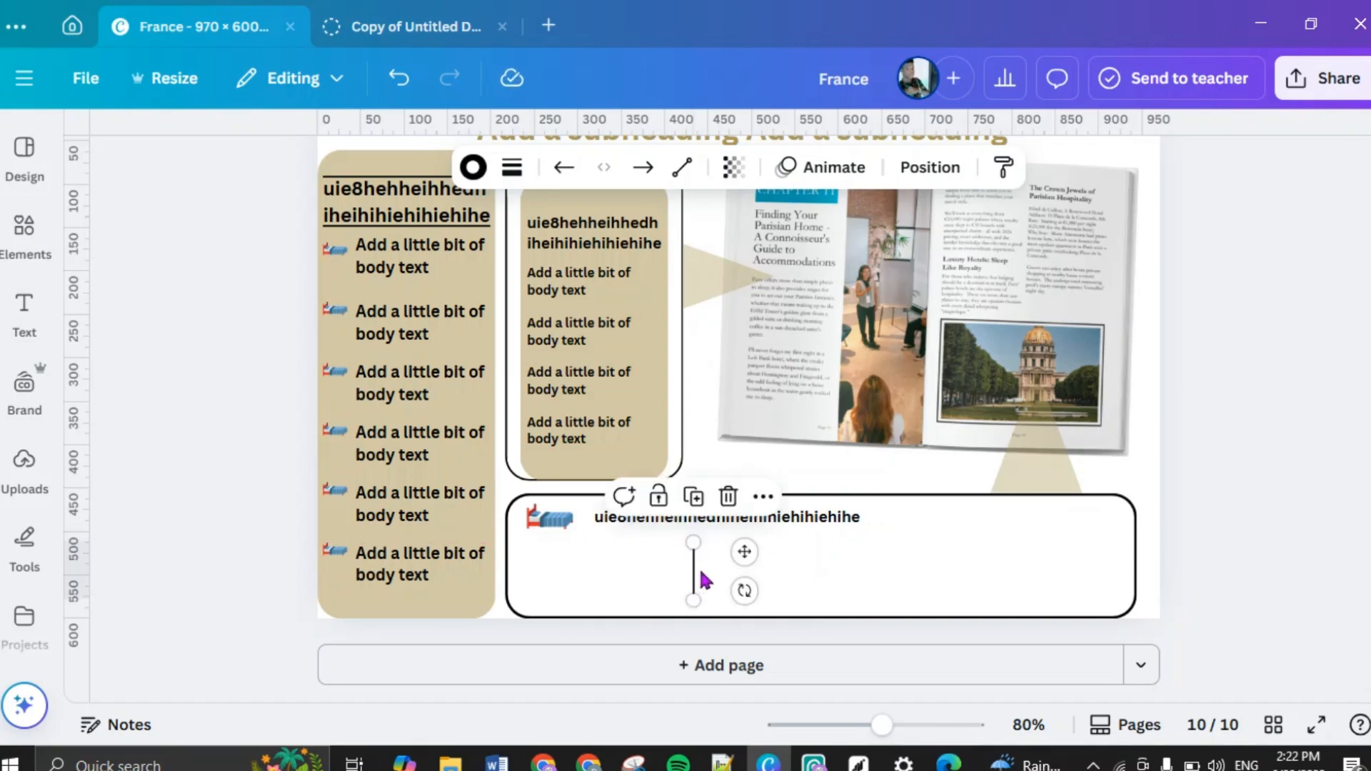
# Step: Duplicate the vertical divider in the wide outlined box and space the two lines to form three columns
pyautogui.click(850, 582)
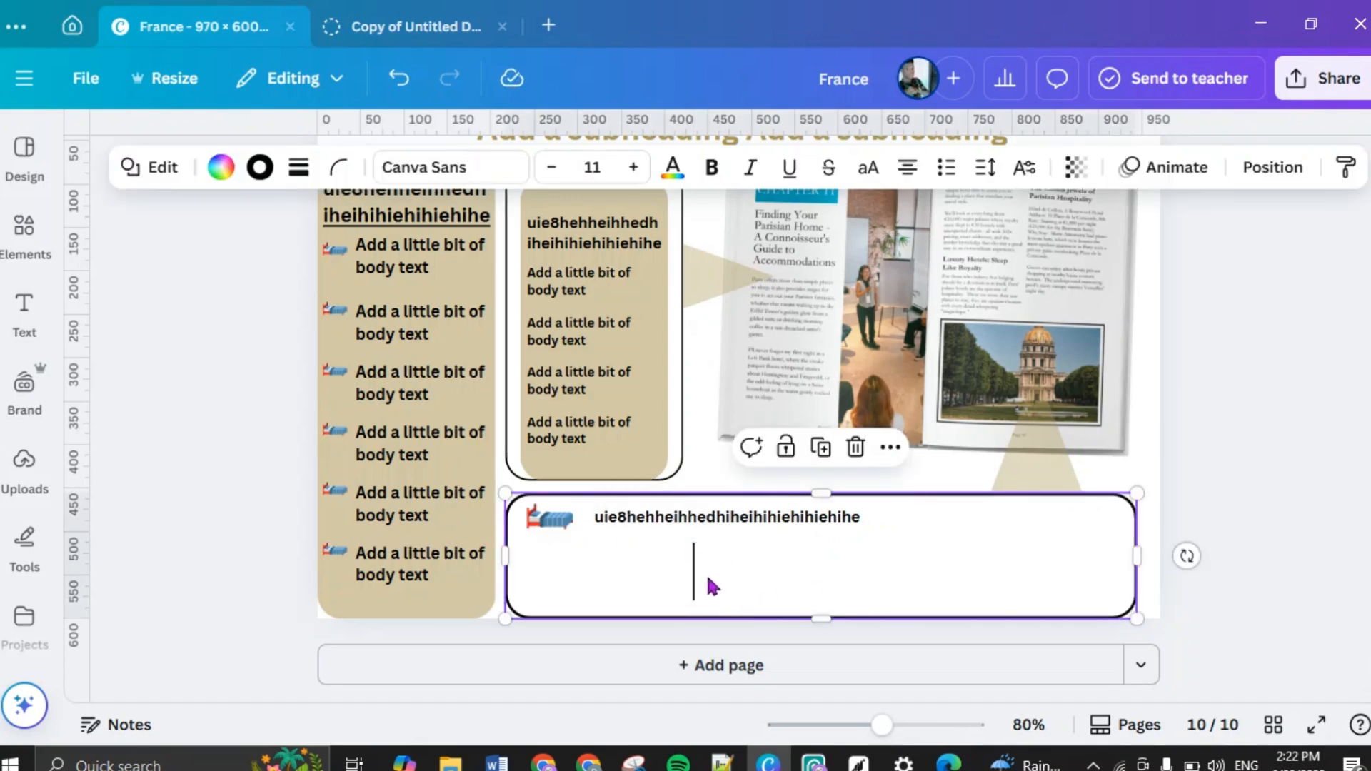
pyautogui.moveTo(692, 571); pyautogui.dragTo(666, 569)
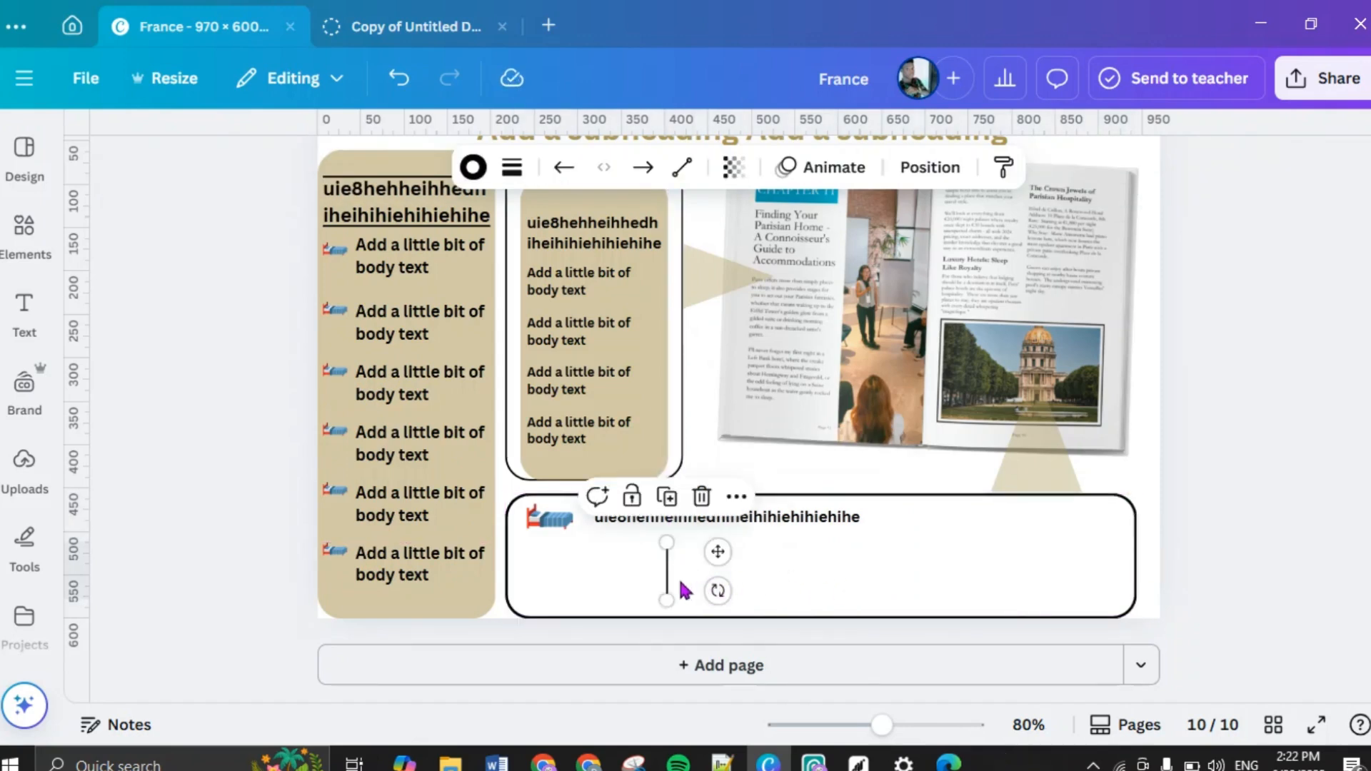
pyautogui.click(666, 496)
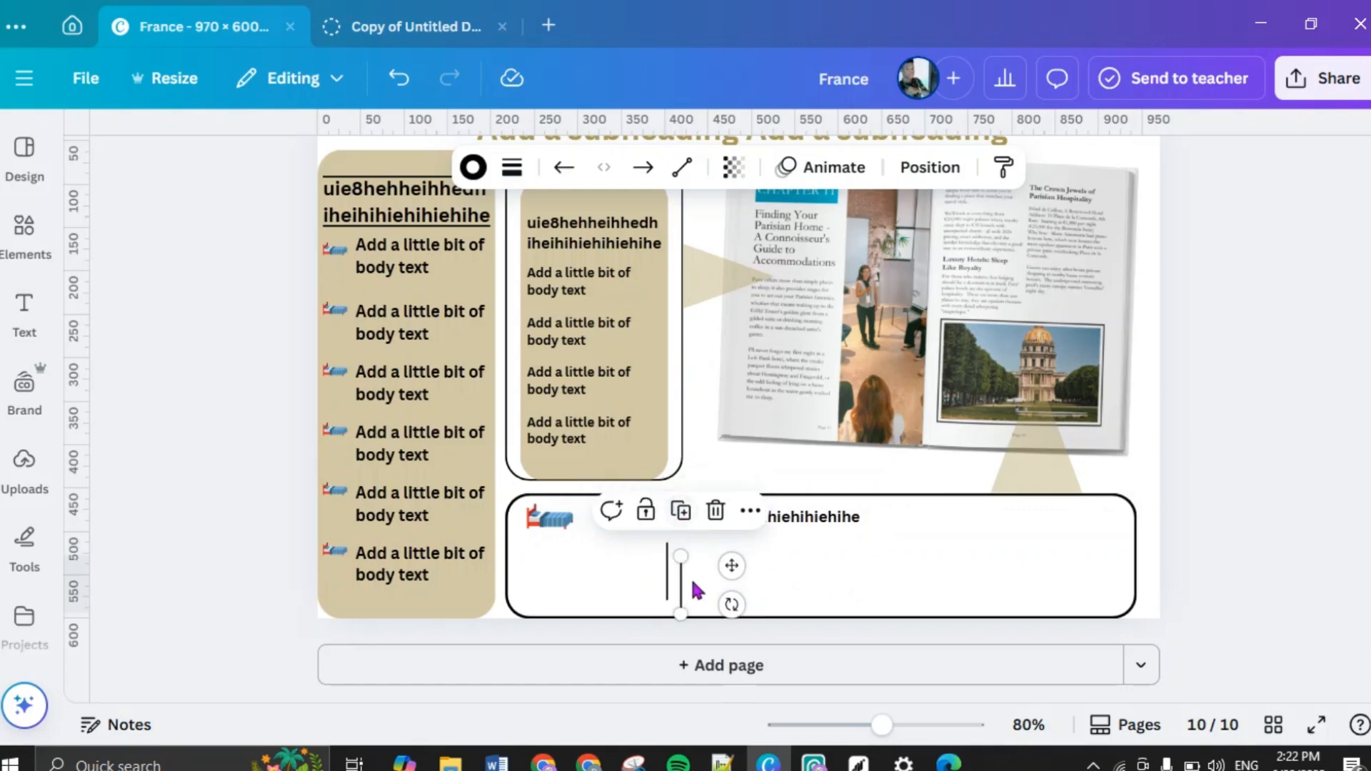
pyautogui.moveTo(732, 565); pyautogui.dragTo(996, 545)
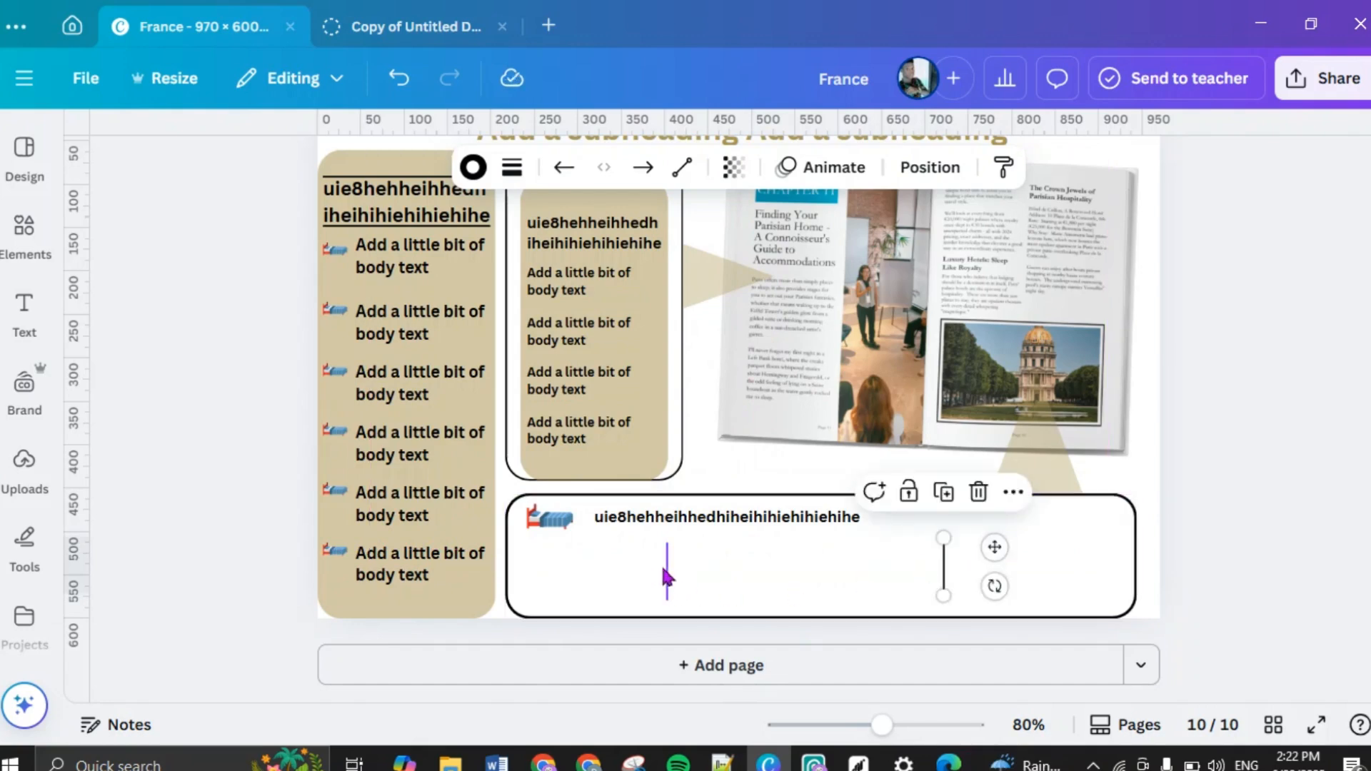
pyautogui.click(668, 571)
pyautogui.moveTo(714, 557); pyautogui.dragTo(768, 561)
pyautogui.click(1016, 580)
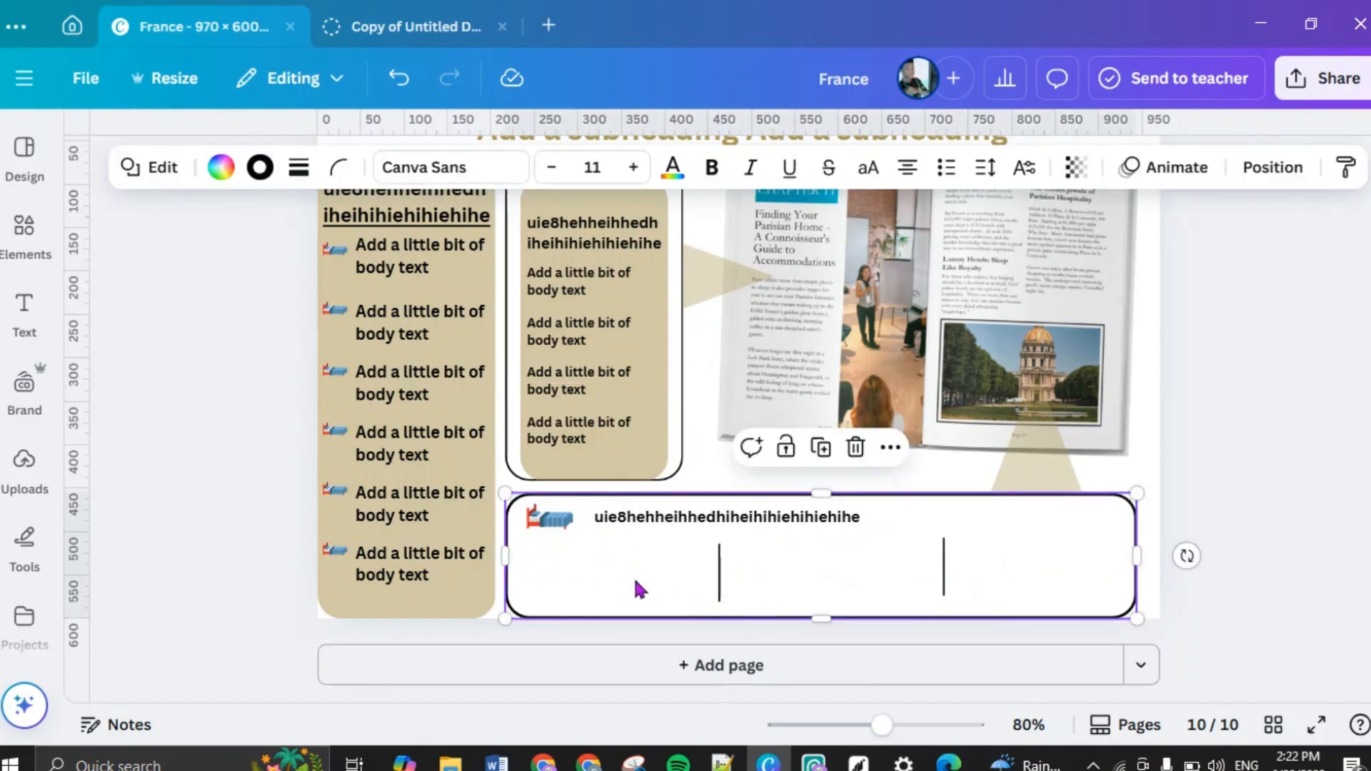
# Step: Delete the blue Lonely Planet Scotland cover reference page at the start of the design
pyautogui.scroll(10, 998, 556)
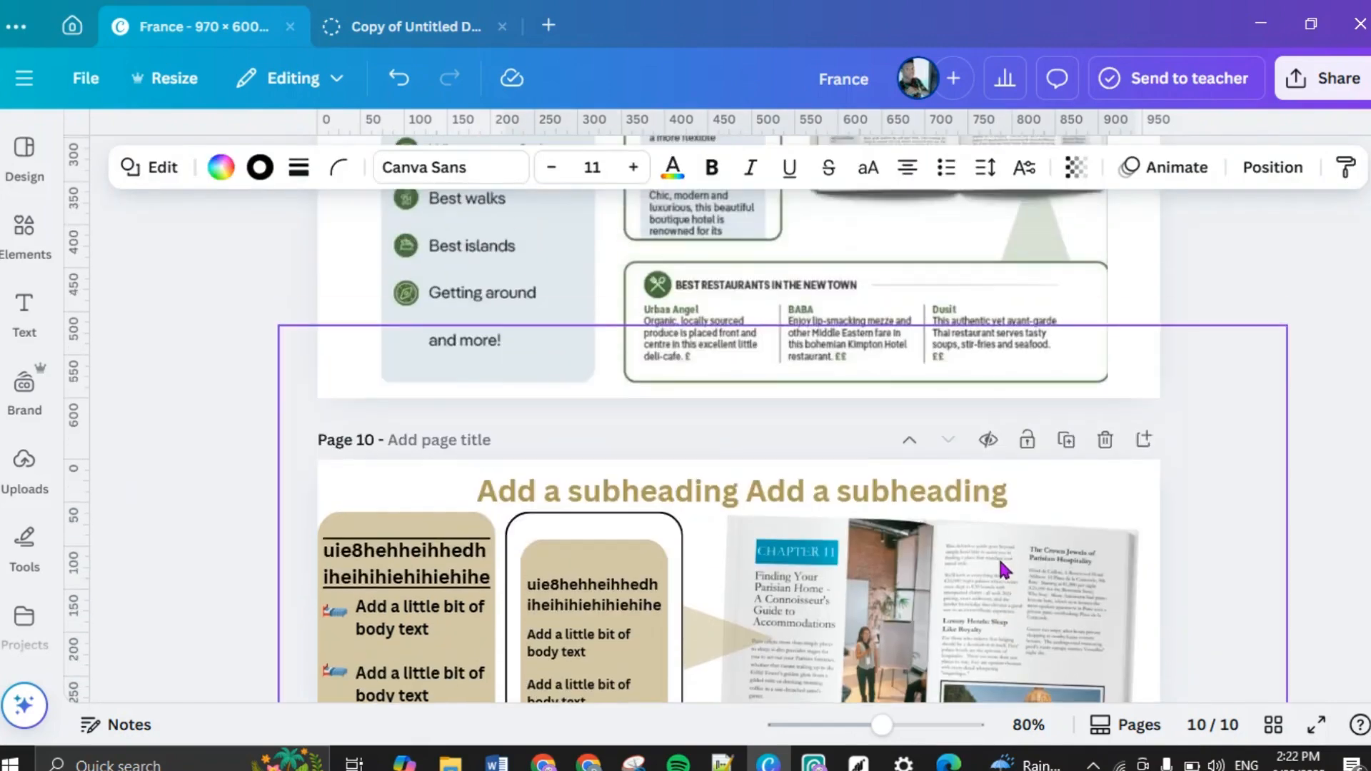
pyautogui.scroll(15, 770, 504)
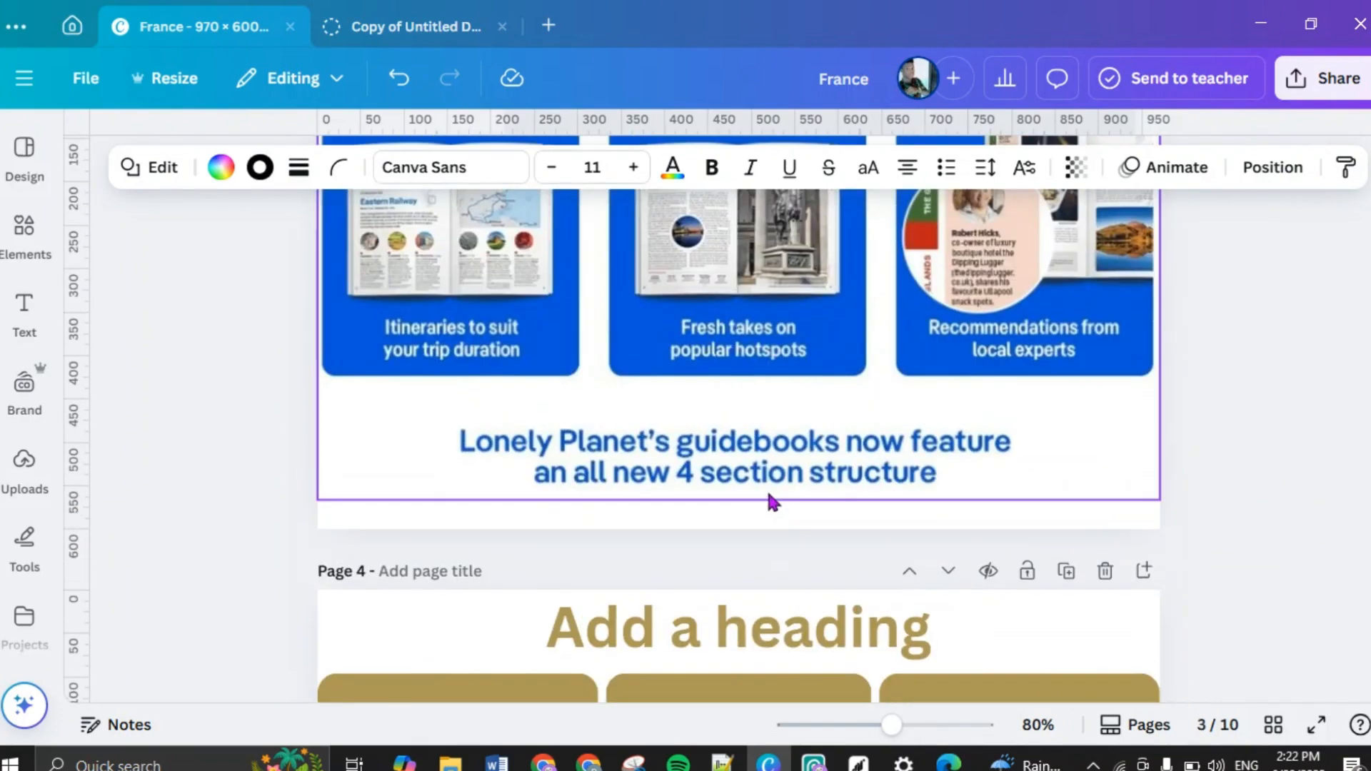
pyautogui.scroll(-6, 772, 503)
pyautogui.scroll(10, 772, 503)
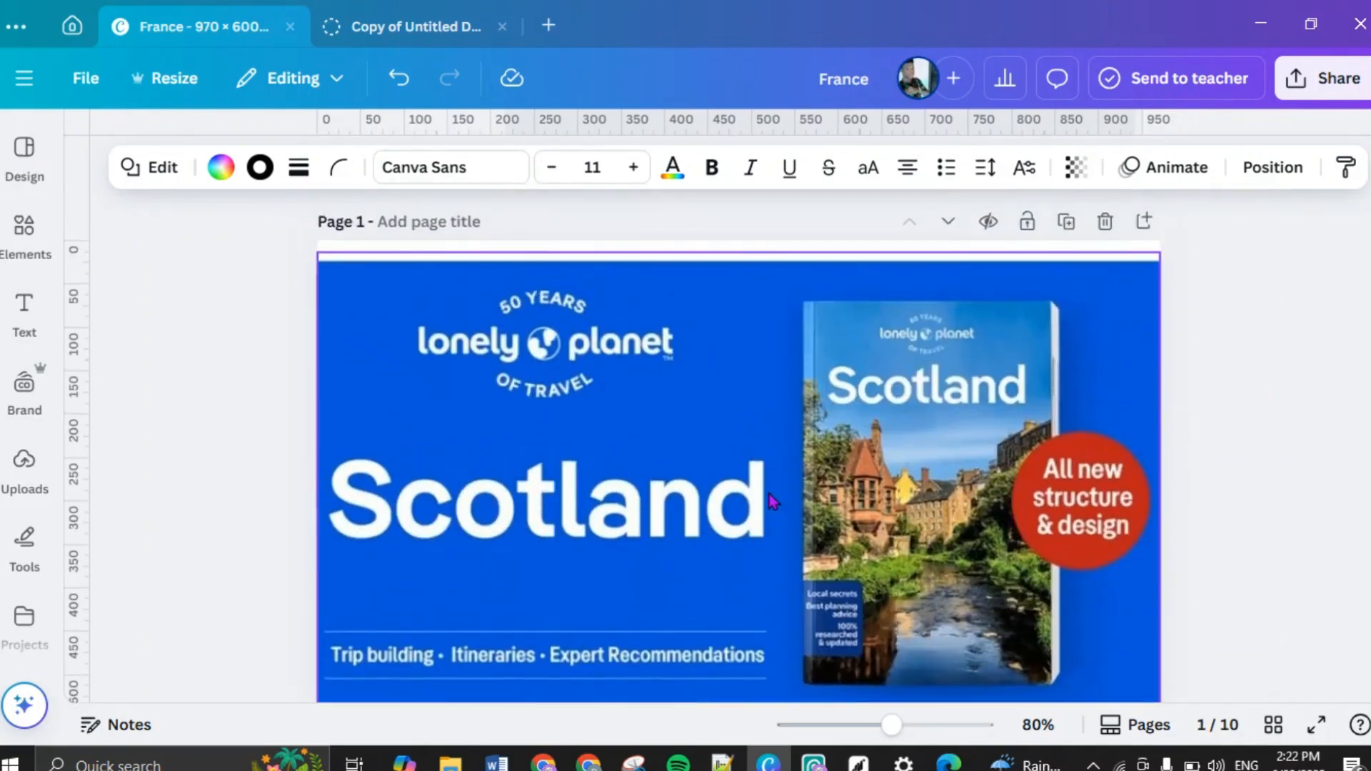
pyautogui.scroll(-5, 770, 494)
pyautogui.scroll(5, 771, 498)
pyautogui.click(1104, 222)
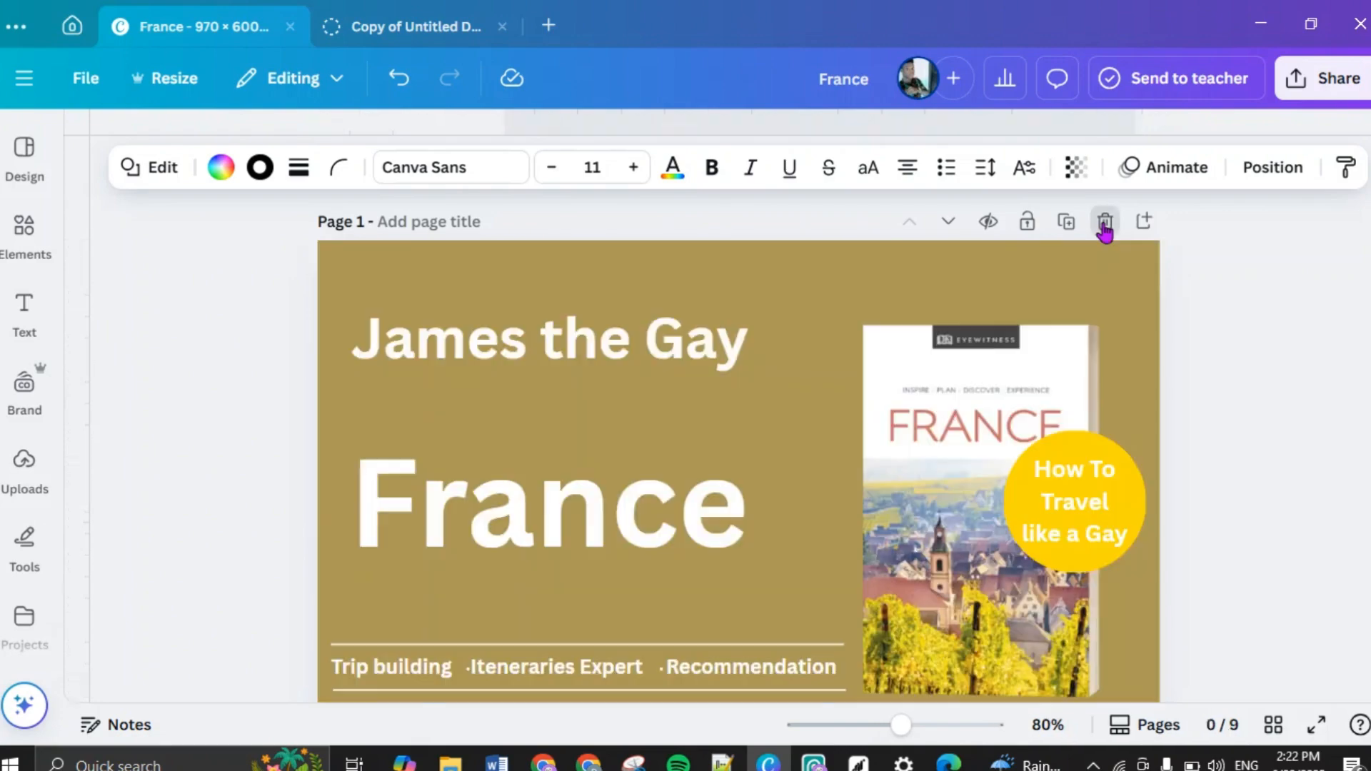
# Step: Delete the reference pages showing the "Lonely Planet's most comprehensive guide to Scotland" heading and the "Plan Your Trip" and "The Guide" panels
pyautogui.scroll(-8, 868, 357)
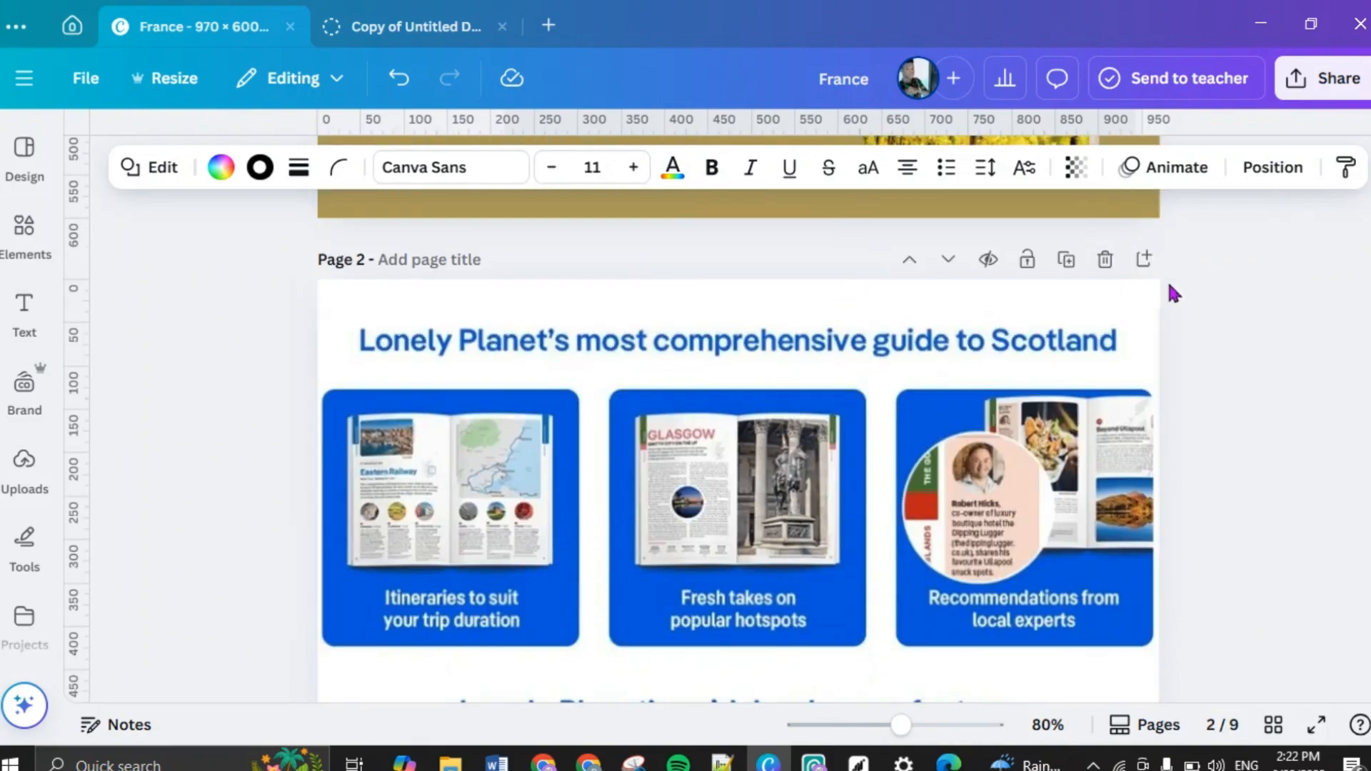
pyautogui.click(1106, 261)
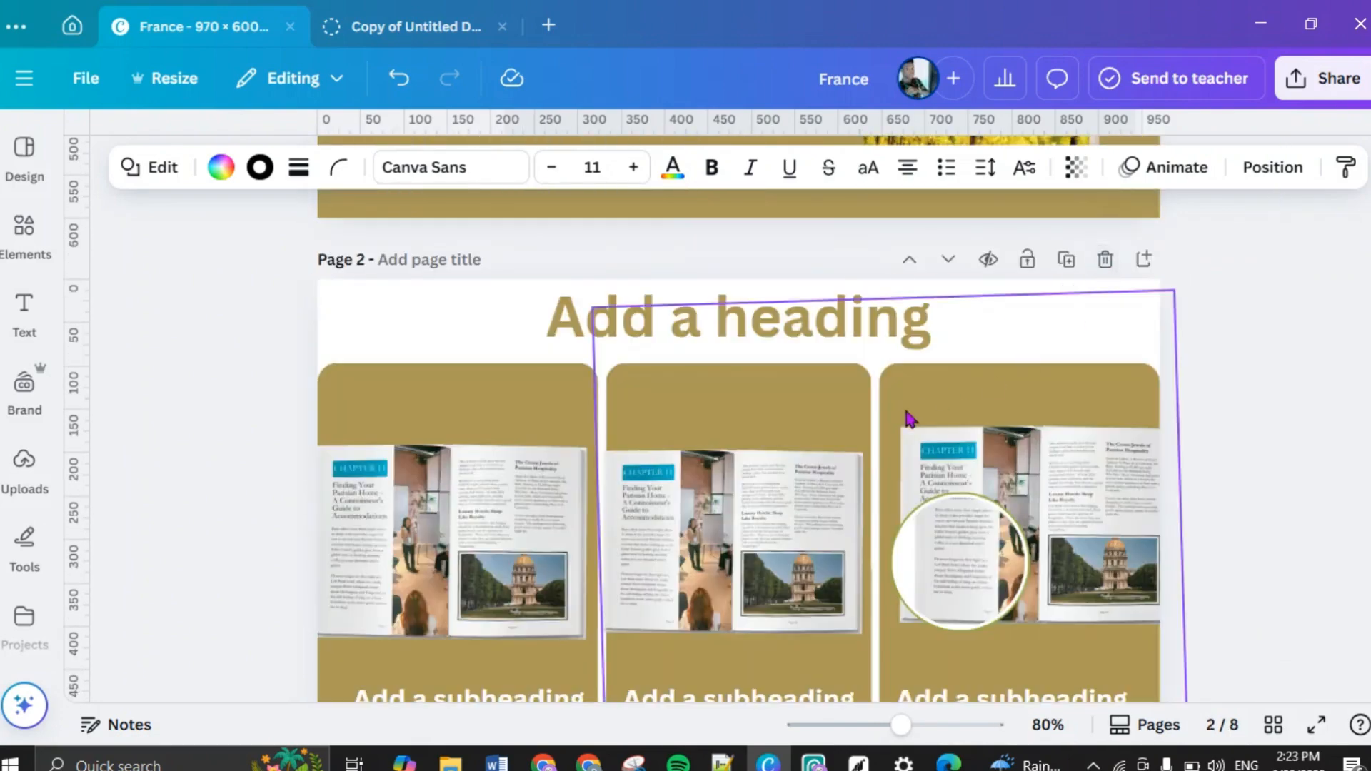
pyautogui.scroll(-5, 909, 418)
pyautogui.scroll(-3, 909, 418)
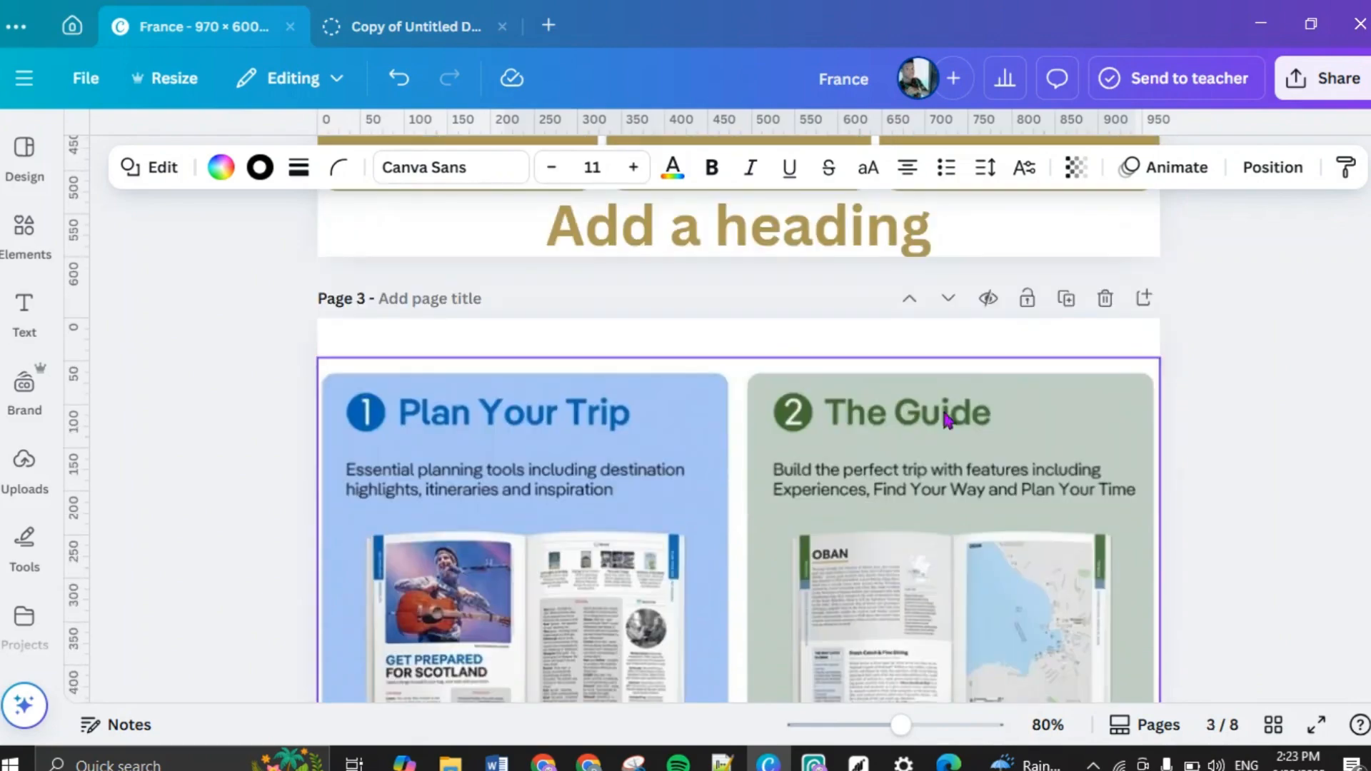
pyautogui.click(1105, 303)
pyautogui.click(1104, 479)
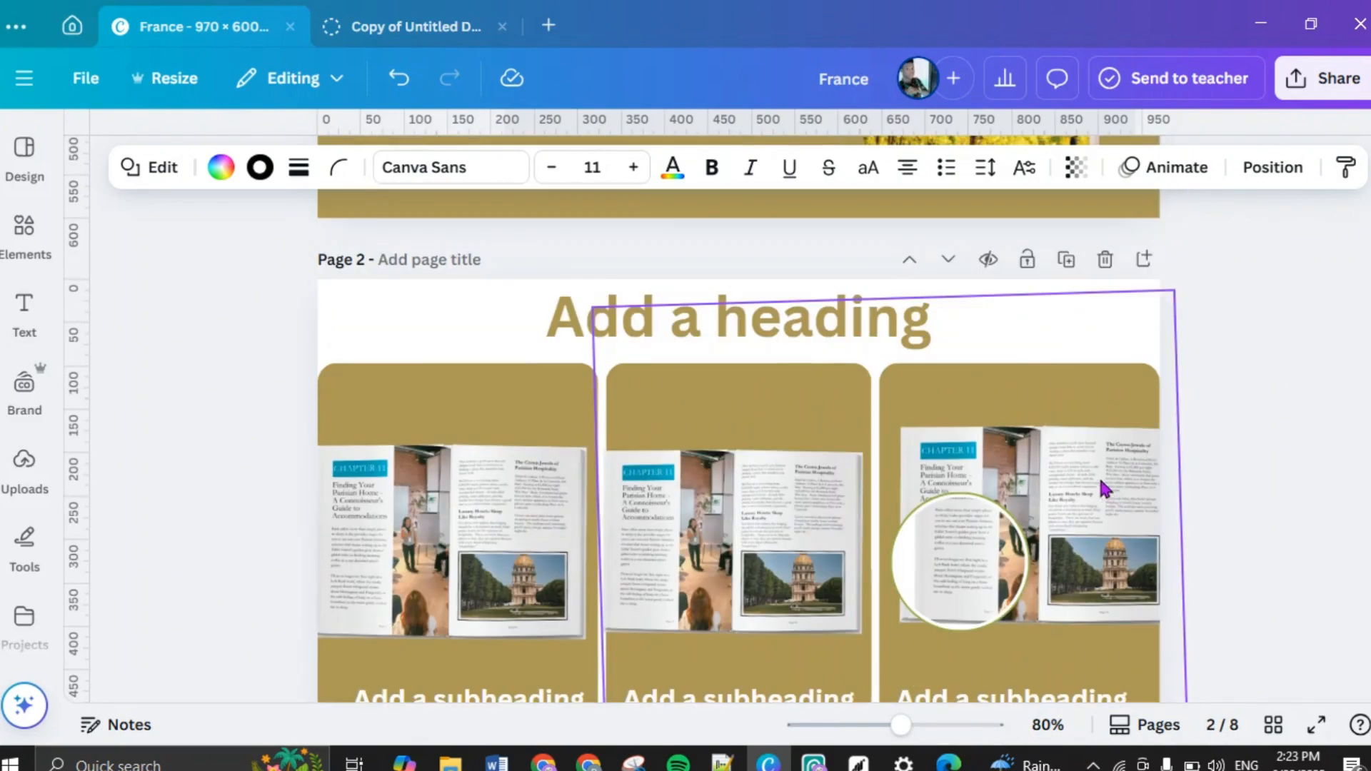
pyautogui.scroll(-3, 1105, 485)
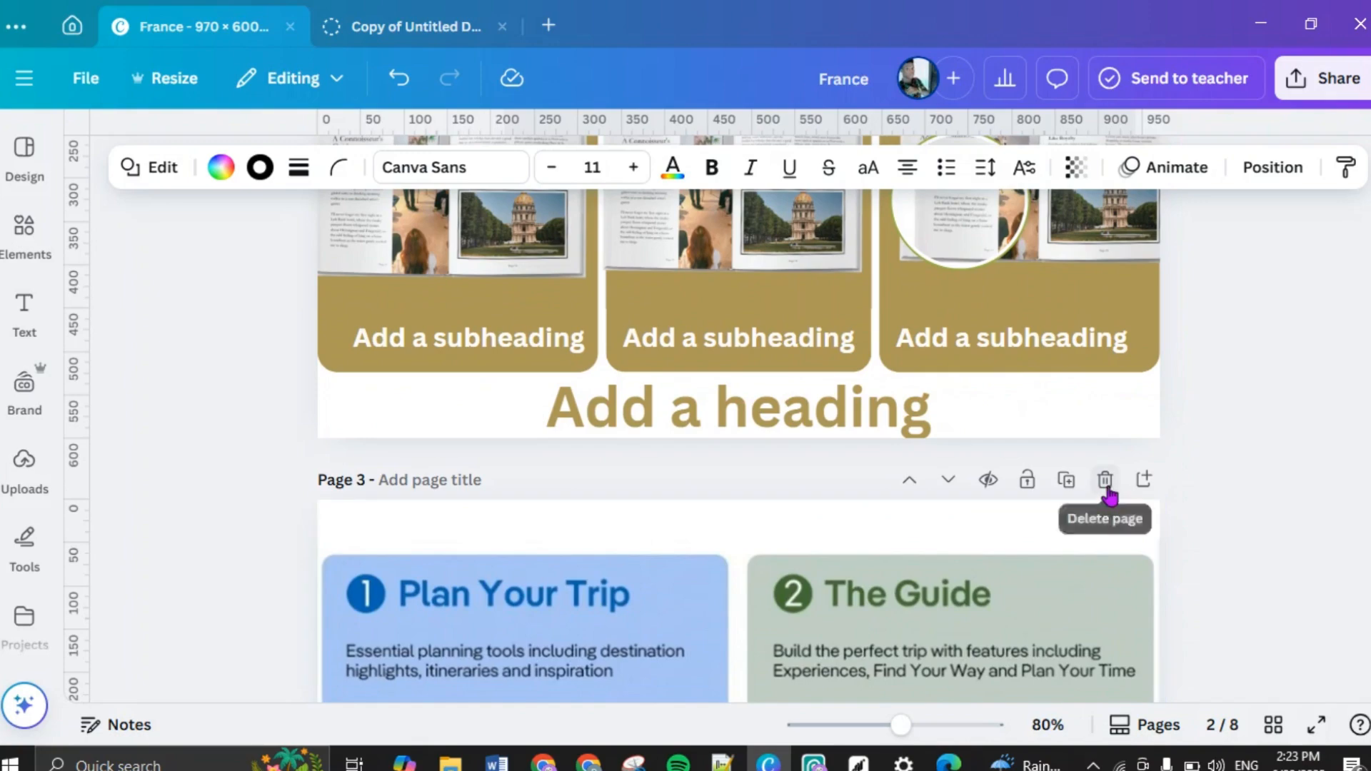
pyautogui.click(1106, 482)
# Step: Delete the "Toolkit" and "The Storybook" reference page and the "Faster ways to find what you're looking for" reference page
pyautogui.scroll(3, 920, 512)
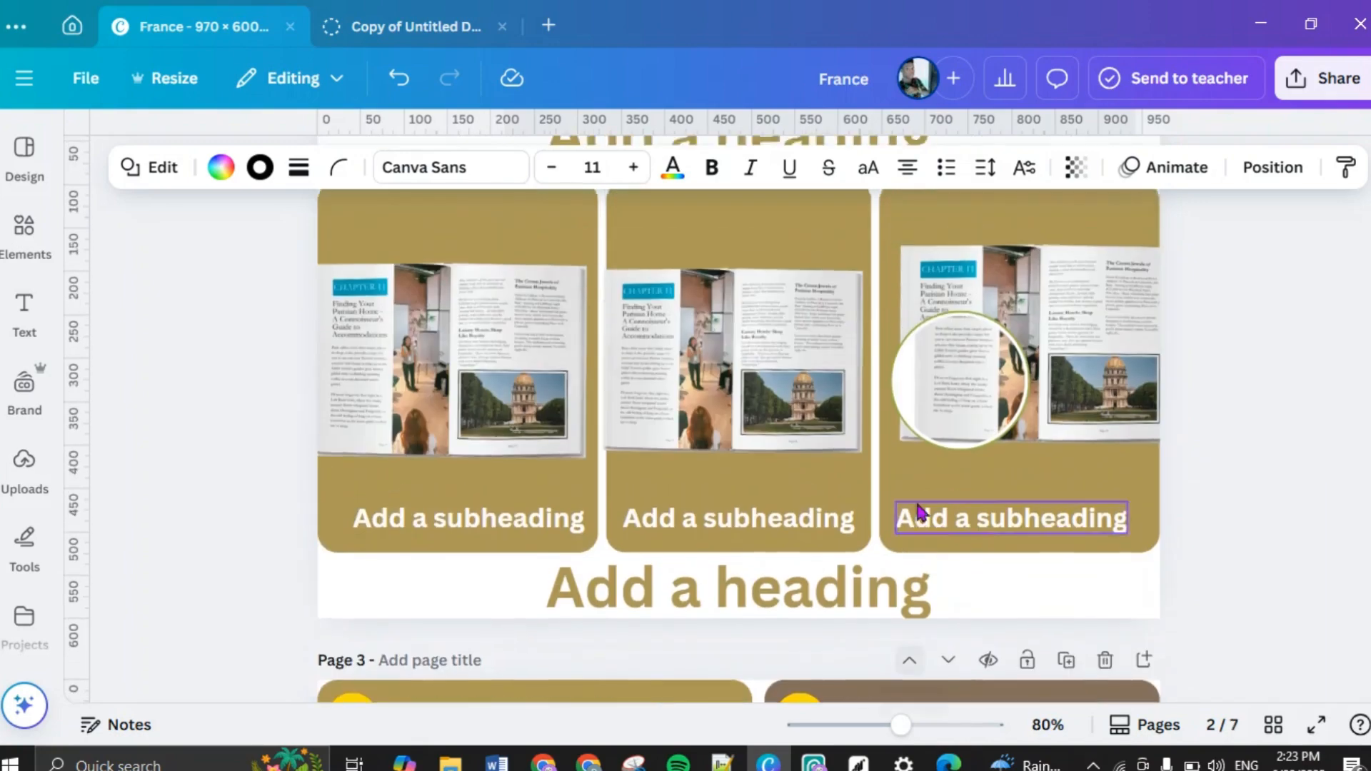
pyautogui.scroll(-10, 920, 512)
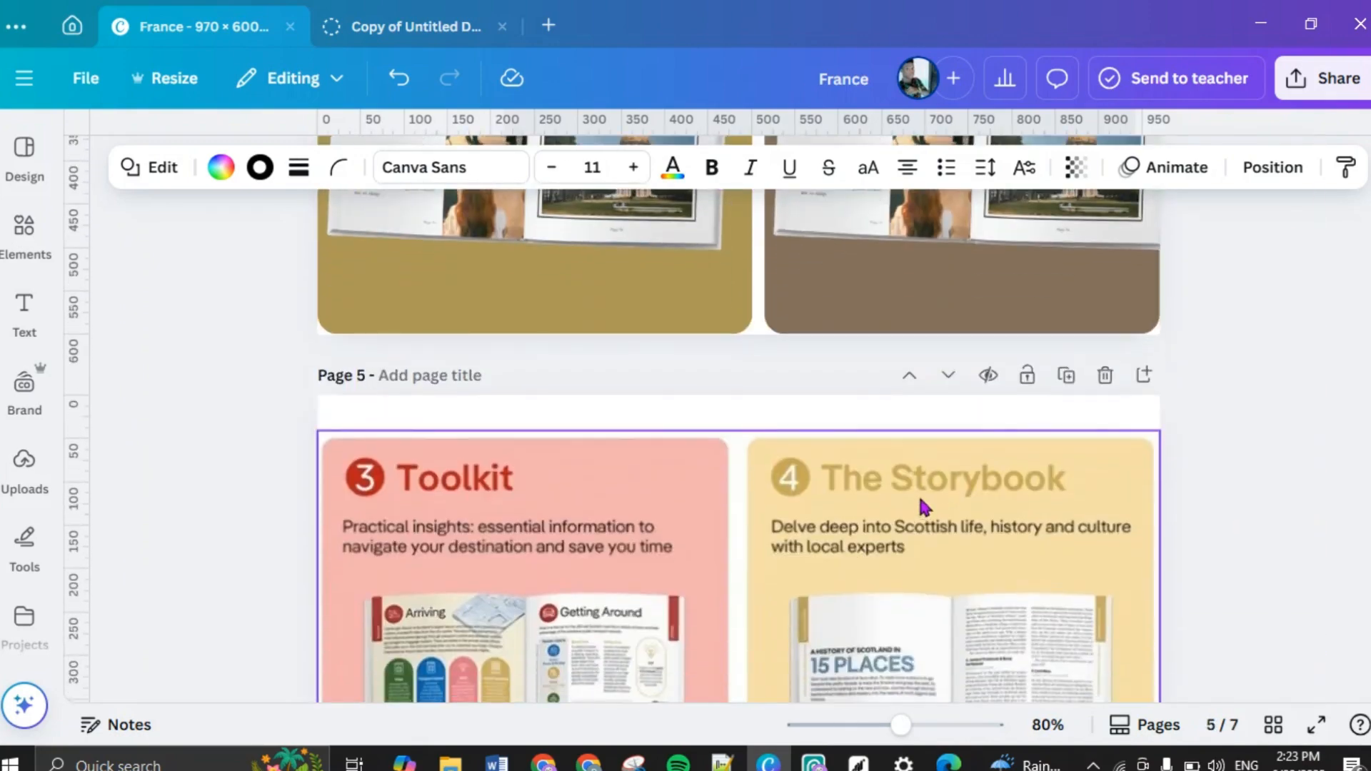
pyautogui.click(1105, 376)
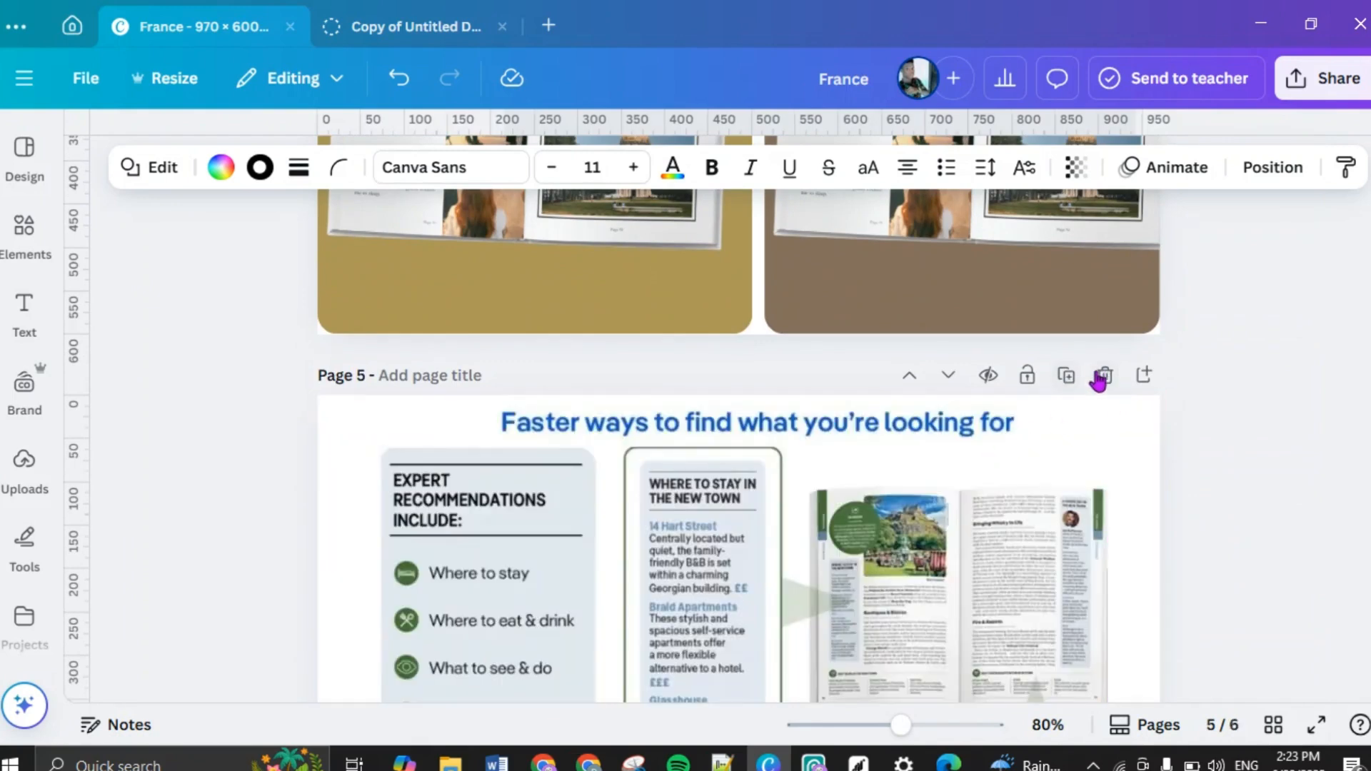
pyautogui.click(1100, 376)
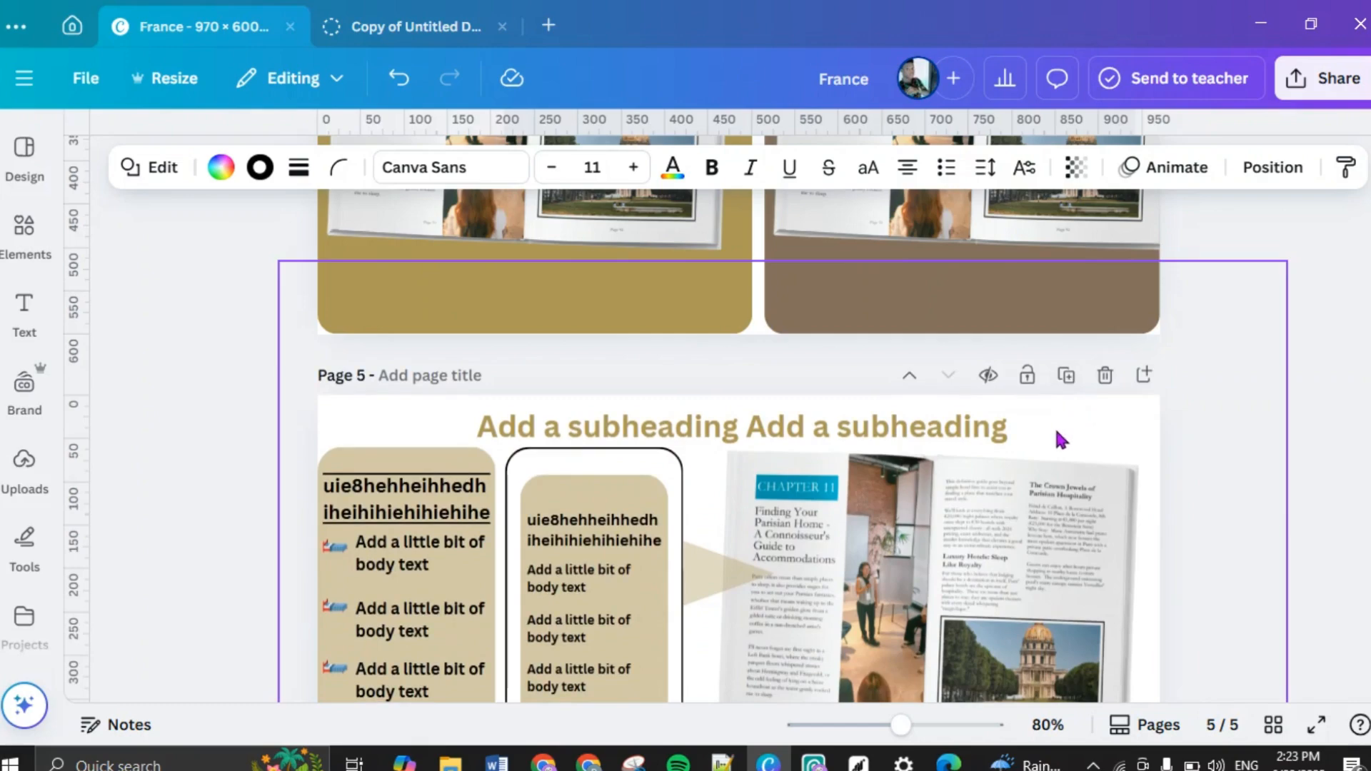
# Step: Review the remaining pages from the gold France cover through to the bed-icon list layout
pyautogui.scroll(10, 1060, 437)
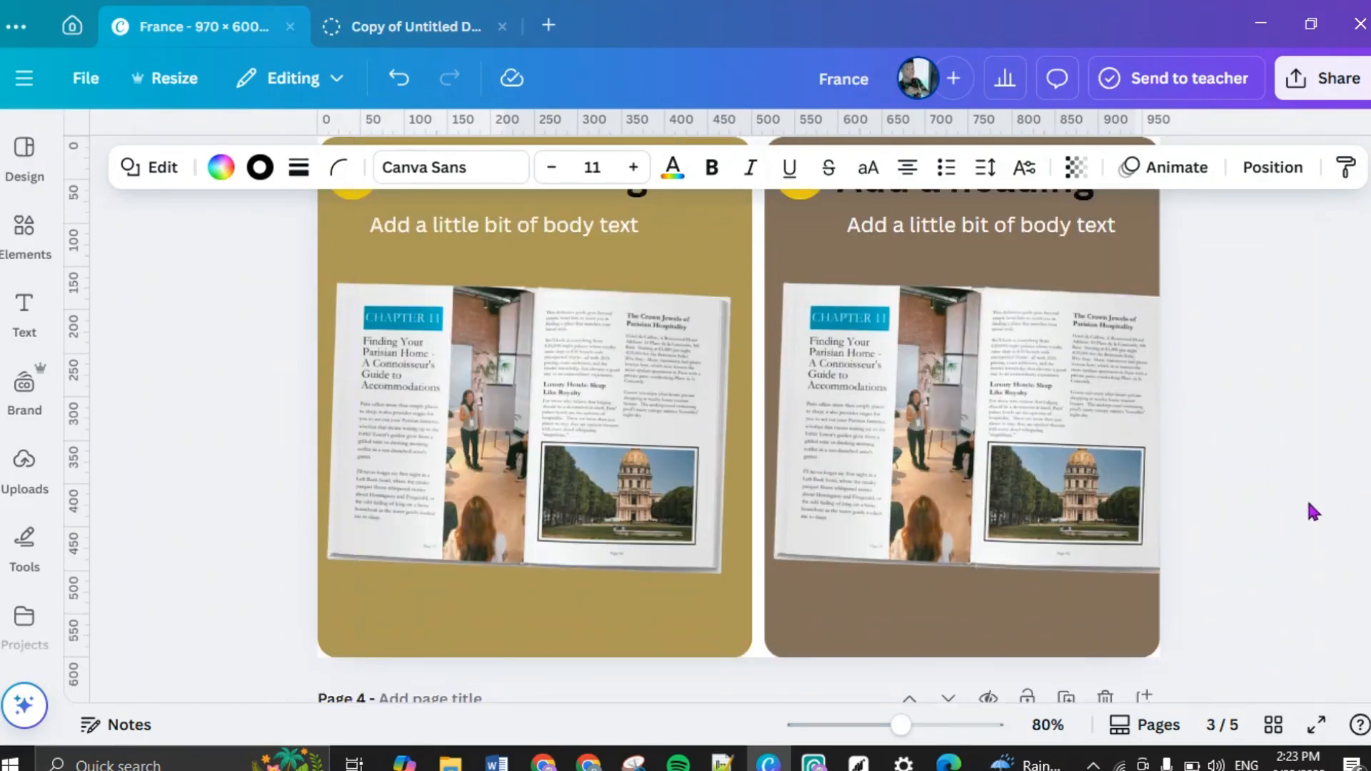
pyautogui.click(1295, 491)
pyautogui.scroll(-5, 1295, 491)
pyautogui.scroll(-8, 1299, 503)
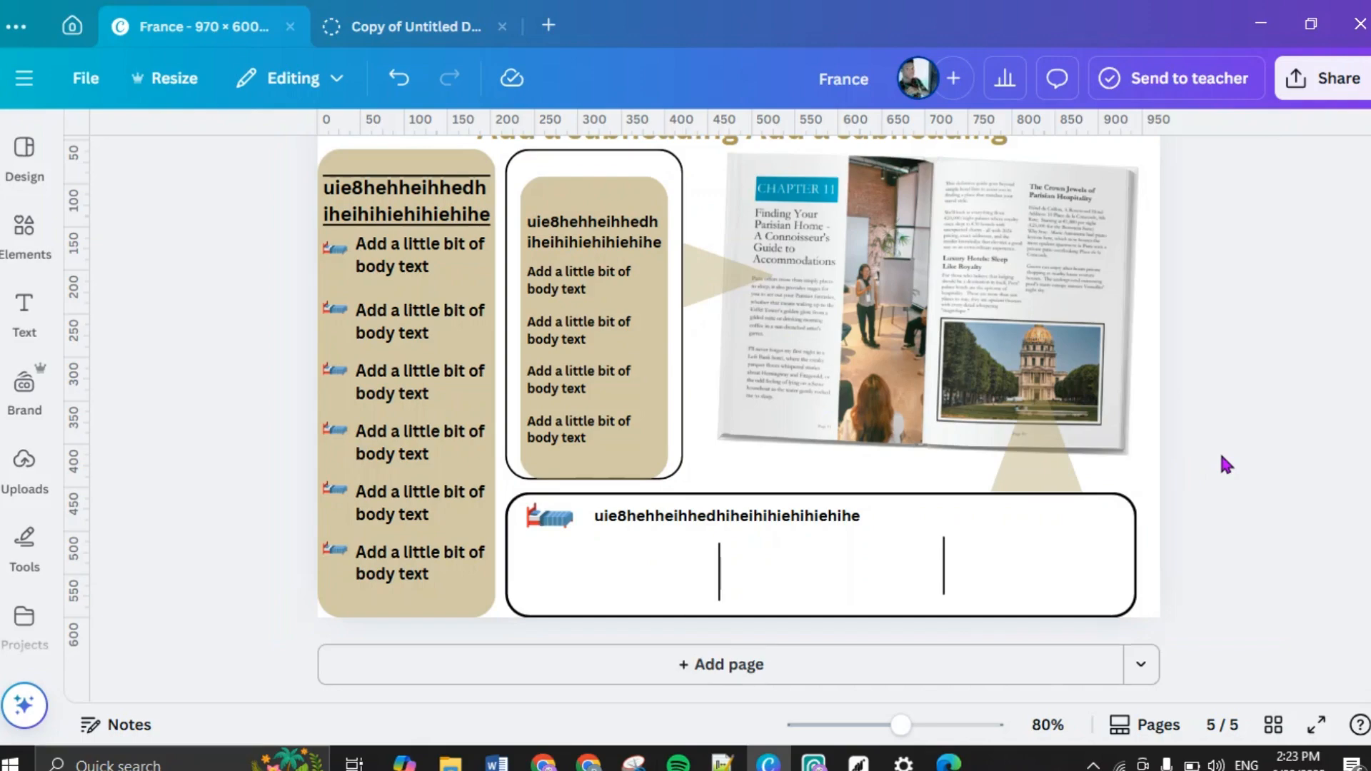
pyautogui.scroll(6, 1221, 457)
pyautogui.scroll(15, 1223, 448)
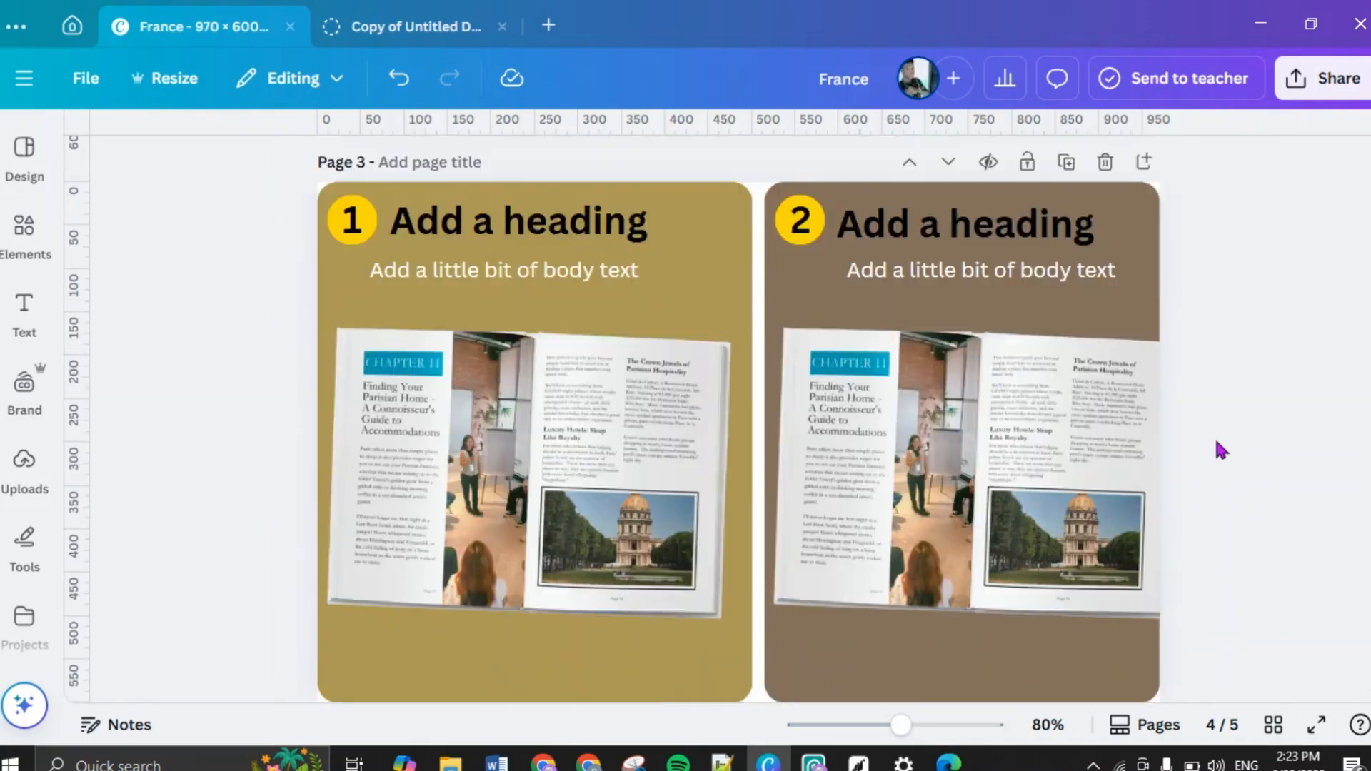
pyautogui.scroll(4, 1221, 450)
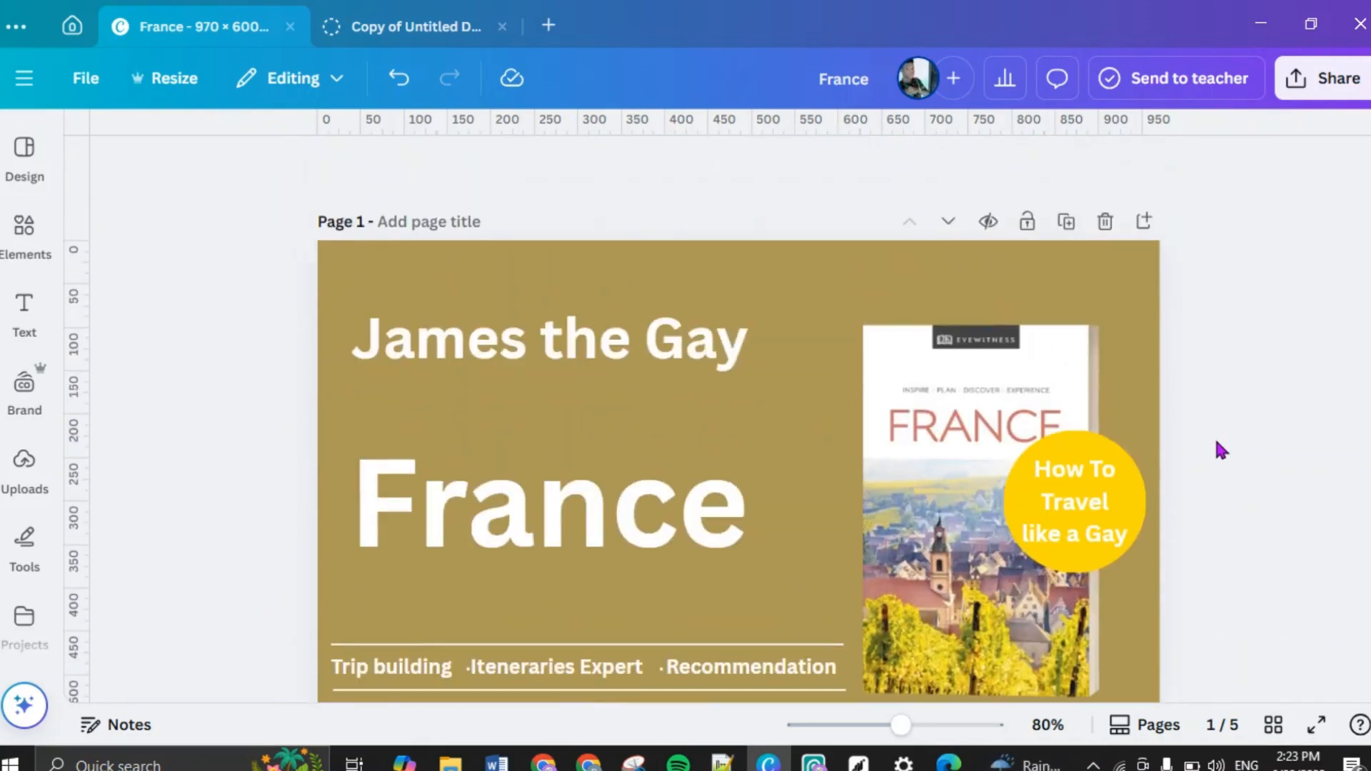
pyautogui.scroll(-10, 1218, 446)
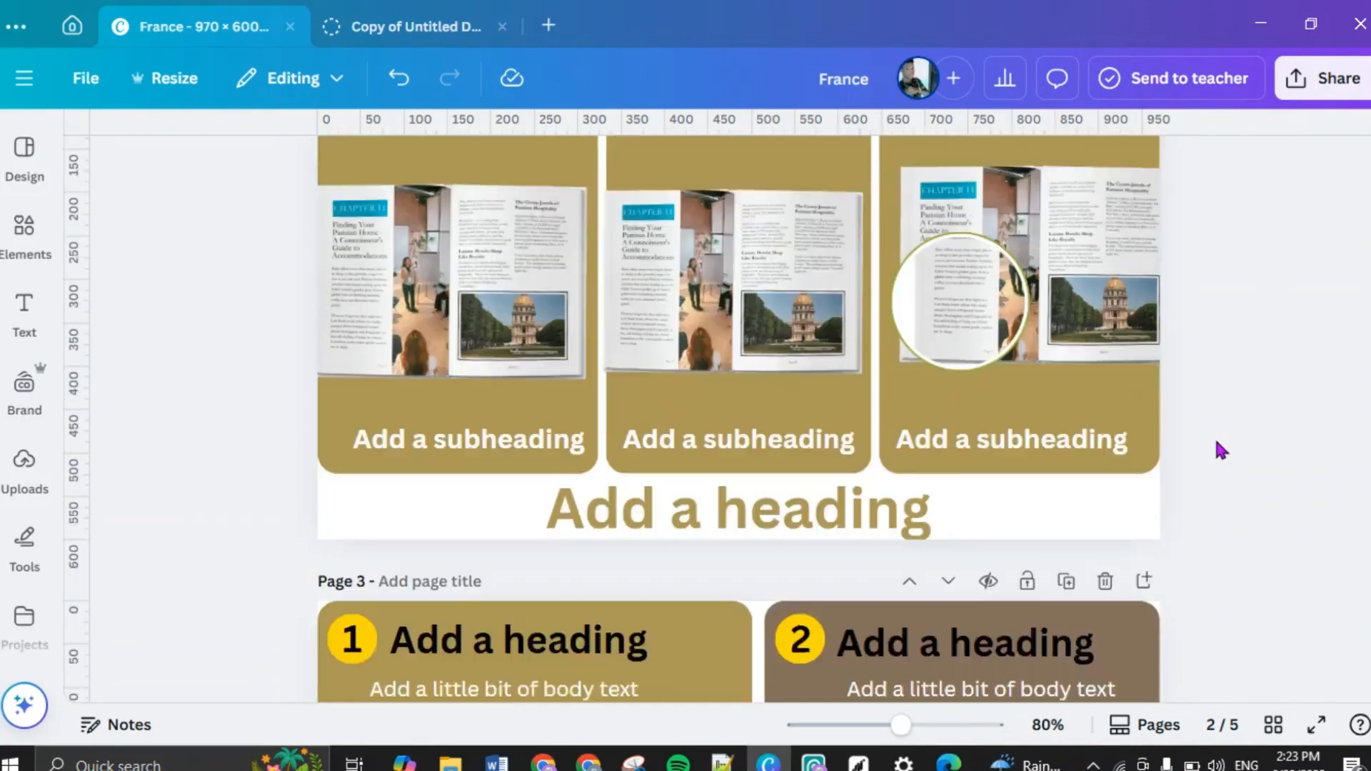
pyautogui.scroll(-10, 1221, 450)
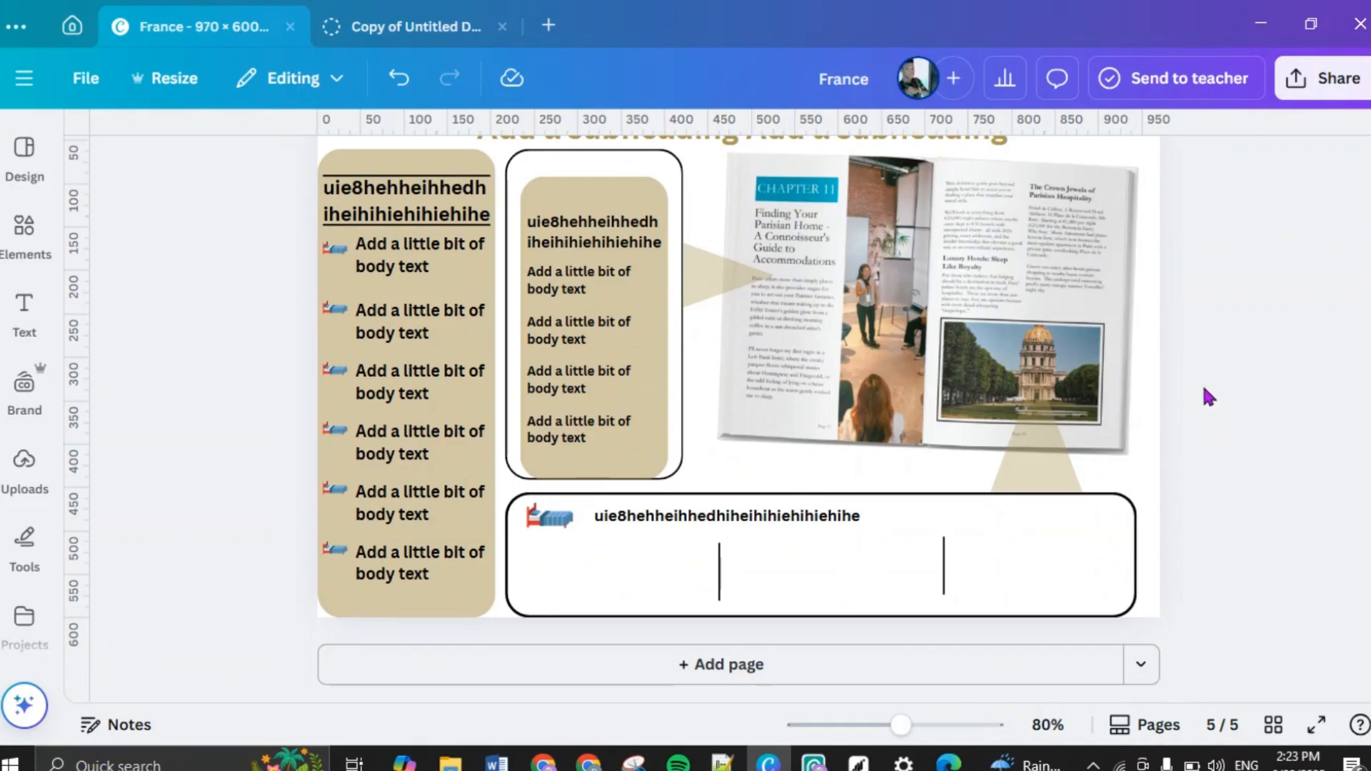
pyautogui.scroll(10, 1207, 397)
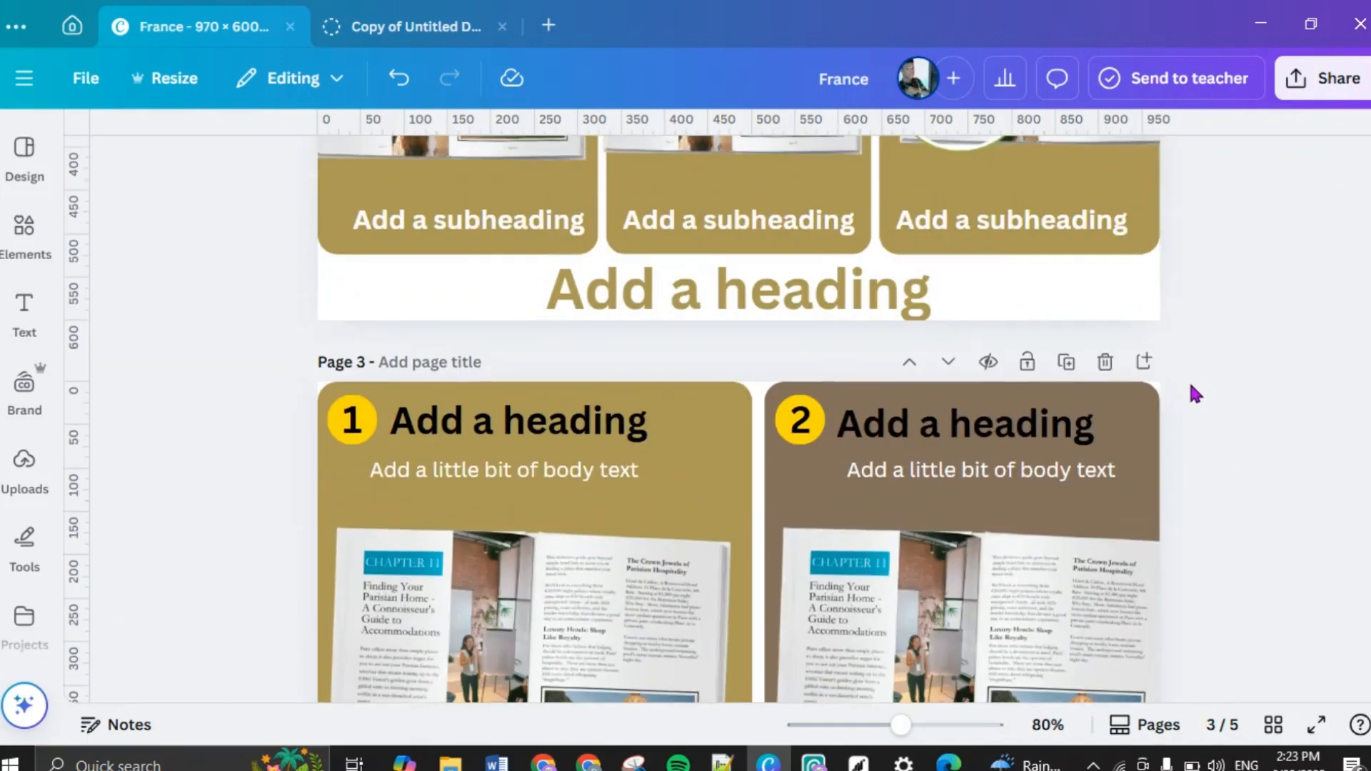
pyautogui.scroll(10, 1194, 395)
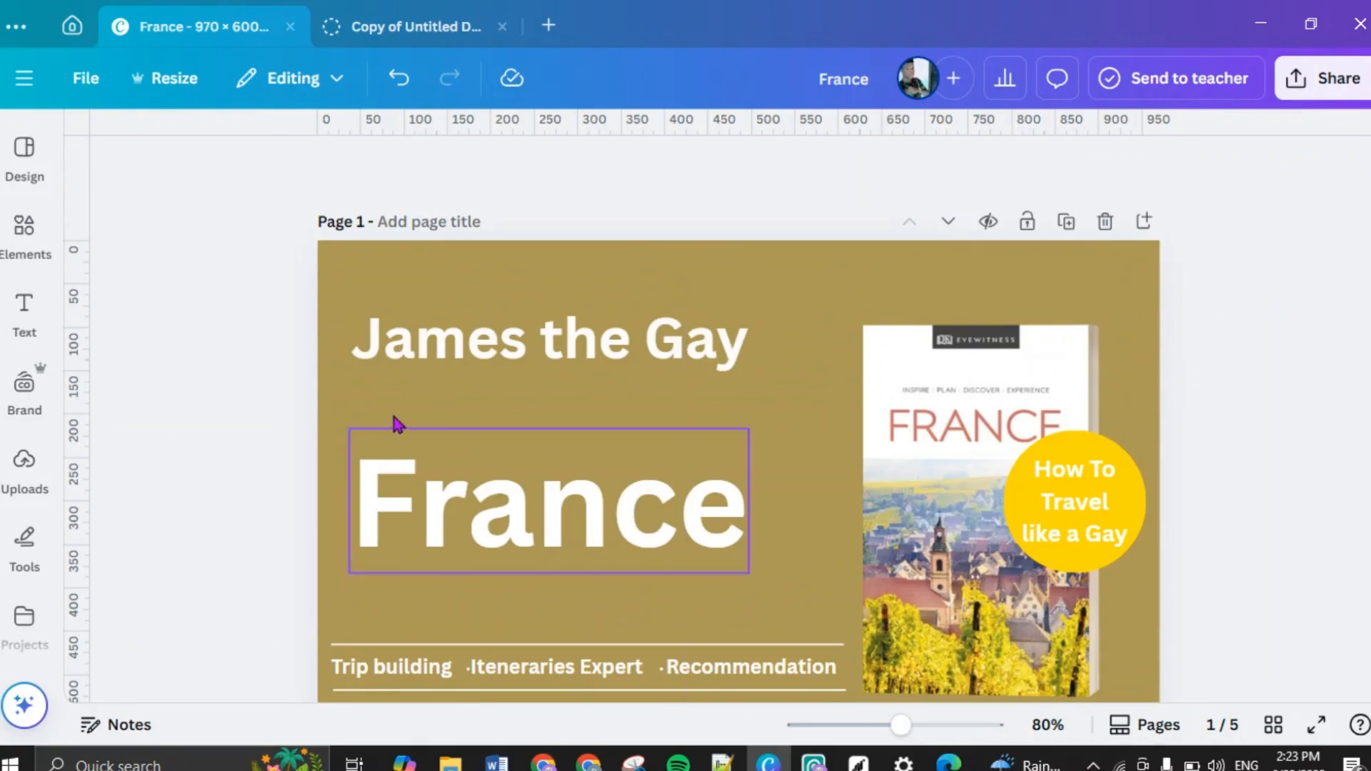
pyautogui.scroll(-5, 722, 398)
pyautogui.scroll(-10, 722, 398)
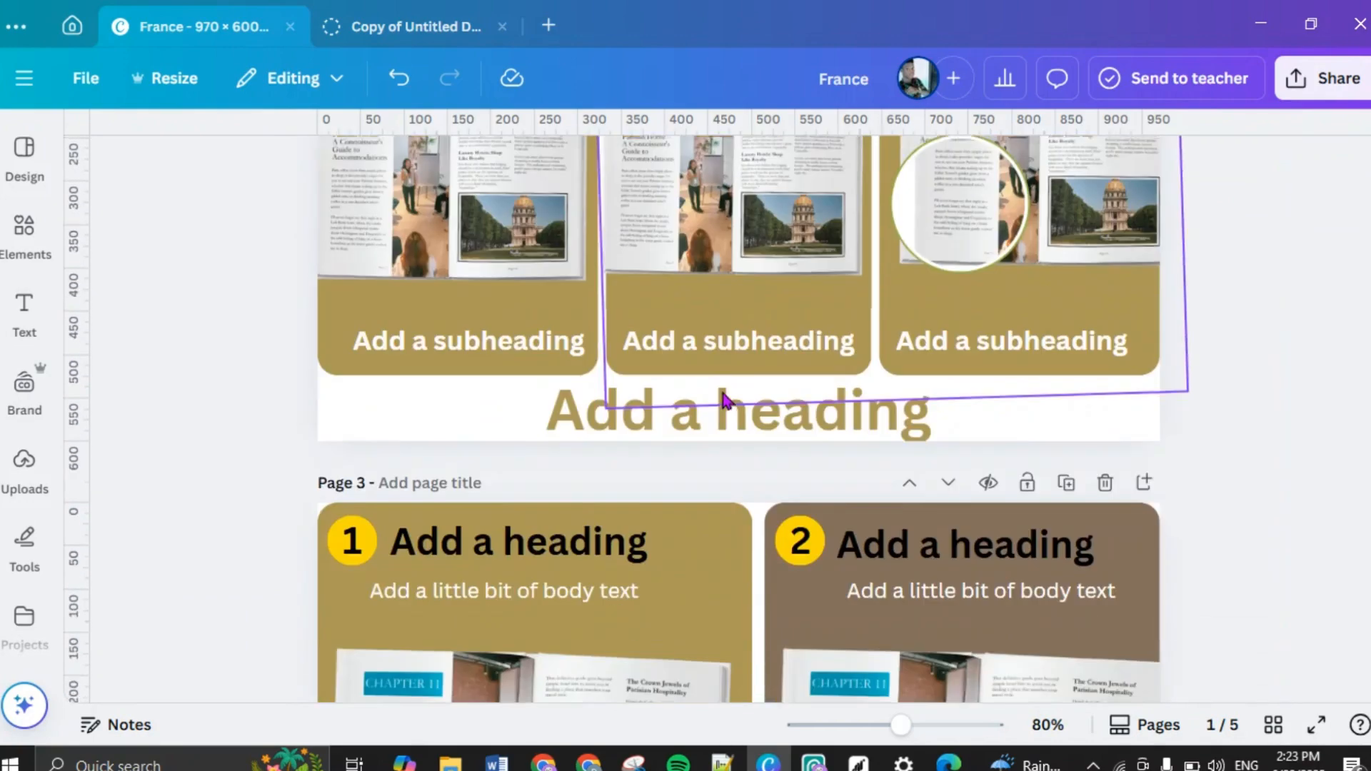
pyautogui.scroll(-8, 722, 397)
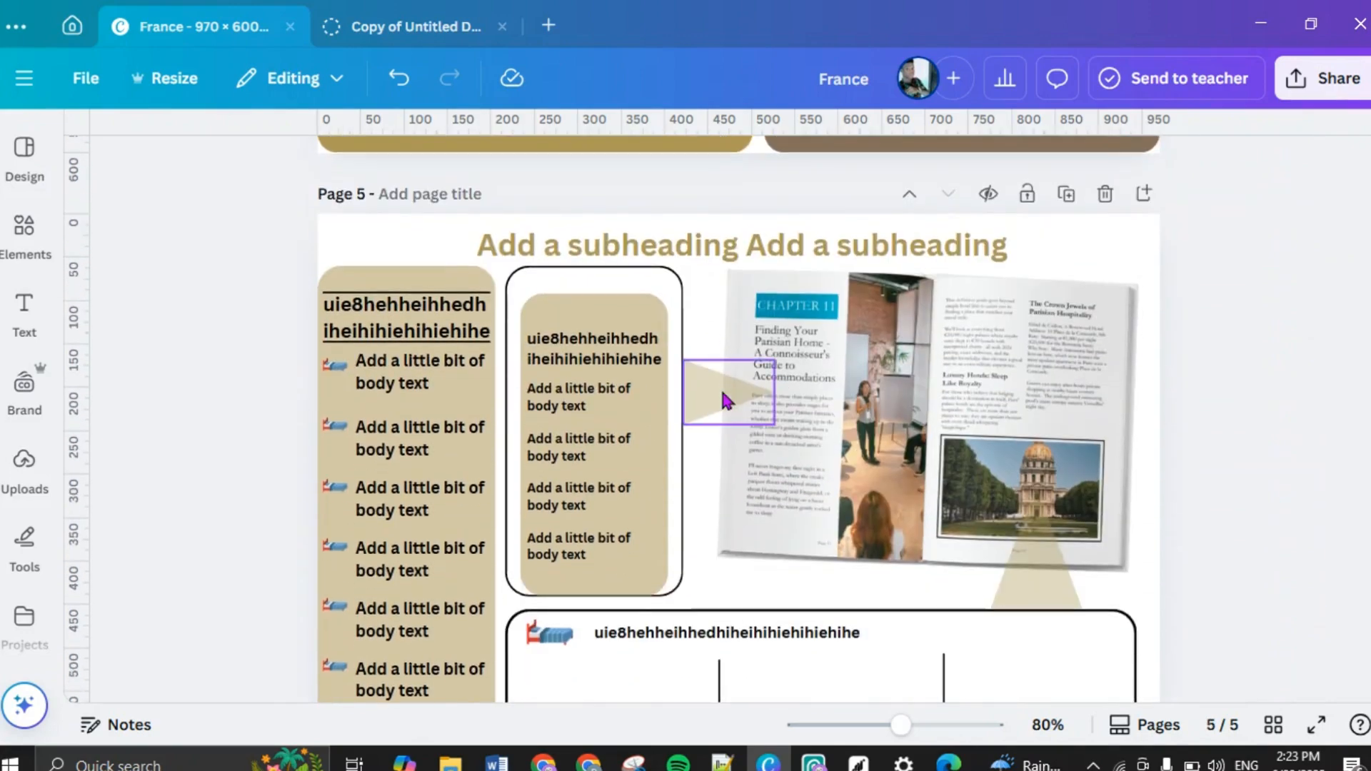
pyautogui.scroll(-2, 722, 397)
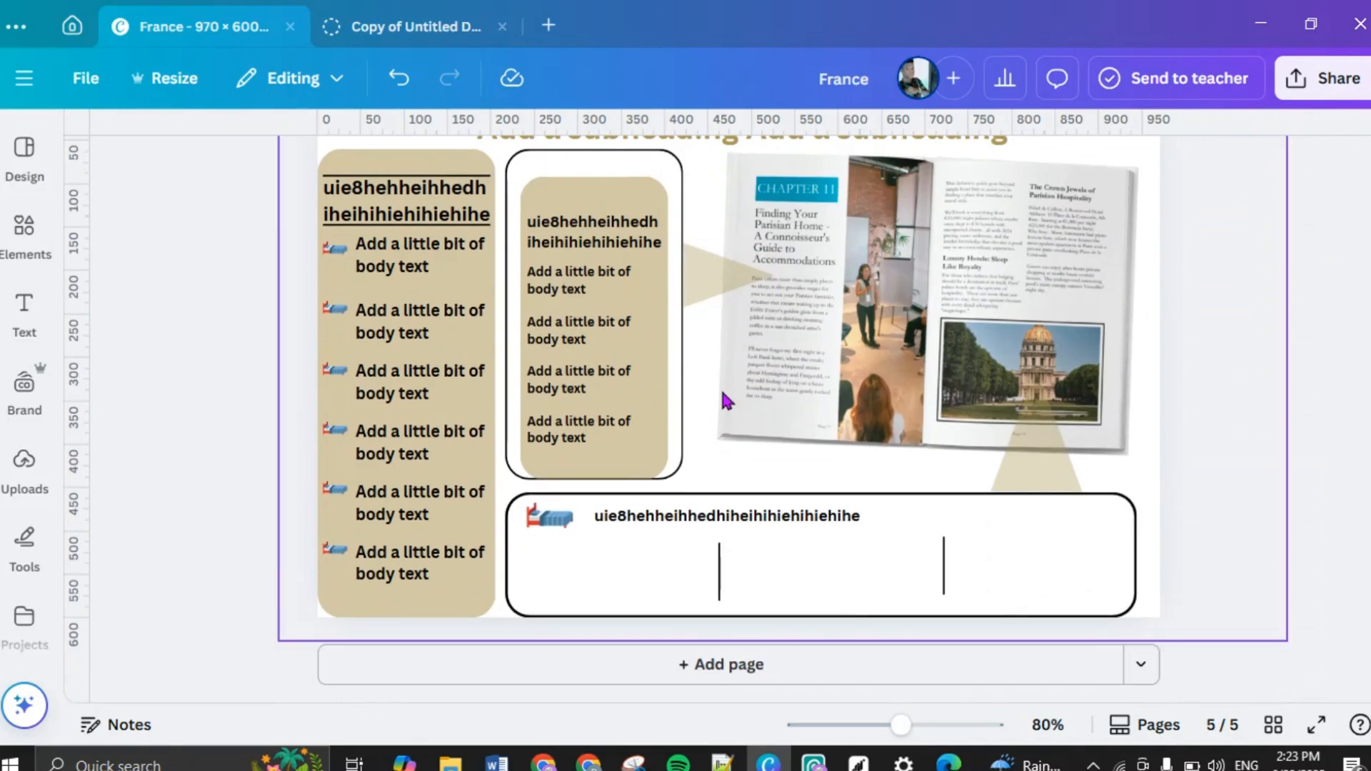
pyautogui.scroll(5, 723, 400)
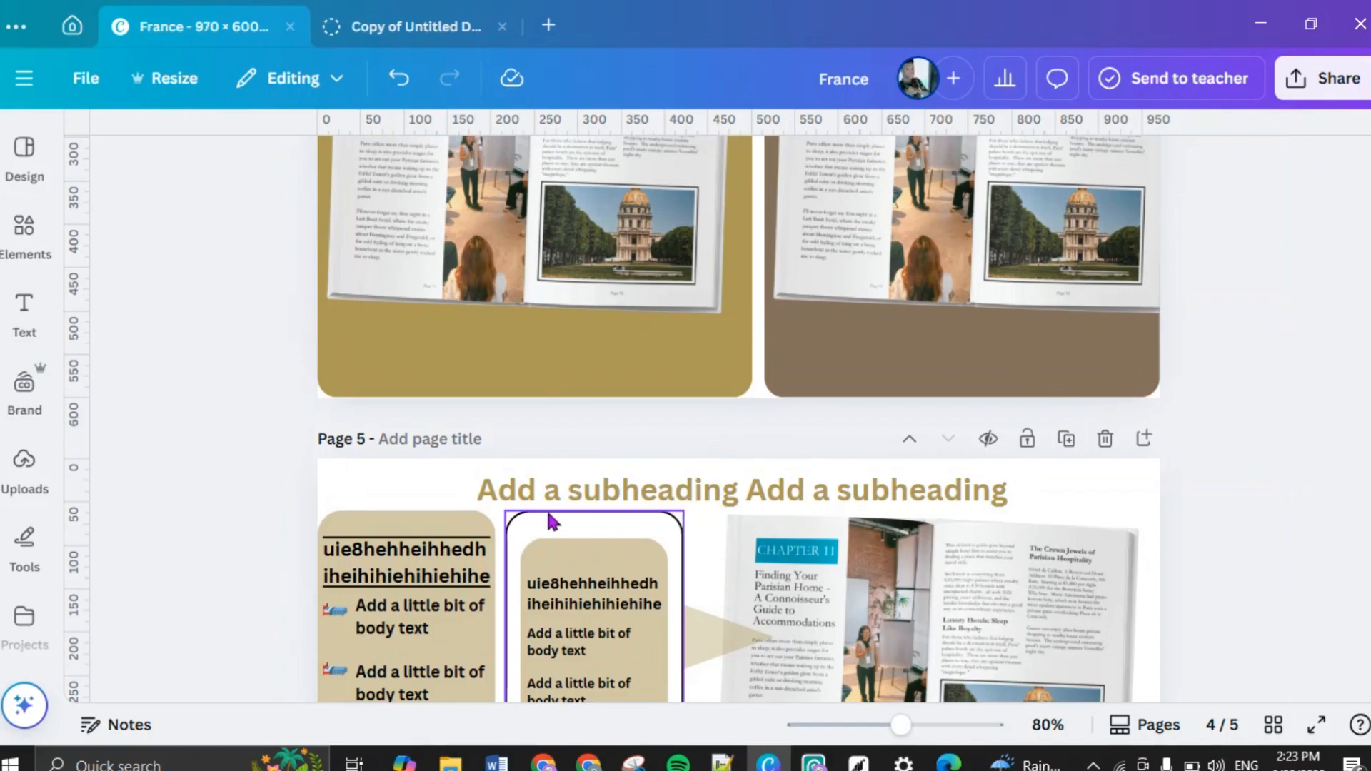
# Step: Download all five pages of the France design, Pages 1–5, as PNG images at size 1
pyautogui.scroll(10, 664, 545)
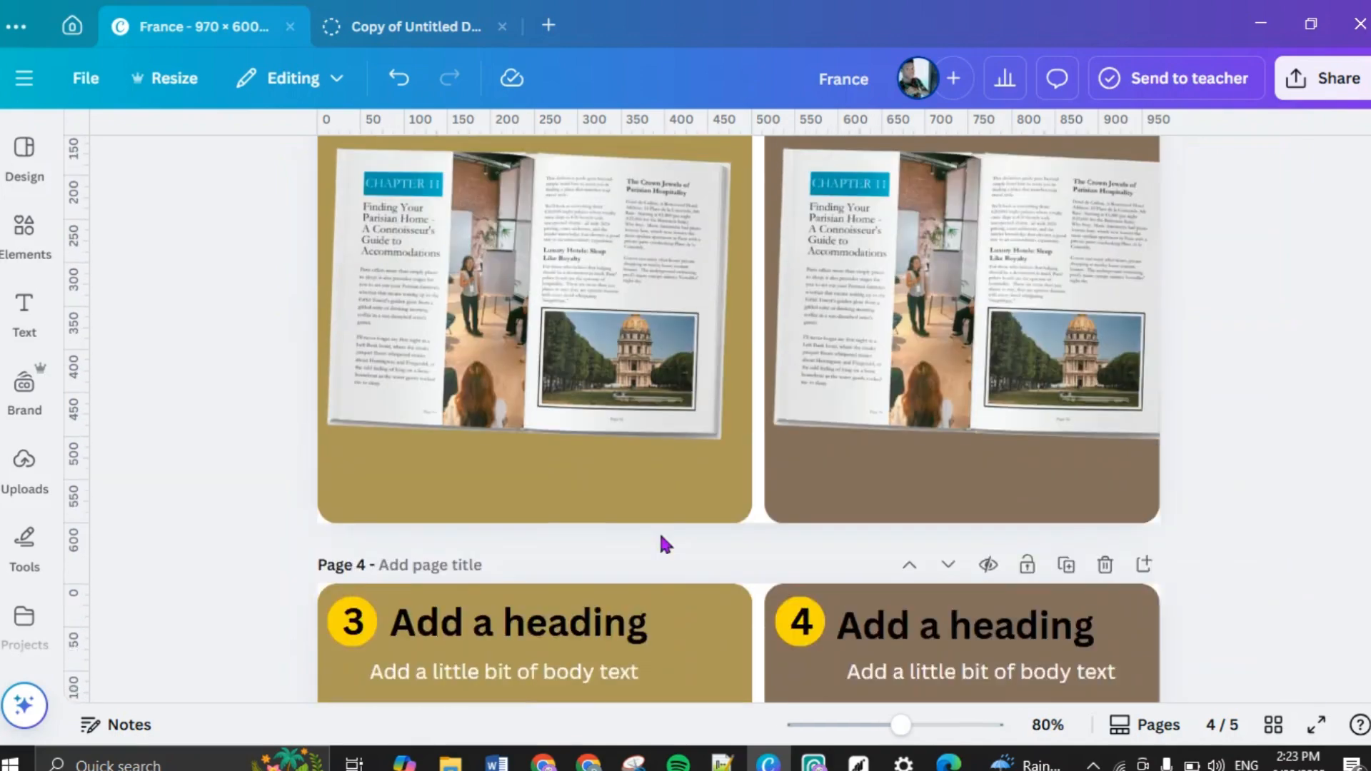
pyautogui.scroll(10, 664, 545)
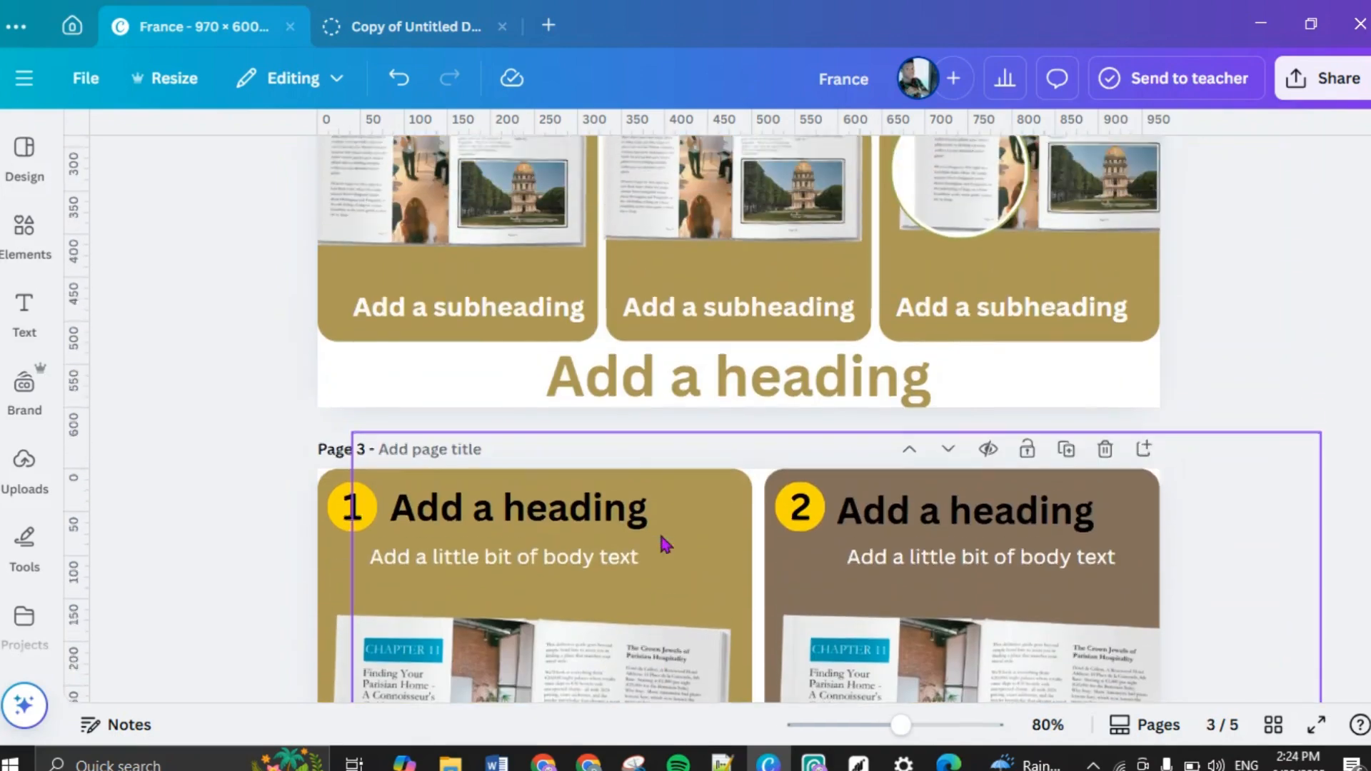
pyautogui.scroll(5, 664, 545)
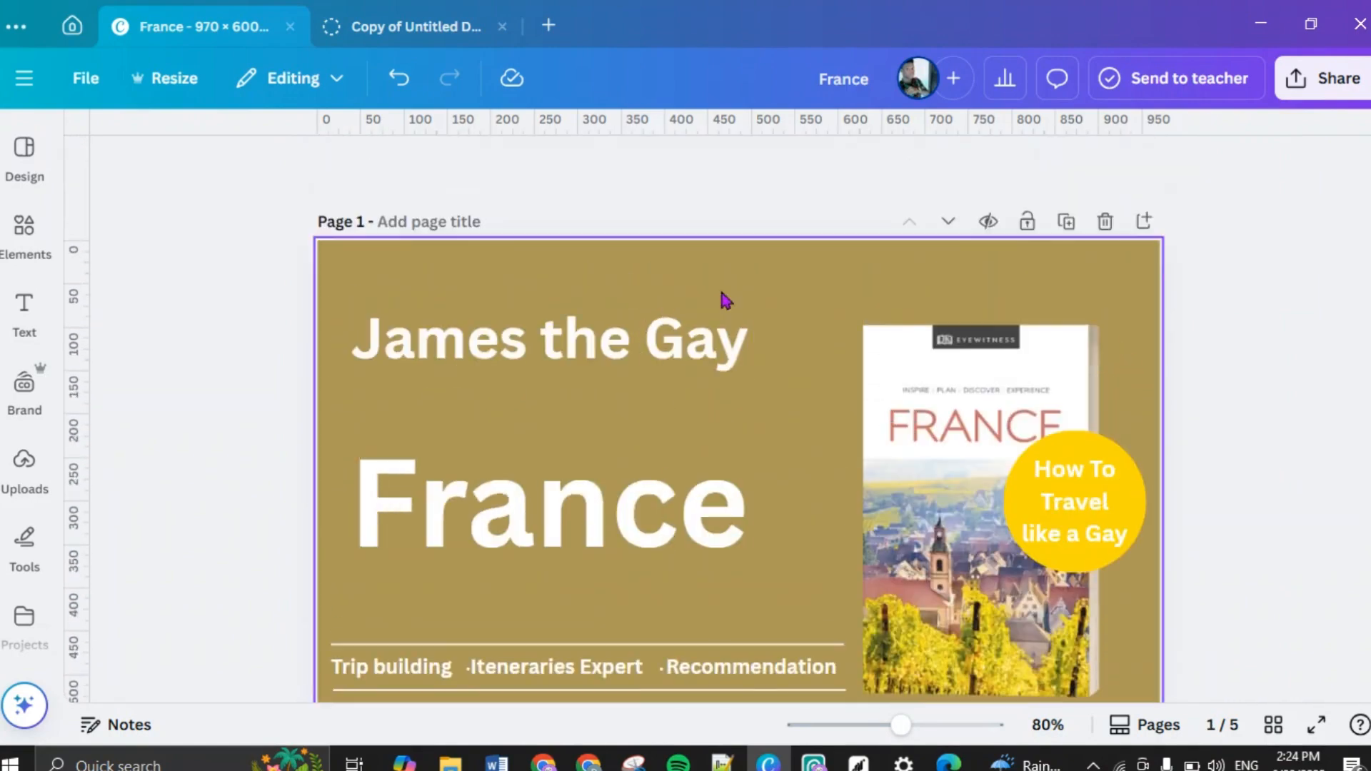
pyautogui.click(904, 271)
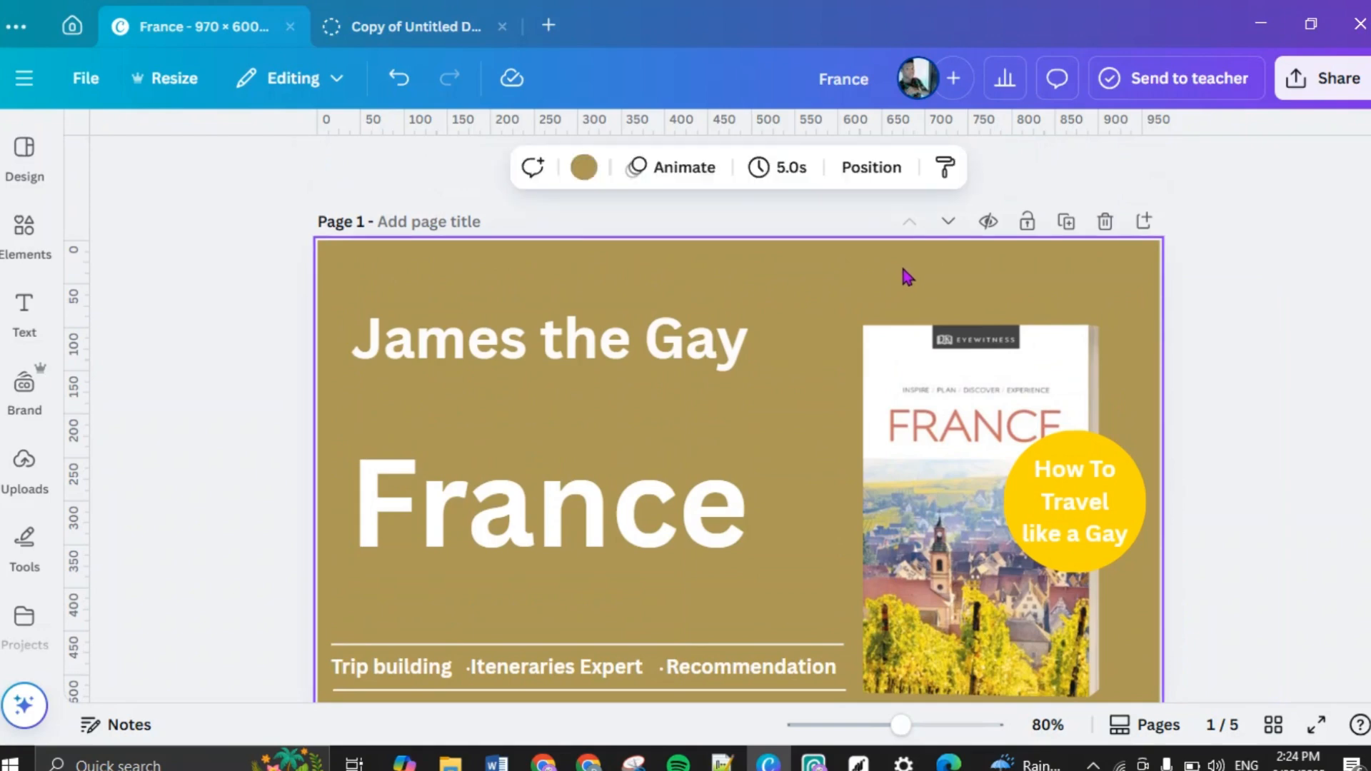
pyautogui.click(1339, 80)
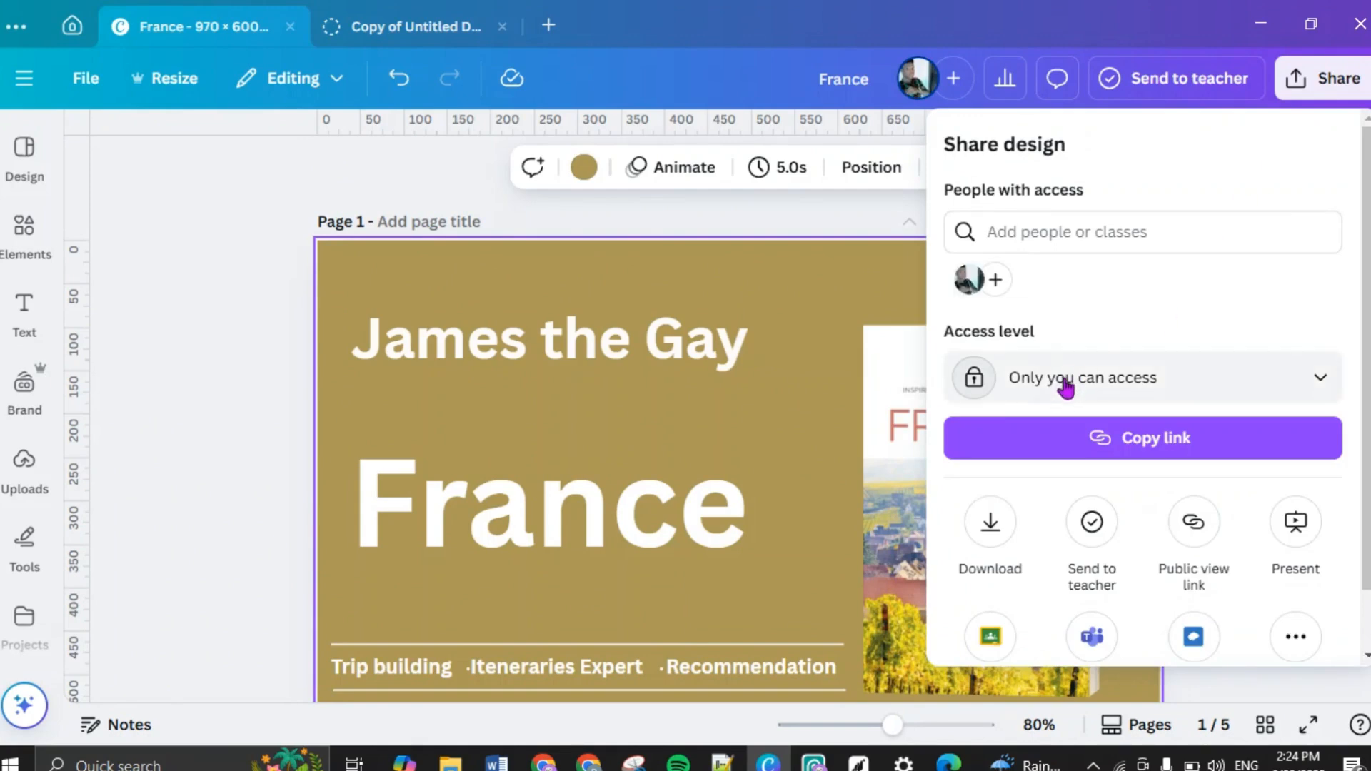
pyautogui.click(990, 528)
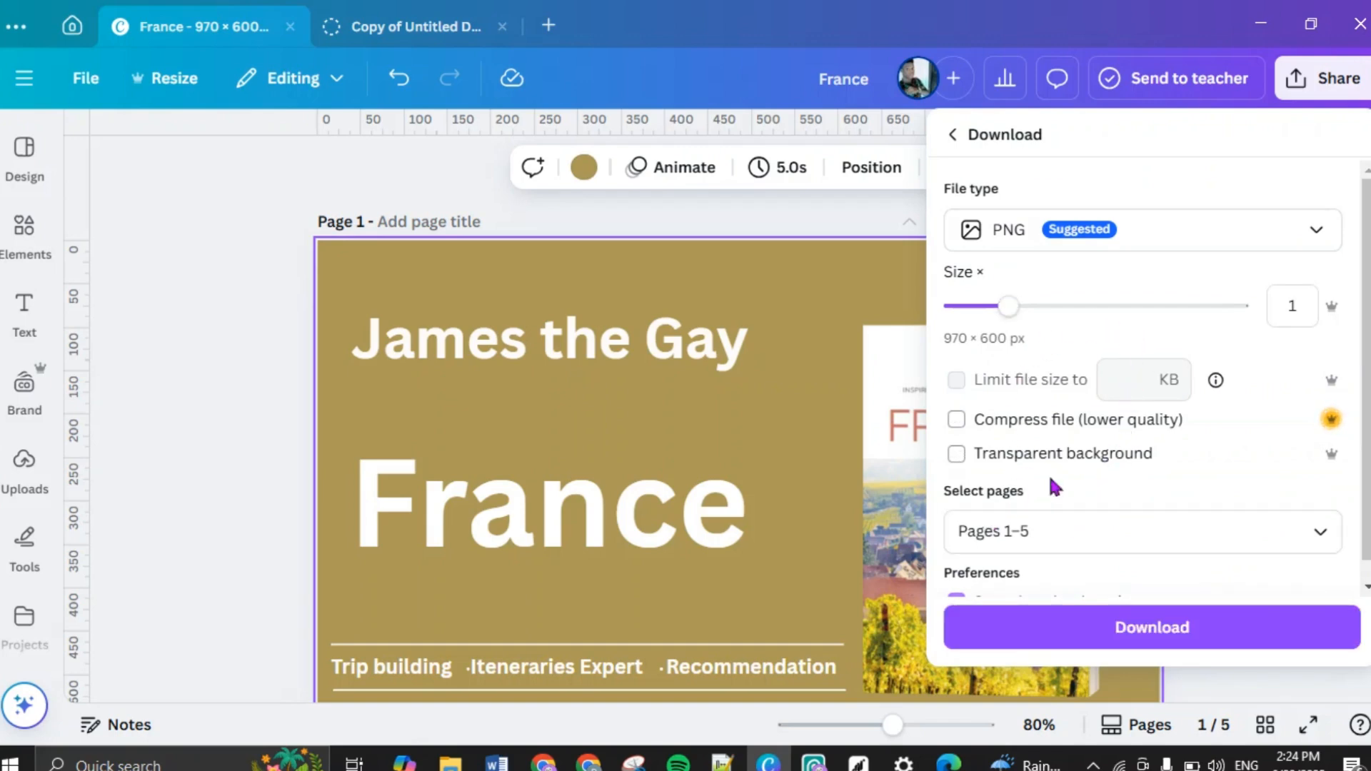
pyautogui.scroll(-1, 1094, 508)
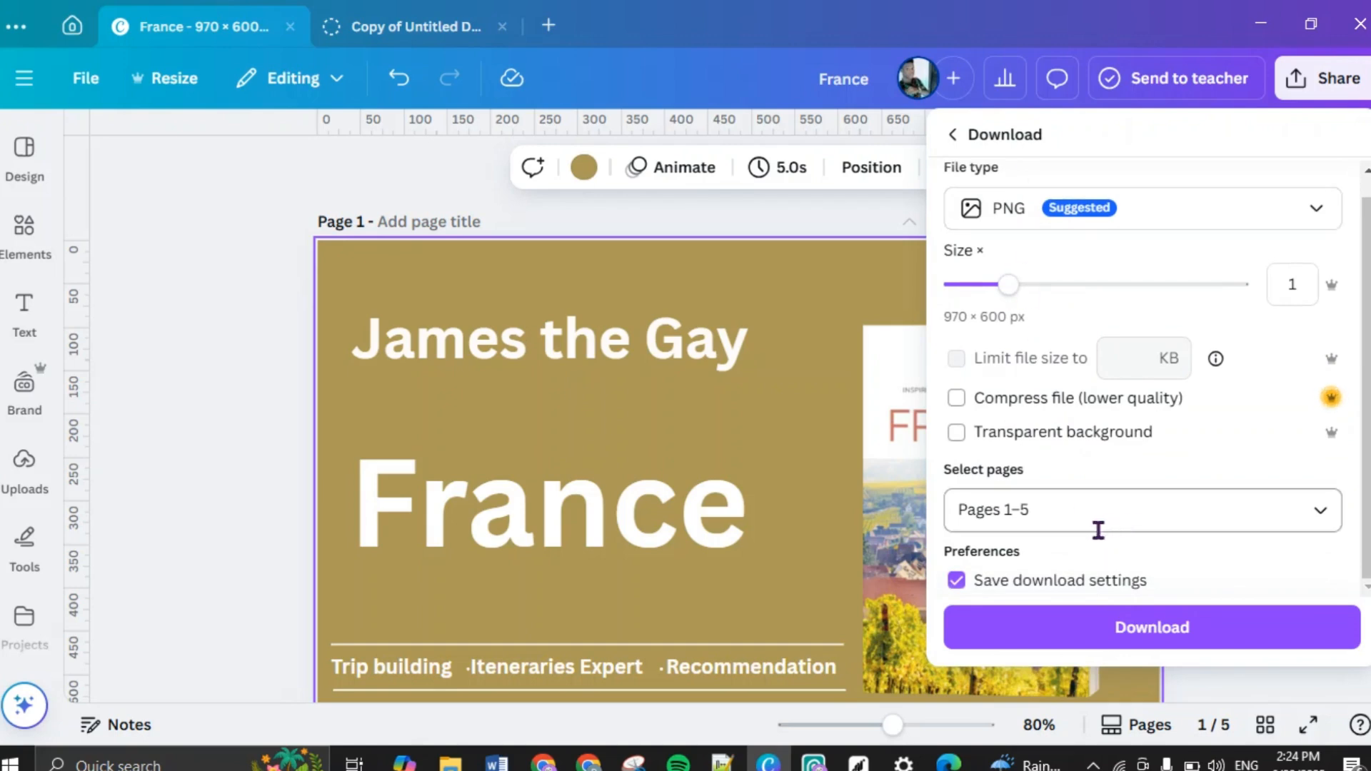
pyautogui.click(1147, 631)
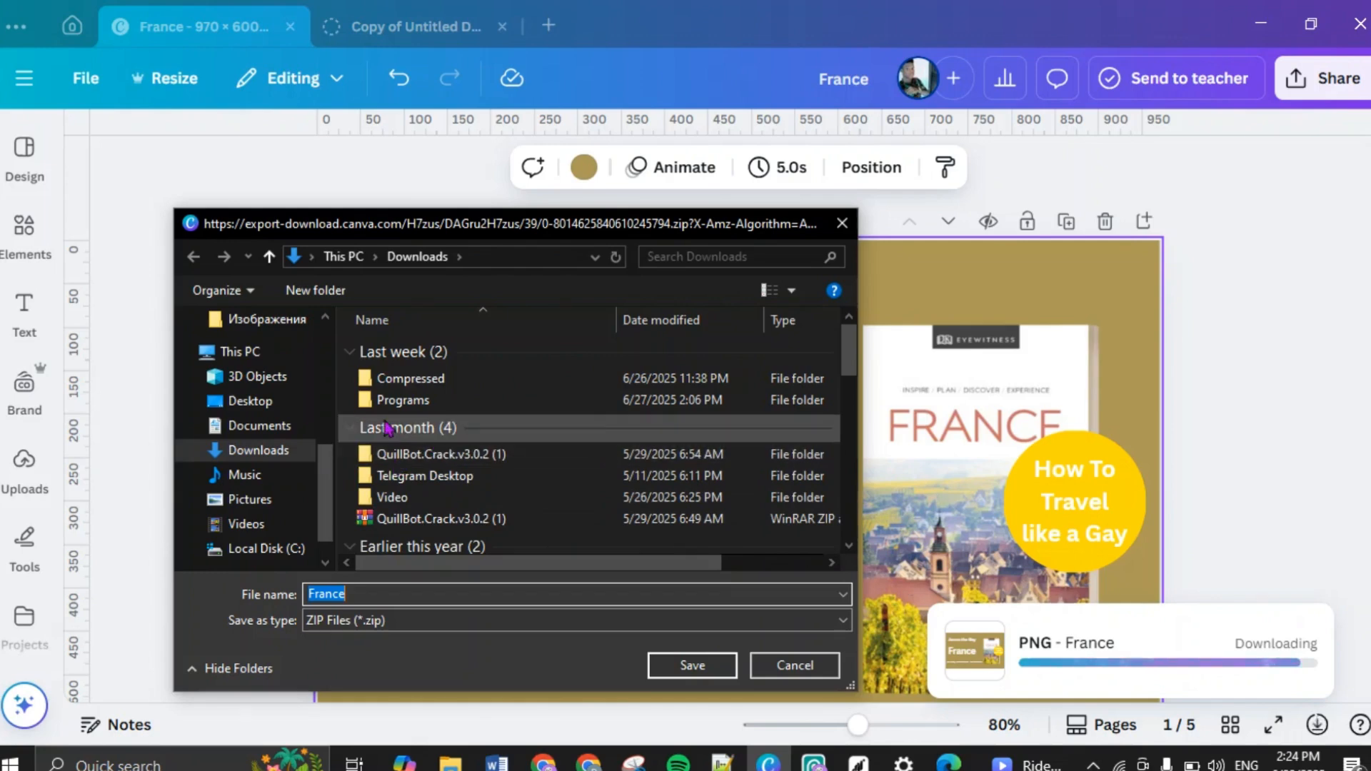
# Step: Save the download as the ZIP file France in the Compressed folder inside Downloads
pyautogui.click(400, 384)
pyautogui.doubleClick(400, 389)
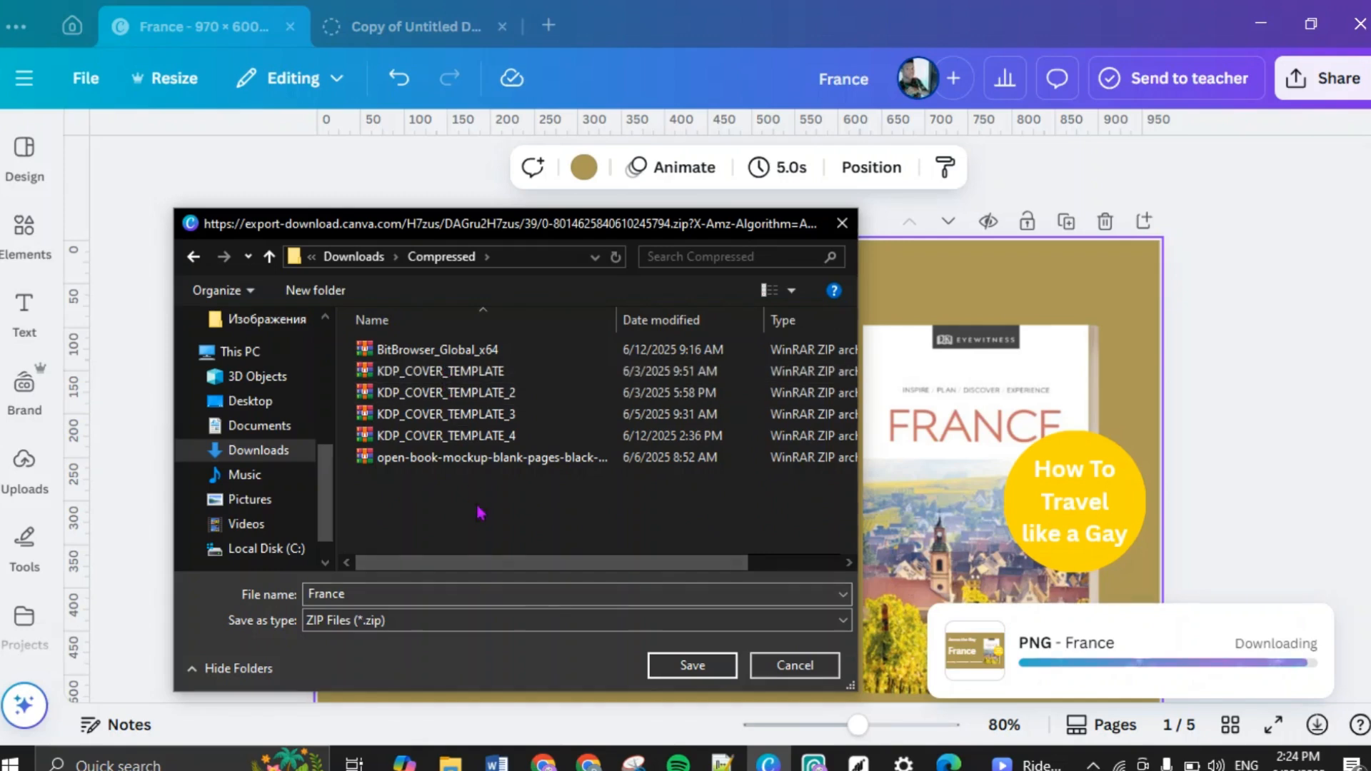
pyautogui.click(690, 663)
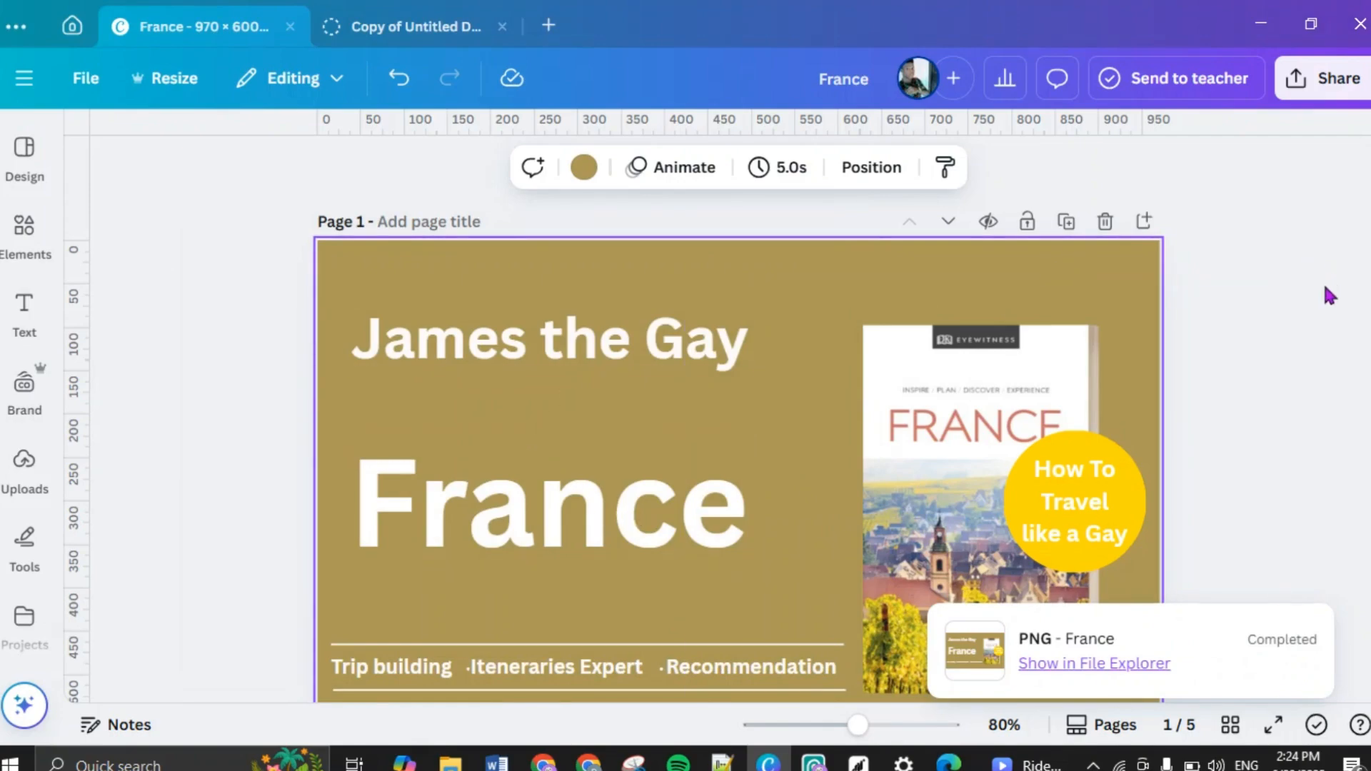
pyautogui.scroll(-15, 1294, 341)
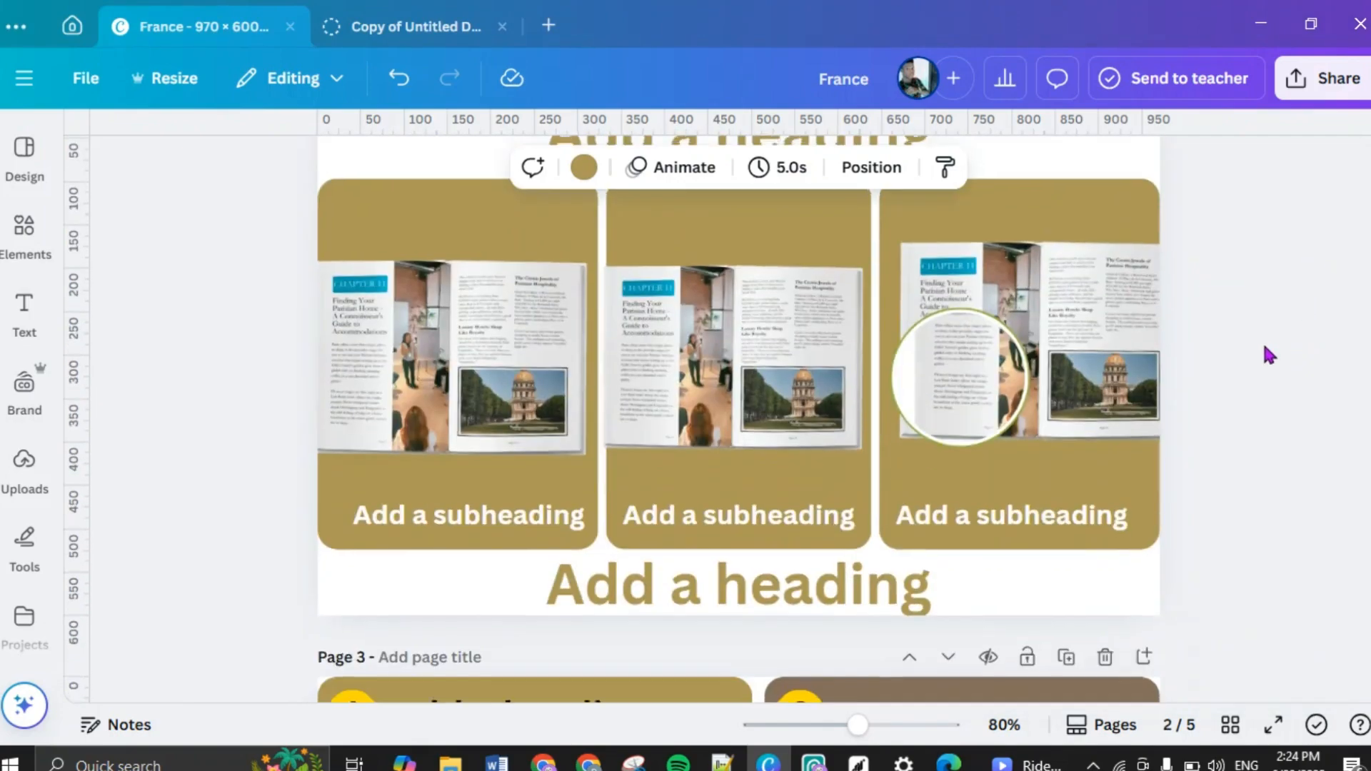
pyautogui.scroll(-5, 1264, 350)
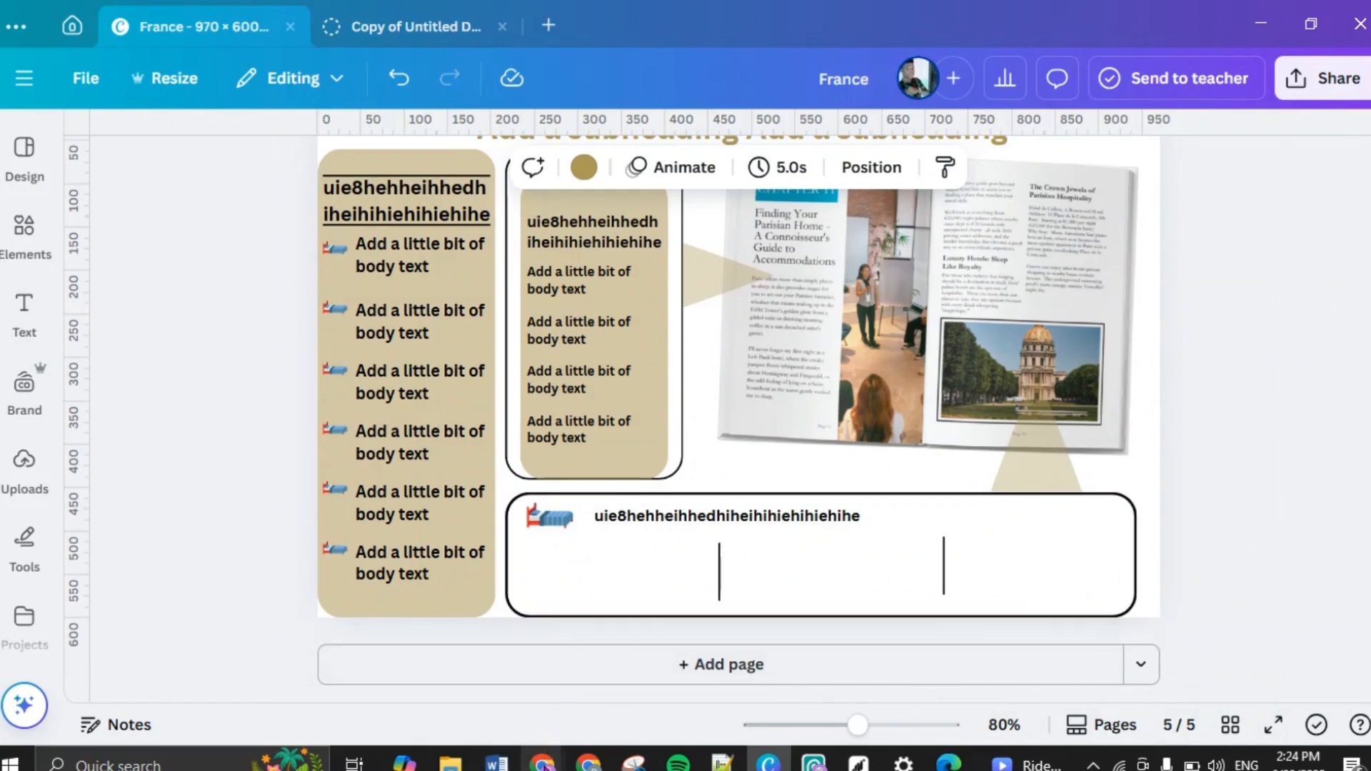
# Step: Switch to File Explorer and extract the France archive directly into the Compressed folder inside Downloads
pyautogui.click(451, 763)
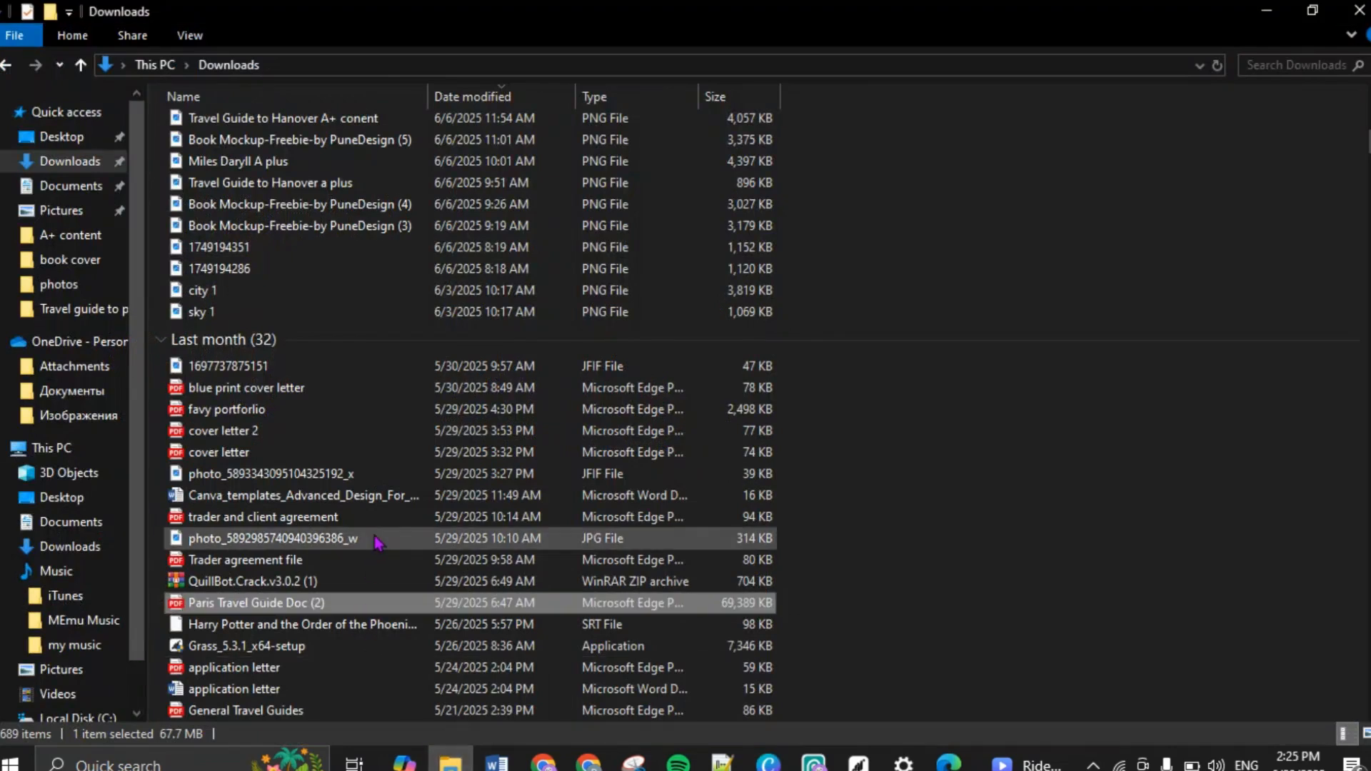
pyautogui.scroll(5, 379, 545)
pyautogui.scroll(7, 379, 544)
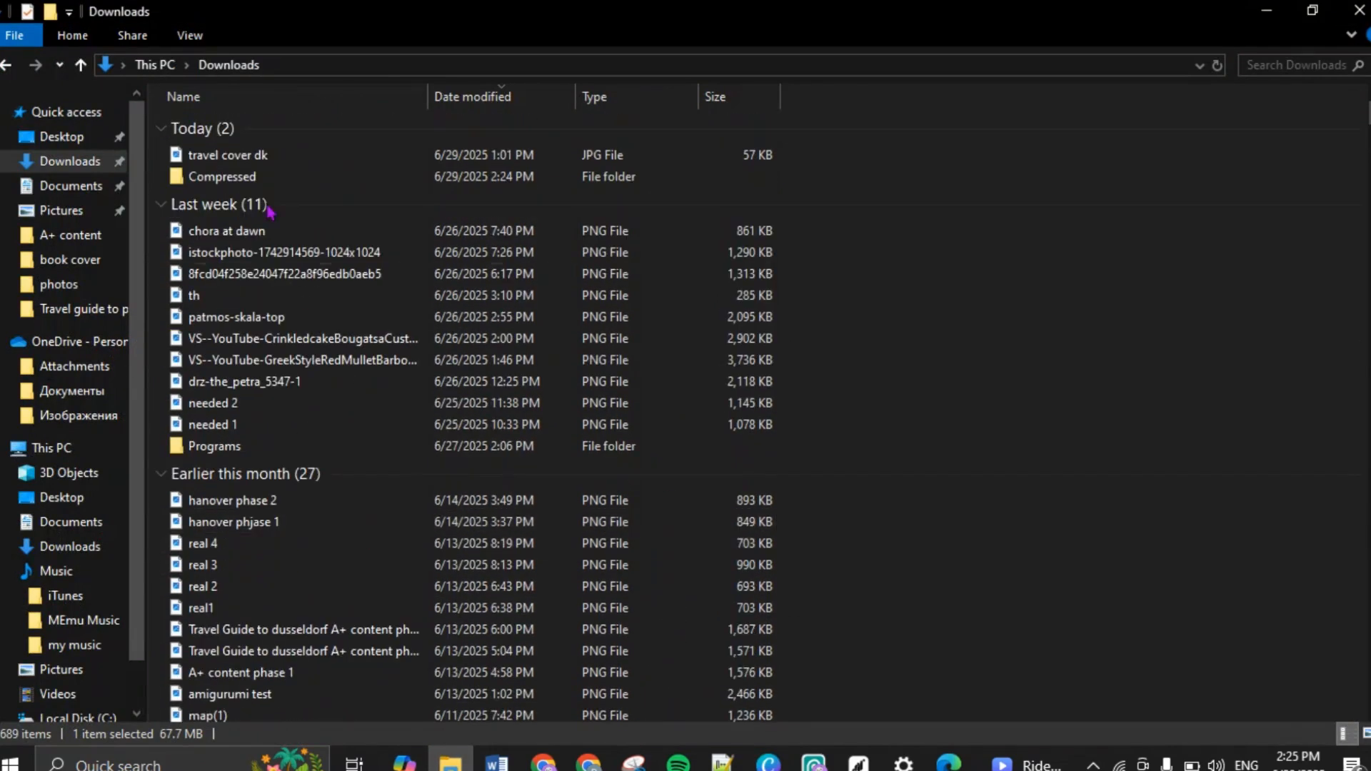
pyautogui.doubleClick(276, 176)
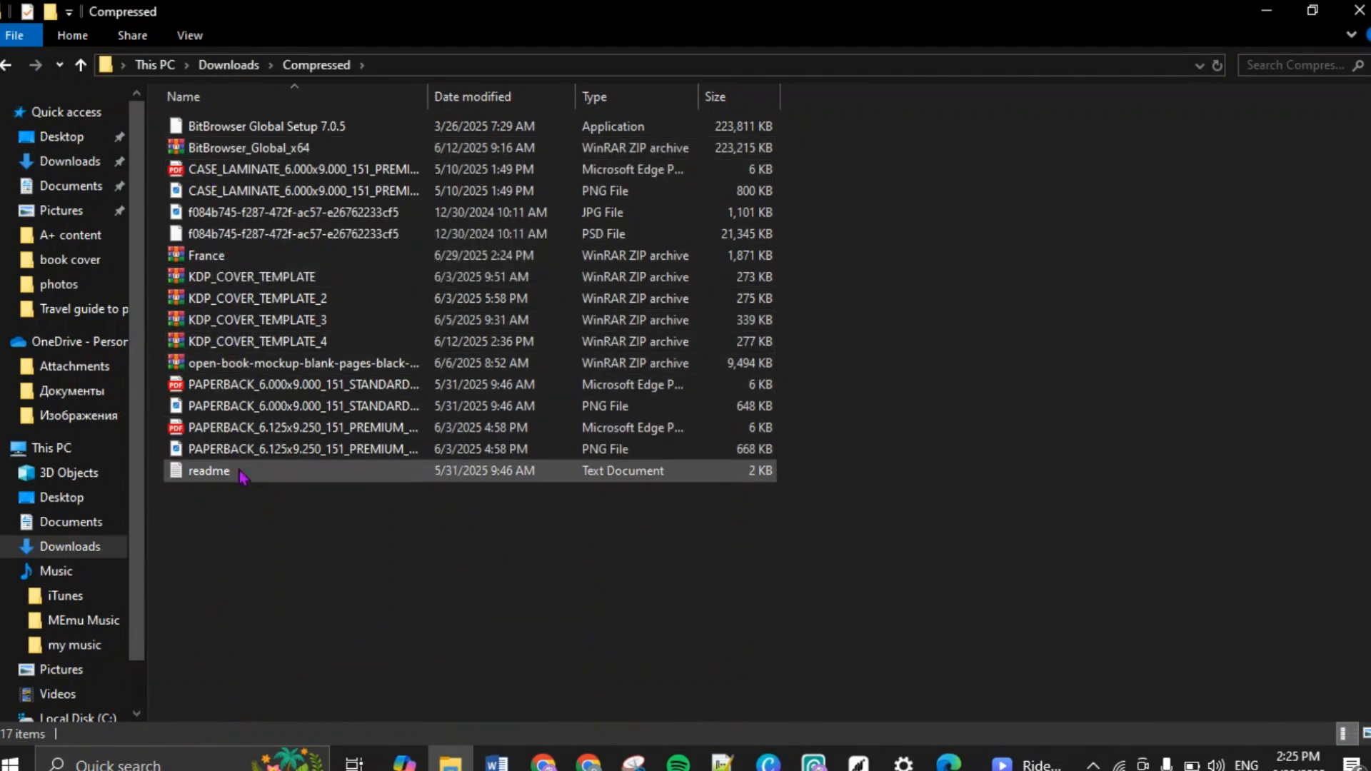
pyautogui.click(222, 262)
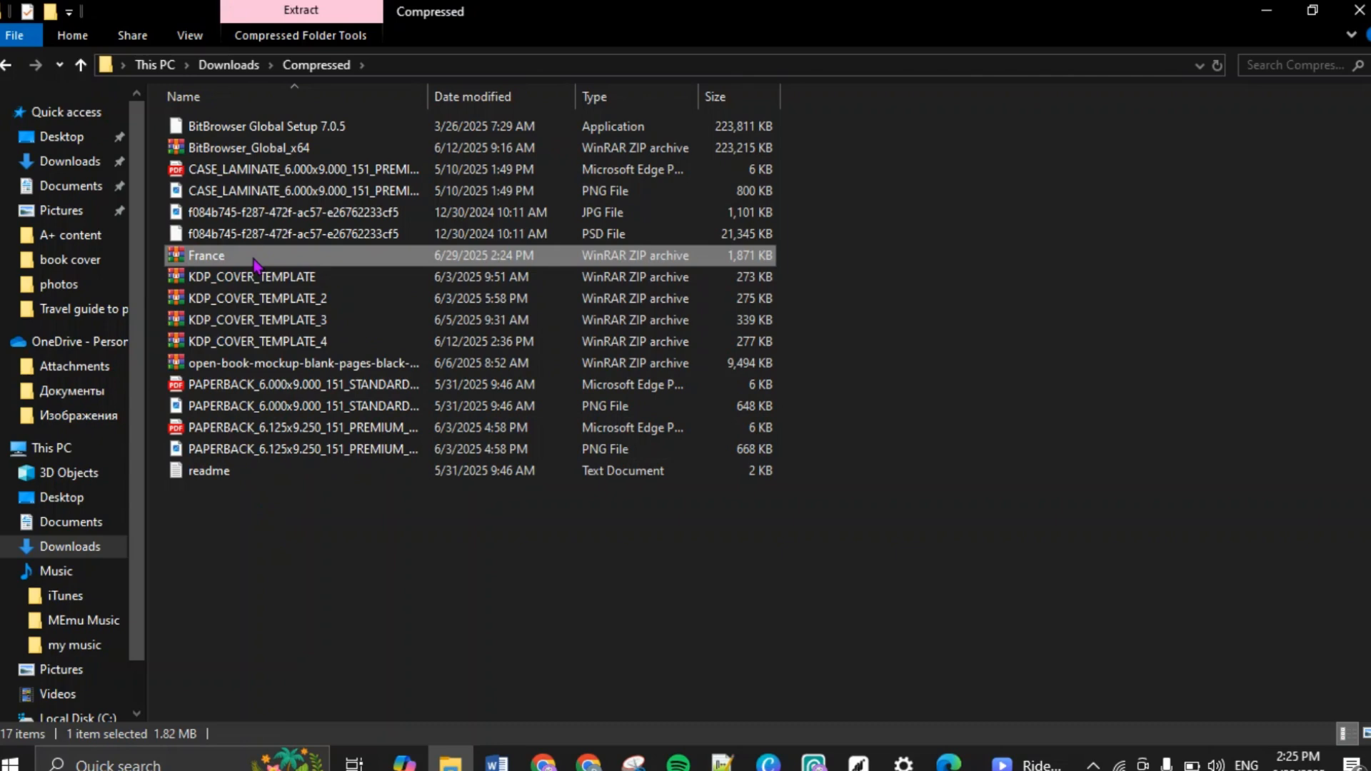
pyautogui.rightClick(255, 264)
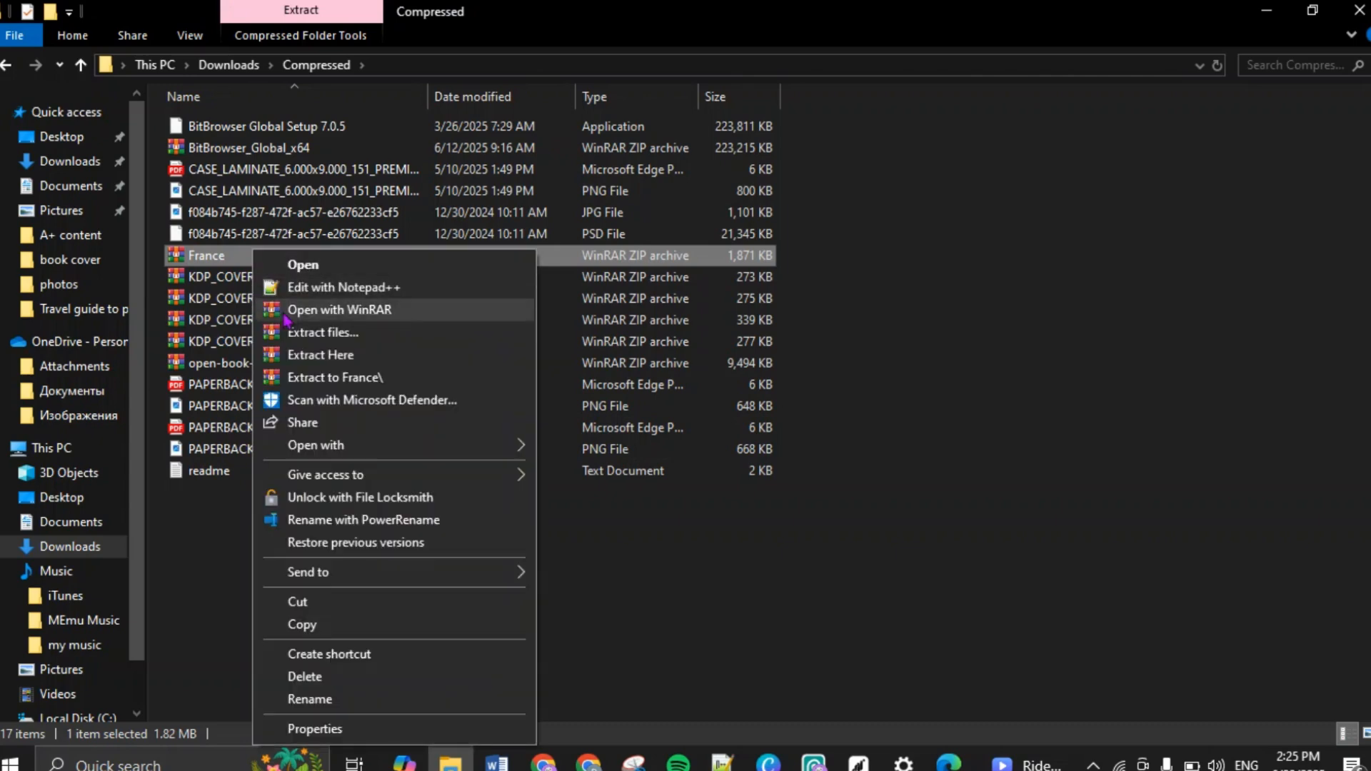
pyautogui.click(315, 357)
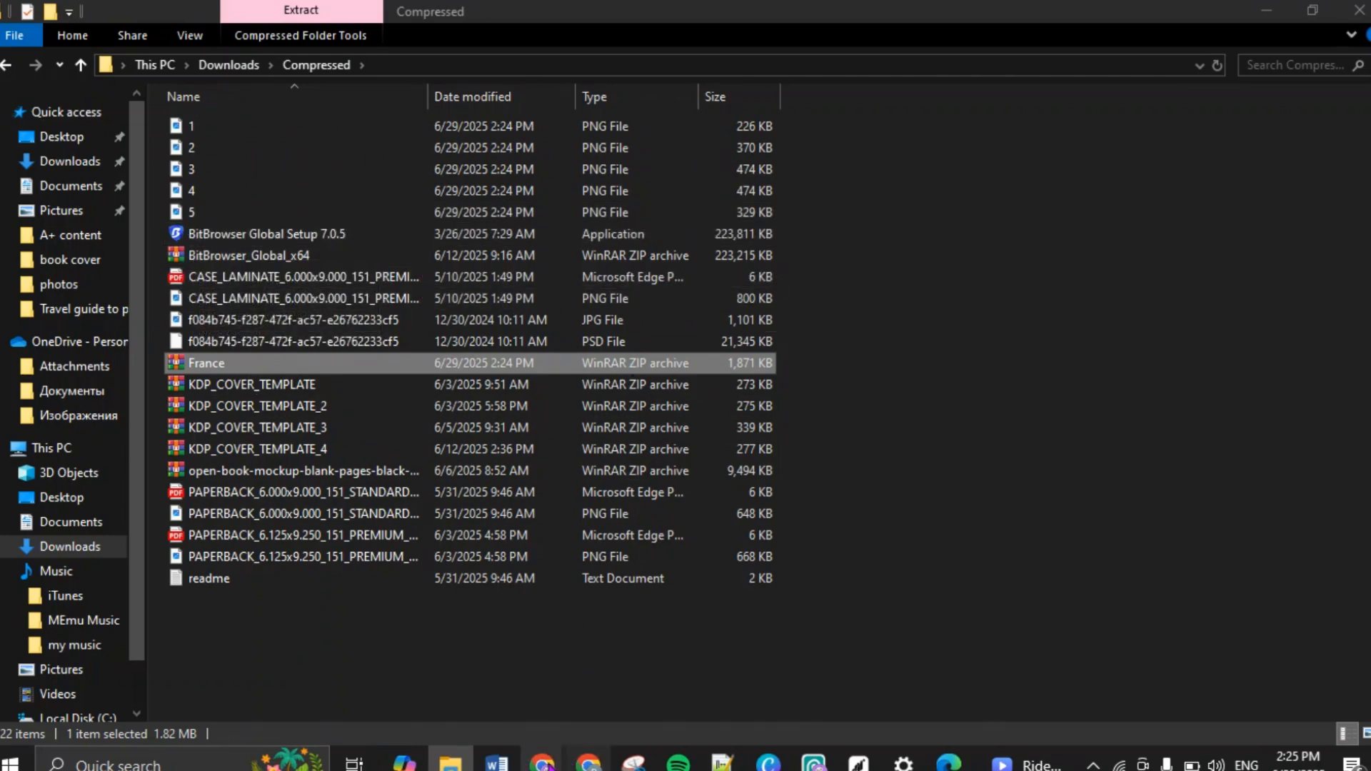
# Step: Switch to the Kindle Direct Publishing A+ content page in Chrome and add a Standard Image Header With Text module
pyautogui.moveTo(542, 763)
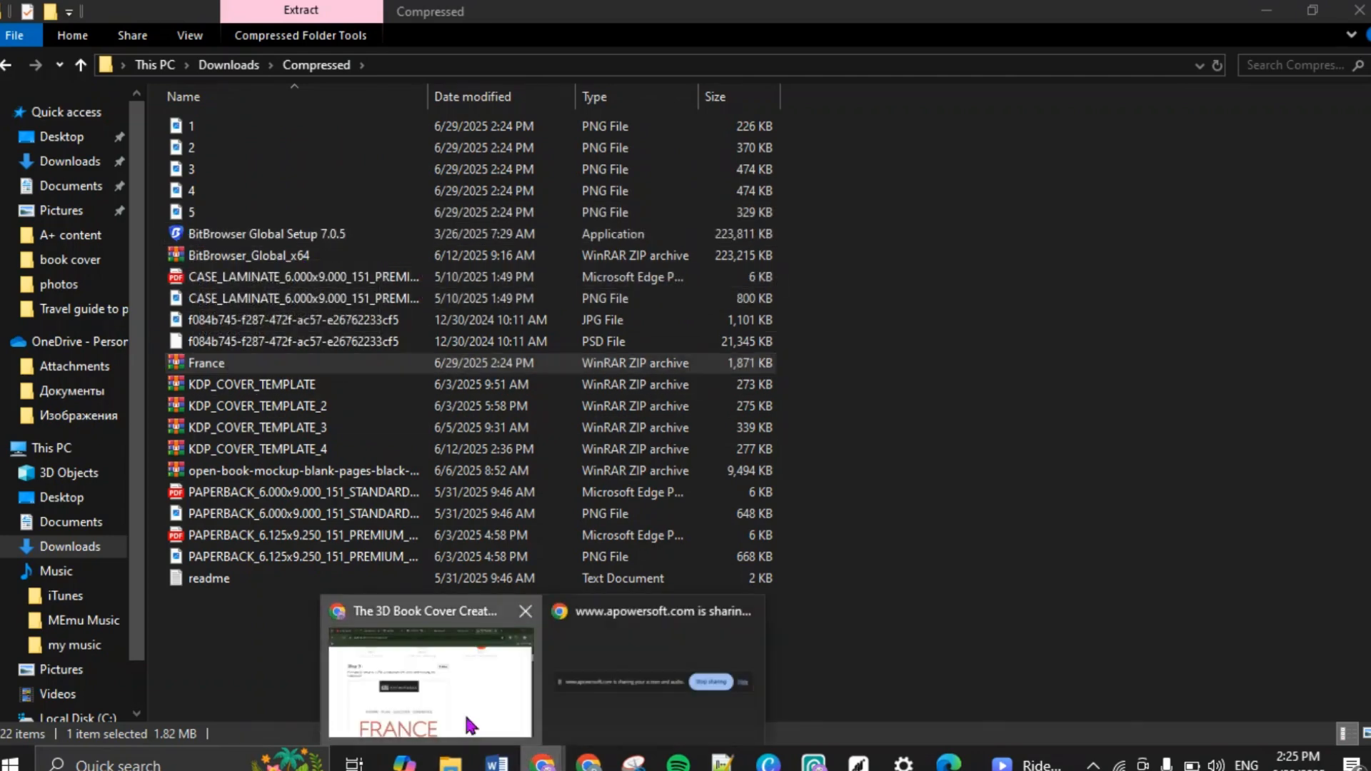
pyautogui.click(462, 709)
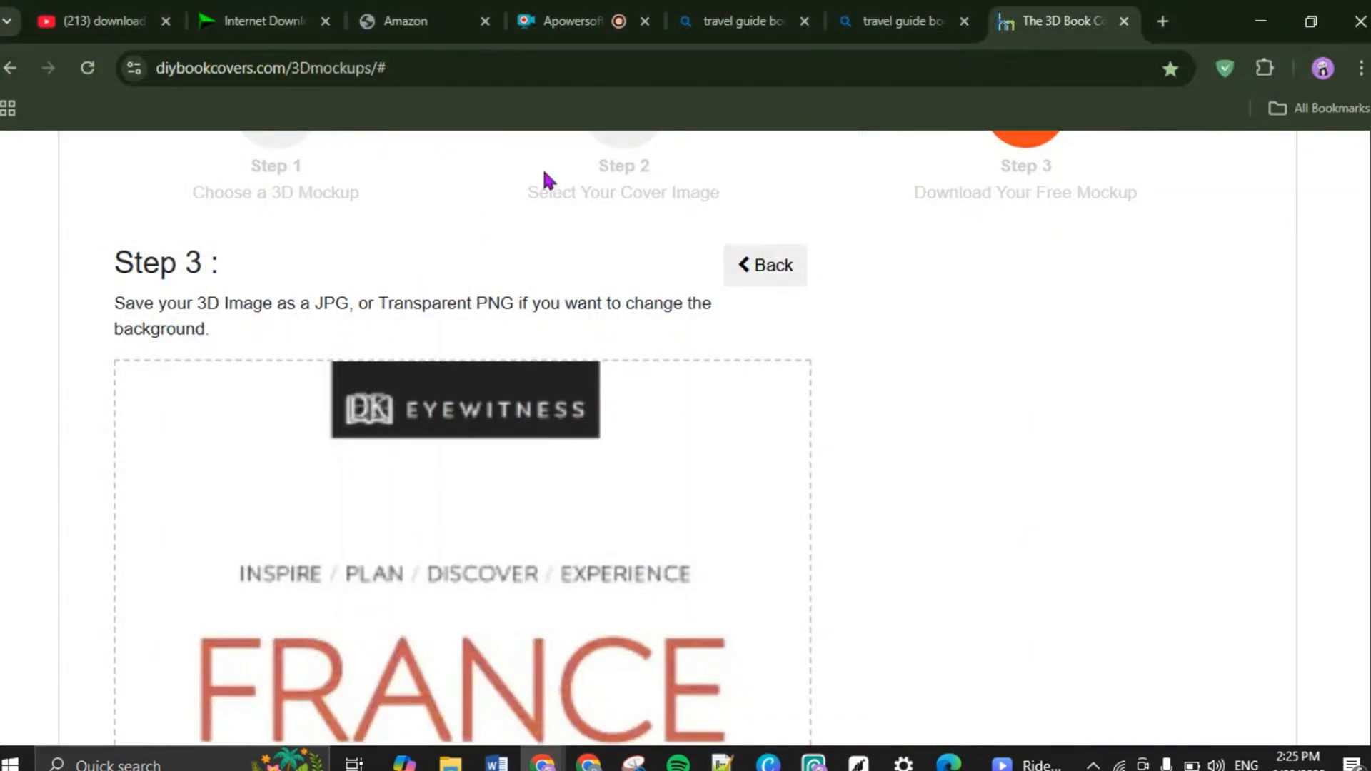
pyautogui.click(554, 26)
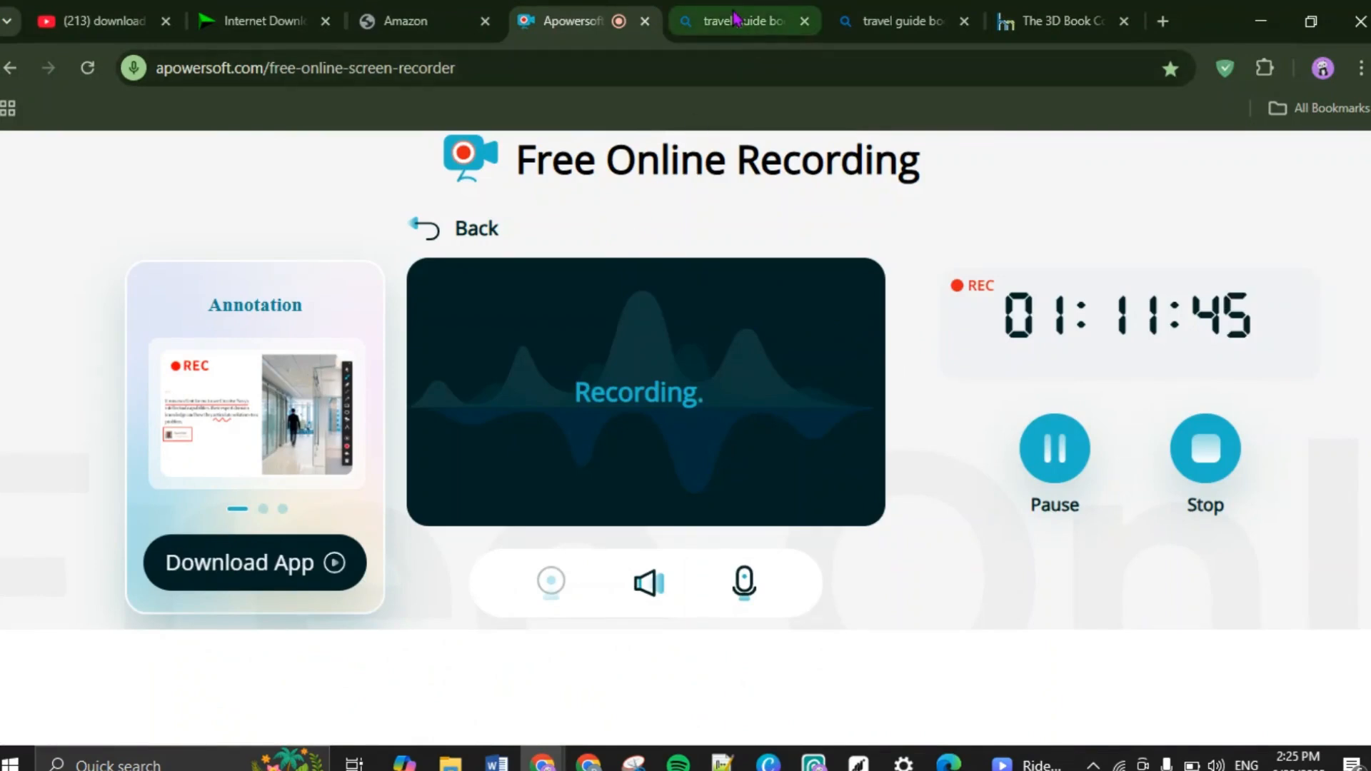
pyautogui.click(432, 25)
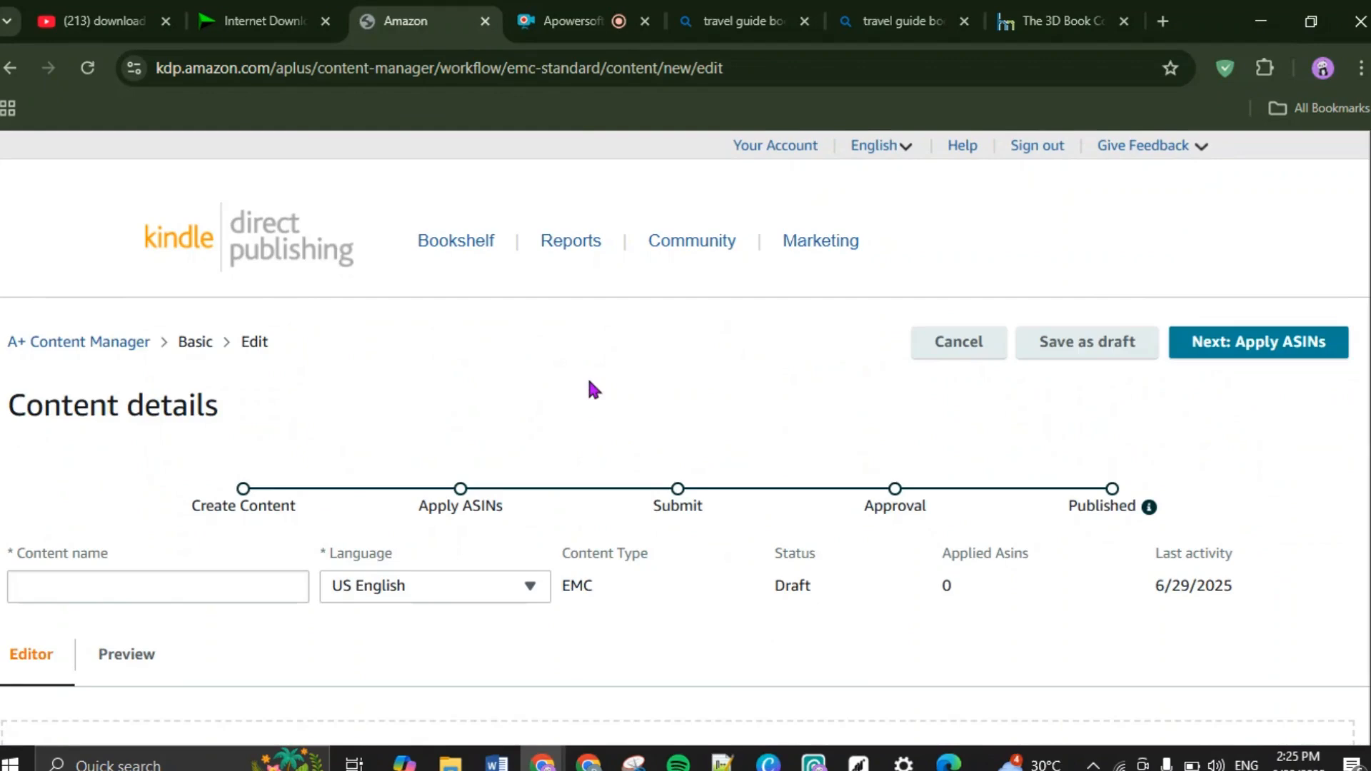
pyautogui.scroll(-6, 593, 389)
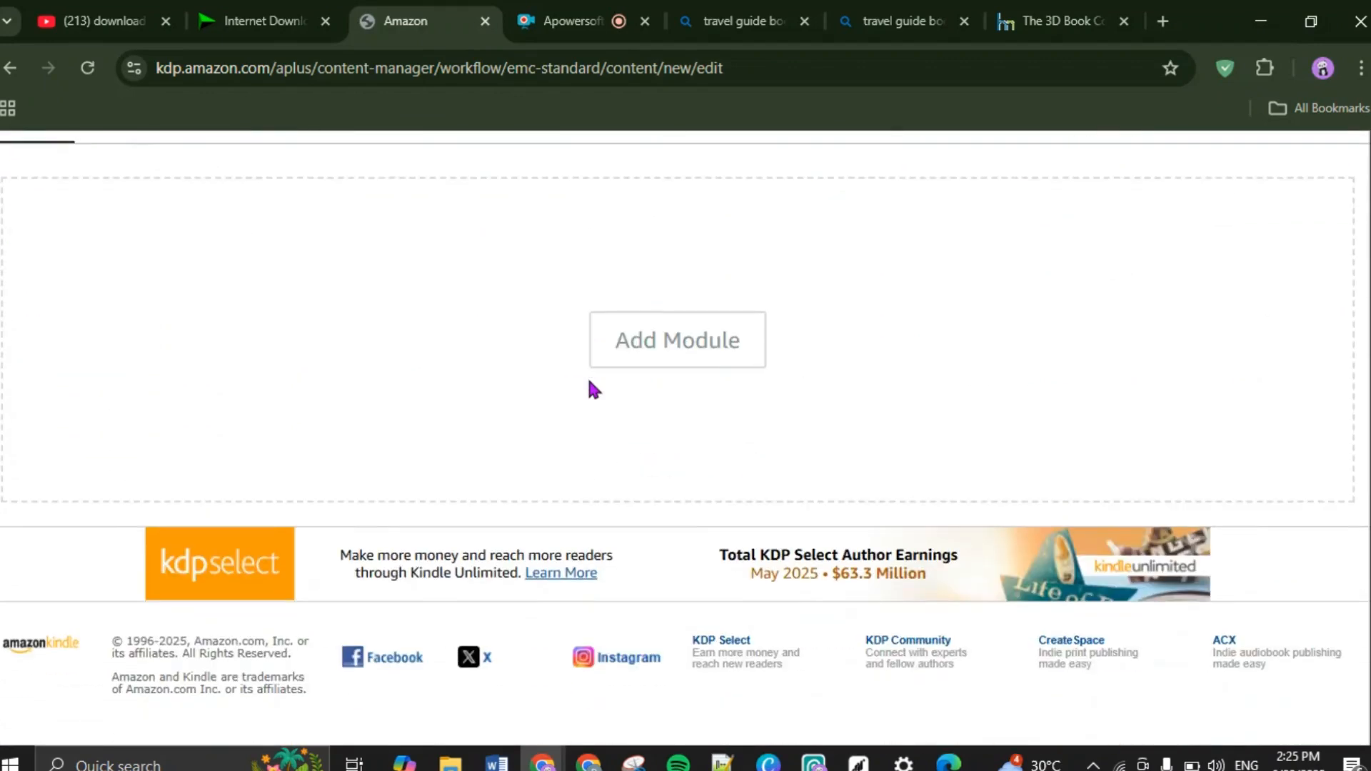
pyautogui.scroll(2, 649, 350)
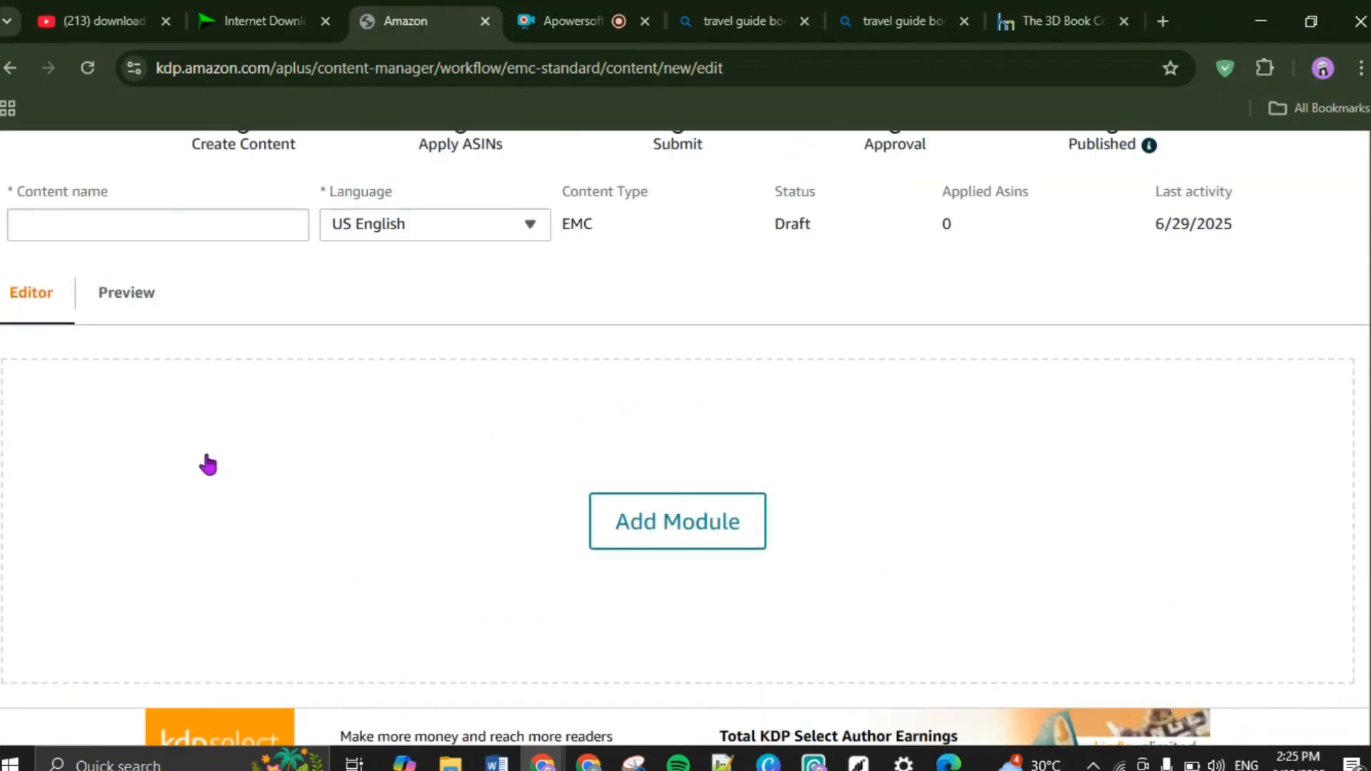
pyautogui.click(661, 527)
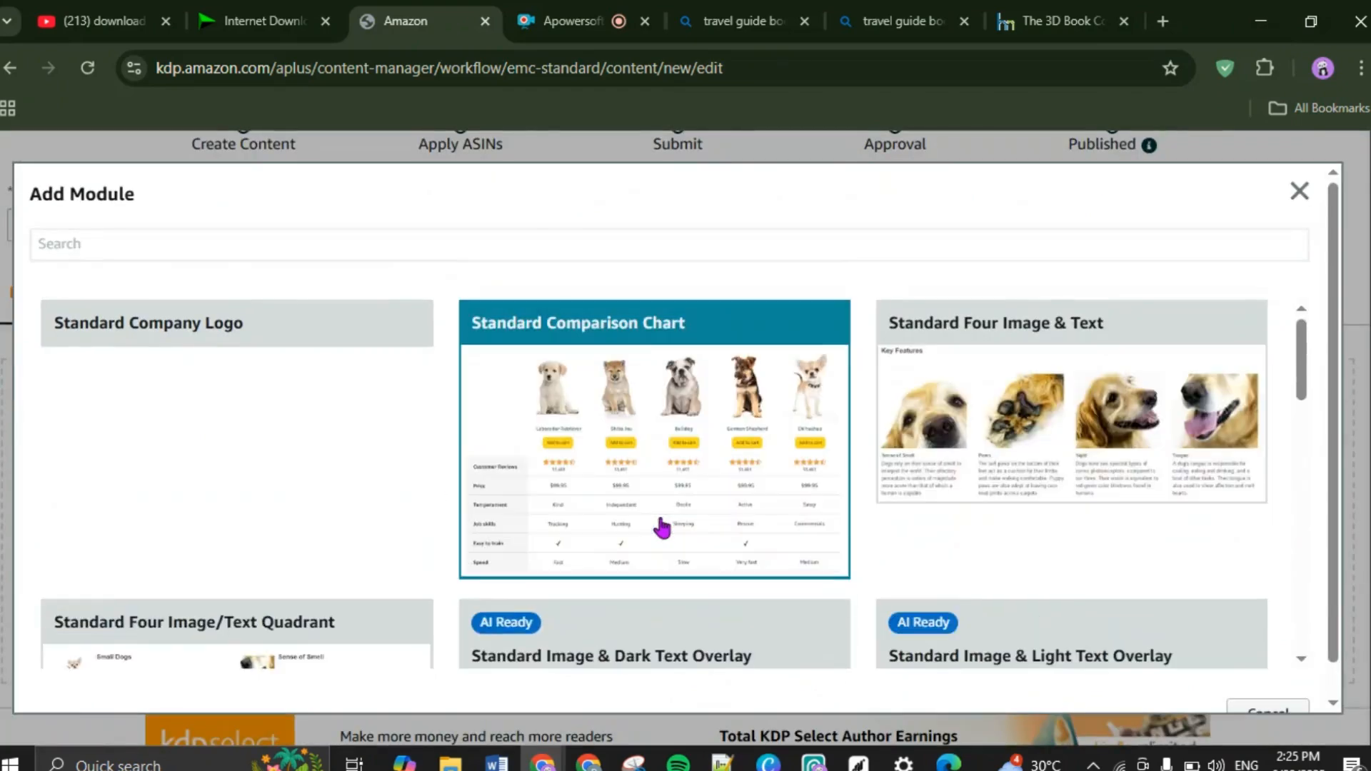
pyautogui.scroll(-8, 229, 407)
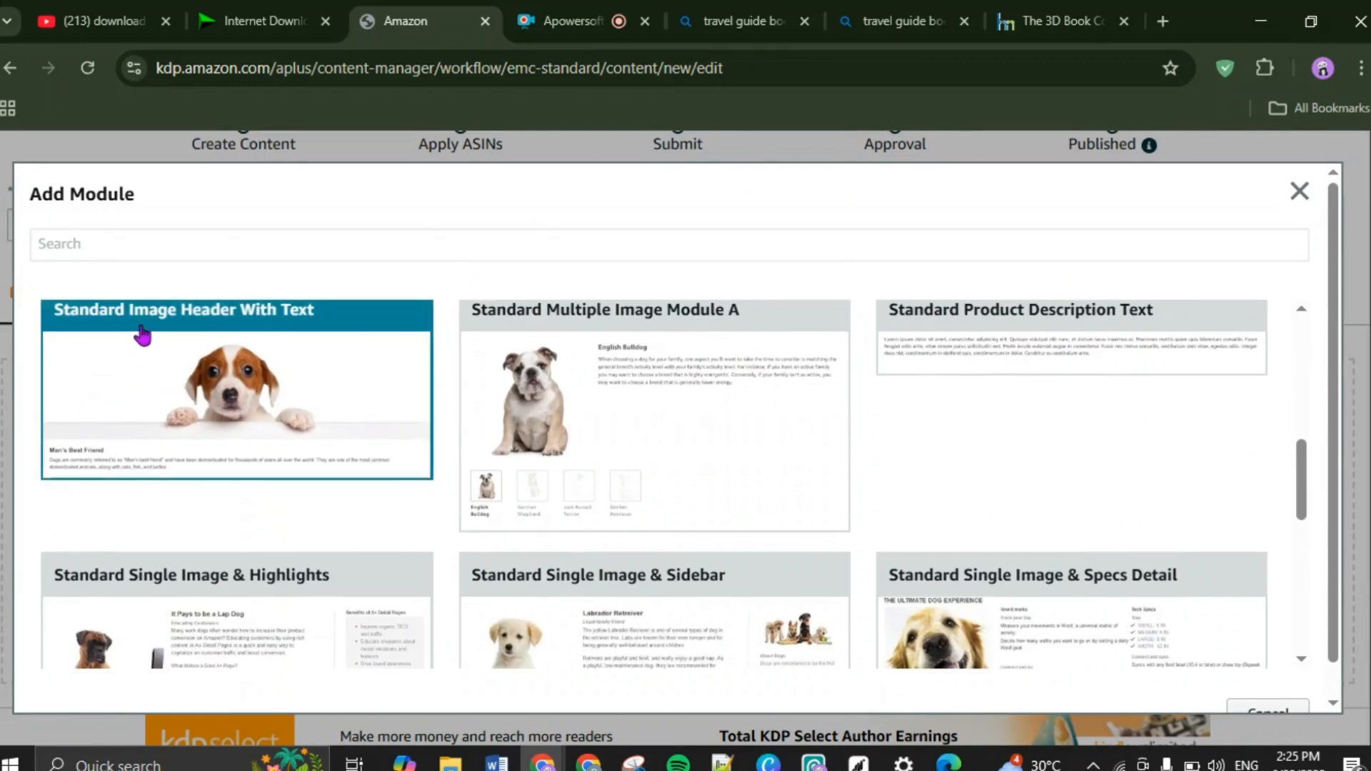
pyautogui.click(315, 366)
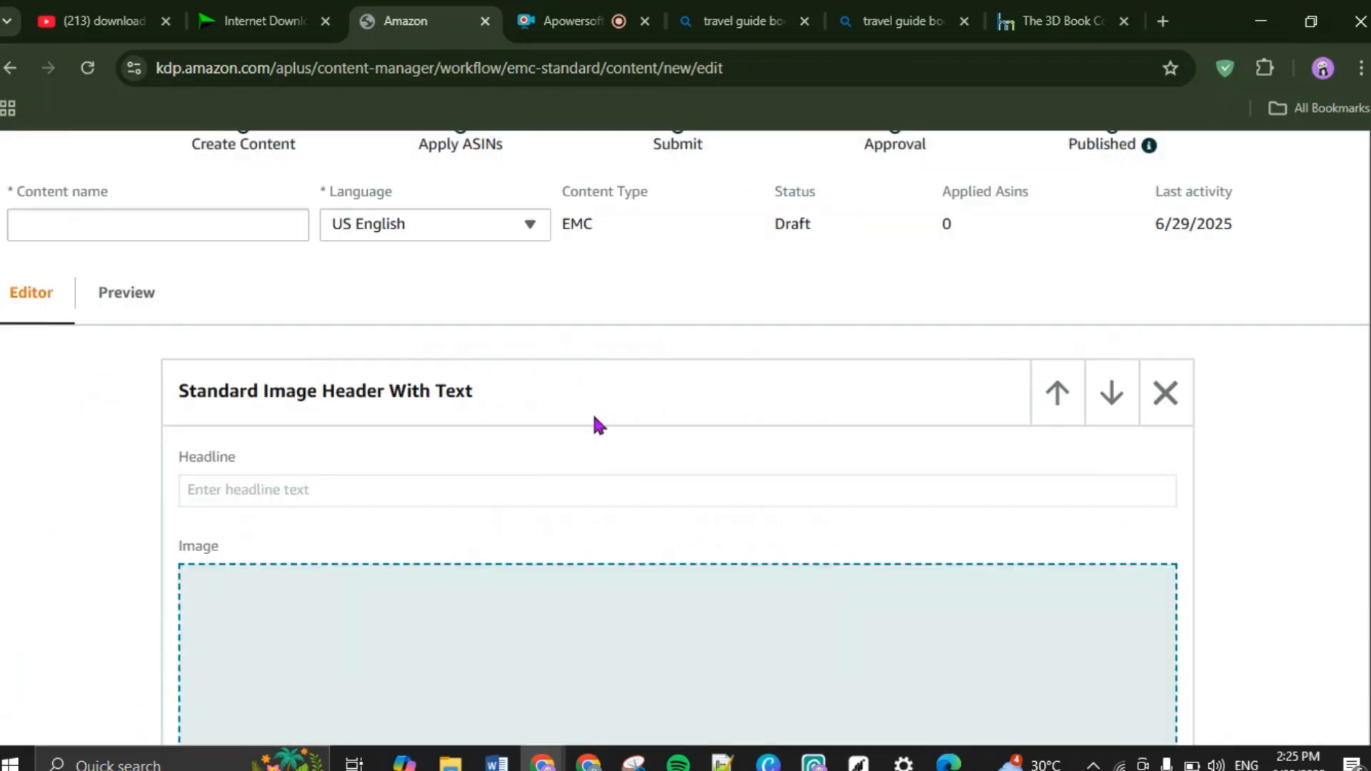
# Step: Load the extracted PNG file 1 from the Compressed folder into the 970:600 image slot's Add Image dialog
pyautogui.scroll(-8, 598, 426)
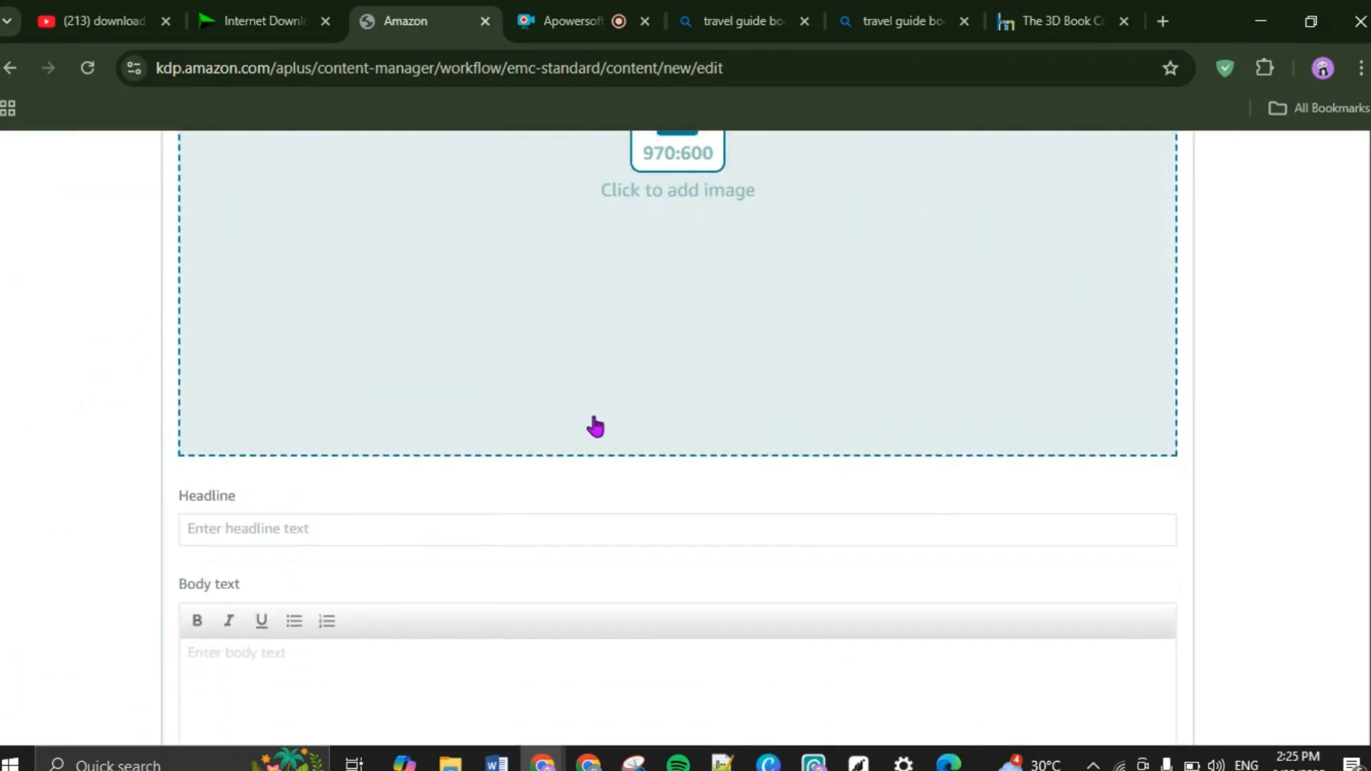
pyautogui.scroll(-5, 596, 426)
pyautogui.scroll(12, 596, 426)
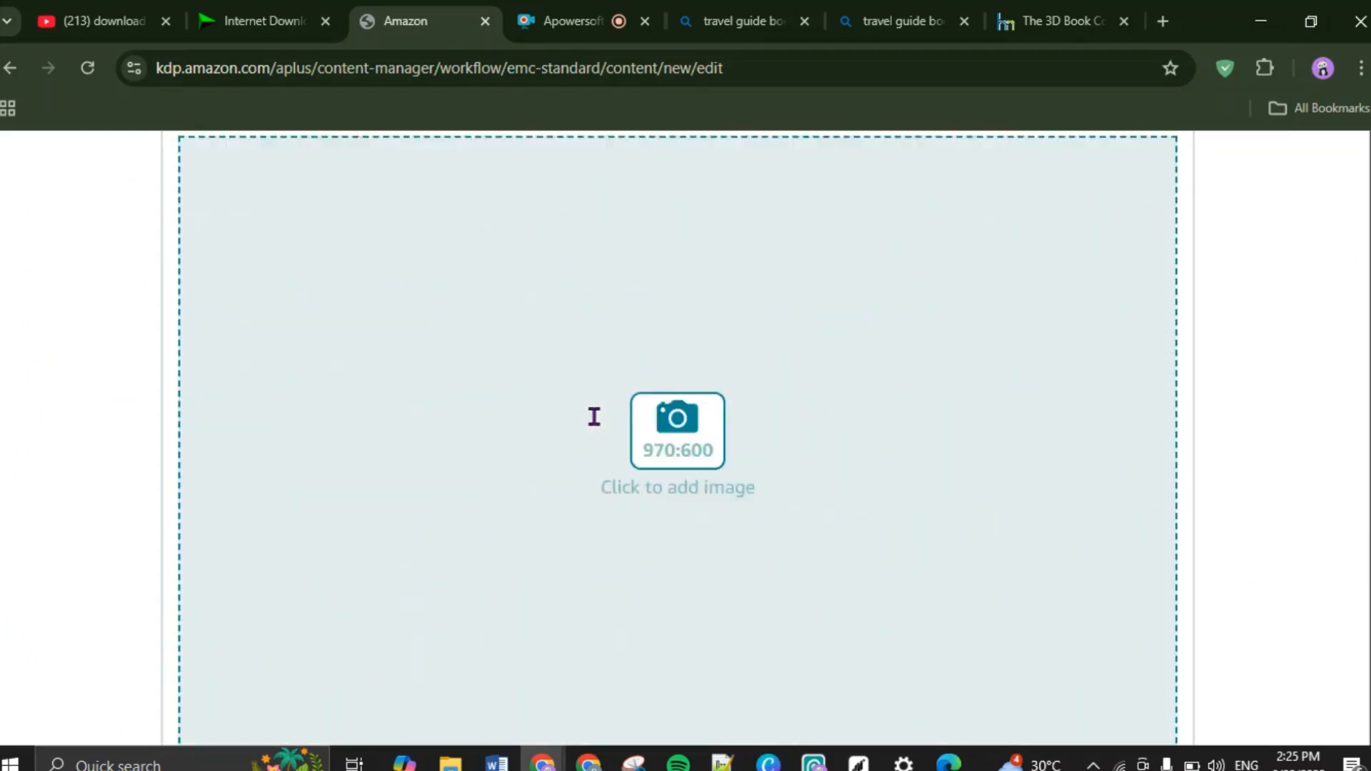
pyautogui.scroll(-2, 596, 426)
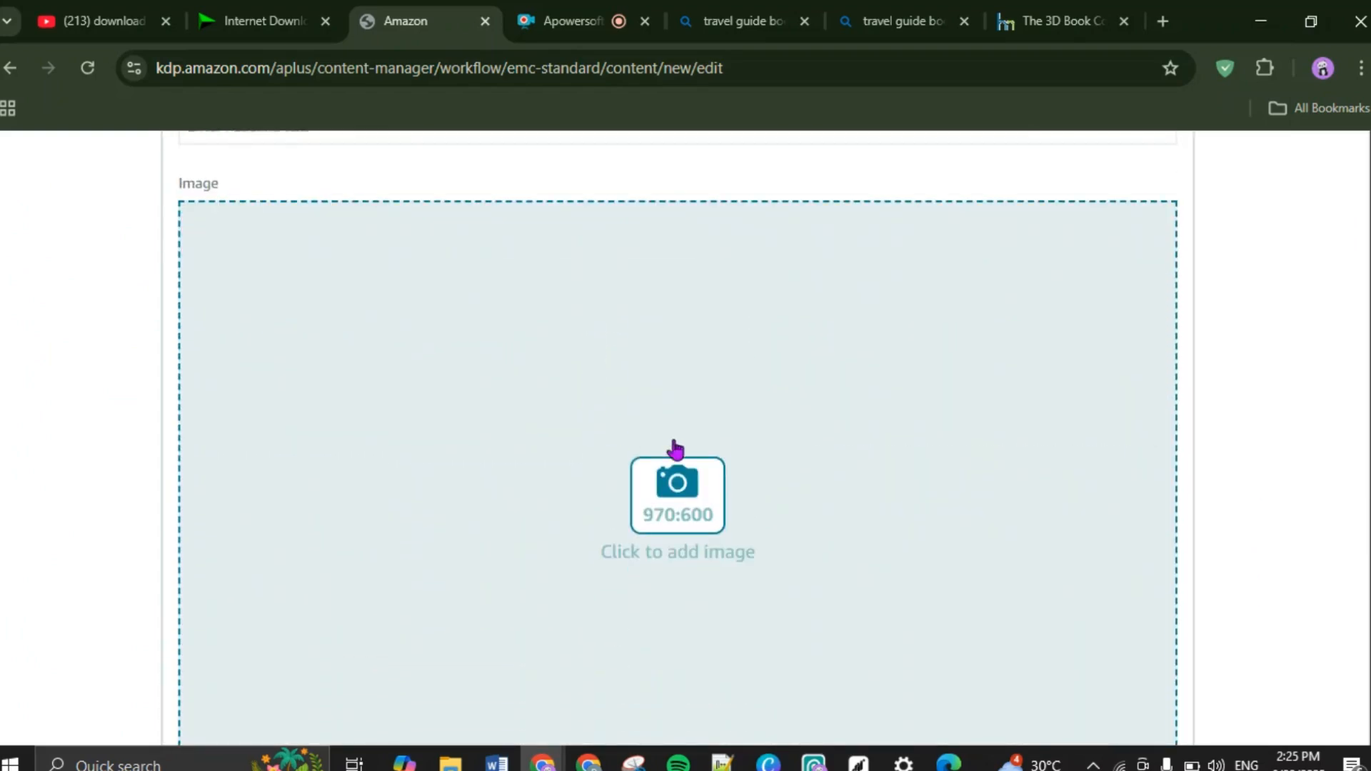
pyautogui.click(686, 493)
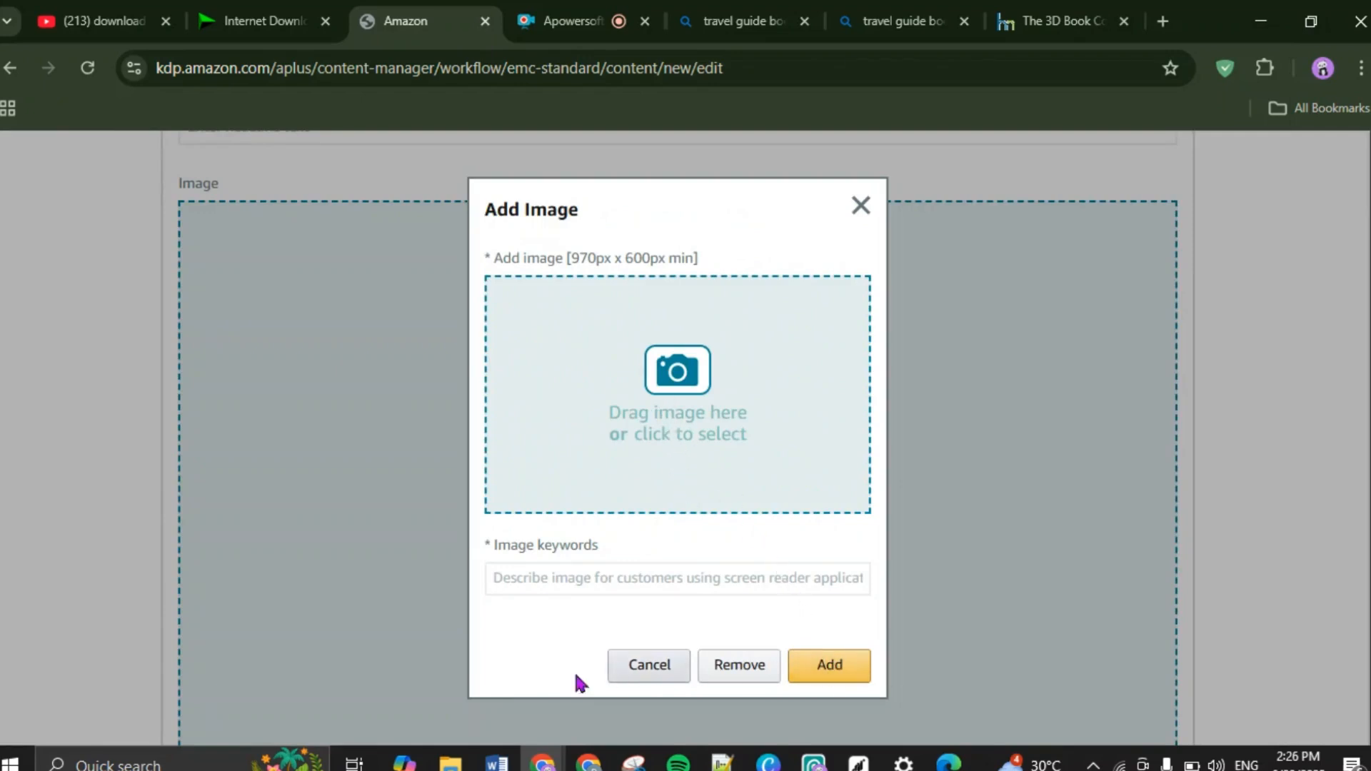
pyautogui.click(450, 763)
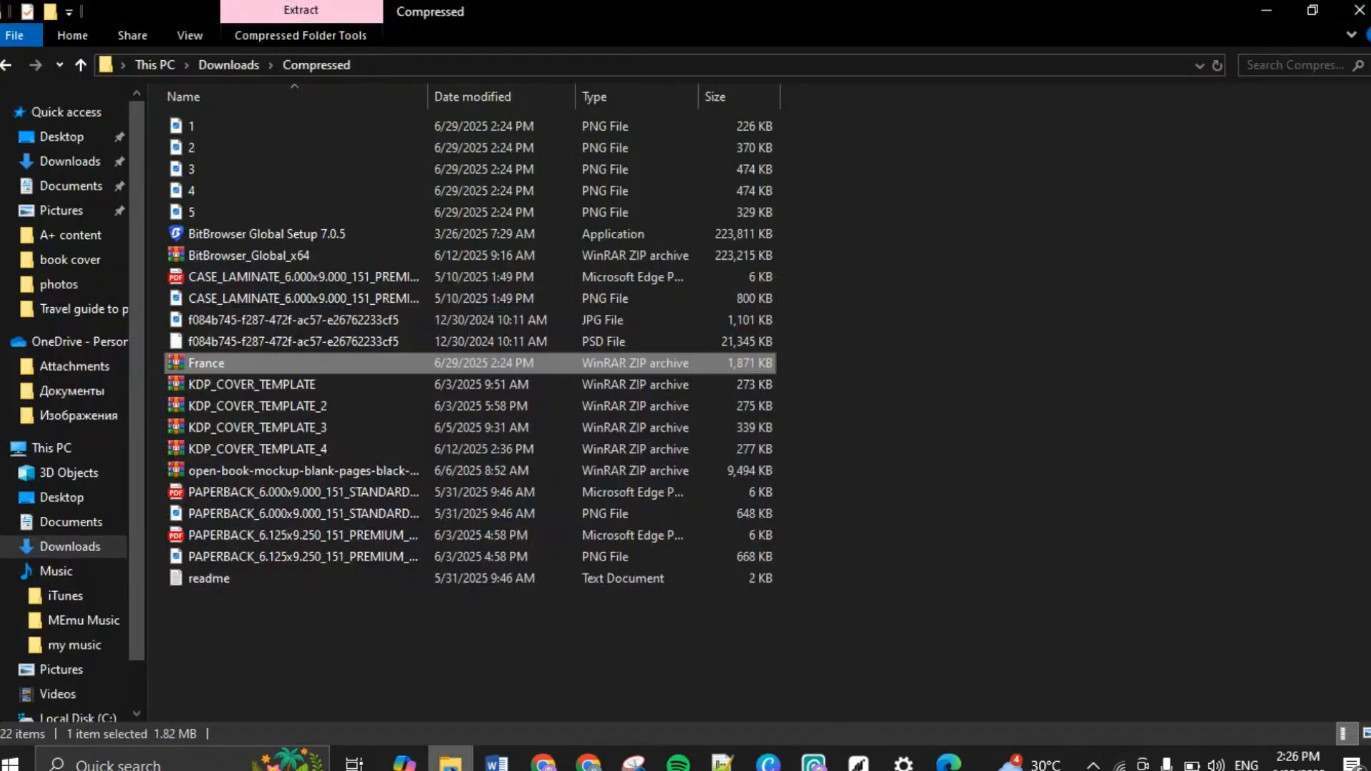
pyautogui.click(1313, 10)
pyautogui.moveTo(383, 288); pyautogui.dragTo(131, 182)
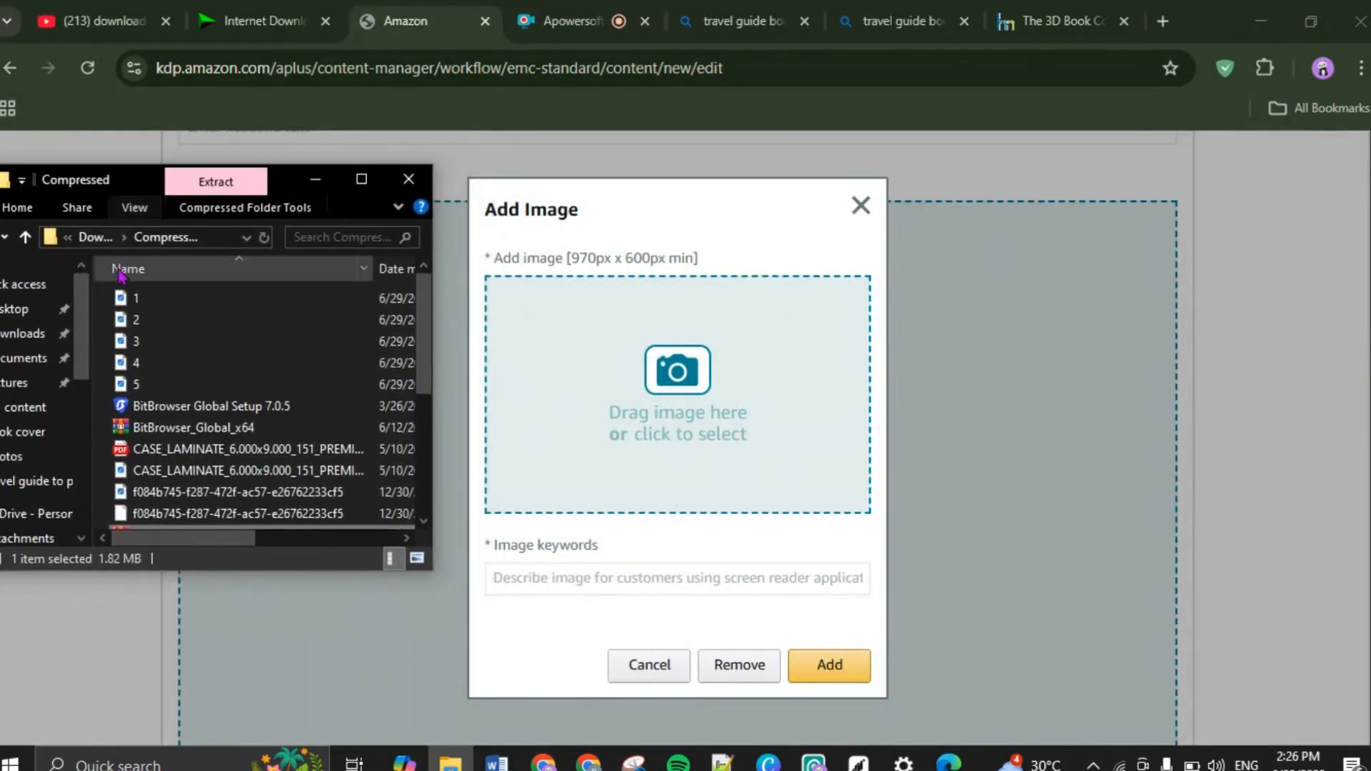
pyautogui.click(135, 305)
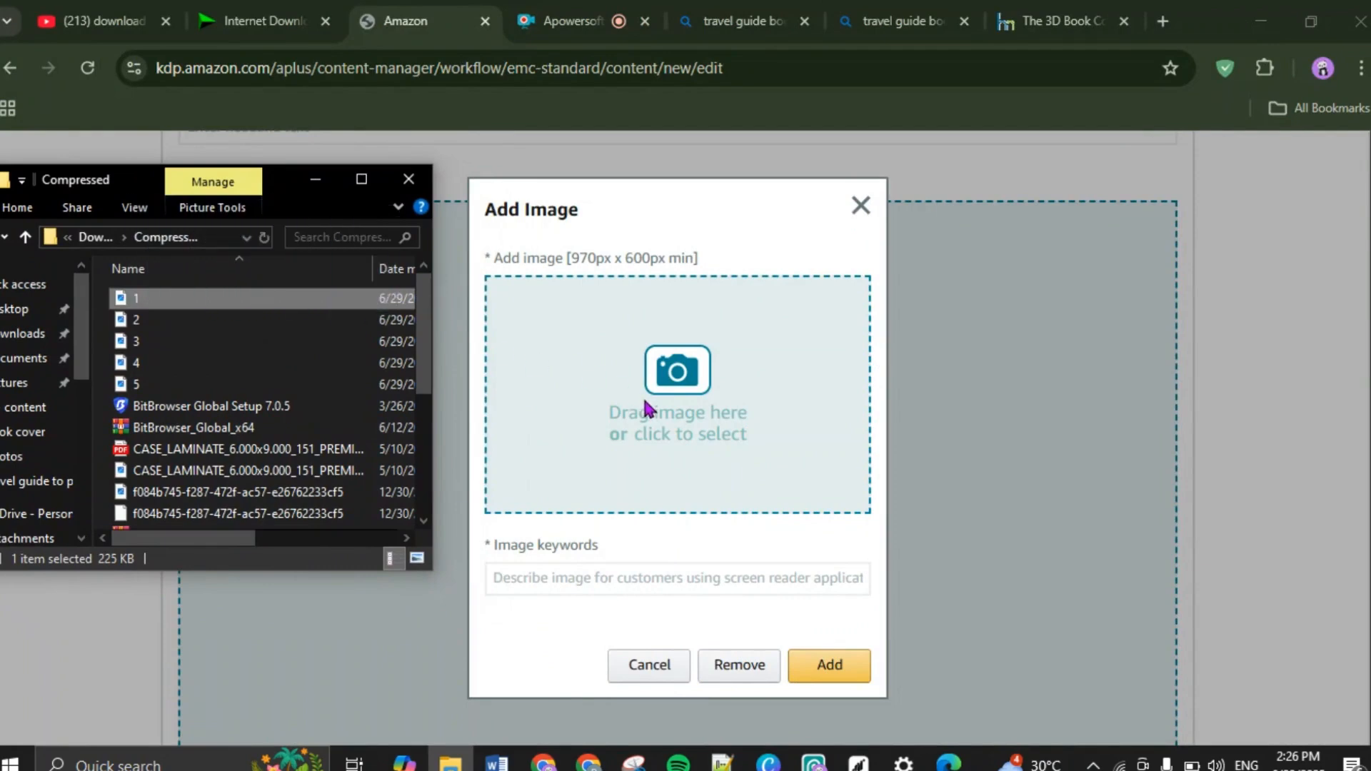
pyautogui.click(652, 432)
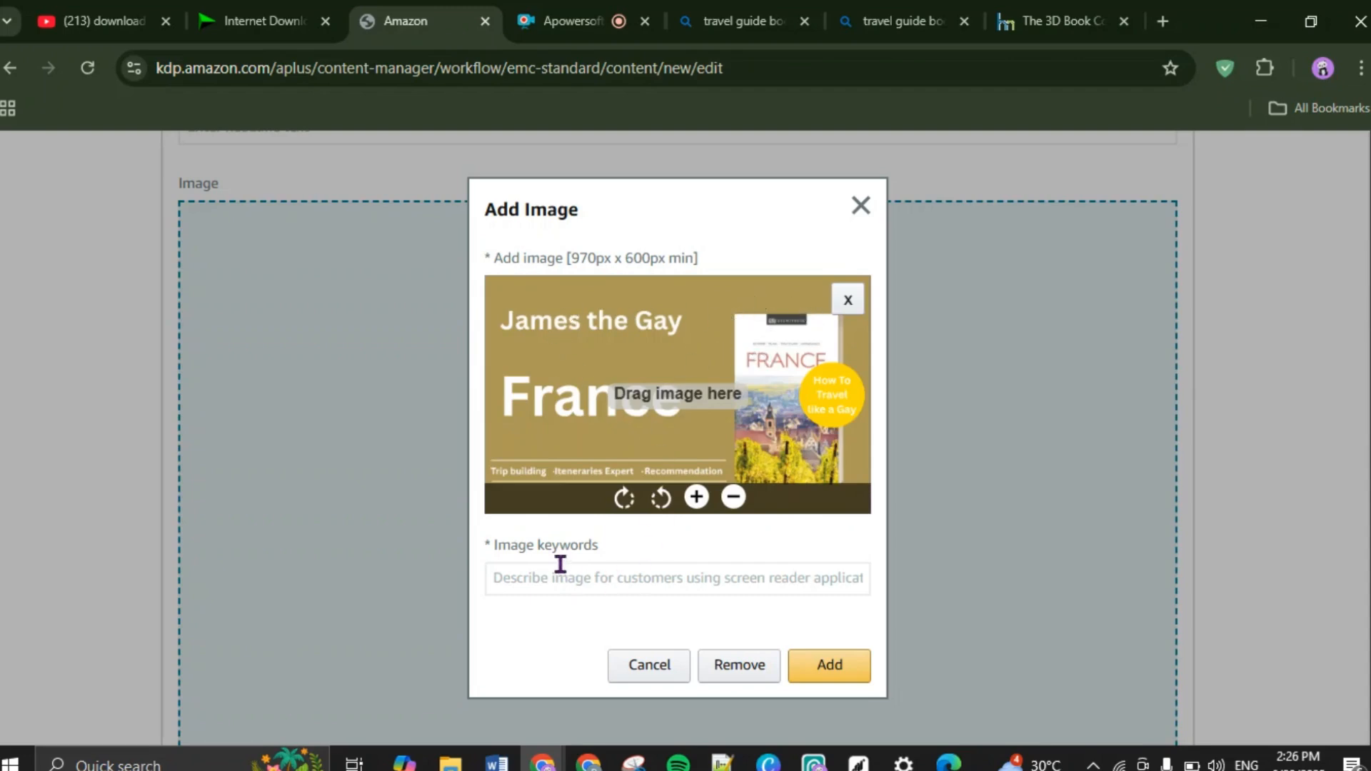
# Step: Set the image keywords to "the gay guide" and add the France cover image to the first module
pyautogui.click(599, 577)
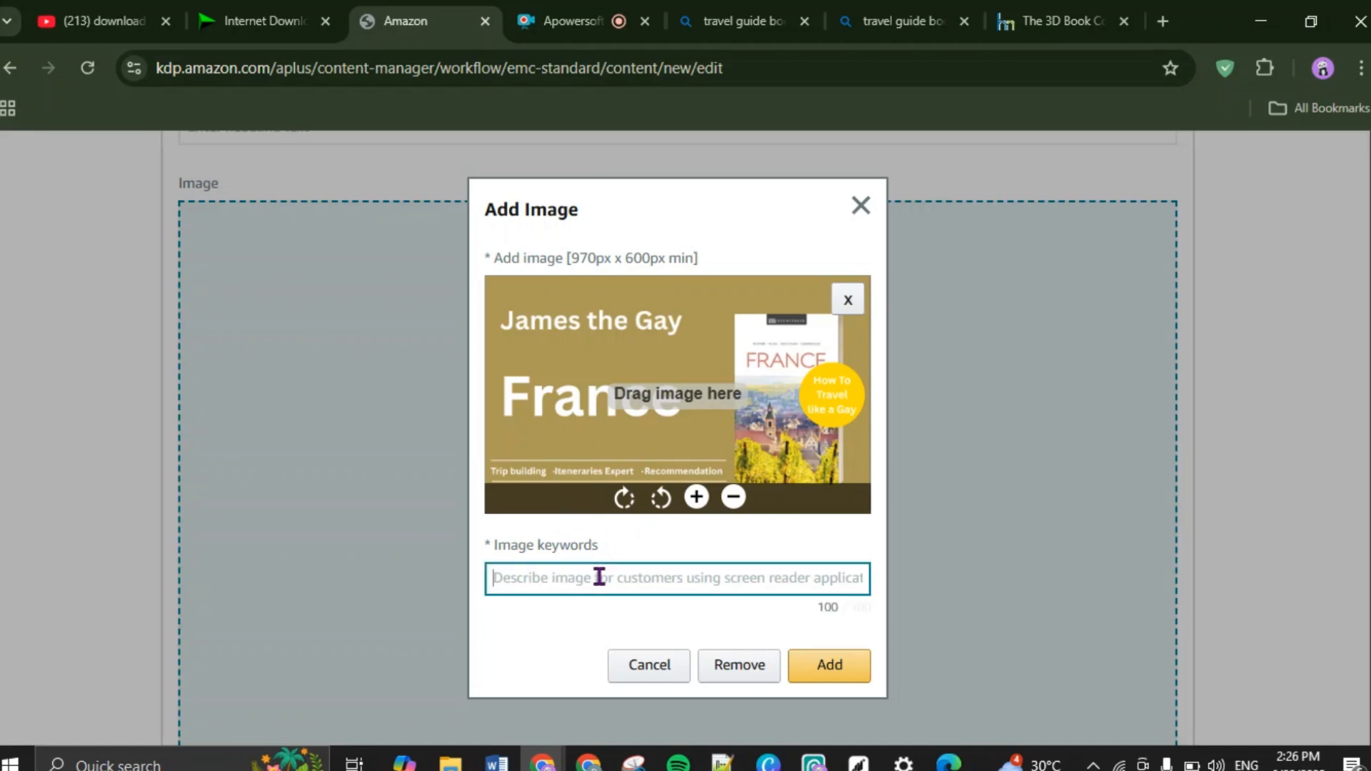
pyautogui.write('the gay guide')
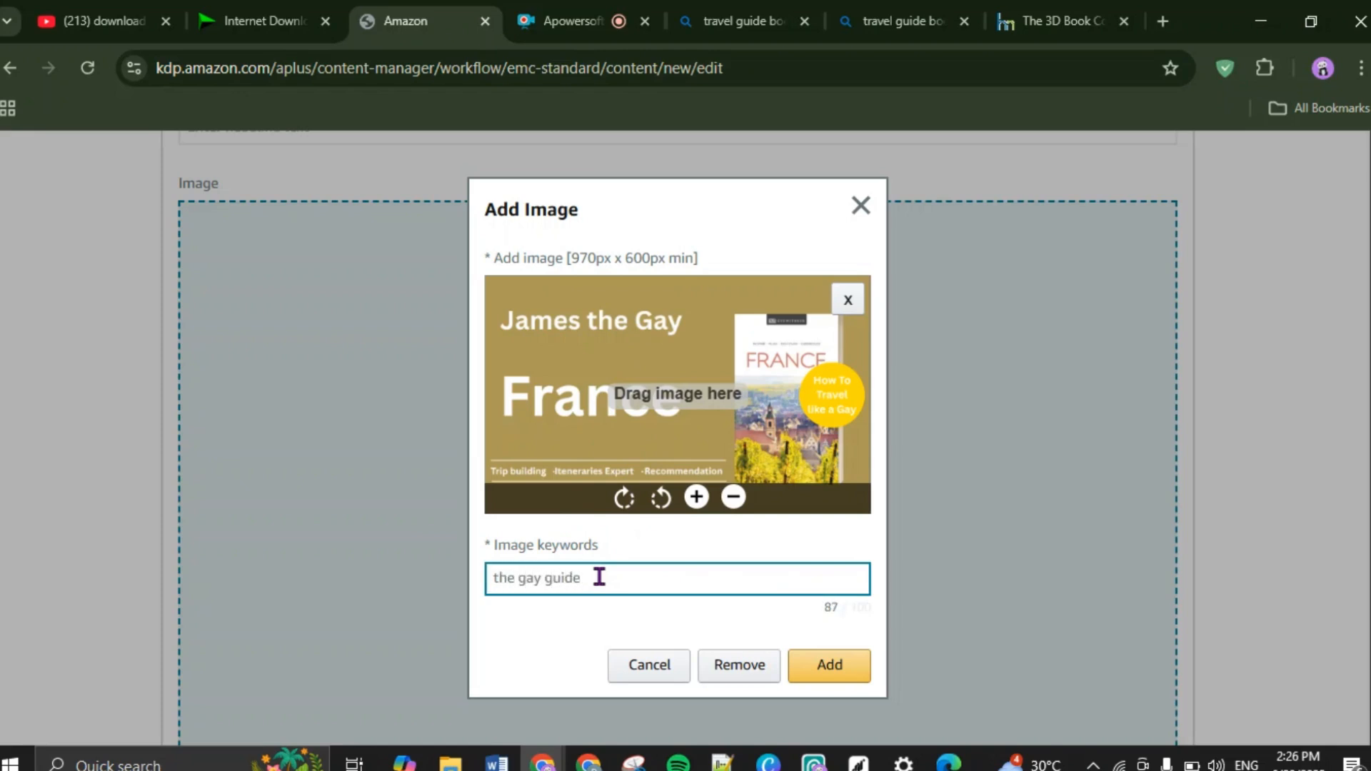
pyautogui.click(829, 663)
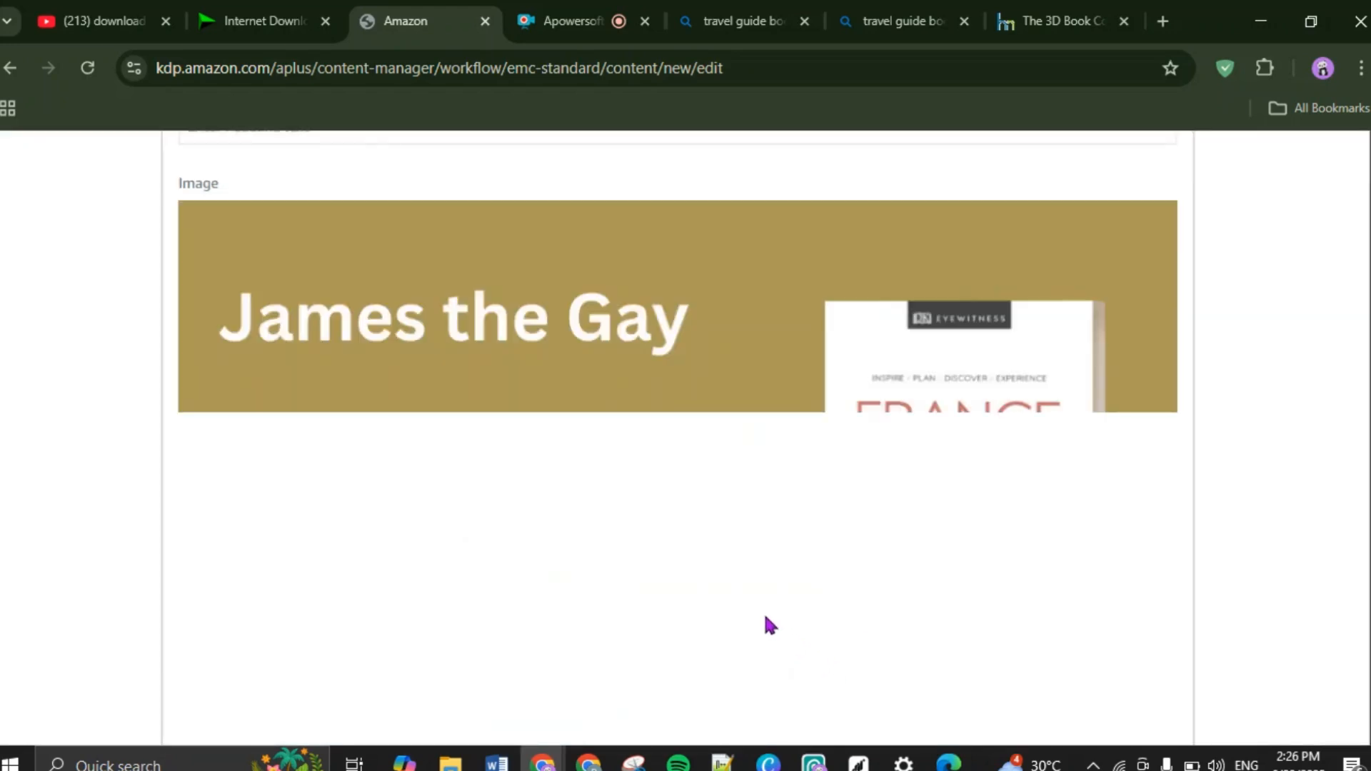
# Step: Add a second Standard Image Header With Text module below the France cover module
pyautogui.scroll(-5, 617, 450)
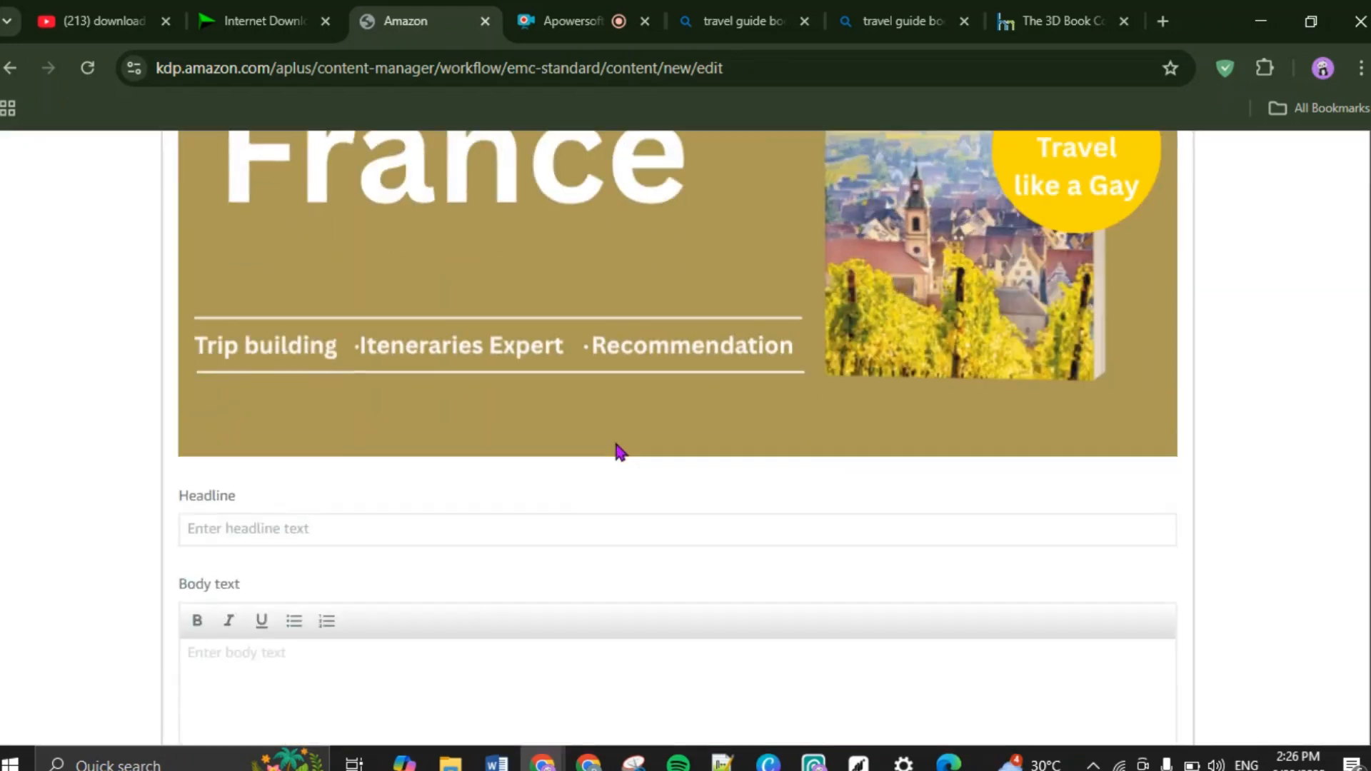
pyautogui.scroll(-10, 618, 451)
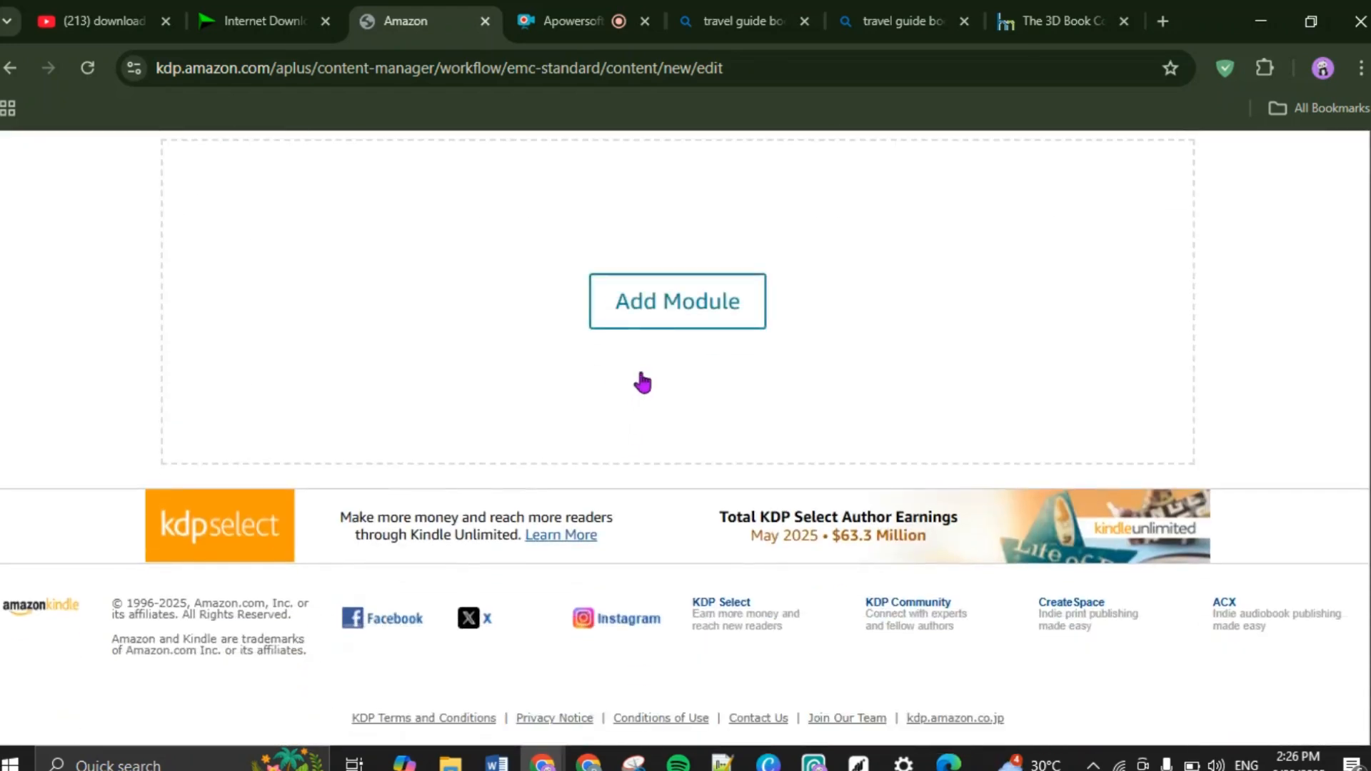
pyautogui.click(644, 314)
pyautogui.scroll(-5, 312, 482)
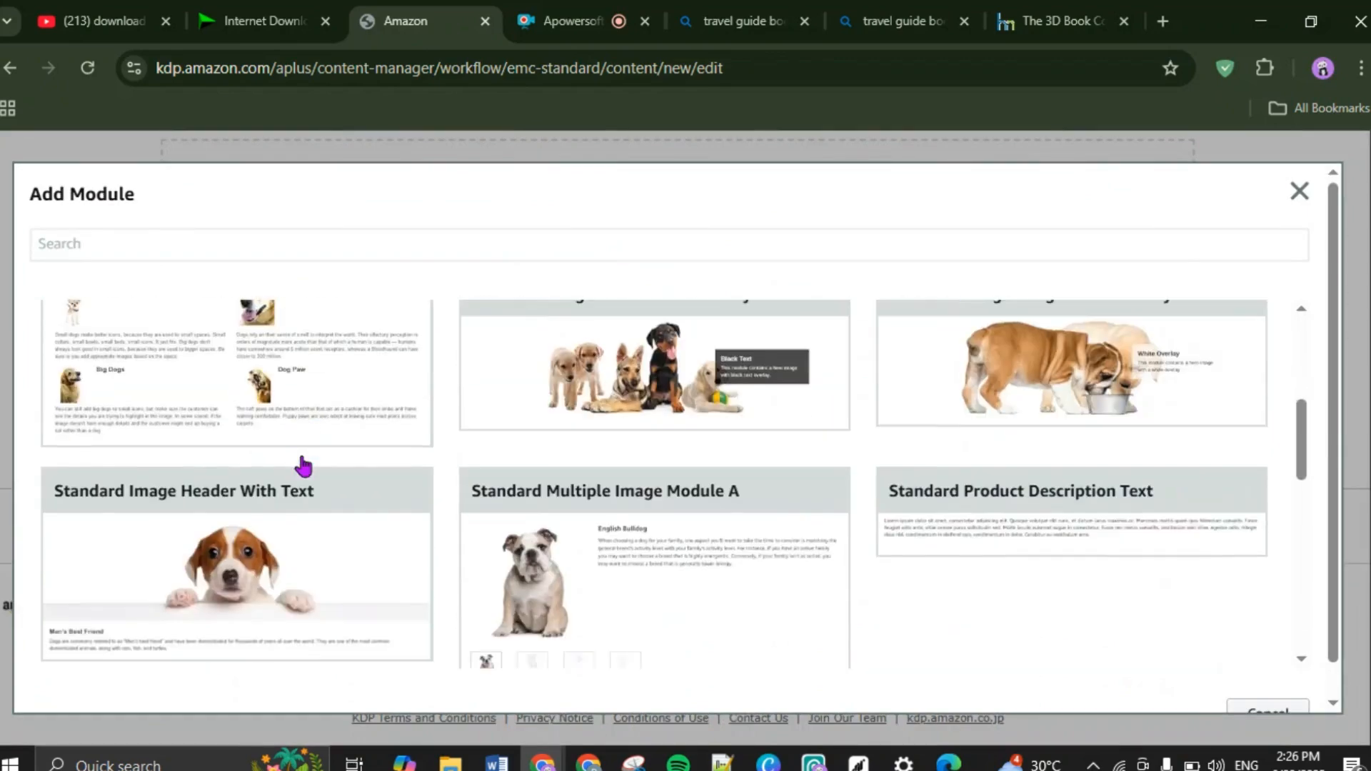
pyautogui.click(304, 466)
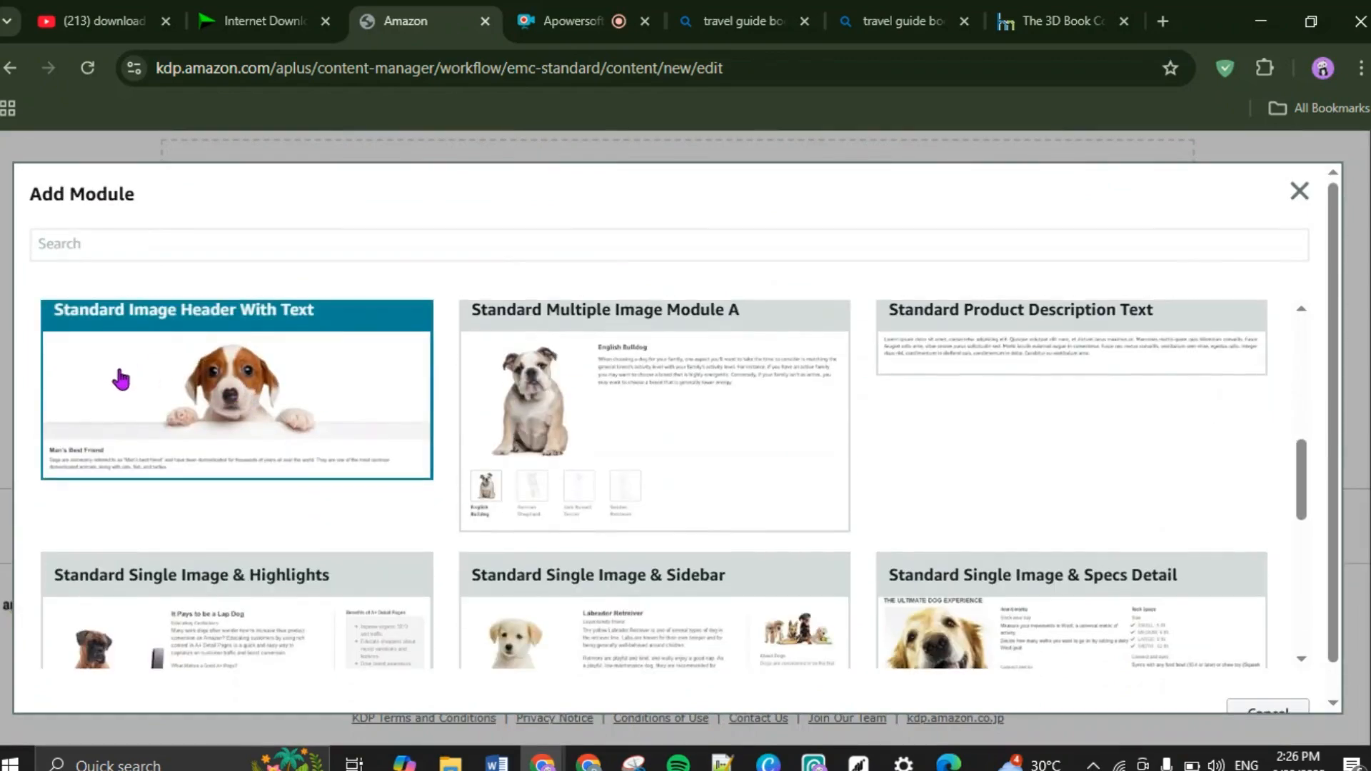
# Step: Add a third Standard Image Header With Text module at the end of the page
pyautogui.scroll(-10, 792, 493)
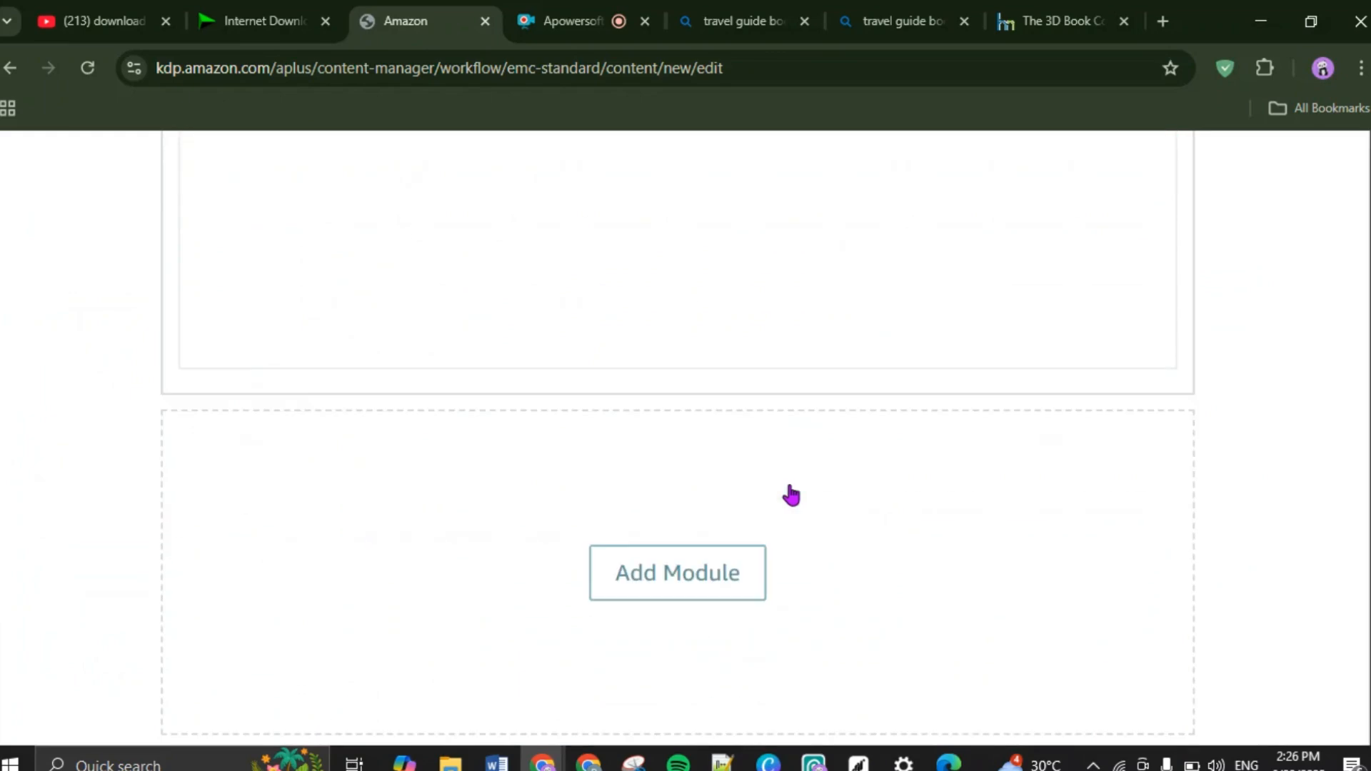
pyautogui.click(718, 572)
pyautogui.scroll(-5, 297, 465)
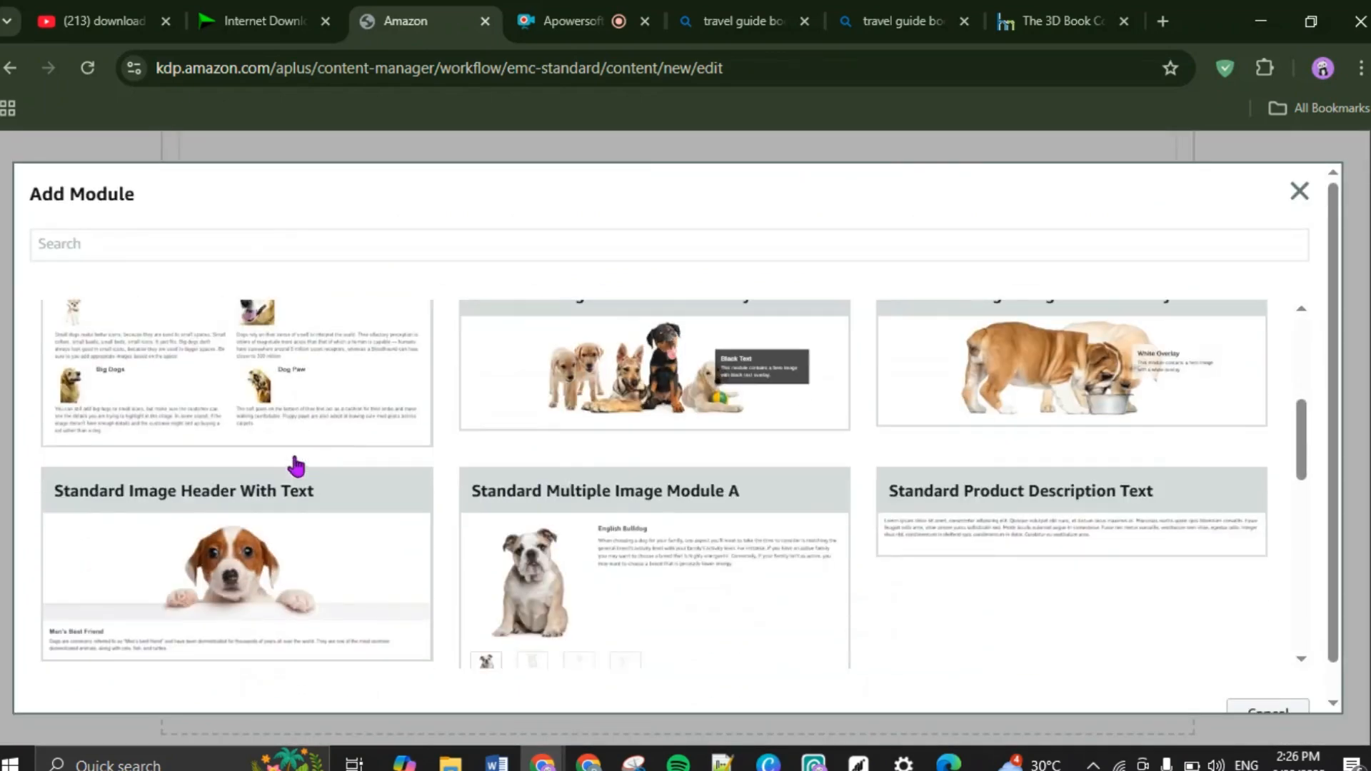
pyautogui.click(229, 511)
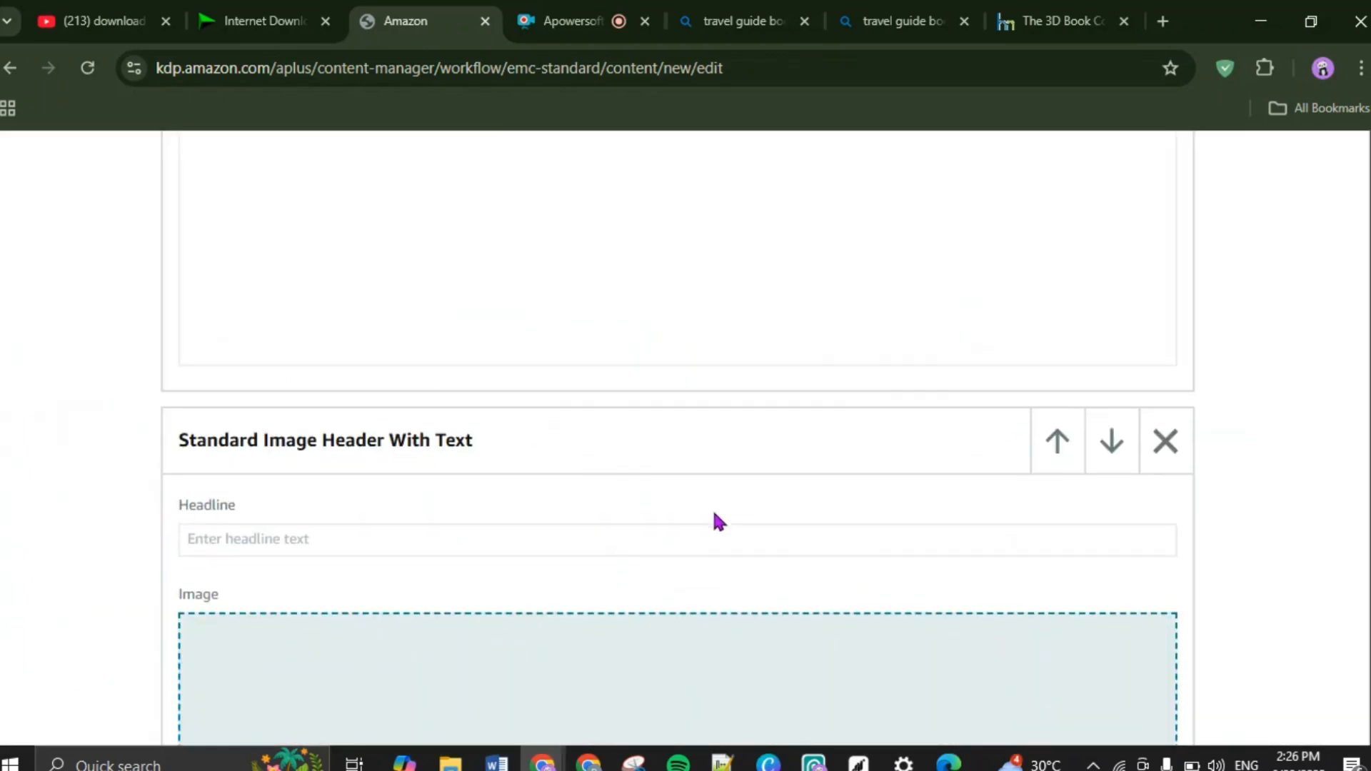
# Step: Add a fourth Standard Image Header With Text module below the third one
pyautogui.scroll(3, 714, 521)
pyautogui.scroll(-10, 713, 520)
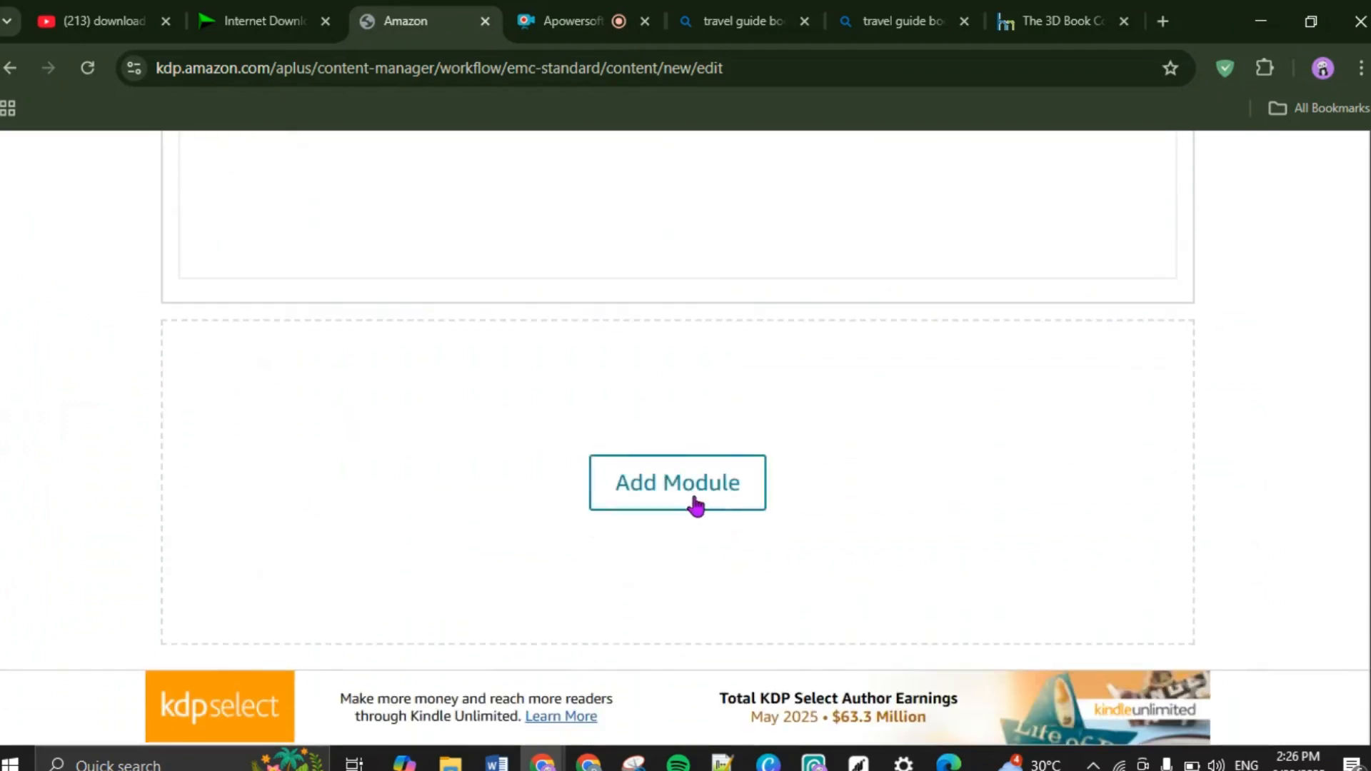
pyautogui.click(693, 500)
pyautogui.scroll(-6, 111, 532)
pyautogui.scroll(2, 143, 429)
pyautogui.click(138, 422)
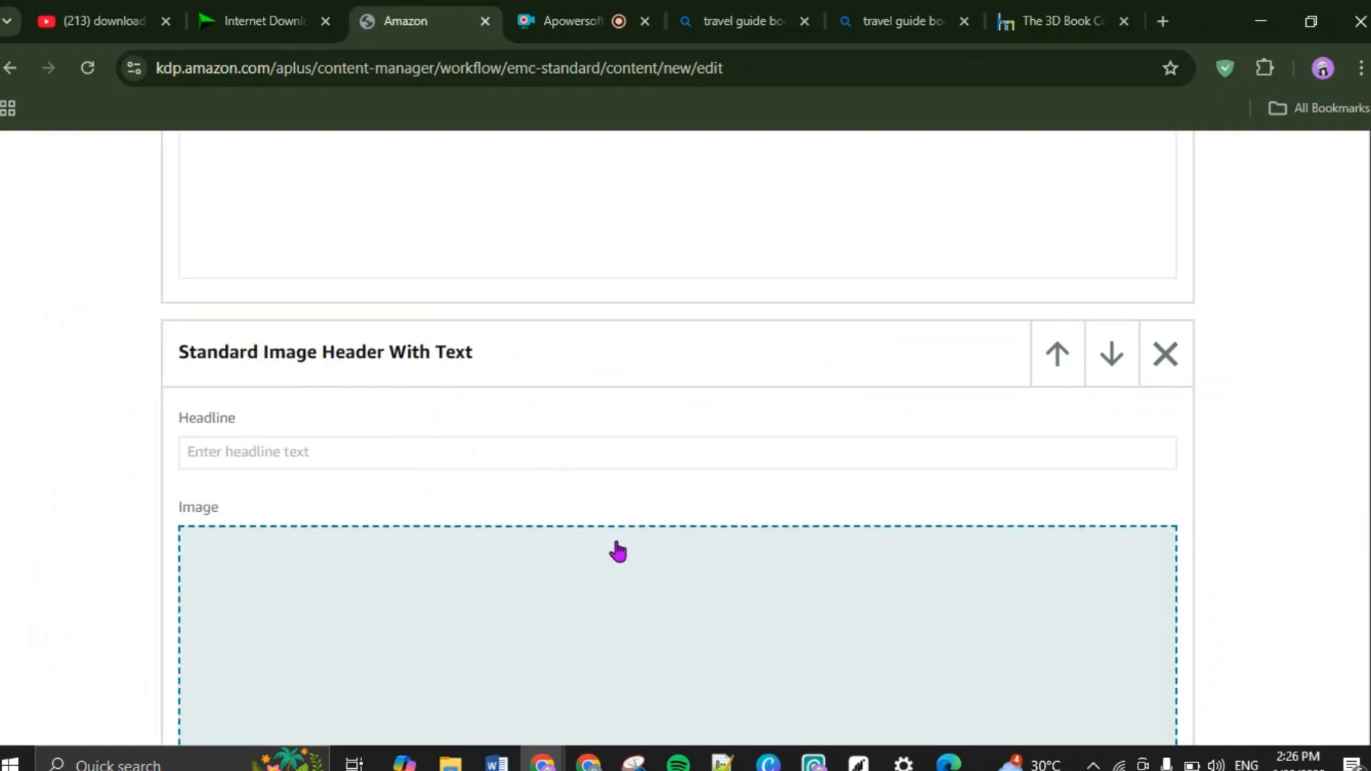
# Step: Add a fifth Standard Image Header With Text module below the fourth one
pyautogui.scroll(-15, 617, 552)
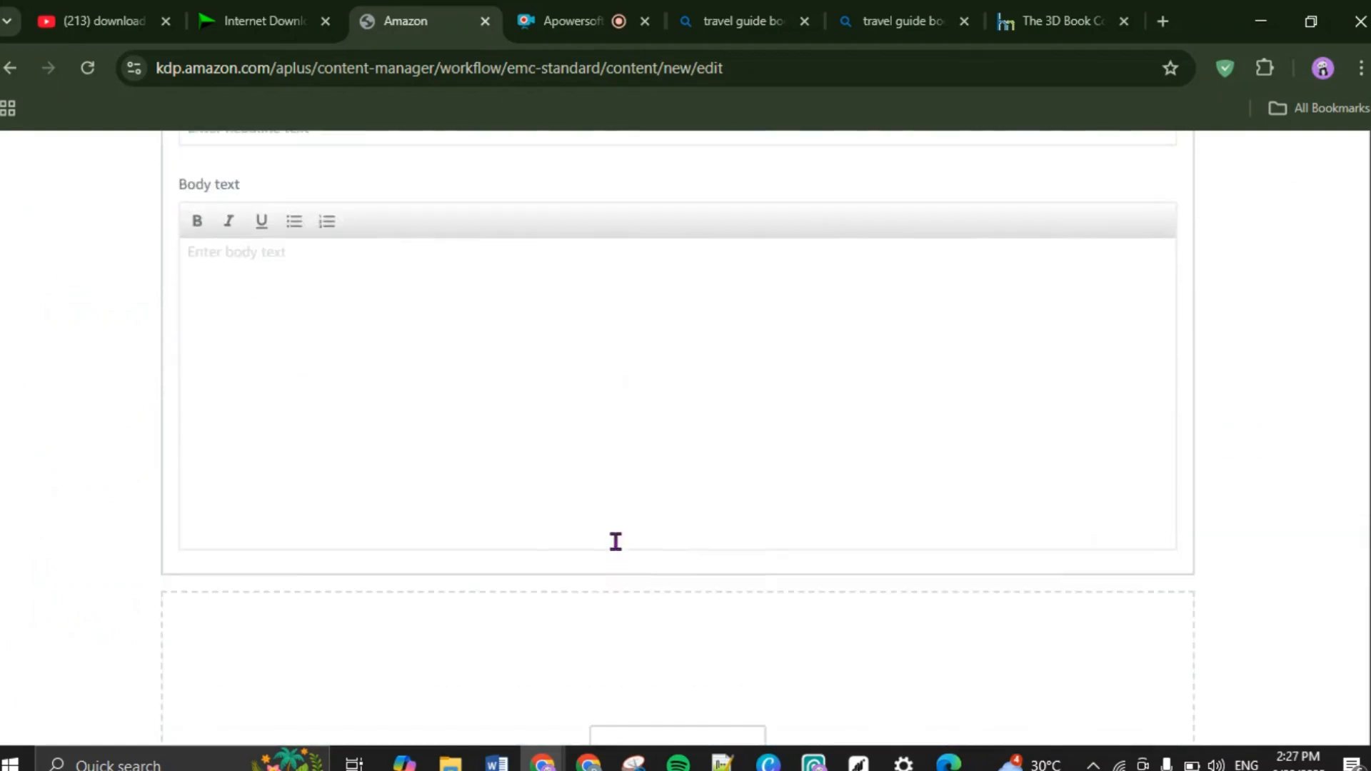
pyautogui.scroll(-5, 616, 542)
pyautogui.click(636, 405)
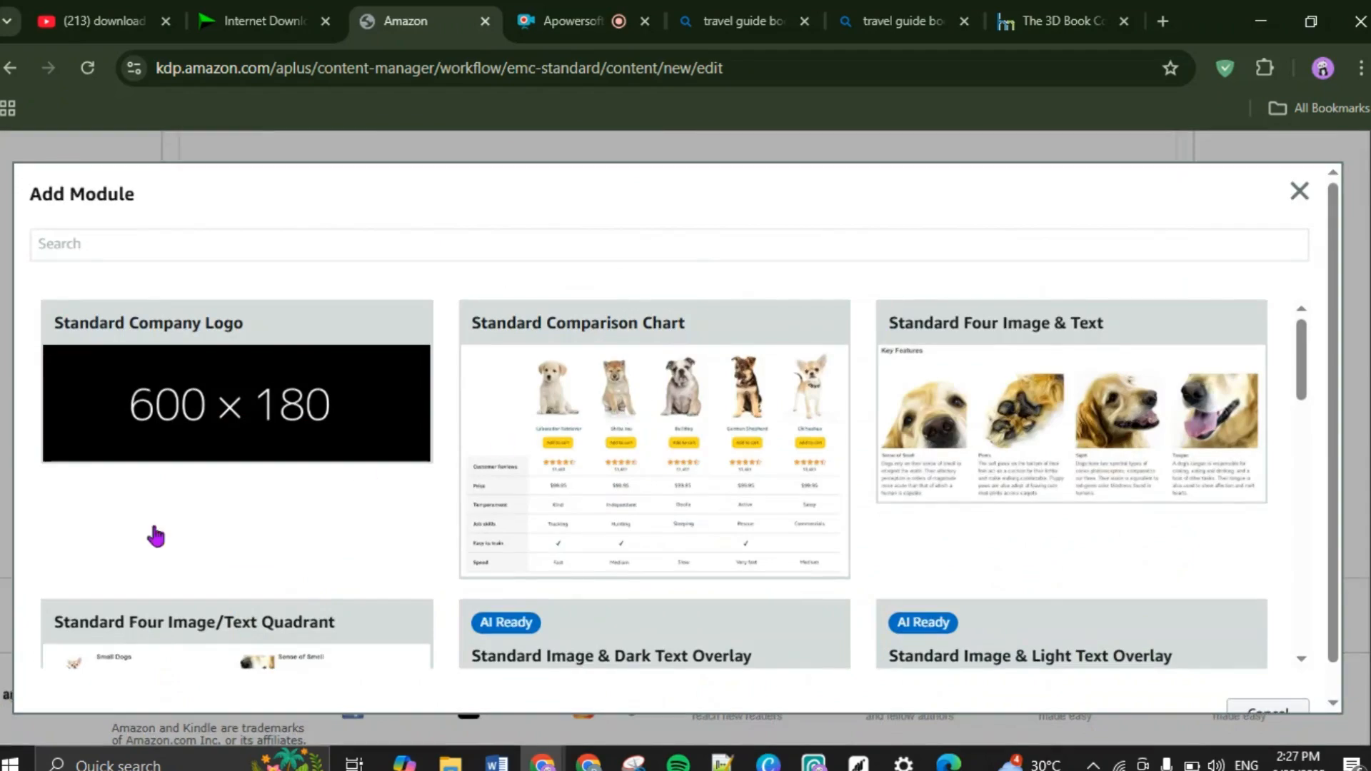
pyautogui.scroll(-8, 131, 550)
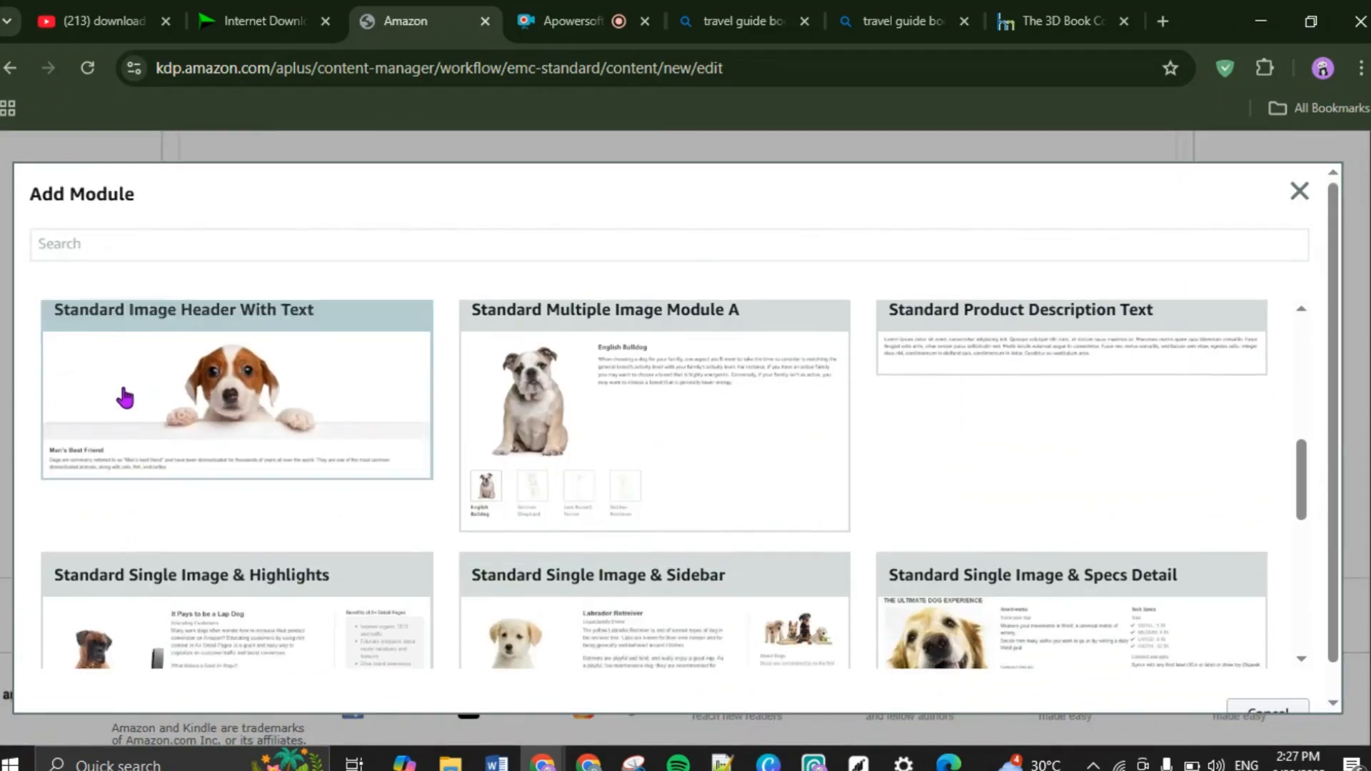
pyautogui.click(125, 397)
# Step: Load PNG file 2 from the Compressed folder in File Explorer into the second module's 970:600 Add Image dialog
pyautogui.scroll(7, 705, 651)
pyautogui.scroll(-8, 705, 650)
pyautogui.scroll(9, 700, 650)
pyautogui.scroll(10, 663, 615)
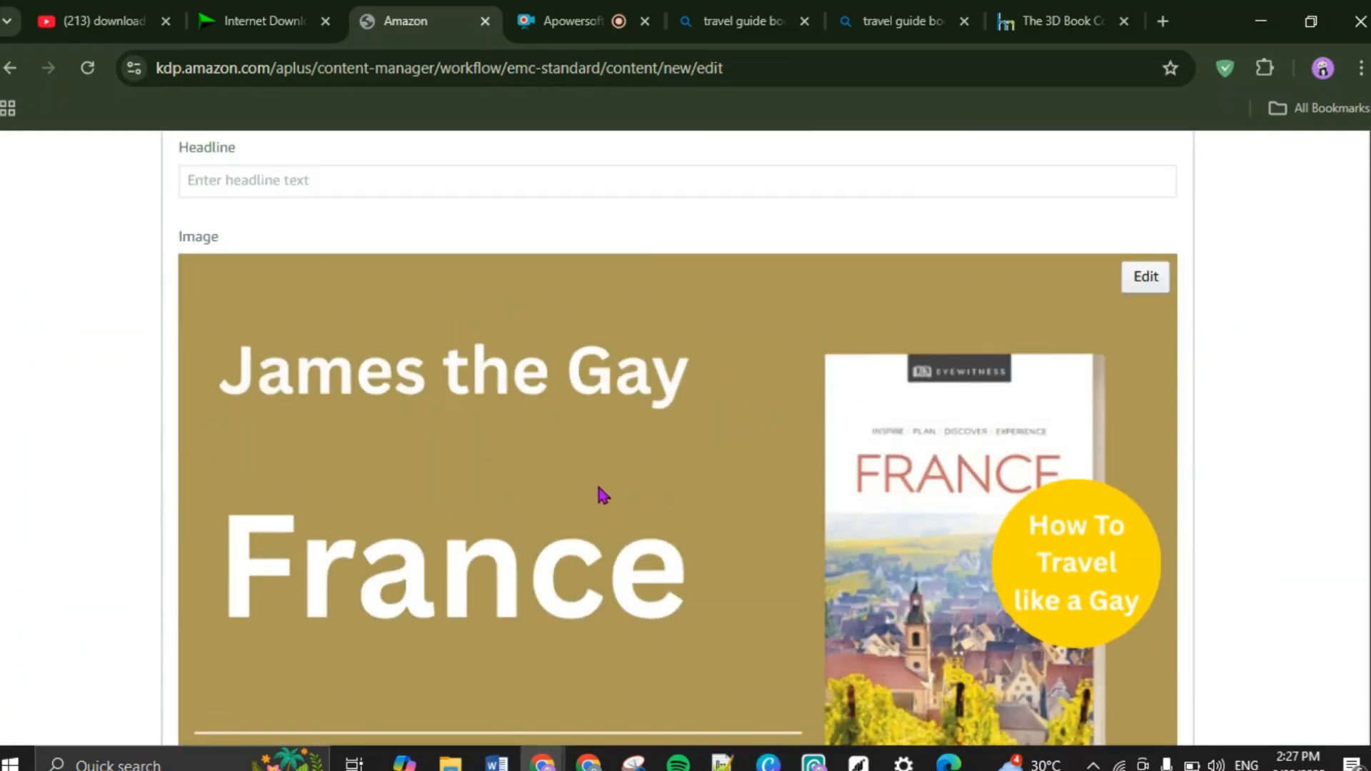
pyautogui.scroll(-12, 601, 493)
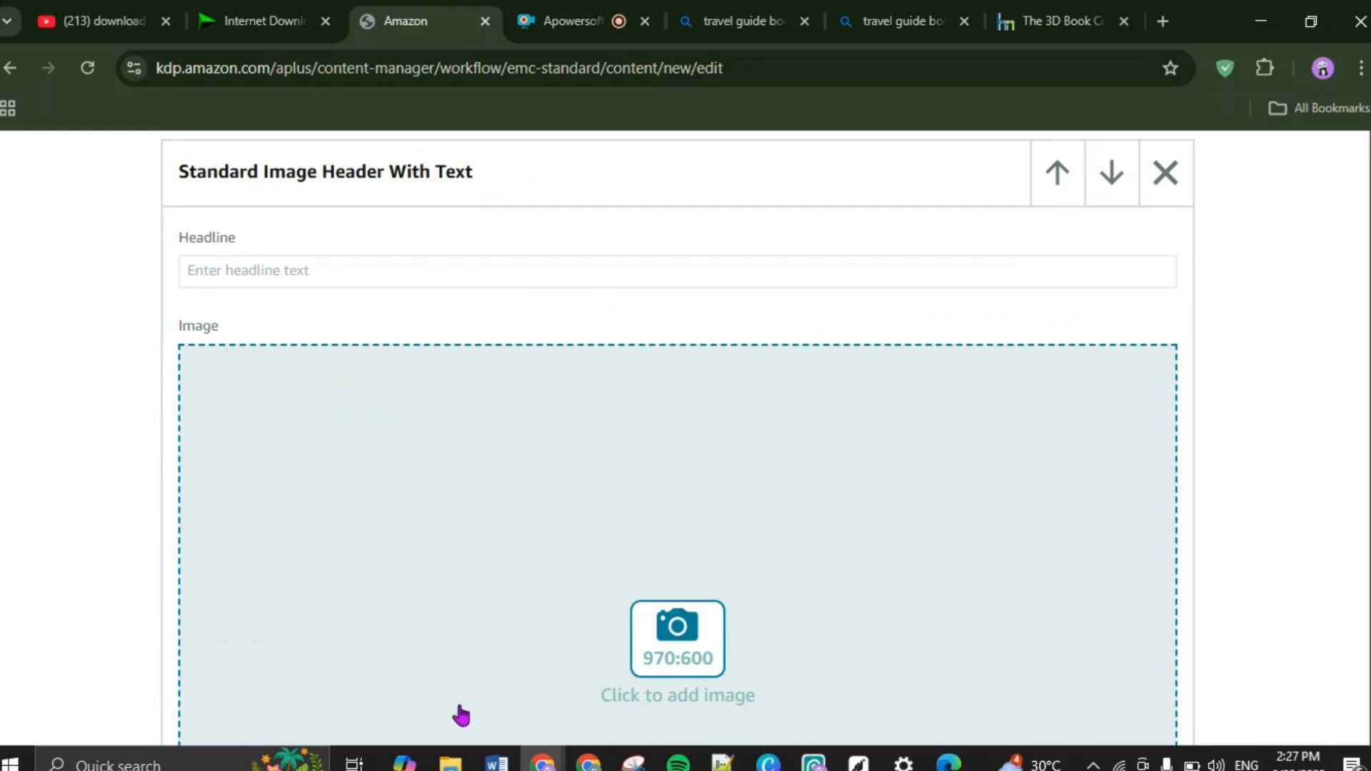
pyautogui.click(451, 762)
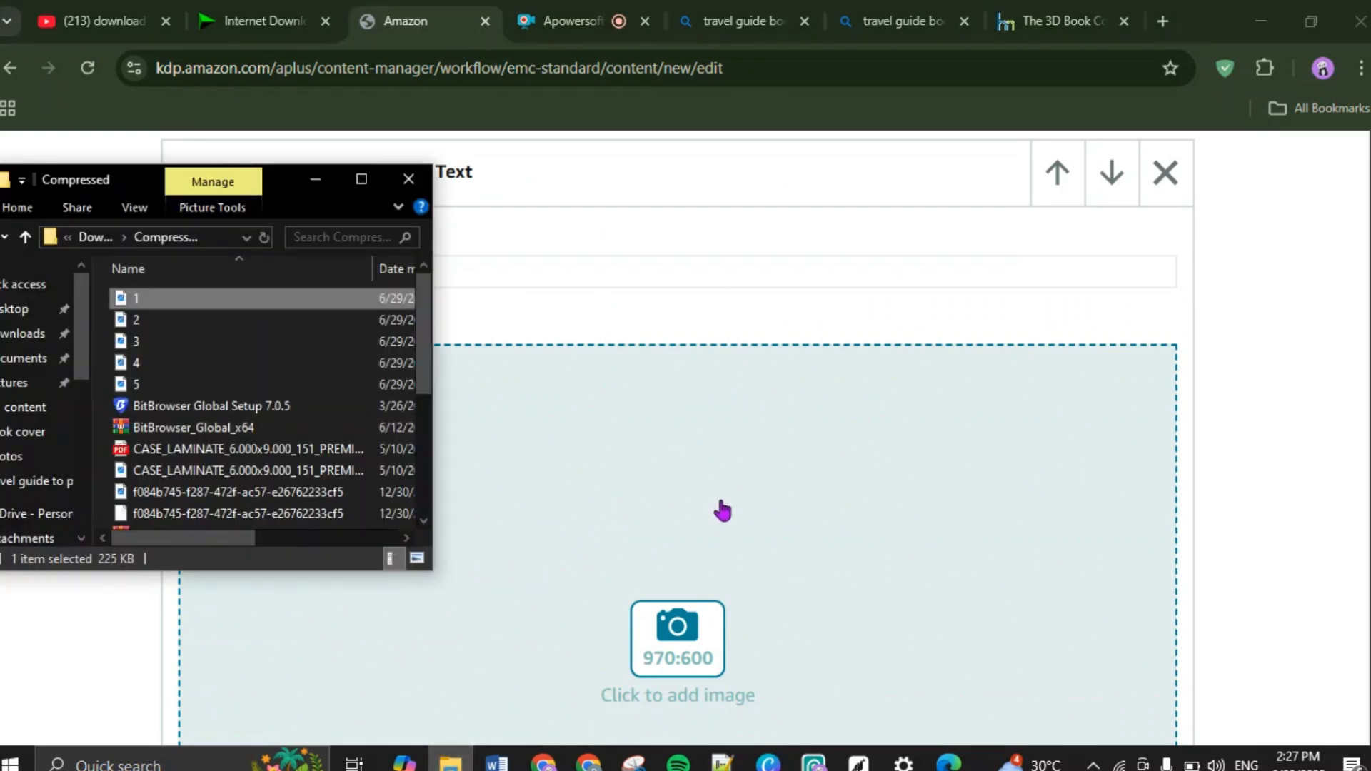
pyautogui.click(679, 629)
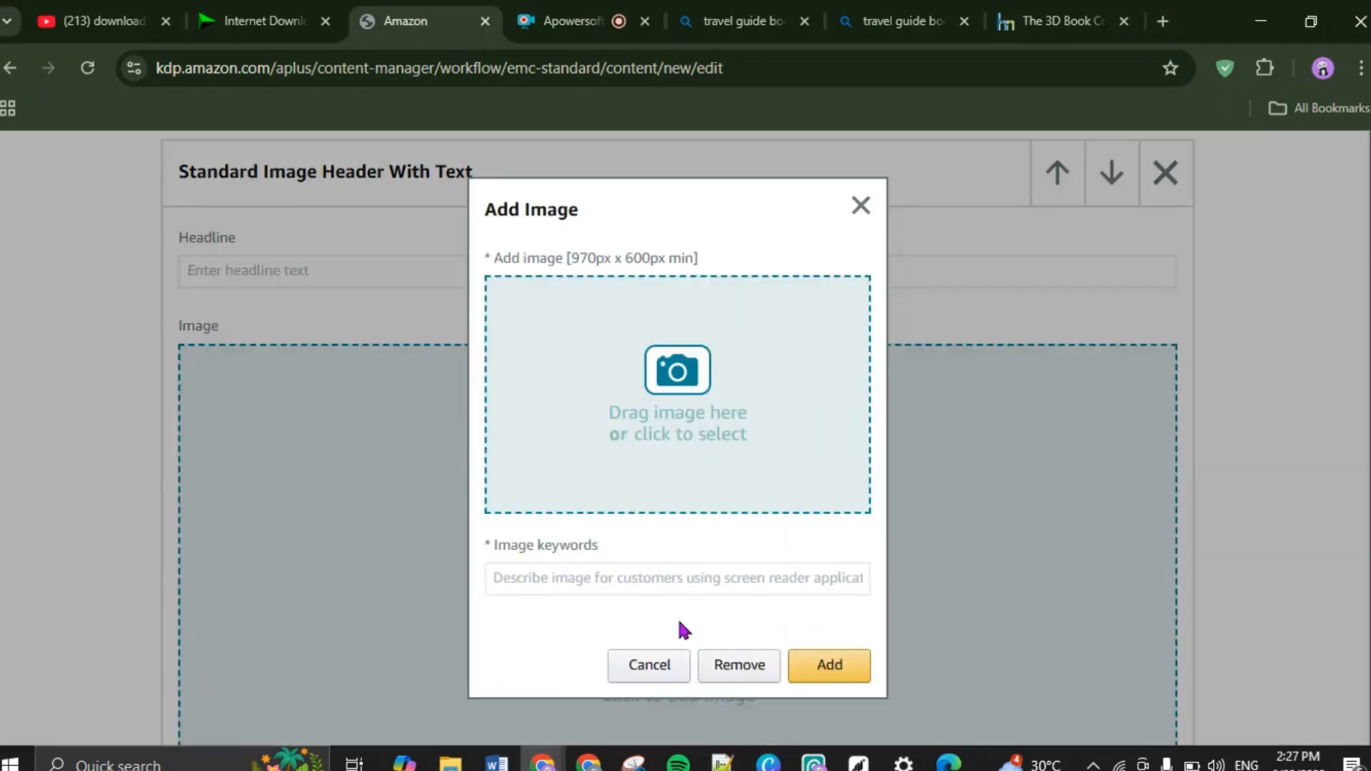
pyautogui.click(450, 762)
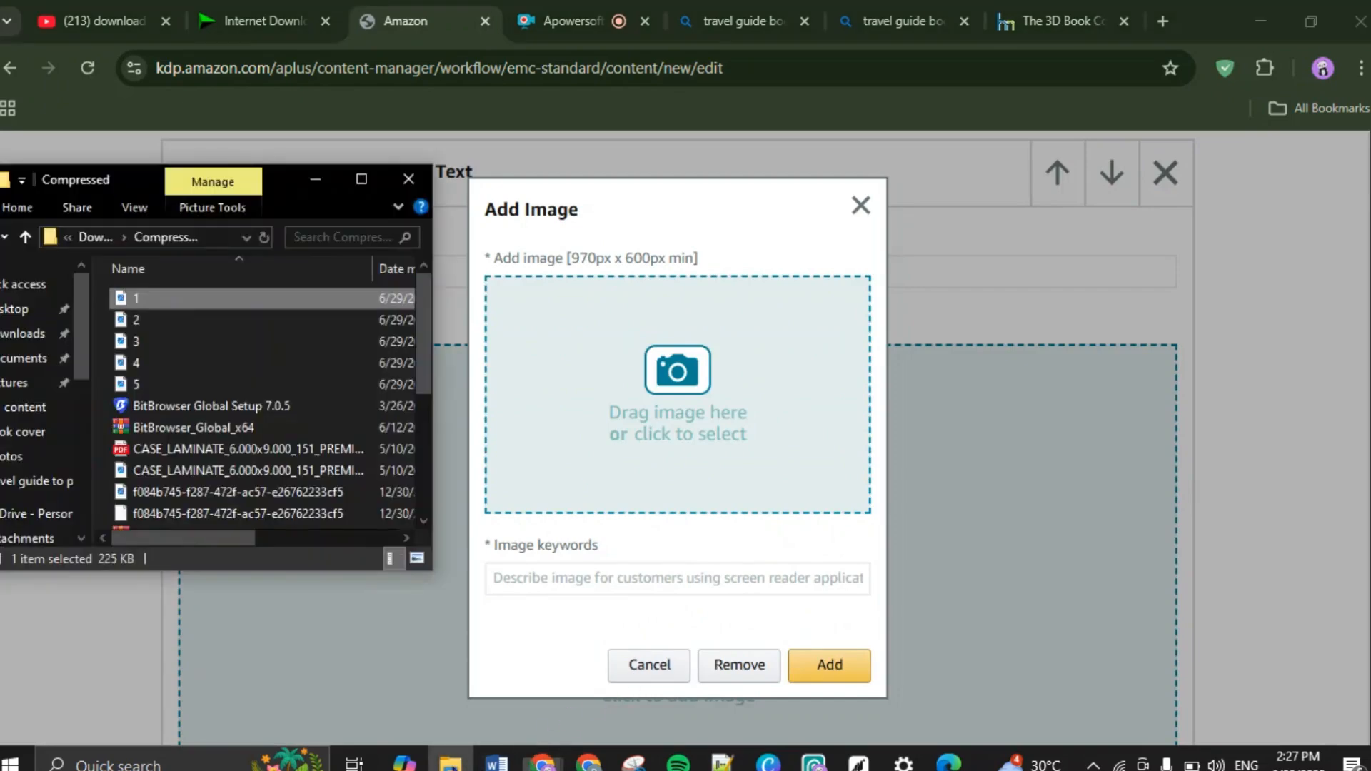
pyautogui.moveTo(143, 320); pyautogui.dragTo(685, 419)
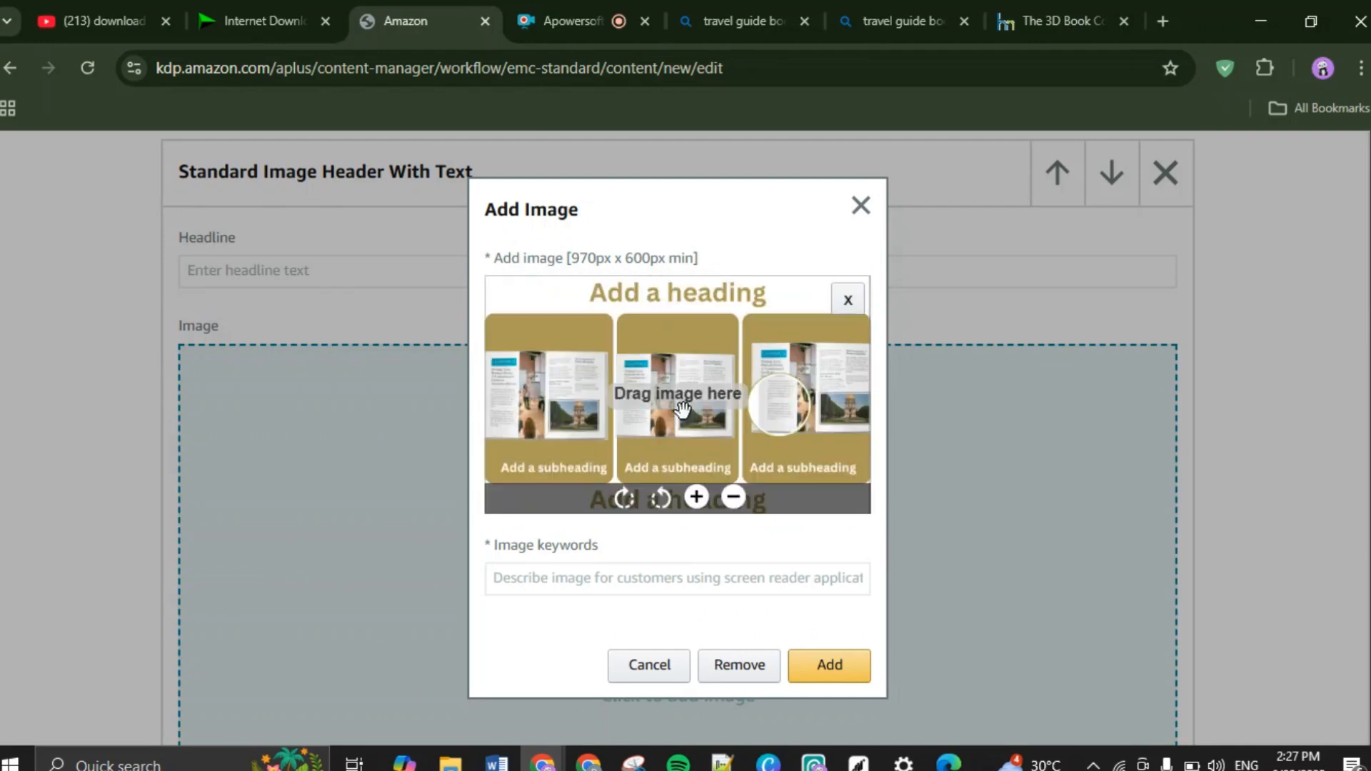
# Step: Set the image keywords to "the travel" and add the image to the second module
pyautogui.click(614, 577)
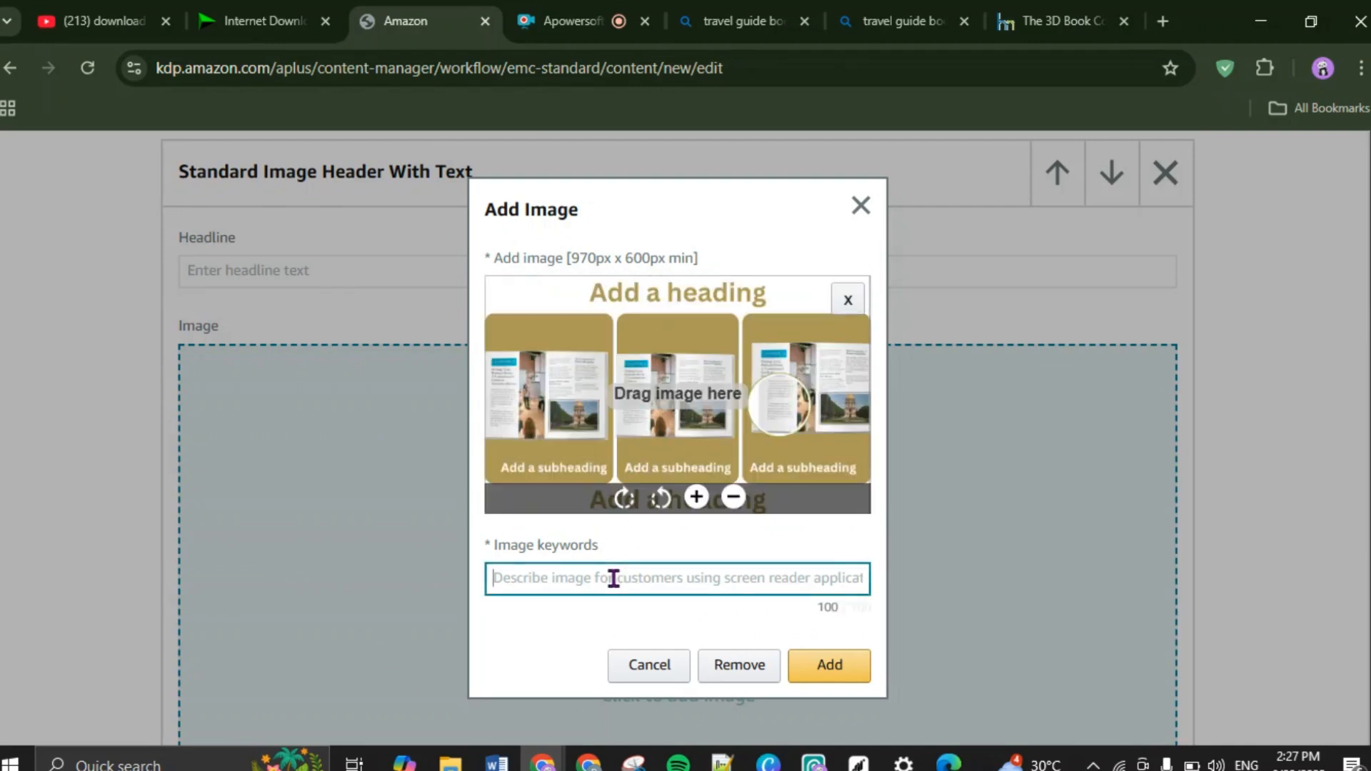
pyautogui.write('the travel')
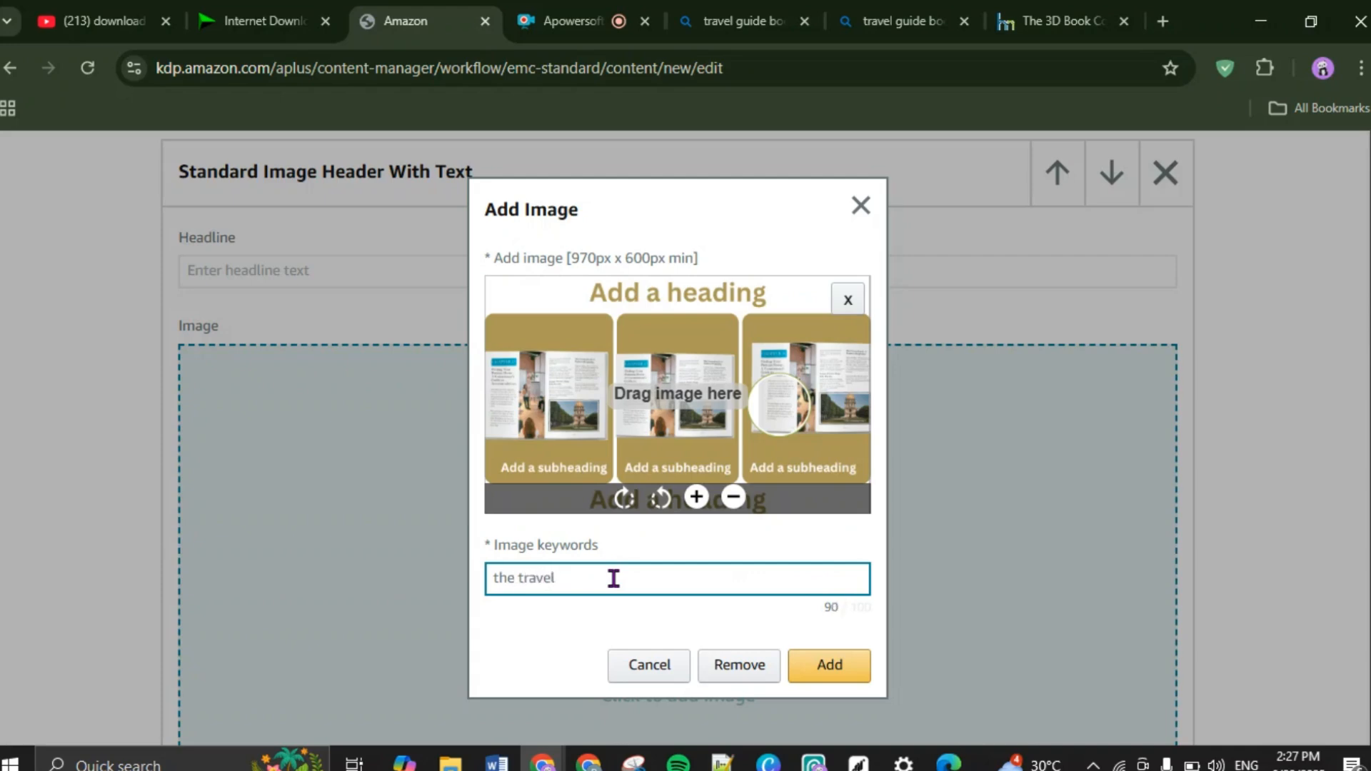
pyautogui.click(841, 669)
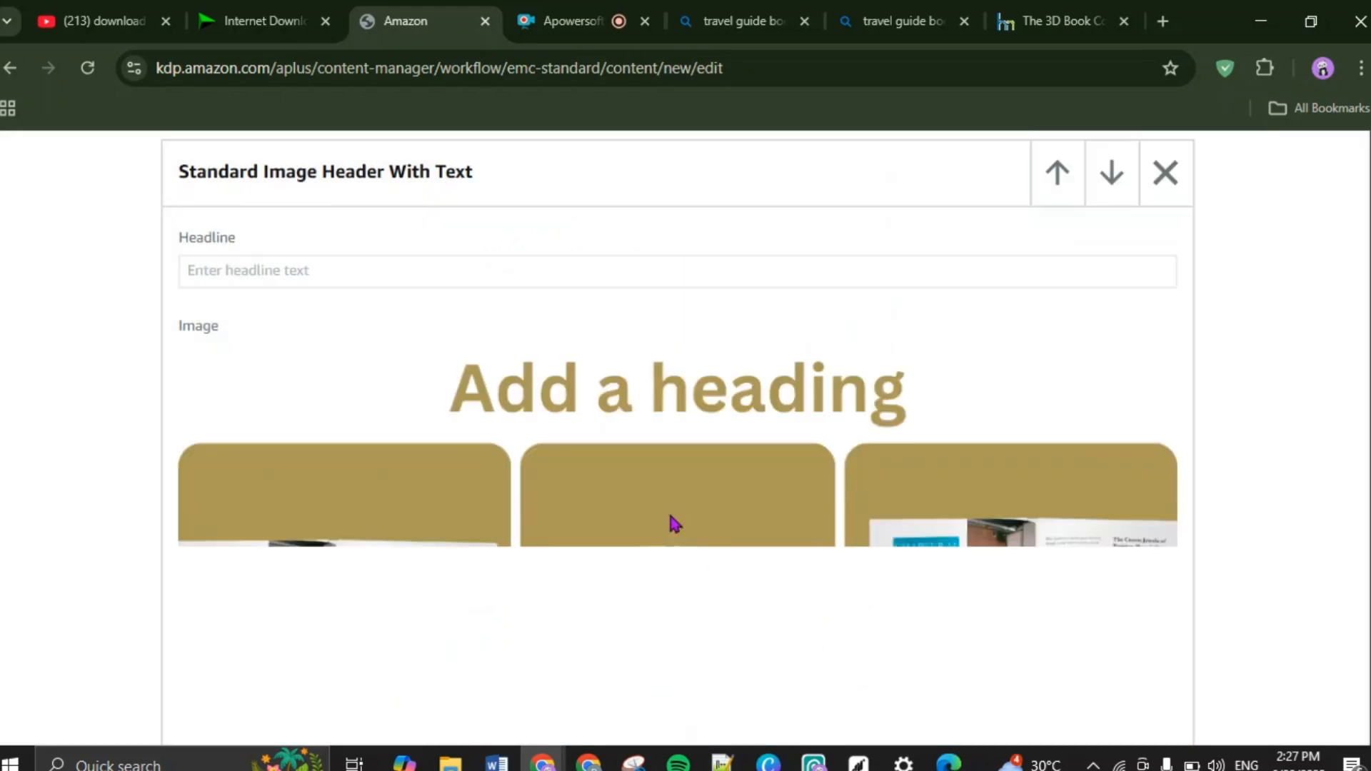
# Step: Load PNG file 3 from the Compressed folder in File Explorer into the third module's 970:600 Add Image dialog
pyautogui.scroll(2, 649, 432)
pyautogui.scroll(-12, 649, 439)
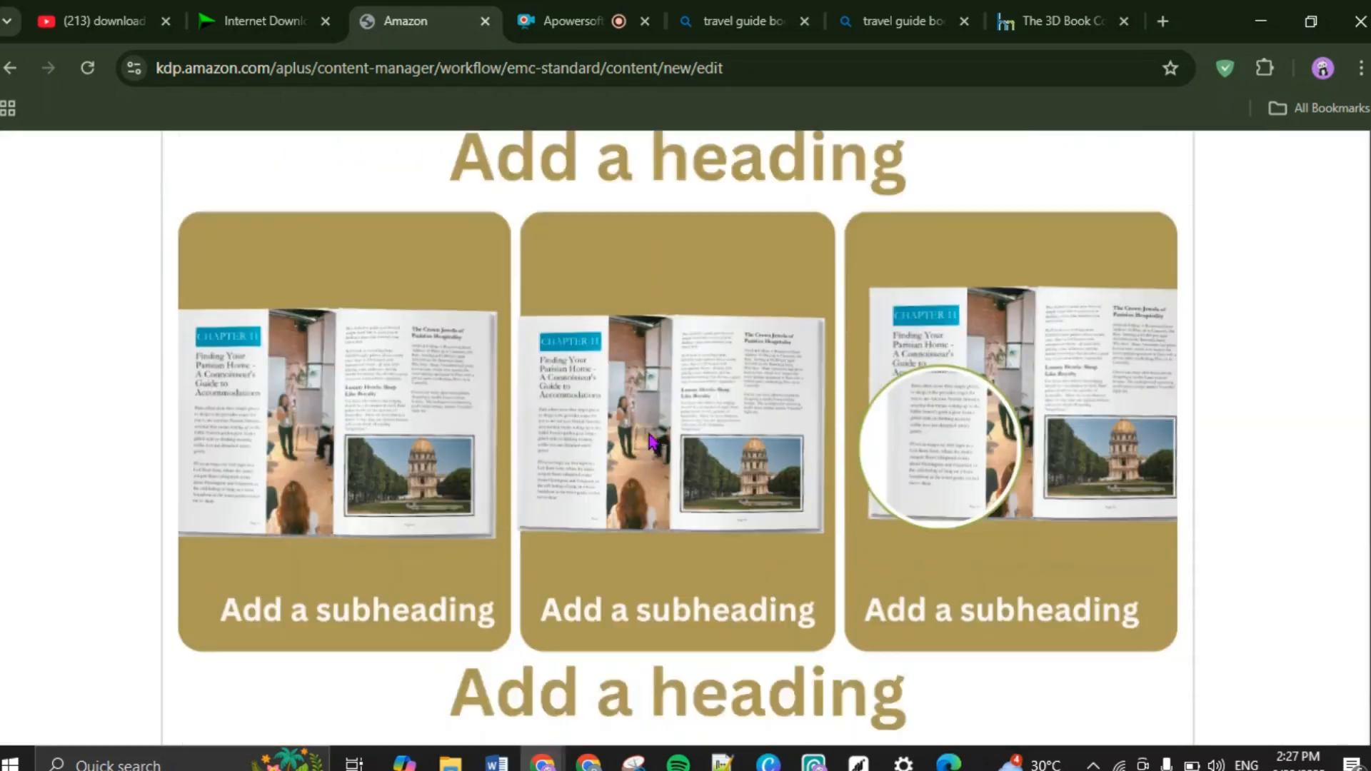
pyautogui.scroll(-9, 648, 435)
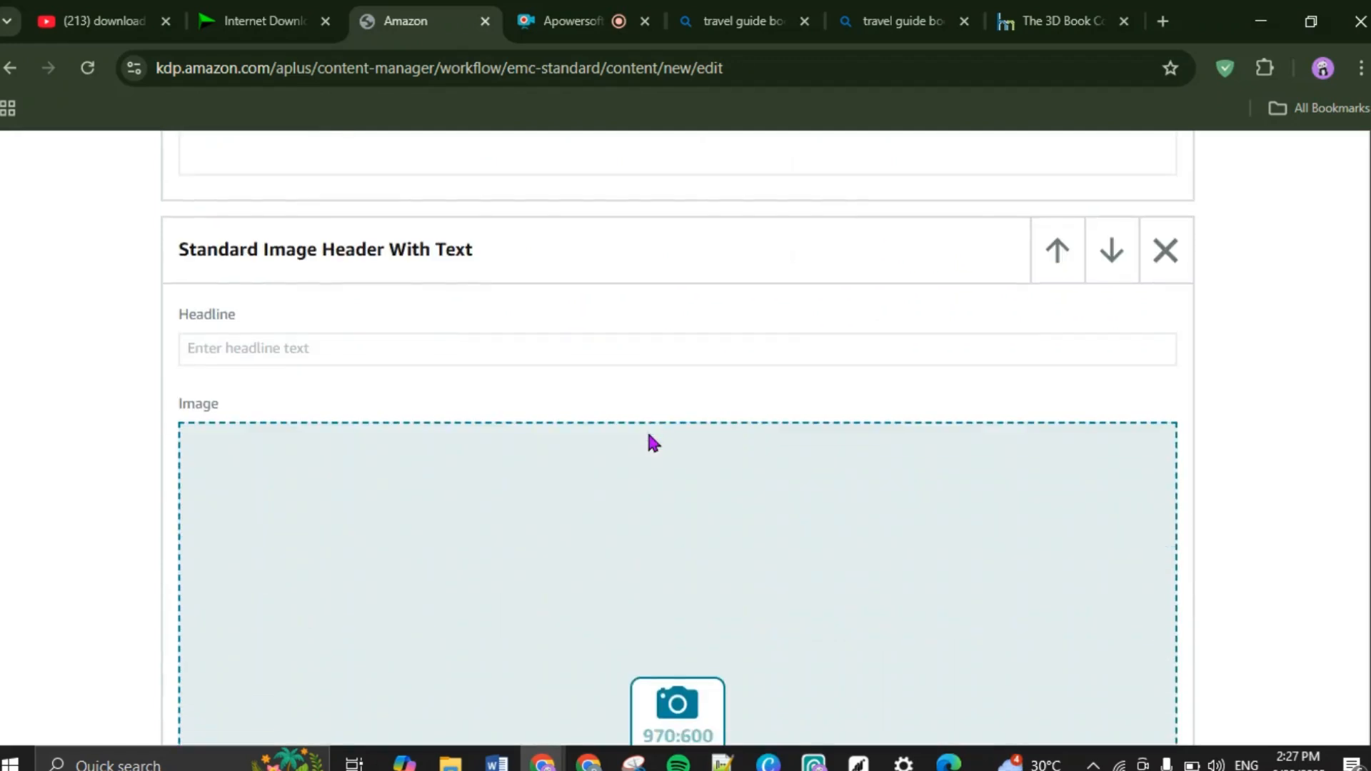
pyautogui.click(693, 403)
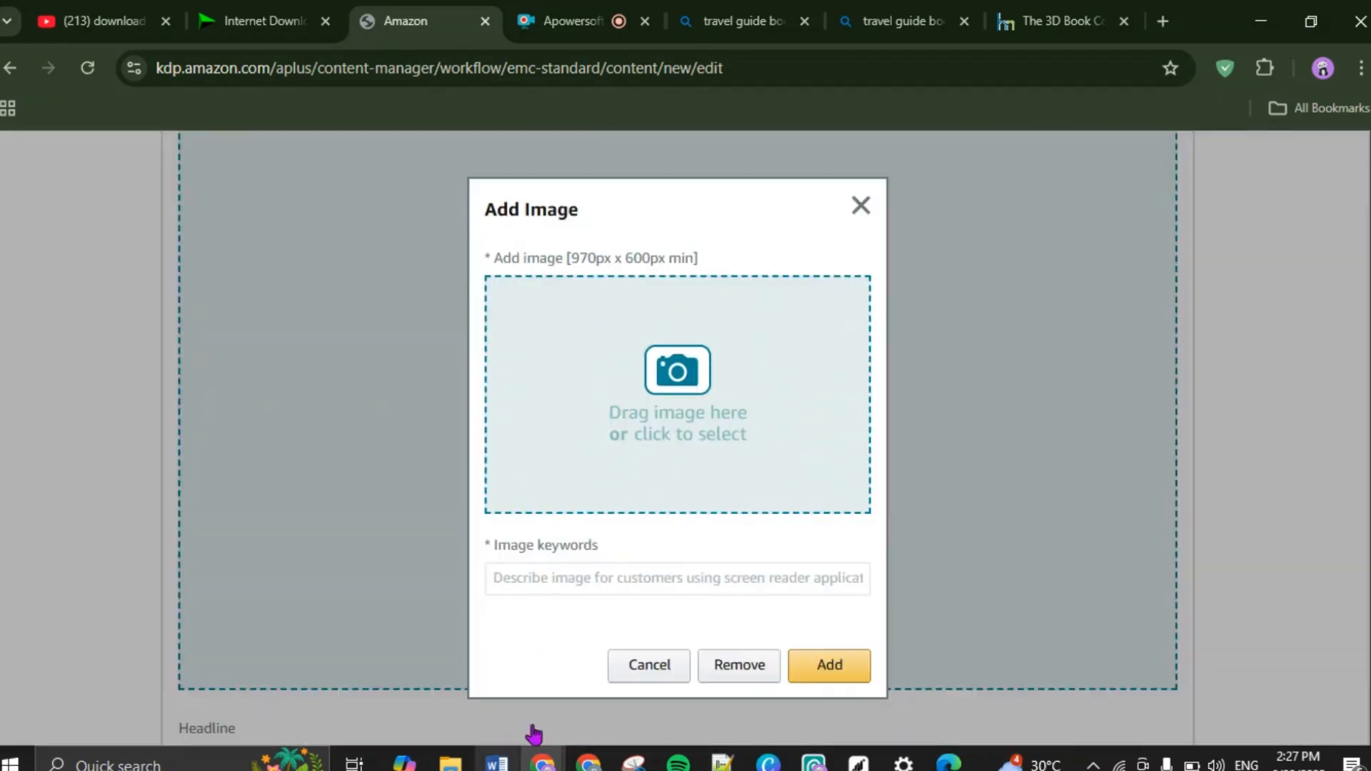
pyautogui.click(451, 762)
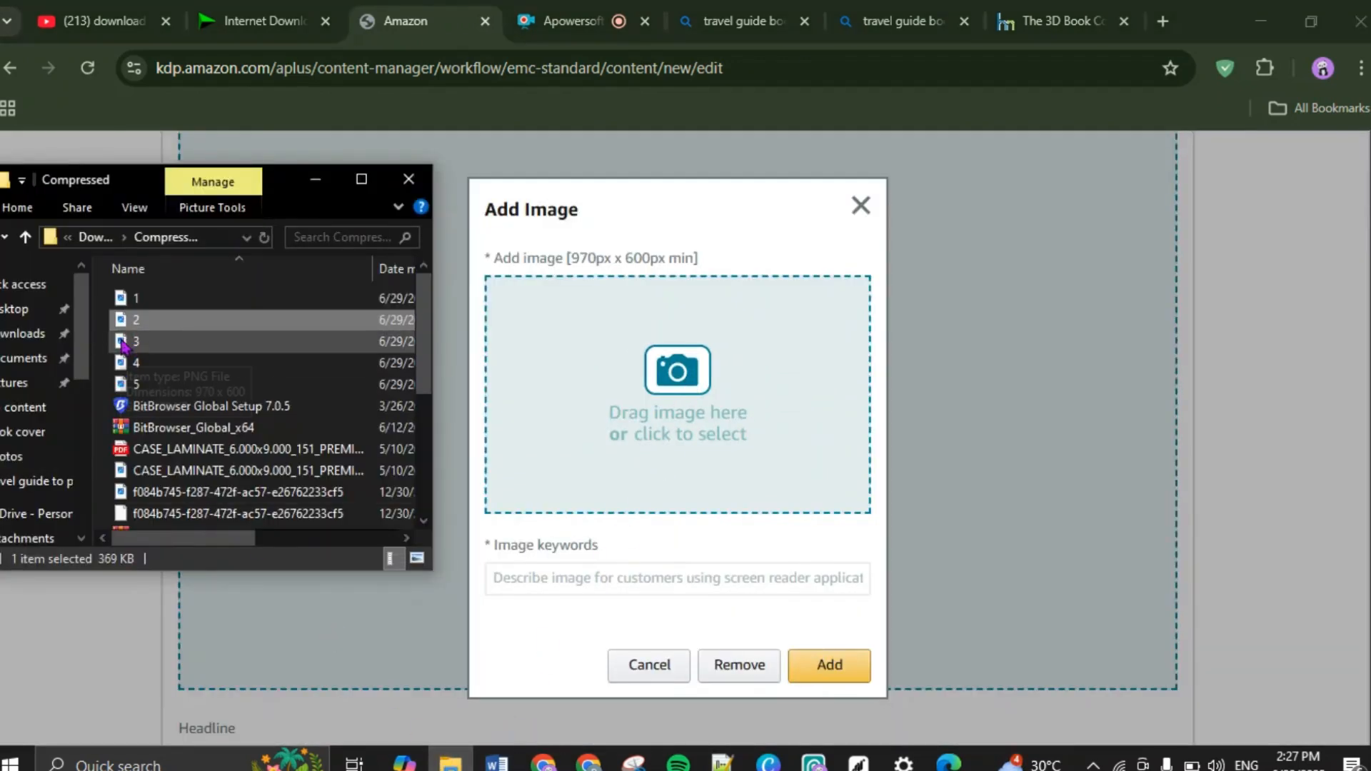
pyautogui.moveTo(143, 341); pyautogui.dragTo(609, 433)
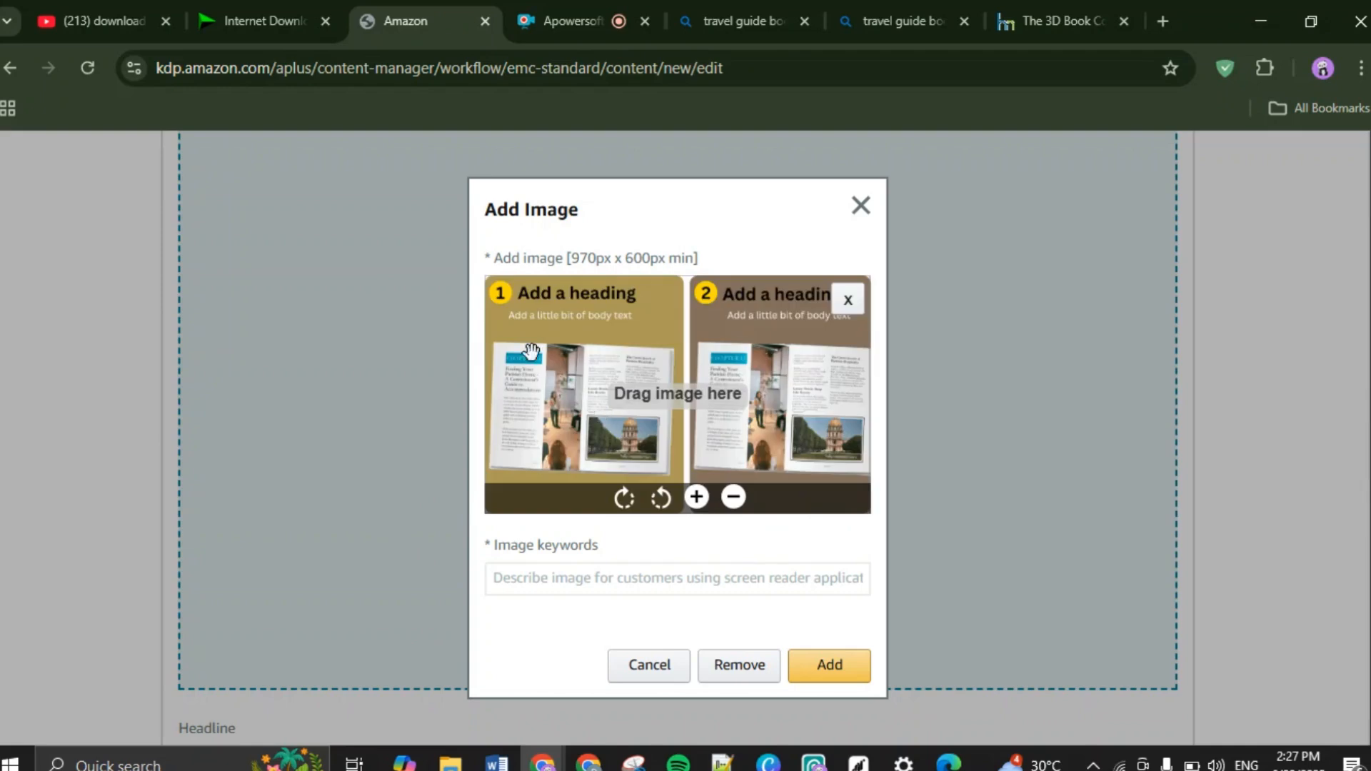
# Step: Set the image keywords to "my travel" and add the image to the third module
pyautogui.click(828, 670)
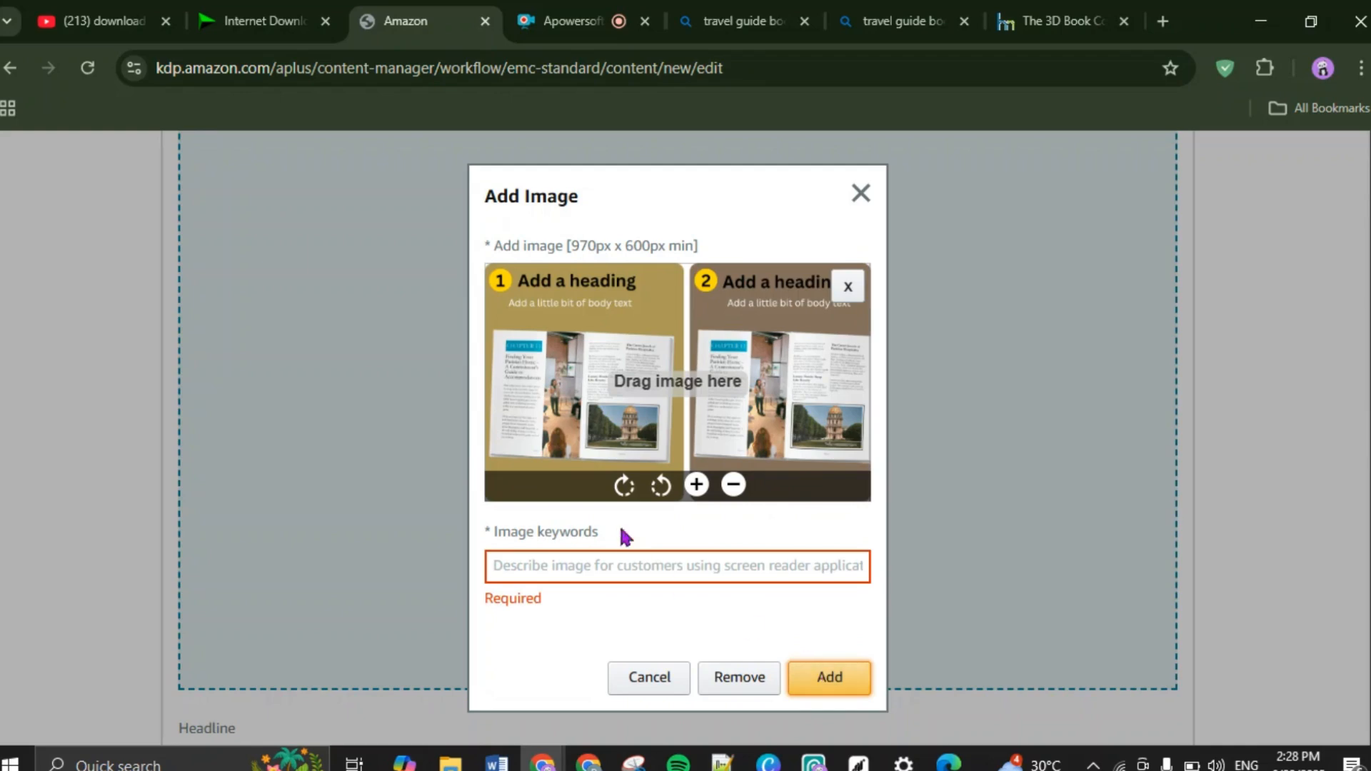
pyautogui.click(617, 567)
pyautogui.write('my travel')
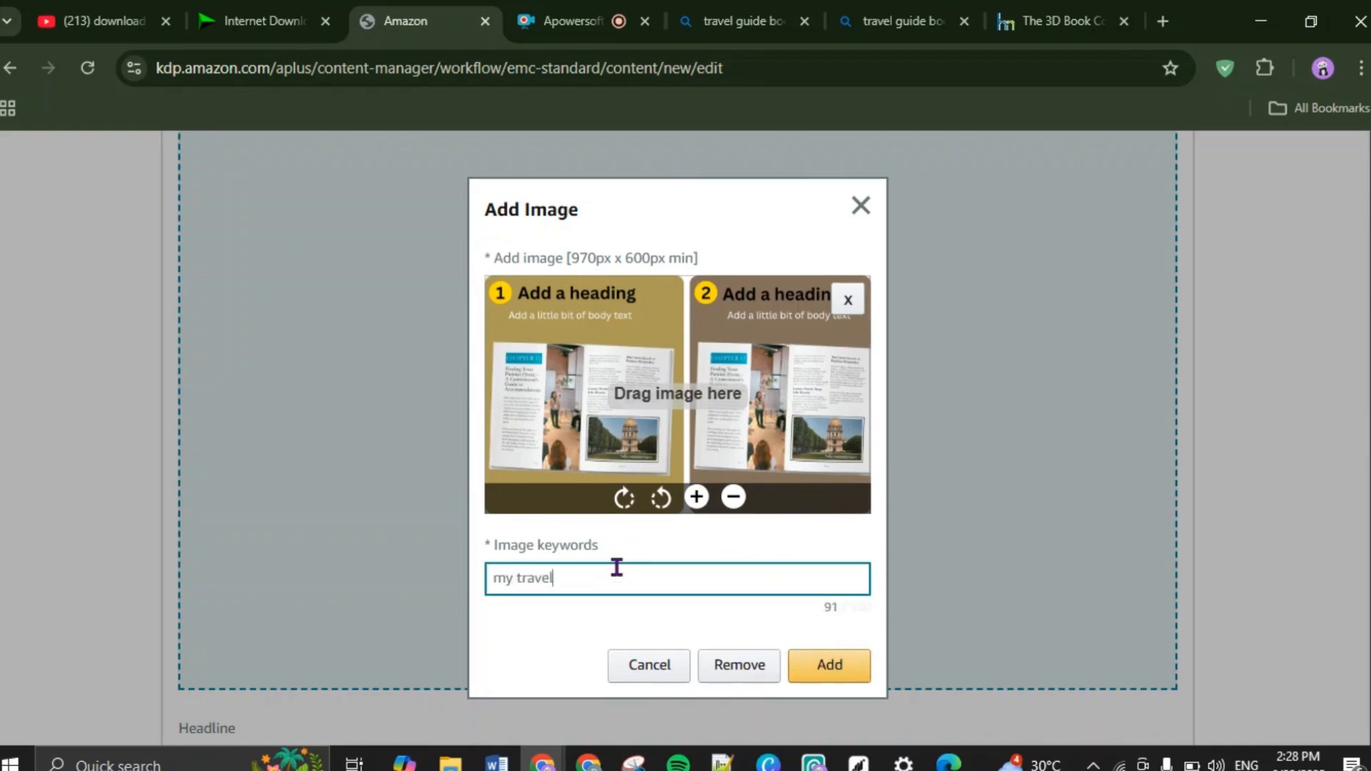
pyautogui.click(850, 674)
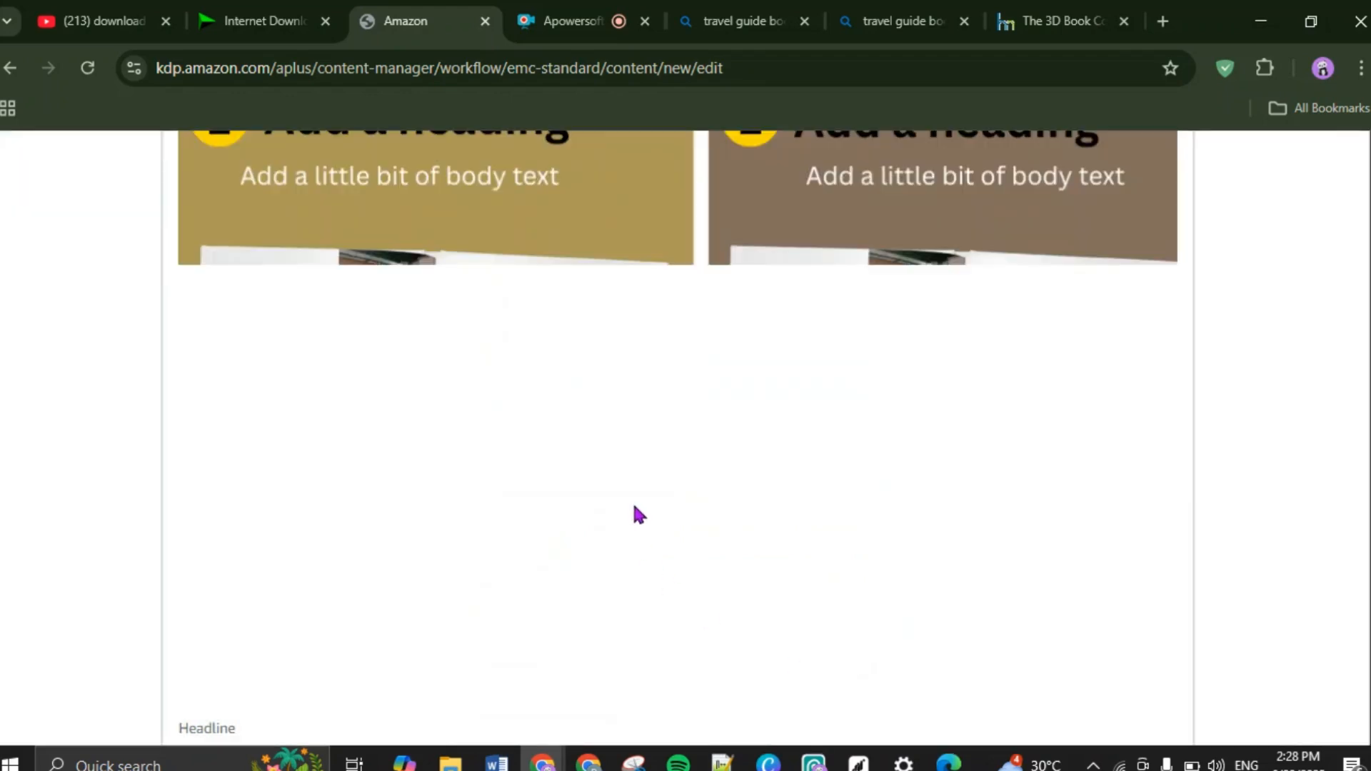
# Step: Load PNG file 4 from the Compressed folder in File Explorer into the fourth module's 970:600 Add Image dialog
pyautogui.scroll(-10, 638, 513)
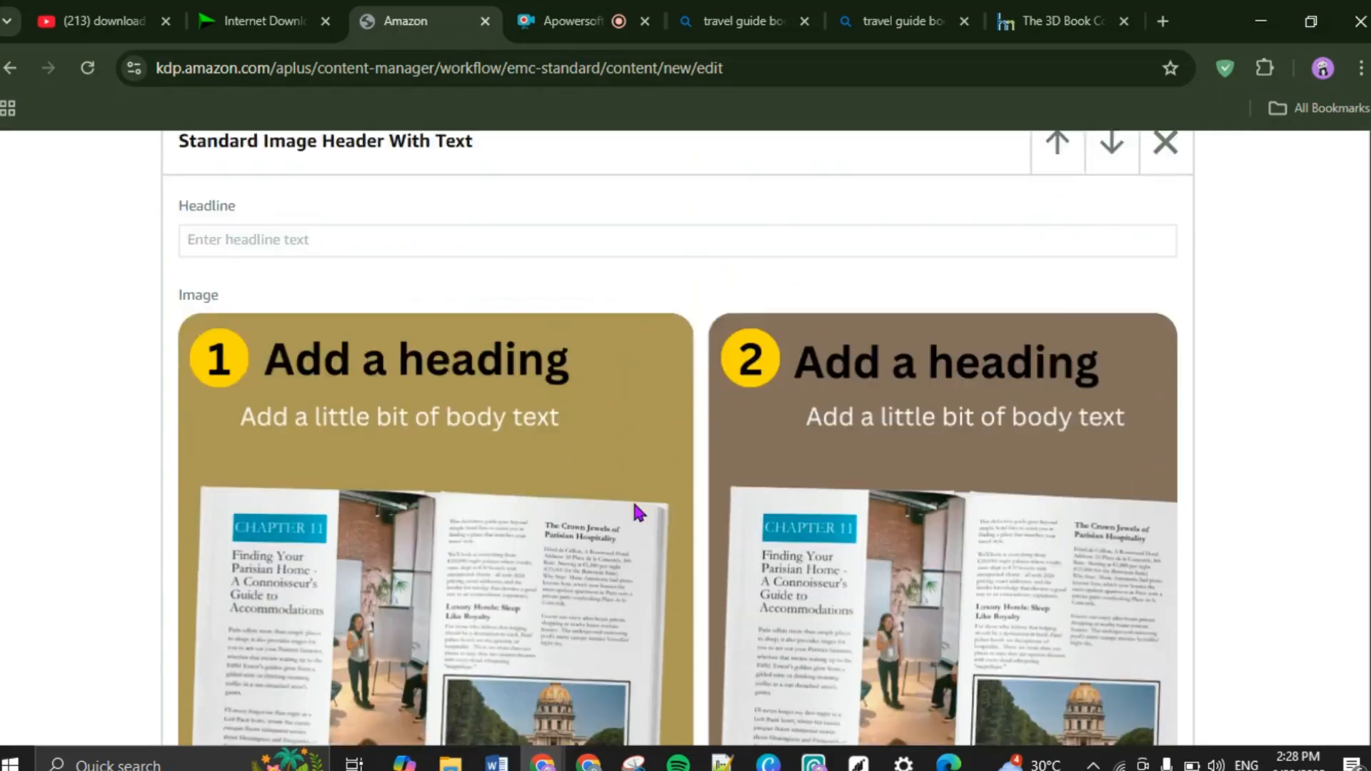
pyautogui.scroll(-8, 637, 513)
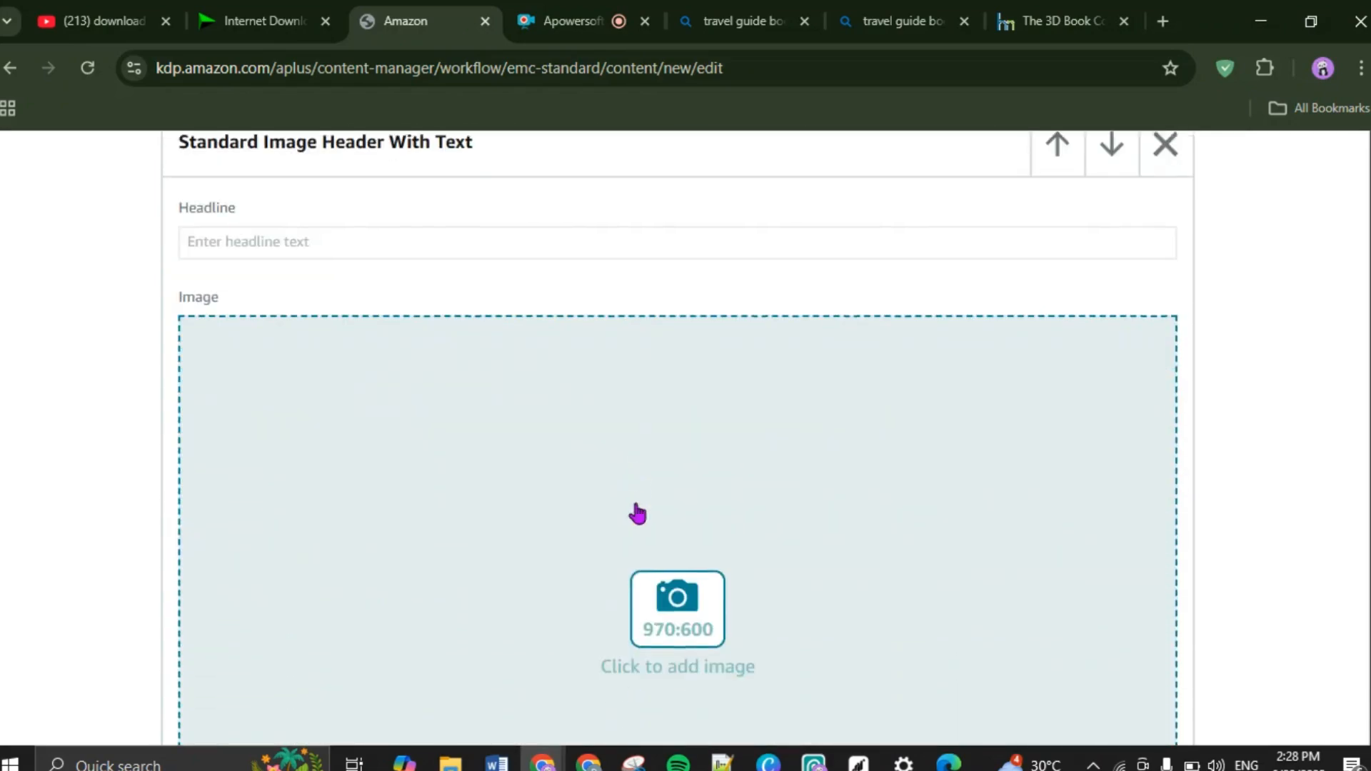
pyautogui.click(690, 478)
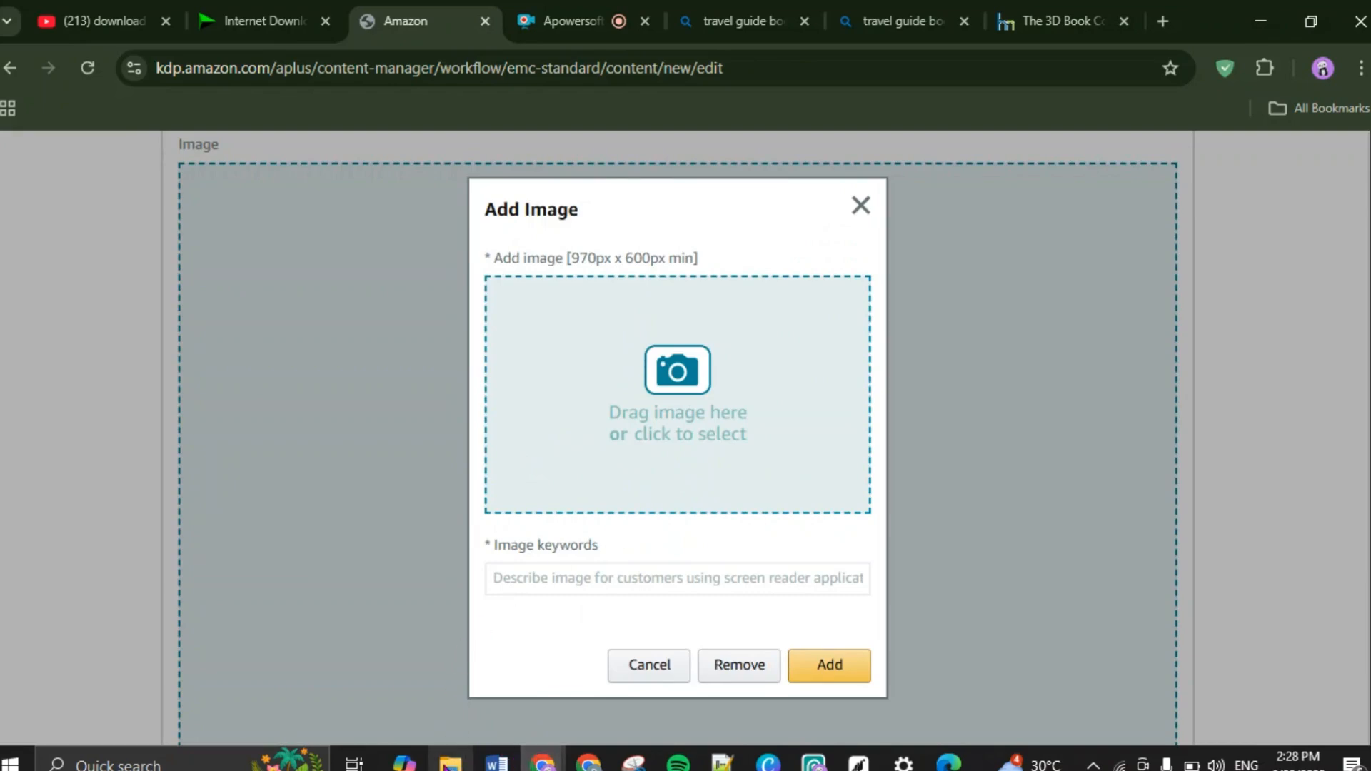
pyautogui.click(450, 762)
pyautogui.moveTo(154, 363); pyautogui.dragTo(605, 441)
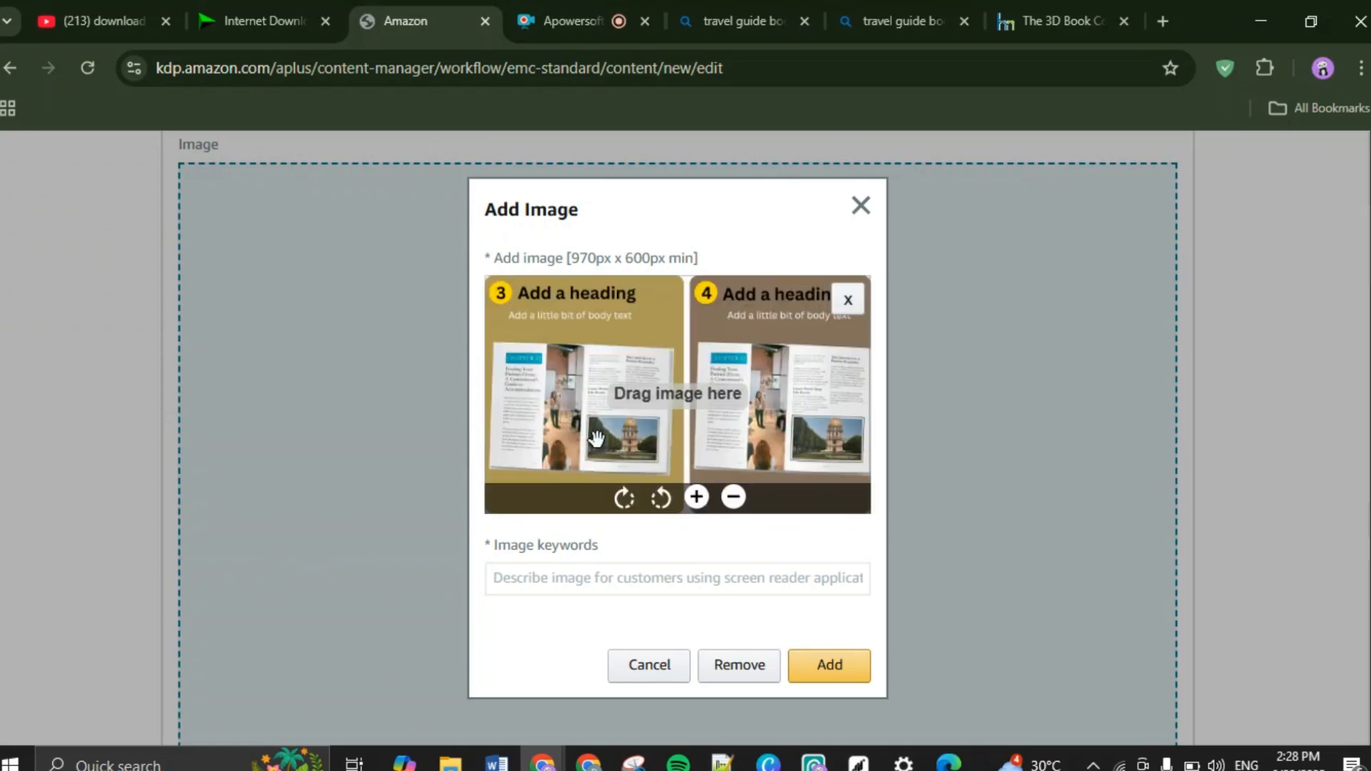
# Step: Set the image keywords to "my adventure" and add the image to the fourth module
pyautogui.click(830, 675)
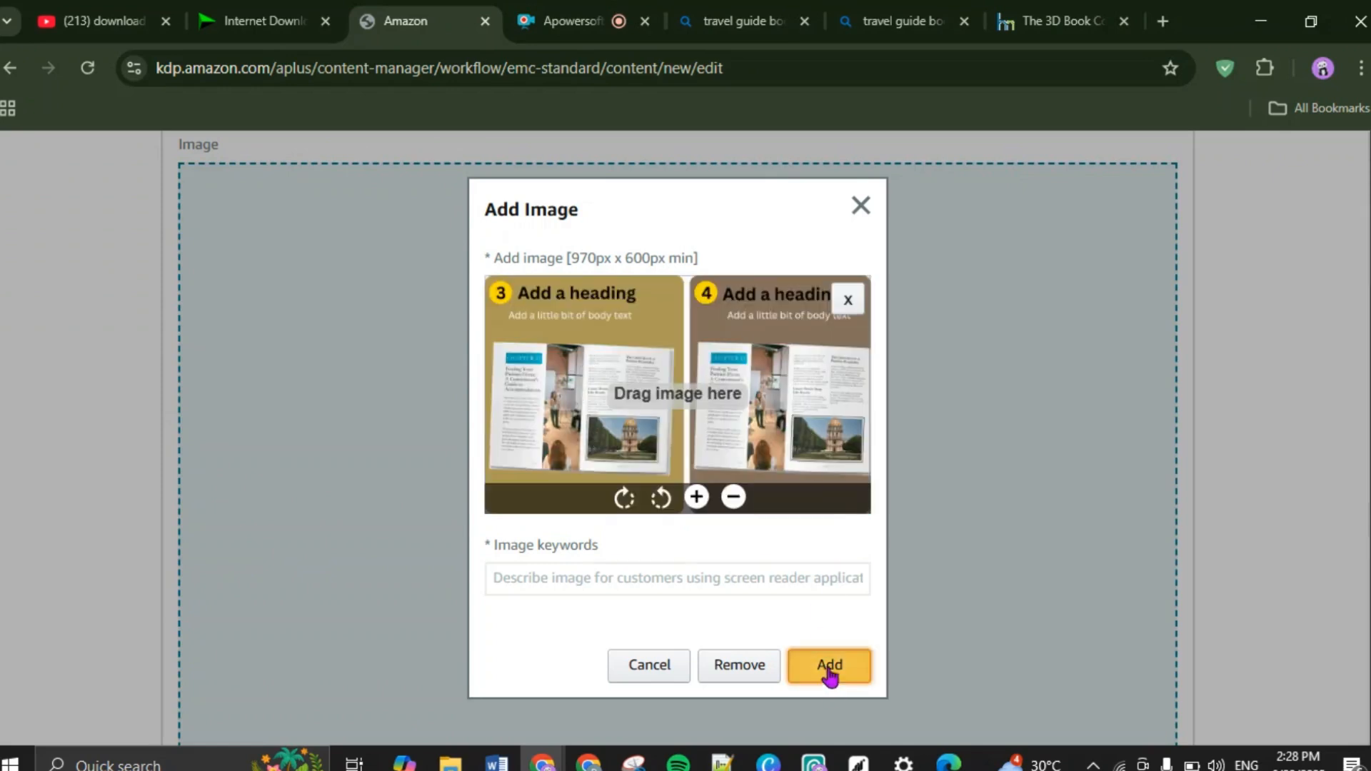
pyautogui.click(677, 569)
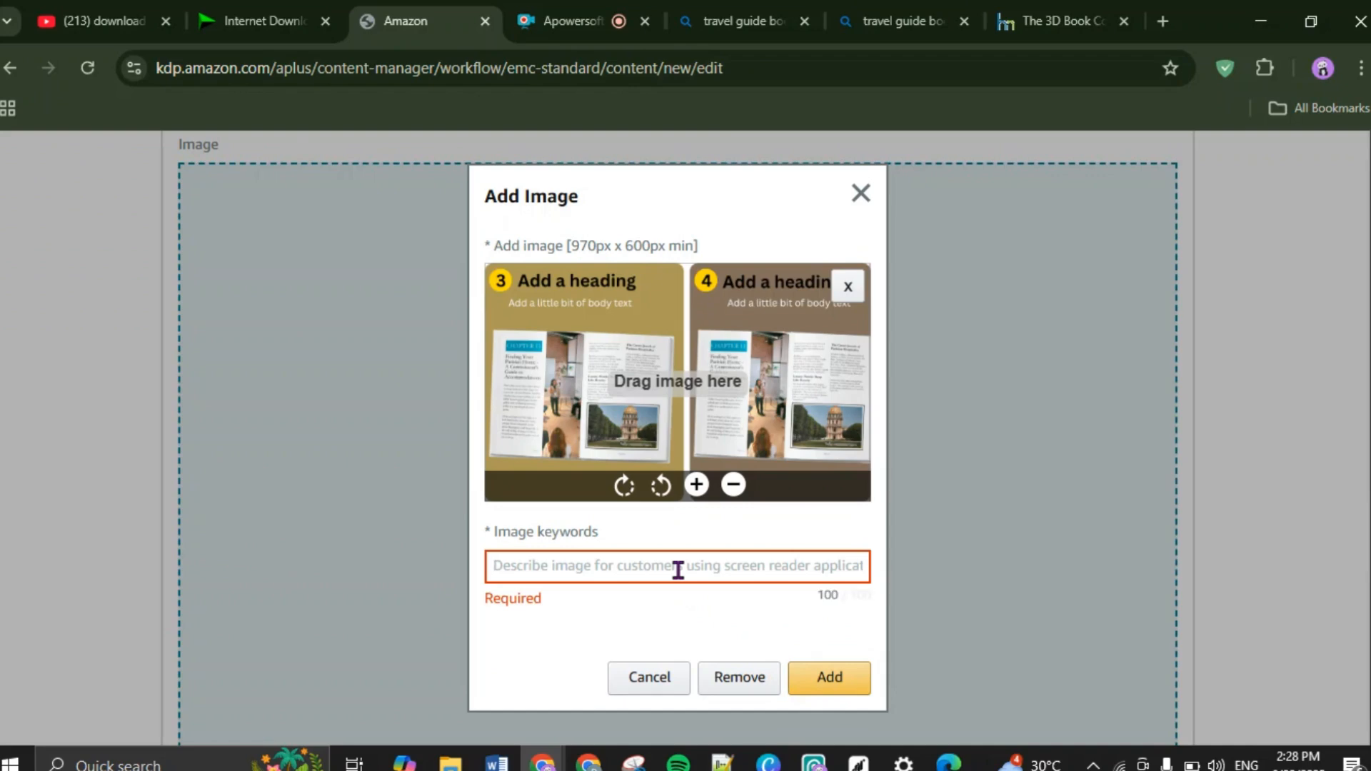
pyautogui.write('my')
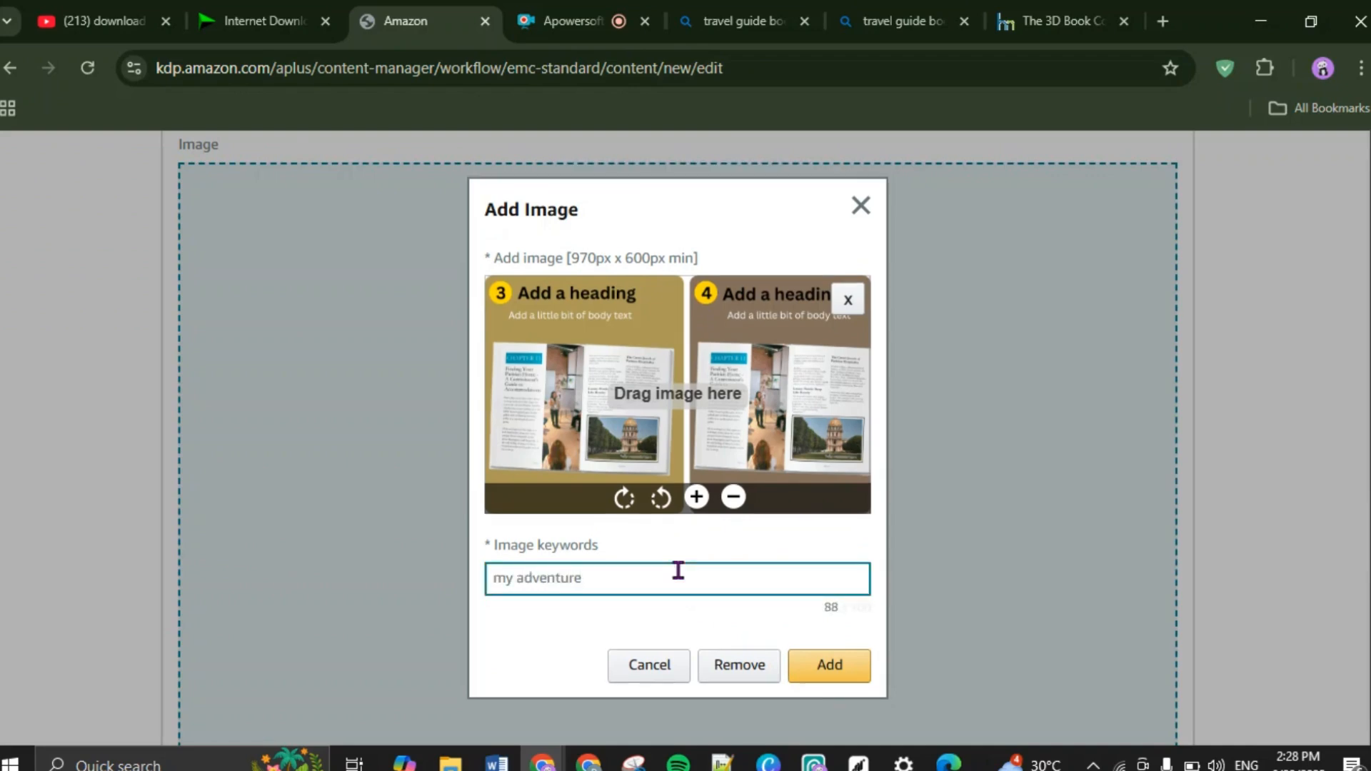
pyautogui.write(' adventure')
pyautogui.click(831, 668)
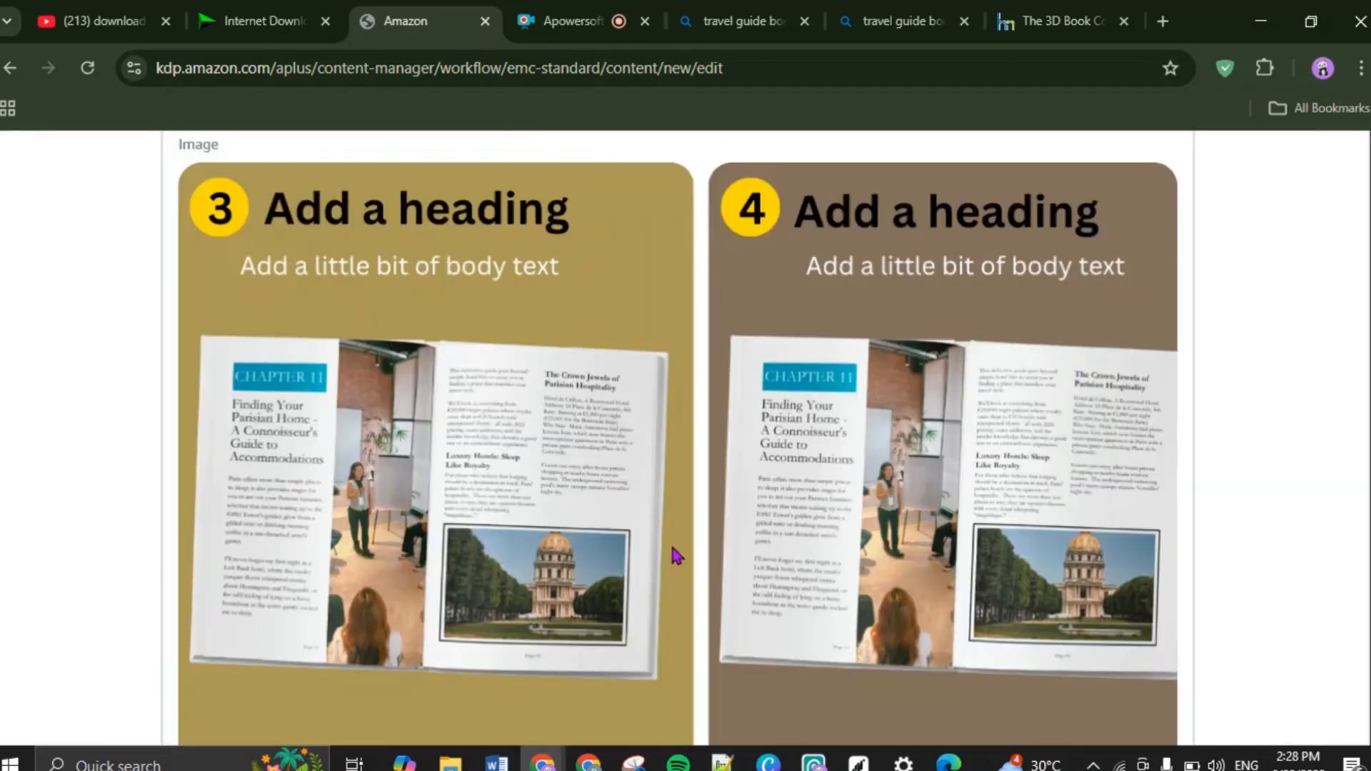
# Step: Load PNG file 5 from the Compressed folder in File Explorer into the fifth module's 970:600 Add Image dialog
pyautogui.scroll(-12, 719, 491)
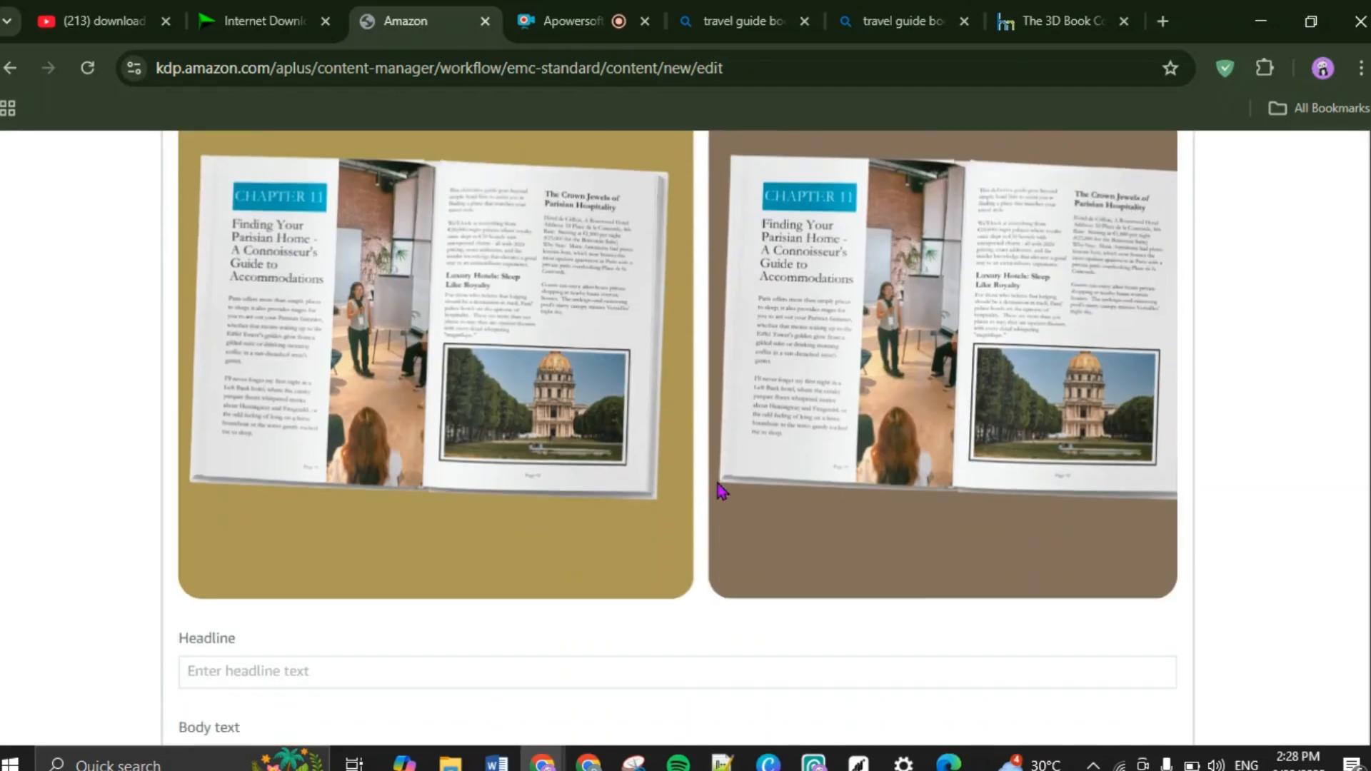
pyautogui.scroll(-8, 720, 493)
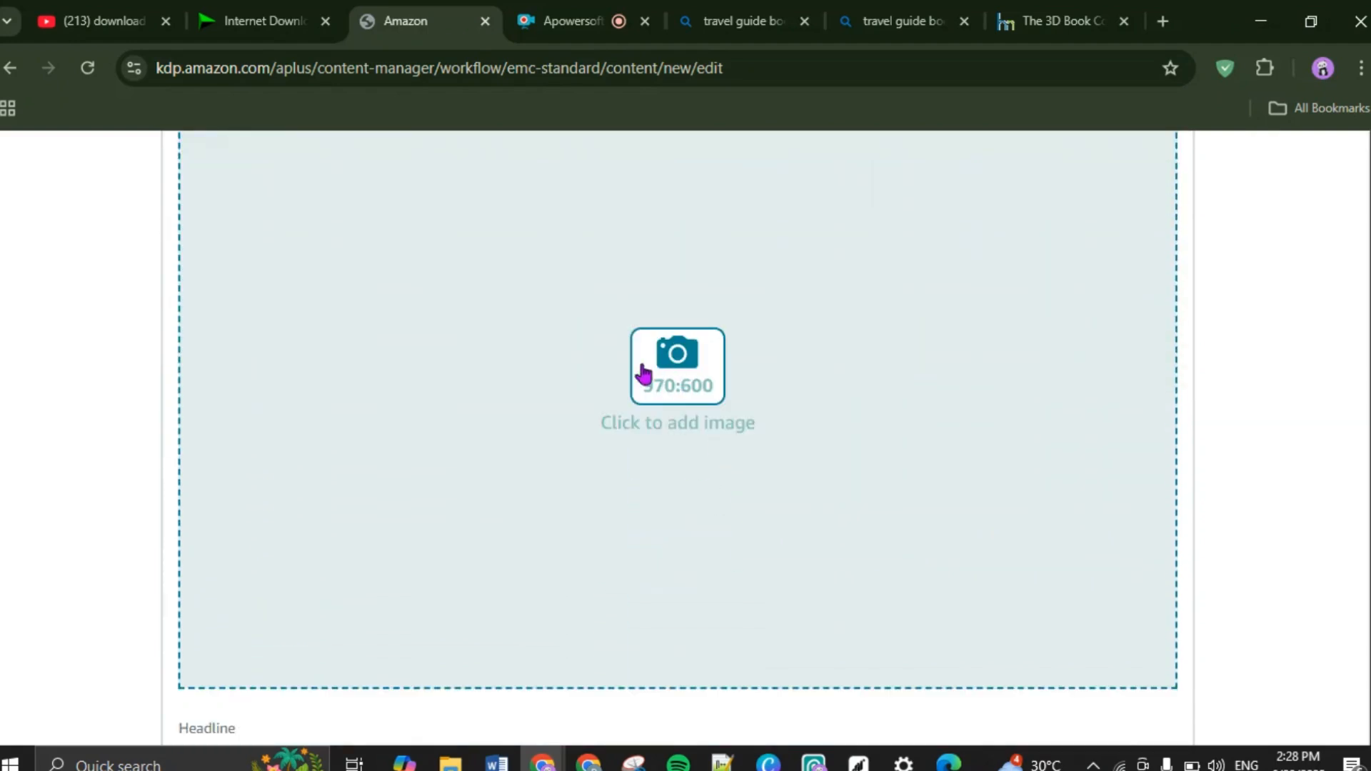
pyautogui.click(679, 382)
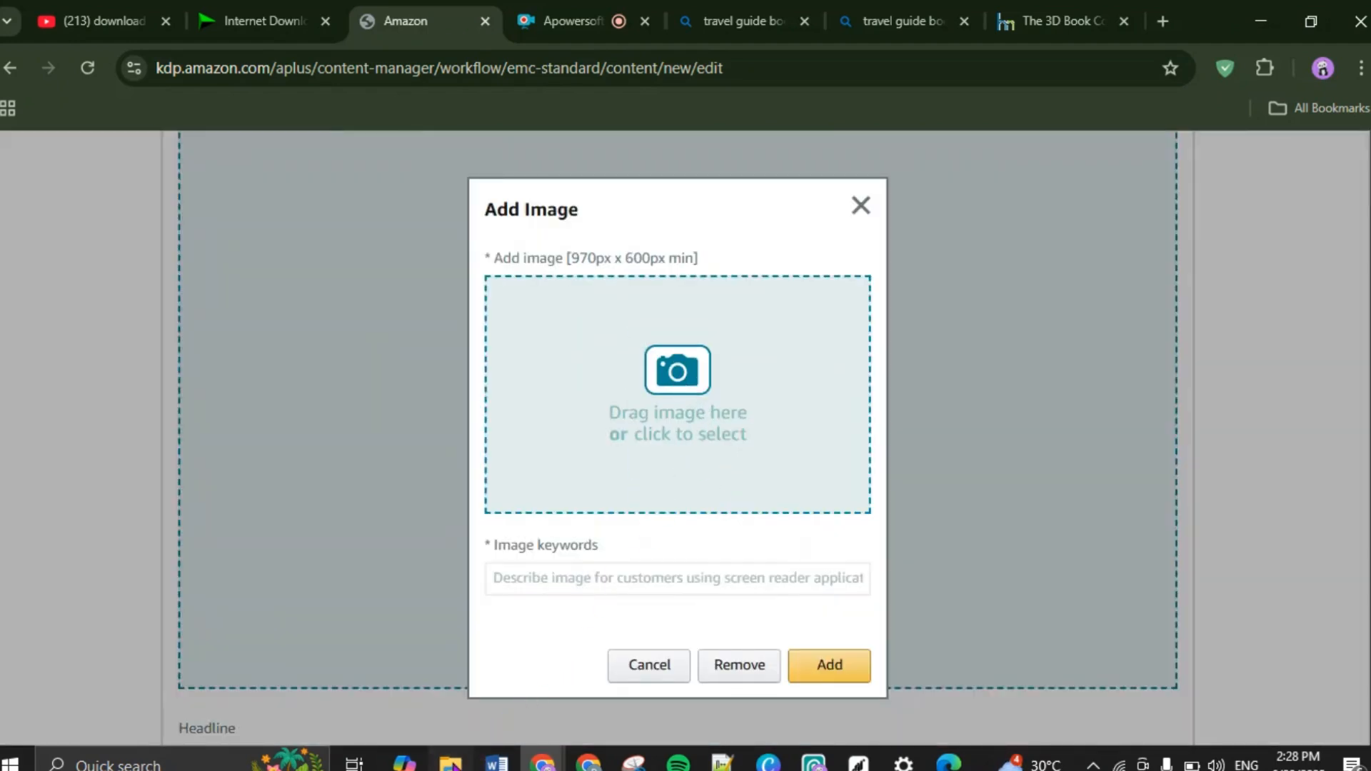
pyautogui.click(452, 764)
pyautogui.moveTo(194, 387); pyautogui.dragTo(541, 374)
pyautogui.moveTo(297, 544); pyautogui.dragTo(152, 543)
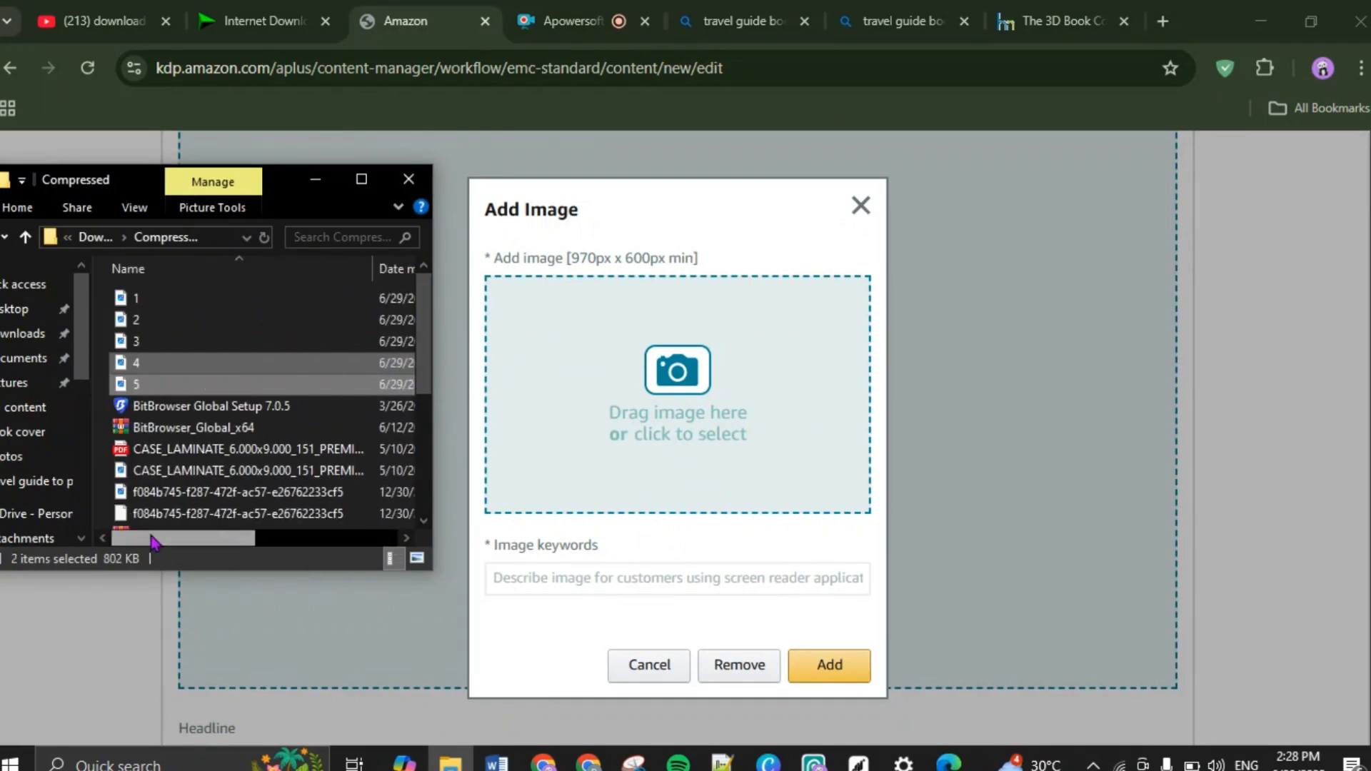
pyautogui.click(215, 320)
pyautogui.moveTo(197, 392); pyautogui.dragTo(214, 361)
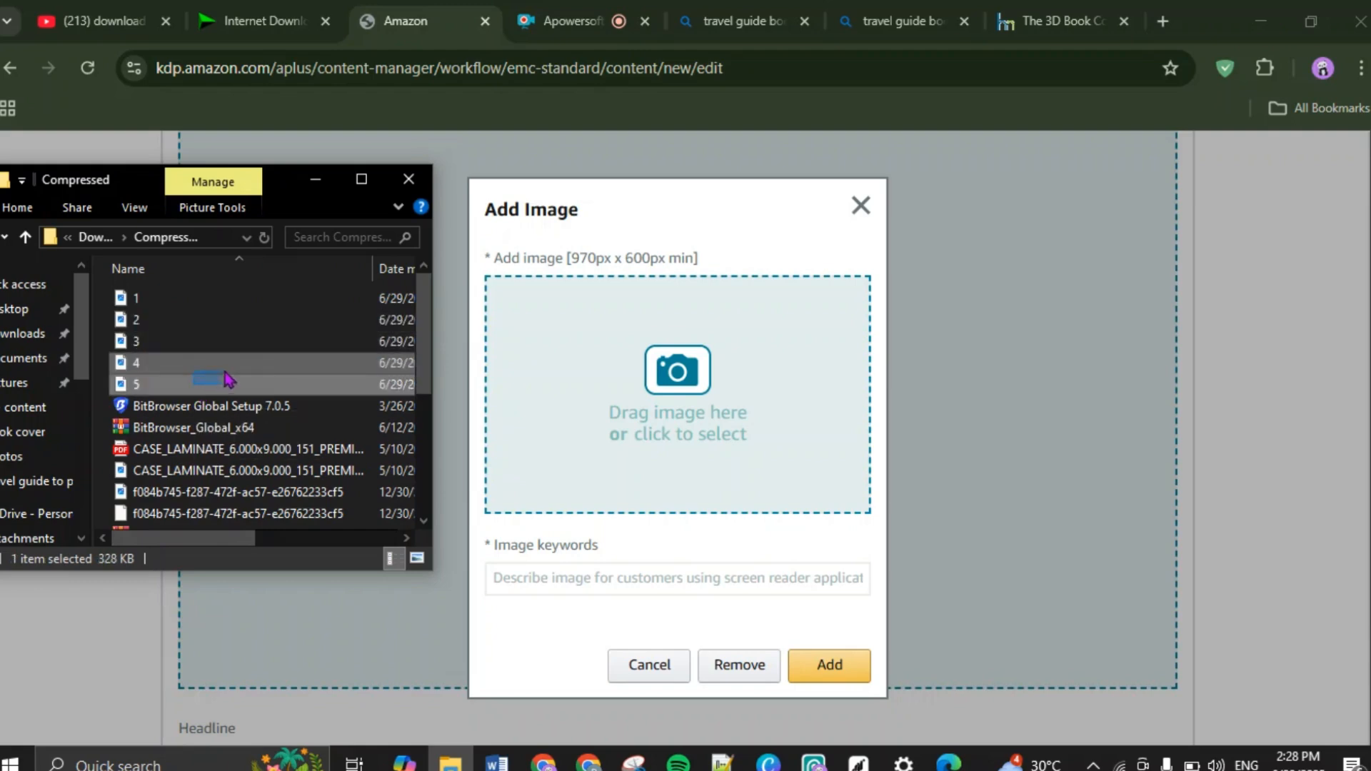
pyautogui.click(153, 389)
pyautogui.moveTo(155, 389); pyautogui.dragTo(625, 437)
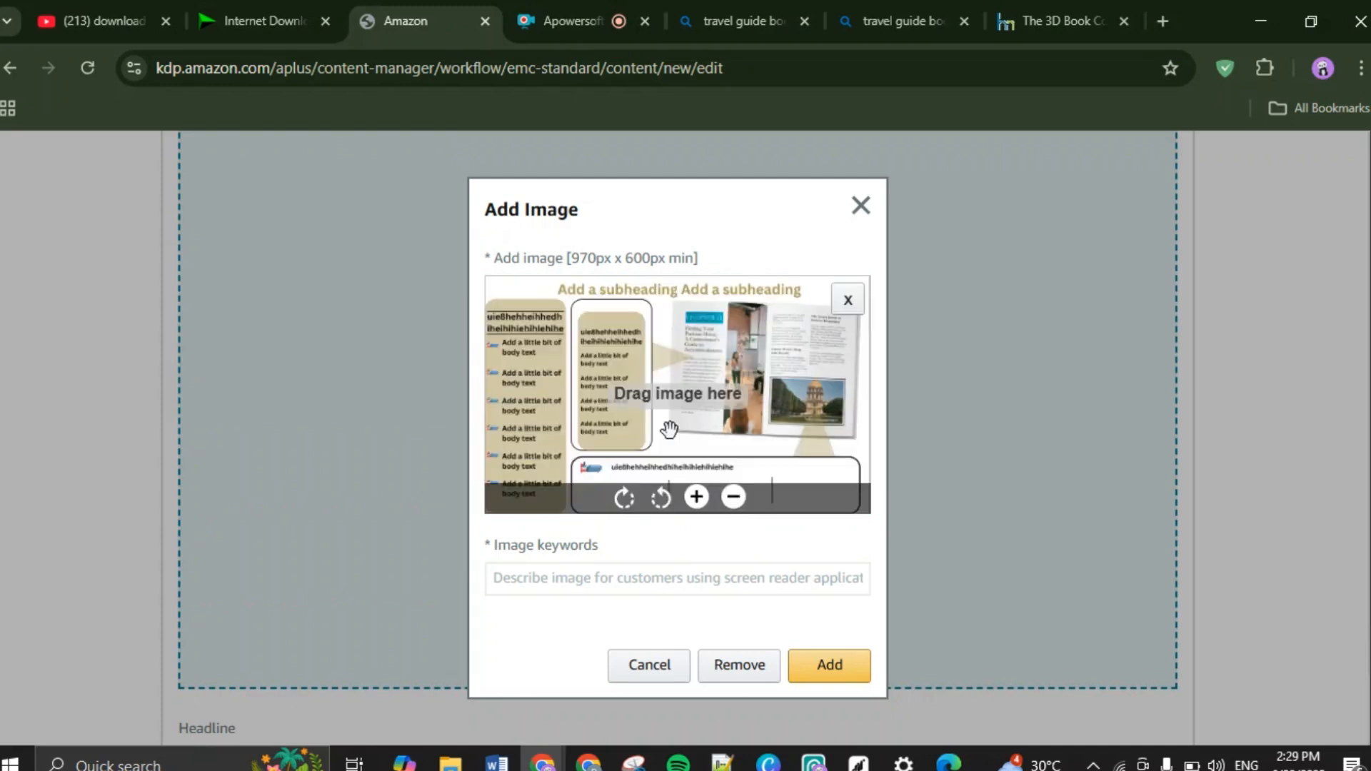
# Step: Set the image keywords to "my vacation" and add the image to the fifth module
pyautogui.click(838, 673)
pyautogui.click(673, 568)
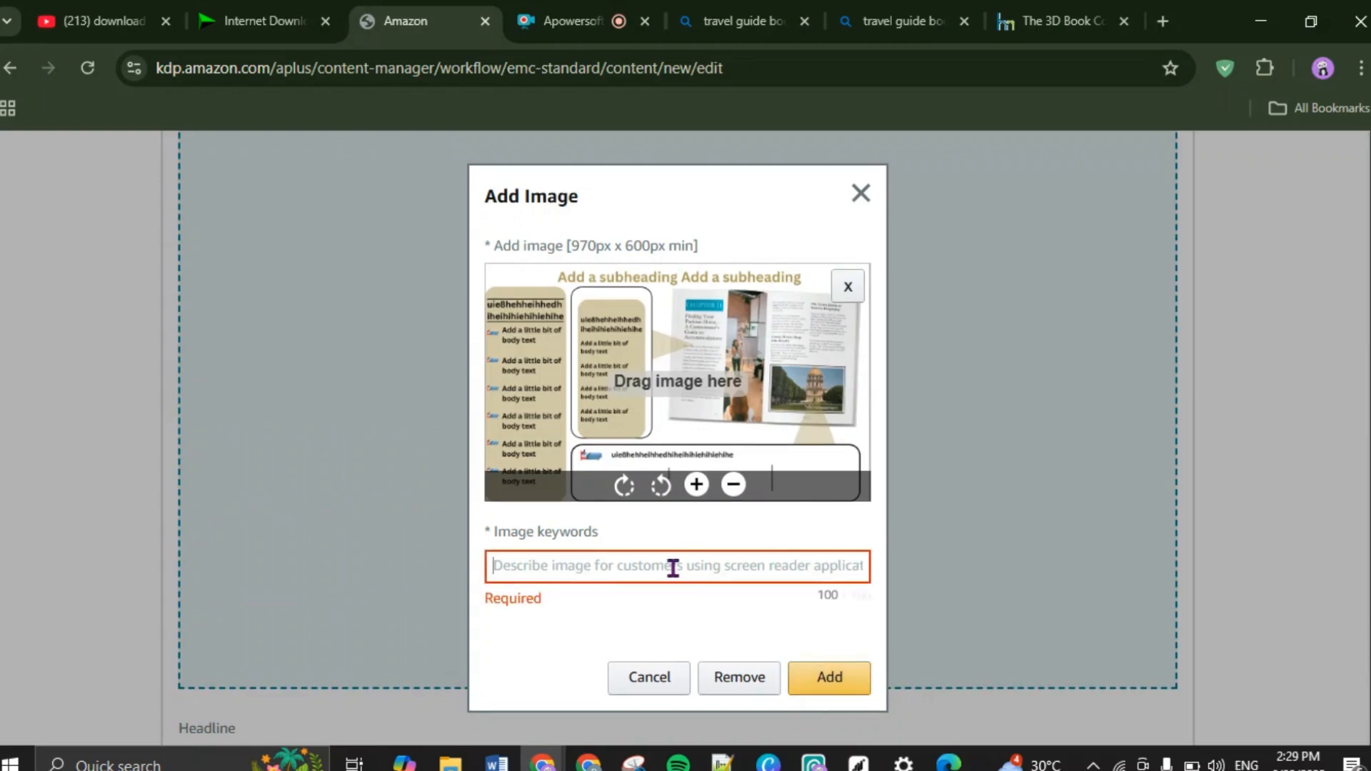
pyautogui.write('my vacation')
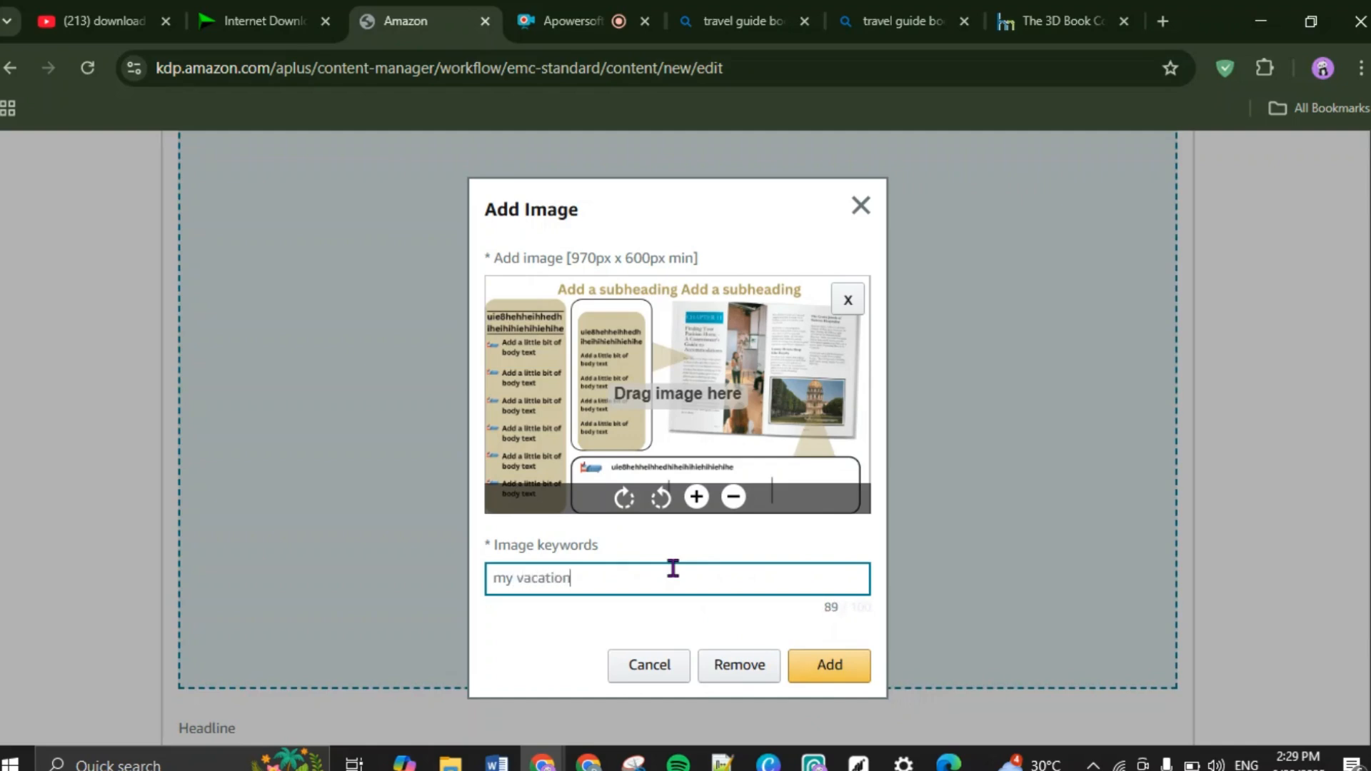
pyautogui.click(826, 667)
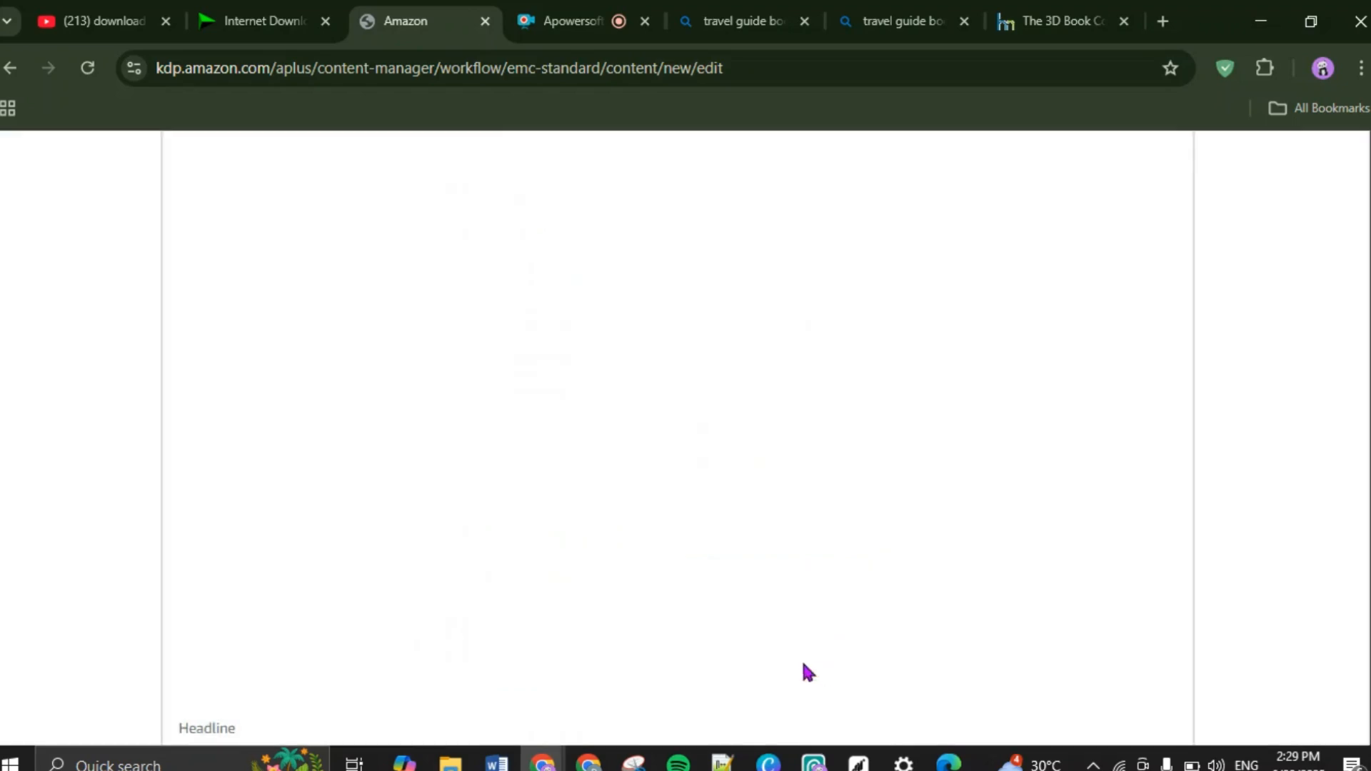
# Step: Review the uploaded images and the headline and body text fields of the modules in the editor
pyautogui.scroll(-10, 736, 641)
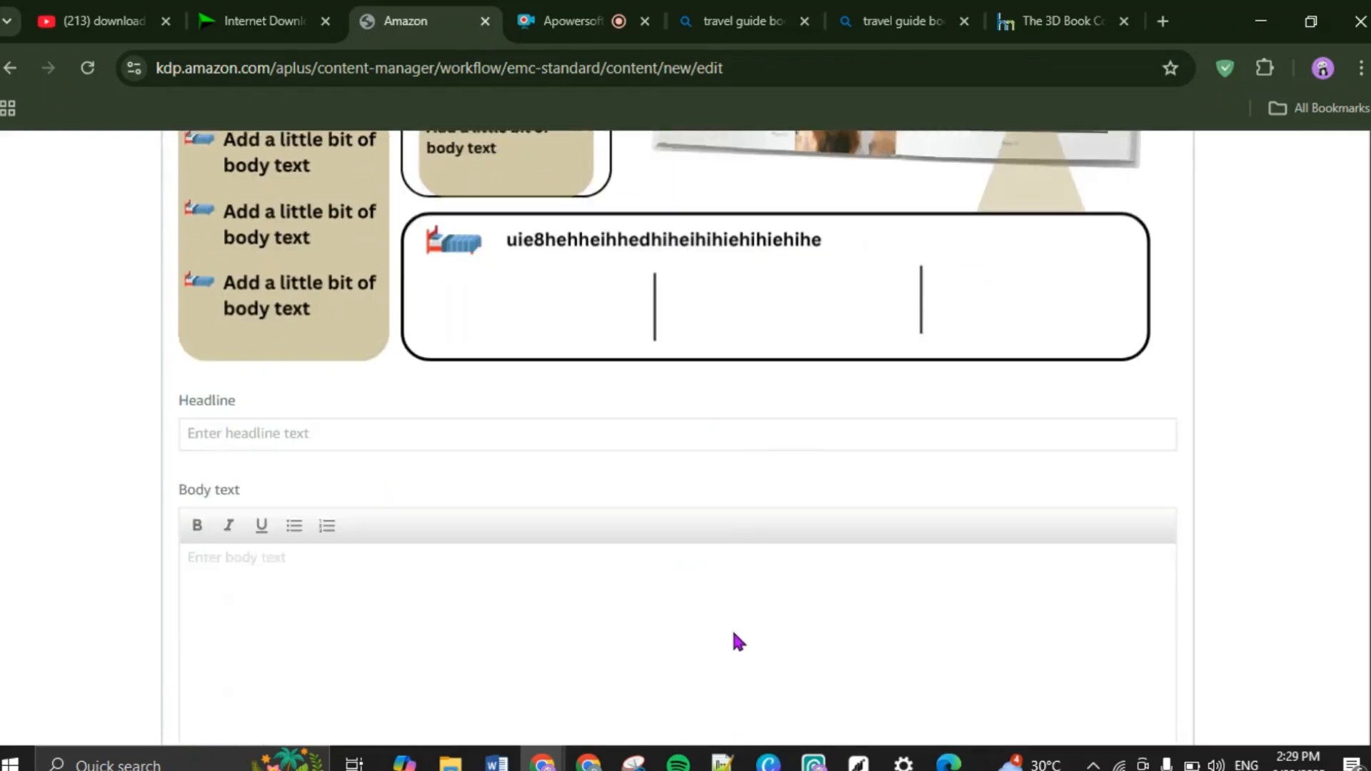
pyautogui.scroll(15, 730, 632)
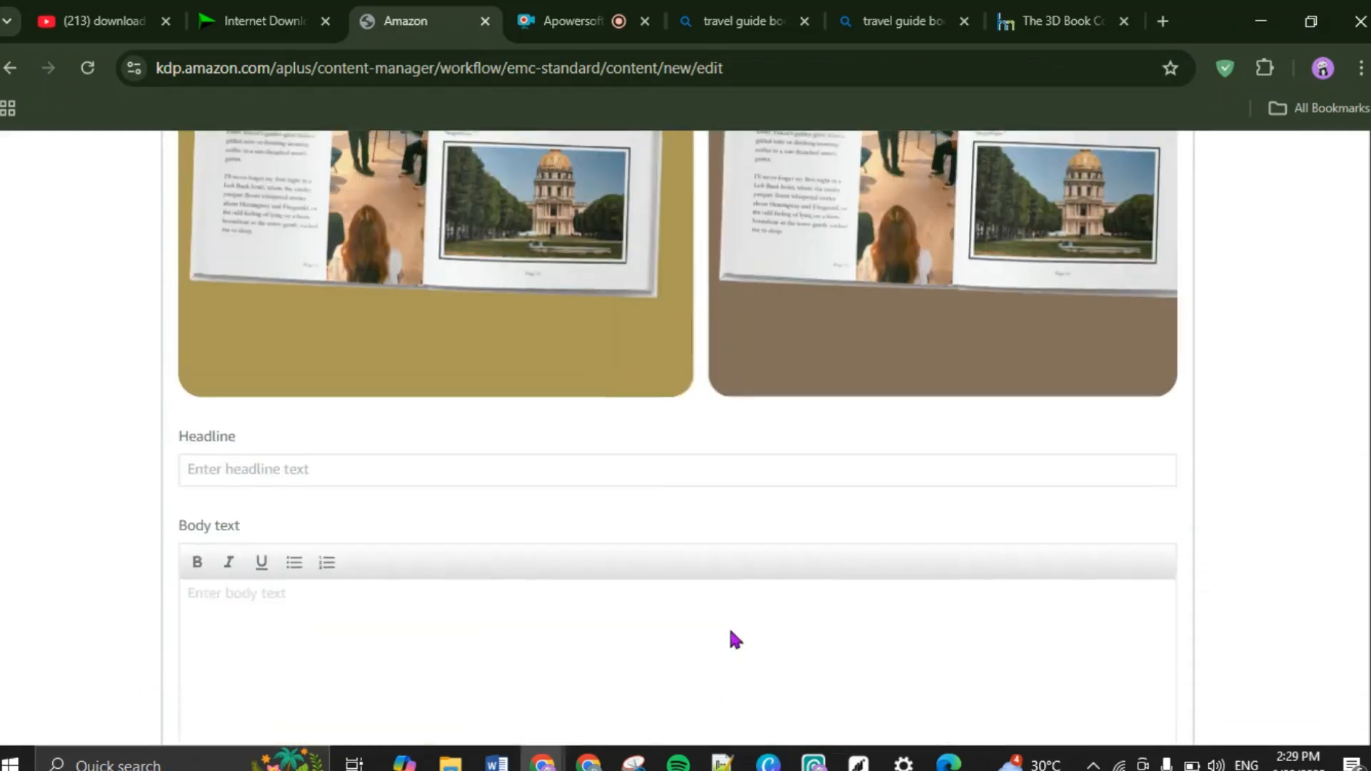
pyautogui.scroll(-4, 730, 634)
pyautogui.scroll(20, 730, 633)
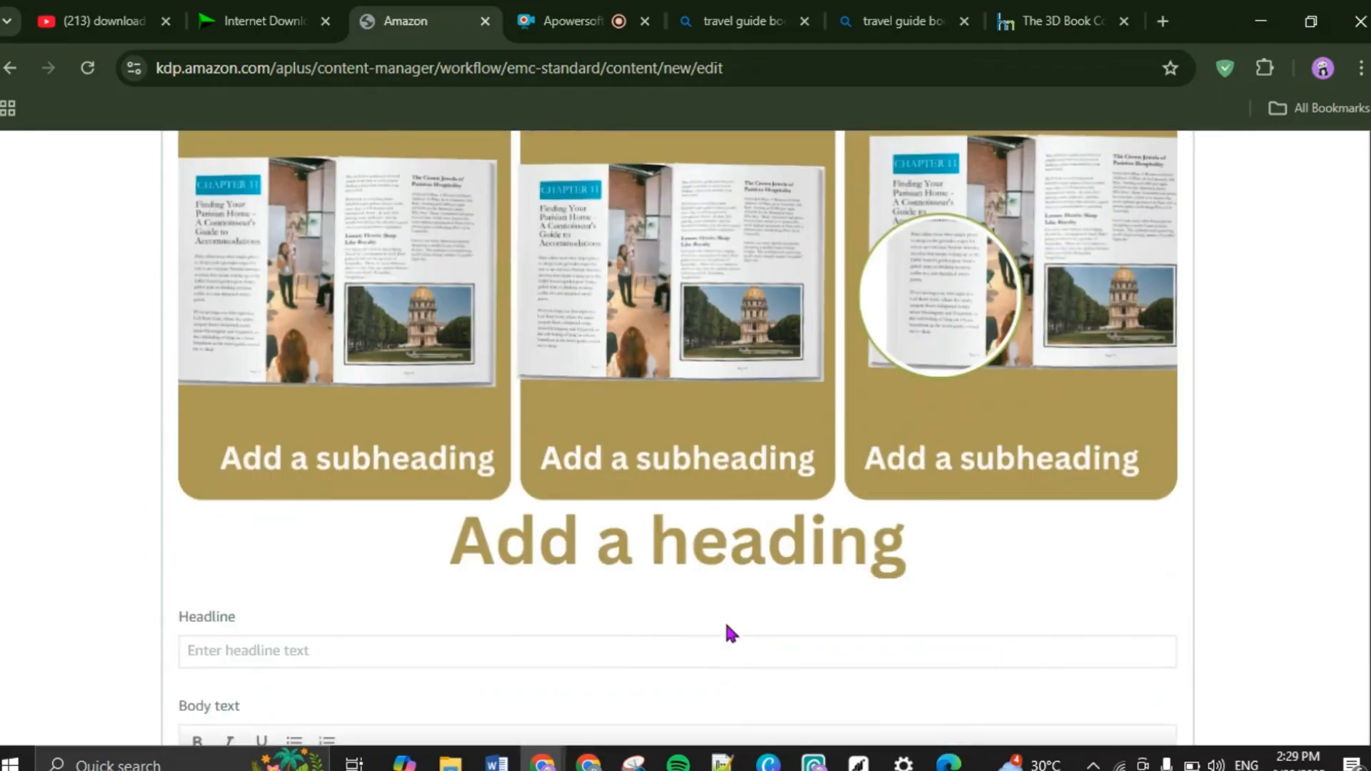
pyautogui.scroll(11, 471, 621)
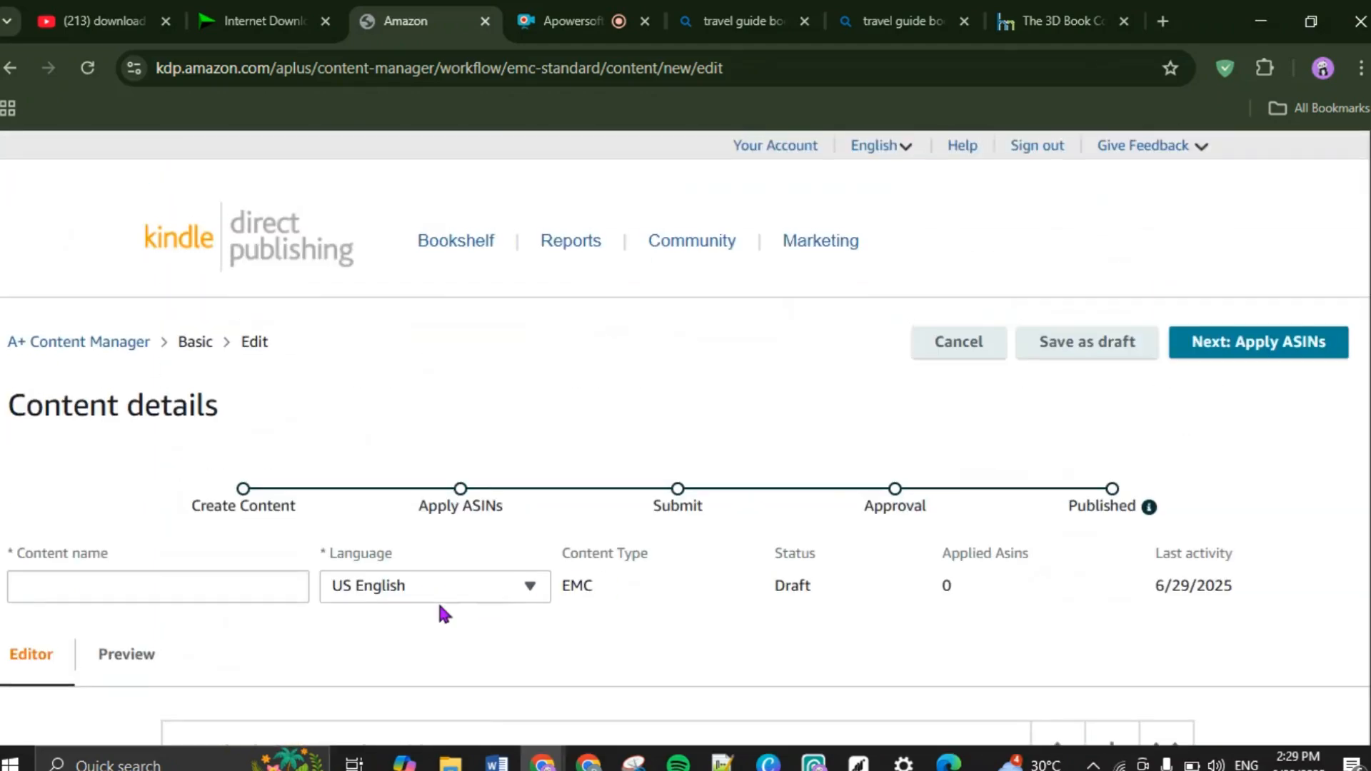
pyautogui.scroll(-5, 444, 614)
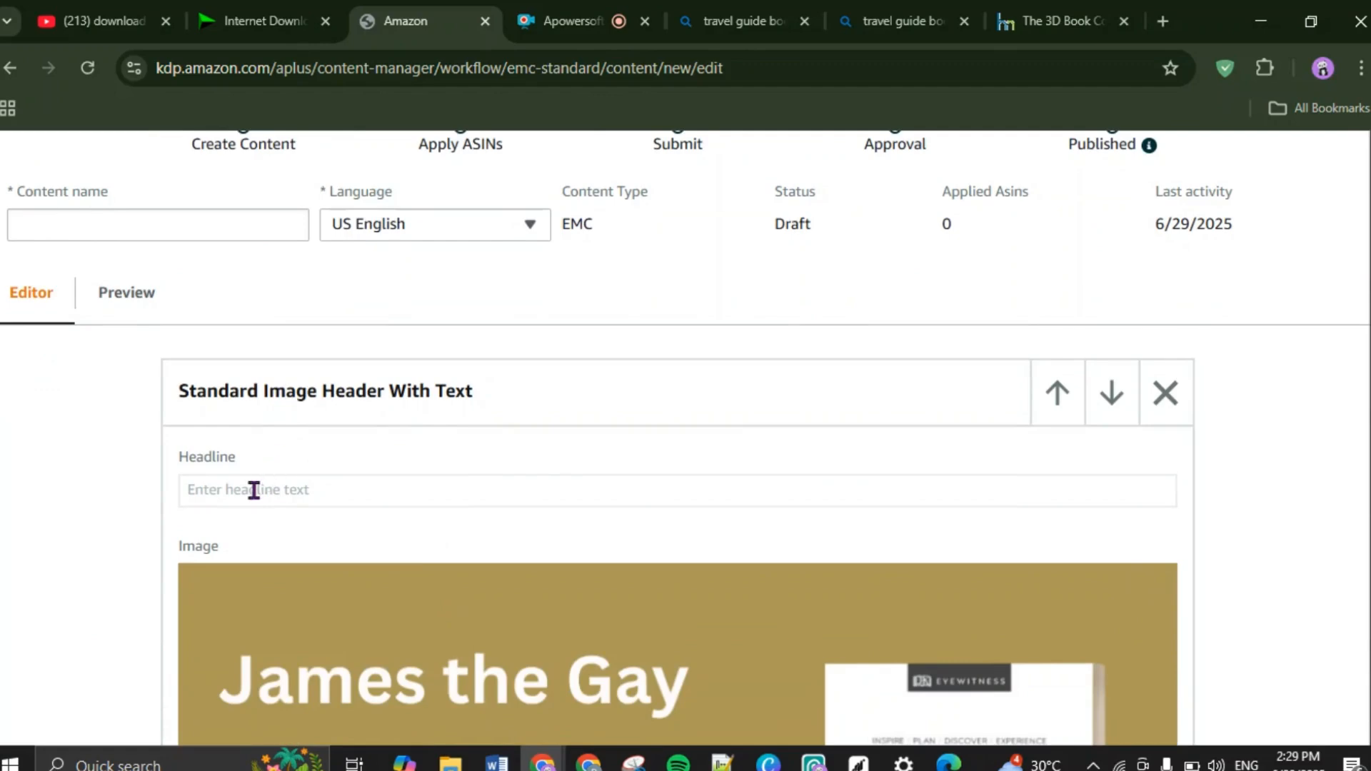
pyautogui.scroll(-12, 264, 496)
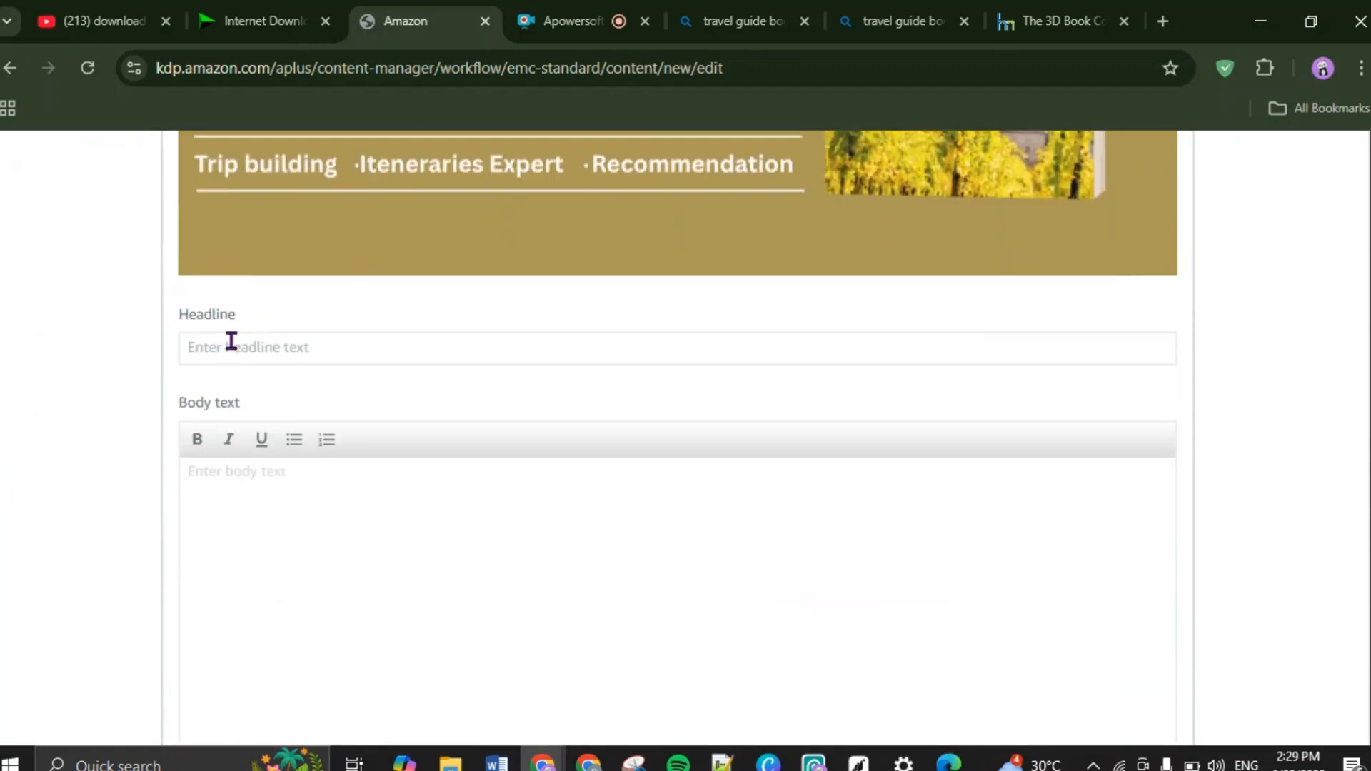
pyautogui.scroll(10, 459, 561)
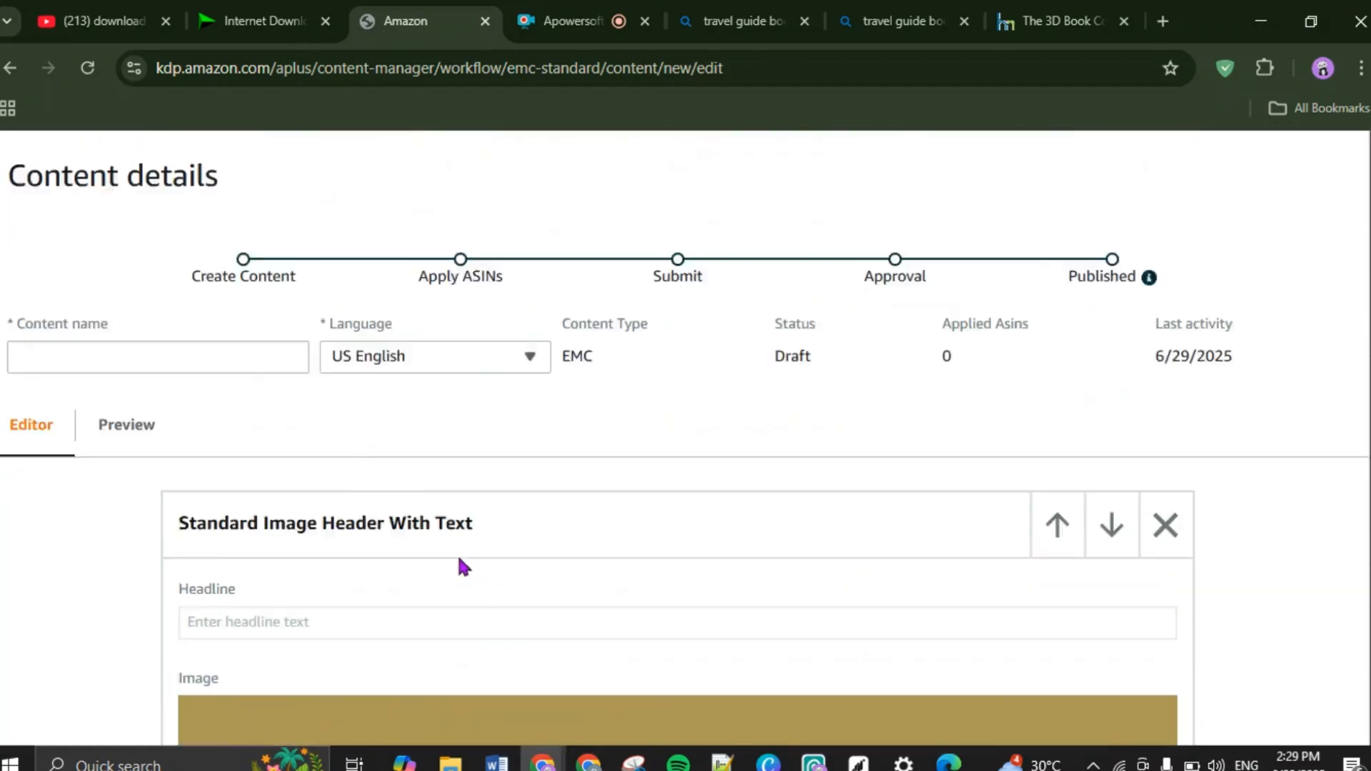
pyautogui.scroll(3, 457, 567)
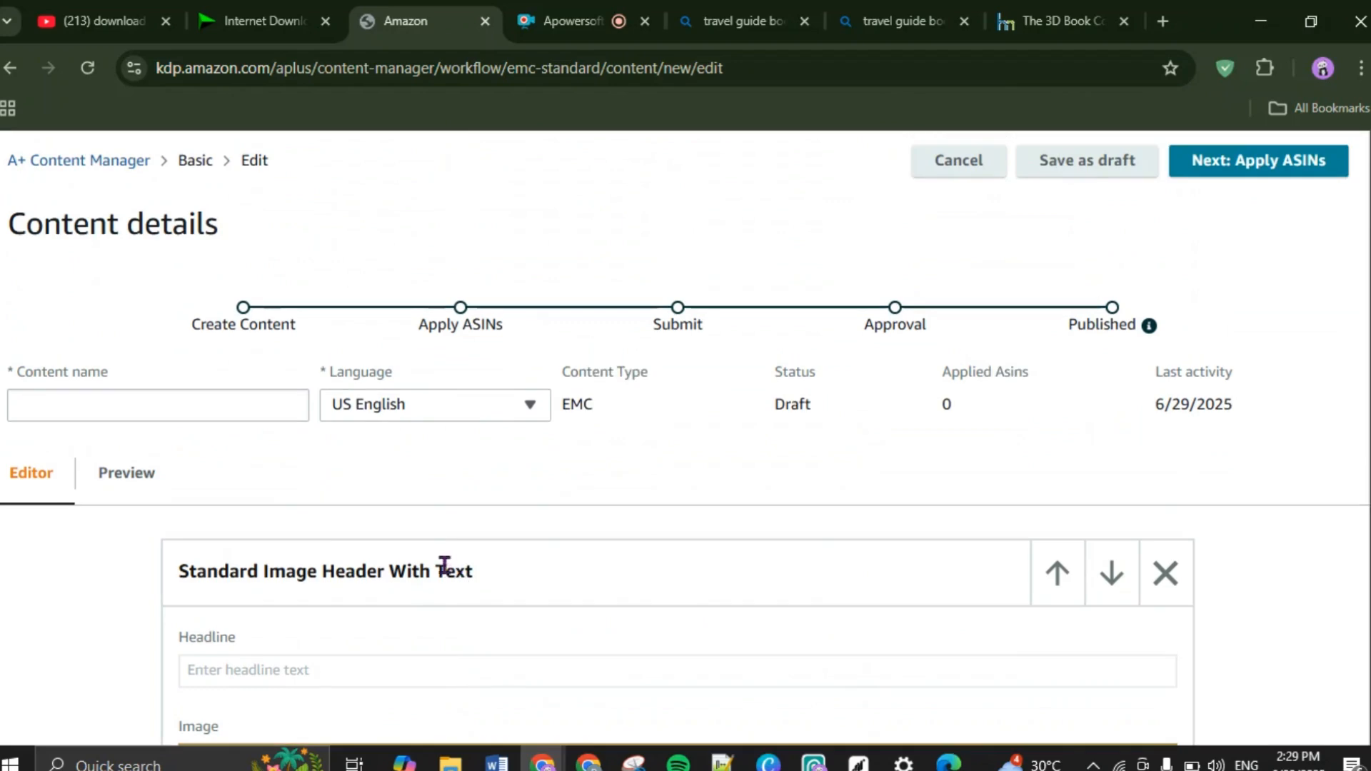
# Step: Open the A+ content preview and examine how all five France images stack together in the mobile layout
pyautogui.click(123, 474)
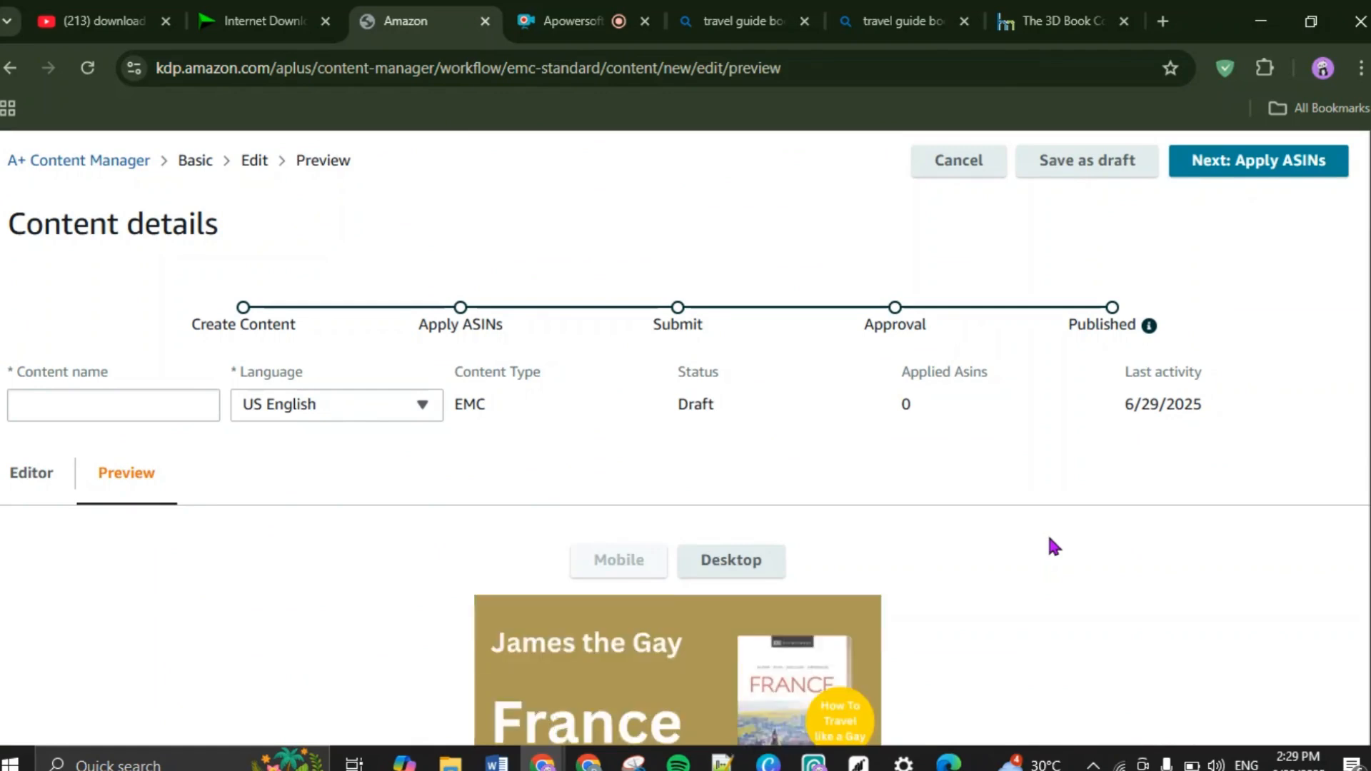
pyautogui.scroll(-10, 1049, 540)
pyautogui.scroll(-10, 1046, 533)
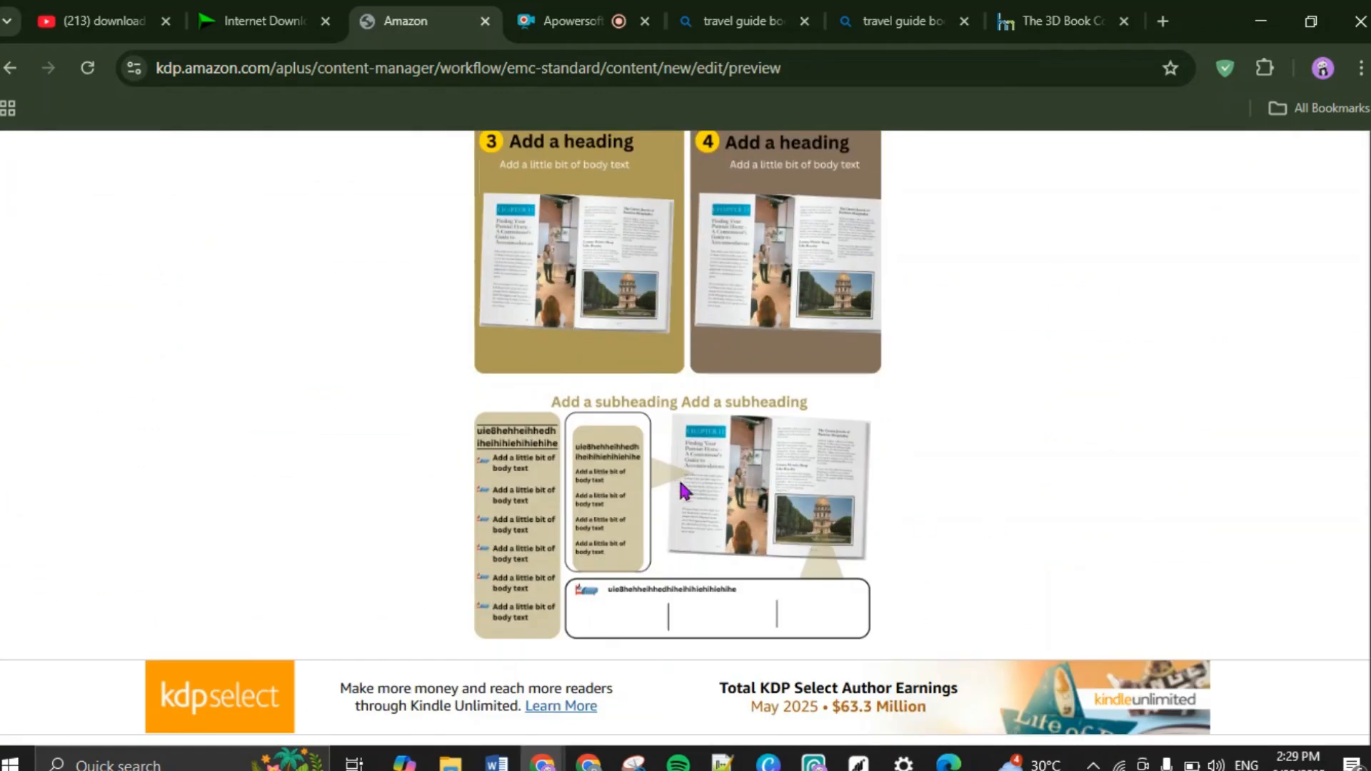
pyautogui.scroll(15, 841, 523)
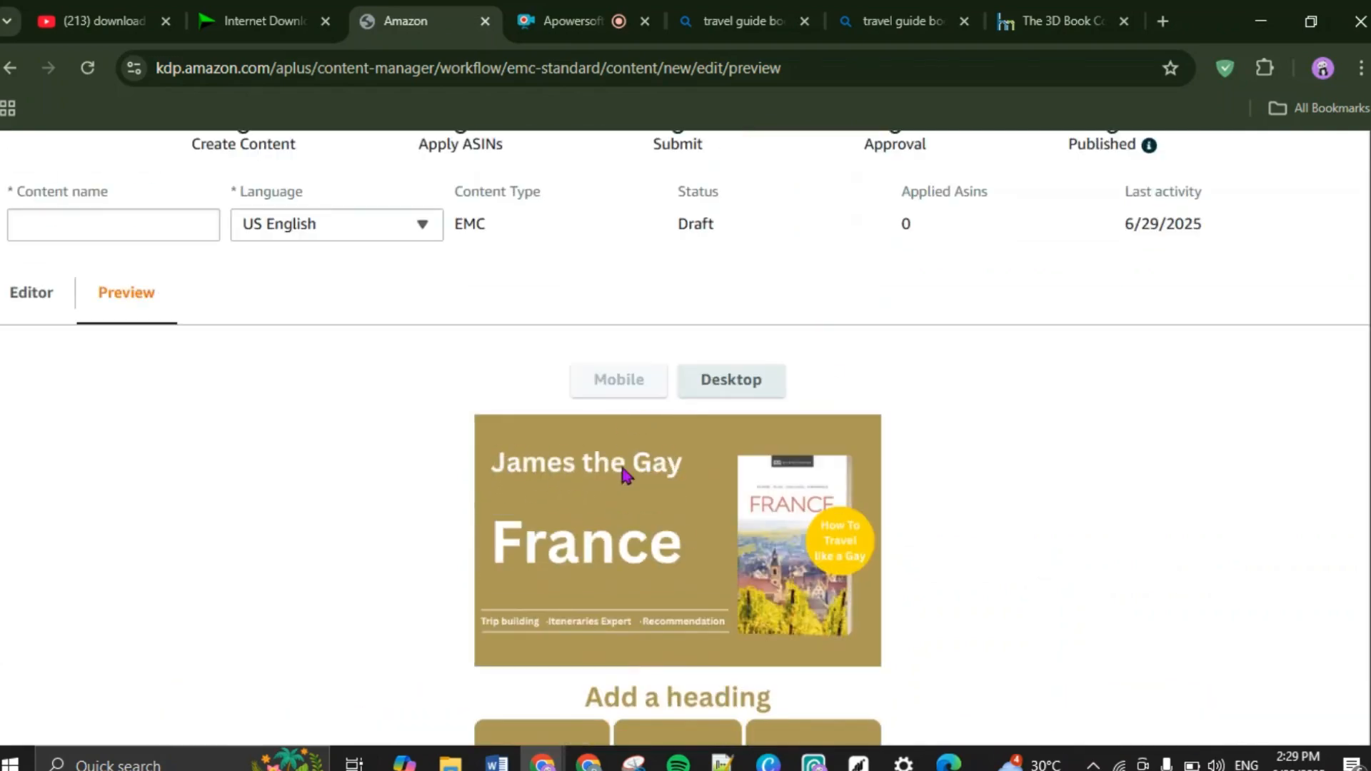
pyautogui.scroll(-7, 707, 480)
pyautogui.scroll(-10, 707, 484)
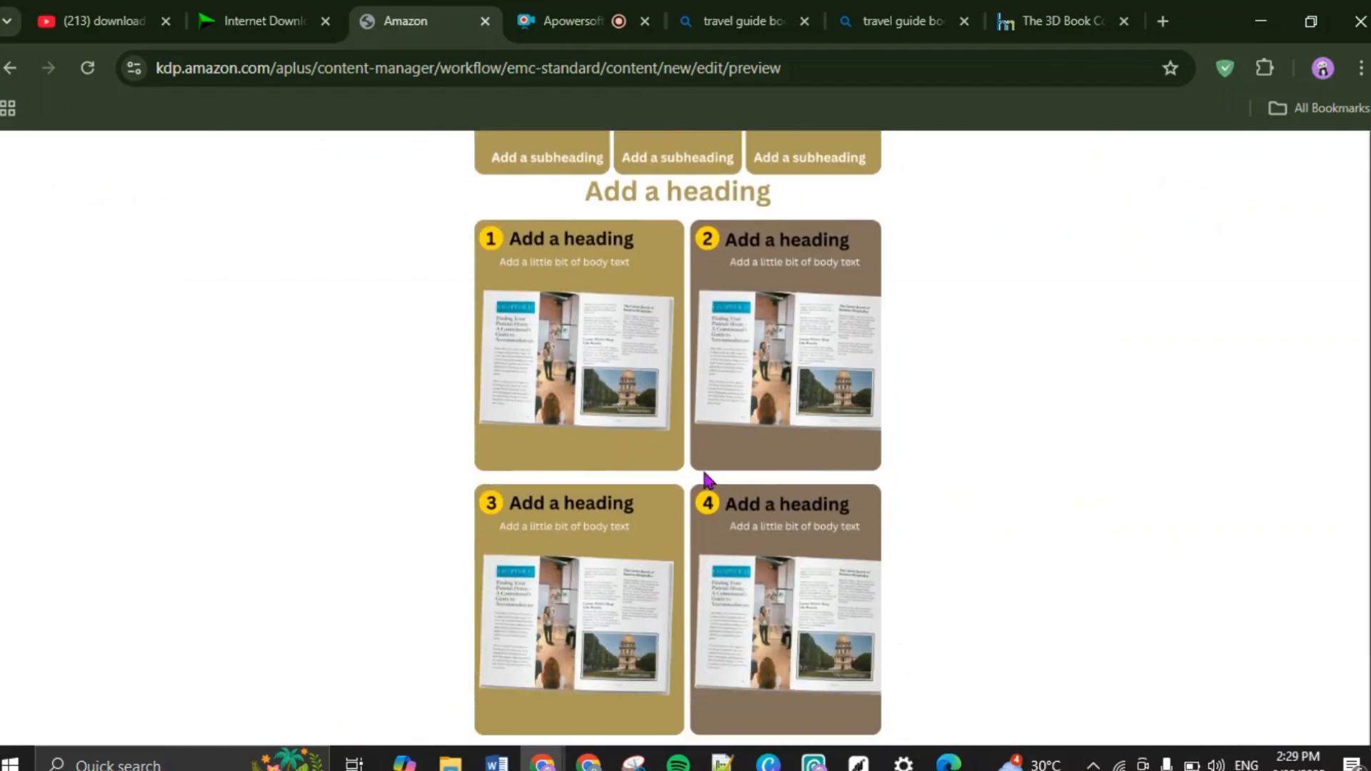
pyautogui.scroll(8, 707, 481)
pyautogui.scroll(10, 710, 485)
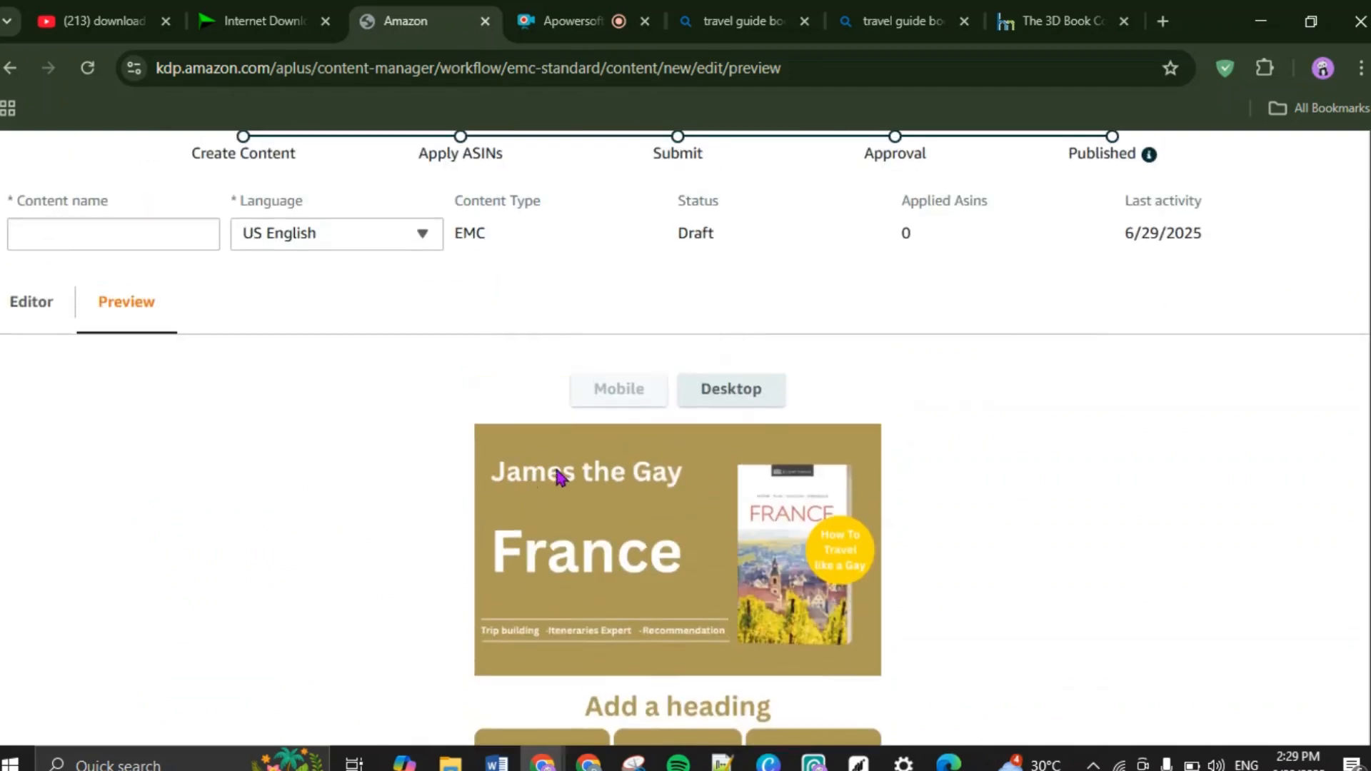
pyautogui.scroll(-5, 704, 561)
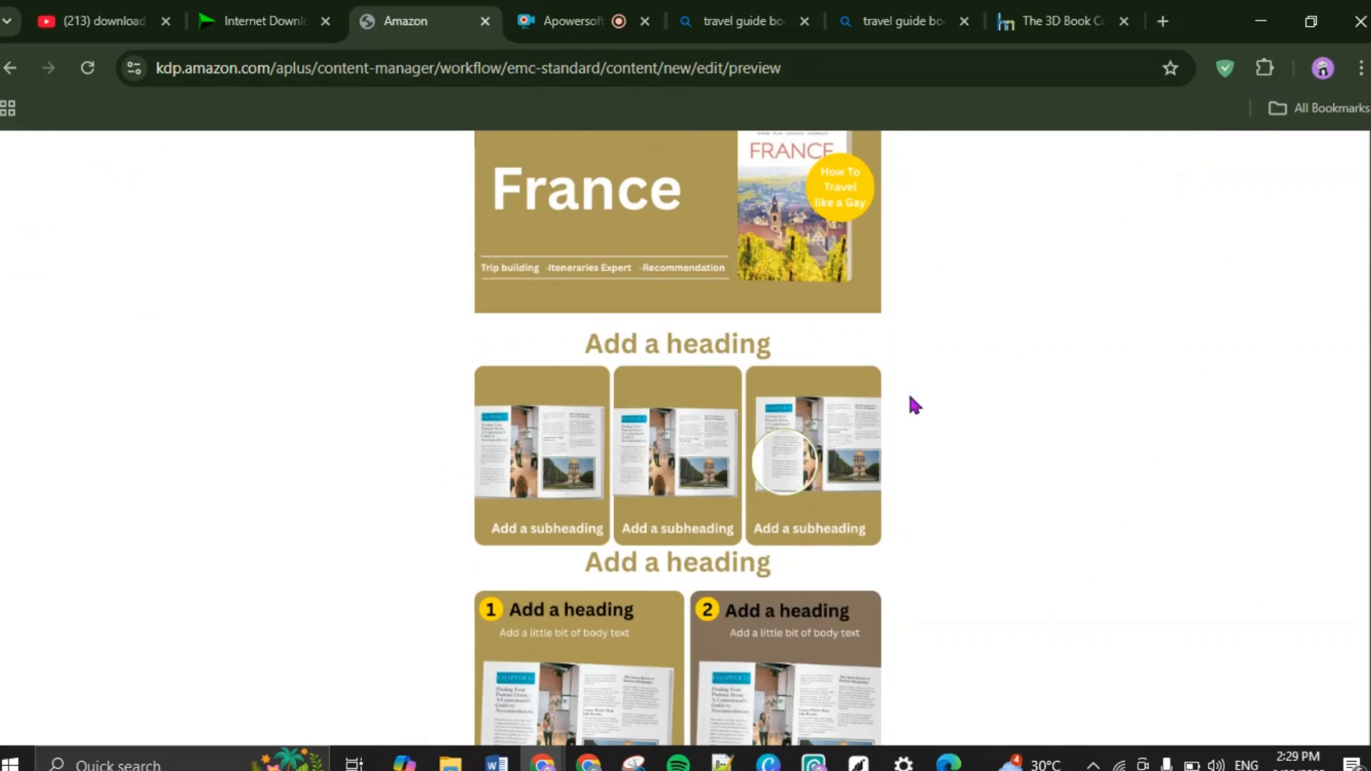
pyautogui.scroll(-5, 799, 457)
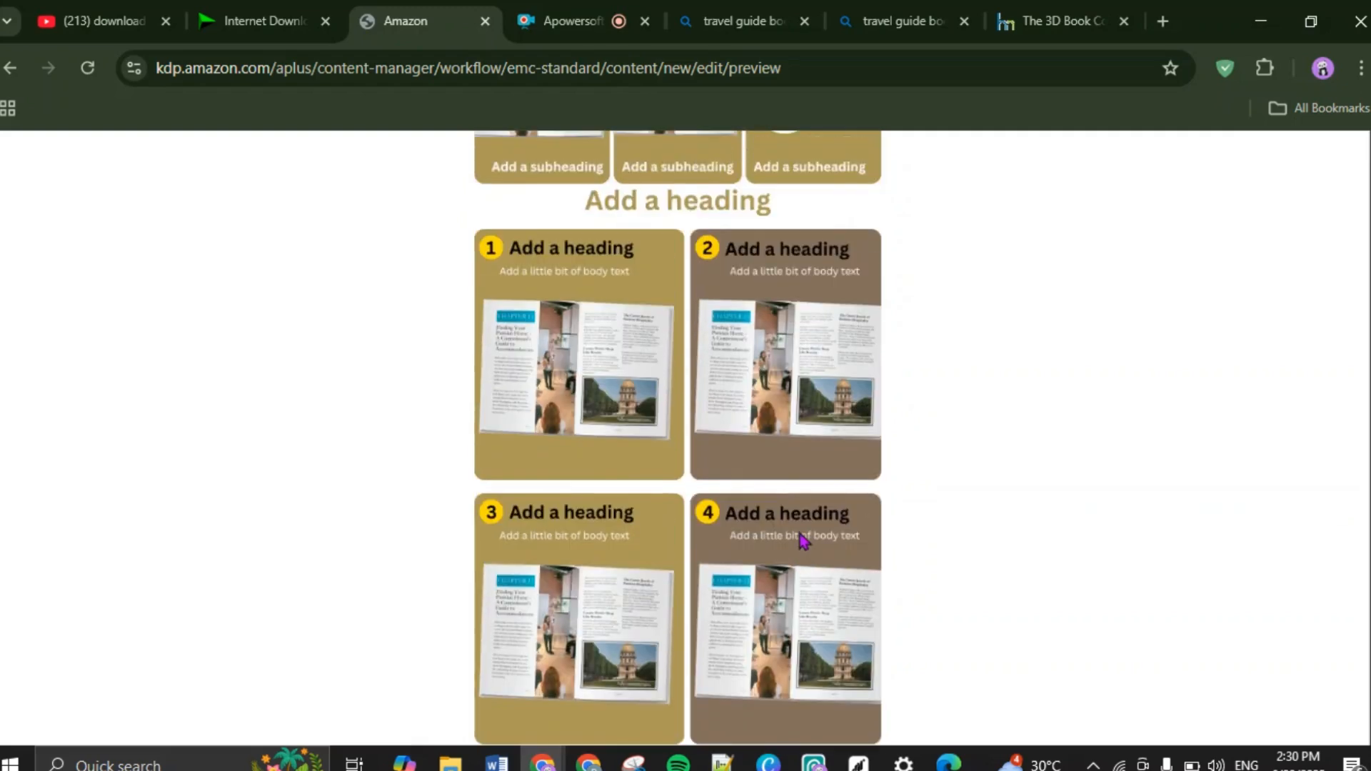
pyautogui.scroll(-5, 801, 542)
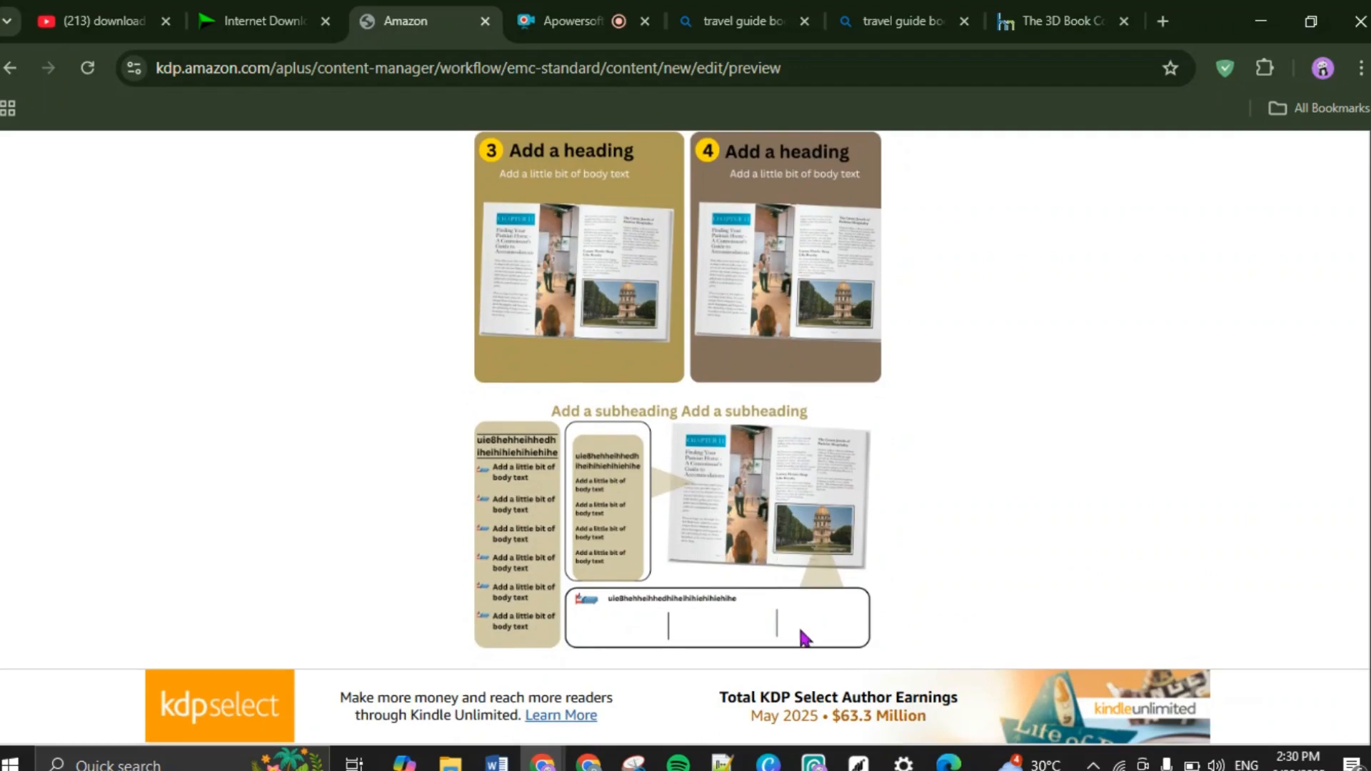
pyautogui.scroll(15, 810, 508)
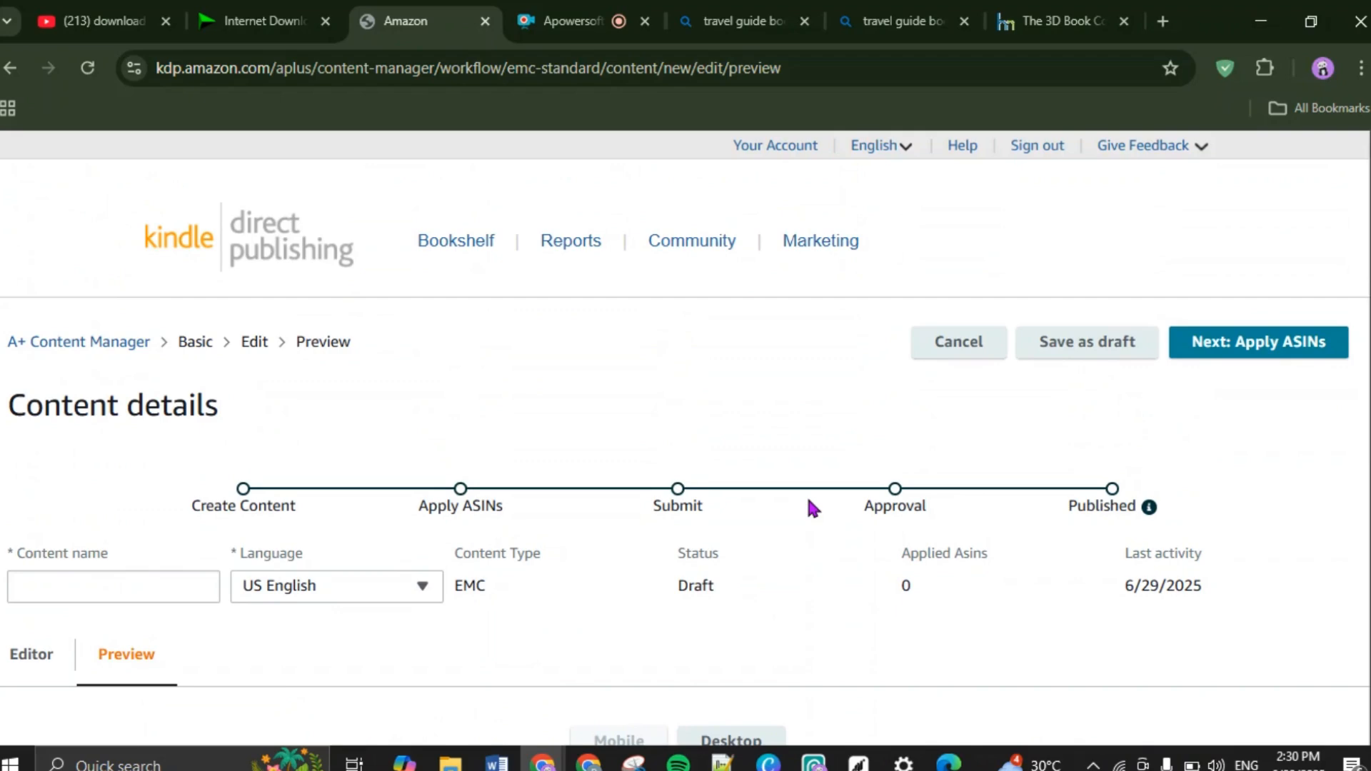
pyautogui.scroll(-10, 809, 500)
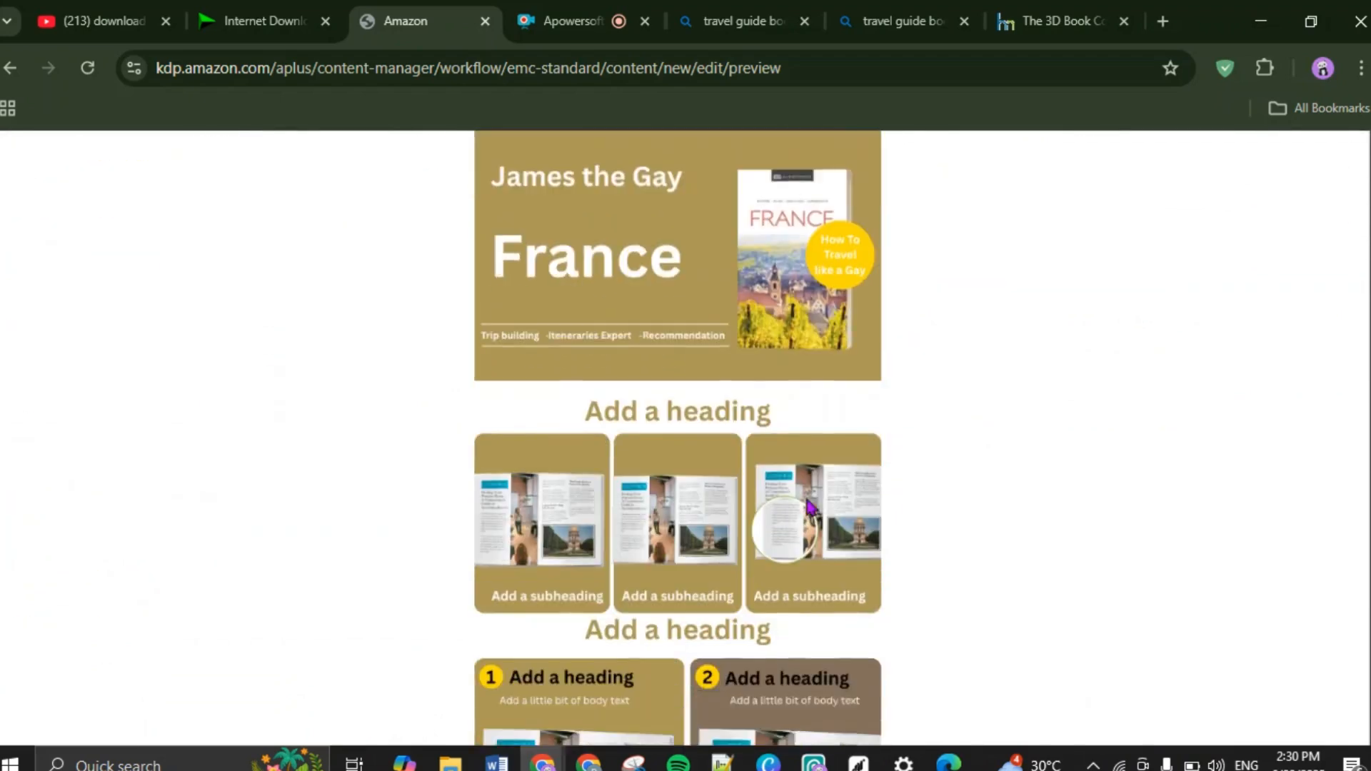
# Step: Check the France banner, three-book row, four numbered panels and closing infographic in the mobile preview, along with the content details and workflow stages
pyautogui.scroll(-3, 810, 506)
pyautogui.scroll(-2, 810, 505)
pyautogui.scroll(5, 811, 505)
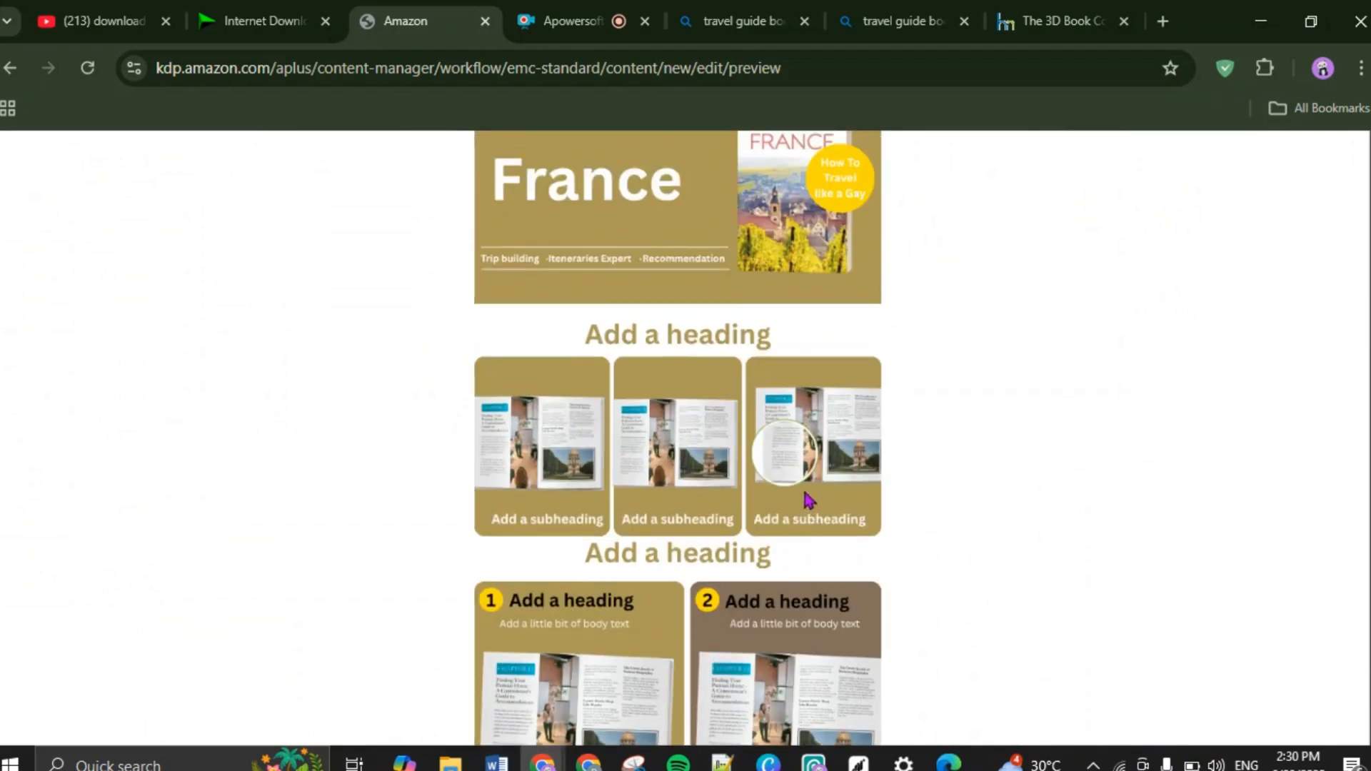
pyautogui.scroll(-7, 803, 490)
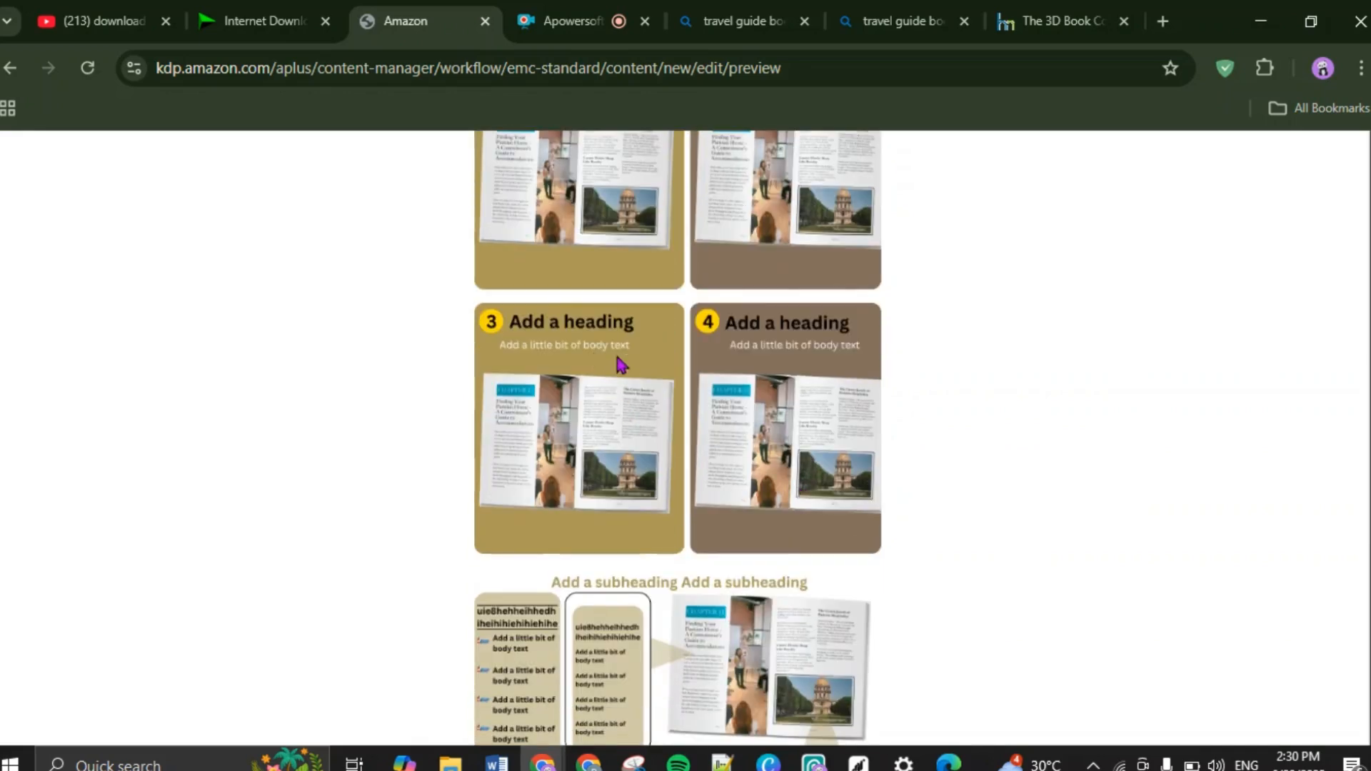
pyautogui.scroll(2, 651, 371)
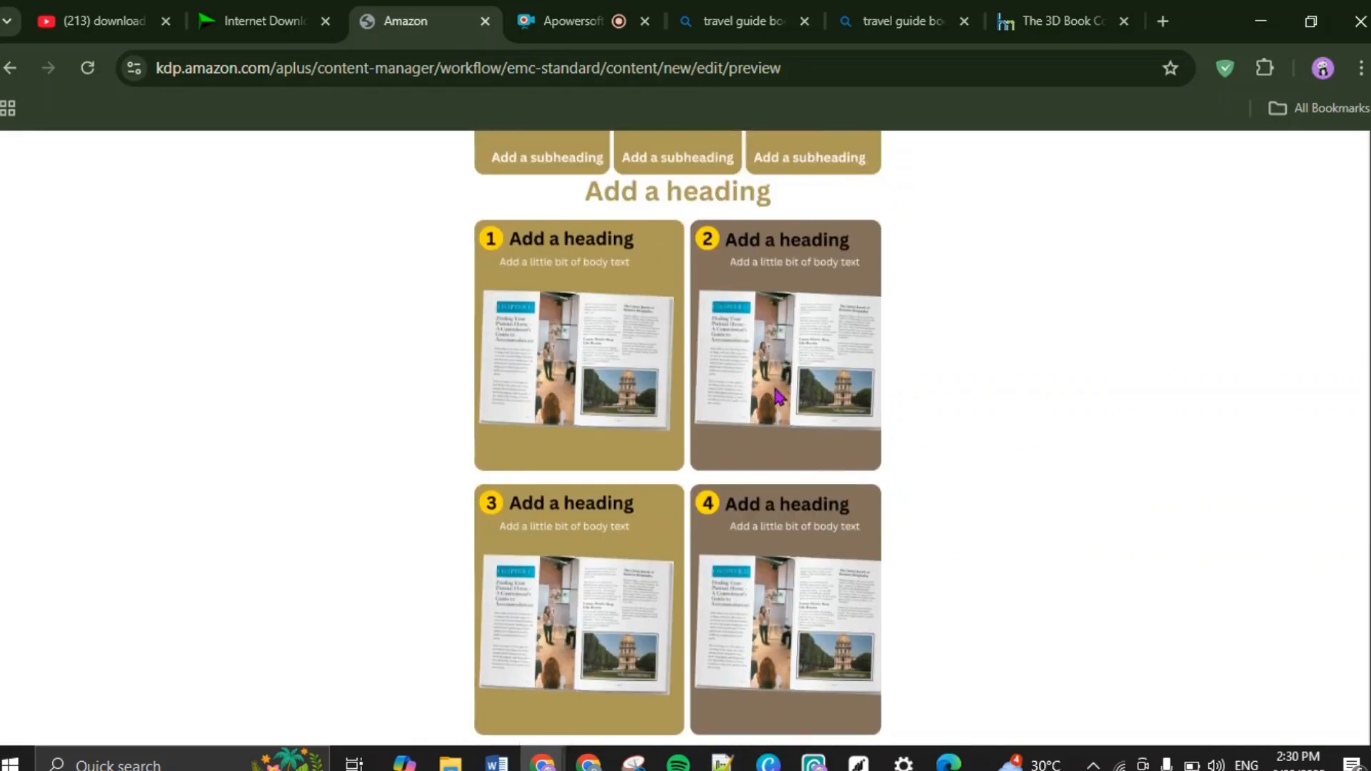
pyautogui.scroll(-3, 776, 399)
pyautogui.scroll(-3, 691, 504)
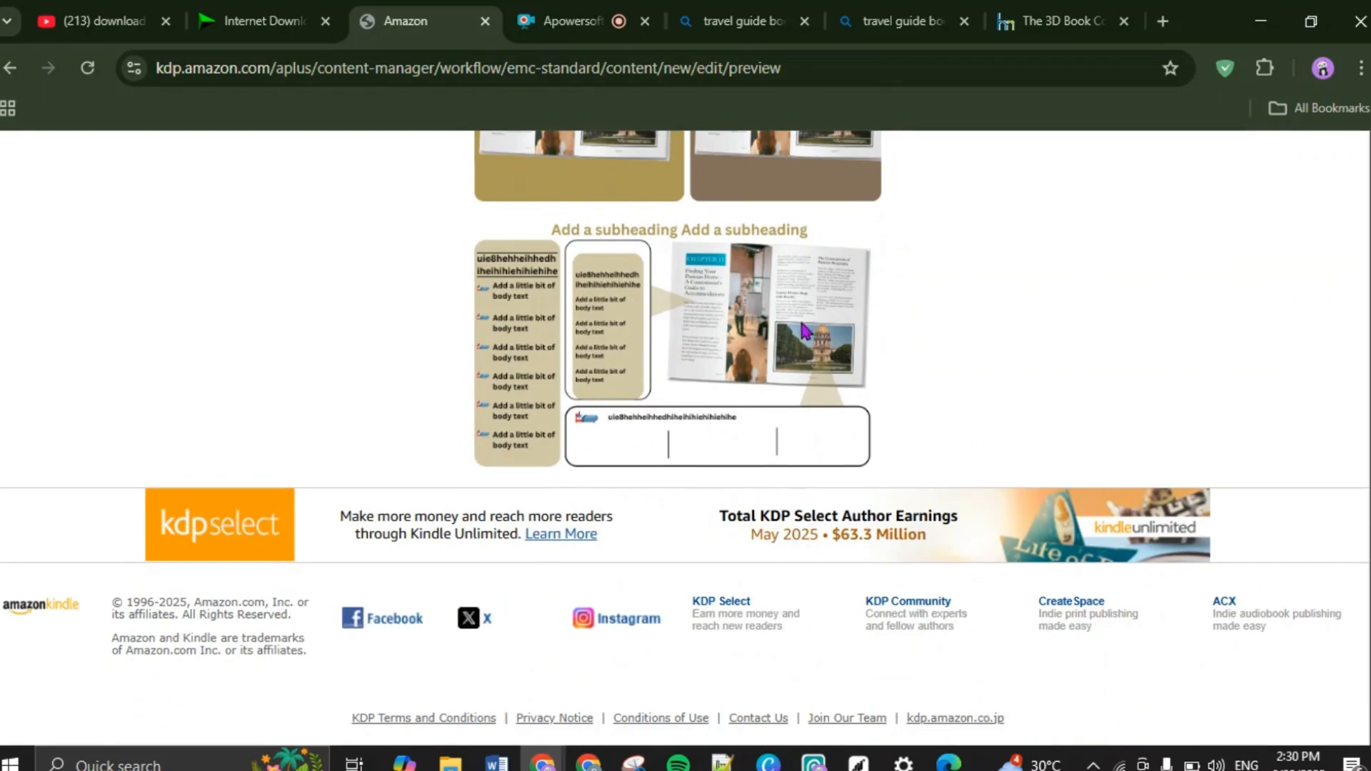
pyautogui.scroll(15, 654, 414)
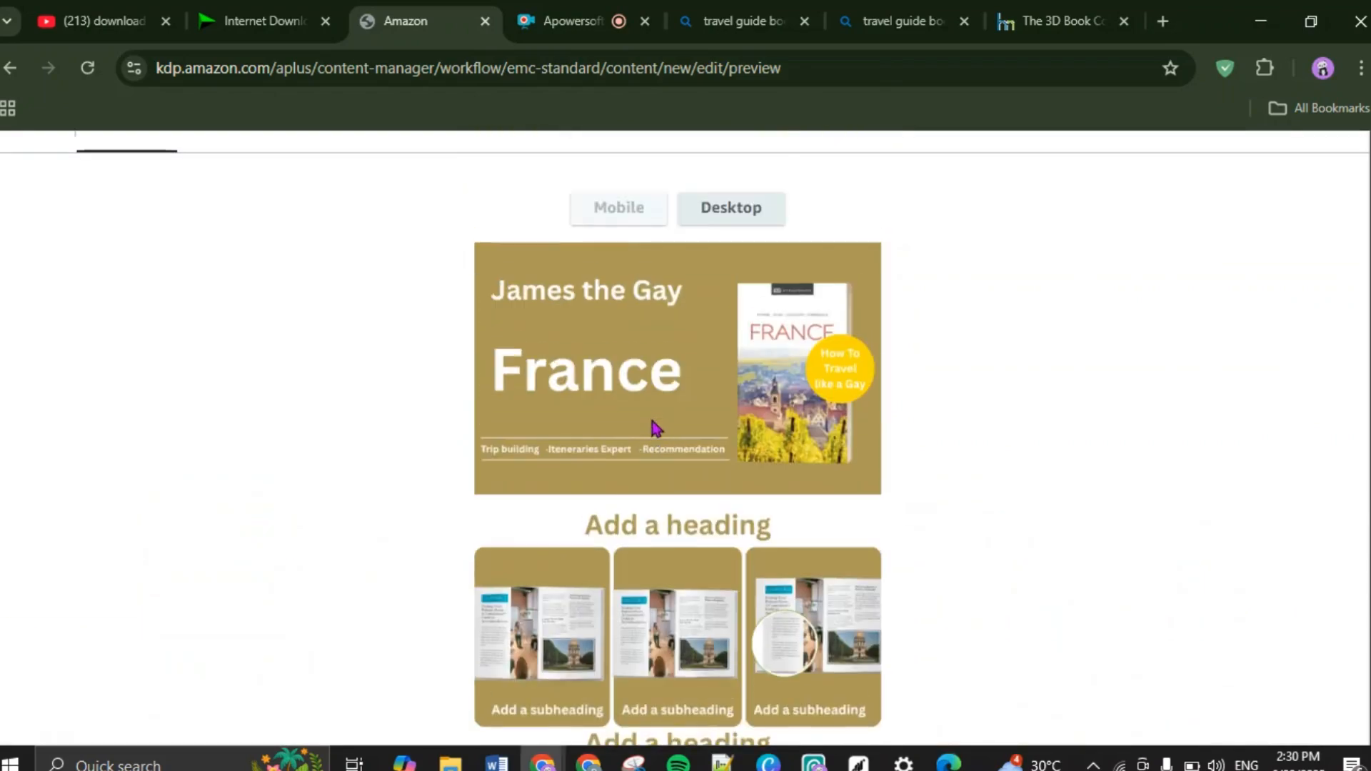
pyautogui.scroll(3, 848, 388)
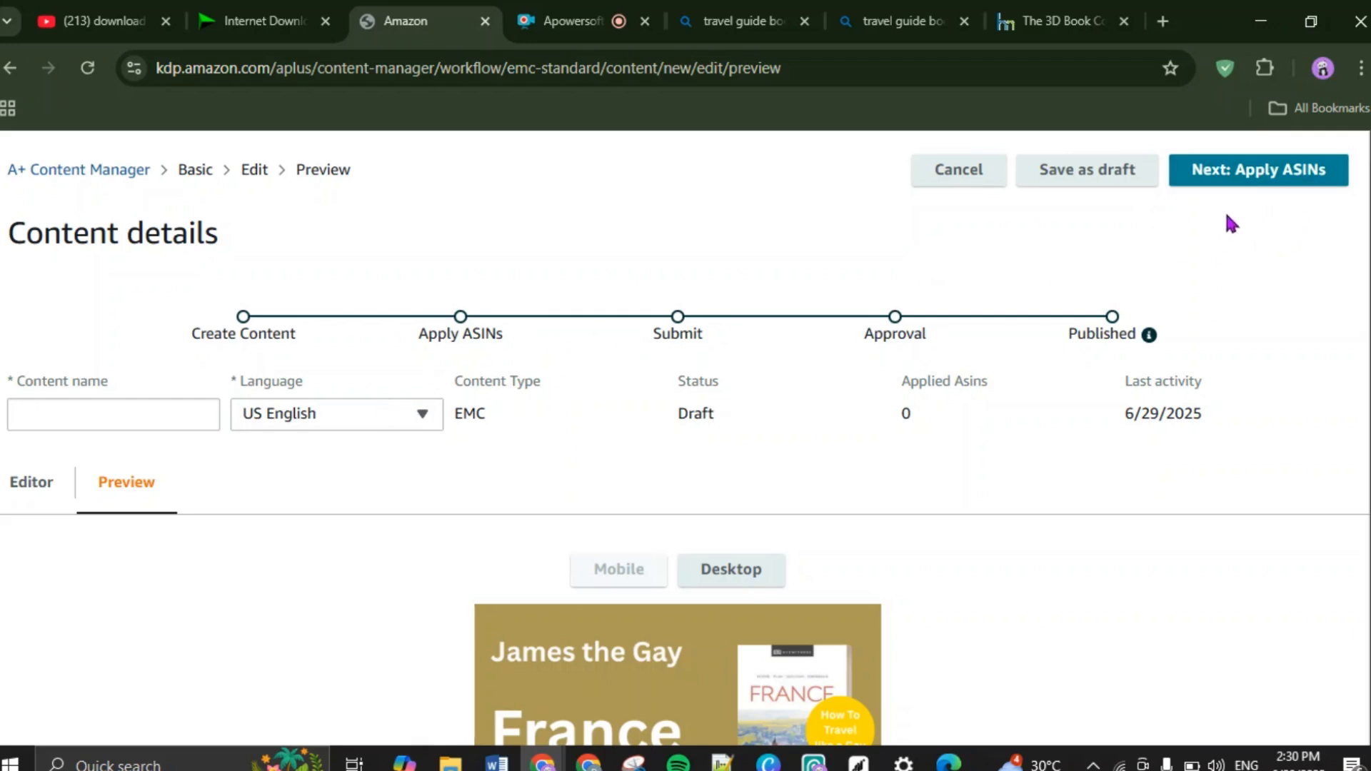
pyautogui.scroll(-20, 721, 607)
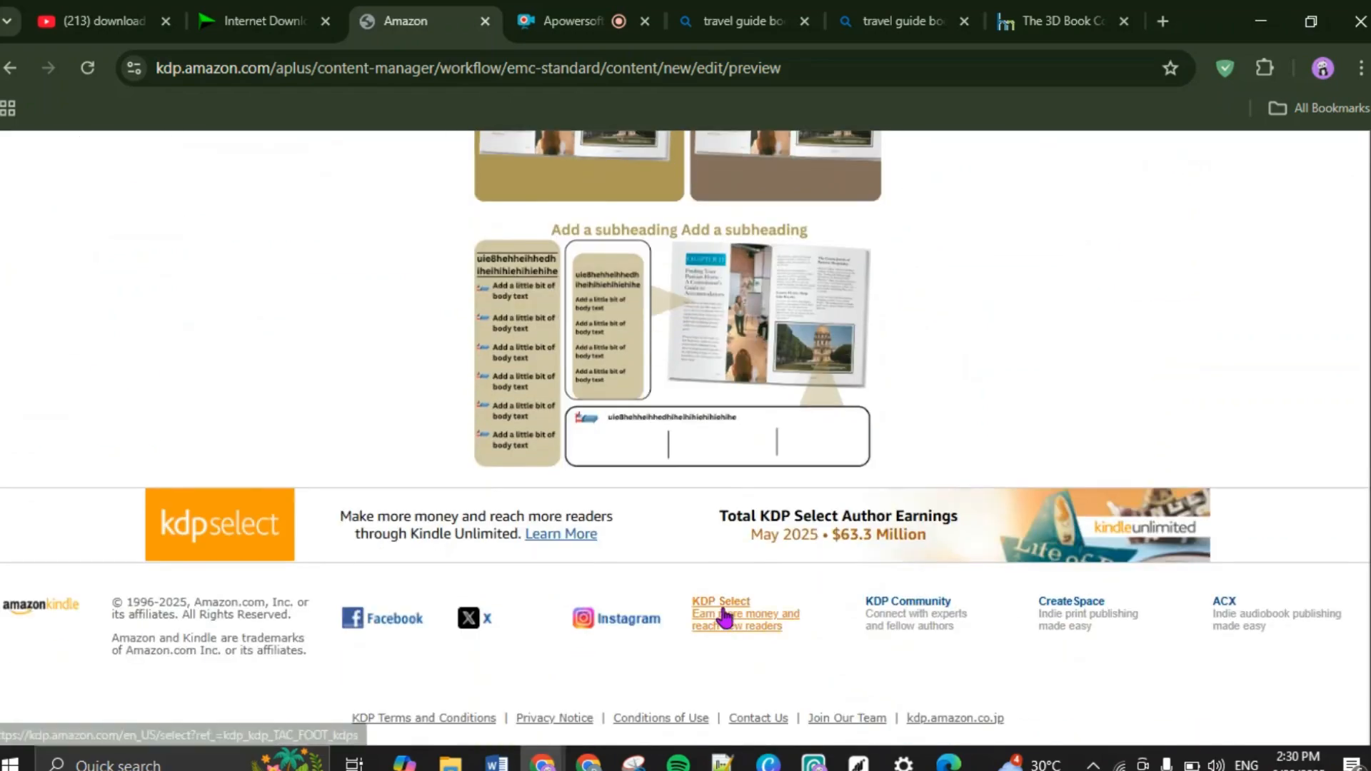
pyautogui.scroll(20, 722, 607)
pyautogui.scroll(3, 723, 616)
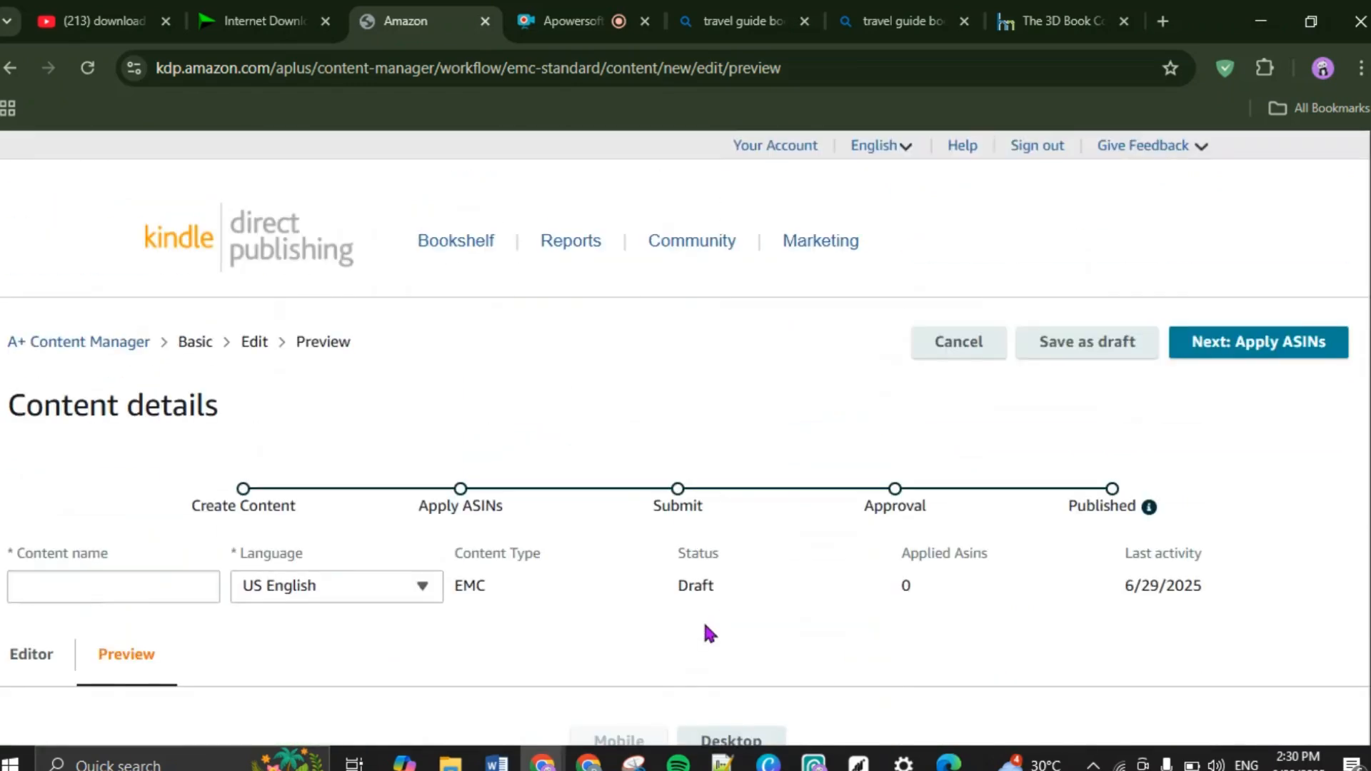